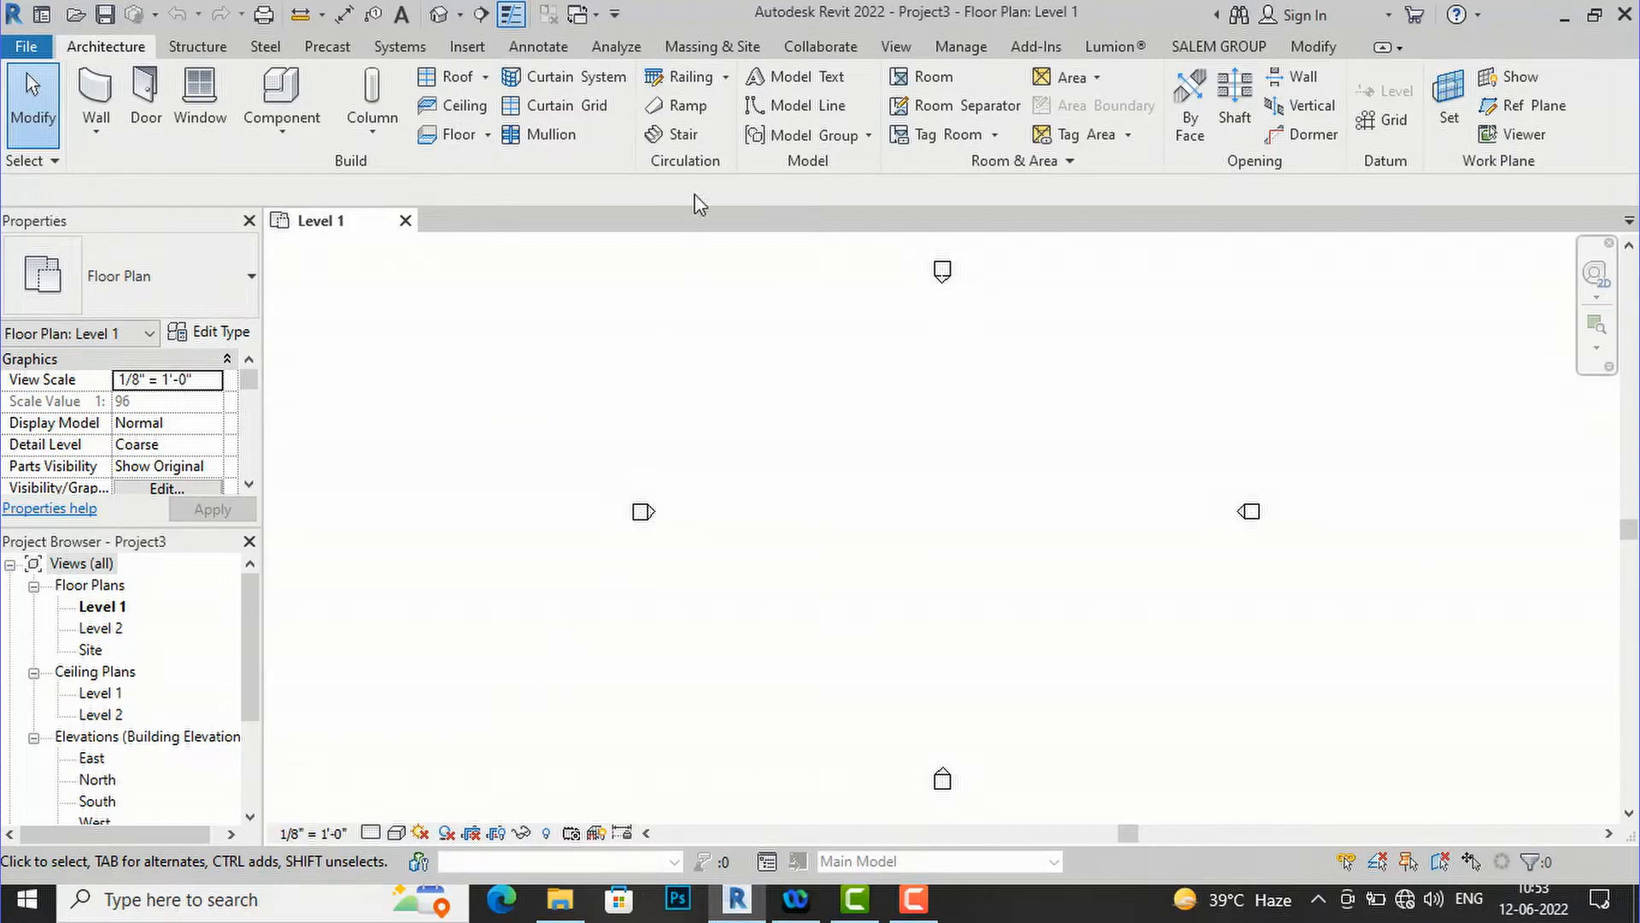
- Link the CAD file ground floor.dwg from the revit import folder in Downloads into the Level 1 plan
click(469, 47)
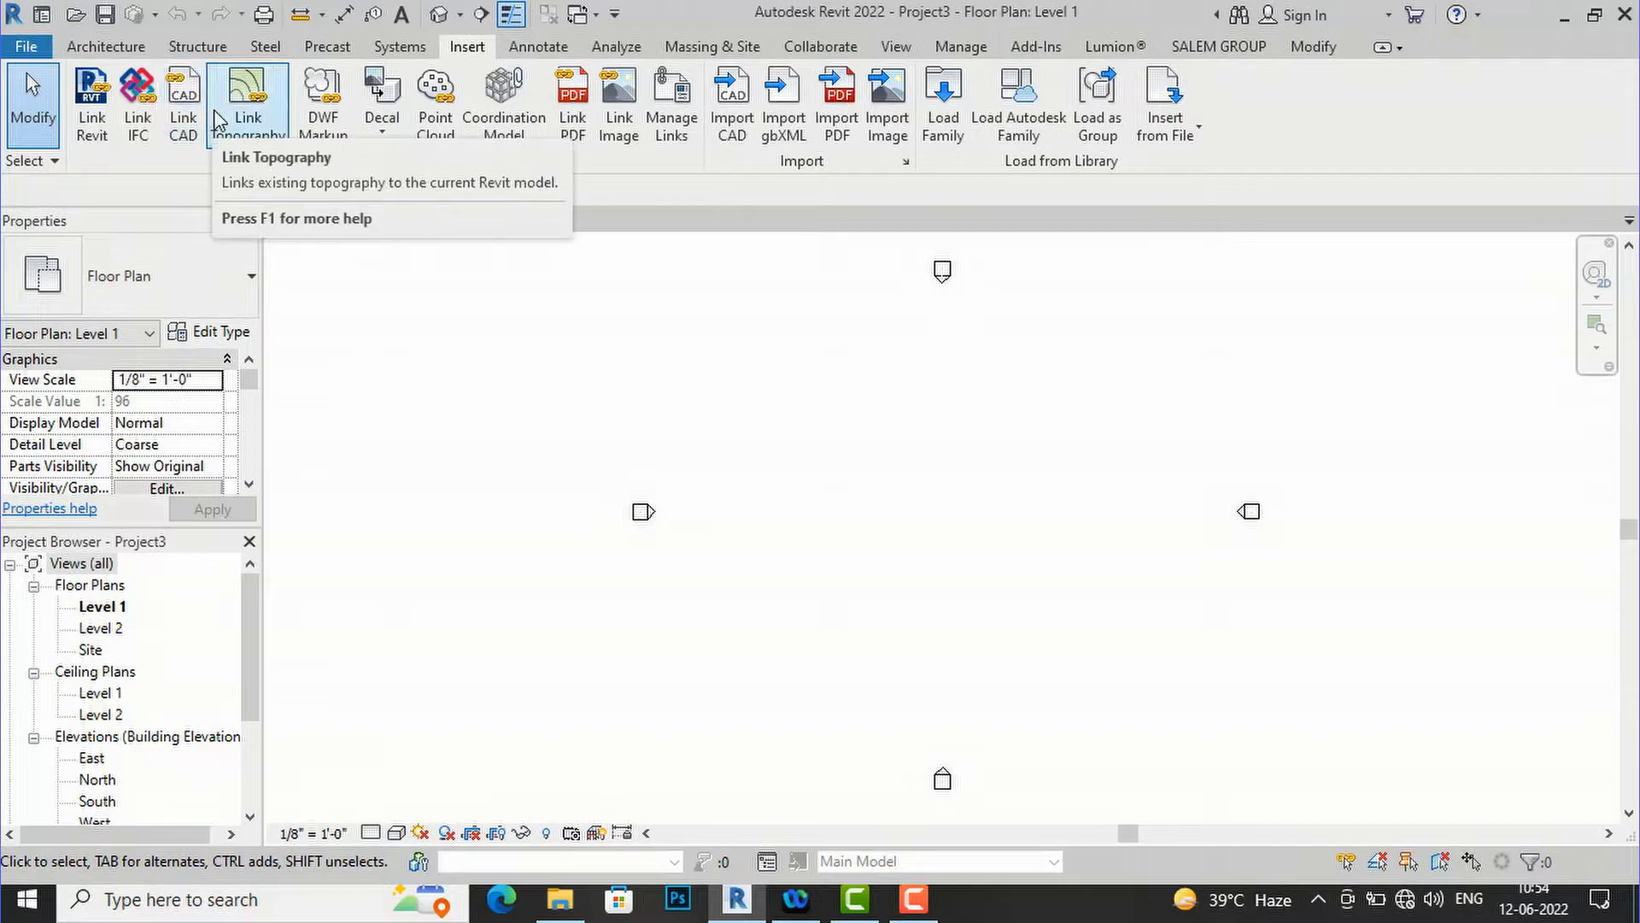
click(186, 134)
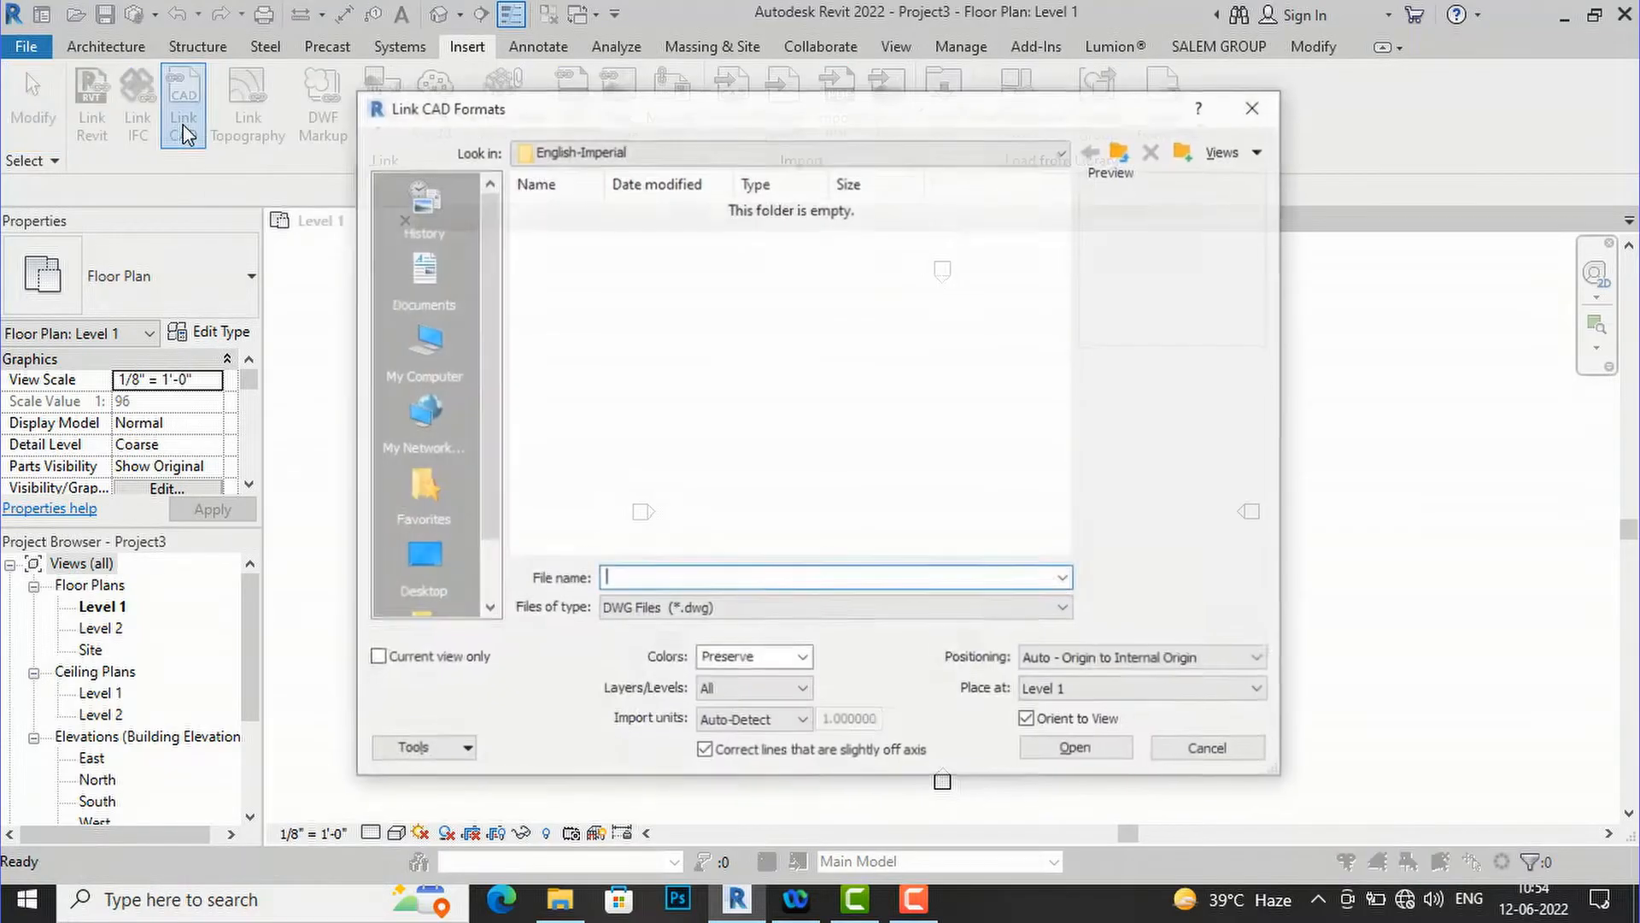
click(423, 354)
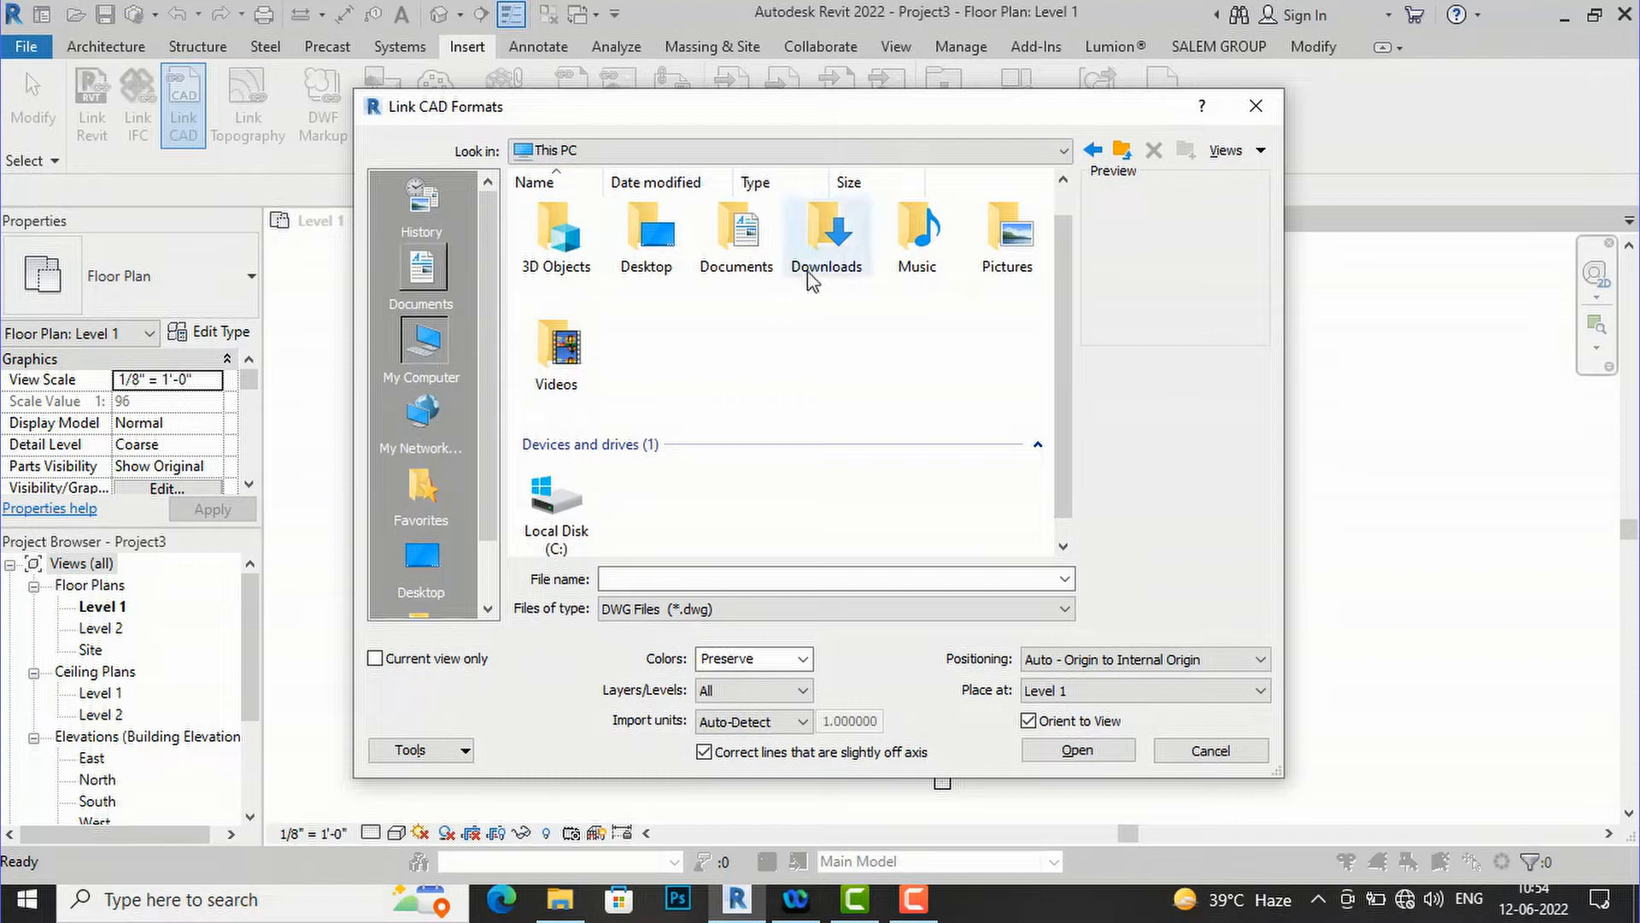
double_click(837, 257)
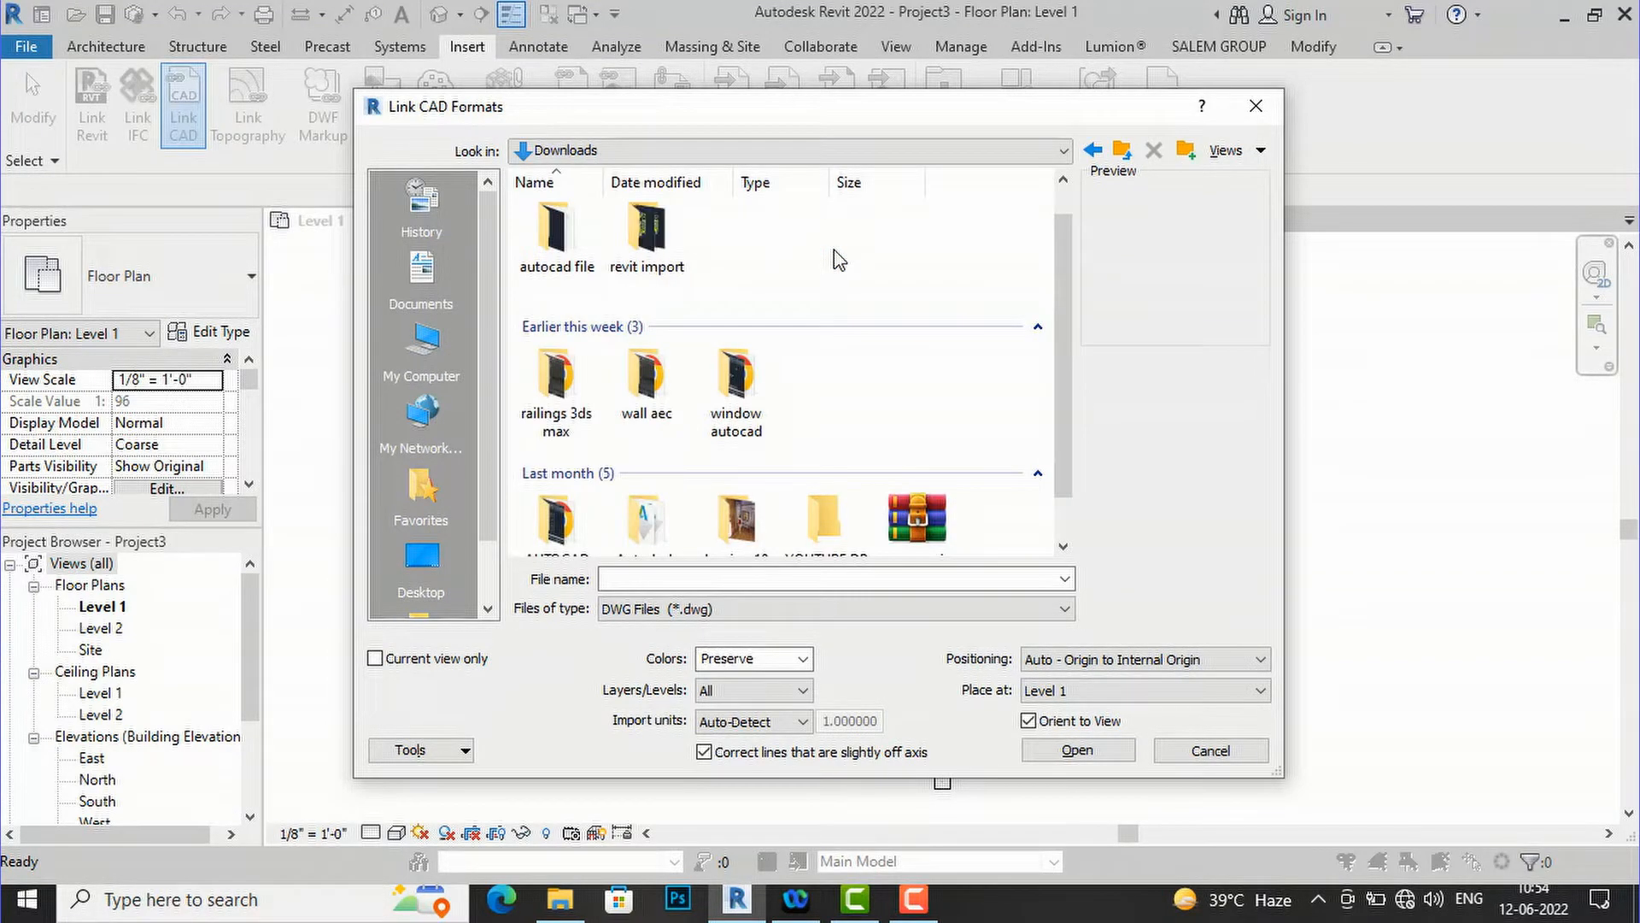
double_click(671, 252)
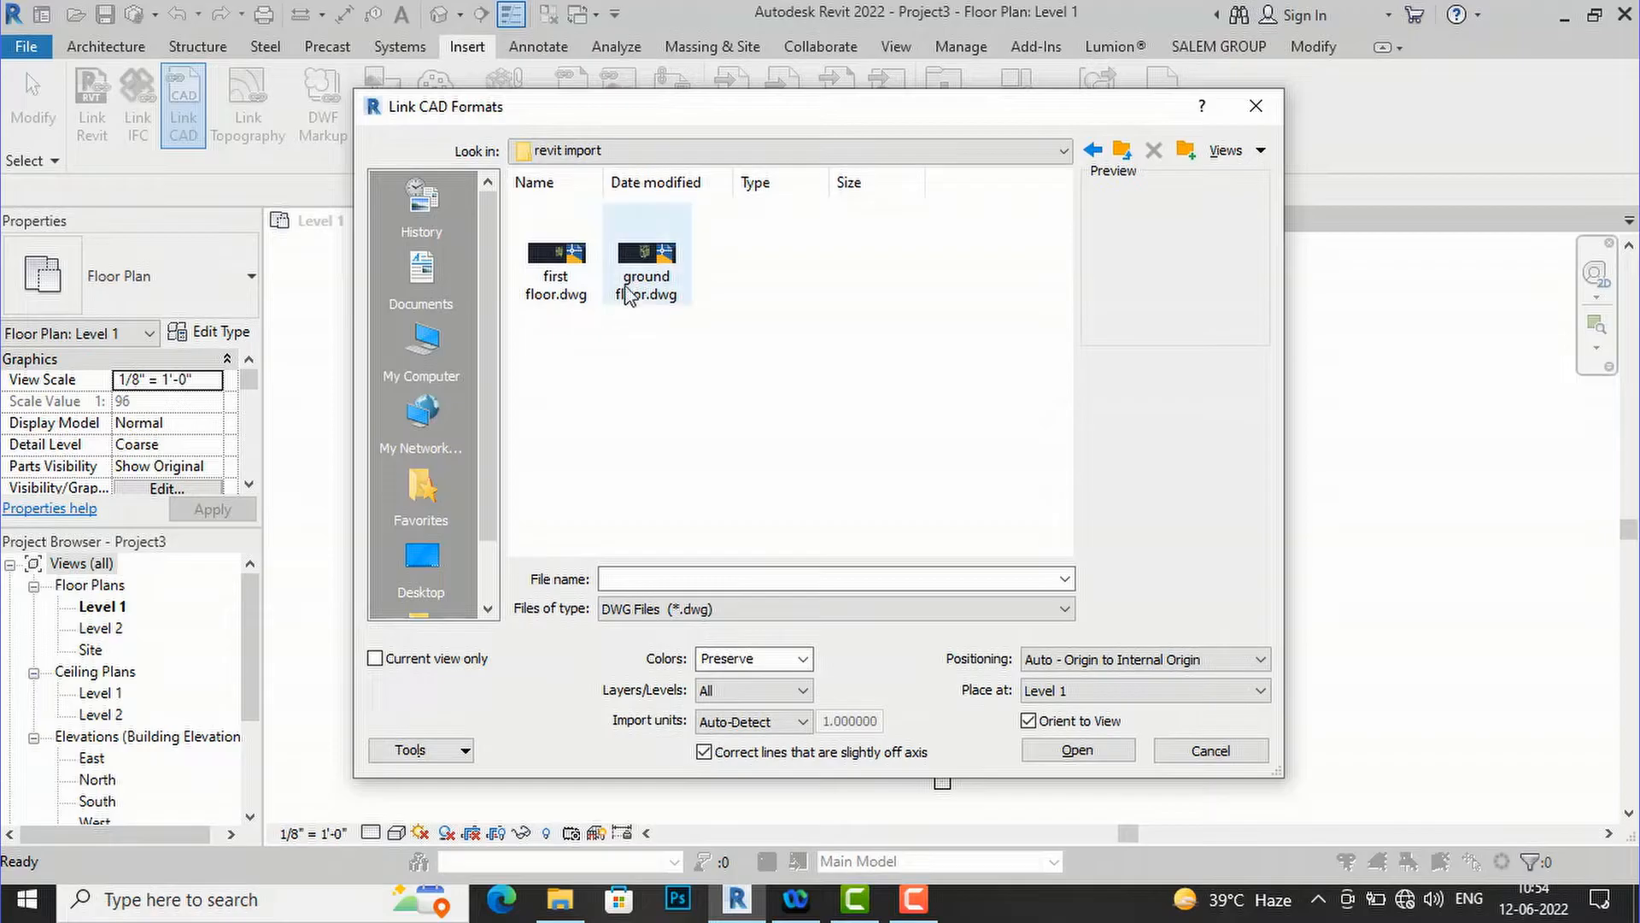
click(643, 284)
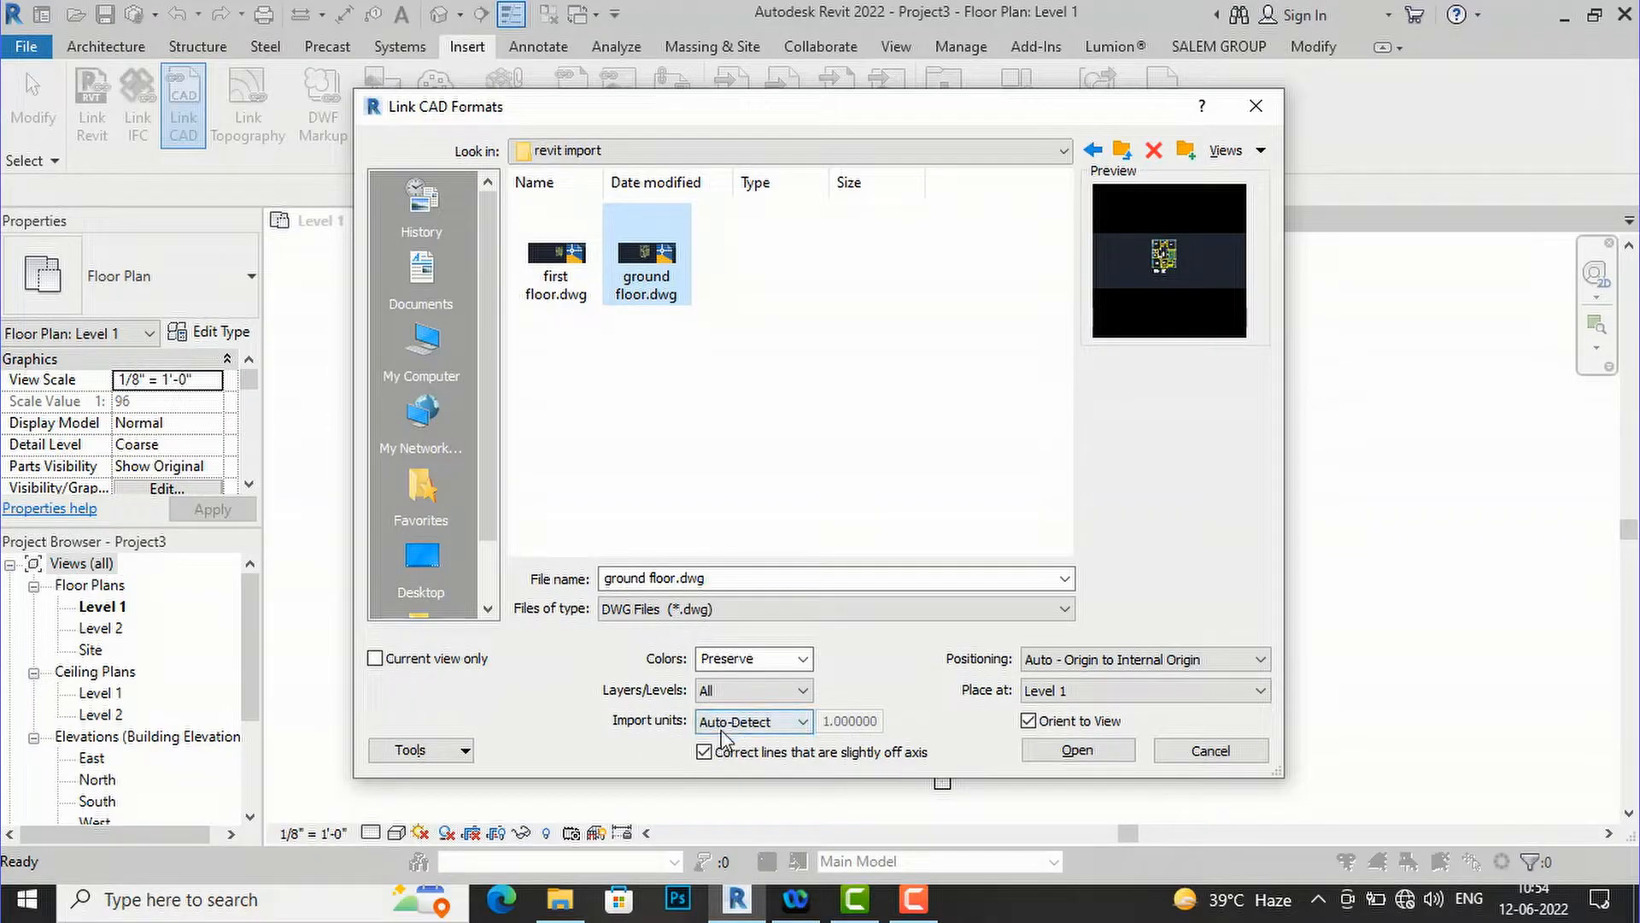
click(1071, 750)
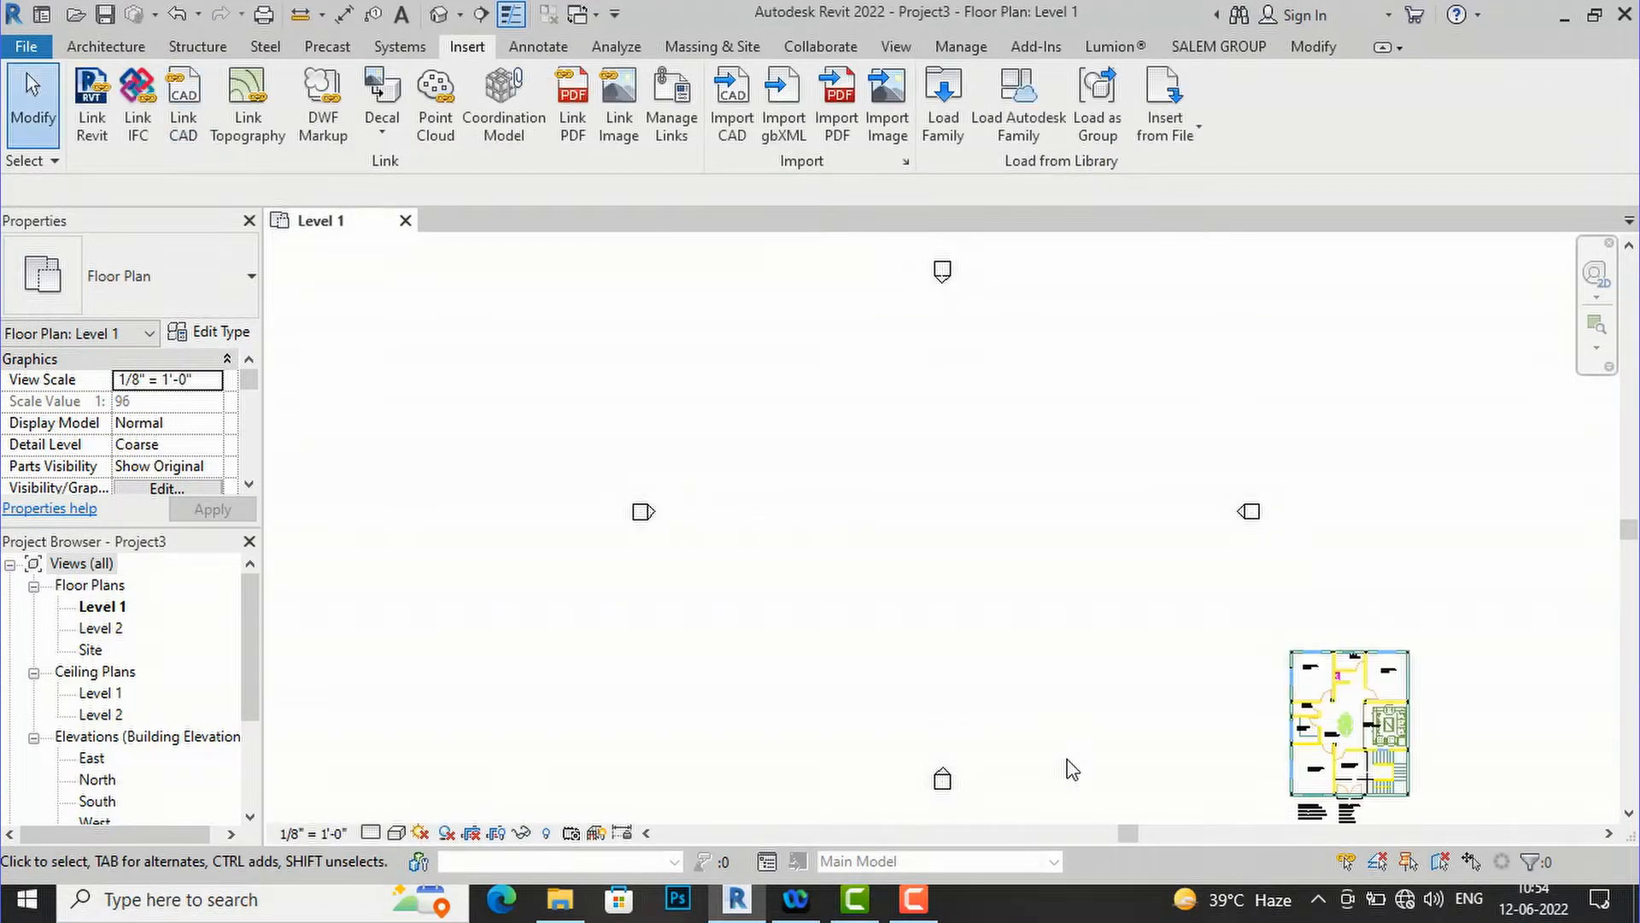
- Unpin the linked ground floor drawing and move it to the middle of the area between the four elevation markers
scroll(935, 454, down, 1)
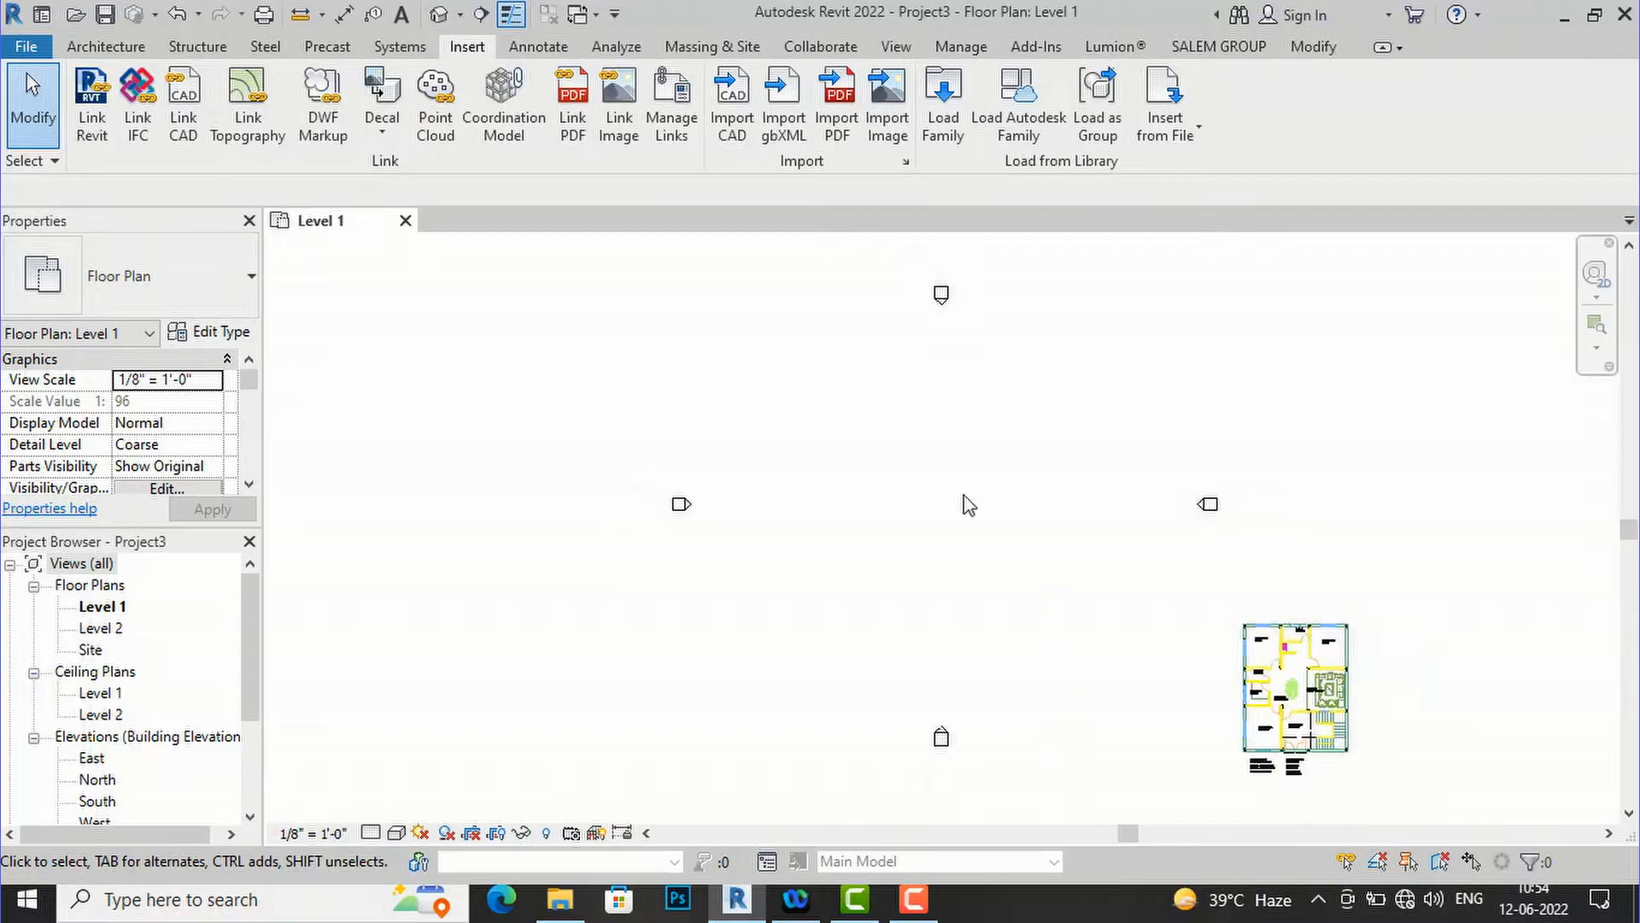
click(1294, 645)
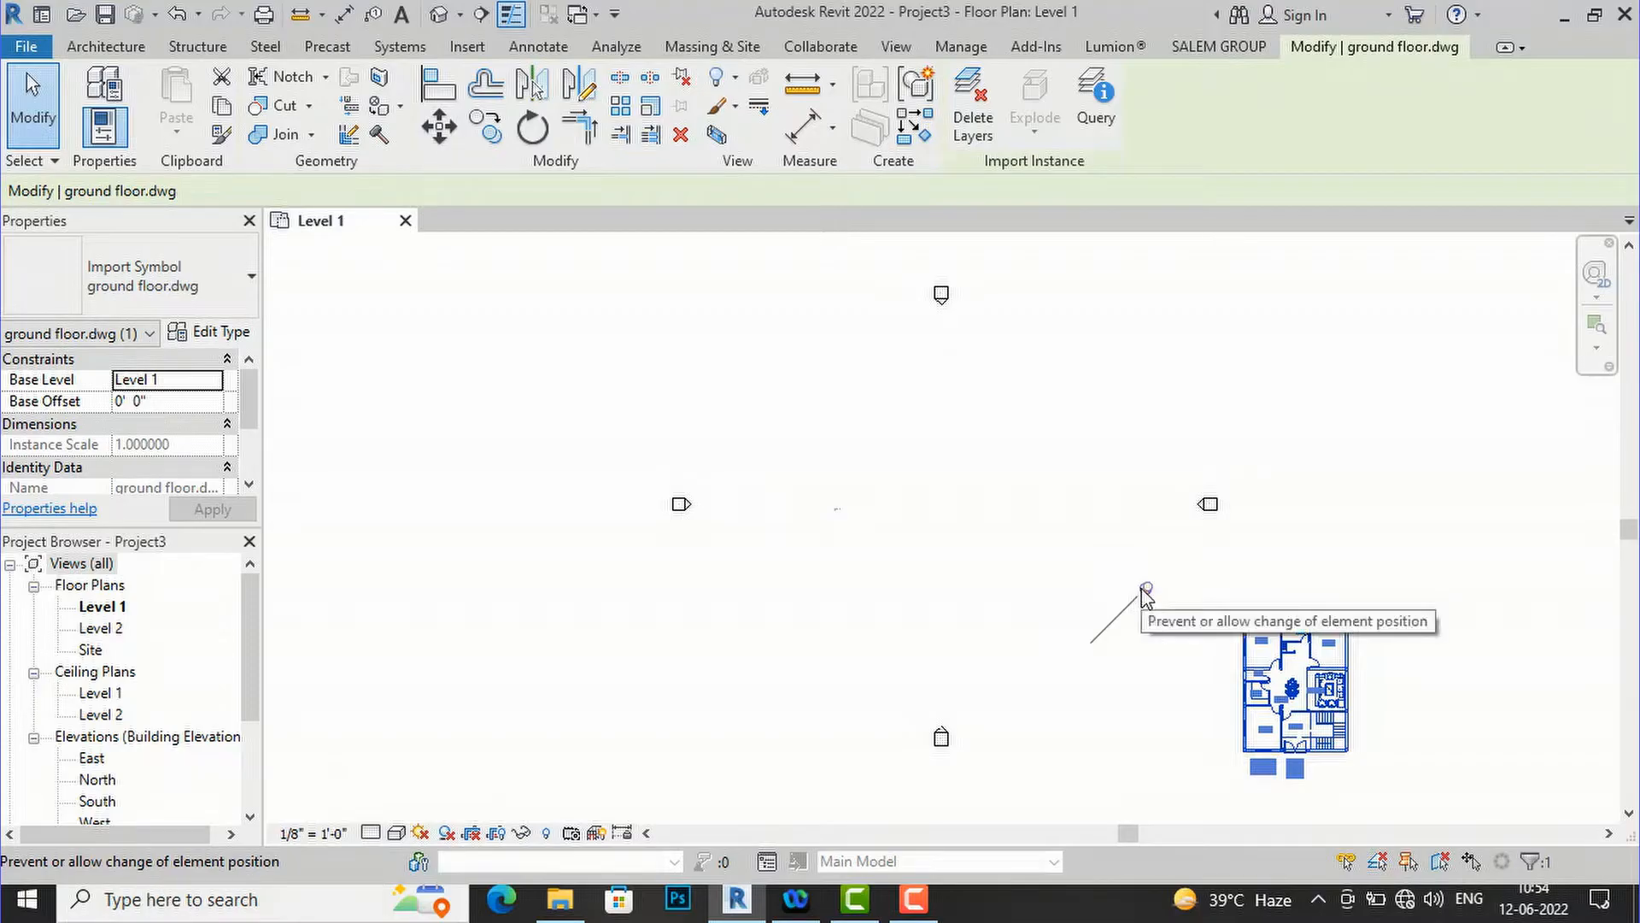
click(1145, 591)
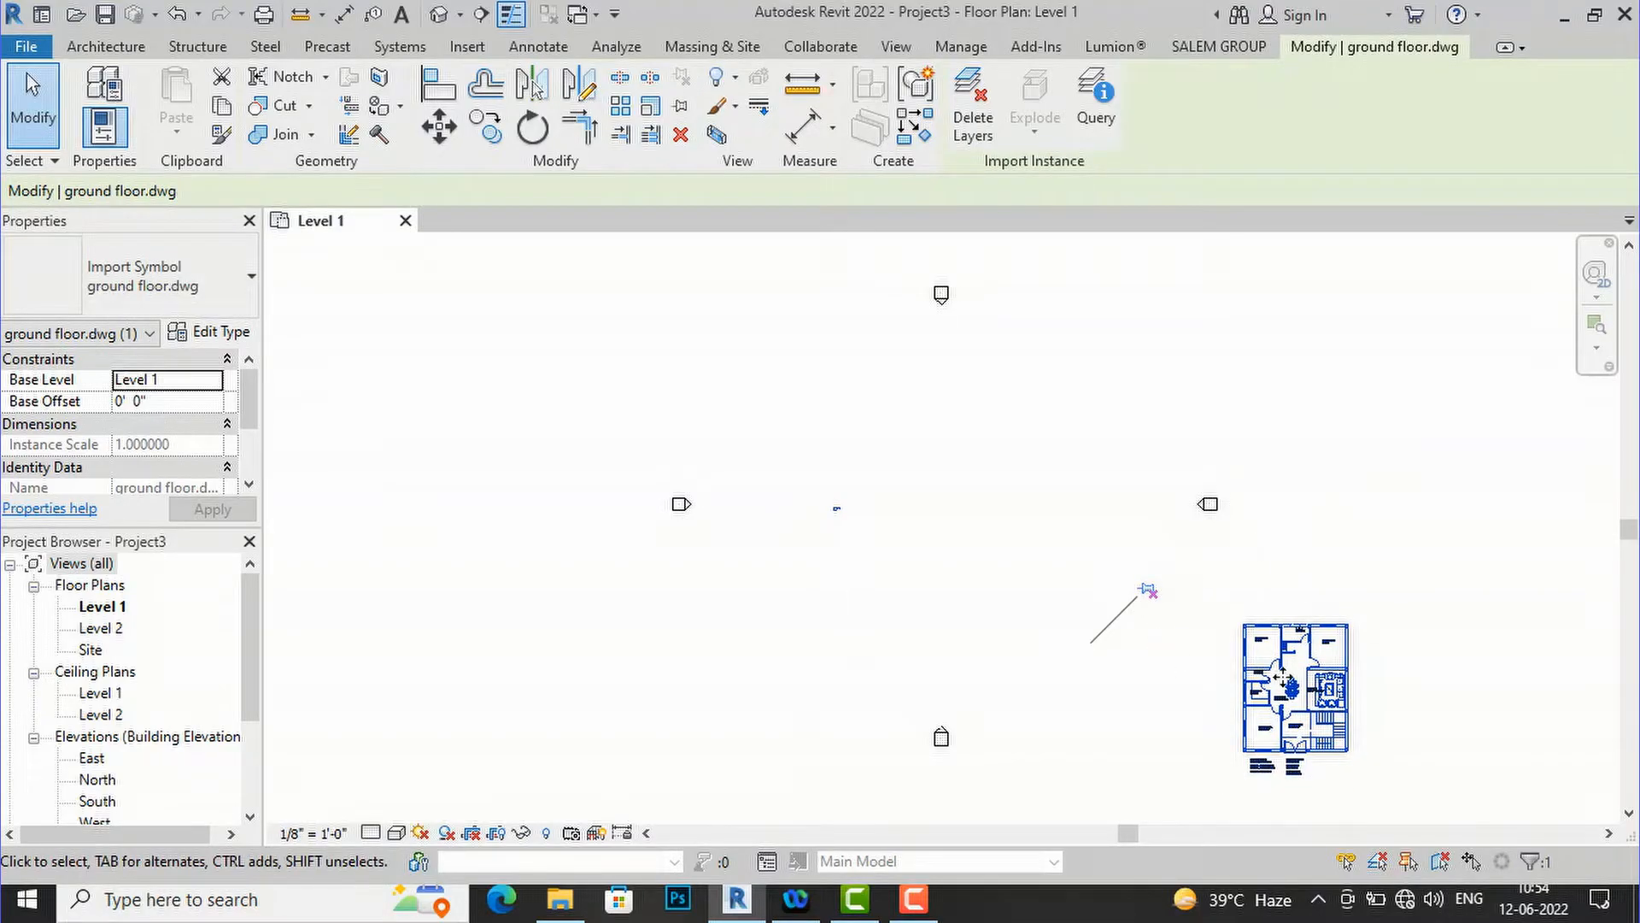
drag(1258, 644, 887, 452)
scroll(887, 452, up, 4)
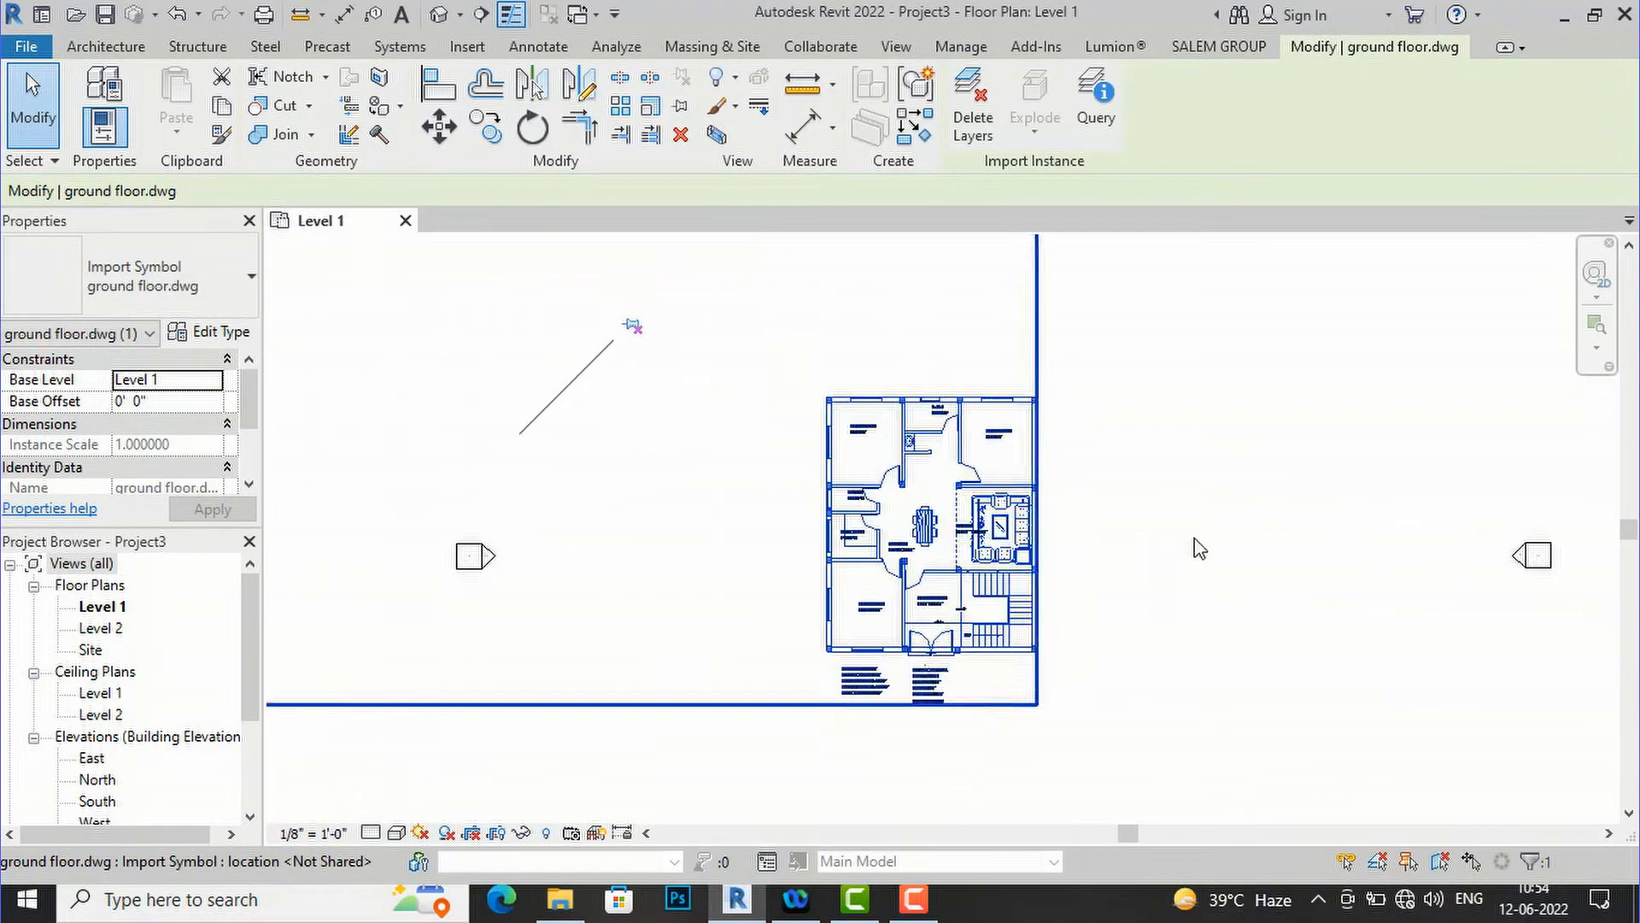
click(1199, 548)
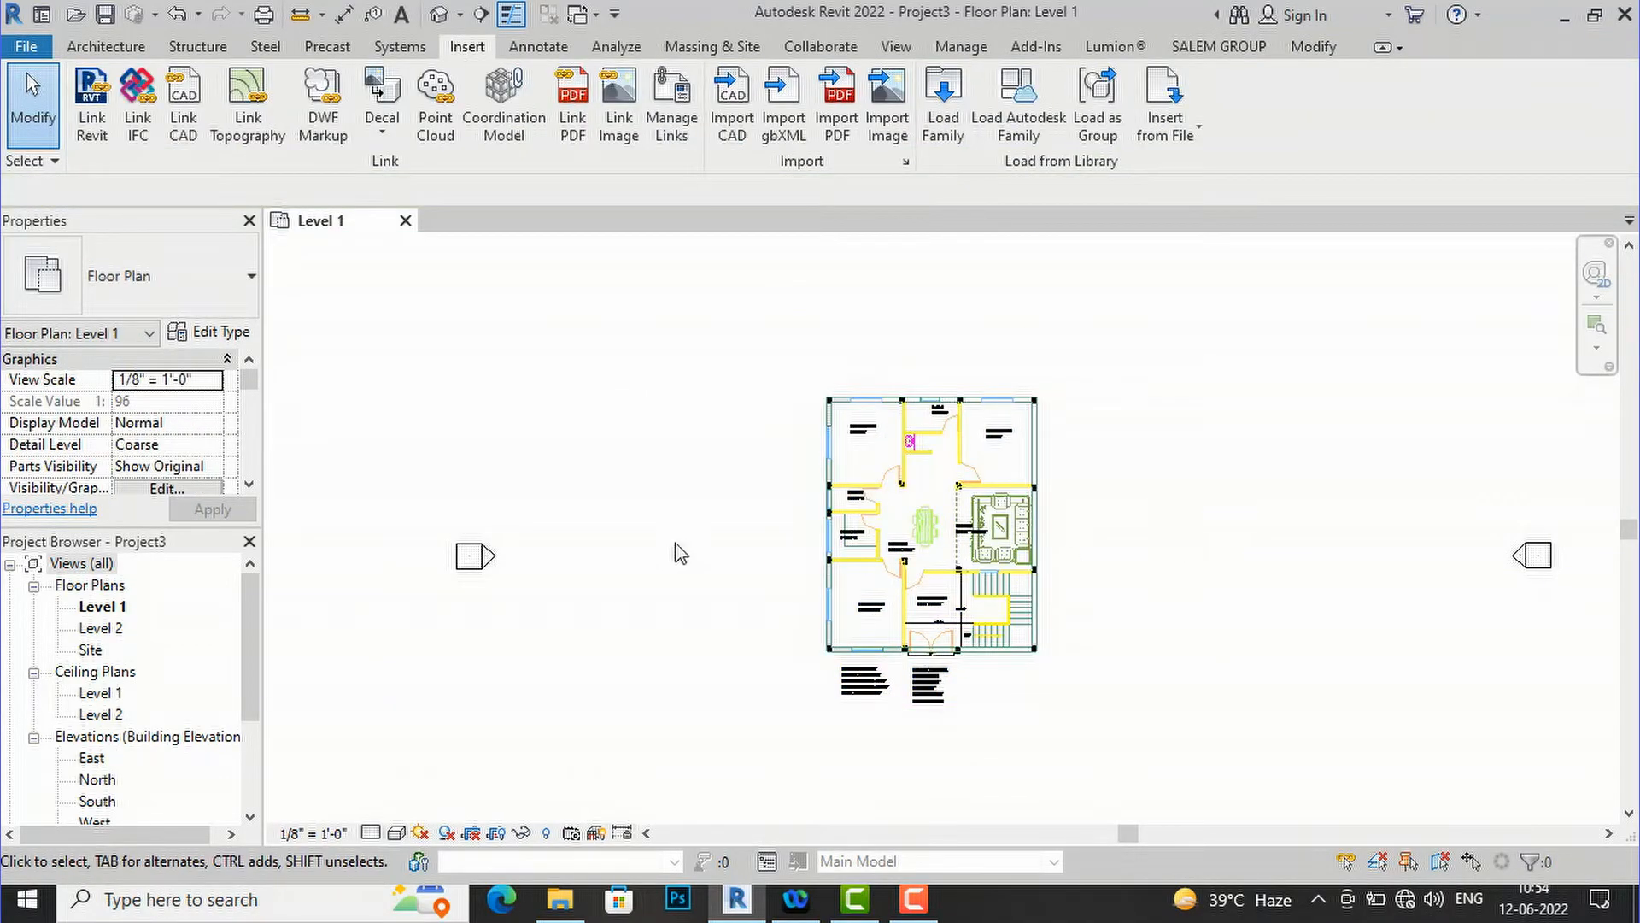
- Rename the Level 1 floor plan to "ground floor", including the corresponding level and views
right_click(101, 606)
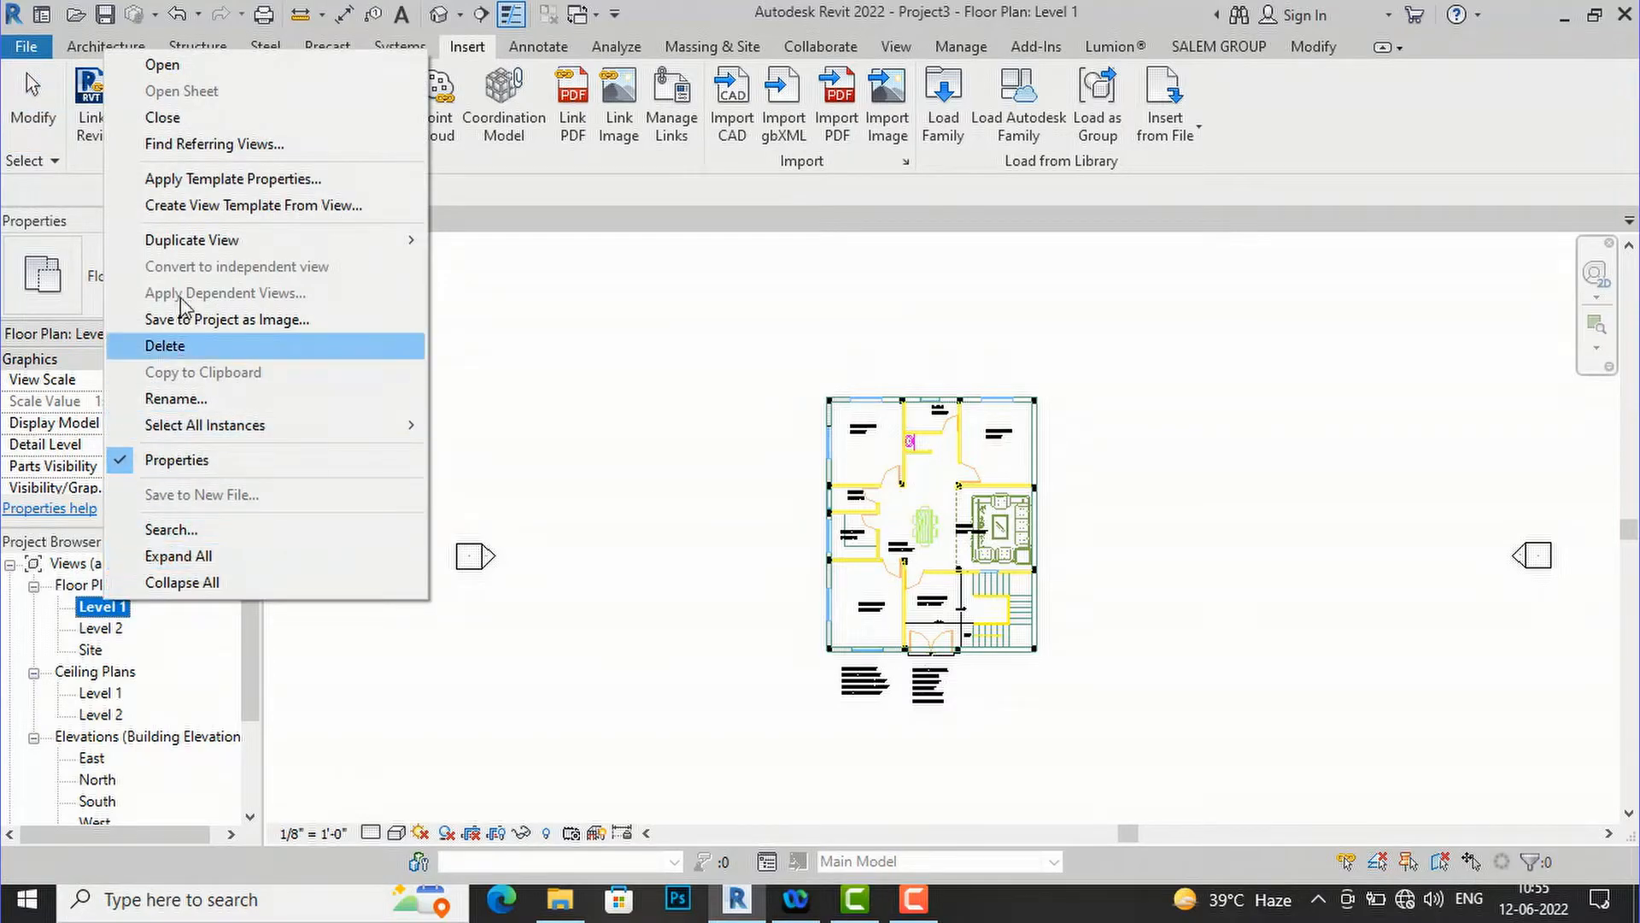
click(181, 399)
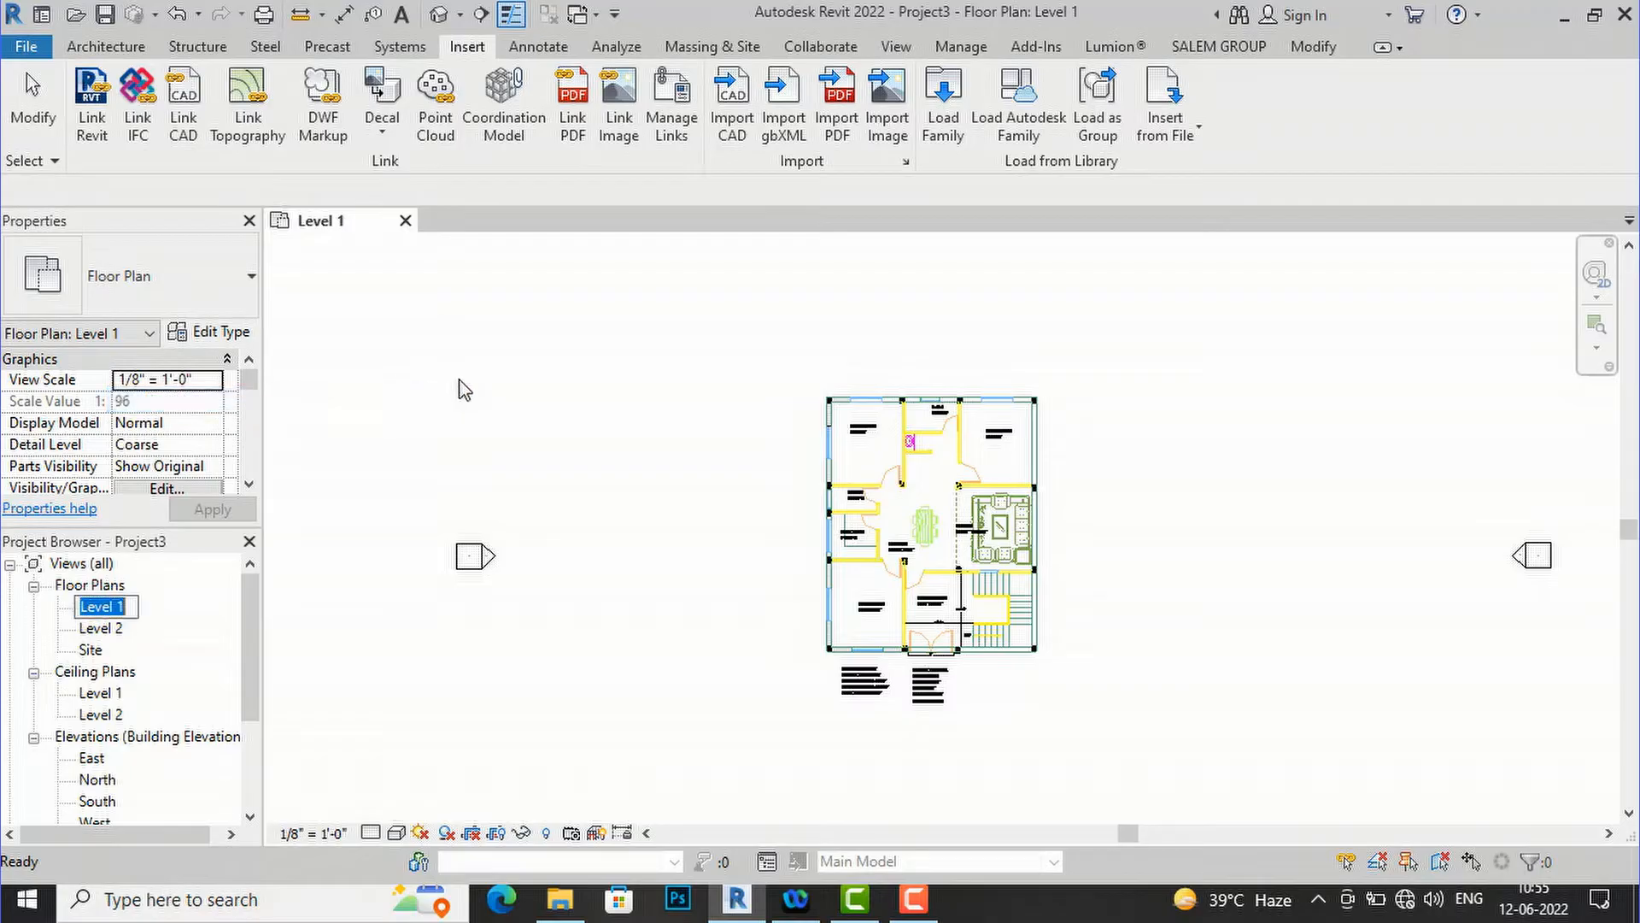
text(ground floor)
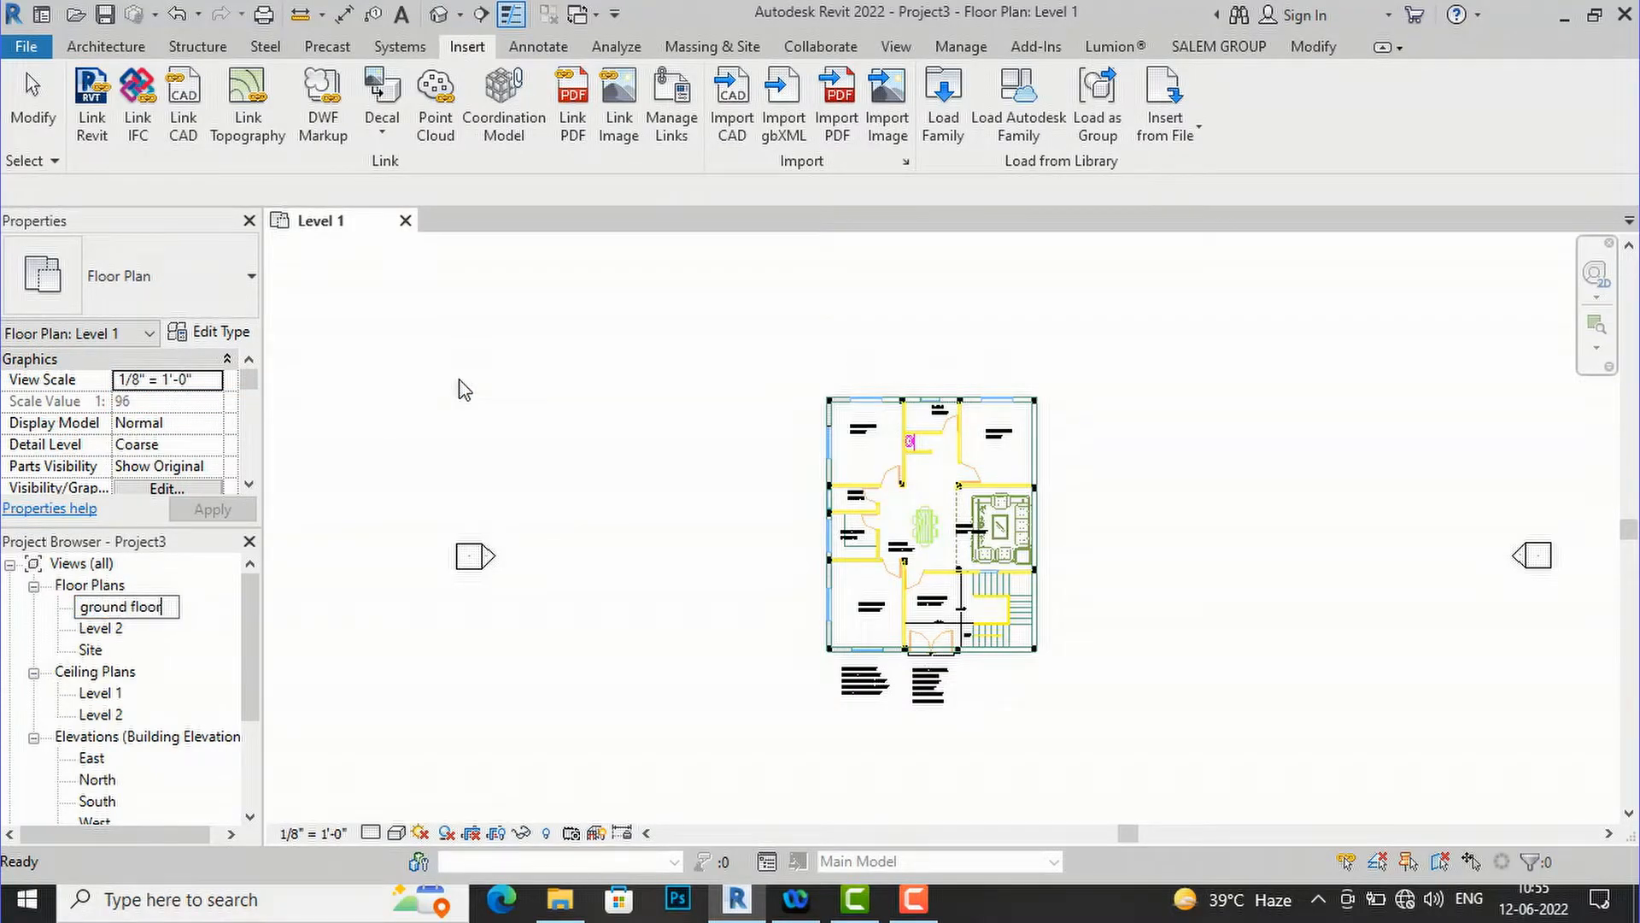
click(665, 380)
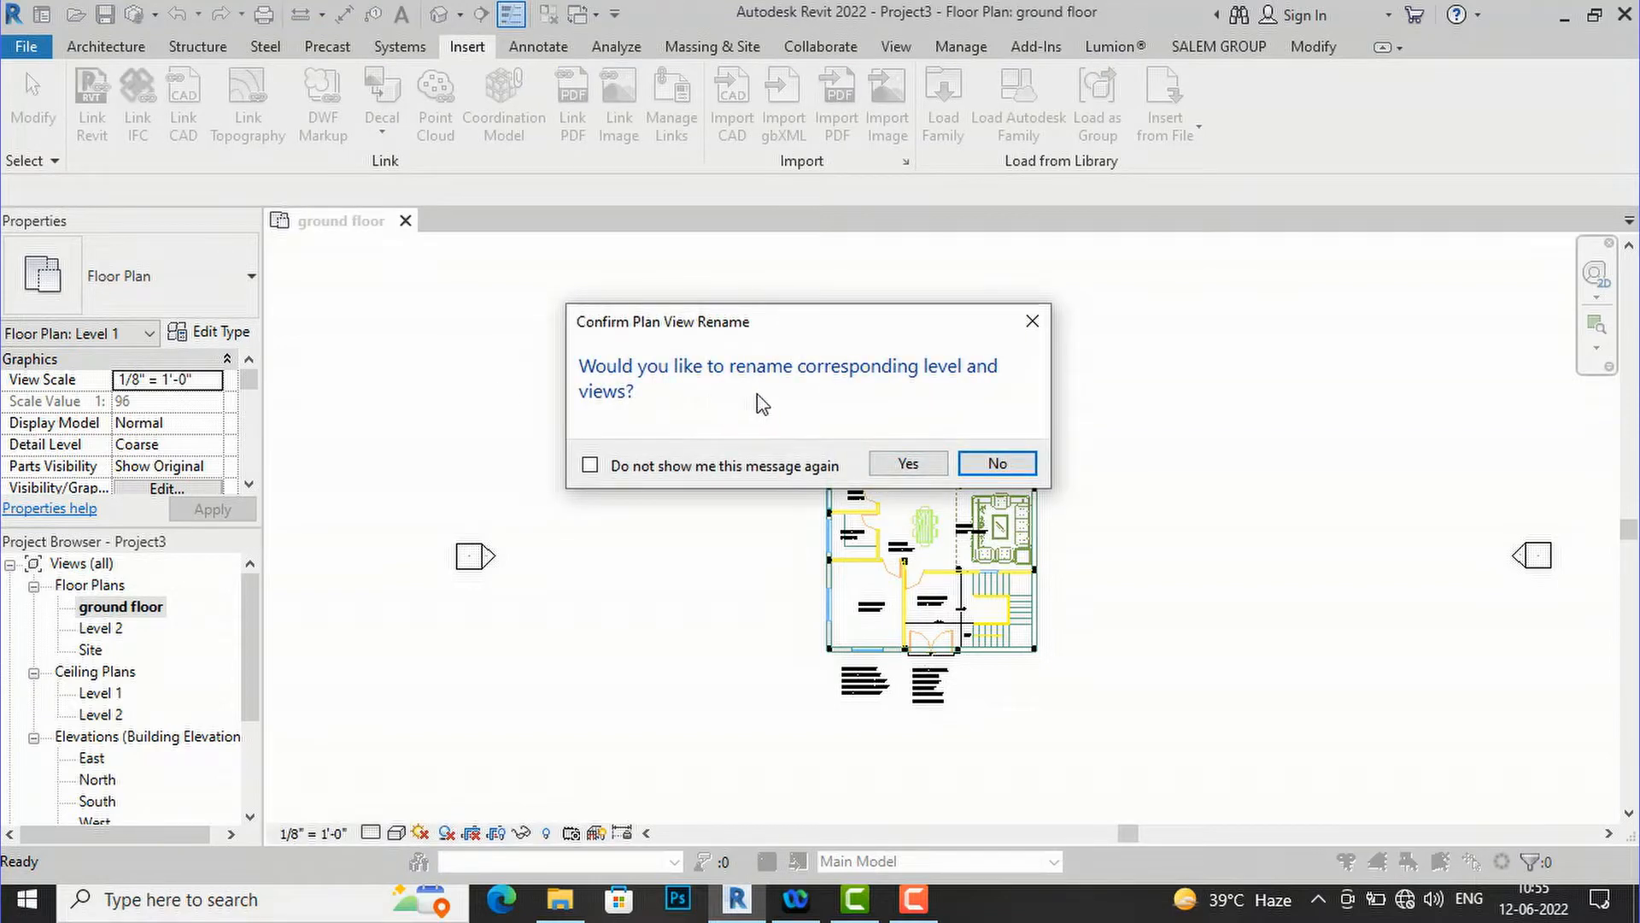
click(893, 464)
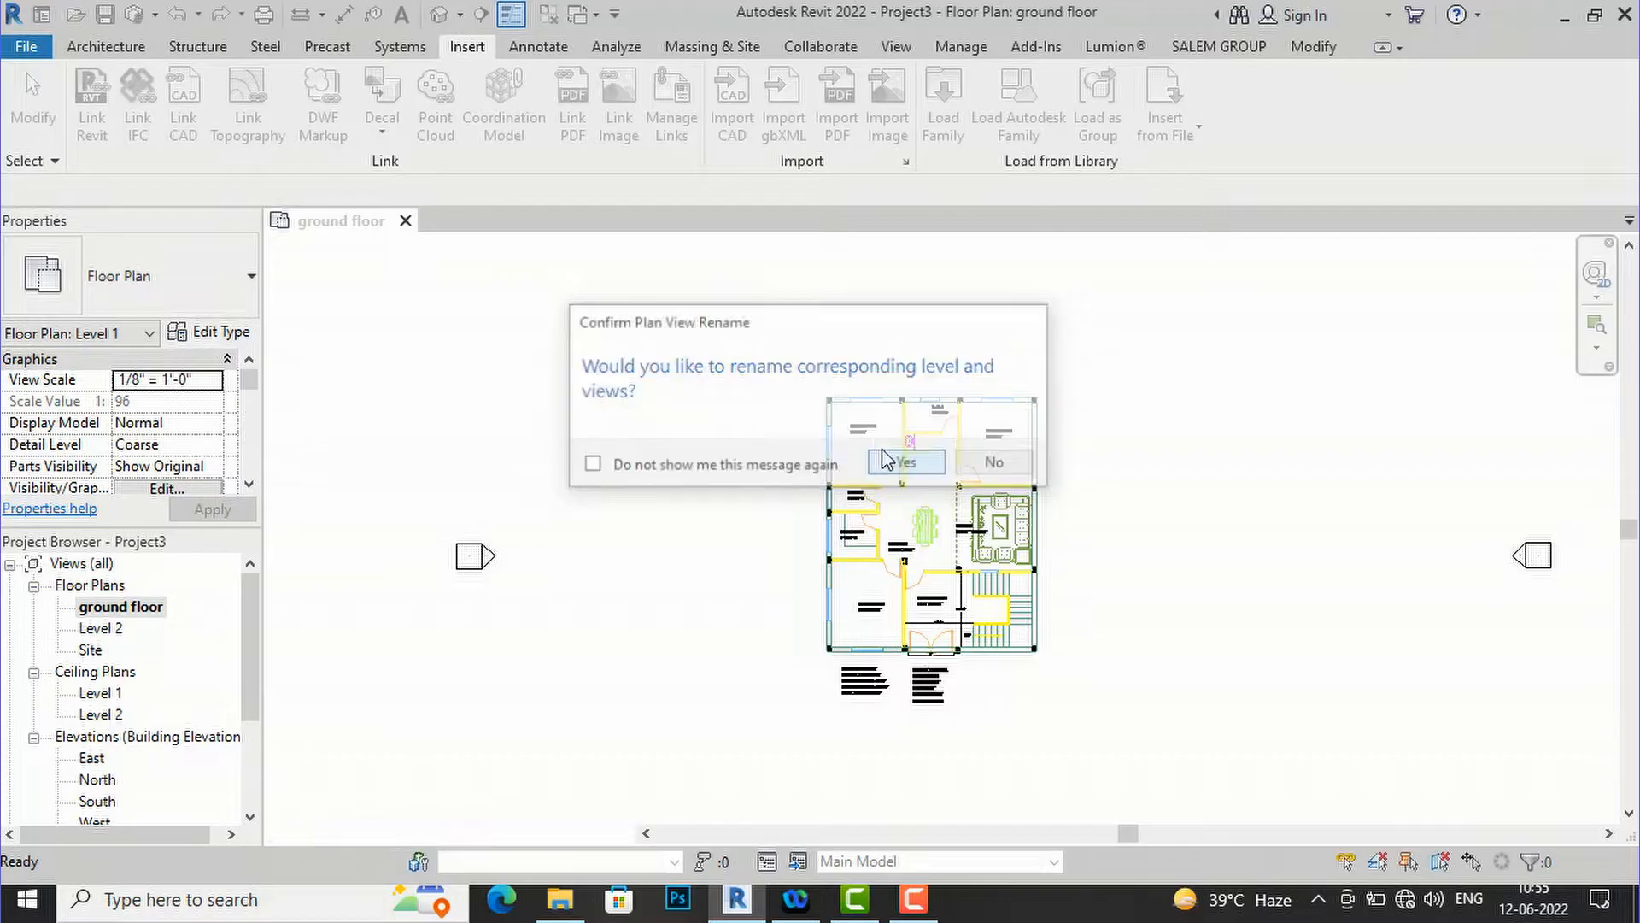
- Rename the Level 2 floor plan to "first floor", including the corresponding level and views
right_click(114, 632)
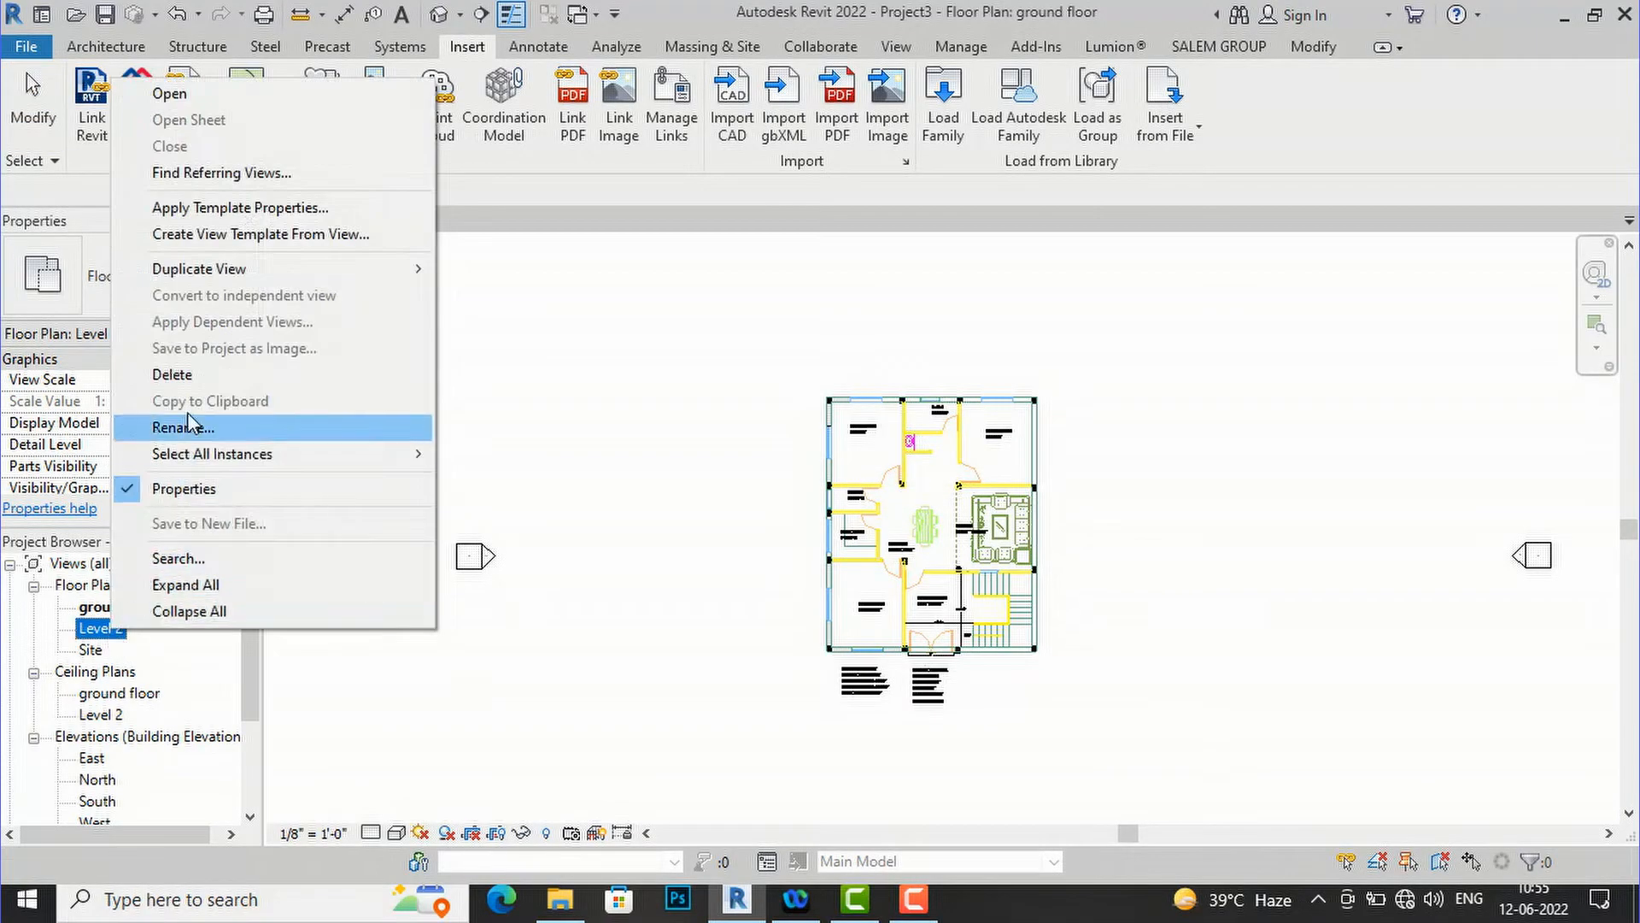
click(184, 428)
text(first floor)
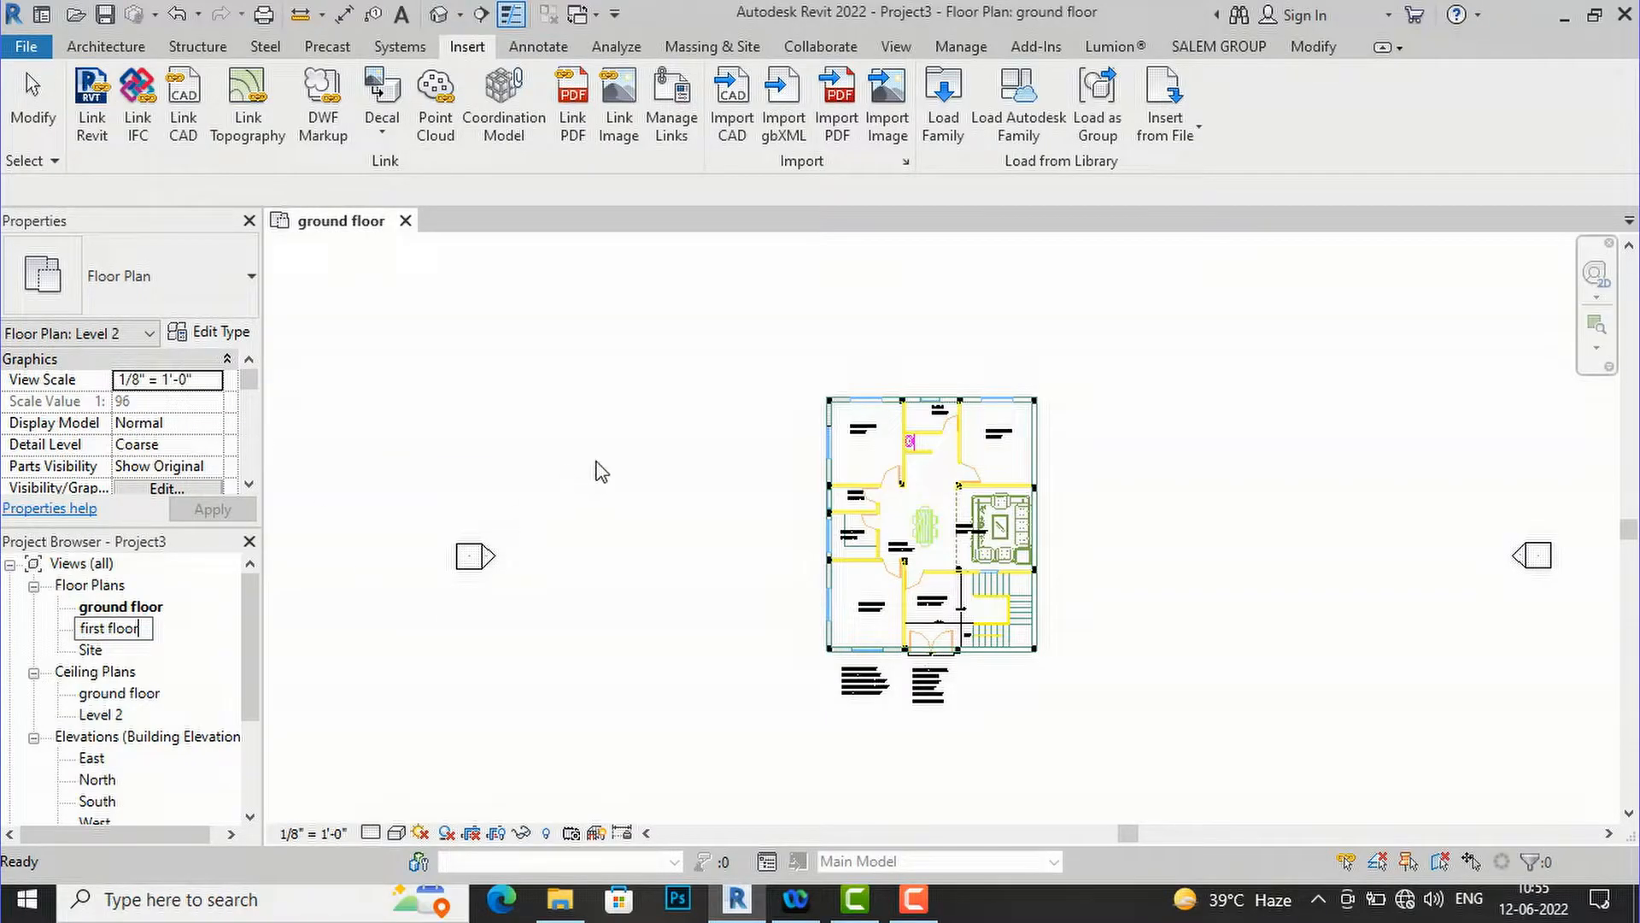
click(651, 450)
click(908, 466)
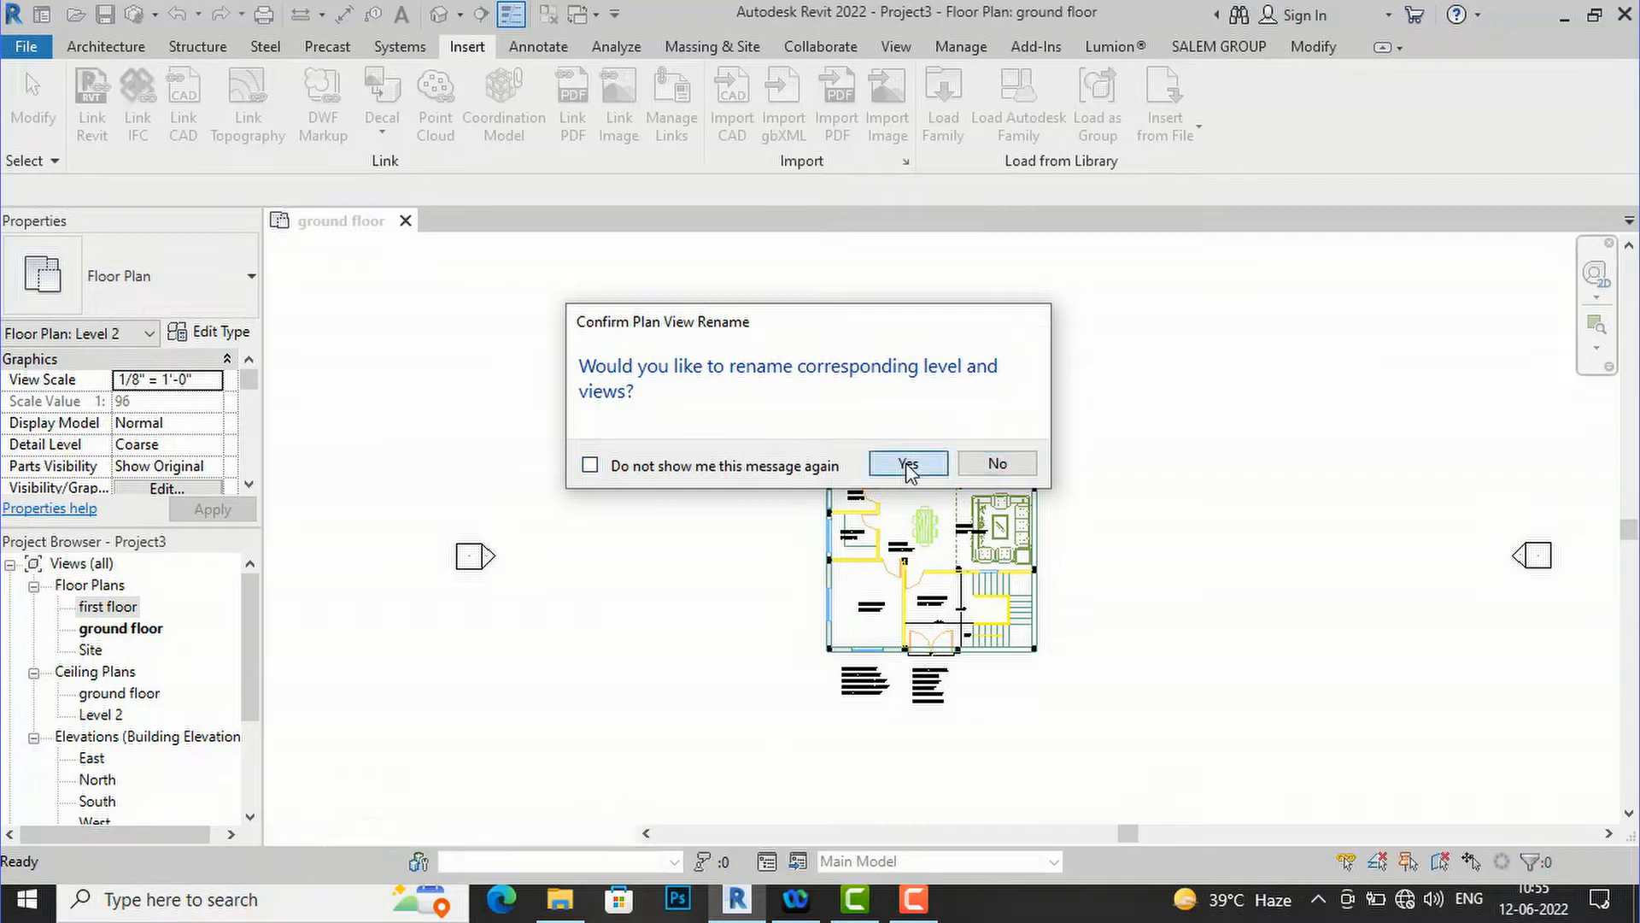
- Open the first floor plan and link the CAD file first floor.dwg into it
double_click(107, 606)
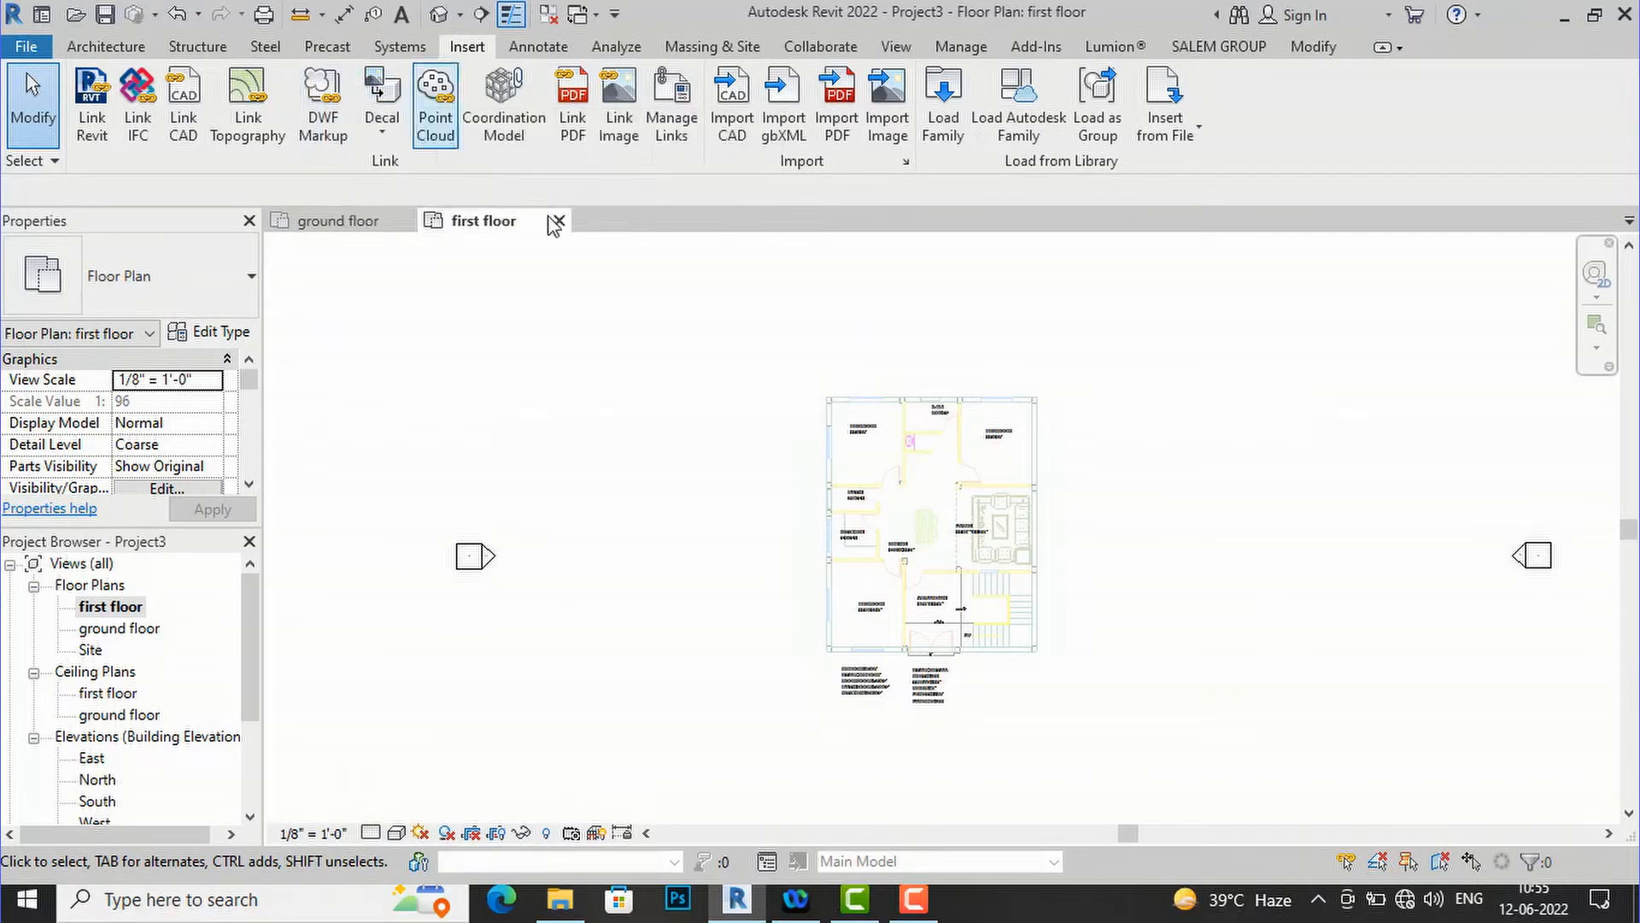
click(183, 112)
click(563, 274)
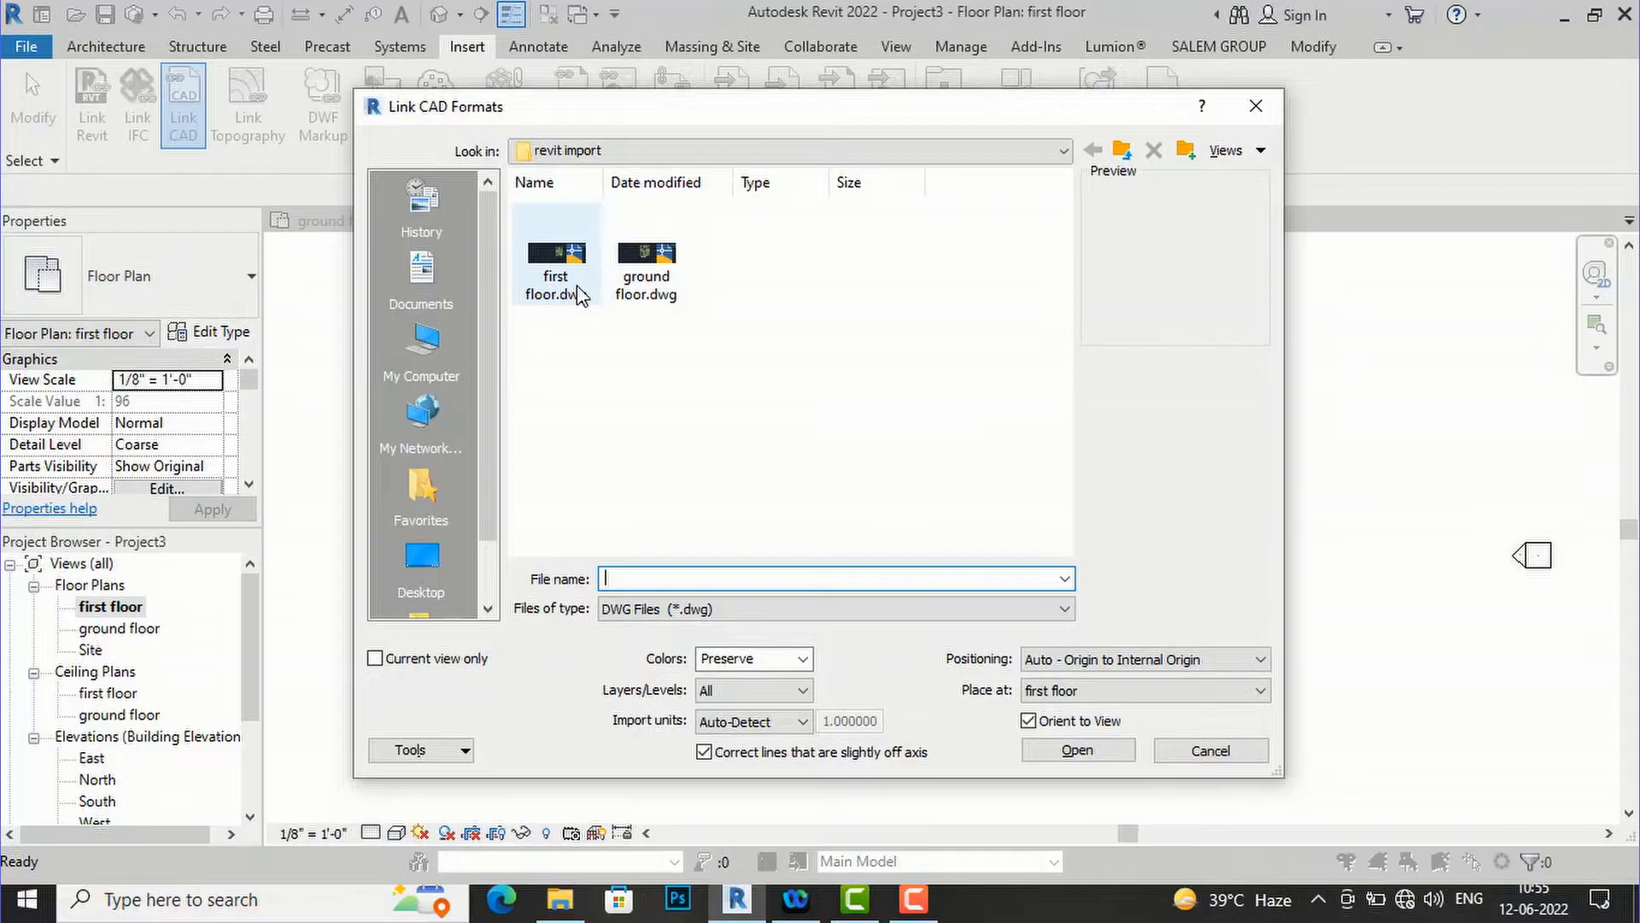
click(1044, 750)
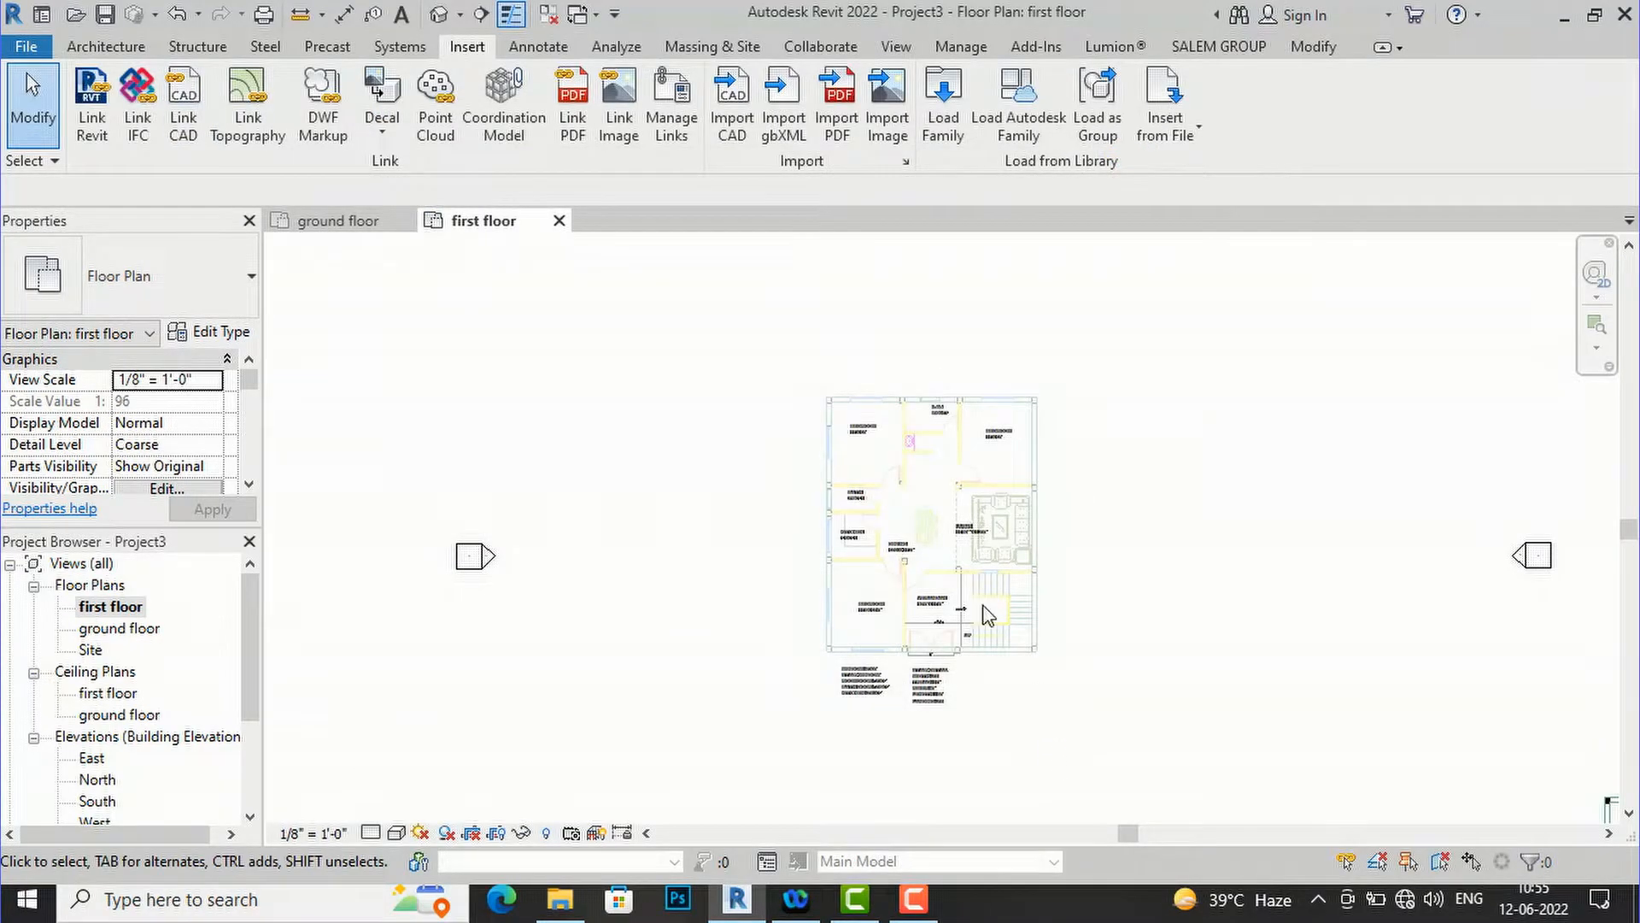
- Select the linked first floor drawing and unpin it
scroll(796, 423, down, 3)
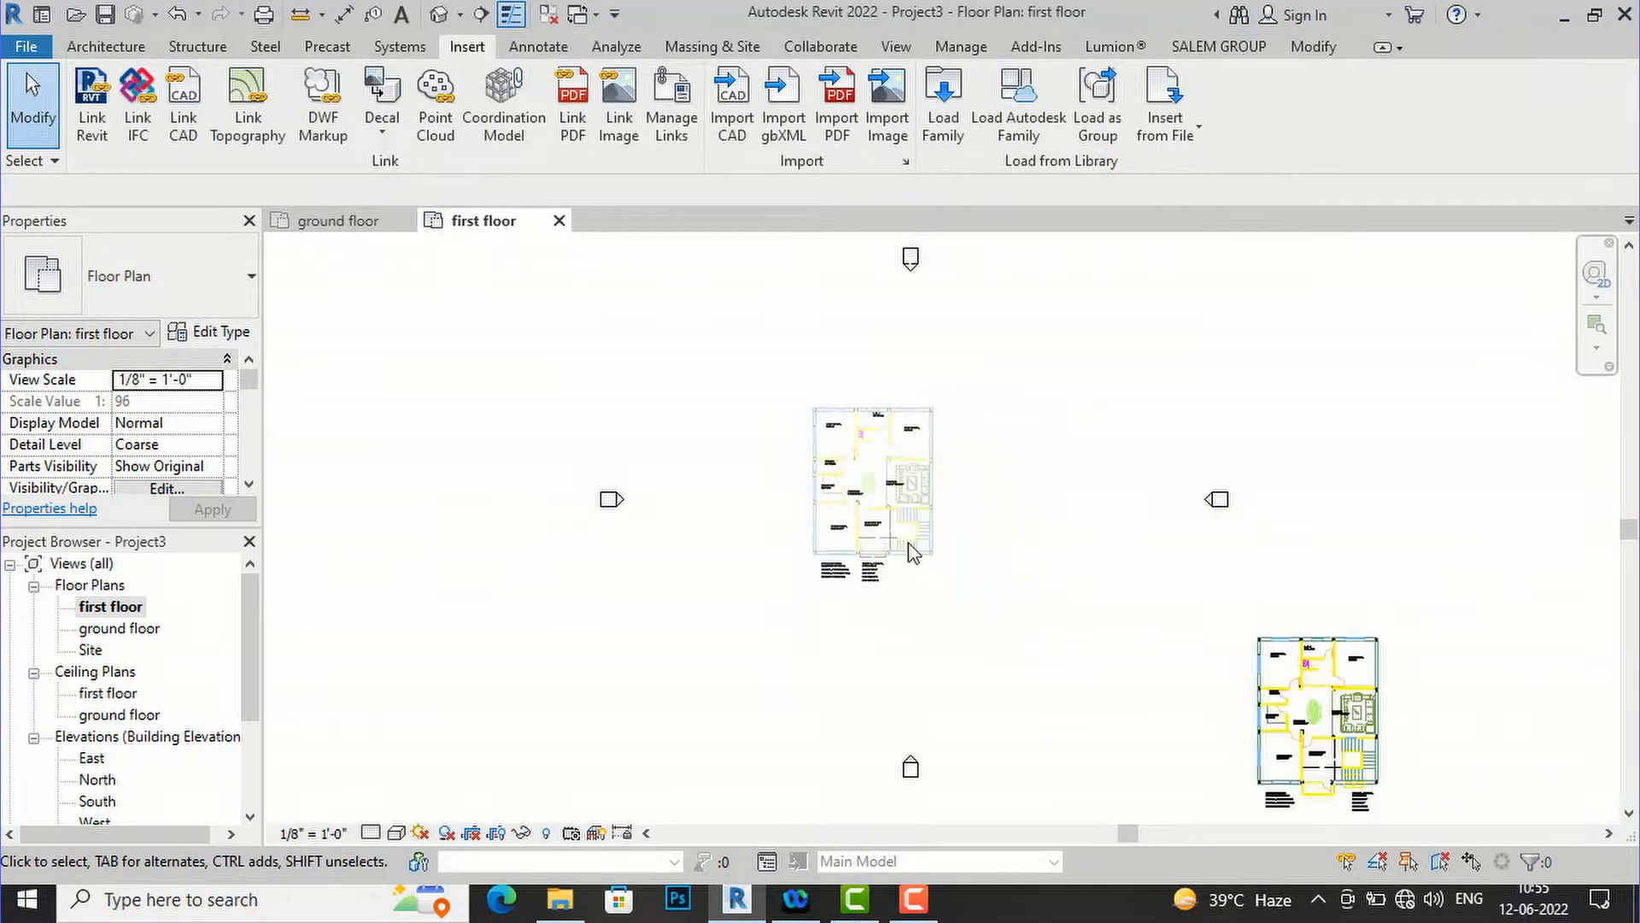
click(1279, 683)
click(1142, 603)
- Move the first floor drawing by its upper-left outer column corner onto the matching corner of the ground floor drawing
click(438, 127)
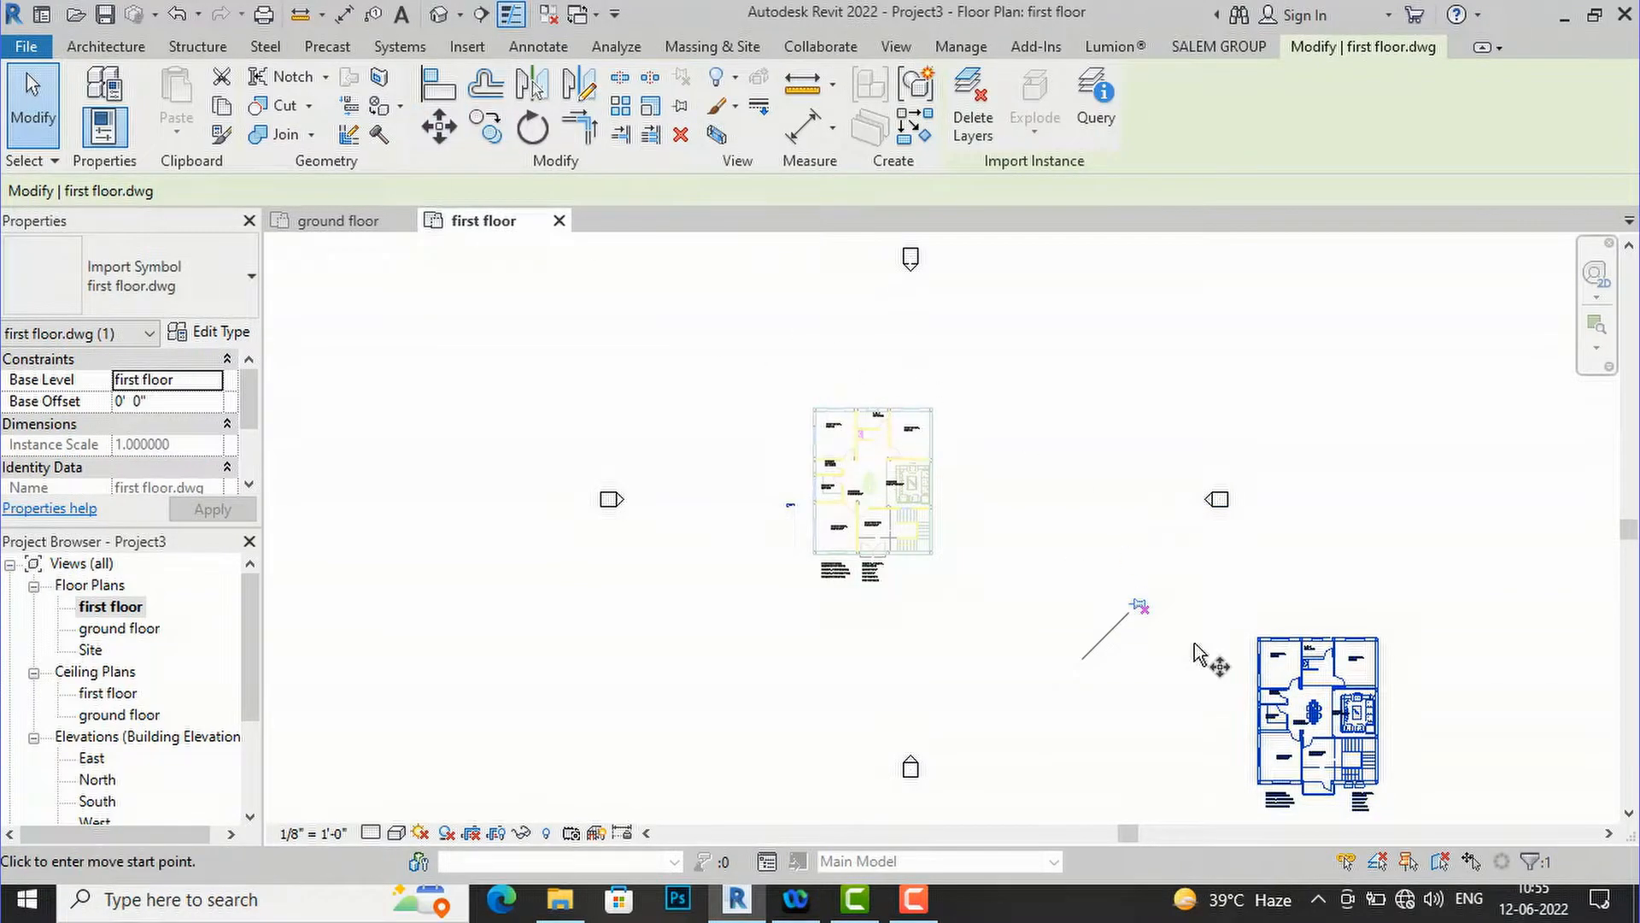
scroll(1195, 653, up, 8)
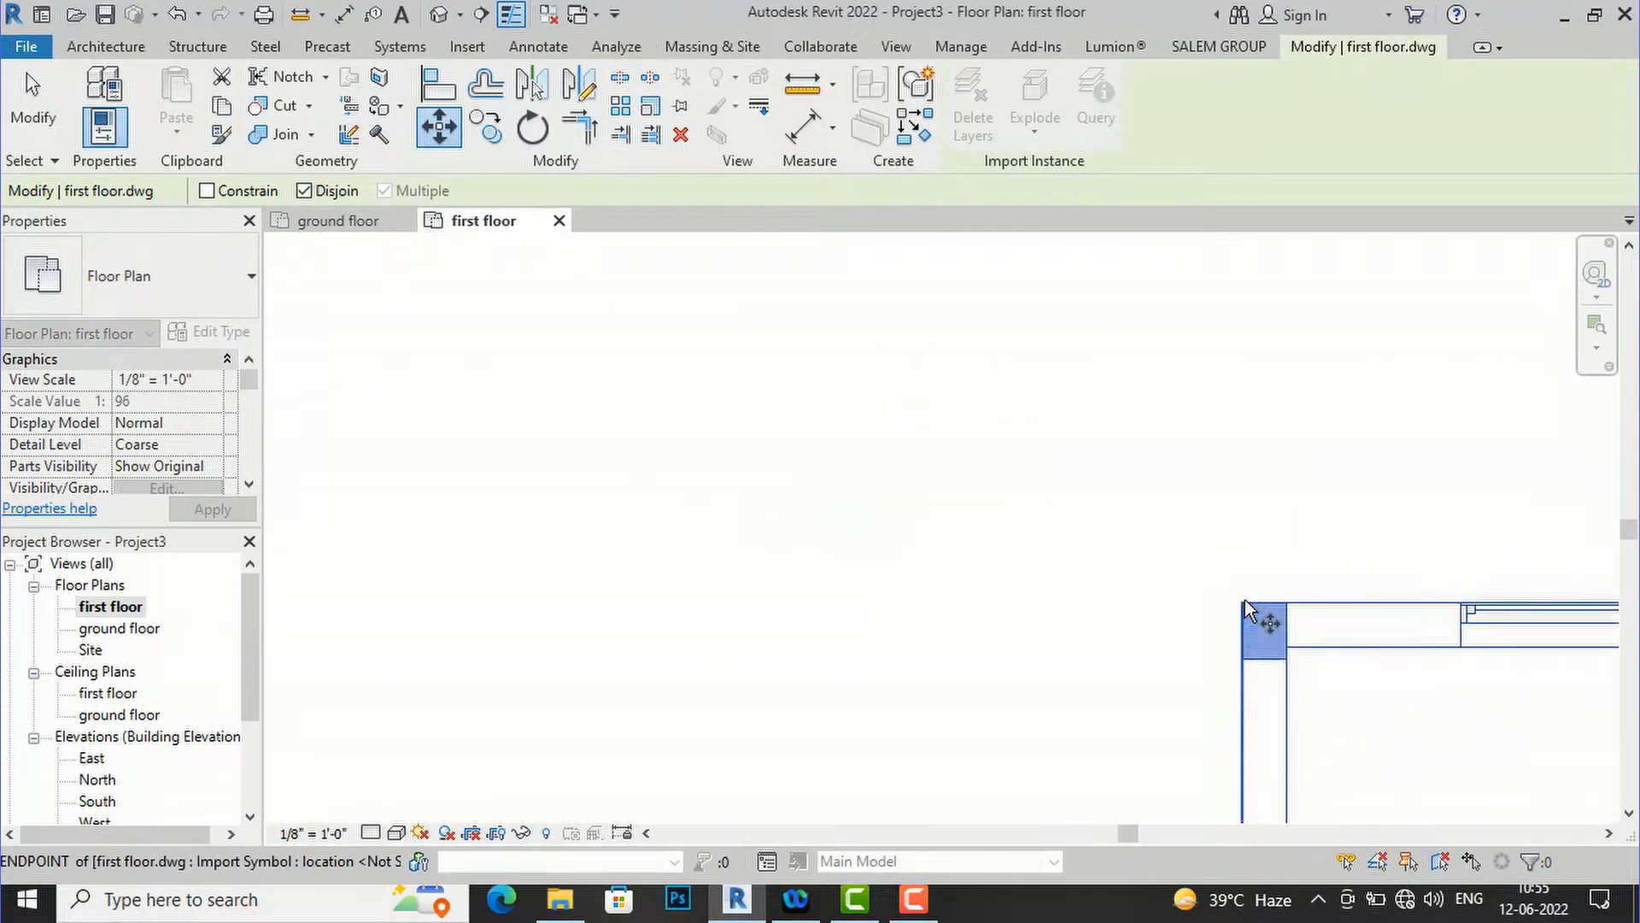
scroll(1245, 604, up, 3)
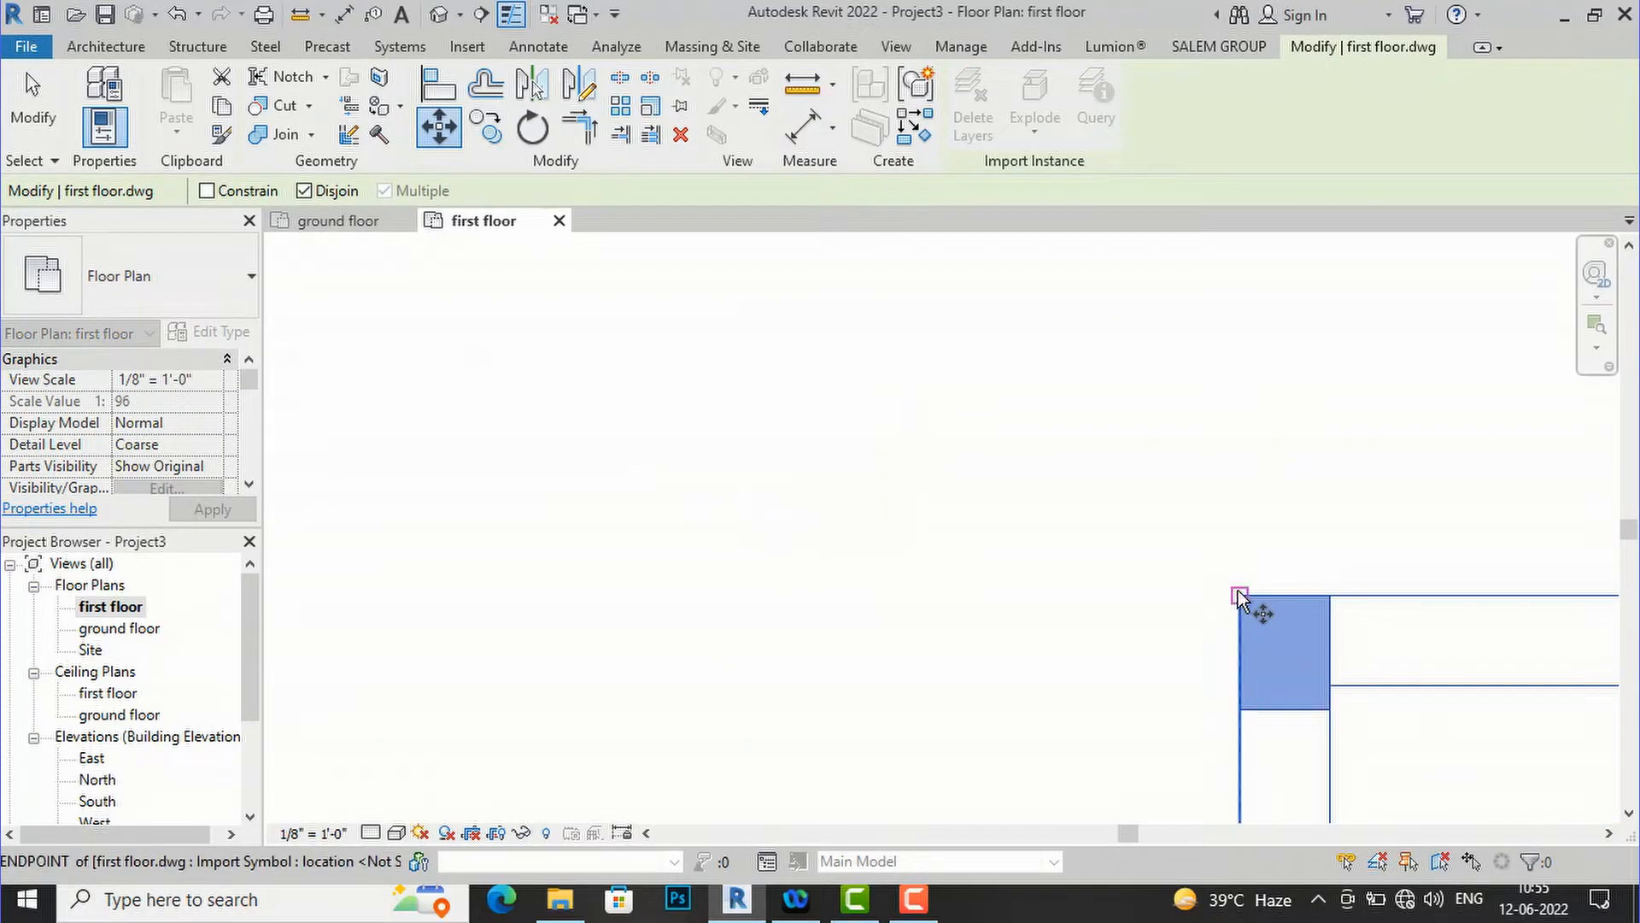
click(1241, 596)
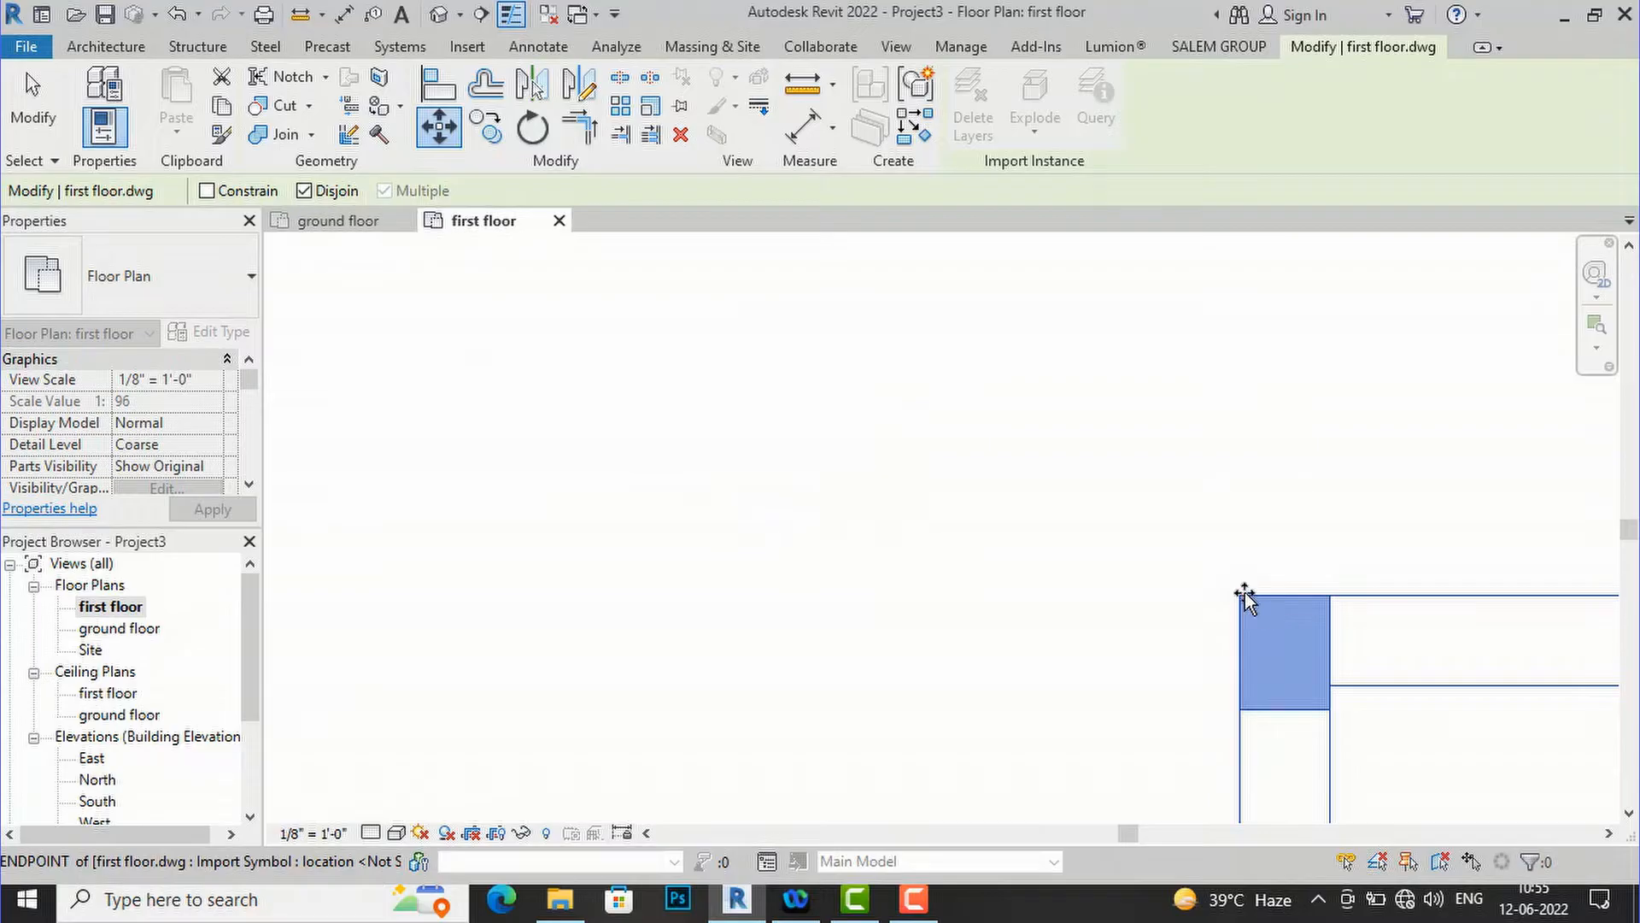
scroll(1019, 698, down, 6)
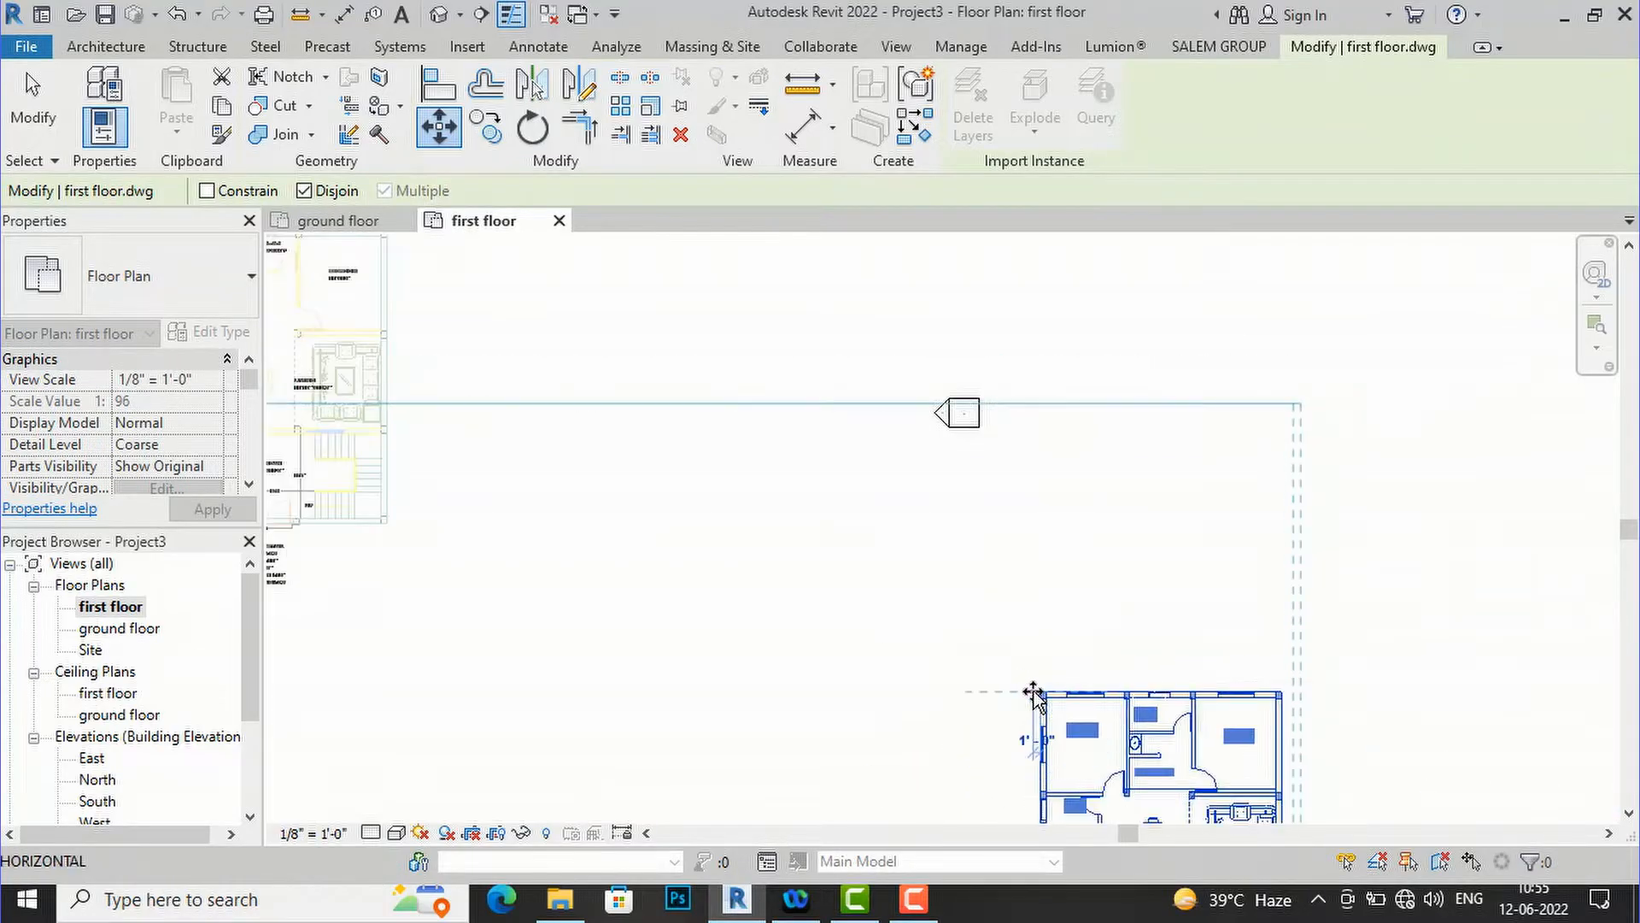
scroll(597, 464, up, 8)
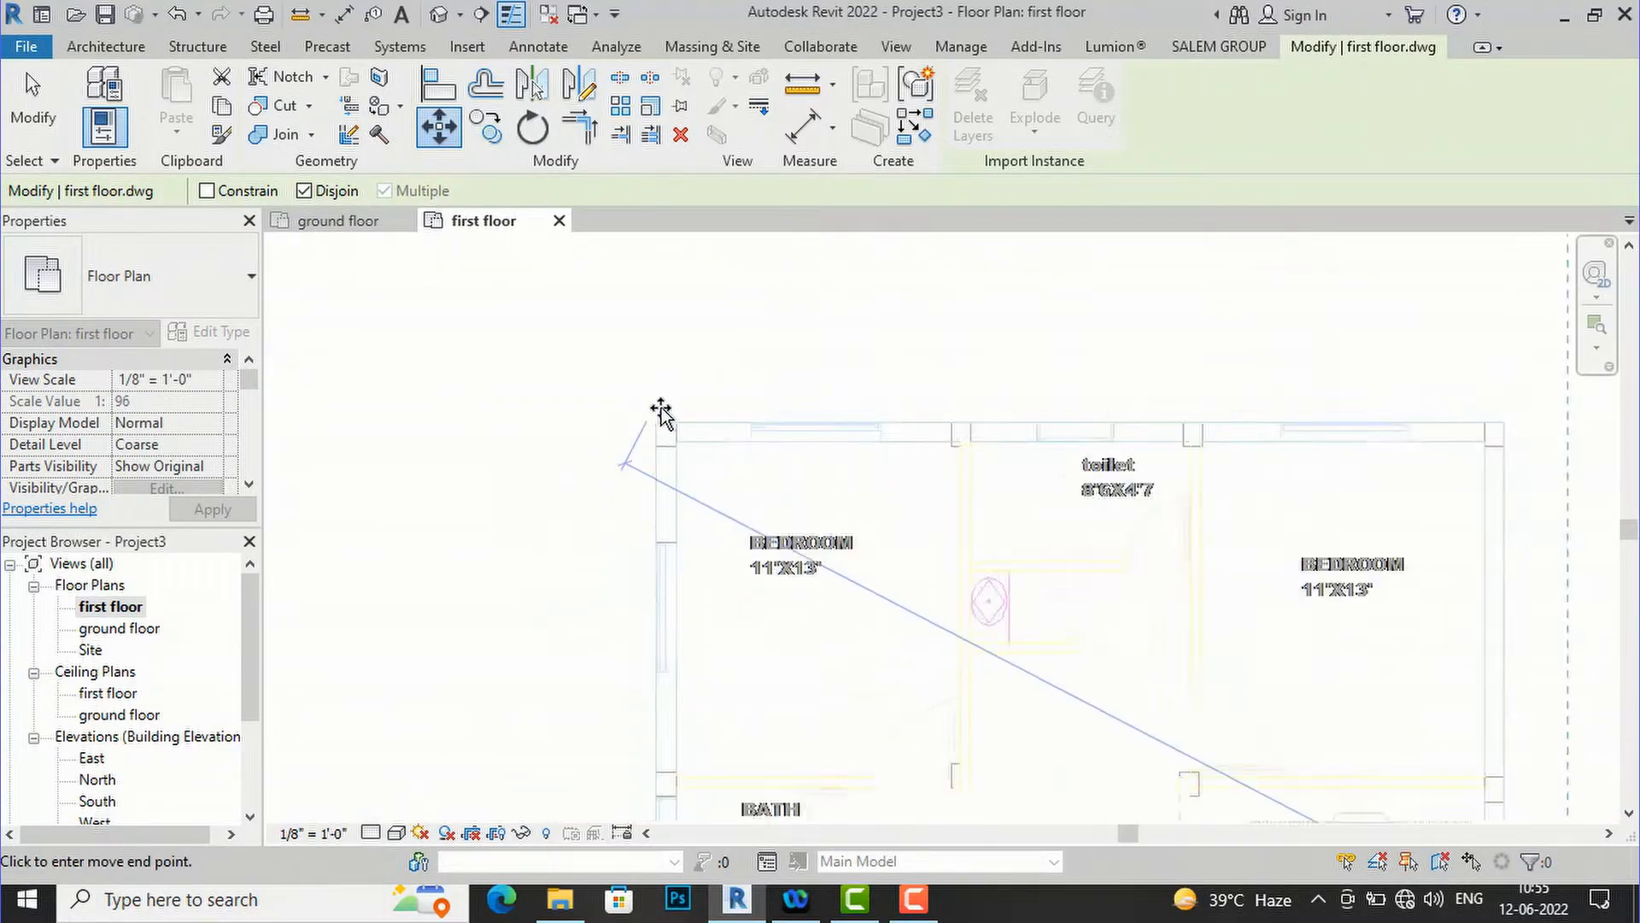
scroll(660, 416, up, 3)
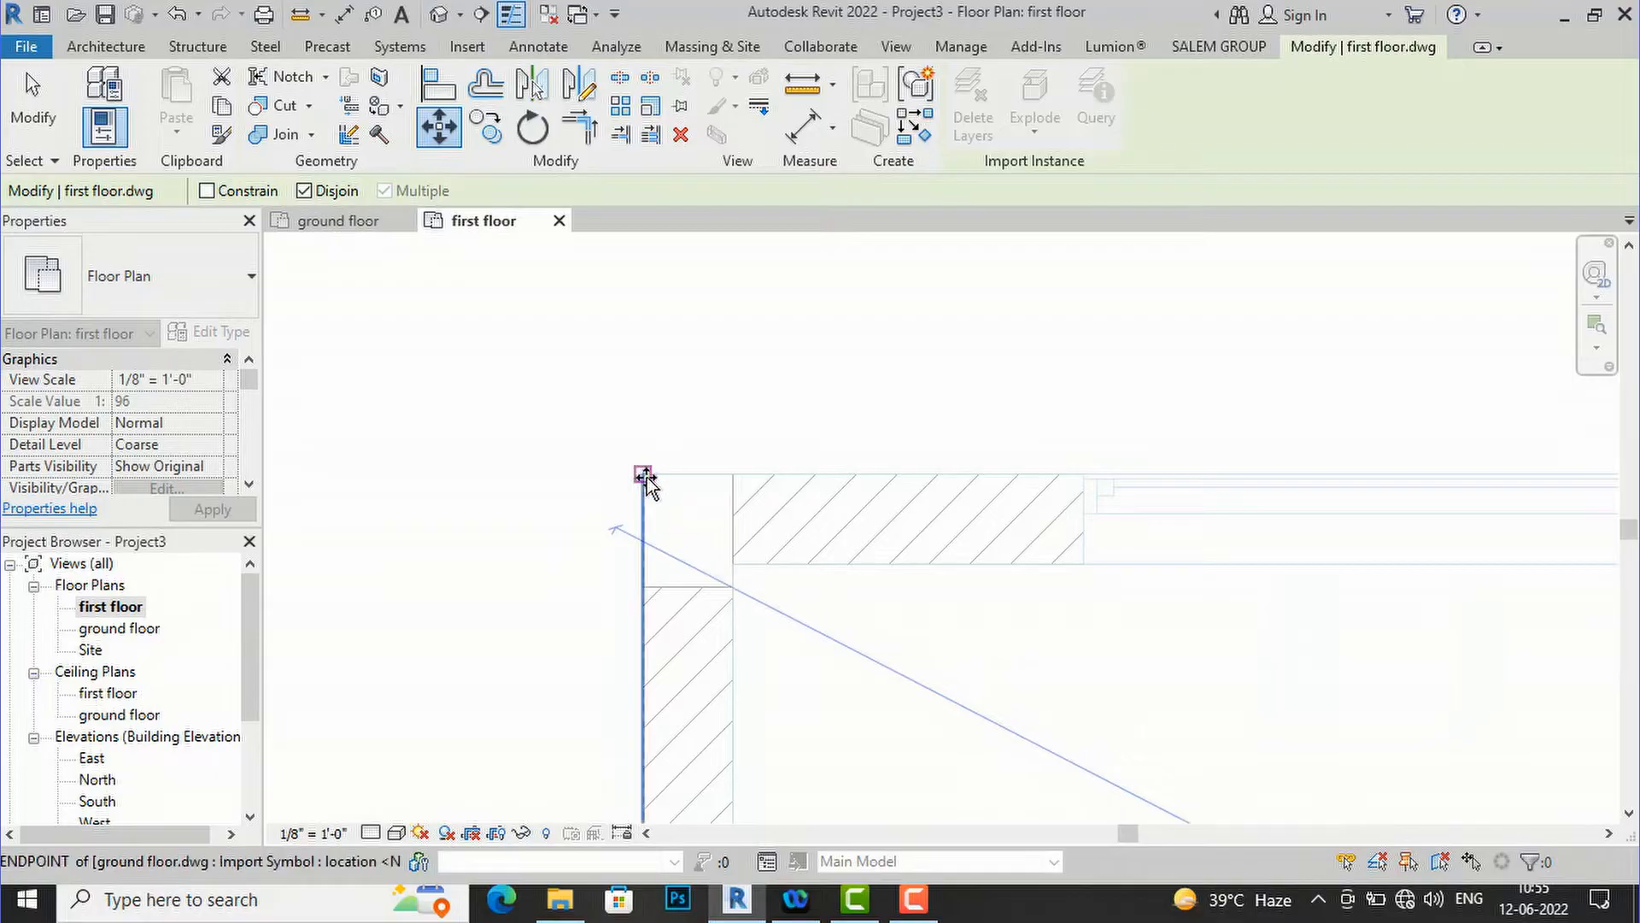
click(645, 475)
scroll(681, 312, down, 8)
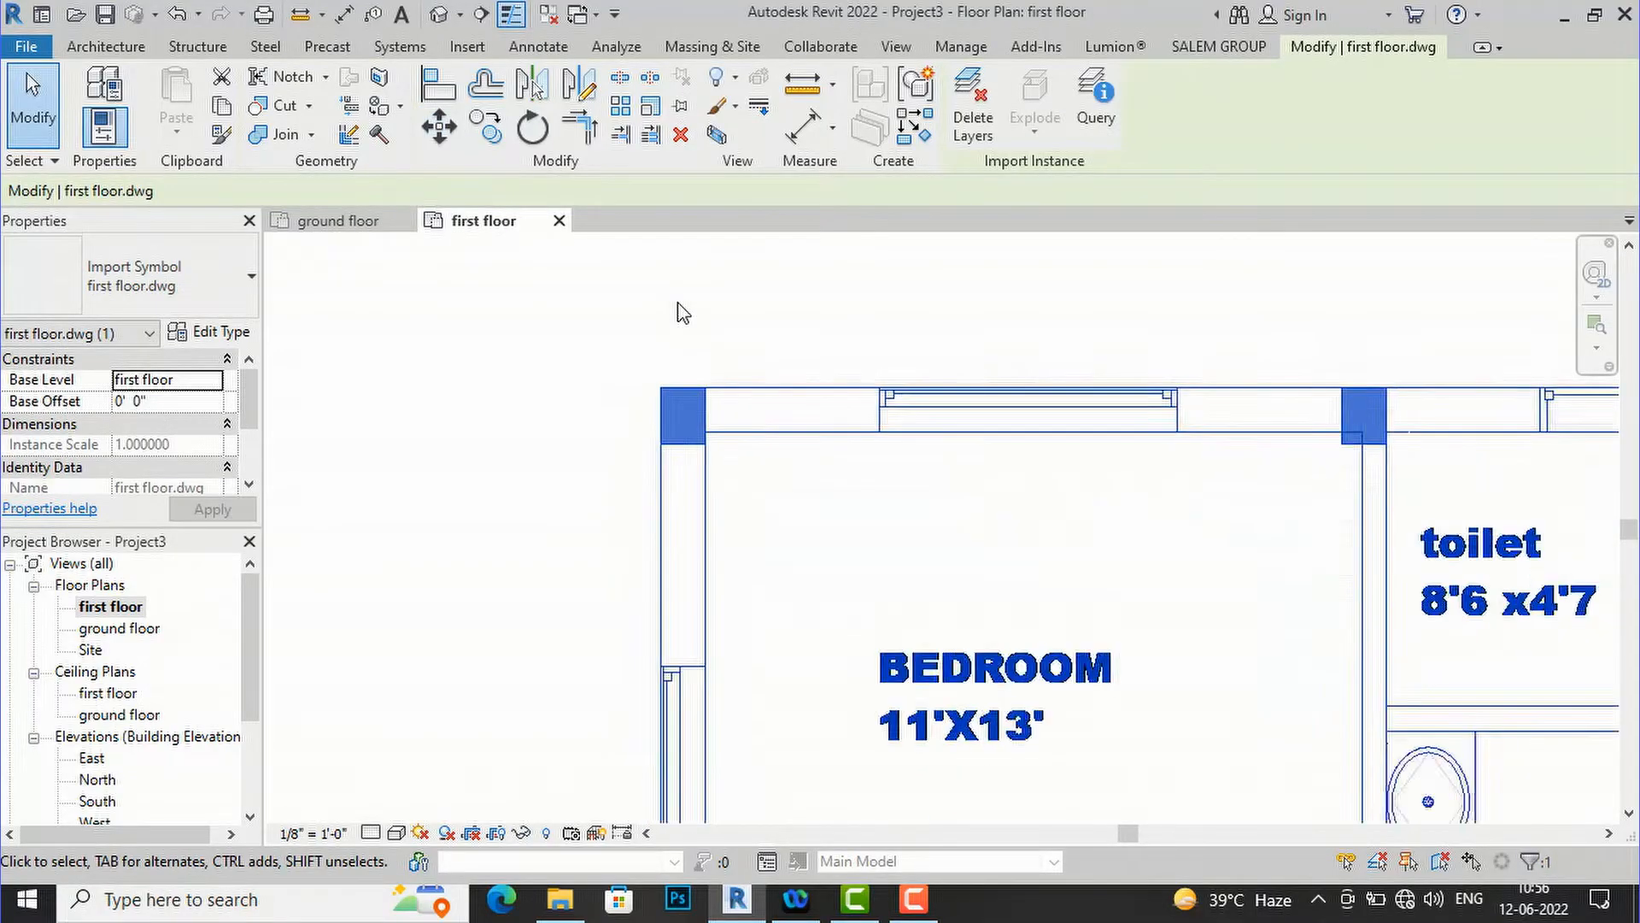
click(1108, 595)
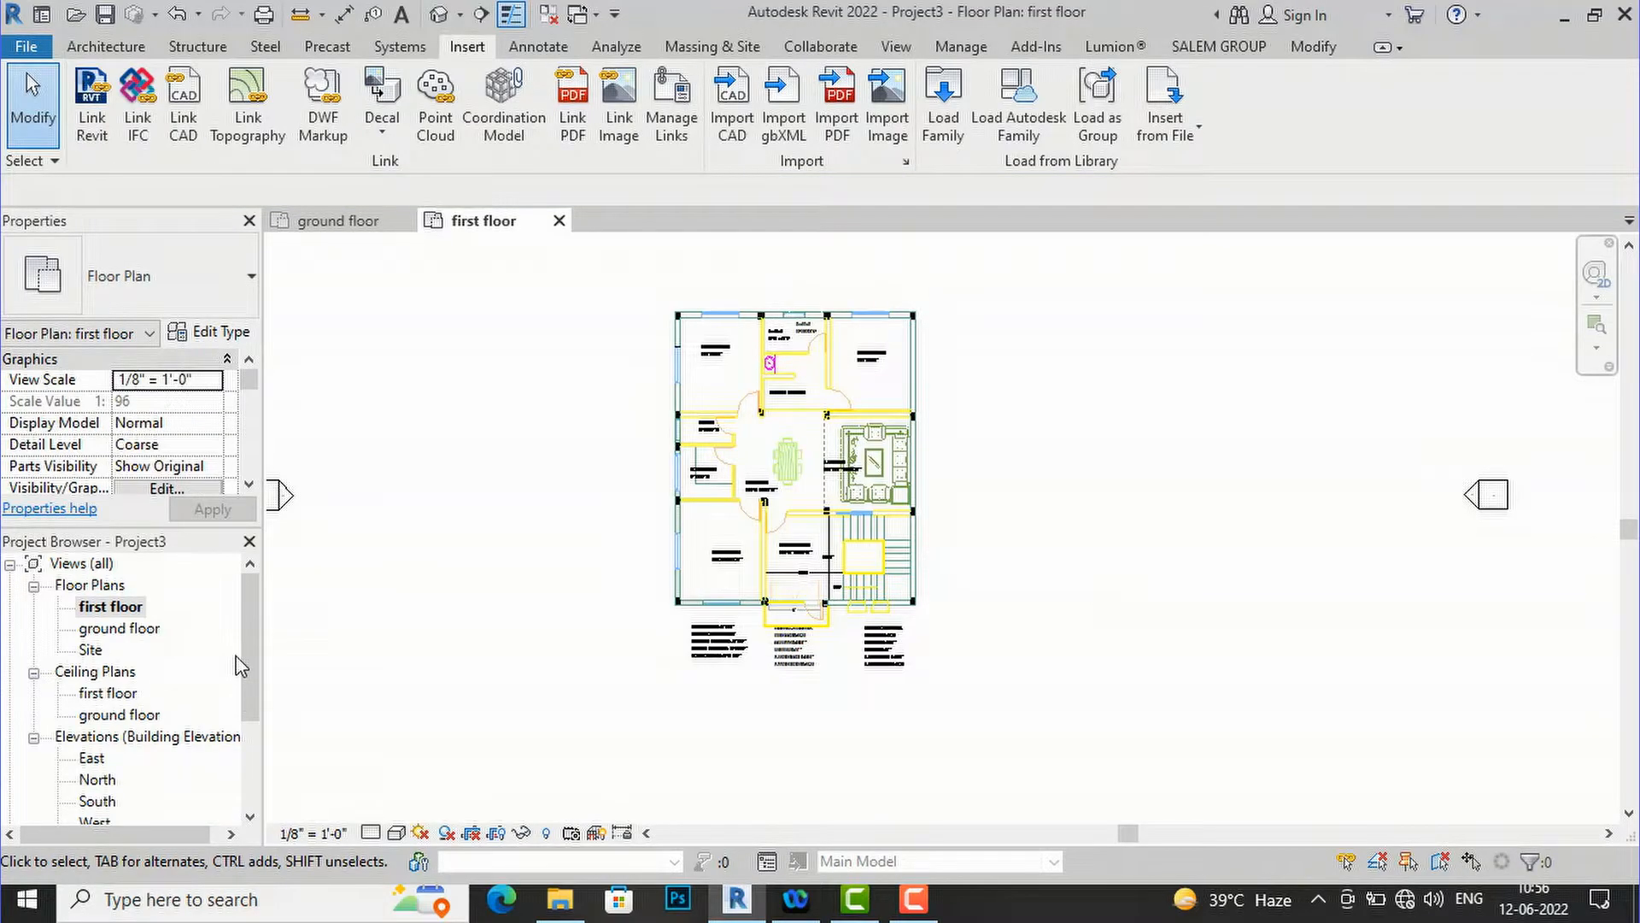
- Open the East building elevation view
scroll(128, 766, down, 2)
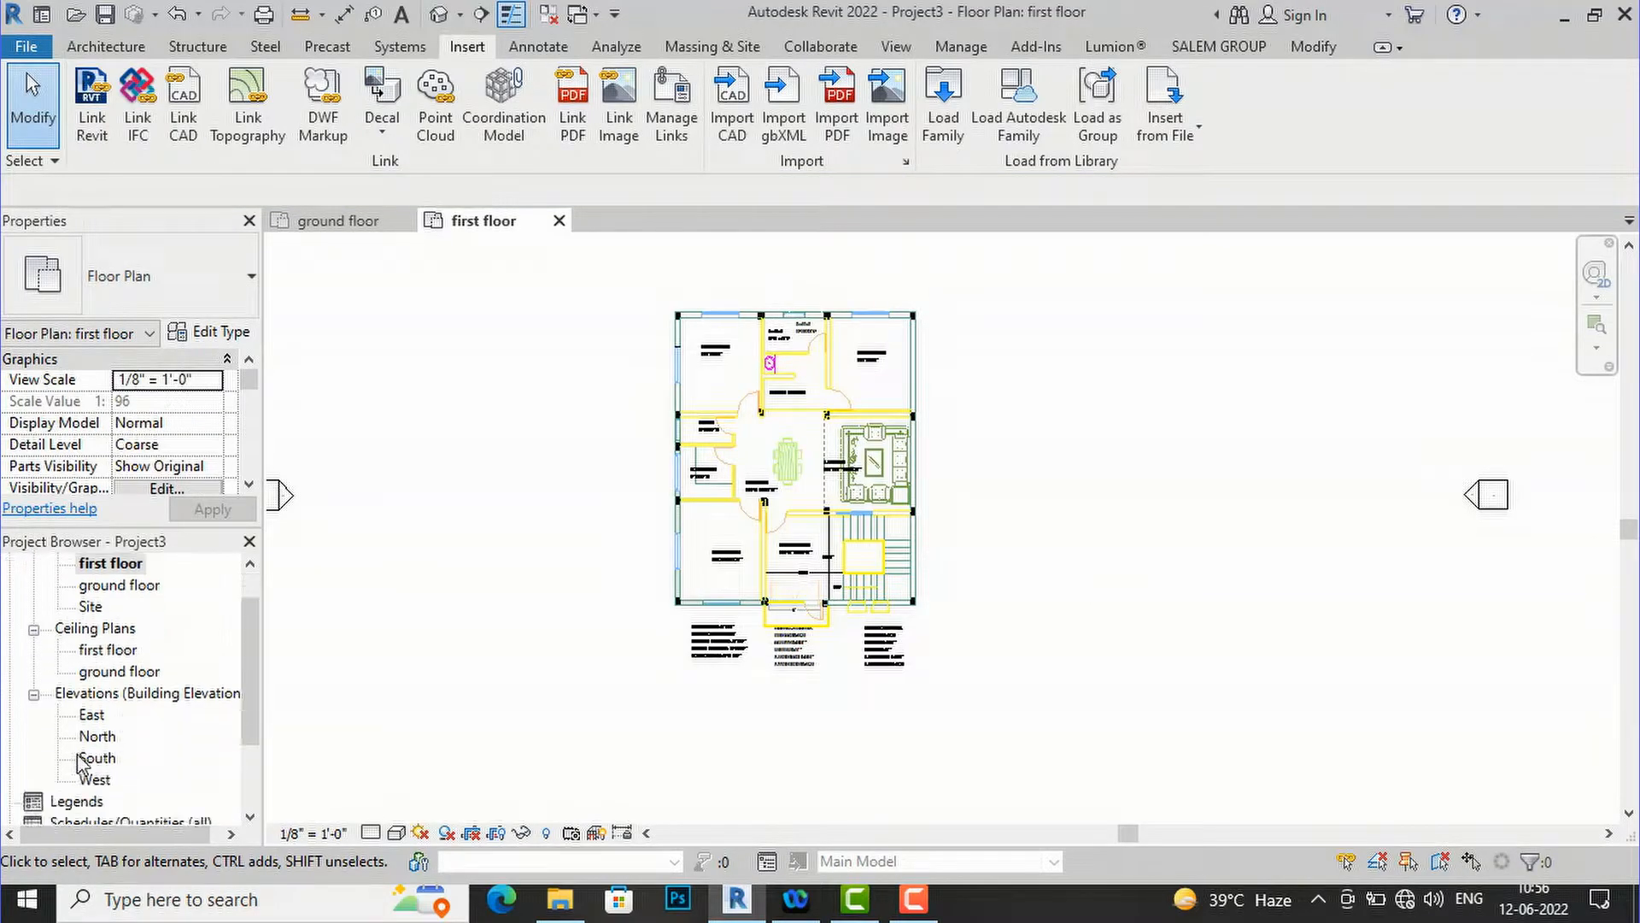
double_click(101, 717)
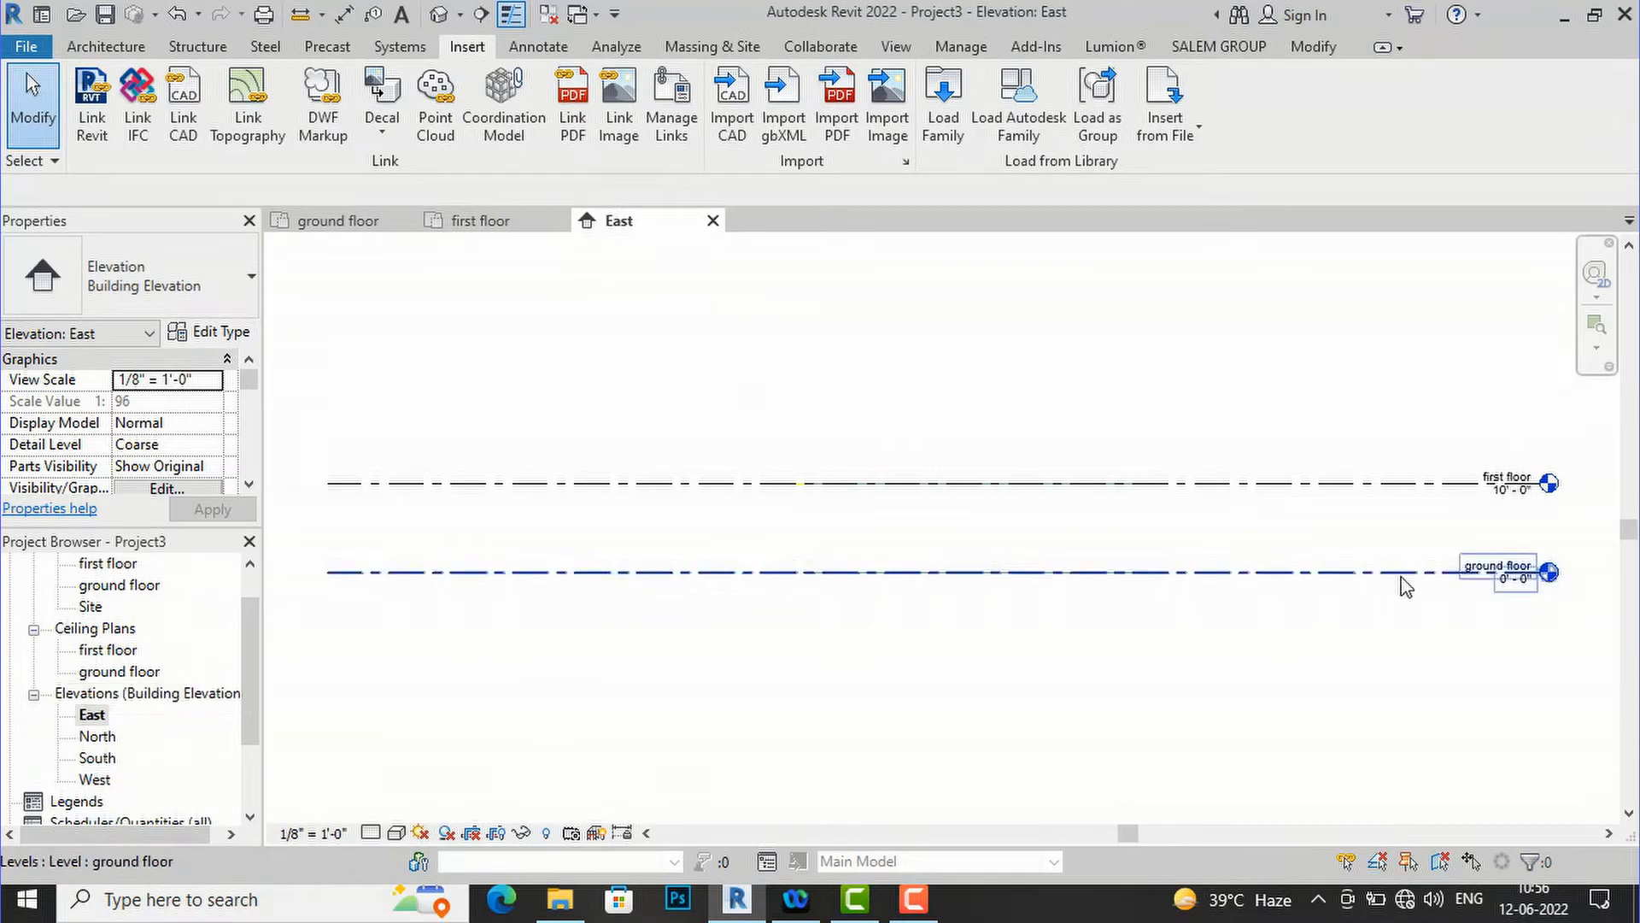
scroll(1456, 580, down, 1)
scroll(1494, 587, up, 2)
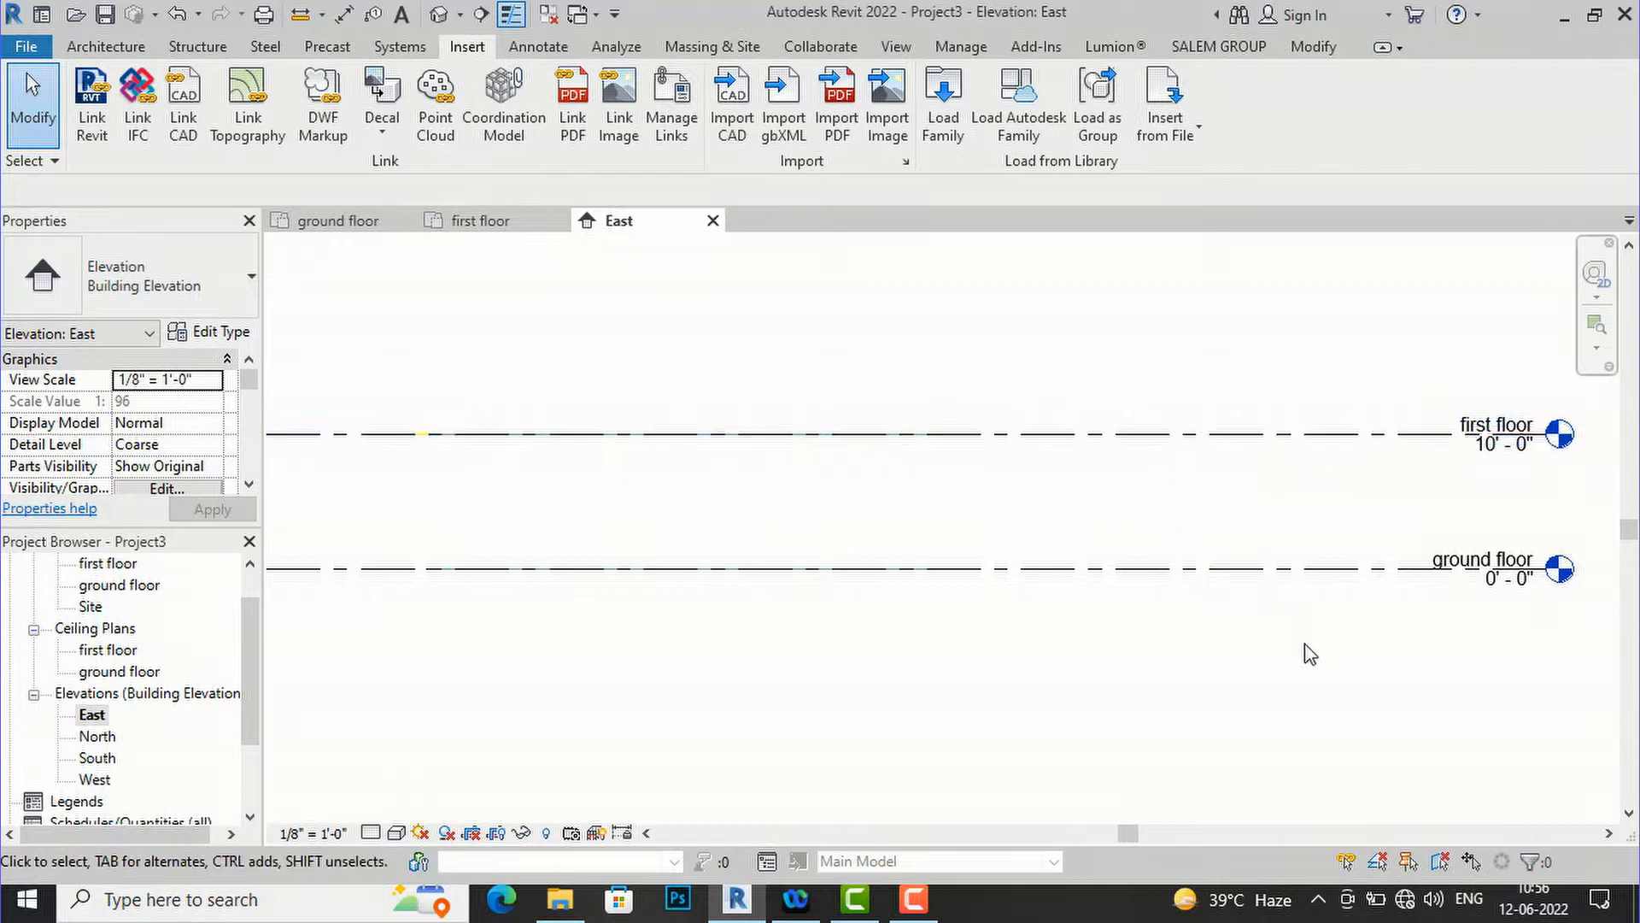
scroll(1096, 617, down, 1)
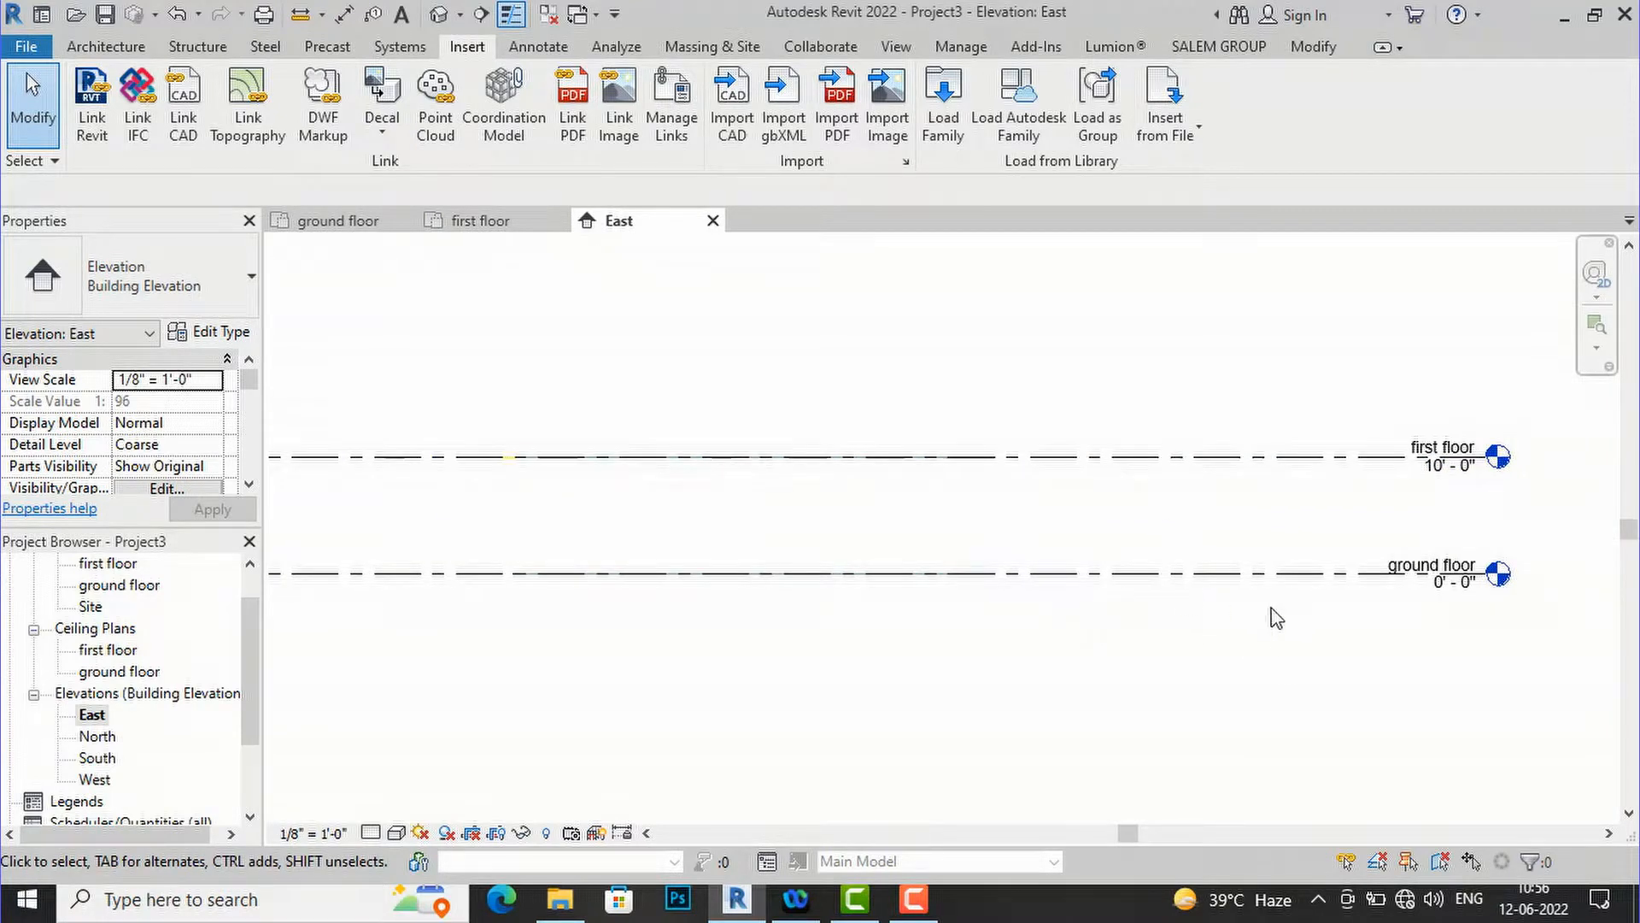
scroll(1331, 483, down, 2)
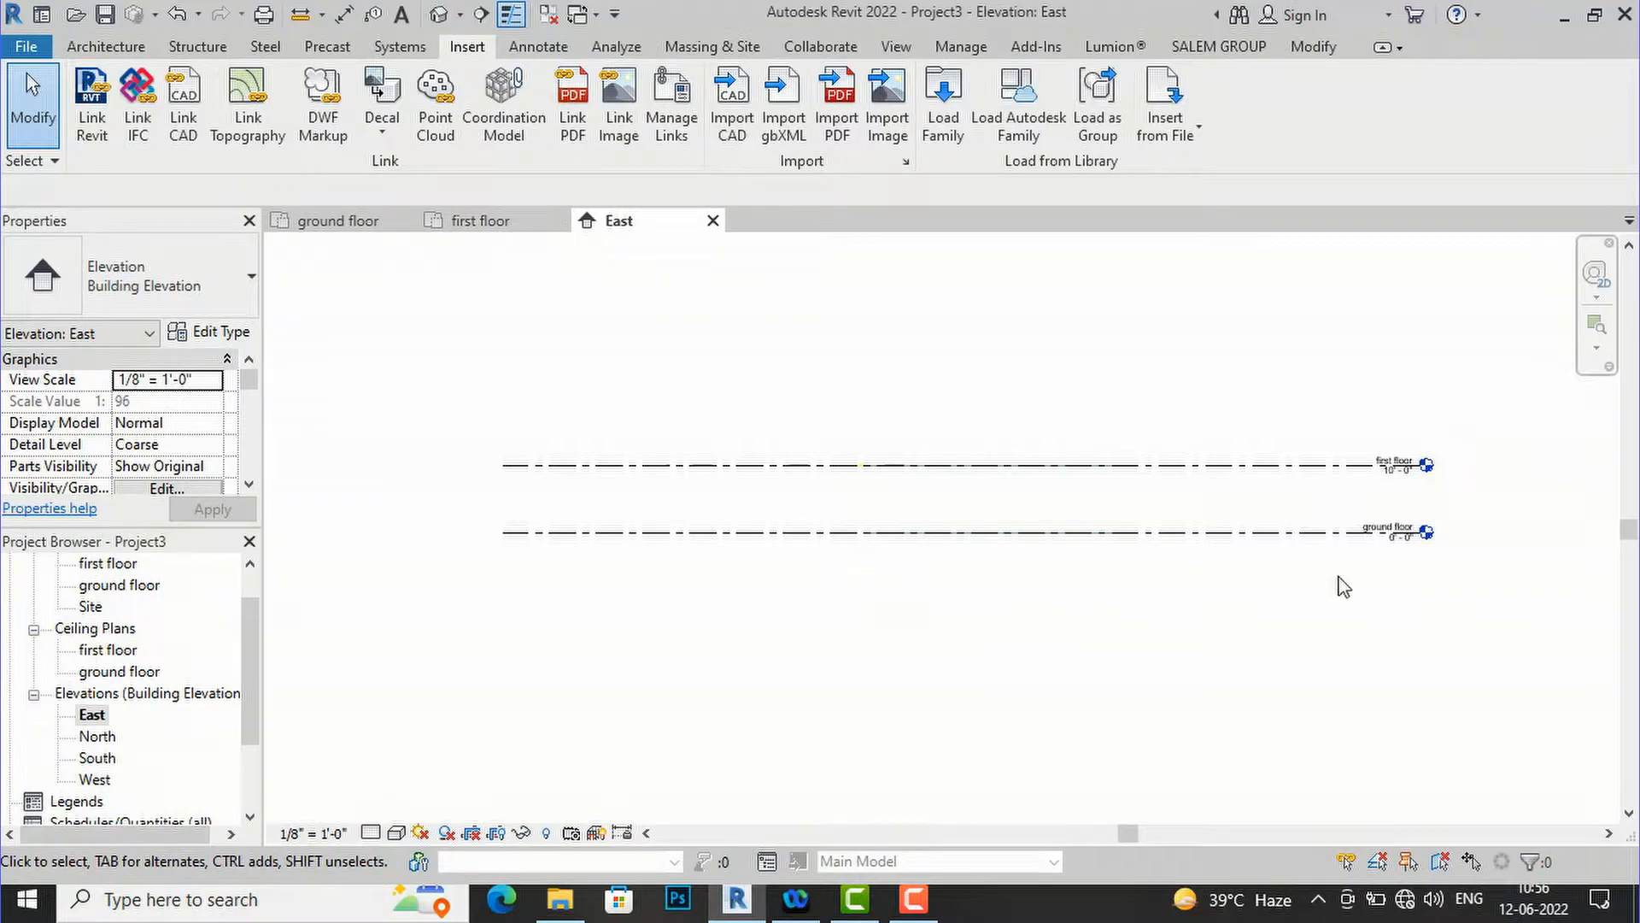
scroll(1402, 556, up, 4)
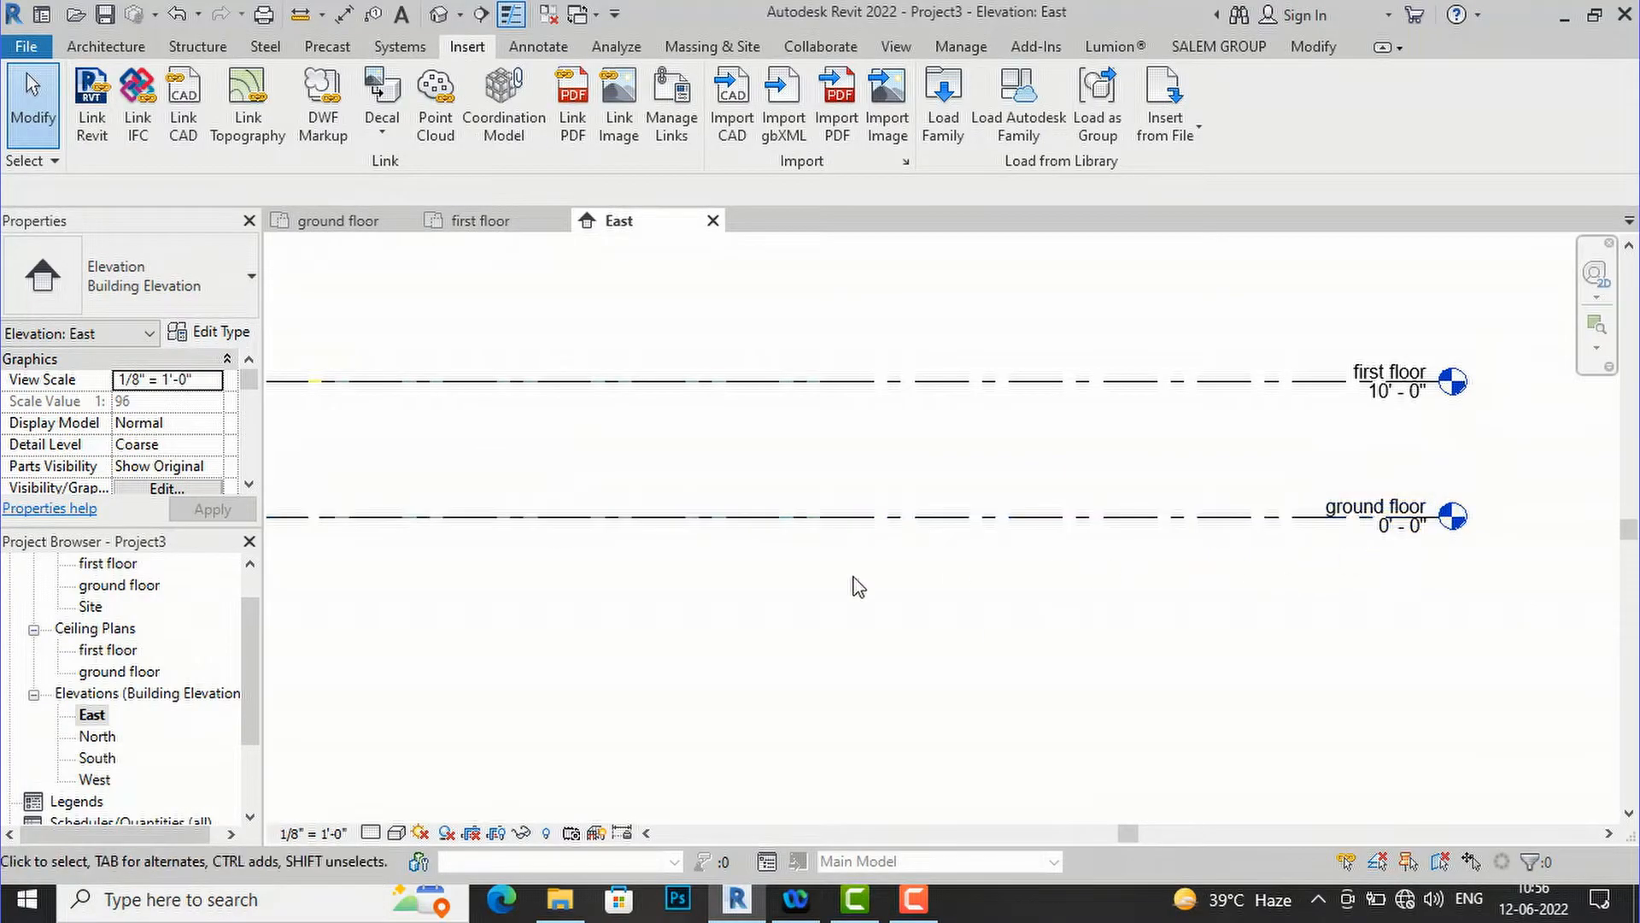
scroll(1219, 598, down, 3)
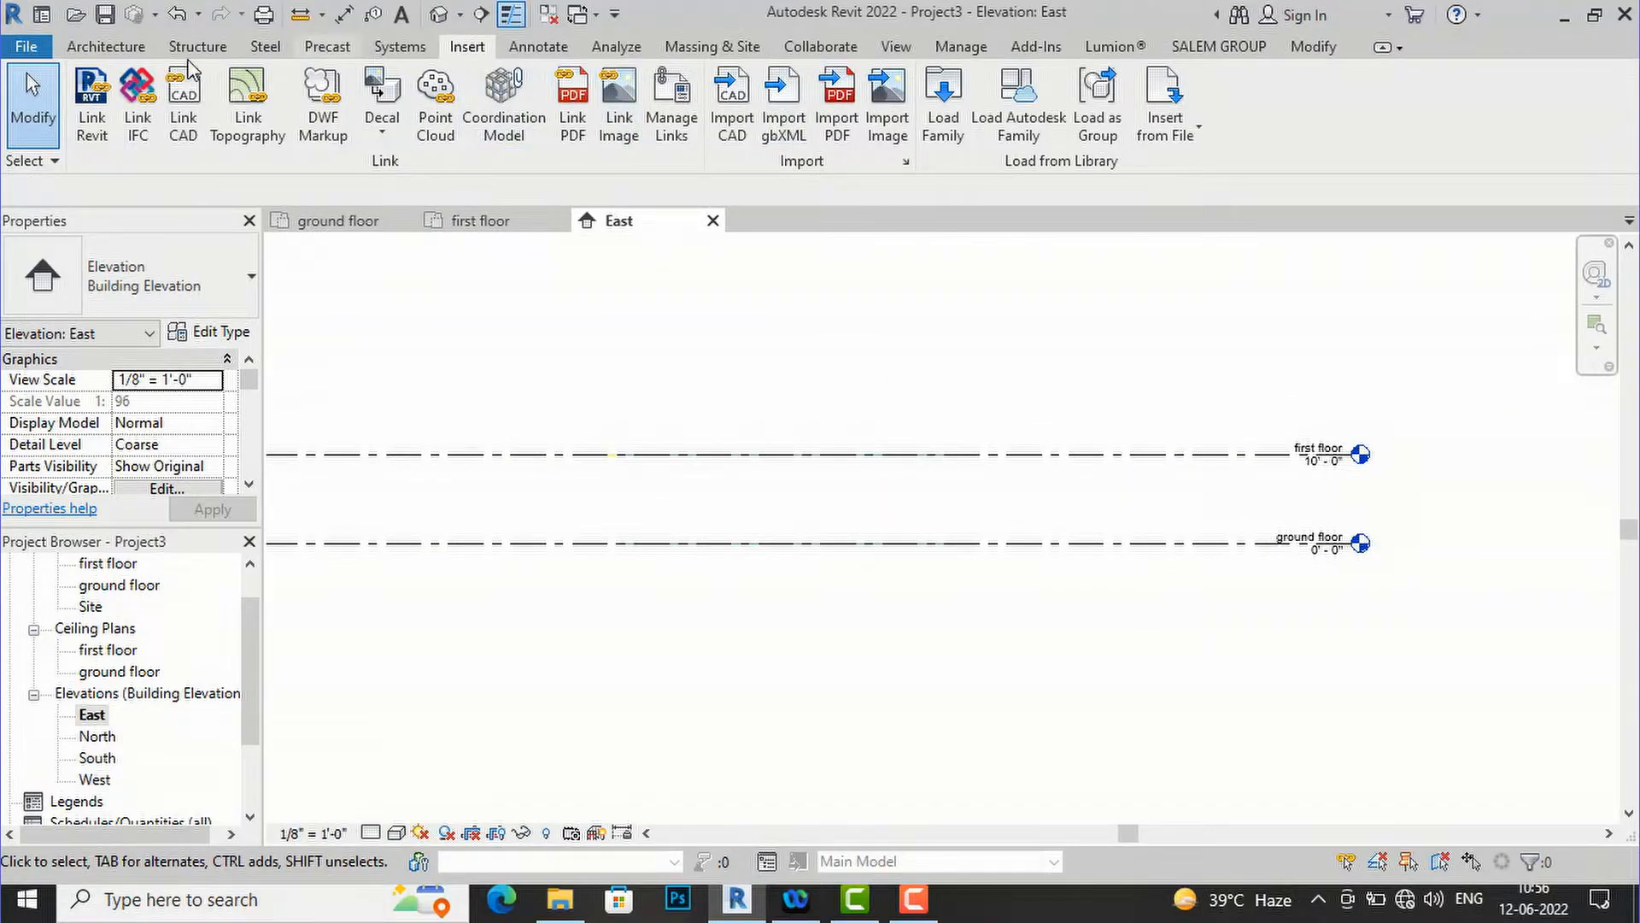
- Create a new level 1' 6" below the ground floor level by picking its line with an offset
click(106, 46)
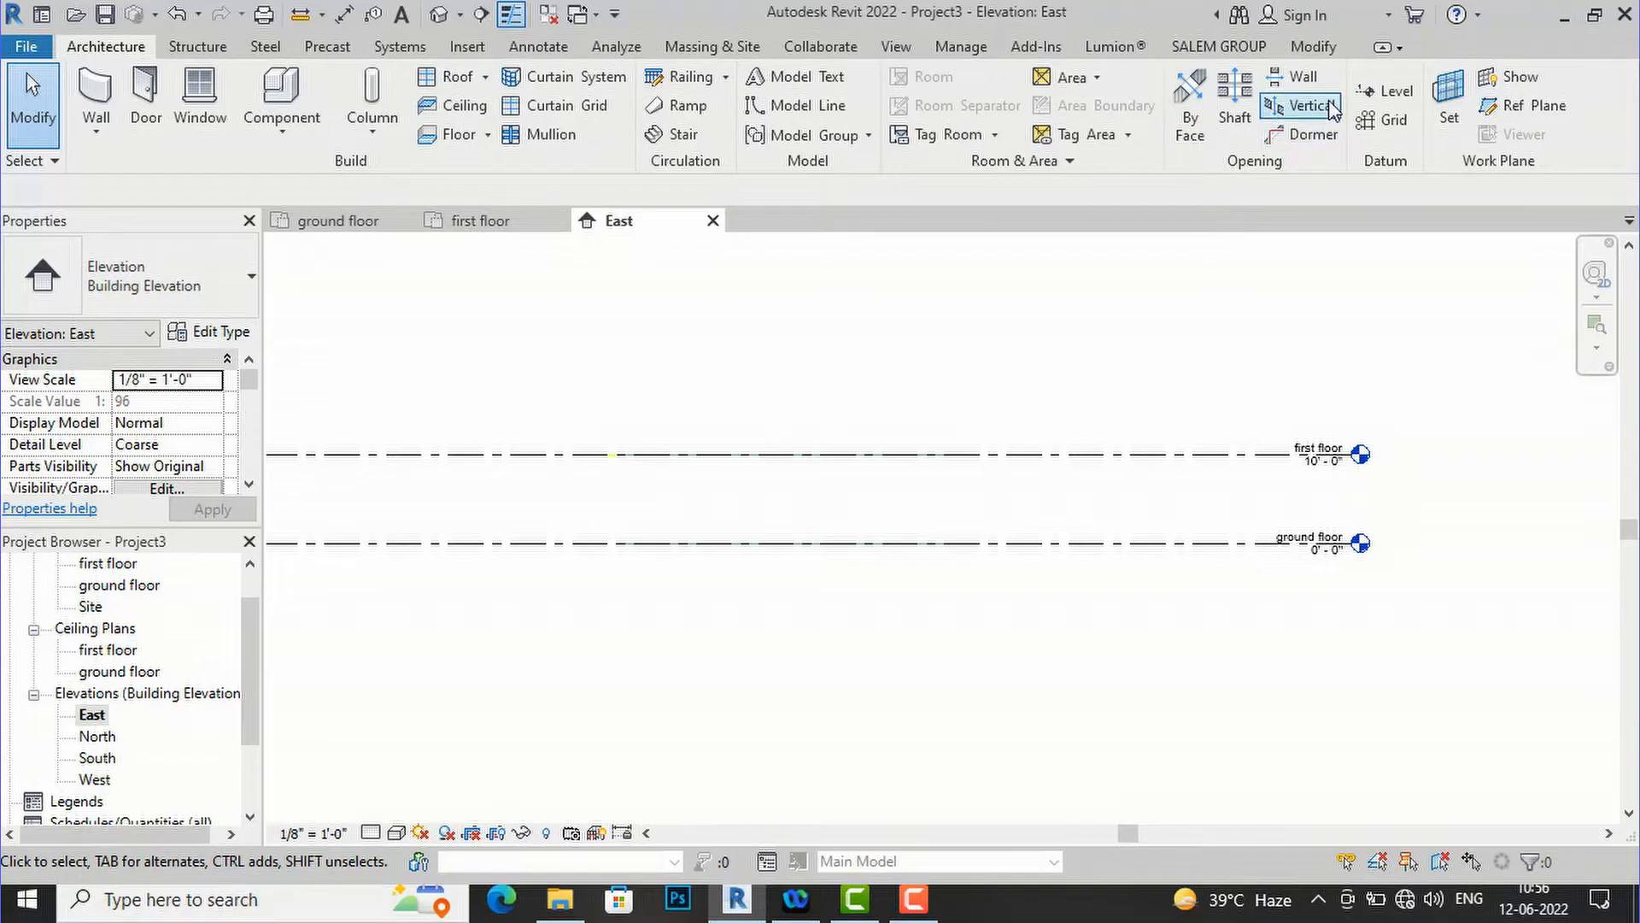
click(1384, 90)
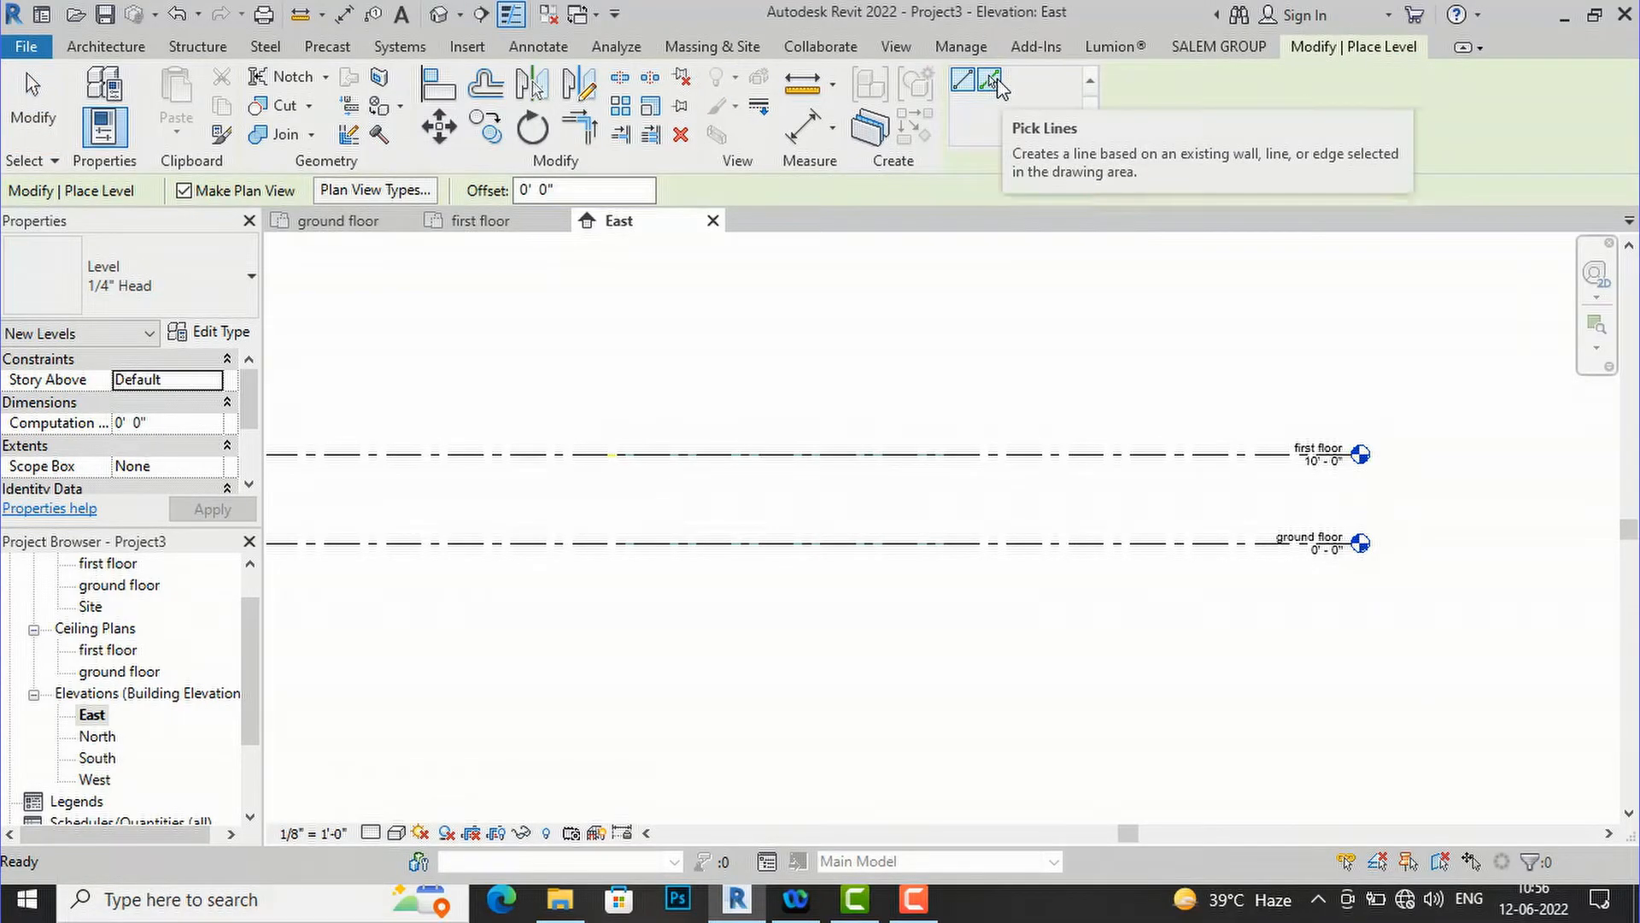
click(991, 83)
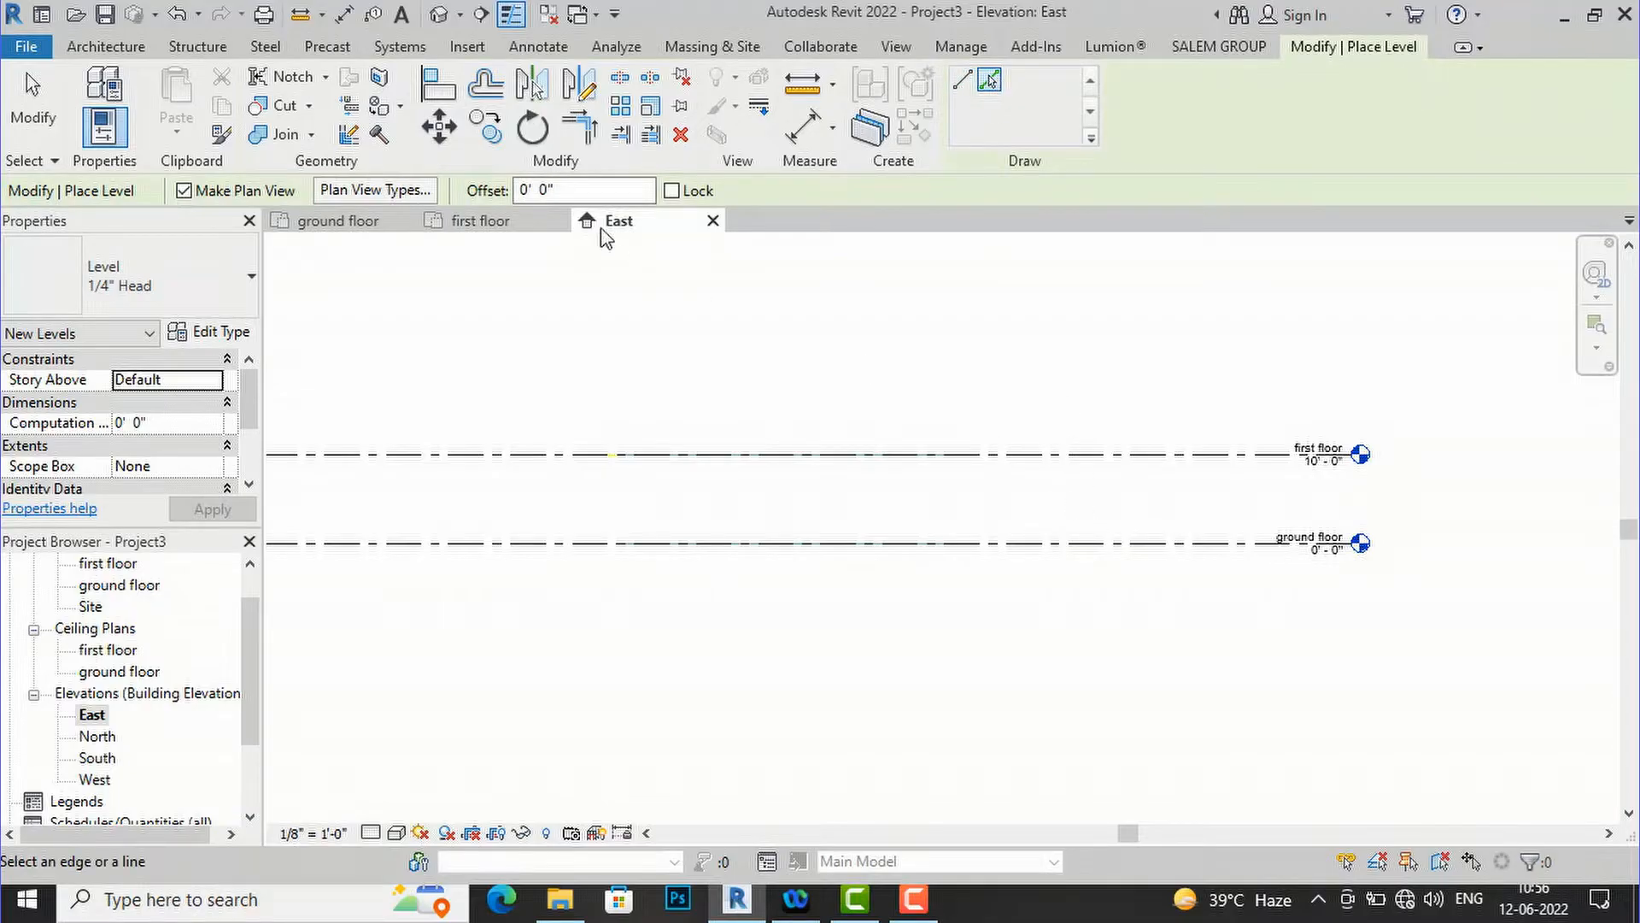
click(554, 188)
text(1)
key(Return)
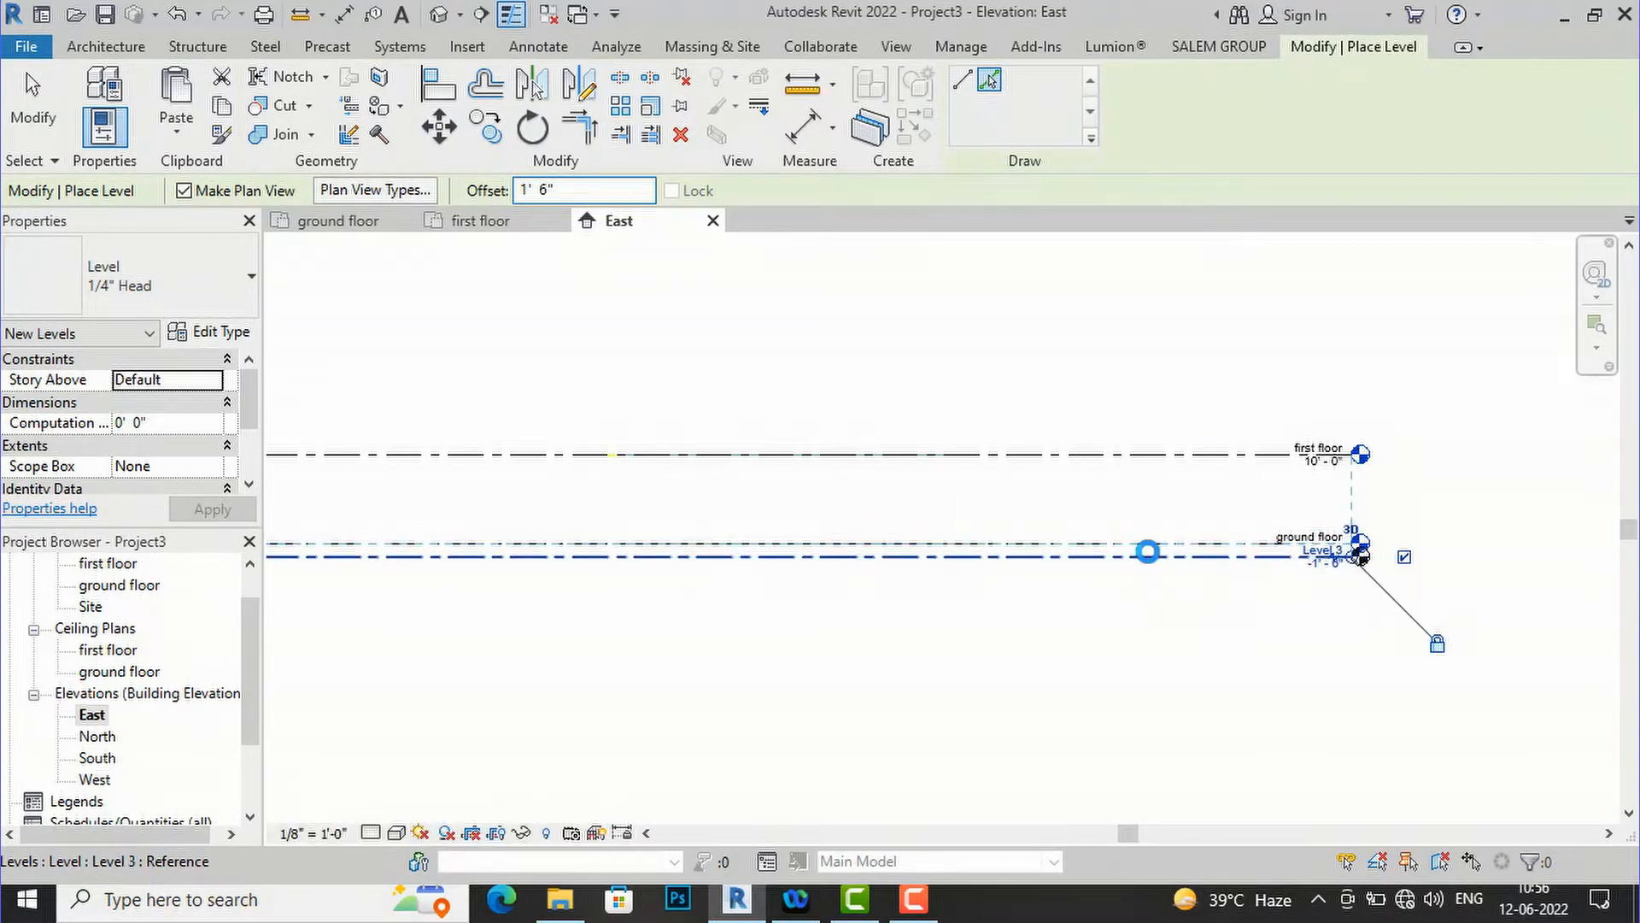
click(1149, 560)
scroll(1367, 571, up, 3)
scroll(1279, 561, up, 3)
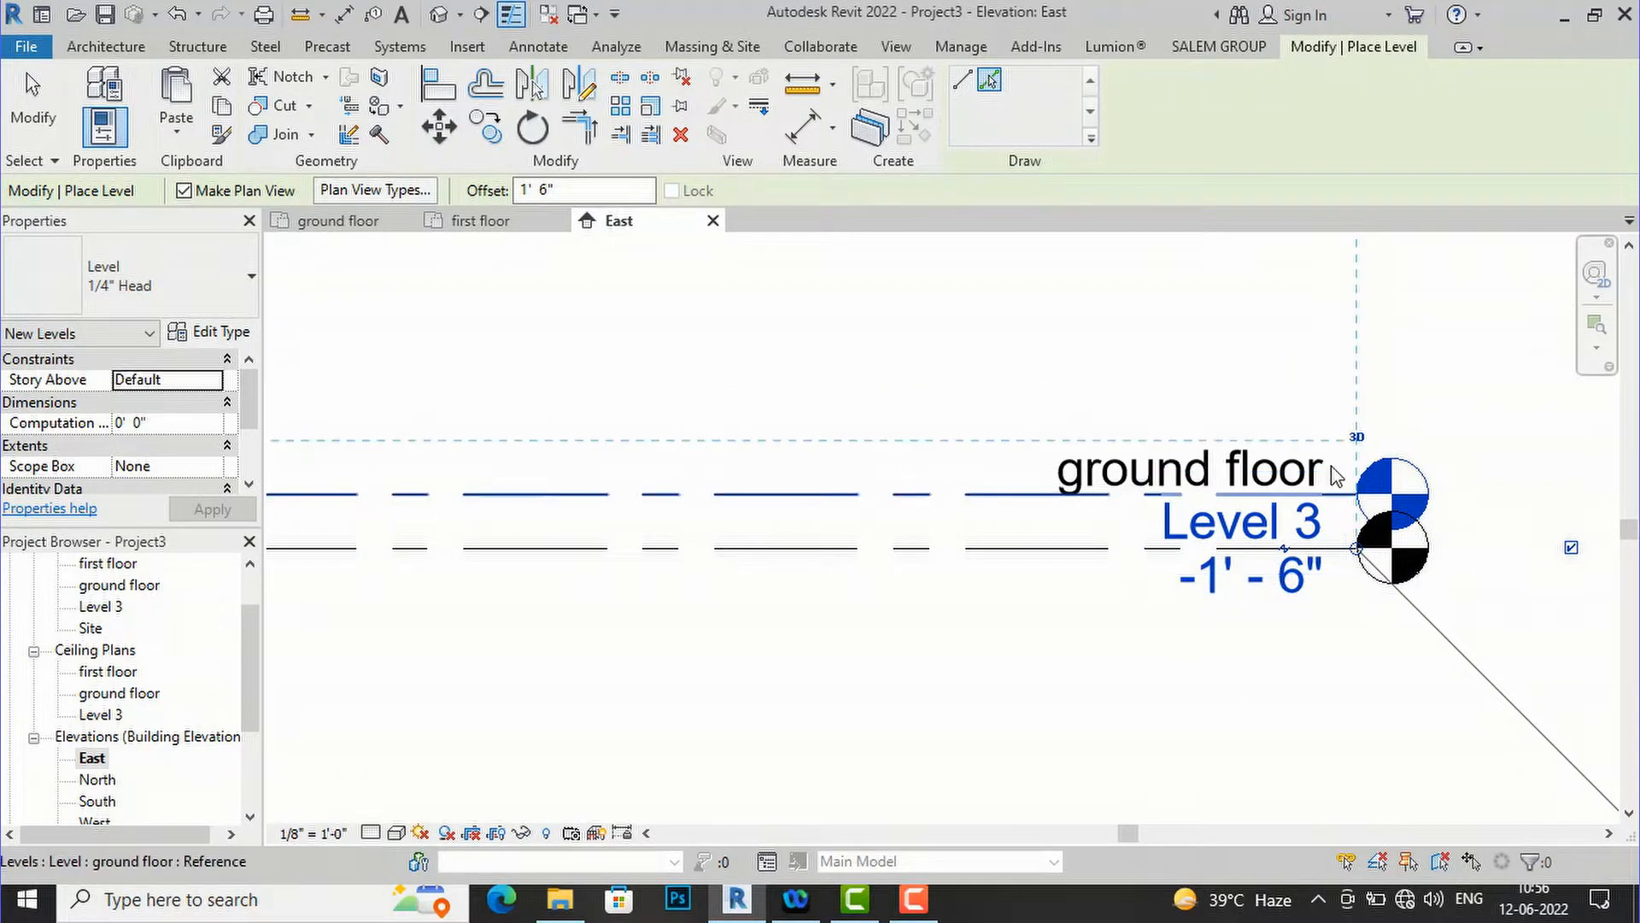
key(Escape)
key(Escape)
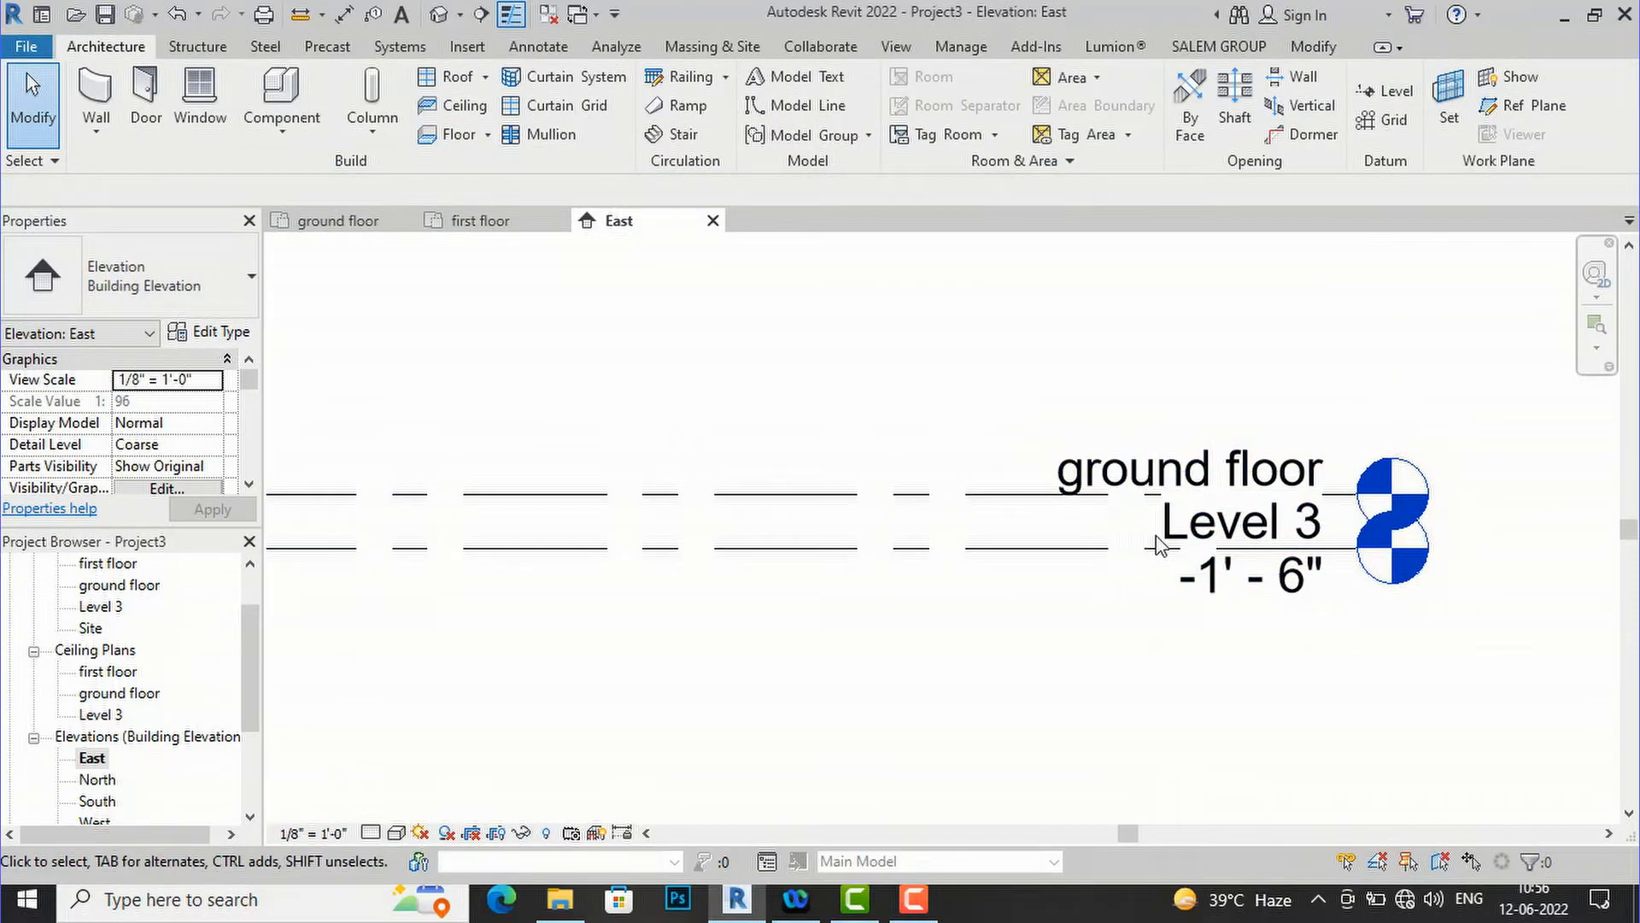
- Rename the new level below the ground floor as Road lvl, including its corresponding views
click(1192, 525)
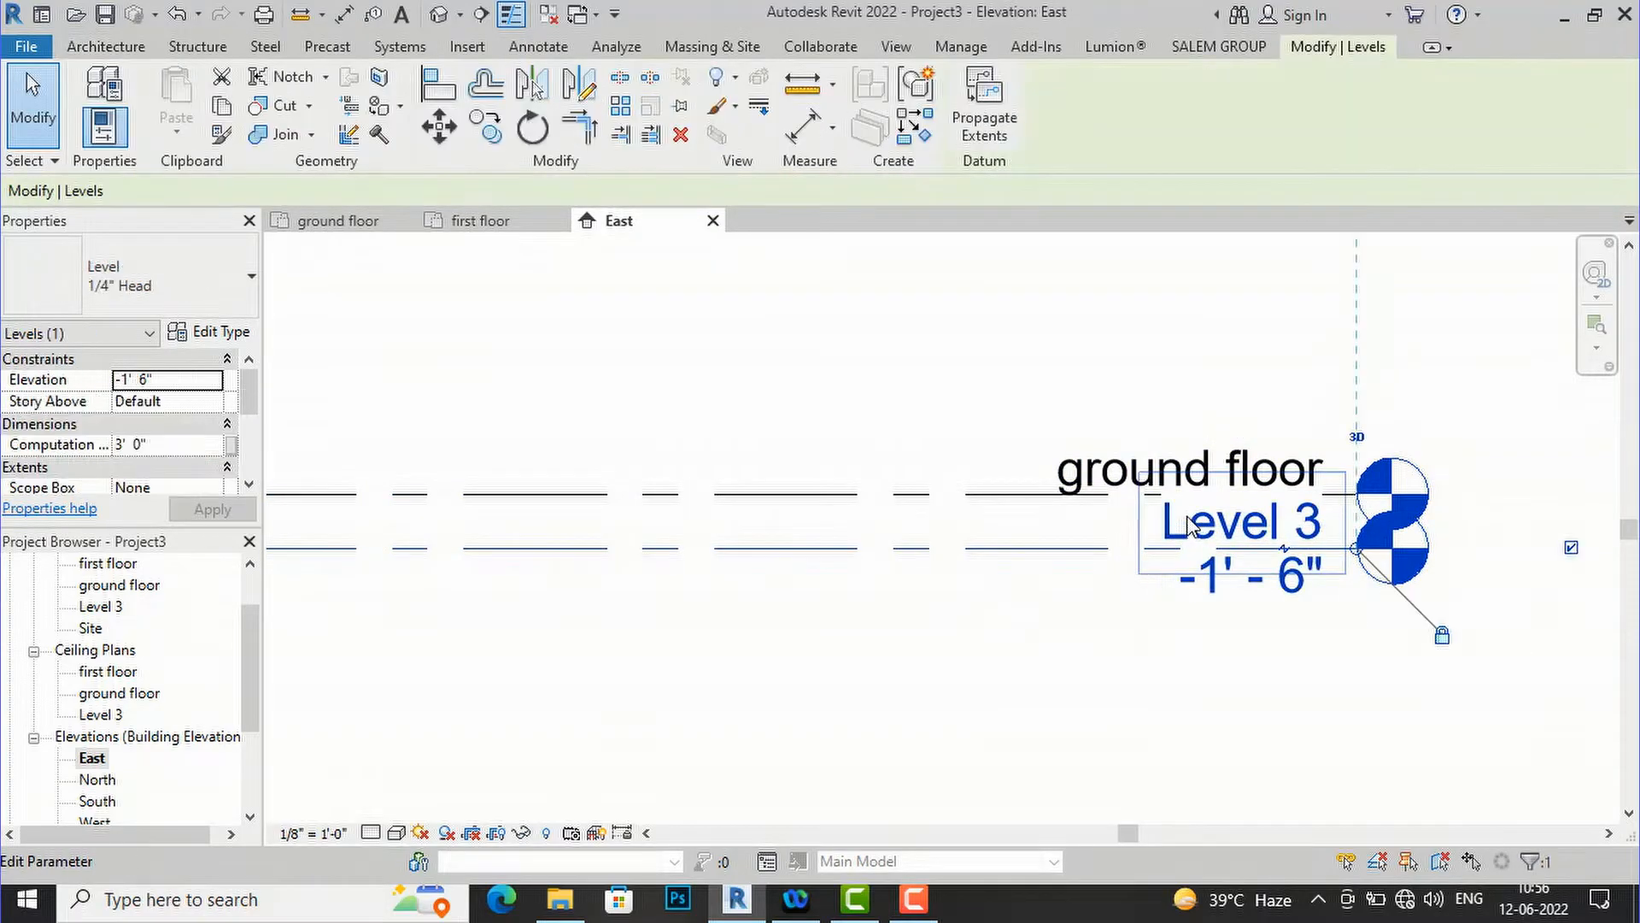
click(1213, 529)
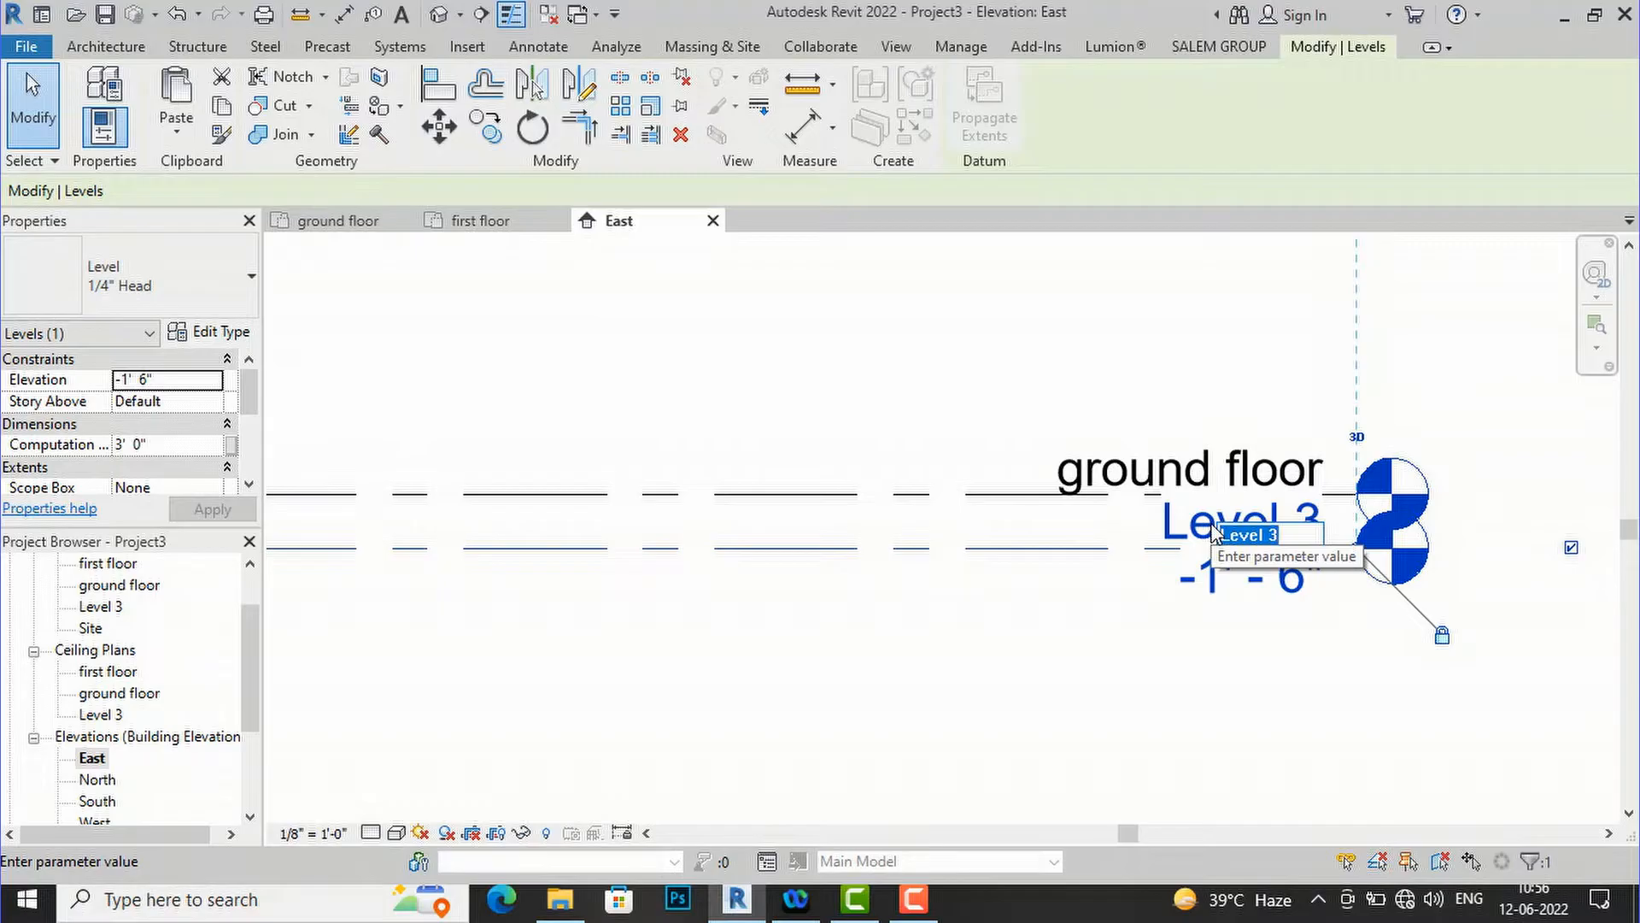
text(Road lvl)
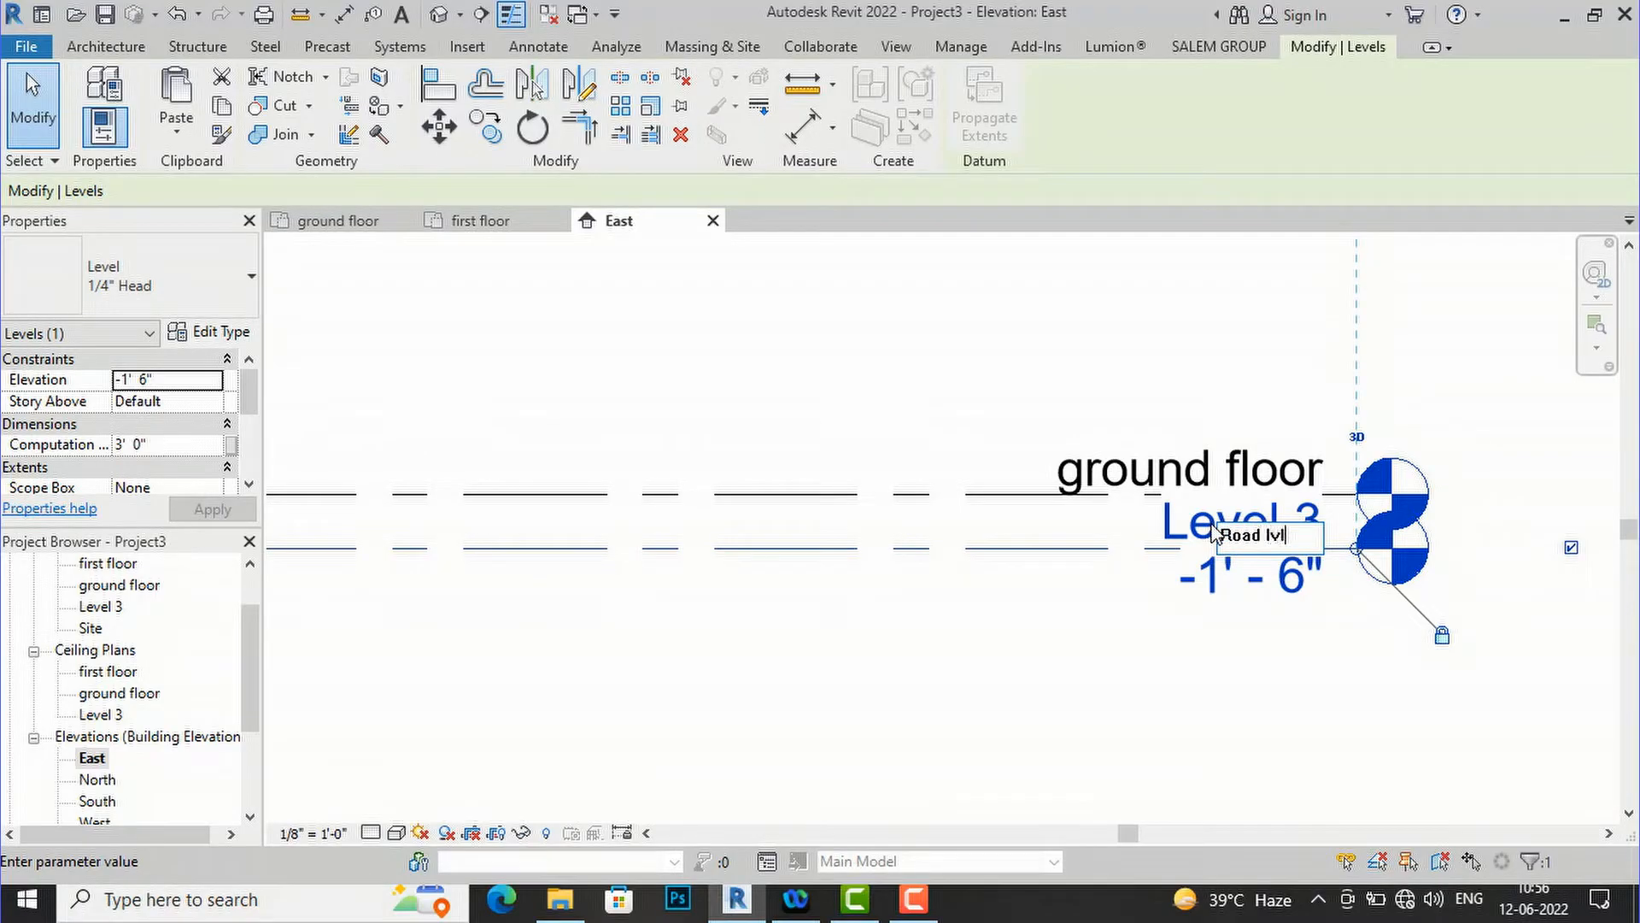
key(Return)
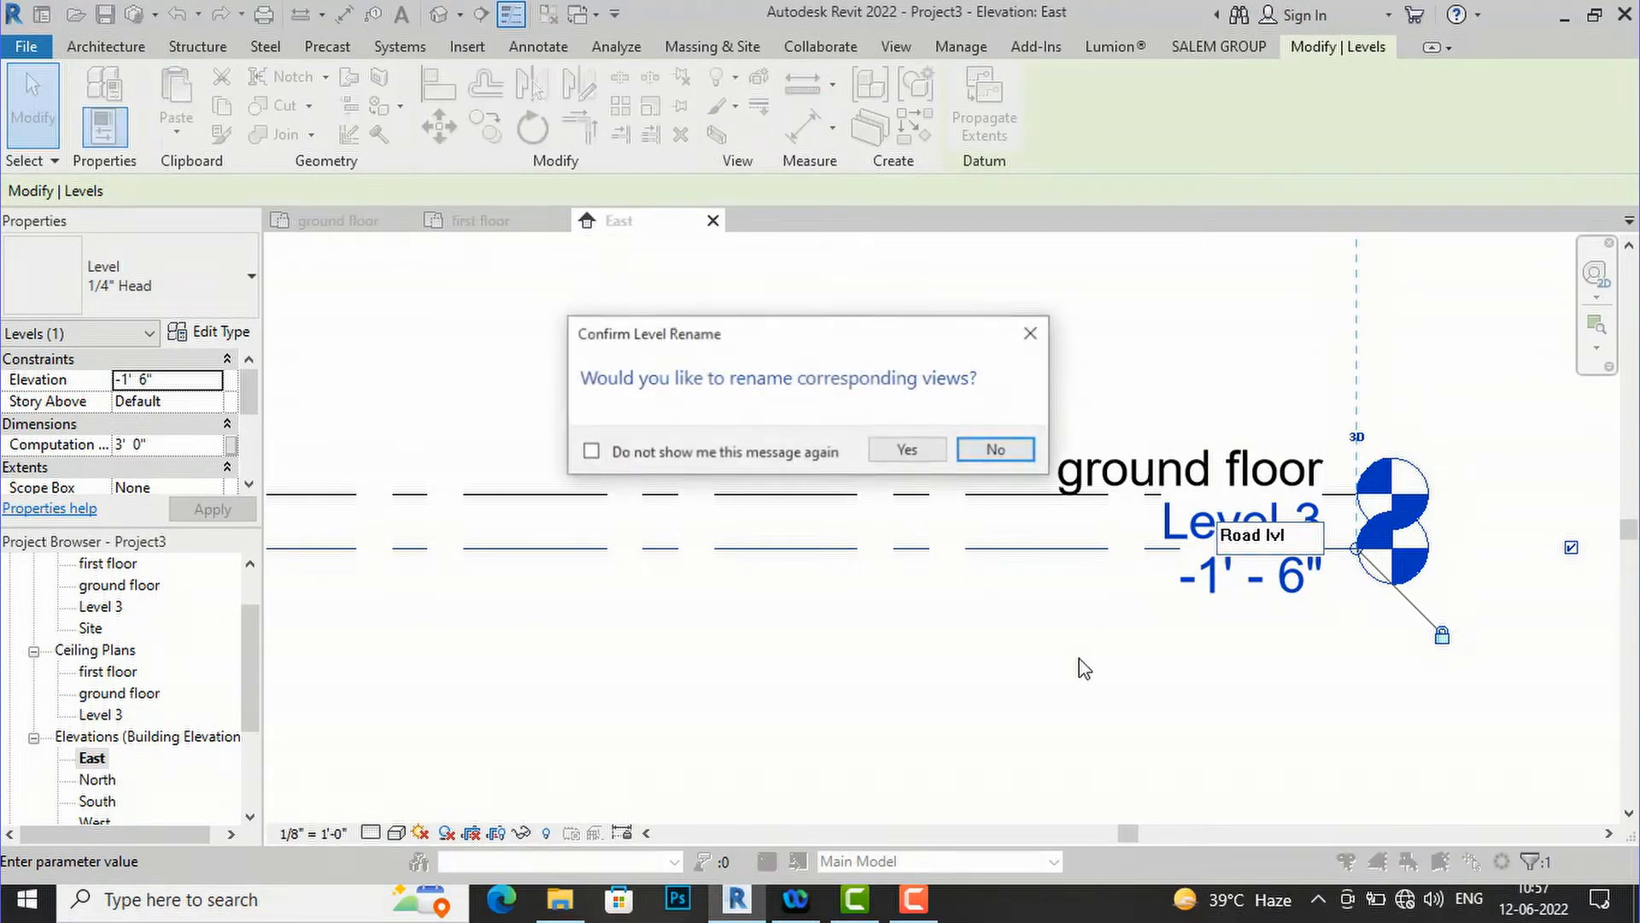
click(905, 449)
click(1003, 694)
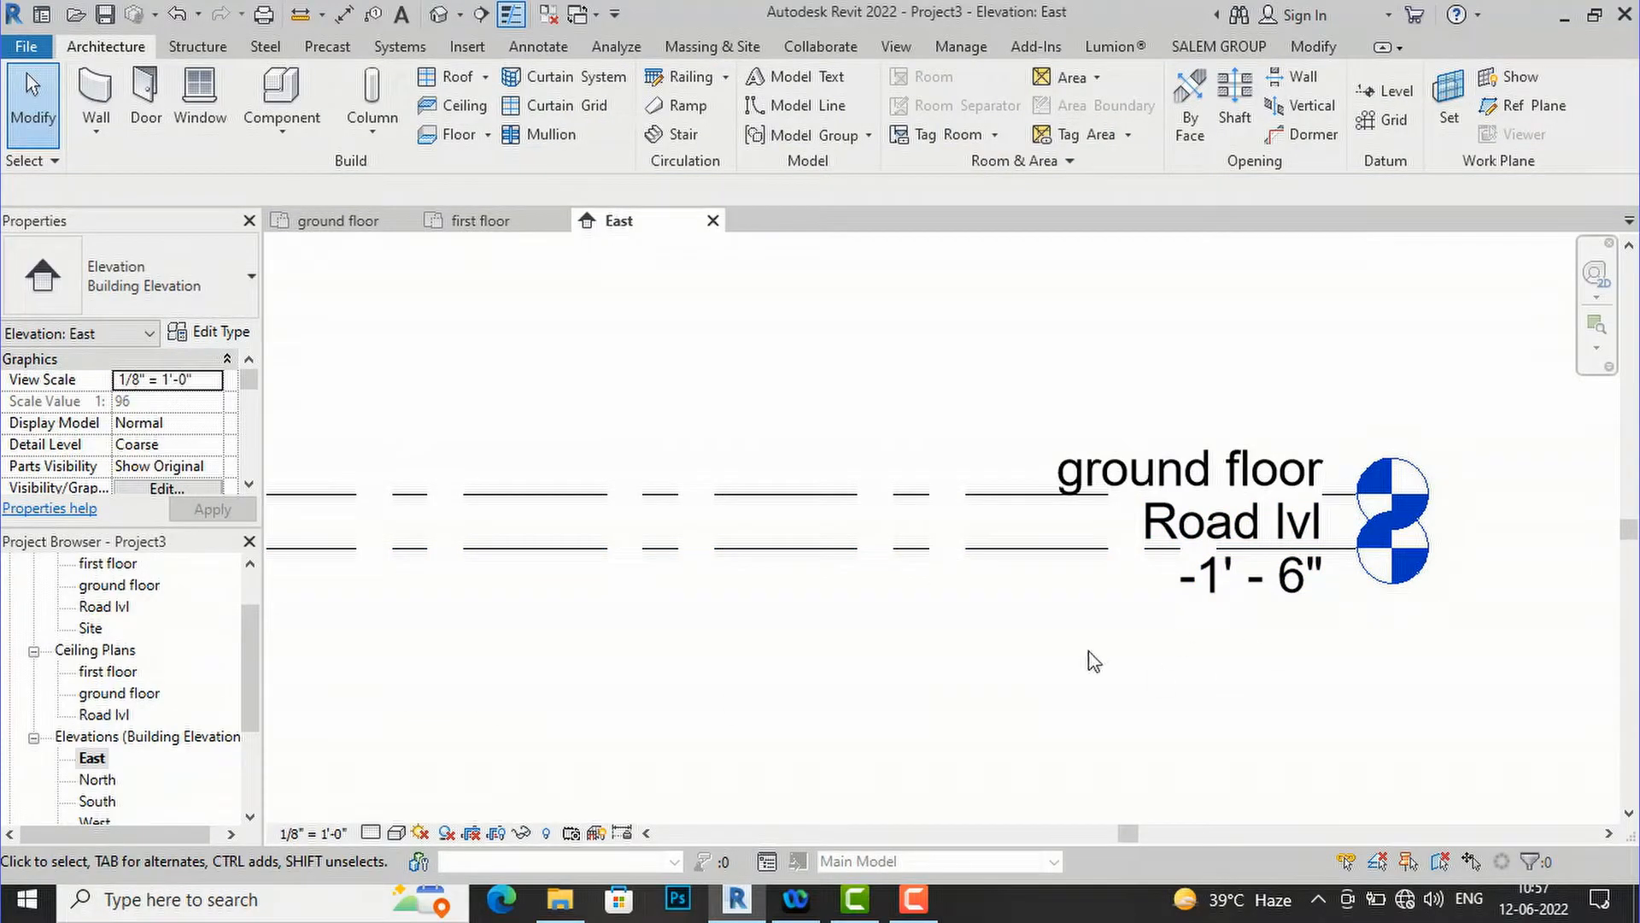
- Create a new level 10' 0" above the first floor level by picking its line with an offset
scroll(897, 721, down, 4)
scroll(1333, 523, down, 3)
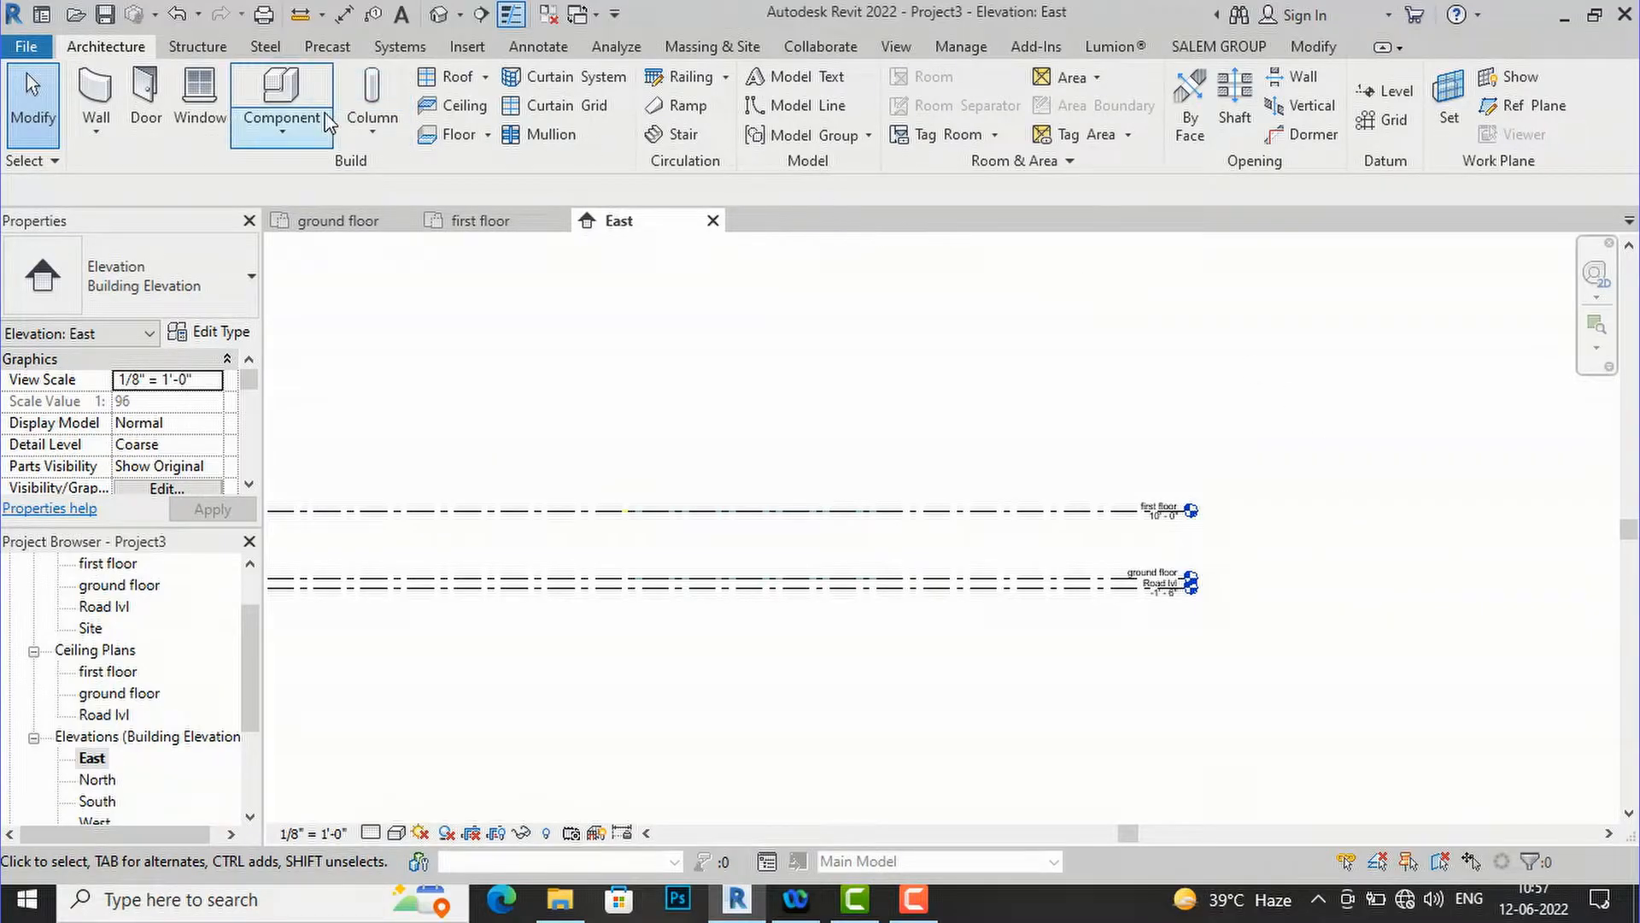
click(1385, 93)
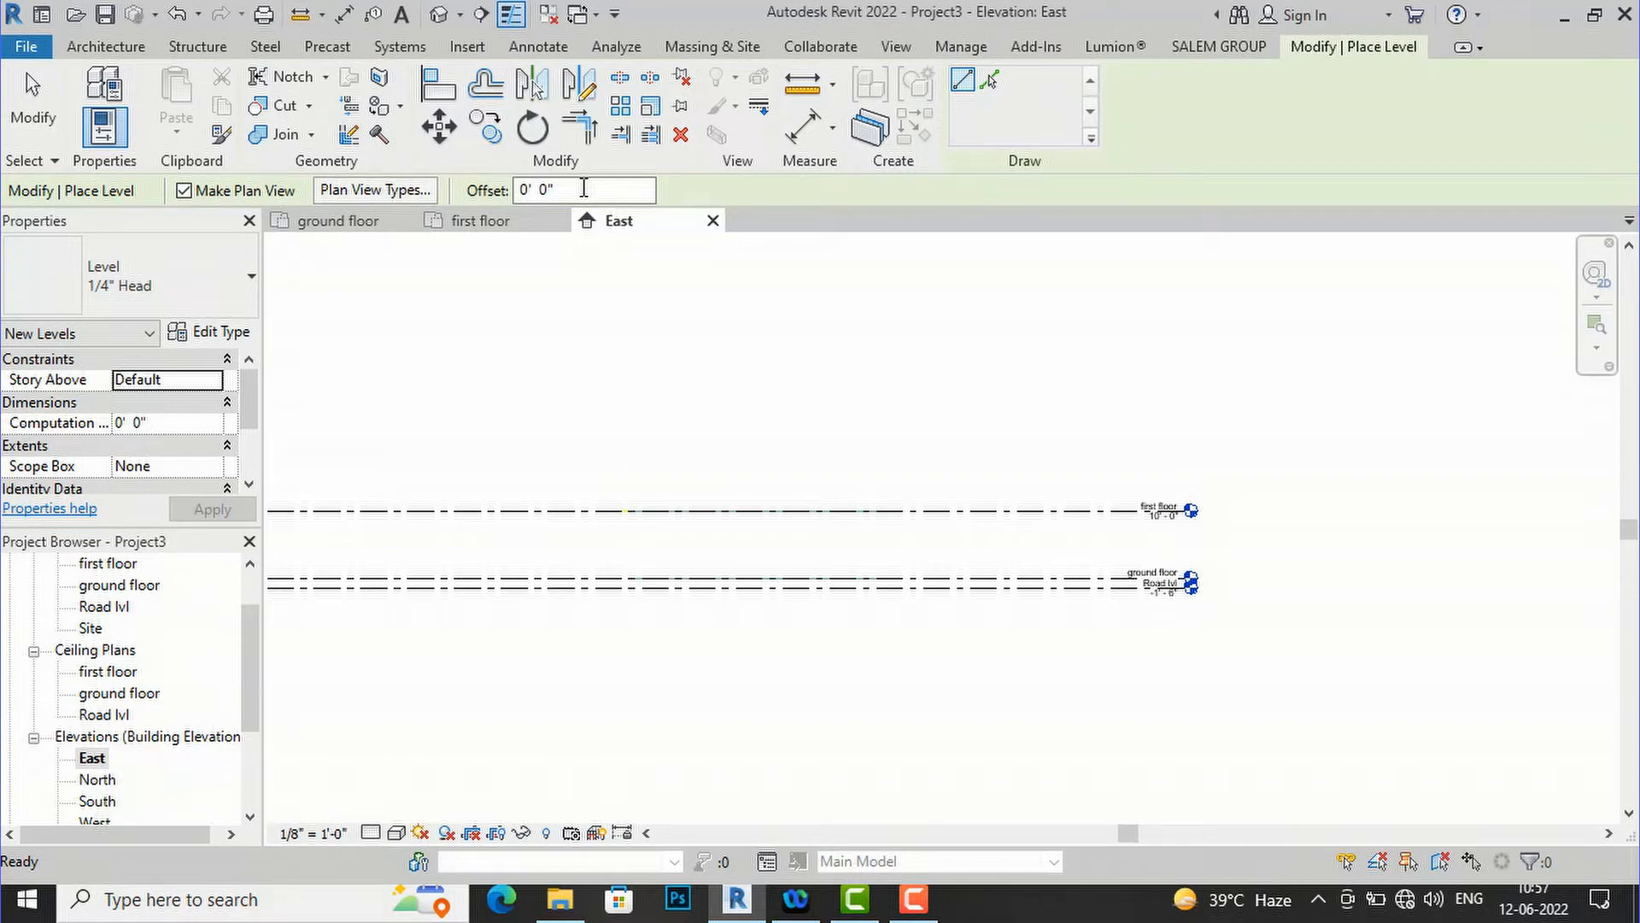
drag(583, 189, 454, 205)
text(10)
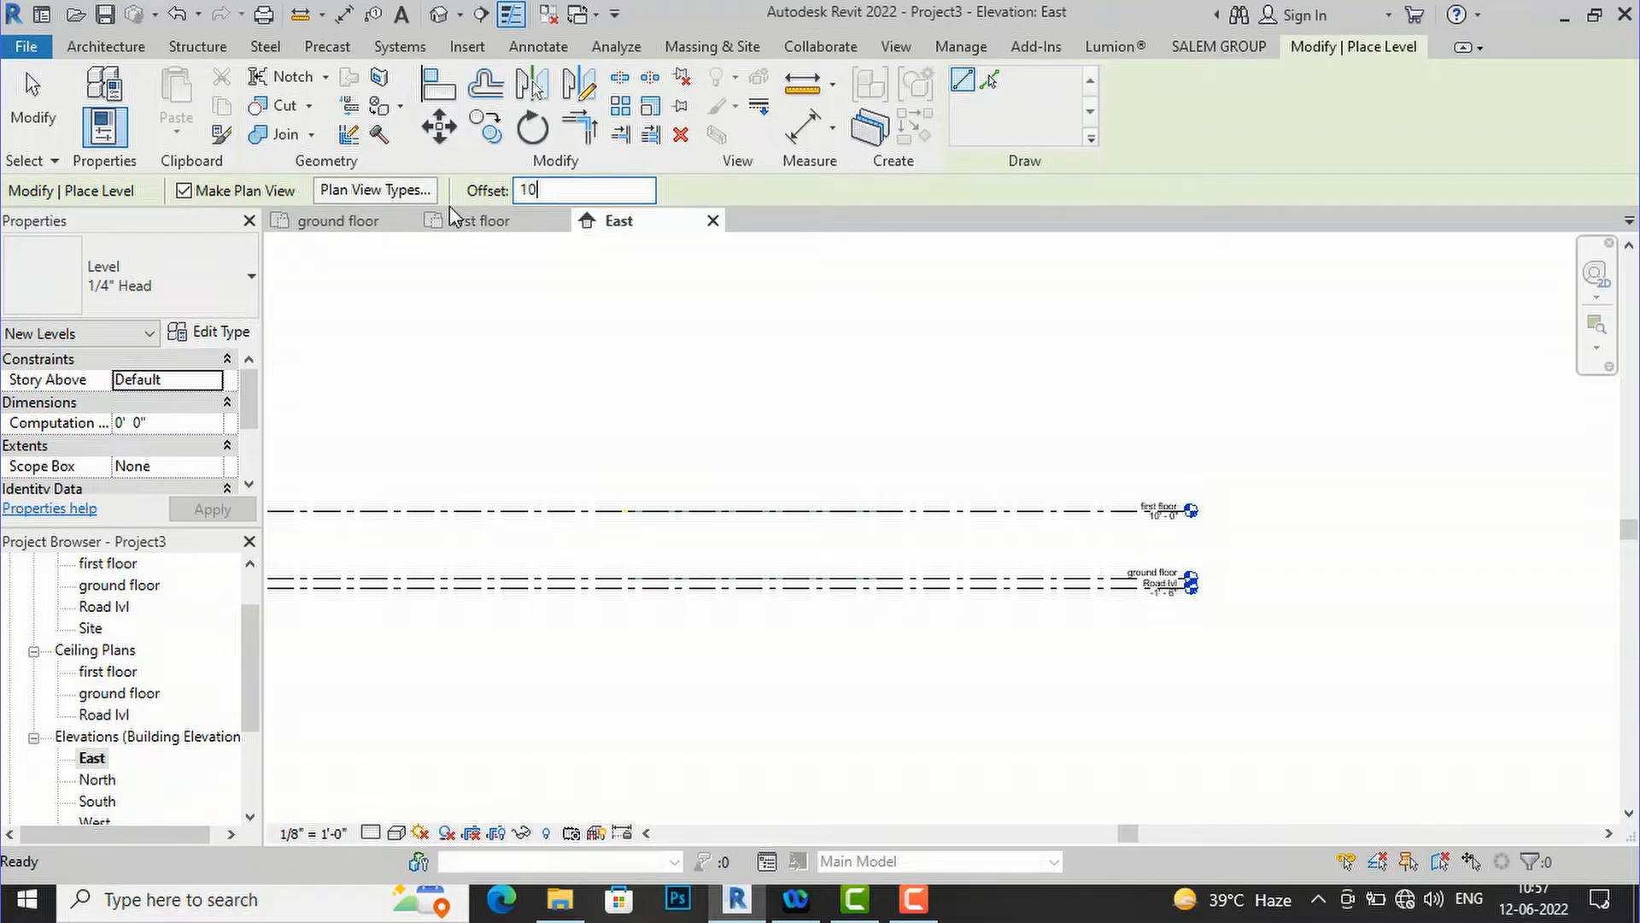
key(Return)
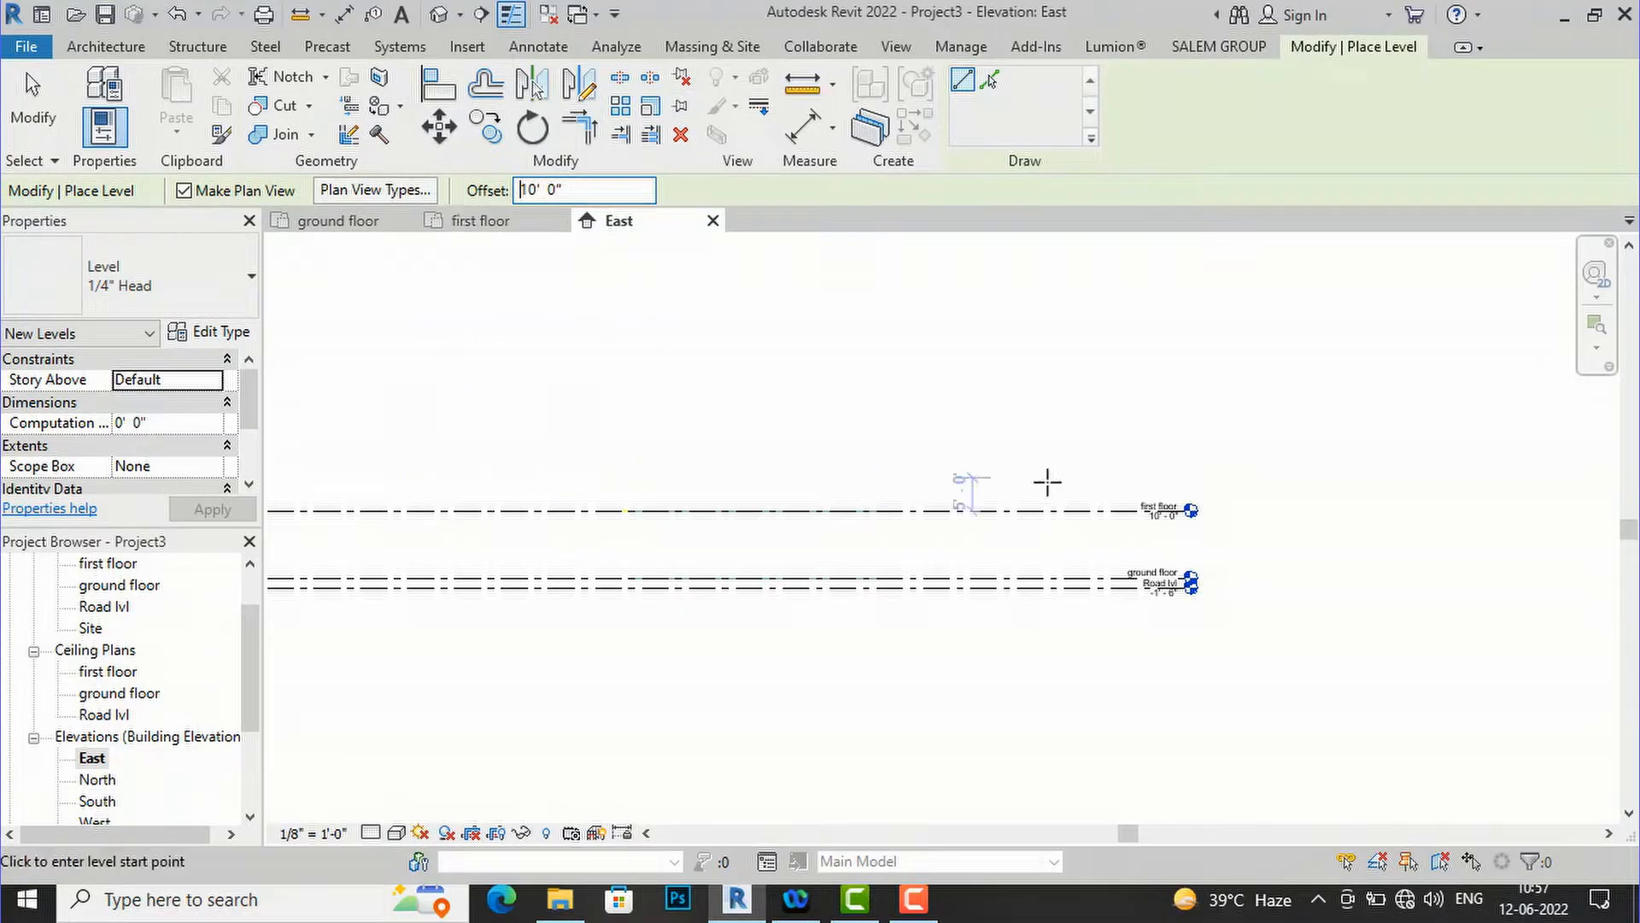
click(991, 83)
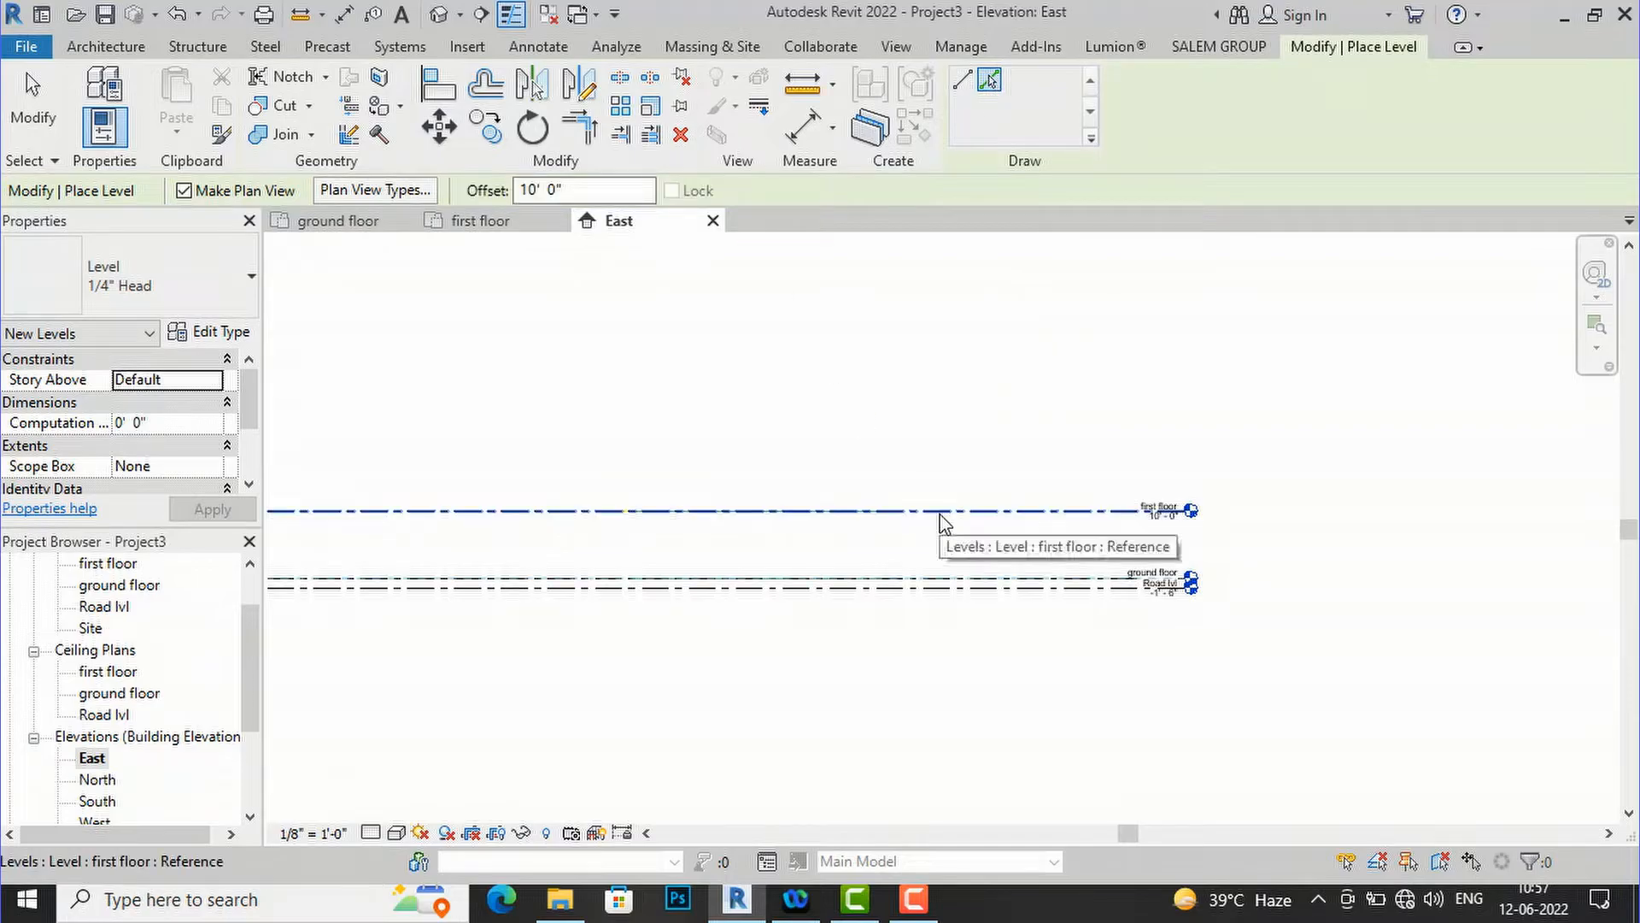
scroll(942, 521, down, 1)
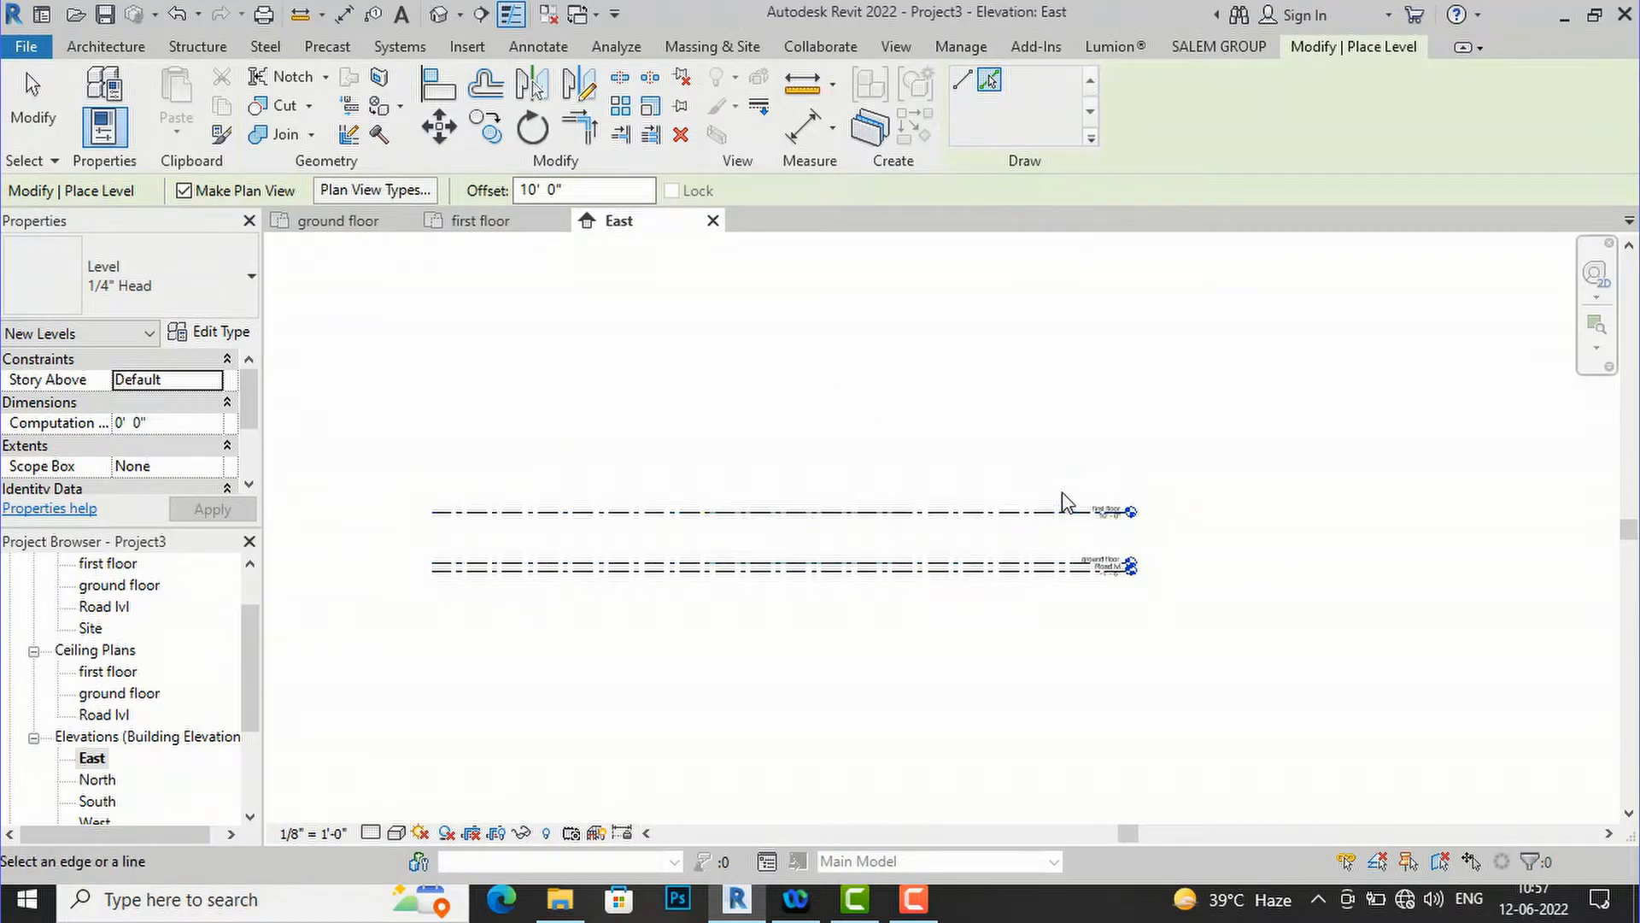
click(1064, 513)
scroll(1081, 461, up, 3)
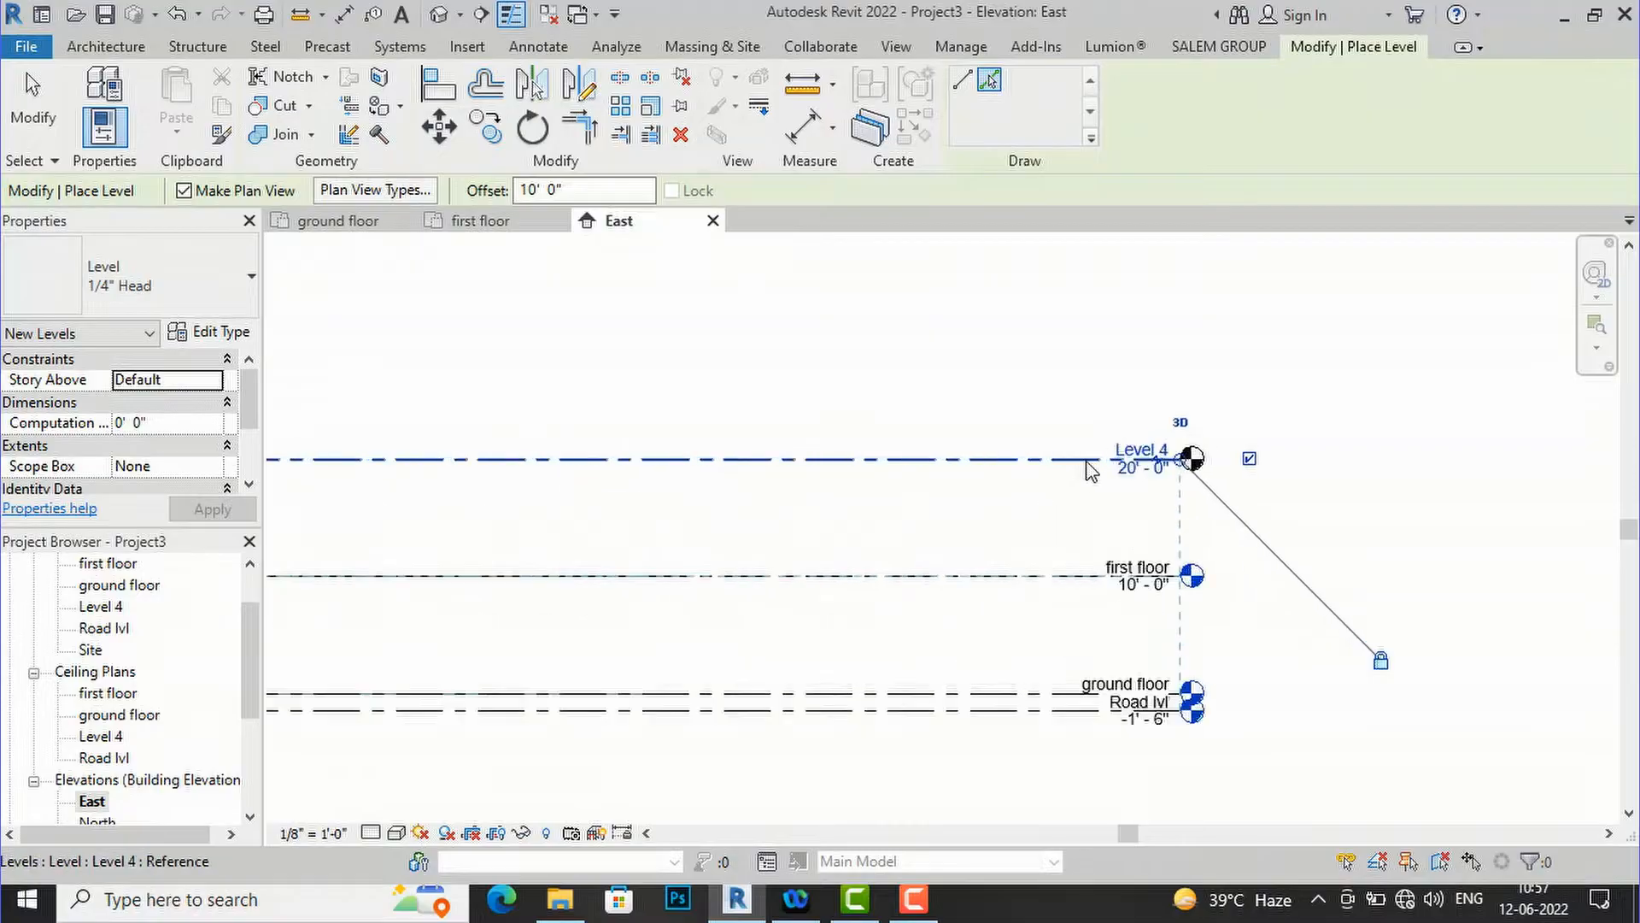
key(Escape)
key(Escape)
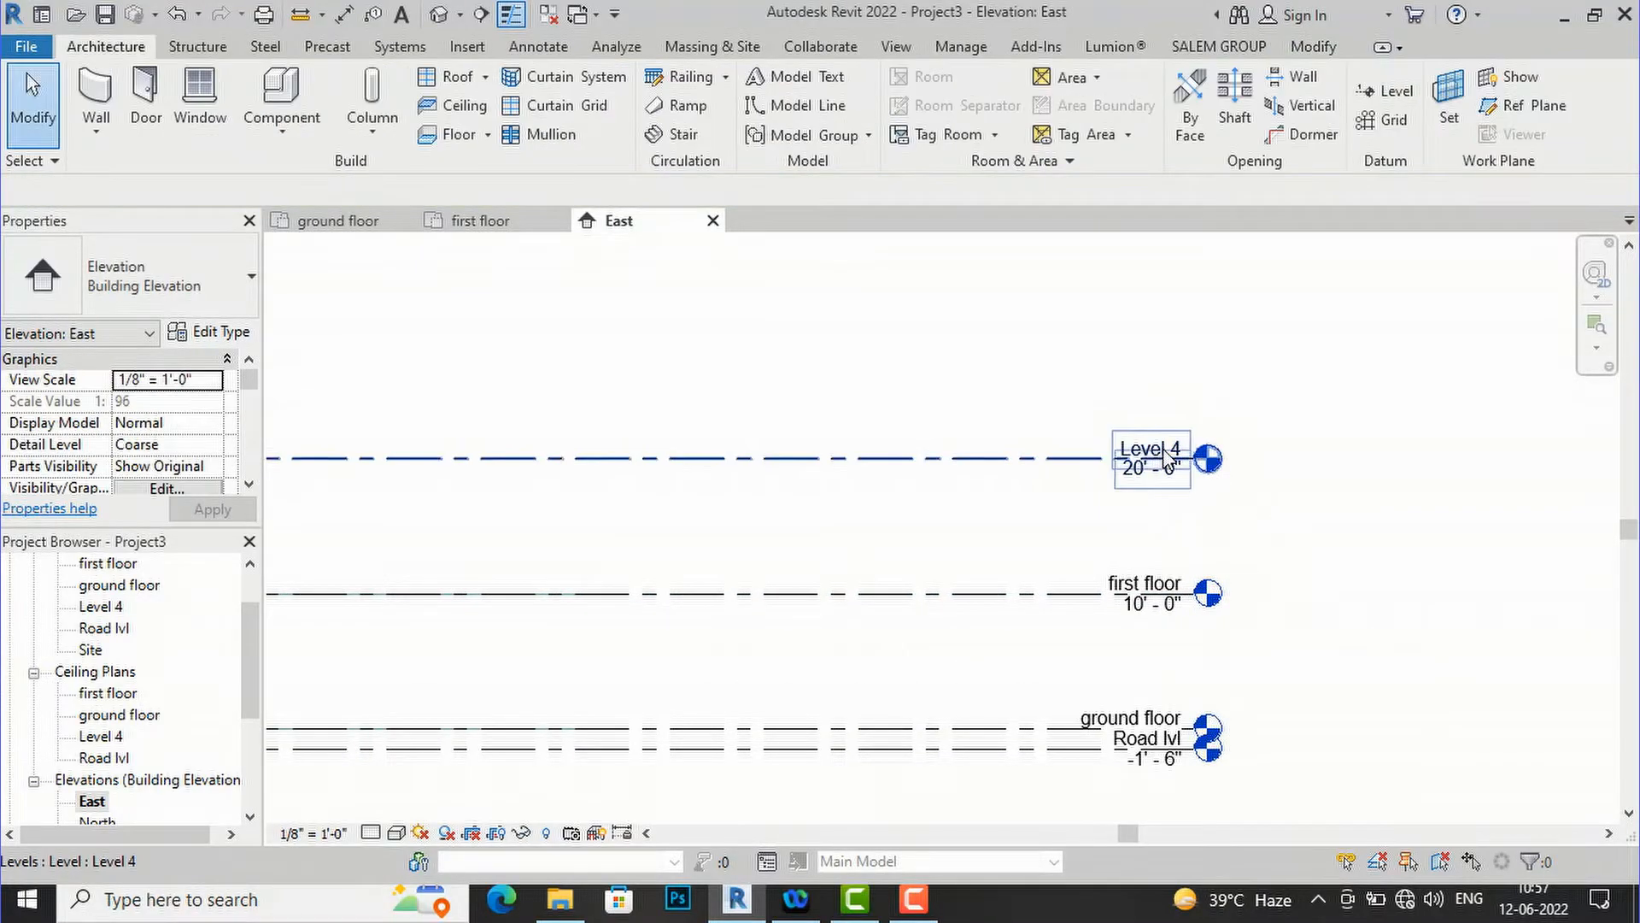
- Rename the new level above the first floor as Second floor, including its corresponding views
scroll(1168, 453, up, 2)
click(1150, 457)
click(1148, 448)
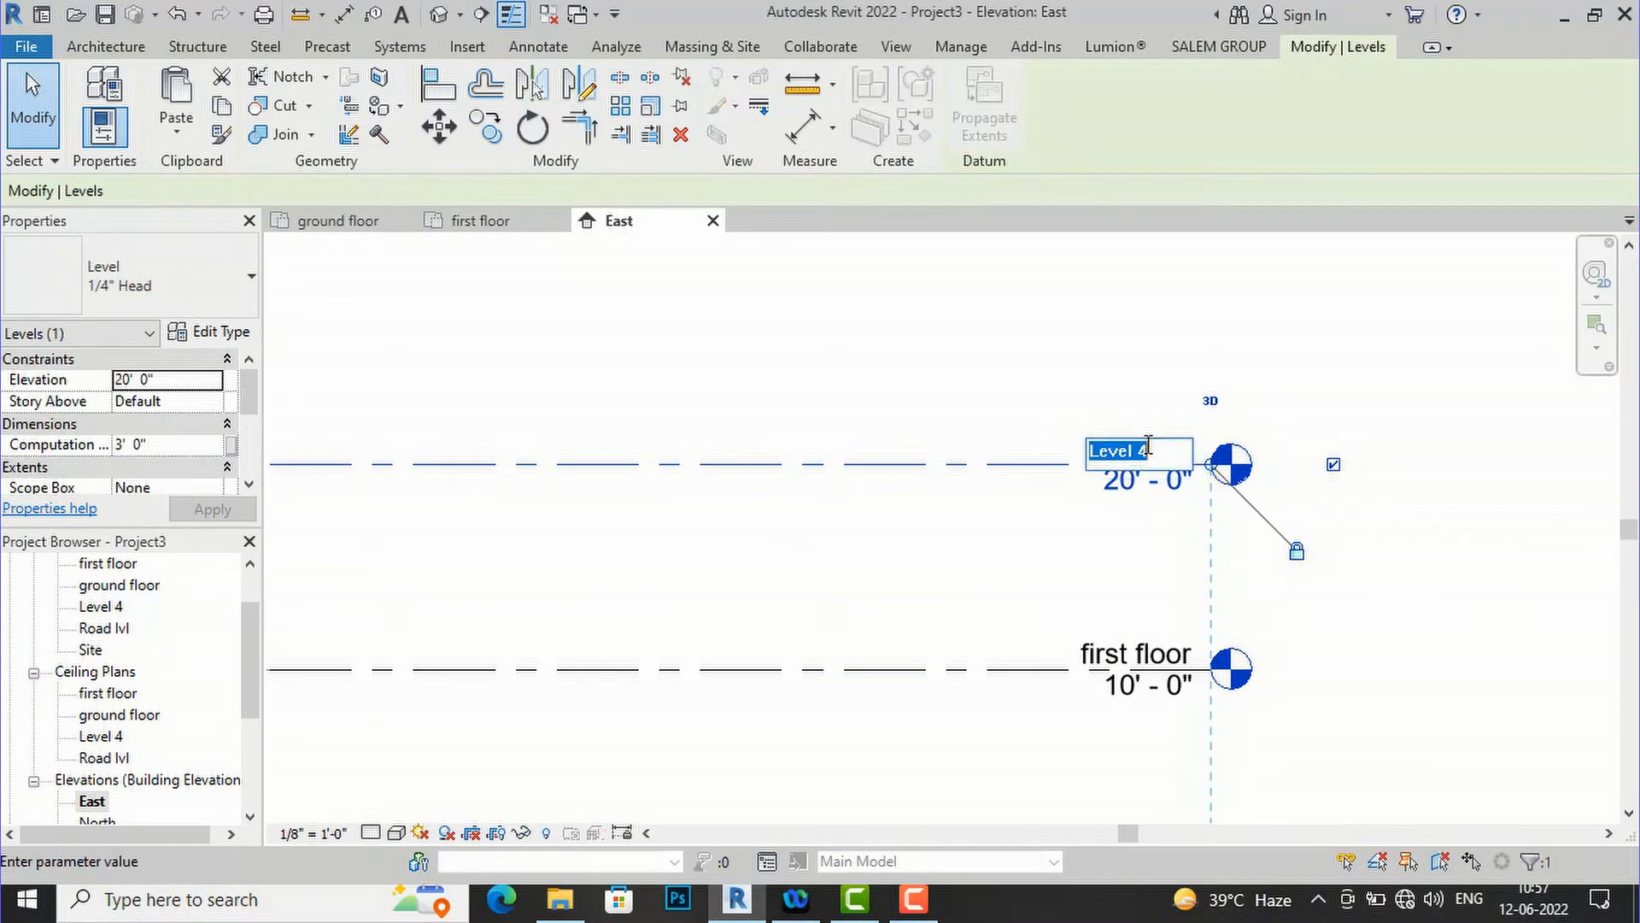
text(Second floor)
key(Return)
click(906, 450)
click(1190, 542)
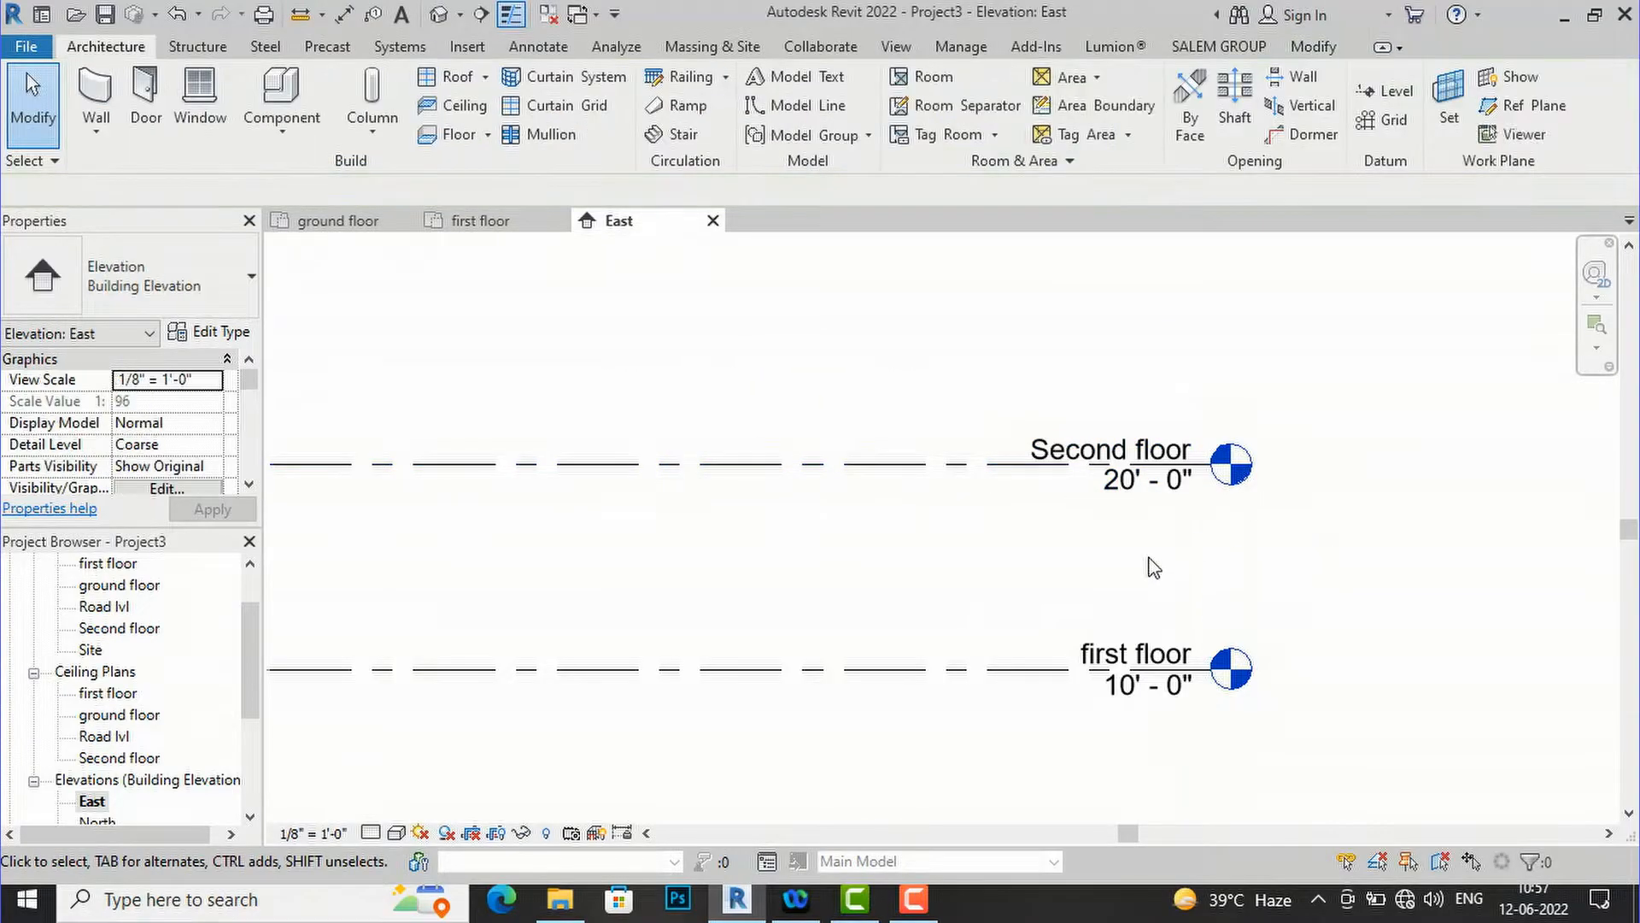
- Create a new level 3' 0" above the Second floor level by picking its line with an offset
scroll(1135, 572, down, 2)
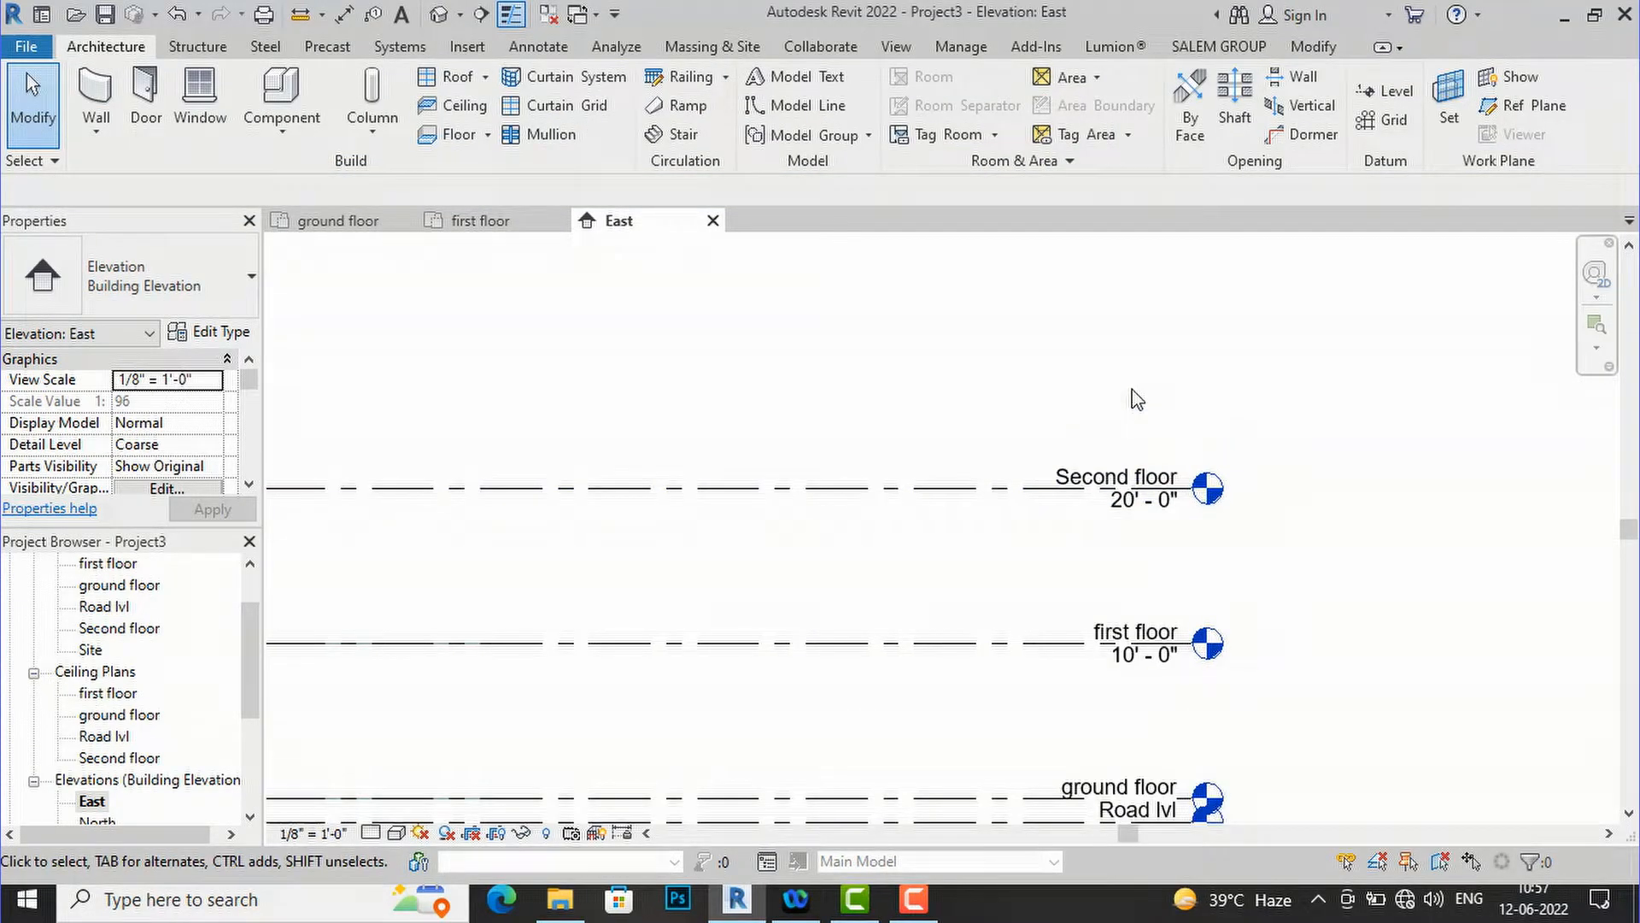
scroll(1194, 581, down, 2)
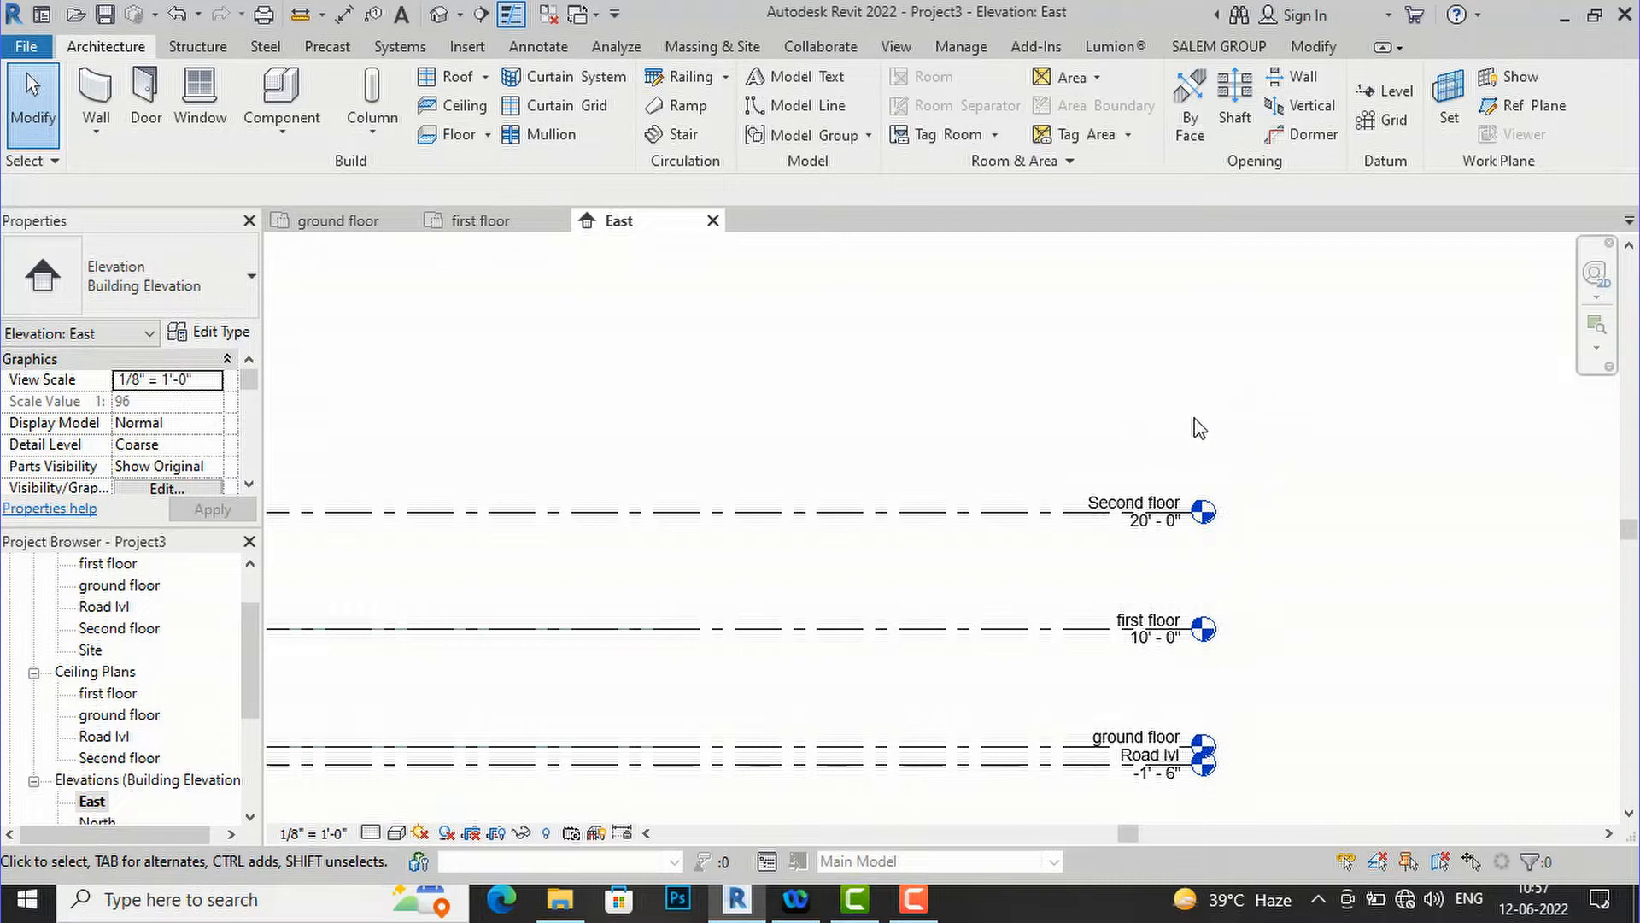
scroll(1136, 445, up, 2)
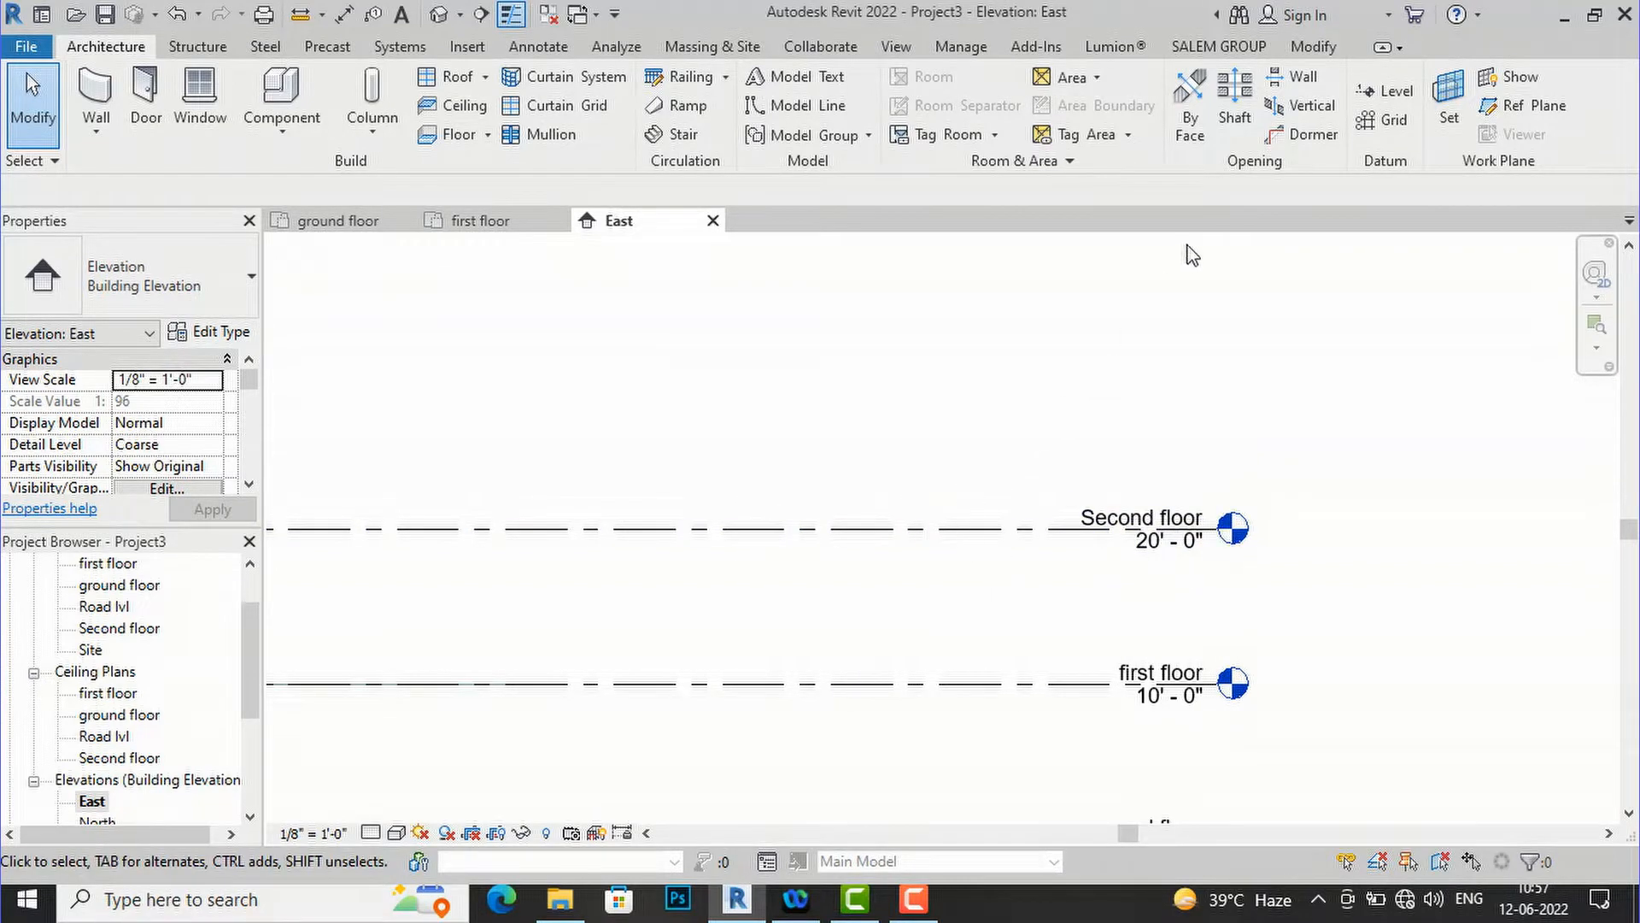
click(1388, 92)
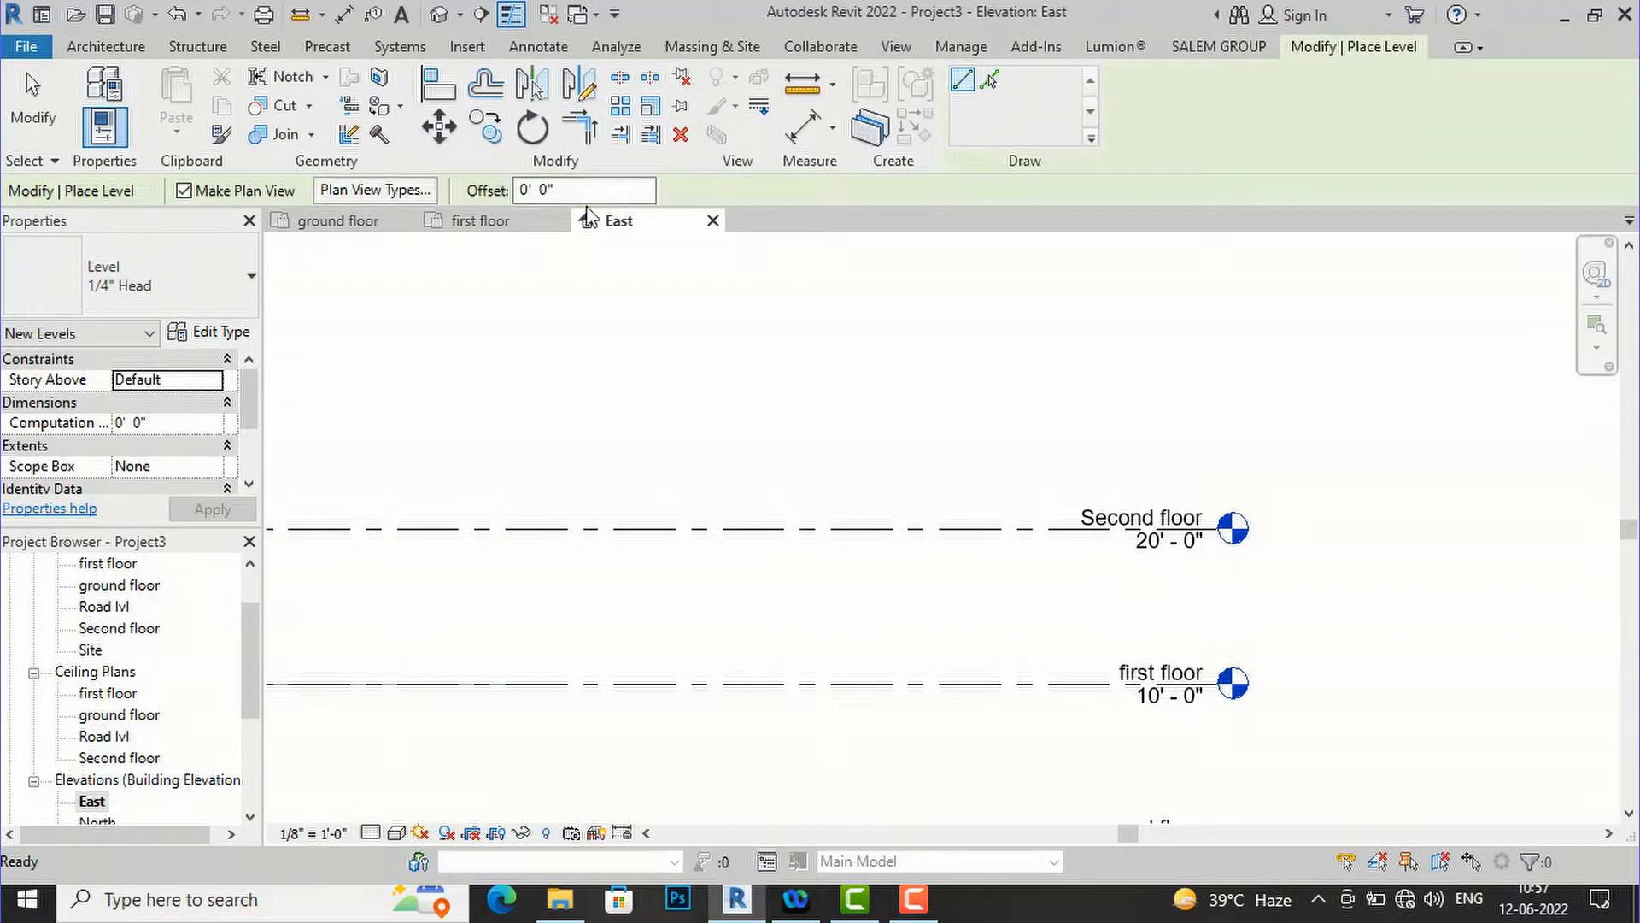
text(3)
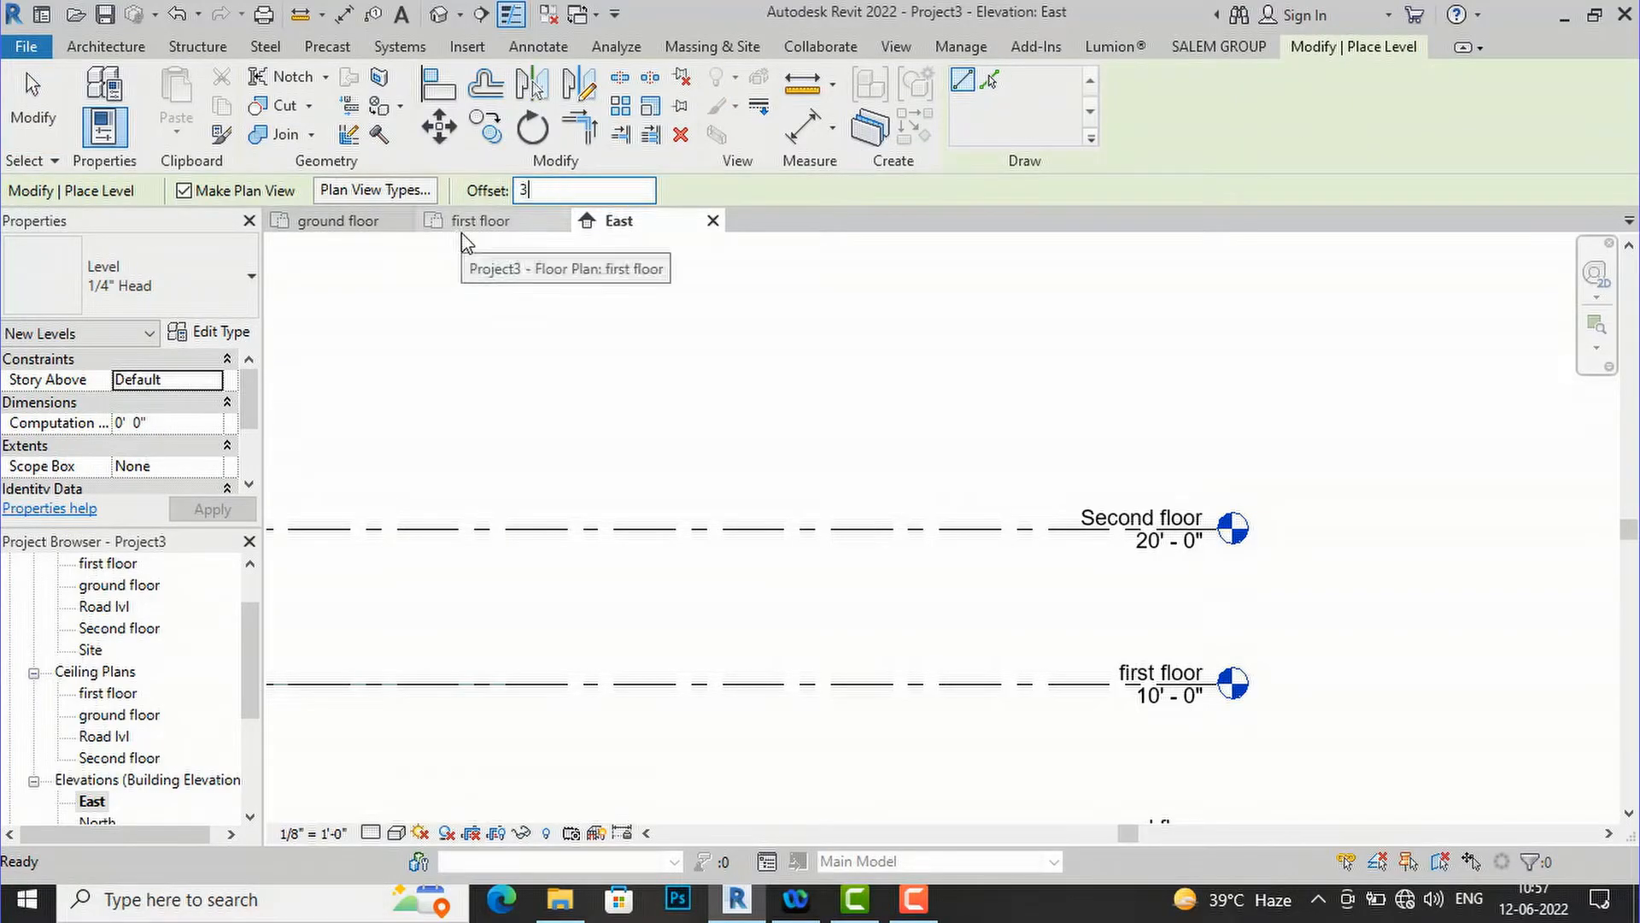
key(Return)
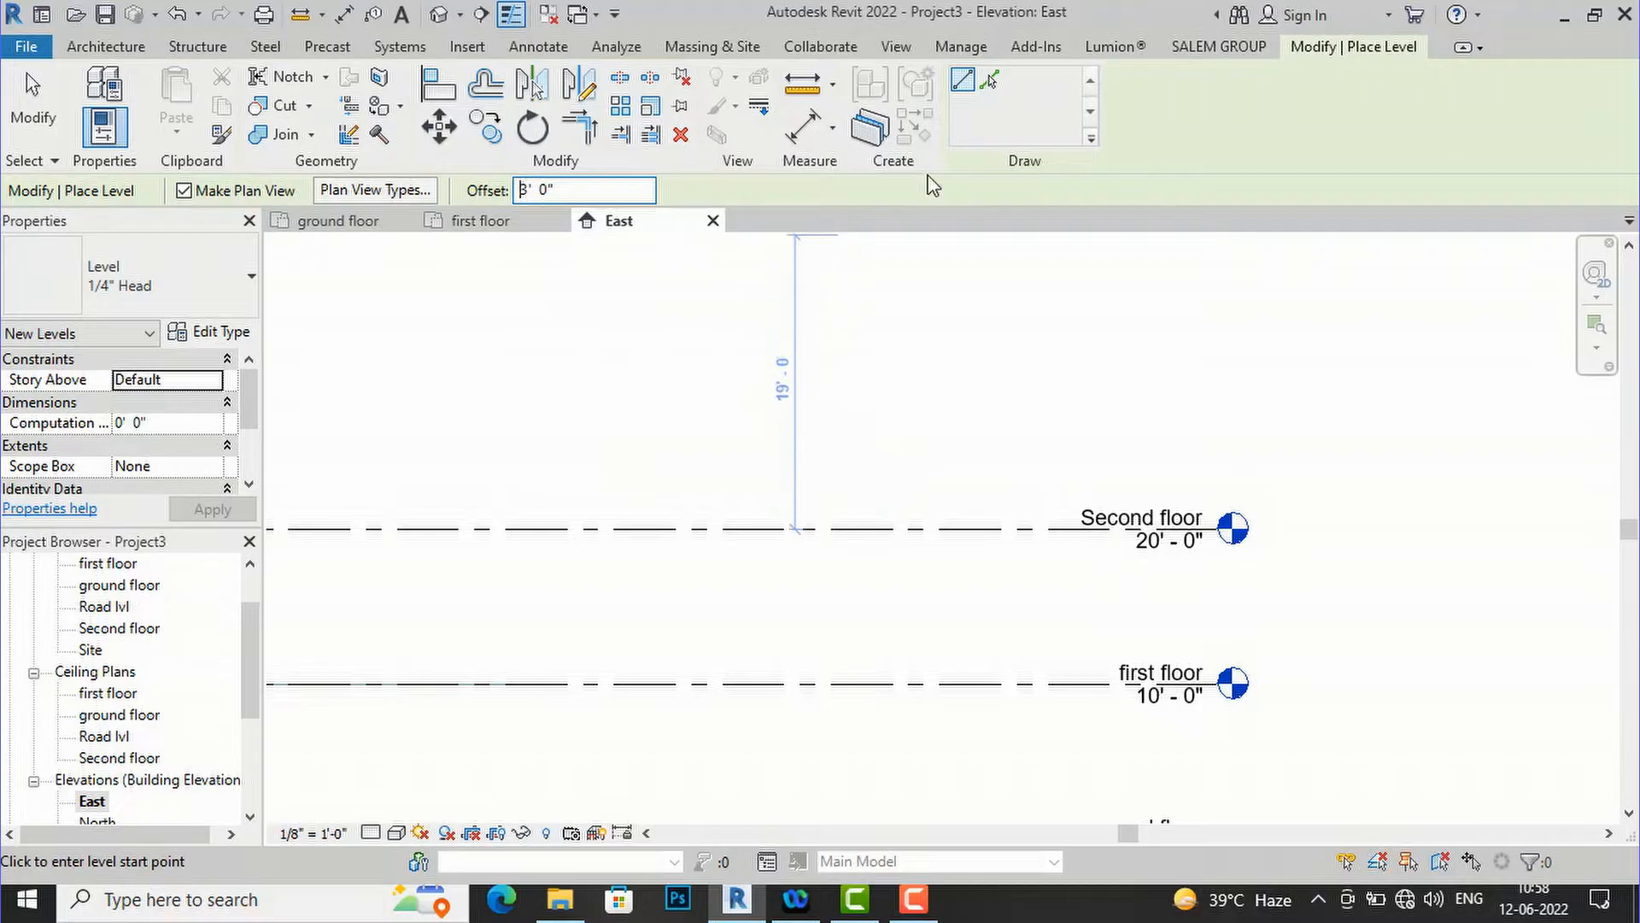
click(992, 80)
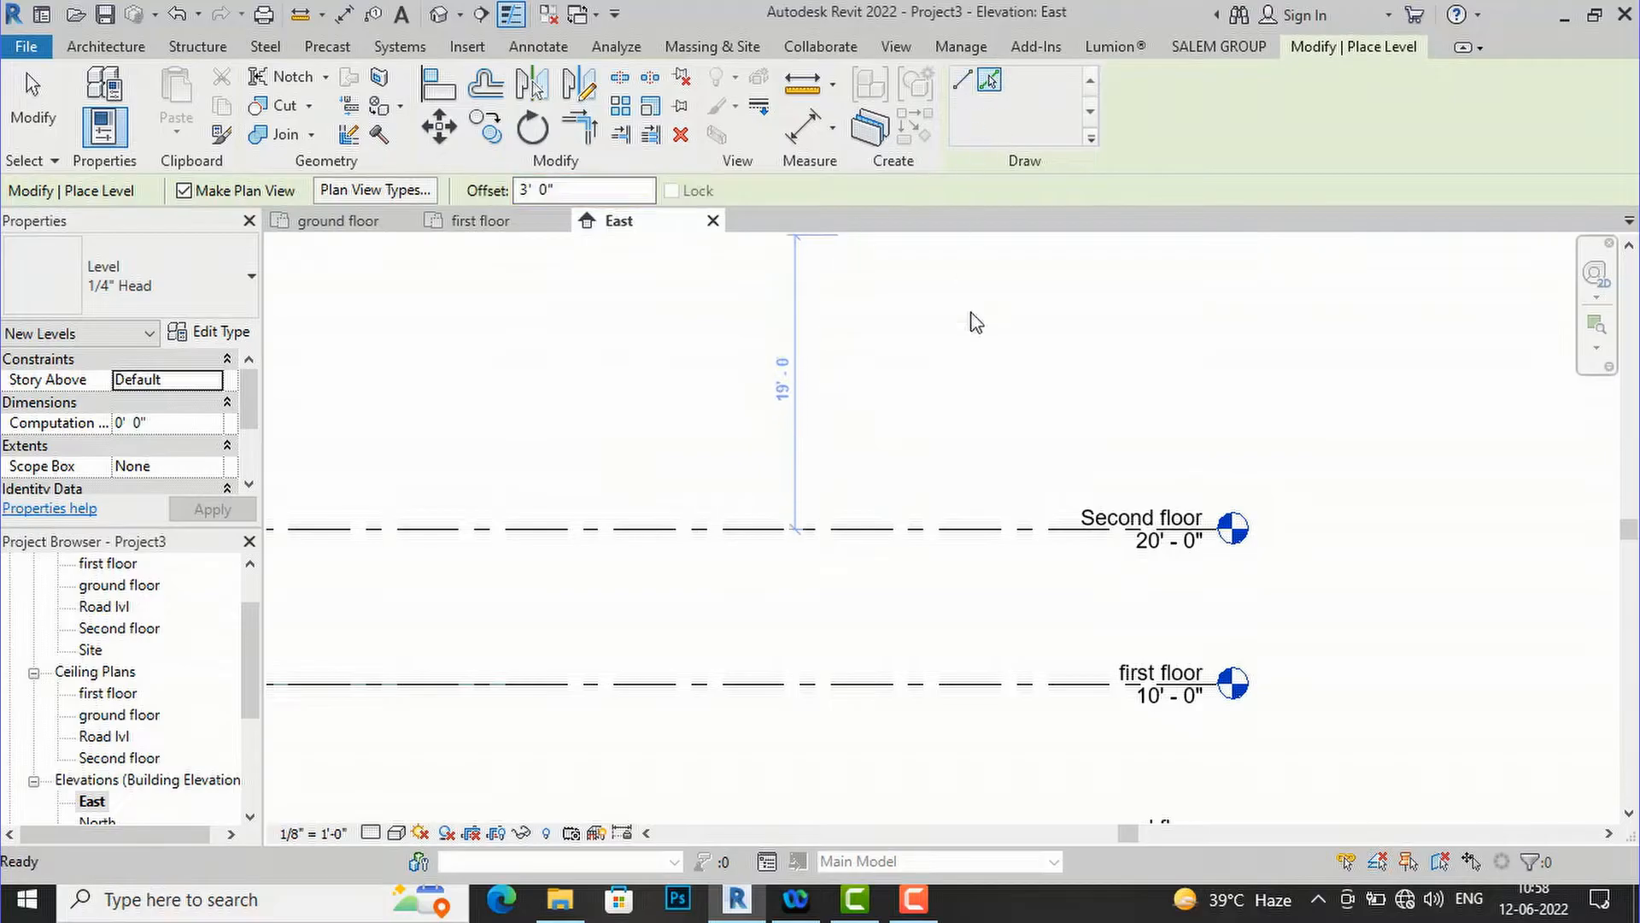
click(948, 529)
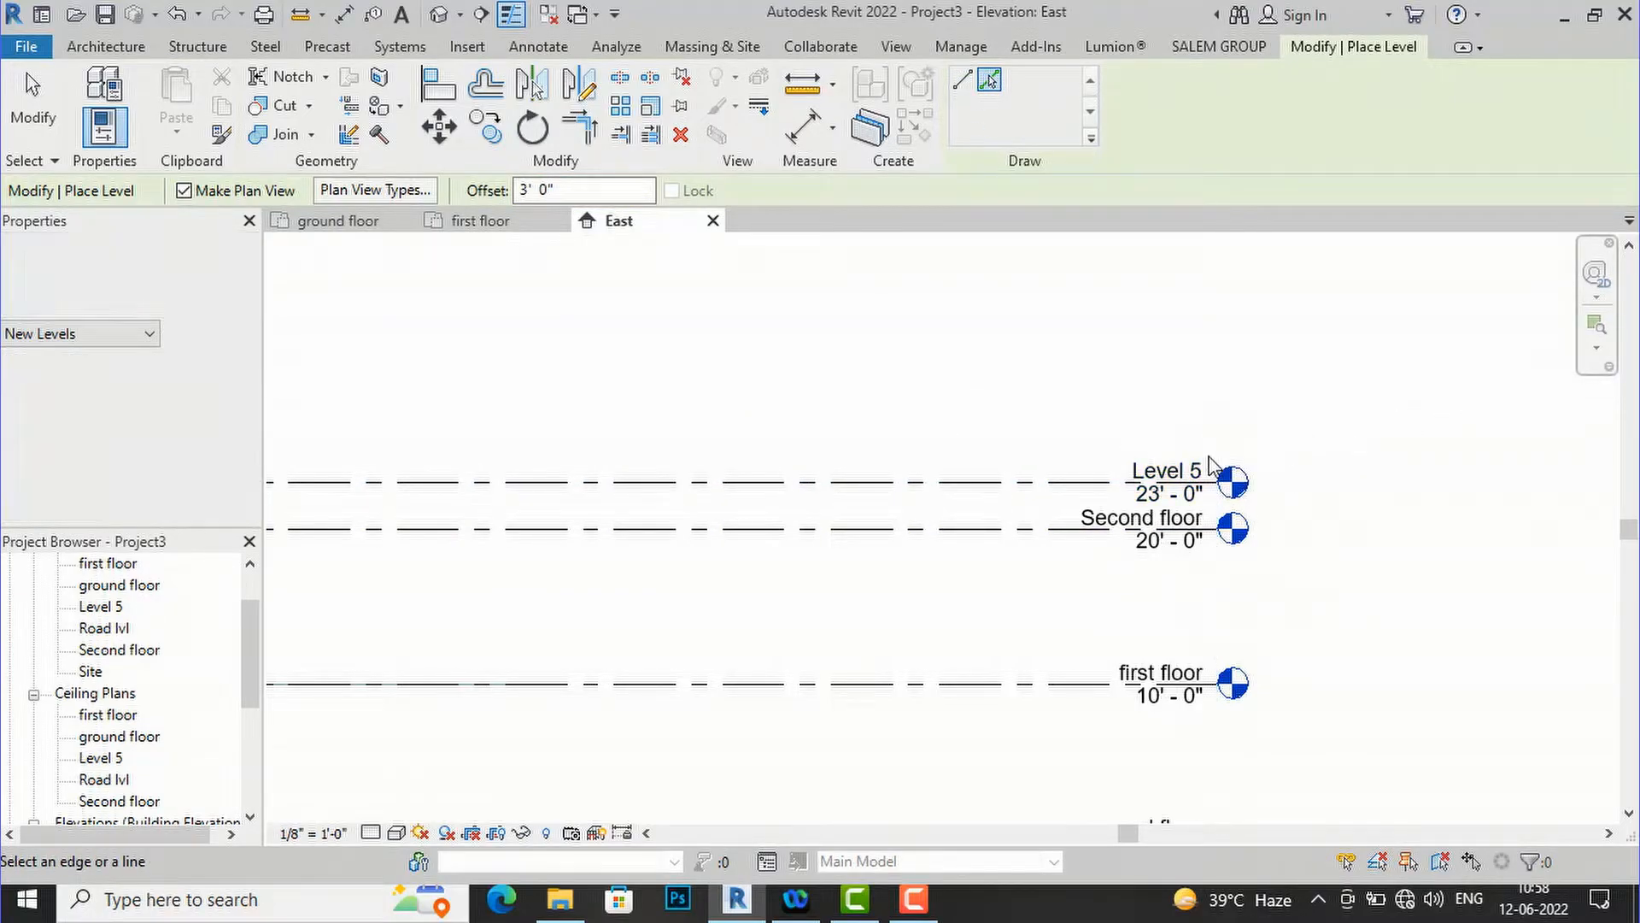
scroll(1165, 482, up, 2)
key(Escape)
key(Escape)
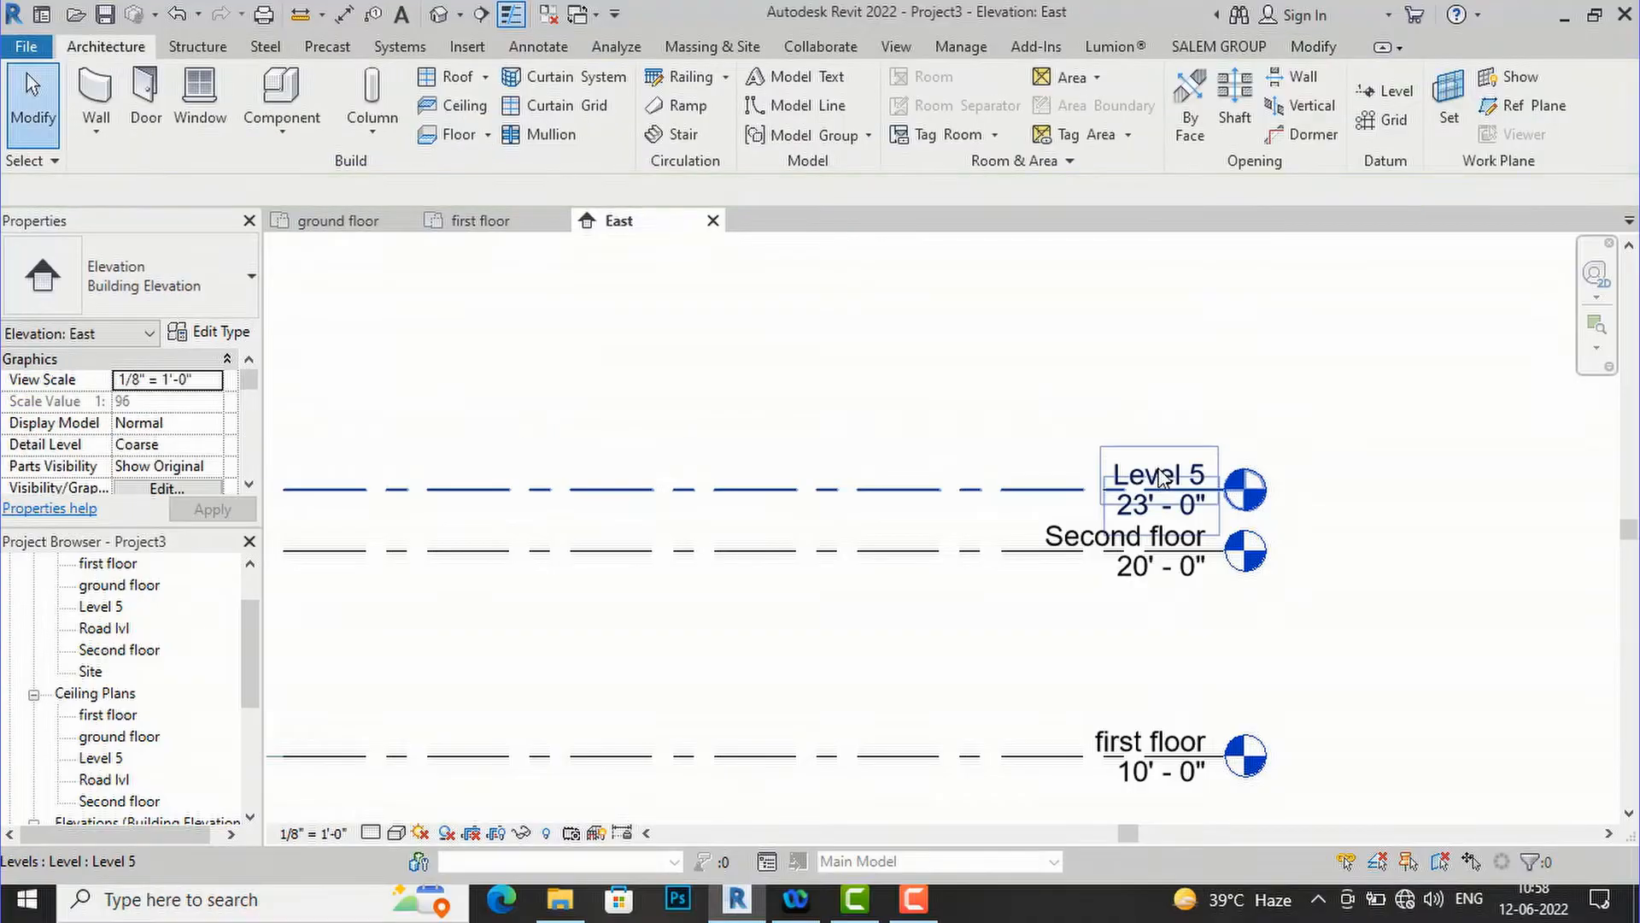
- Rename the new level above the Second floor as Parapet lvl, including its corresponding views
click(1160, 476)
click(1160, 475)
text(Parapet lvl)
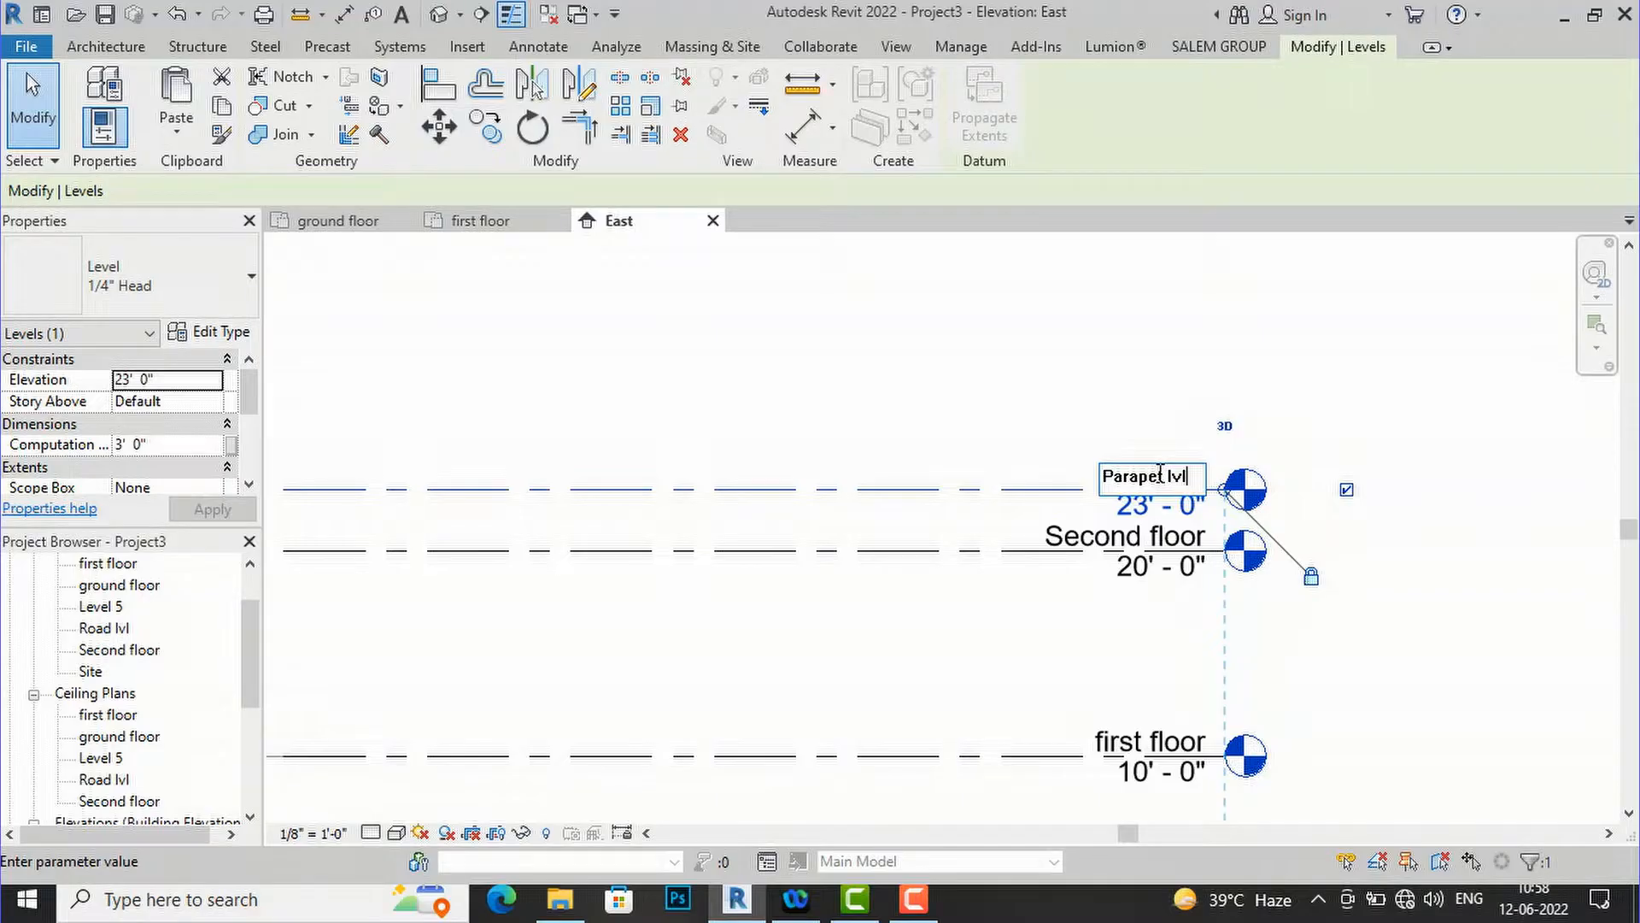
click(1398, 479)
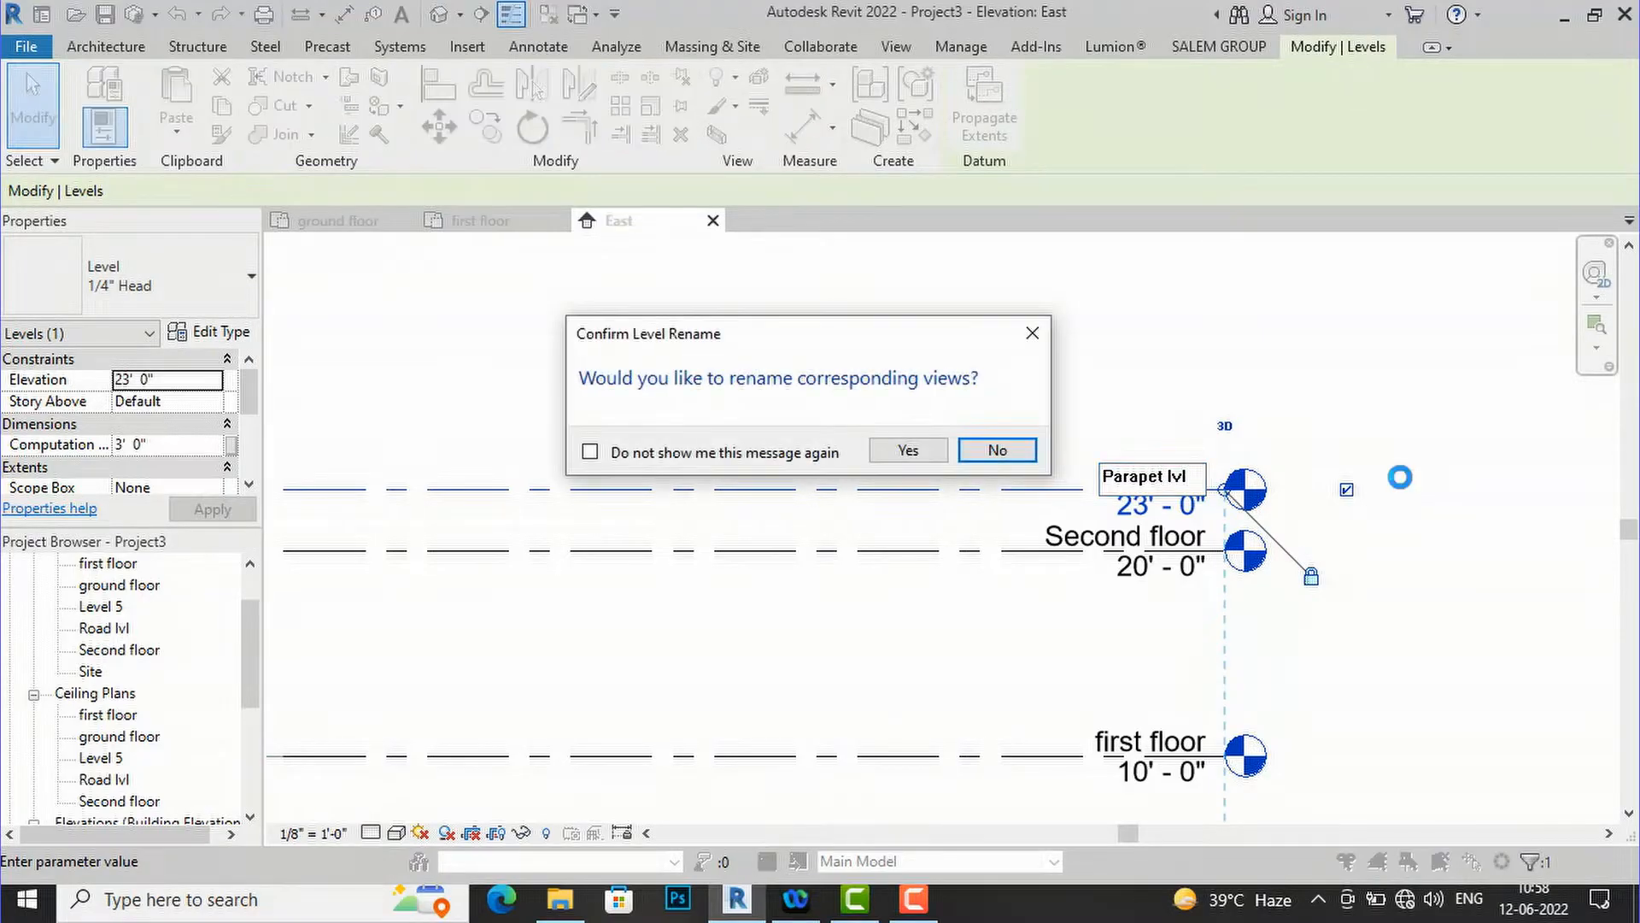
click(909, 453)
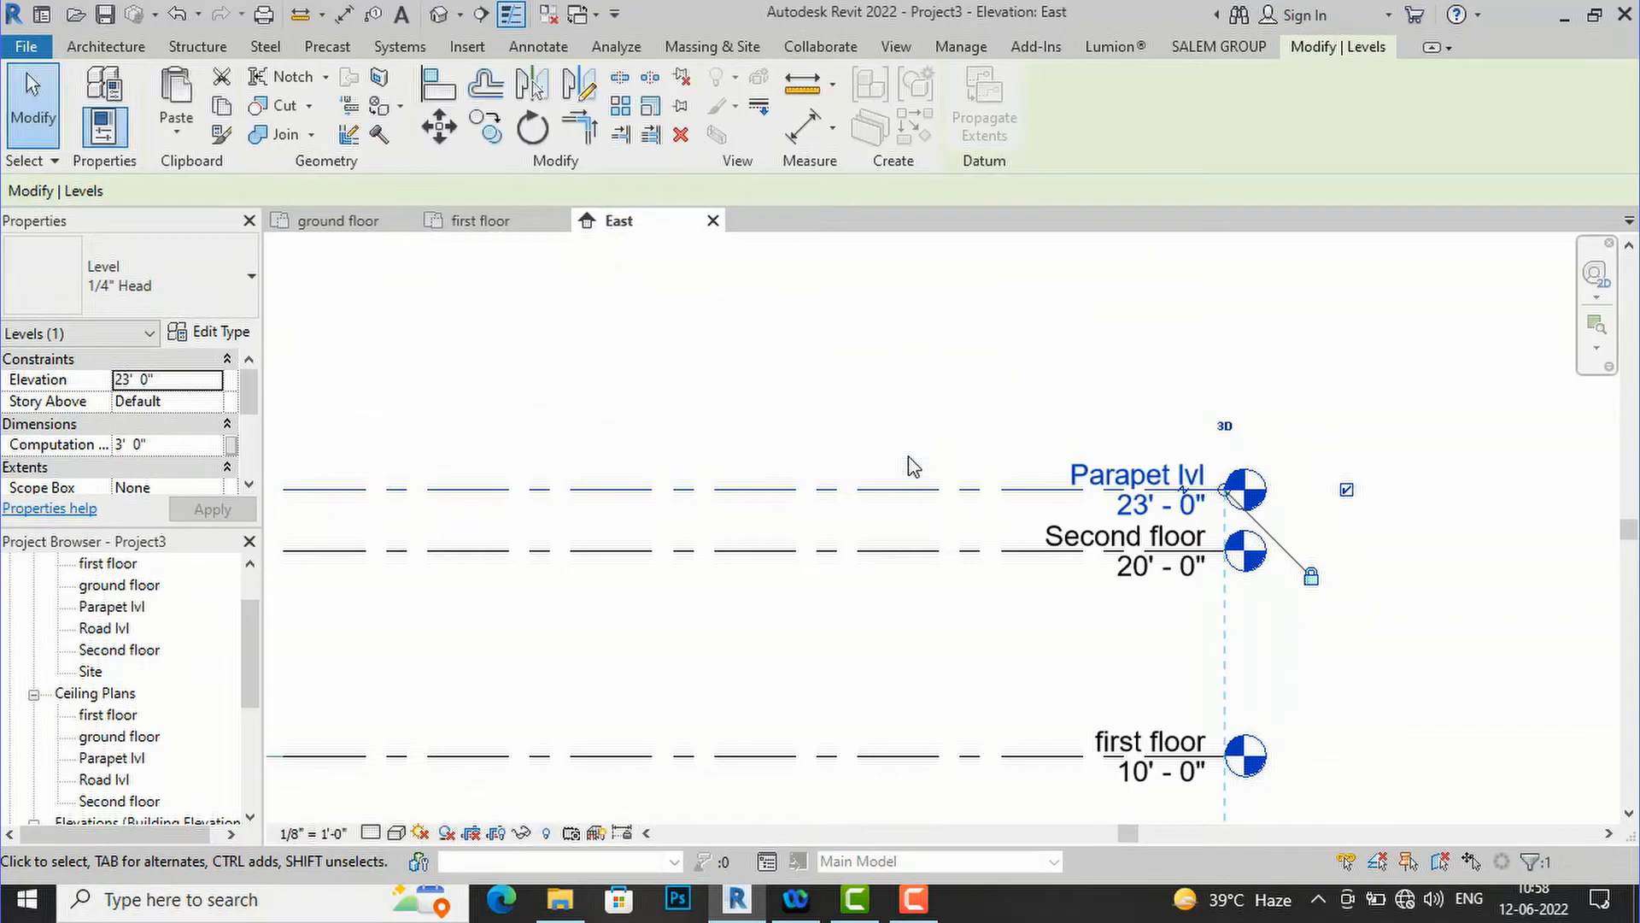
click(1072, 388)
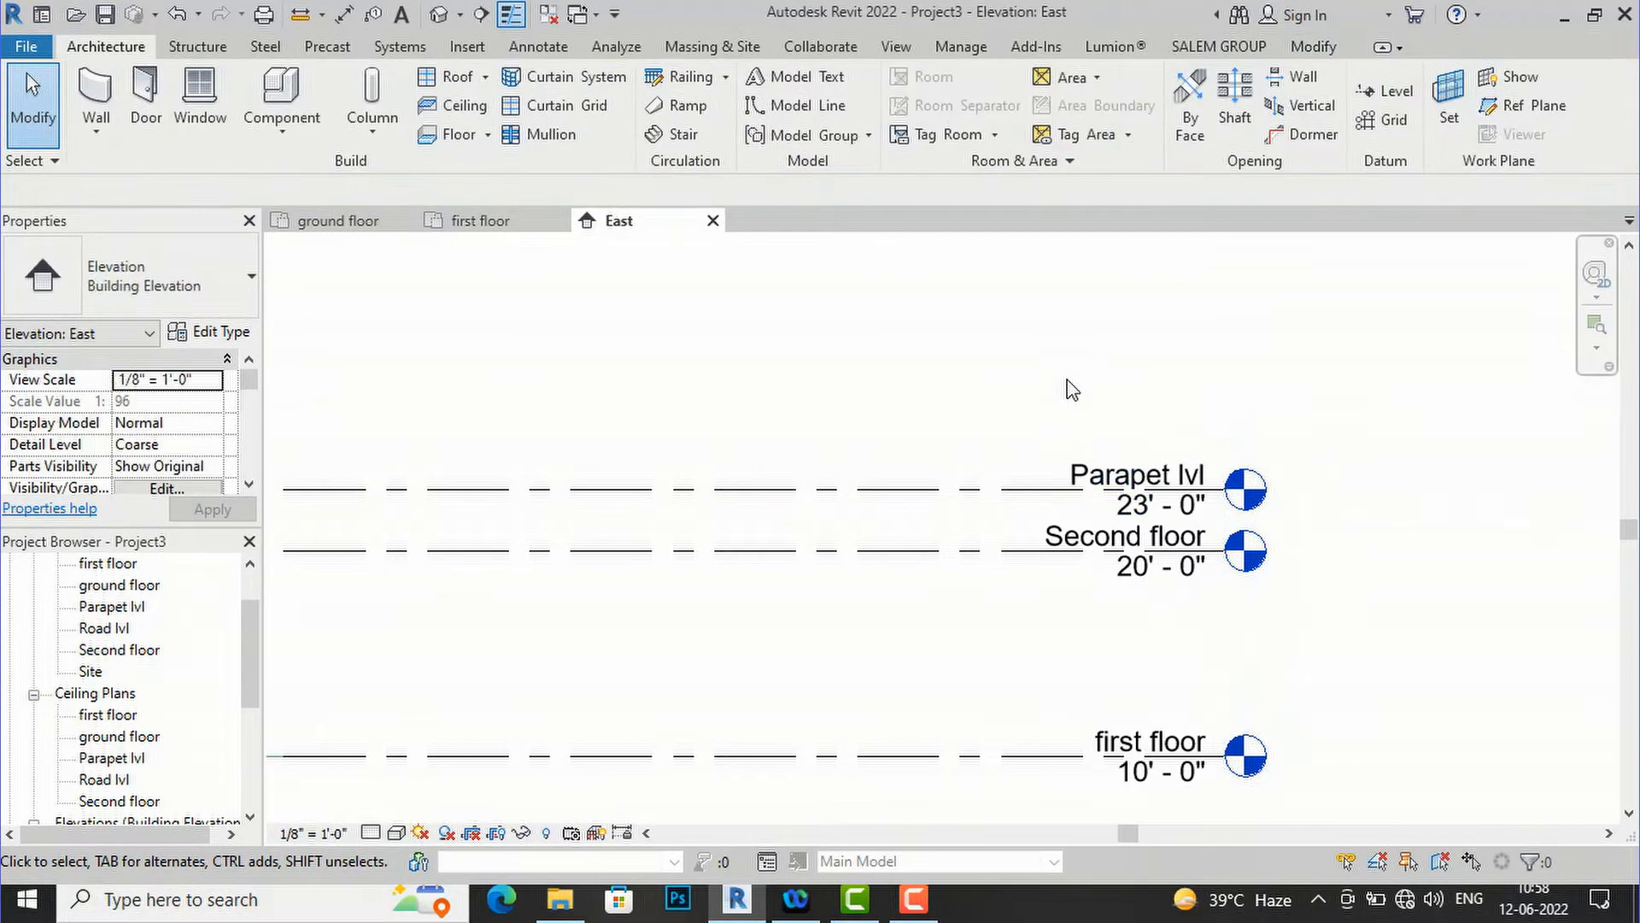
- Create a new level 5' 0" above the Parapet lvl by picking its line with an offset
click(1385, 92)
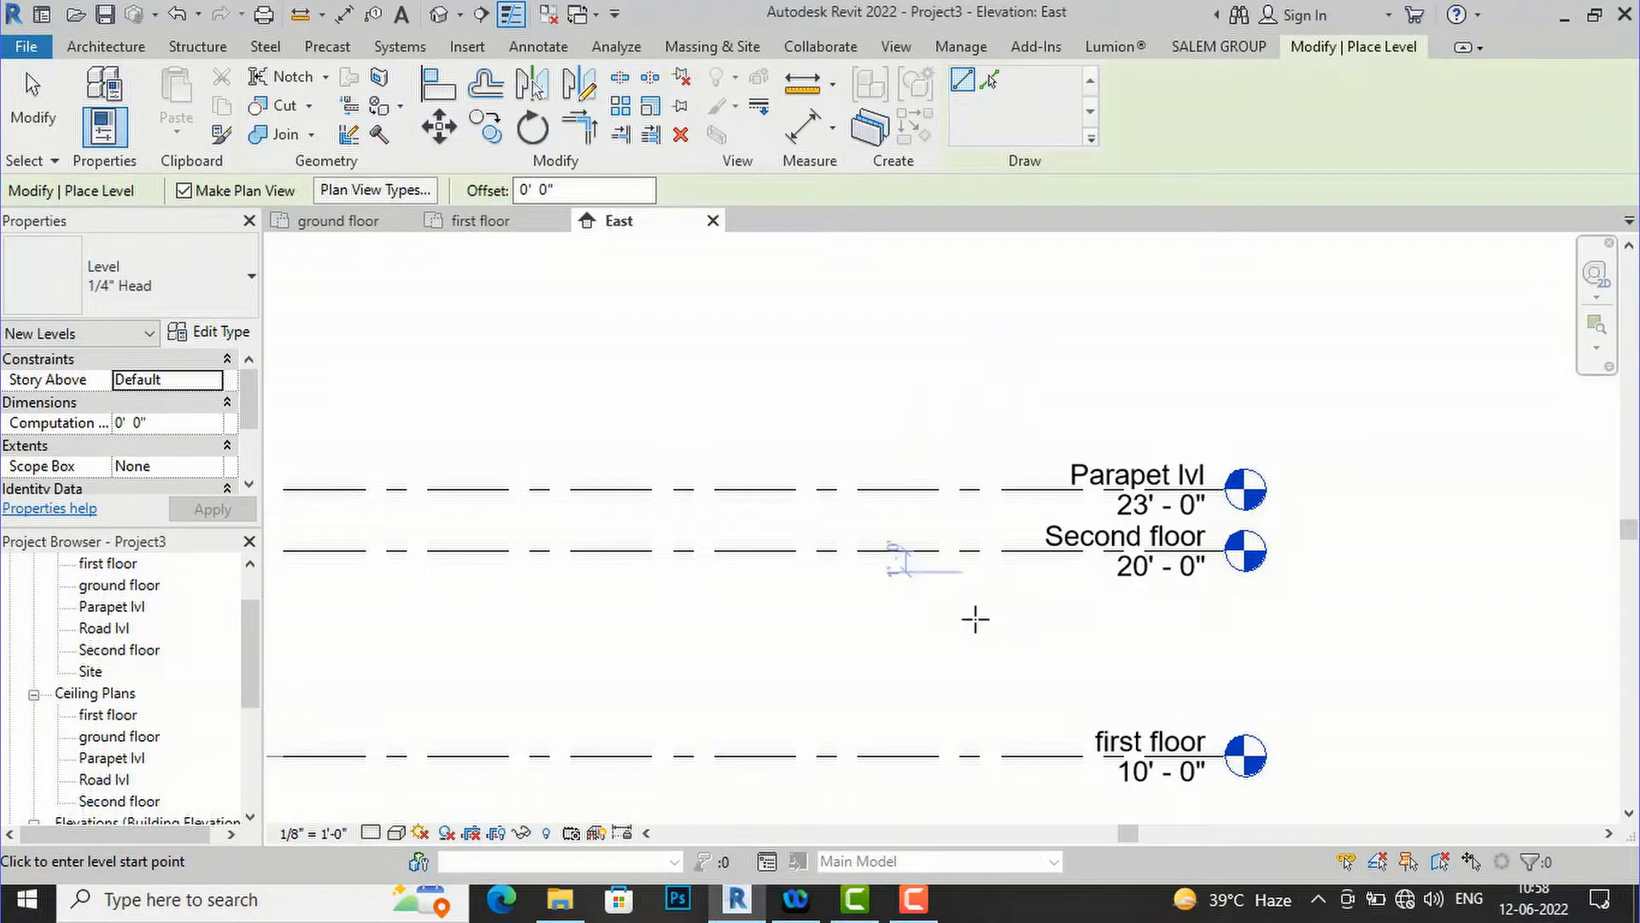
click(643, 185)
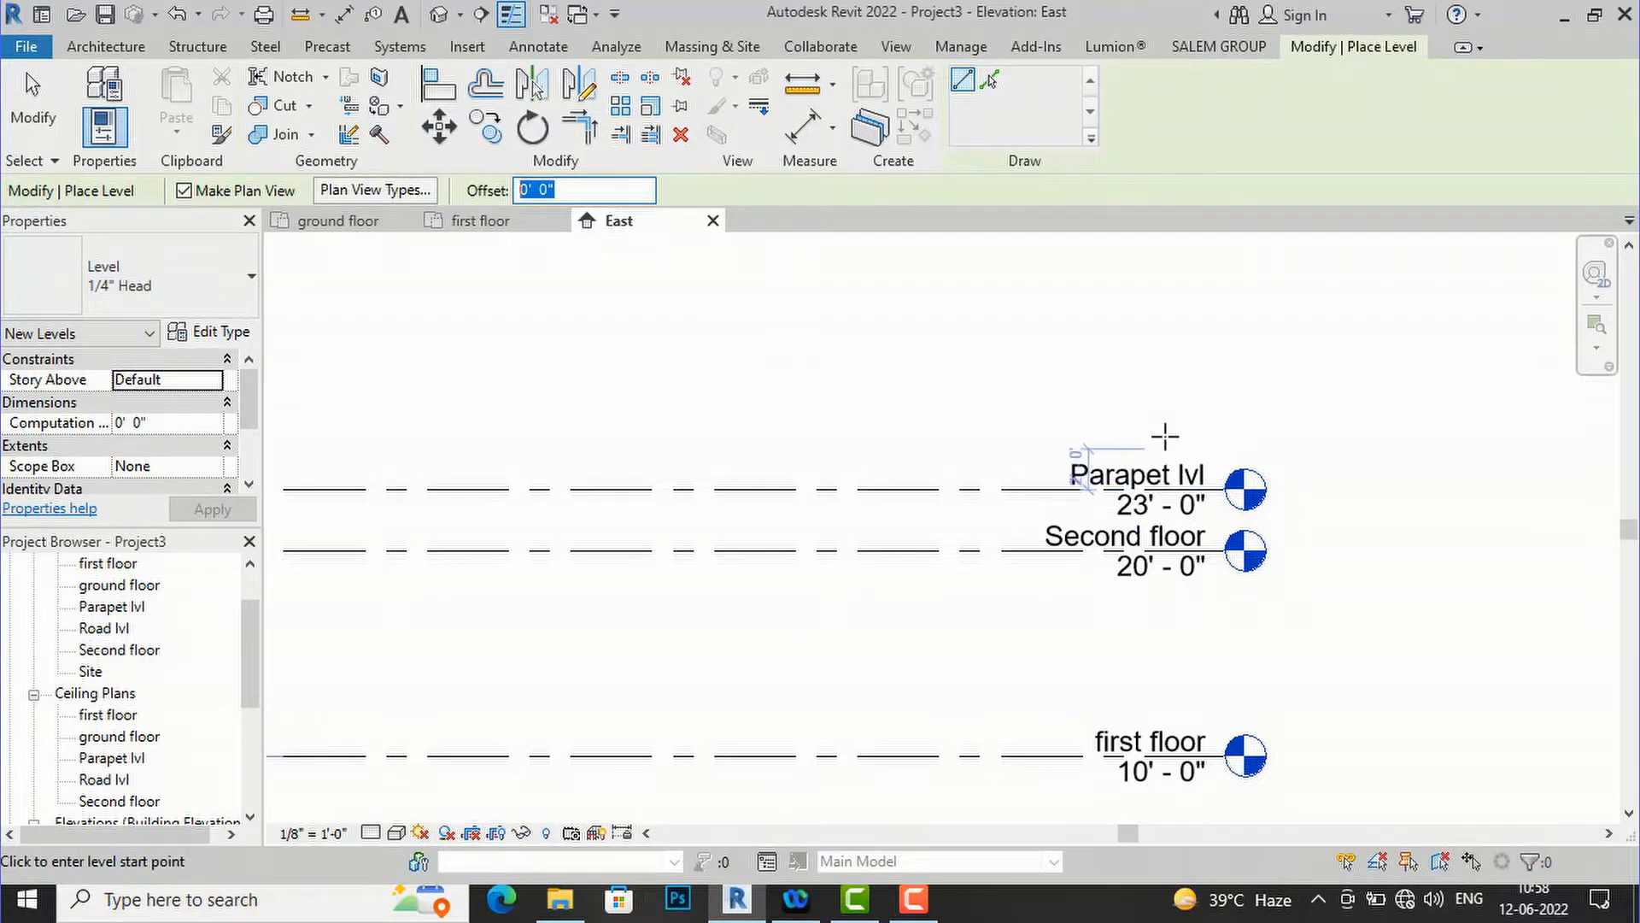
text(5)
key(Return)
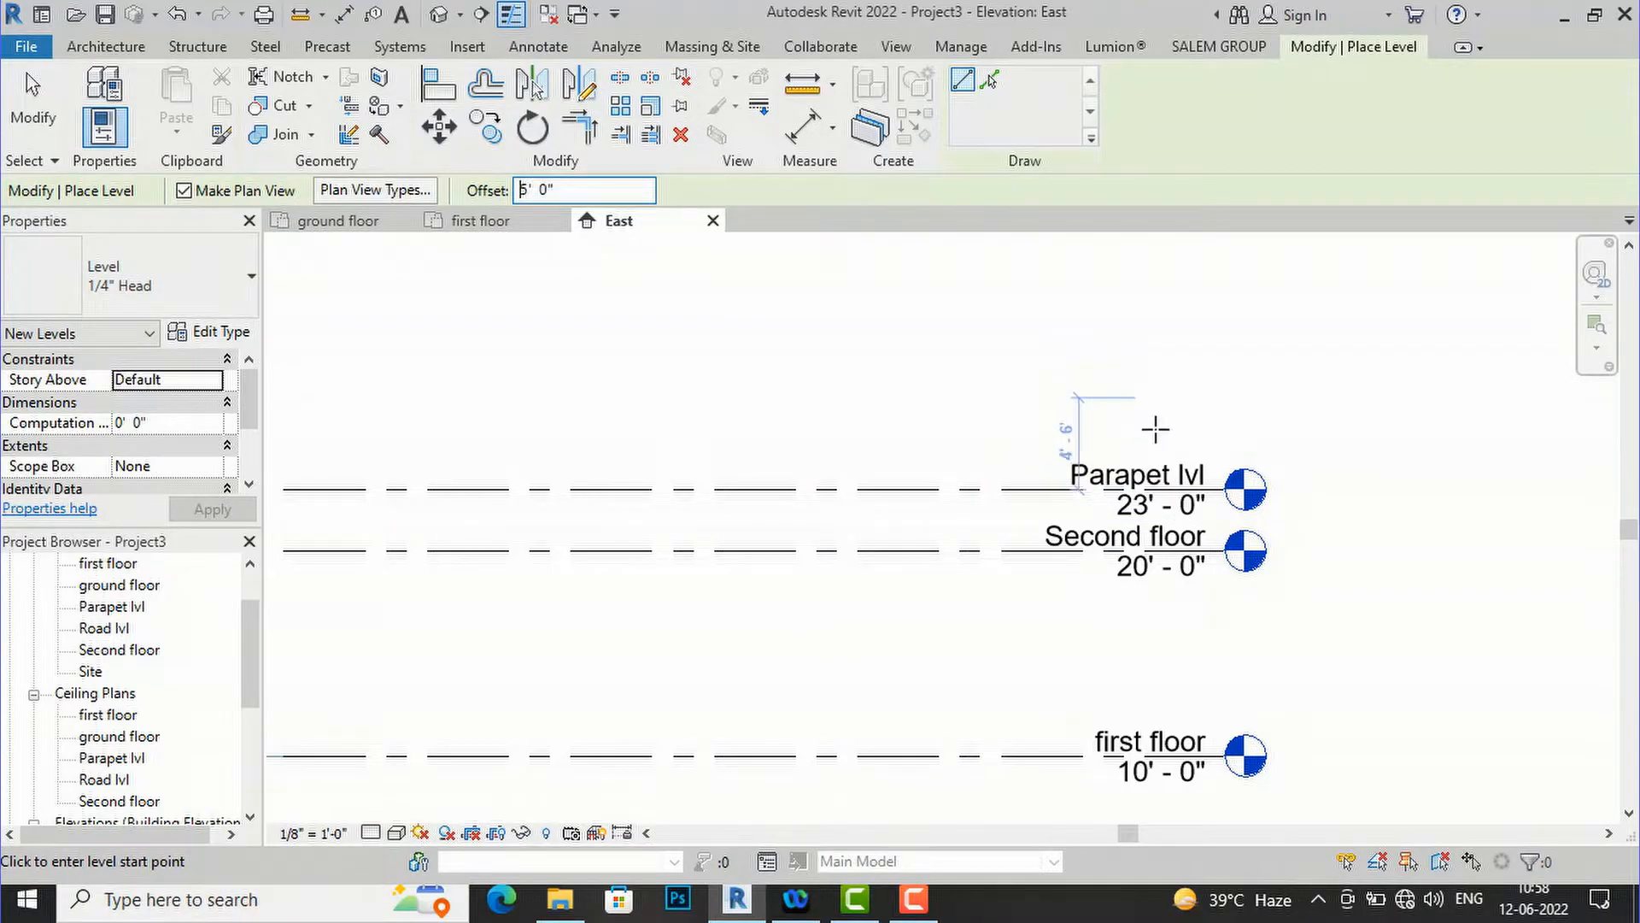
click(990, 81)
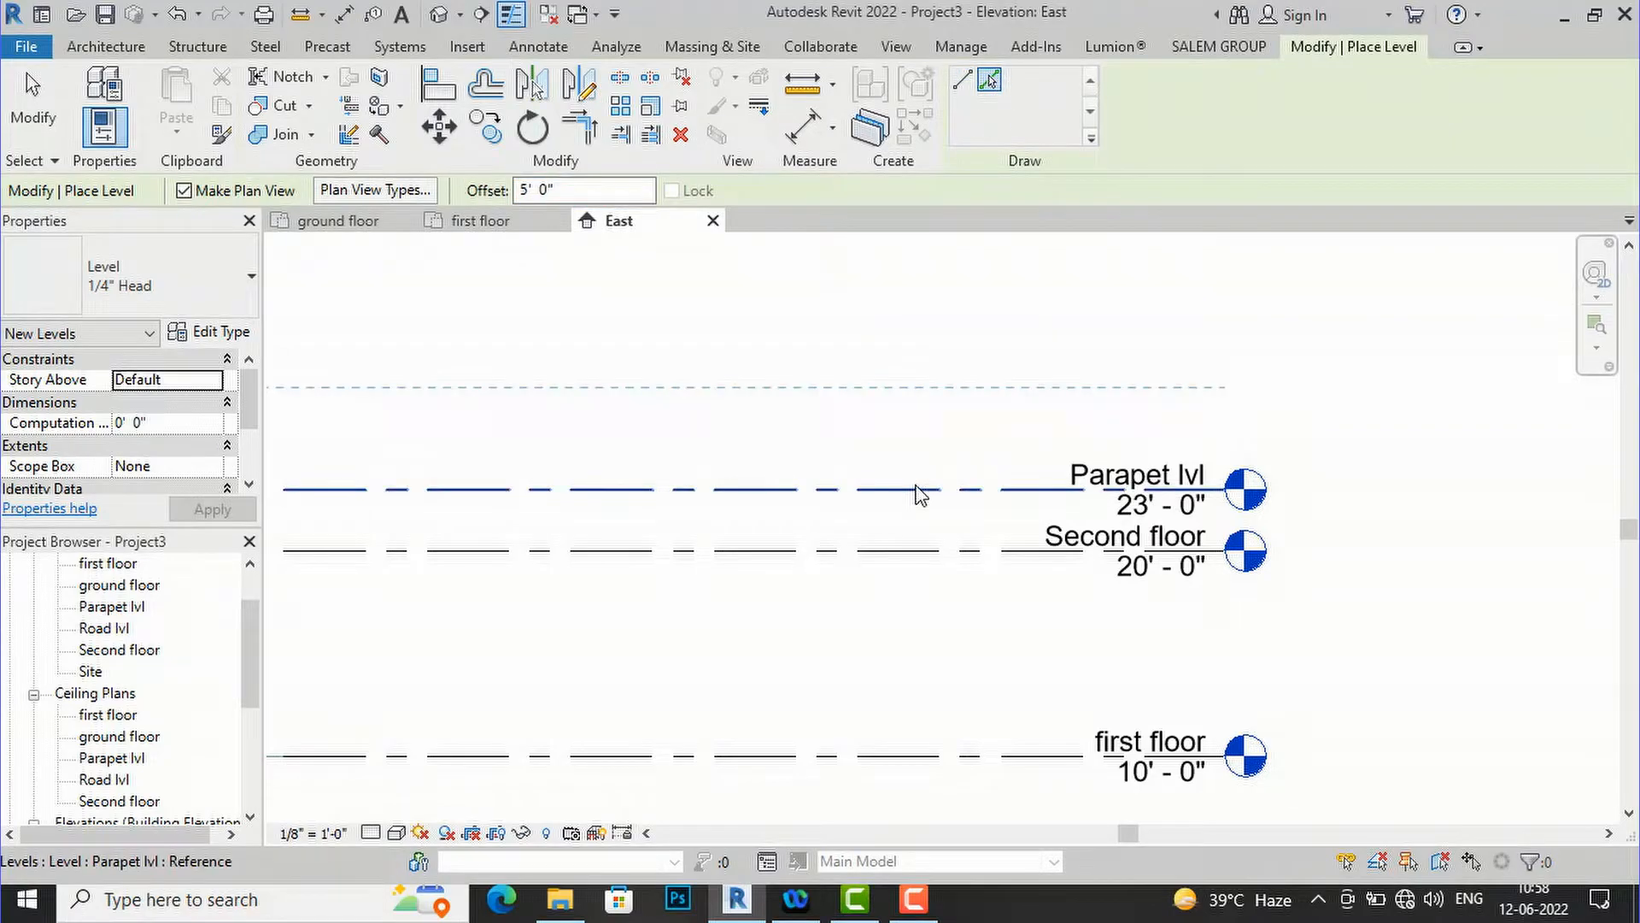
click(919, 490)
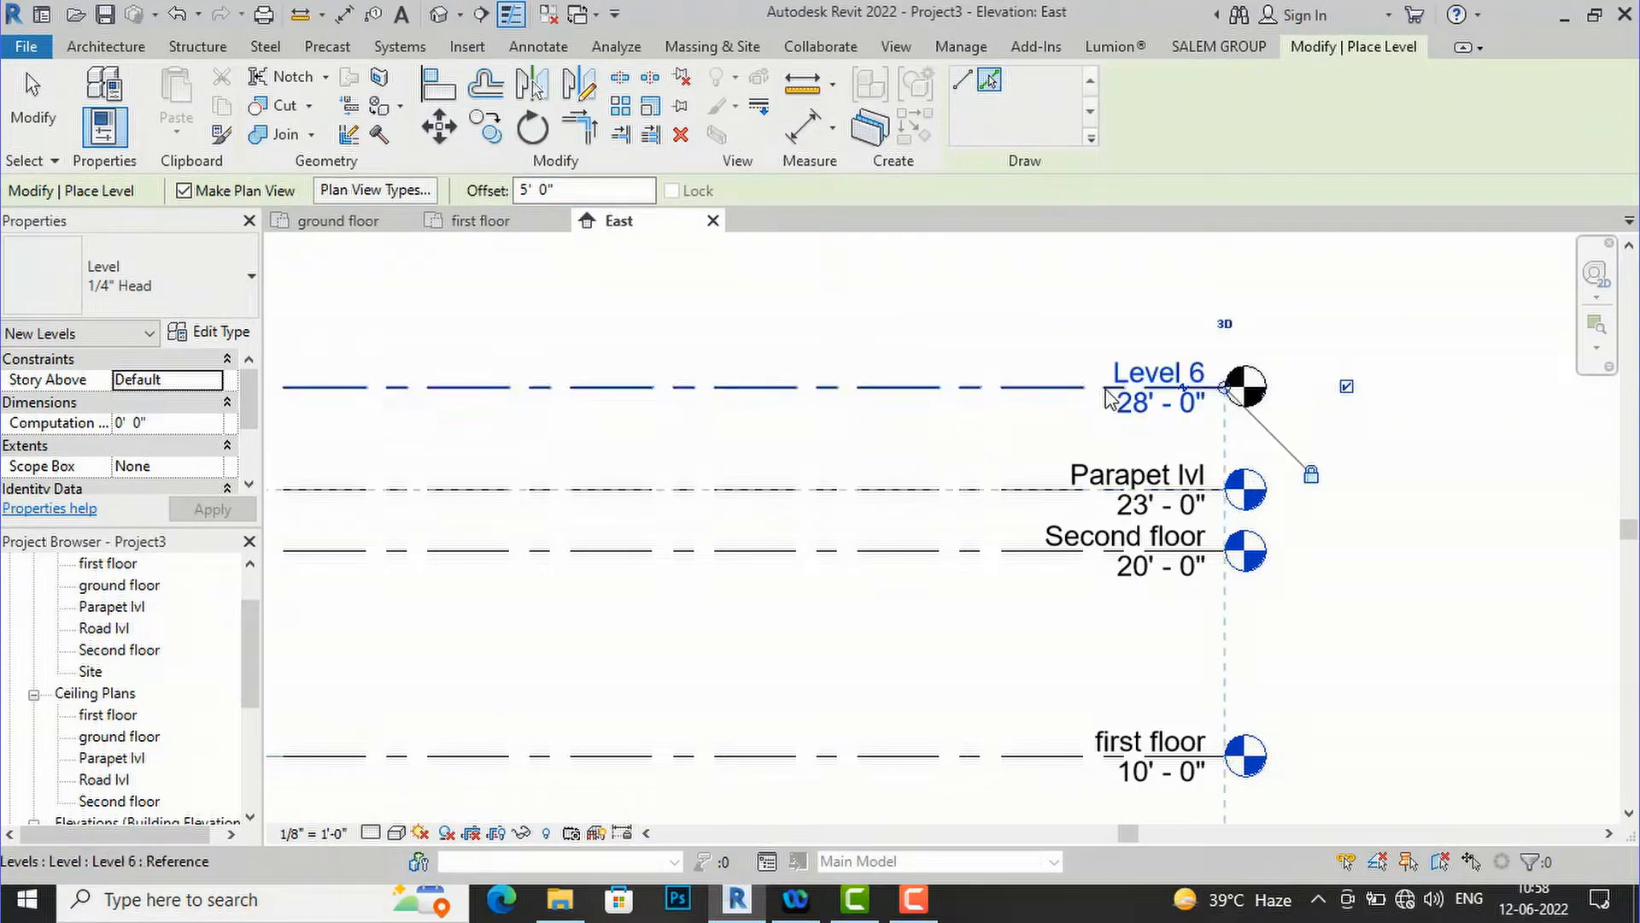
key(Escape)
key(Escape)
- Rename the new level above the Parapet lvl as Mumty, including its corresponding views
double_click(1160, 373)
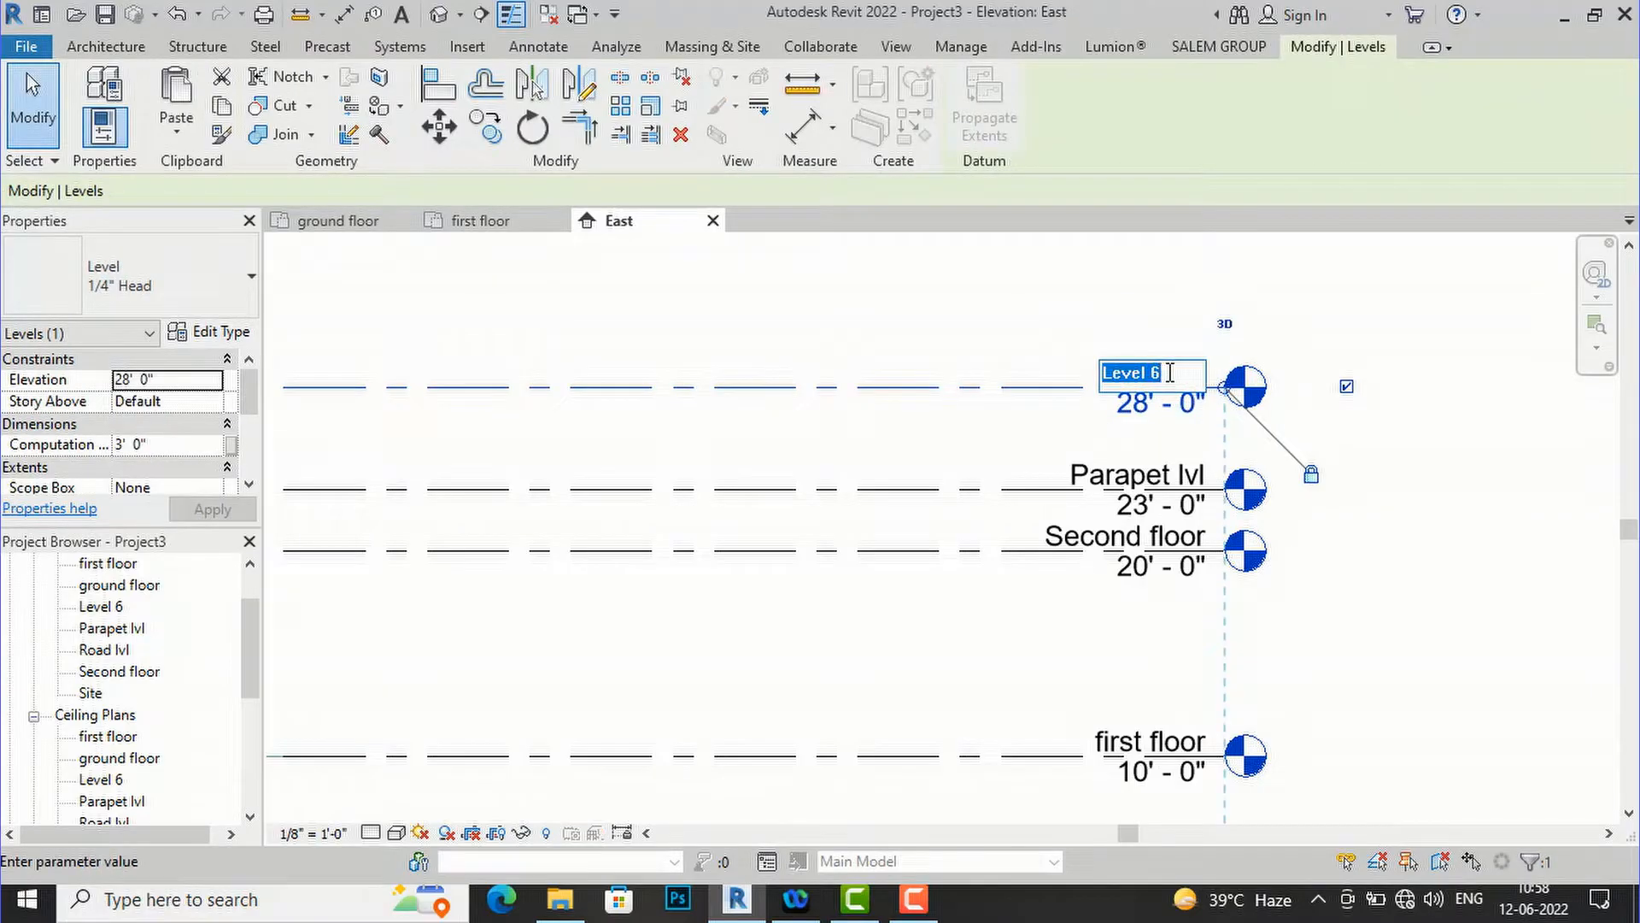
text(Mumty)
click(1486, 427)
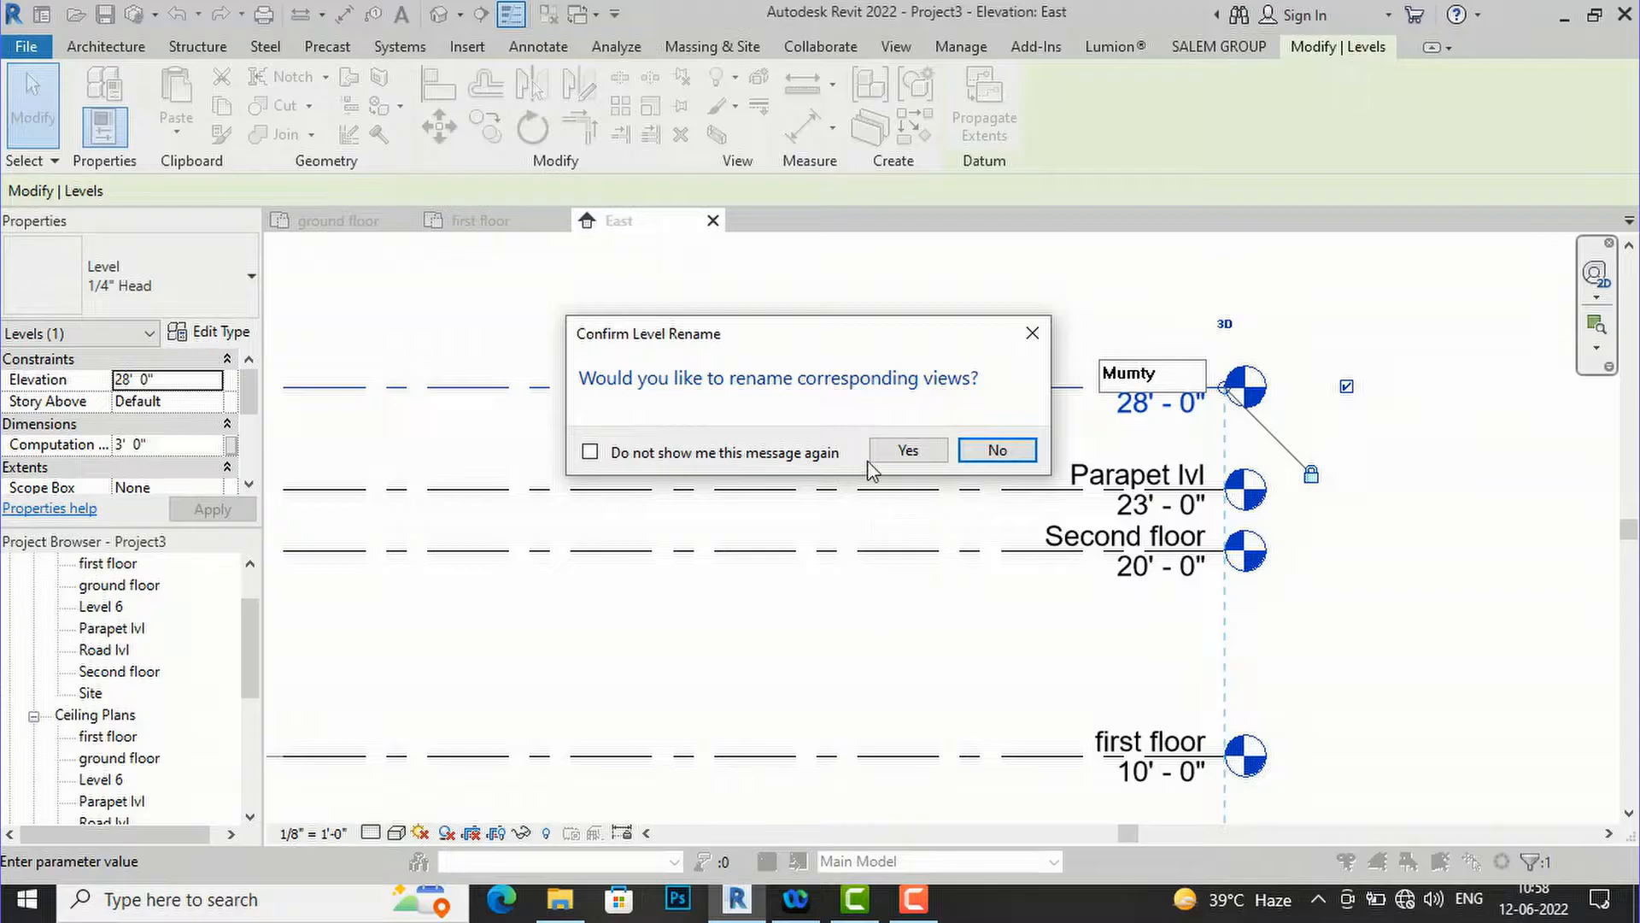
click(920, 448)
click(992, 465)
- Open the ground floor plan view
scroll(1140, 432, down, 2)
scroll(1139, 432, down, 1)
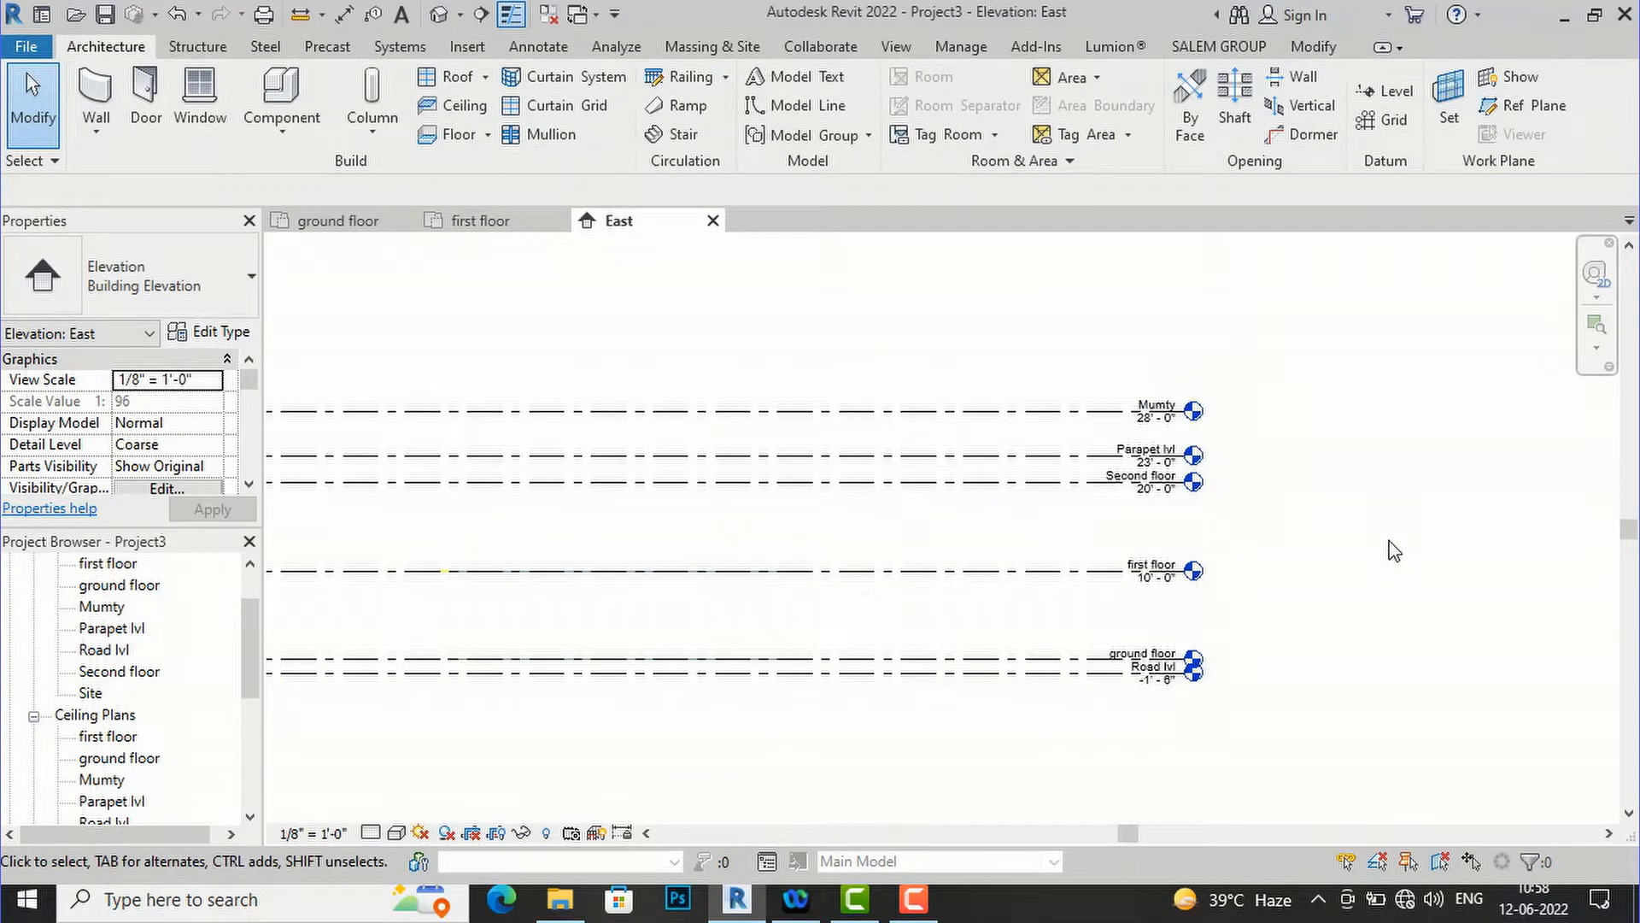
scroll(181, 667, up, 1)
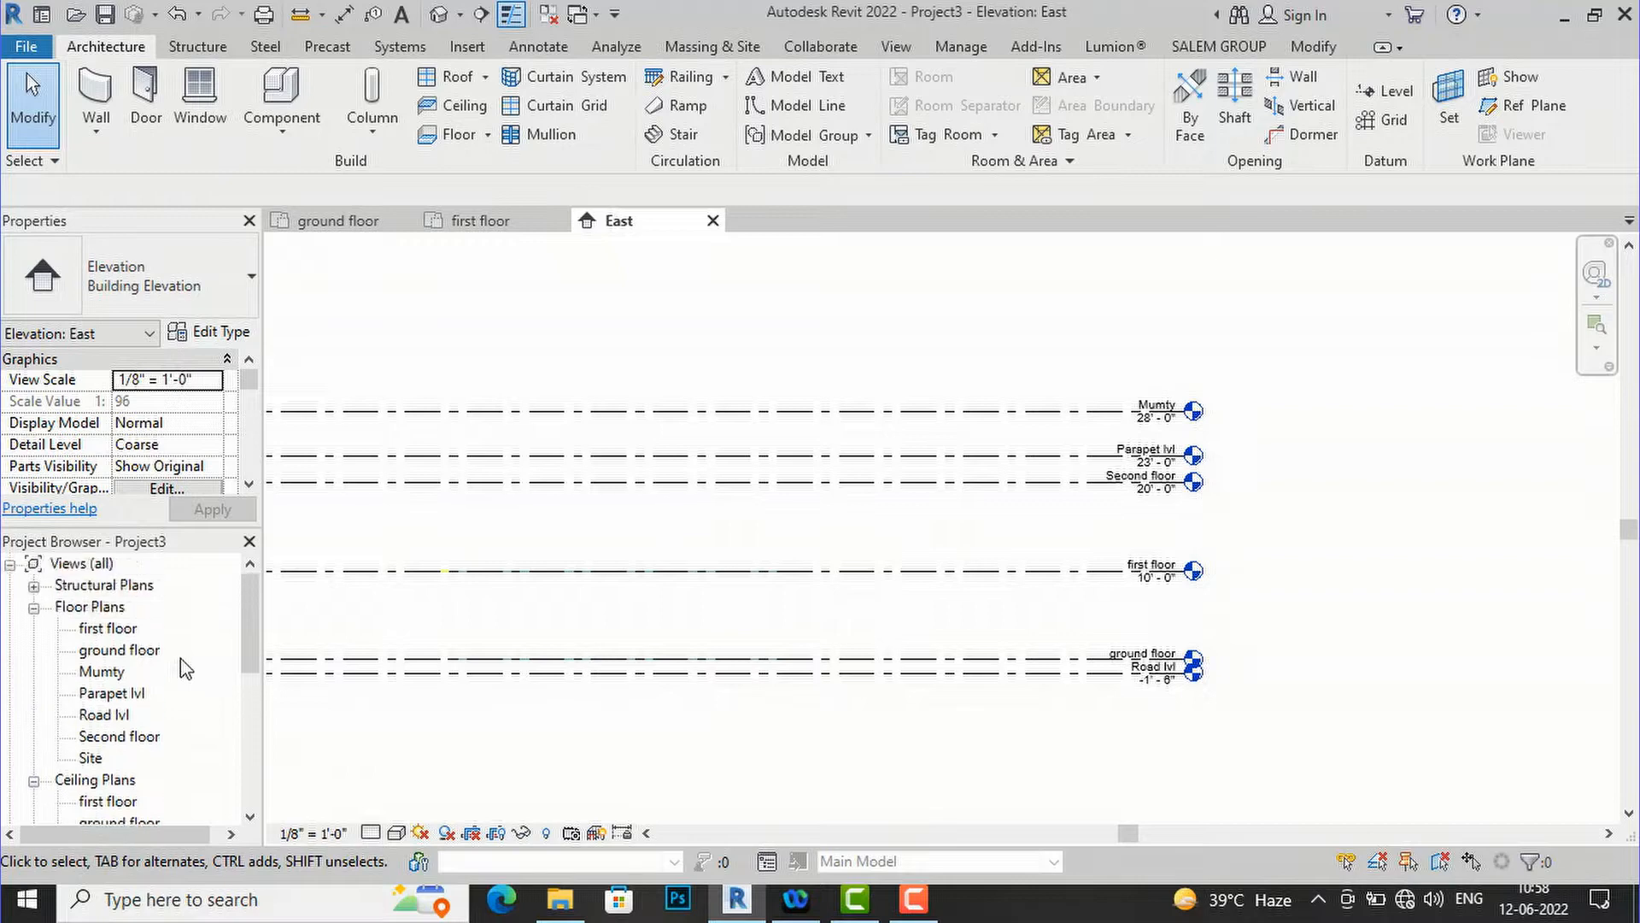
double_click(120, 651)
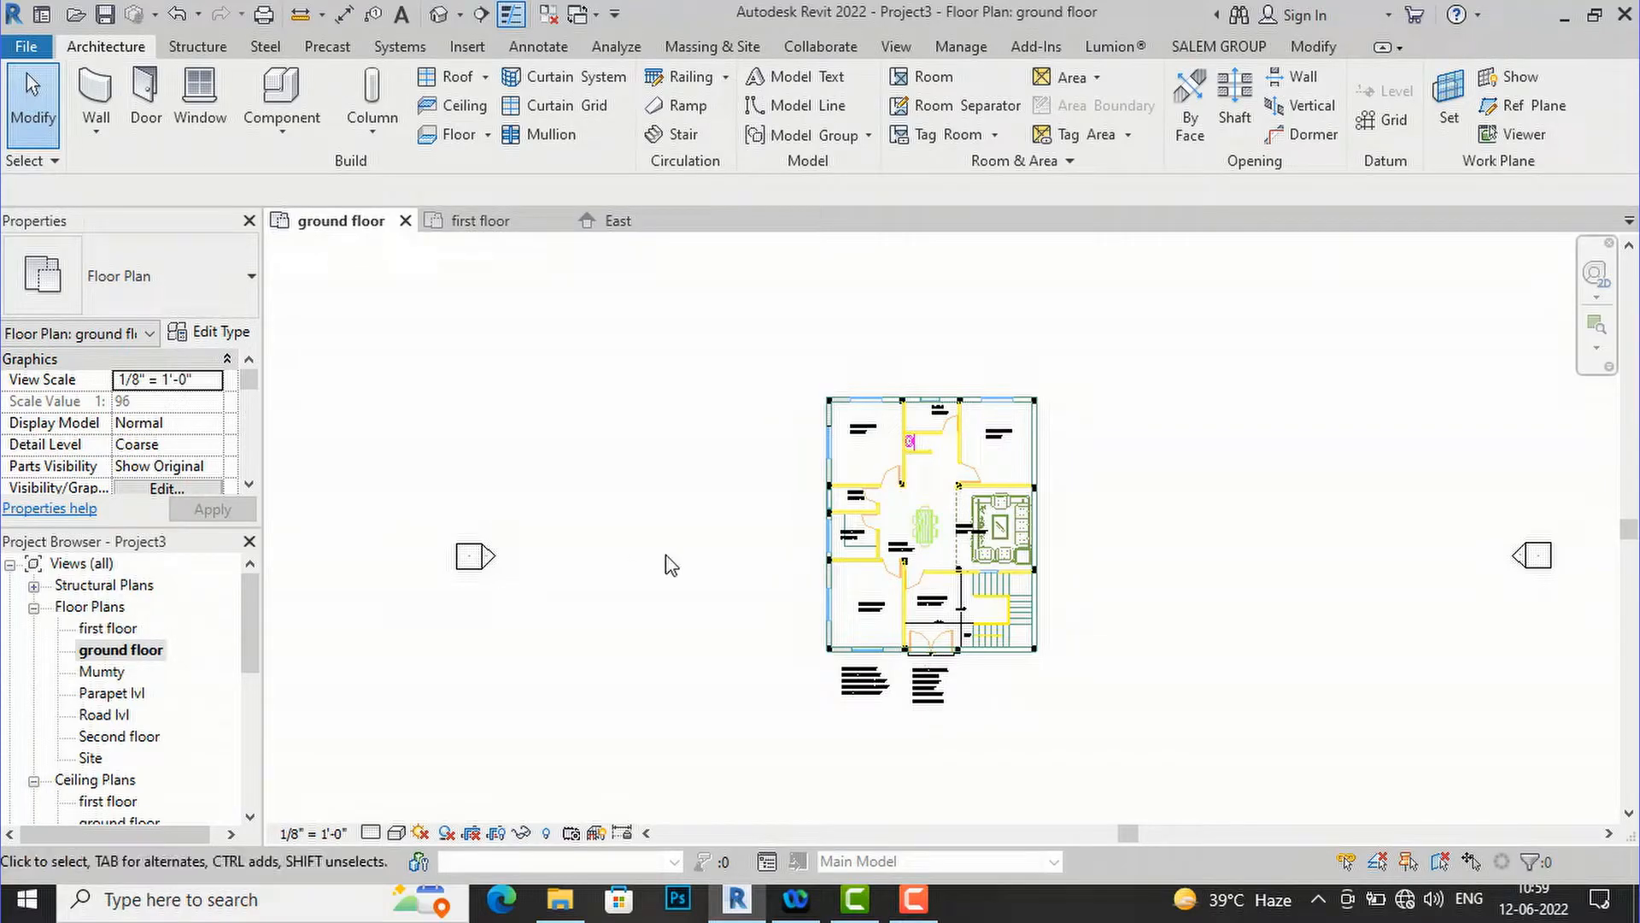
- Start an architectural wall and duplicate the Generic - 8" wall type under the name 9" wall
scroll(993, 537, up, 1)
scroll(921, 658, up, 4)
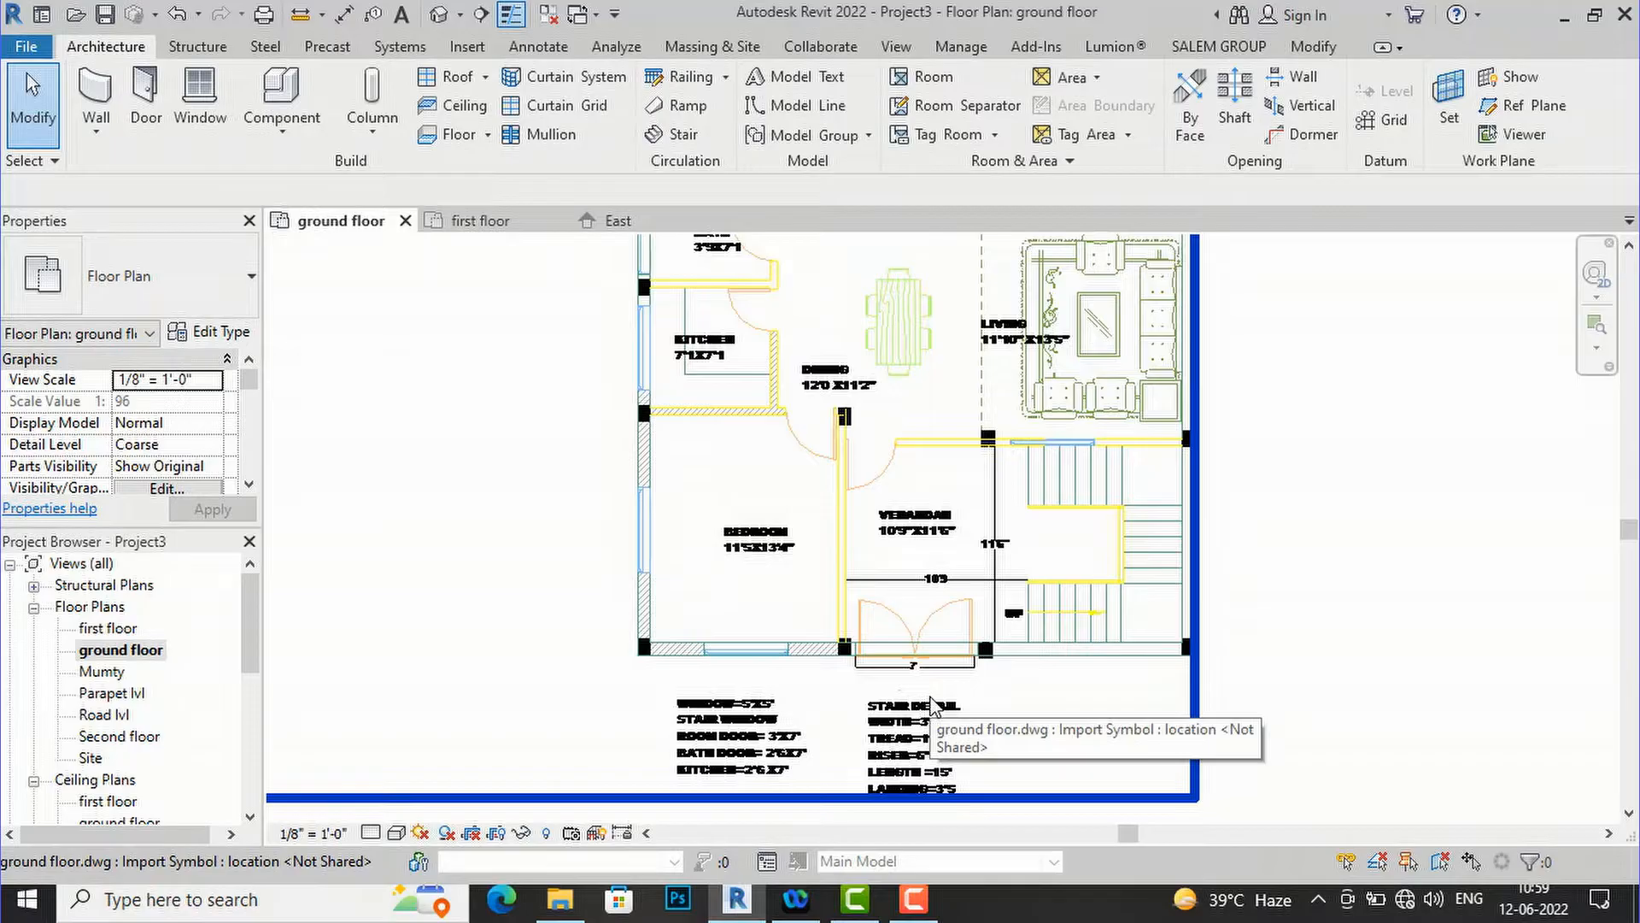
click(101, 107)
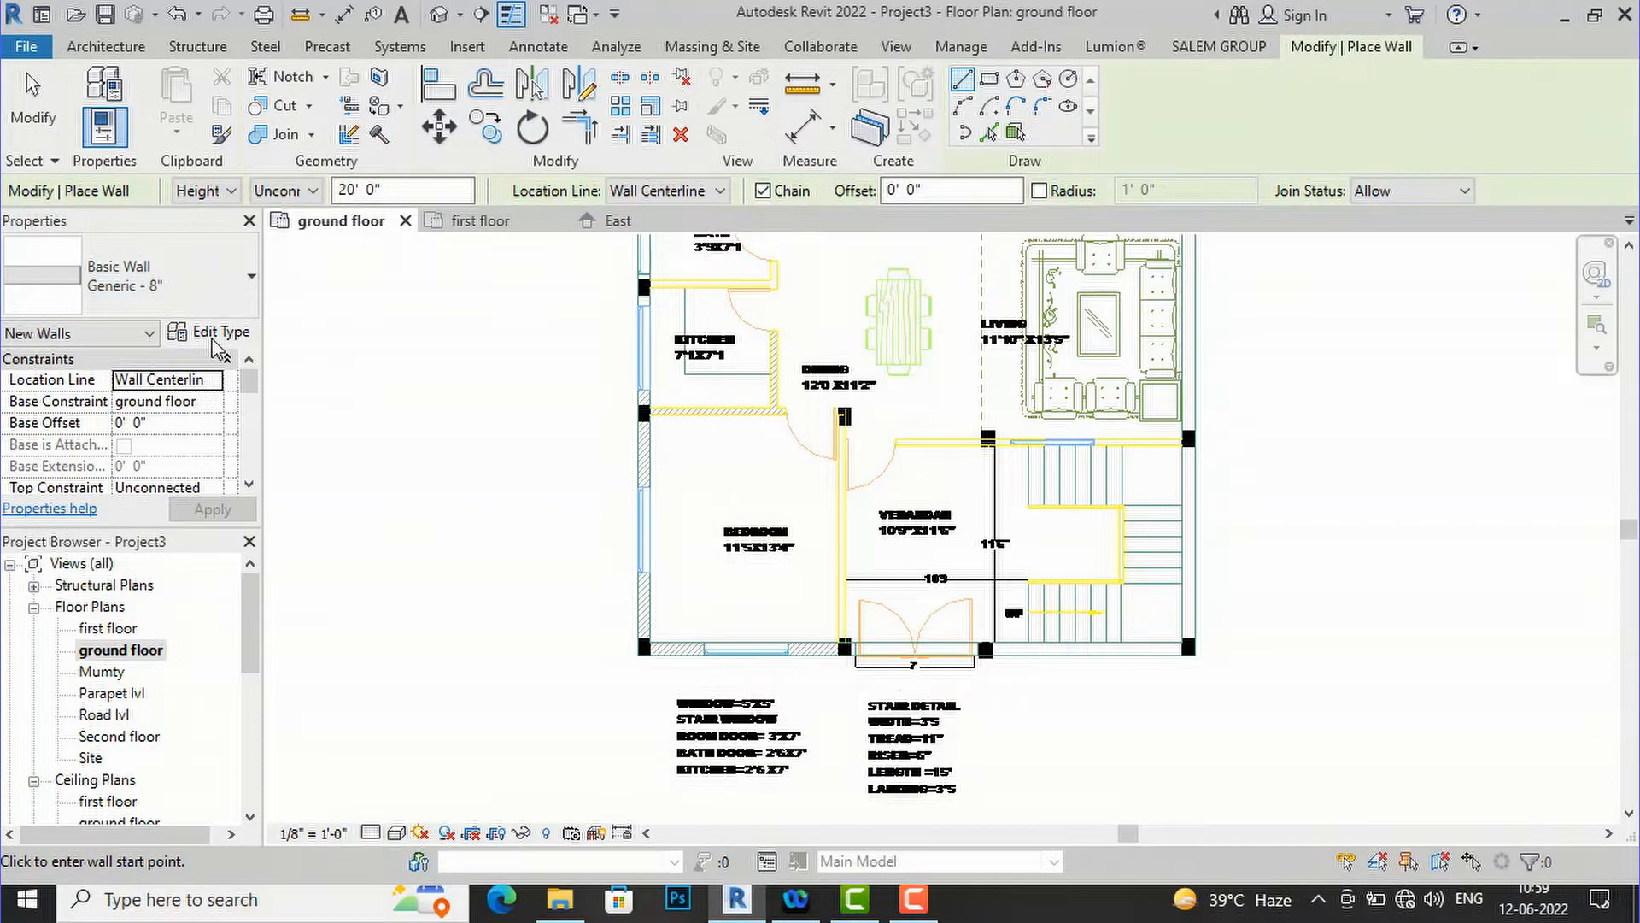
click(220, 350)
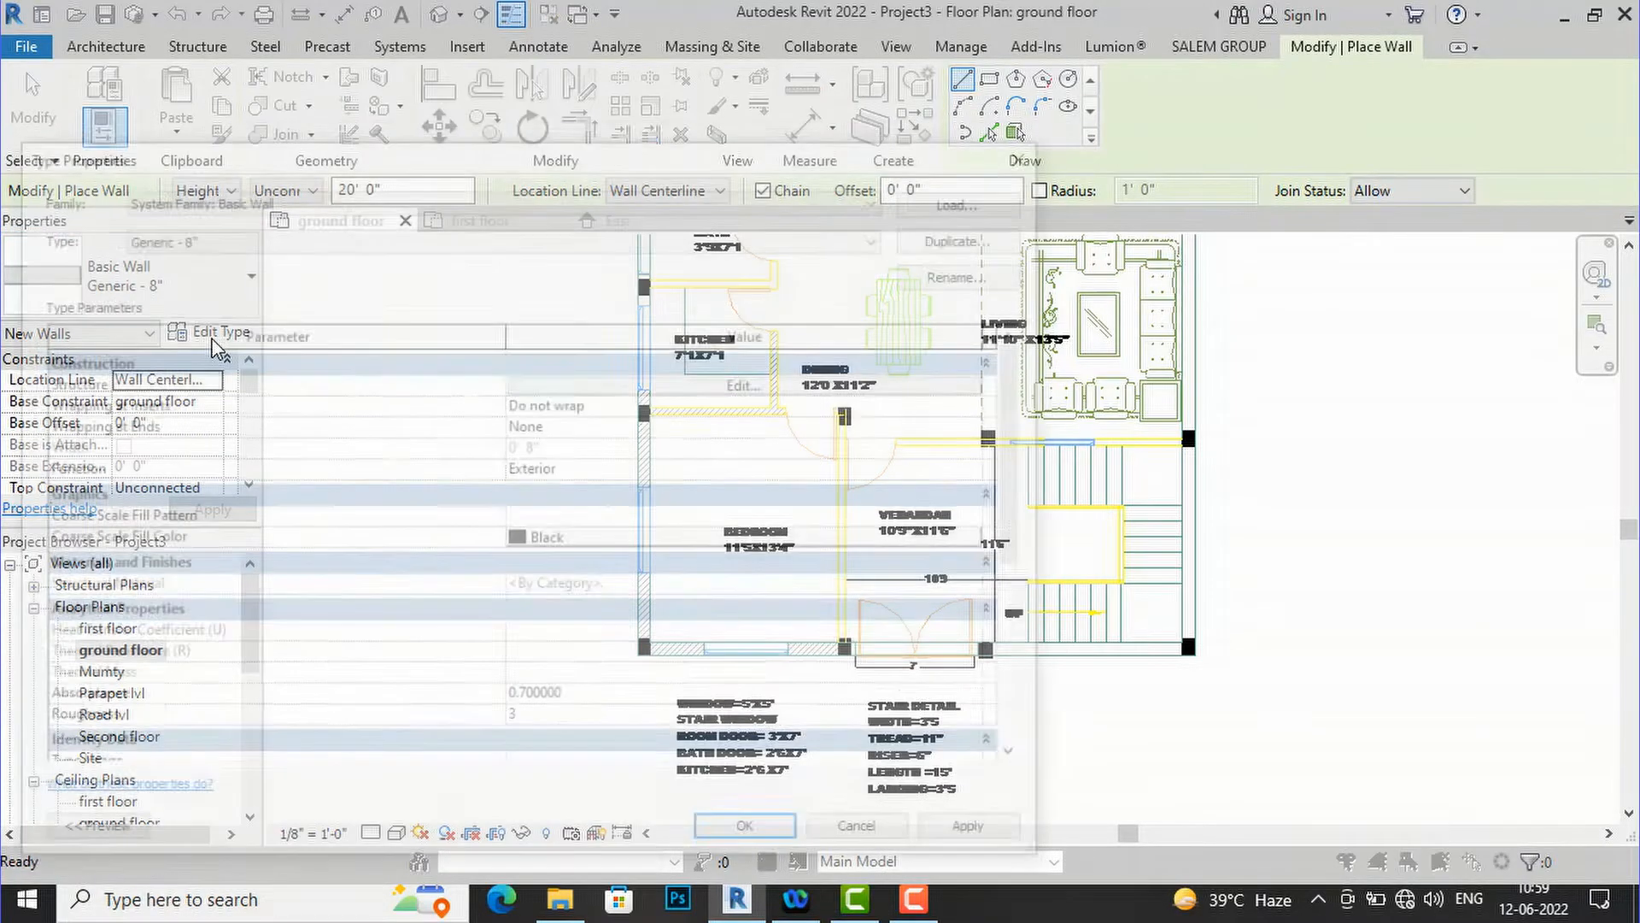
click(957, 239)
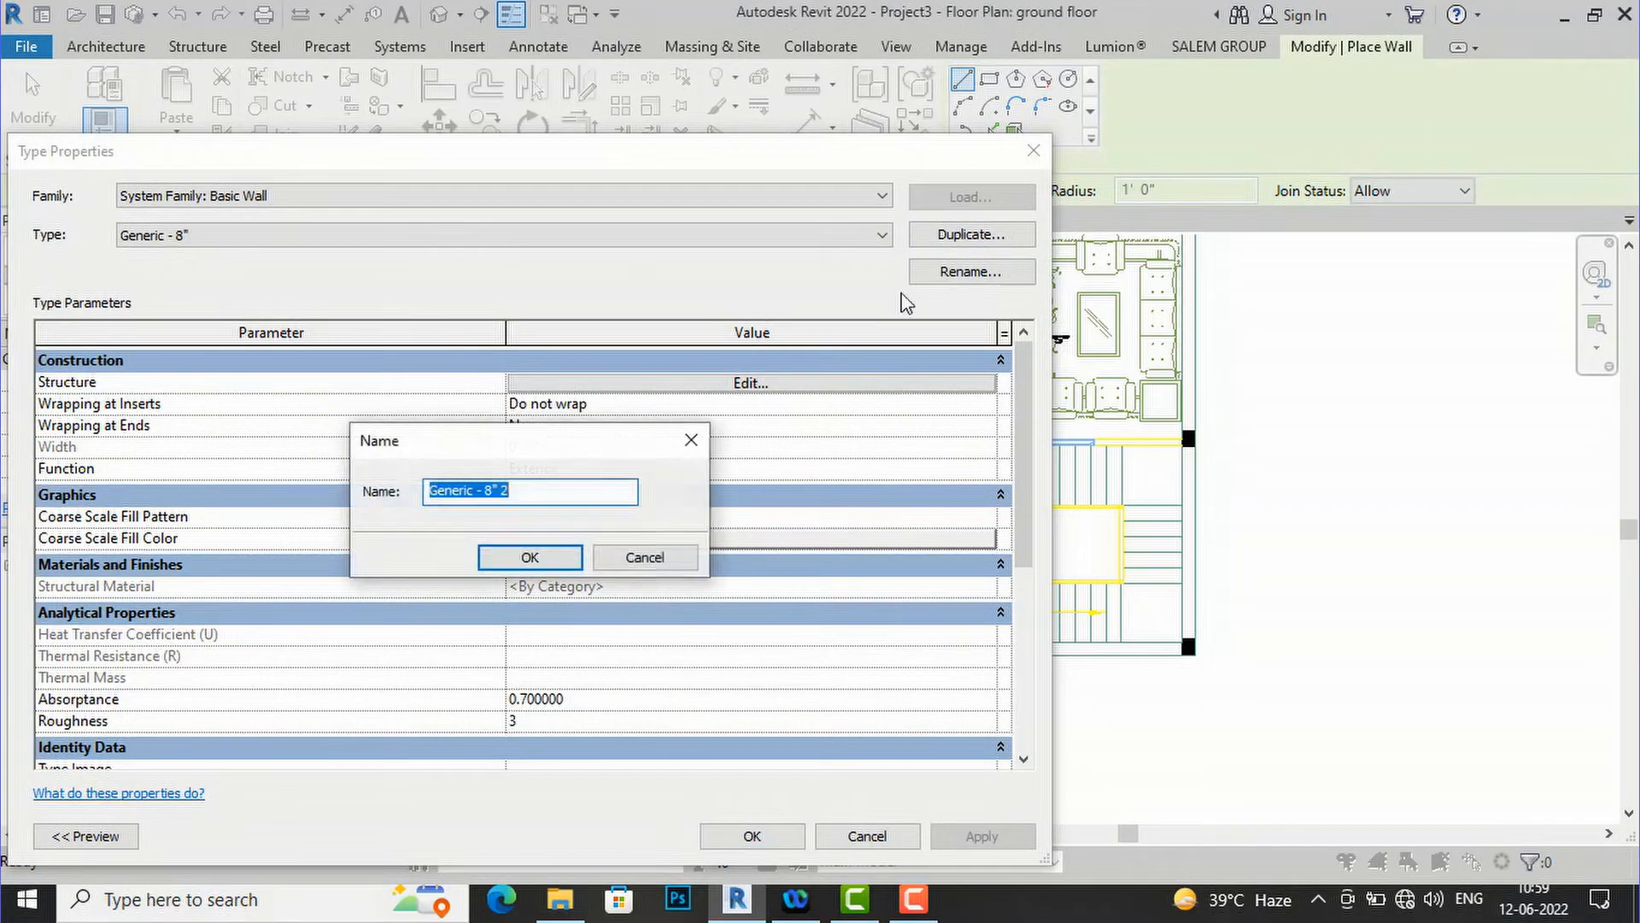
text(()
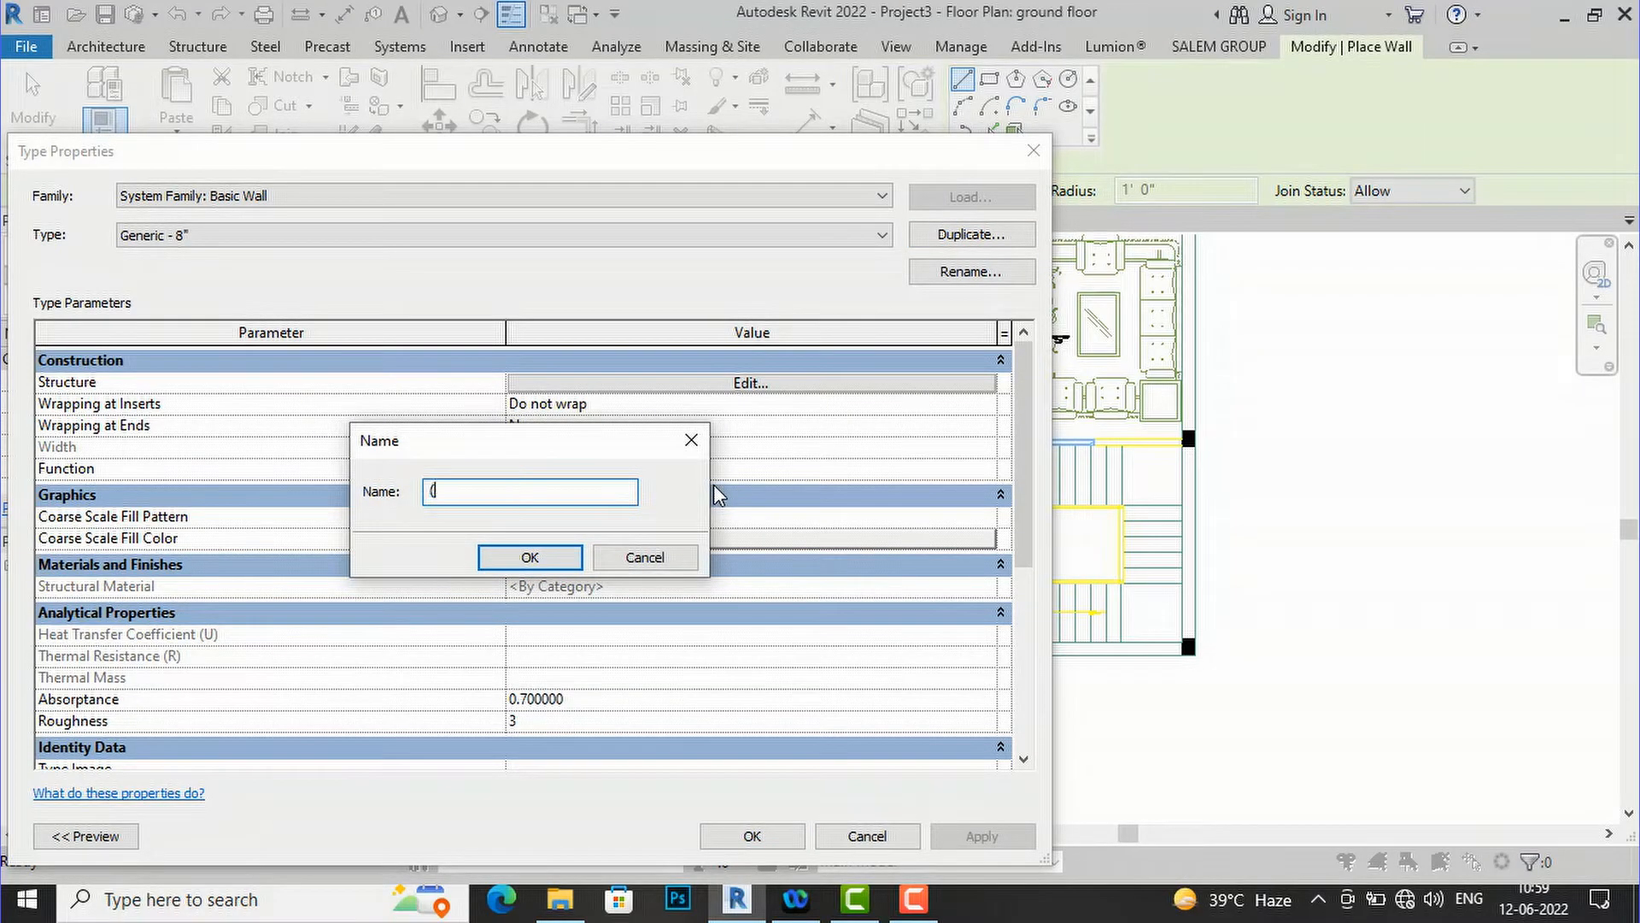
key(BackSpace)
click(530, 556)
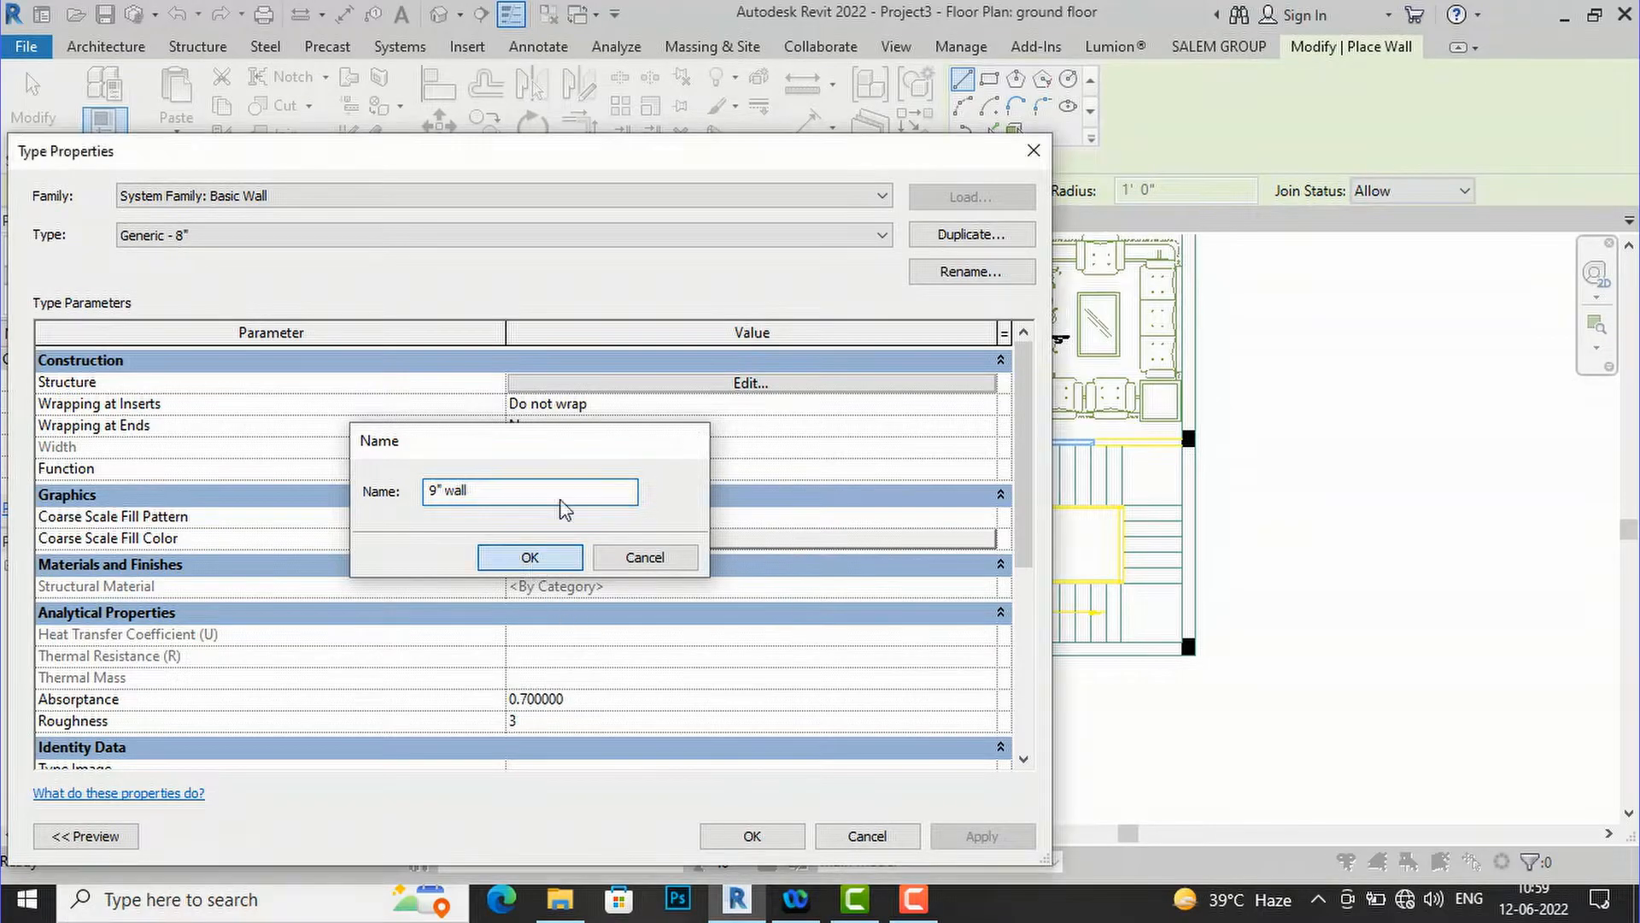
- Set the thickness of the structure layer in the 9" wall type to 9"
click(647, 390)
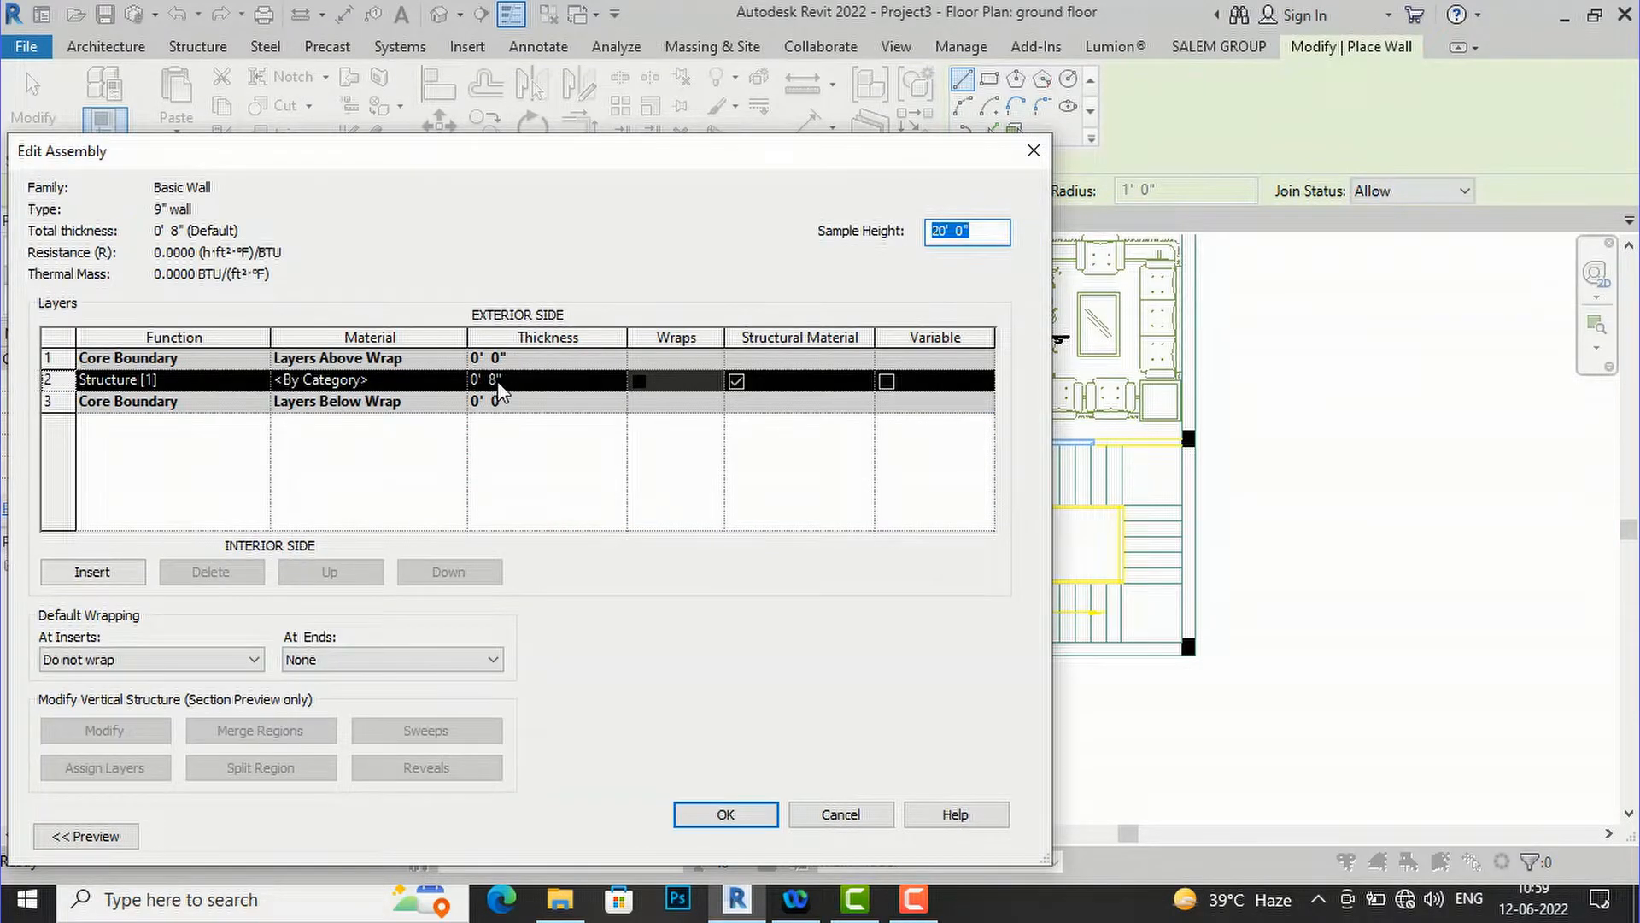
click(519, 381)
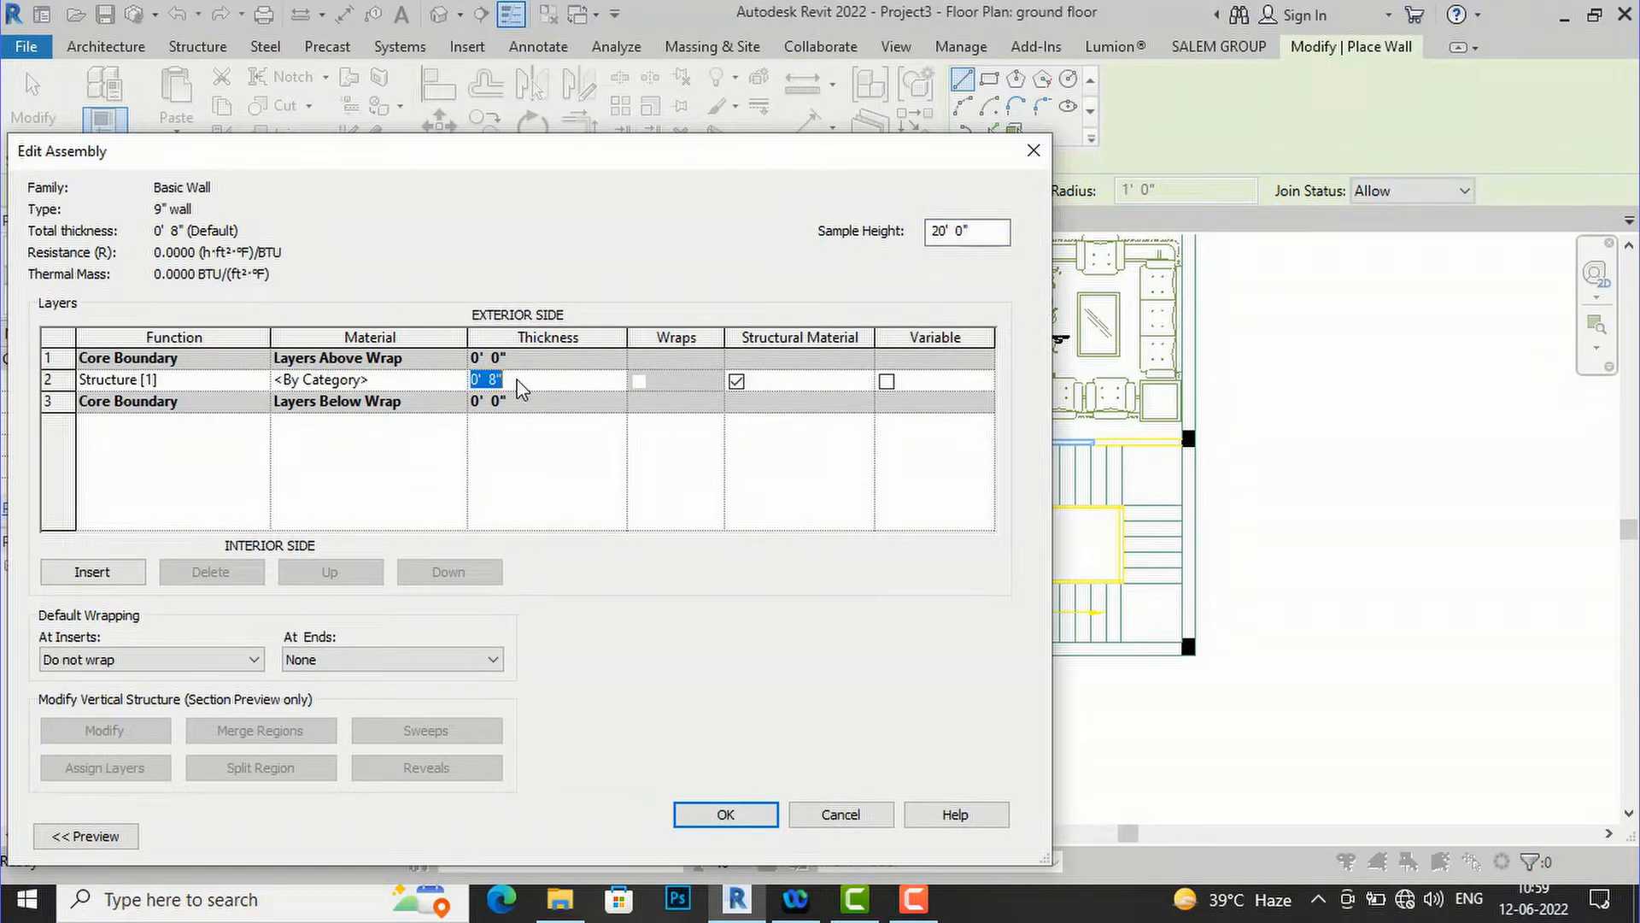
text(9")
- Create a new material named wall front for the wall's structure layer
click(433, 375)
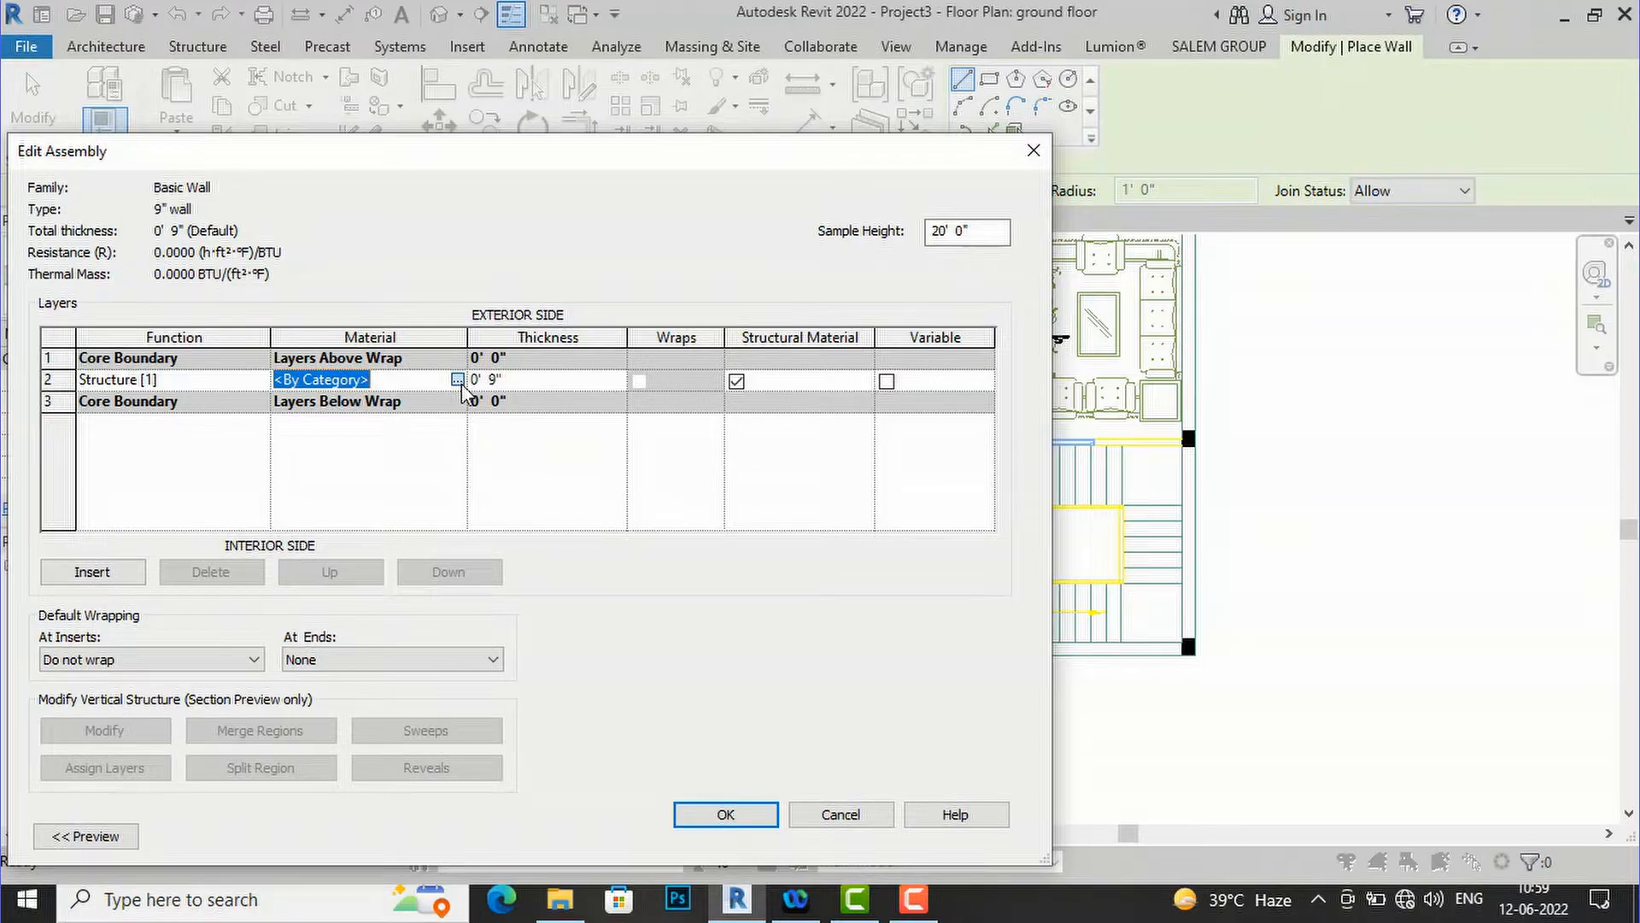
click(460, 381)
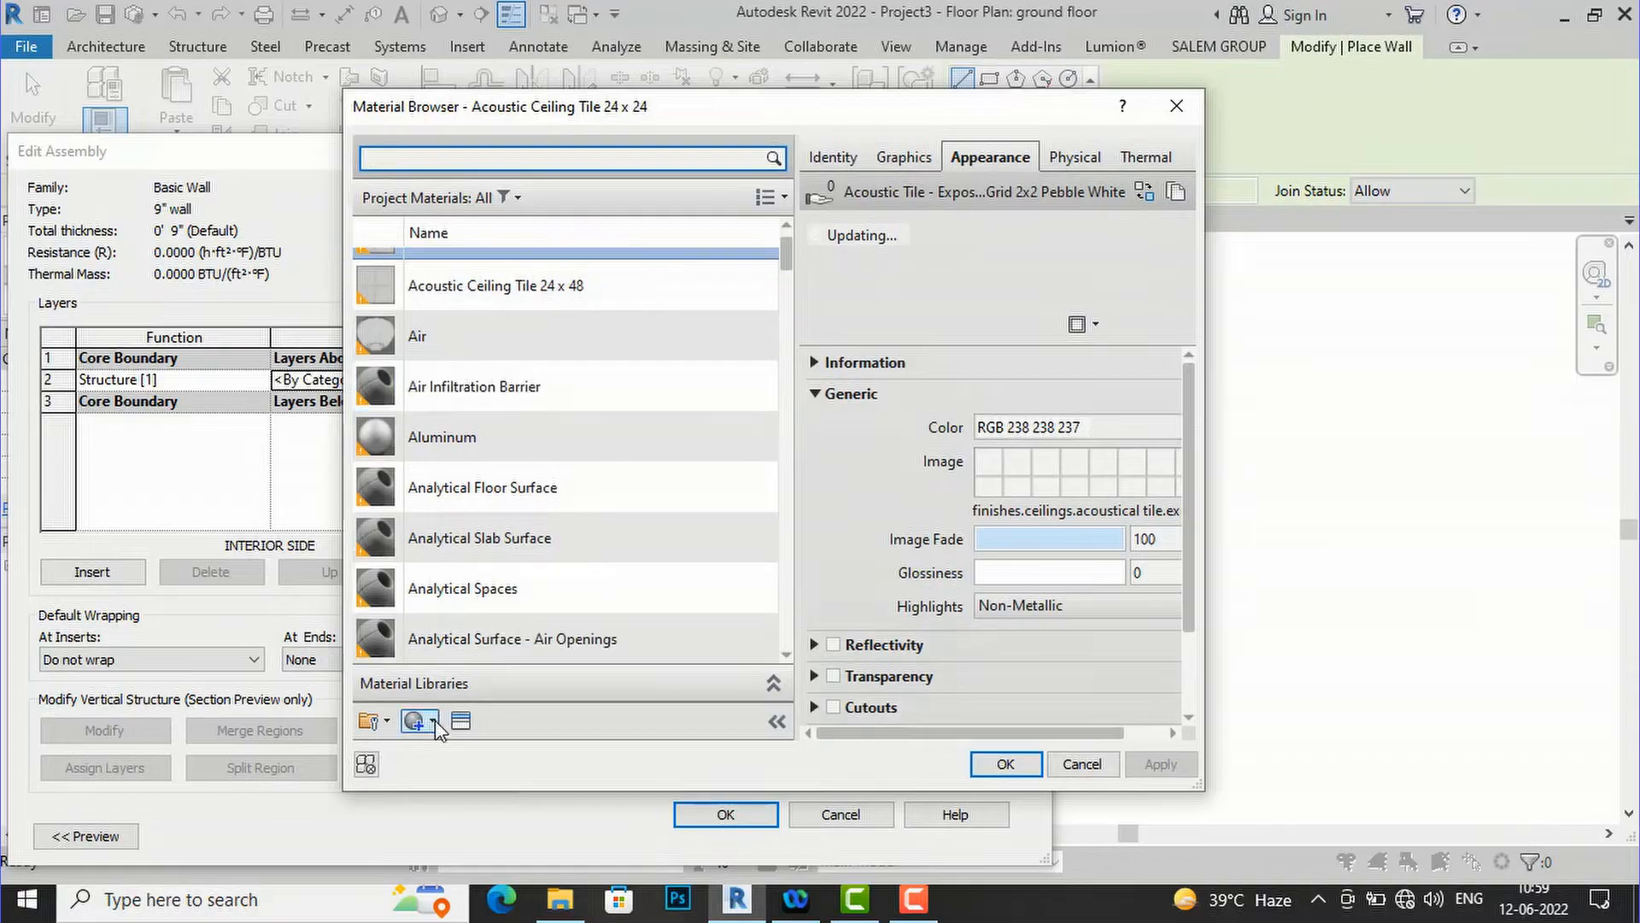
click(420, 722)
click(444, 750)
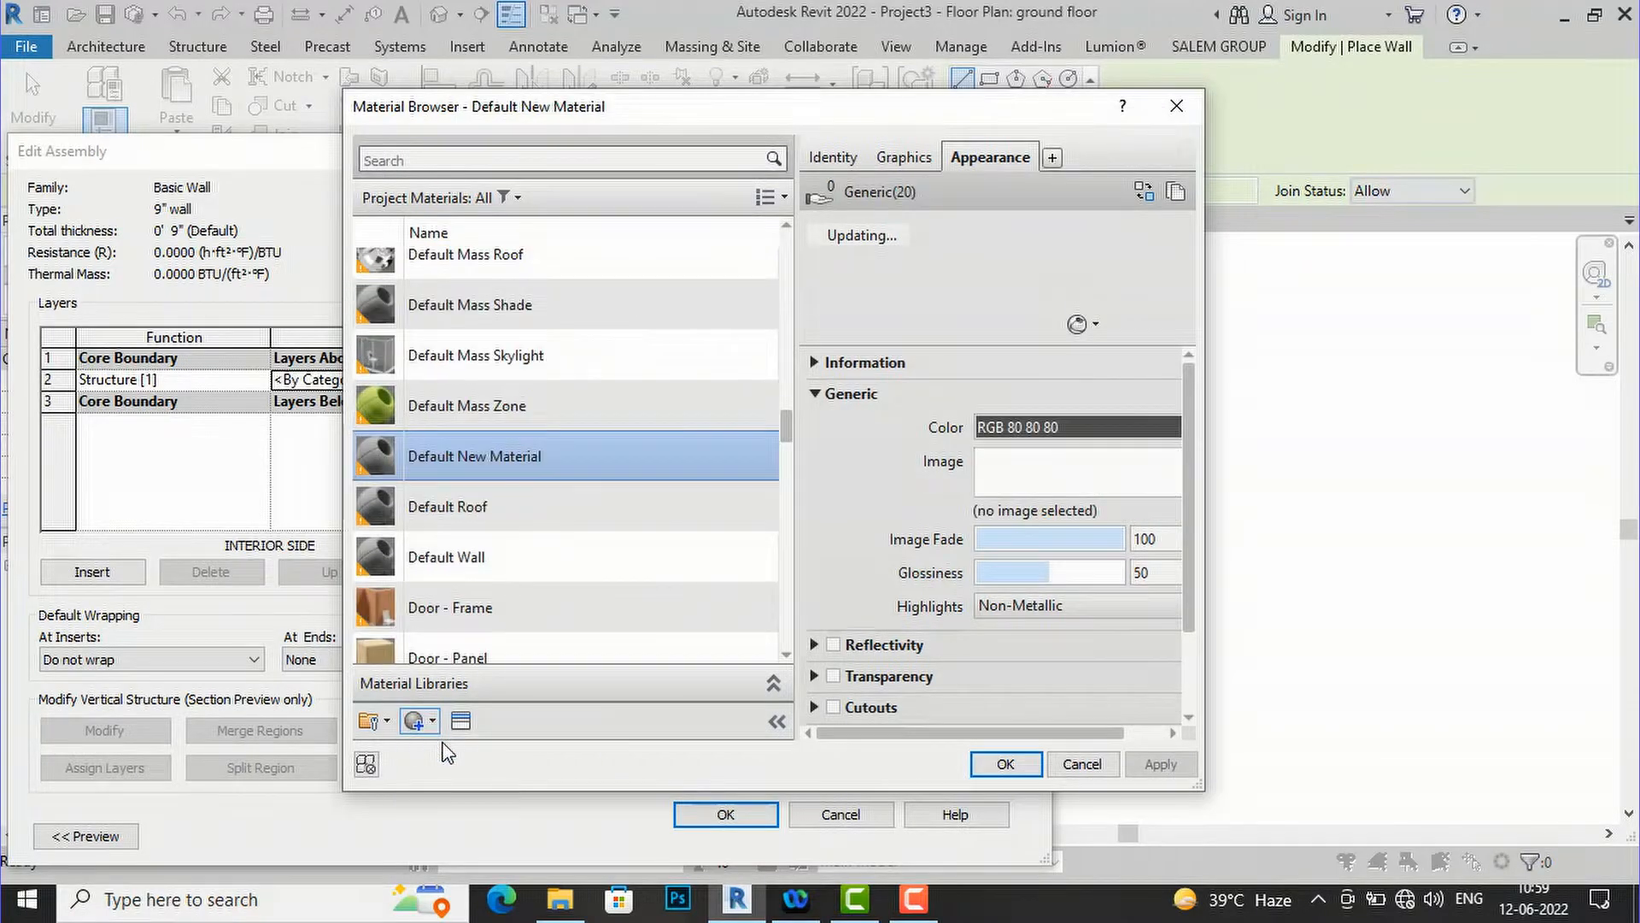
right_click(475, 438)
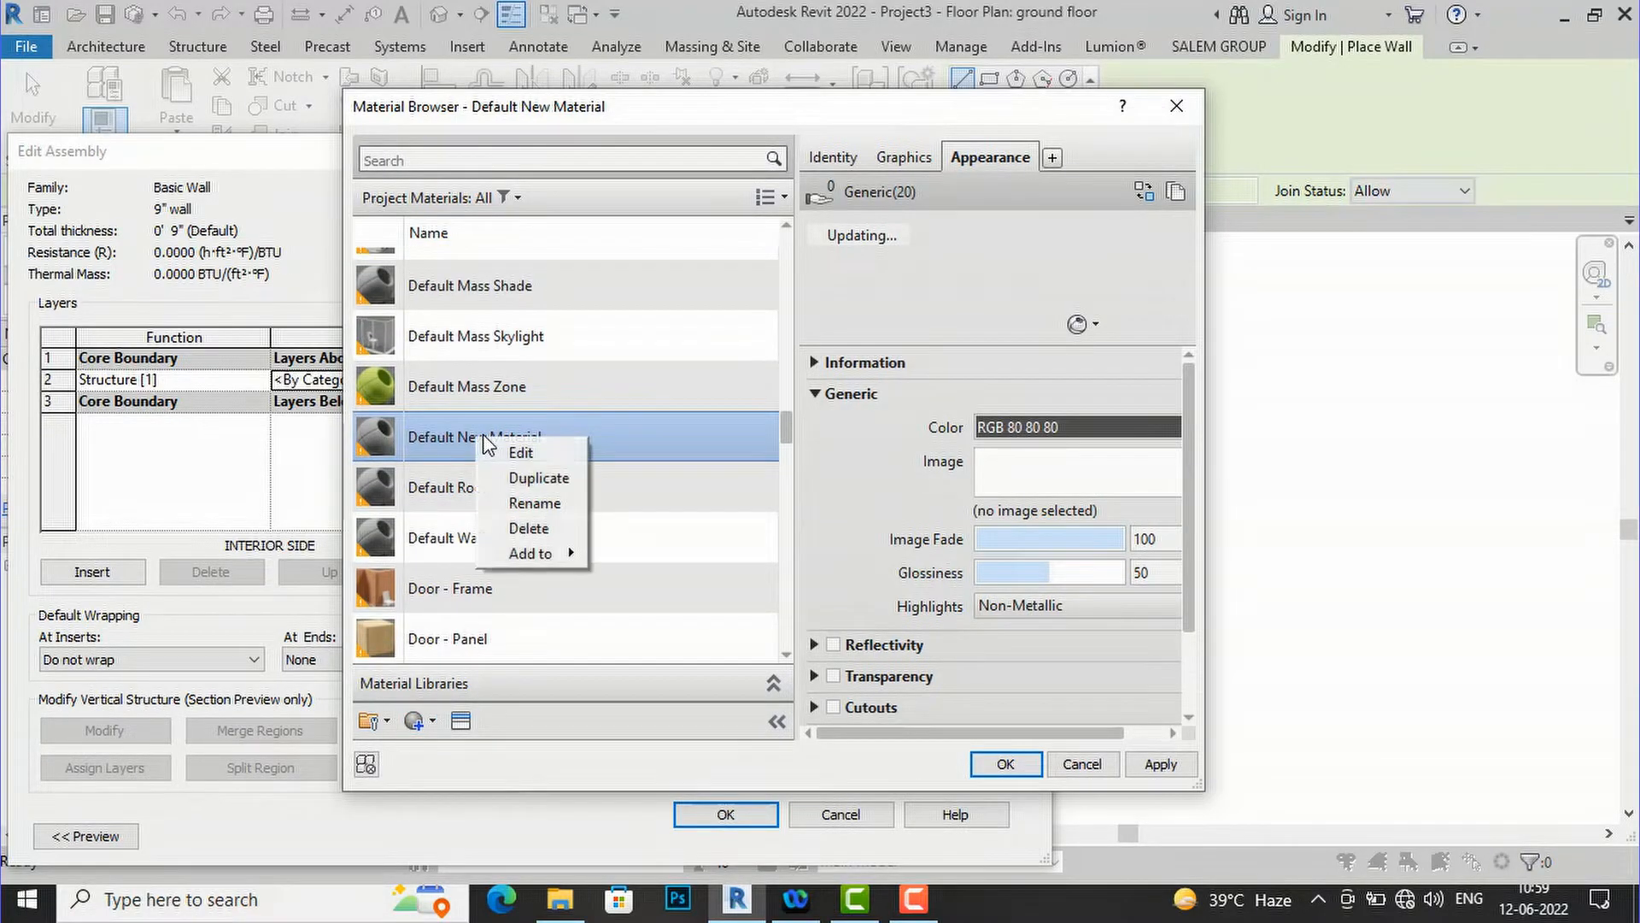
click(516, 509)
text(w)
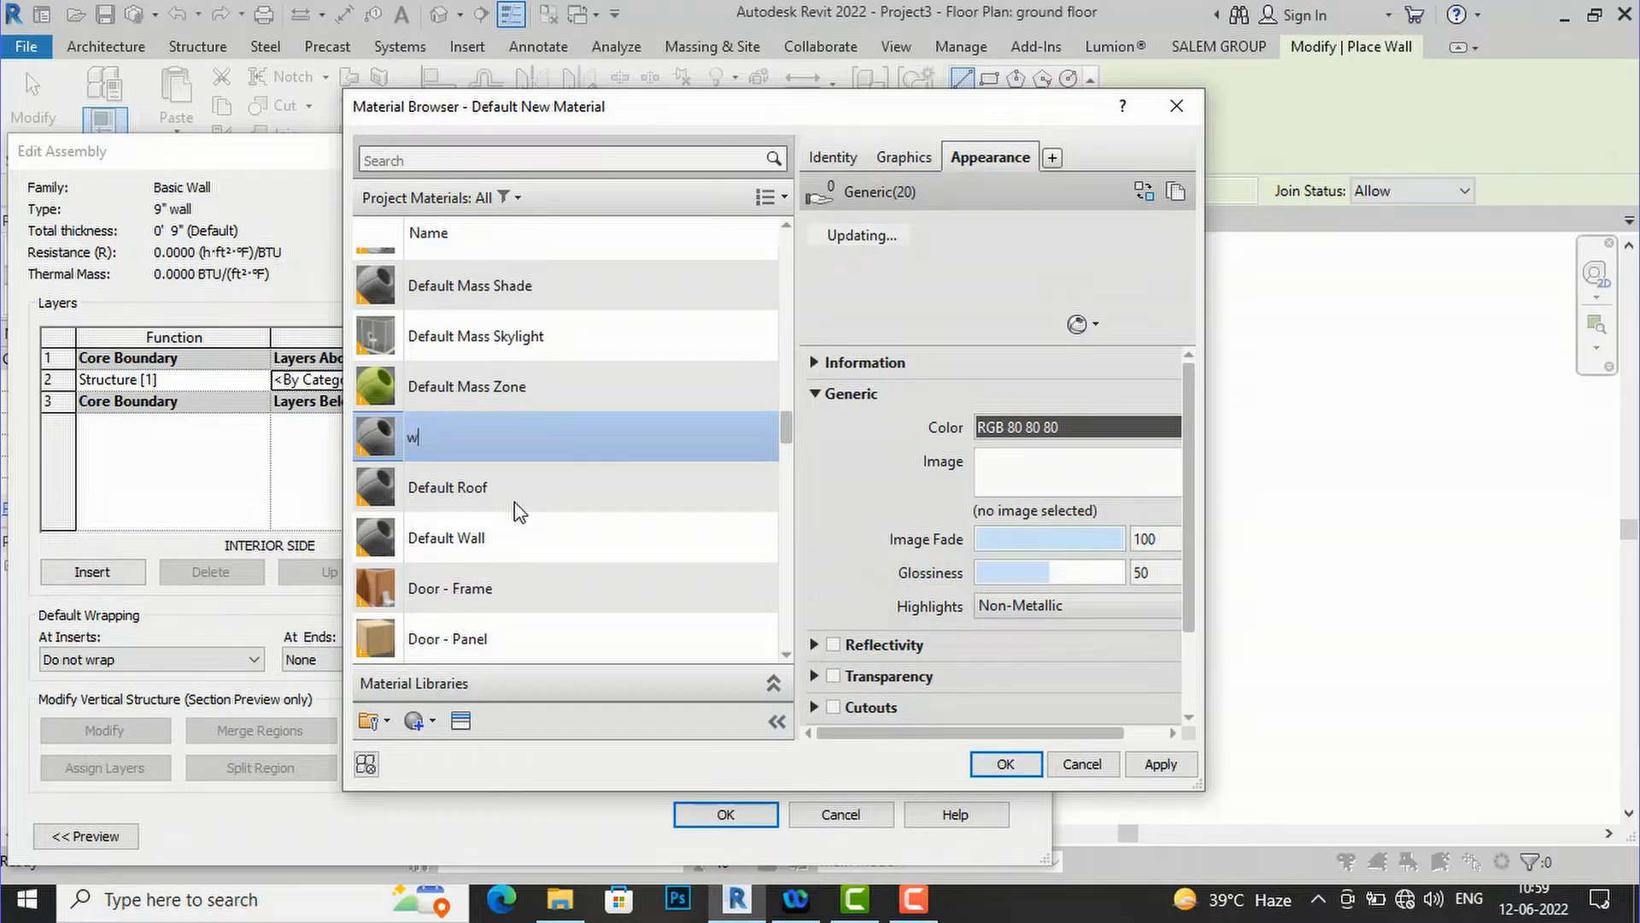
text(all front)
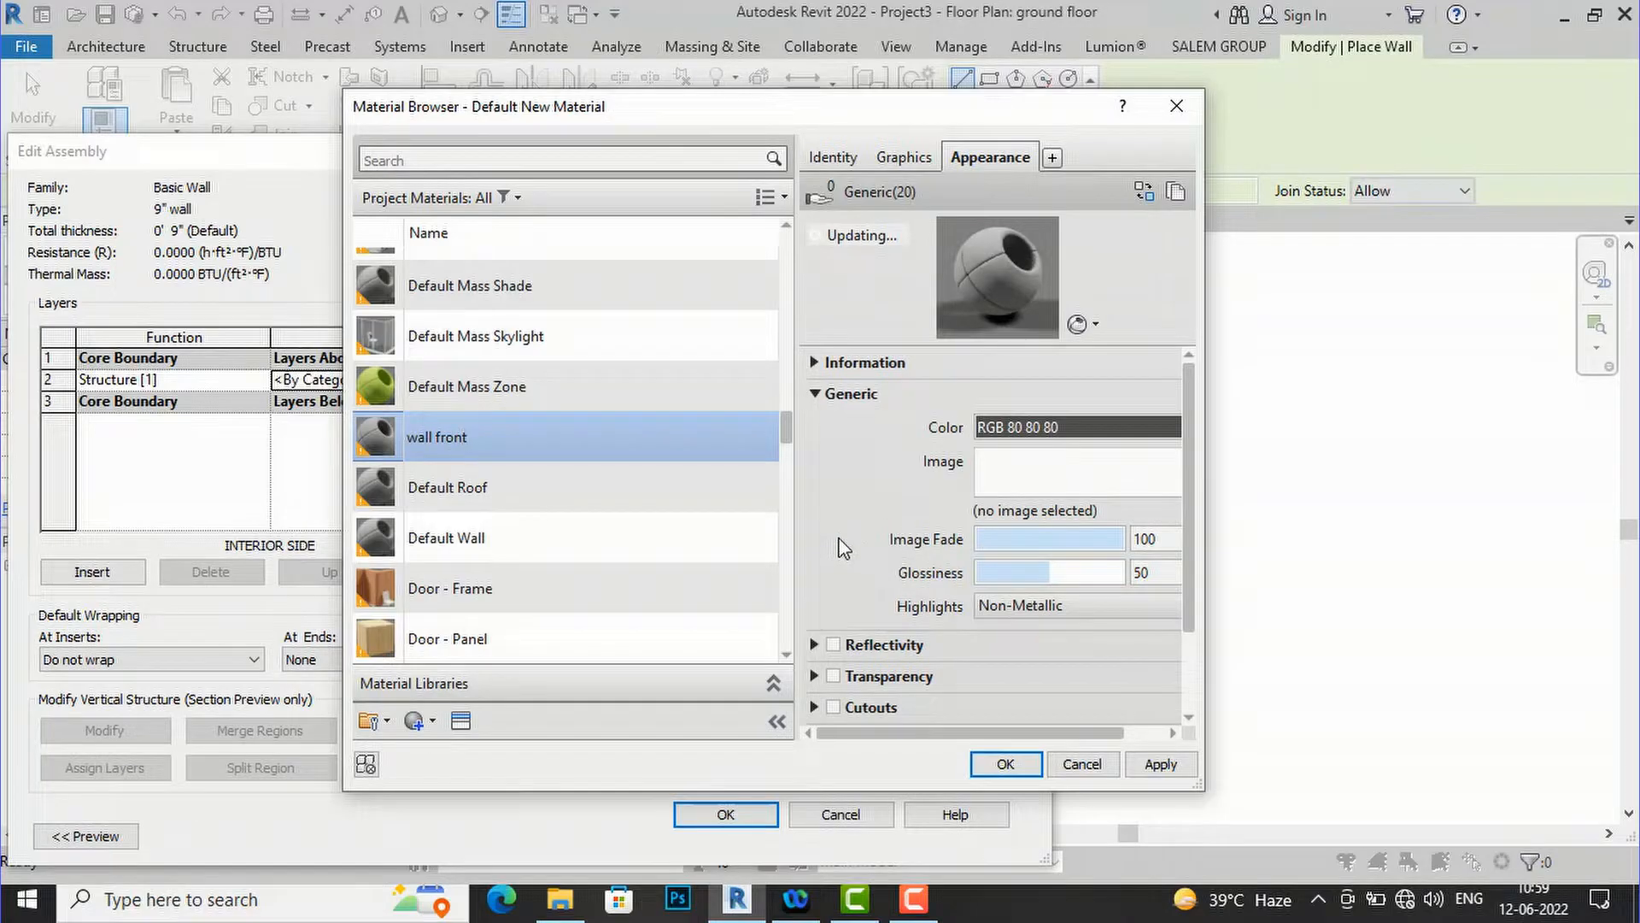
key(Return)
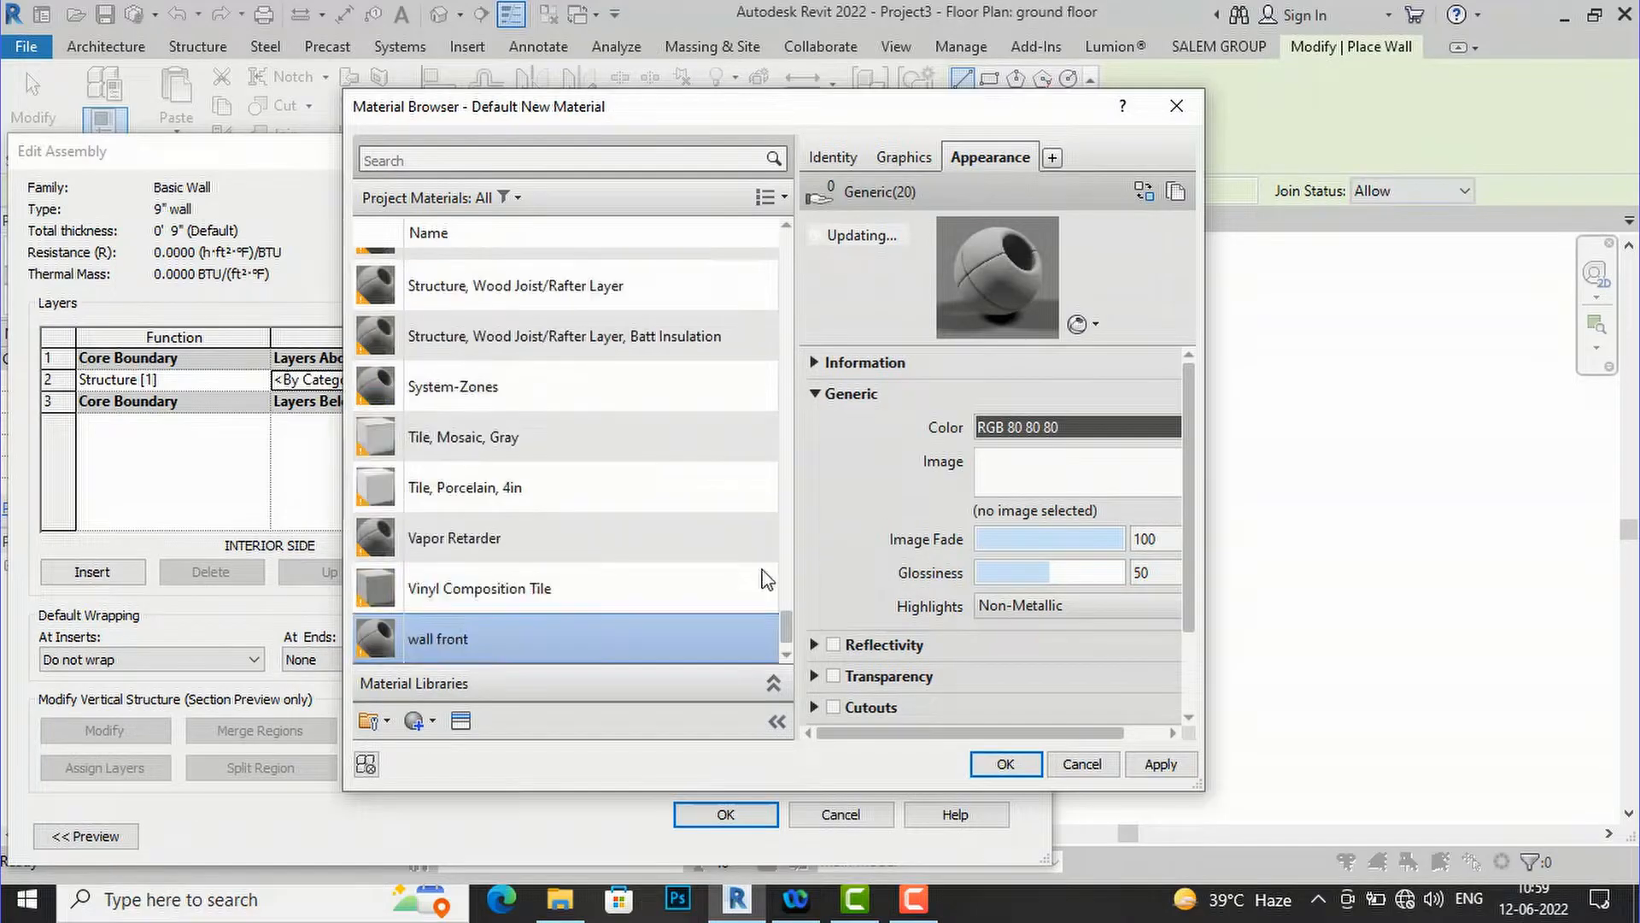
- Search the appearance assets for Paint and replace the wall front material's appearance with Beige from the Appearance Library's Wall Paint category
click(462, 722)
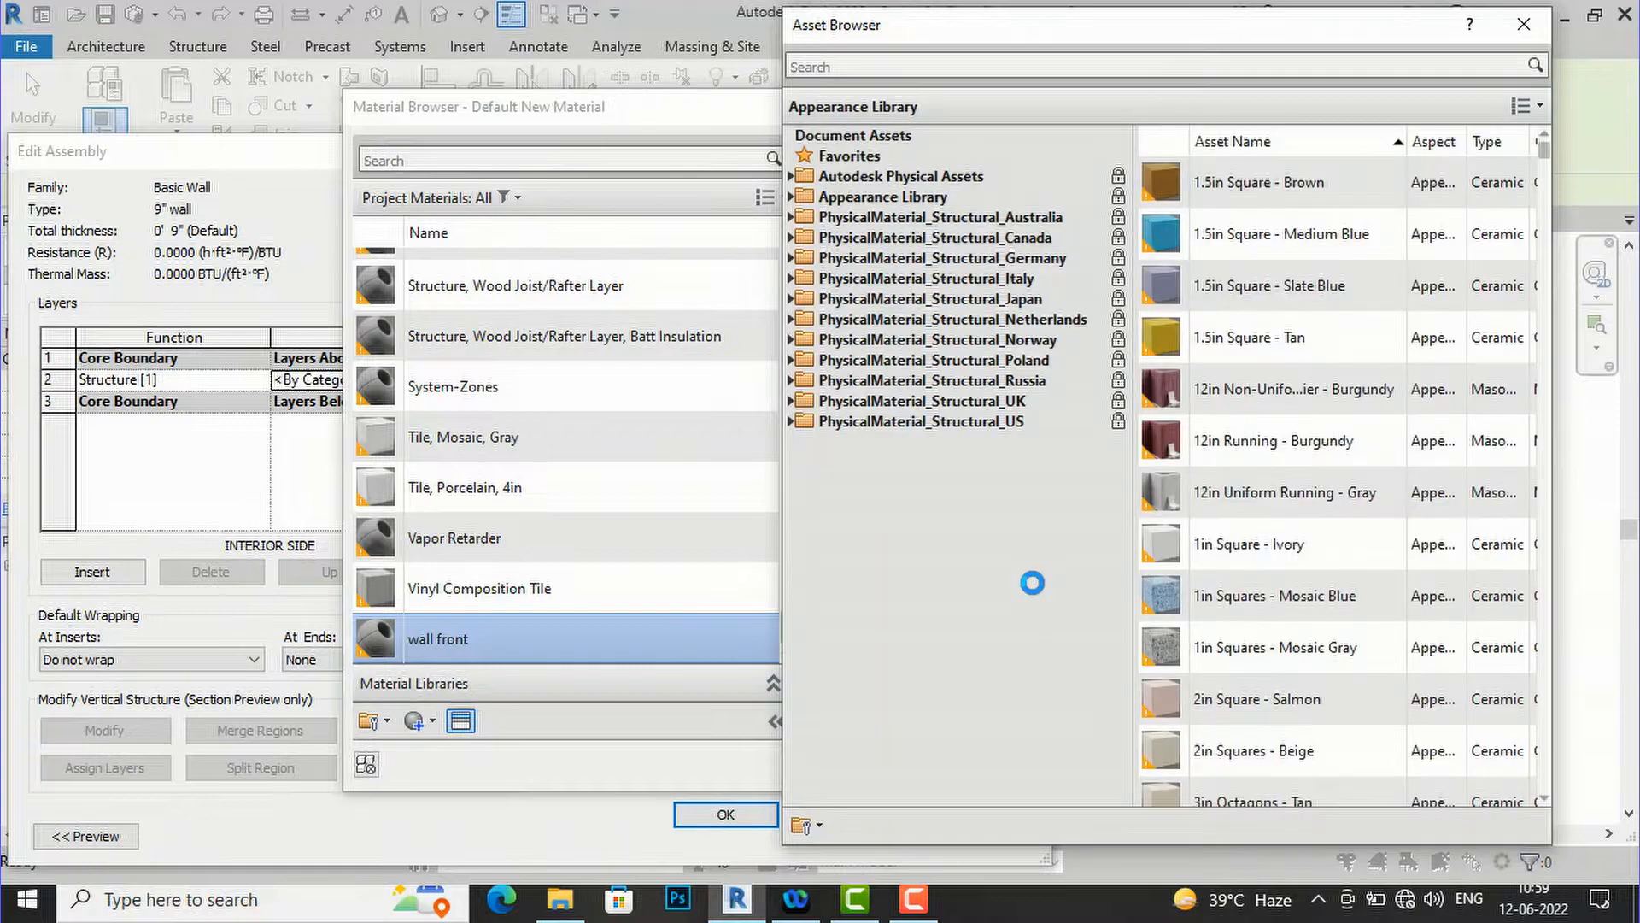
click(1033, 70)
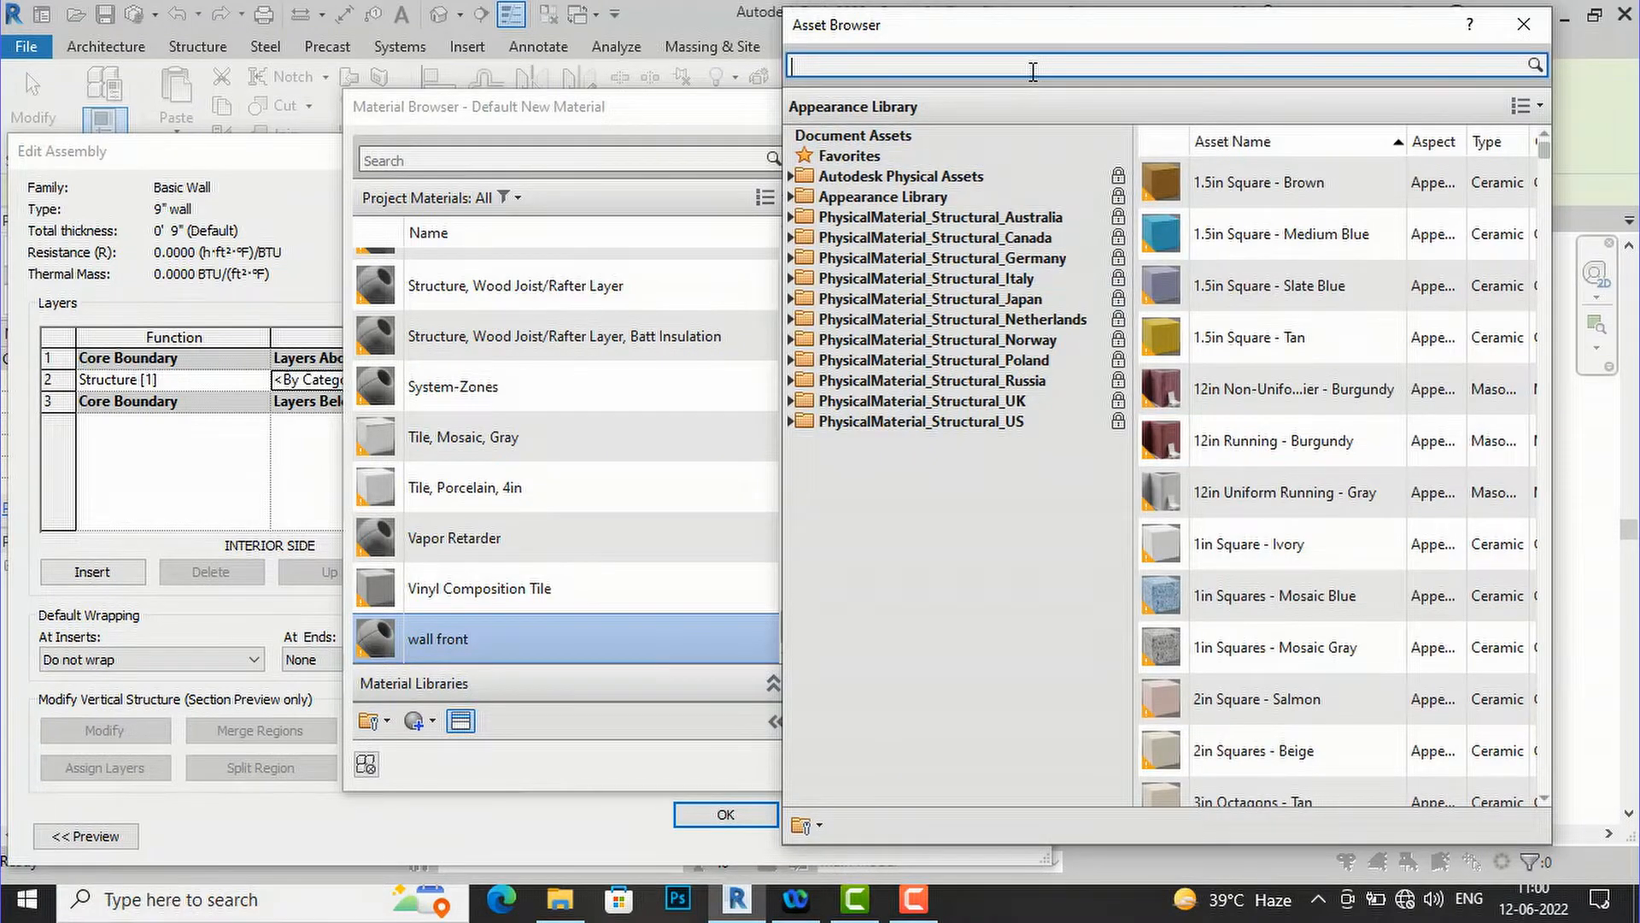
text(Paint)
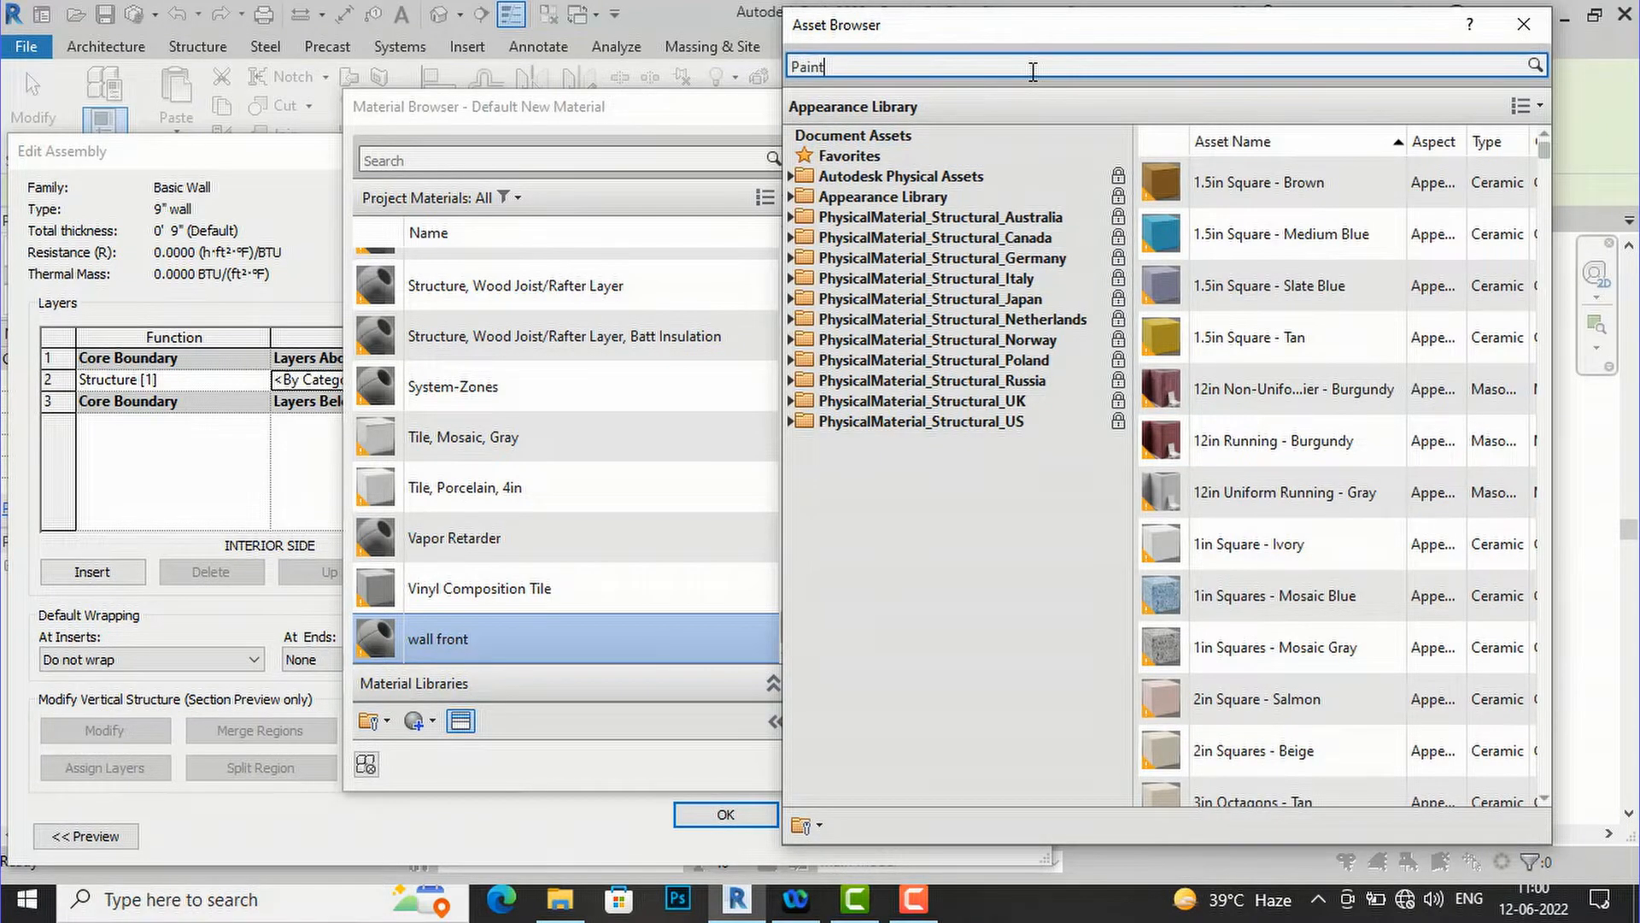
key(Return)
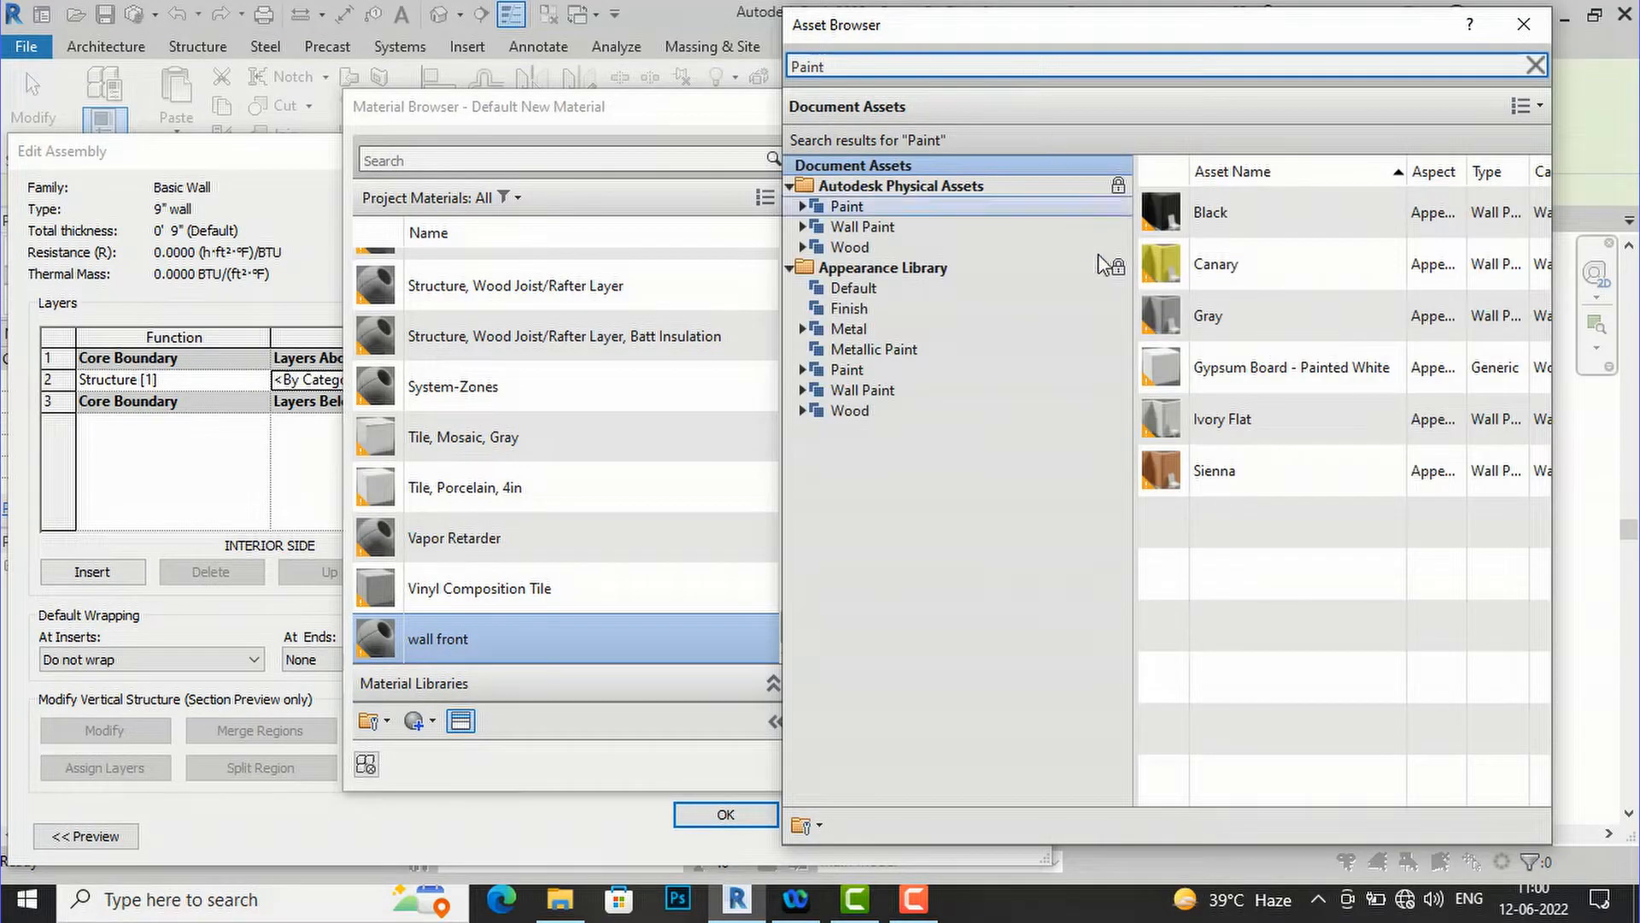
click(864, 395)
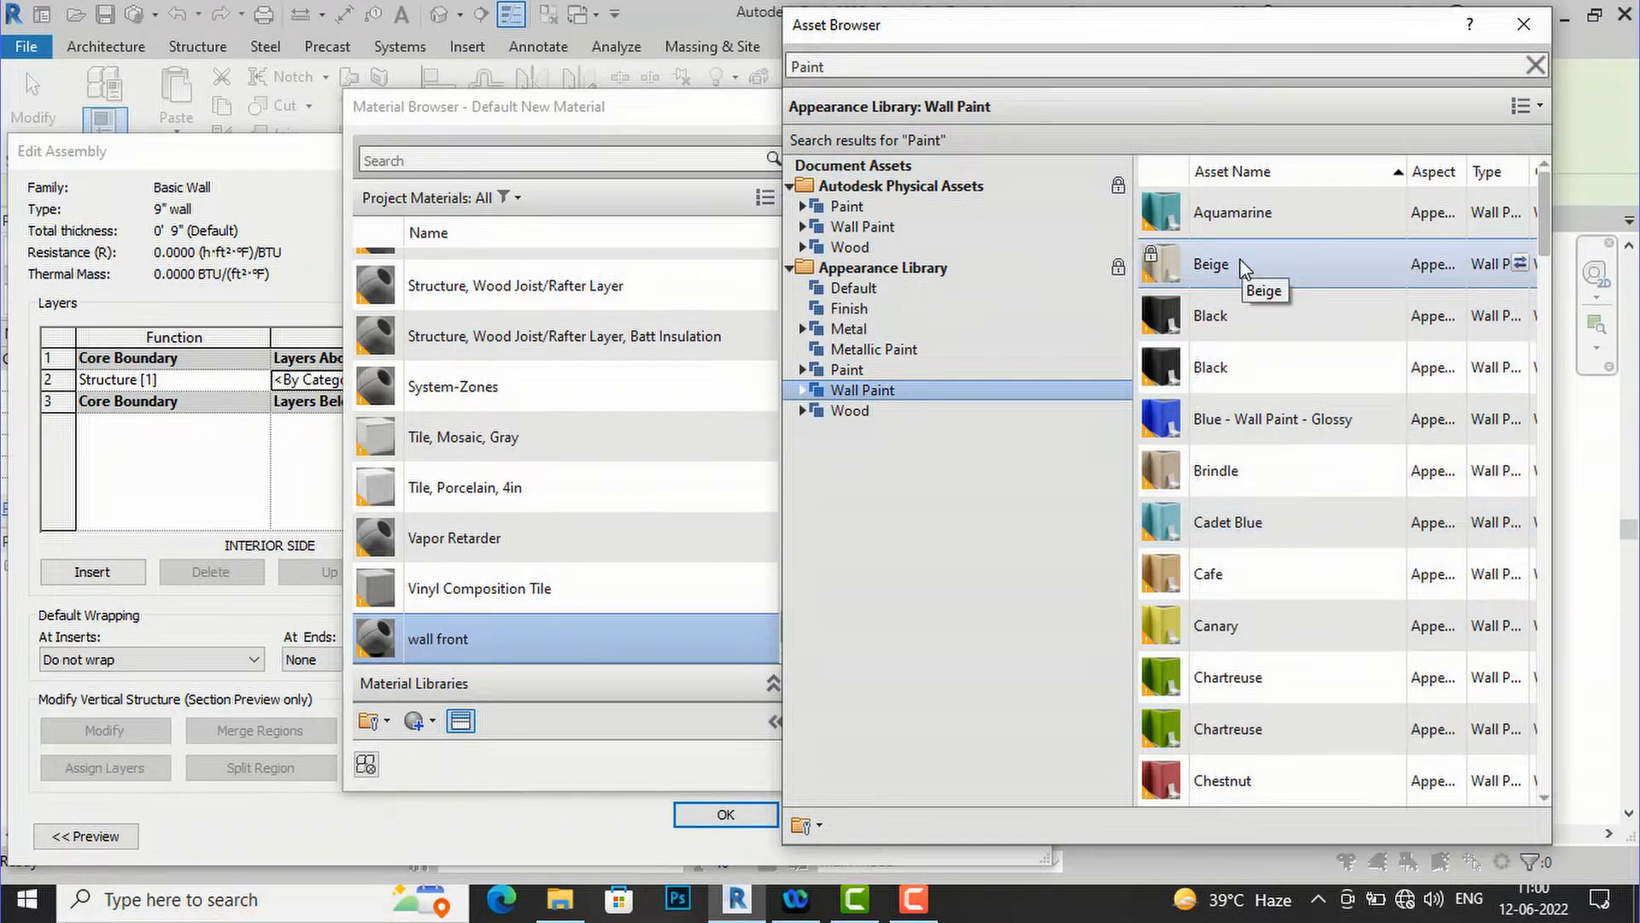
click(1535, 66)
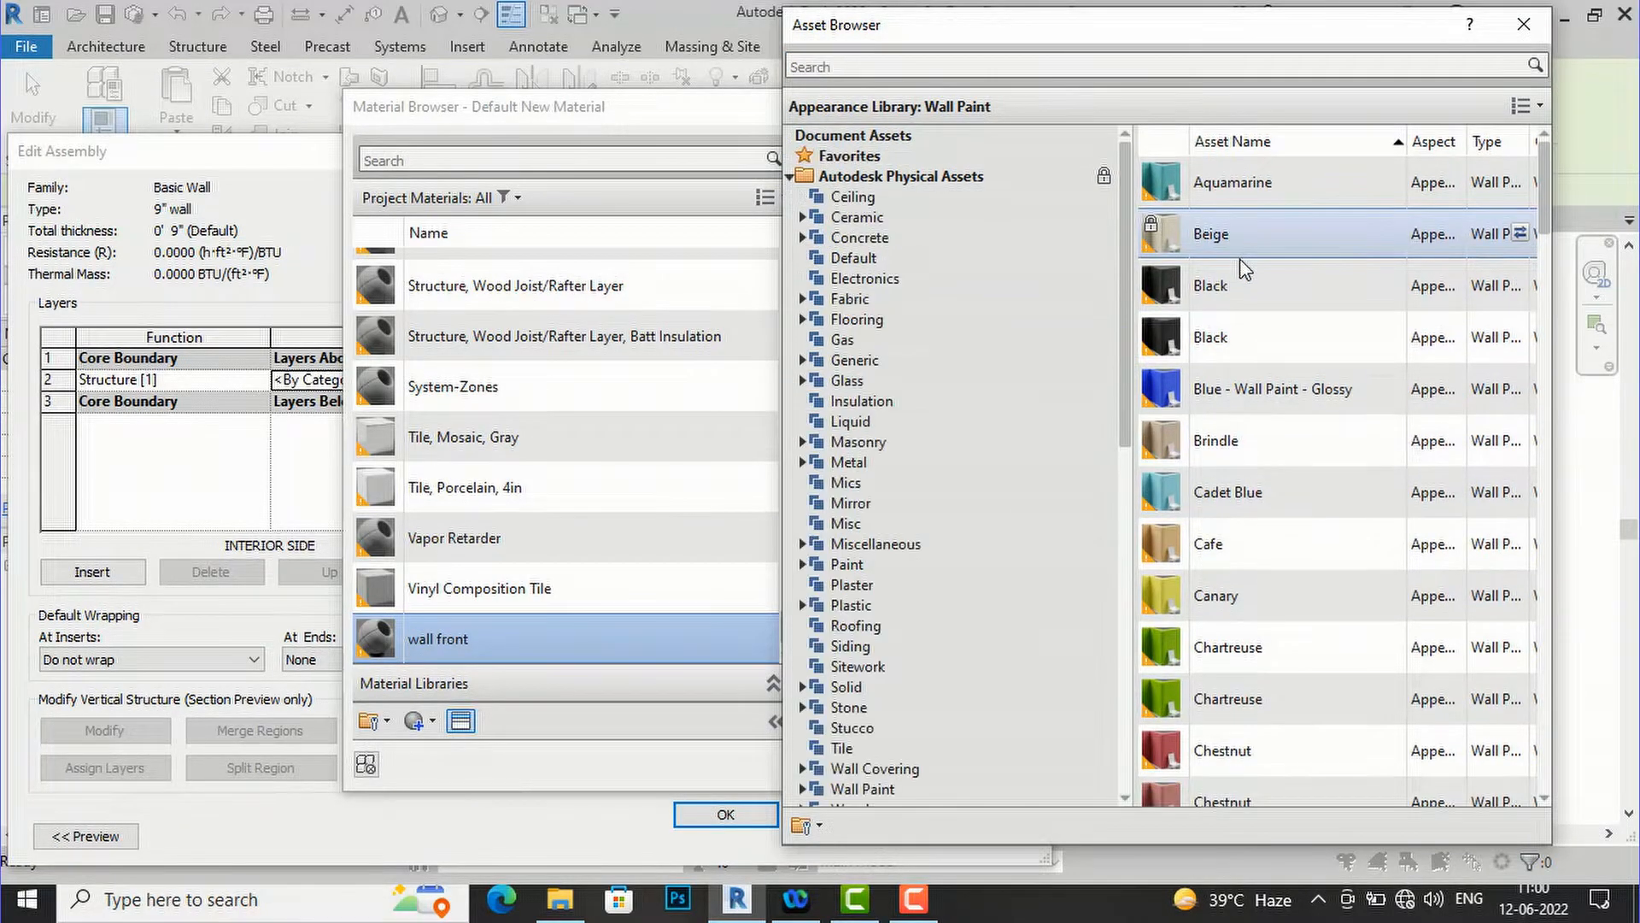
click(1530, 28)
- Apply the wall front material to the structure layer and confirm the assembly and type properties of the 9" wall
click(1158, 764)
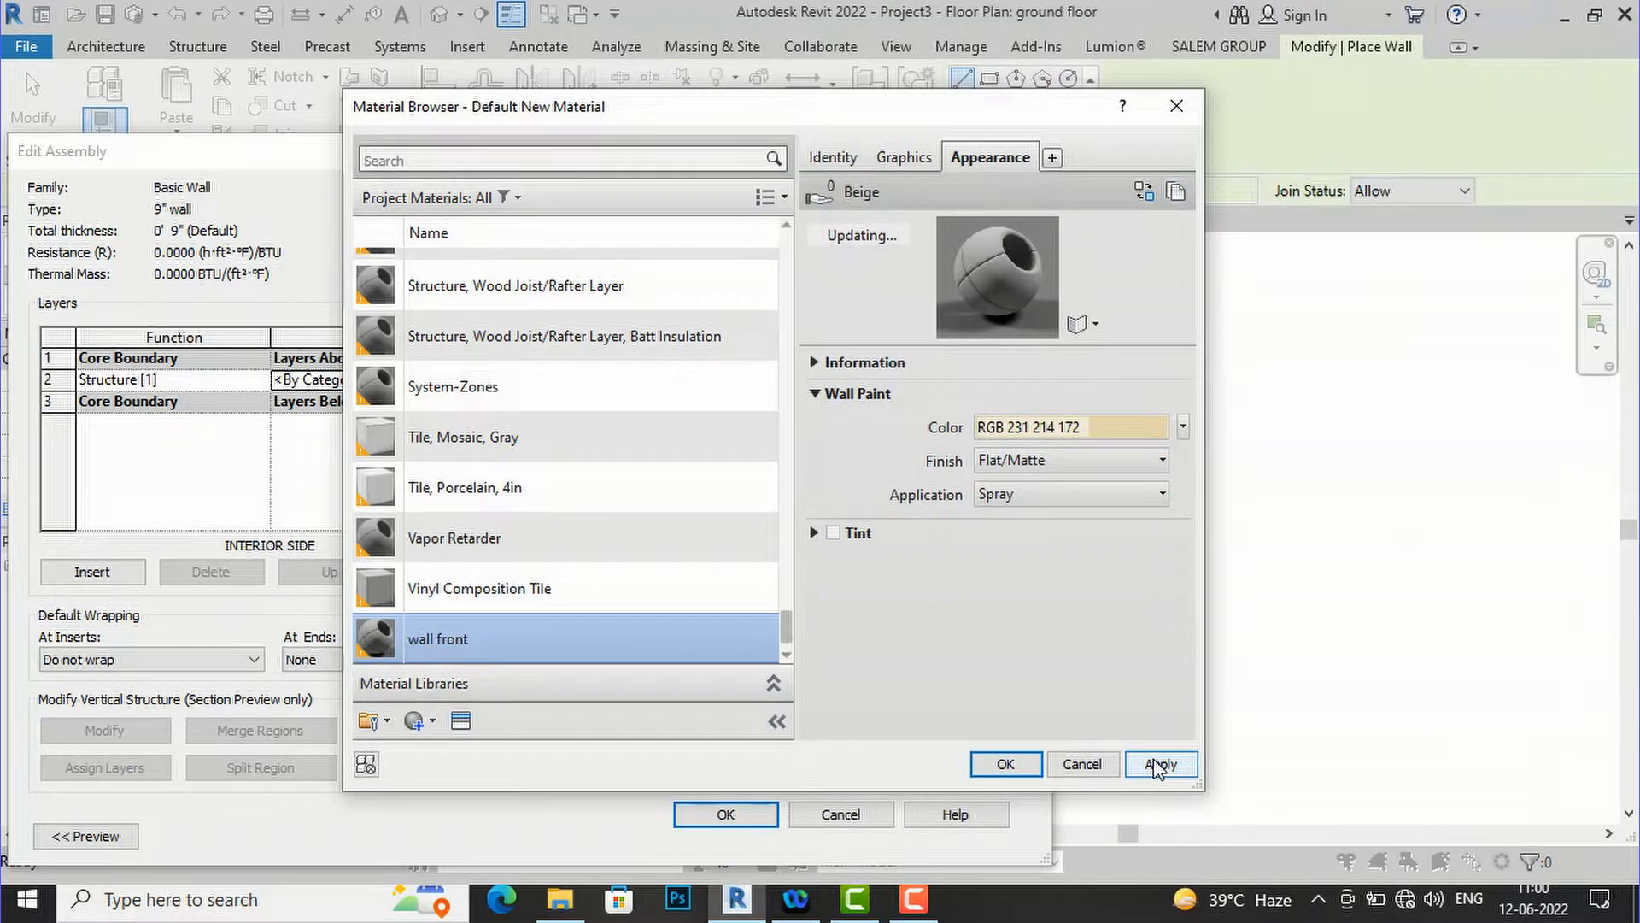
click(1006, 764)
click(727, 814)
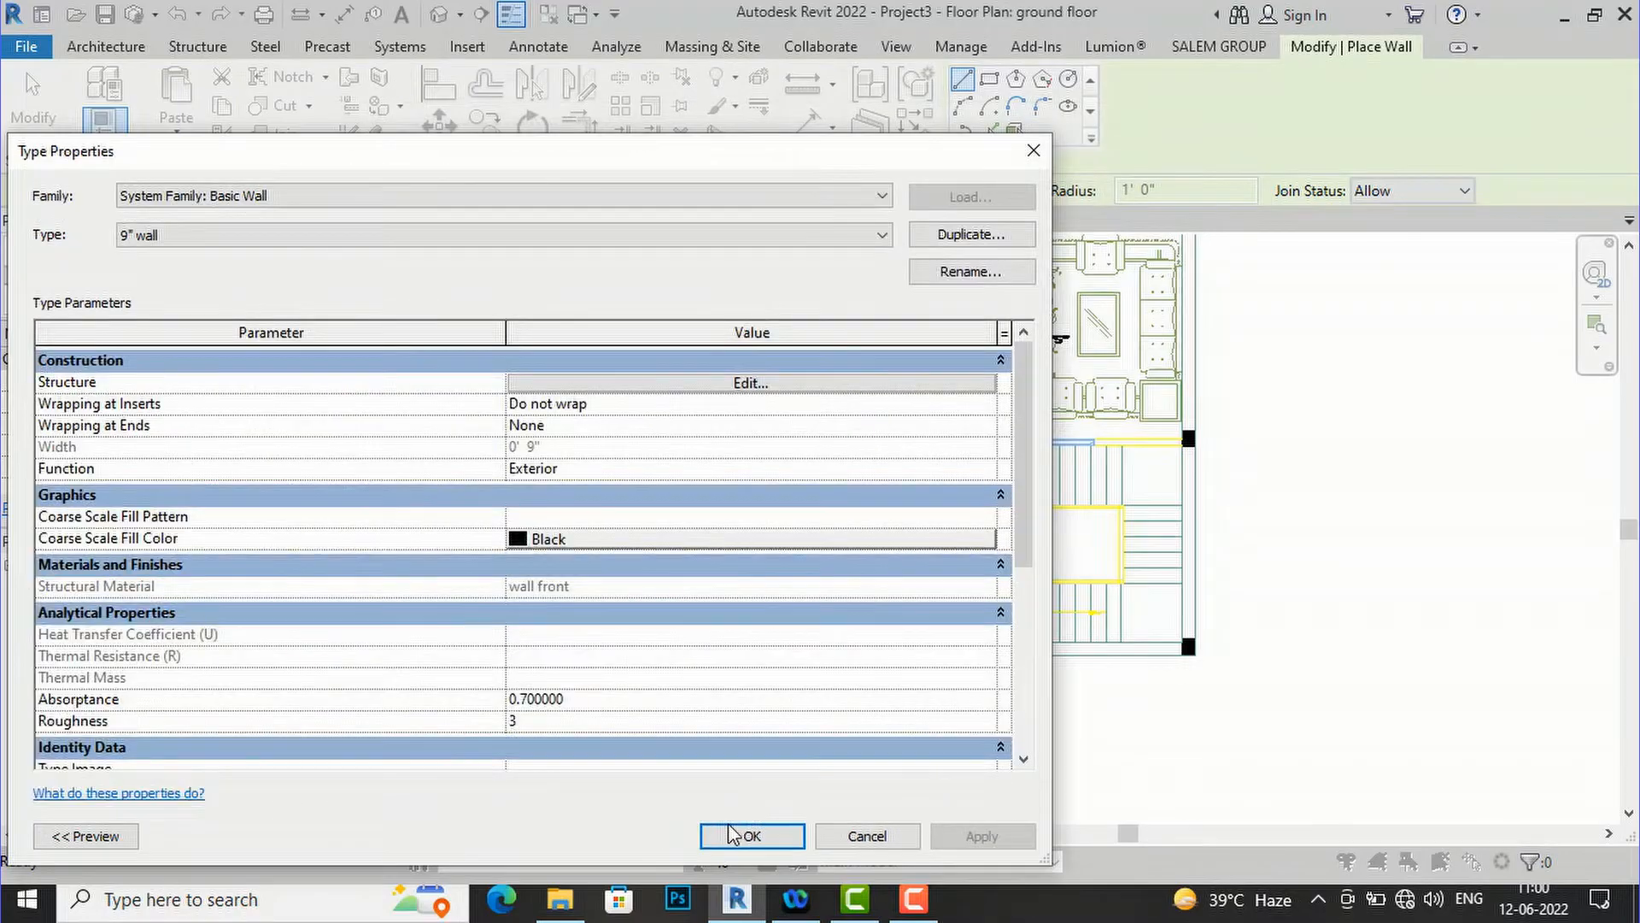
click(740, 835)
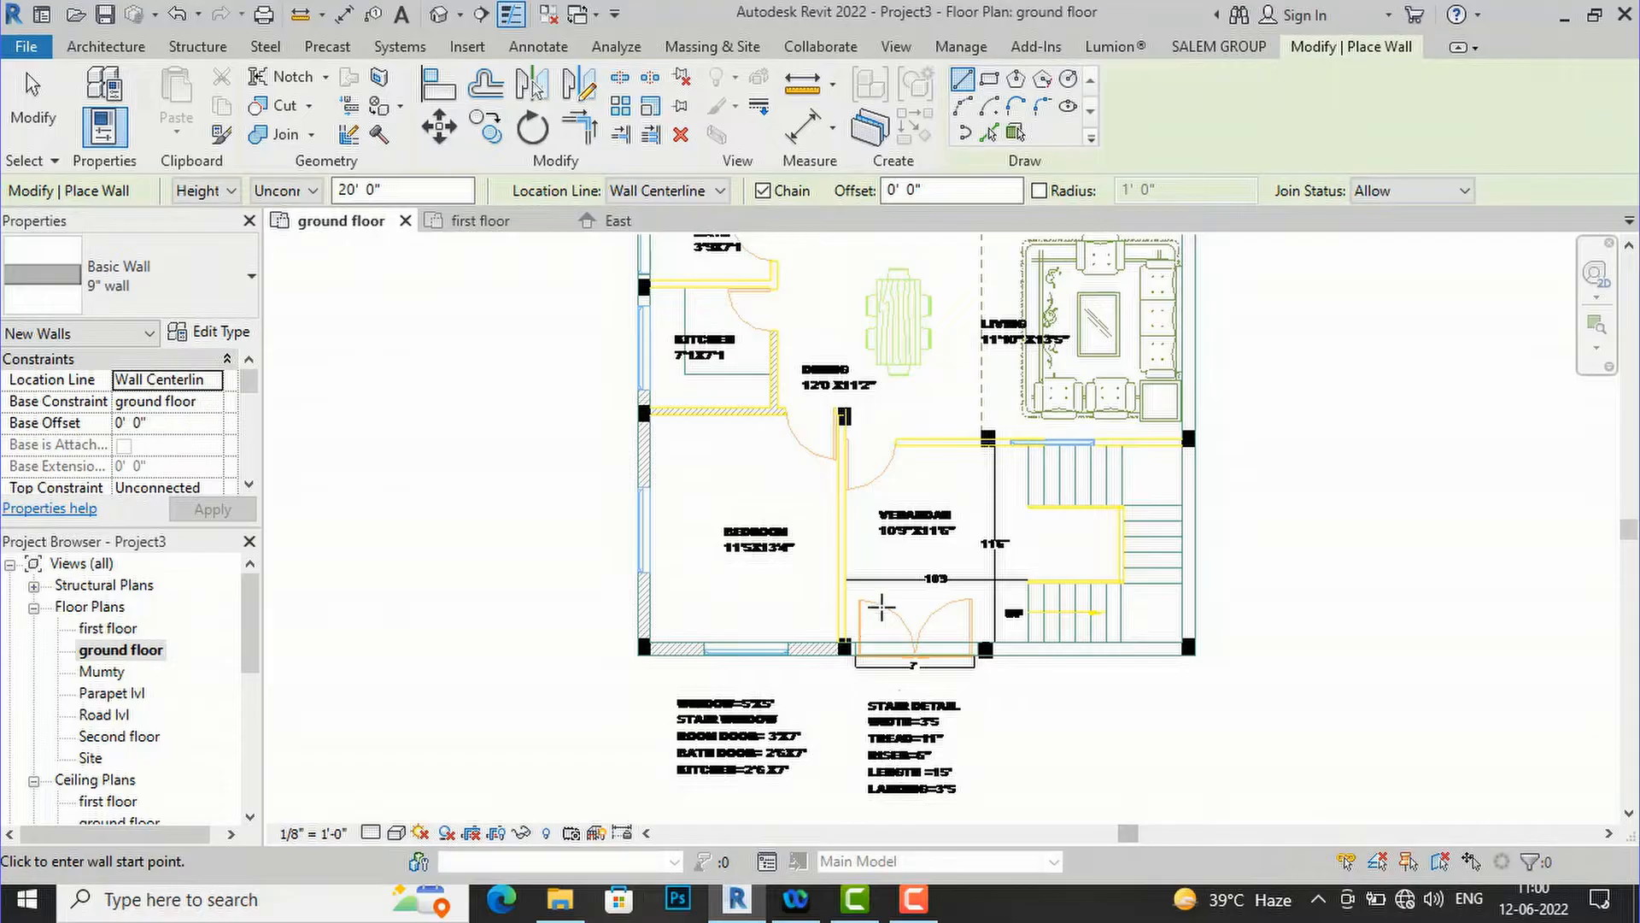
- Set the new walls' height to 10' 0" and their location line to Finish Face: Exterior
click(391, 190)
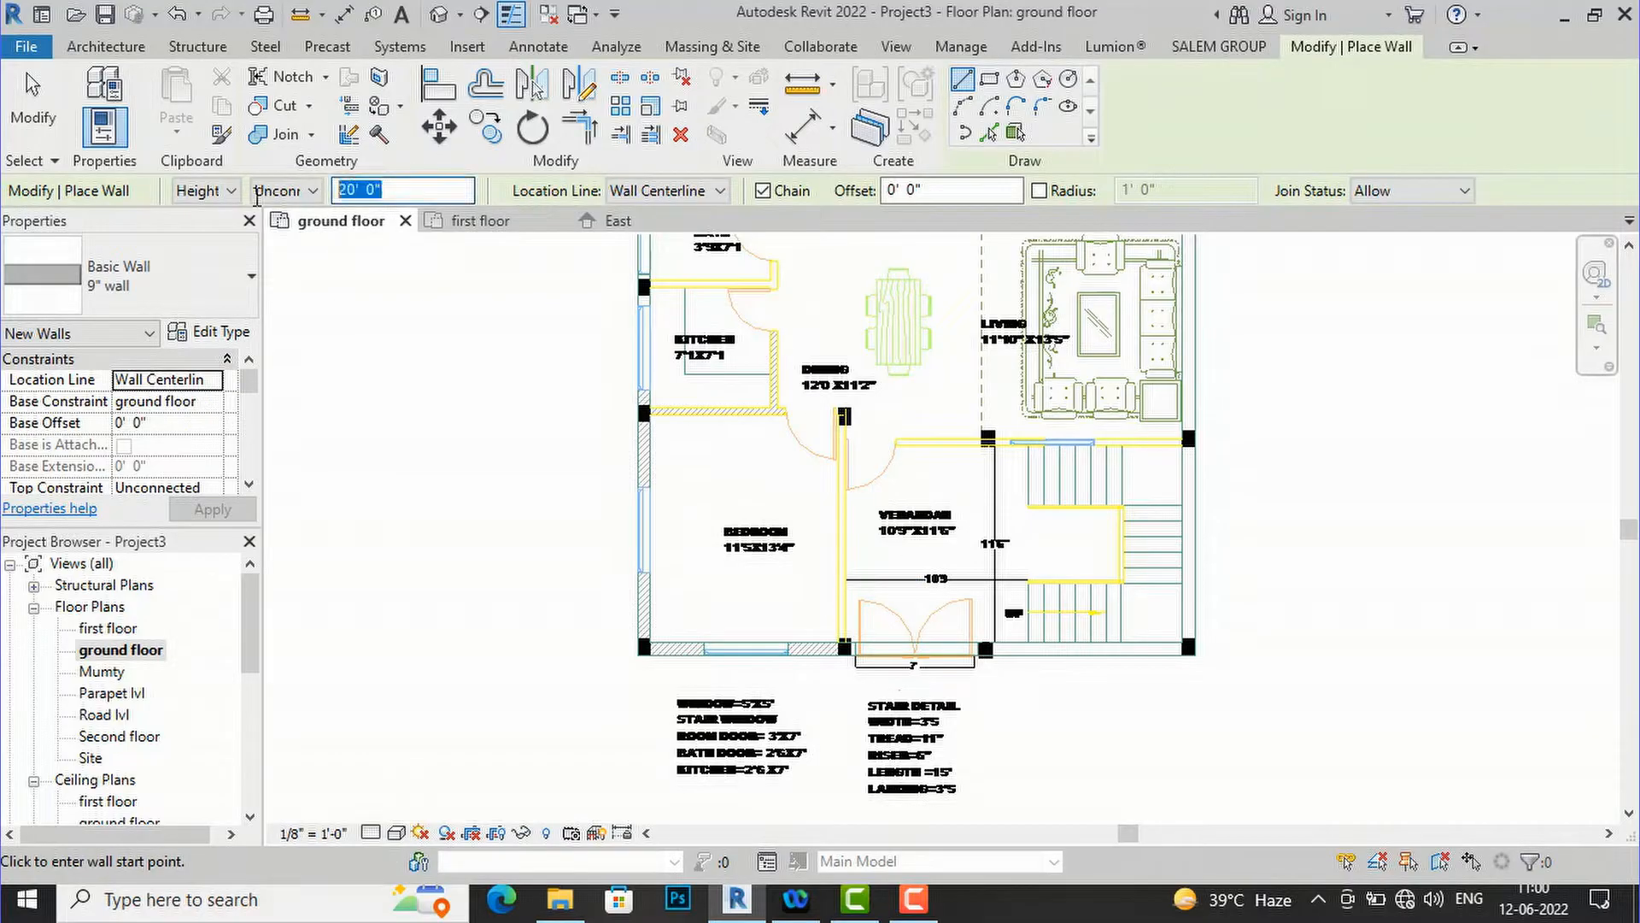
text(1)
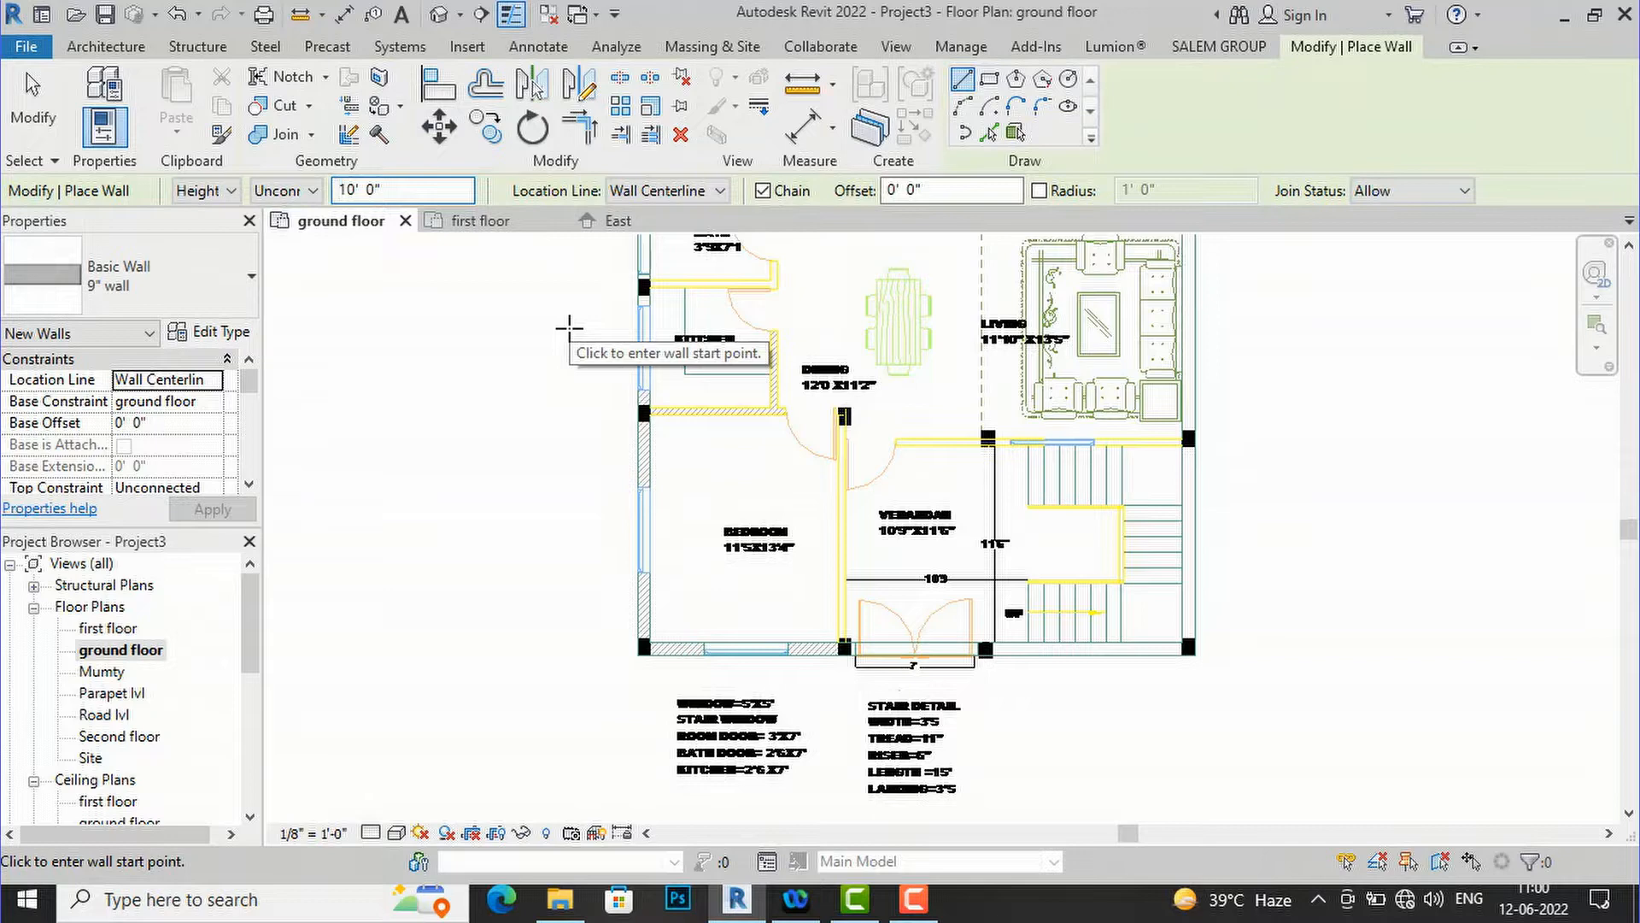
click(655, 191)
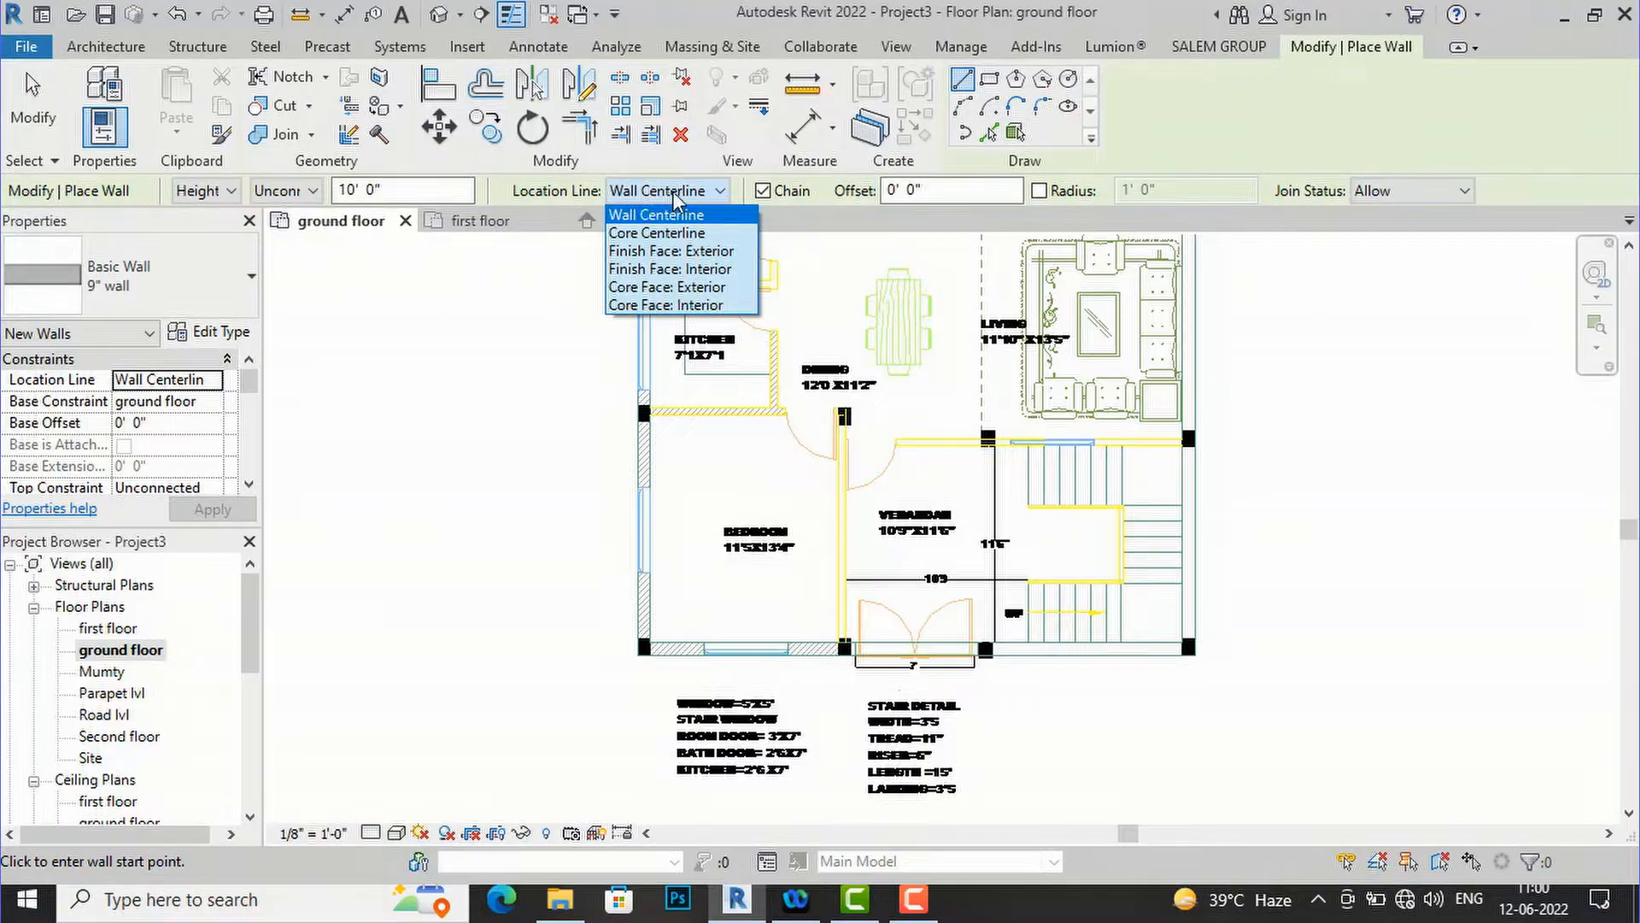
click(672, 250)
- Draw chained 9" walls from the outer stair corner along the plan's front edge and up the left edge to the rear bedroom corner
scroll(840, 700, up, 2)
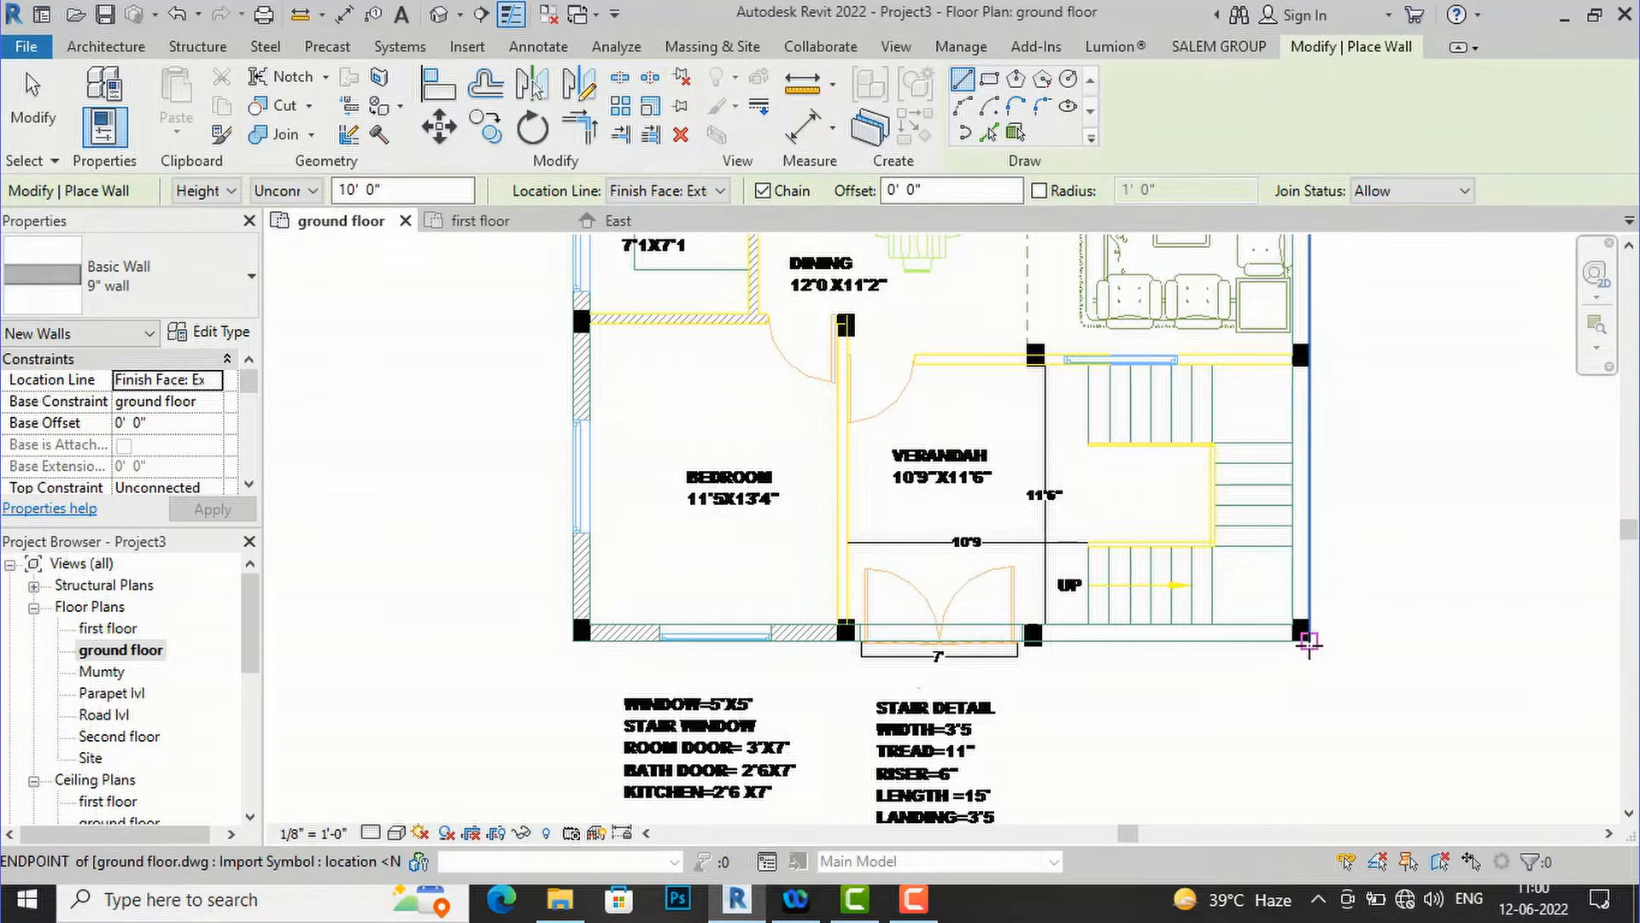
click(1307, 642)
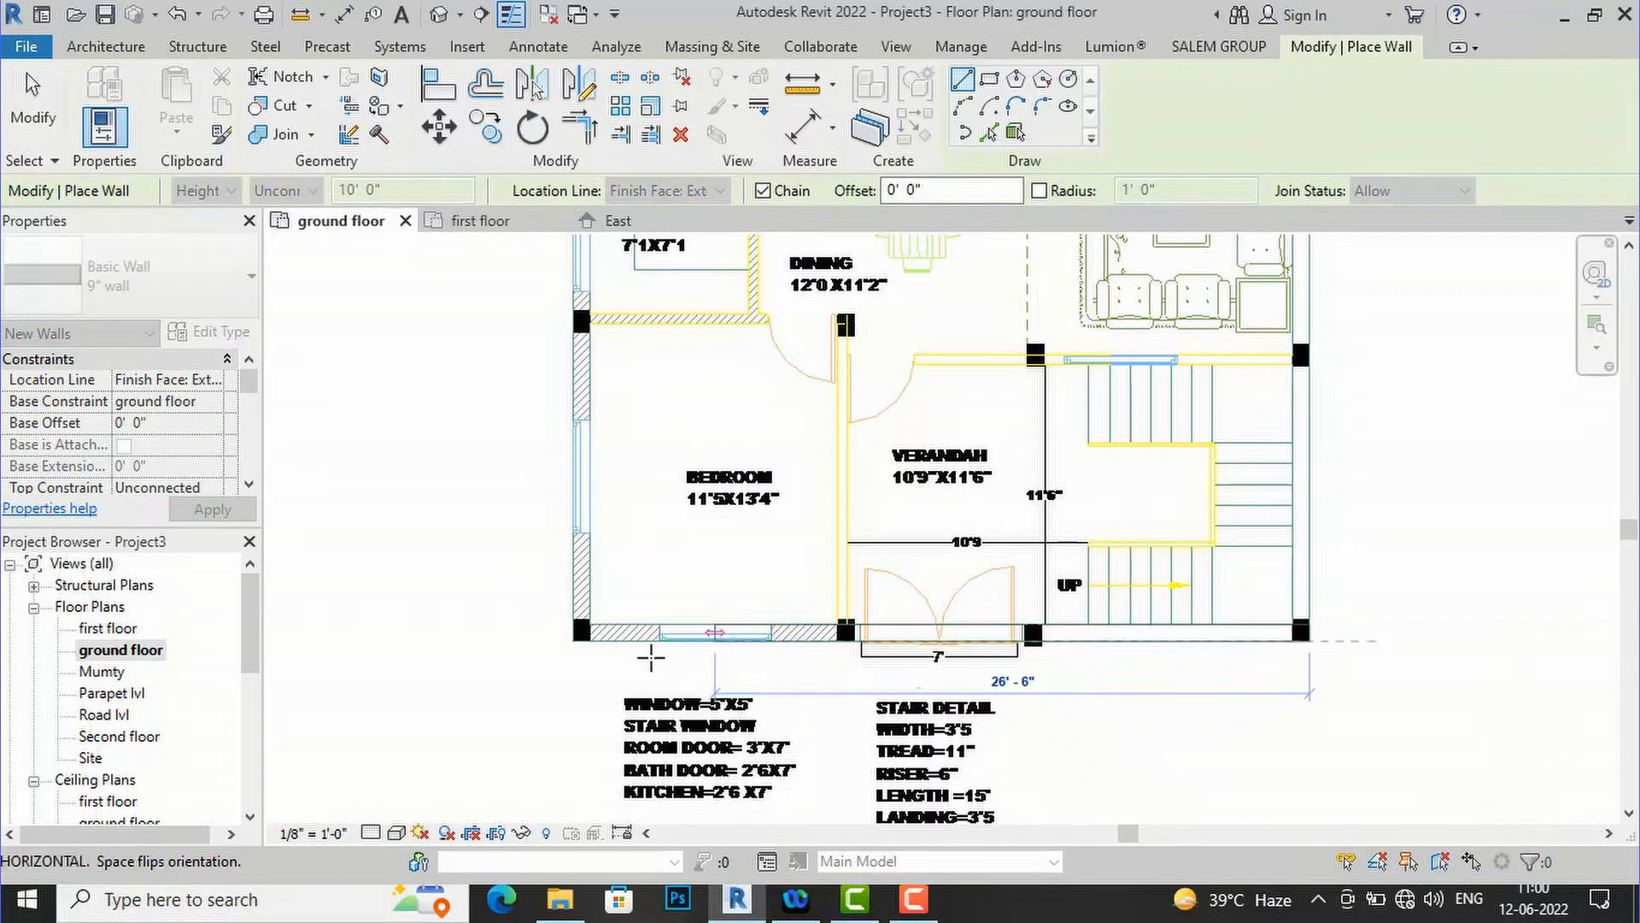
scroll(578, 636, up, 3)
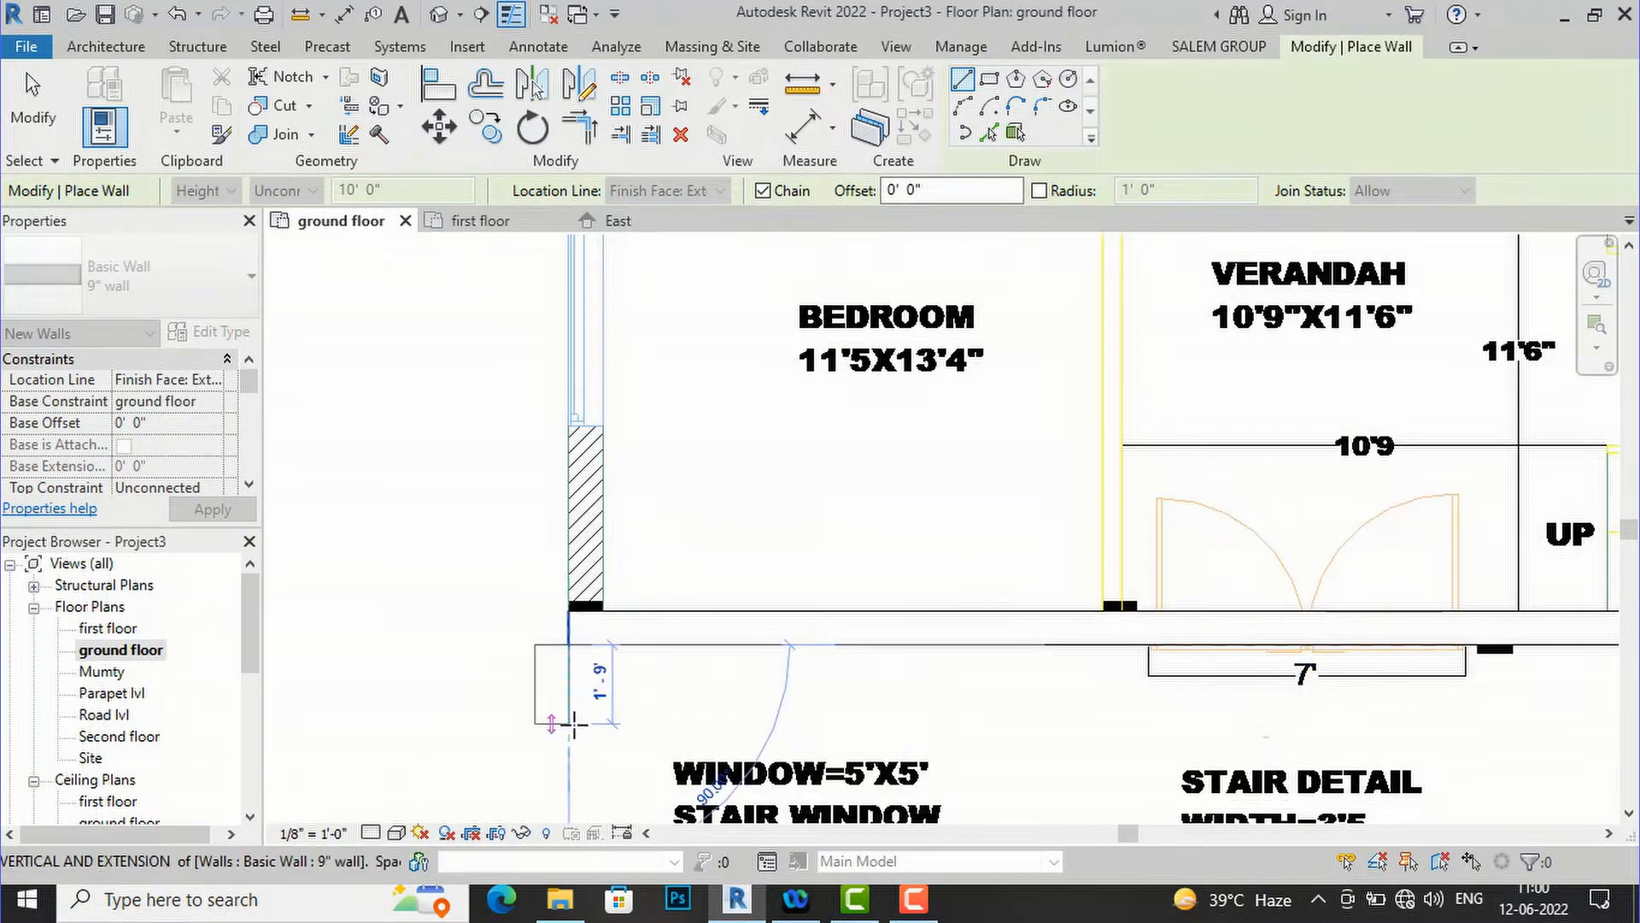
scroll(568, 718, down, 5)
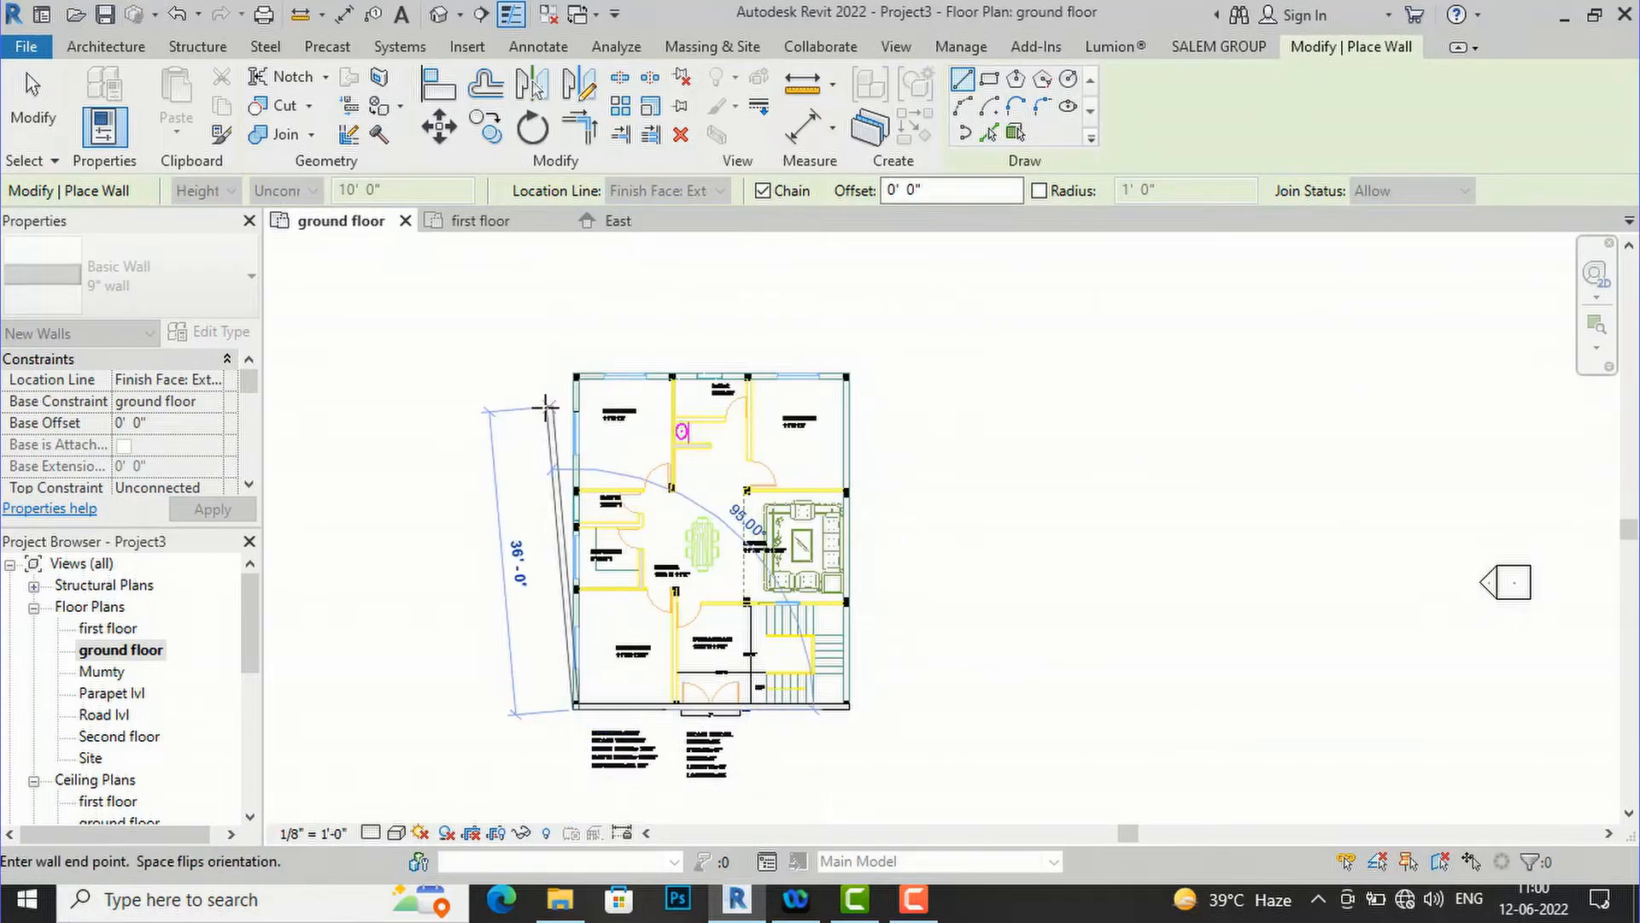
scroll(571, 378, up, 6)
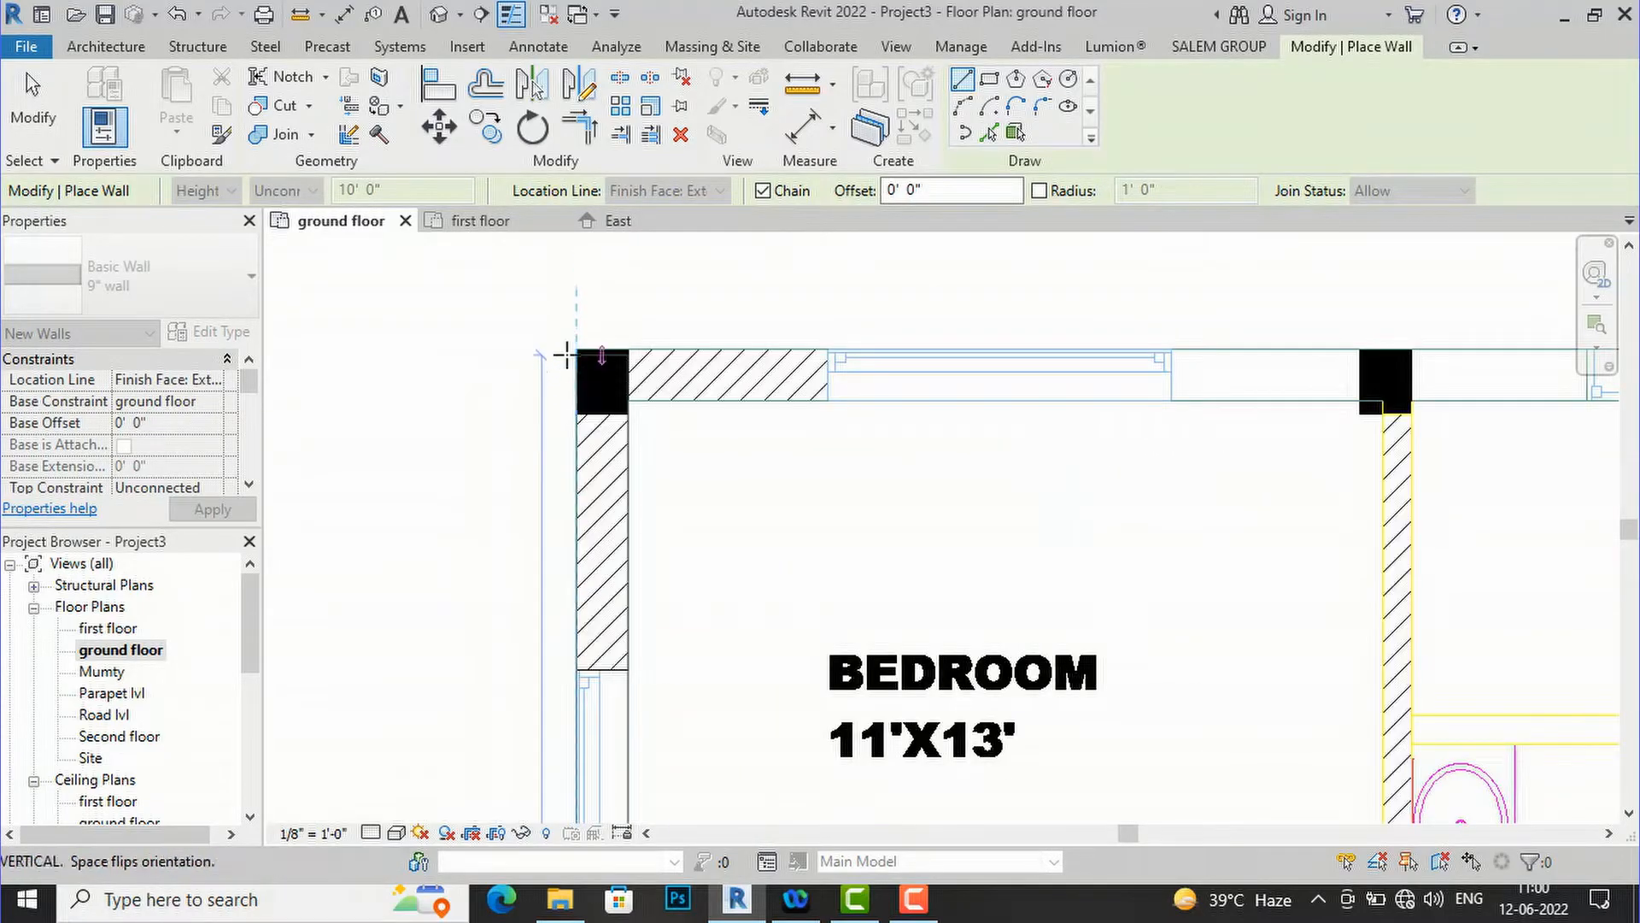
click(570, 345)
- Continue the 9" walls along the plan's rear and right edges, close the perimeter at the stair corner and end the wall command
scroll(571, 345, down, 5)
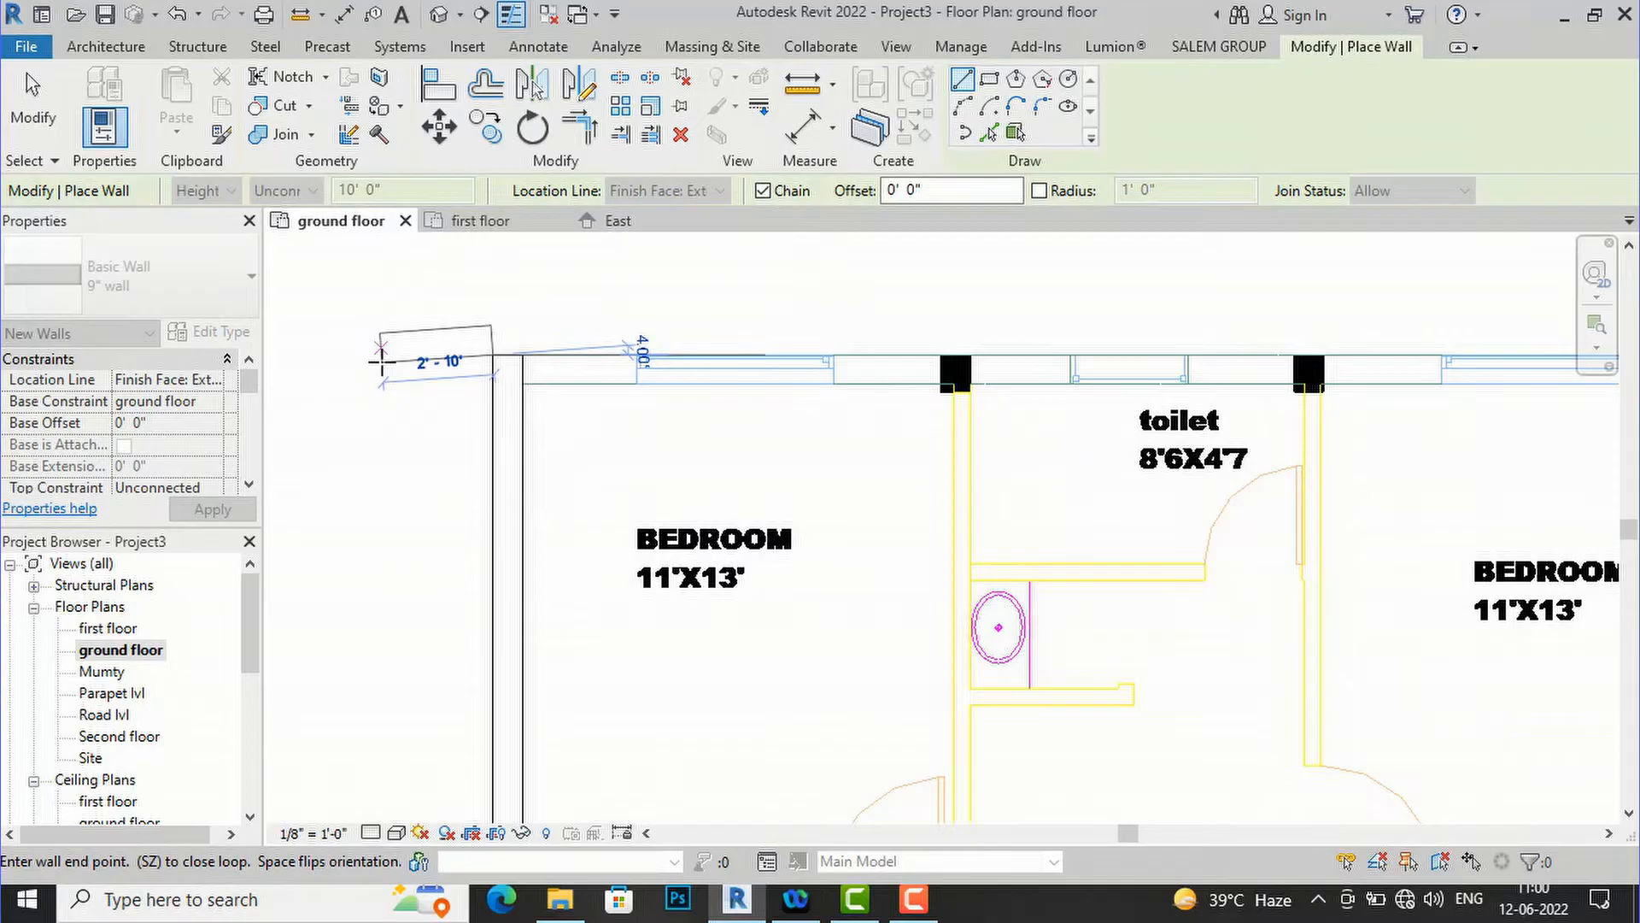
scroll(812, 376, up, 4)
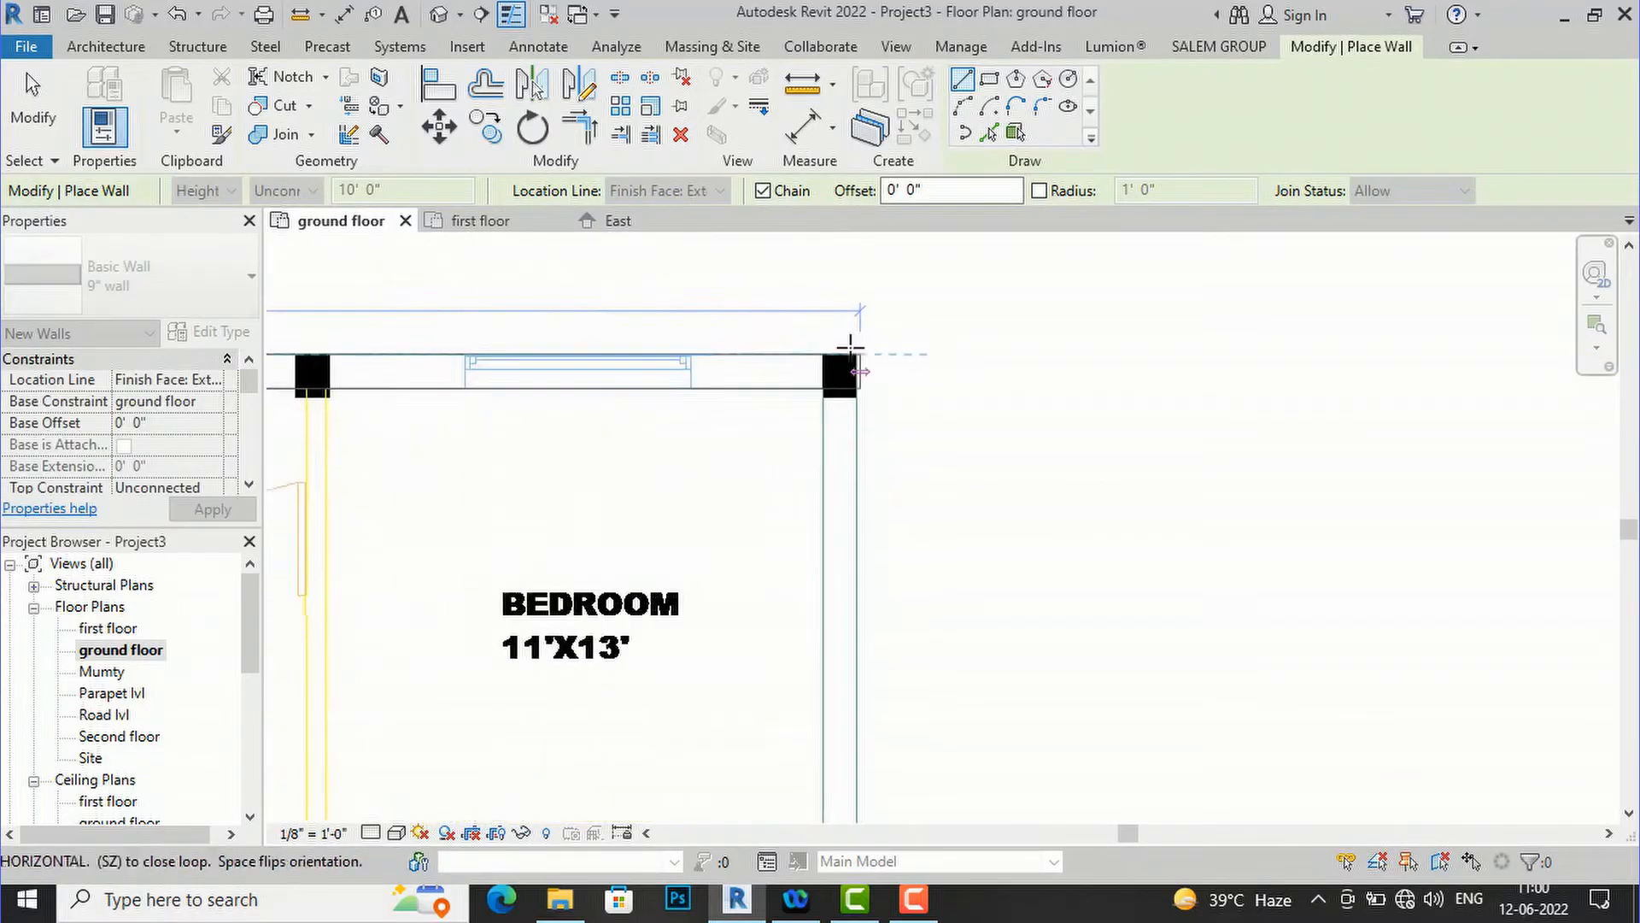
click(852, 351)
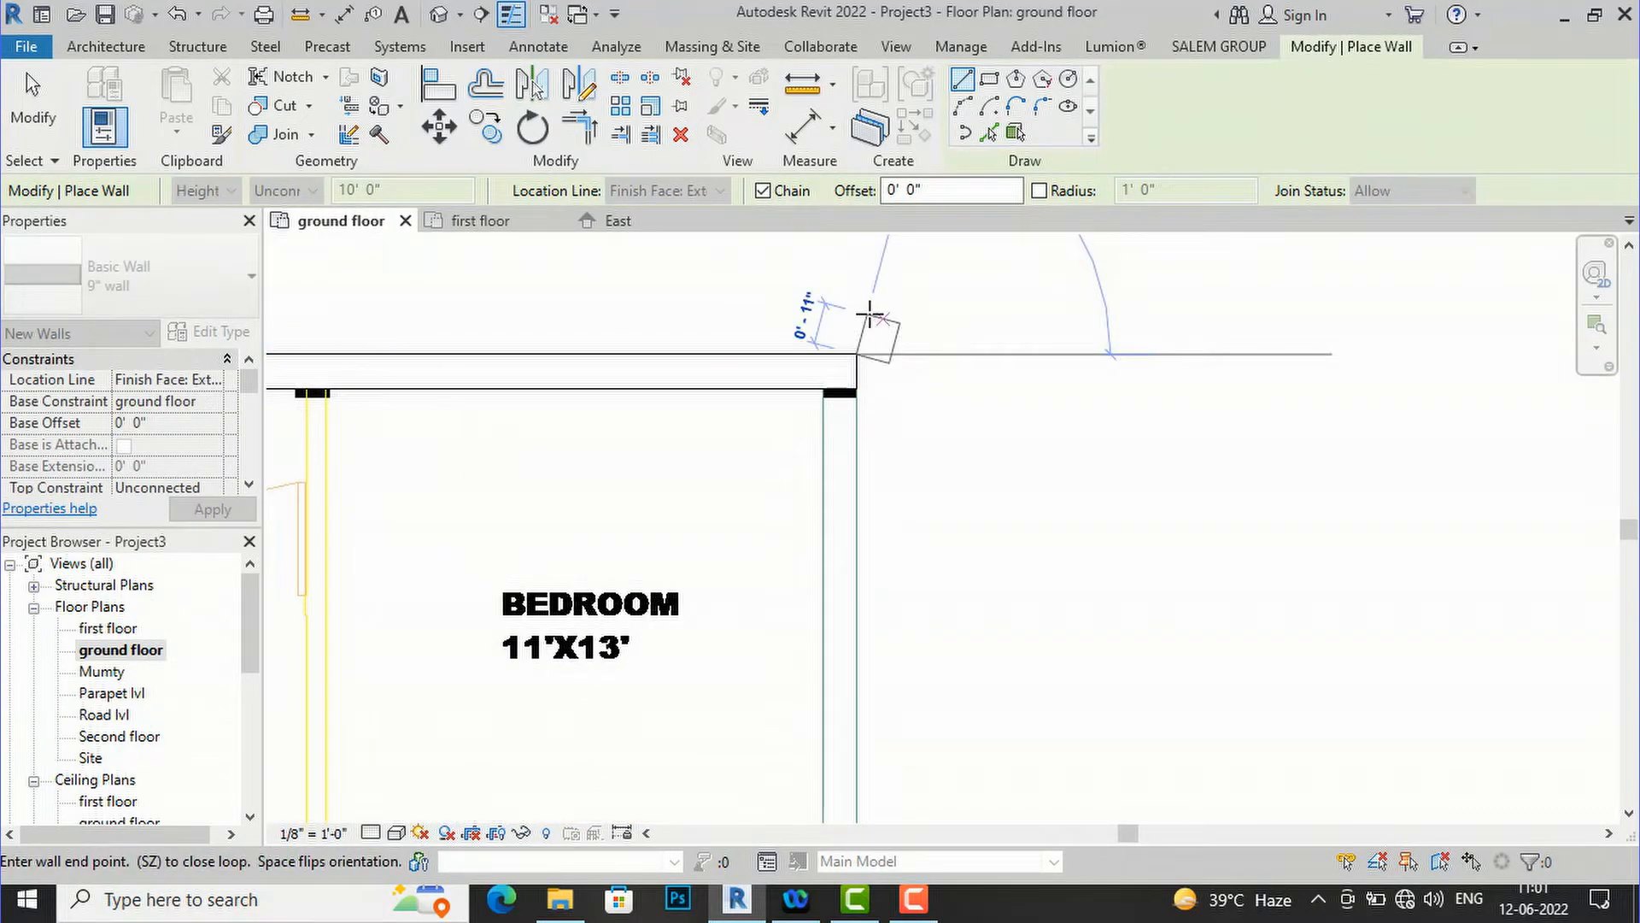
scroll(867, 316, down, 5)
scroll(875, 598, up, 5)
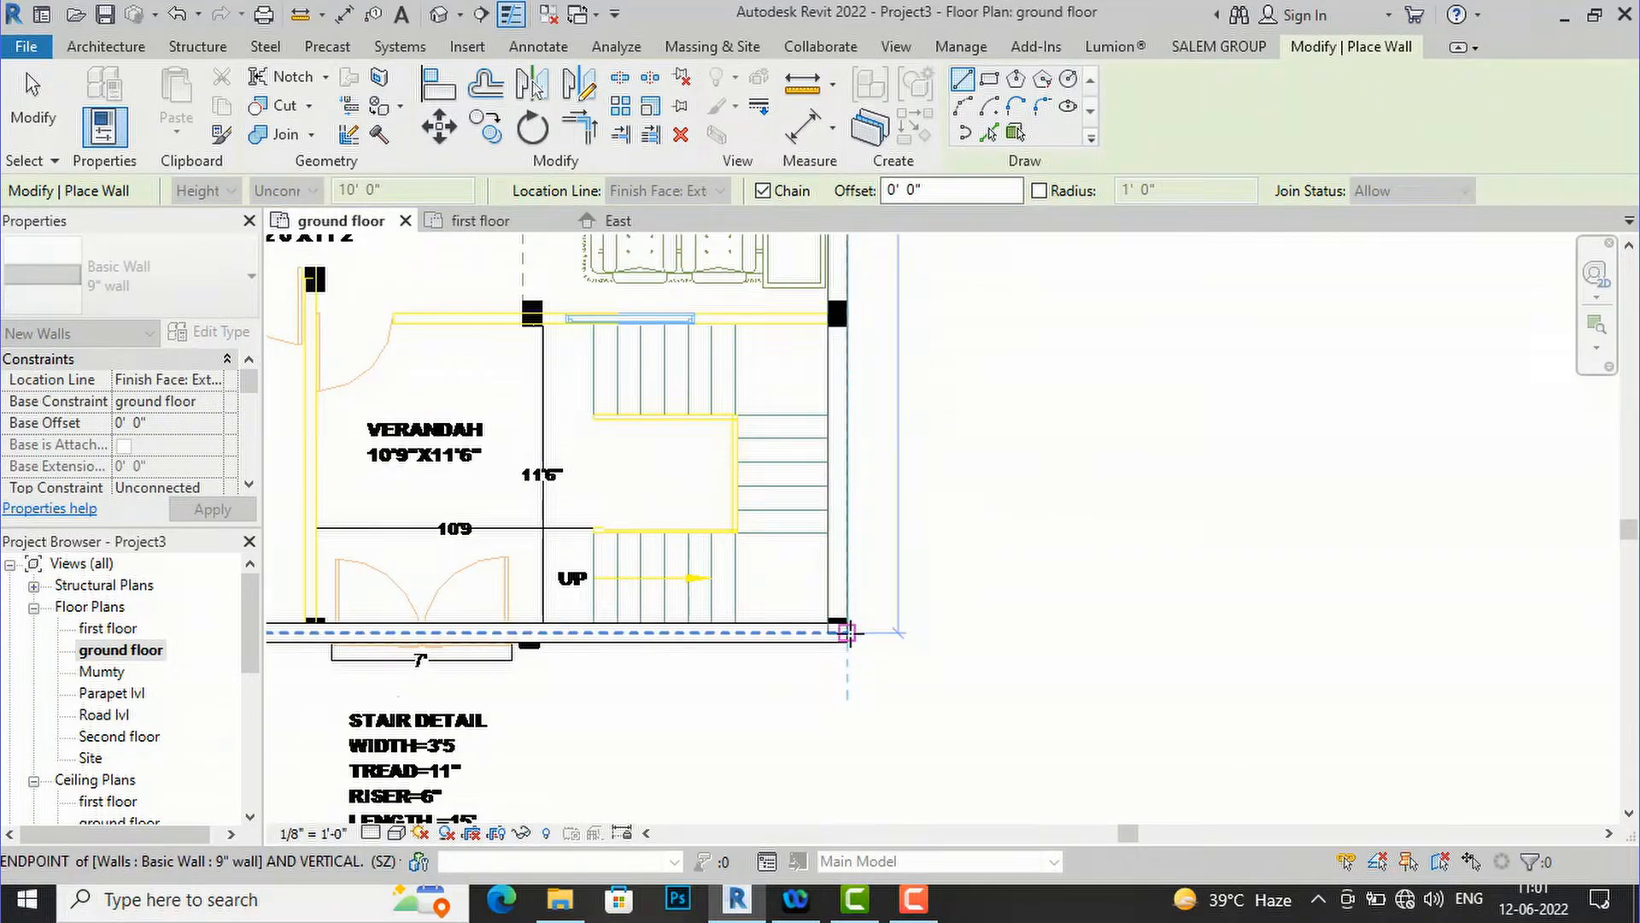
click(848, 632)
key(Escape)
key(Escape)
scroll(933, 670, down, 5)
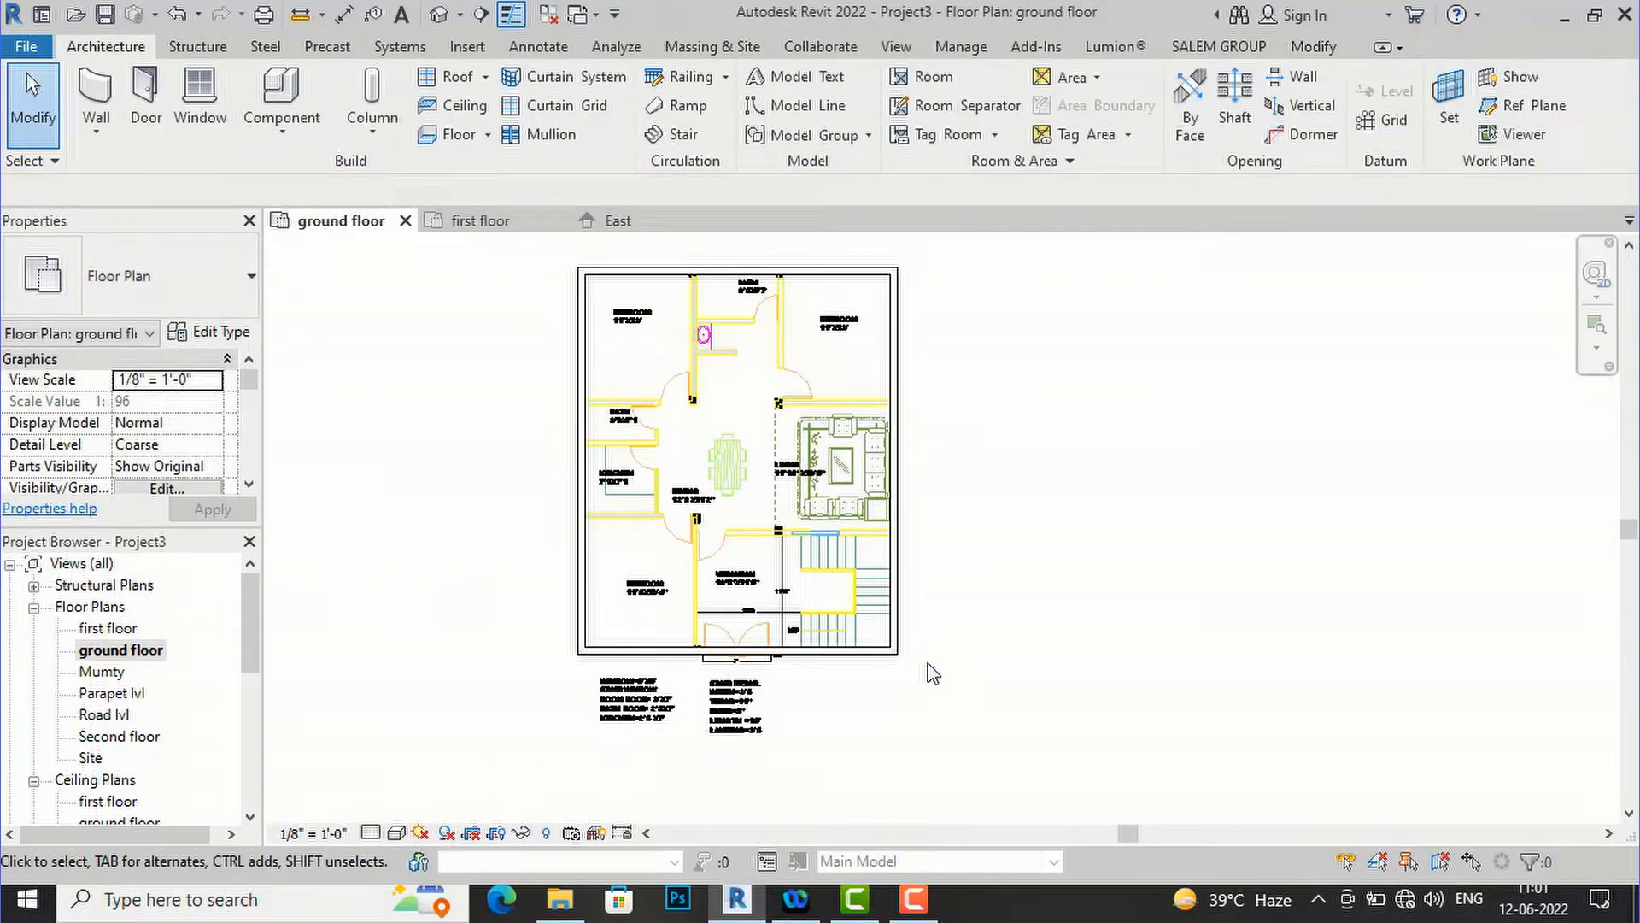
- Open the default 3D view and set its visual style to Realistic to inspect the outer walls
click(434, 19)
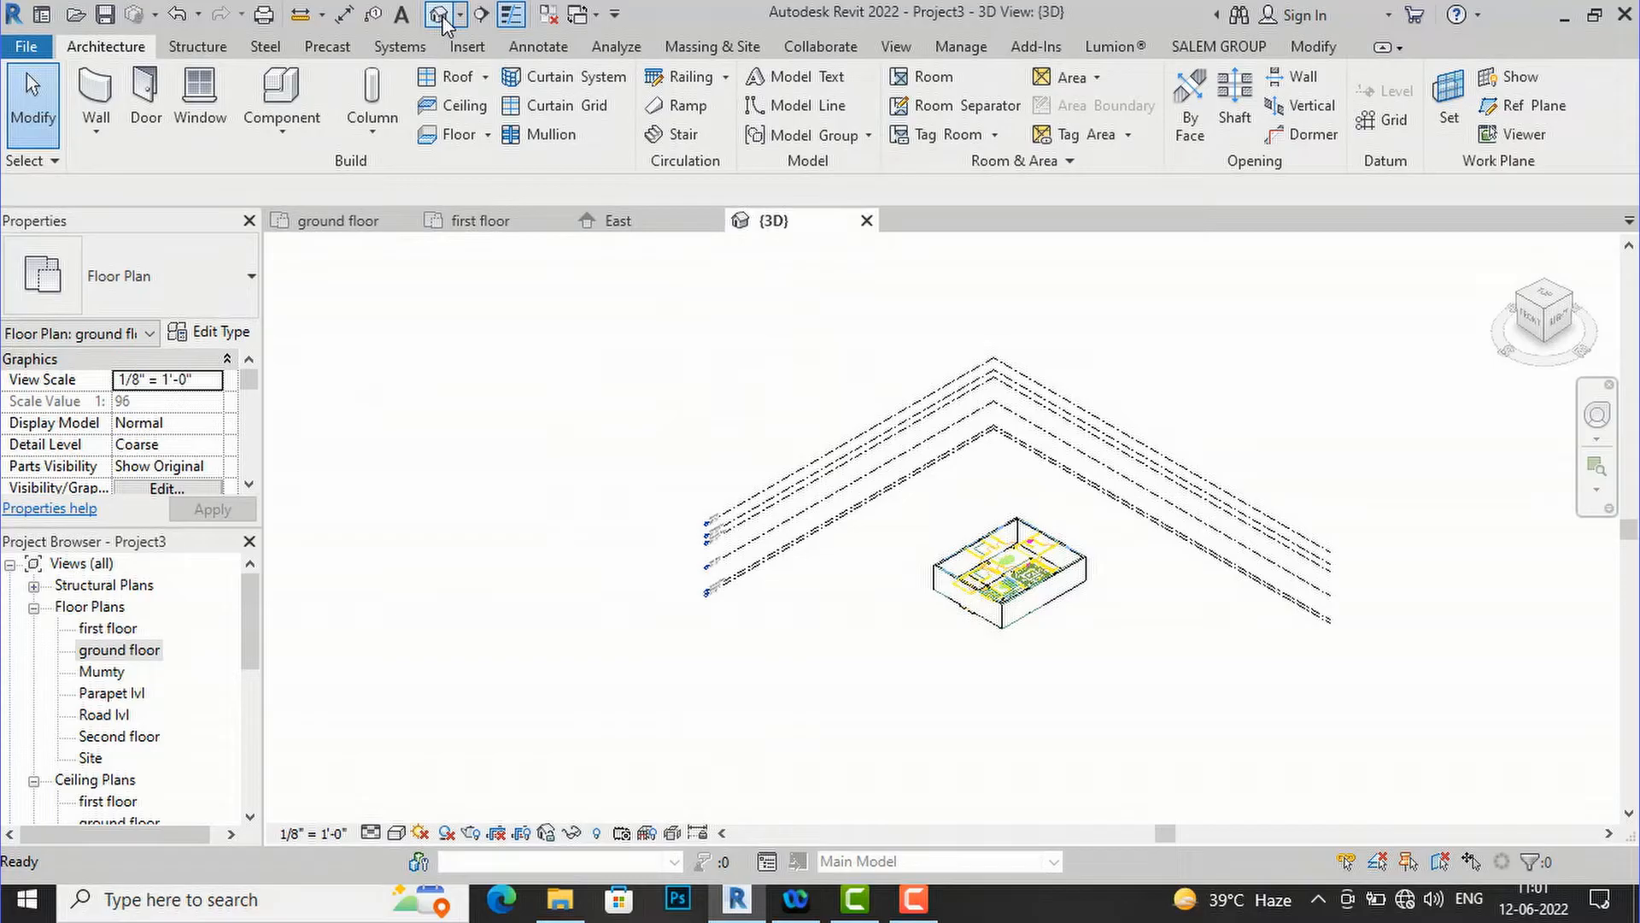
scroll(1025, 628, up, 5)
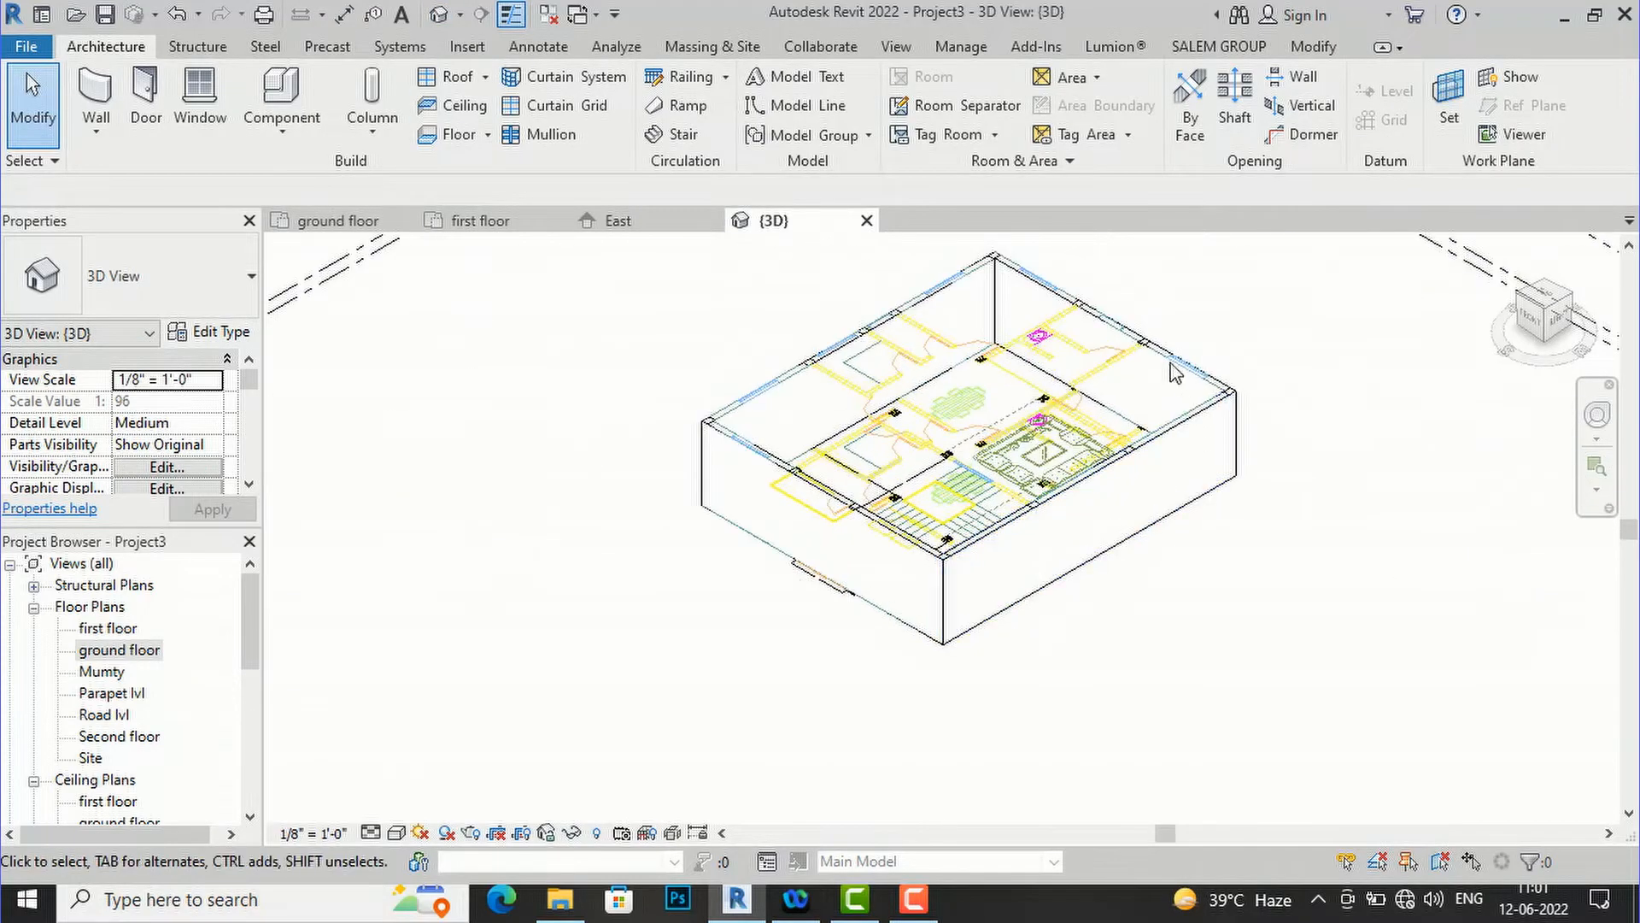
click(396, 833)
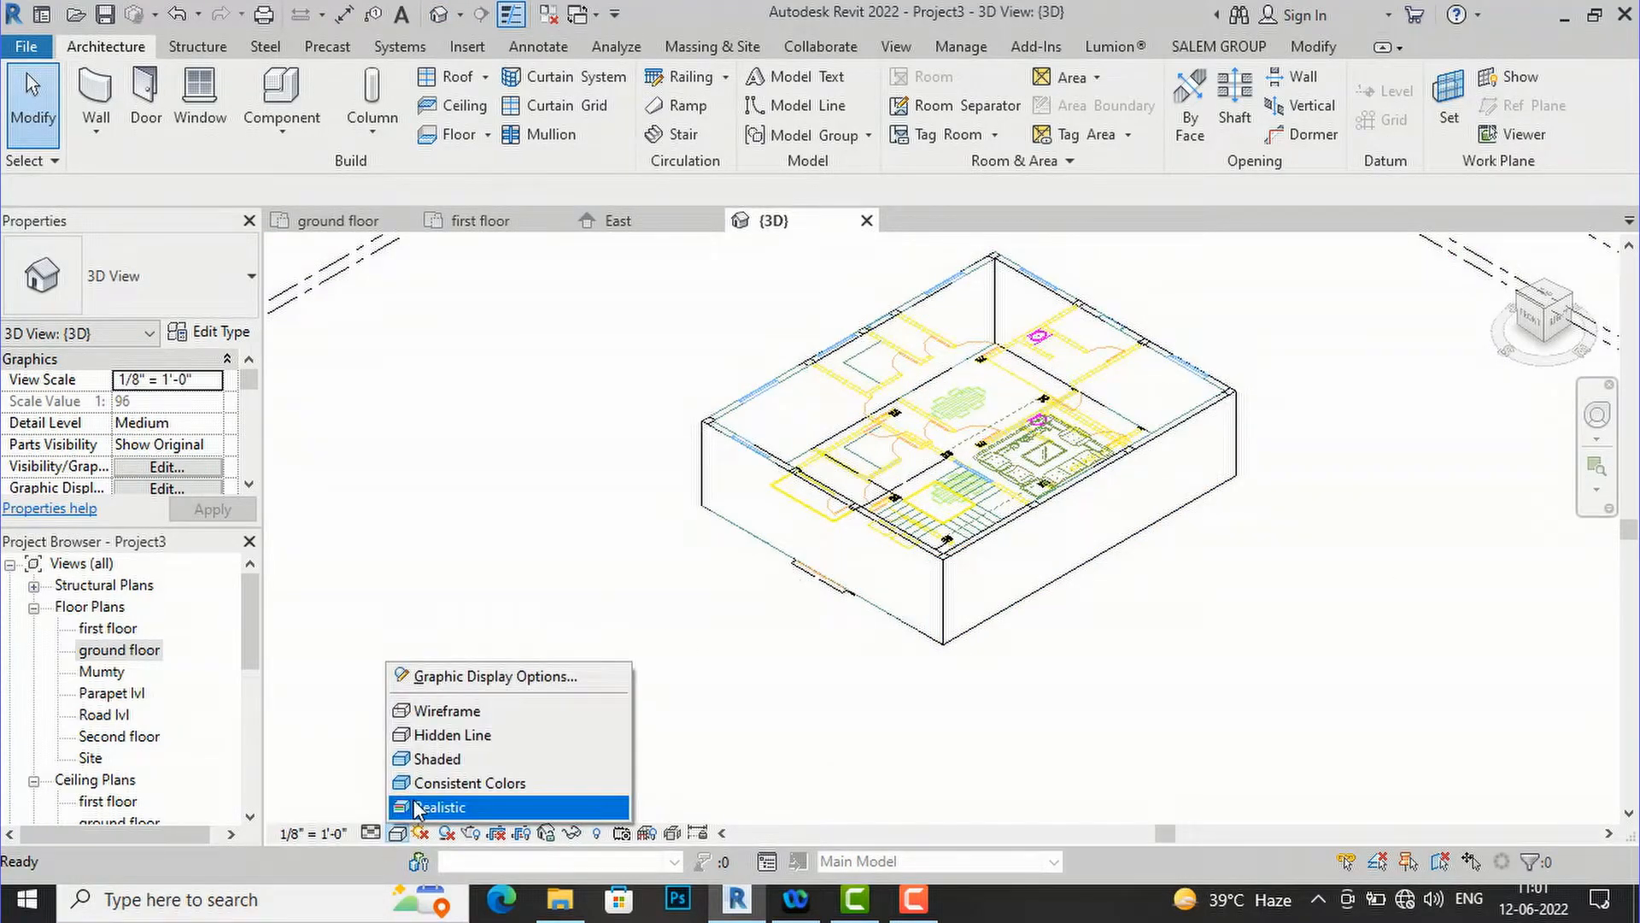
click(419, 807)
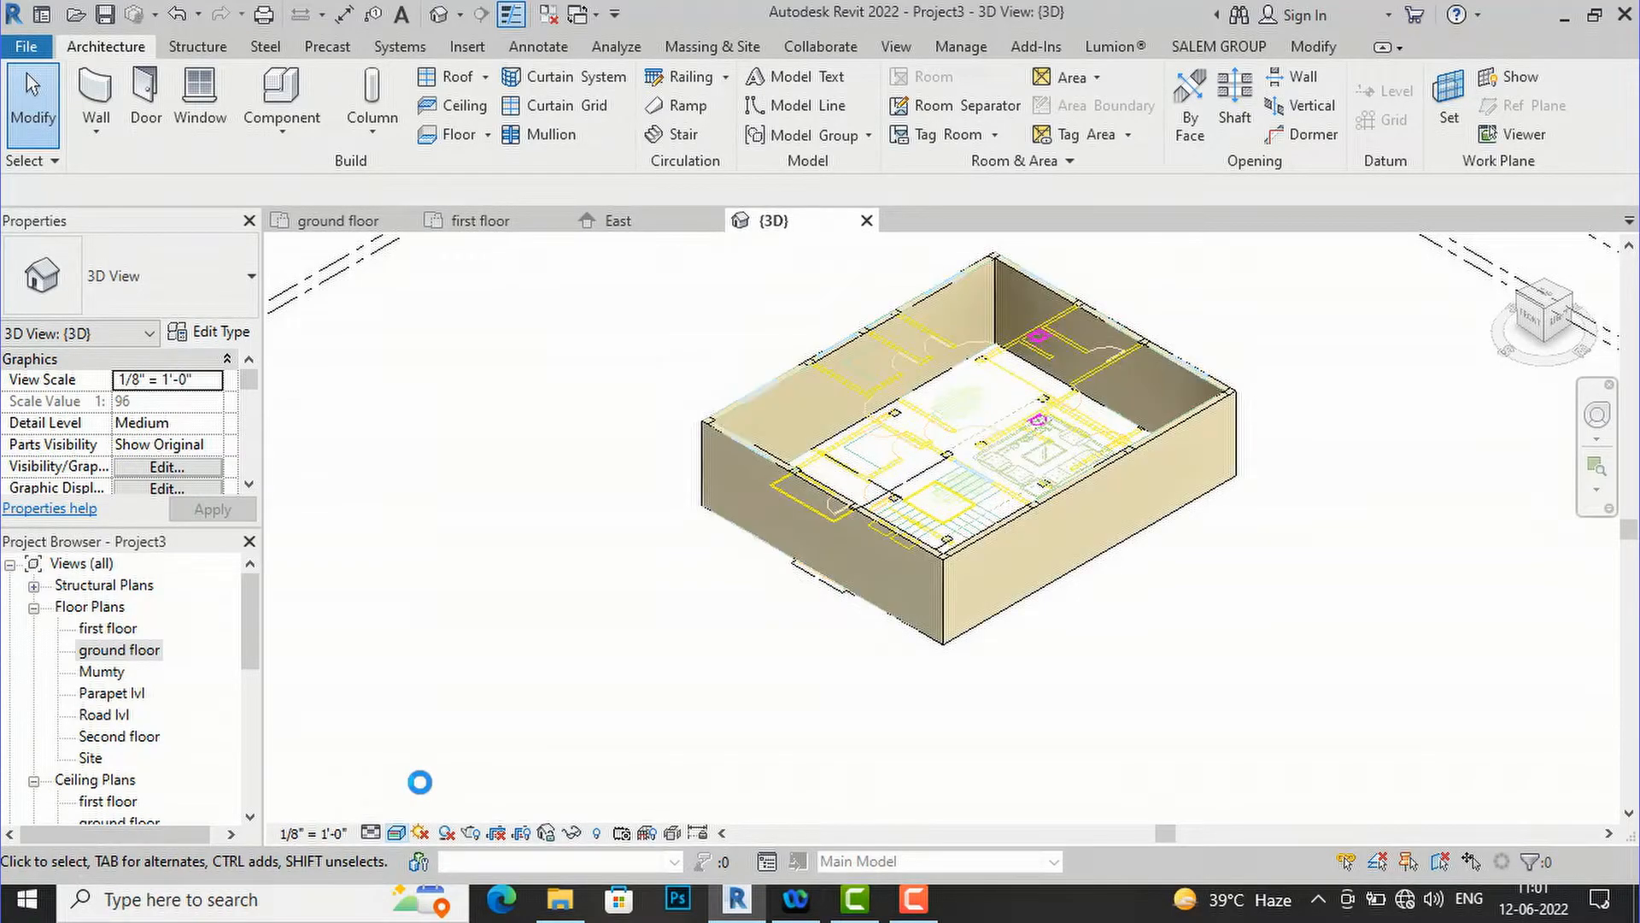
scroll(868, 591, up, 4)
scroll(868, 591, down, 2)
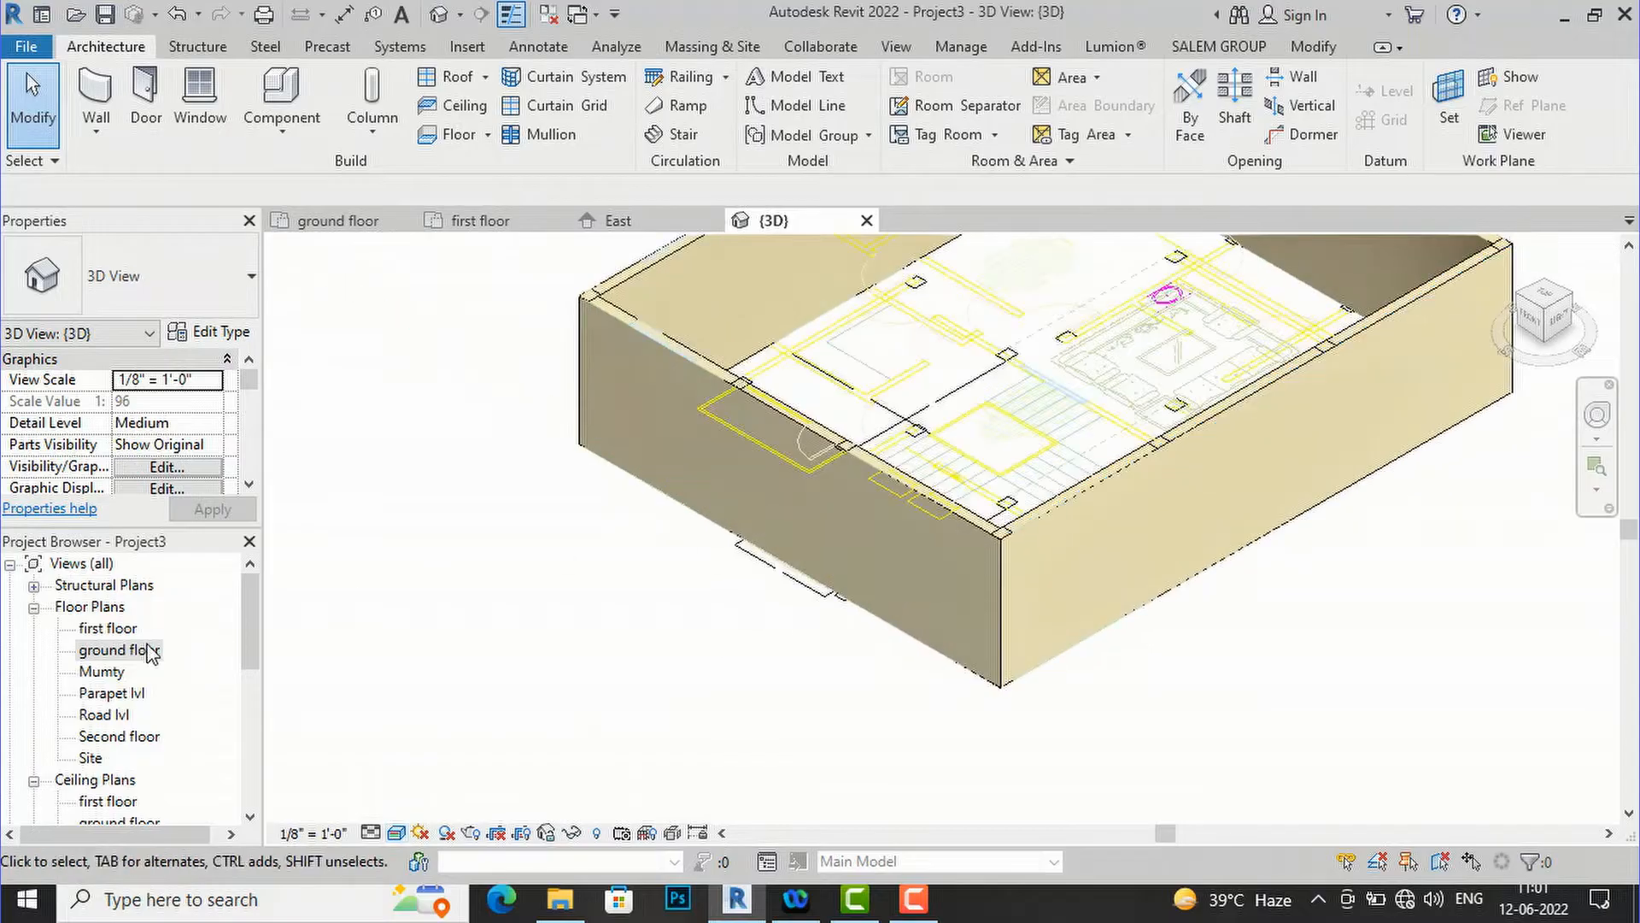
- Return to the ground floor plan and set its visual style to Wireframe so the CAD plan shows through the walls
double_click(128, 651)
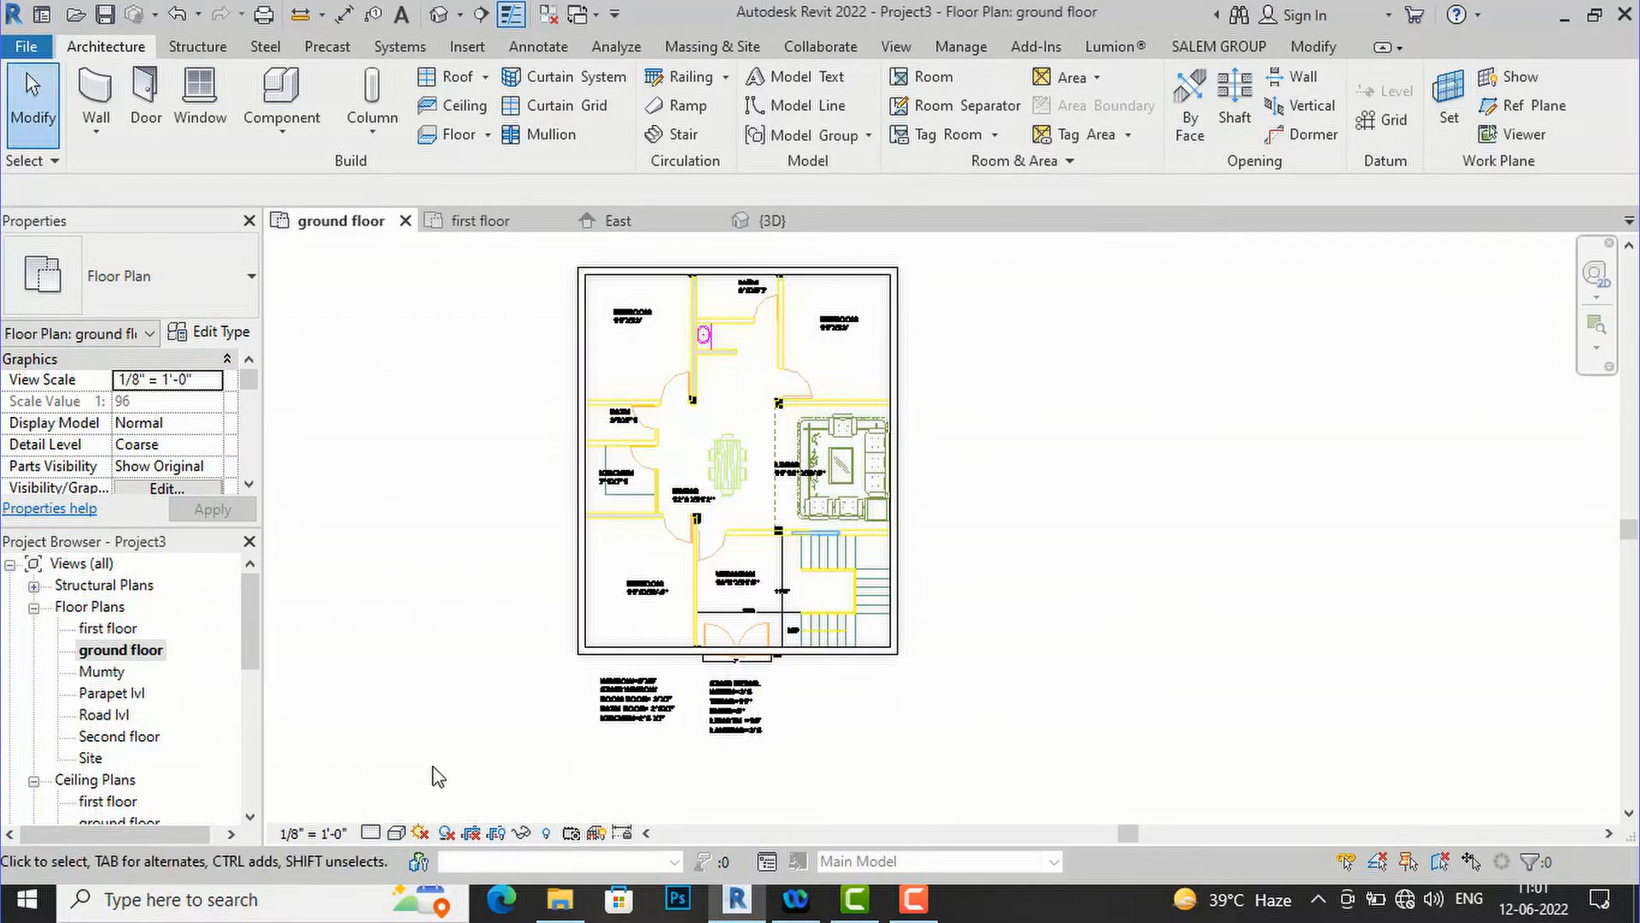
click(395, 835)
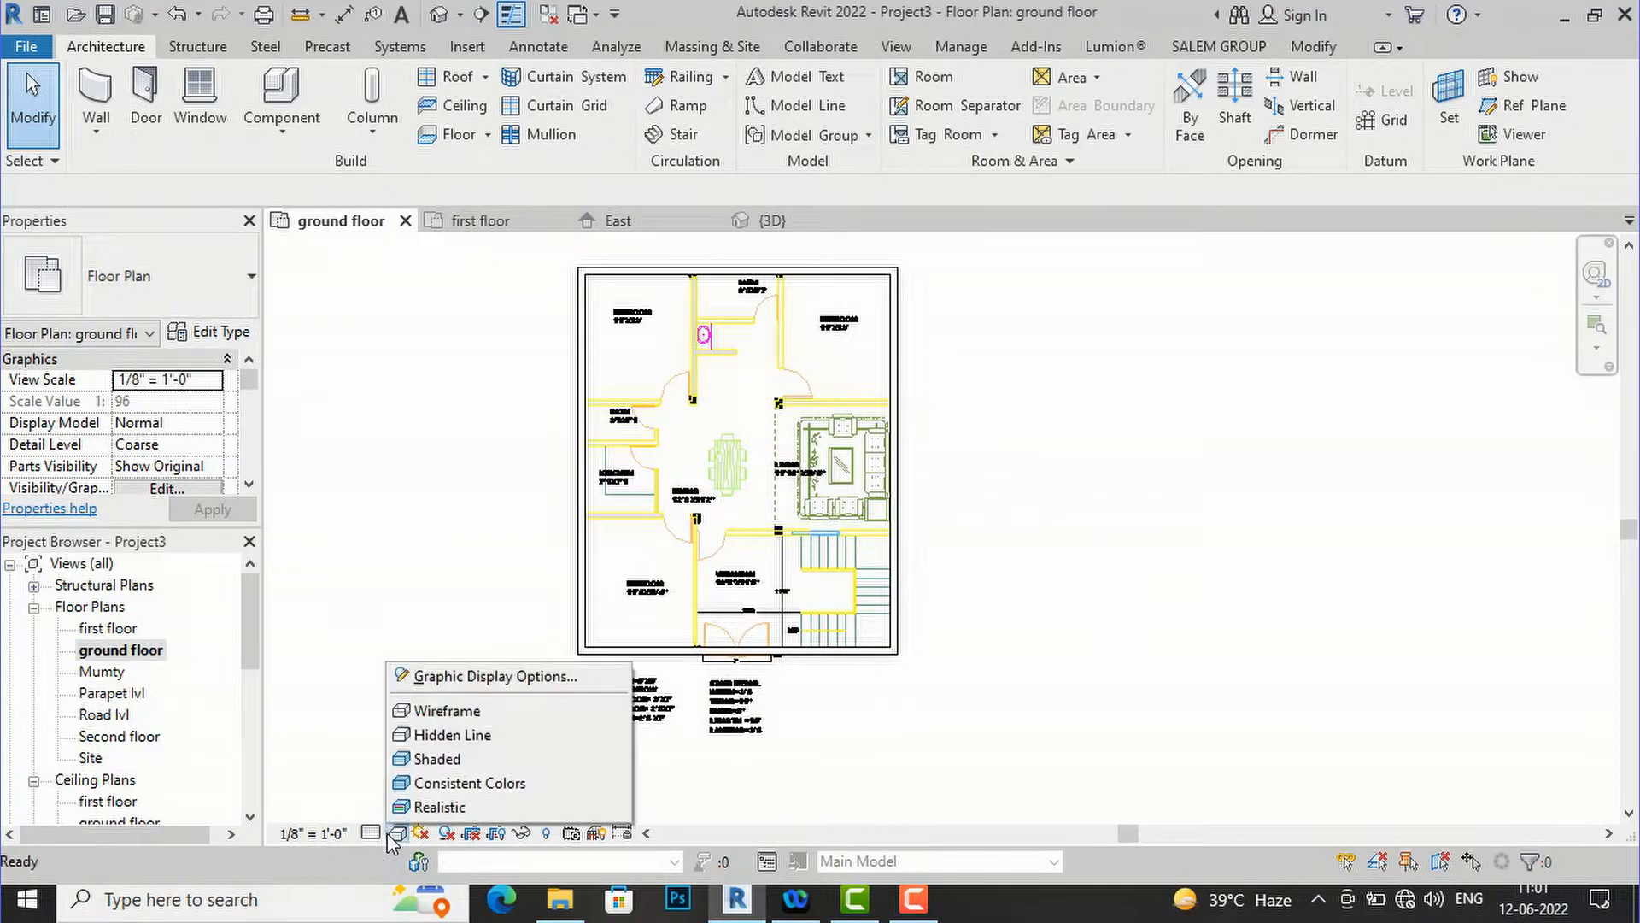
click(440, 711)
scroll(547, 513, up, 3)
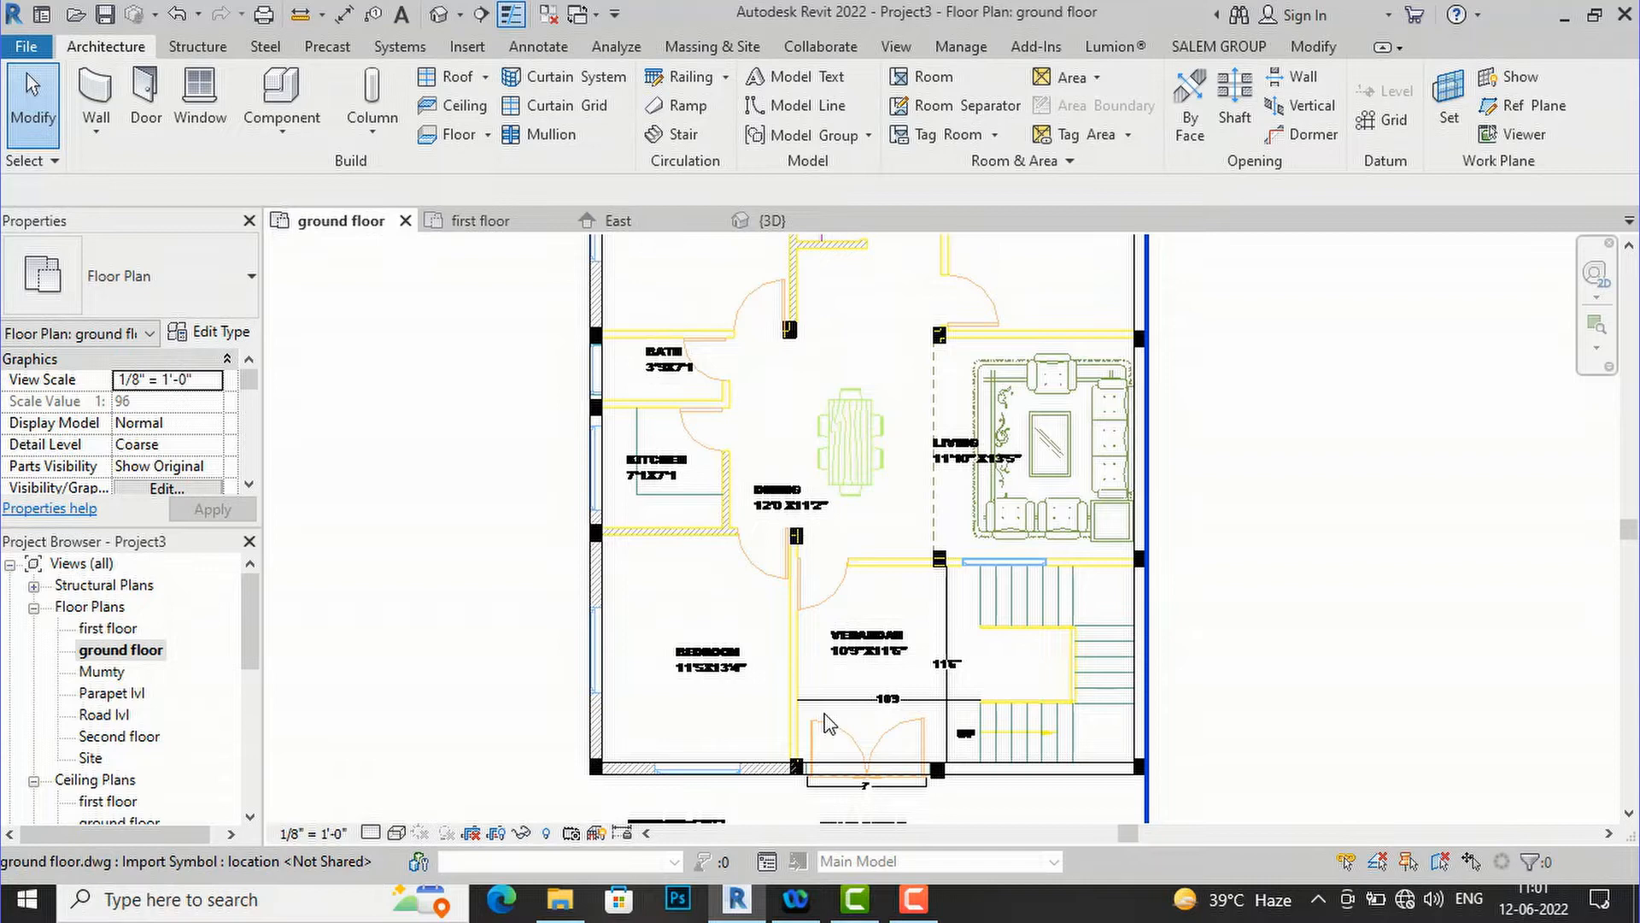
scroll(686, 733, down, 3)
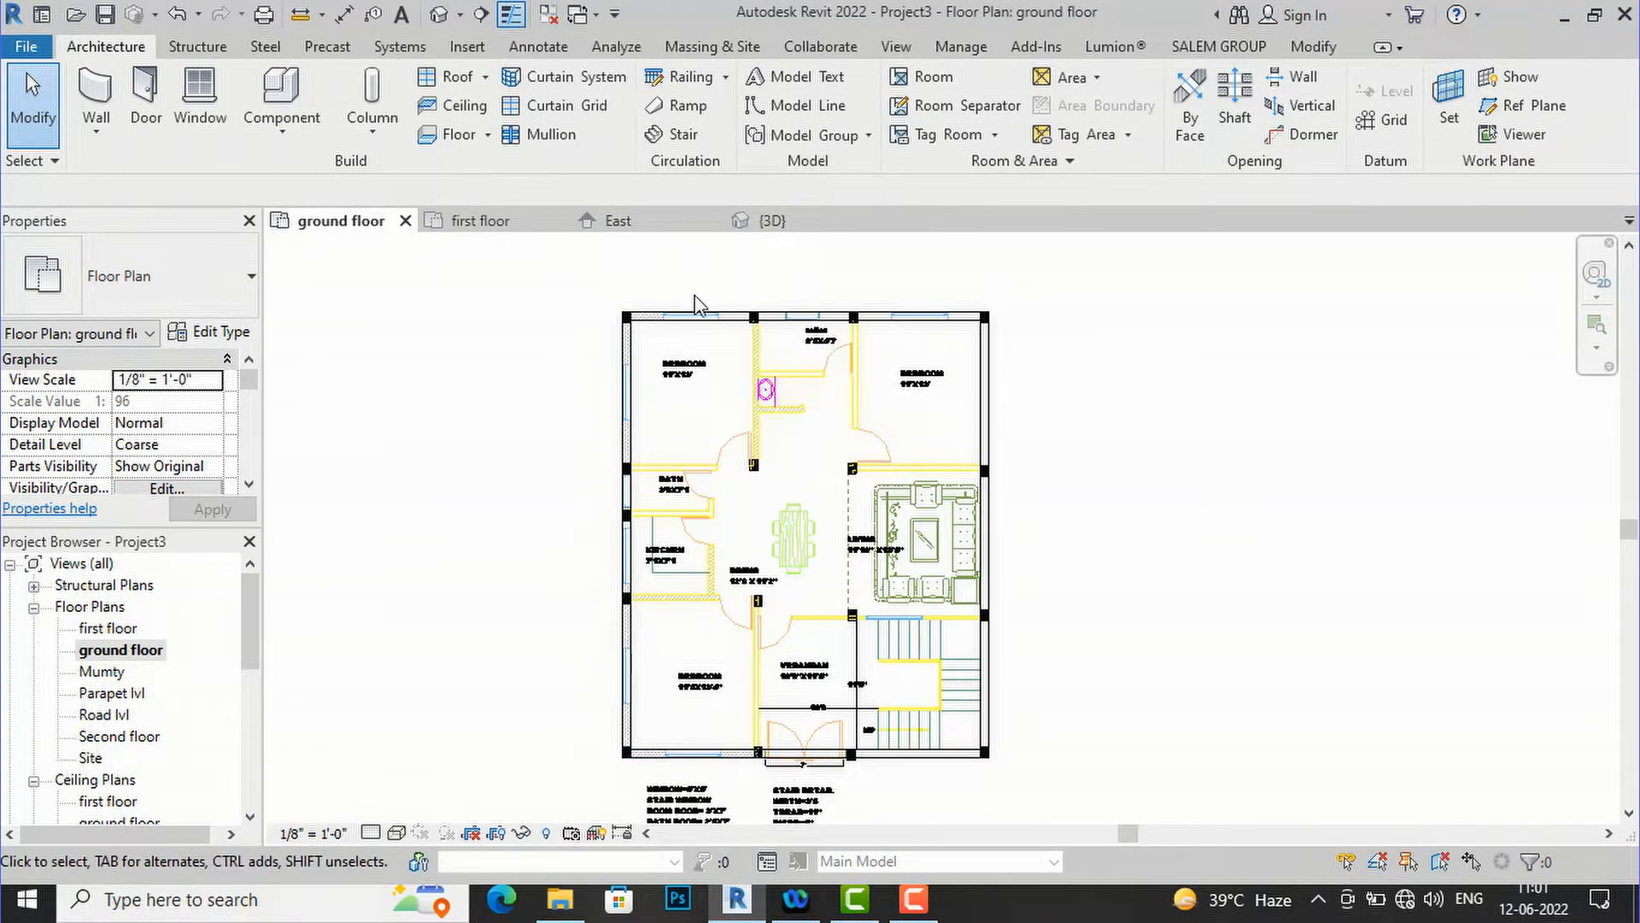
- Start a wall using the Generic - 5" type and duplicate that type as "interior wall"
scroll(759, 294, up, 2)
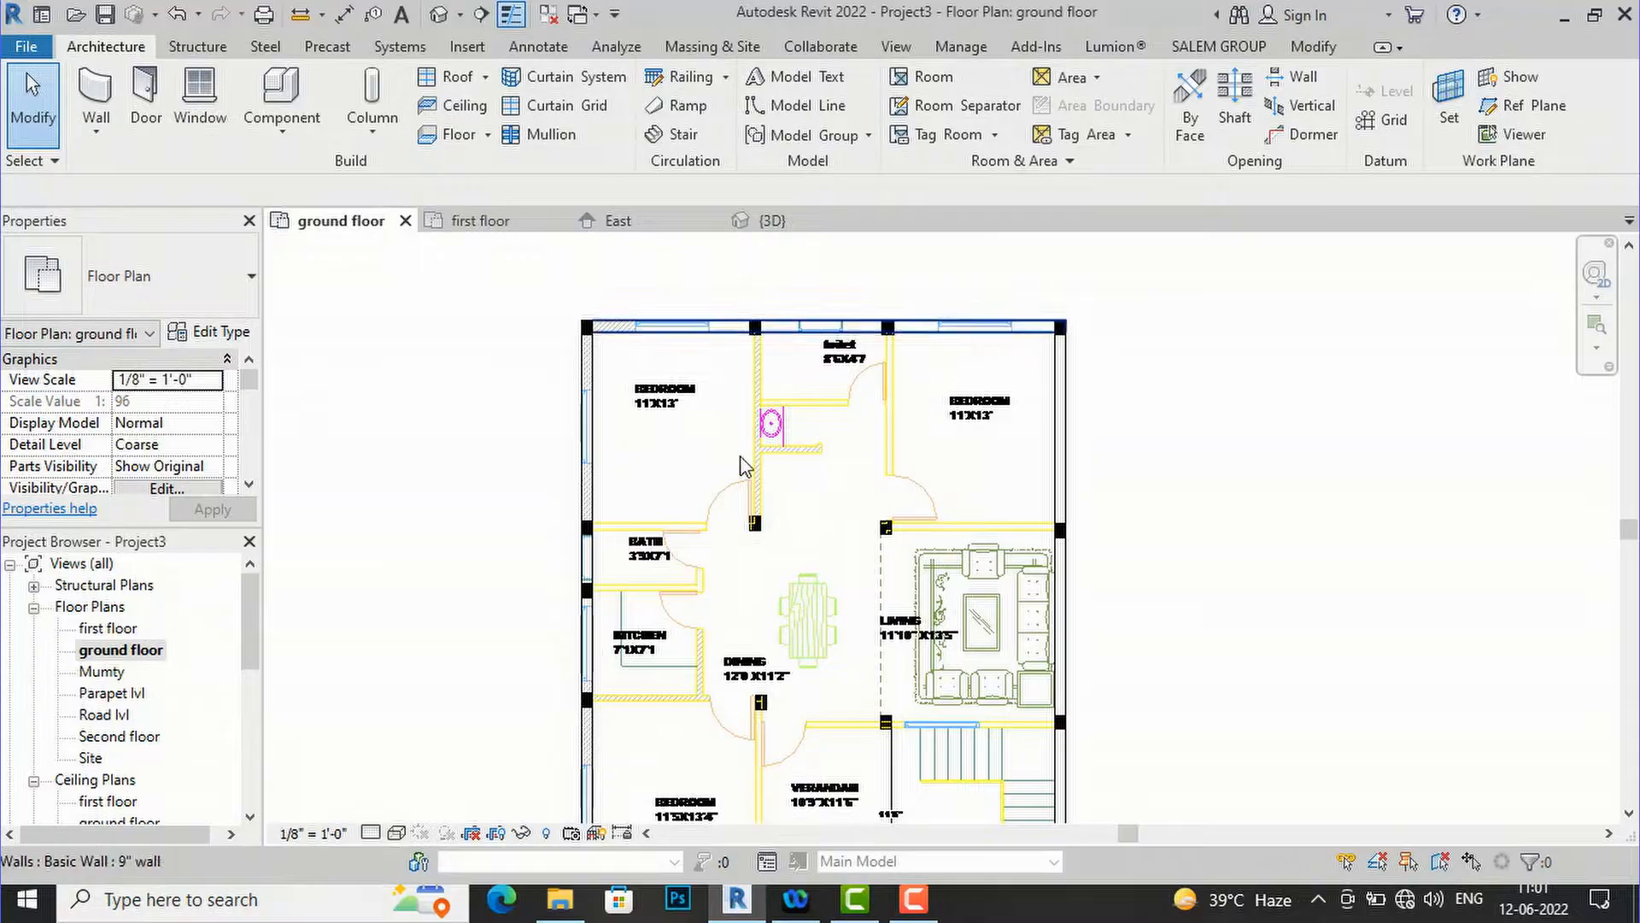
scroll(769, 427, up, 1)
scroll(769, 427, up, 1)
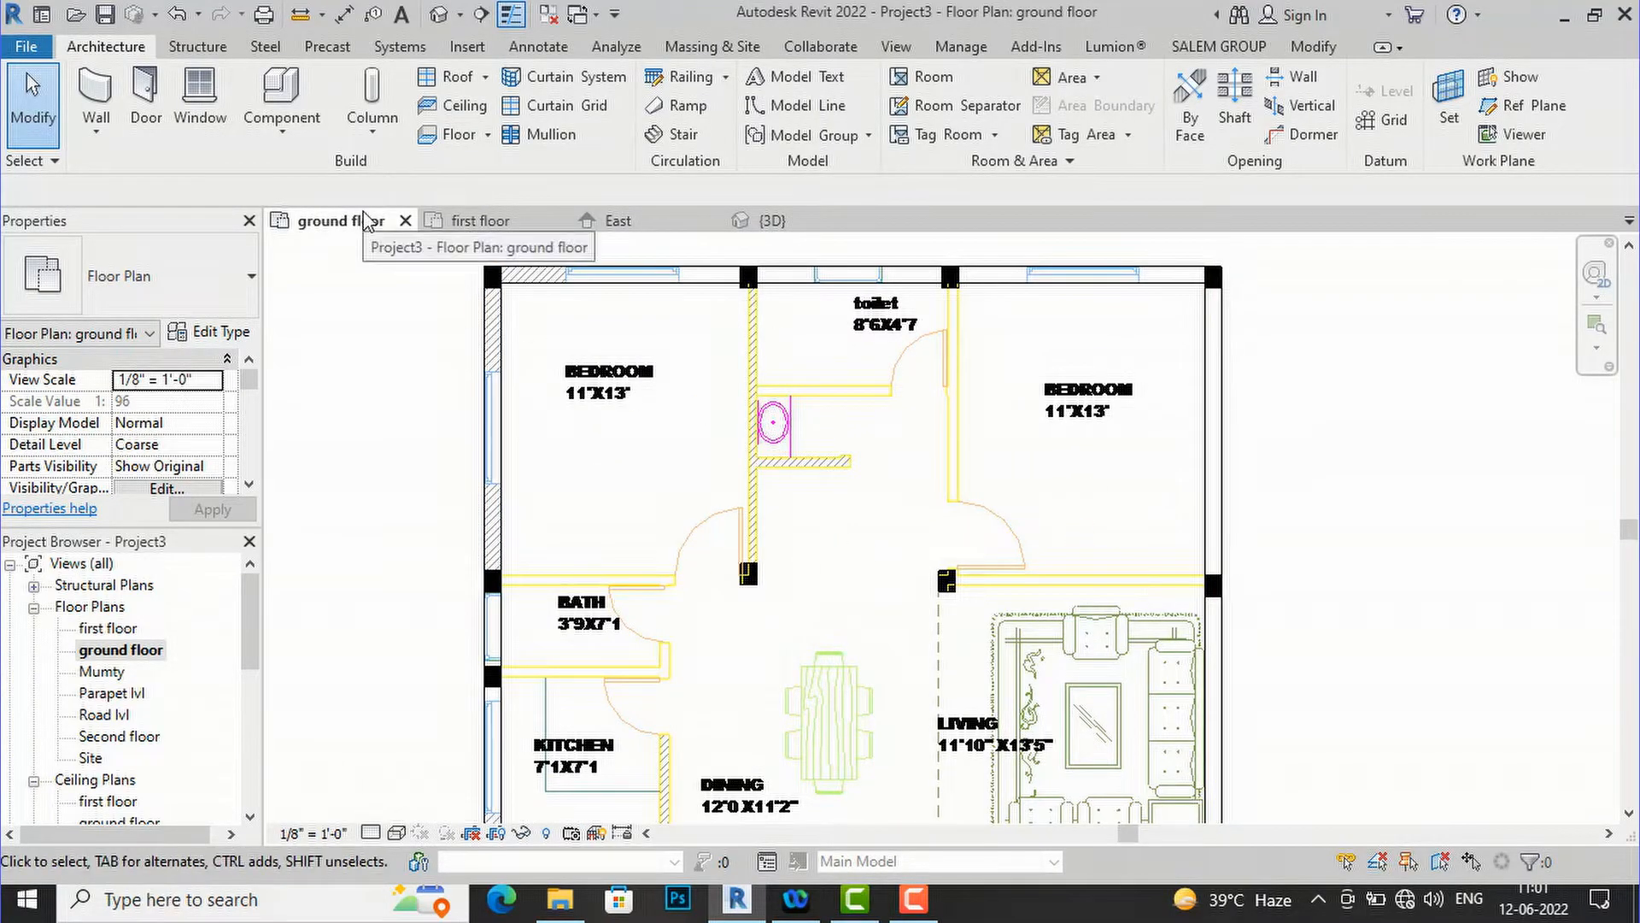
click(96, 88)
click(141, 304)
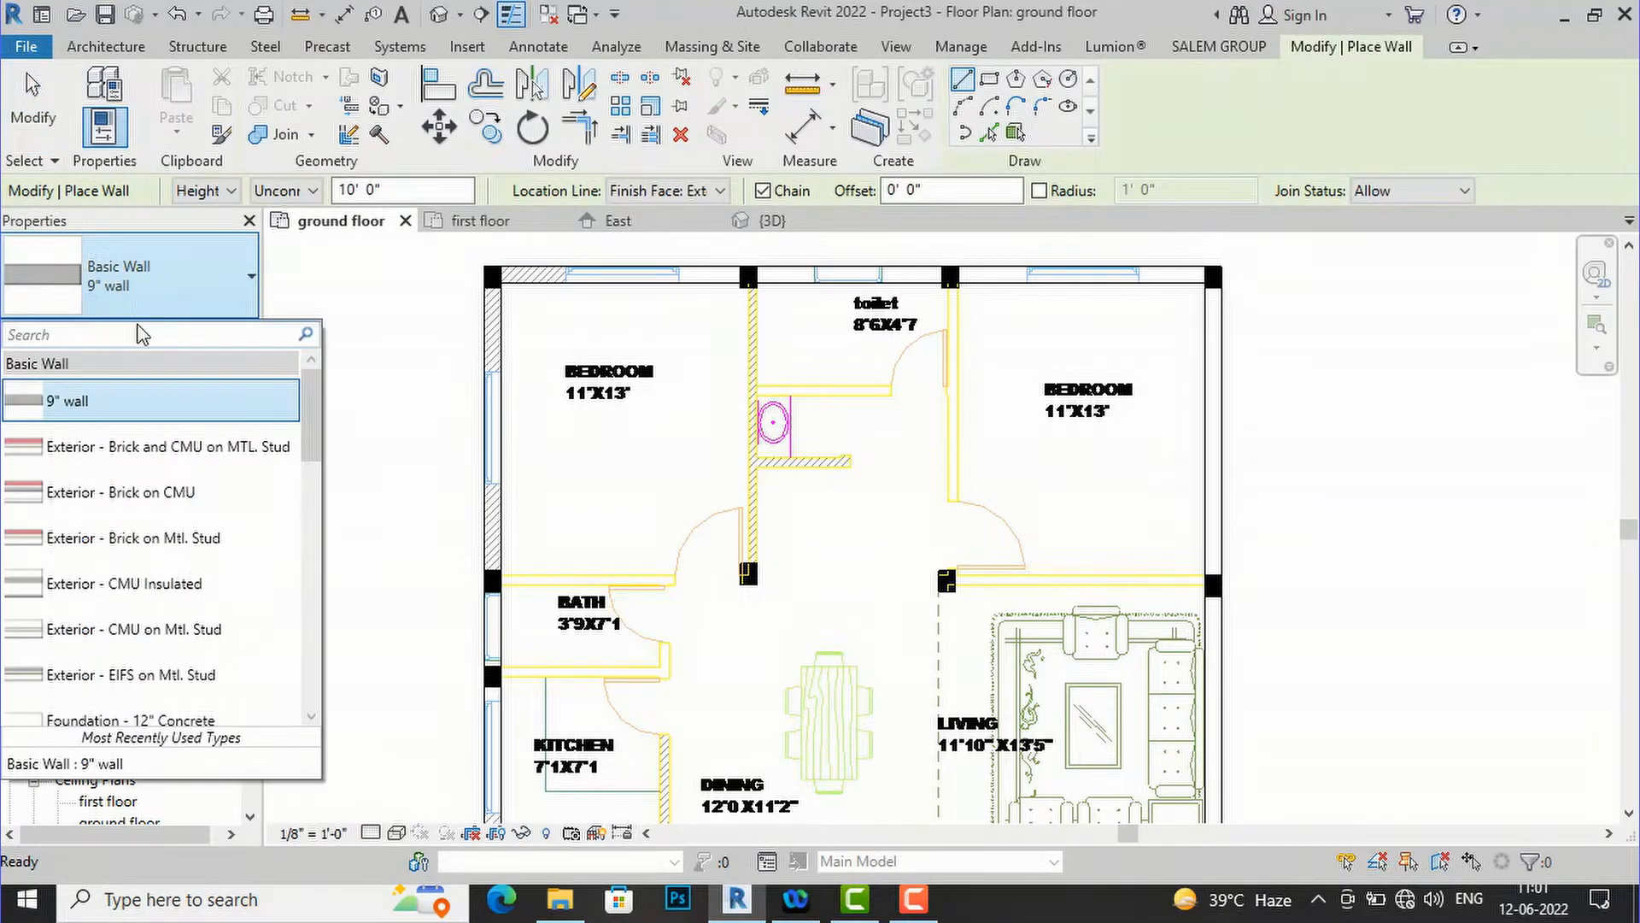
scroll(90, 547, down, 2)
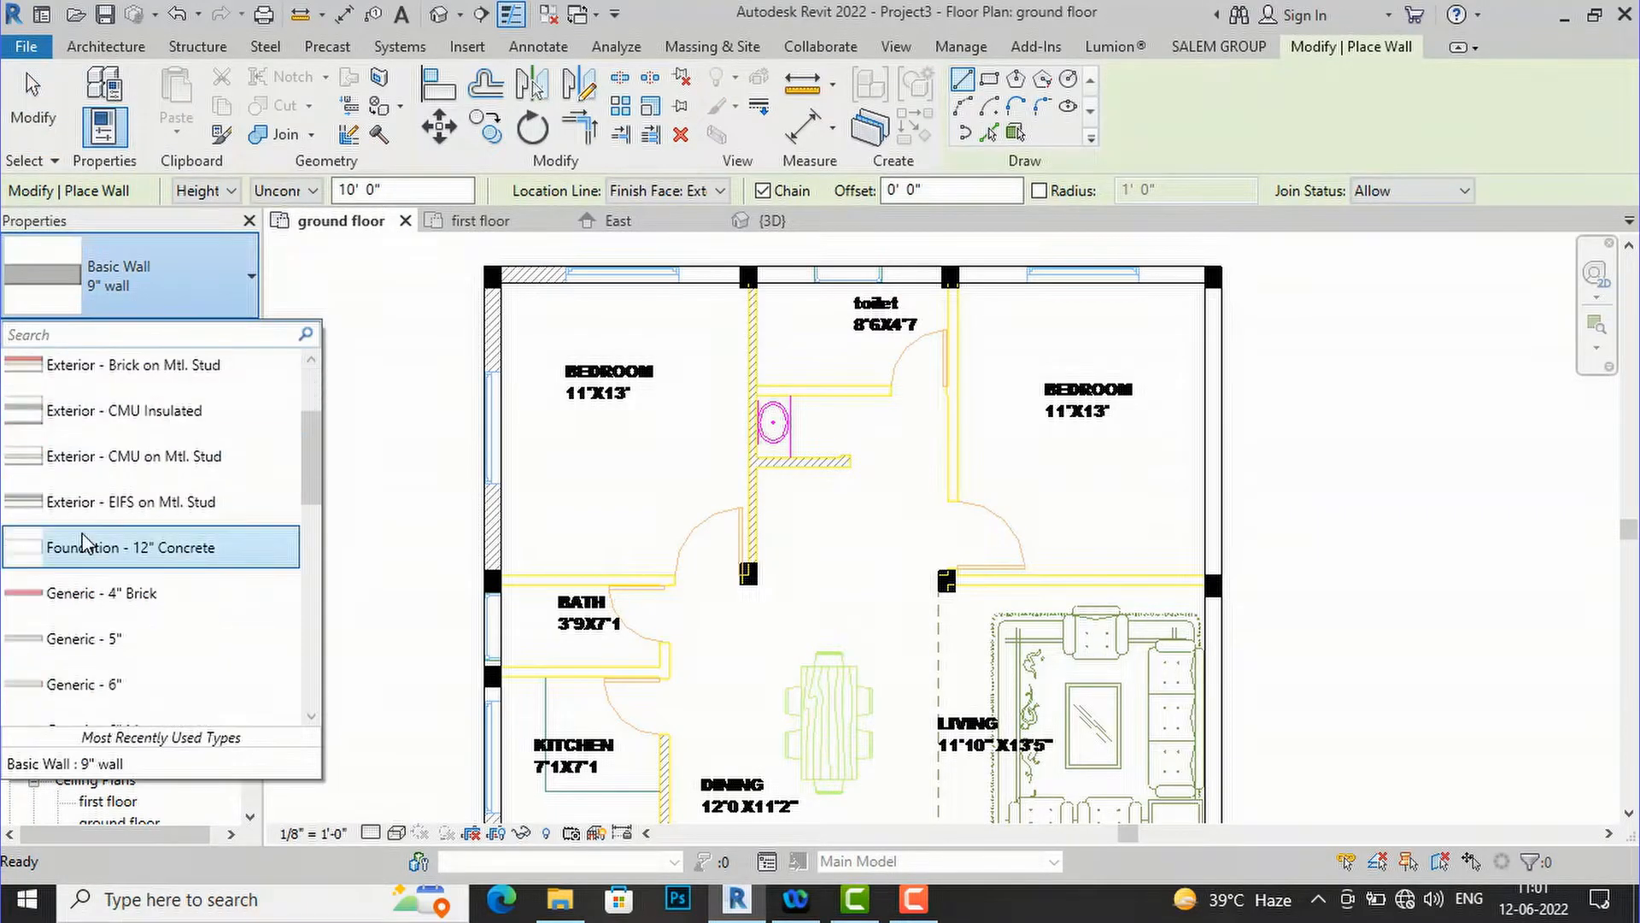
click(92, 654)
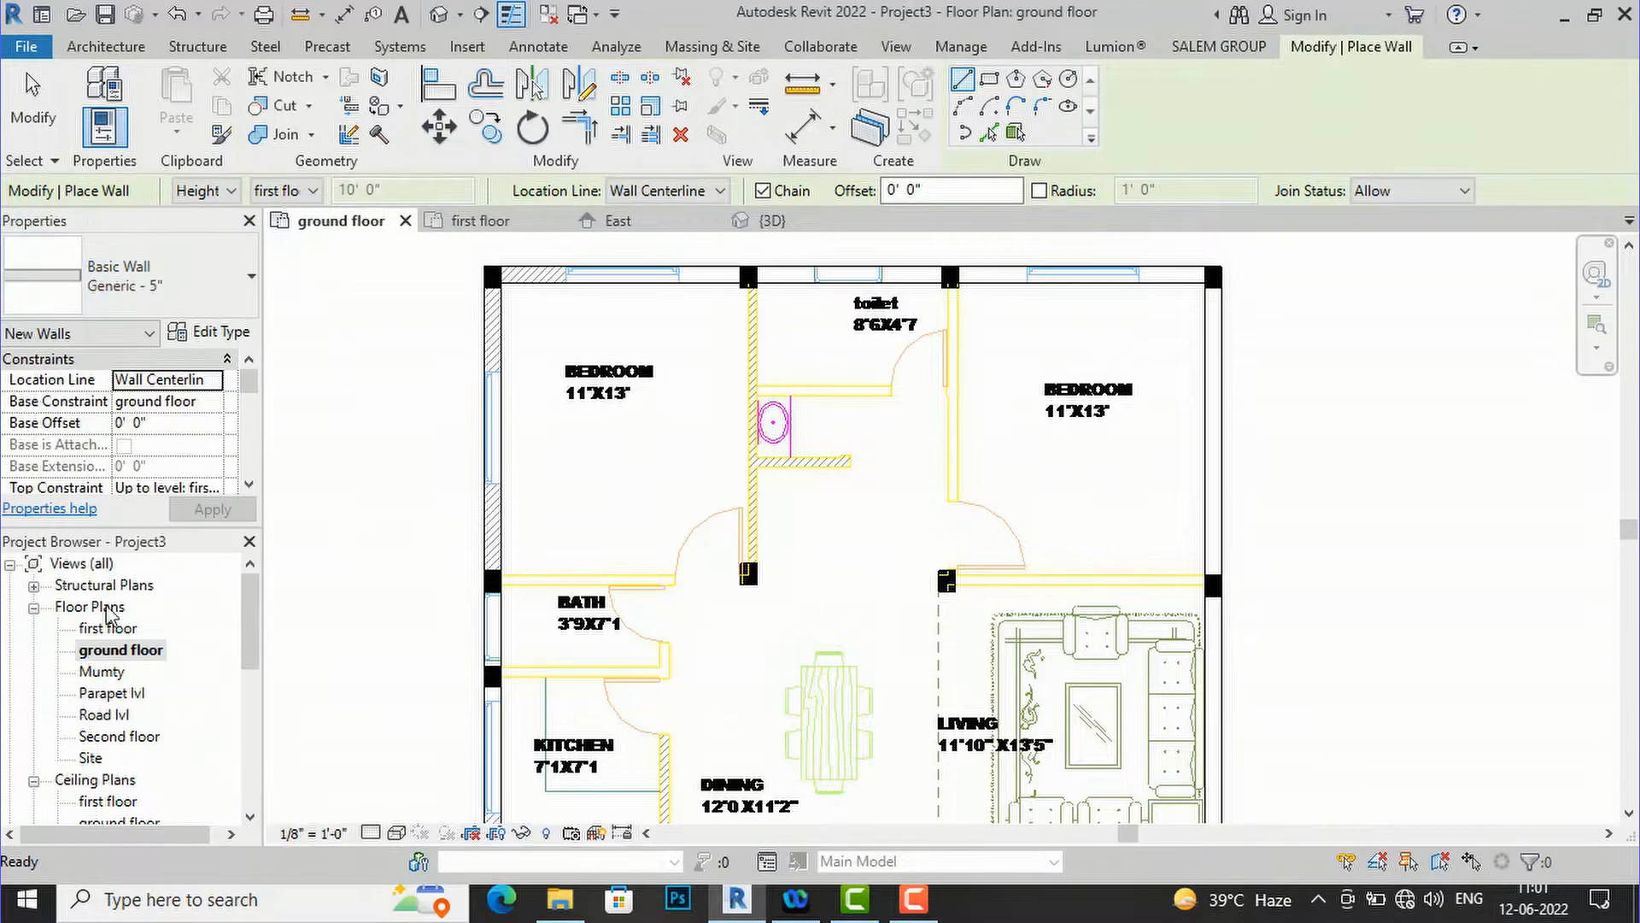
click(198, 335)
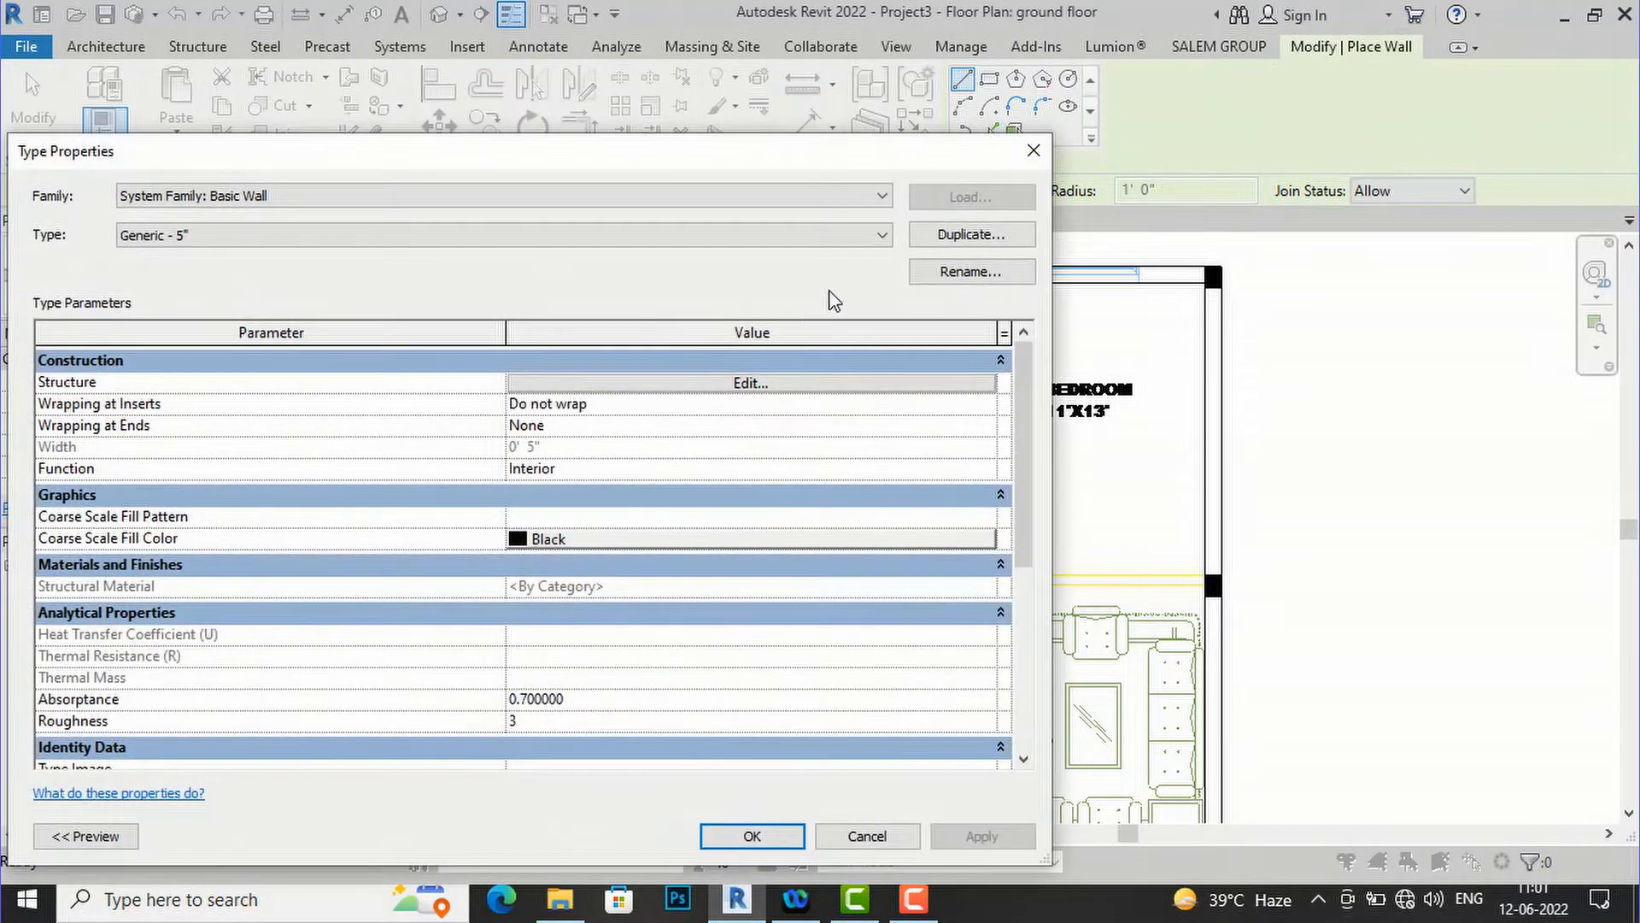
click(944, 242)
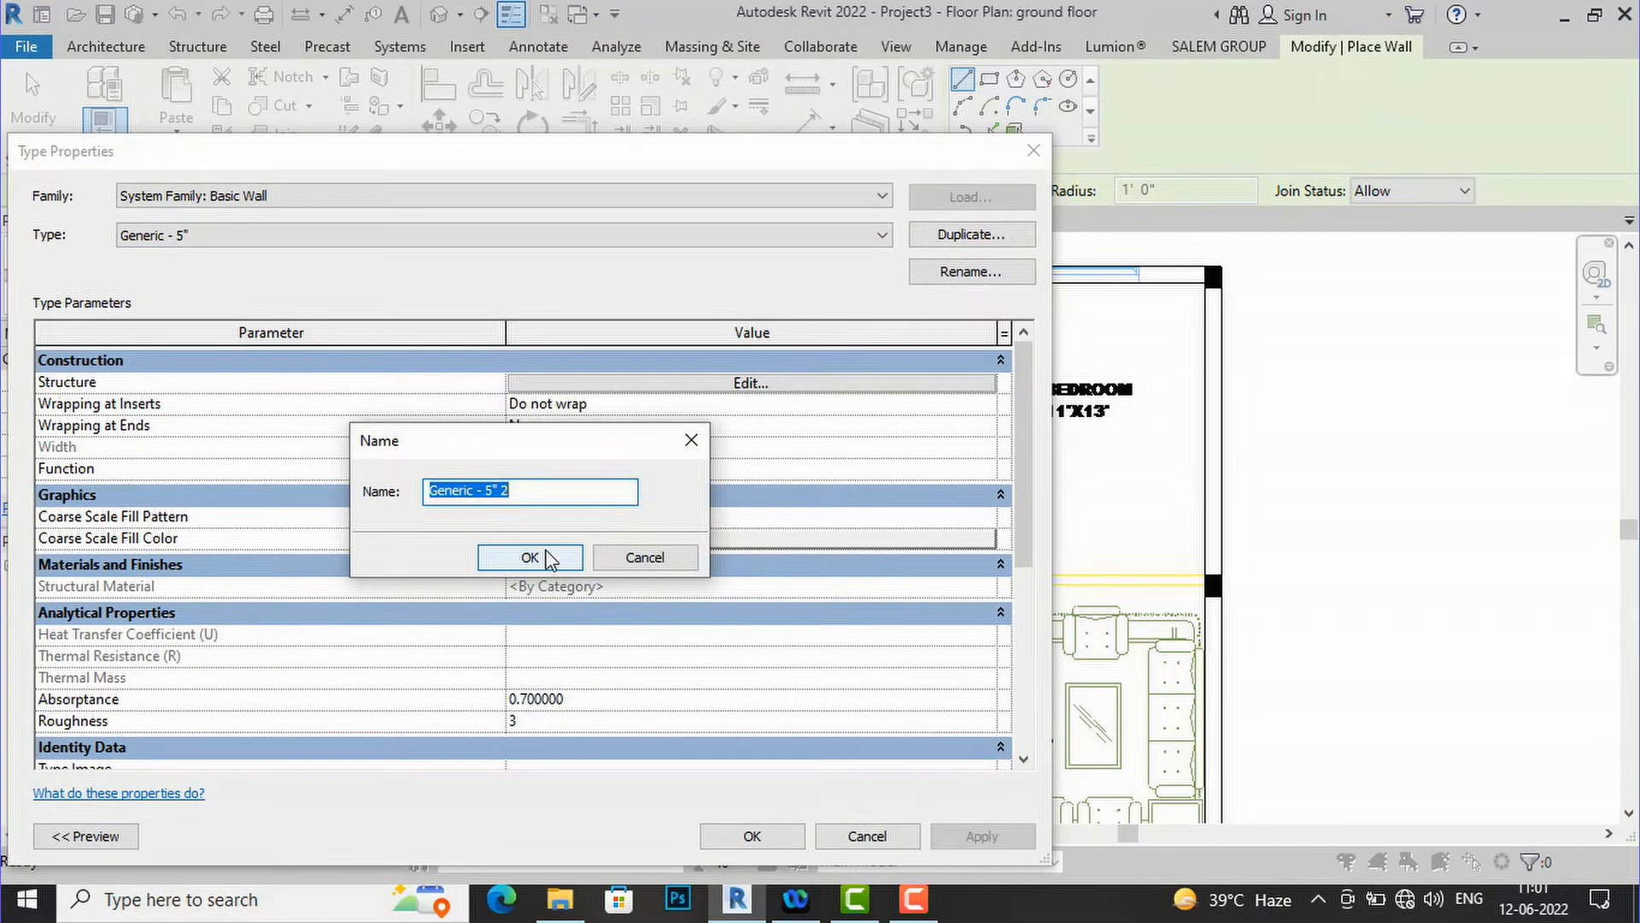
text(interior wall)
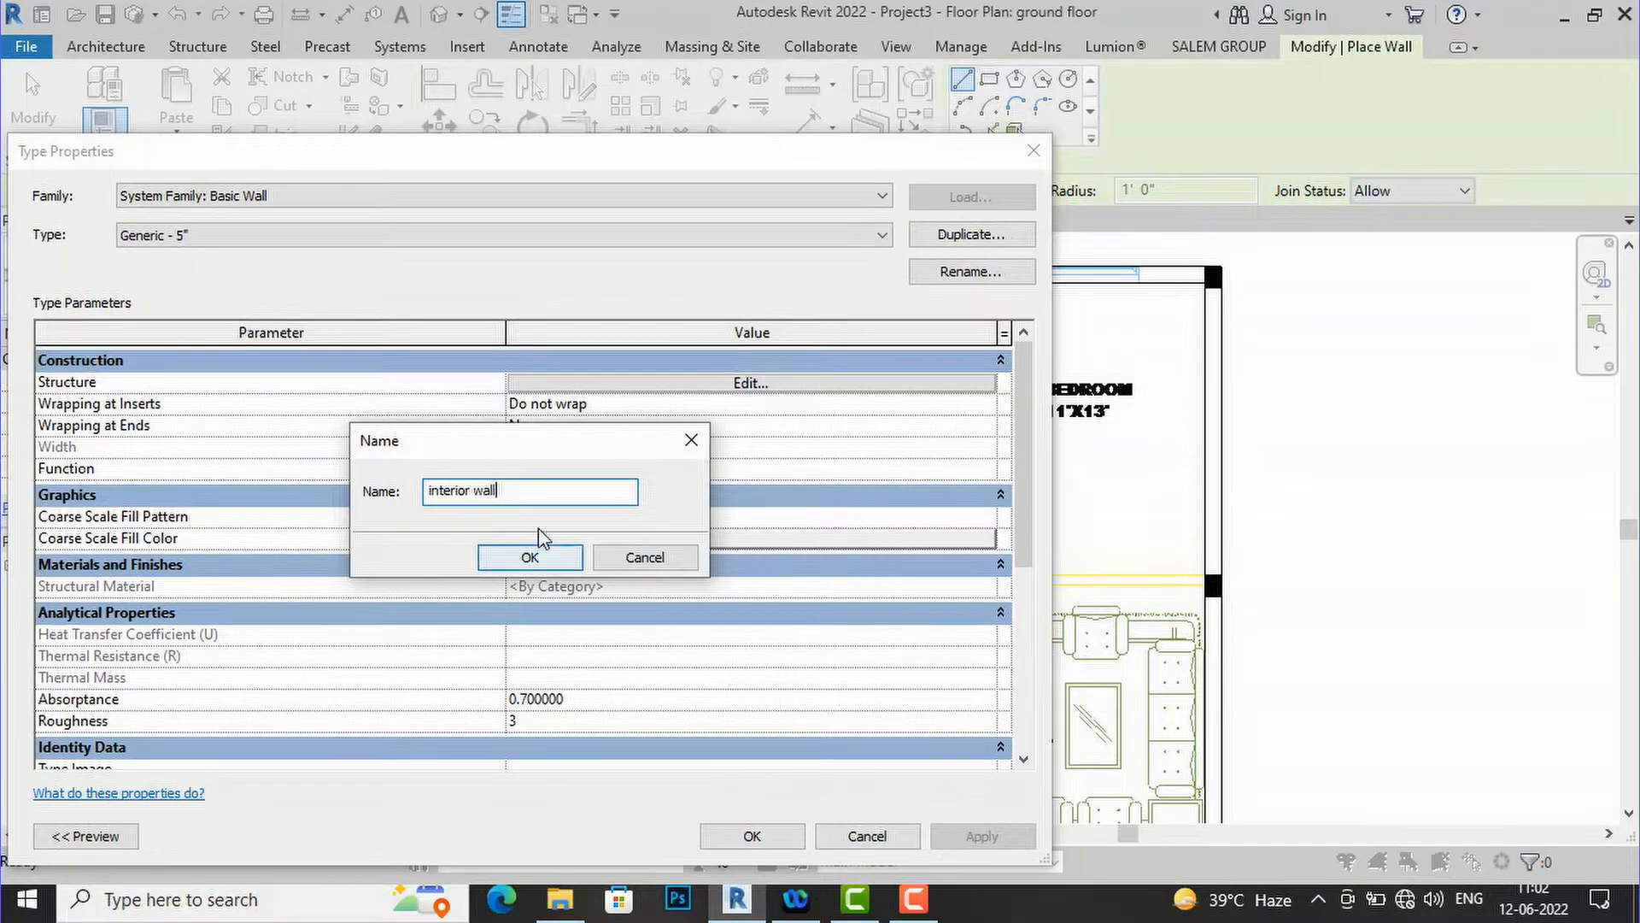
click(548, 558)
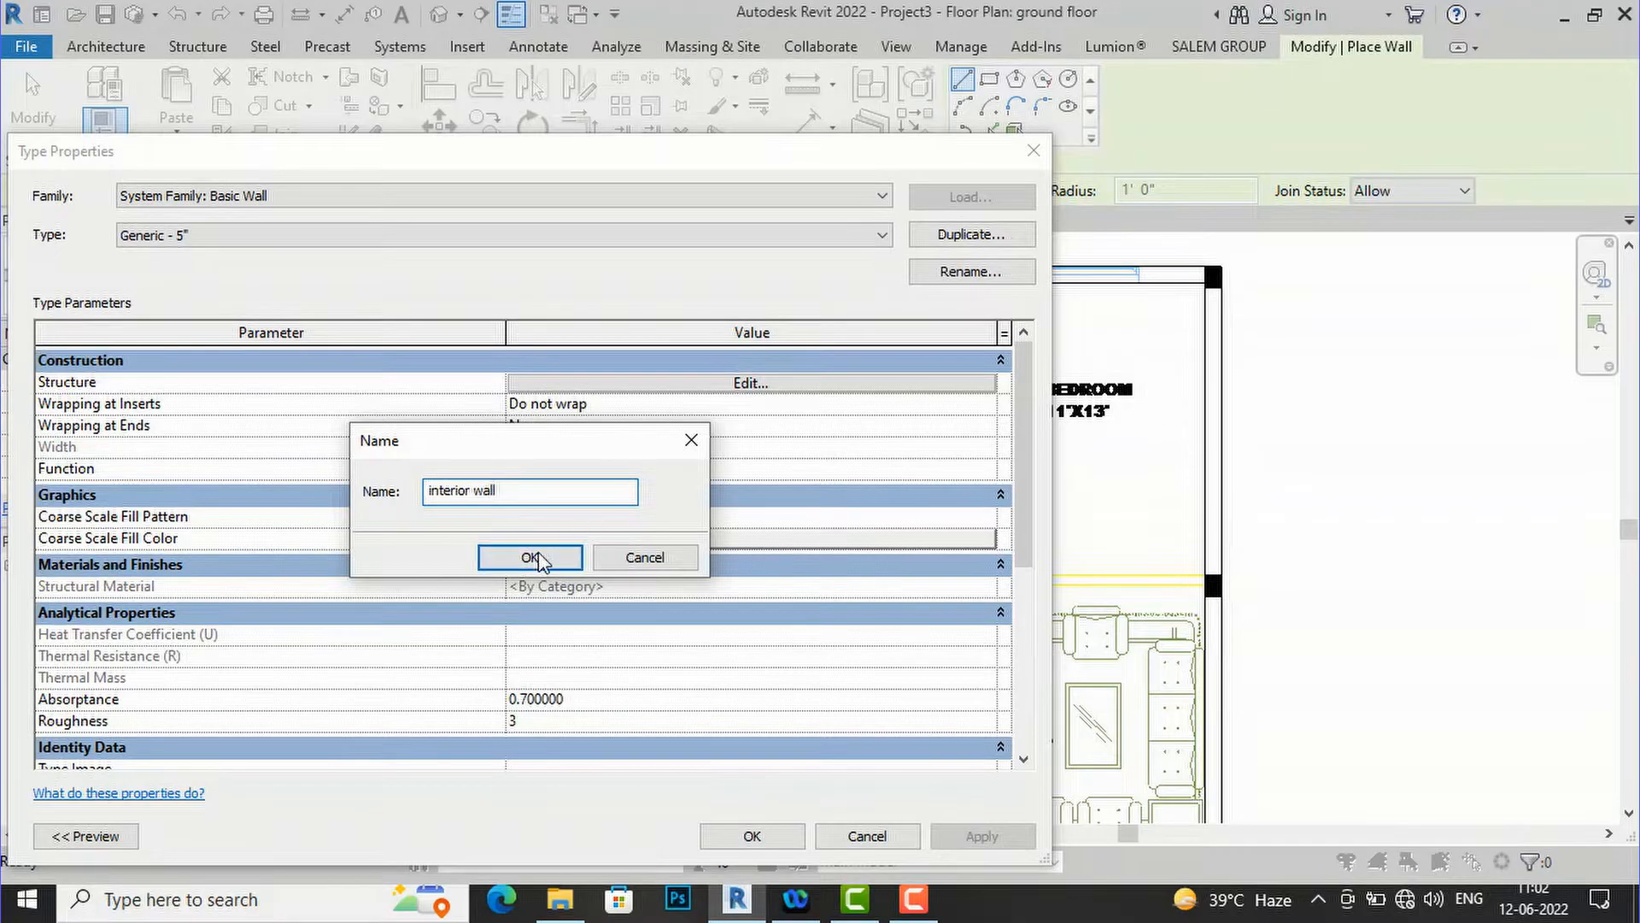
- In the new wall type's structure layer, create a new material and rename it "interior wall"
click(701, 386)
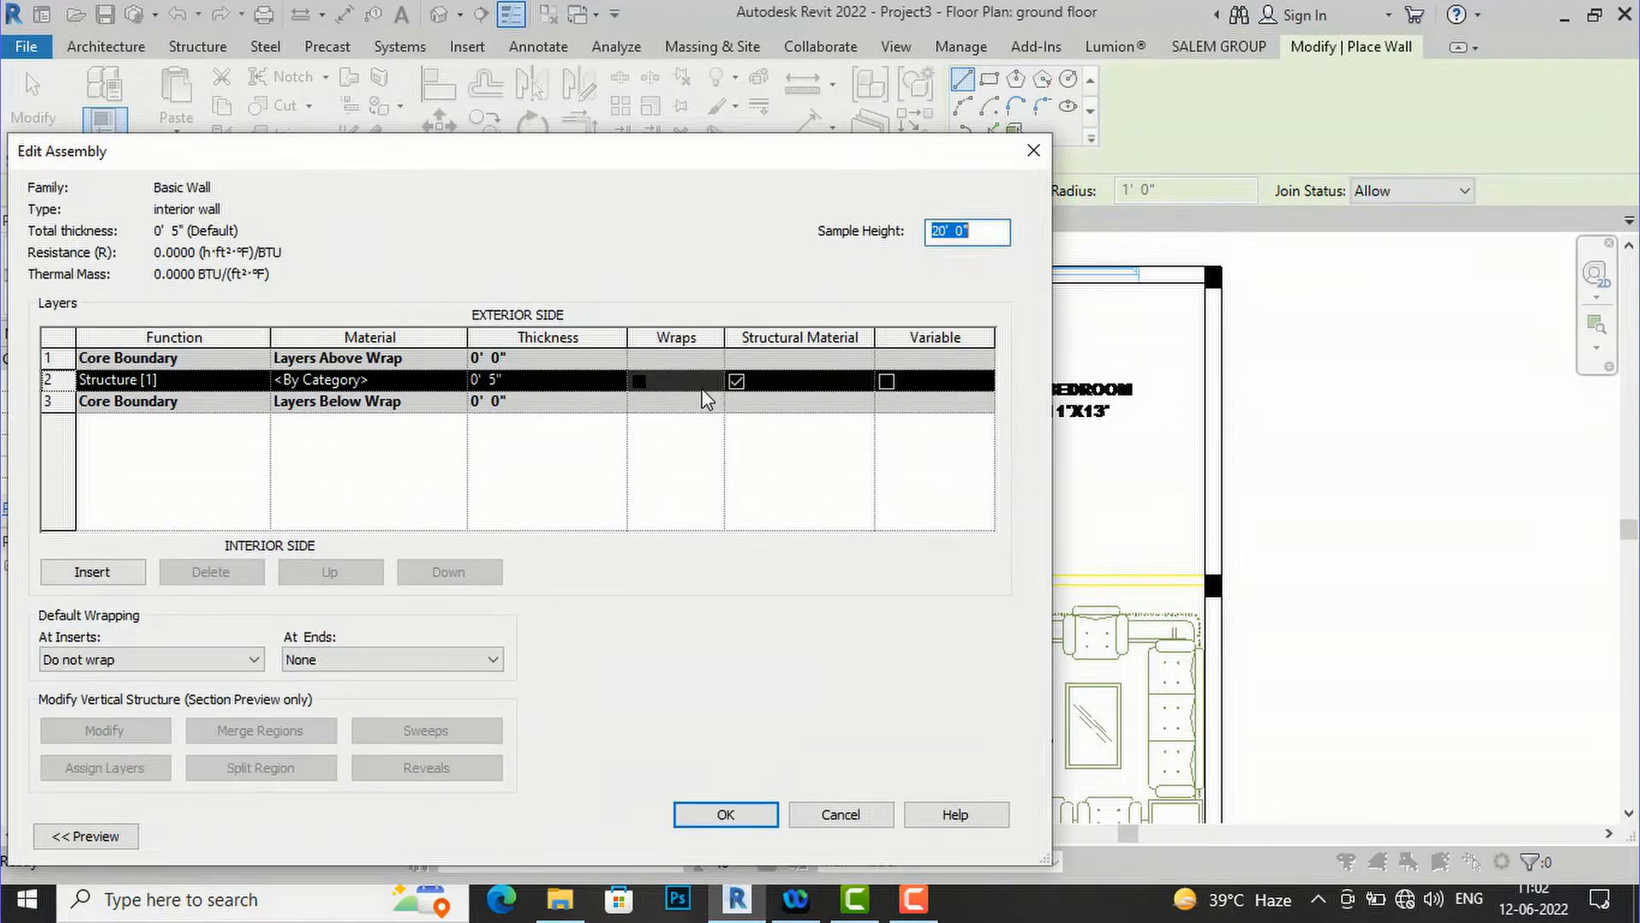
click(450, 381)
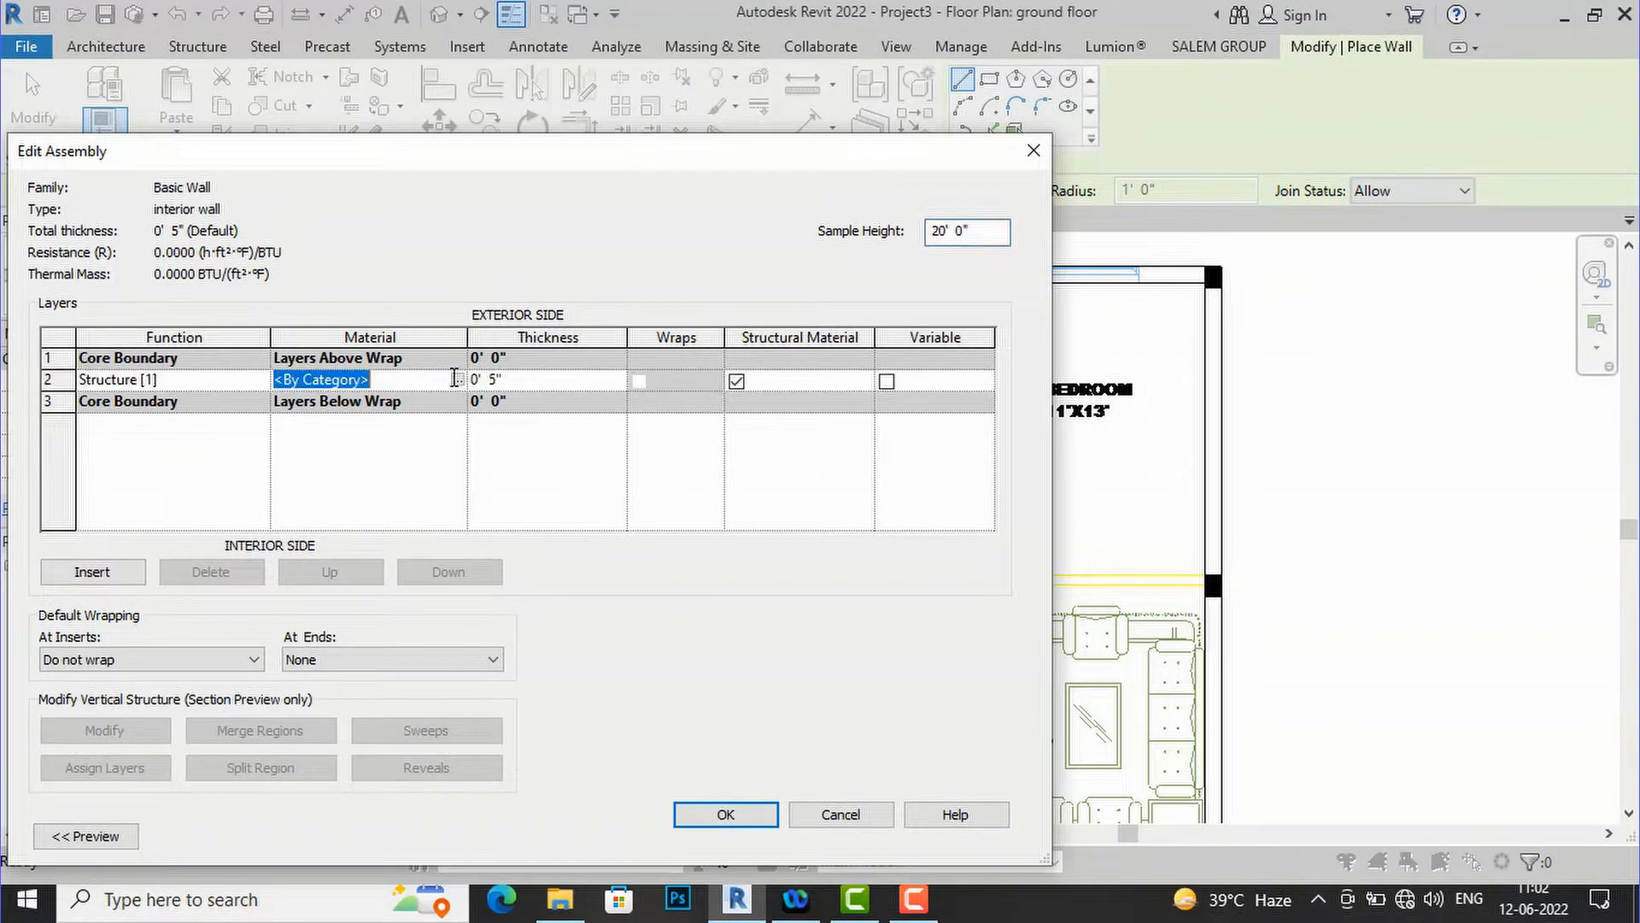
click(457, 379)
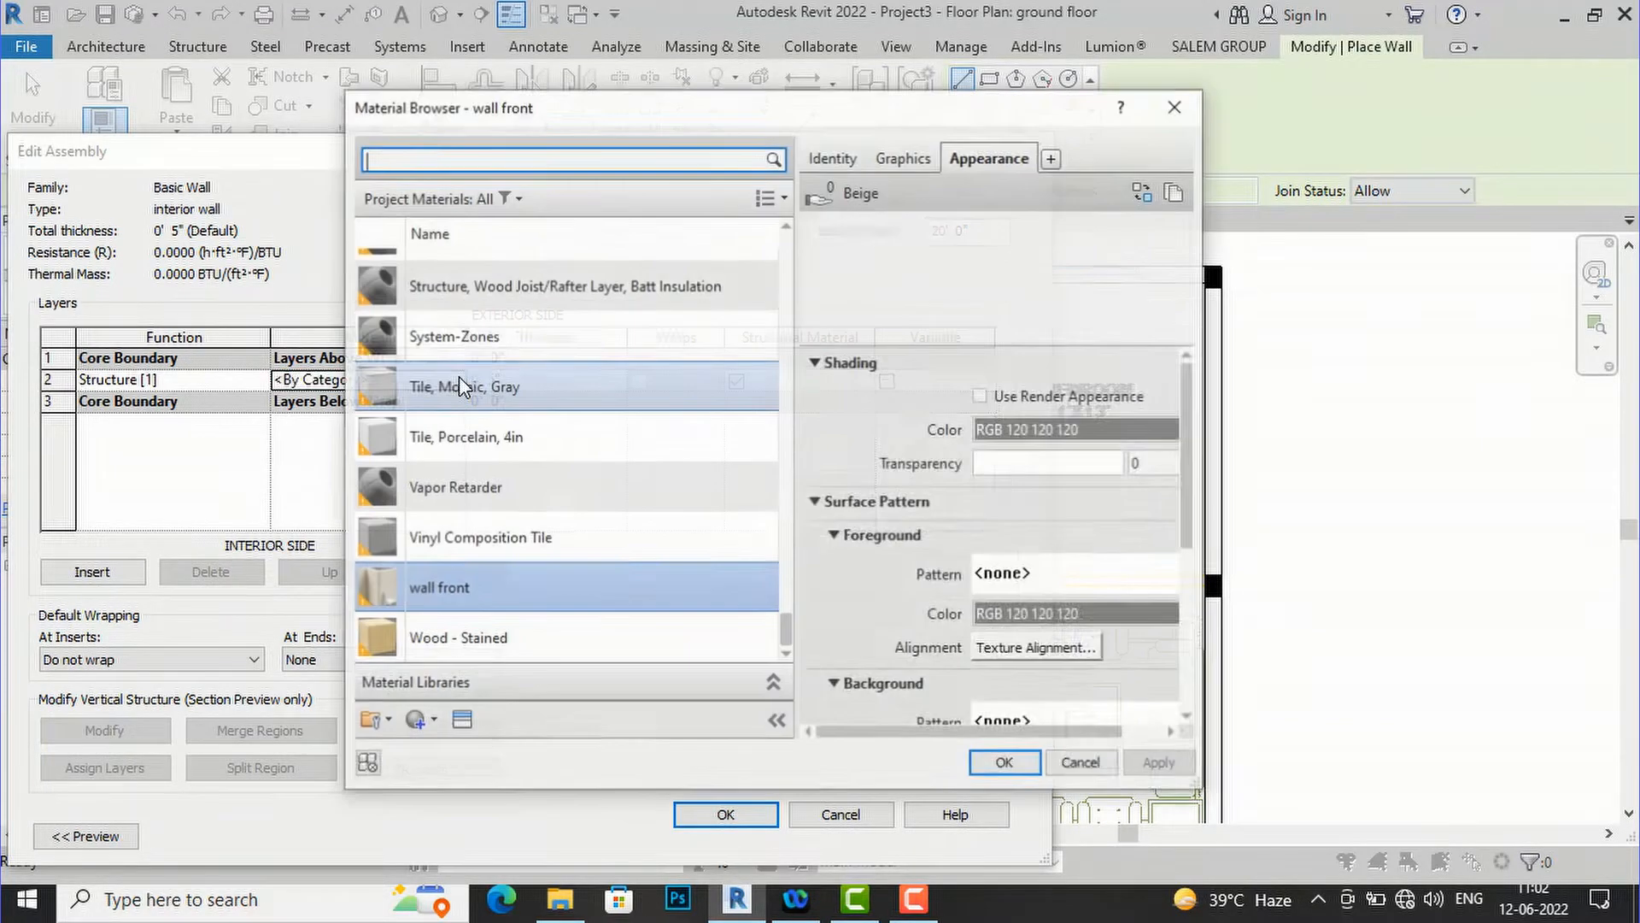
click(432, 720)
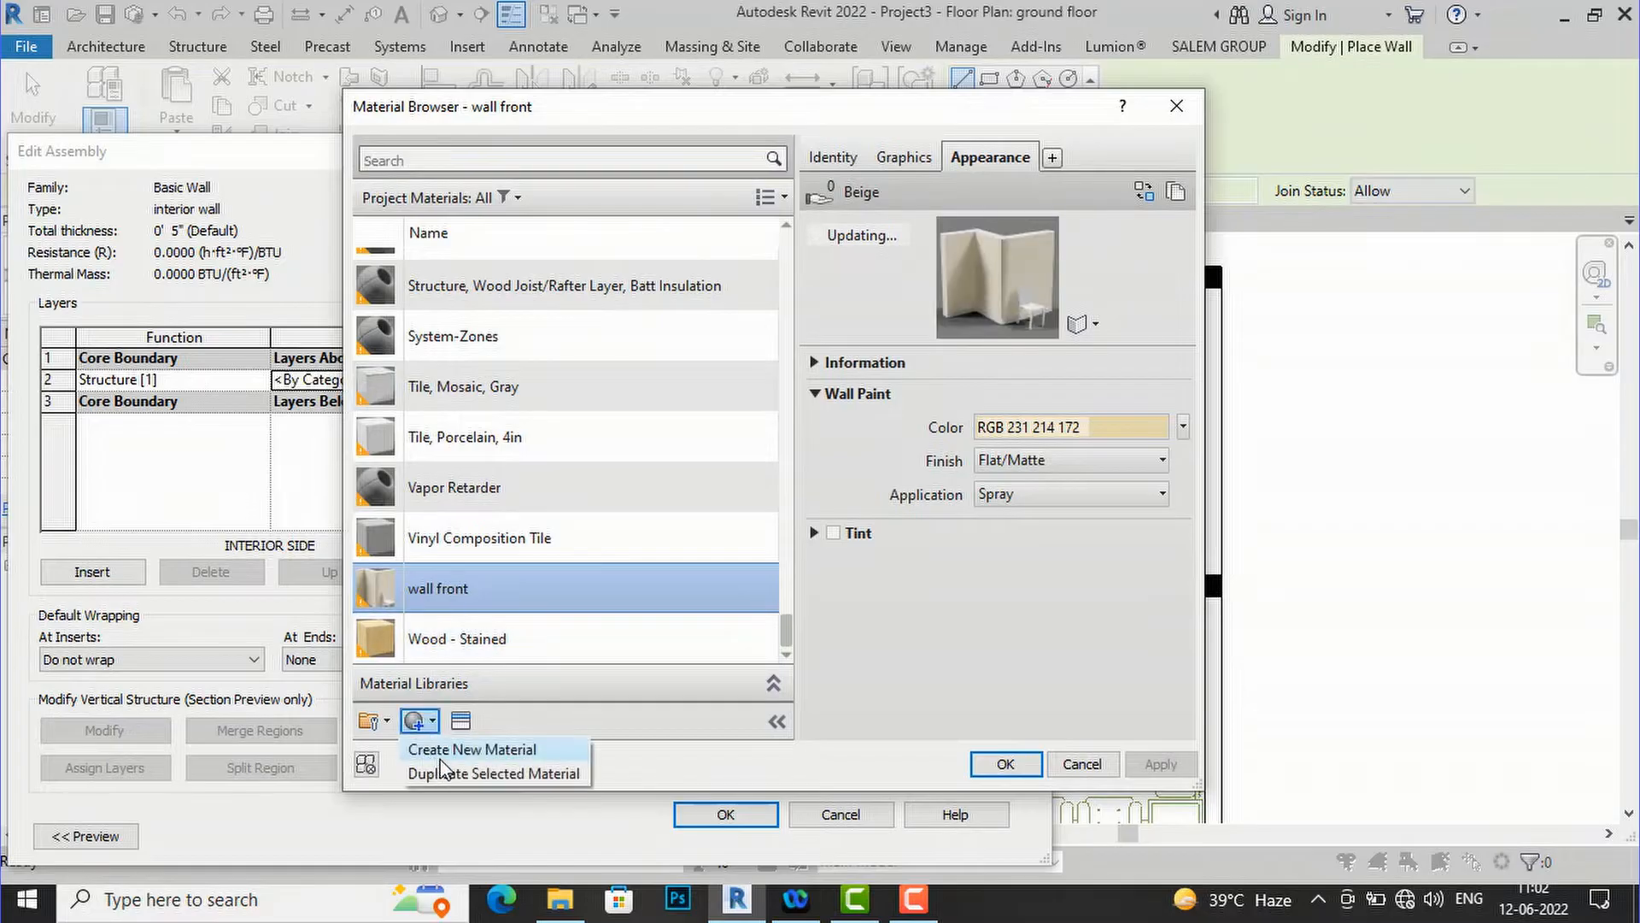
click(466, 748)
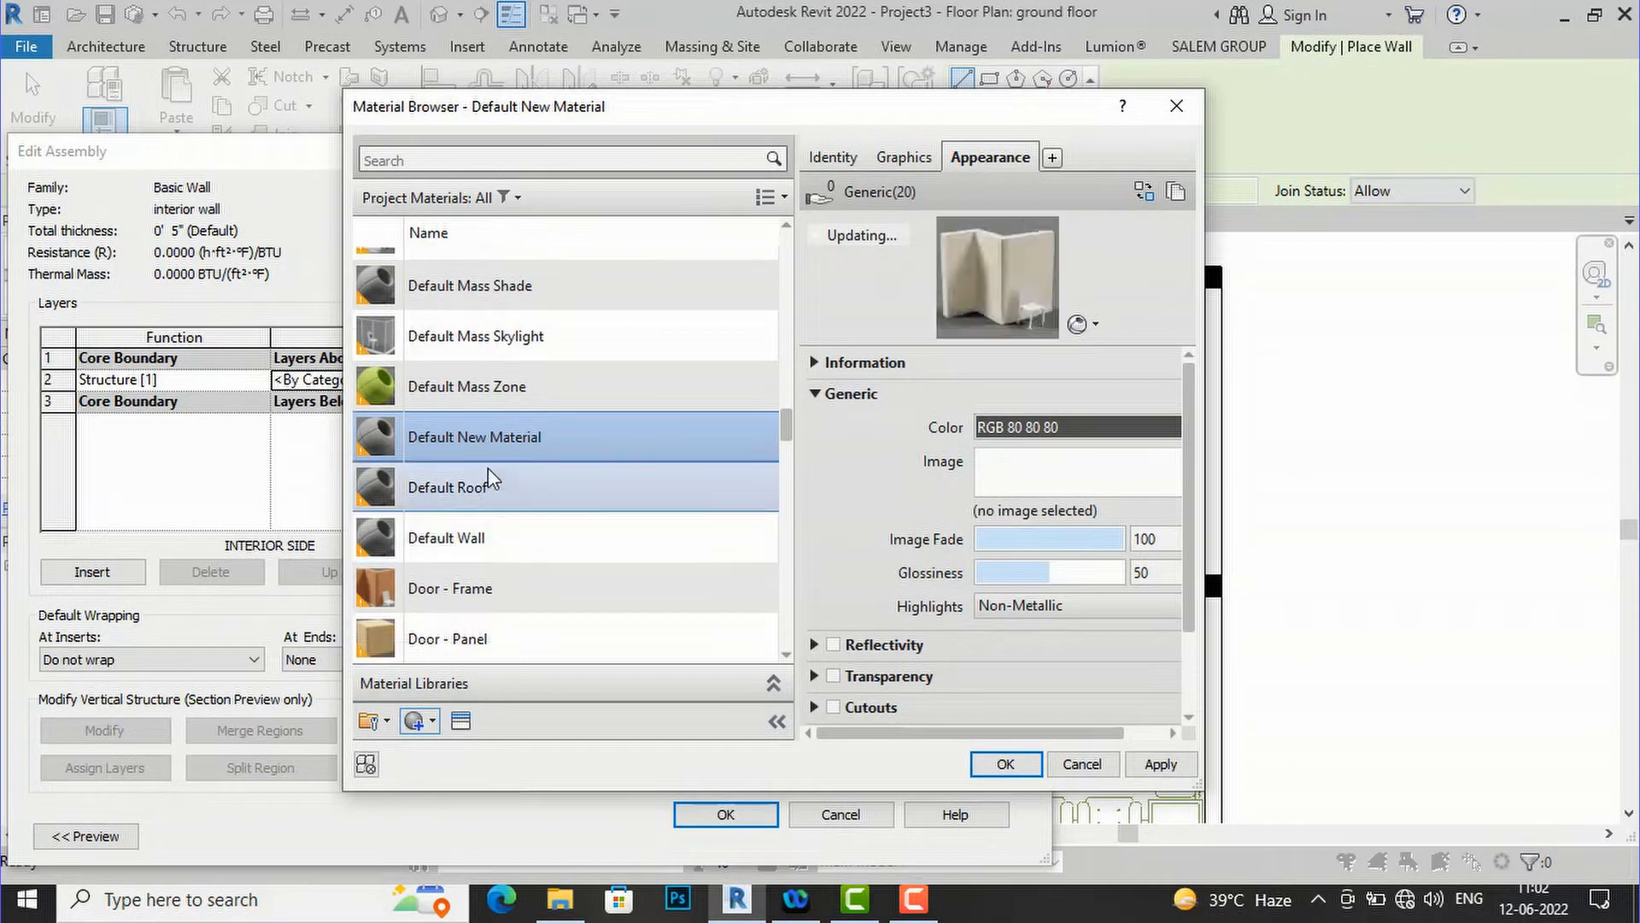
right_click(489, 444)
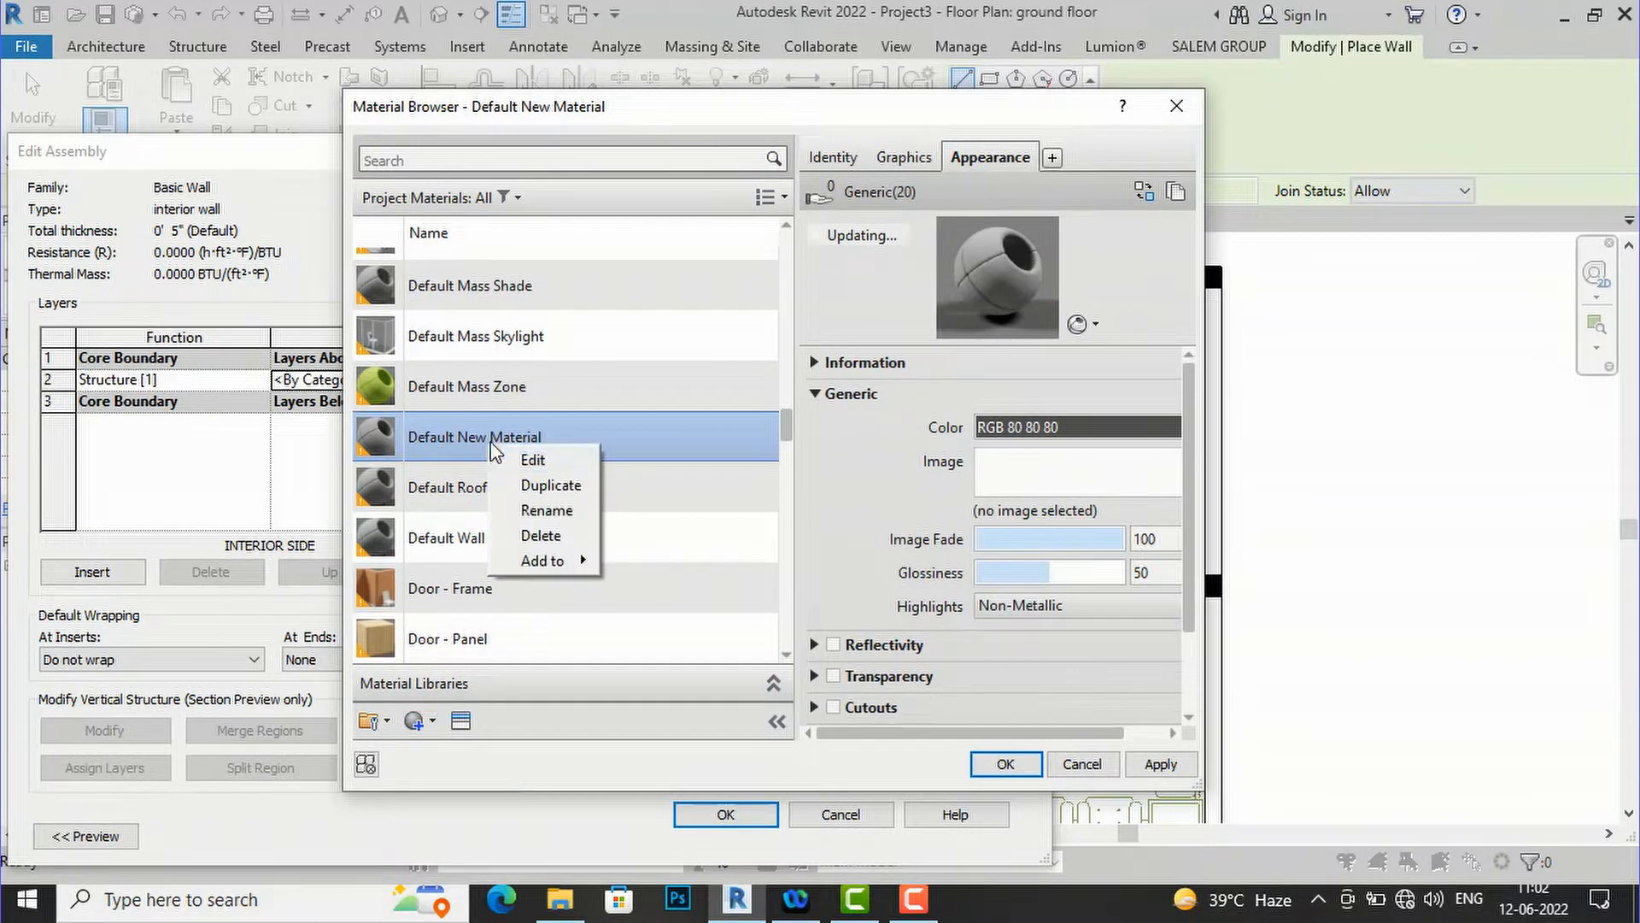
click(525, 510)
text(interior wall)
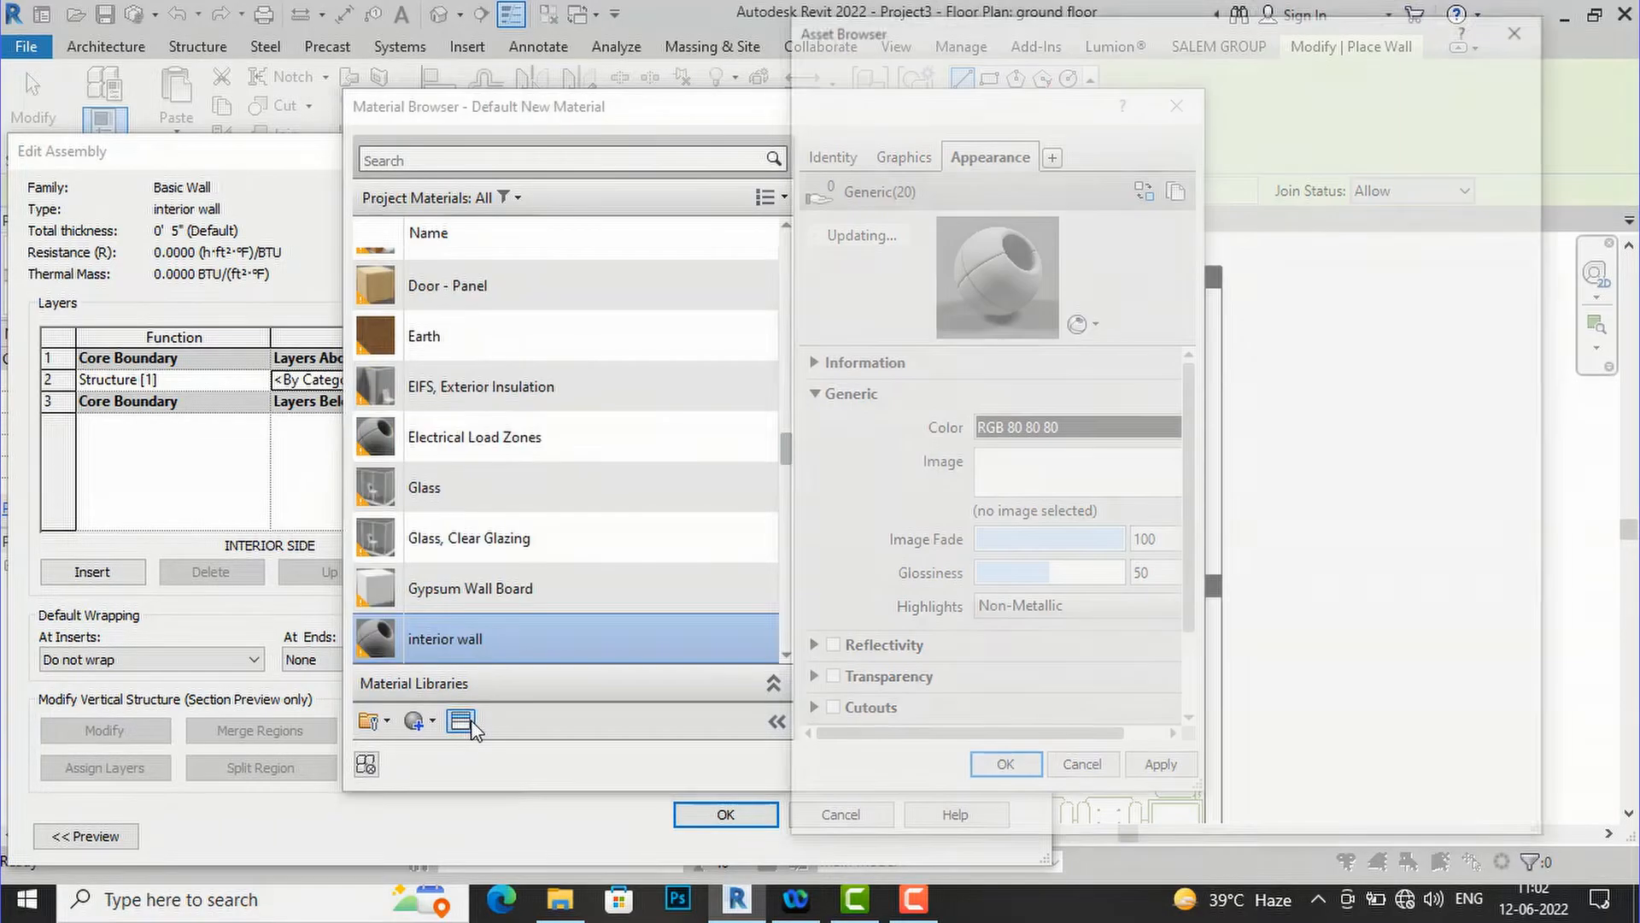
- Give the interior wall material the Brindle wall paint appearance, assign it to the structure layer and accept the wall type changes
click(461, 722)
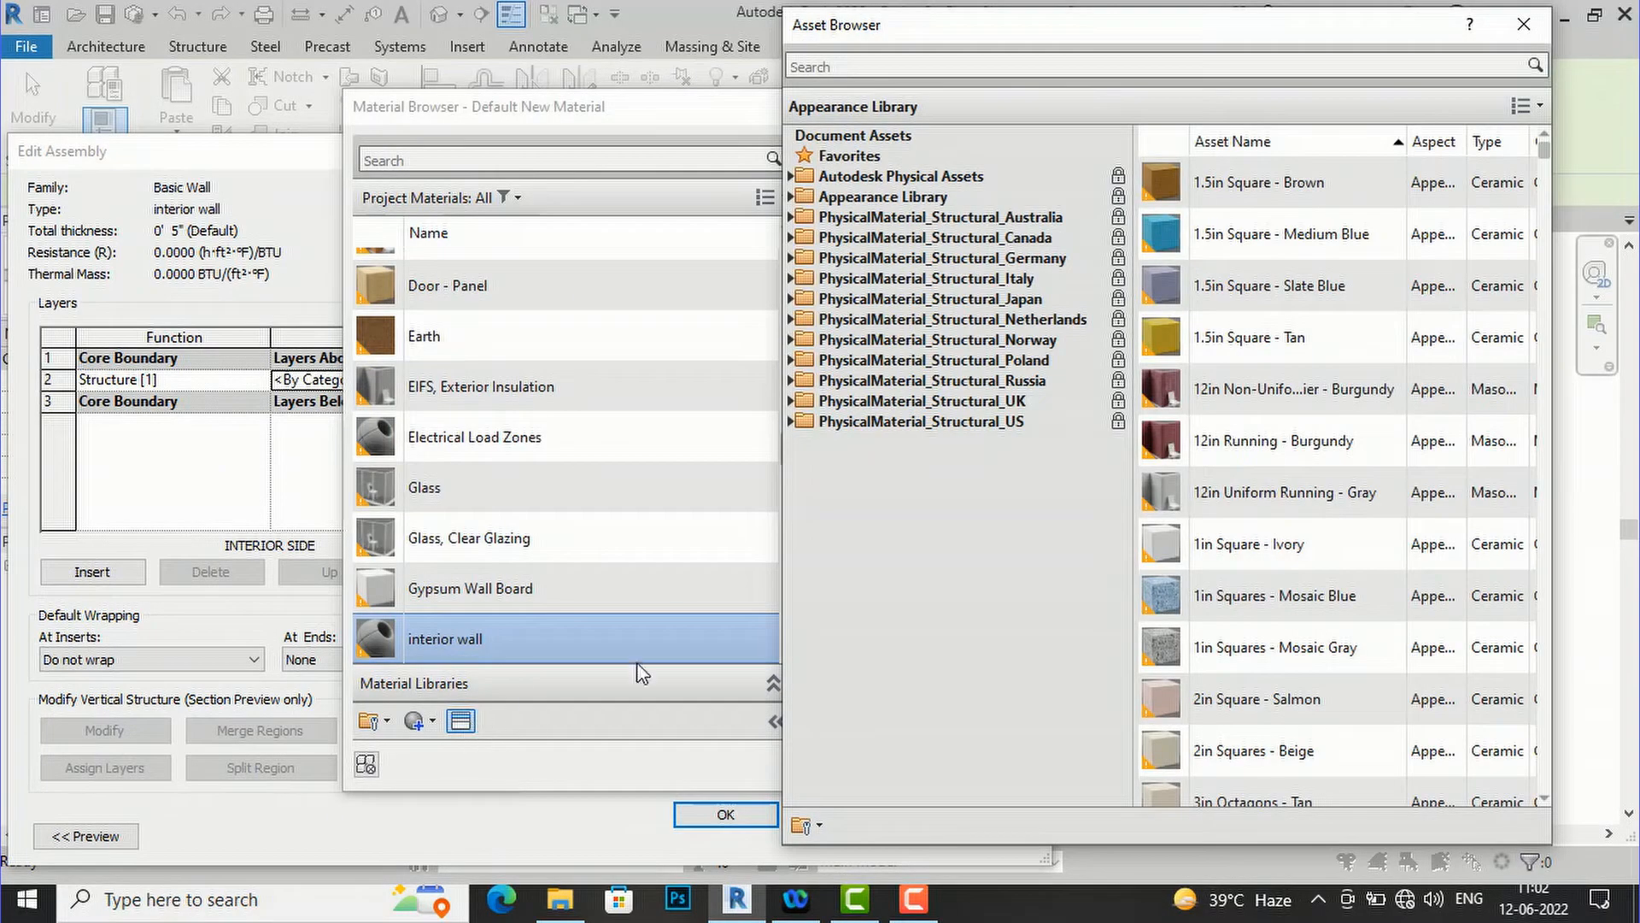
click(950, 67)
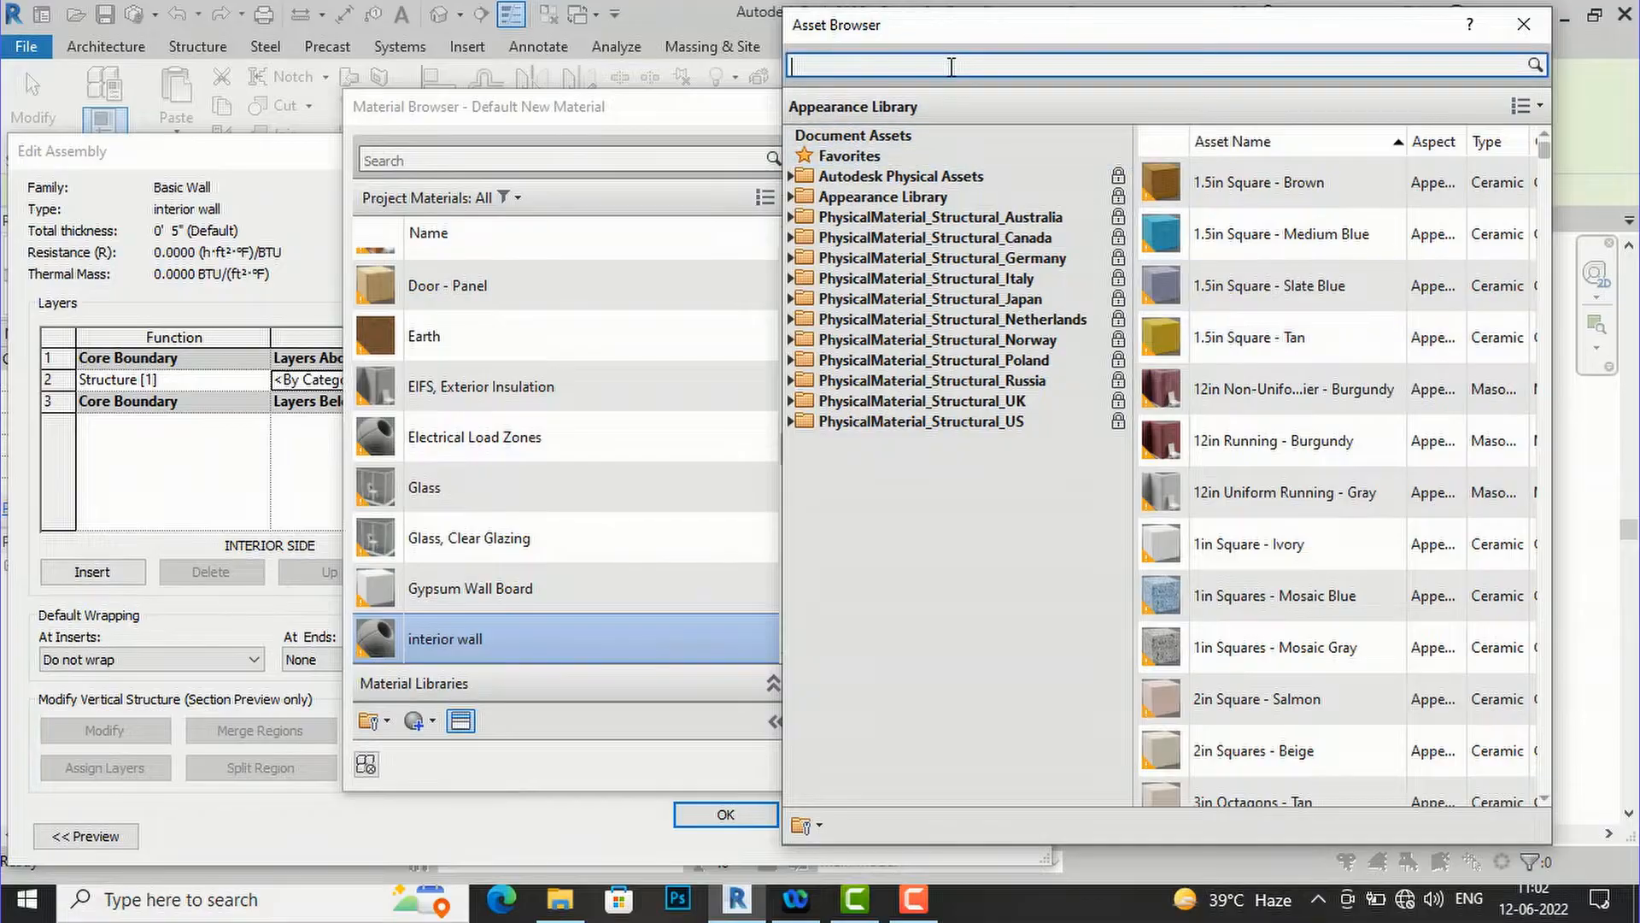
text(wall paint)
key(Return)
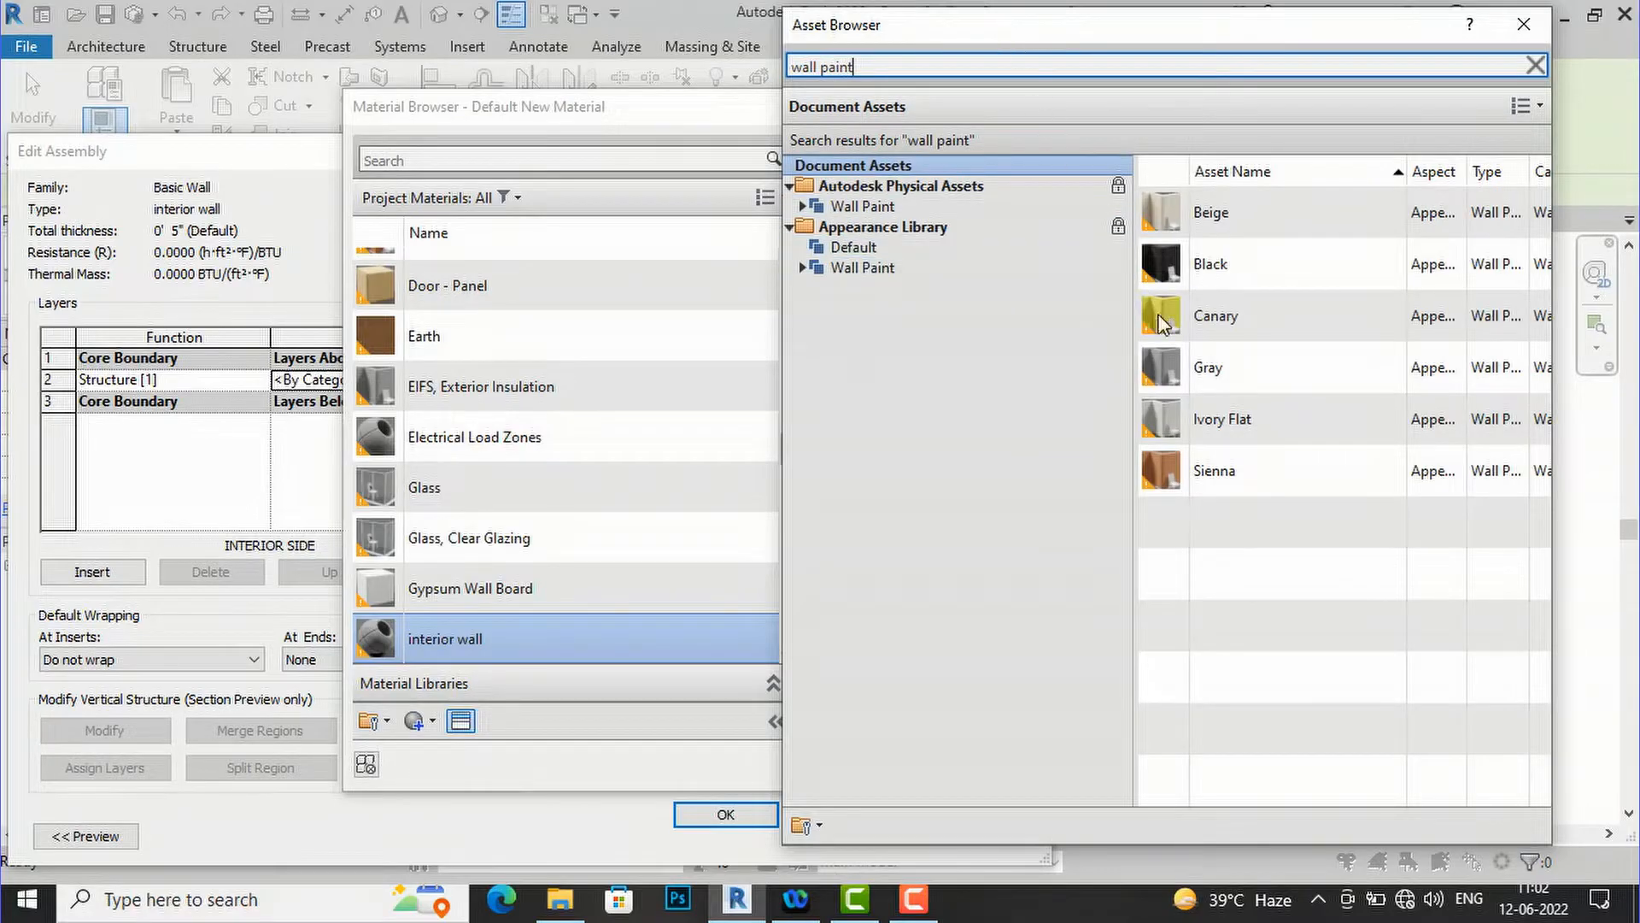
click(929, 271)
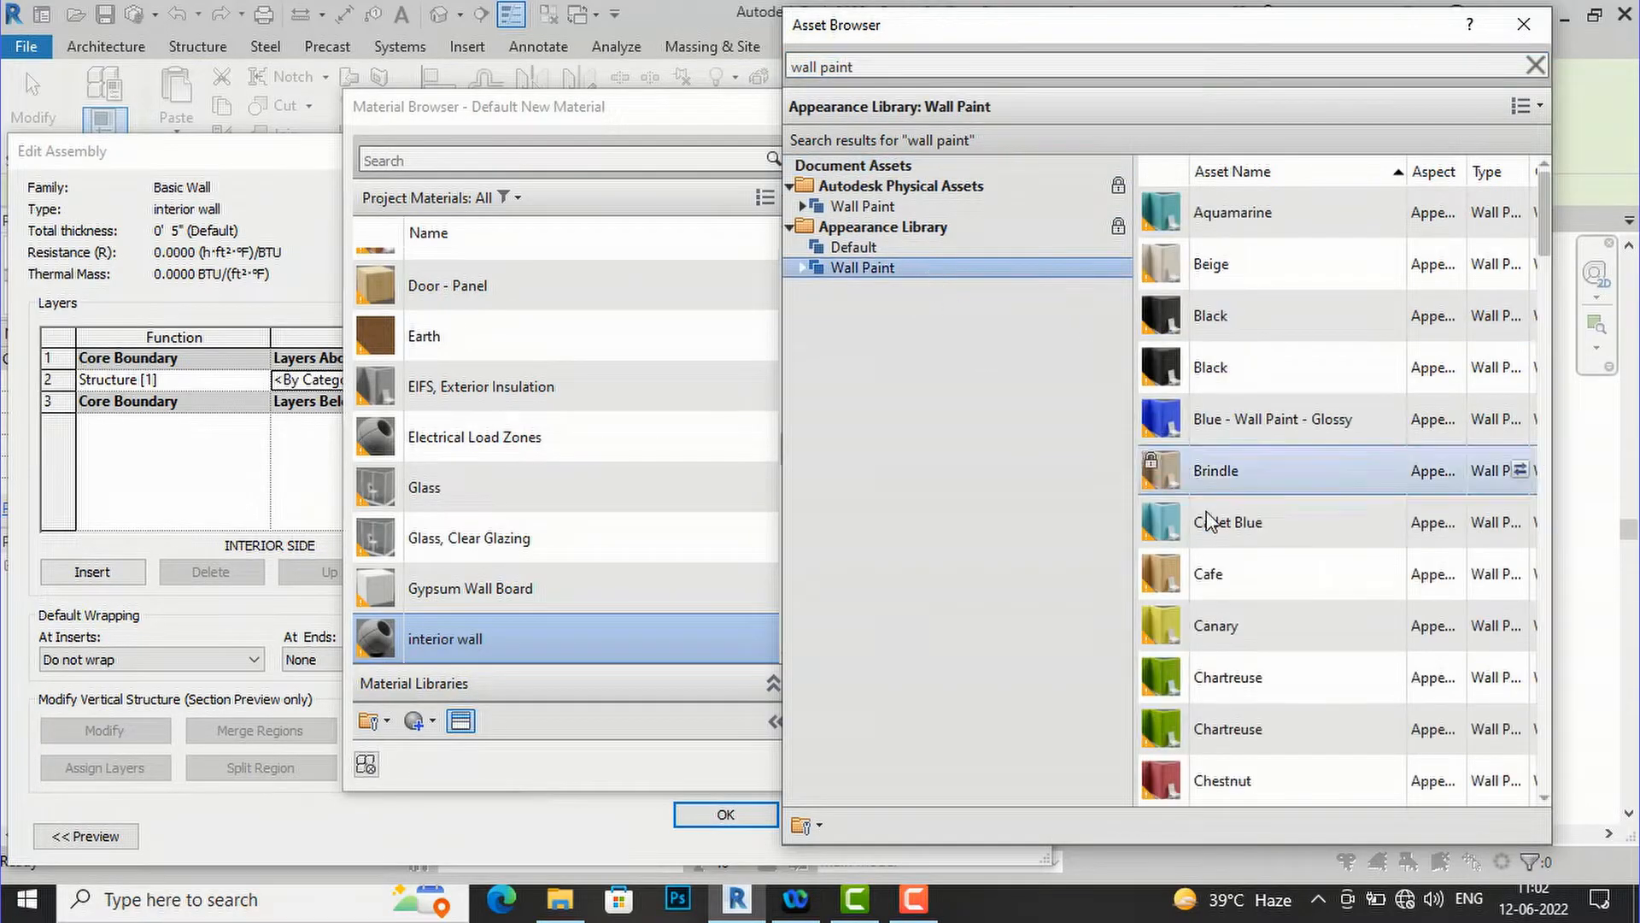
double_click(1254, 469)
click(1525, 26)
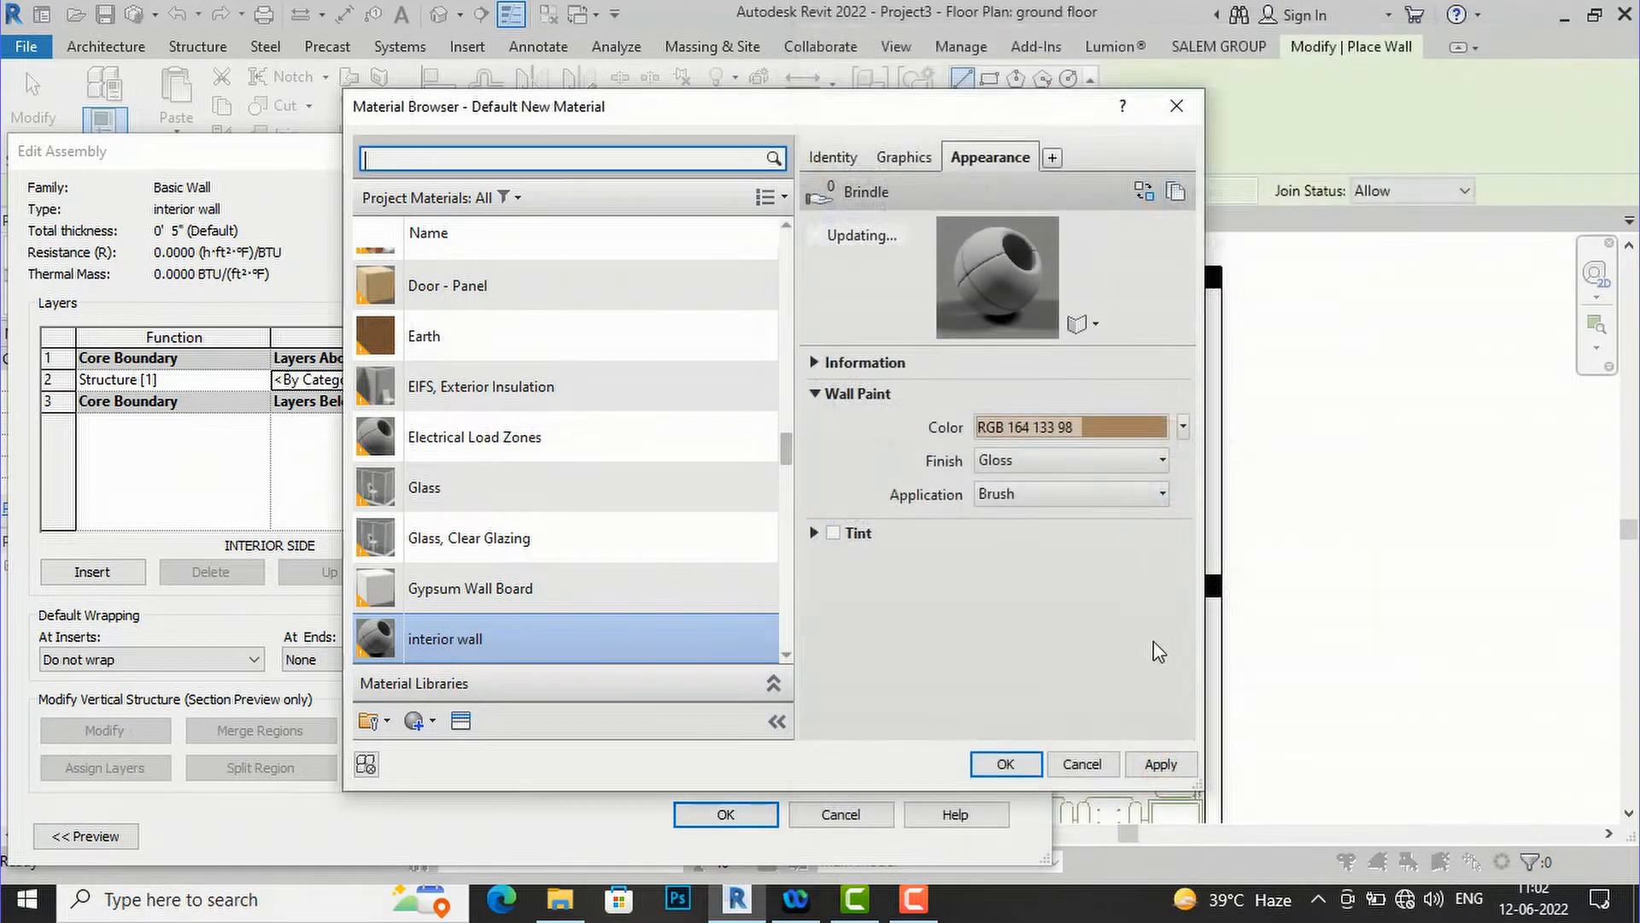
click(1004, 765)
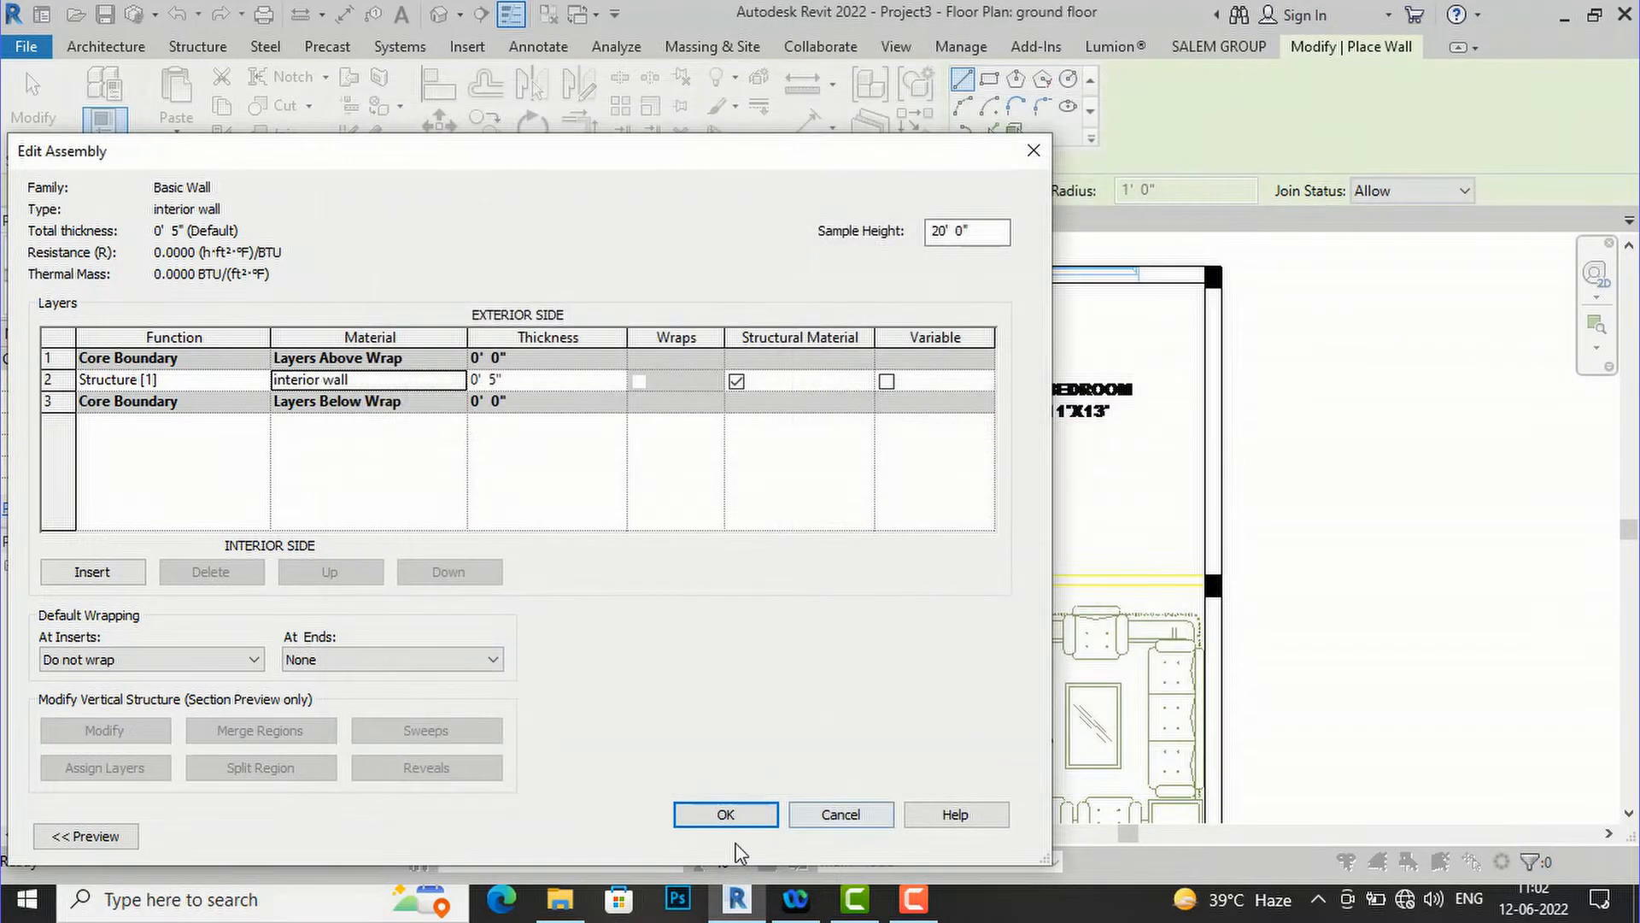
click(732, 820)
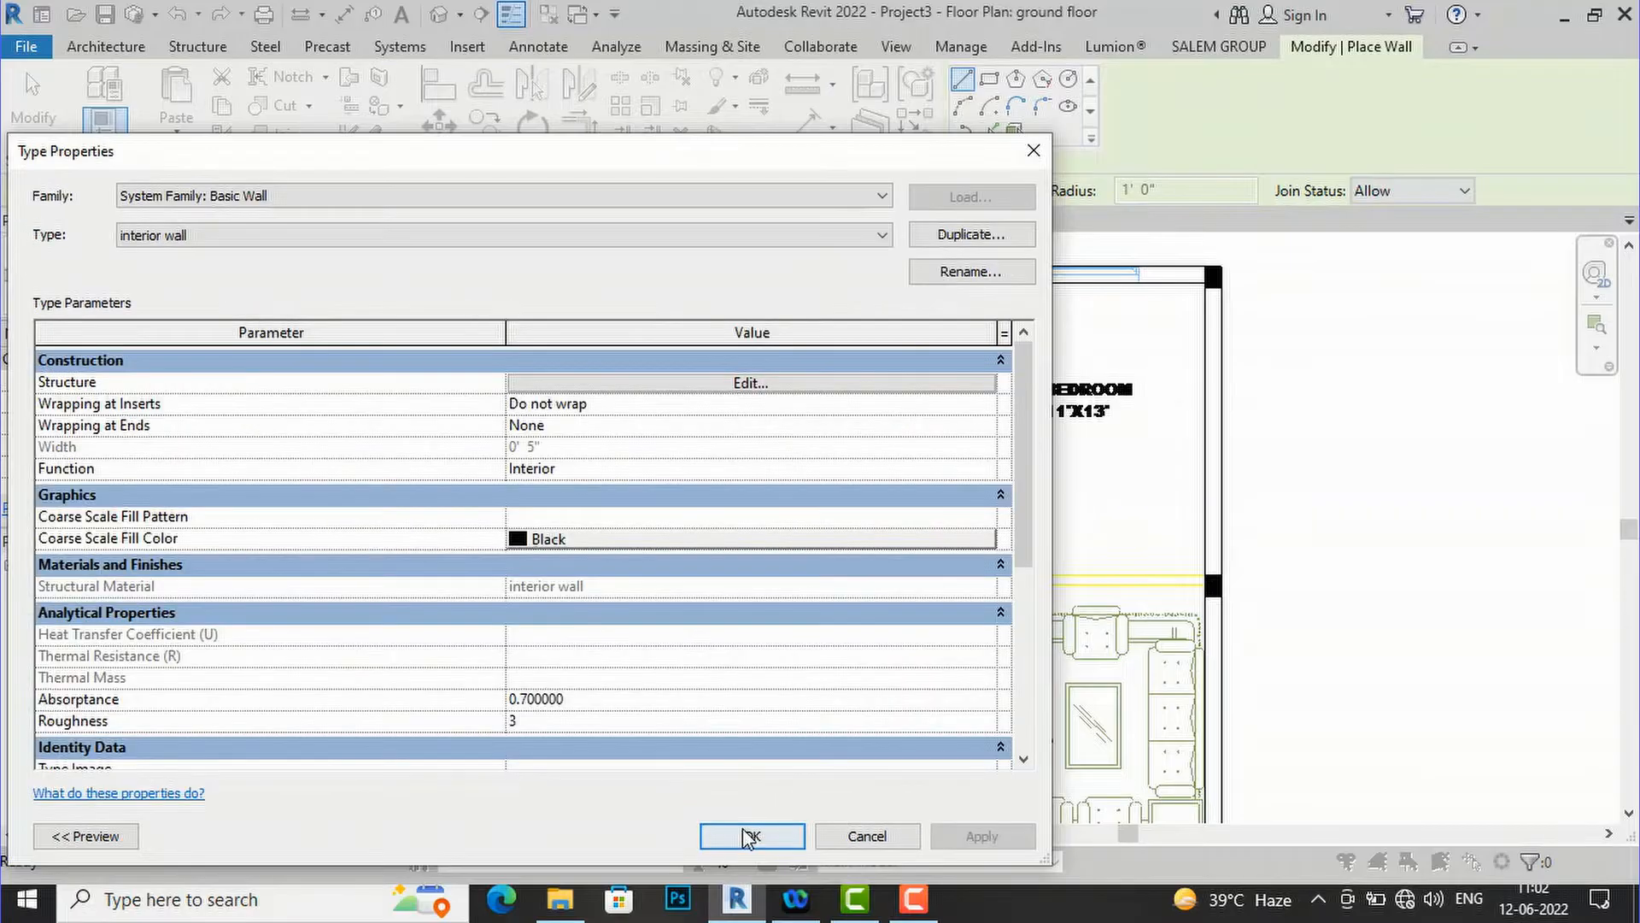
click(751, 833)
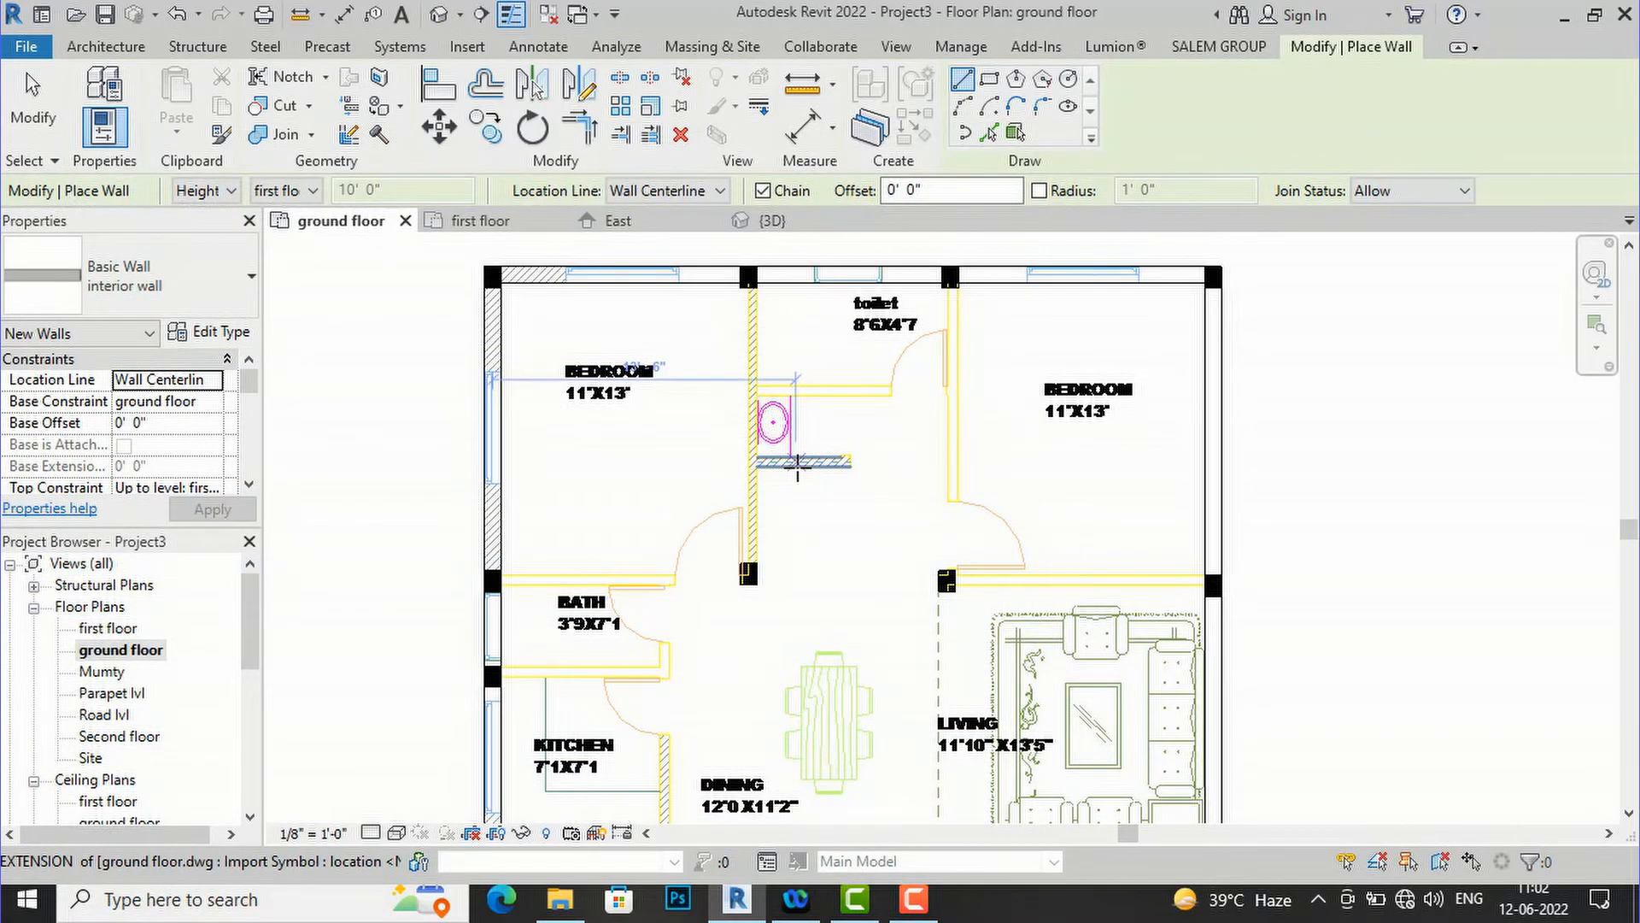
- Set the location line to Finish Face: Exterior and draw the wall, about 13'-5" long, between the rear-left bedroom and toilet down to the column
click(719, 191)
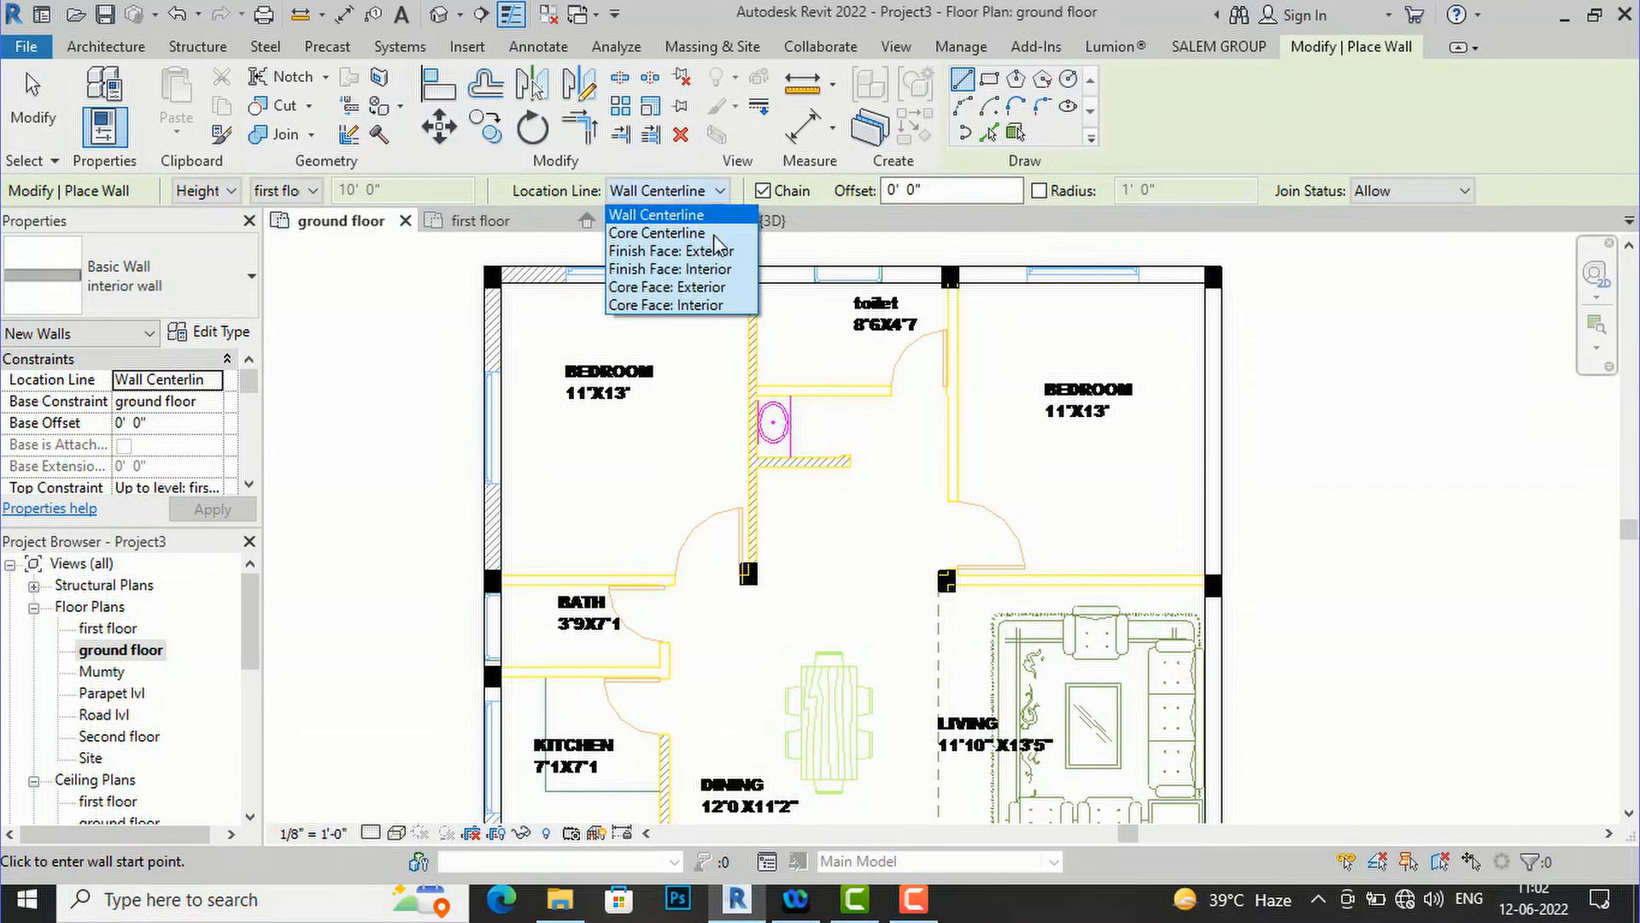
click(712, 251)
scroll(756, 284, up, 4)
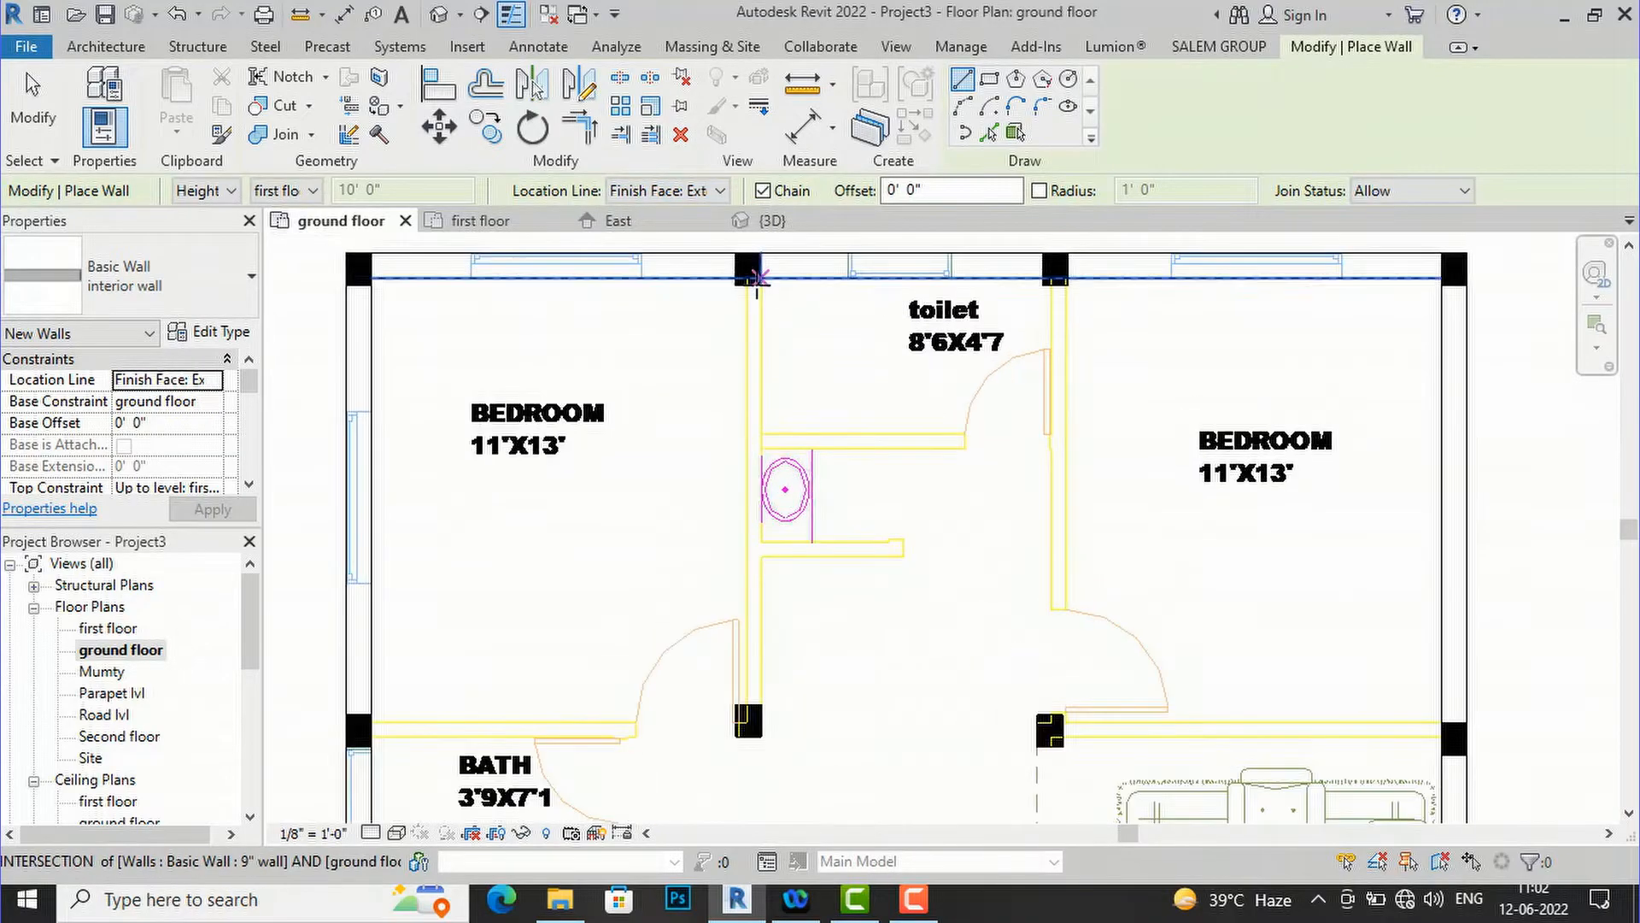
click(764, 284)
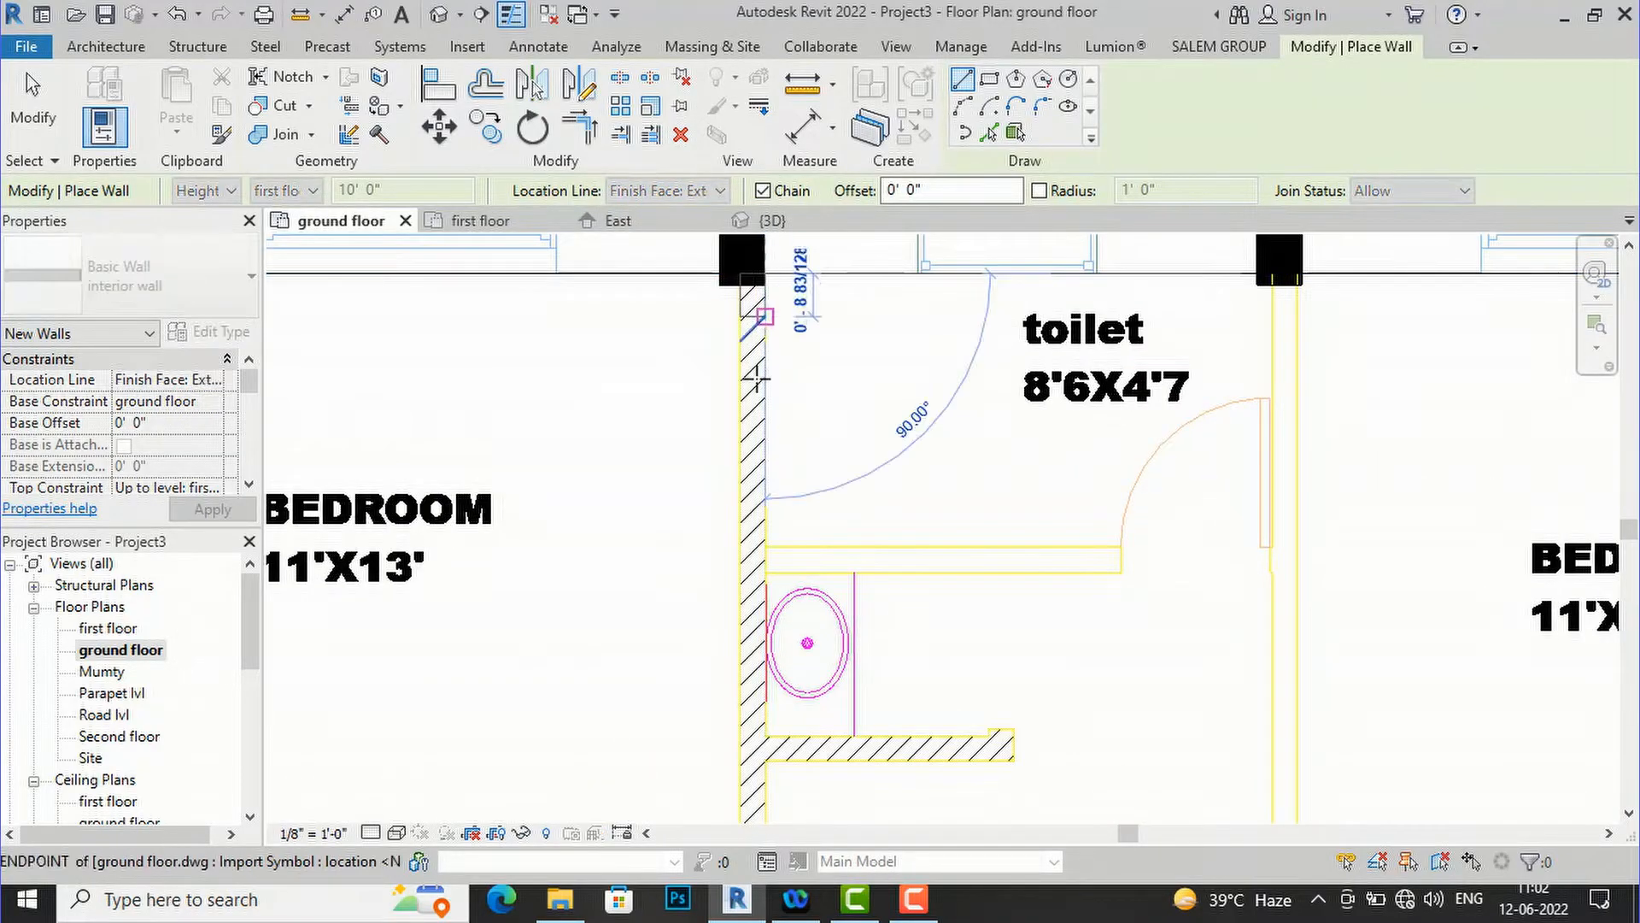
scroll(752, 368, down, 4)
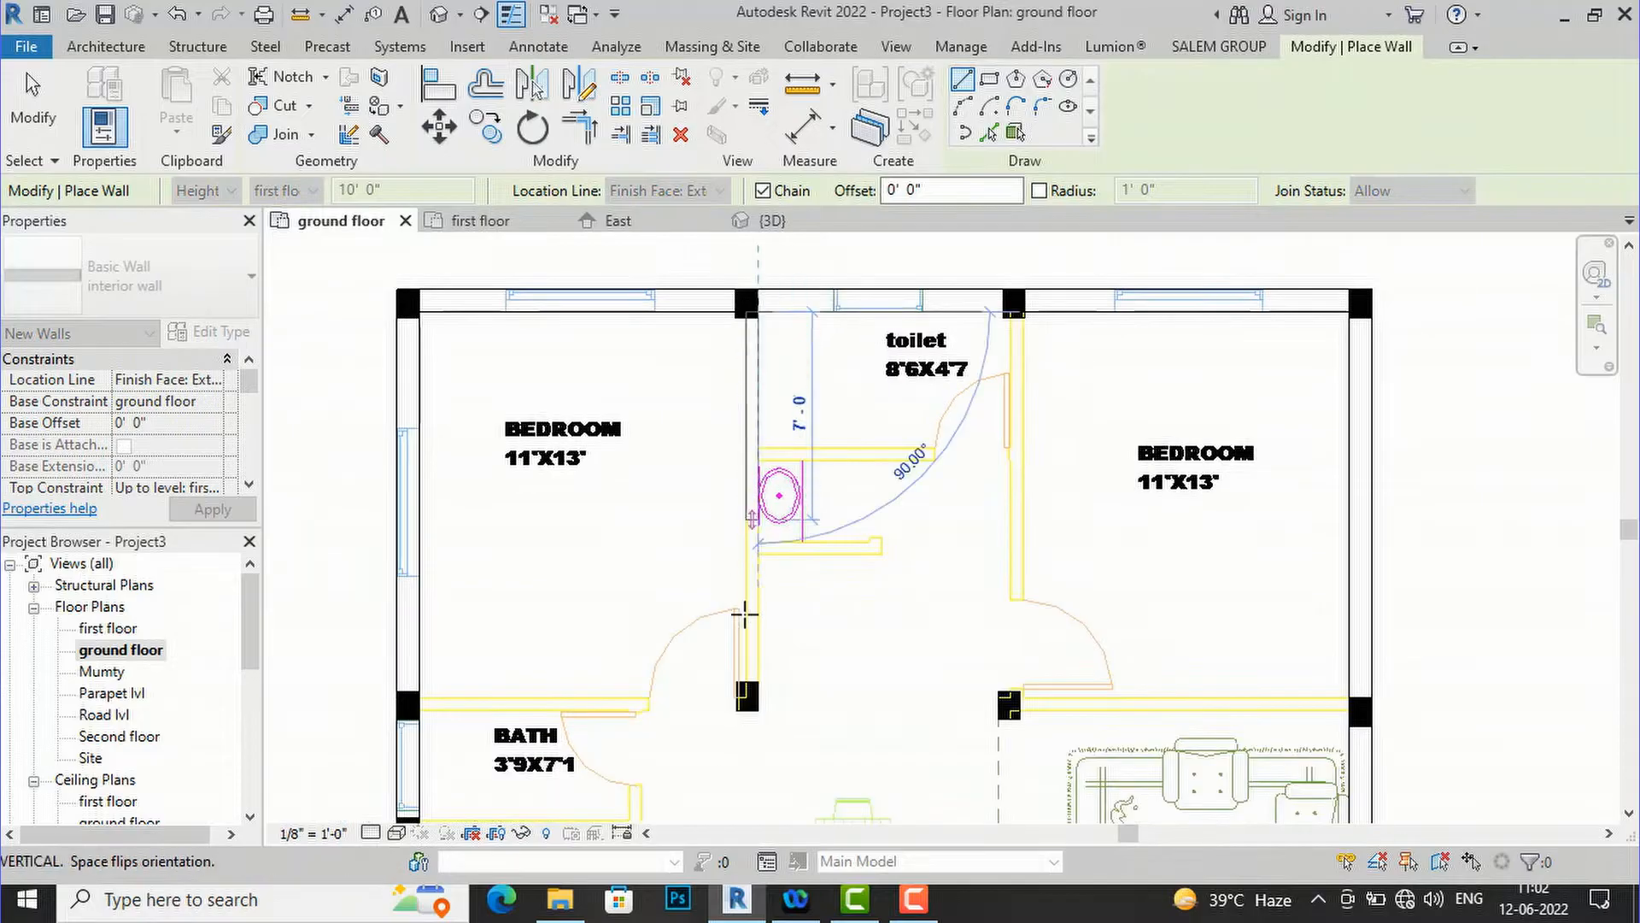
scroll(743, 696, up, 4)
click(764, 722)
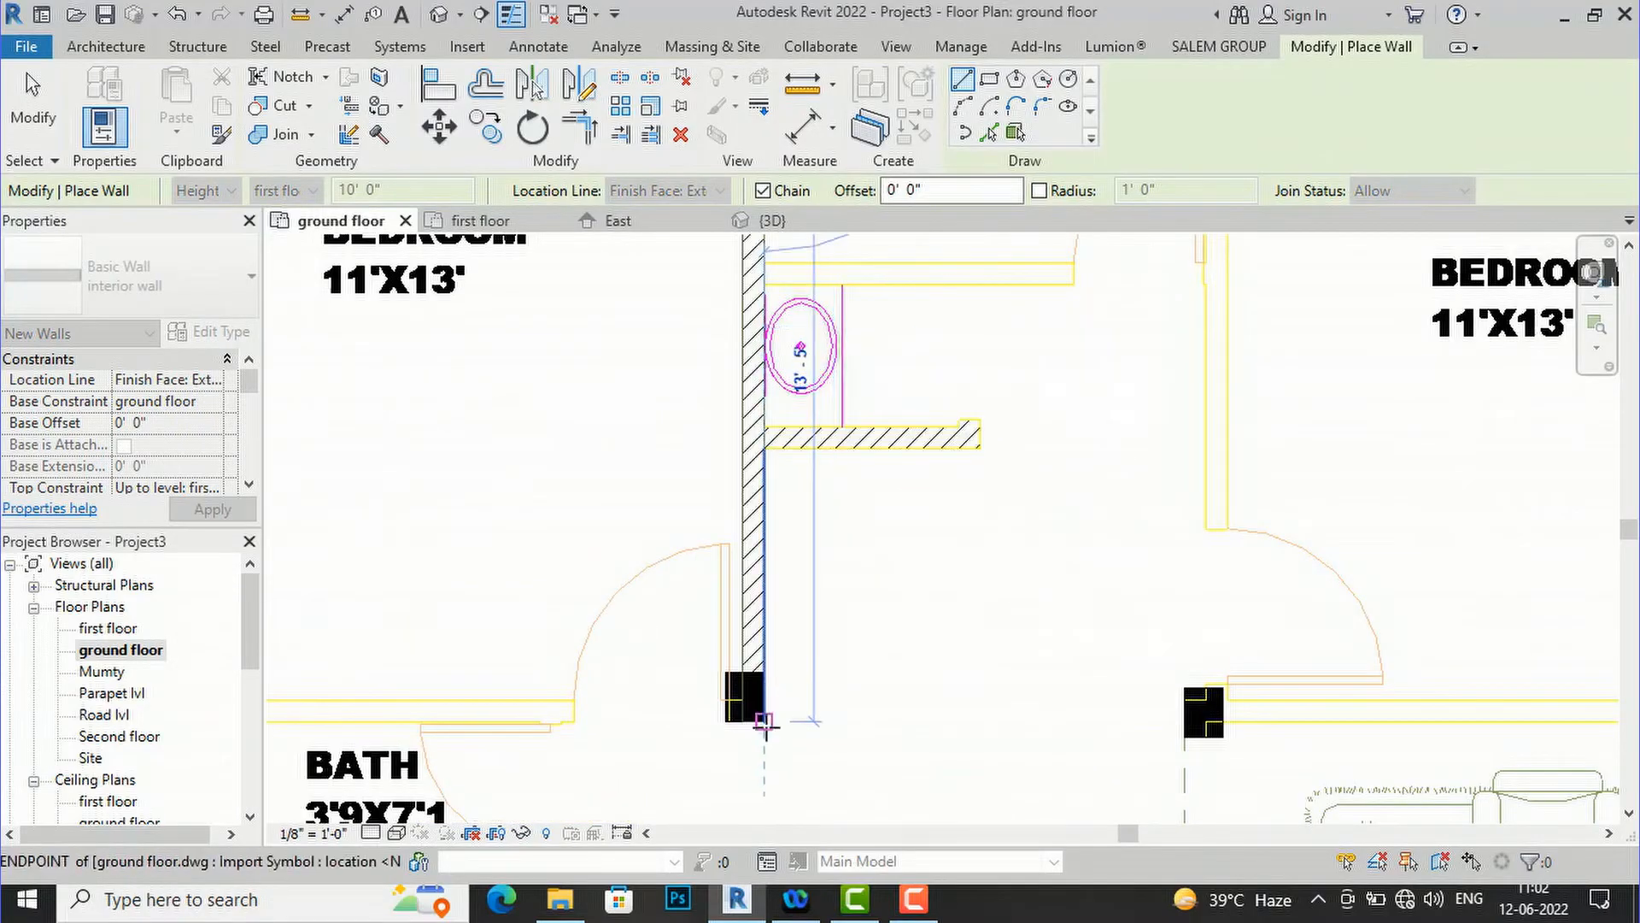
- Continue the chained interior wall from the column between the bedroom and bath to the left exterior wall, and end the chain
scroll(757, 710, down, 3)
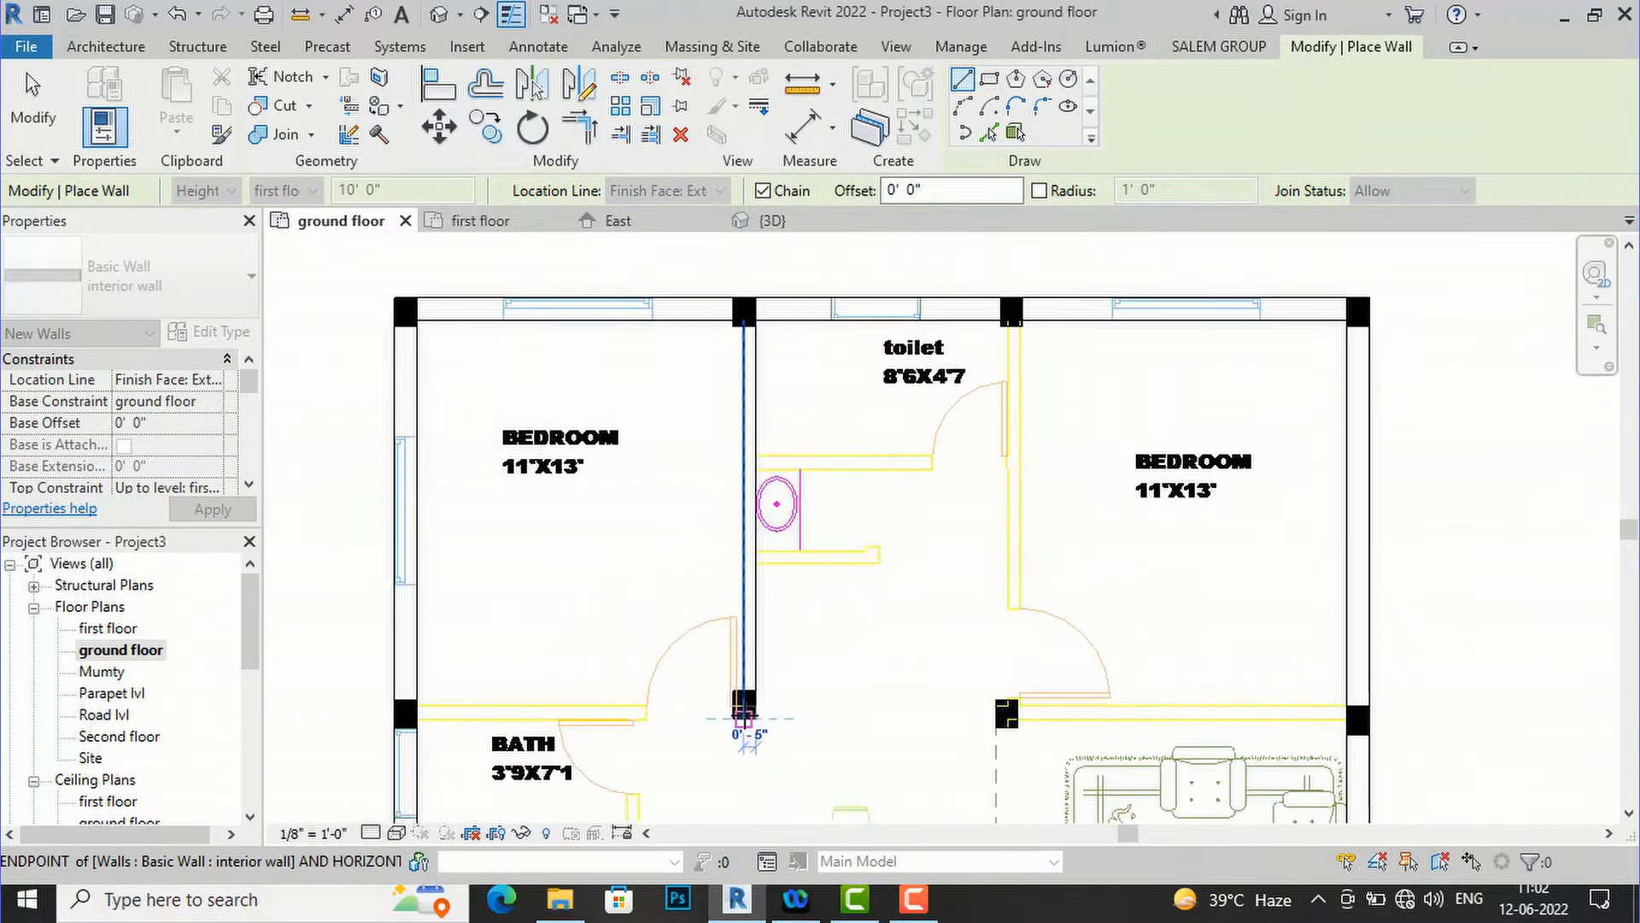
click(415, 718)
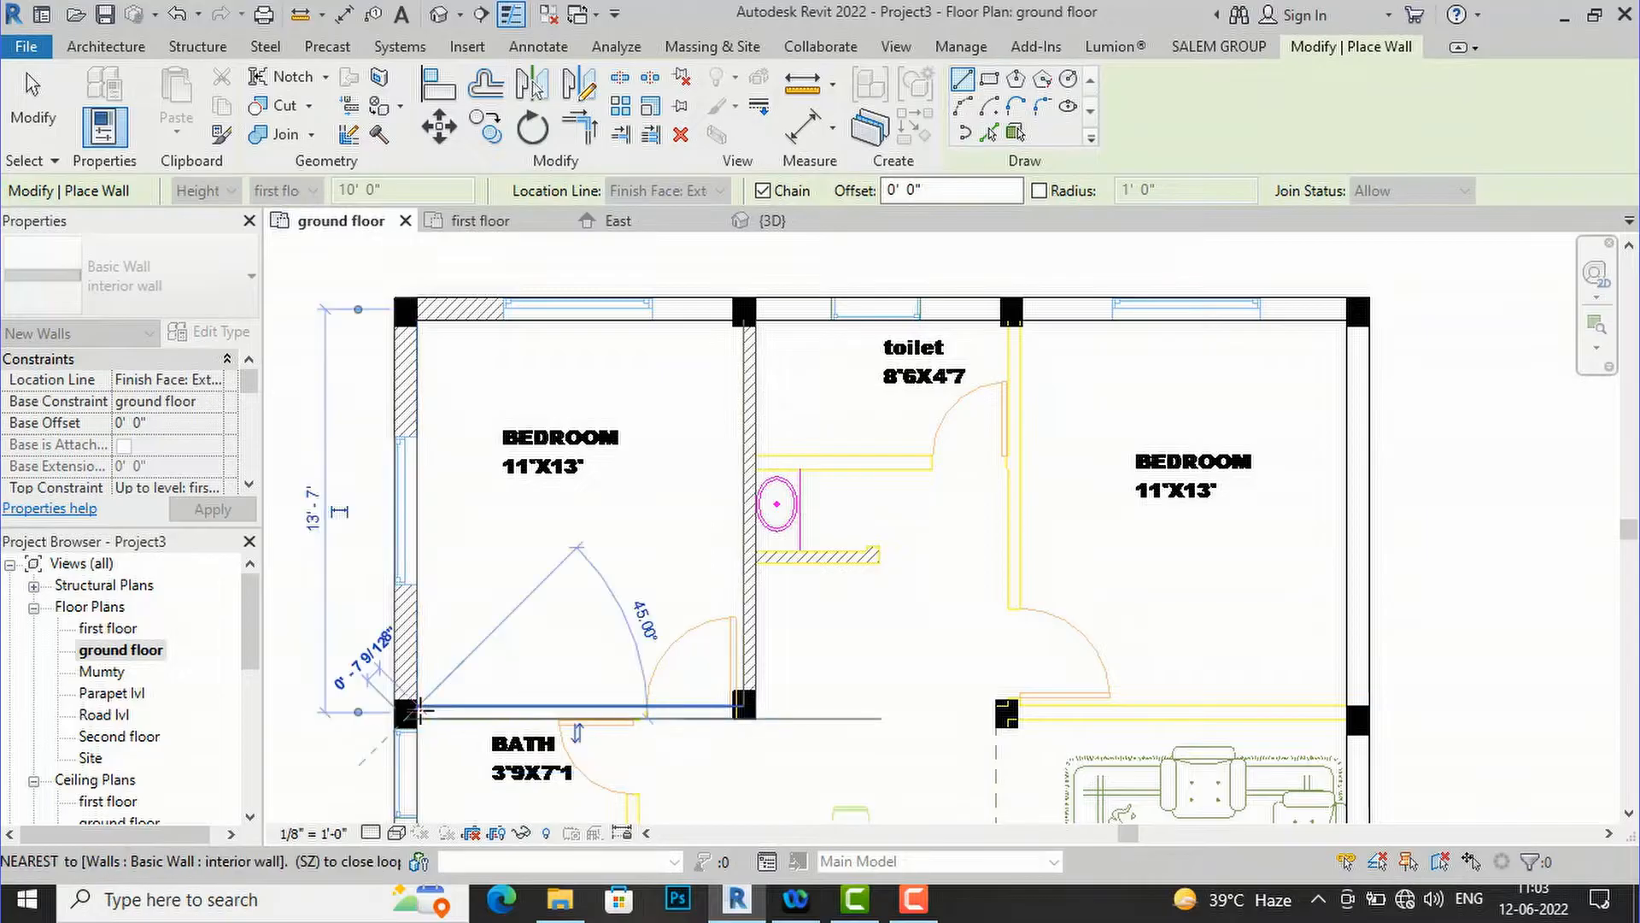
key(Escape)
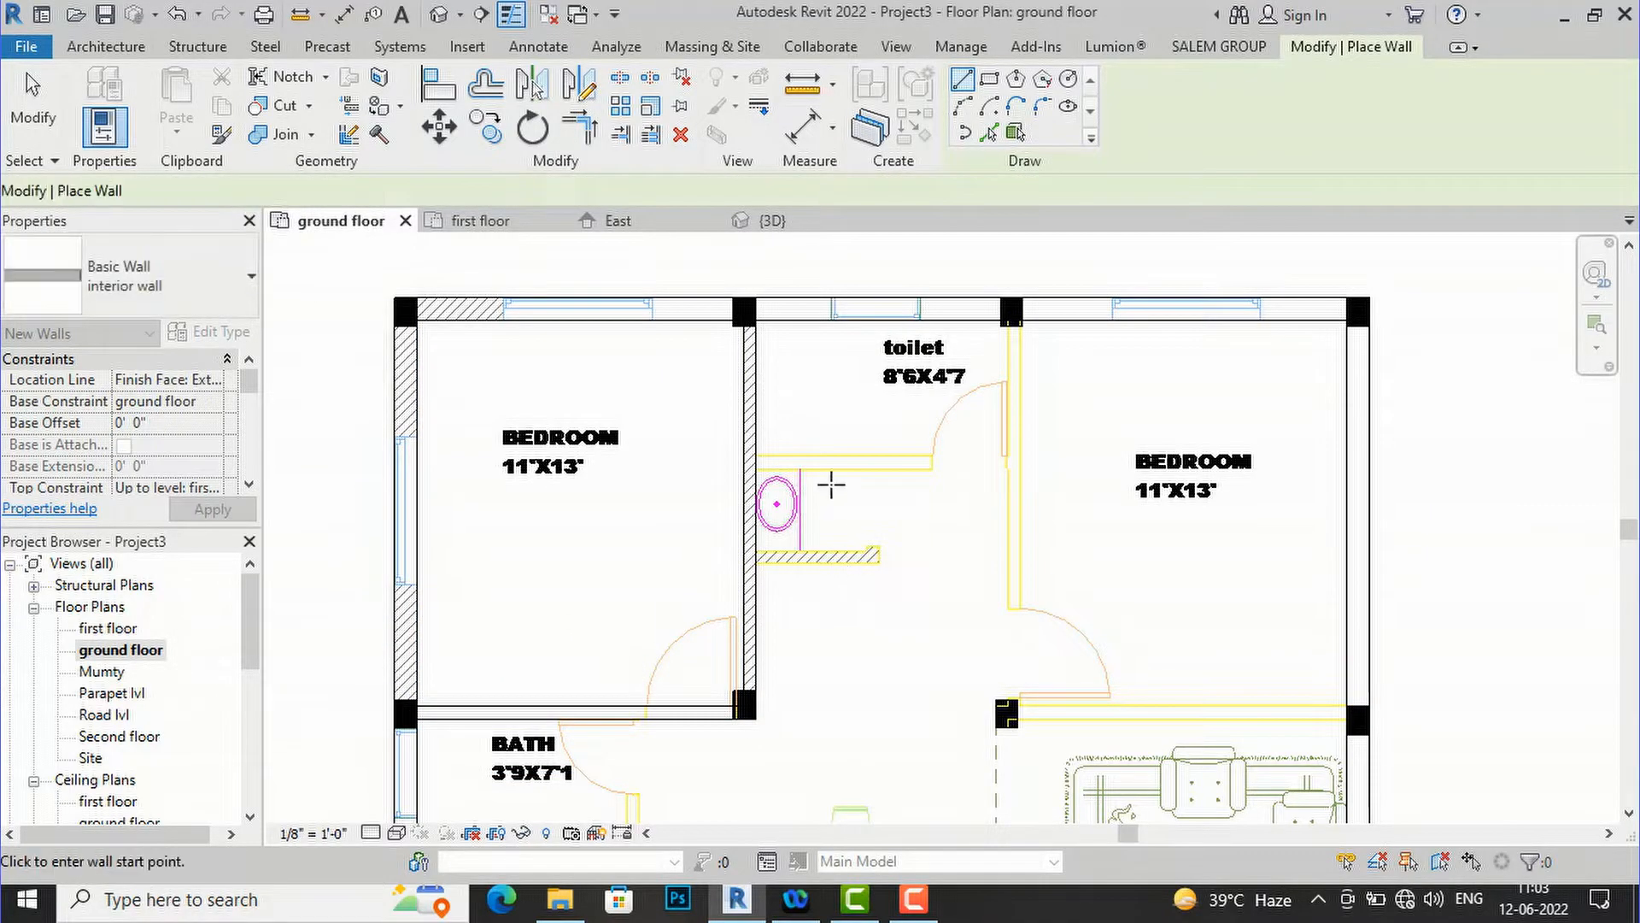
- Draw the interior wall between the toilet and washbasin from the bedroom wall across to the opposite bedroom's partition line, and end the chain
scroll(828, 480, up, 2)
scroll(785, 450, up, 1)
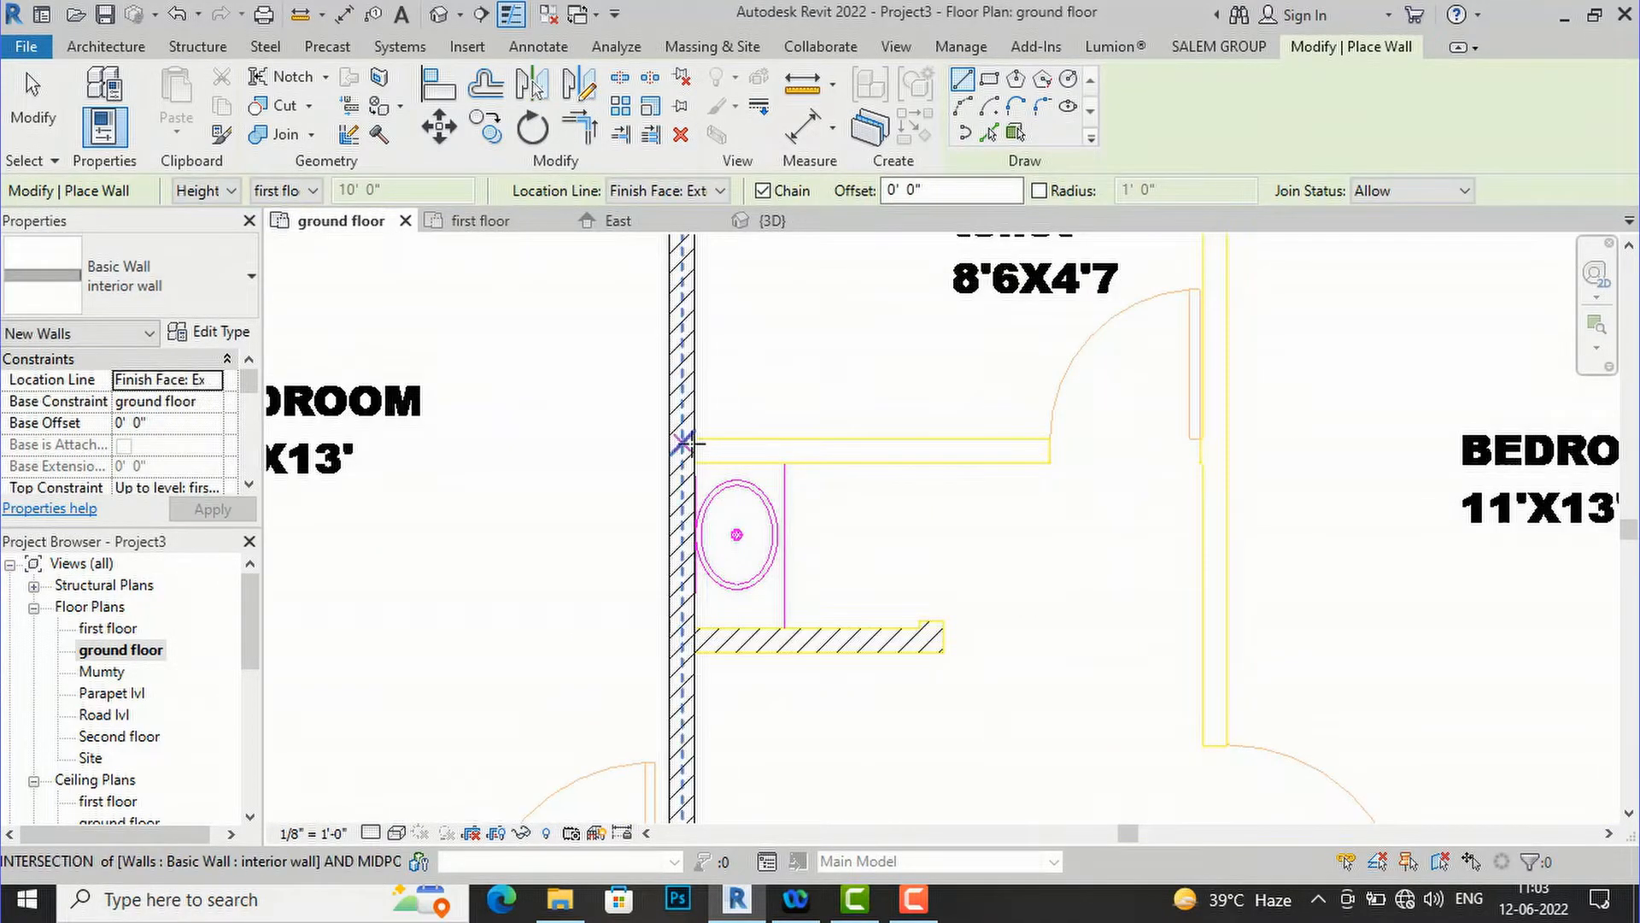
click(694, 439)
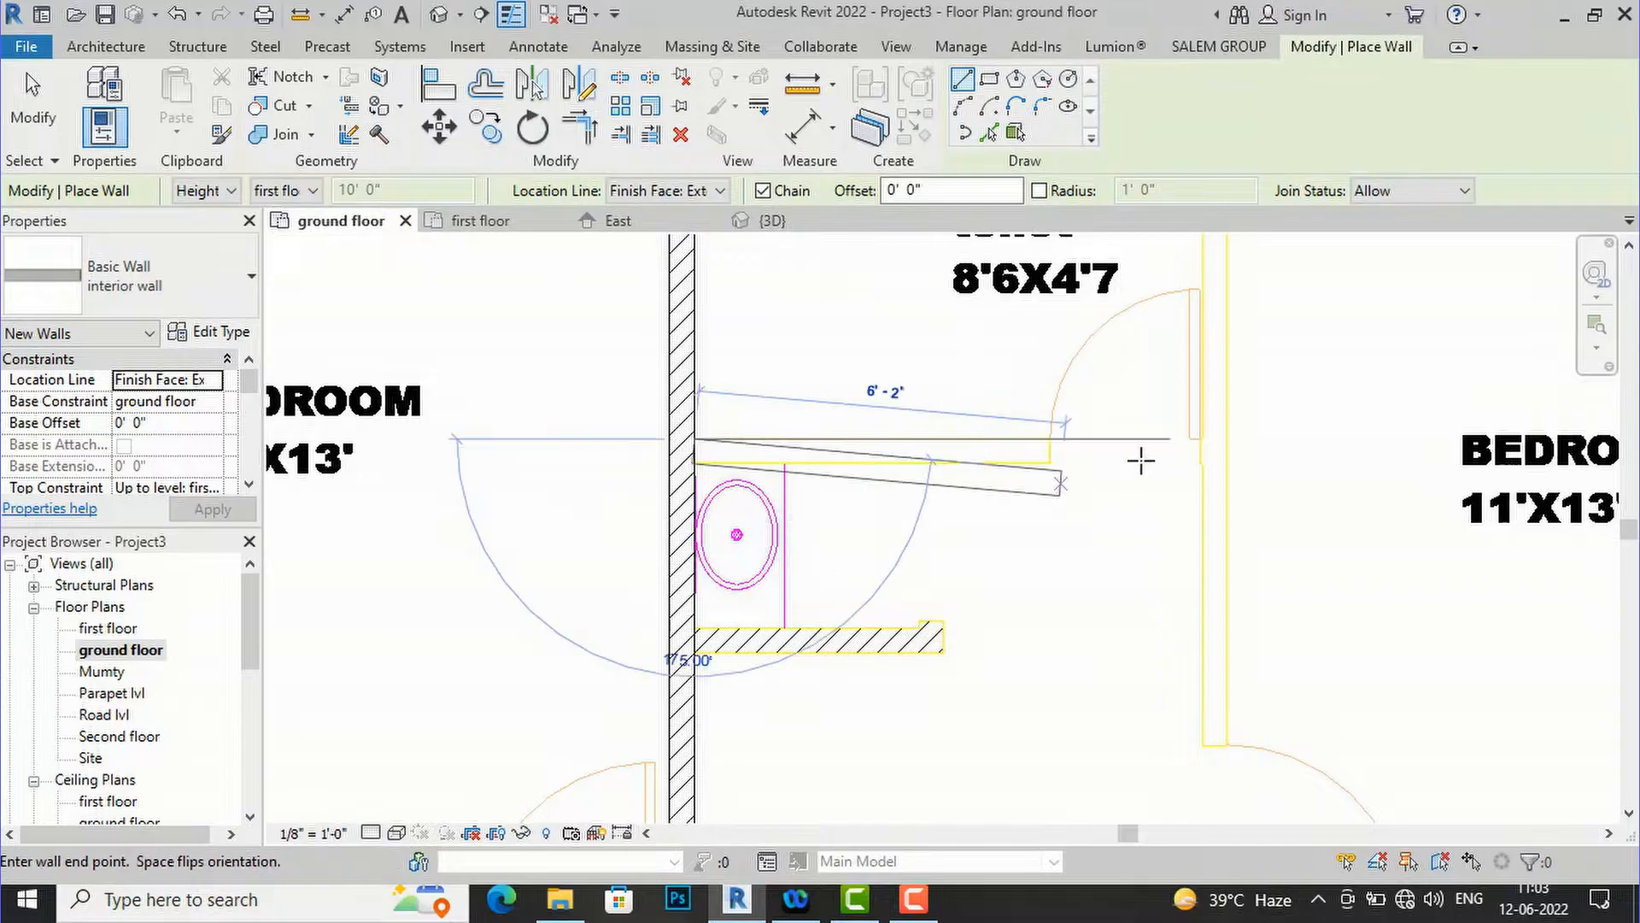
click(1213, 451)
key(Escape)
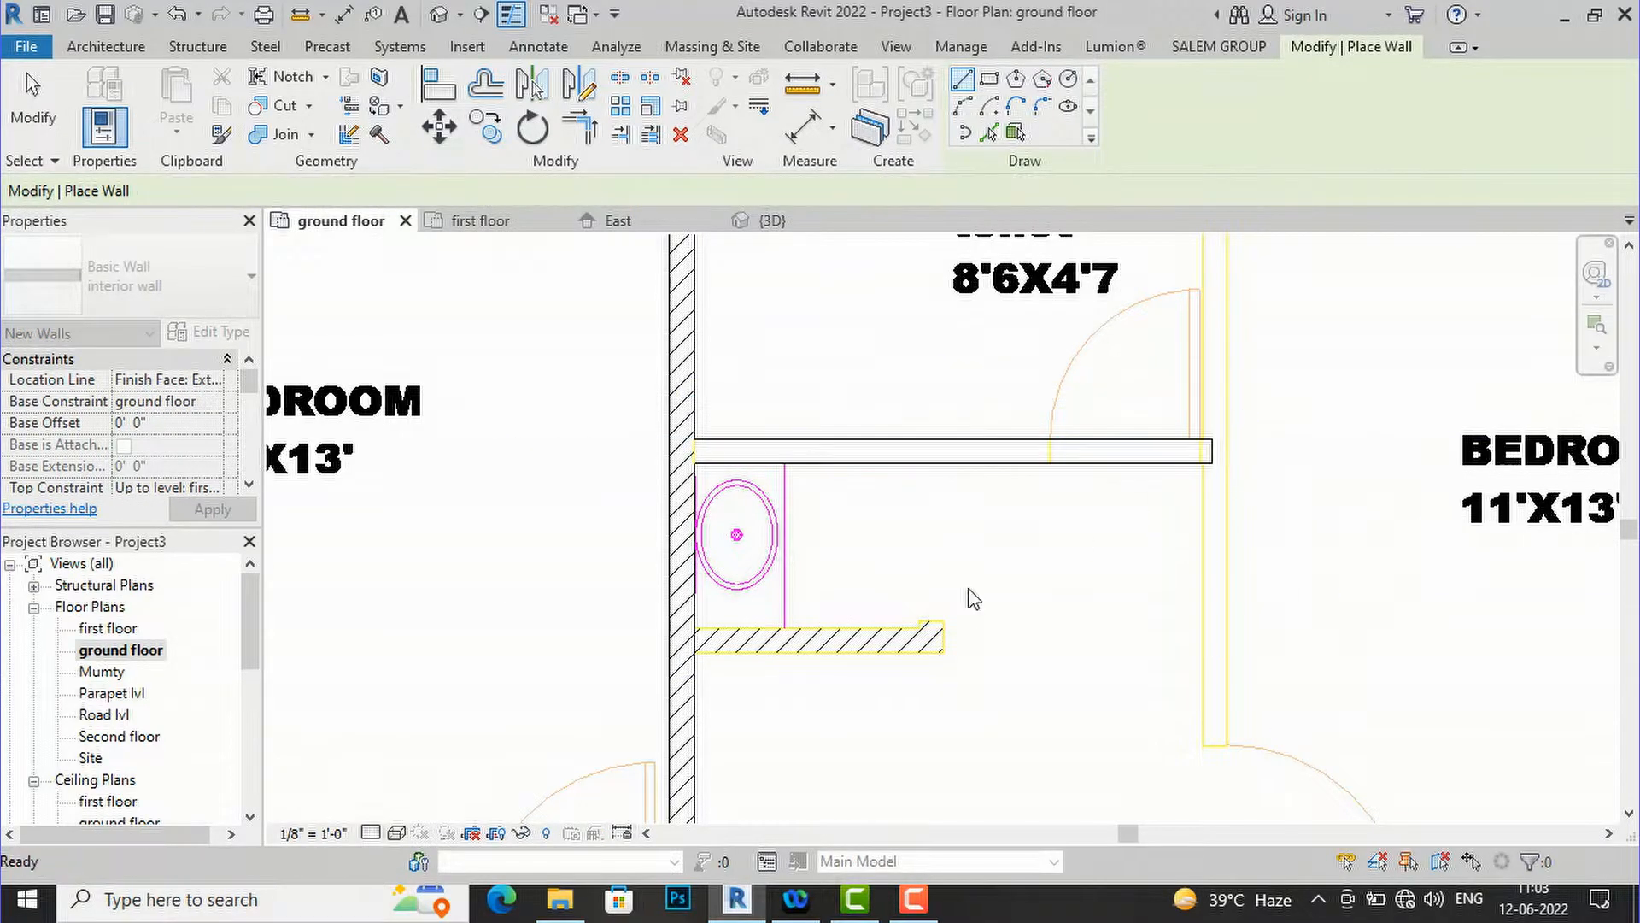
- Draw the short interior wall below the washbasin from the bedroom wall to its plan end, and end the chain
click(694, 626)
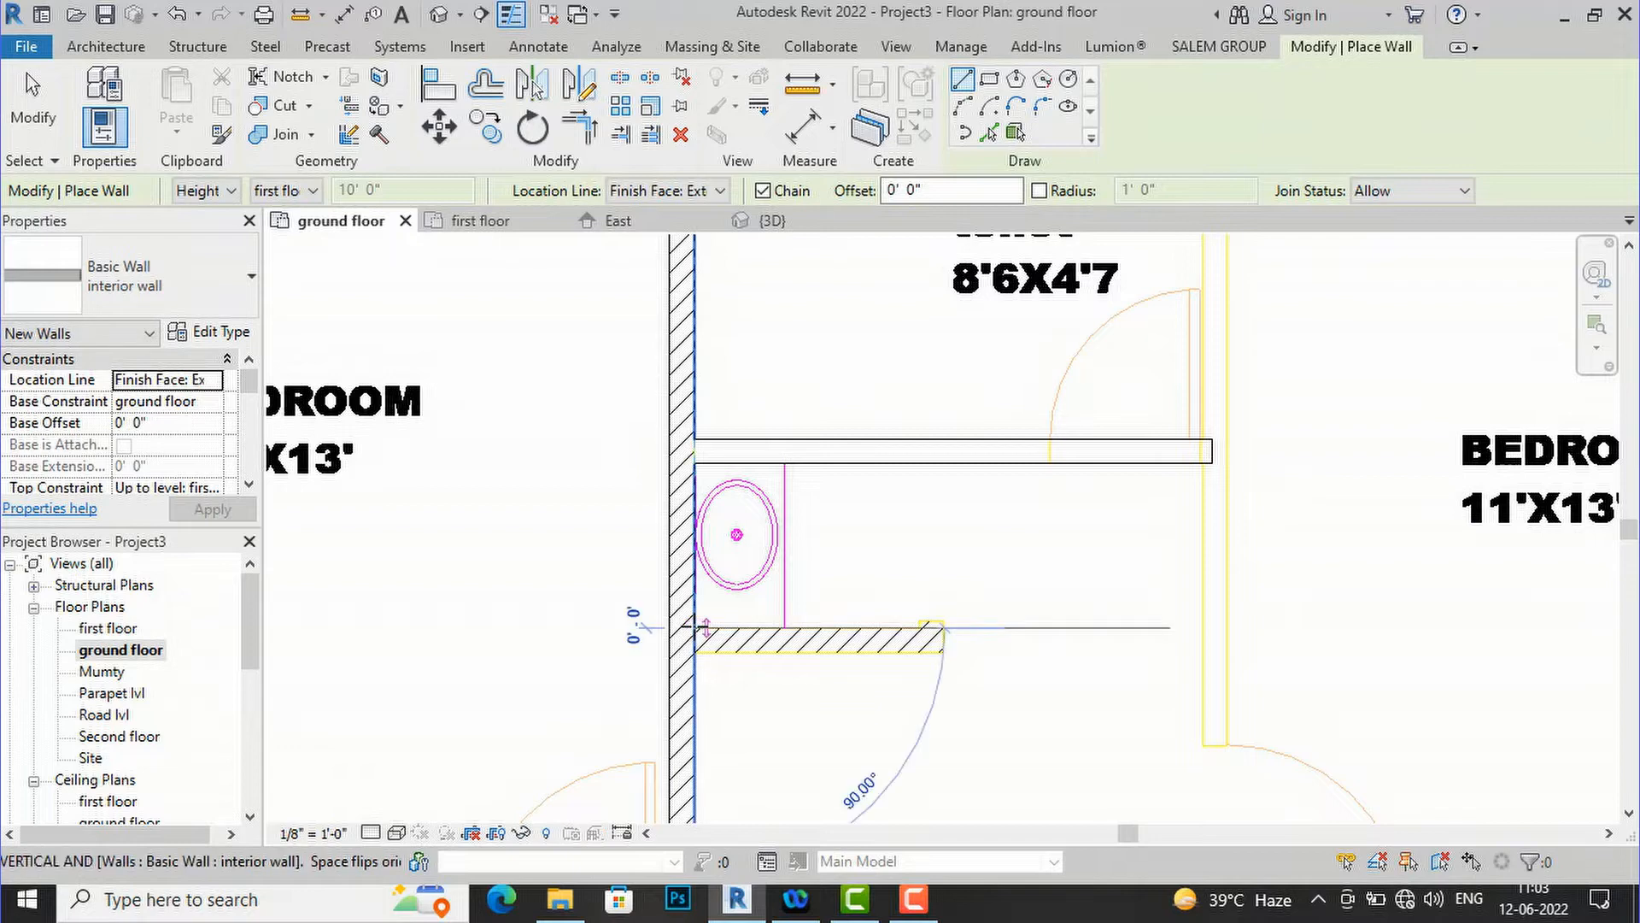
click(938, 630)
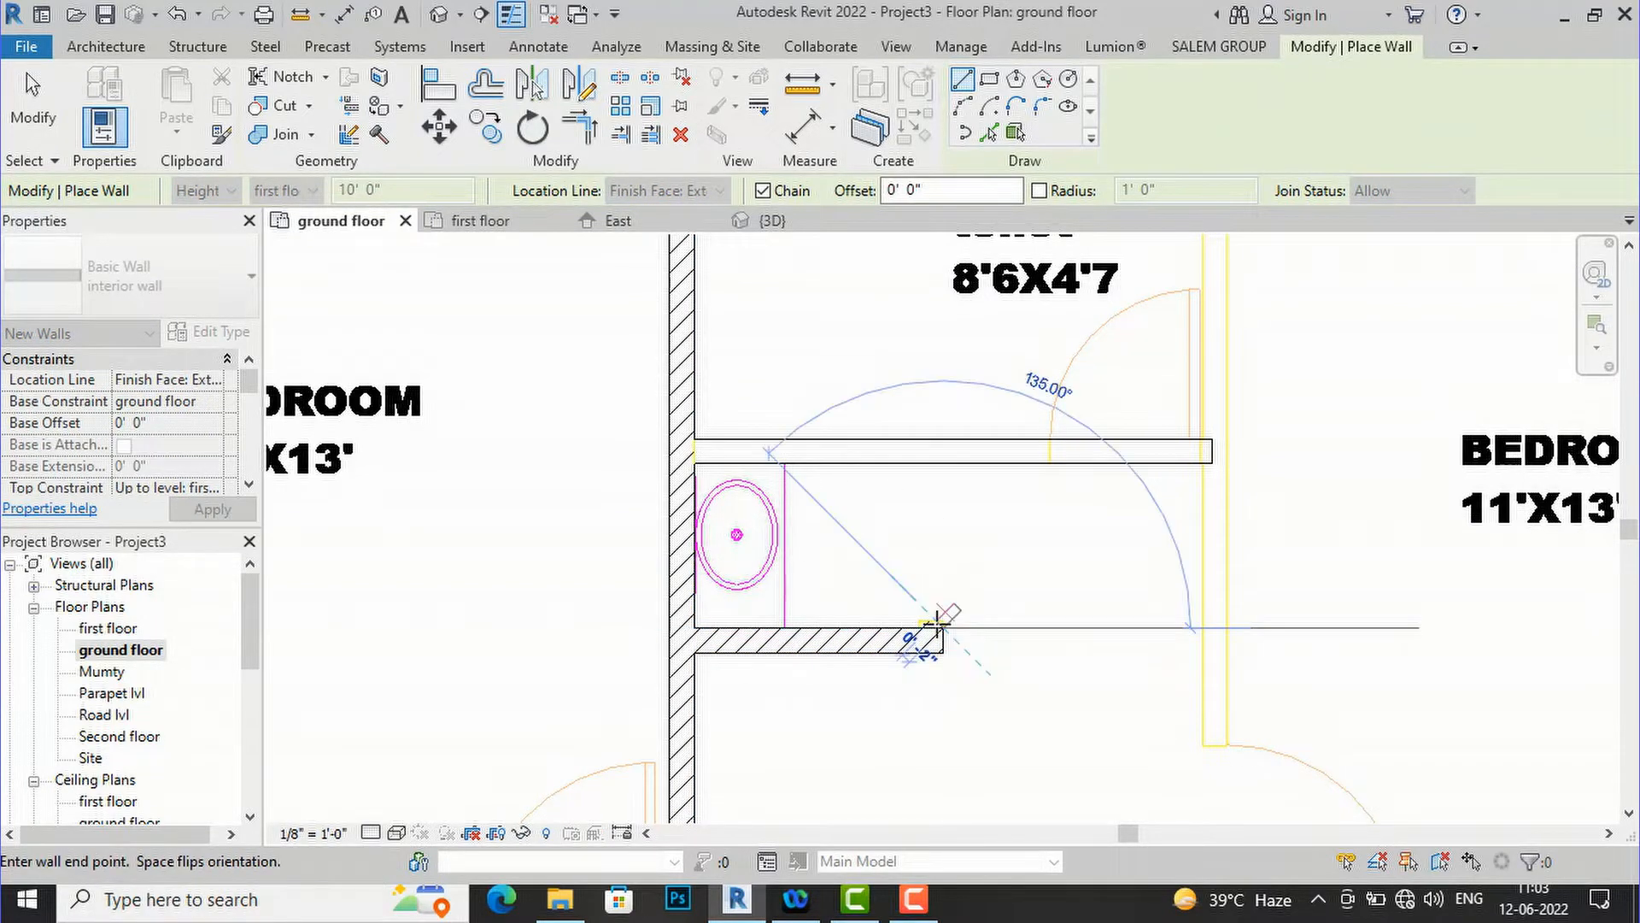
scroll(938, 617, up, 2)
key(Escape)
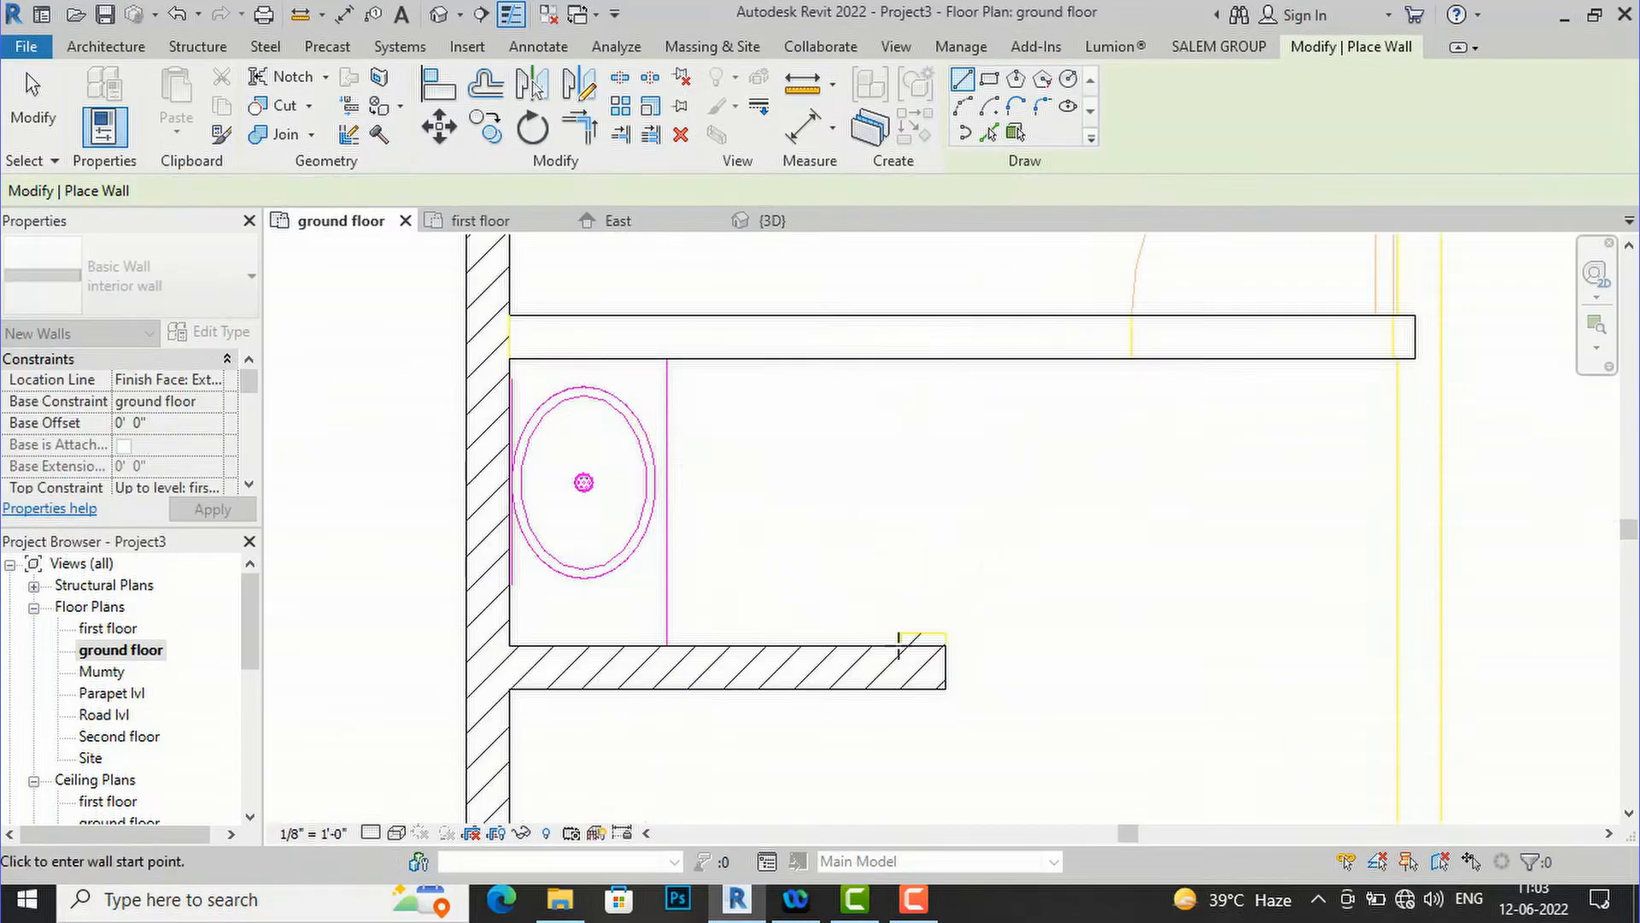
- Draw a small stub wall about 0'-1 1/2" long at the free end of the washbasin wall, following the plan's nib
scroll(904, 644, up, 3)
scroll(982, 651, up, 3)
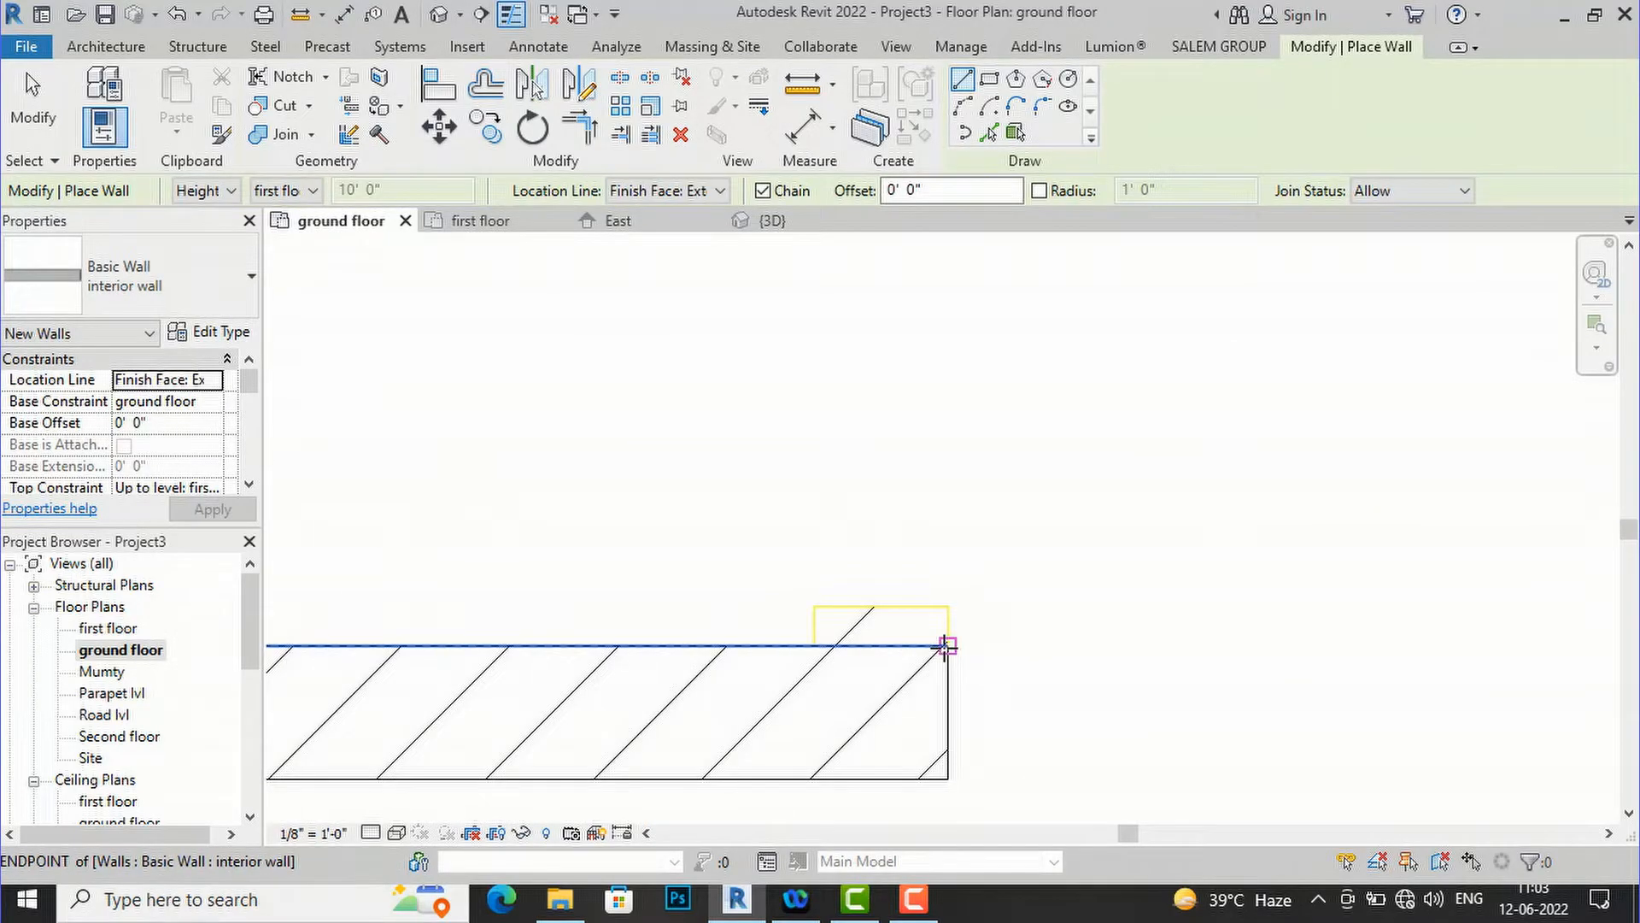
click(945, 647)
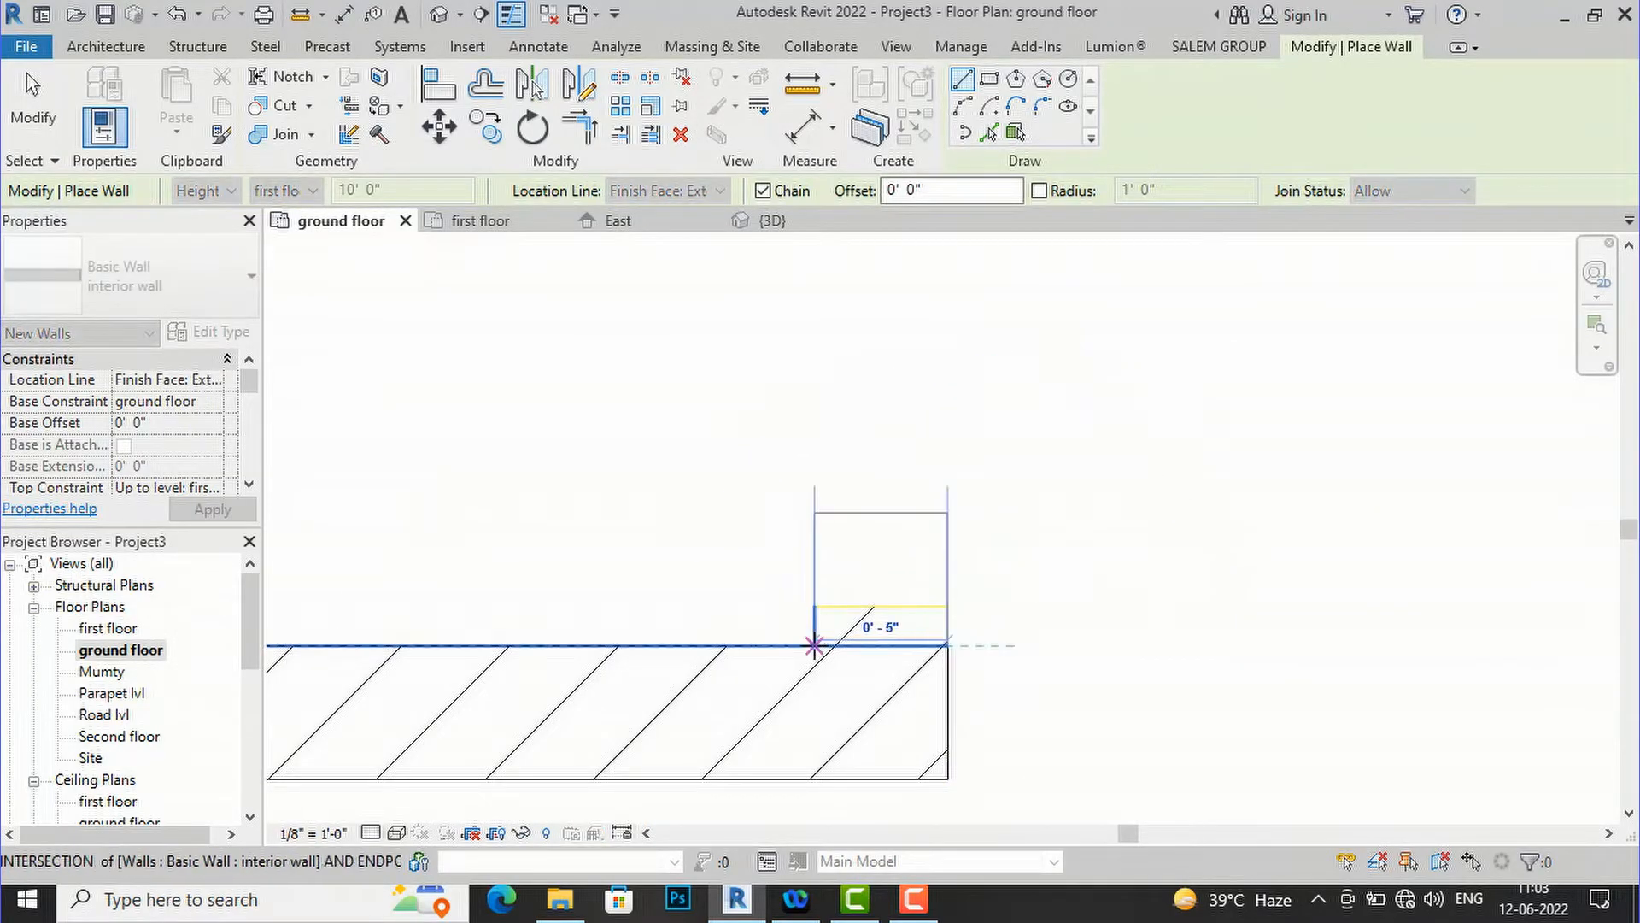
key(Escape)
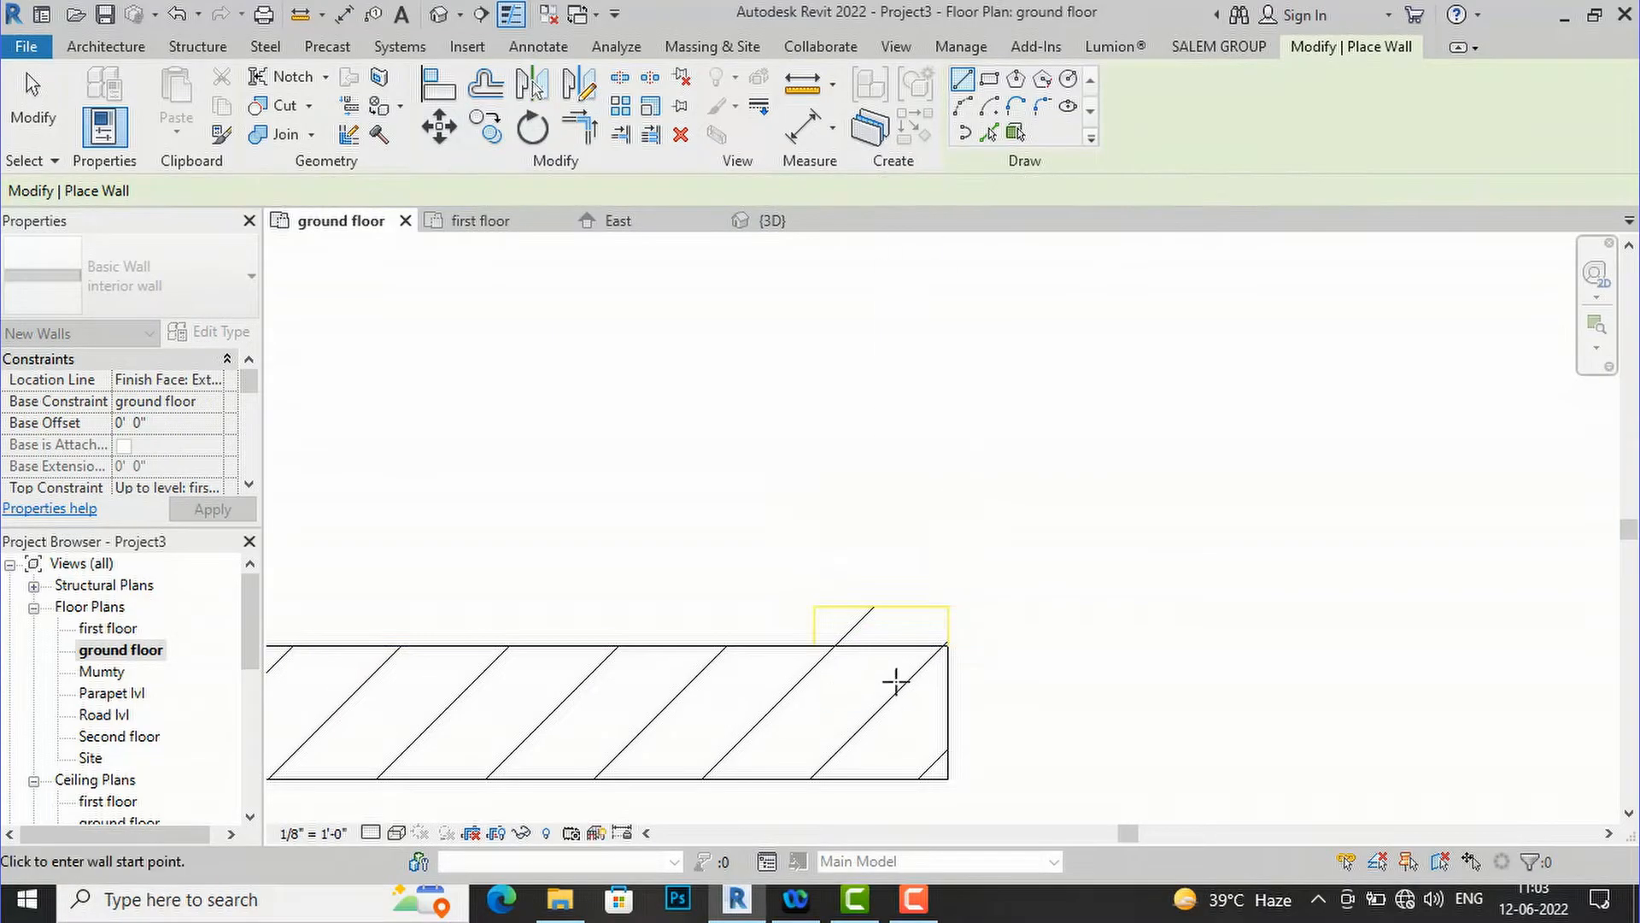
click(818, 646)
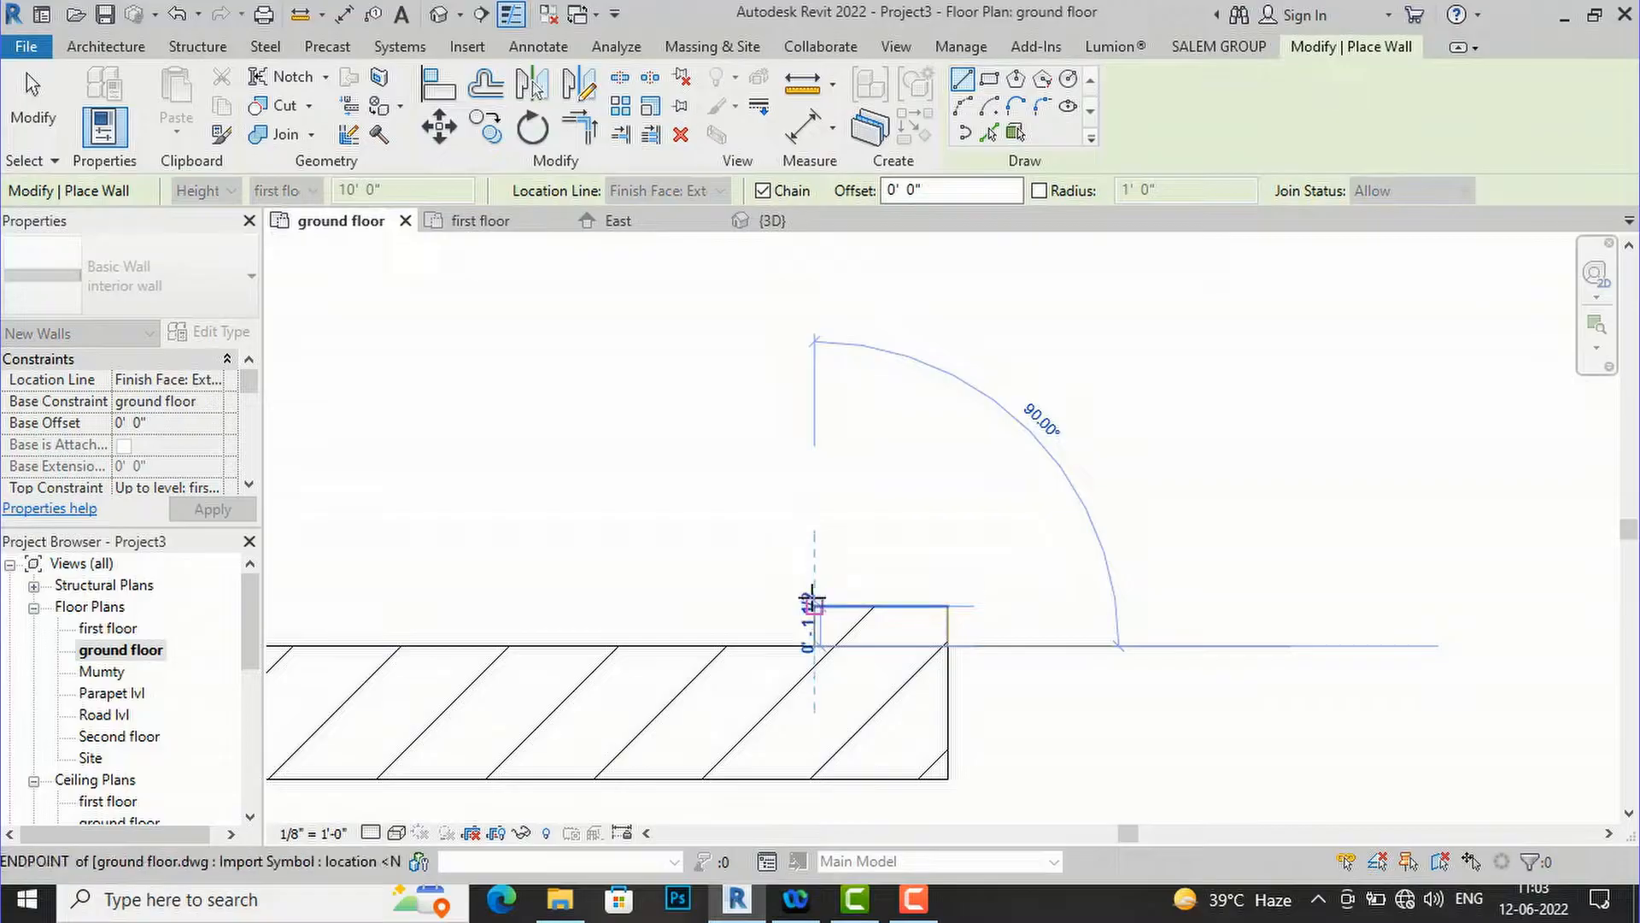
click(801, 557)
key(Escape)
scroll(624, 703, down, 6)
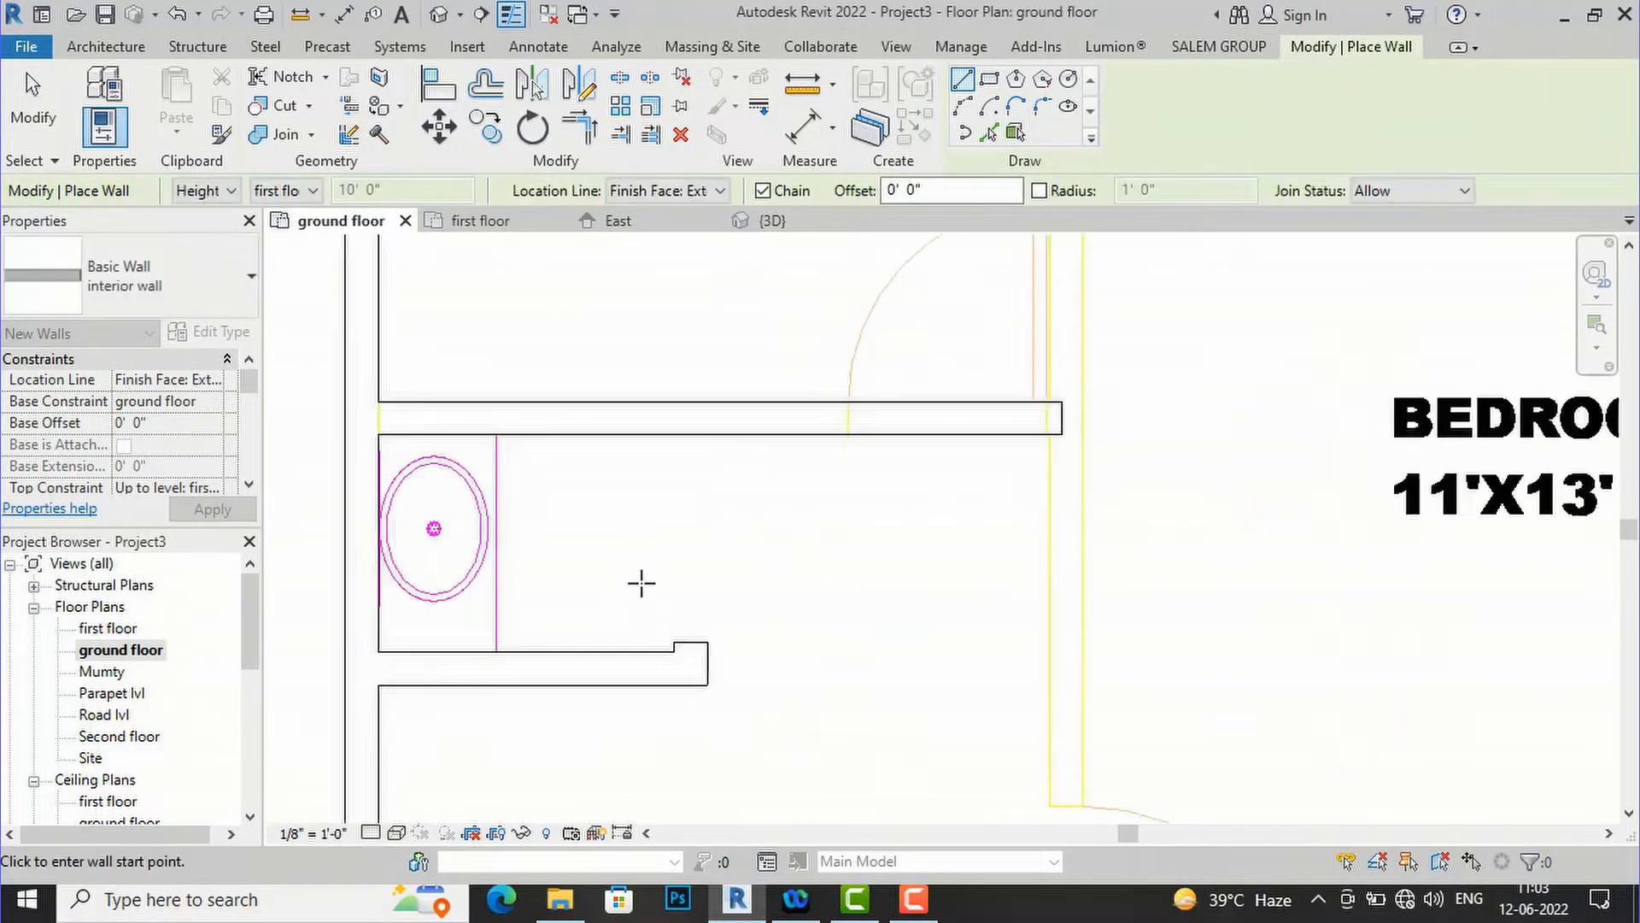
- Switch wall drawing to Pick Lines and create the wall between the toilet and the adjoining 11'X13' bedroom from its plan line
scroll(908, 428, down, 1)
scroll(925, 366, up, 5)
click(929, 353)
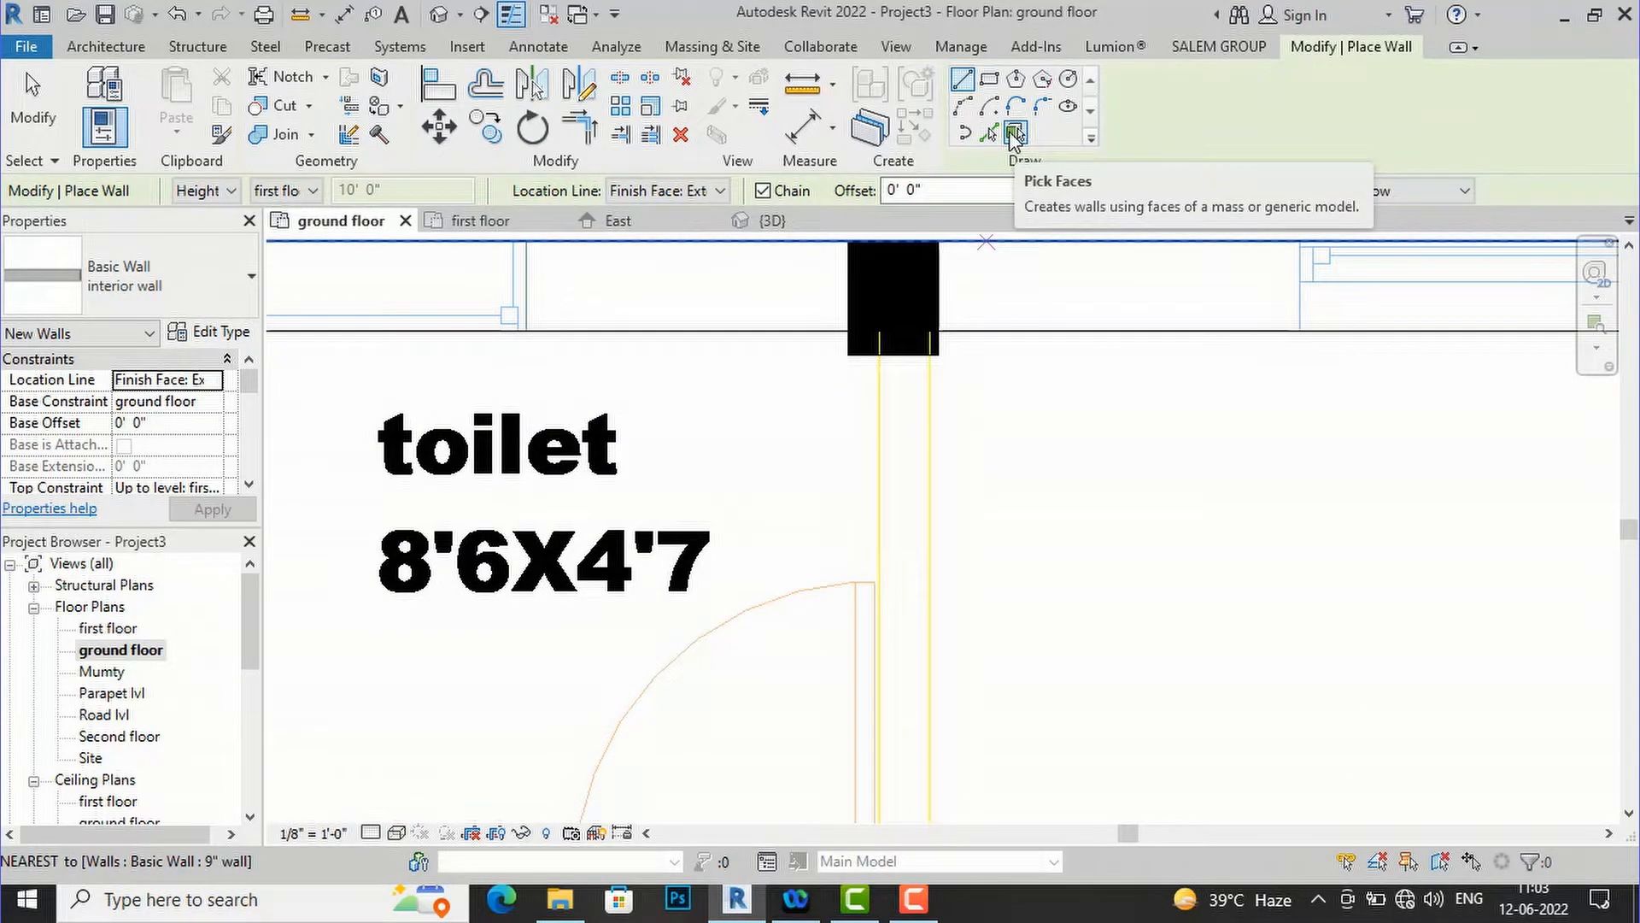
click(1015, 135)
click(988, 132)
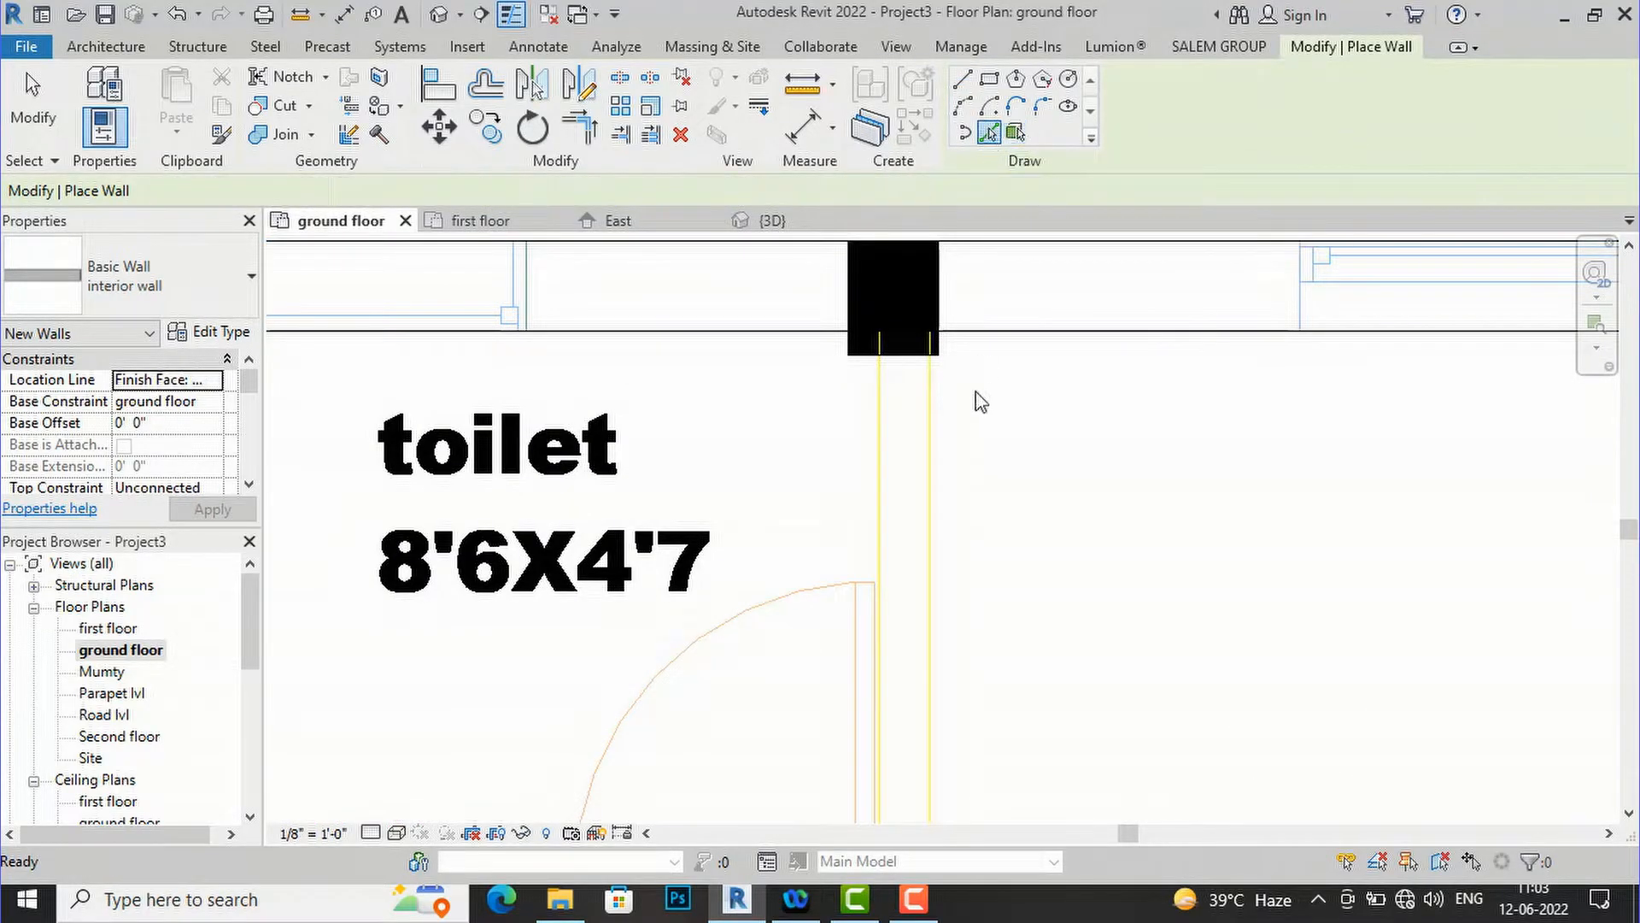
click(939, 438)
scroll(735, 320, down, 5)
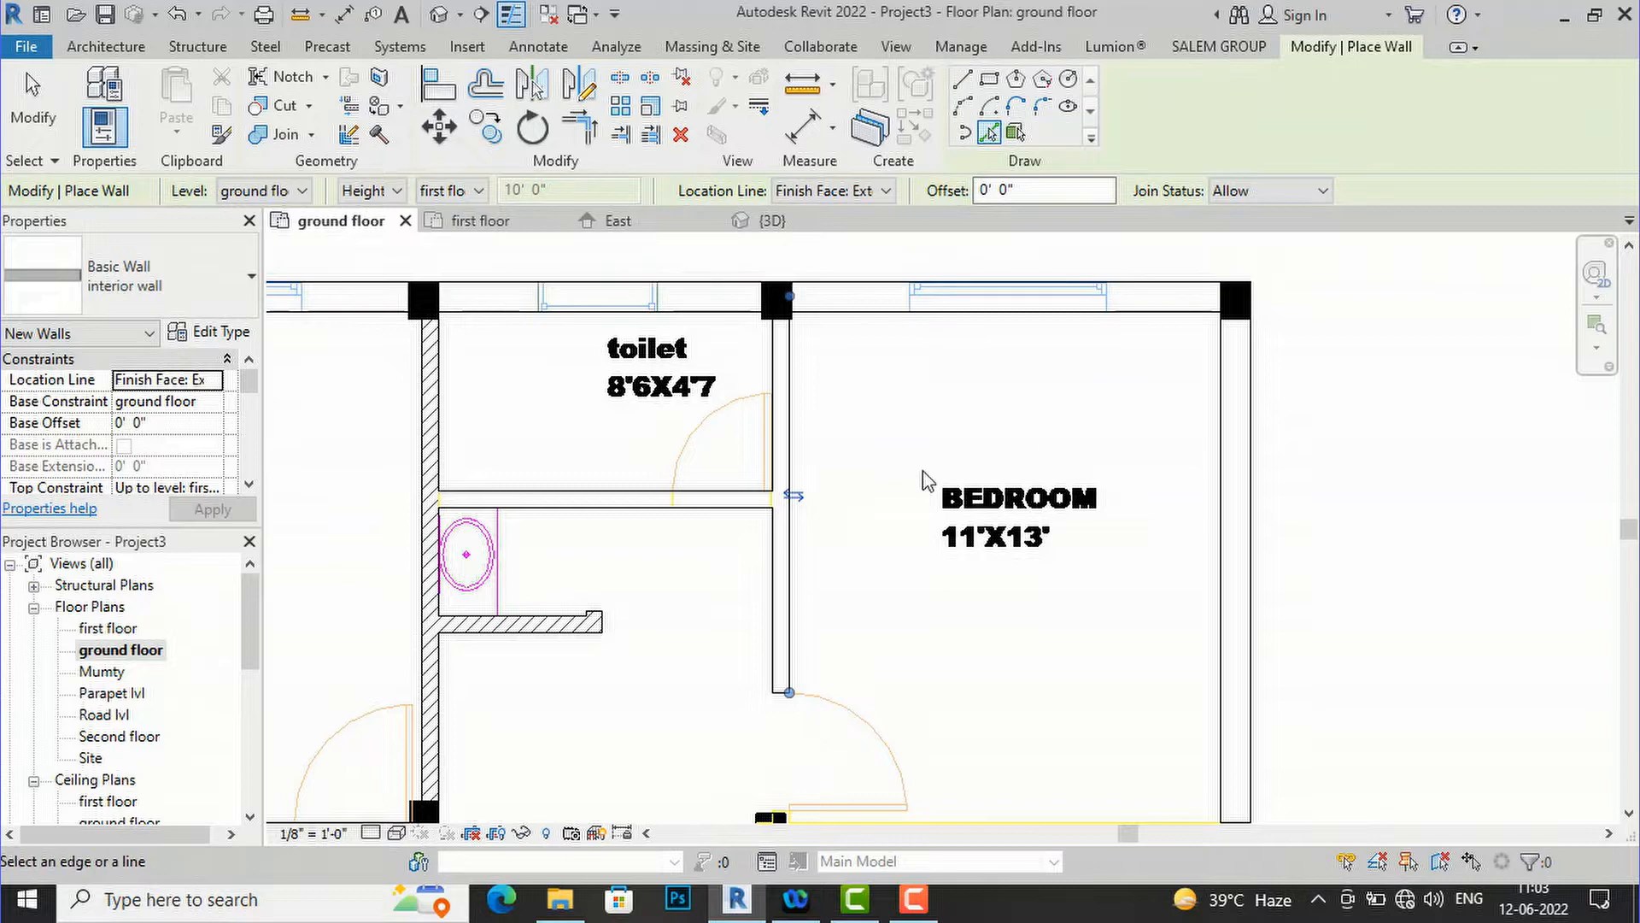
- Create the interior wall between the 11'X13' bedroom and the living room from its plan line
scroll(923, 478, down, 4)
scroll(945, 630, up, 5)
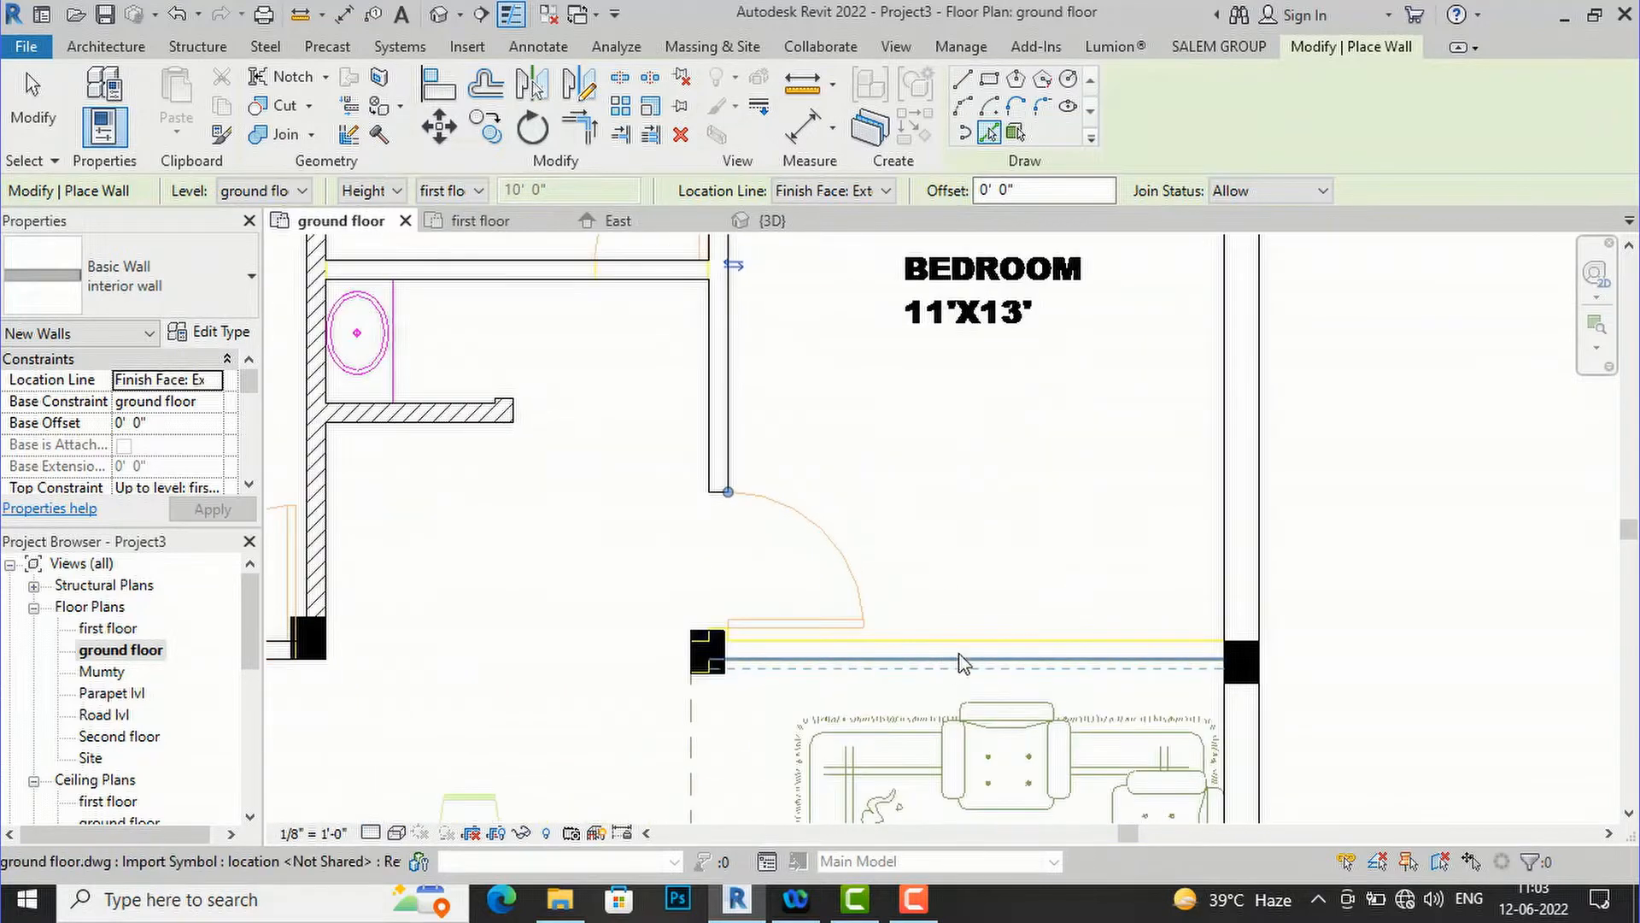
click(964, 637)
scroll(945, 549, down, 2)
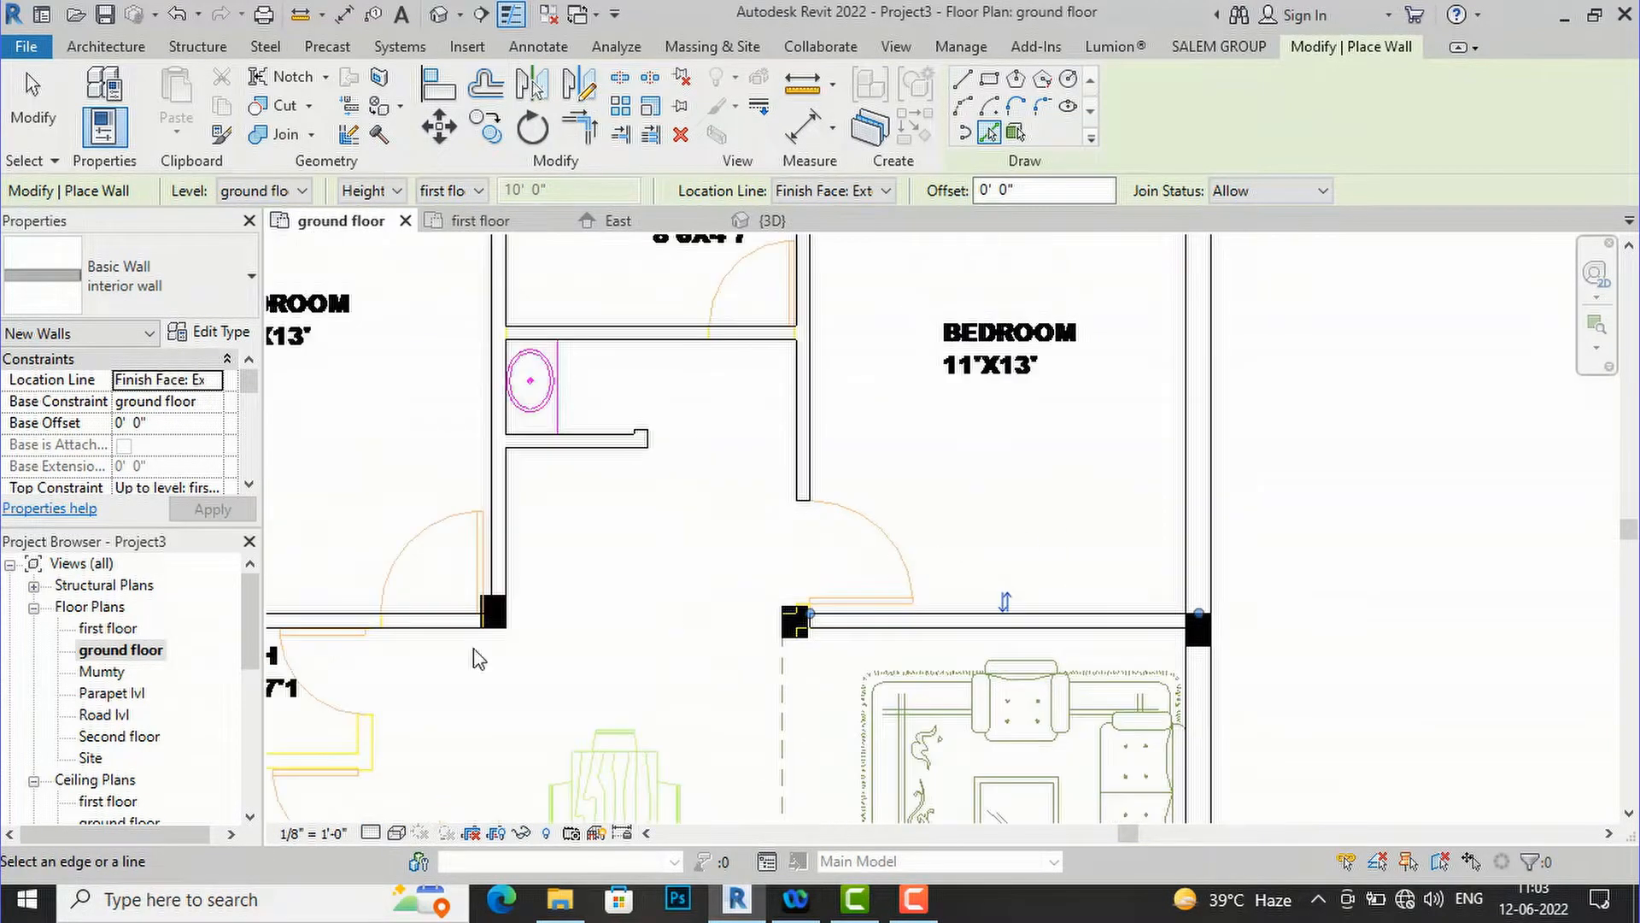
- Create the wall between bath and kitchen and the short wall beside the bath door from their plan lines
scroll(717, 421, down, 4)
scroll(487, 560, up, 5)
click(568, 581)
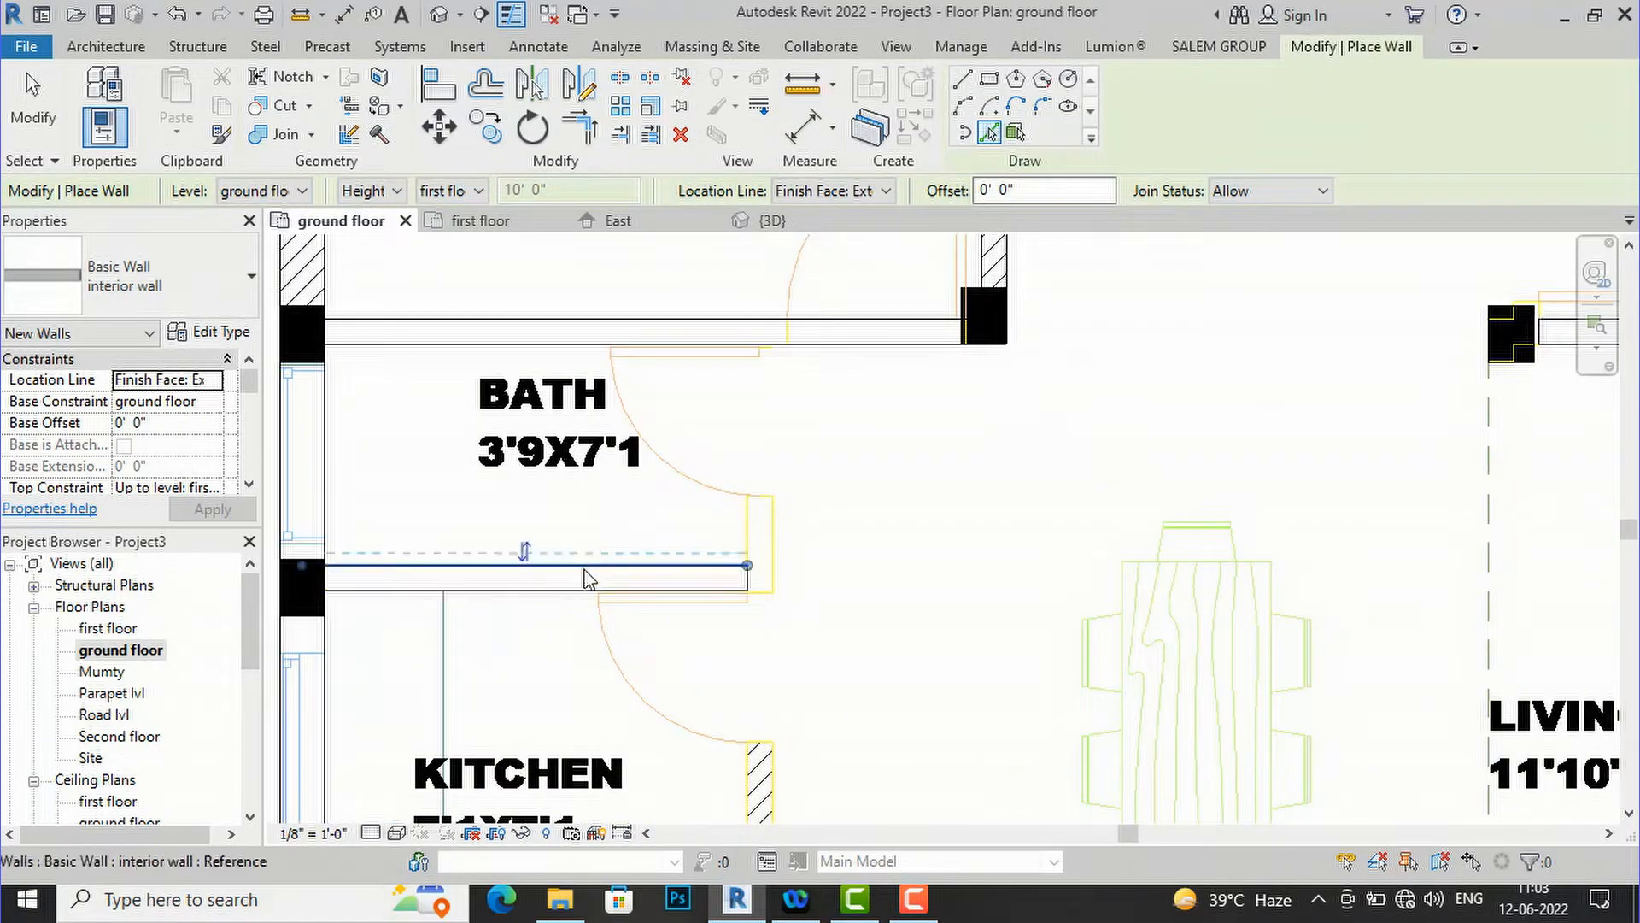
click(780, 540)
scroll(791, 356, down, 2)
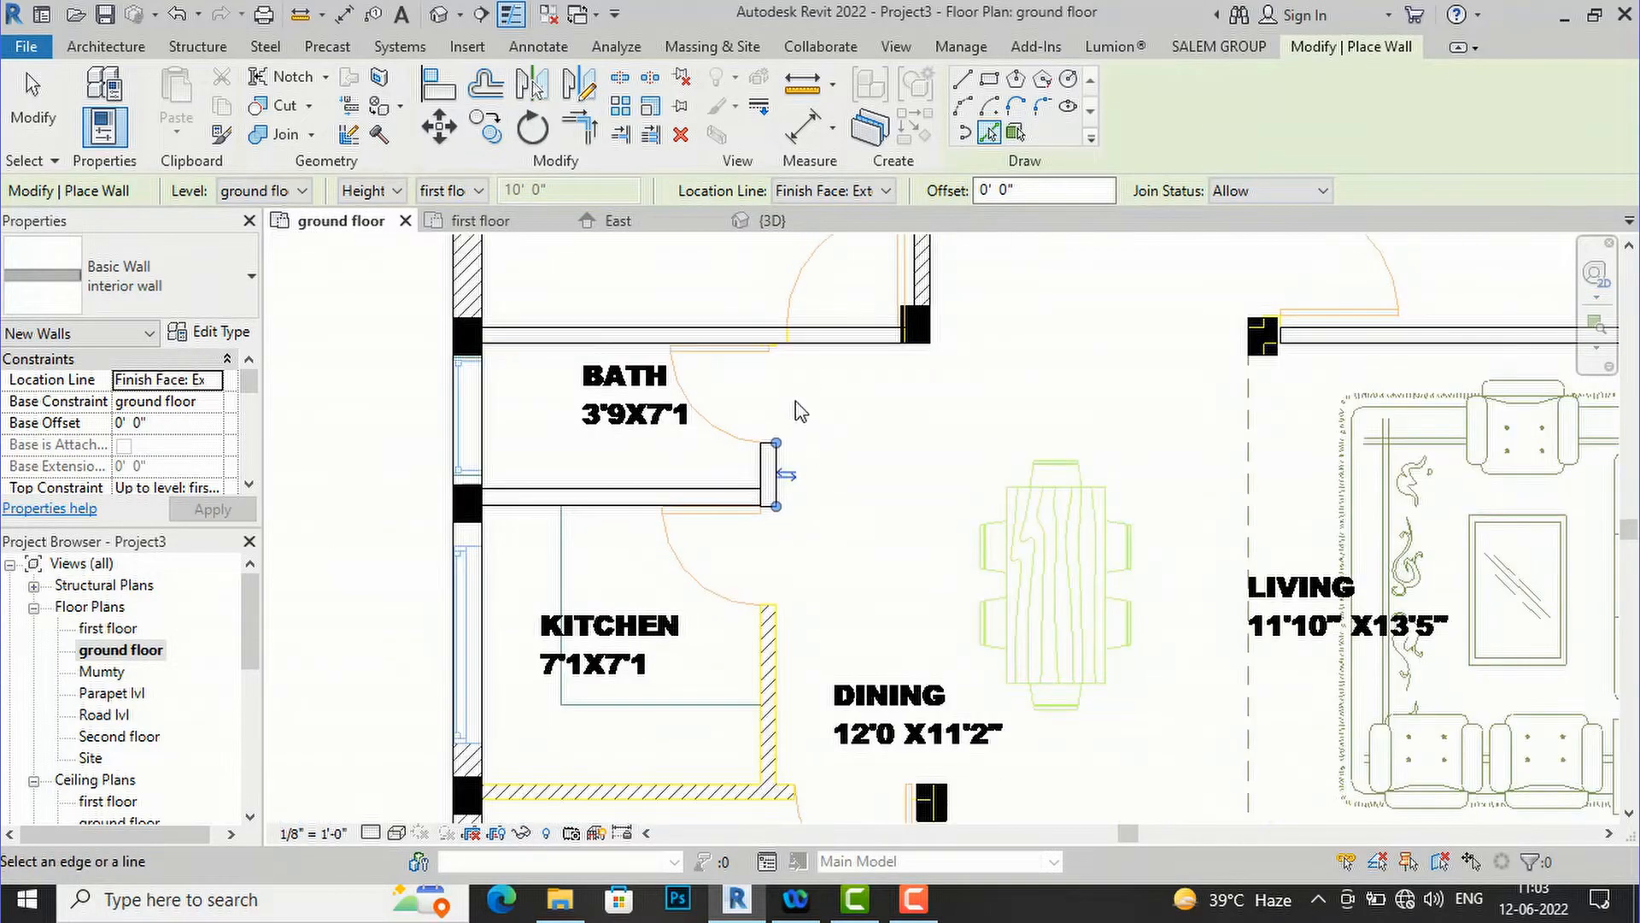
- Create the kitchen–bedroom wall and the kitchen–dining wall from their plan lines, and leave the wall command
scroll(750, 622, down, 2)
scroll(730, 668, up, 4)
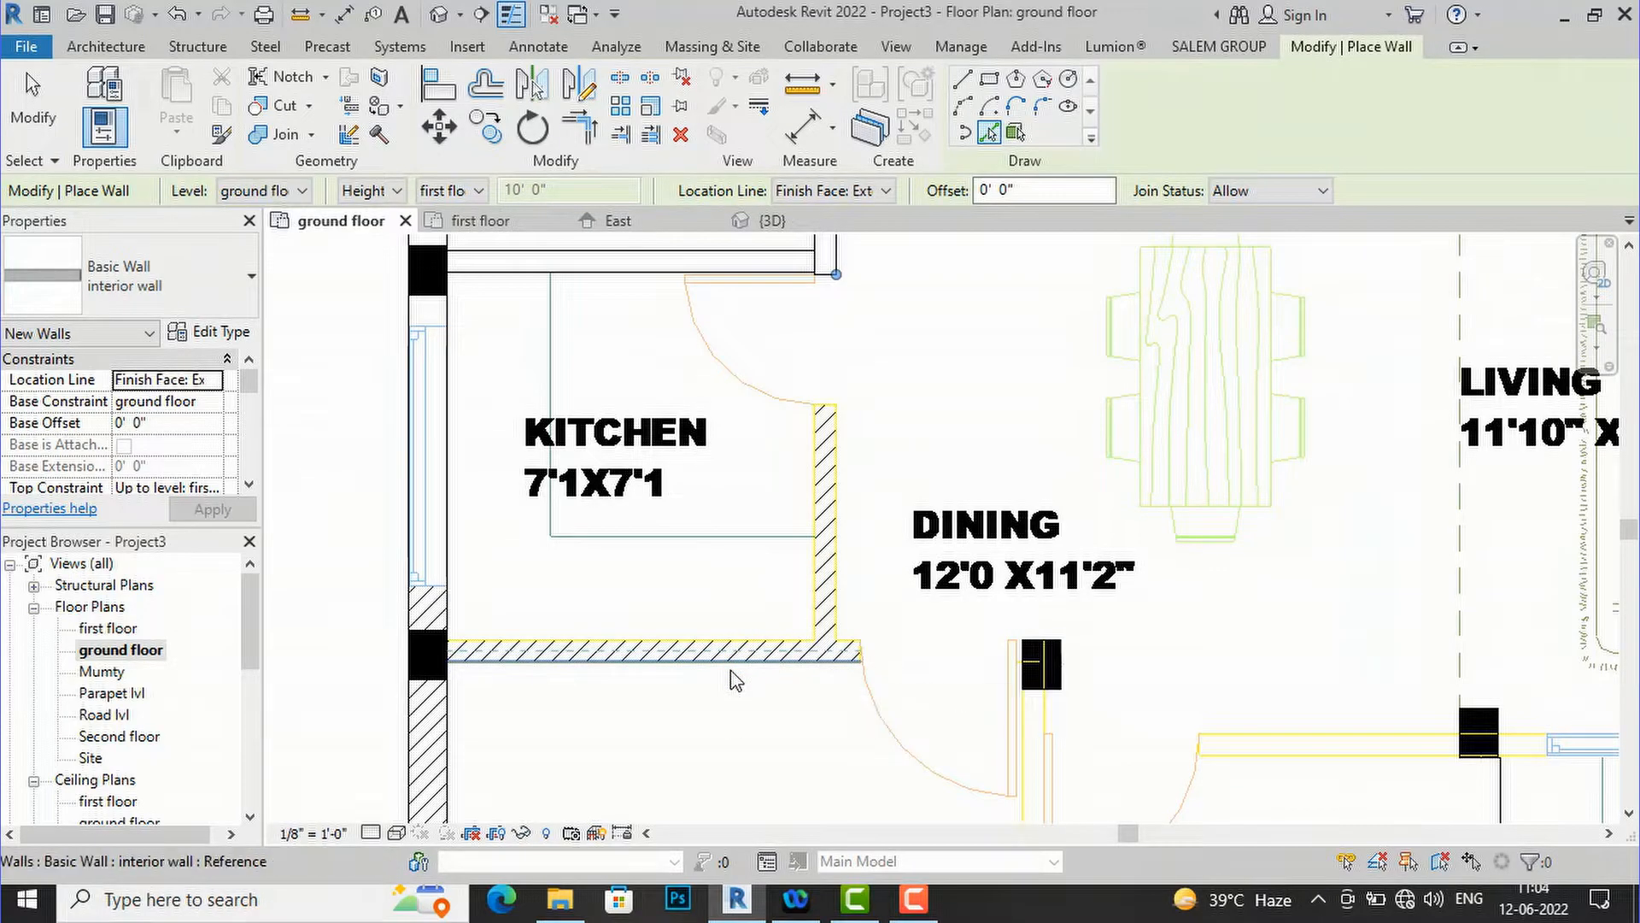
click(734, 678)
click(845, 581)
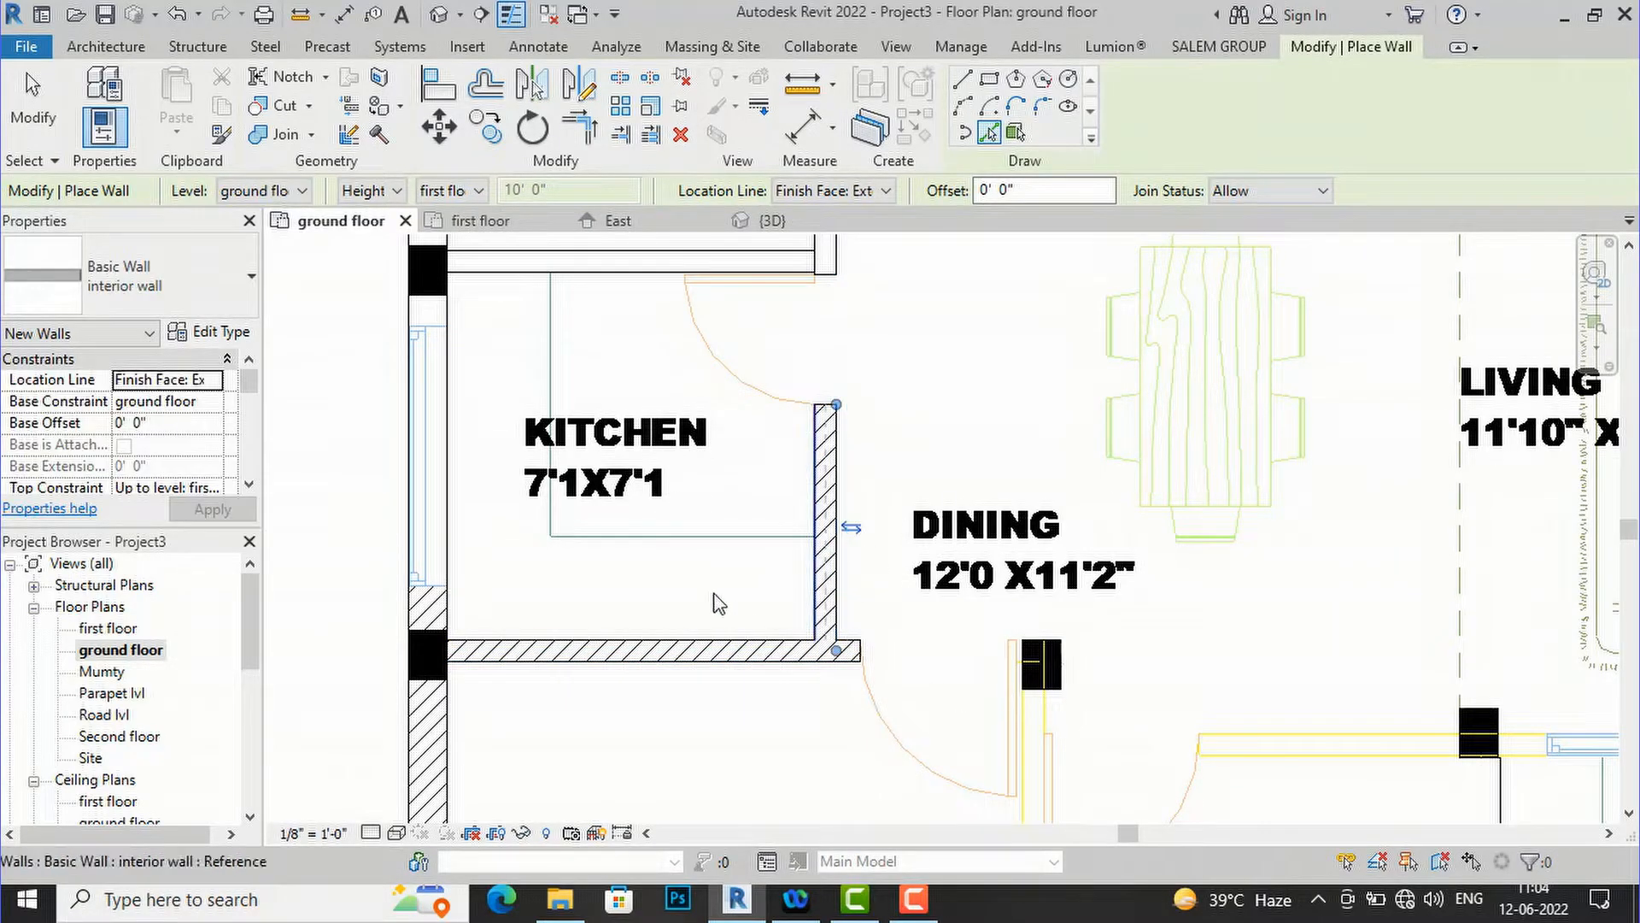
scroll(687, 603, down, 2)
key(Escape)
key(Escape)
- Extend the wall between kitchen and 11'5X13'4" bedroom across the door opening to the column, about 11'-9 1/2" long
scroll(801, 646, up, 3)
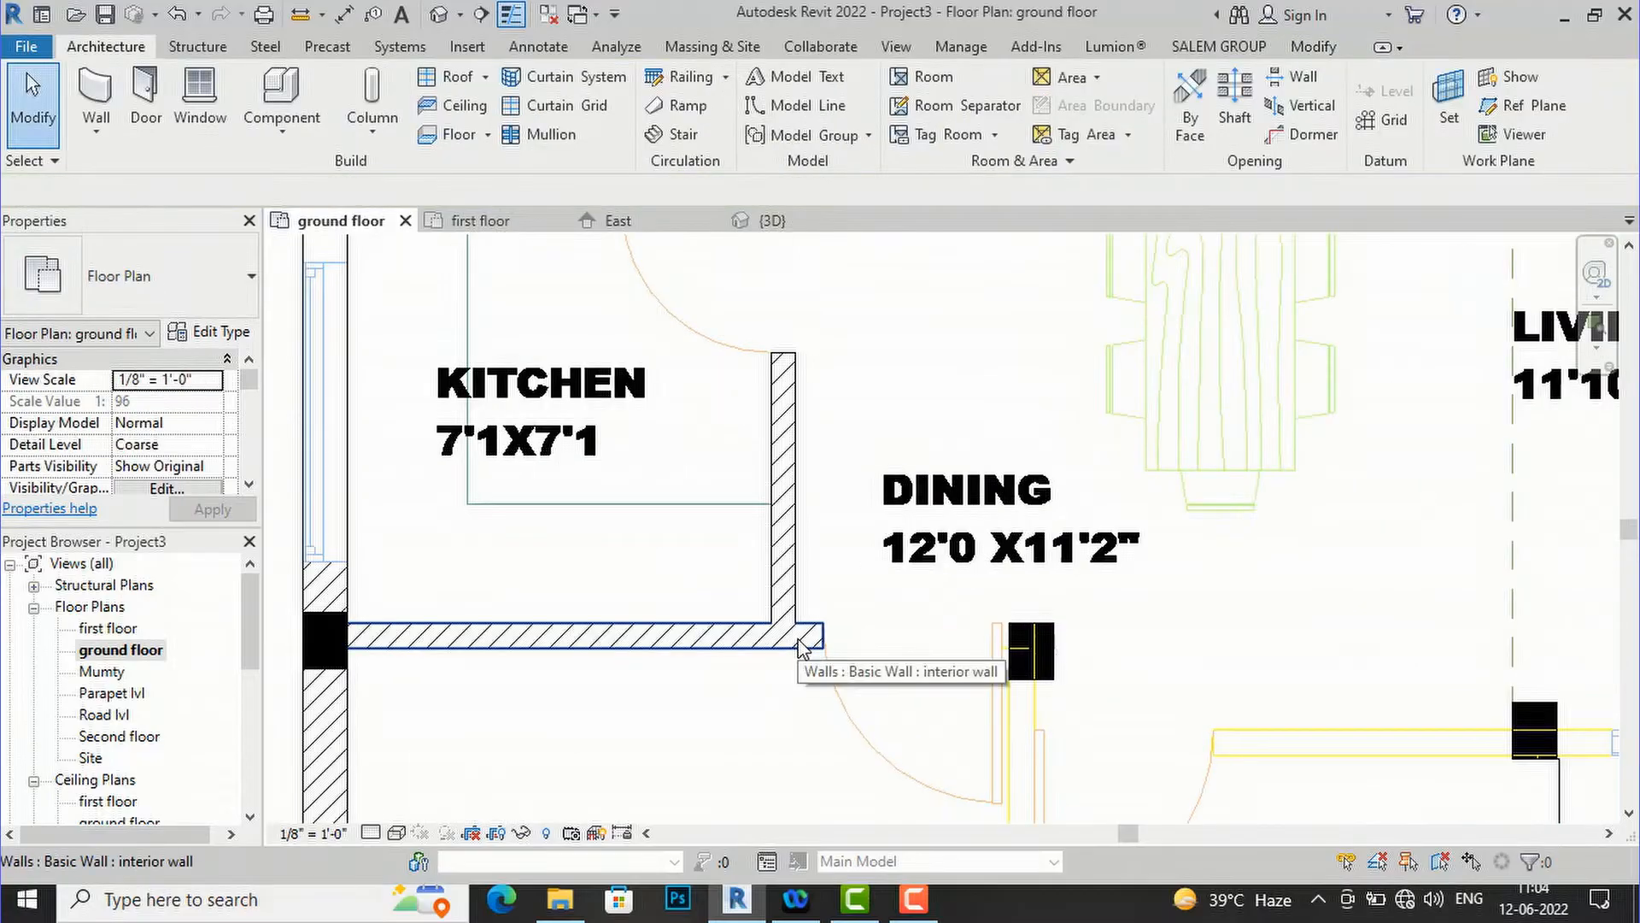
click(833, 652)
drag(827, 652, 1026, 647)
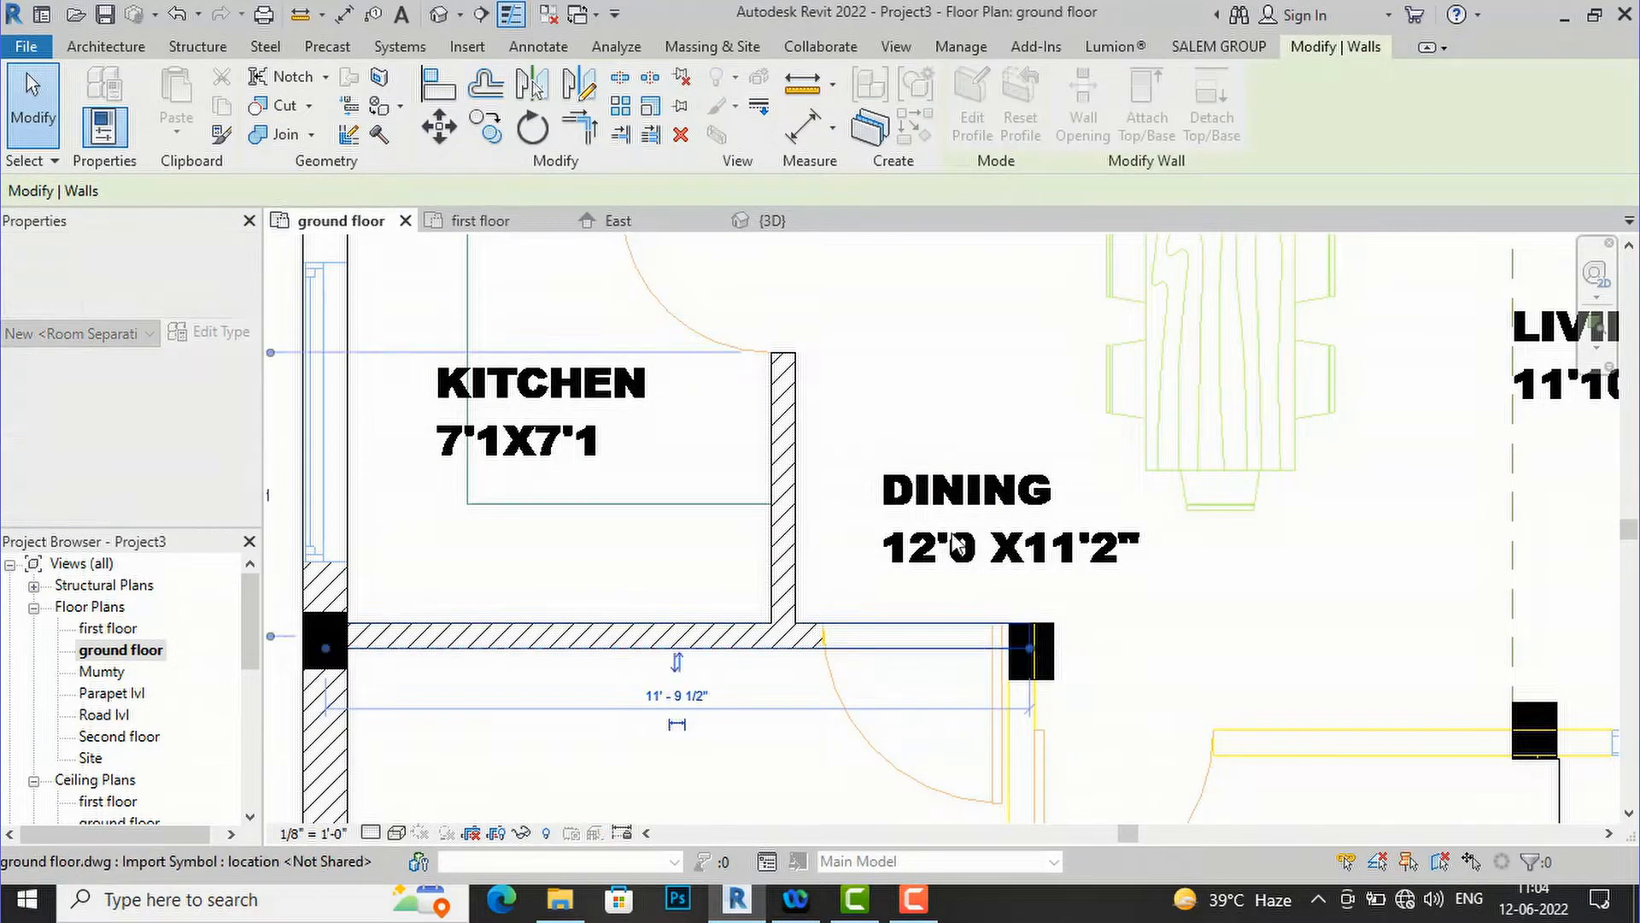
key(Escape)
scroll(880, 466, down, 4)
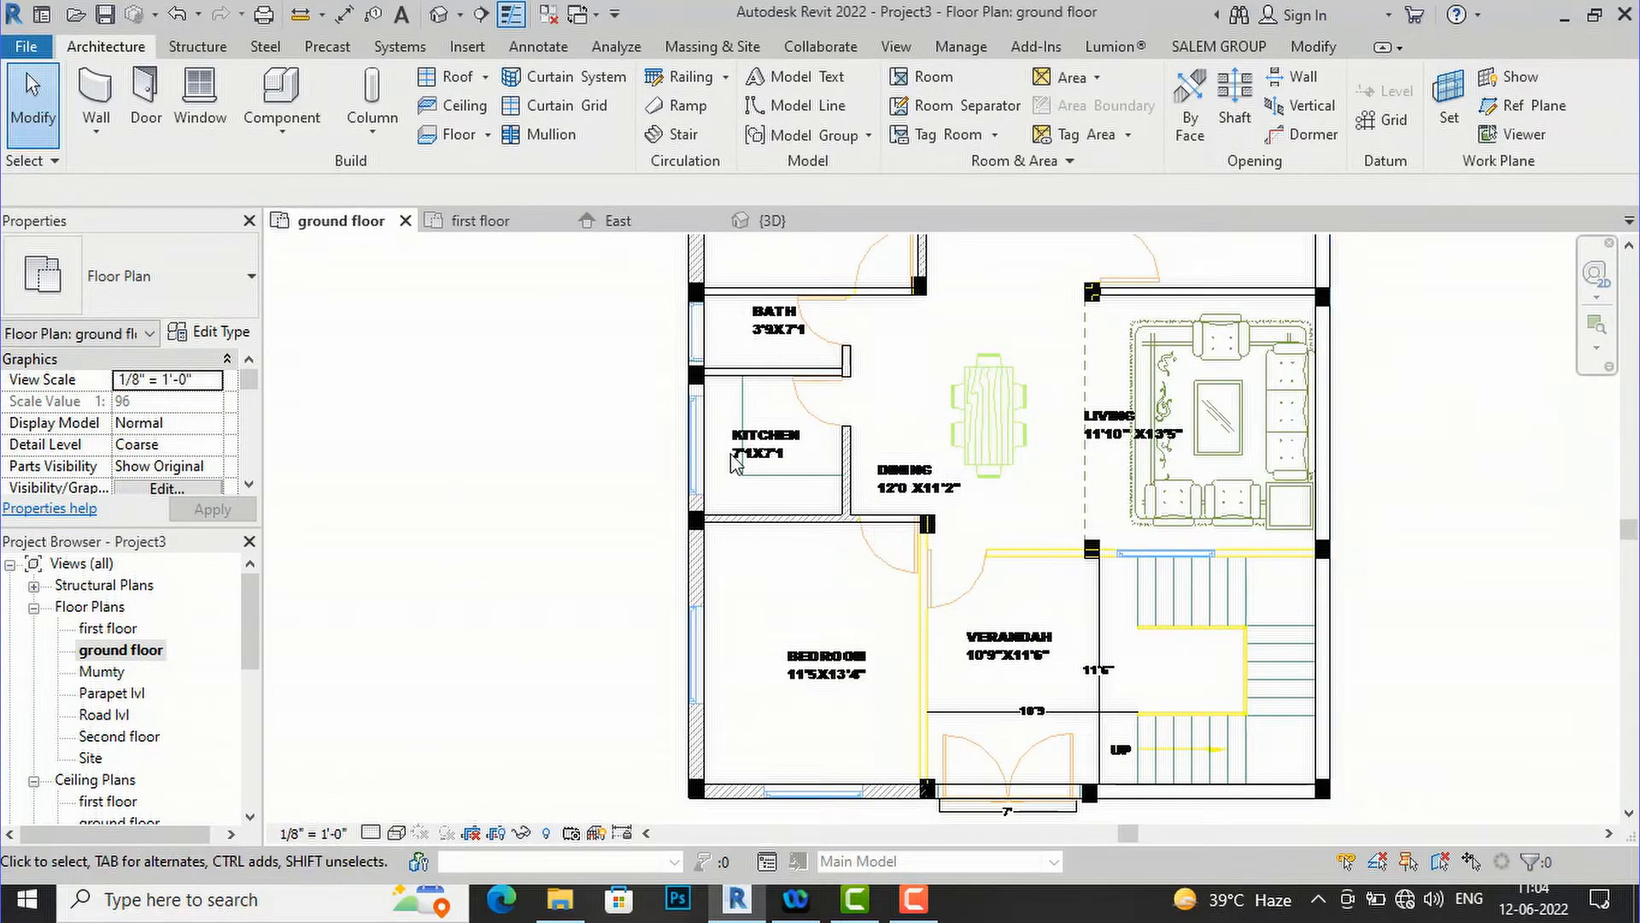
- Create the interior wall between the 11'5X13'4" bedroom and the verandah by picking its plan line
click(96, 94)
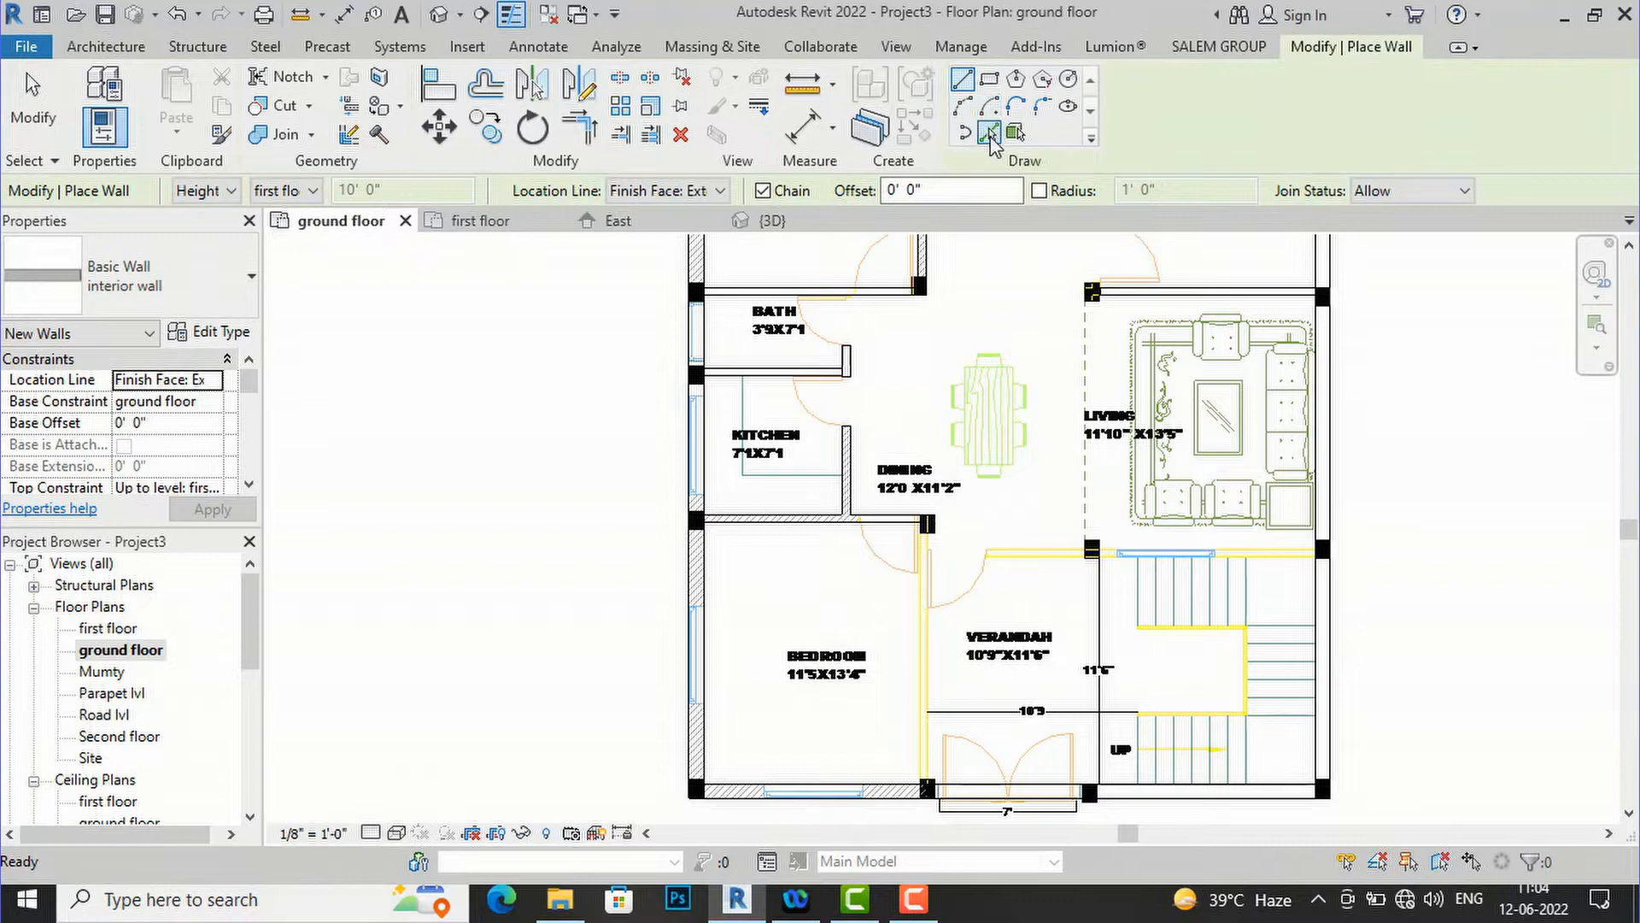
click(988, 133)
scroll(933, 675, up, 2)
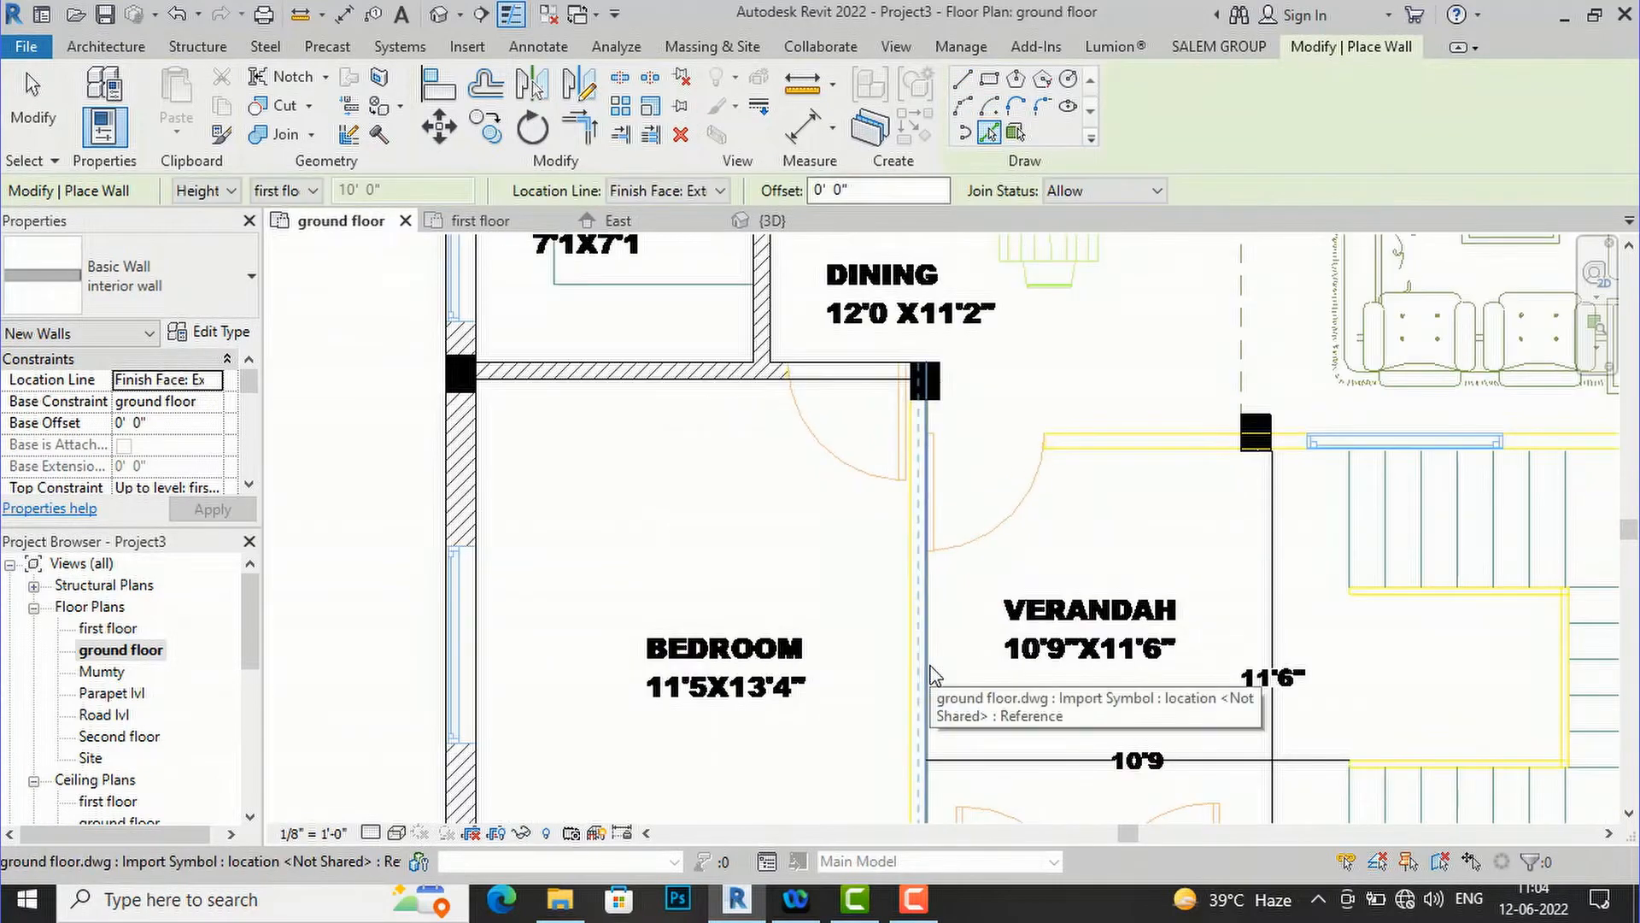
click(933, 675)
scroll(923, 367, down, 2)
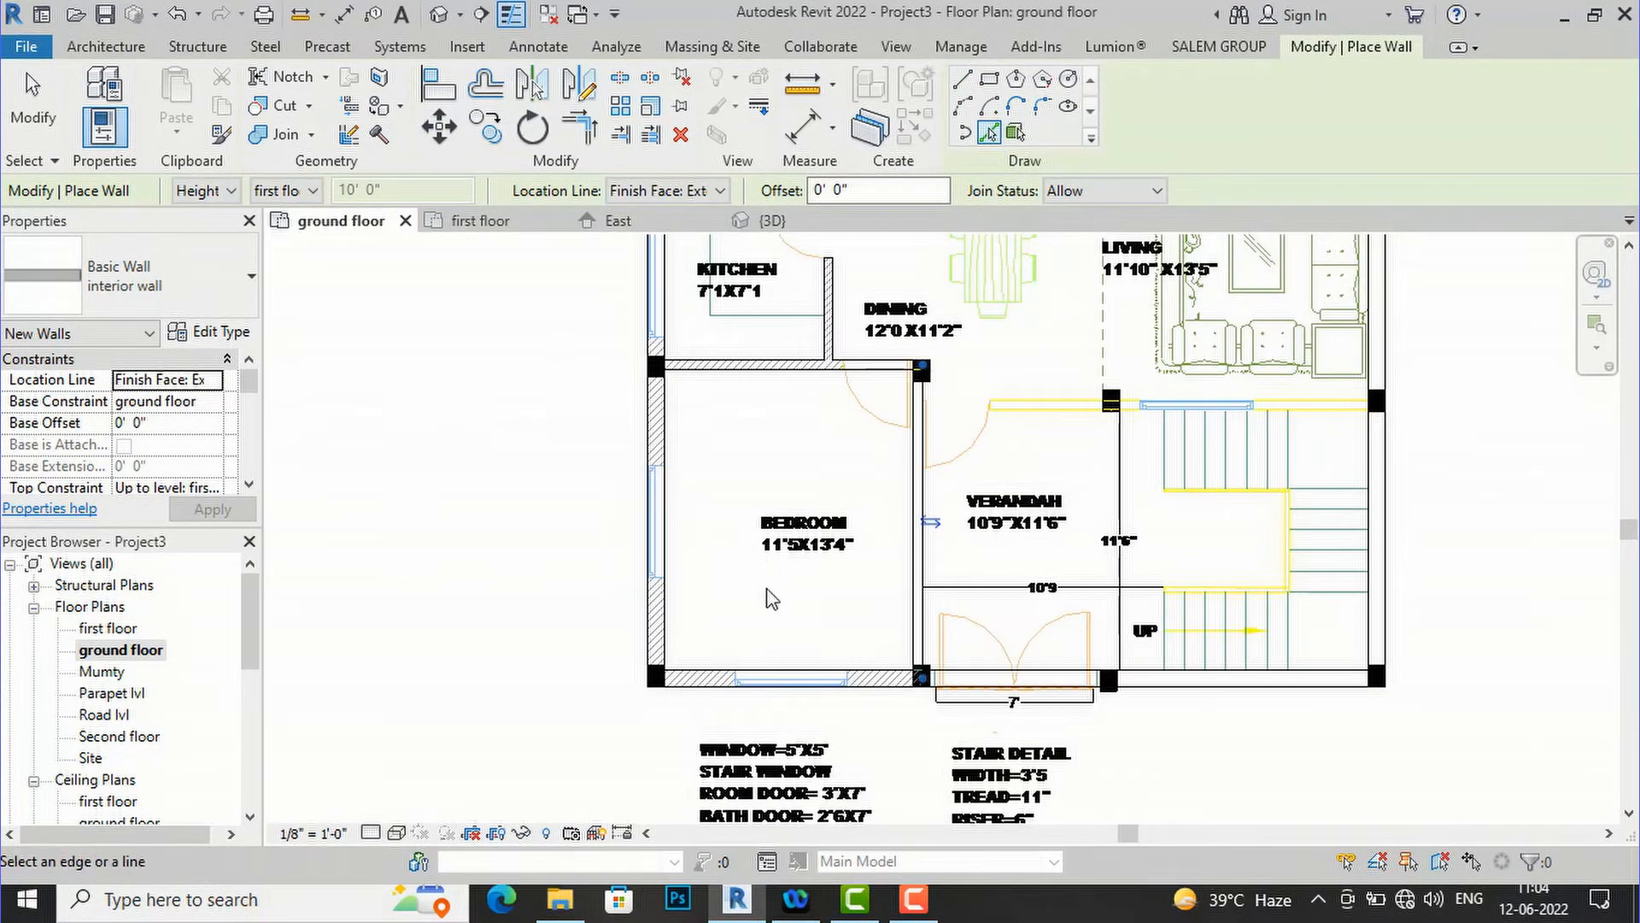
scroll(766, 600, down, 1)
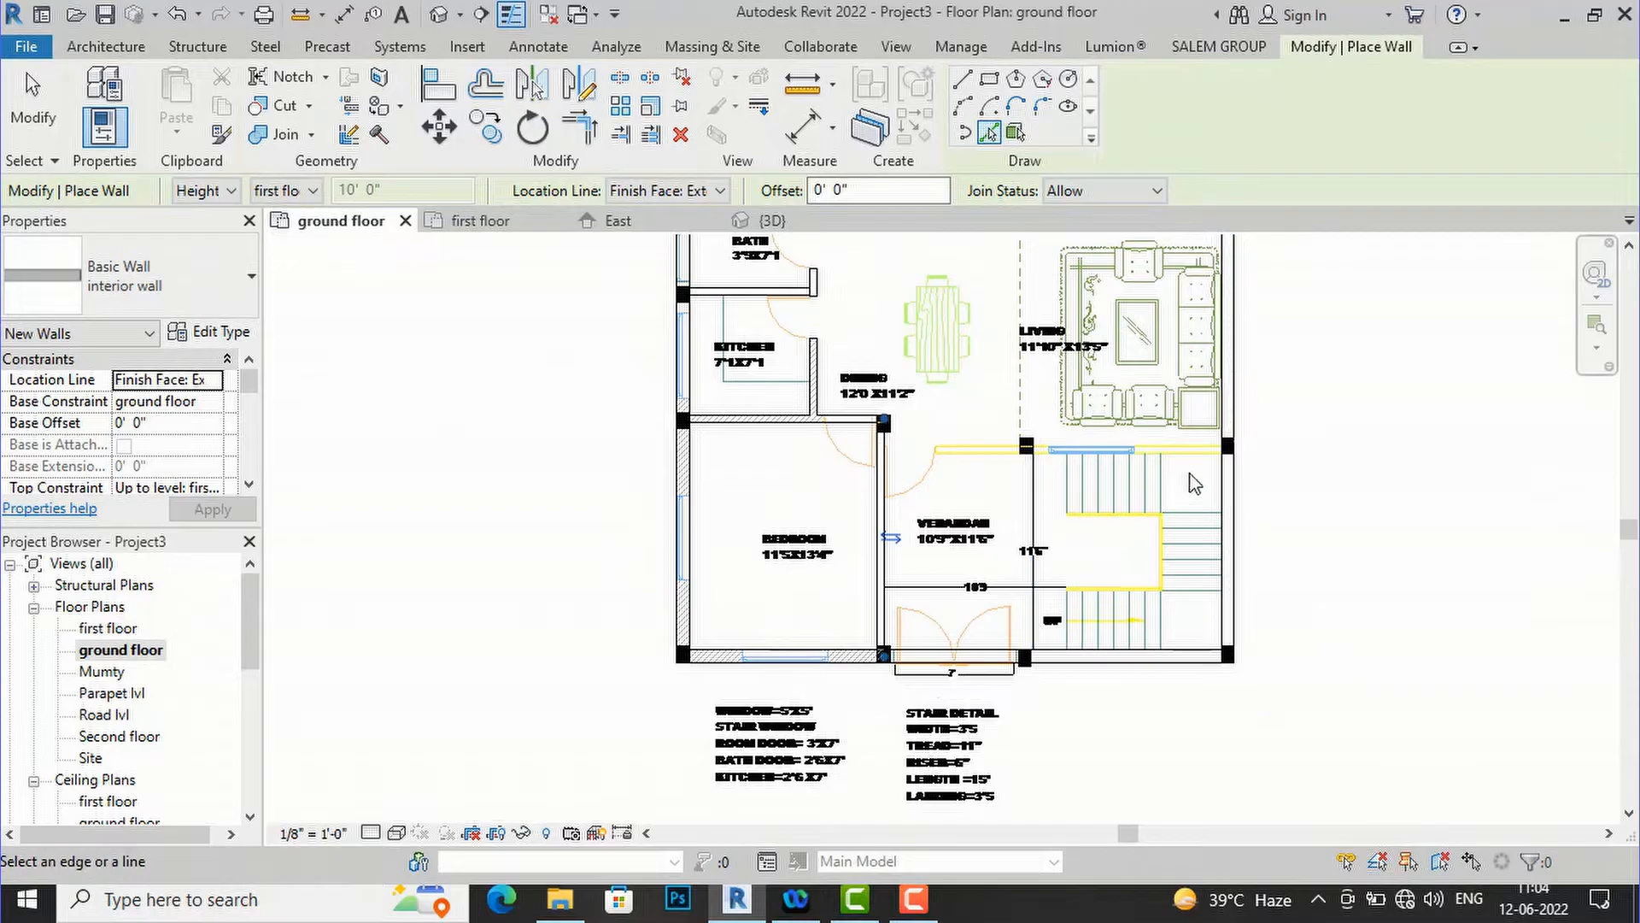
- Create the wall segments along the living–staircase and dining–verandah boundary from their plan lines, and leave the wall command
scroll(1195, 483, up, 3)
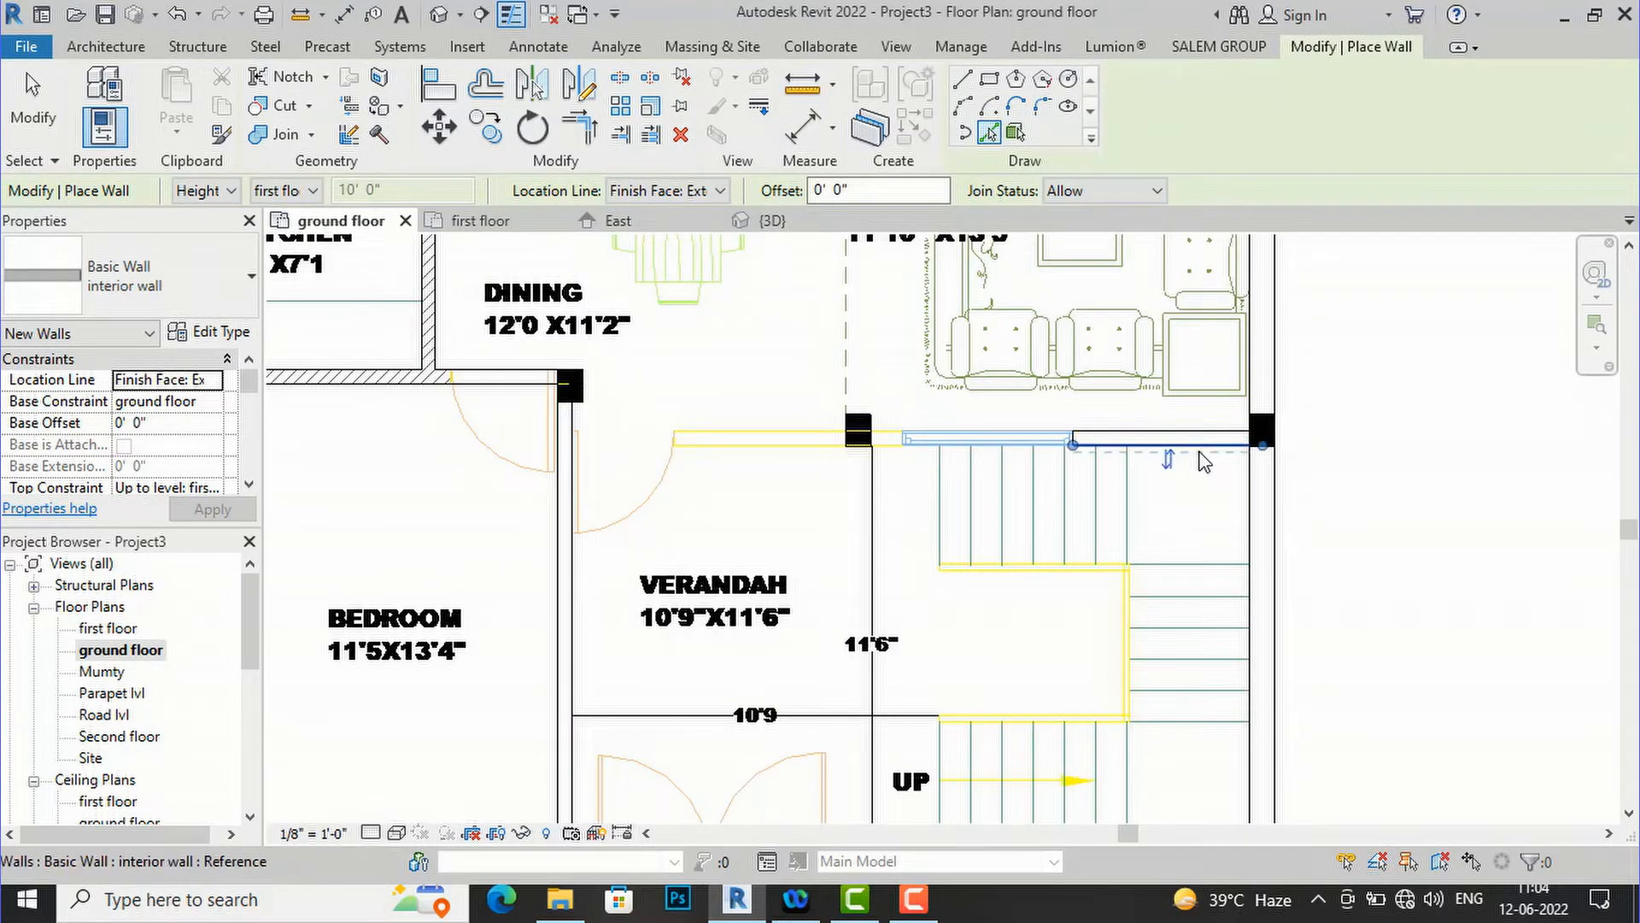
click(822, 440)
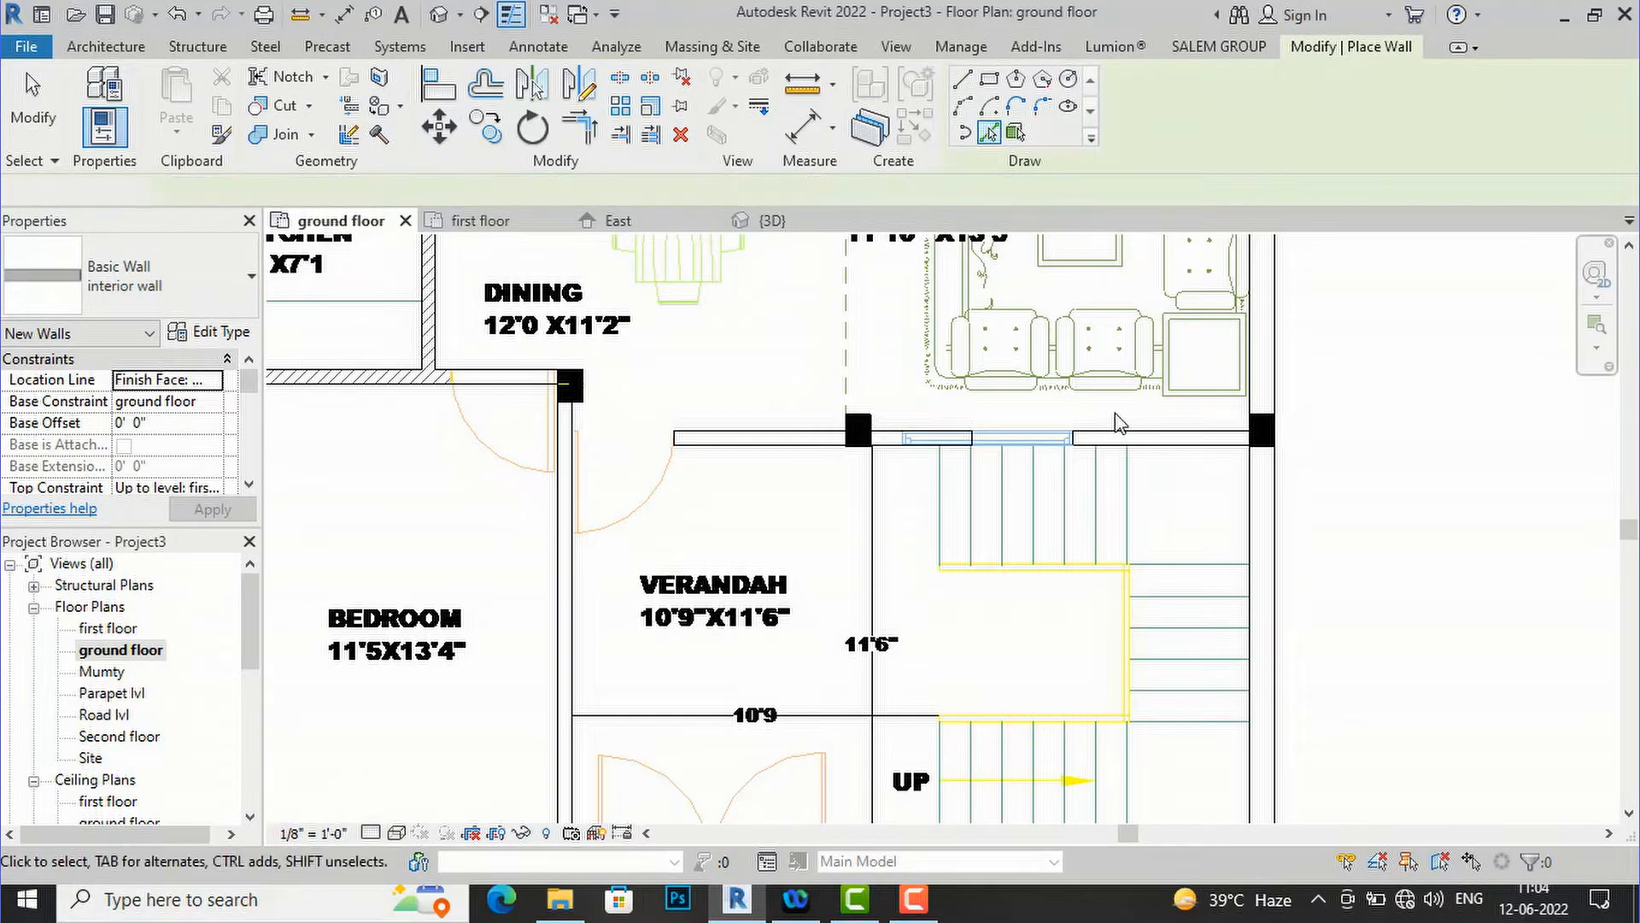
key(Escape)
key(Escape)
- Extend the living–staircase wall segment across the window opening to meet the verandah-side segment
scroll(1051, 457, up, 6)
click(1038, 442)
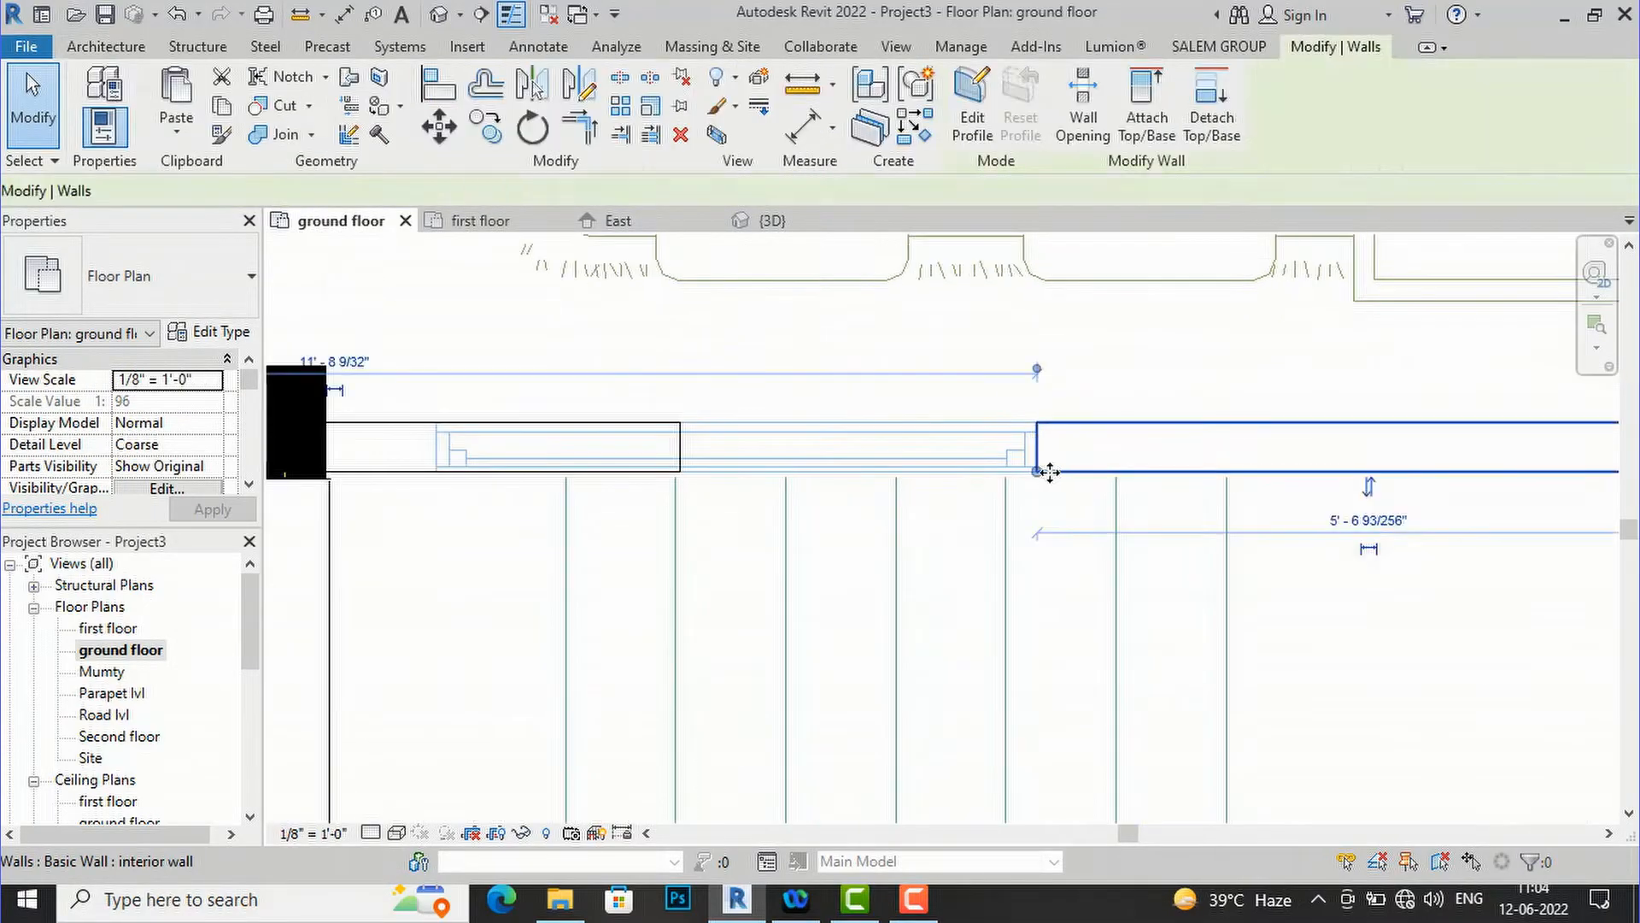
drag(1036, 468, 680, 471)
key(Escape)
scroll(897, 612, down, 8)
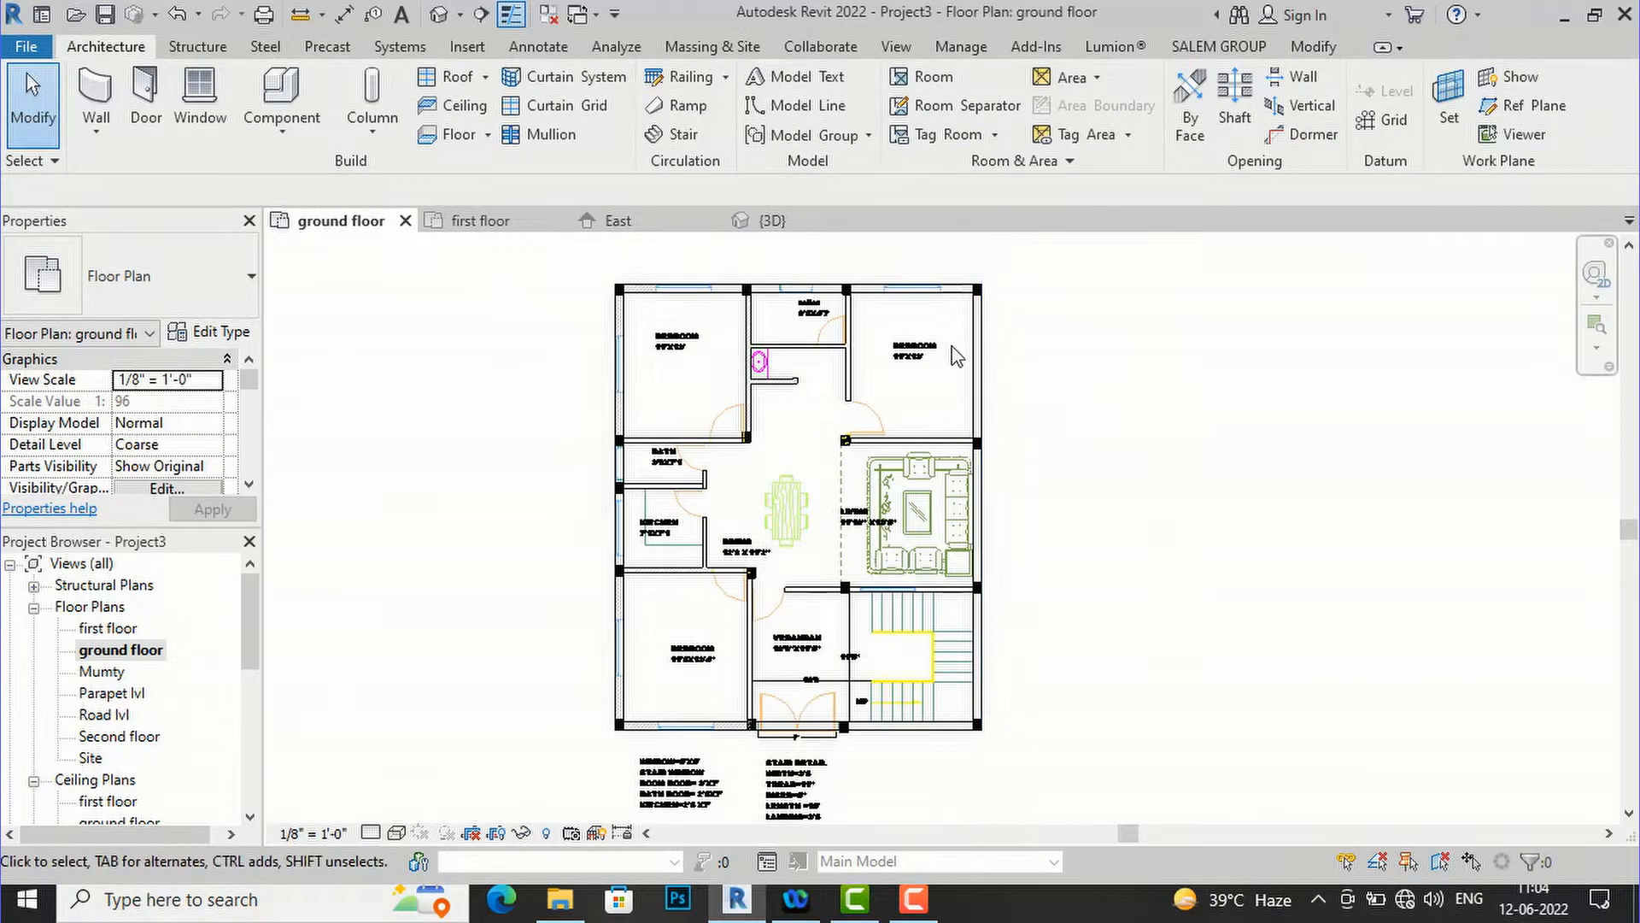
- Inspect the interior wall layout in the floor plan and the 3D view, and return to the ground floor plan
scroll(773, 325, up, 4)
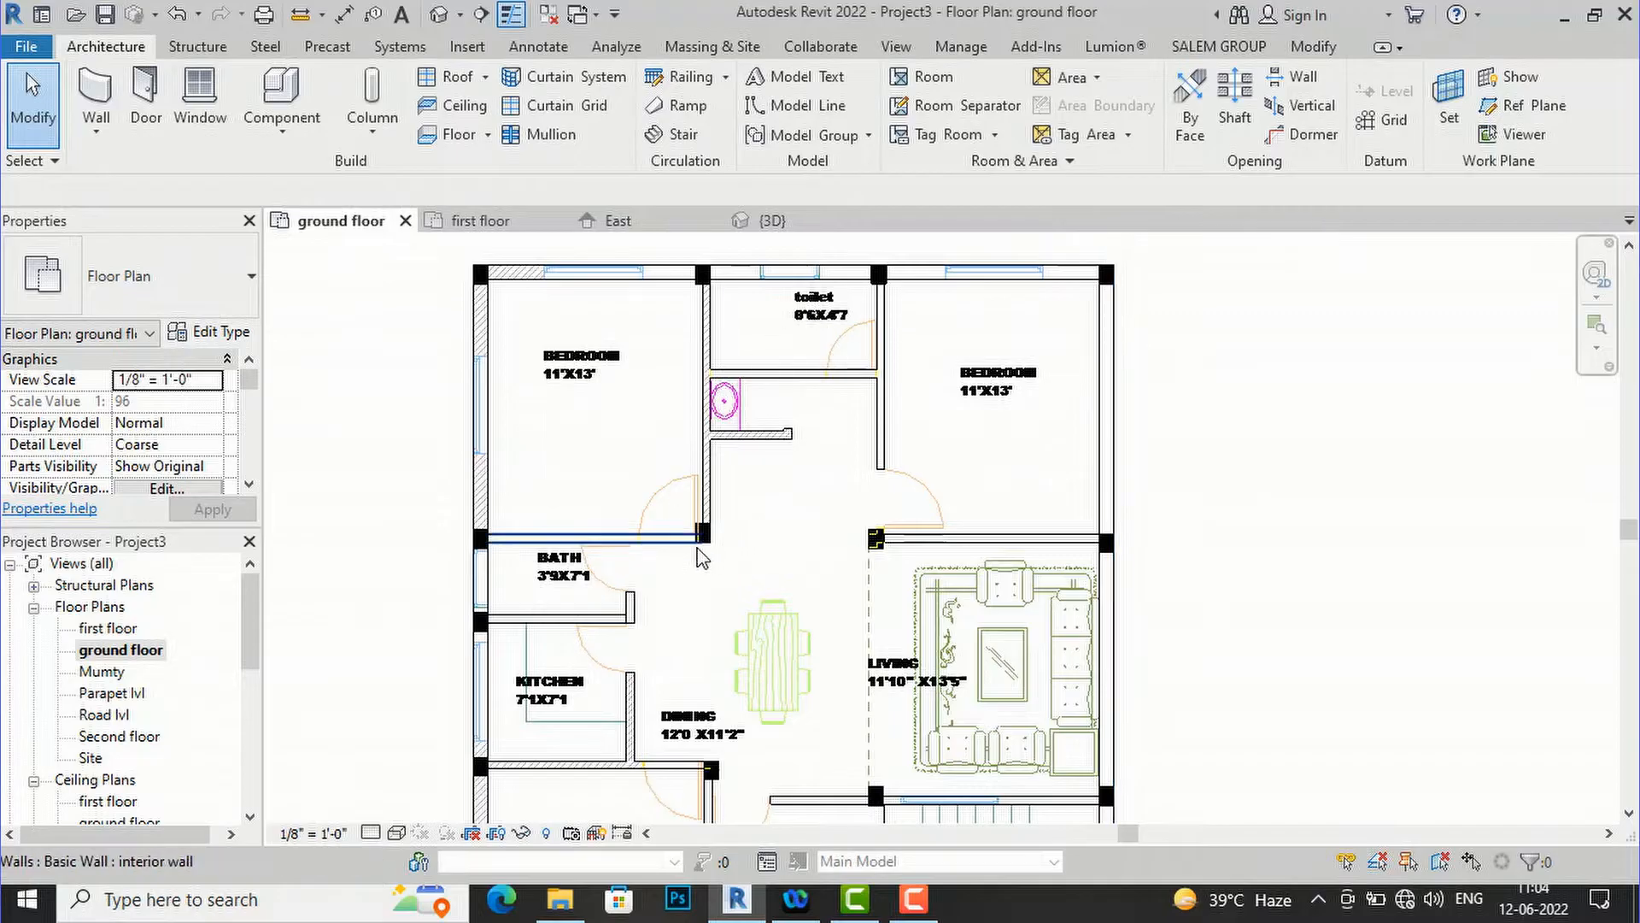
scroll(717, 541, up, 2)
scroll(868, 499, down, 2)
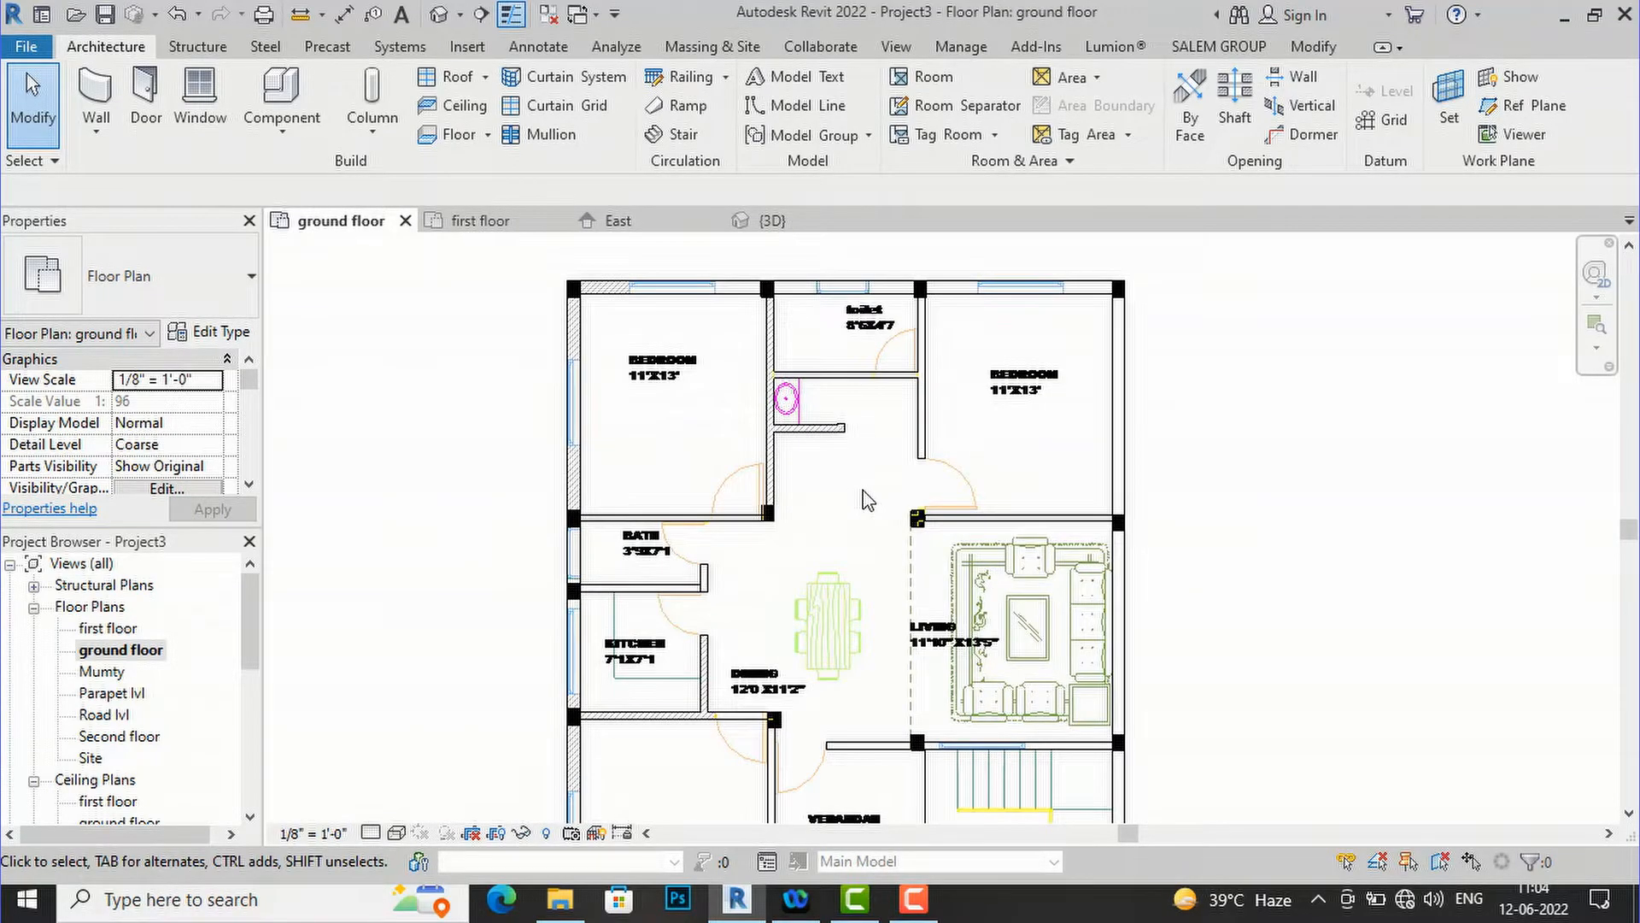
scroll(888, 380, down, 3)
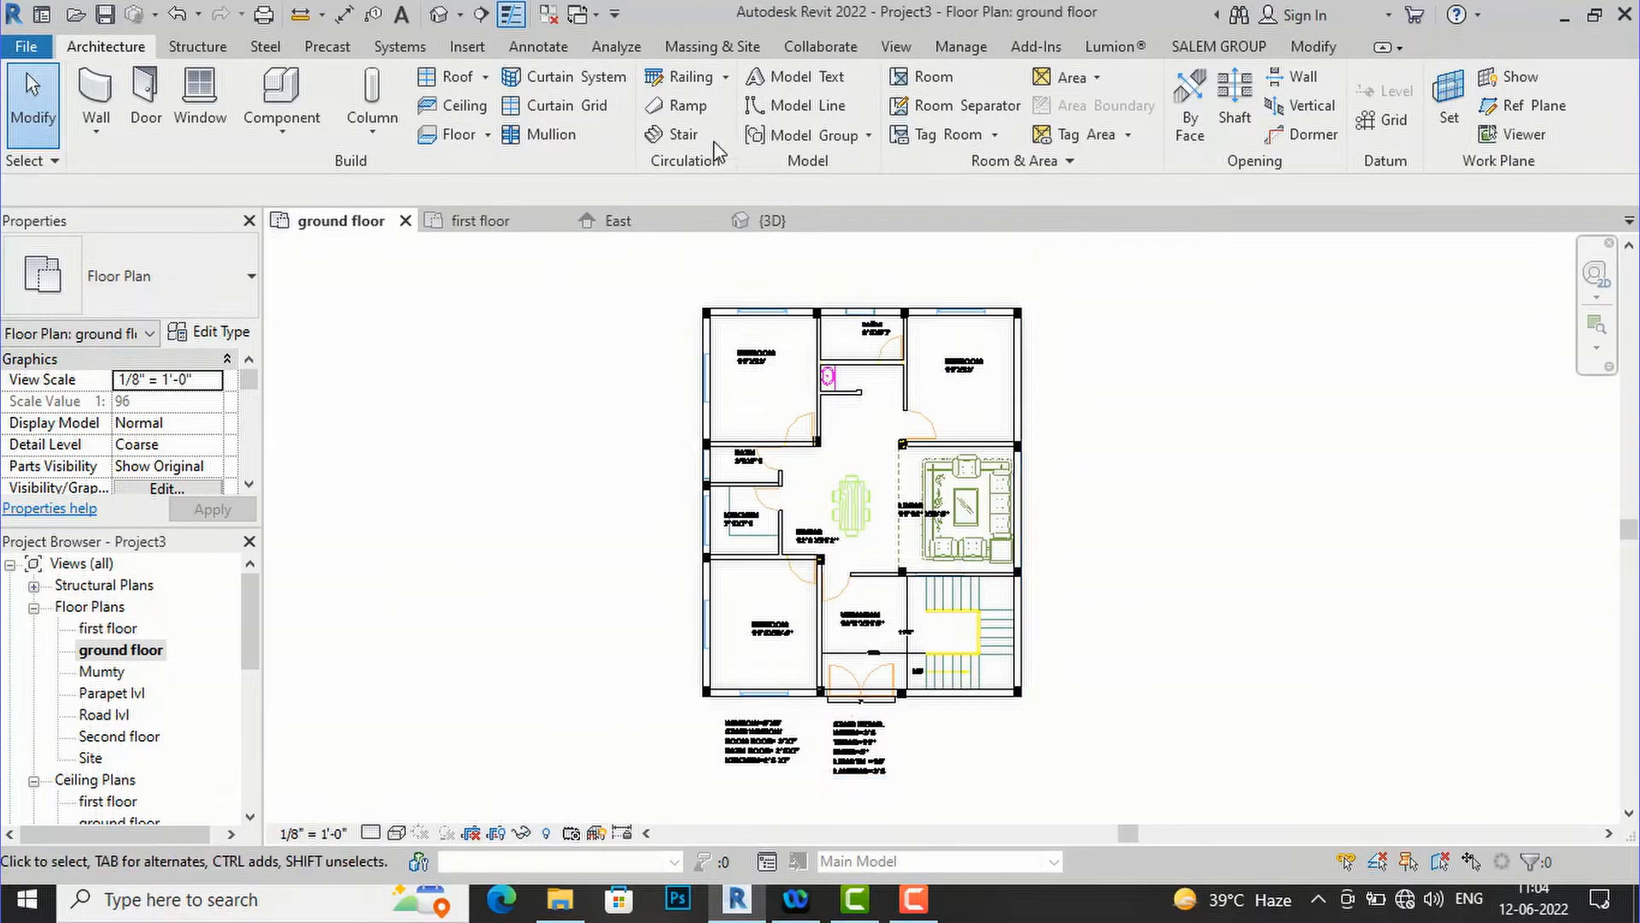
click(436, 24)
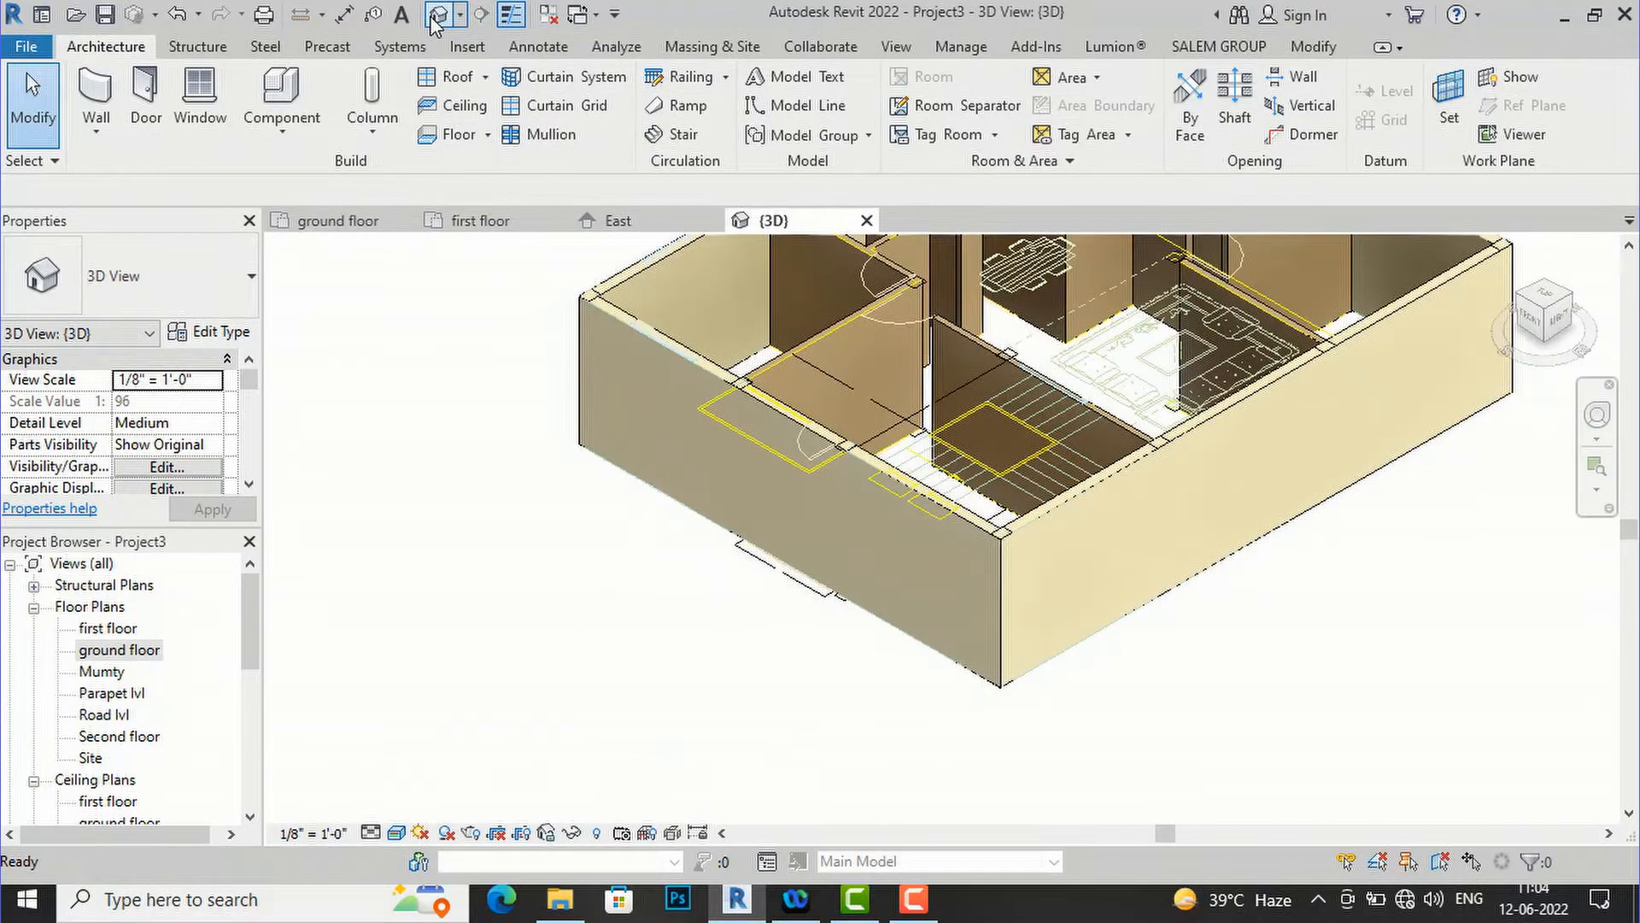
scroll(634, 702, down, 1)
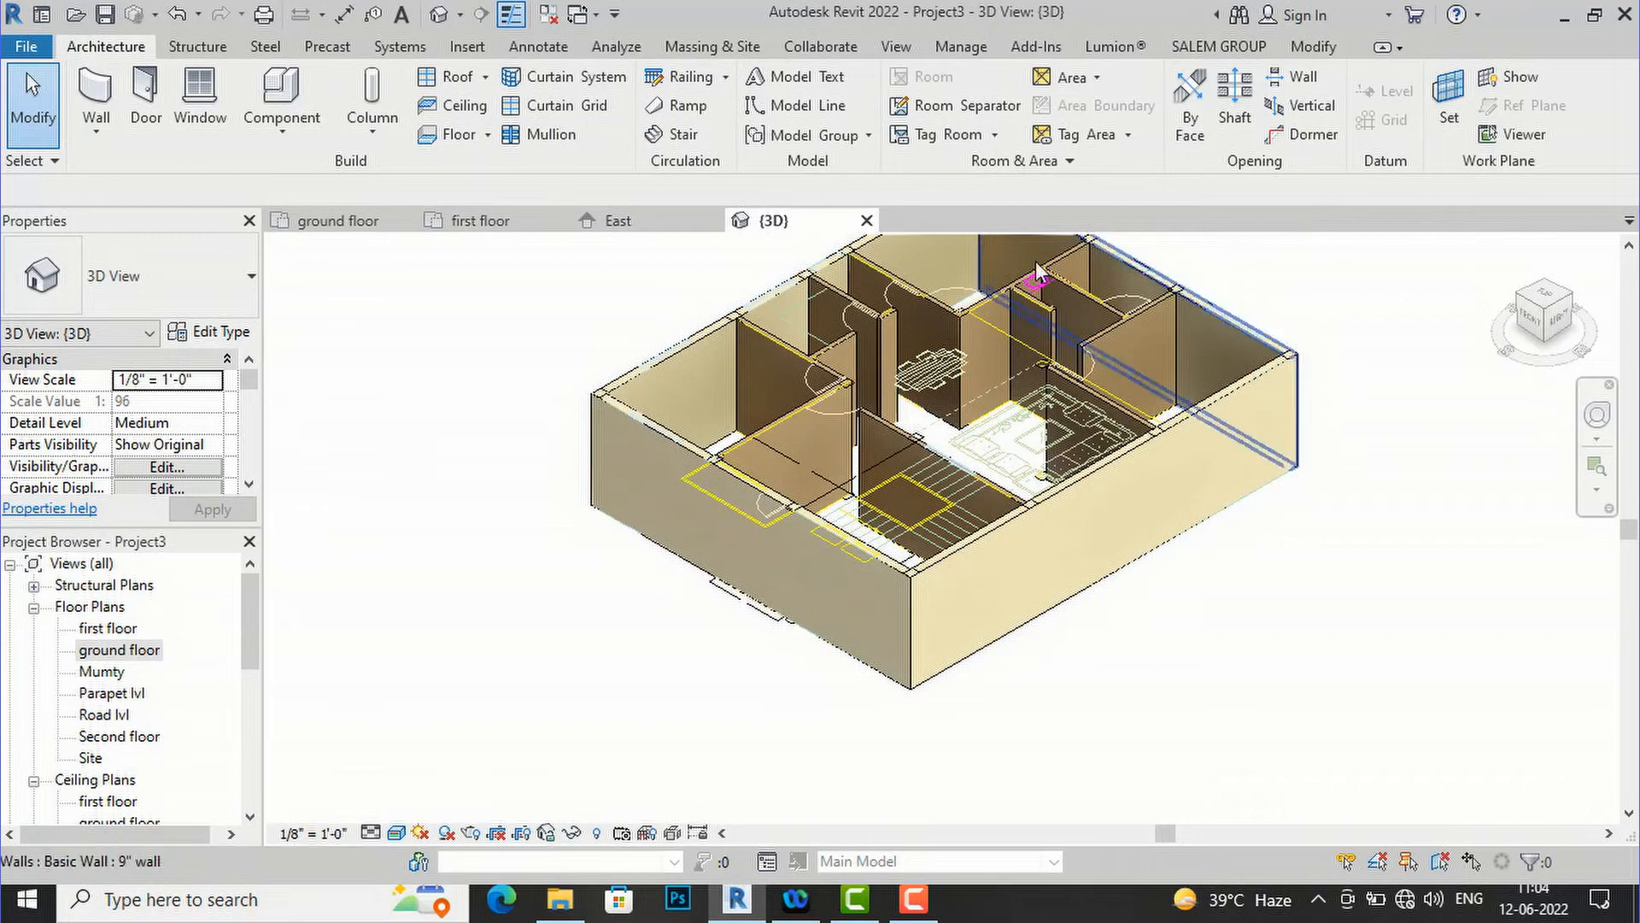
scroll(1077, 243, up, 1)
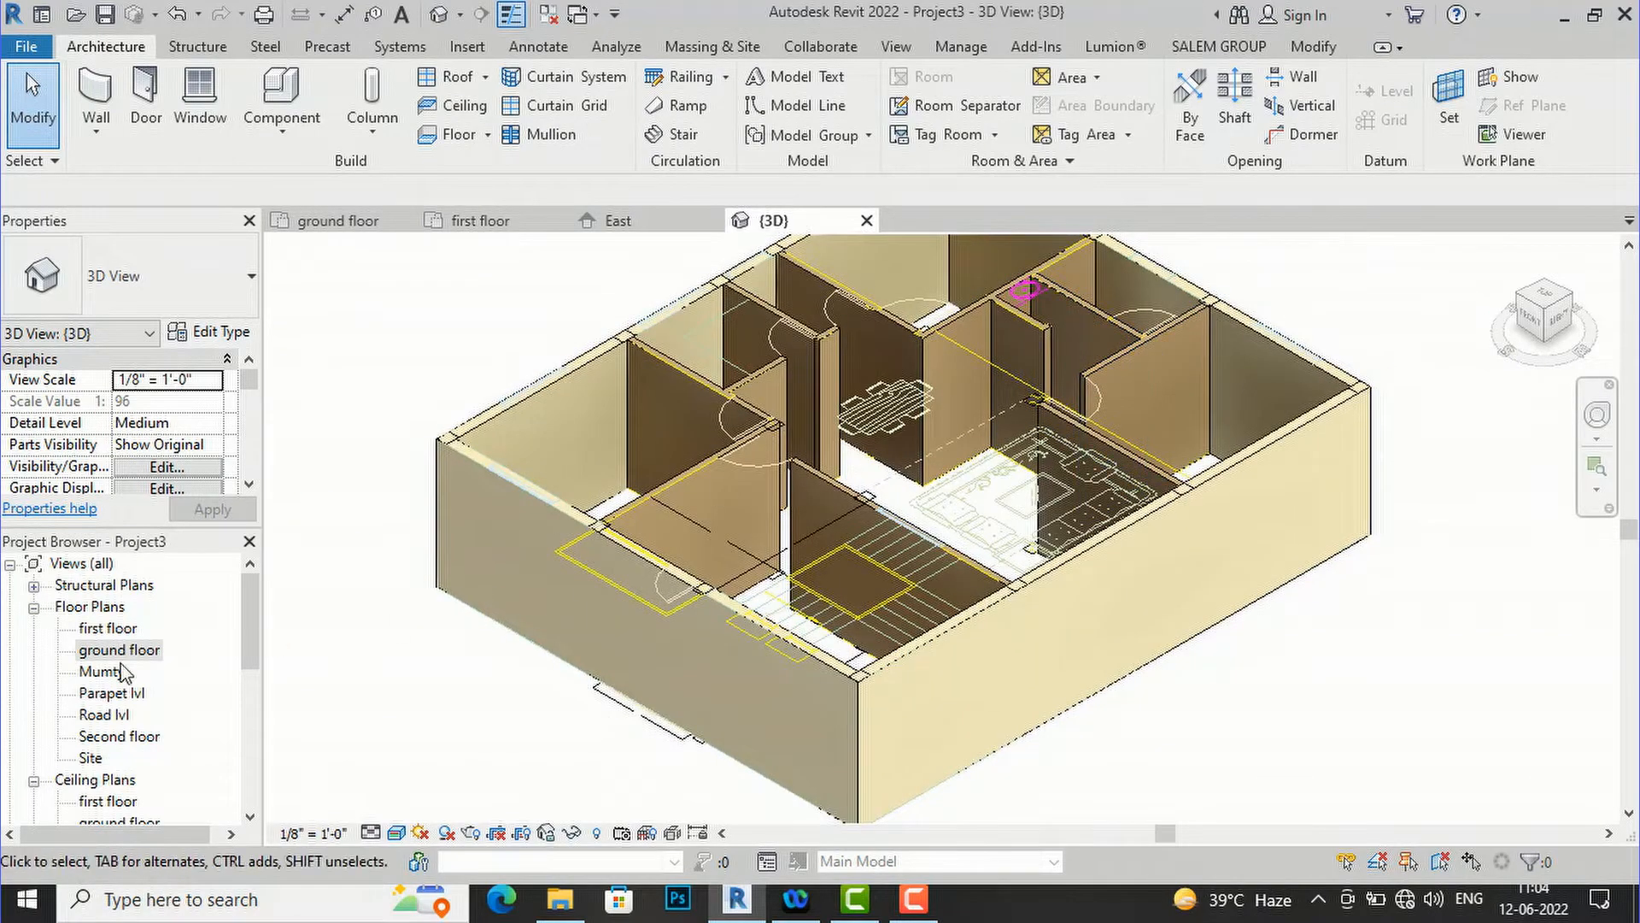
double_click(111, 650)
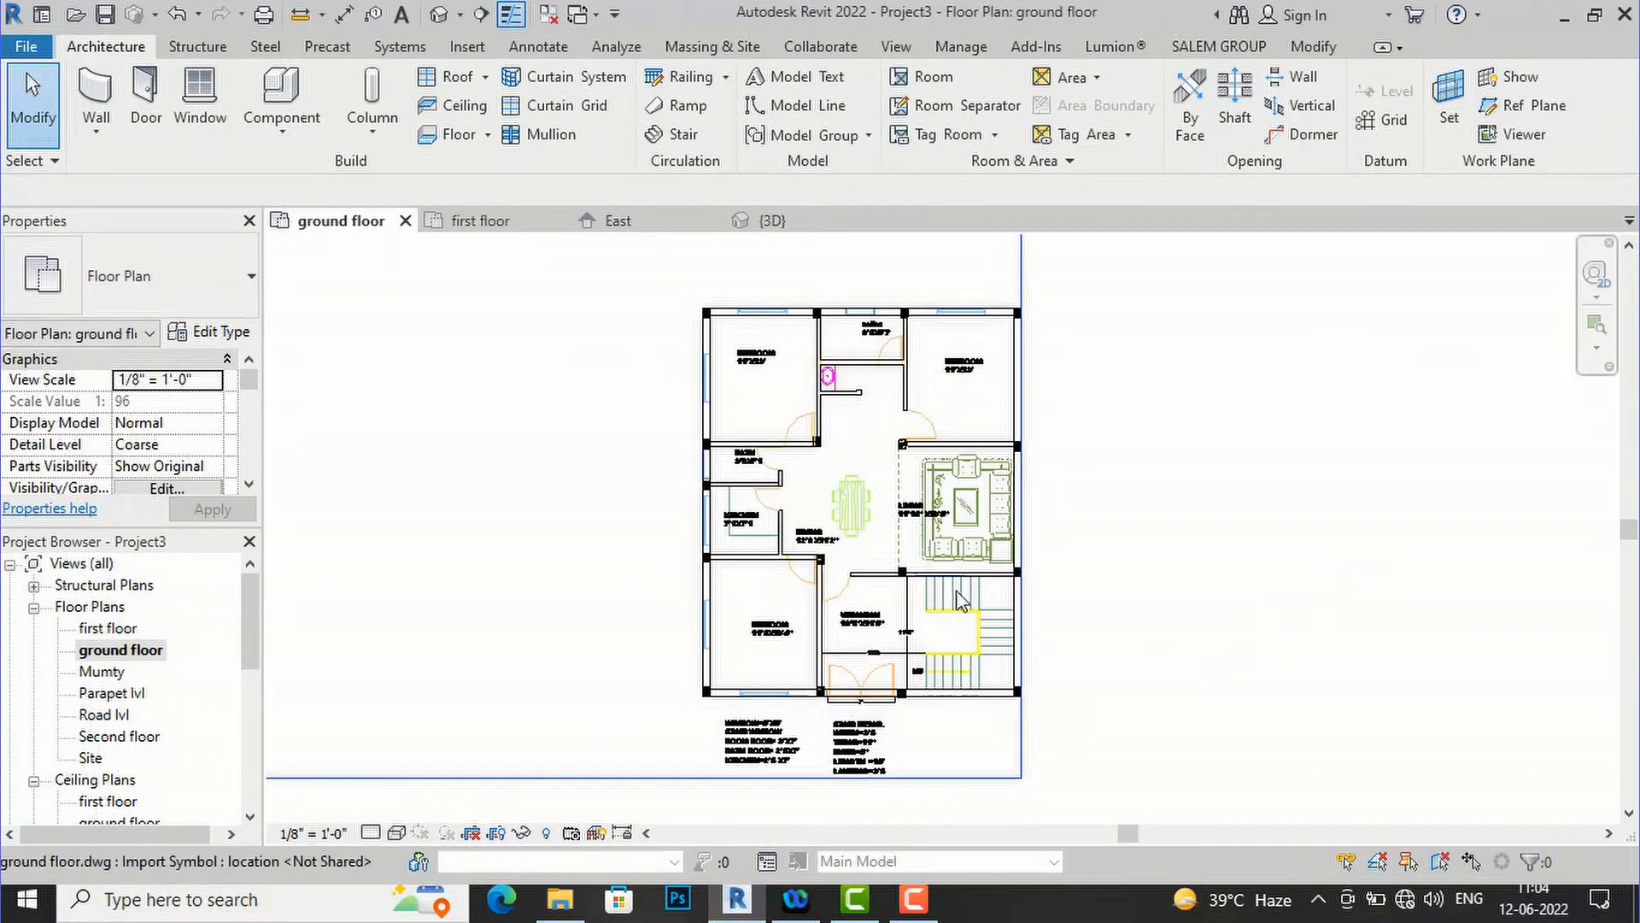
- Start placing a structural column in the ground floor plan and review the column types available in the project
scroll(792, 730, up, 1)
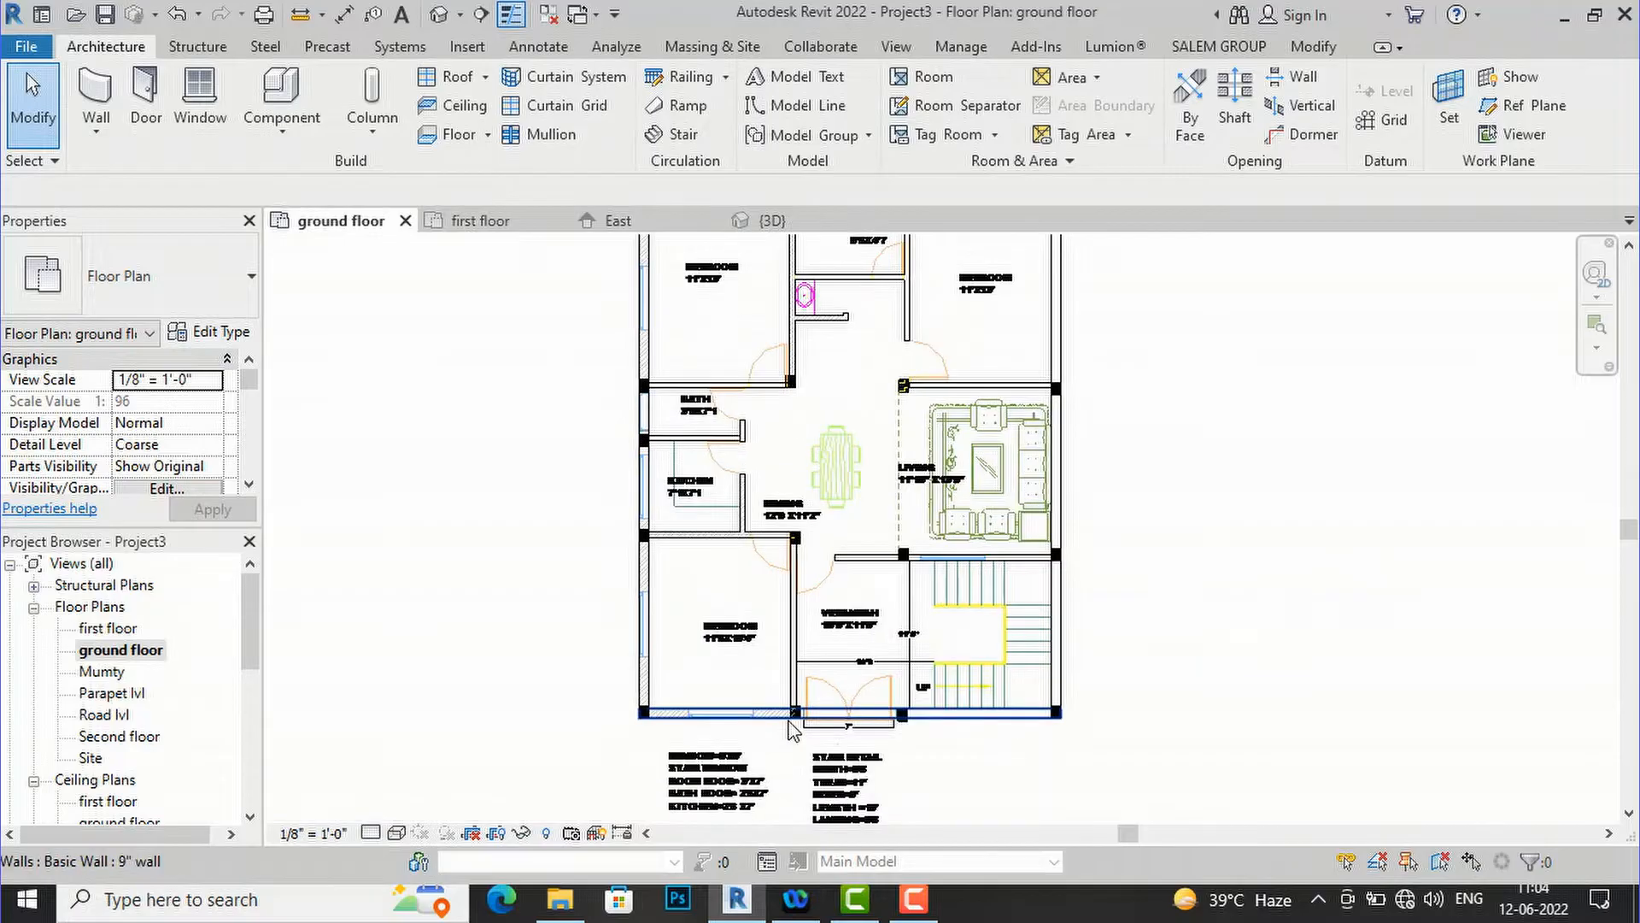
scroll(505, 681, up, 3)
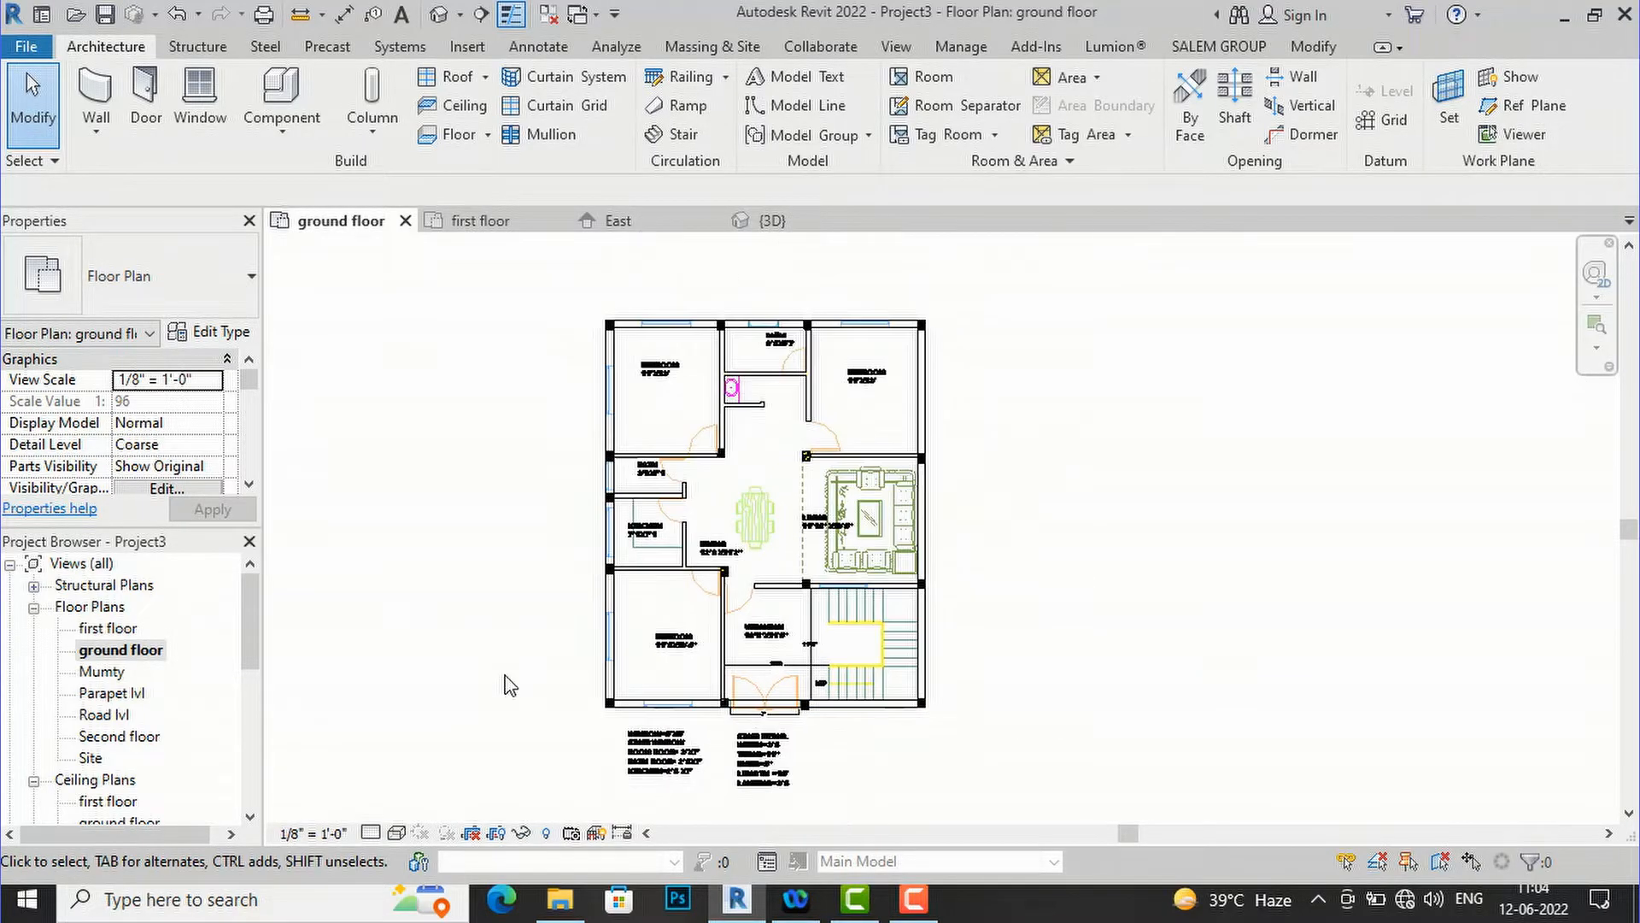
scroll(589, 709, up, 2)
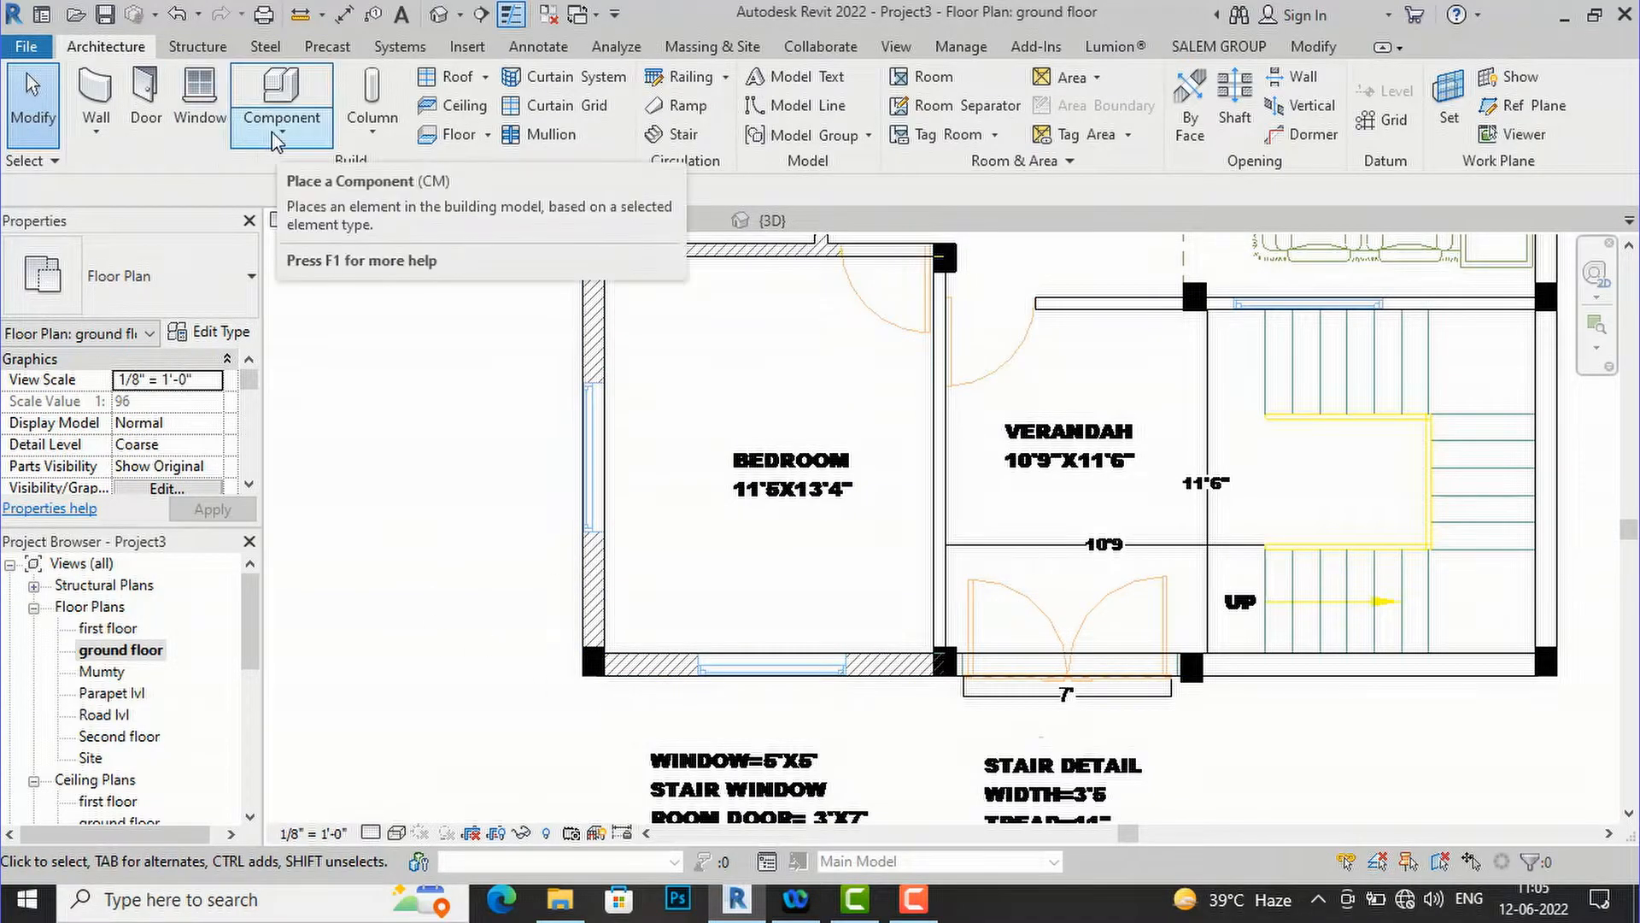
click(370, 128)
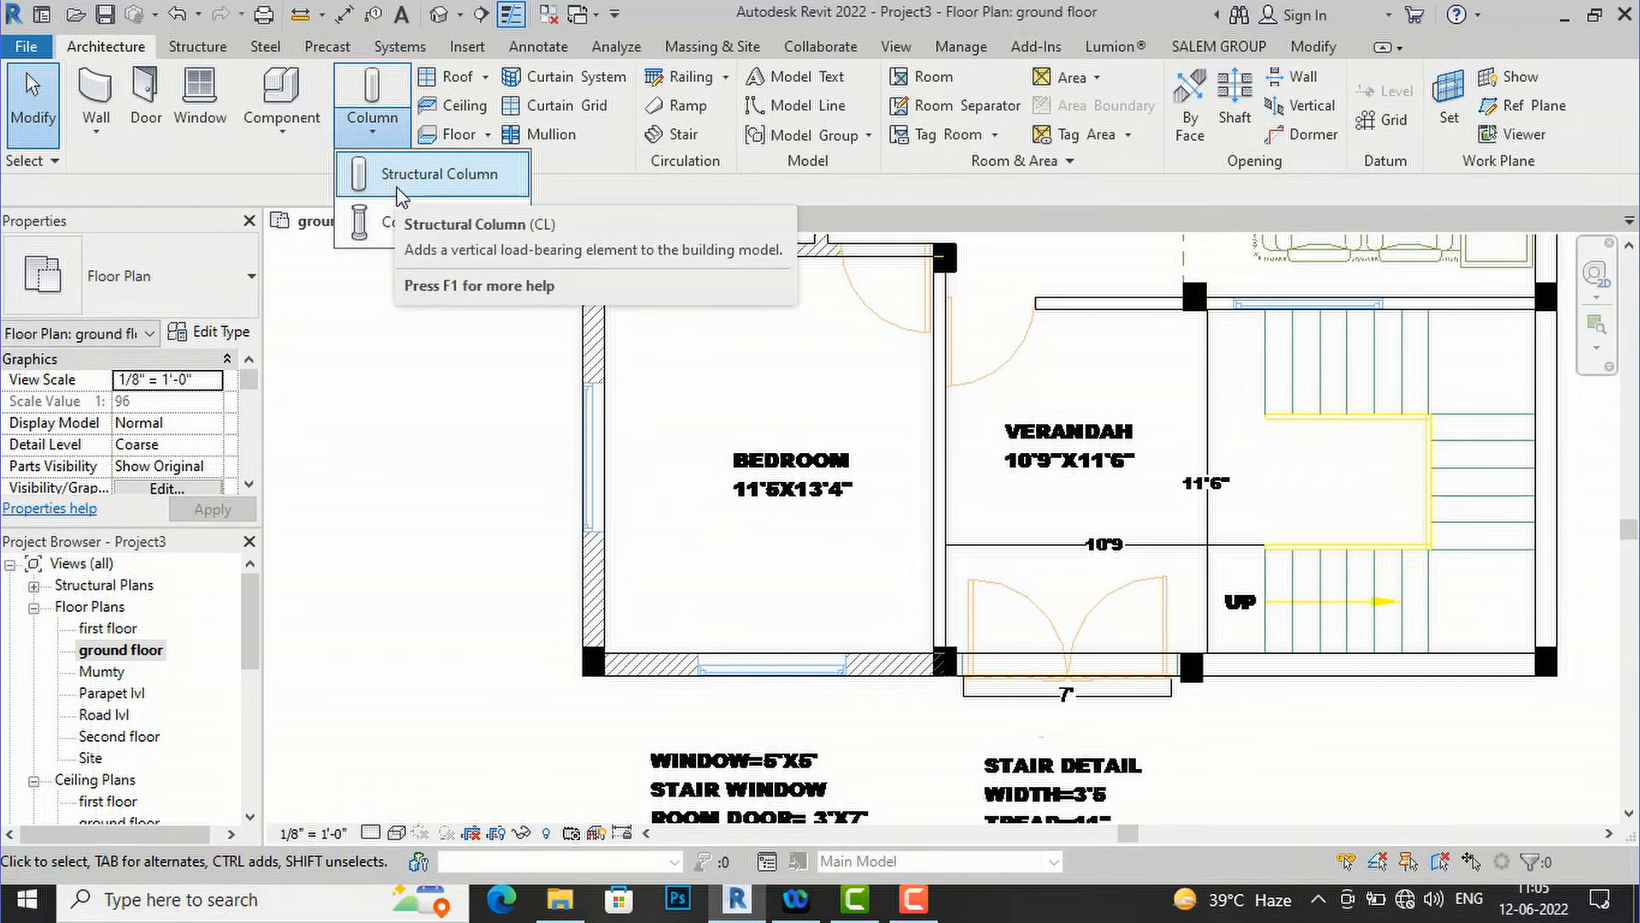
click(400, 193)
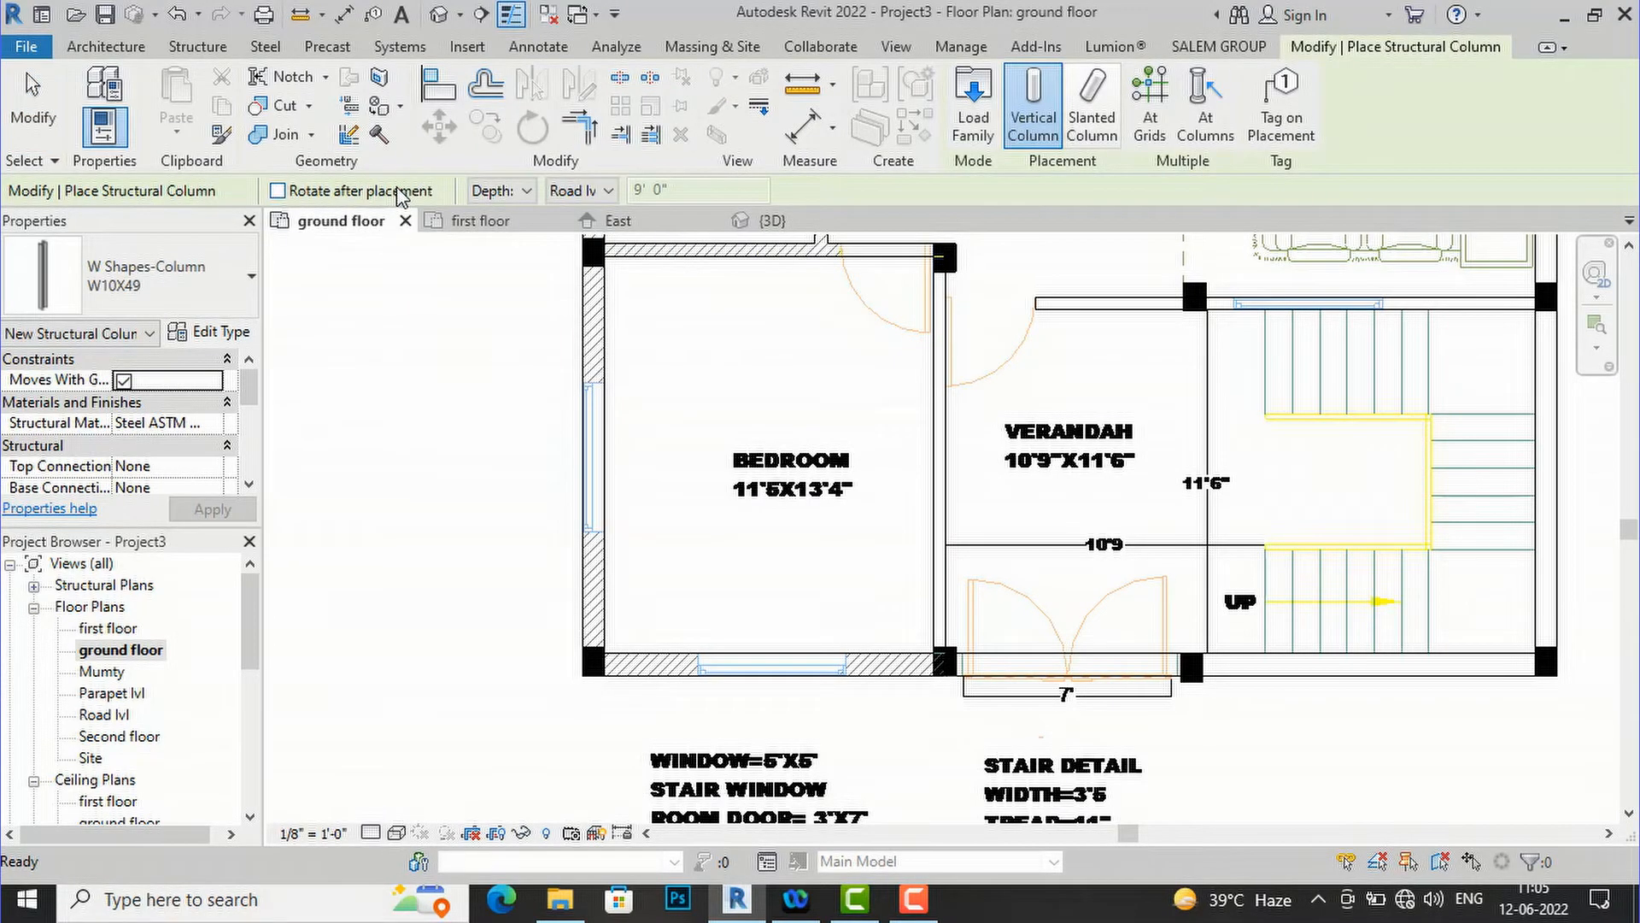
click(230, 275)
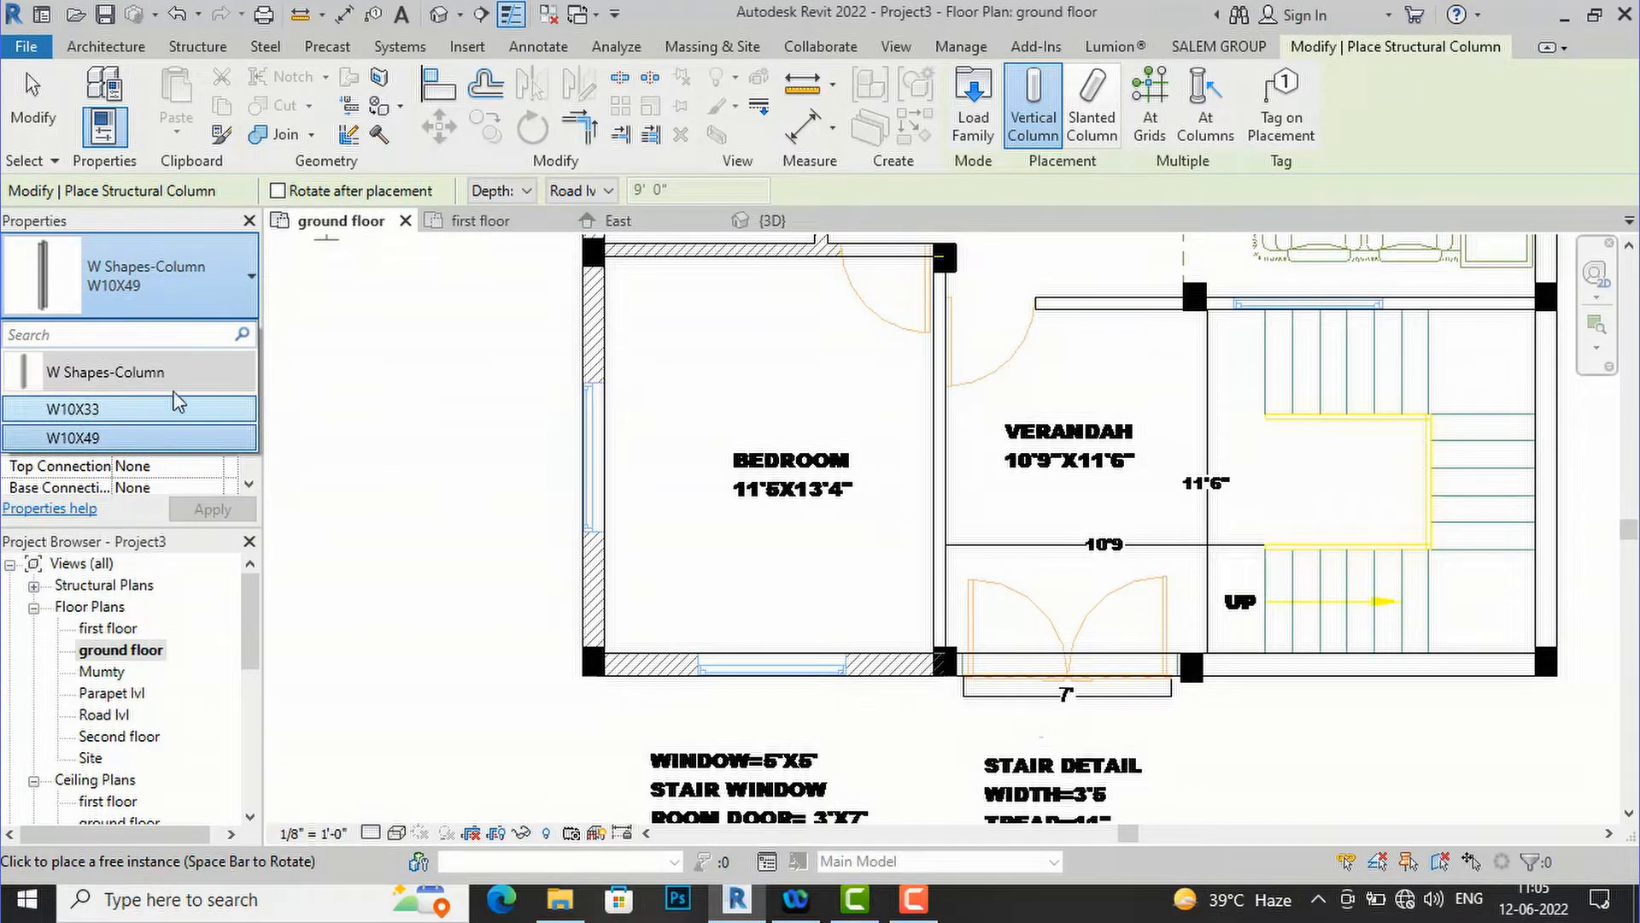
- Open the family loader and browse to the English-Imperial folder of the Revit libraries
click(478, 50)
click(958, 135)
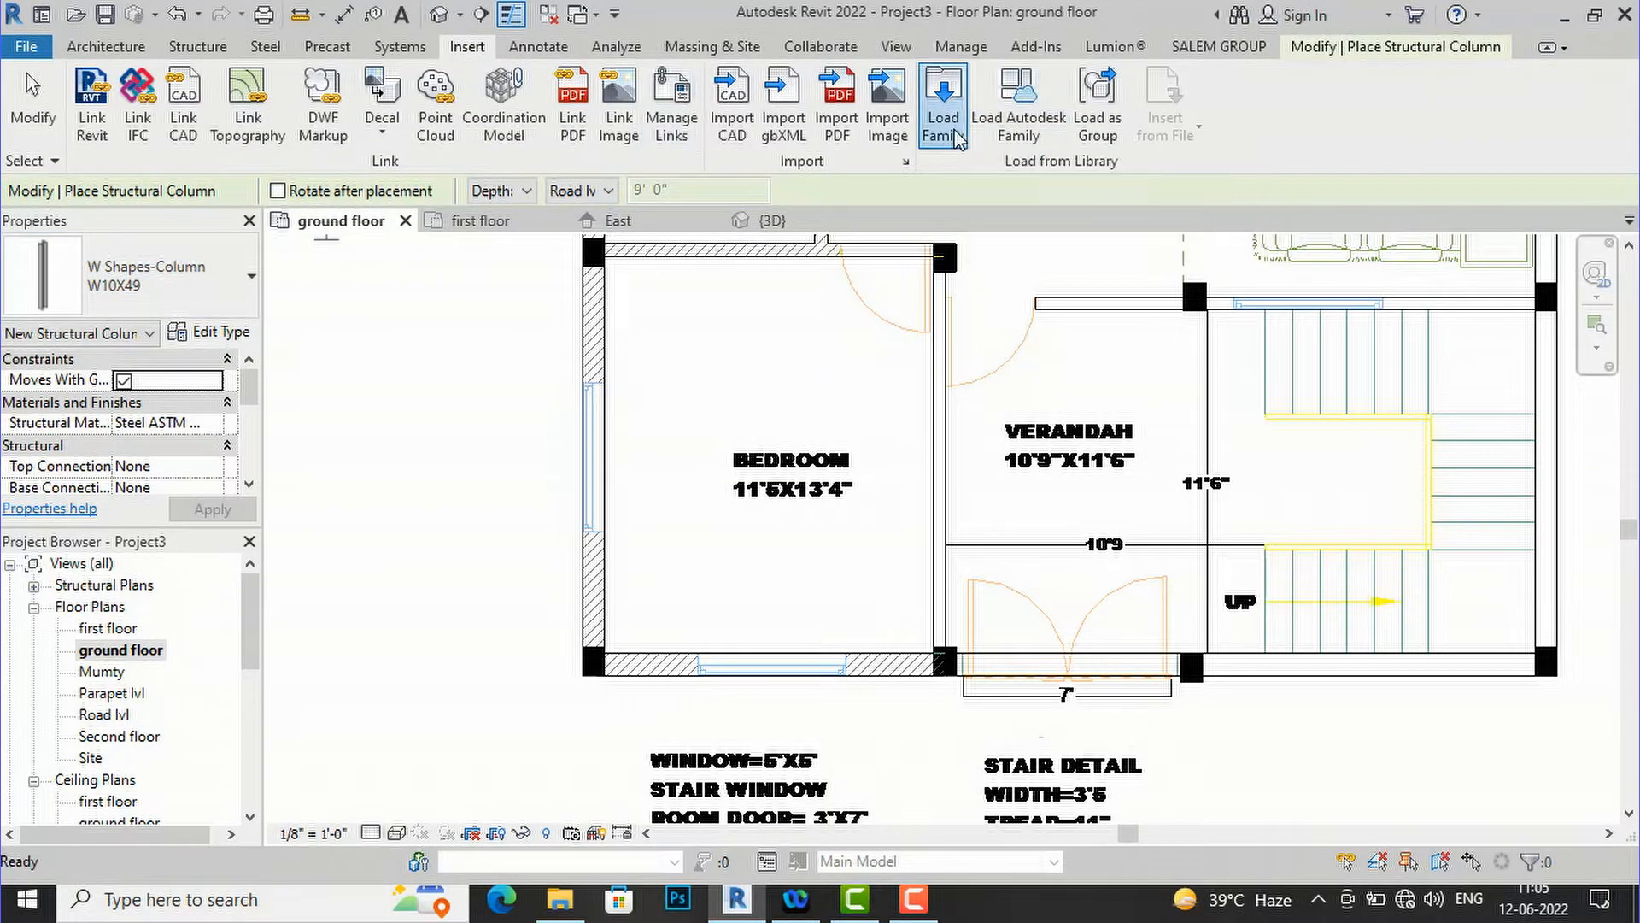
click(704, 204)
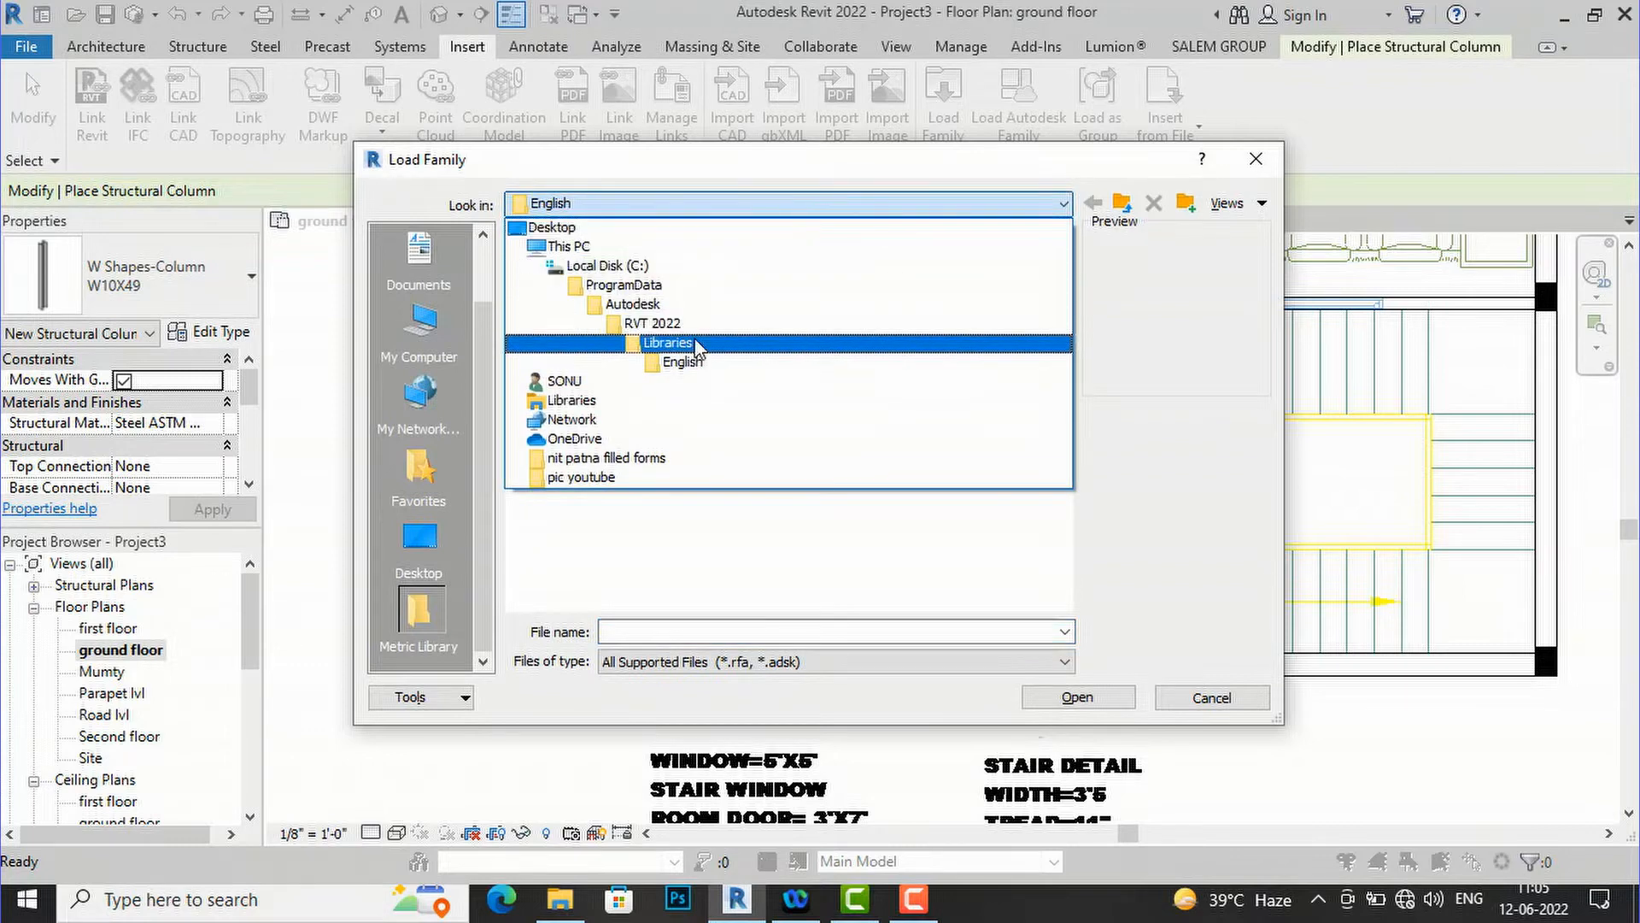
click(696, 343)
double_click(833, 314)
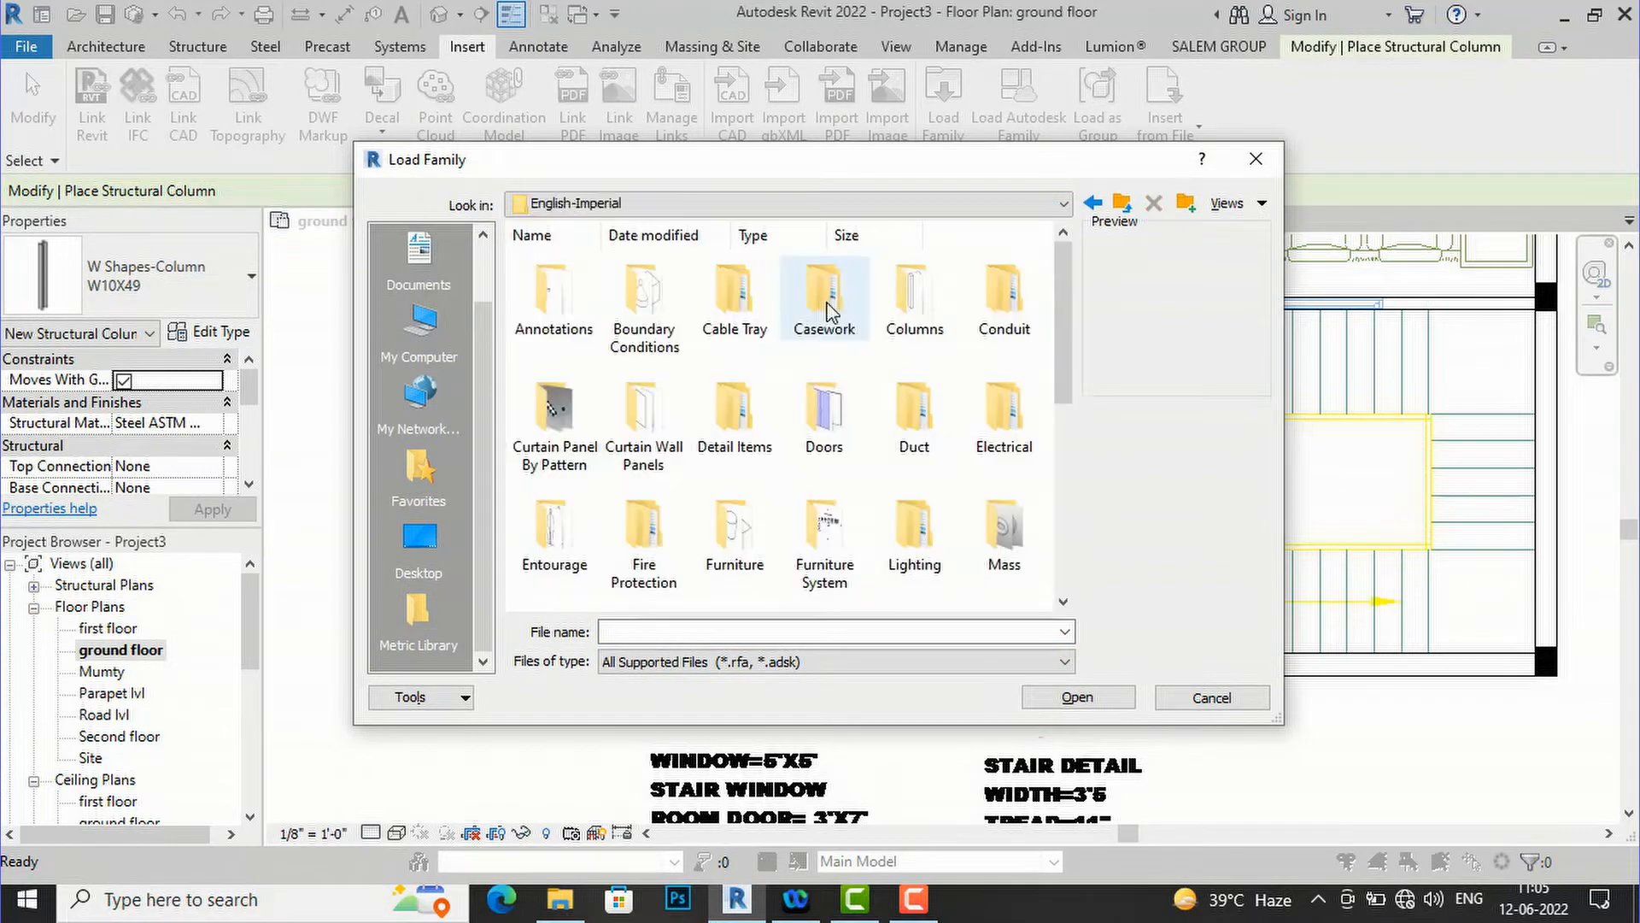
double_click(912, 346)
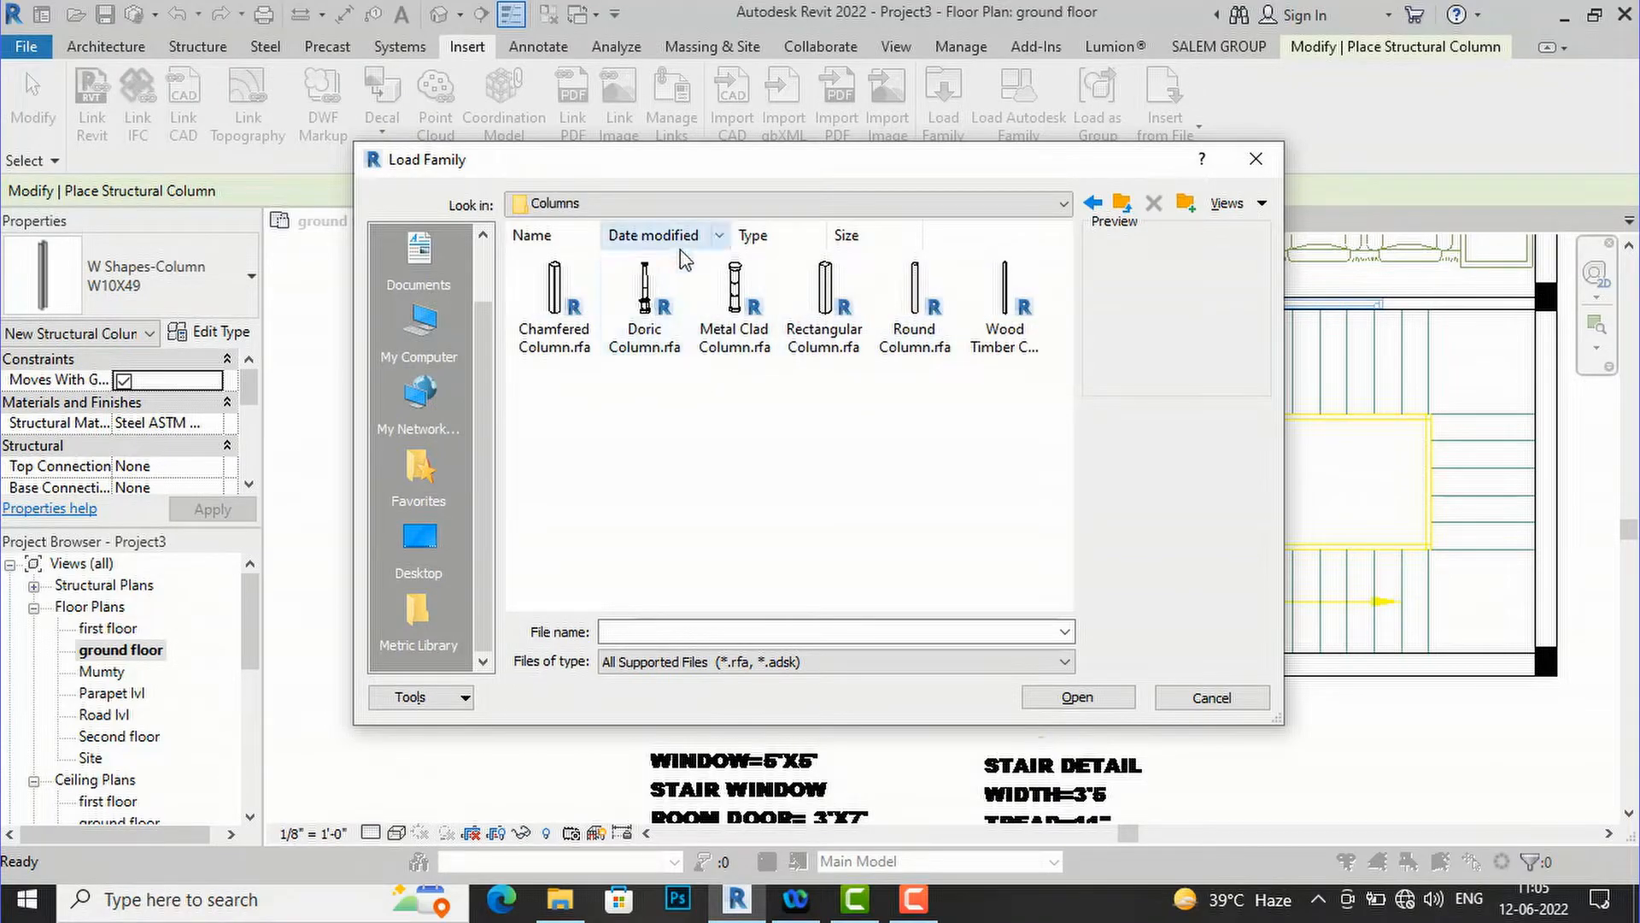
click(724, 207)
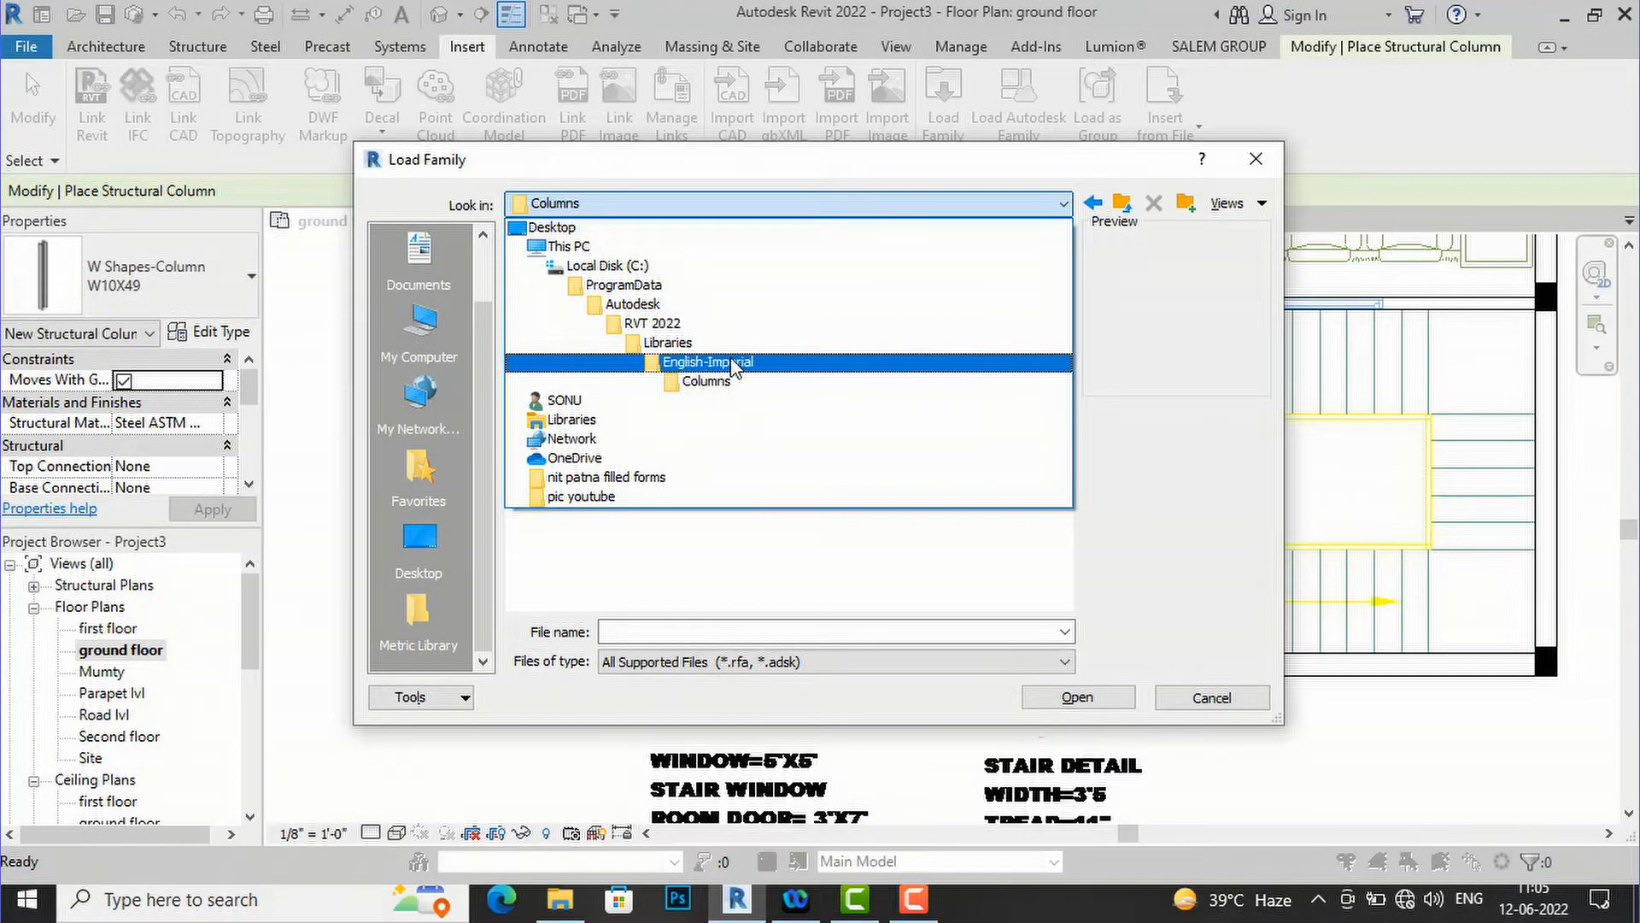
click(726, 381)
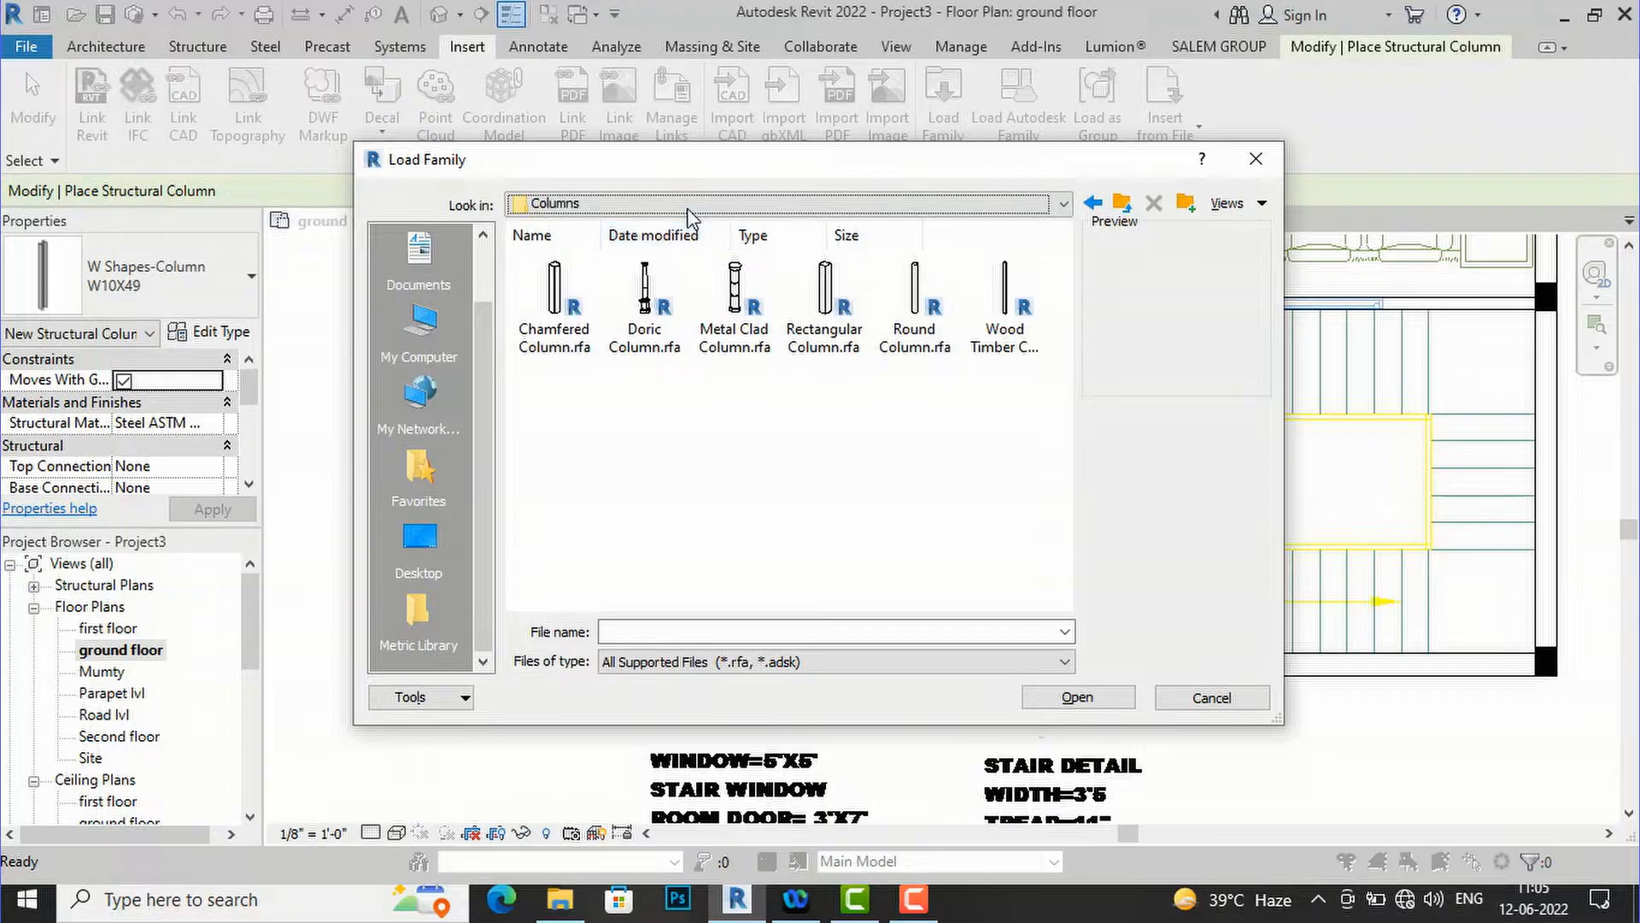
click(687, 207)
click(709, 362)
- Load the Concrete-Rectangular-Column.rfa family from the library's Structural Columns > Concrete folder
scroll(756, 405, down, 5)
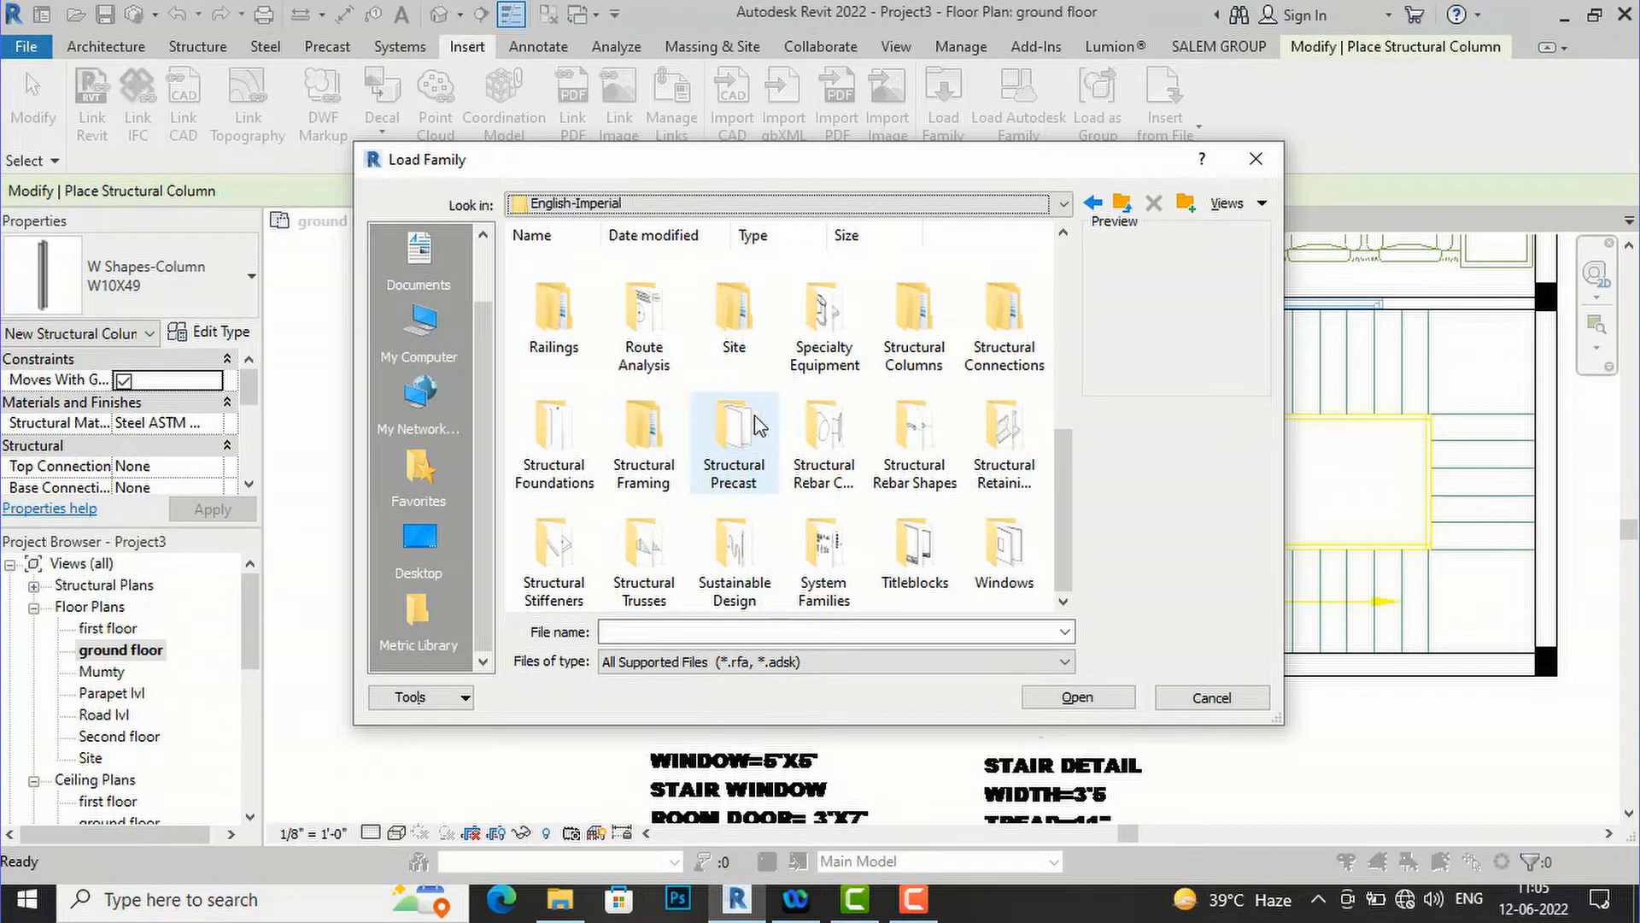
double_click(893, 349)
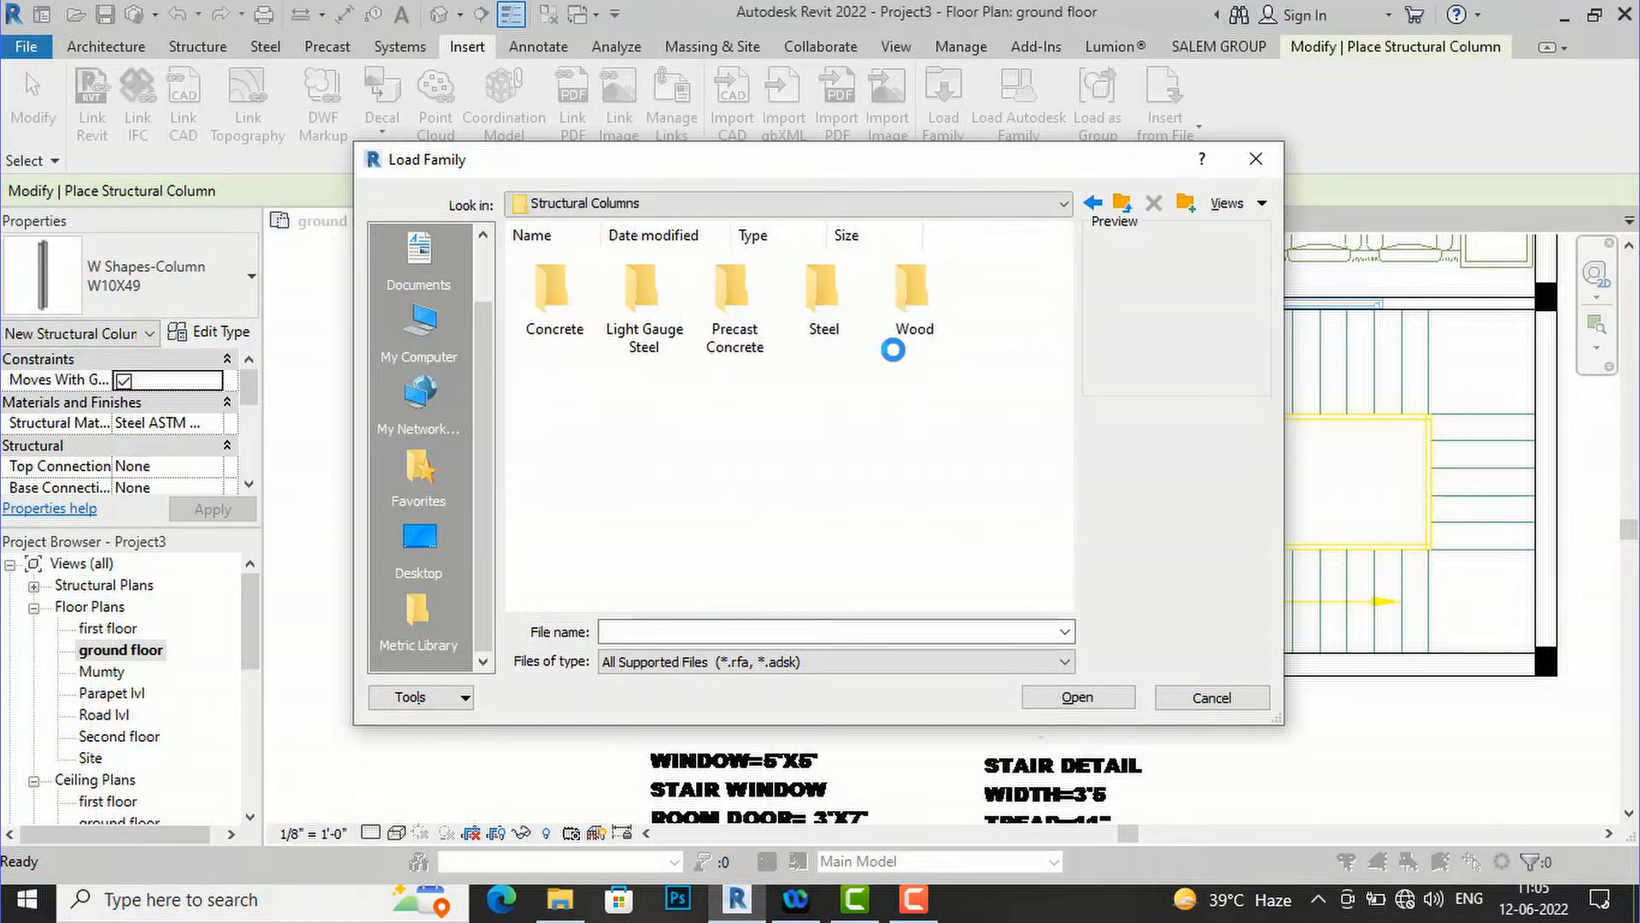
double_click(555, 308)
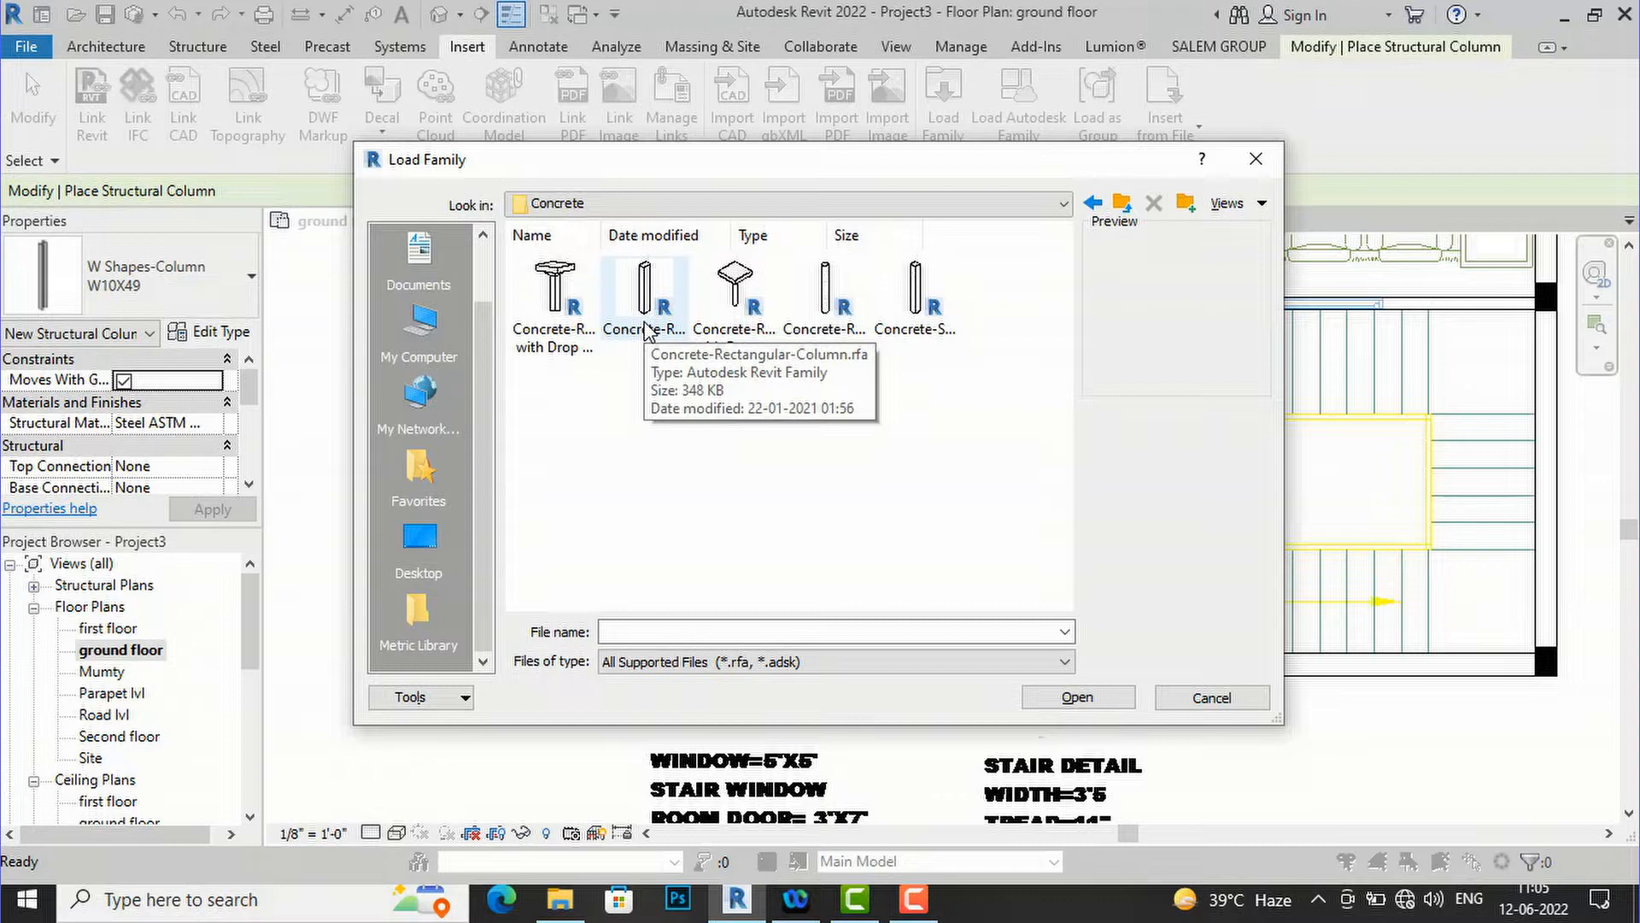
click(647, 332)
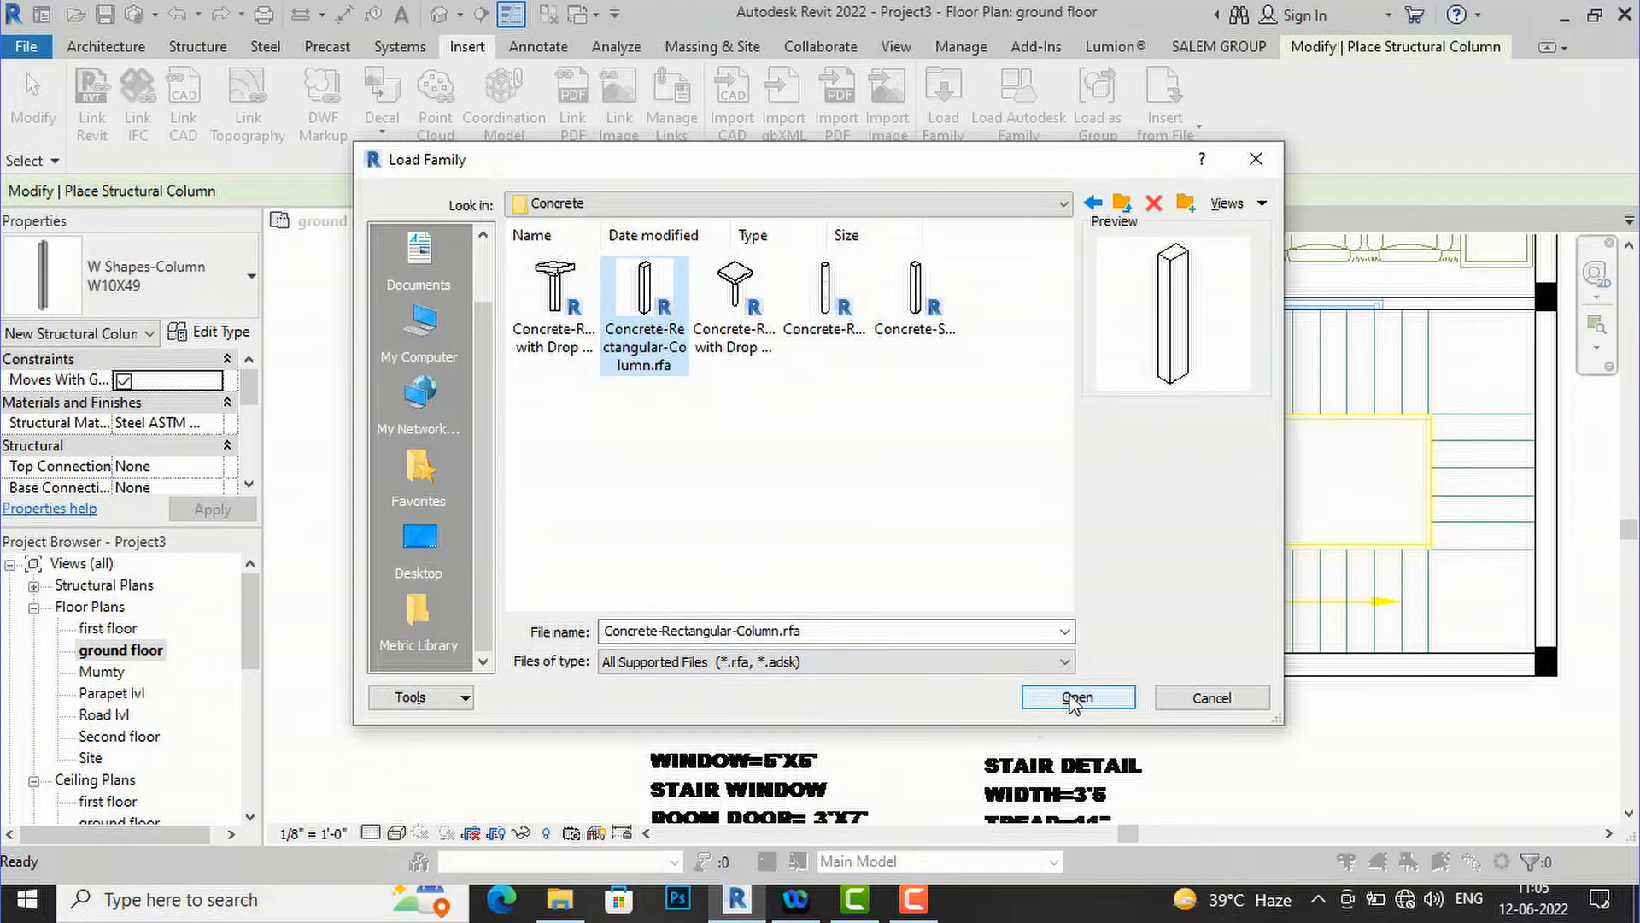
click(1075, 699)
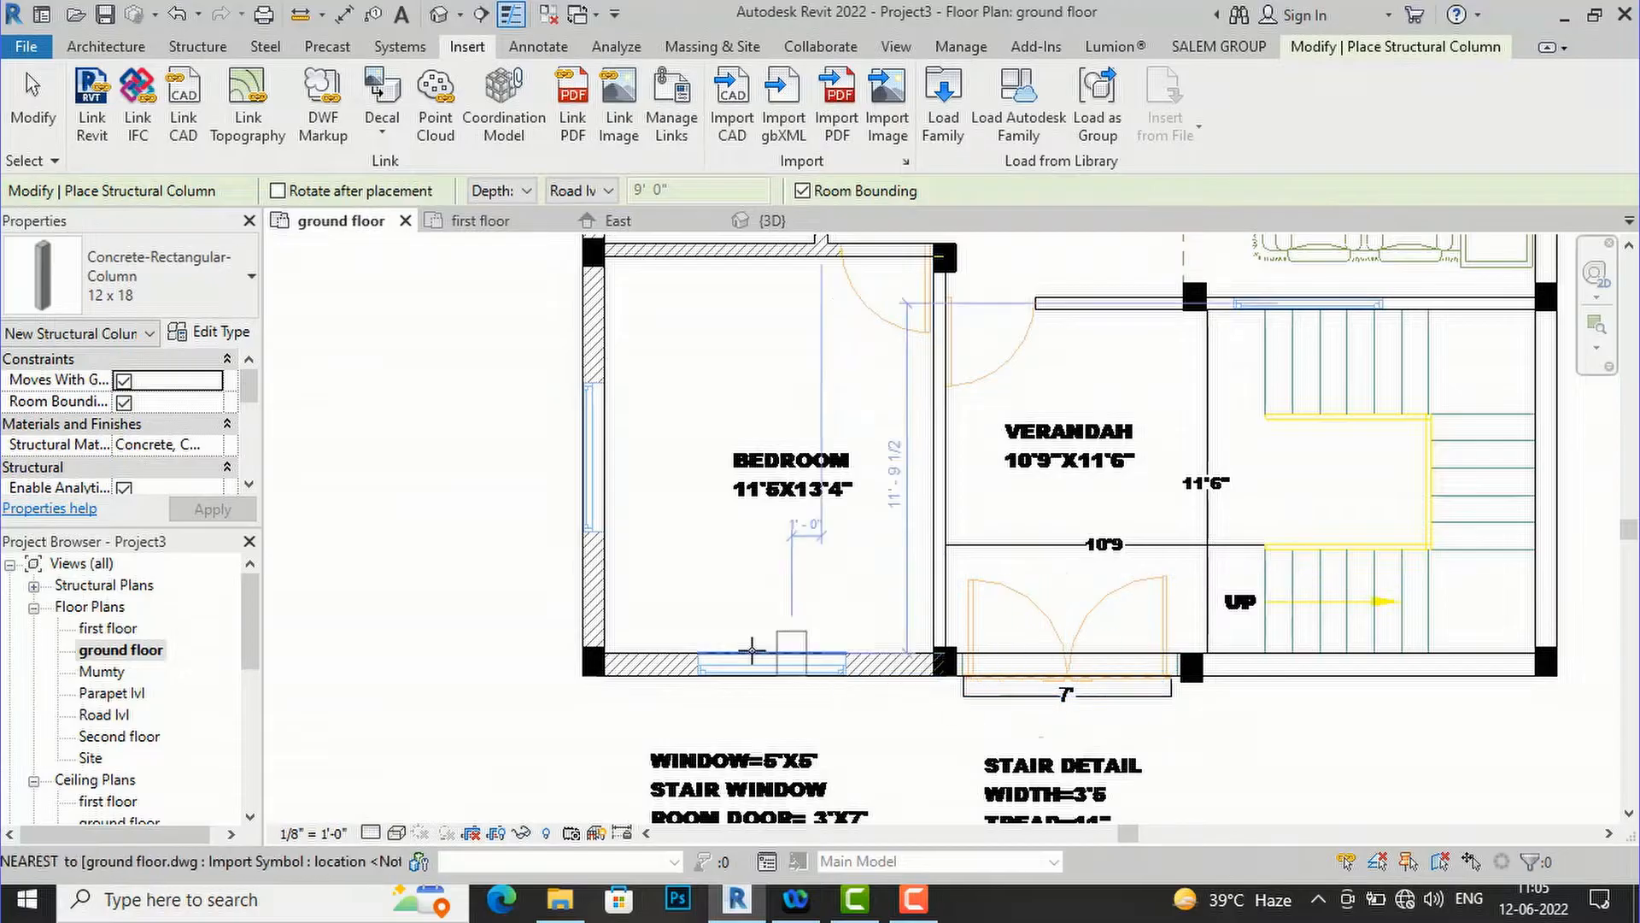
- Set the structural column placement to Height instead of Depth
scroll(716, 496, down, 2)
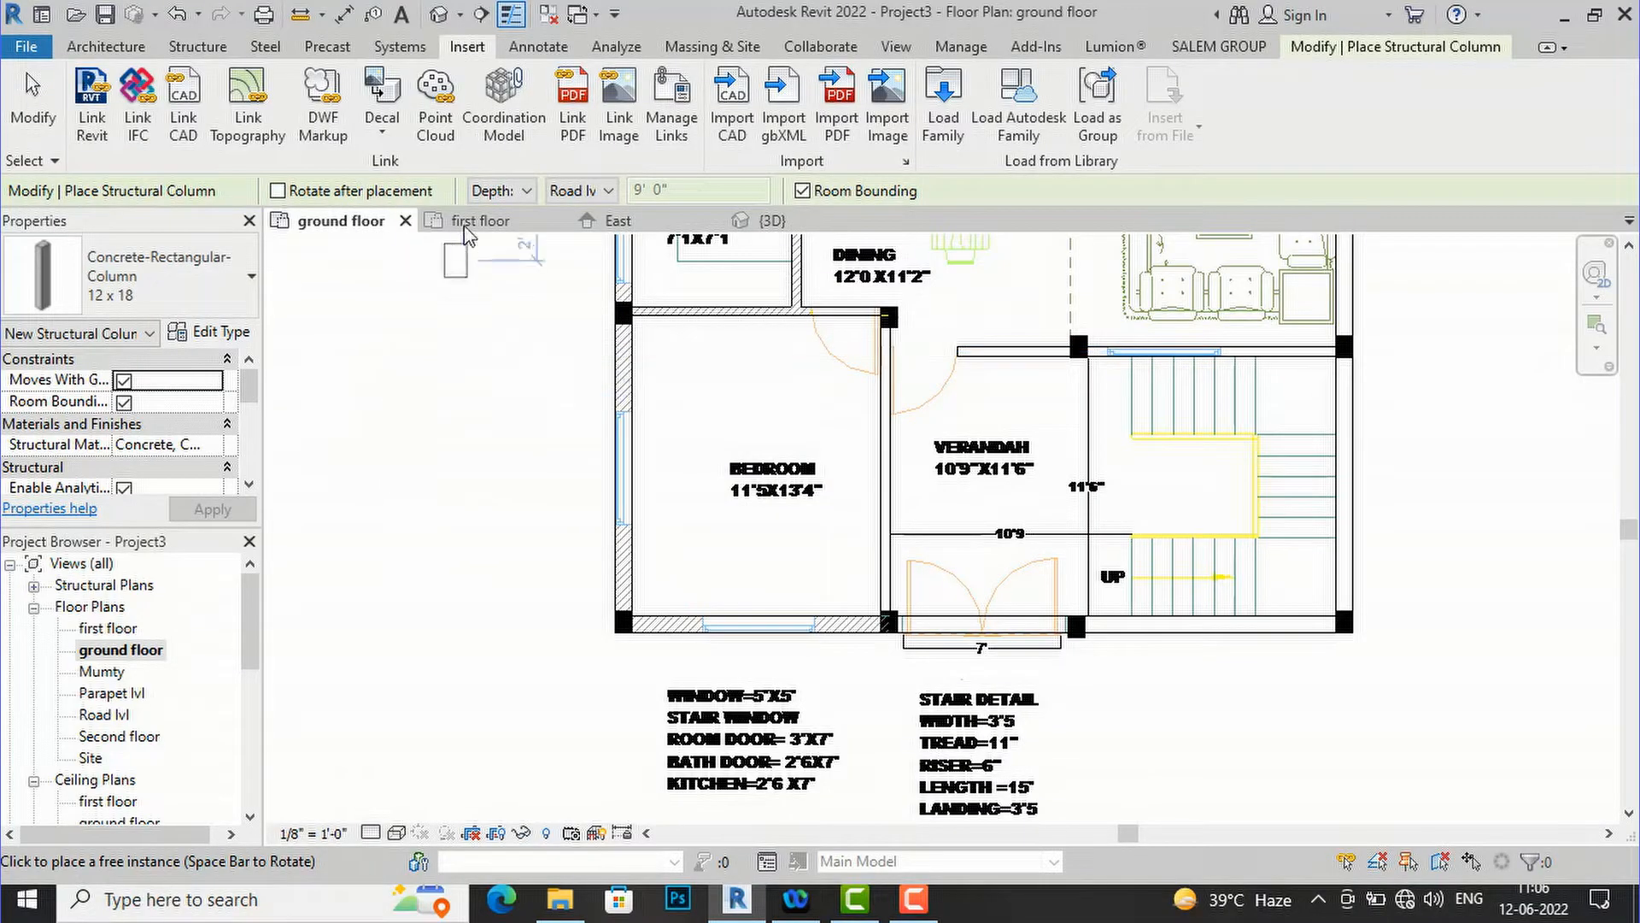
click(512, 199)
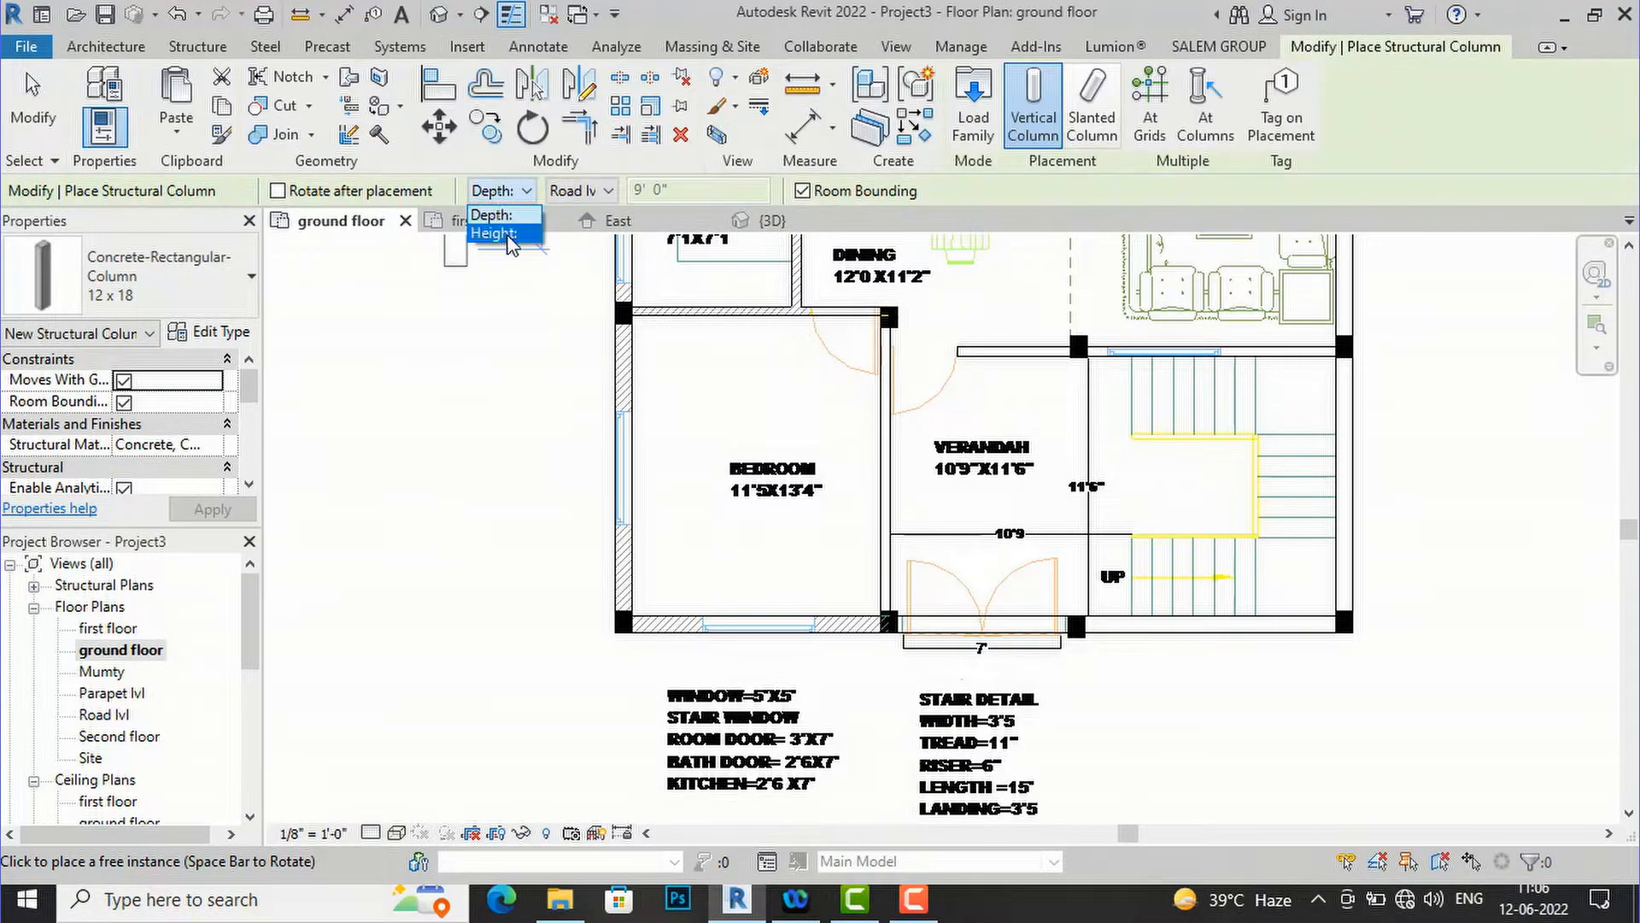
click(500, 229)
- Try to set the column's top level to ground floor
click(582, 197)
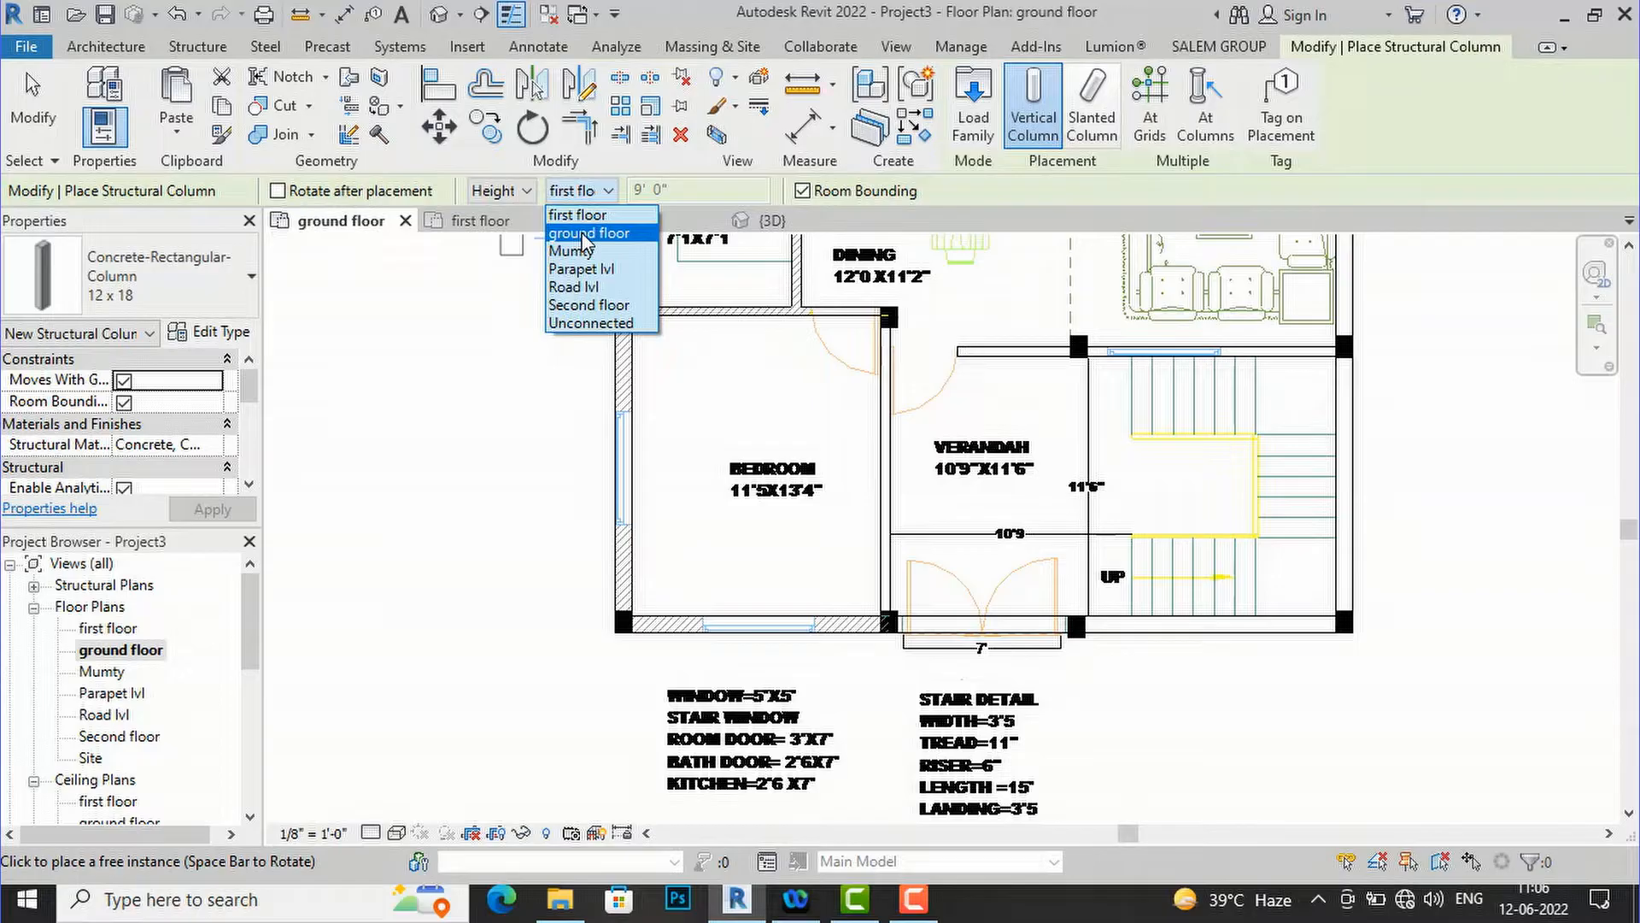
click(586, 234)
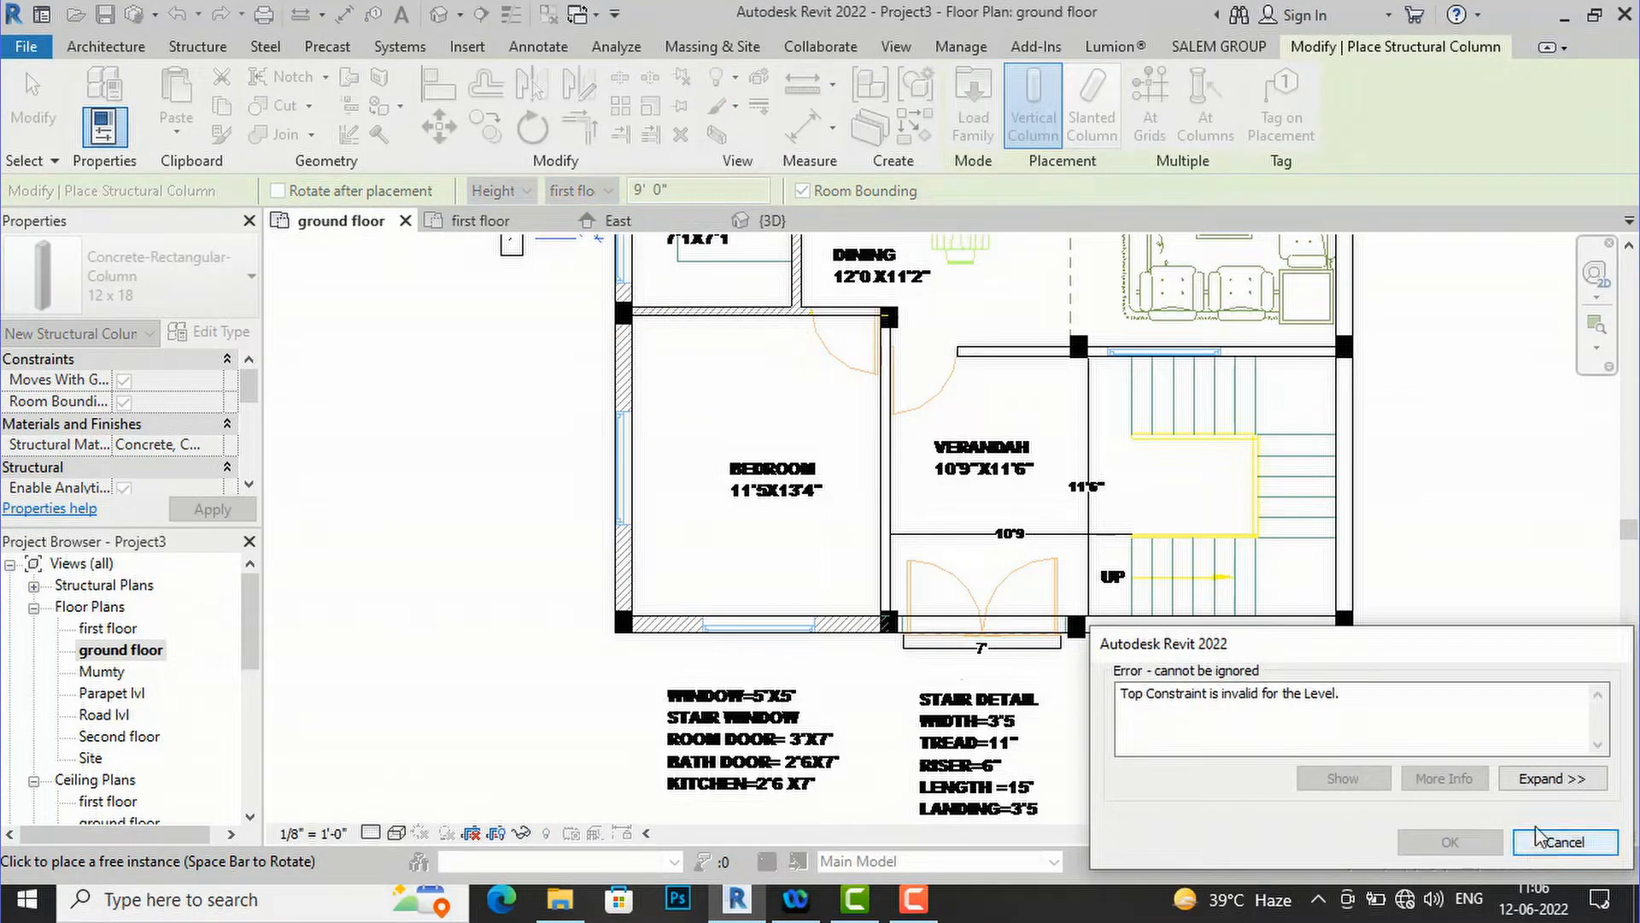
click(1564, 842)
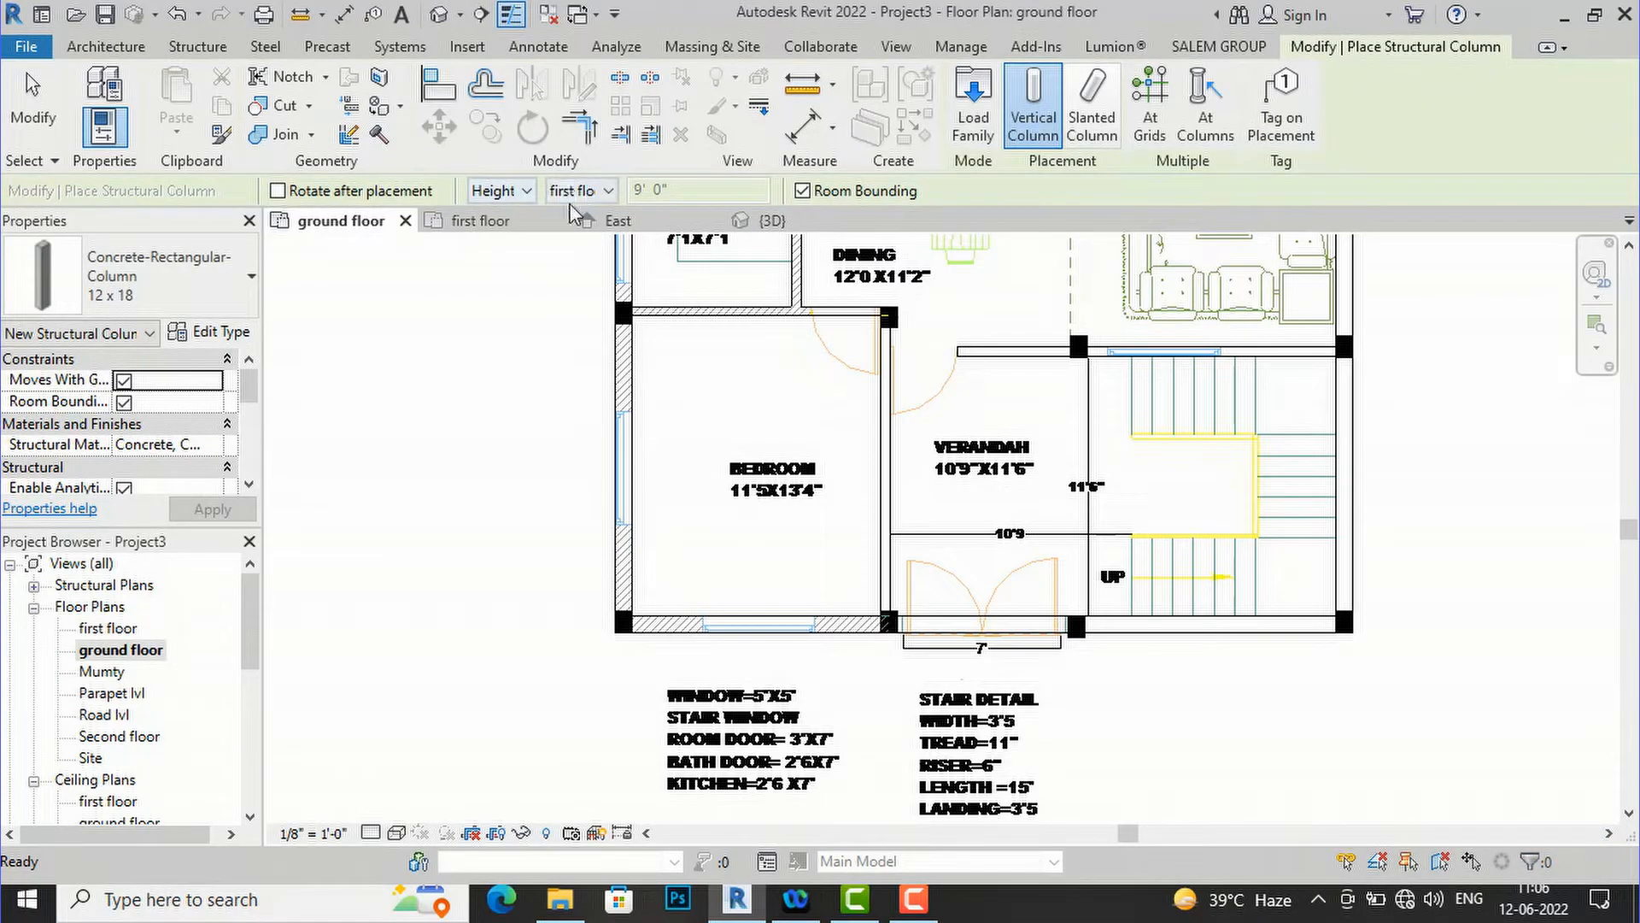
- Place a 12 x 18 concrete column at the 11'5X13'4" bedroom's outer front corner and leave the column command
scroll(622, 619, up, 5)
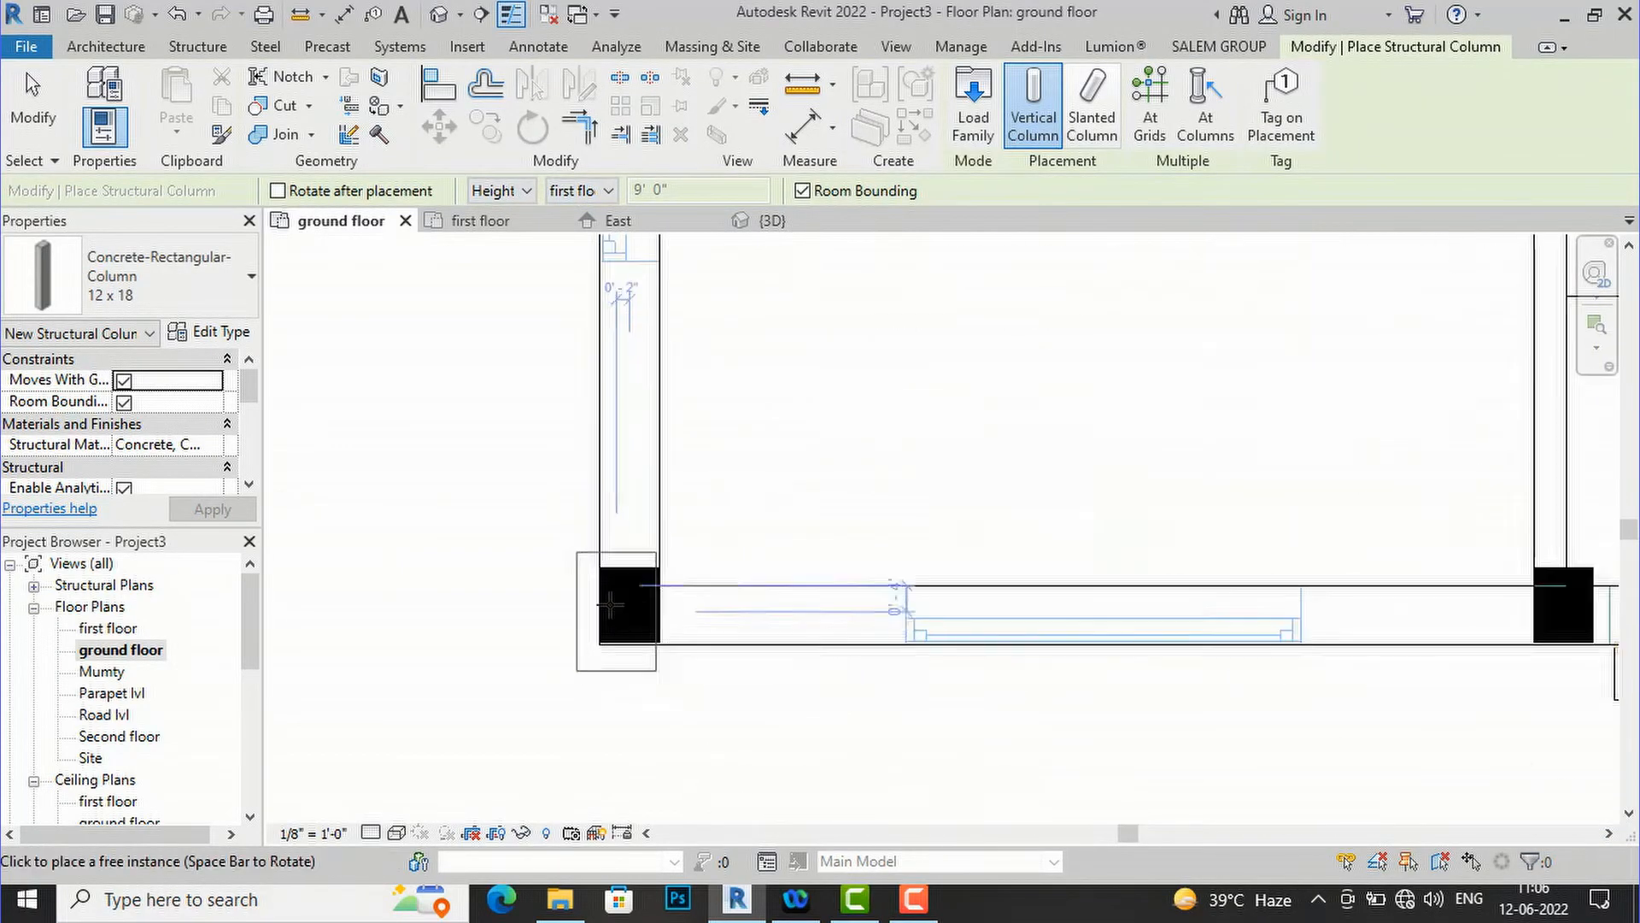
scroll(641, 587, up, 2)
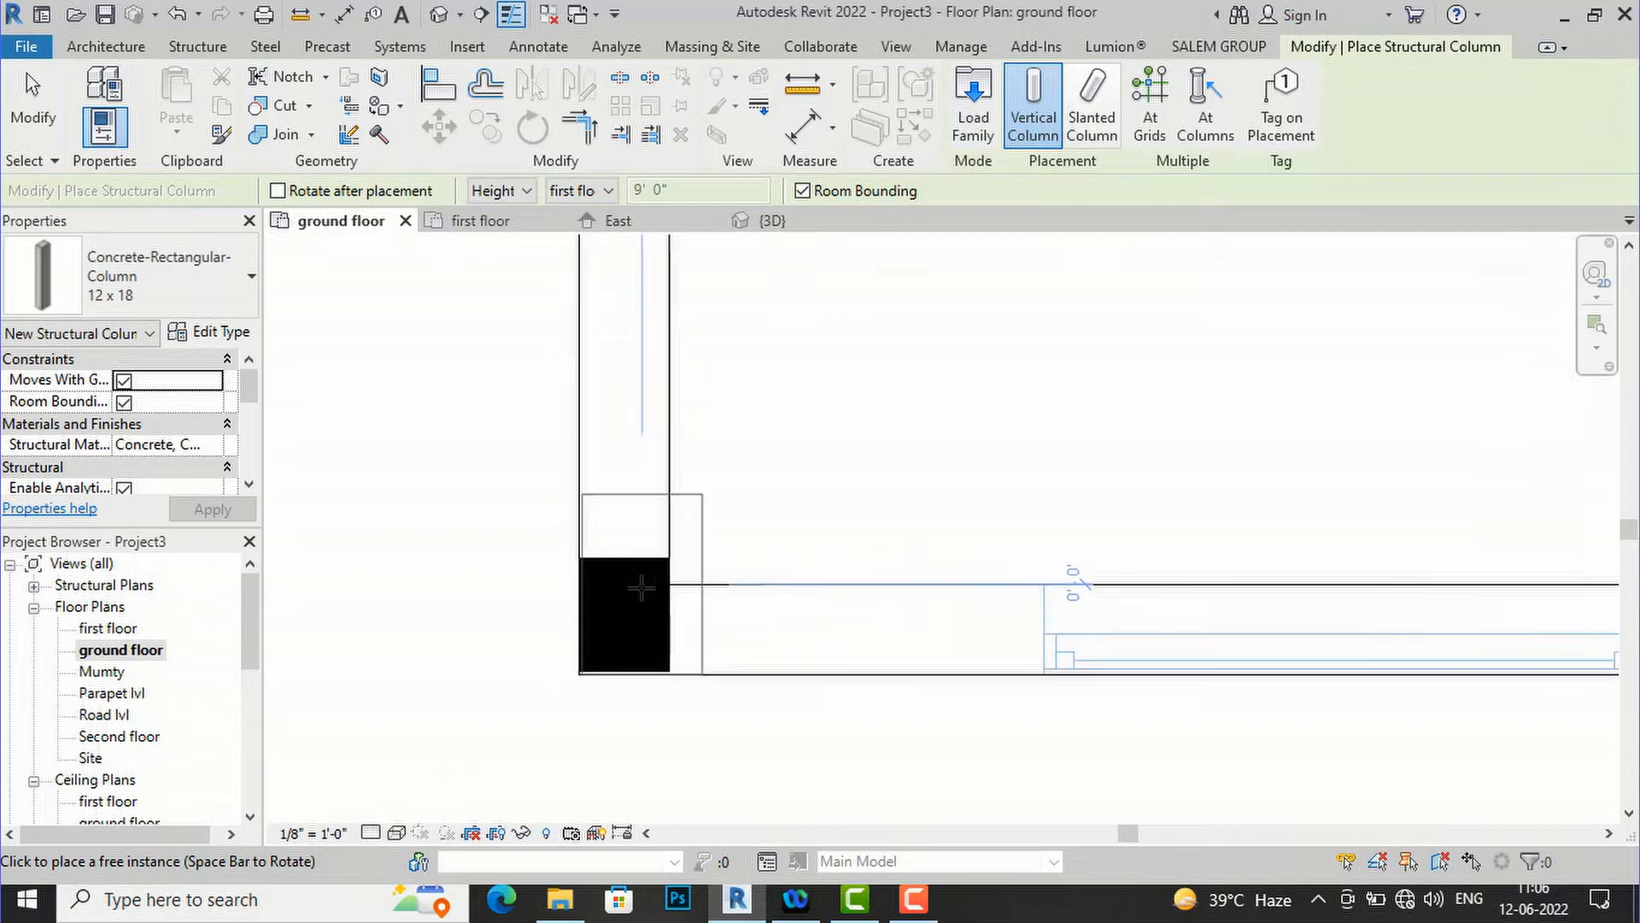
click(636, 587)
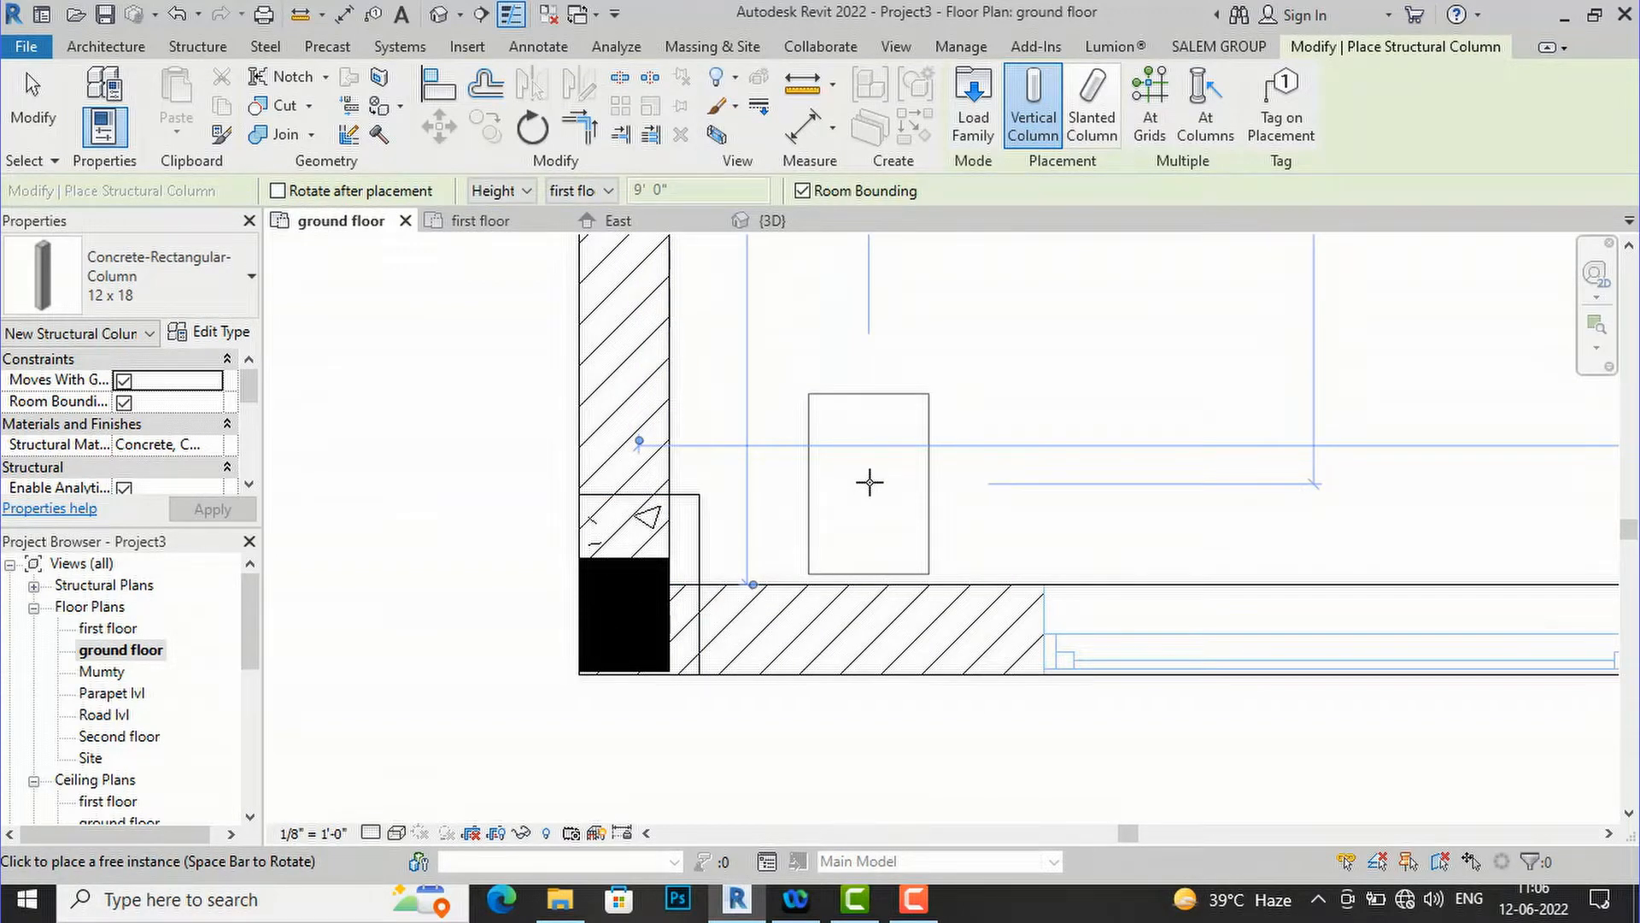
key(Escape)
key(Escape)
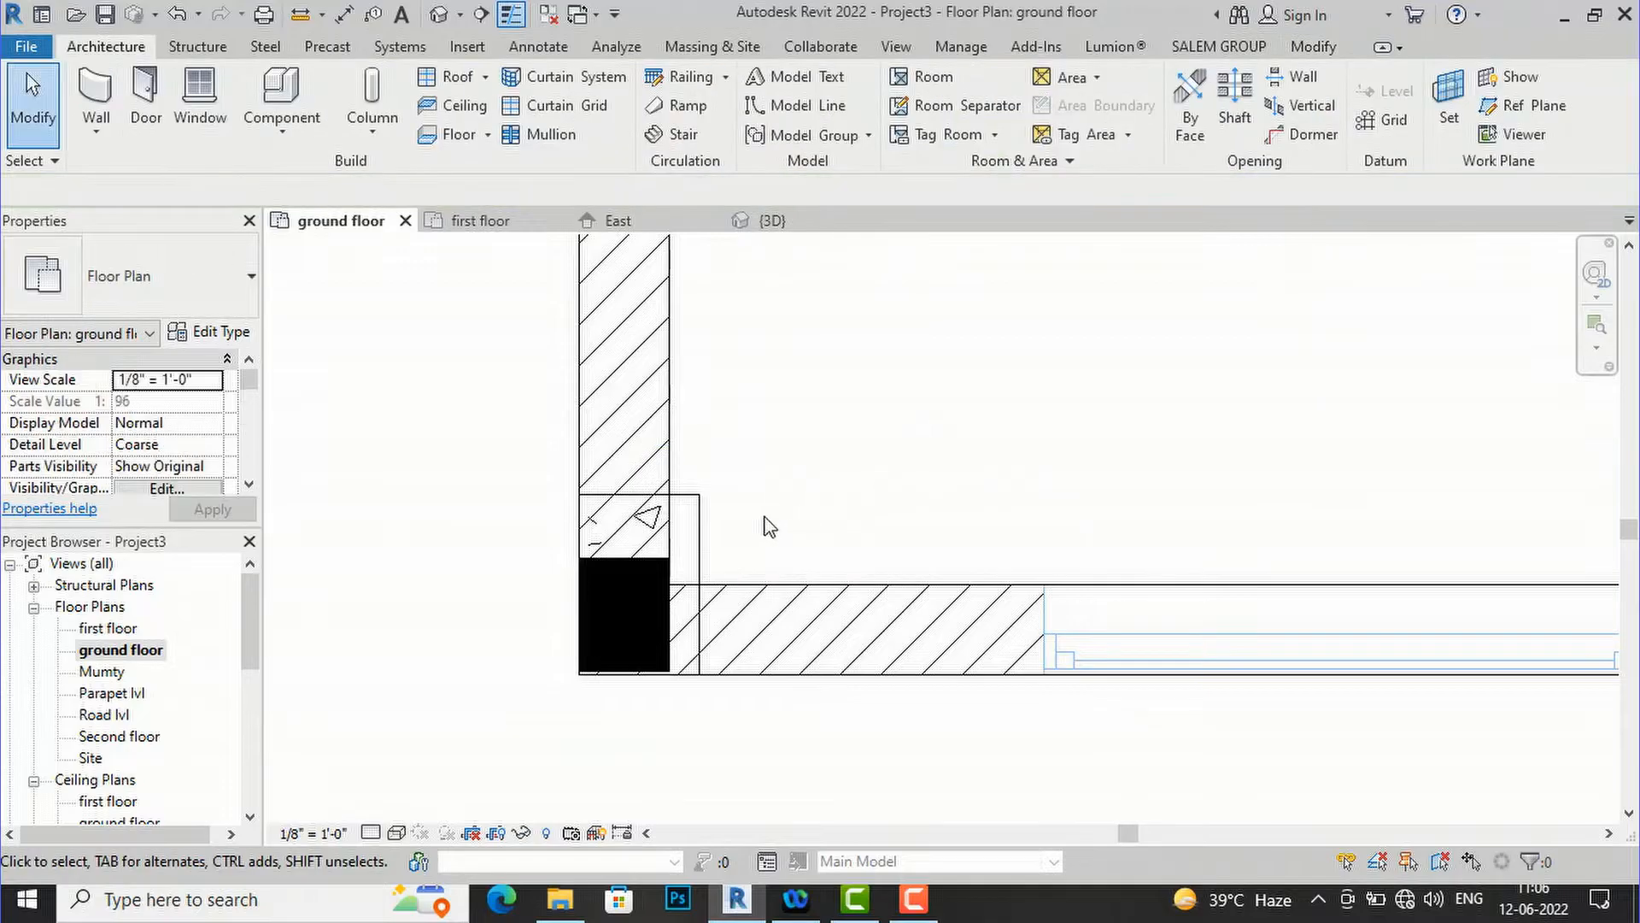
- Duplicate the placed column's type as 9"x9" and set both b and h to 9"
click(712, 518)
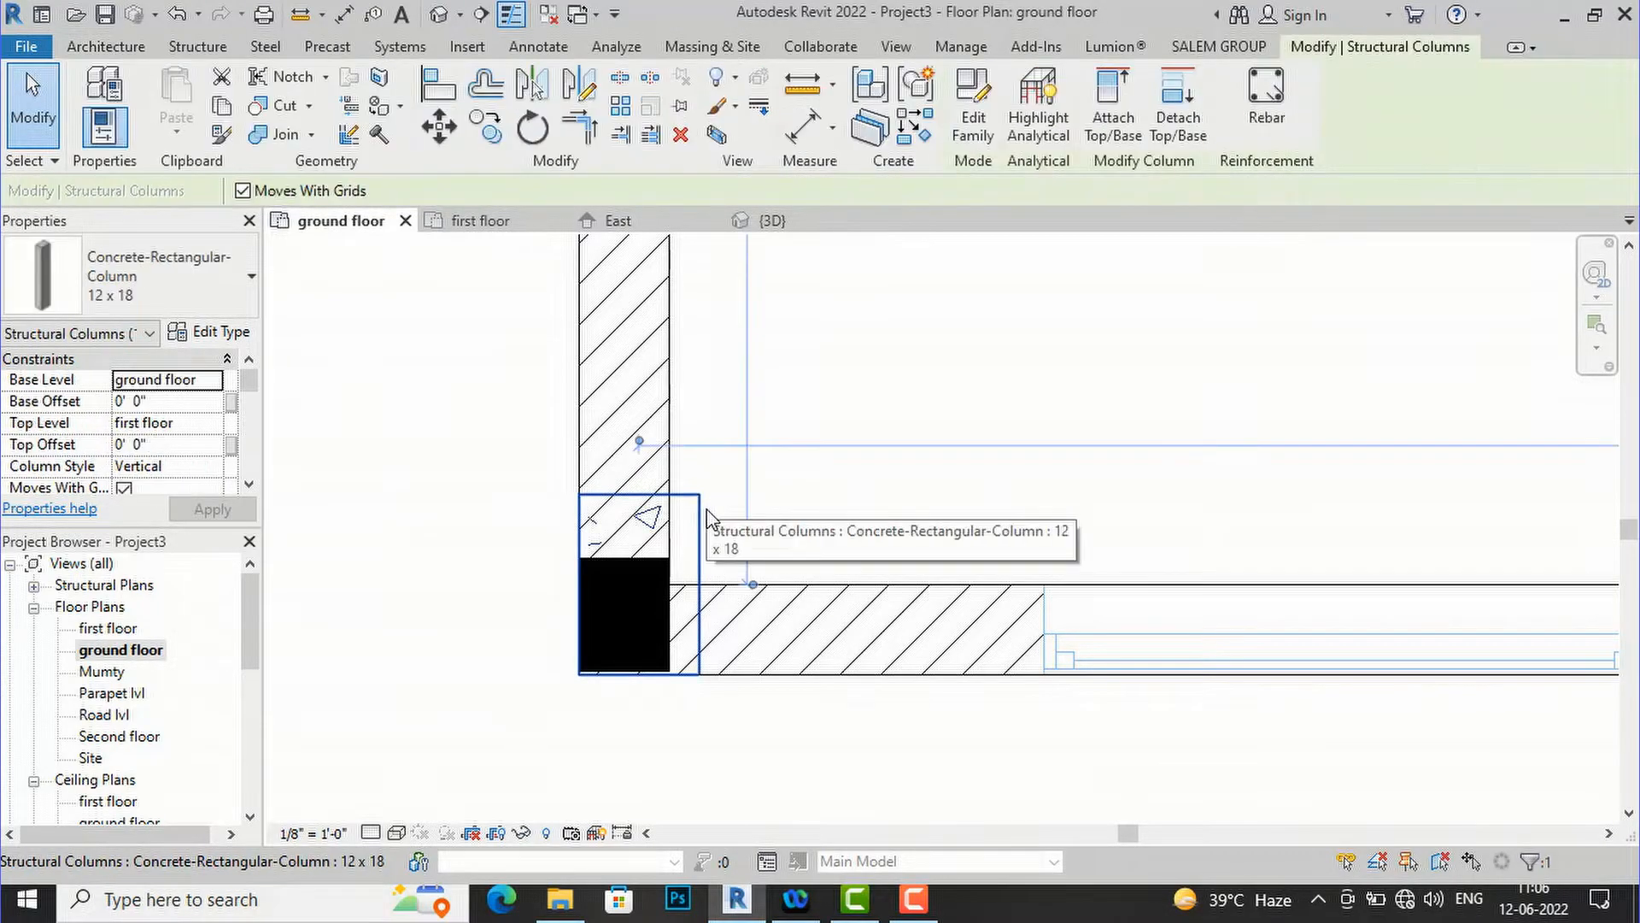
click(227, 340)
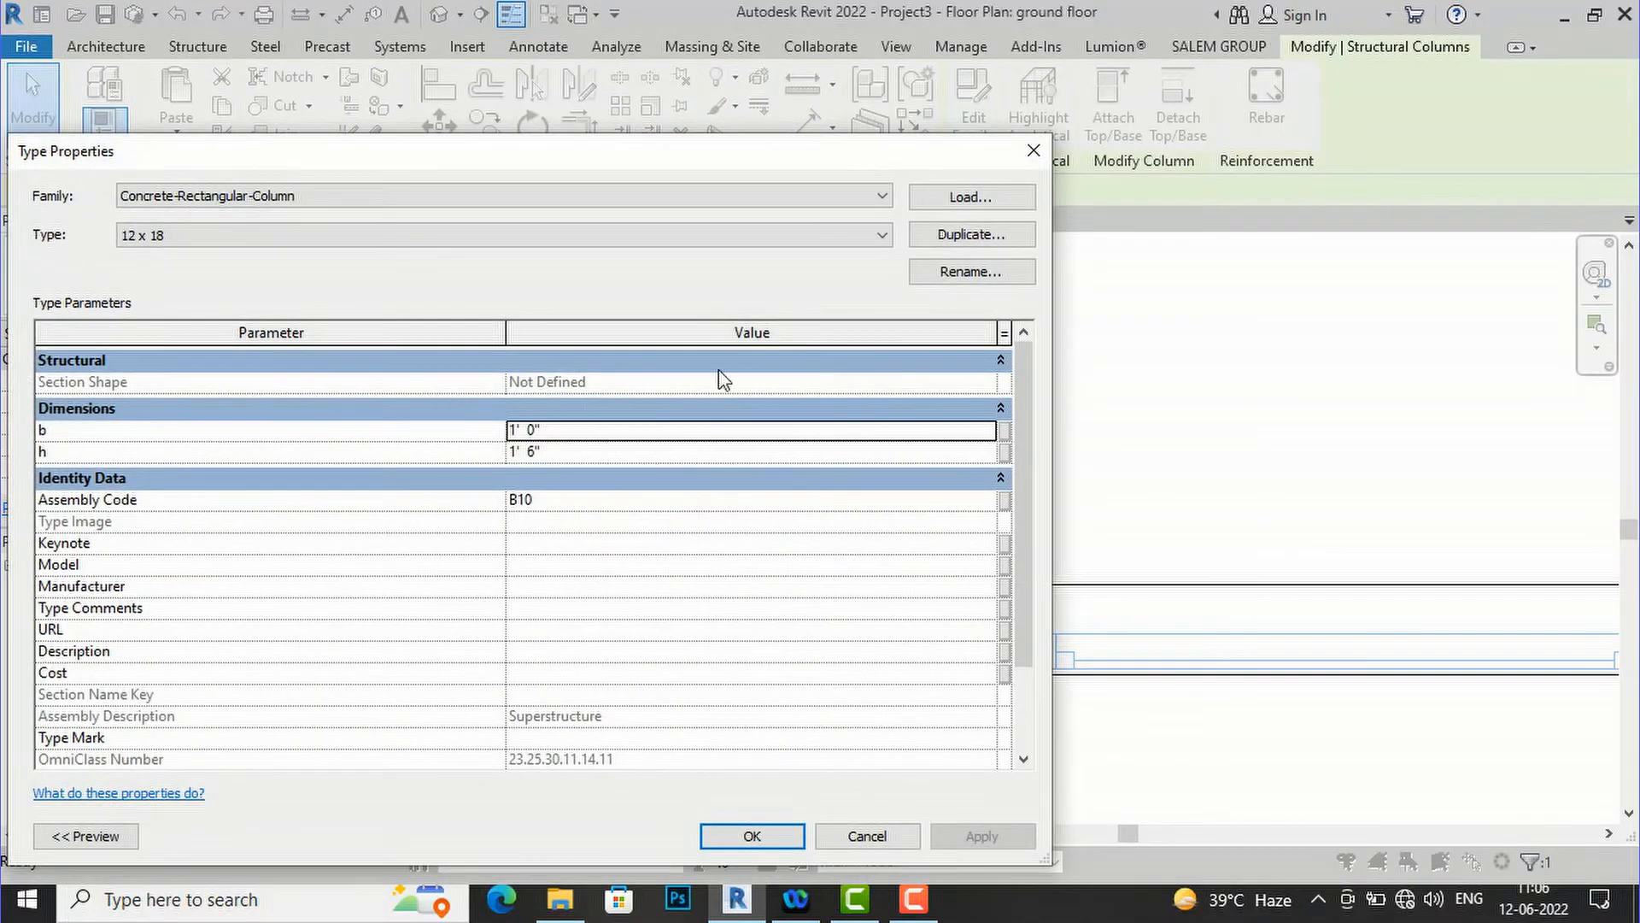
click(968, 233)
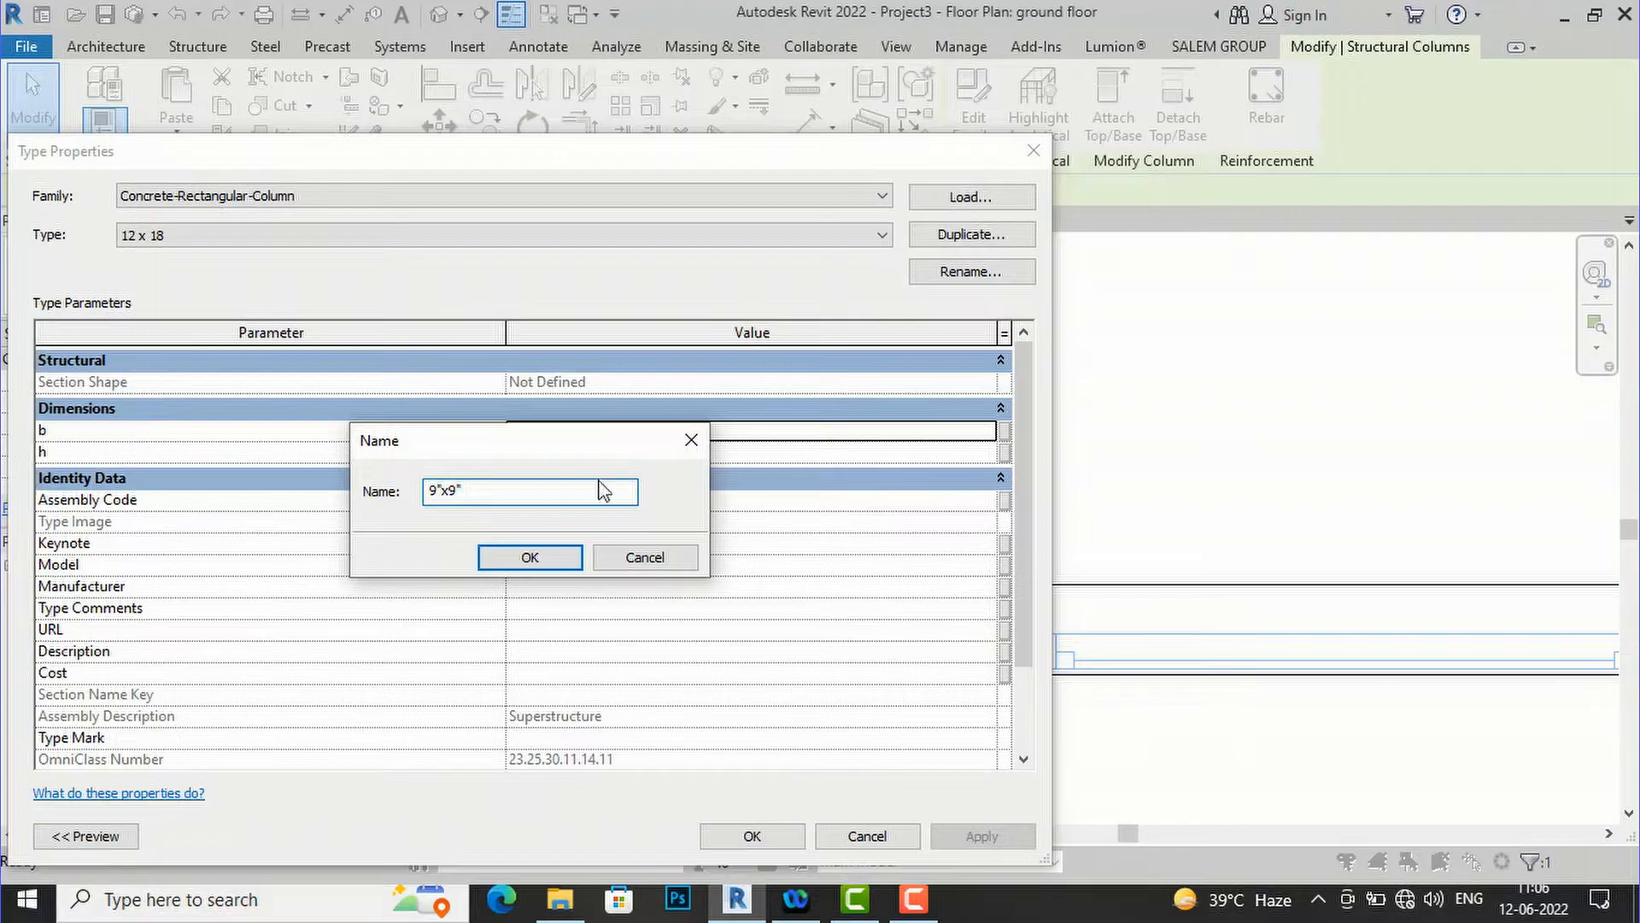
click(548, 562)
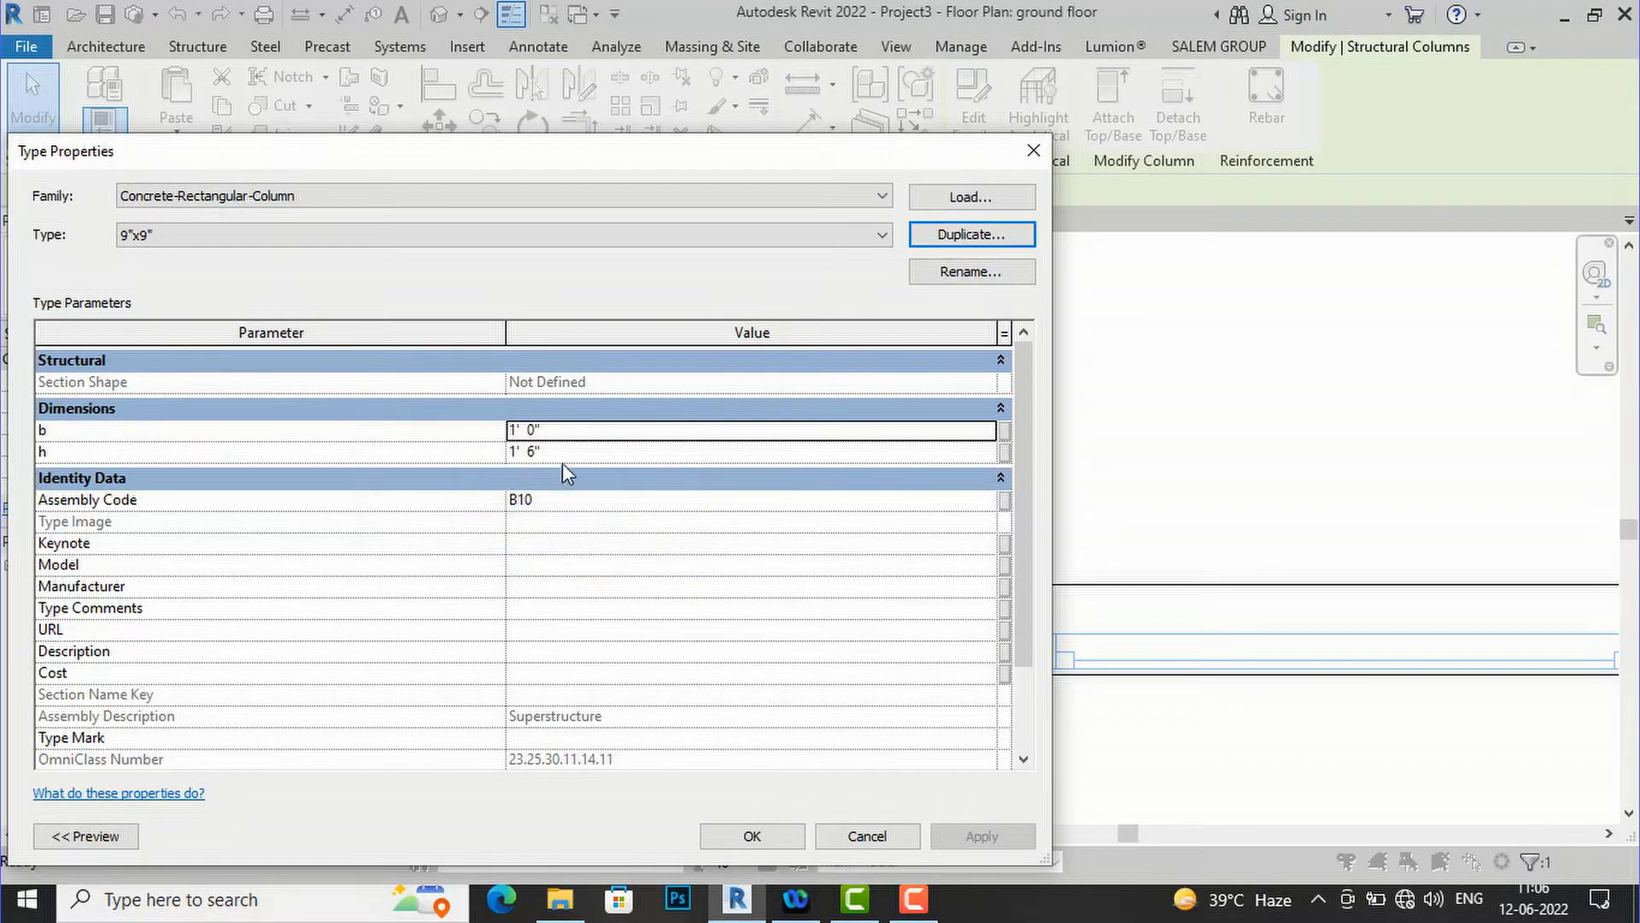
click(594, 430)
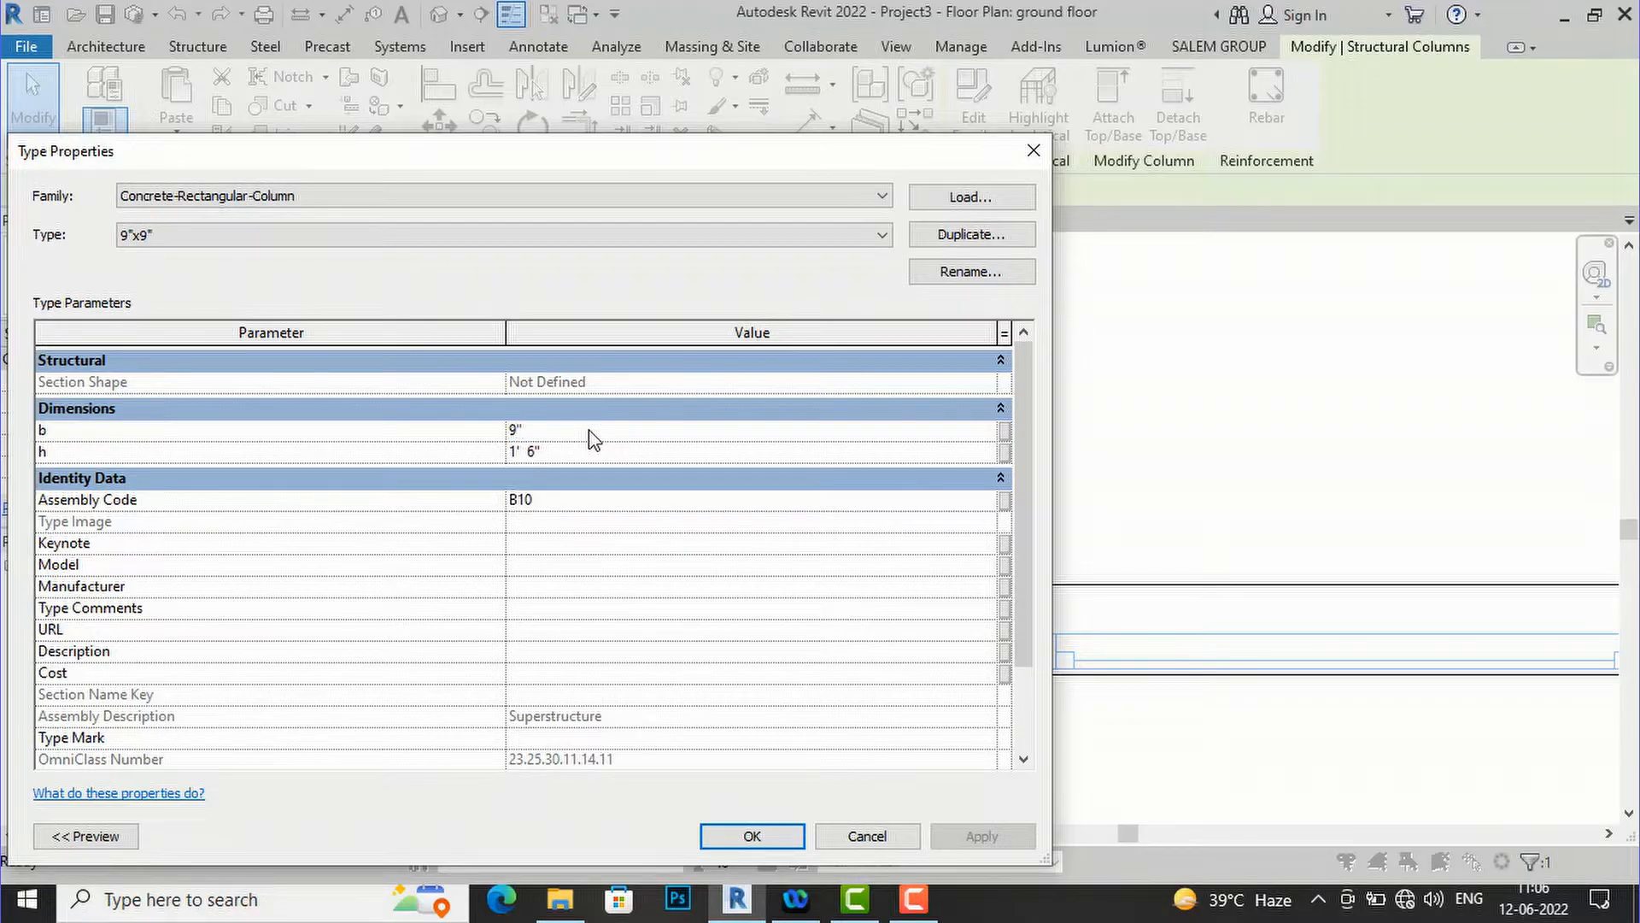
text(9")
click(579, 453)
text(9")
click(781, 829)
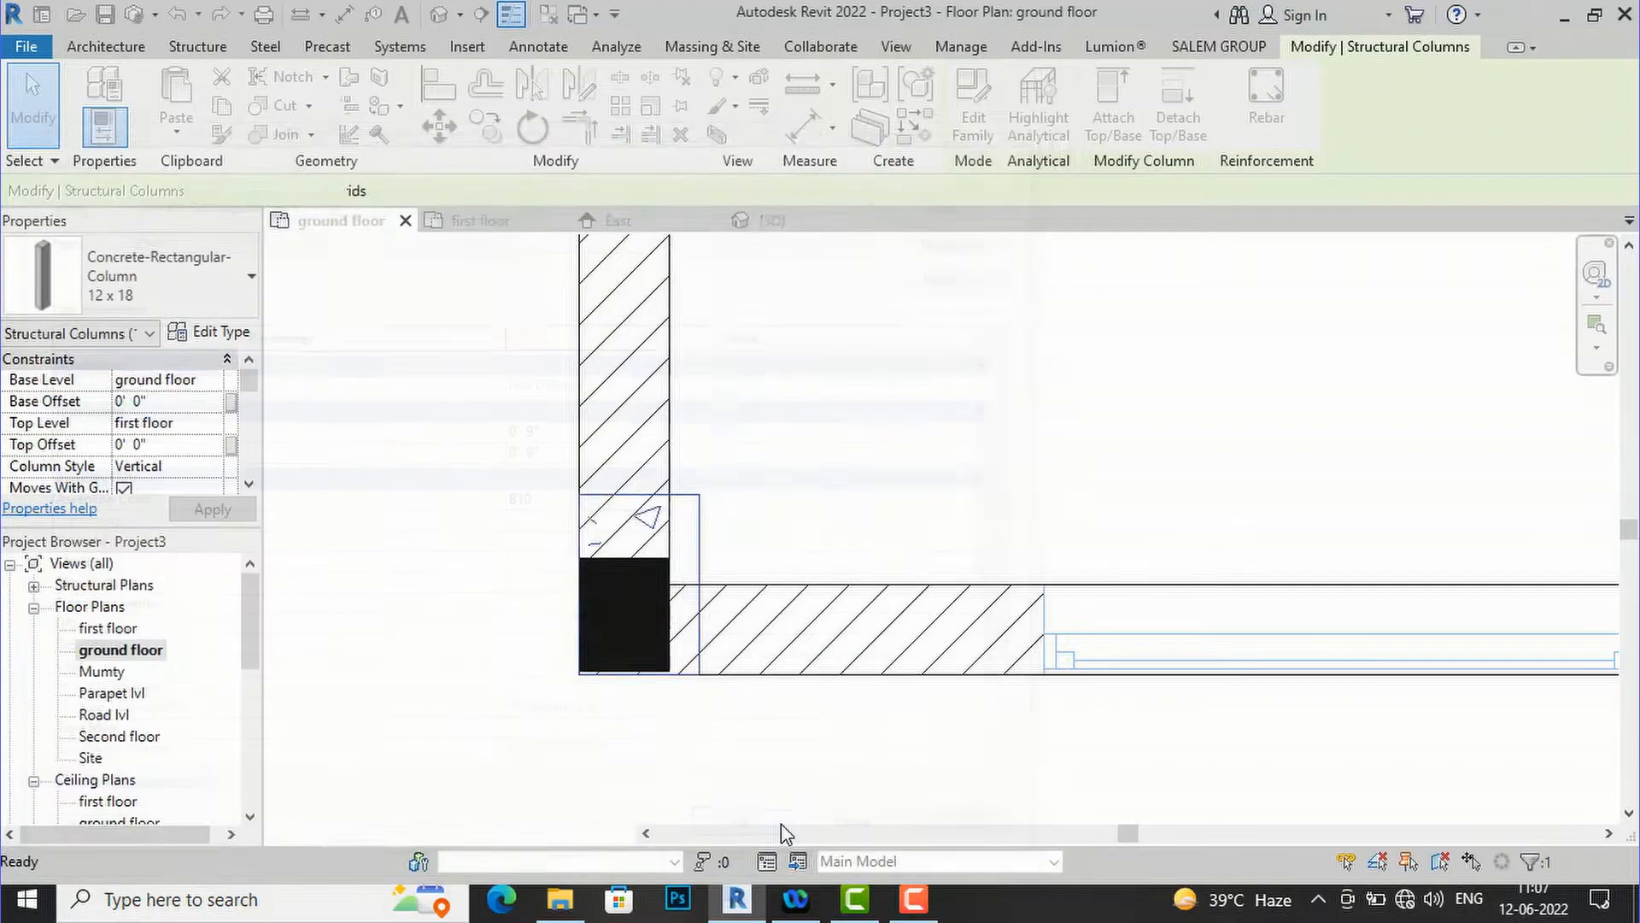
- Move the 9"x9" column onto the solid black column symbol at the bedroom corner
scroll(744, 685, up, 3)
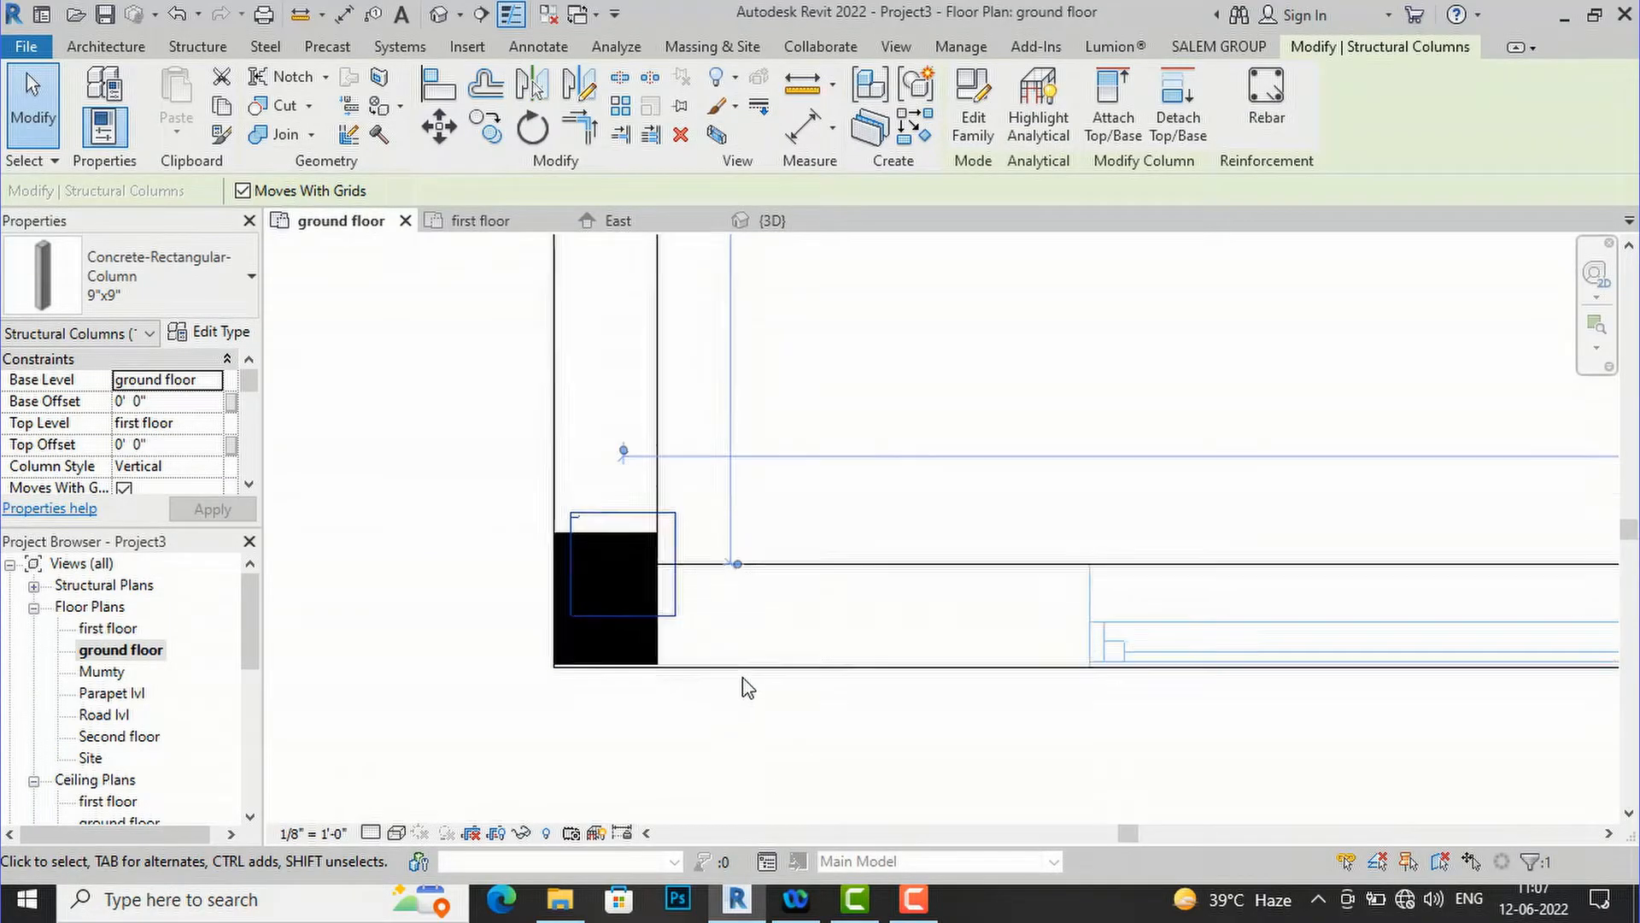
drag(658, 536, 642, 602)
scroll(536, 550, up, 4)
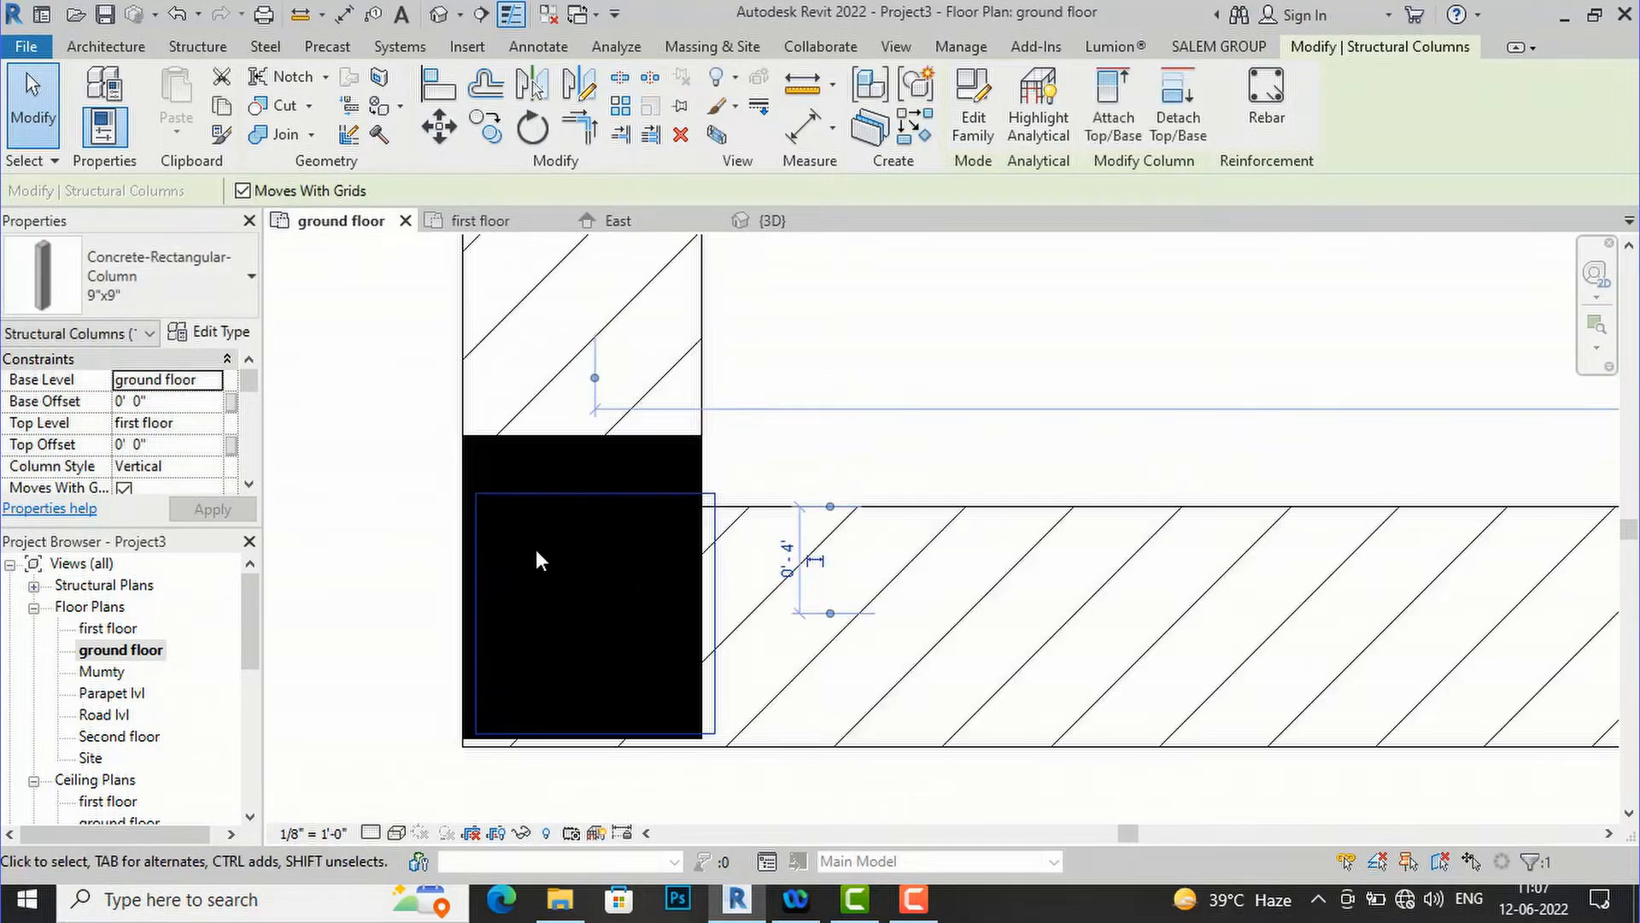
- Measure the depth of the solid black column symbol at the 11'5X13'4" bedroom's outer front corner
click(814, 98)
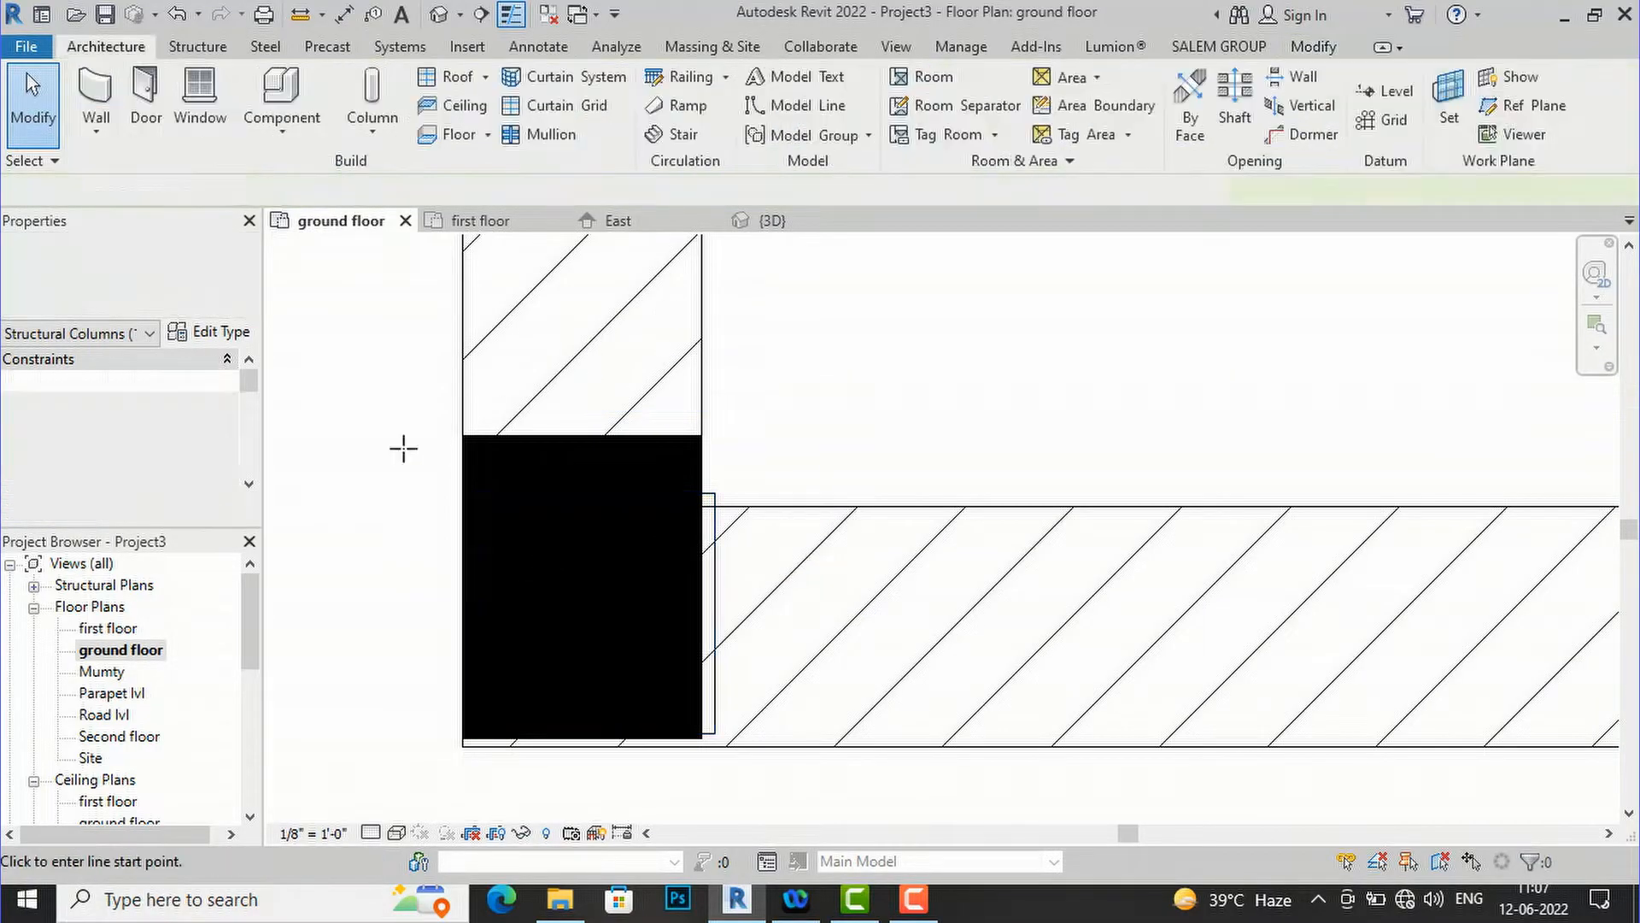
click(459, 436)
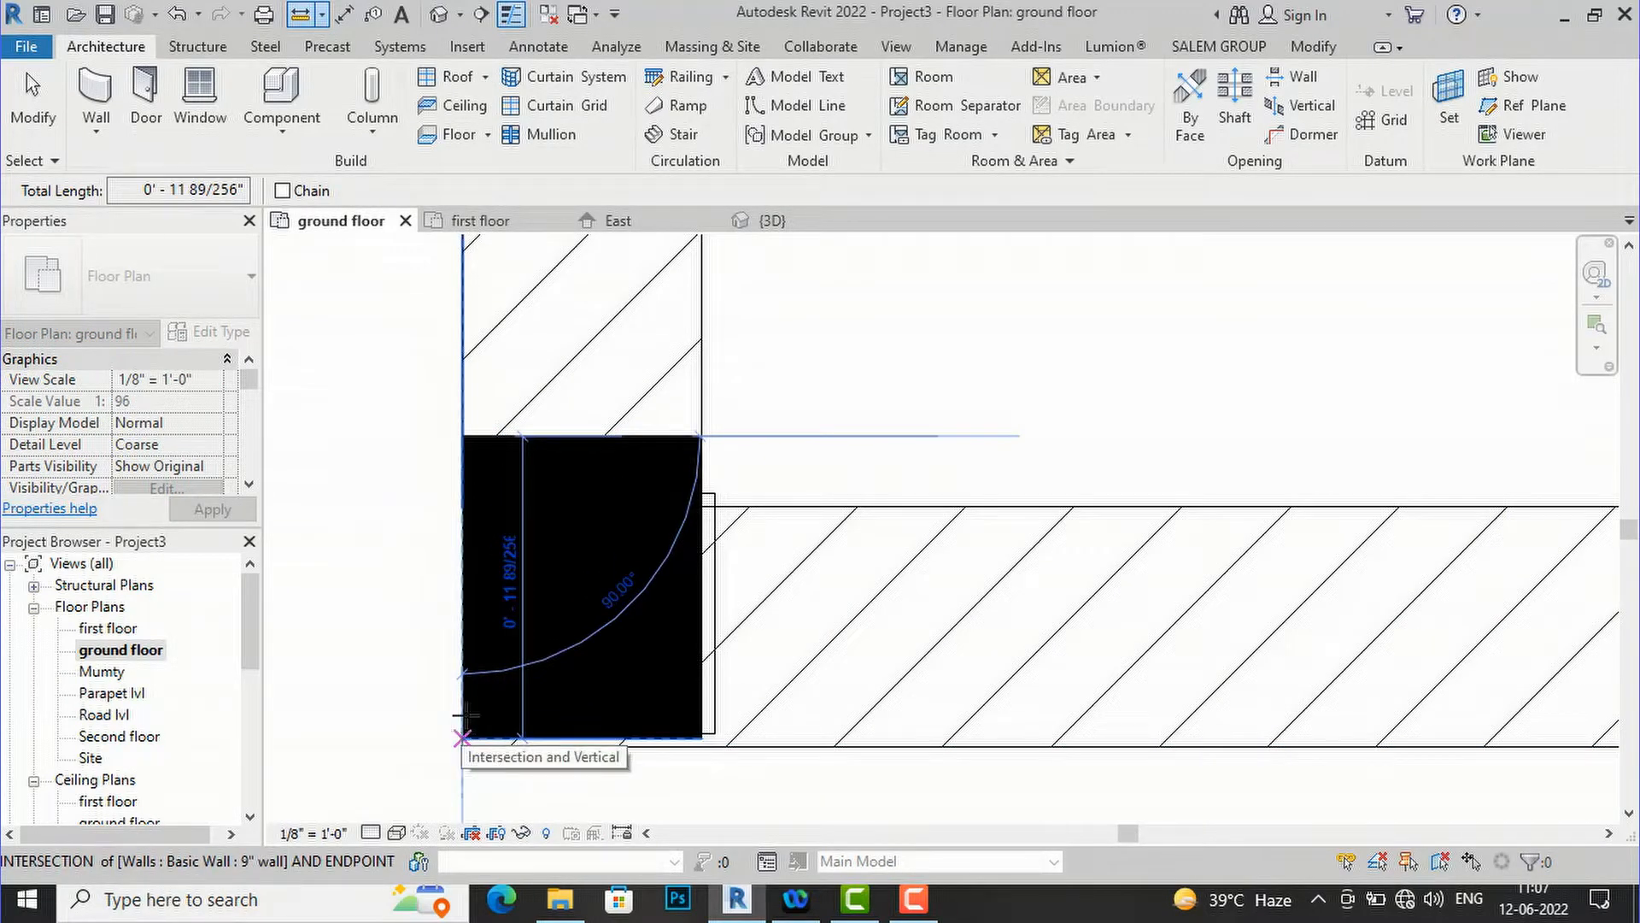
key(Escape)
key(Escape)
- Move the 9"x9" column so its inner edge lines up with the solid black symbol's inner edge
click(716, 596)
scroll(717, 735, up, 3)
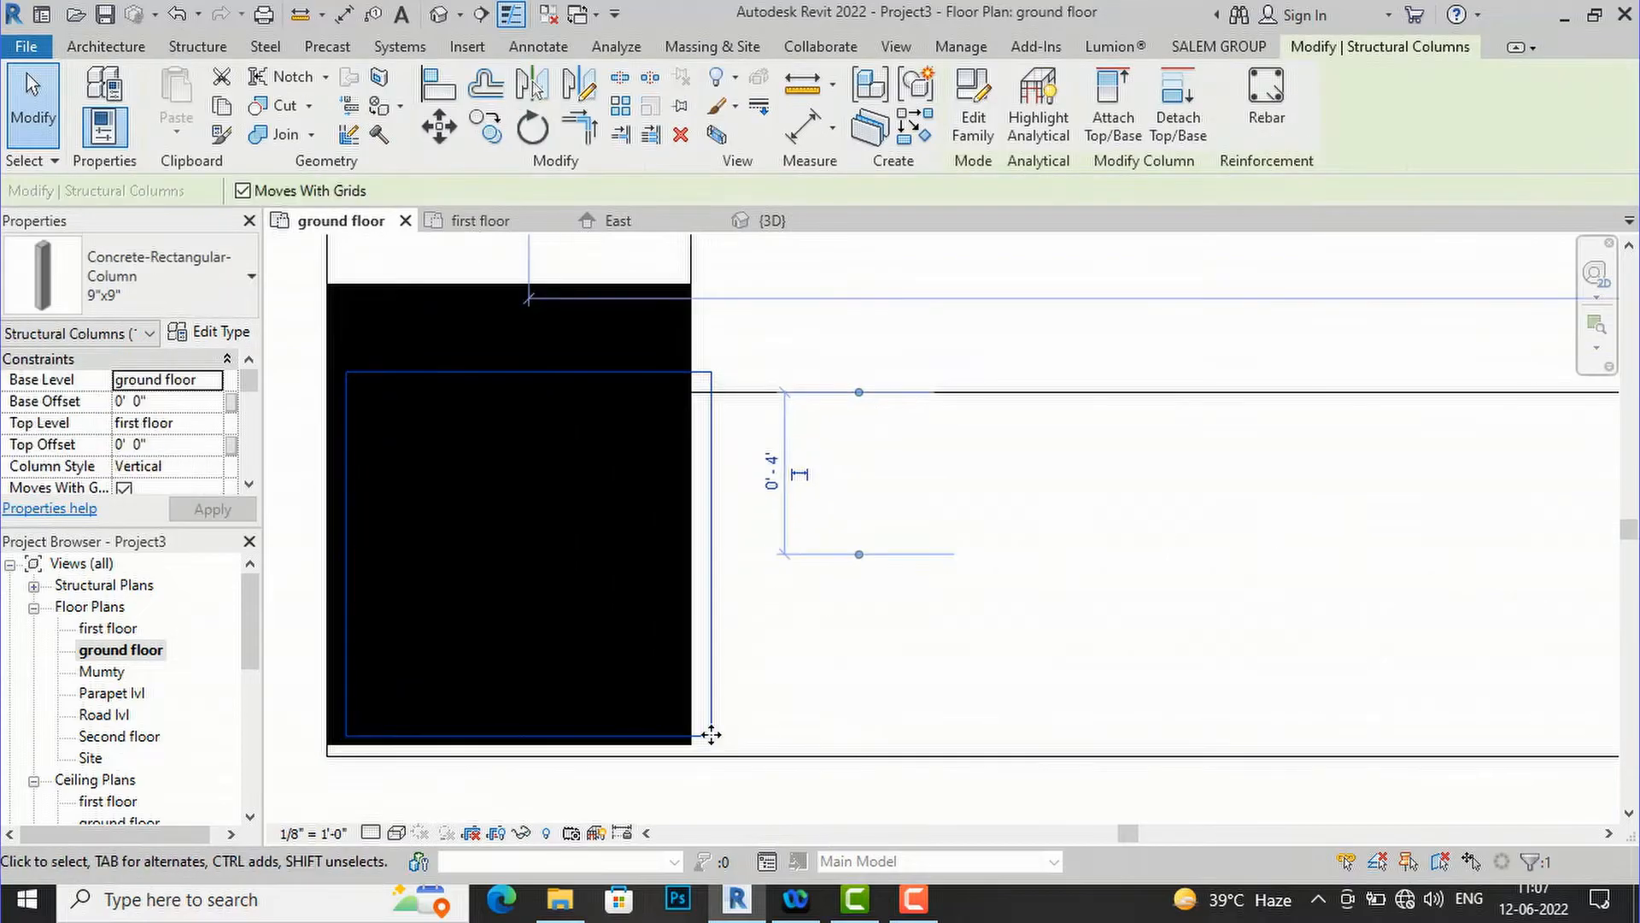
drag(715, 737, 691, 744)
key(Escape)
scroll(653, 541, down, 1)
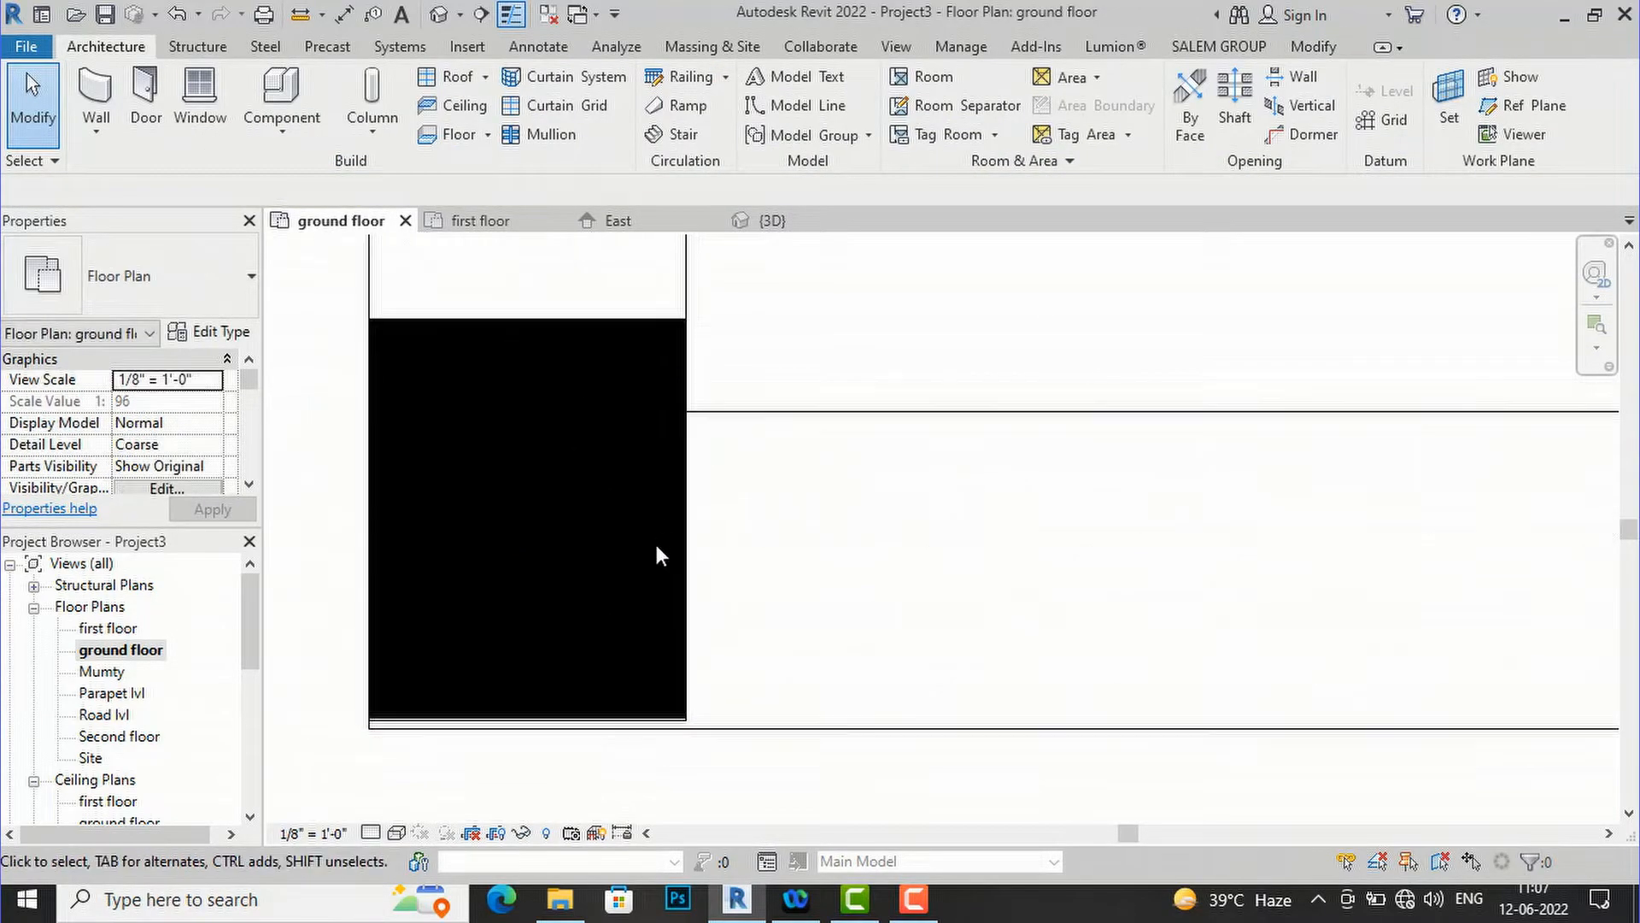
- Set the h dimension of the 9"x9" concrete column type to 1' 0"
click(637, 403)
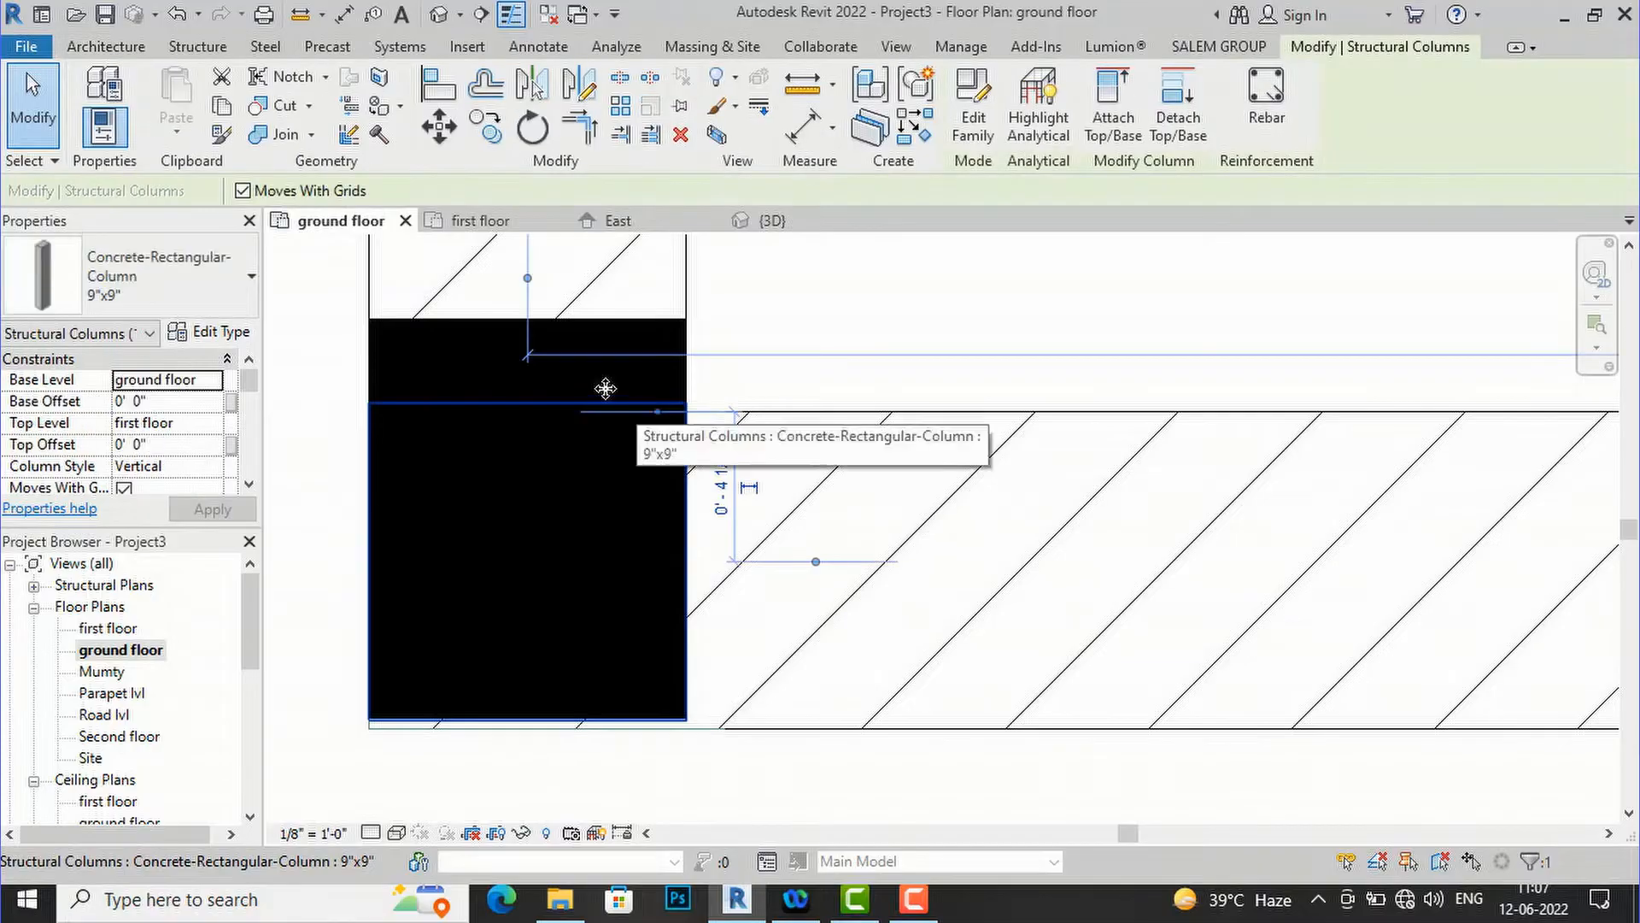
click(222, 335)
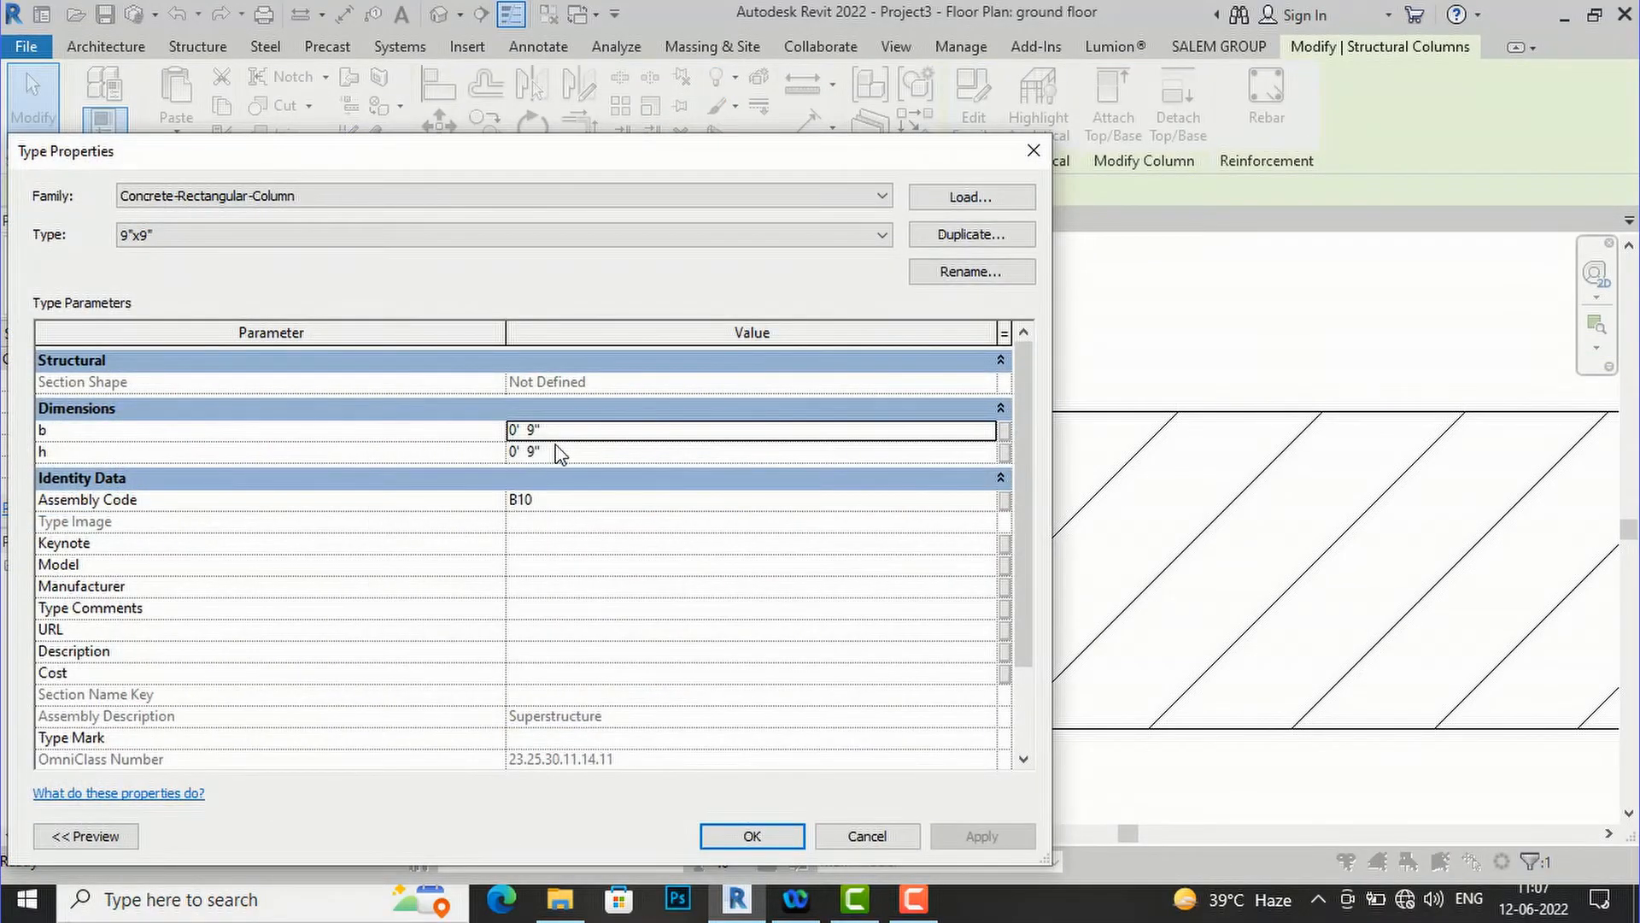
click(559, 453)
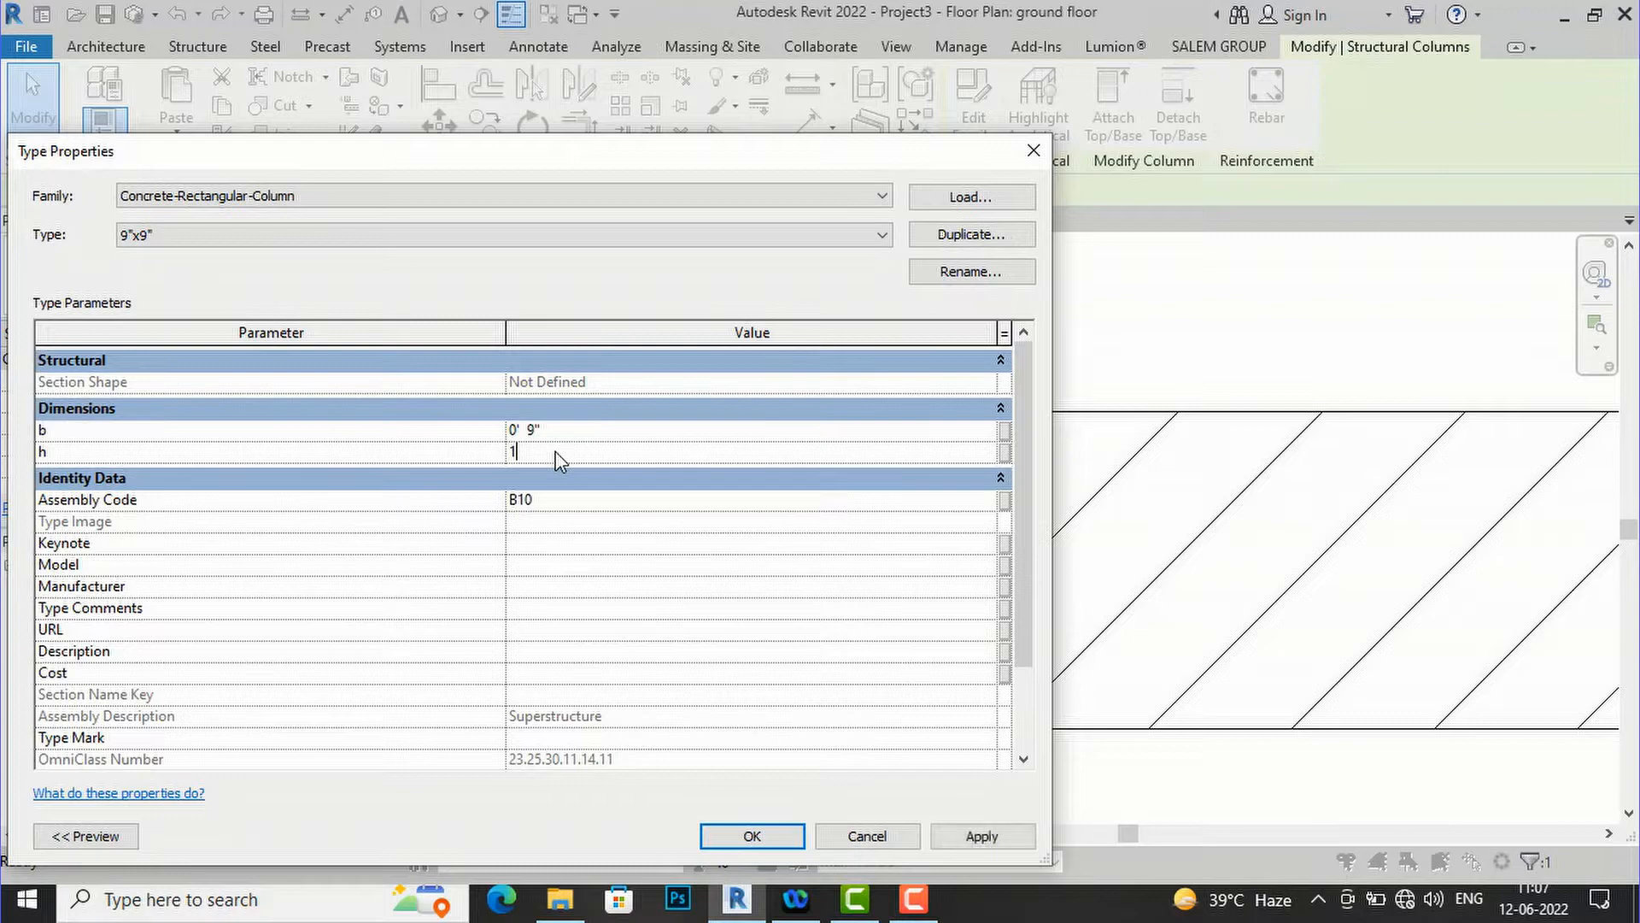
click(741, 833)
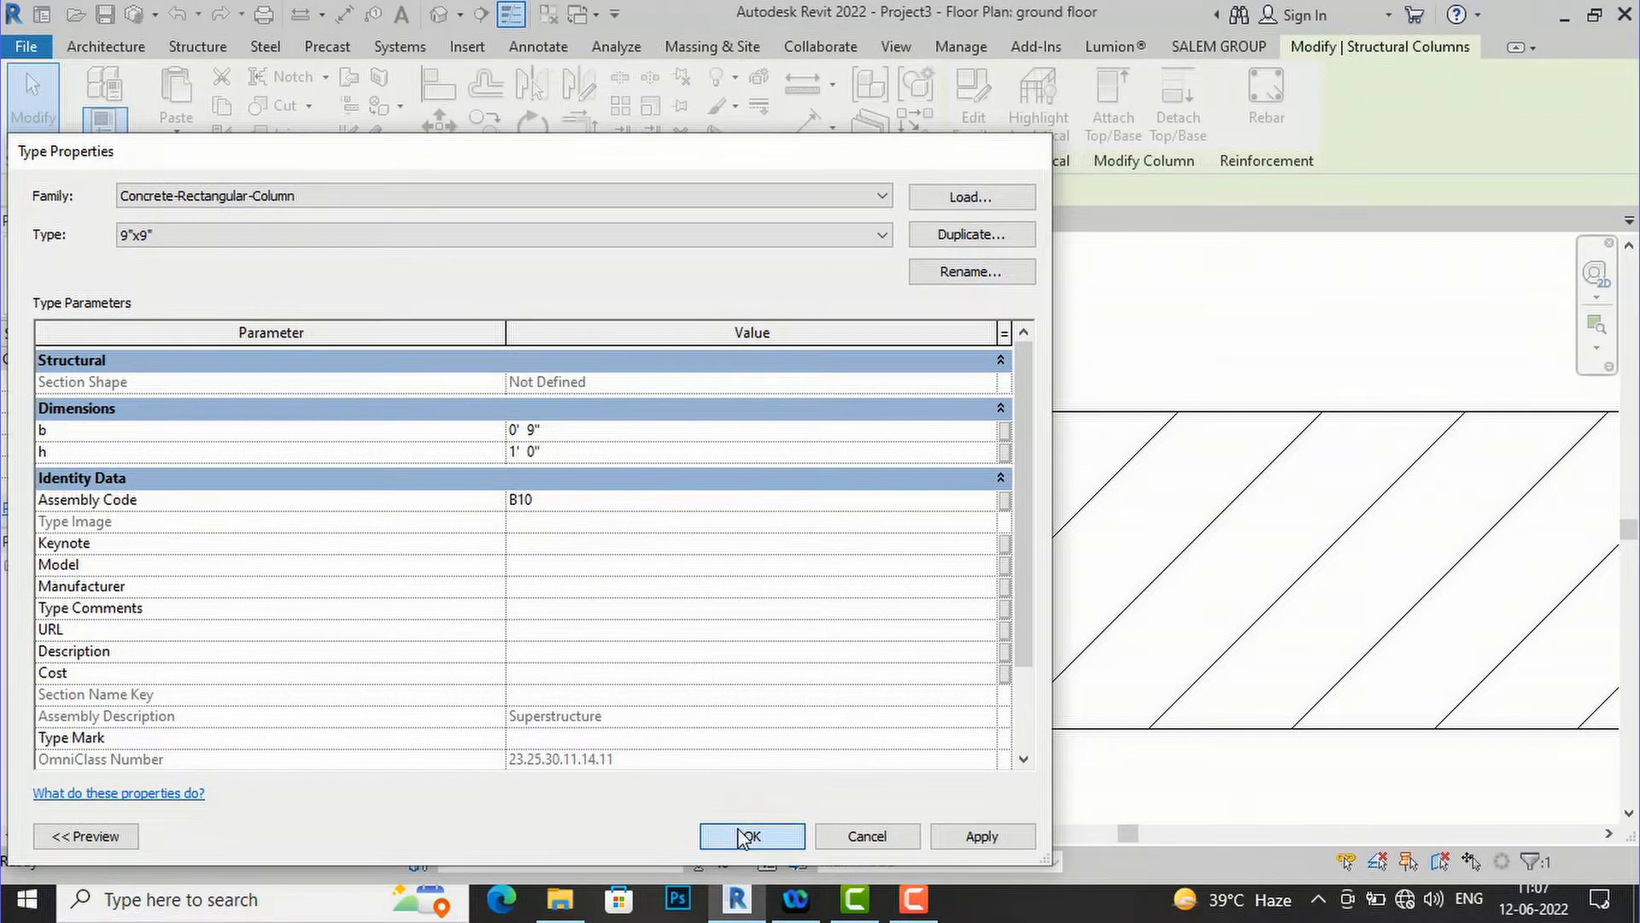
- Shift the resized column so its outer edge sits flush with the front wall's outer face at the bedroom corner
drag(632, 779, 634, 734)
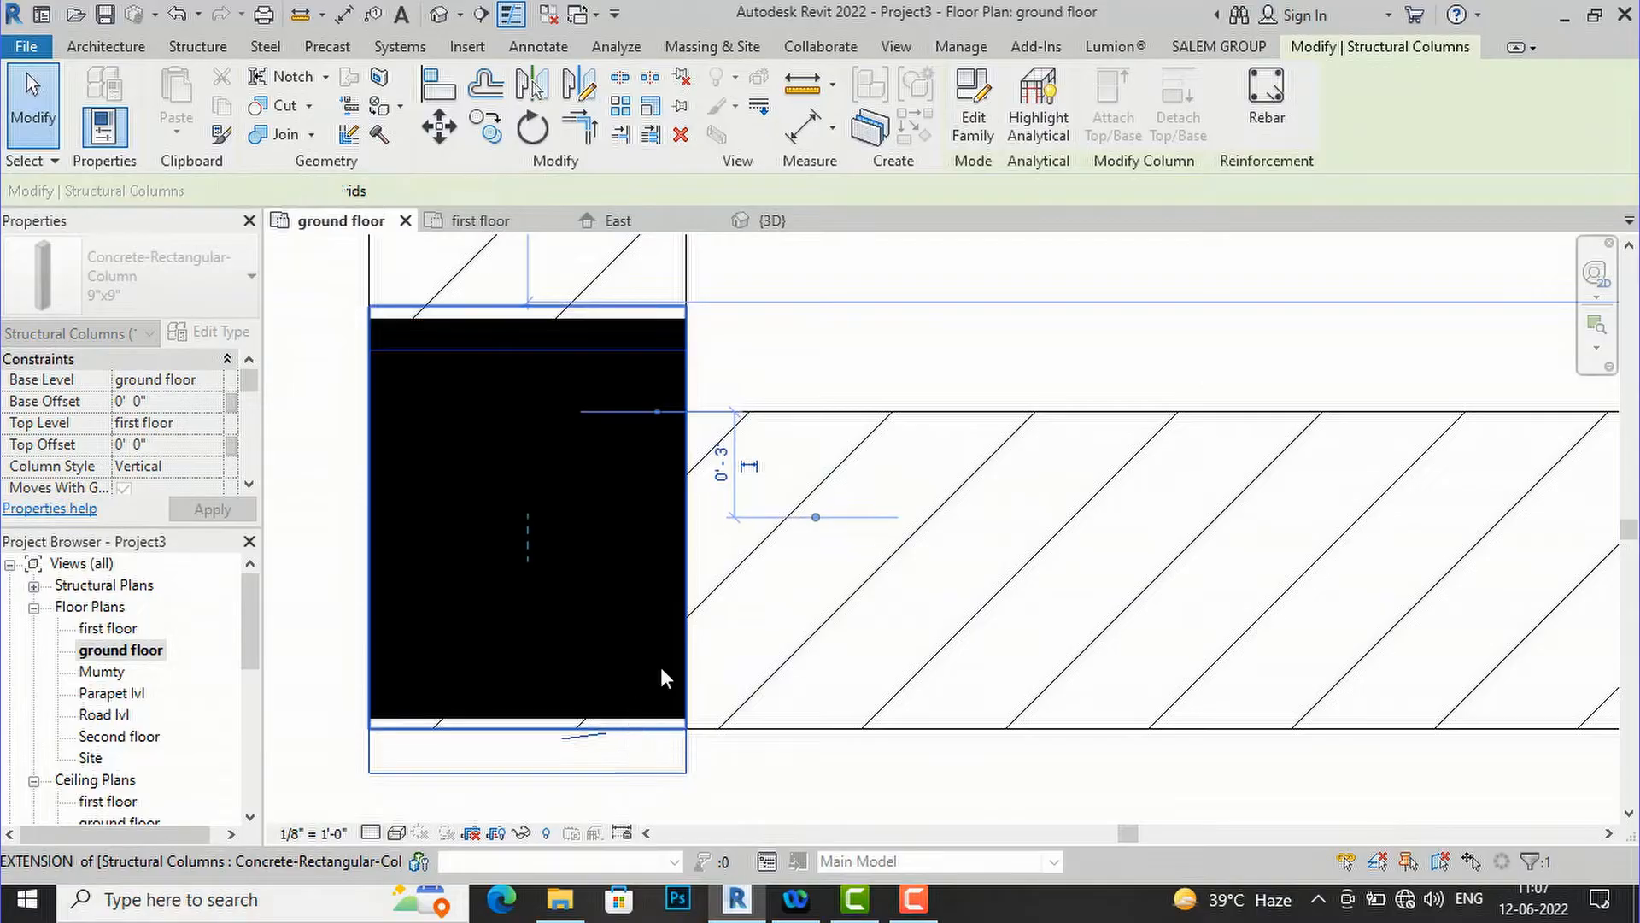
drag(659, 675, 649, 673)
scroll(530, 666, down, 2)
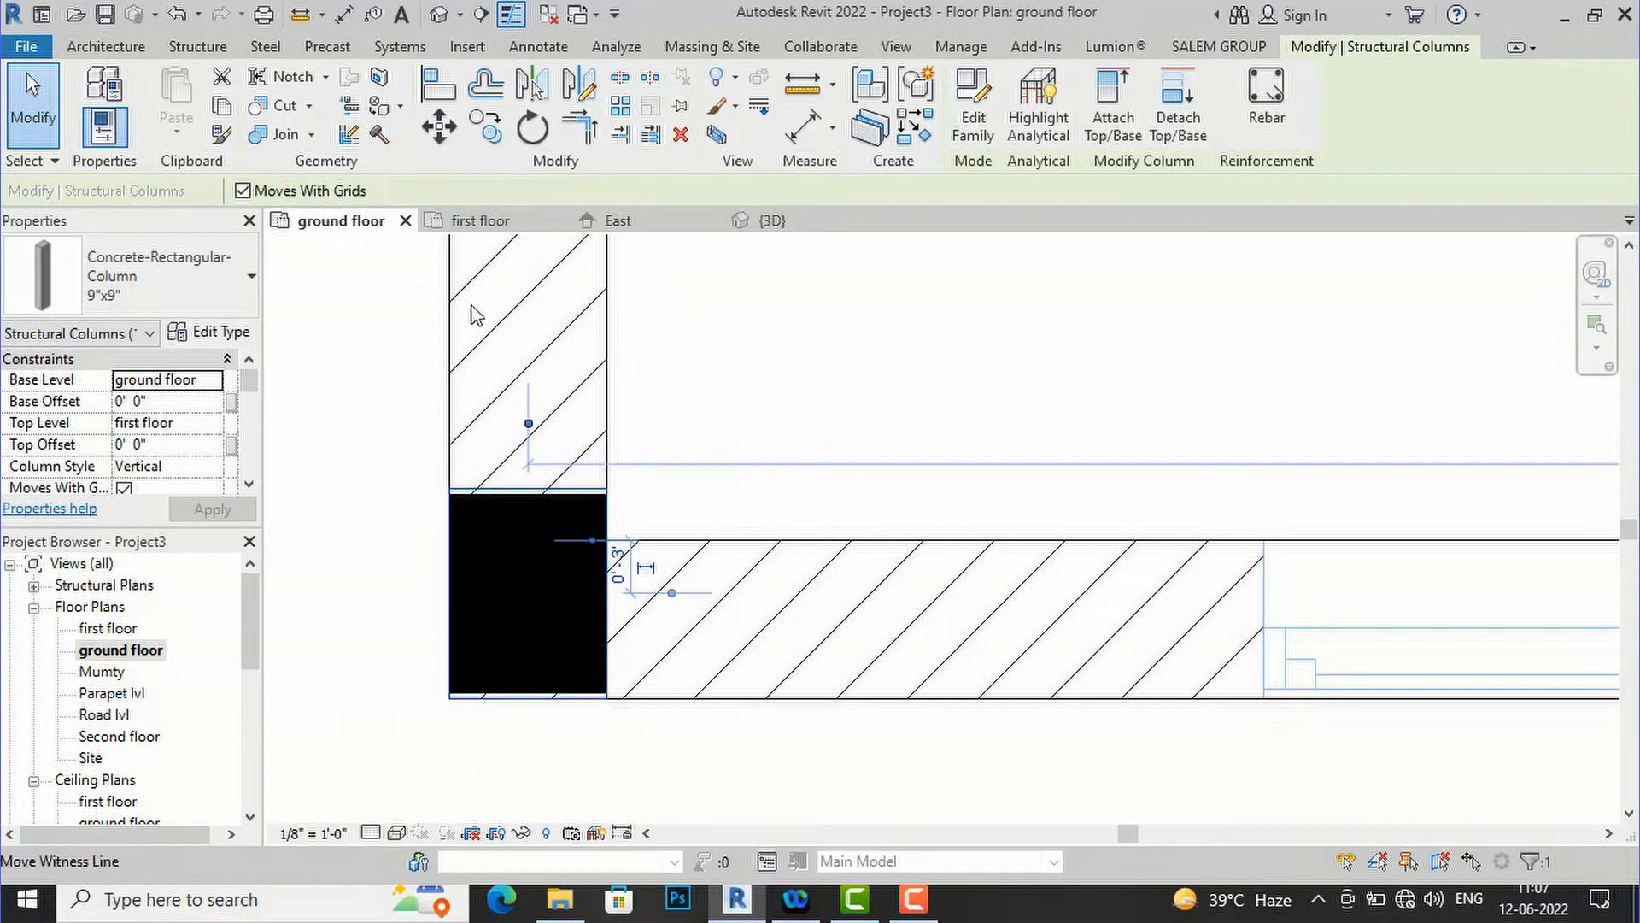
- Copy the column in multiple mode from its outer front corner to the symbol where the 11'5X13'4" bedroom meets the kitchen
click(489, 143)
click(451, 696)
scroll(457, 734, down, 2)
scroll(456, 733, down, 3)
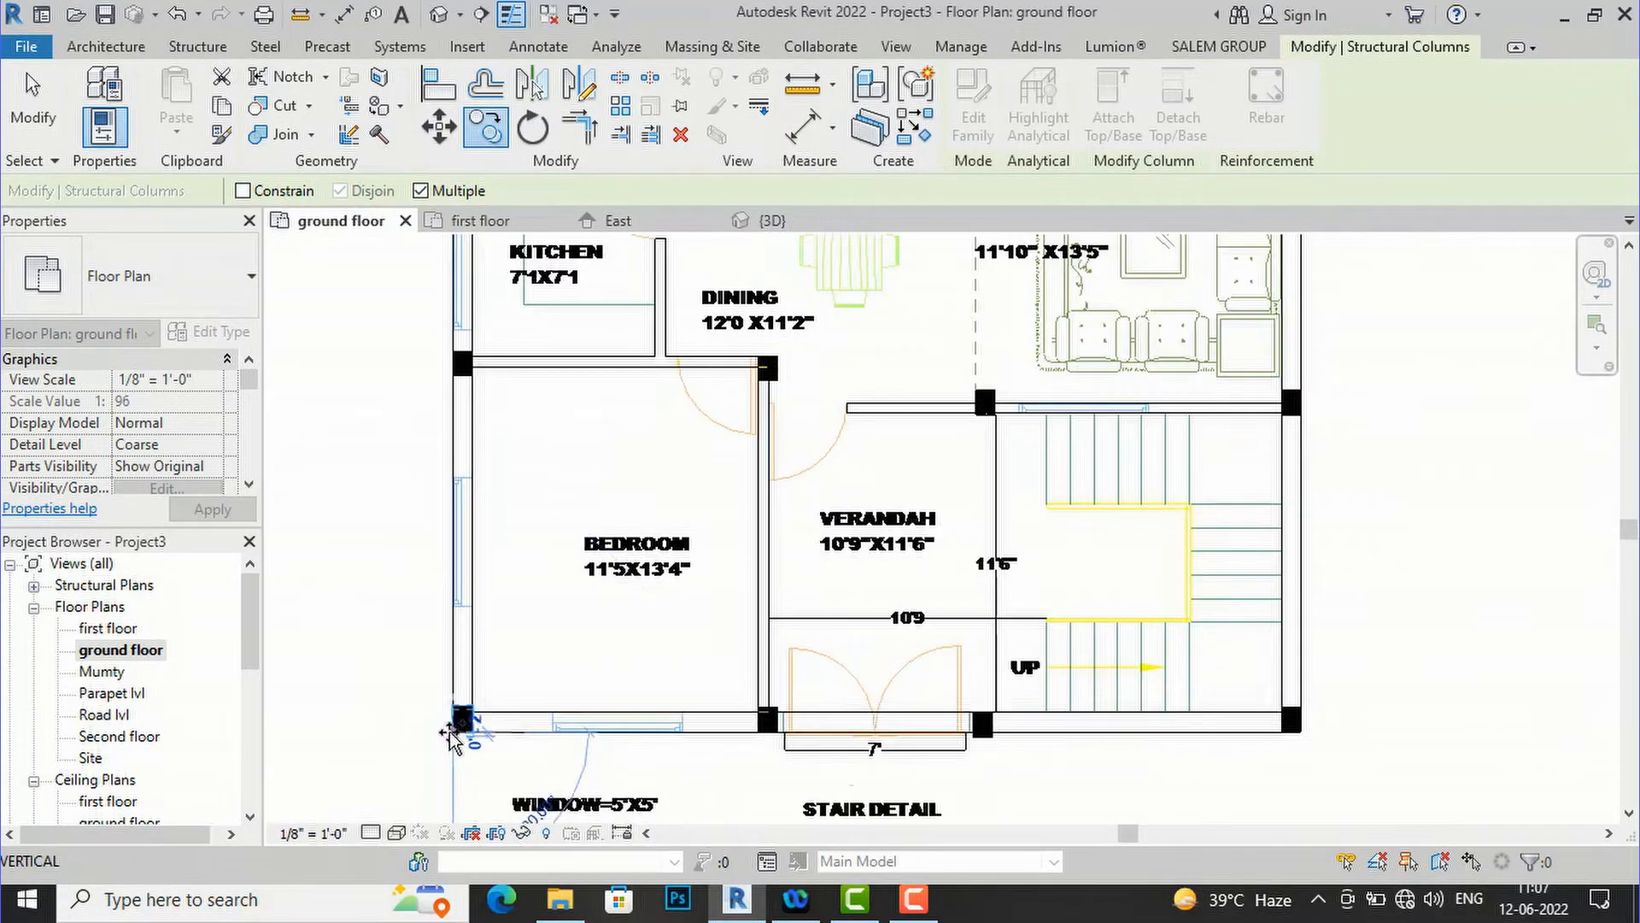
scroll(474, 369, up, 3)
scroll(477, 368, up, 3)
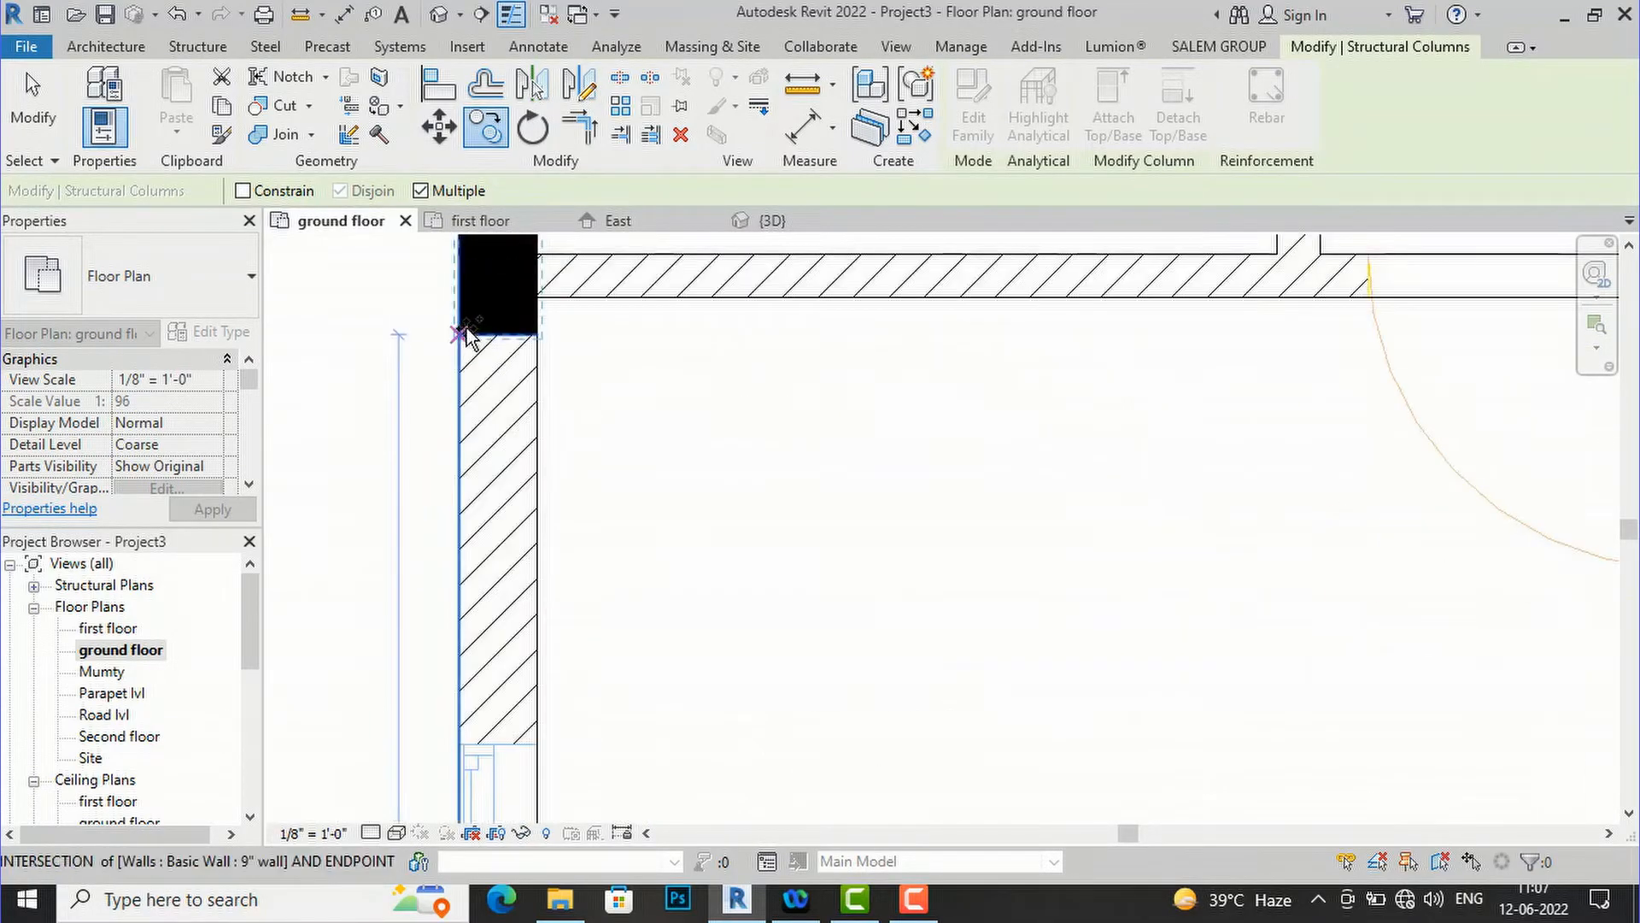
scroll(469, 674, down, 4)
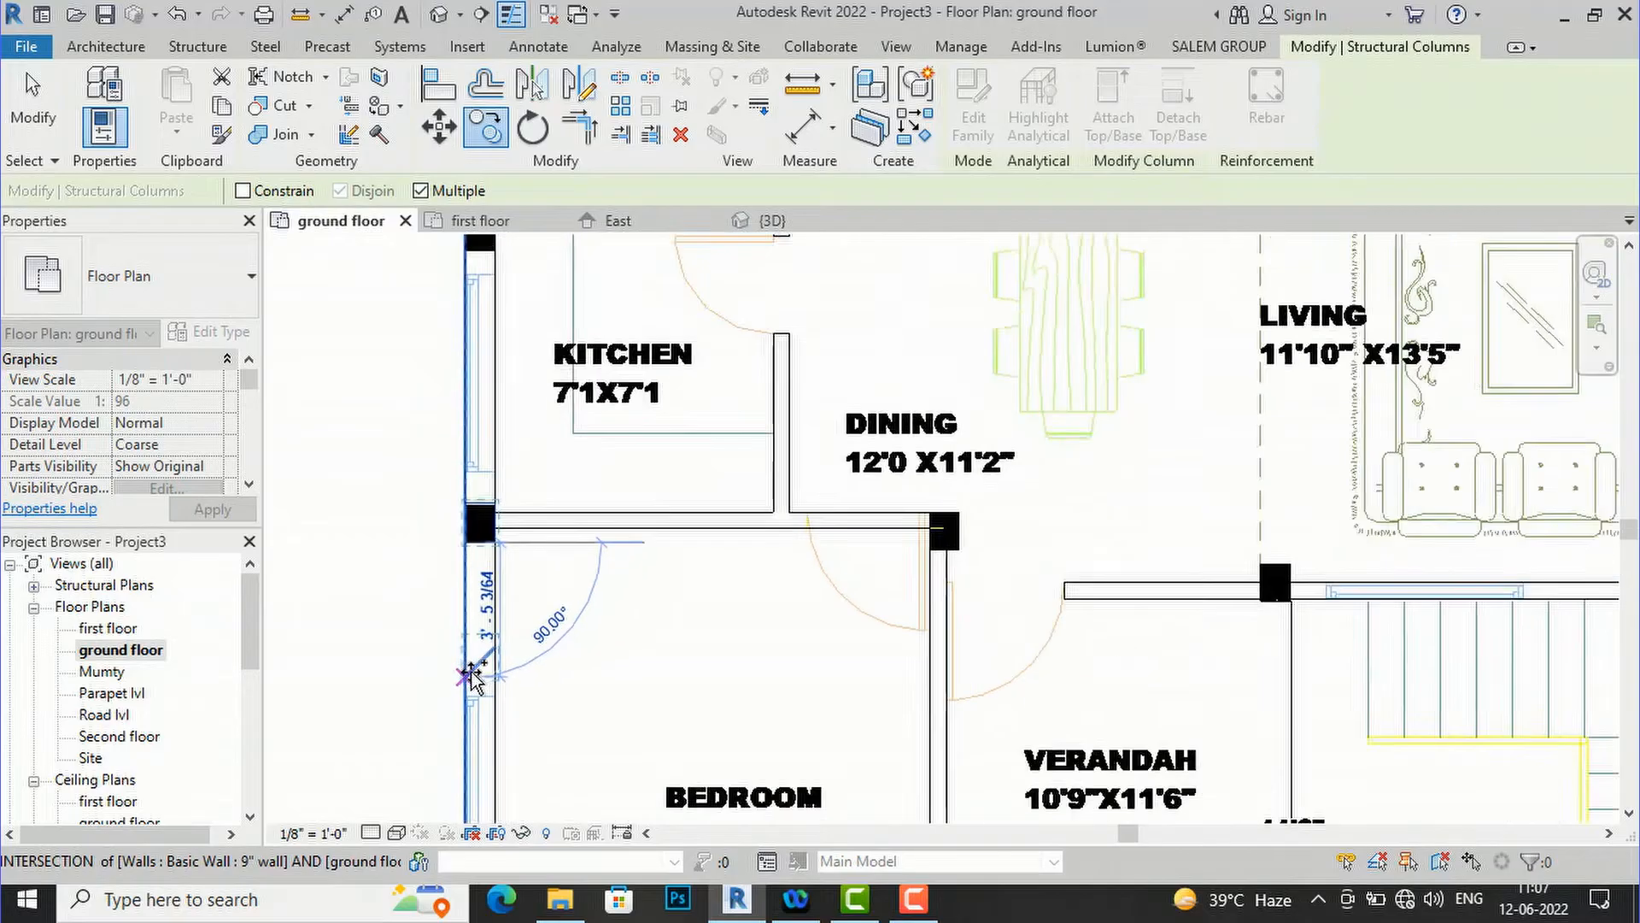
- Place column copies on the outer-wall symbols between kitchen and bath and at the bath's rear wall
scroll(479, 325, up, 4)
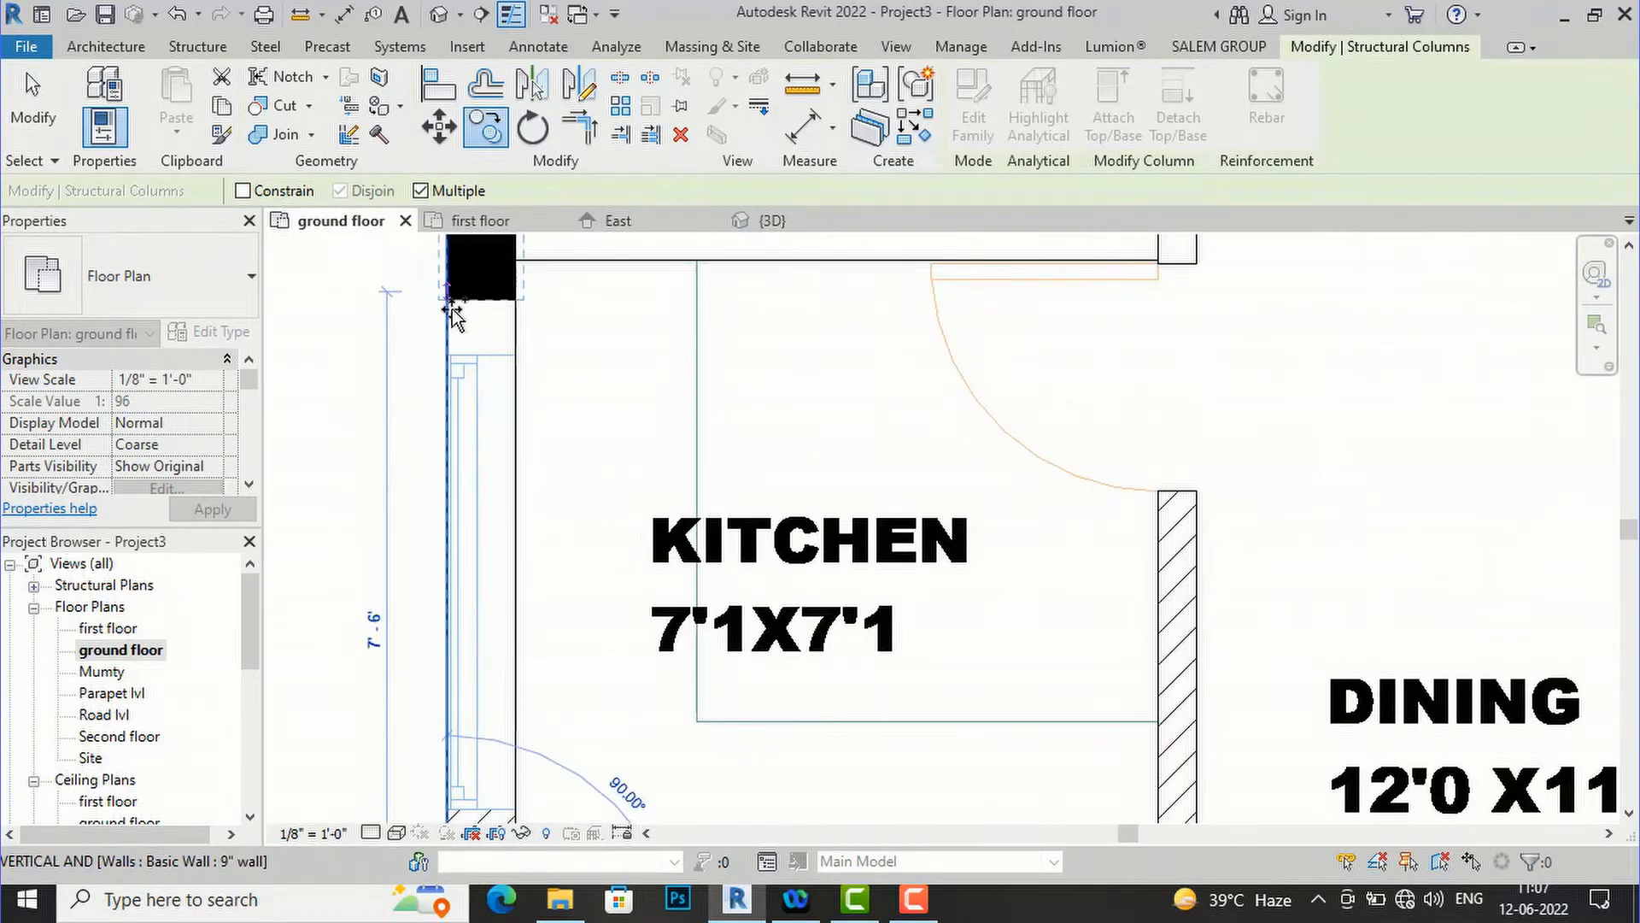
scroll(452, 308, up, 3)
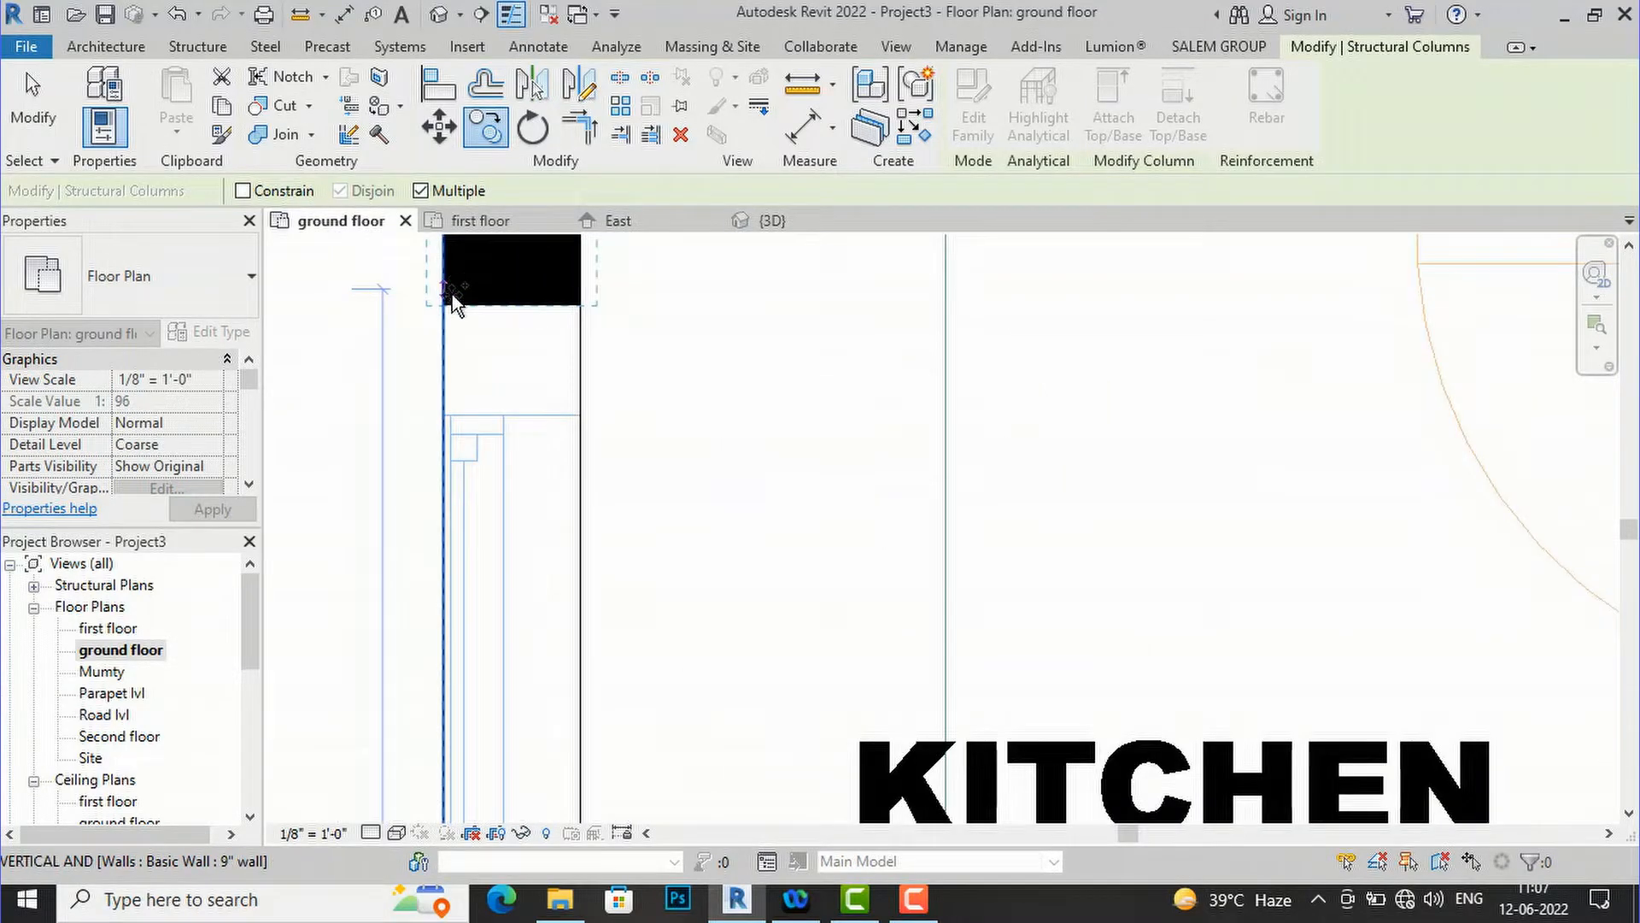
scroll(450, 316, down, 5)
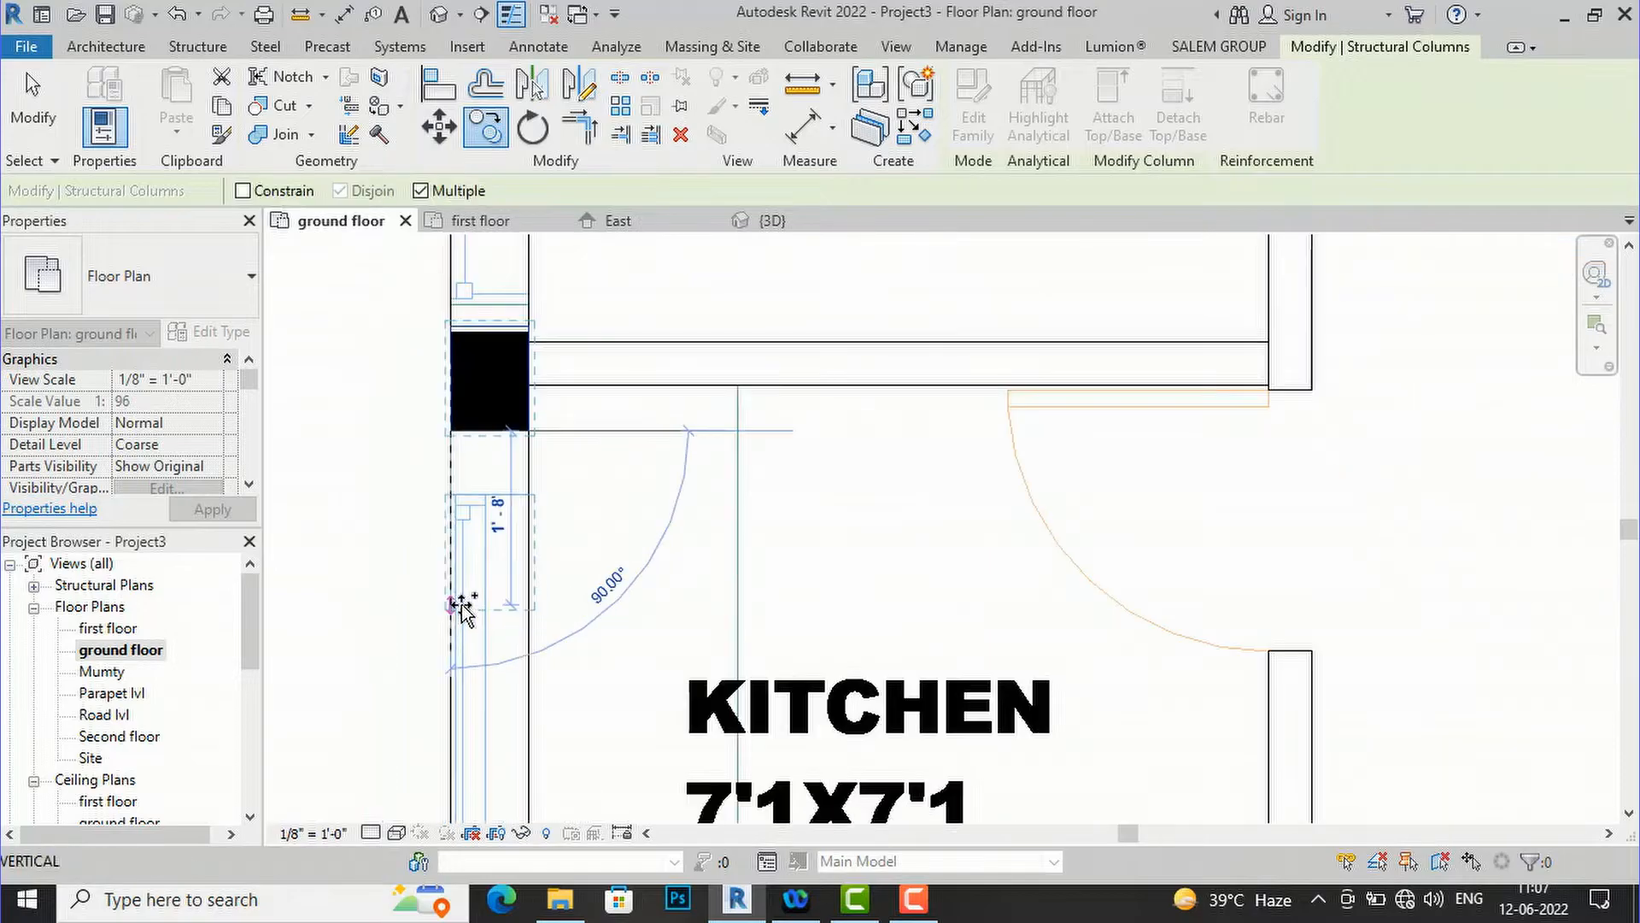
scroll(459, 403, up, 5)
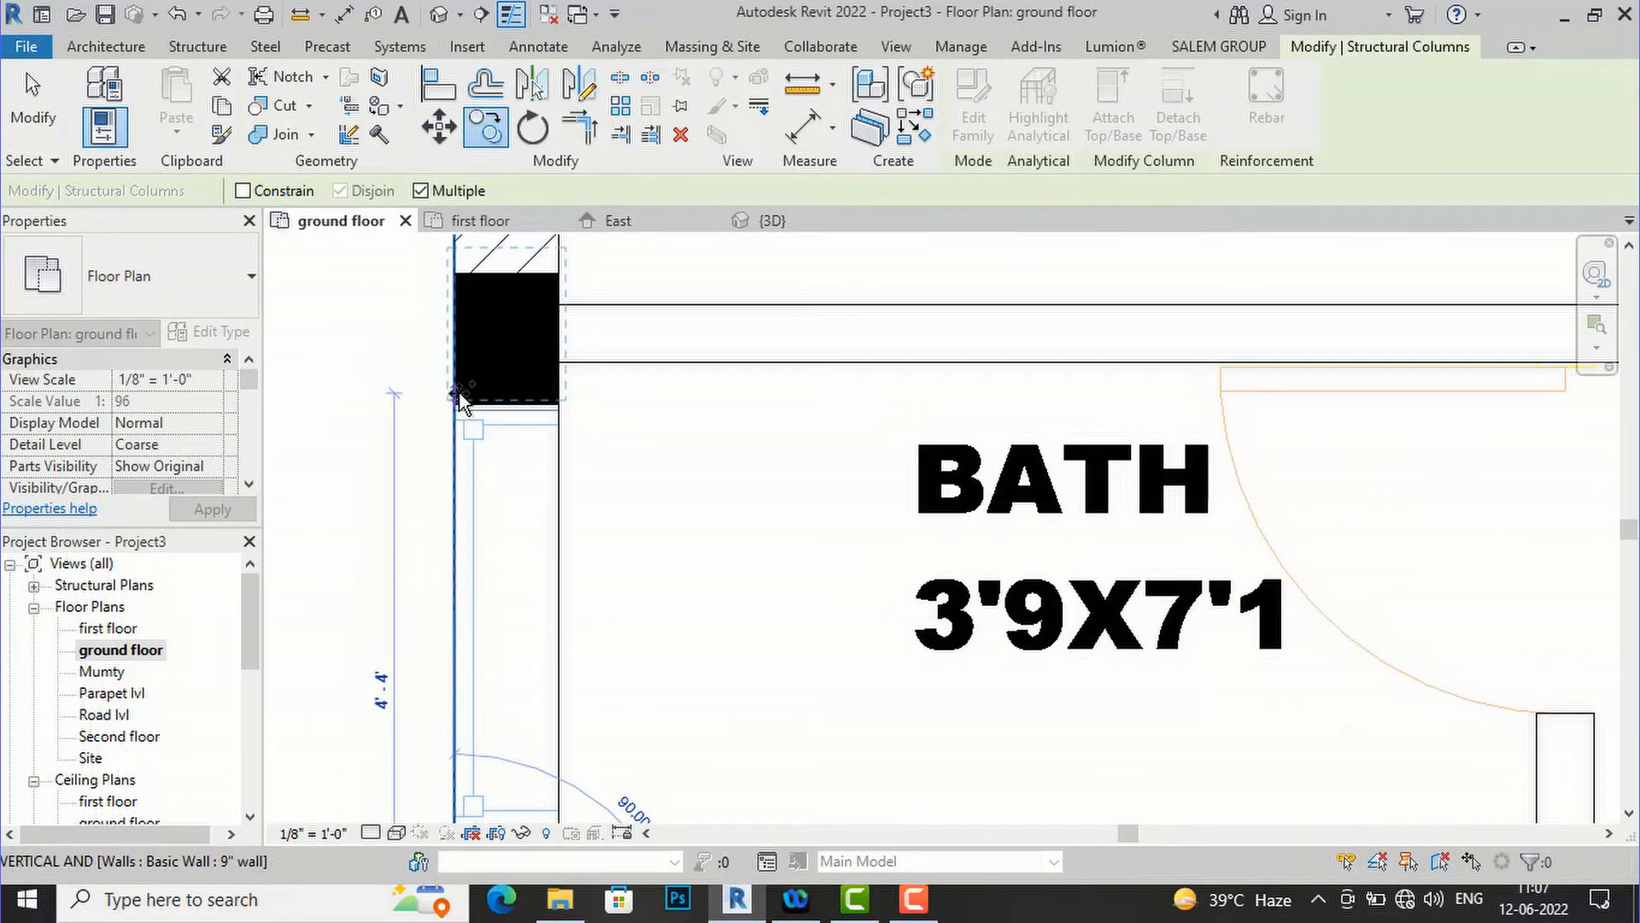
scroll(474, 611, down, 5)
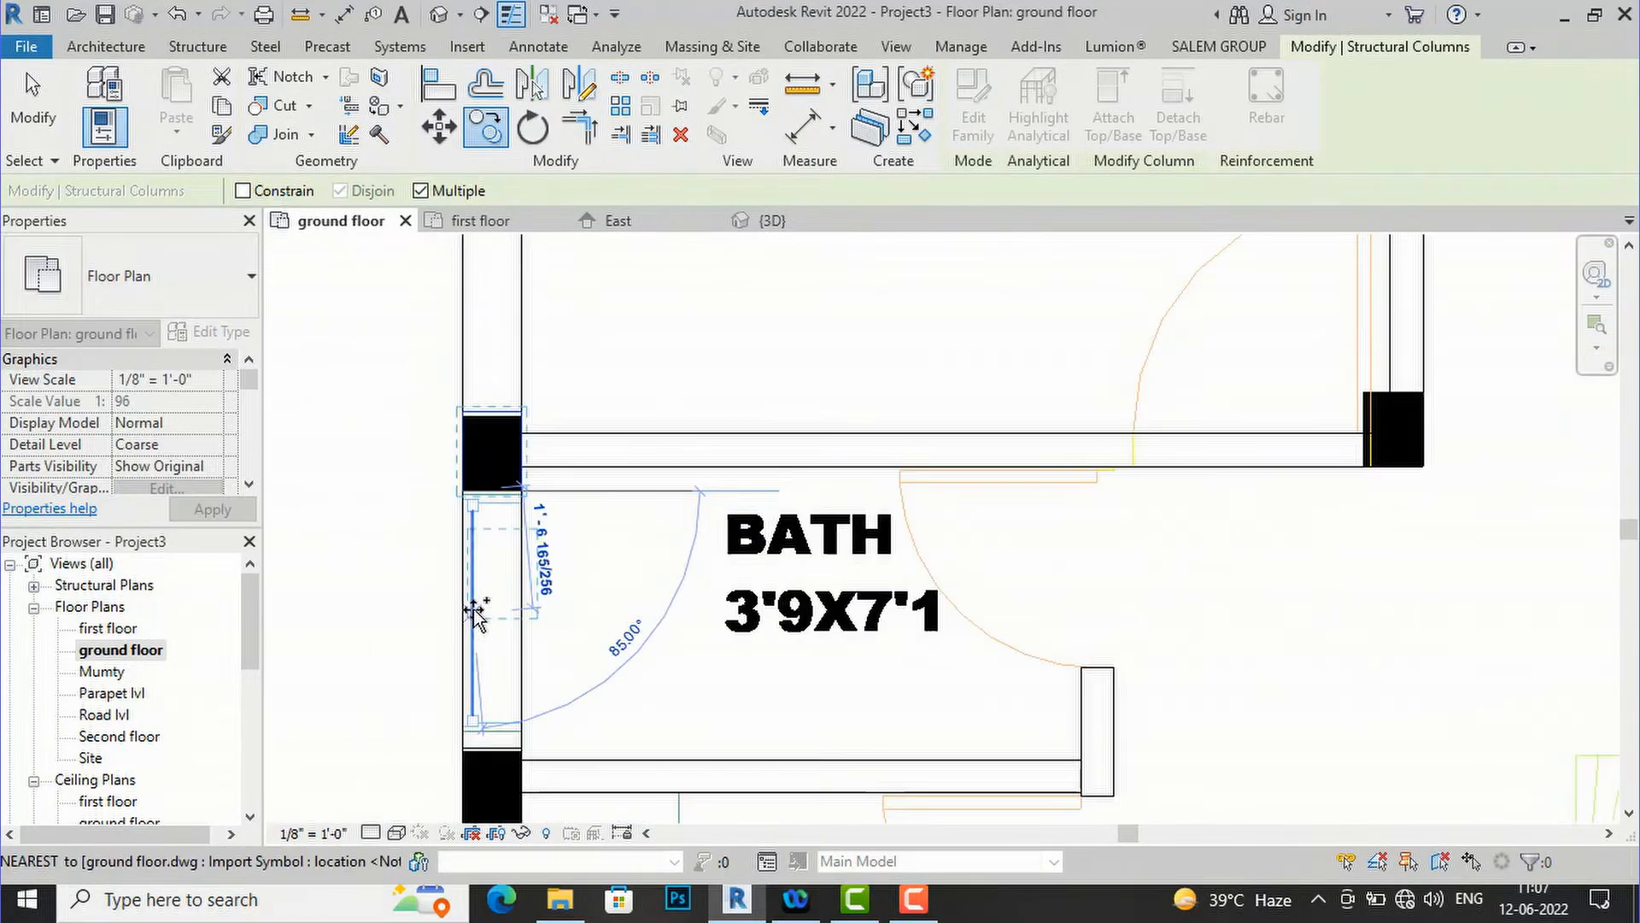
- Place a column copy on the symbol at the 11'X13' bedroom's outer rear corner and end the copying
scroll(453, 513, down, 3)
scroll(476, 261, up, 6)
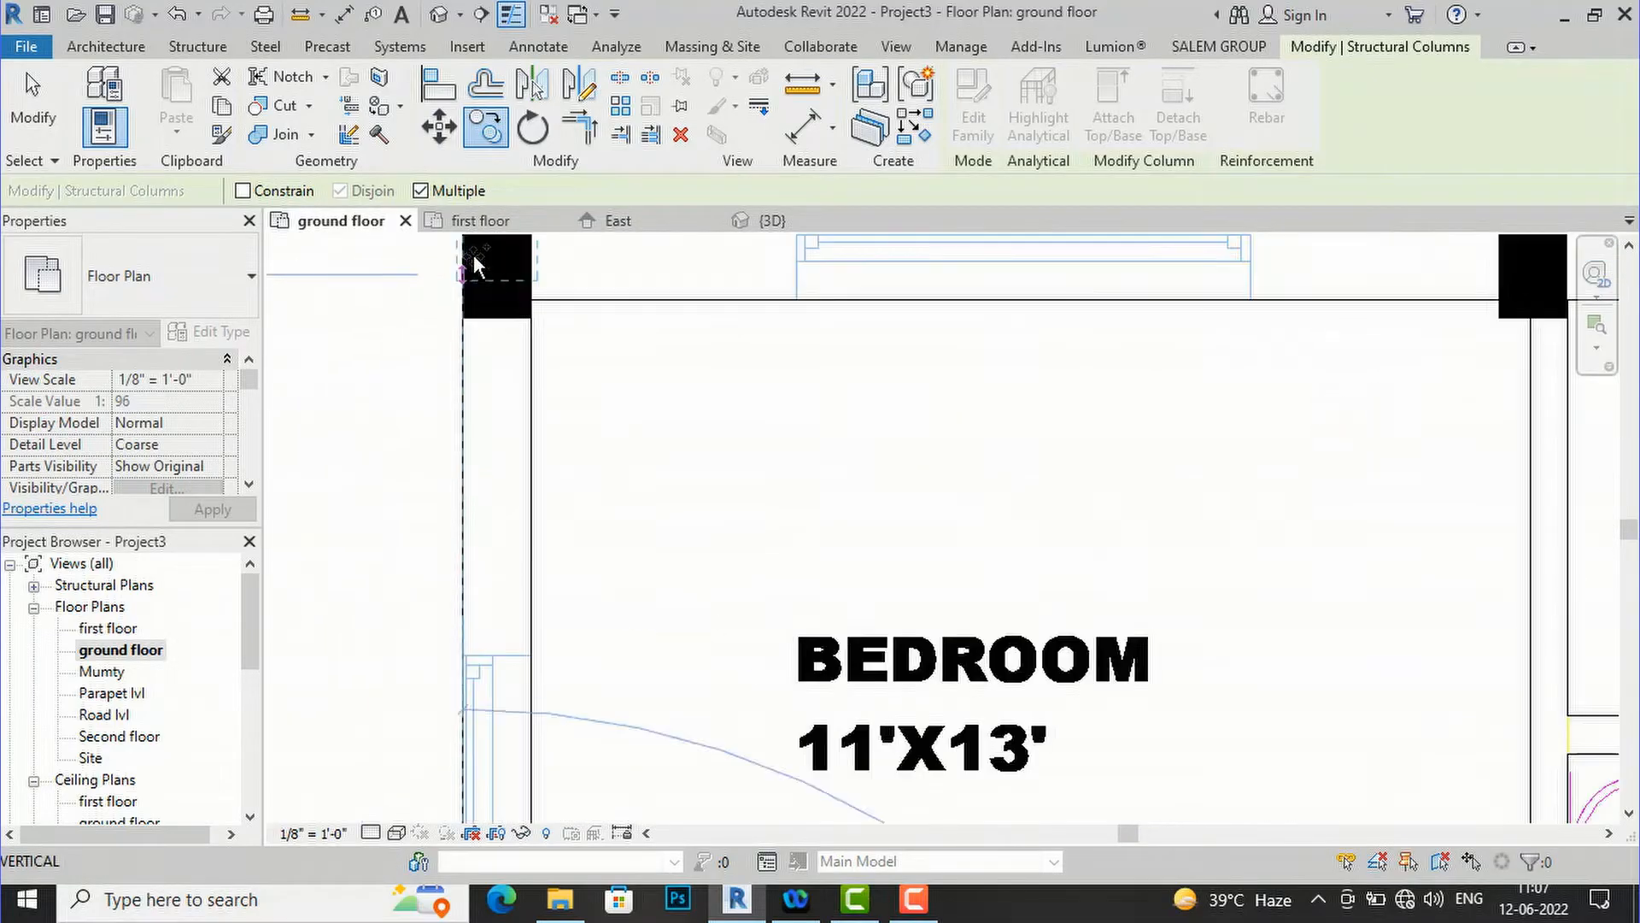
scroll(430, 608, down, 2)
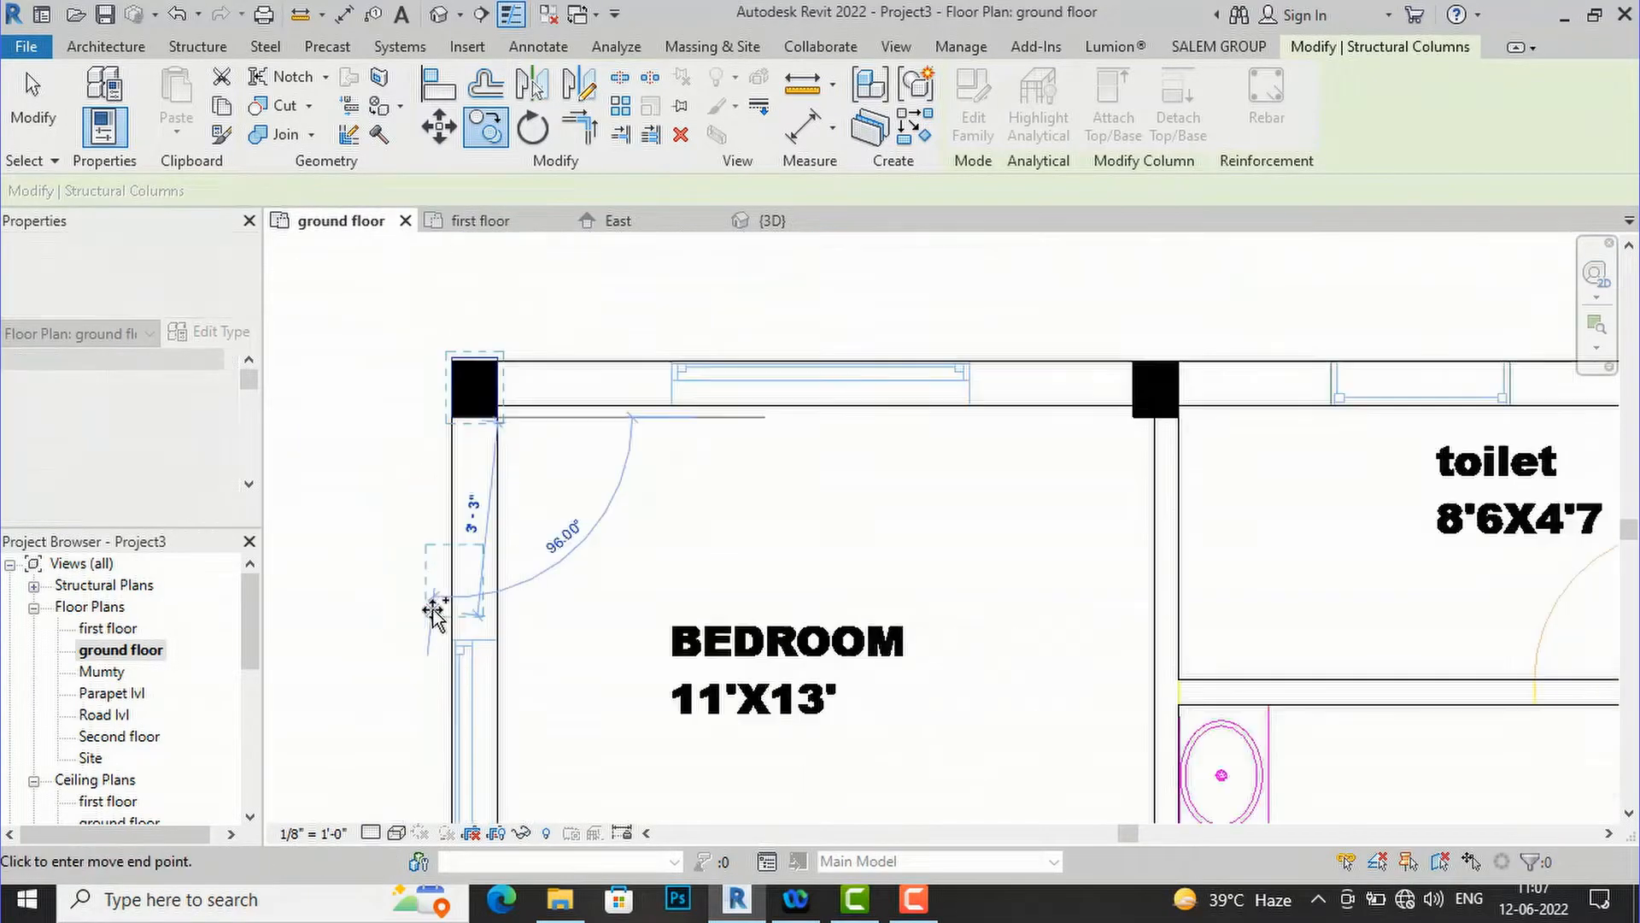
click(463, 318)
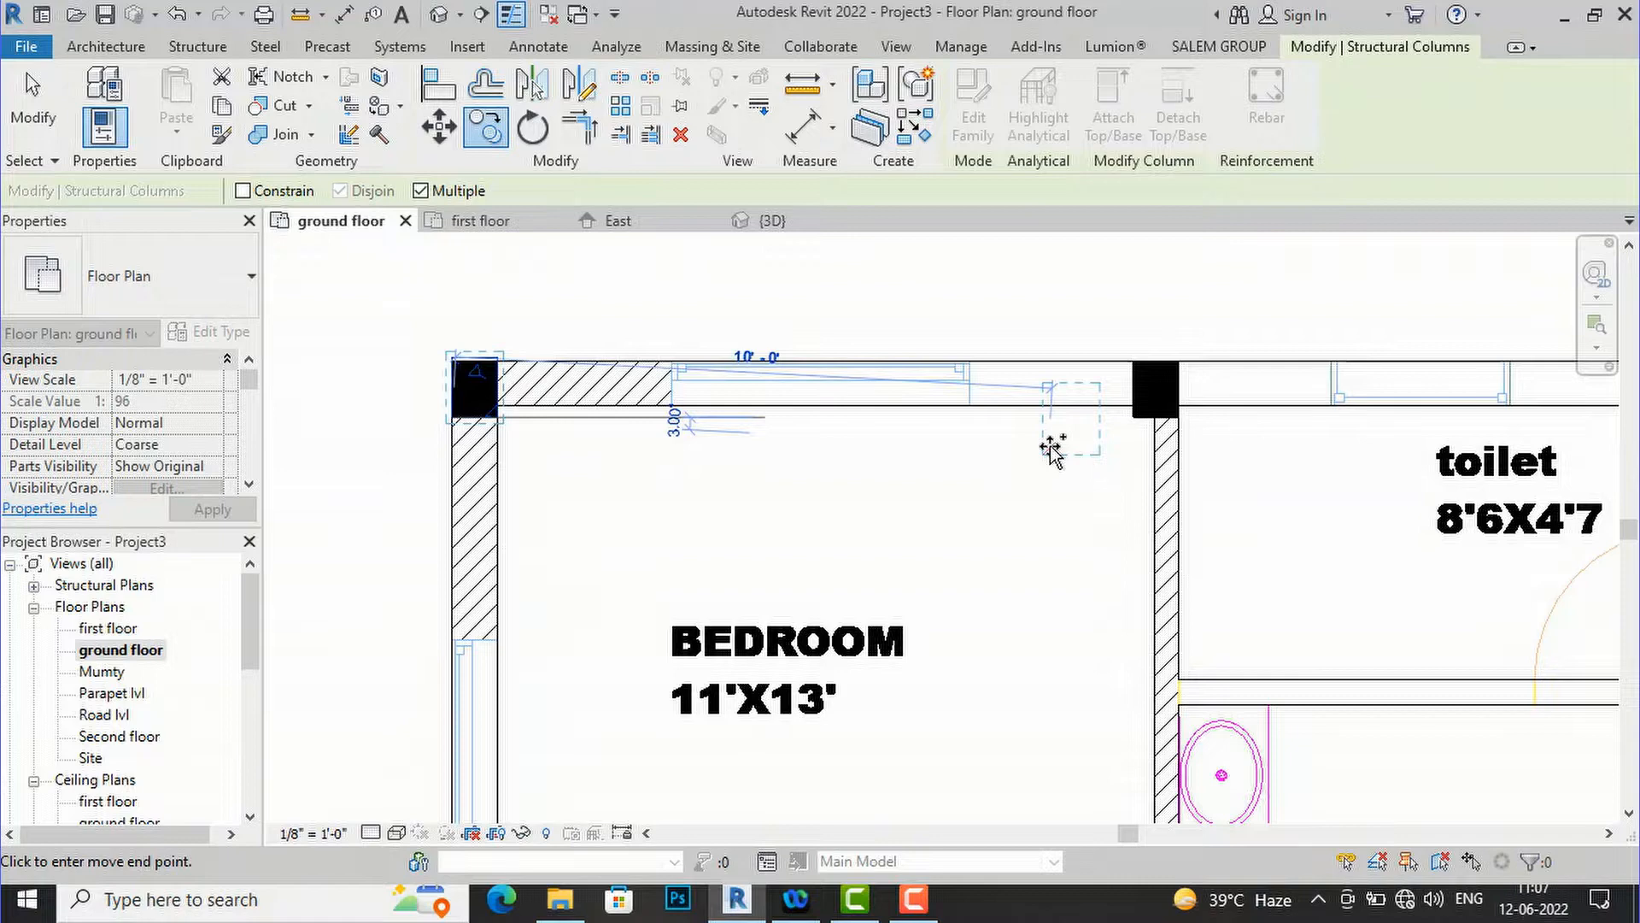
key(Escape)
key(Escape)
- Move the rear corner column so its outer corner coincides with the exterior wall's outer corner
scroll(450, 335, up, 5)
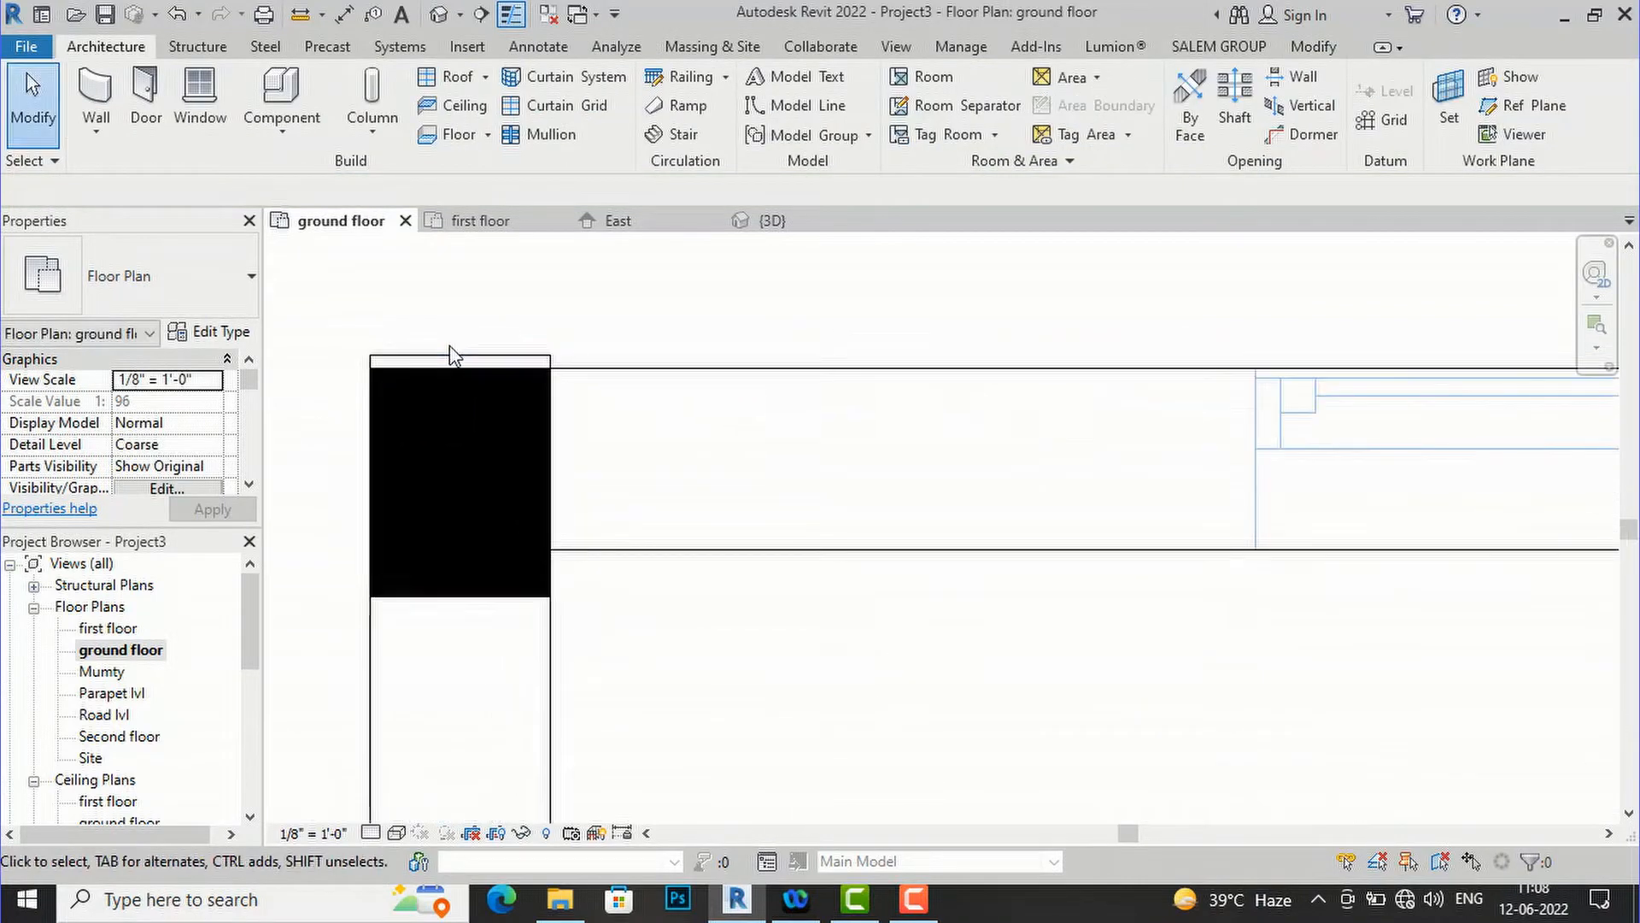
click(395, 358)
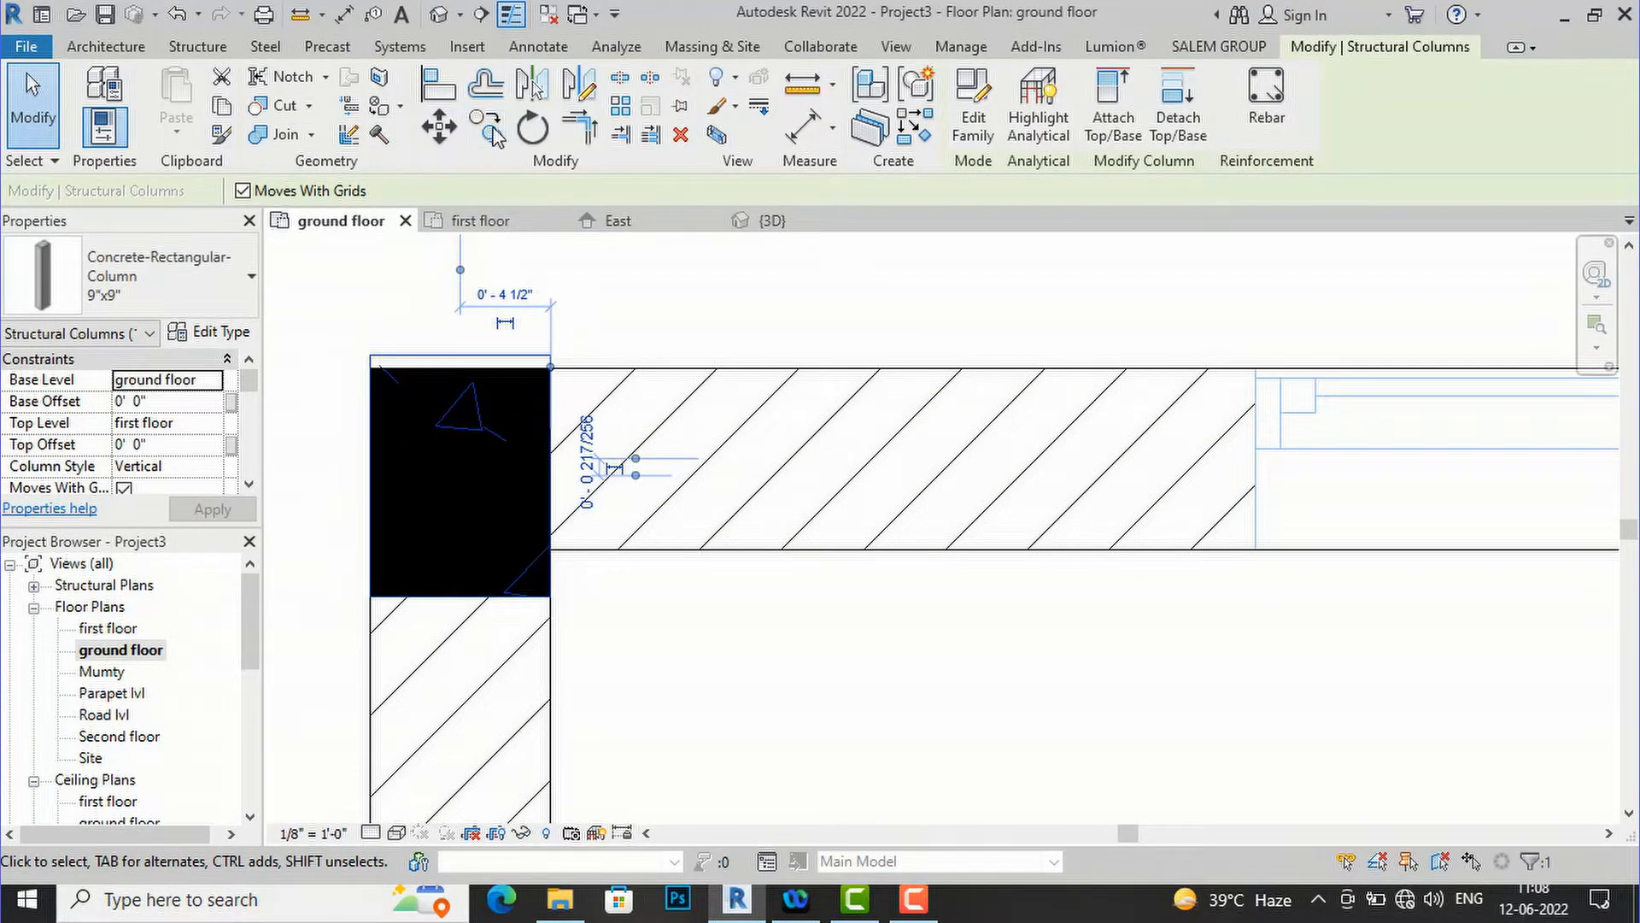
click(423, 136)
scroll(356, 376, up, 3)
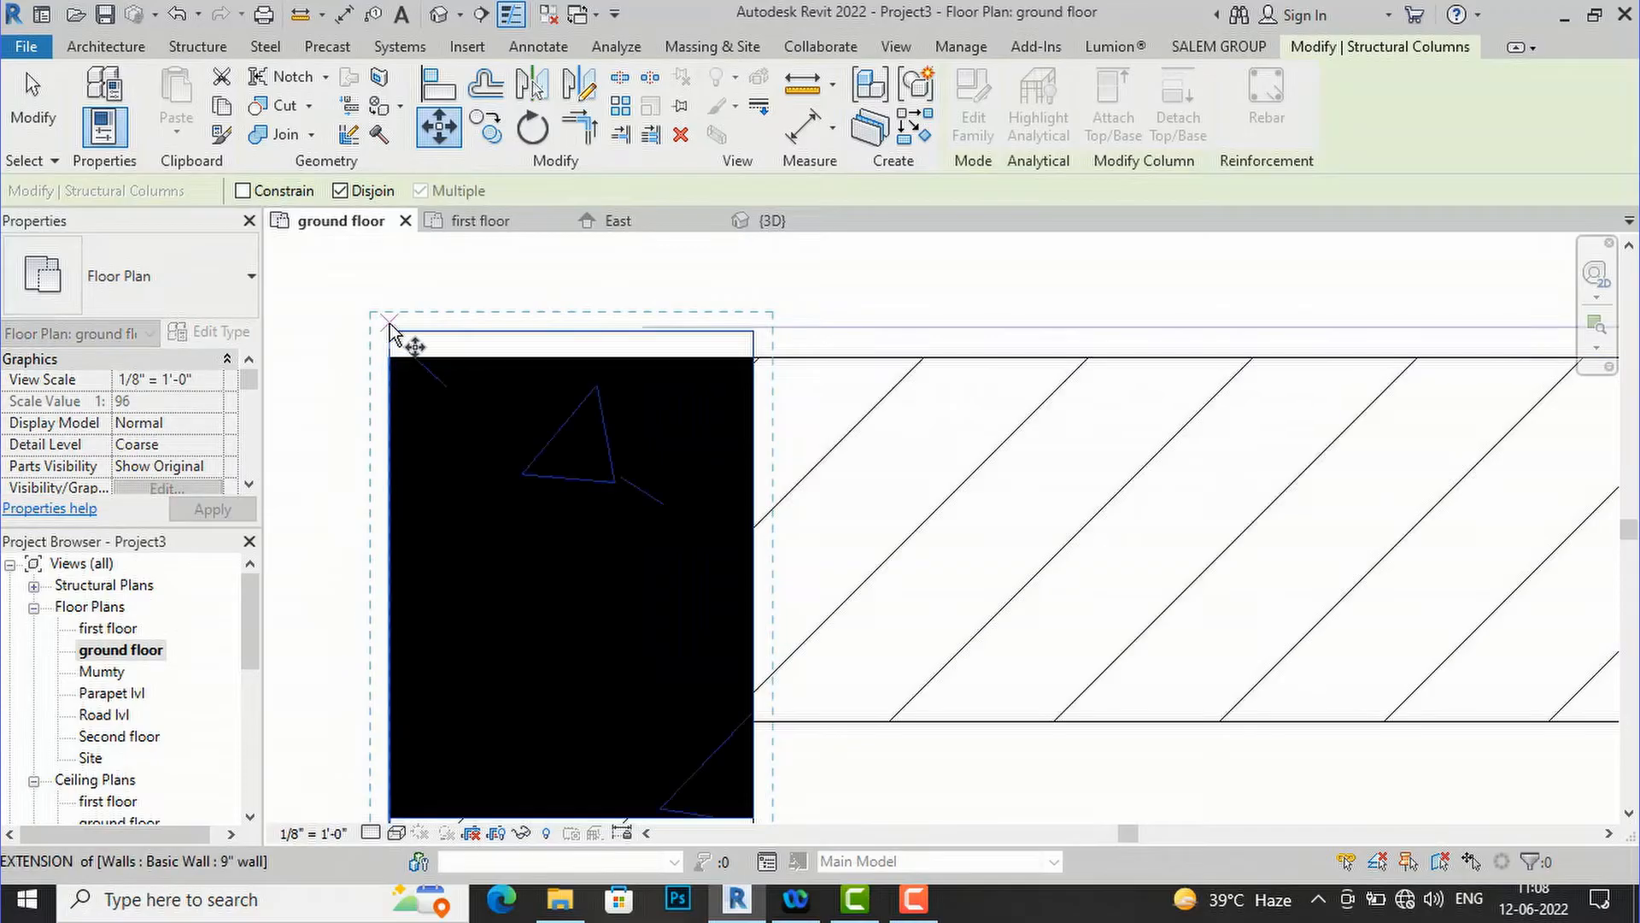
click(390, 333)
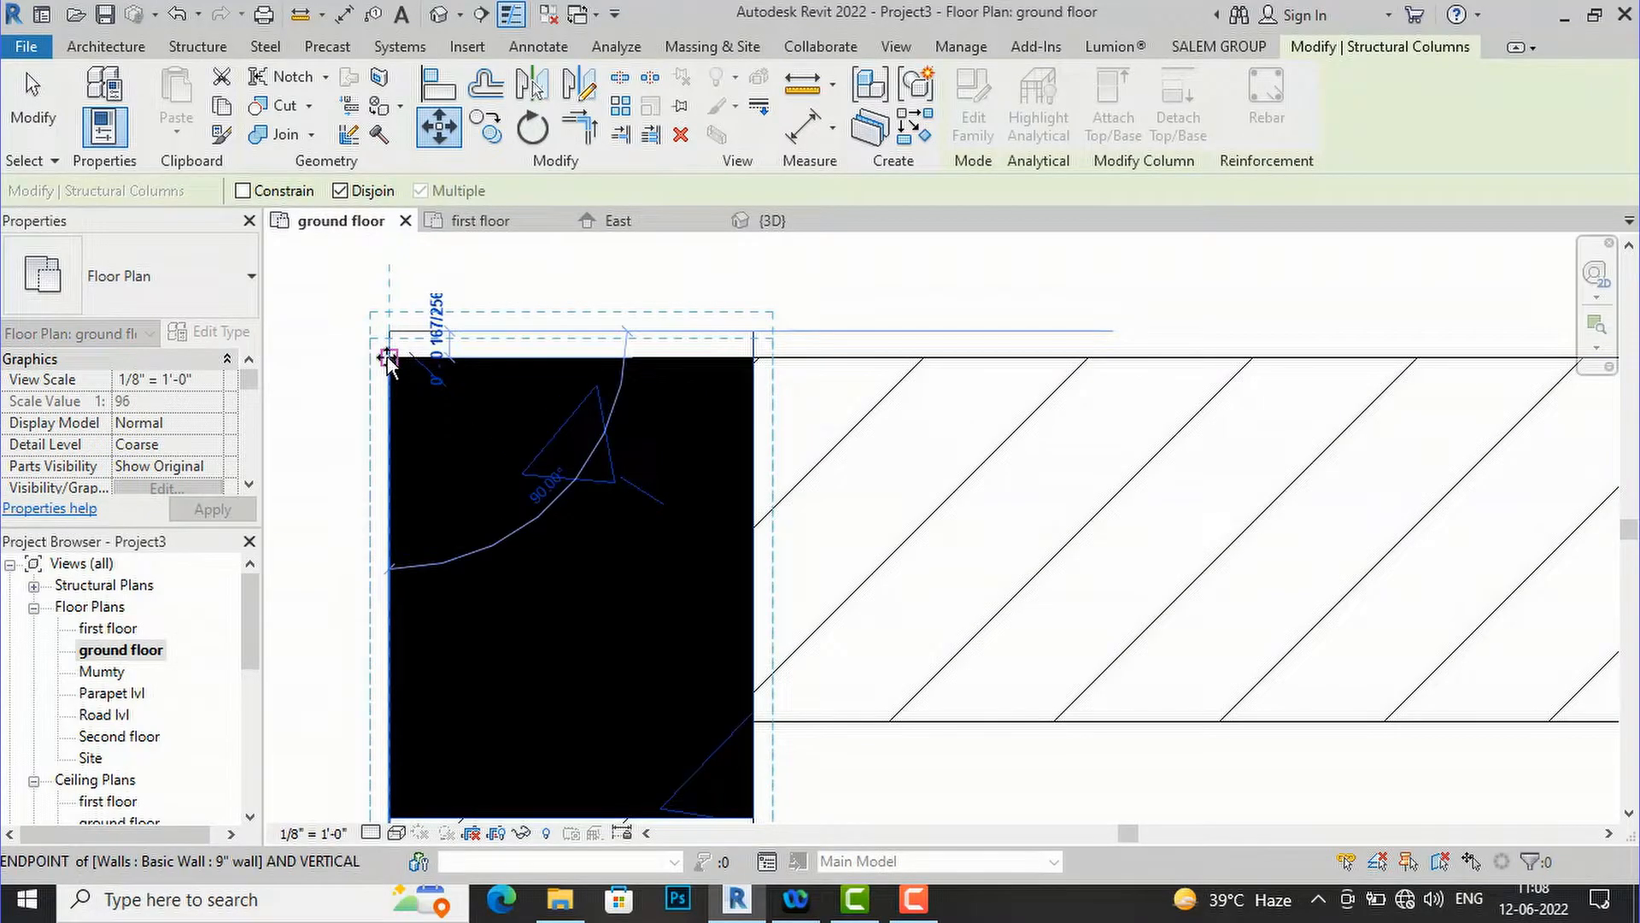
click(512, 289)
key(Escape)
scroll(512, 292, down, 2)
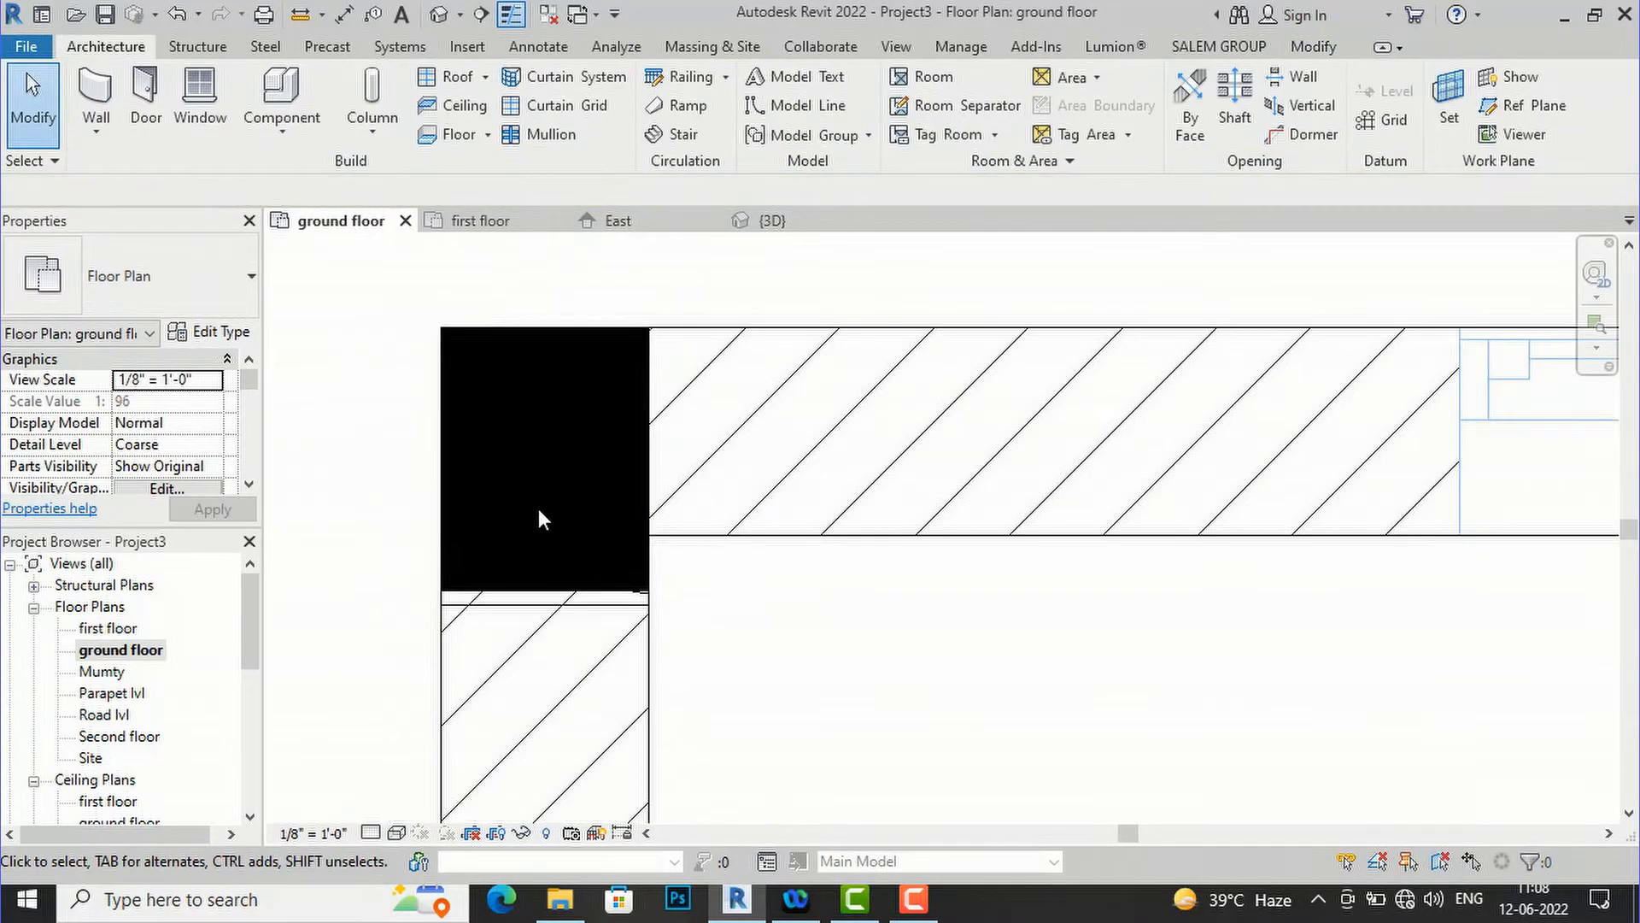
- Copy the rear corner column from its outer corner onto the rear-wall symbol between the 11'X13' bedroom and the toilet
click(613, 607)
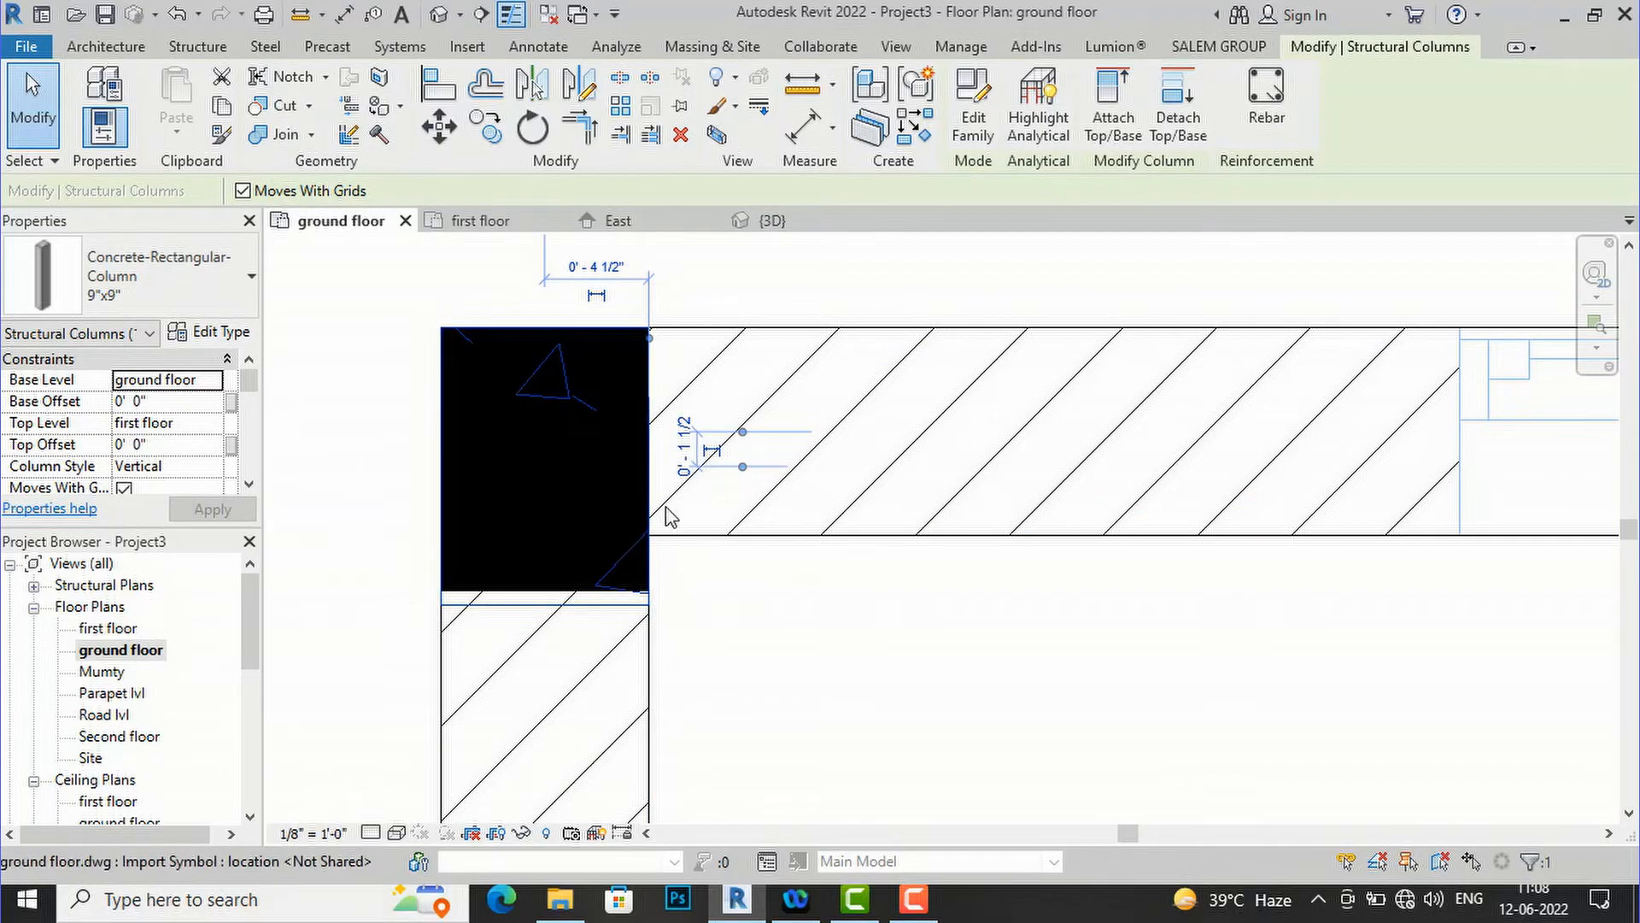
key(c)
key(o)
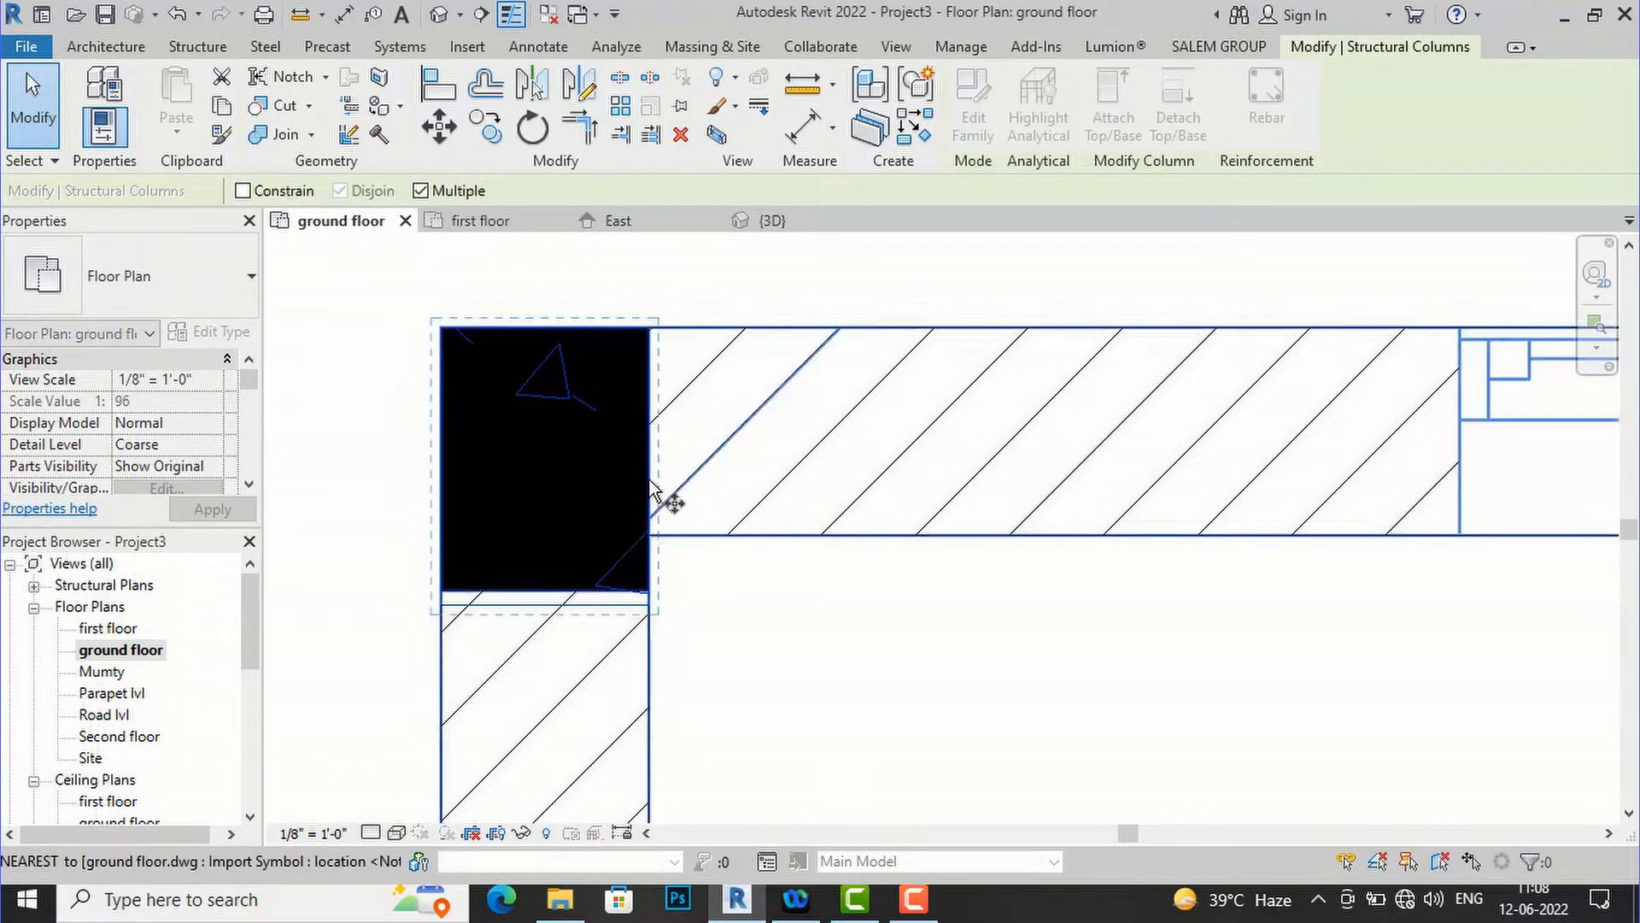
click(444, 329)
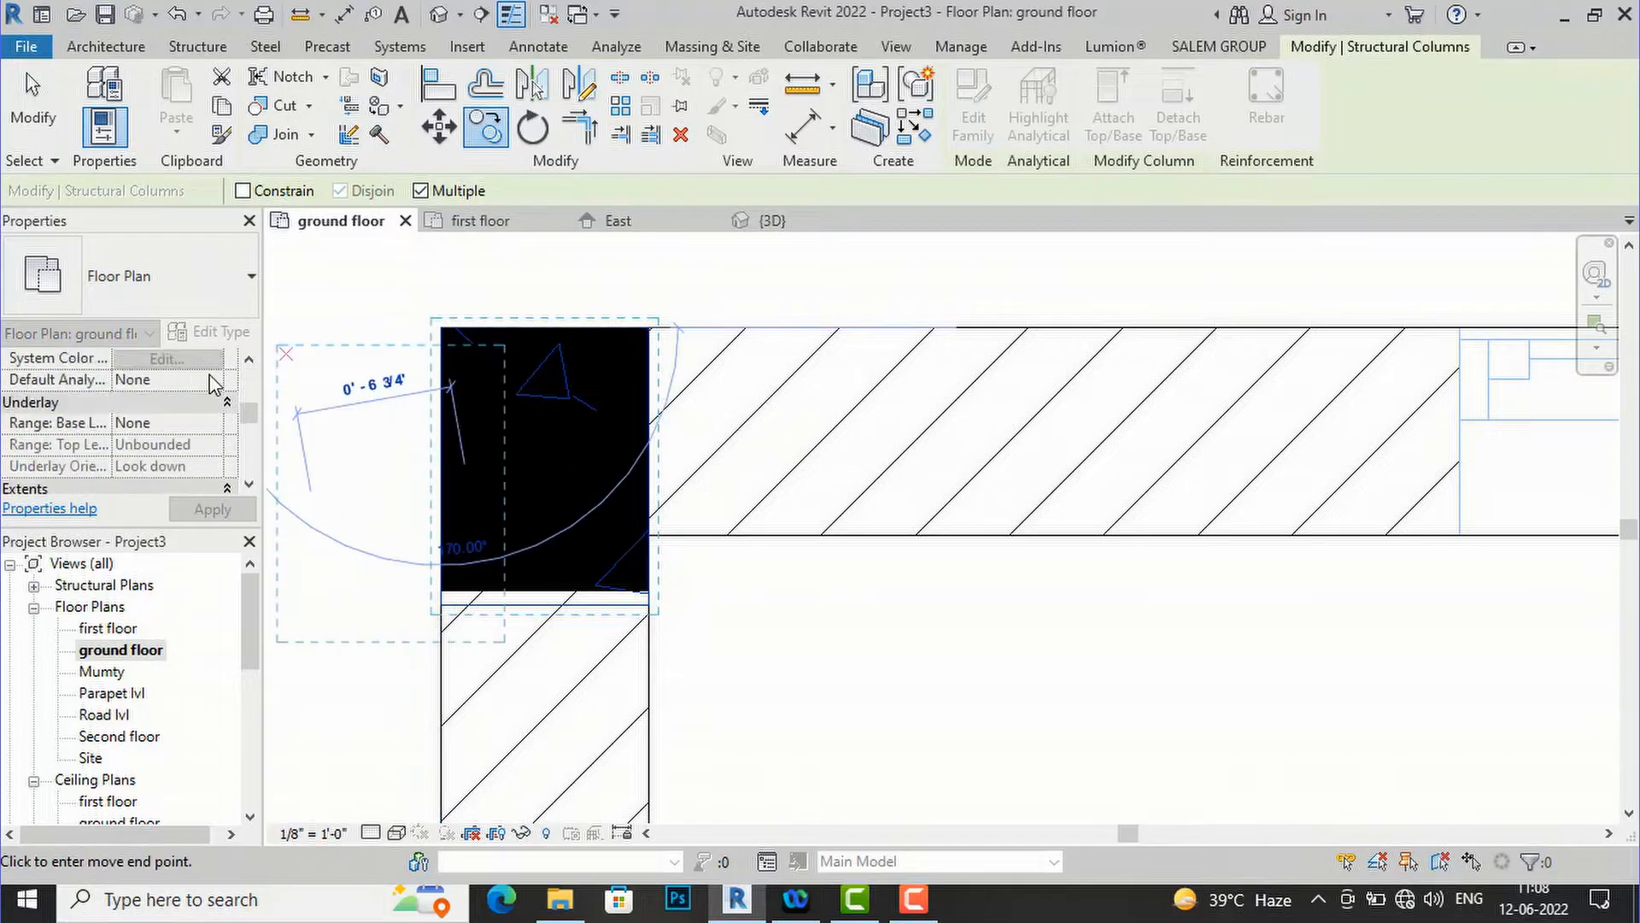
scroll(389, 466, down, 4)
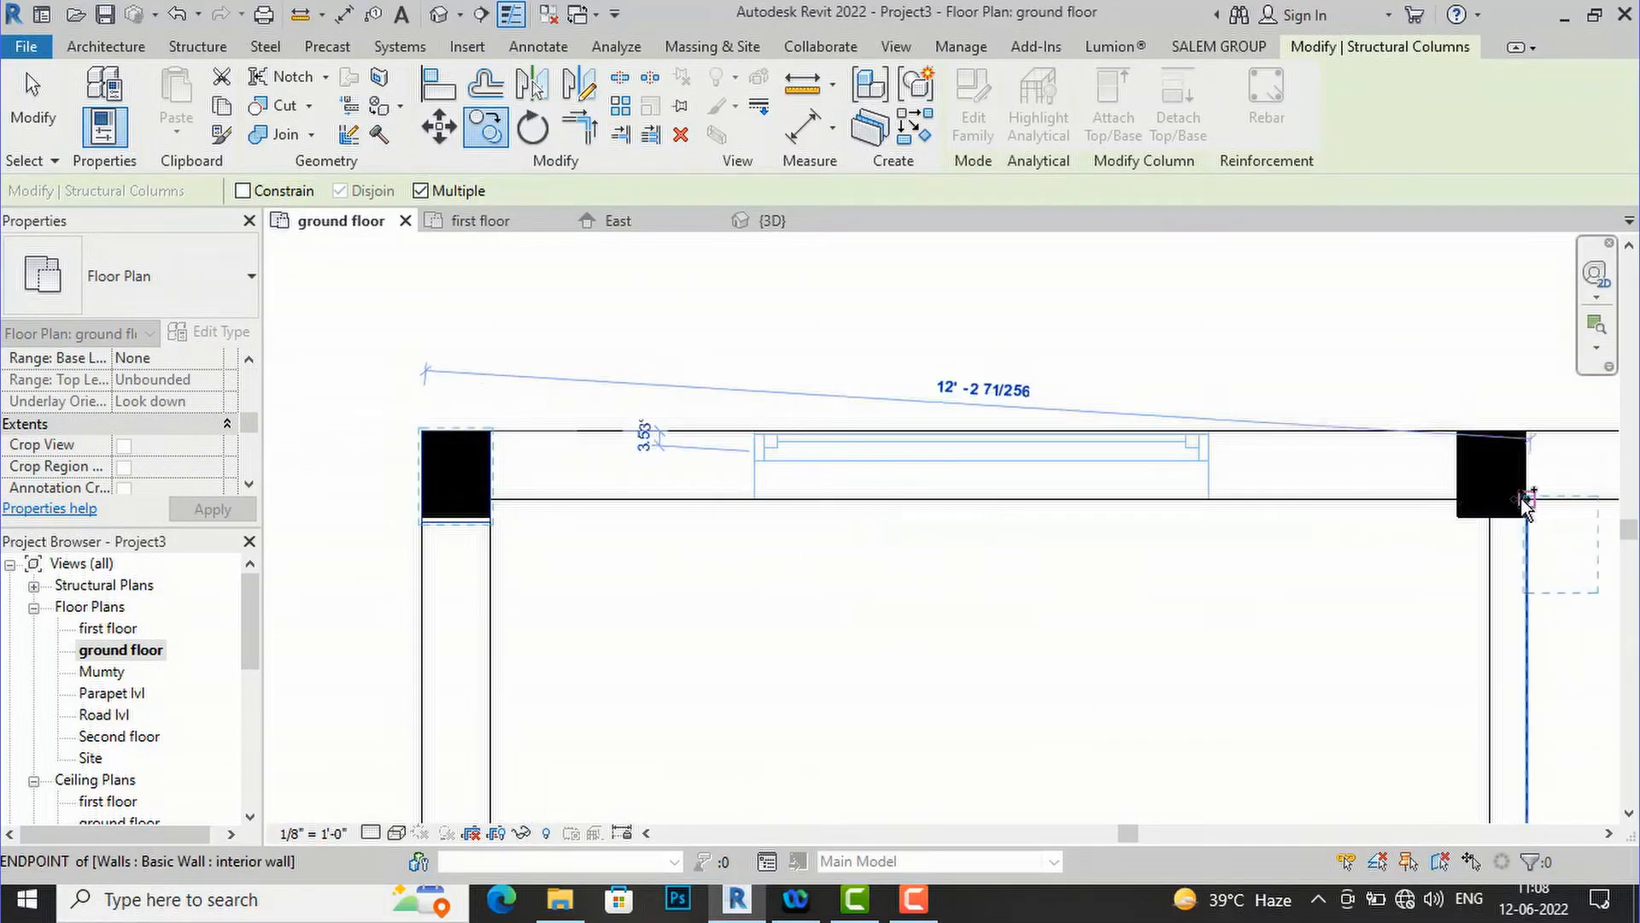
scroll(1458, 398, up, 2)
scroll(1459, 398, up, 2)
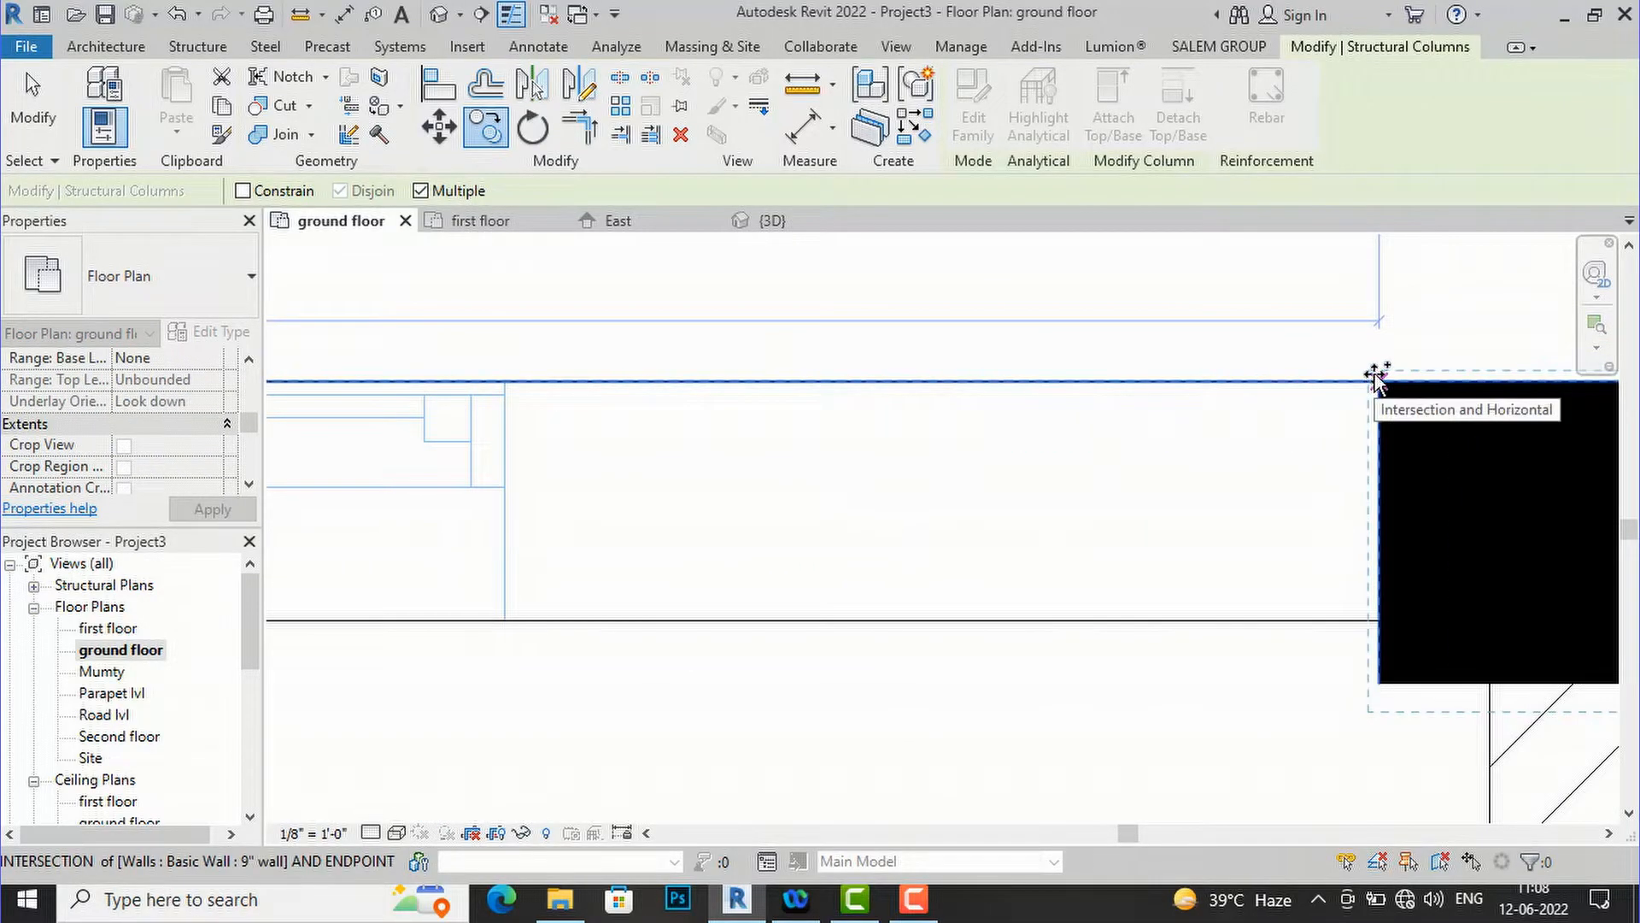
- Place column copies on the rear-wall symbols at the toilet's opposite side and at the other 11'X13' bedroom's far corner
scroll(607, 442, down, 4)
scroll(605, 442, down, 2)
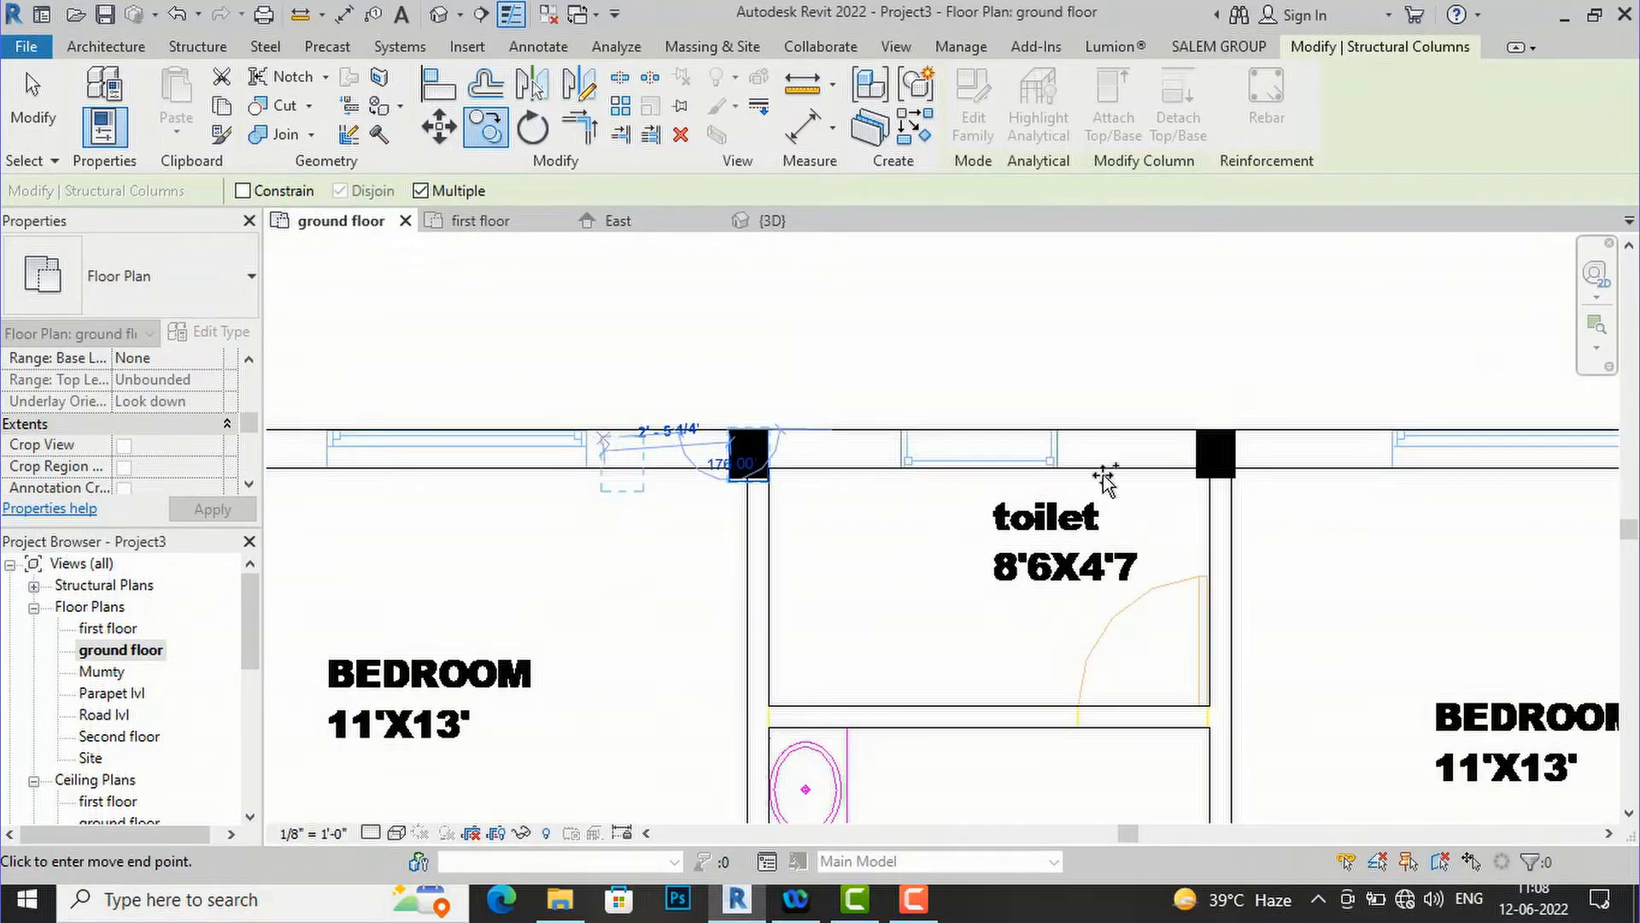
scroll(1208, 454, up, 5)
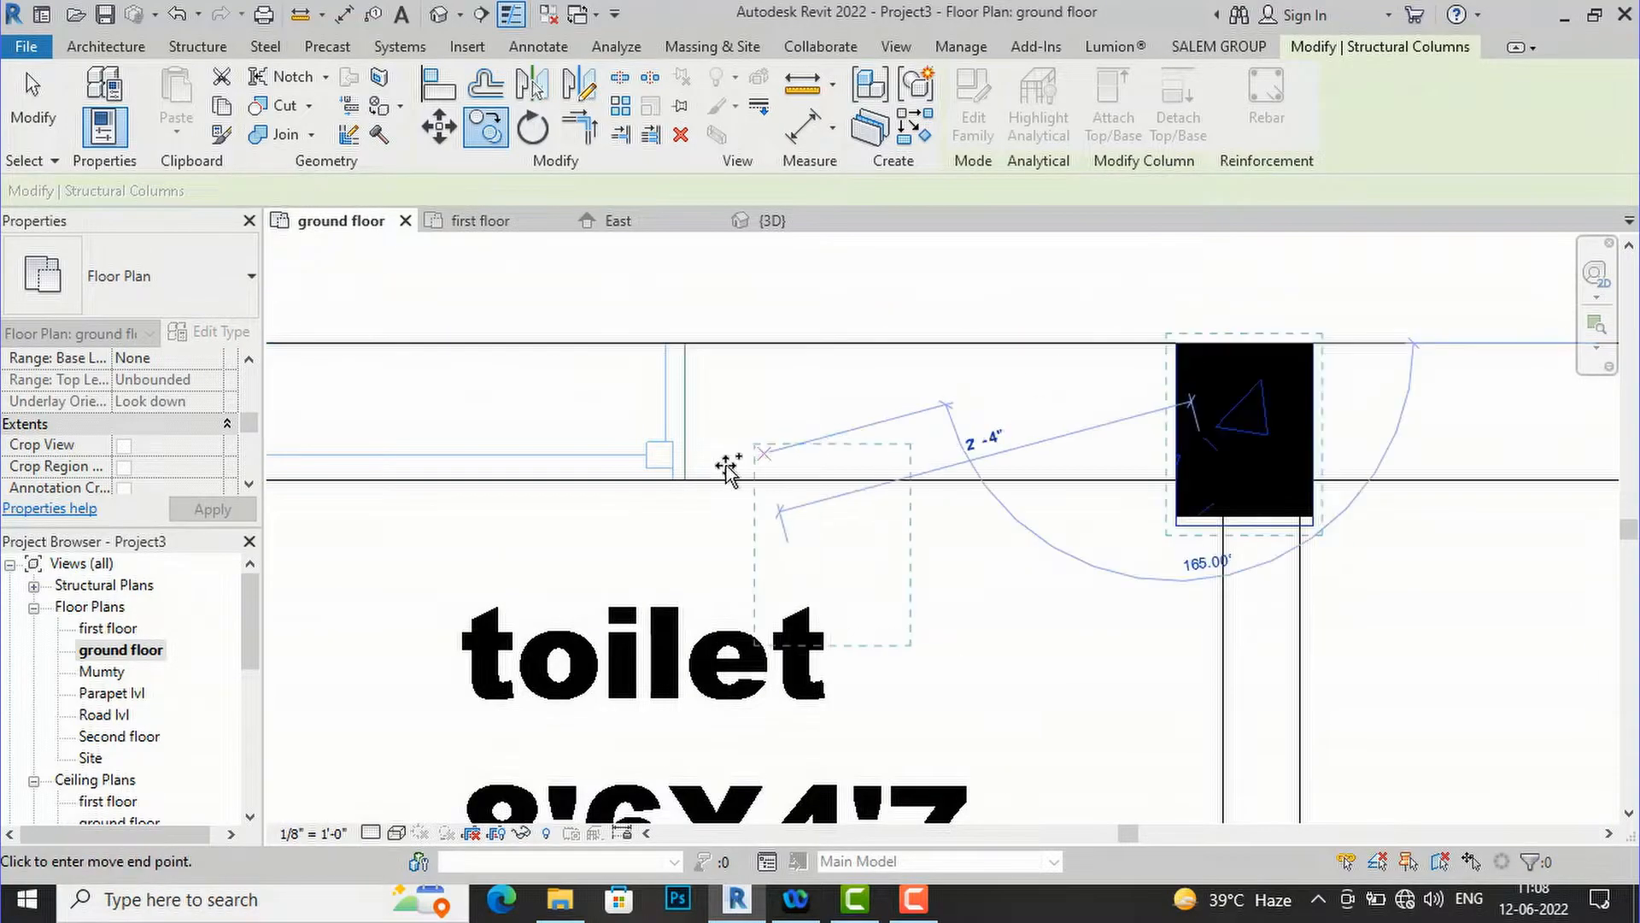
scroll(729, 465, down, 5)
scroll(1294, 449, up, 3)
scroll(1294, 449, up, 3)
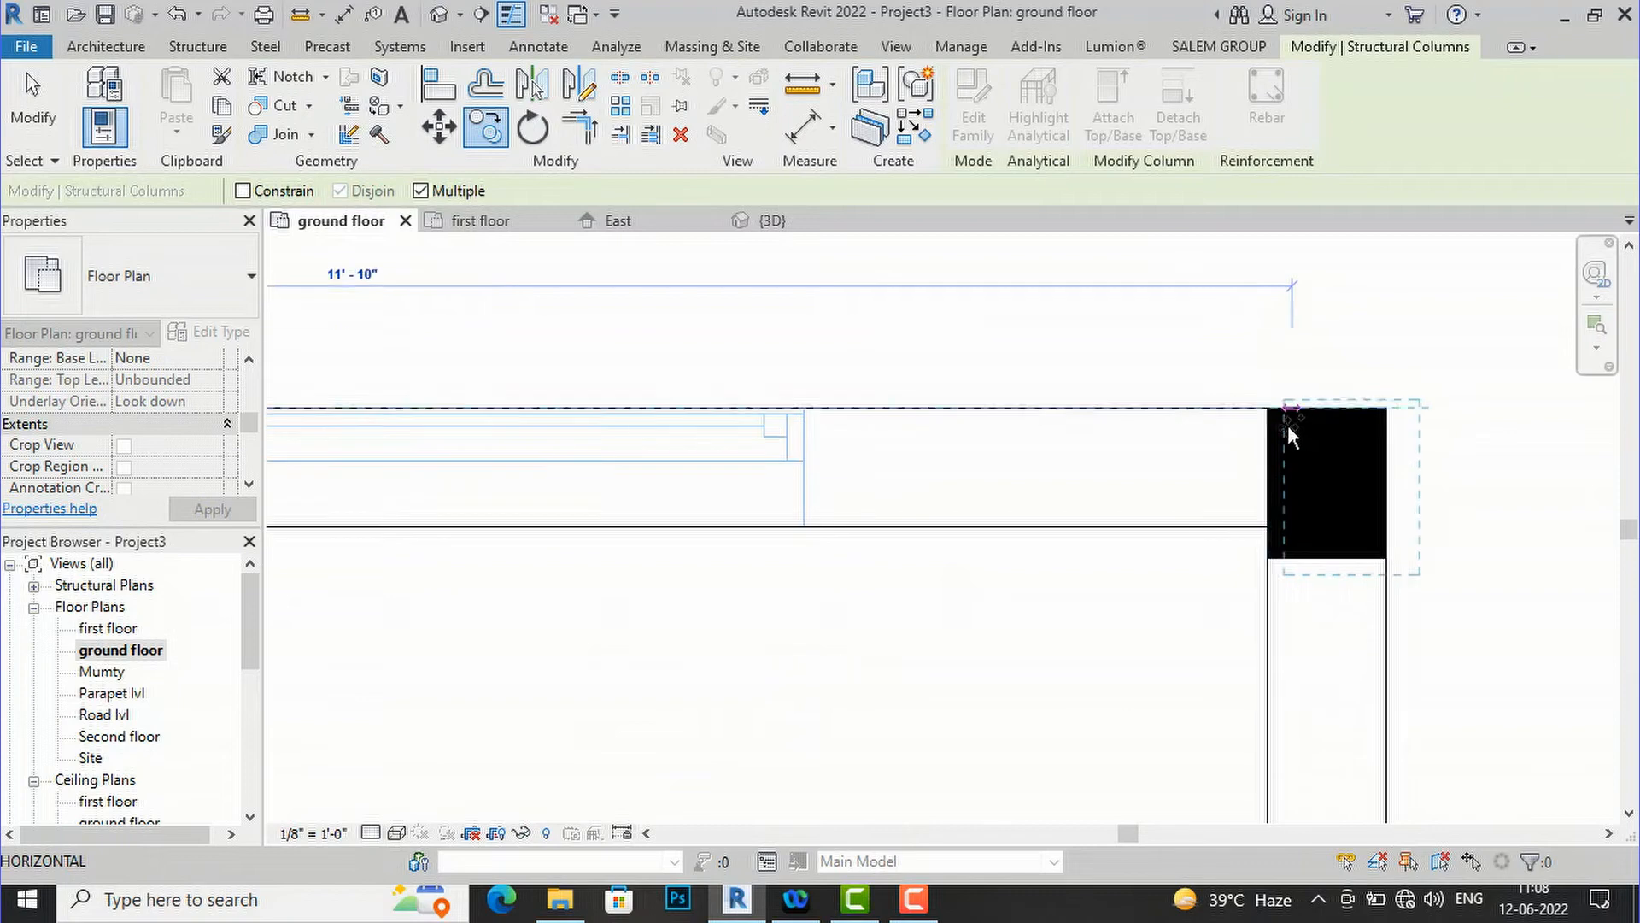
click(1263, 409)
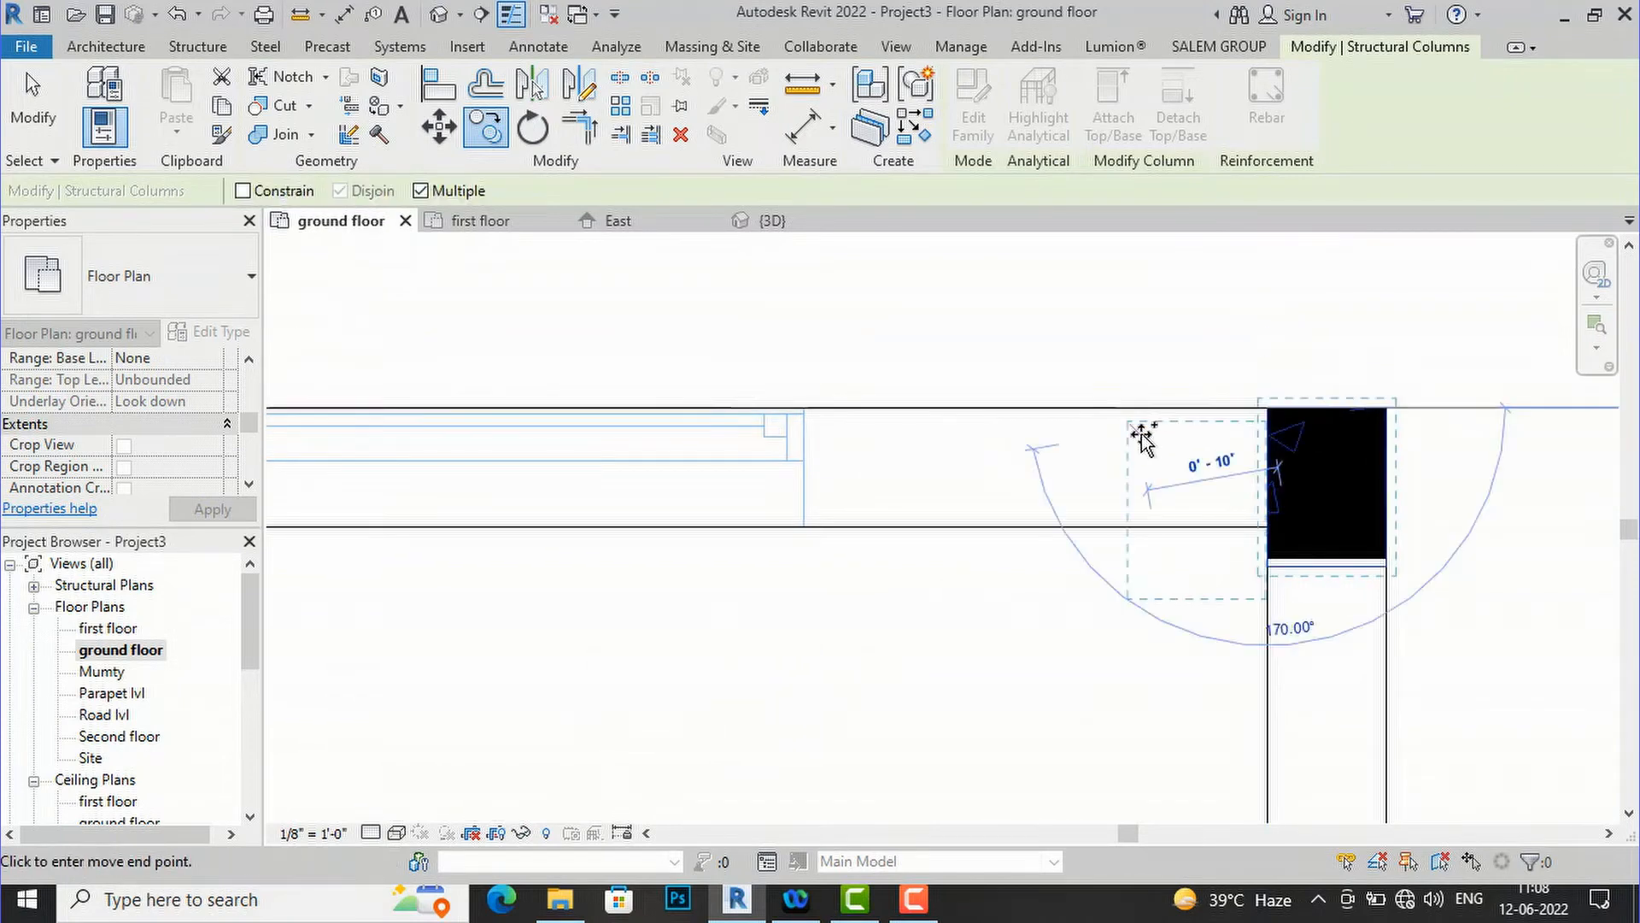
- Copy the rear corner column from its outer corner onto the exterior side-wall symbol between the rear bedroom and the living room
scroll(1068, 393, down, 2)
click(1083, 384)
key(Escape)
scroll(1255, 495, up, 2)
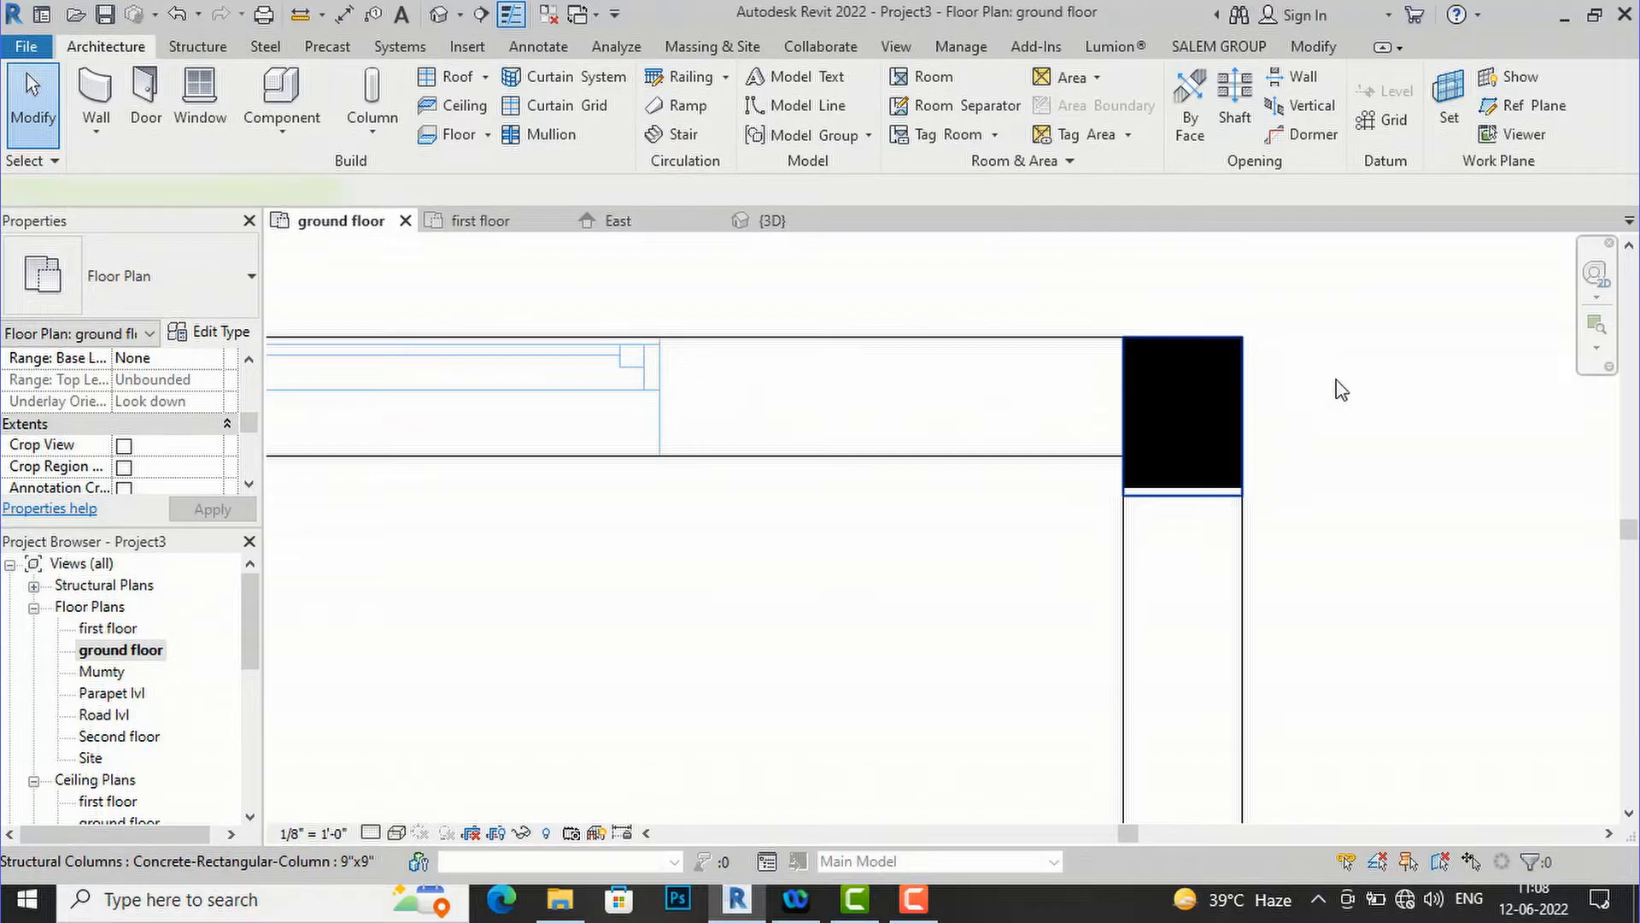
click(1234, 382)
key(c)
key(o)
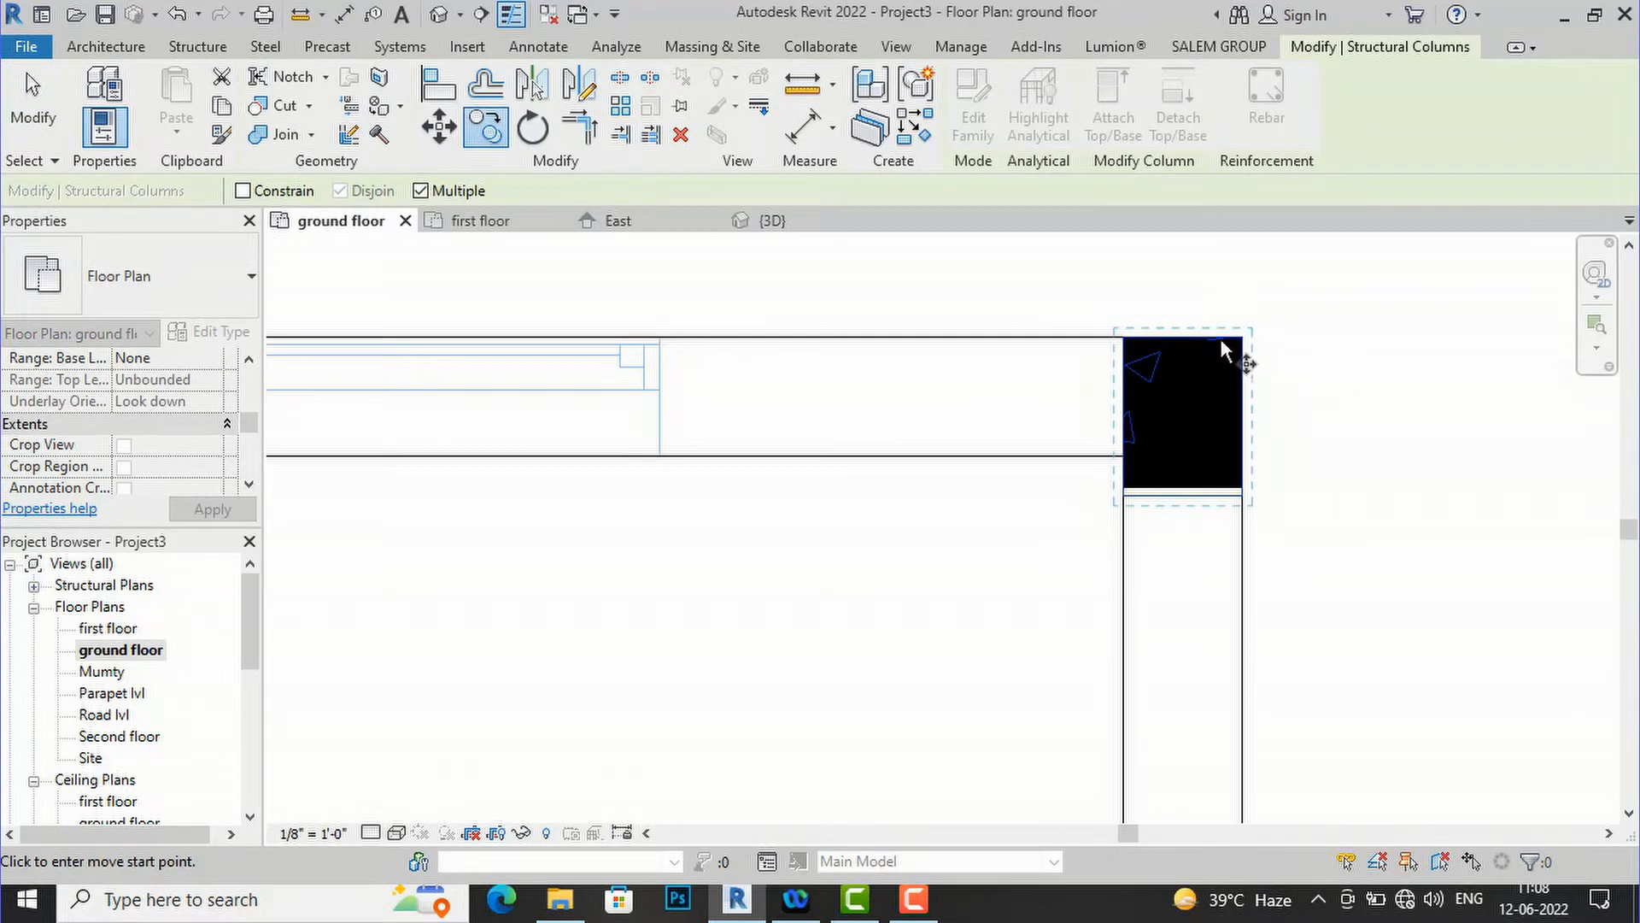
click(1243, 342)
scroll(1108, 275, down, 3)
scroll(1108, 276, down, 3)
scroll(1128, 512, up, 5)
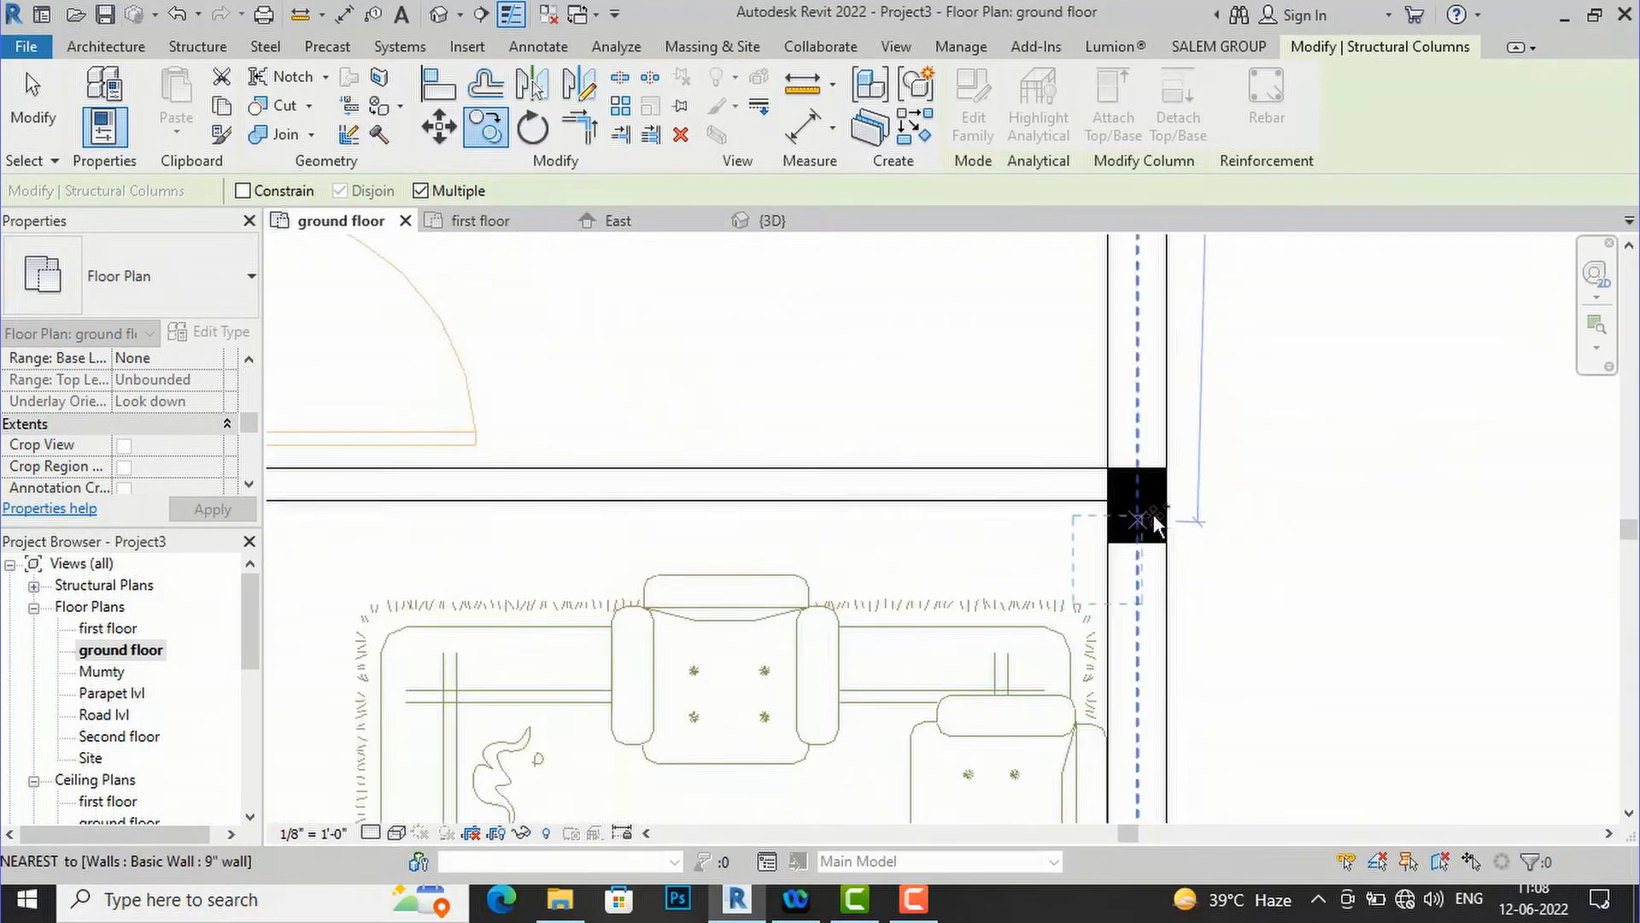
click(1169, 468)
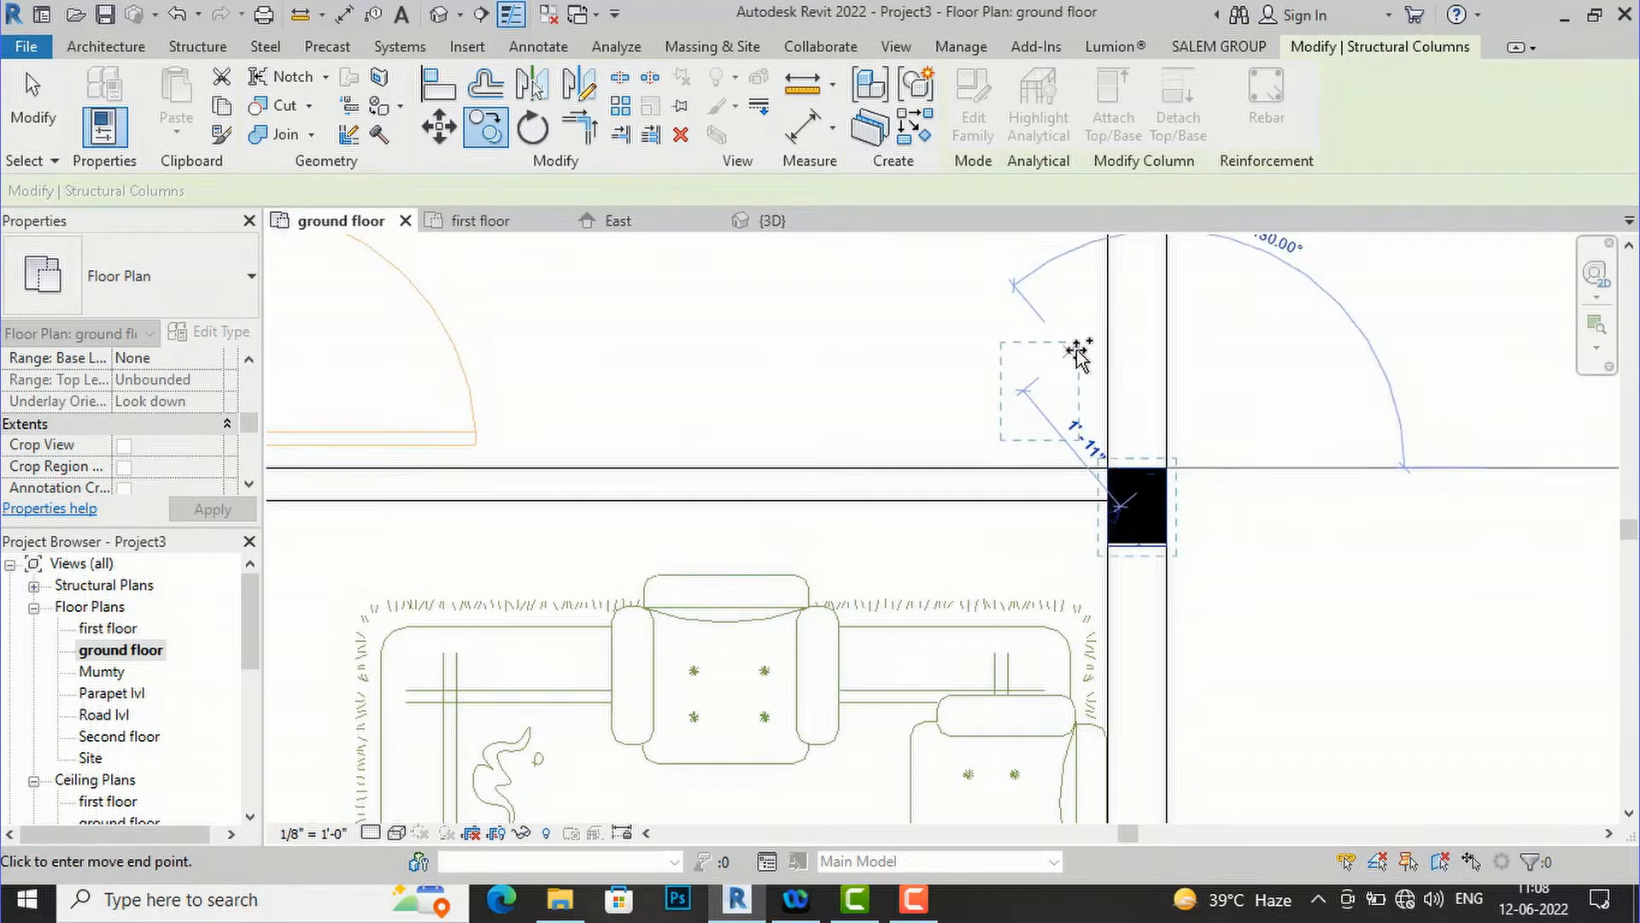
- Place column copies on the side-wall symbols between the living room and staircase and at the staircase's front corner, ending the copying
scroll(1080, 356, down, 4)
scroll(1111, 683, up, 4)
scroll(1124, 711, up, 3)
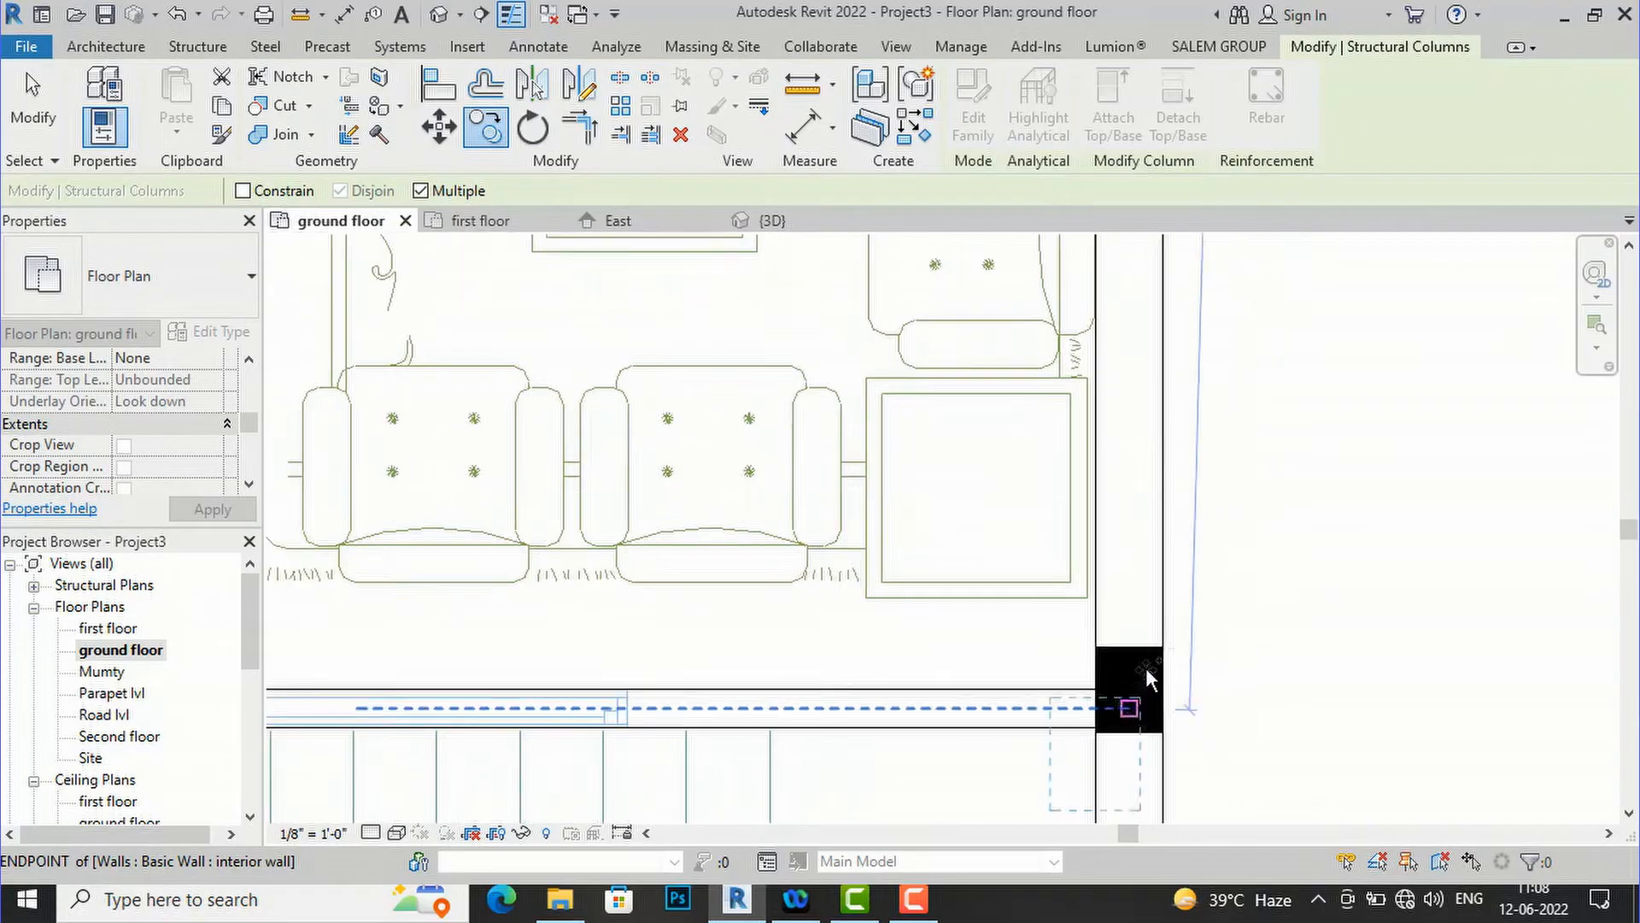
scroll(1159, 641, down, 4)
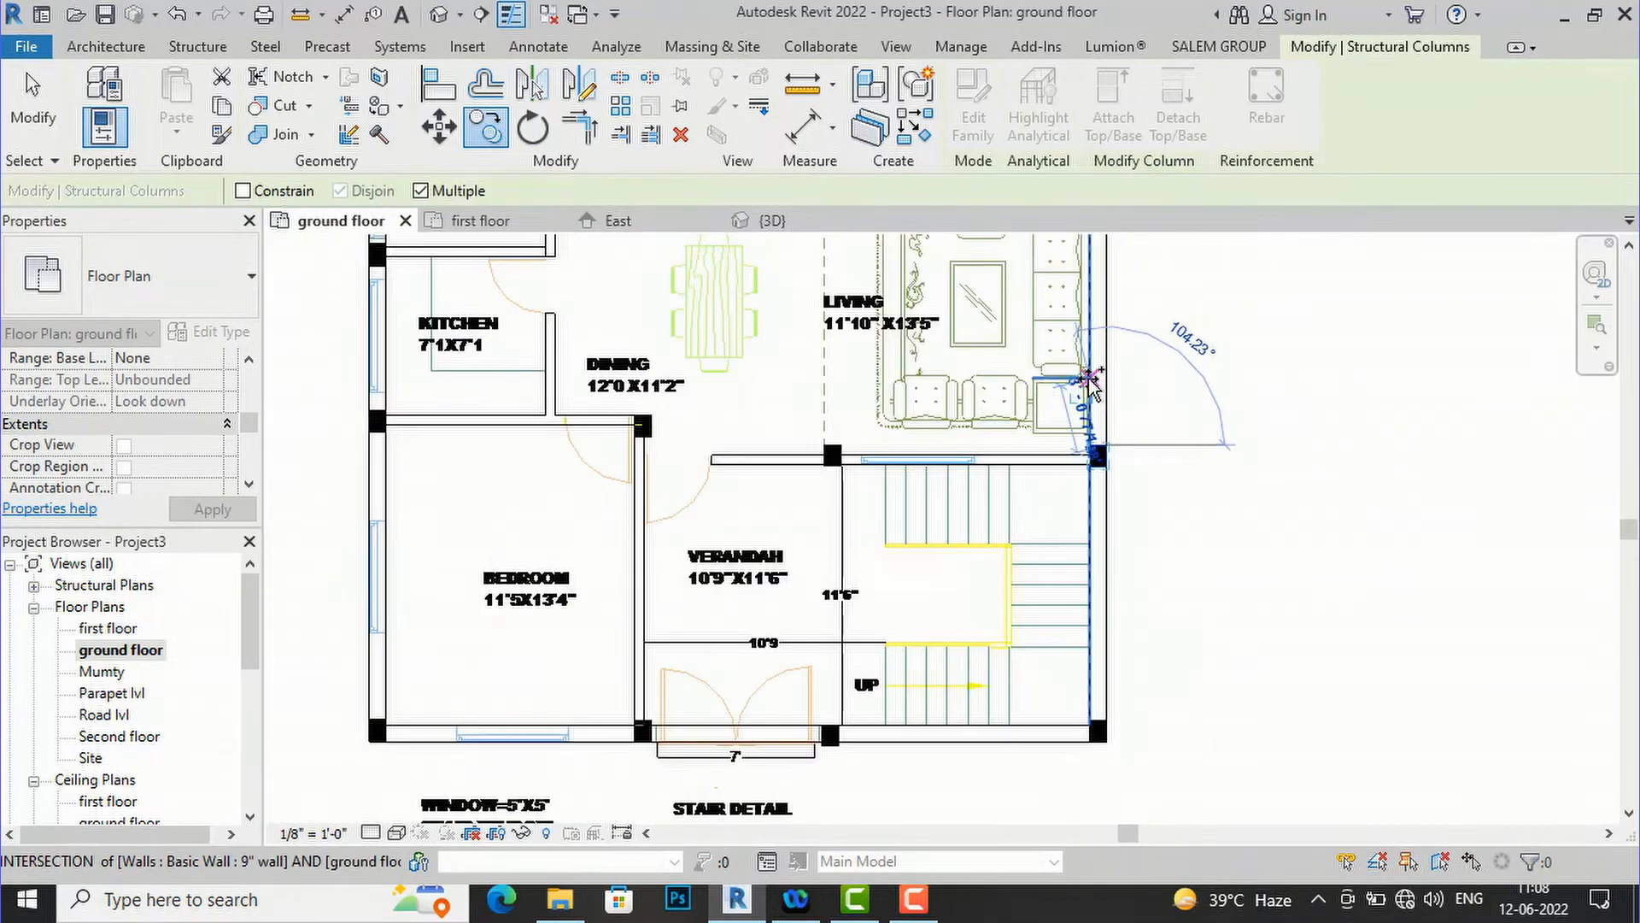
scroll(1106, 726, up, 3)
scroll(1105, 718, up, 3)
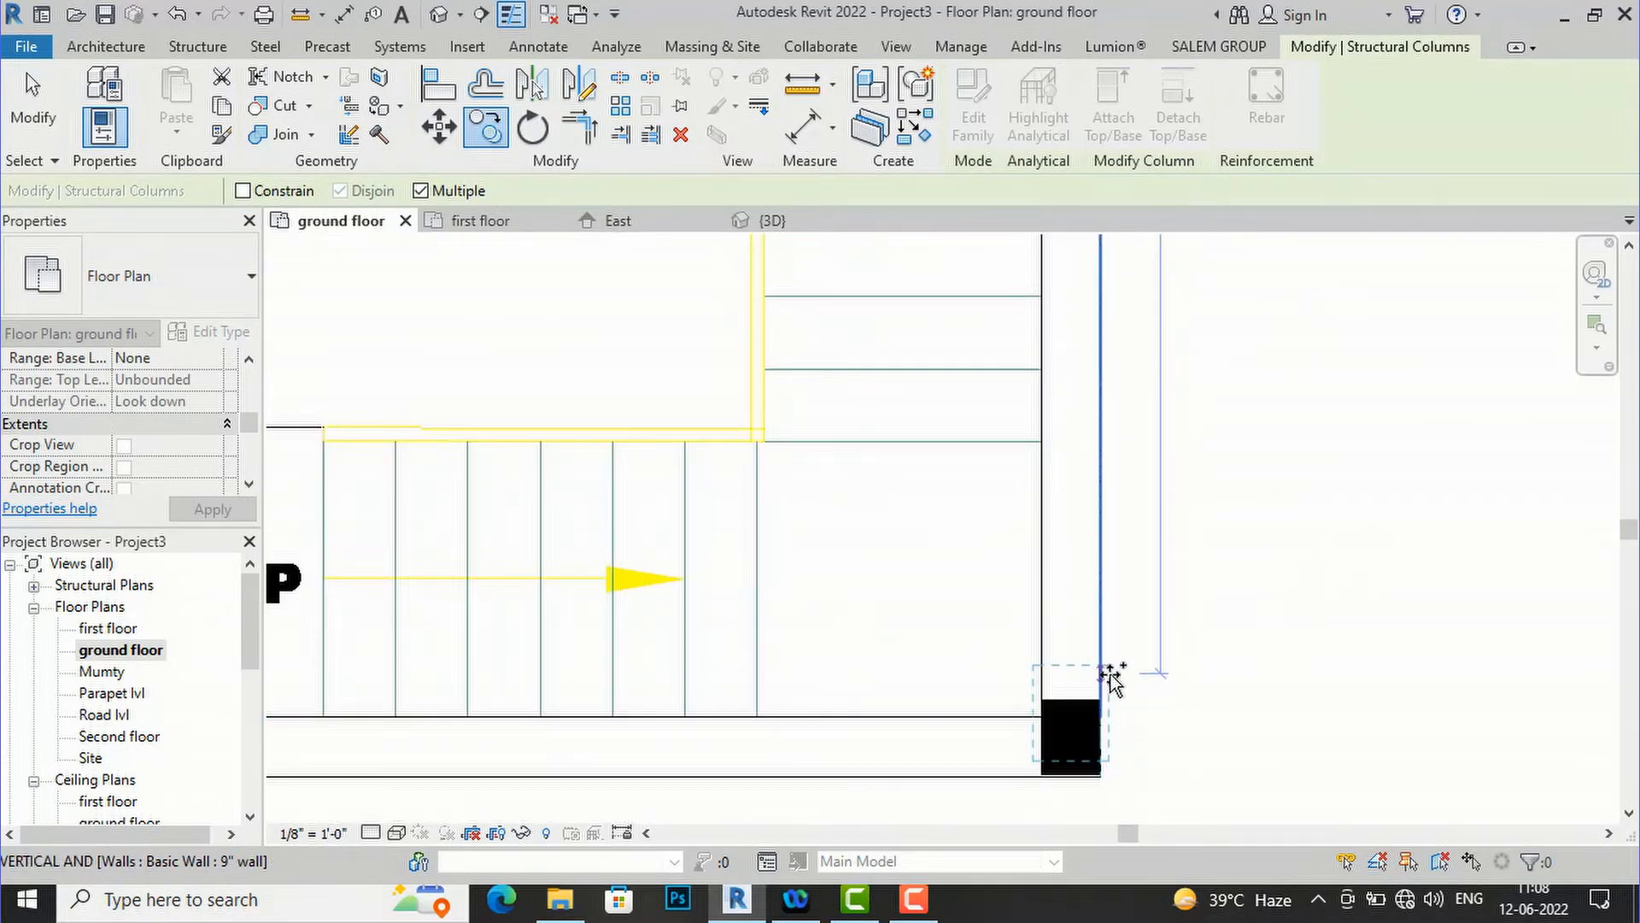
click(1102, 697)
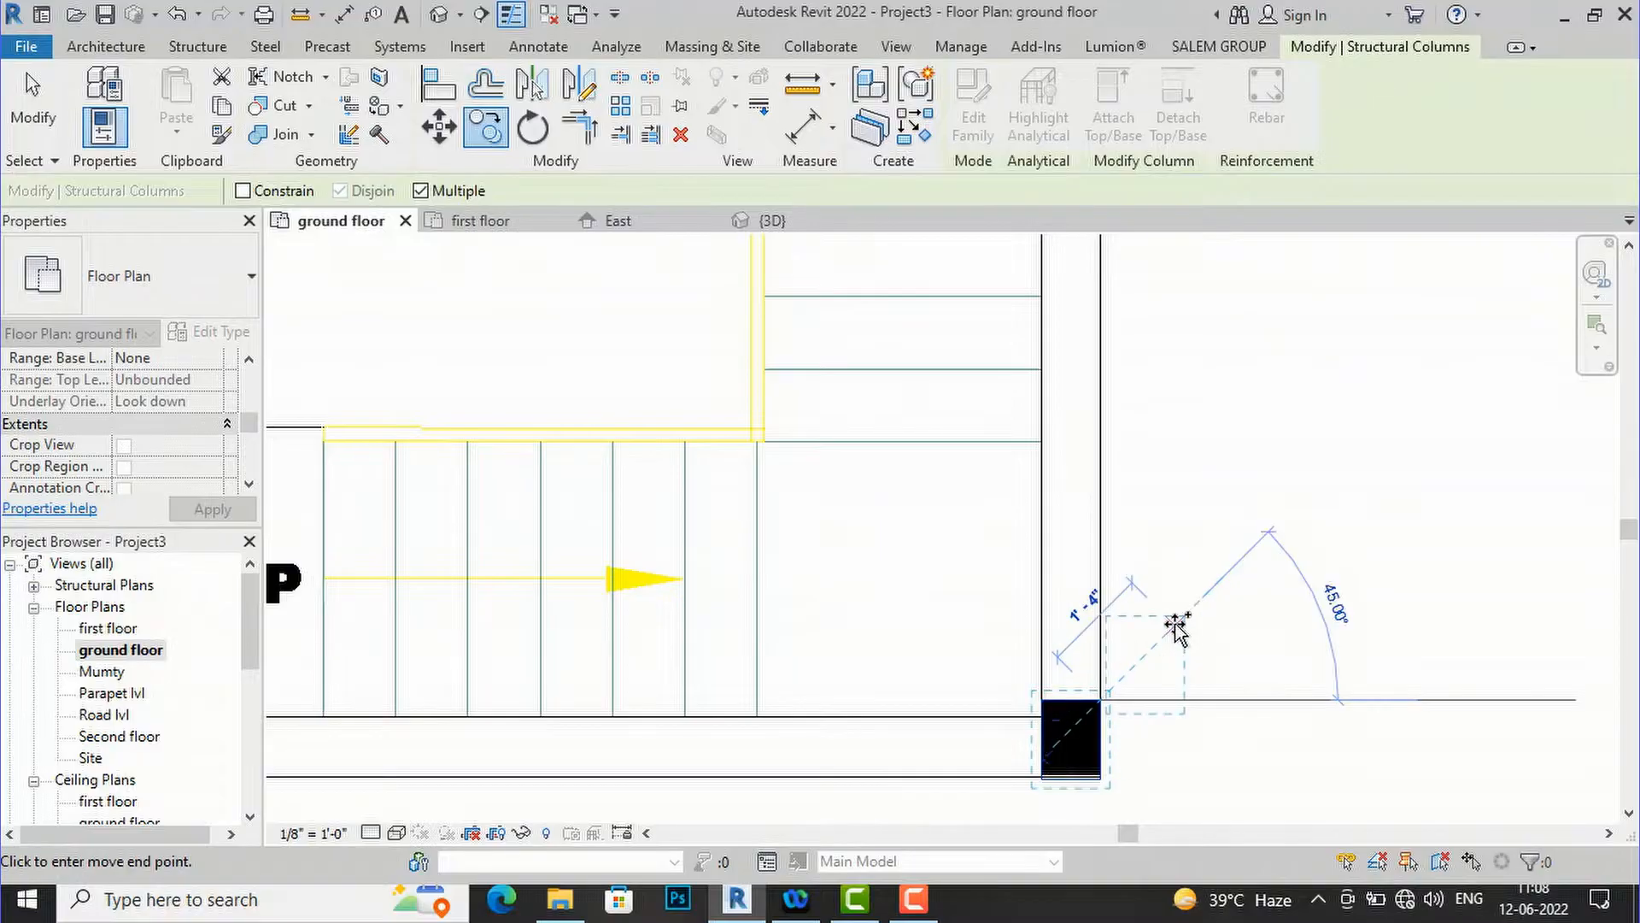
key(Escape)
key(Escape)
- Move the column at the staircase's front corner so its outer corner coincides with the exterior wall's outer corner
scroll(1065, 769, up, 6)
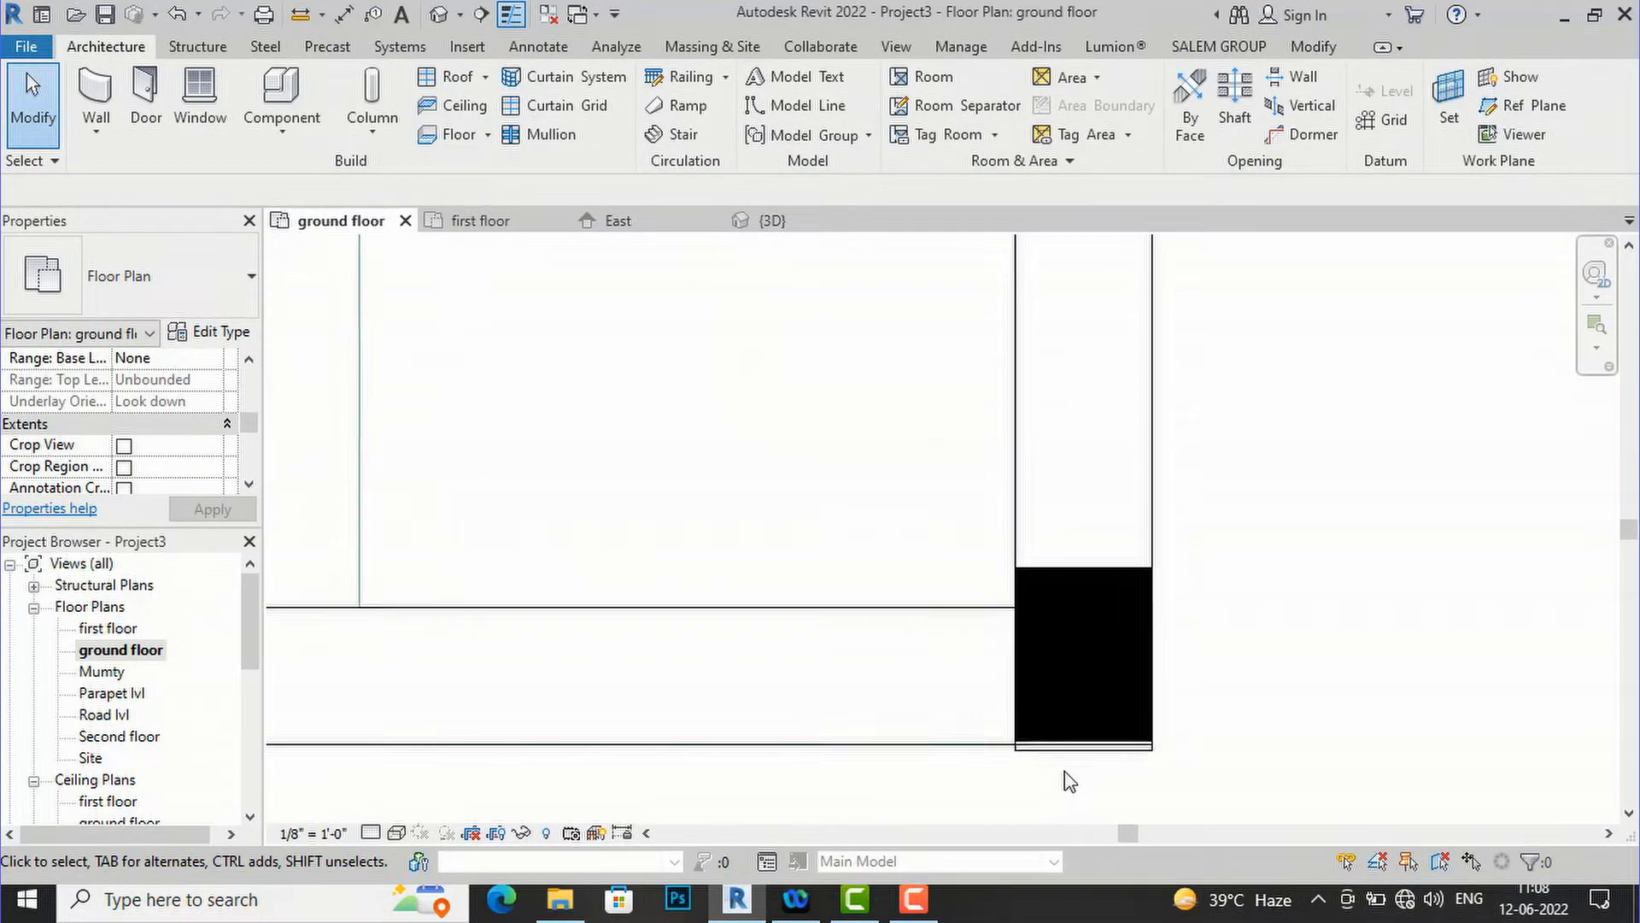
click(1152, 755)
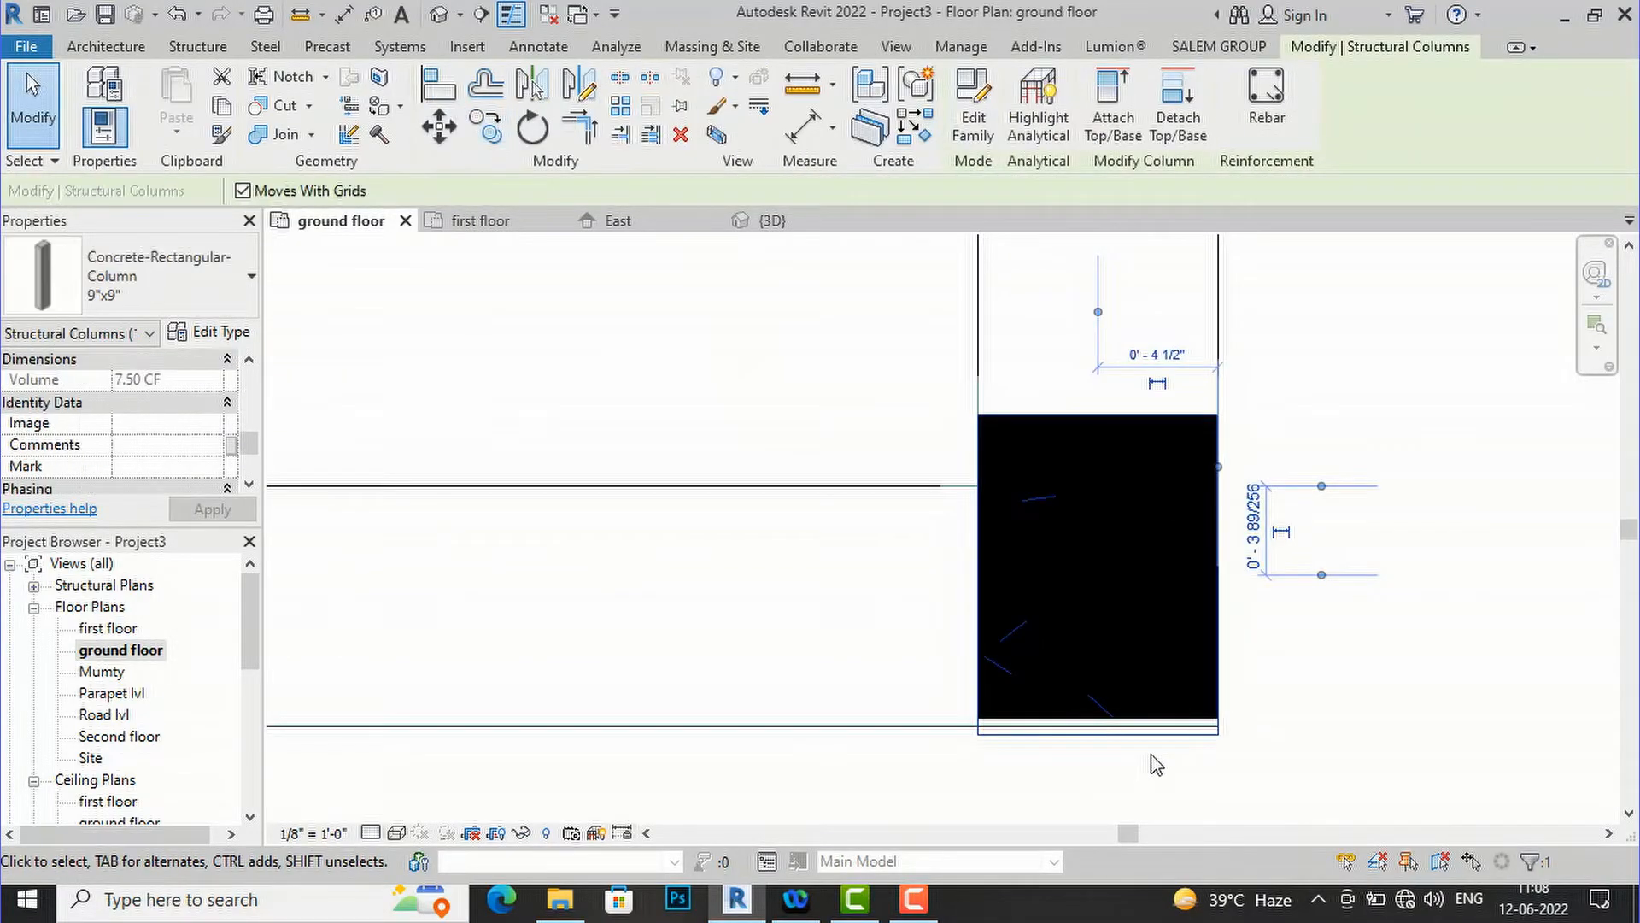
click(436, 125)
scroll(1247, 742, up, 2)
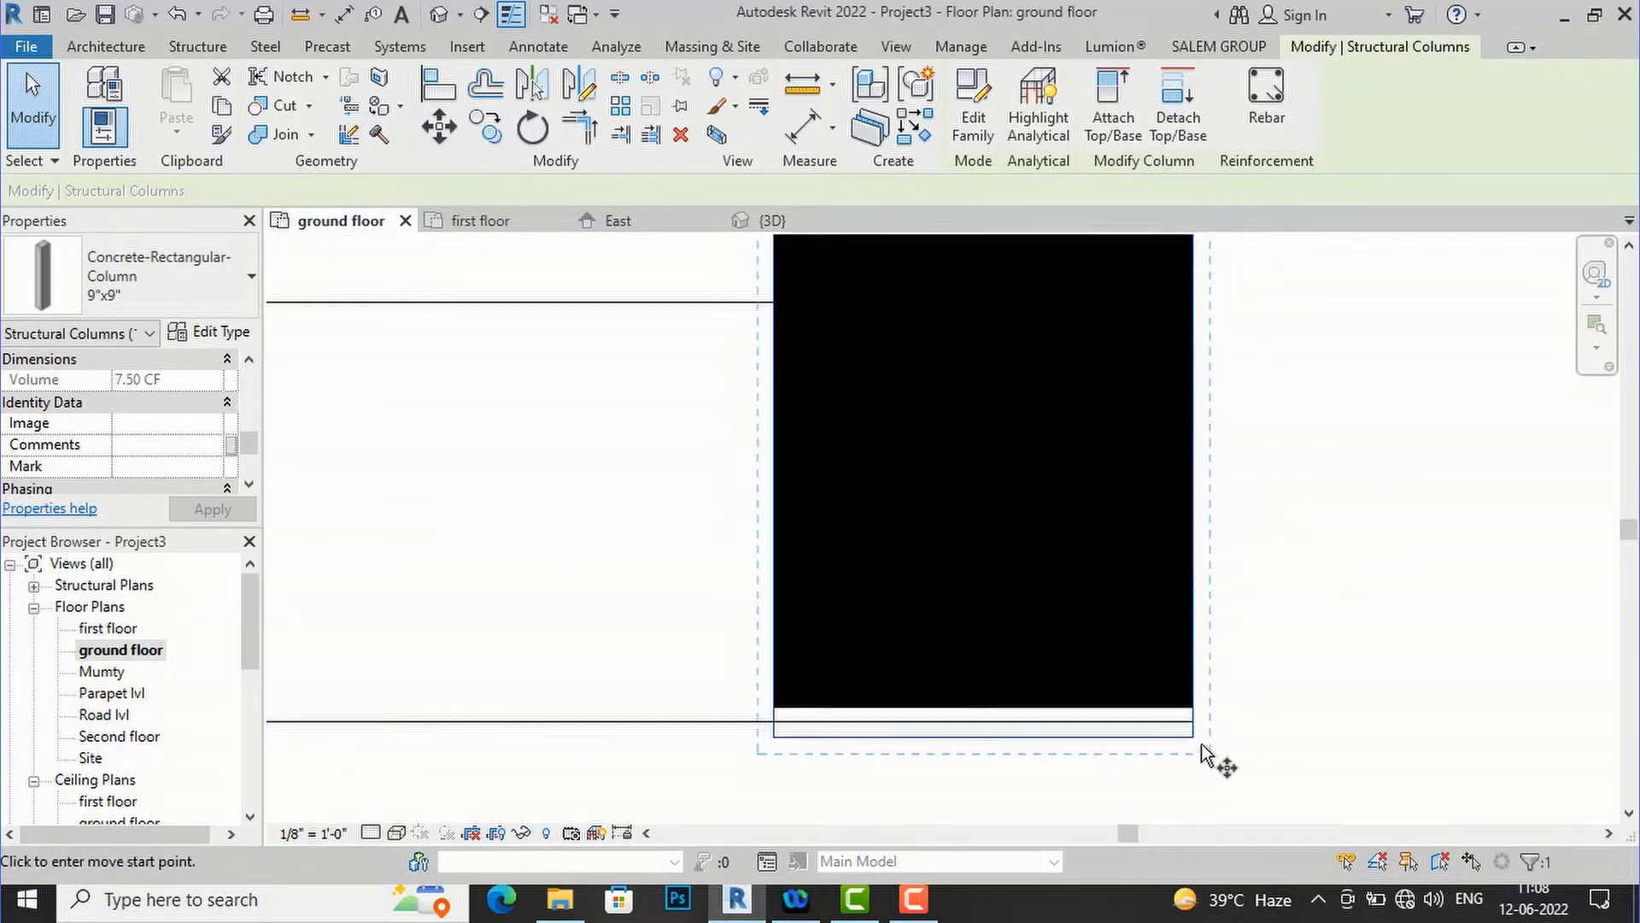
click(1195, 736)
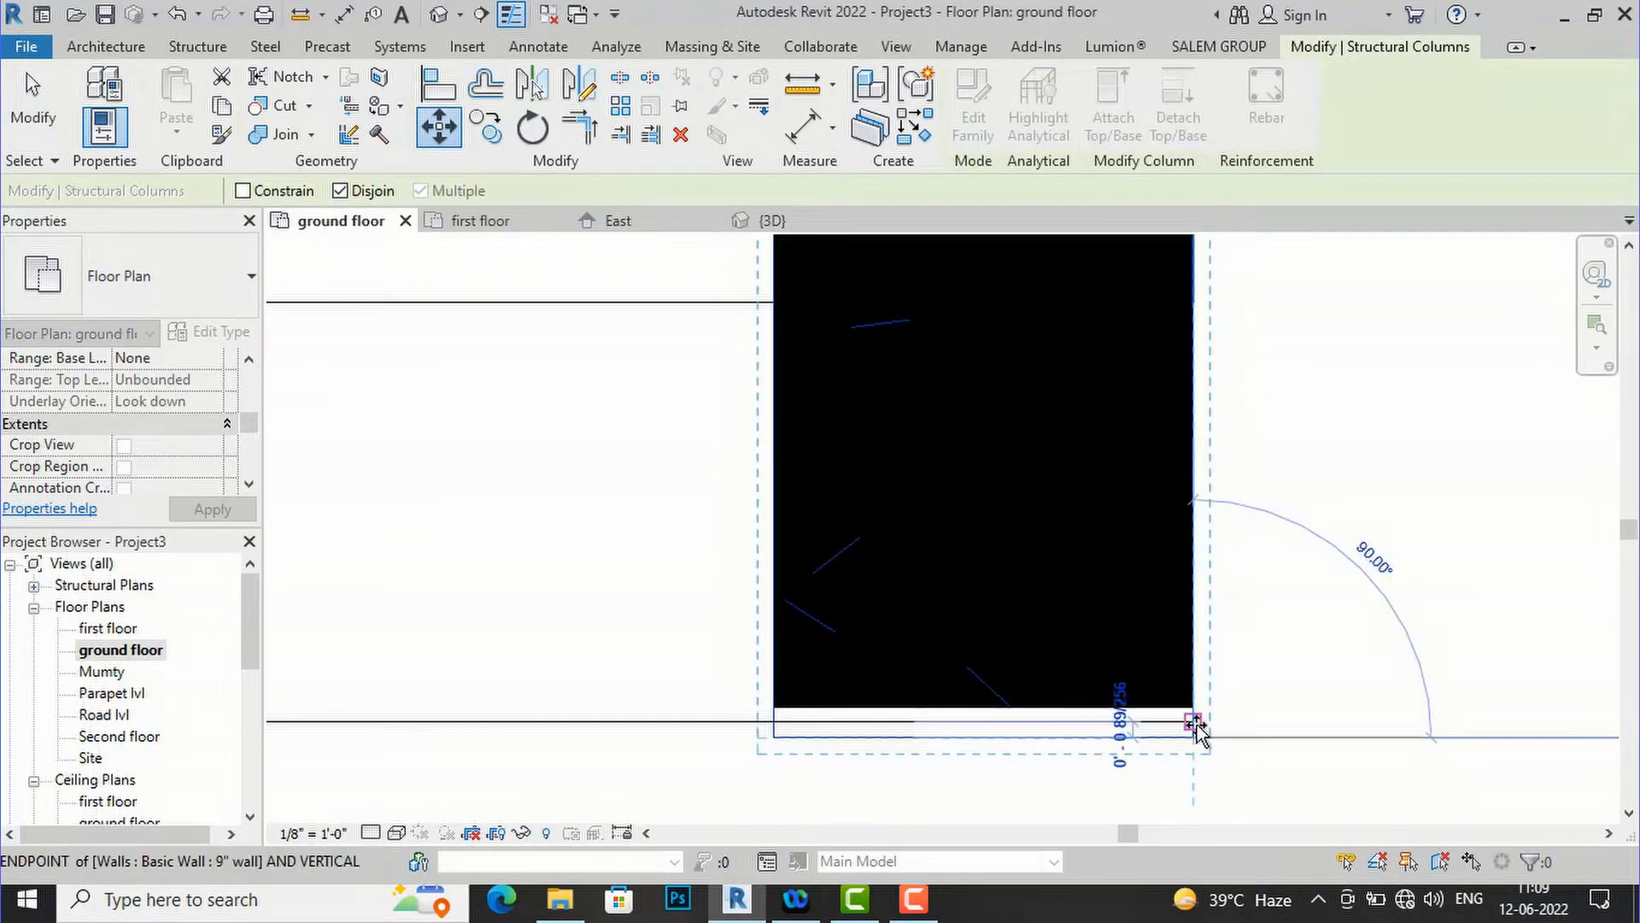
click(1186, 722)
scroll(872, 714, down, 2)
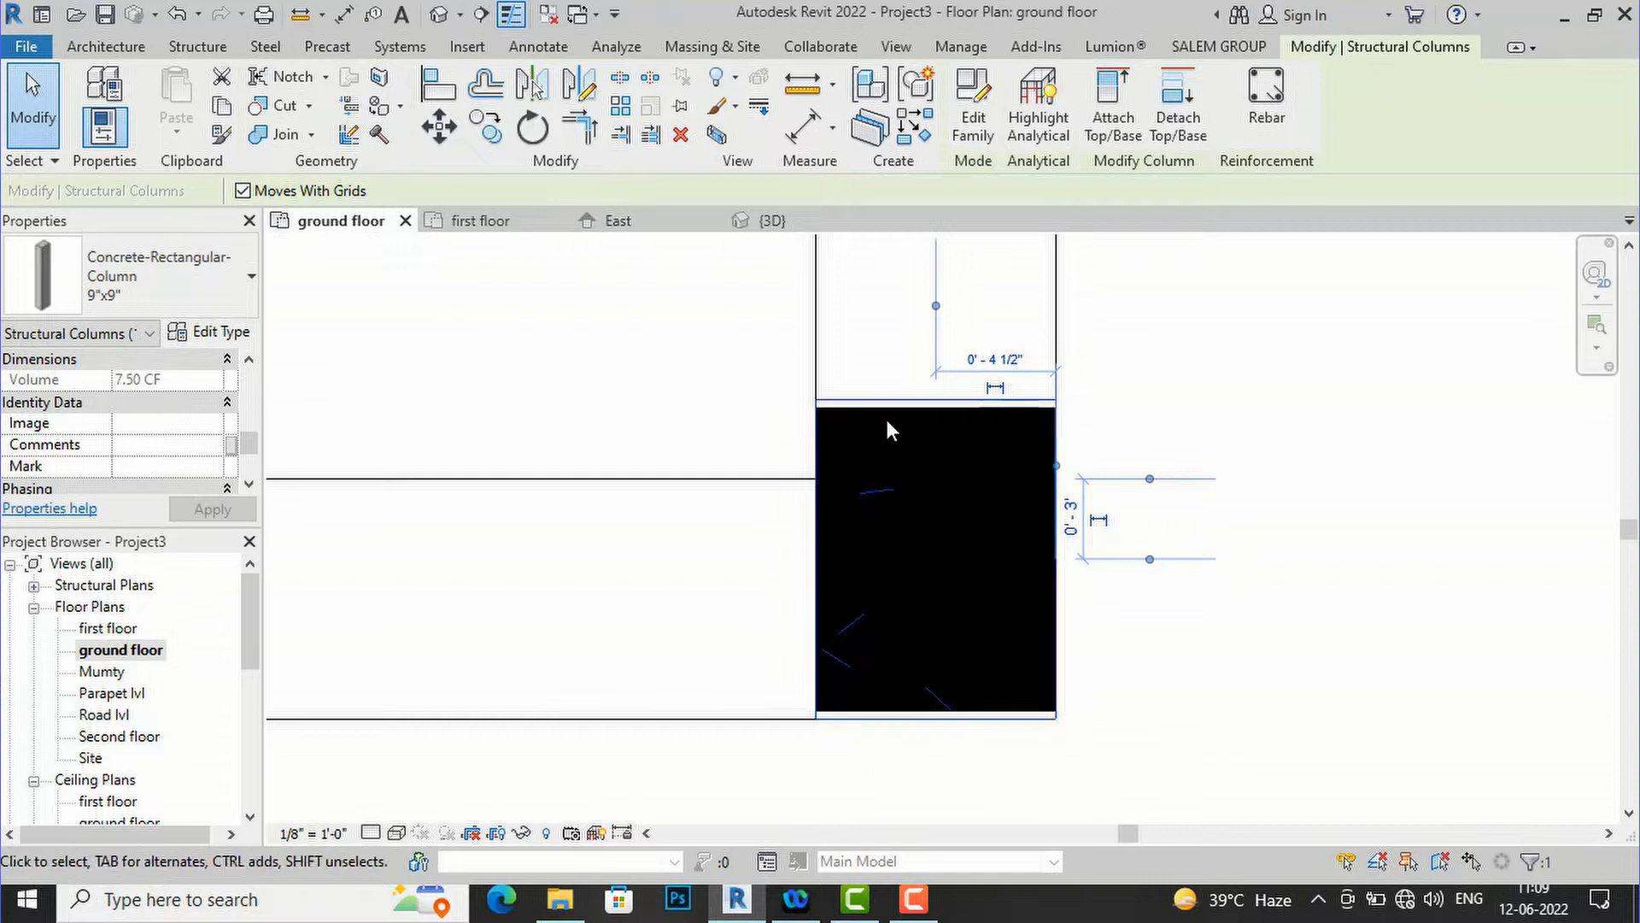
key(Escape)
- Copy the front corner column from its outer corner onto the front-wall symbols on both sides of the verandah's double door
click(914, 401)
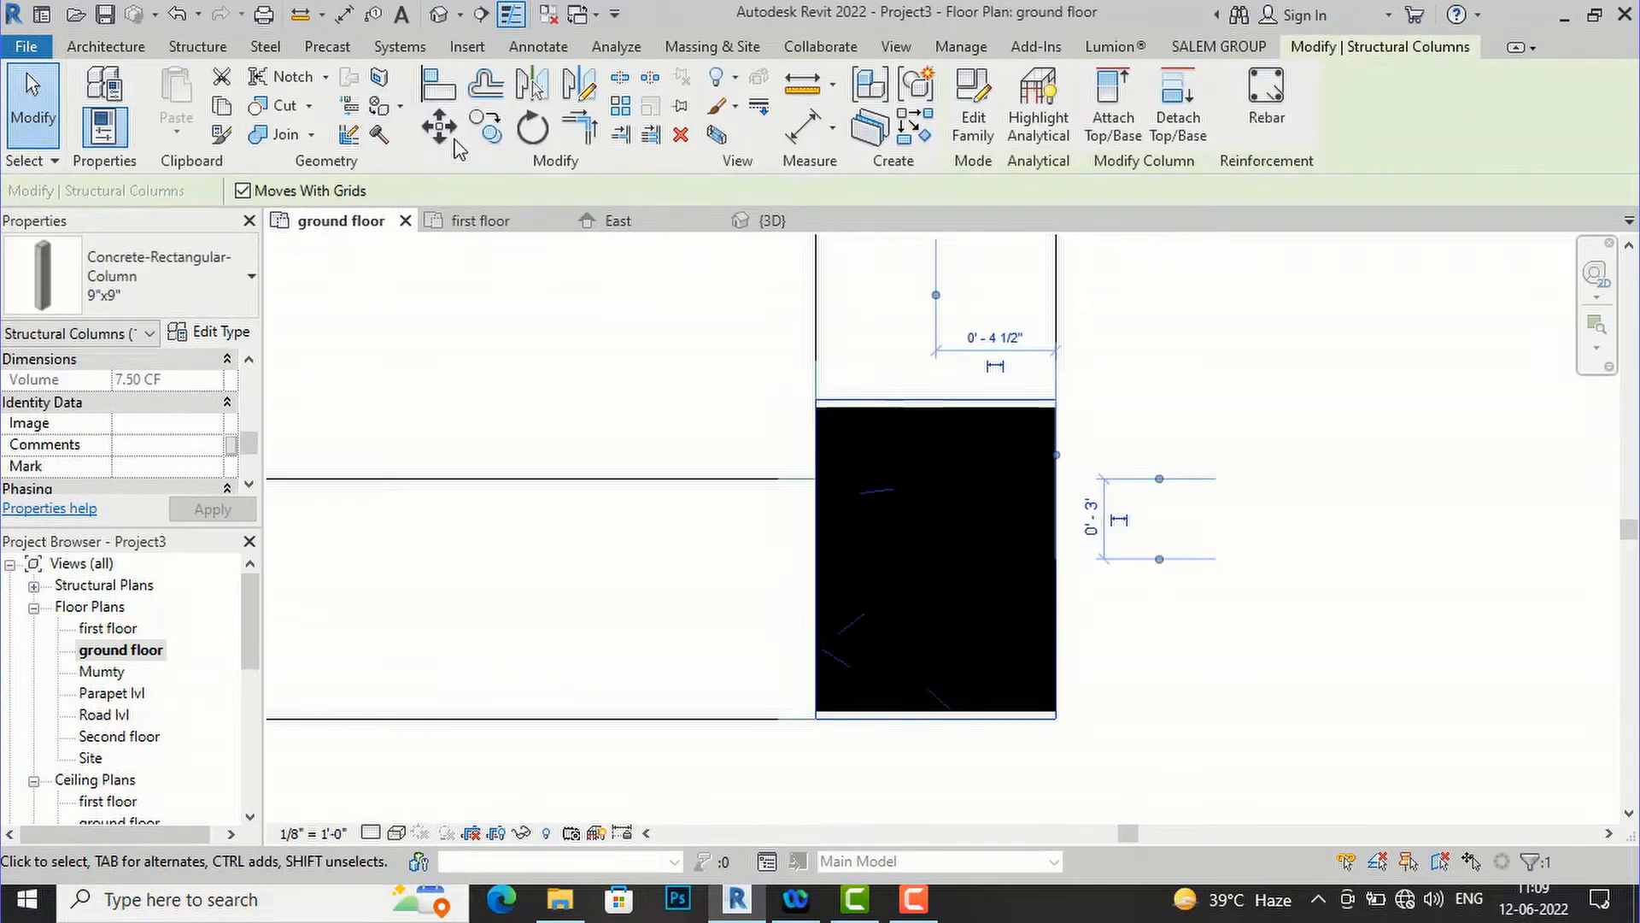
click(498, 136)
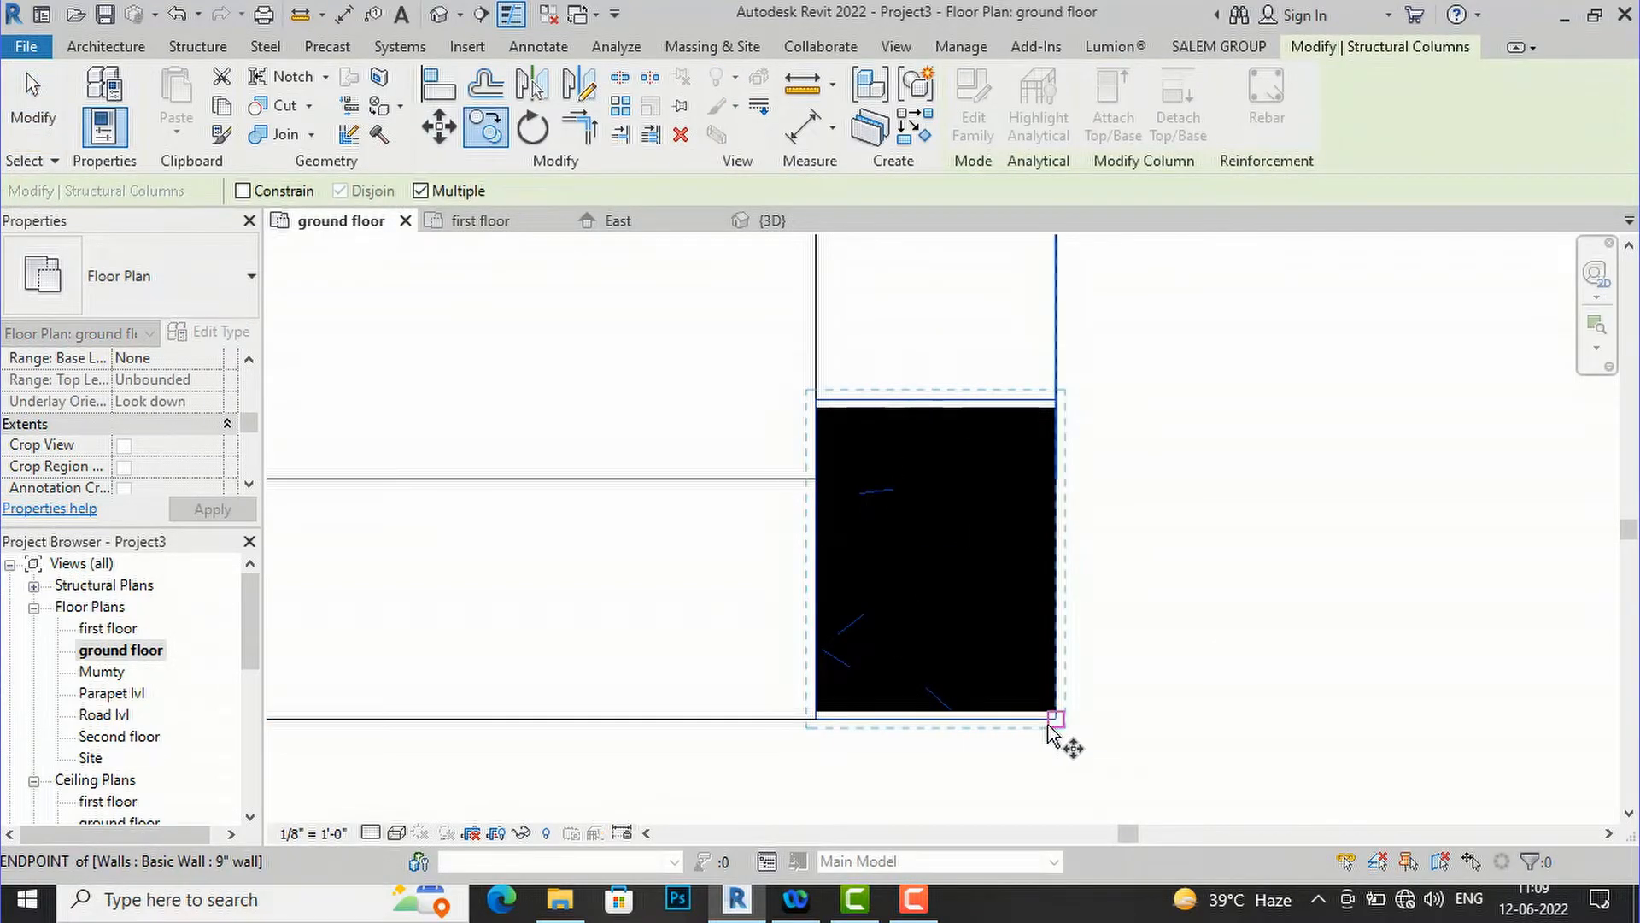
scroll(1053, 724, down, 5)
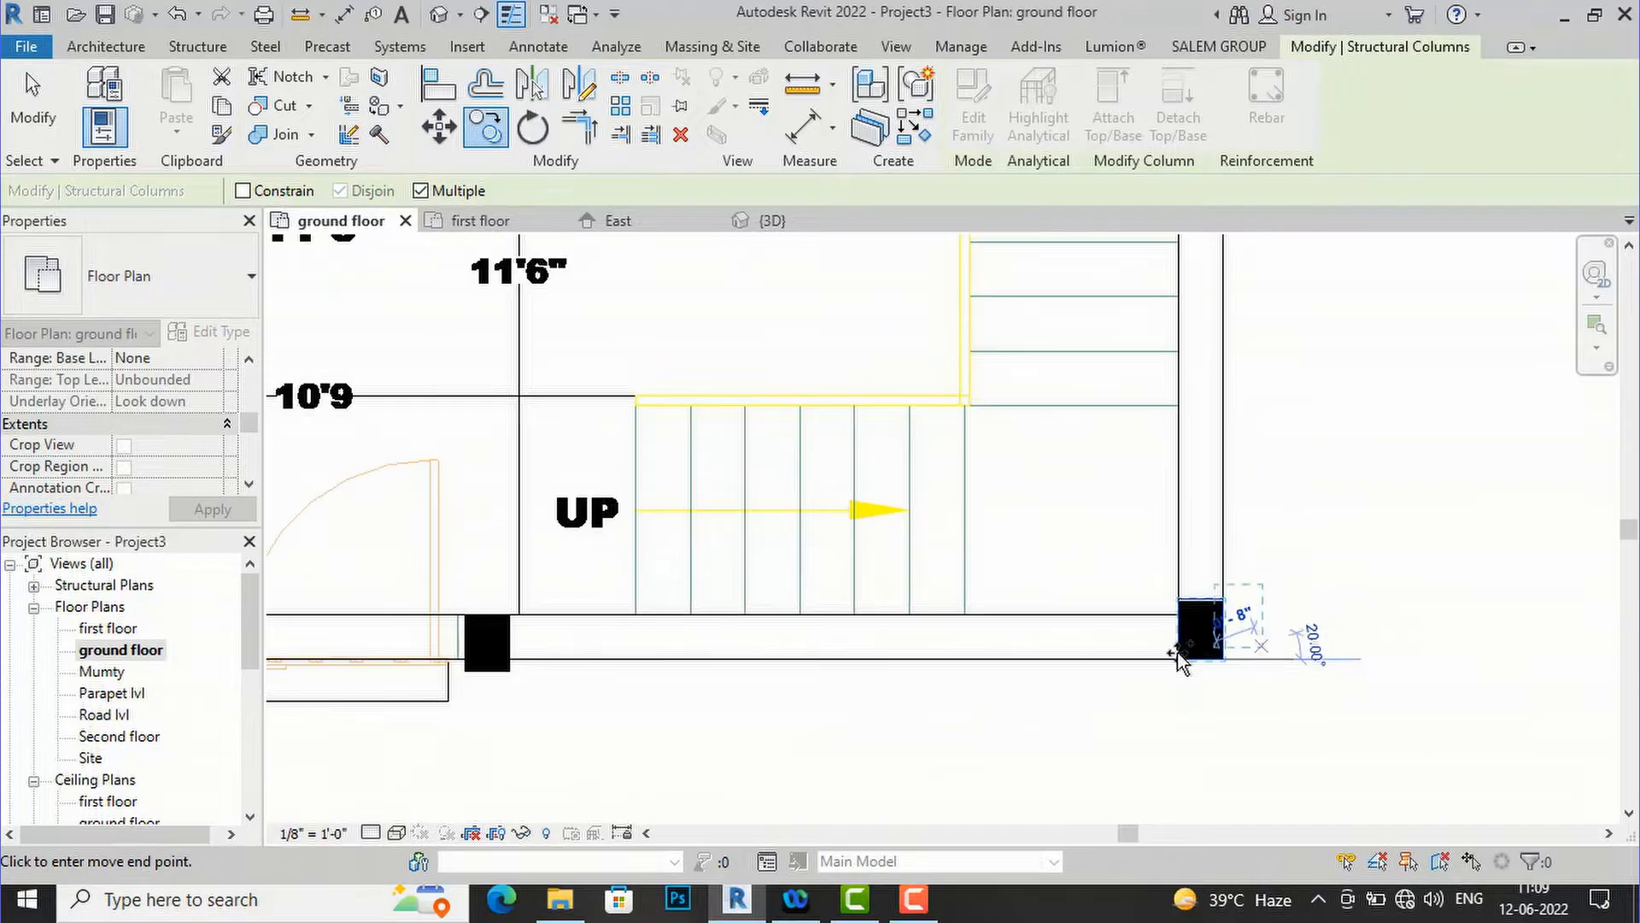
scroll(533, 653, up, 2)
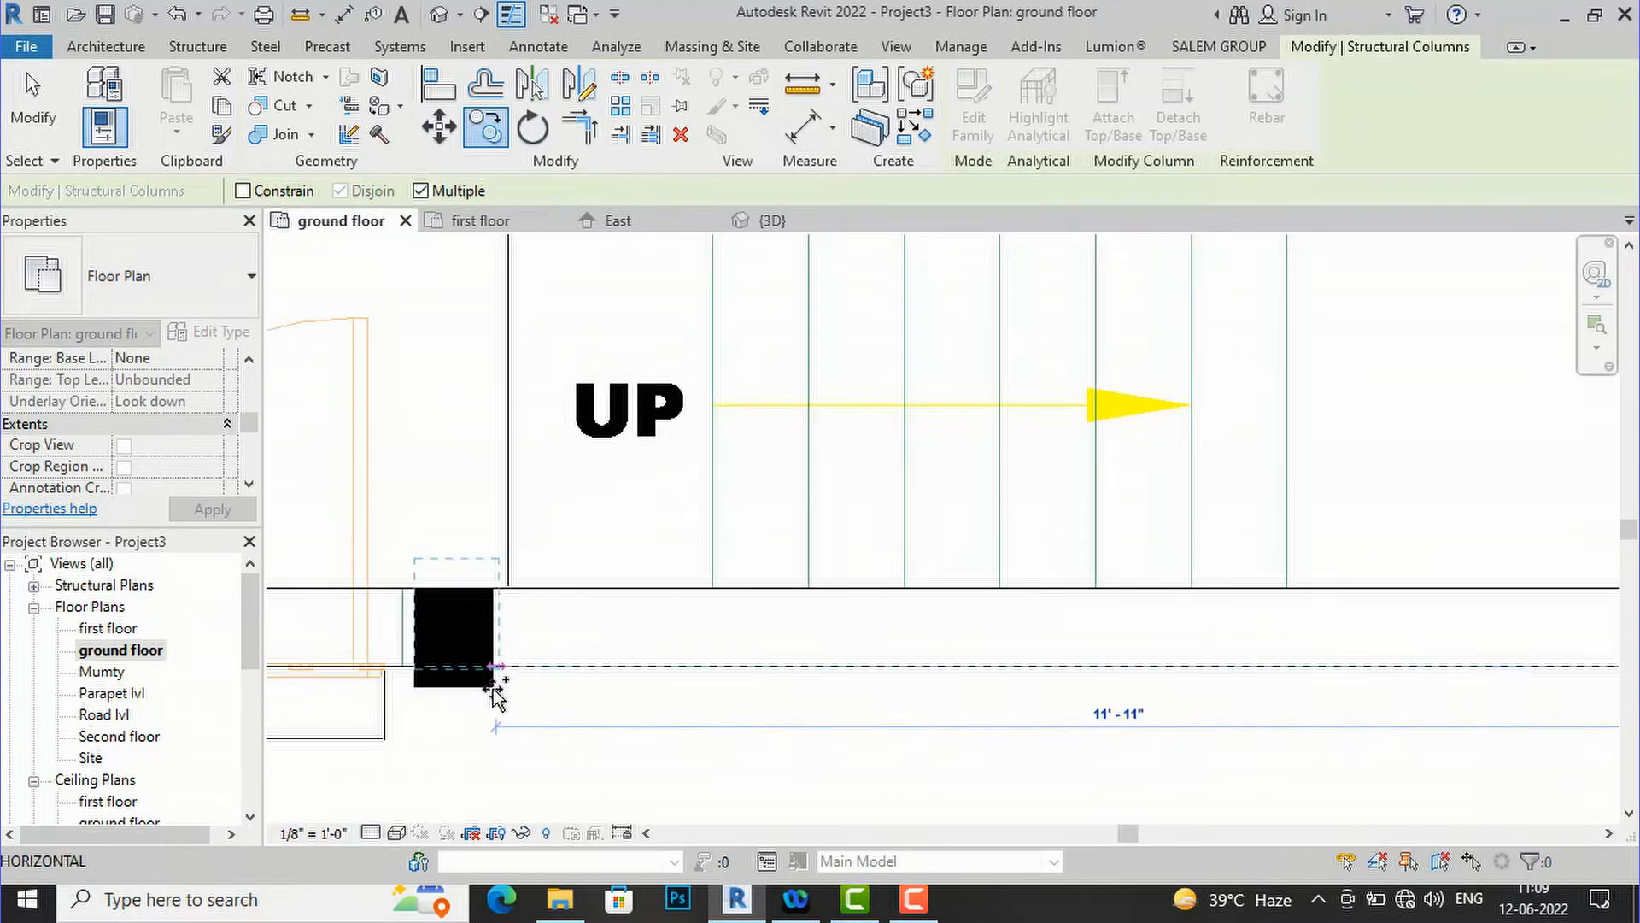
click(496, 683)
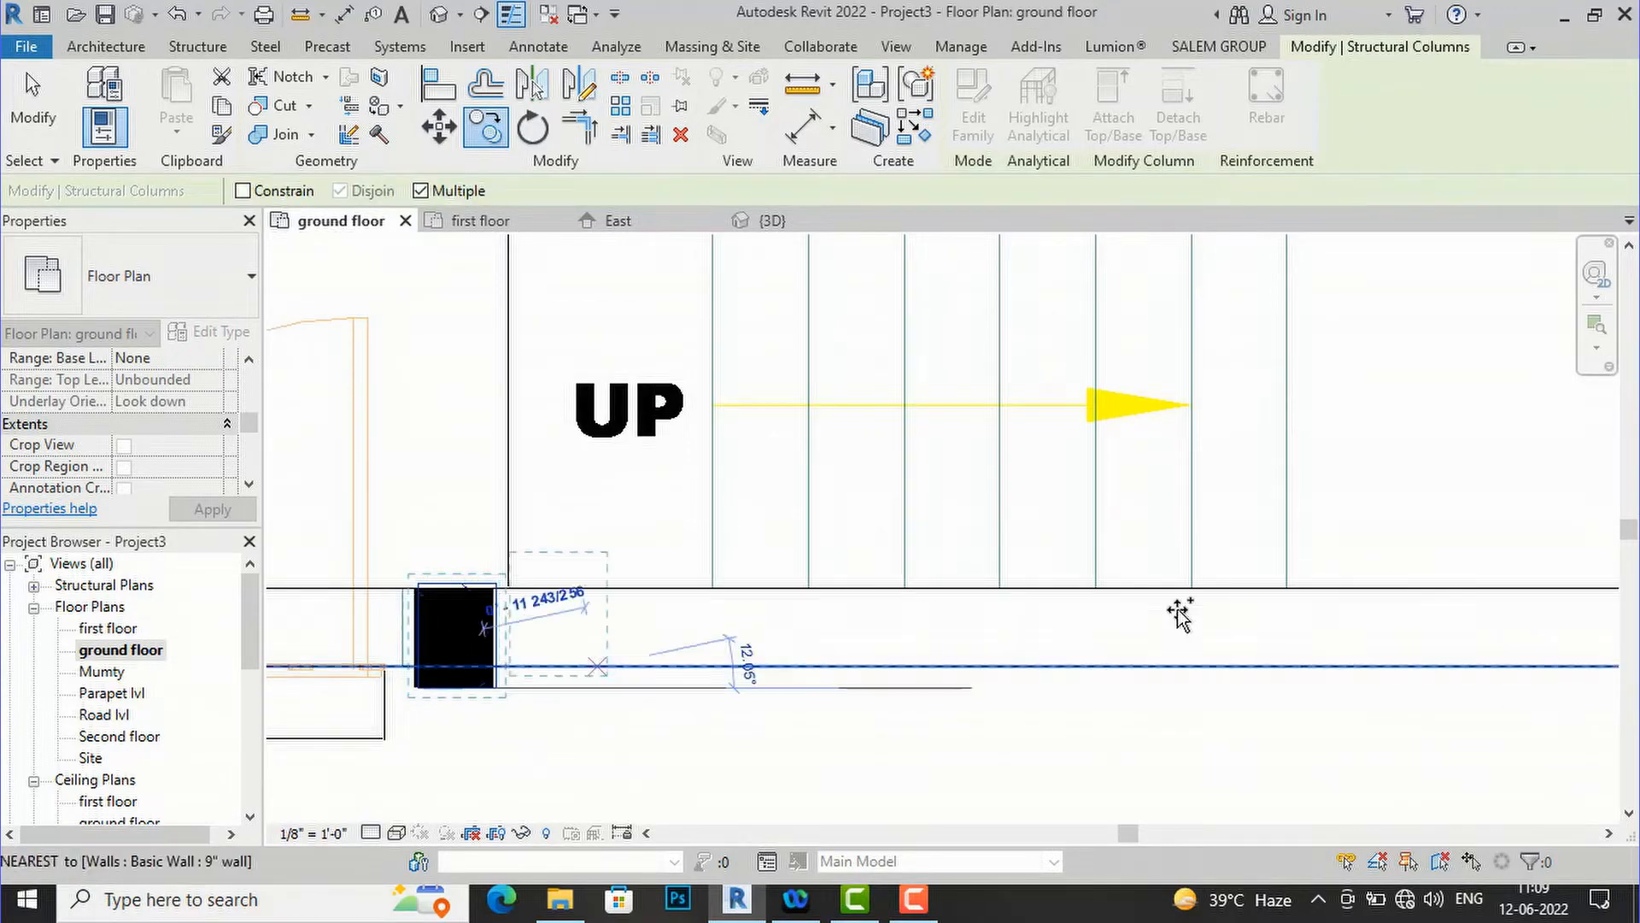
scroll(1440, 602, down, 3)
scroll(1195, 602, down, 3)
scroll(901, 604, up, 5)
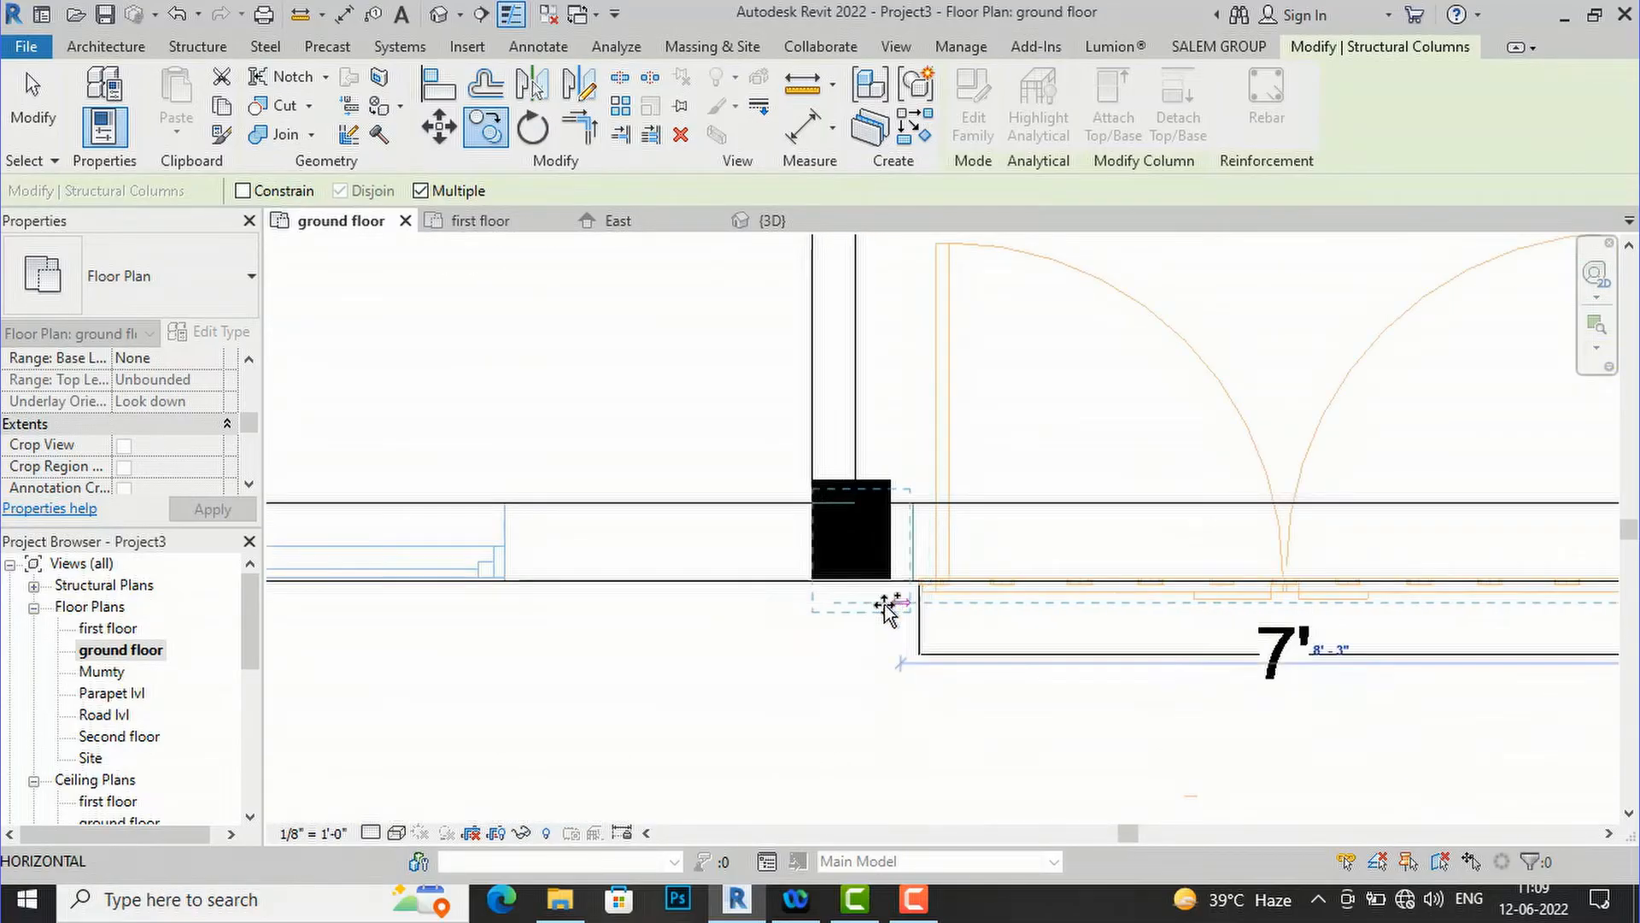
click(882, 581)
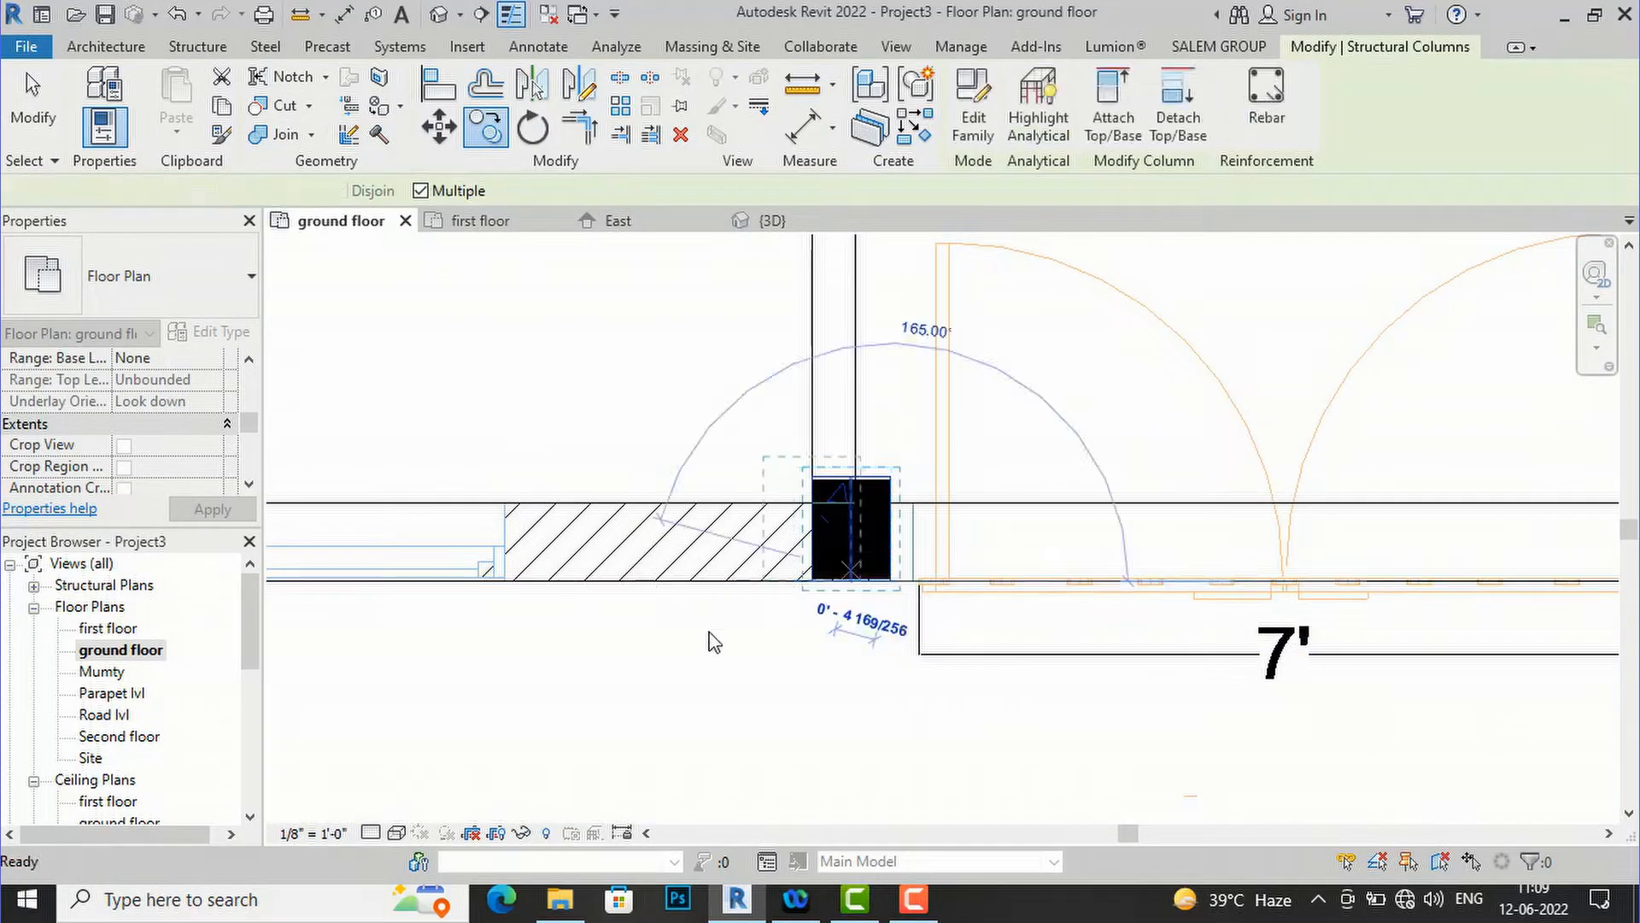
key(Escape)
scroll(959, 658, down, 5)
scroll(1175, 664, up, 3)
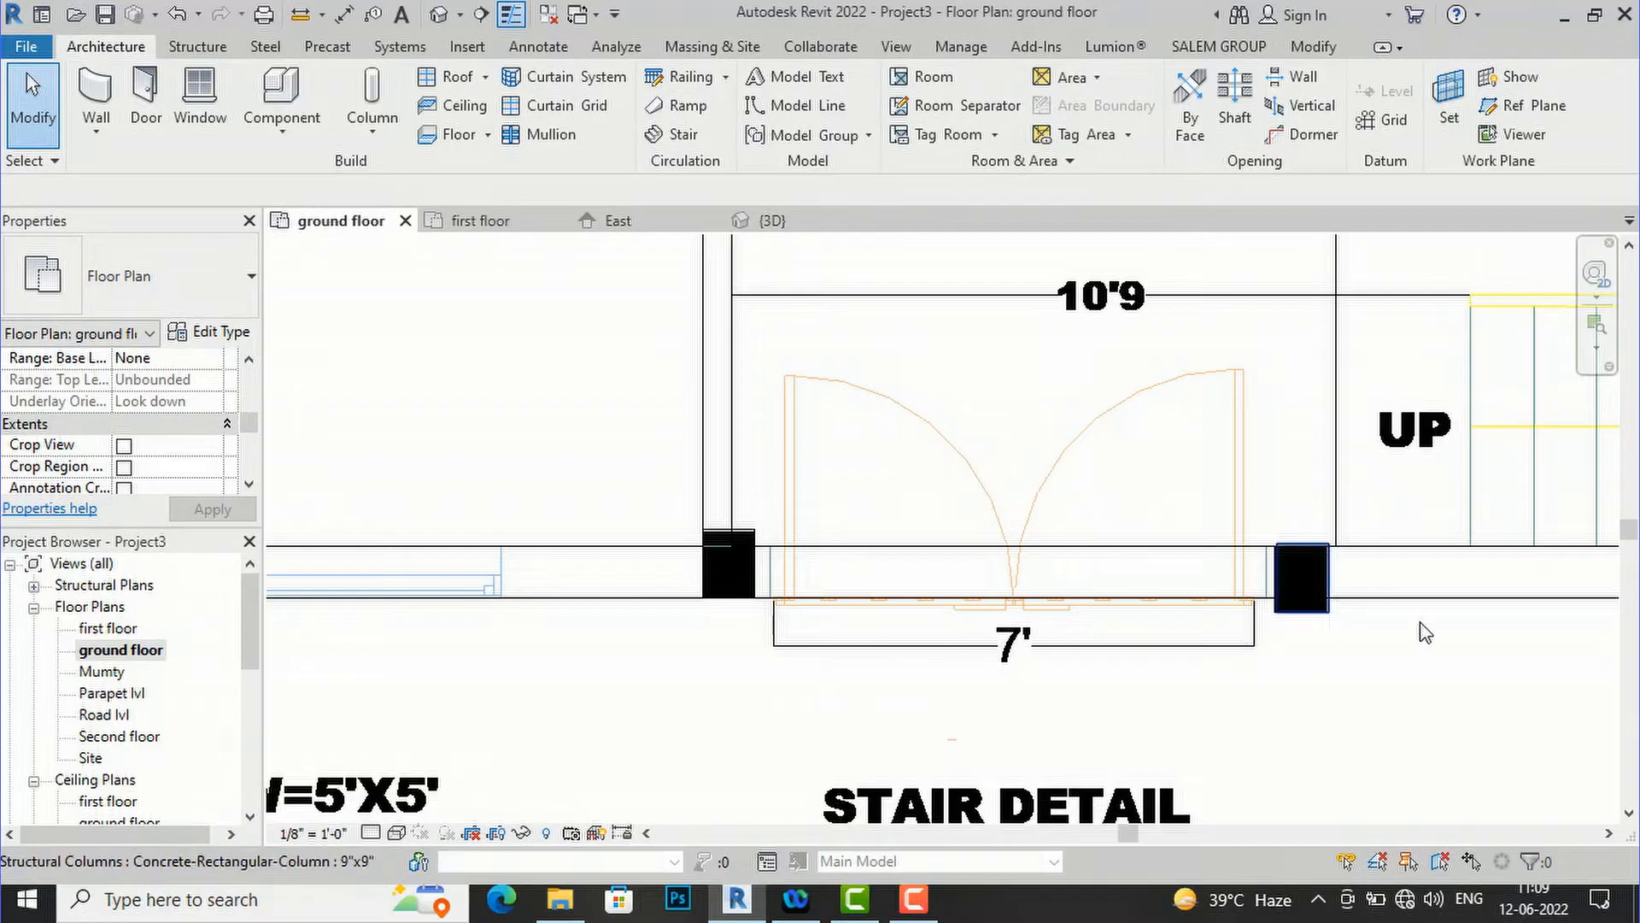
scroll(1422, 628, down, 2)
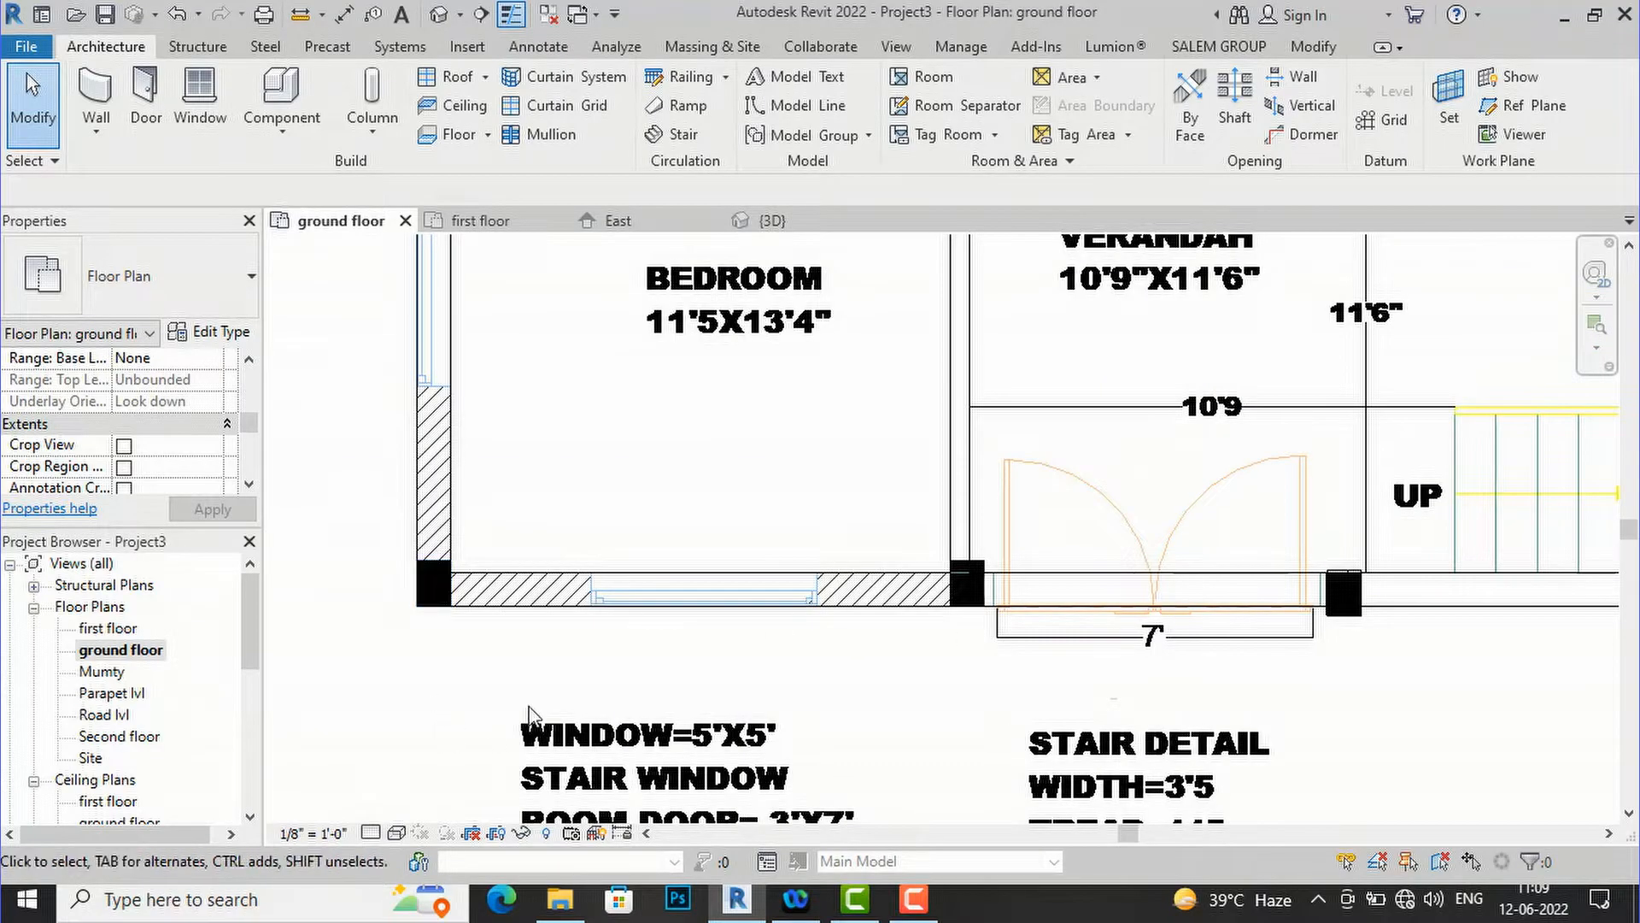
scroll(546, 692, down, 4)
scroll(657, 479, up, 2)
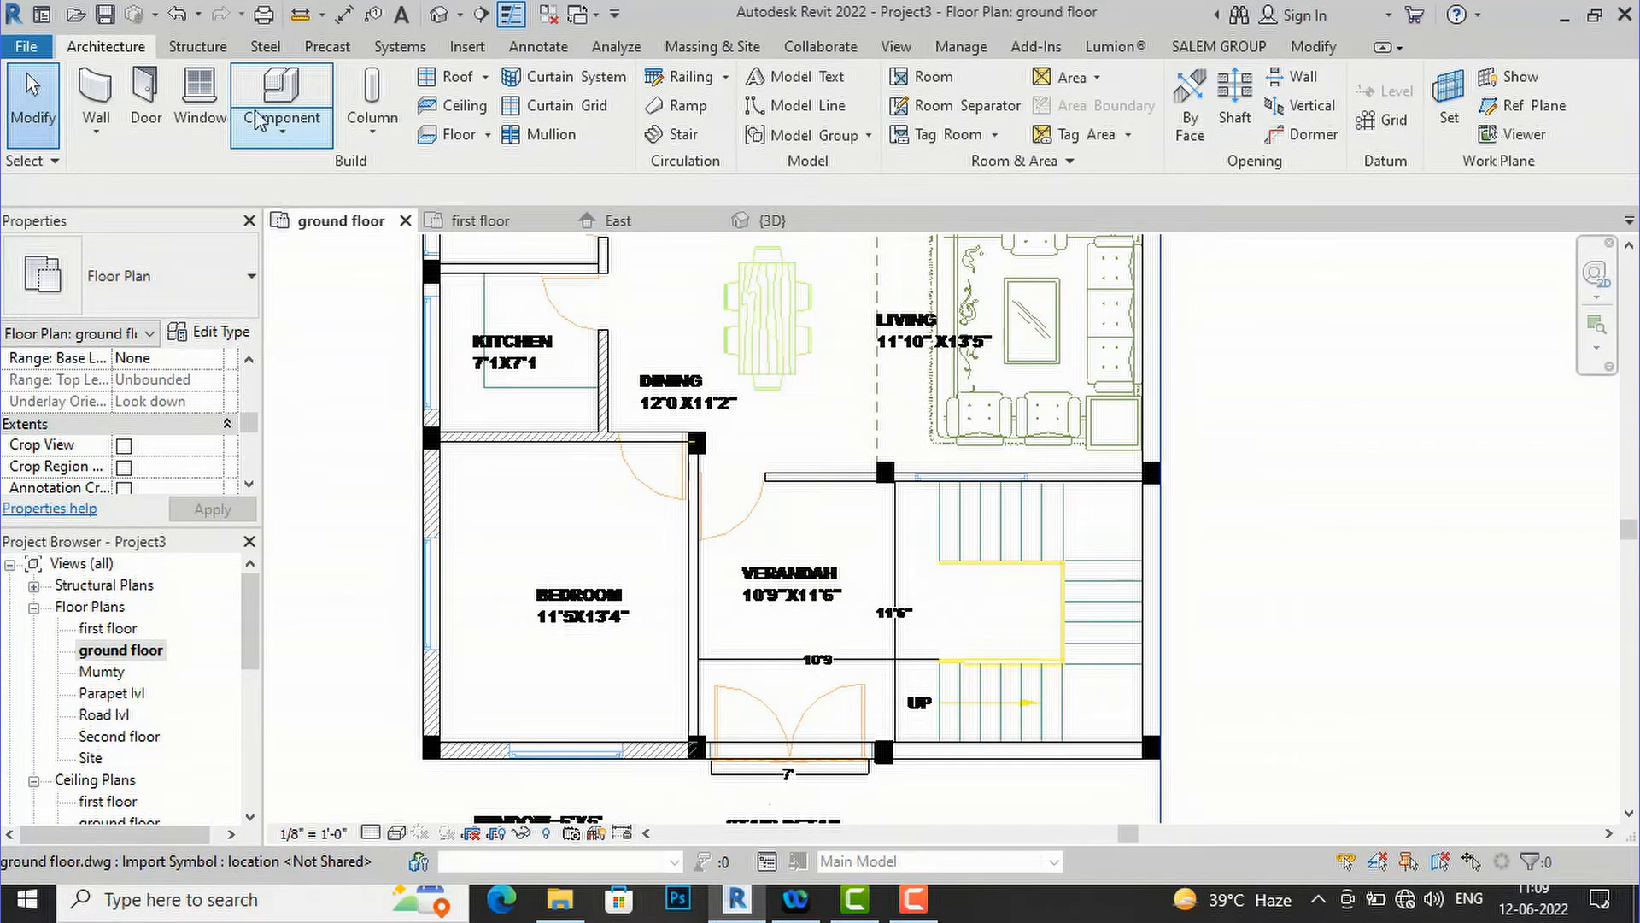
scroll(880, 769, up, 6)
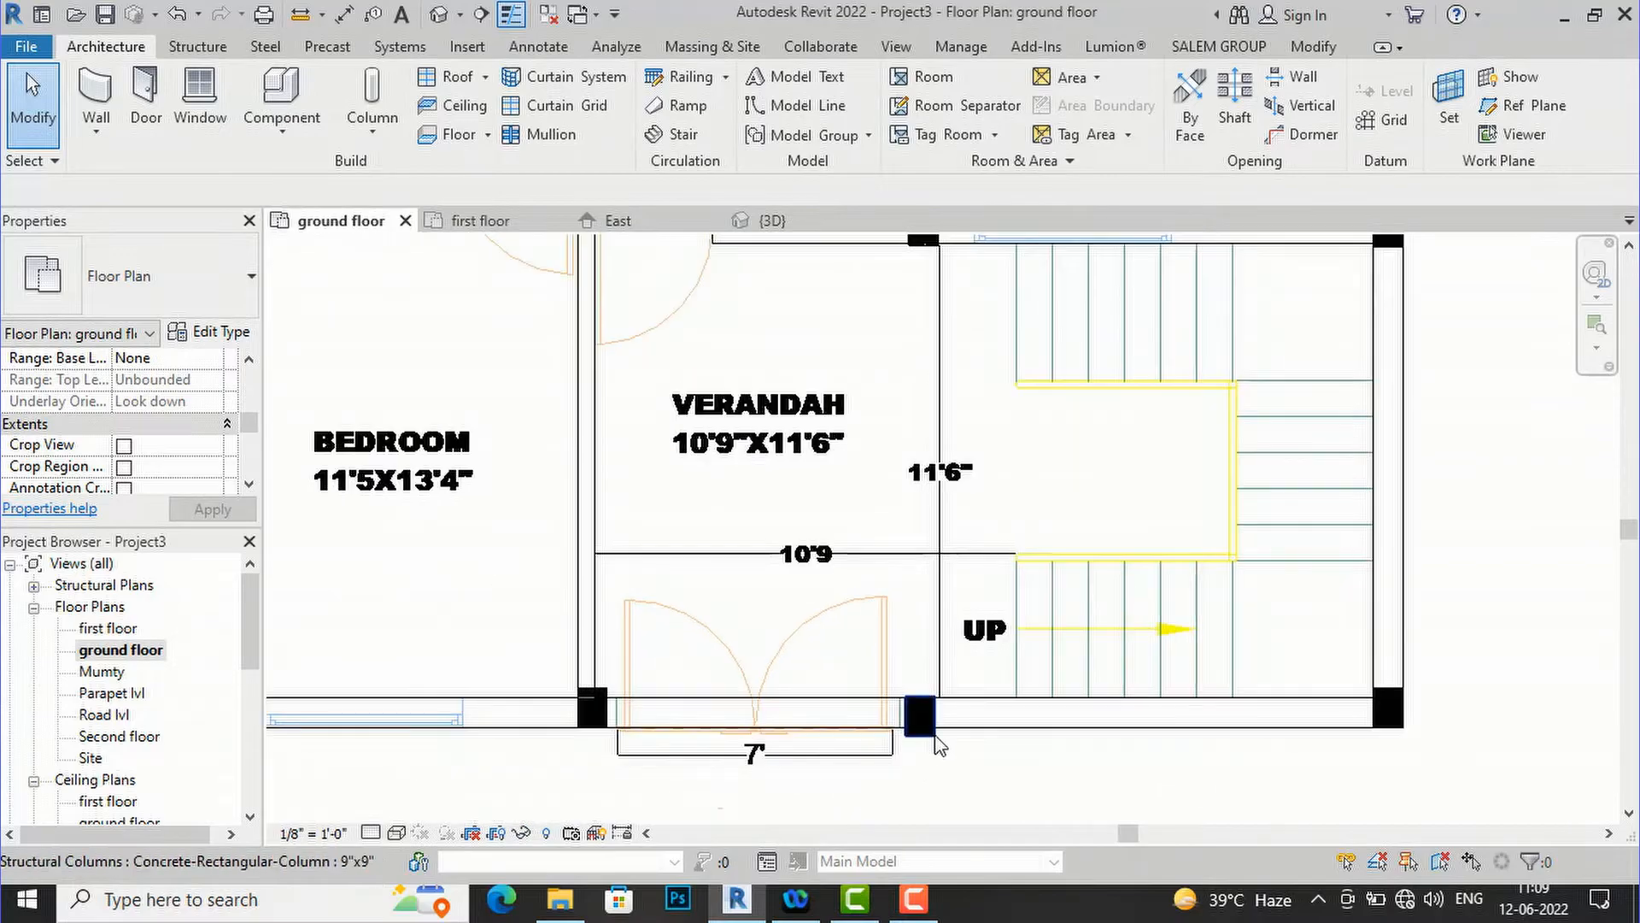
click(931, 722)
key(c)
key(o)
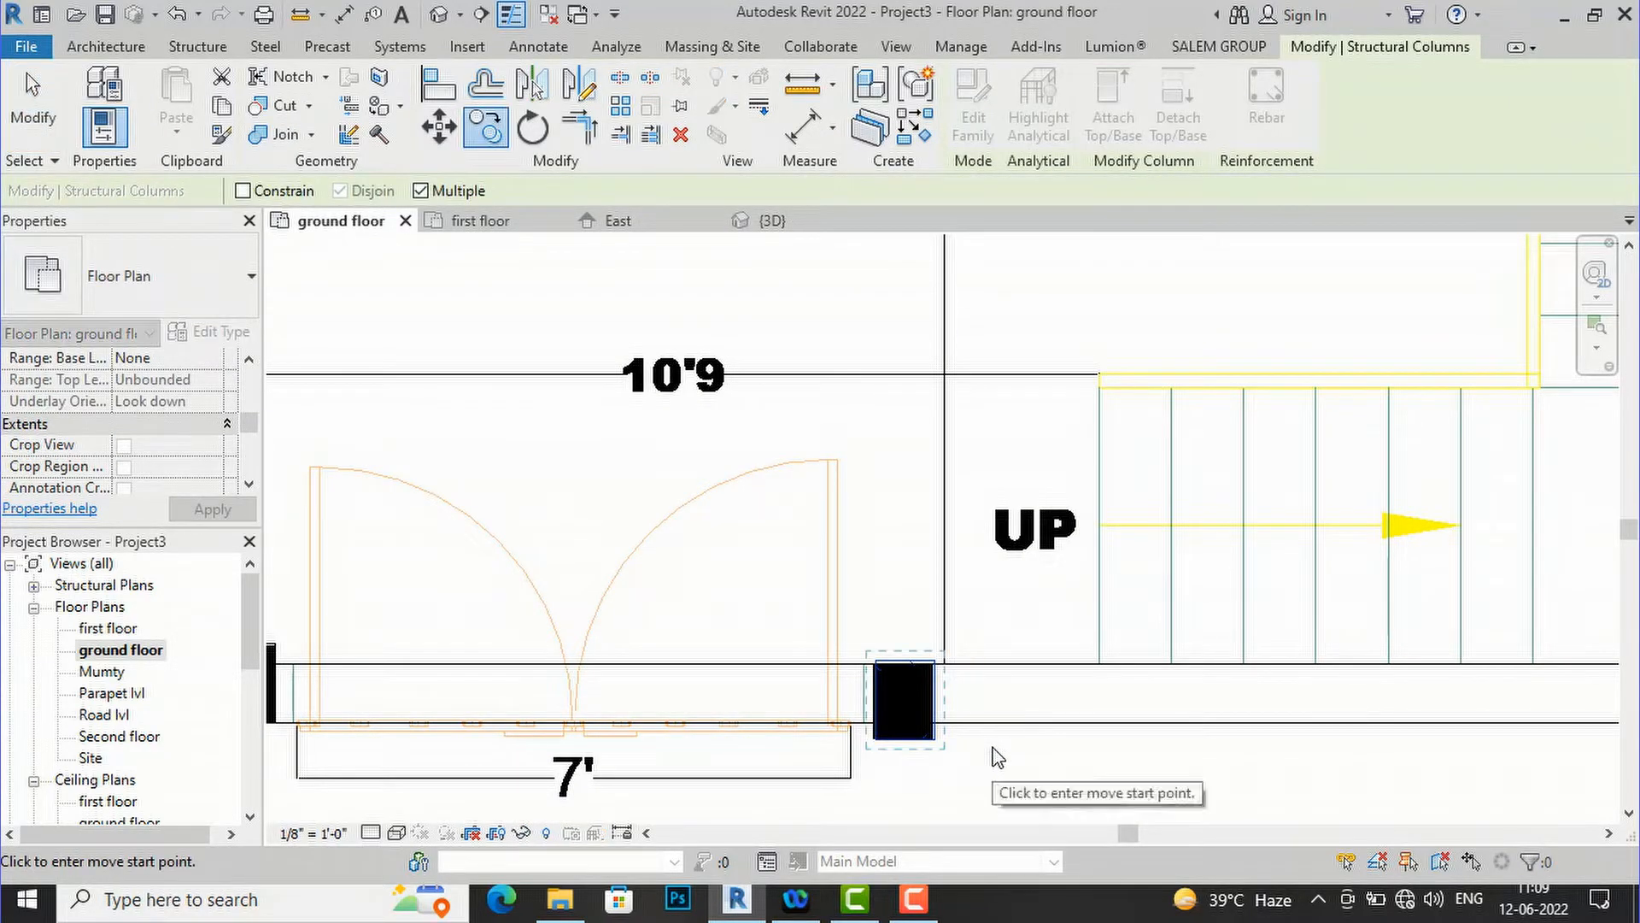
key(Escape)
key(Escape)
- Copy the column between the double door and staircase onto the symbol where the living room, verandah and staircase meet
click(933, 735)
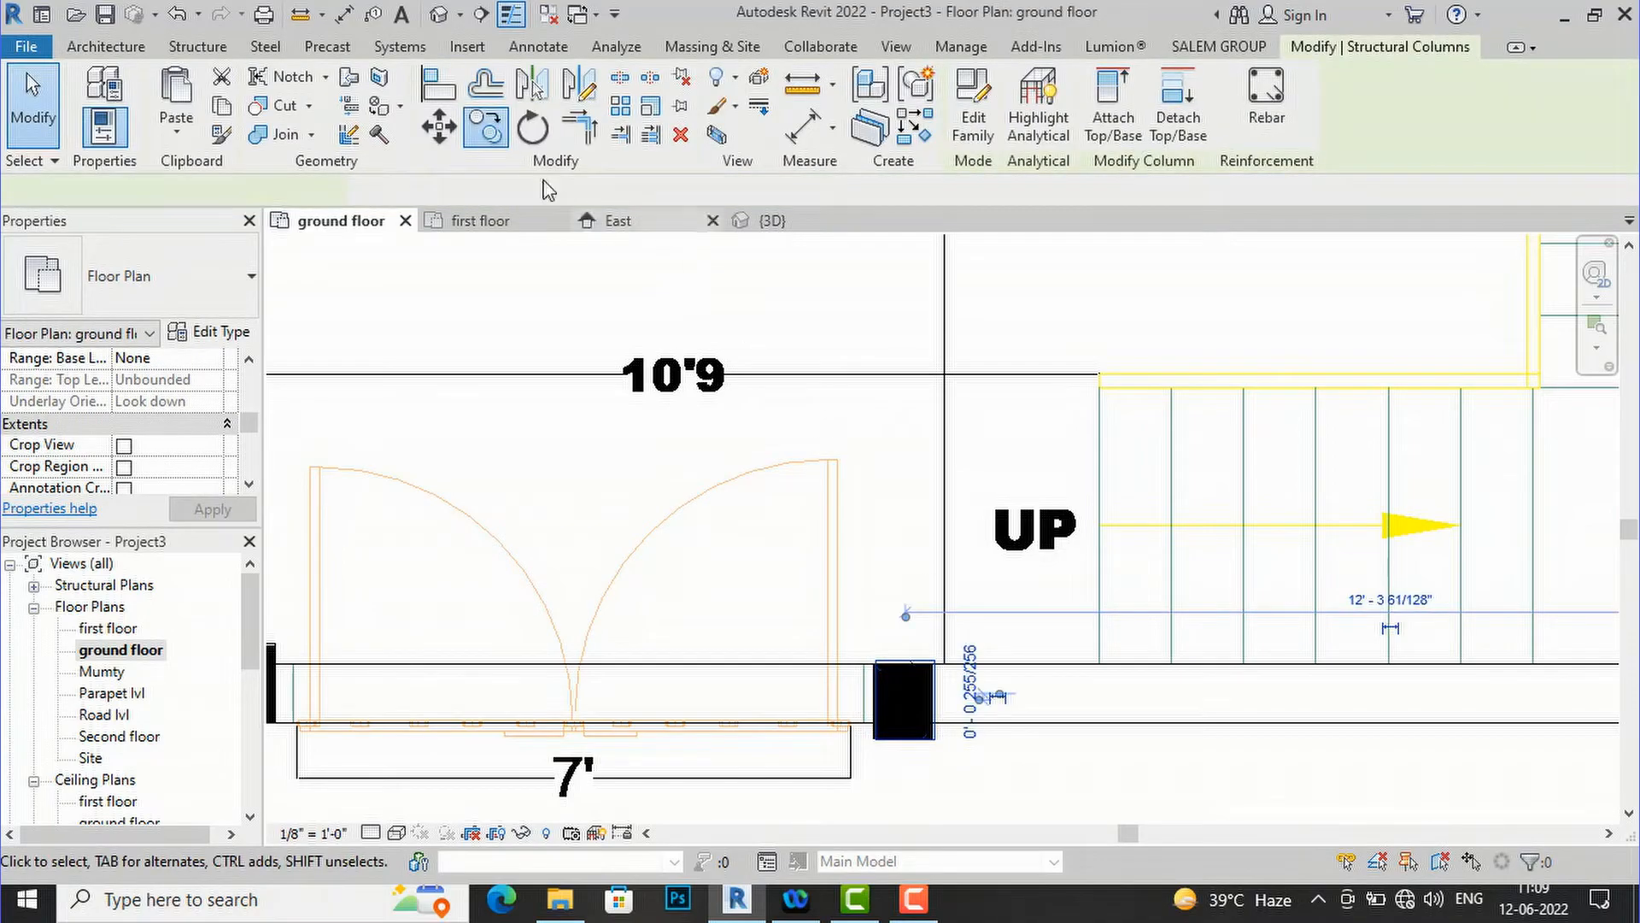
key(c)
key(o)
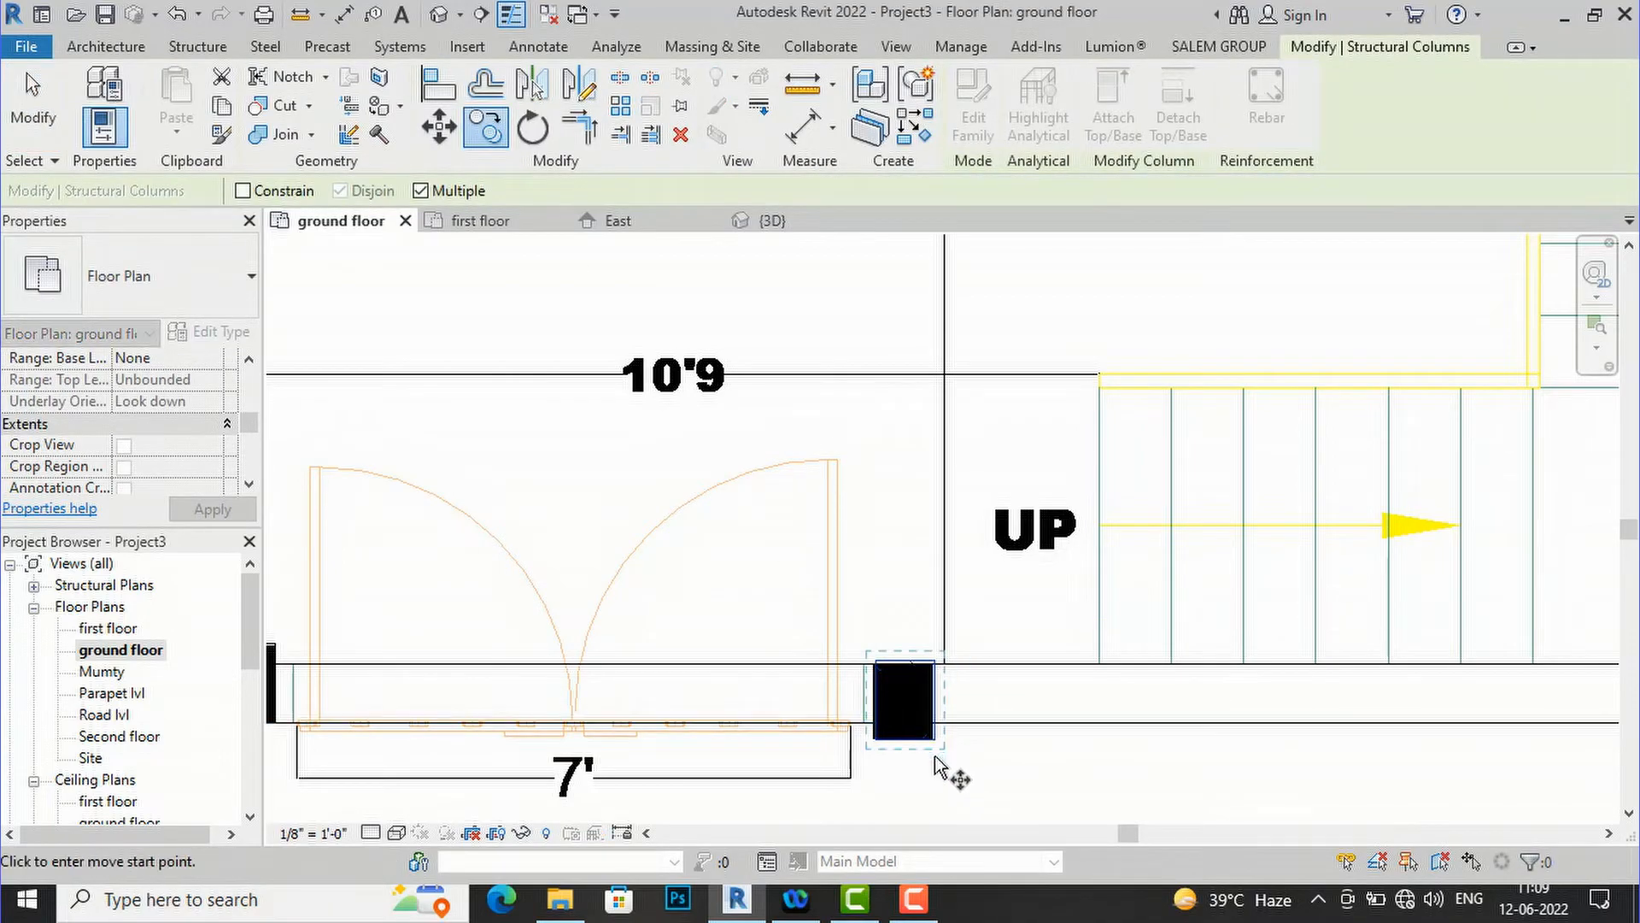
click(940, 743)
scroll(940, 747, down, 2)
scroll(935, 782, down, 2)
scroll(943, 435, up, 5)
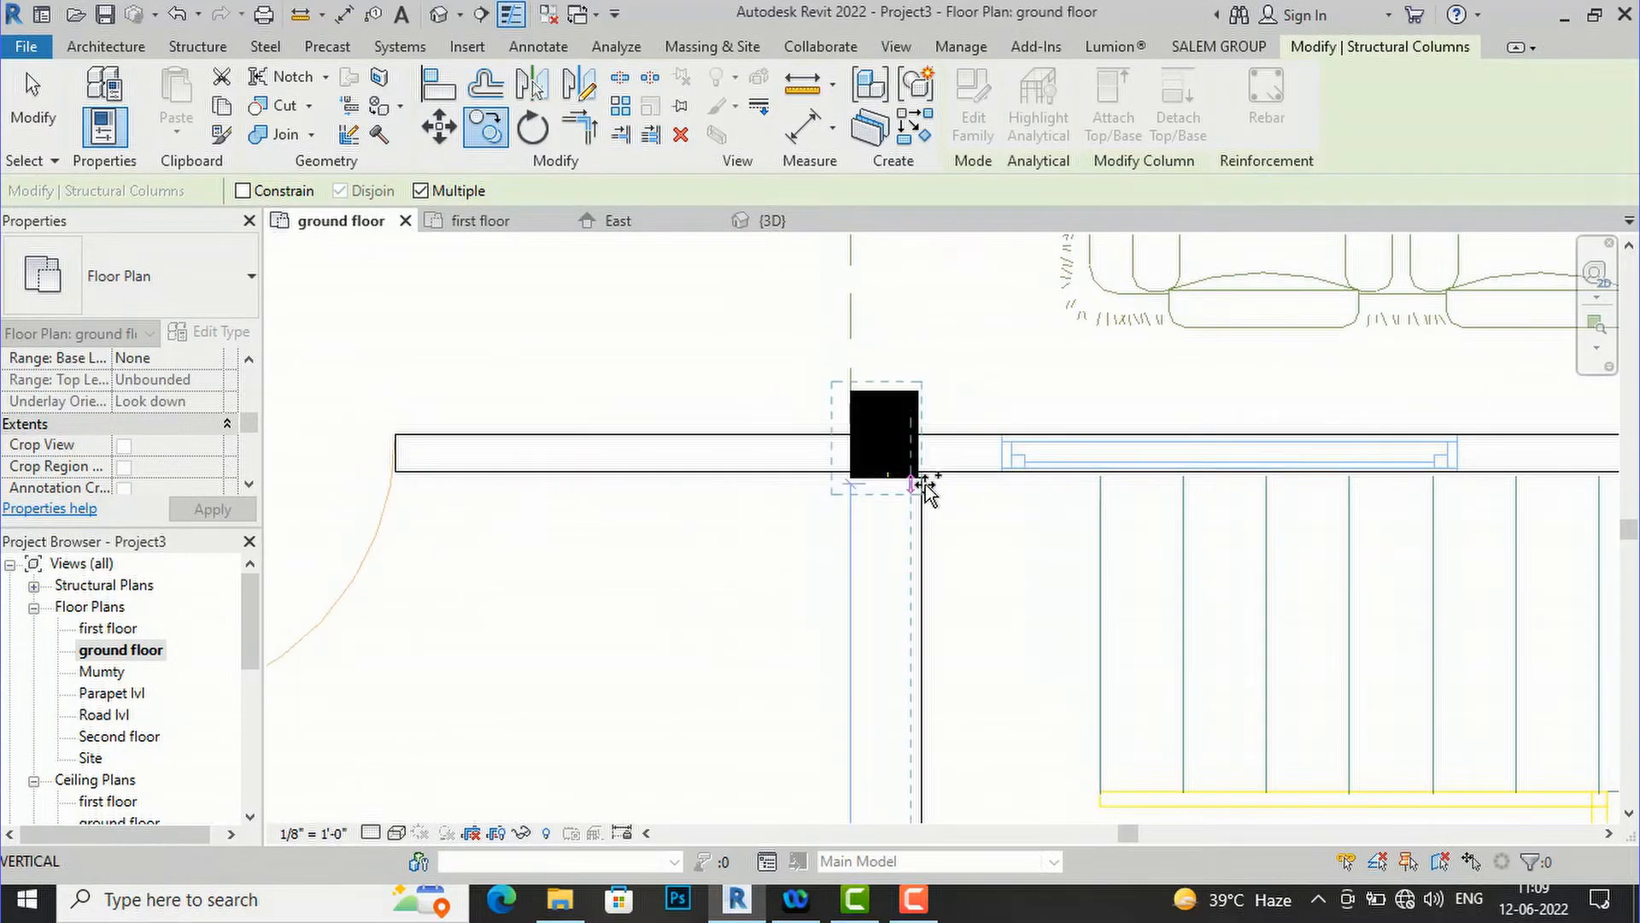
scroll(928, 489, up, 3)
click(908, 469)
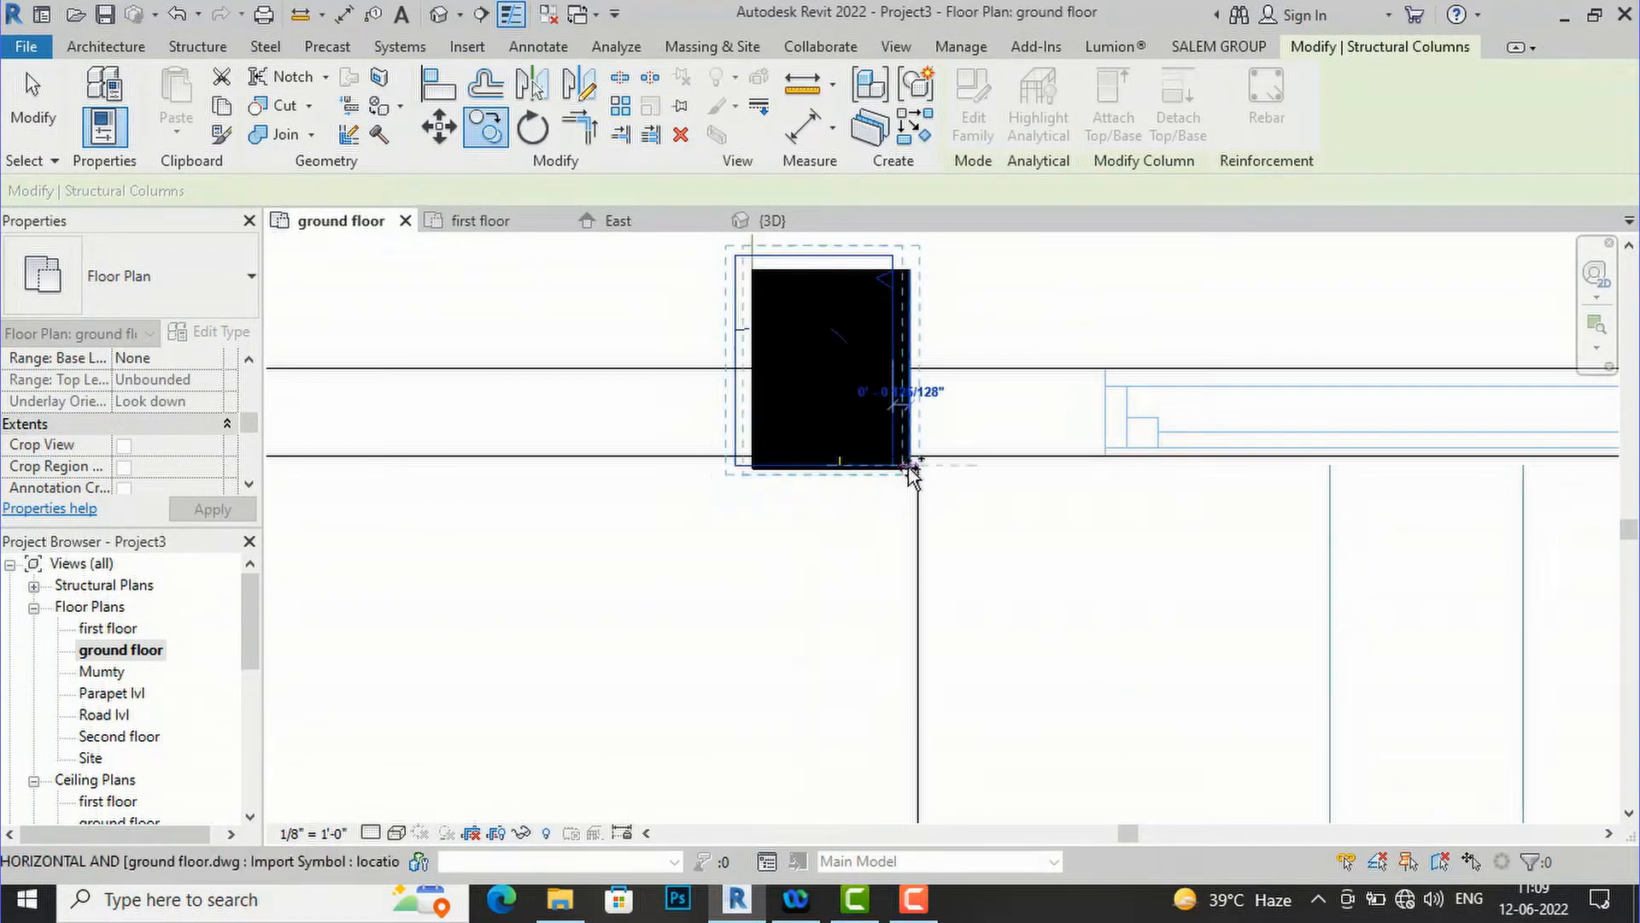
scroll(922, 696, down, 3)
key(Escape)
key(Escape)
scroll(840, 410, up, 4)
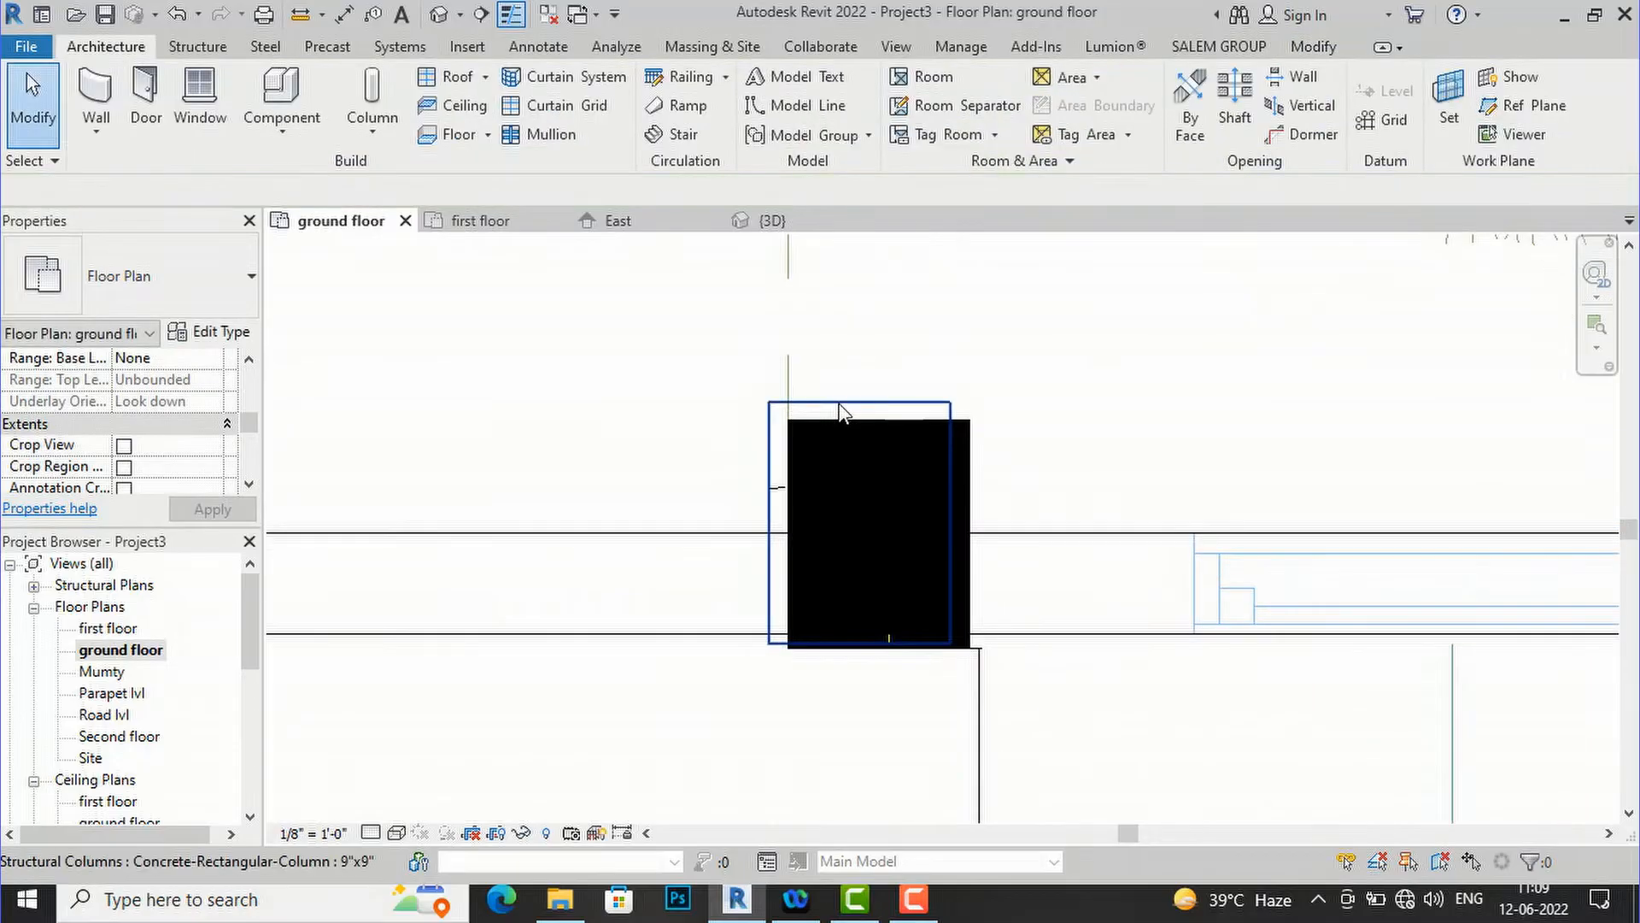
click(842, 413)
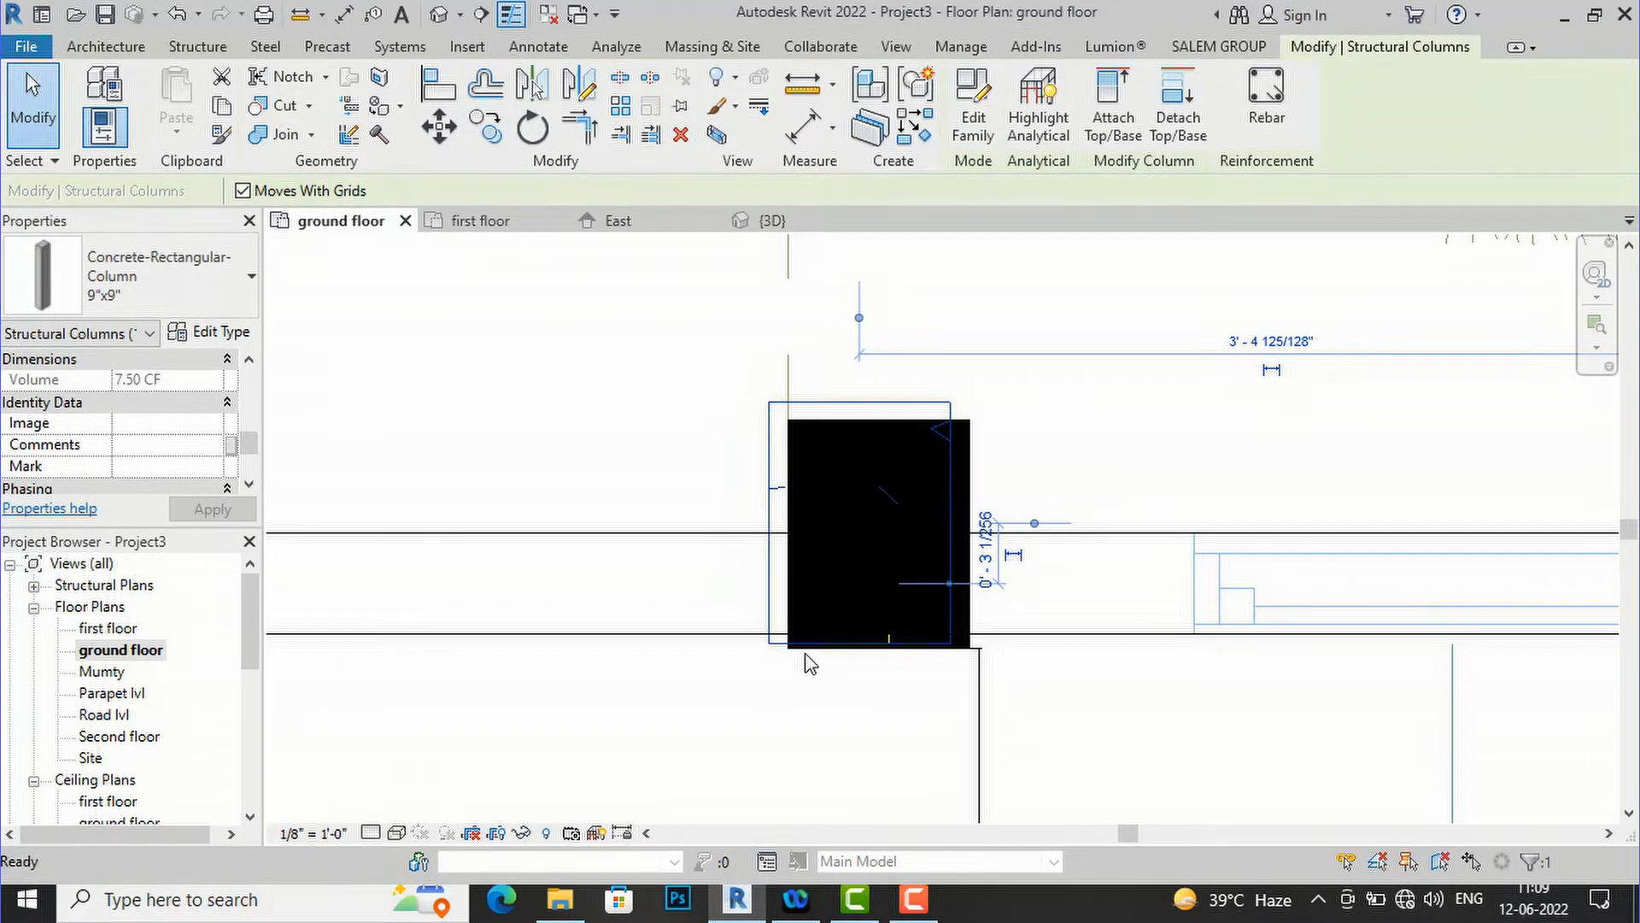
key(m)
key(a)
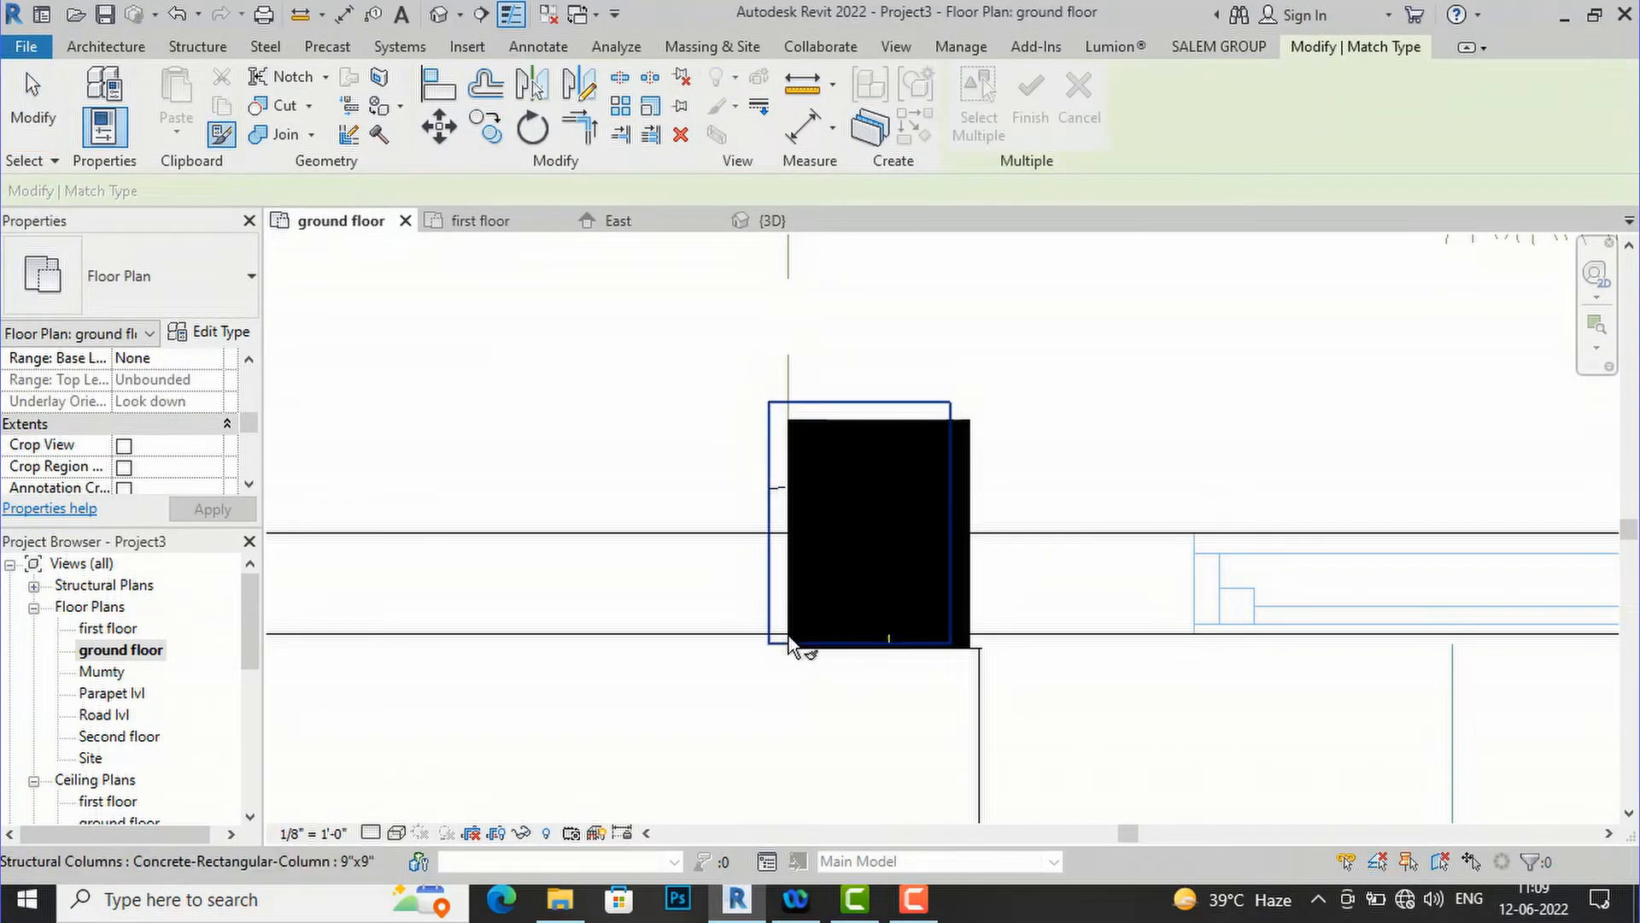
key(Escape)
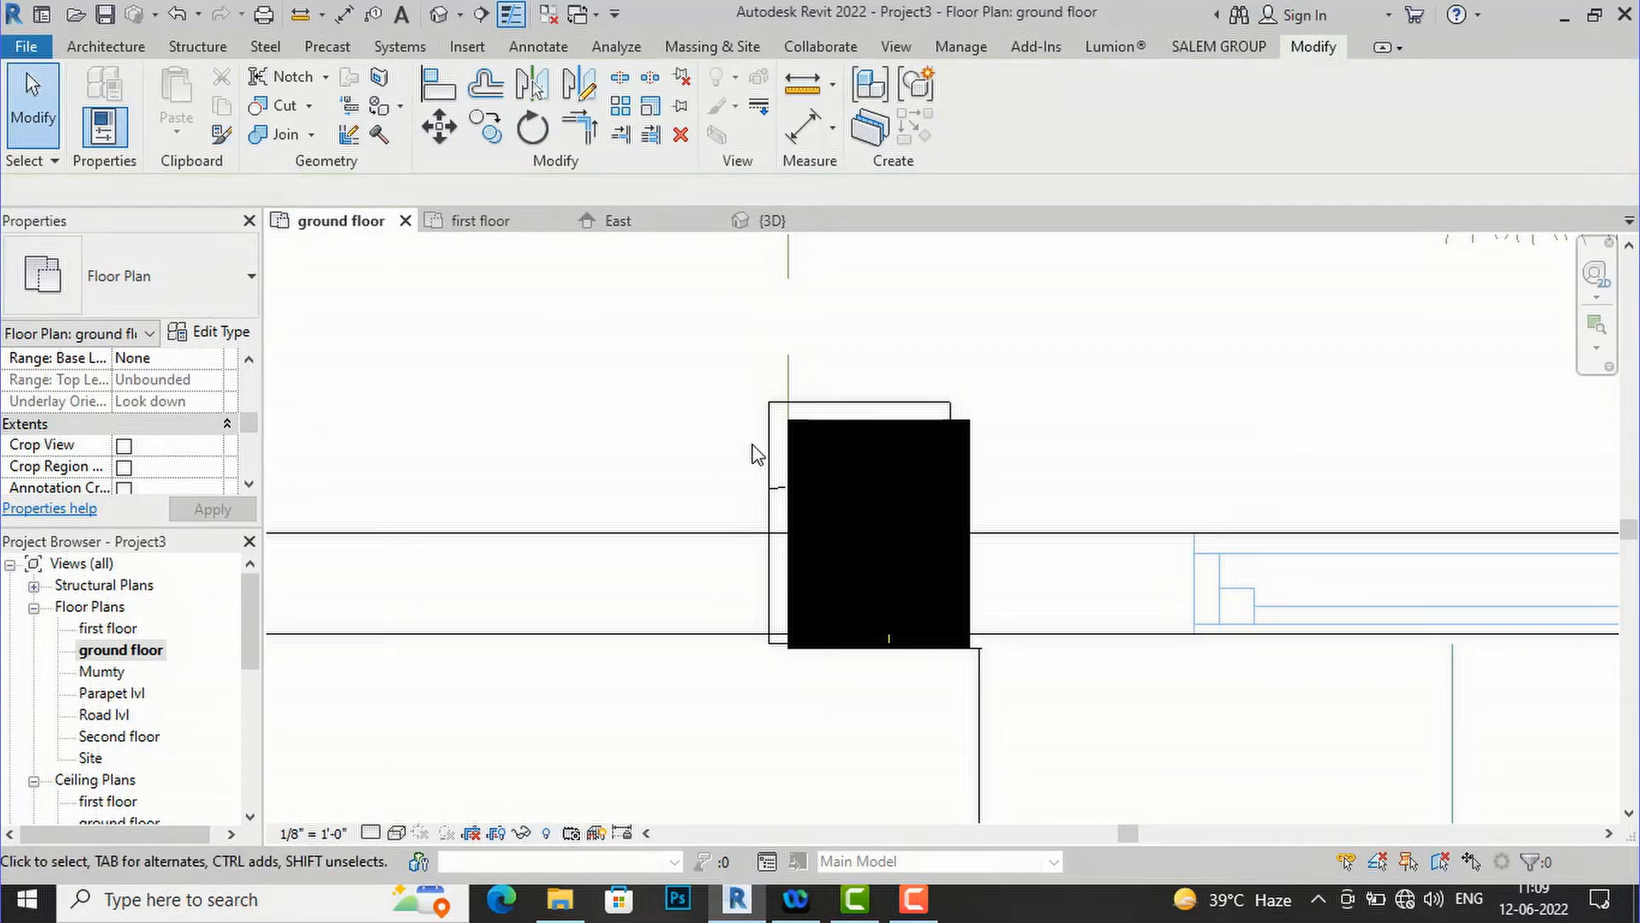
- Move the column where the living room, verandah and staircase meet so its lower corner meets the symbol's edge and the wall's lower face
click(732, 413)
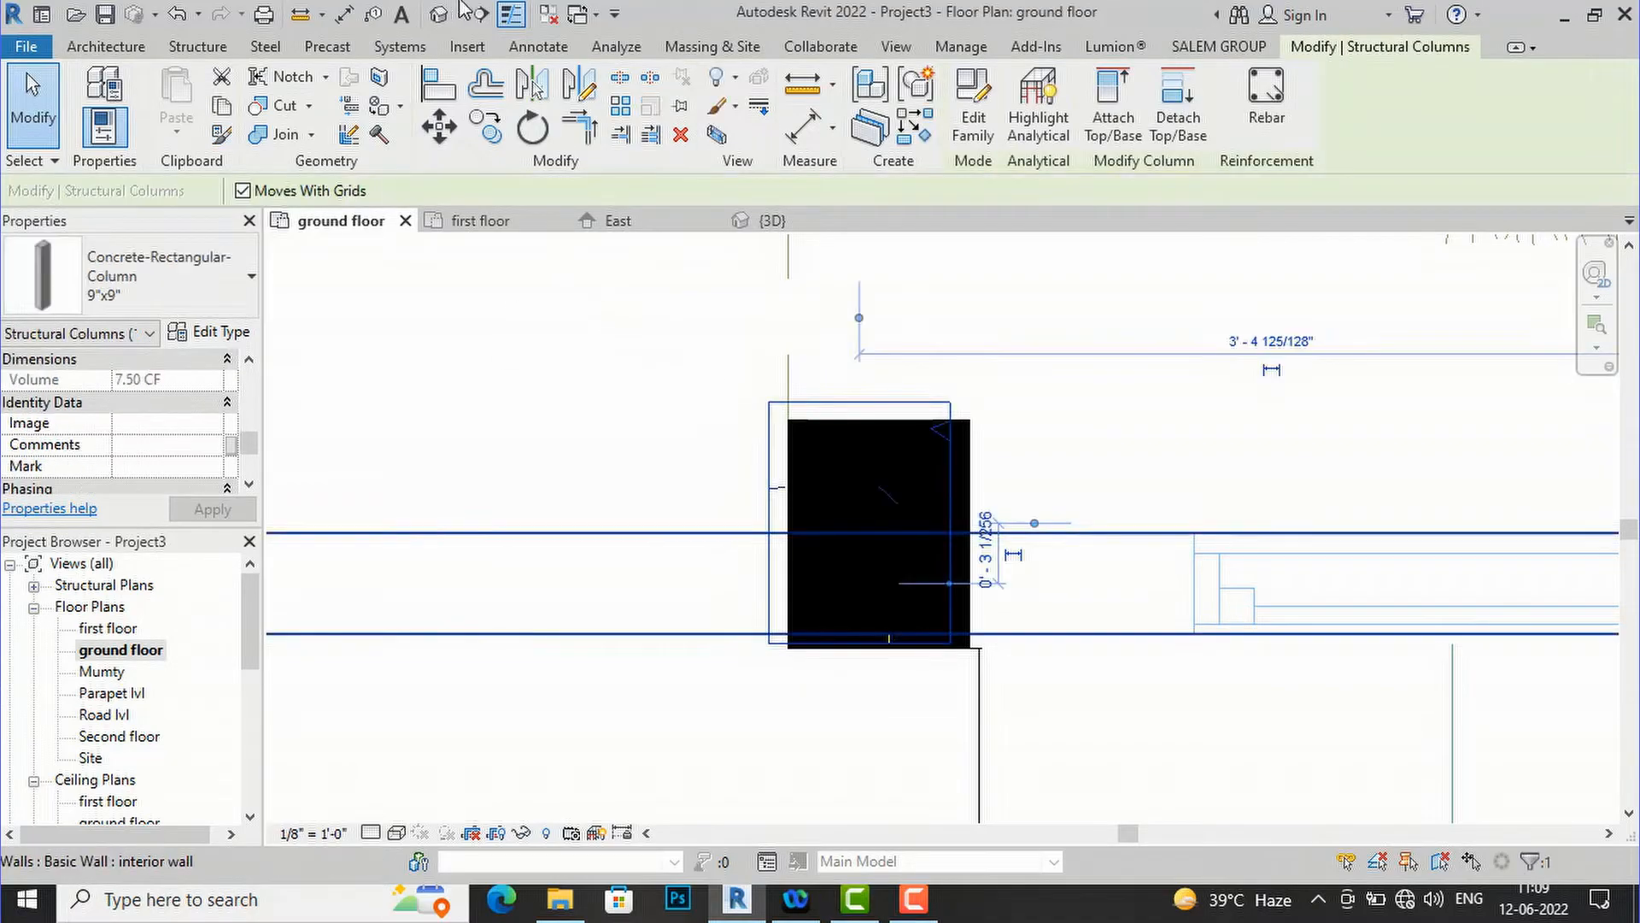
click(437, 128)
scroll(773, 671, up, 2)
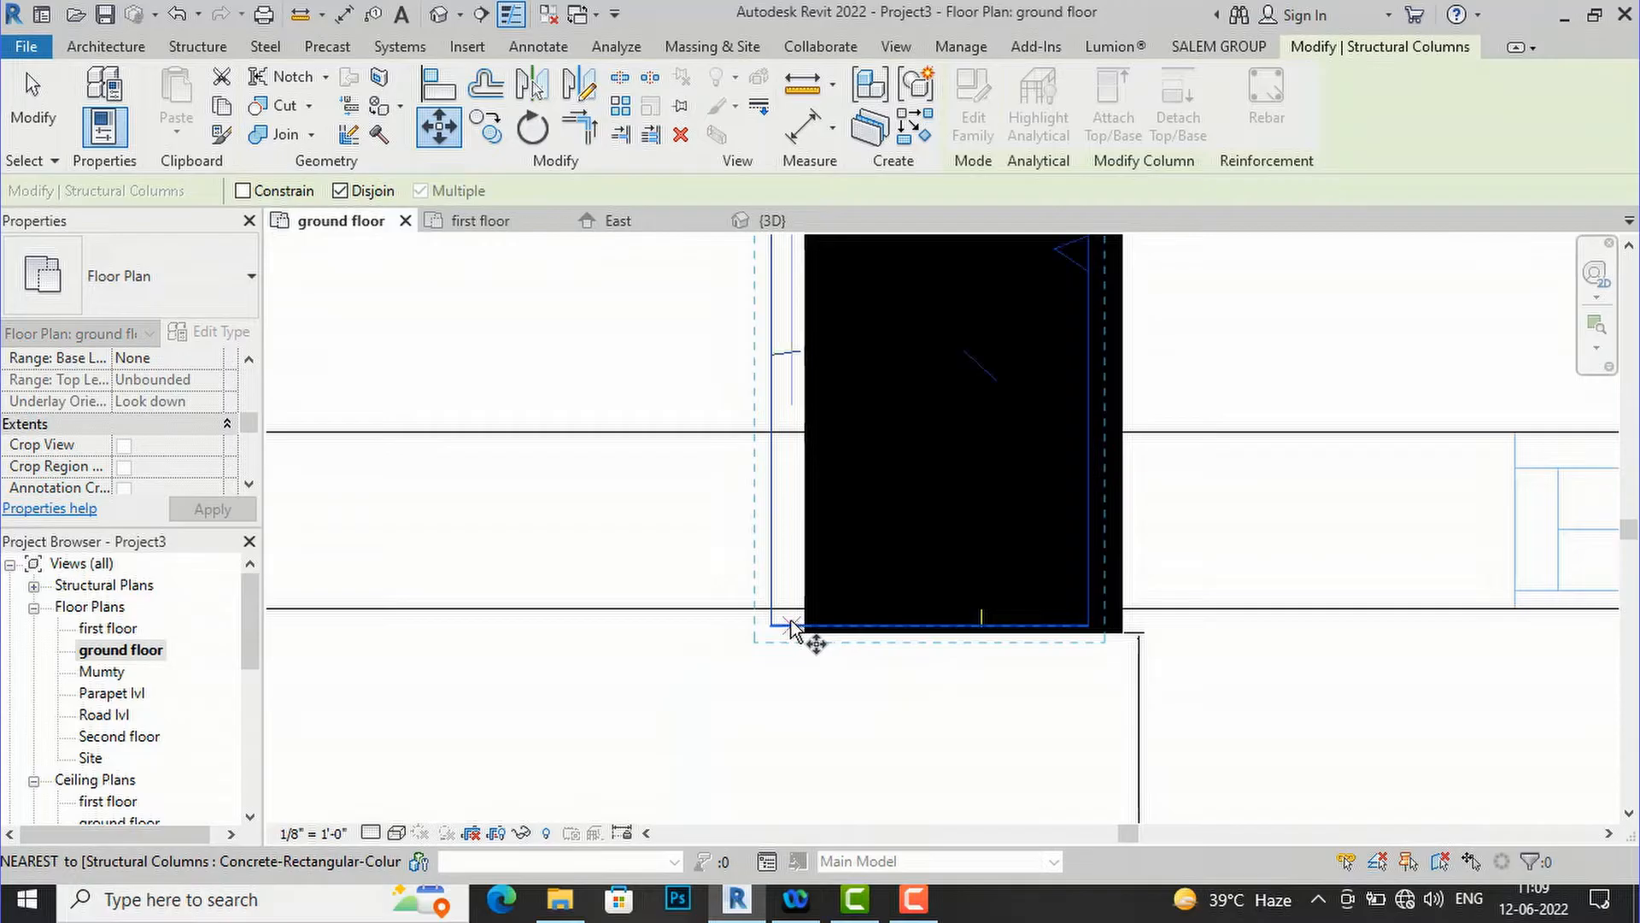
click(771, 626)
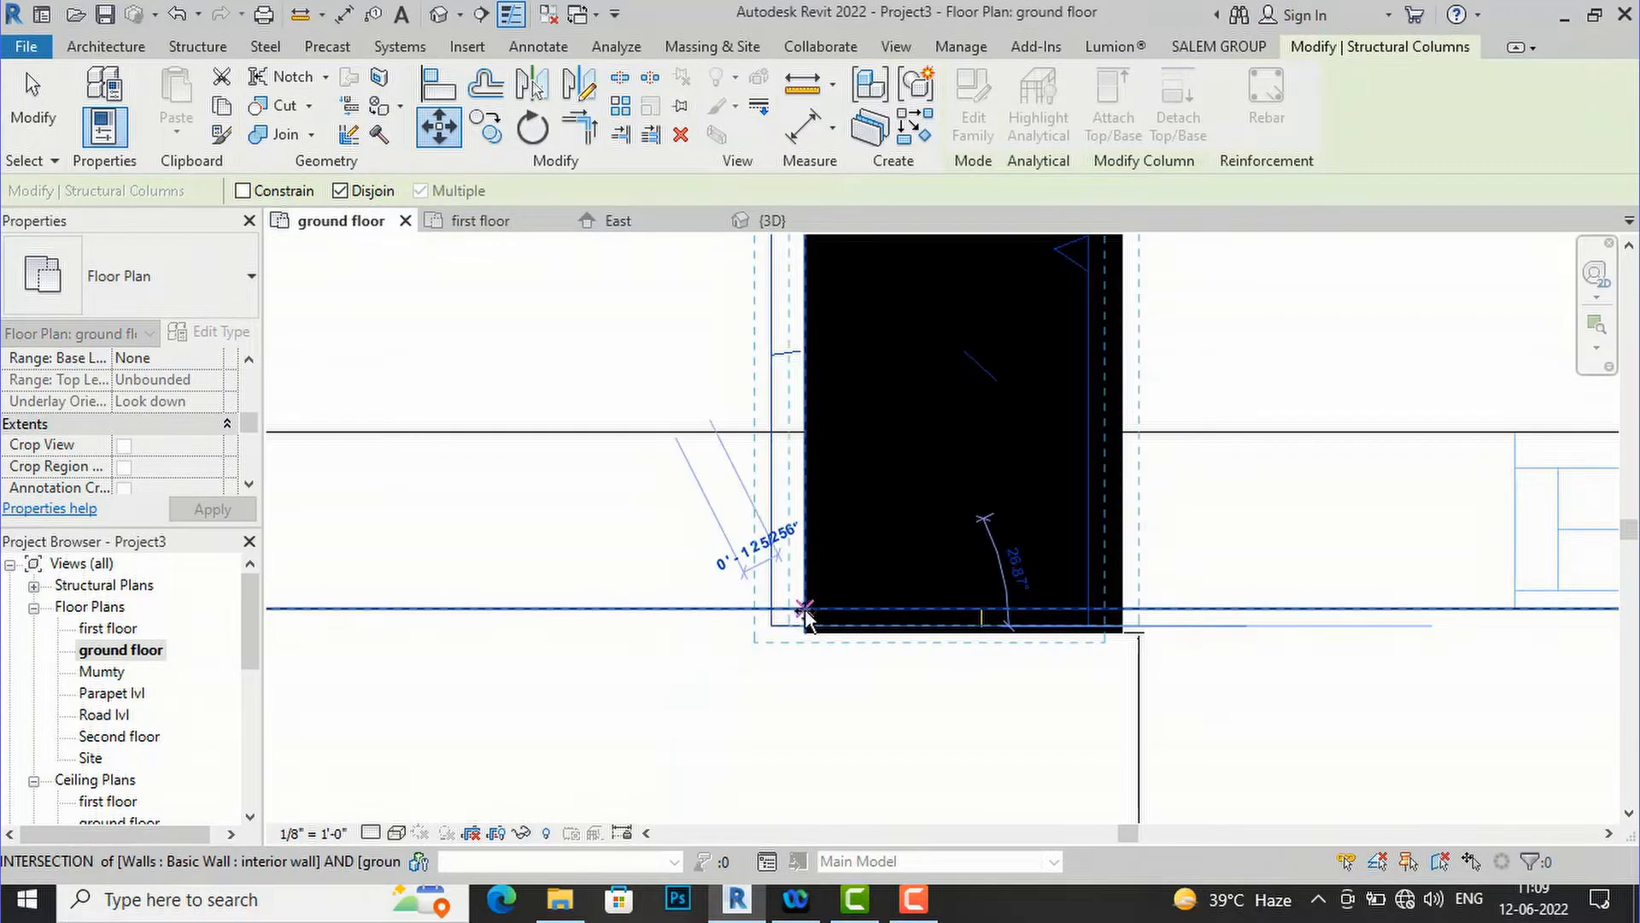
click(805, 610)
click(645, 704)
scroll(645, 700, down, 2)
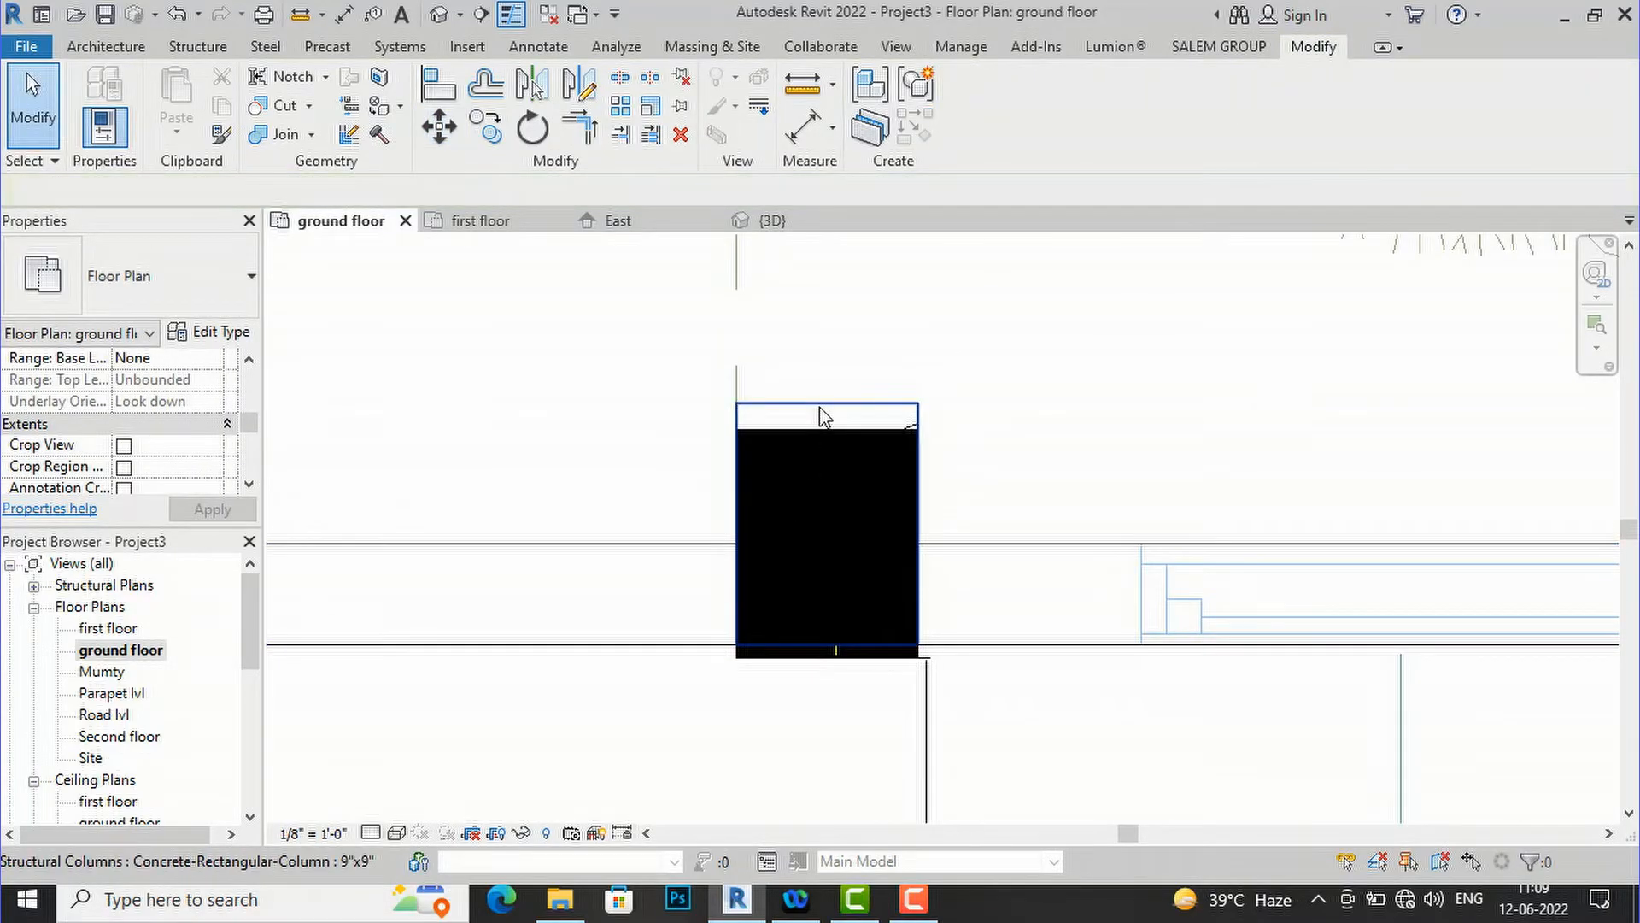
- Copy the column between the living room and verandah from its lower corner onto the symbol where dining, front bedroom and verandah meet
click(823, 417)
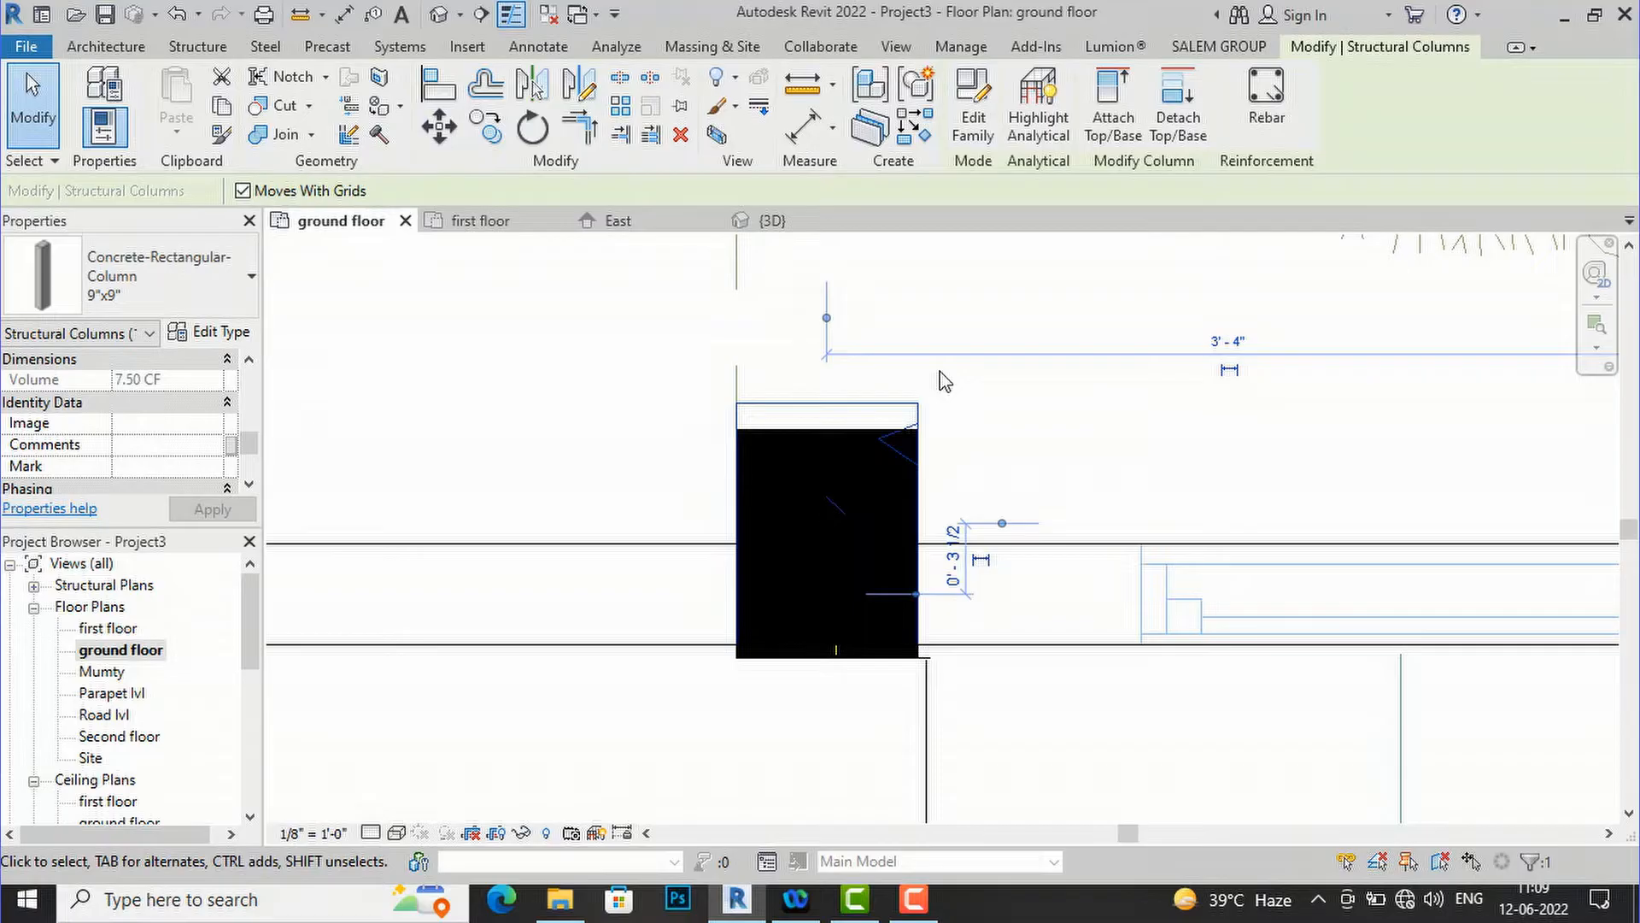
click(483, 128)
click(914, 649)
scroll(542, 633, down, 5)
scroll(1247, 632, down, 5)
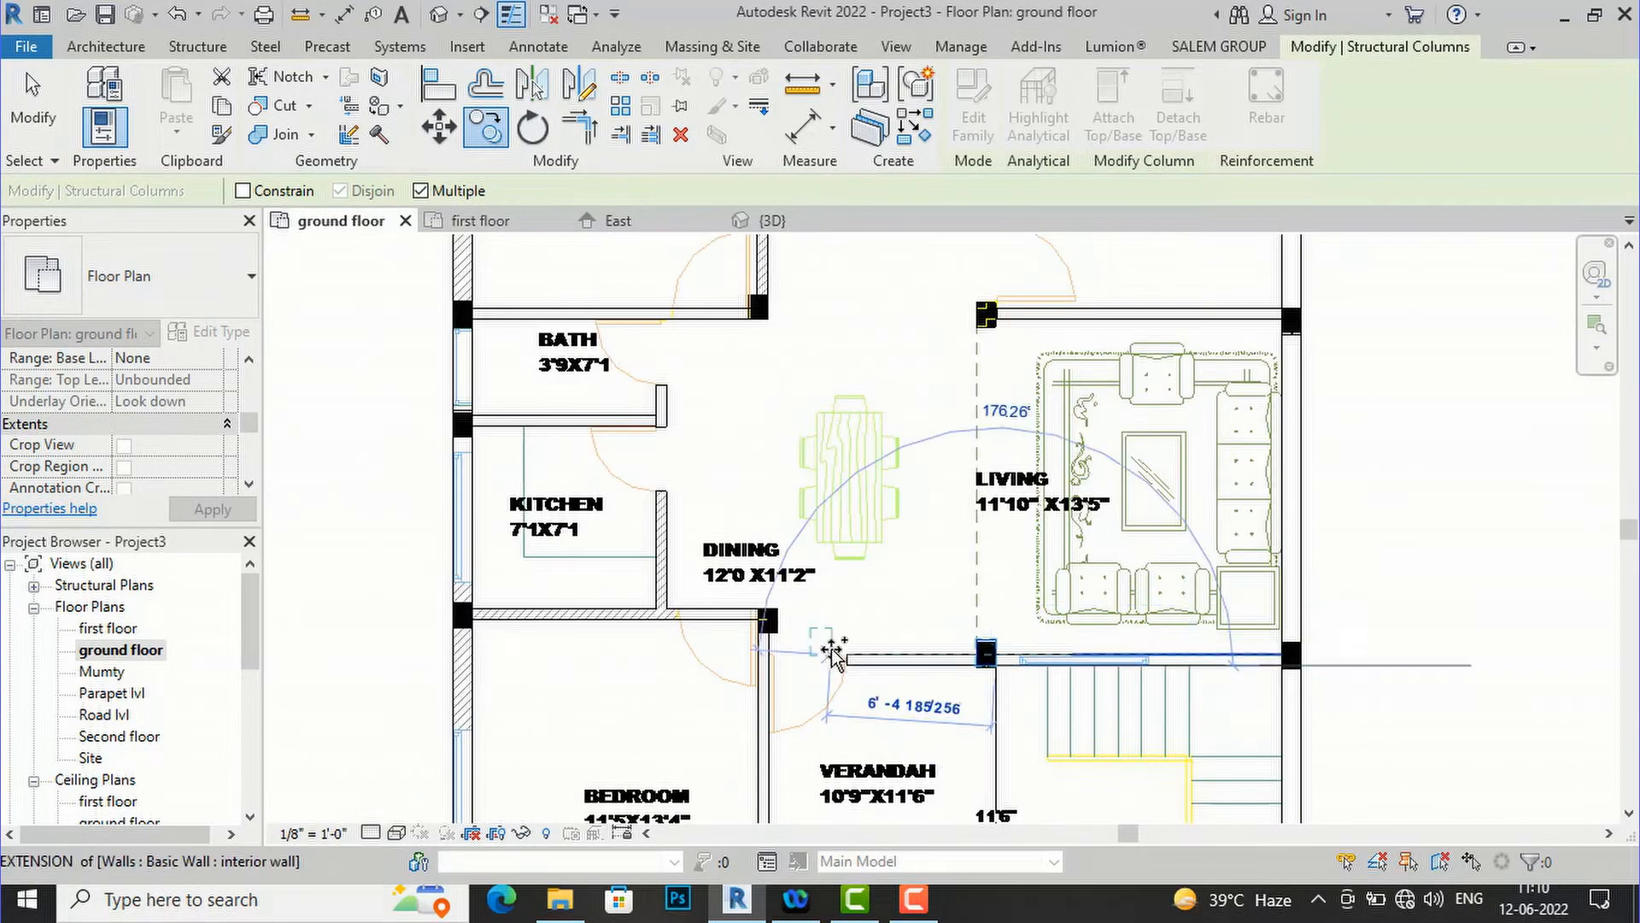
scroll(773, 630, up, 8)
click(773, 601)
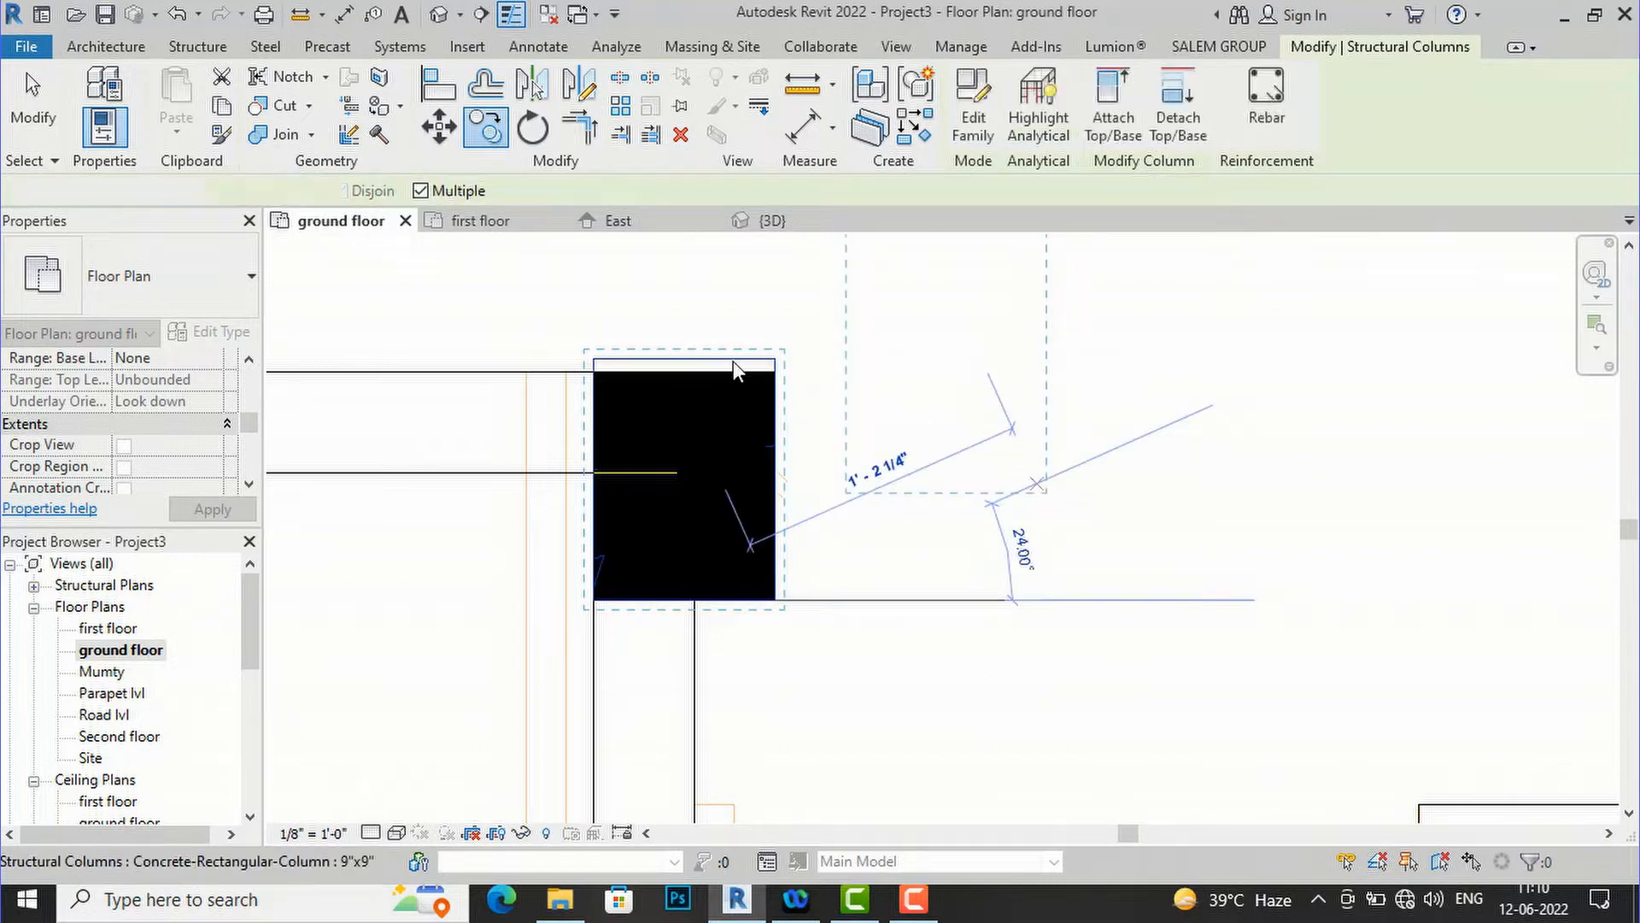
key(Escape)
key(Escape)
scroll(976, 602, down, 3)
scroll(976, 602, down, 4)
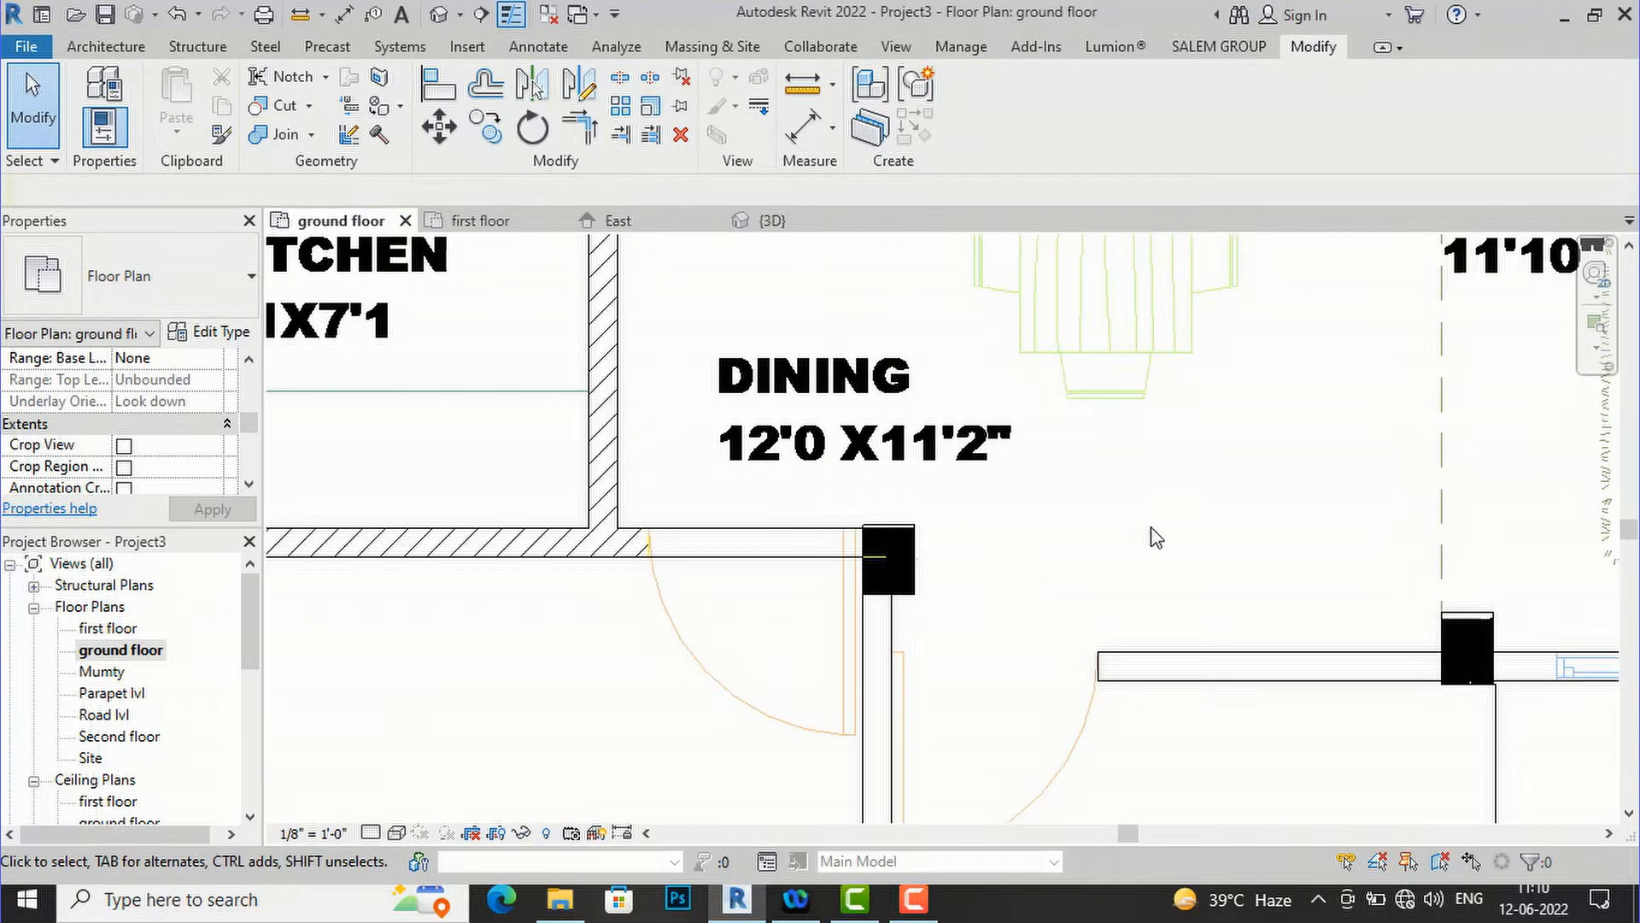
- Copy the dining corner column from its lower outer corner onto the exterior-wall symbol between the kitchen and front bedroom
scroll(894, 516, up, 4)
scroll(1038, 547, up, 2)
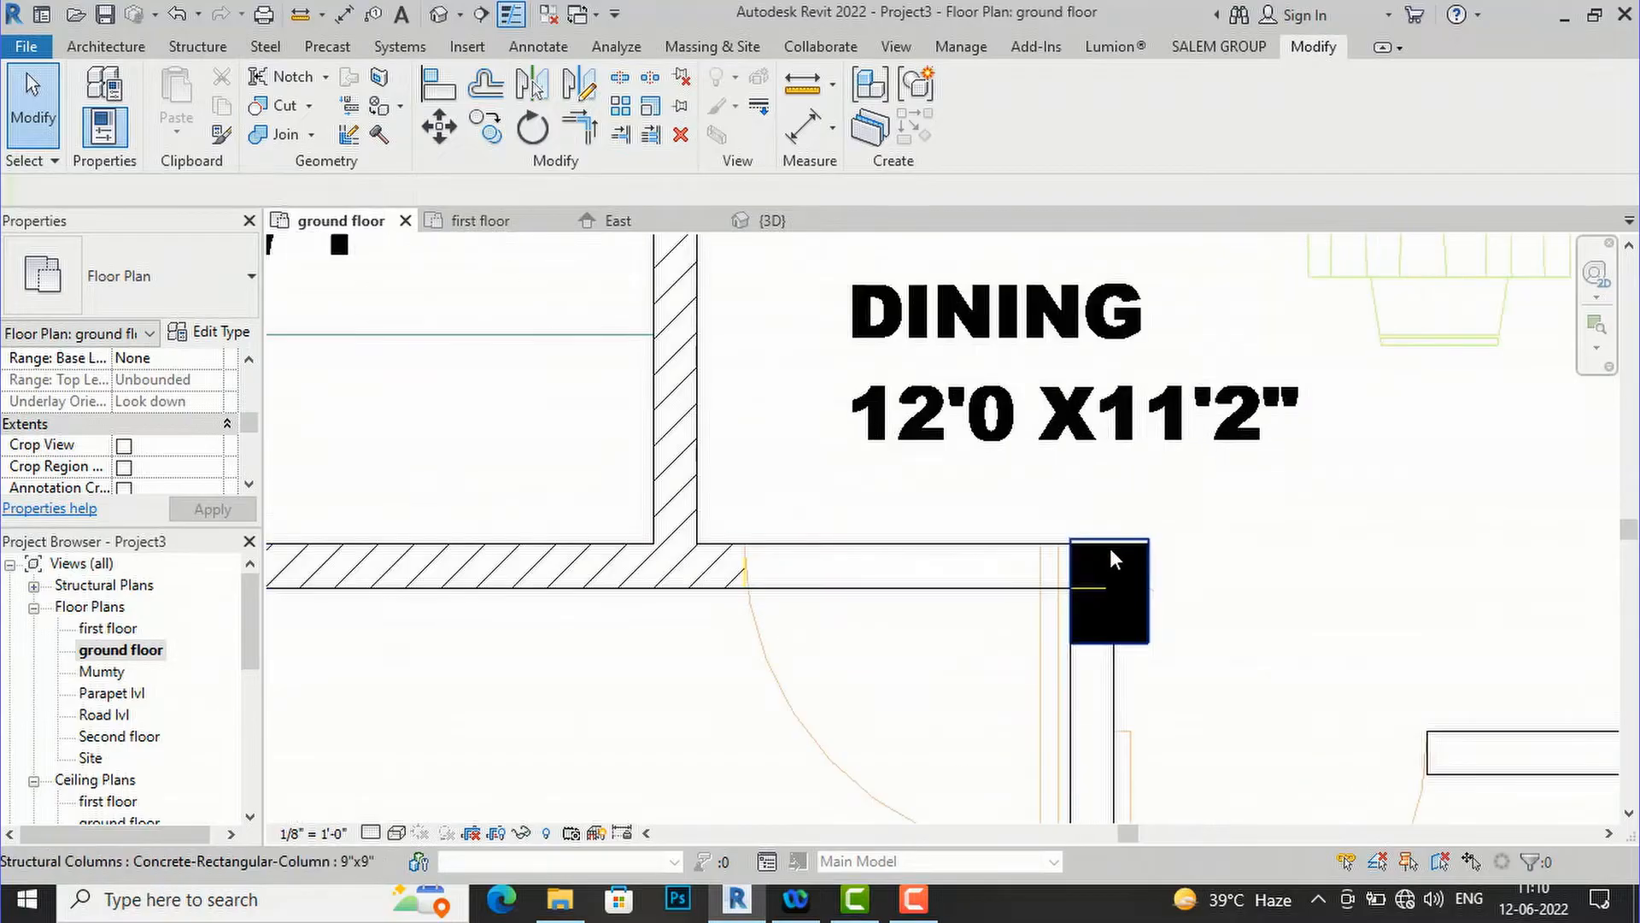
click(1113, 551)
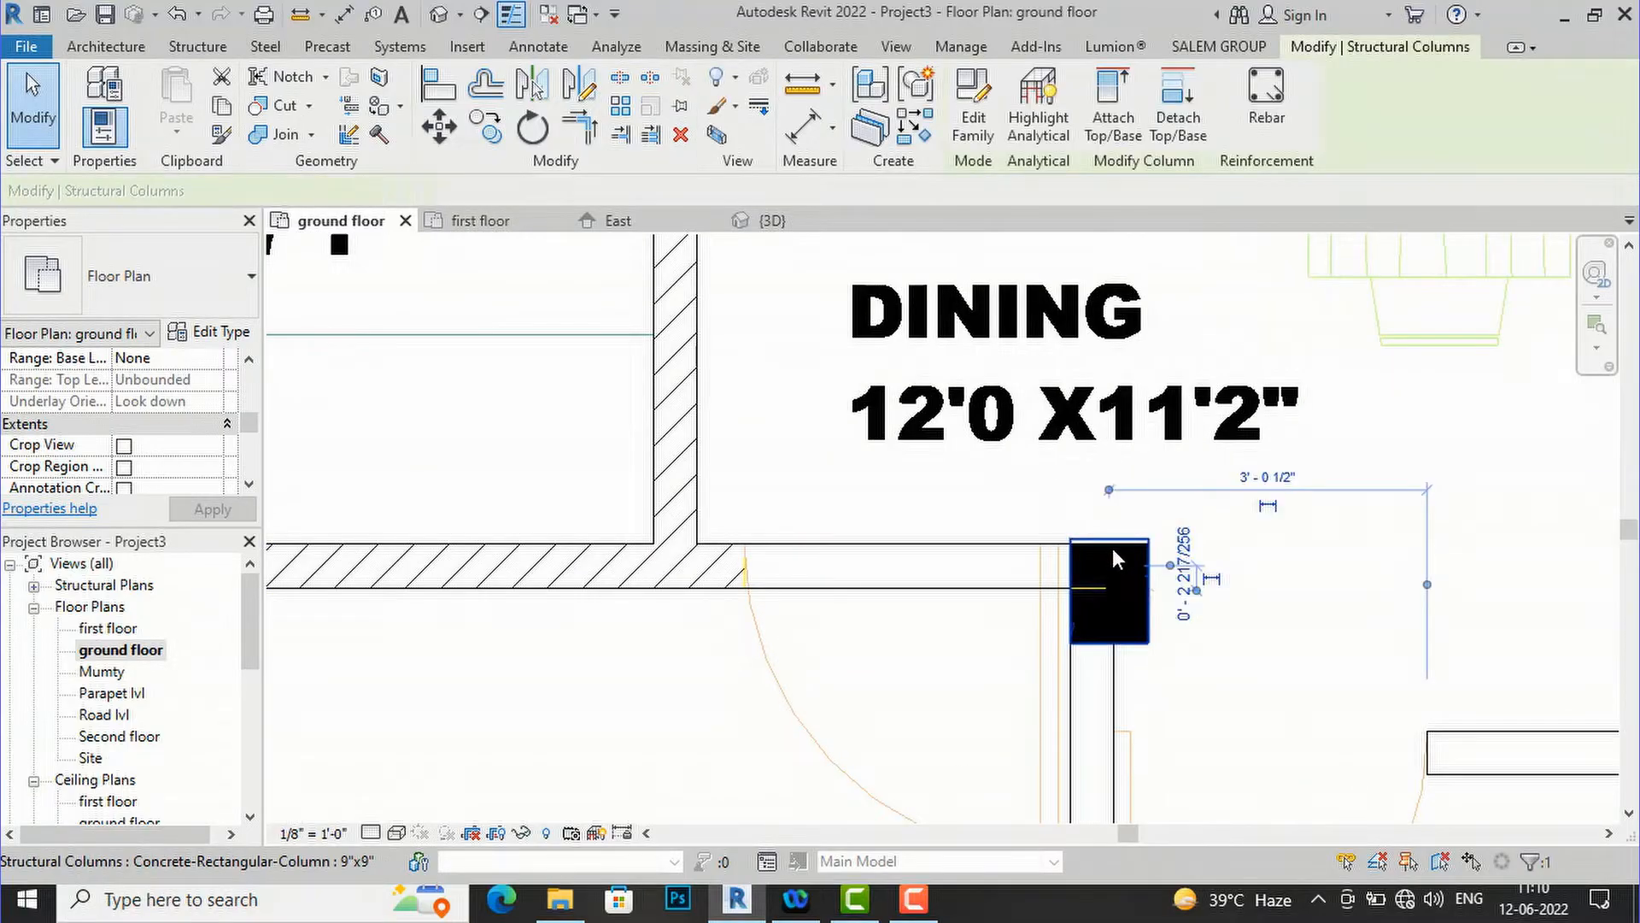
click(505, 142)
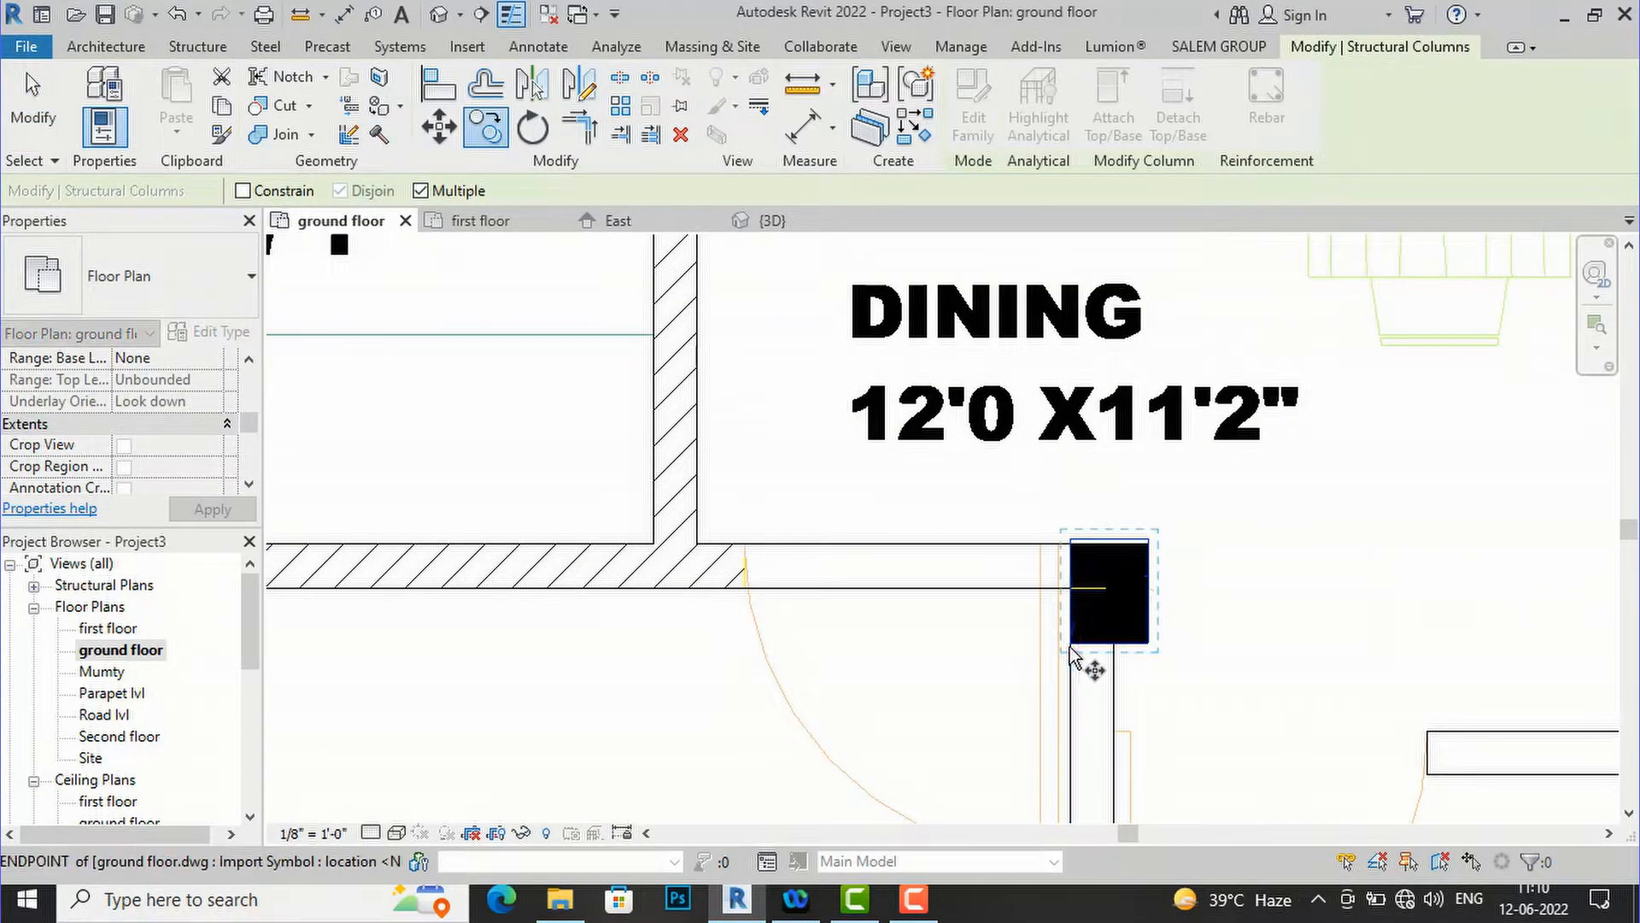
click(1072, 654)
scroll(1537, 615, down, 3)
scroll(557, 624, up, 4)
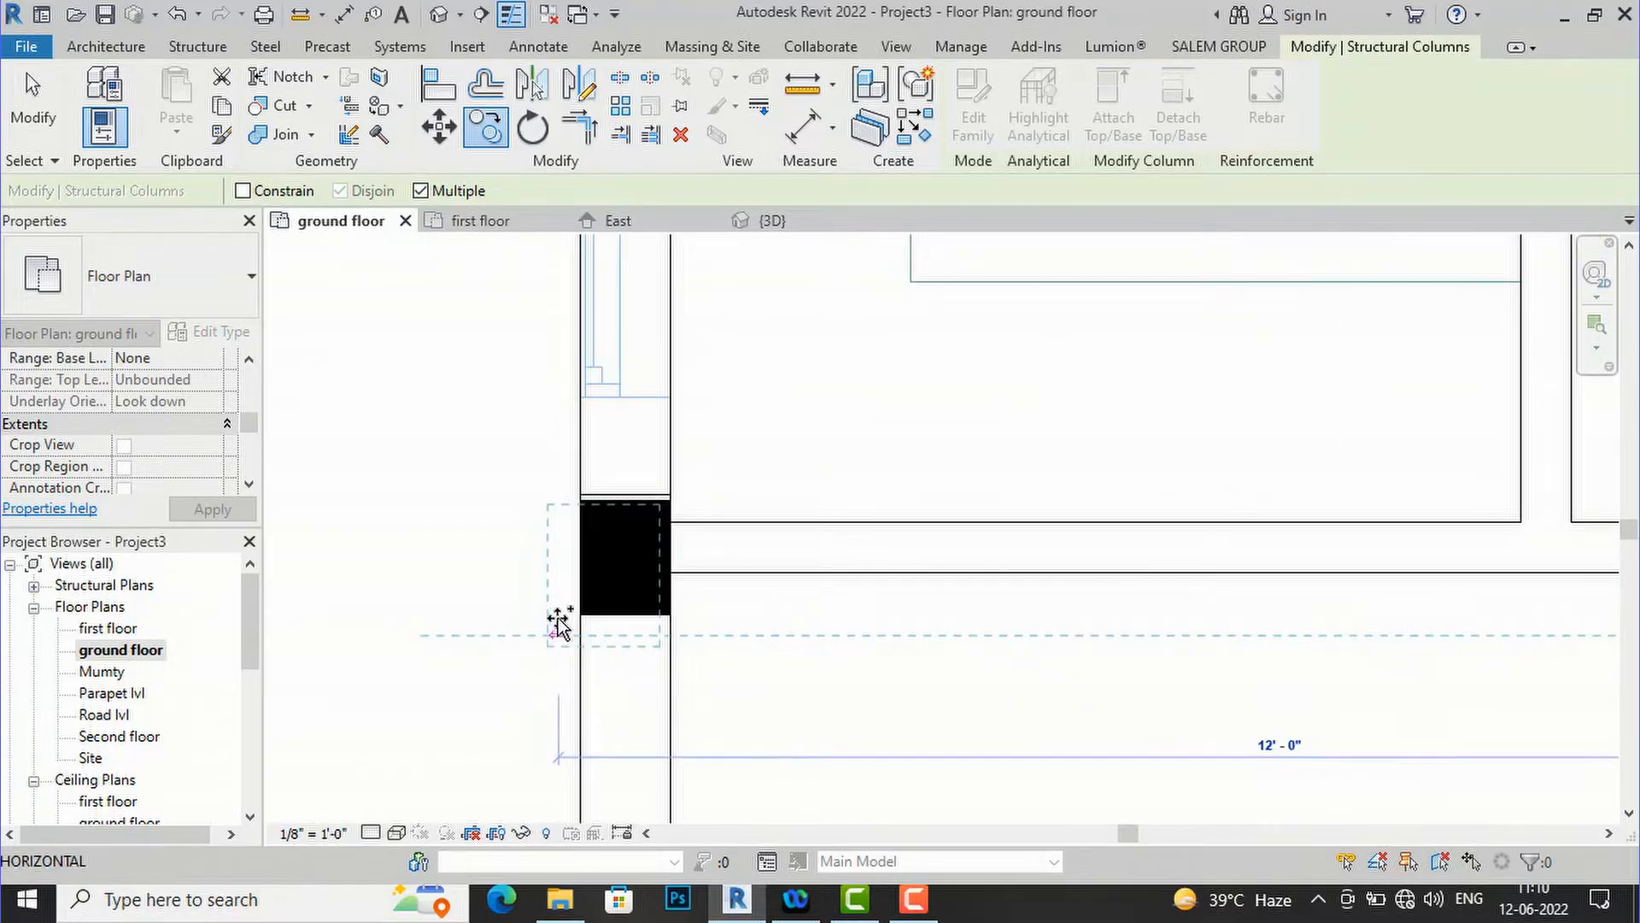
click(578, 613)
scroll(713, 743, down, 4)
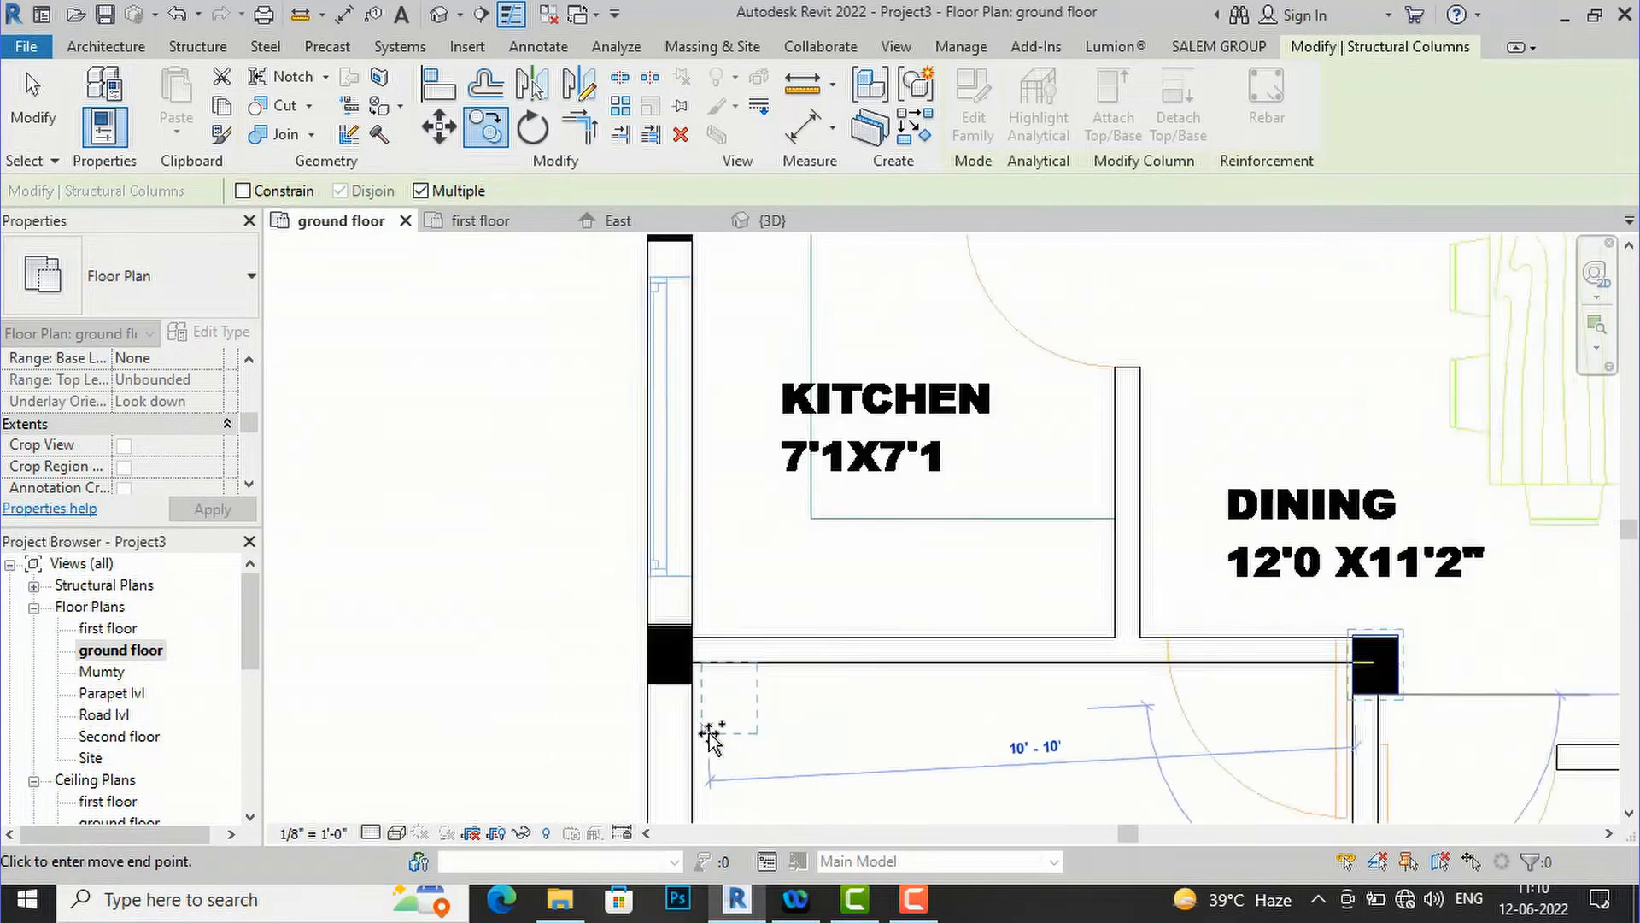
- Place column copies on the symbols at the bath-side bedroom's inner corner and the living room's inner corner, ending the copying
scroll(923, 503, up, 4)
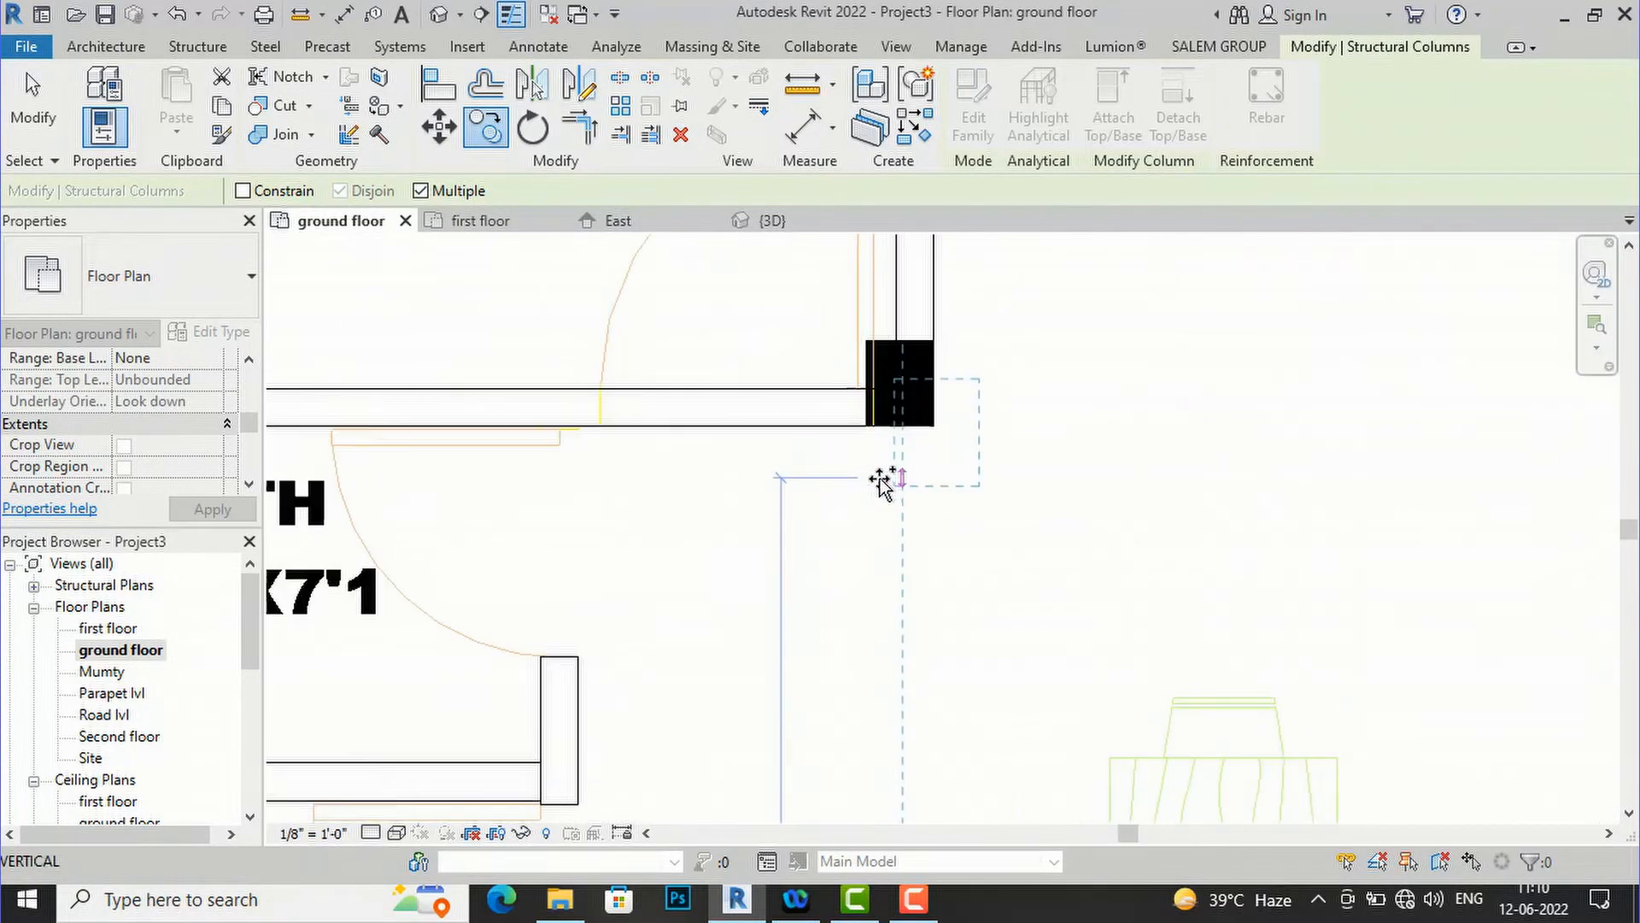
click(867, 428)
scroll(769, 547, down, 4)
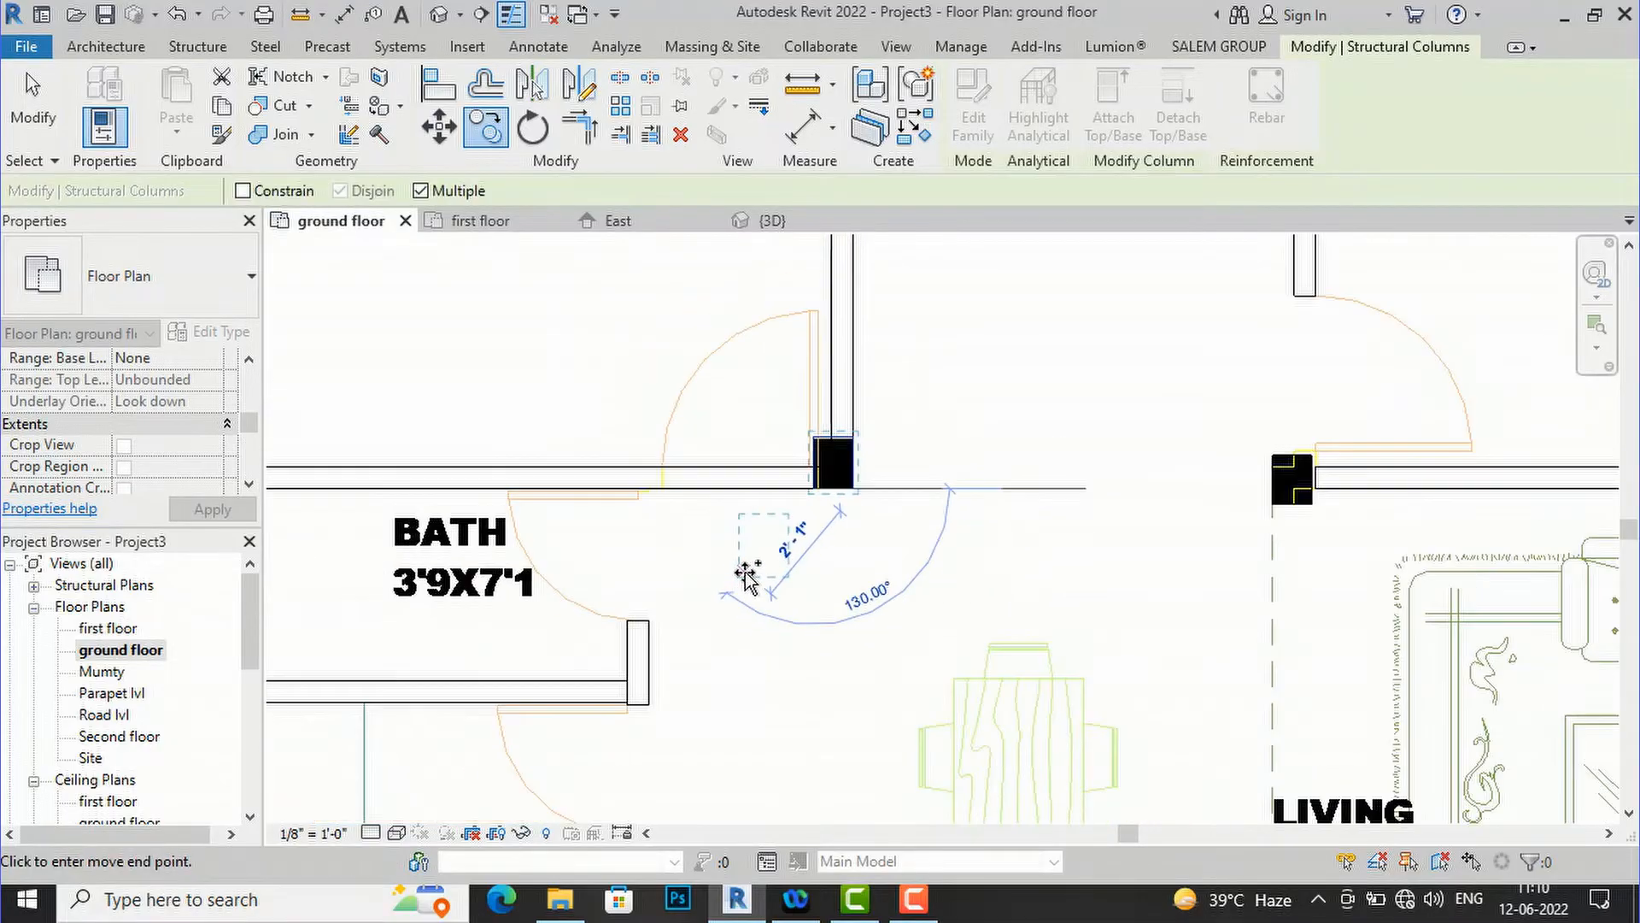
scroll(1068, 560, up, 3)
scroll(1119, 555, up, 3)
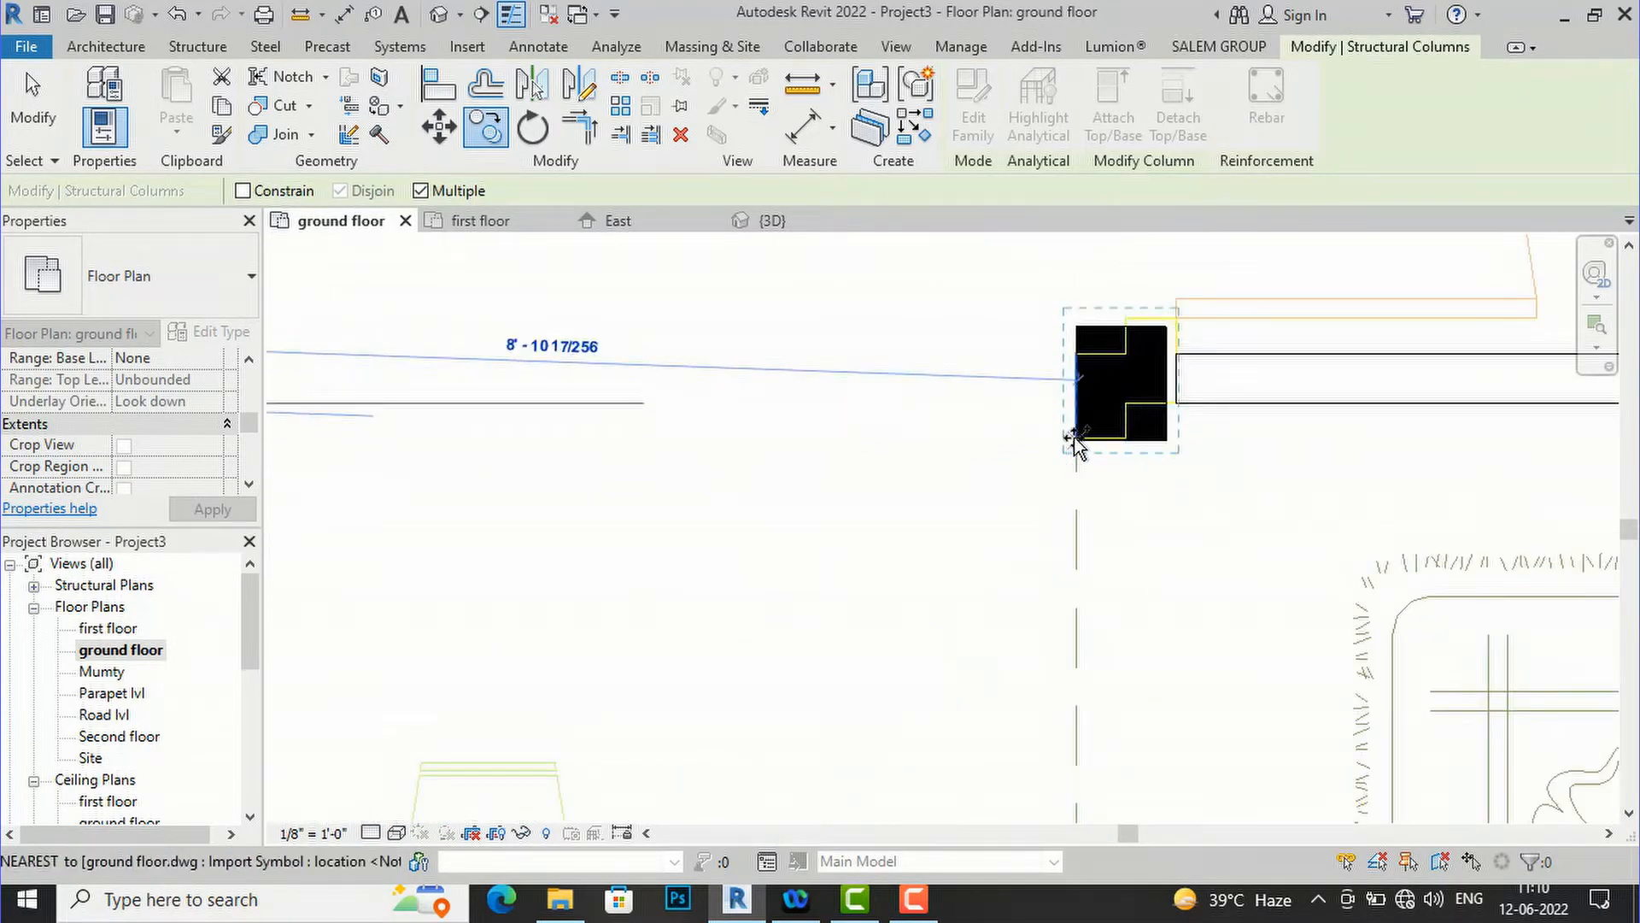
scroll(931, 461, down, 8)
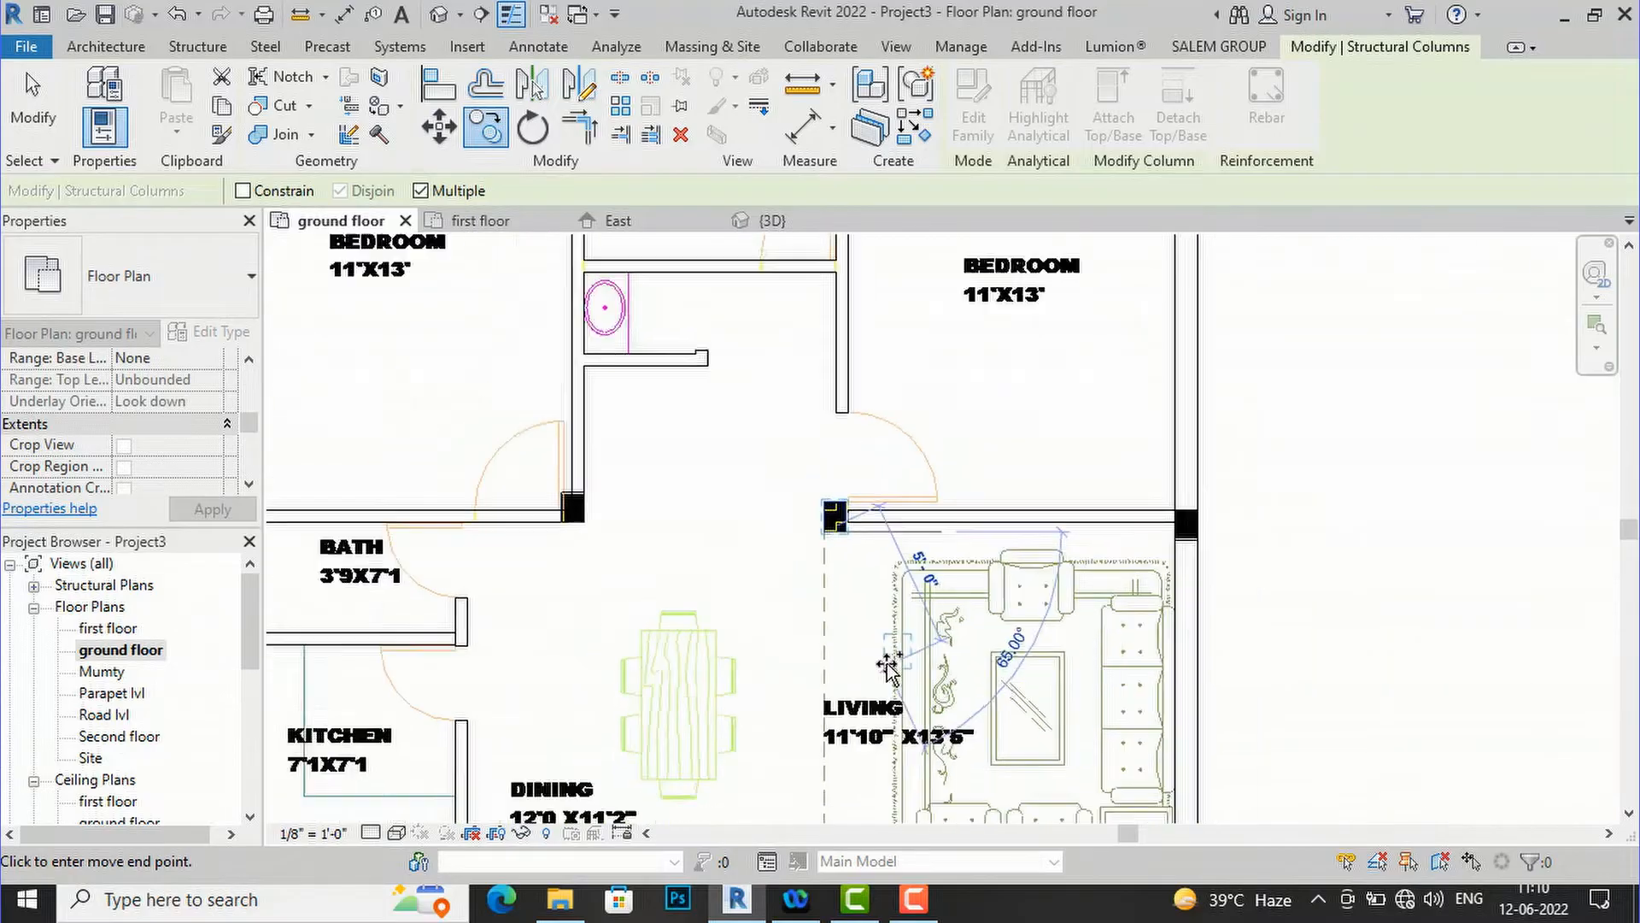
scroll(766, 408, up, 2)
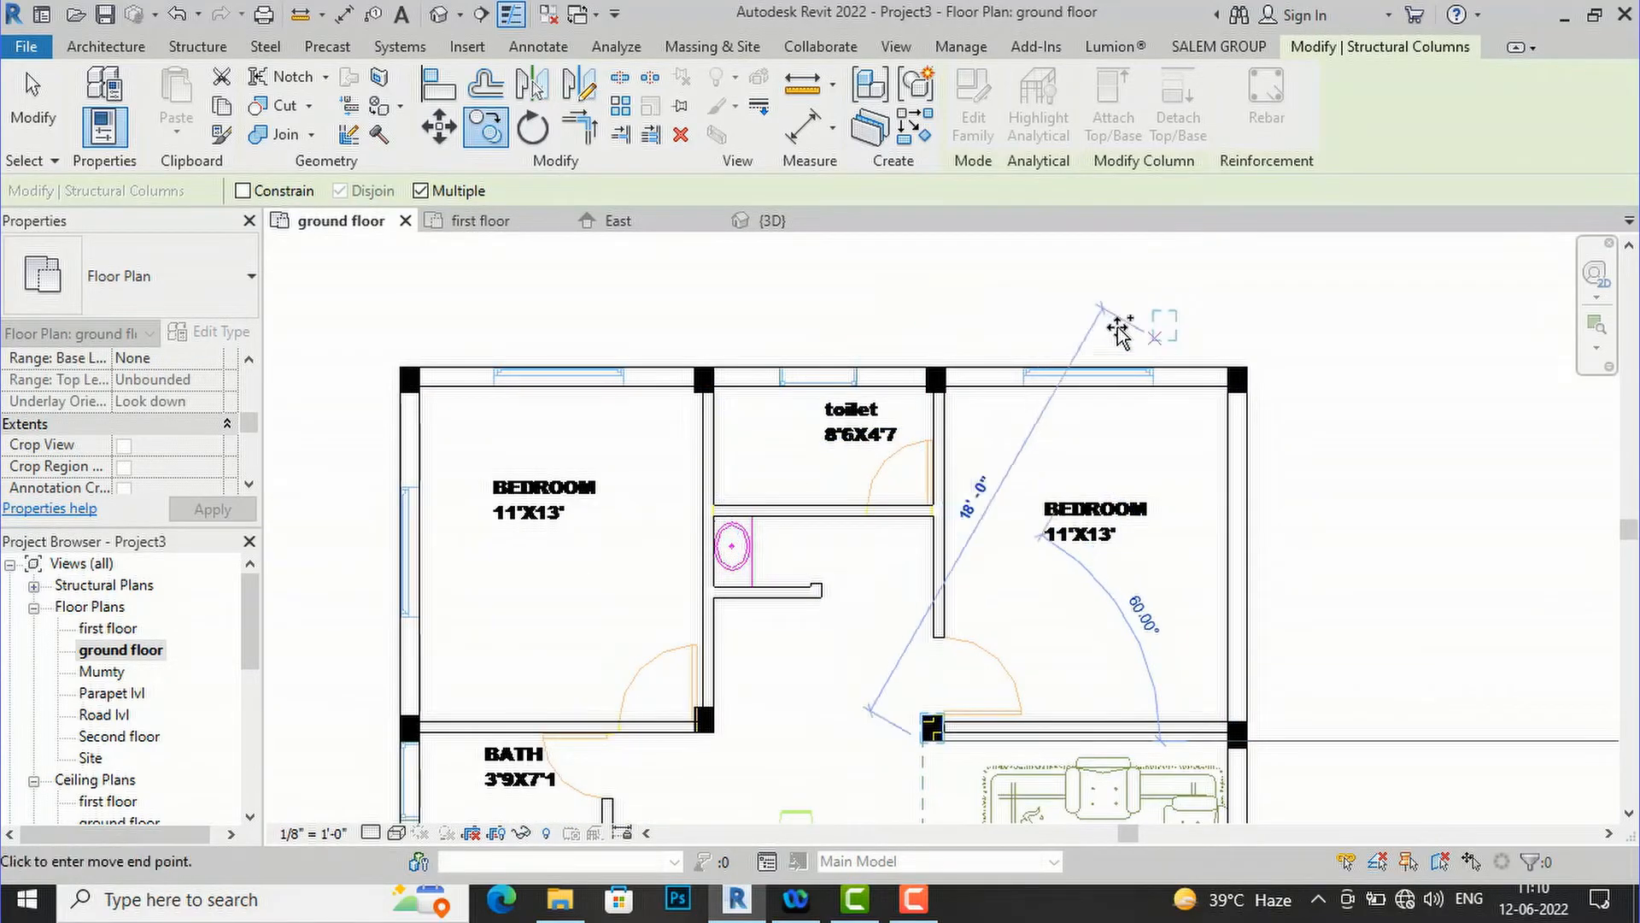
key(Escape)
key(Escape)
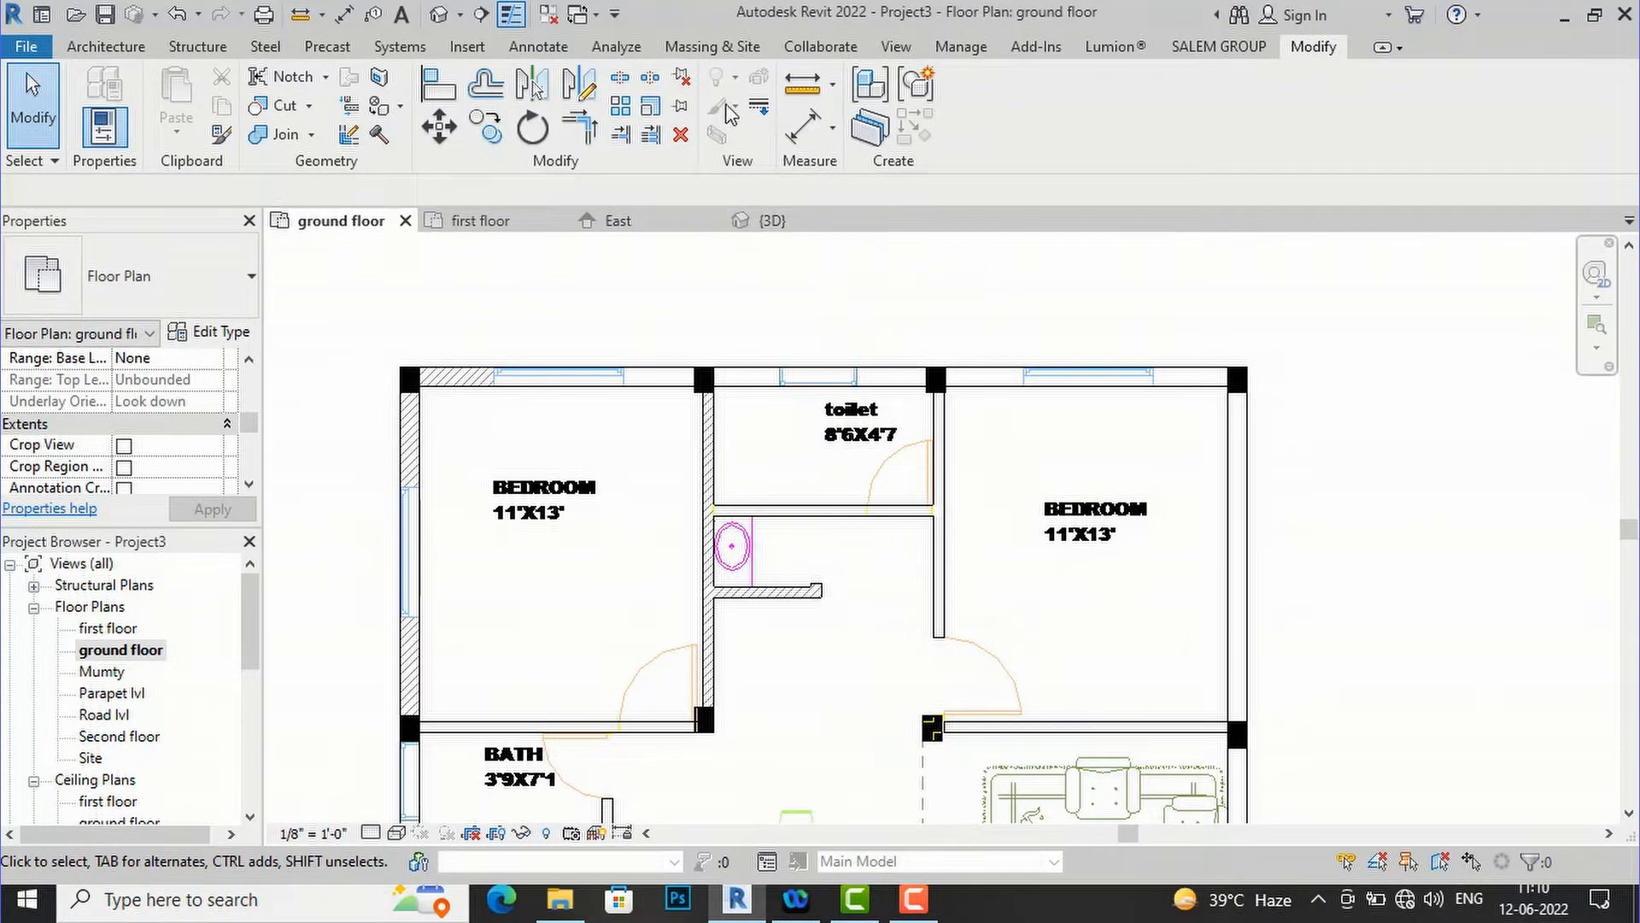
- Examine the walls and columns in the 3D view and return to the ground floor plan
click(439, 16)
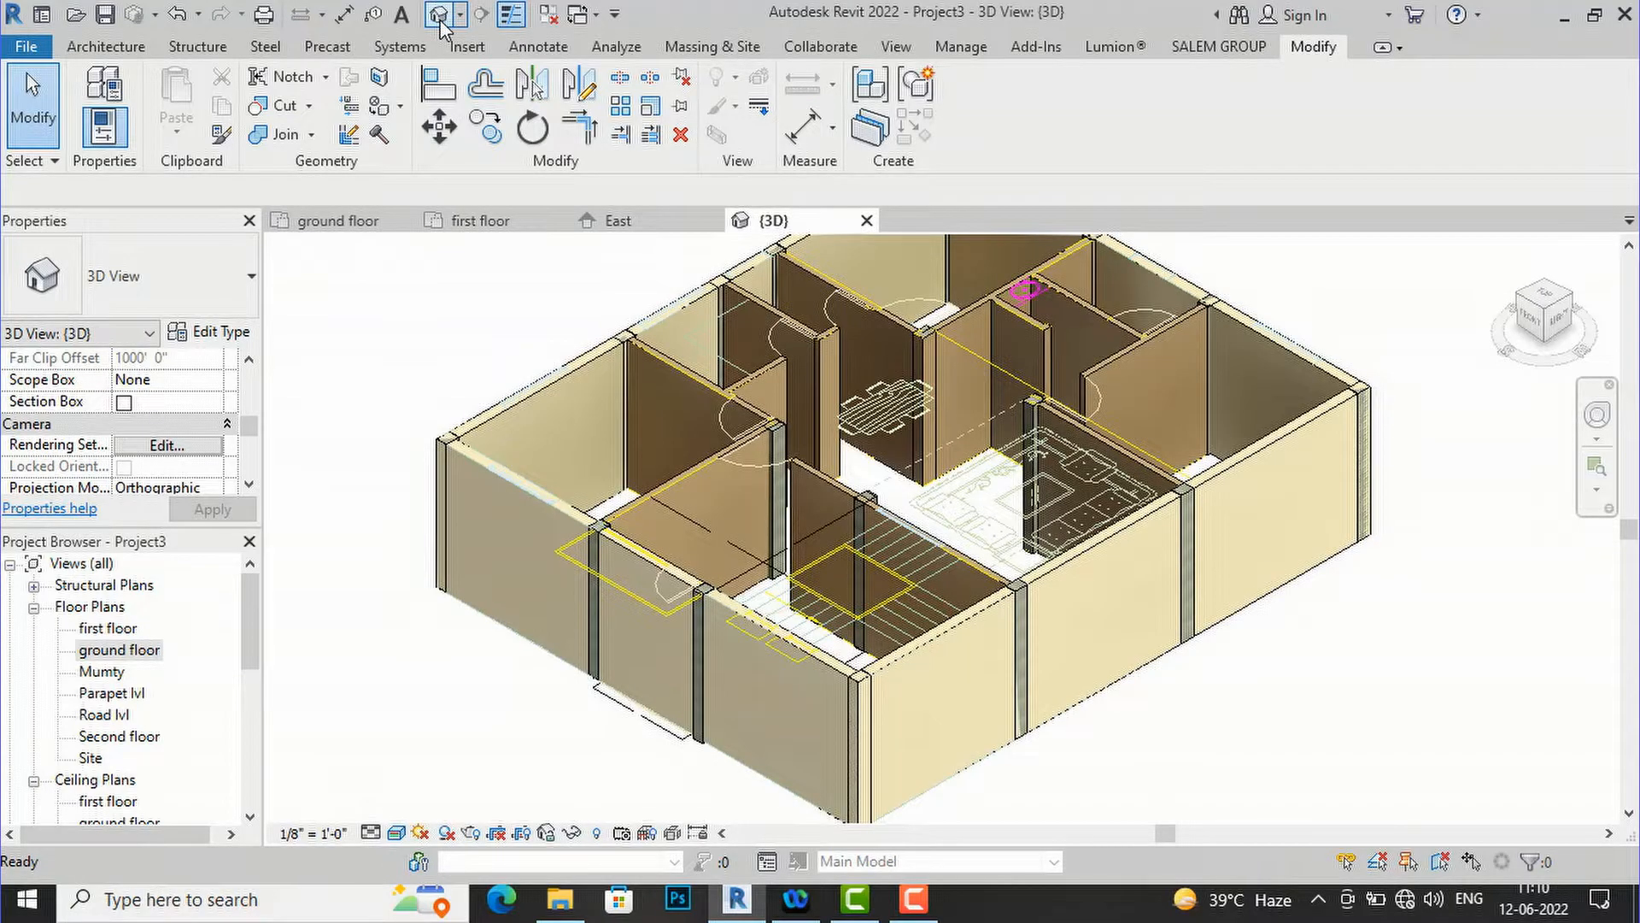
scroll(1248, 707, down, 2)
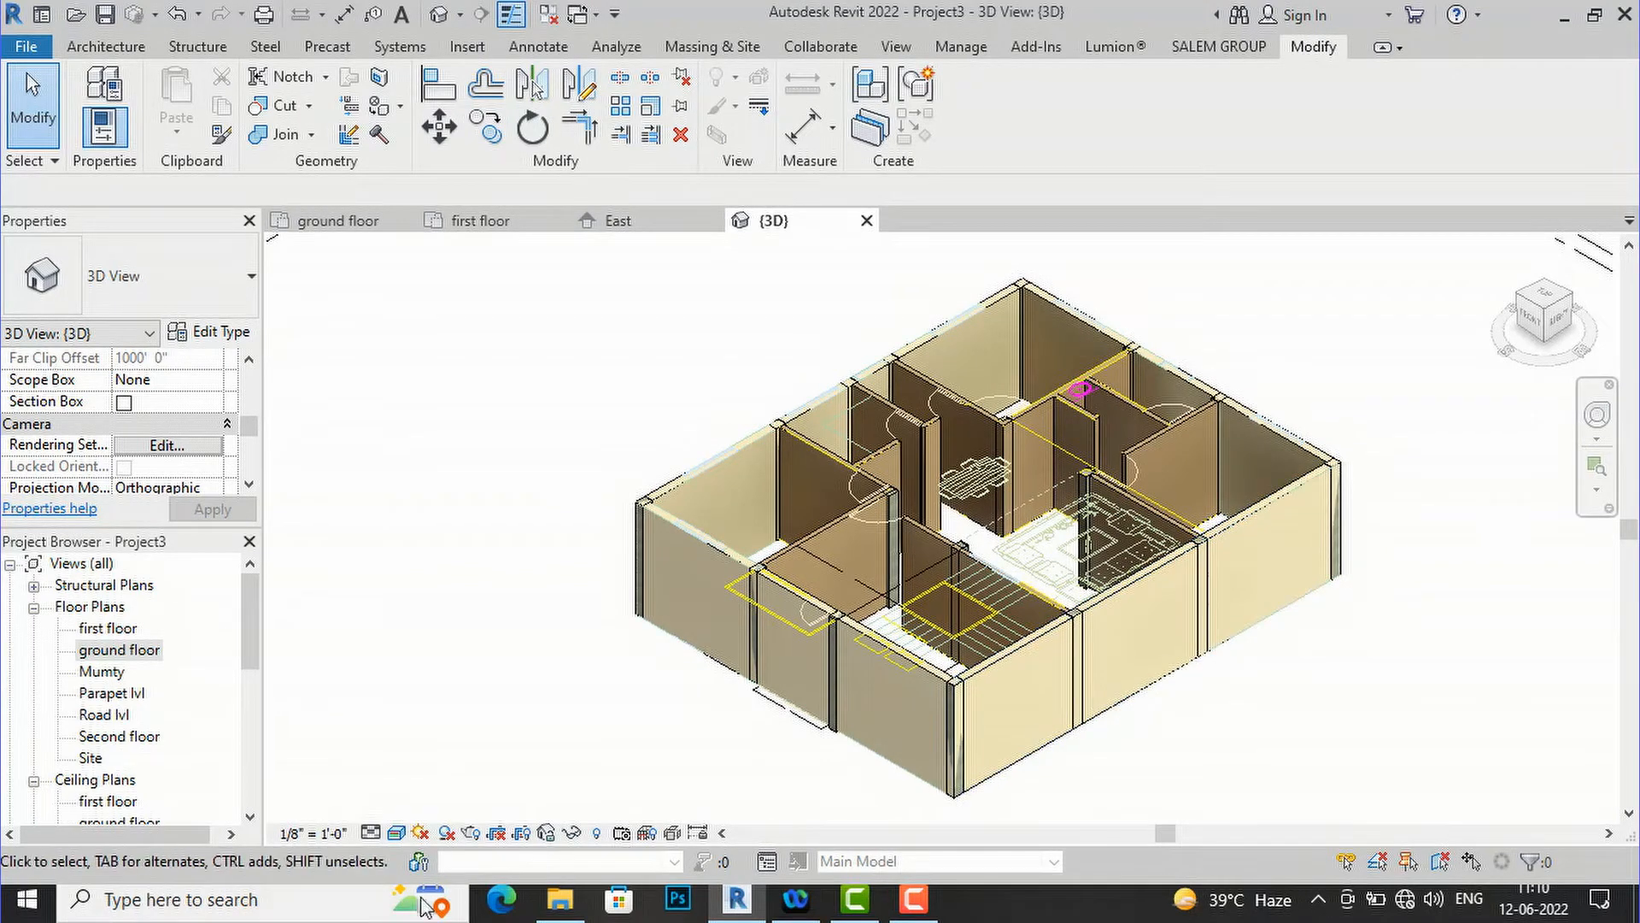
double_click(143, 653)
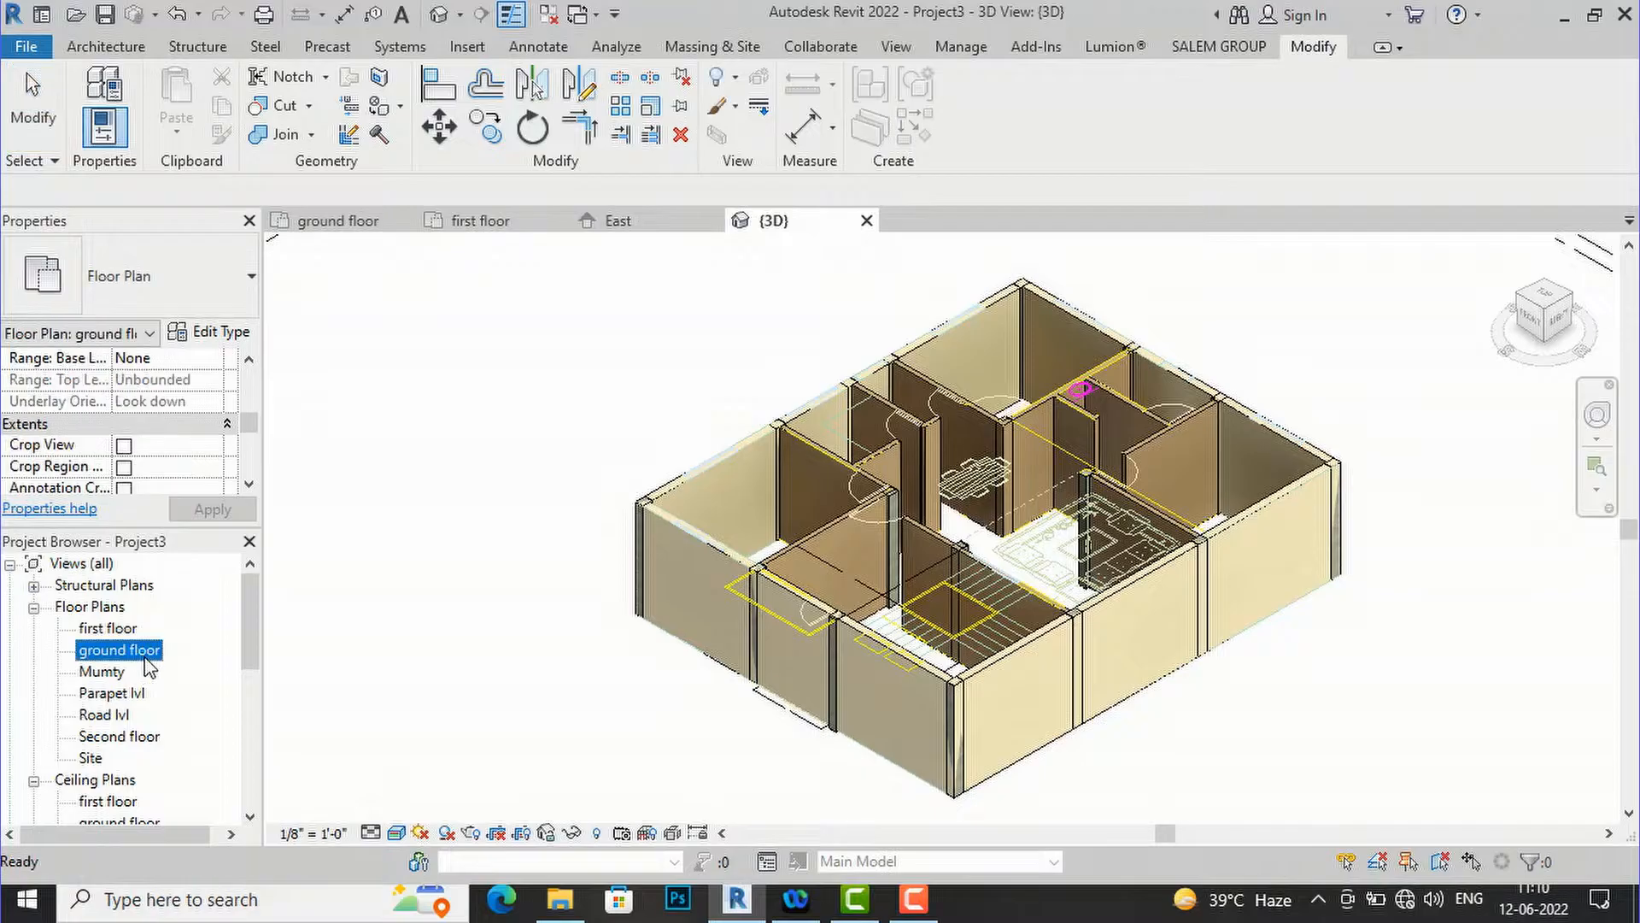
scroll(715, 366, down, 1)
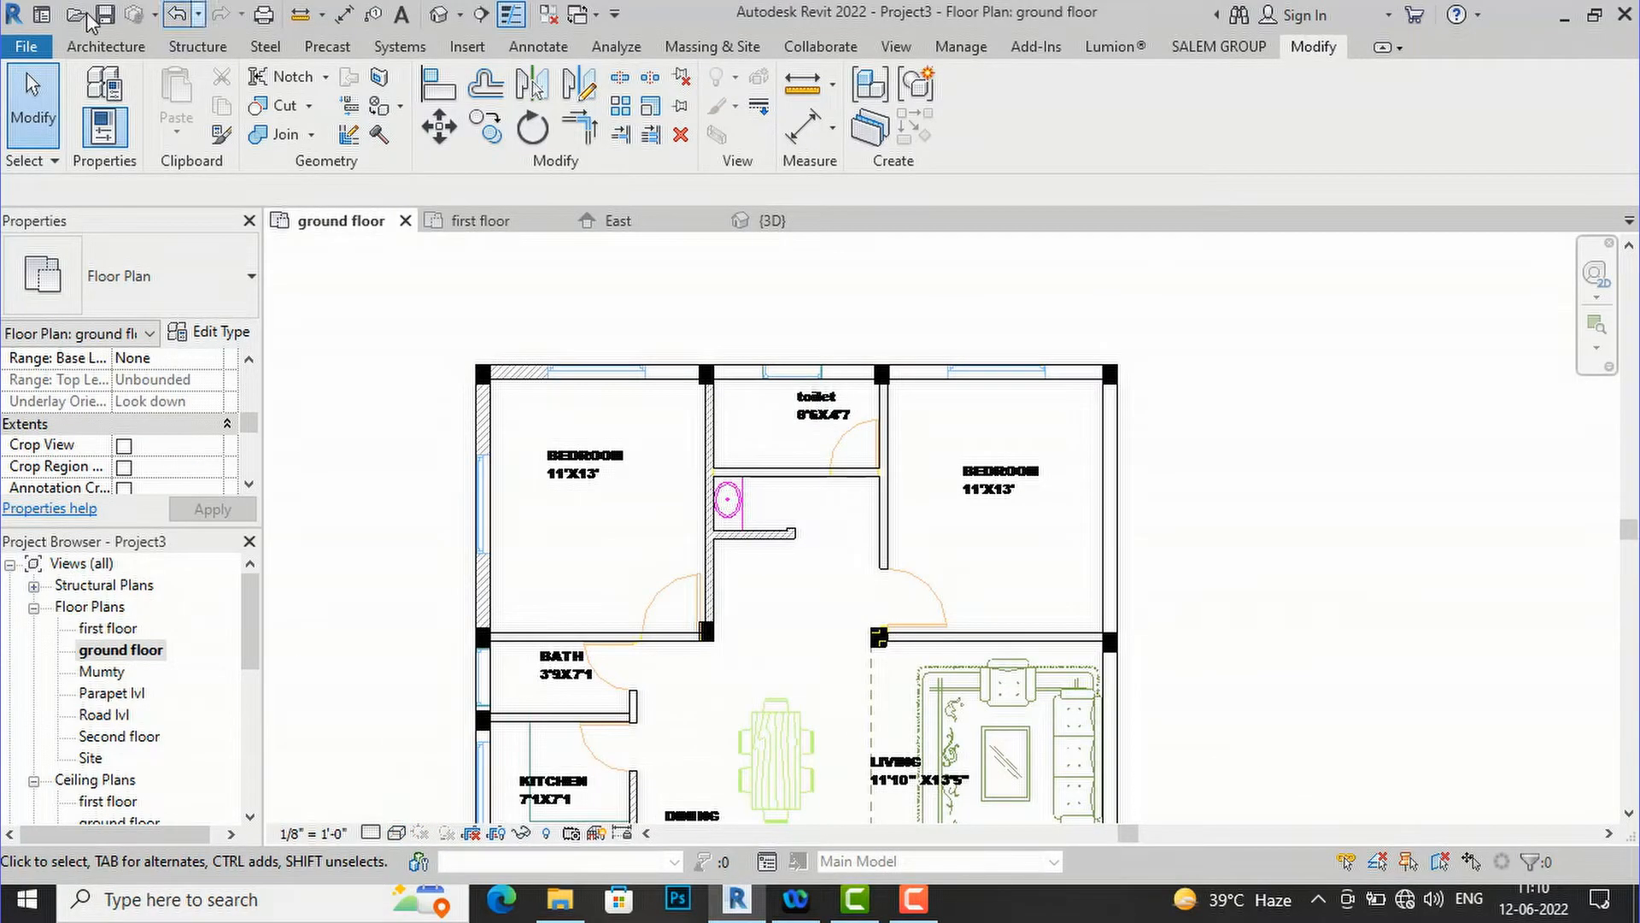
- Start placing windows with the Window-Casement-Double 57" x 72" type
click(95, 51)
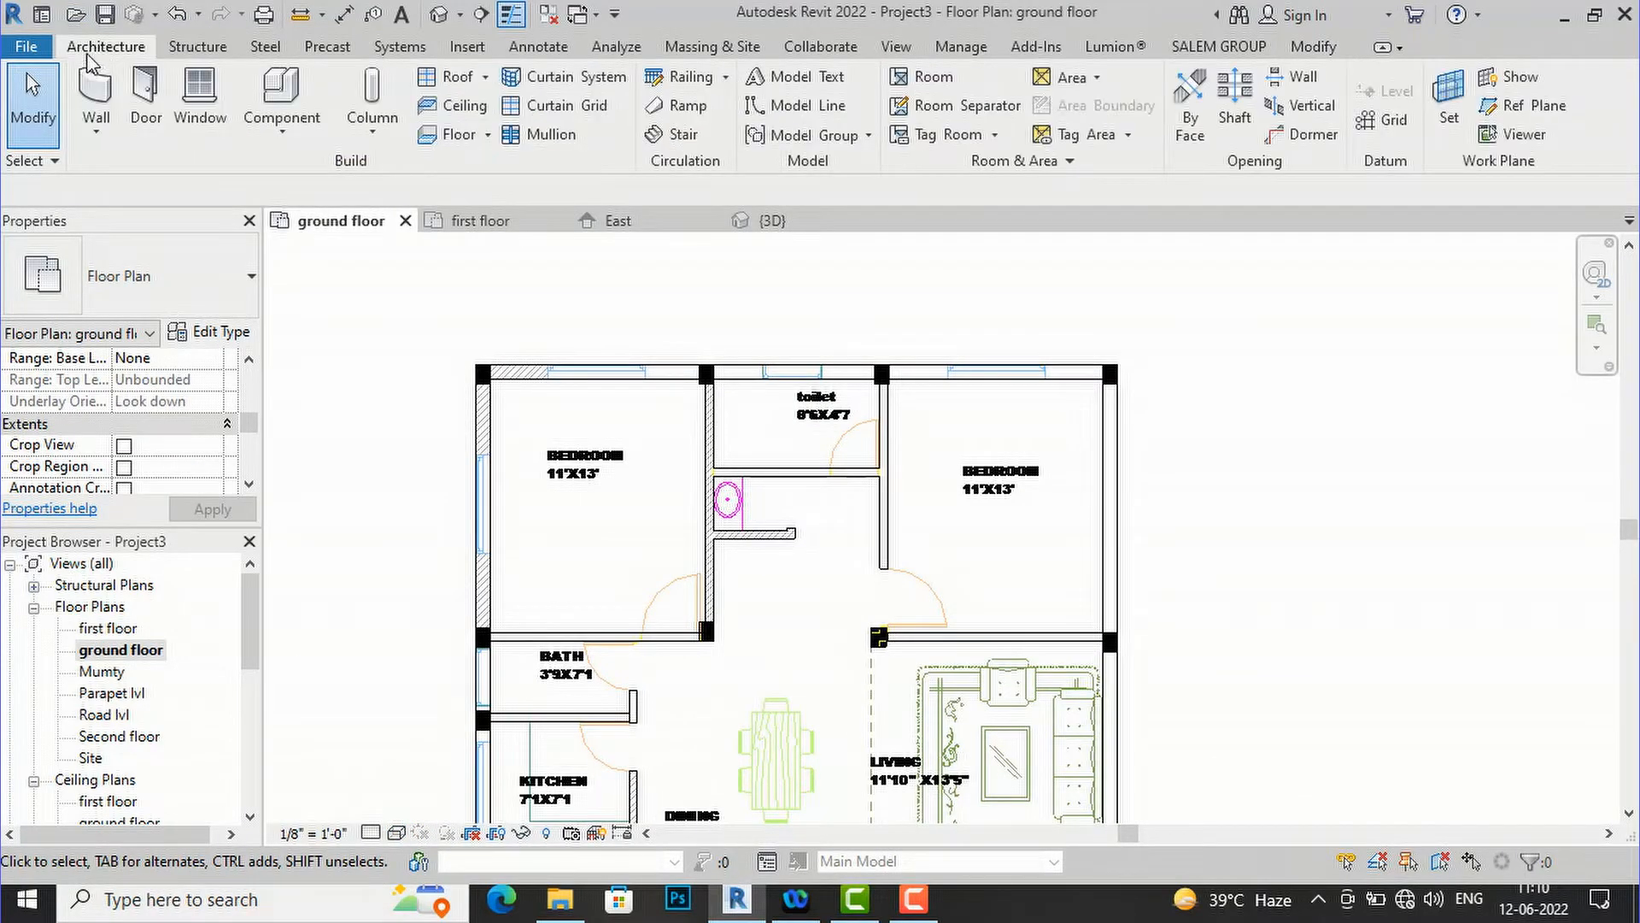
click(219, 110)
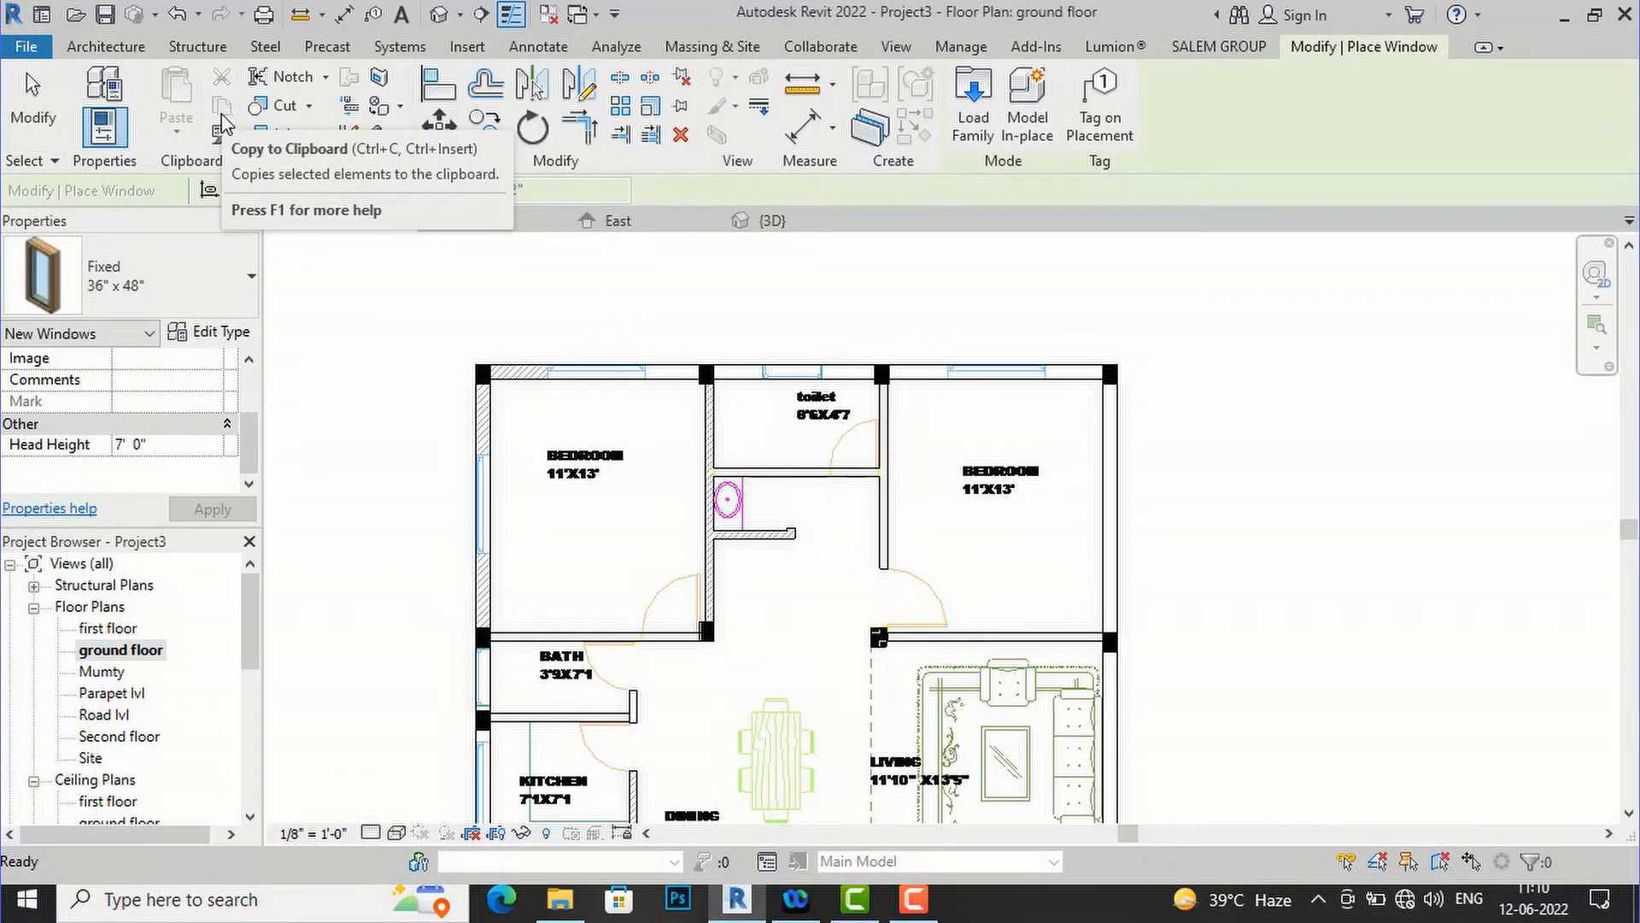
click(251, 282)
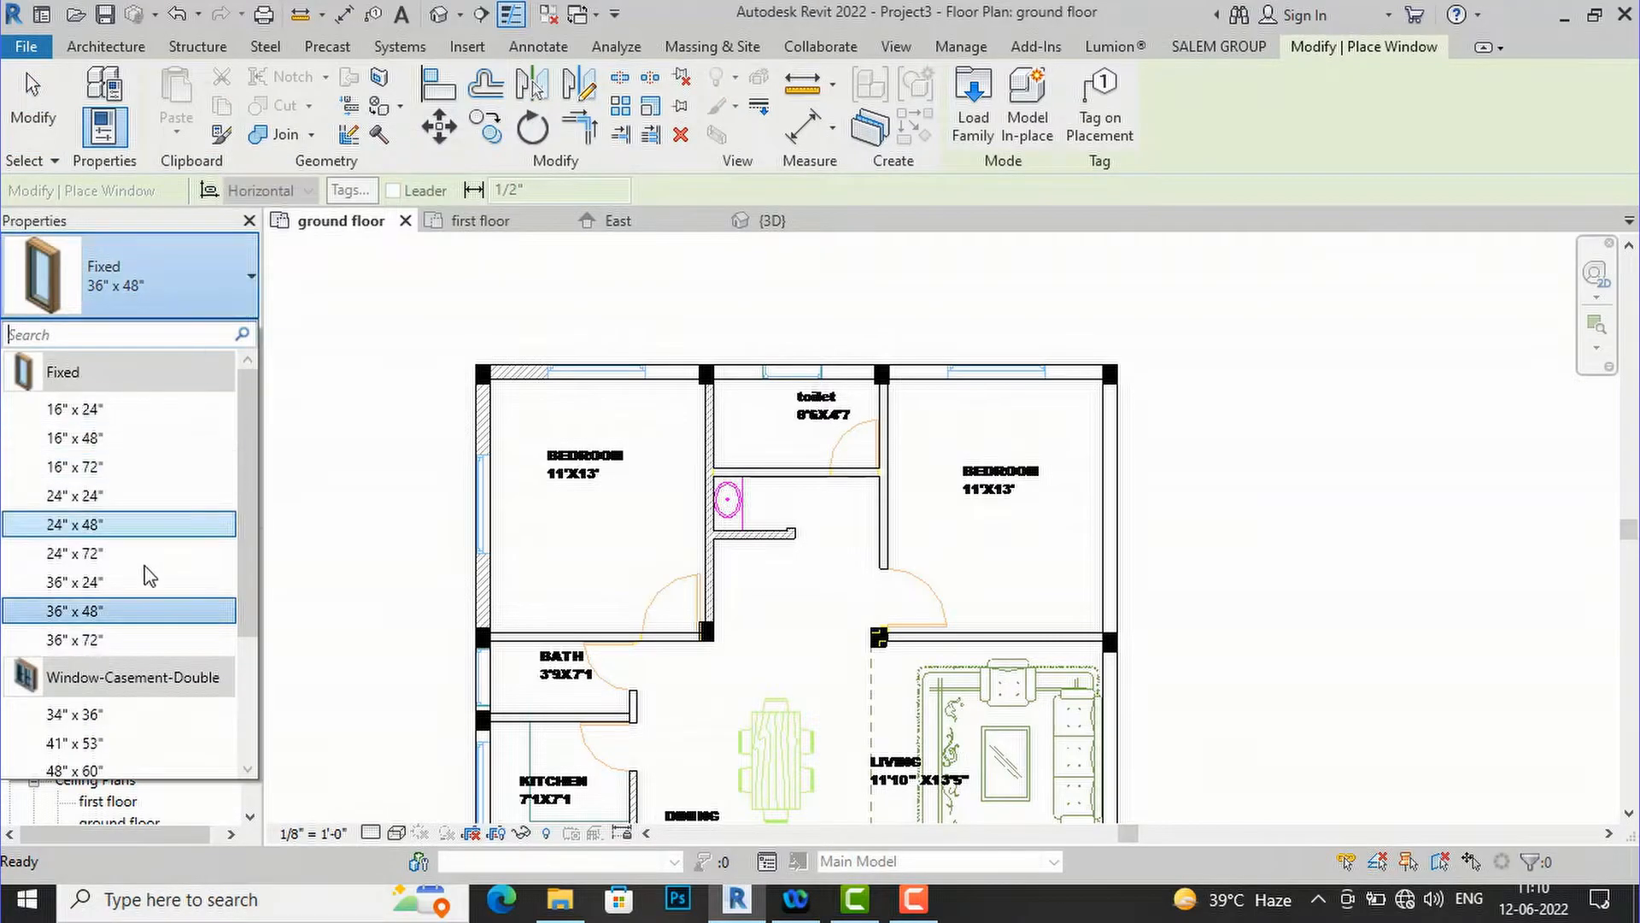
scroll(140, 655, down, 1)
scroll(140, 655, down, 1)
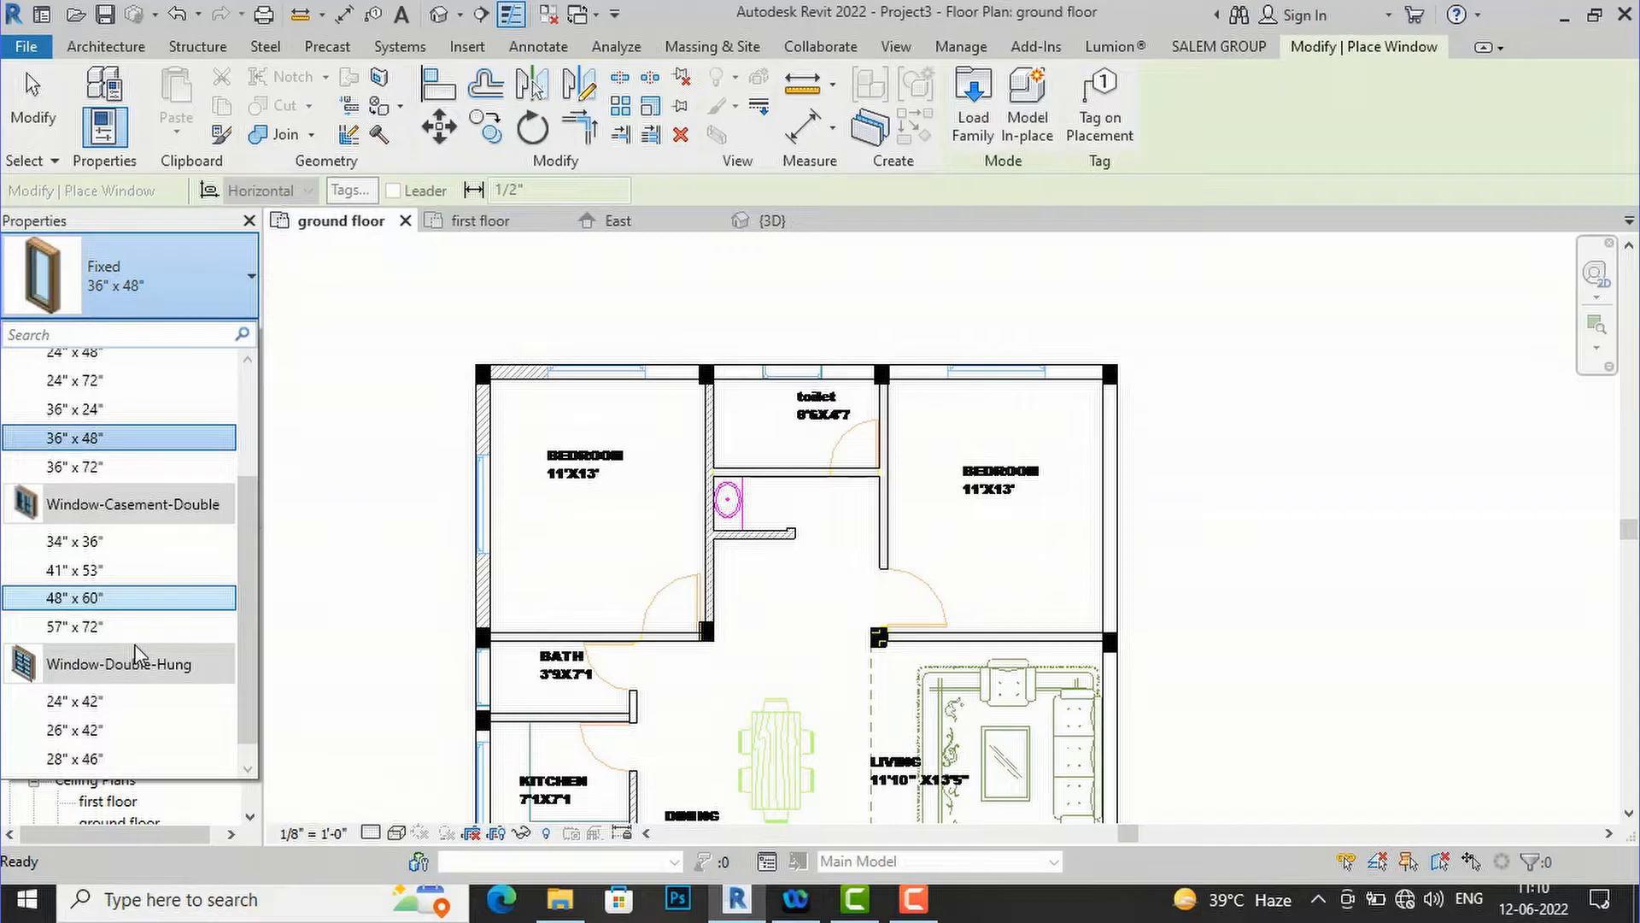
scroll(137, 655, down, 1)
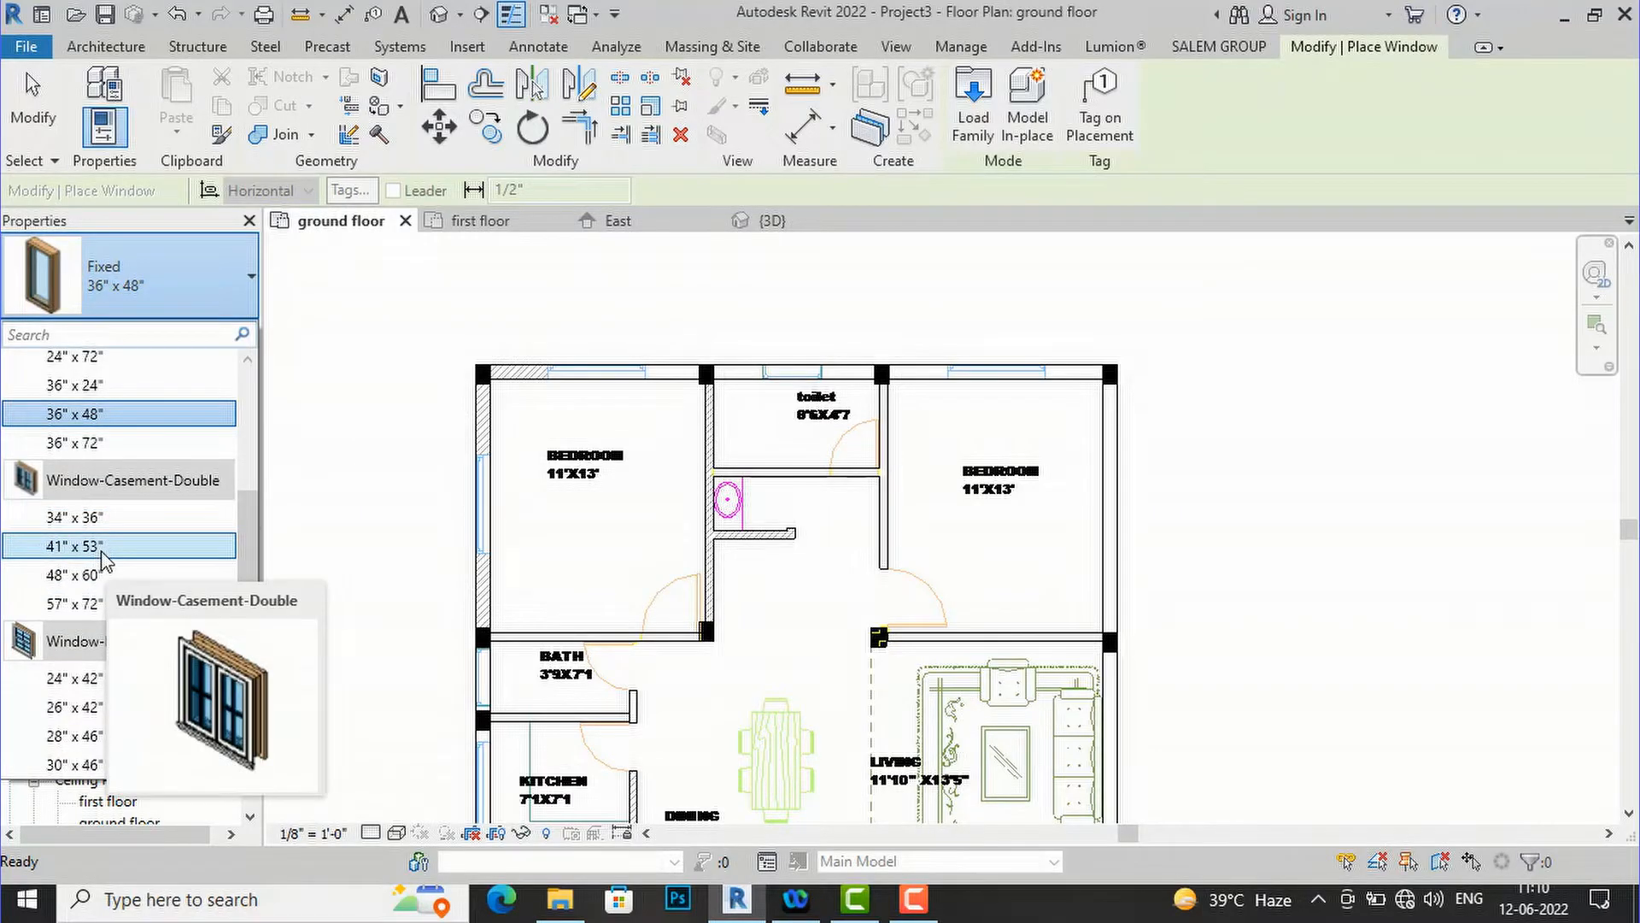
click(105, 605)
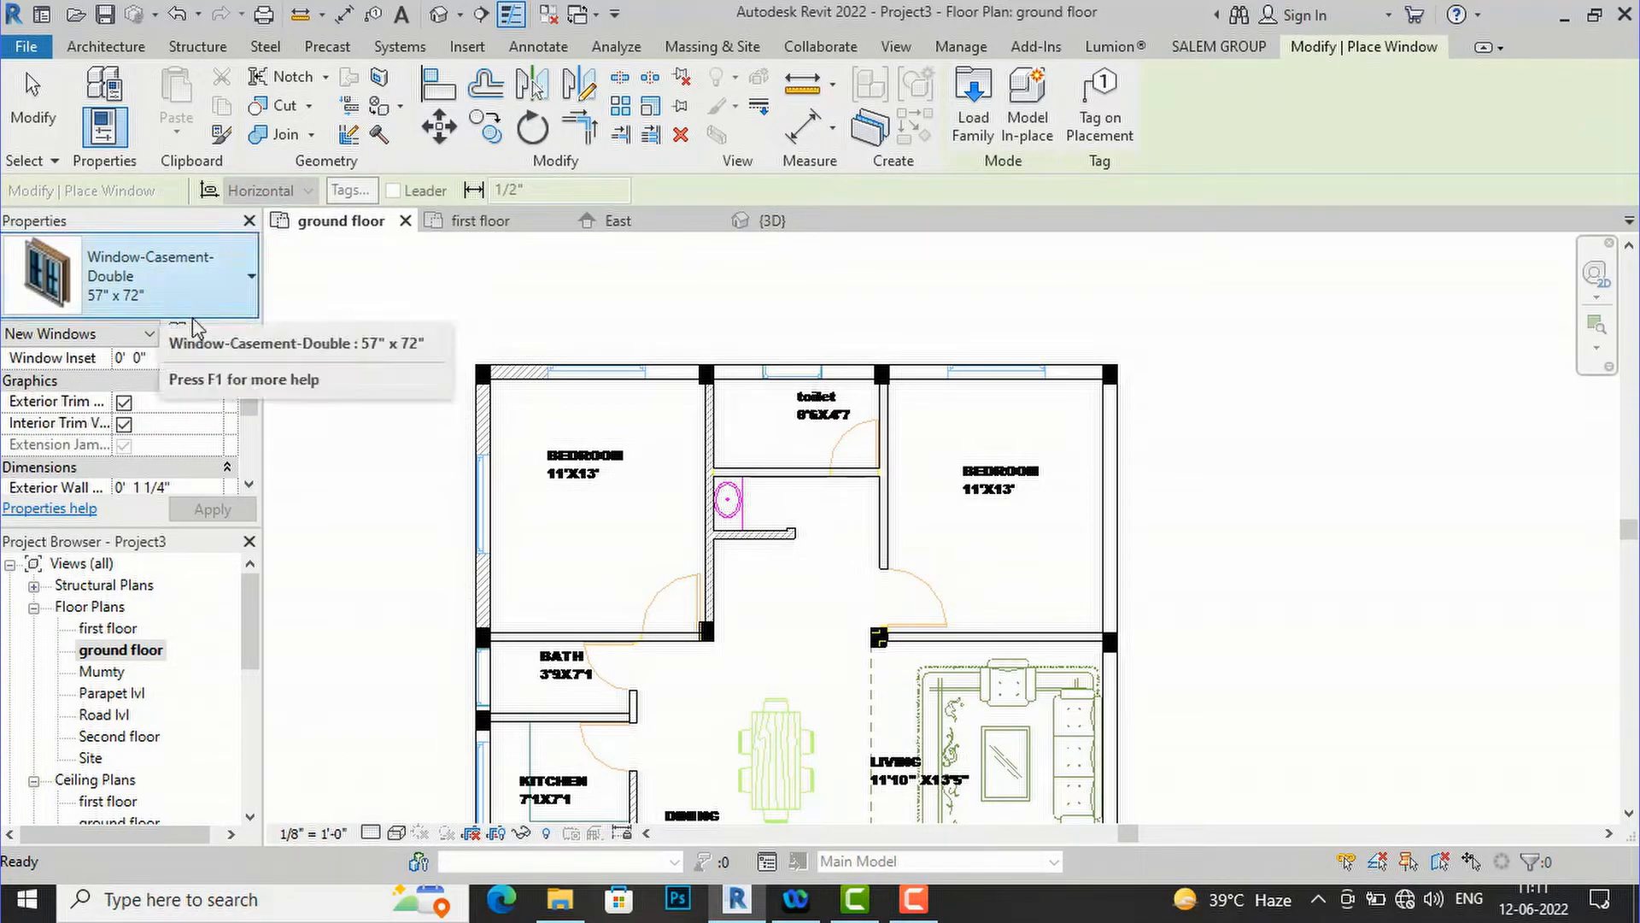
- Duplicate the casement window type under the name "5 ft window"
click(210, 334)
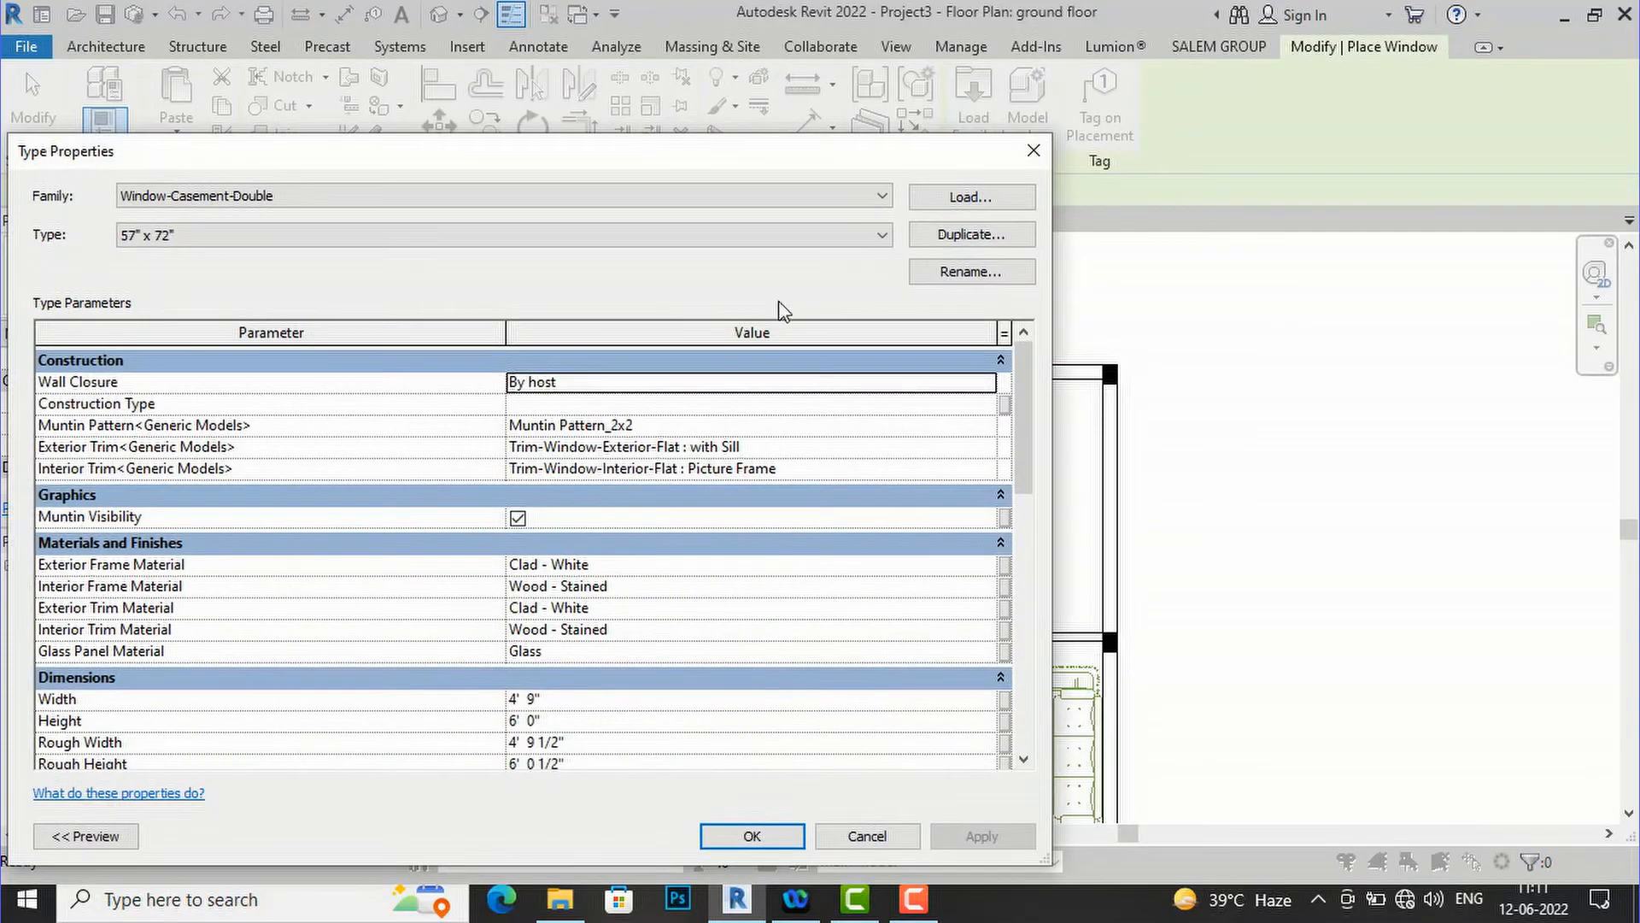
click(949, 239)
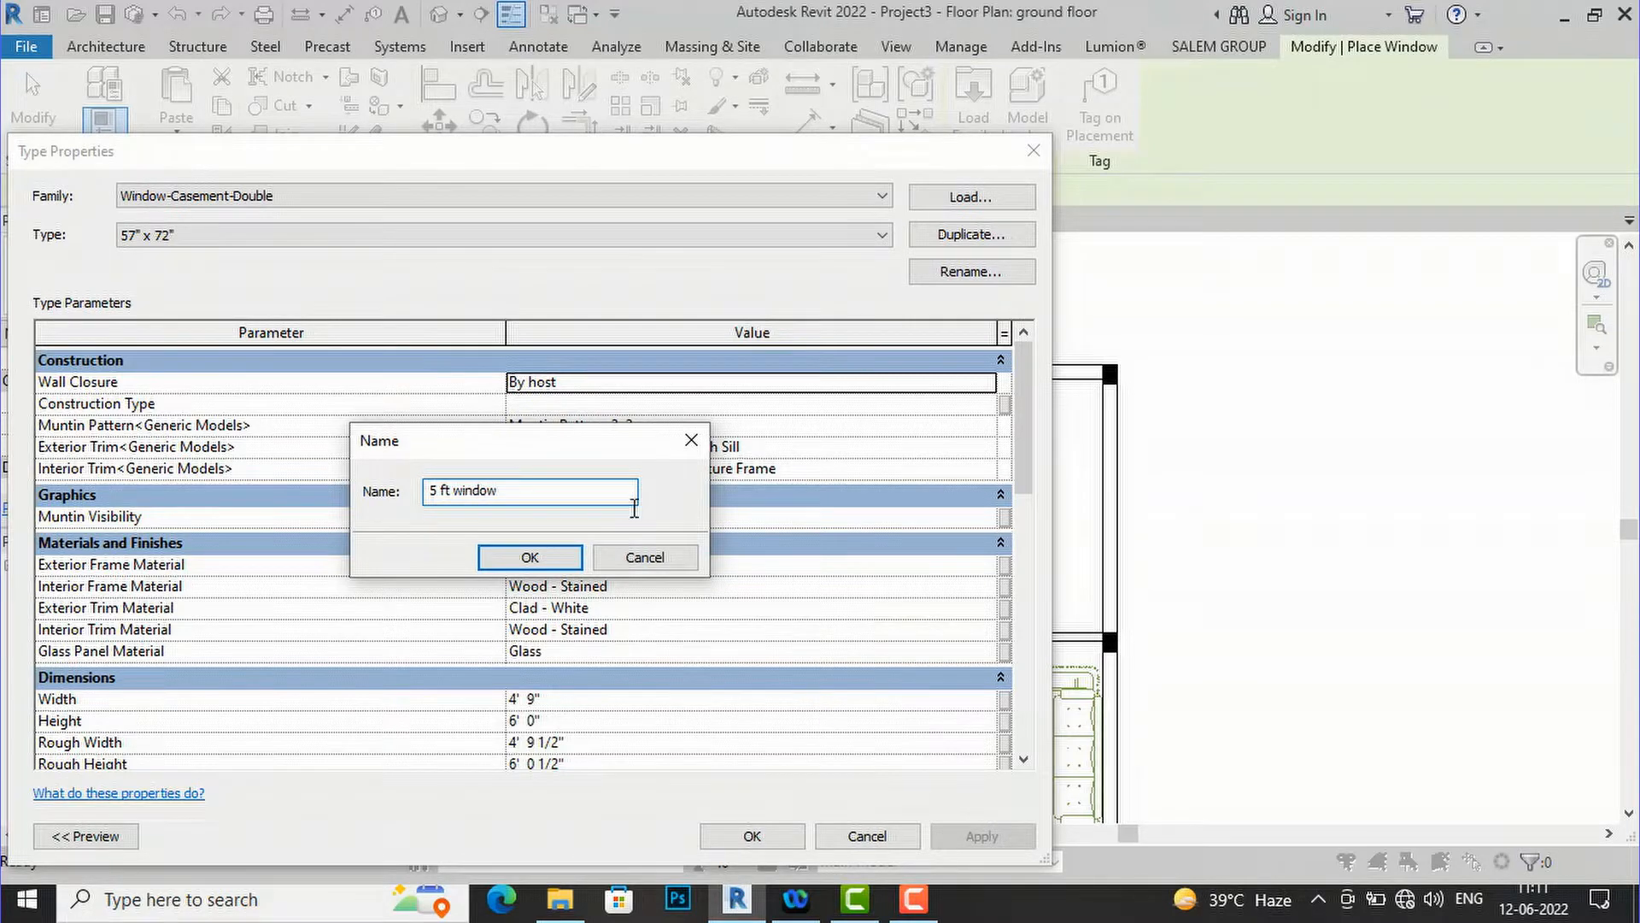
click(530, 558)
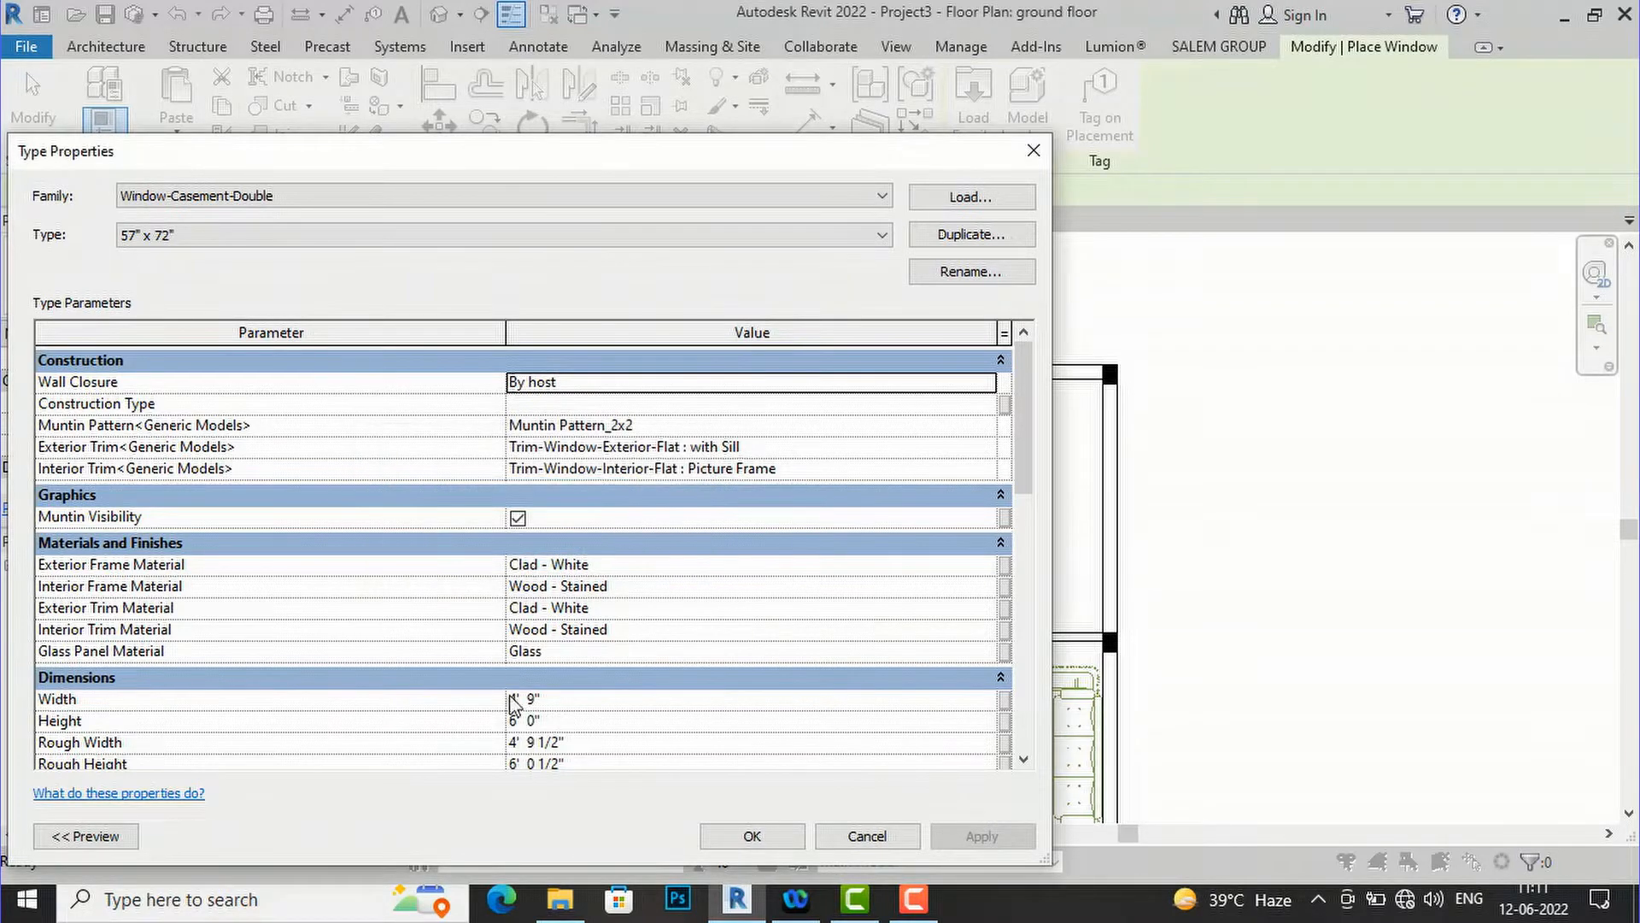
- Set the 5 ft window type's width and height to 5' each
click(564, 708)
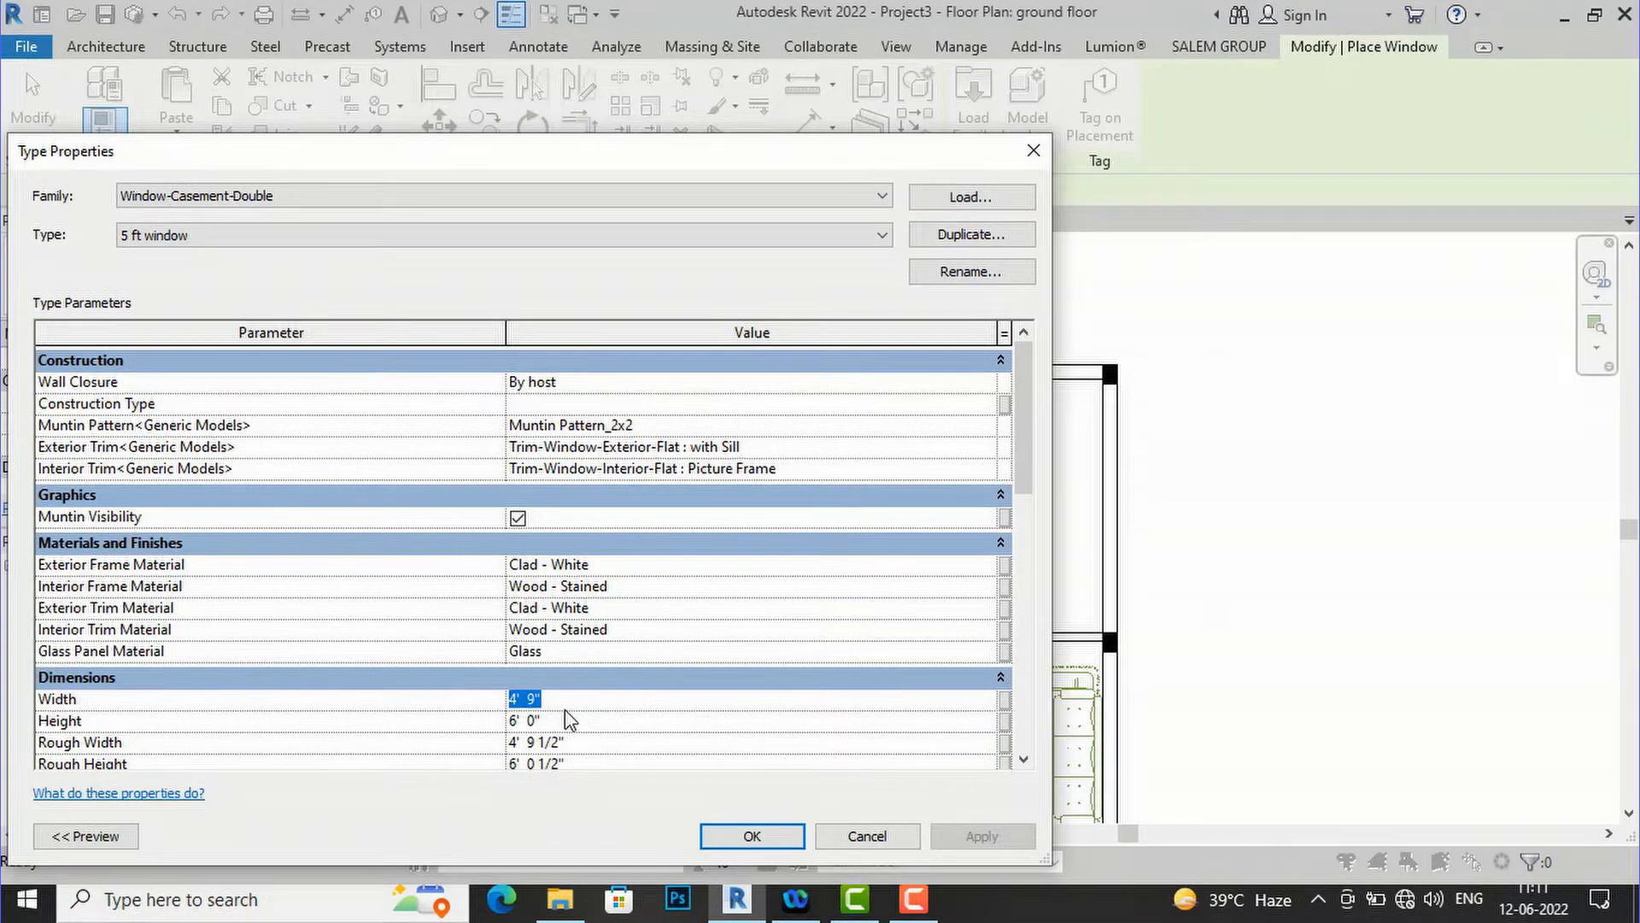
scroll(573, 675, down, 2)
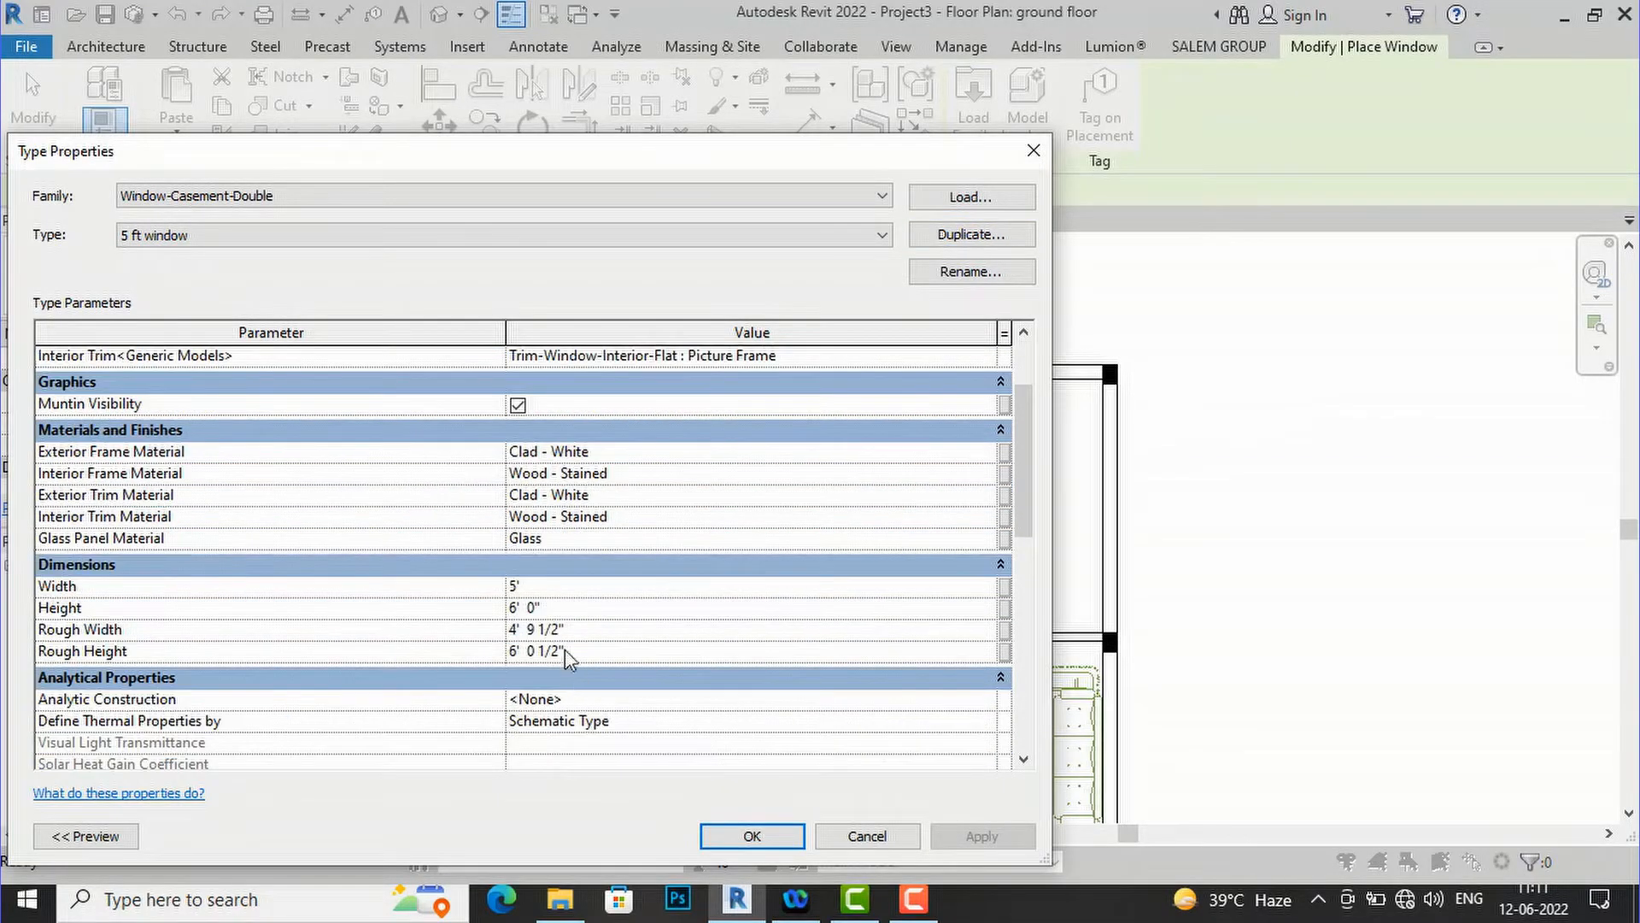
click(572, 608)
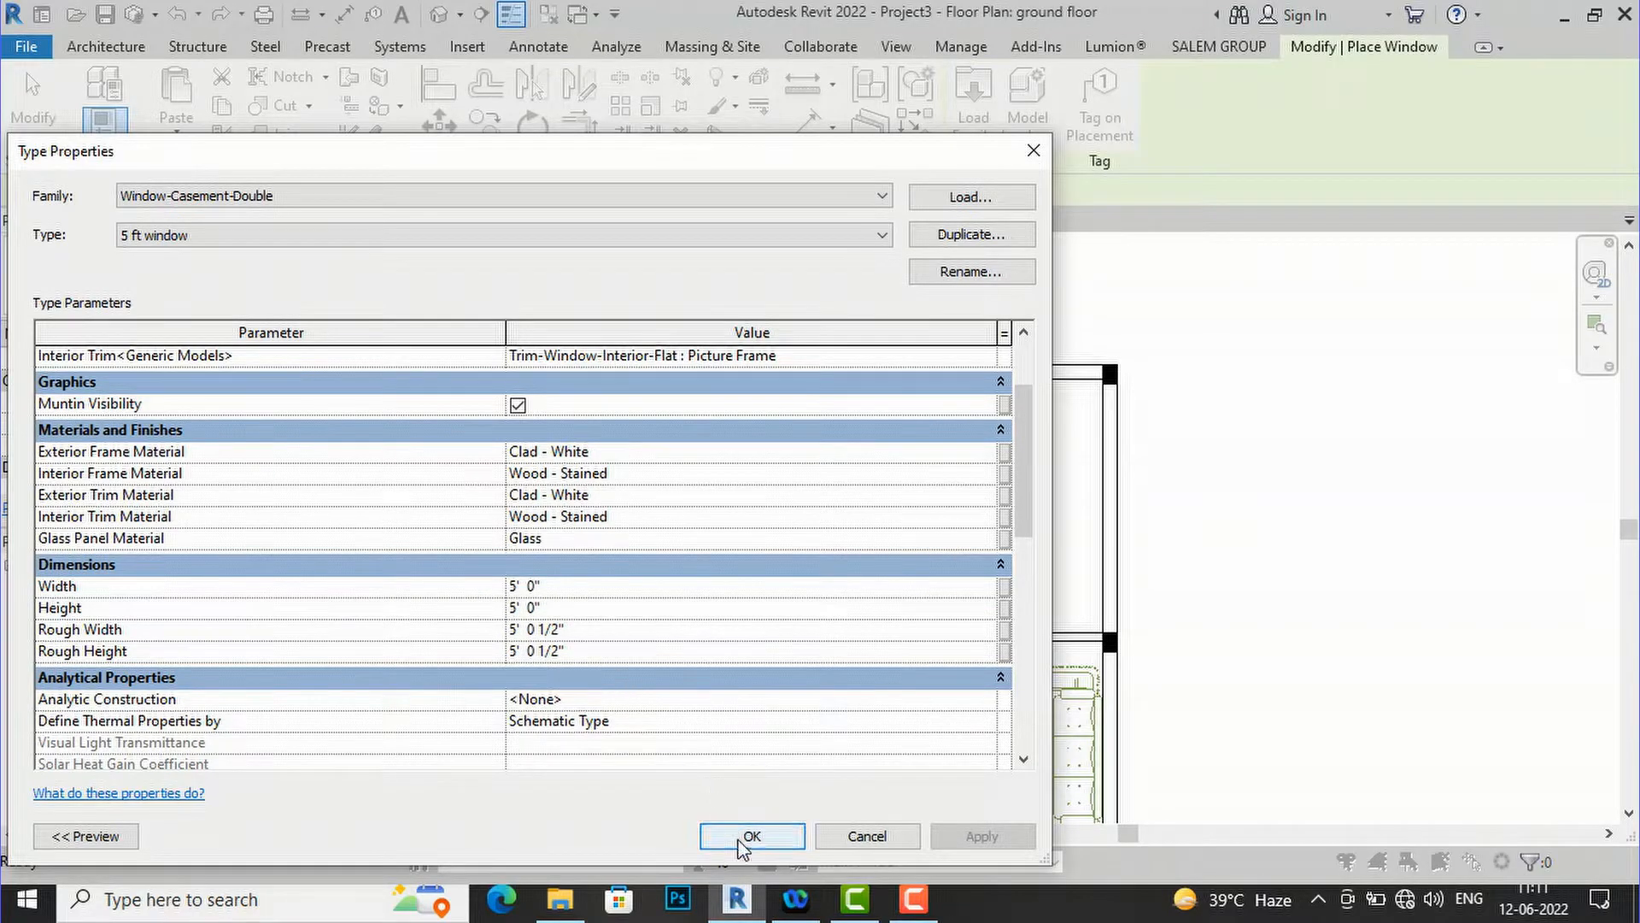
- Place 5 ft windows at the plan symbols on the two exterior walls of the 11'X13' bedroom beside the 3'9X7'1 bath
click(738, 835)
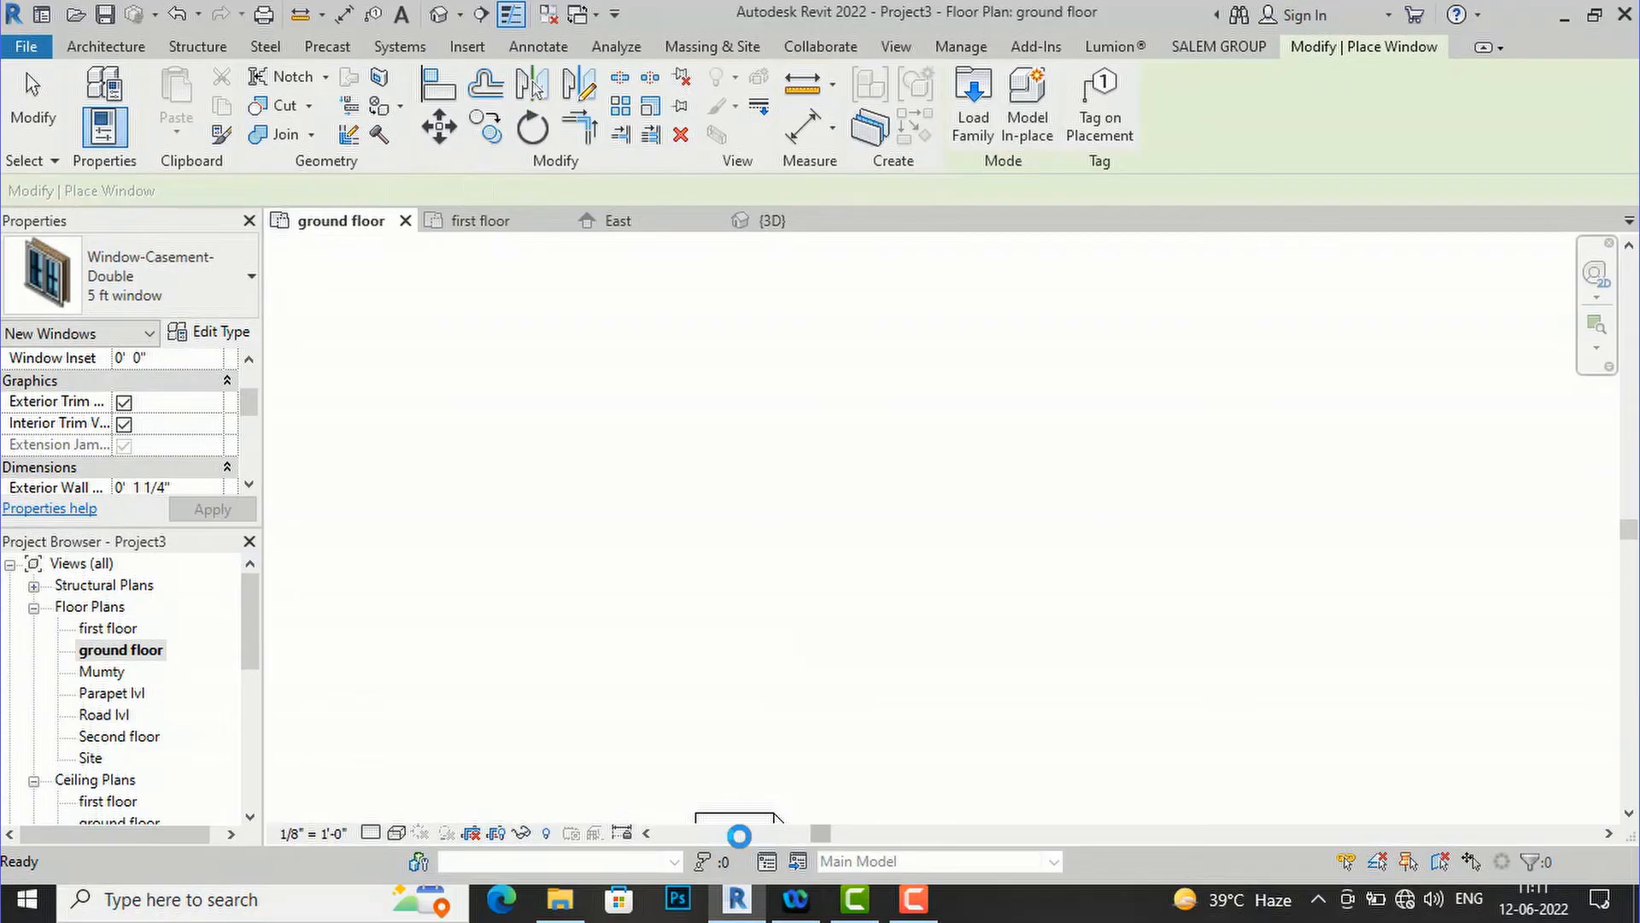
scroll(849, 519, down, 6)
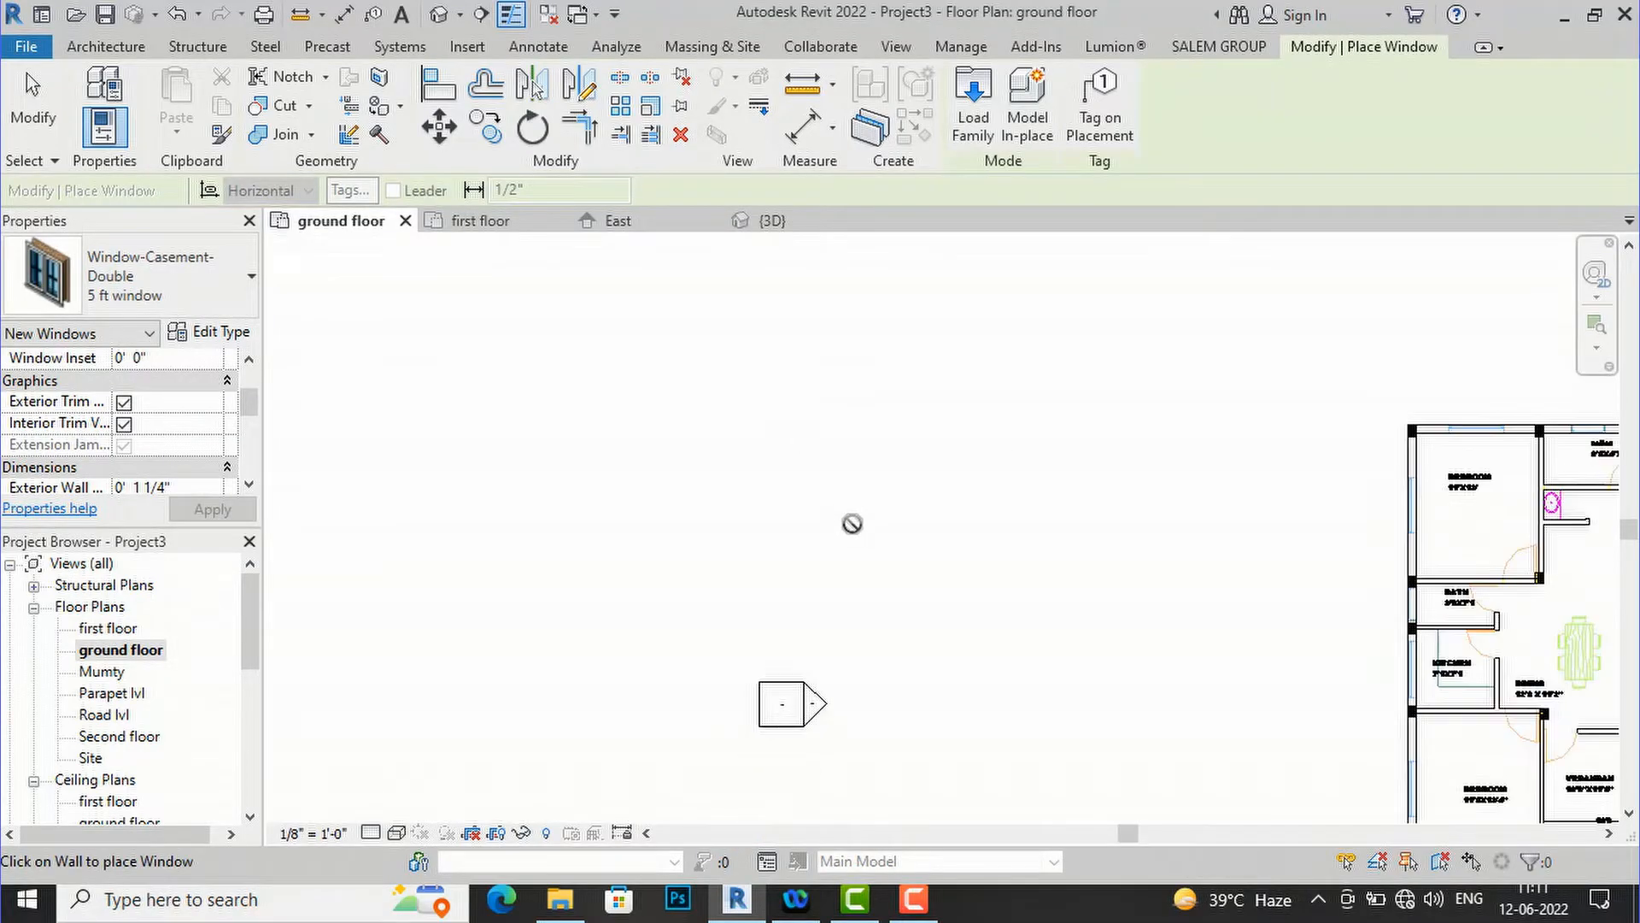
scroll(1065, 461, up, 1)
scroll(1065, 461, up, 7)
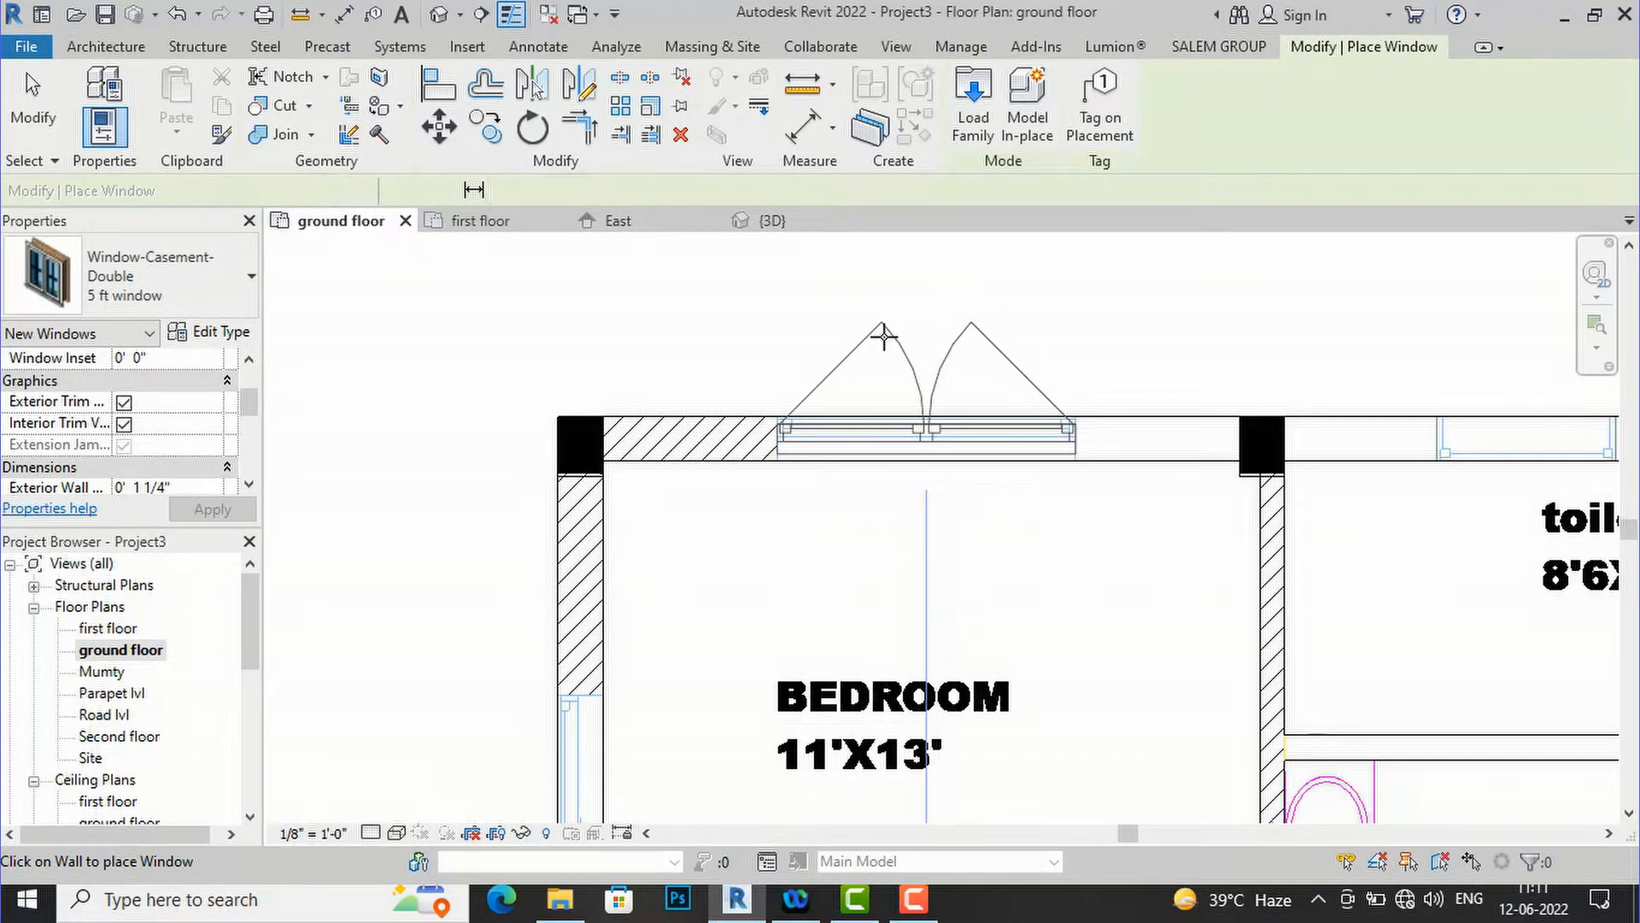
scroll(884, 335, down, 3)
scroll(715, 662, up, 2)
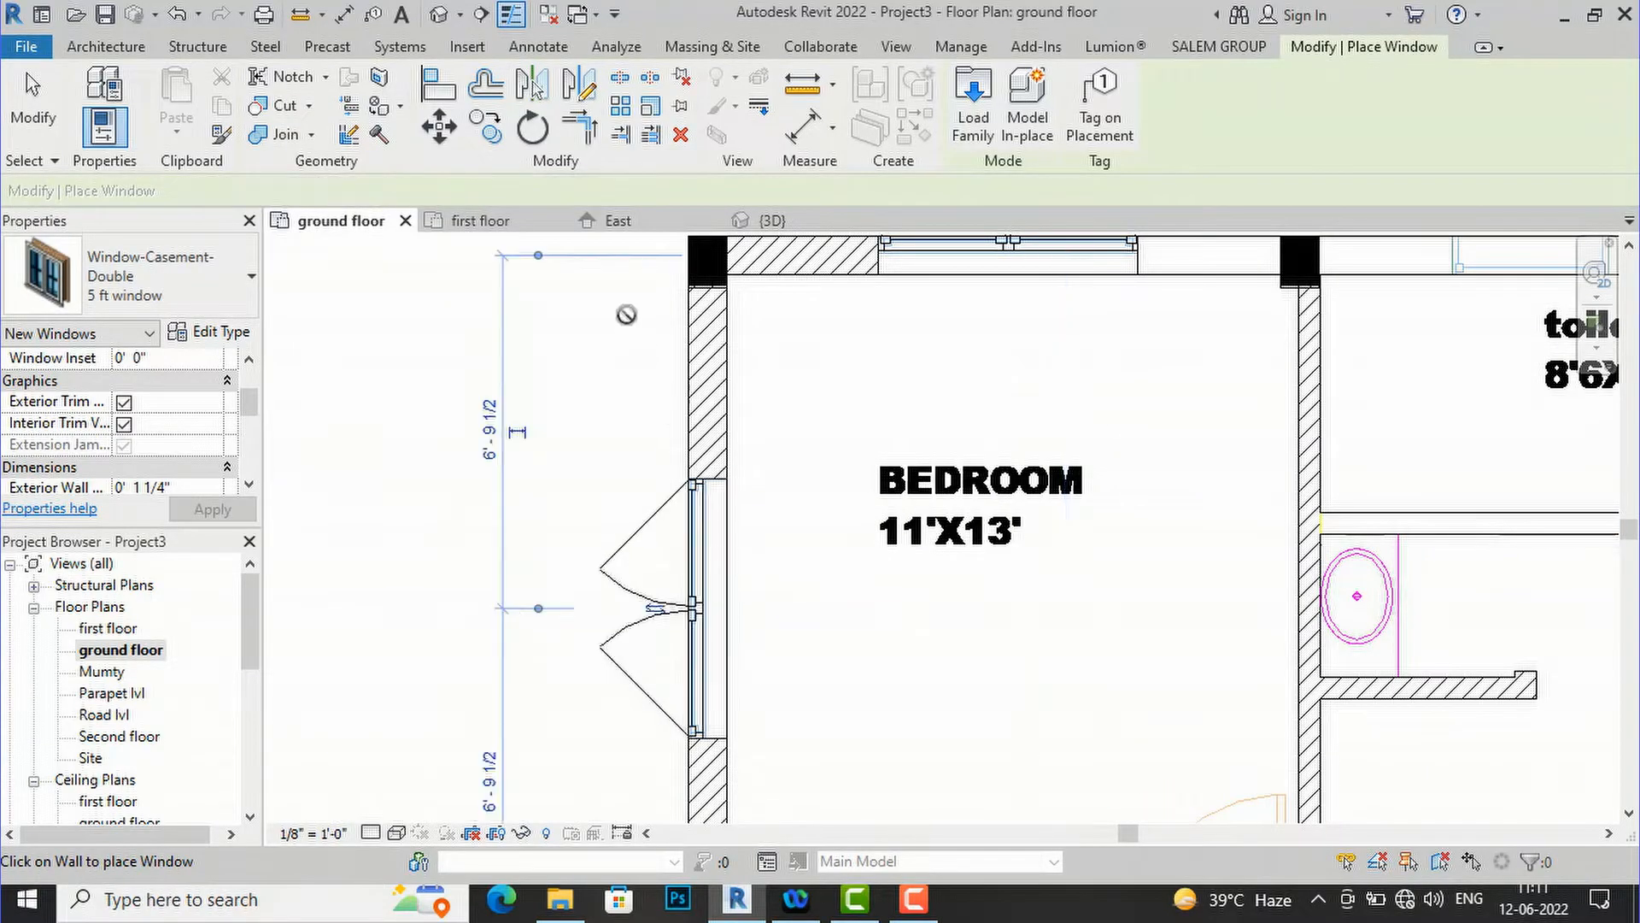
- Place a 5 ft window at the plan symbol in the kitchen's exterior wall
scroll(623, 311, down, 5)
scroll(632, 534, up, 4)
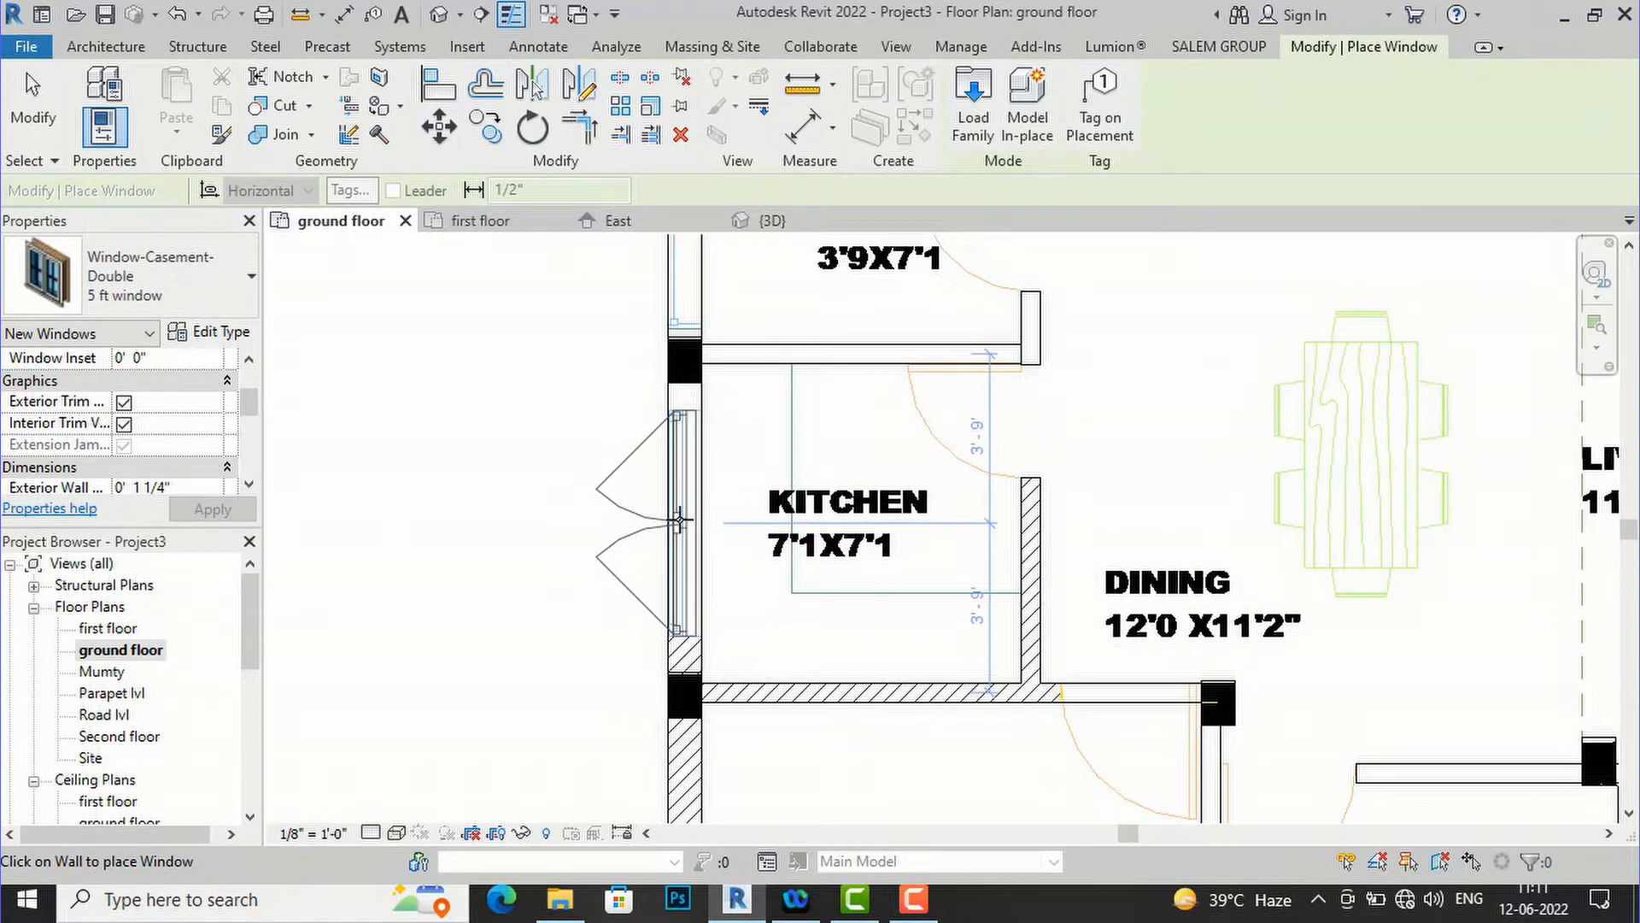
scroll(557, 376, down, 4)
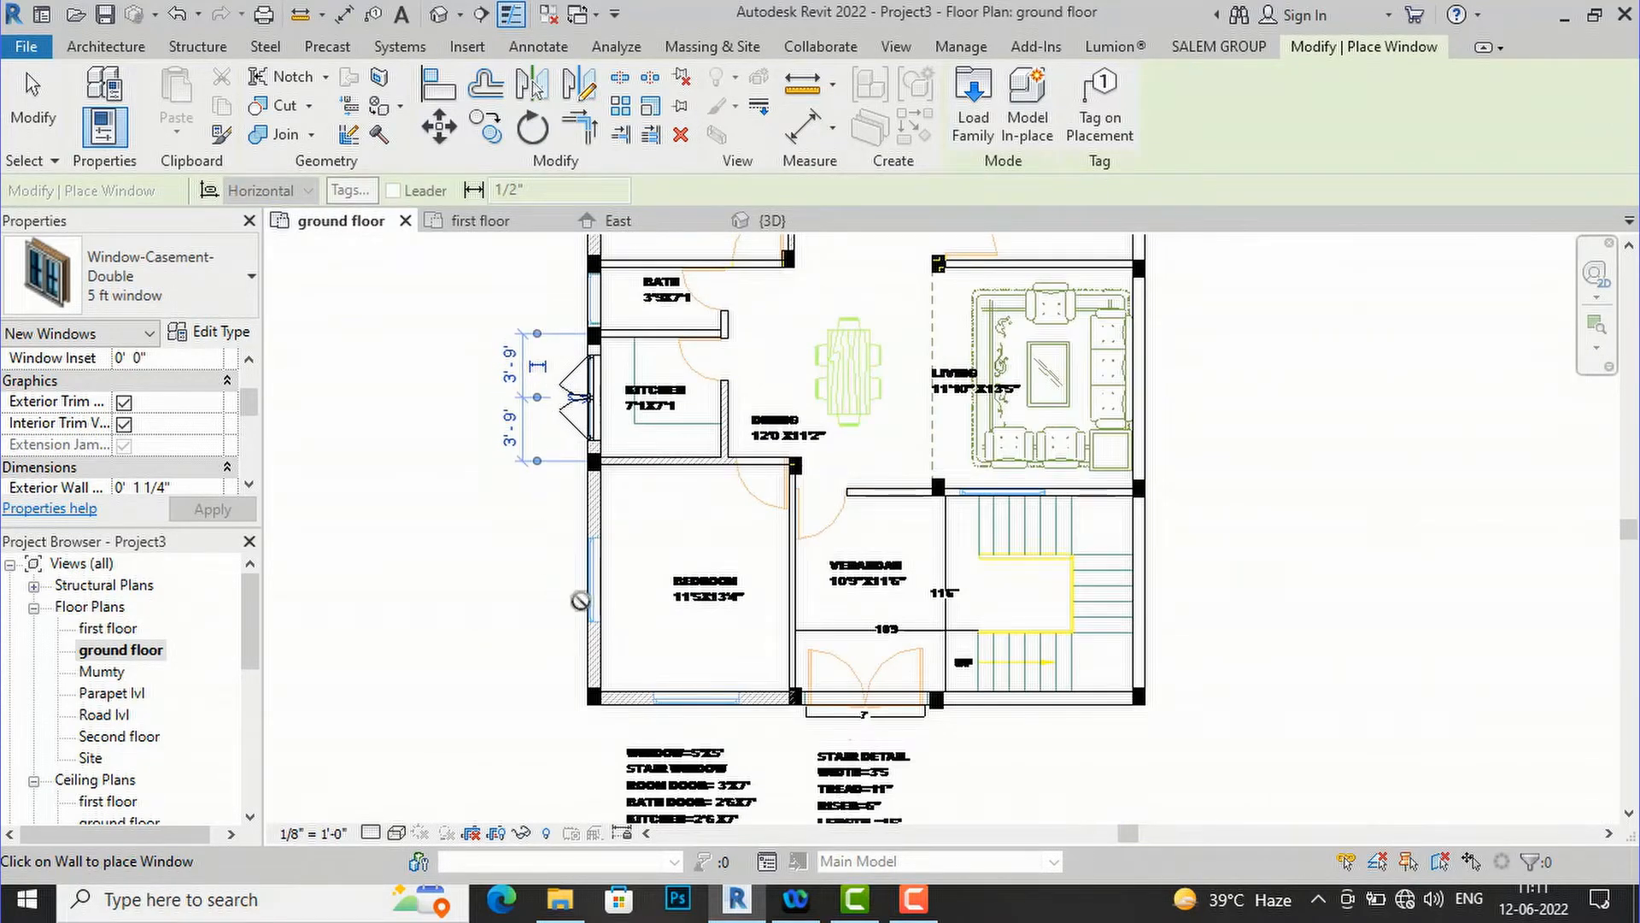
- Place 5 ft windows at the plan symbols on both exterior walls of the 11'5X13'4" bedroom
scroll(580, 600, up, 5)
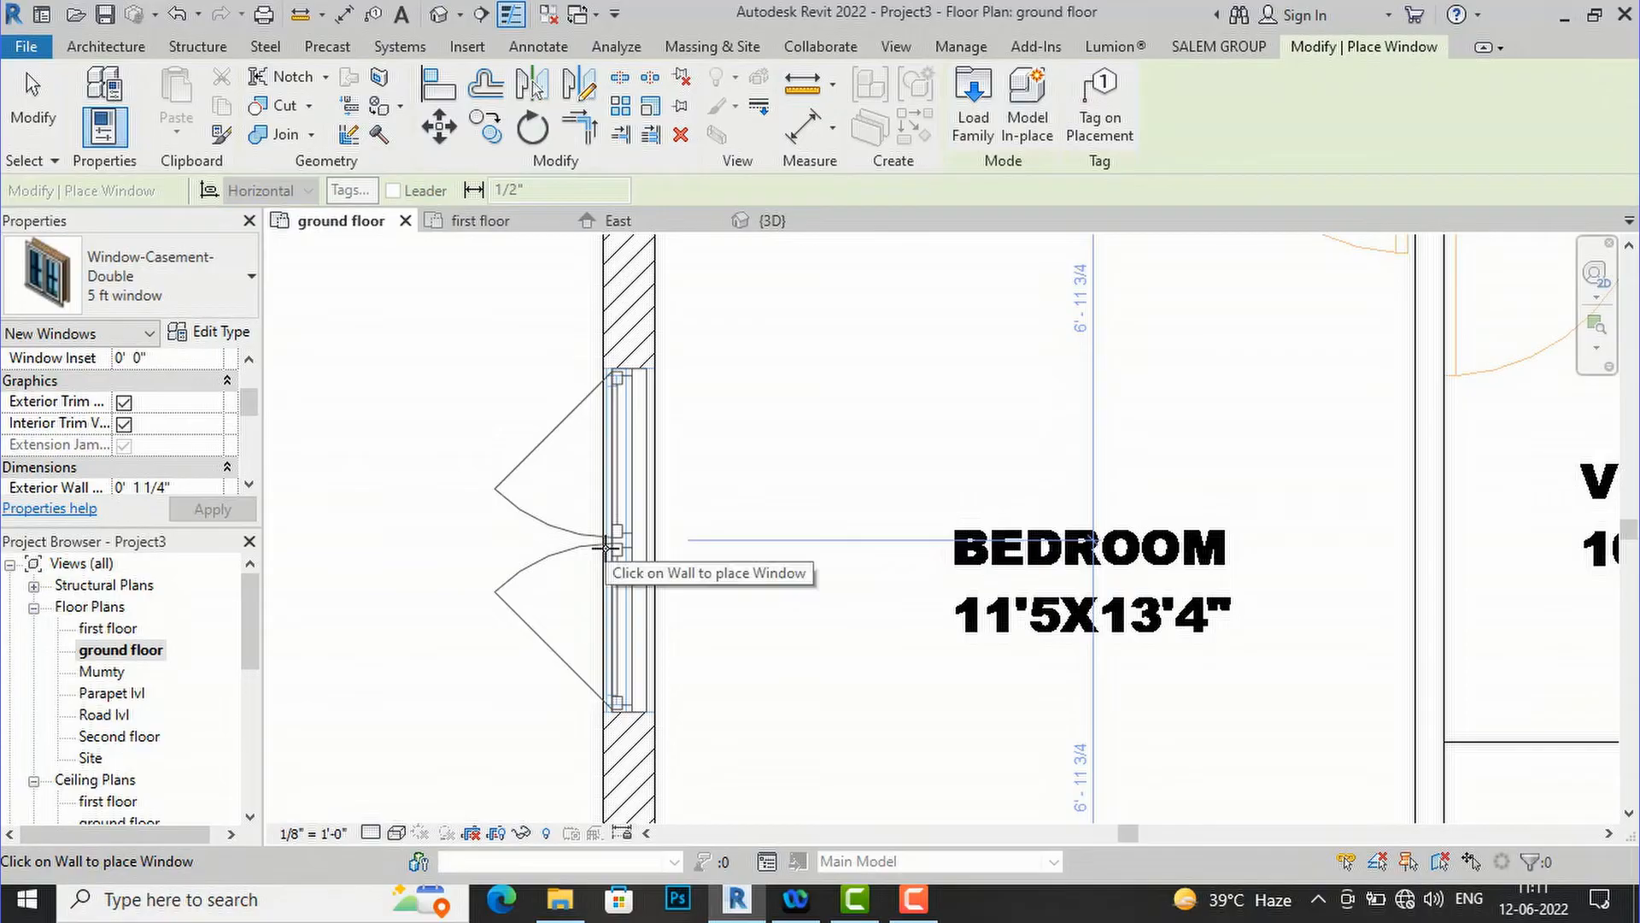
click(593, 517)
scroll(487, 342, down, 4)
scroll(642, 633, up, 5)
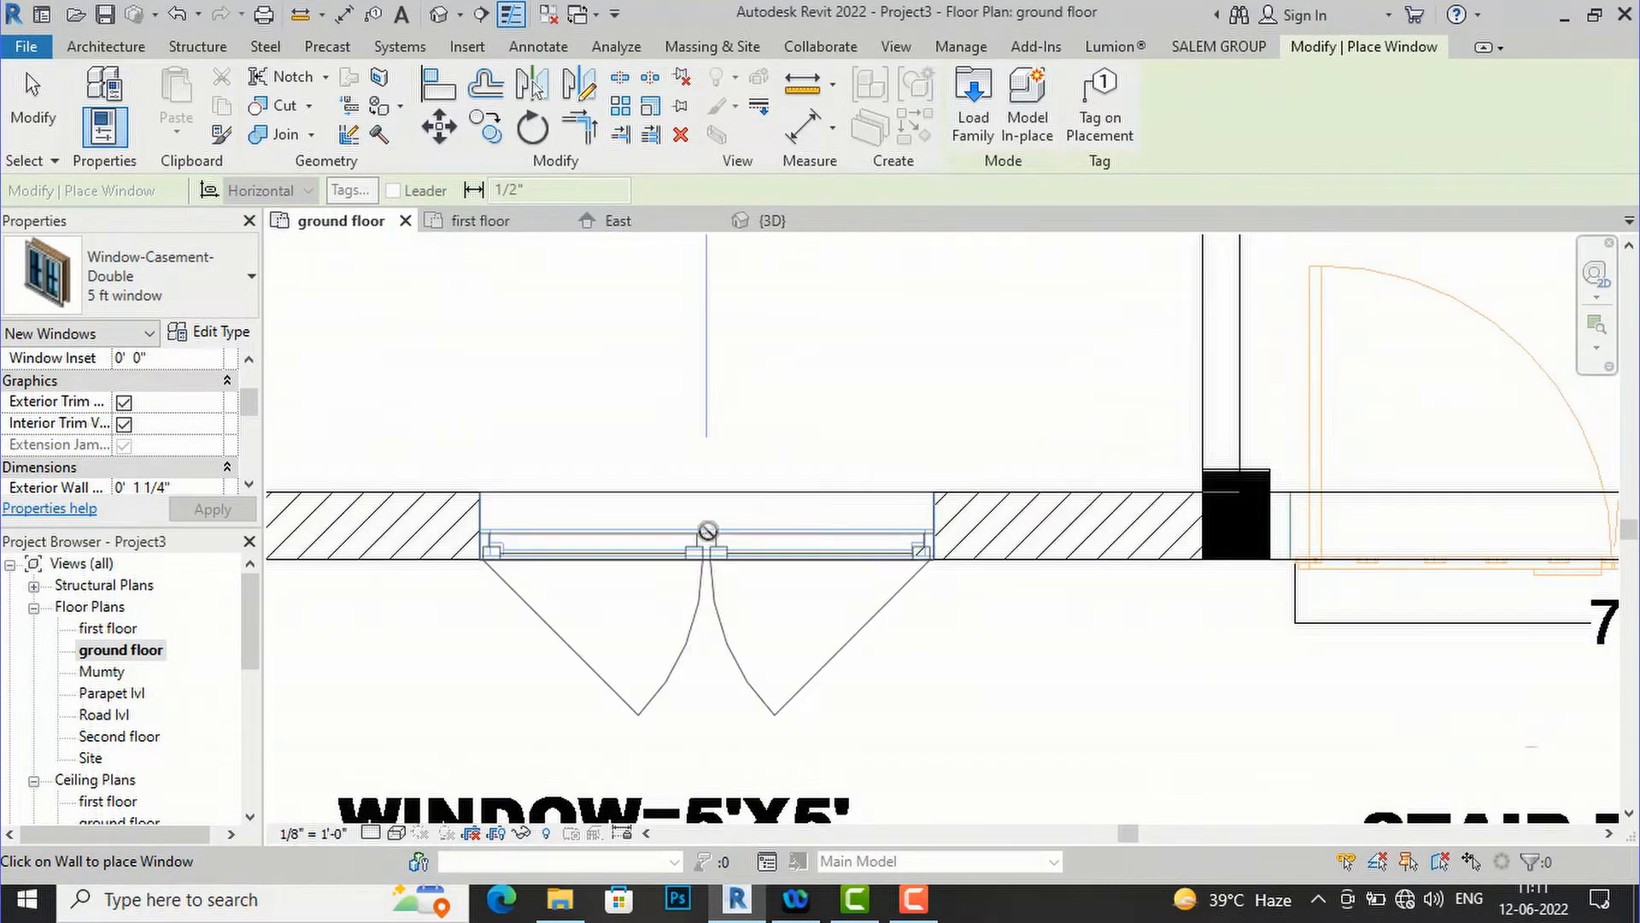
scroll(547, 602, down, 5)
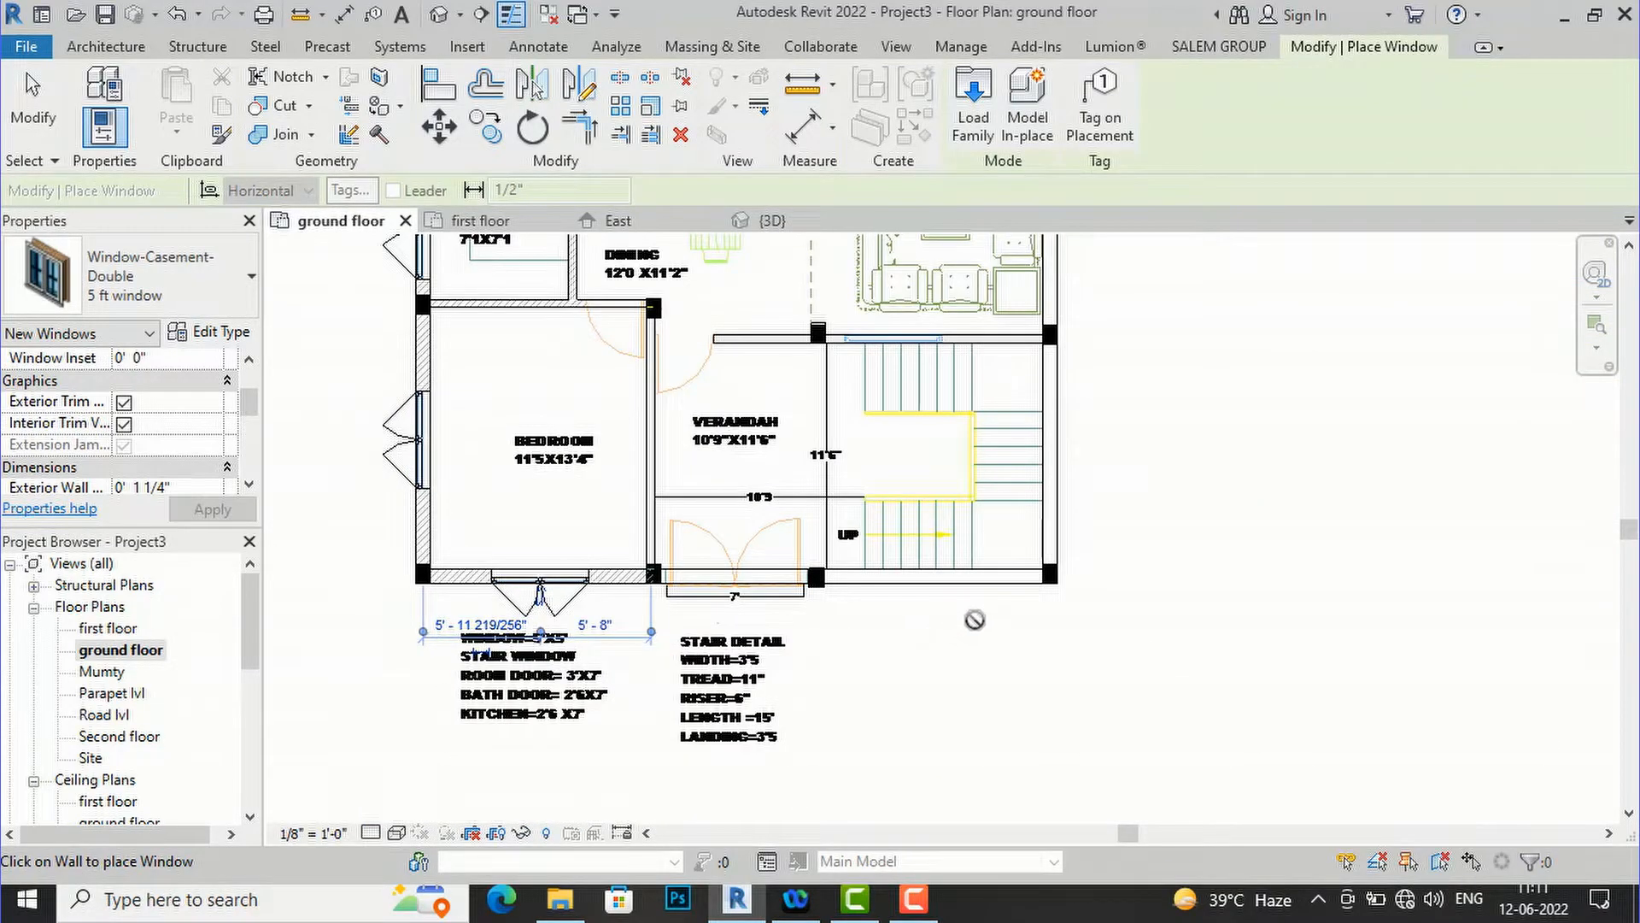
- Place a 5 ft window at the plan symbol in the wall between the living room and the staircase
scroll(938, 670, down, 2)
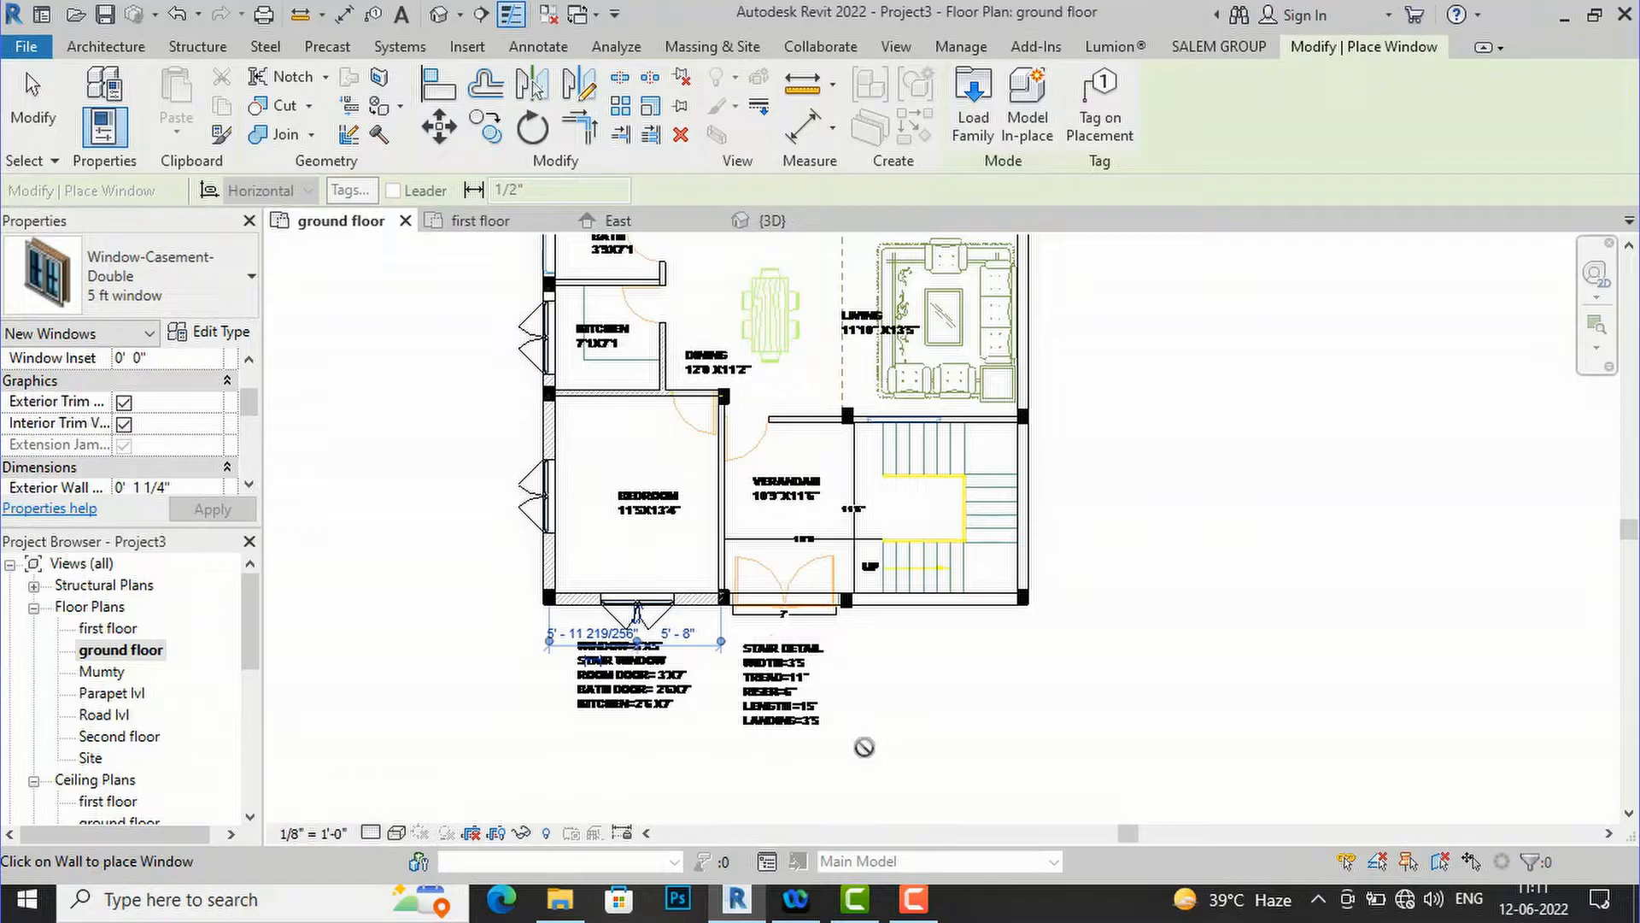
scroll(888, 717, down, 2)
scroll(908, 670, up, 5)
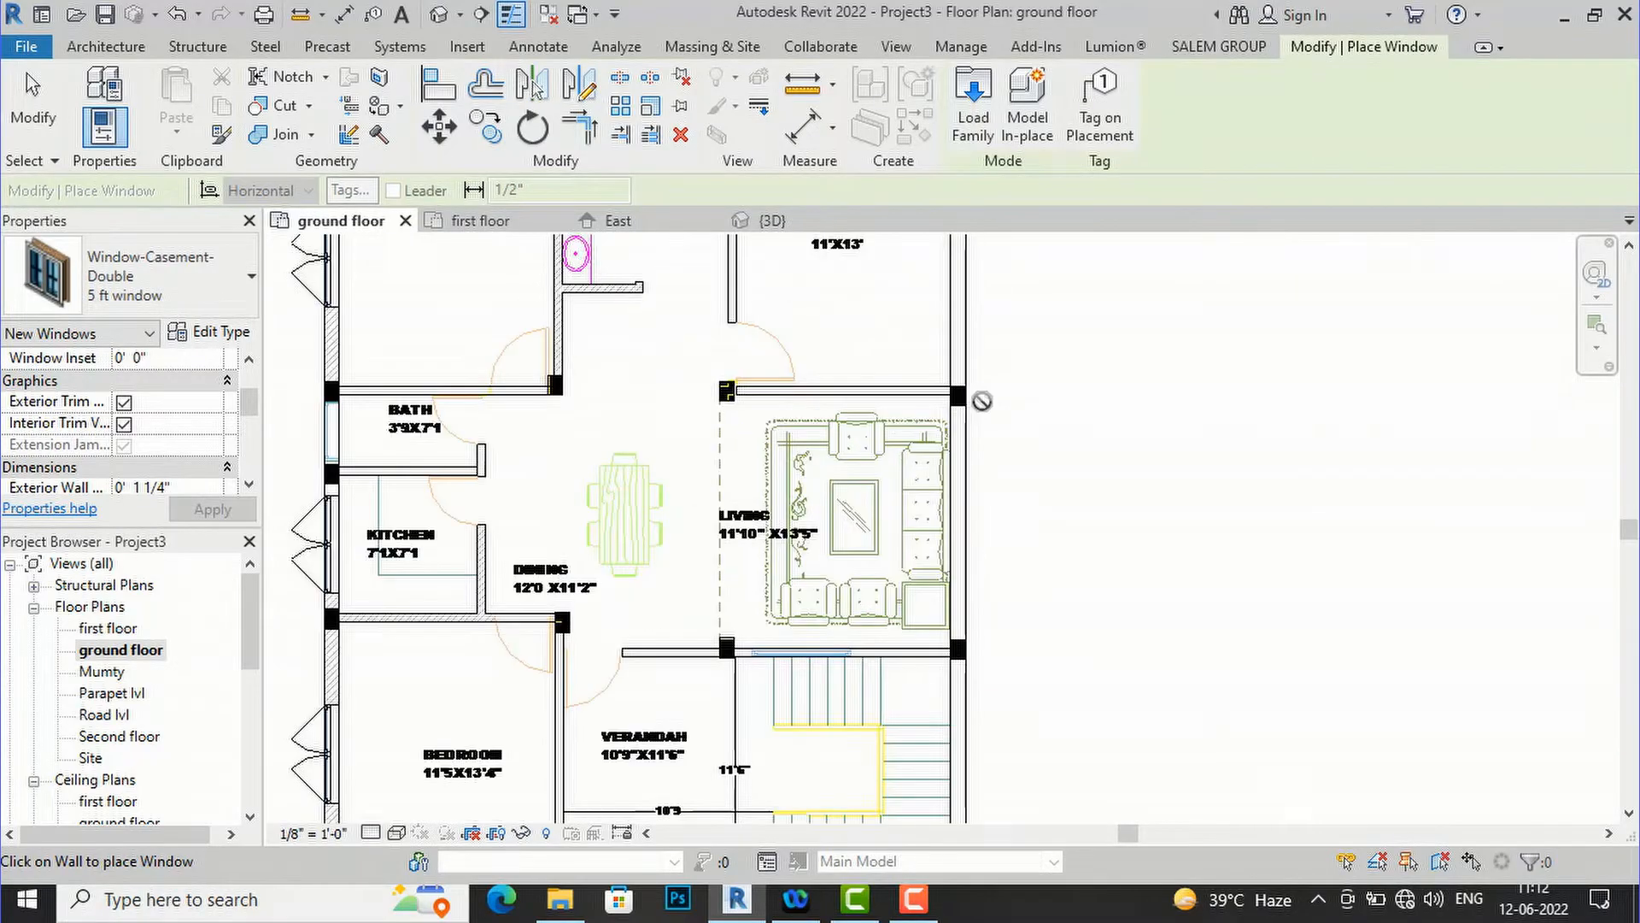
scroll(744, 743, up, 2)
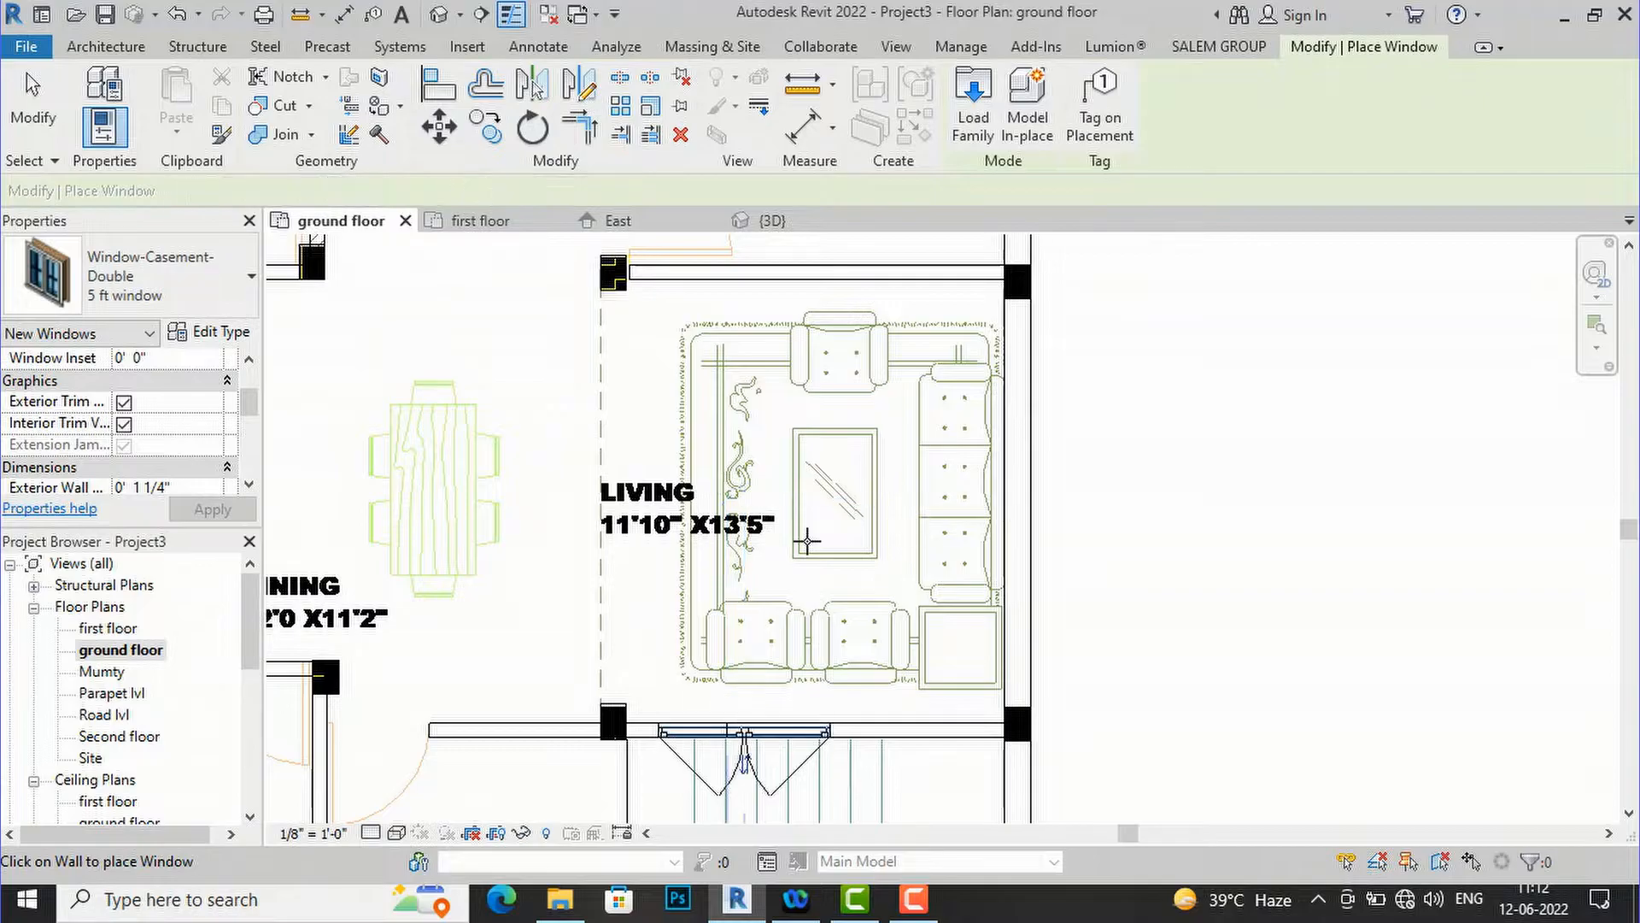
scroll(721, 721, down, 2)
scroll(730, 726, down, 3)
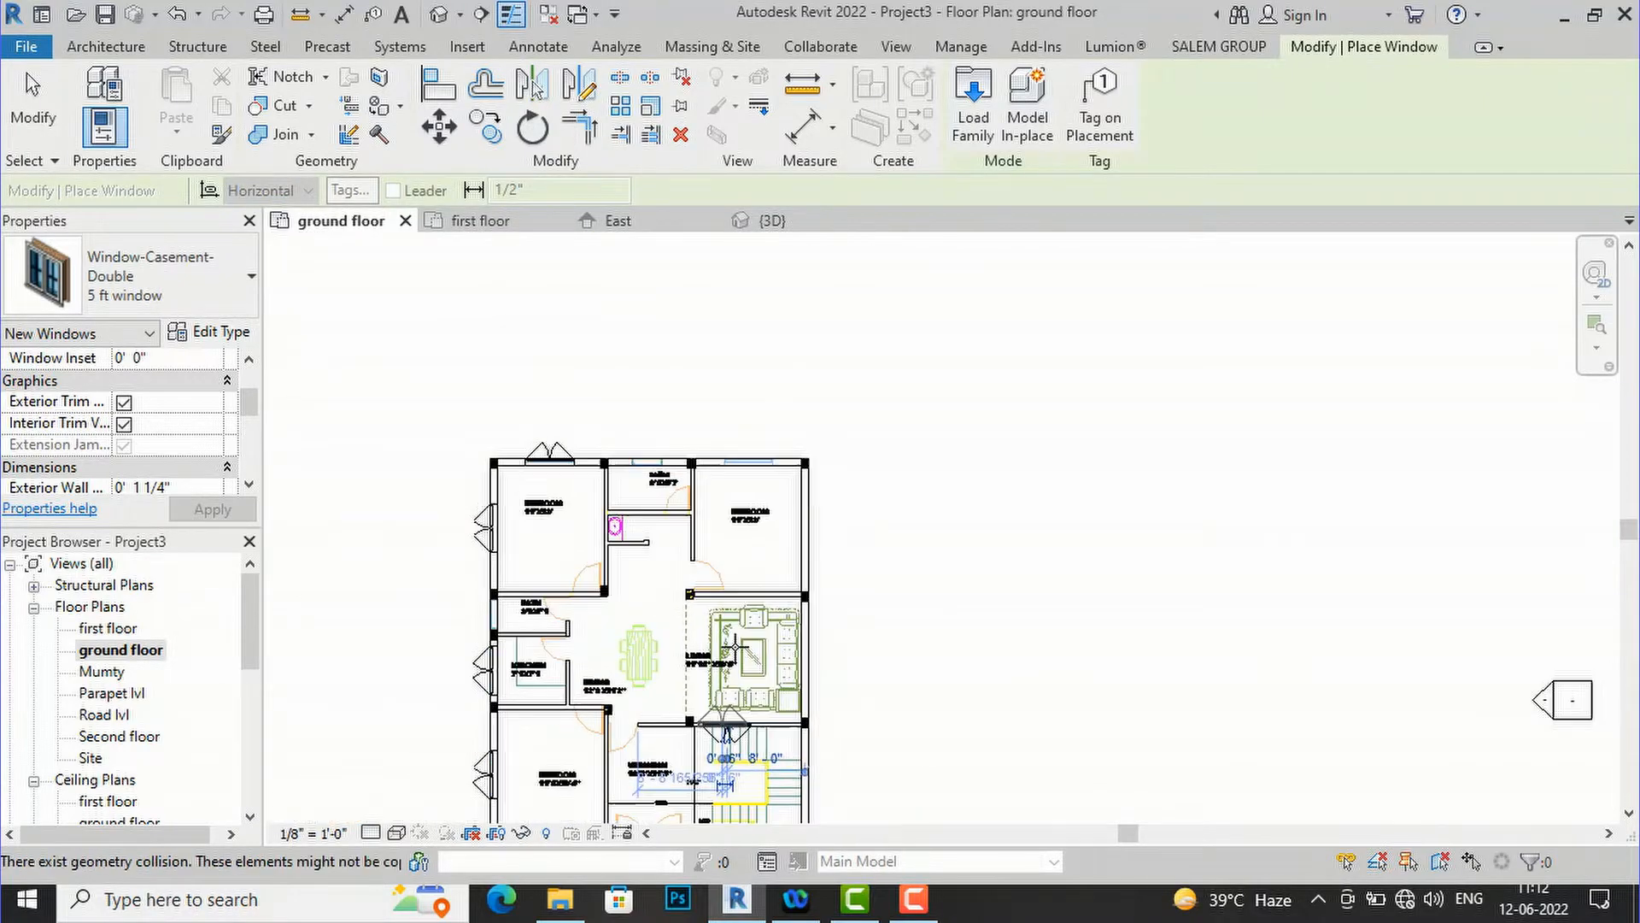
- Place a 5 ft window on the outer wall of the 11'X13' bedroom adjoining the living room and end window placement
scroll(743, 555, up, 6)
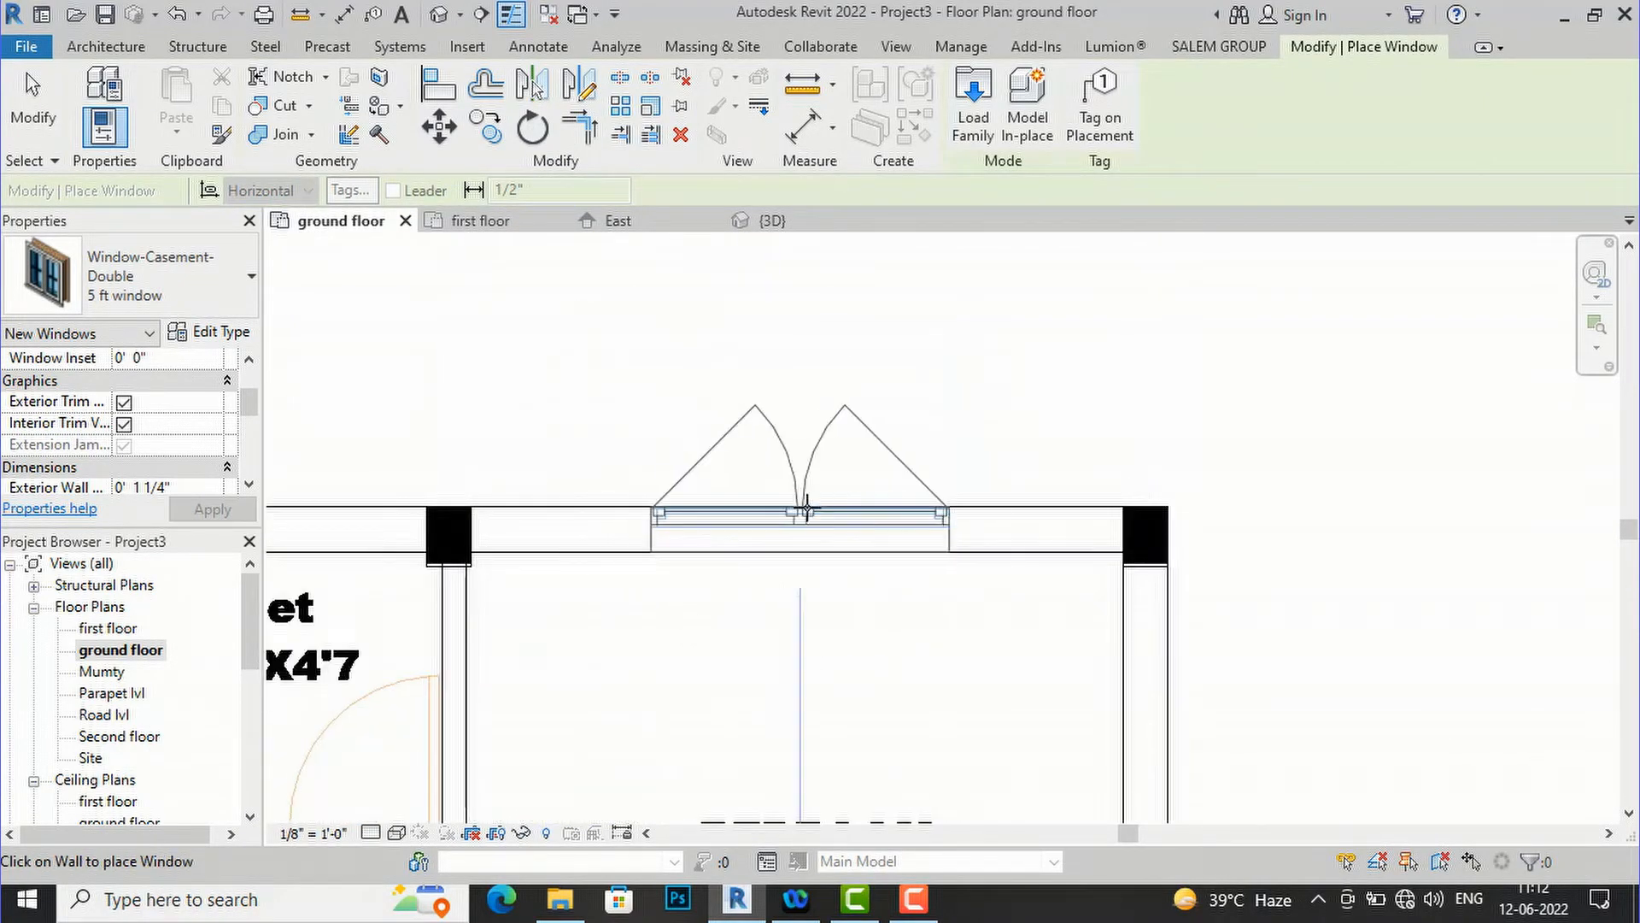
click(807, 510)
scroll(1010, 443, down, 3)
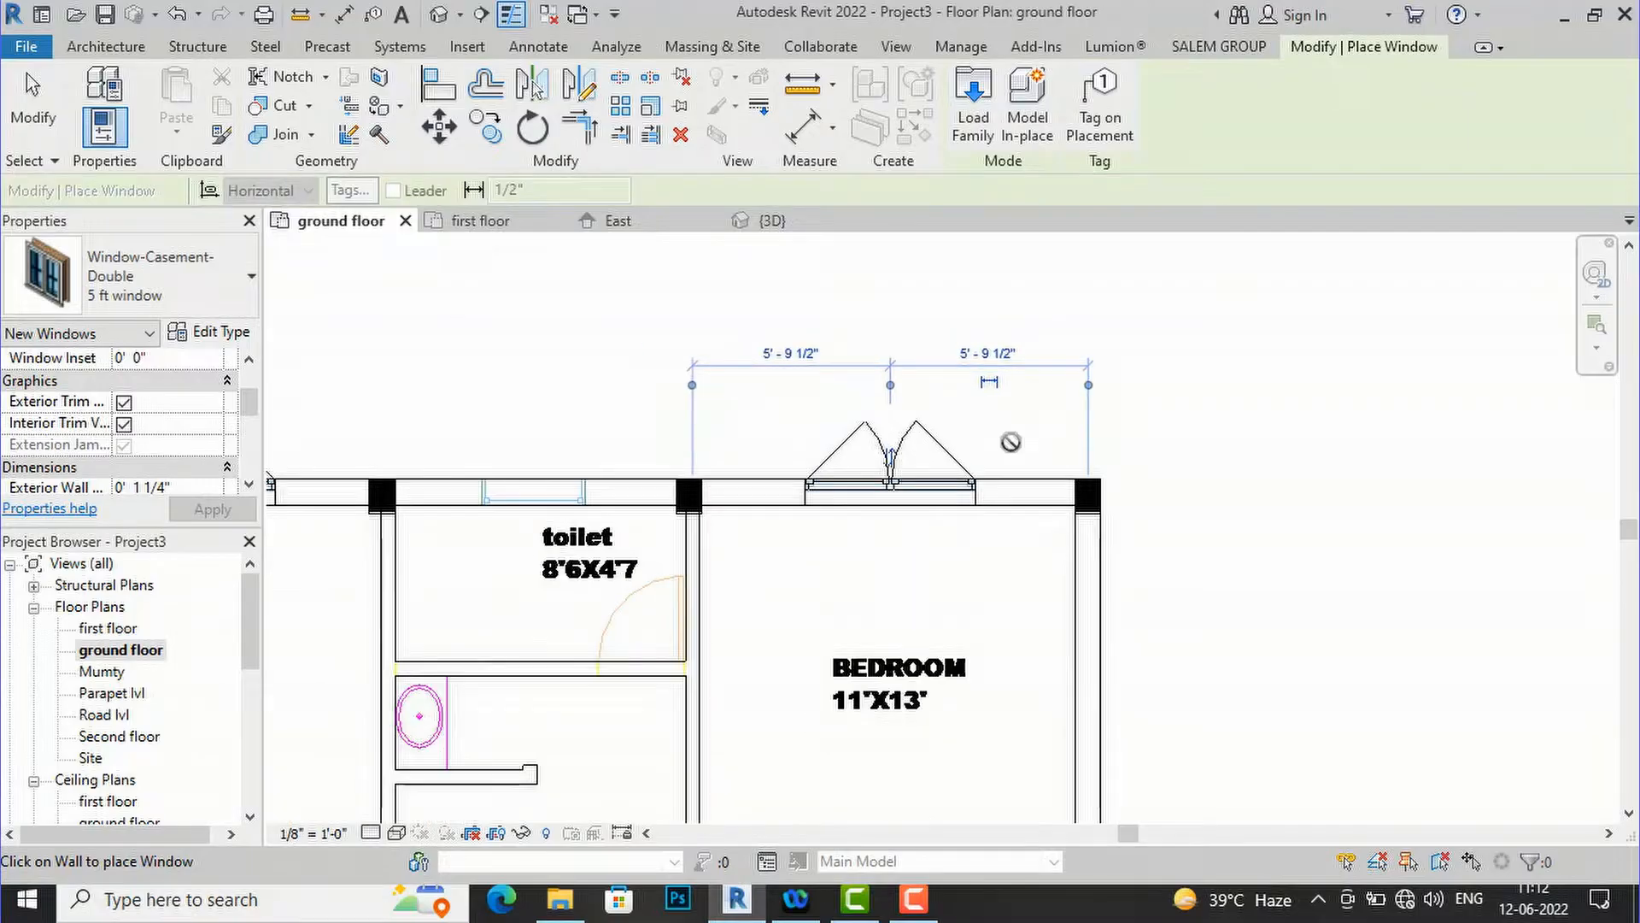
scroll(1027, 367, down, 2)
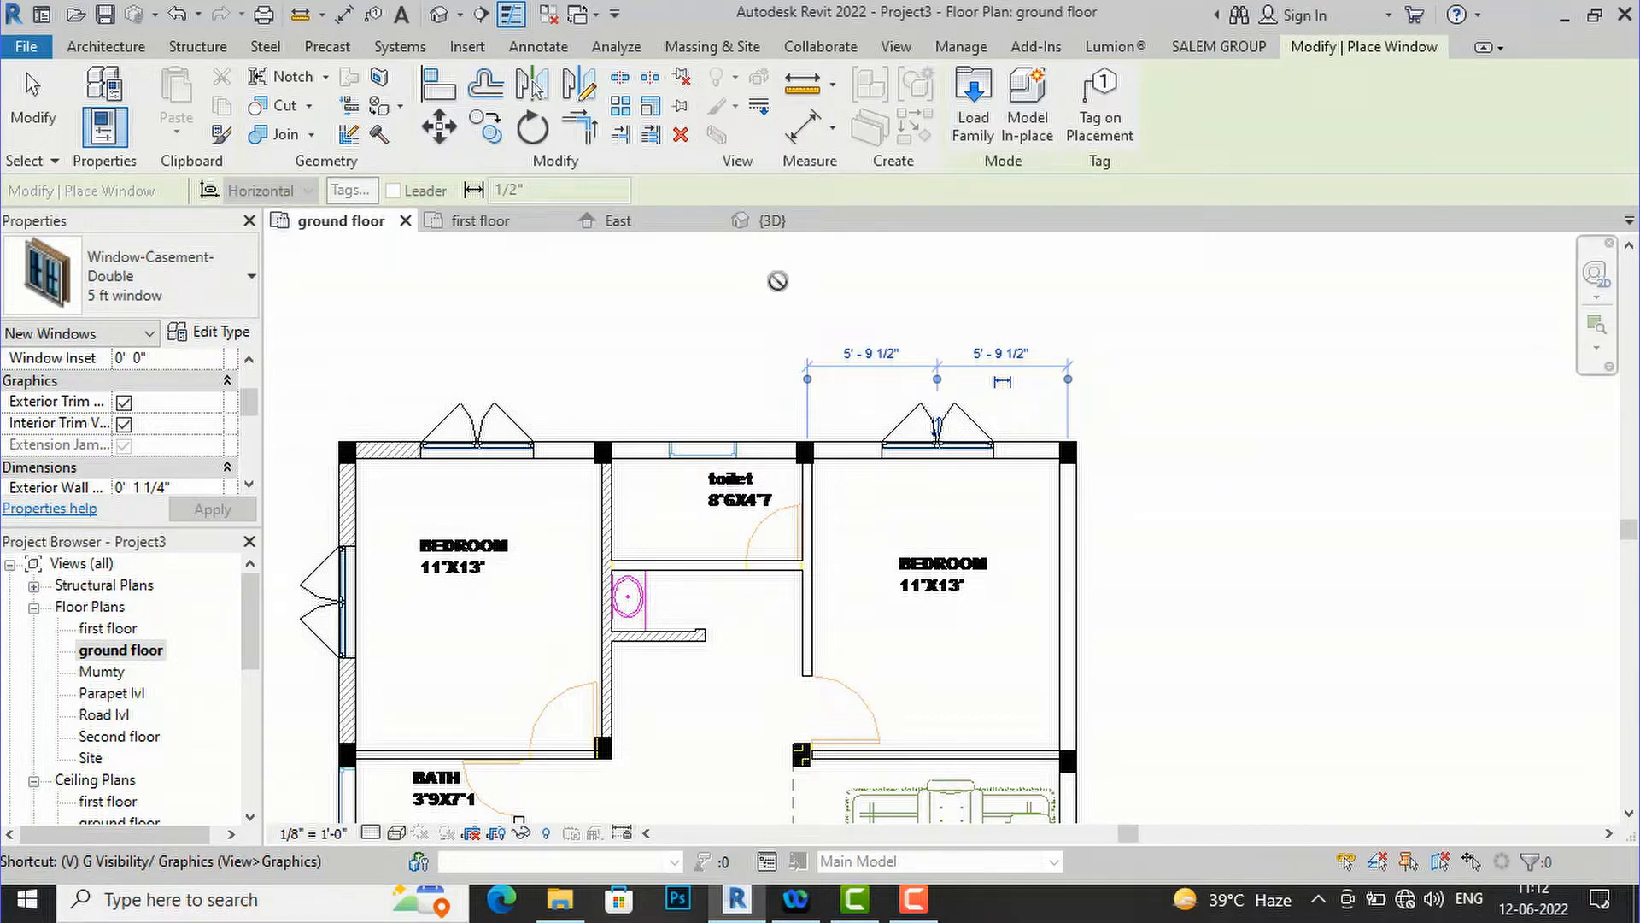
key(Escape)
key(Escape)
- Restart window placement with the Fixed 36" x 24" type
scroll(720, 449, up, 2)
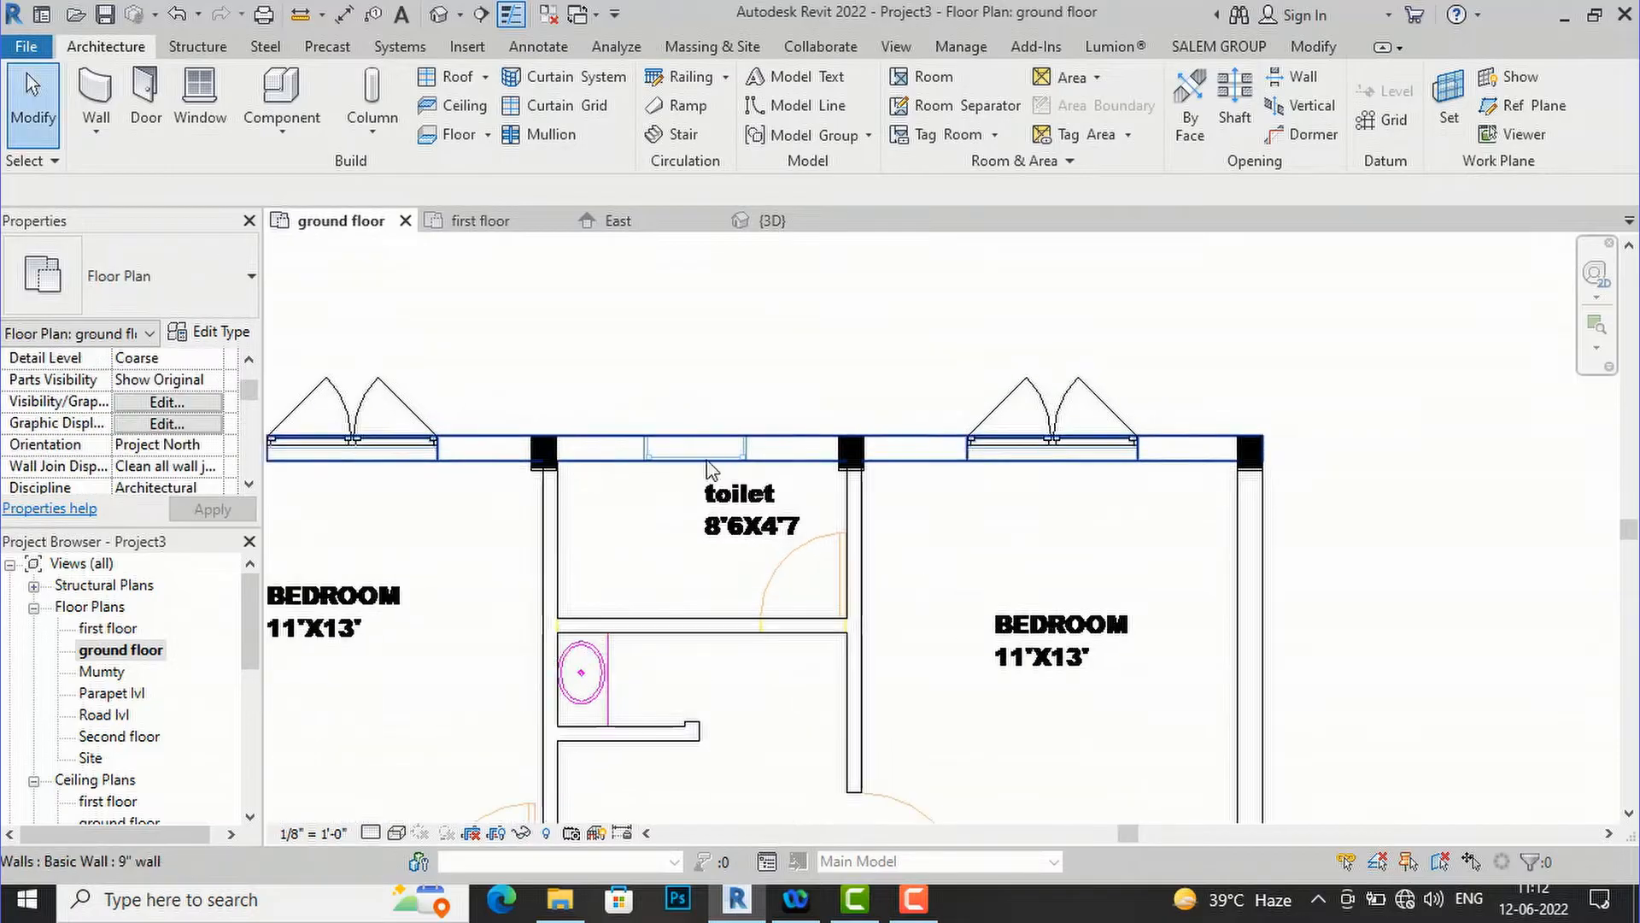
click(275, 83)
key(Escape)
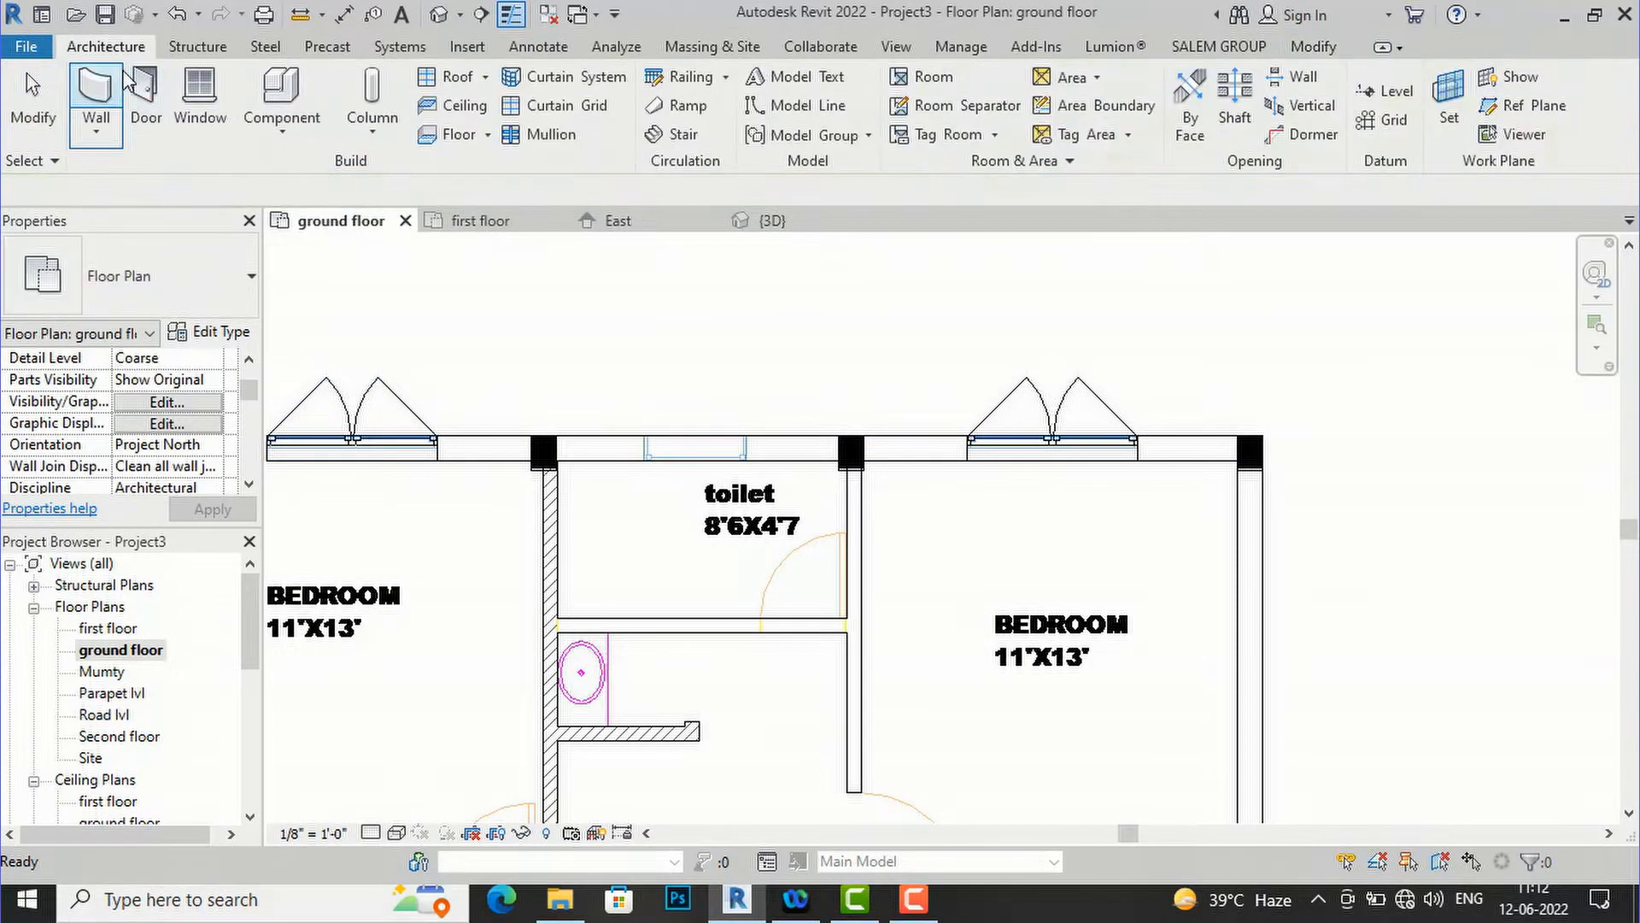
click(199, 83)
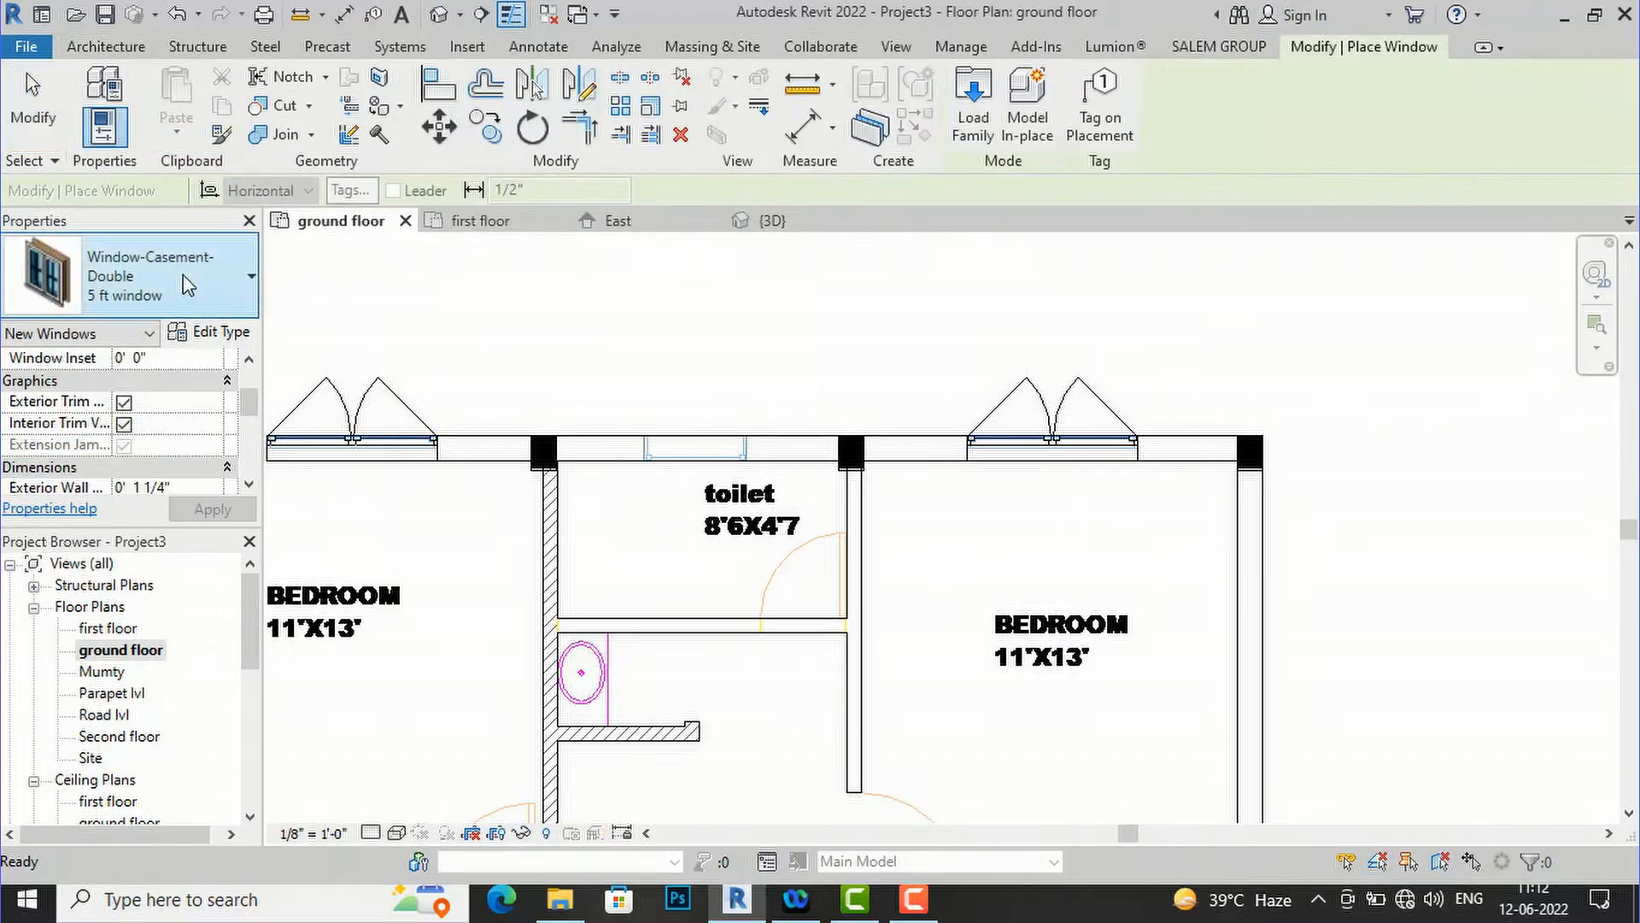
click(171, 275)
scroll(194, 506, up, 8)
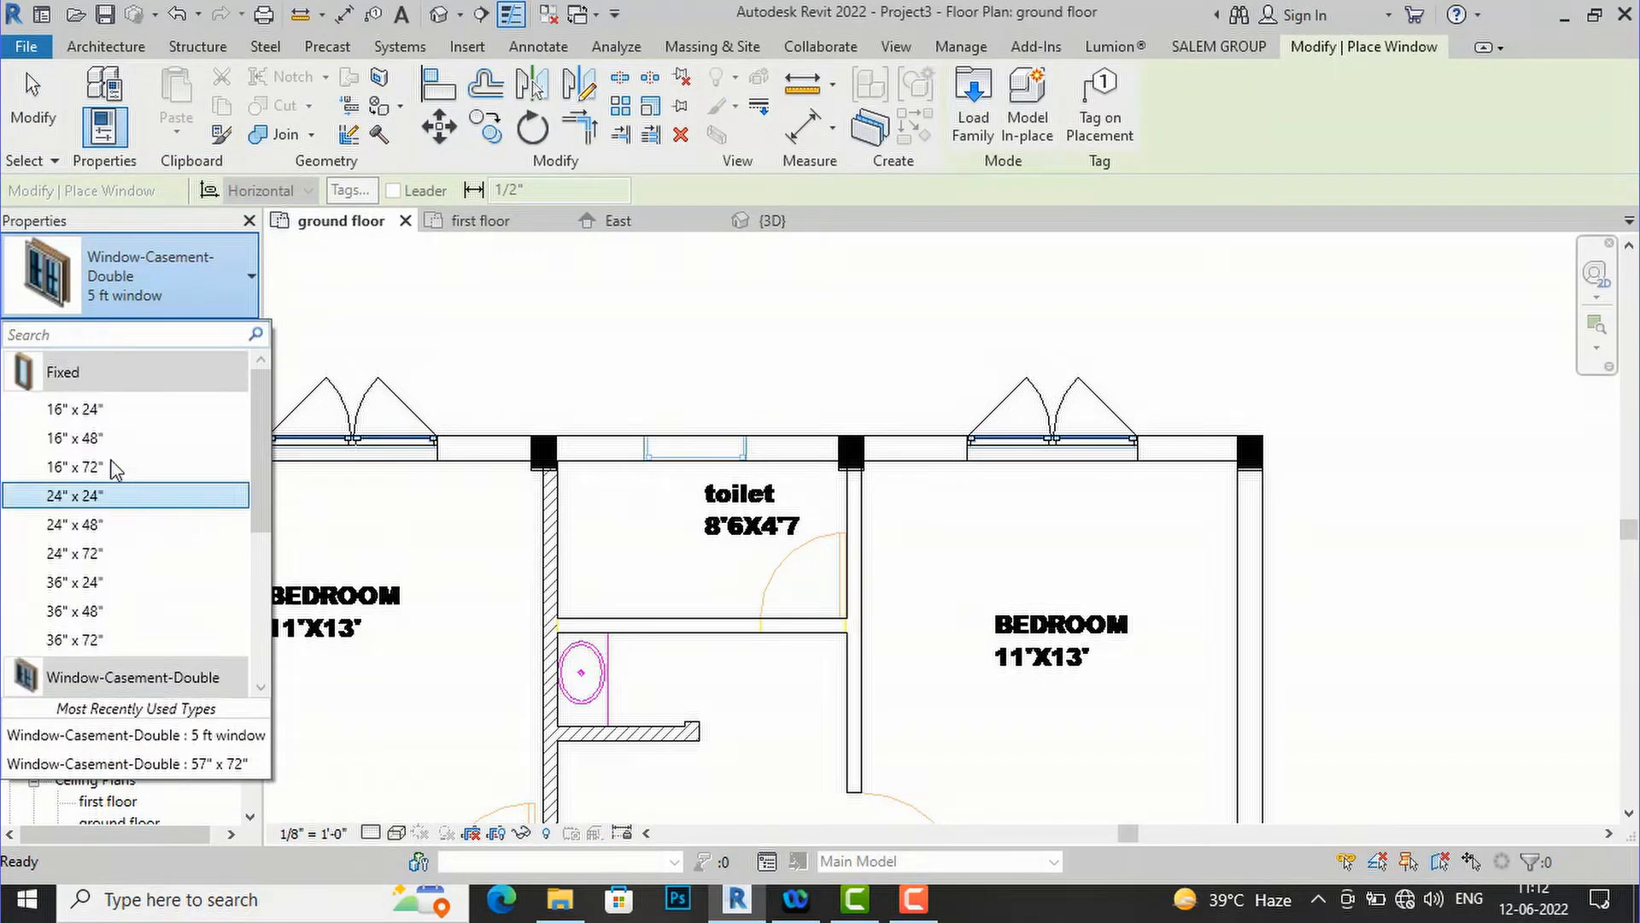
mouse_move(95, 437)
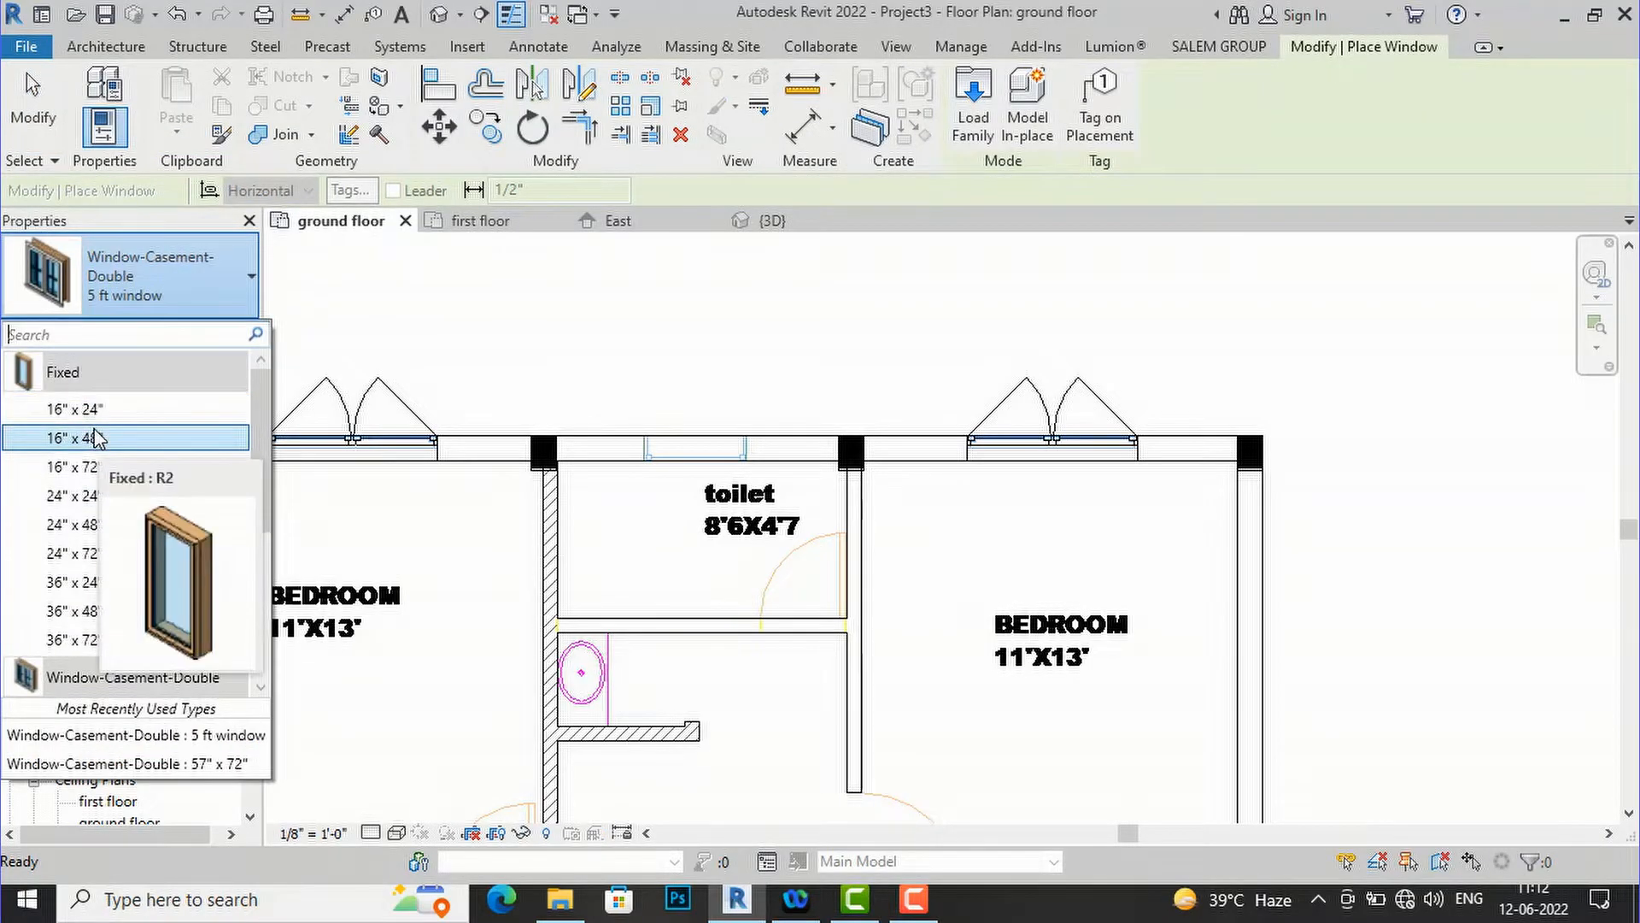
click(72, 496)
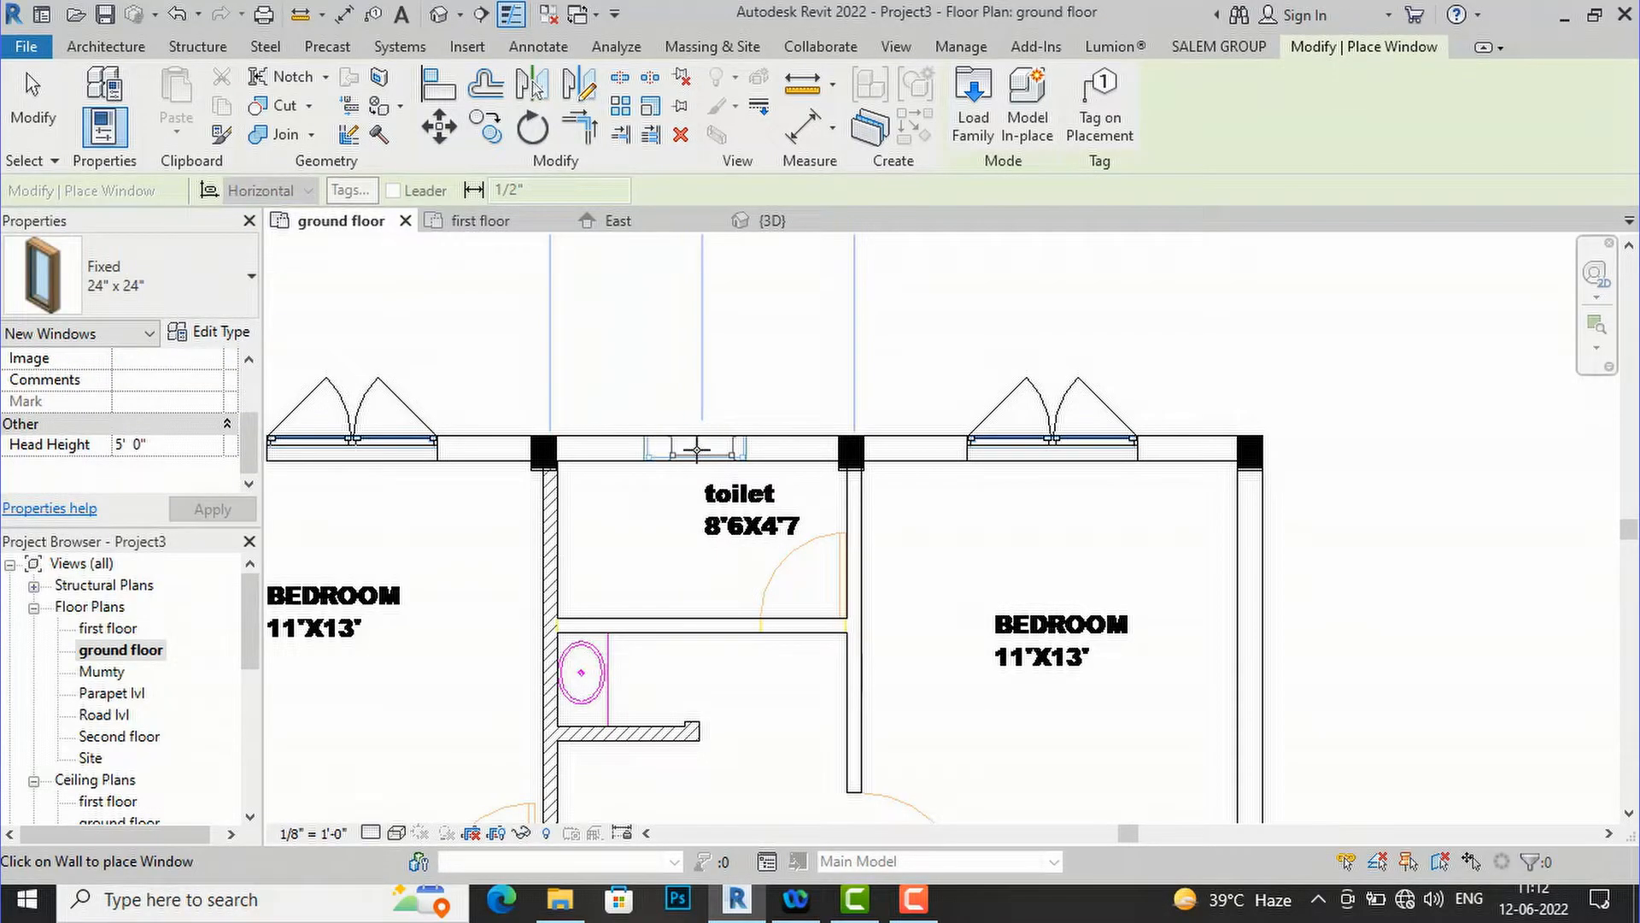
click(217, 289)
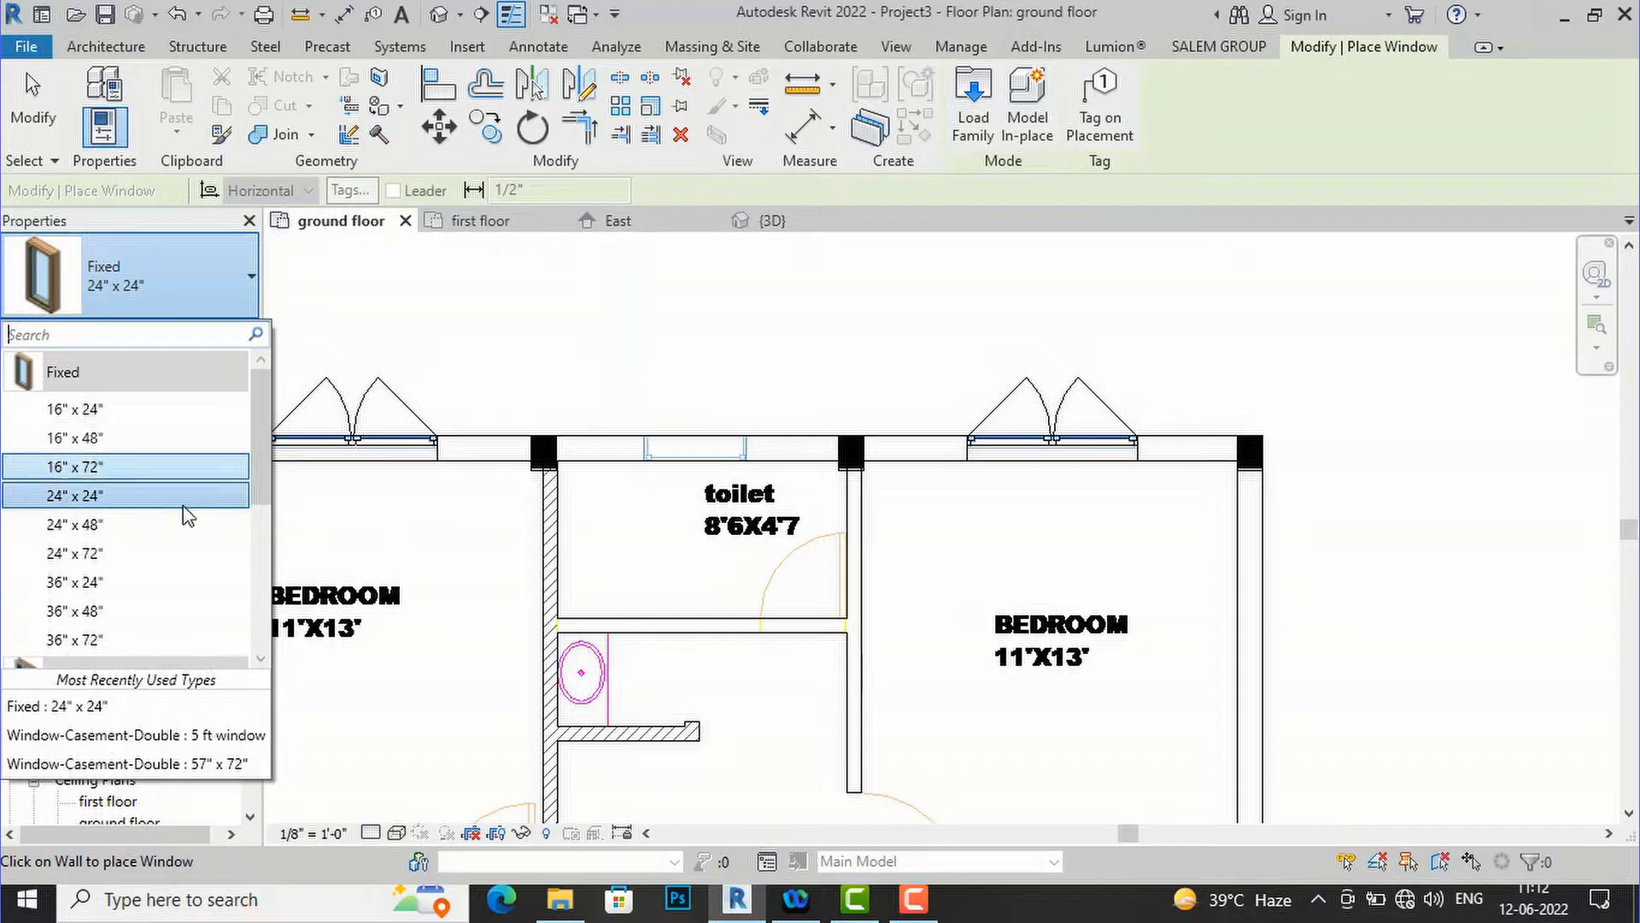
click(129, 583)
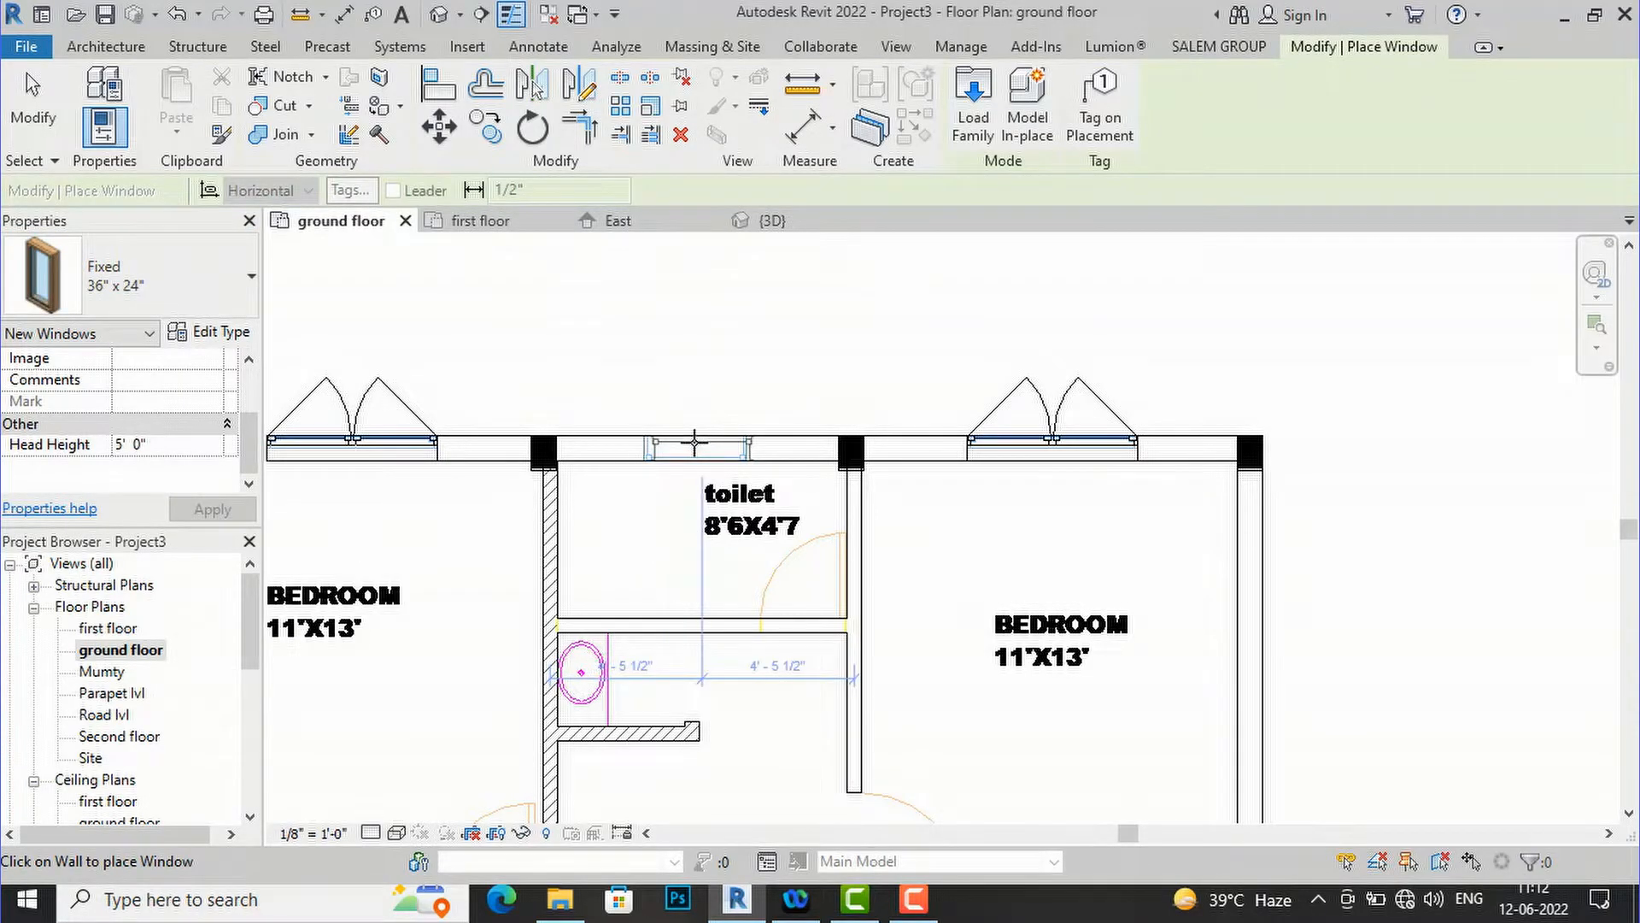
- Place the fixed window at the plan symbol in the toilet's exterior wall and end window placement
scroll(694, 442, up, 2)
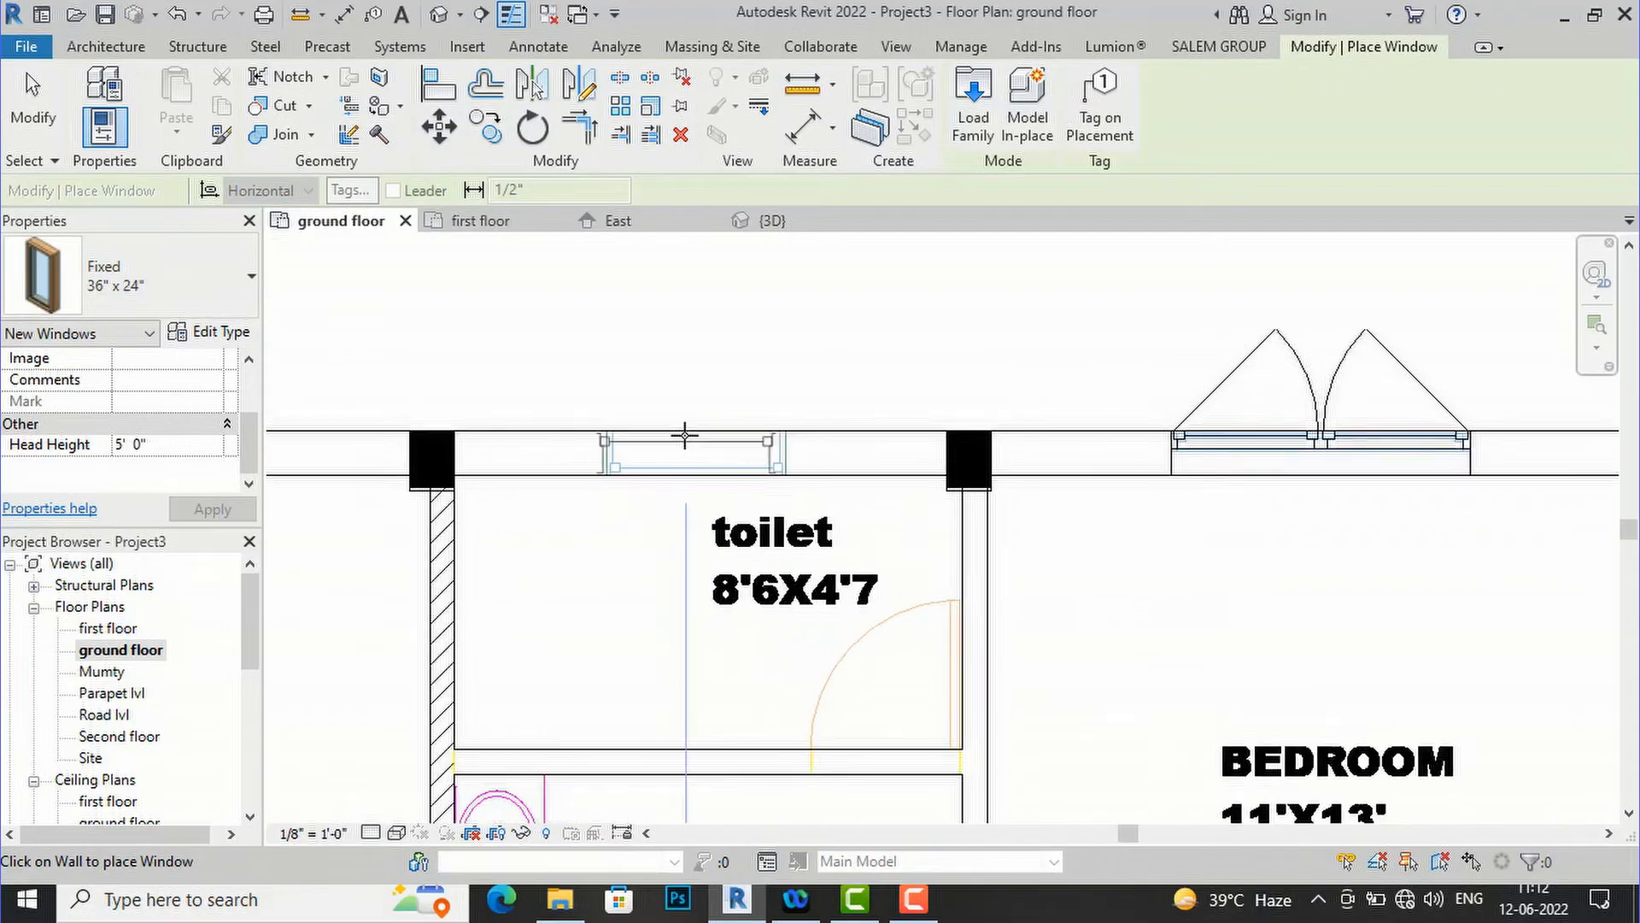
click(723, 370)
key(Escape)
key(Escape)
scroll(773, 301, down, 3)
scroll(773, 301, down, 5)
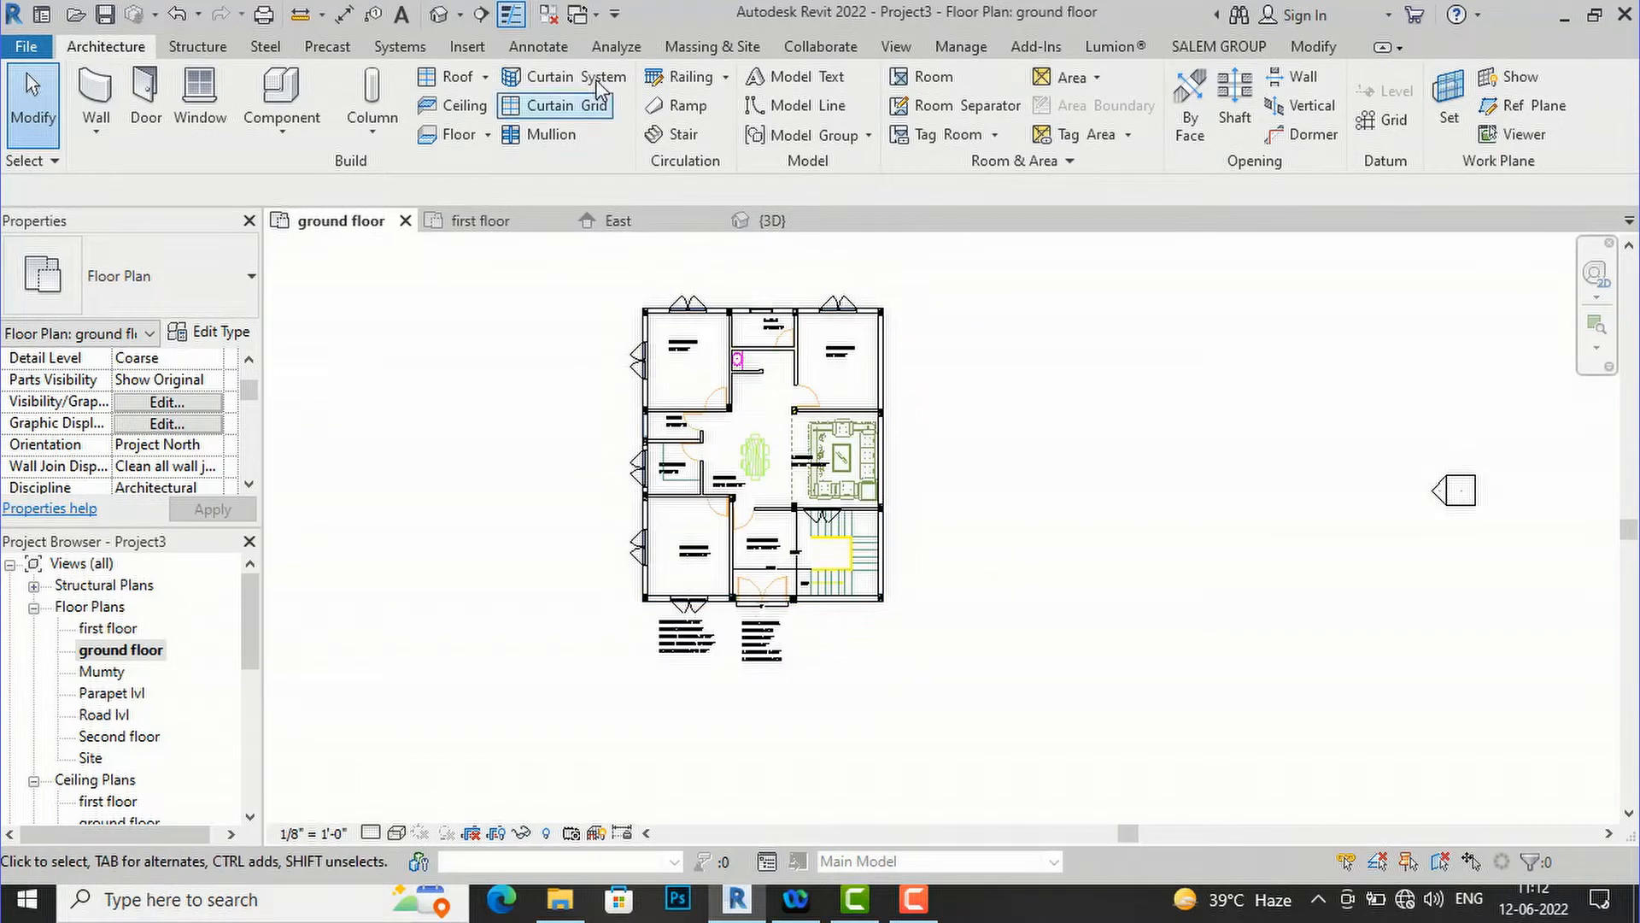
- Check the placed windows in the 3D view and return to the ground floor plan
click(440, 19)
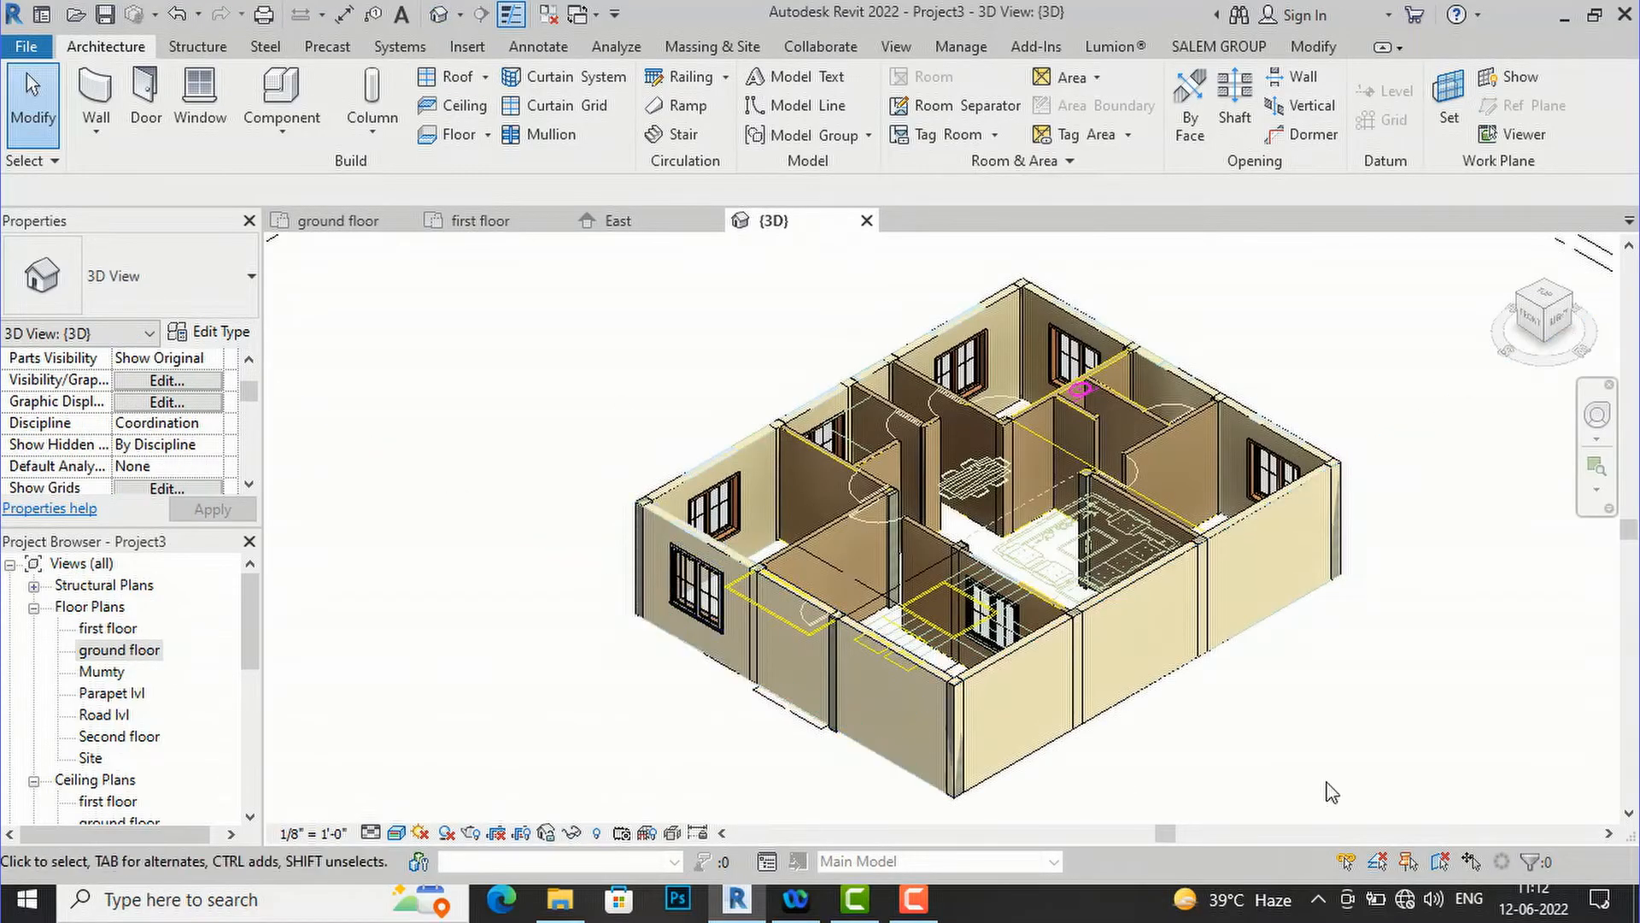
scroll(1204, 700, up, 2)
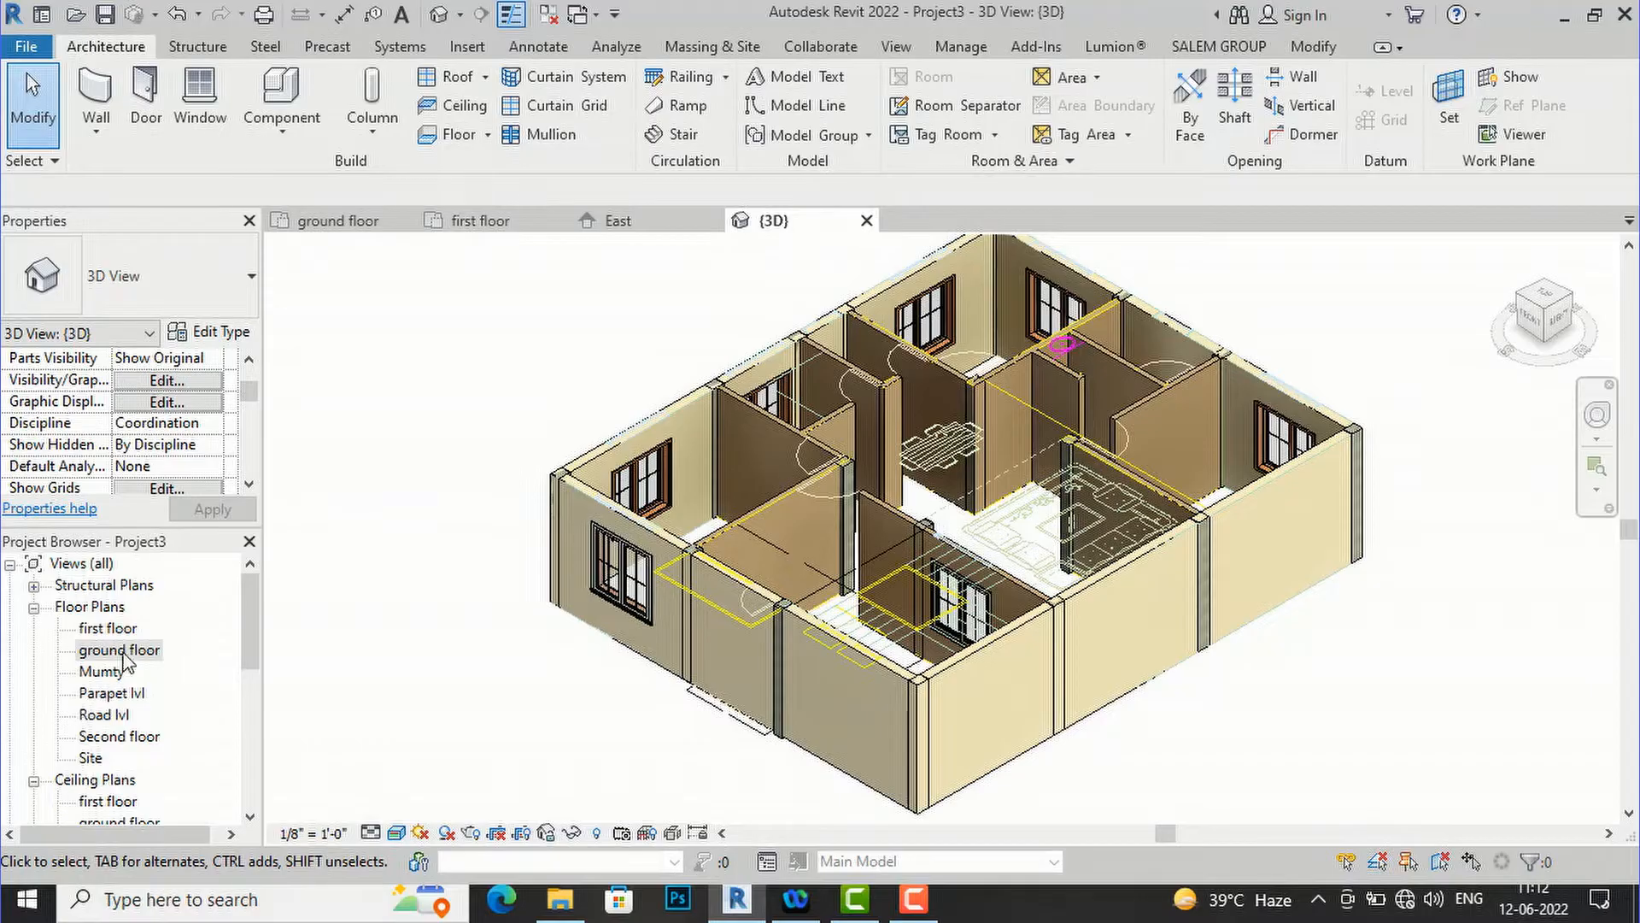
double_click(122, 652)
- Extend the wall between the verandah and dining area across the door opening to meet the bedroom's interior wall
scroll(867, 468, up, 3)
scroll(670, 465, up, 4)
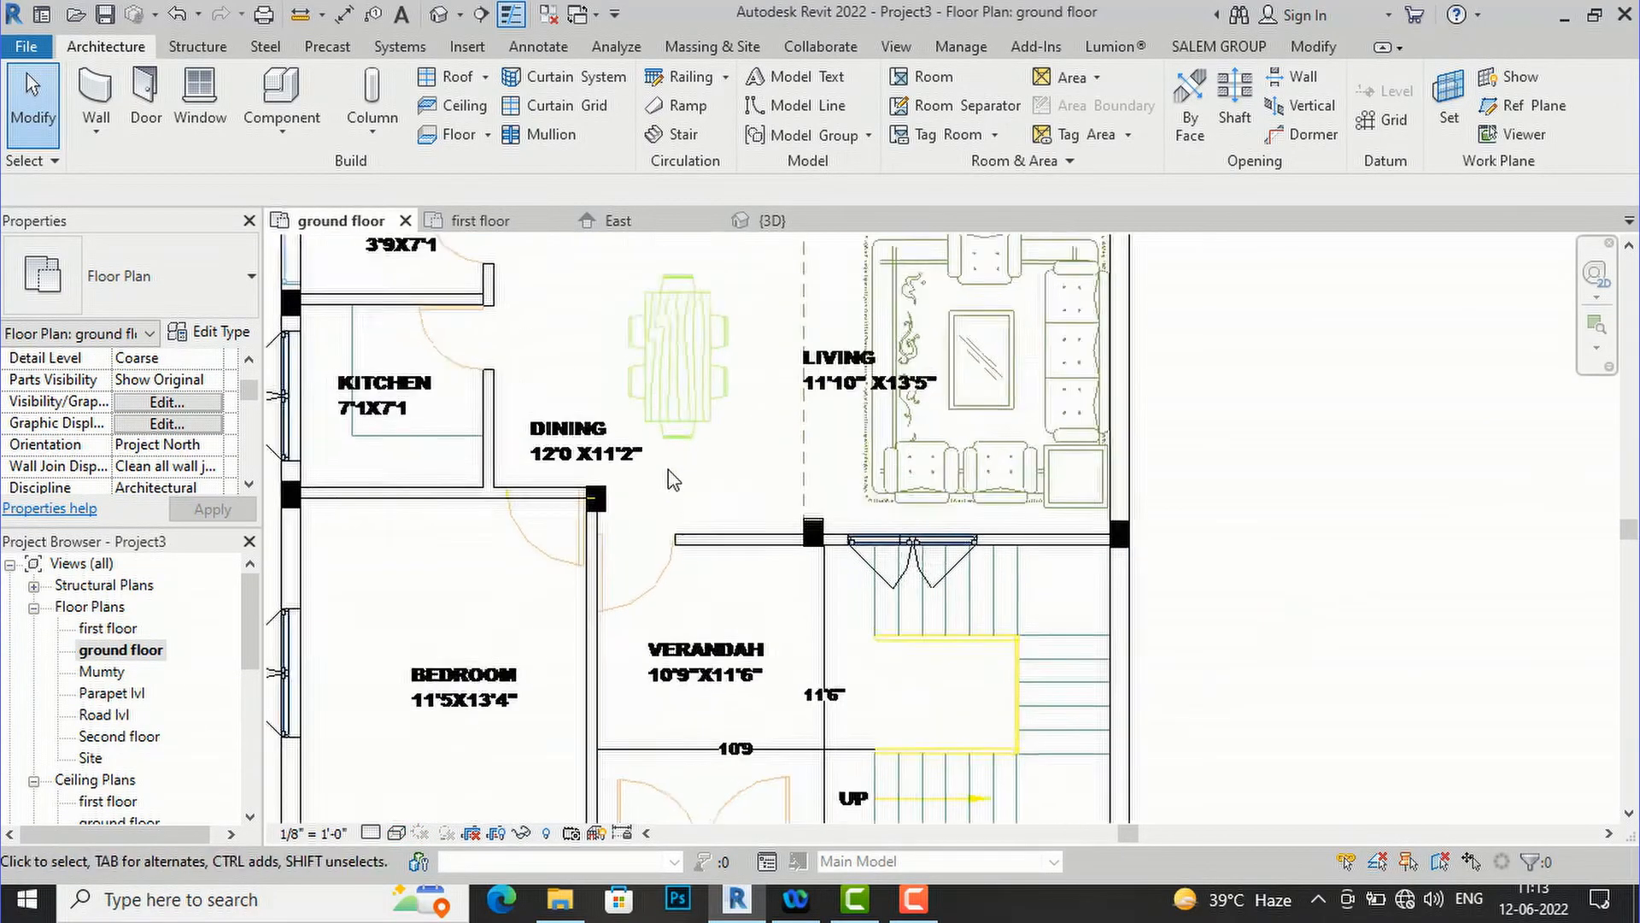
click(656, 574)
scroll(623, 561, up, 3)
drag(716, 538, 564, 530)
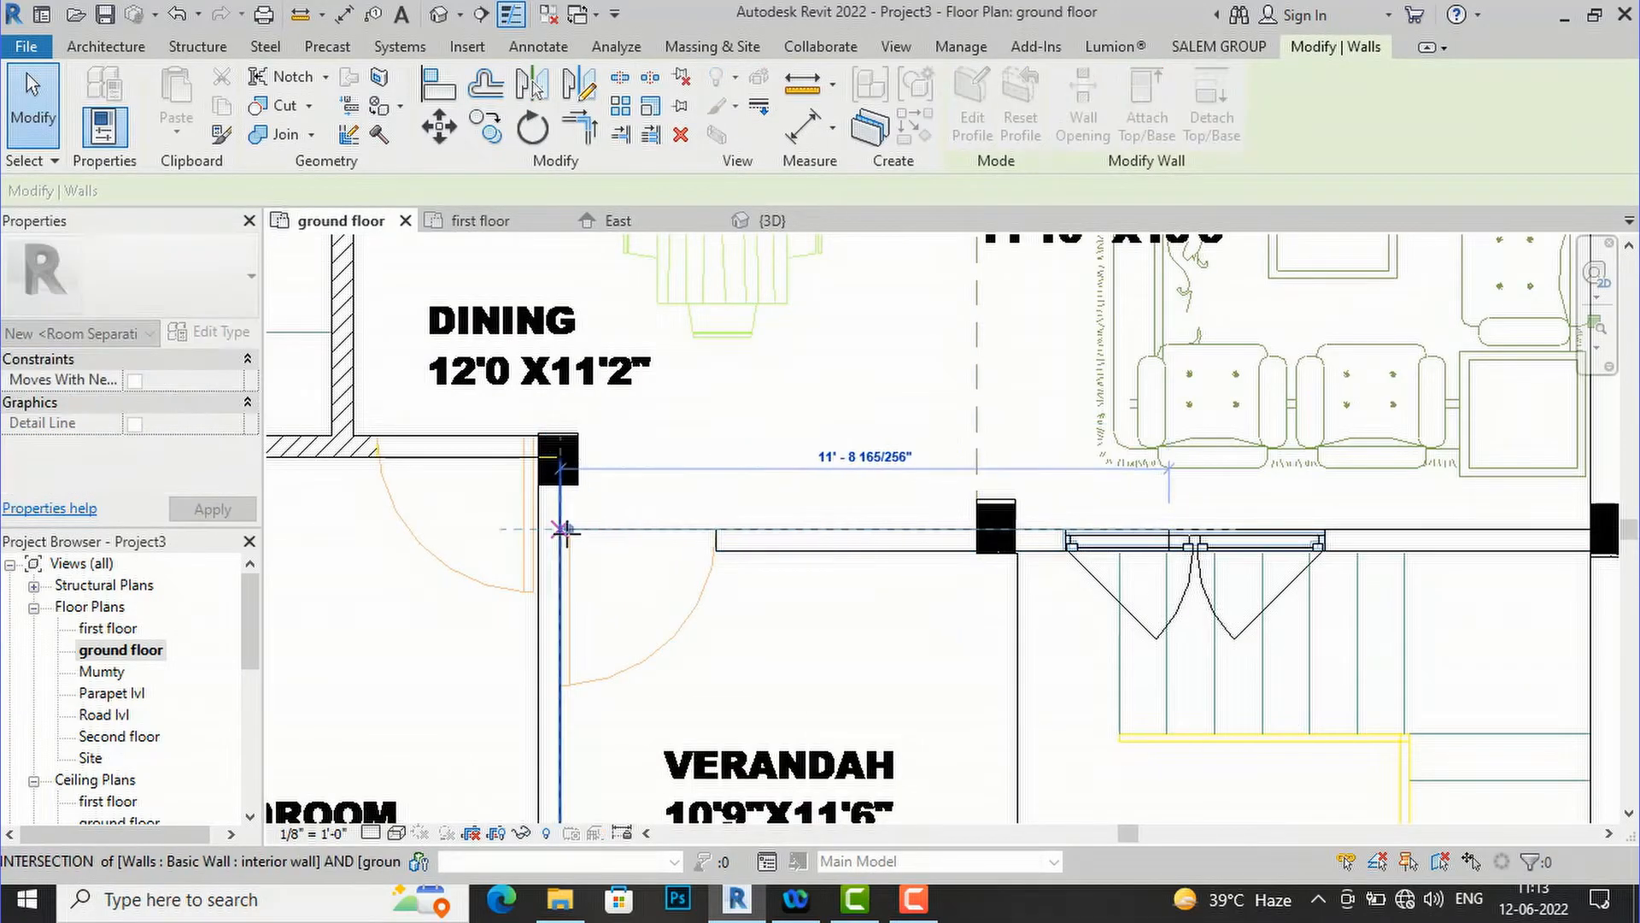
key(Escape)
scroll(704, 557, down, 5)
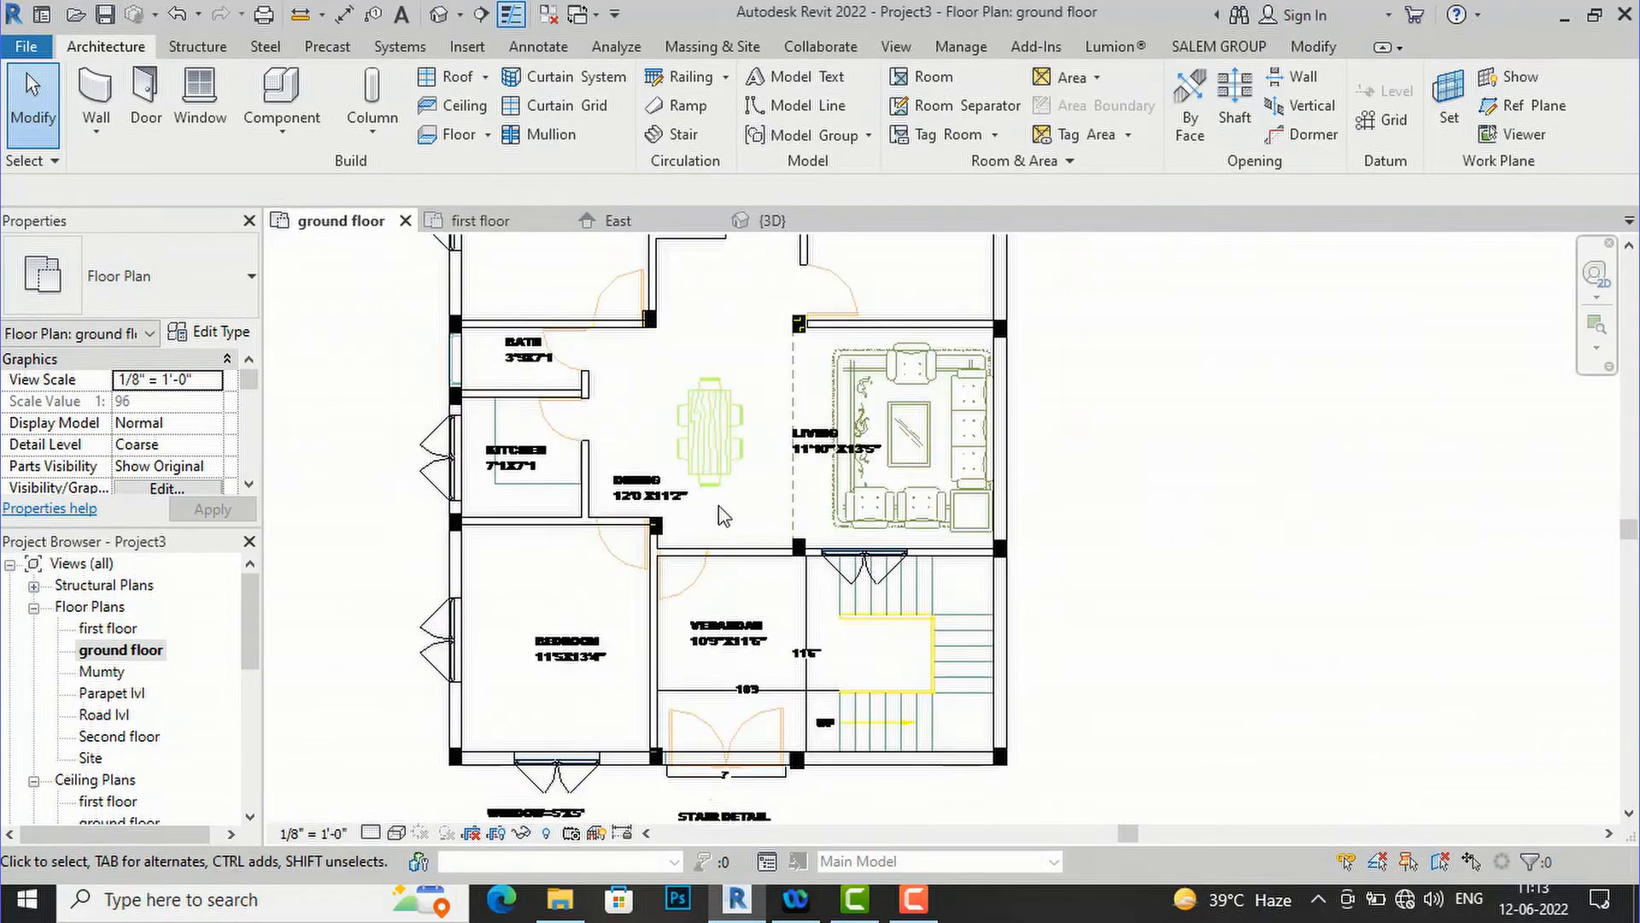
scroll(734, 602, down, 3)
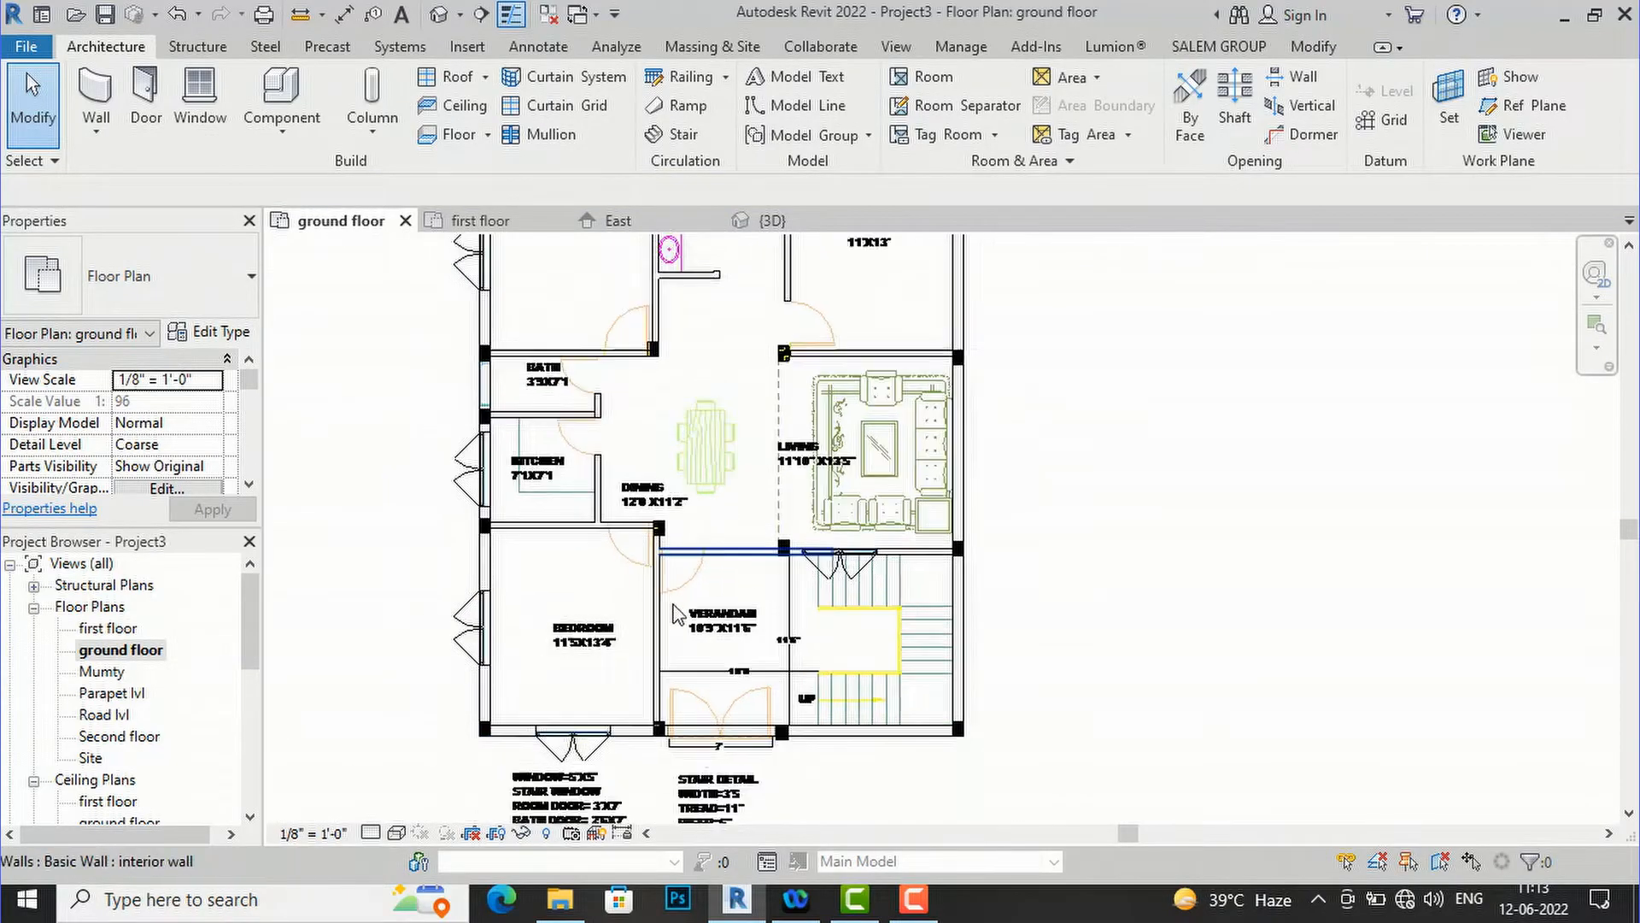
scroll(649, 393, up, 4)
scroll(605, 487, up, 2)
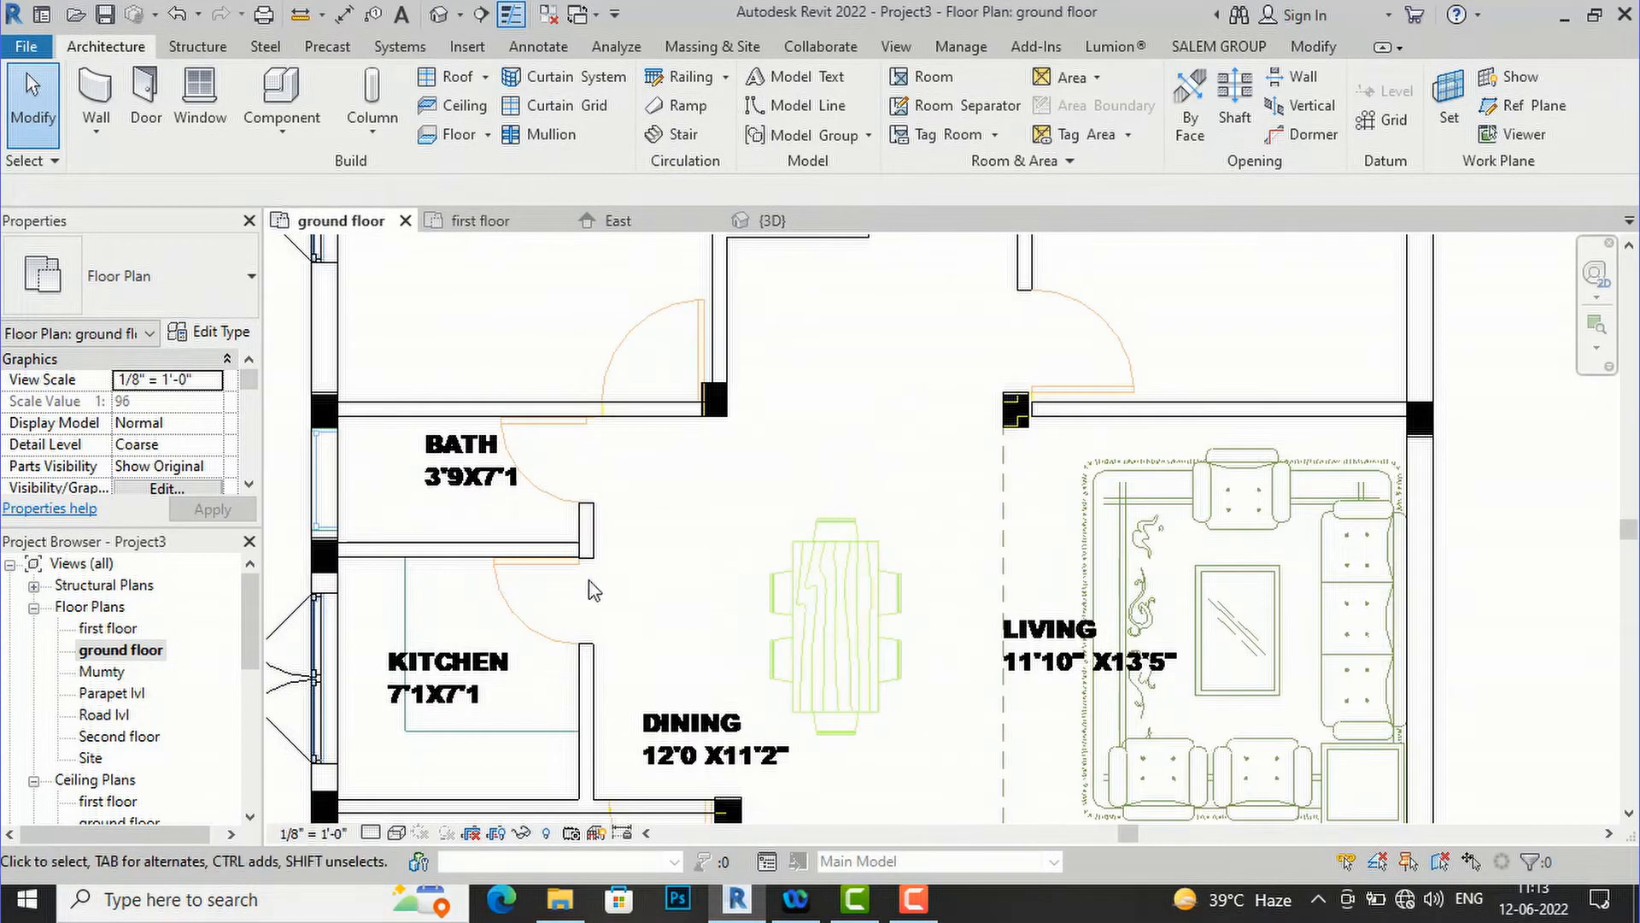
- Extend the kitchen and bath wall segments beside the dining area upward to close both door gaps, up to the bath's upper wall
click(597, 660)
drag(596, 651, 670, 450)
click(670, 450)
click(596, 506)
drag(596, 504, 590, 410)
click(667, 611)
scroll(669, 622, down, 4)
scroll(721, 557, down, 1)
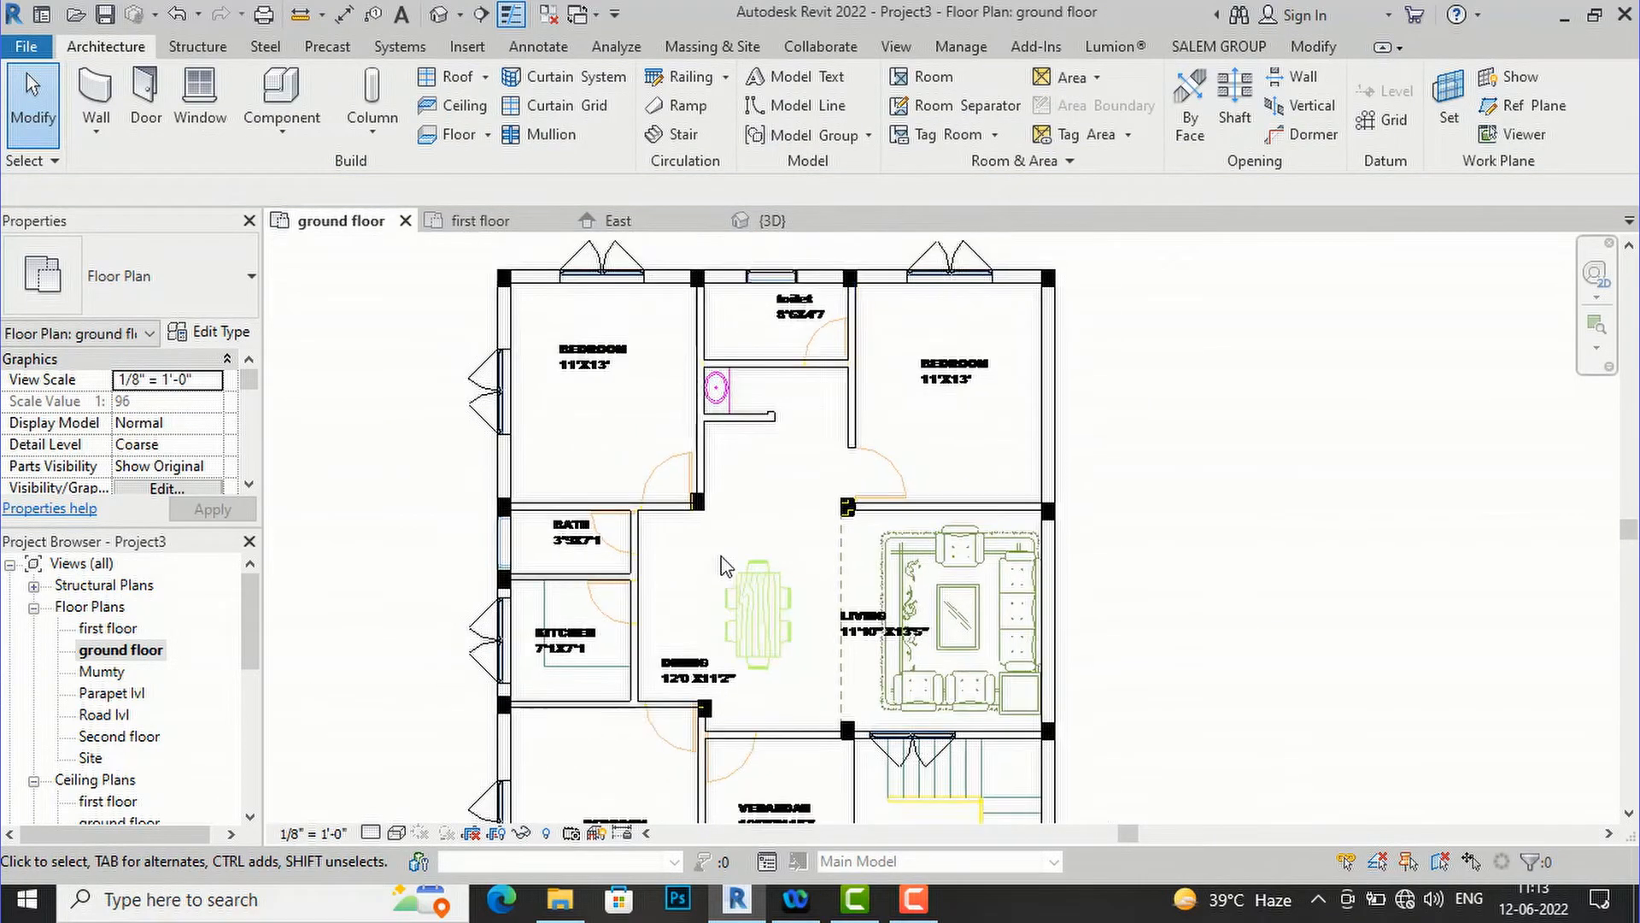
- Extend the interior wall between the passage and the right 11'X13' bedroom down to the column, closing the door gap
scroll(963, 469, up, 3)
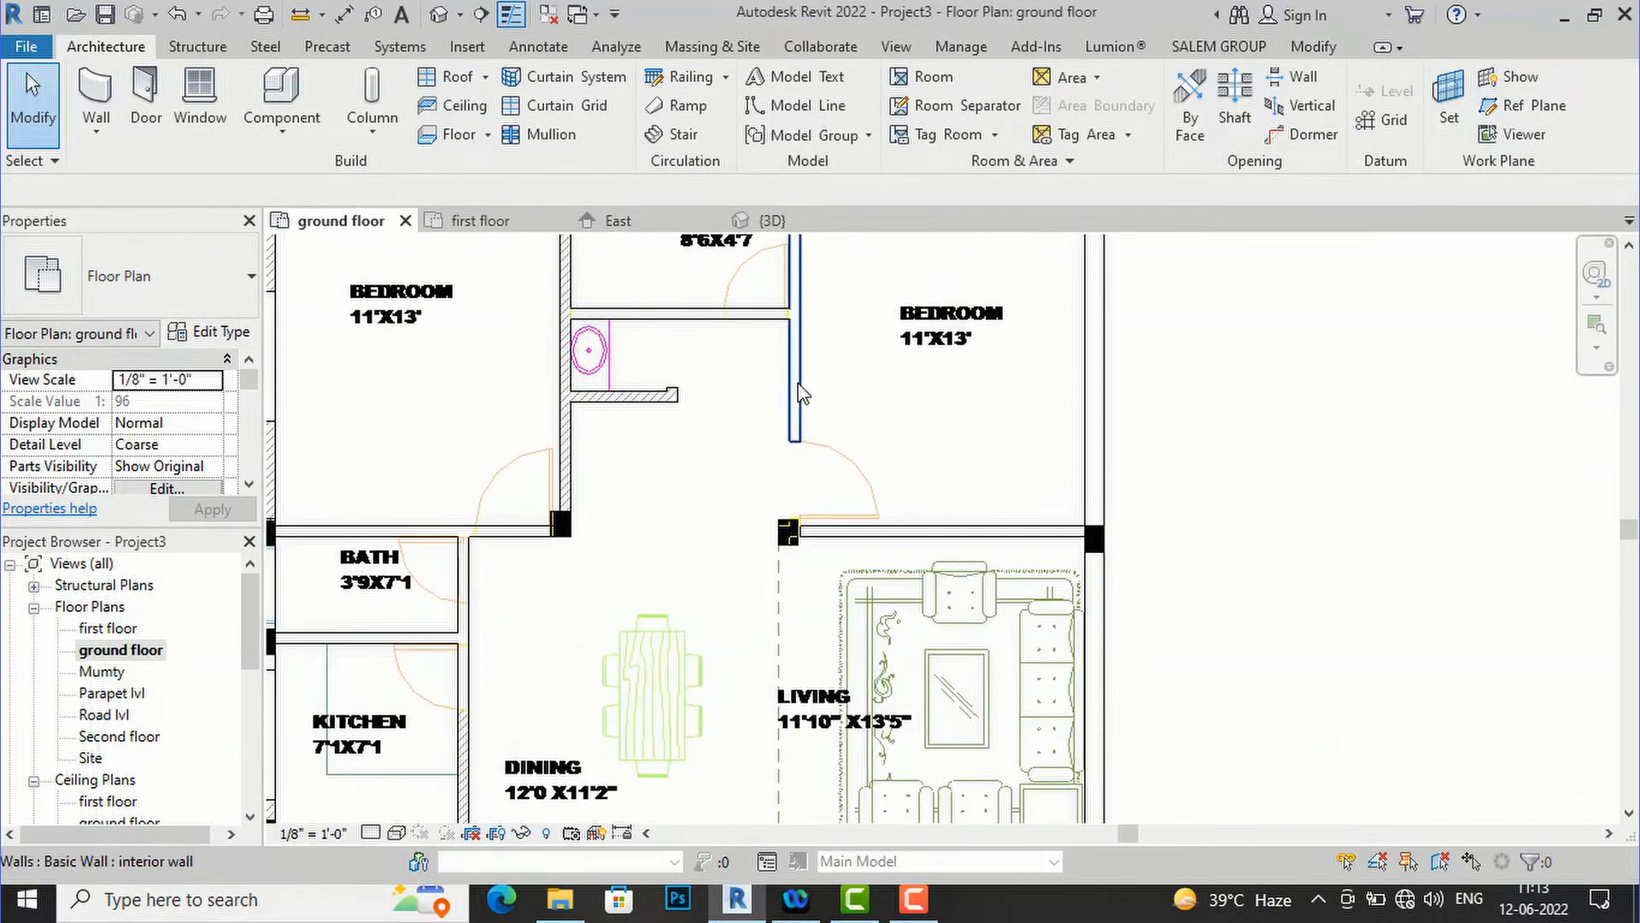
click(801, 394)
drag(797, 439, 800, 522)
click(889, 501)
scroll(889, 502, down, 2)
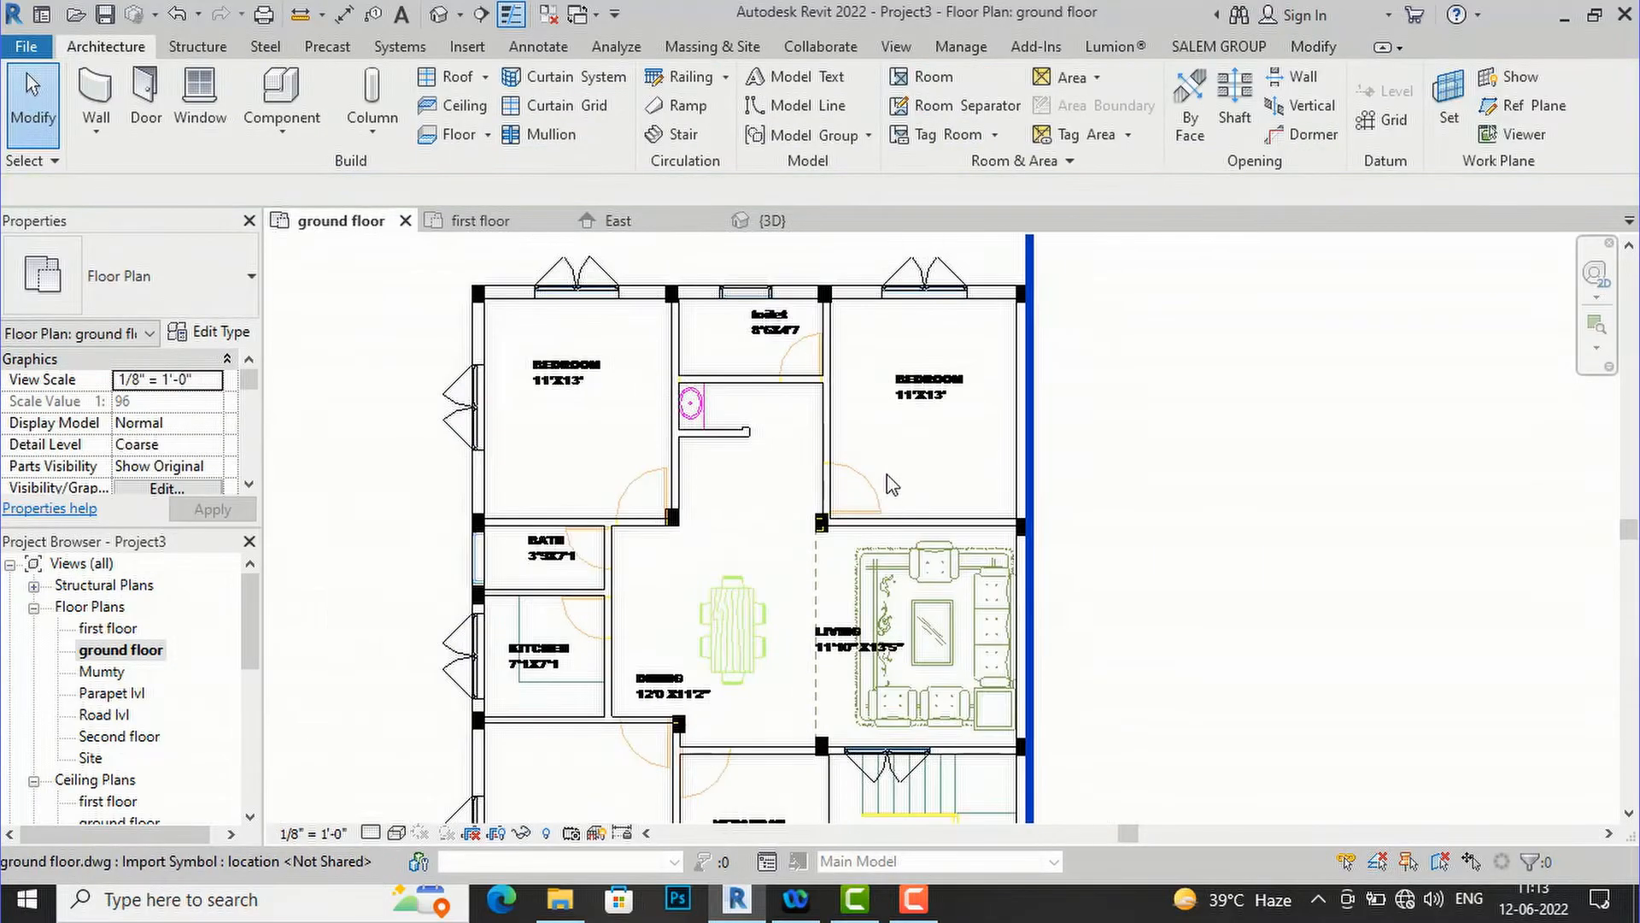
scroll(889, 293, down, 2)
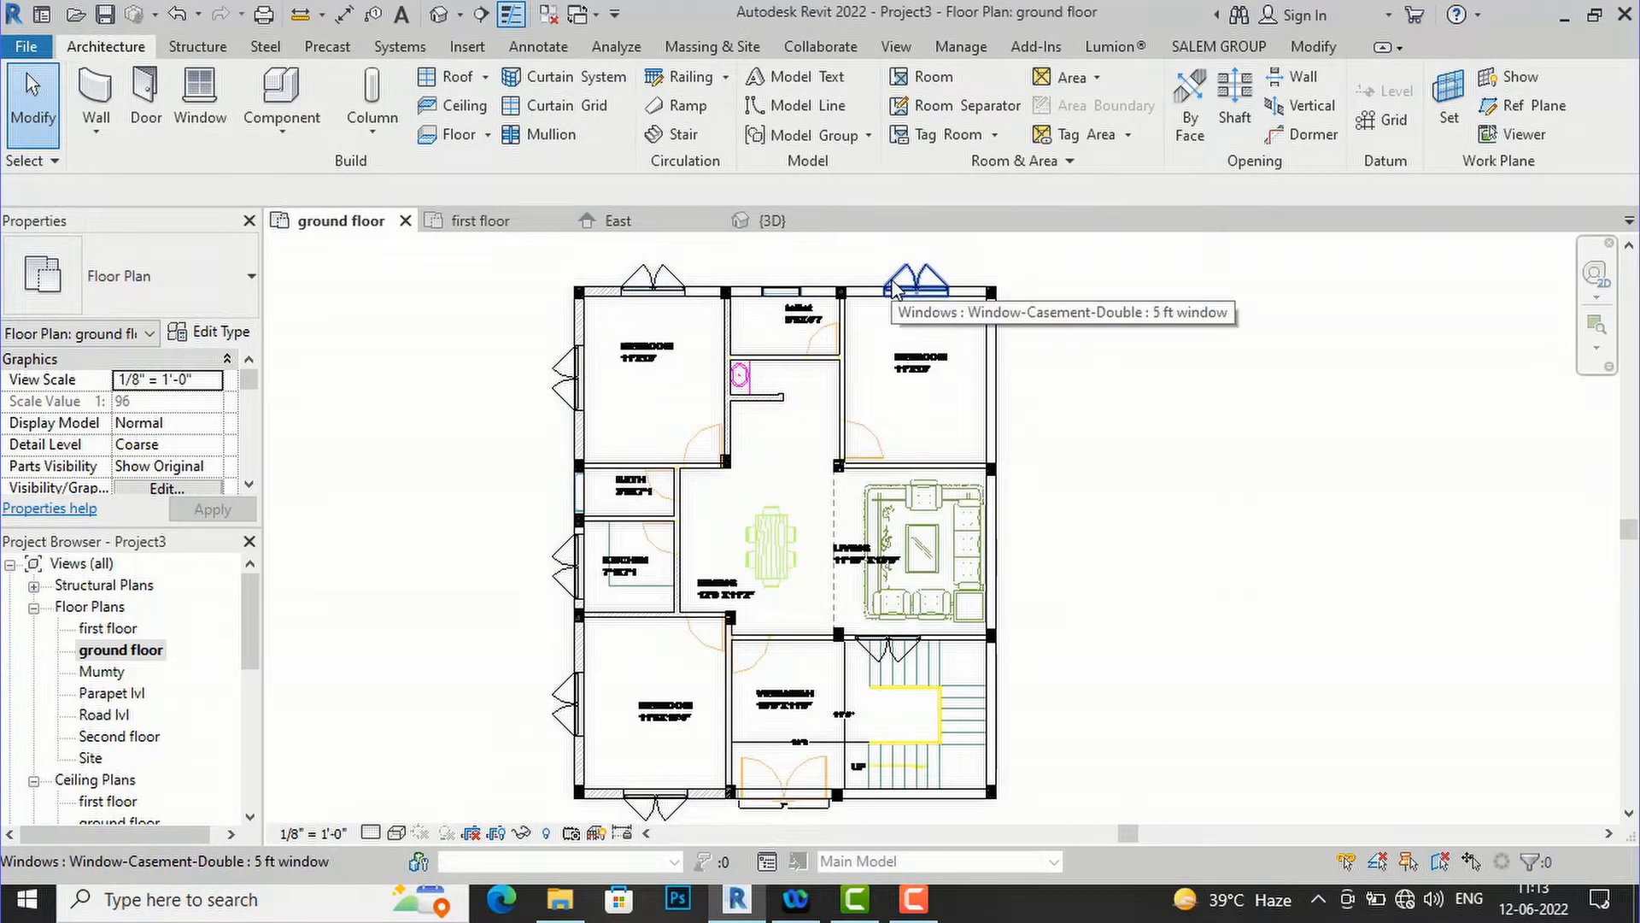
- Place a Single-Flush 36" x 84" door in the lower wall of the upper-left bedroom, over the door drawn beside the column
click(152, 100)
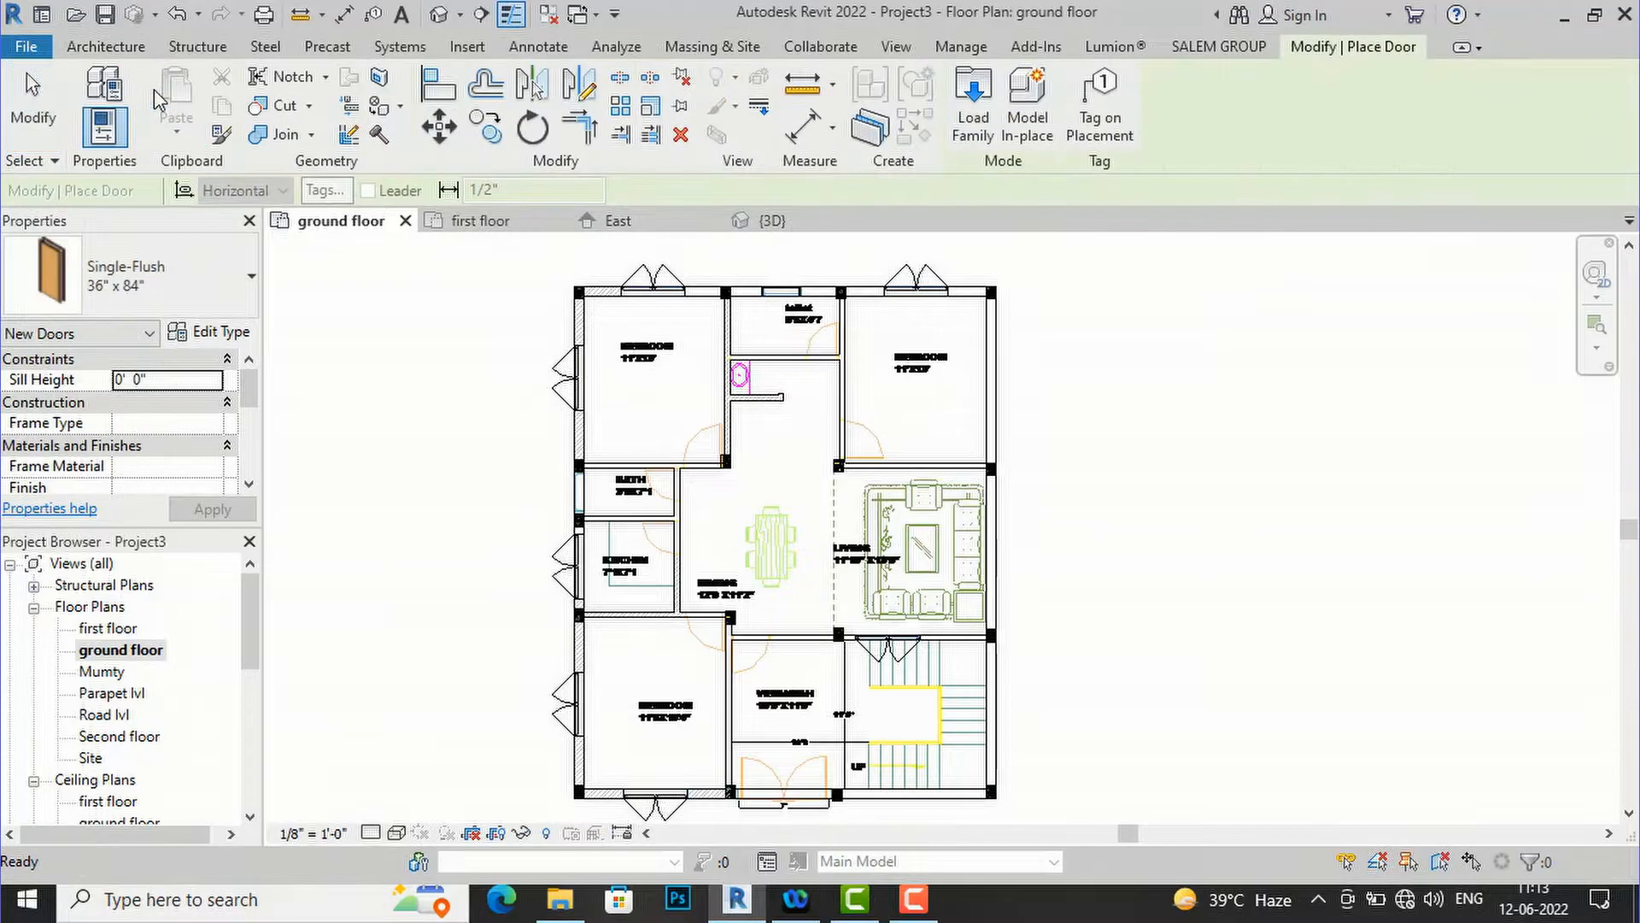
click(189, 302)
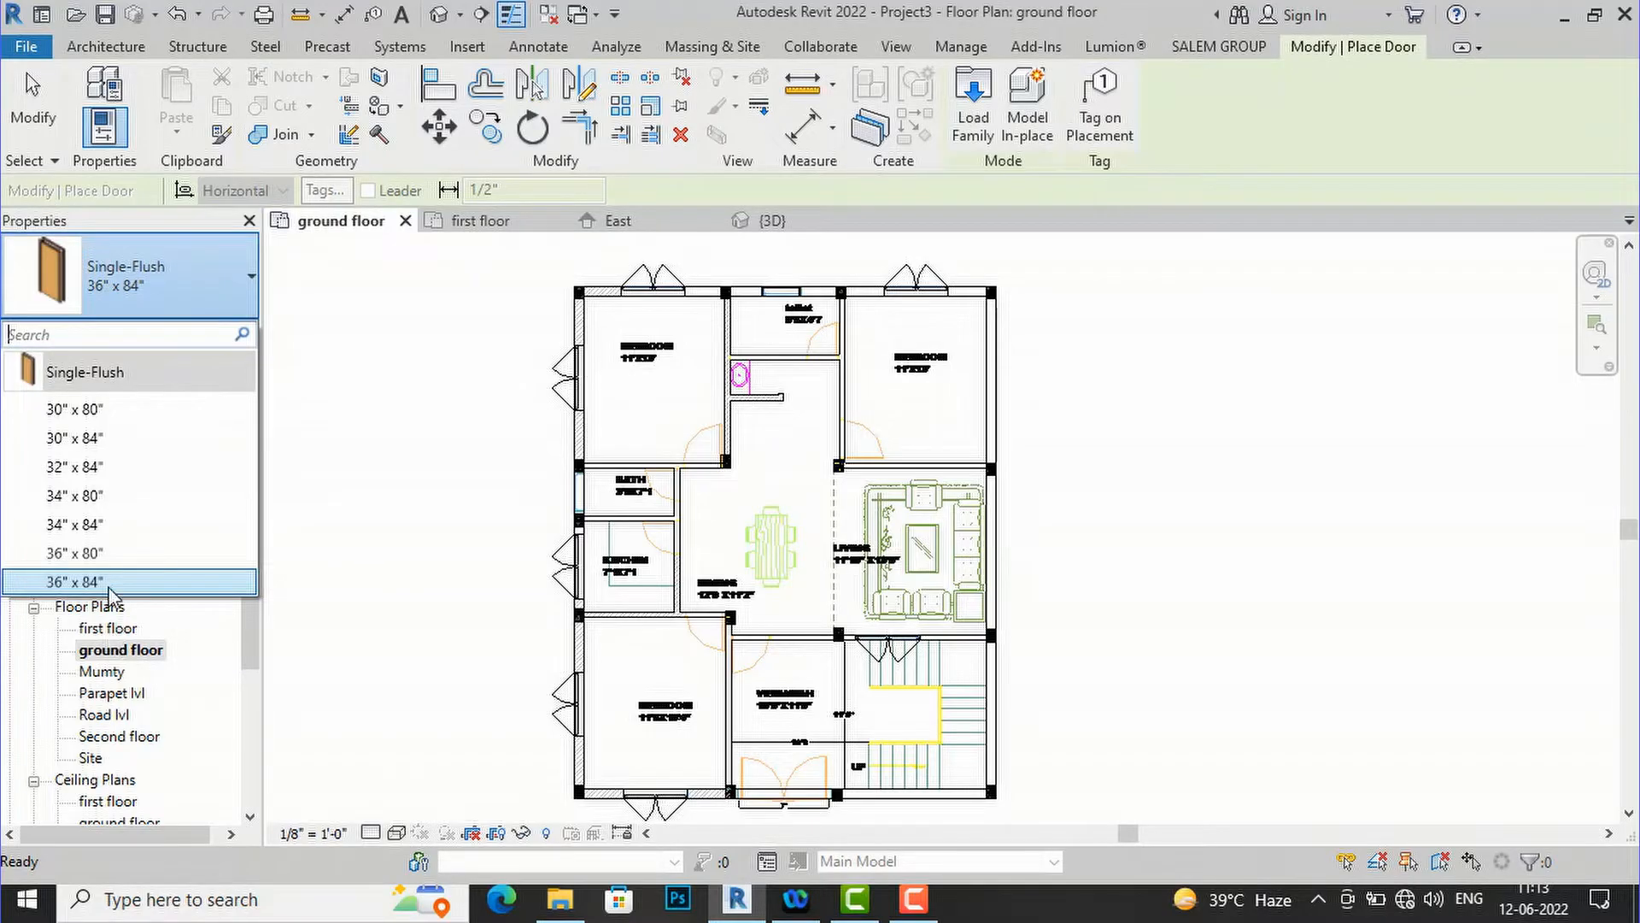
mouse_move(109, 589)
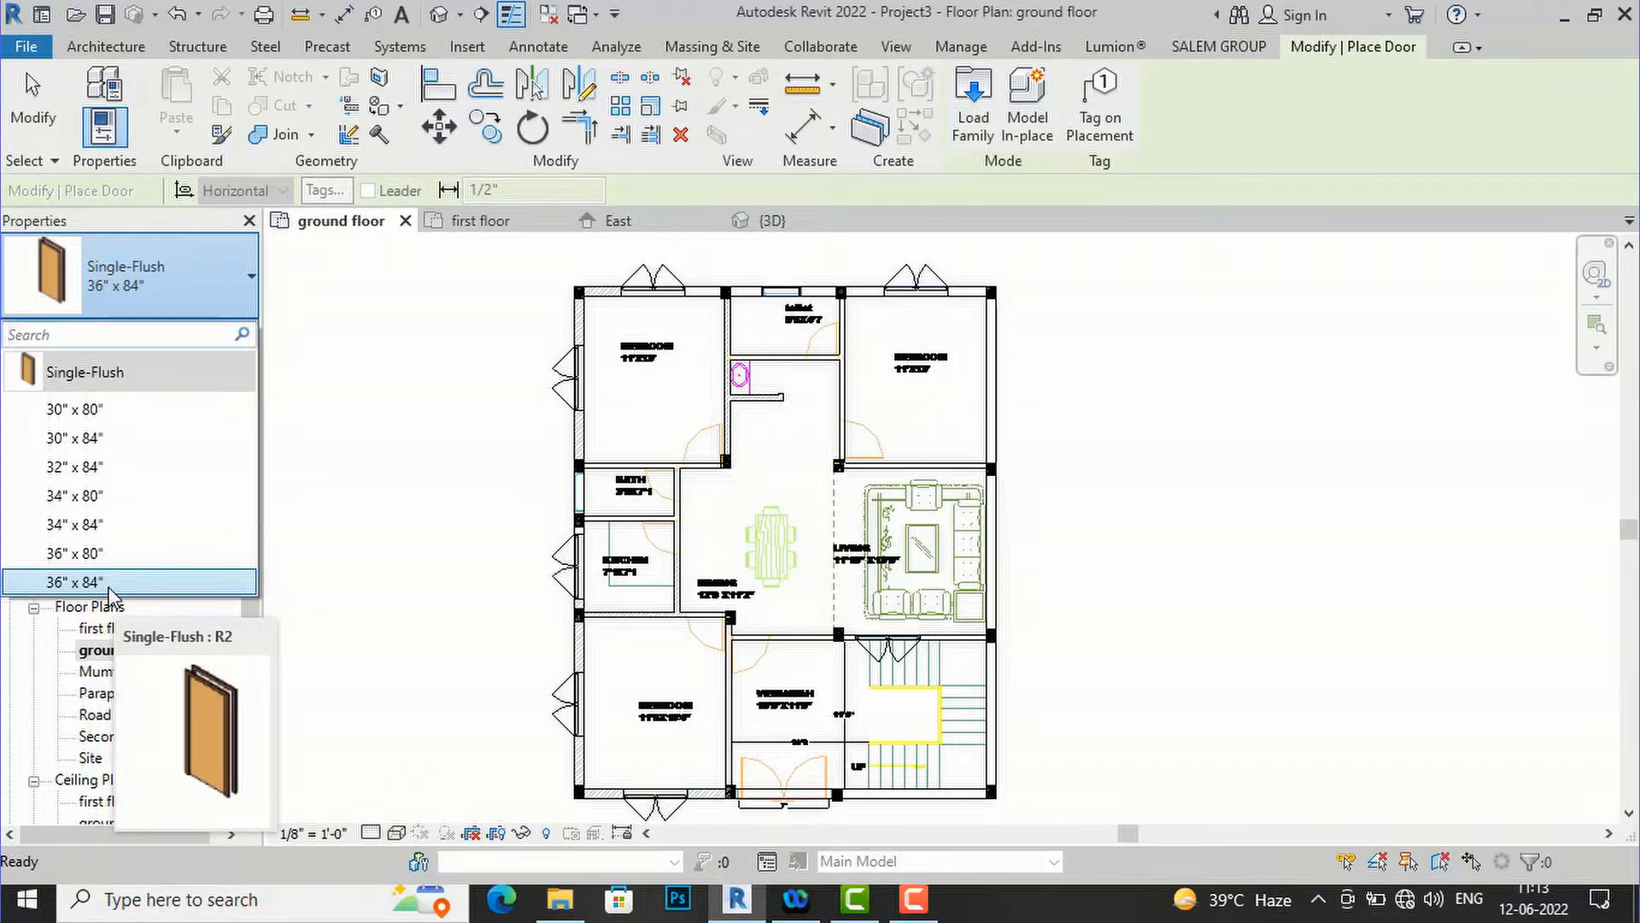
click(109, 589)
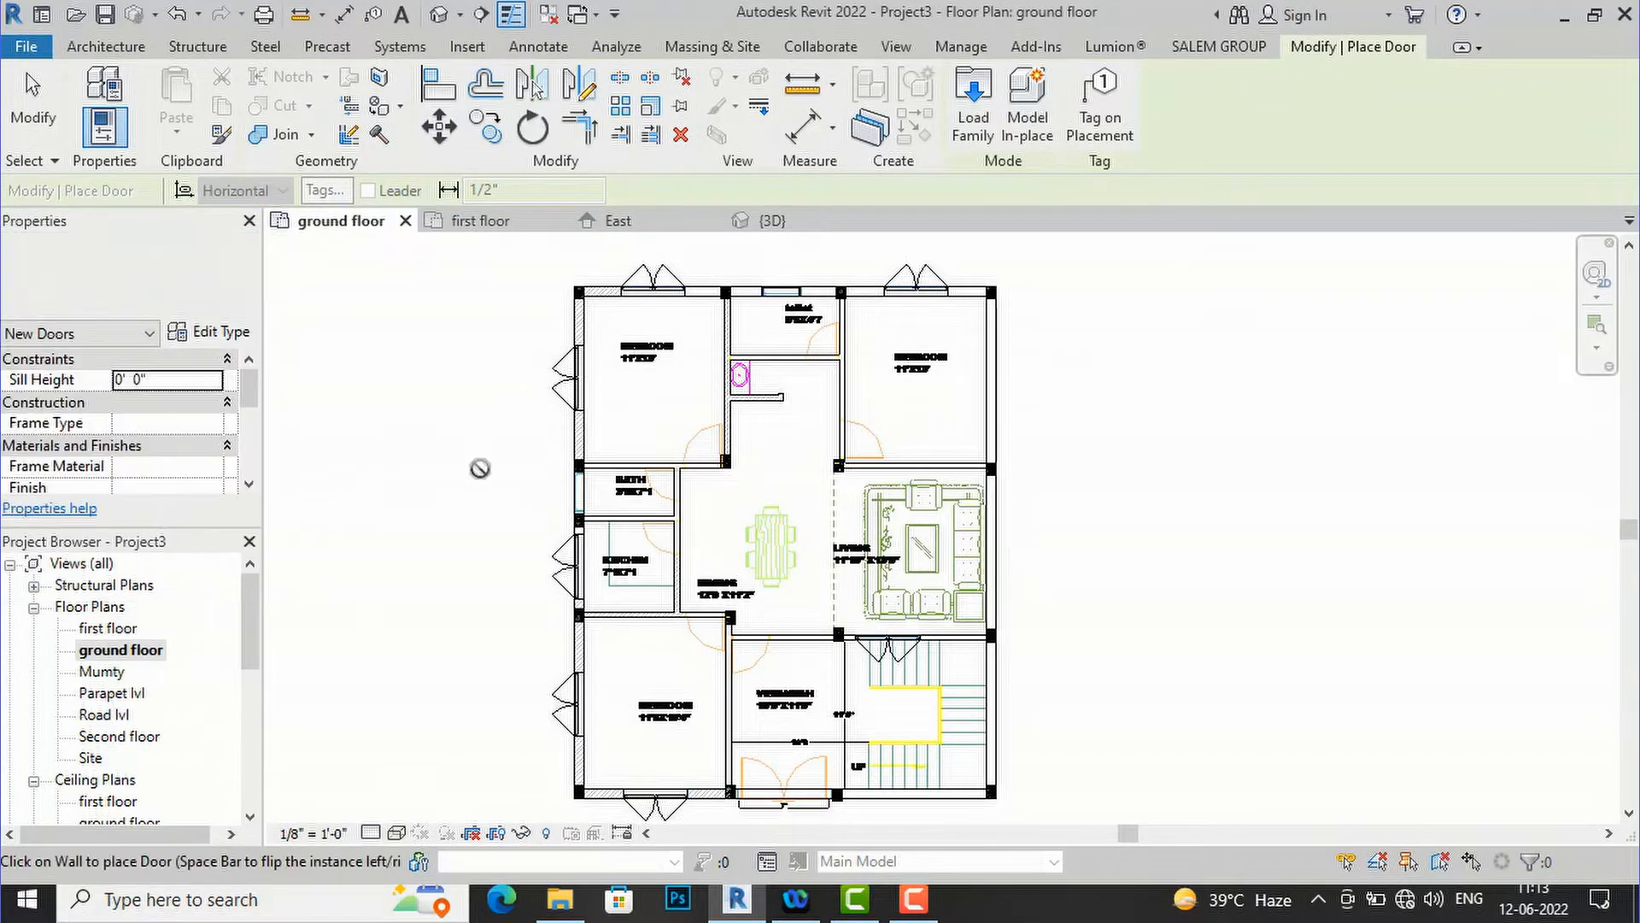
scroll(695, 450, up, 5)
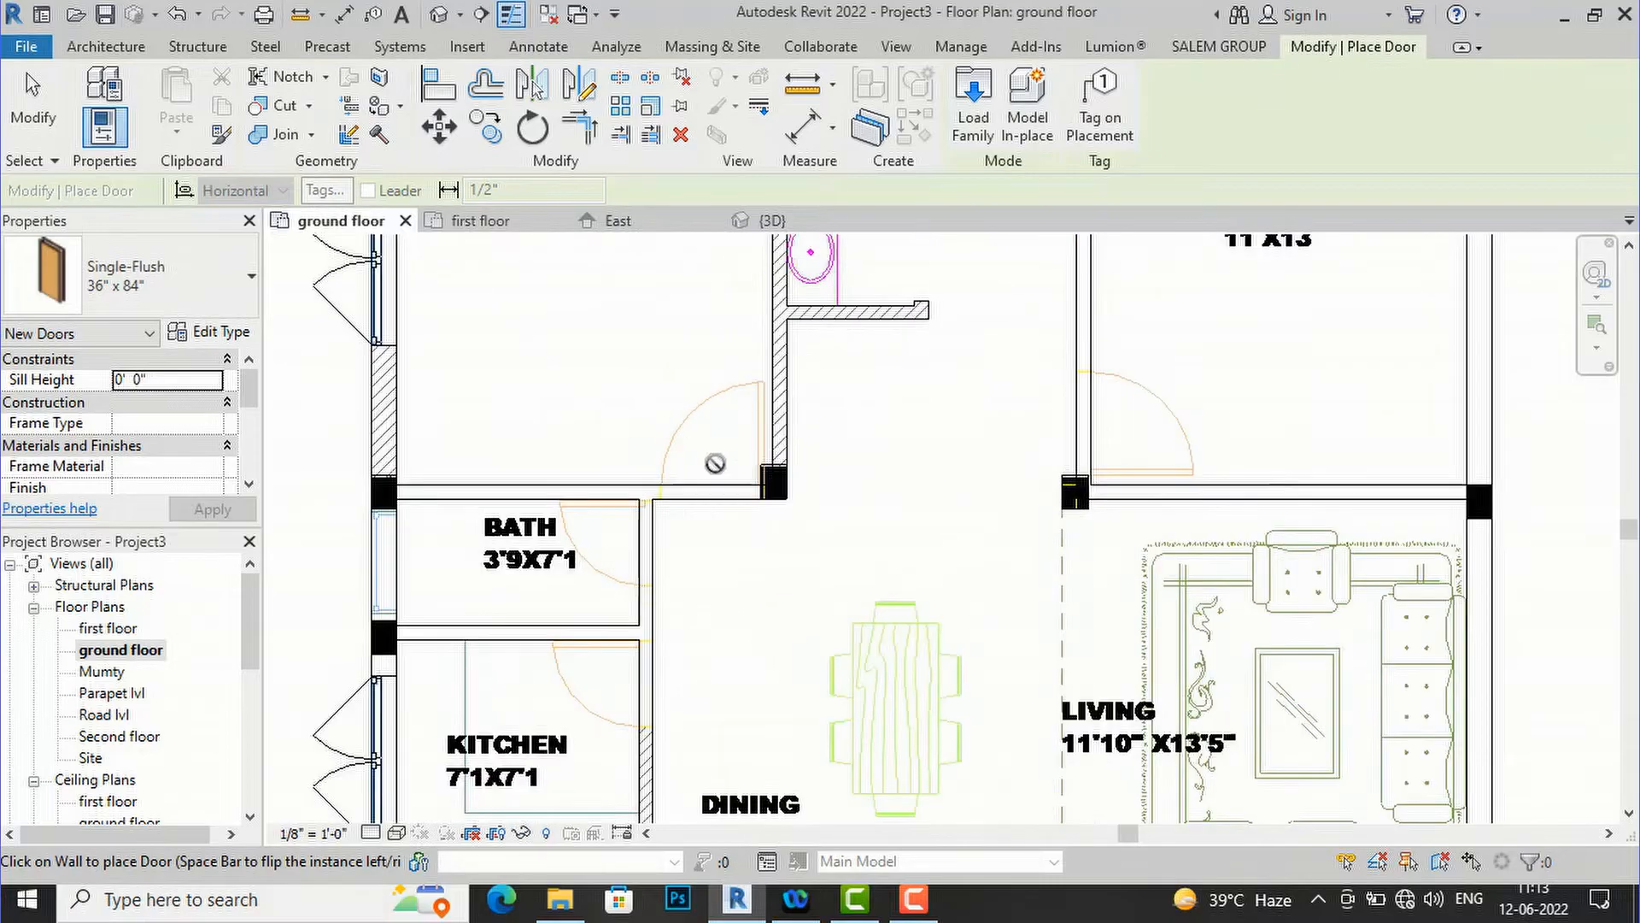
click(720, 488)
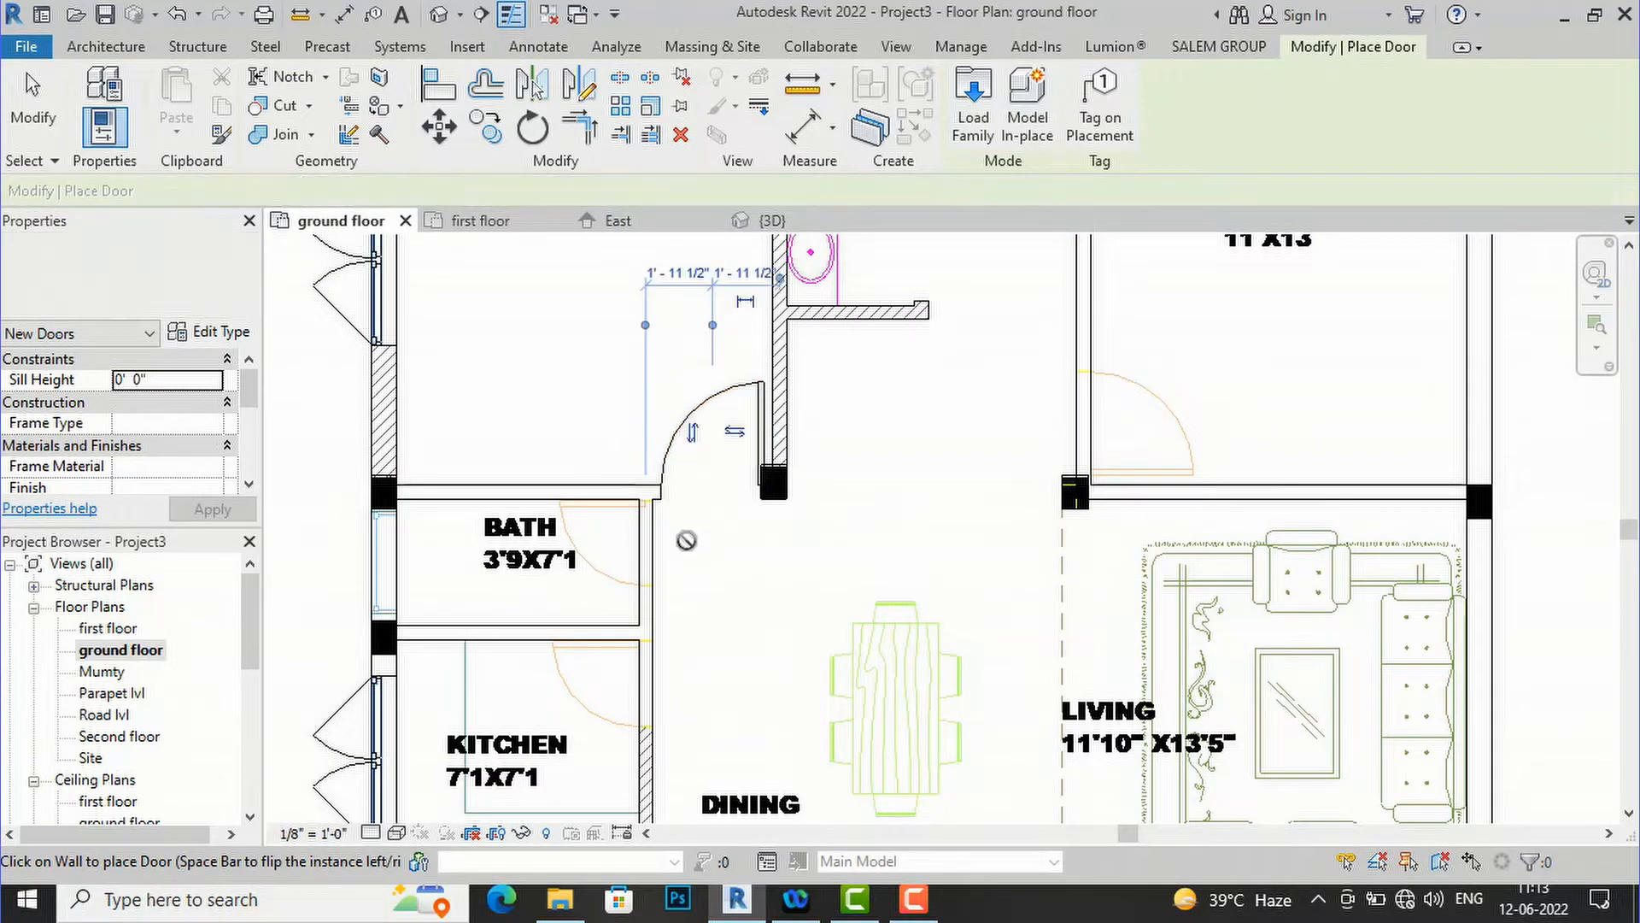
- Place Single-Flush 36" x 84" doors in the right bedroom's passage wall, hinged at the column, and in the wall between dining and verandah
scroll(680, 593, down, 3)
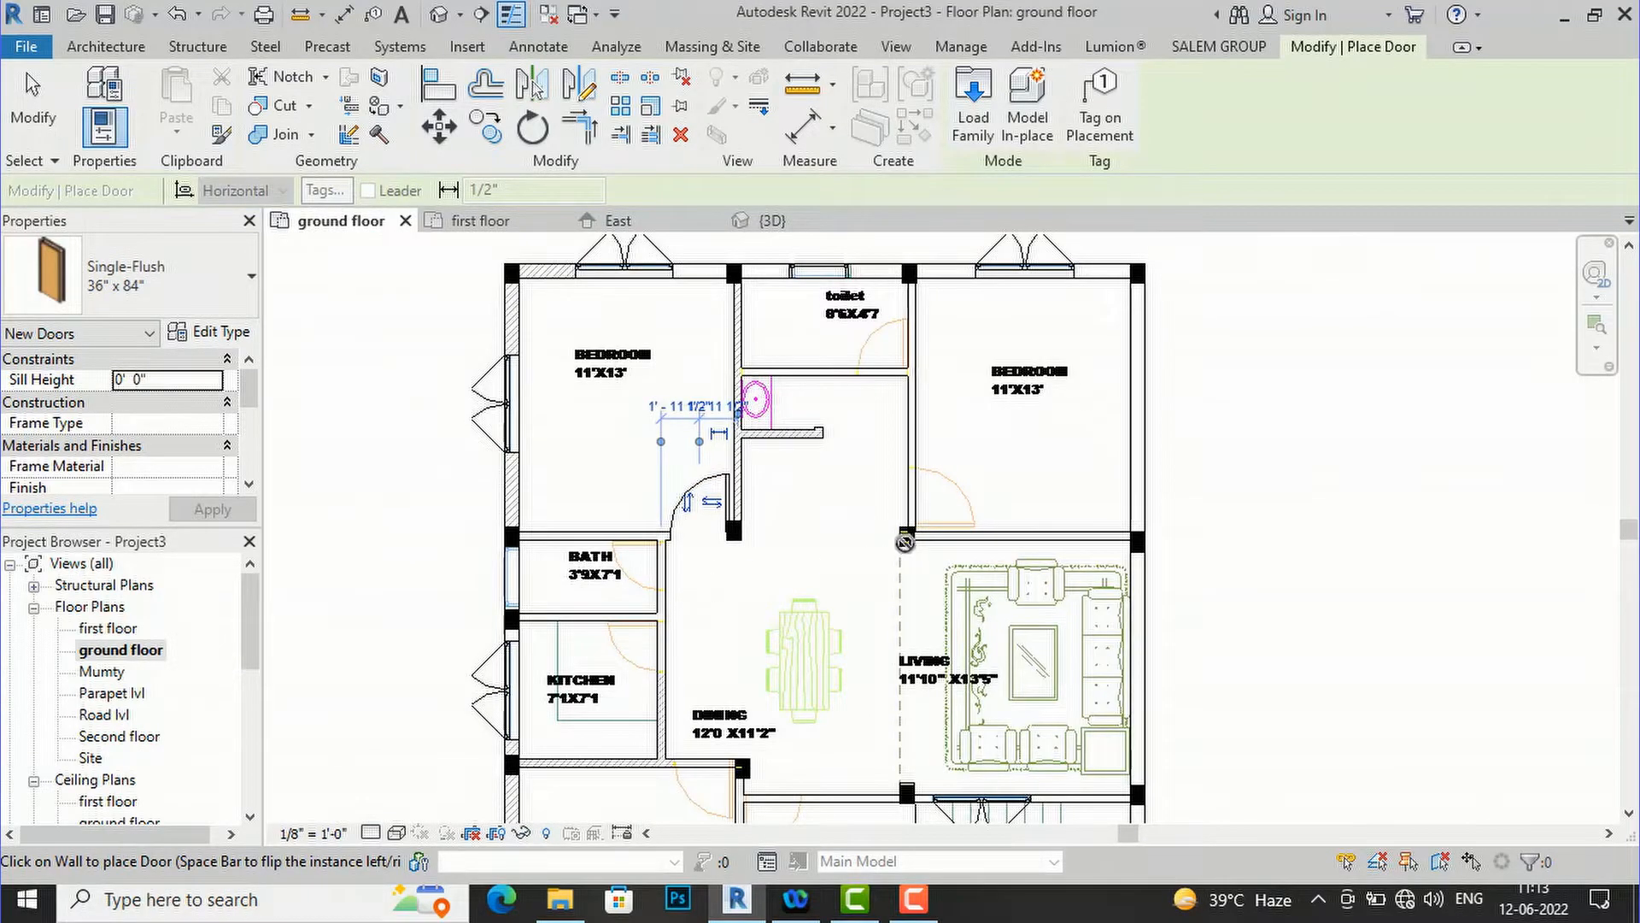
scroll(903, 550, up, 3)
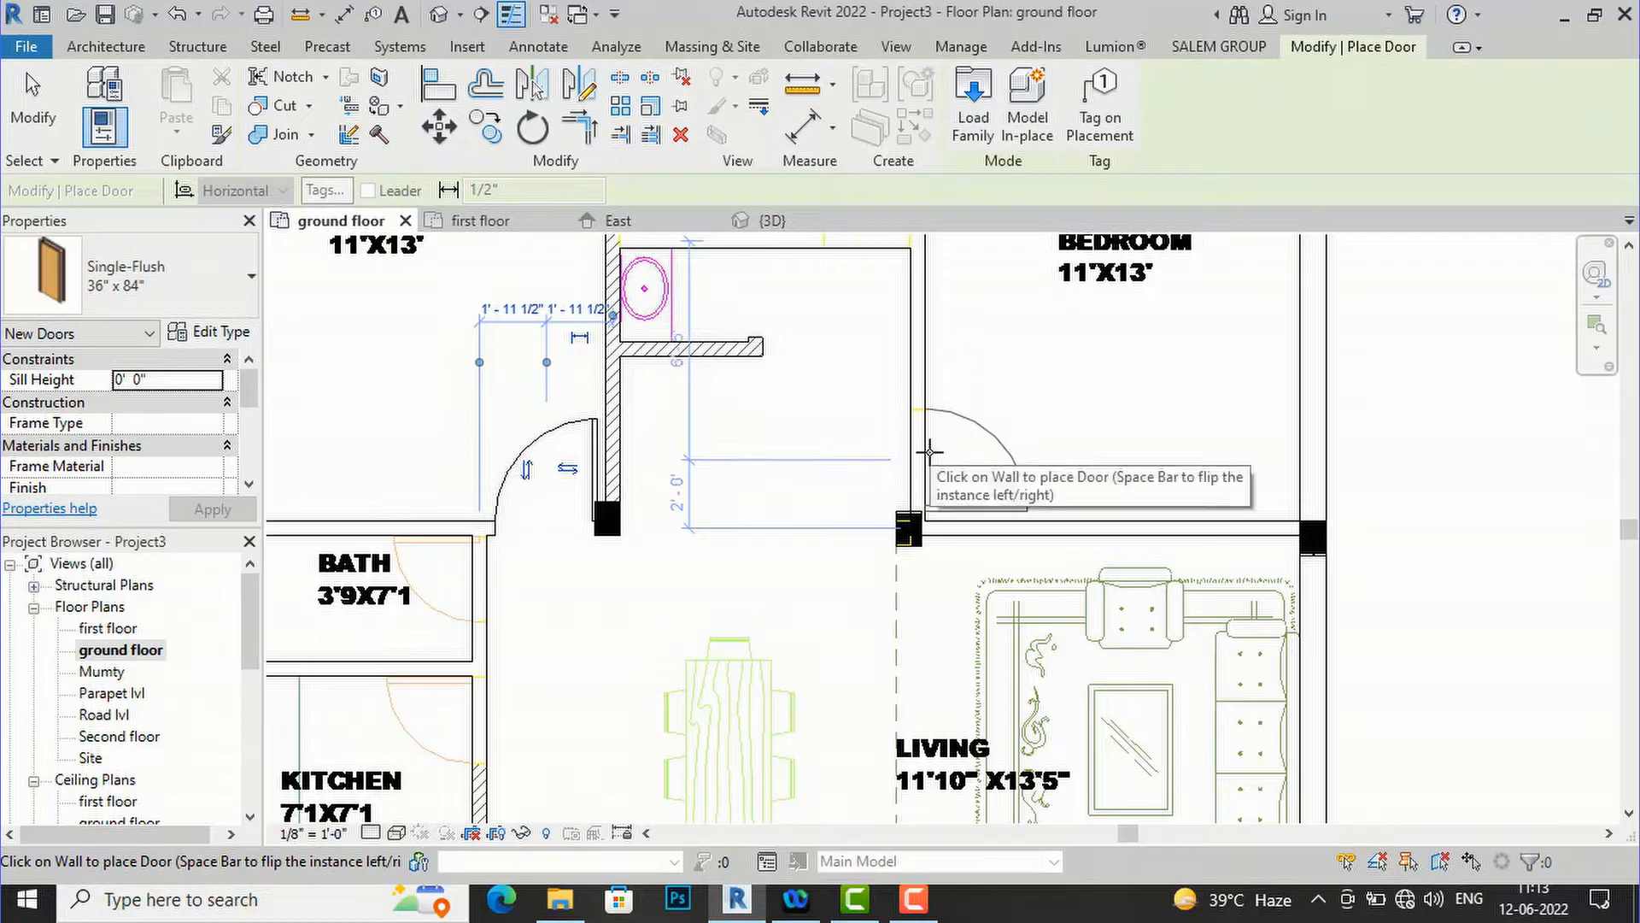
click(929, 451)
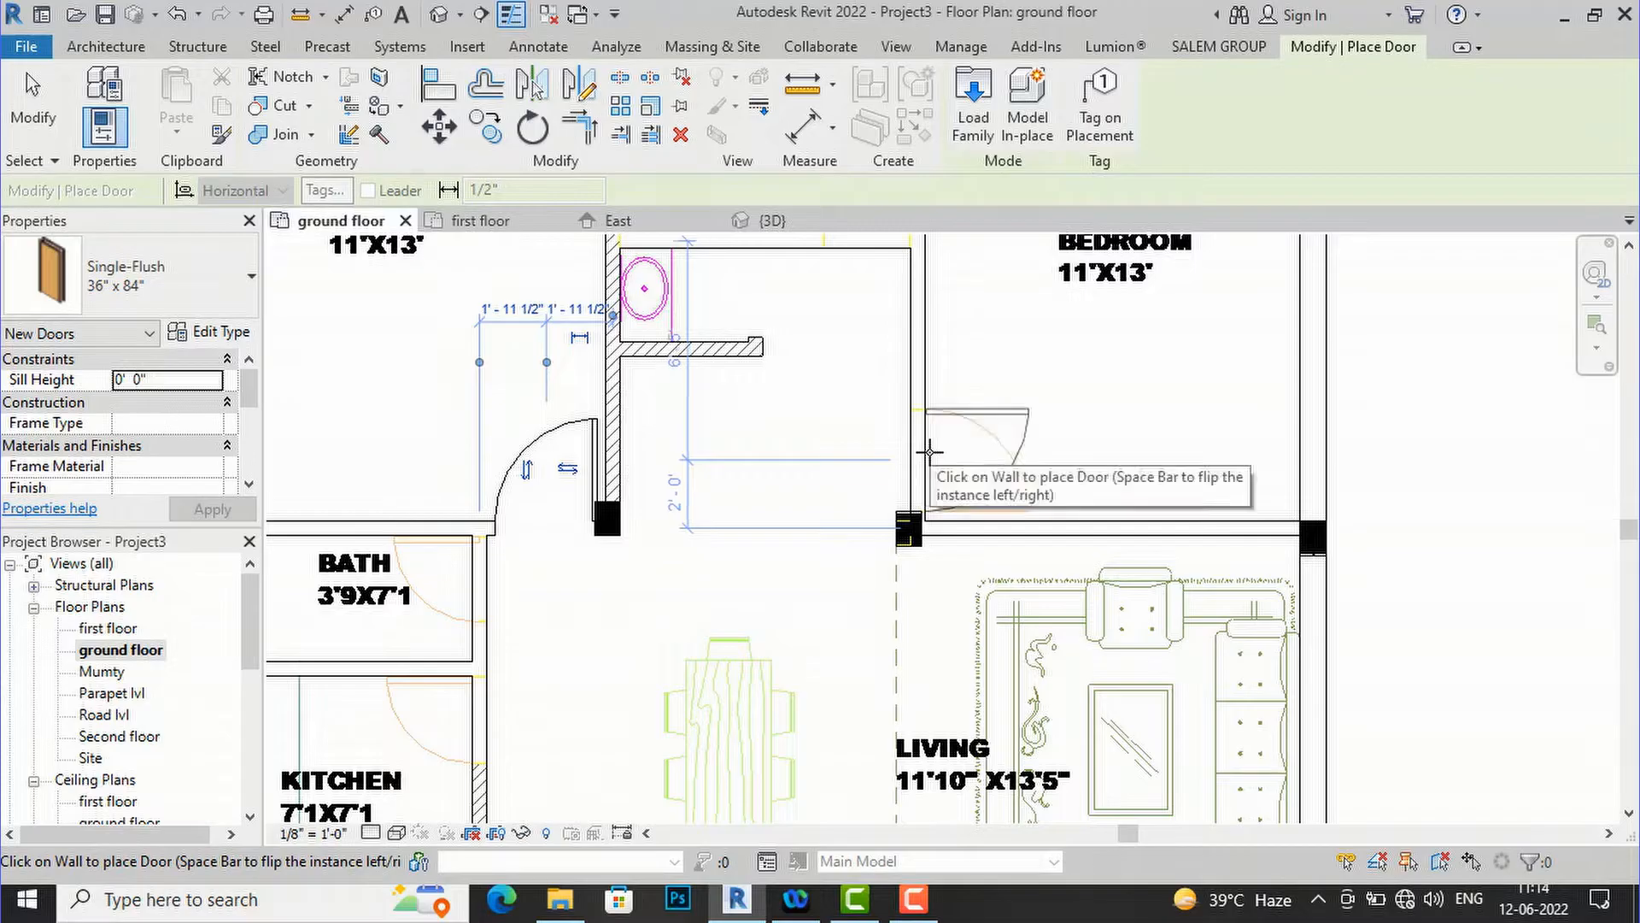
scroll(929, 452, down, 6)
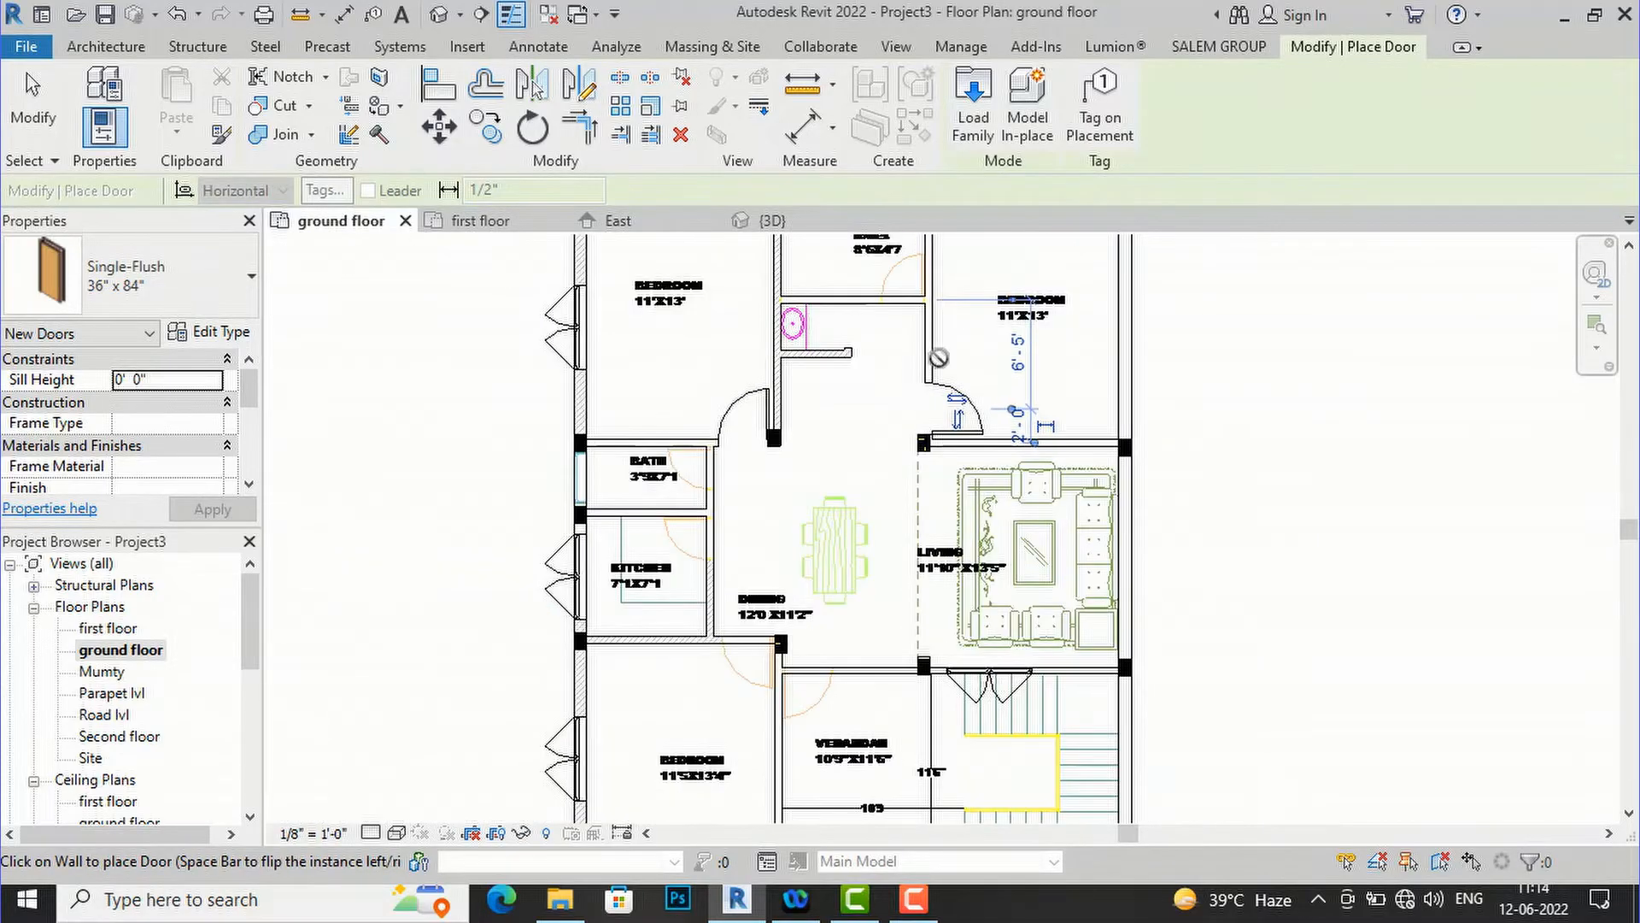
scroll(850, 615, up, 5)
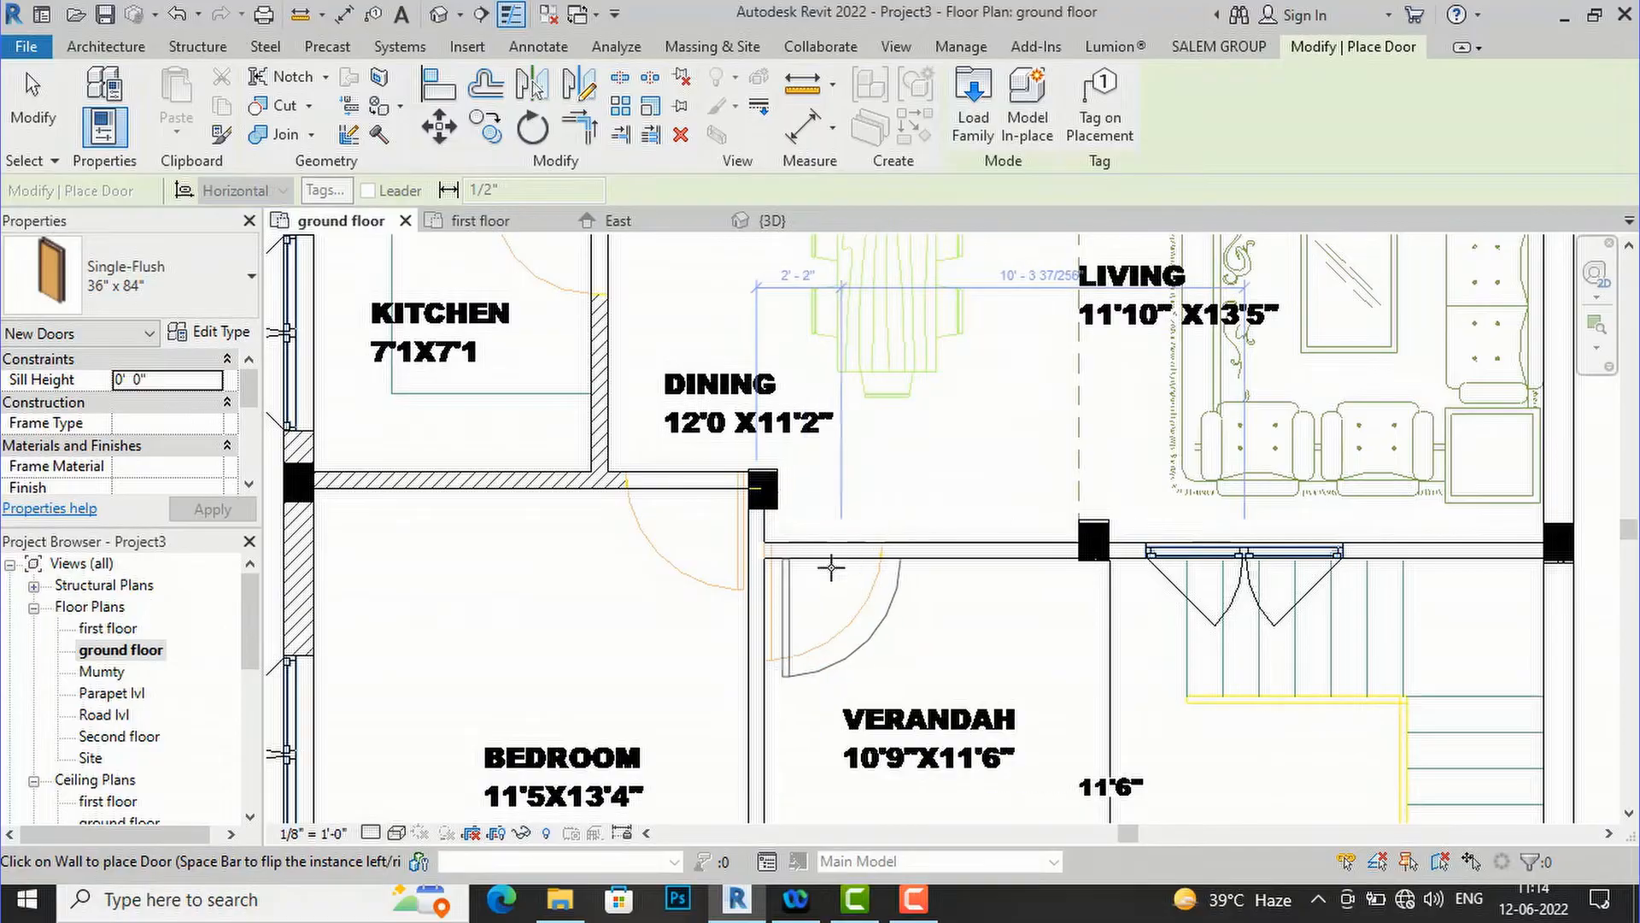
click(830, 562)
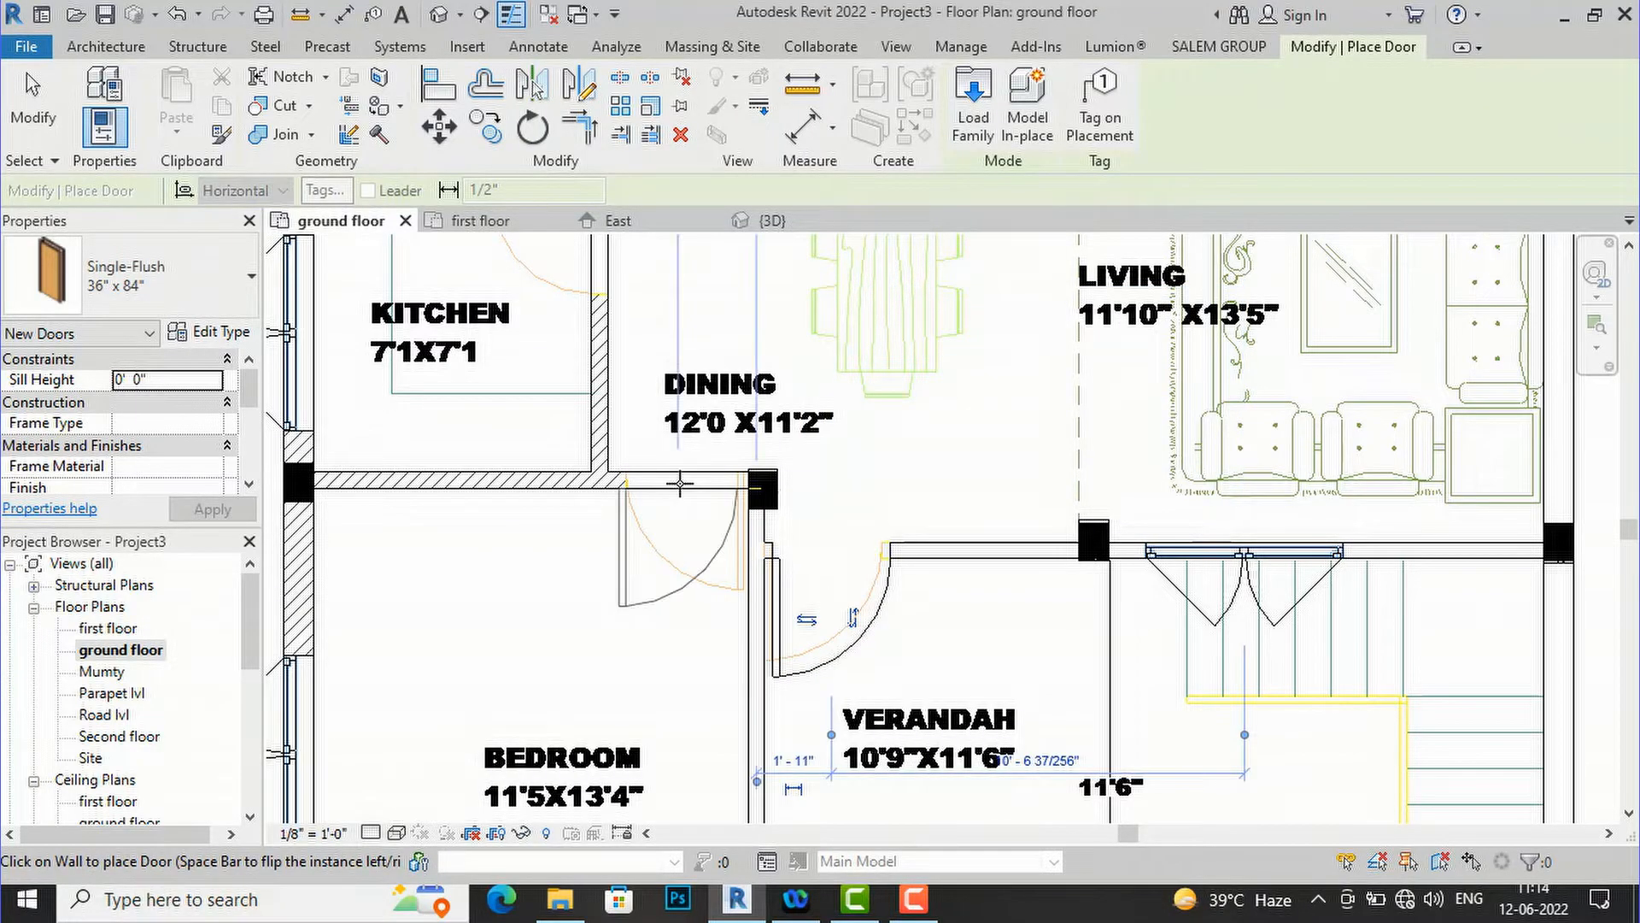
- Place a Single-Flush 36" x 84" door in the upper wall of the 11'5X13'4" bedroom and shift it onto the drawn door opening
scroll(687, 478, up, 3)
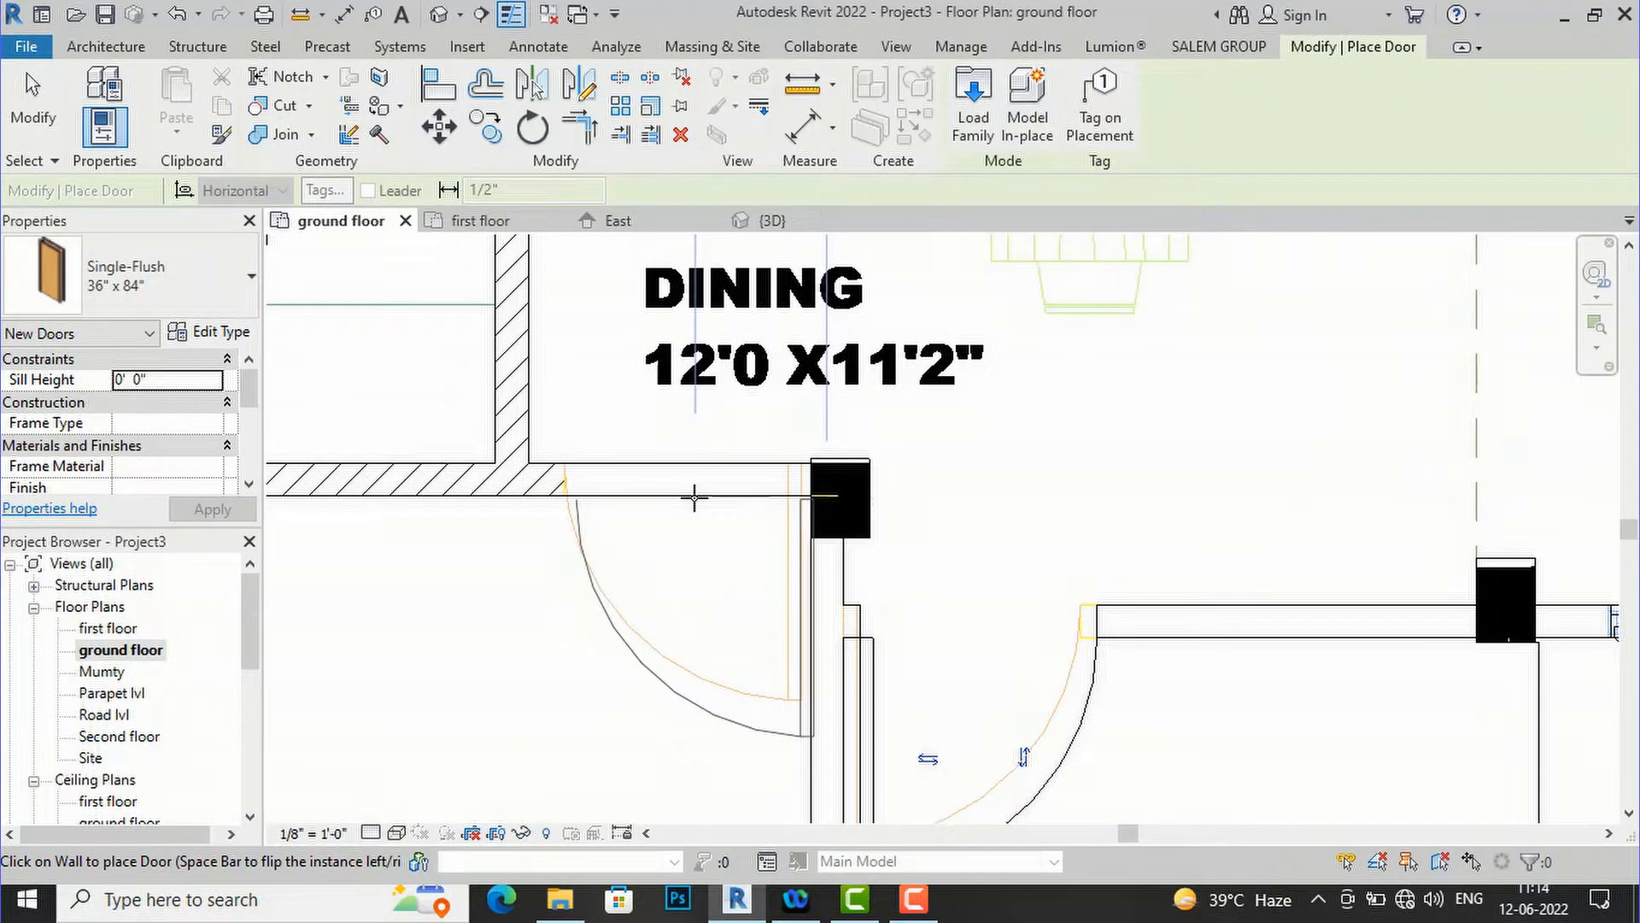
click(697, 487)
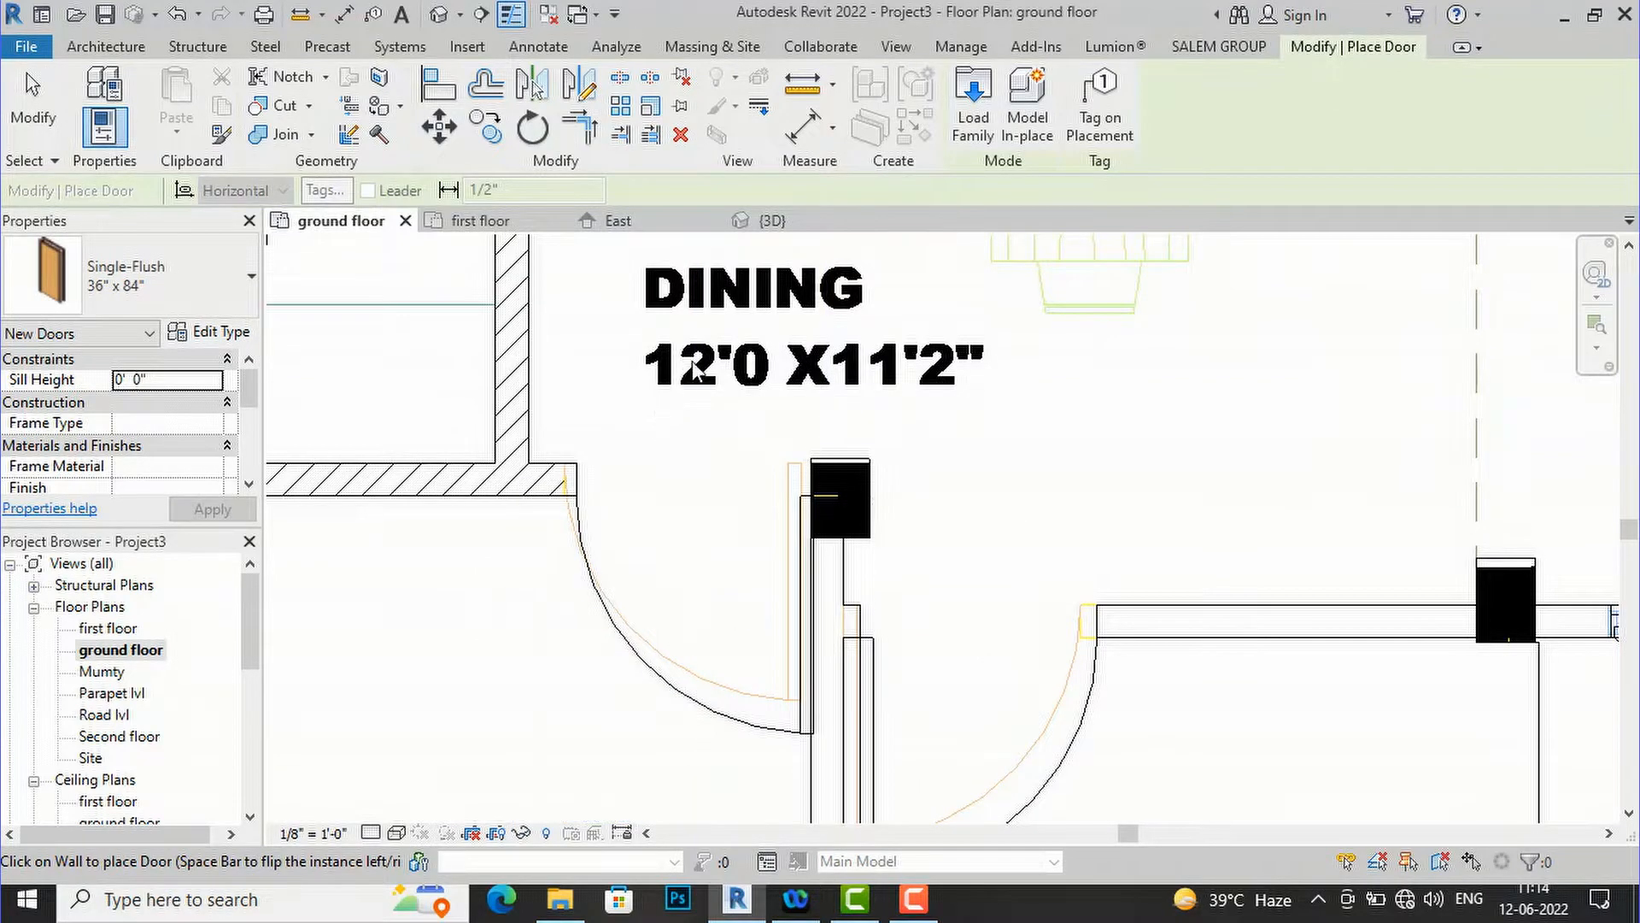
key(Escape)
click(746, 493)
scroll(745, 493, up, 2)
scroll(735, 490, up, 1)
mouse_move(721, 487)
mouse_down()
mouse_move(706, 486)
mouse_move(726, 484)
mouse_up()
click(739, 391)
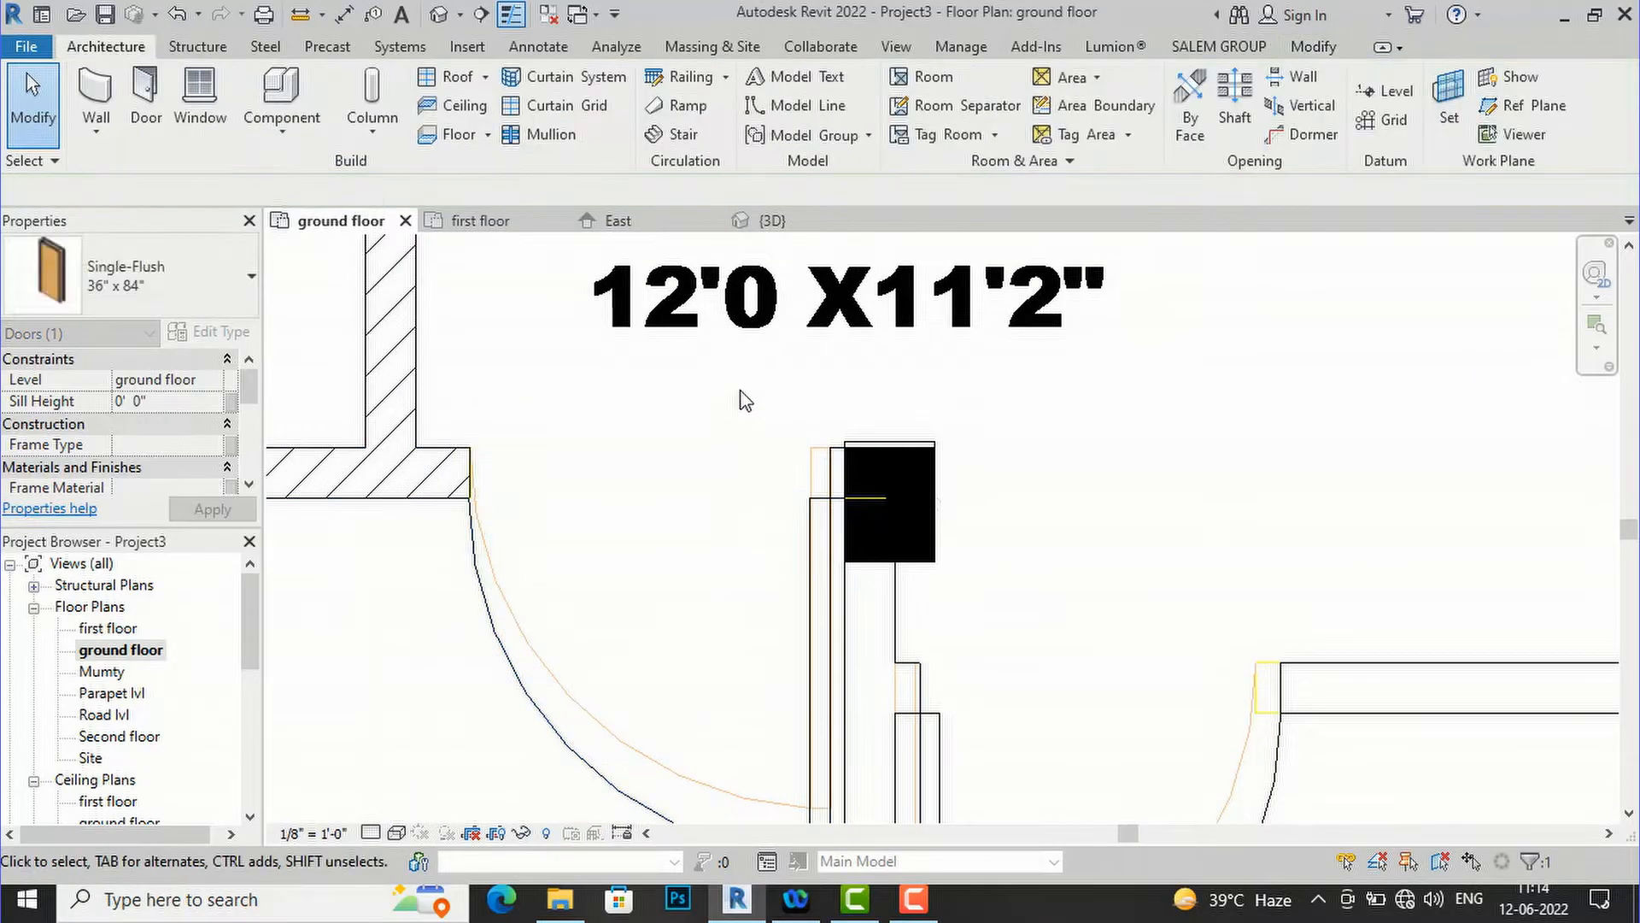
scroll(731, 390, down, 5)
scroll(731, 389, down, 2)
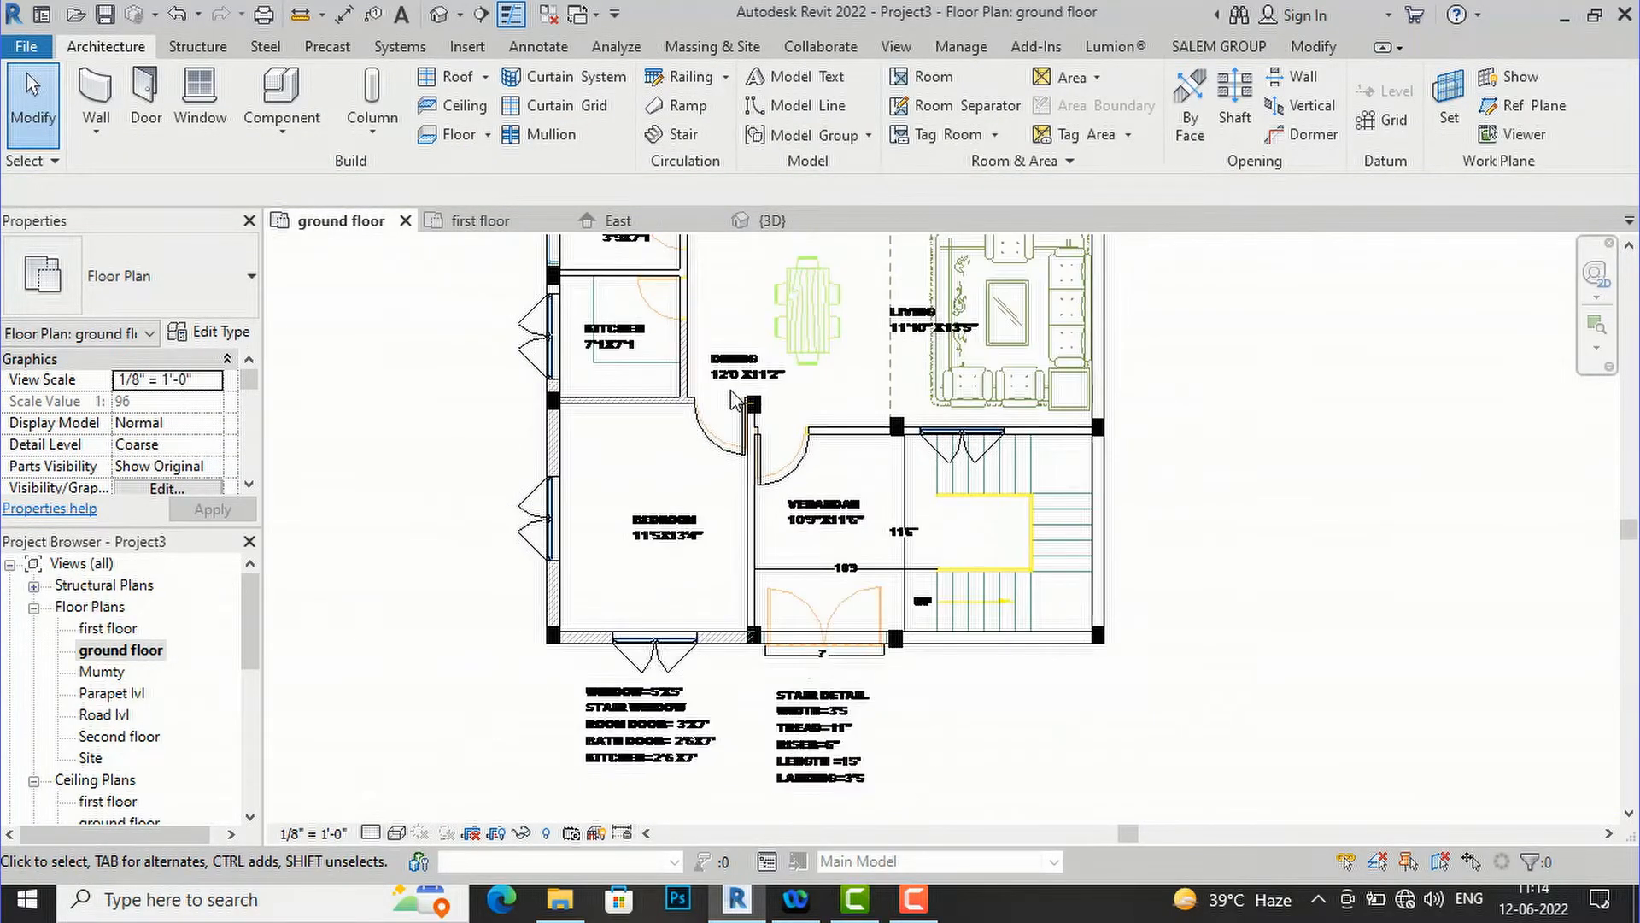
- Place a Single-Flush 30" x 84" door in the toilet's lower wall, over the door drawn in the plan
scroll(707, 583, down, 3)
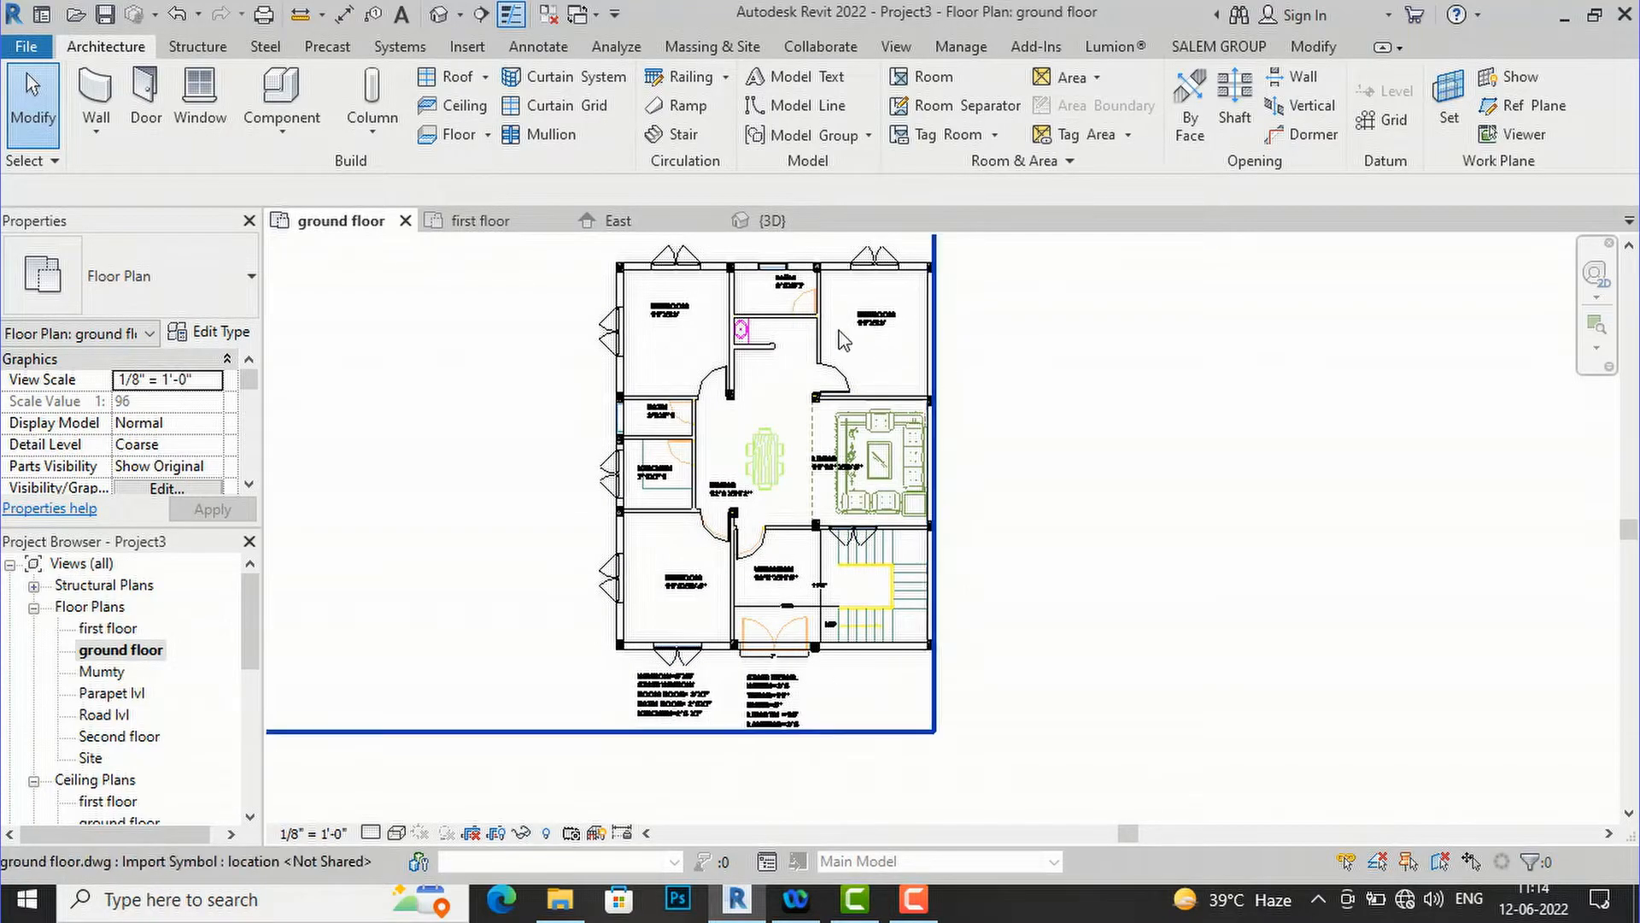
scroll(827, 302, up, 2)
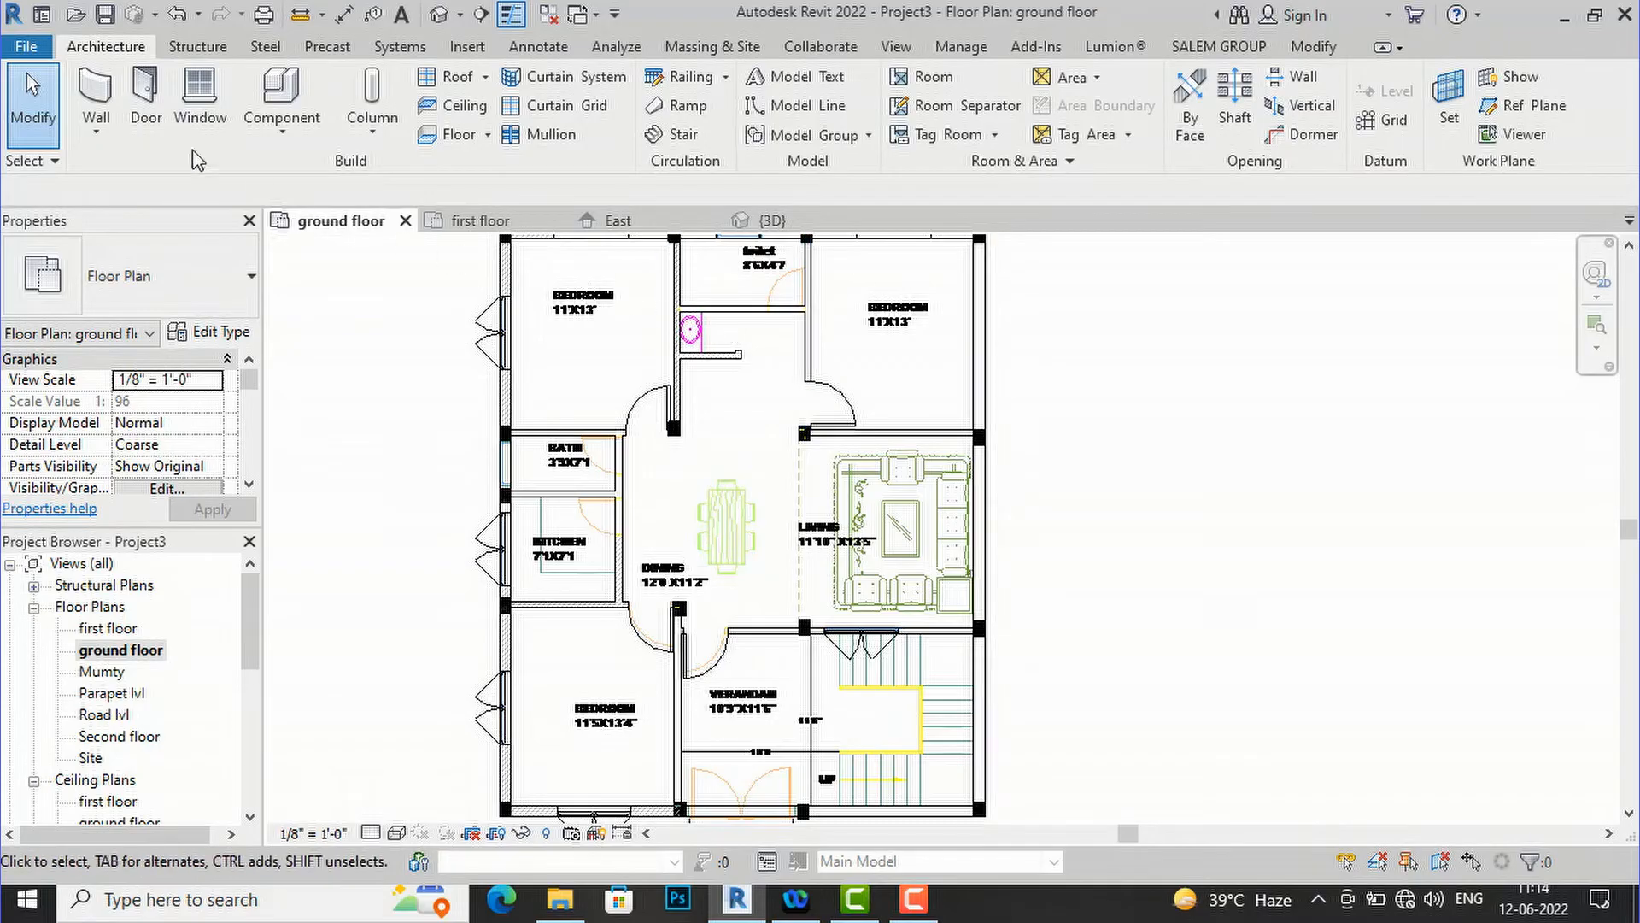
click(147, 120)
click(137, 291)
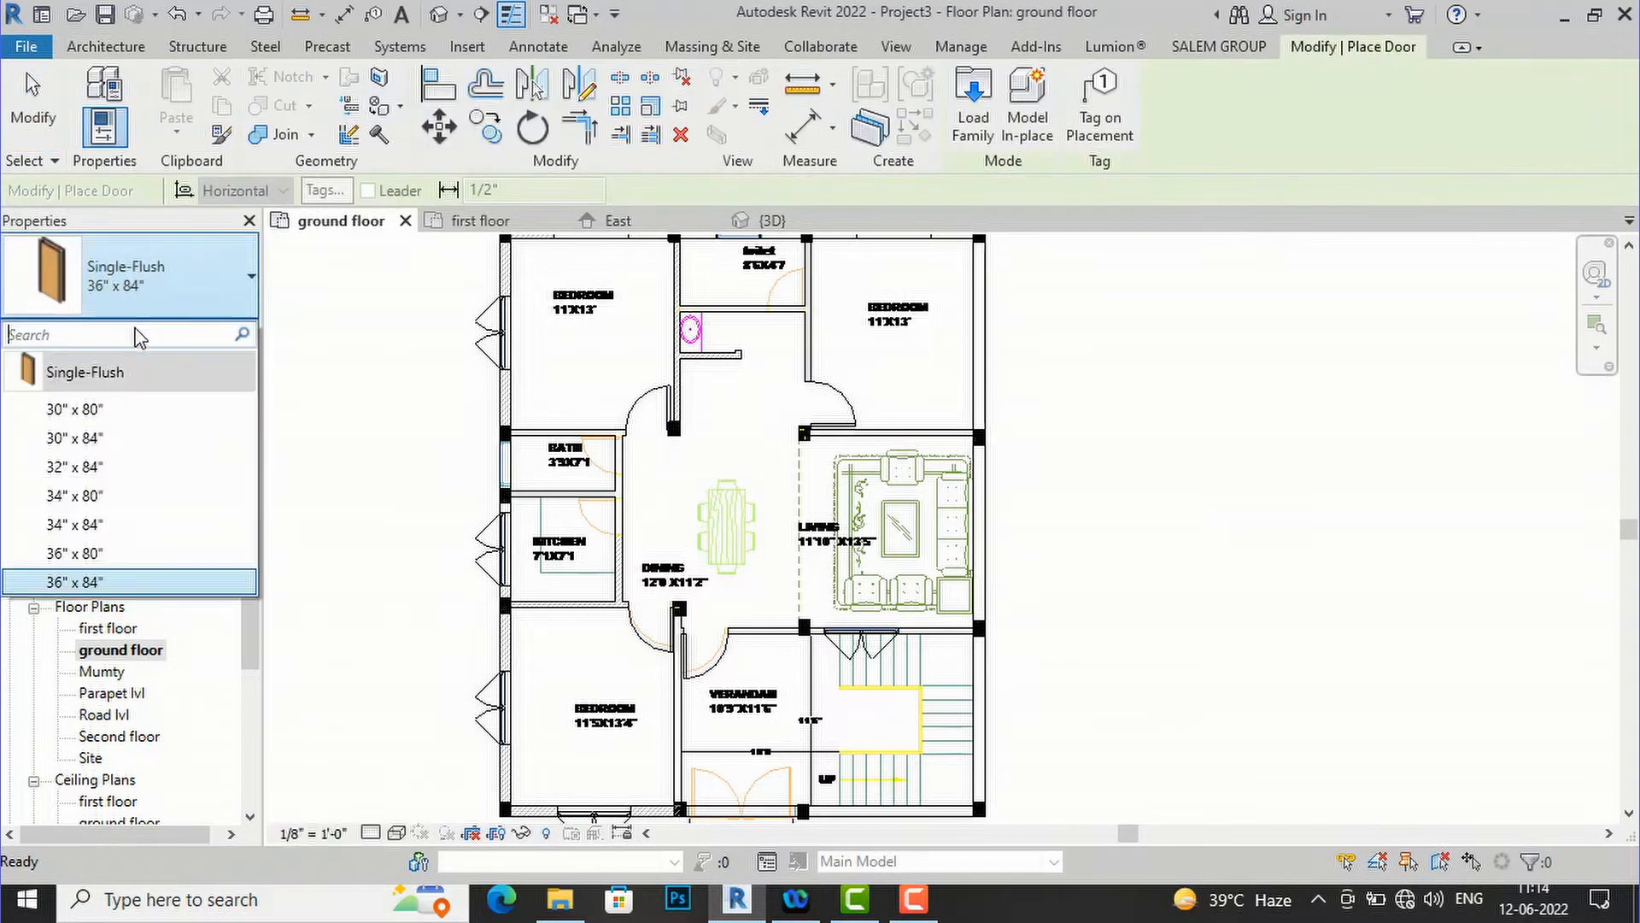
click(98, 438)
scroll(752, 274, up, 4)
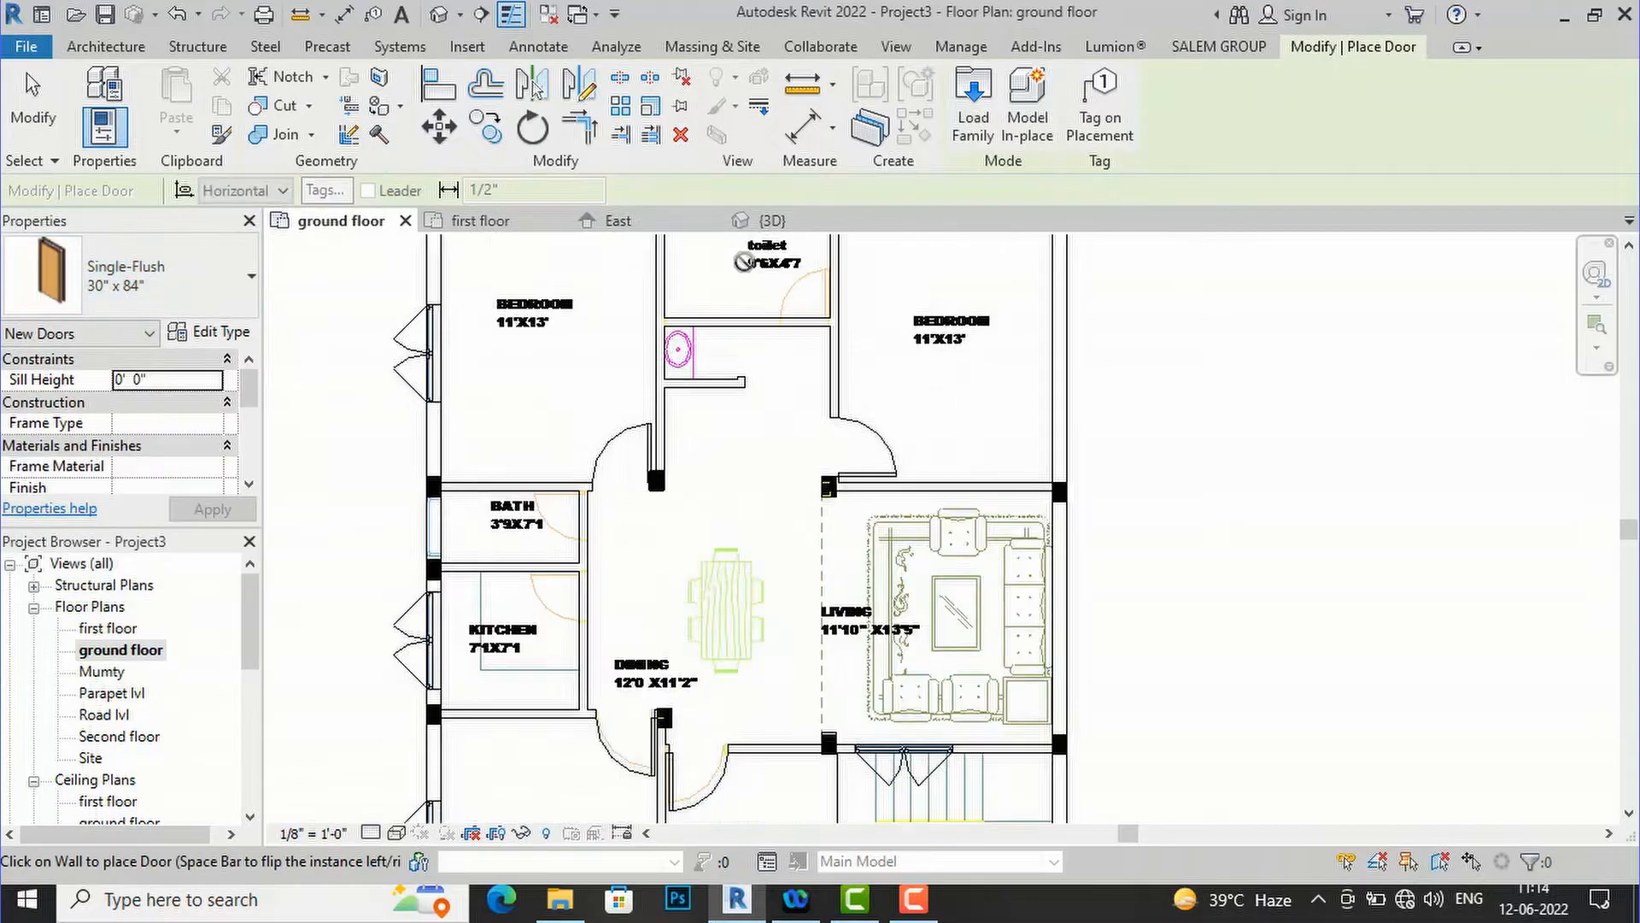
scroll(829, 345, up, 3)
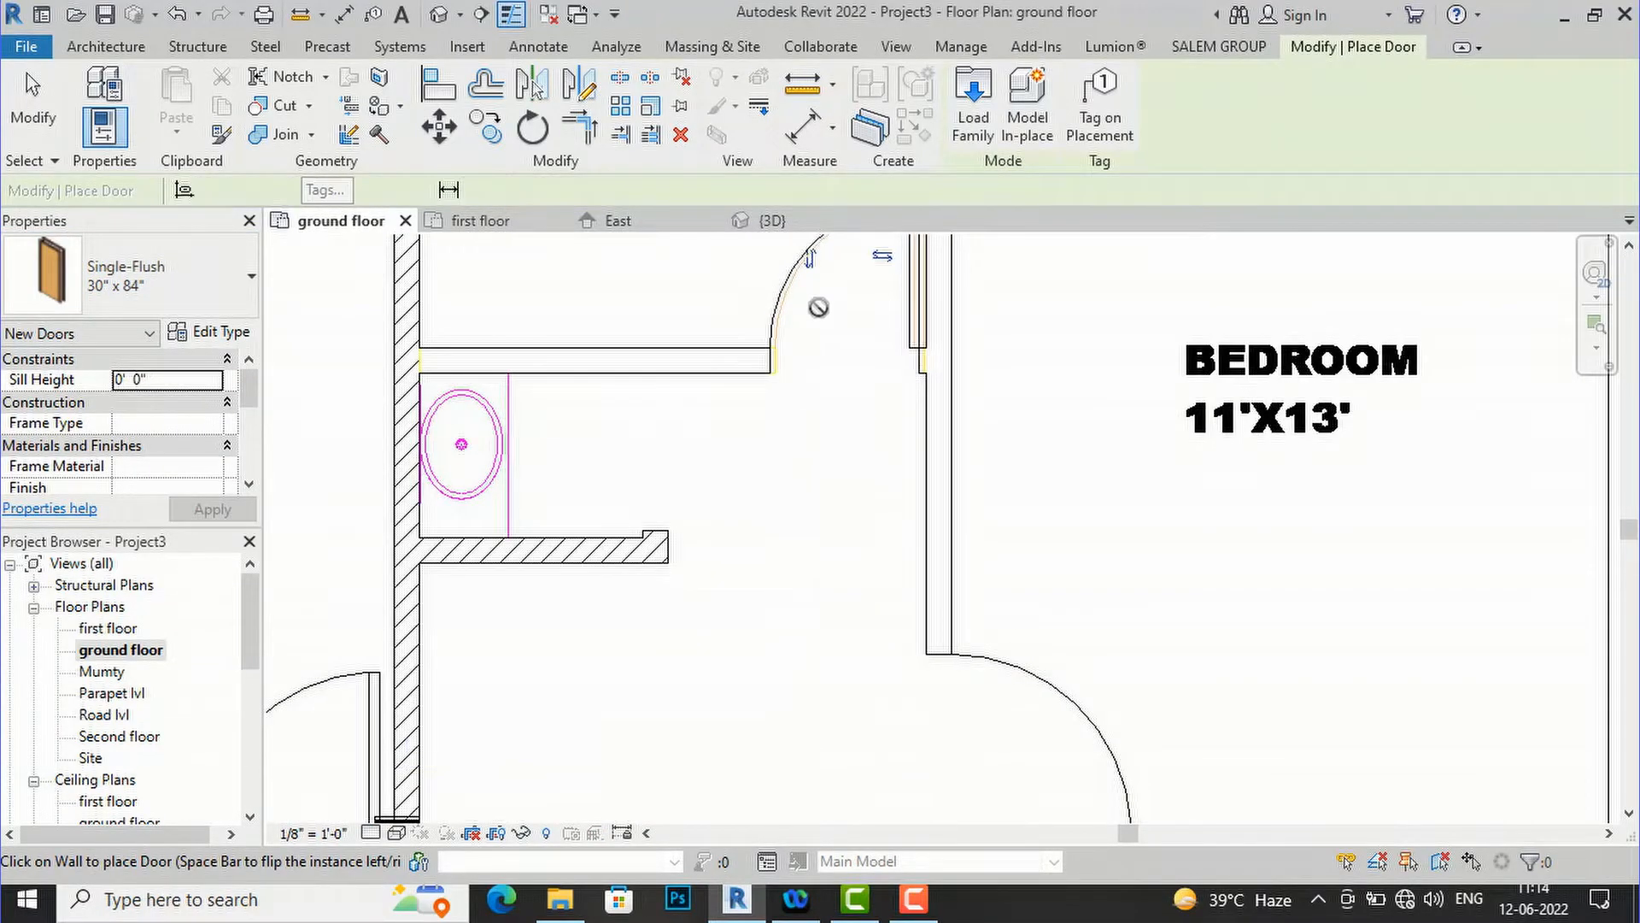
- Place Single-Flush 30" x 84" doors in the bath and kitchen walls facing the dining area, both swinging into the rooms
scroll(824, 307, down, 4)
scroll(585, 516, up, 2)
scroll(585, 516, up, 3)
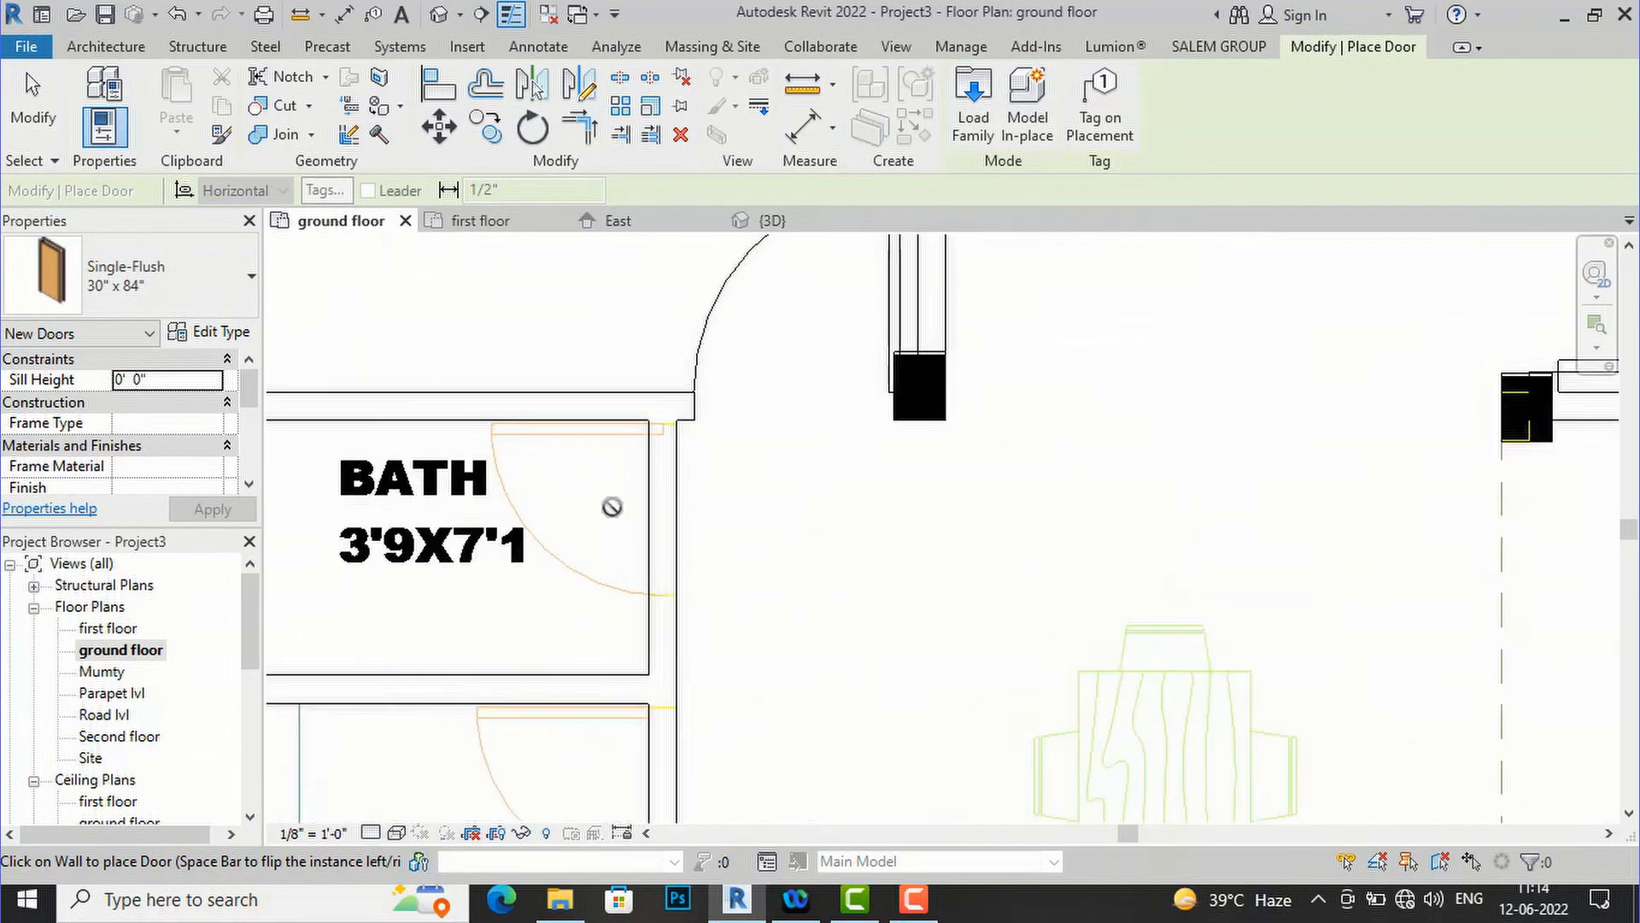
click(649, 519)
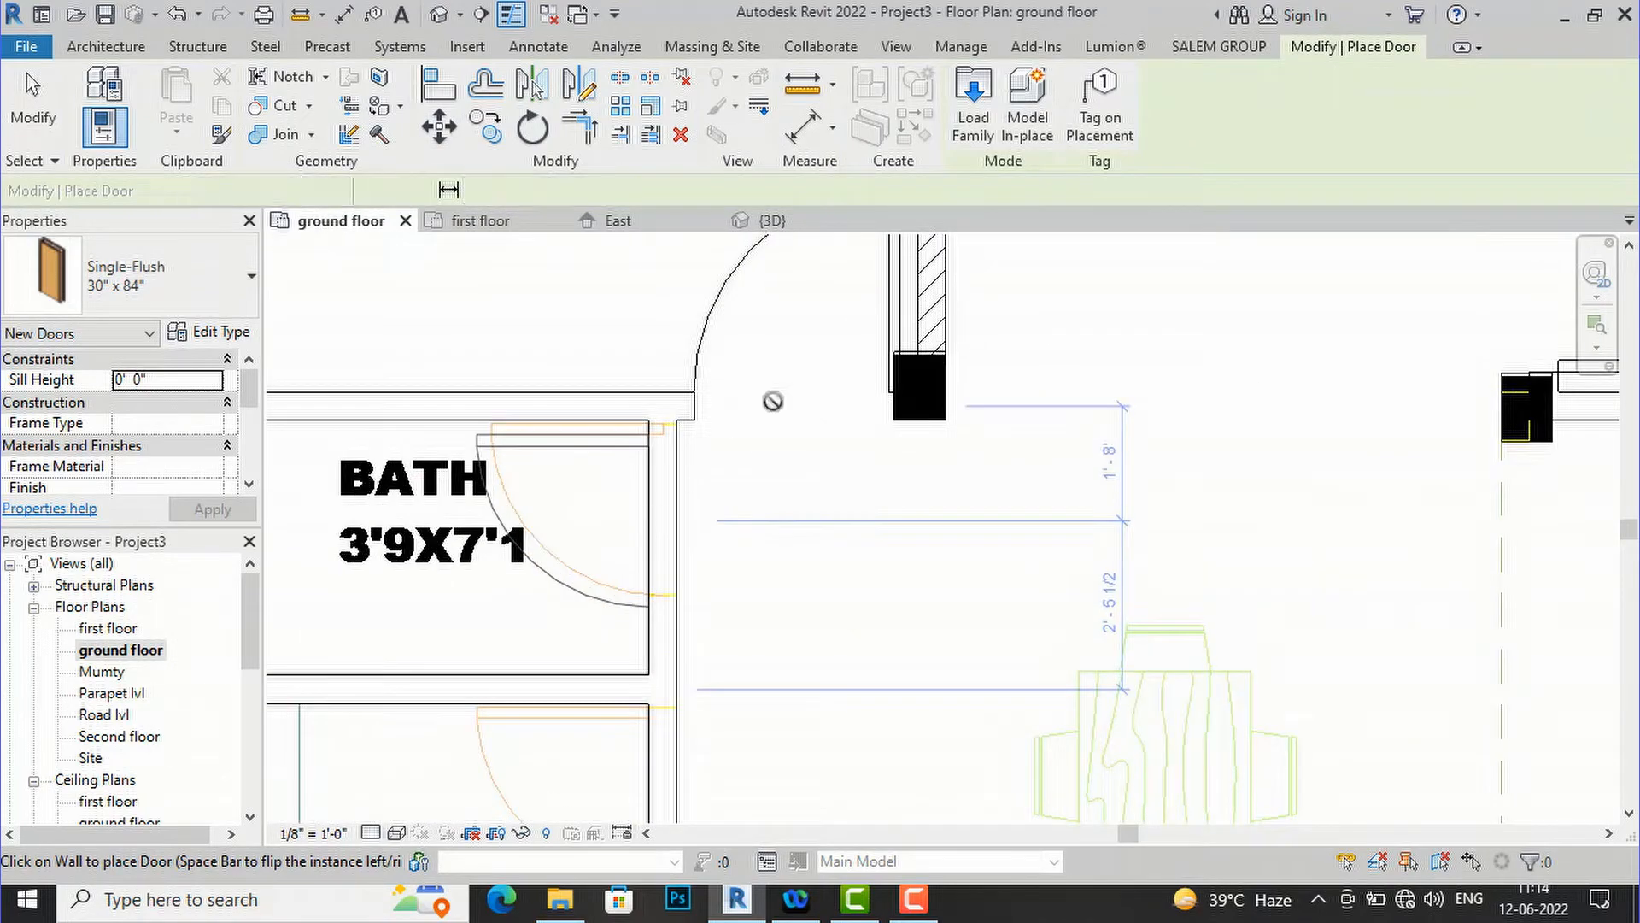
scroll(772, 397, down, 3)
scroll(704, 570, up, 2)
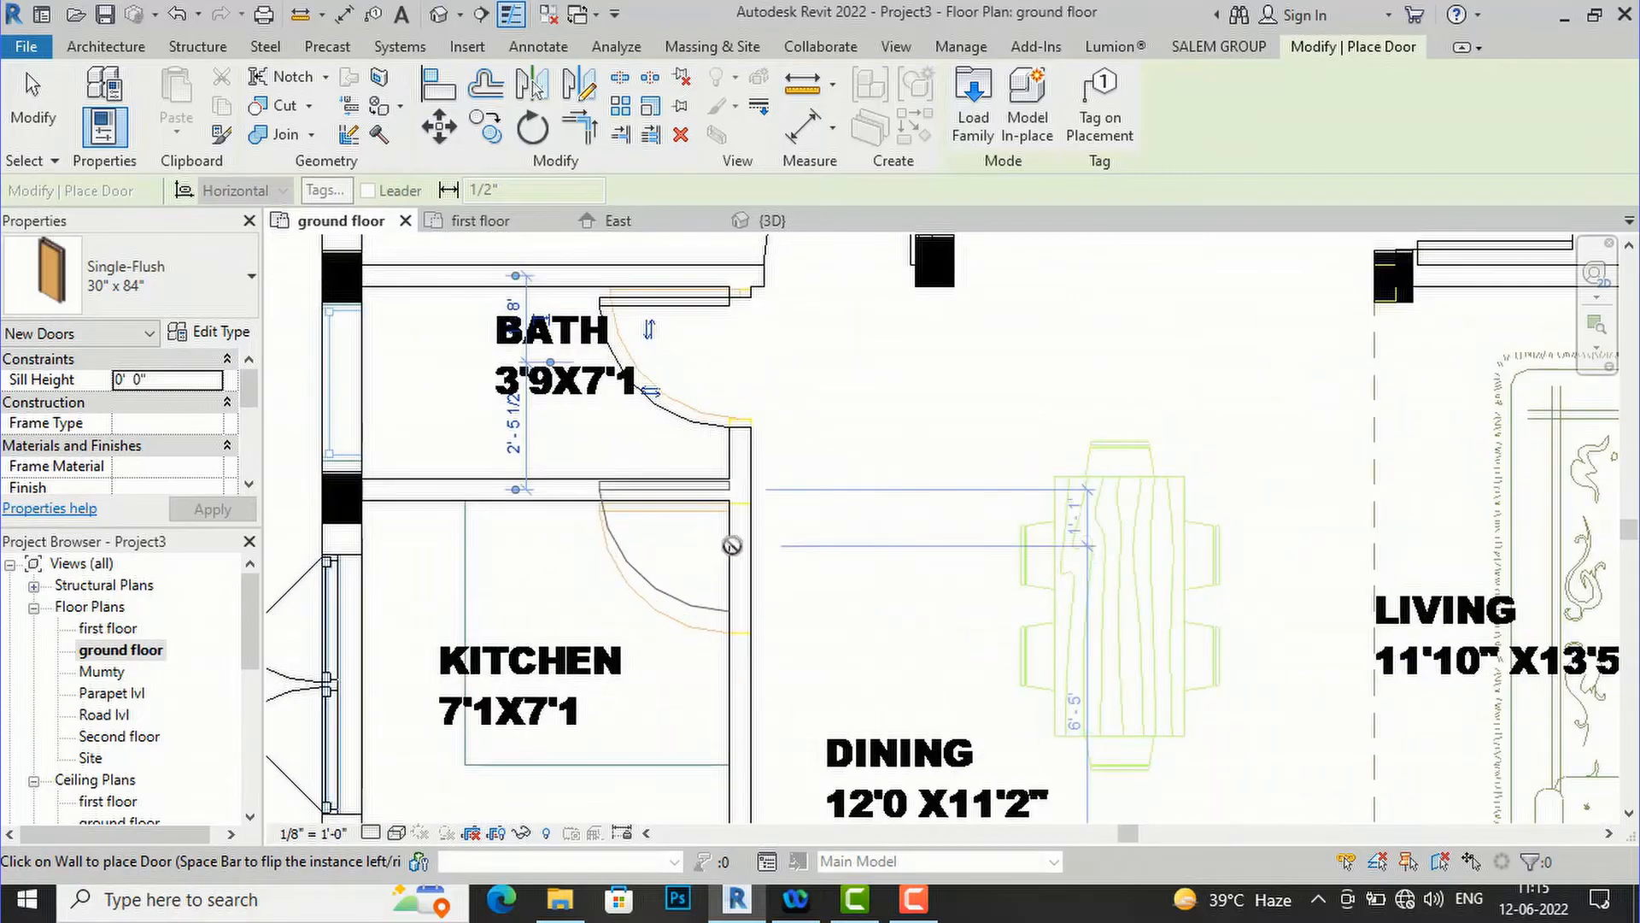
click(734, 562)
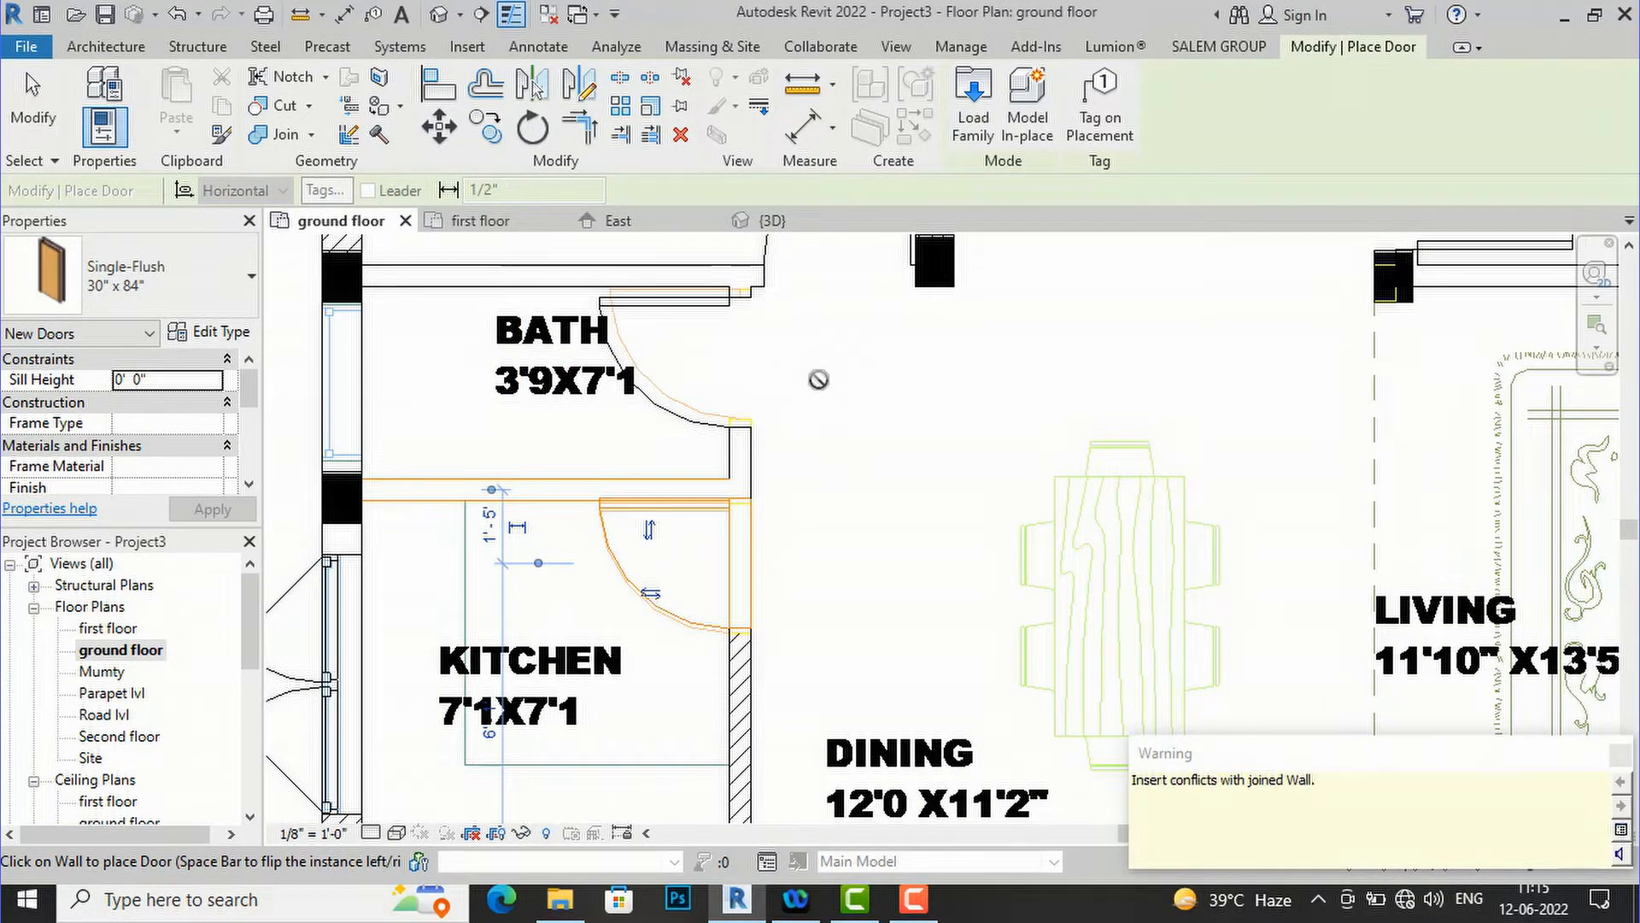
key(Escape)
key(Escape)
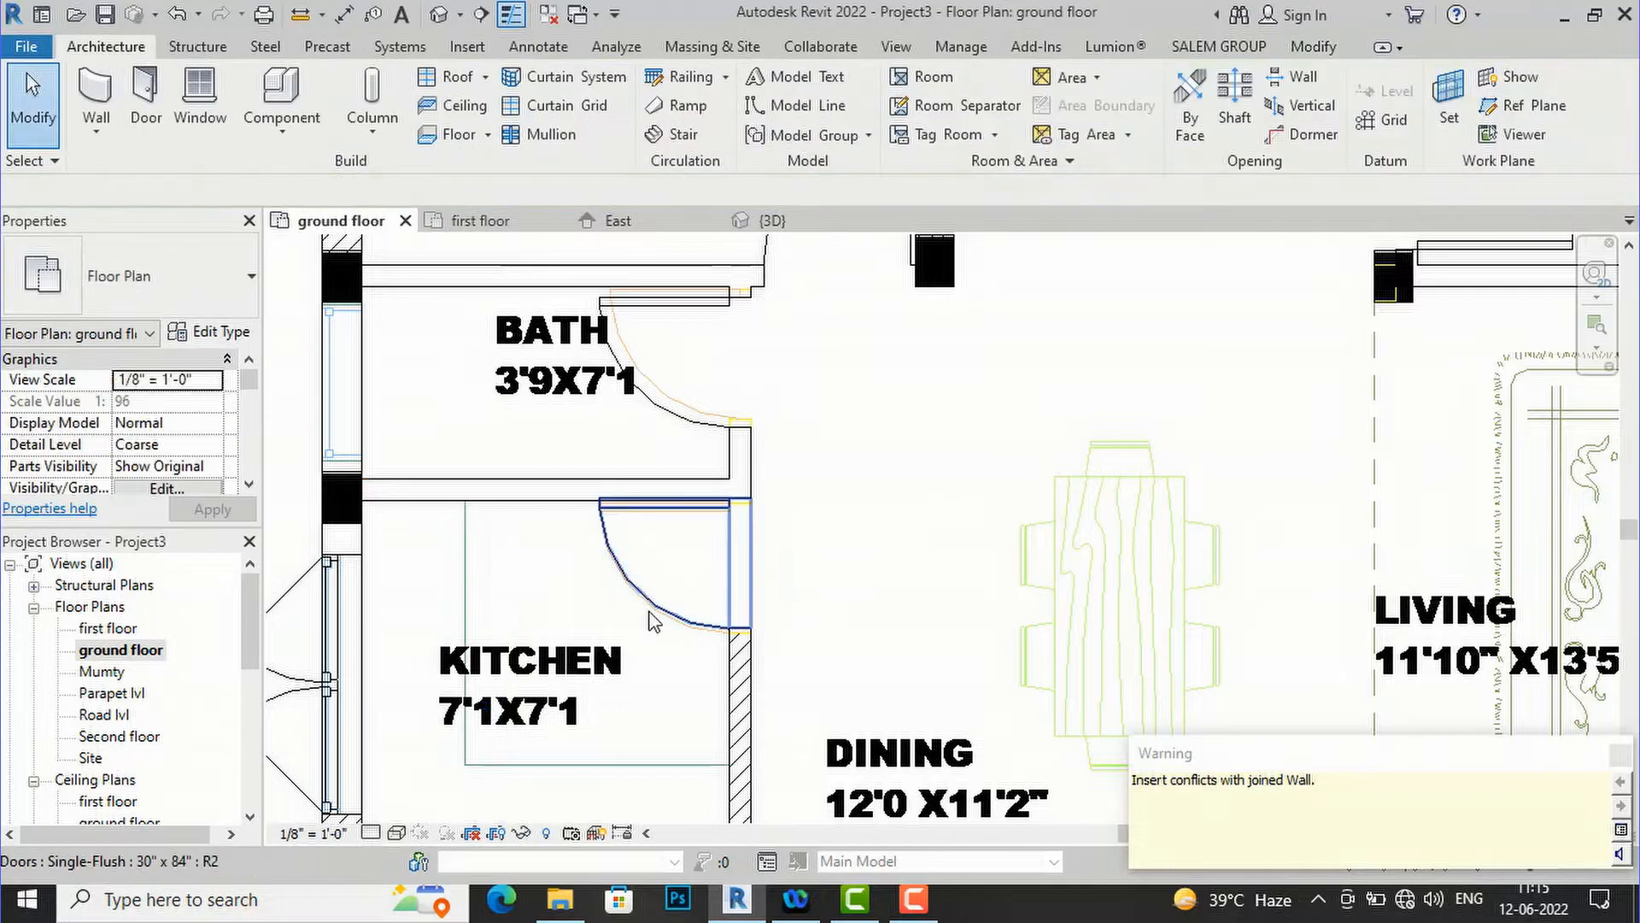
- Shift the kitchen door slightly down along its wall, onto the drawn door opening and clear of the joining wall
click(706, 567)
scroll(707, 567, up, 2)
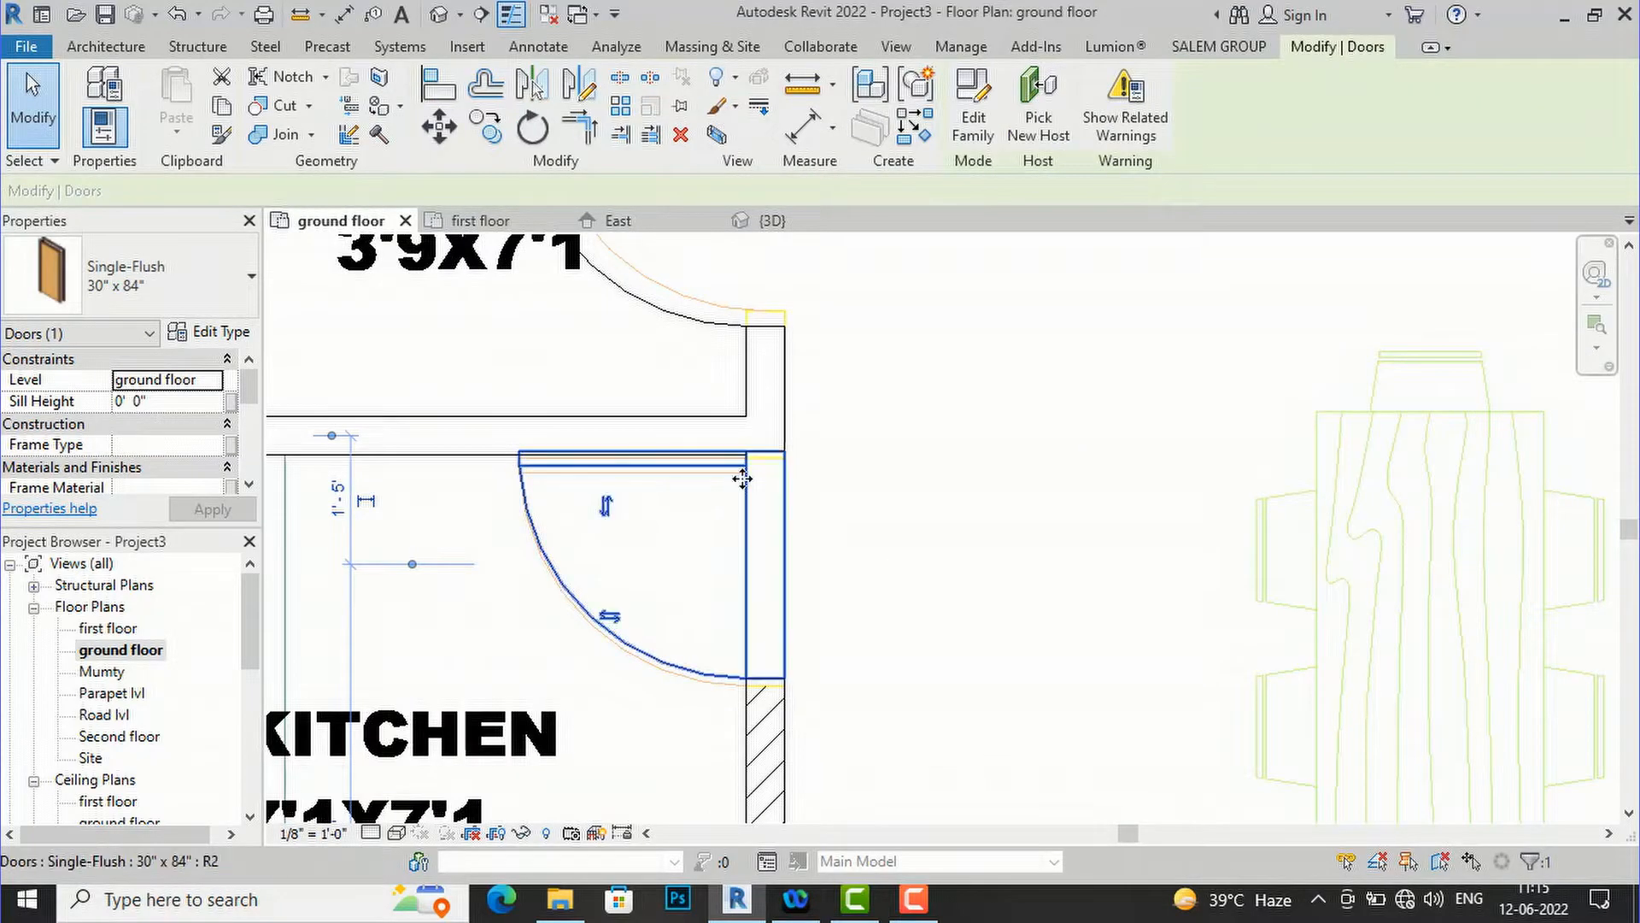
mouse_move(745, 515)
mouse_down()
mouse_move(747, 476)
mouse_move(749, 521)
mouse_up()
click(1067, 376)
scroll(803, 390, down, 5)
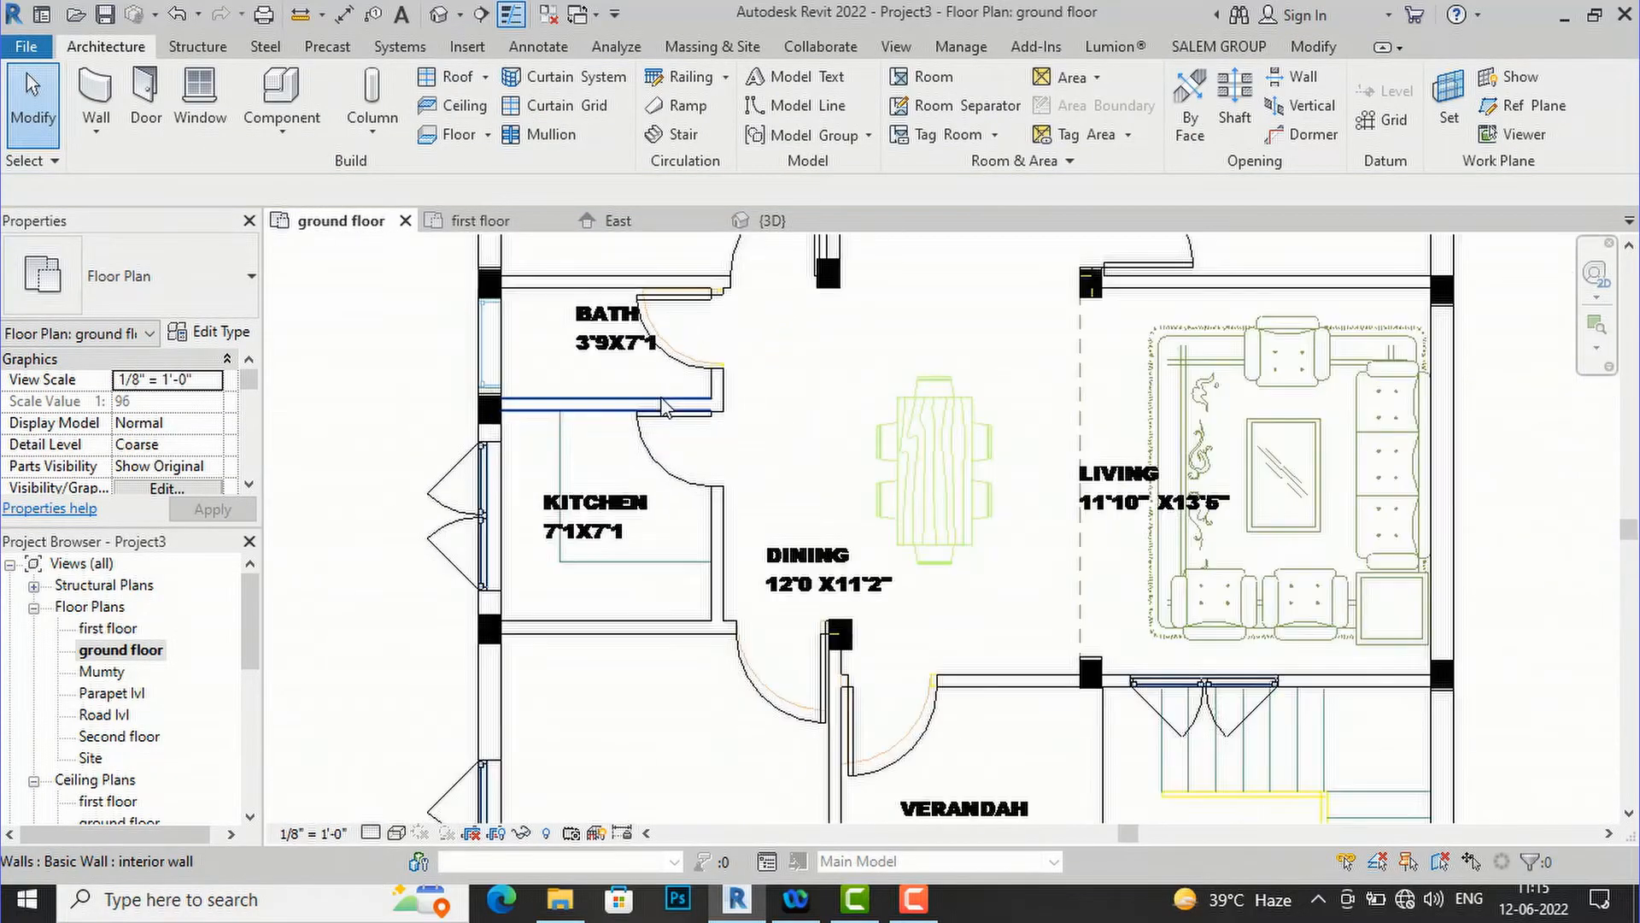
- Open the default 3D view to check the placed ground floor doors
scroll(666, 410, down, 2)
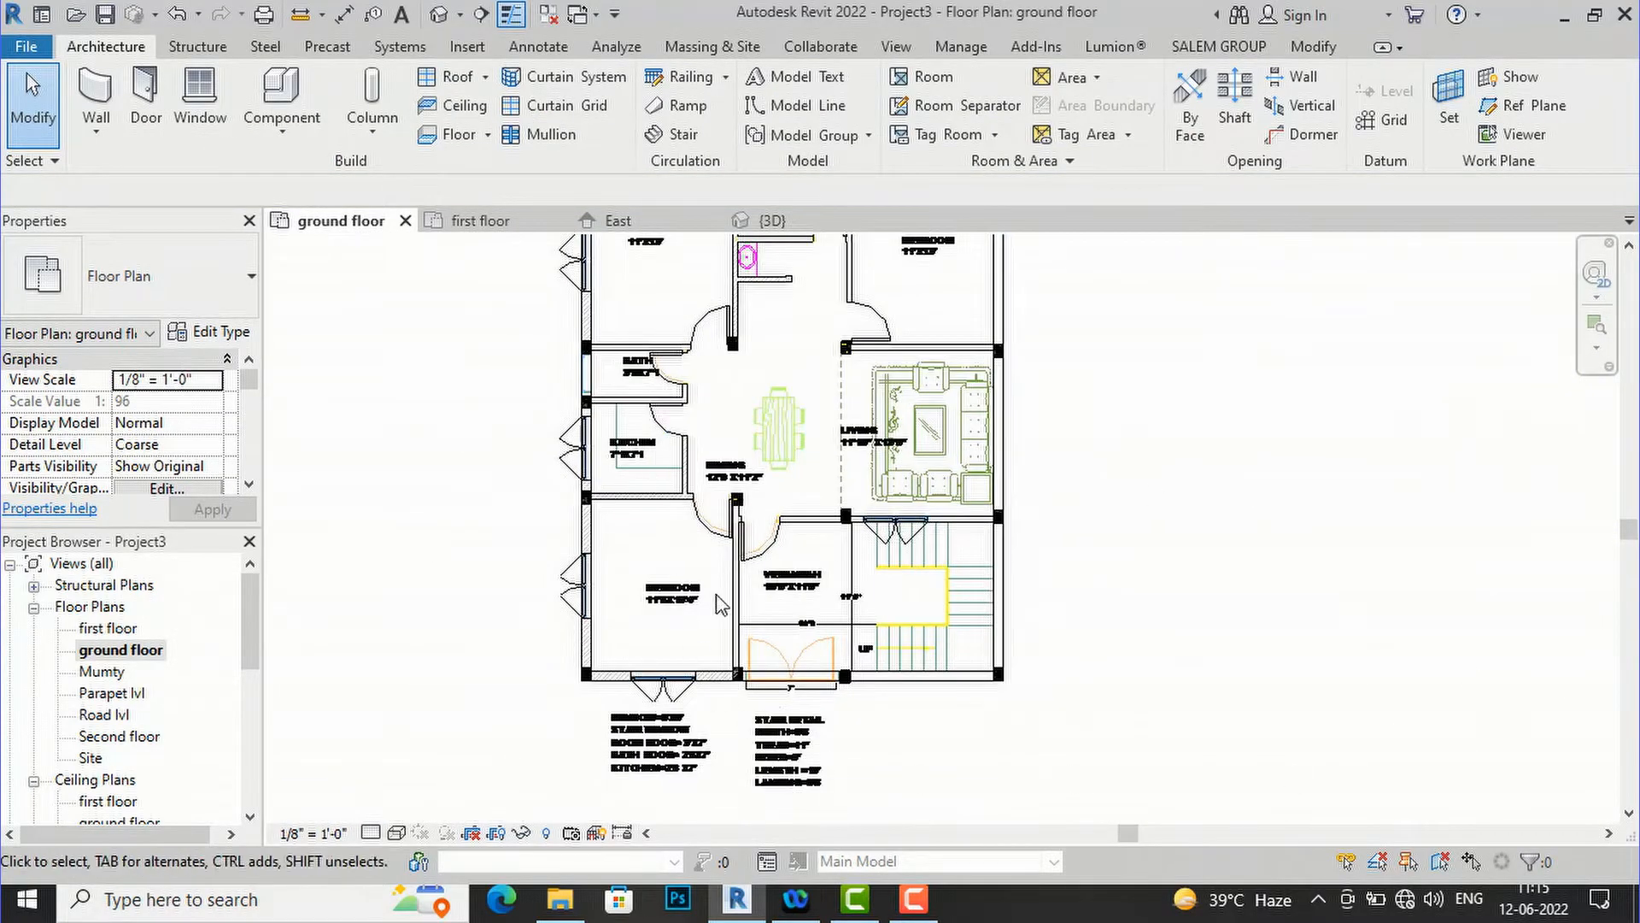
scroll(720, 605, down, 3)
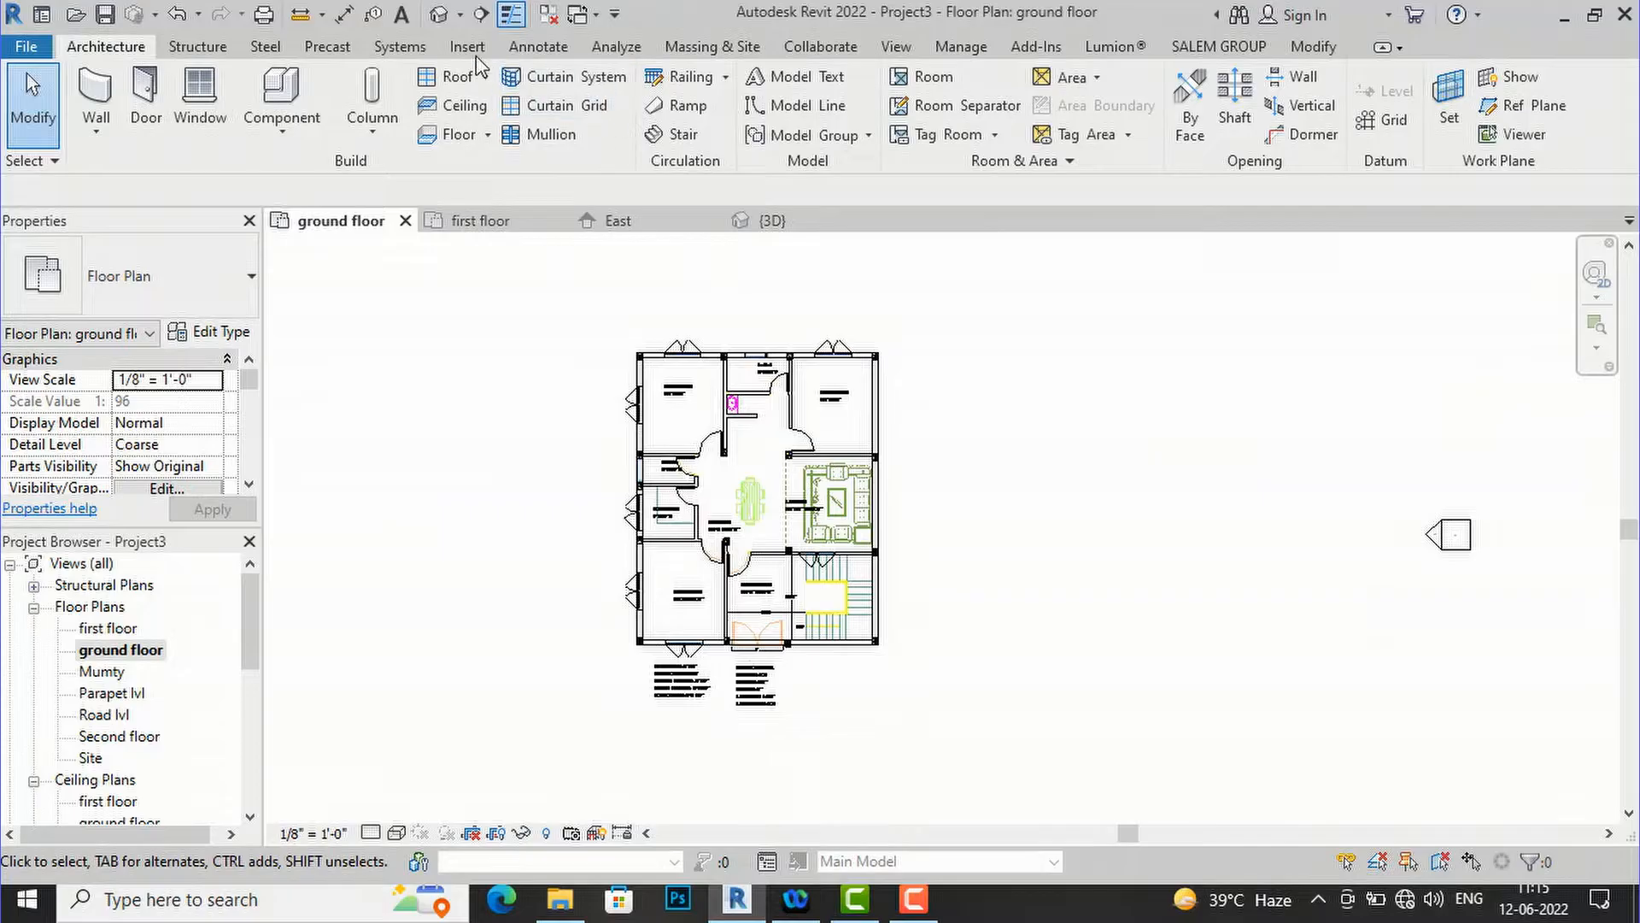
click(436, 19)
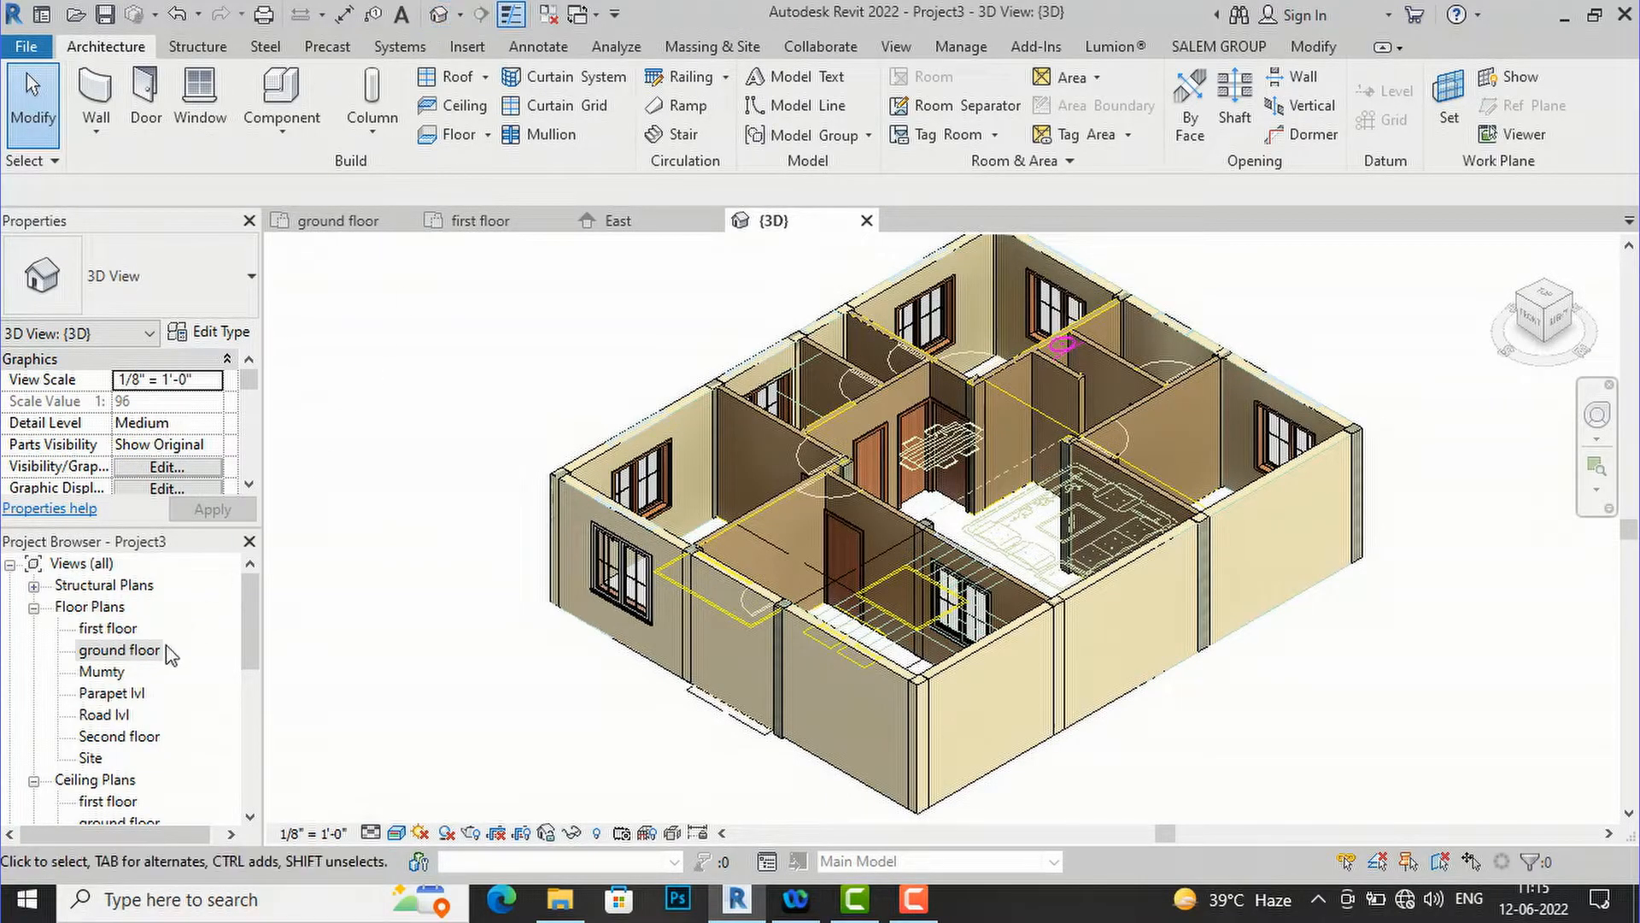
- Bring the downloaded Gate_-_Rolling_Steel family from the browser into the open Revit project
double_click(134, 652)
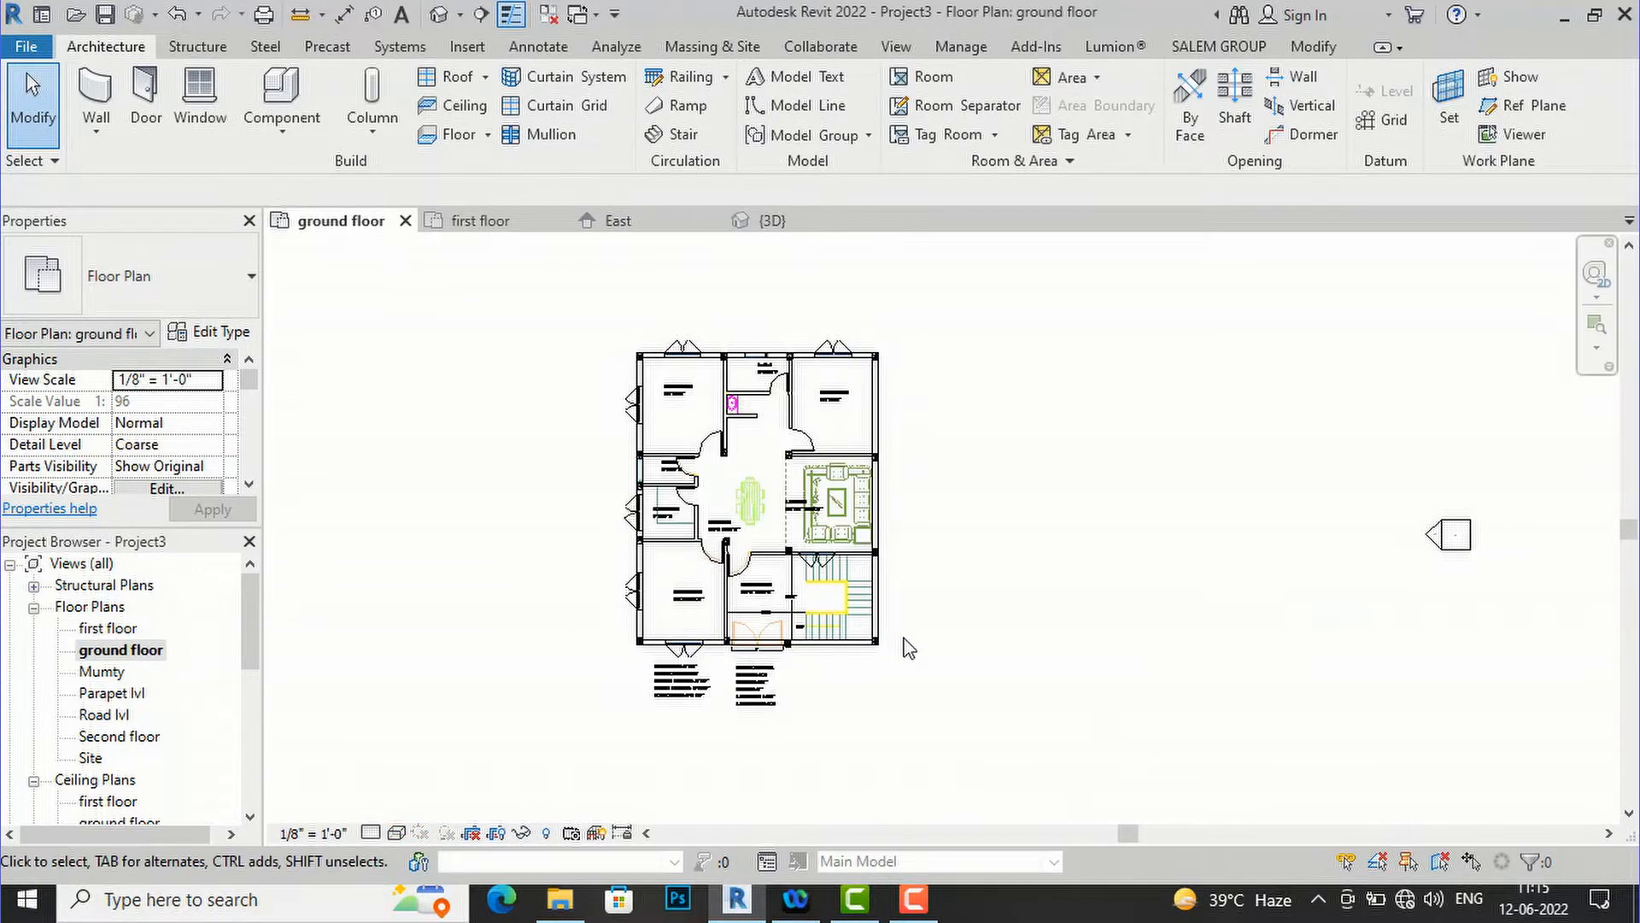
scroll(809, 683, up, 3)
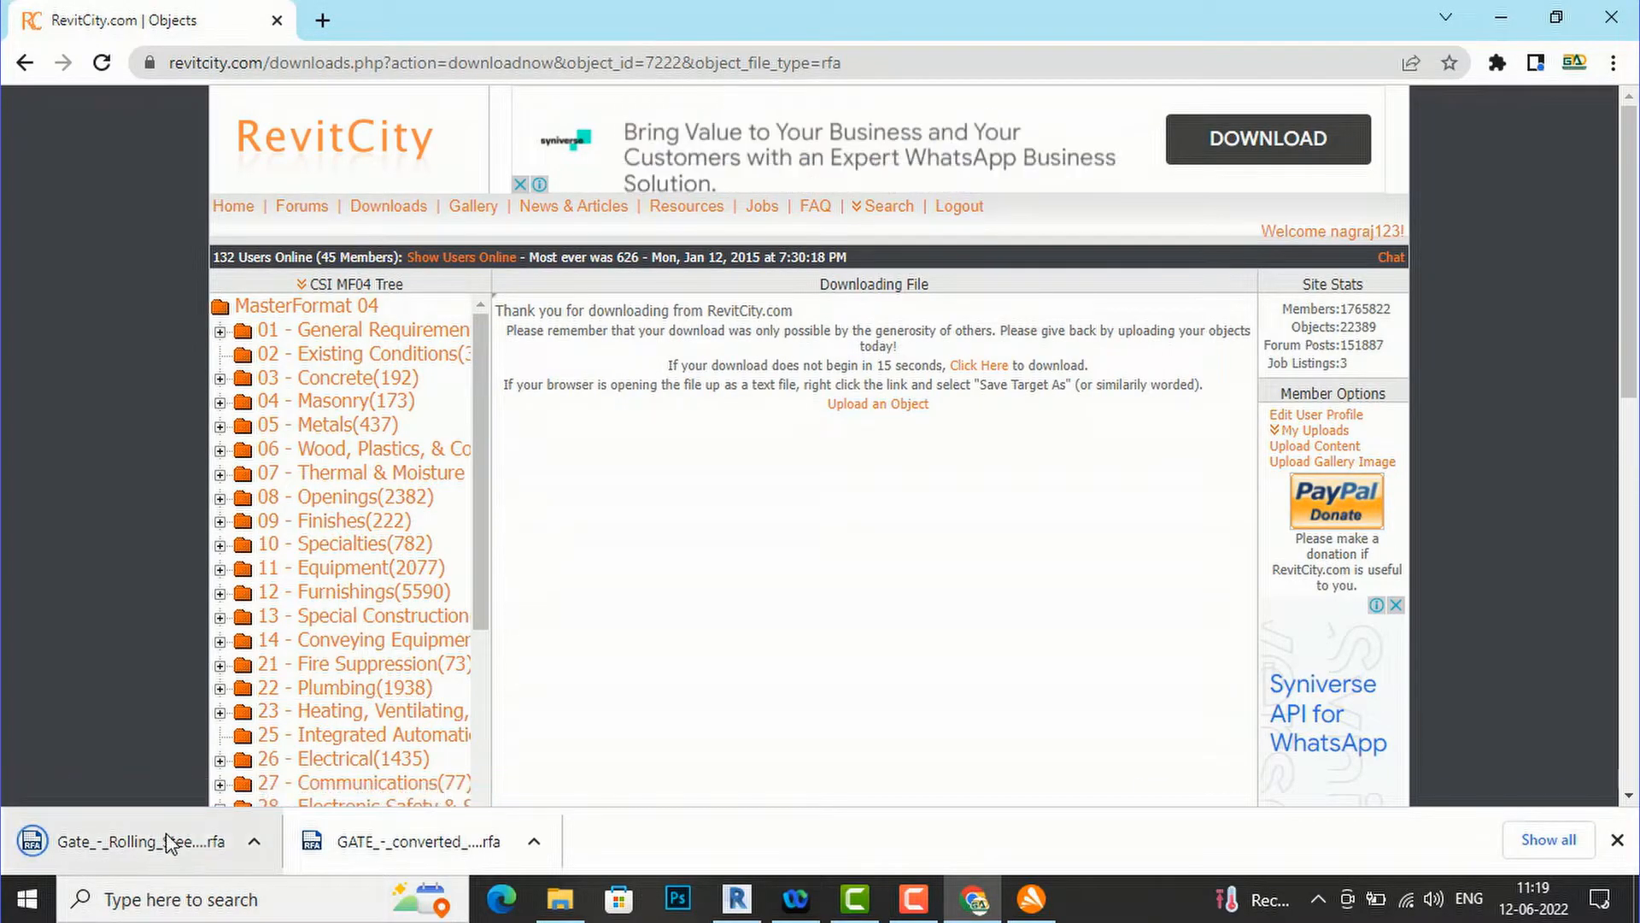
drag(168, 842, 632, 746)
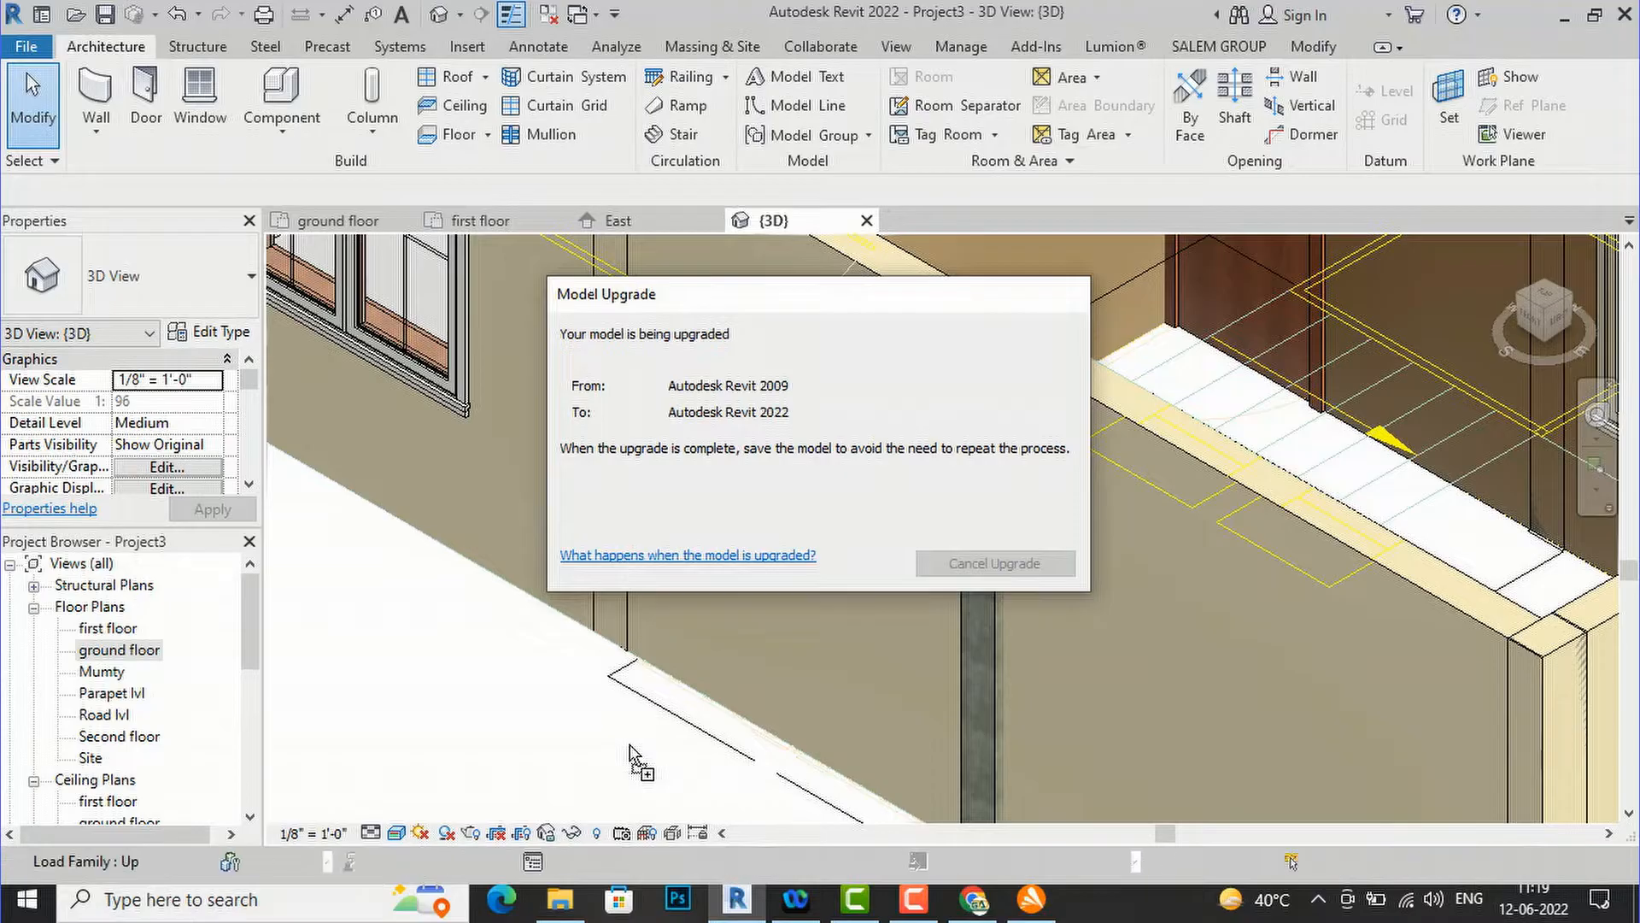
- Place the Rolling Gate component on the ground floor plan, starting at the corner of the column beside the 7' entrance opening
double_click(120, 650)
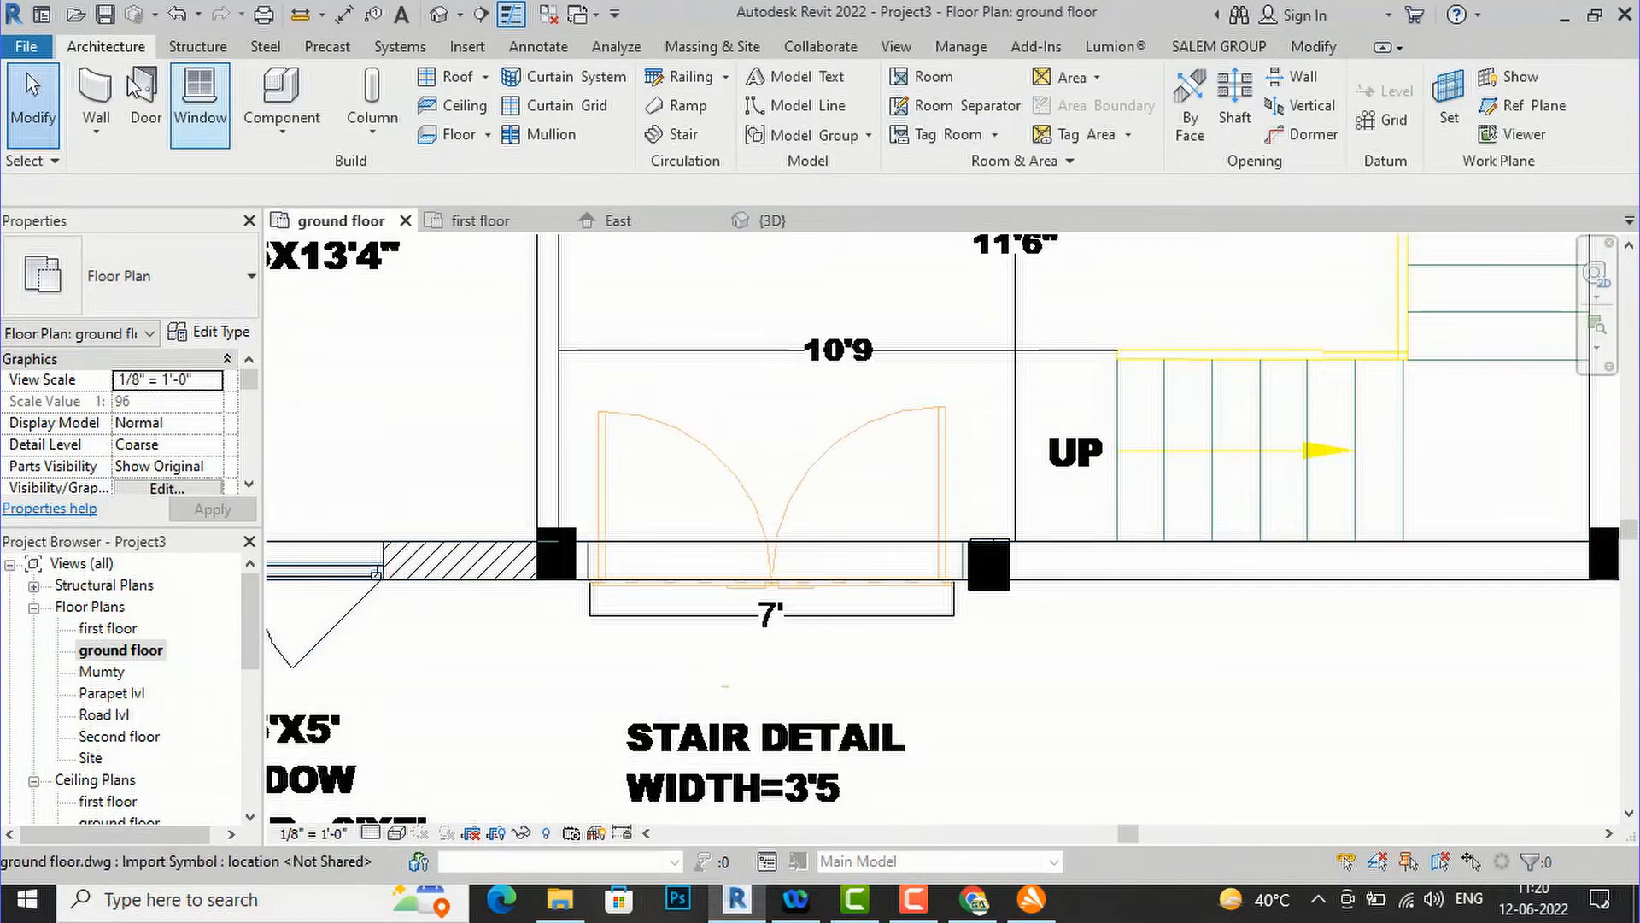
click(144, 96)
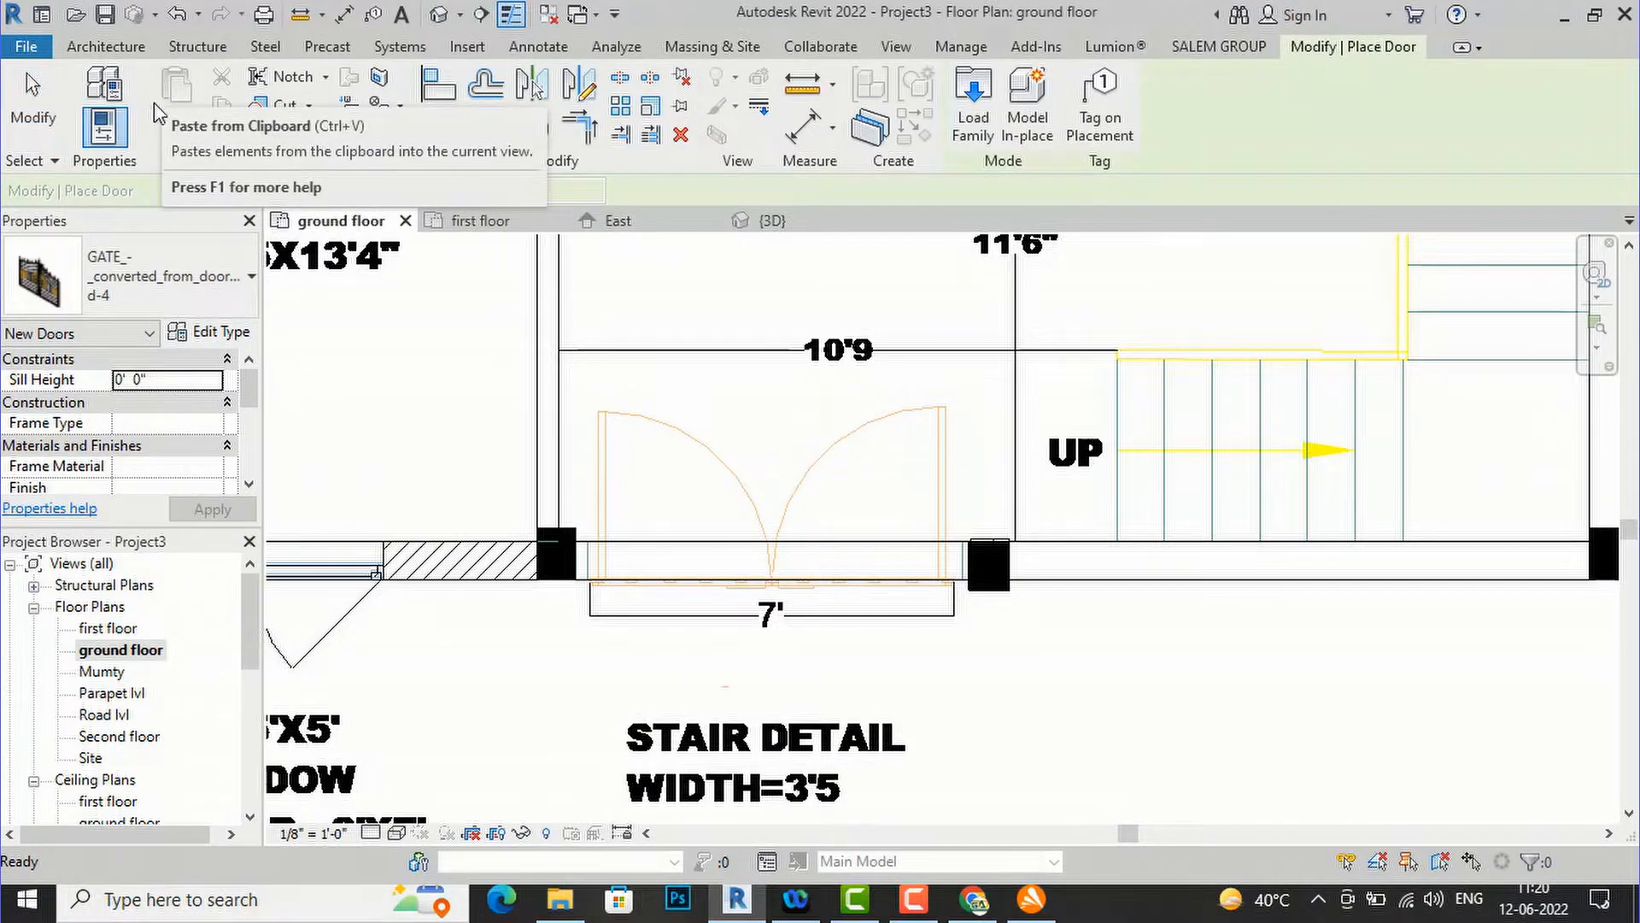
click(111, 47)
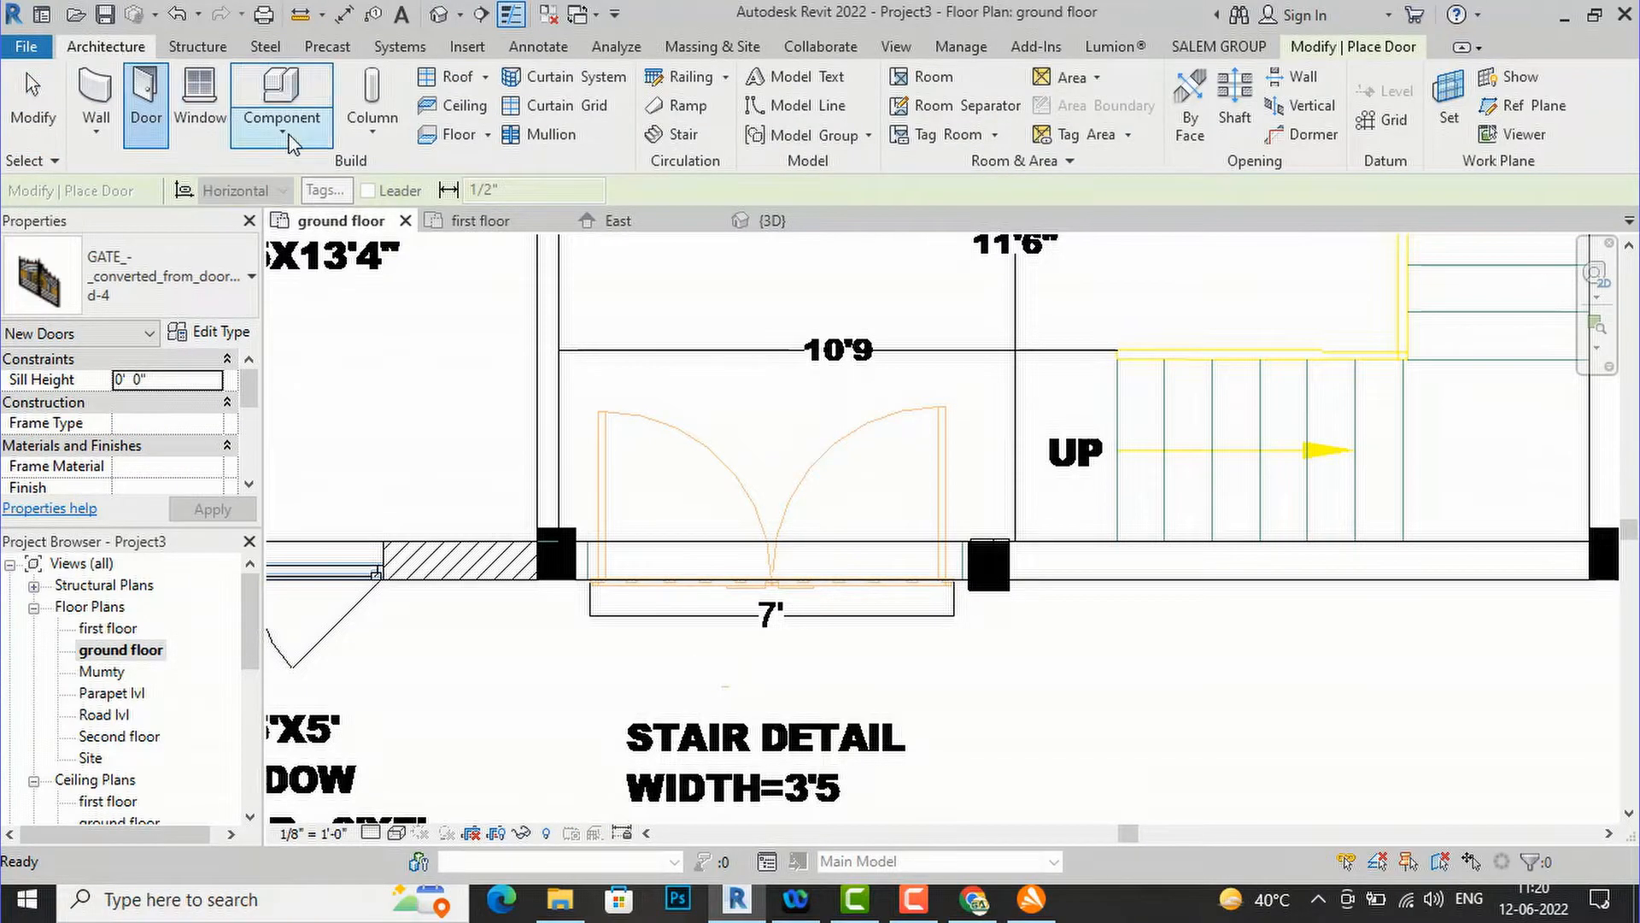
click(282, 135)
click(318, 174)
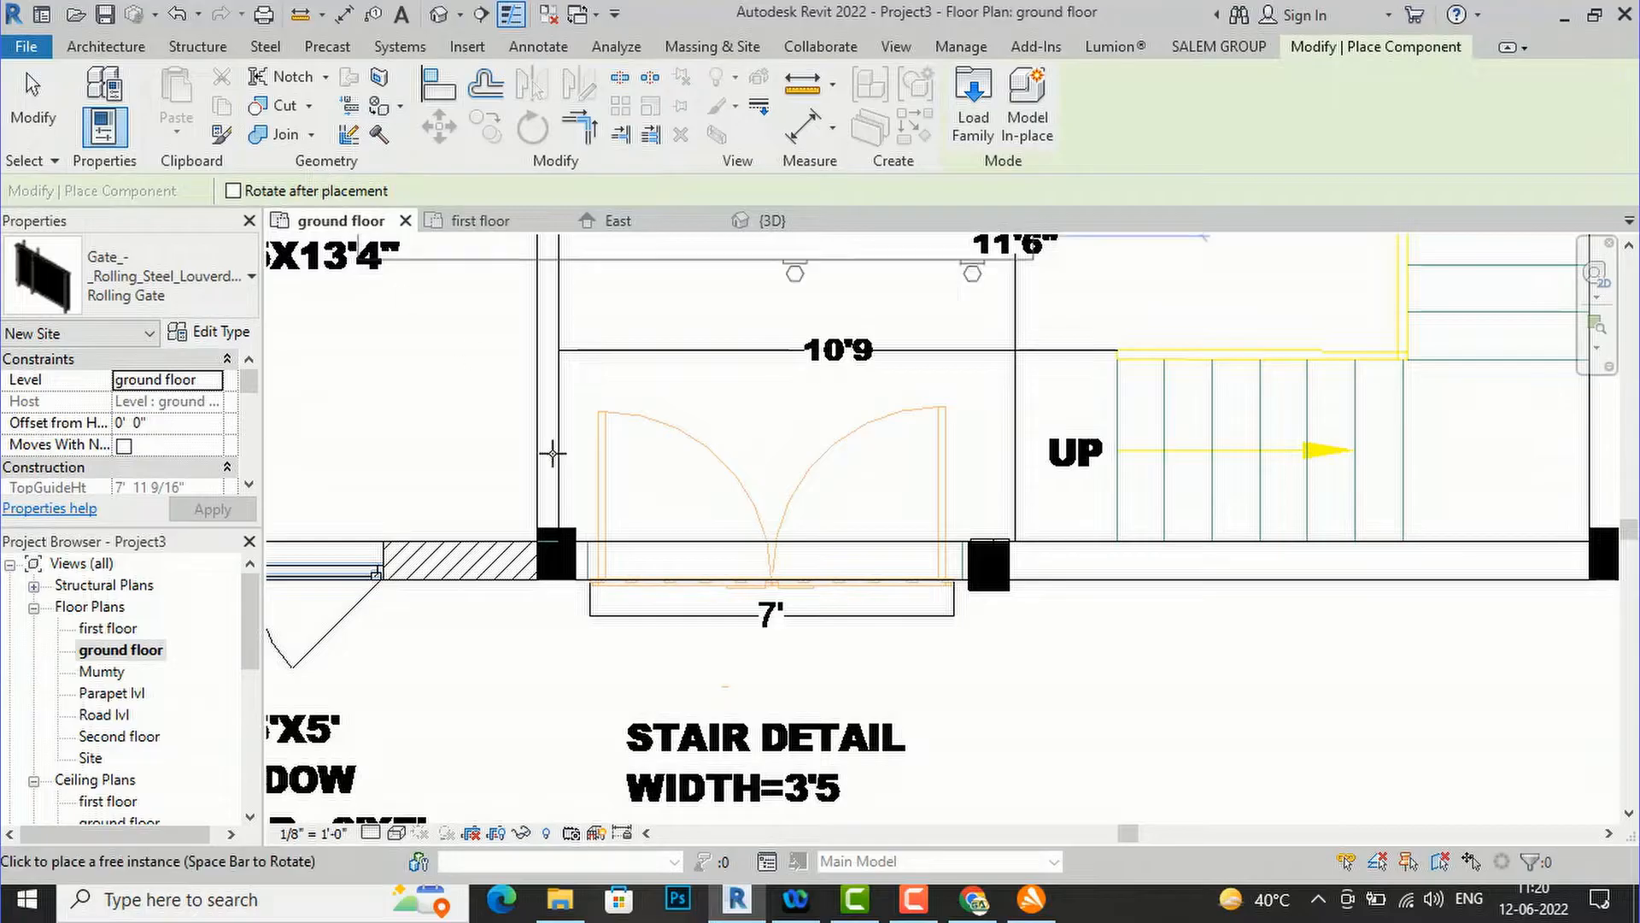
click(578, 578)
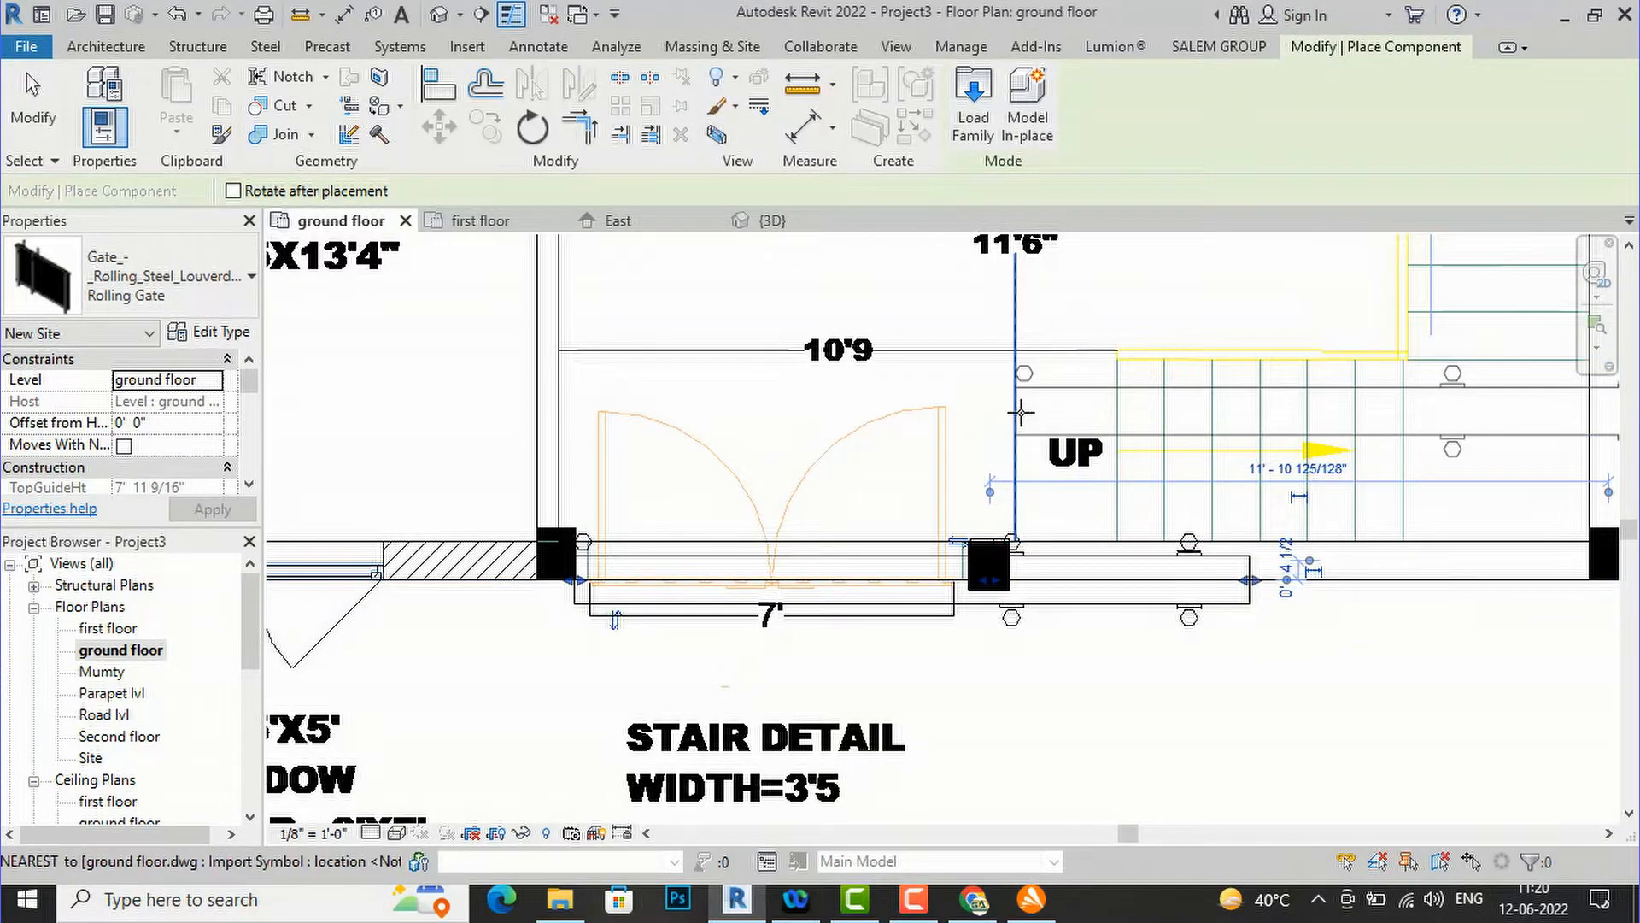
key(Escape)
key(Escape)
- Check the placed rolling gate's instance and type properties for editable size parameters
click(1064, 603)
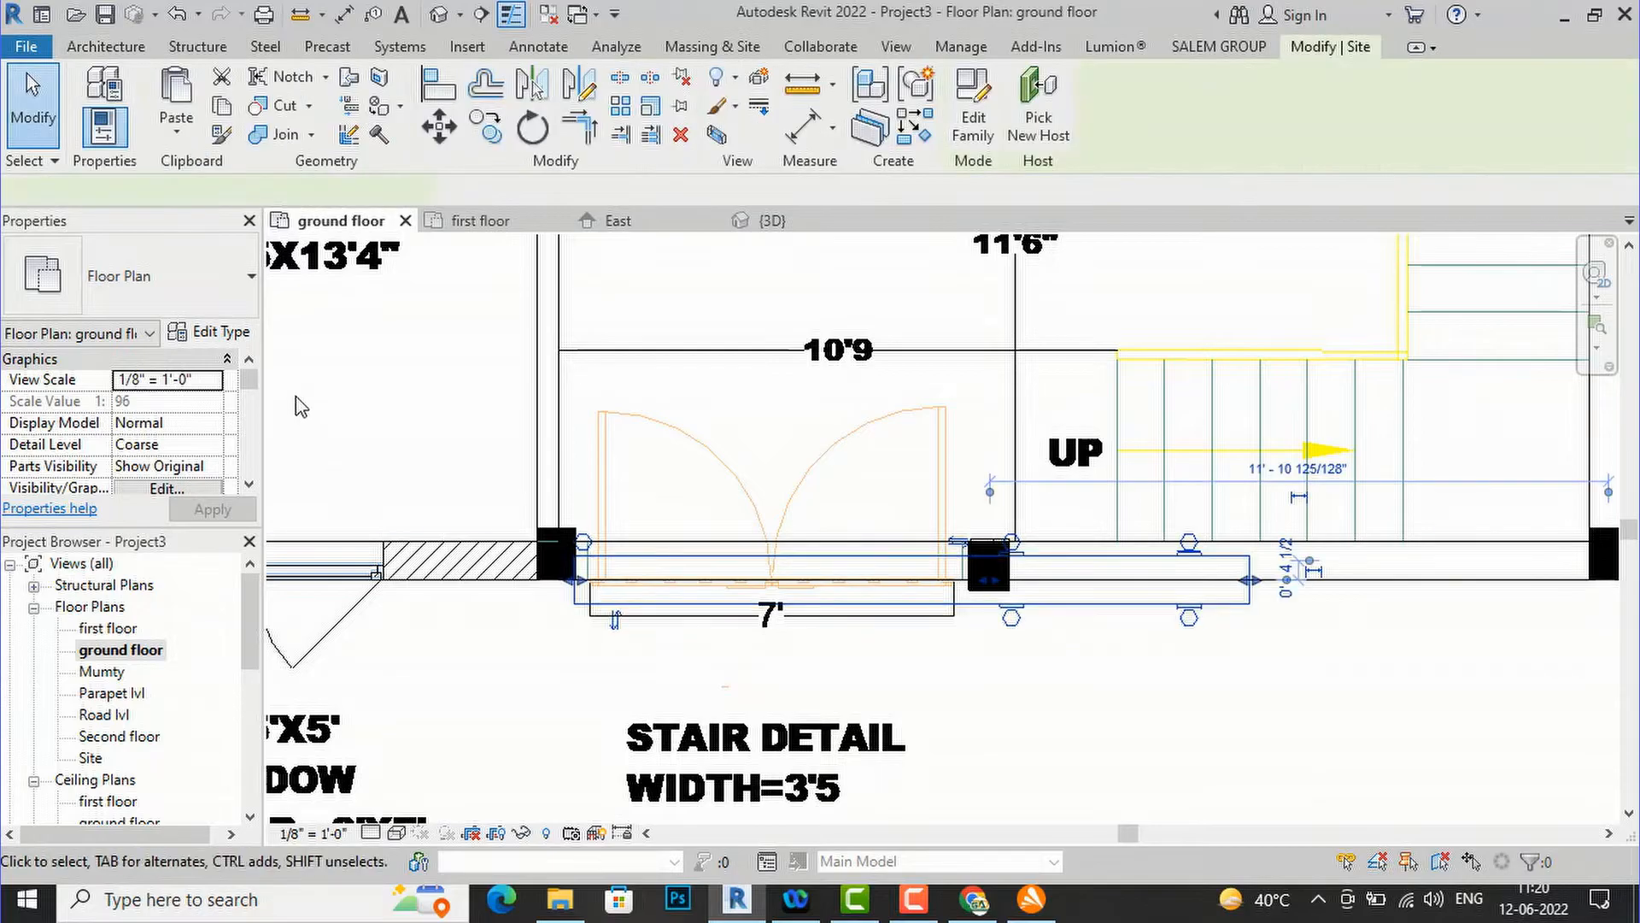
scroll(181, 382, down, 5)
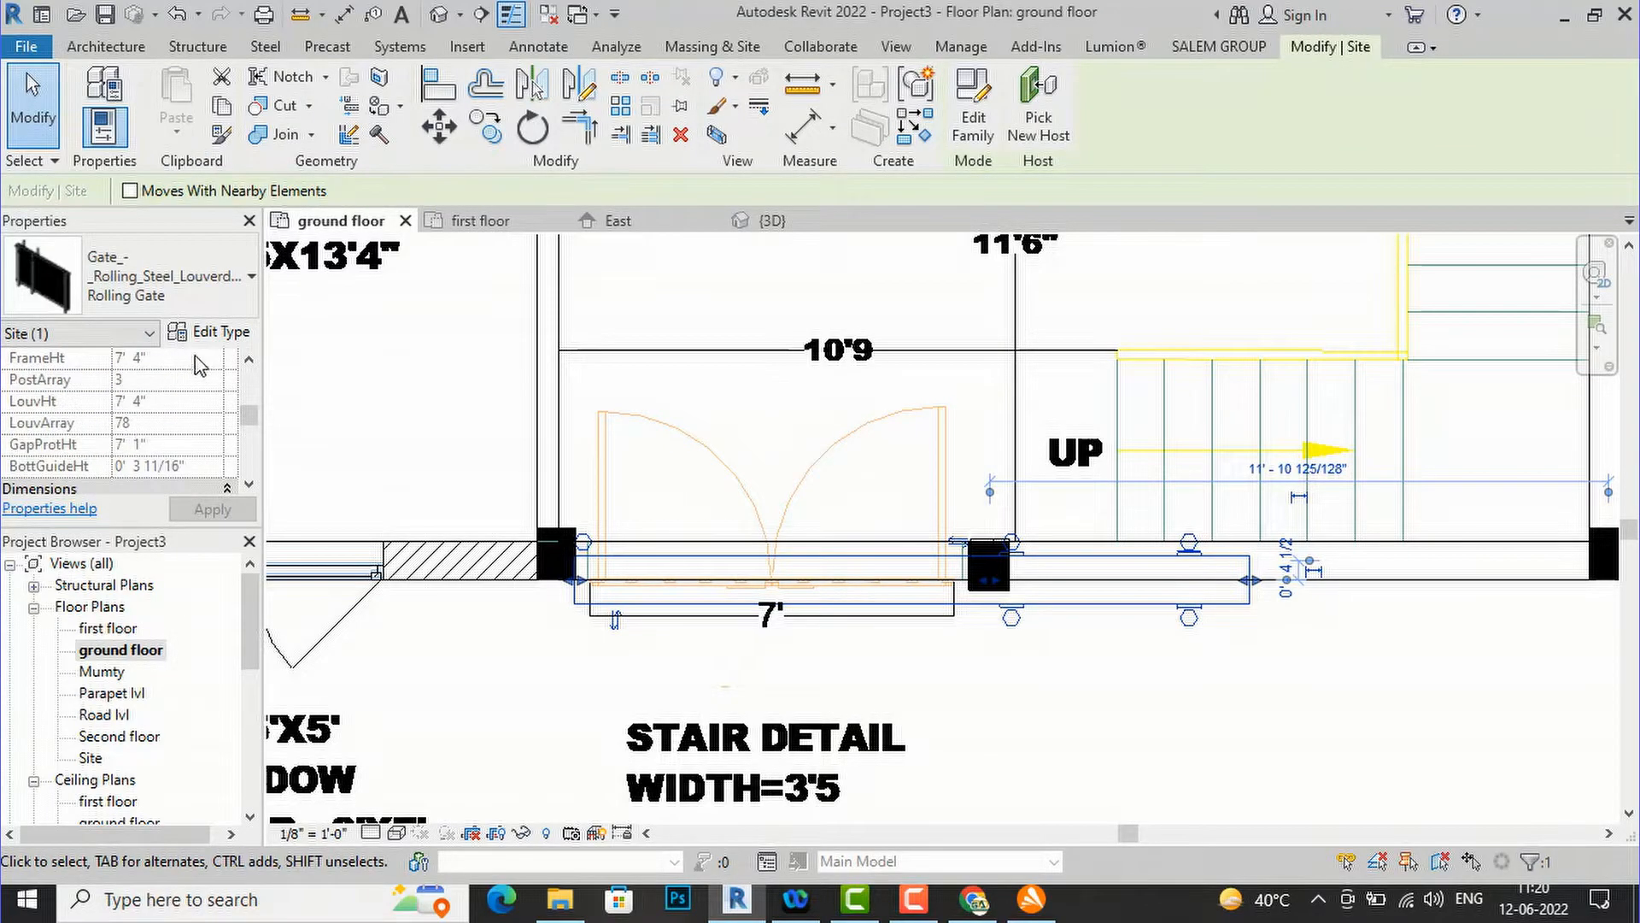
click(210, 335)
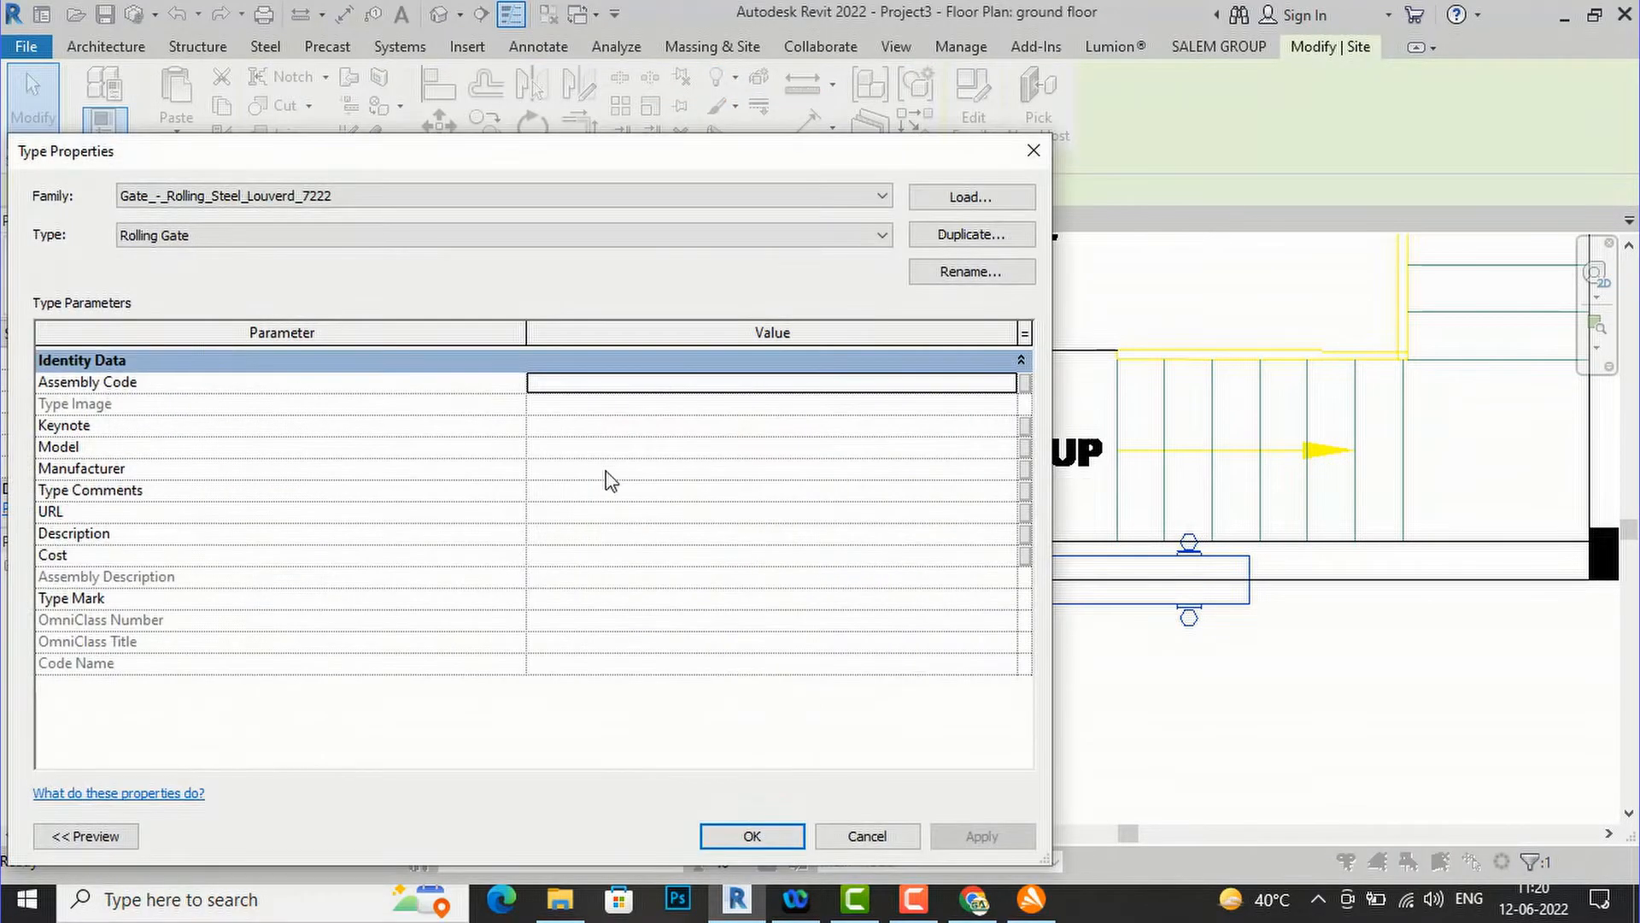
click(1035, 150)
key(Escape)
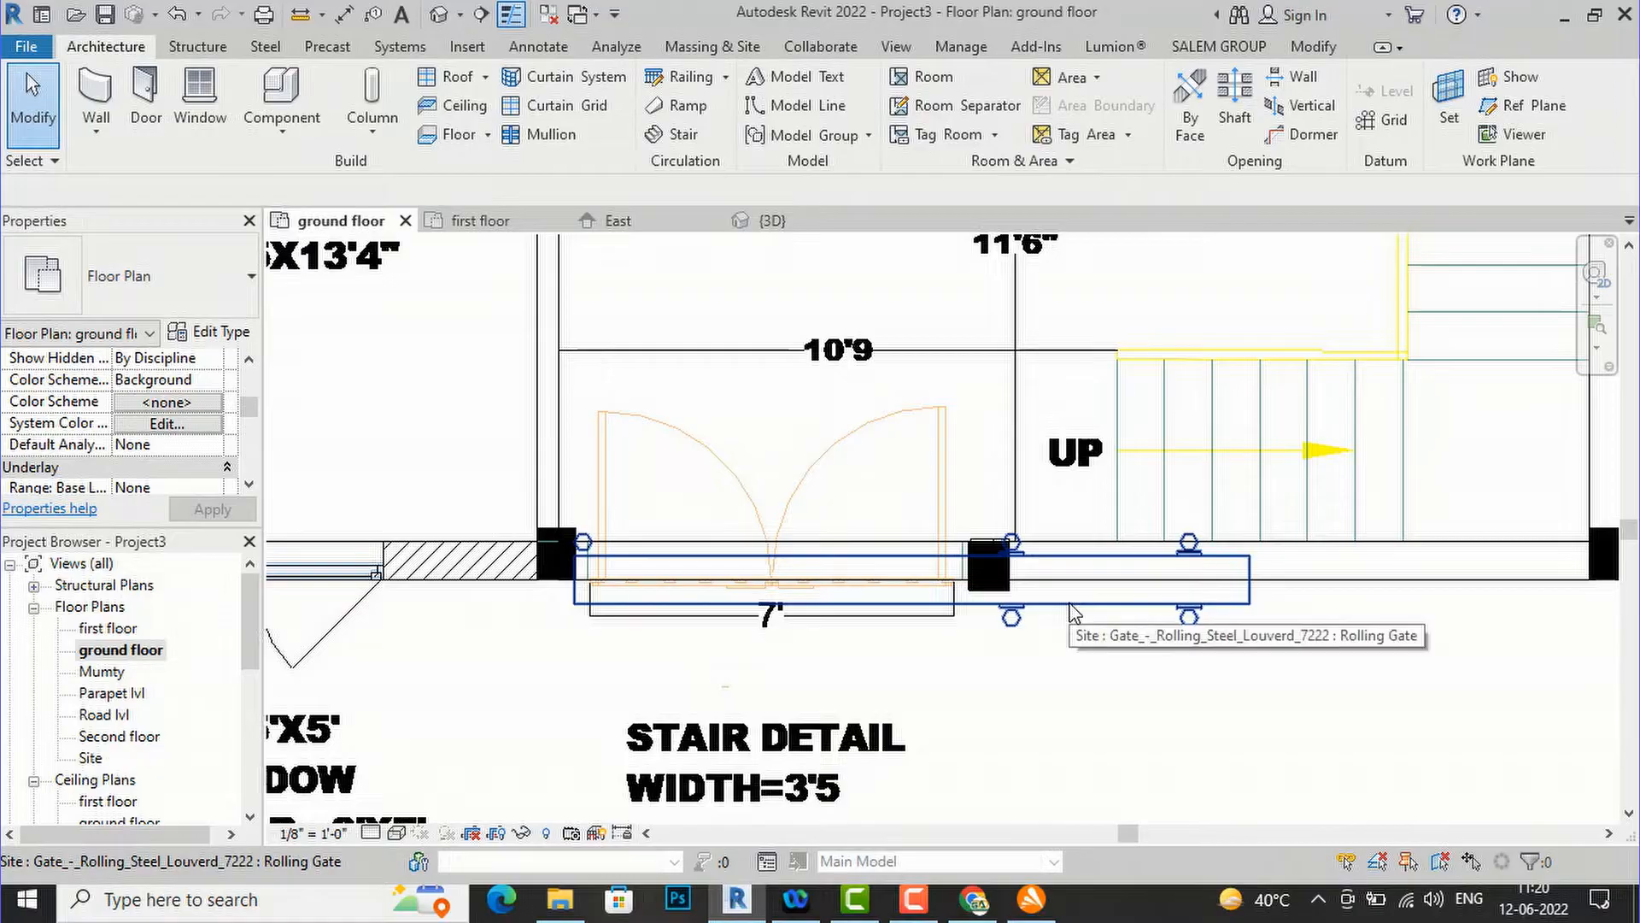
- Bring the downloaded MS_Entrance_Gate_21474 family from the browser into the ground floor plan in Revit
click(915, 901)
click(1457, 787)
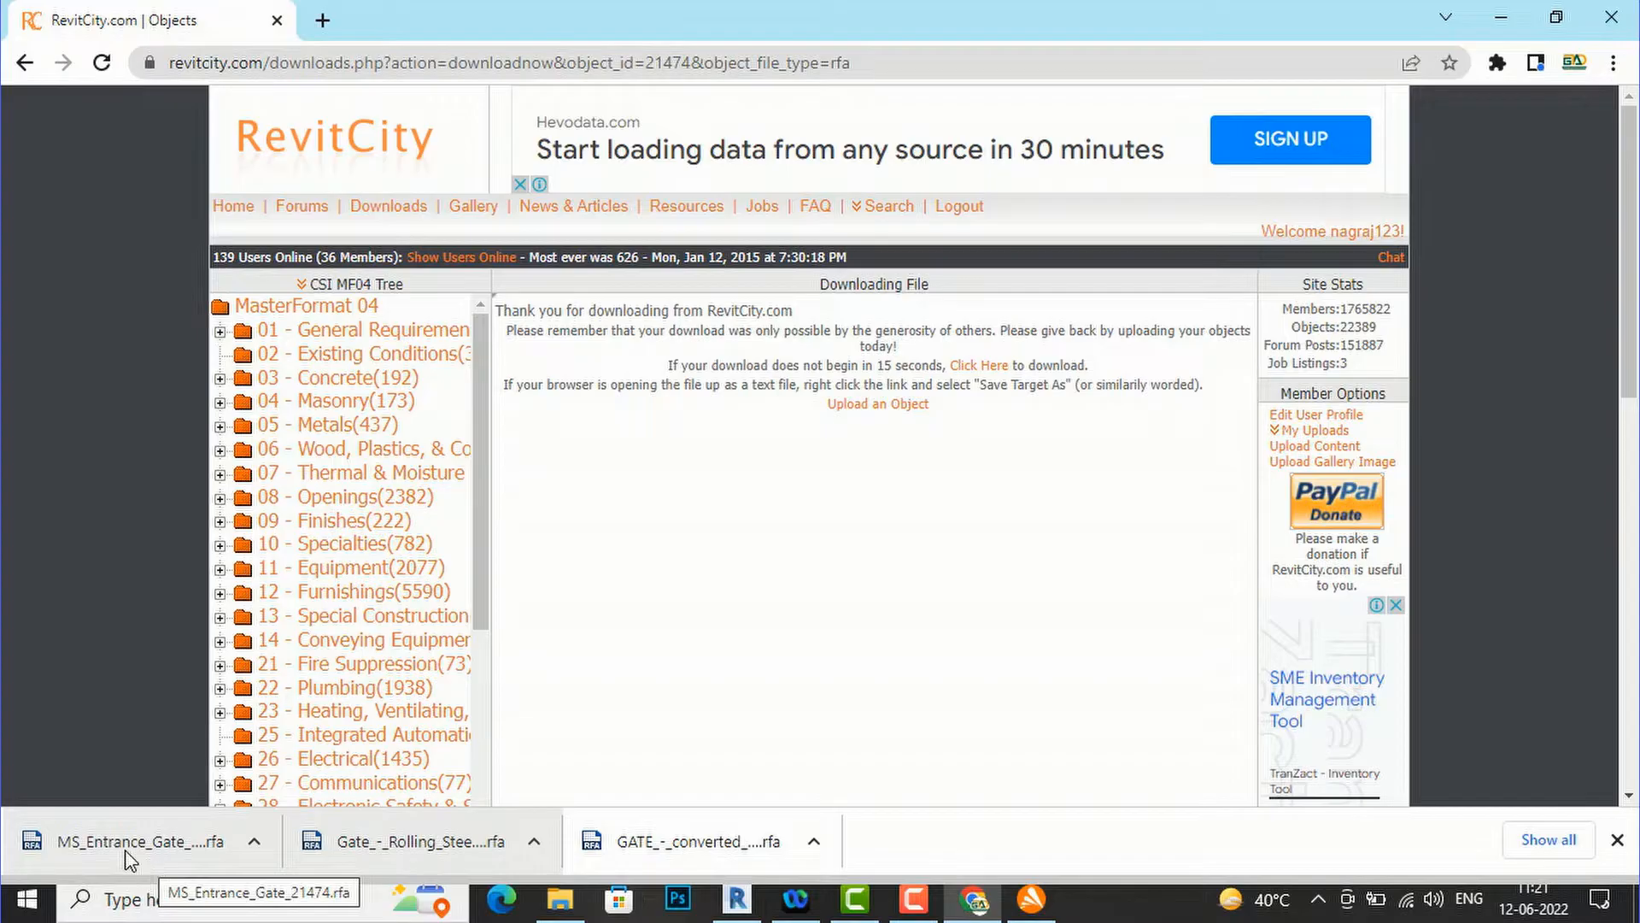
drag(130, 858, 729, 722)
drag(740, 650, 740, 649)
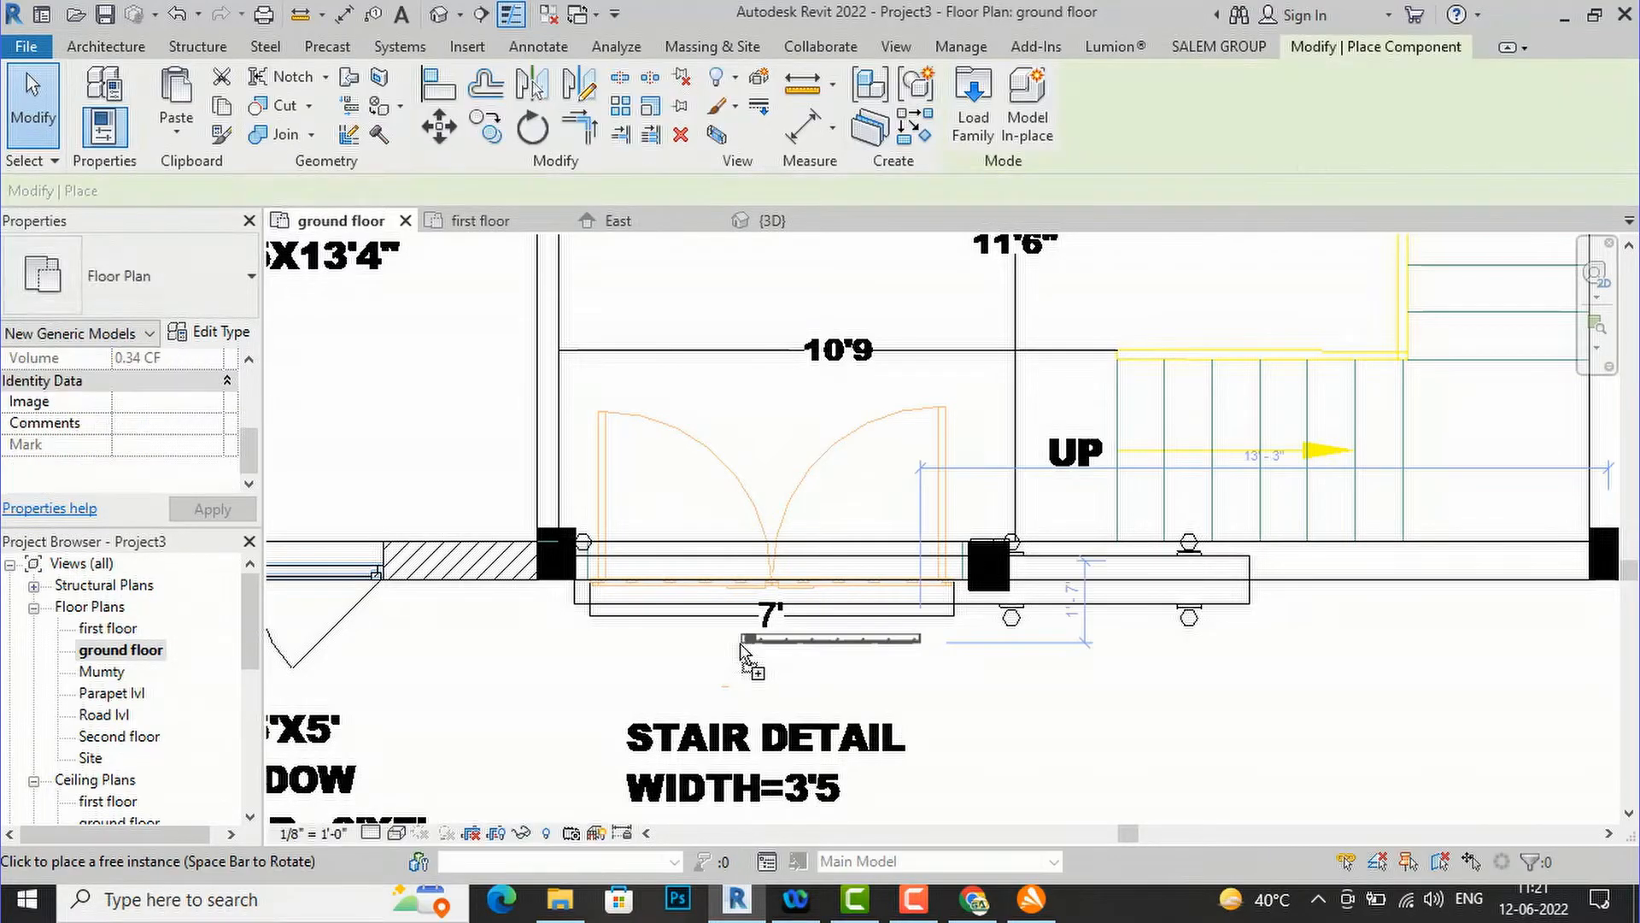
- Place the Wicket Gate just outside the entrance wall below the 7' dimension, and delete the rolling gate
click(667, 651)
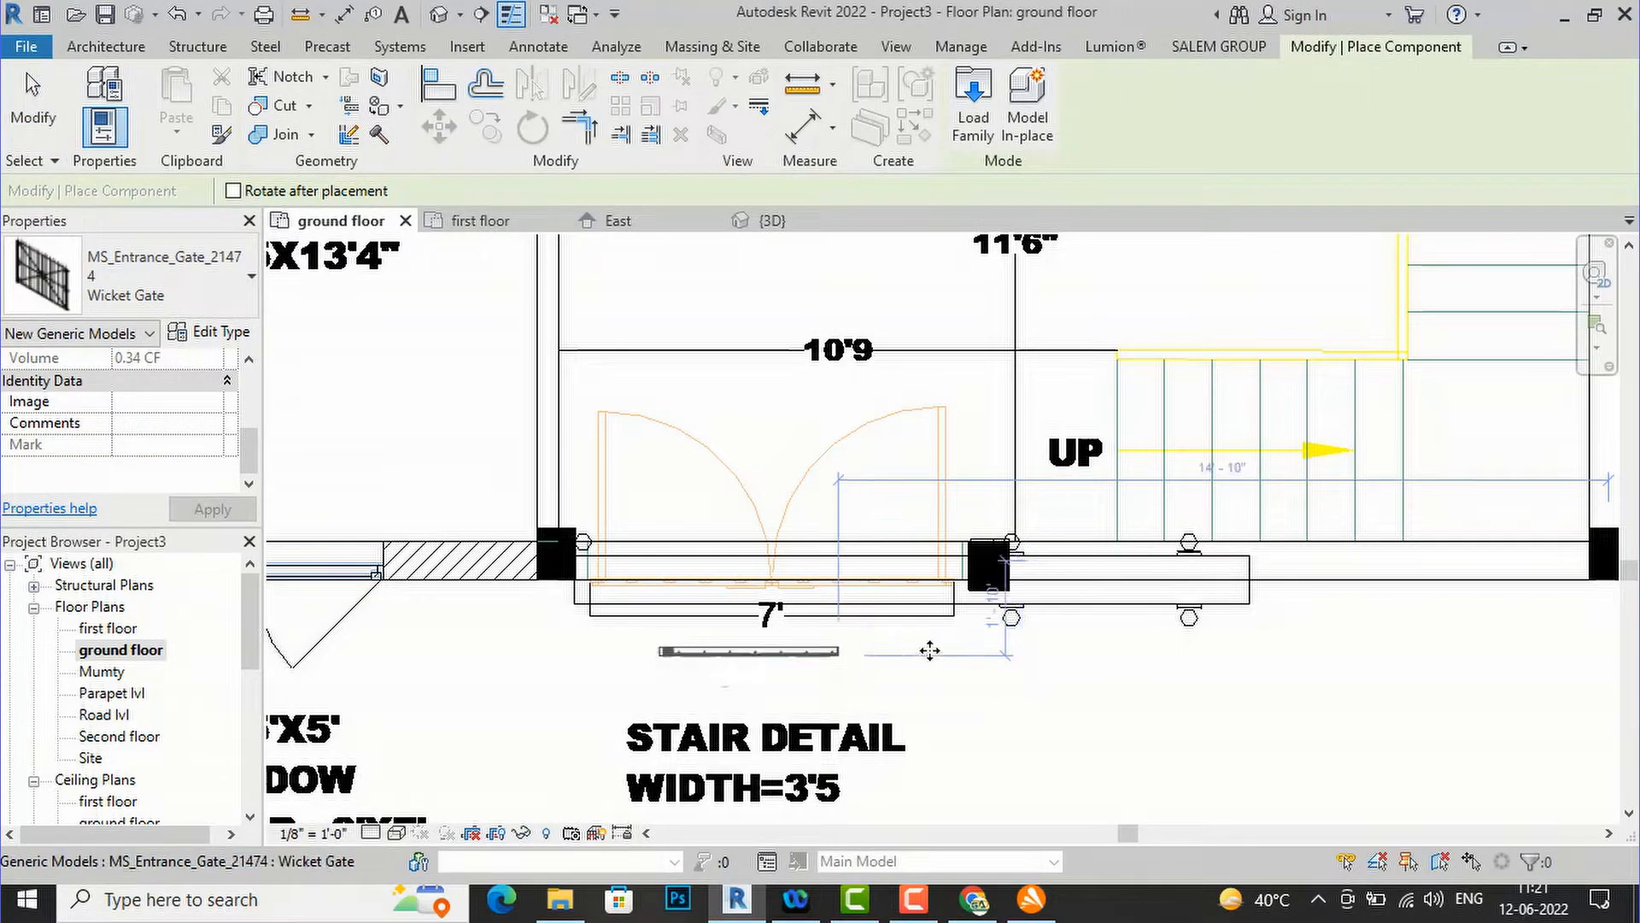
key(Escape)
key(Escape)
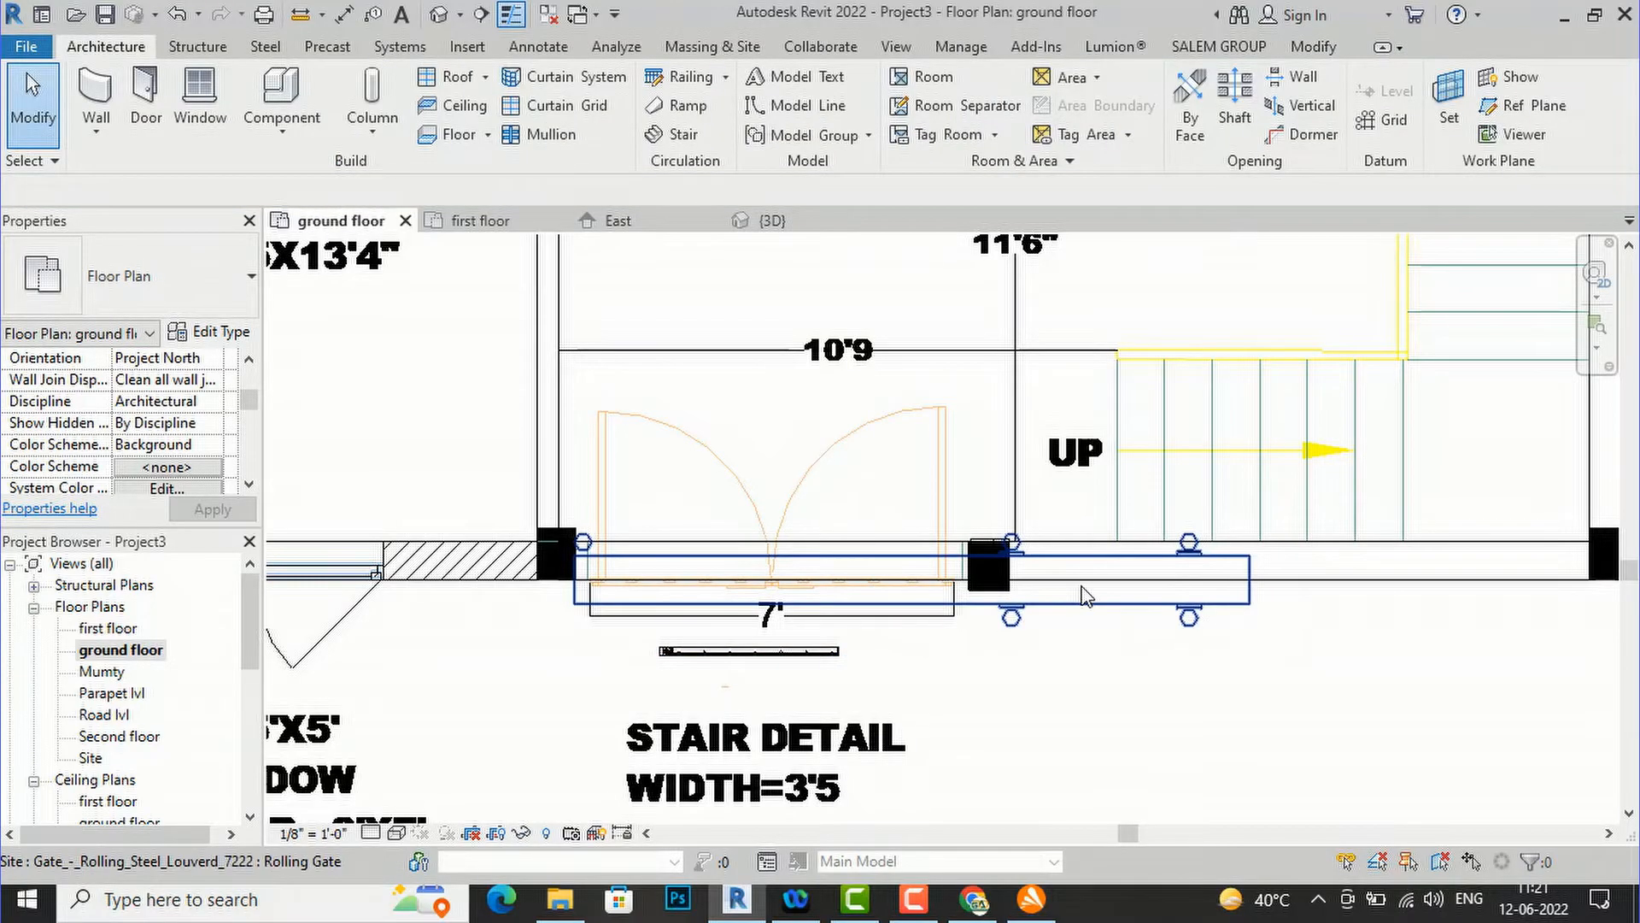
click(1082, 596)
key(Escape)
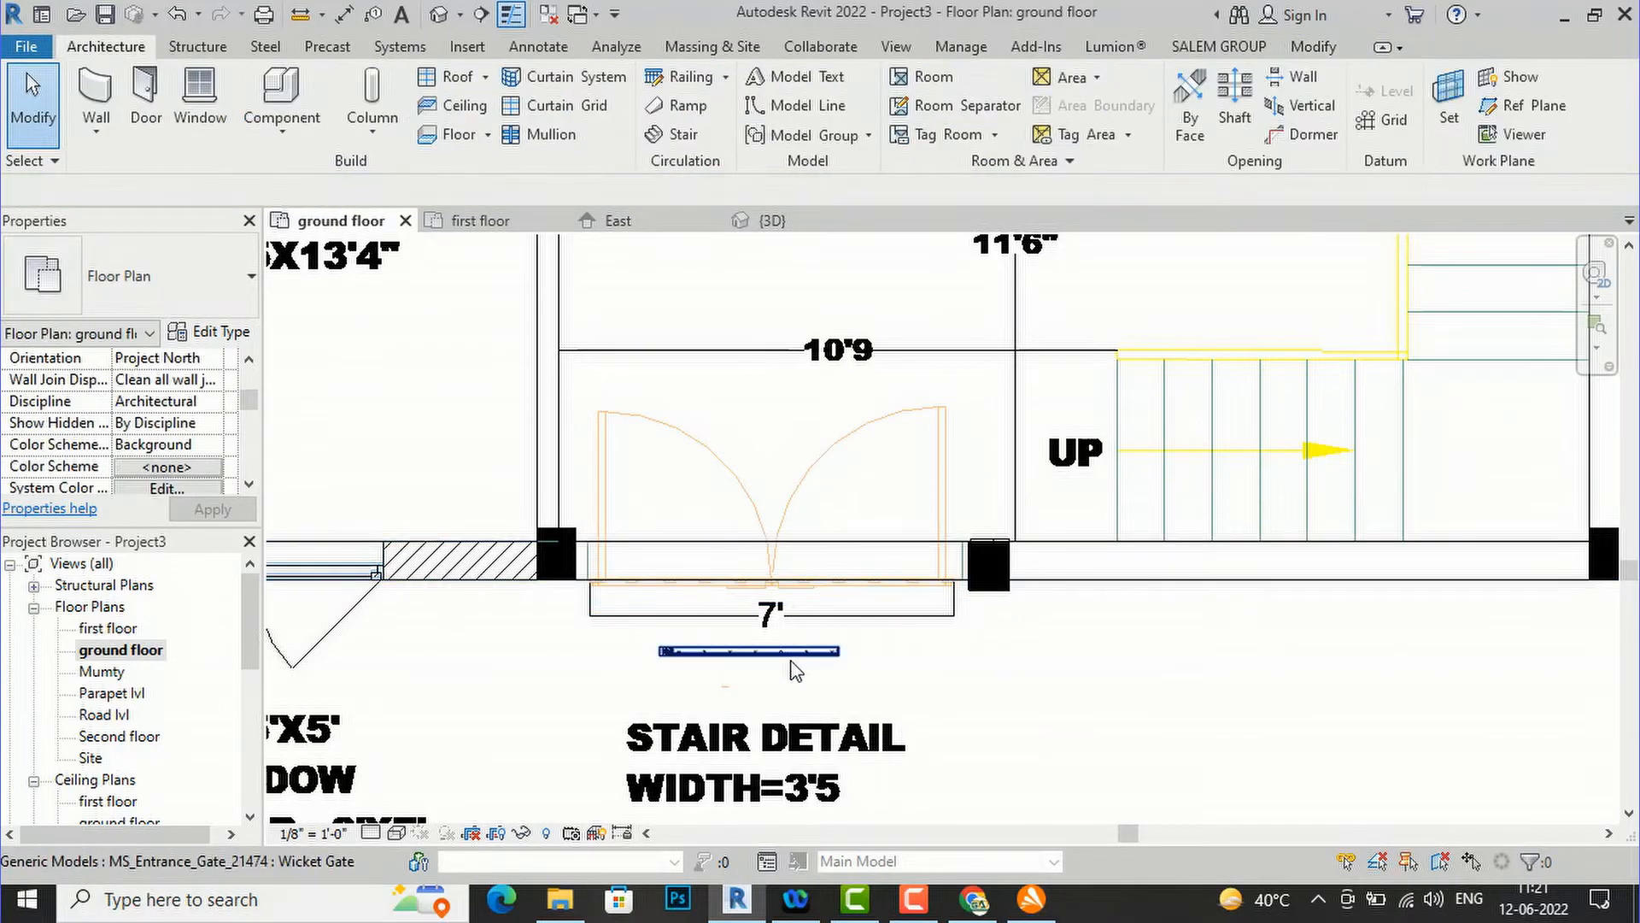
- Set the Wicket Gate type's overall height and overall width to 7' 0", and move the gate into the wall over the drawn entrance
click(793, 664)
click(236, 334)
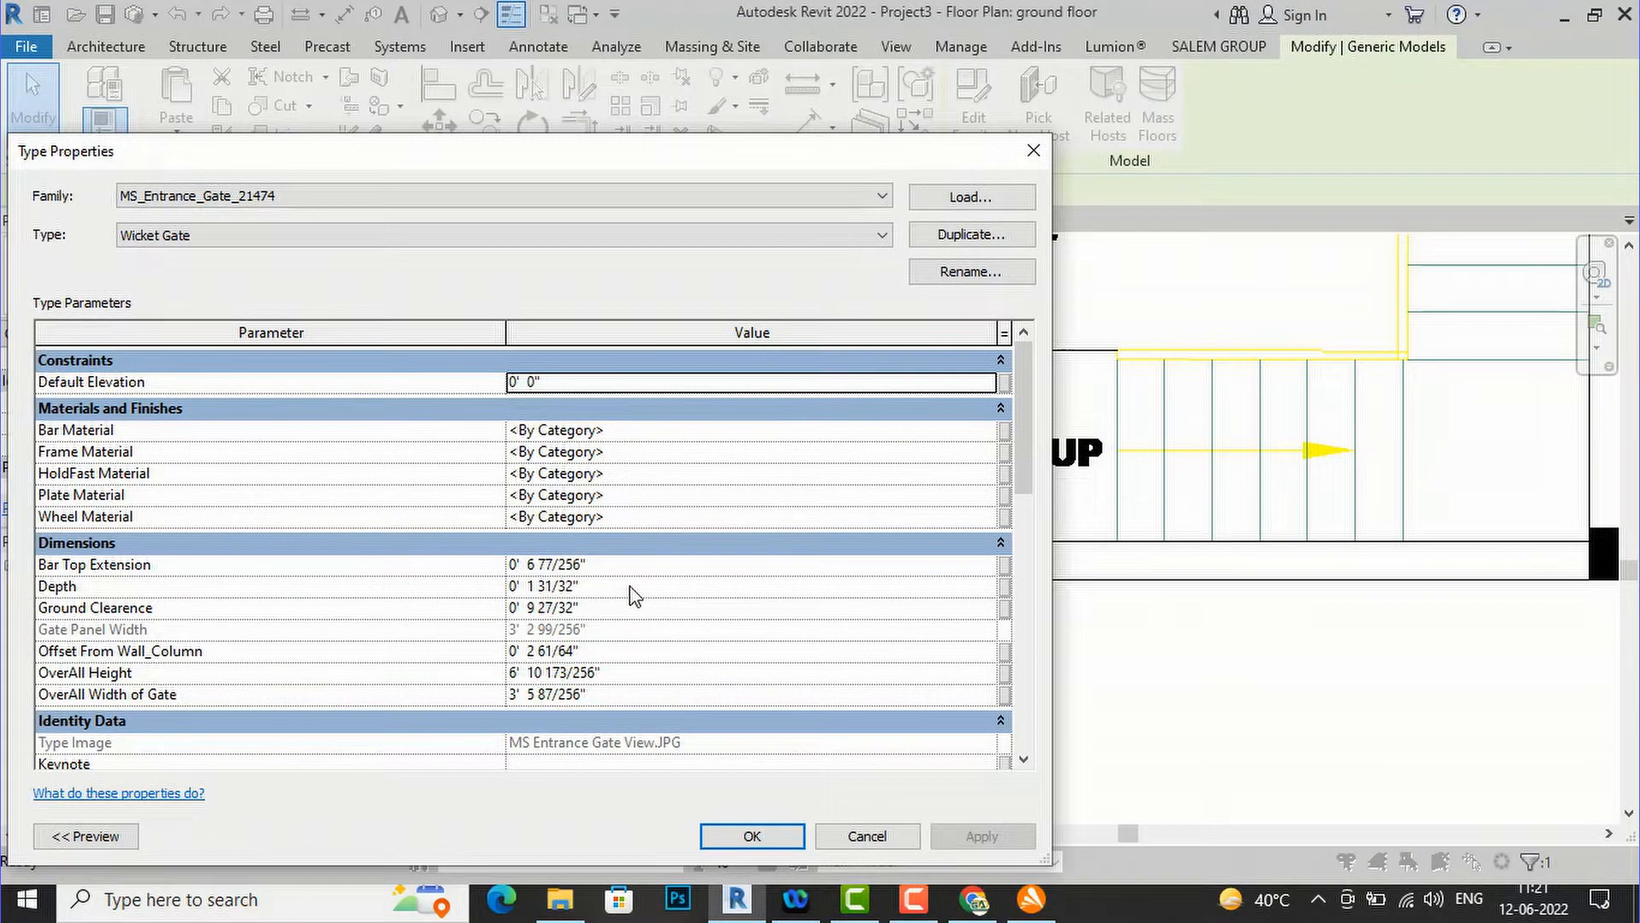
scroll(633, 595, down, 1)
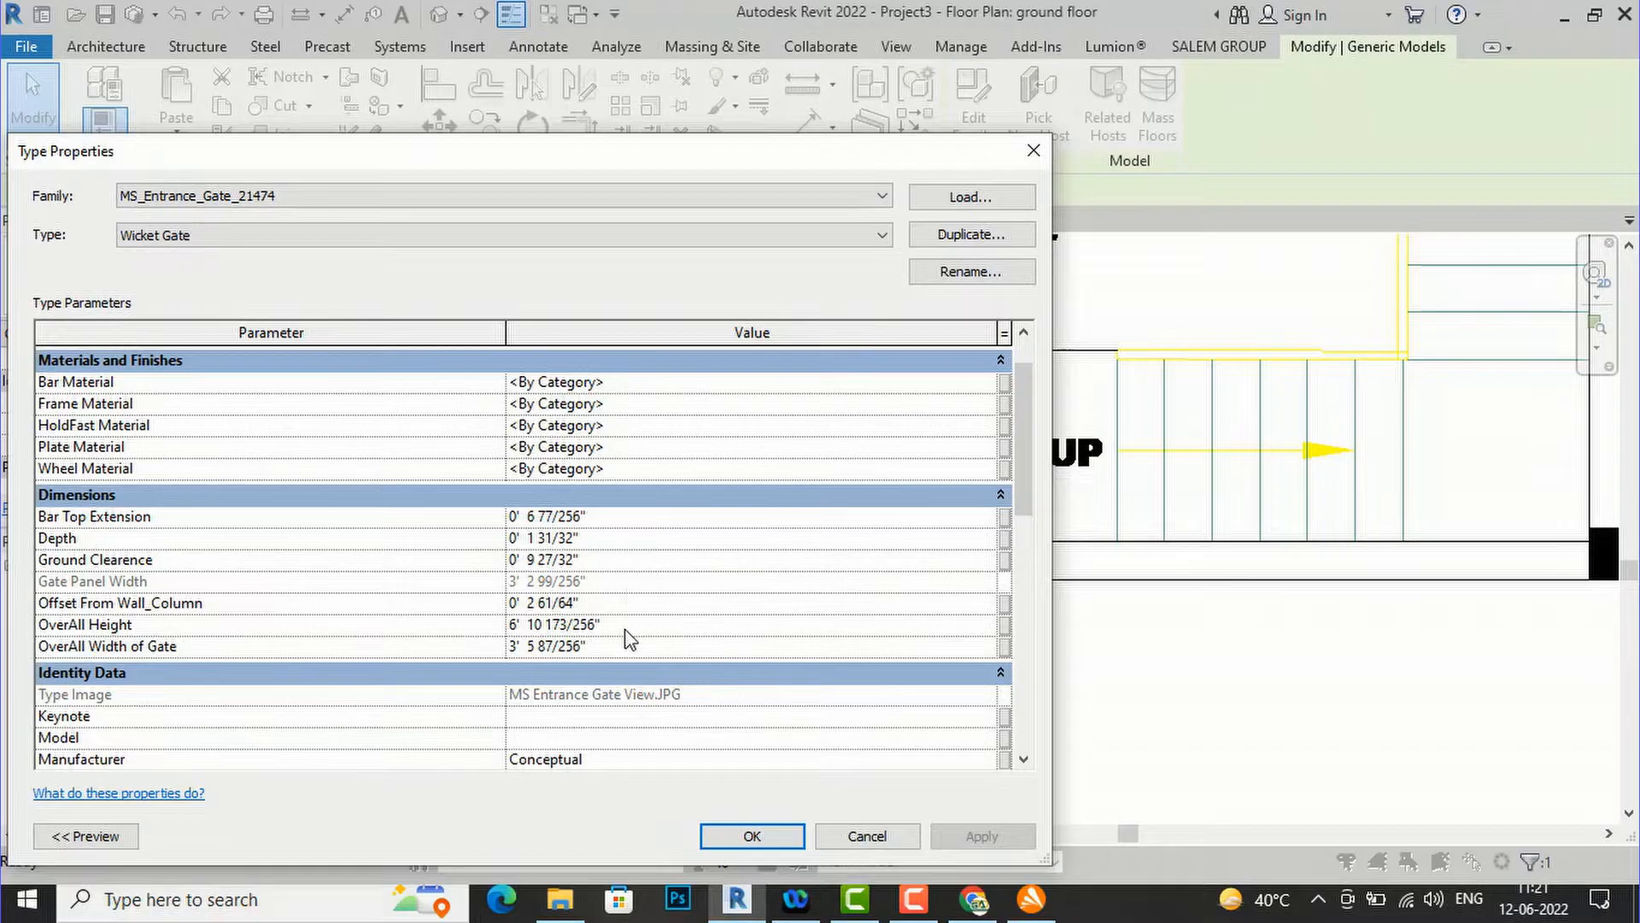
text(7' 0)
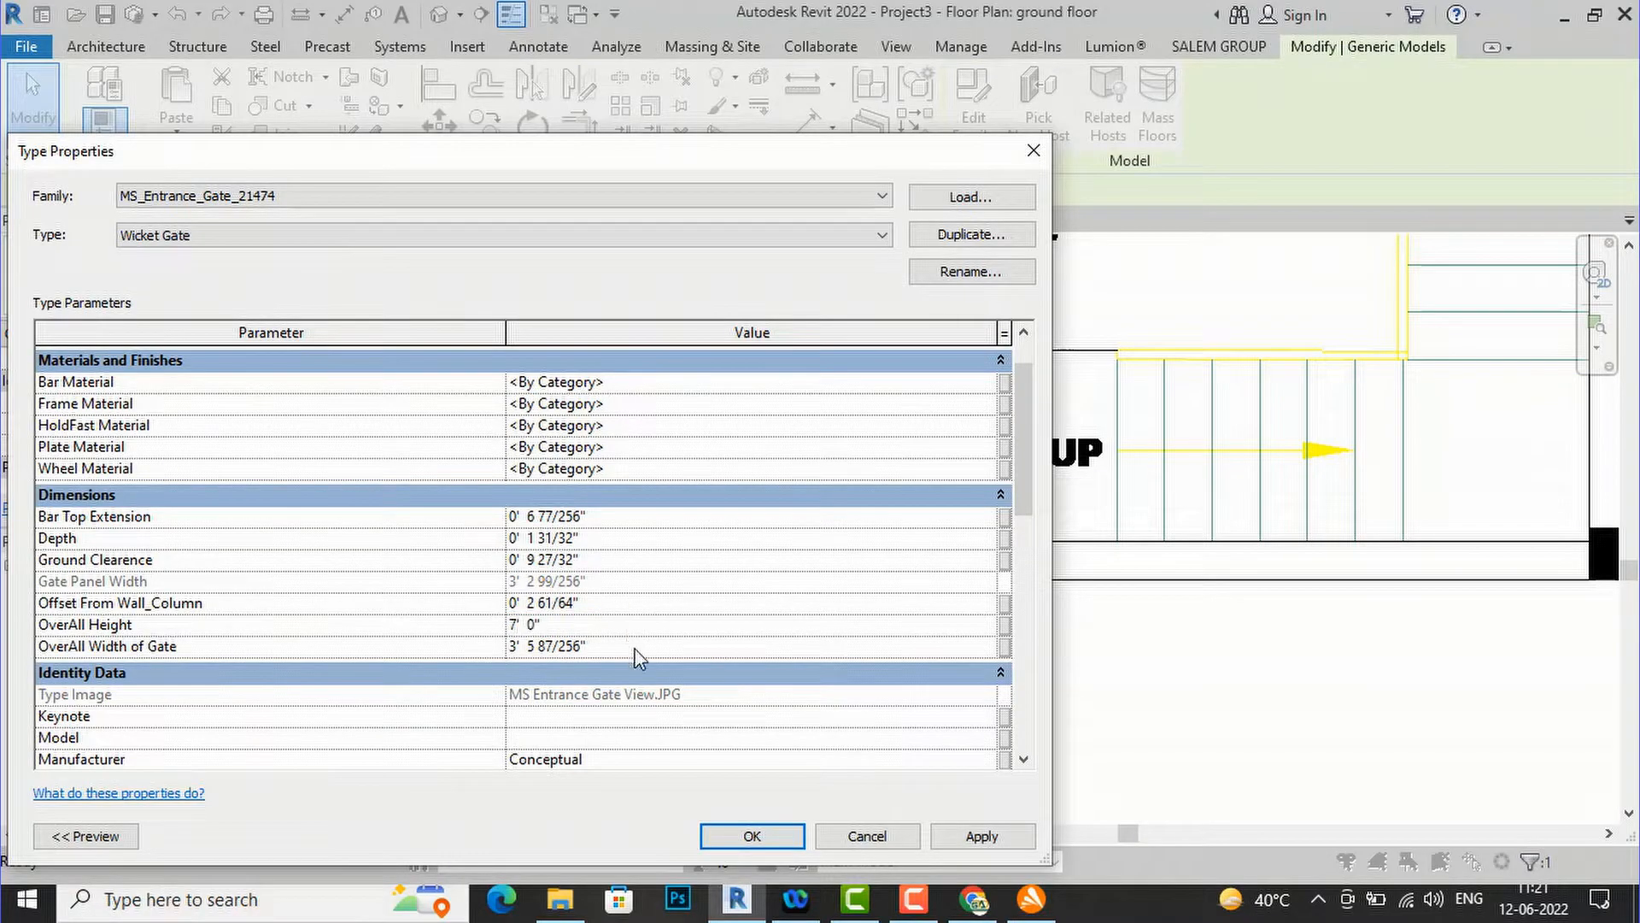
text(7)
key(Return)
click(971, 841)
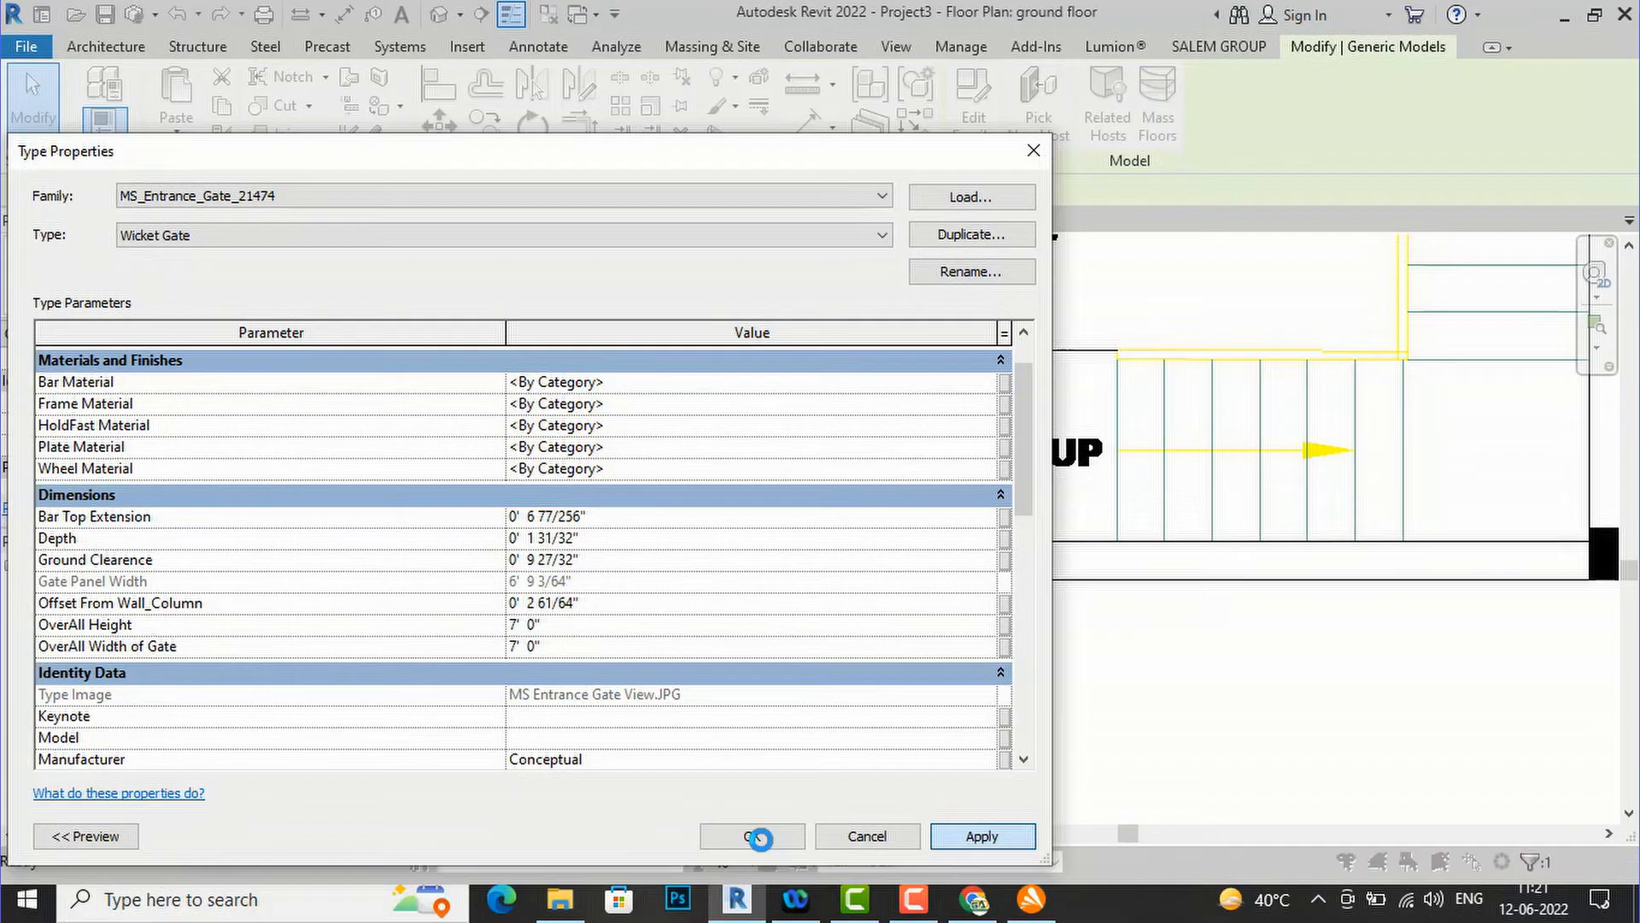
click(752, 835)
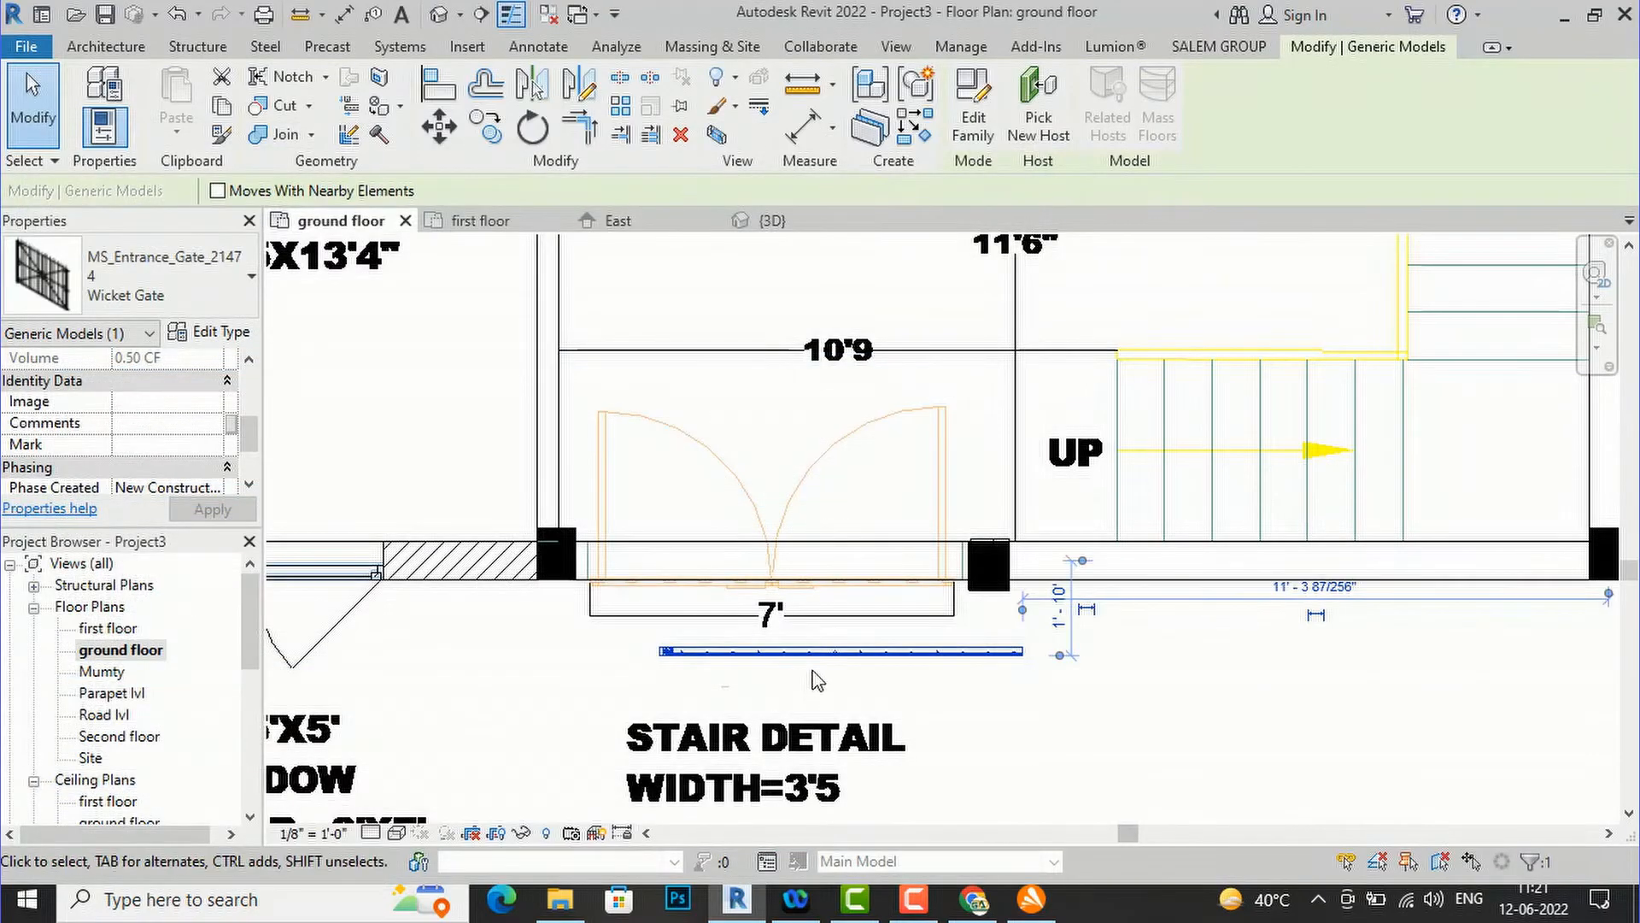
scroll(812, 680, up, 2)
drag(758, 606, 699, 517)
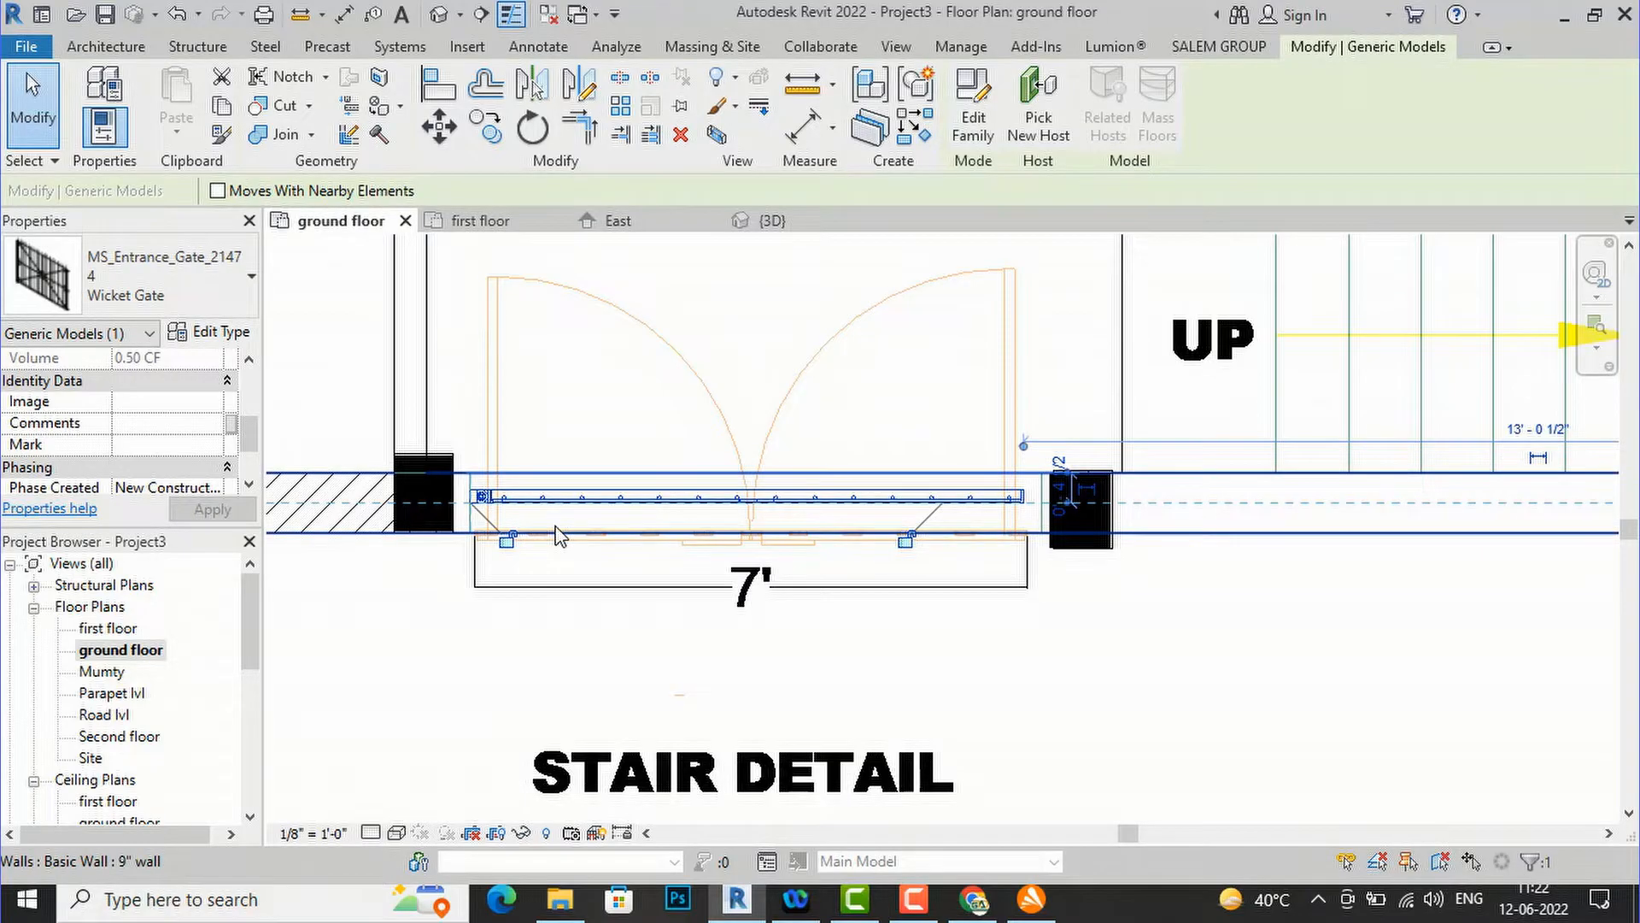
- Check the gate inside the wall in the 3D view using Wireframe, and set the visual style to Realistic
click(440, 16)
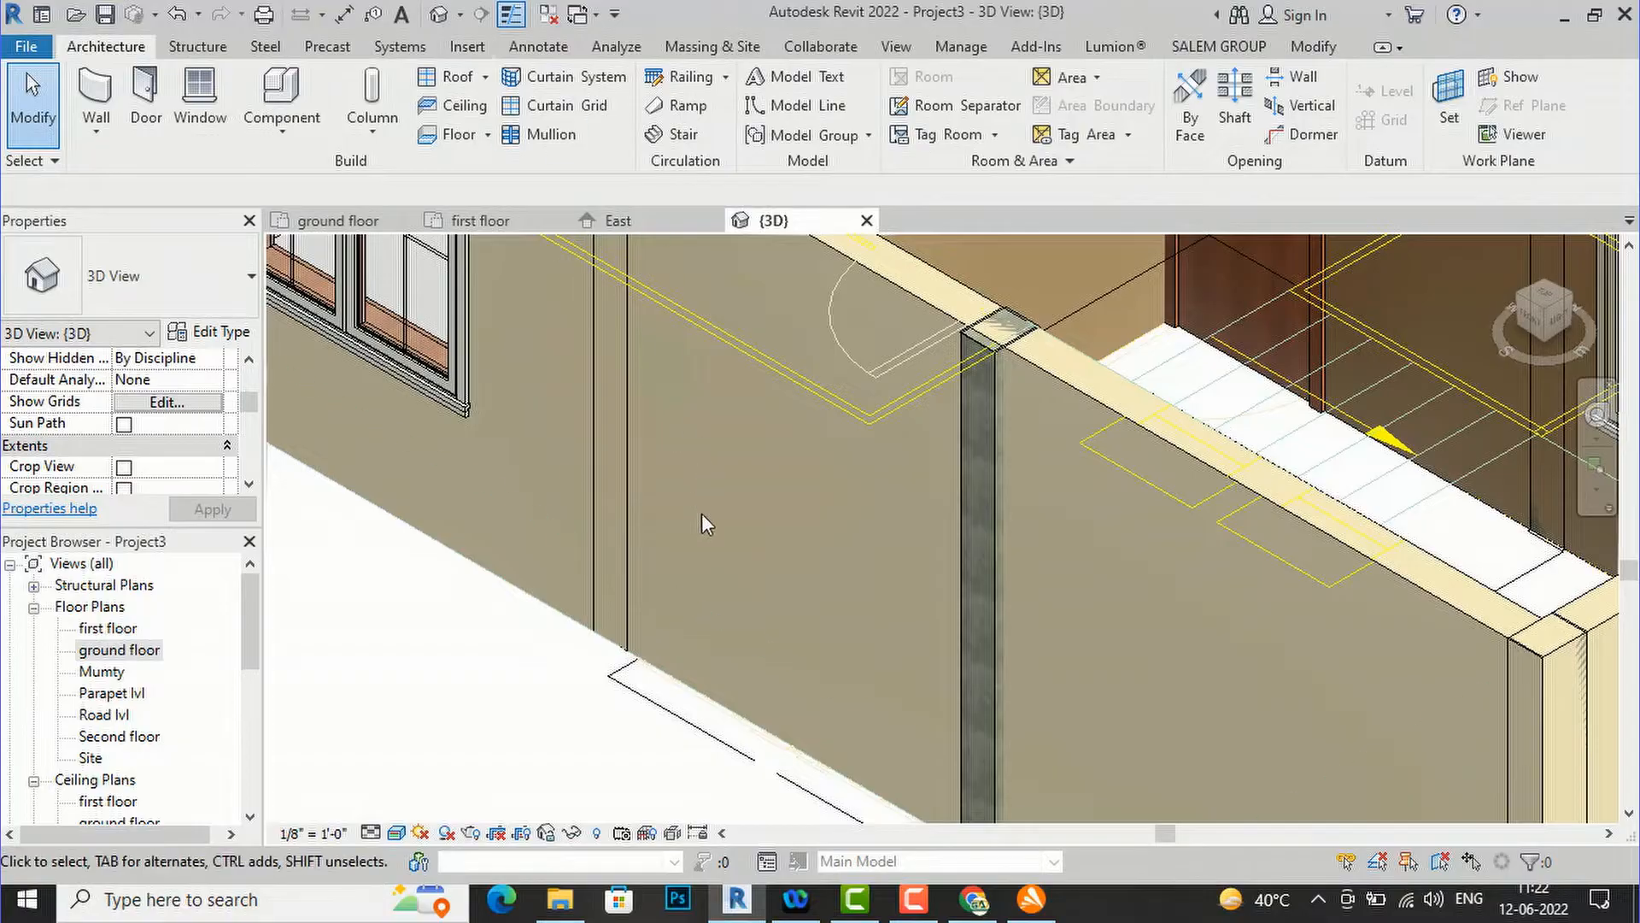
click(395, 832)
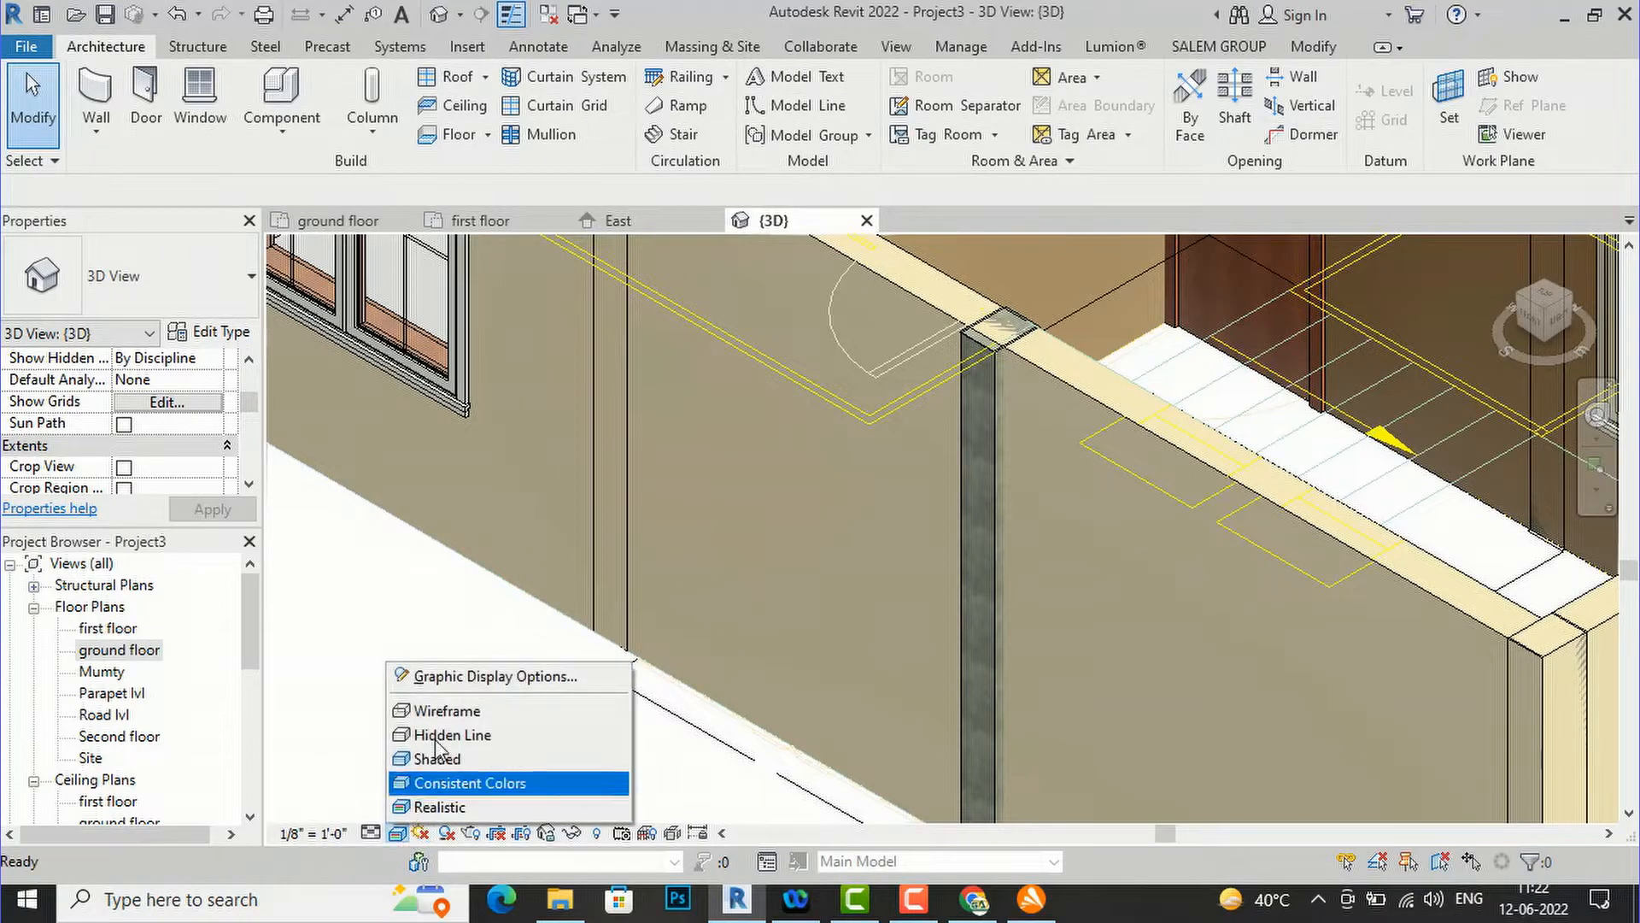
click(442, 712)
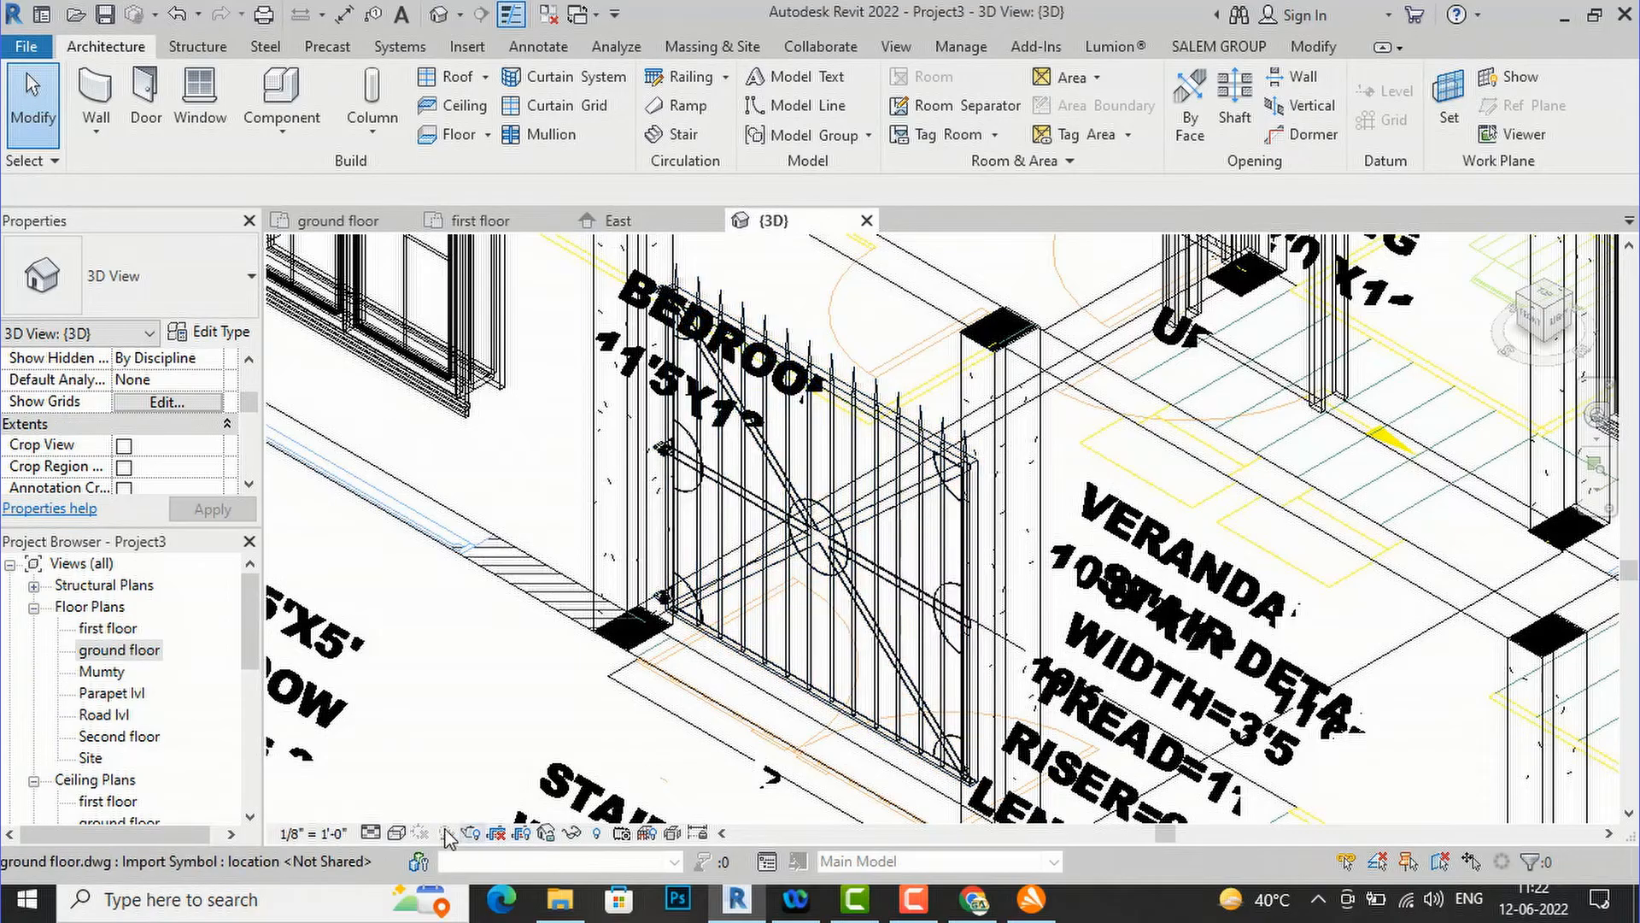
click(395, 833)
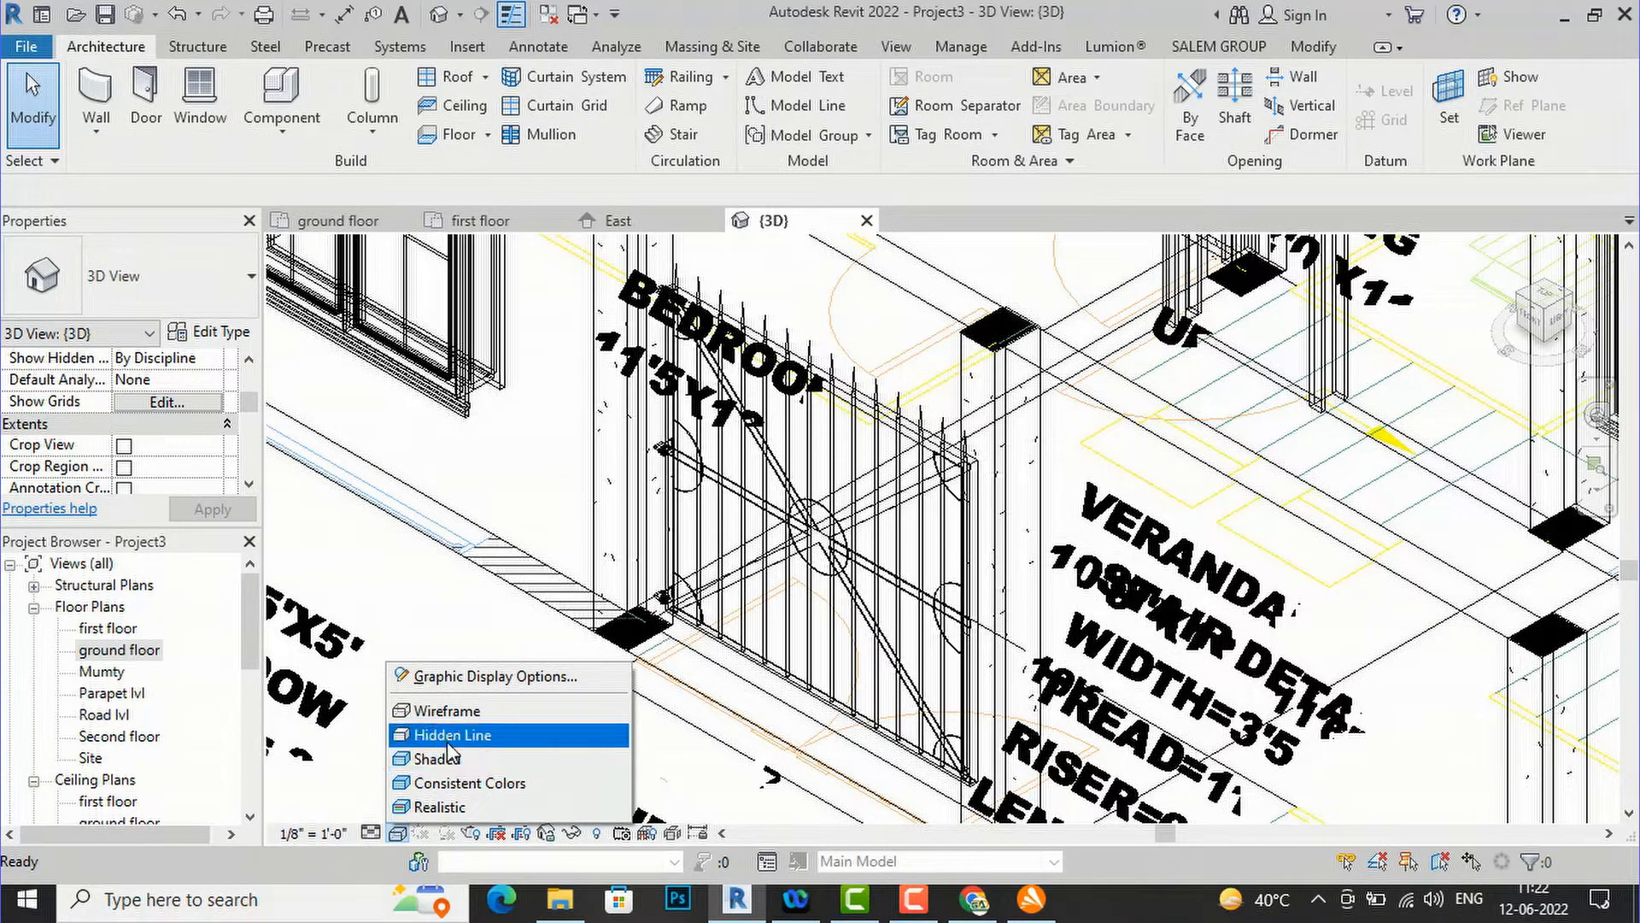
click(443, 806)
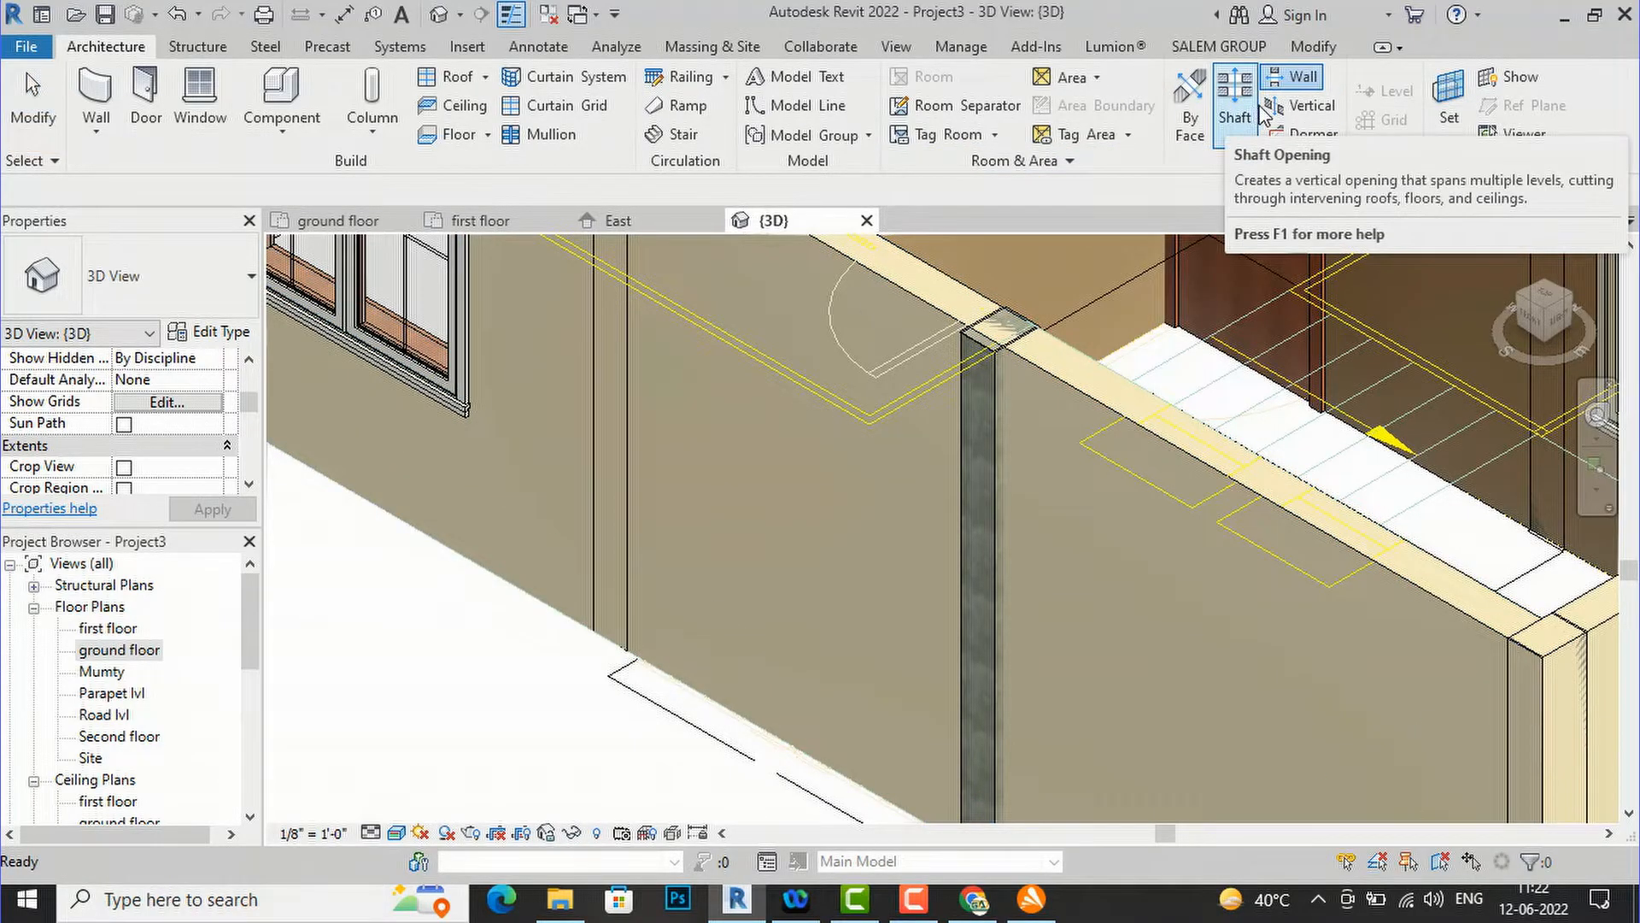
- Cut a rectangular wall opening around the gate in the front wall, between the two entrance columns
scroll(946, 533, down, 2)
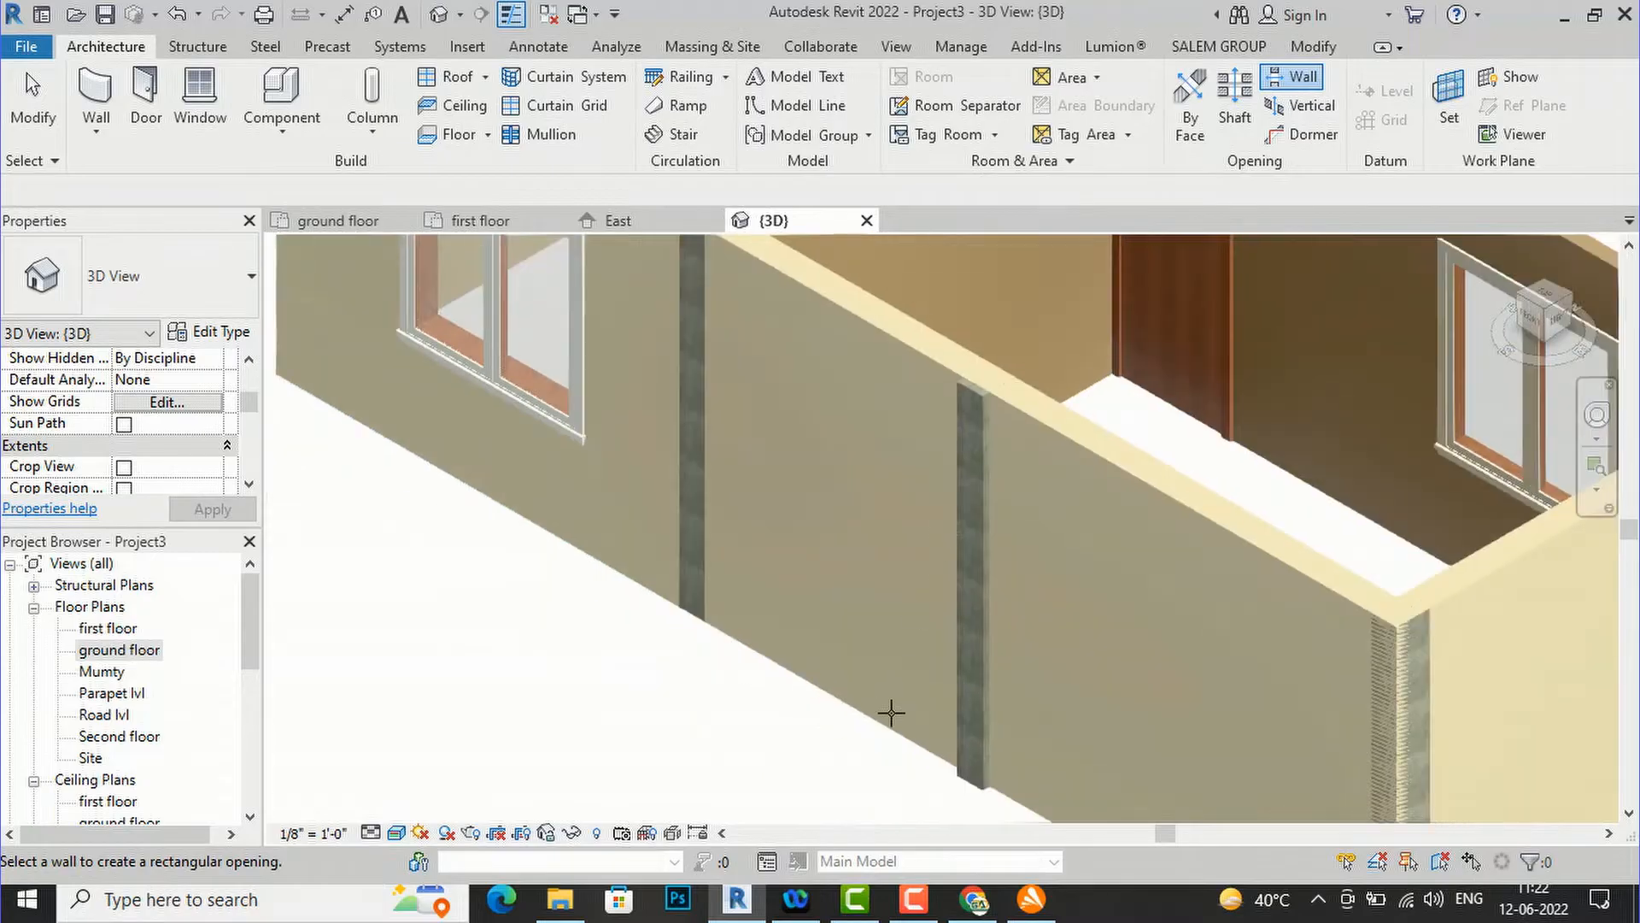
click(957, 765)
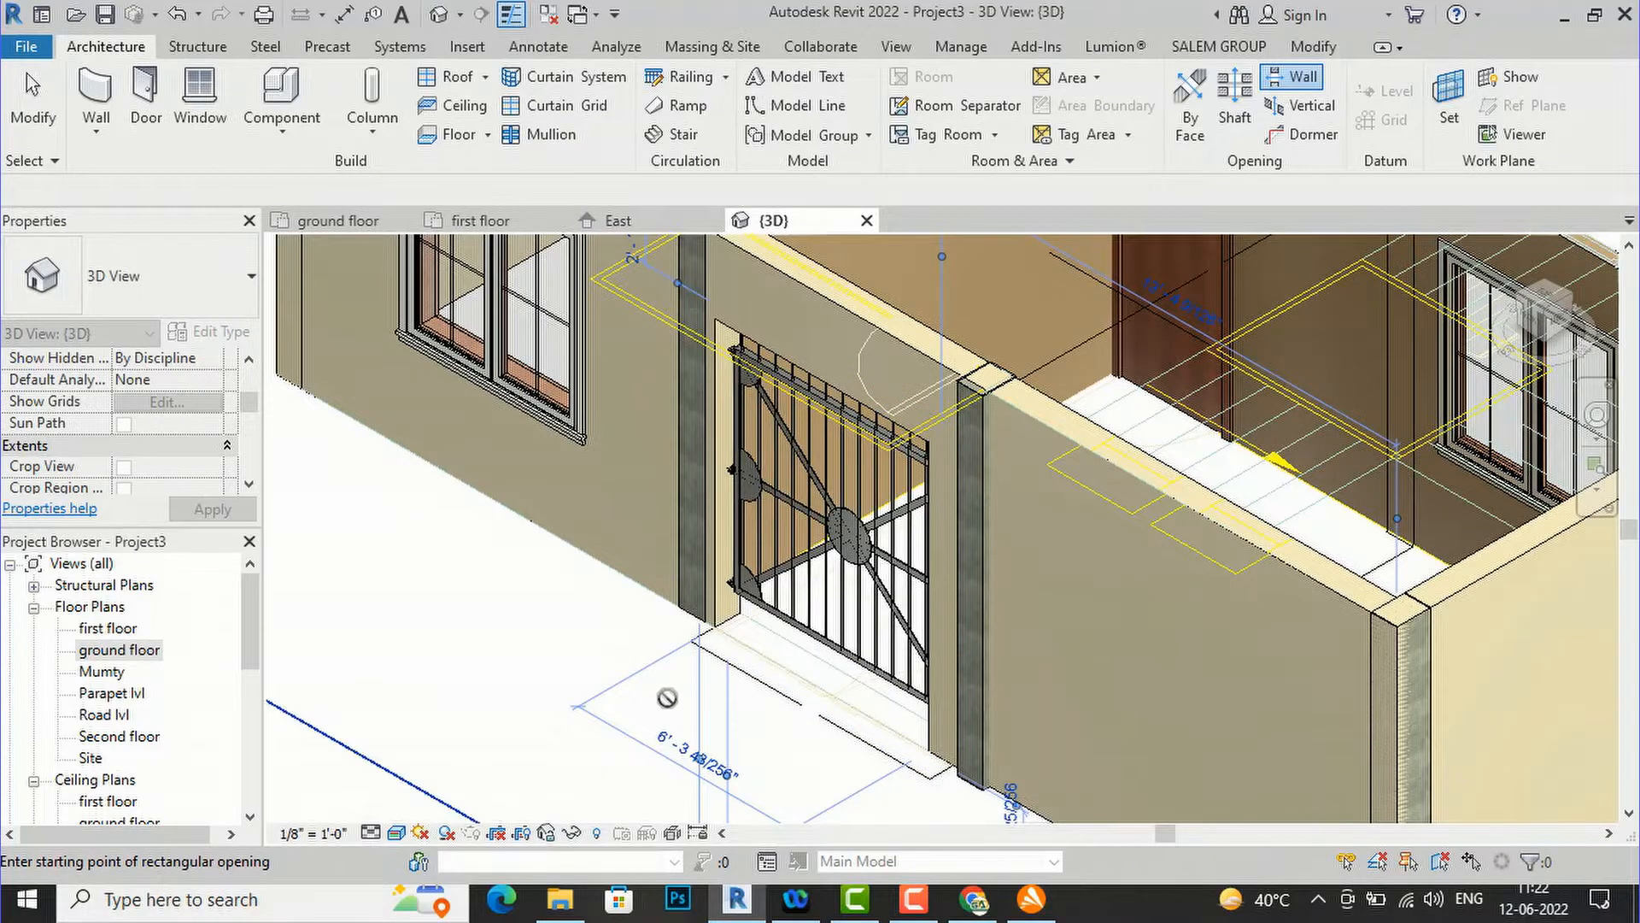
key(Escape)
key(Escape)
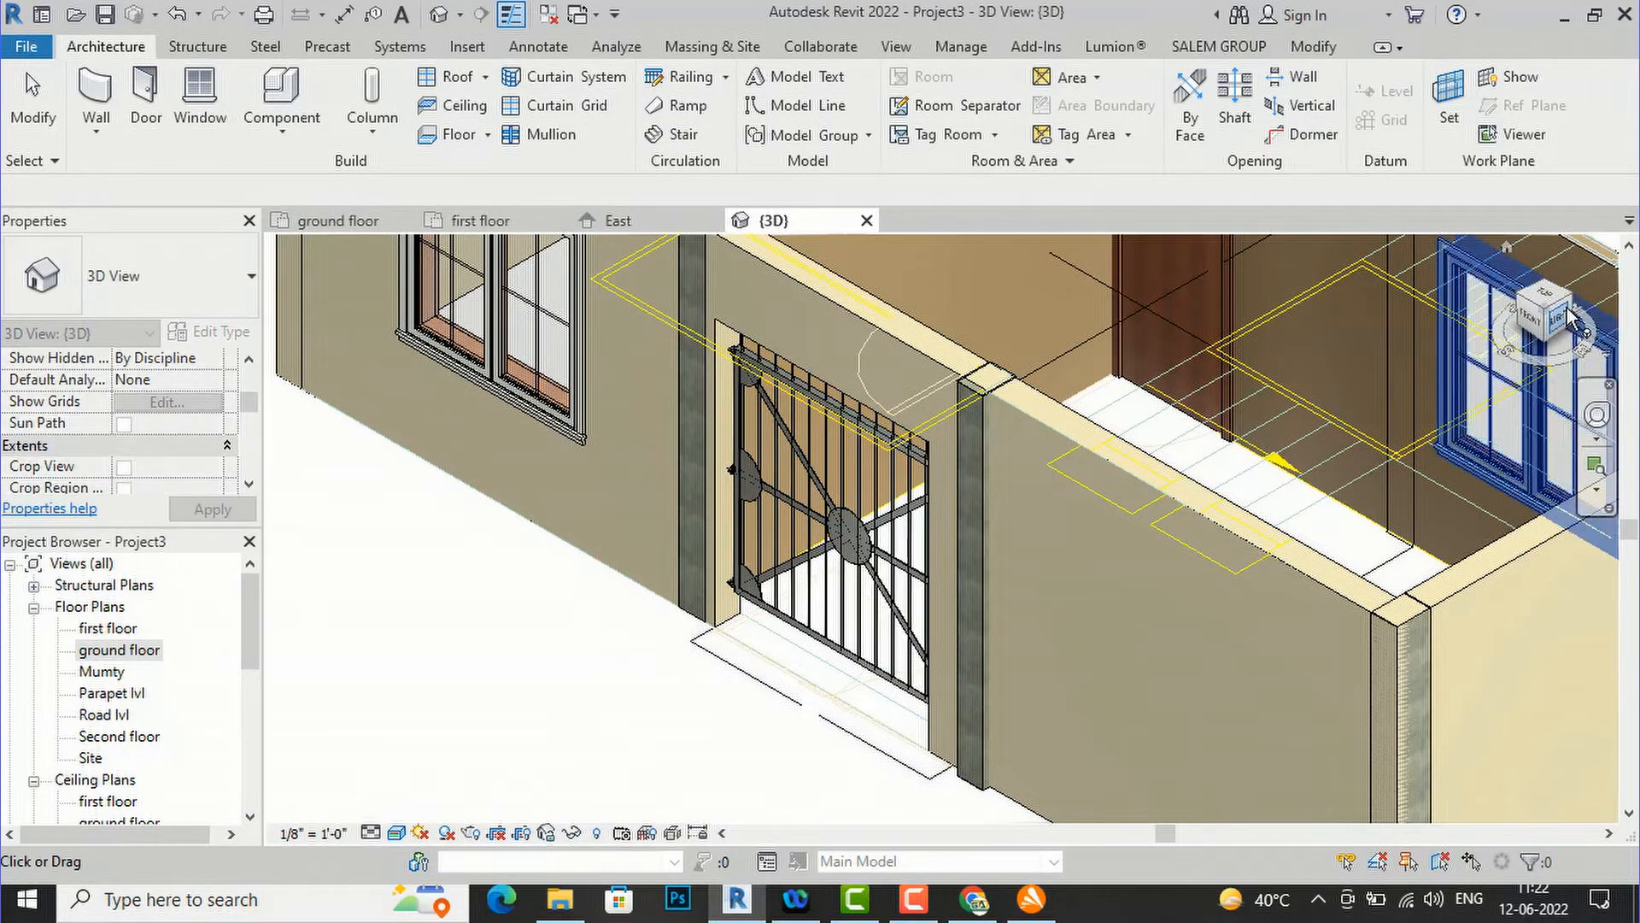
- Stretch the rectangular wall opening around the entrance gate upward, so its top edge sits well above the gate's spikes
click(1553, 329)
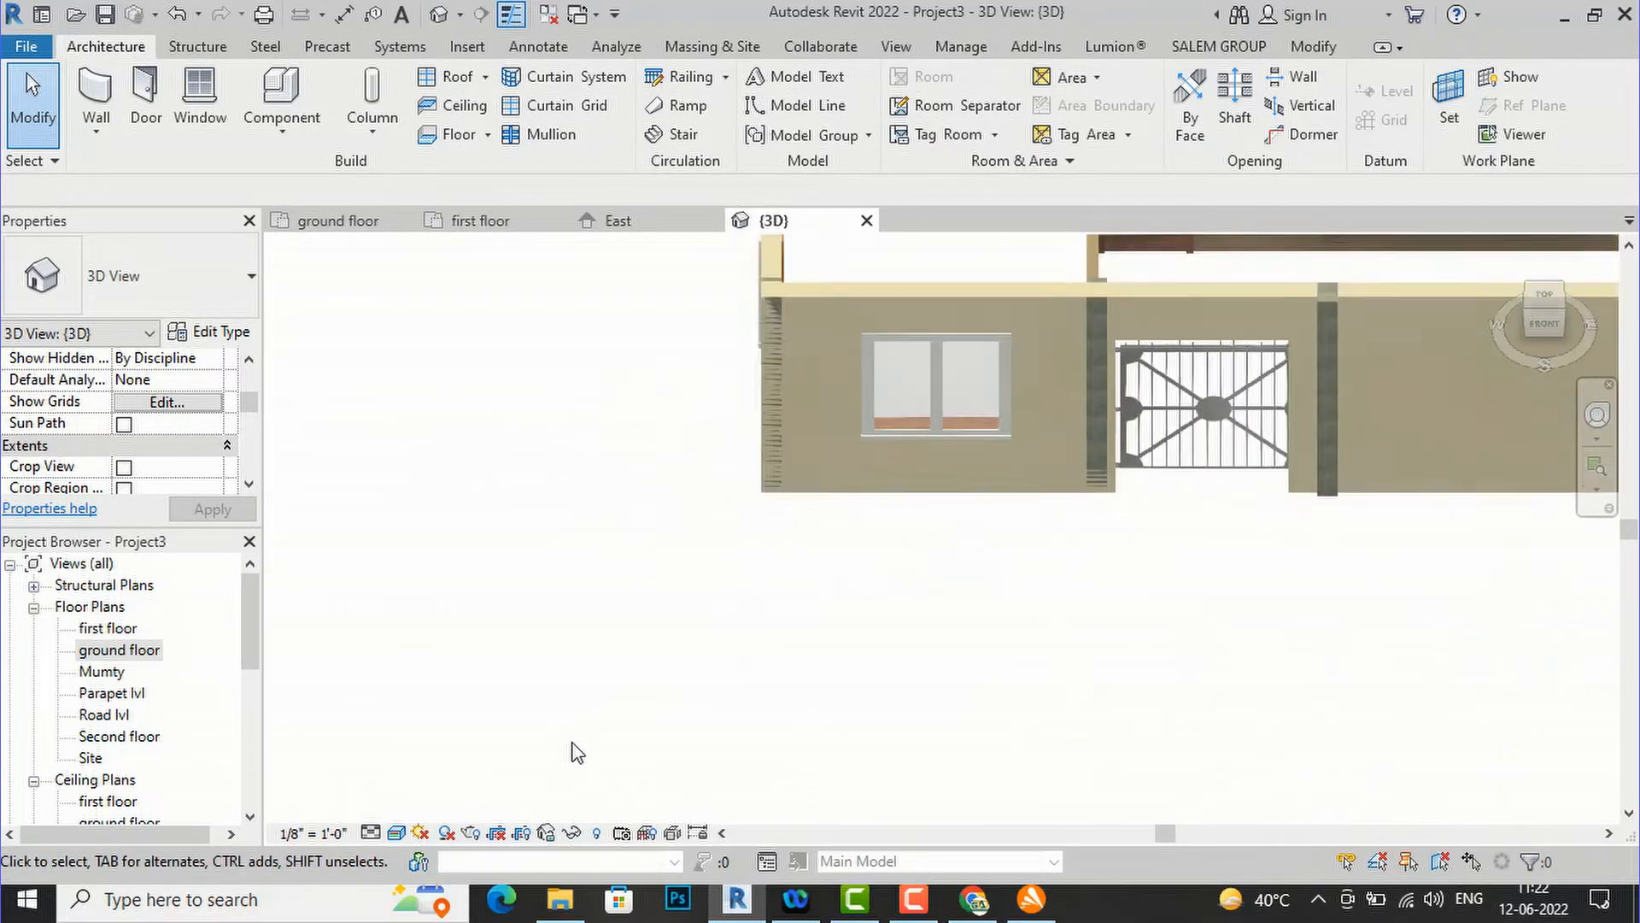
drag(1545, 325, 292, 289)
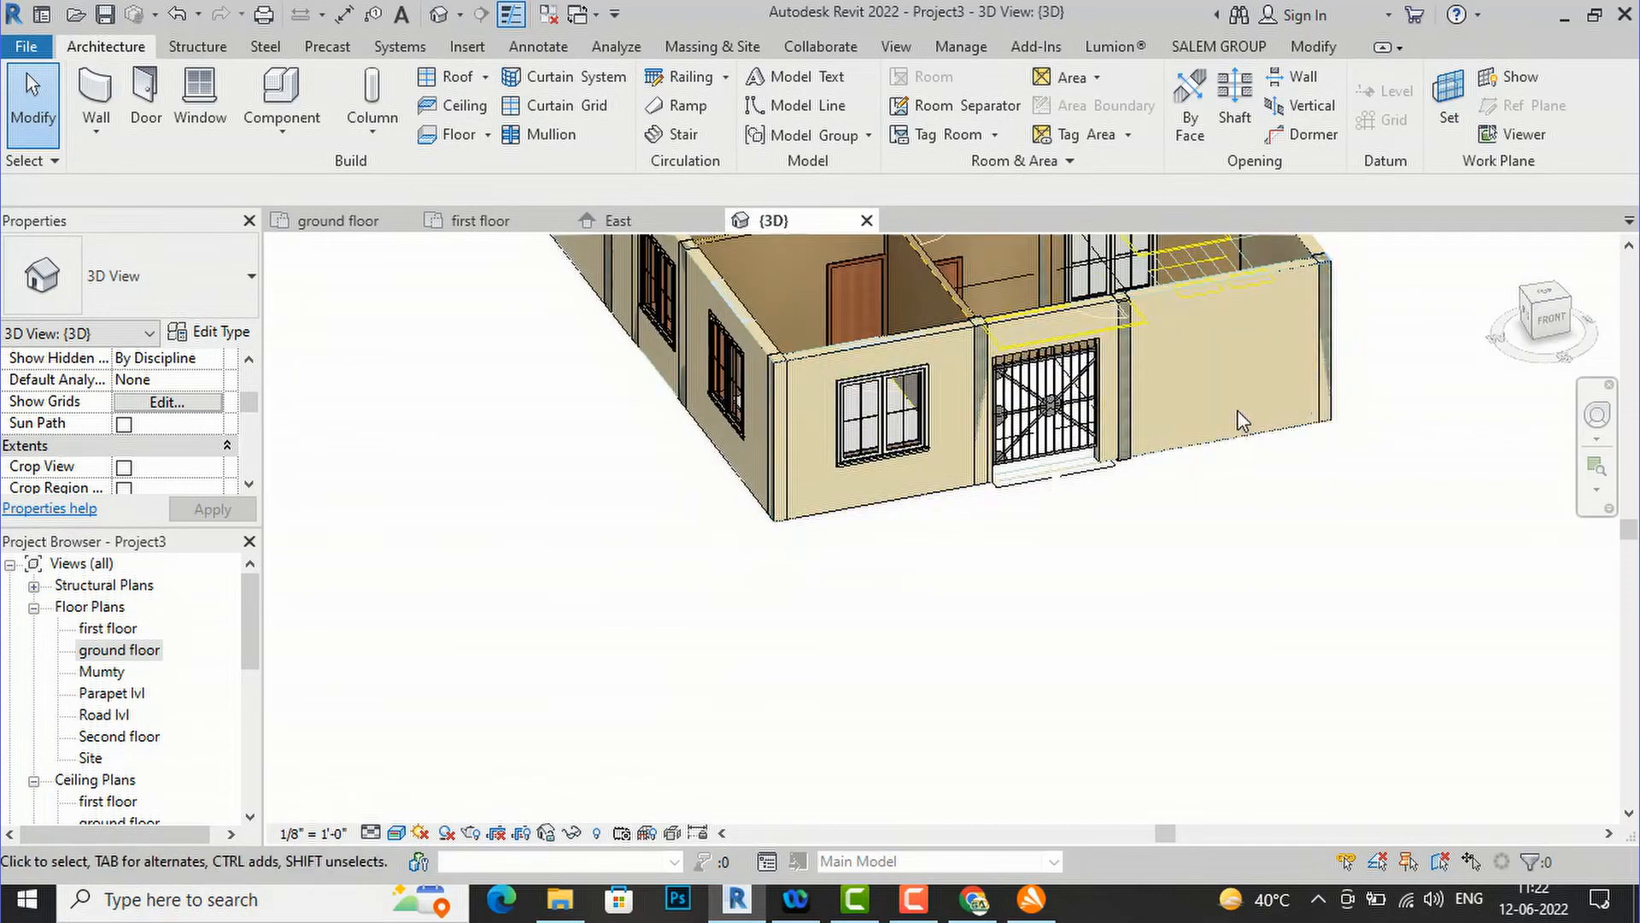
scroll(1119, 410, up, 5)
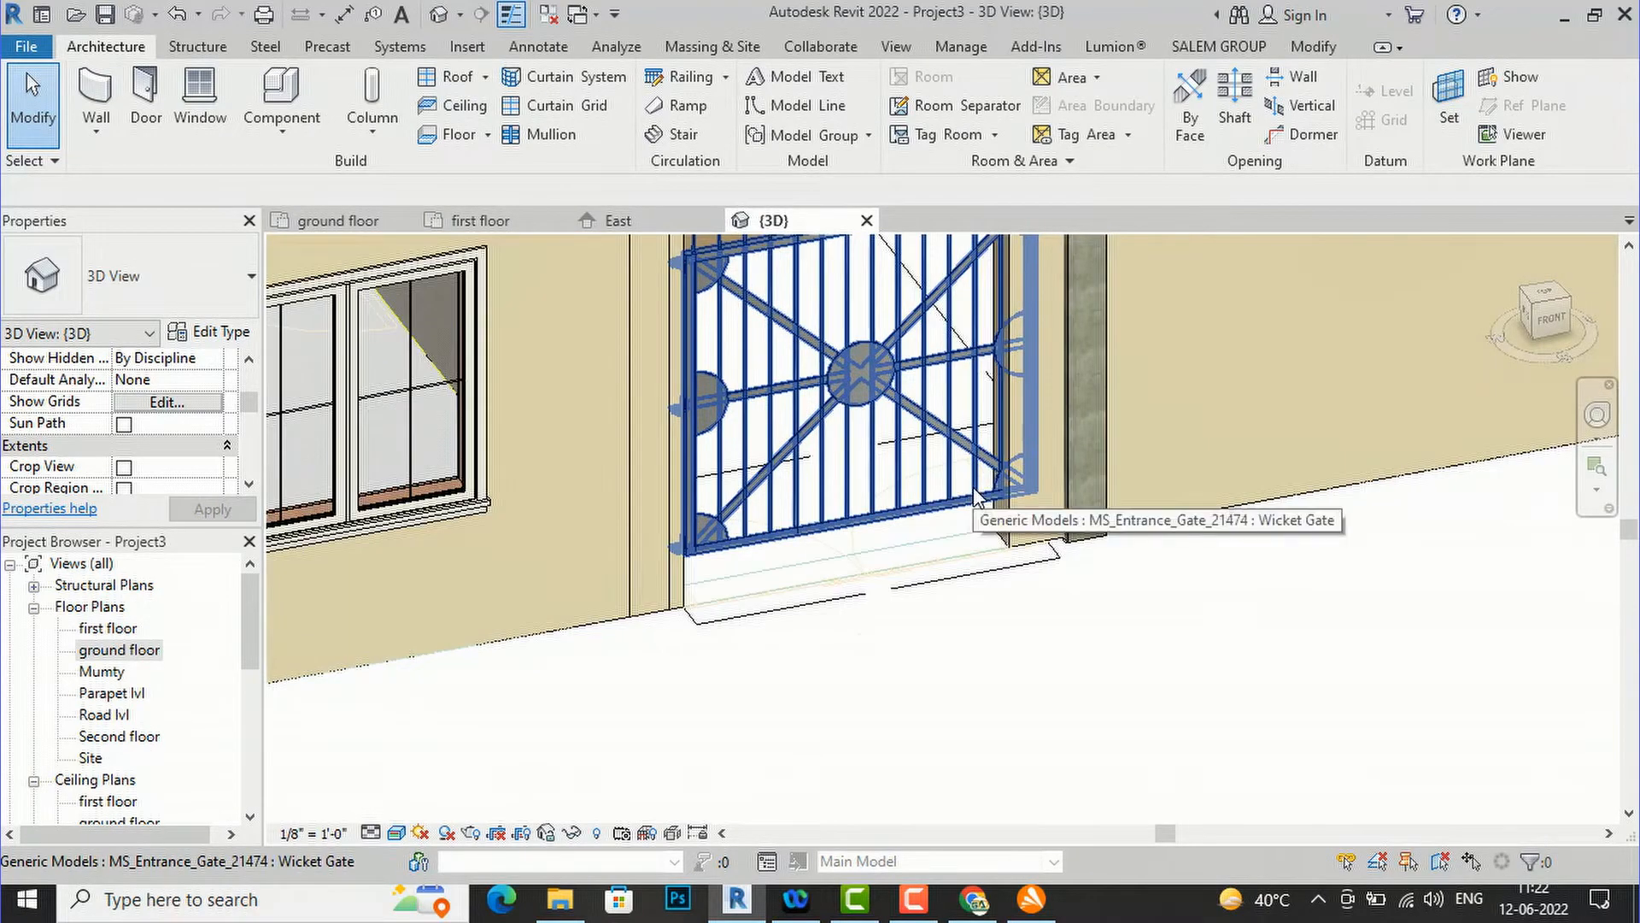
click(976, 497)
scroll(813, 700, down, 3)
scroll(860, 497, up, 4)
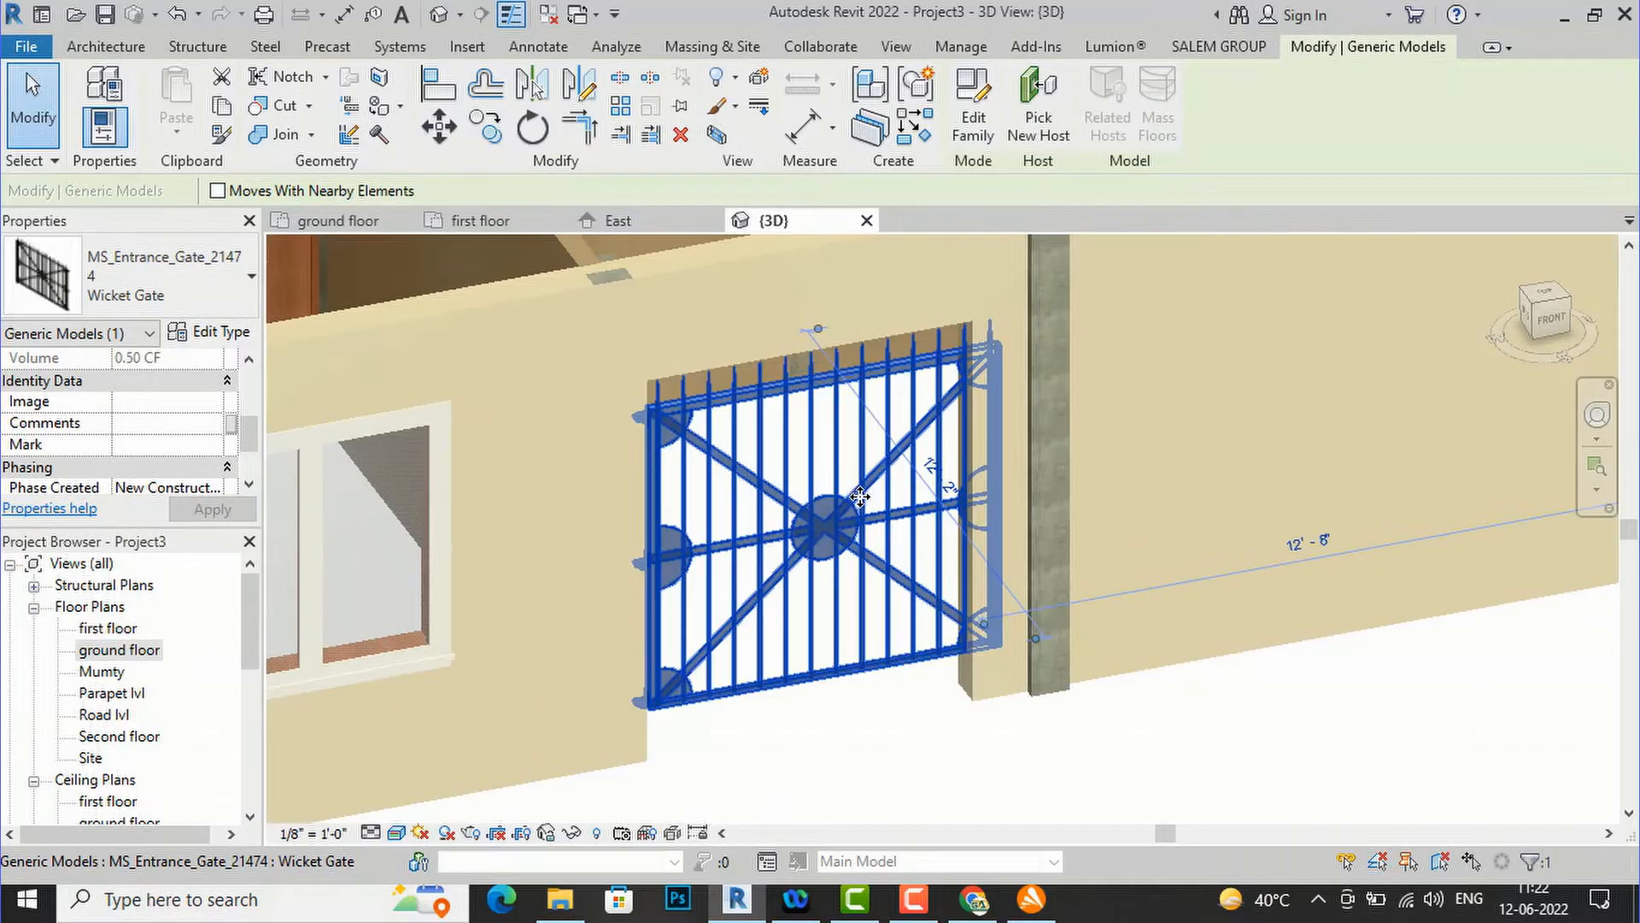
key(Escape)
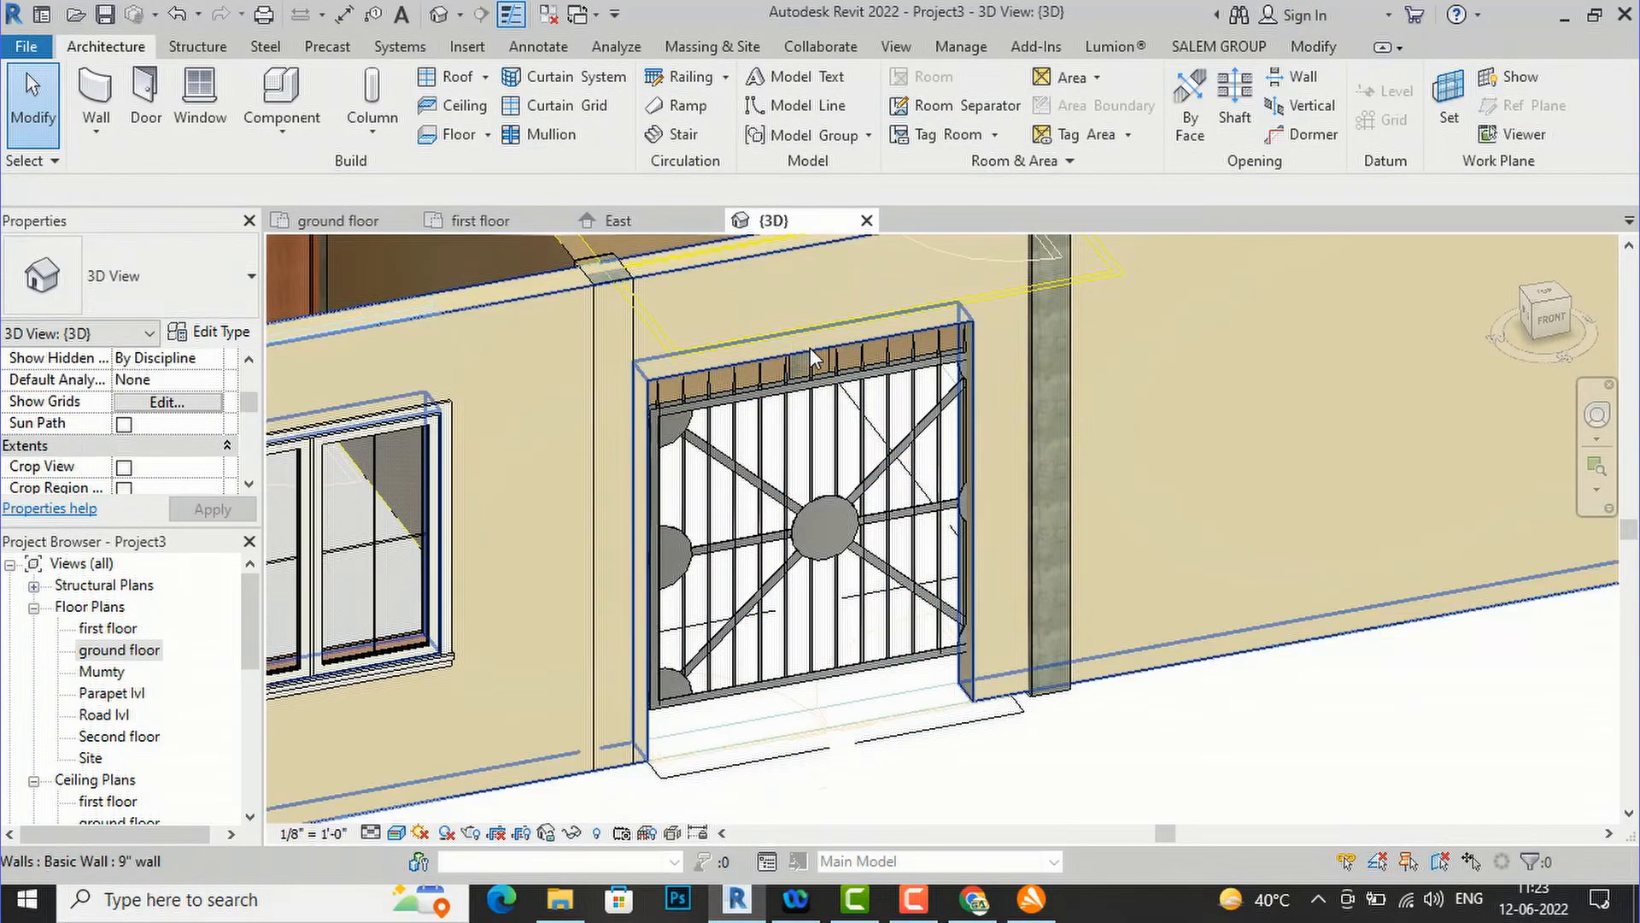
click(810, 347)
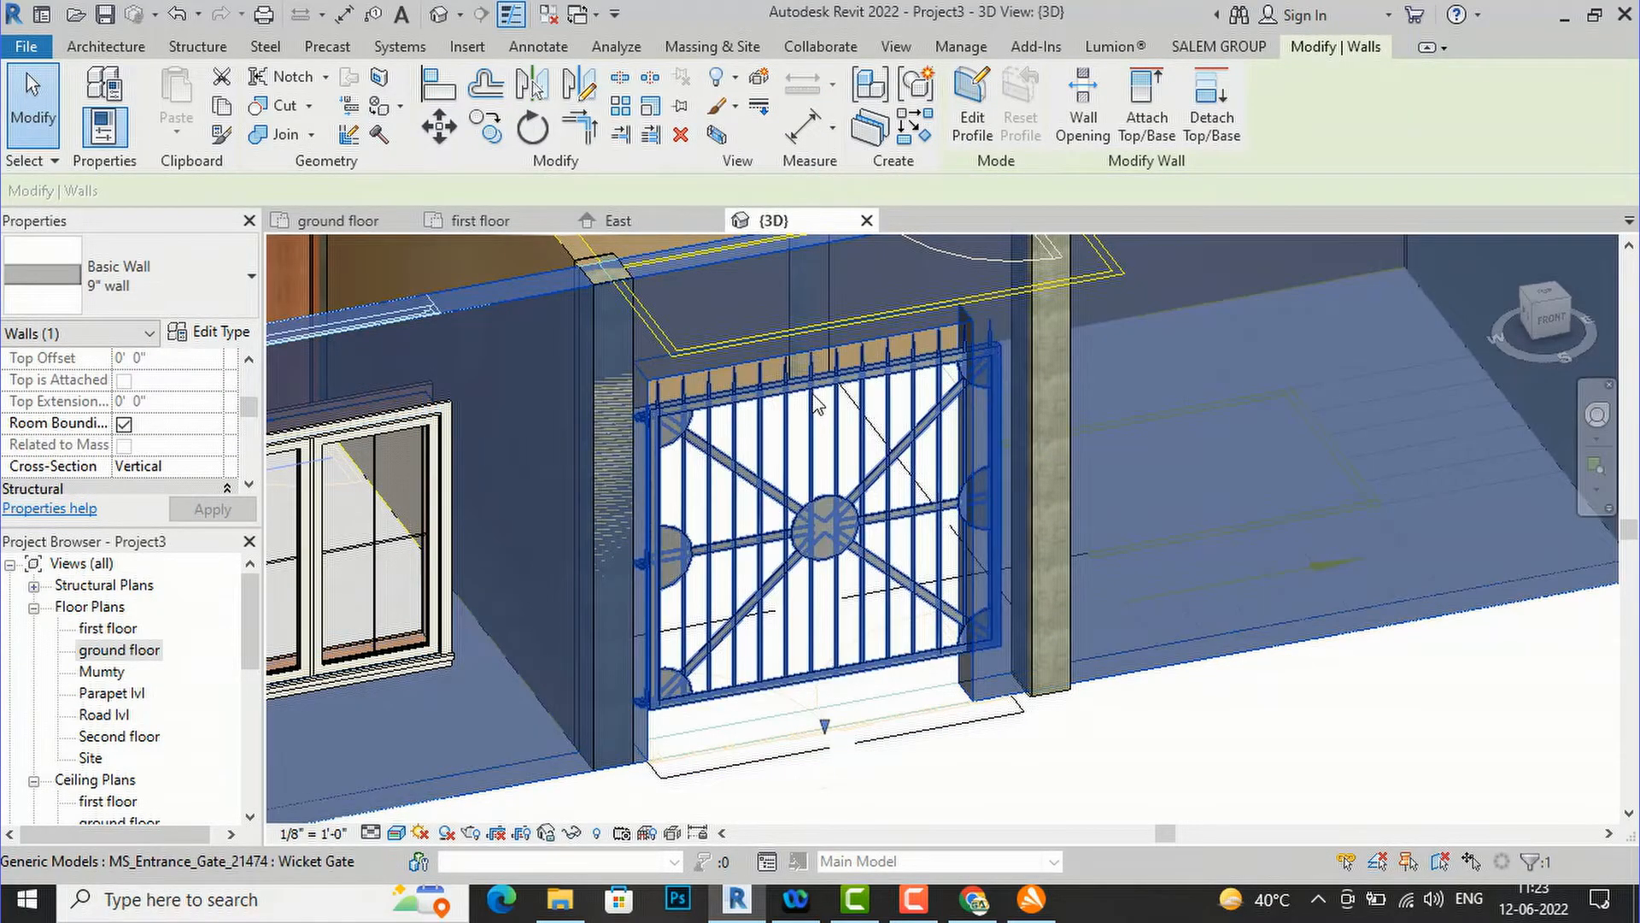
key(Escape)
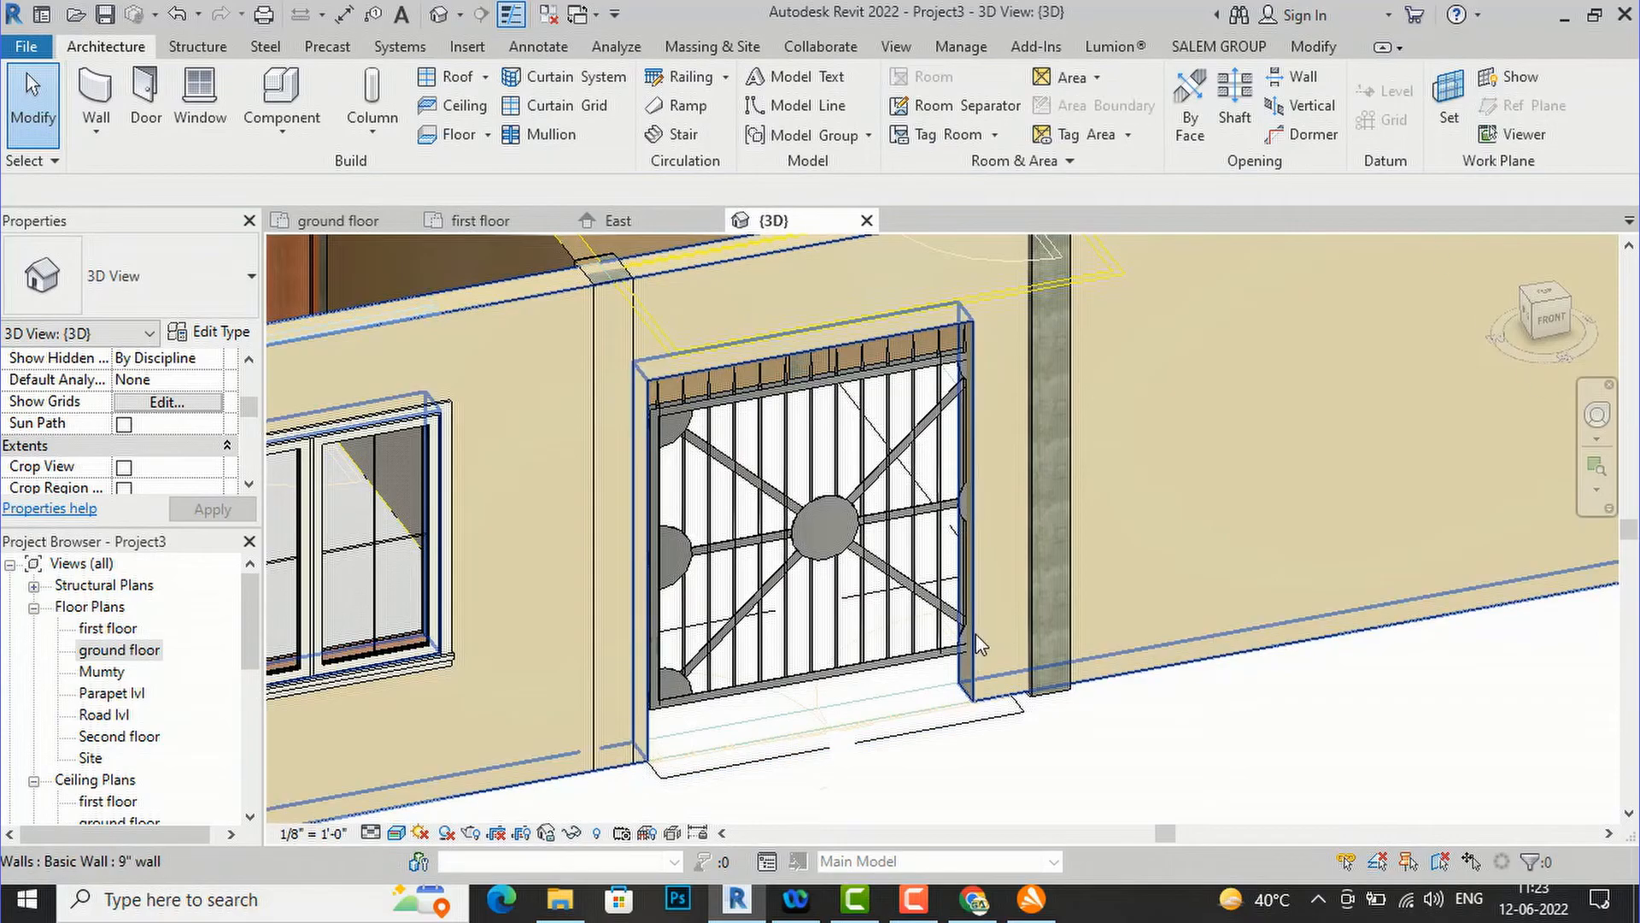
click(890, 337)
drag(804, 313, 806, 302)
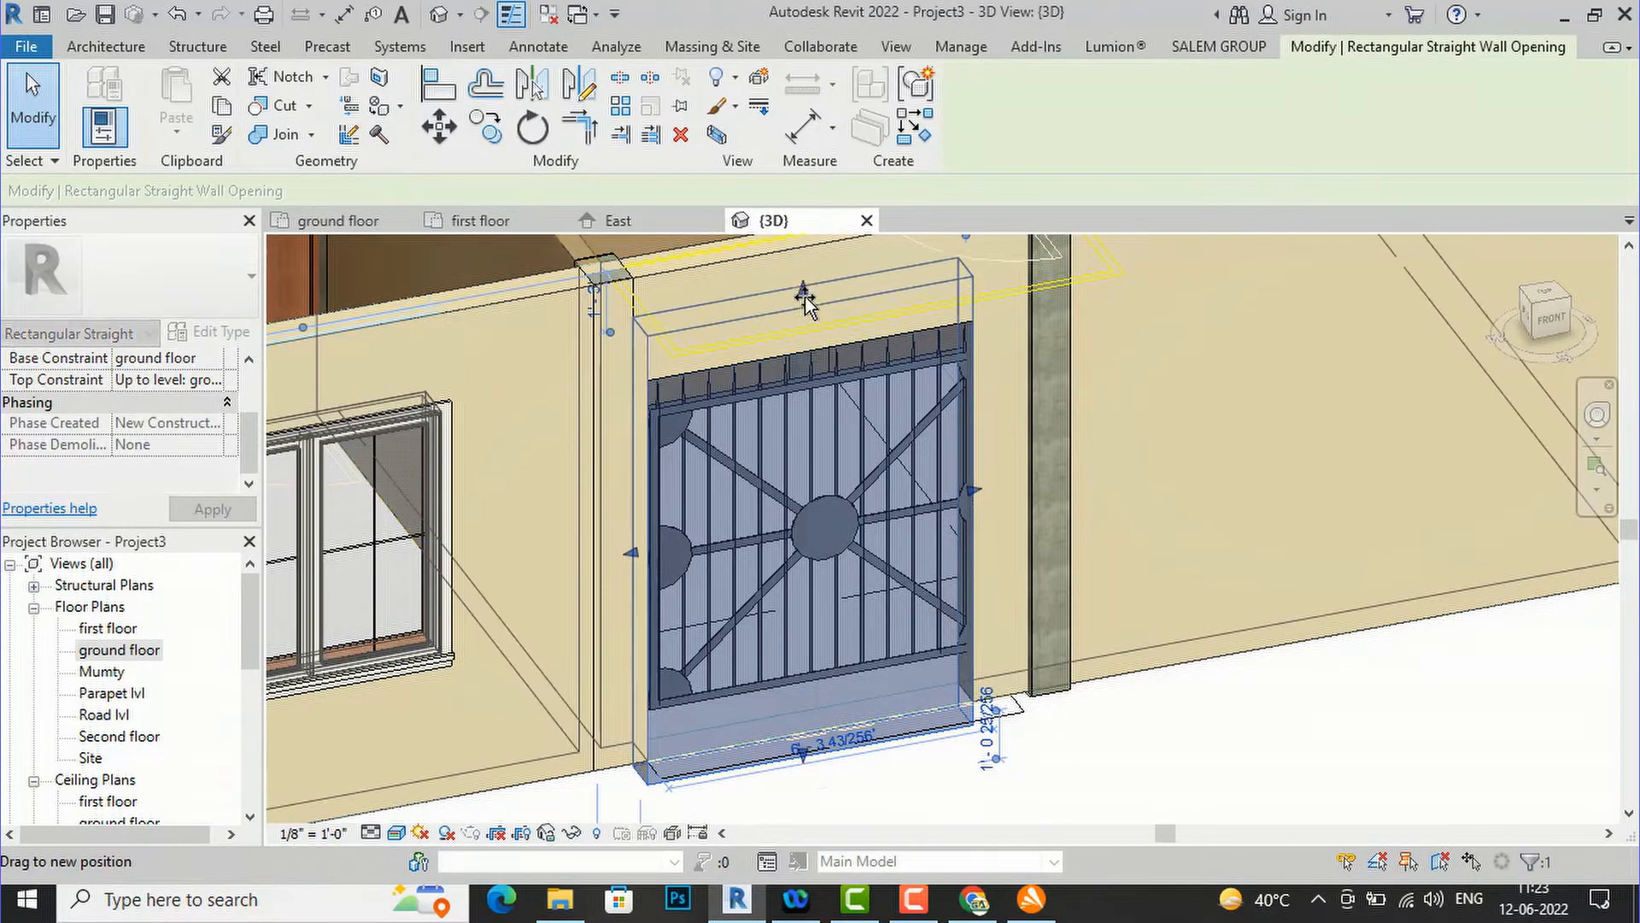
key(Escape)
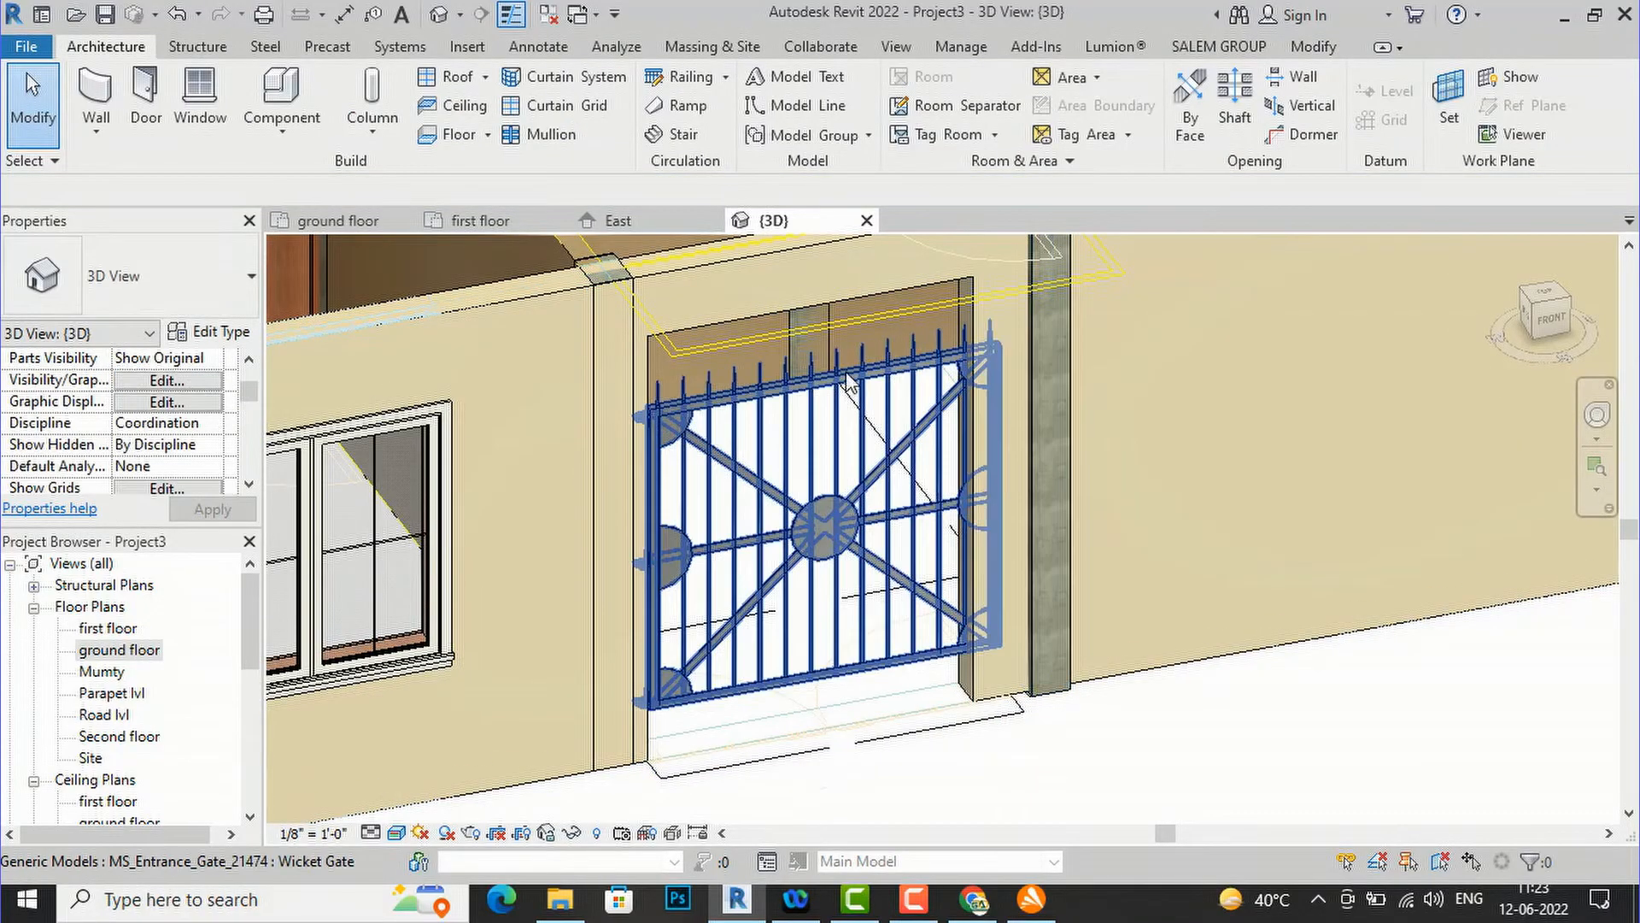
- Cut a second, narrow rectangular wall opening in the front wall over the strip that hides the gate's edge beside the stair-side column
scroll(818, 392, down, 1)
scroll(817, 402, down, 2)
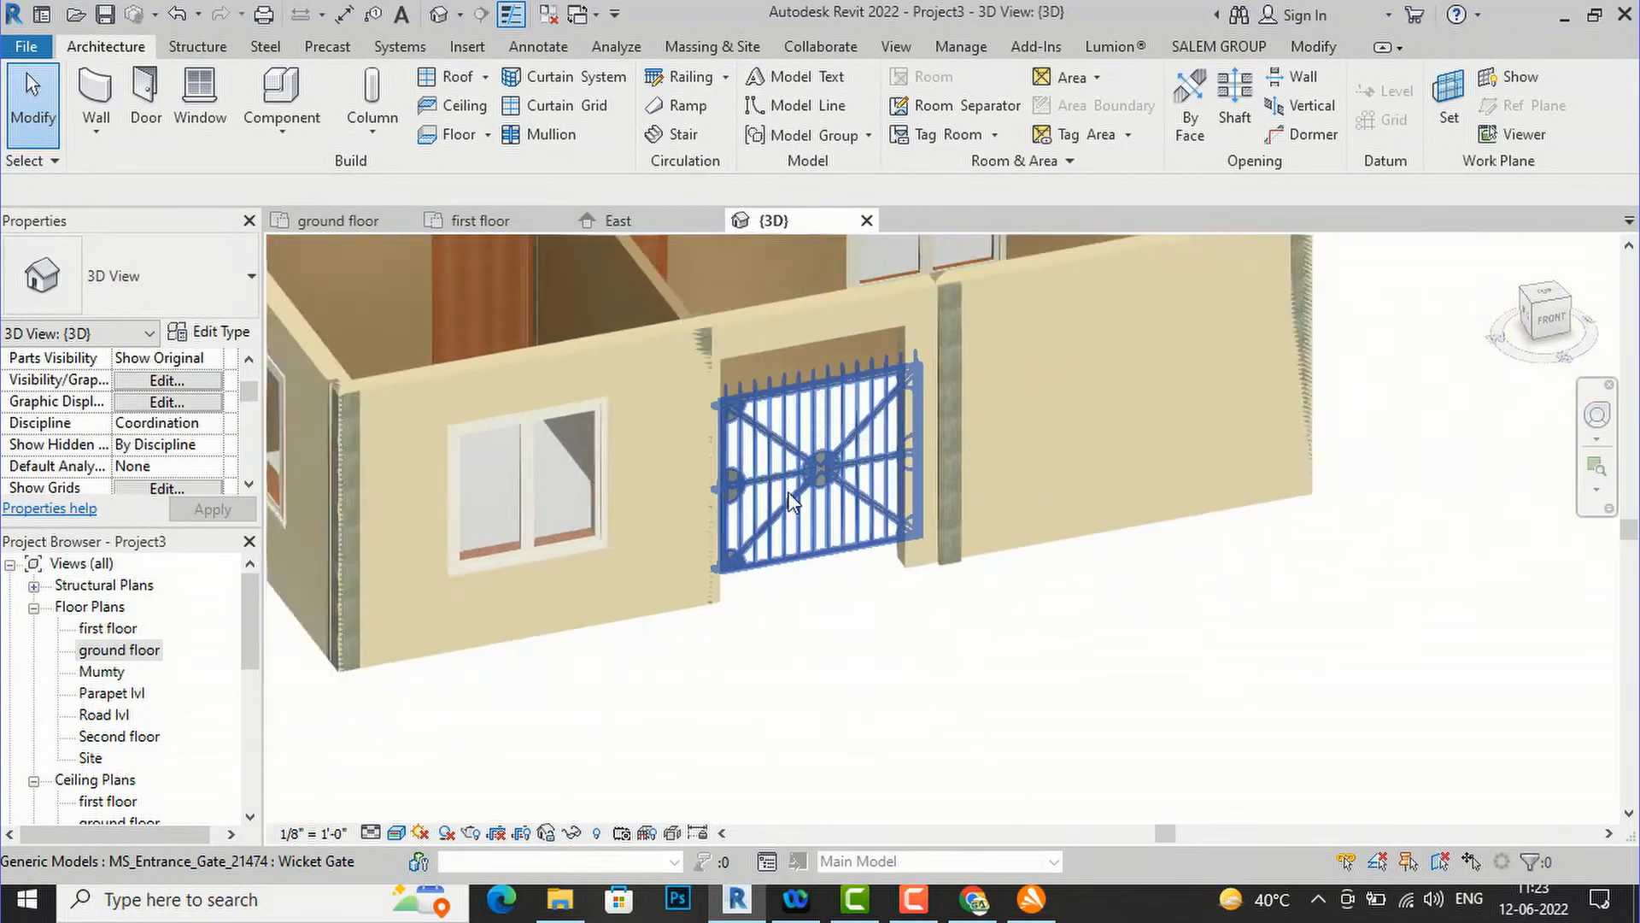
click(909, 361)
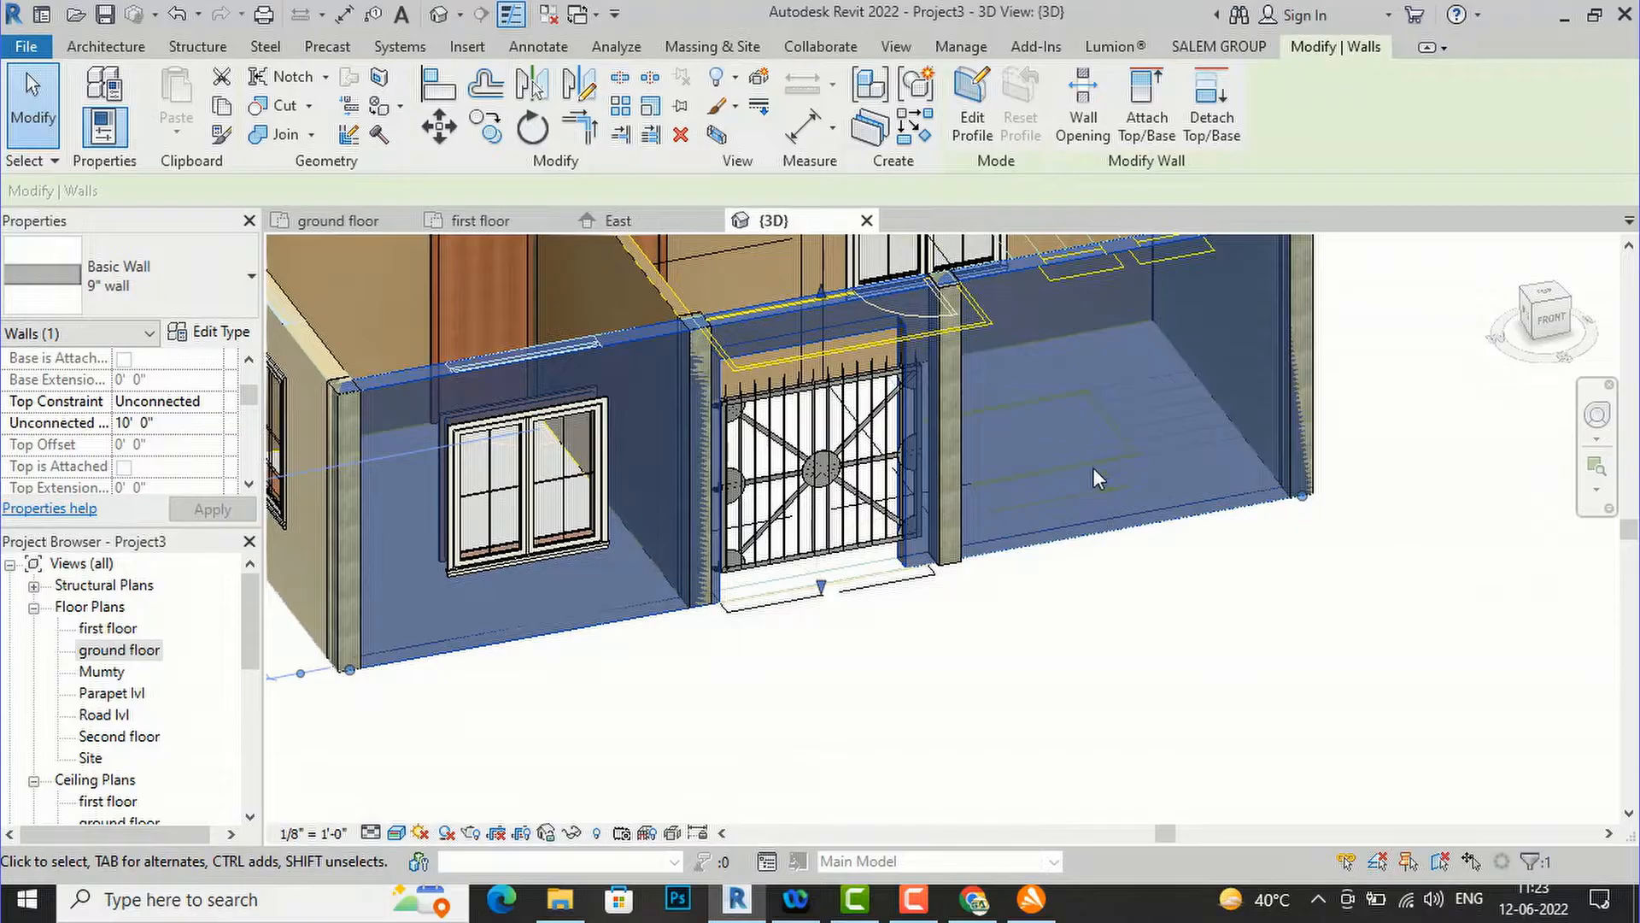
key(Escape)
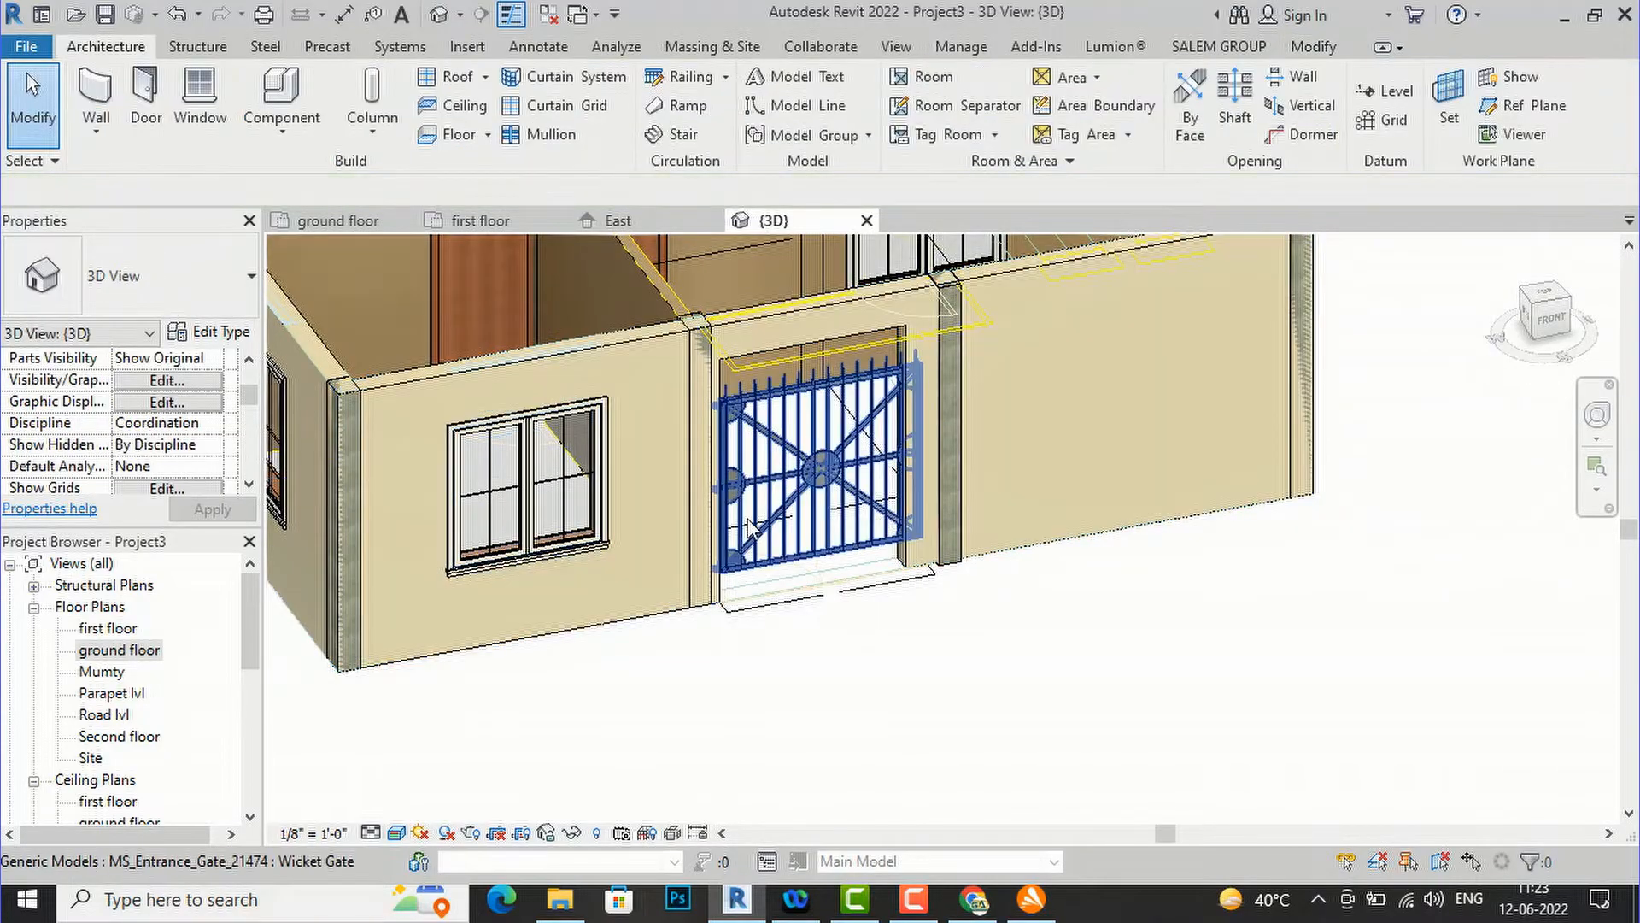
click(719, 470)
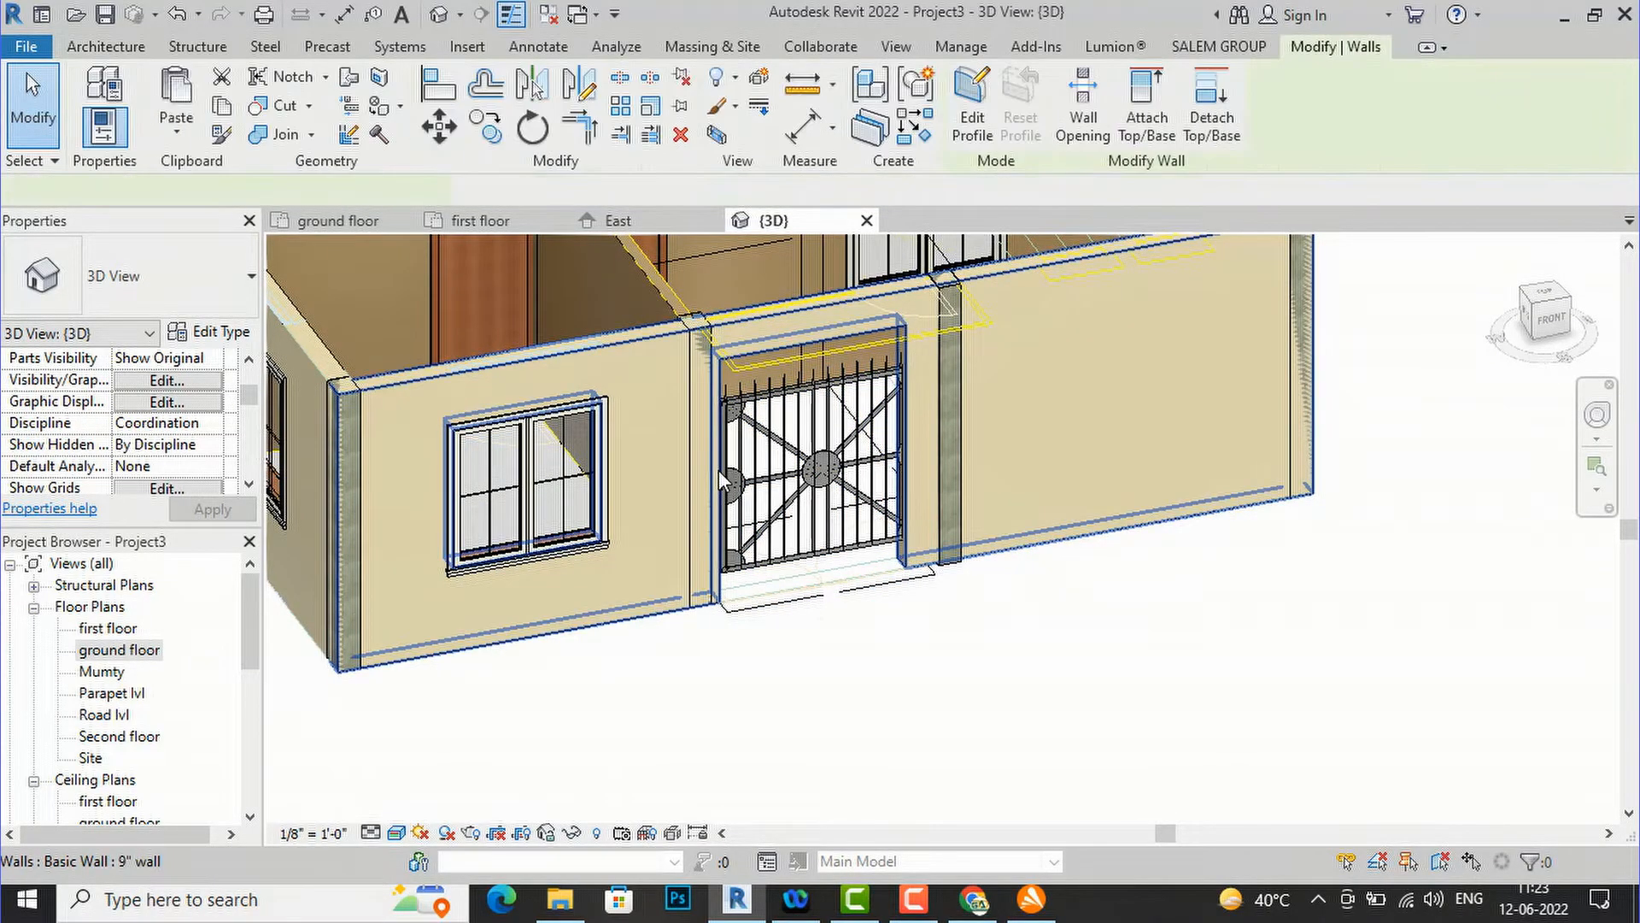
scroll(956, 427, up, 2)
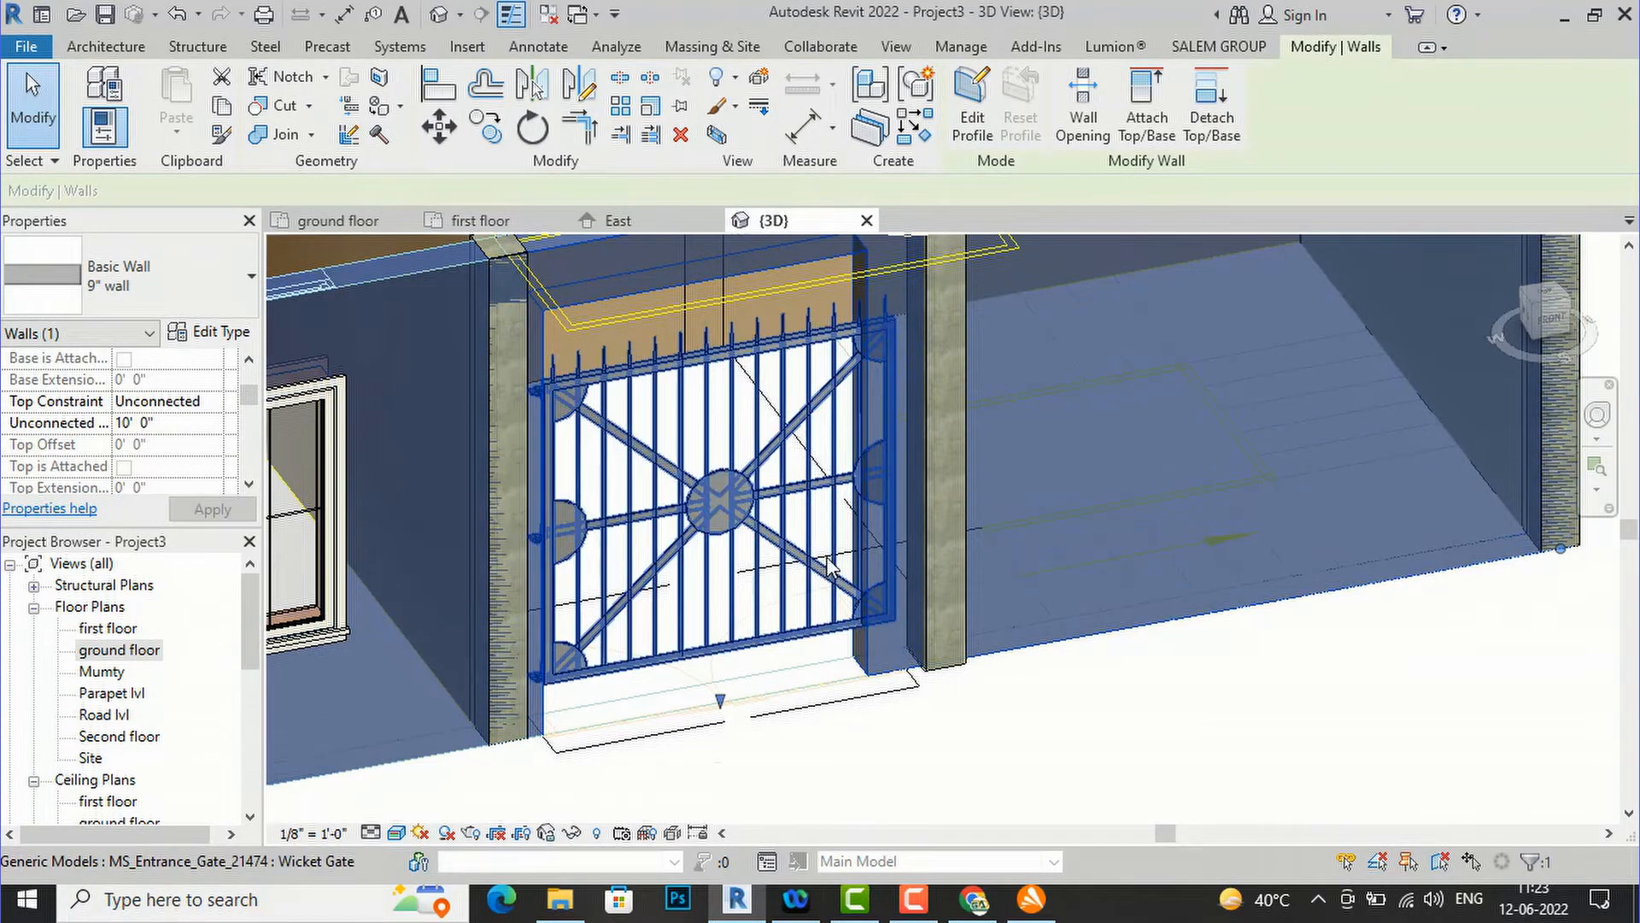
click(1083, 127)
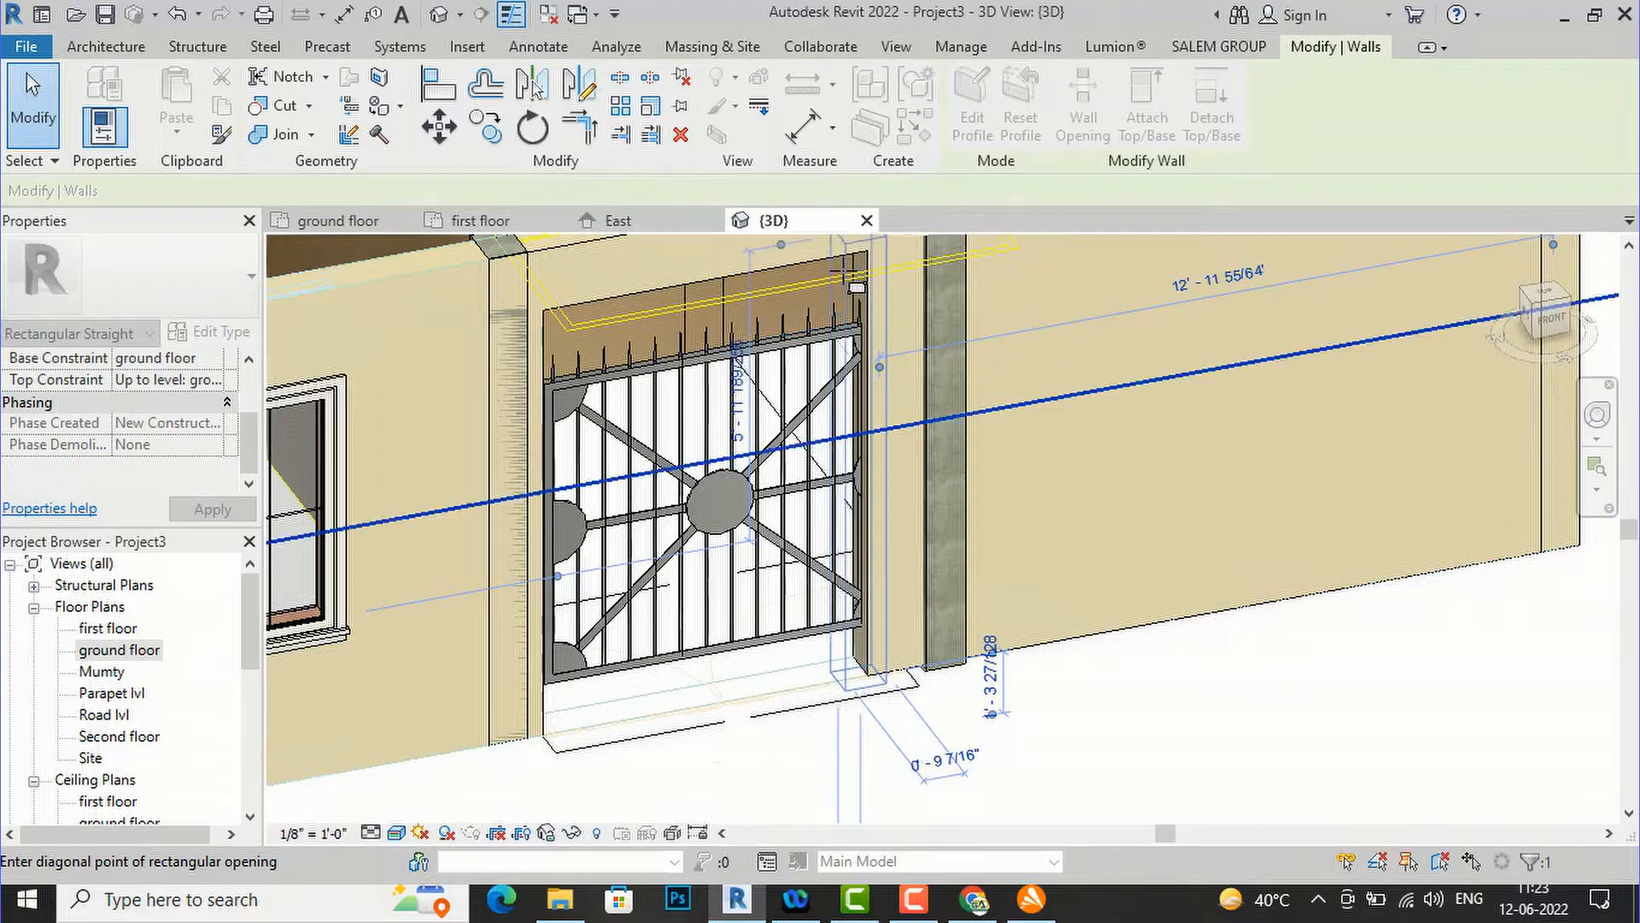
click(830, 254)
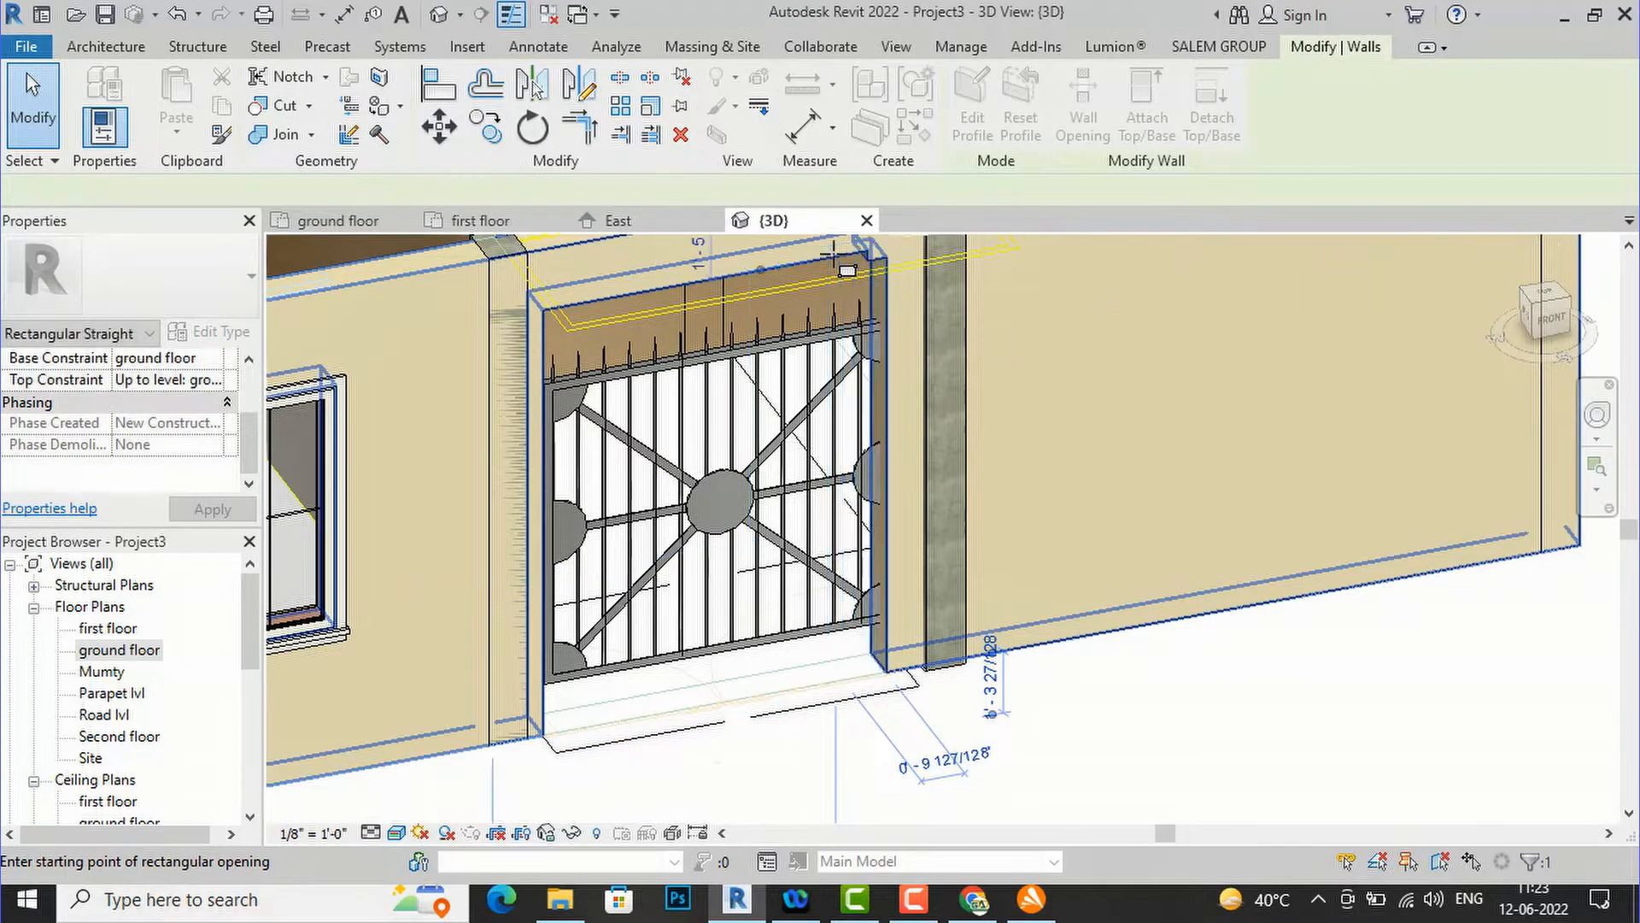
key(Escape)
key(Escape)
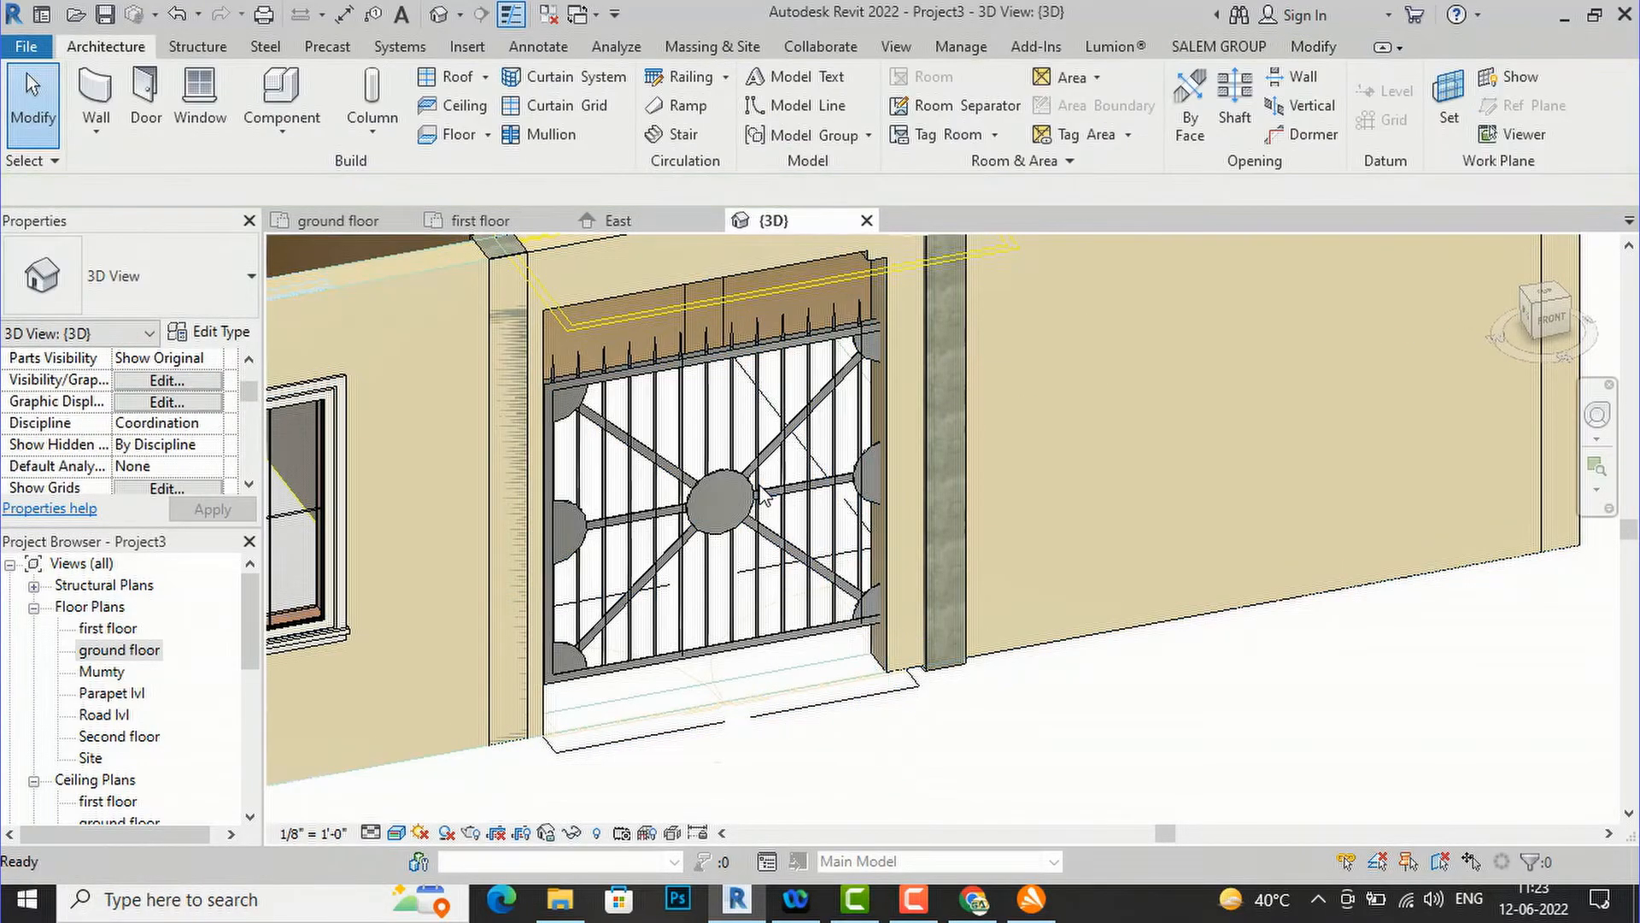
- Widen the narrow wall opening to clear the gate's edge, and raise its top to line up with the main opening
click(884, 645)
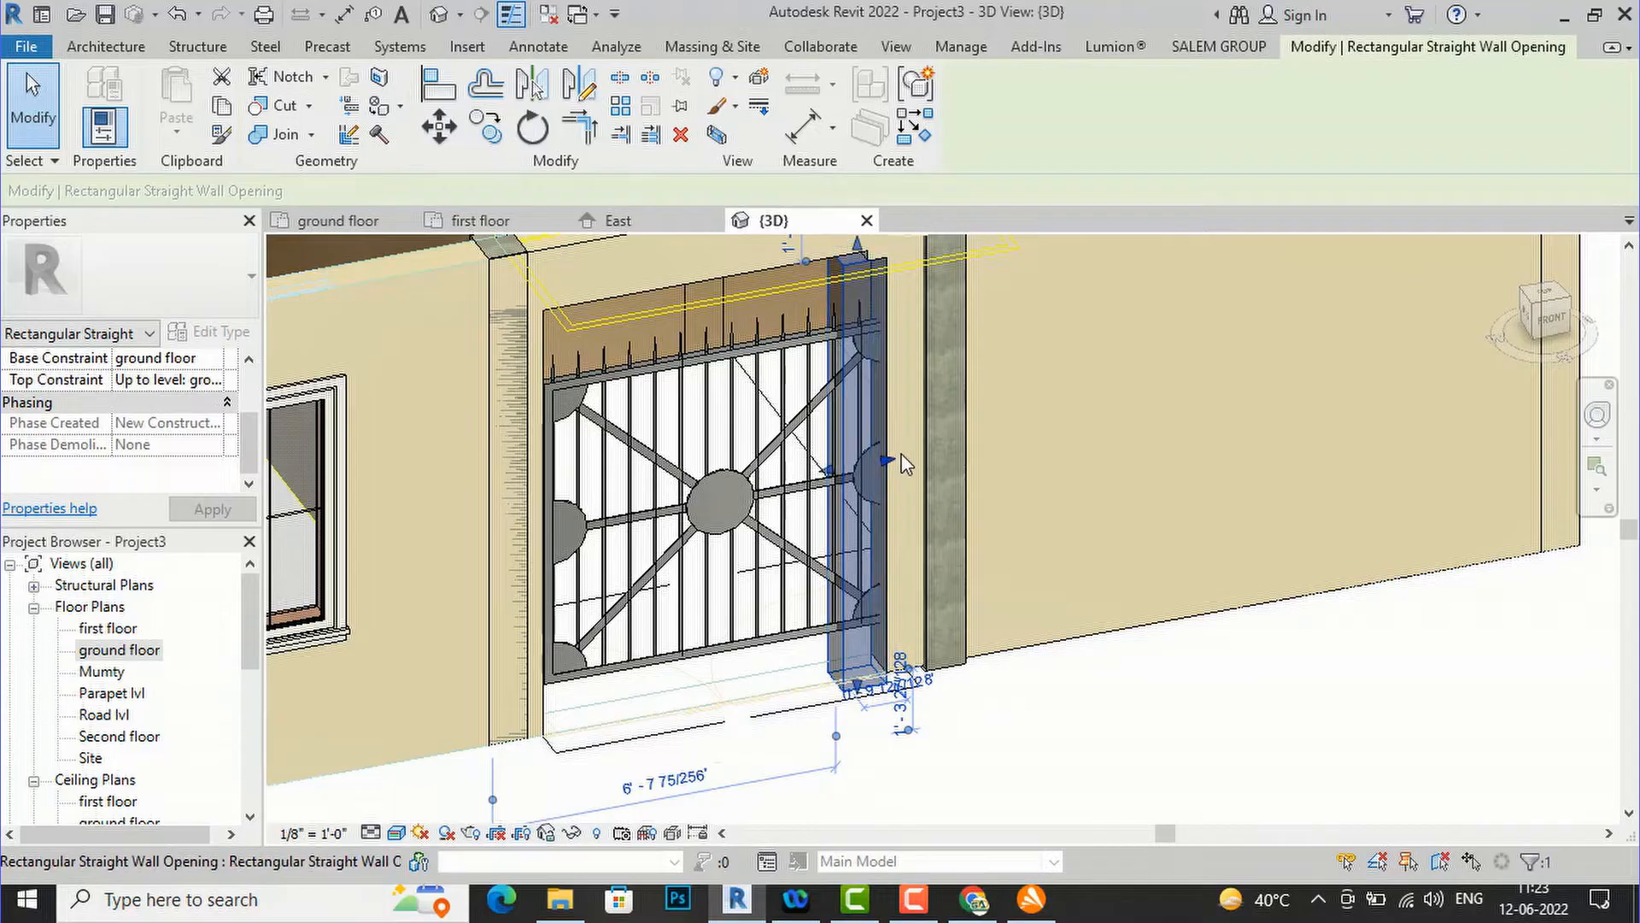
drag(895, 452, 899, 453)
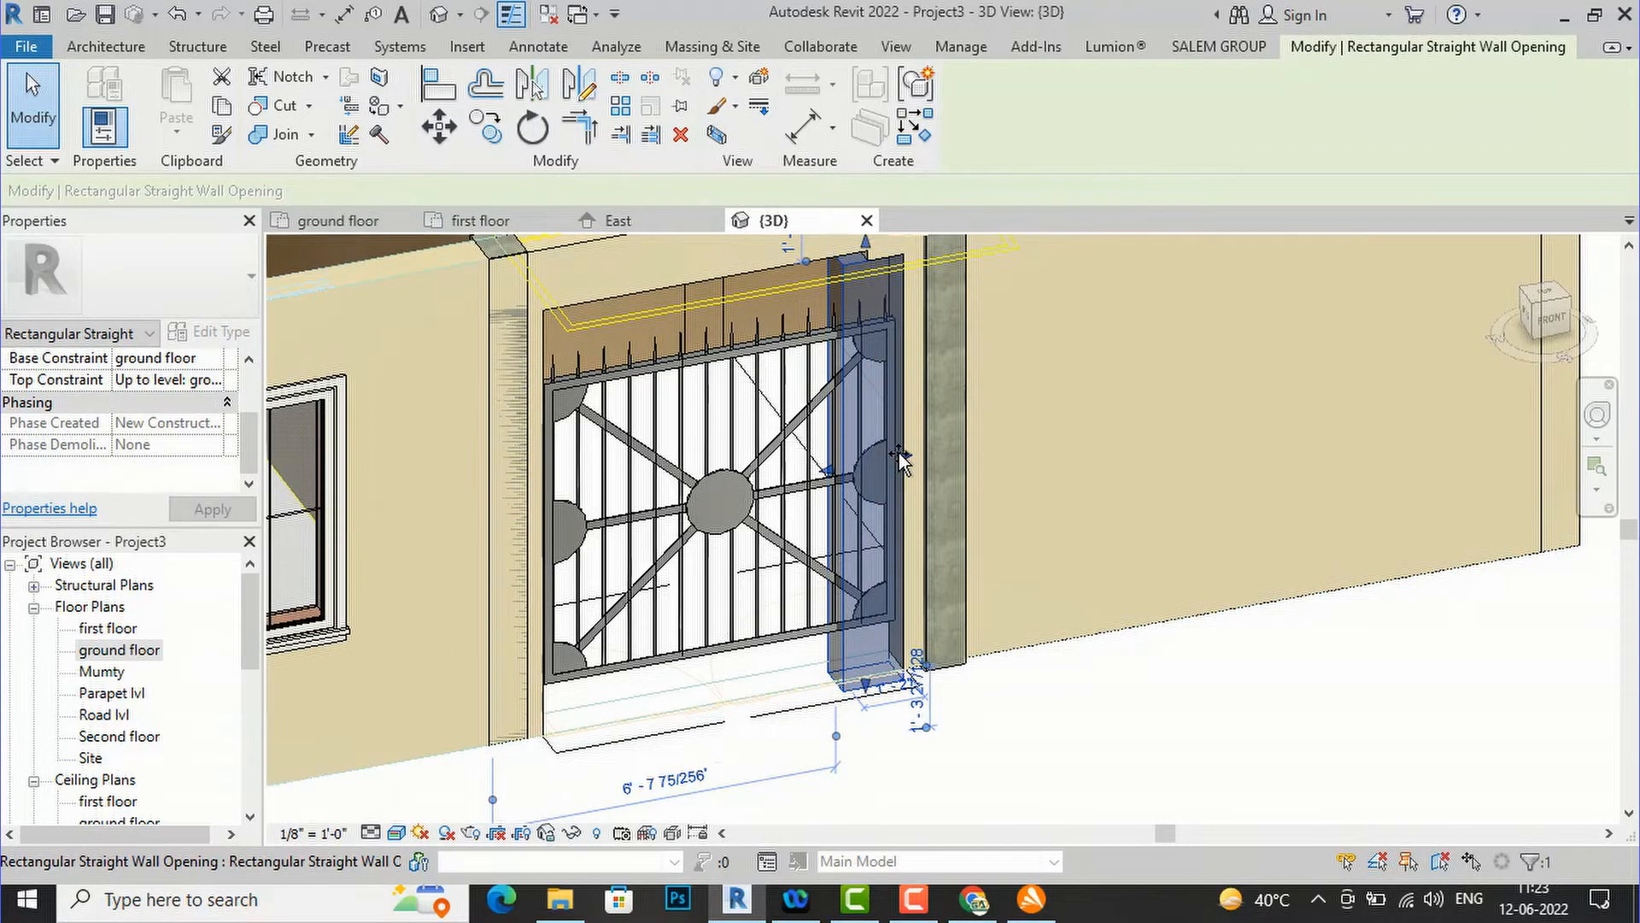
scroll(802, 547, down, 2)
scroll(843, 335, up, 5)
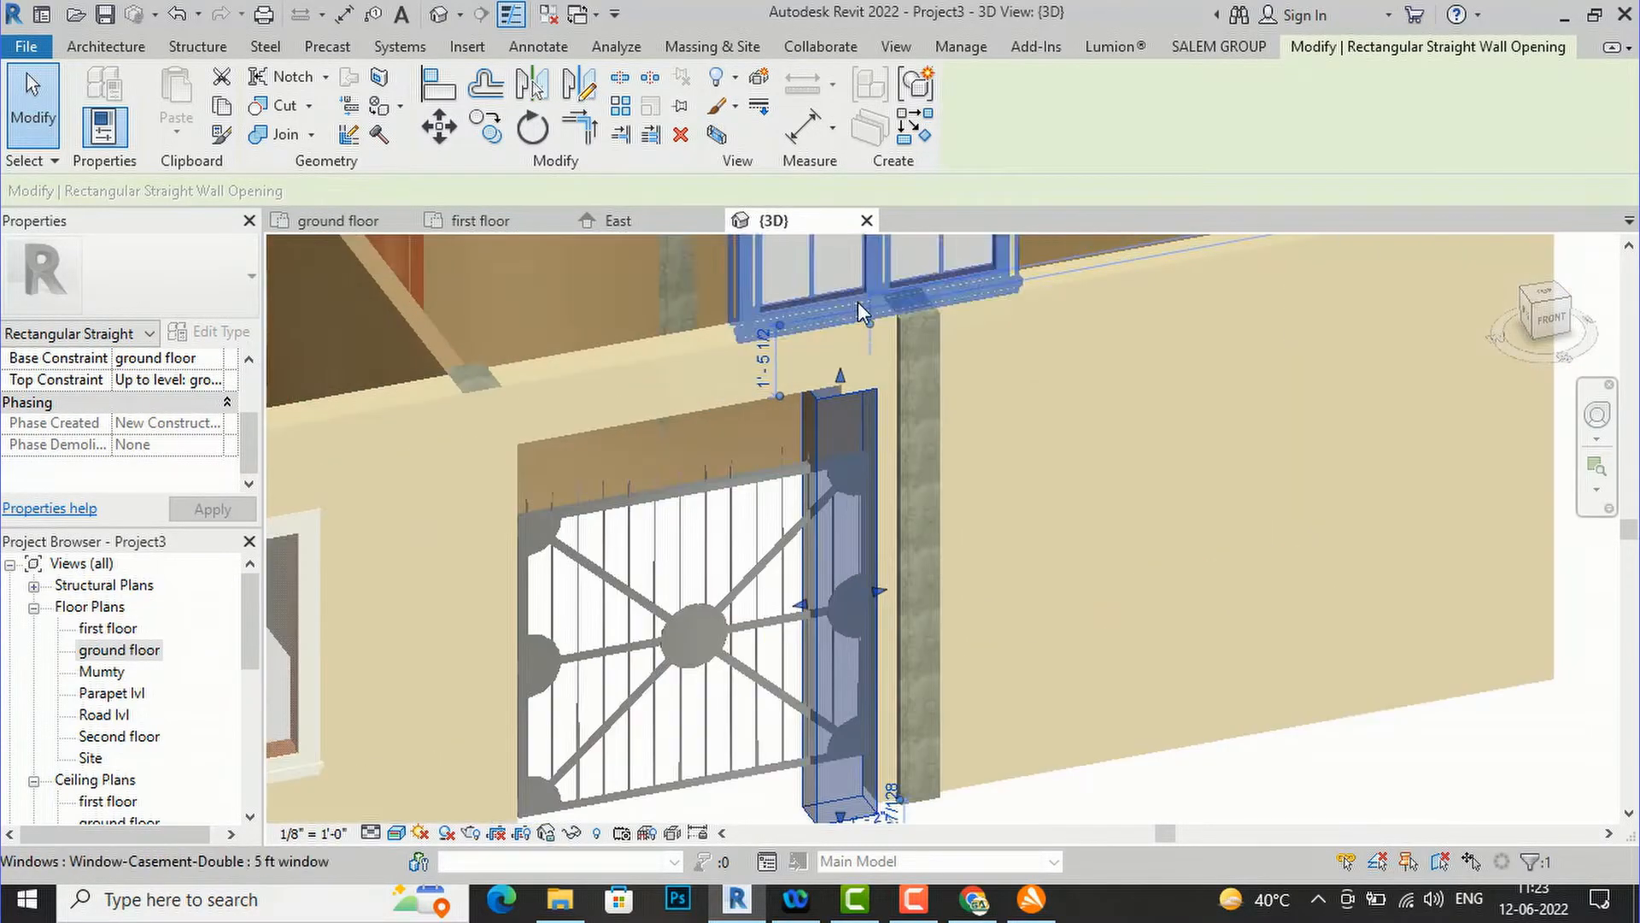
drag(837, 413, 836, 386)
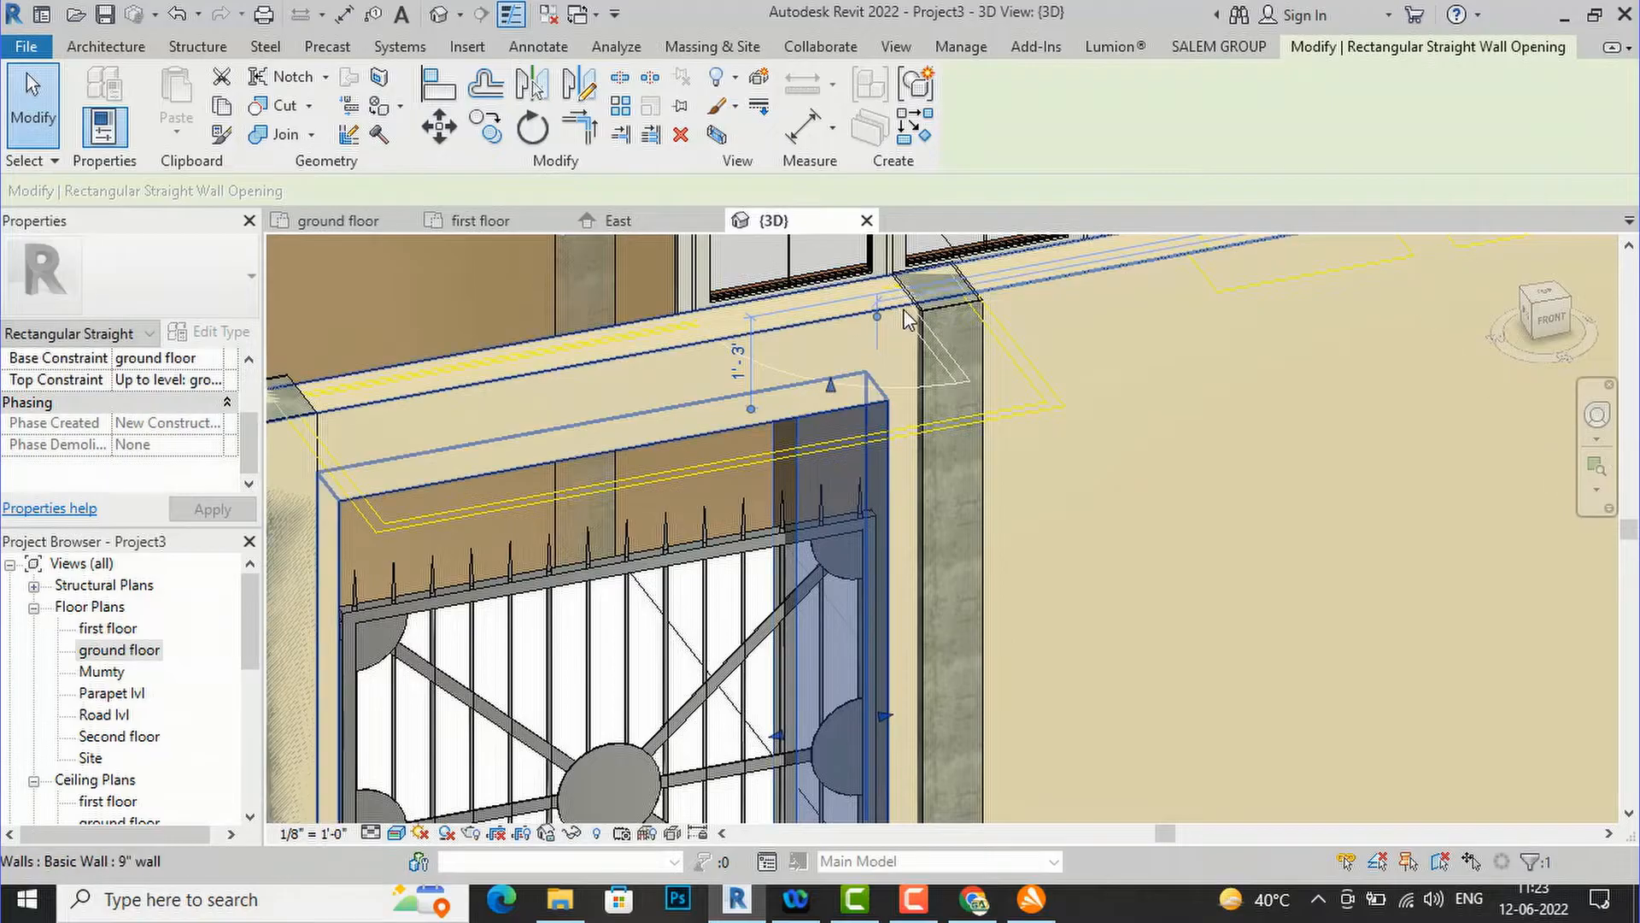
key(Escape)
scroll(887, 316, down, 6)
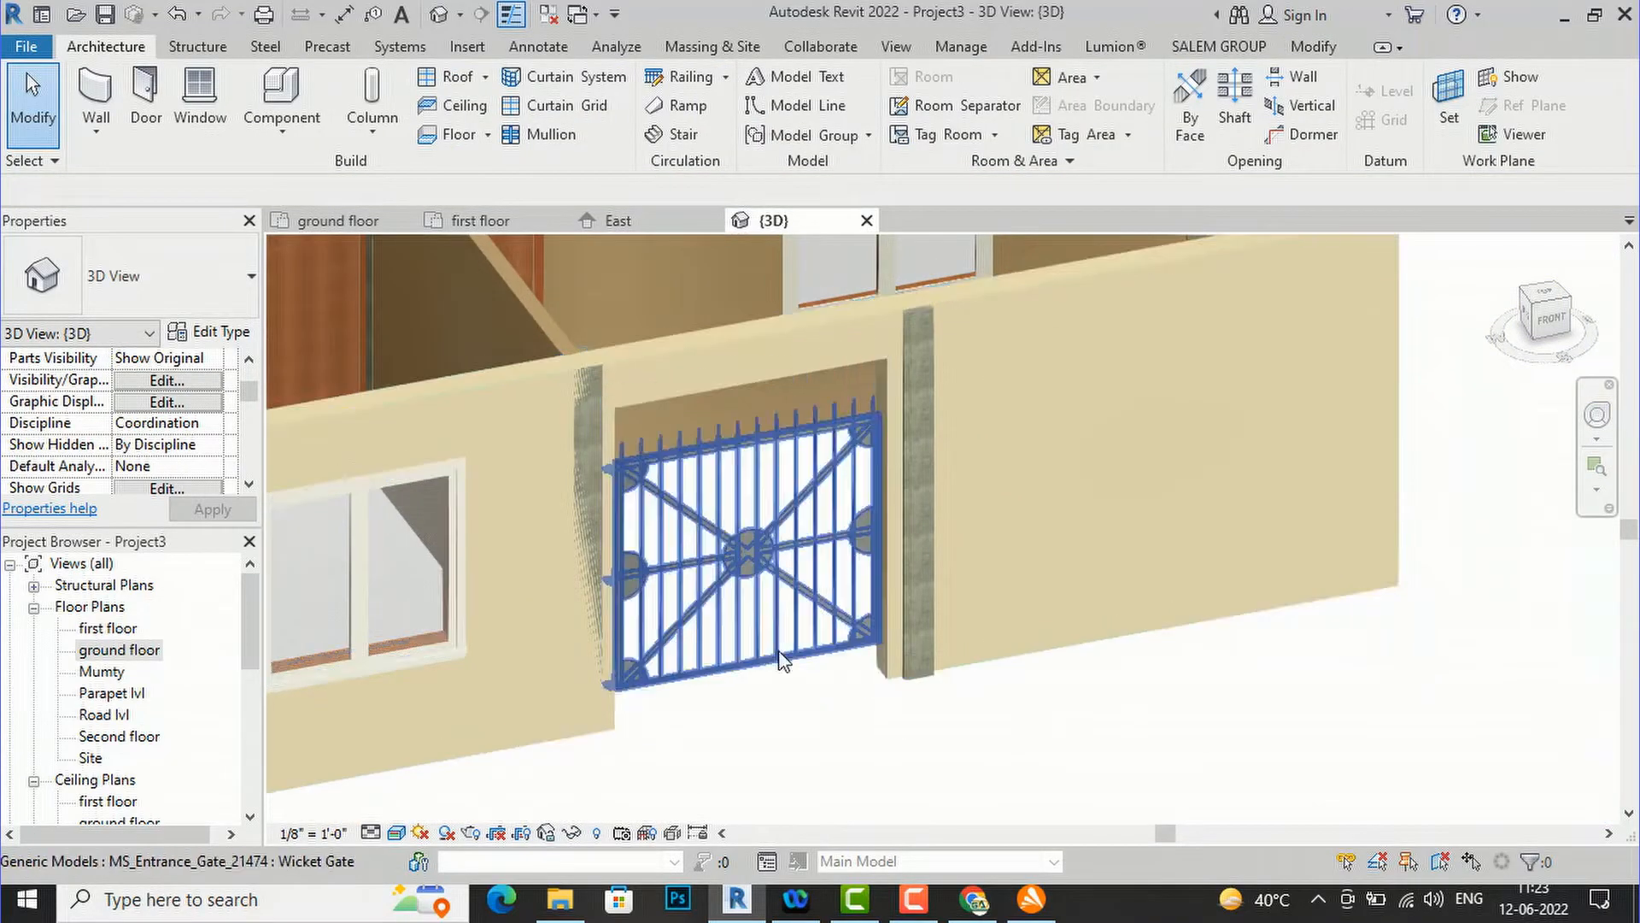
scroll(784, 662, down, 6)
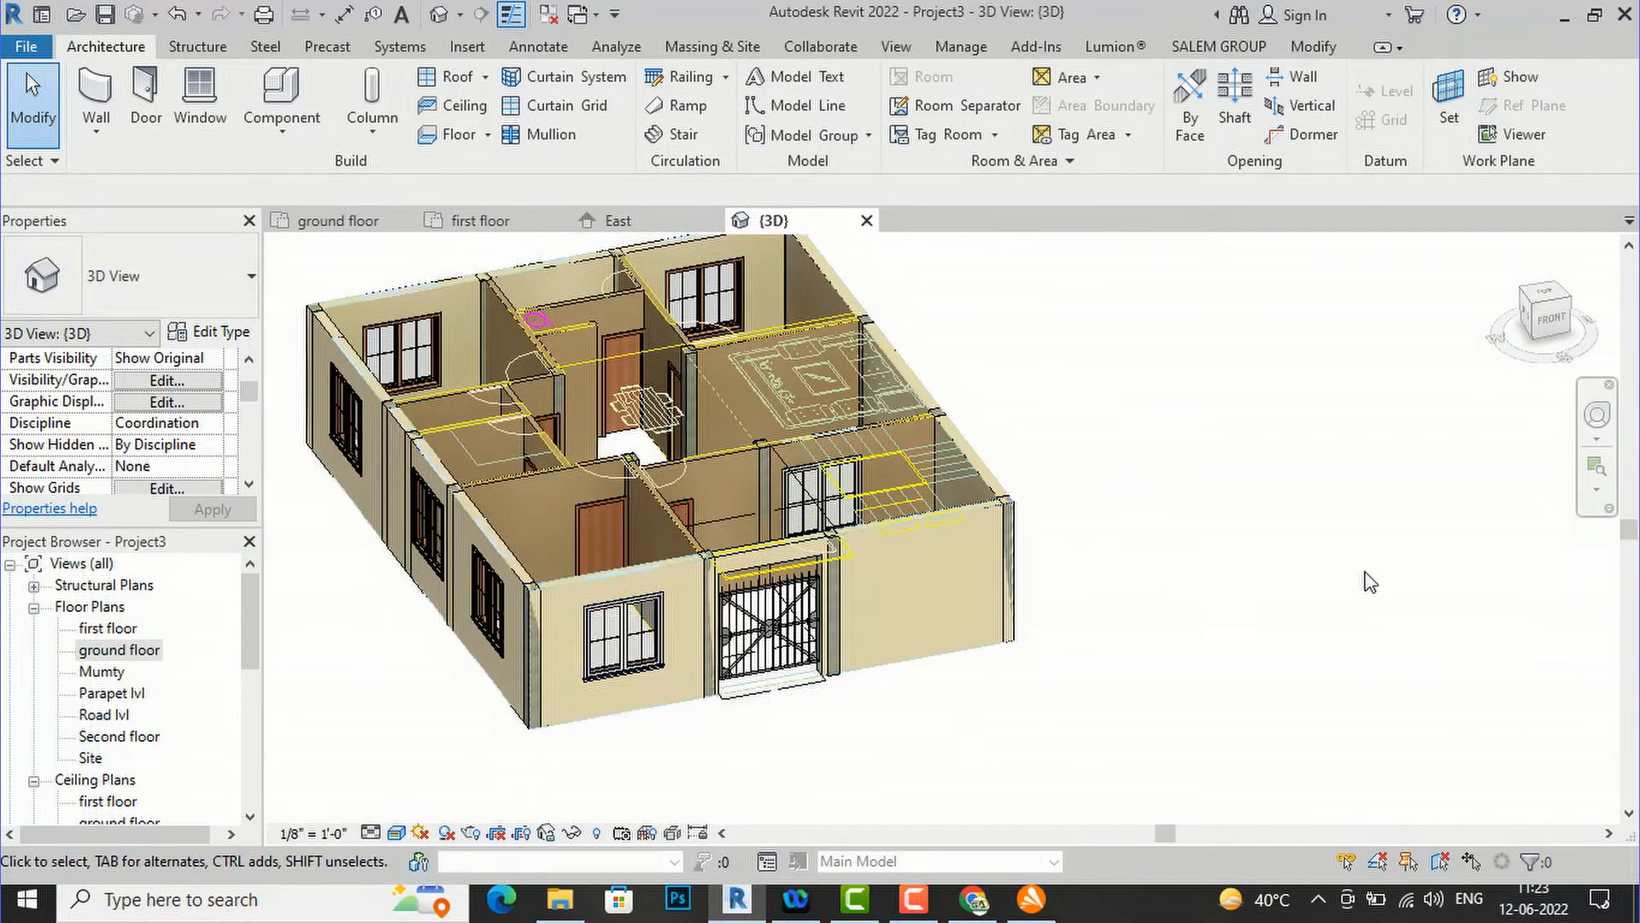
click(1548, 305)
mouse_move(1463, 369)
shift+middle_down()
mouse_move(1373, 355)
mouse_move(1394, 304)
shift+middle_up()
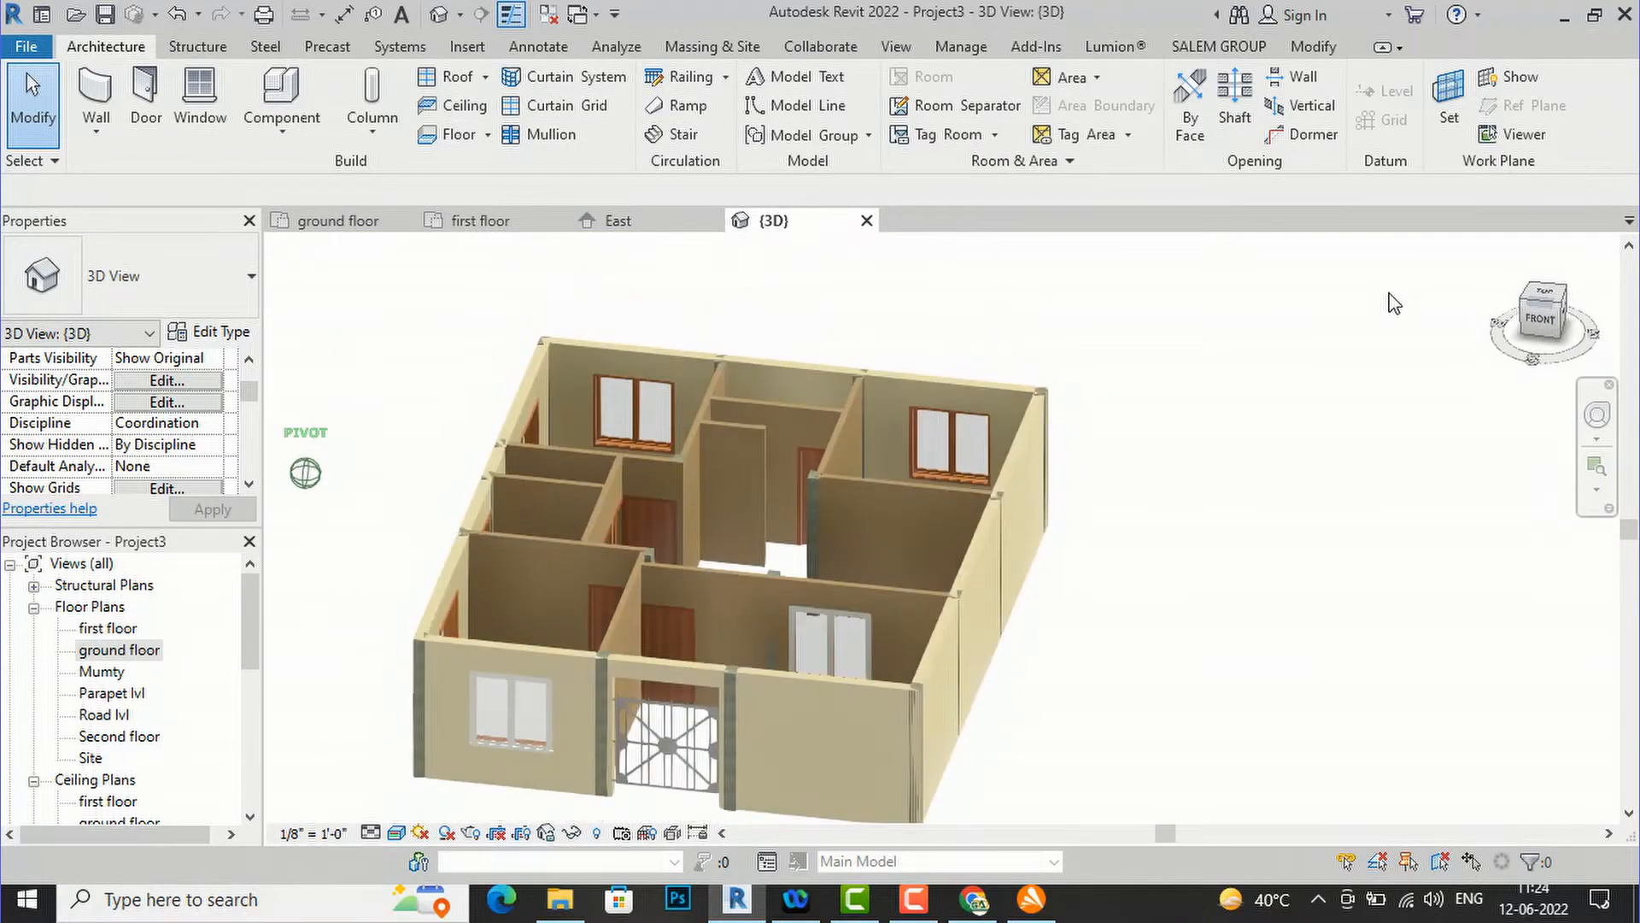
click(1531, 337)
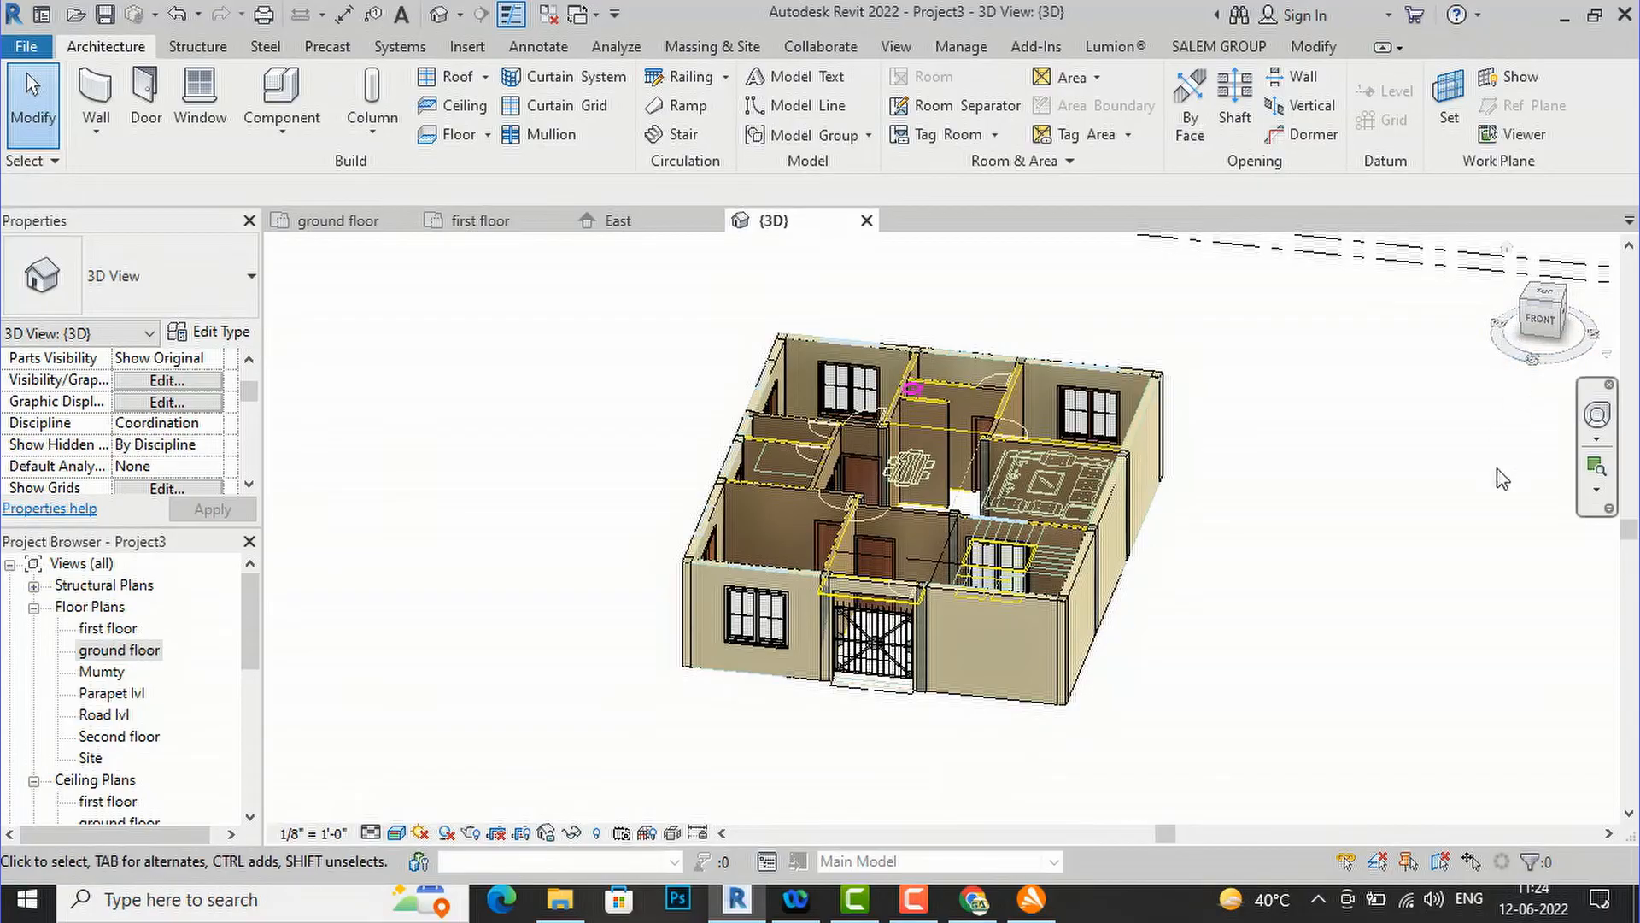
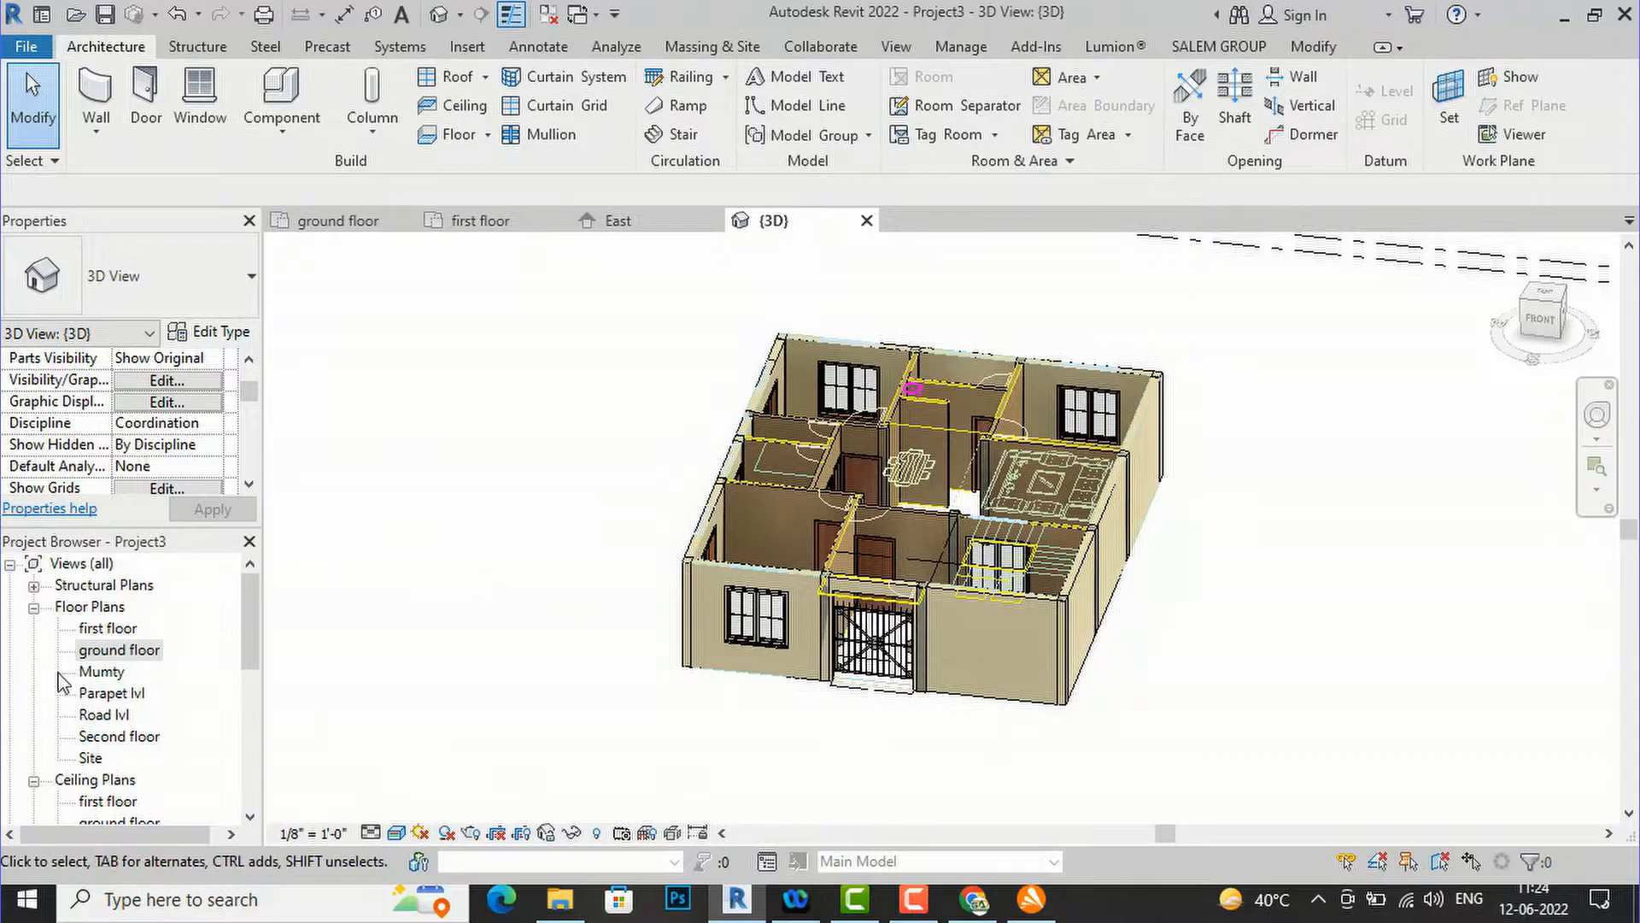
- Open the ground floor plan and start a stair with a sketched run at the drawn staircase beside the verandah
double_click(144, 649)
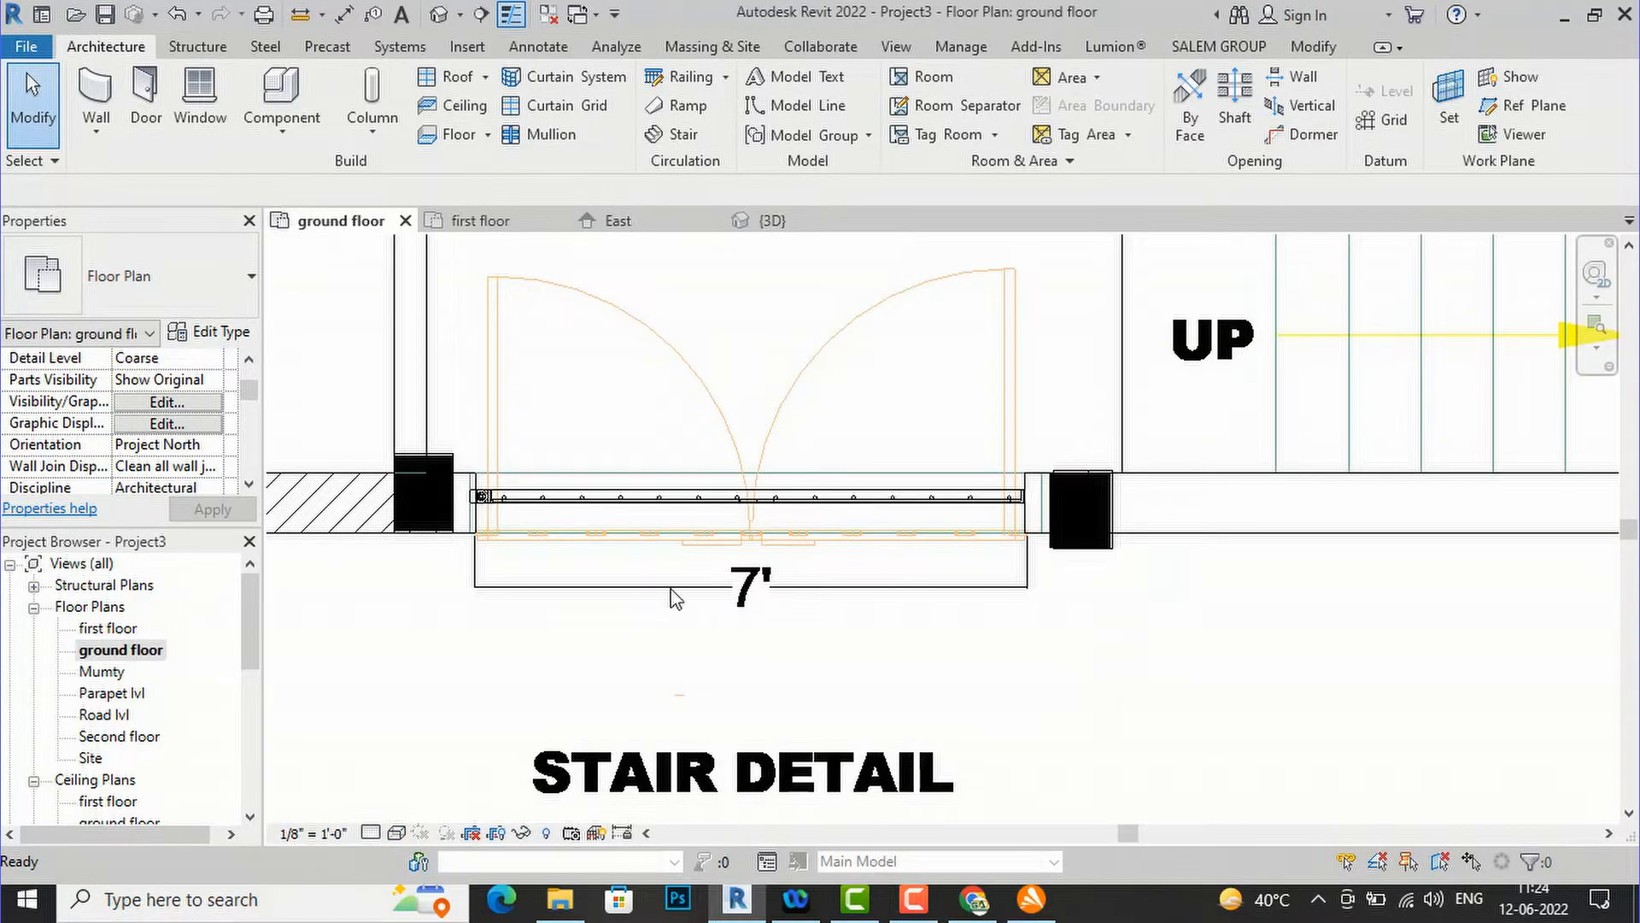
scroll(630, 681, down, 3)
scroll(631, 681, down, 2)
scroll(945, 487, up, 2)
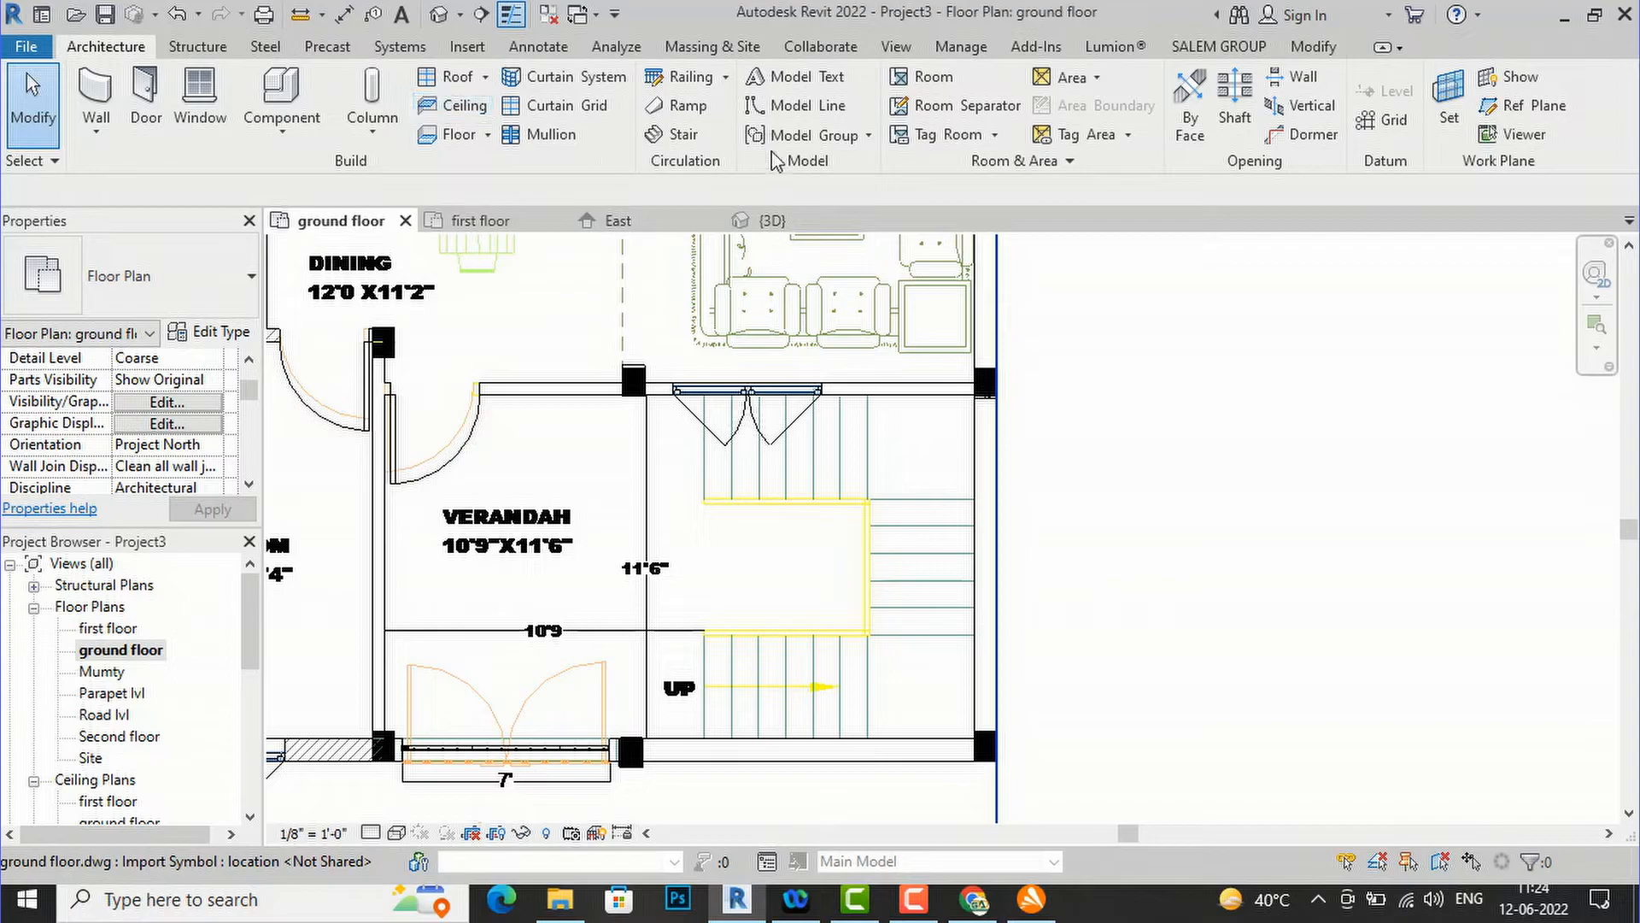
click(683, 136)
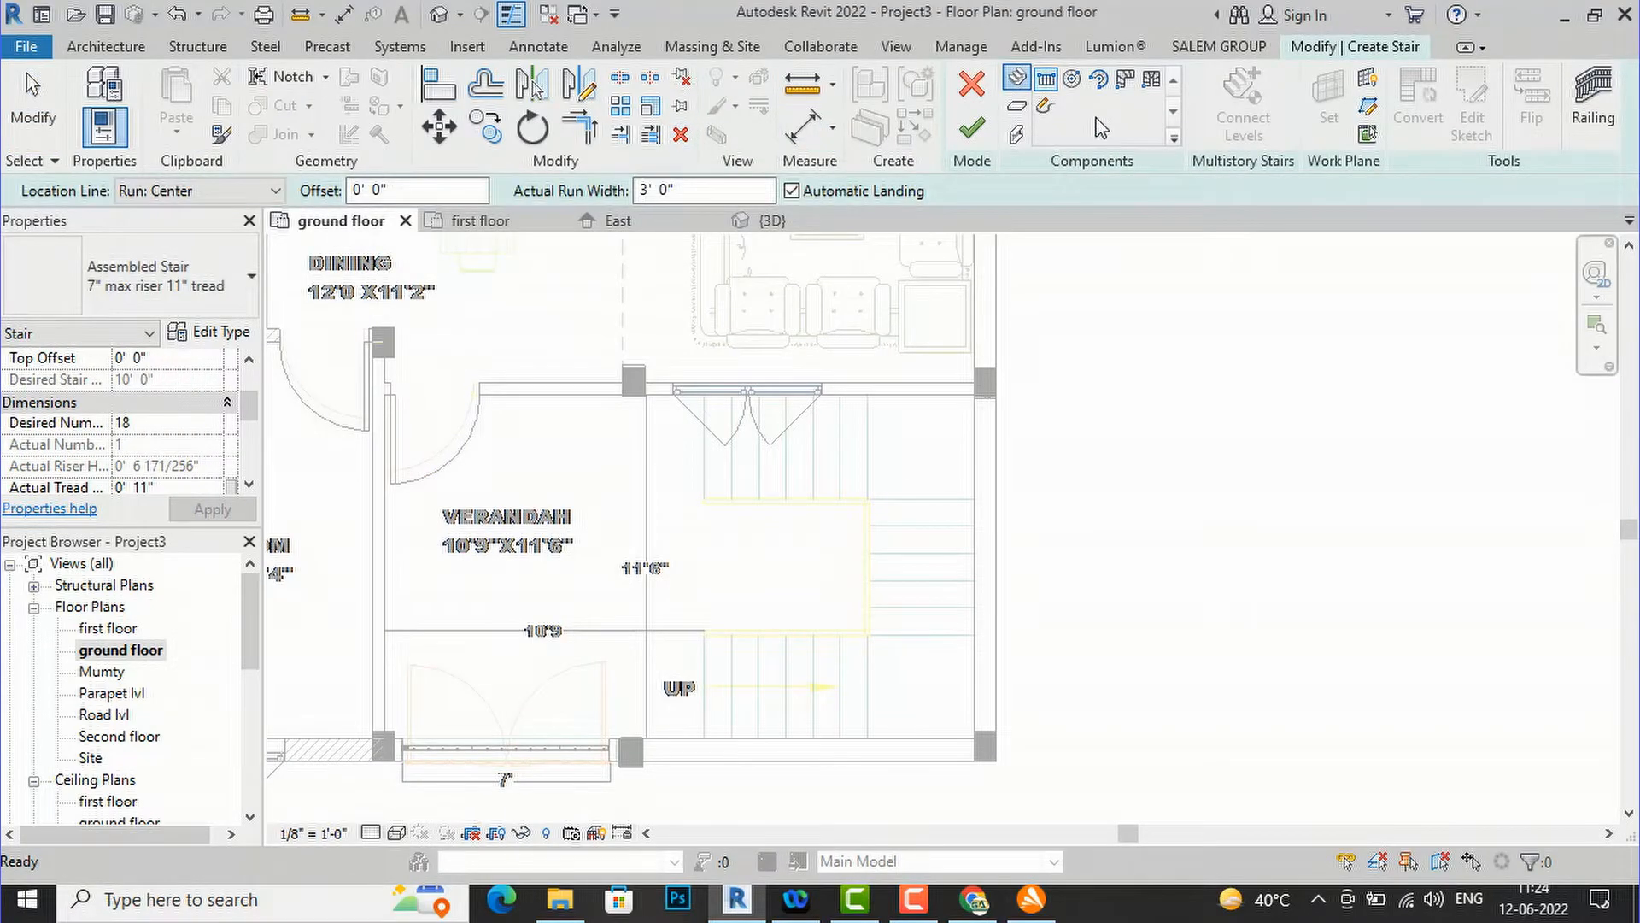
click(1043, 118)
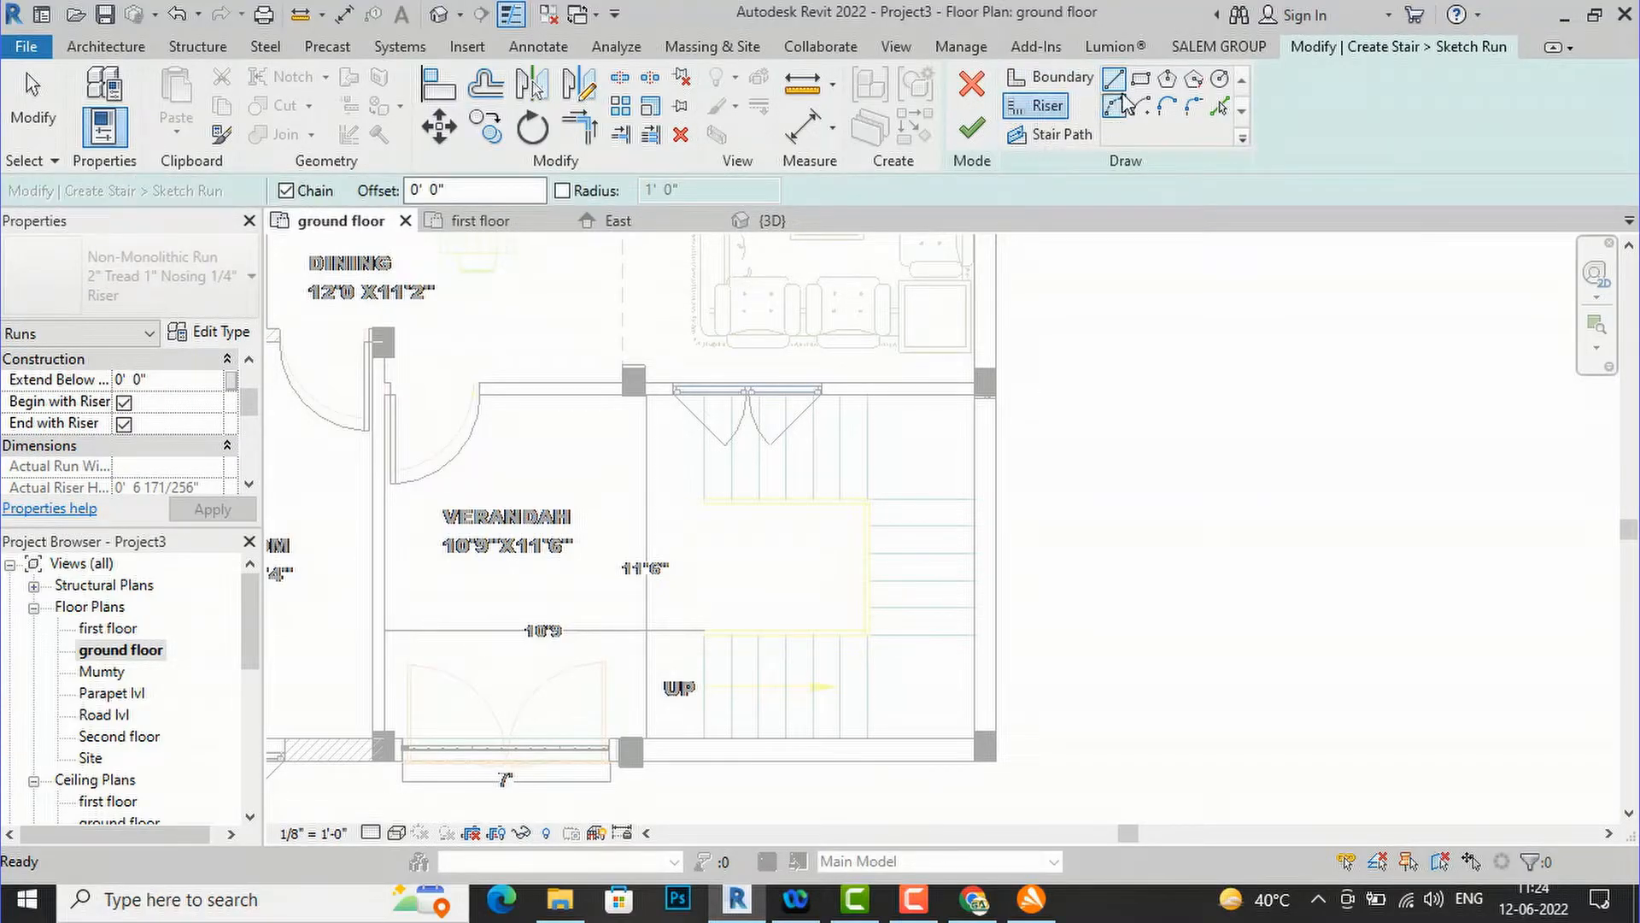
- Pick the seven drawn tread lines of the upper flight, beside the double-leaf window, as stair risers
scroll(726, 466, up, 3)
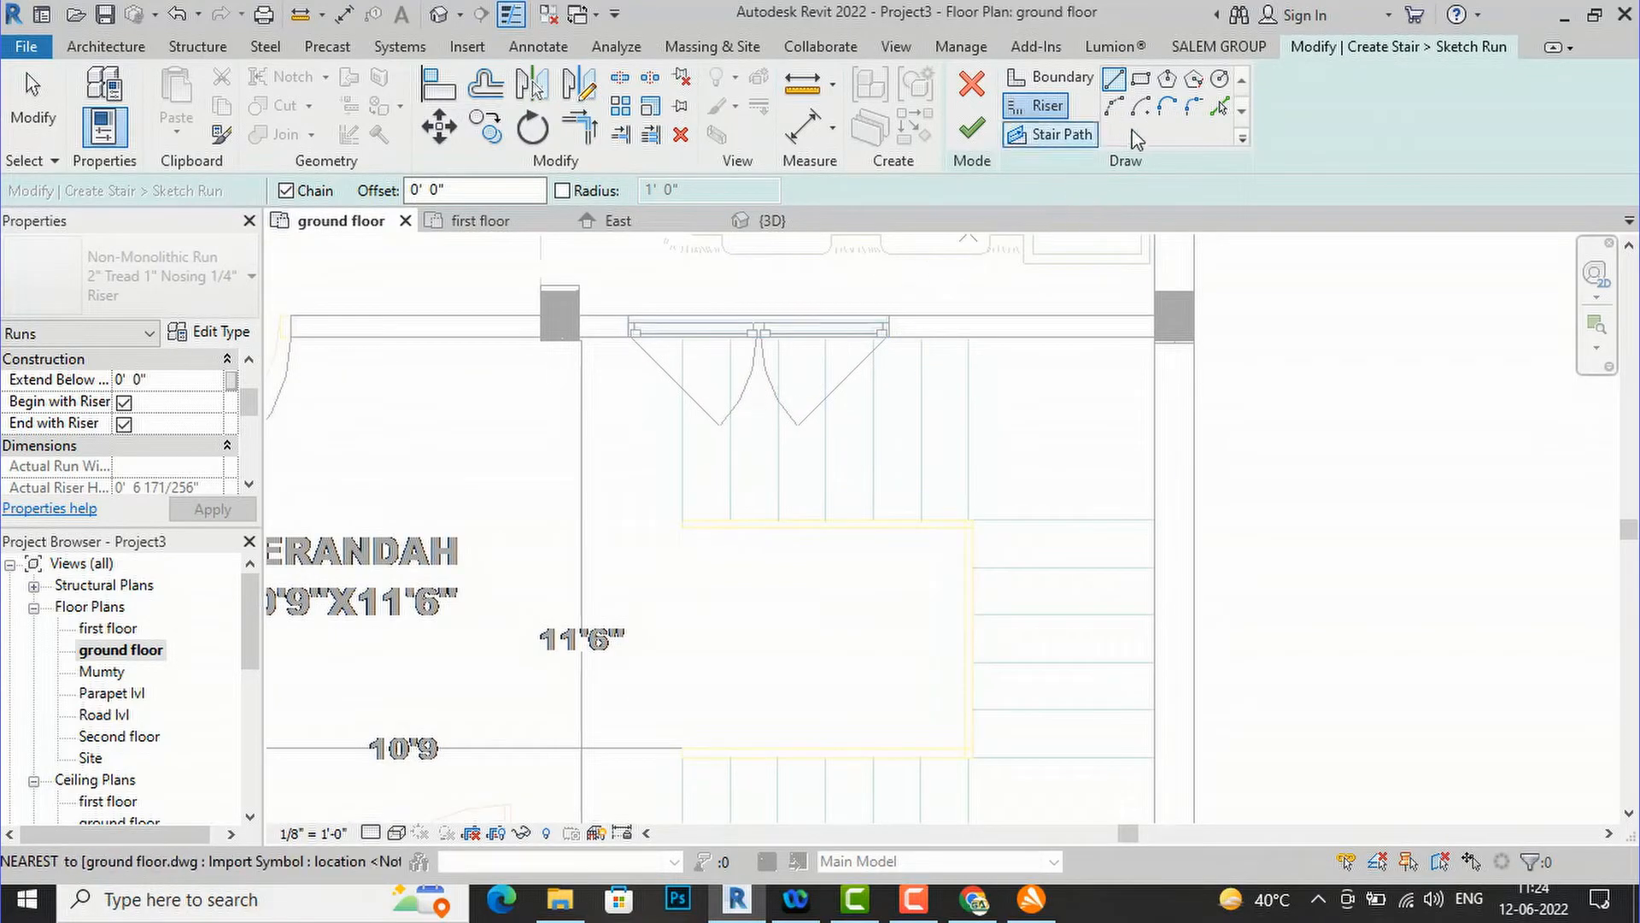
click(1222, 108)
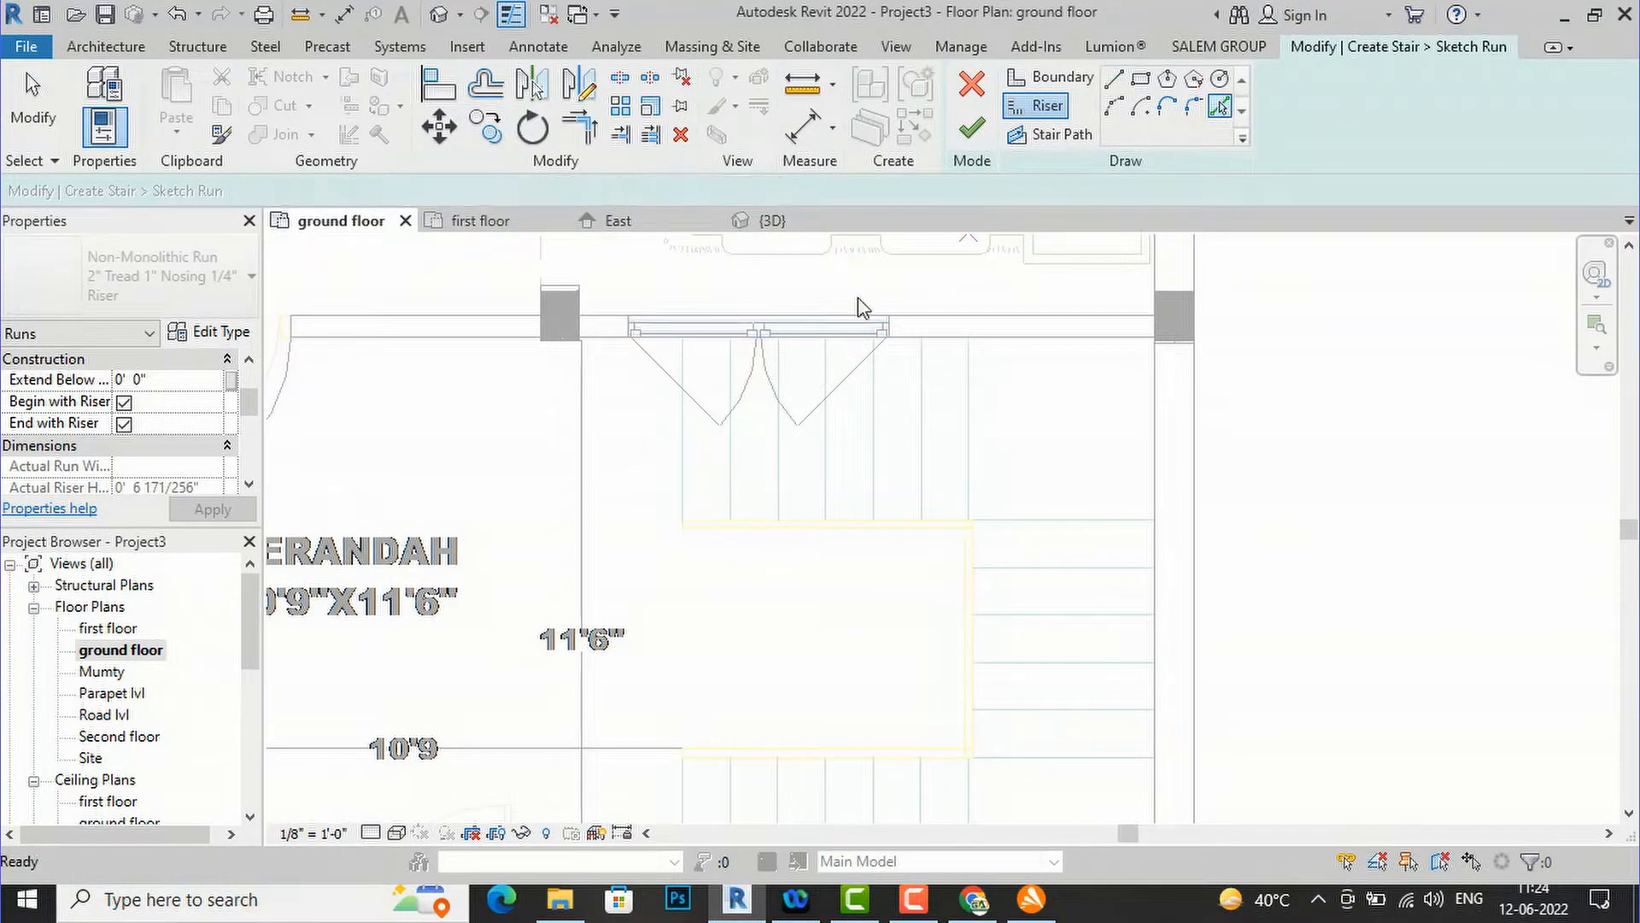
click(681, 437)
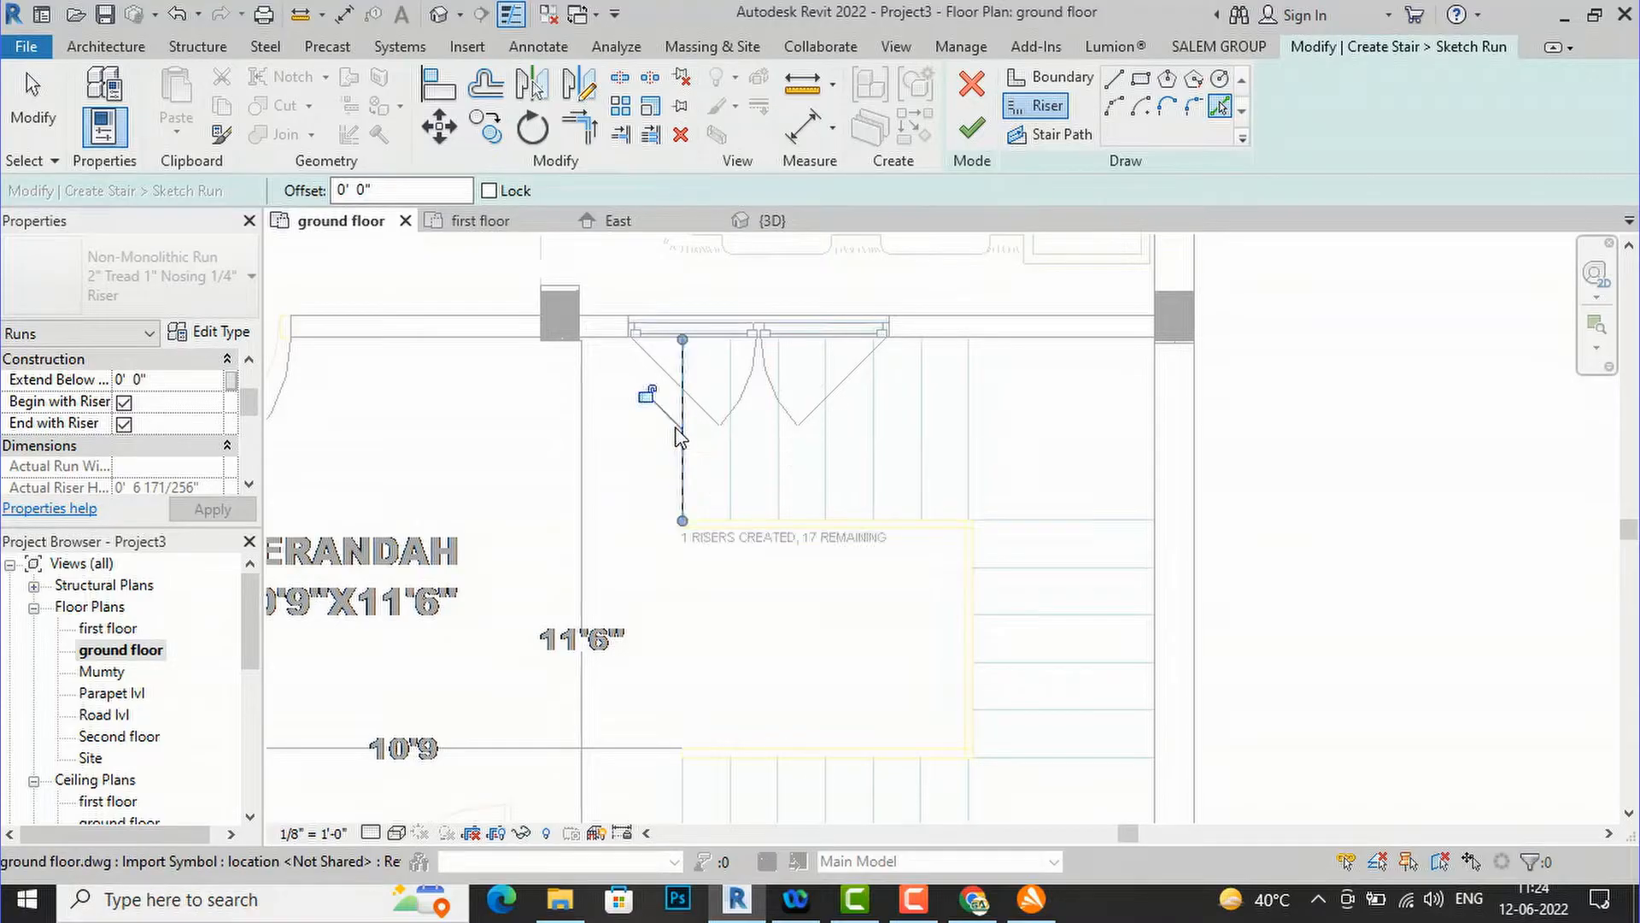
click(738, 457)
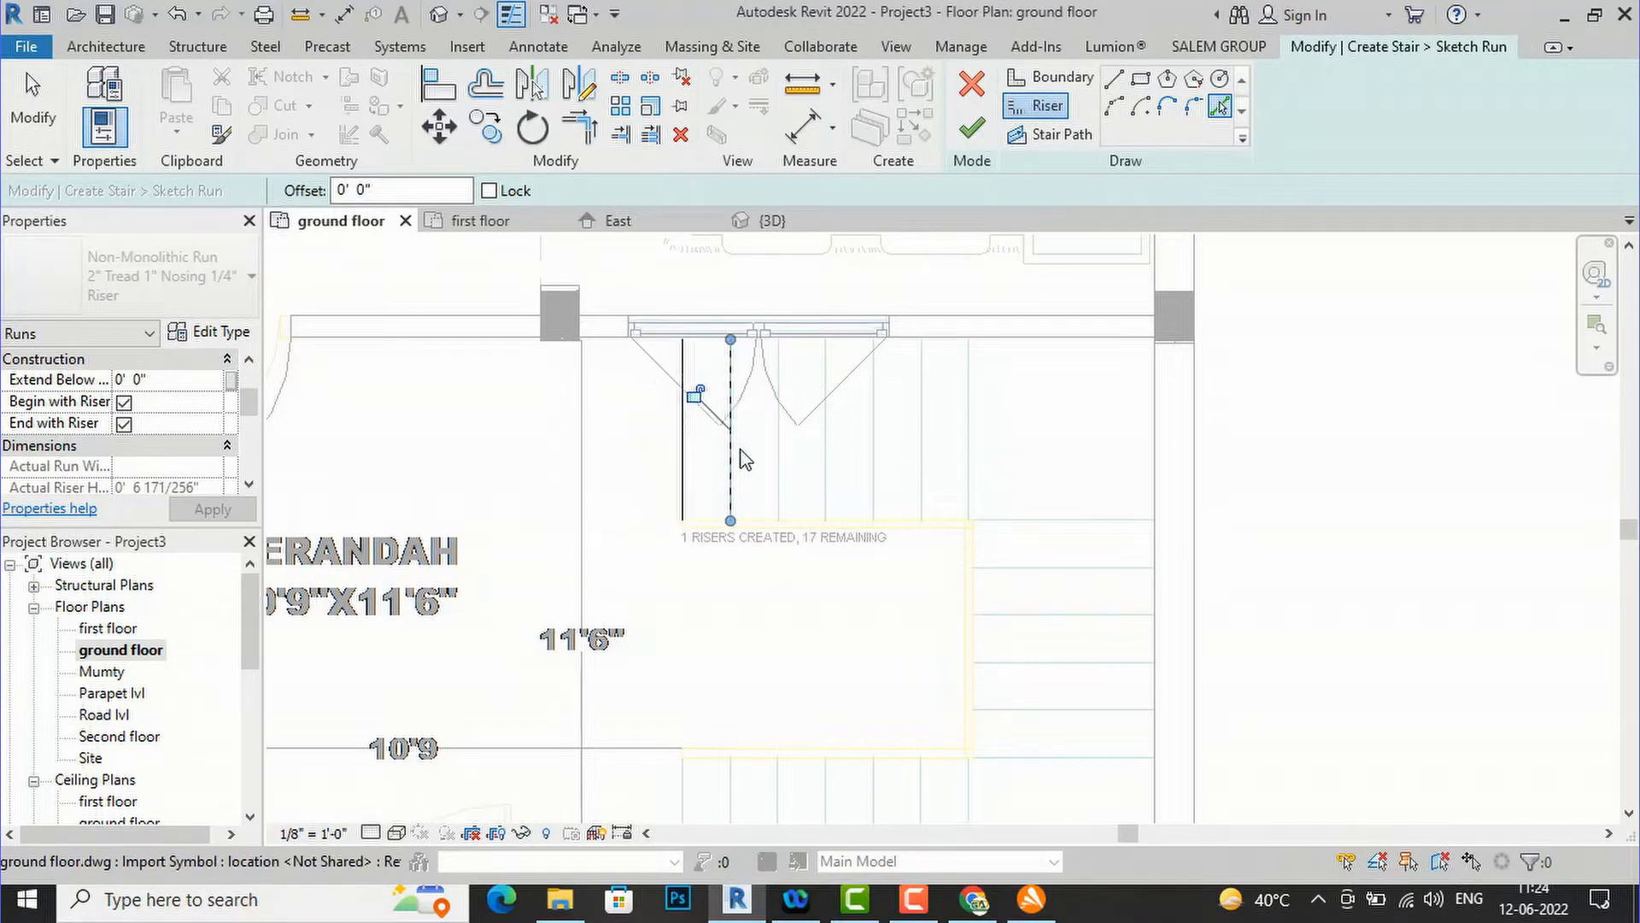
click(778, 460)
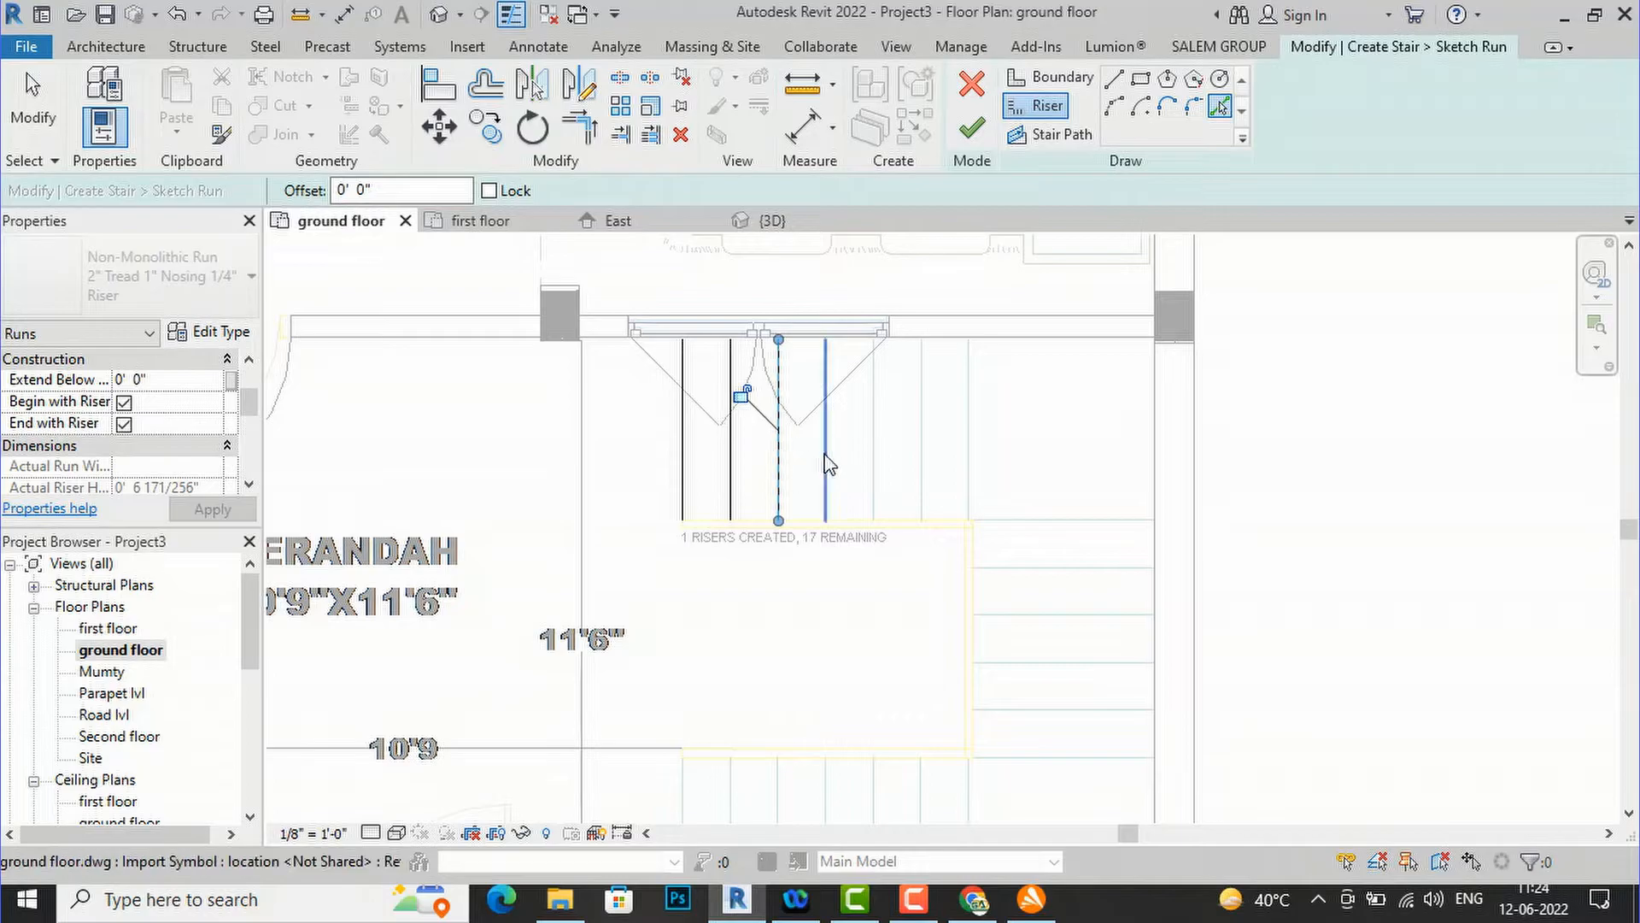
click(826, 464)
click(876, 464)
click(924, 444)
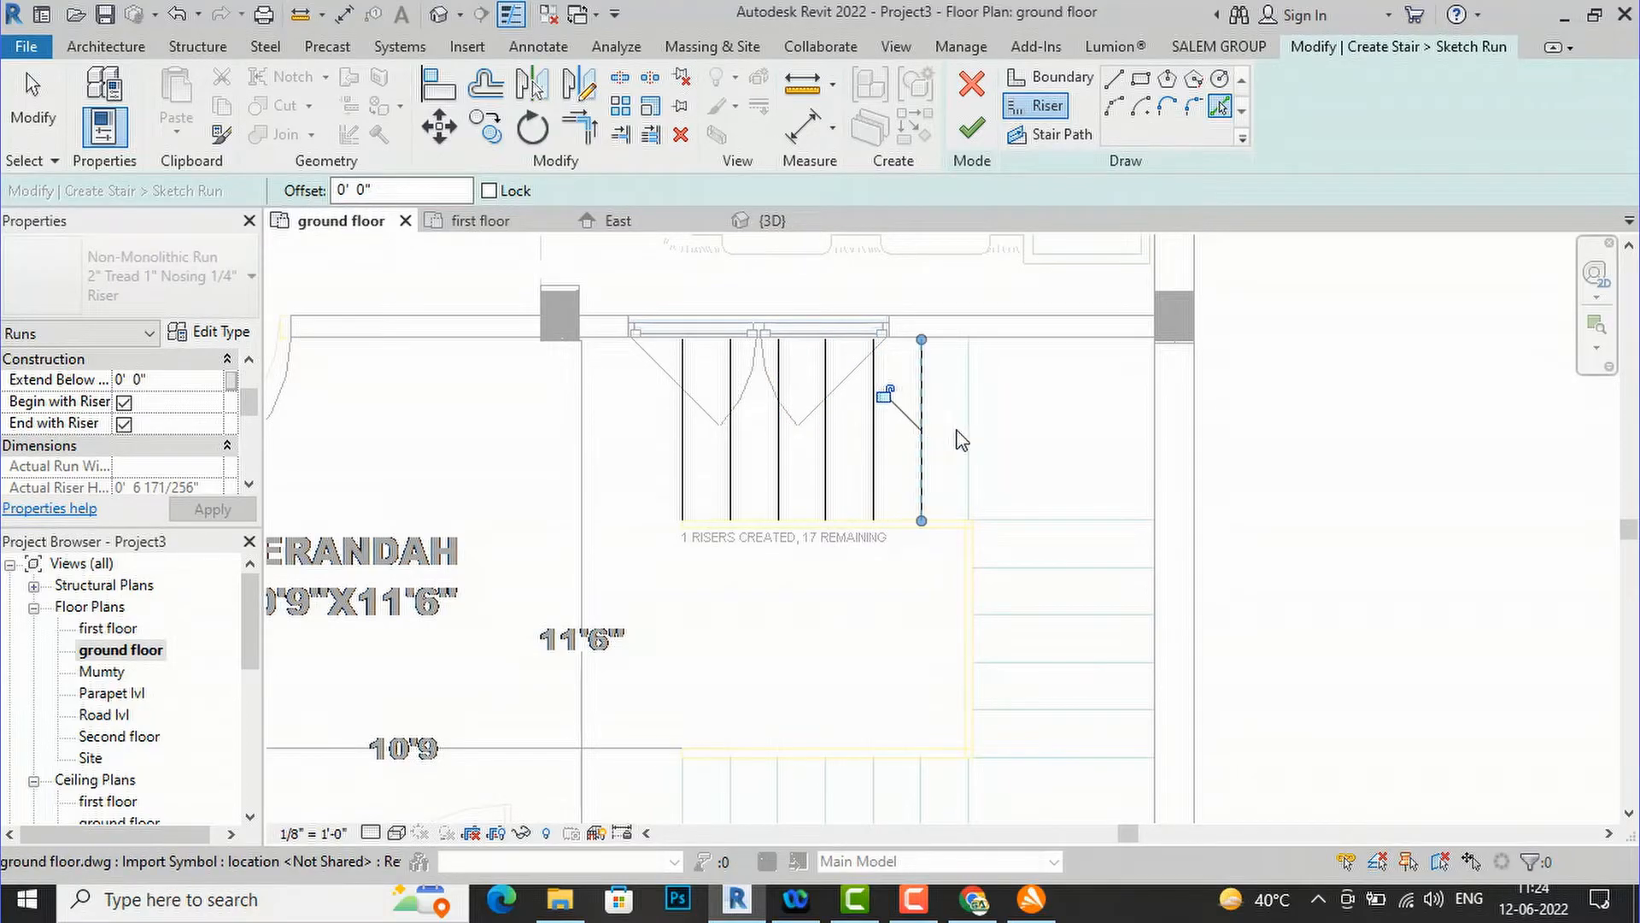
click(969, 440)
- Pick the six drawn tread lines of the side flight along the outer wall as risers
click(1029, 520)
click(1036, 567)
click(1037, 615)
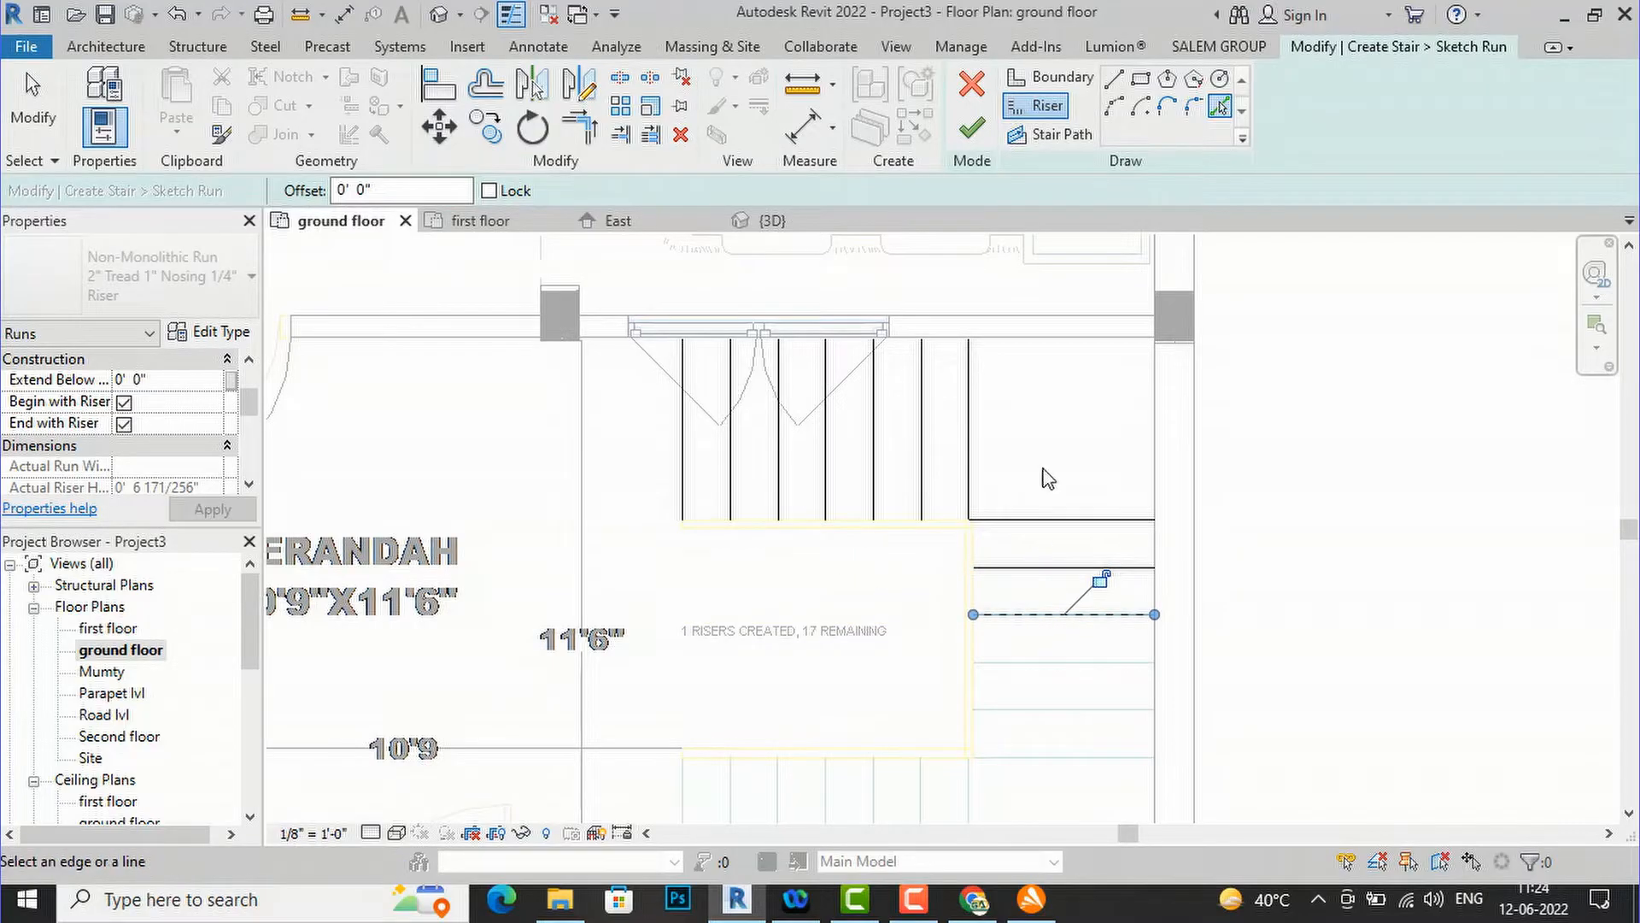
scroll(1049, 631, down, 2)
scroll(1052, 632, up, 4)
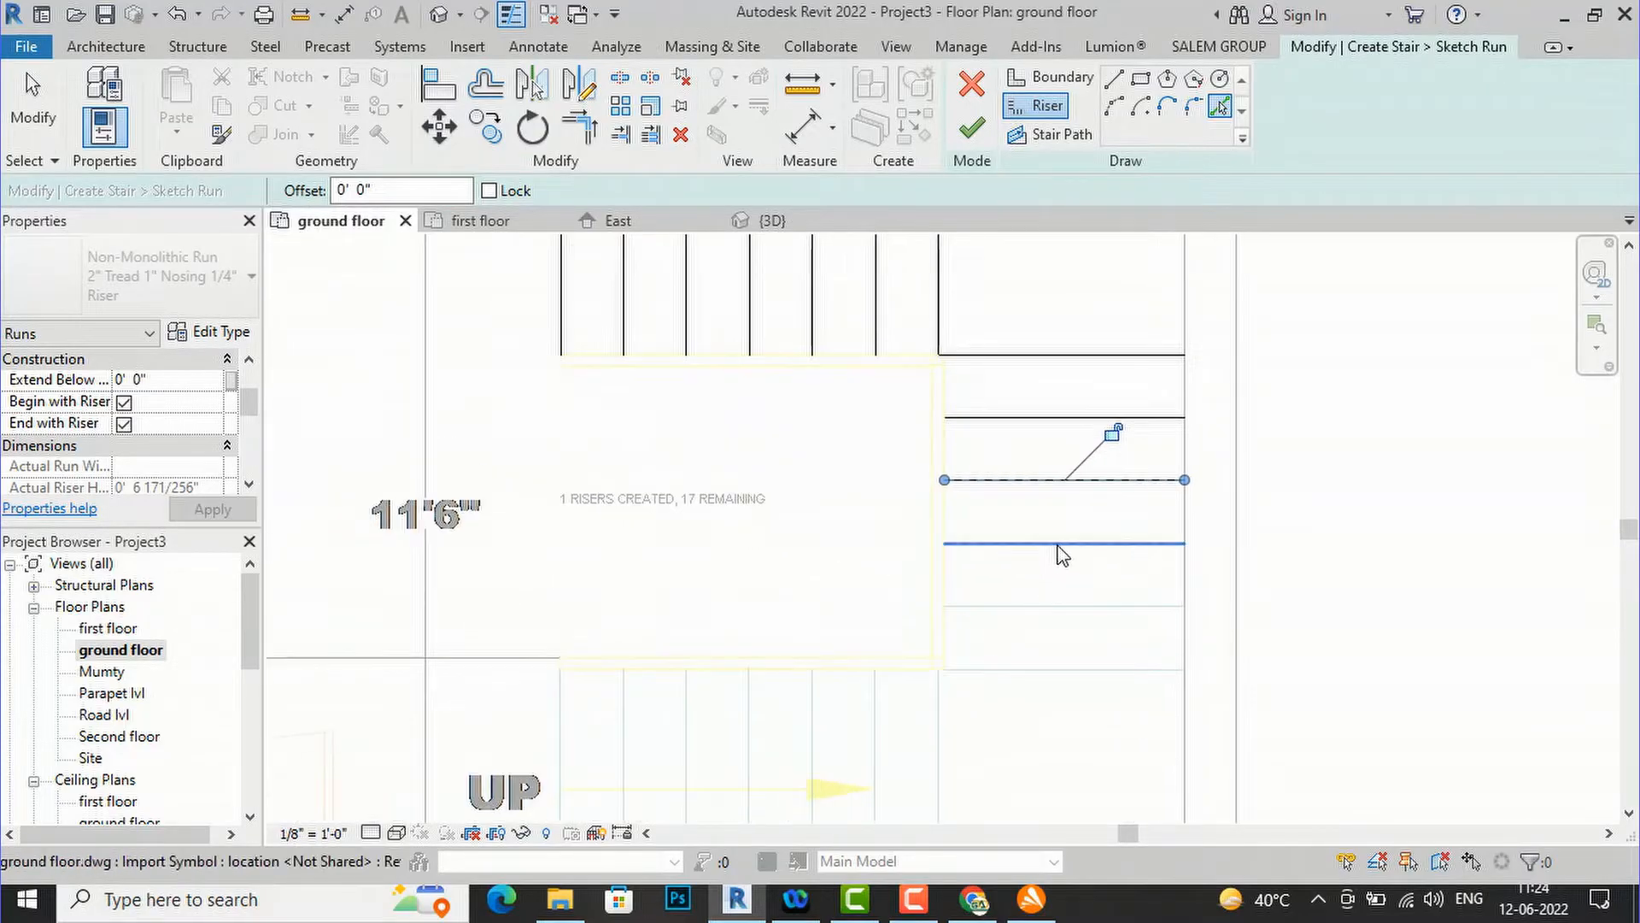
click(1062, 544)
click(1060, 606)
click(1056, 669)
scroll(1052, 617, down, 2)
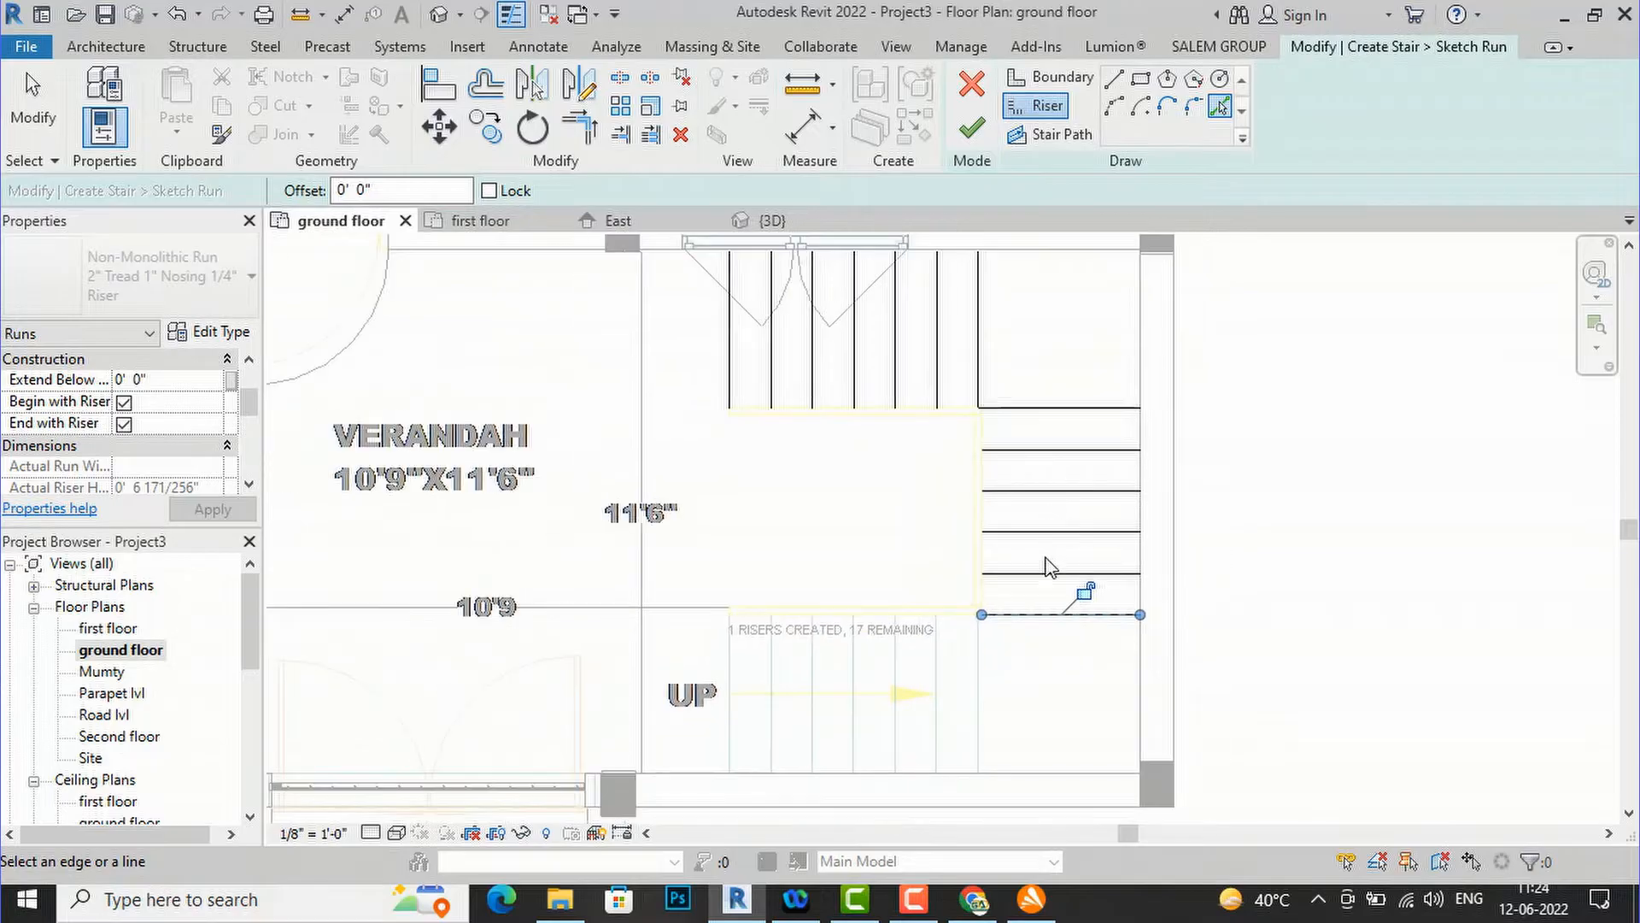
- Pick the seven drawn tread lines of the lower flight, beside the UP label, as risers and finish picking
scroll(992, 721, up, 2)
click(973, 655)
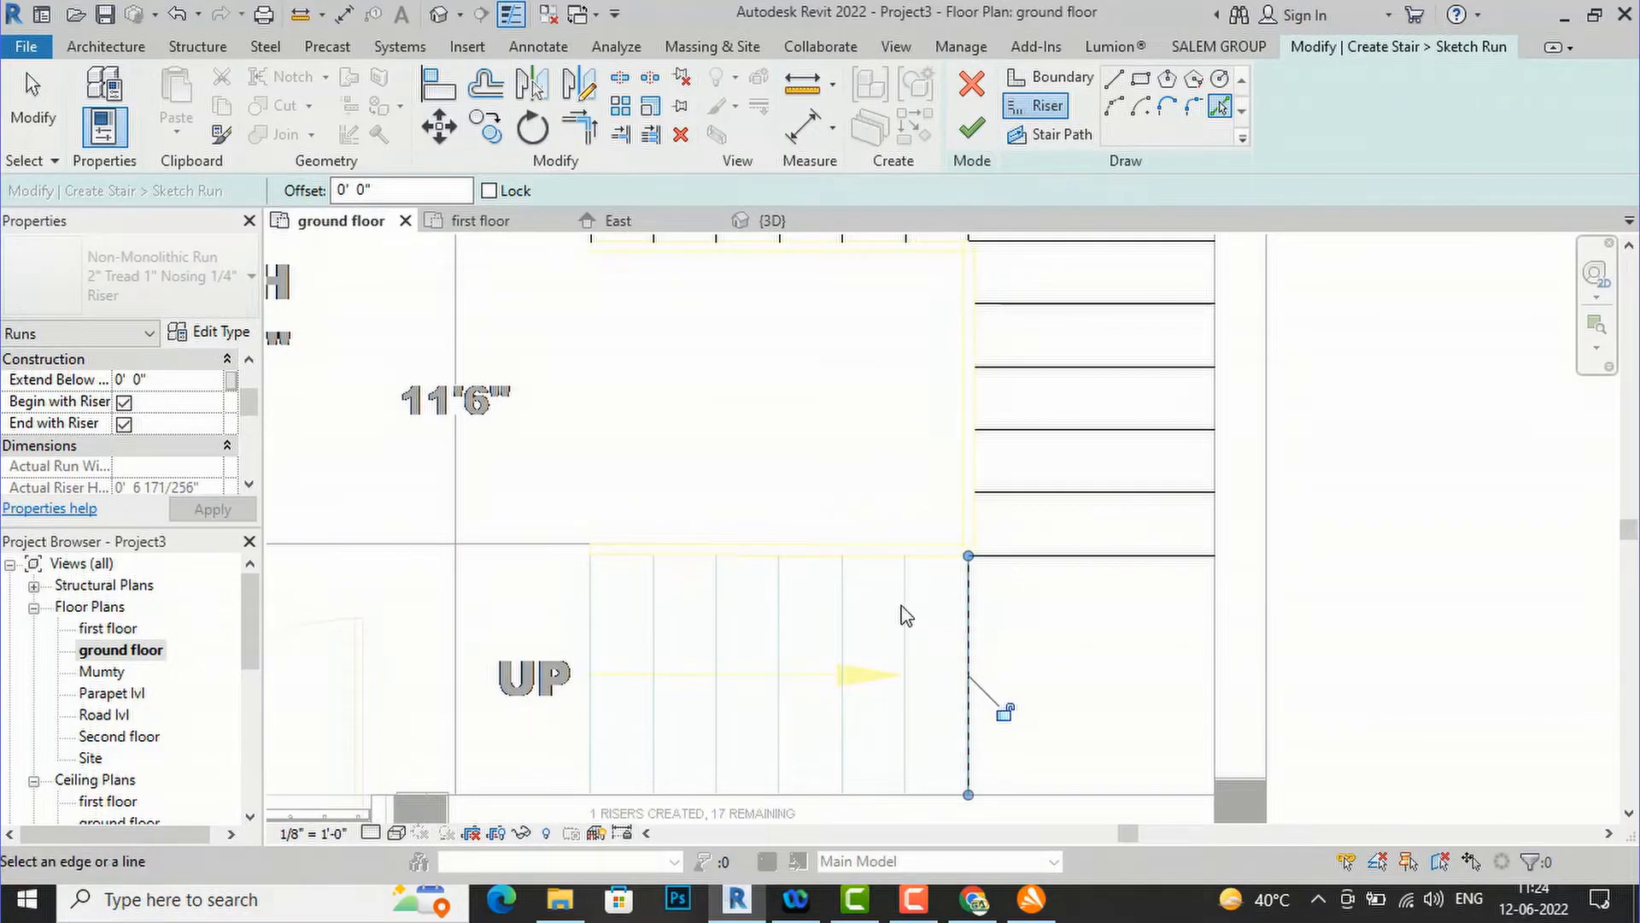
click(902, 602)
click(846, 616)
click(780, 644)
click(718, 655)
click(654, 619)
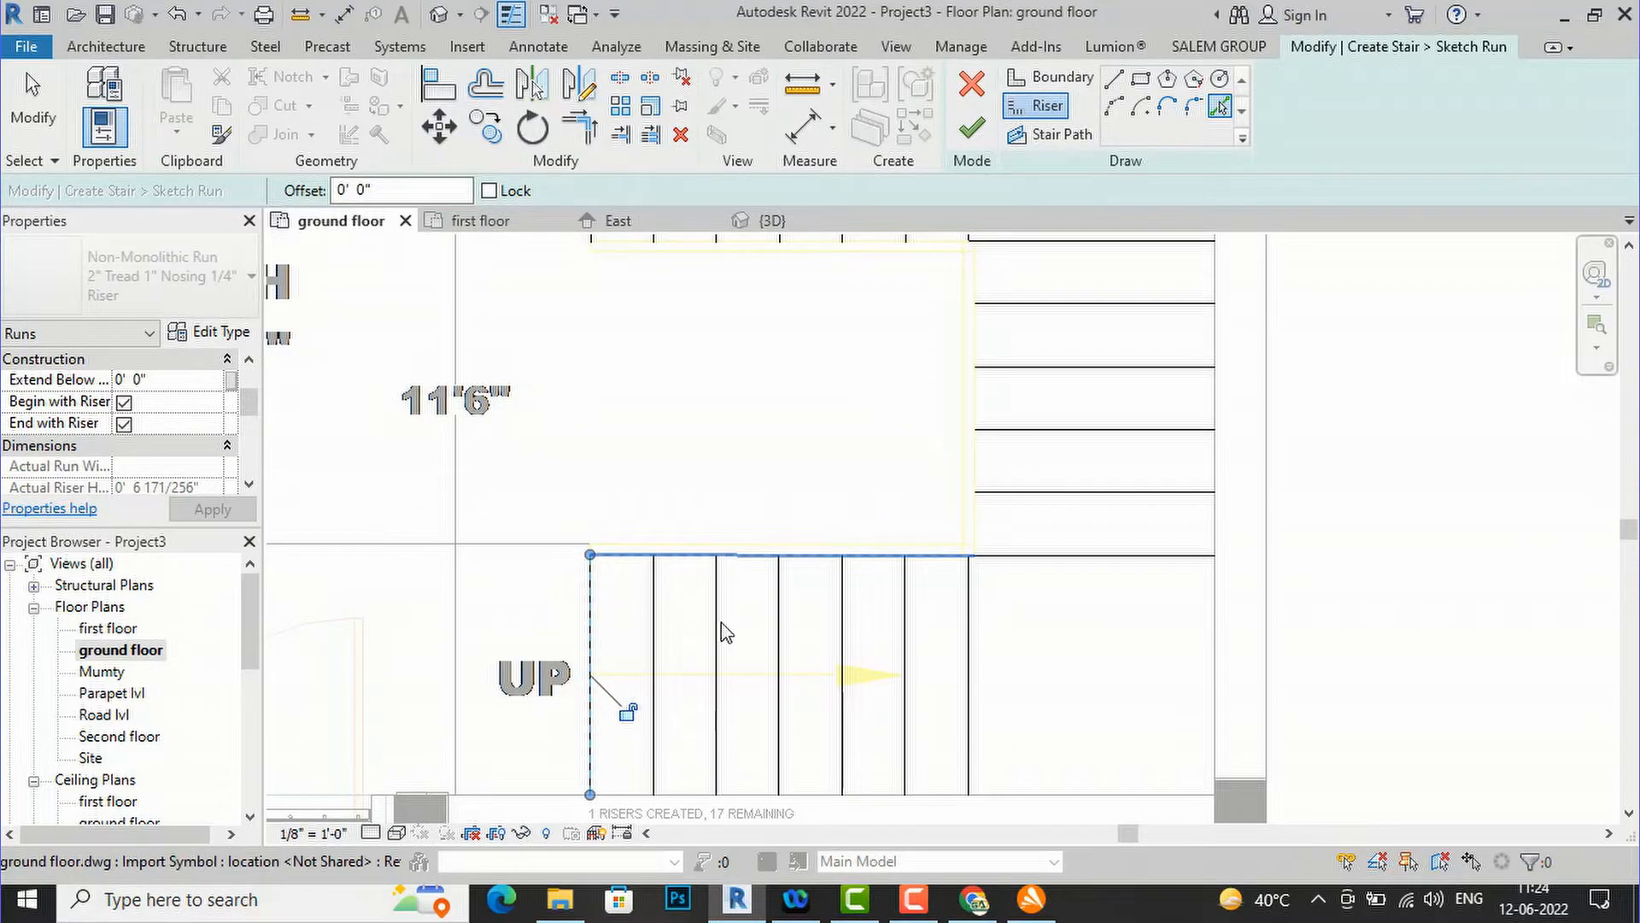
scroll(709, 645, down, 5)
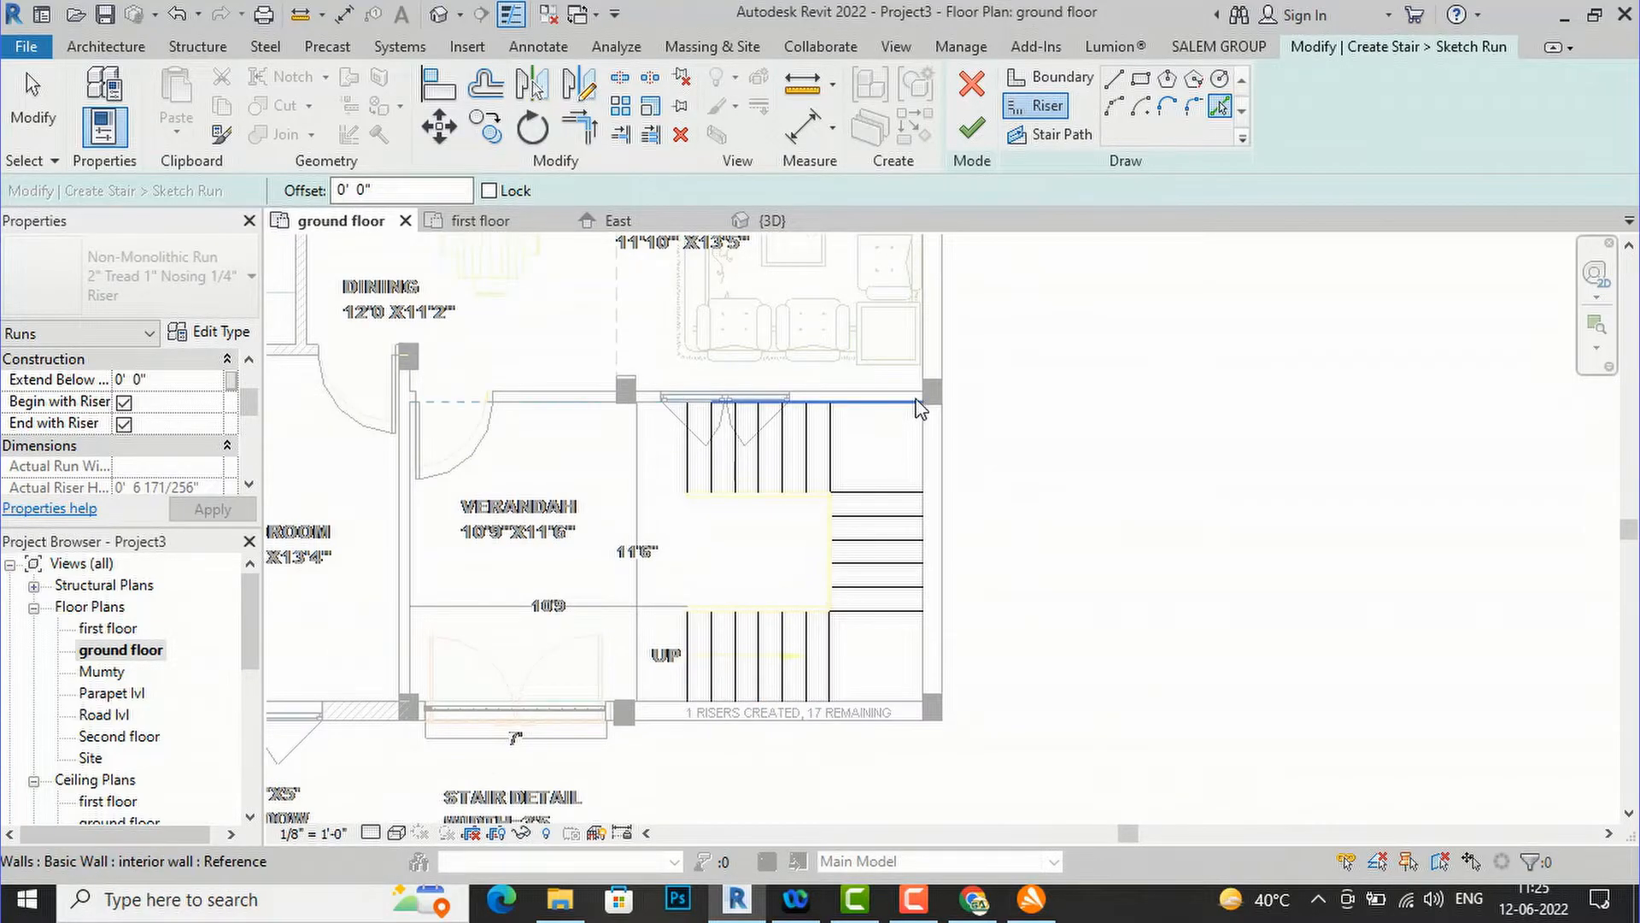
key(Escape)
scroll(749, 612, up, 2)
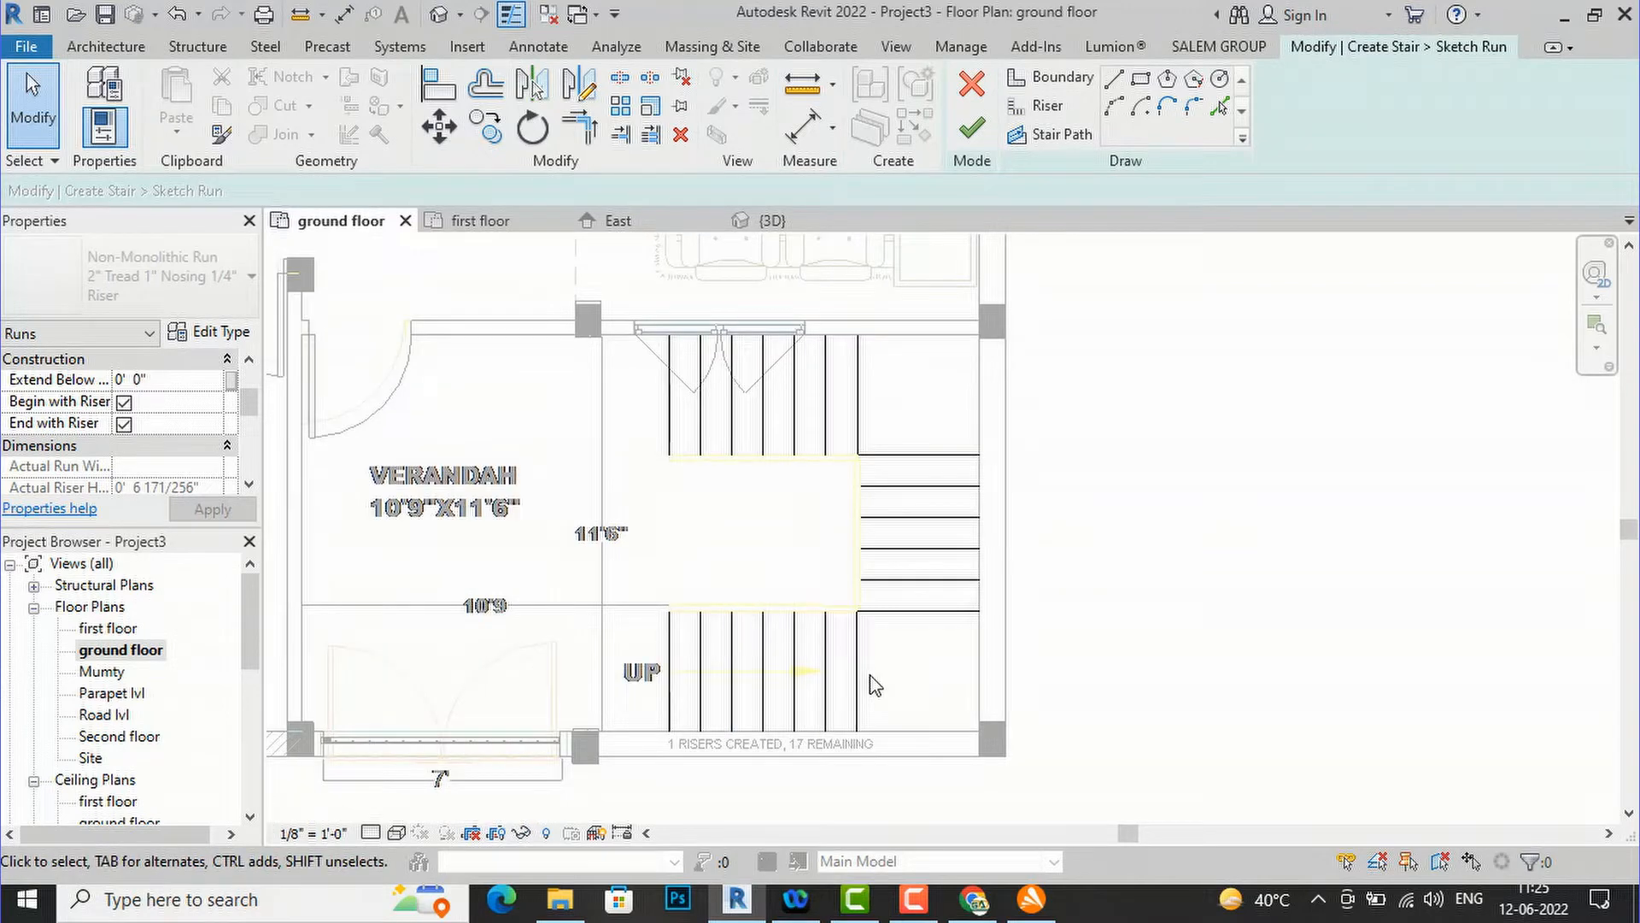
- Draw the stair's inner boundary as three straight lines along the inner riser ends of the upper, side and lower flights
click(1072, 78)
scroll(690, 474, up, 2)
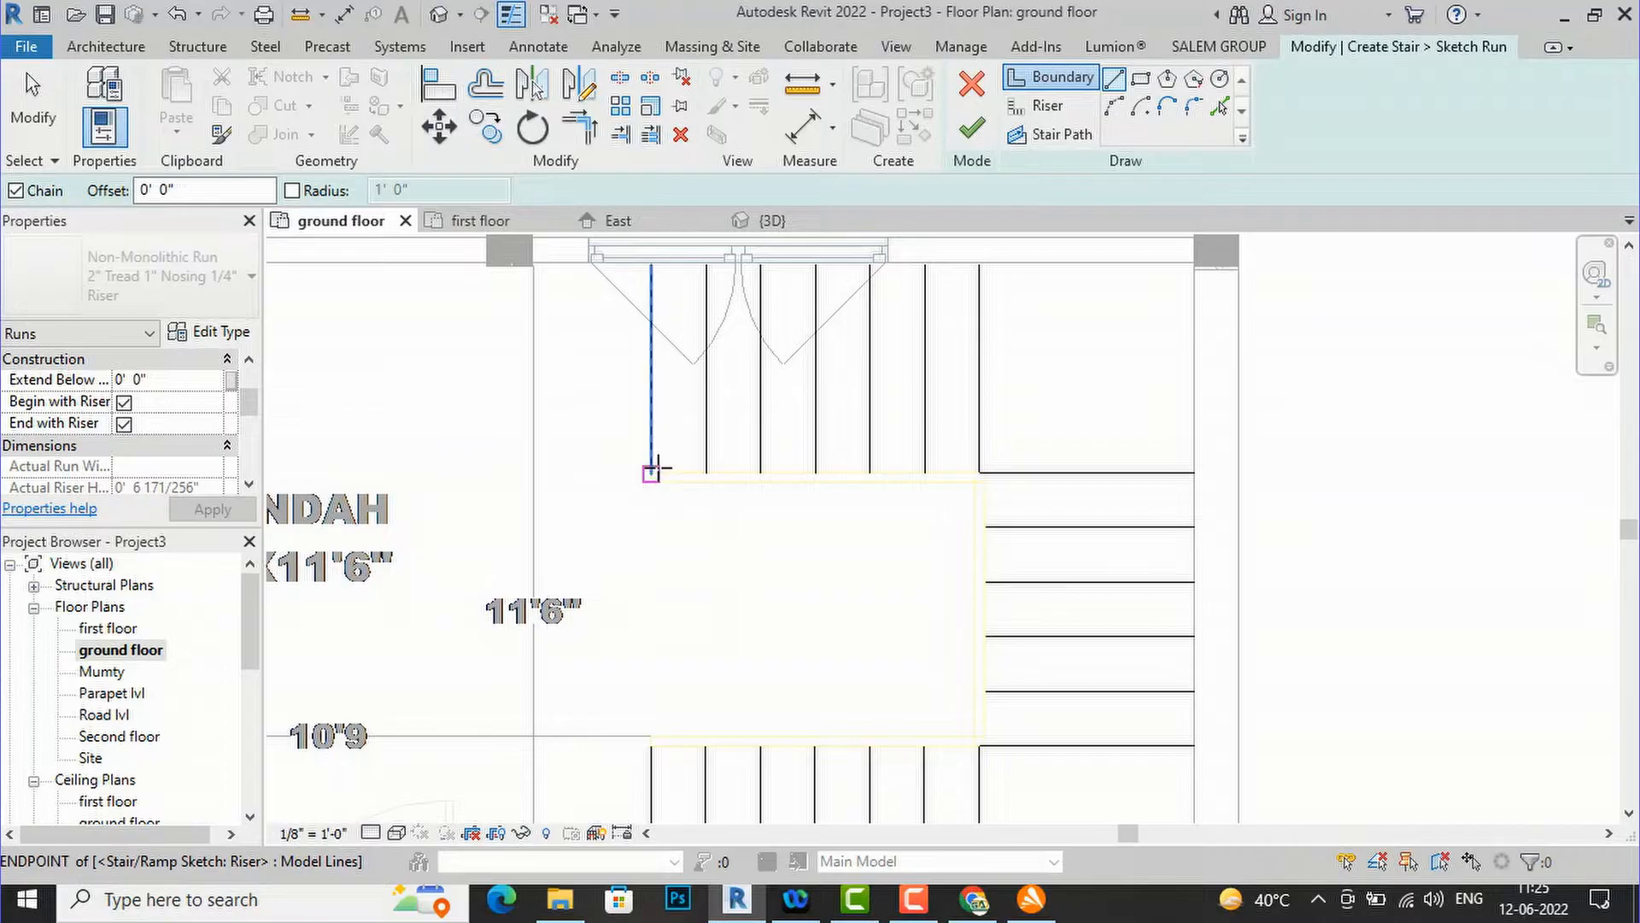
click(651, 471)
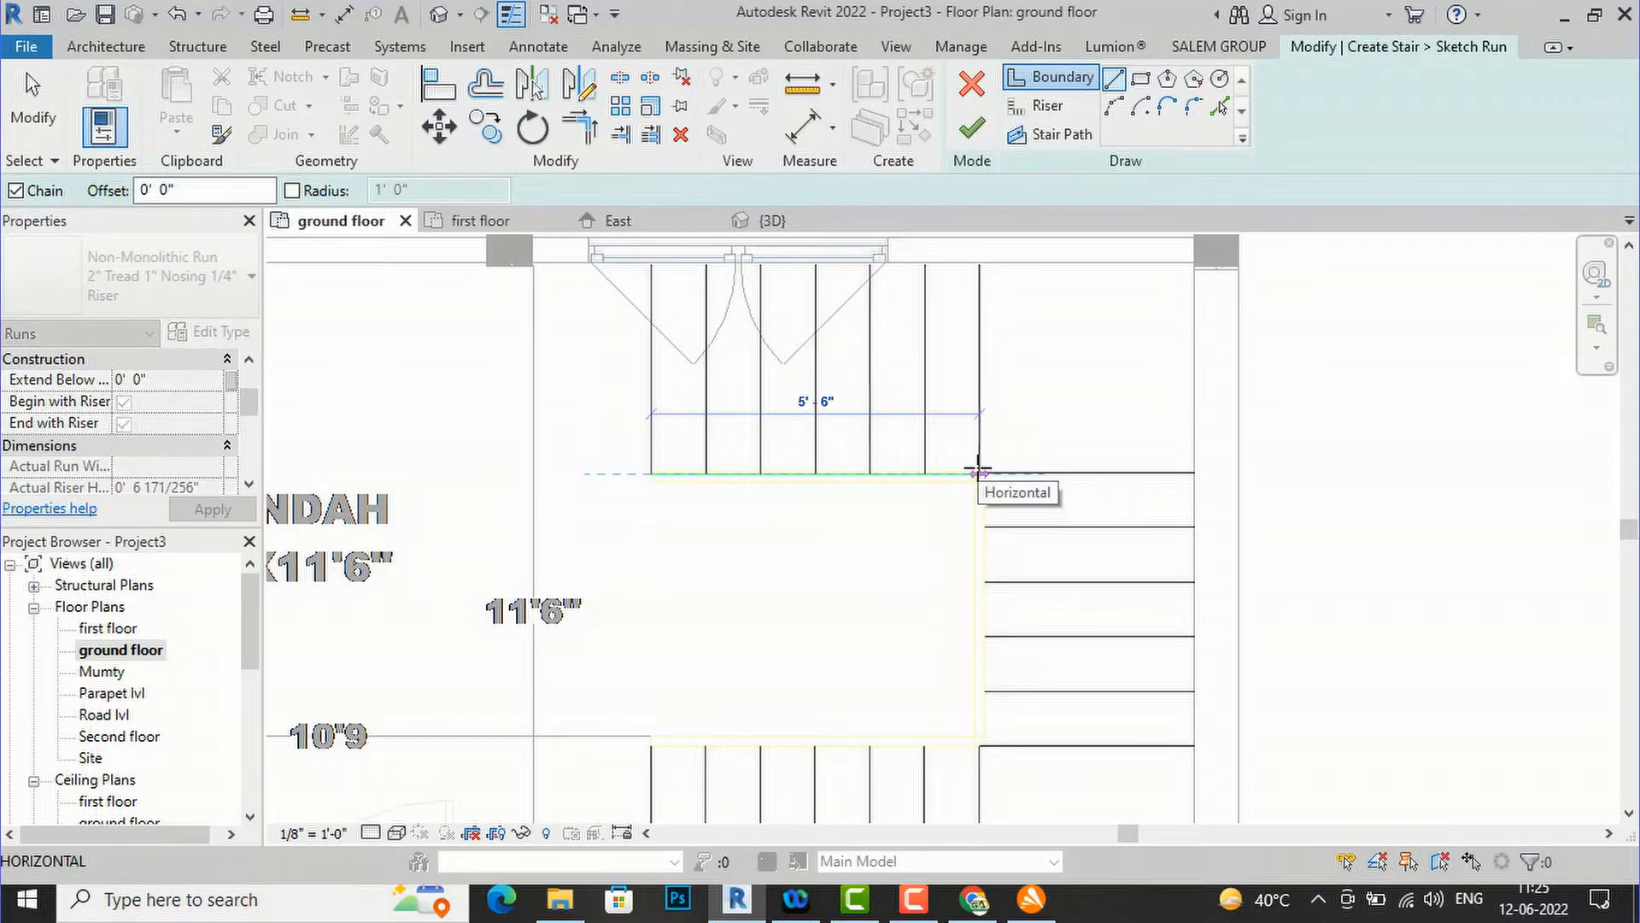
click(982, 472)
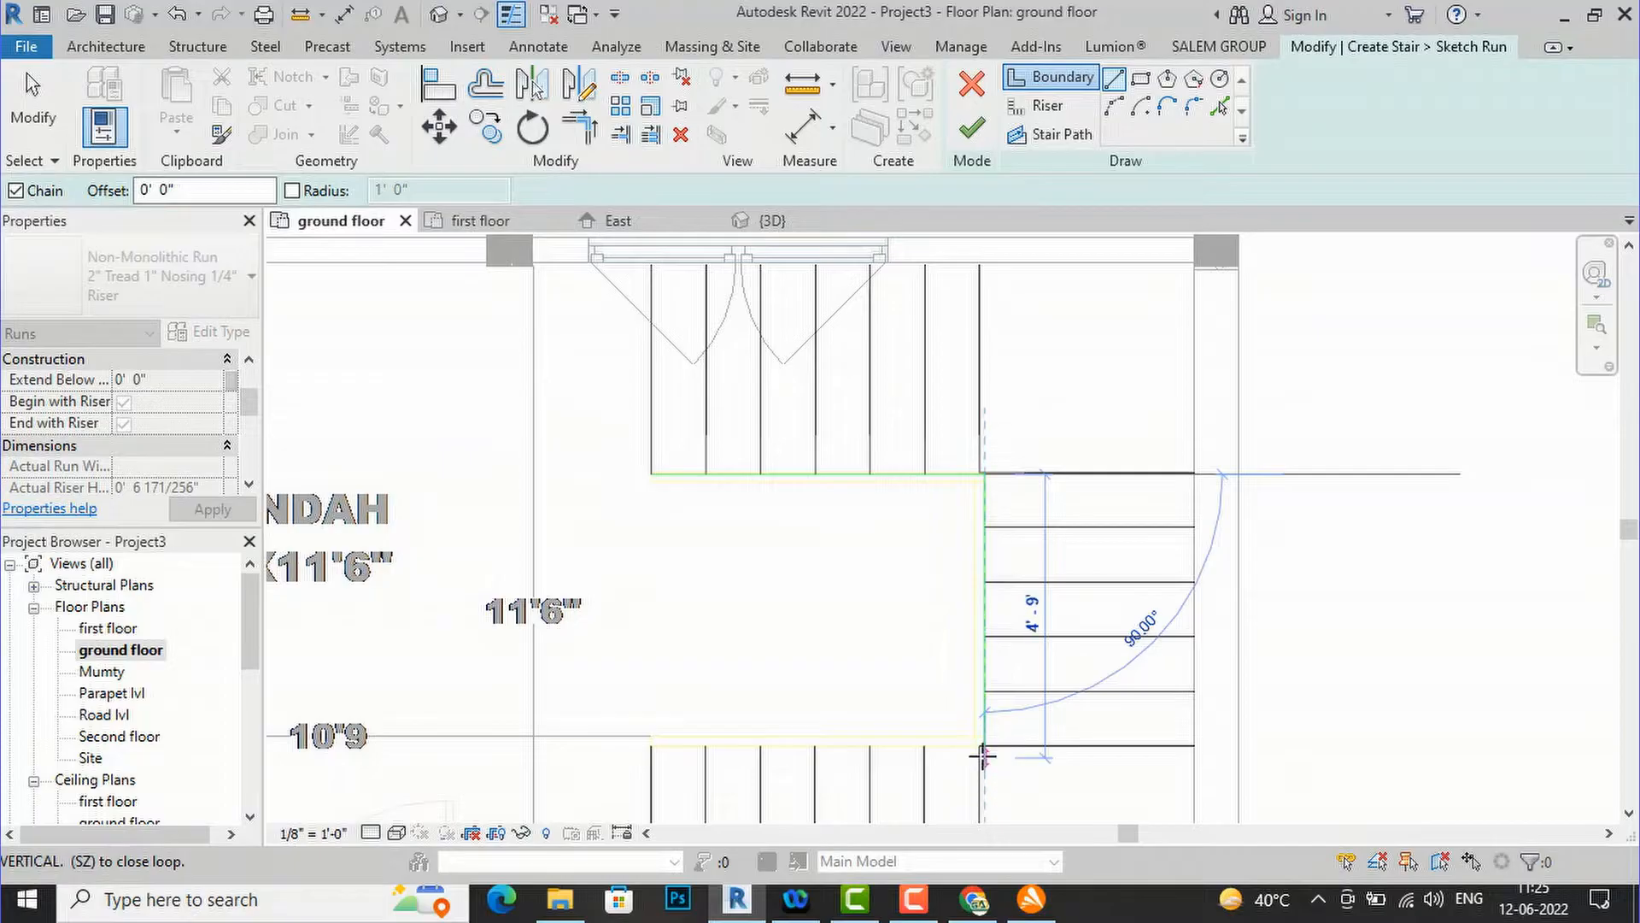
scroll(982, 756, up, 5)
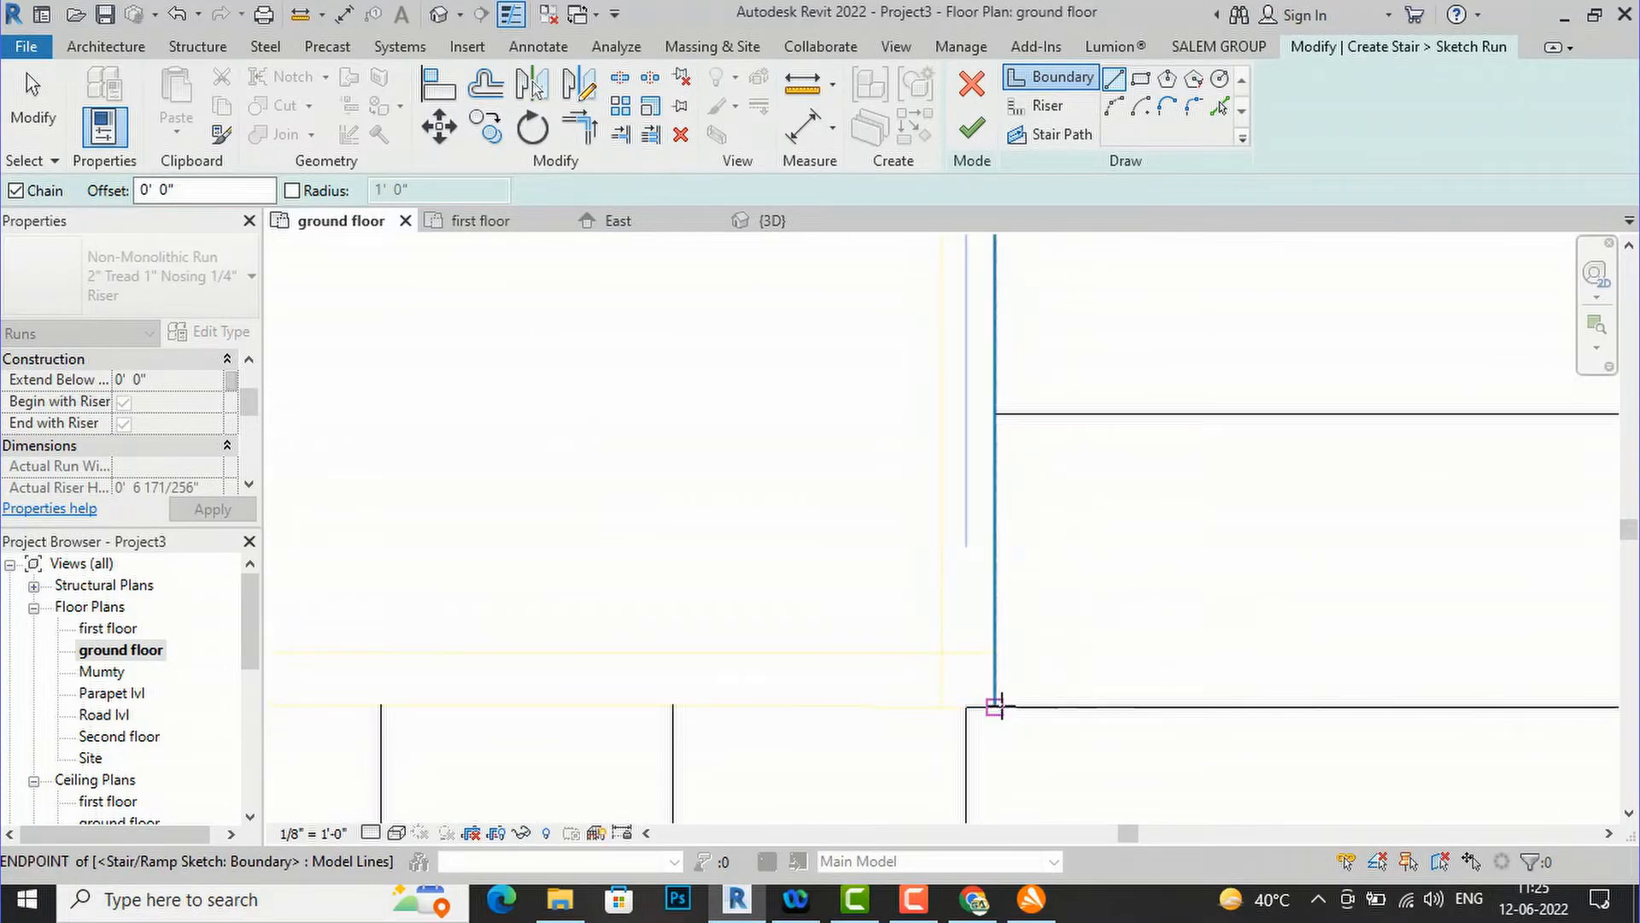
click(996, 706)
scroll(996, 702, down, 4)
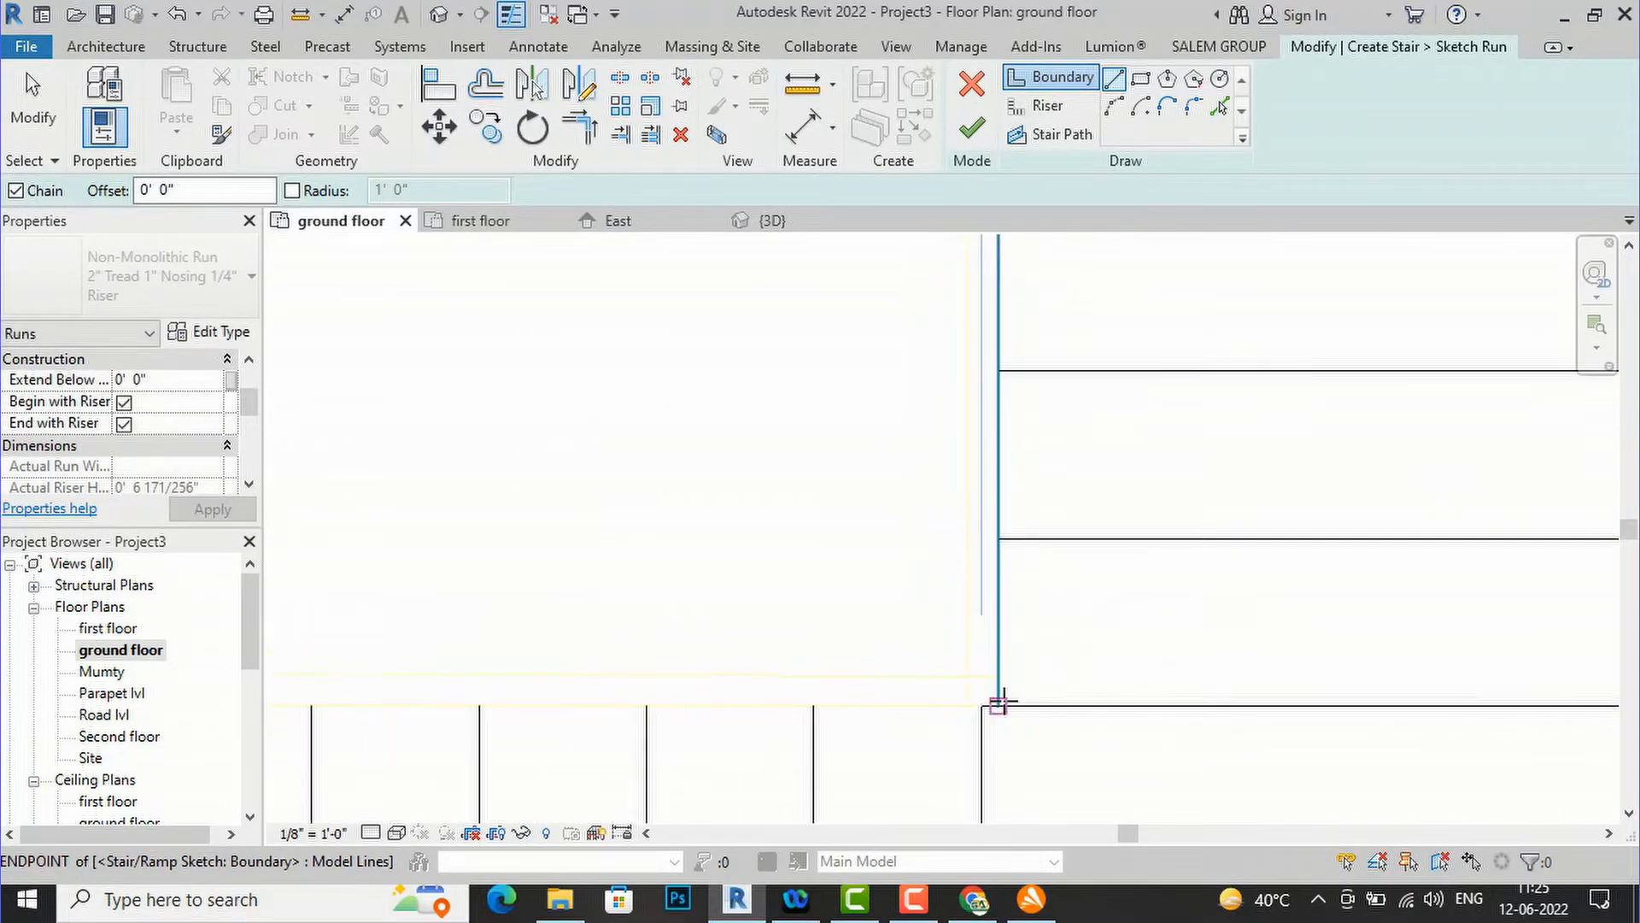
click(492, 702)
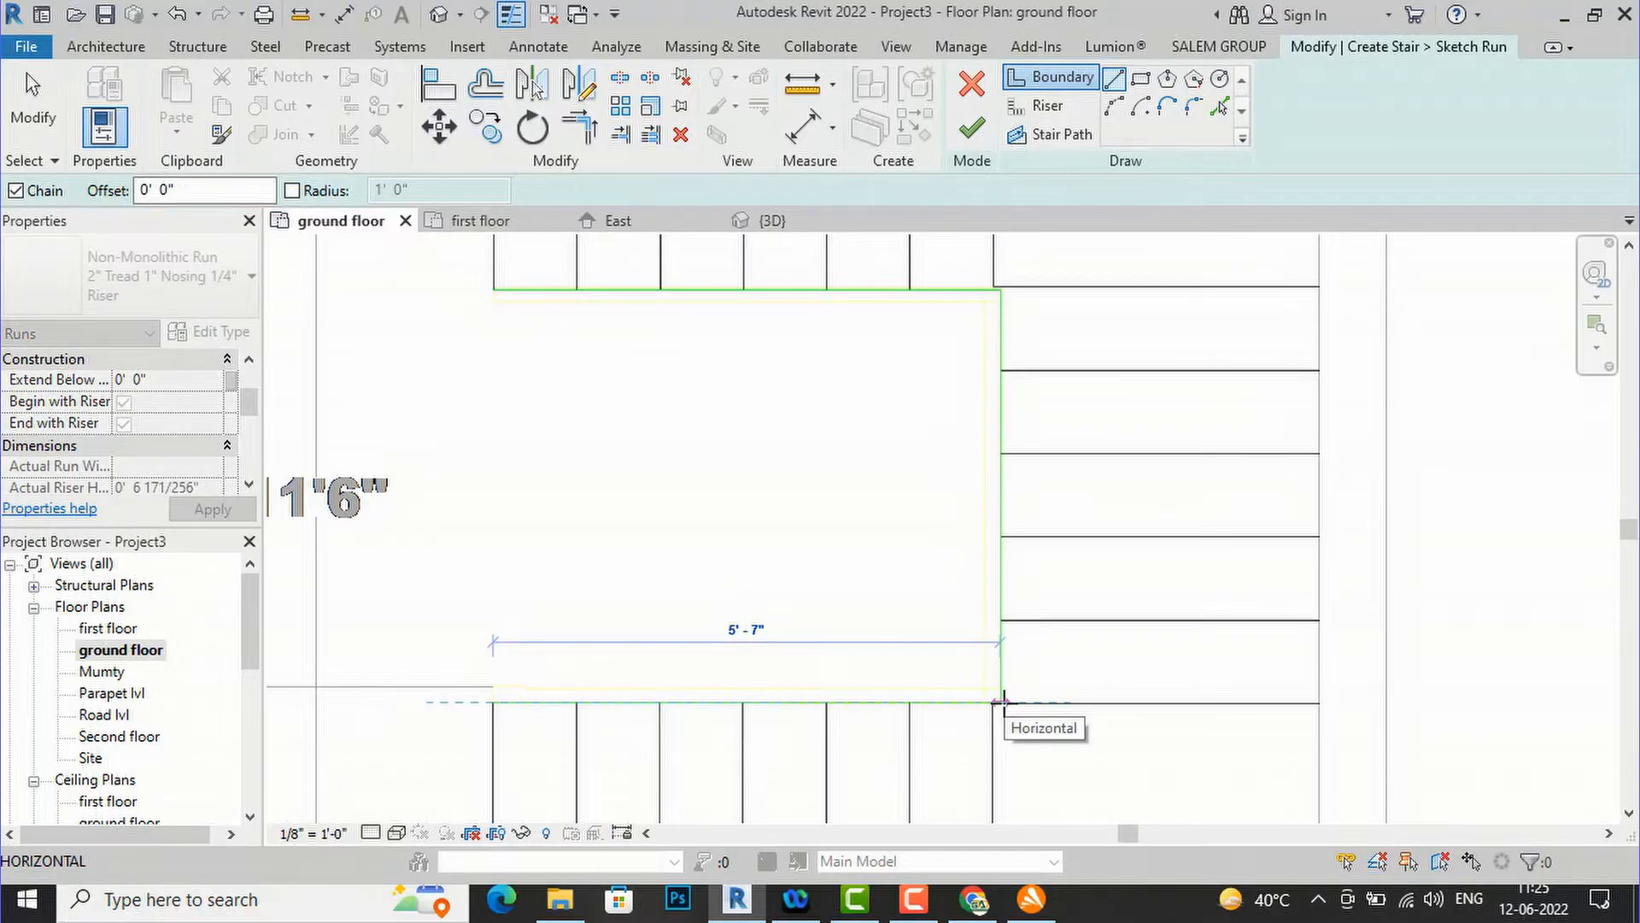
scroll(999, 702, up, 5)
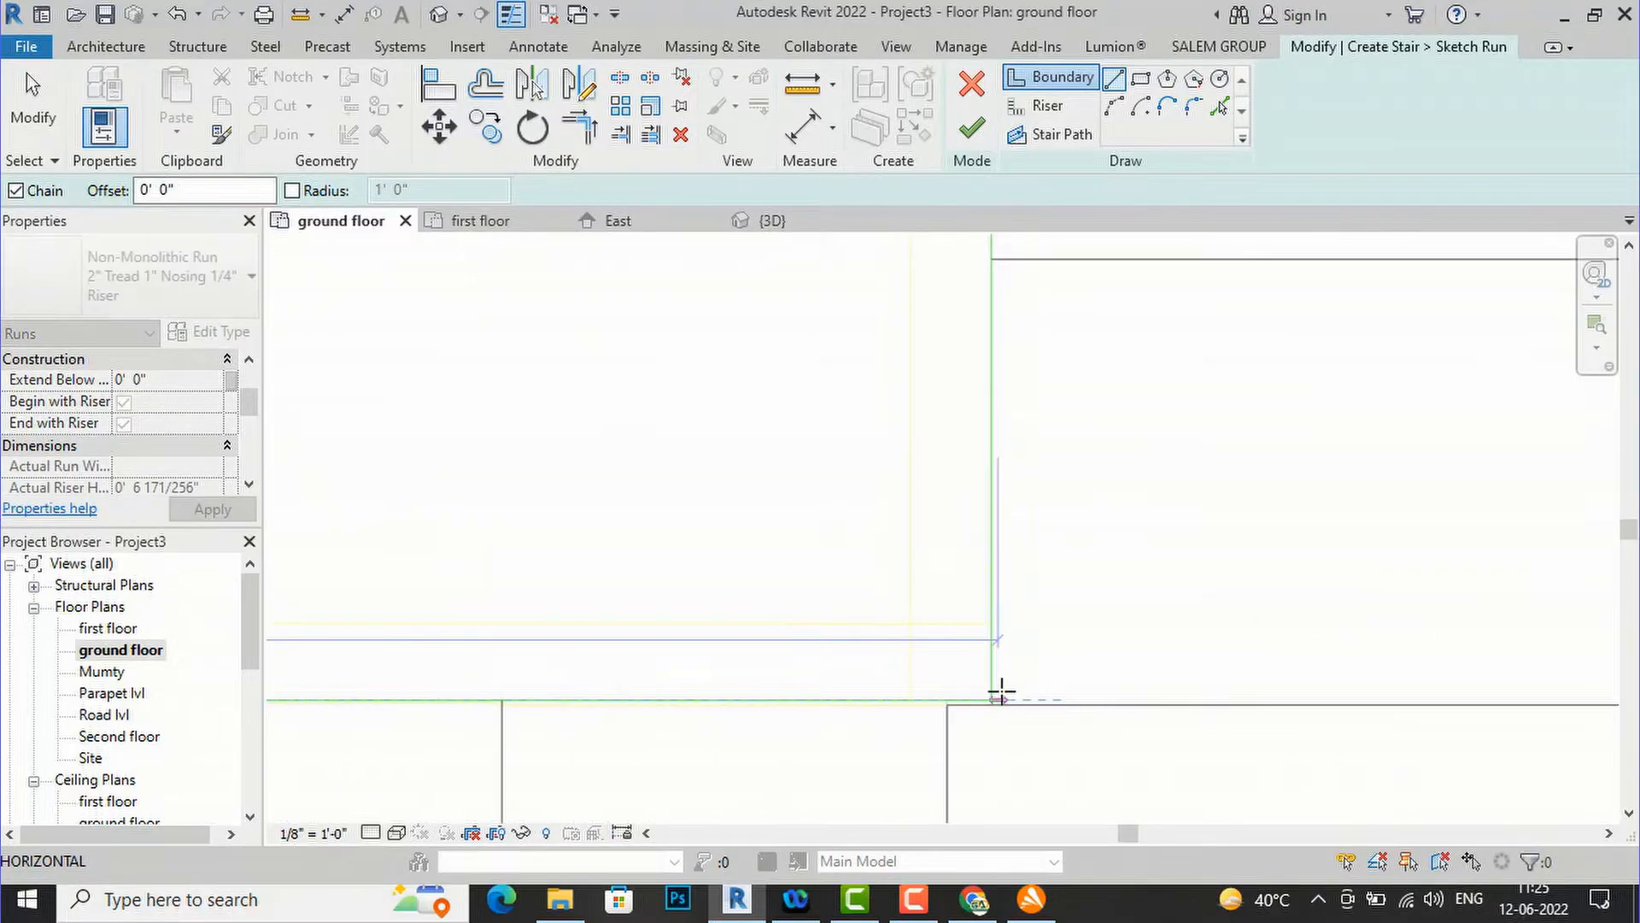
click(996, 700)
key(Escape)
key(Escape)
- Trim the inner boundary's lower corner and move its lower line onto the end of the adjoining side-flight riser
scroll(1043, 732, up, 4)
scroll(972, 696, up, 1)
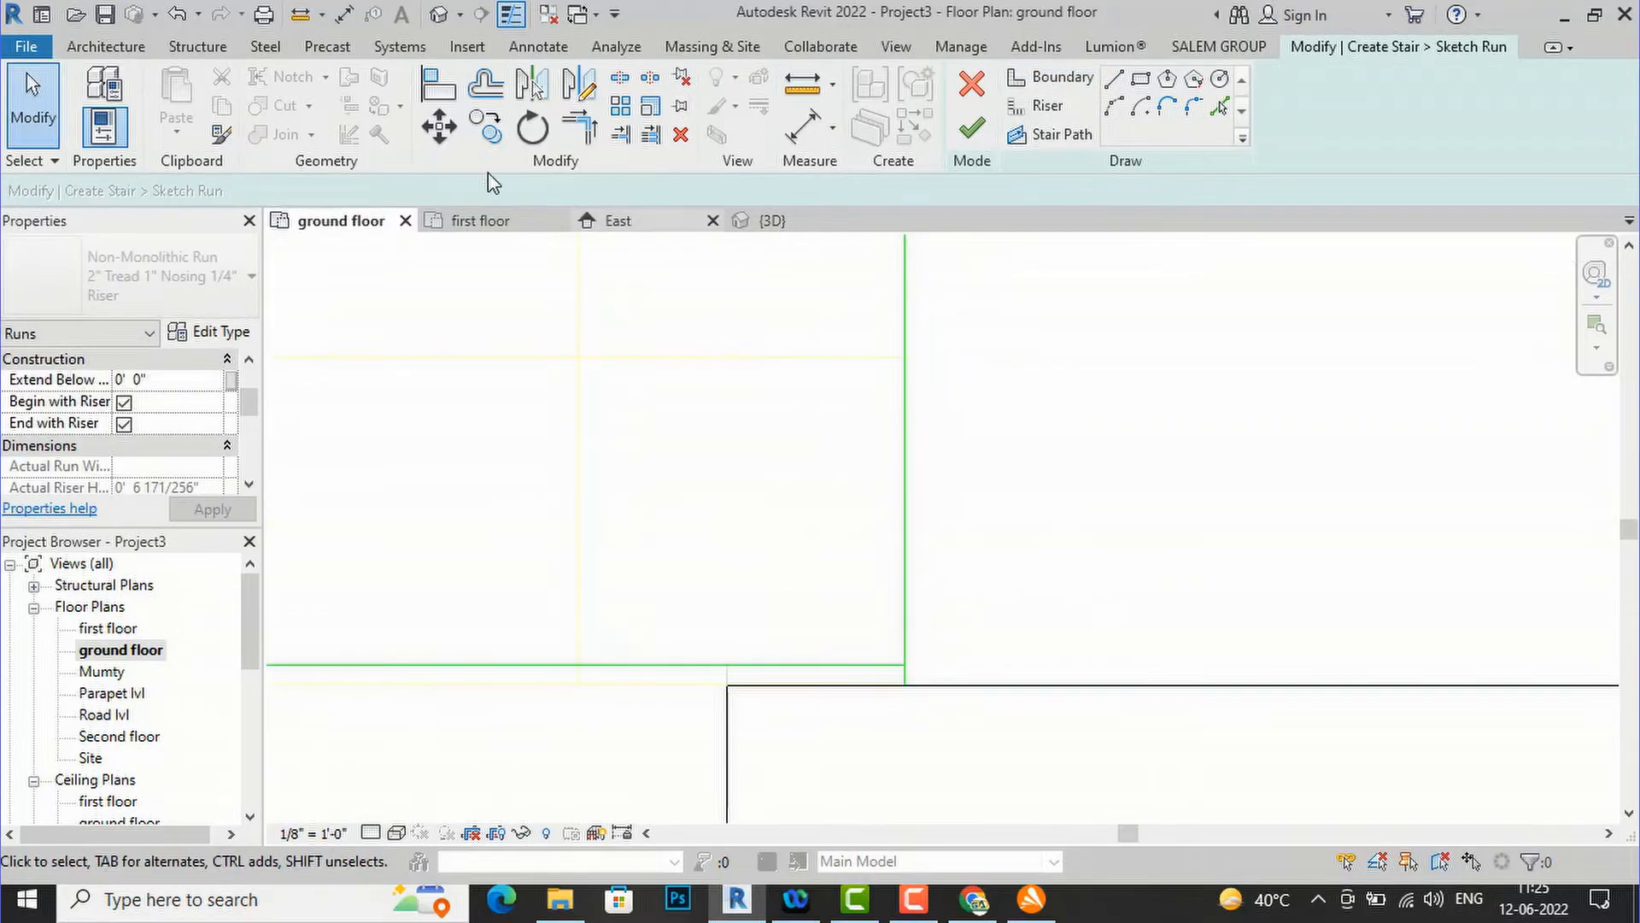
click(569, 128)
click(904, 634)
click(904, 634)
key(Escape)
scroll(985, 473, down, 3)
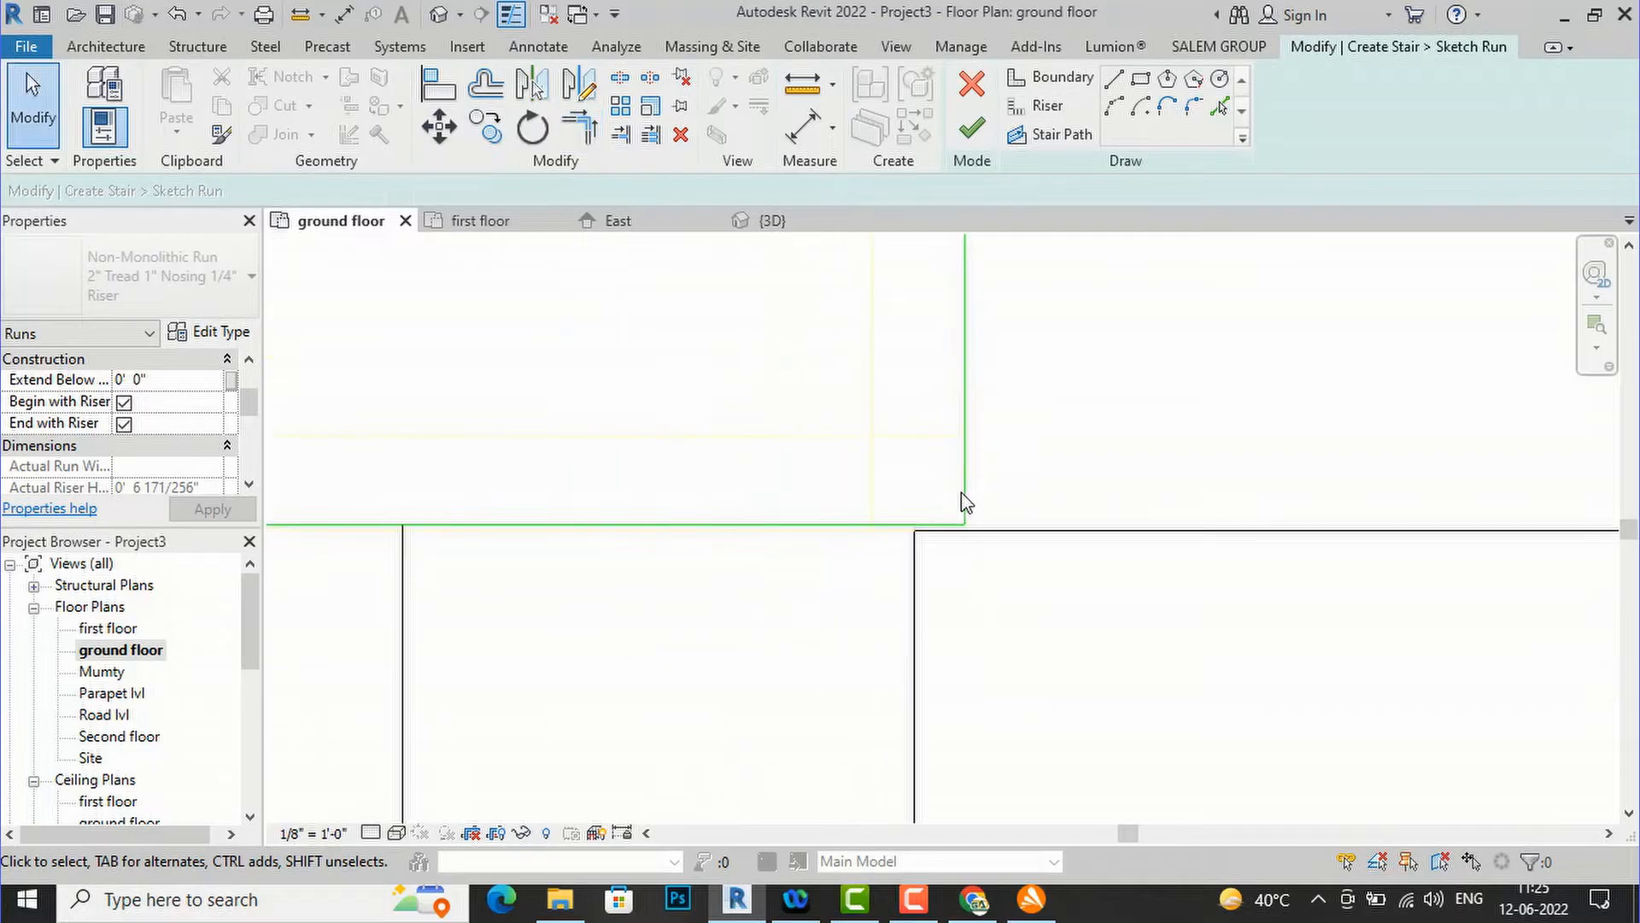
scroll(922, 506, up, 3)
click(970, 555)
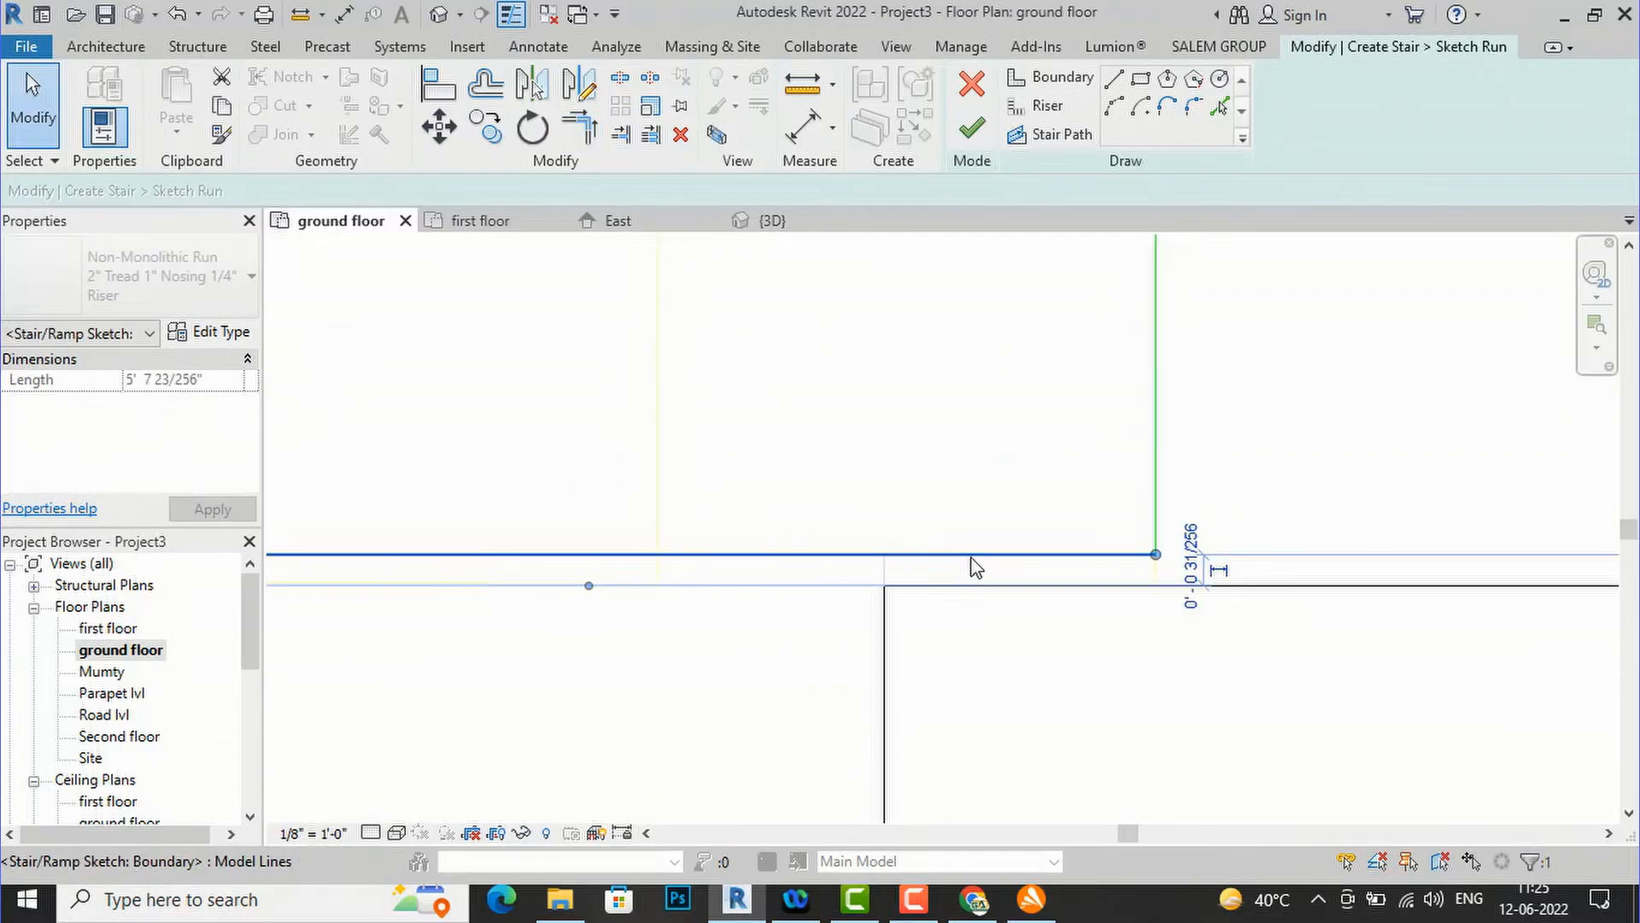
mouse_move(970, 555)
mouse_down()
mouse_move(971, 623)
mouse_move(970, 586)
mouse_up()
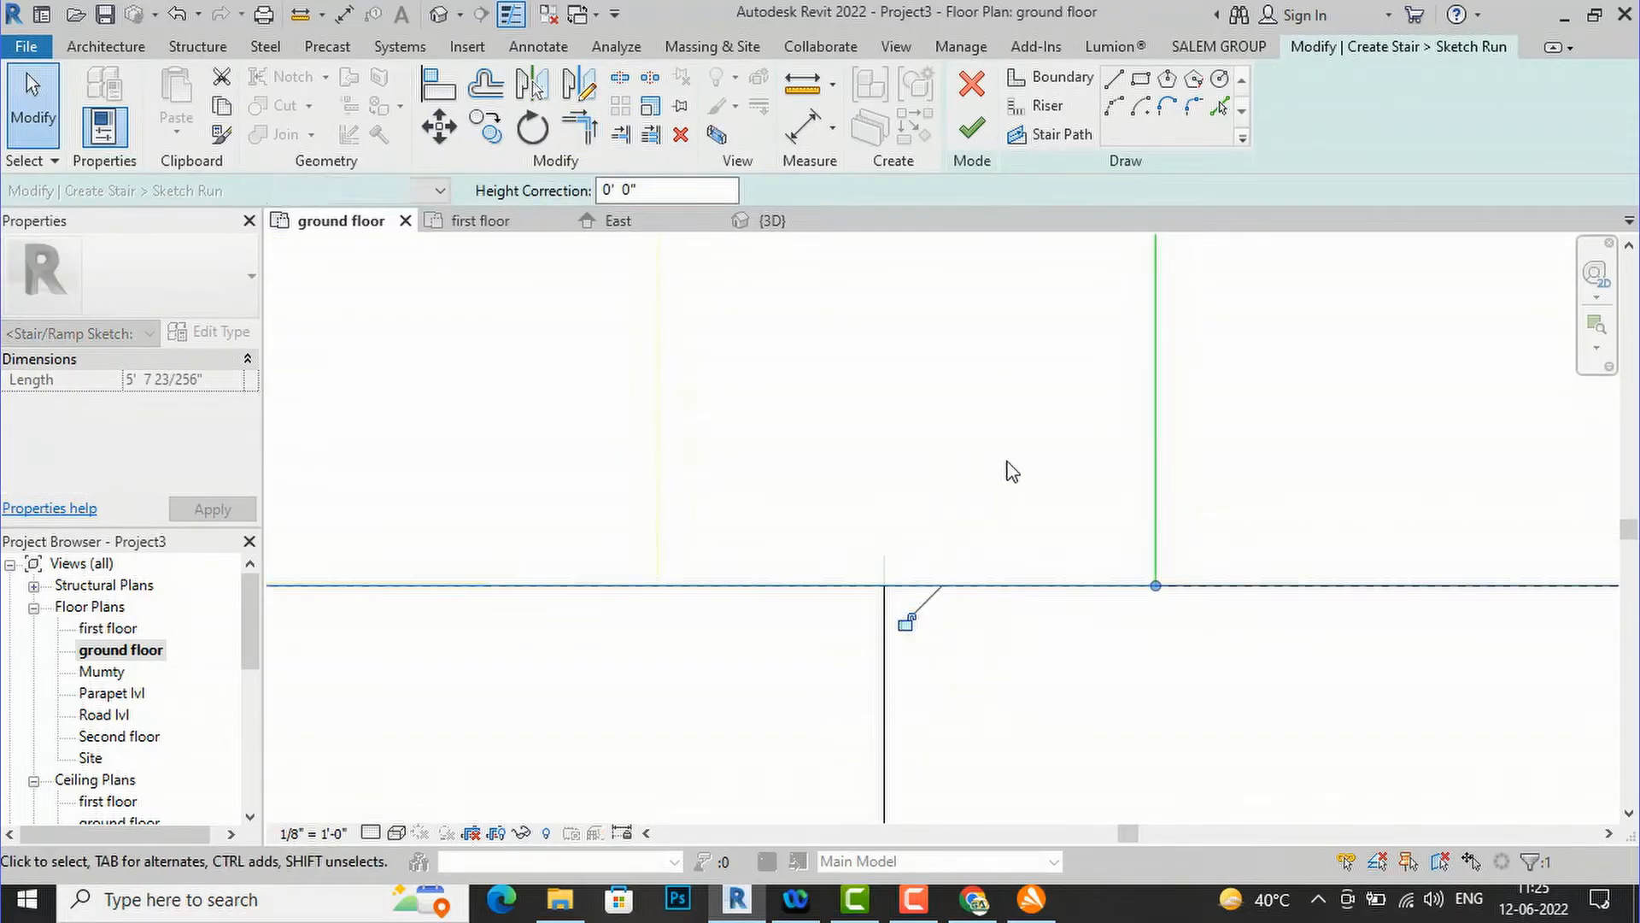
click(1000, 473)
- Draw the stair's outer boundary along the three wall faces, from the lower flight's first riser round to the upper flight's outermost riser
scroll(1059, 436, down, 7)
scroll(766, 451, down, 2)
scroll(759, 397, down, 3)
scroll(766, 385, up, 1)
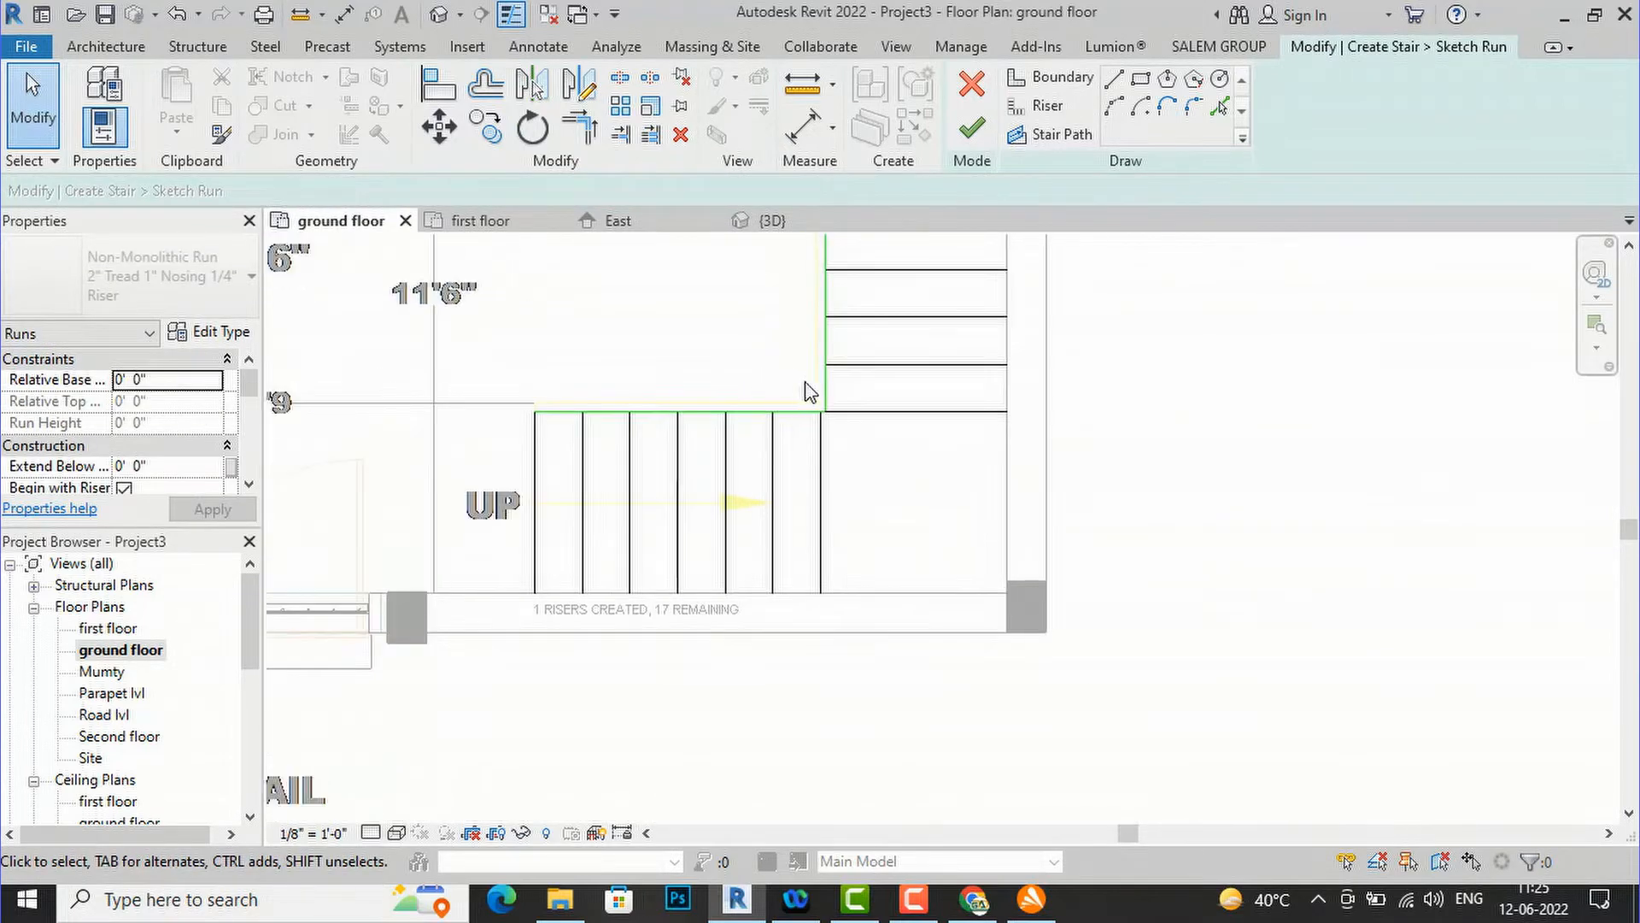
click(1115, 81)
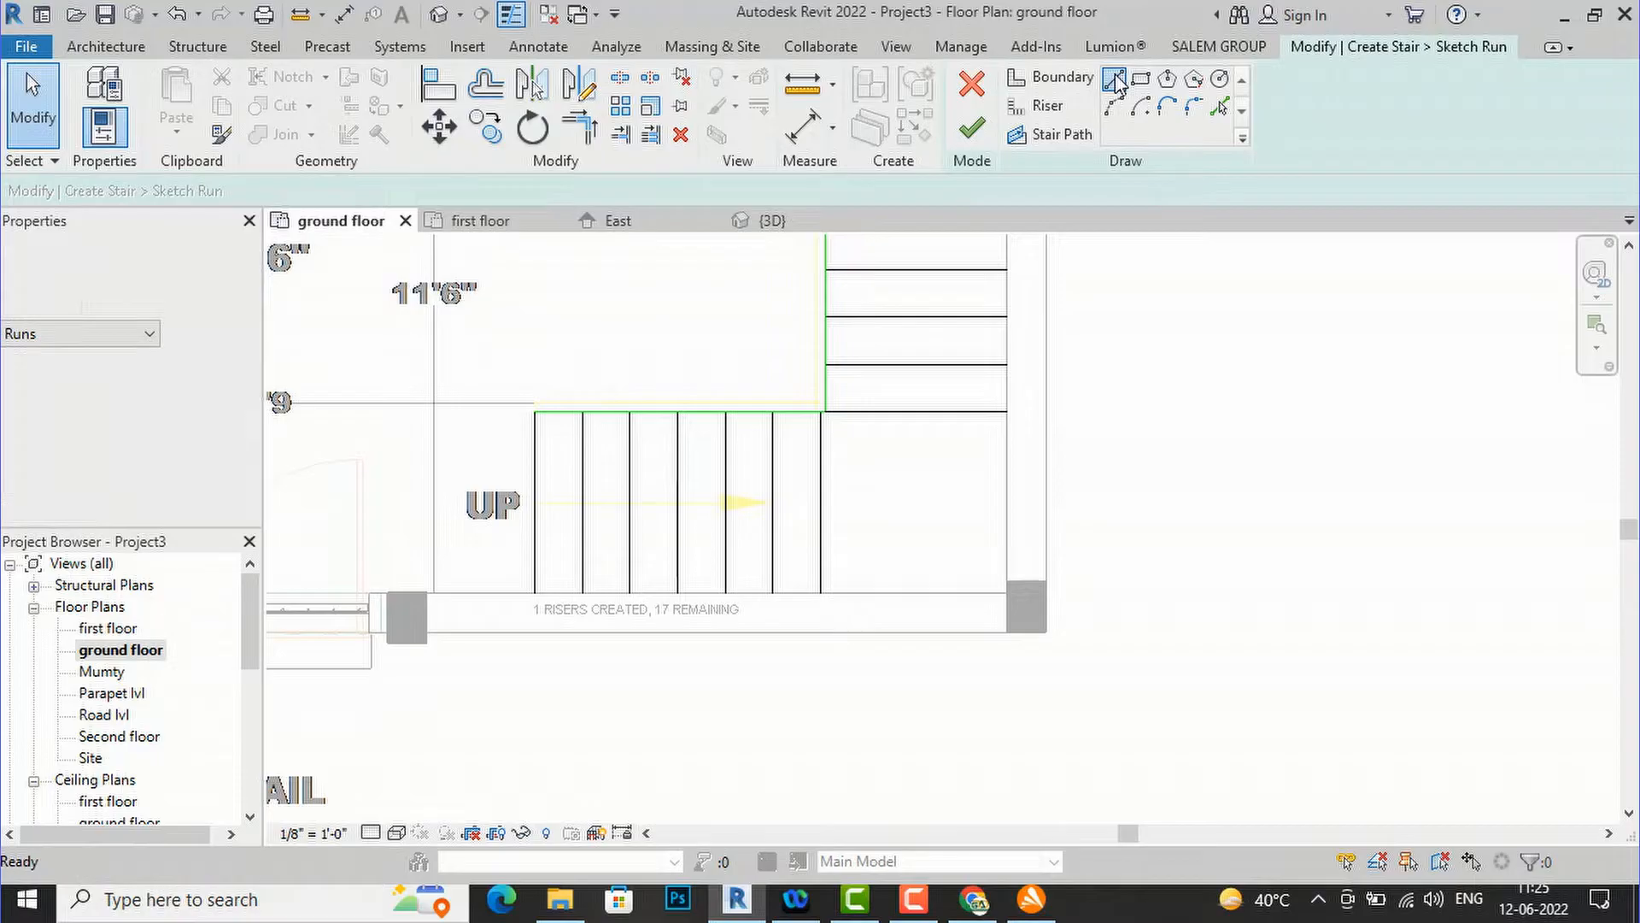
scroll(586, 597, up, 3)
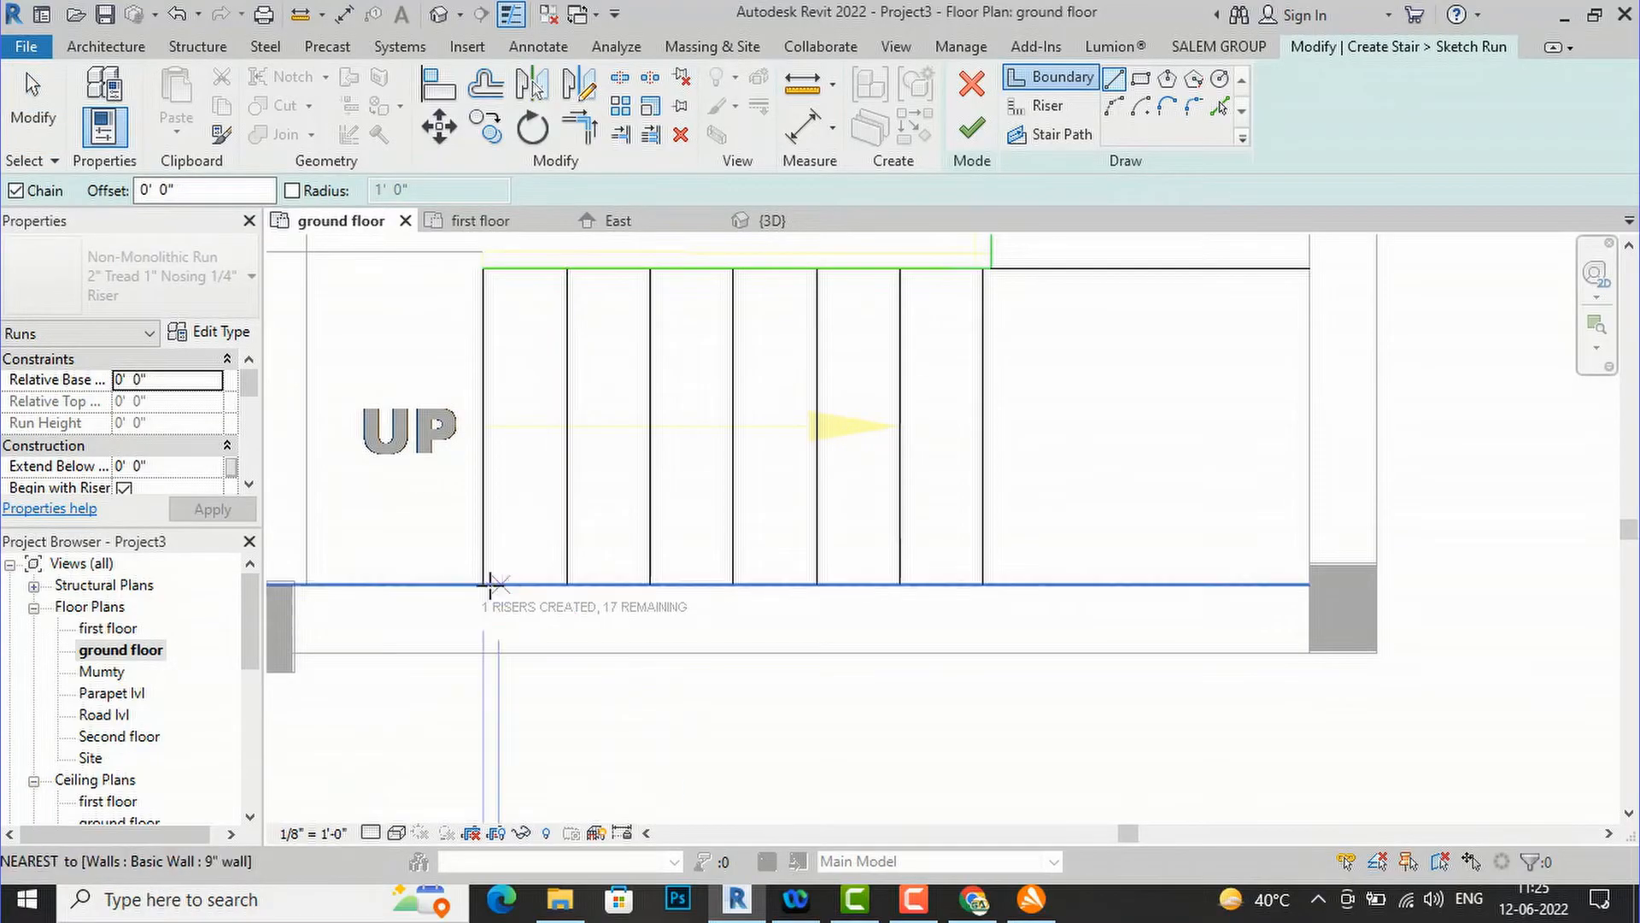
click(482, 585)
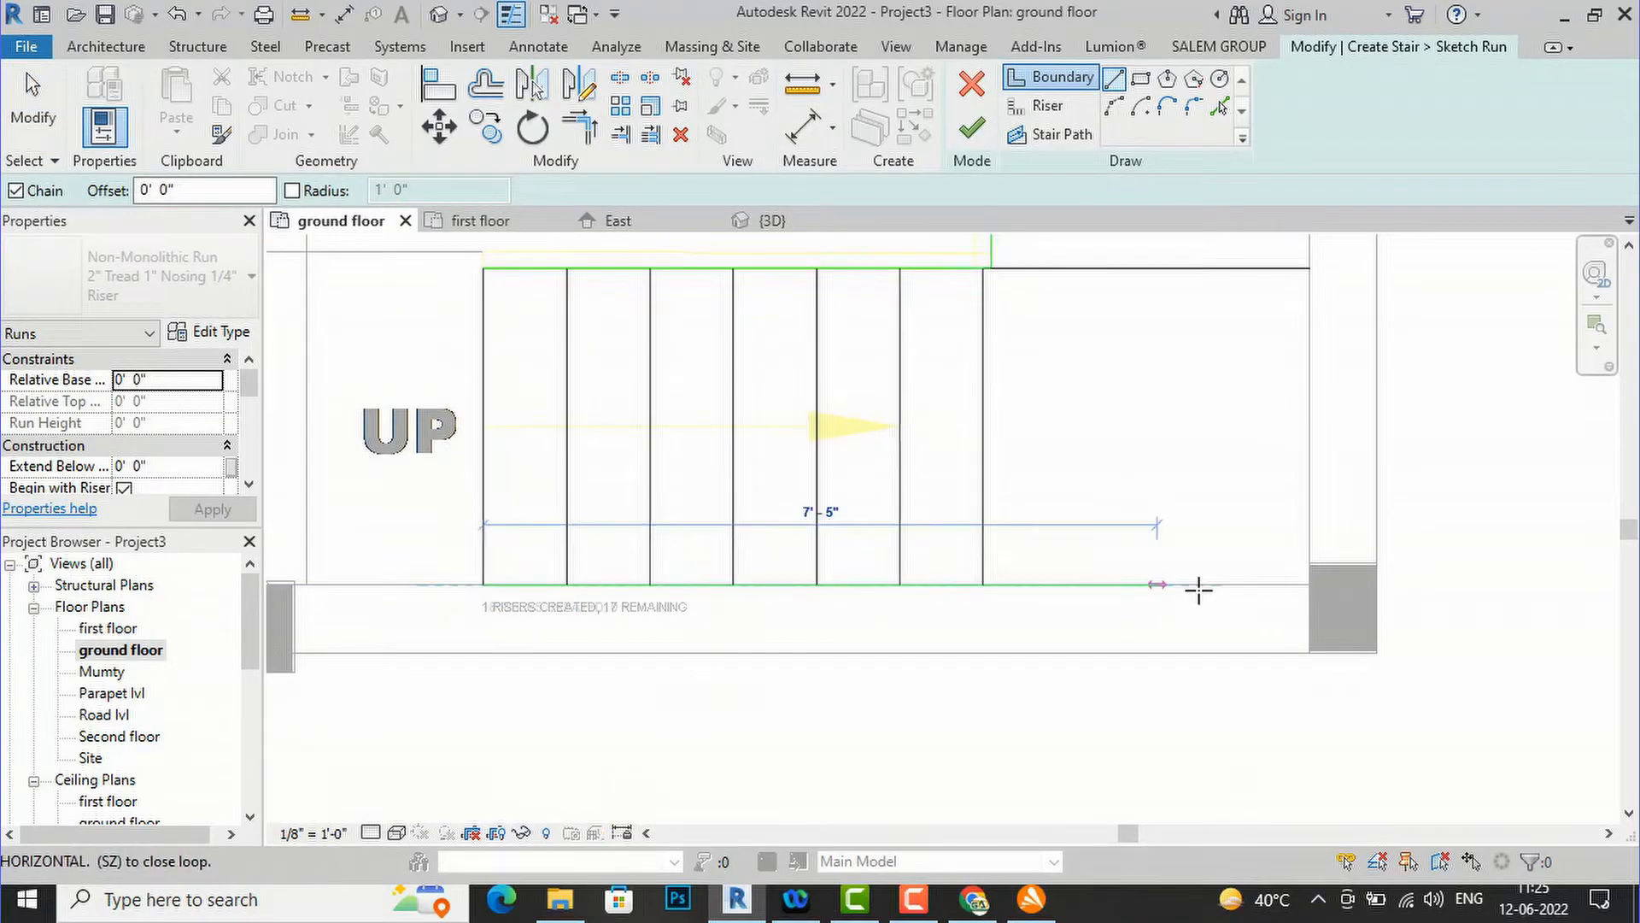
click(1309, 584)
scroll(1279, 645, down, 5)
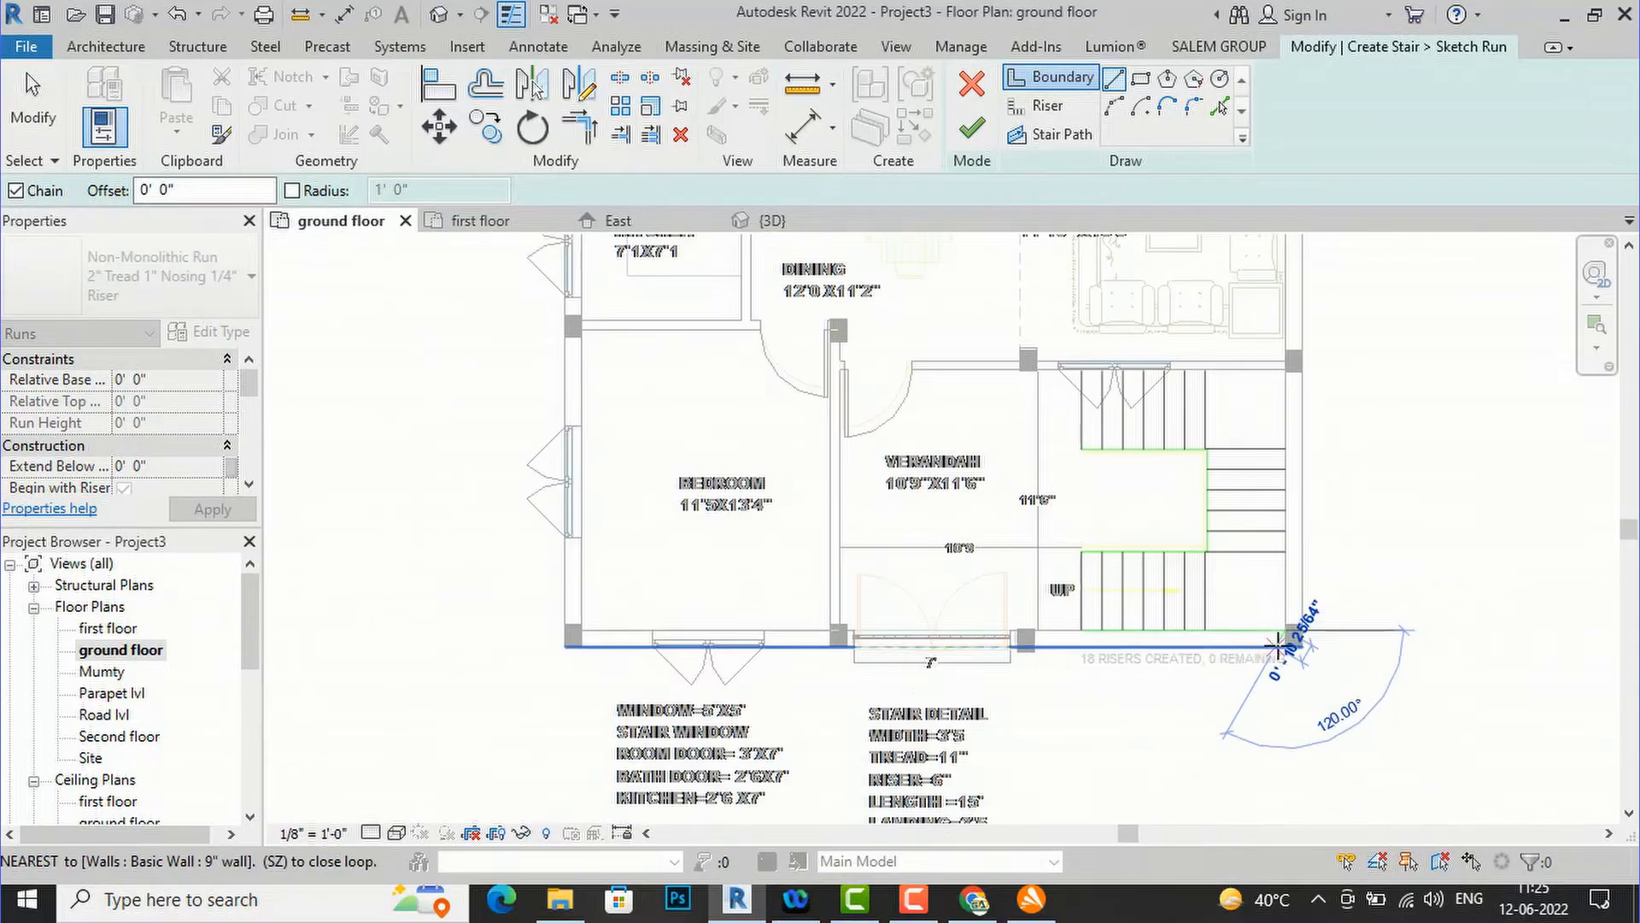
scroll(1262, 519, up, 5)
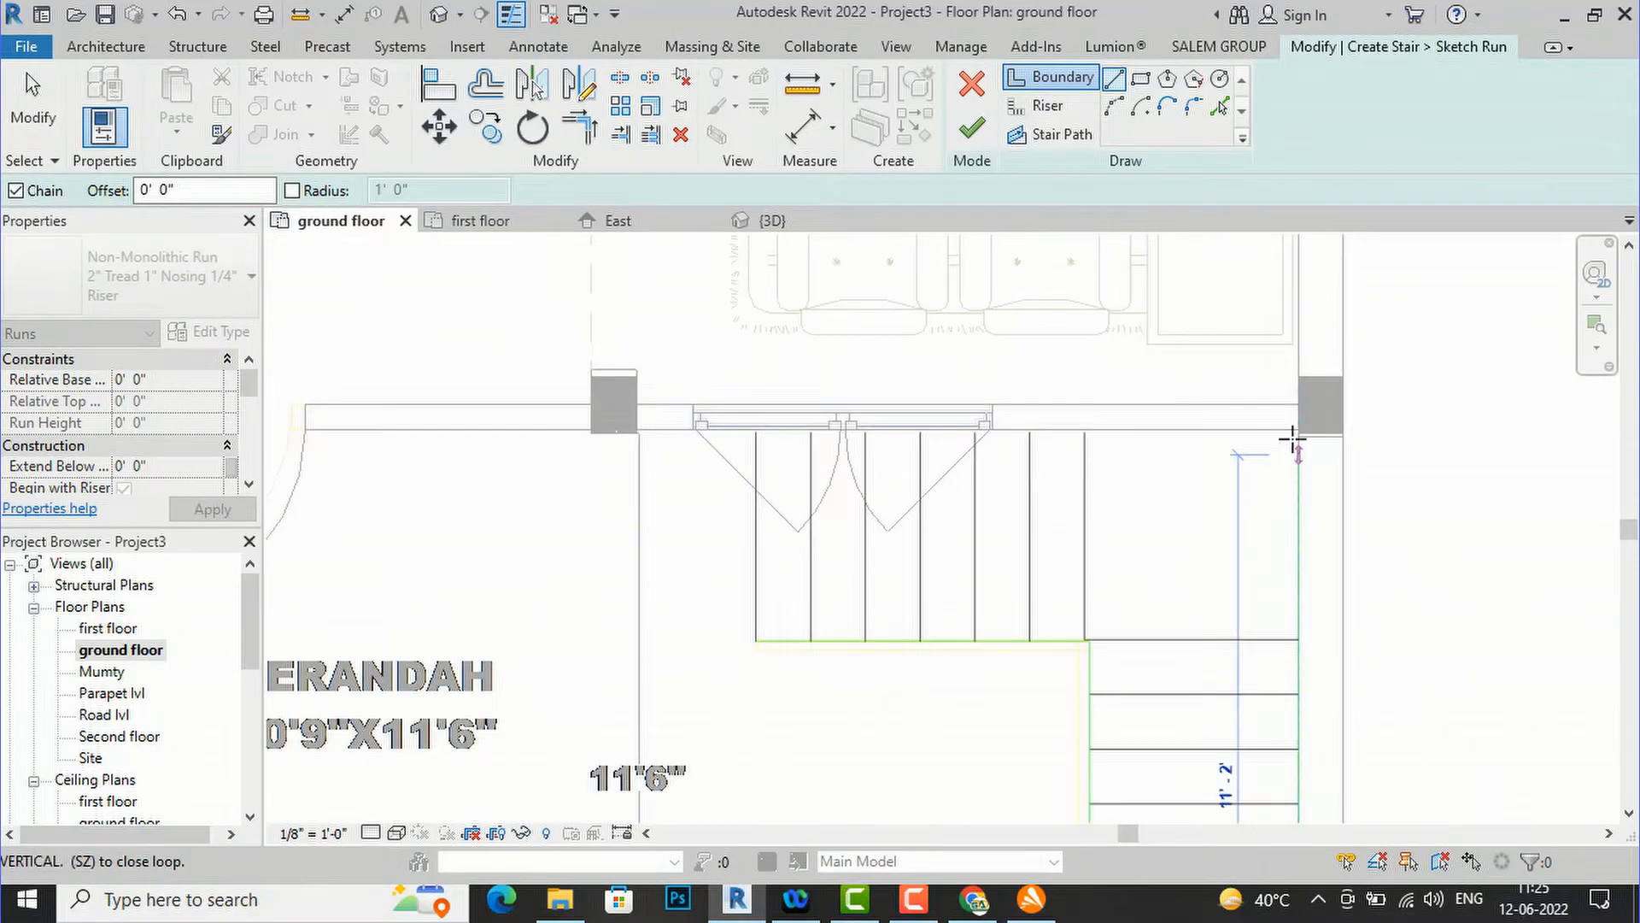
click(1299, 429)
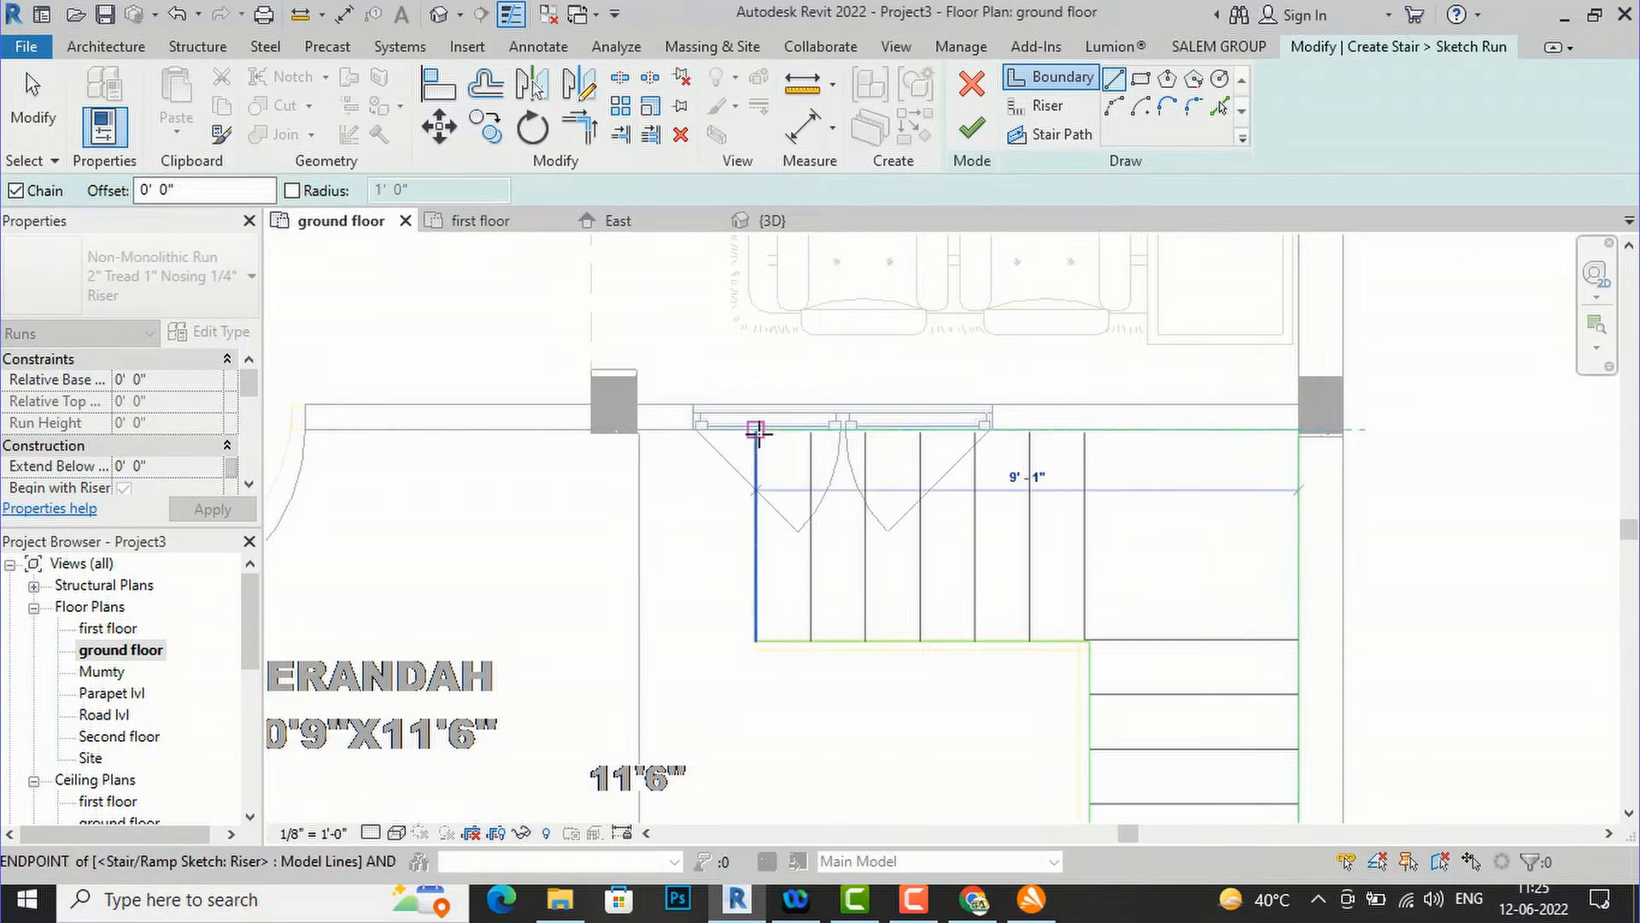
click(757, 430)
key(Escape)
key(Escape)
- Draw the stair path along the centrelines of the upper, side and lower flights and try to finish the run sketch
scroll(1026, 388, down, 4)
scroll(1008, 589, up, 3)
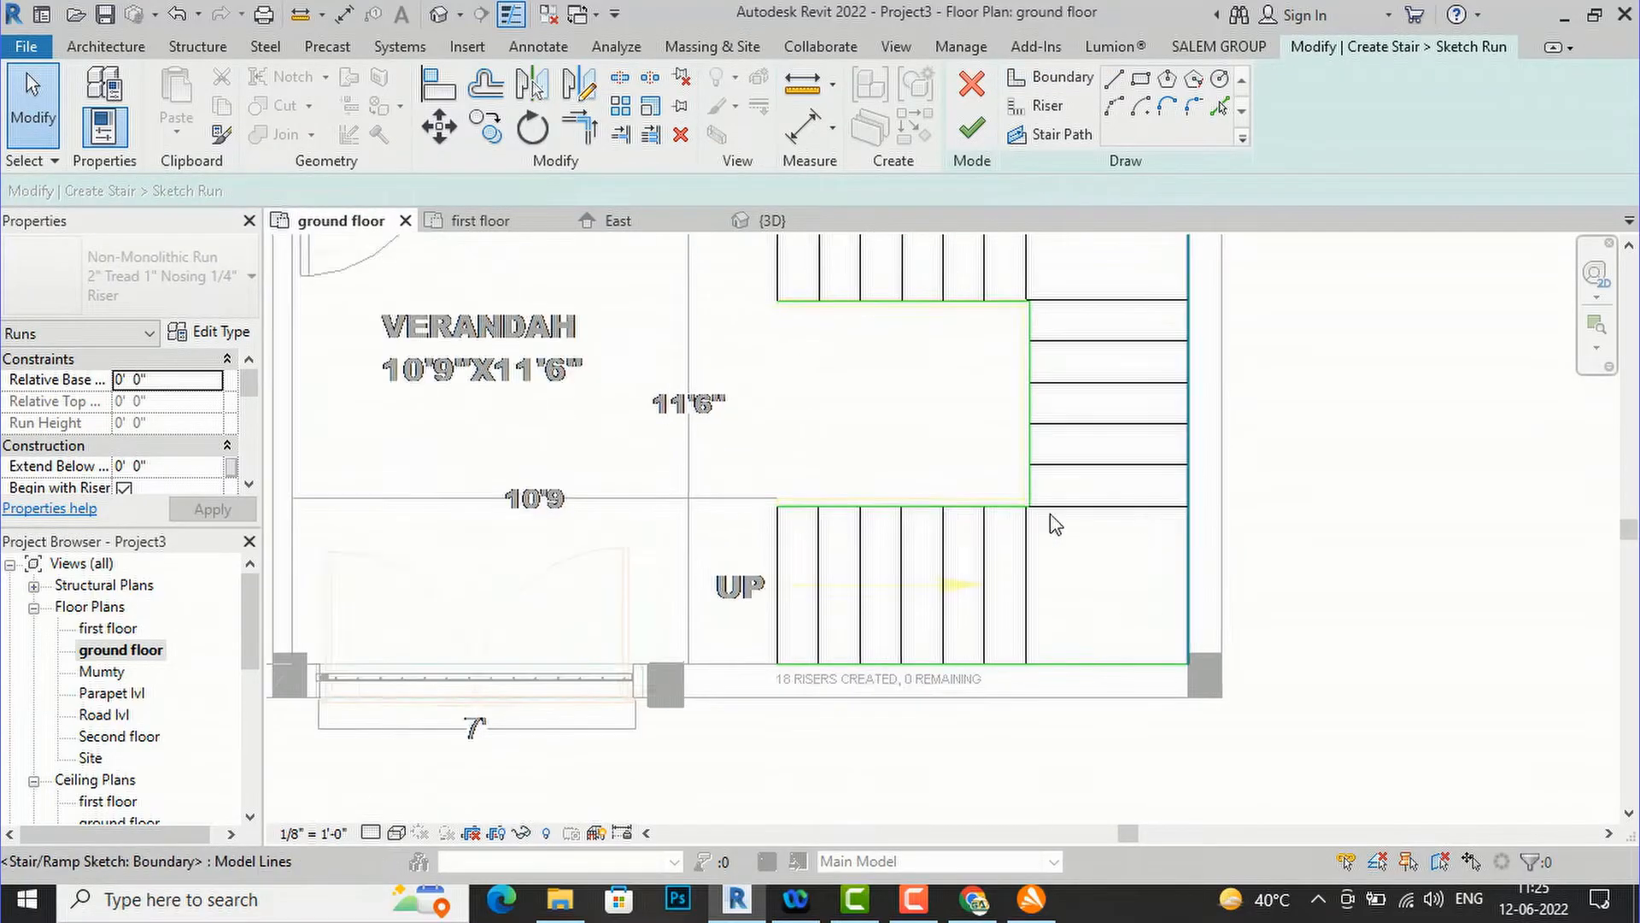
scroll(803, 718, down, 2)
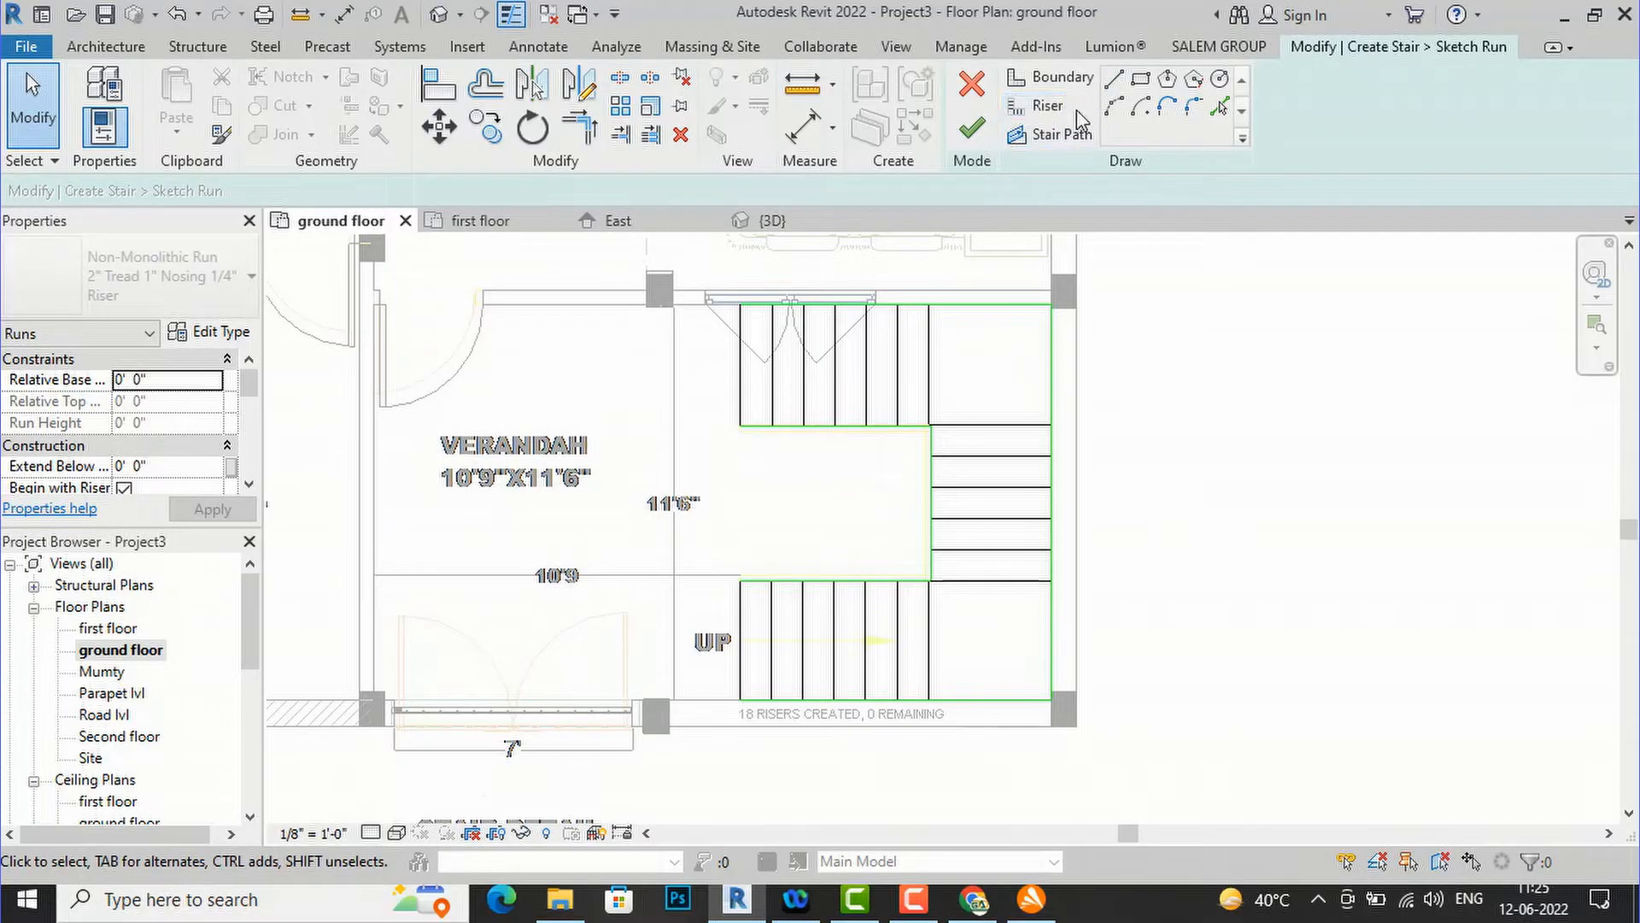
click(1059, 135)
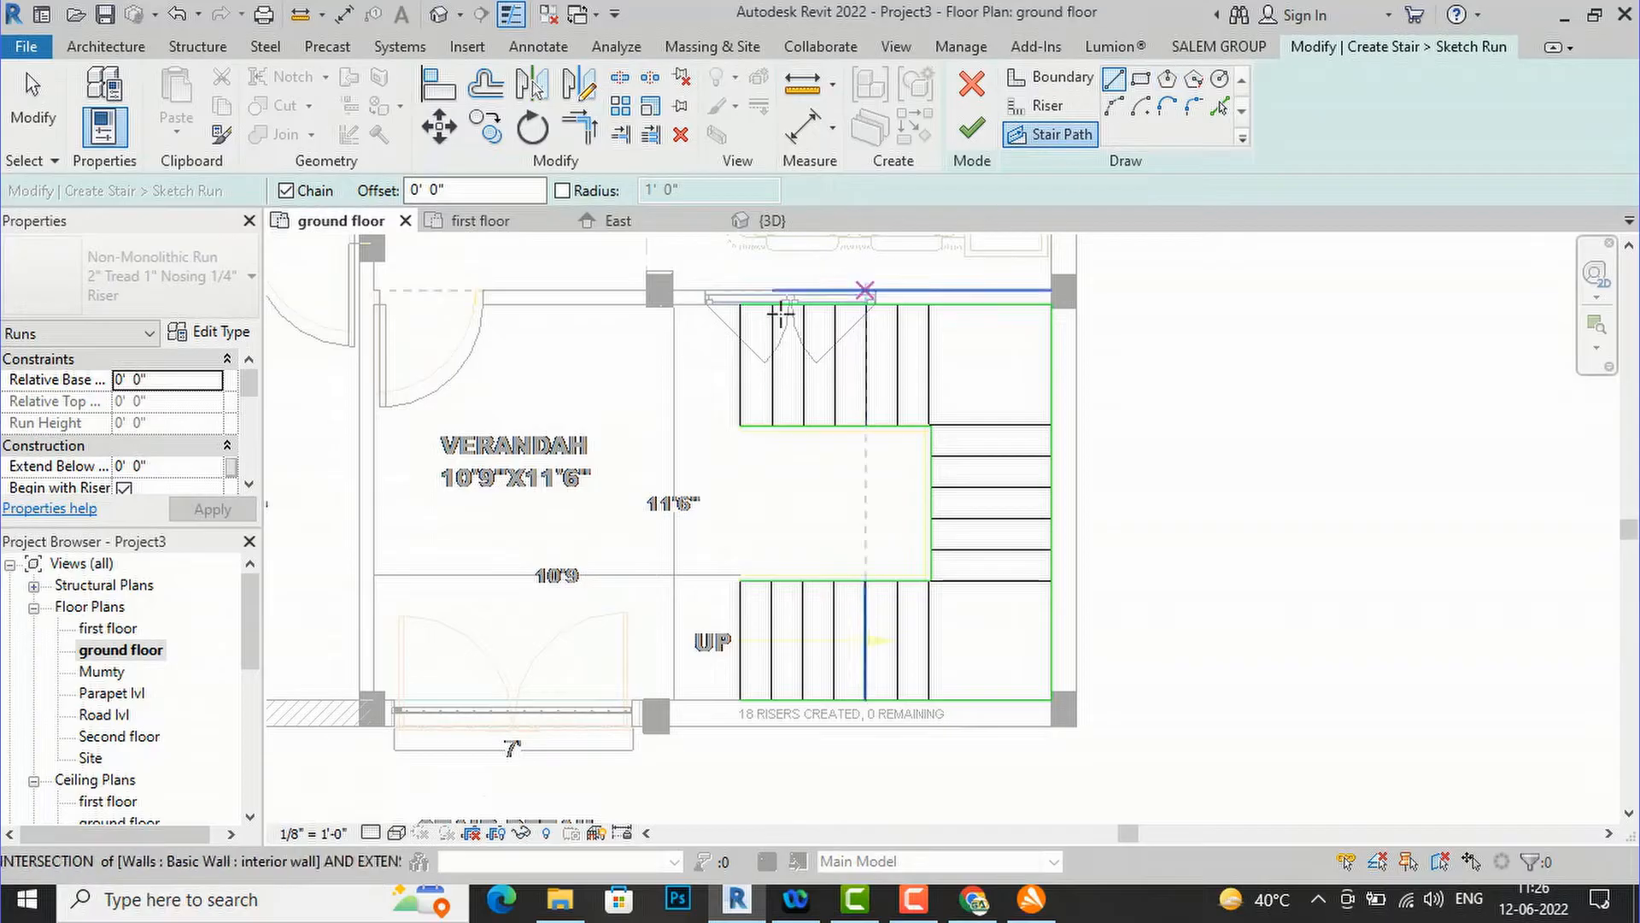
click(743, 366)
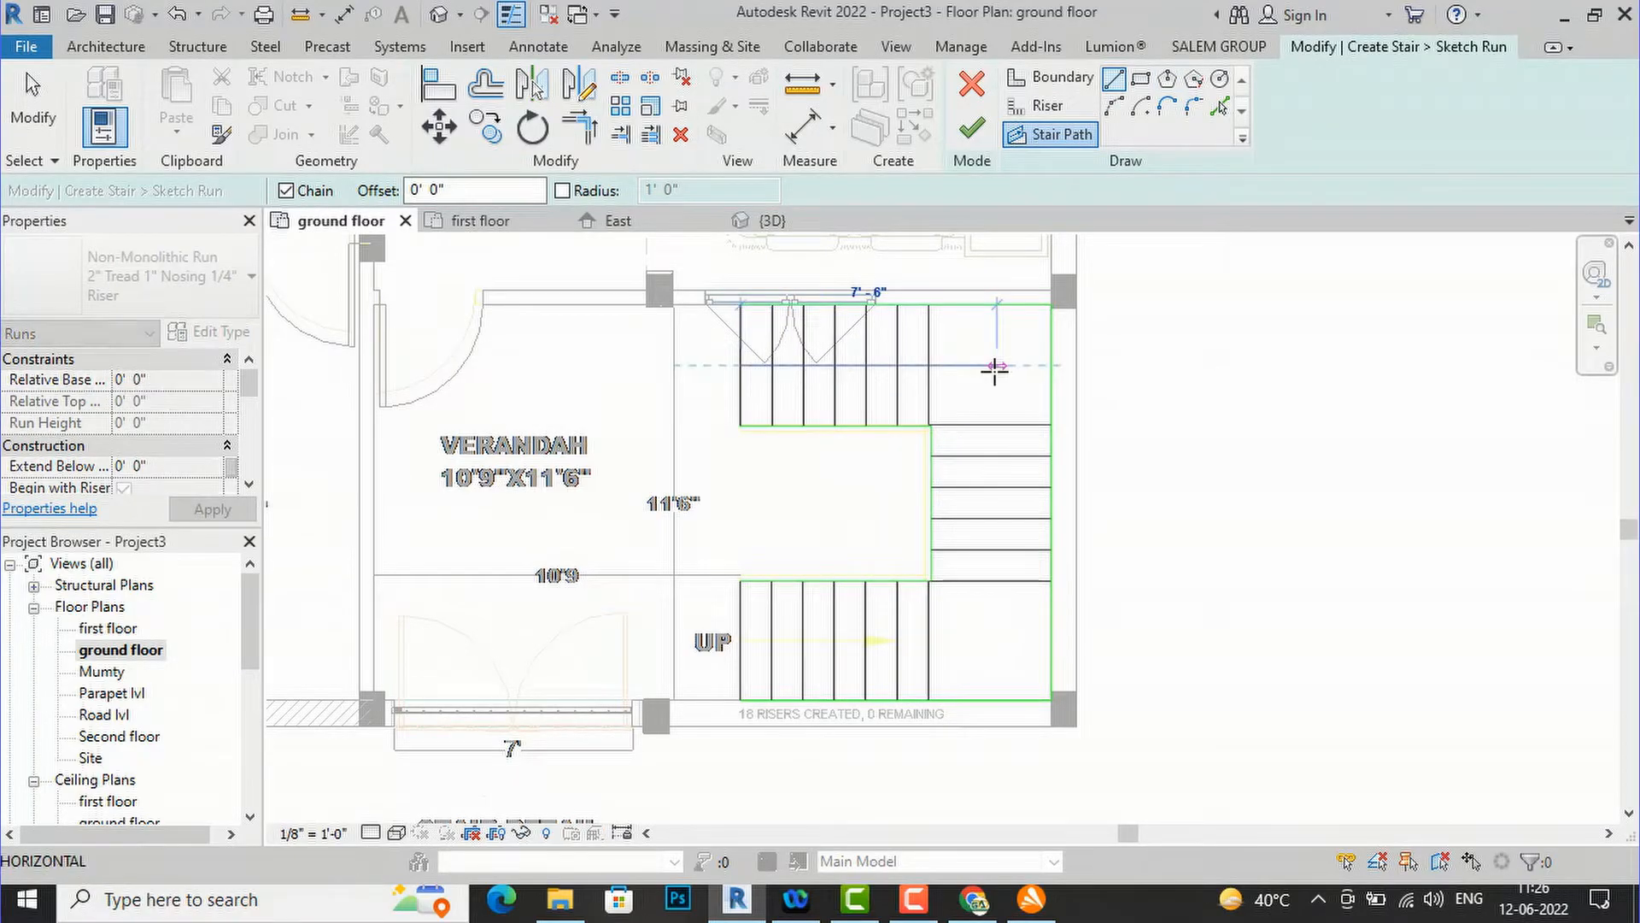
click(995, 366)
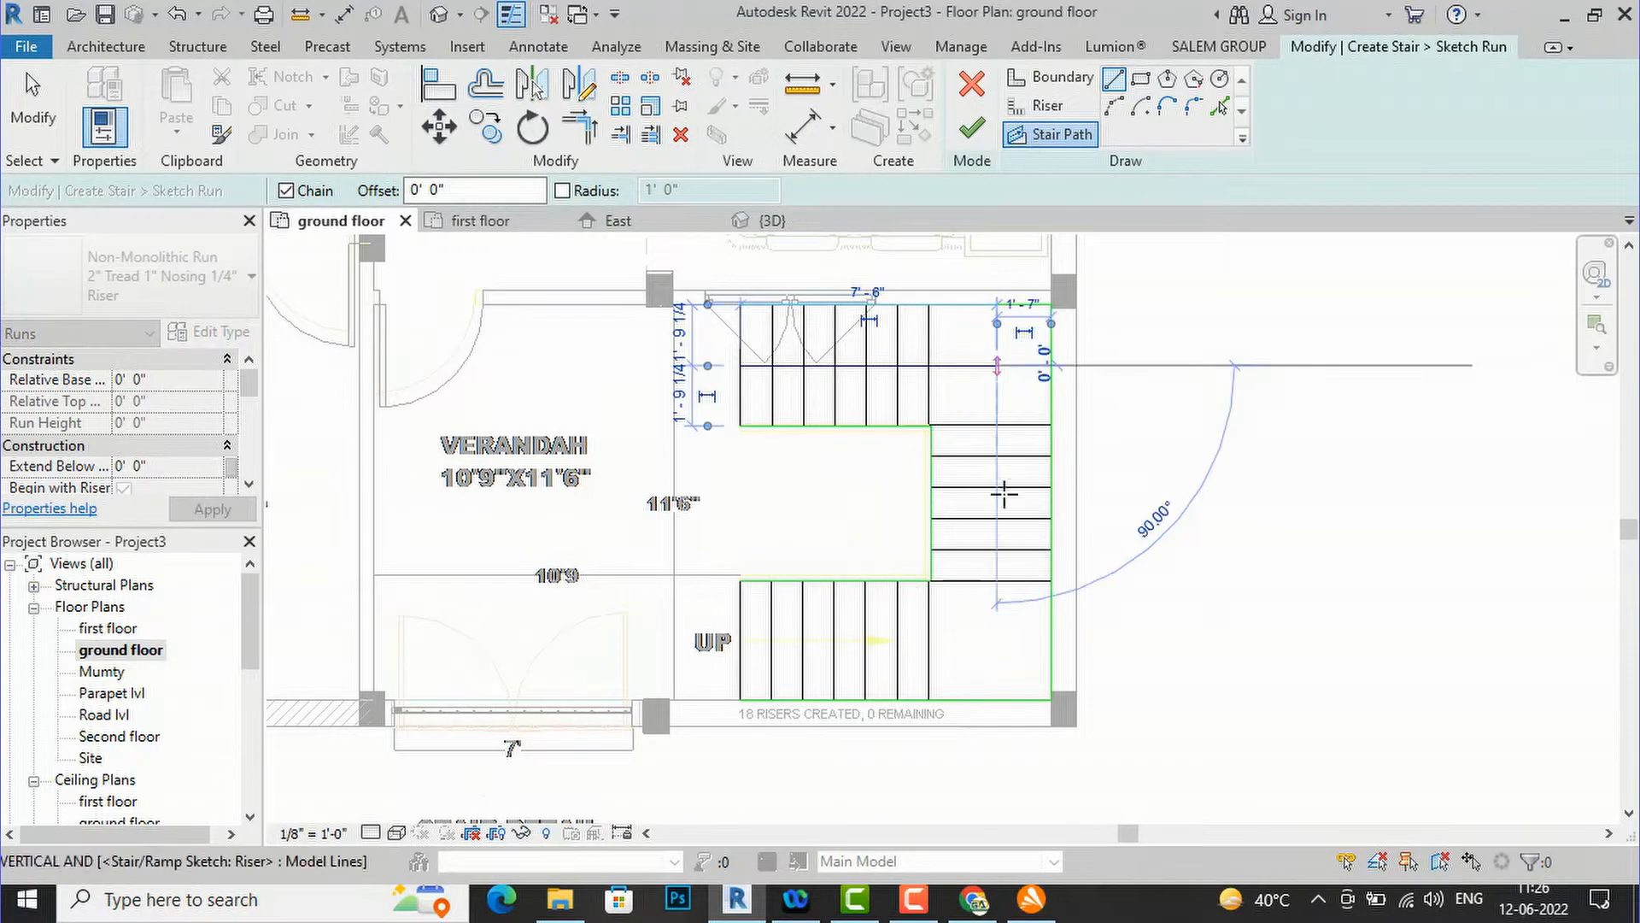
click(997, 638)
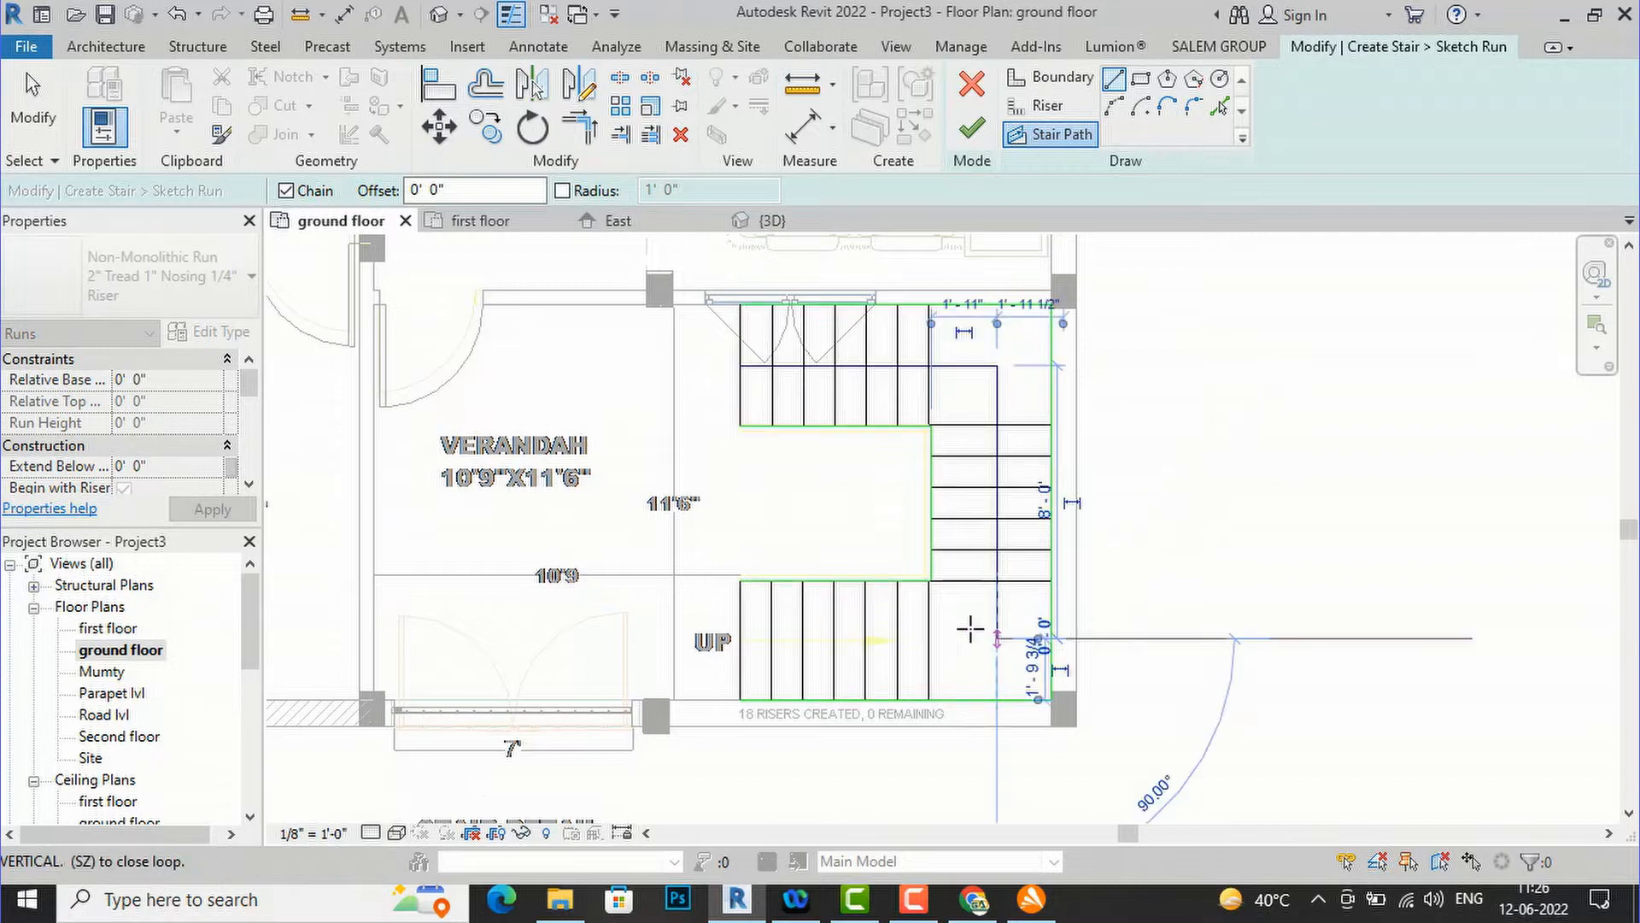
click(742, 637)
key(Escape)
key(Escape)
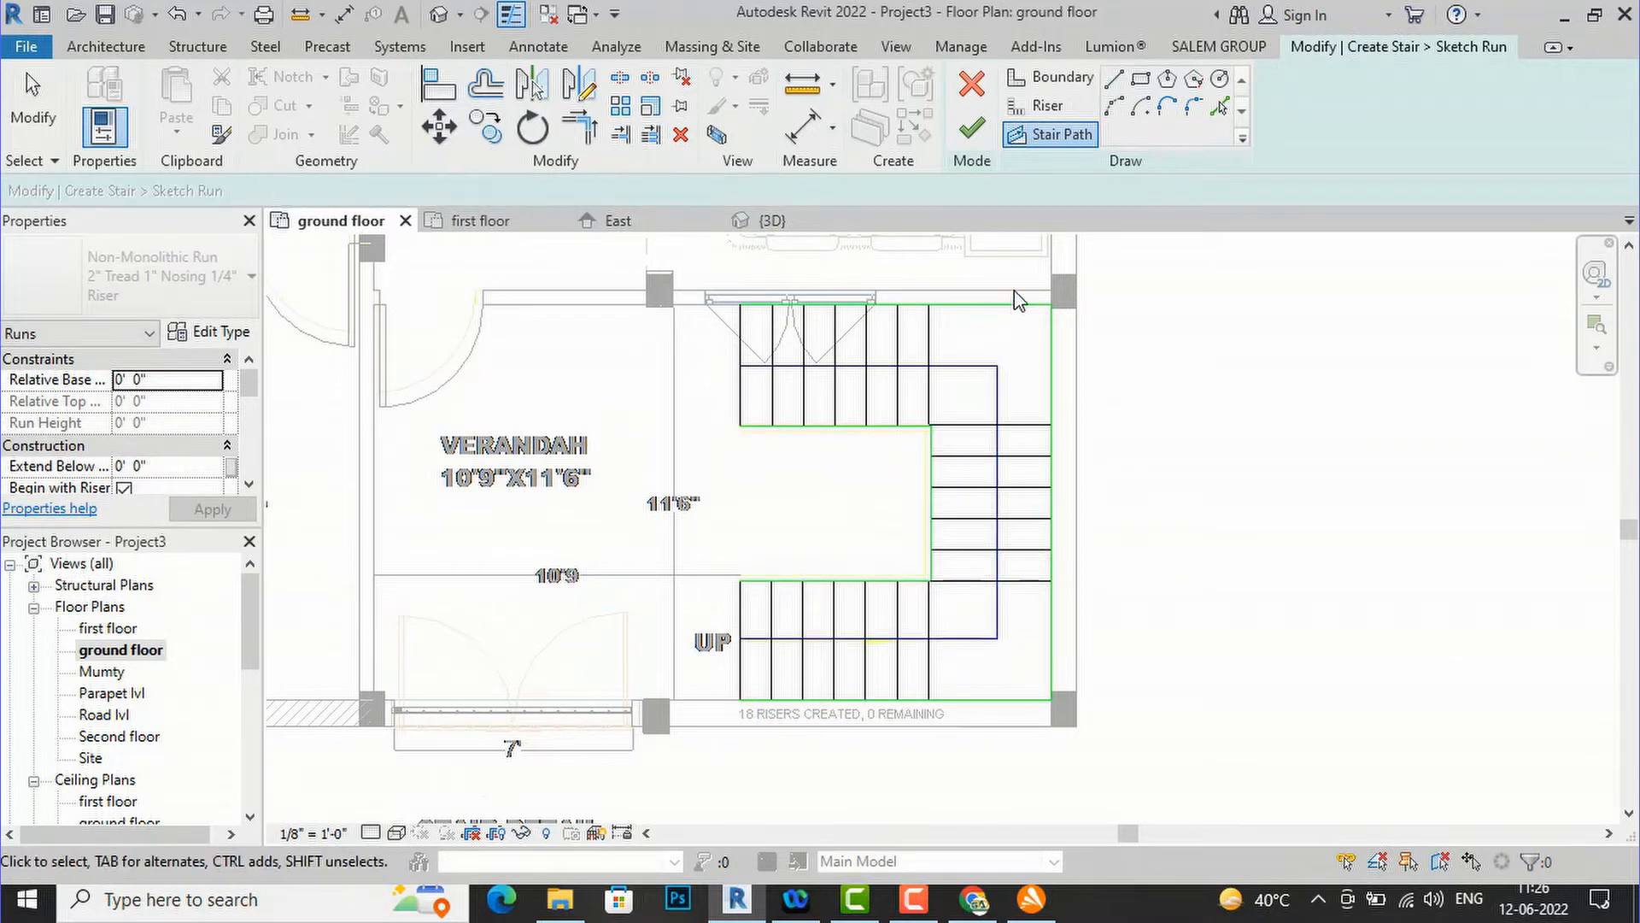
click(971, 132)
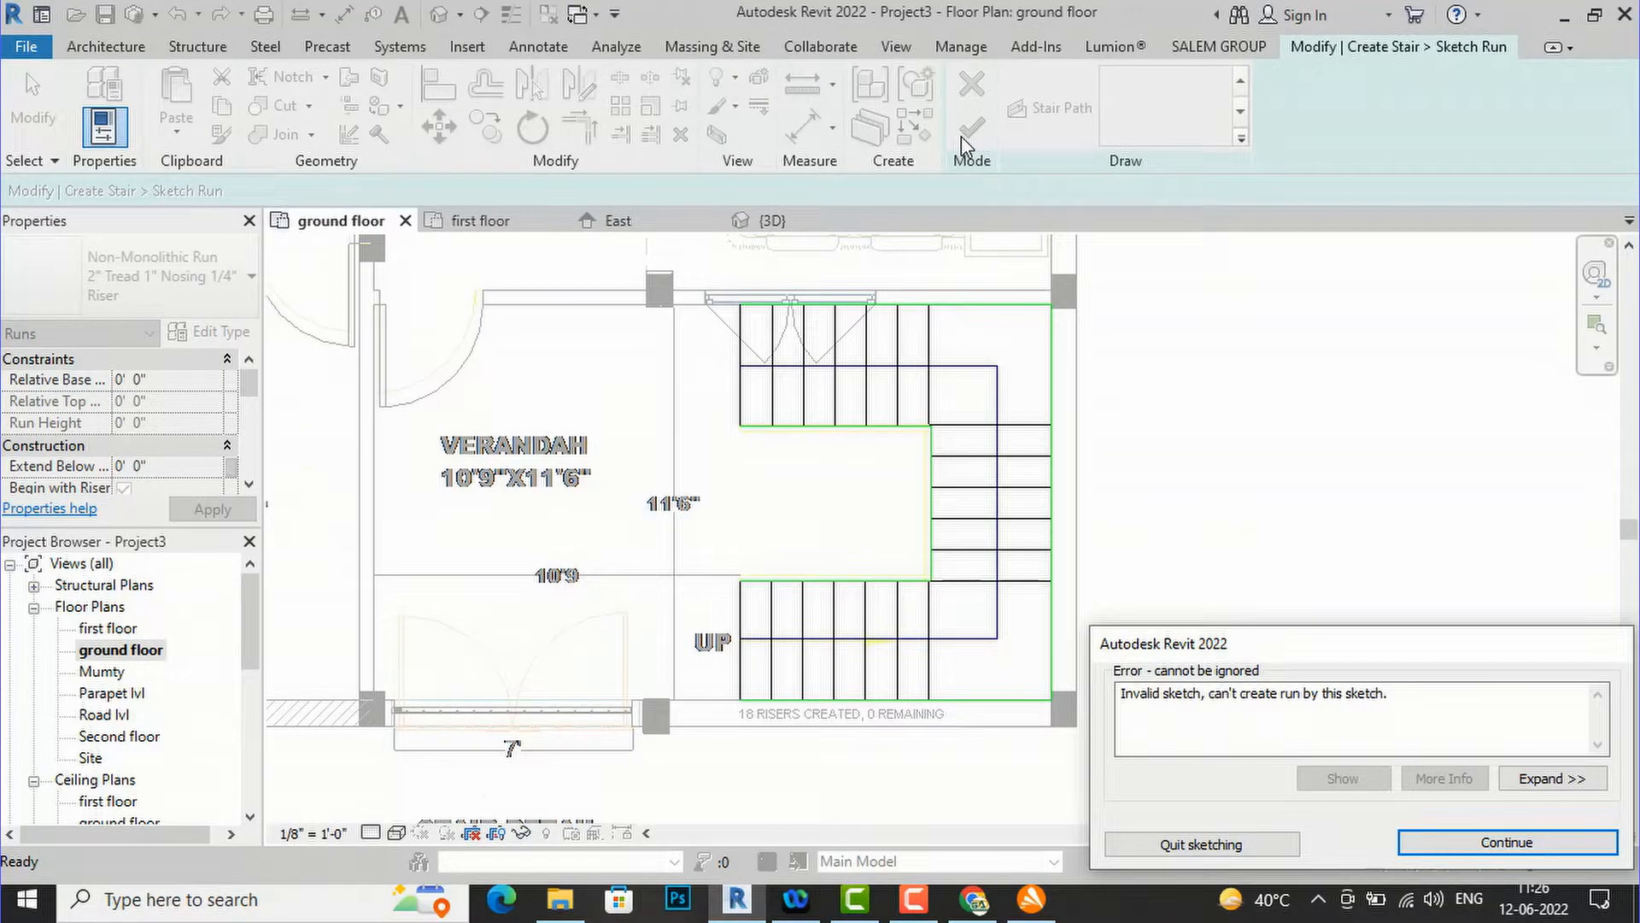
key(Return)
- Move the side flight's uppermost riser onto the line of the inner boundary's upper edge and retry finishing the run sketch
scroll(951, 434, up, 8)
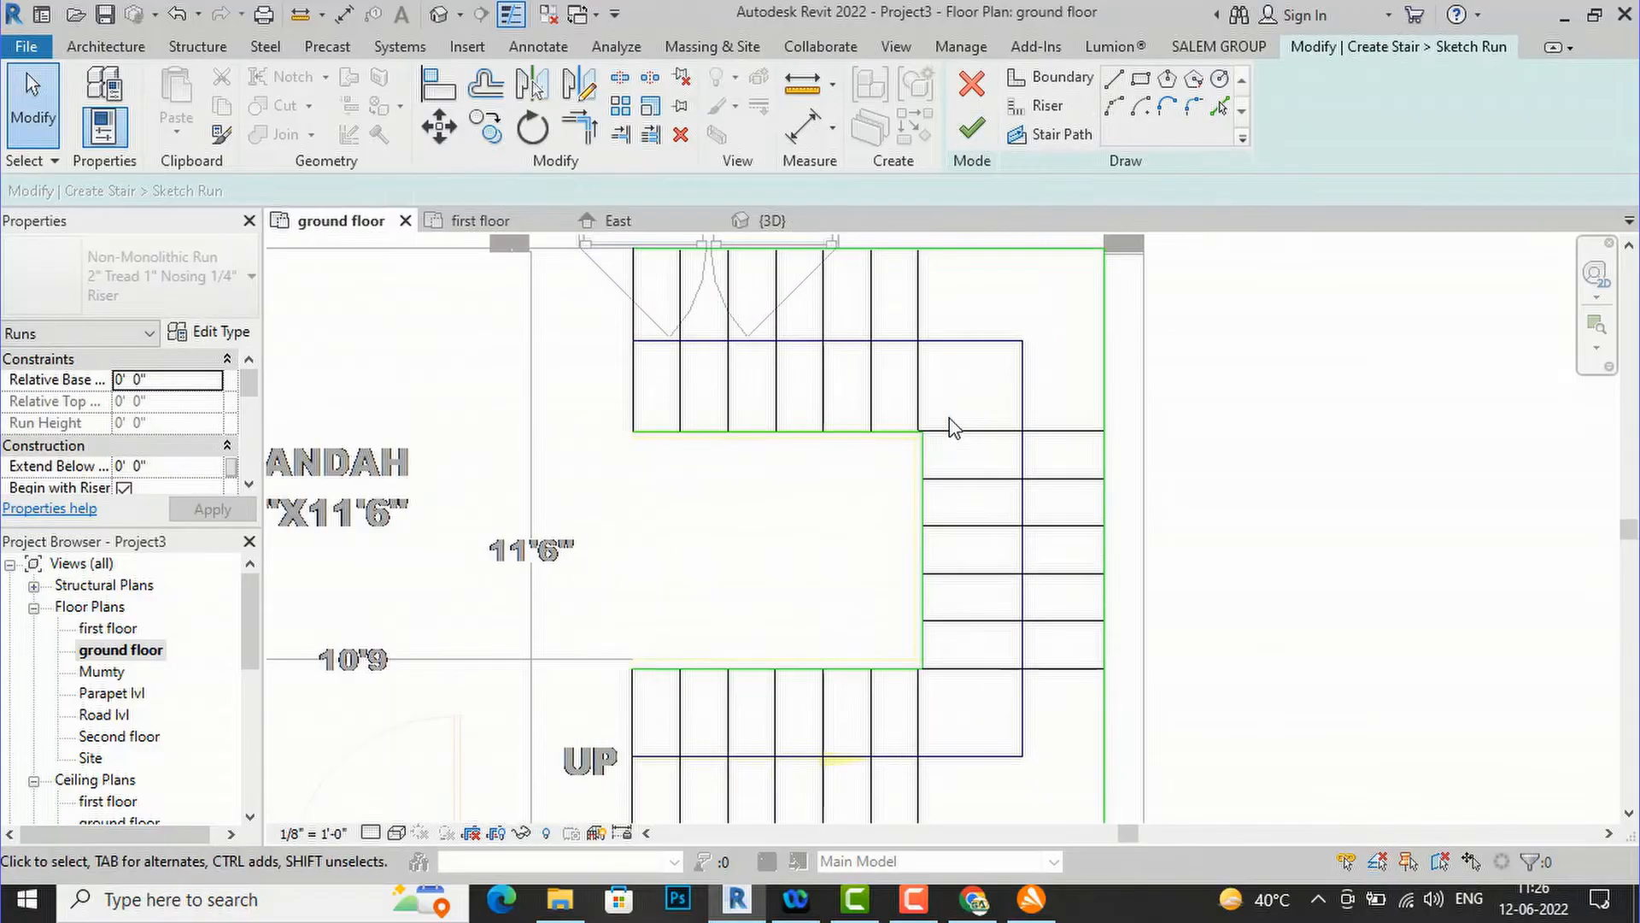
scroll(951, 434, up, 4)
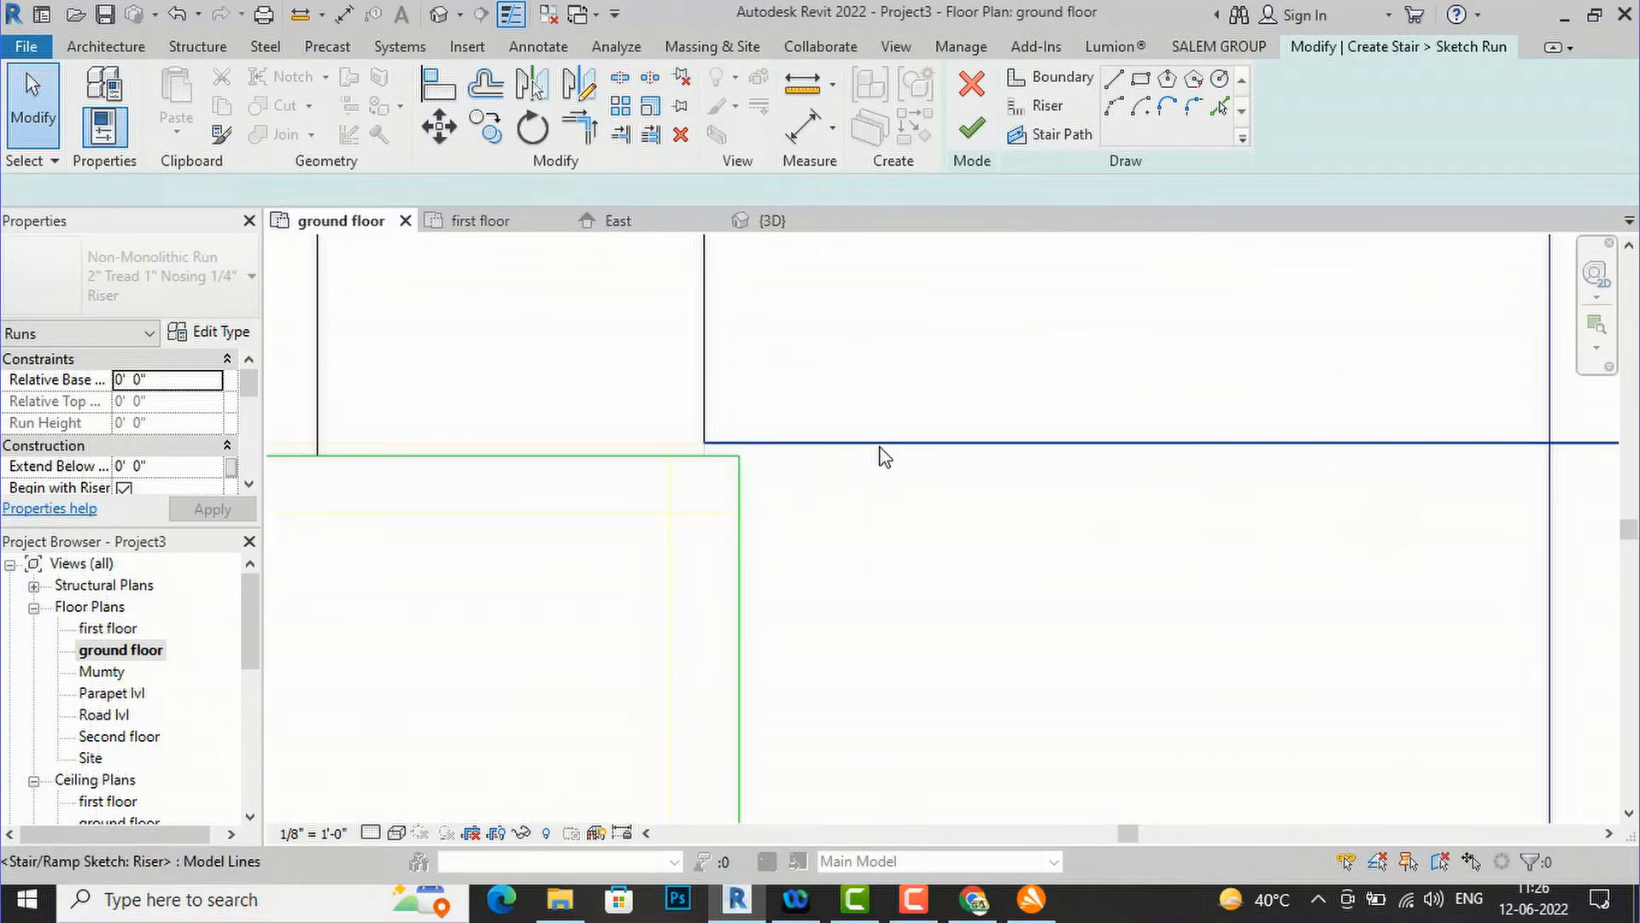
click(826, 442)
scroll(827, 446, up, 3)
drag(826, 483, 818, 468)
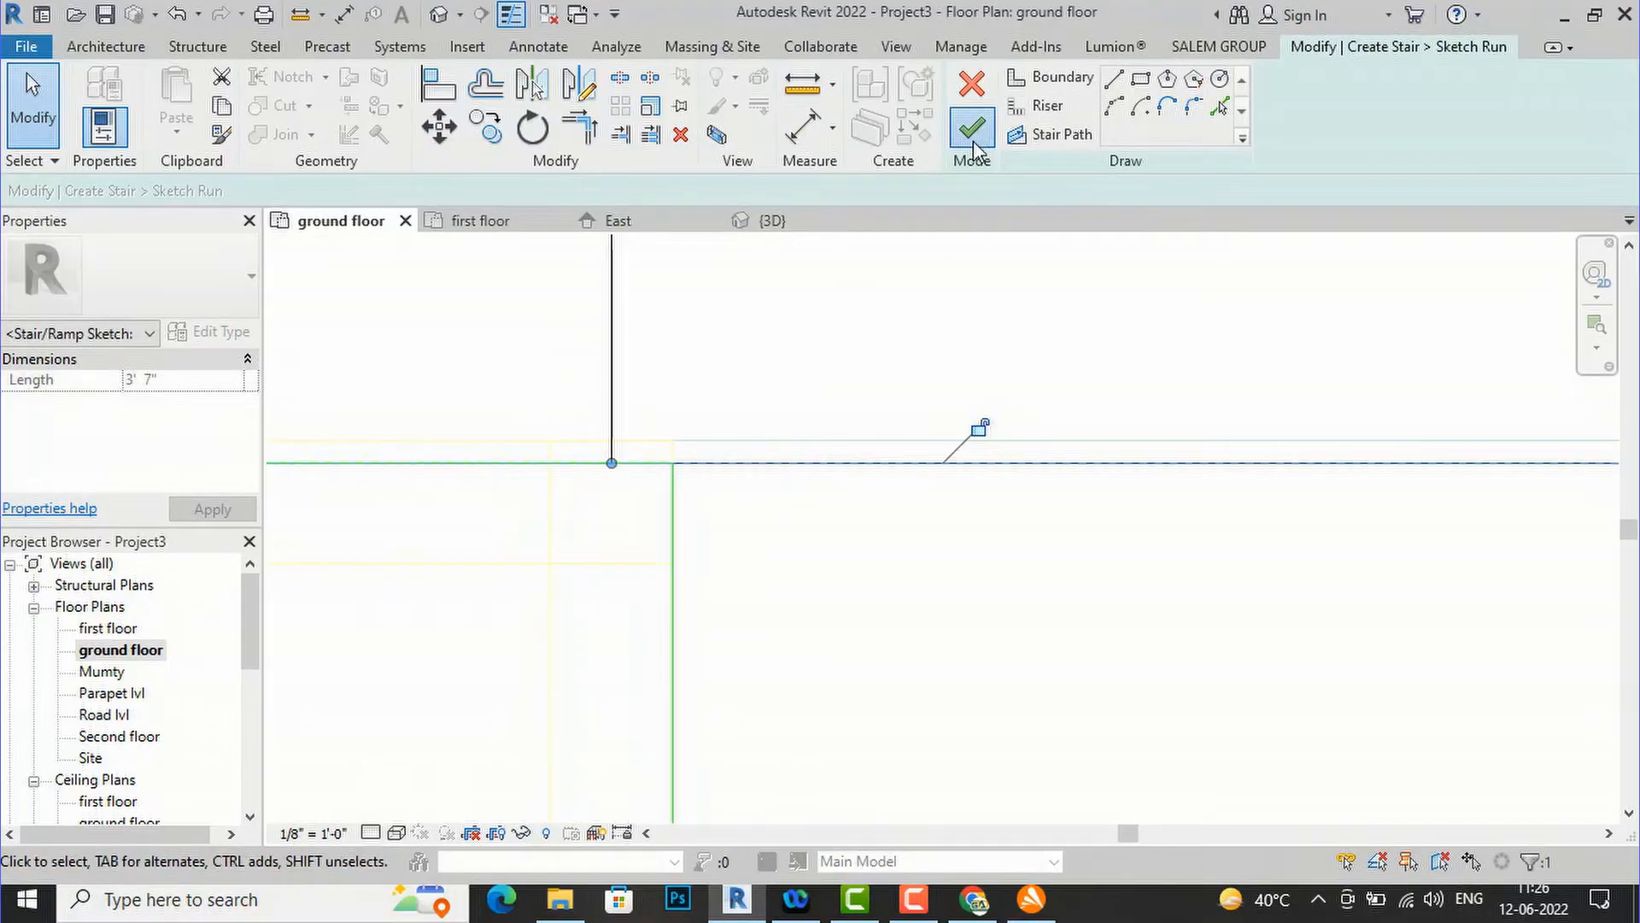
click(975, 147)
click(1469, 839)
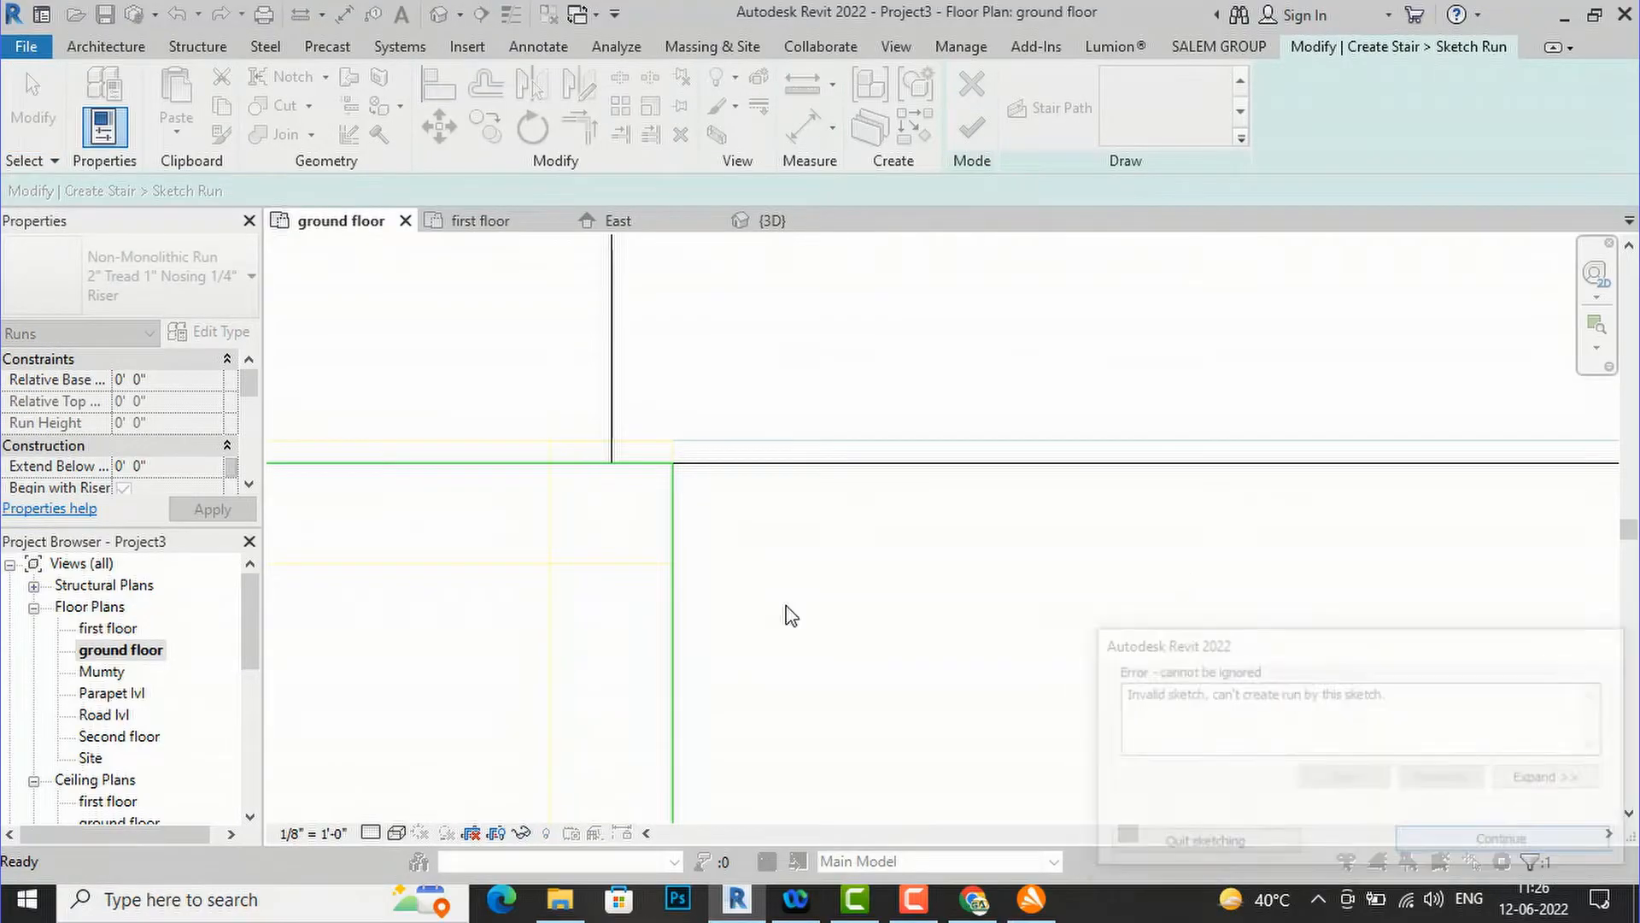
- Shorten the inner end of that riser to the inner boundary's upper corner and try to finish the run sketch
click(709, 464)
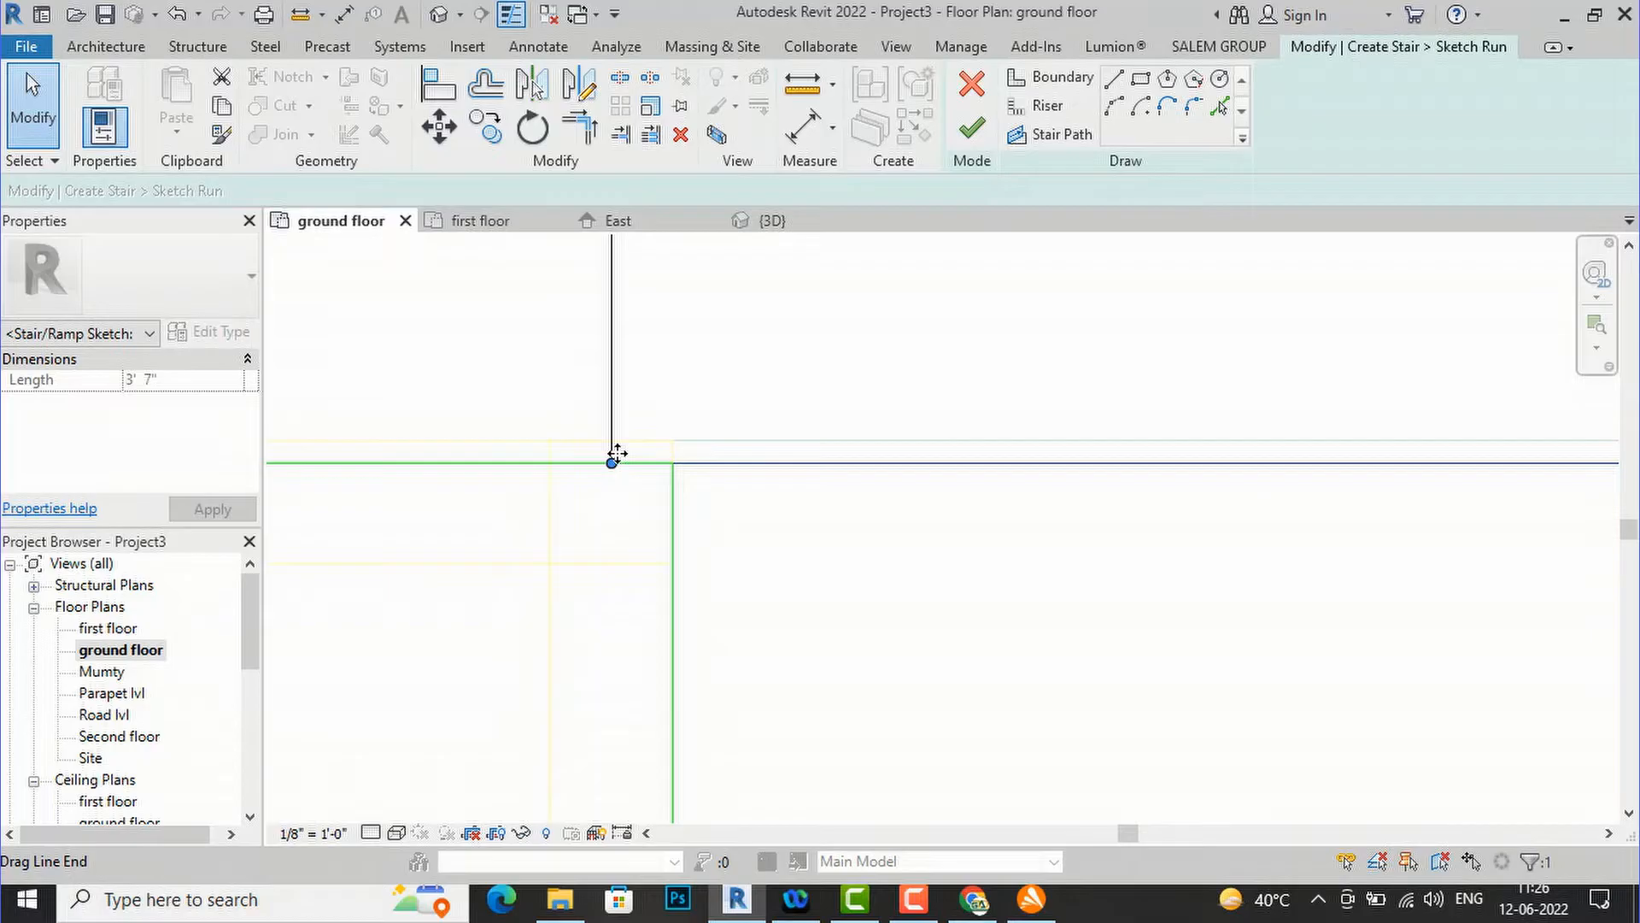
drag(611, 466, 673, 462)
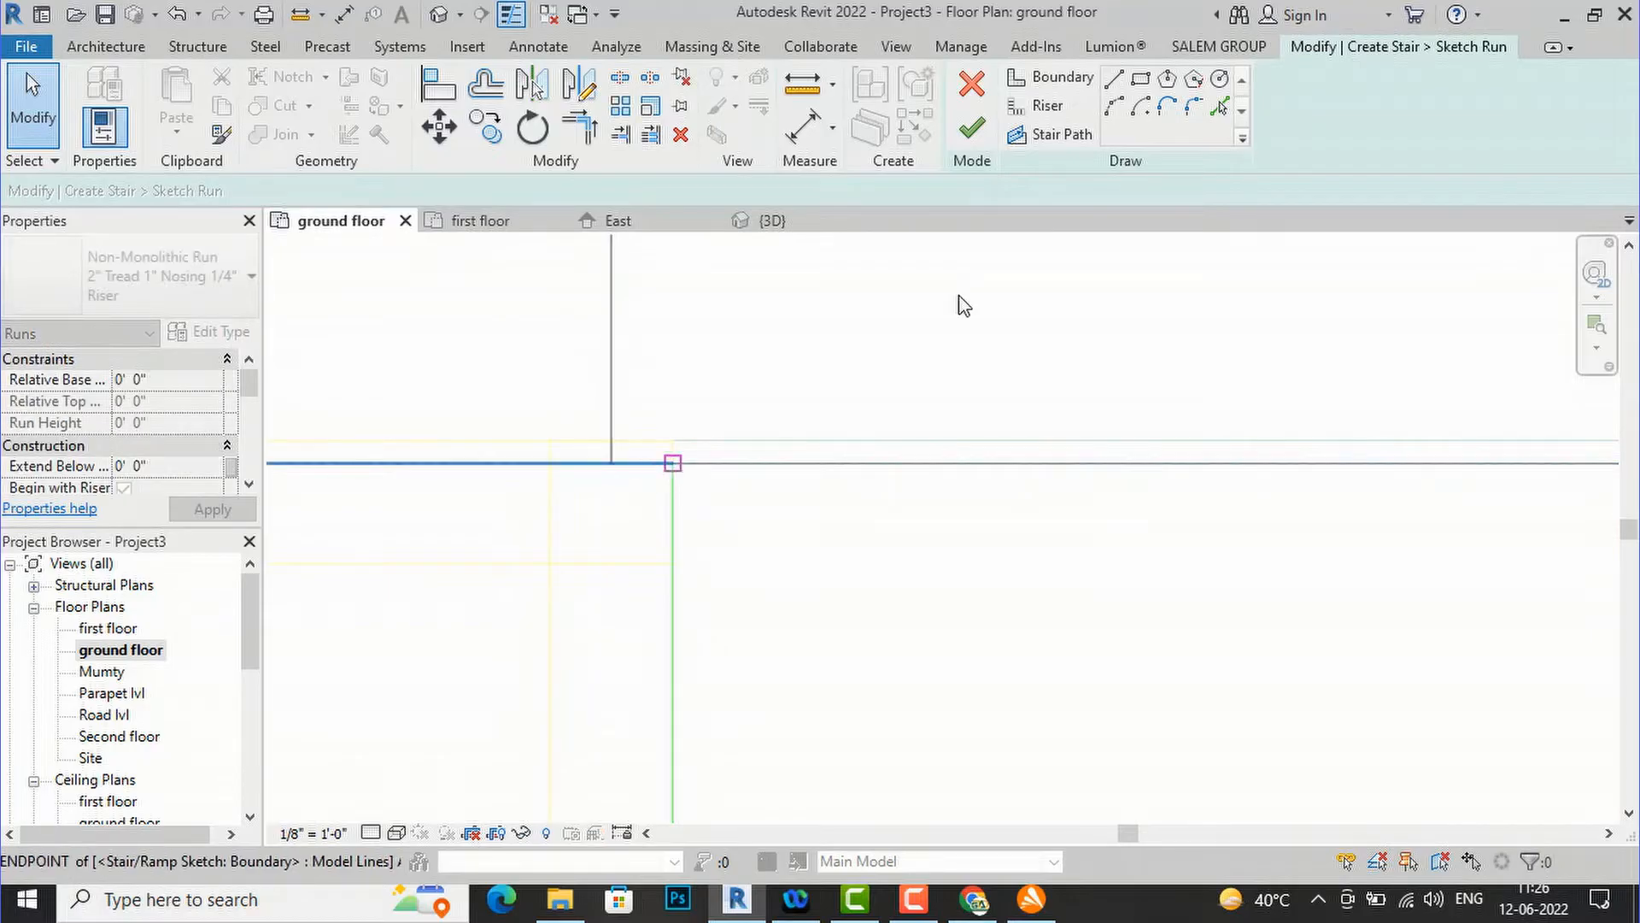
click(971, 129)
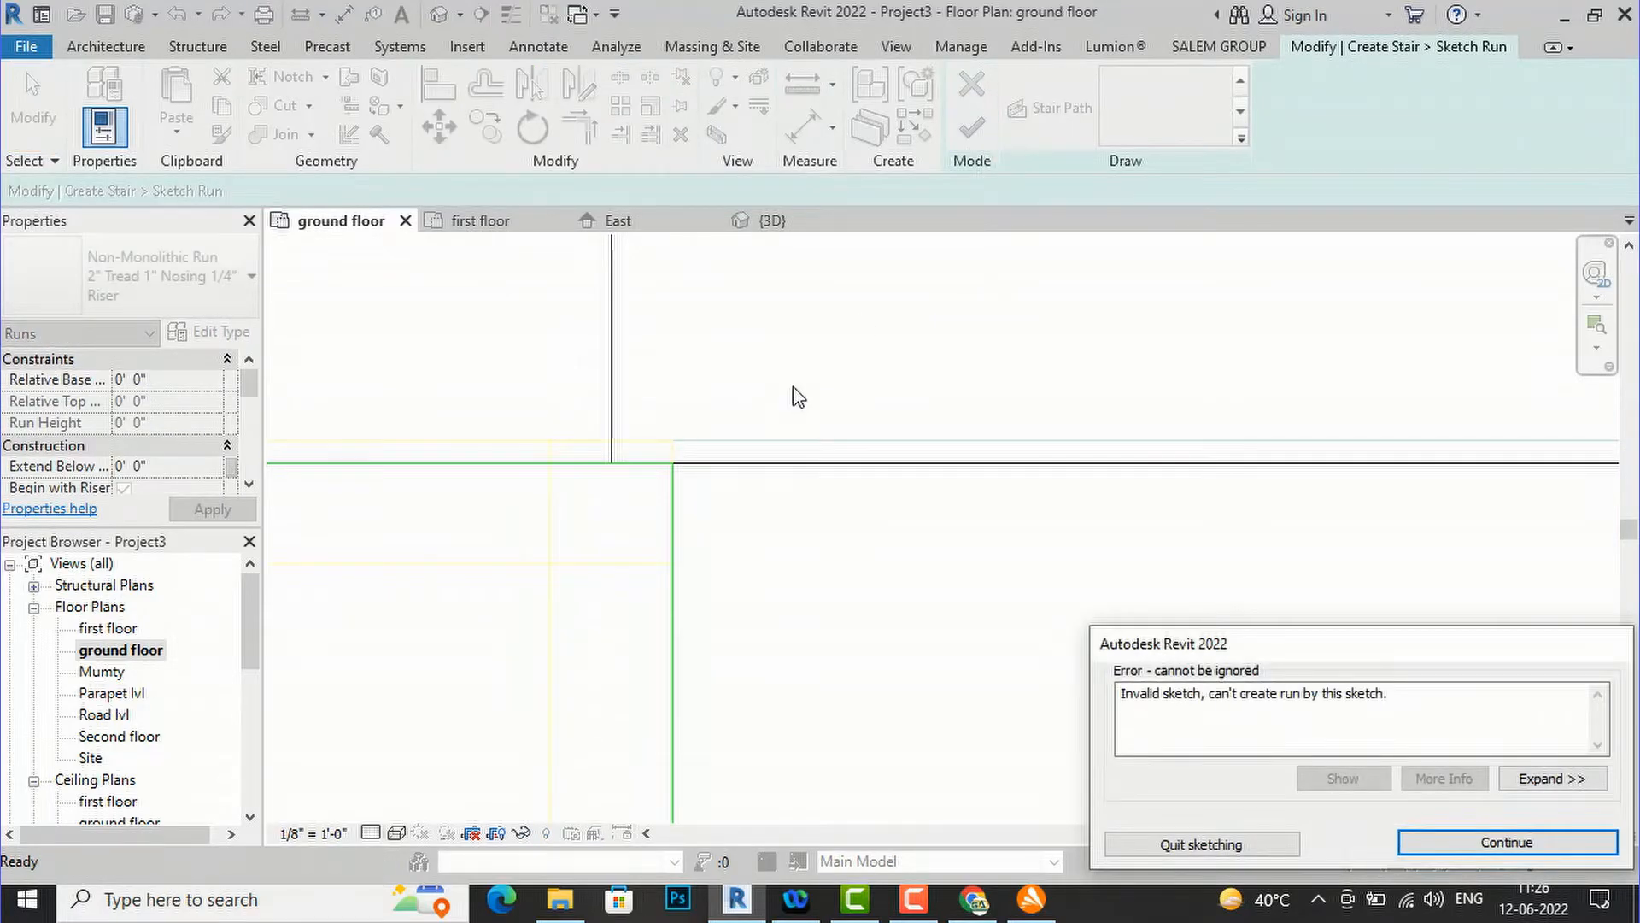
scroll(649, 504, down, 3)
scroll(615, 474, down, 2)
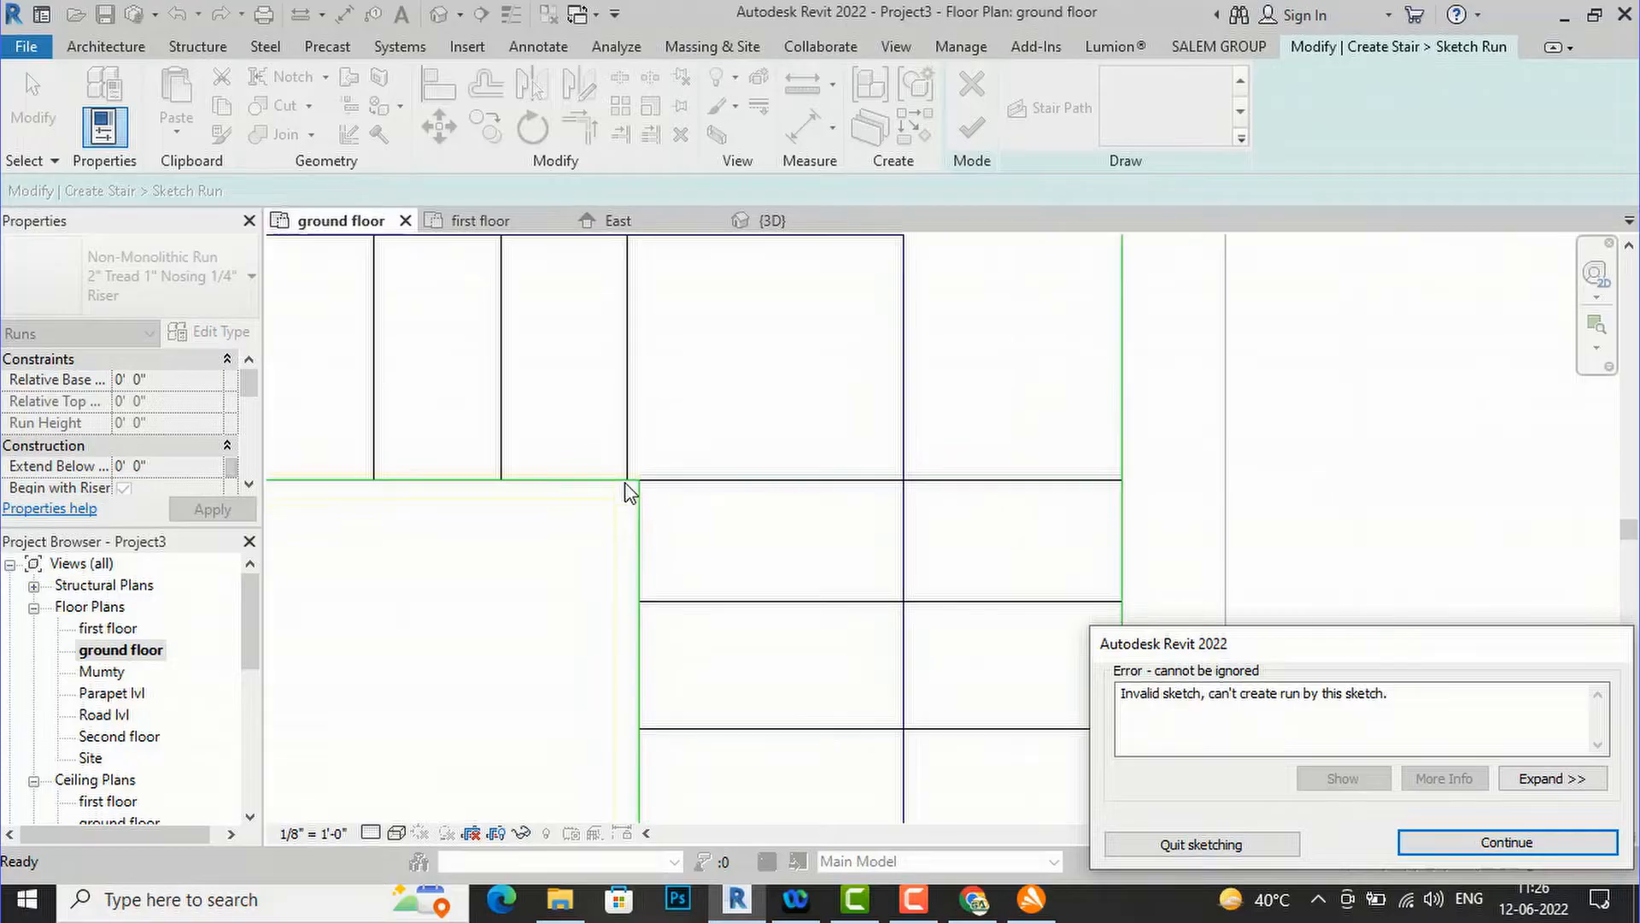
click(931, 897)
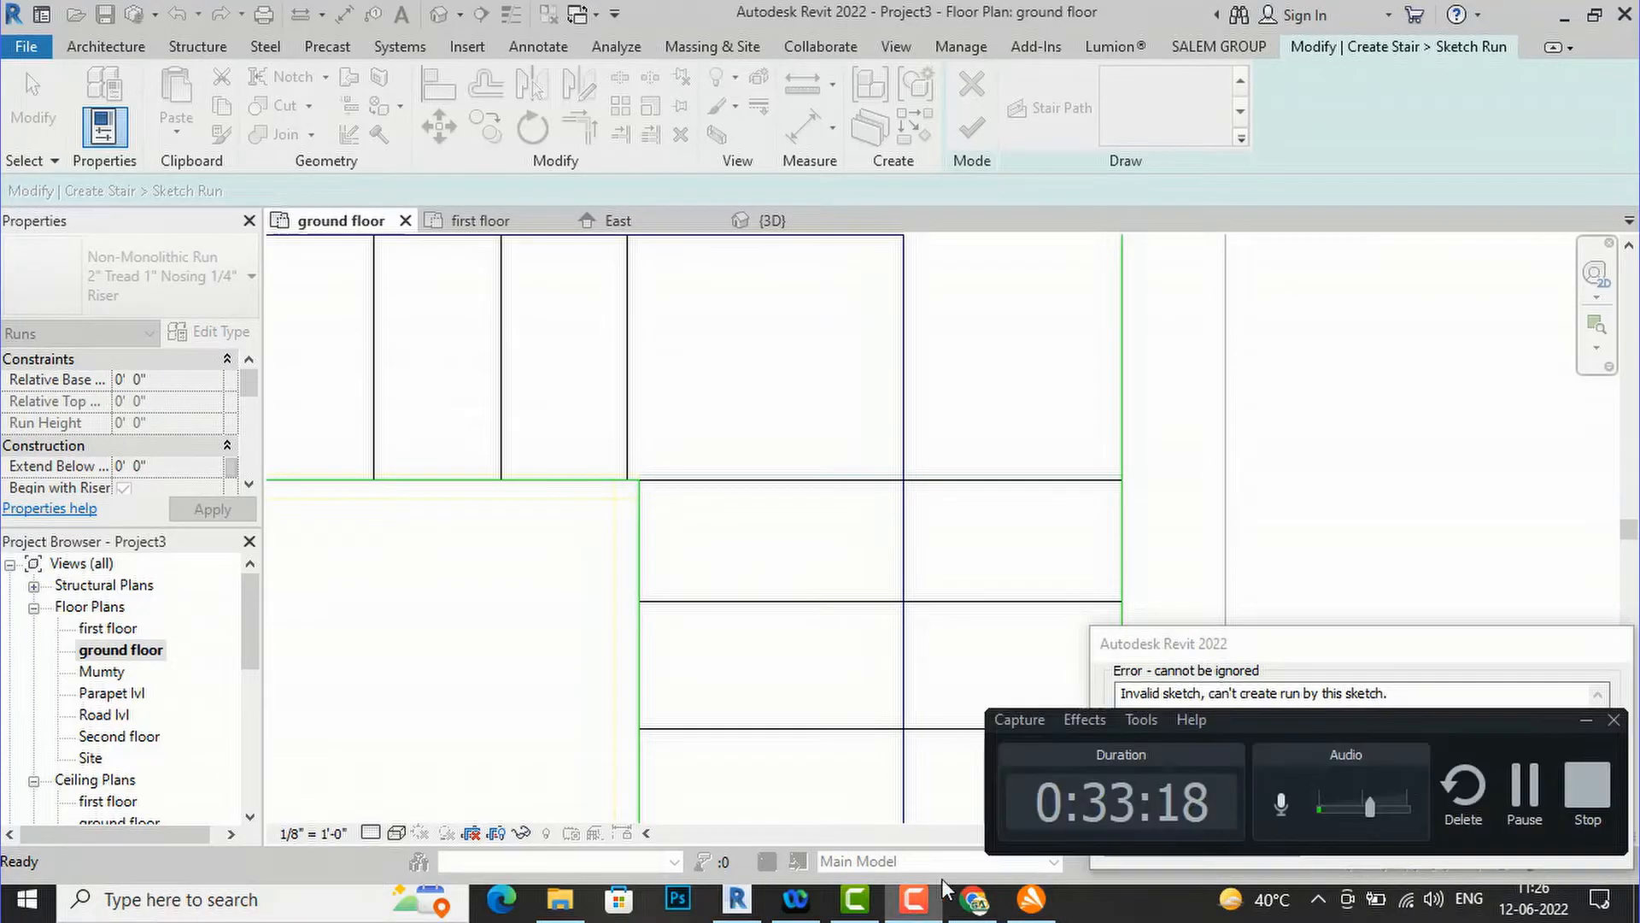
click(1524, 786)
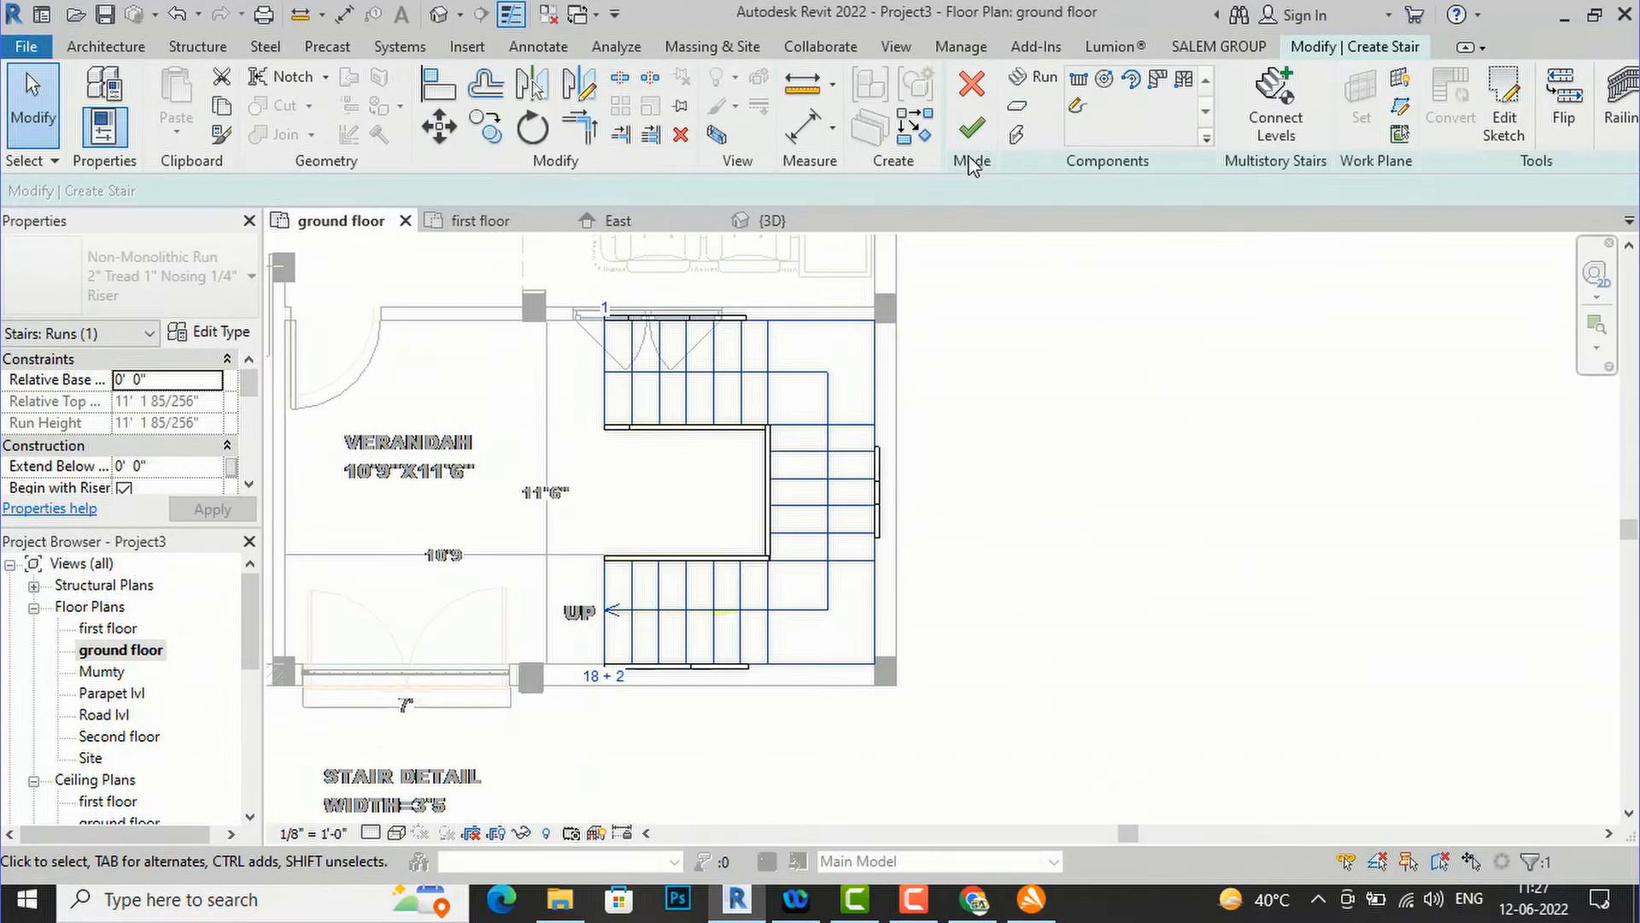
- Finish the stair and answer the save reminder without saving, accepting 30-minute reminder intervals
click(986, 139)
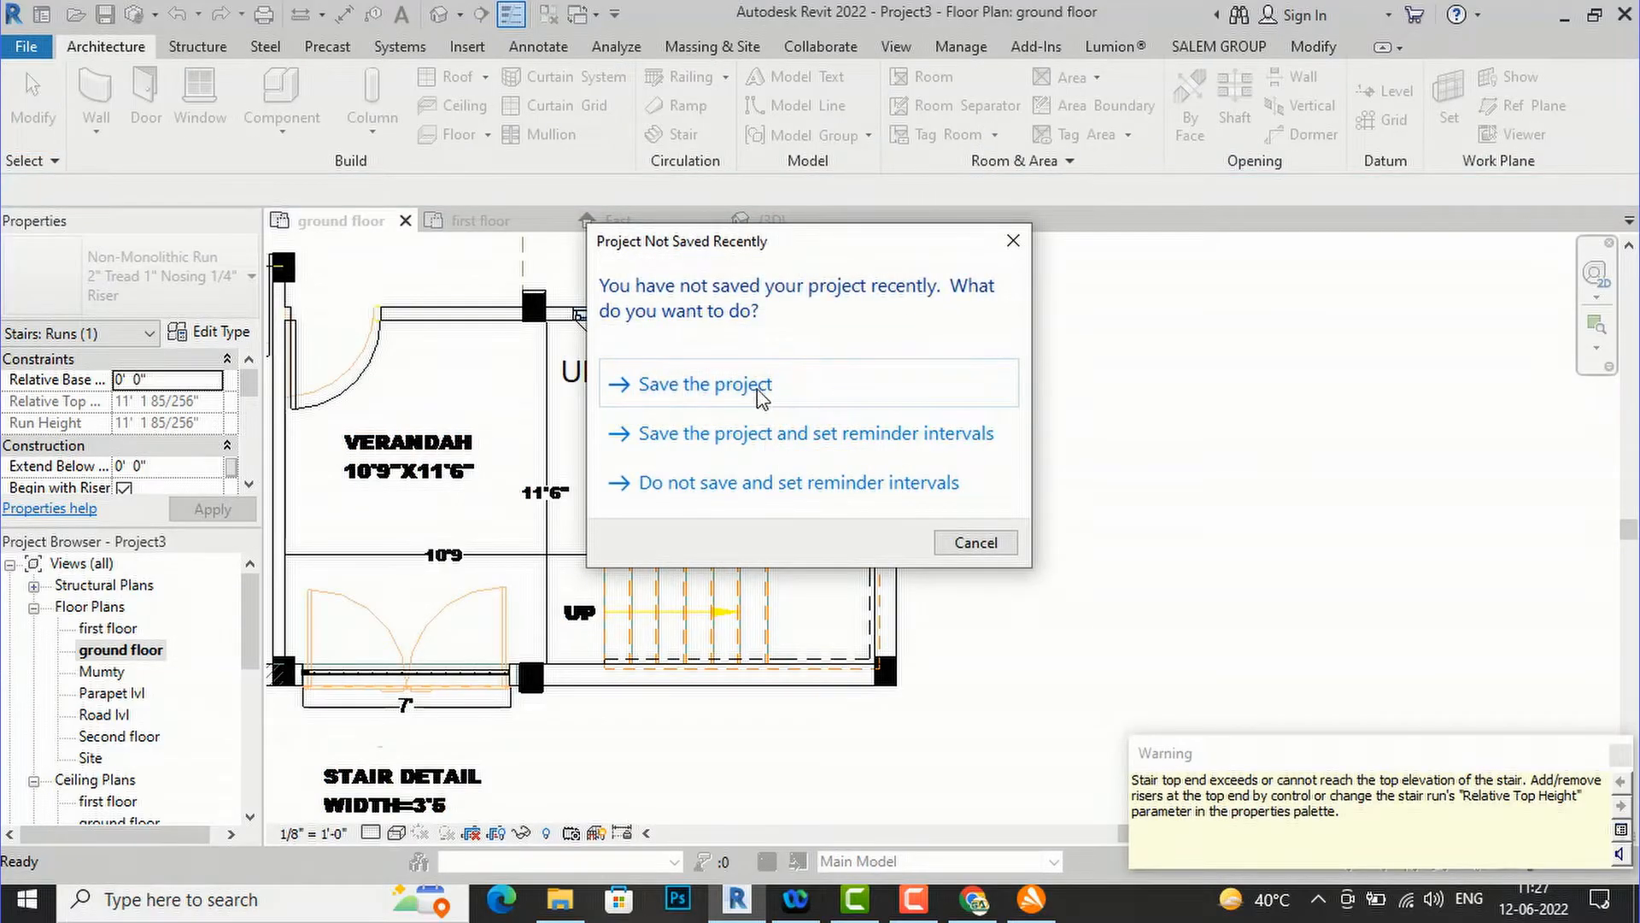
click(755, 484)
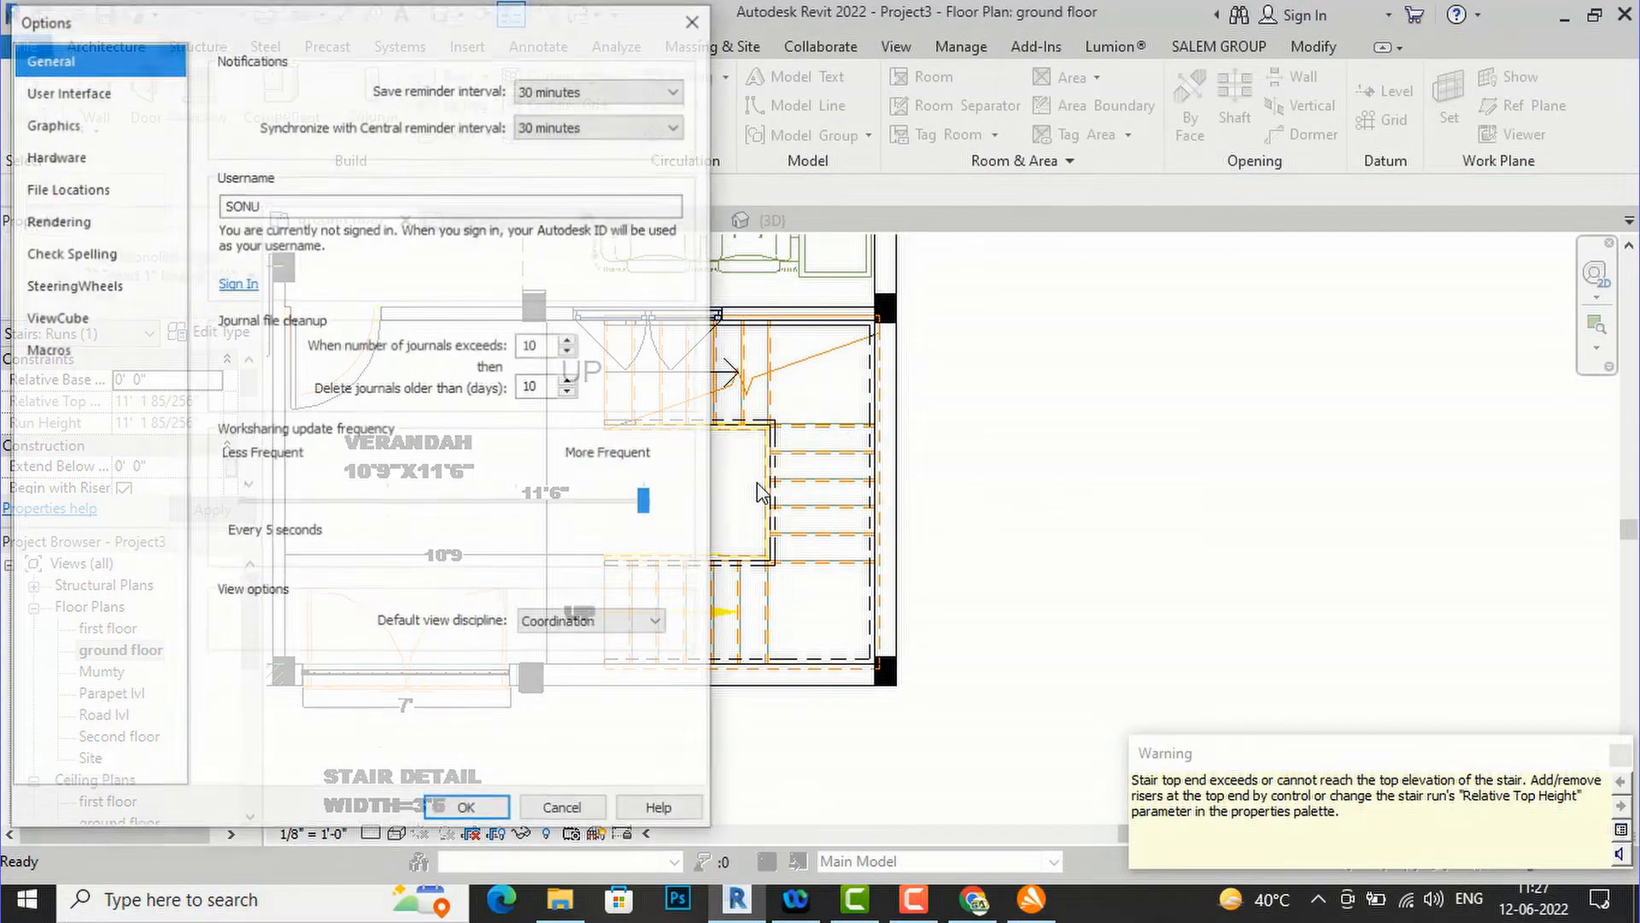
click(468, 811)
click(1058, 479)
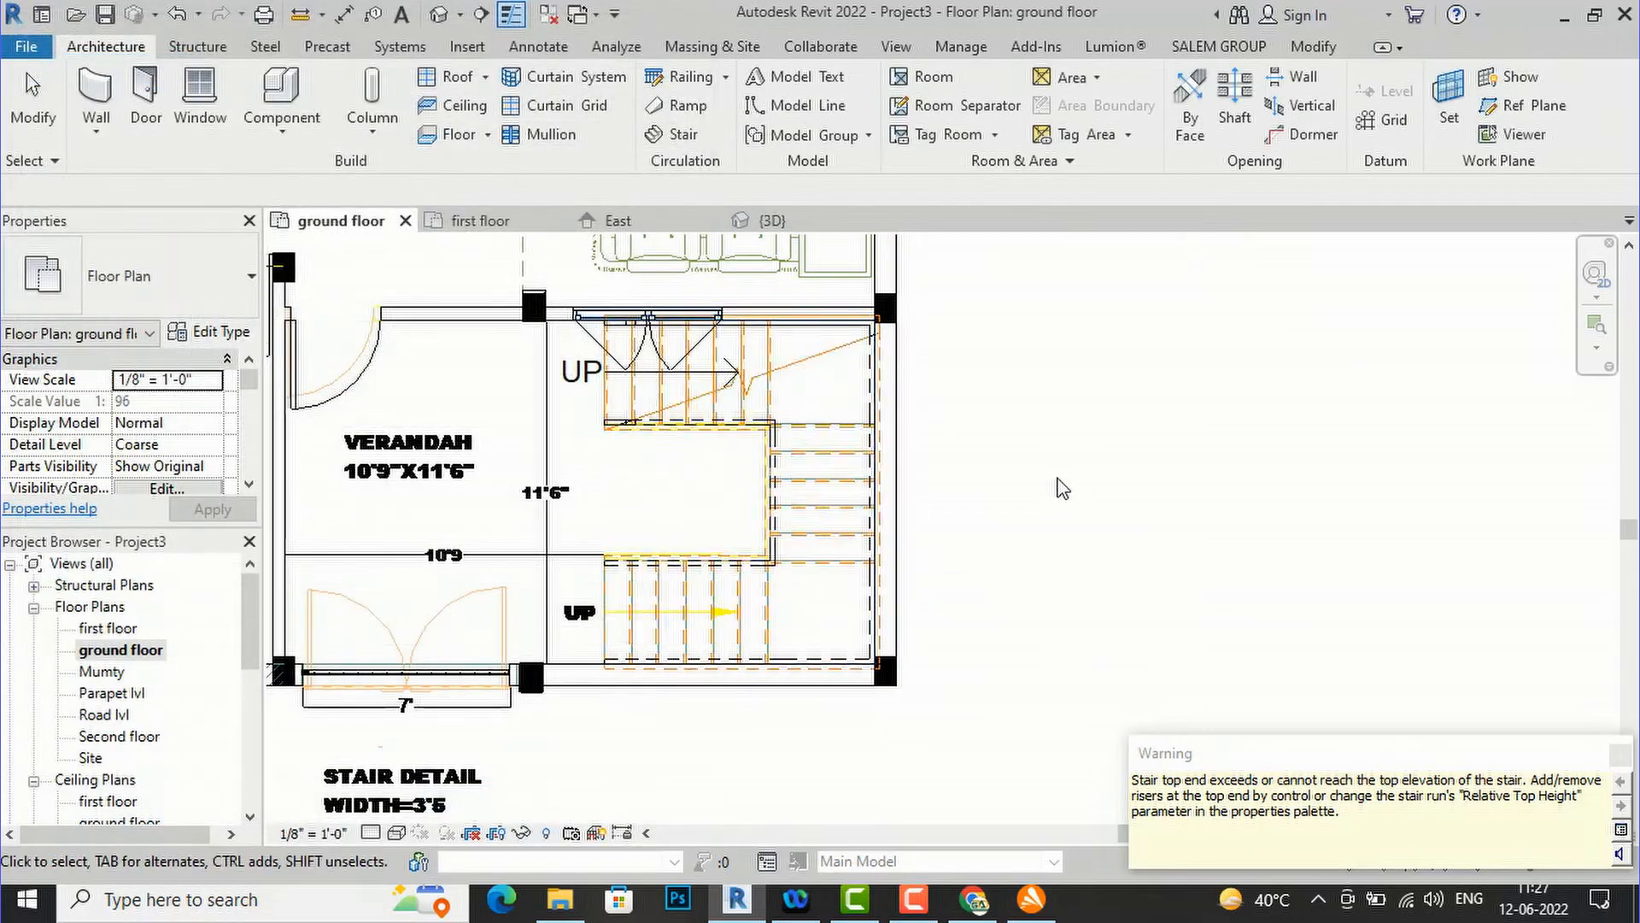
- Examine the finished staircase in the ground floor plan and from above in the 3D view
scroll(766, 397, up, 3)
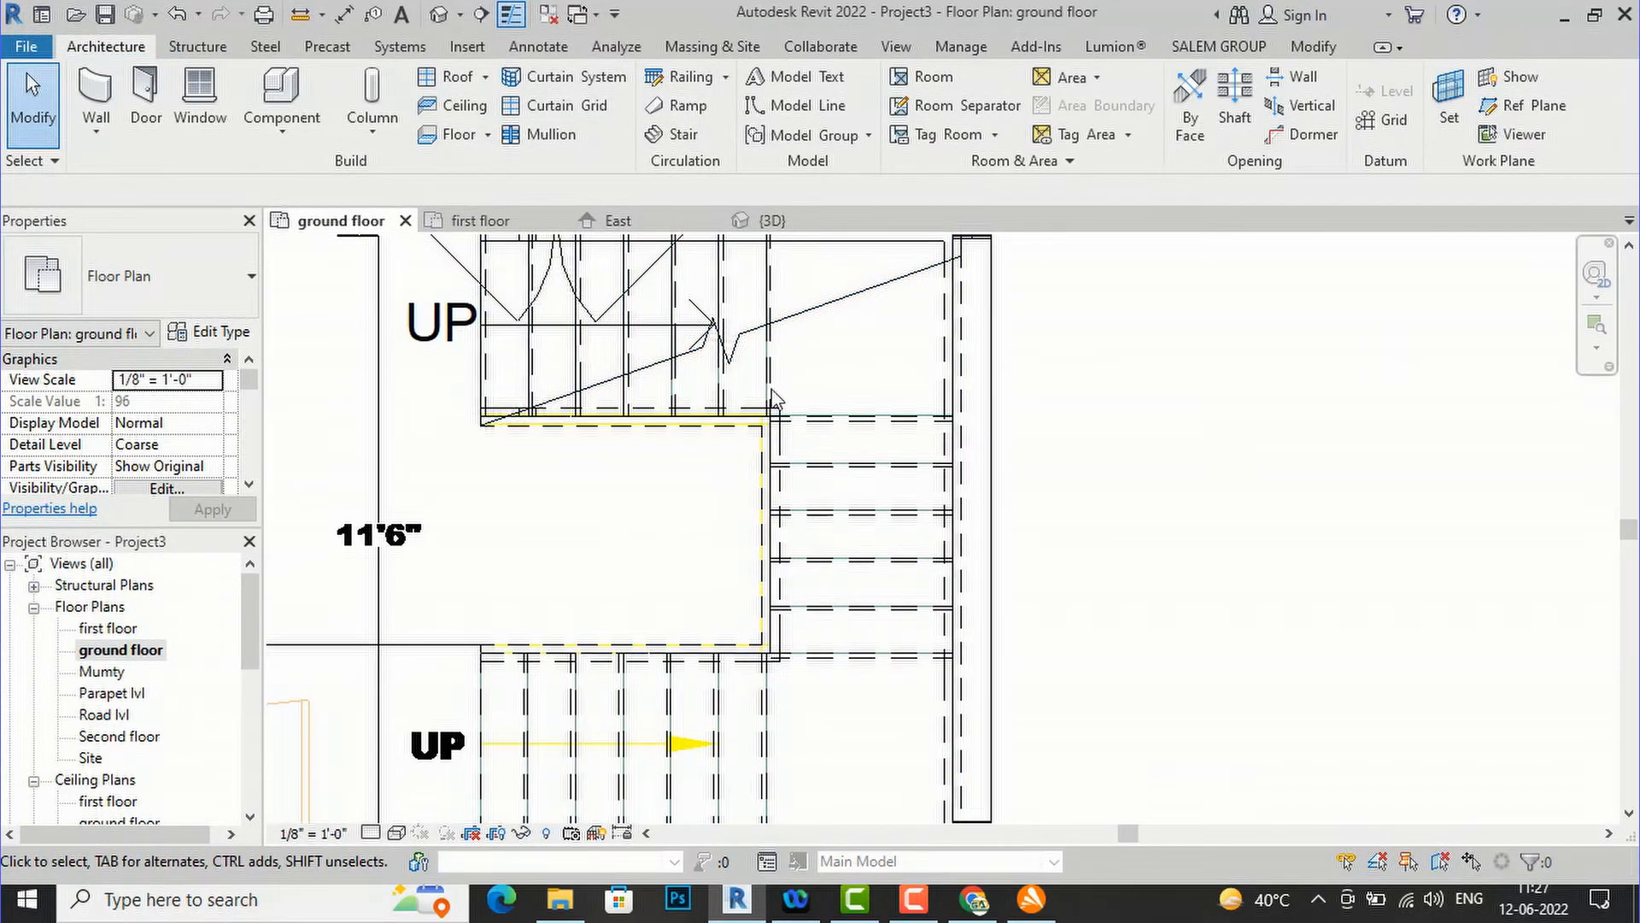
scroll(773, 398, down, 3)
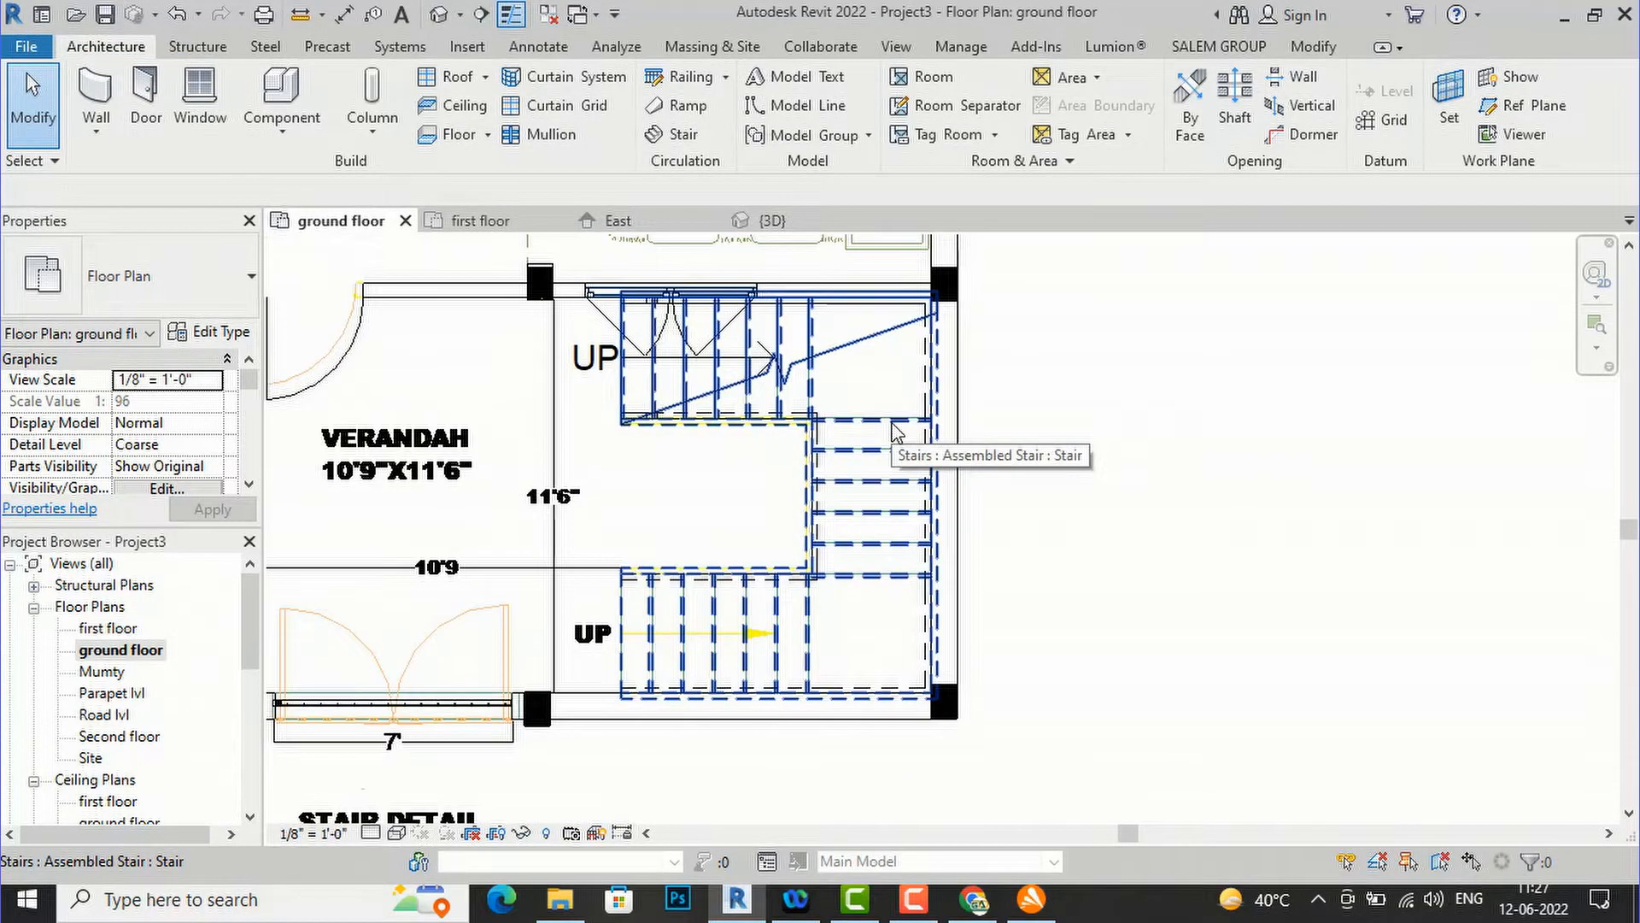
click(942, 405)
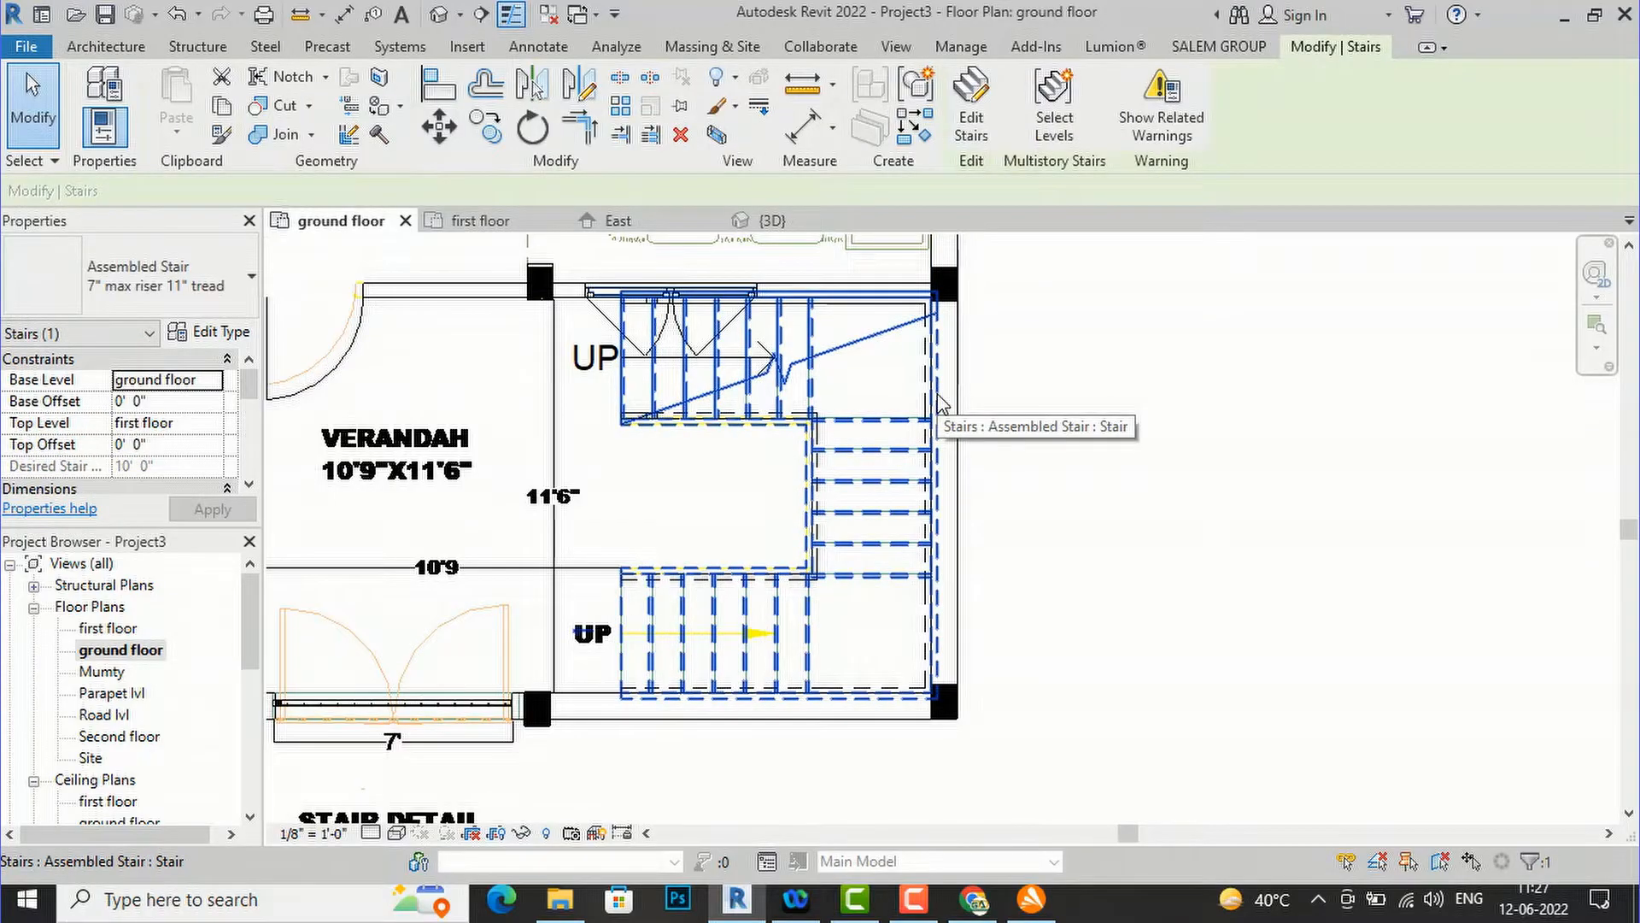
key(Escape)
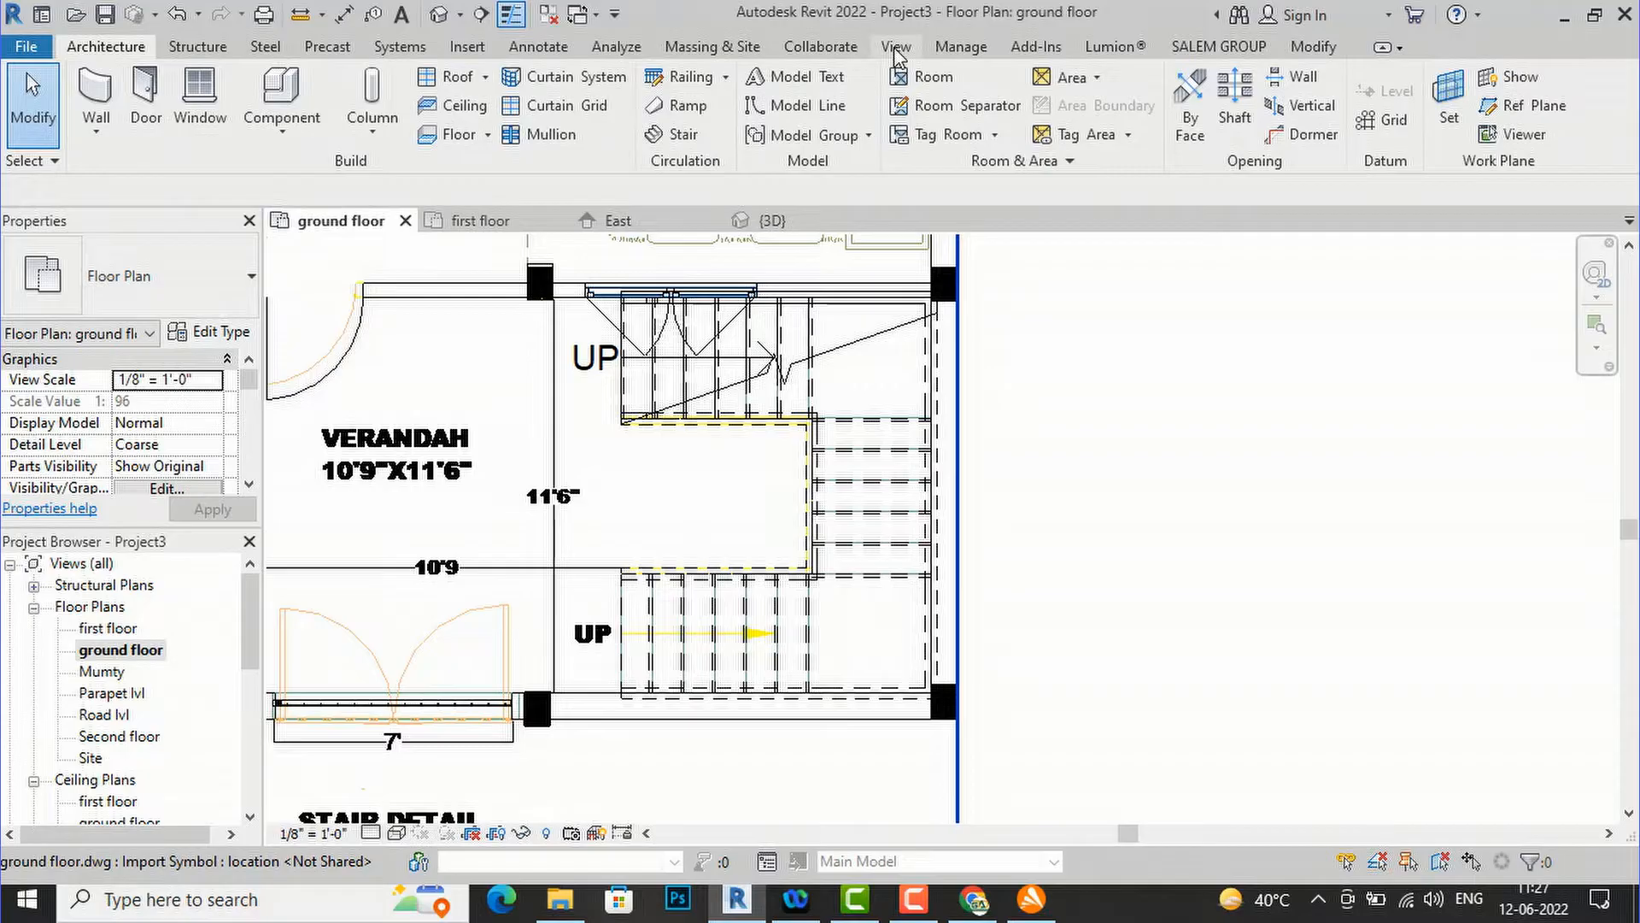
click(444, 22)
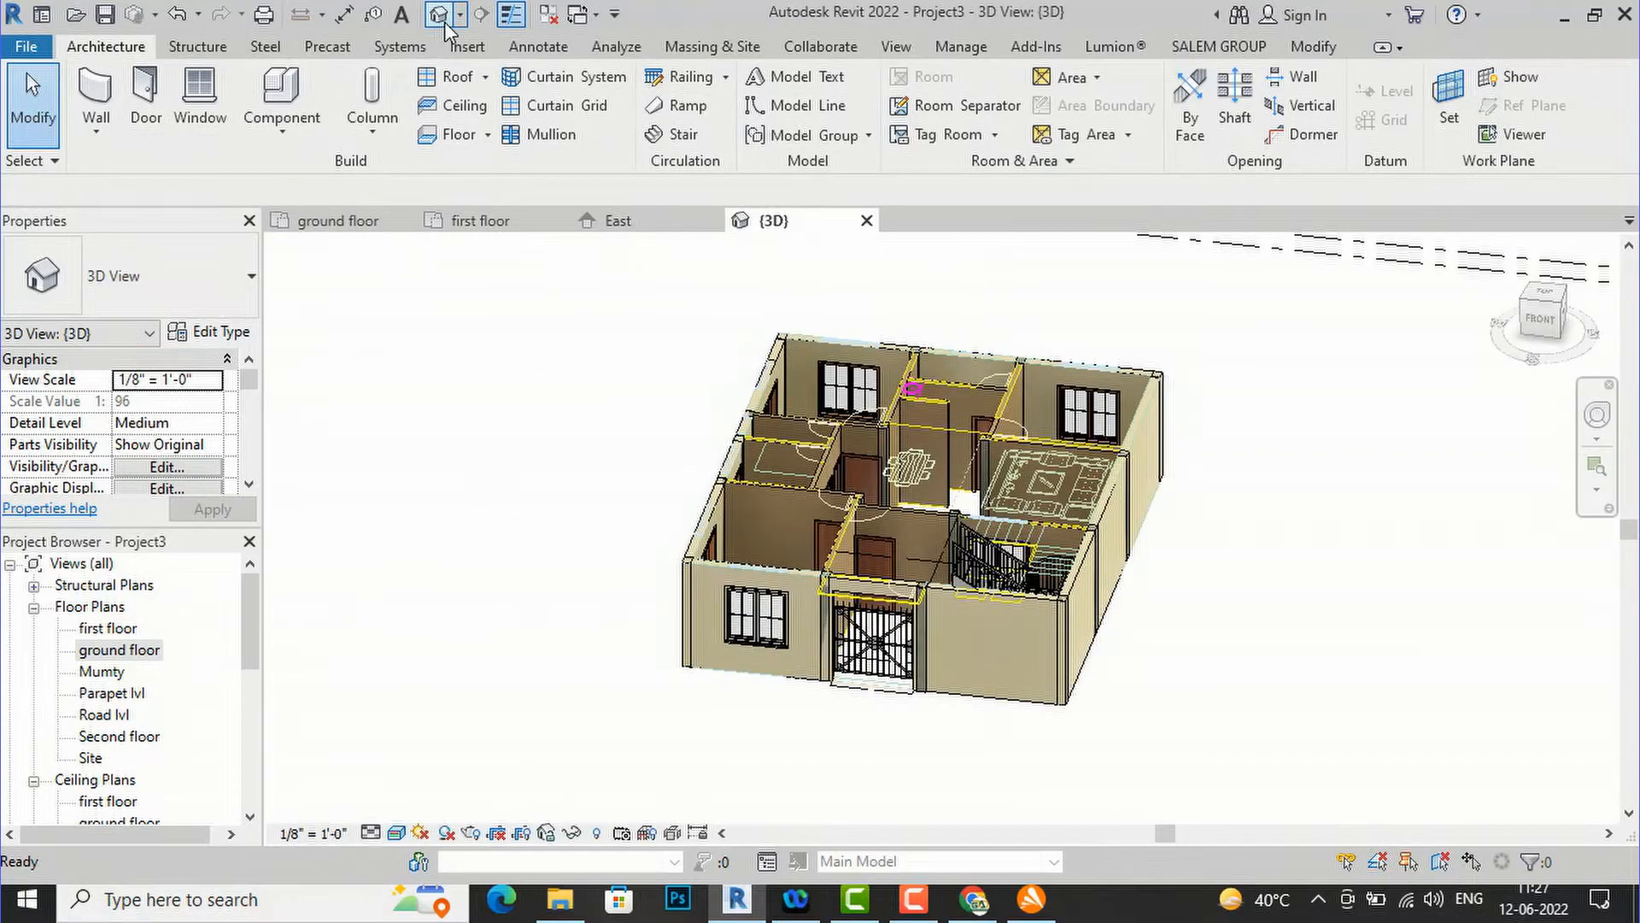
scroll(1021, 584, up, 4)
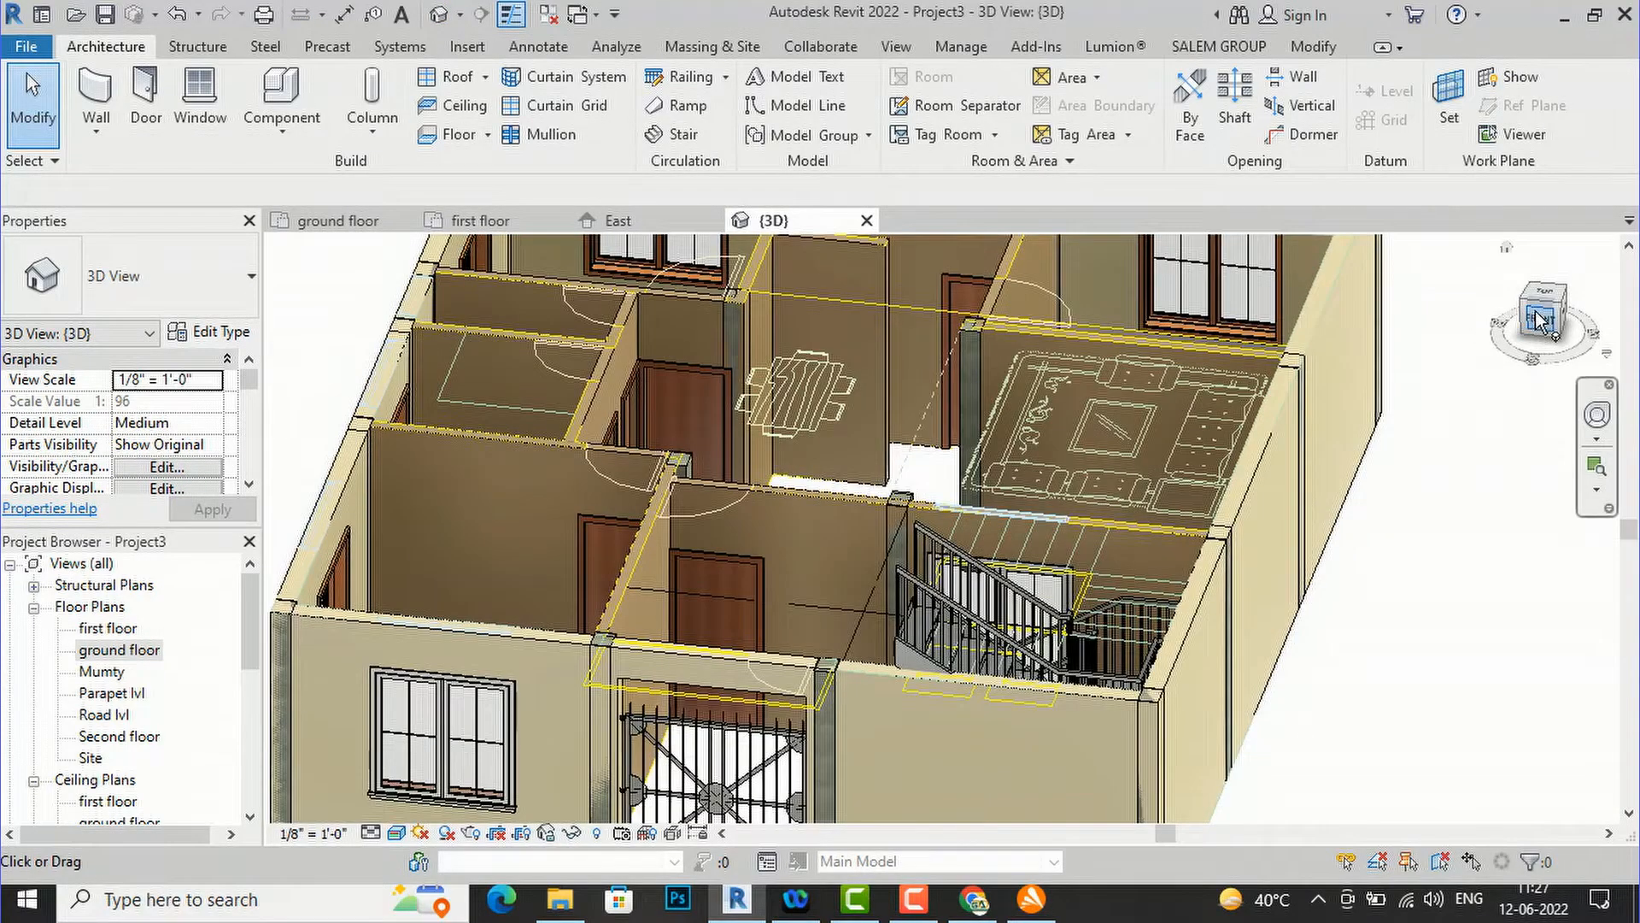
drag(1565, 321, 444, 407)
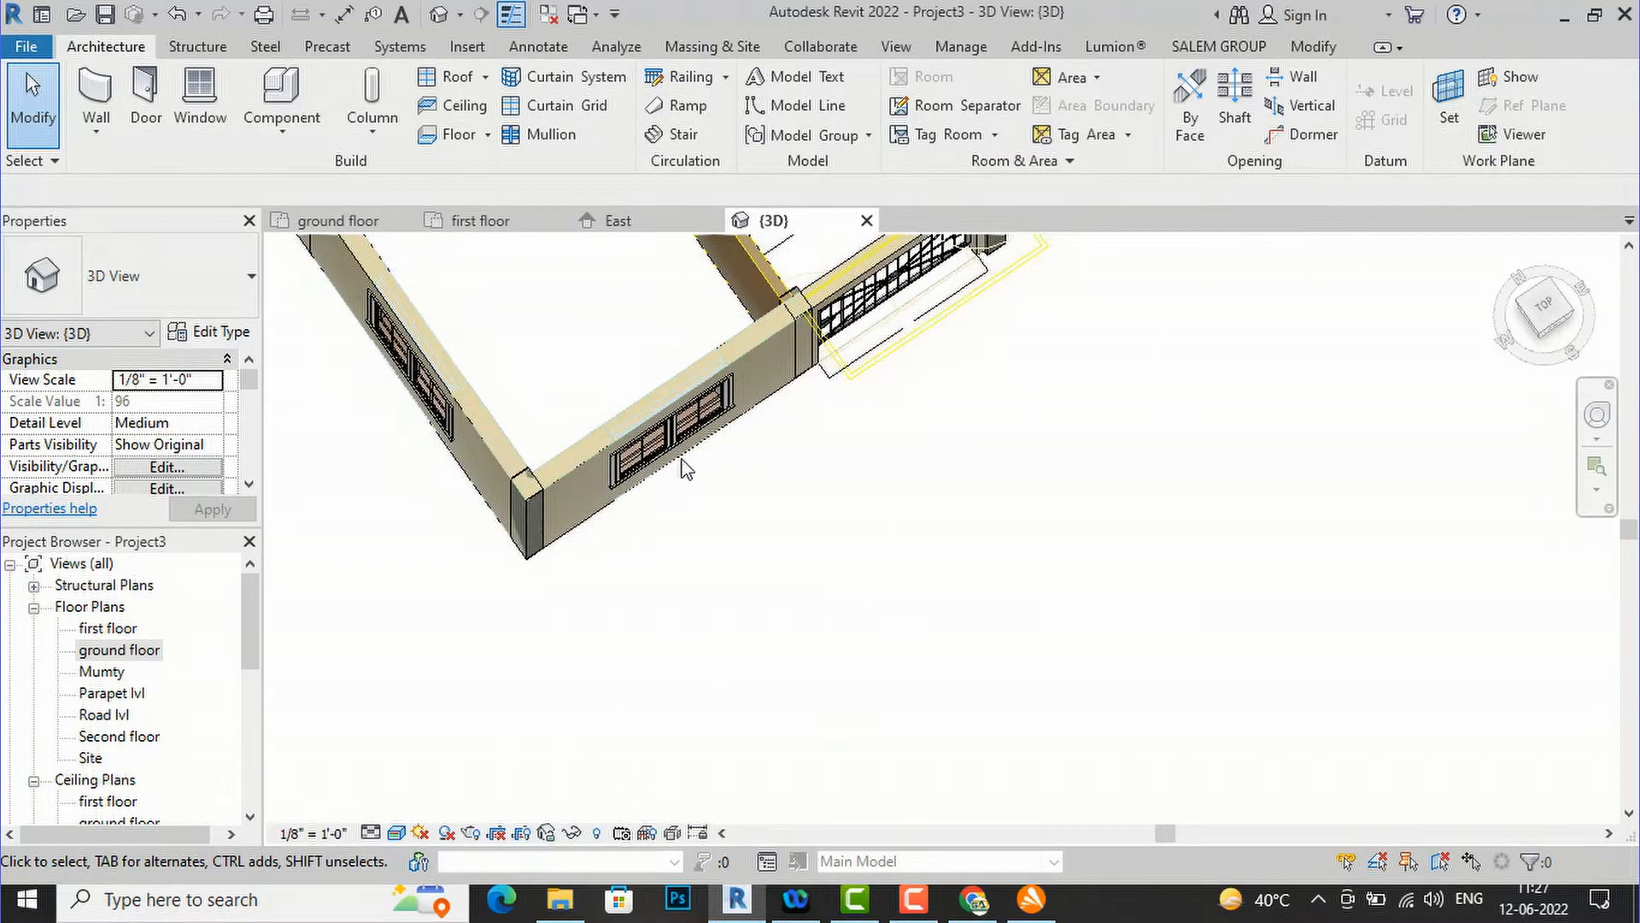
scroll(899, 521, down, 3)
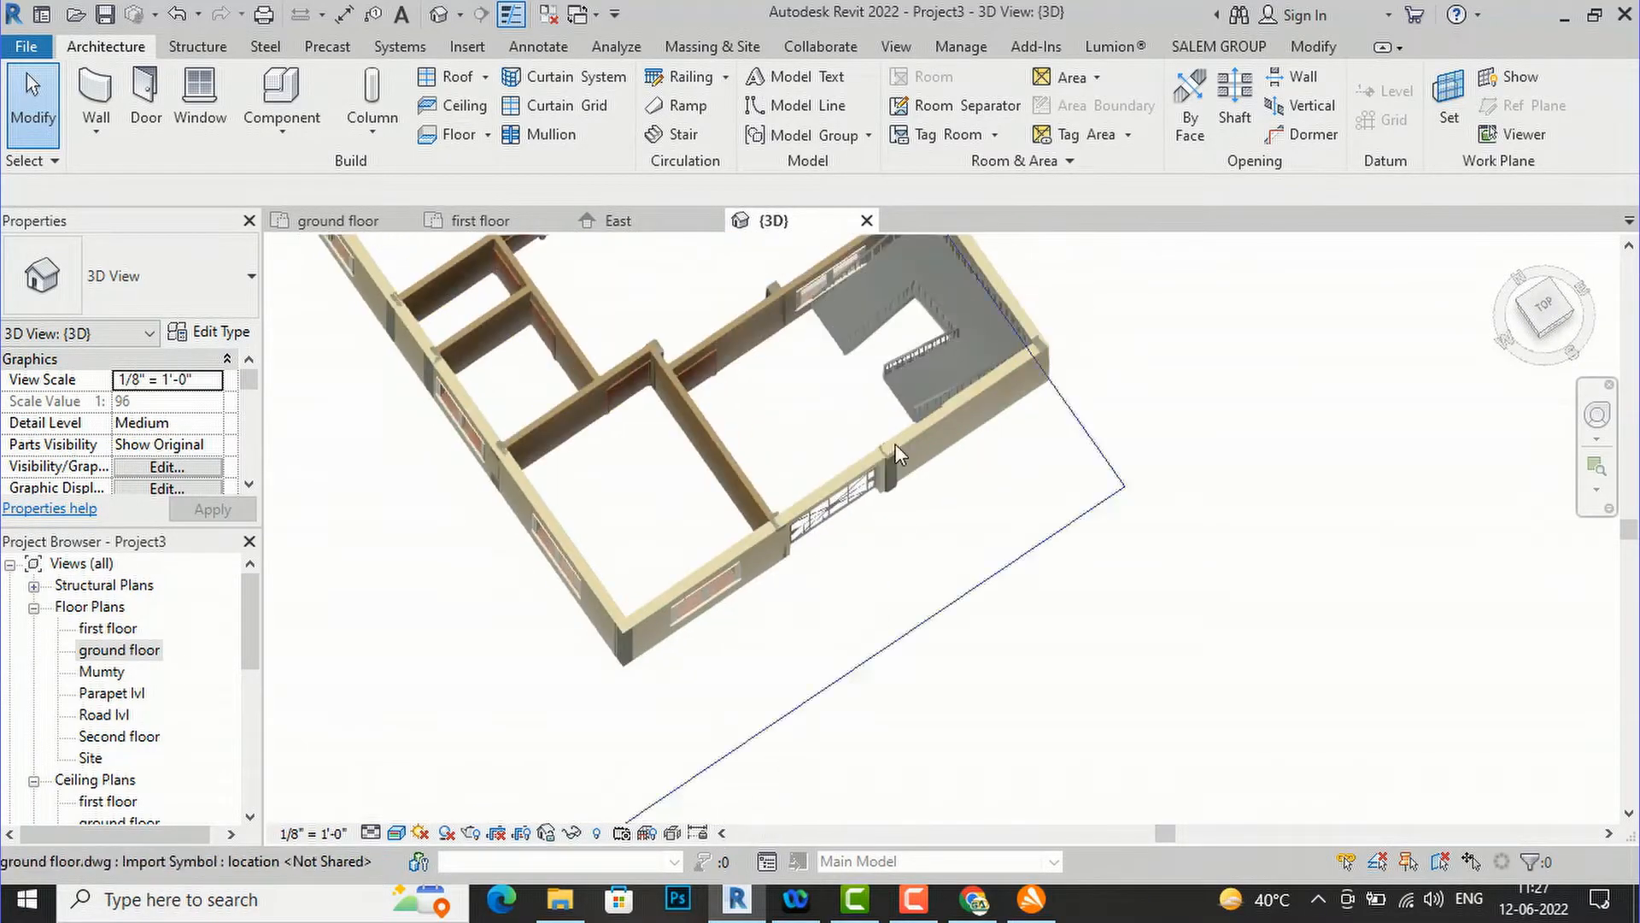
scroll(887, 297, up, 2)
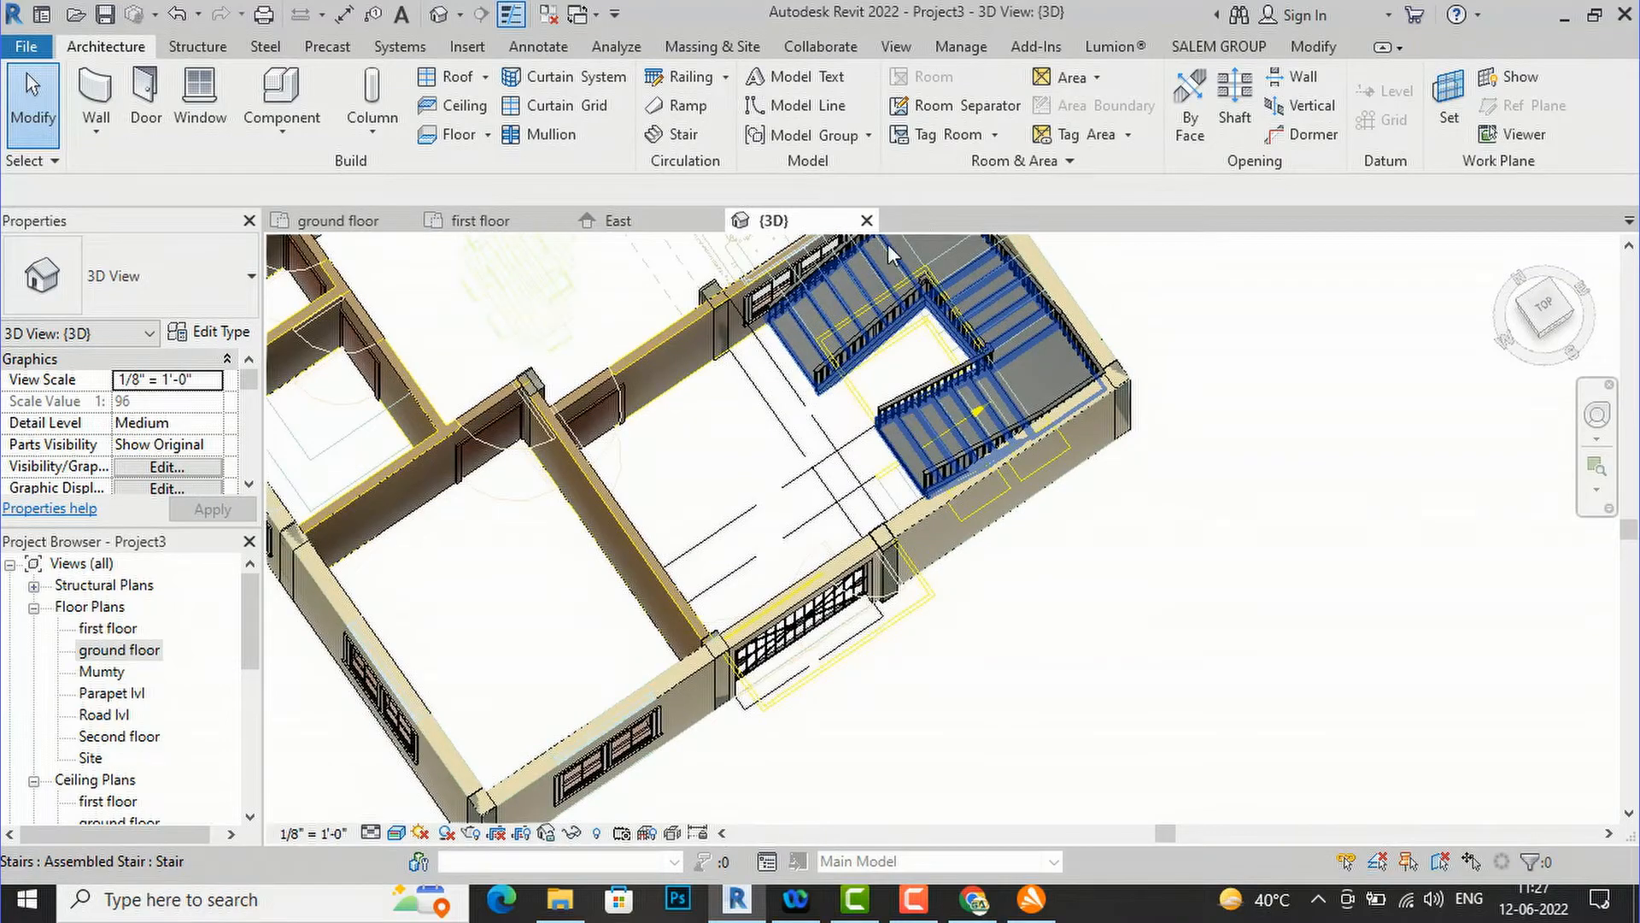
scroll(793, 350, up, 4)
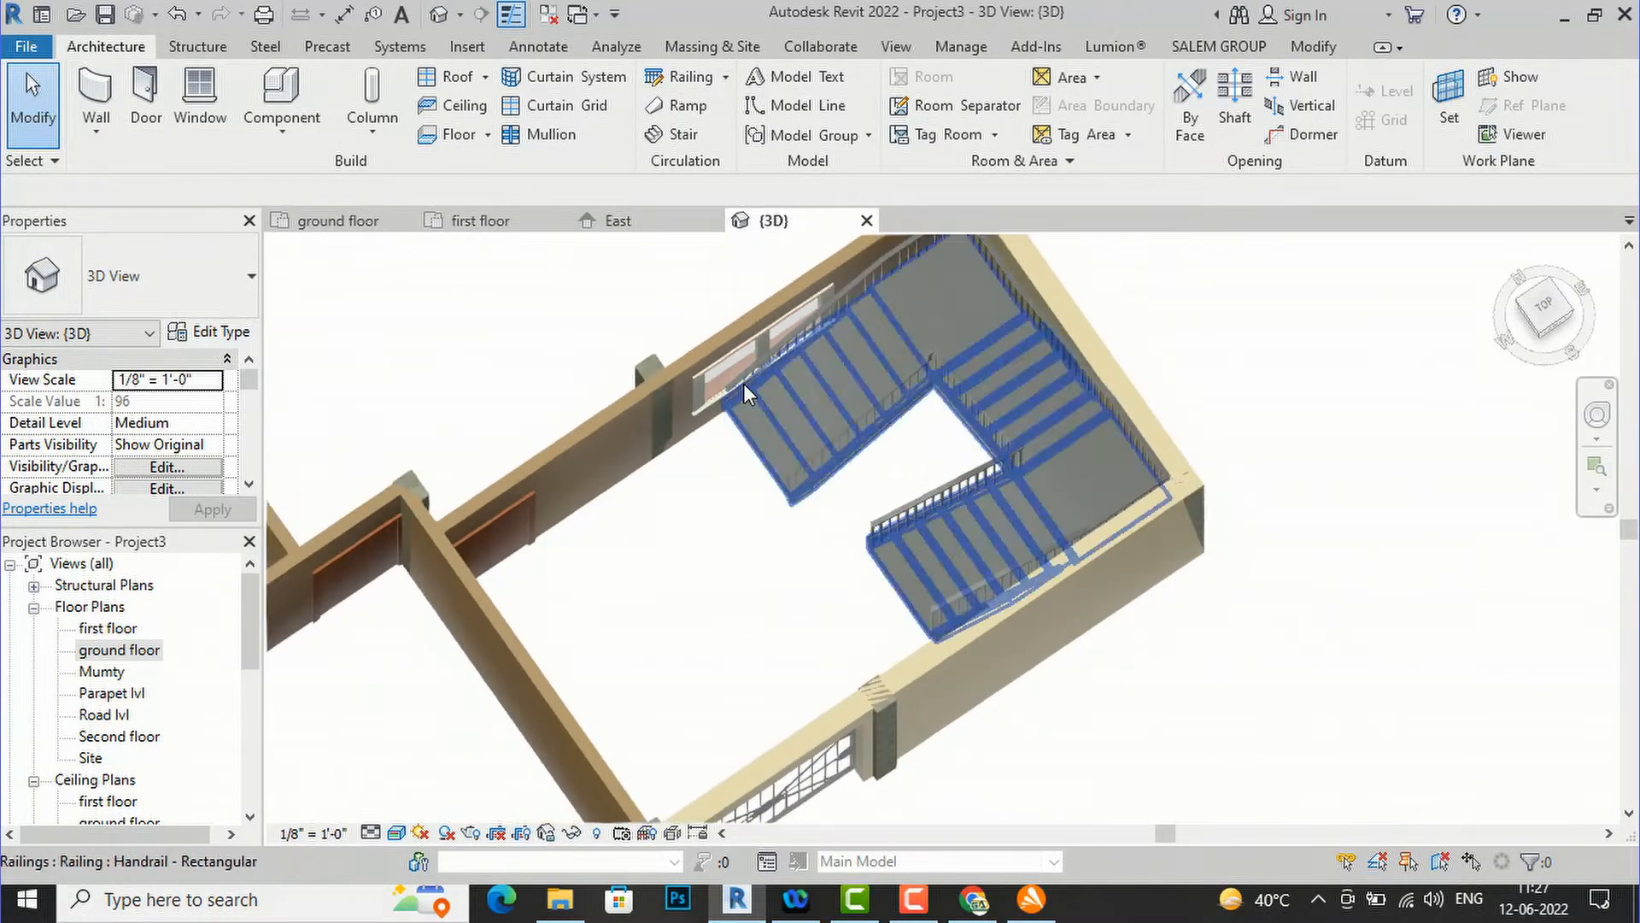
click(850, 303)
key(Escape)
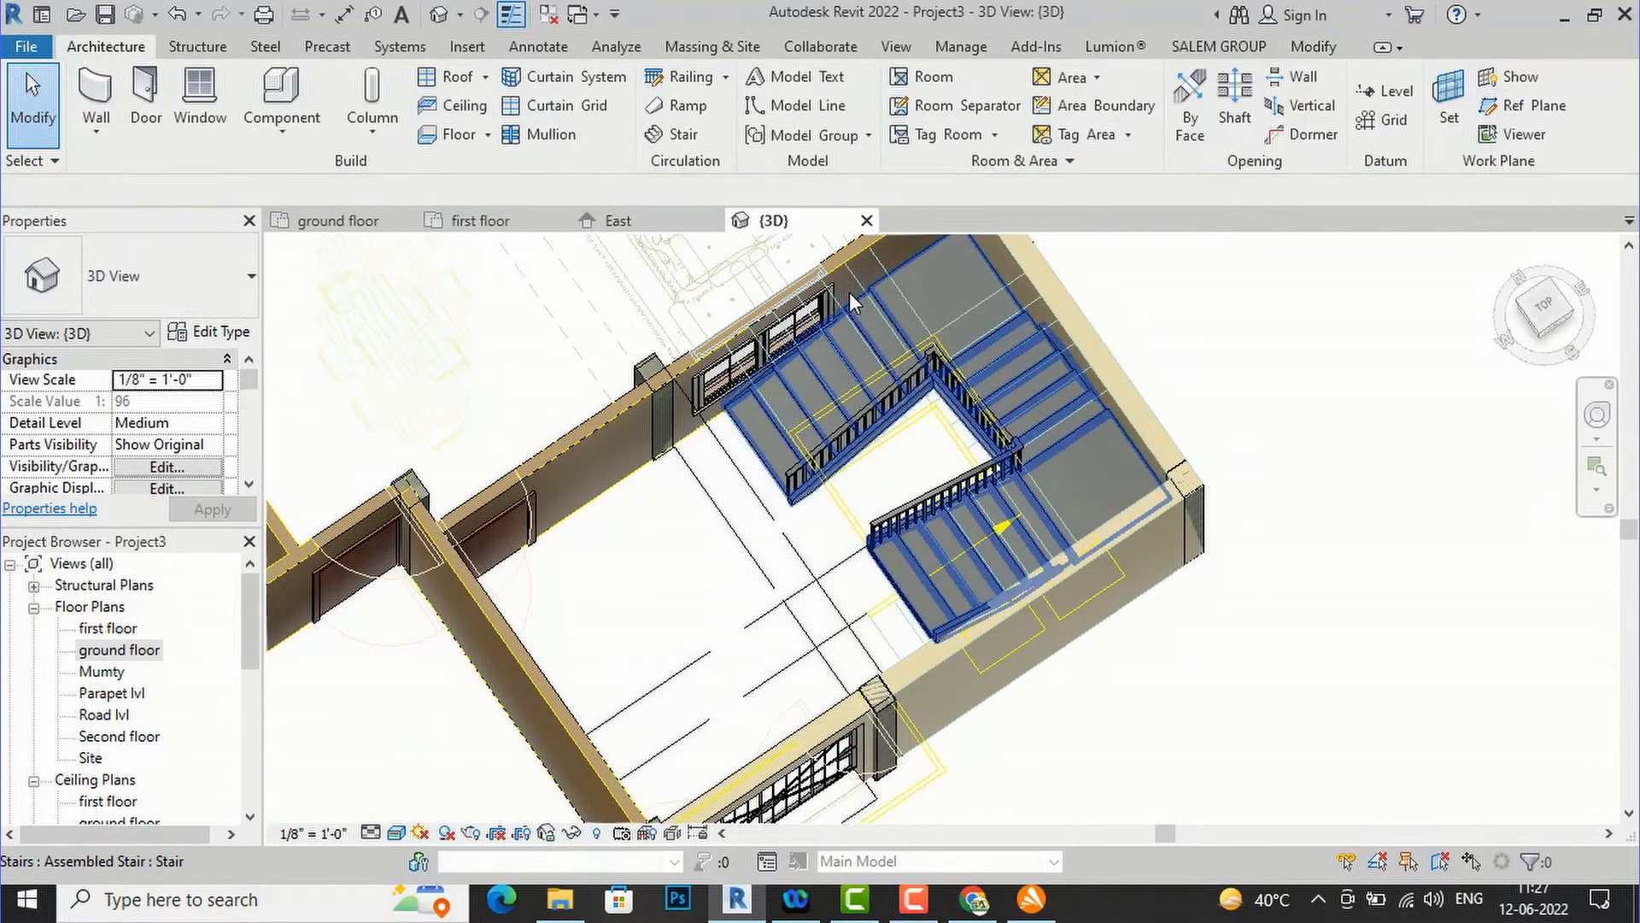
scroll(859, 299, up, 1)
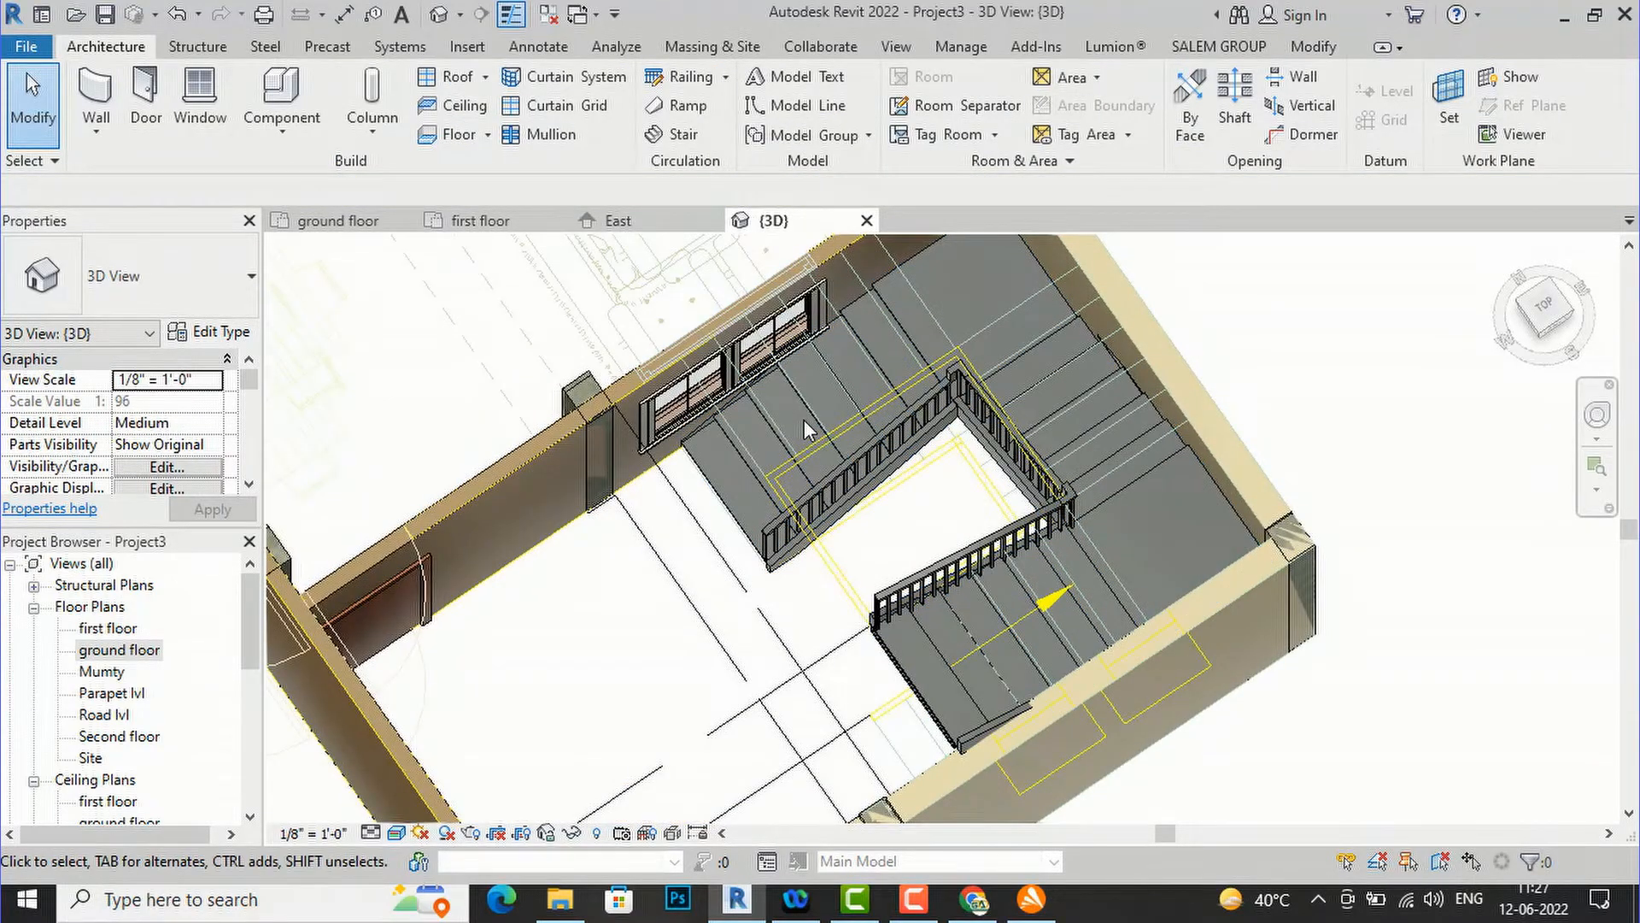
click(778, 452)
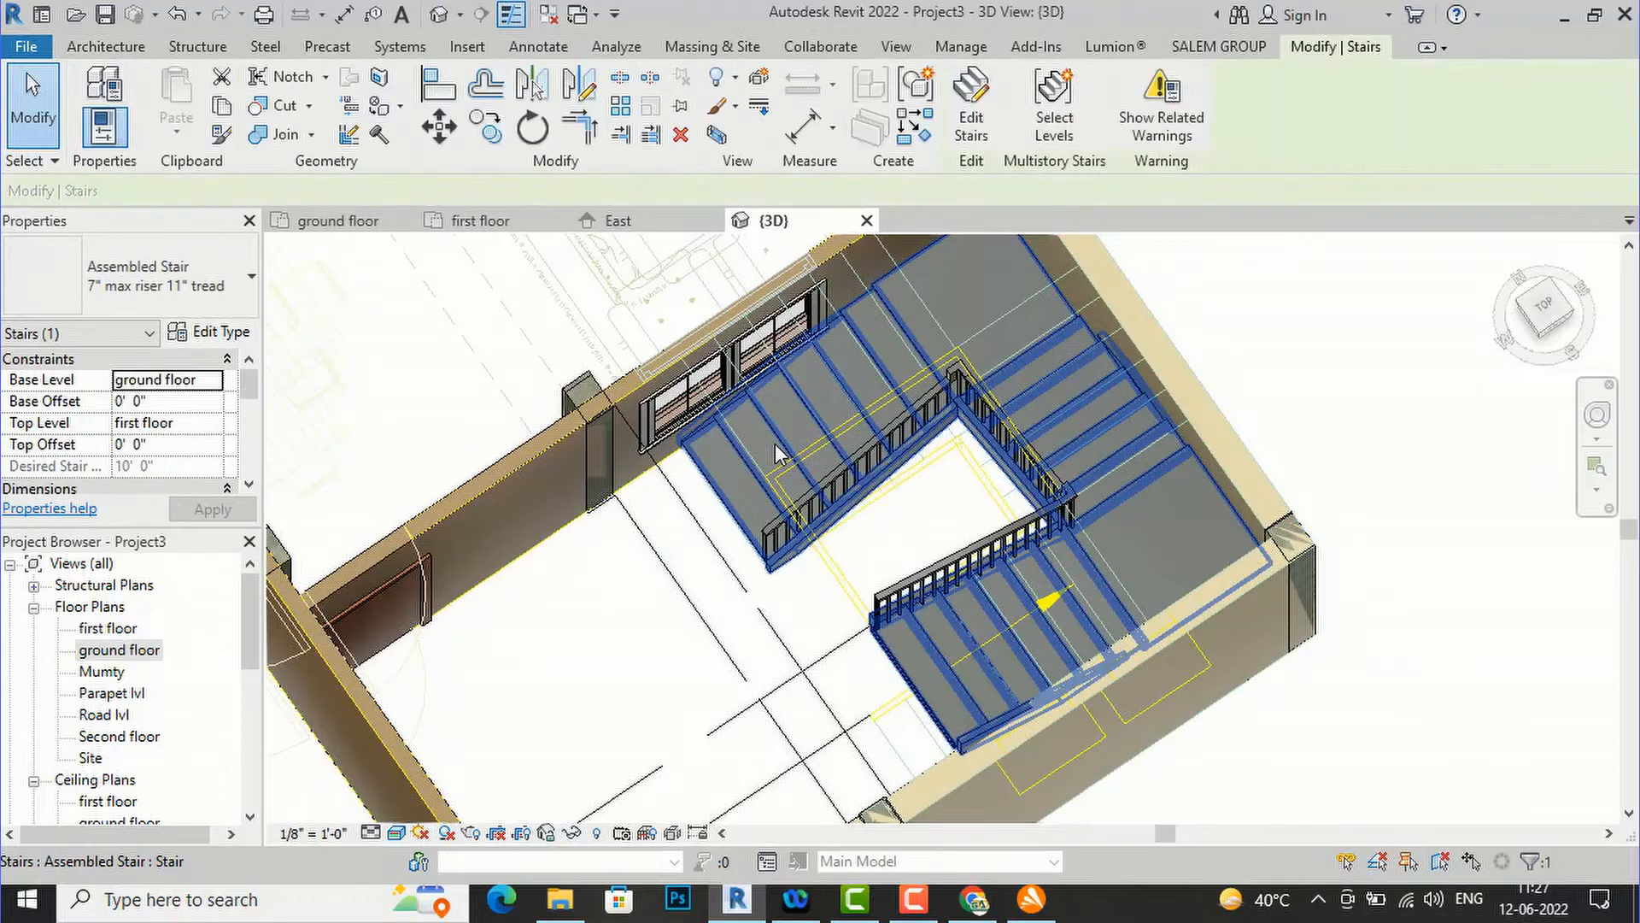
click(239, 311)
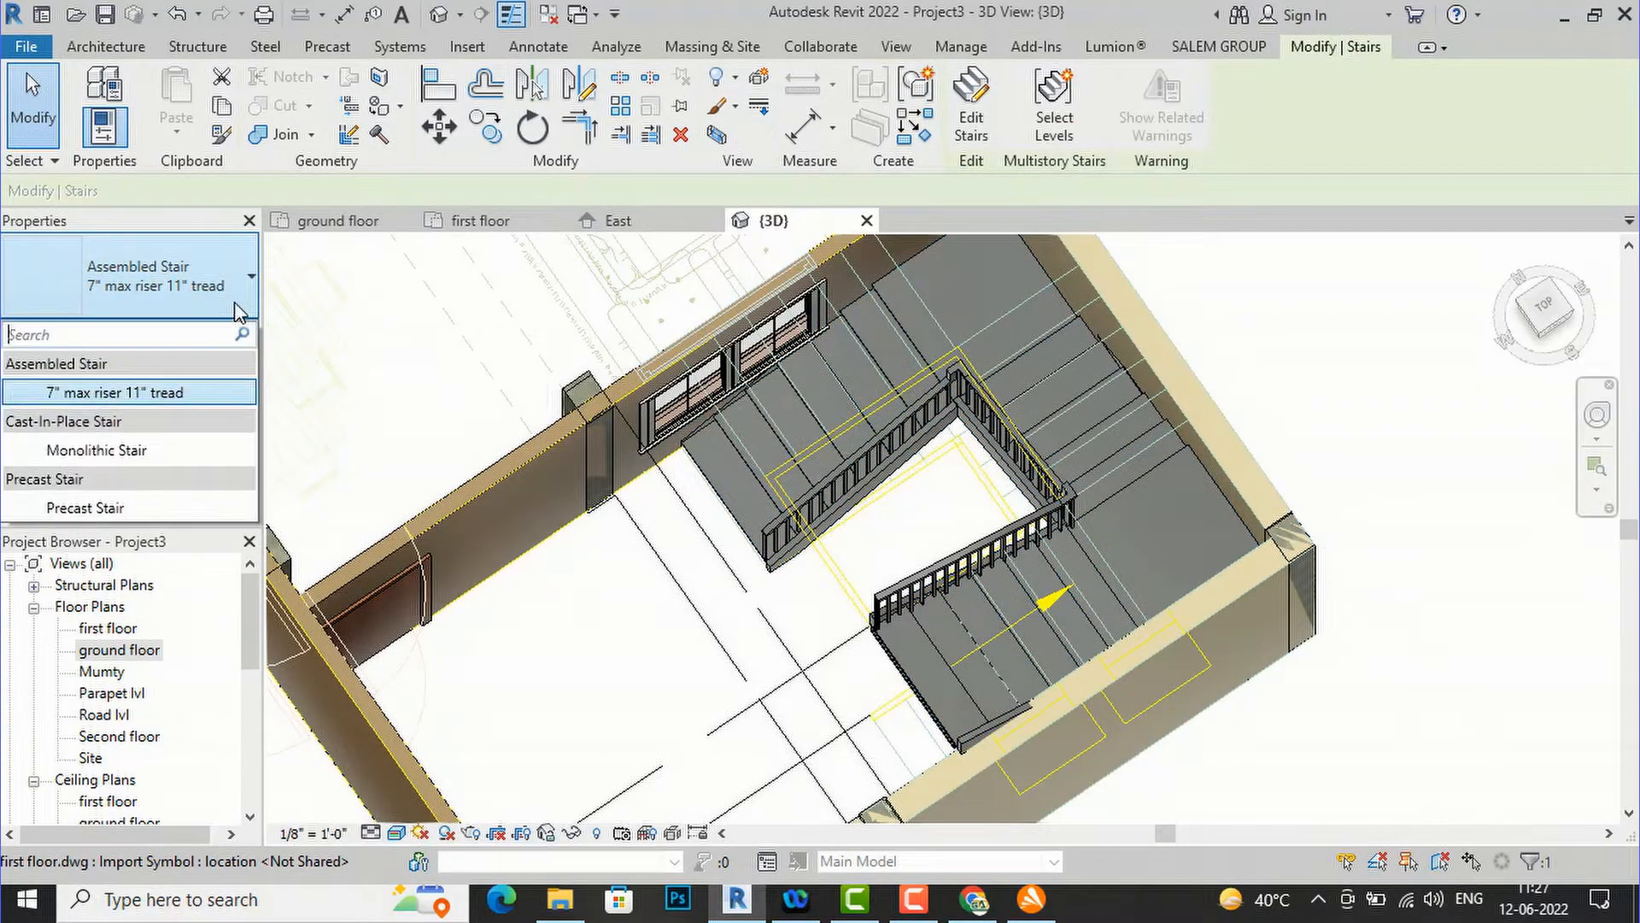
click(185, 521)
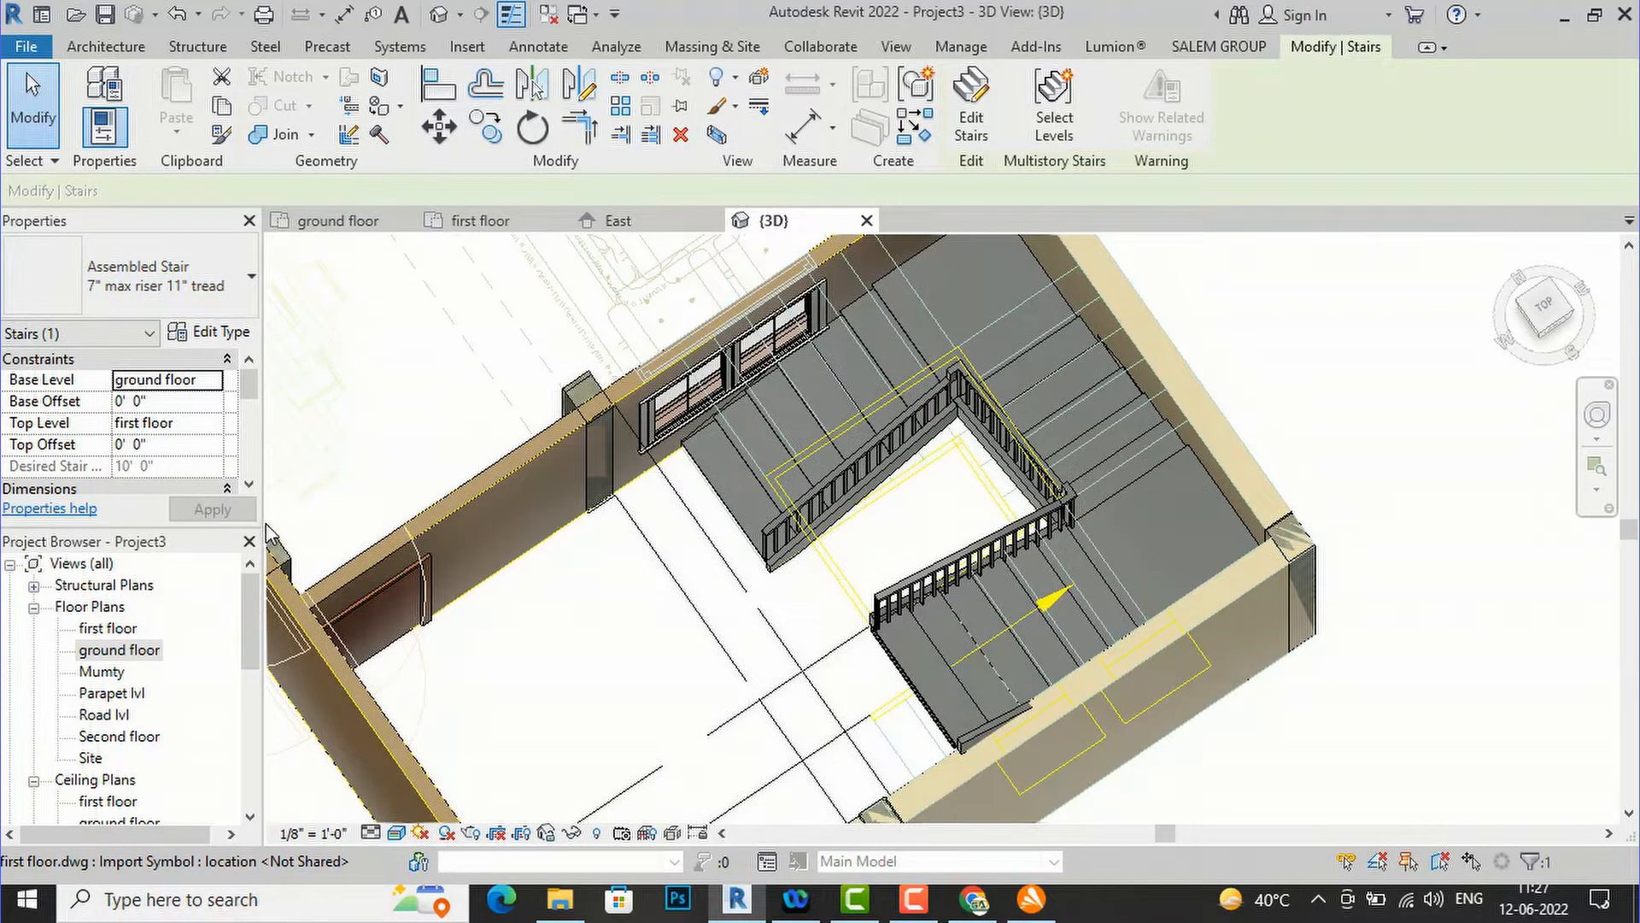
click(646, 639)
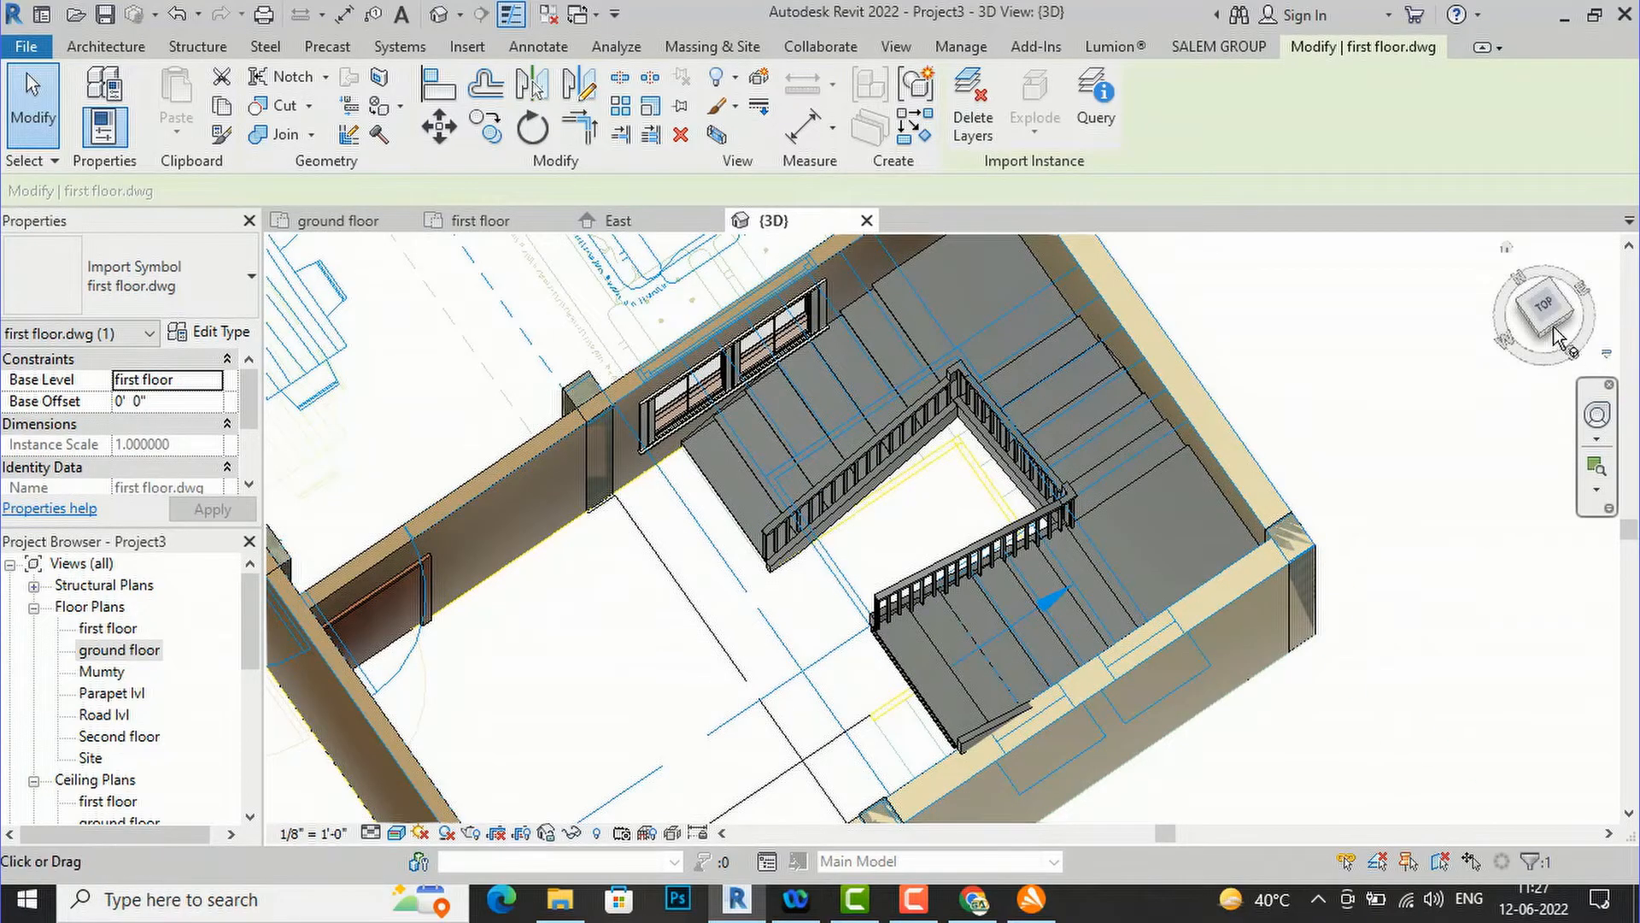
- Change the staircase's type to the cast-in-place Monolithic Stair
drag(1553, 309, 1564, 240)
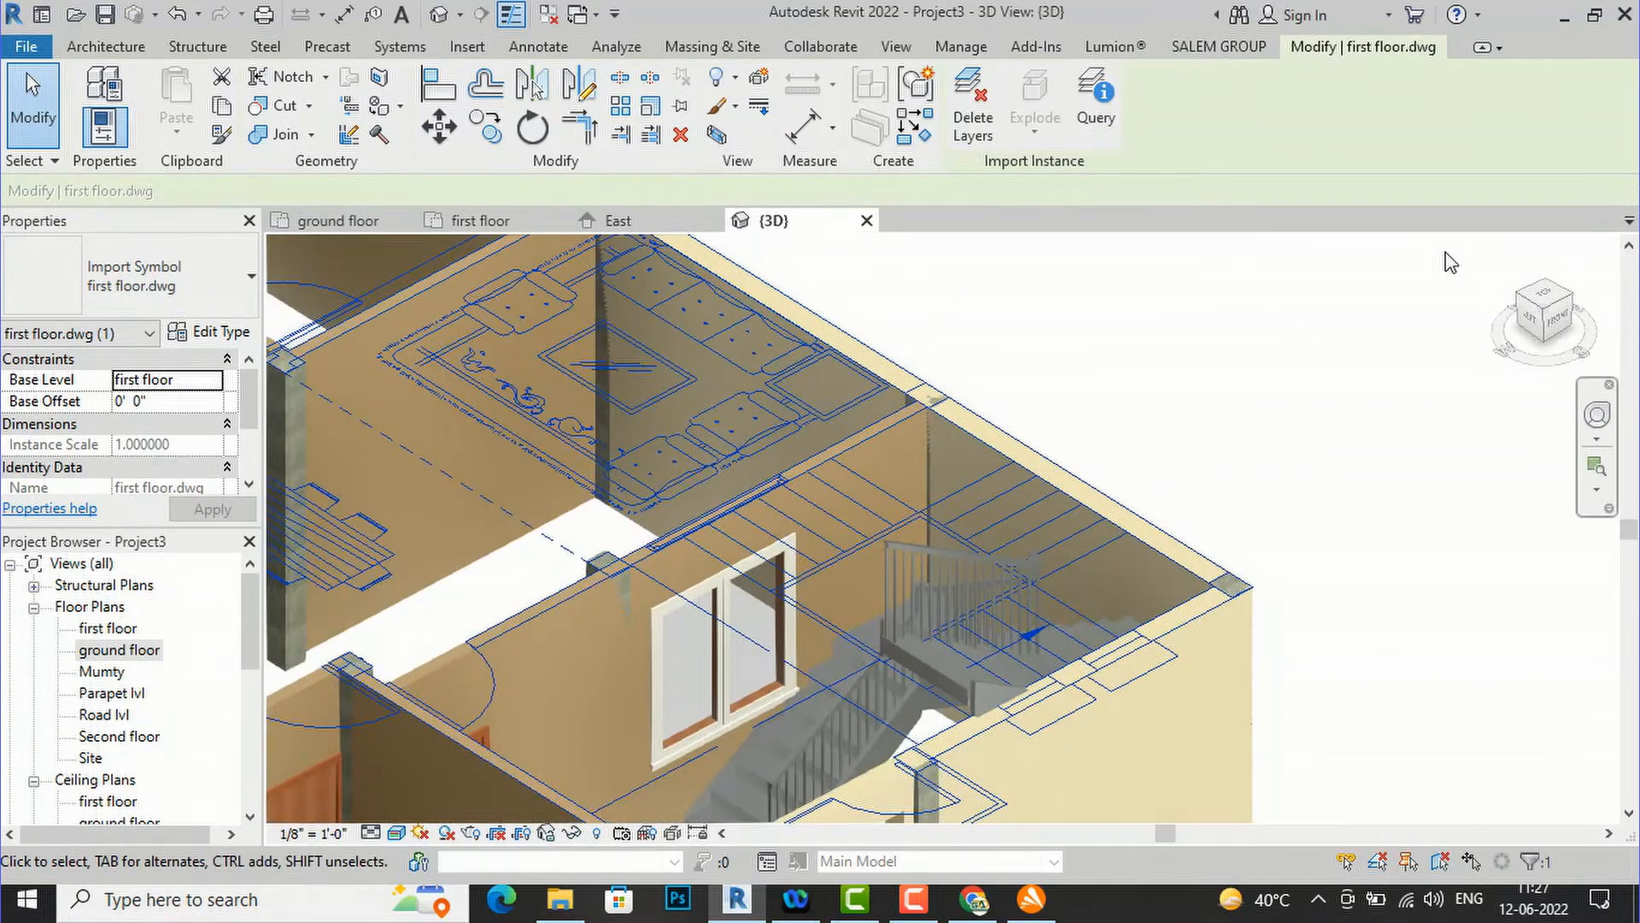
scroll(803, 721, up, 6)
click(802, 750)
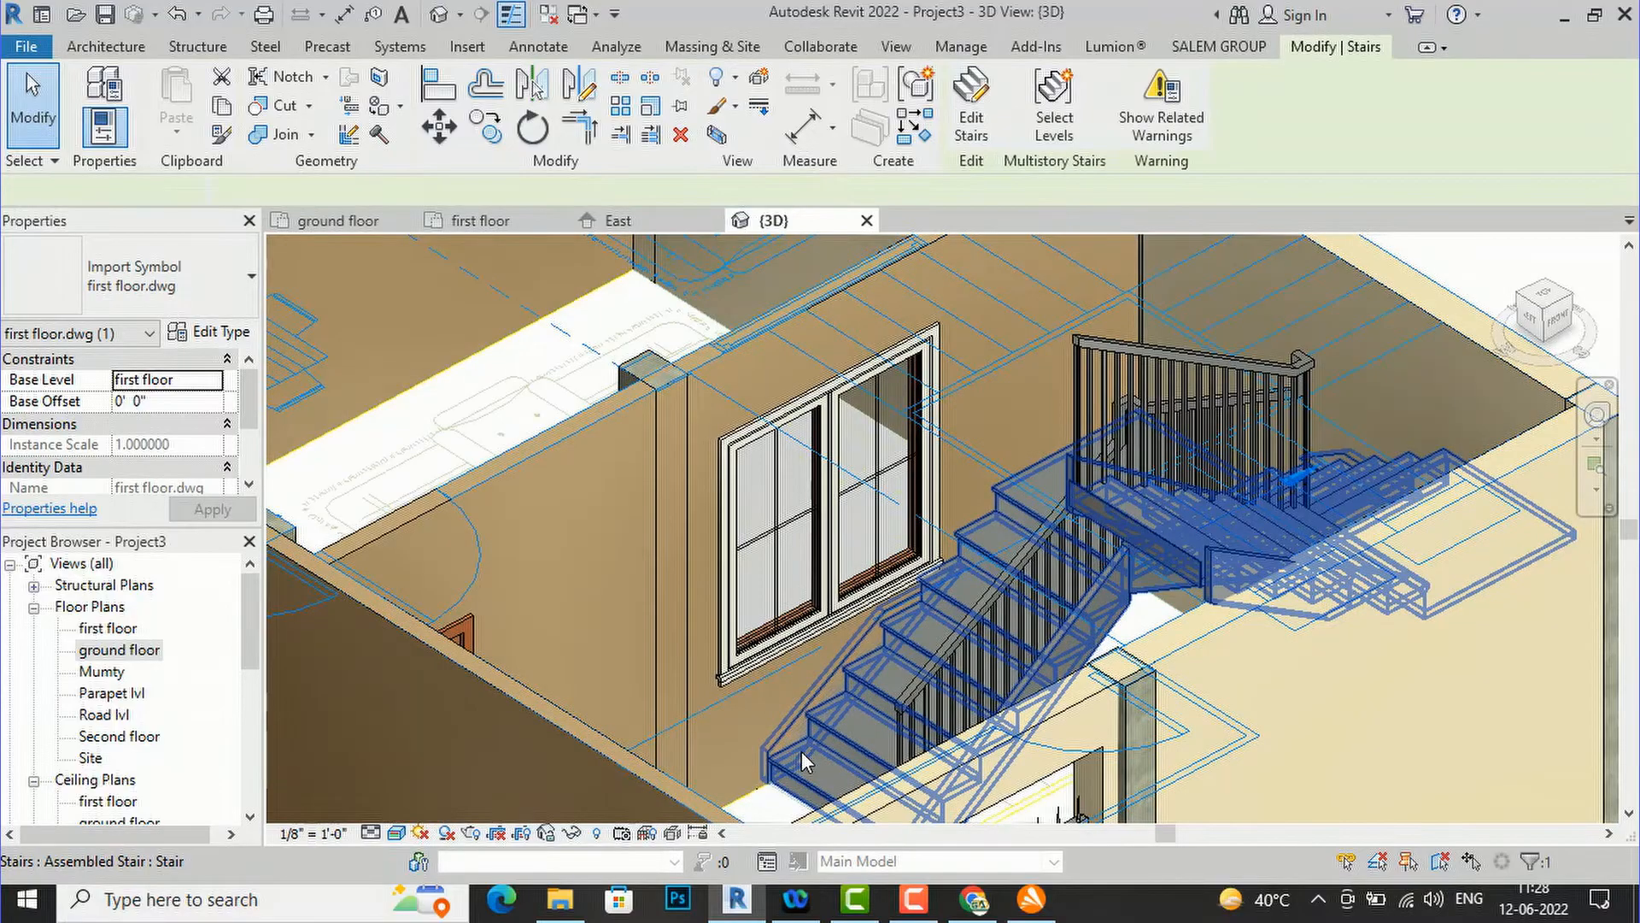
click(188, 285)
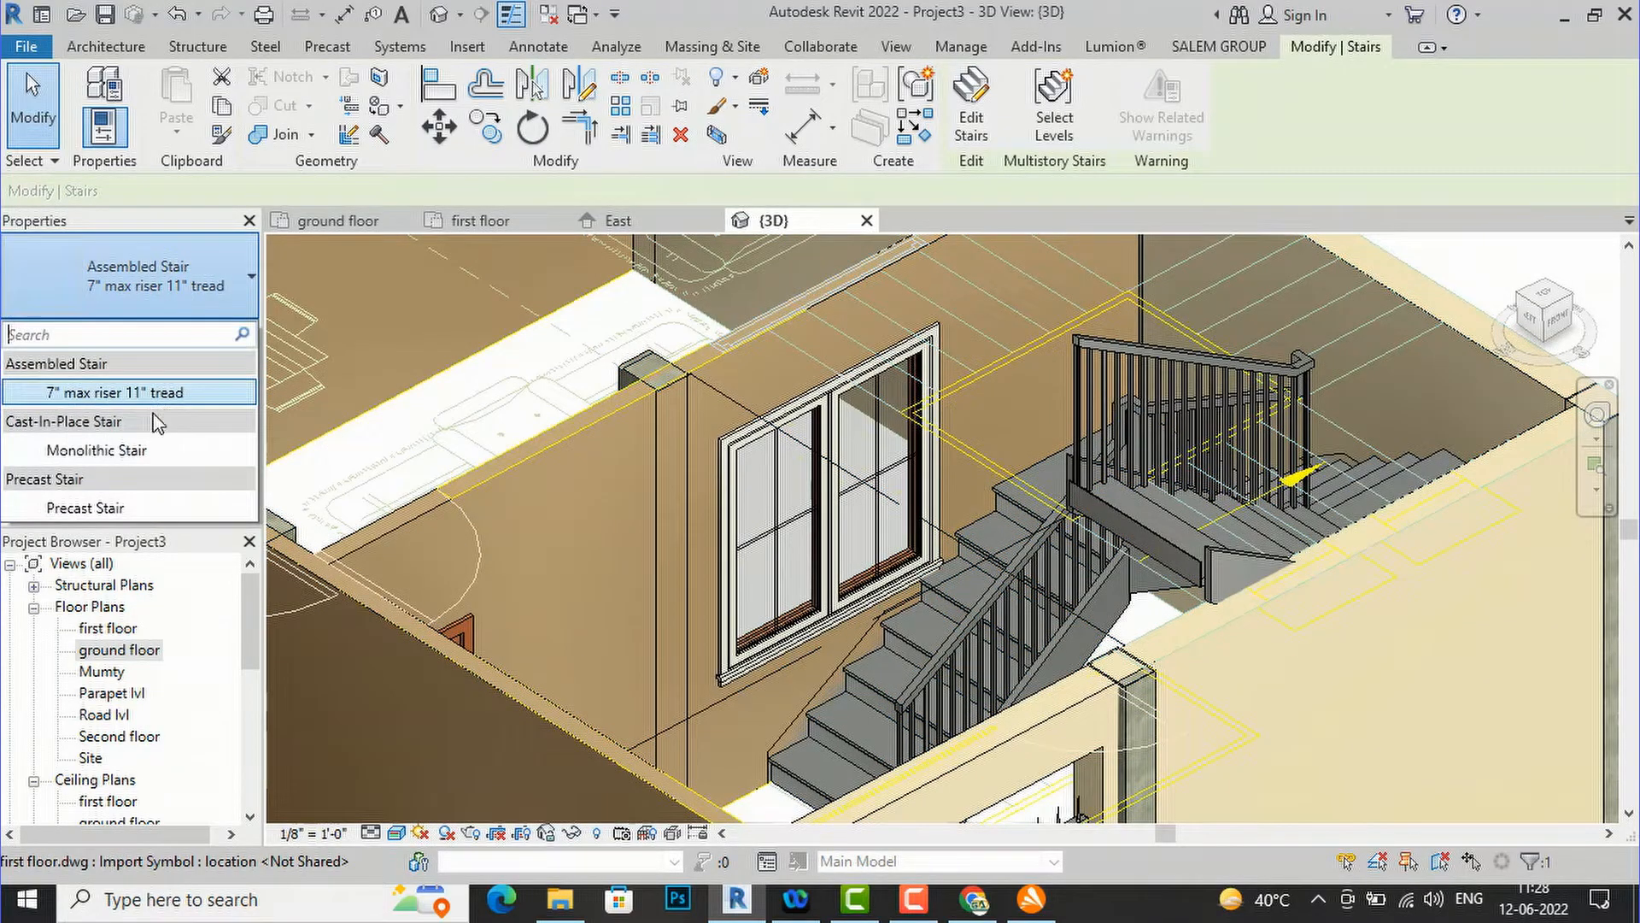
click(97, 450)
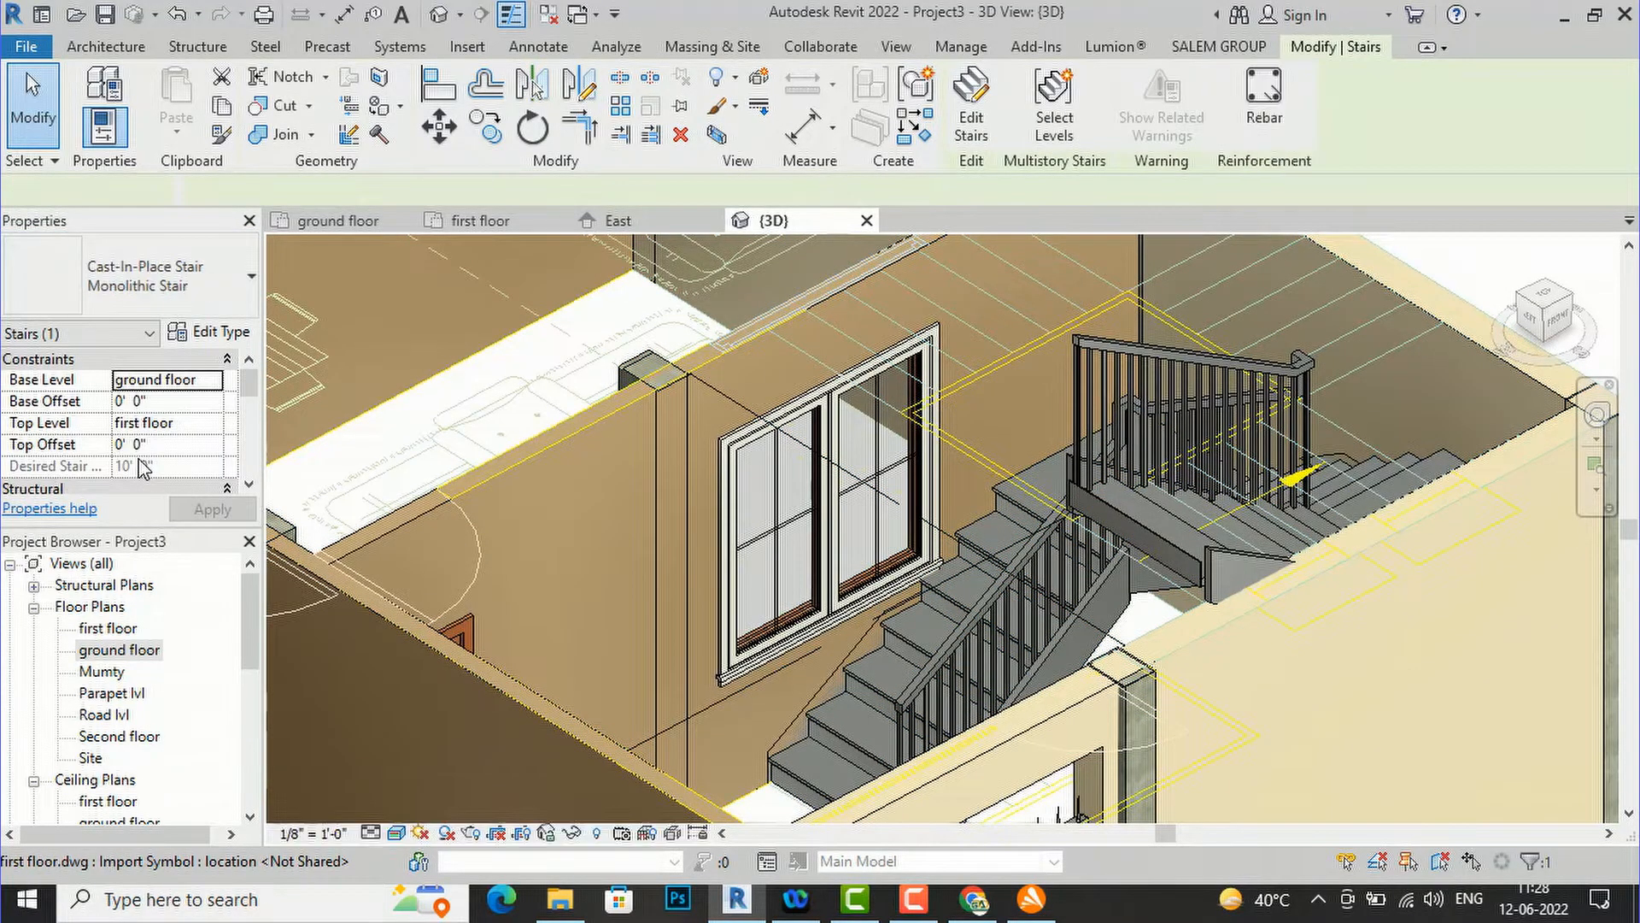
scroll(850, 430, down, 5)
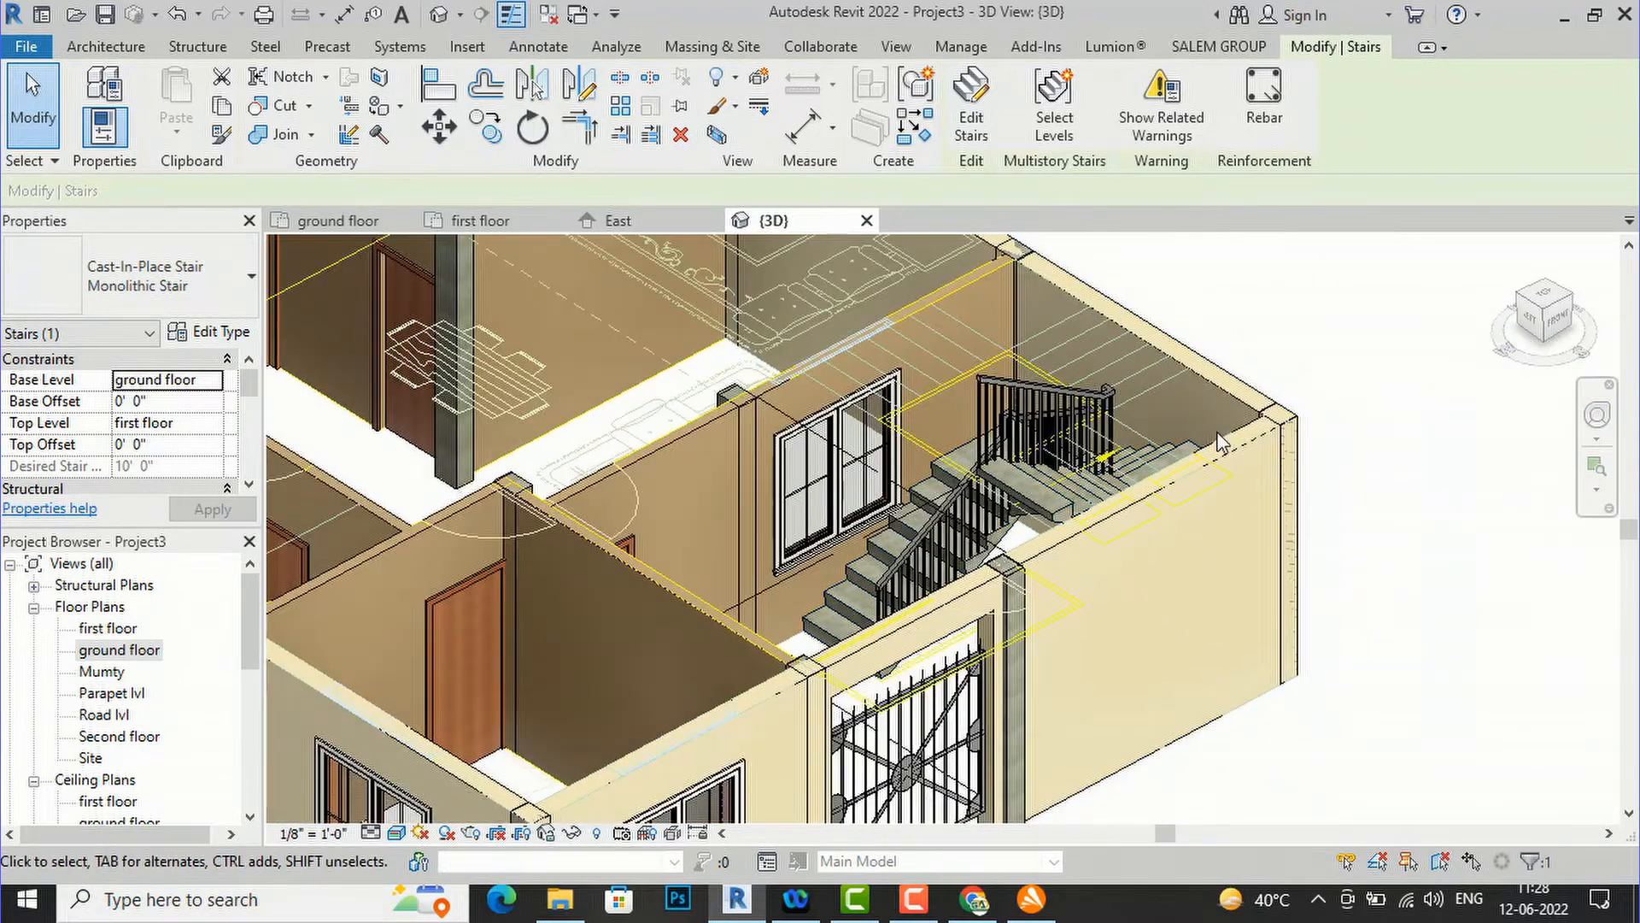
scroll(1217, 449, up, 4)
scroll(805, 588, up, 2)
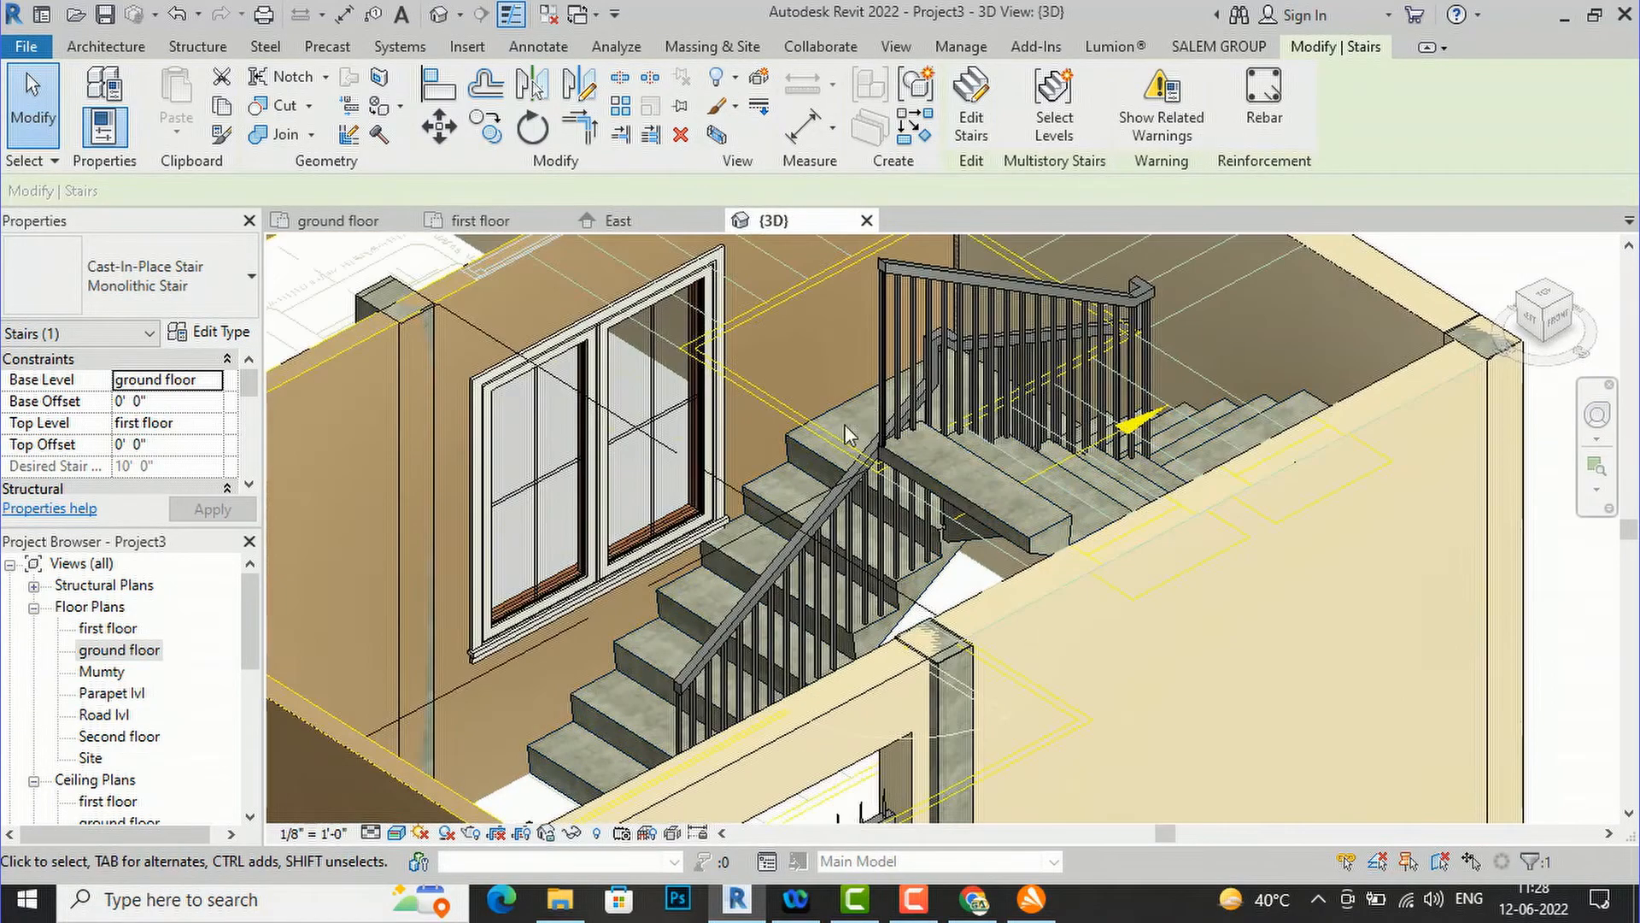
- Change the staircase railing's type to Glass Panel - Bottom Fill and deselect it
click(1056, 284)
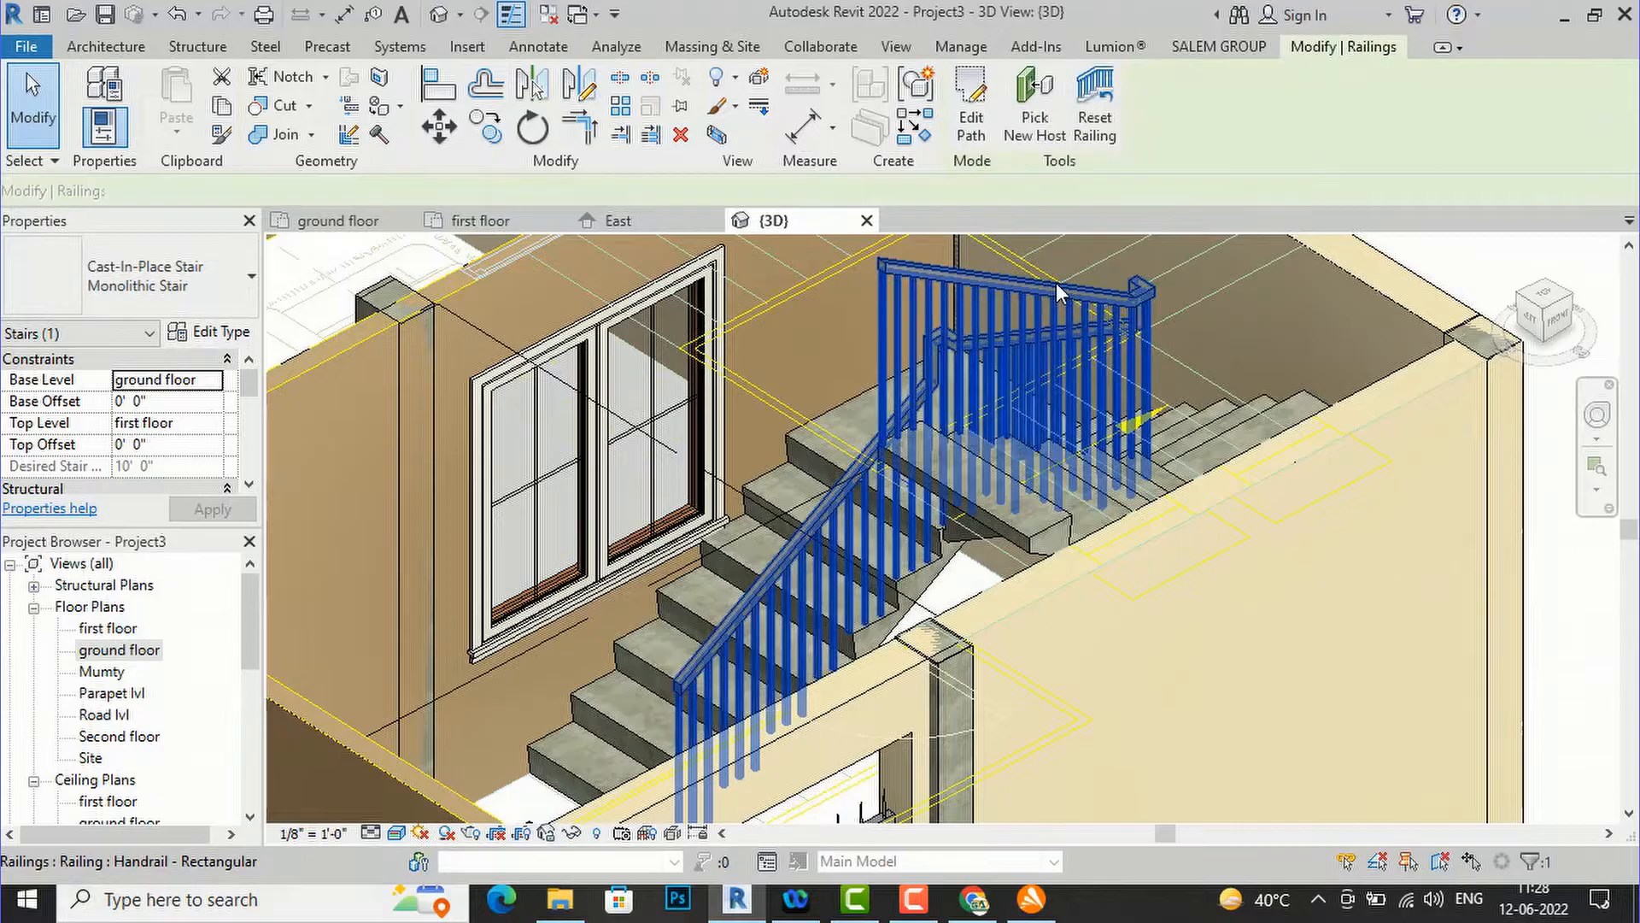
click(184, 299)
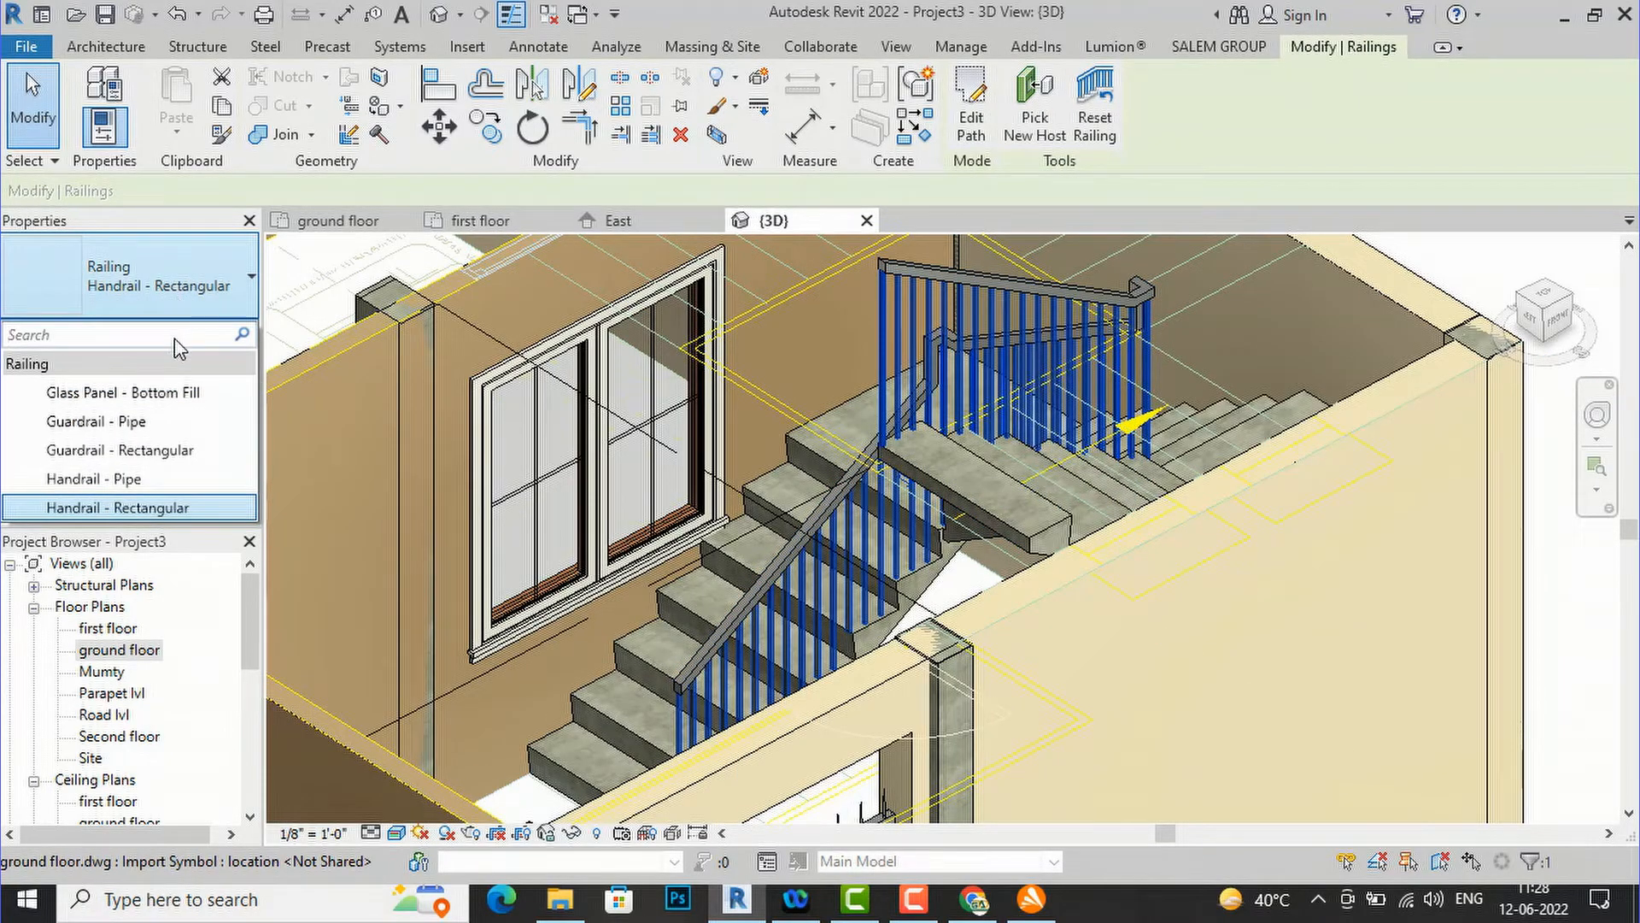
key(Escape)
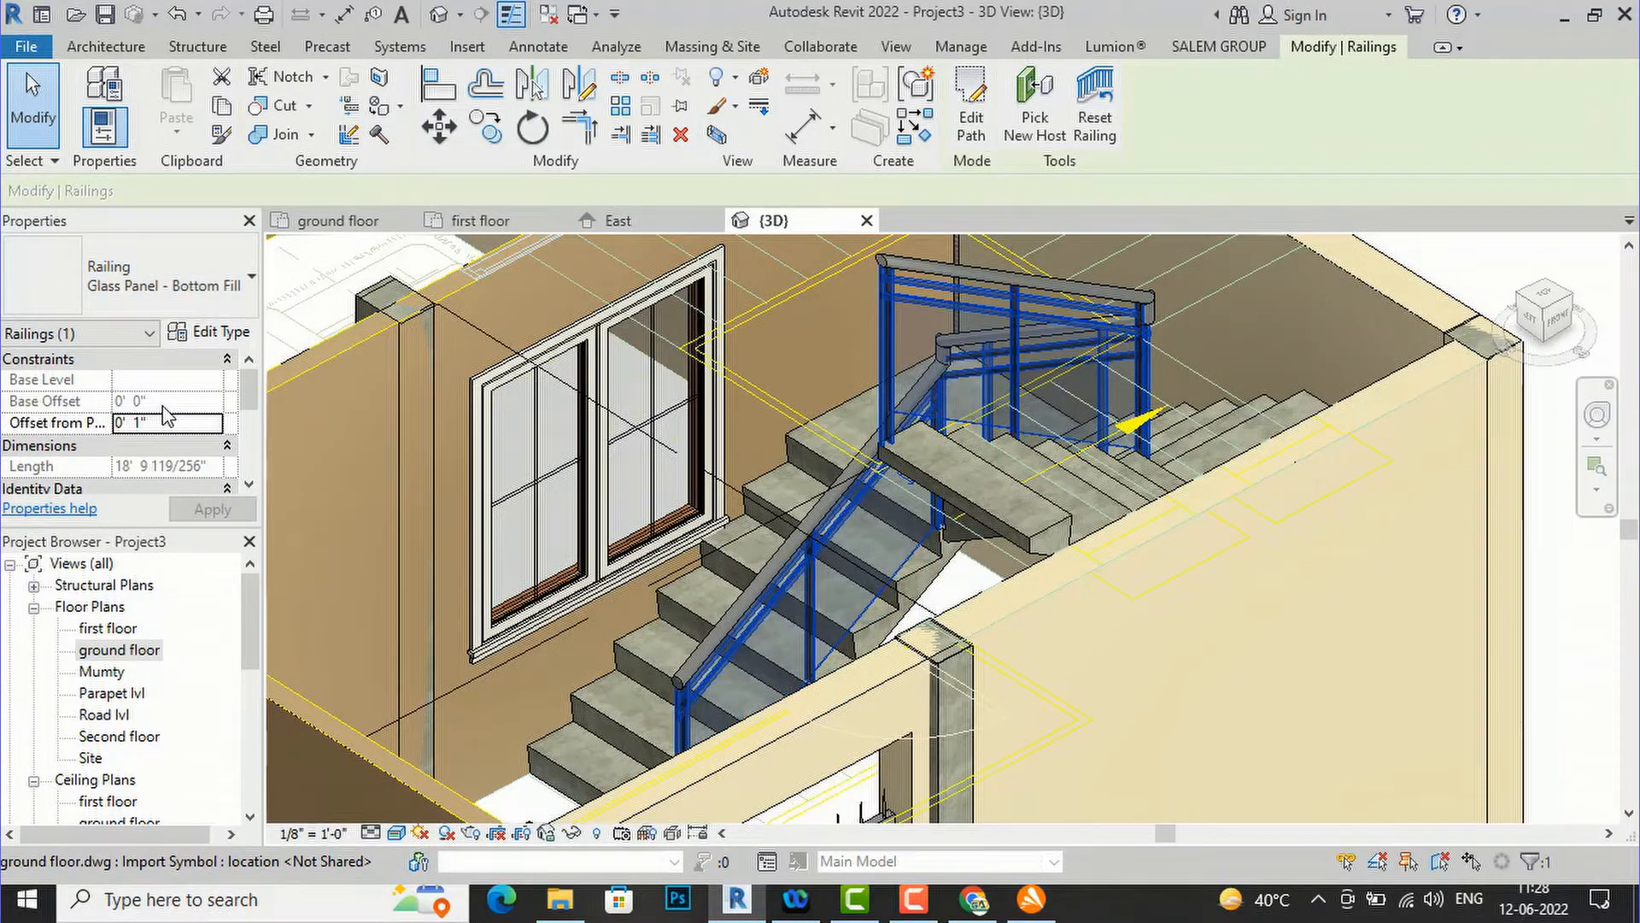
scroll(889, 496, down, 3)
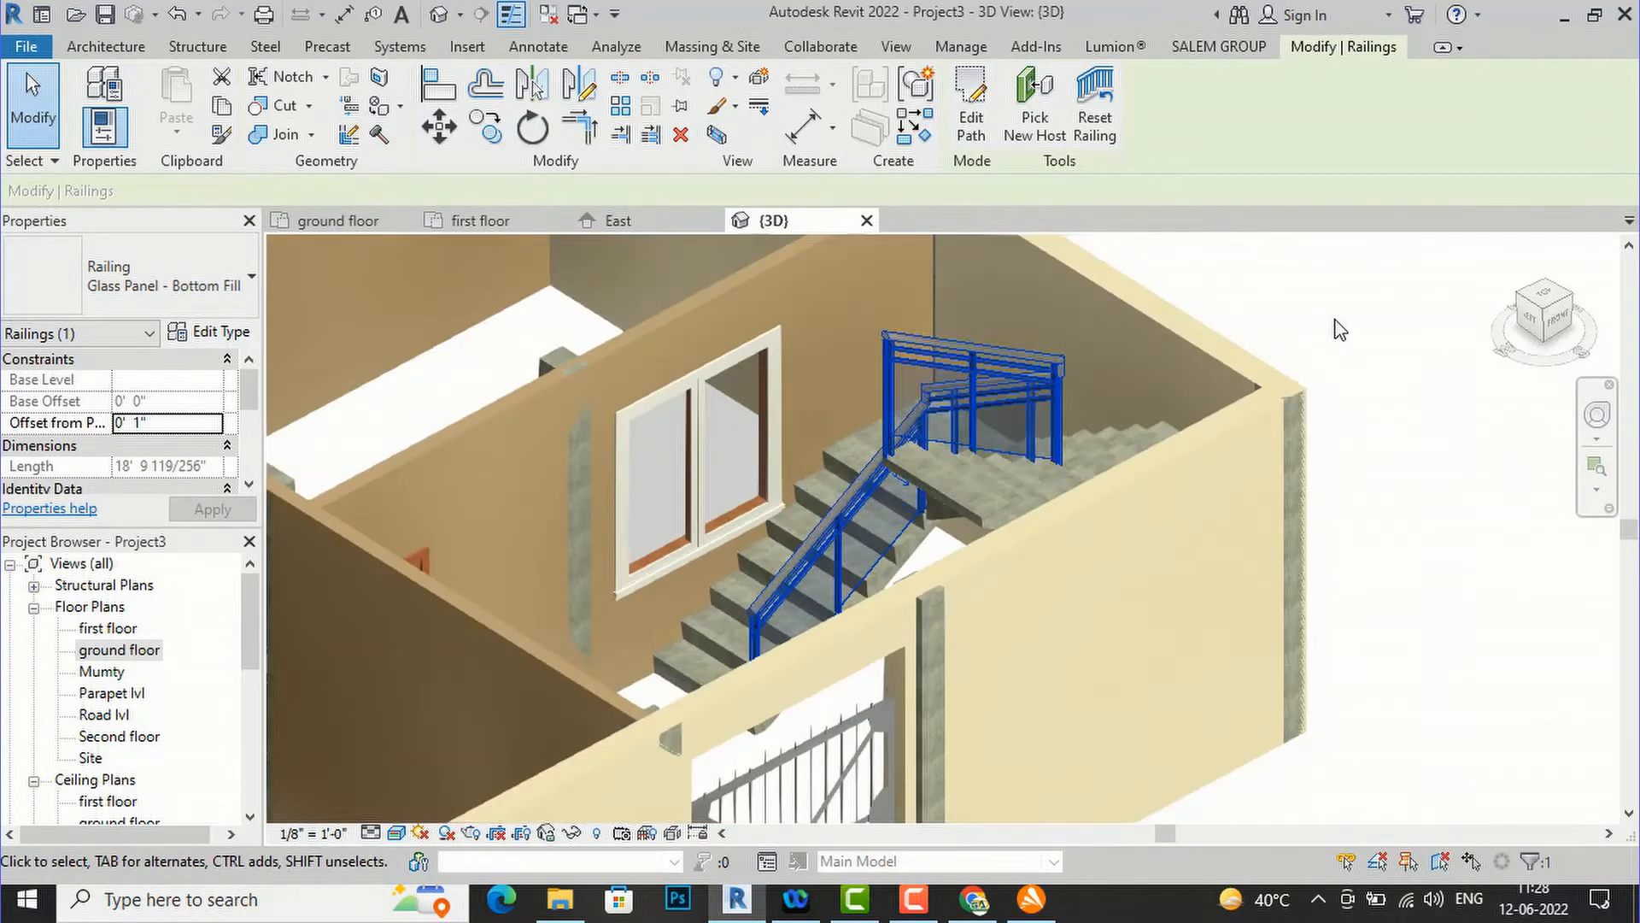
click(1357, 314)
scroll(740, 534, up, 3)
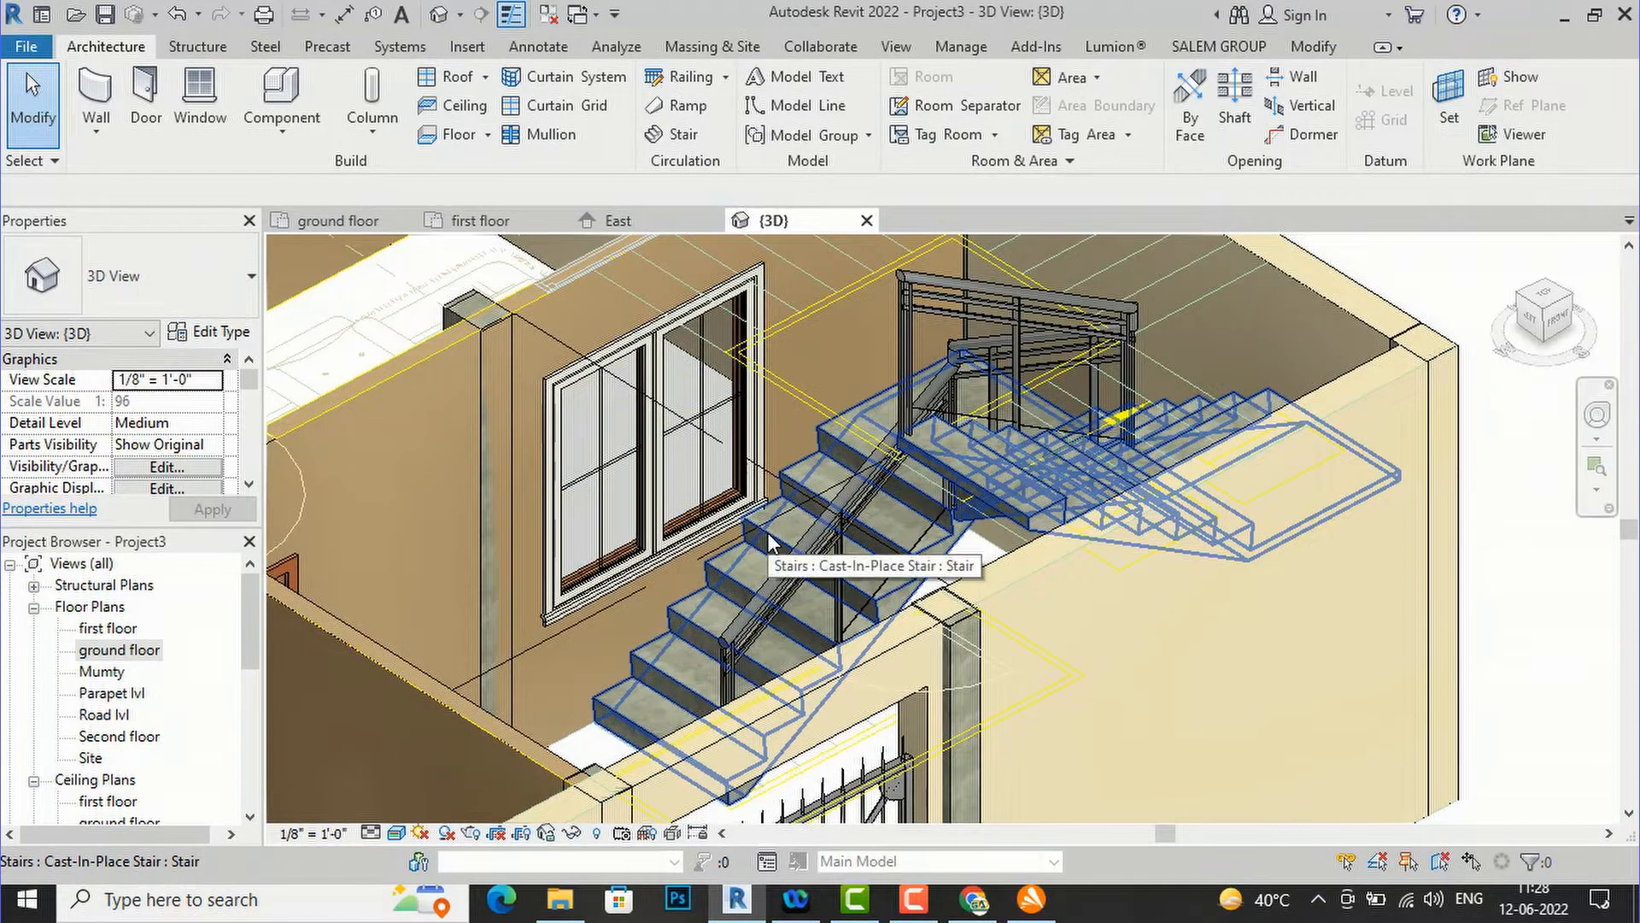
- Set the underside surface of the Monolithic Stair's 3/4" Nosing run type to Stepped and confirm both type property dialogs
click(771, 542)
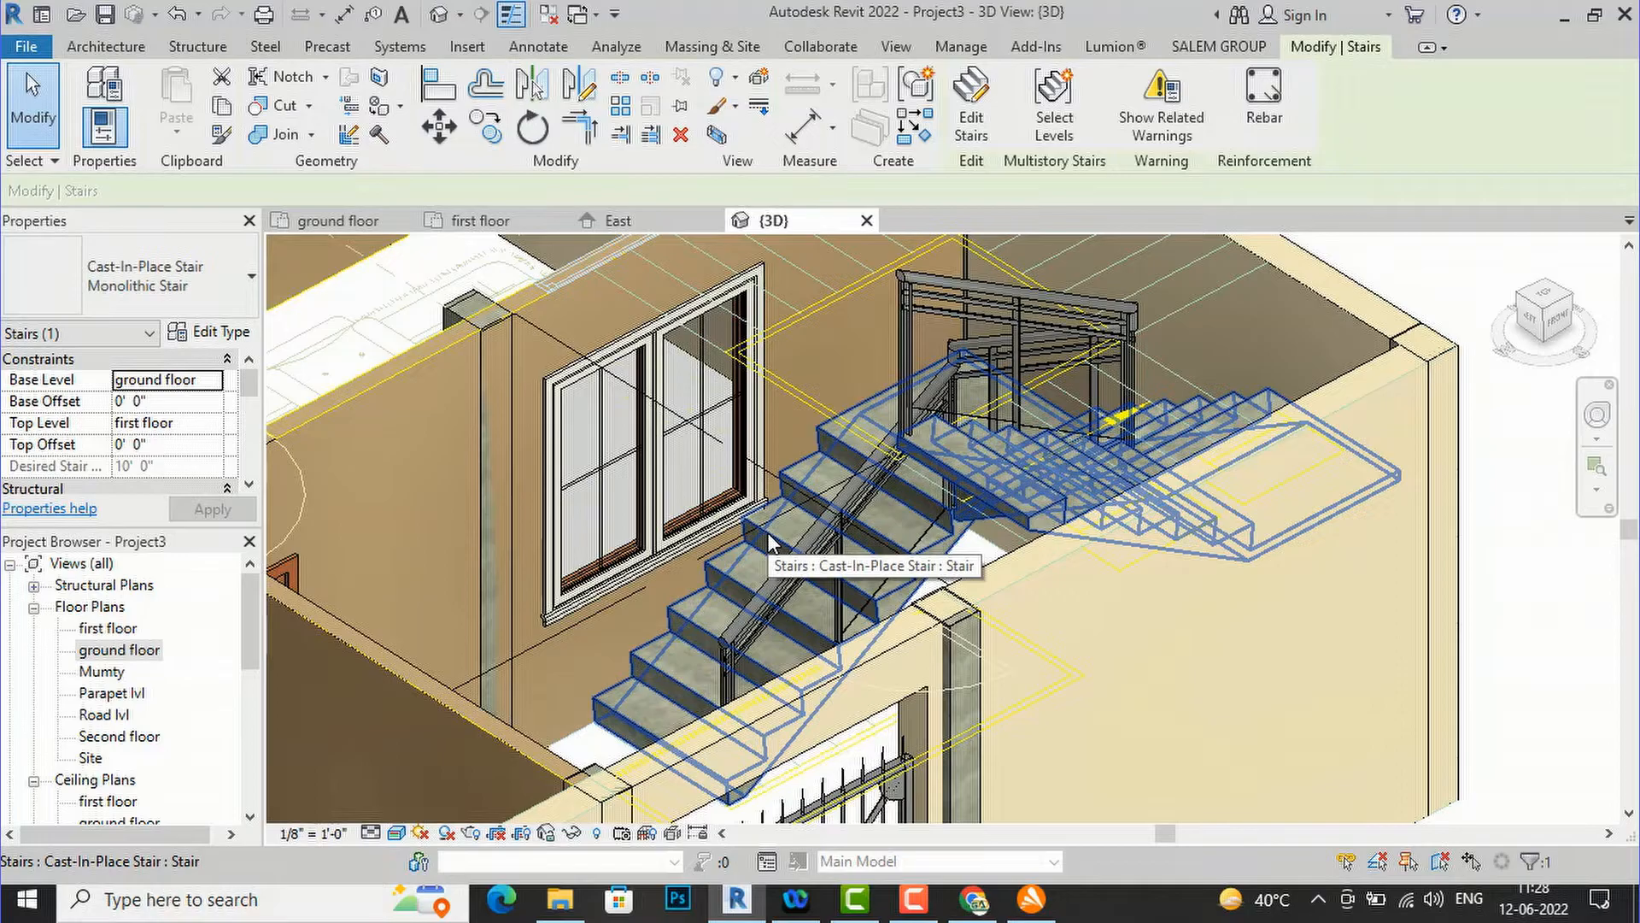
click(214, 332)
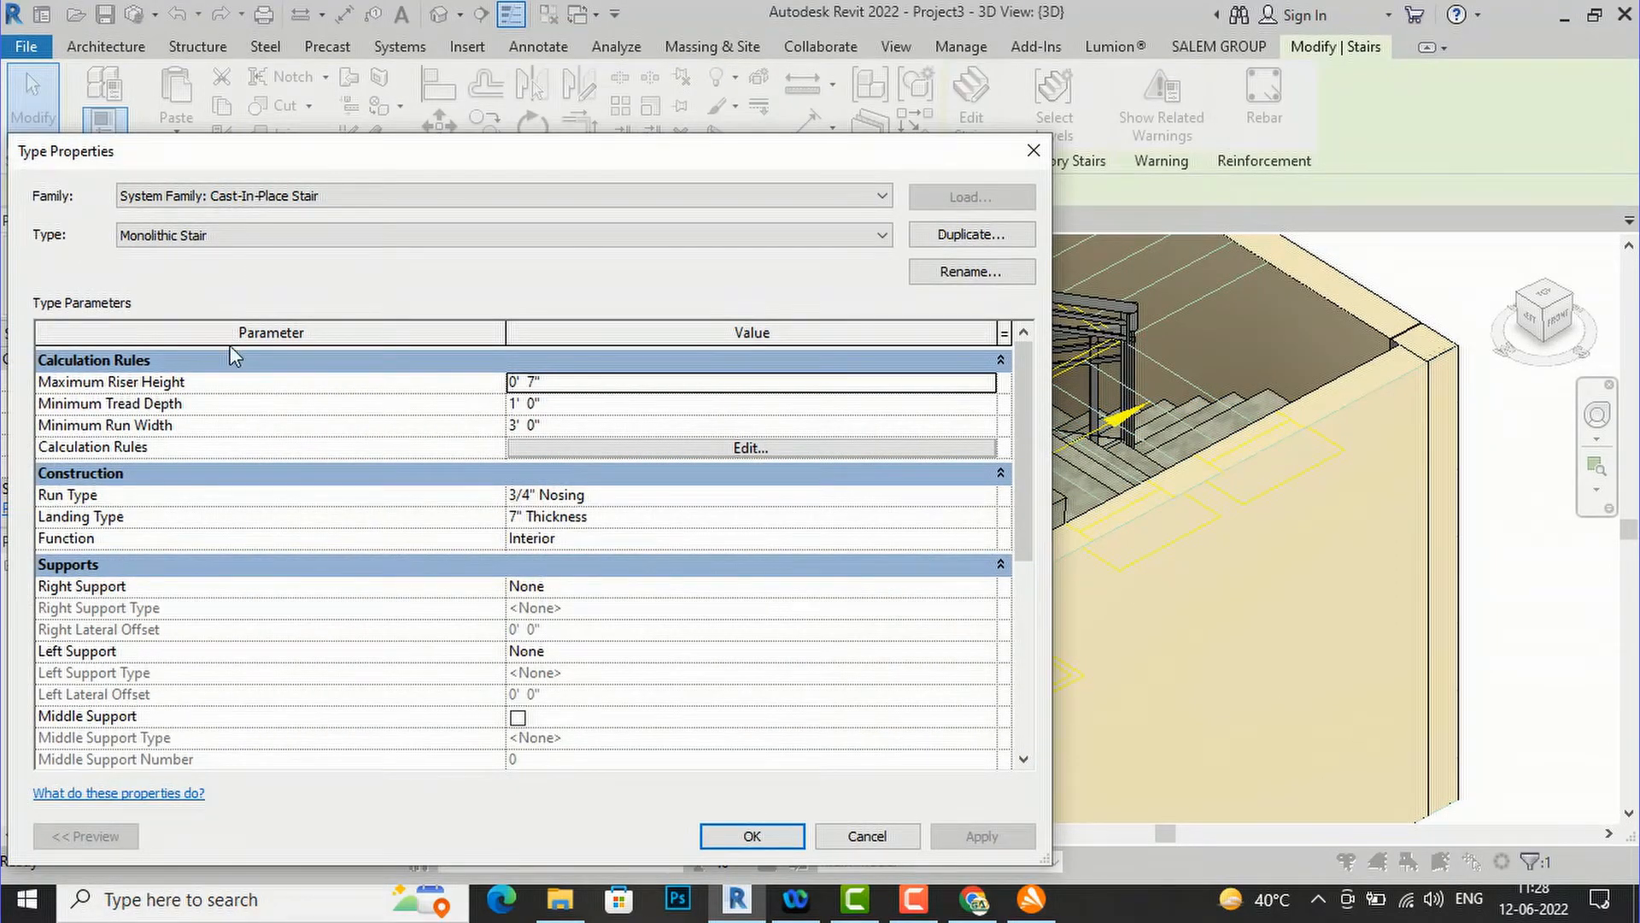
click(649, 503)
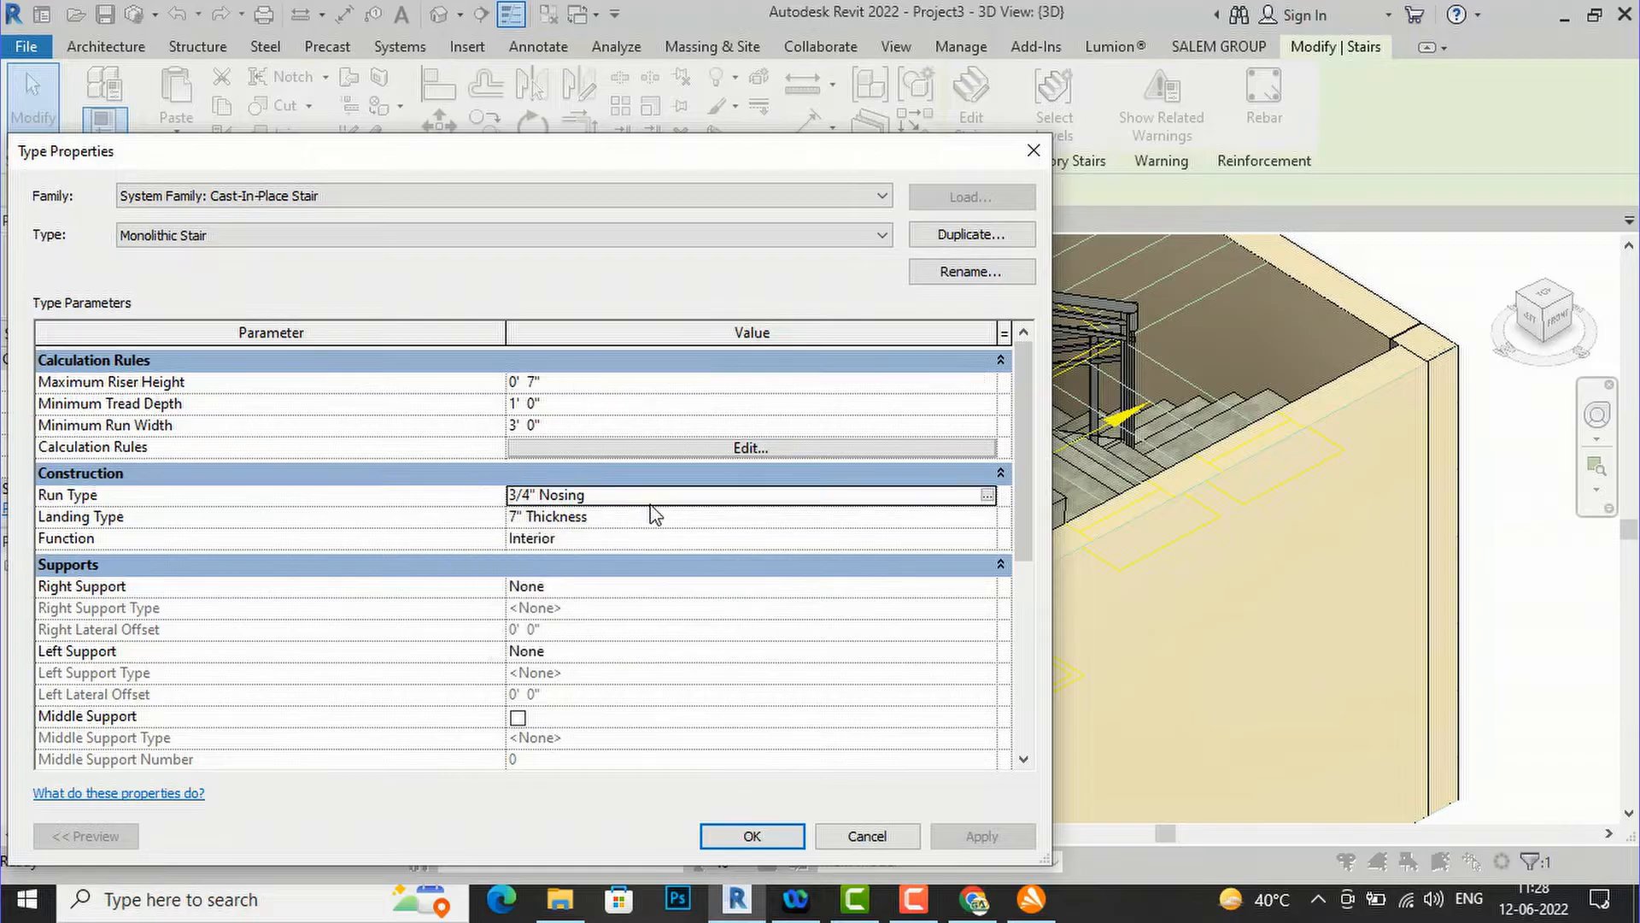
click(989, 499)
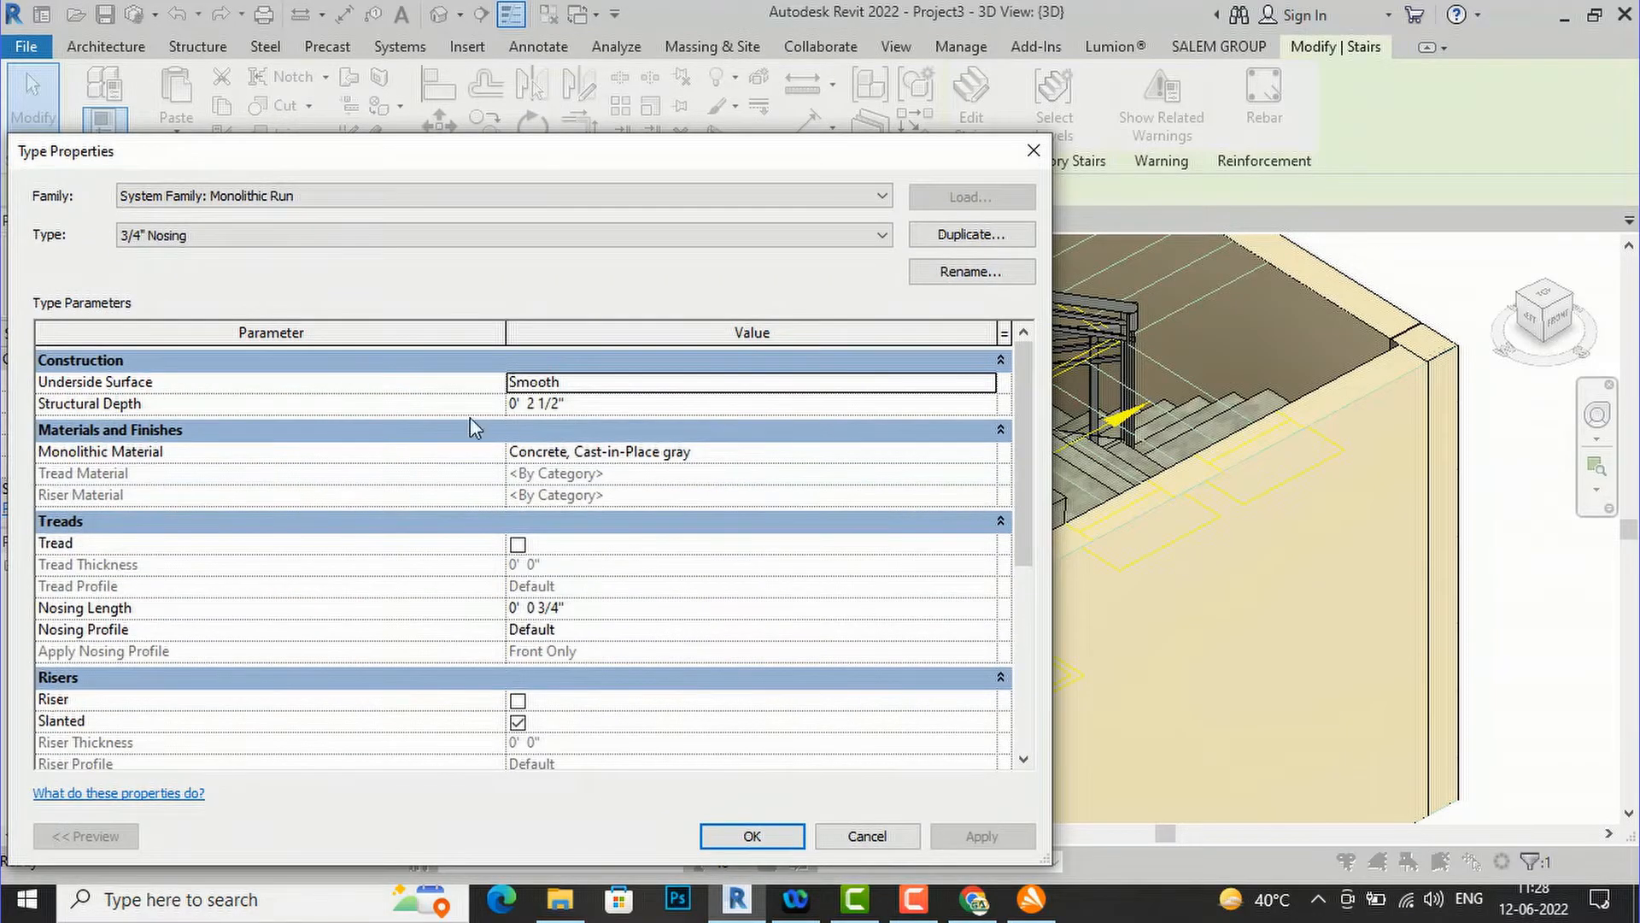
click(666, 385)
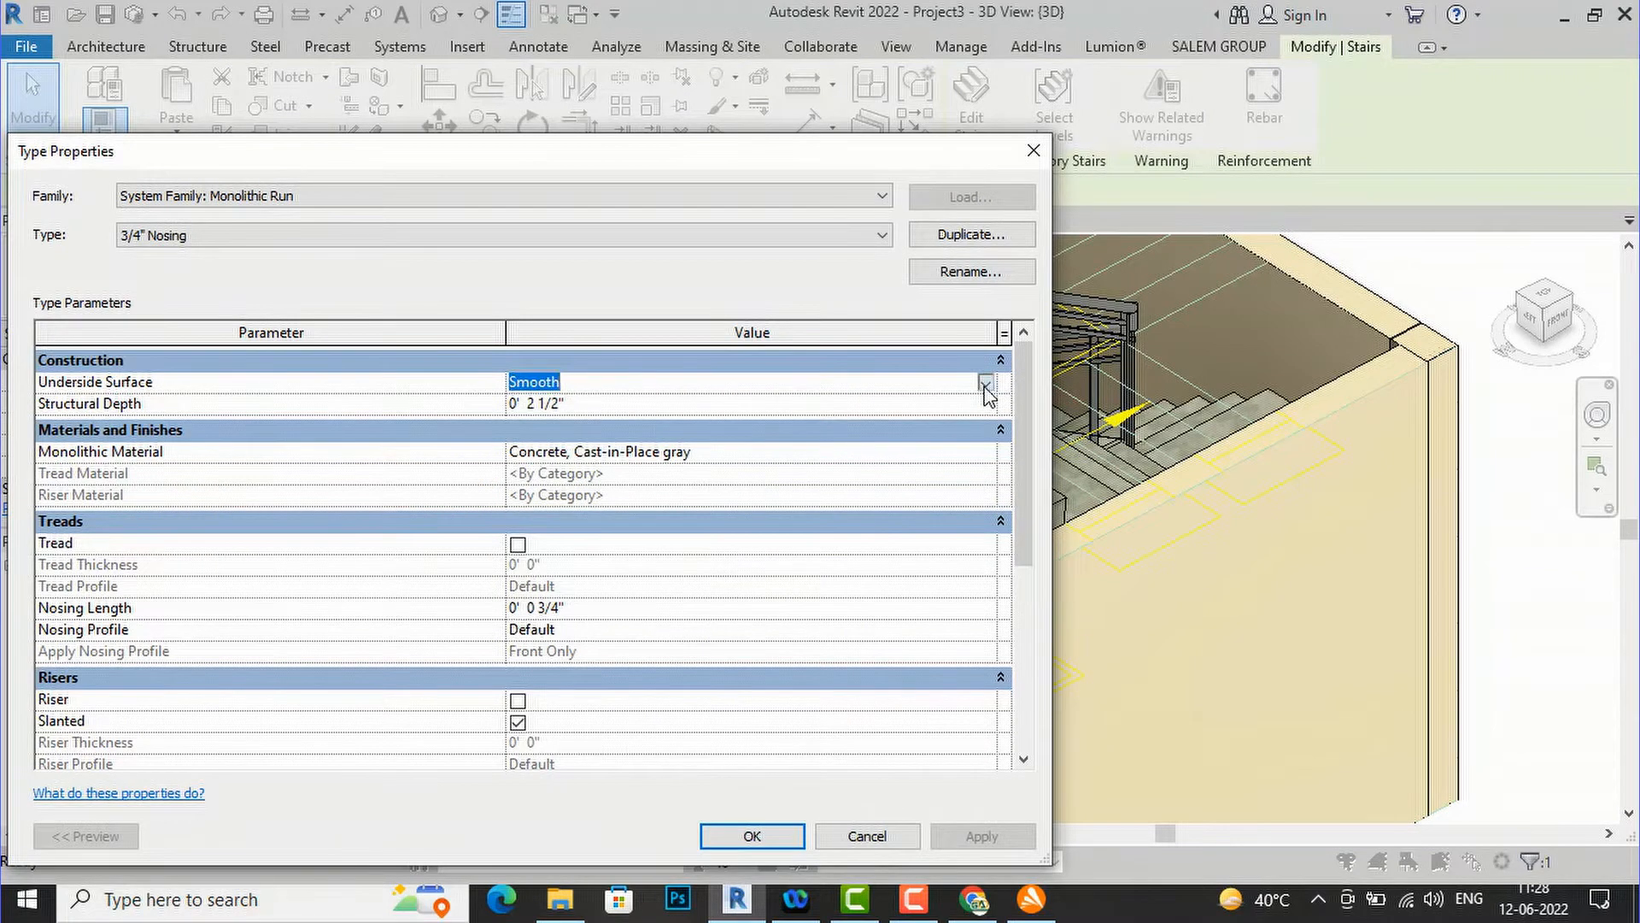
click(985, 385)
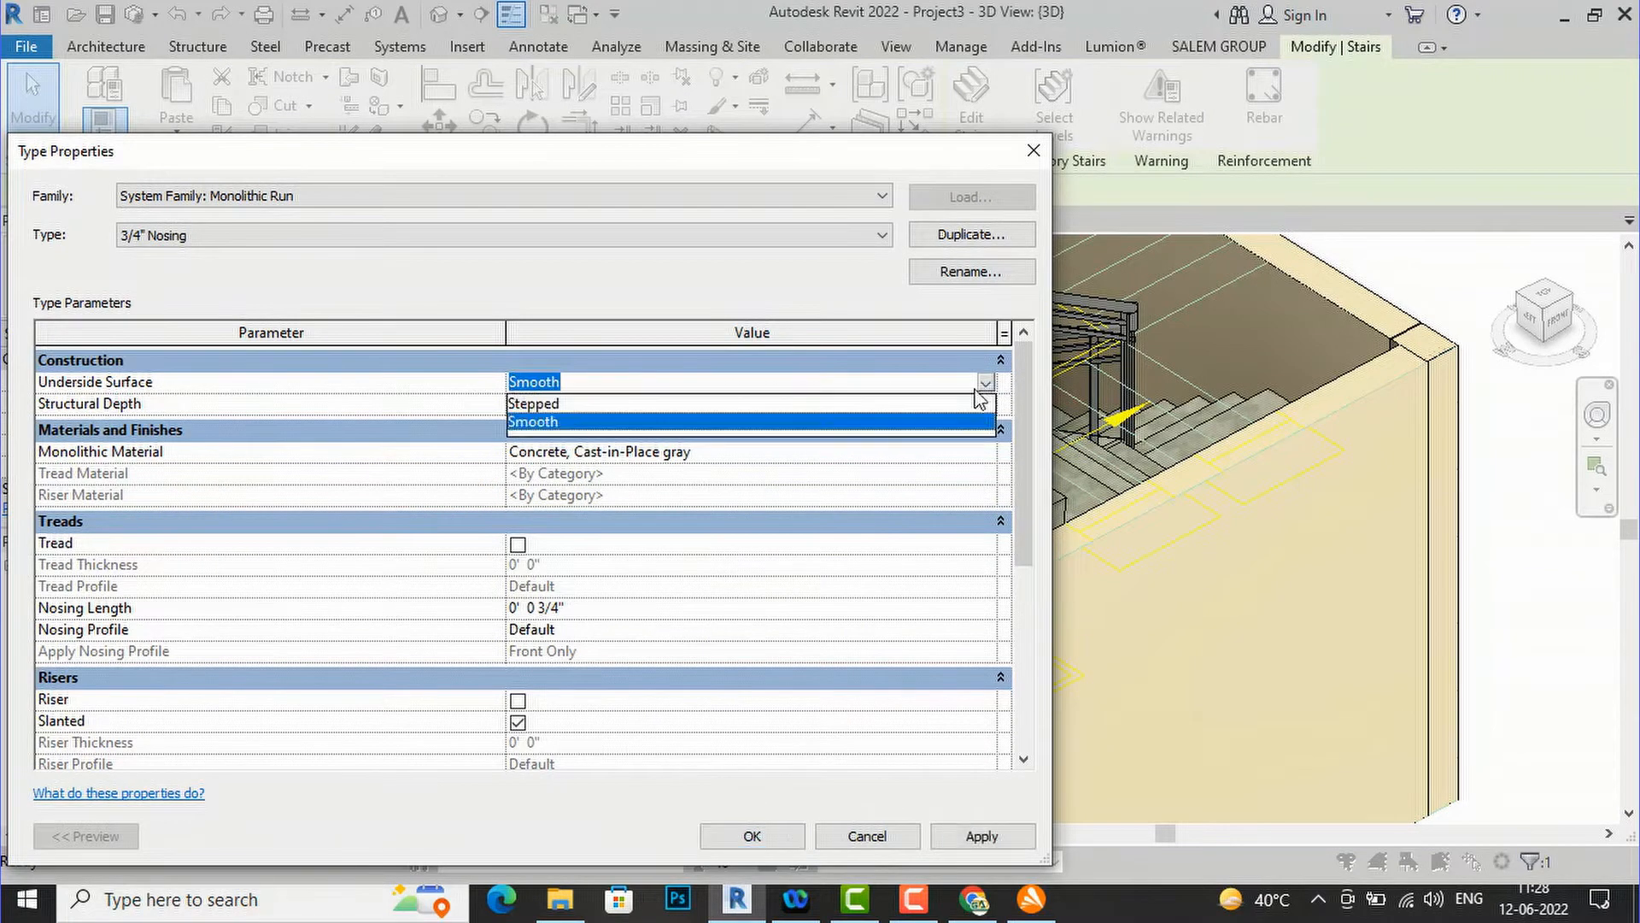
click(563, 422)
click(705, 390)
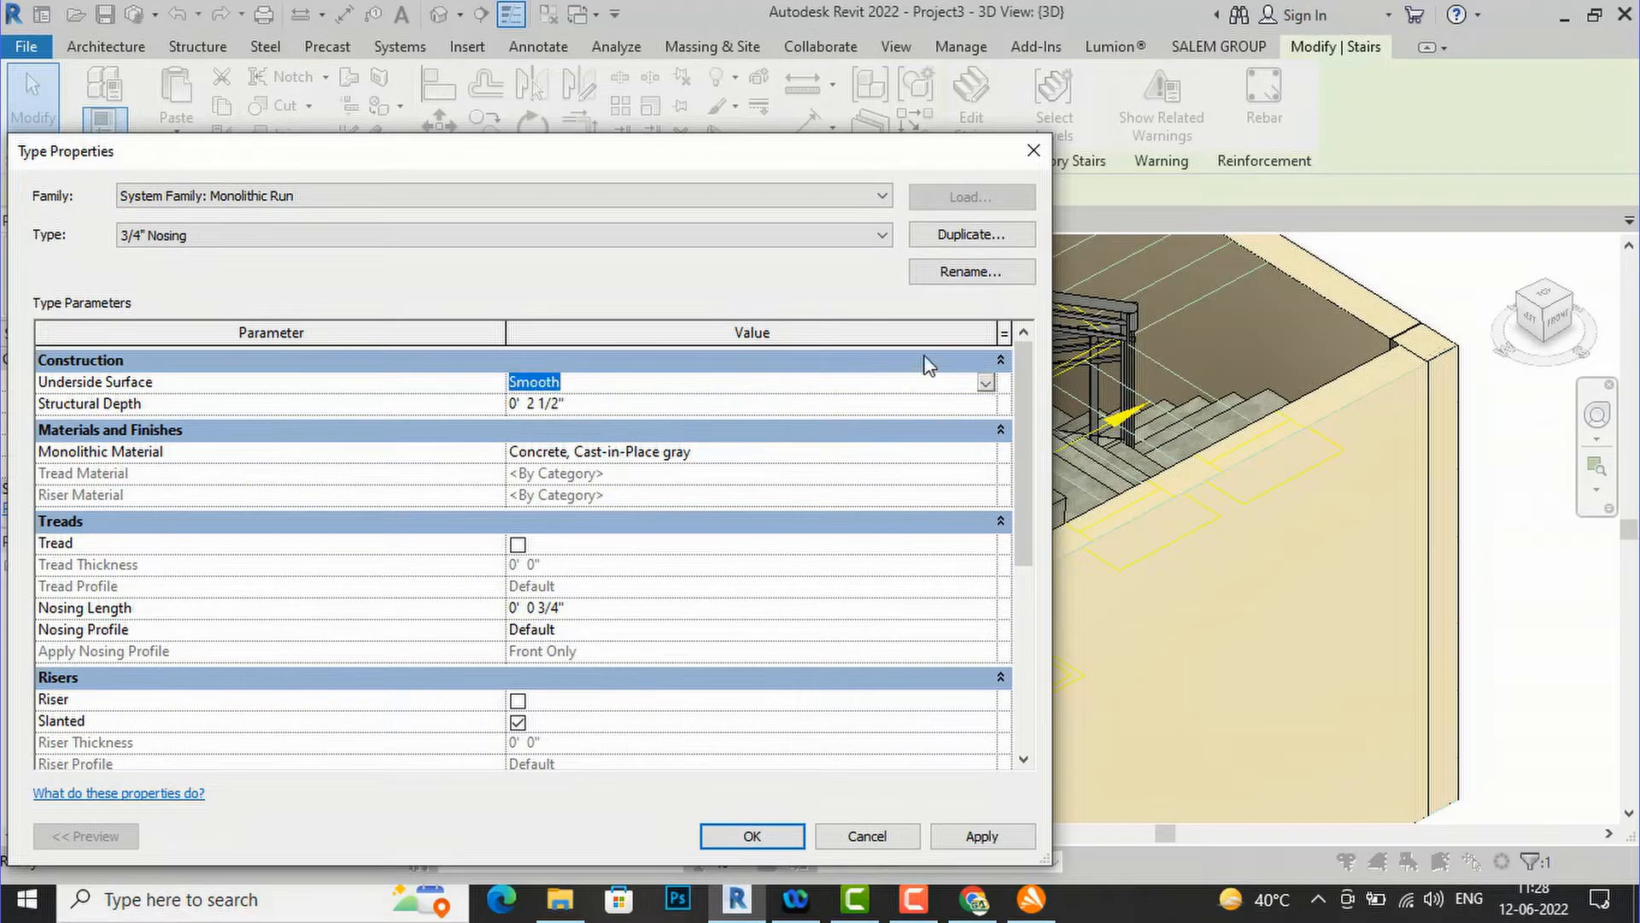
click(987, 385)
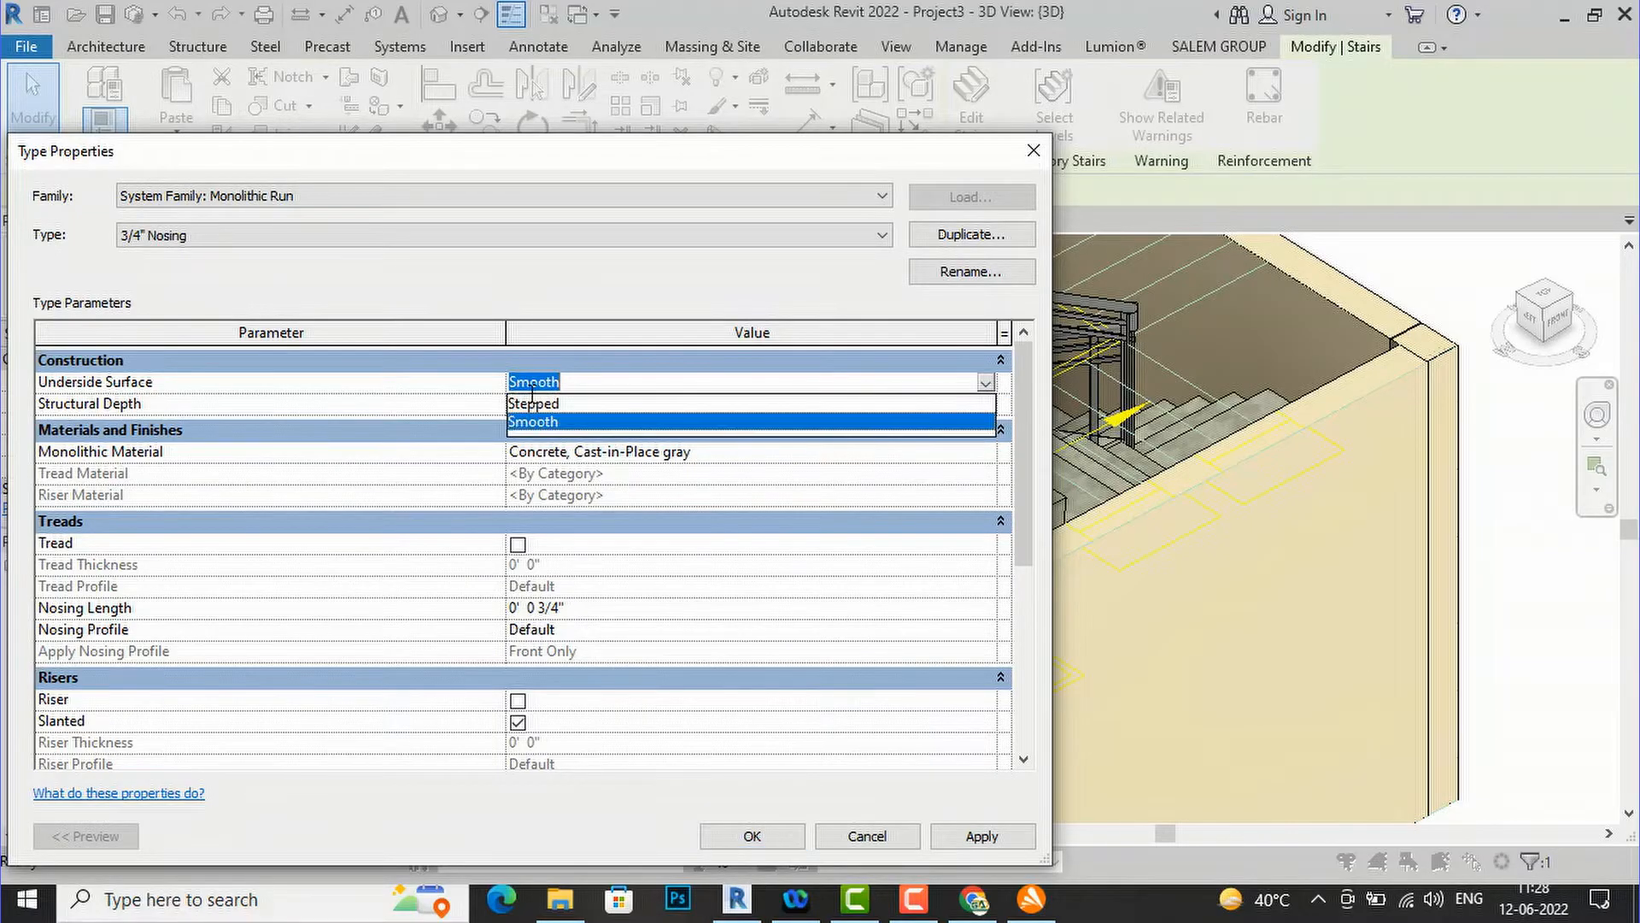
click(531, 403)
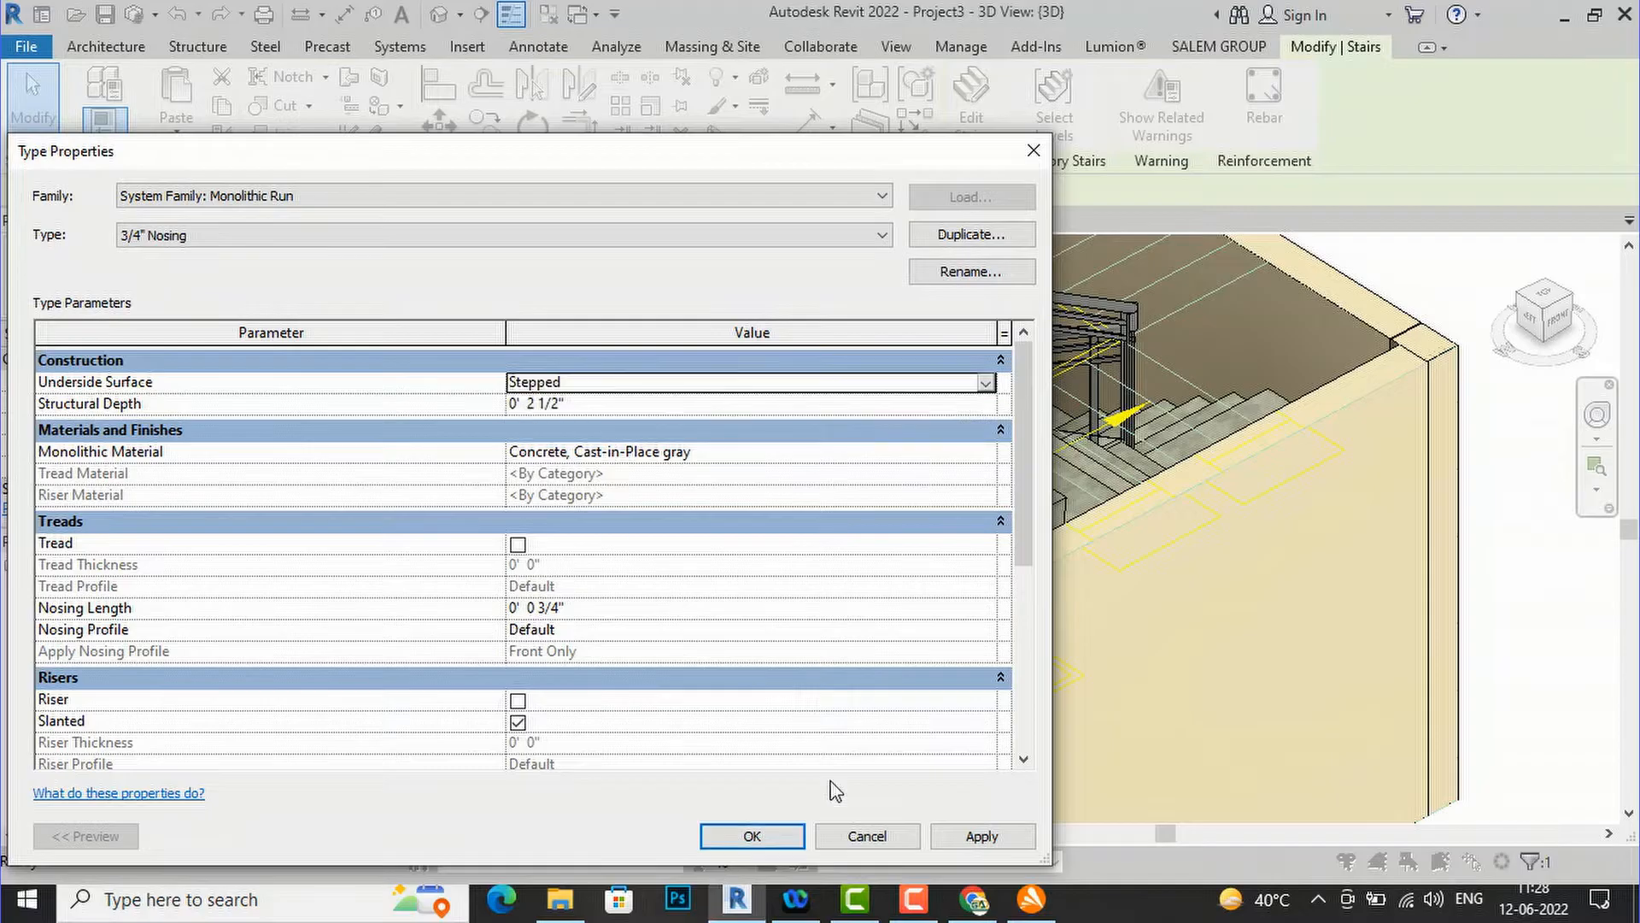
click(972, 833)
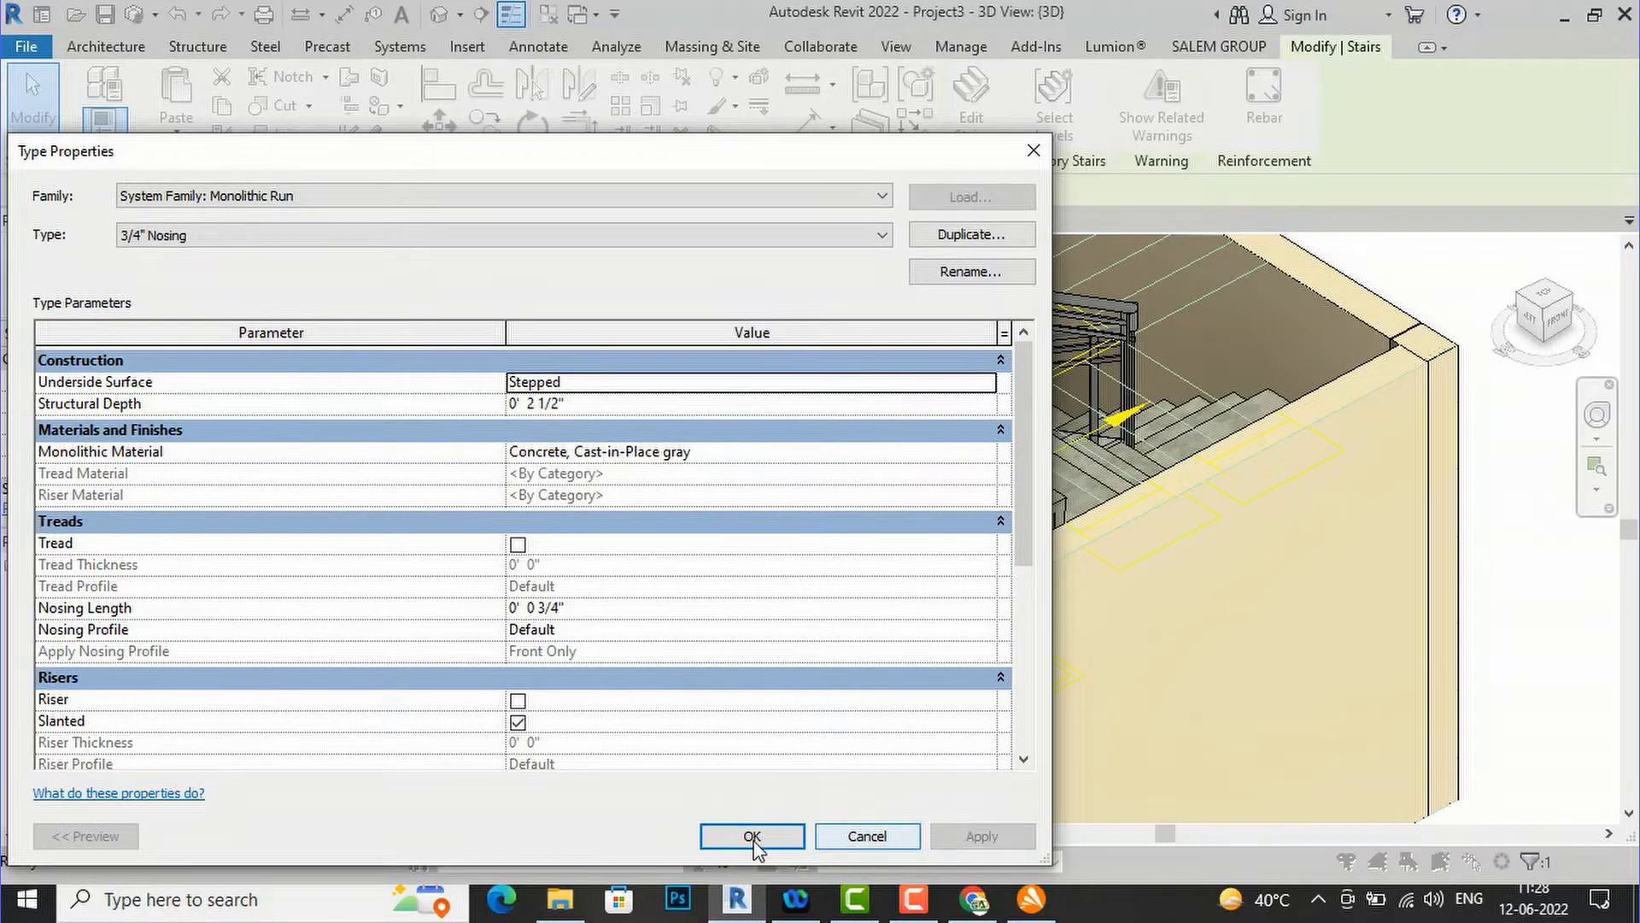
click(752, 836)
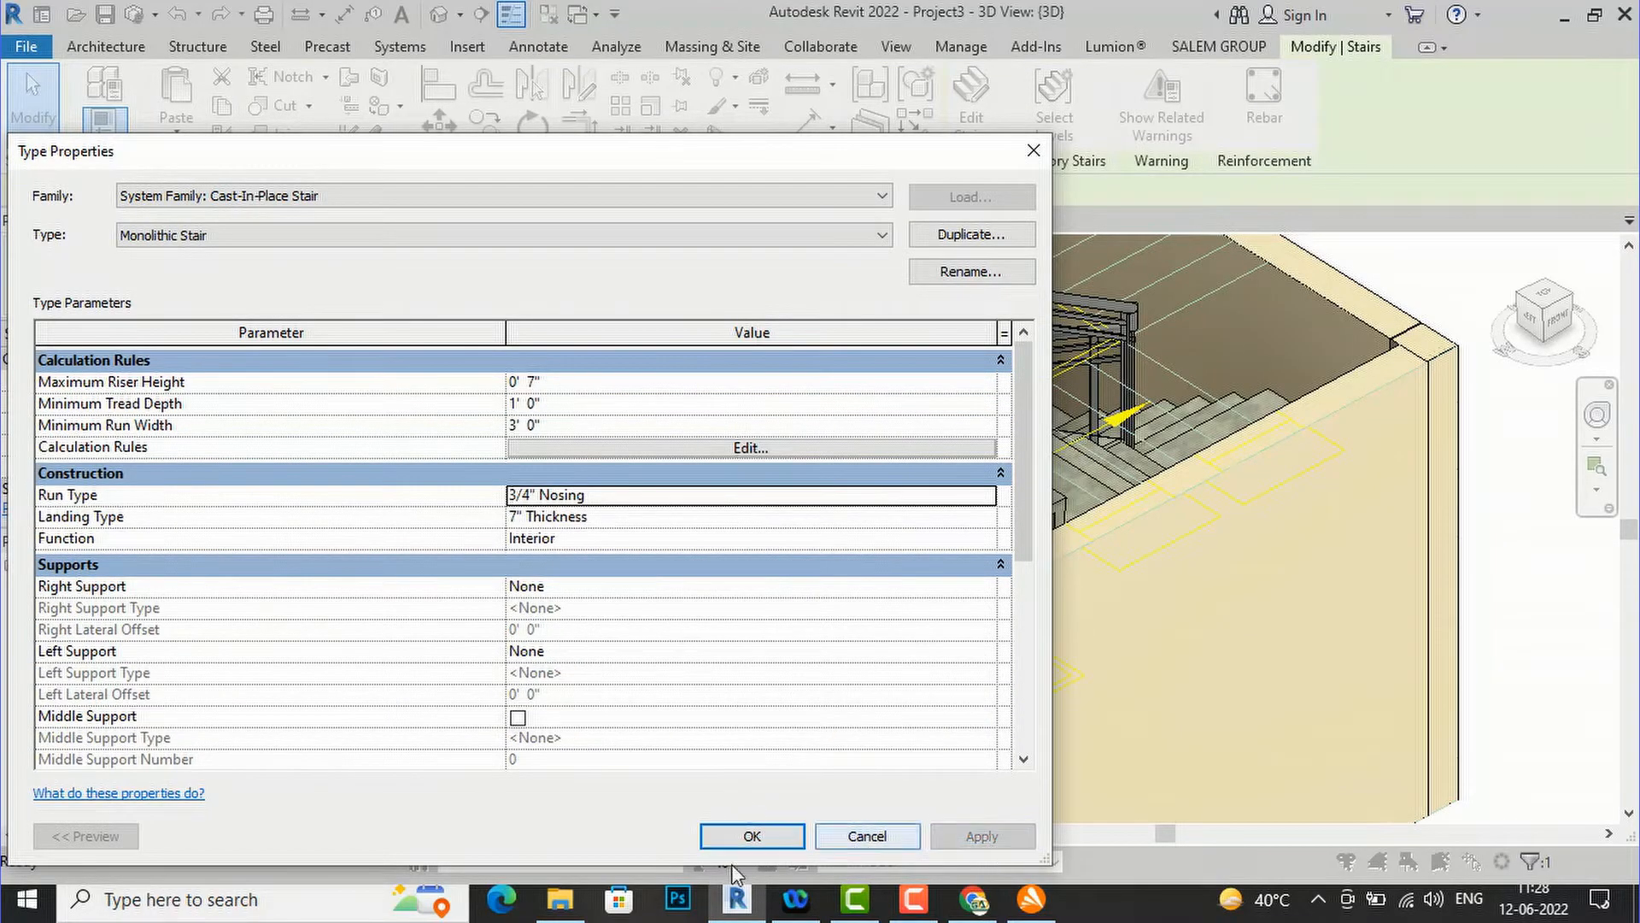
click(752, 836)
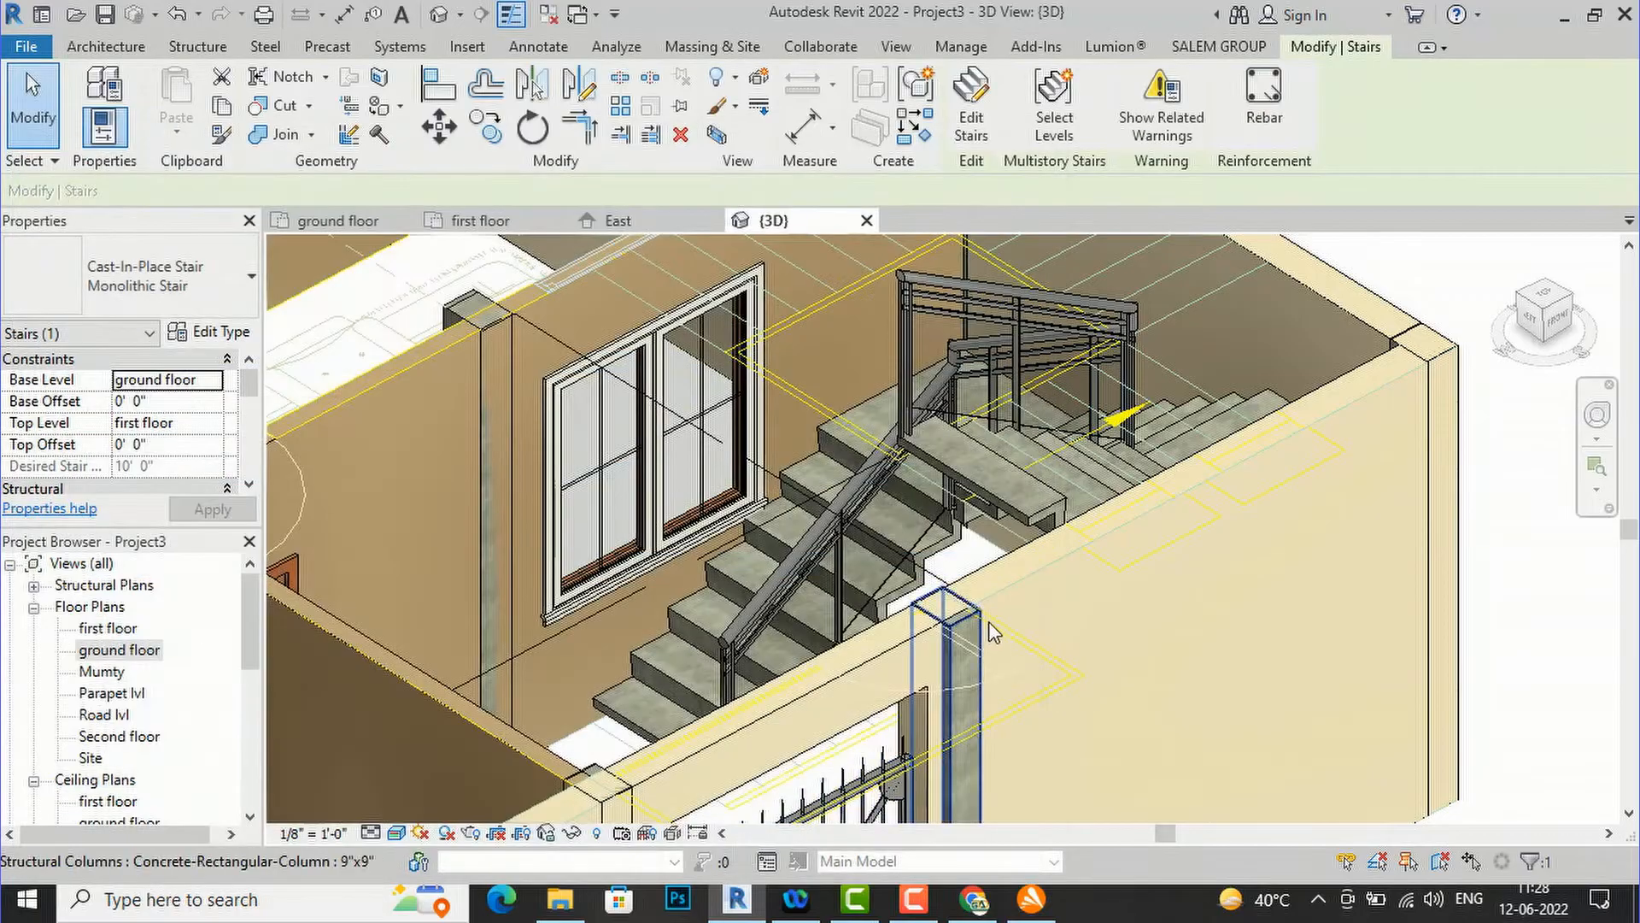
- Examine the staircase within the whole house in 3D and in the ground floor plan
scroll(965, 632, up, 2)
scroll(839, 401, down, 5)
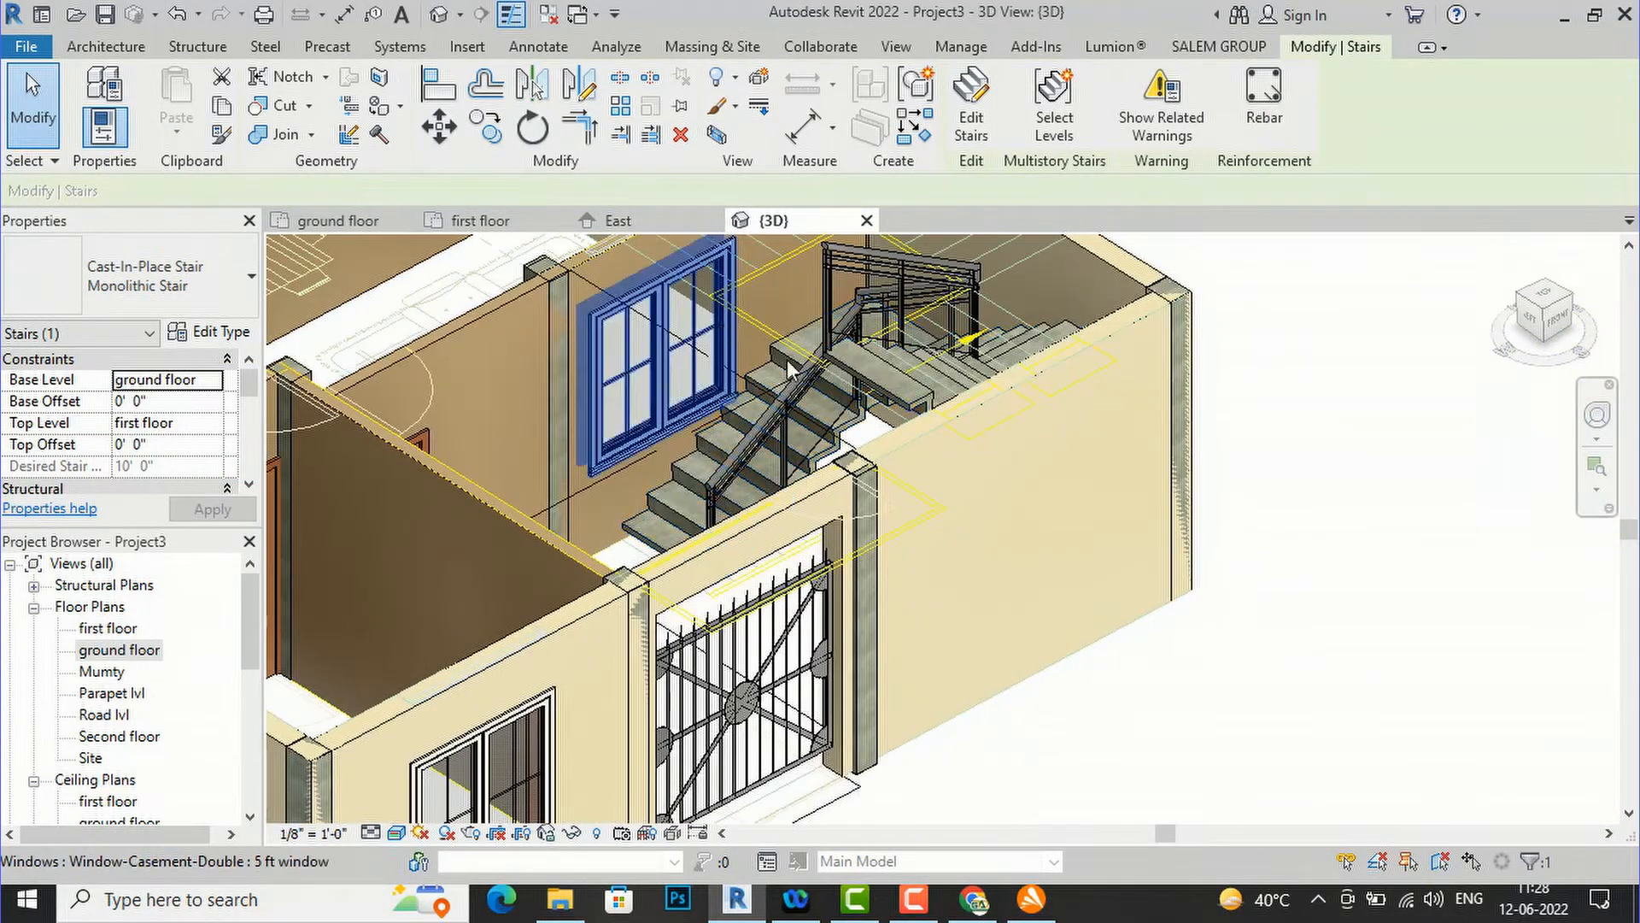
click(1560, 325)
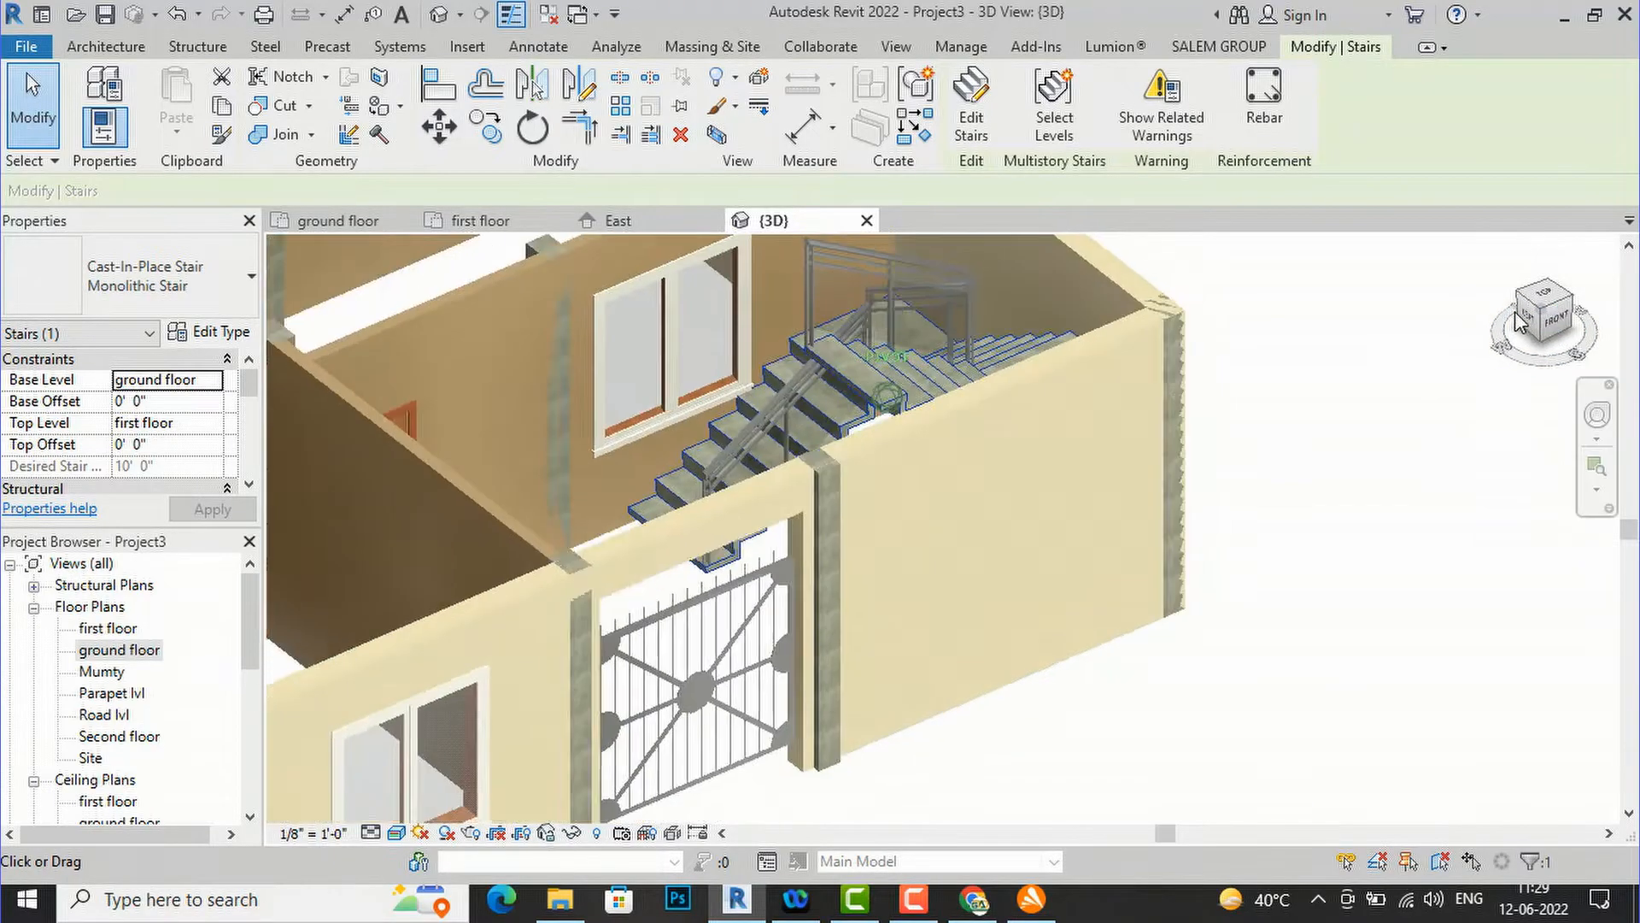
scroll(967, 586, down, 3)
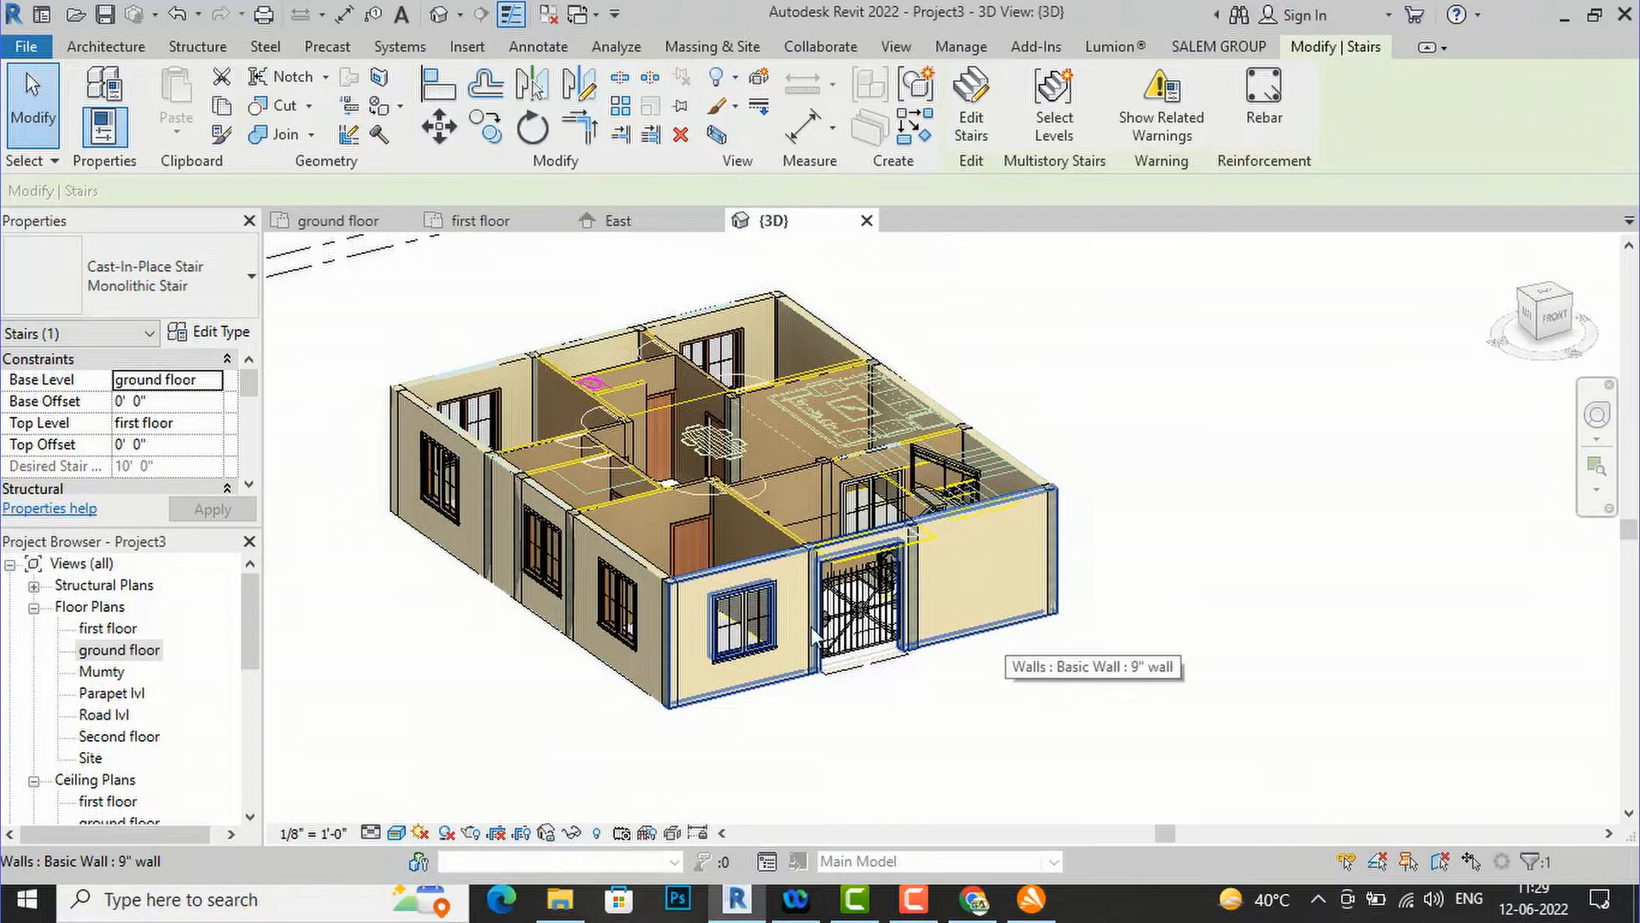
double_click(126, 651)
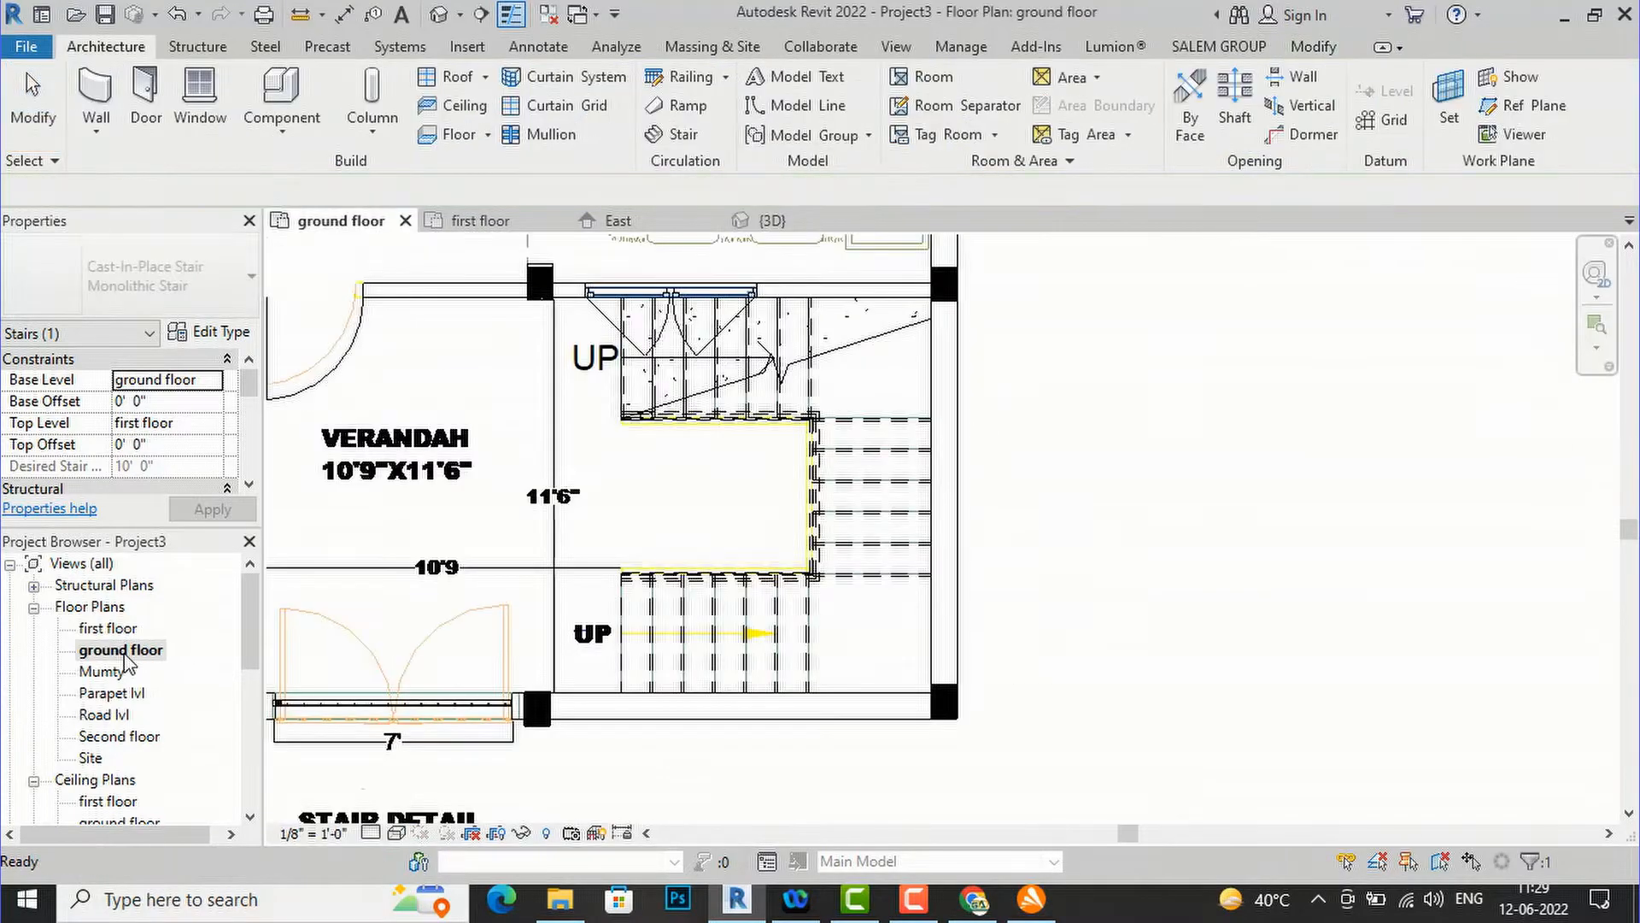
scroll(896, 707, down, 2)
scroll(798, 764, down, 3)
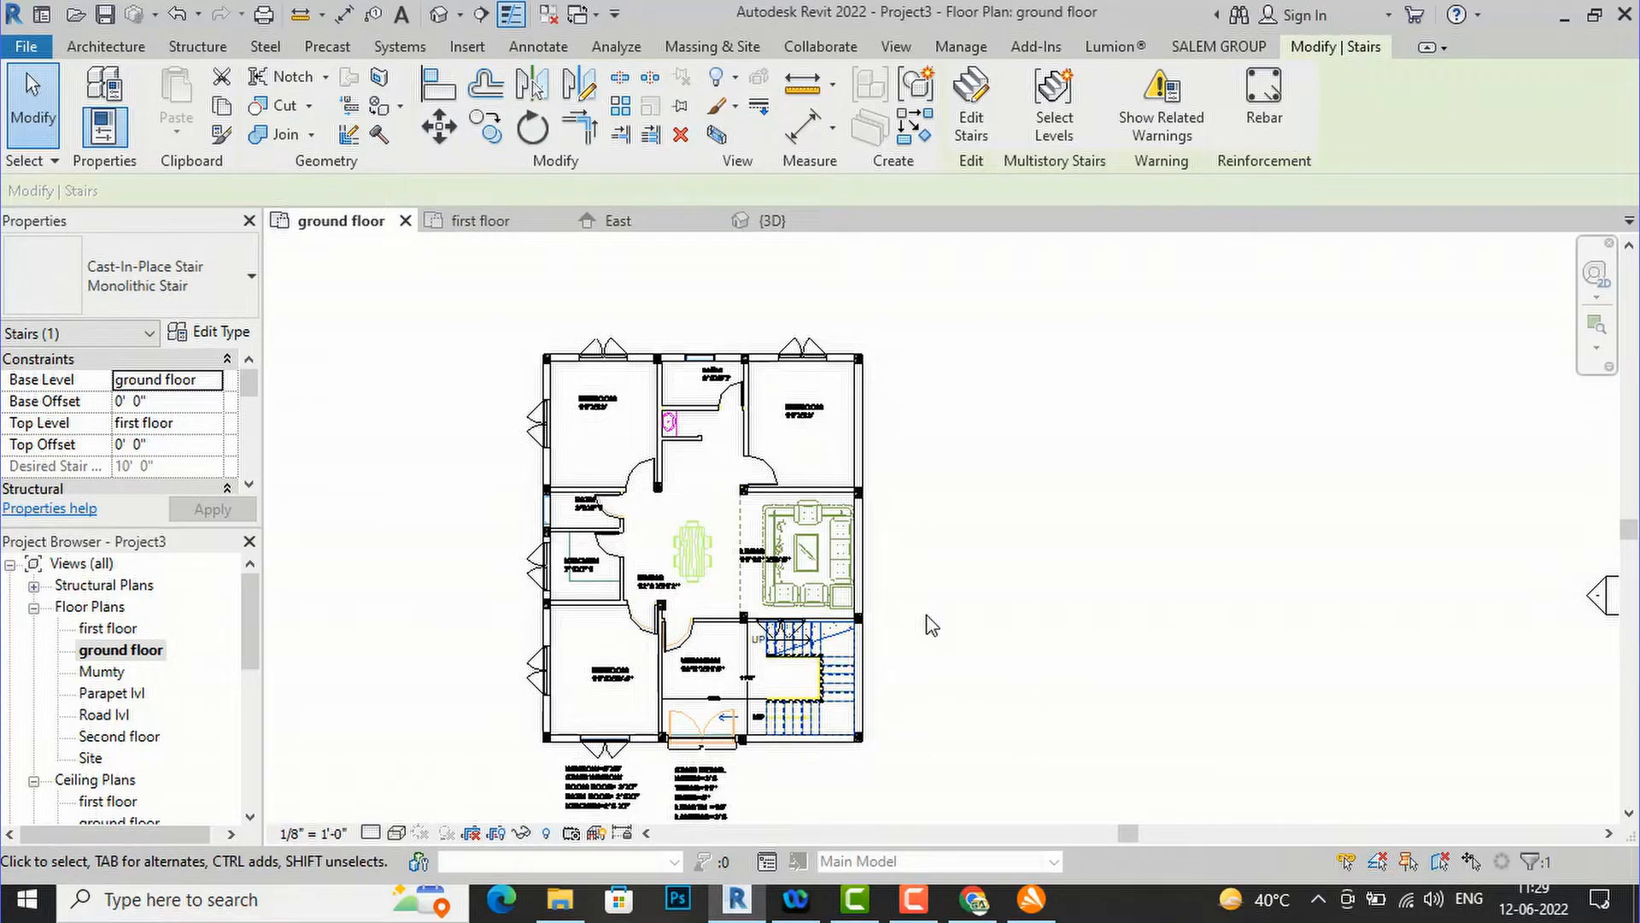
- Open the first floor plan, deselect the staircase, and inspect the area around the verandah and stairs
double_click(108, 629)
scroll(889, 580, up, 3)
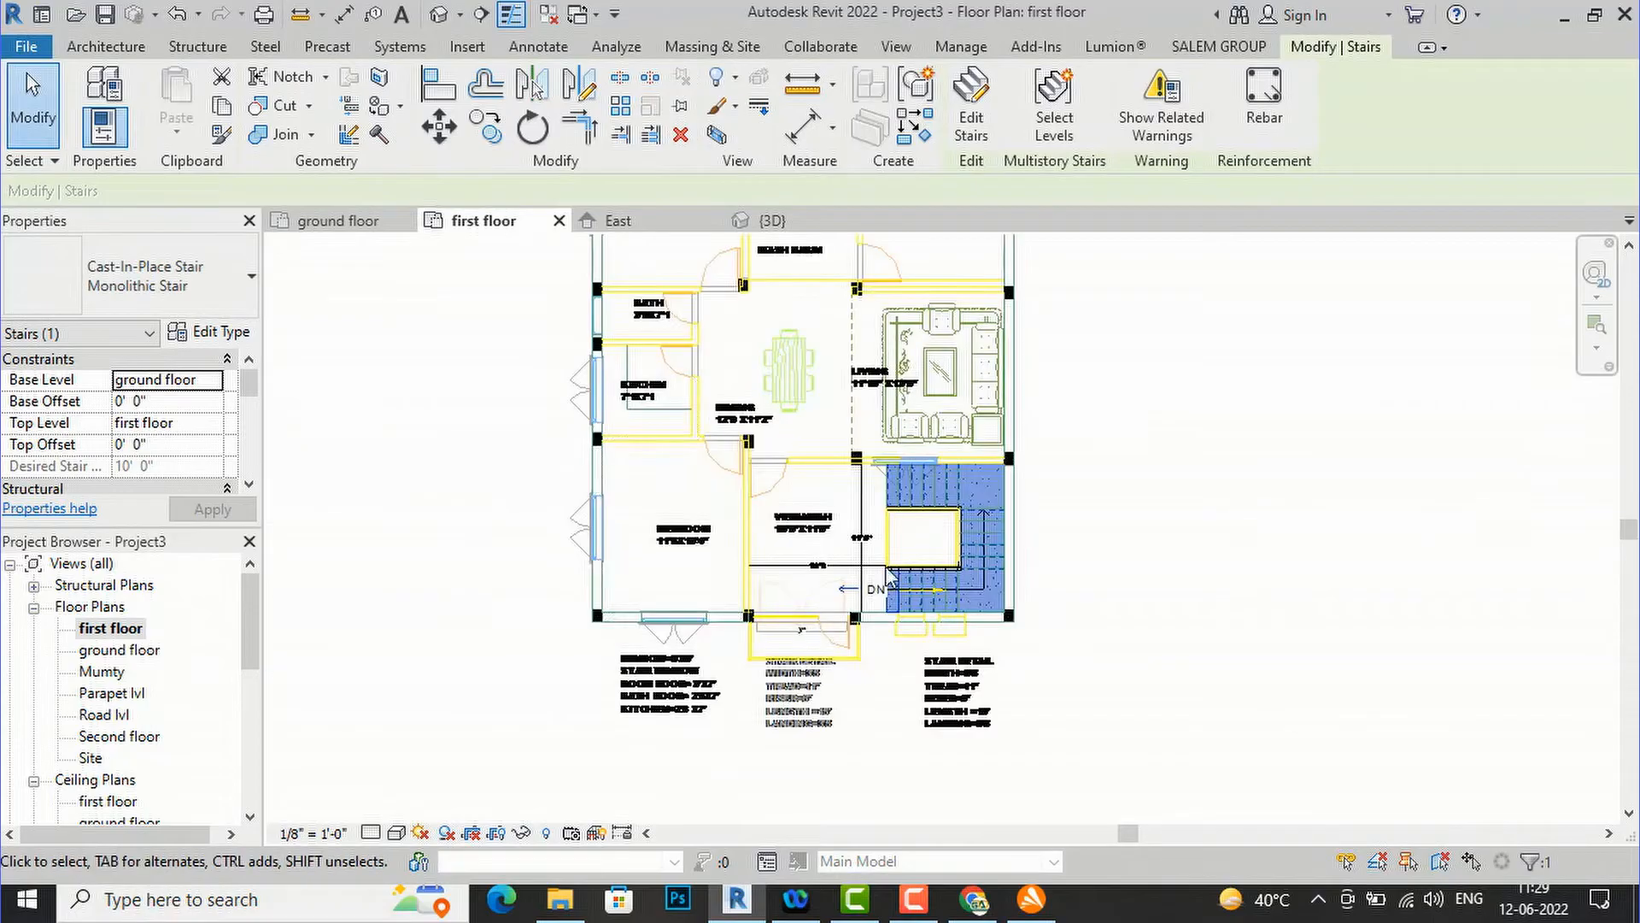
click(1167, 537)
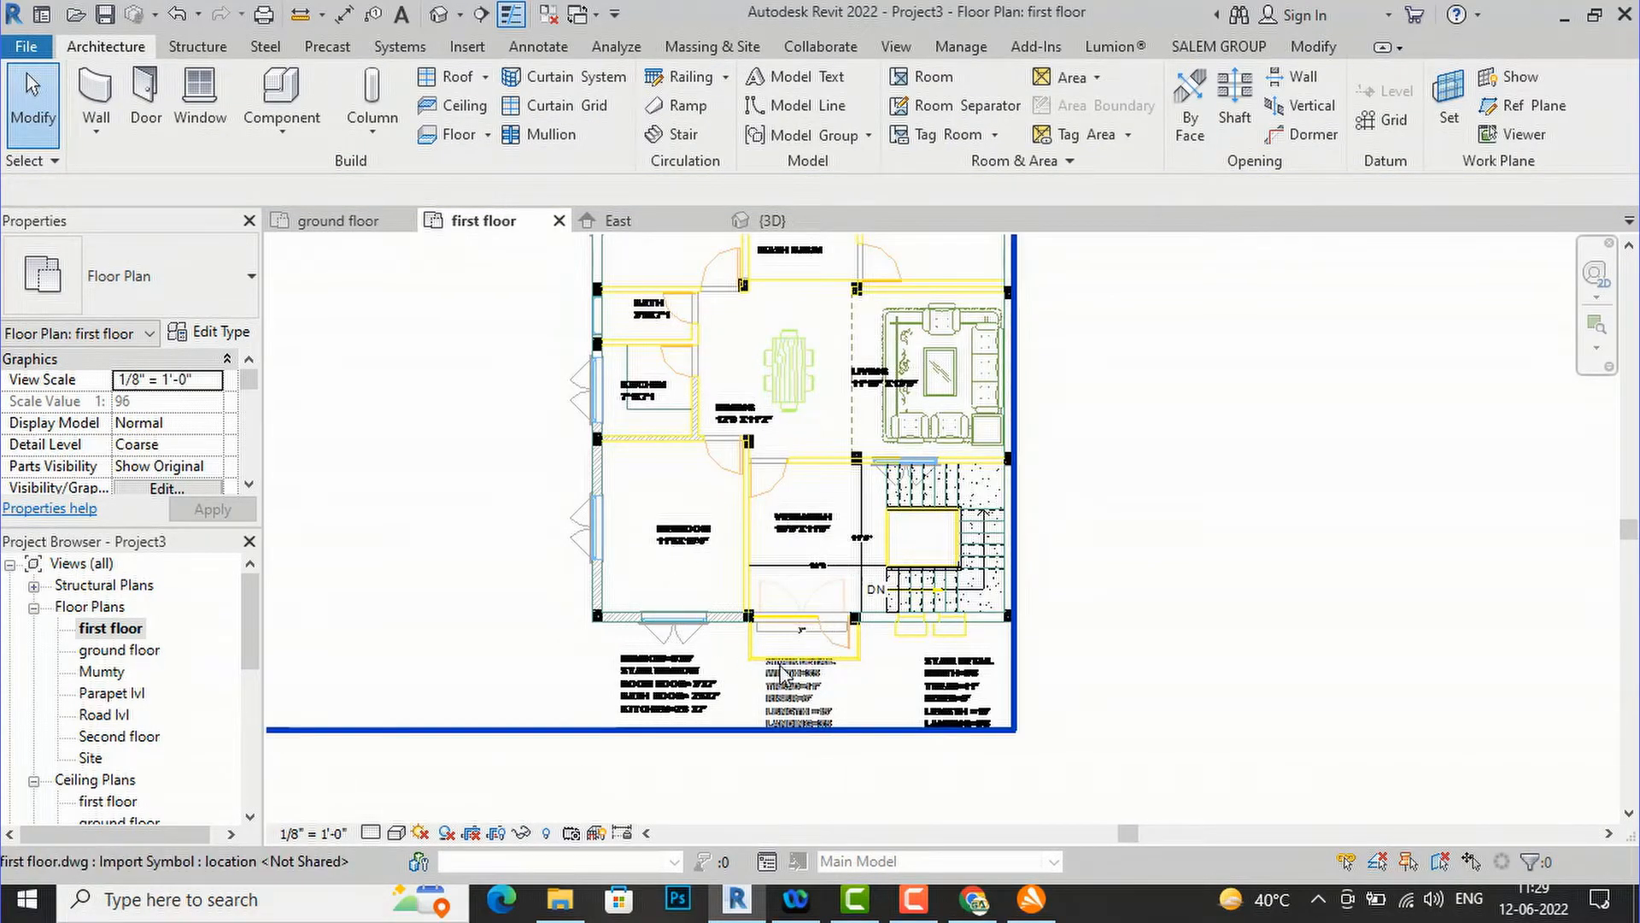
scroll(824, 602, up, 3)
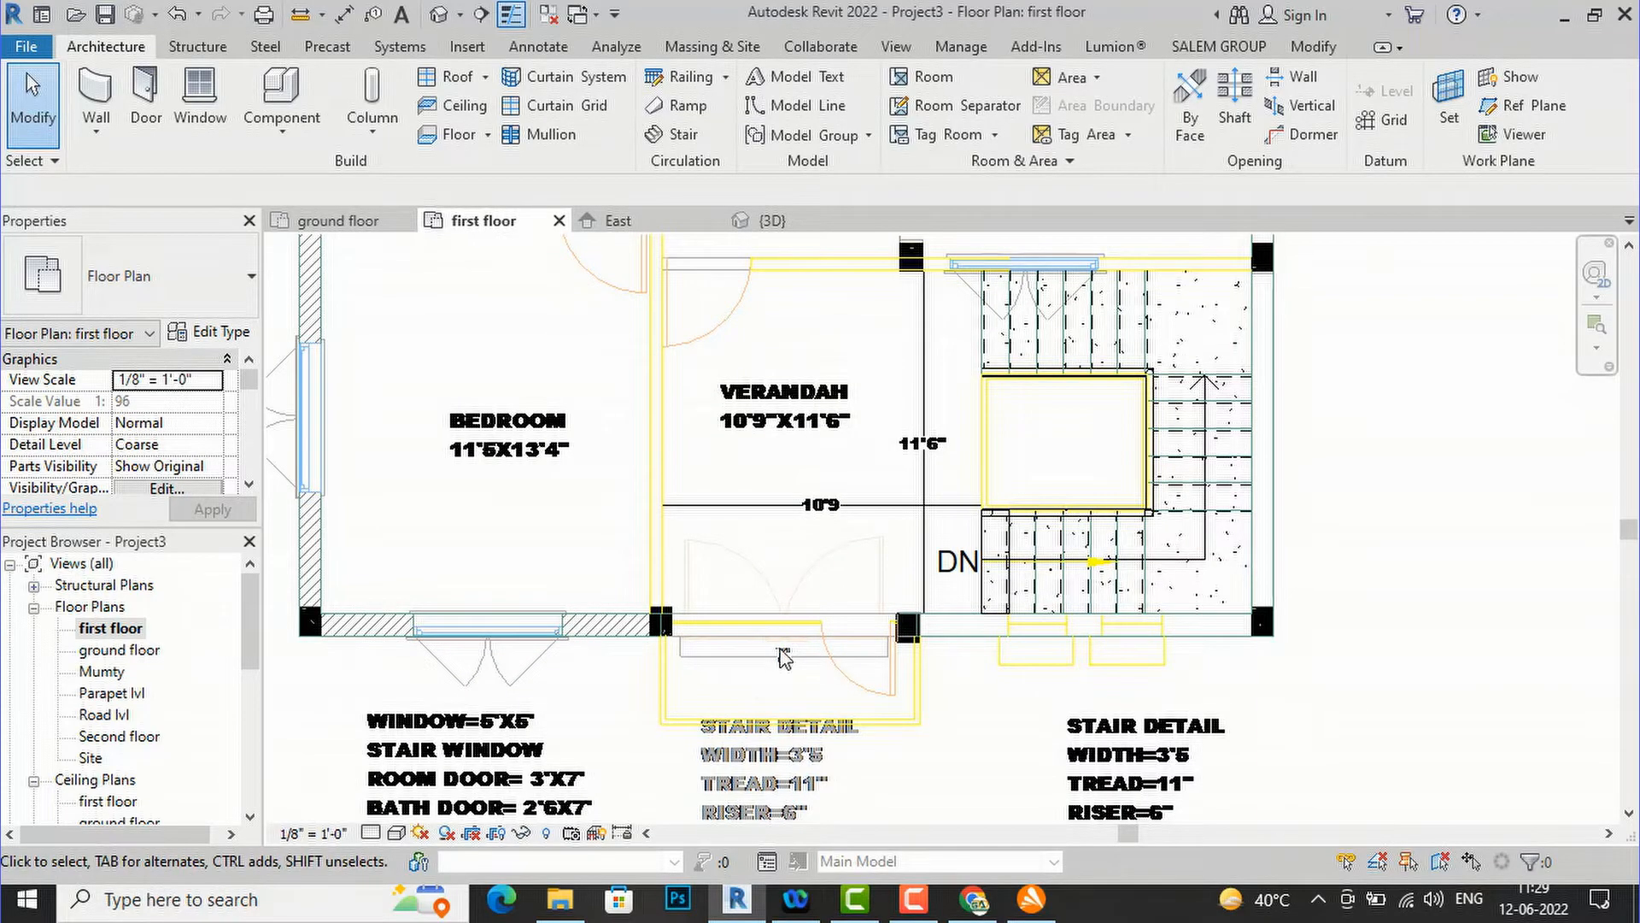
- Open the ground floor plan and combine the whole ground floor's elements into a model group named Group 1
scroll(784, 658, down, 5)
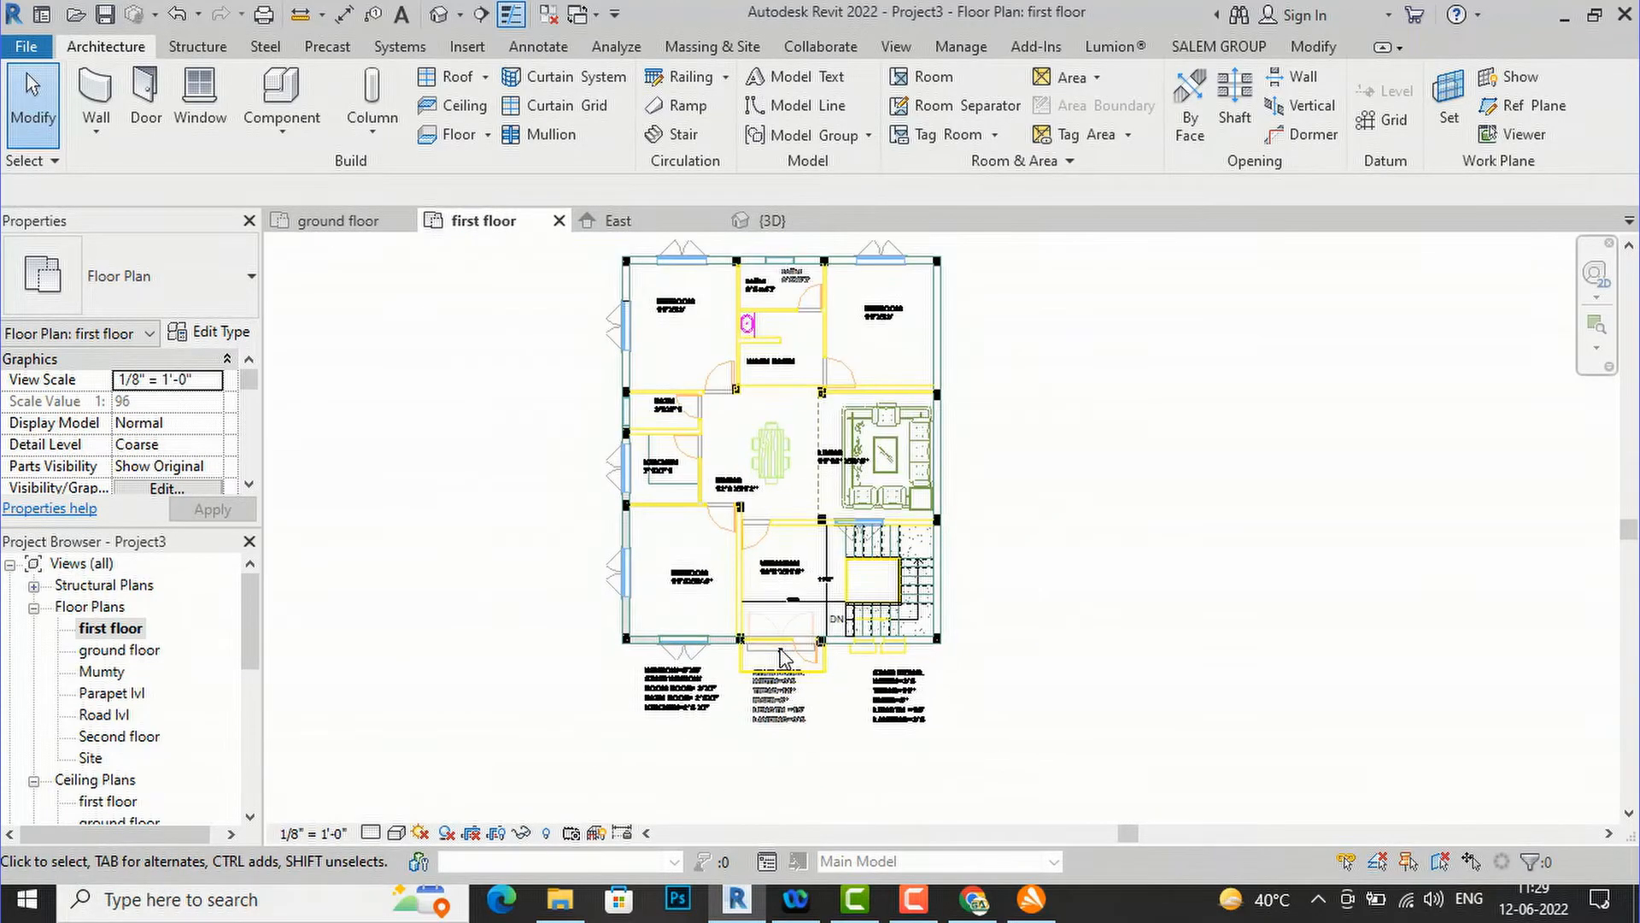
double_click(119, 650)
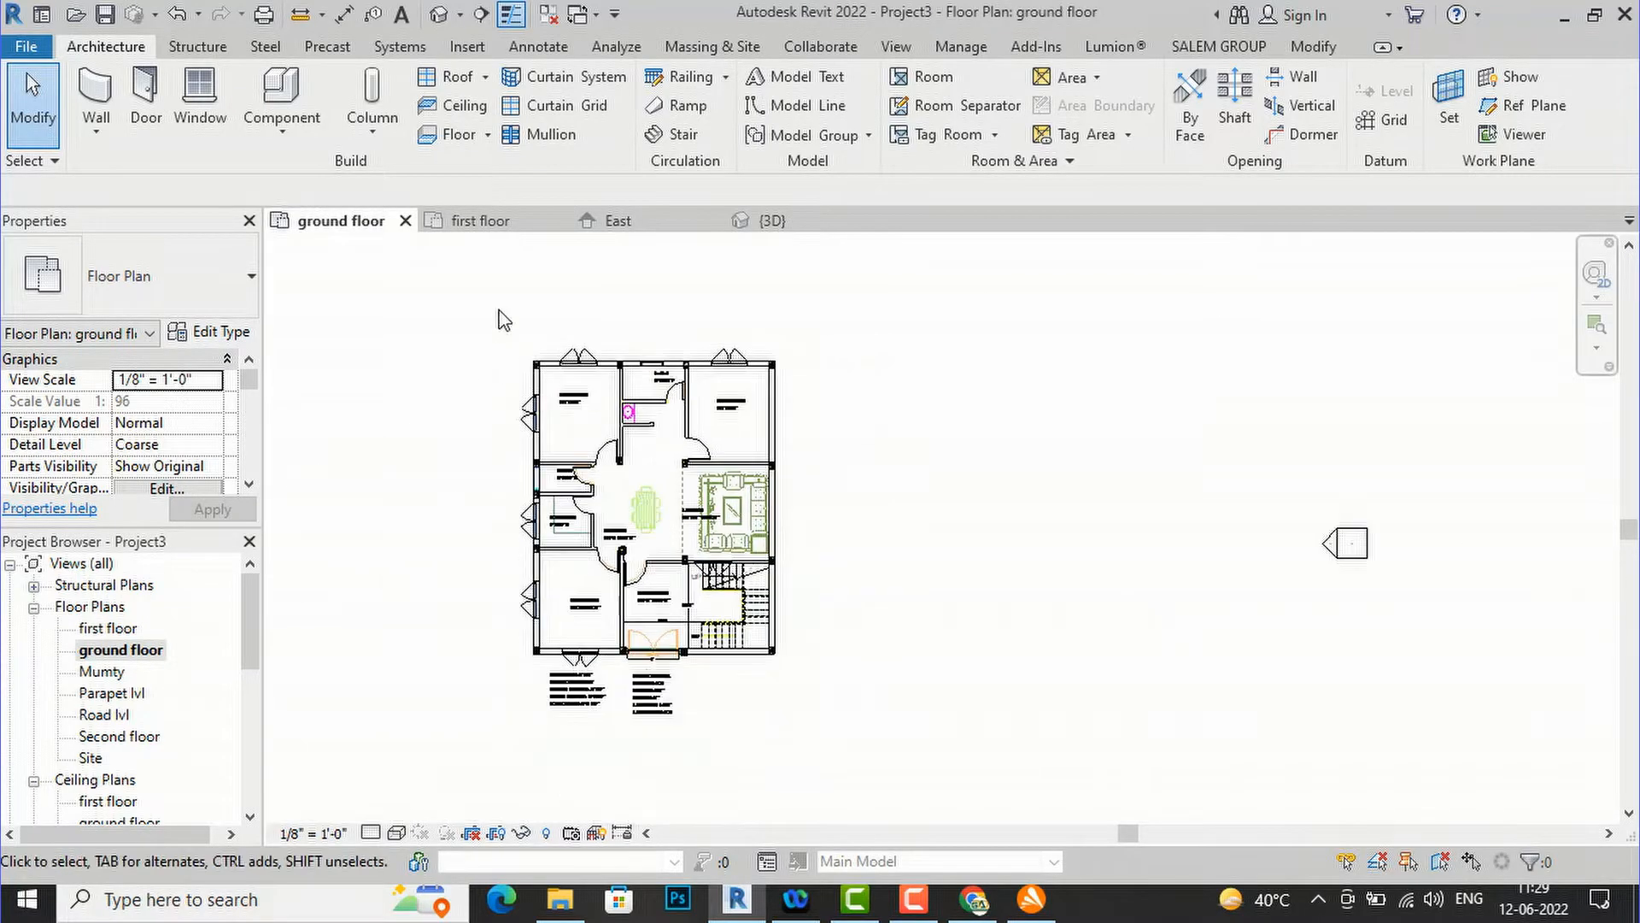
drag(455, 310, 879, 763)
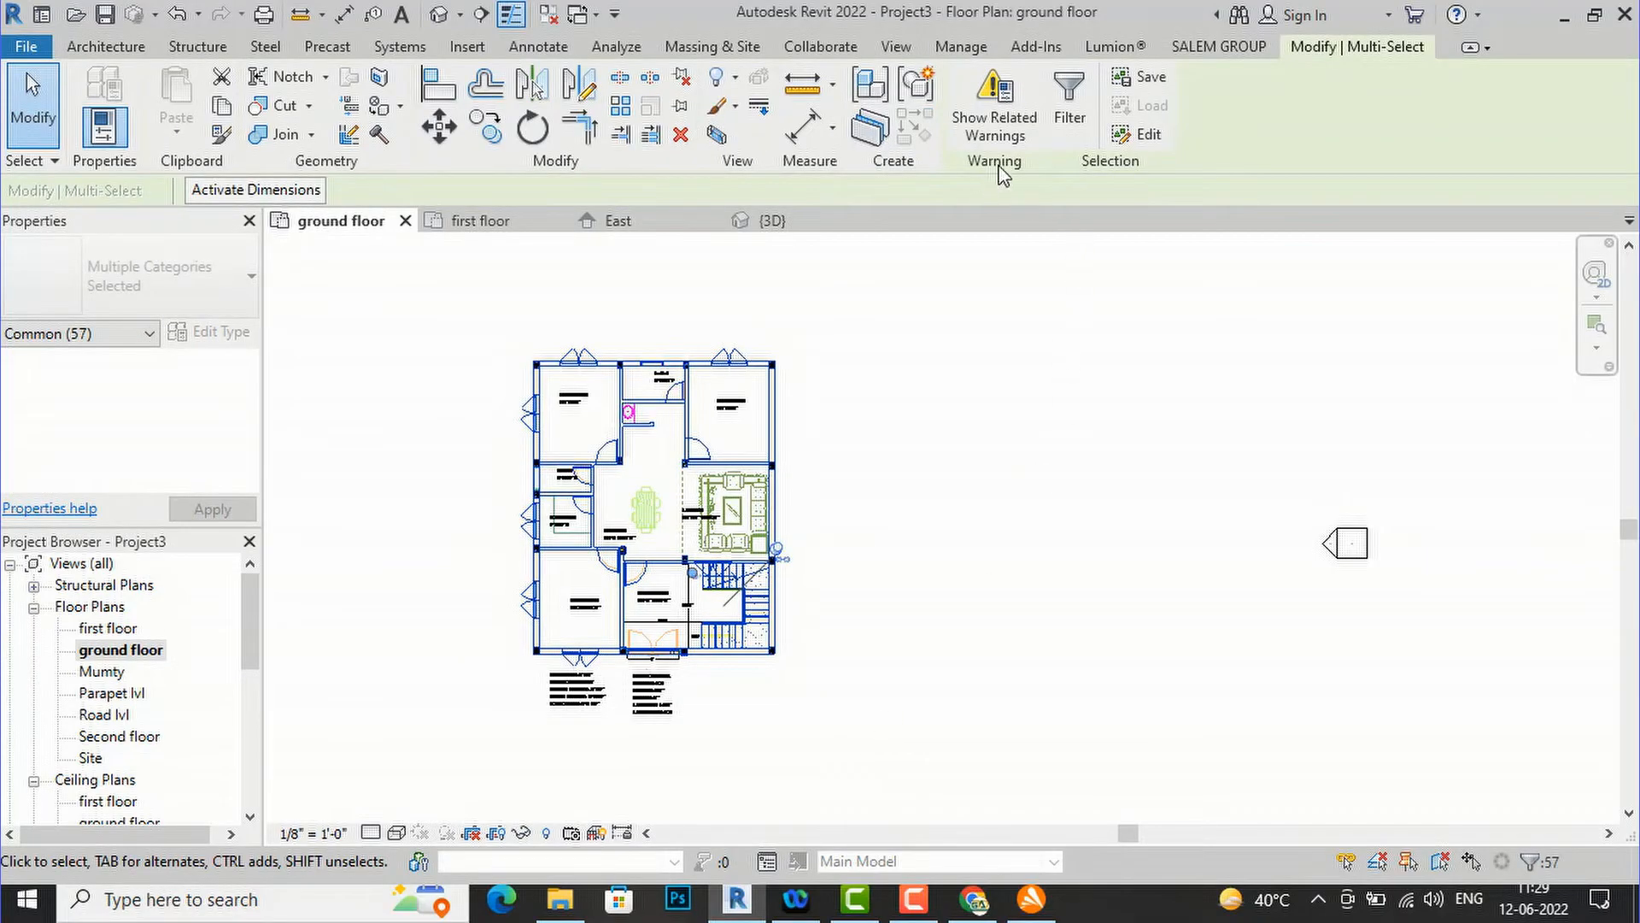
click(918, 87)
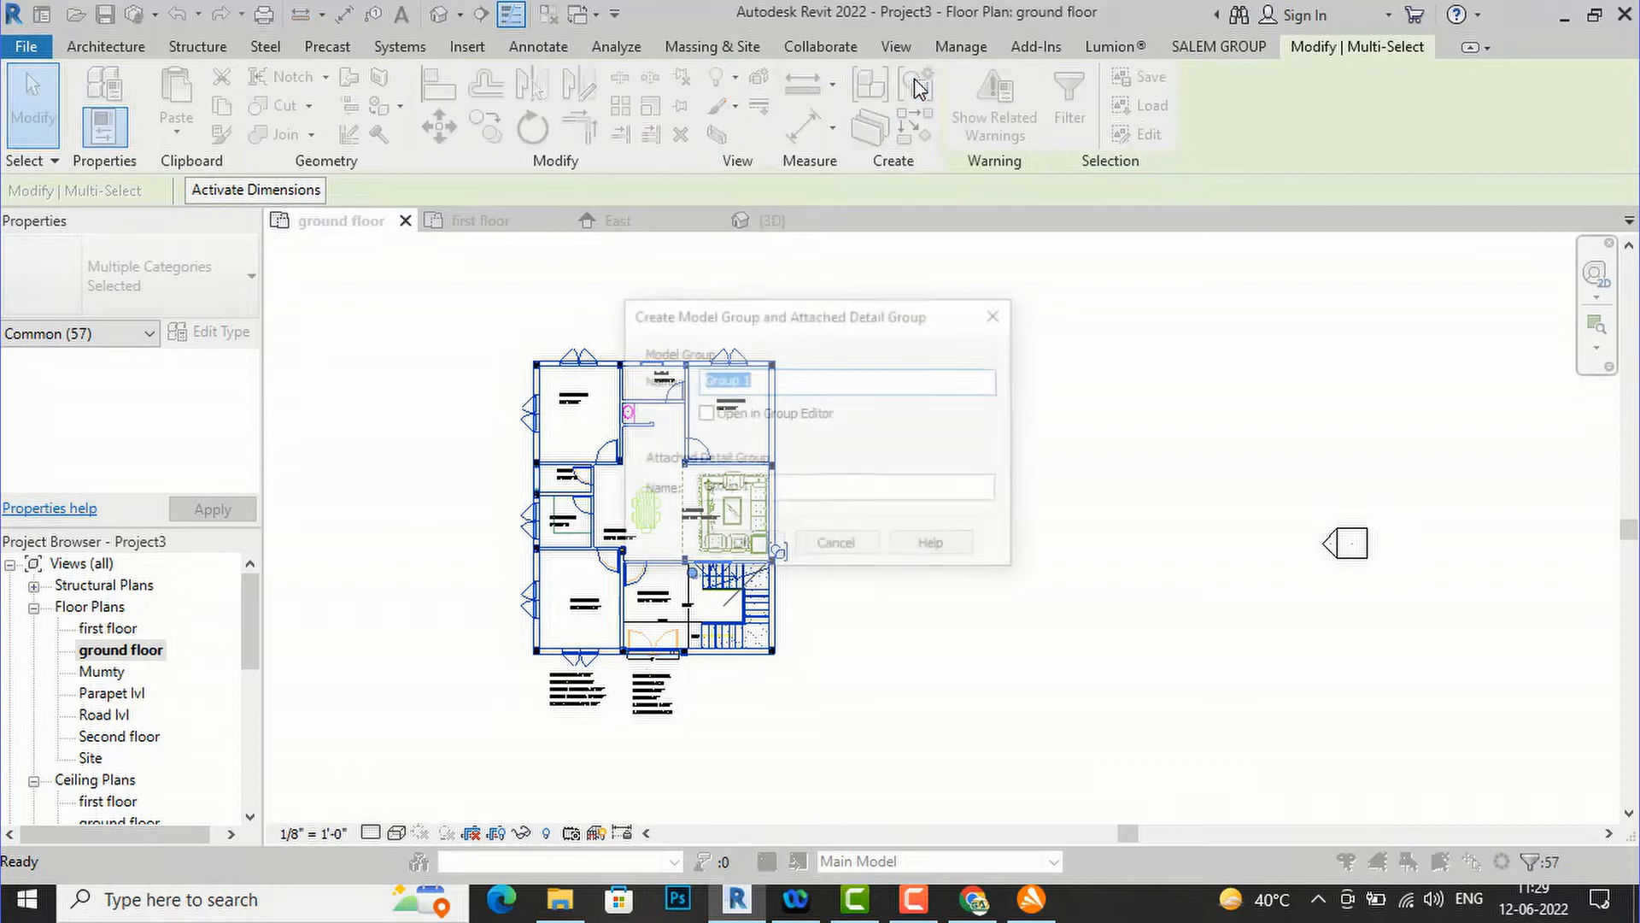
click(864, 547)
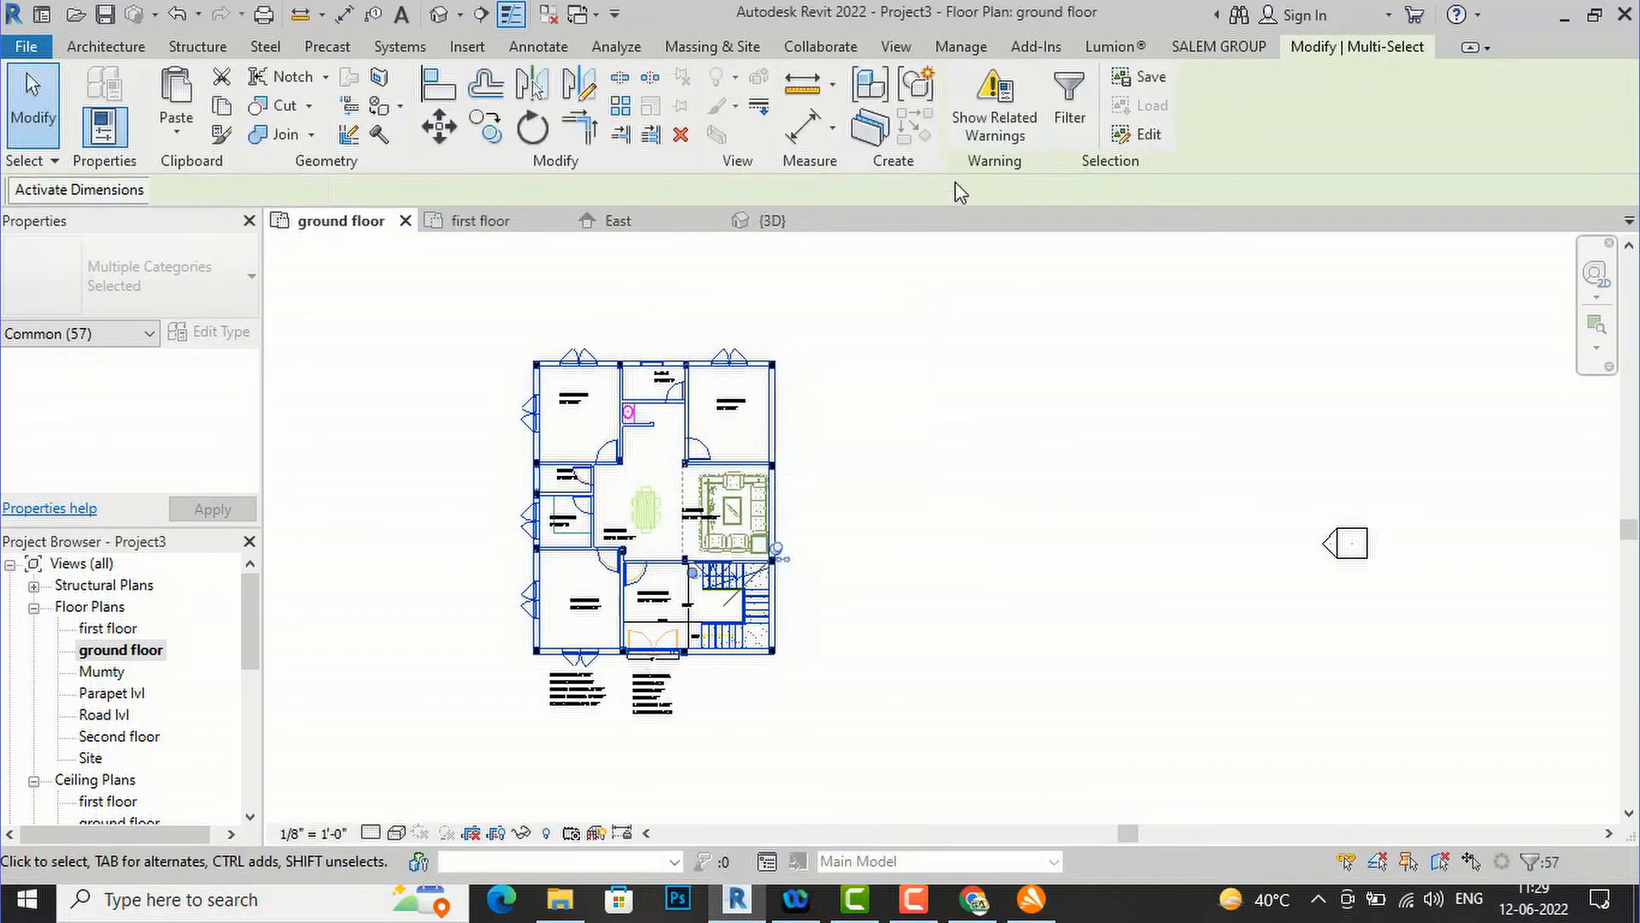
click(934, 100)
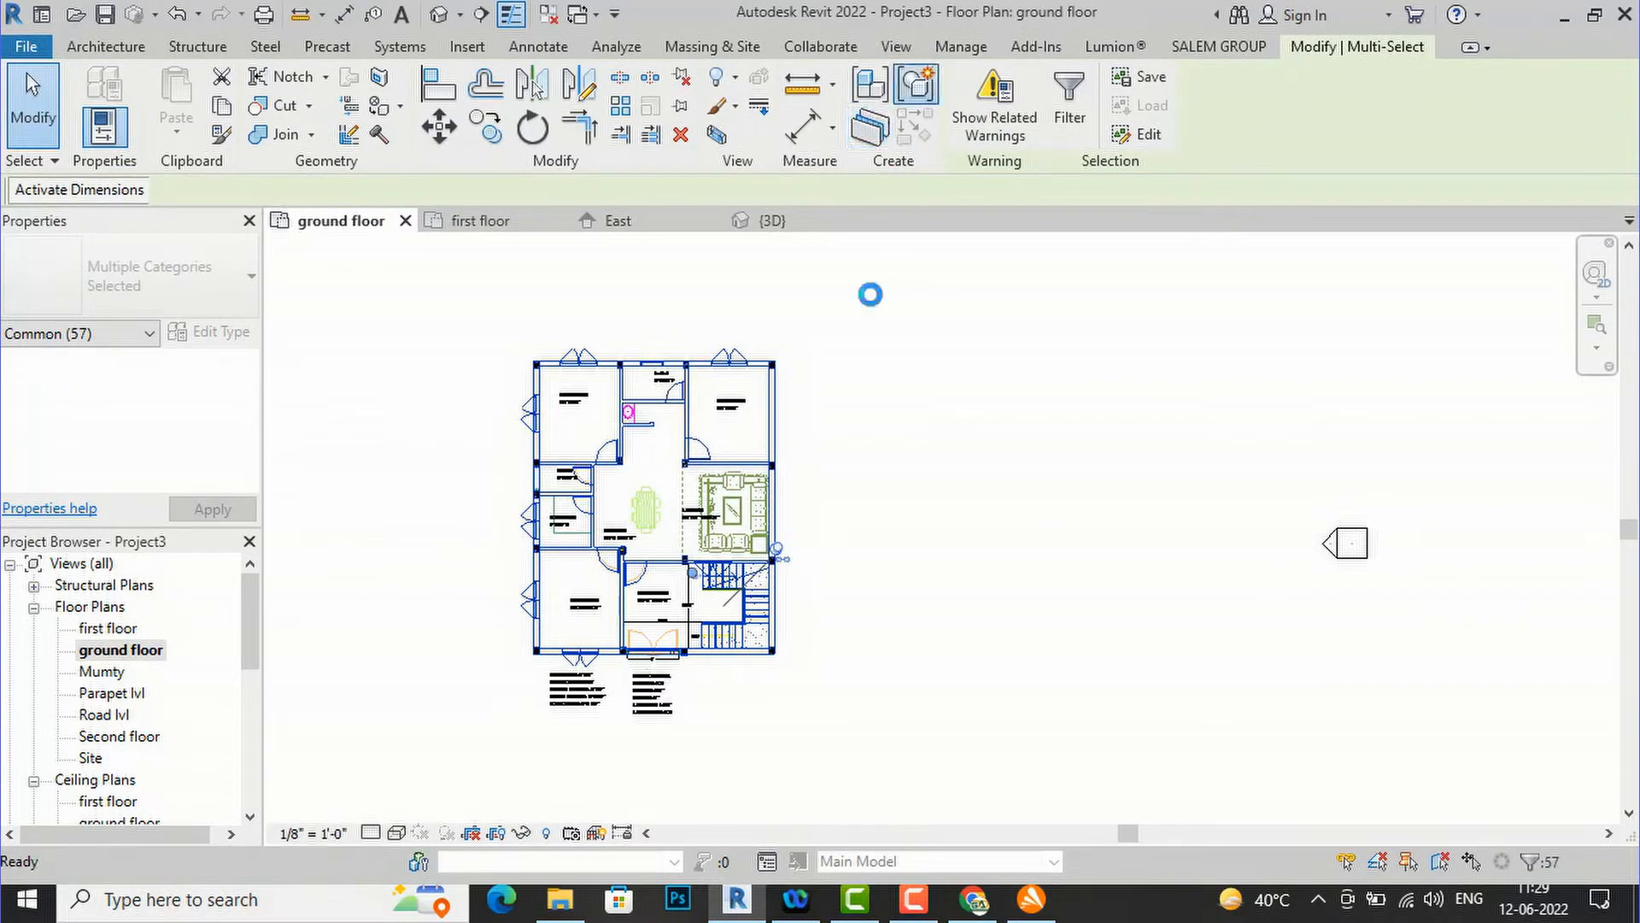
click(739, 547)
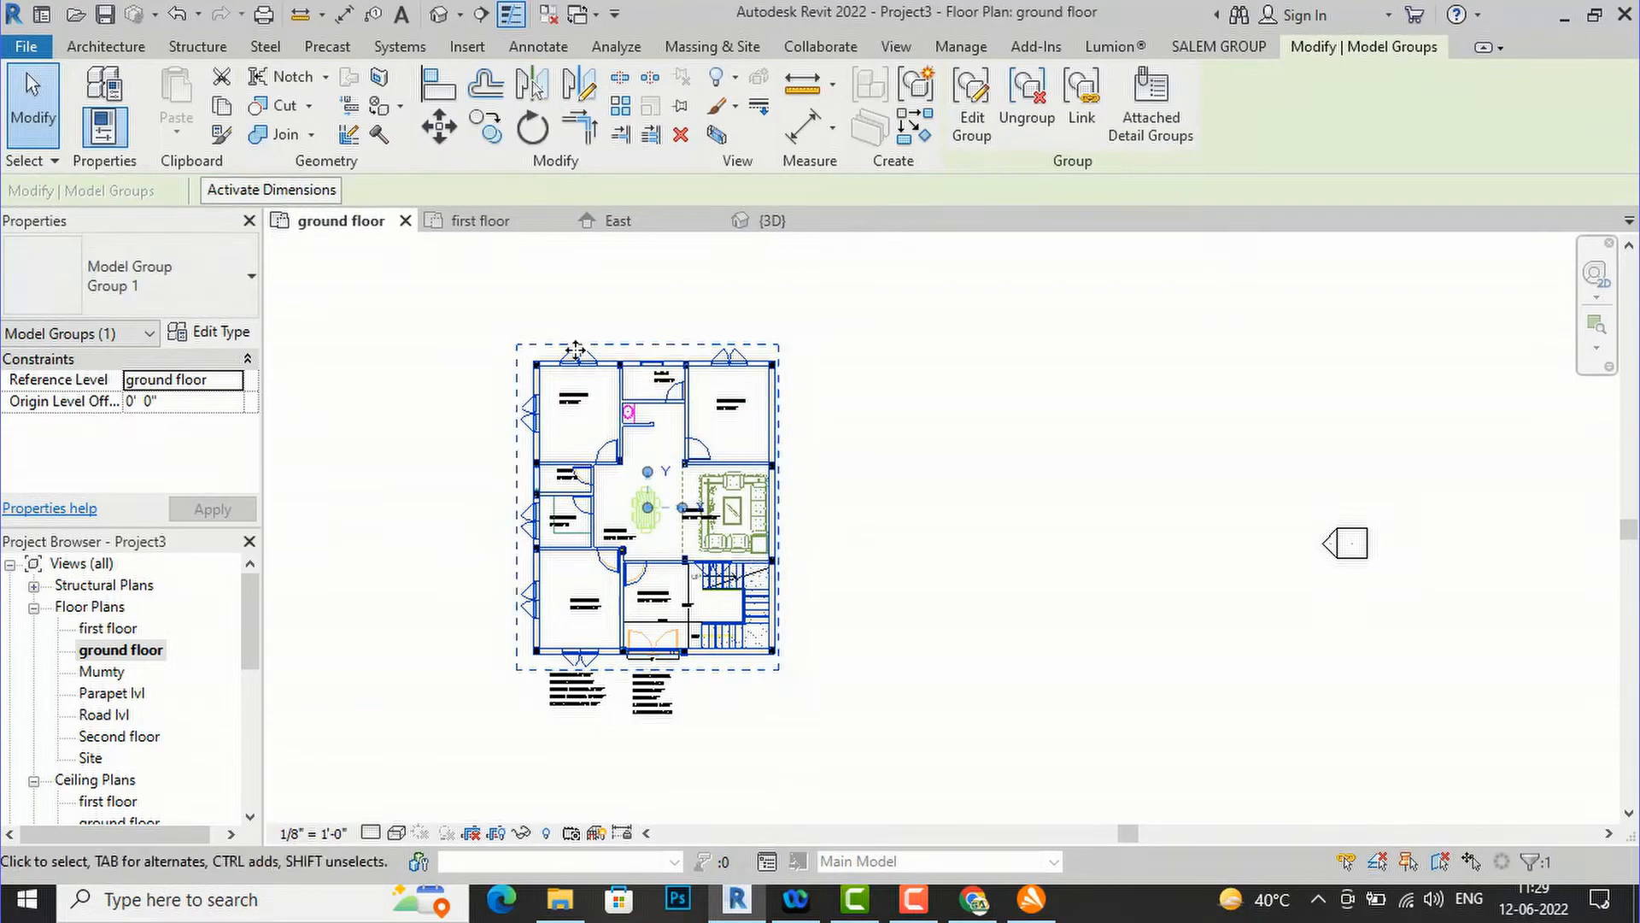
- Copy the ground floor group and paste it aligned to the first floor level, choosing to ungroup the inconsistent groups
key(ctrl+c)
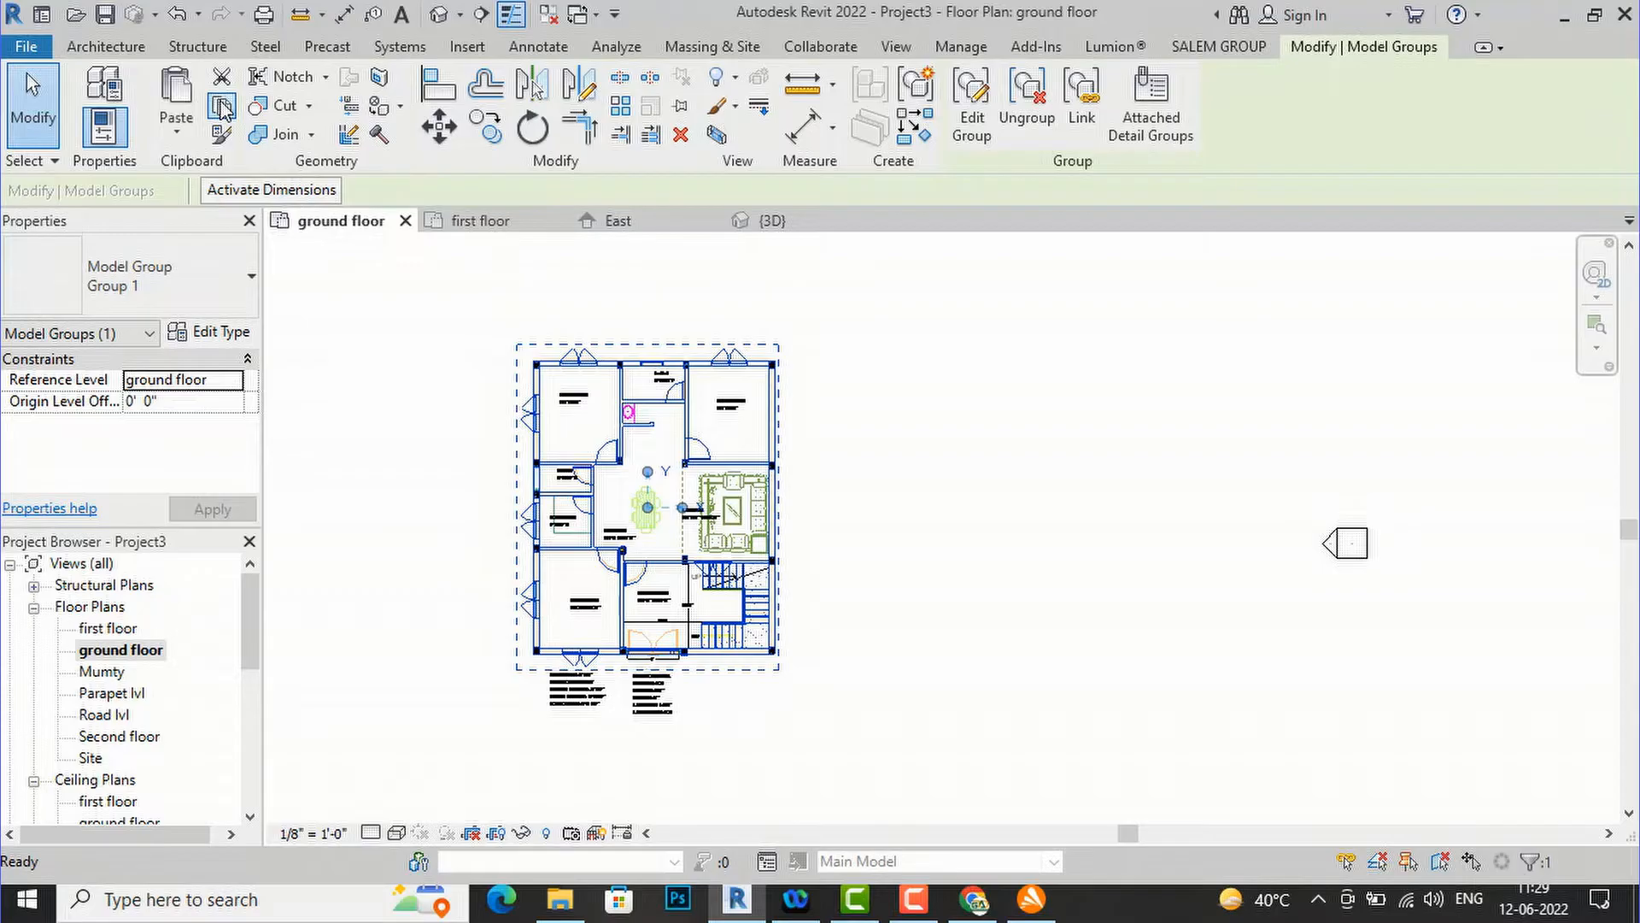
click(178, 137)
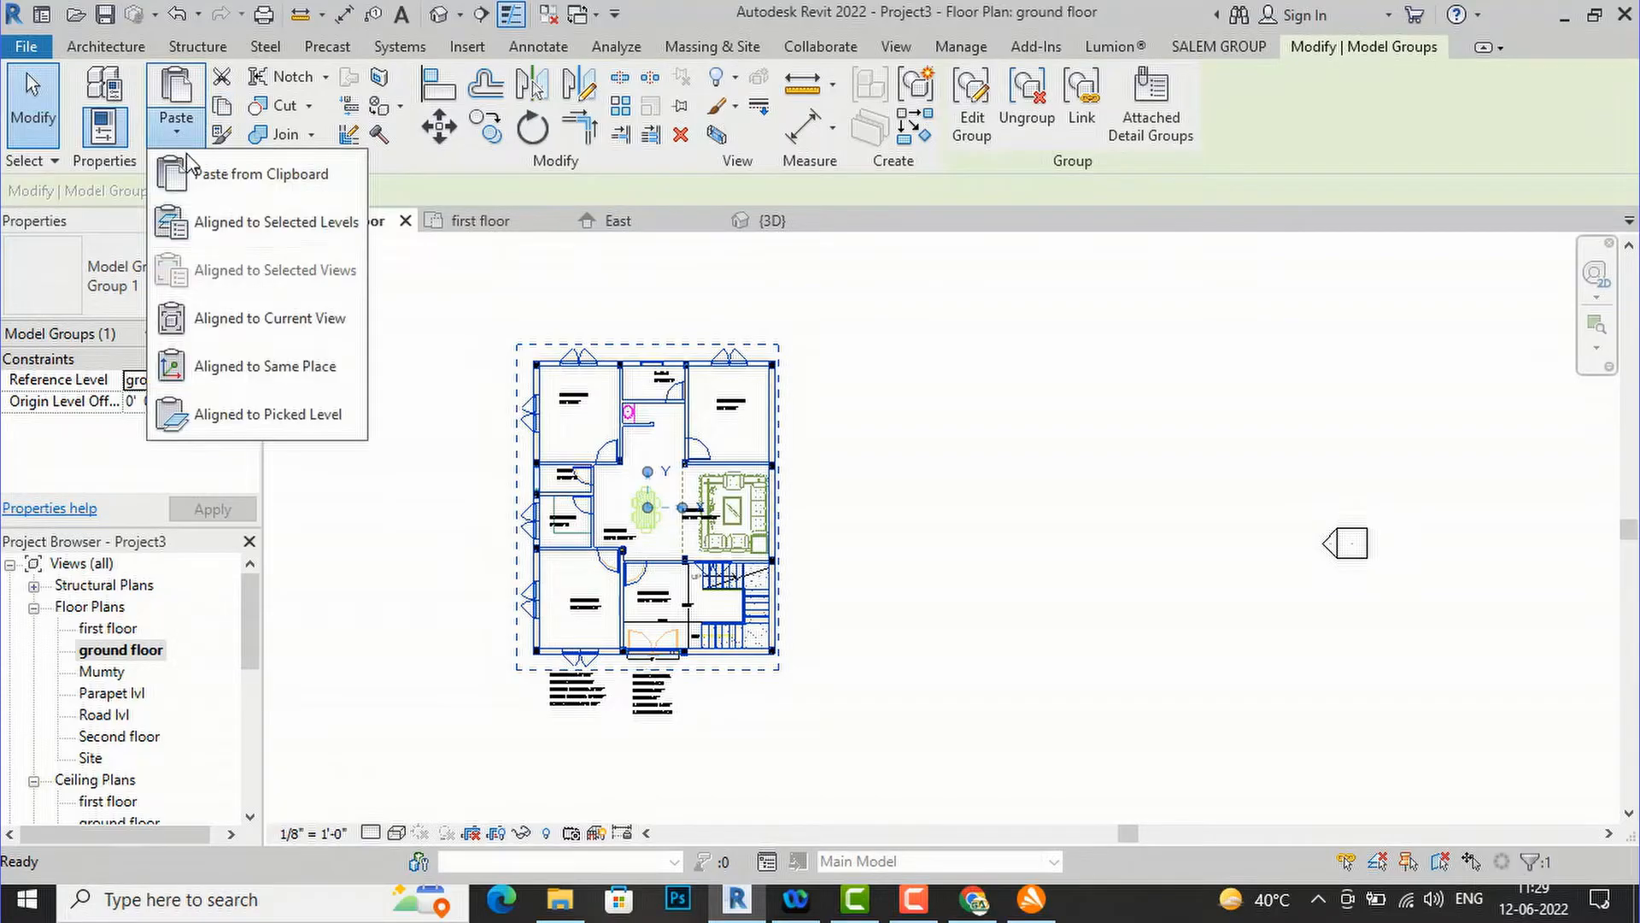
click(217, 224)
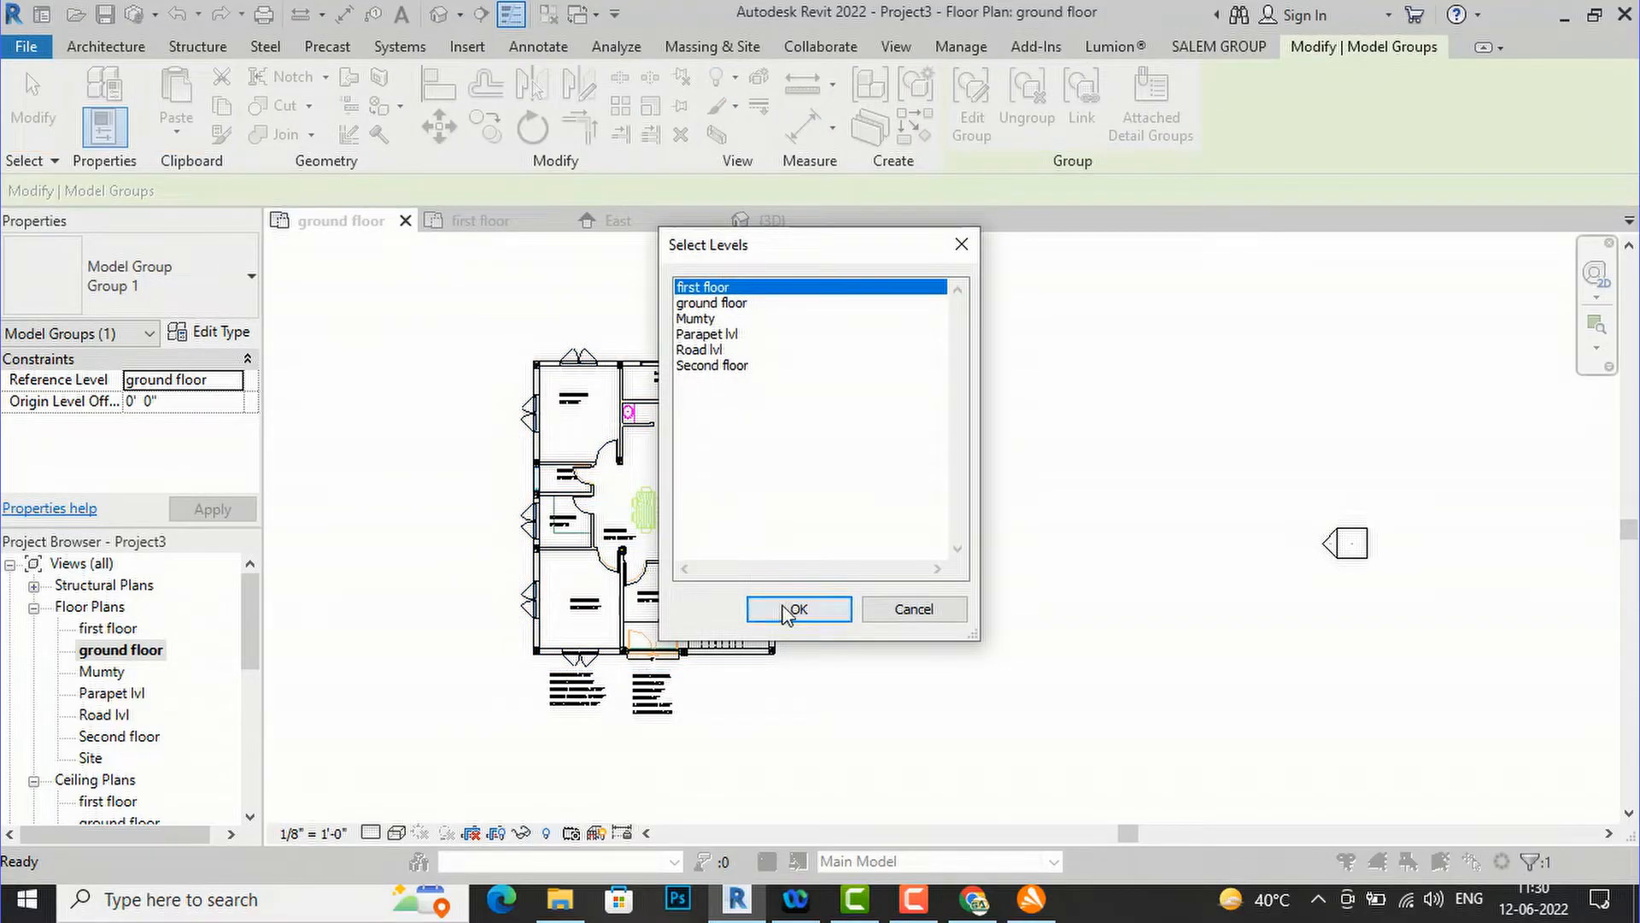
click(787, 610)
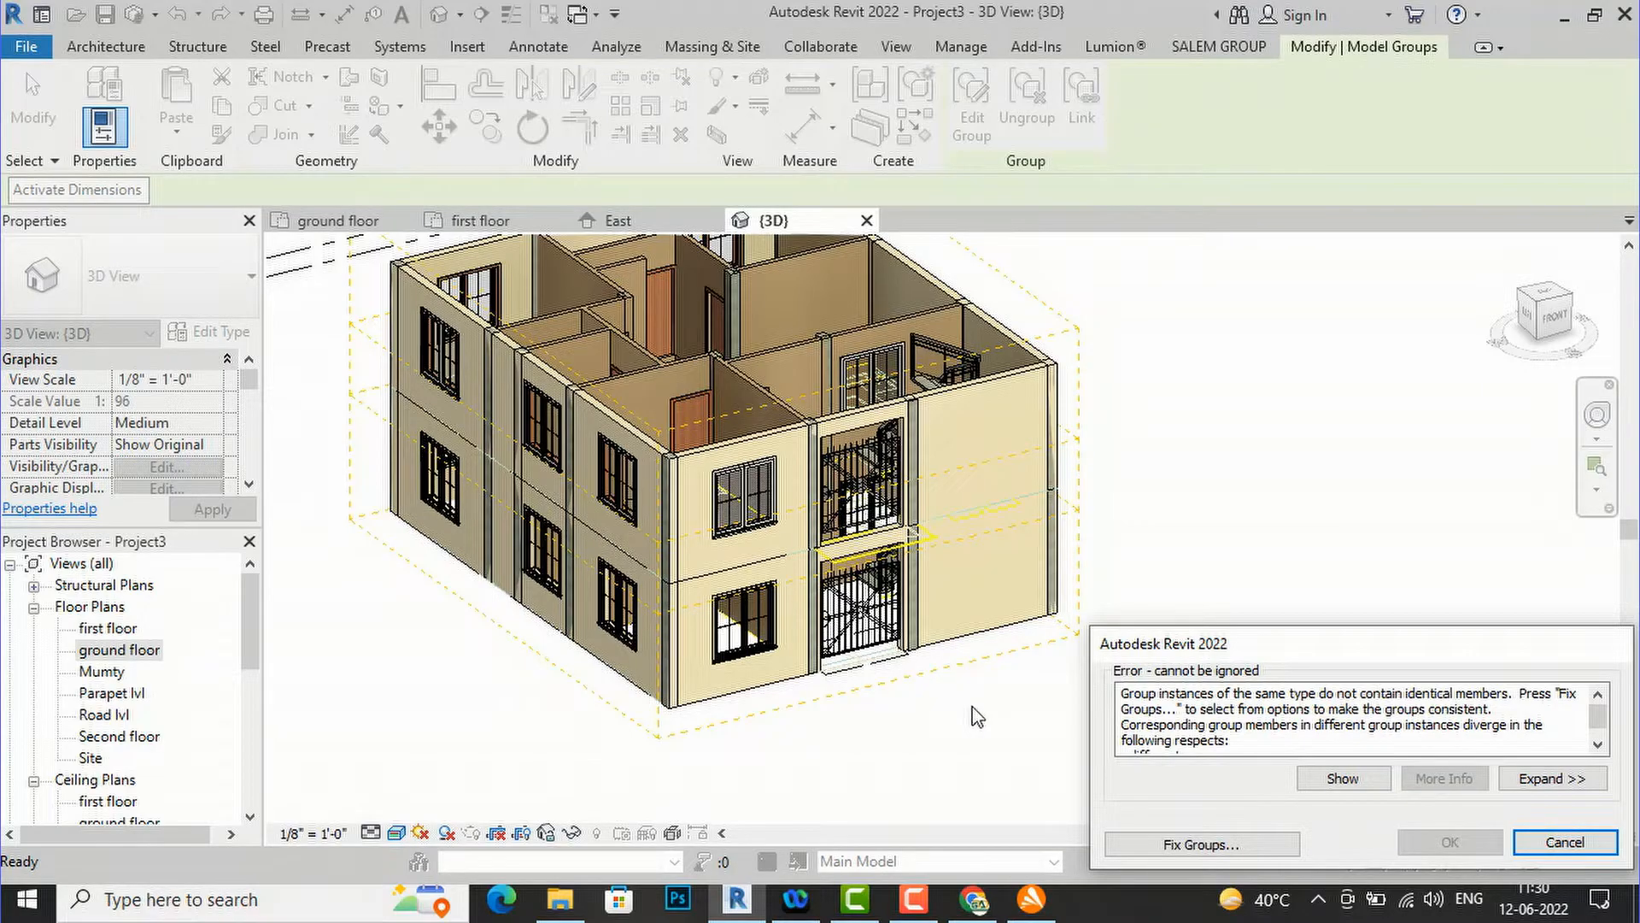
click(1140, 841)
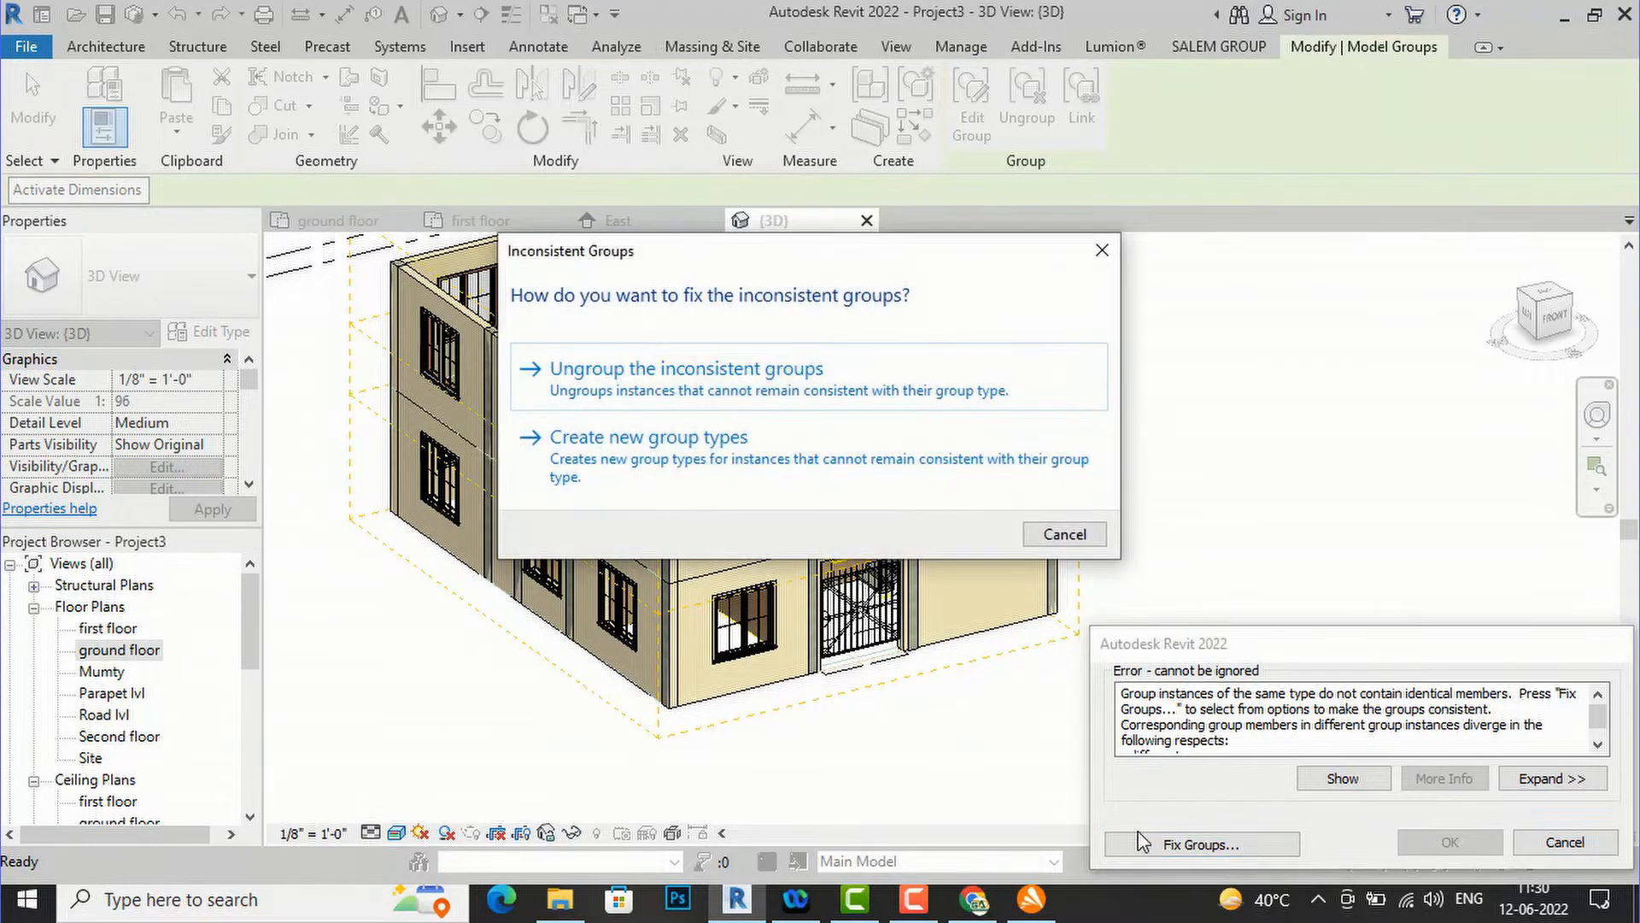
click(712, 388)
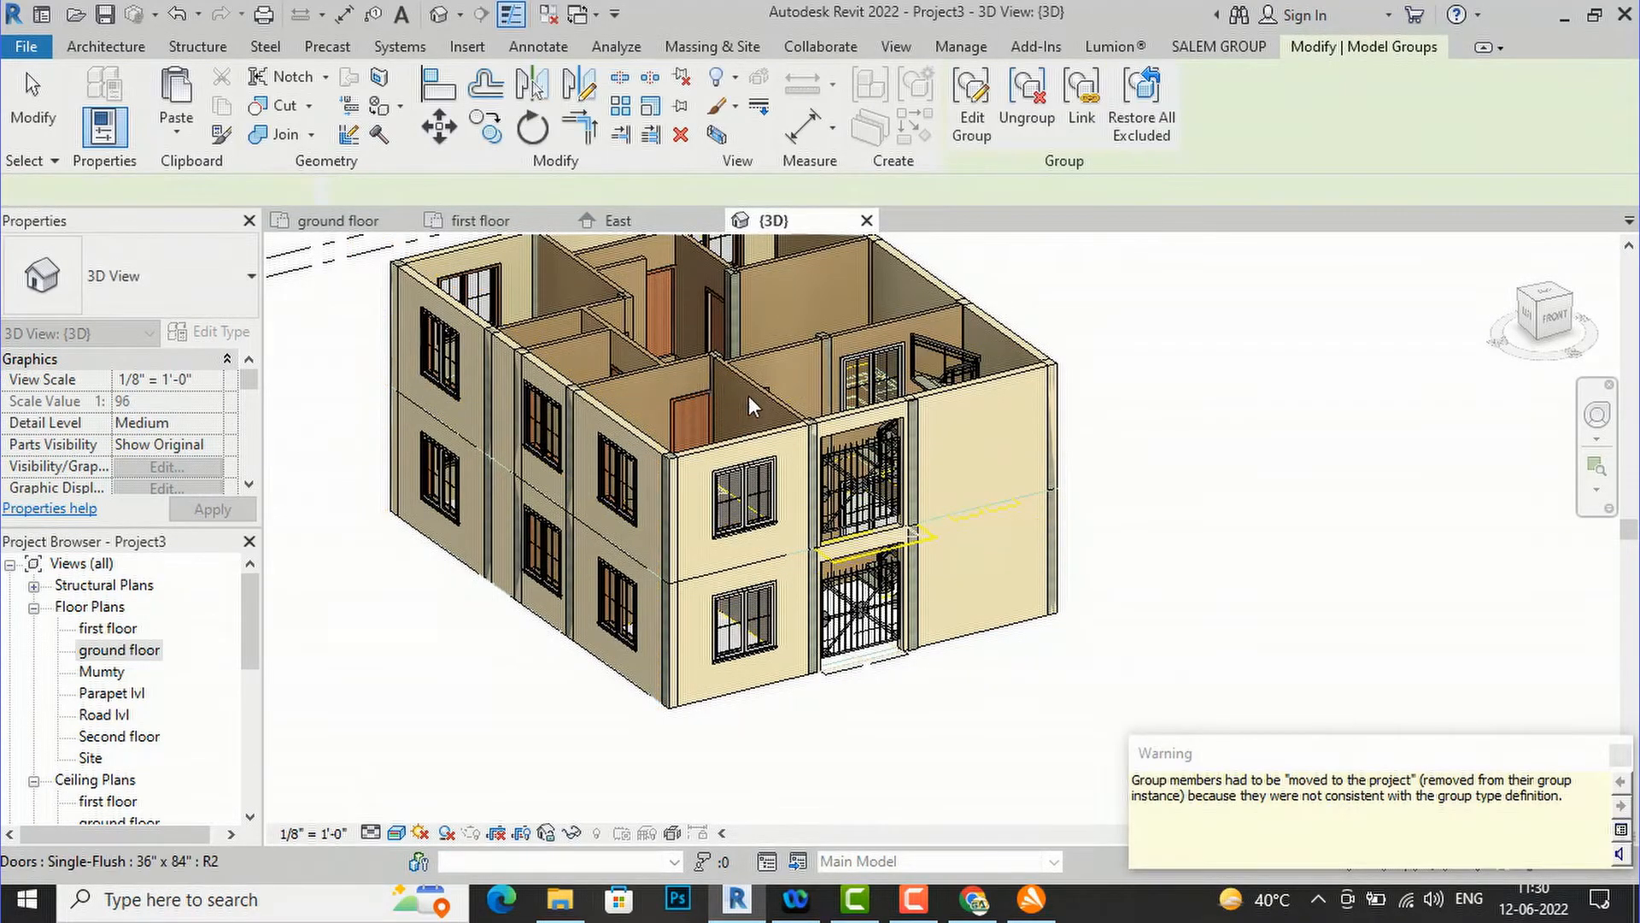
- Ungroup the first-floor copy of the model group and deselect its elements
click(1393, 573)
scroll(924, 695, down, 1)
scroll(924, 695, down, 2)
scroll(1011, 564, up, 3)
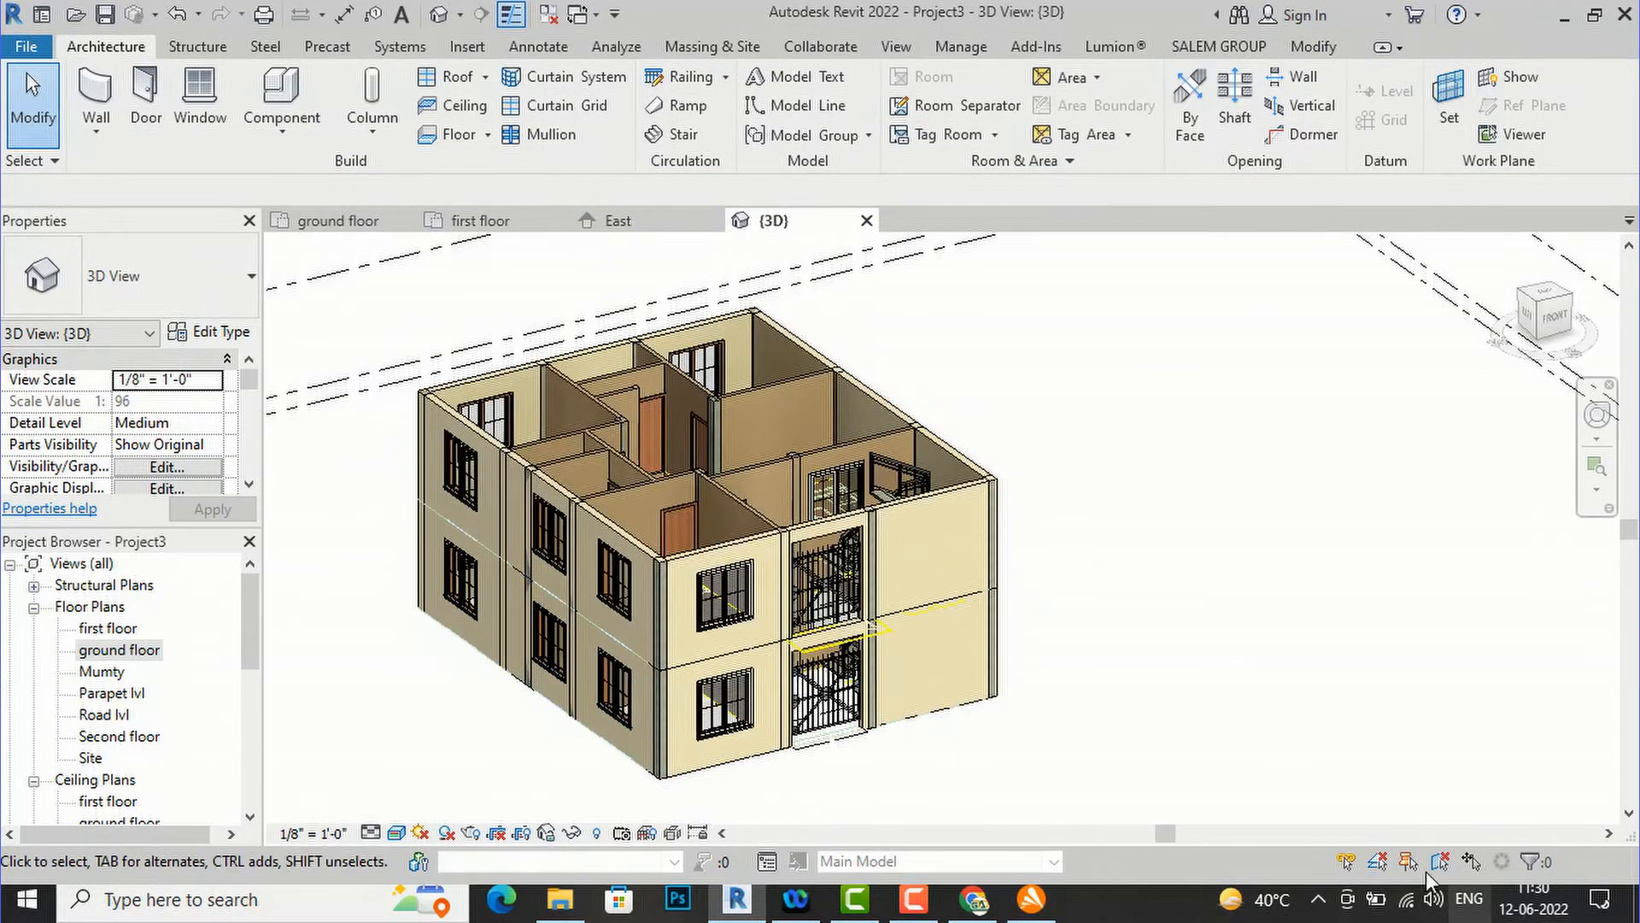
scroll(1144, 758, up, 1)
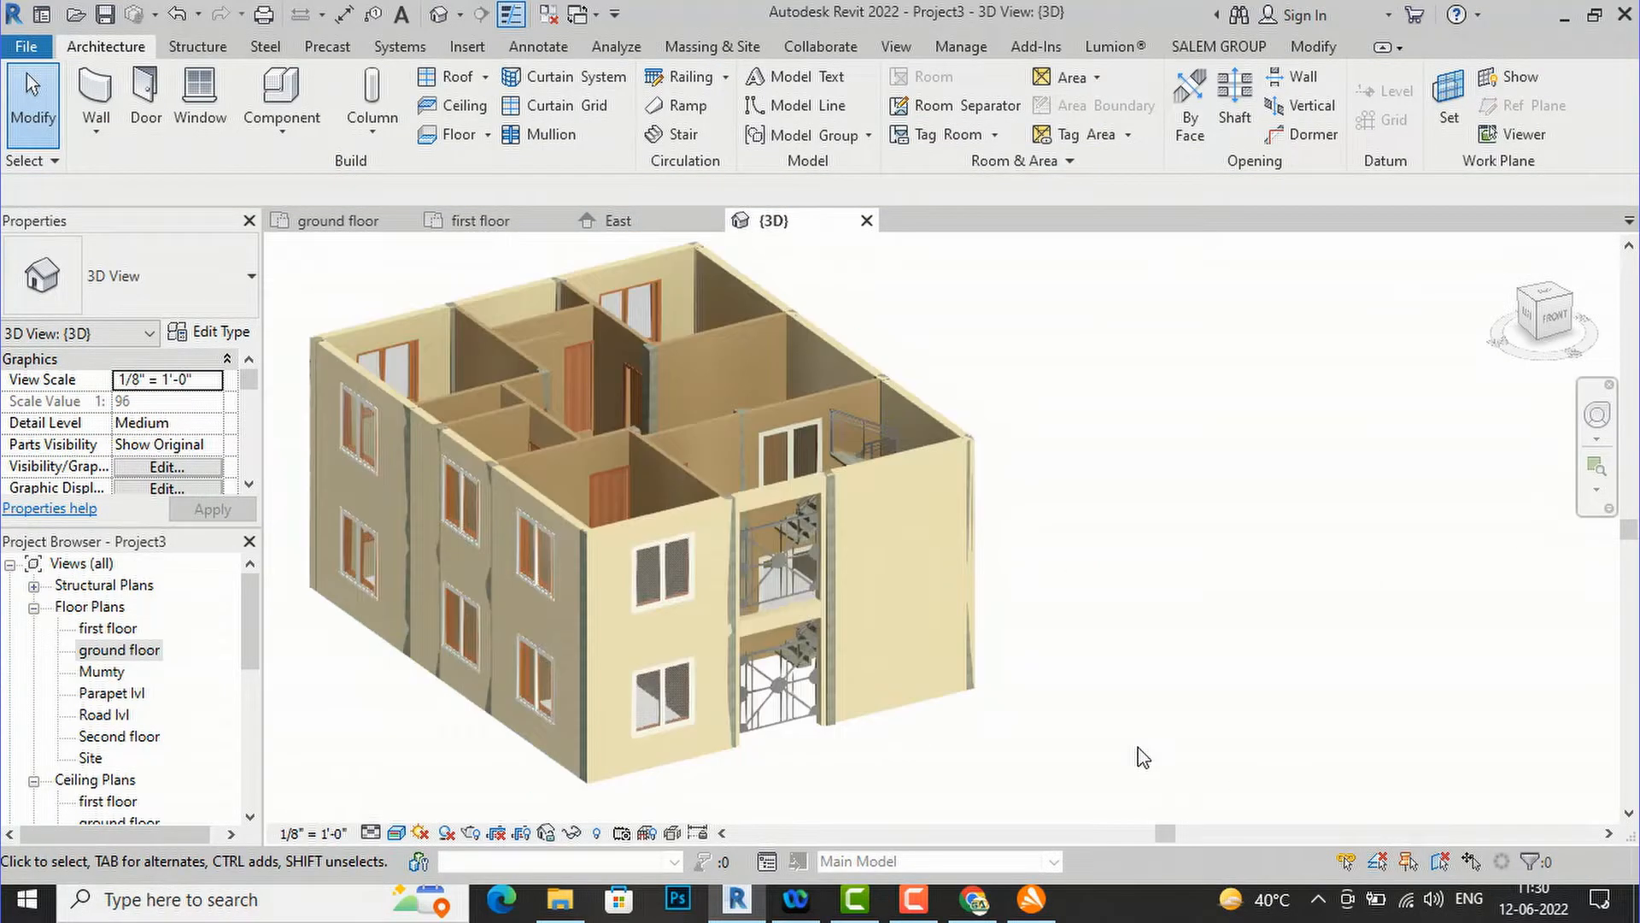
click(778, 571)
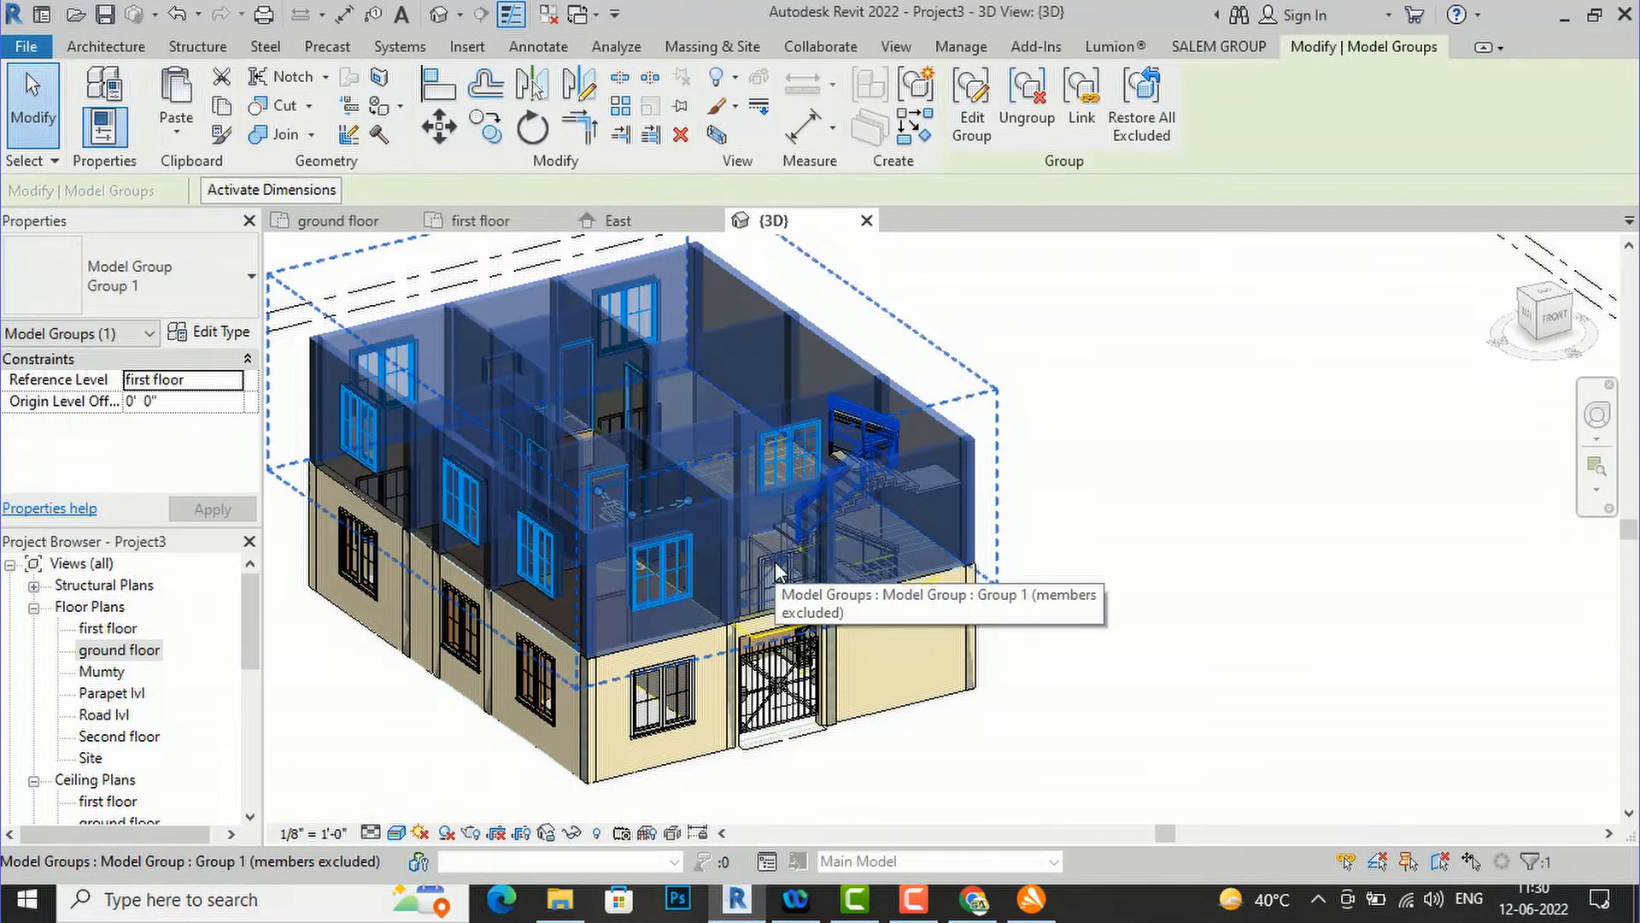
click(1024, 122)
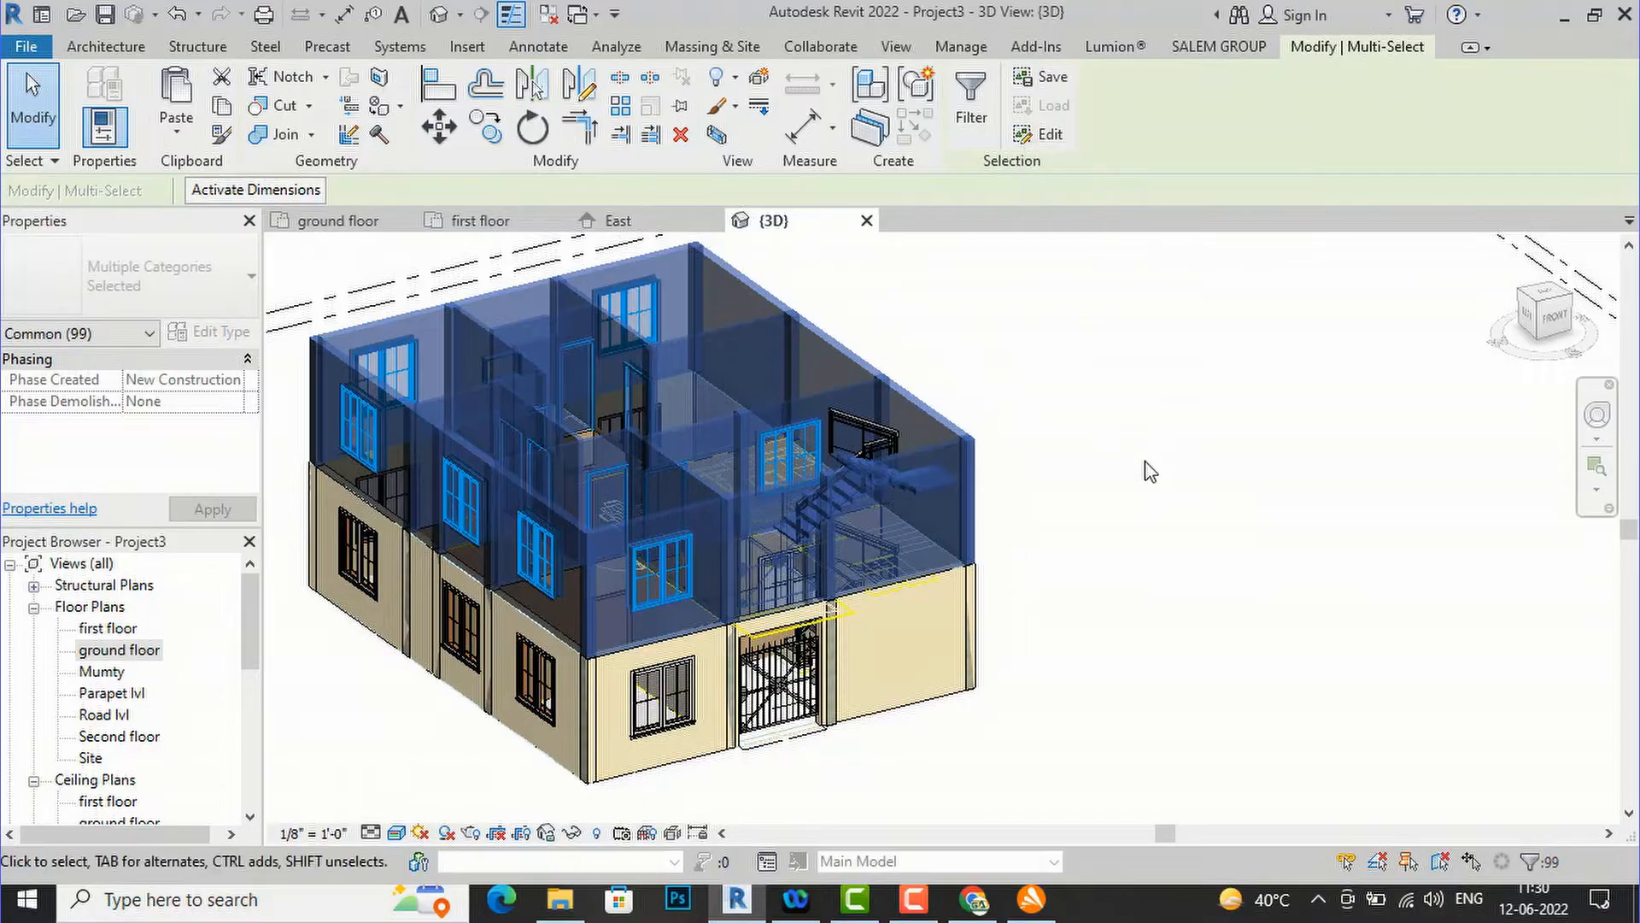
click(1167, 537)
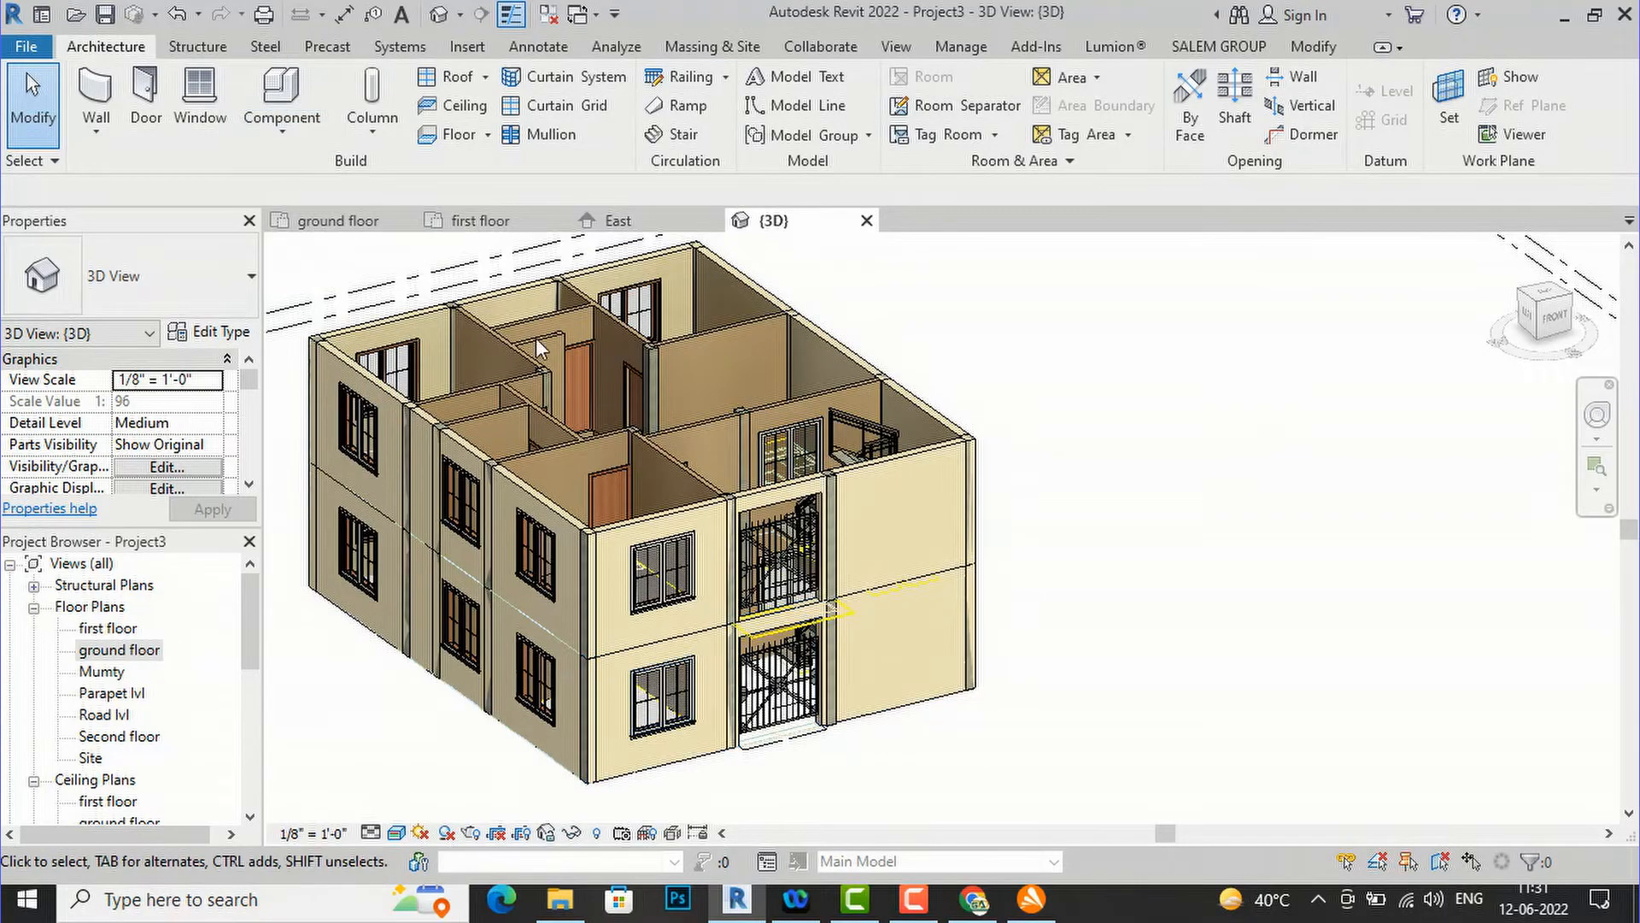
- Delete the entrance gate from the first floor's front opening
scroll(708, 427, up, 2)
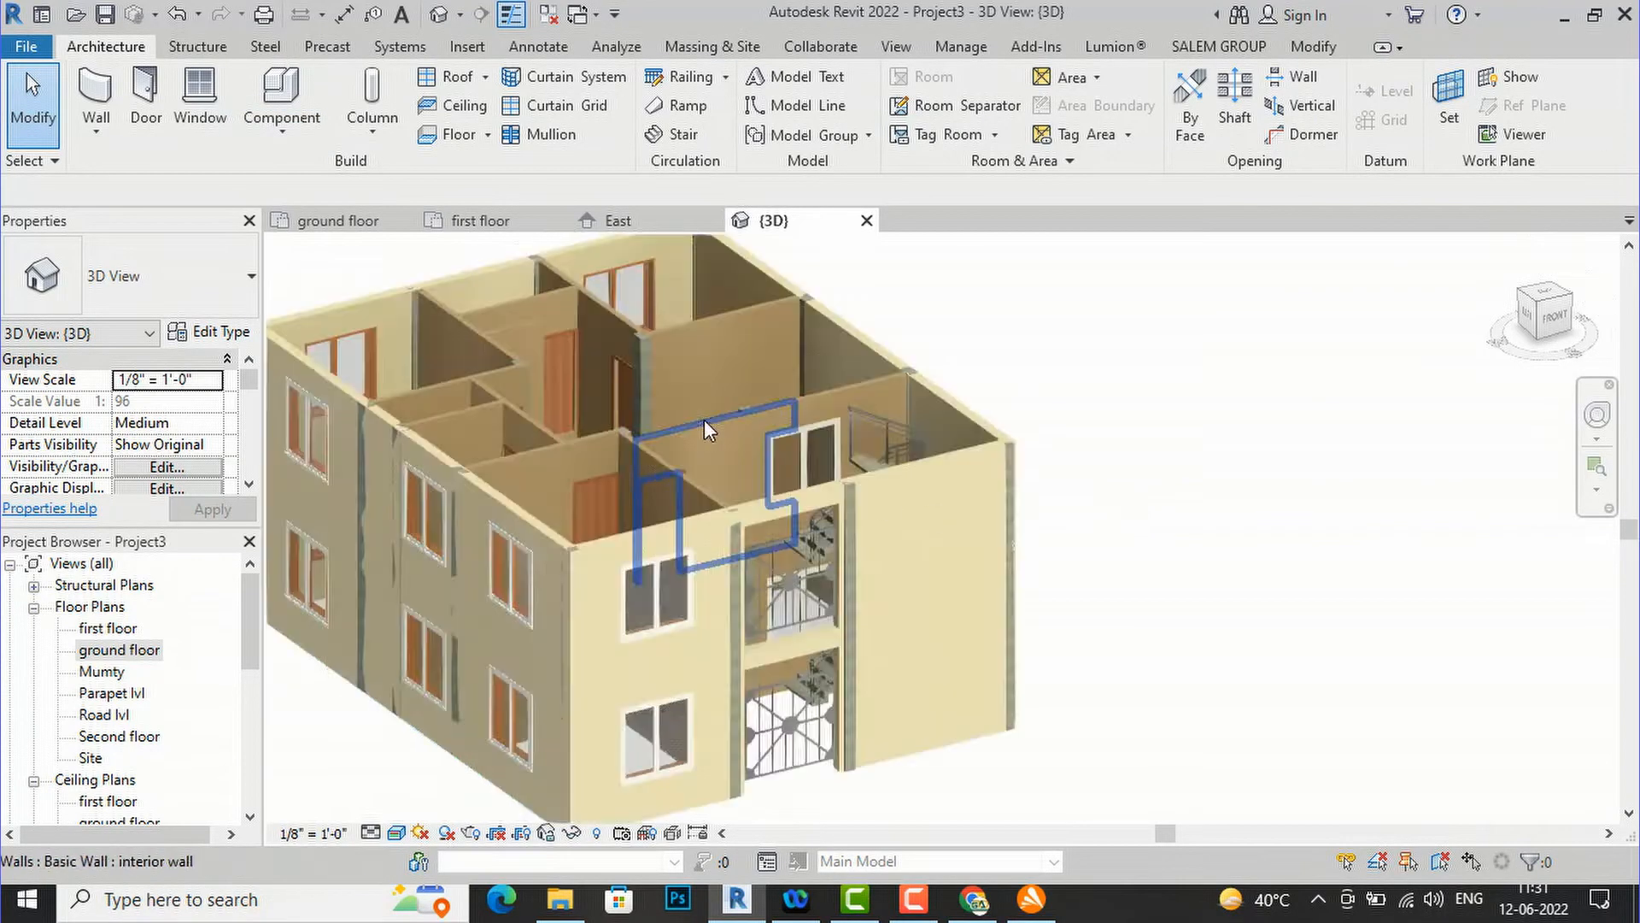
scroll(1038, 437, down, 3)
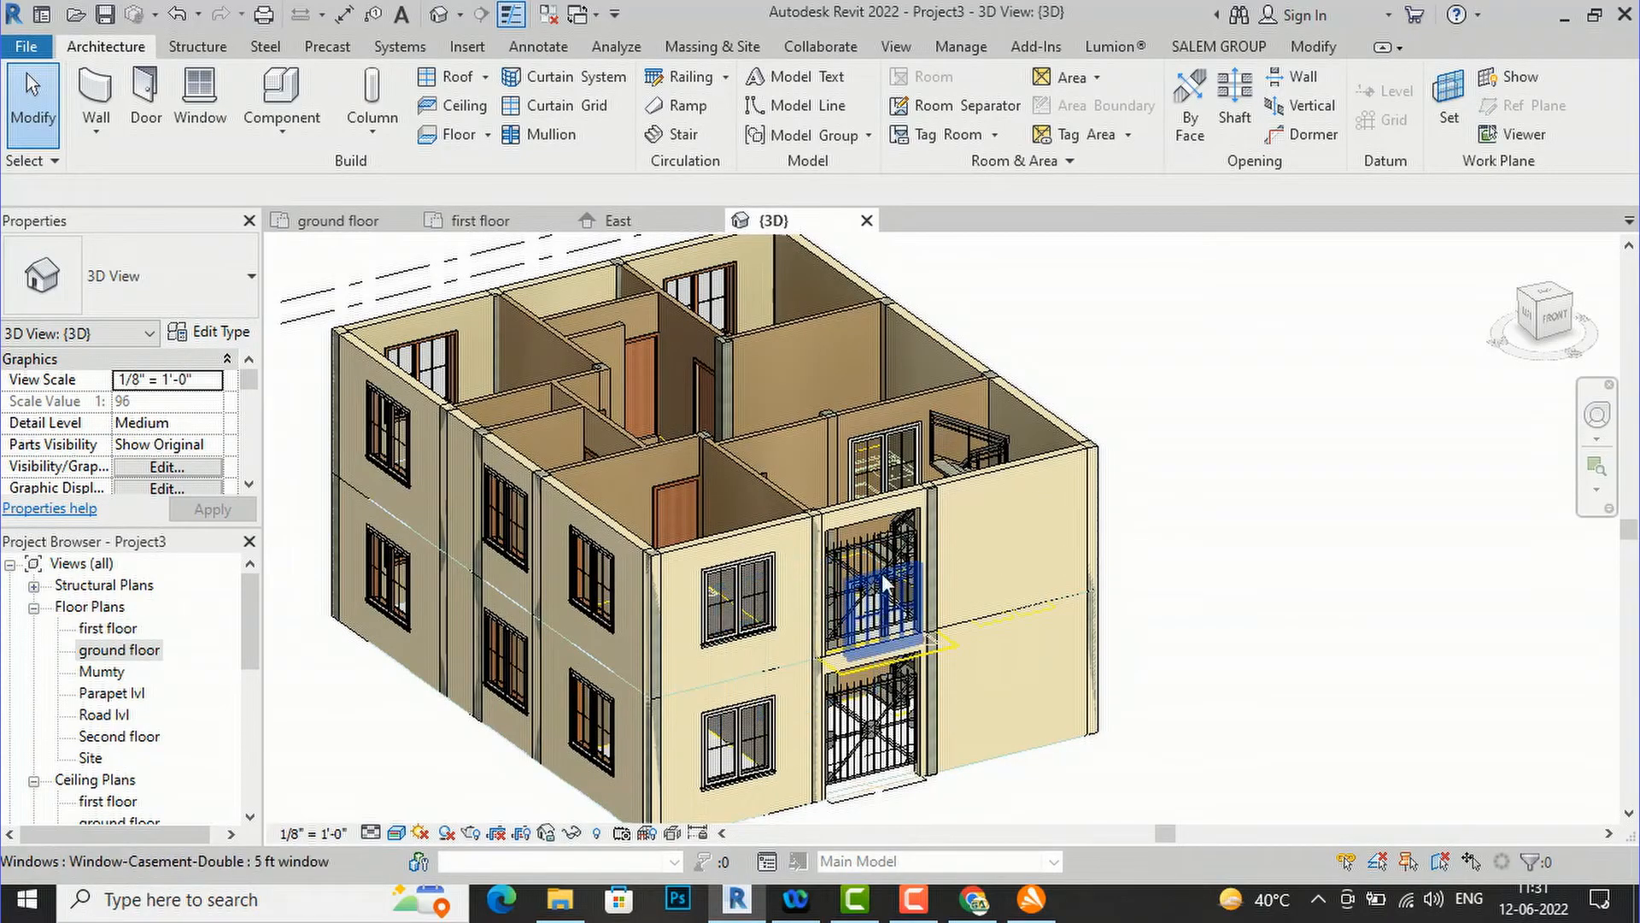
scroll(880, 597, up, 3)
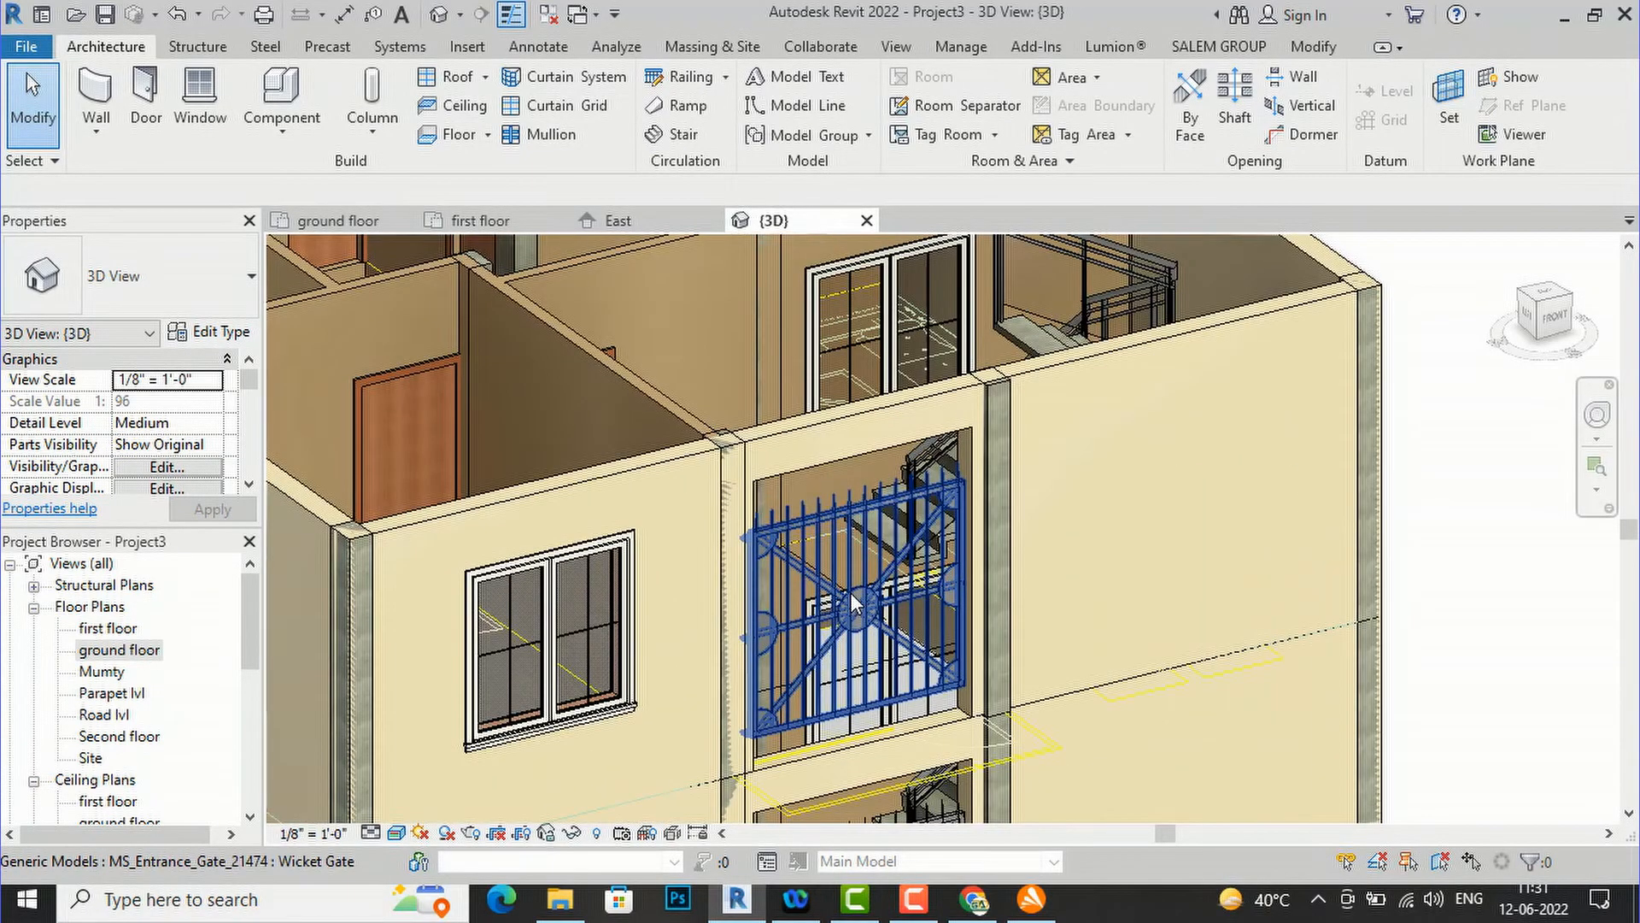
click(855, 602)
key(Delete)
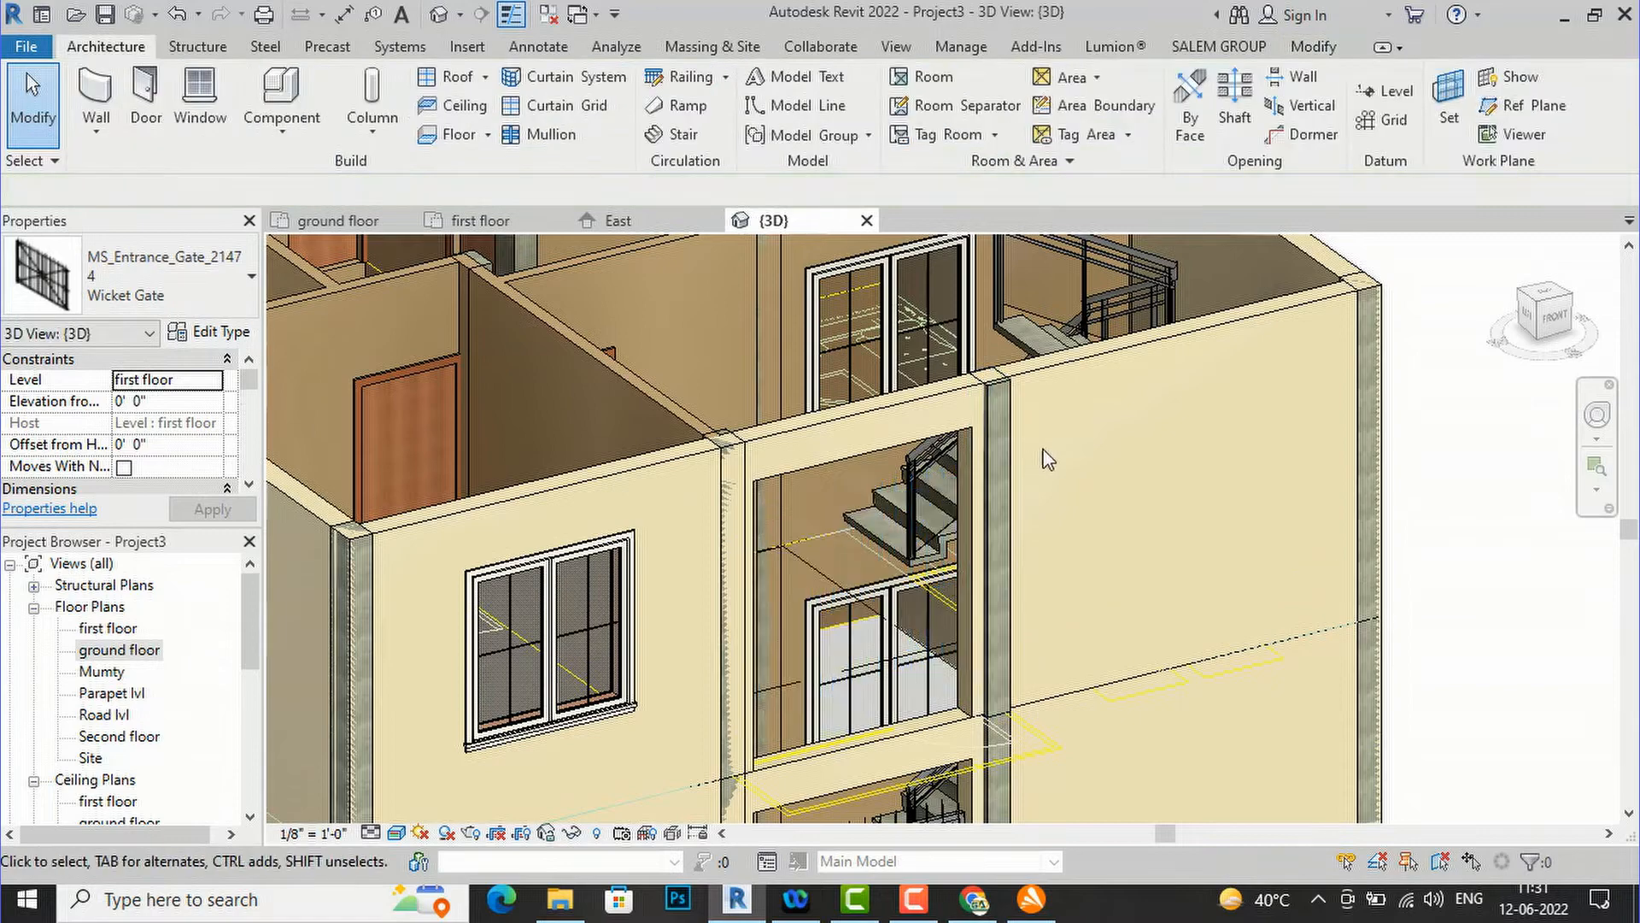
- Examine the two-storey house in 3D and the verandah and stair area in the ground floor plan
scroll(1042, 464, down, 5)
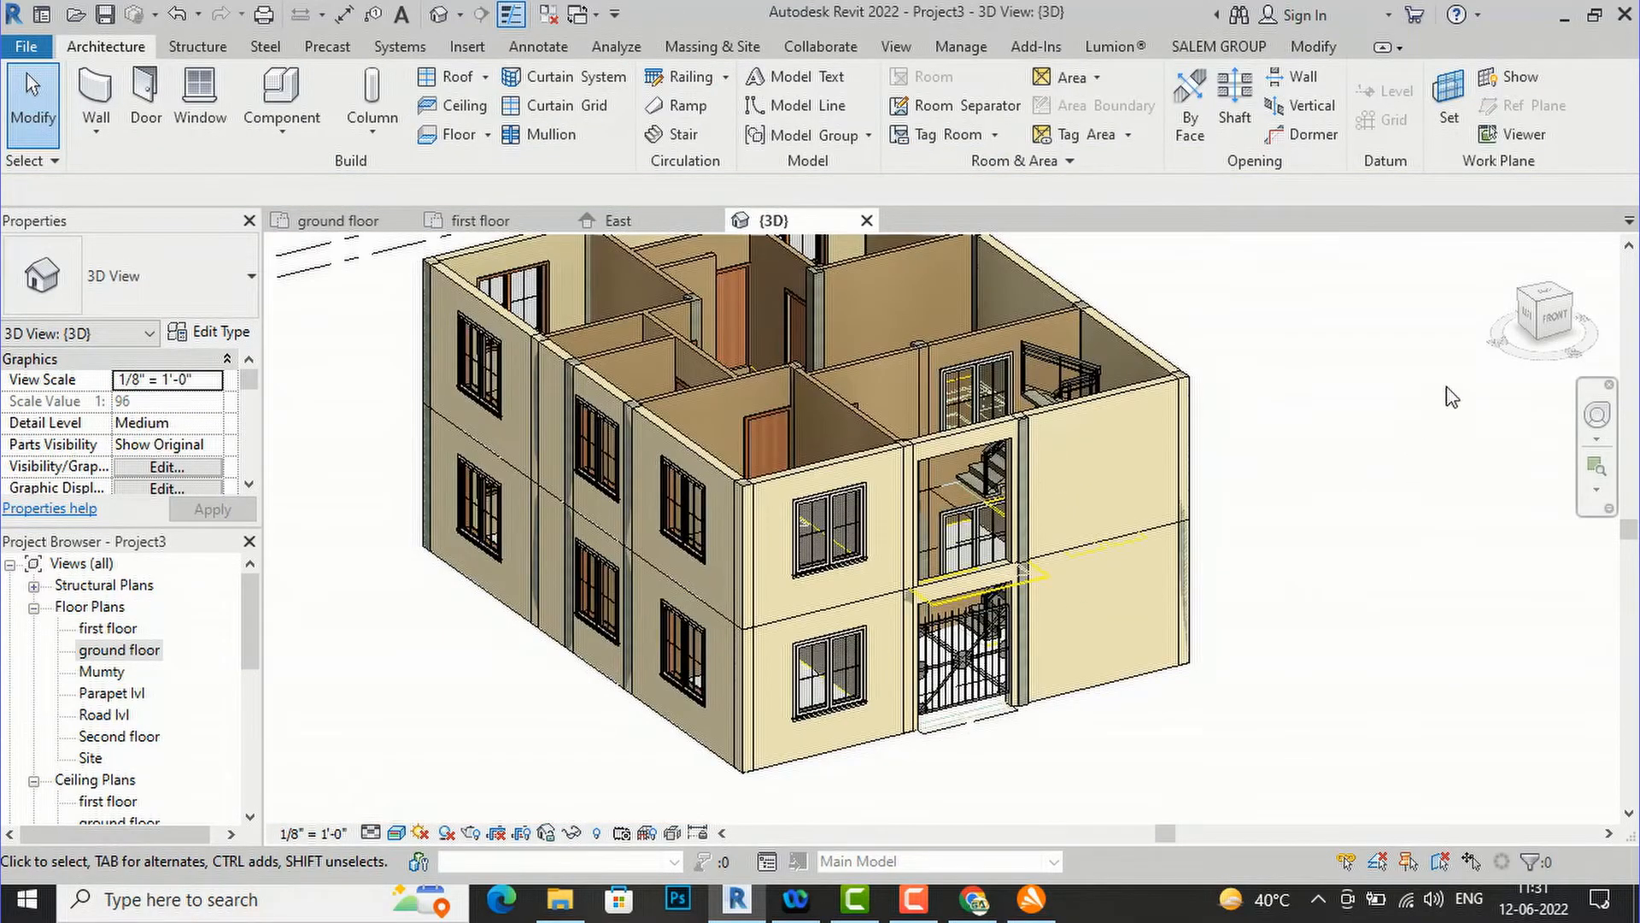
click(1547, 306)
mouse_move(1377, 457)
shift+middle_down()
mouse_move(1129, 422)
mouse_move(1512, 385)
mouse_move(1596, 414)
mouse_move(1596, 397)
shift+middle_up()
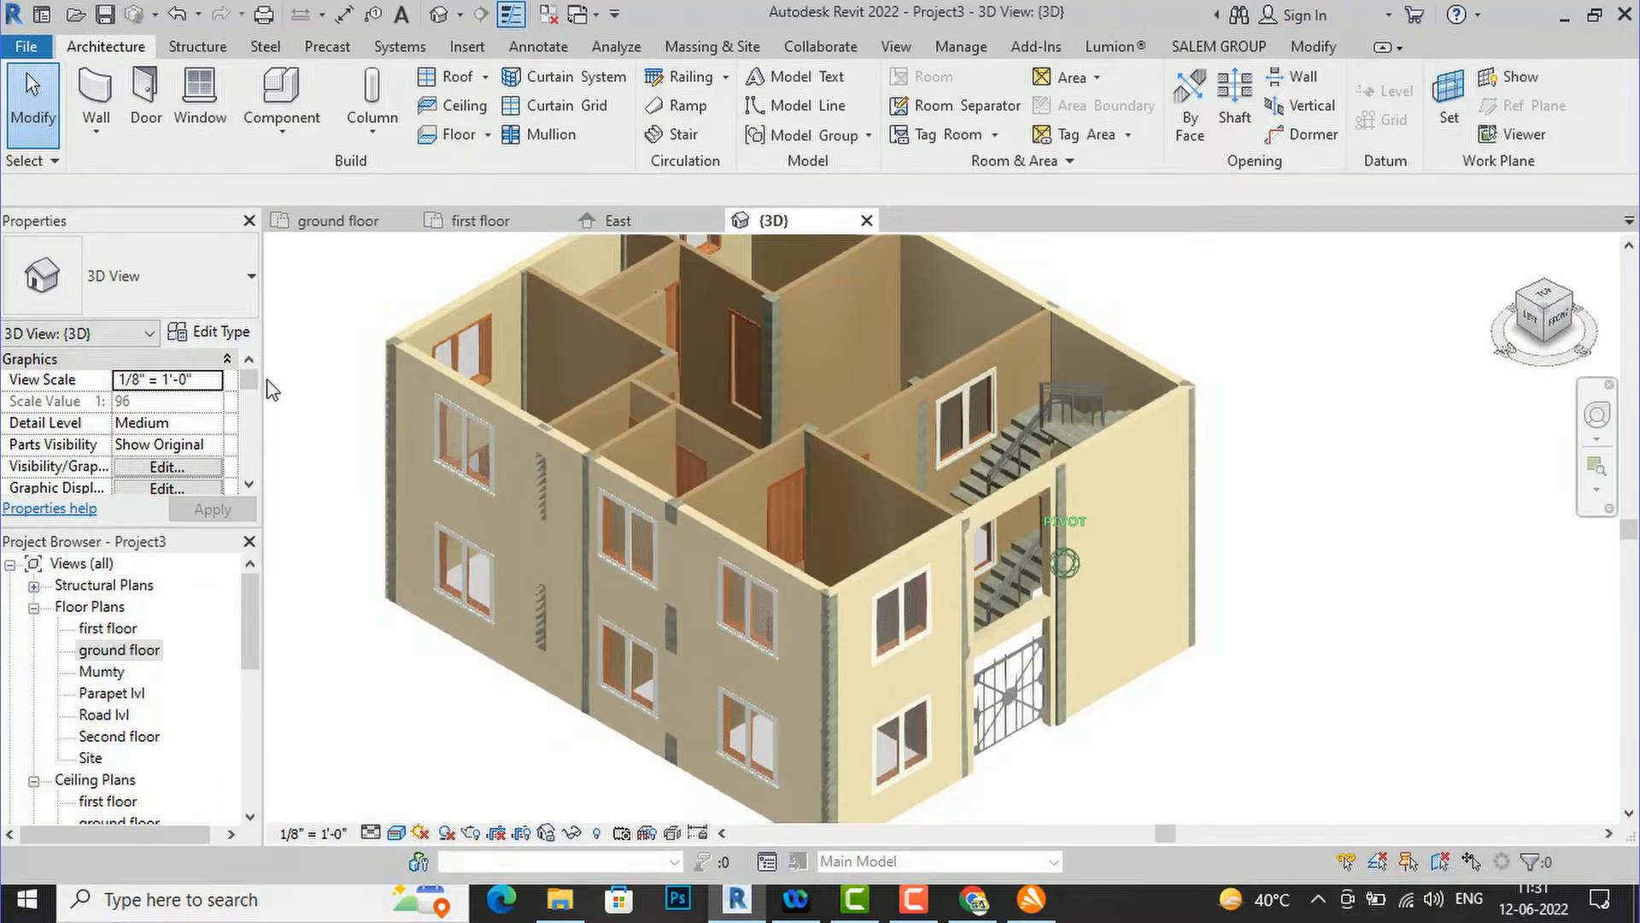
scroll(586, 519, down, 2)
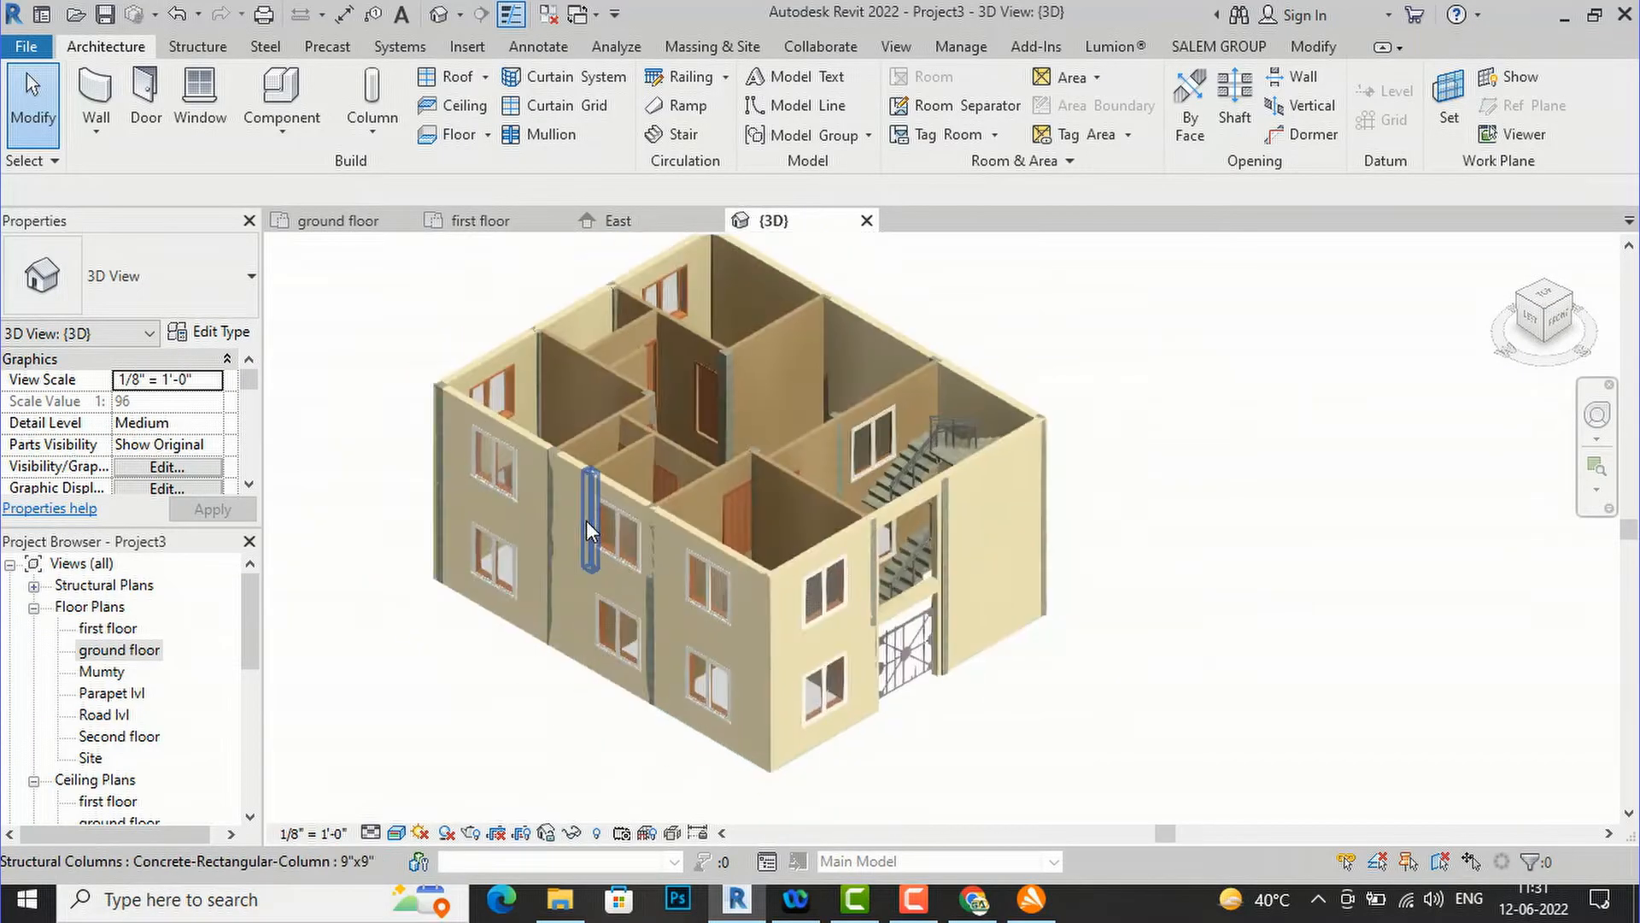
double_click(134, 651)
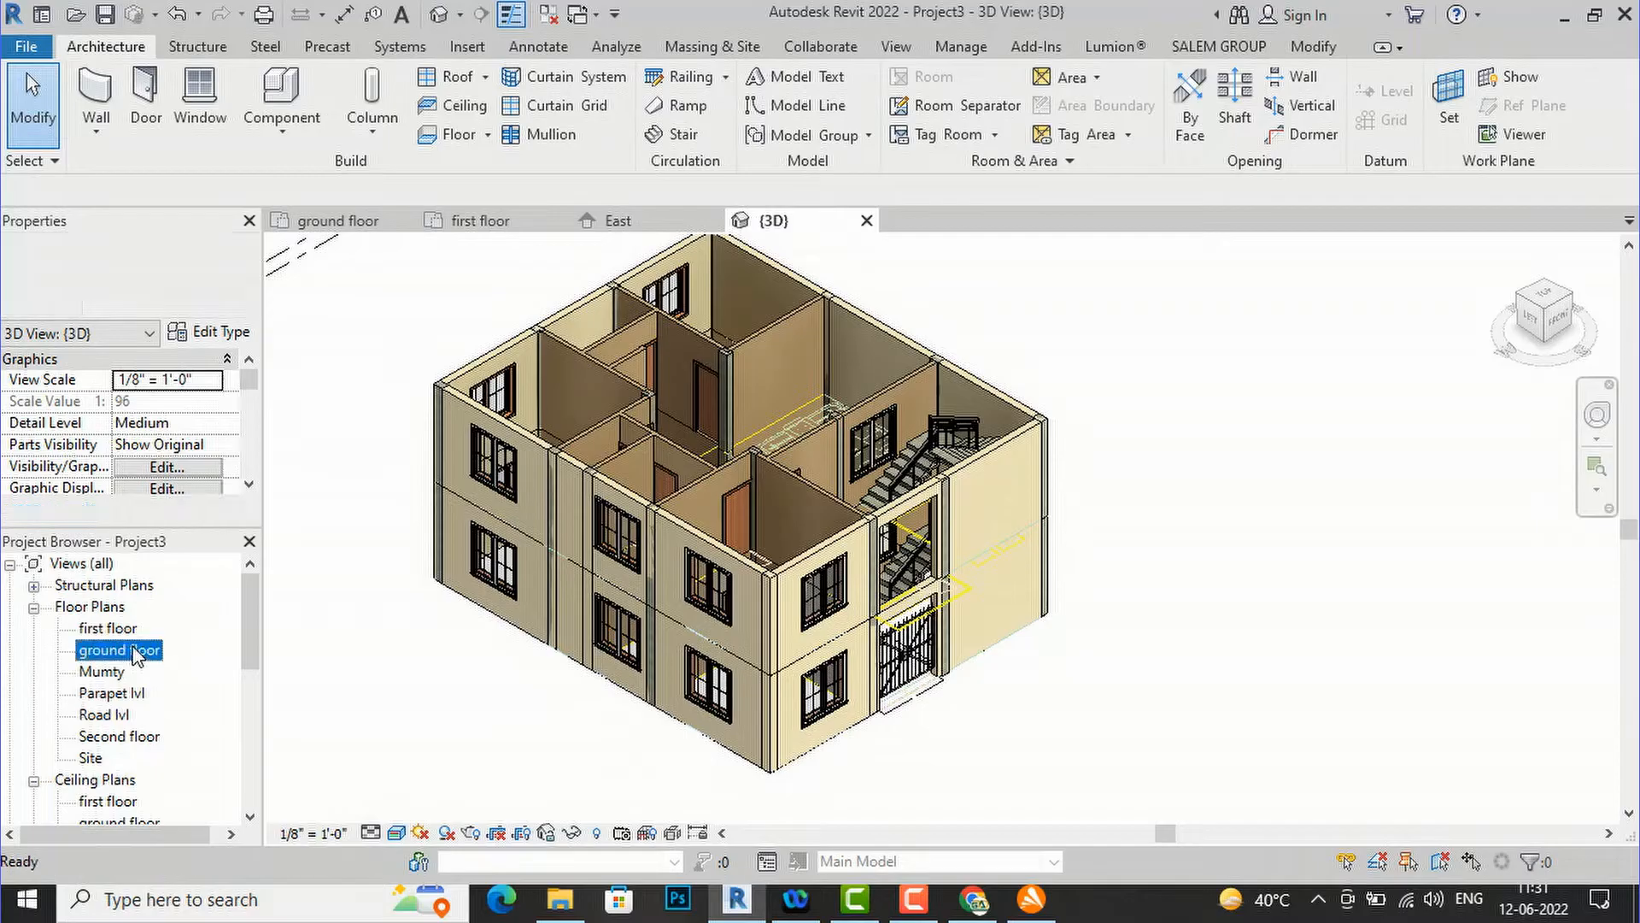
scroll(679, 675, up, 5)
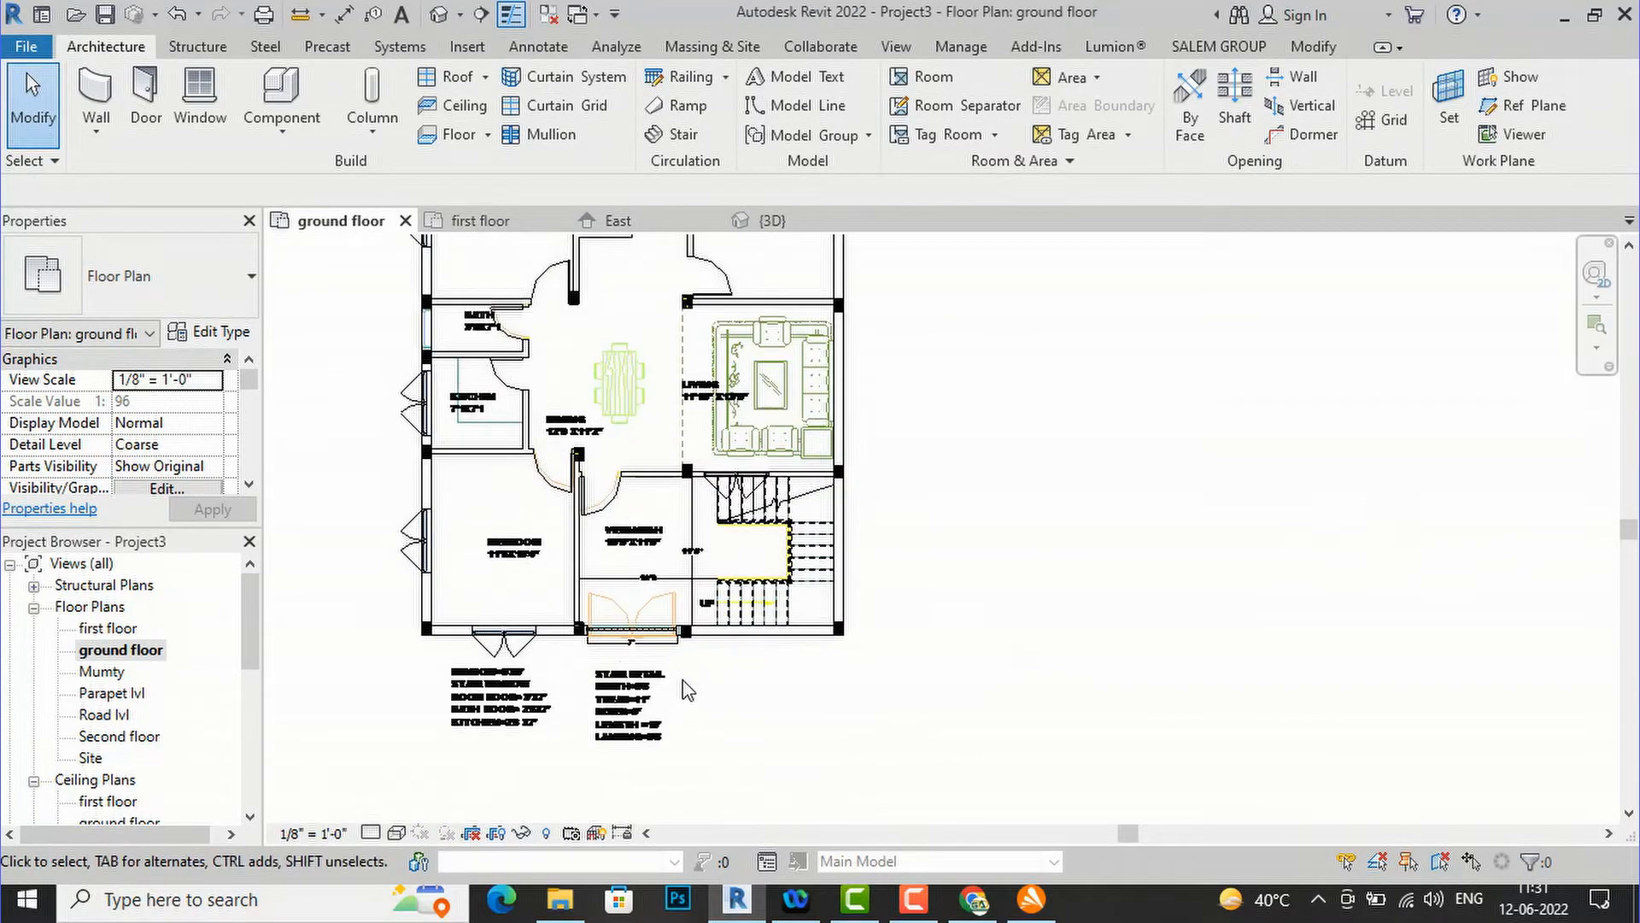
scroll(671, 649, up, 1)
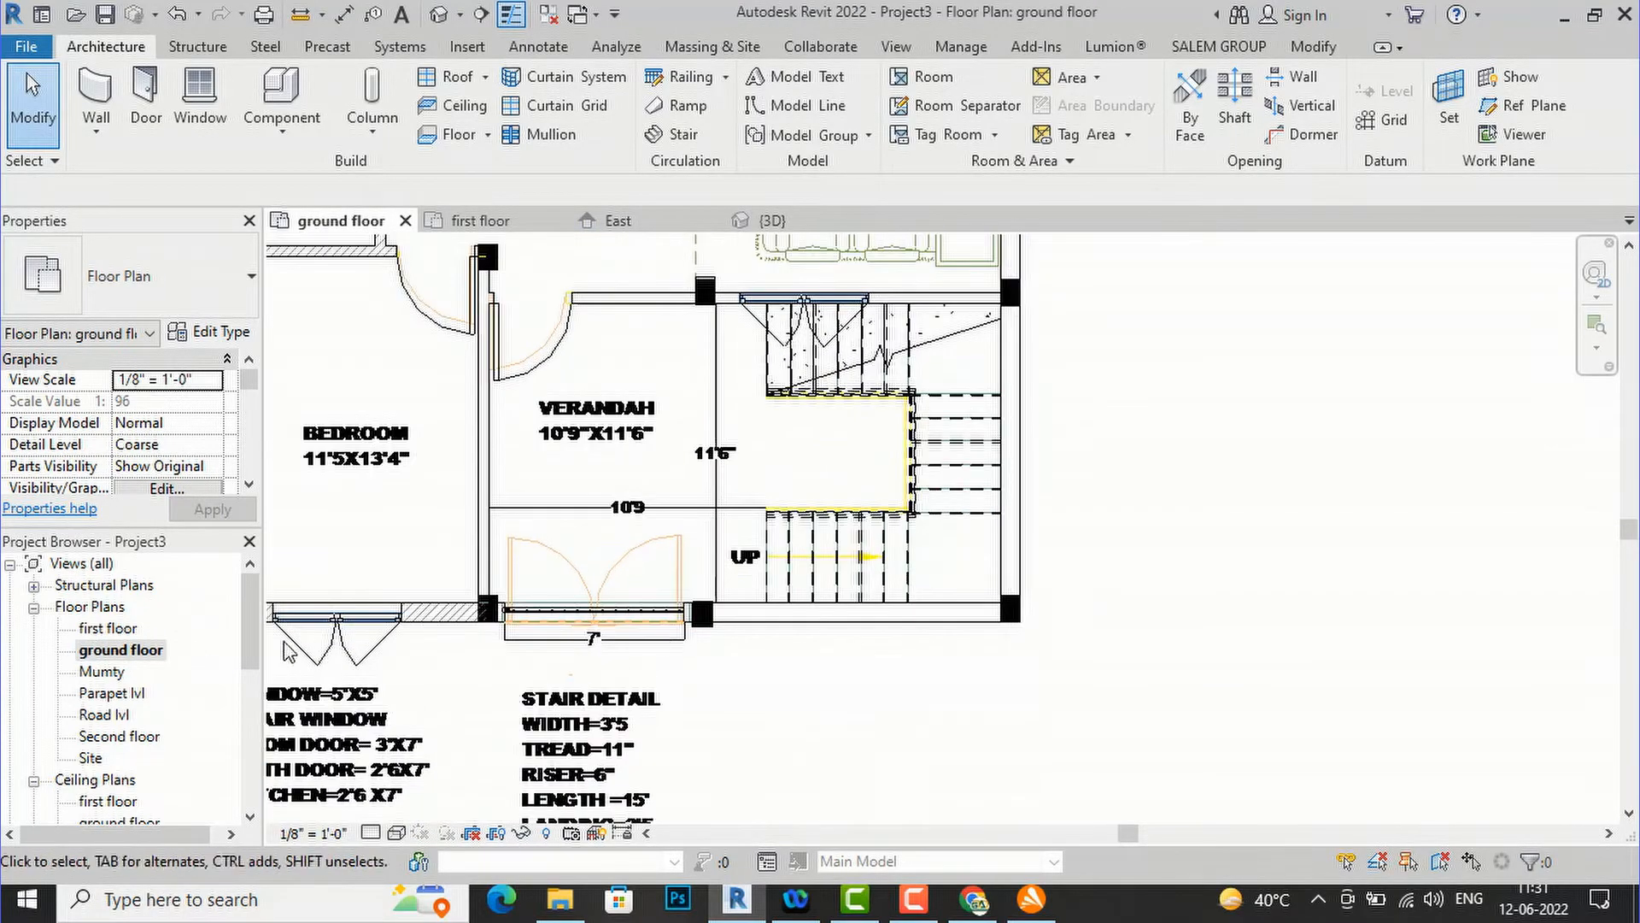
- Open the first floor plan and inspect the front wall and its opening beside the verandah
click(125, 644)
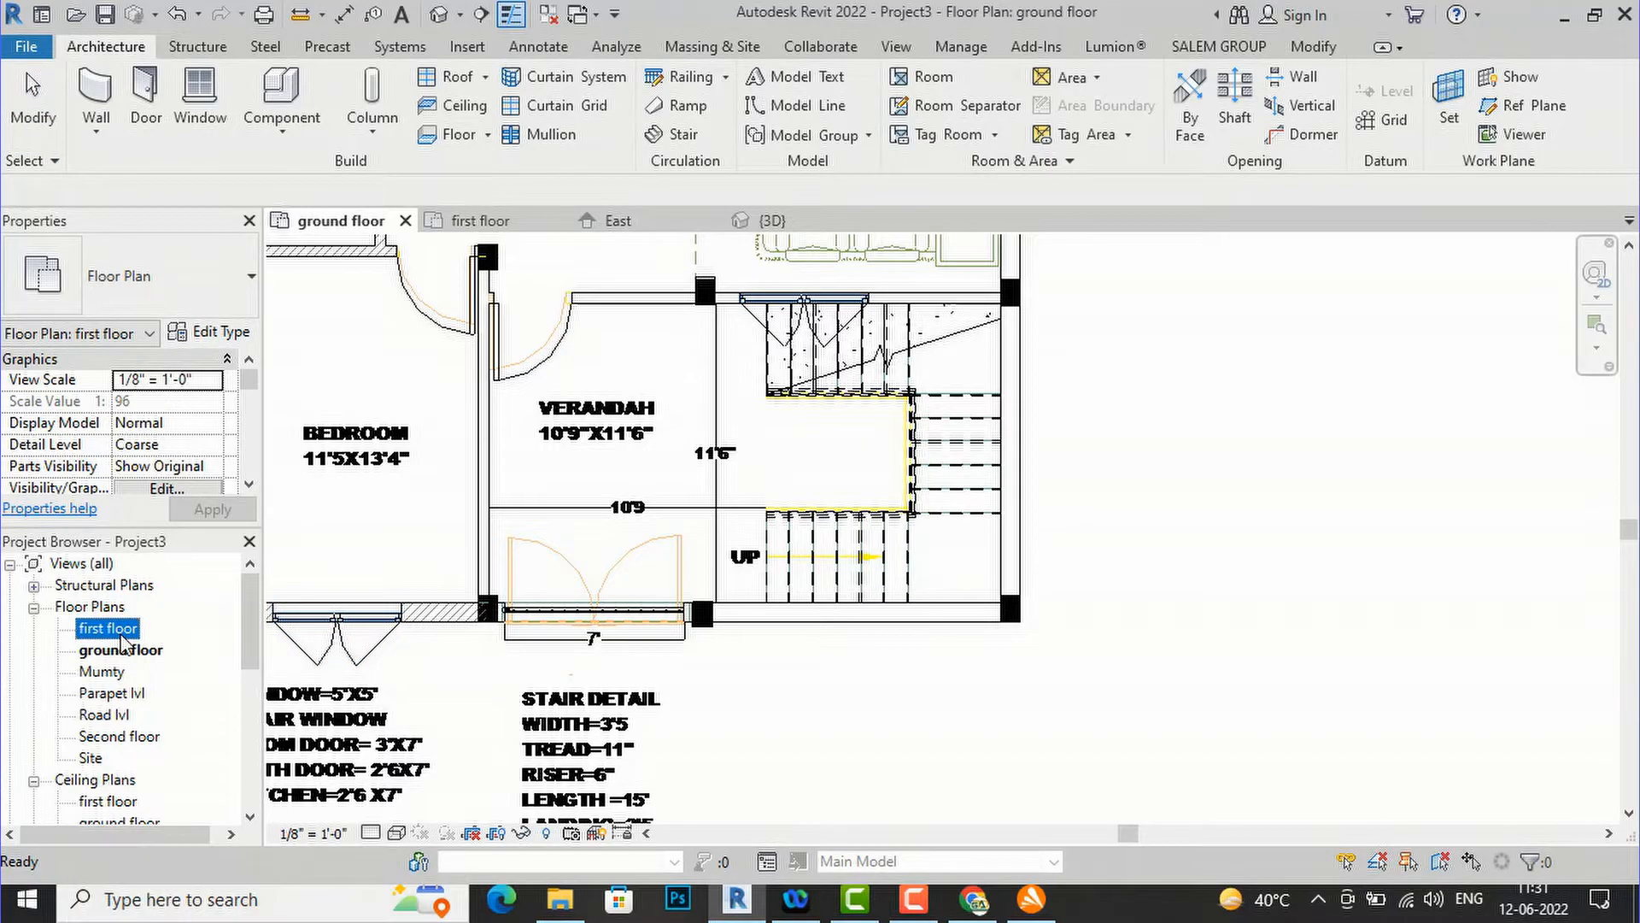
double_click(122, 637)
double_click(109, 630)
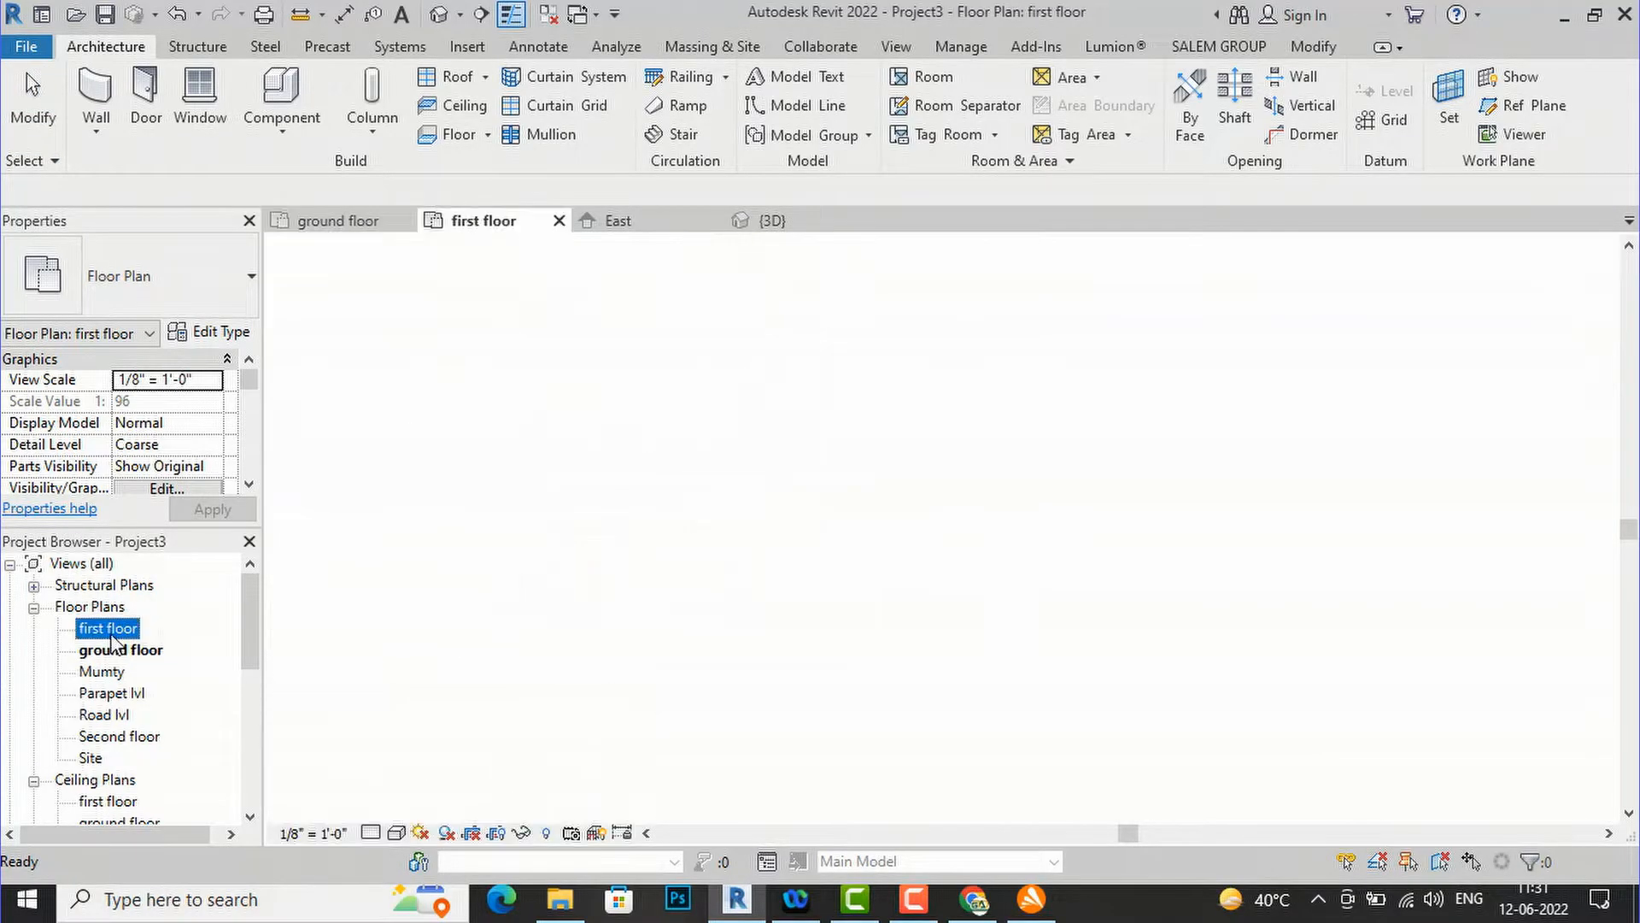
scroll(829, 658, up, 4)
scroll(824, 675, up, 3)
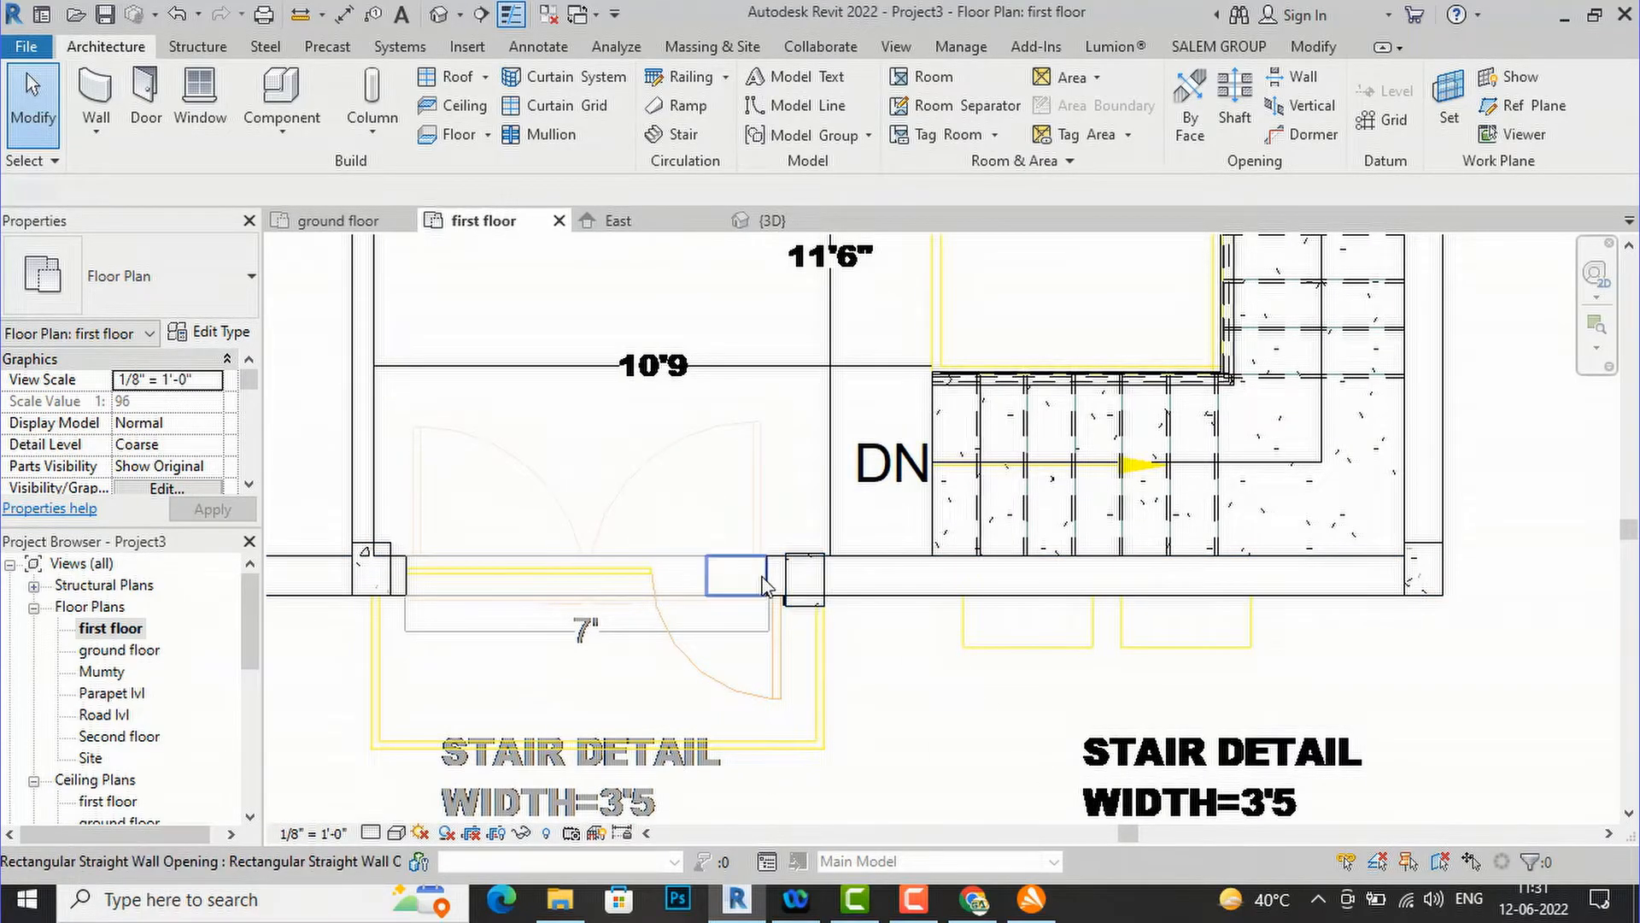
click(842, 587)
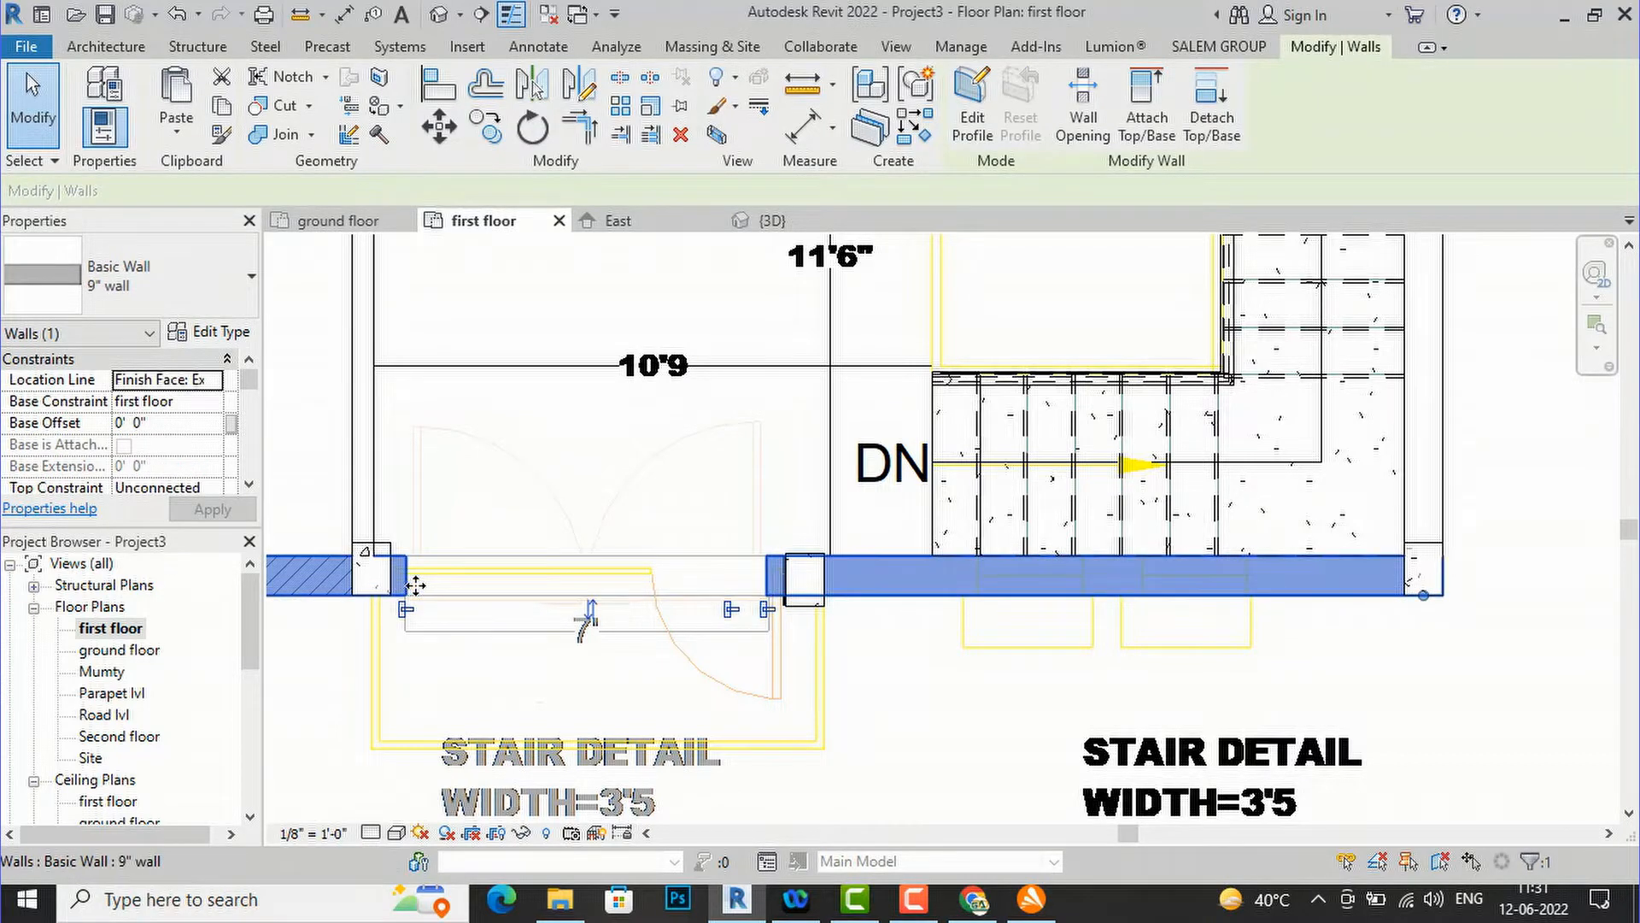
key(Escape)
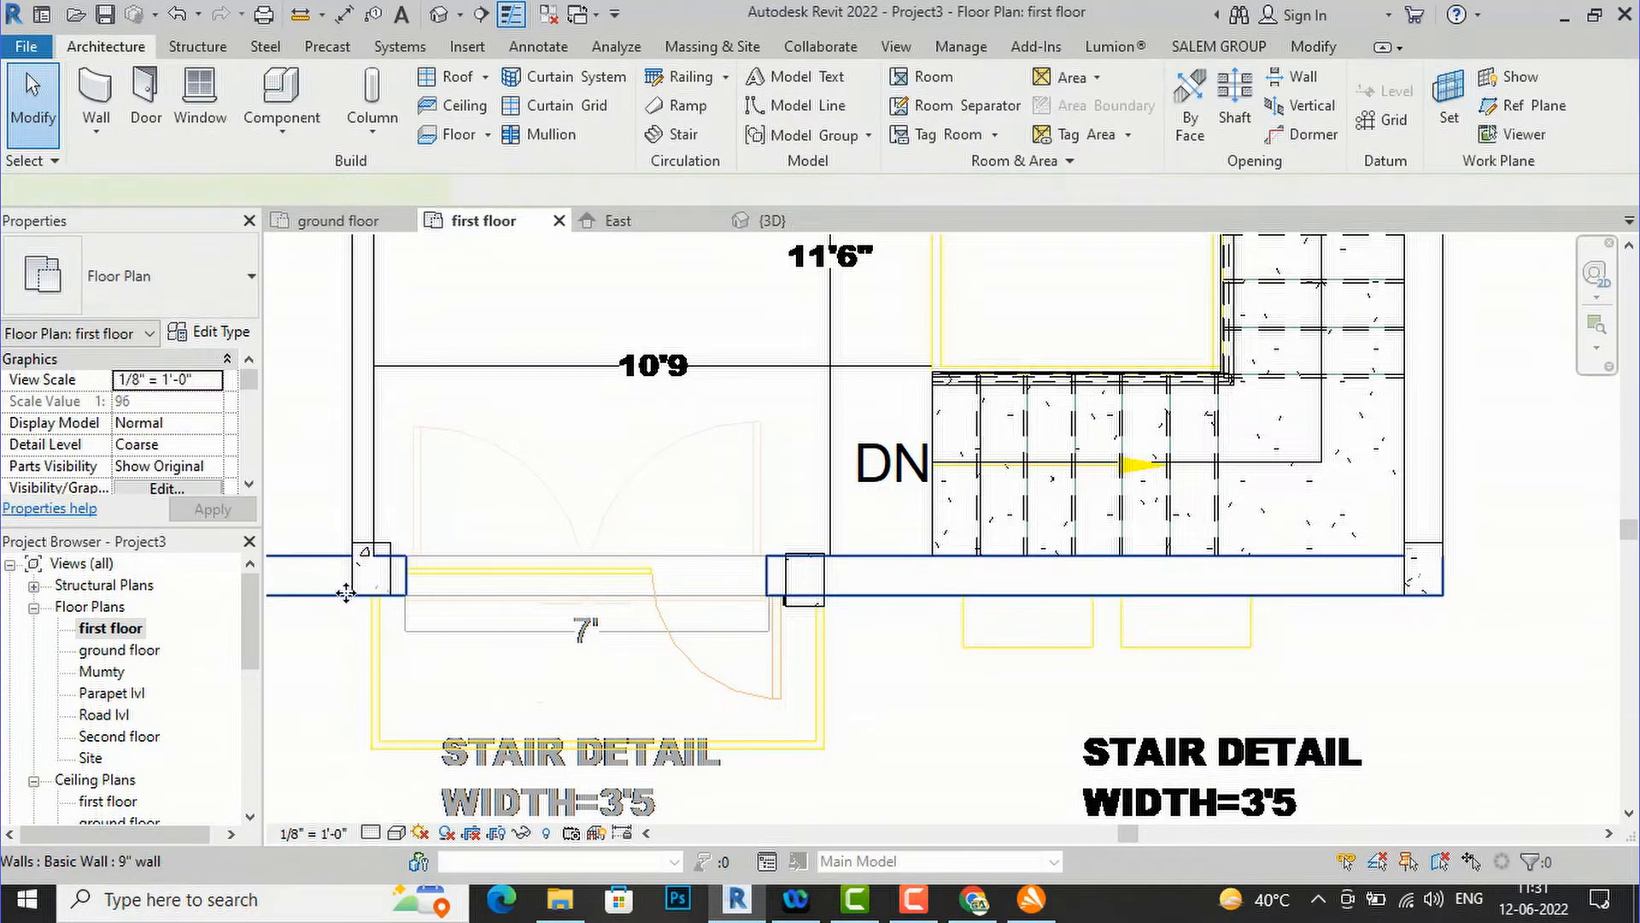
click(338, 595)
key(Escape)
scroll(662, 549, down, 2)
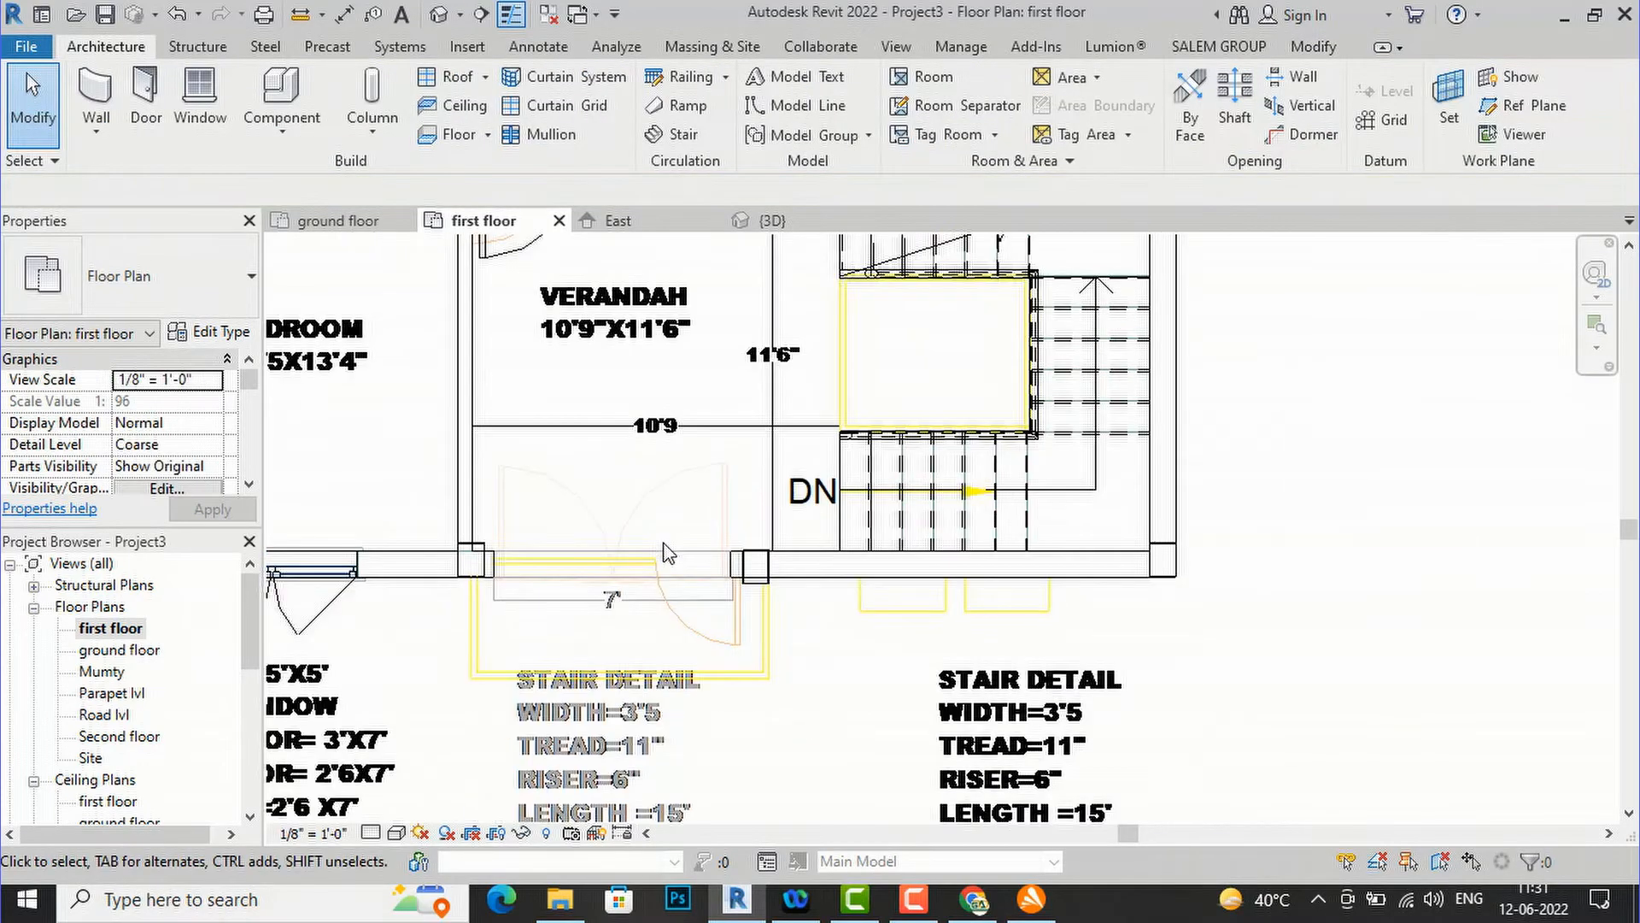
scroll(807, 630, down, 3)
scroll(806, 631, down, 2)
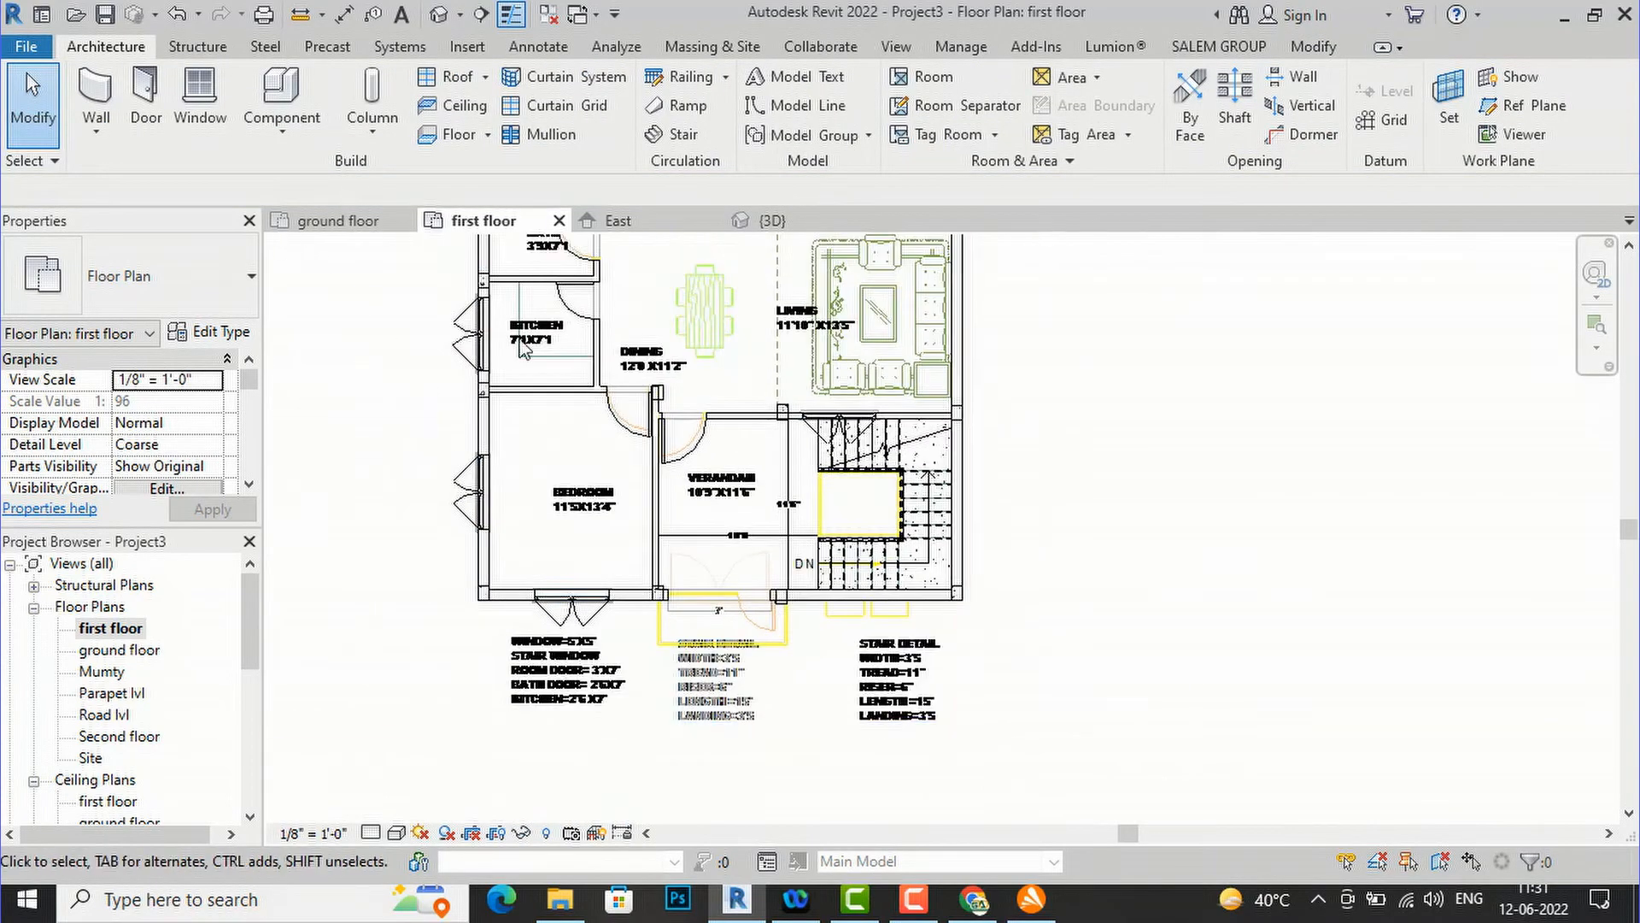
- Start a flat roof by footprint on the first floor and duplicate its type as 6"rcc roof slab
click(485, 76)
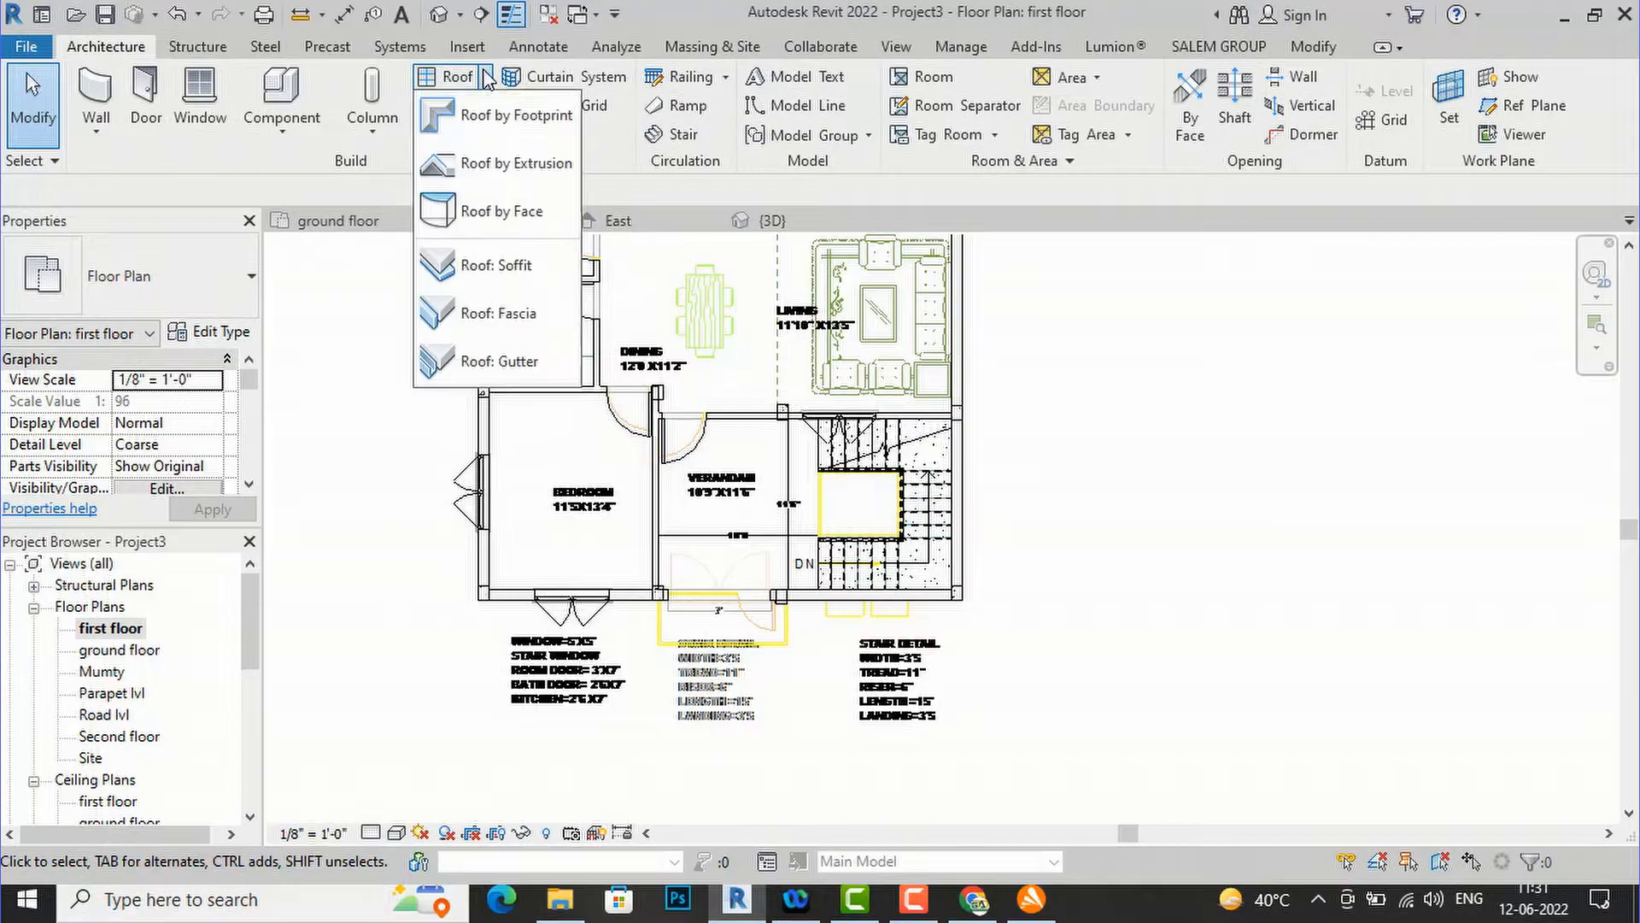
click(492, 112)
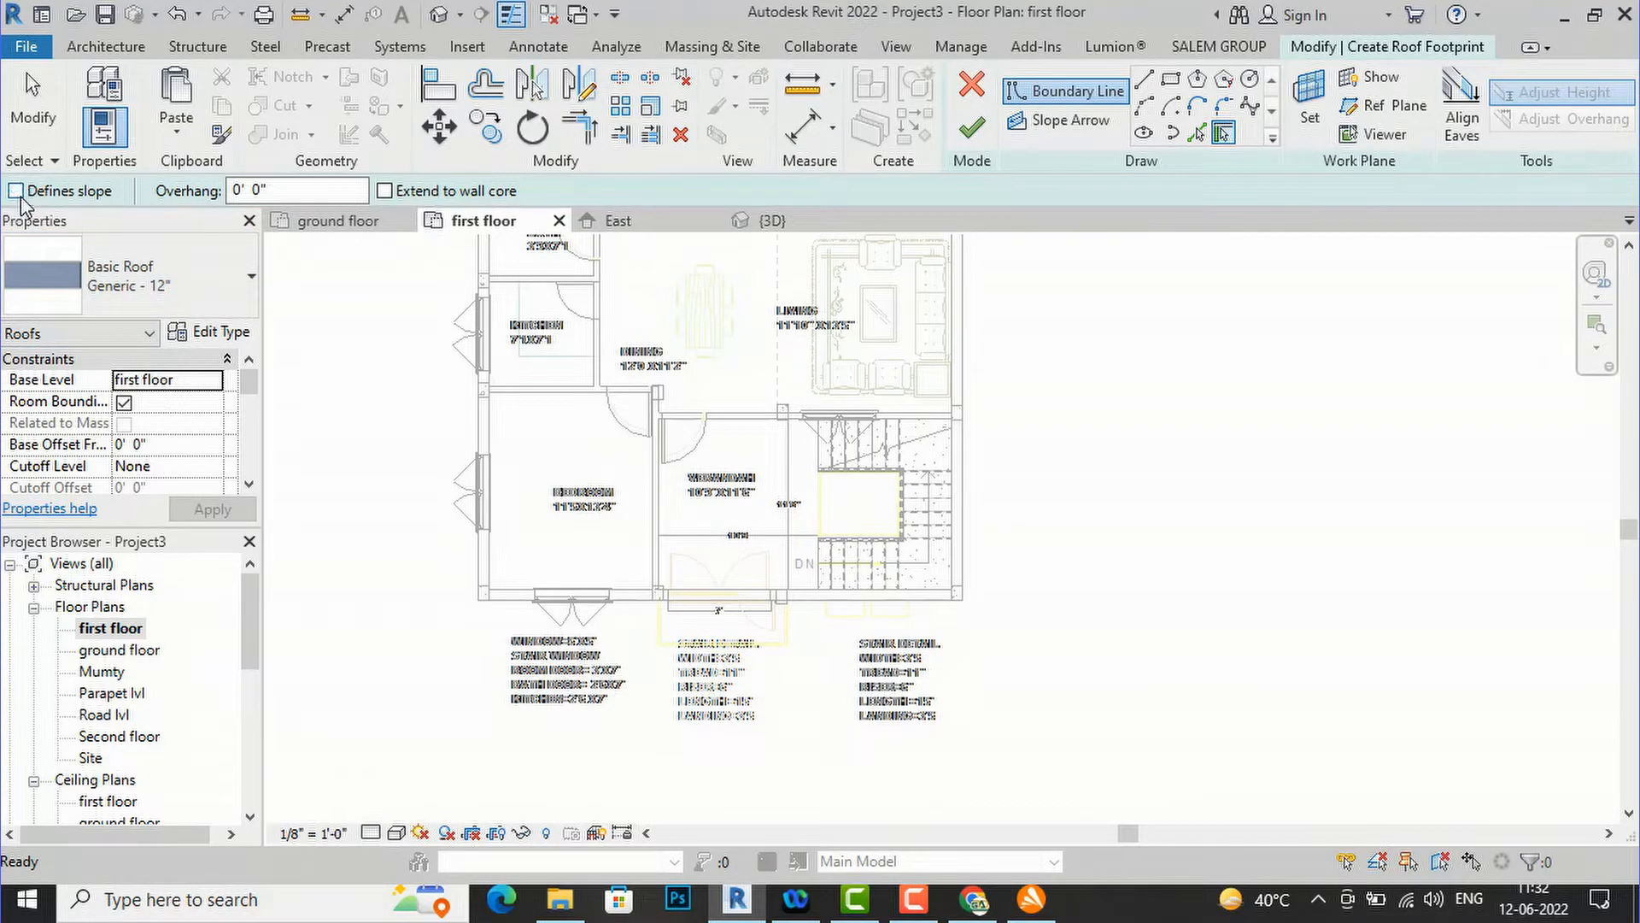
click(224, 333)
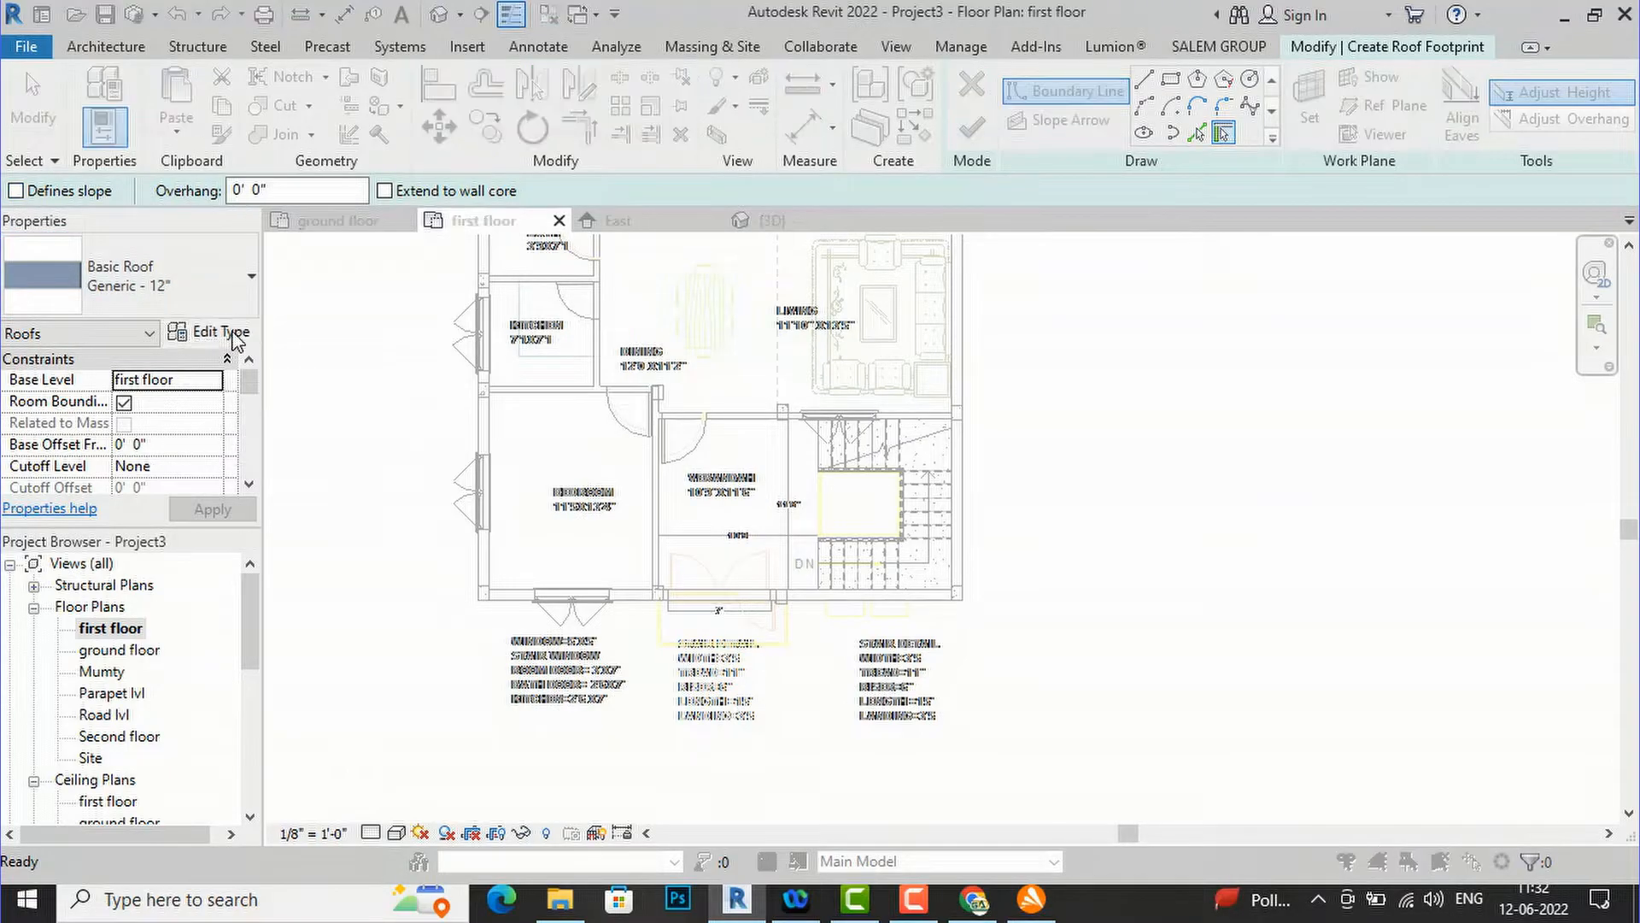
click(973, 235)
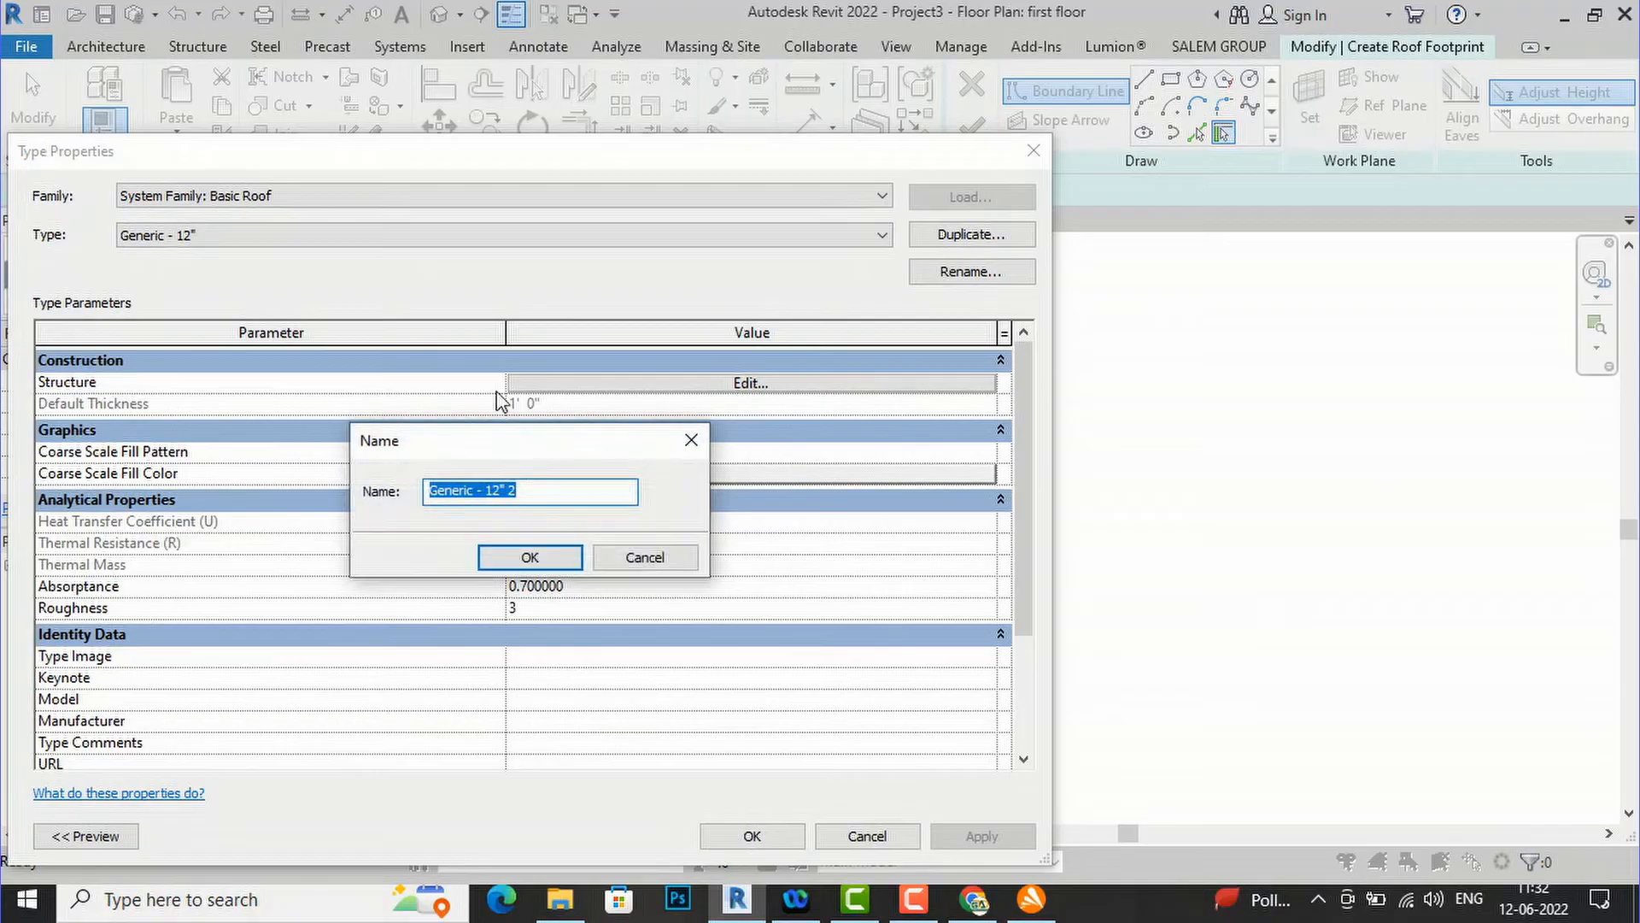
text(6"rcc roof slab)
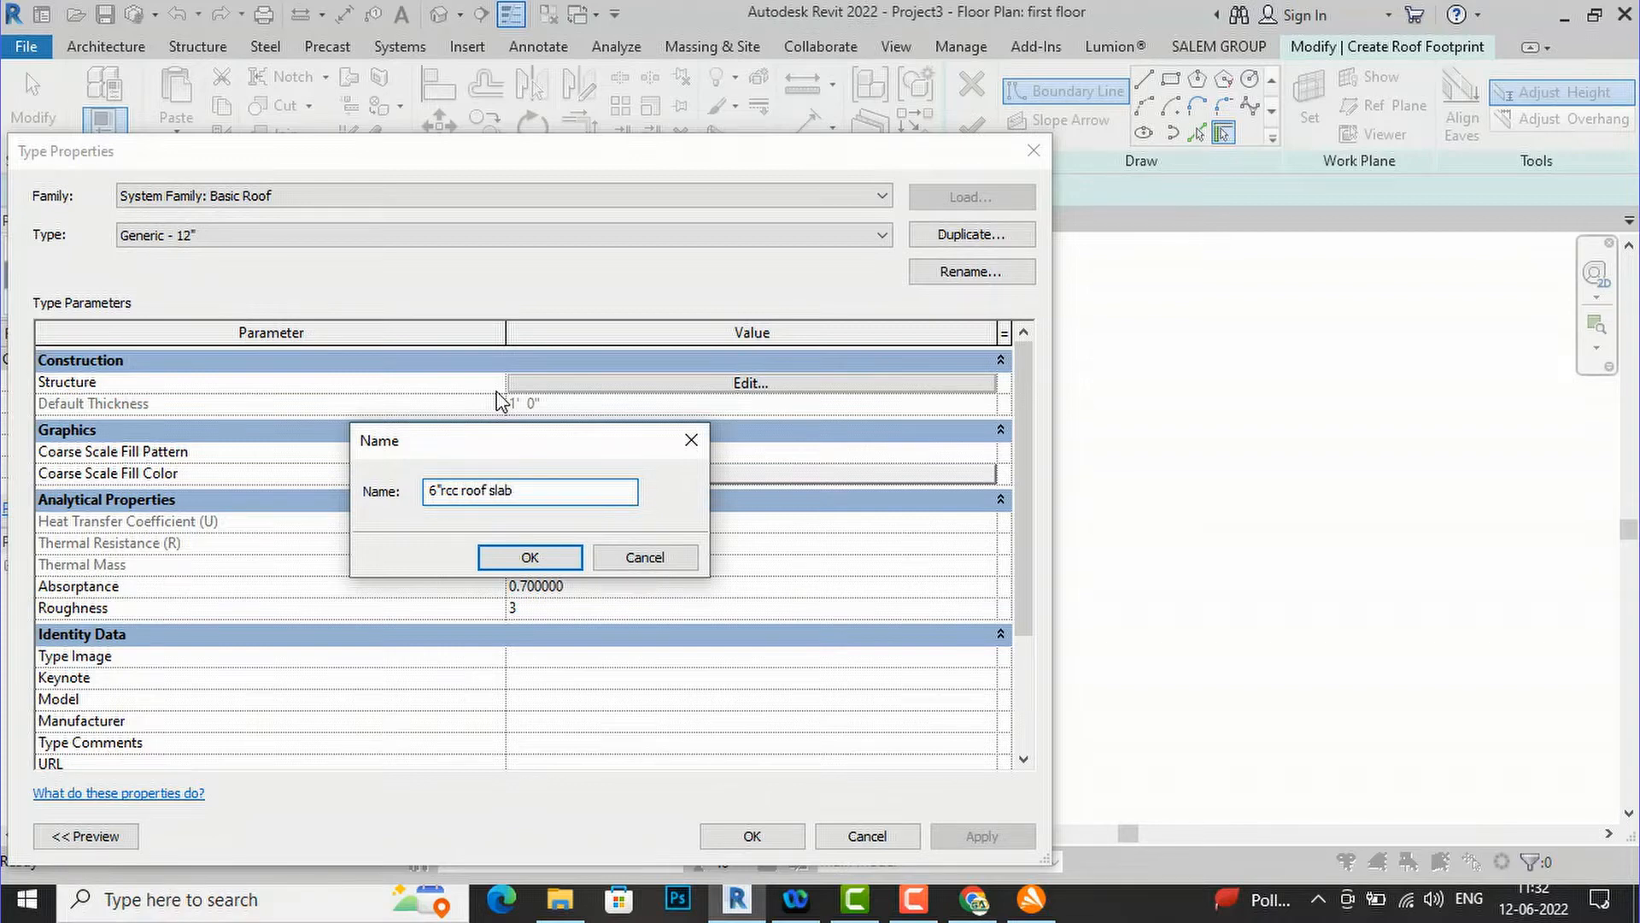
click(530, 557)
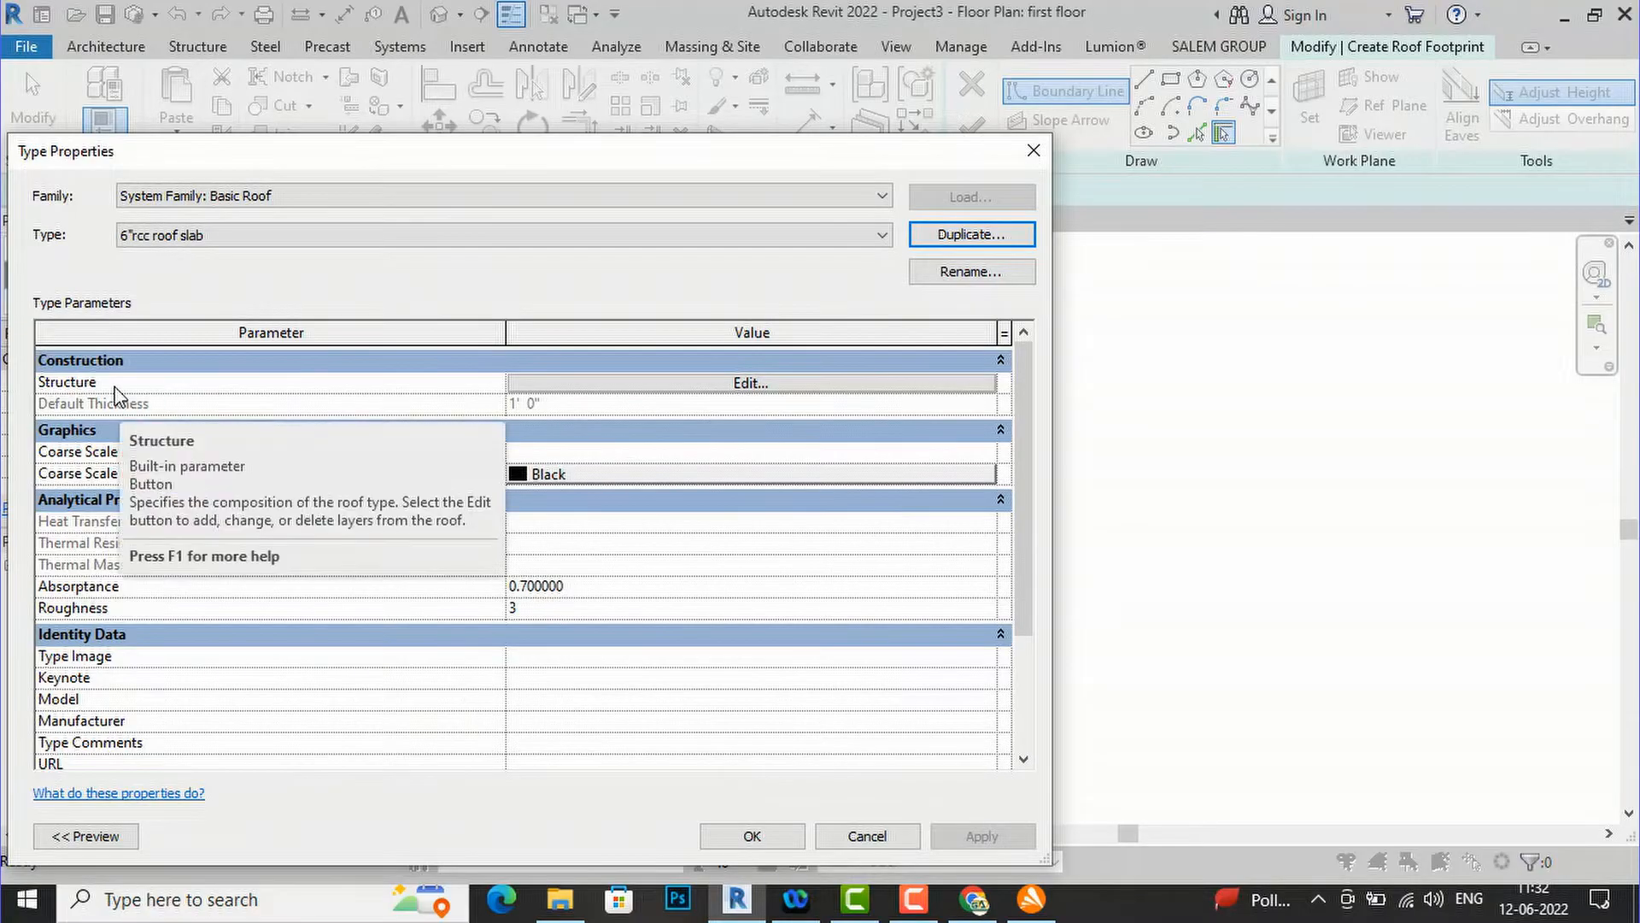
- Set the roof type's structure layer to 6" thick and create a new material named roof material for it
click(601, 386)
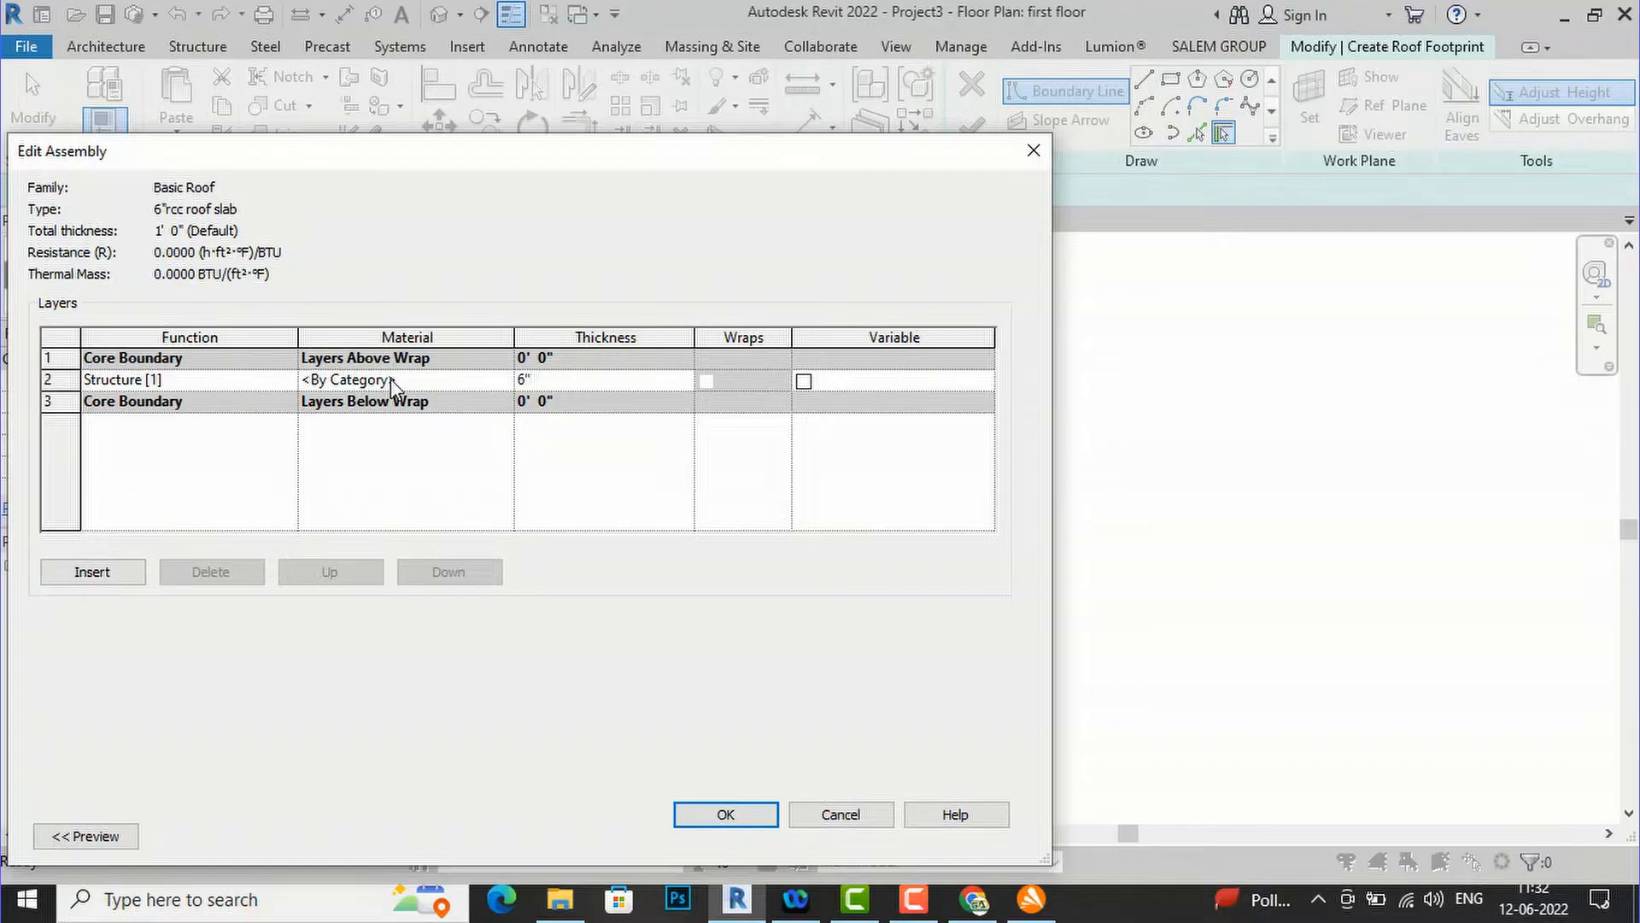
click(506, 384)
click(504, 380)
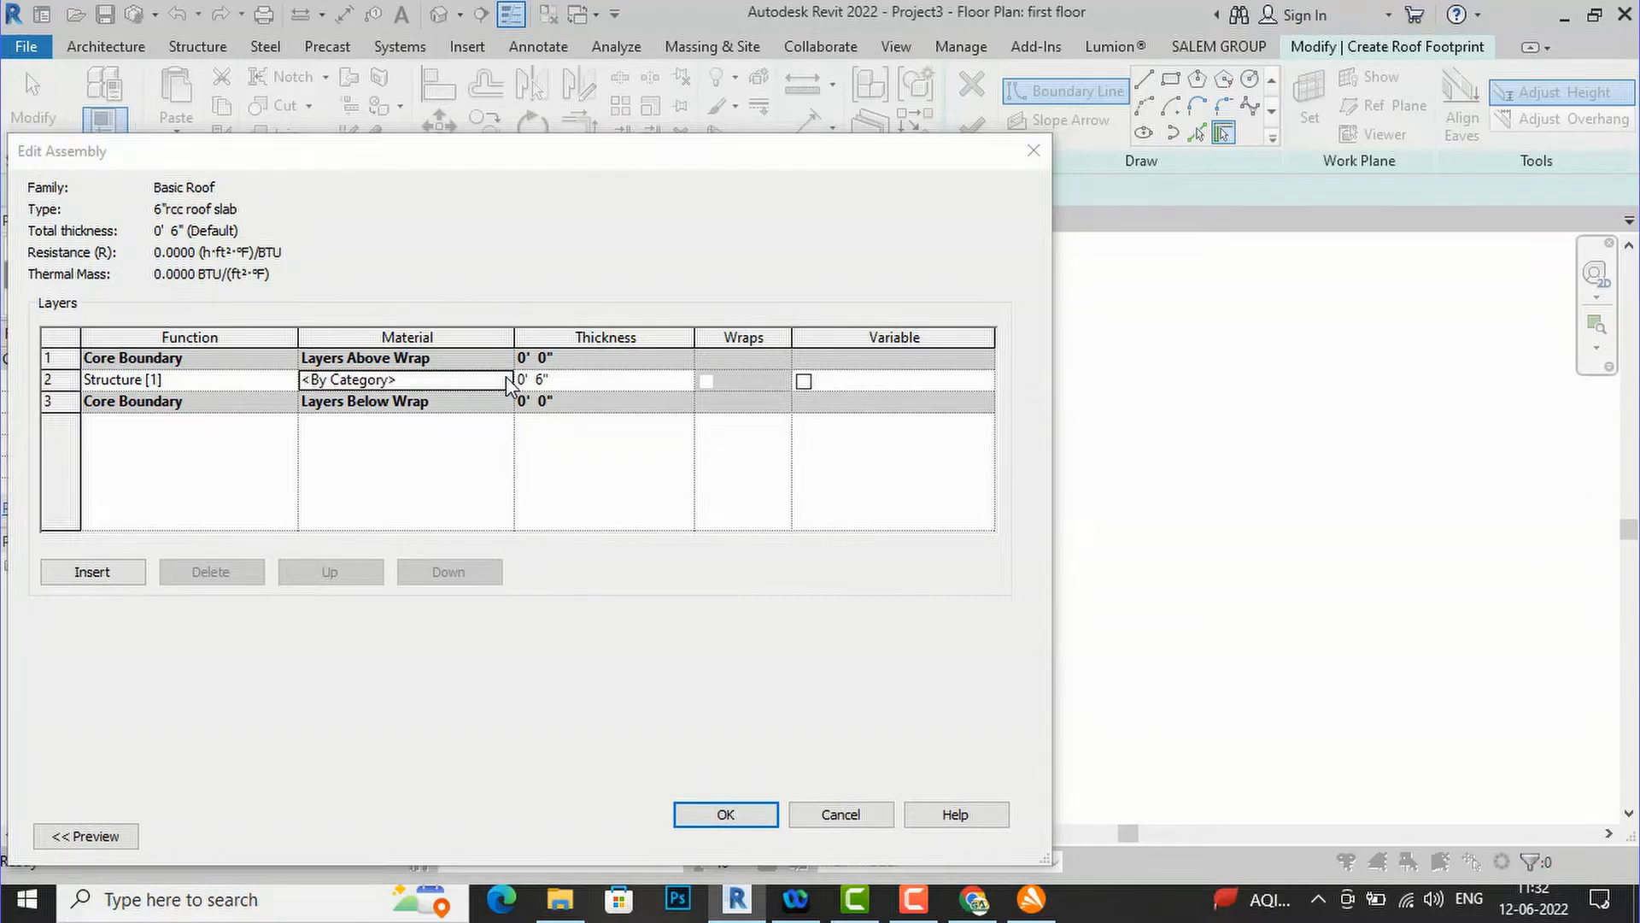
click(432, 723)
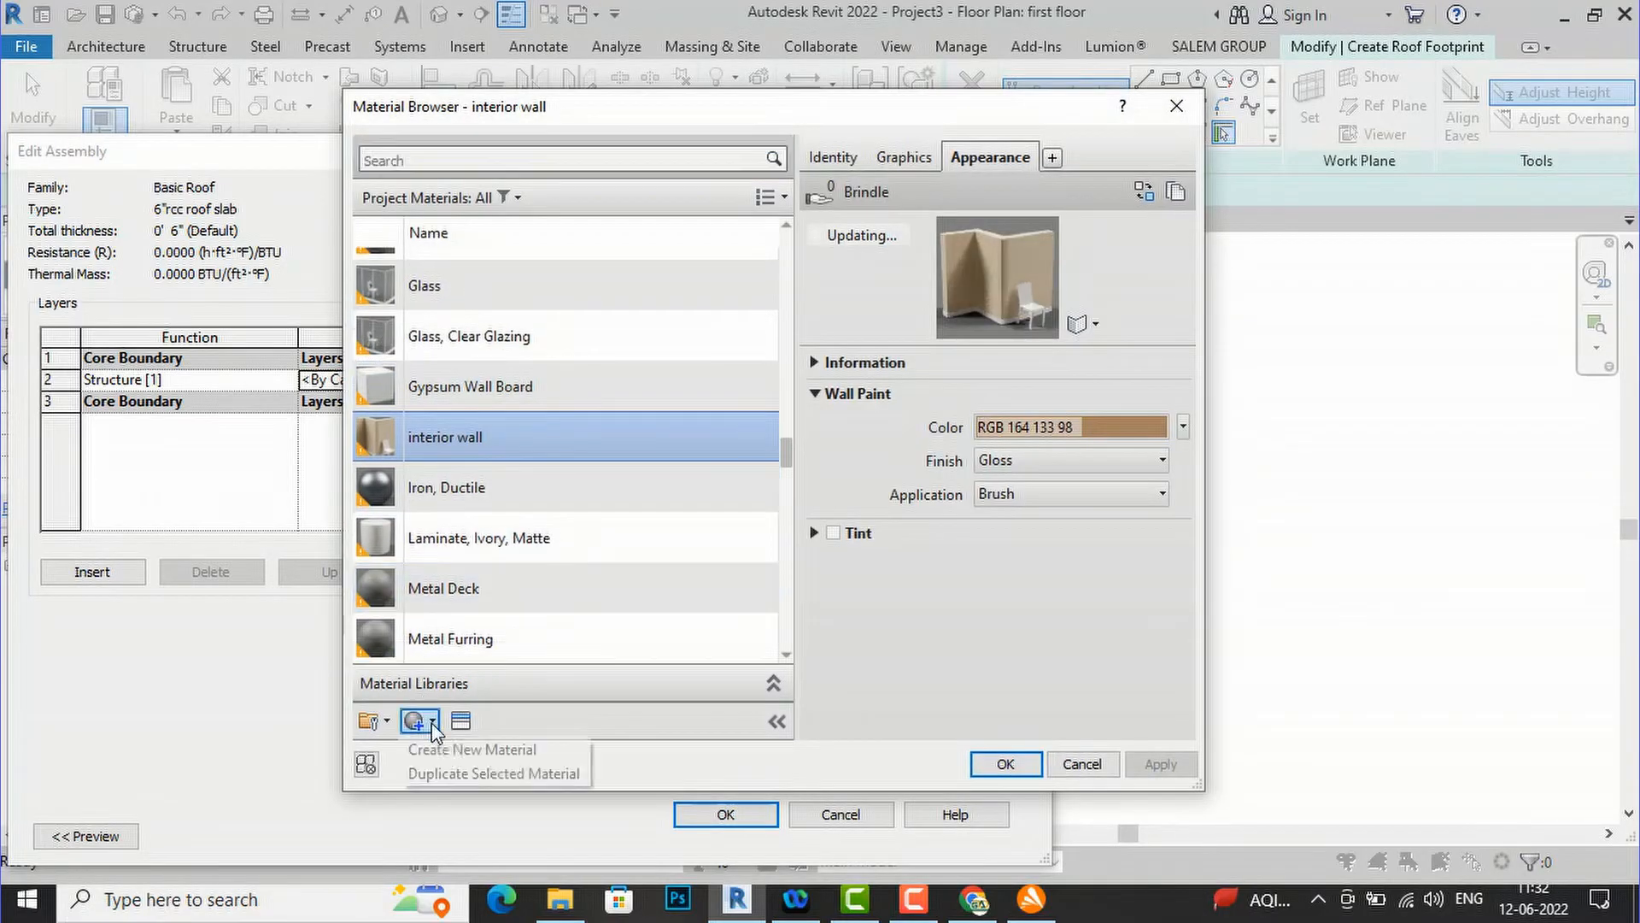
click(418, 743)
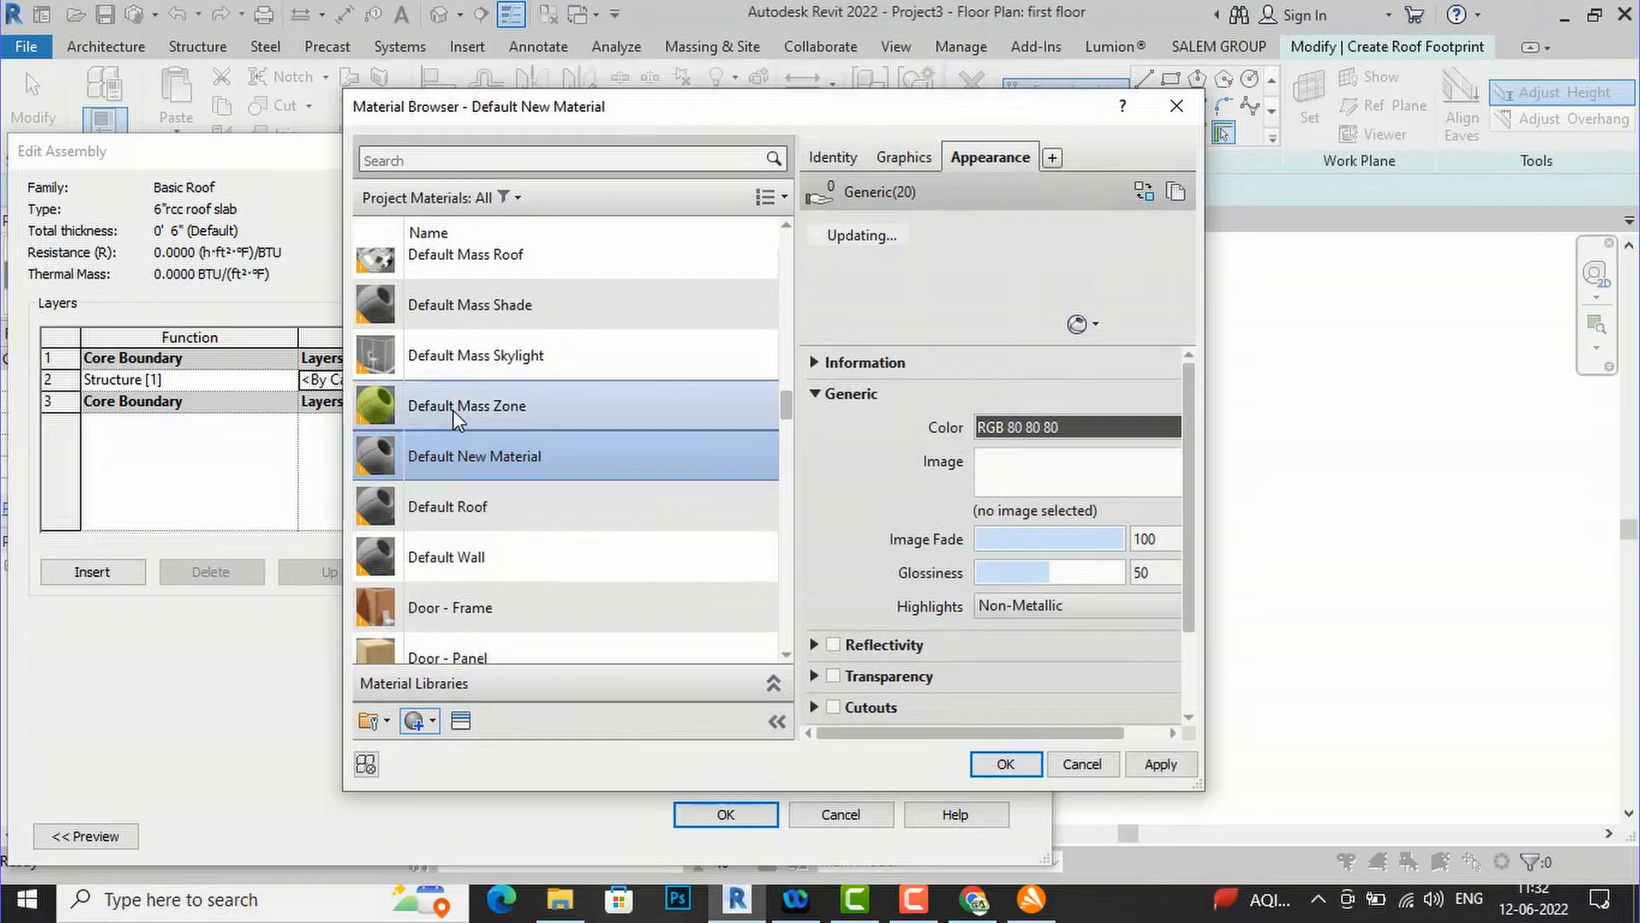
right_click(460, 458)
click(515, 521)
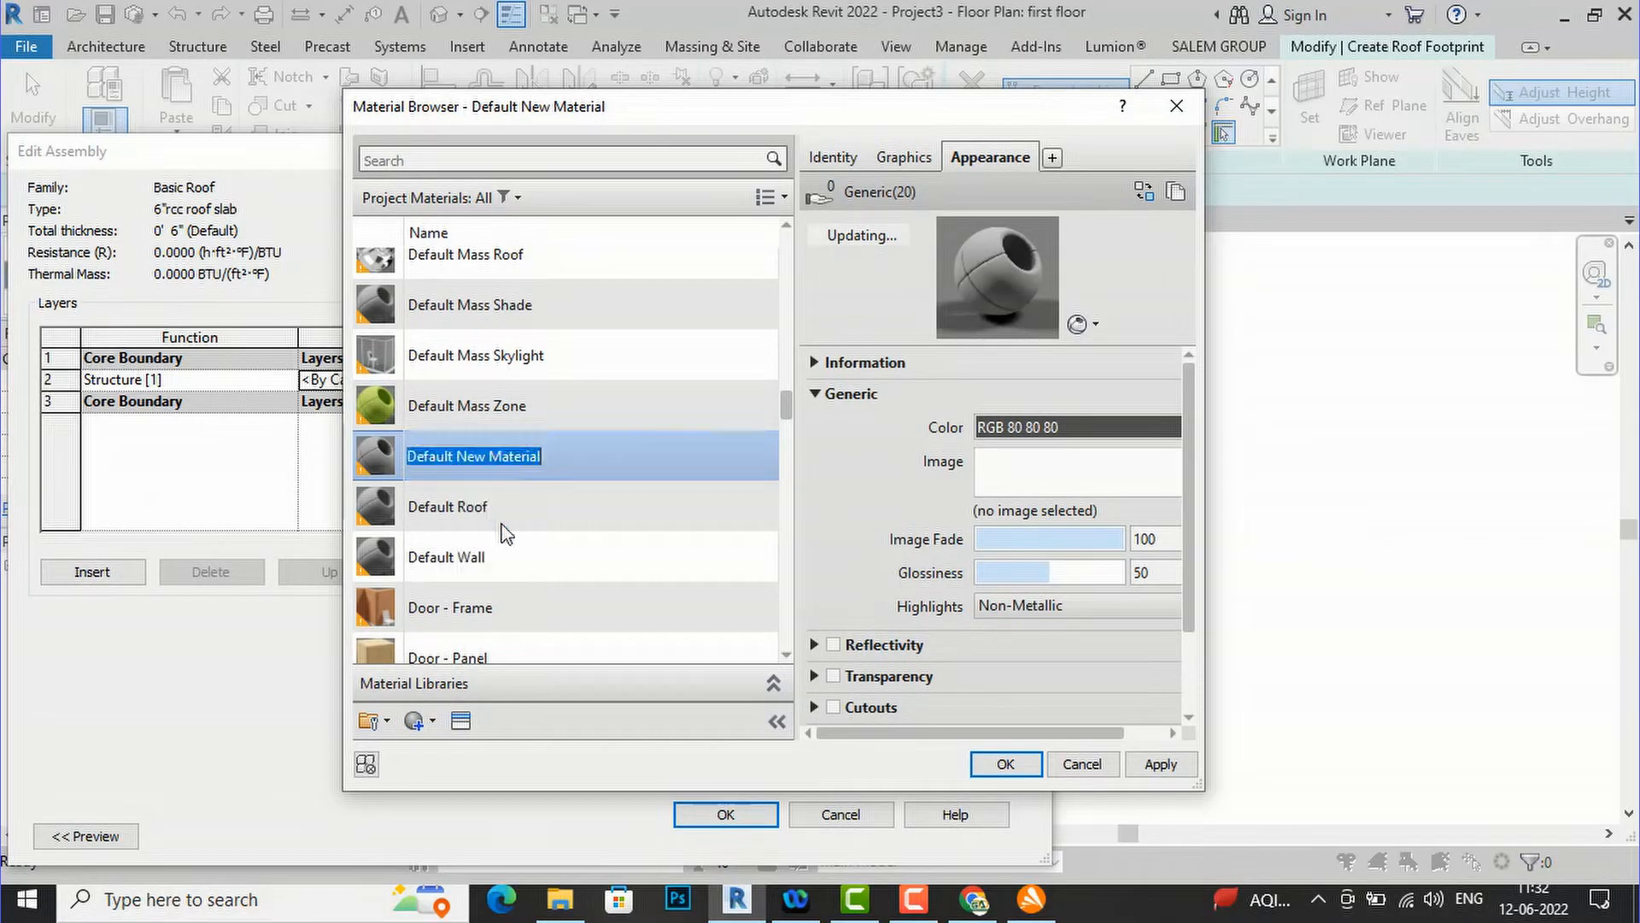
text(roof material)
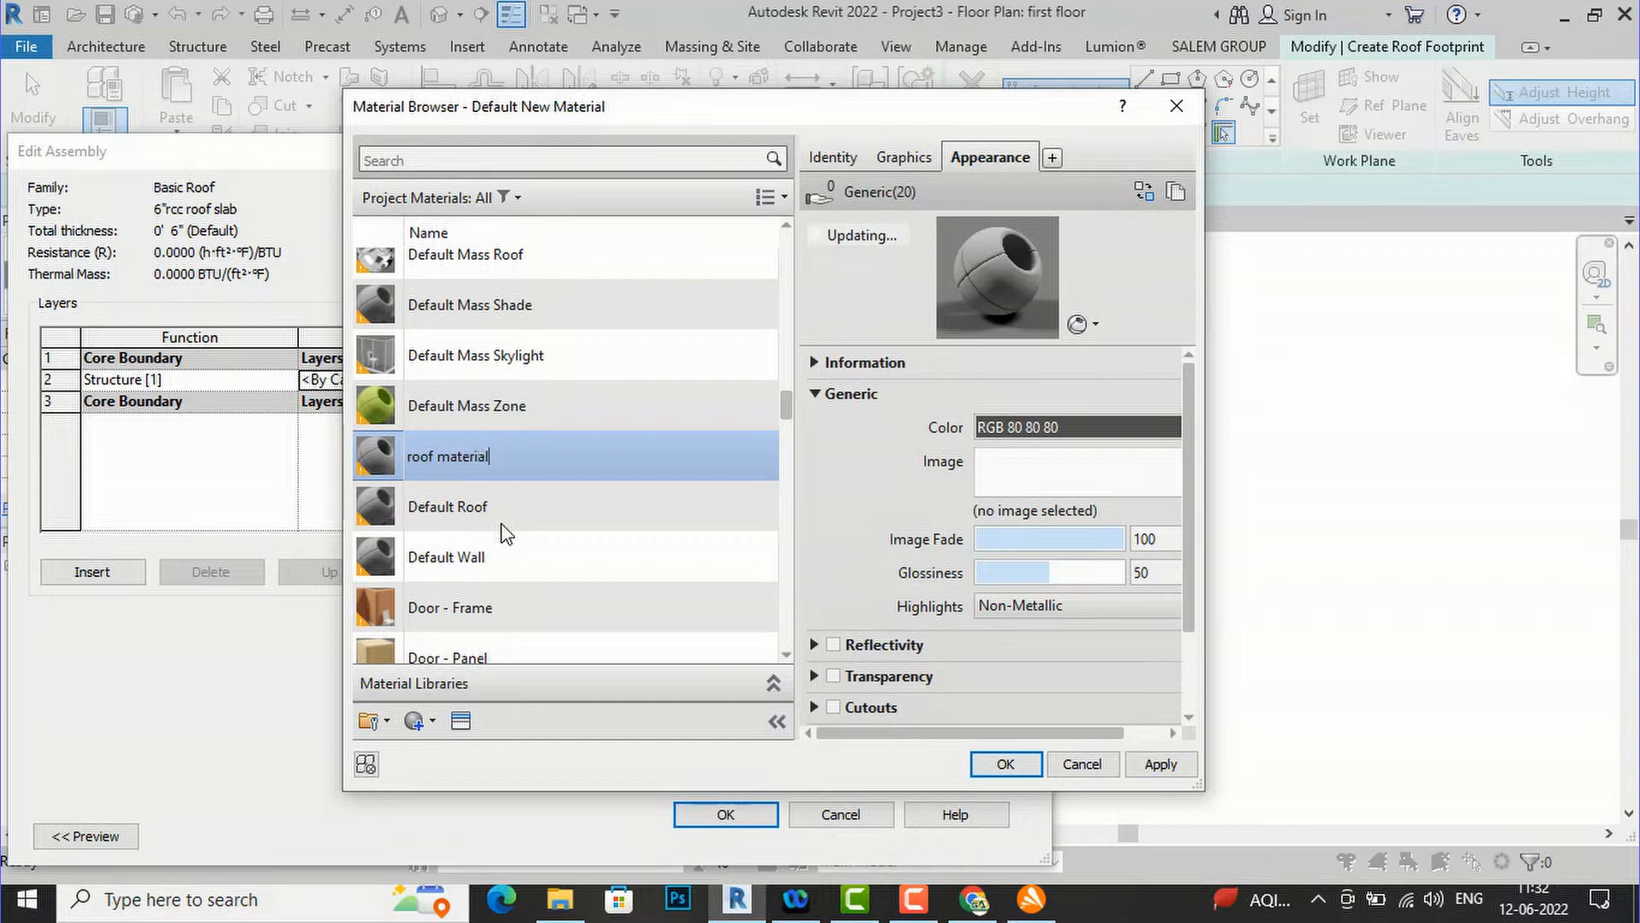
- Give the roof material the 1in Square - Ivory appearance, assign it to the structure layer and confirm the roof type
click(460, 720)
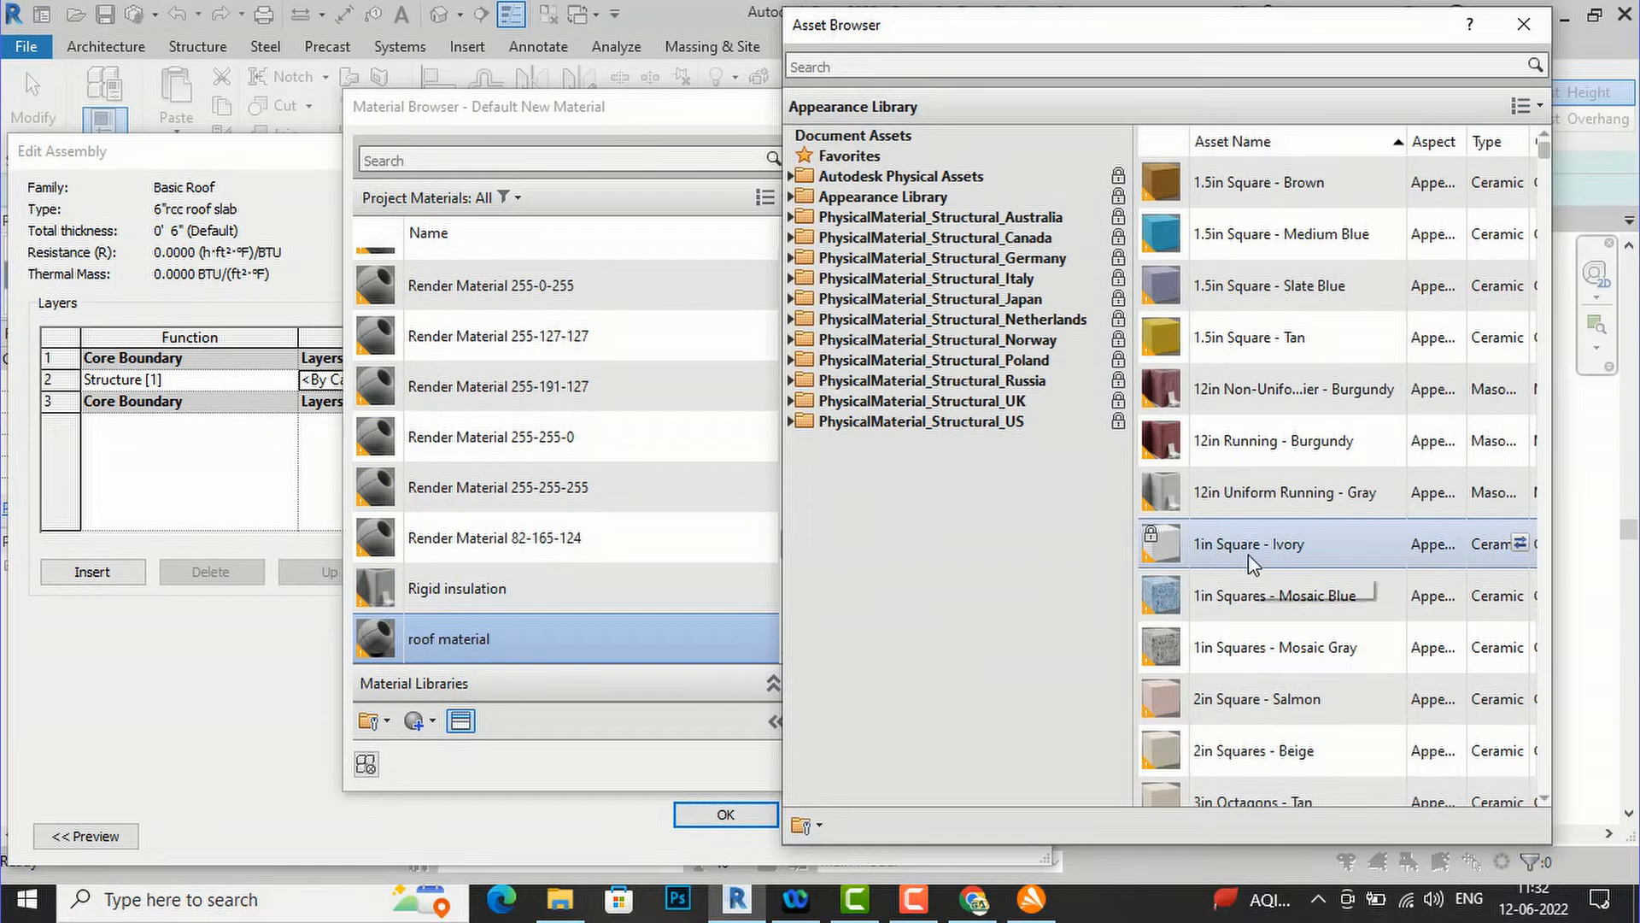
double_click(1252, 563)
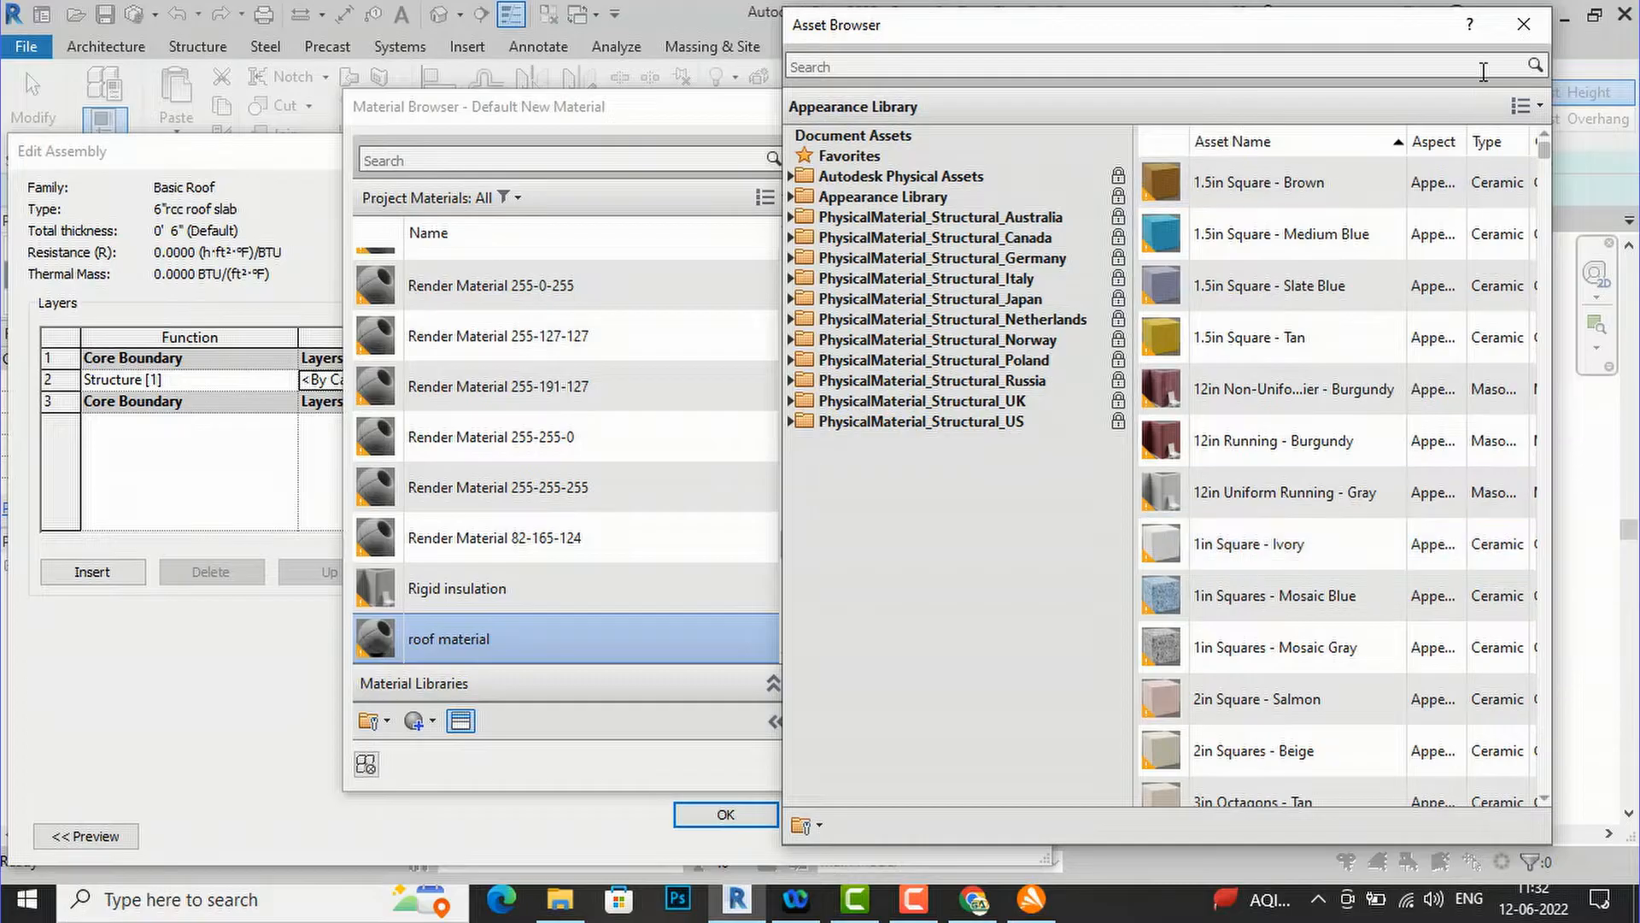
click(1523, 24)
click(1160, 764)
click(1005, 763)
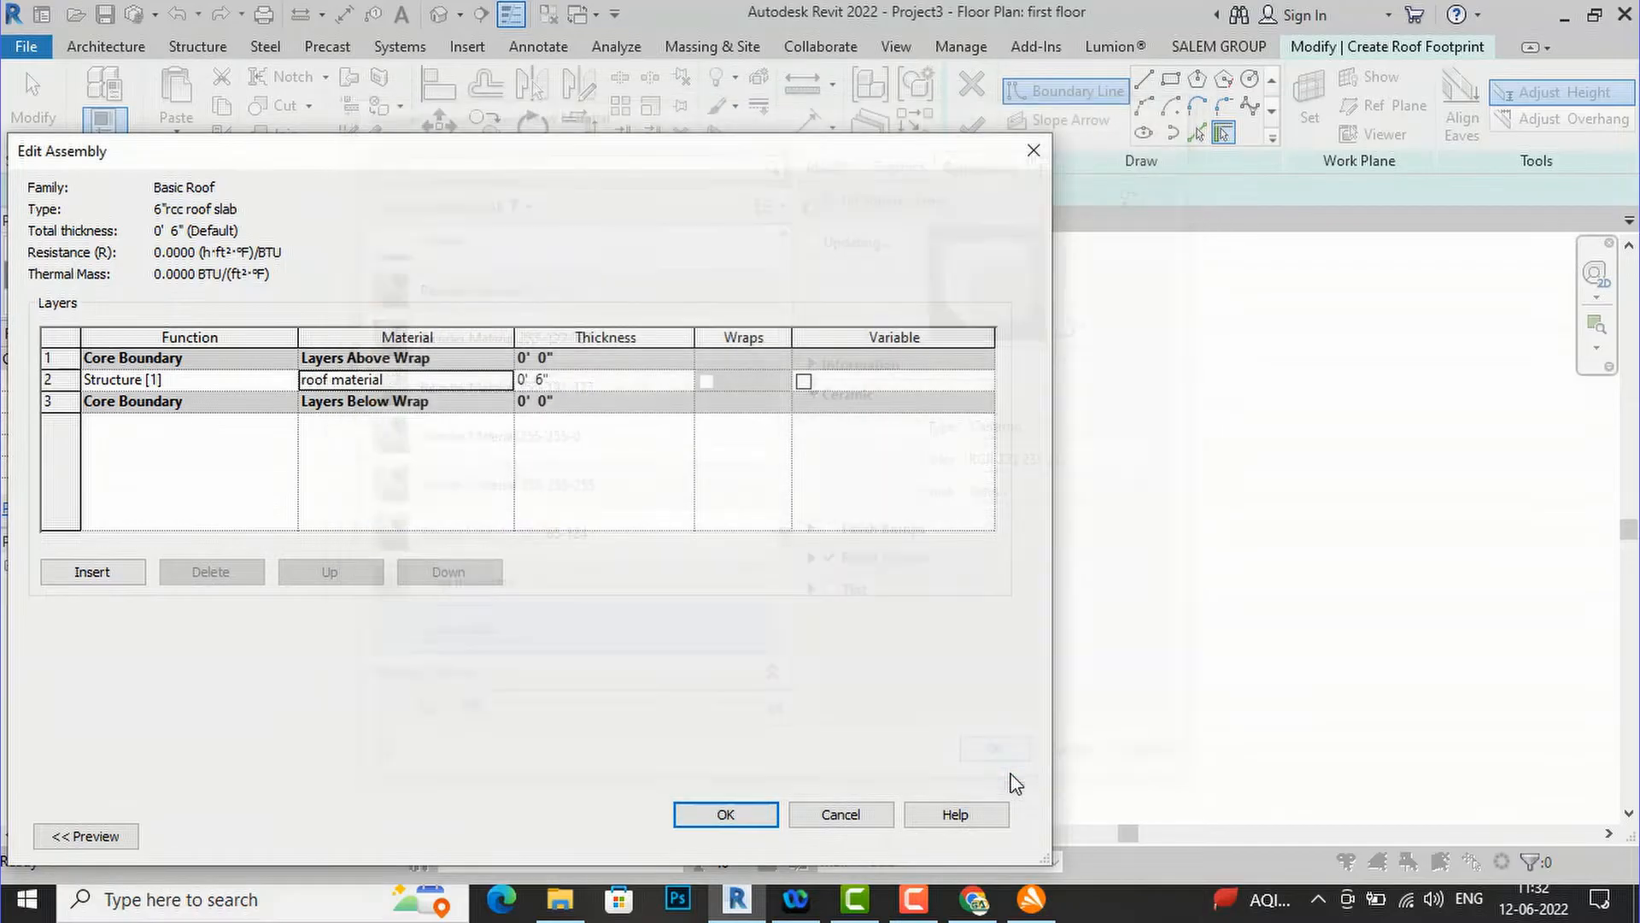
click(736, 816)
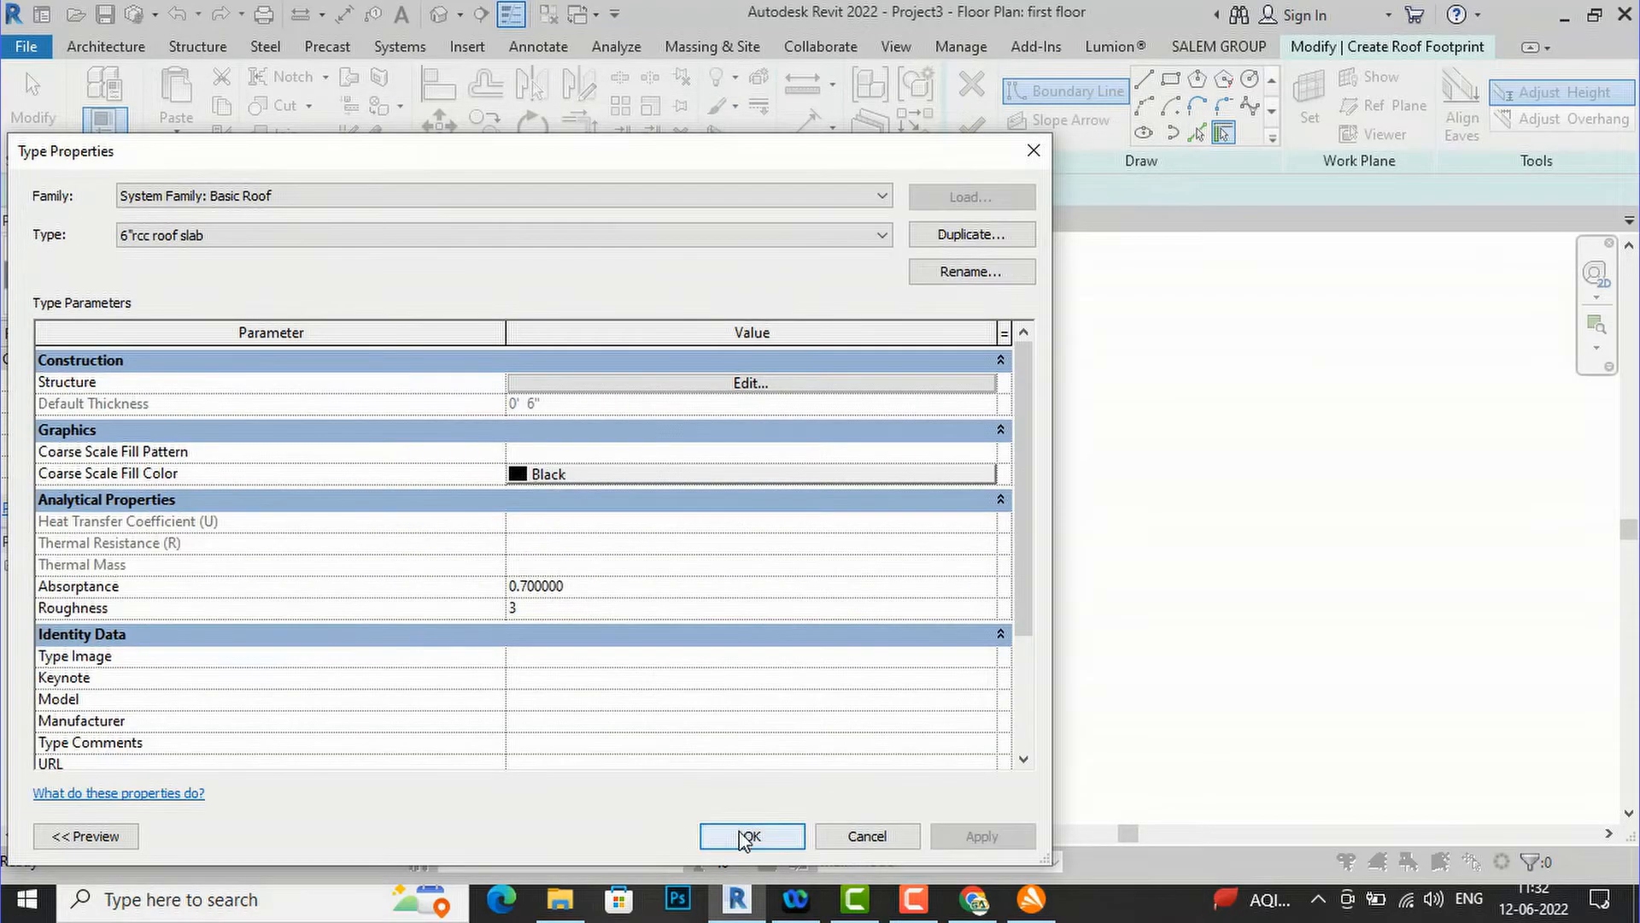
click(742, 837)
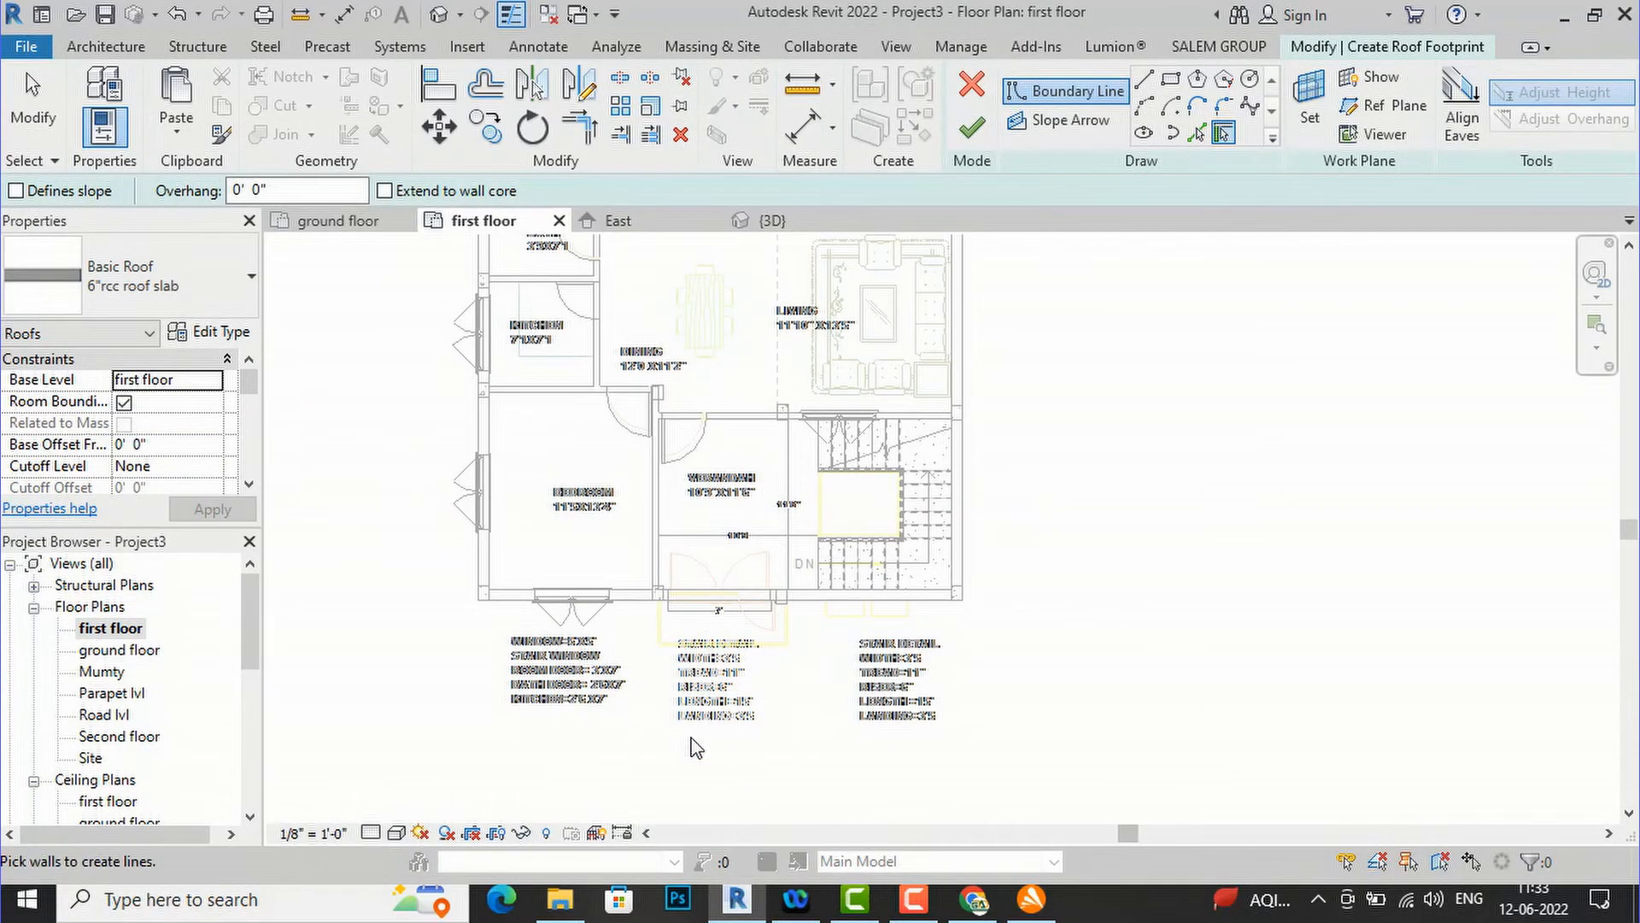
- Draw roof boundary lines along the outer face of the rear wall and down the staircase-side wall to the front corner
scroll(697, 748, down, 3)
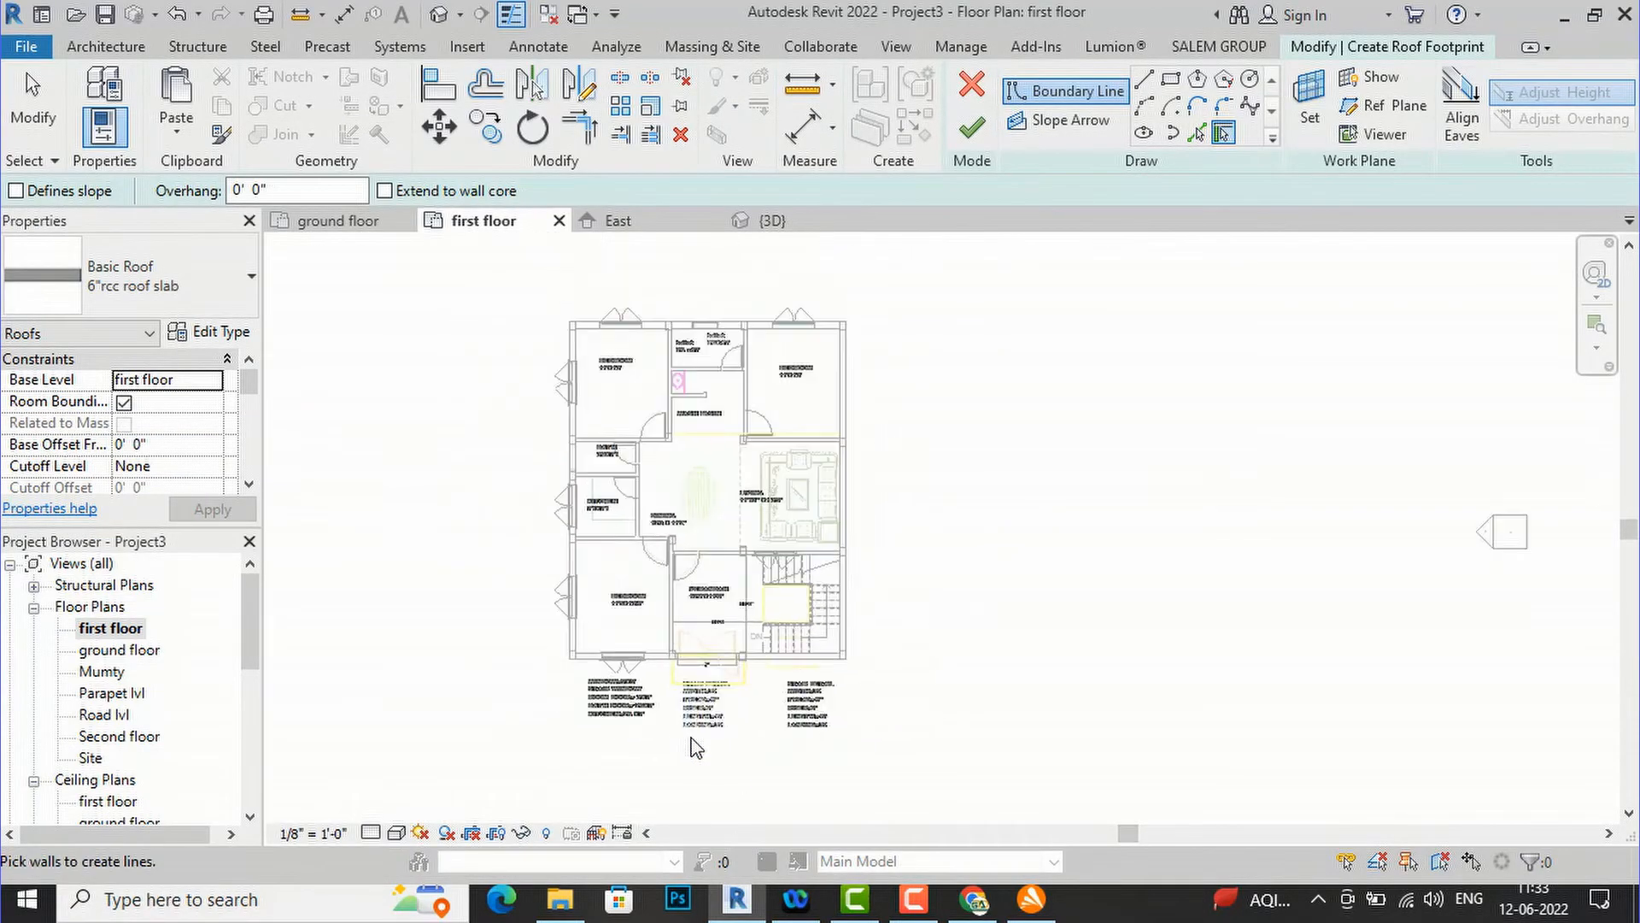
click(1145, 81)
click(569, 656)
scroll(570, 323, up, 5)
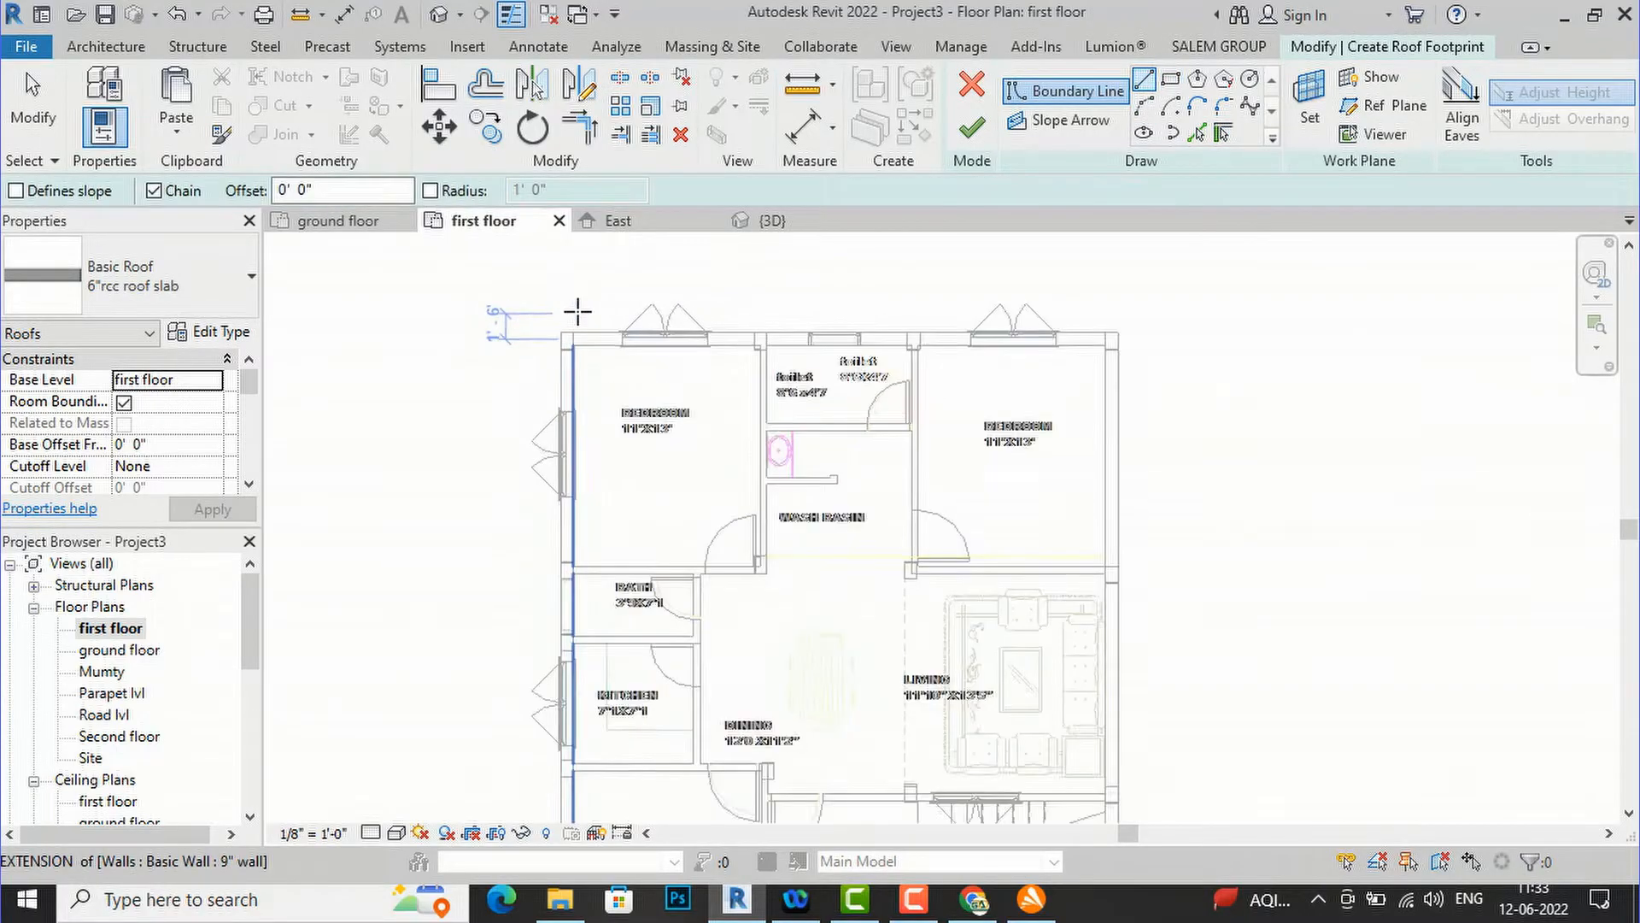
click(542, 351)
scroll(560, 348, down, 2)
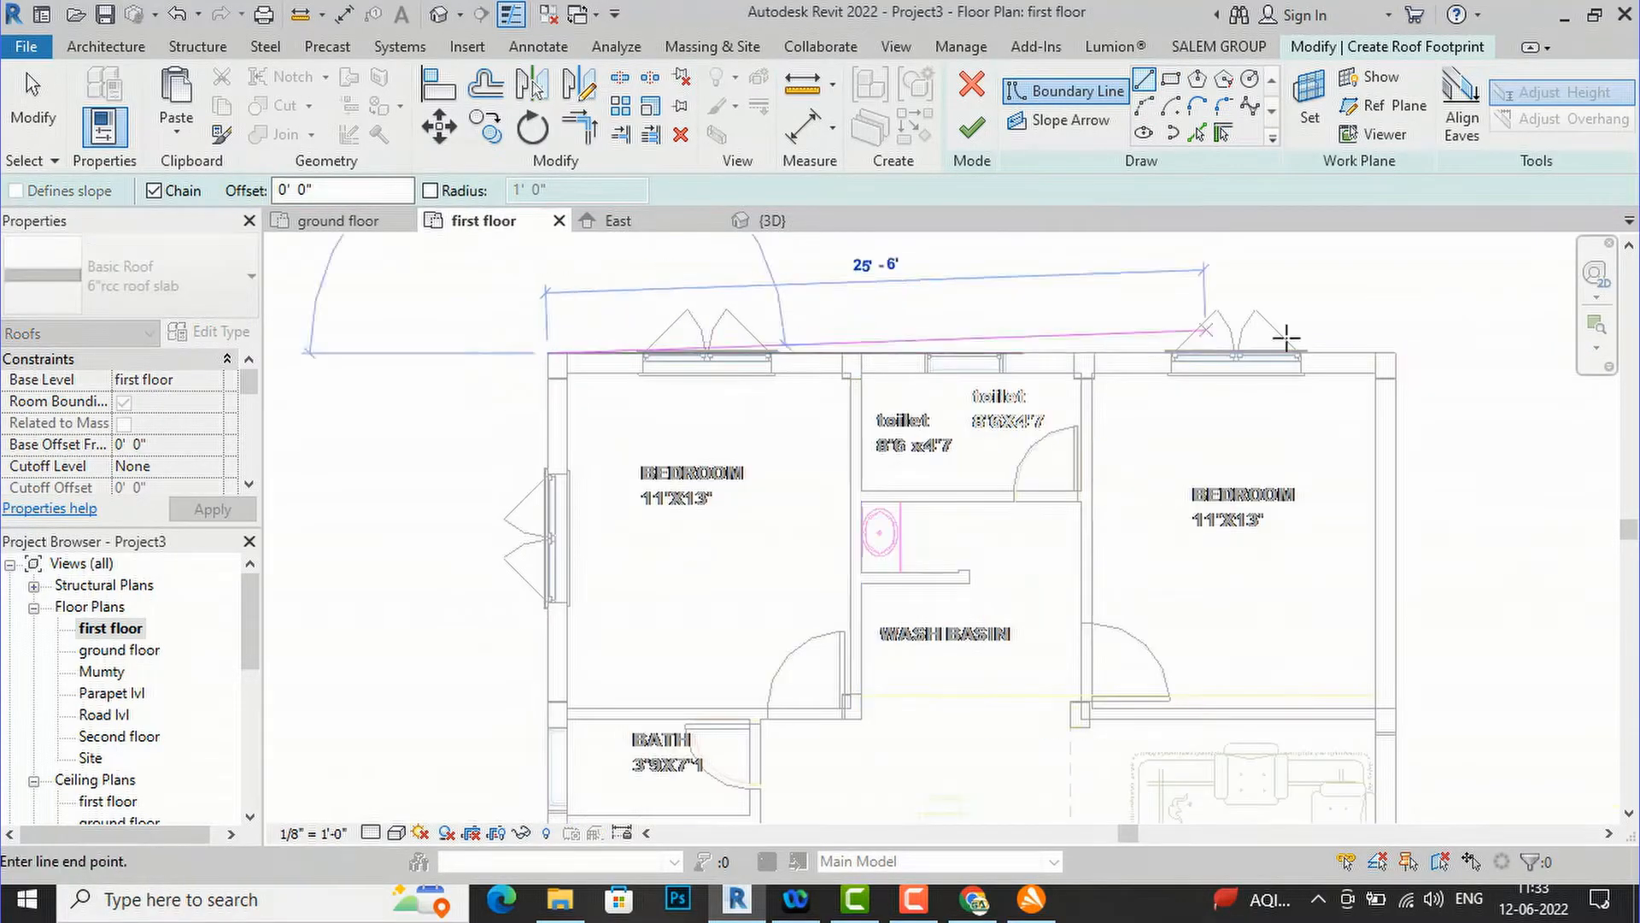
click(1389, 349)
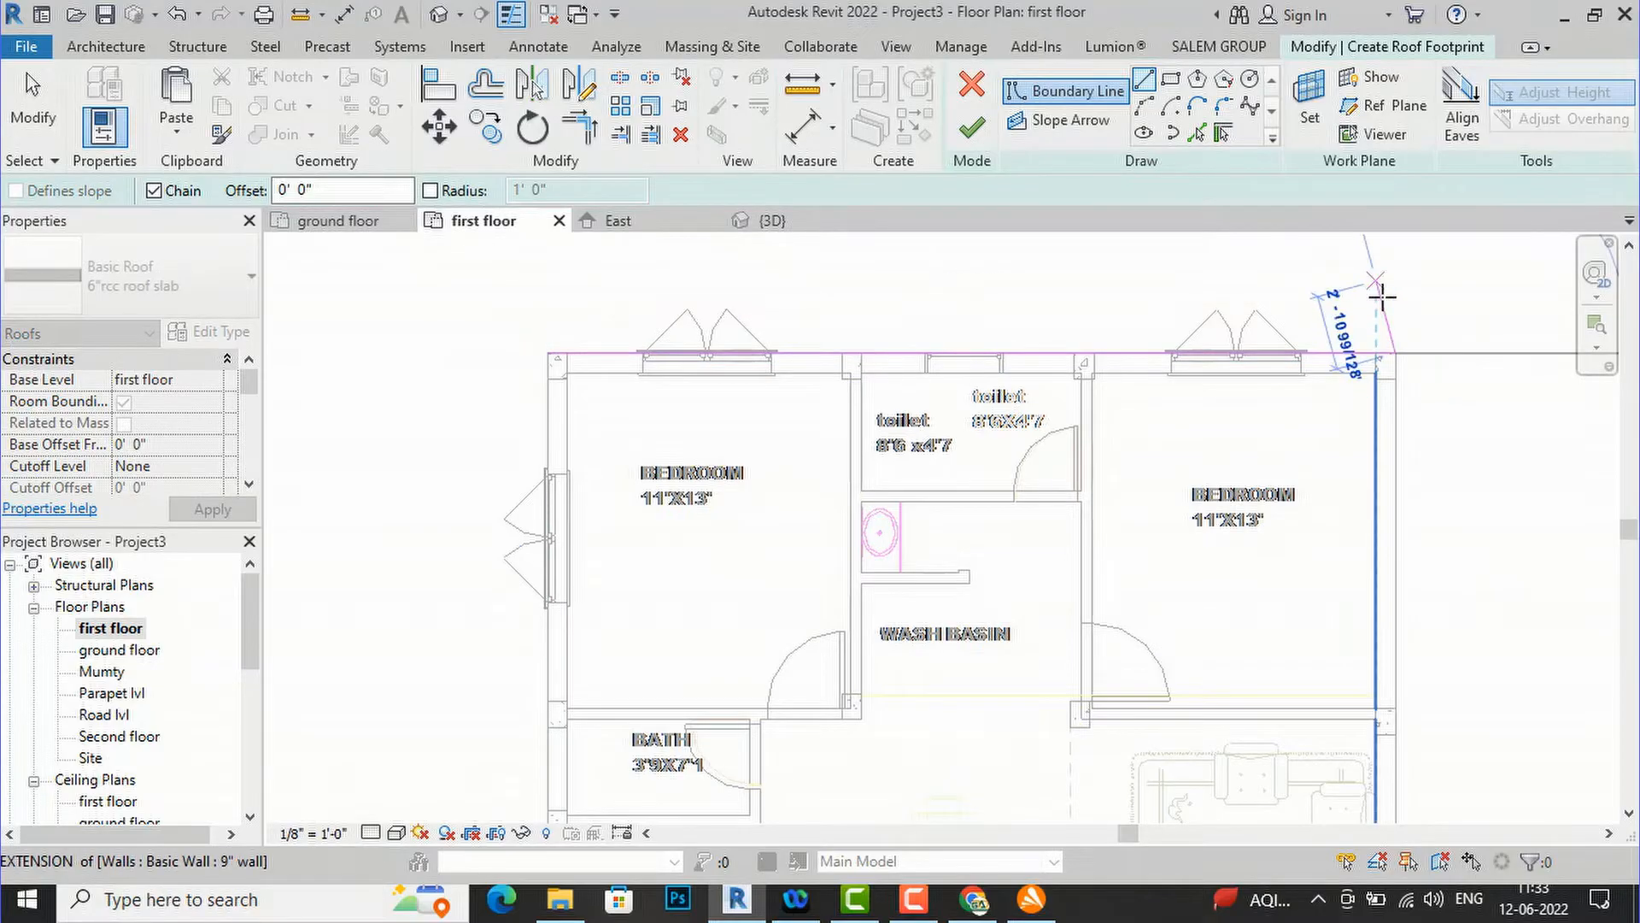
scroll(1385, 295, down, 3)
scroll(1373, 649, up, 5)
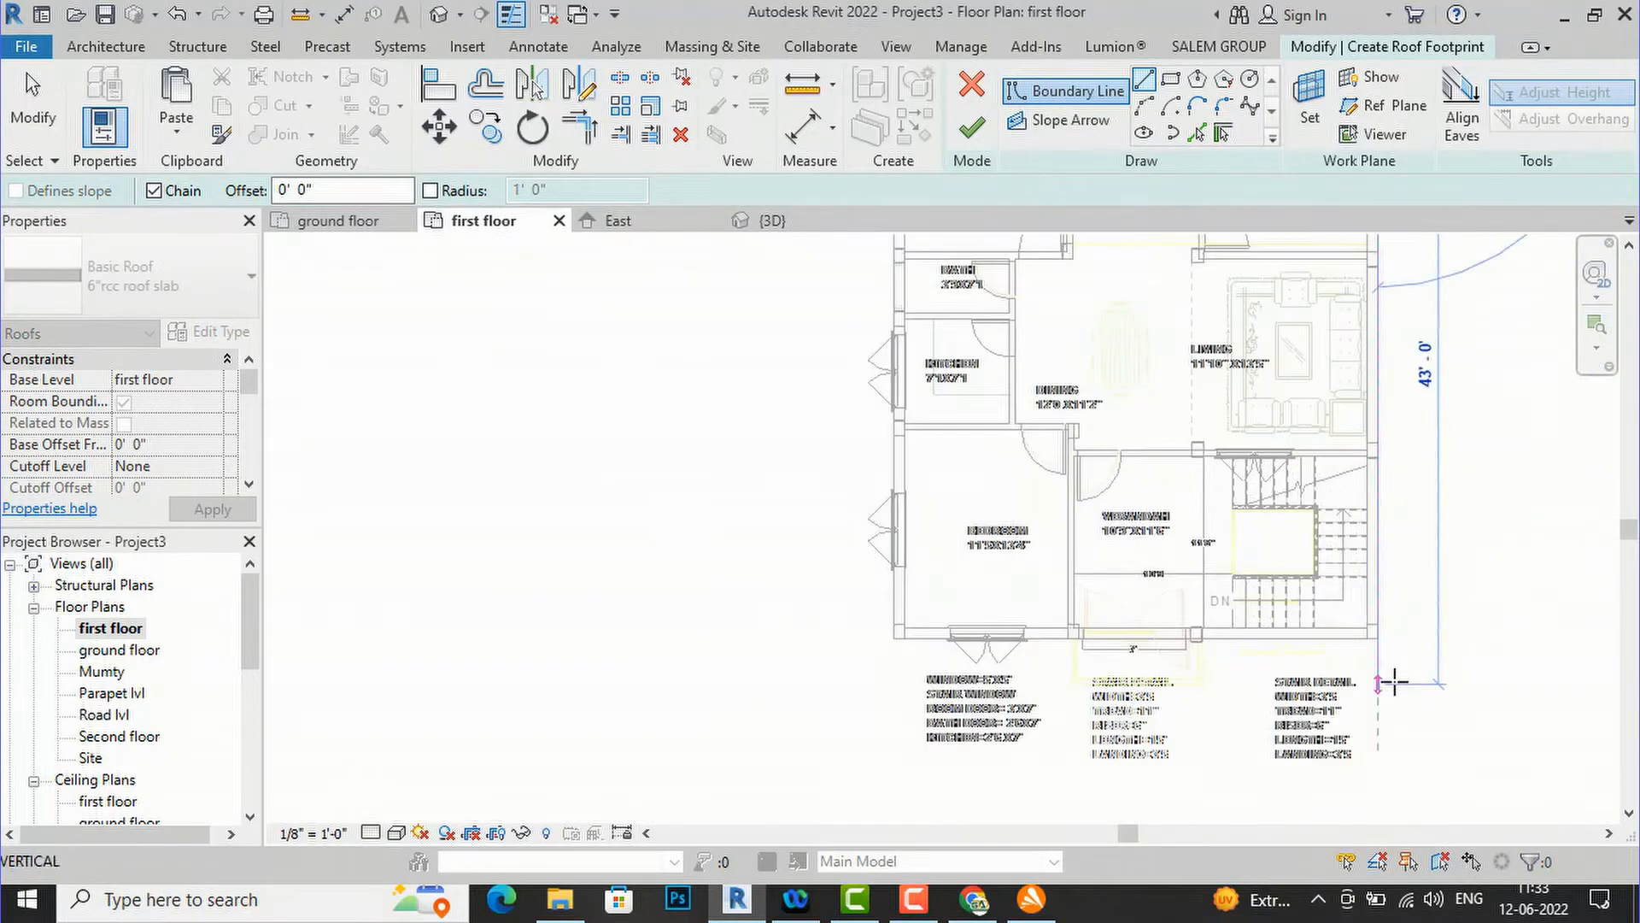
click(1356, 566)
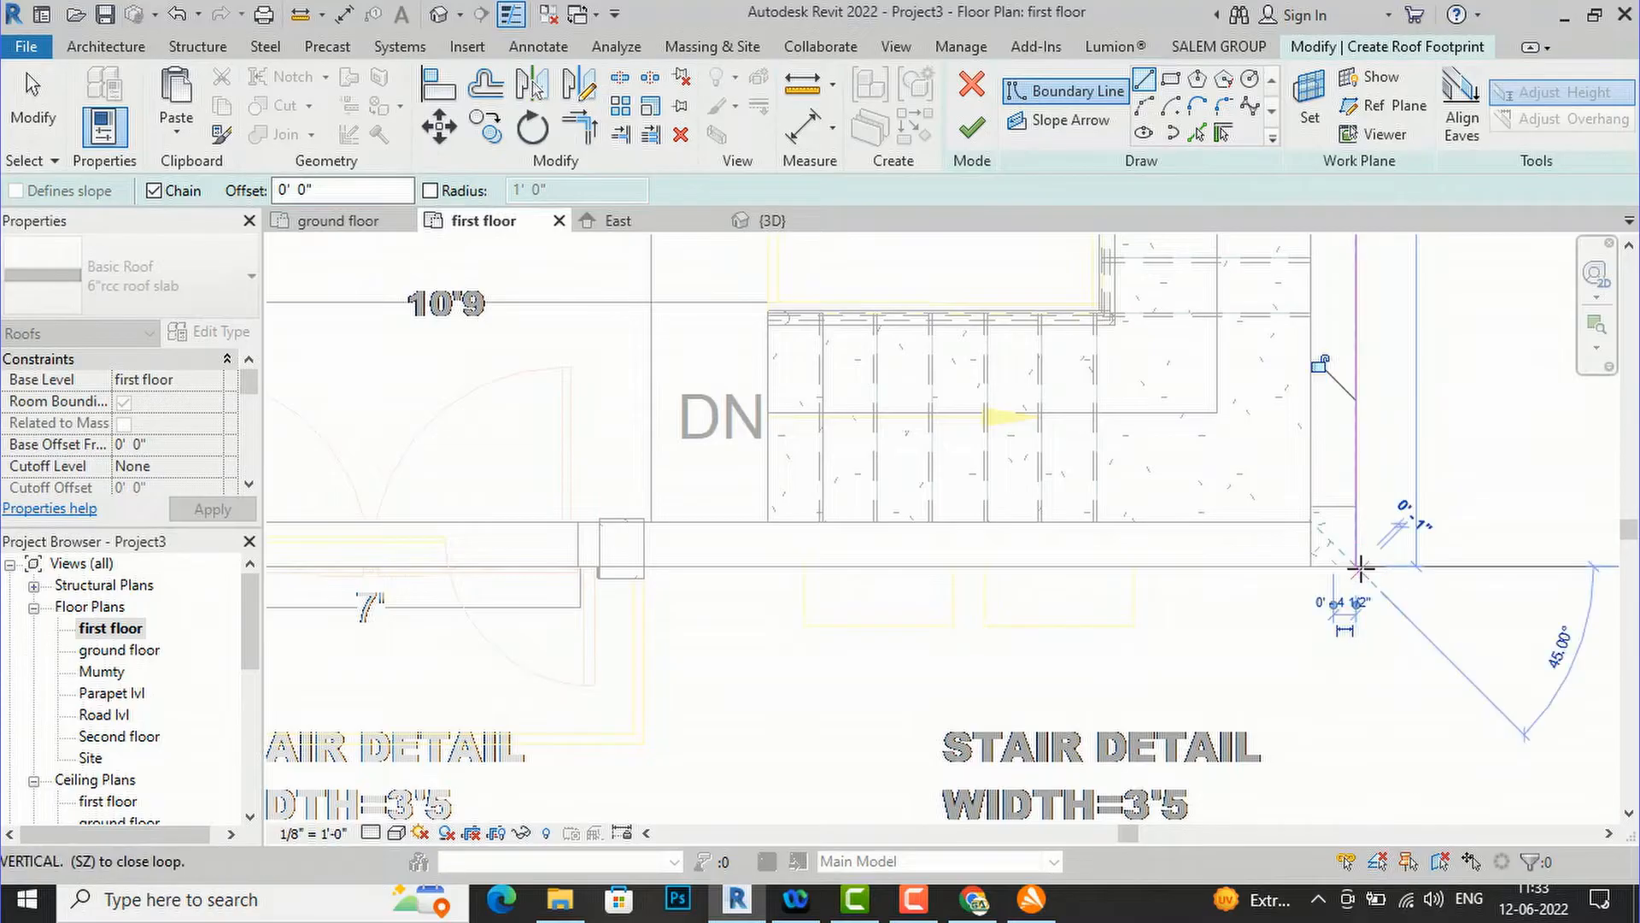
- Continue the boundary along the front wall and around the entrance projection, about 8'-8" wide and 3' deep
scroll(1356, 568, down, 3)
scroll(929, 579, up, 3)
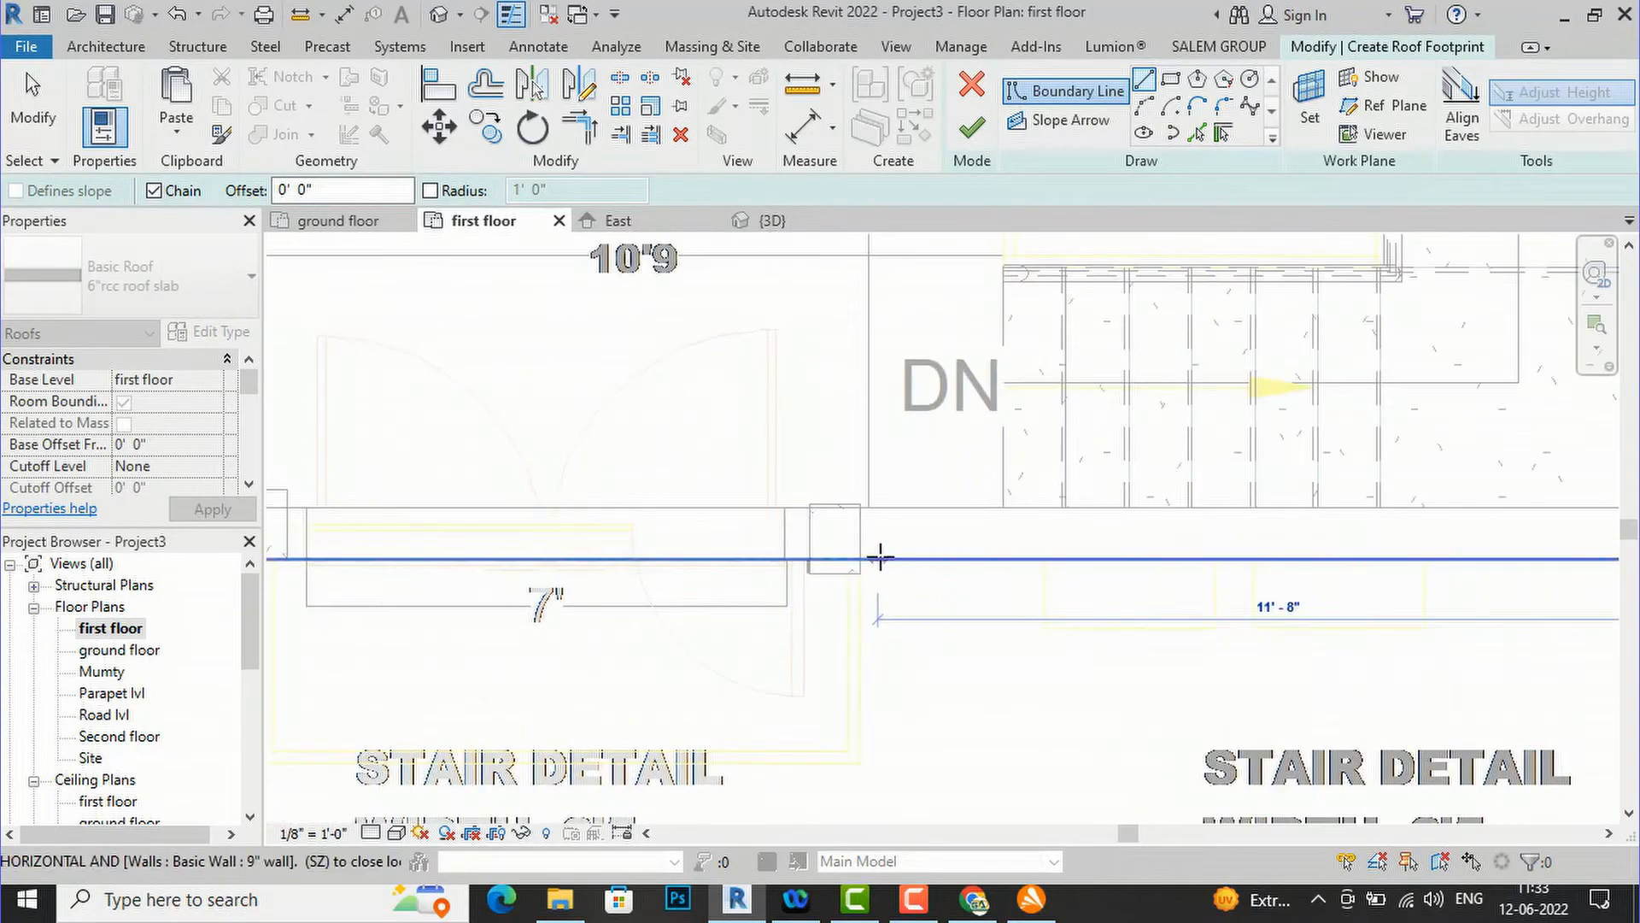
click(855, 556)
scroll(871, 637, down, 3)
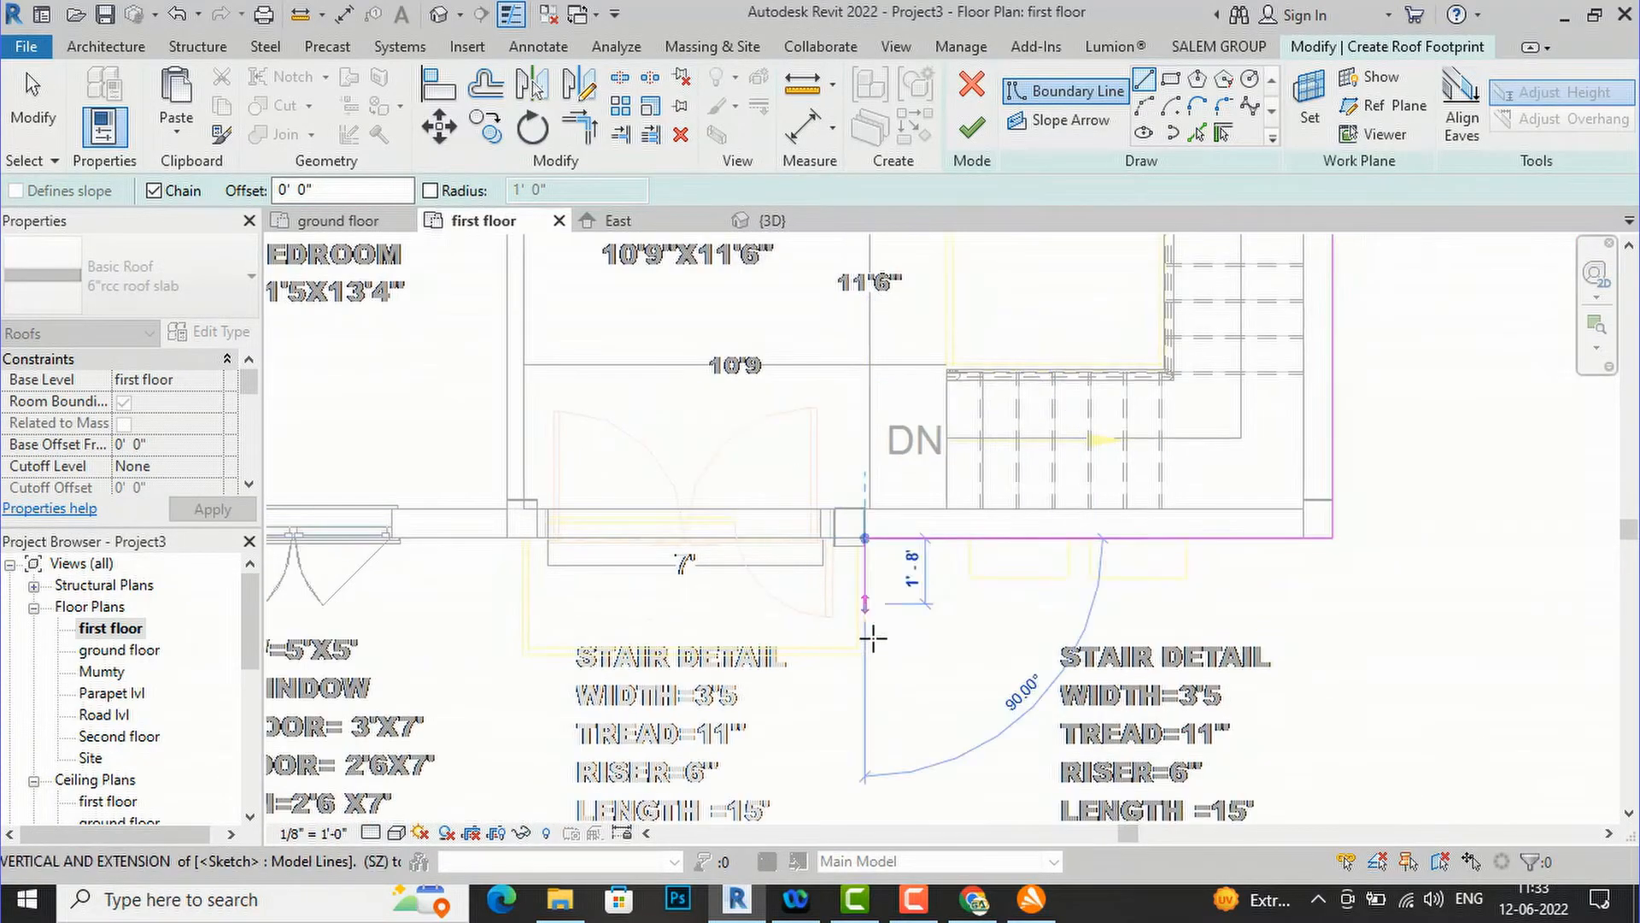
scroll(868, 668, up, 3)
click(859, 670)
scroll(860, 627, down, 3)
scroll(865, 654, up, 3)
scroll(504, 674, up, 3)
click(459, 658)
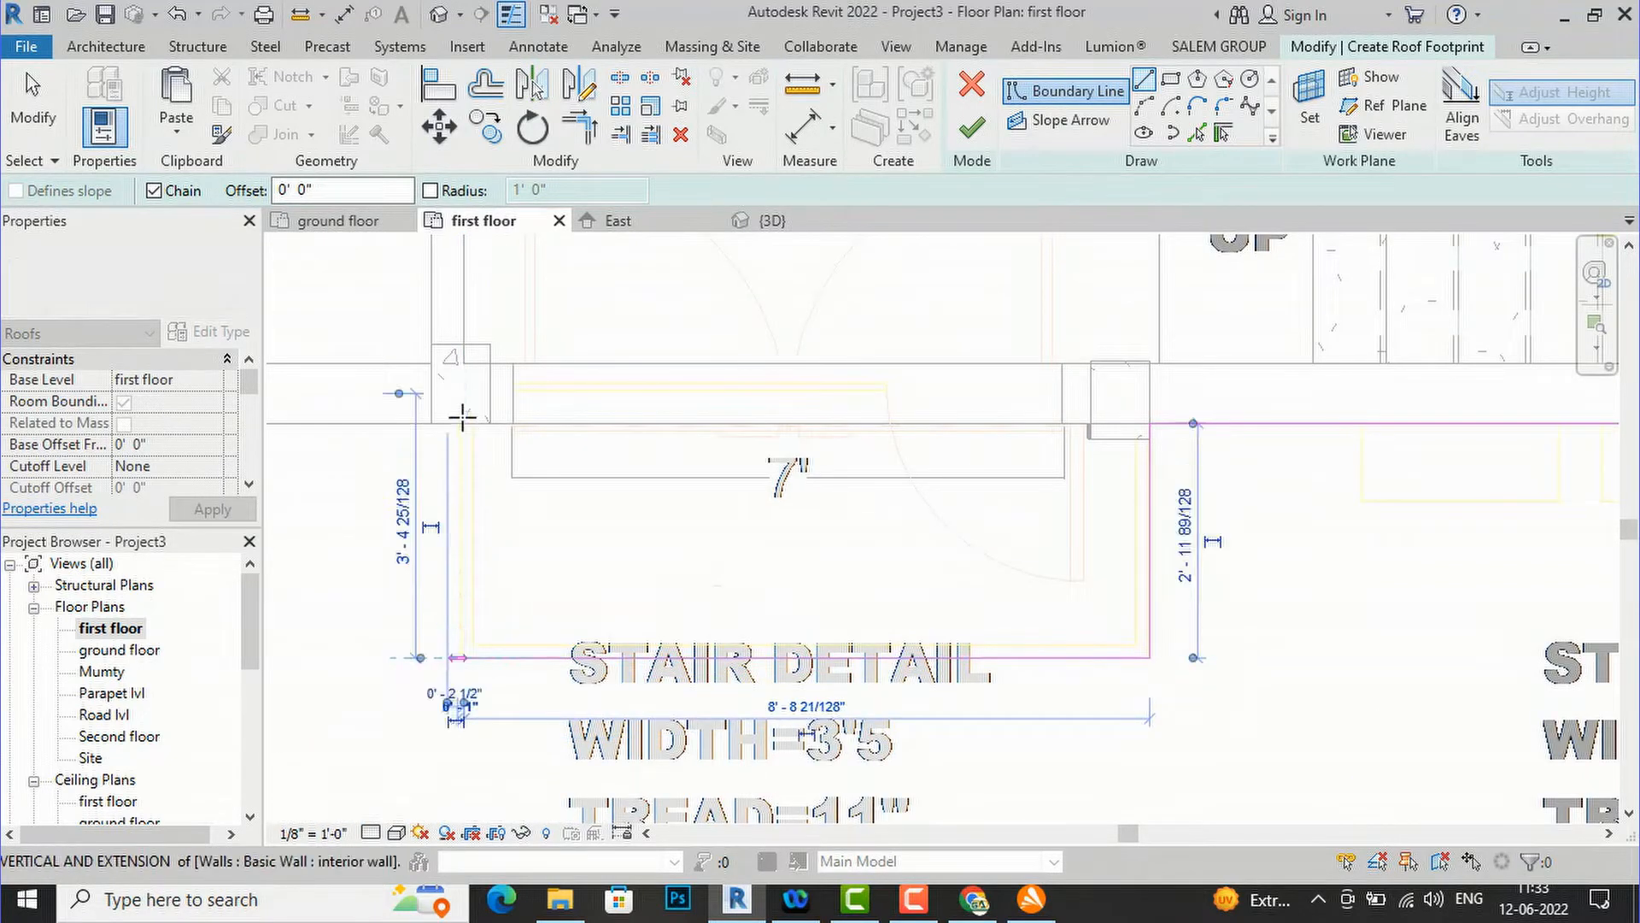
click(462, 421)
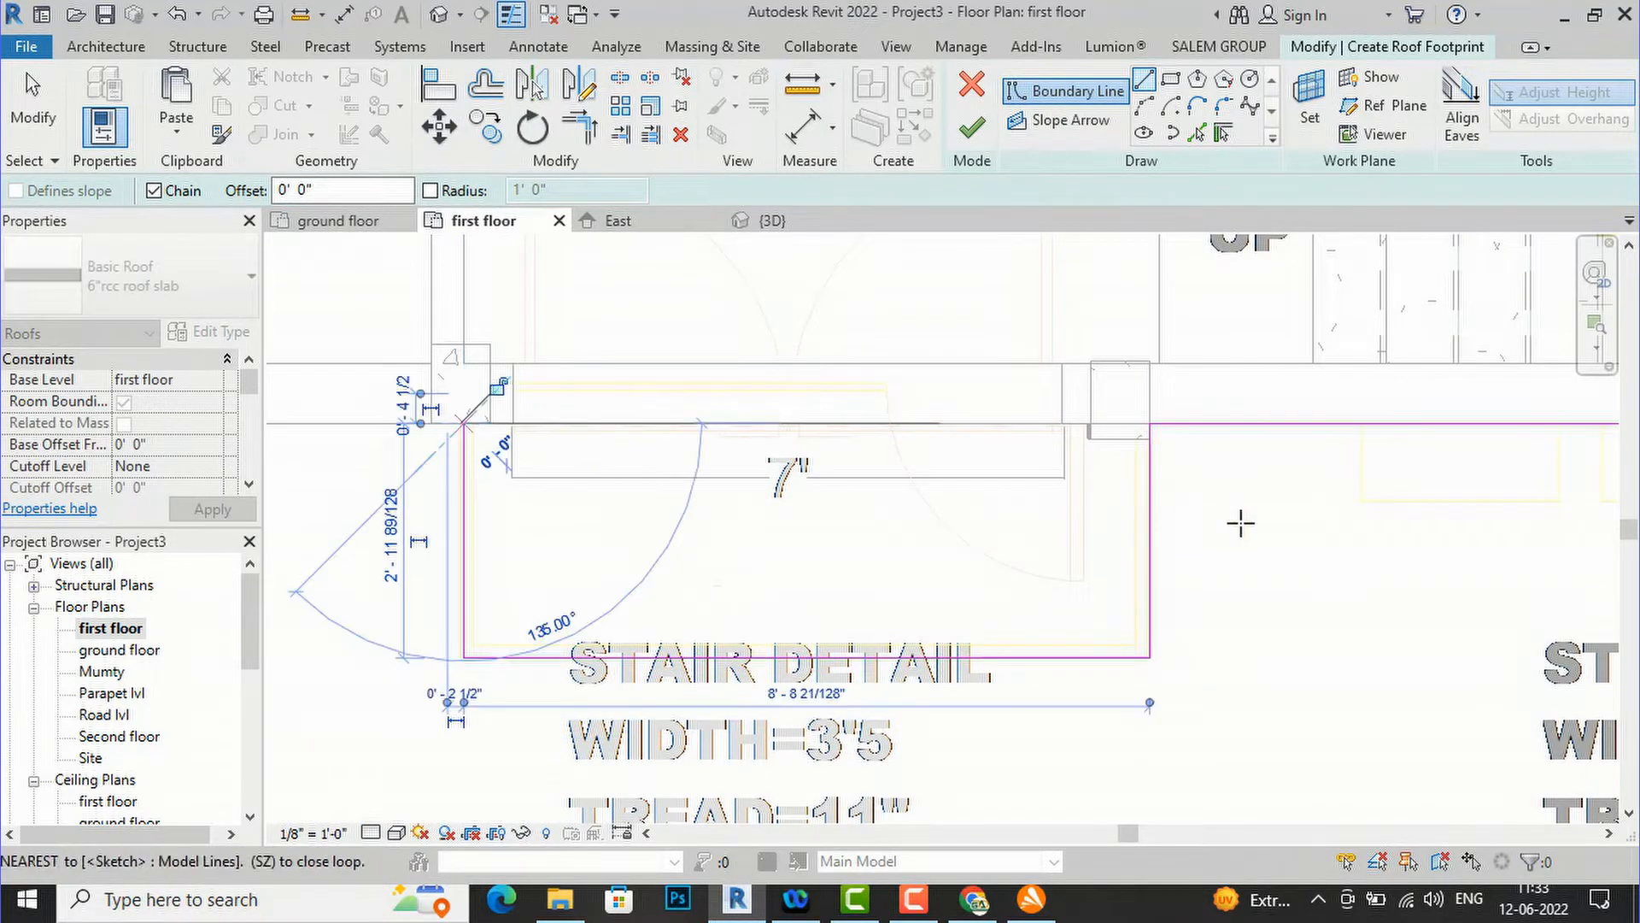
- Close the roof boundary along the front bedroom's outer wall and up the kitchen-side wall to the starting rear corner
scroll(1237, 520, down, 5)
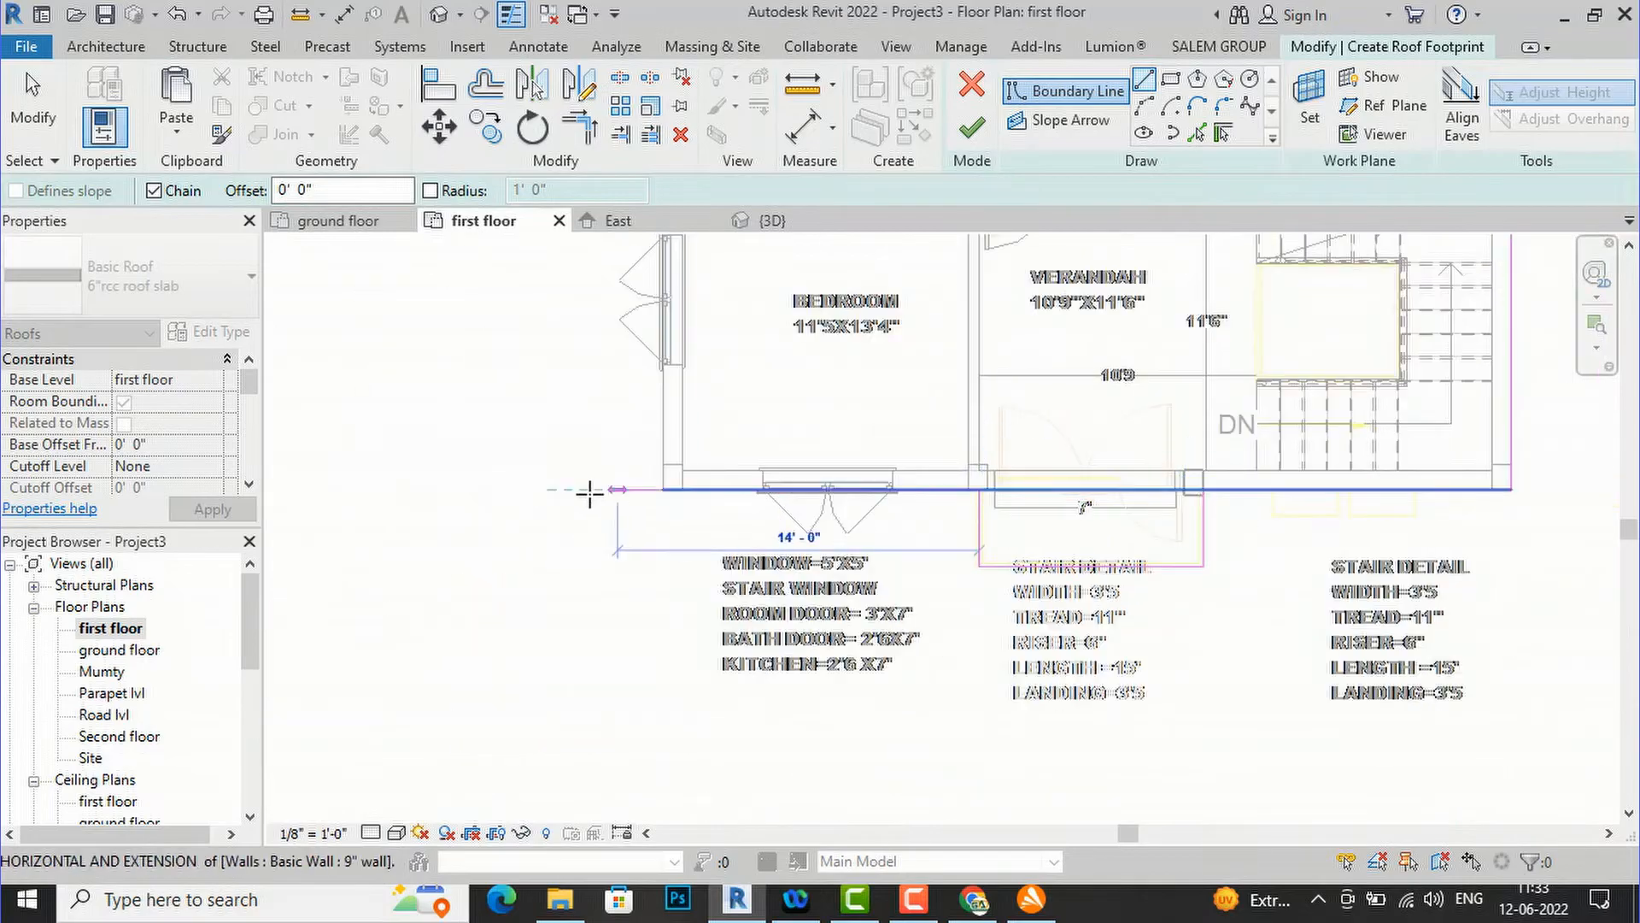
click(658, 488)
scroll(668, 705, down, 1)
scroll(669, 702, down, 4)
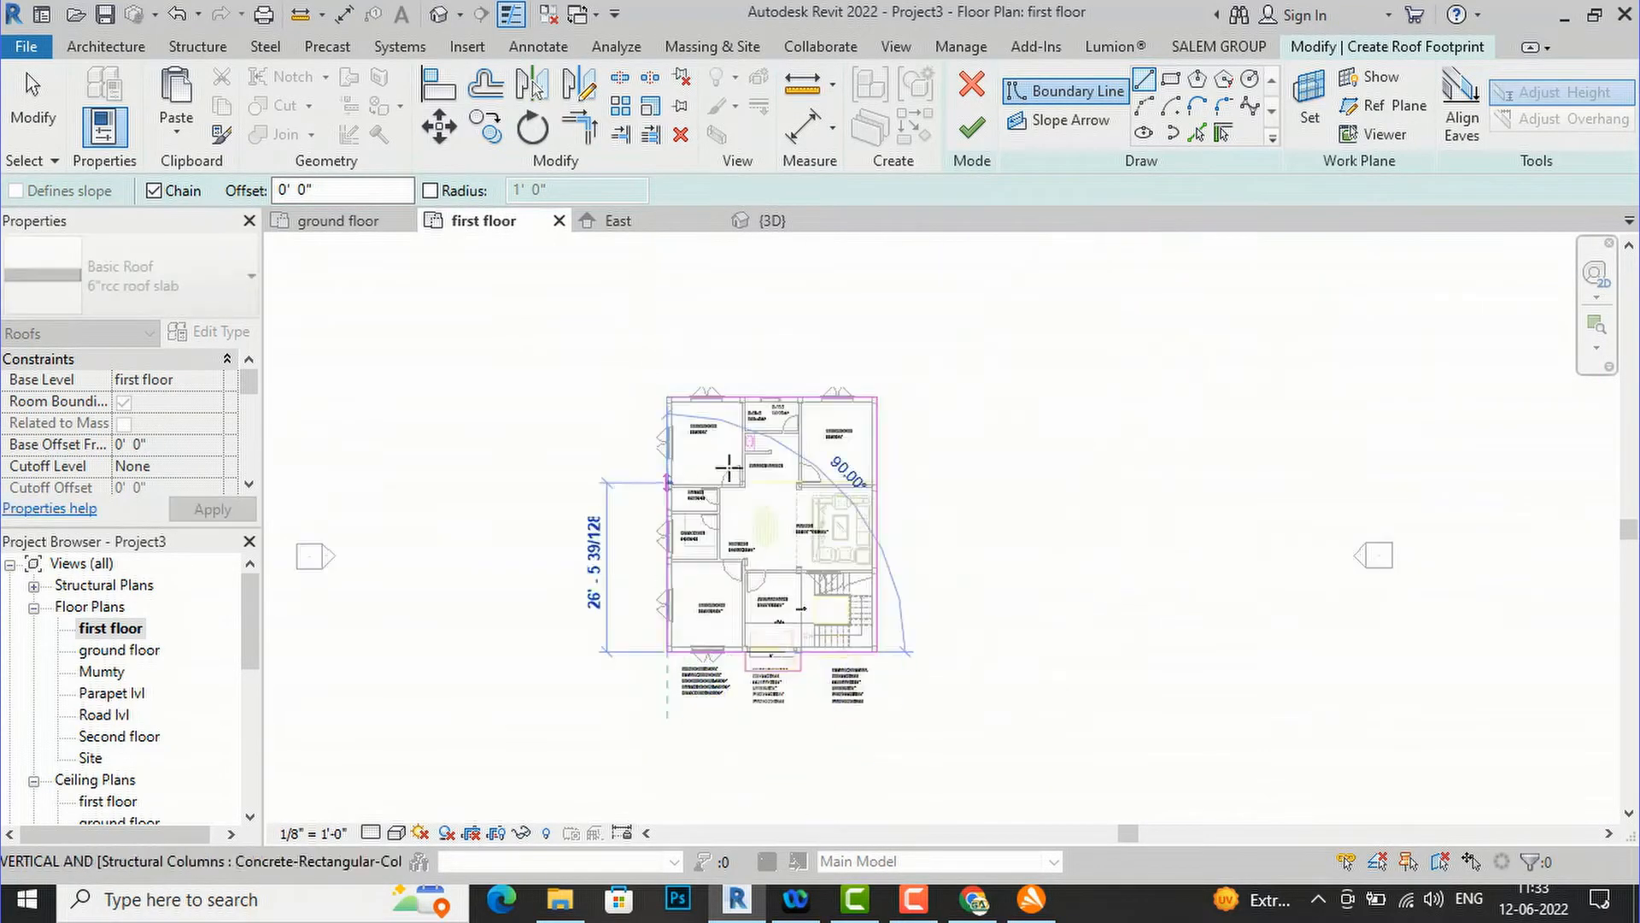
scroll(663, 399, up, 3)
scroll(604, 330, up, 2)
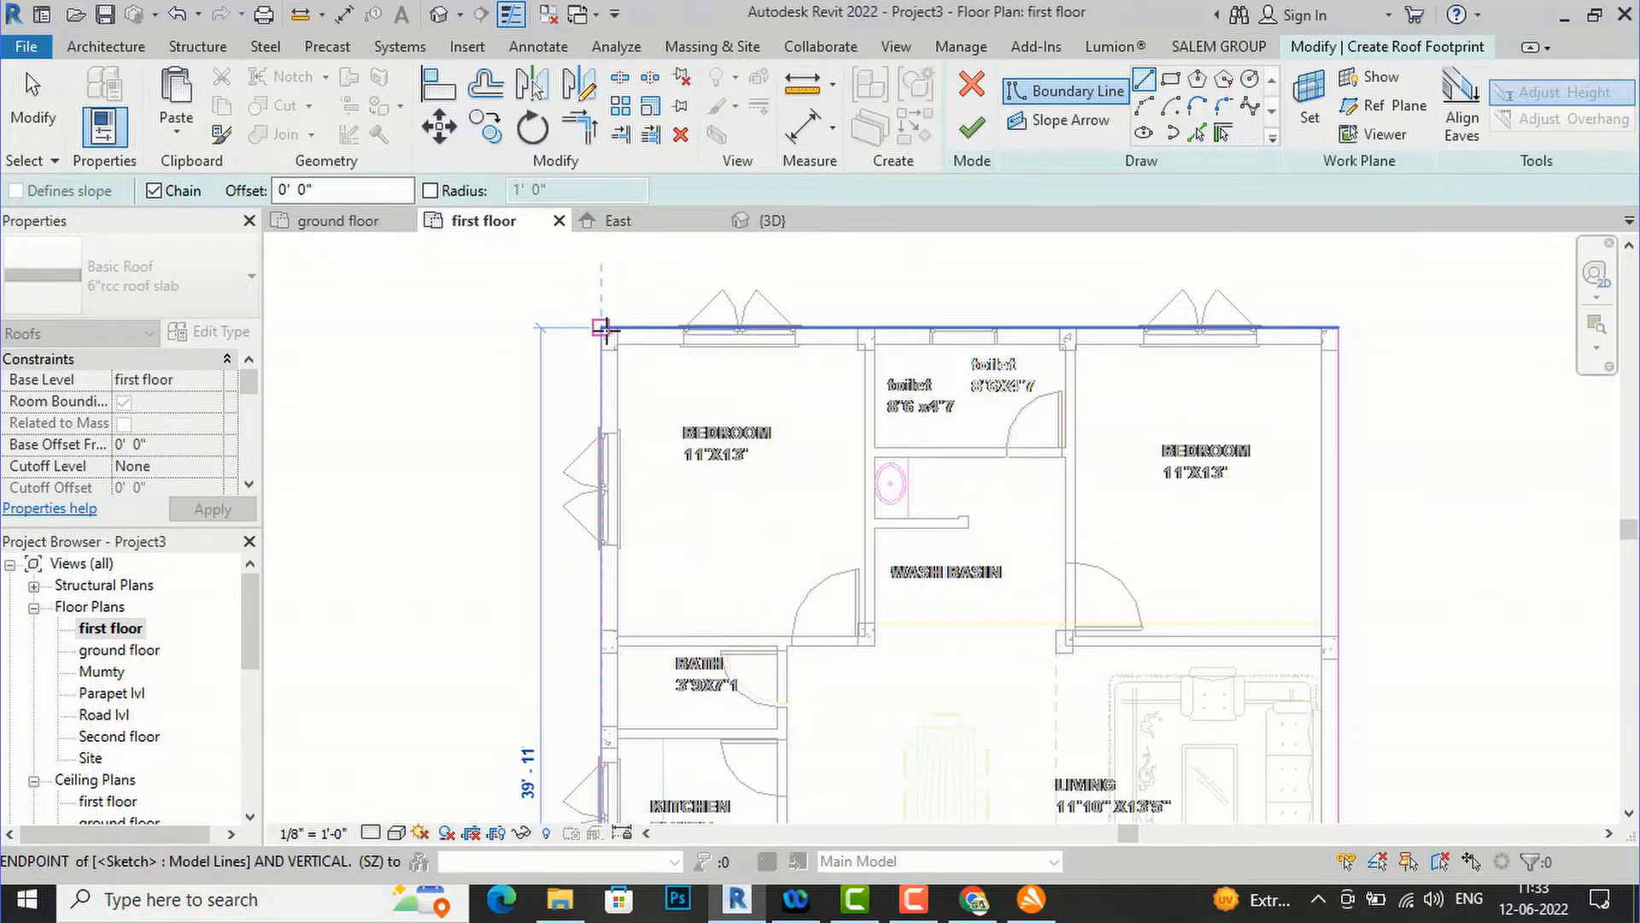
scroll(603, 330, up, 1)
click(604, 330)
key(Escape)
scroll(632, 427, down, 4)
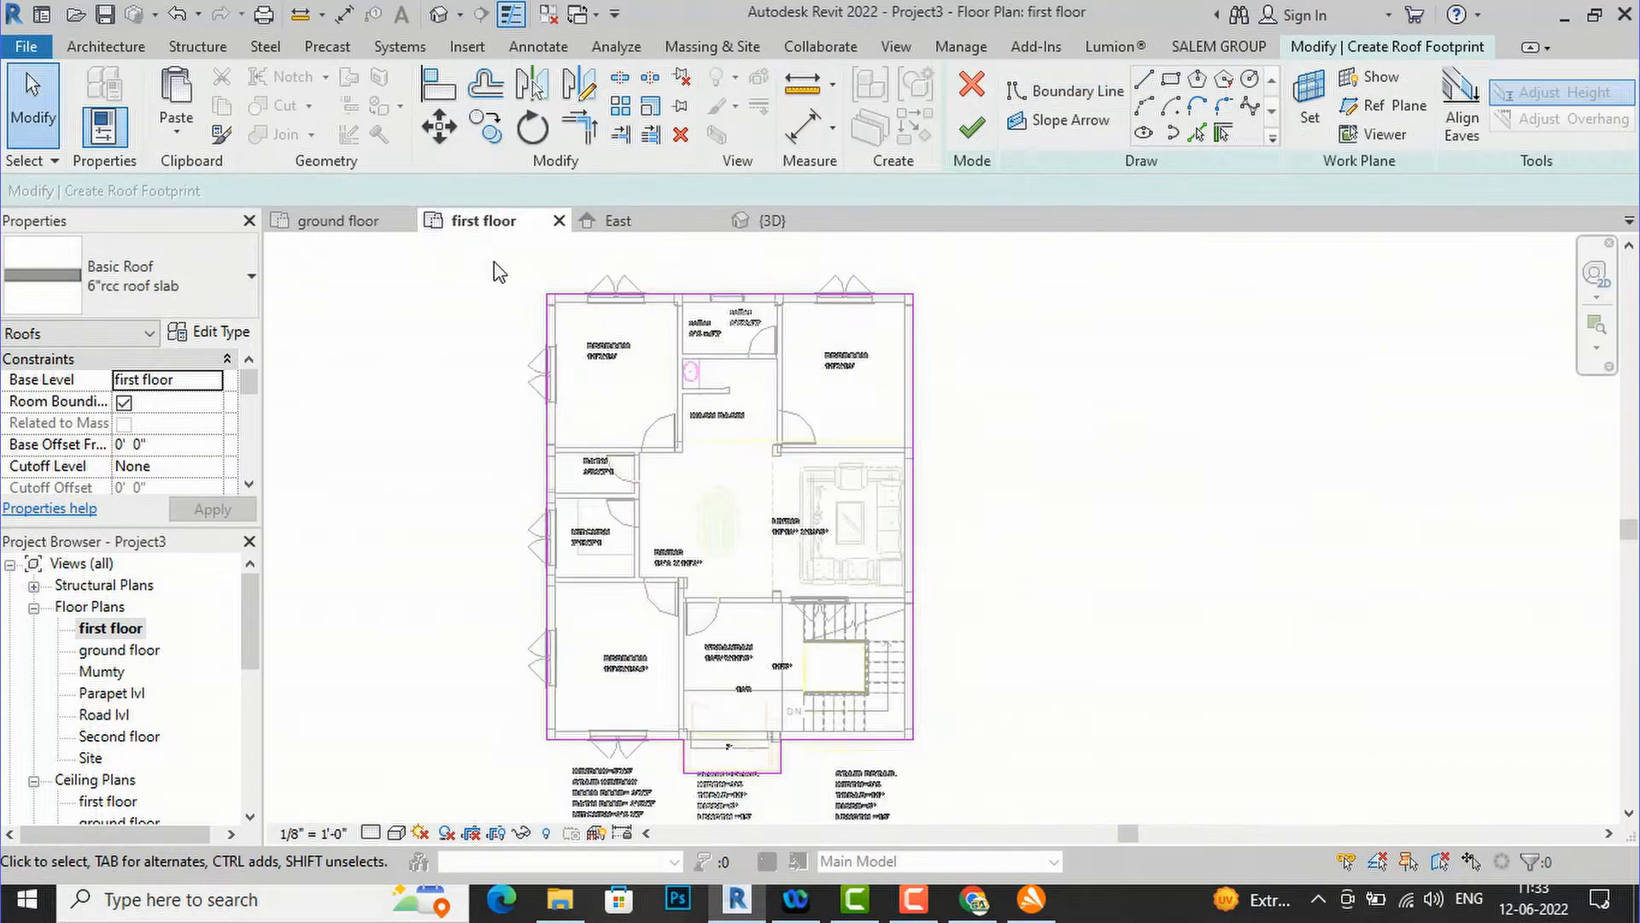
- Sketch a rectangular opening about 9'-1" by 11'-7" around the staircase and finish the roof footprint
scroll(763, 624, up, 2)
scroll(763, 623, up, 1)
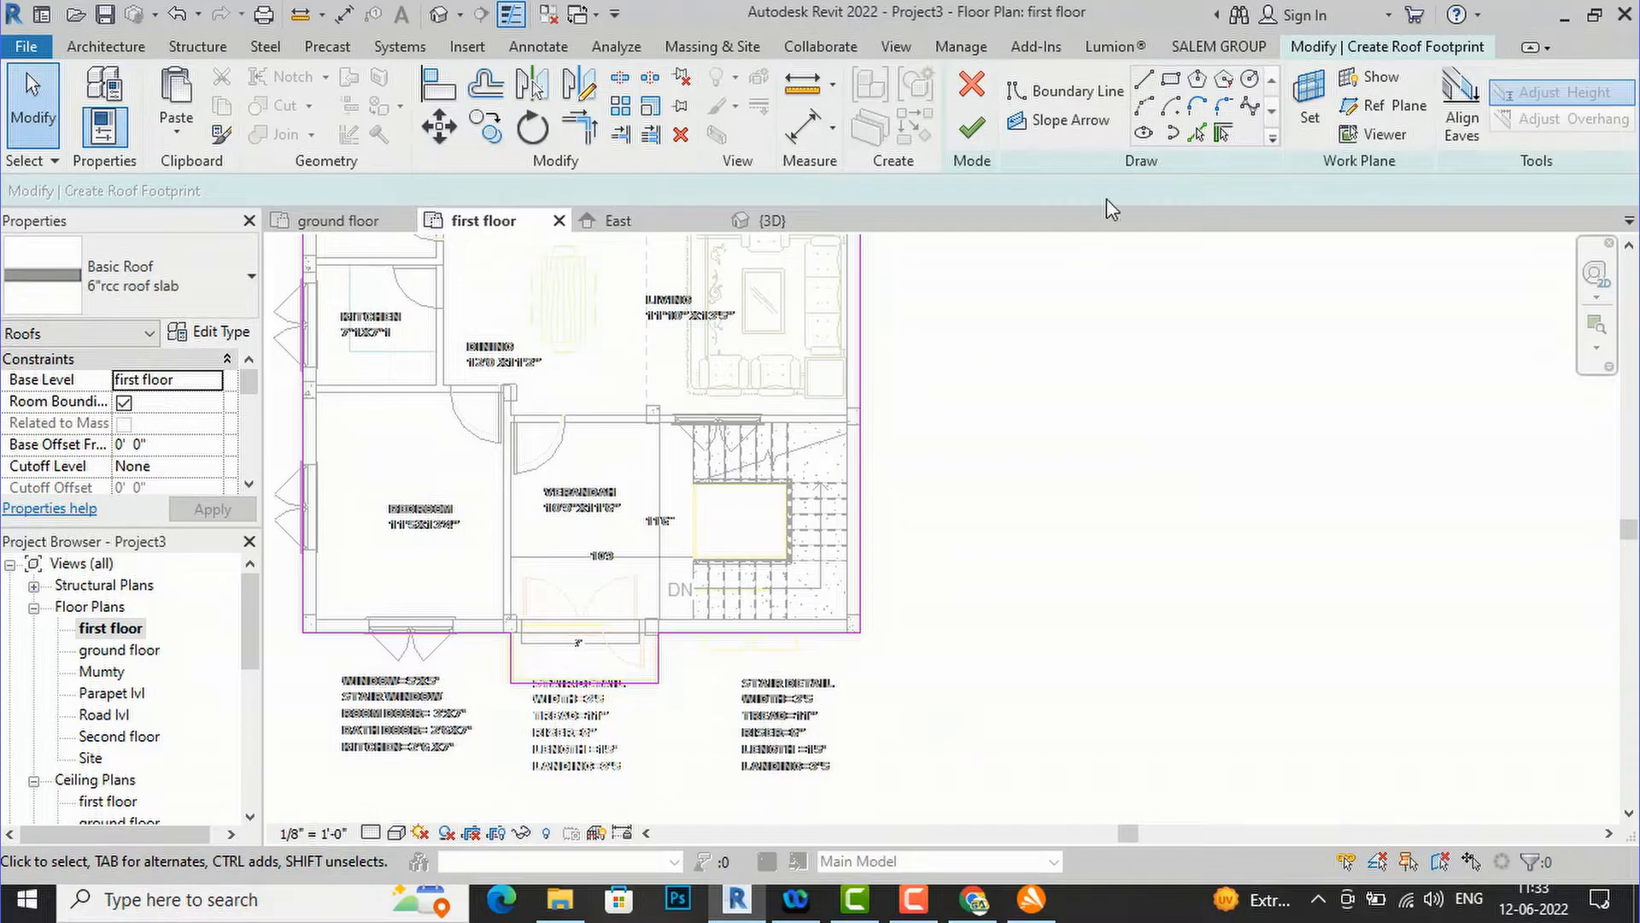
click(1175, 81)
scroll(674, 414, up, 5)
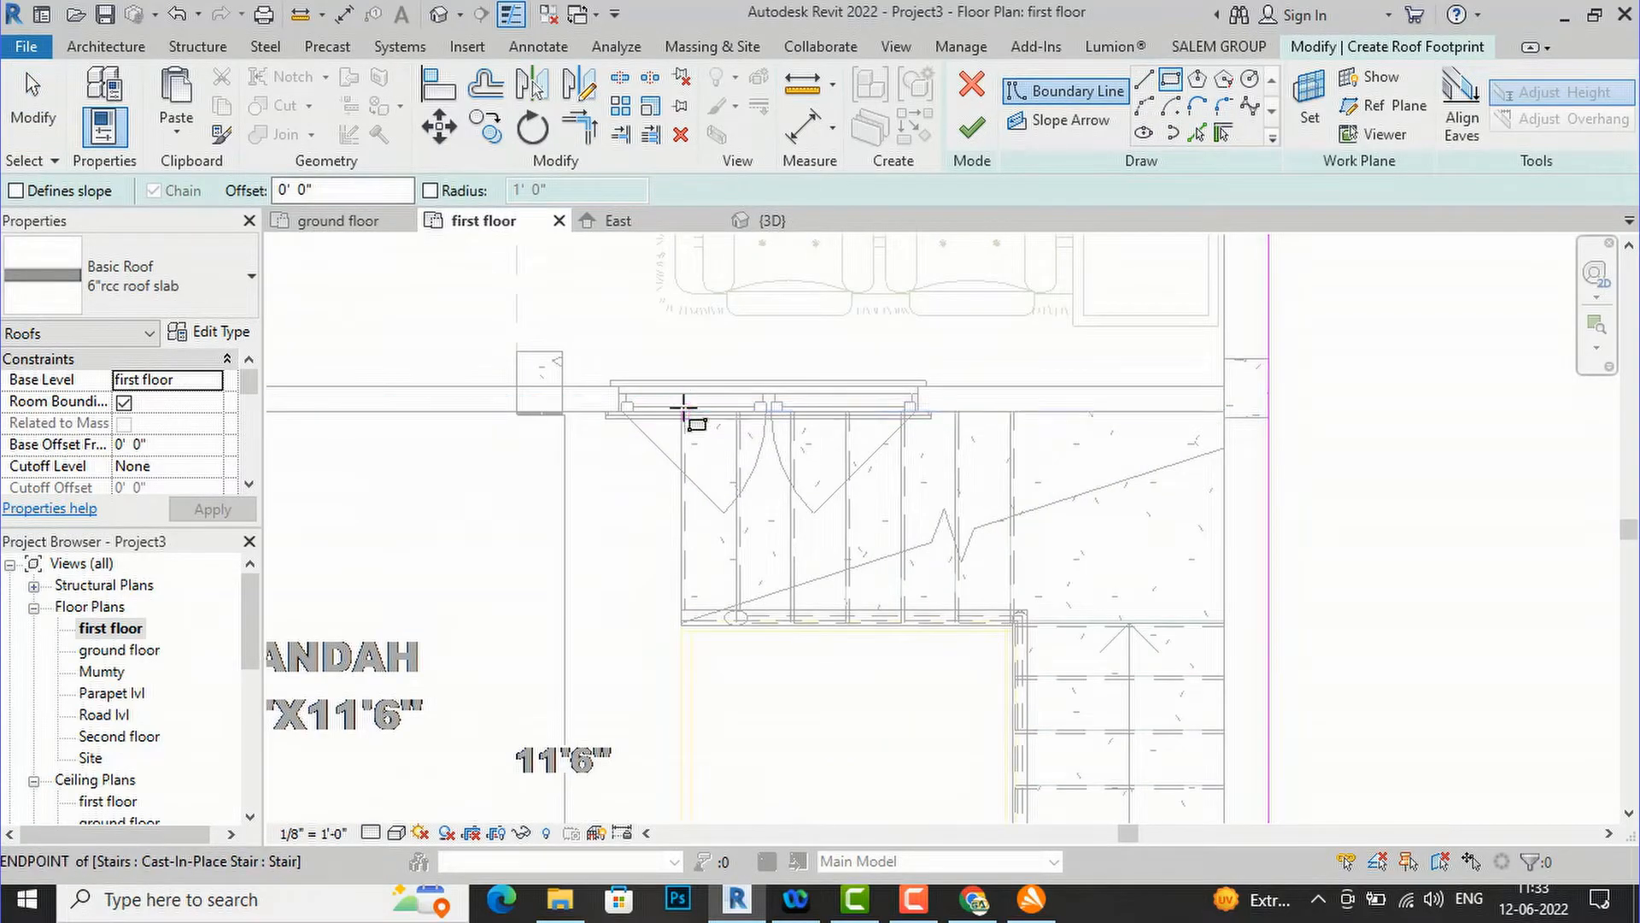
click(681, 408)
scroll(682, 407, down, 2)
scroll(682, 407, down, 1)
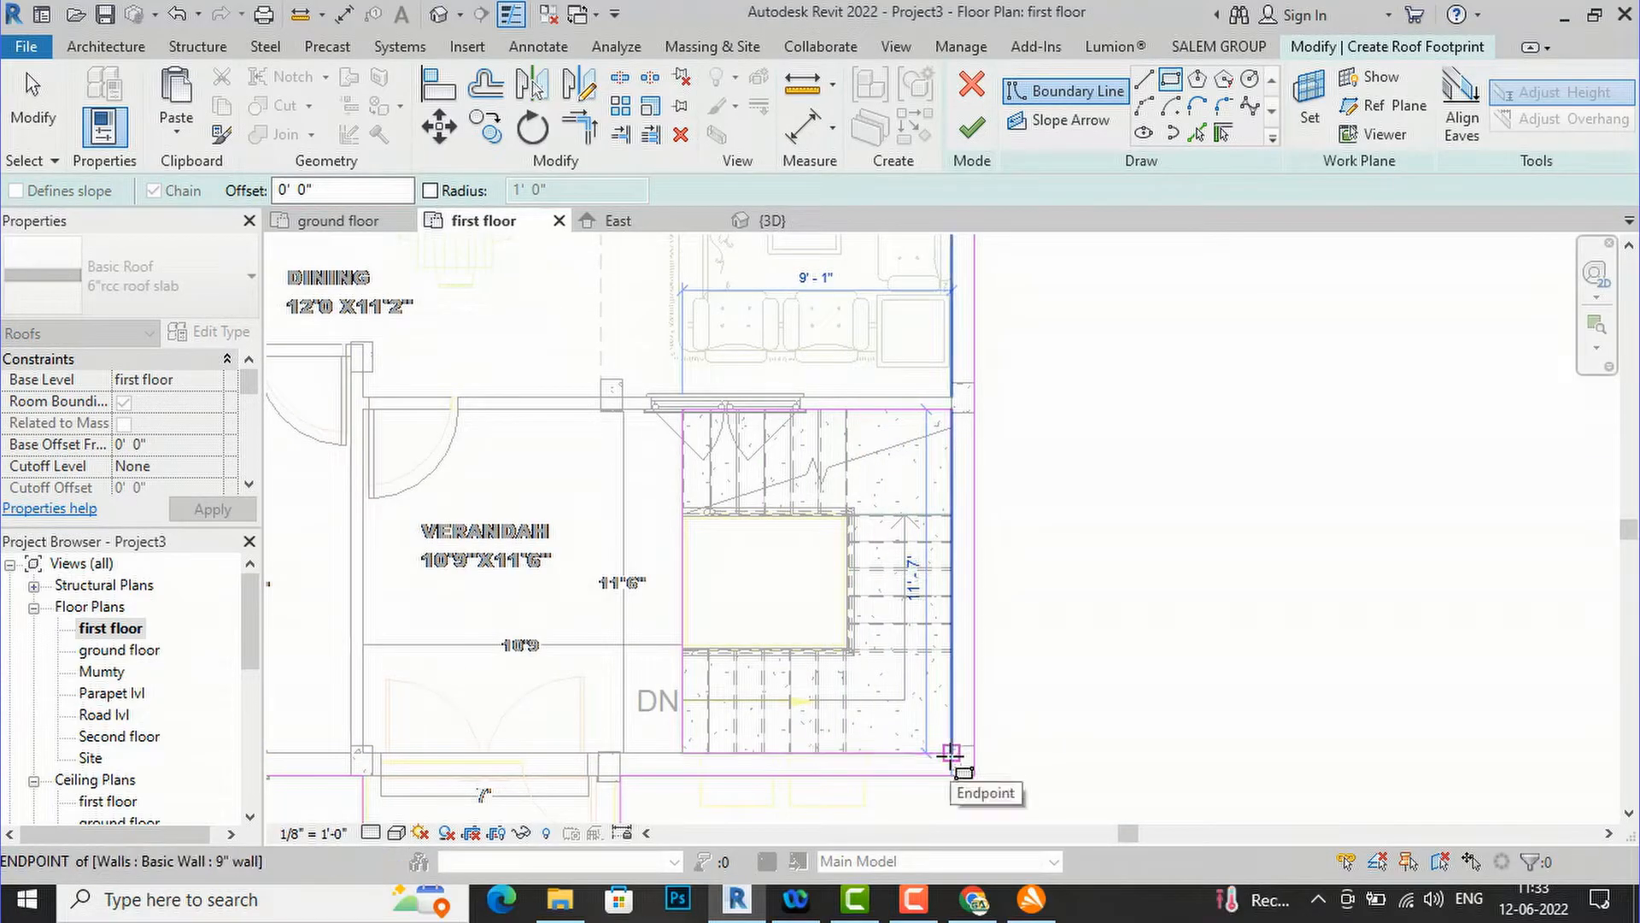
click(951, 750)
click(972, 128)
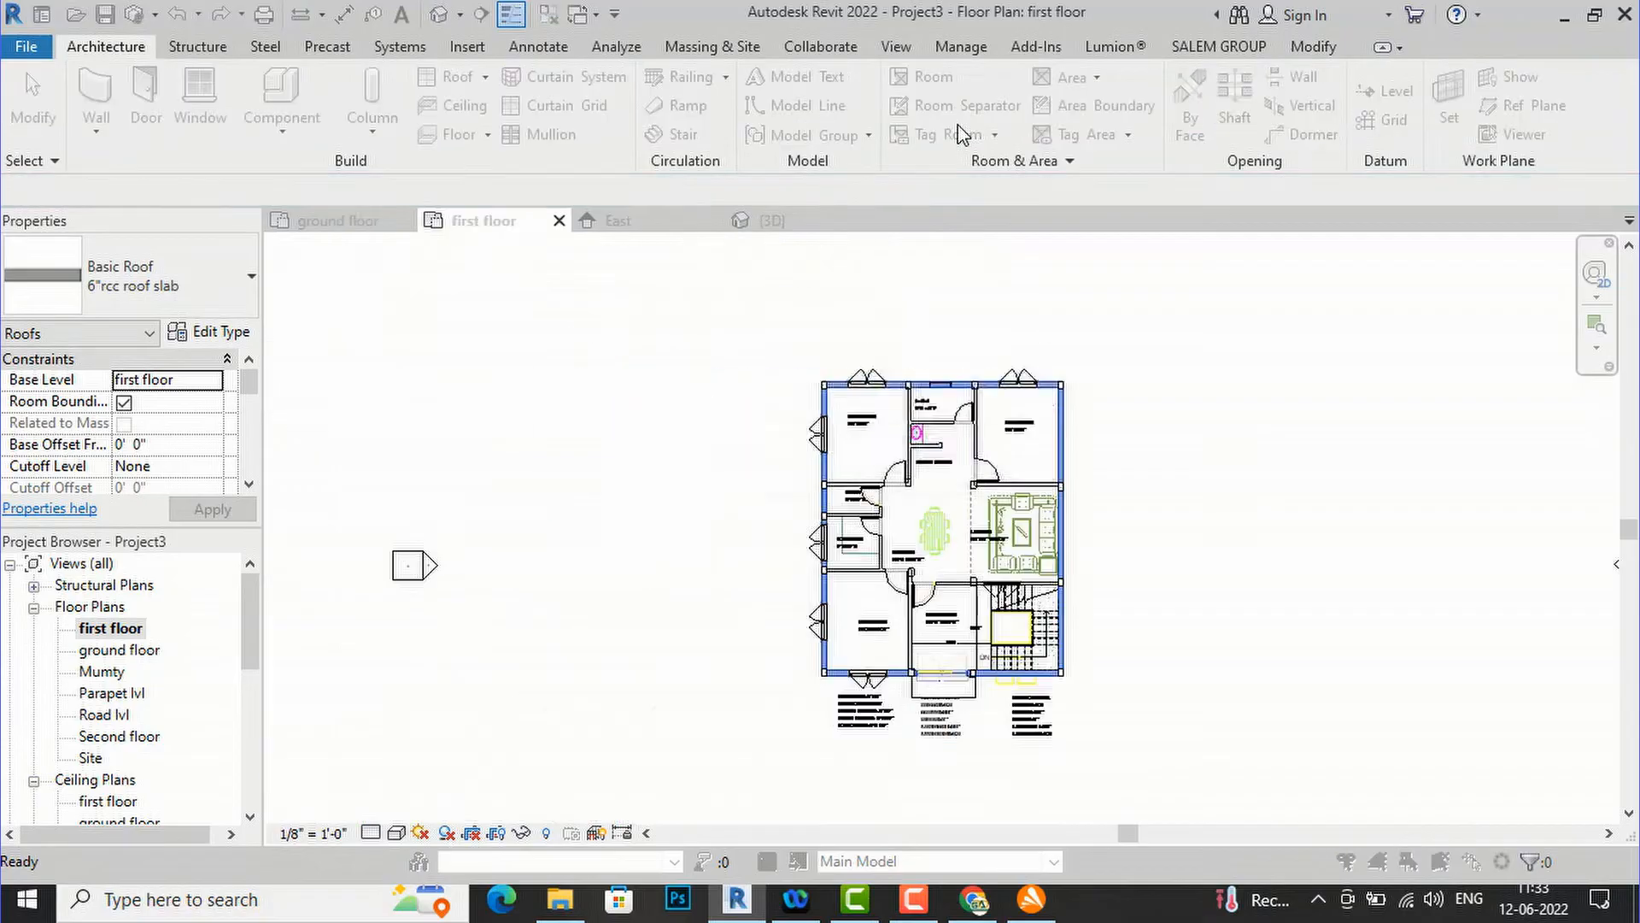
- Resolve the roof slab's wall-join error by unjoining the elements, and view the model in 3D
click(887, 453)
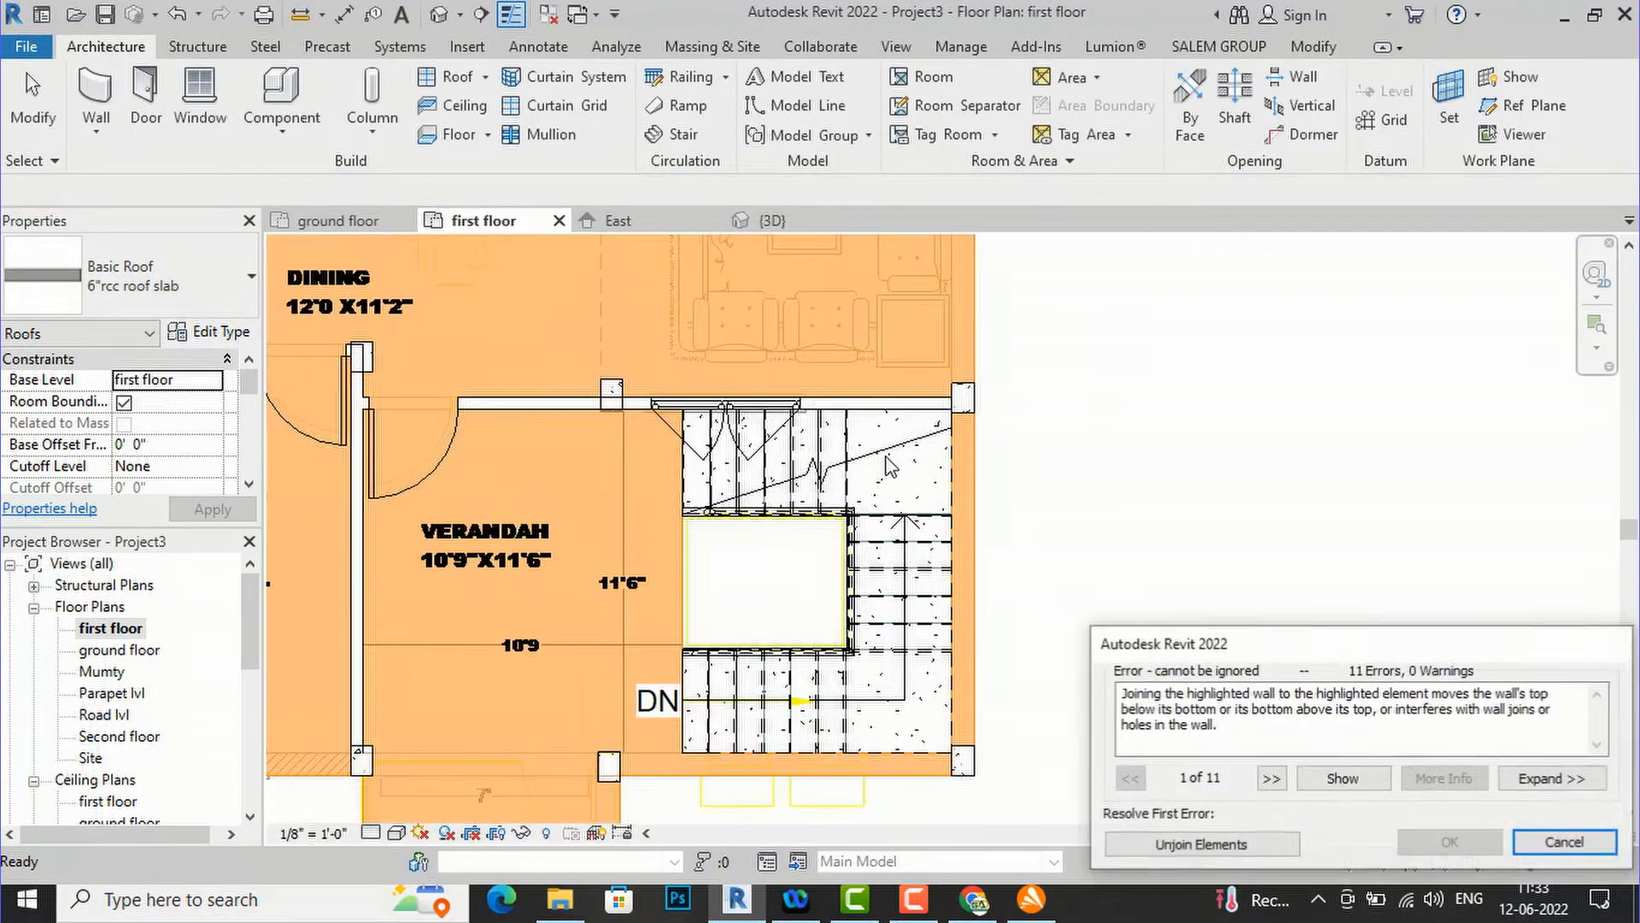
click(1145, 844)
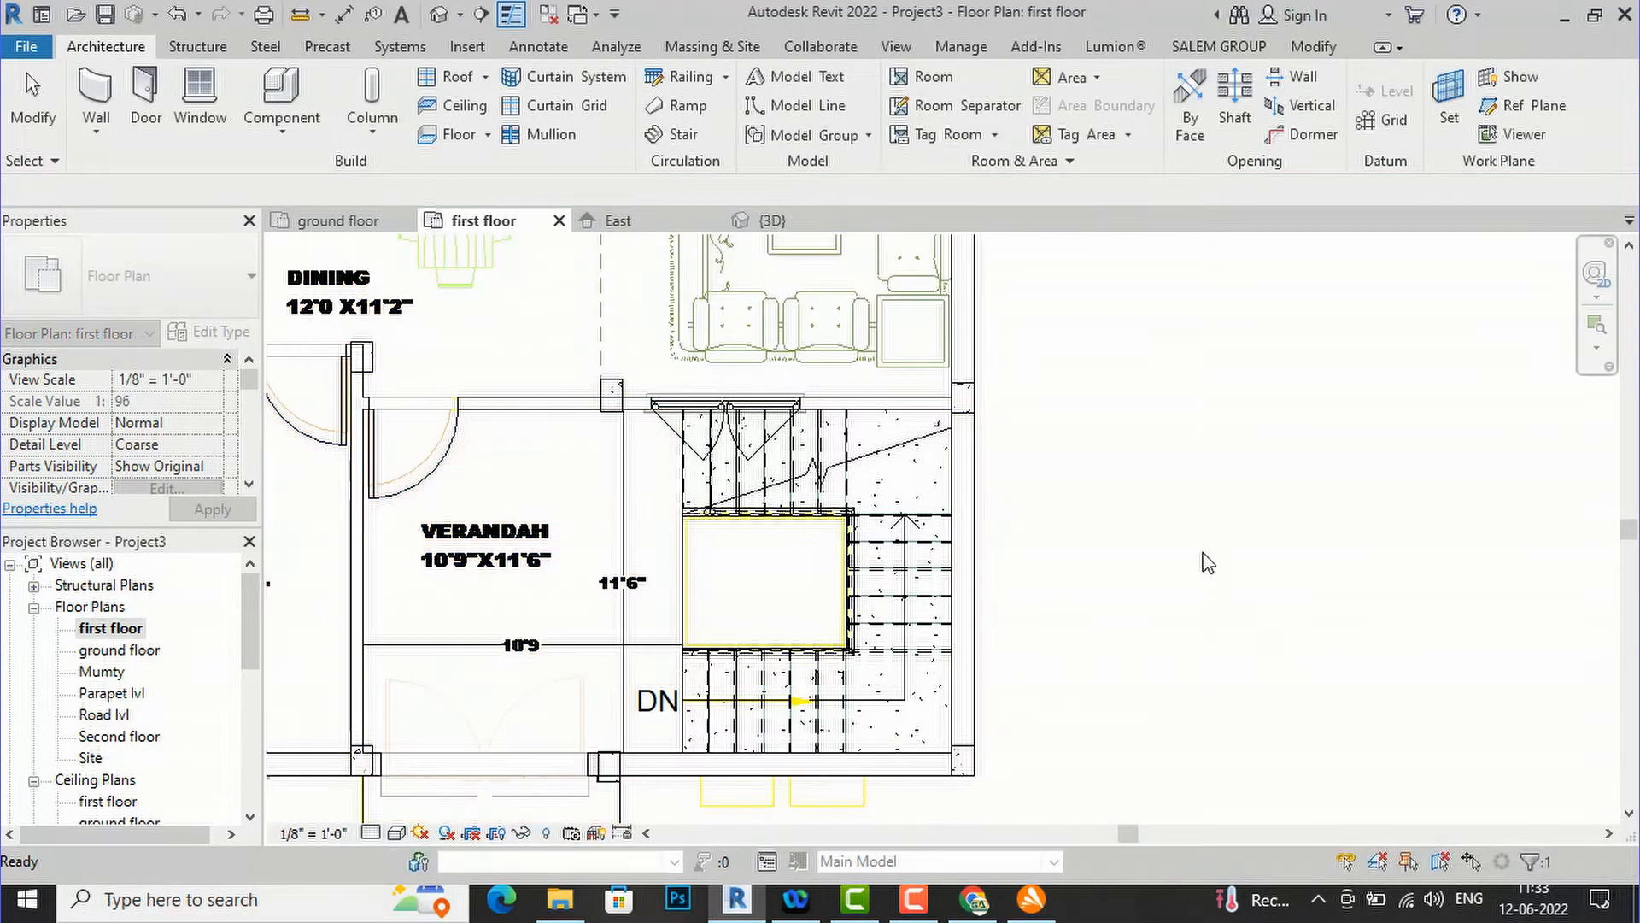
click(1224, 503)
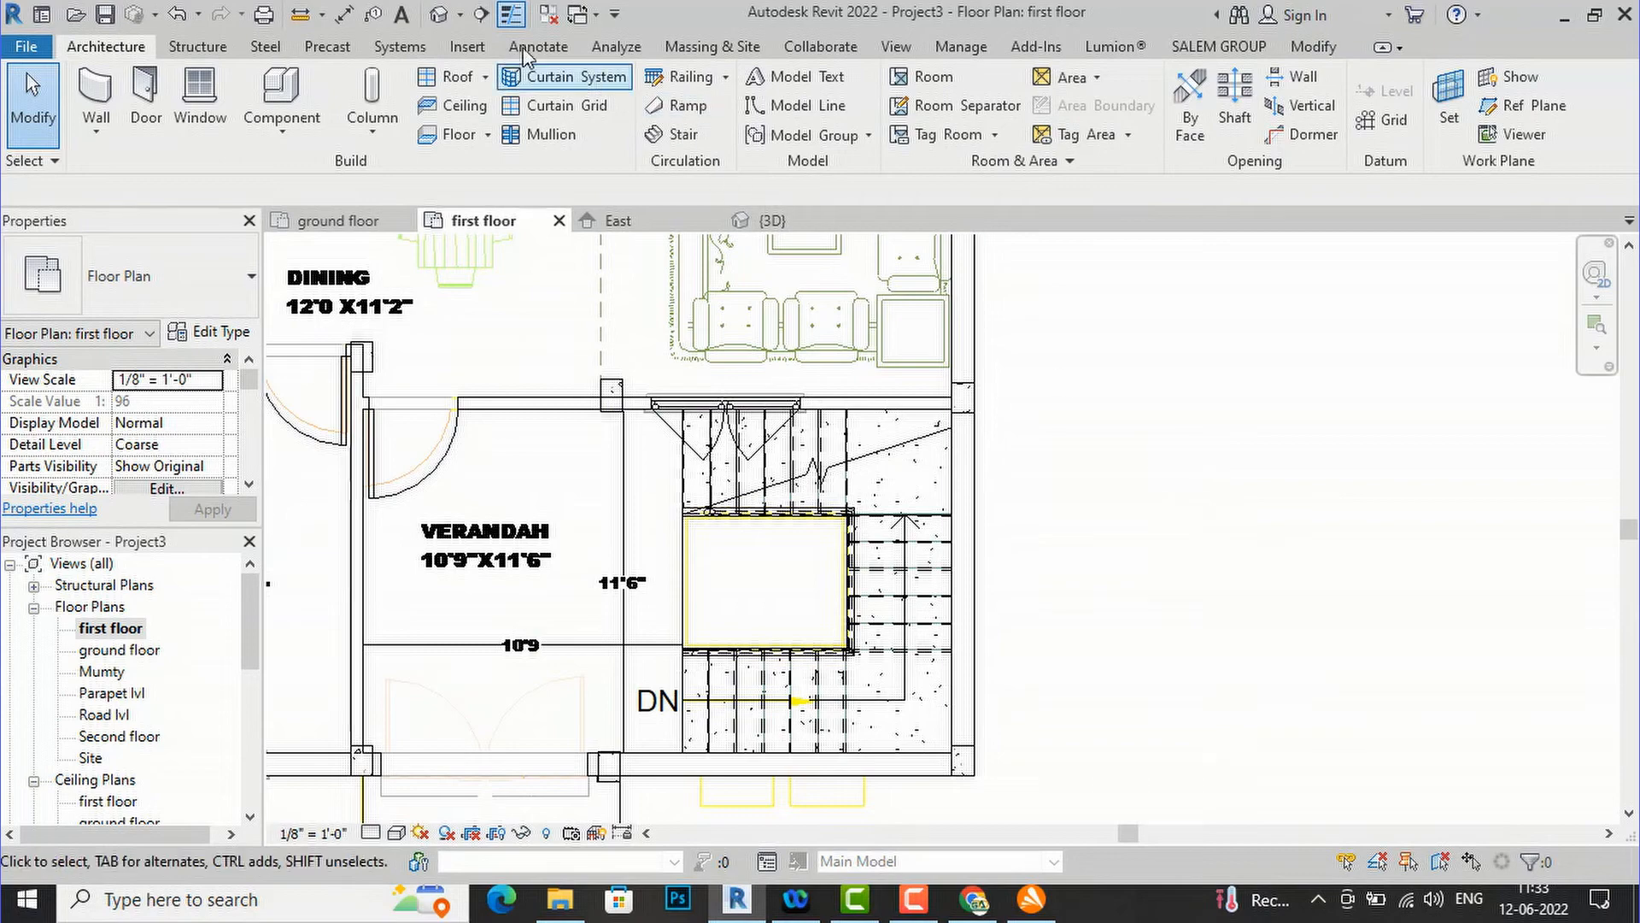
click(439, 15)
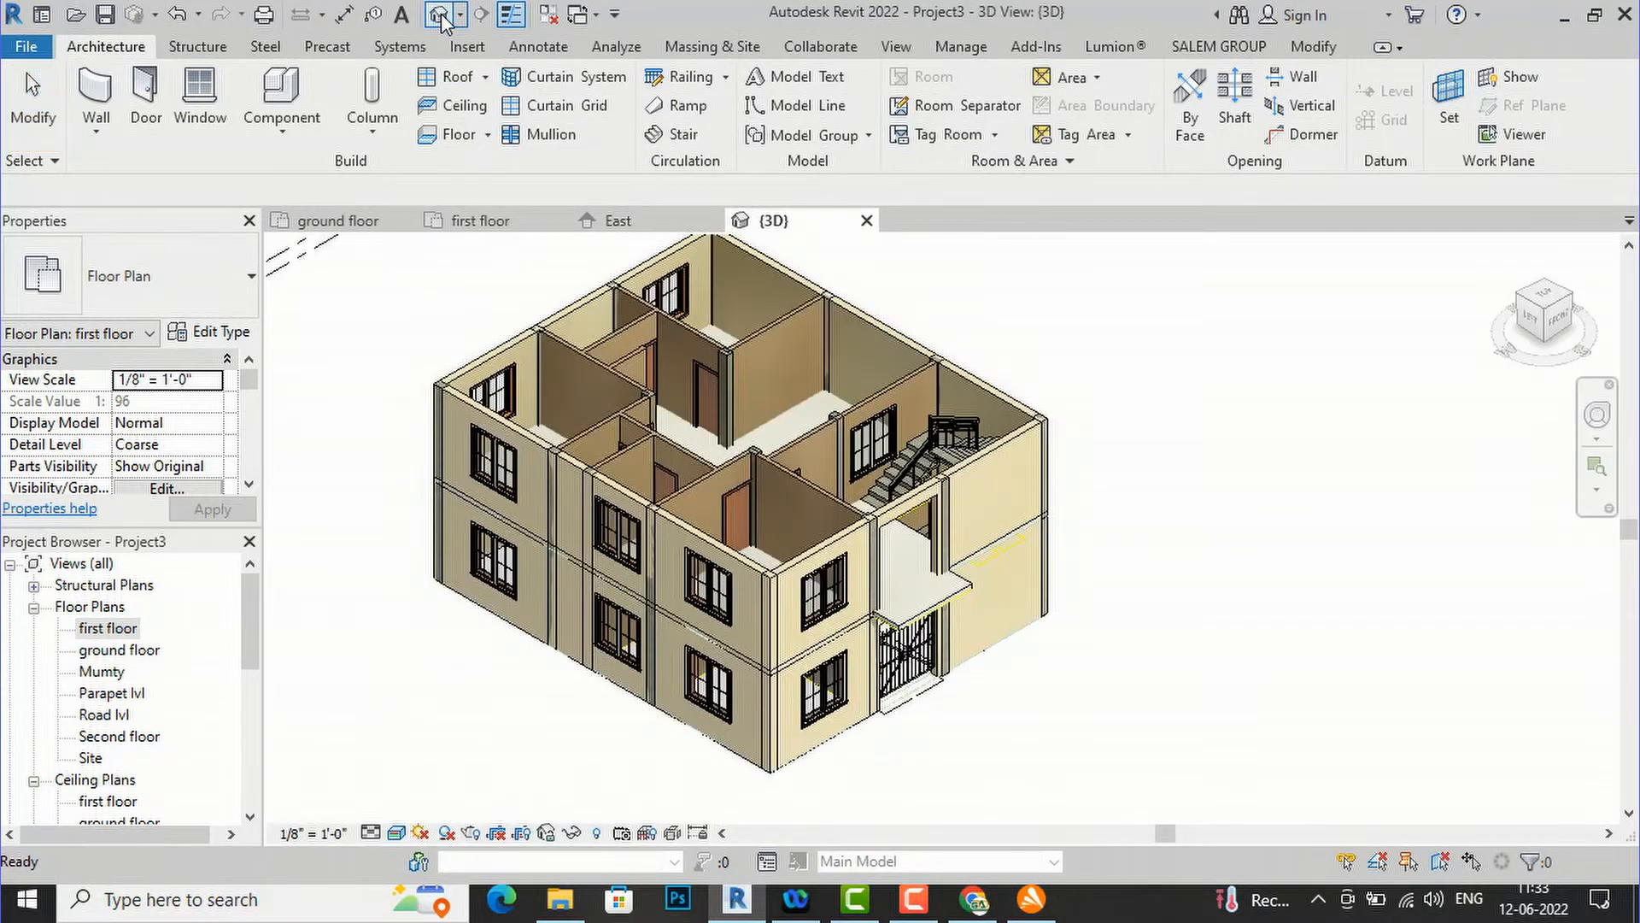
scroll(957, 657, up, 4)
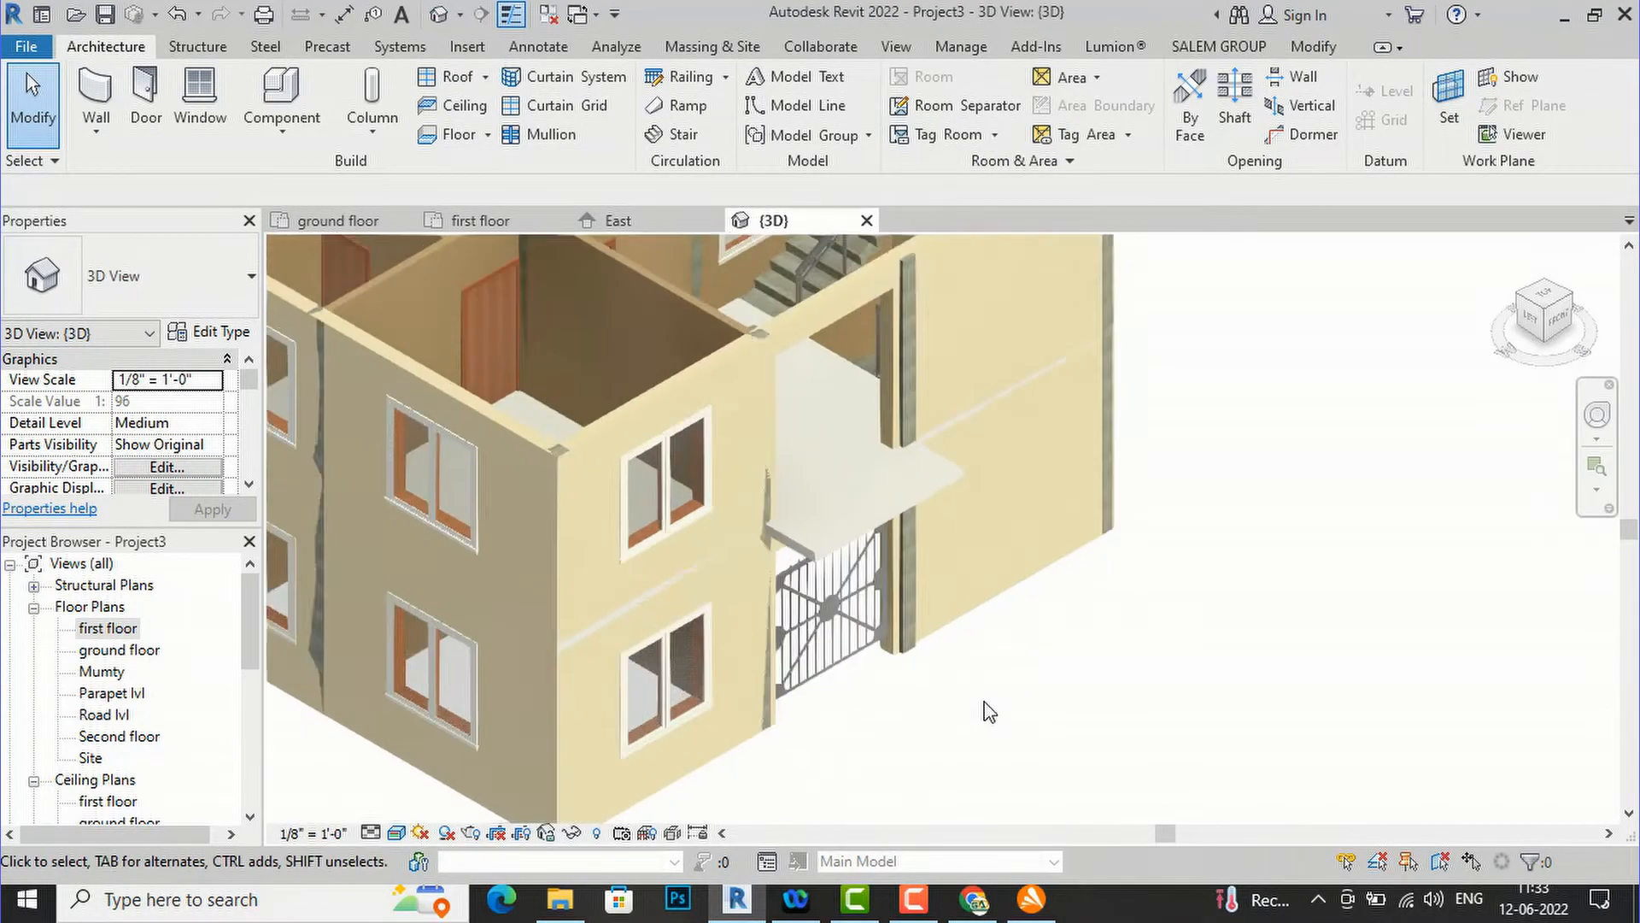
scroll(861, 554, down, 4)
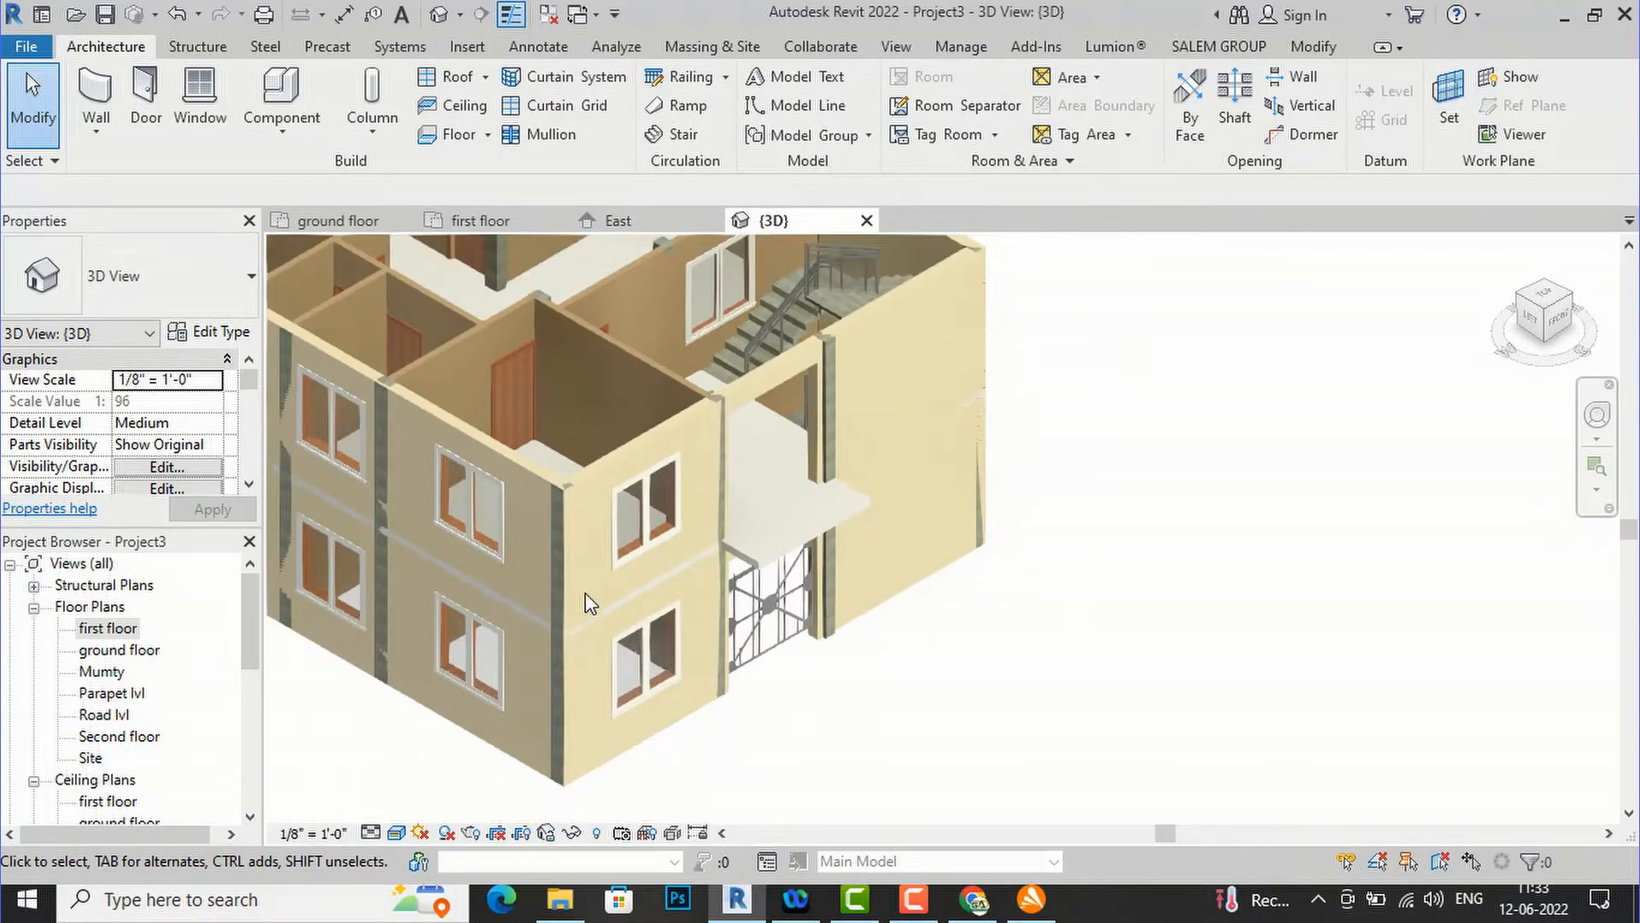
- Copy the first-floor 6" RCC roof slab and paste it aligned to the Second floor level
click(829, 580)
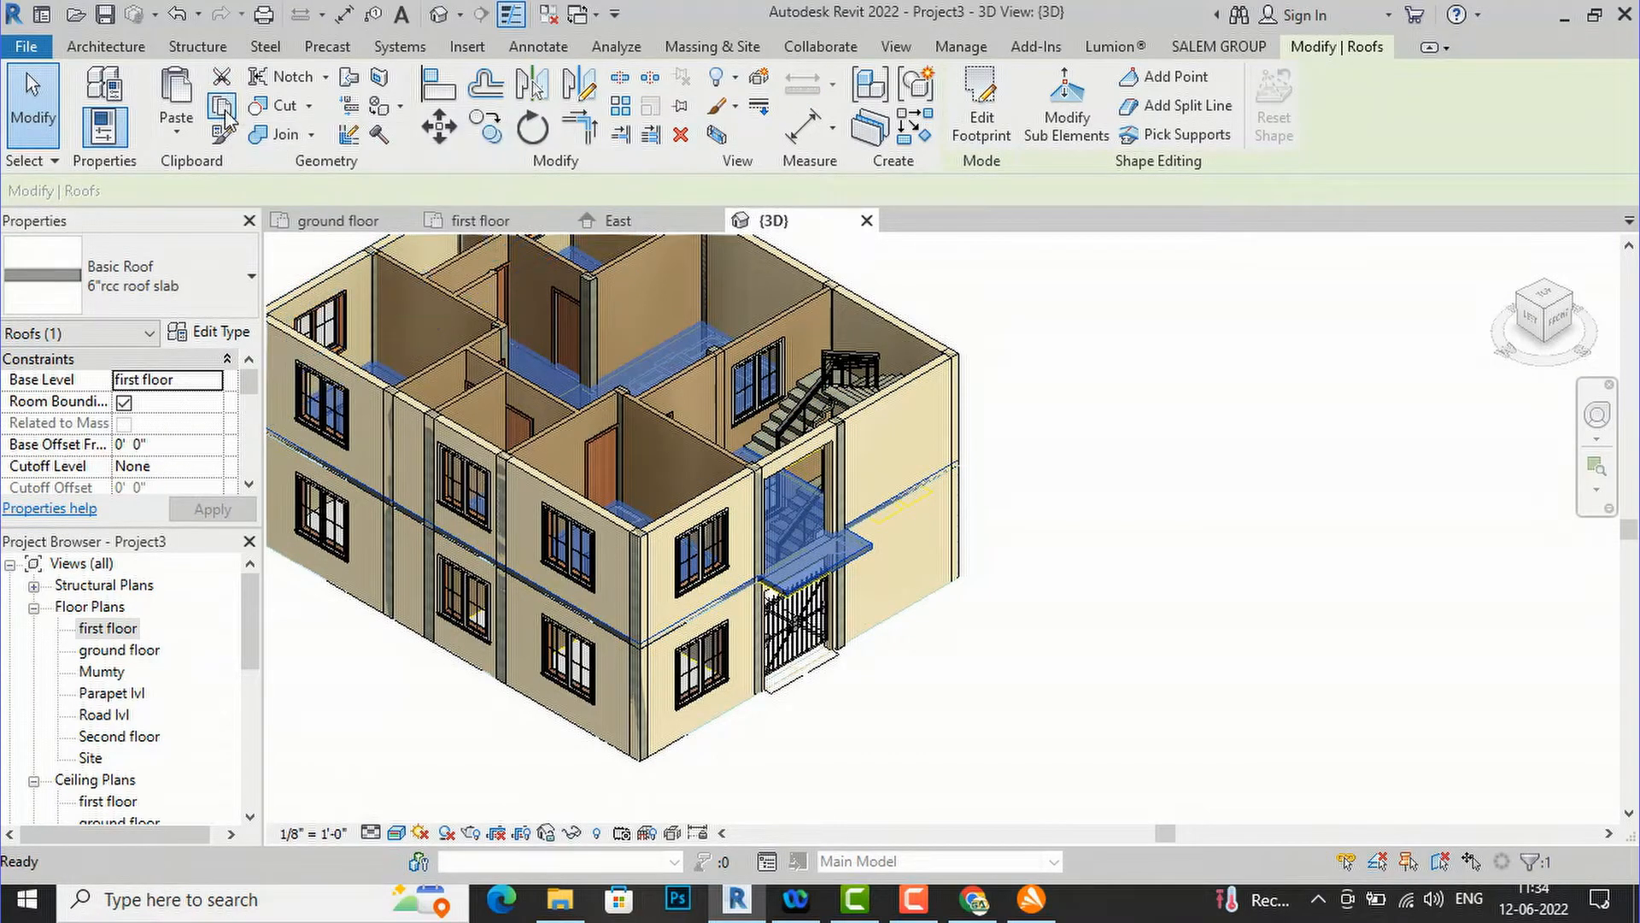
click(199, 137)
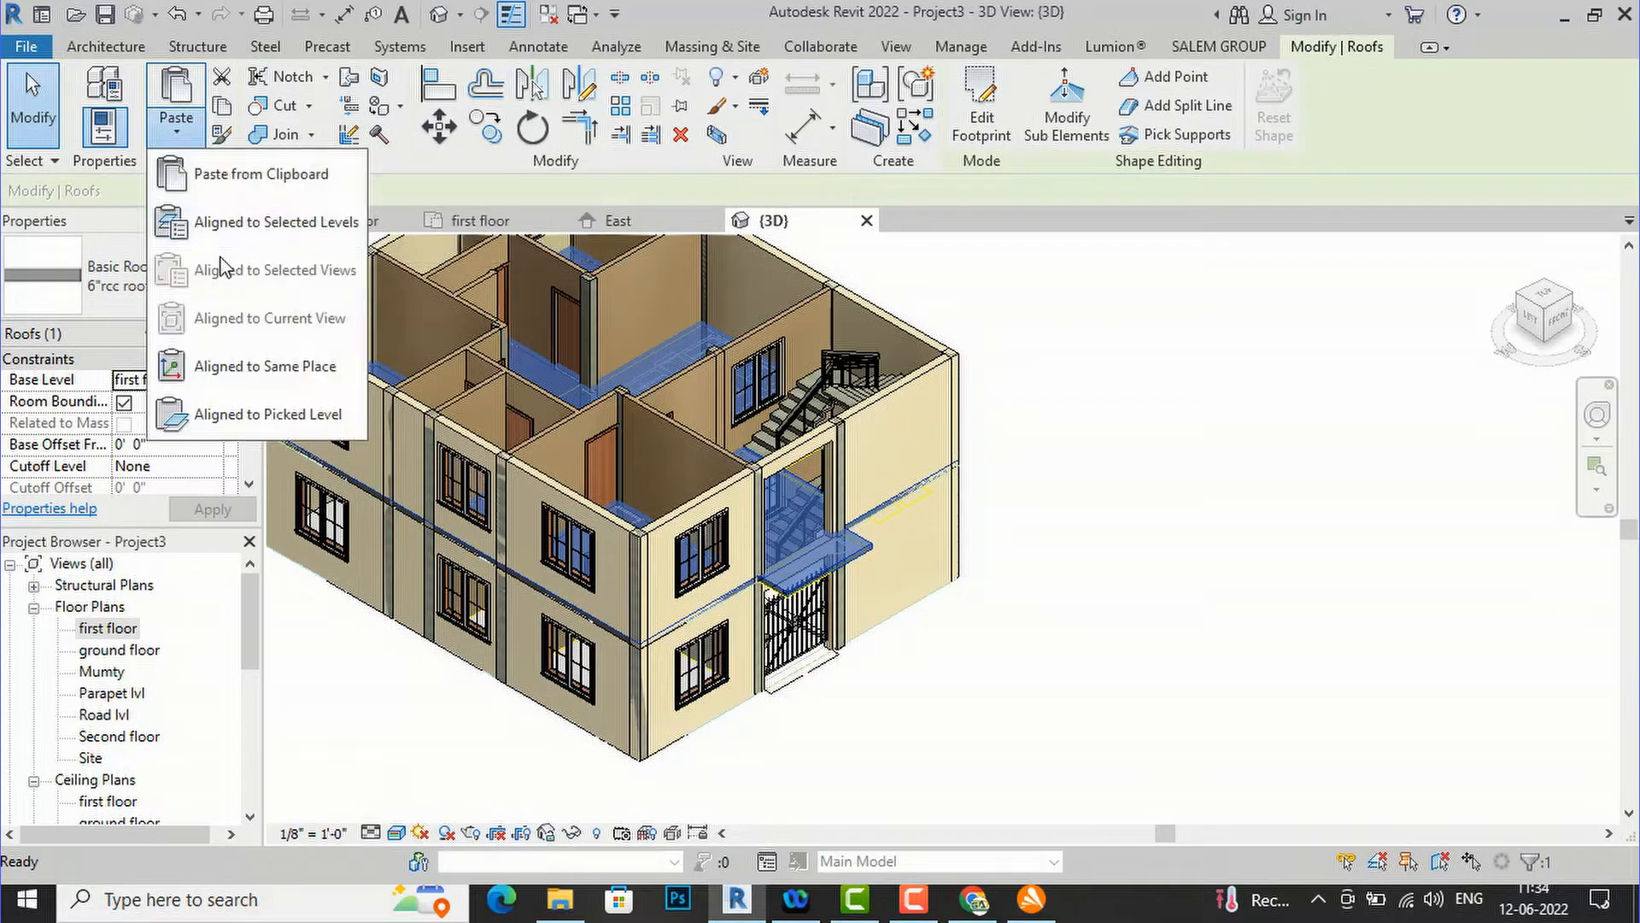
click(224, 222)
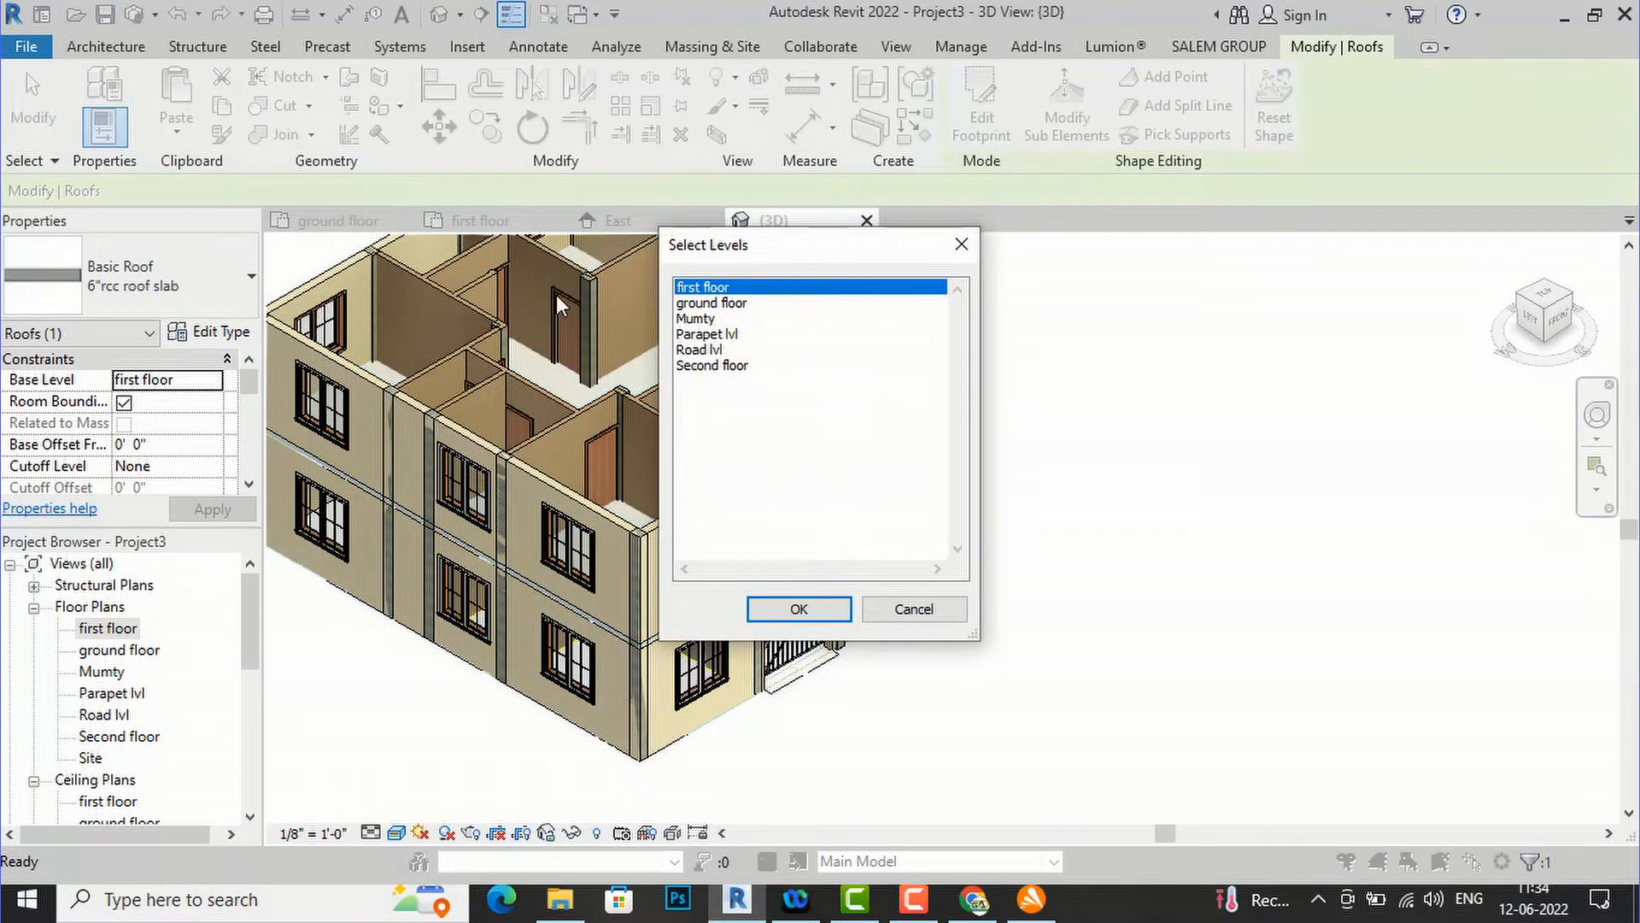
click(689, 367)
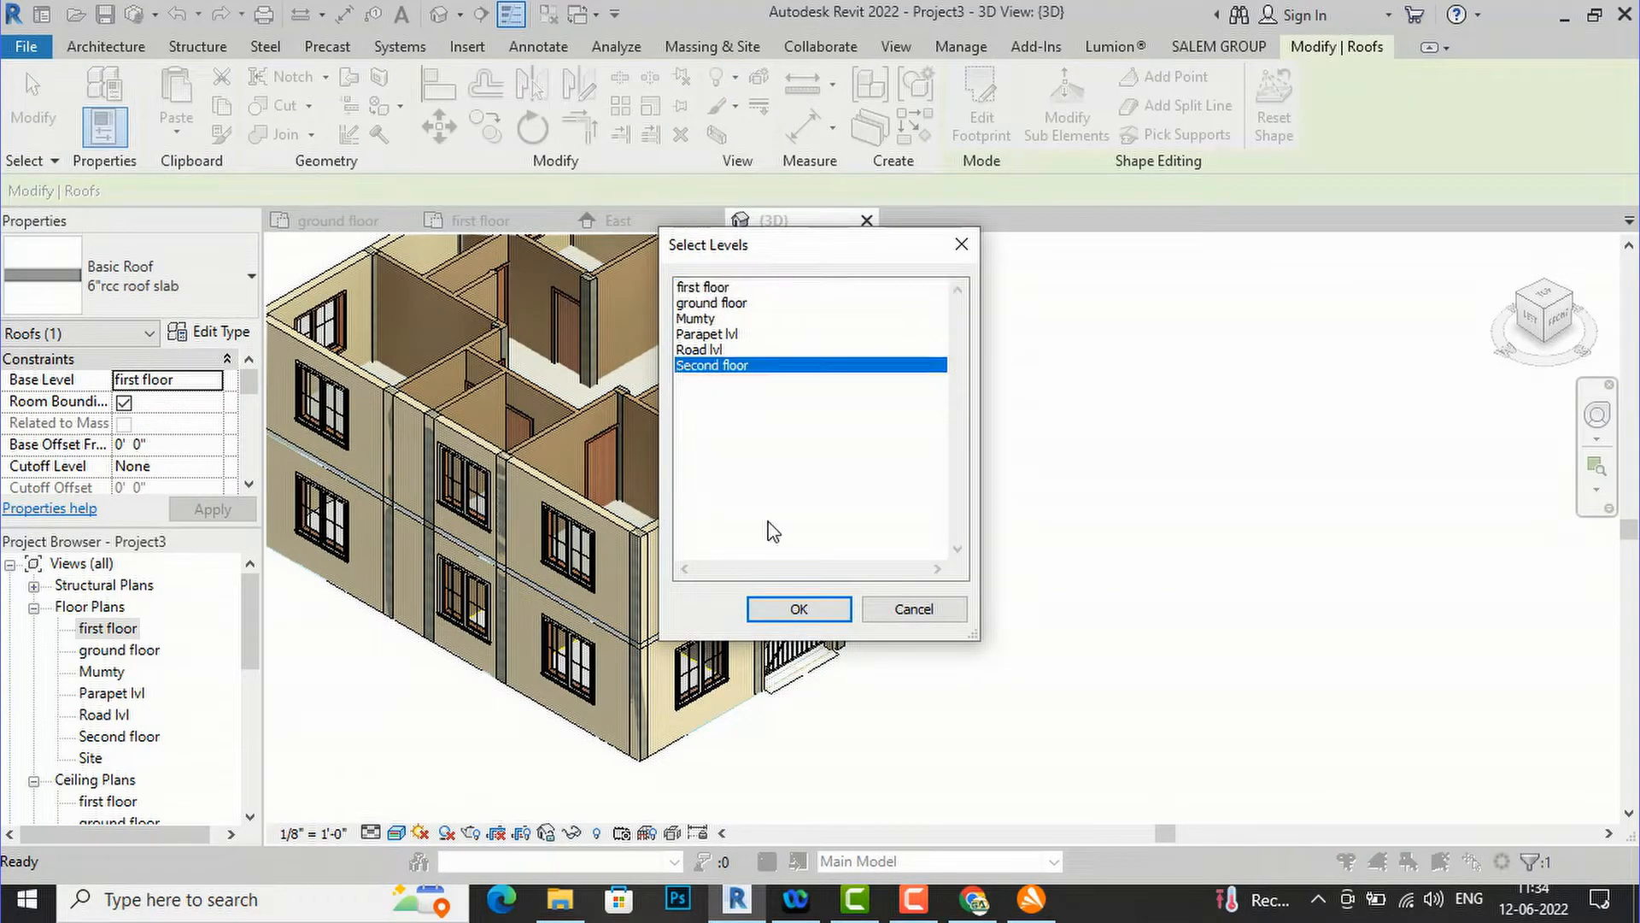
click(799, 622)
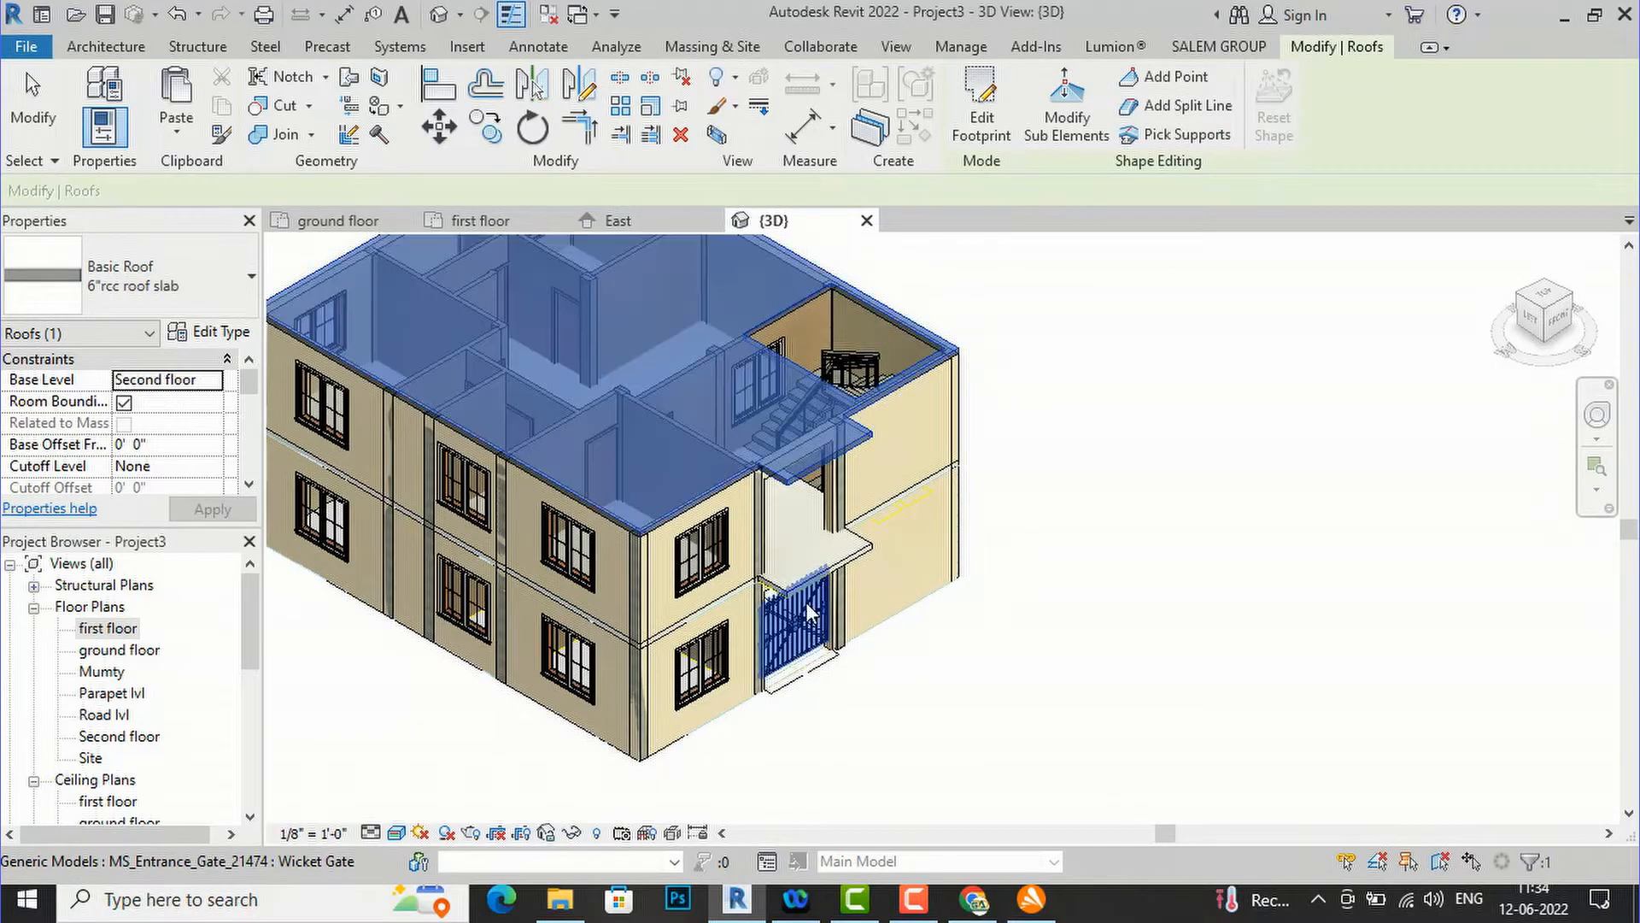
click(1187, 587)
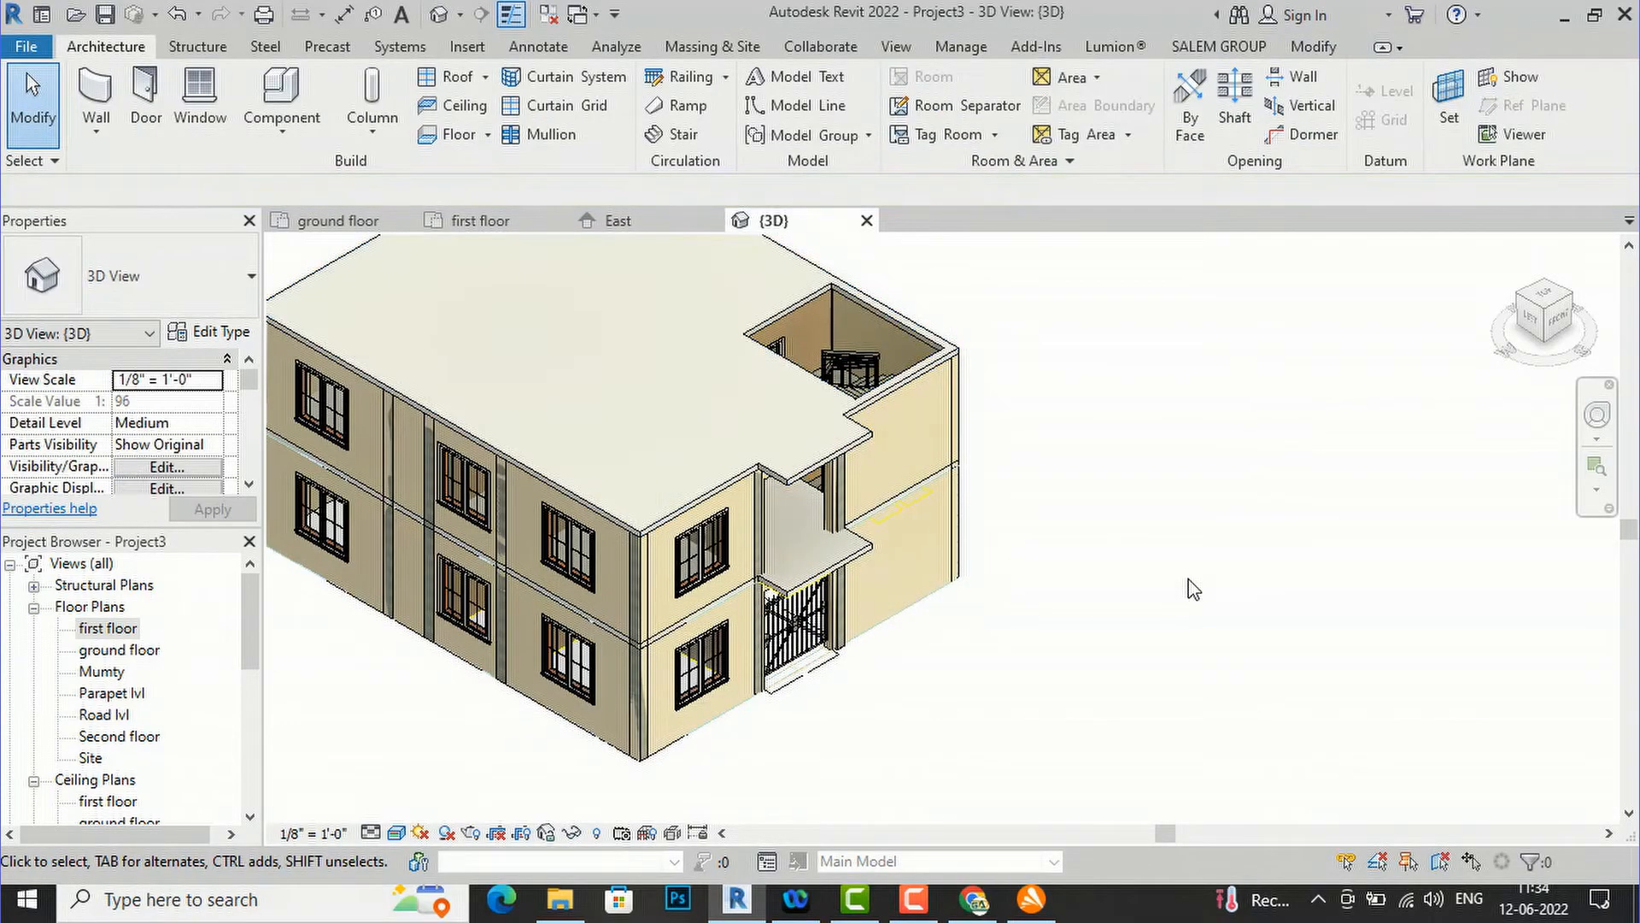
mouse_move(1507, 341)
mouse_down()
mouse_move(1256, 348)
mouse_move(1253, 271)
mouse_move(1395, 271)
mouse_move(1464, 307)
mouse_move(1480, 348)
mouse_up()
scroll(849, 447, up, 3)
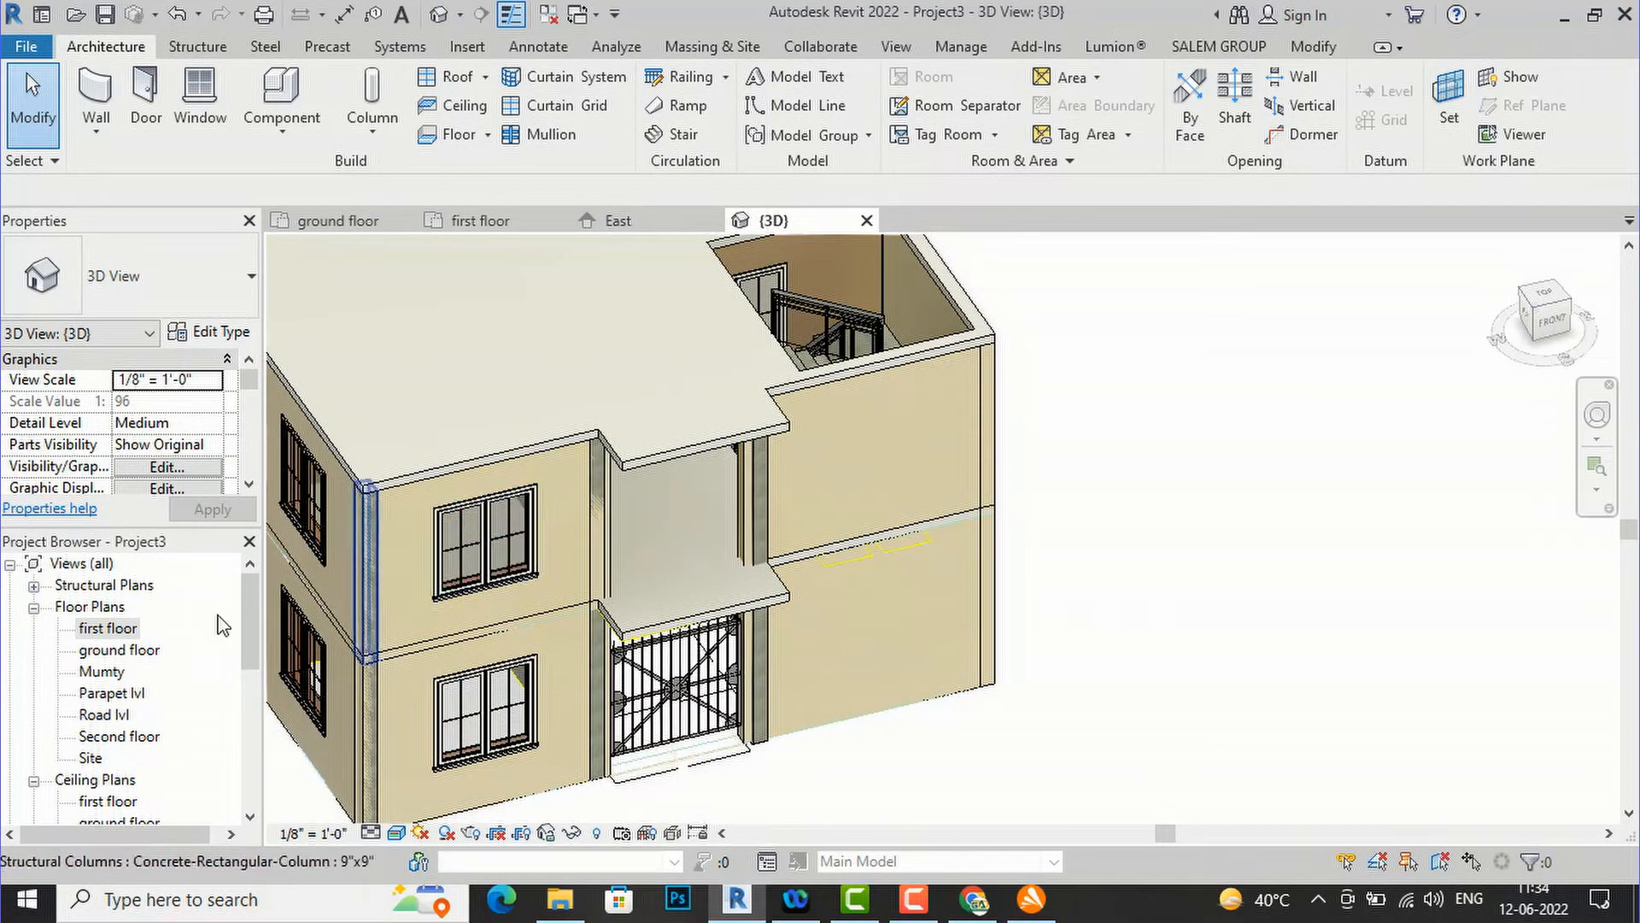
- In the first floor plan, set up a new Curtain Wall 1 wall with an unconnected height of 8' 0"
double_click(109, 629)
scroll(657, 530, up, 1)
scroll(788, 455, down, 4)
scroll(569, 726, up, 1)
scroll(569, 745, up, 2)
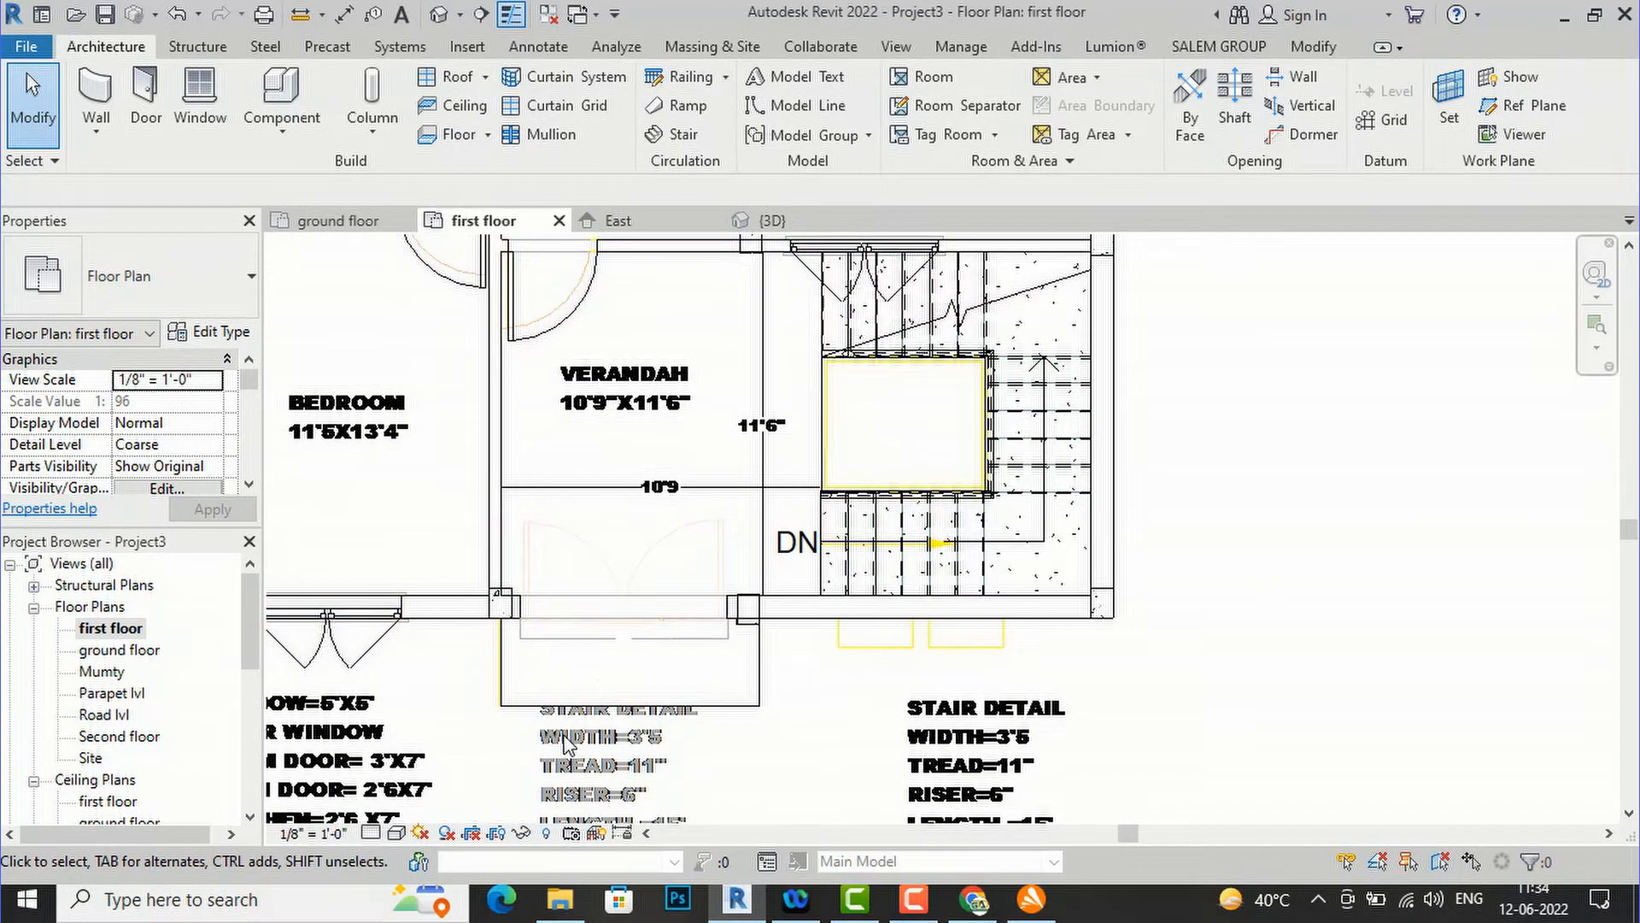
click(101, 93)
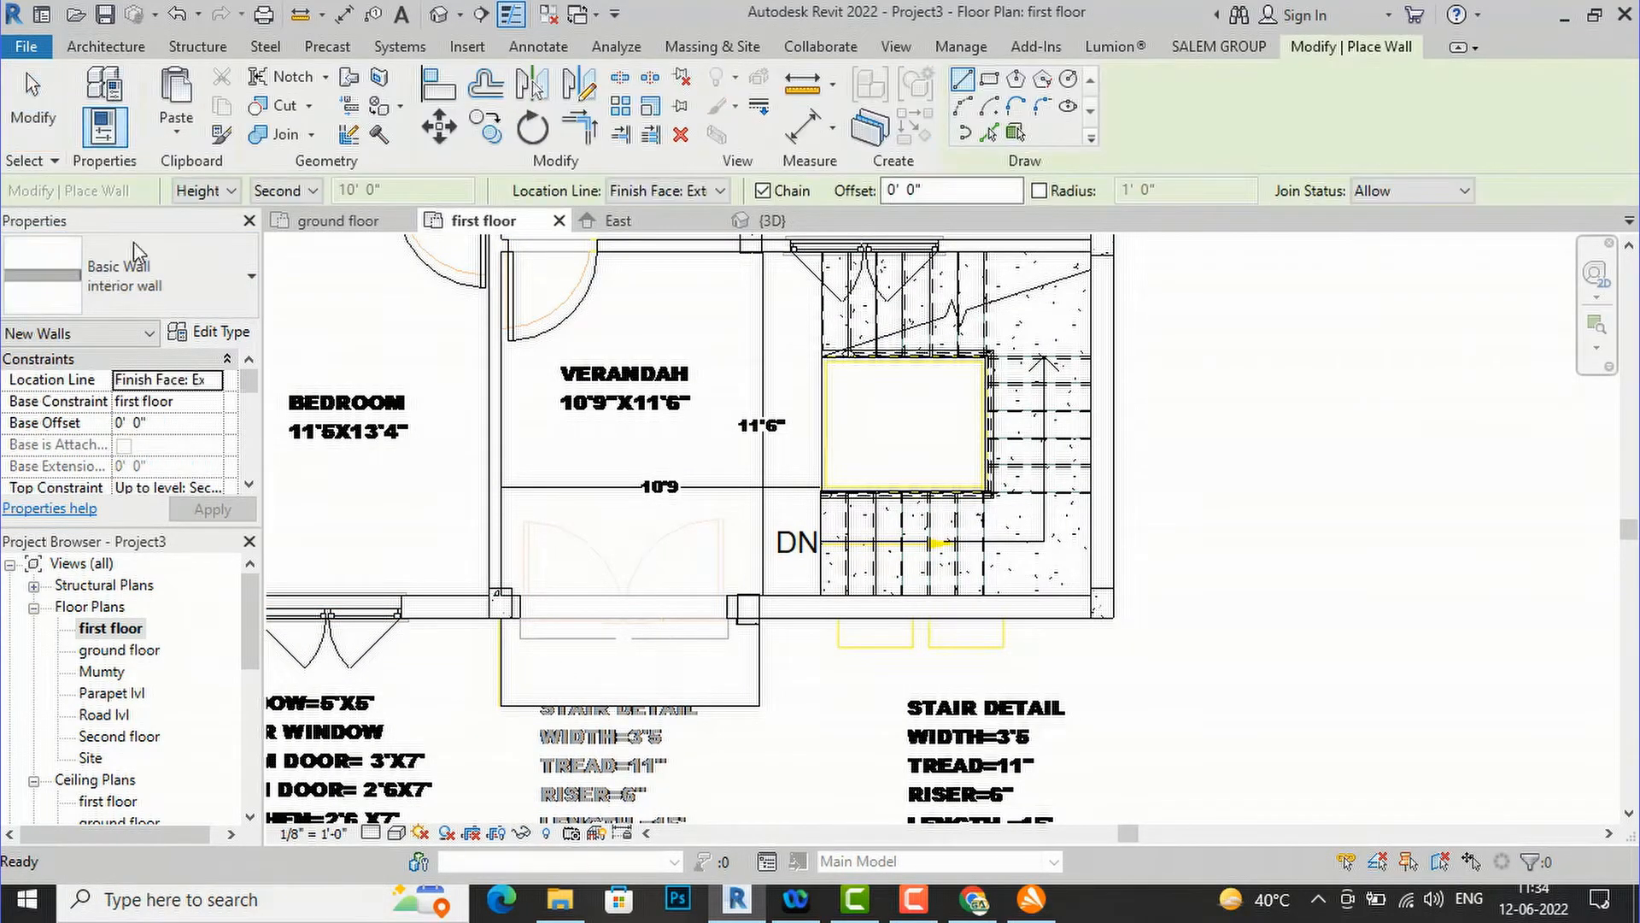
click(175, 283)
scroll(141, 534, down, 1)
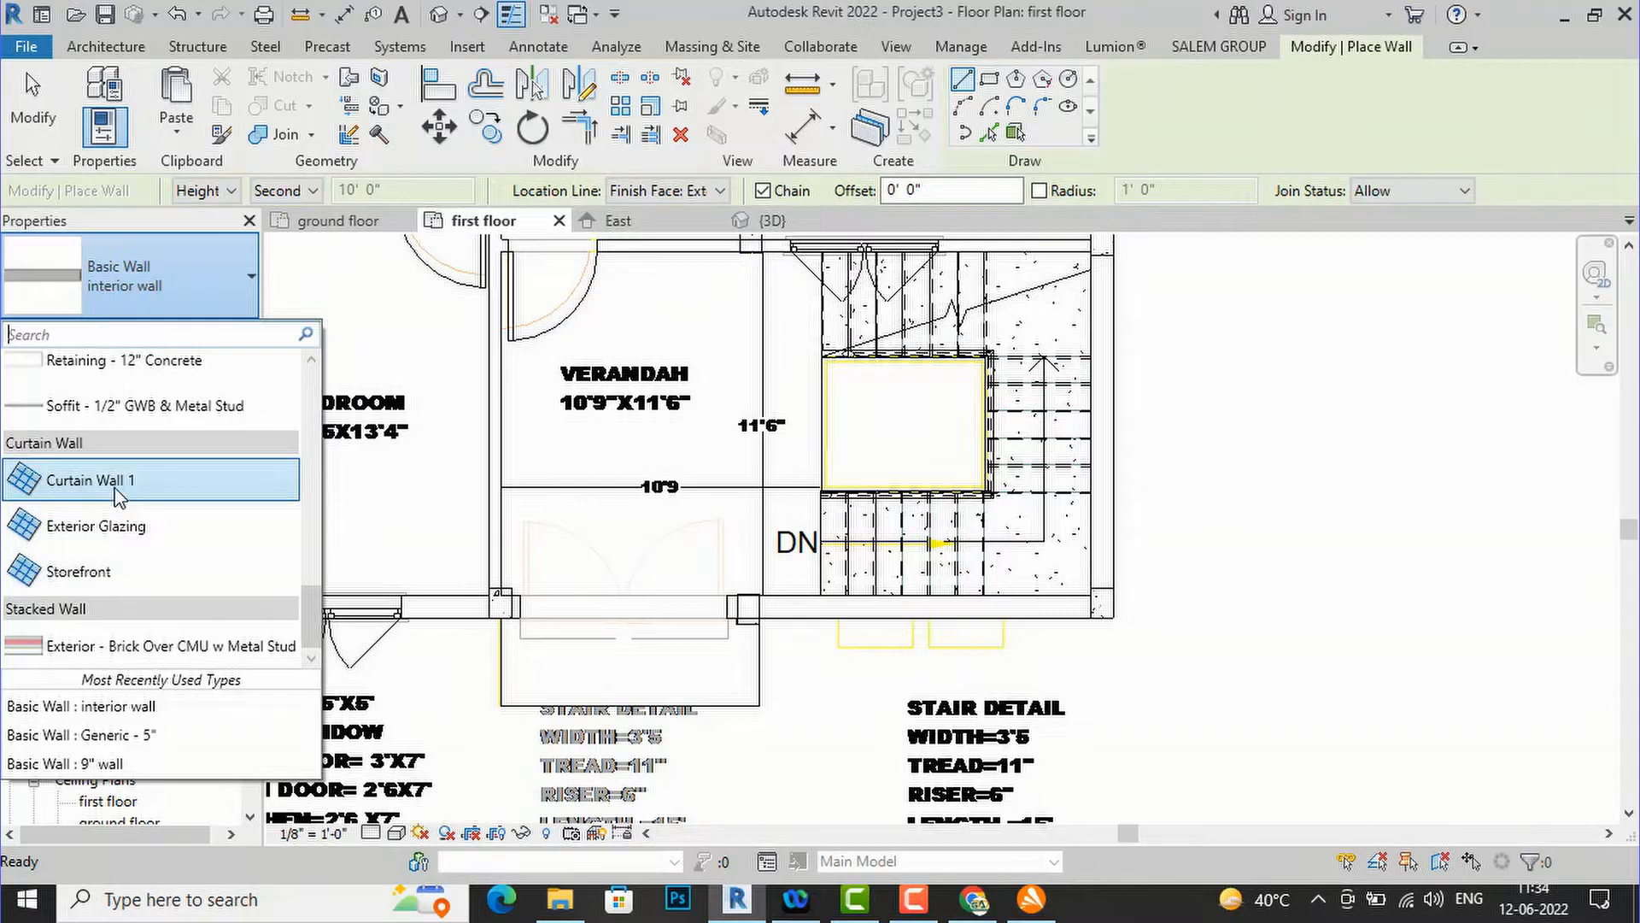
click(119, 486)
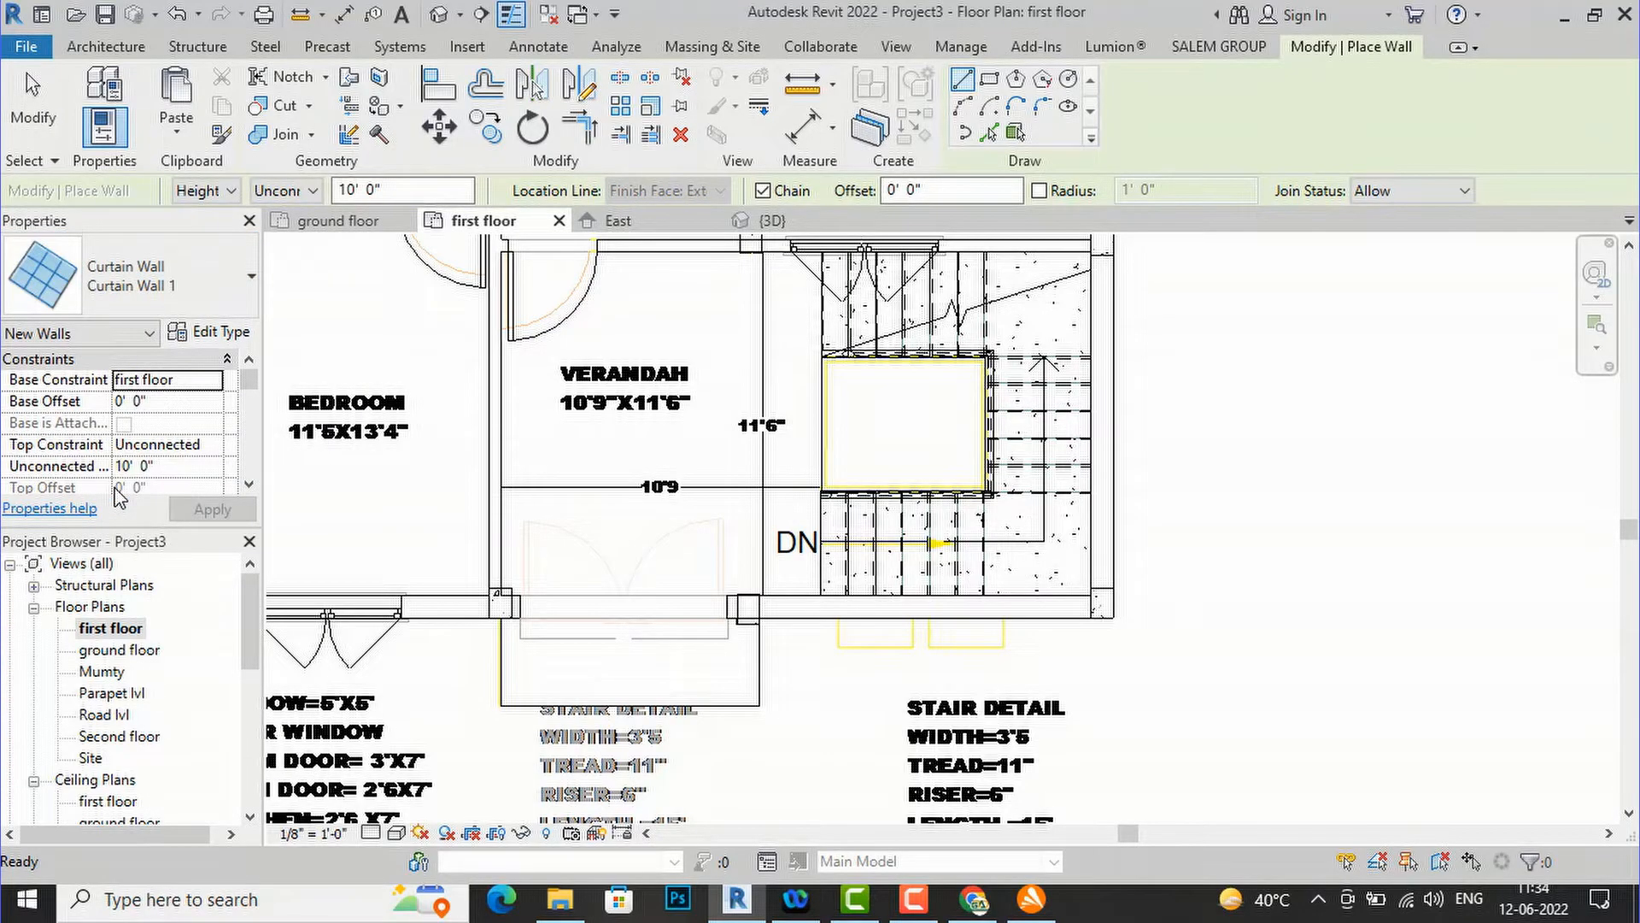
click(433, 189)
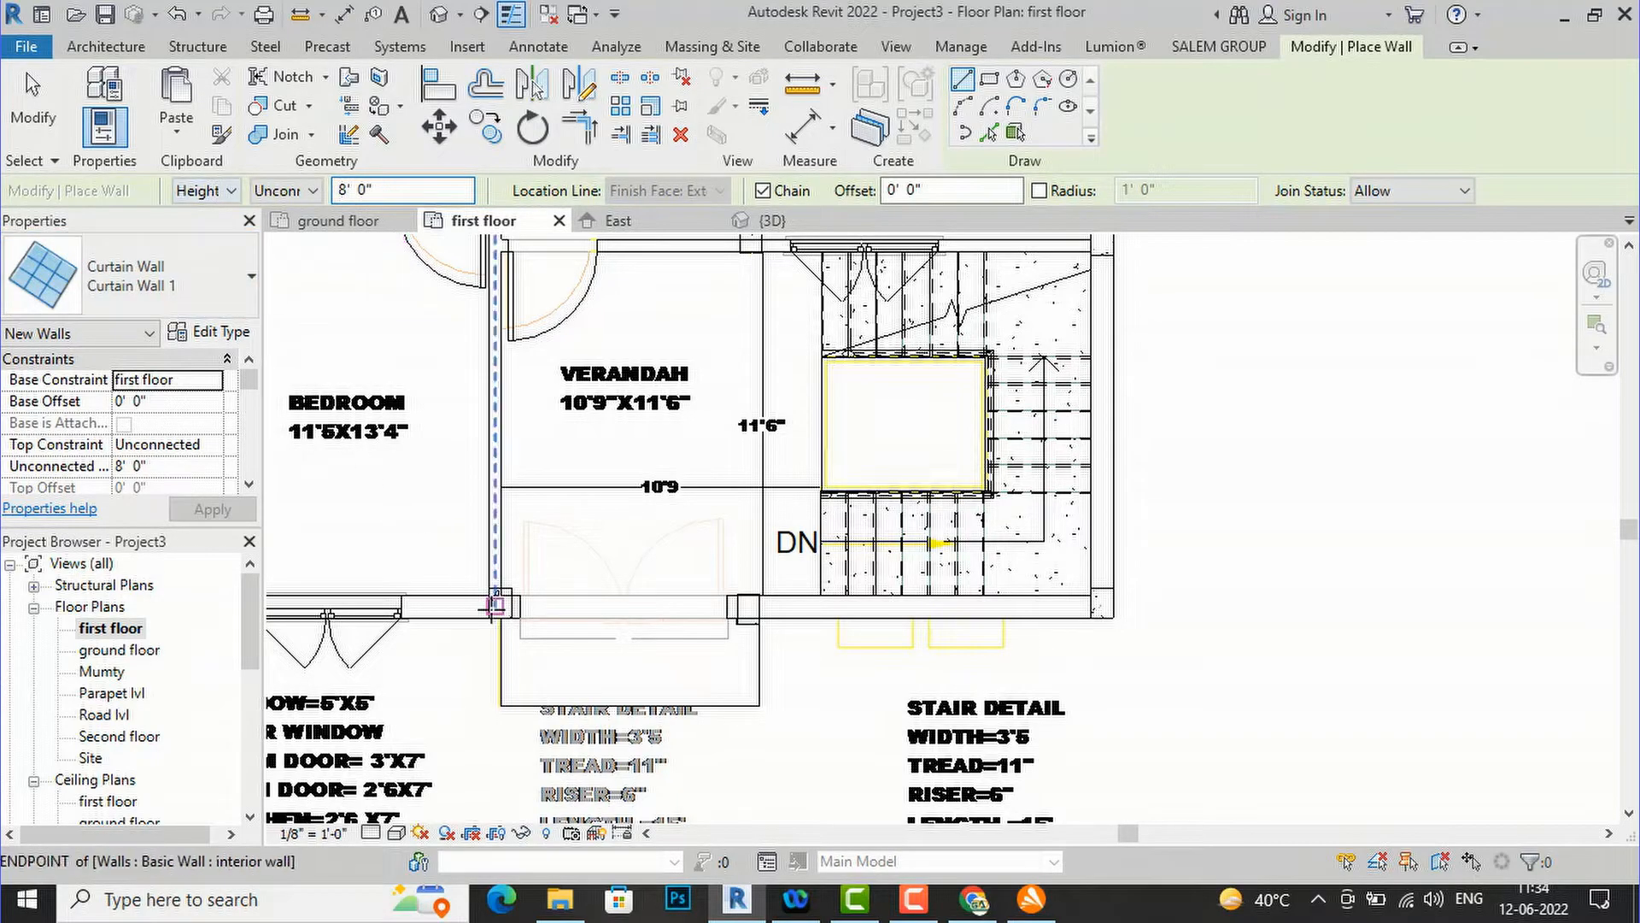
- Draw the curtain wall across the verandah's front opening between the columns and check it in the 3D view
scroll(523, 621, up, 3)
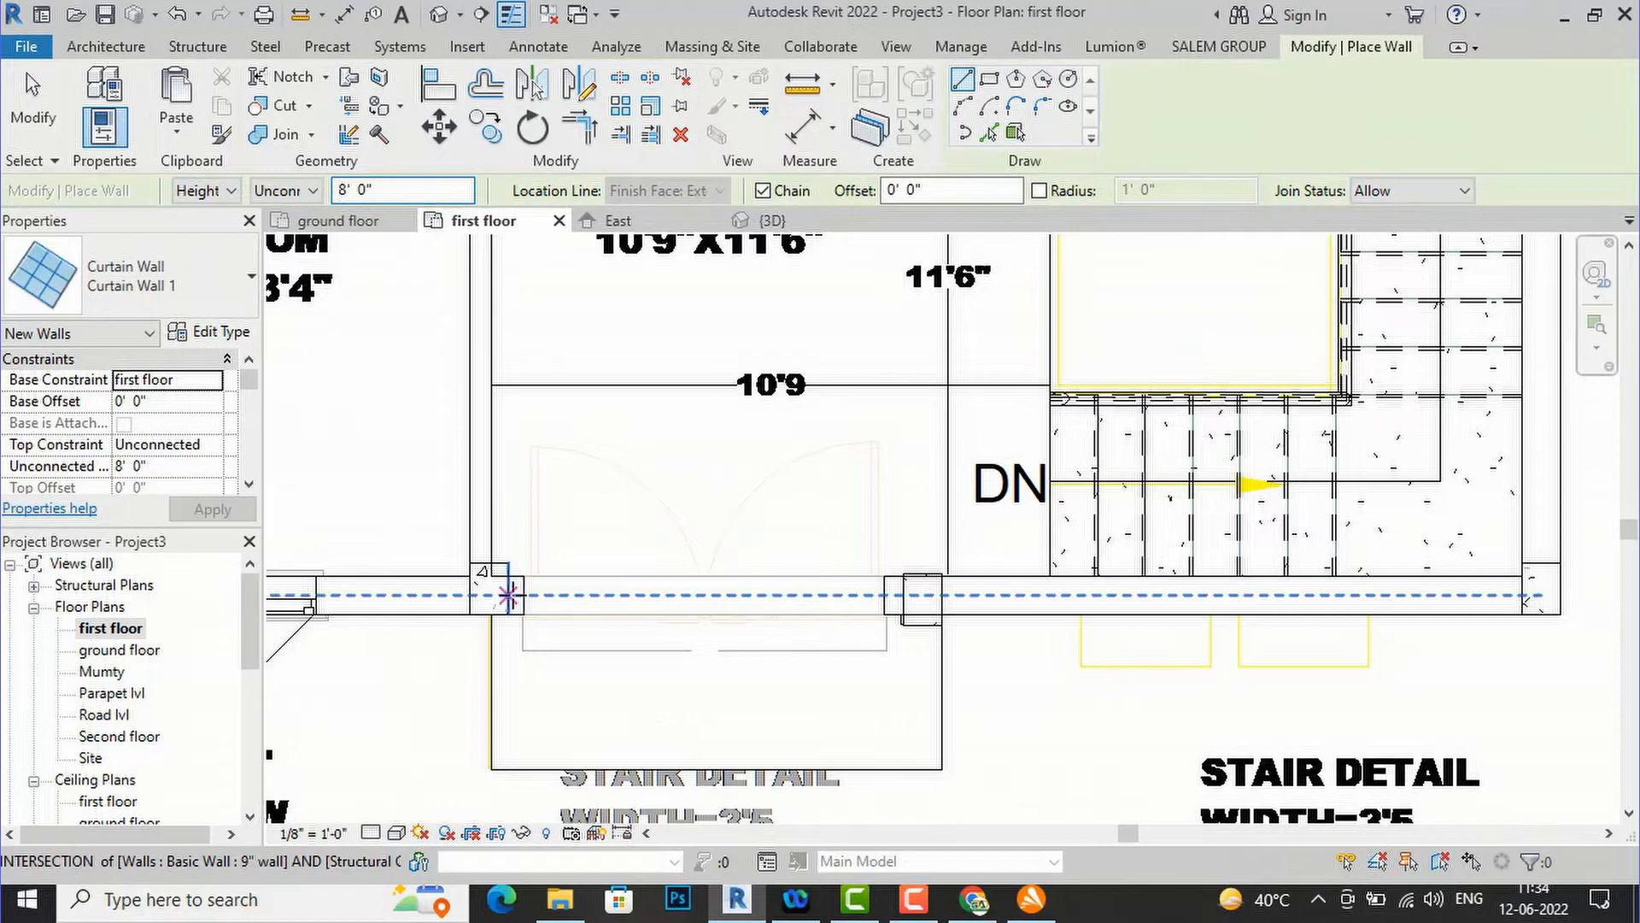
click(508, 596)
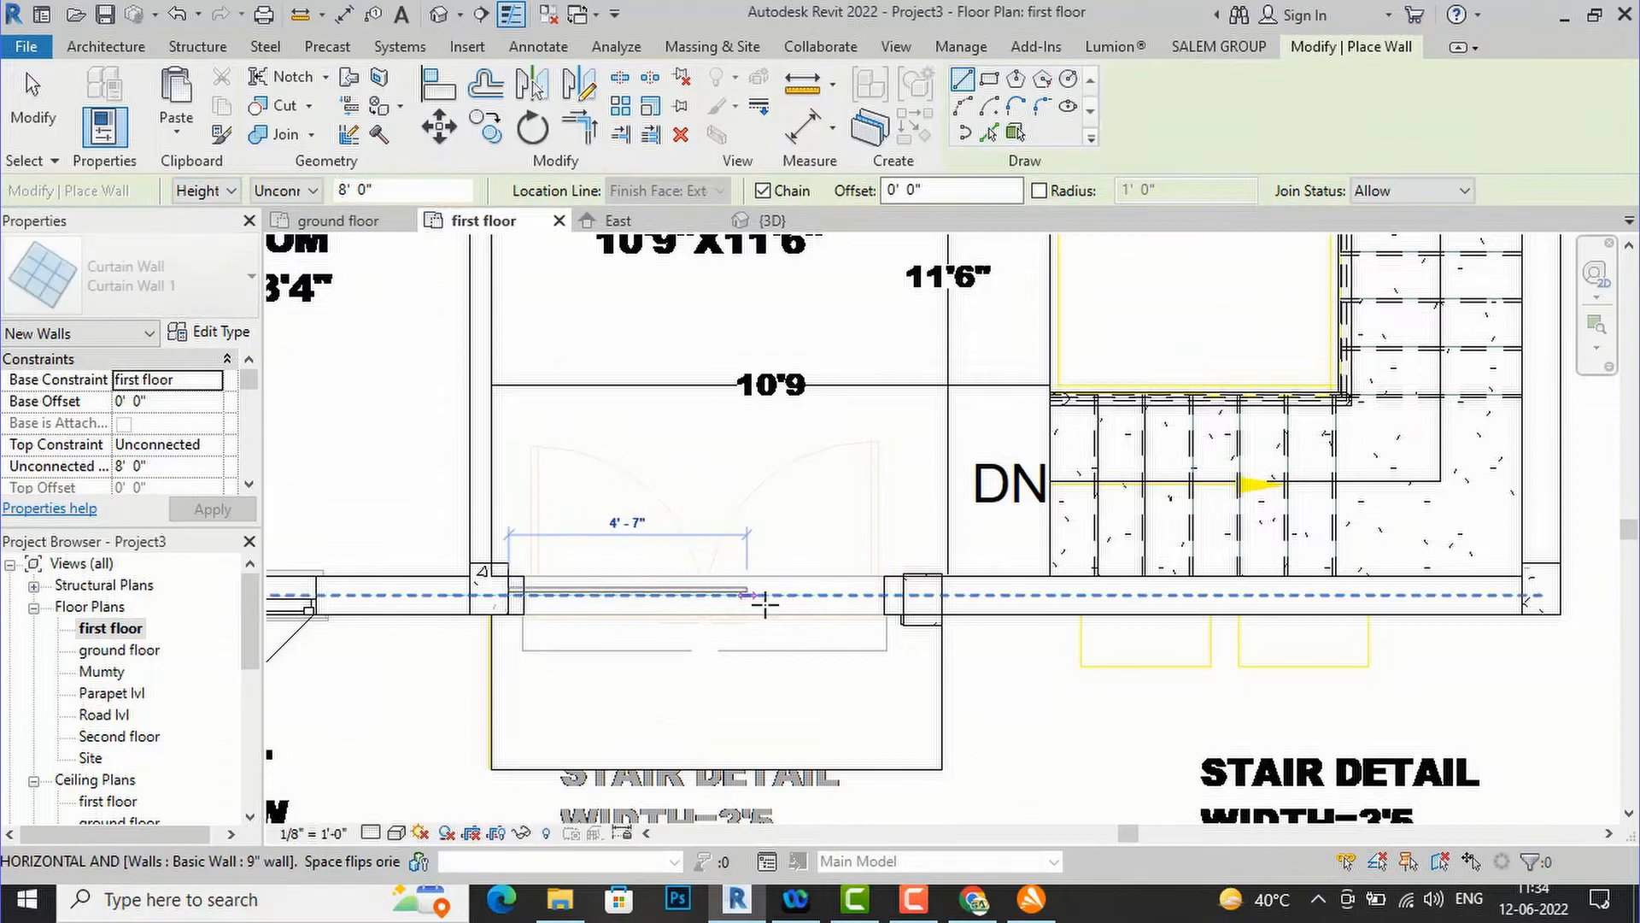
click(904, 595)
key(Escape)
key(Escape)
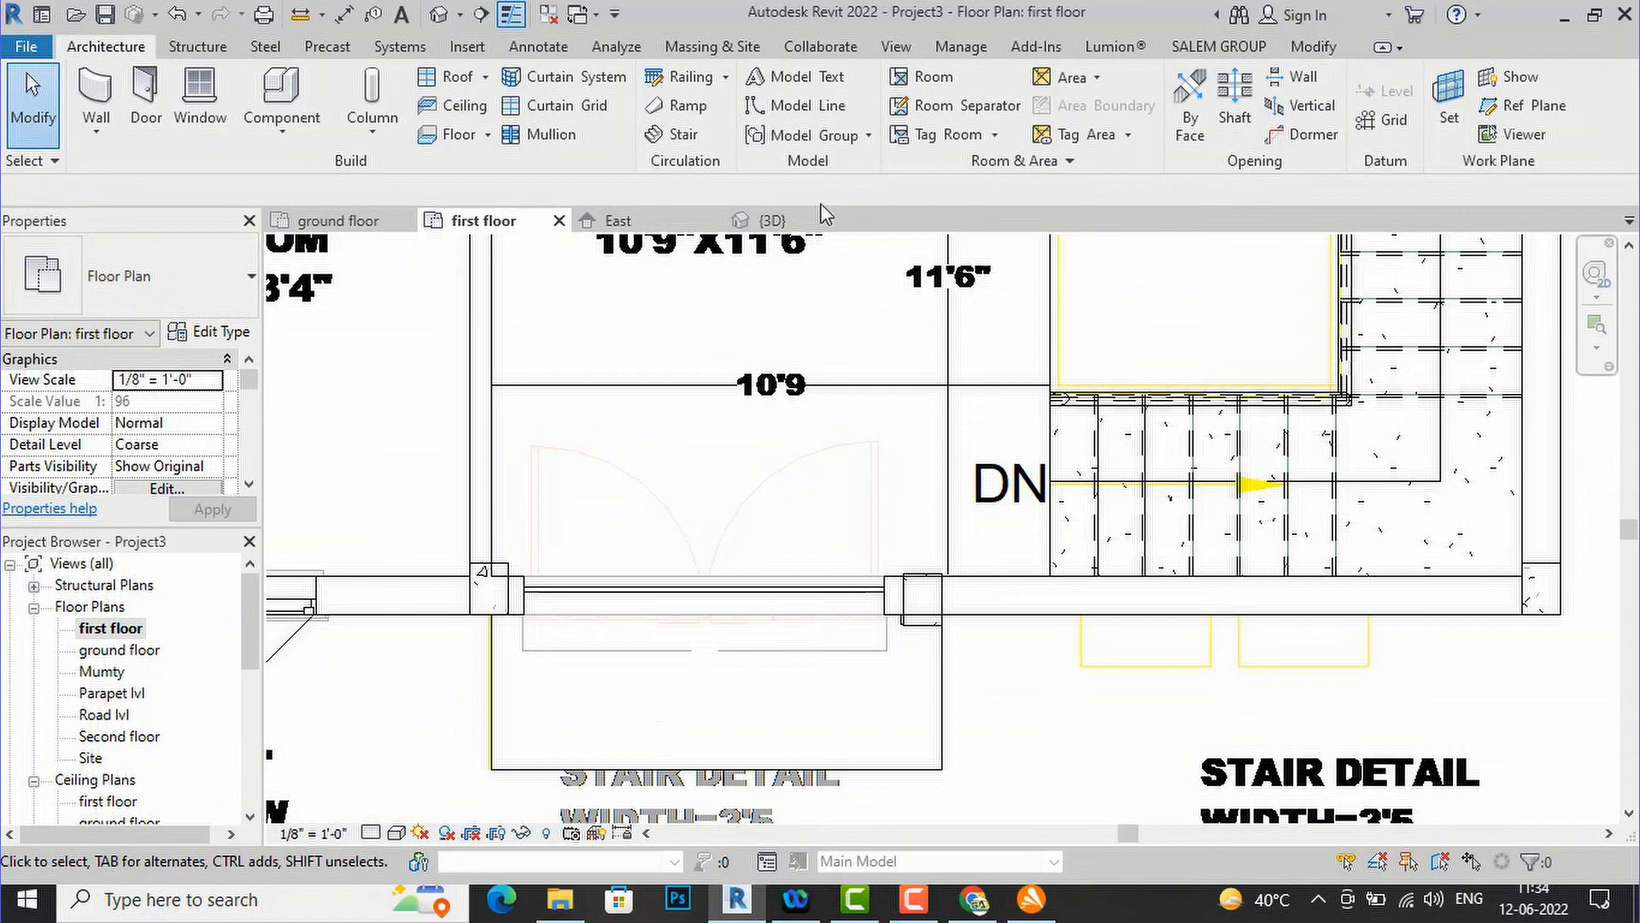
click(455, 19)
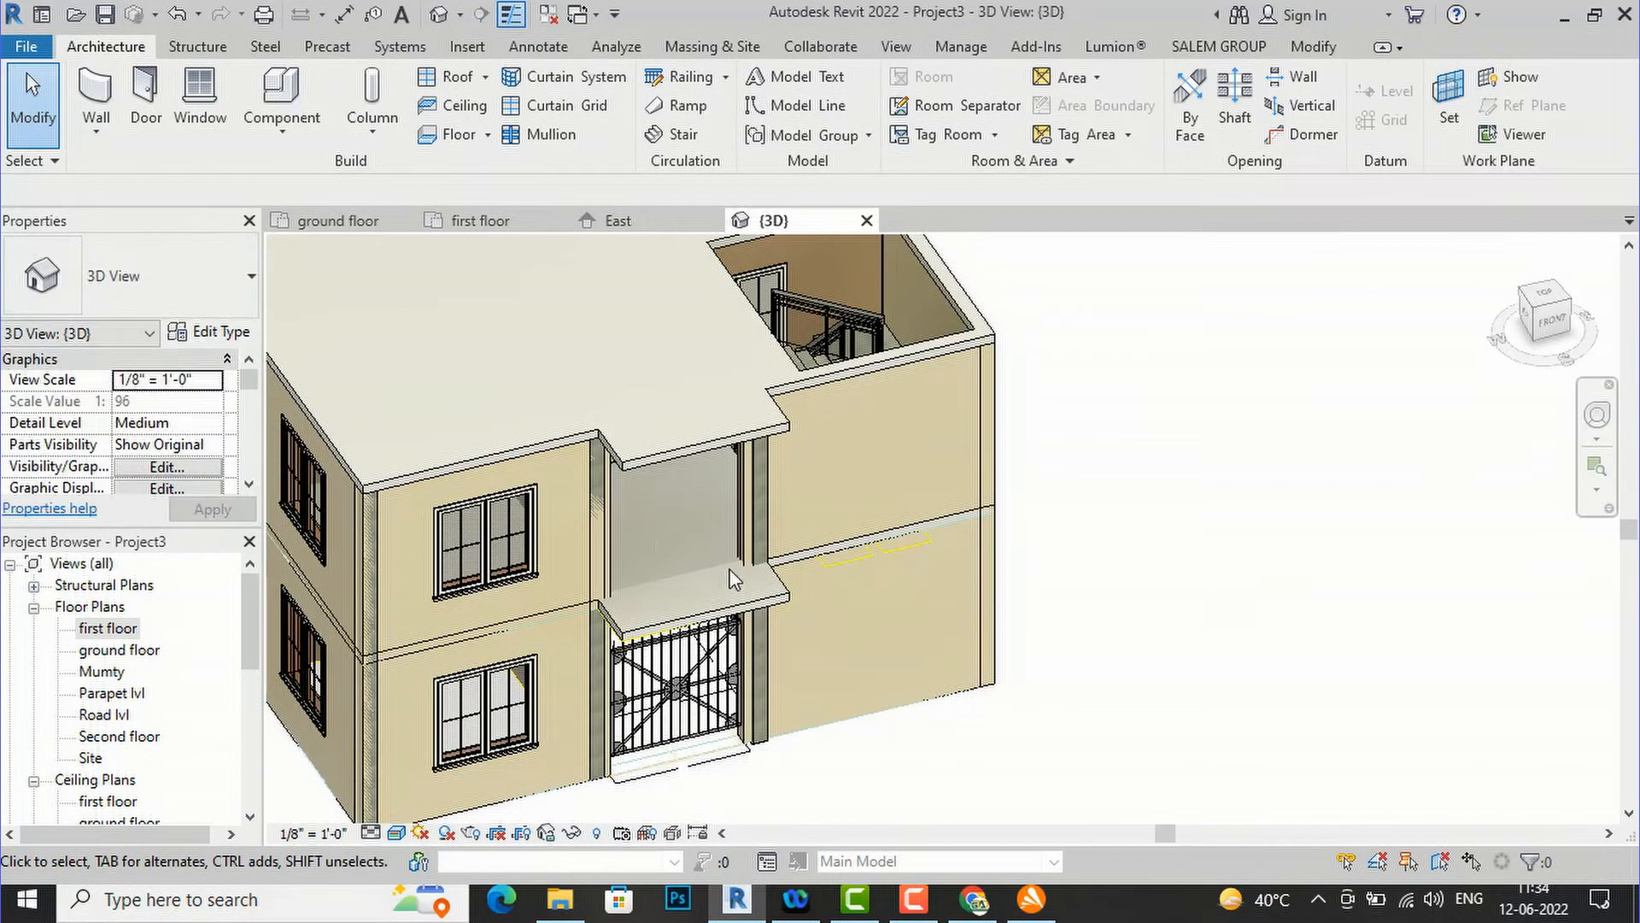
scroll(735, 564, up, 2)
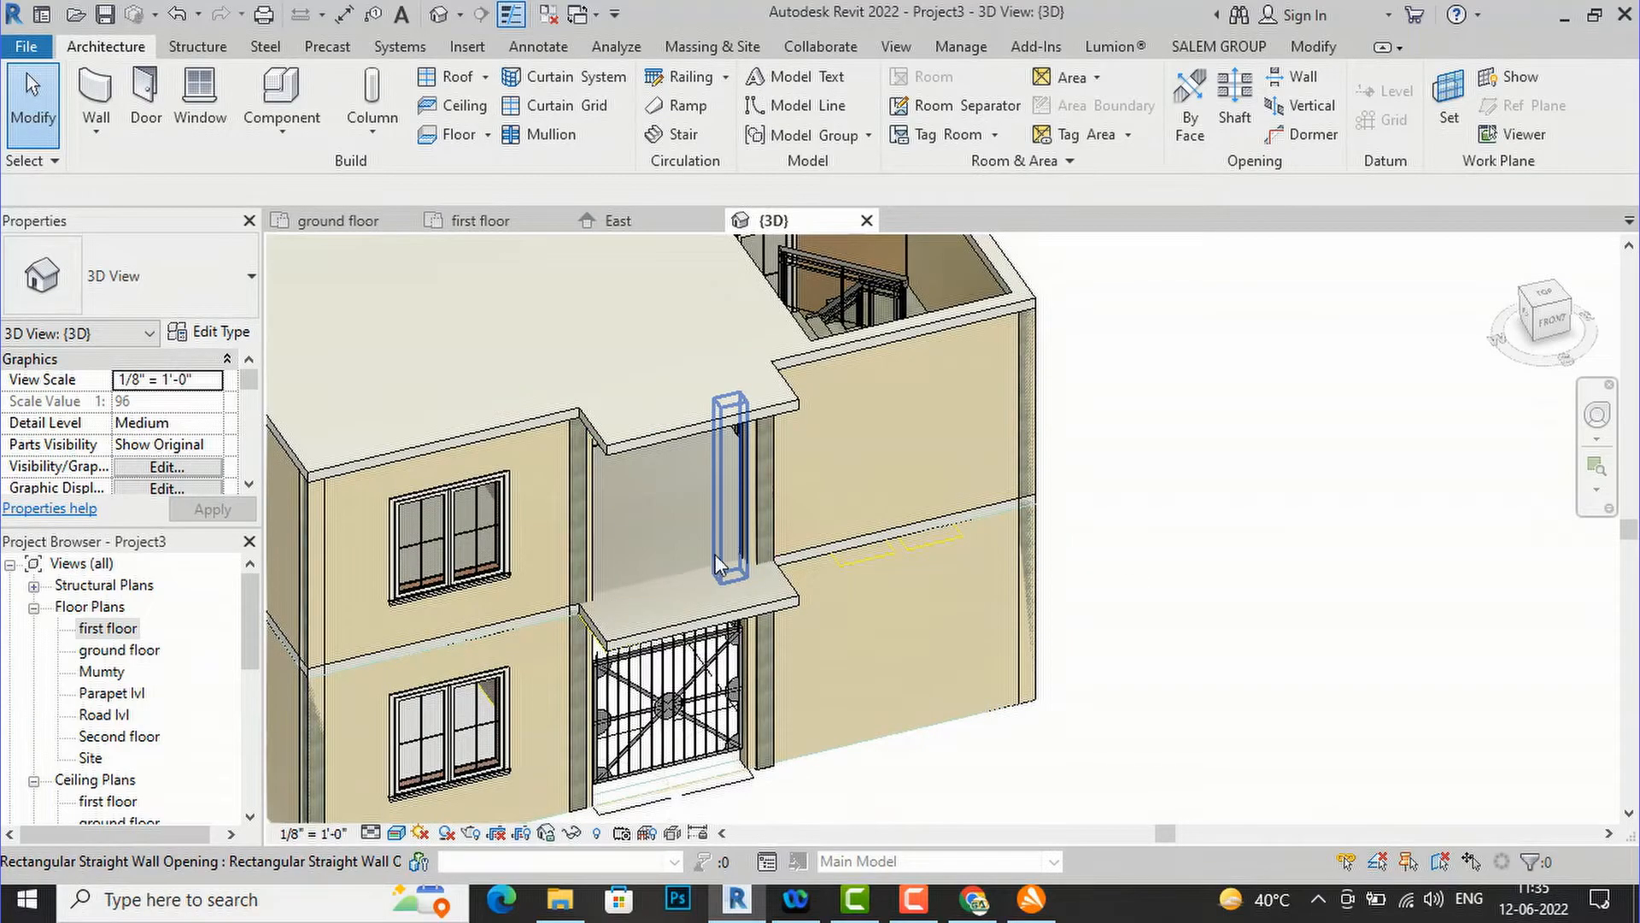
scroll(654, 547, up, 2)
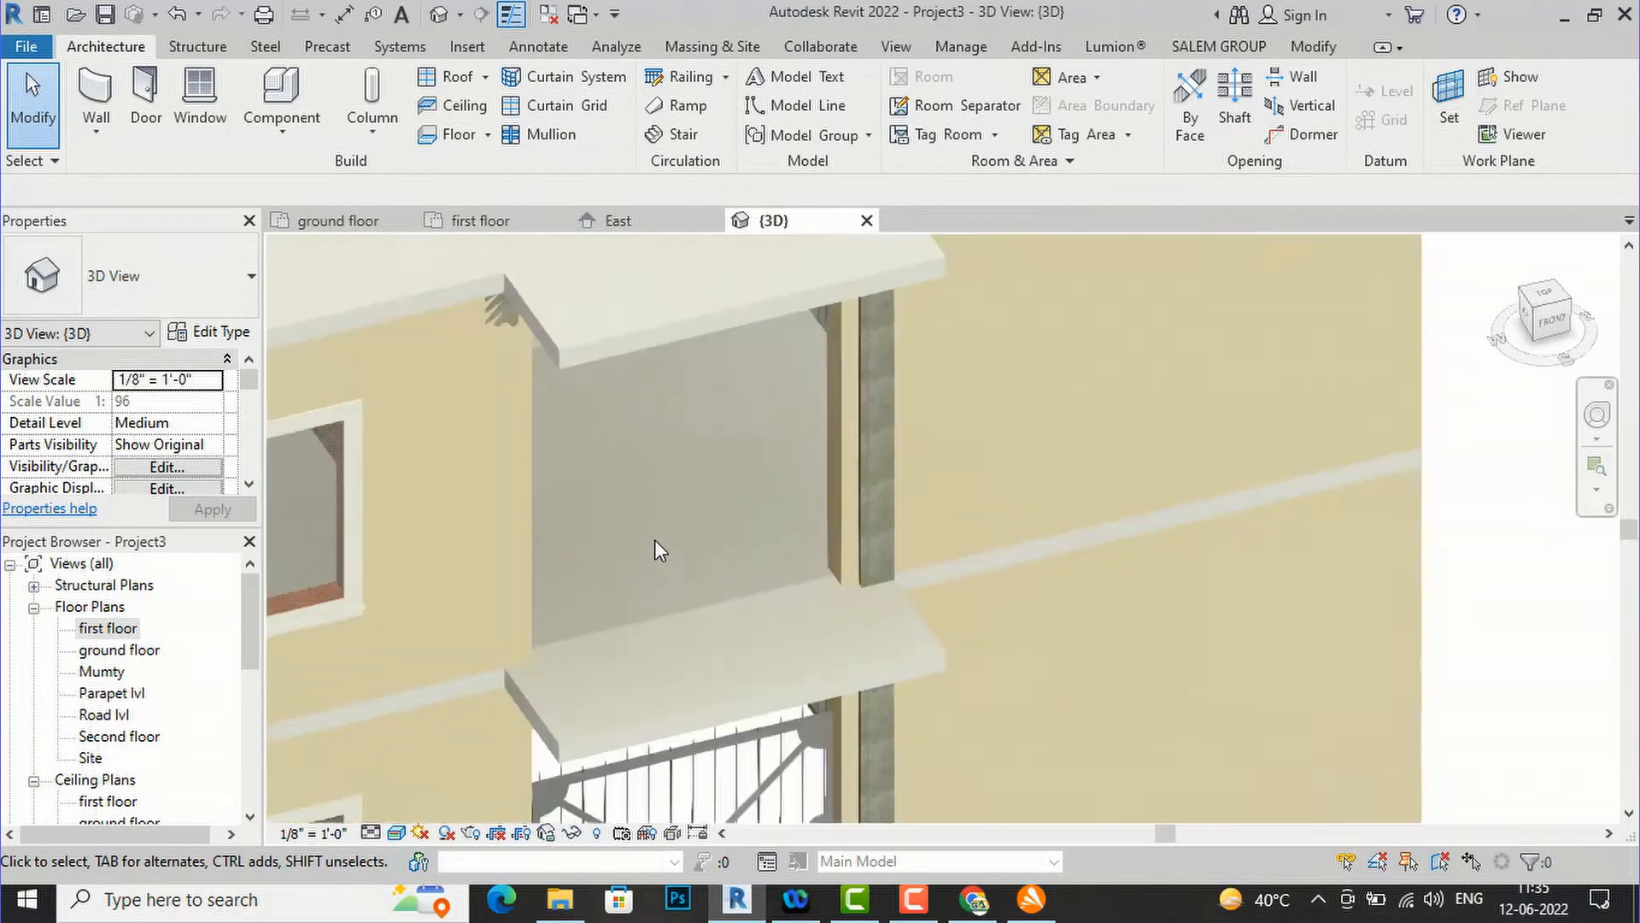
scroll(811, 494, up, 2)
click(817, 489)
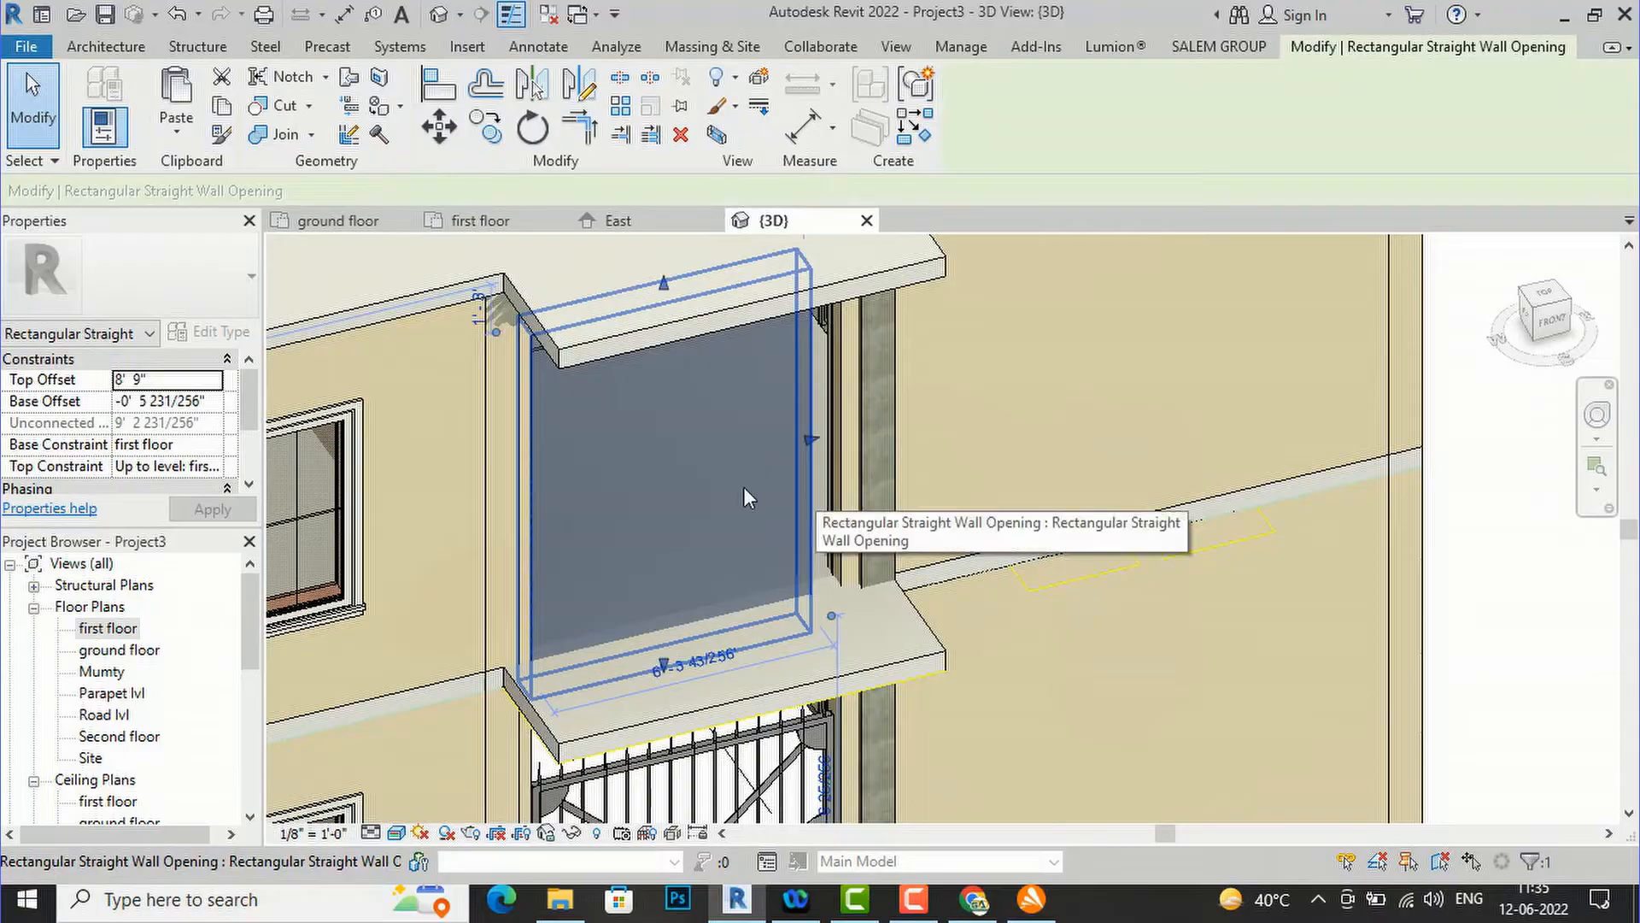
key(Escape)
- In the first floor plan, set the verandah curtain wall type's vertical grid to Fixed Distance with 2' spacing
double_click(107, 628)
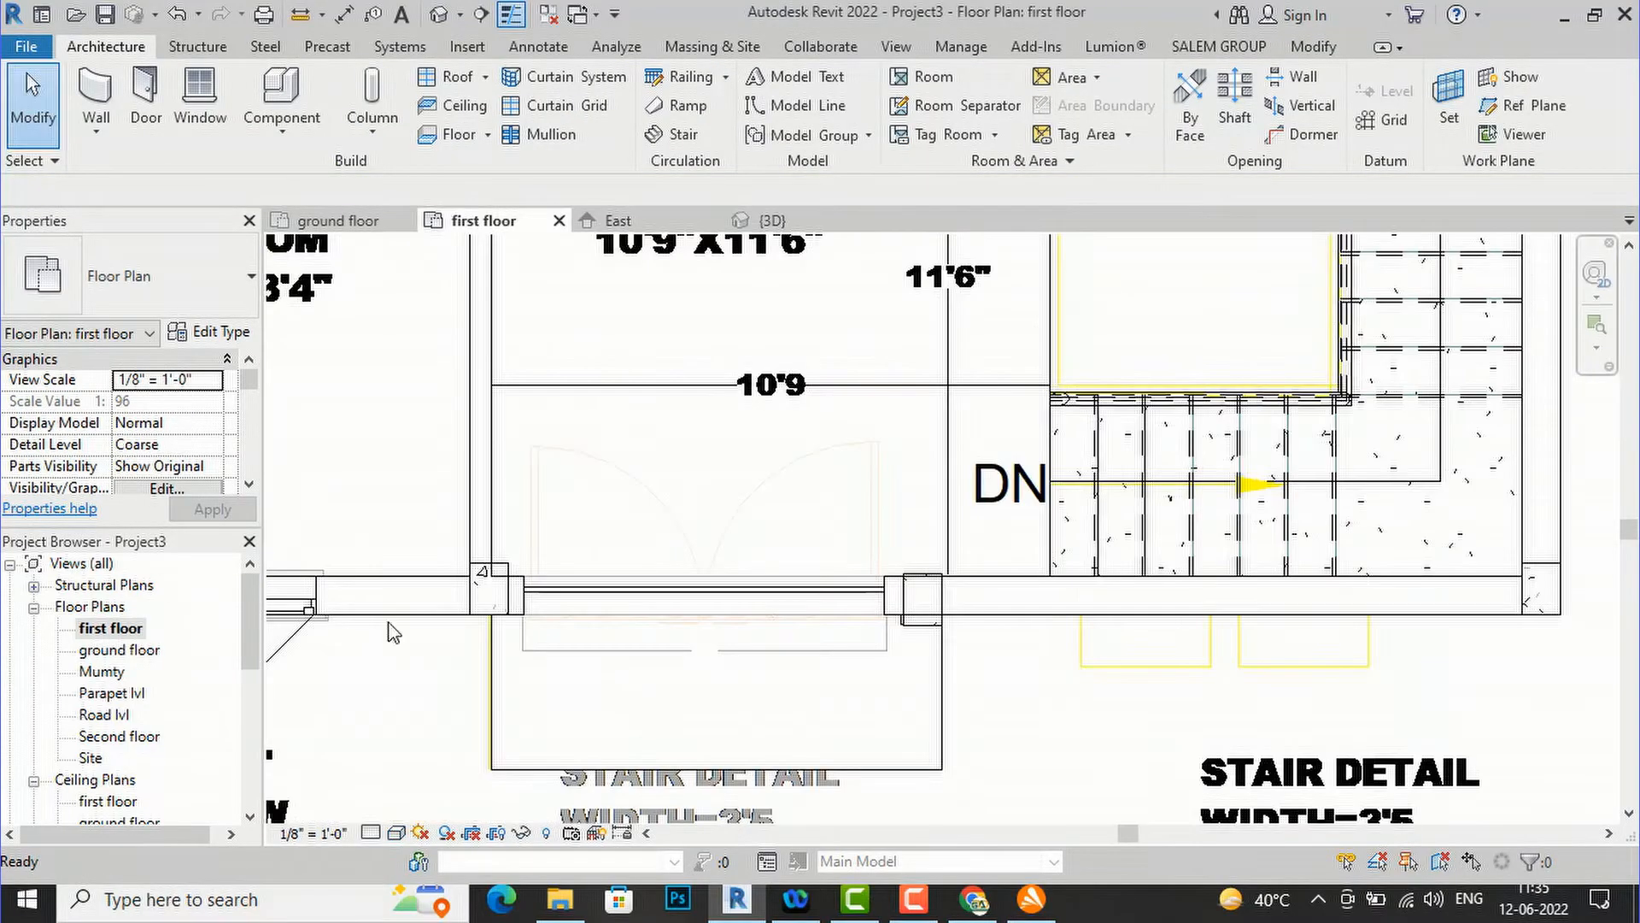
click(619, 596)
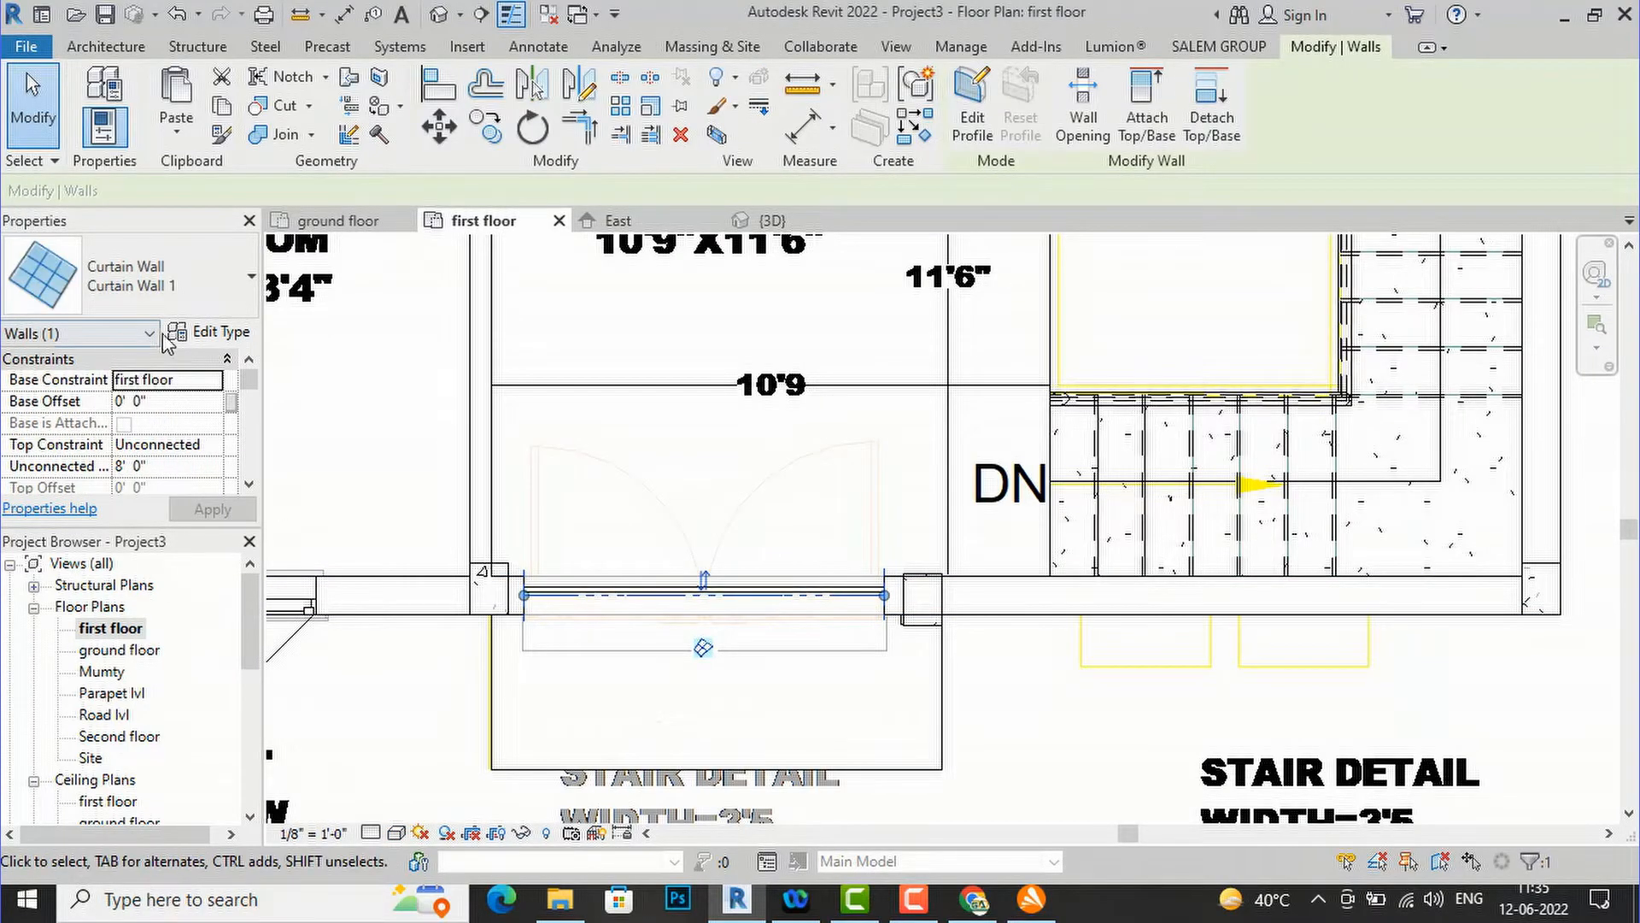
click(209, 331)
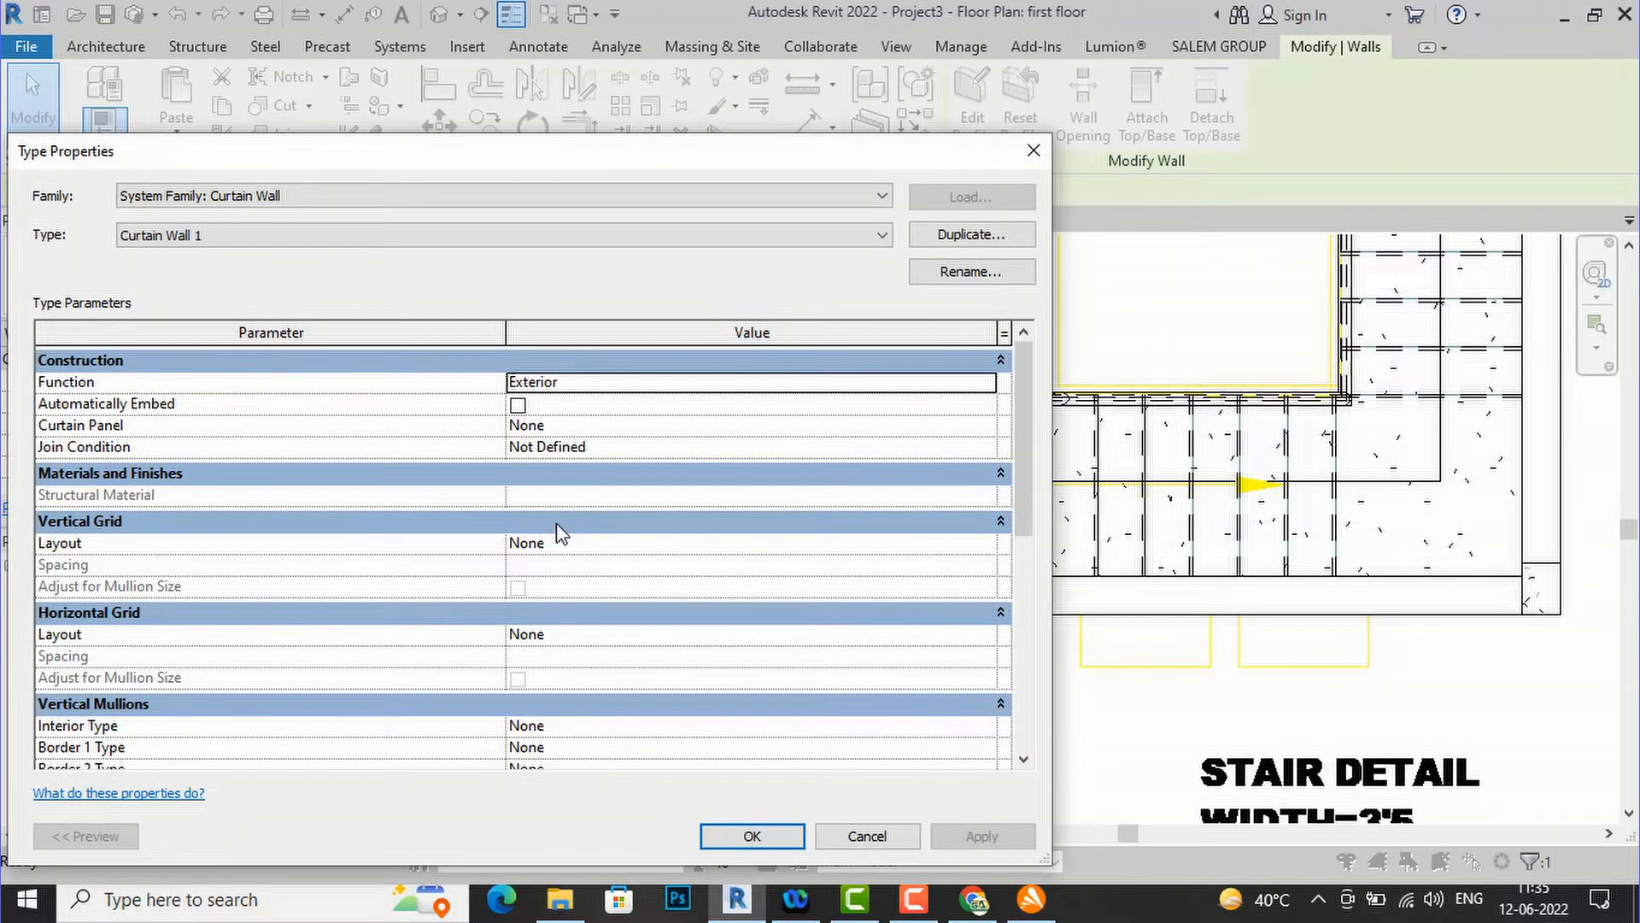
click(618, 548)
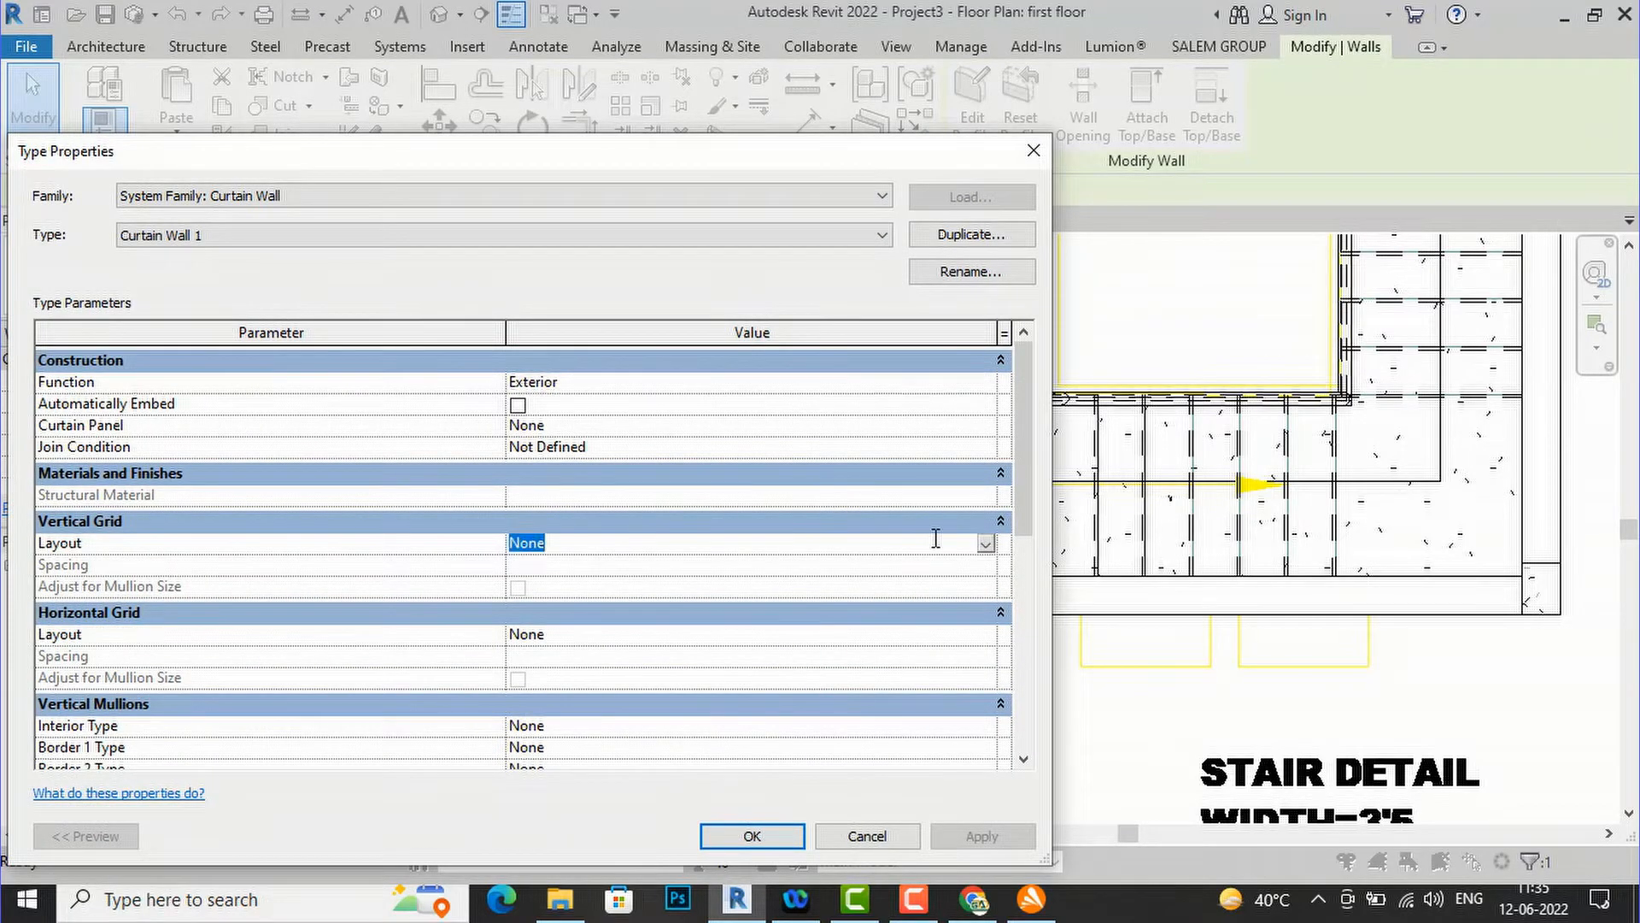
click(987, 544)
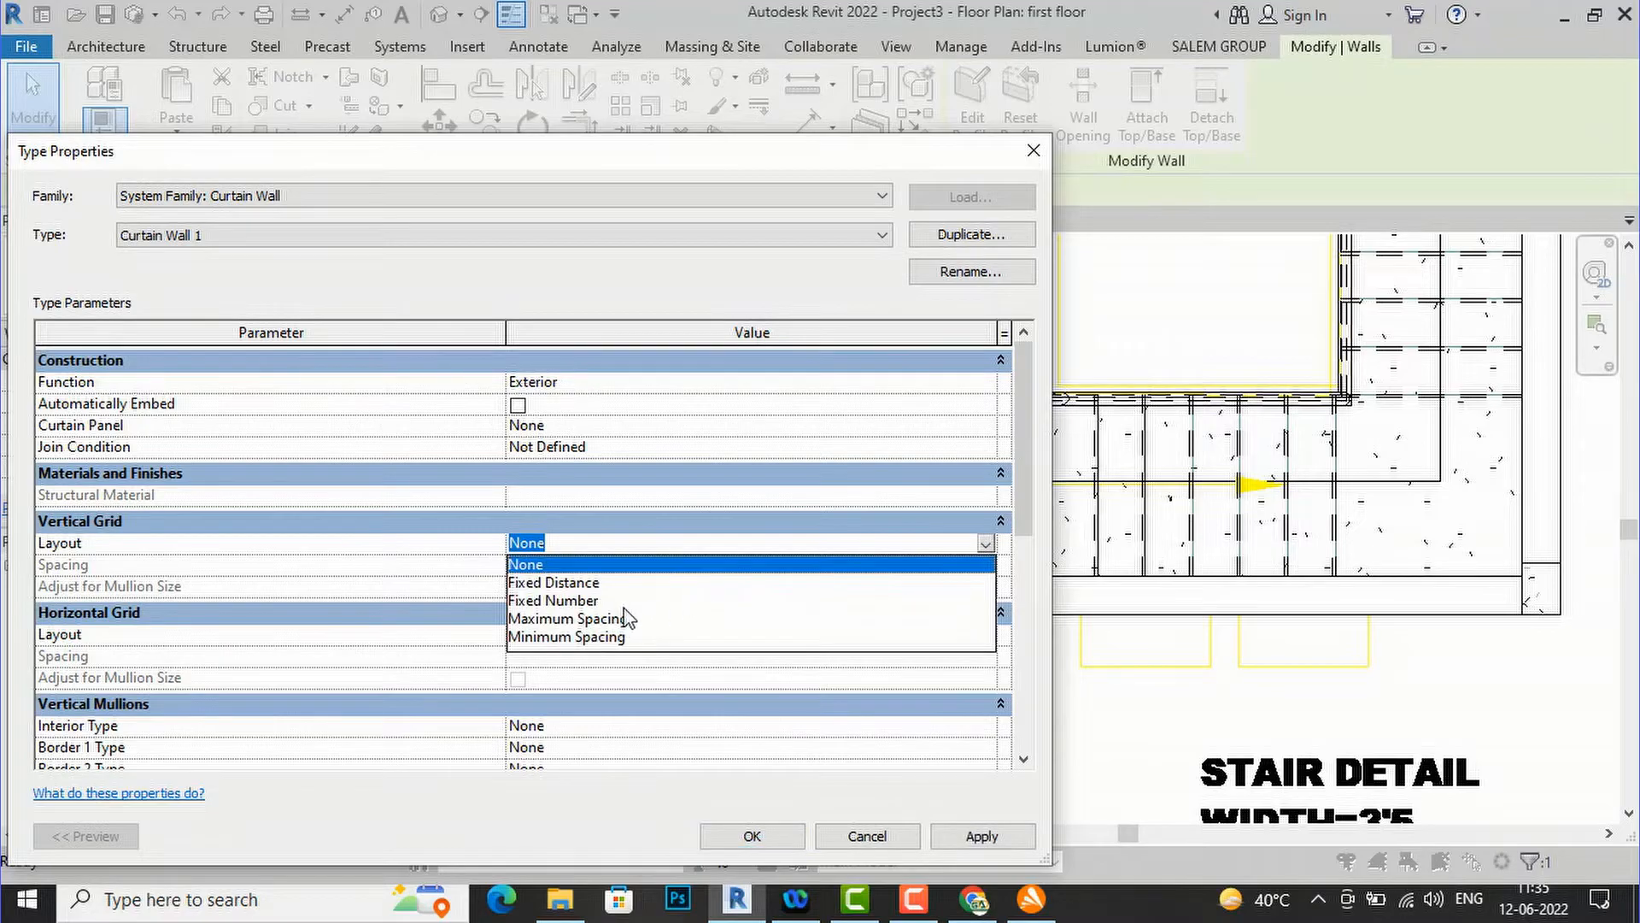
click(593, 586)
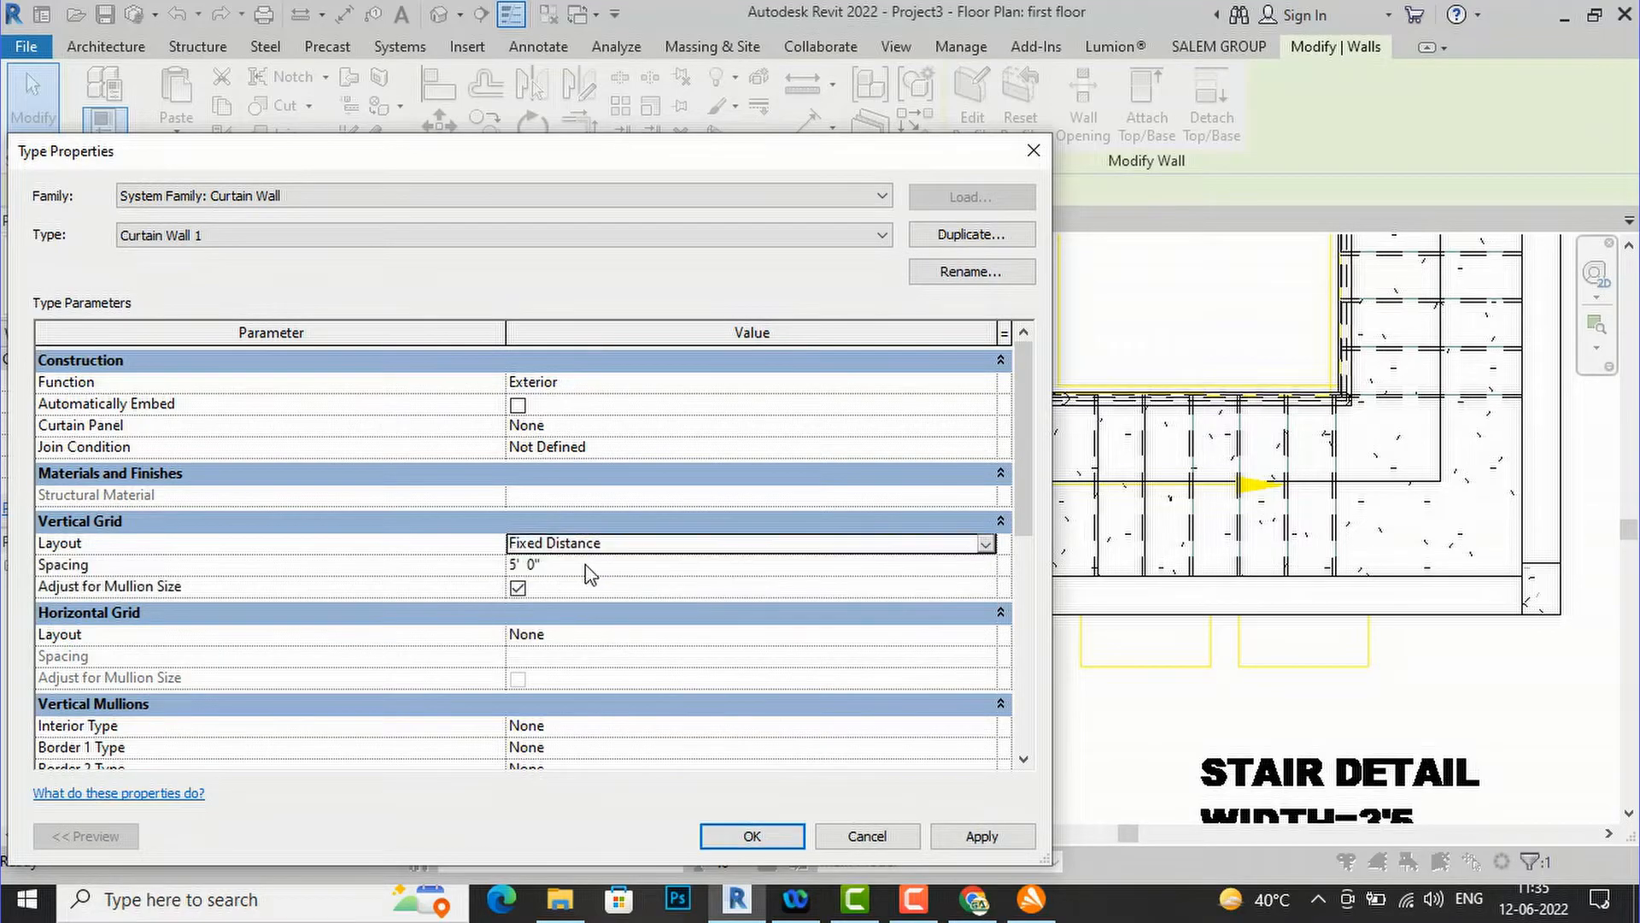
click(587, 565)
text(2')
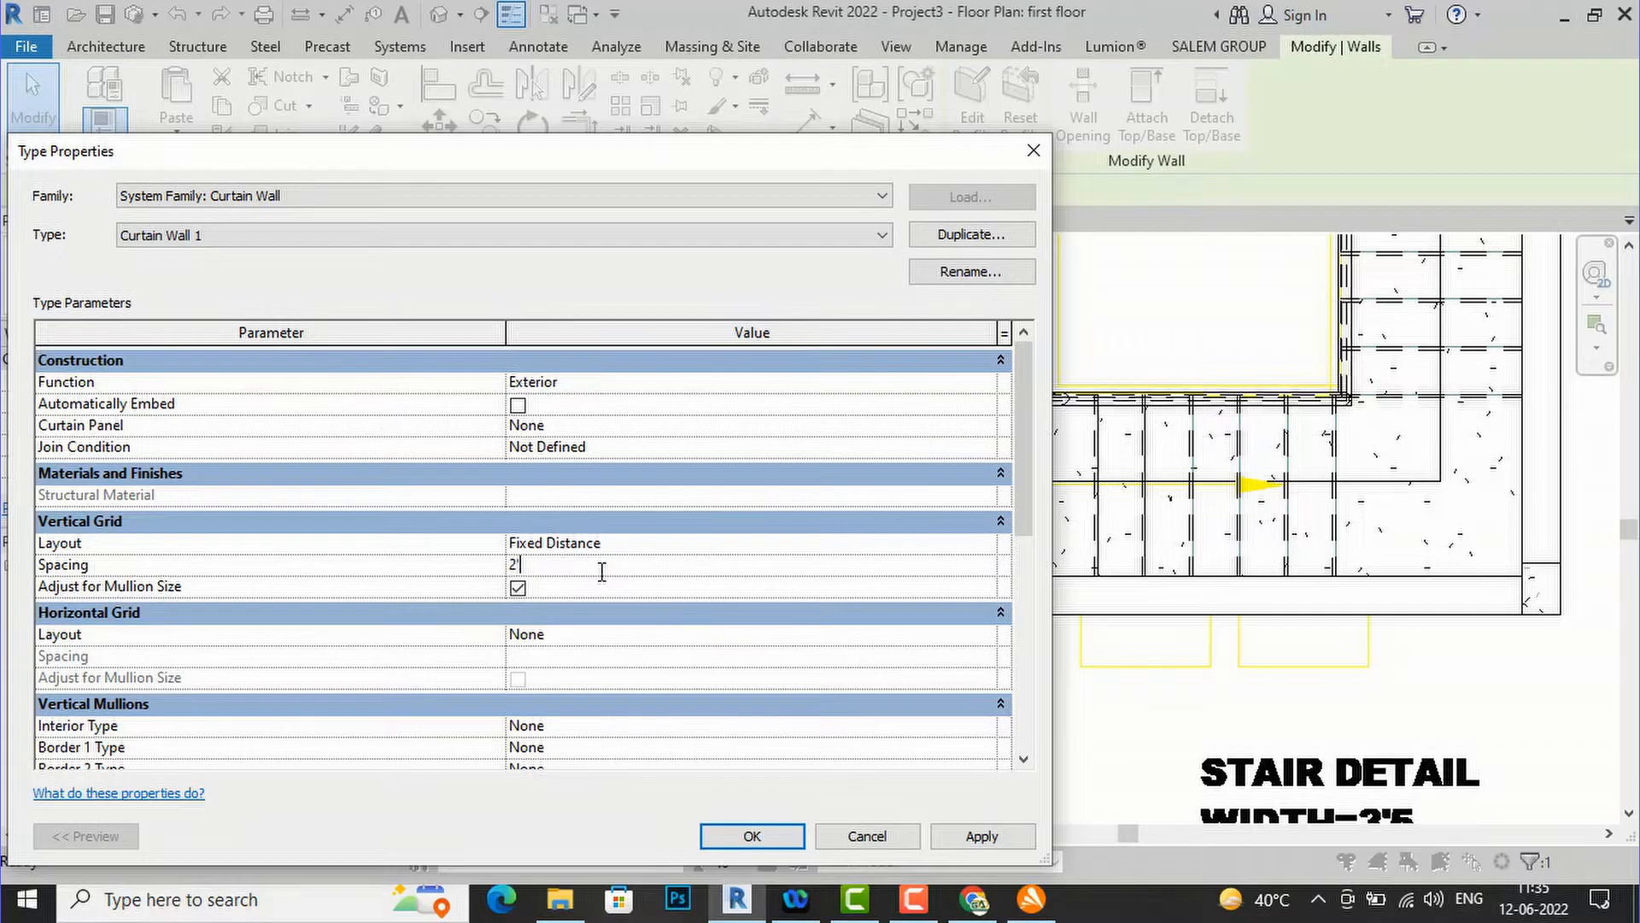
- Set the curtain wall type's horizontal grid layout to Fixed Distance with 2' 0" spacing
click(612, 635)
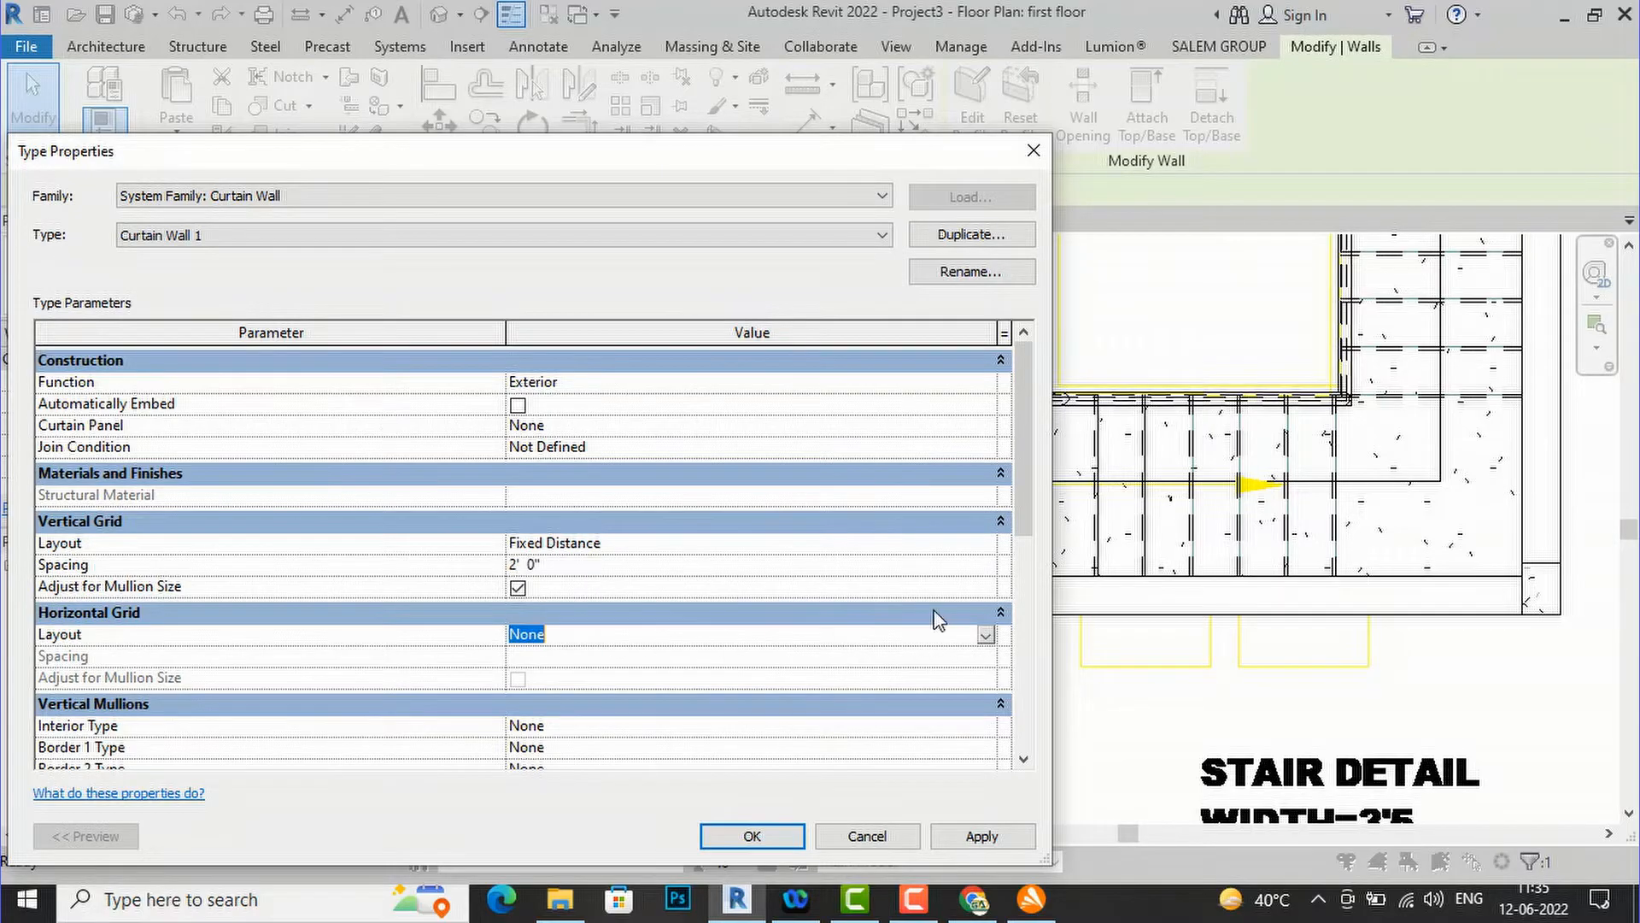
click(986, 635)
click(642, 674)
click(612, 658)
text(2' 0")
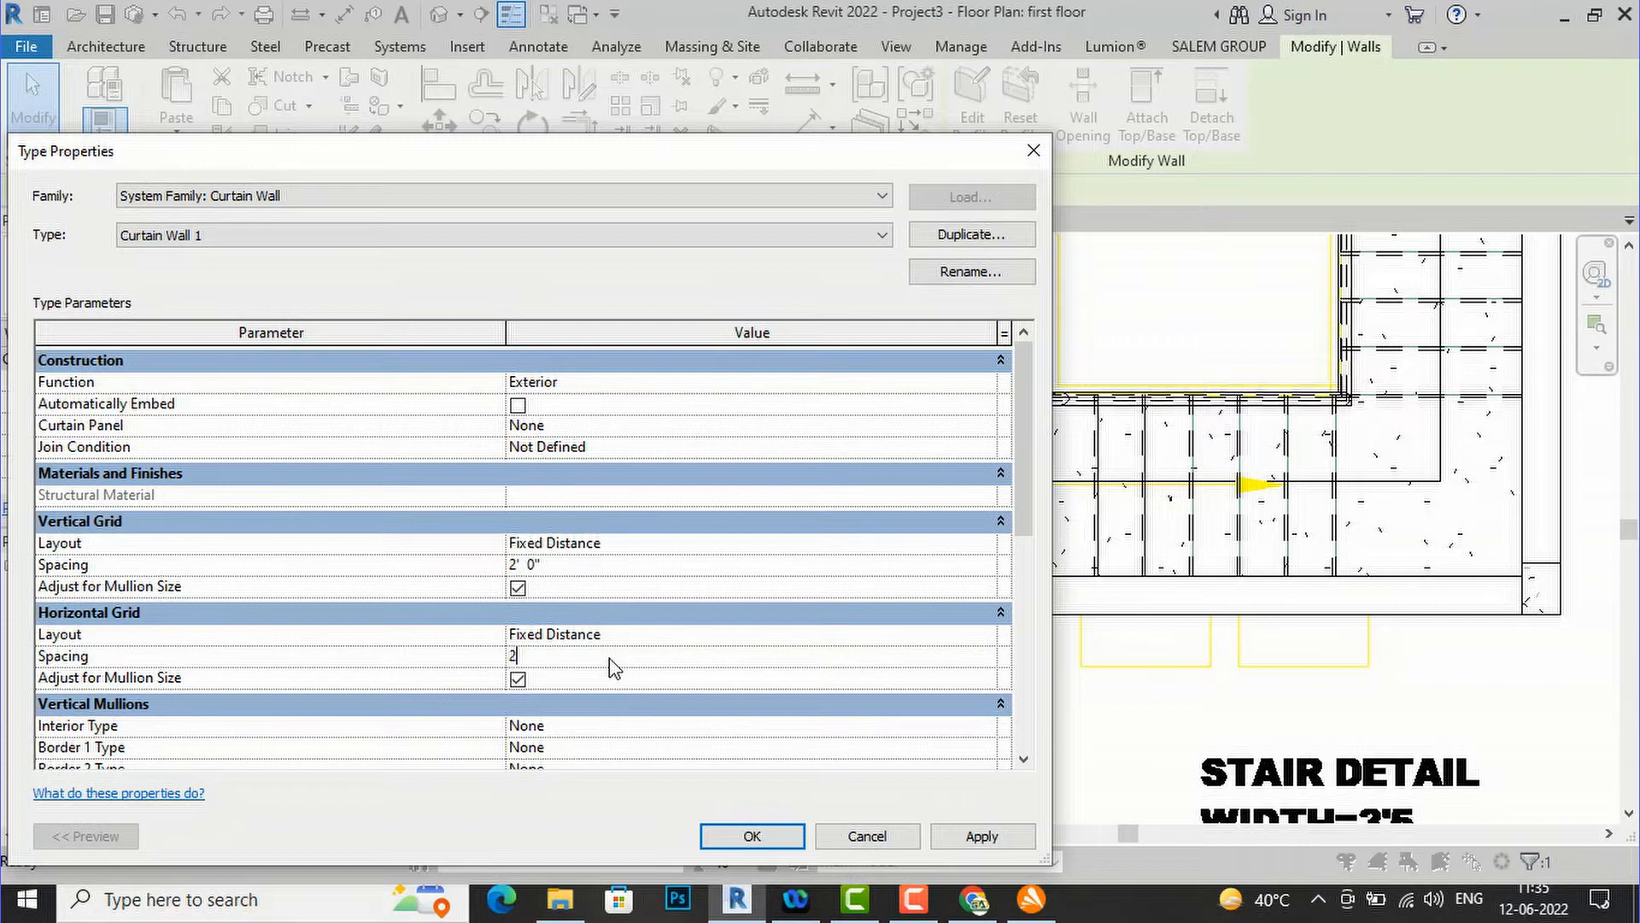
scroll(632, 683, down, 1)
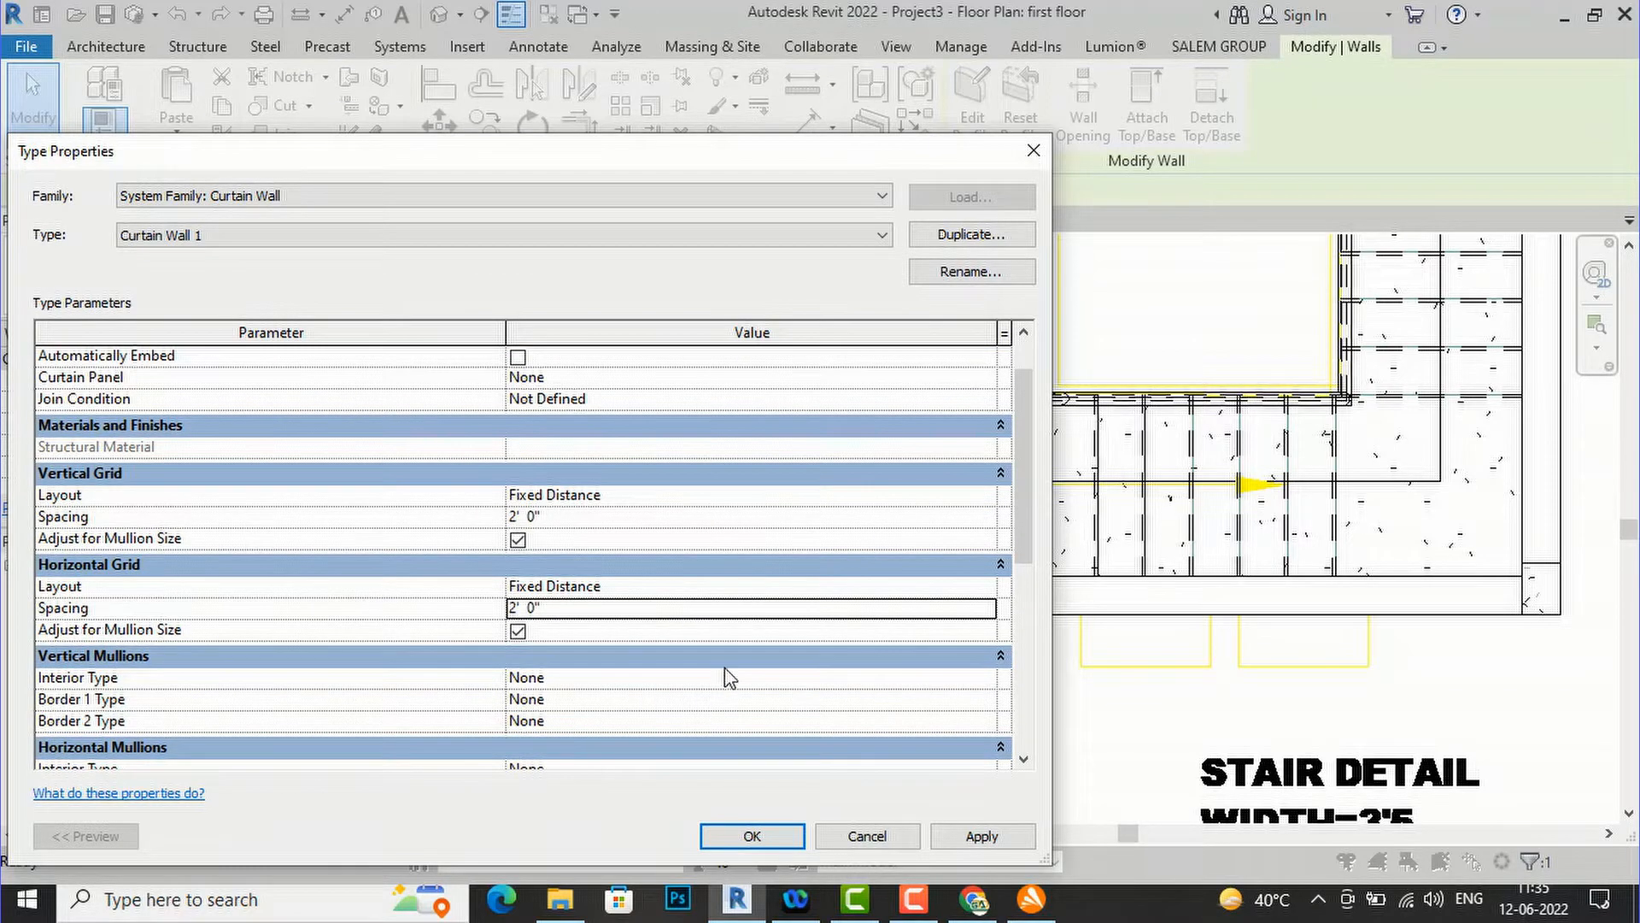
- Set the curtain wall type's vertical mullions to Rectangular Mullion 1" Square for the interior and 1.5" x 2.5" rectangular for both borders
click(728, 677)
click(985, 680)
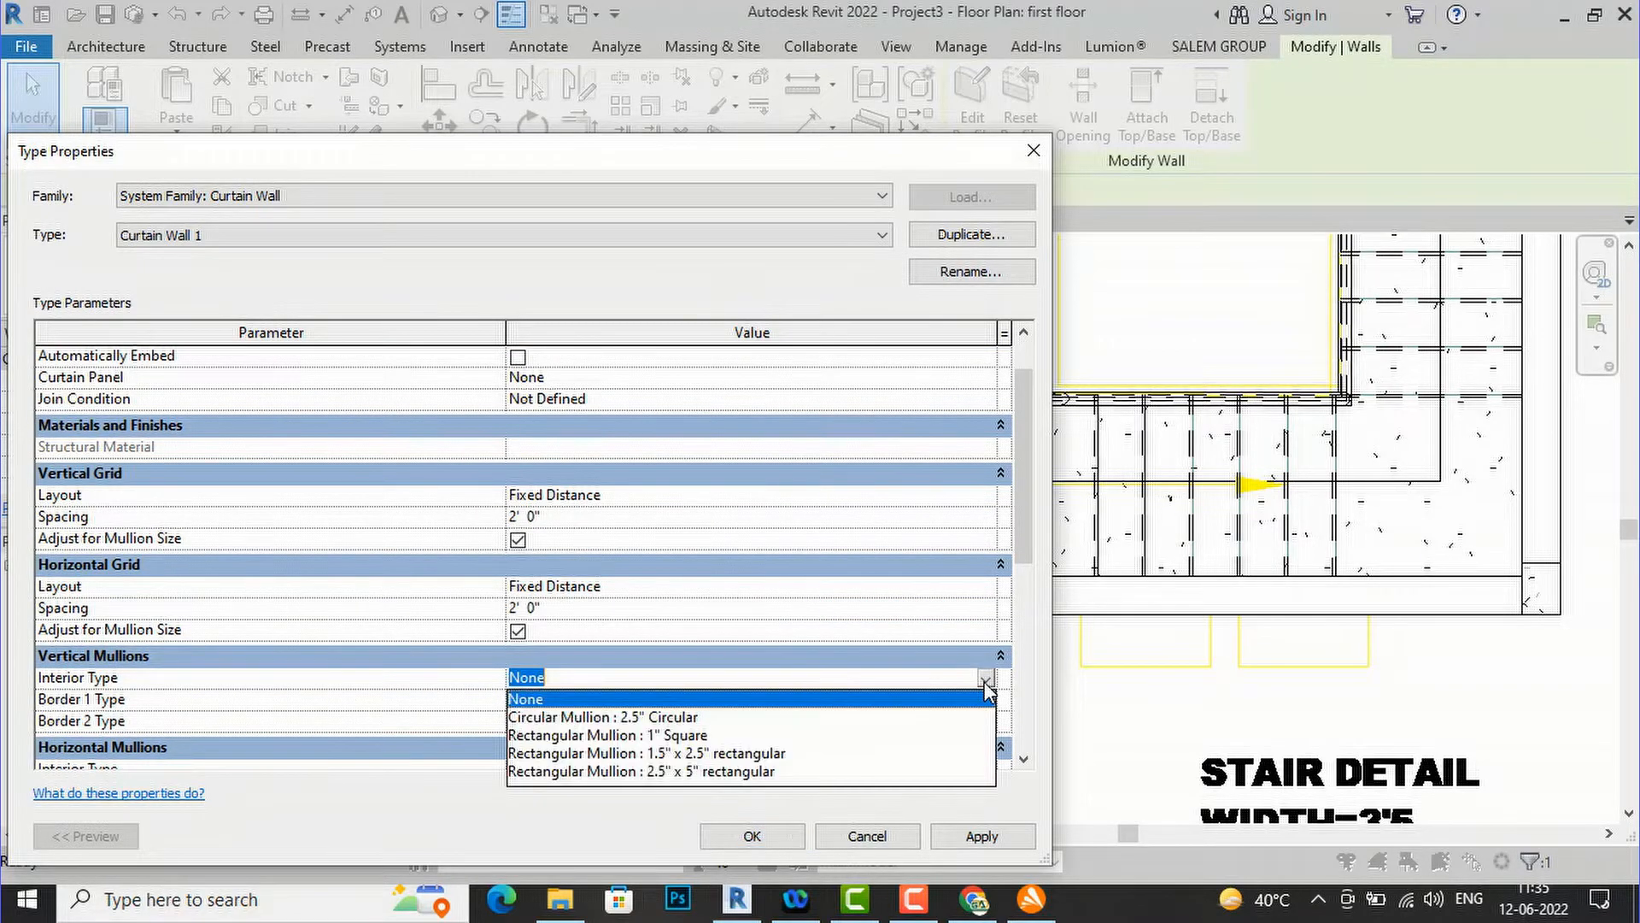
click(713, 735)
scroll(963, 663, down, 2)
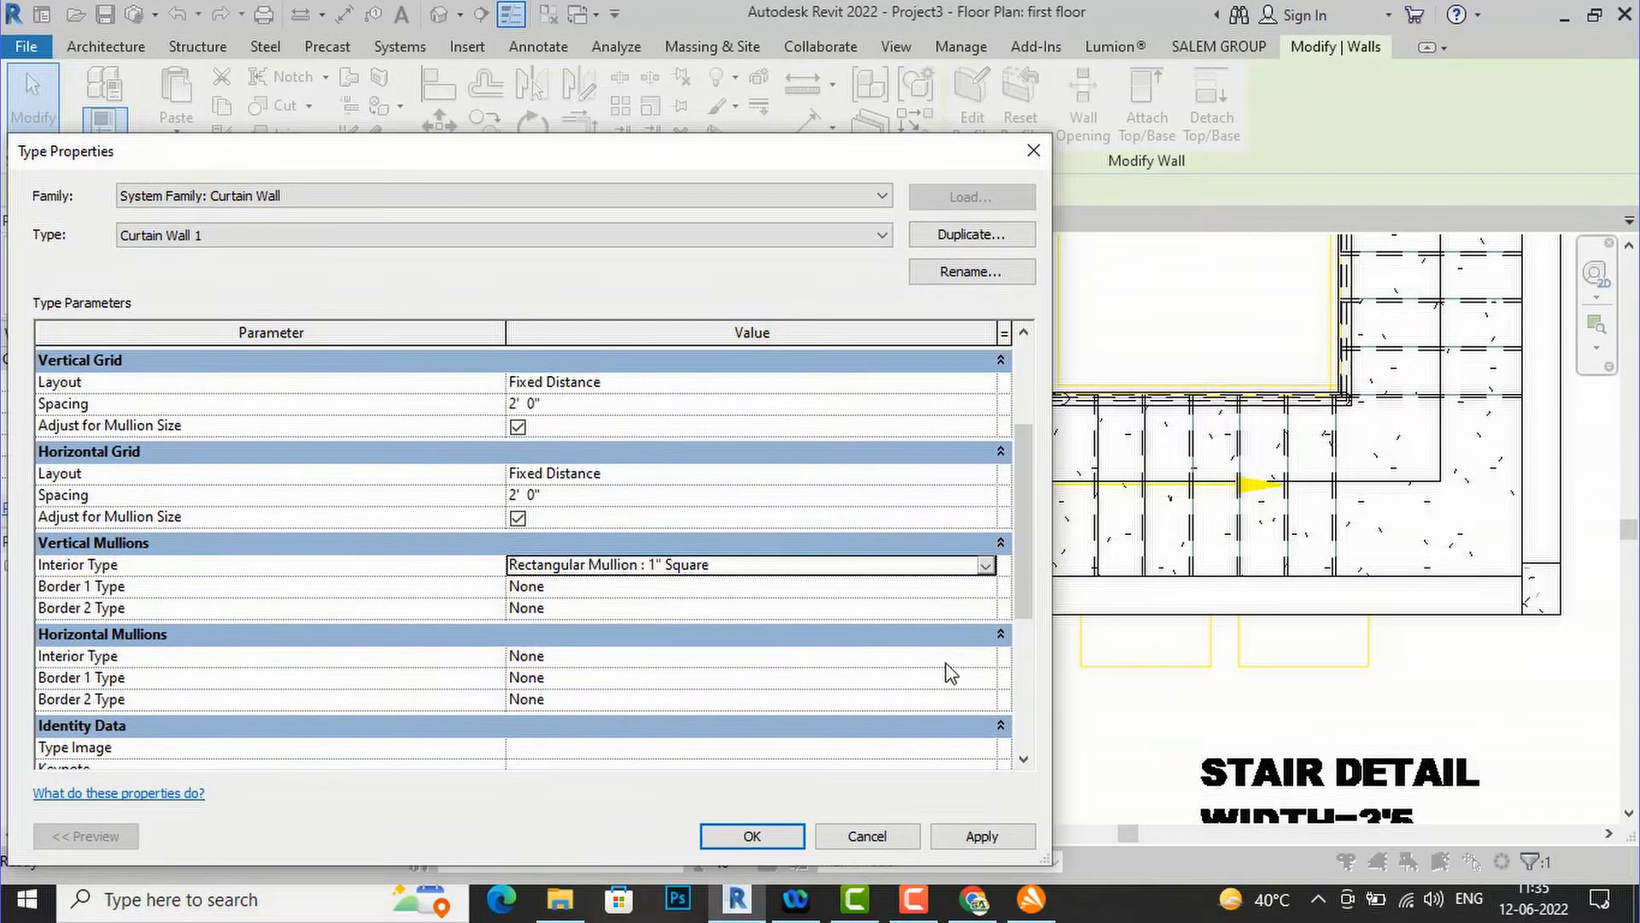
click(957, 586)
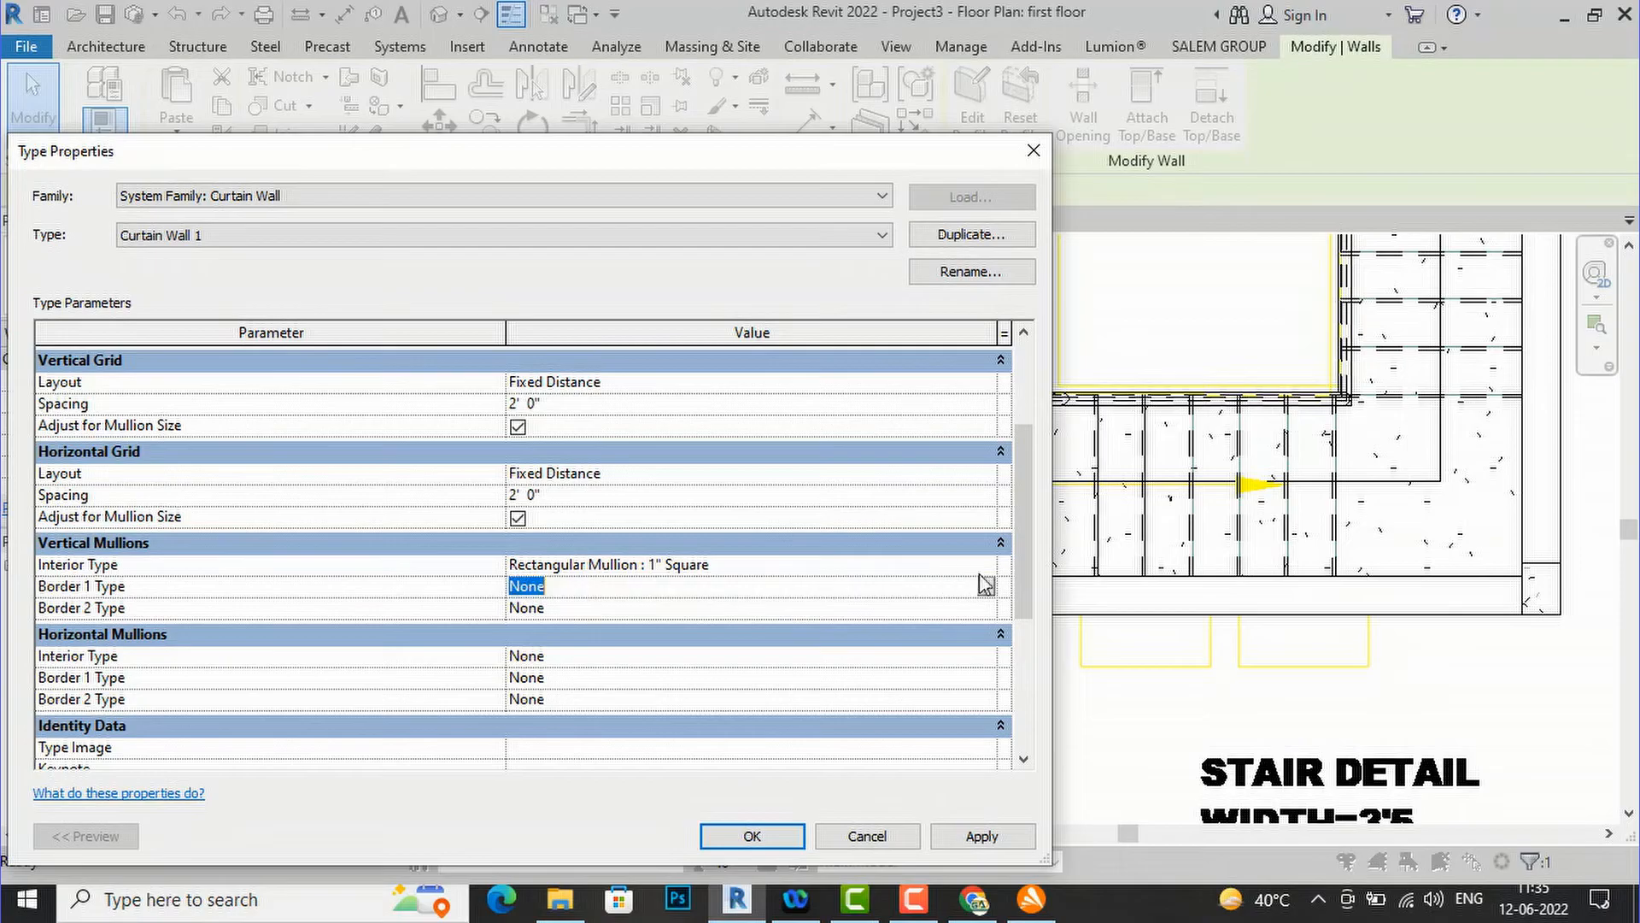
click(986, 587)
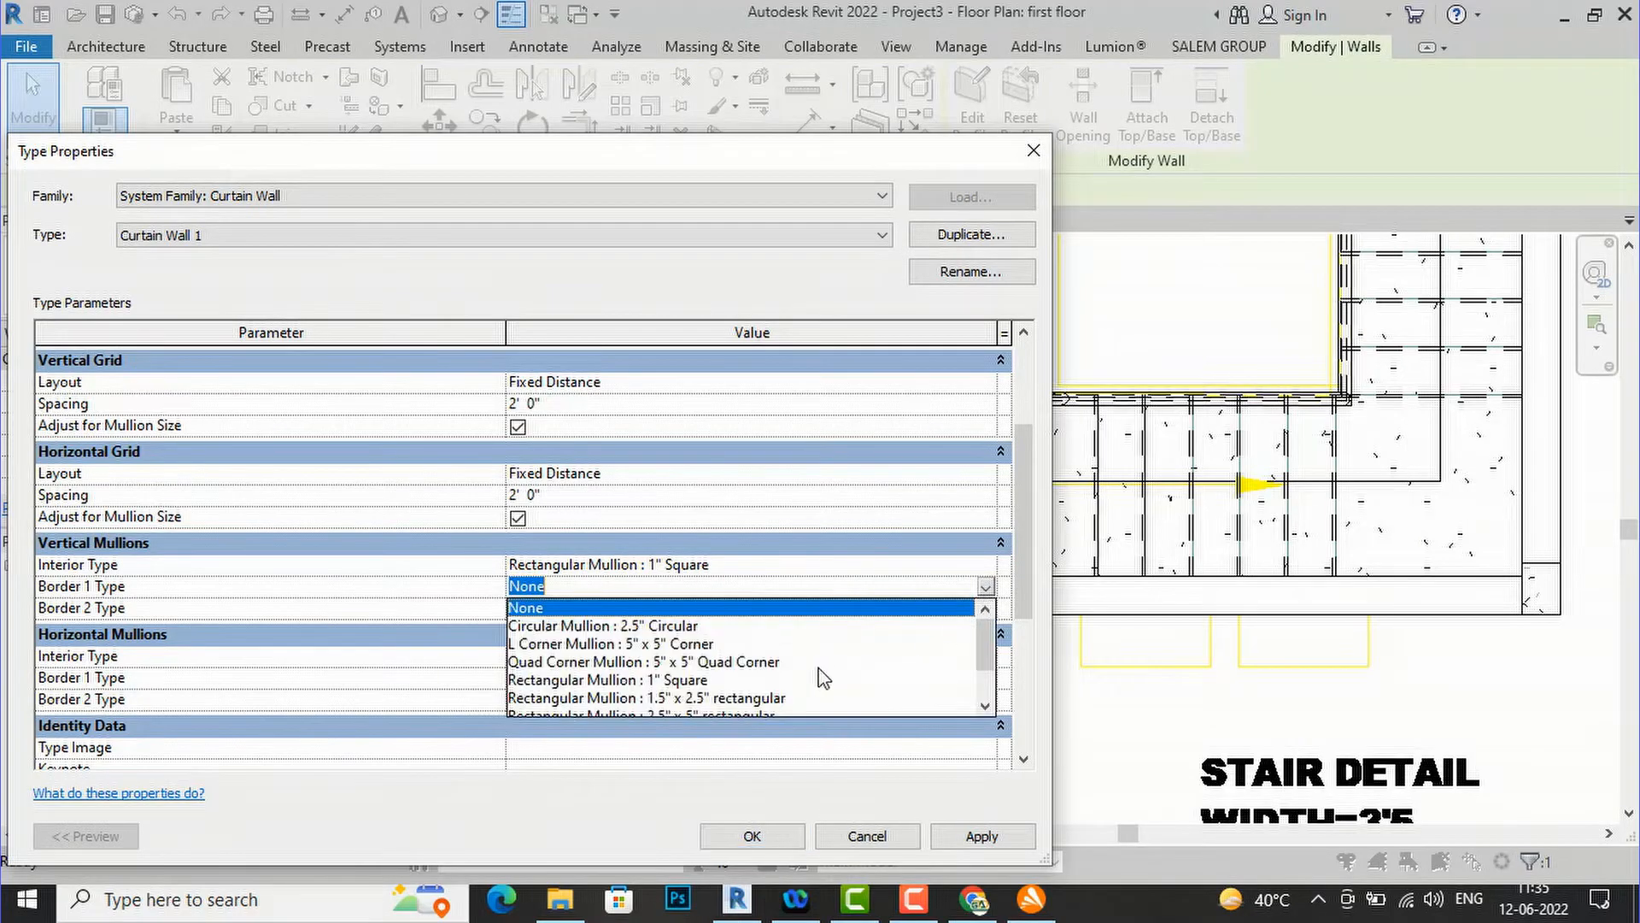
click(706, 698)
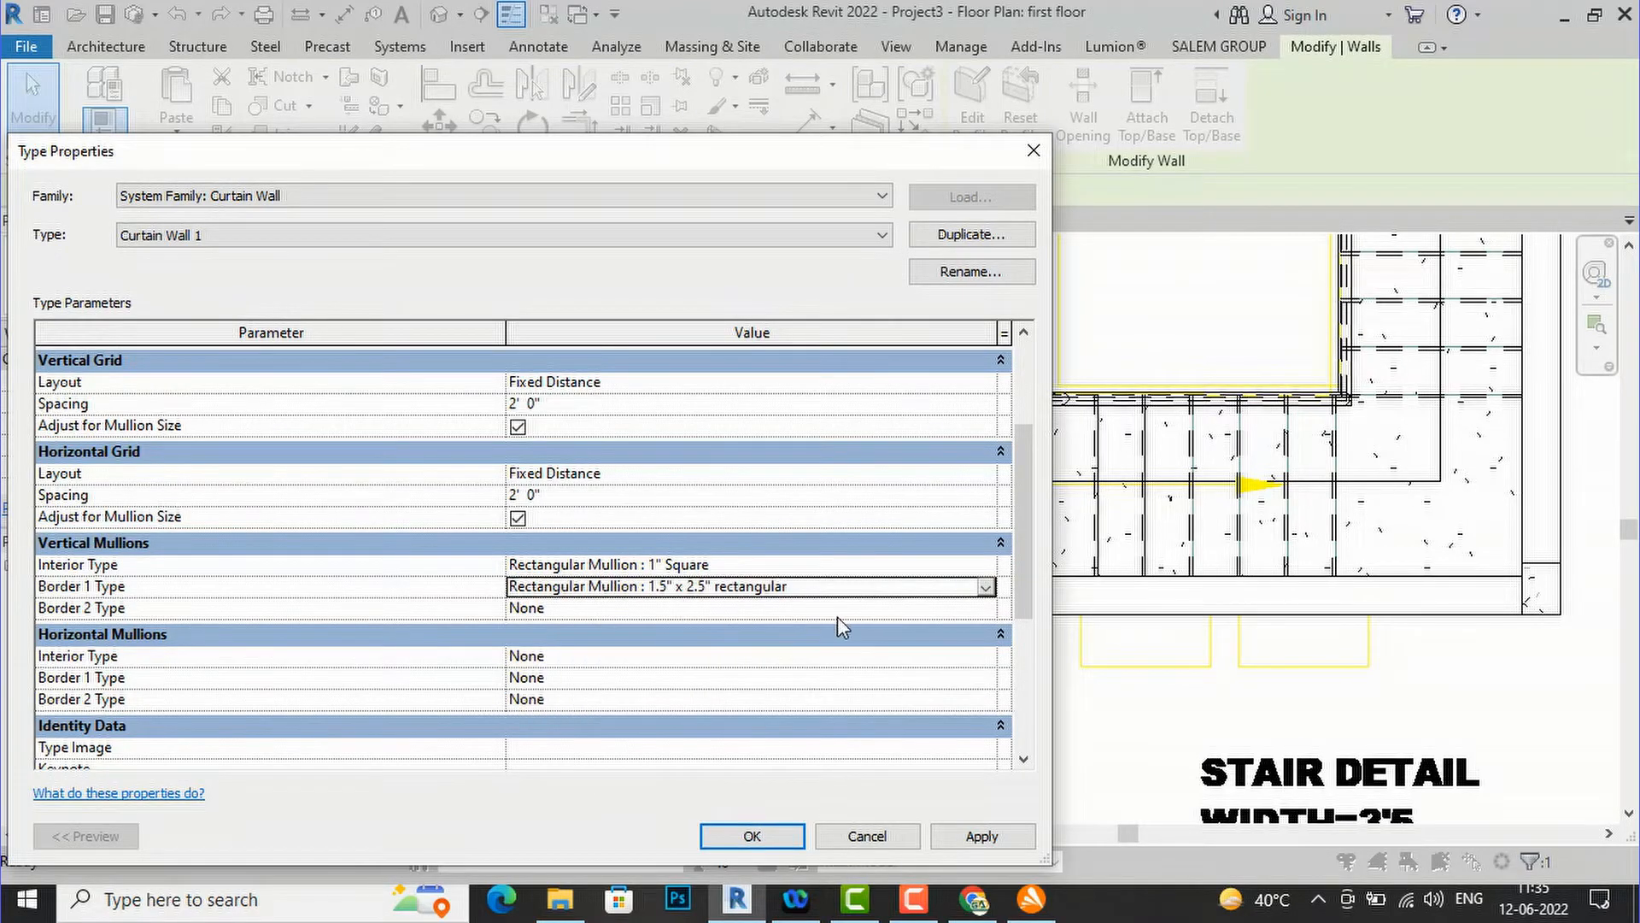
click(980, 607)
click(987, 608)
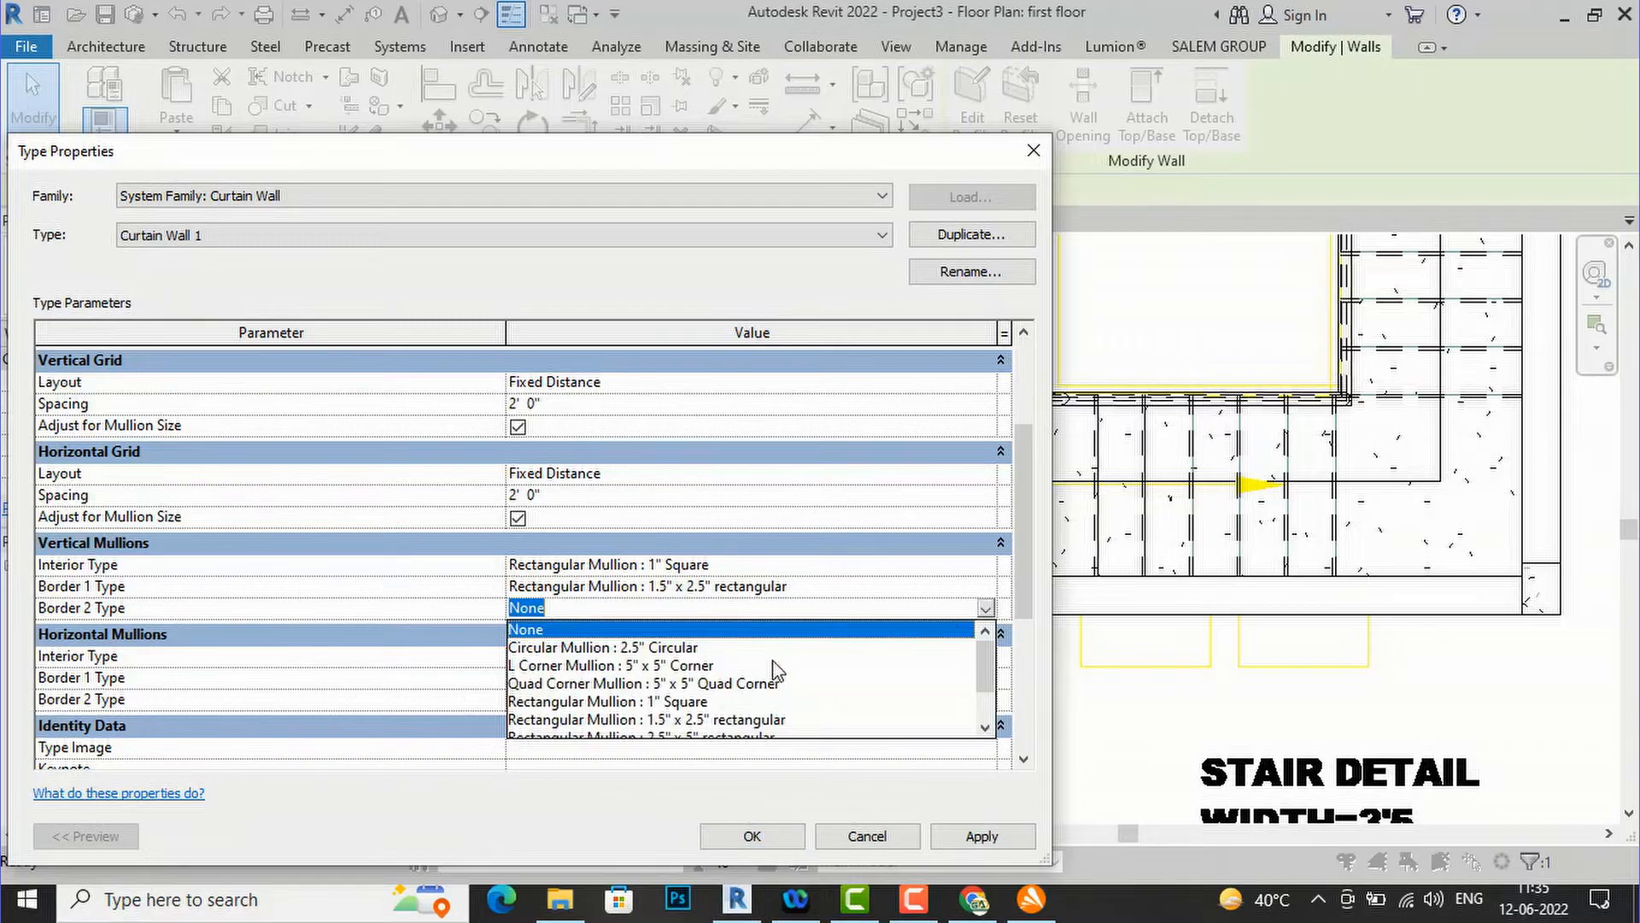
click(698, 720)
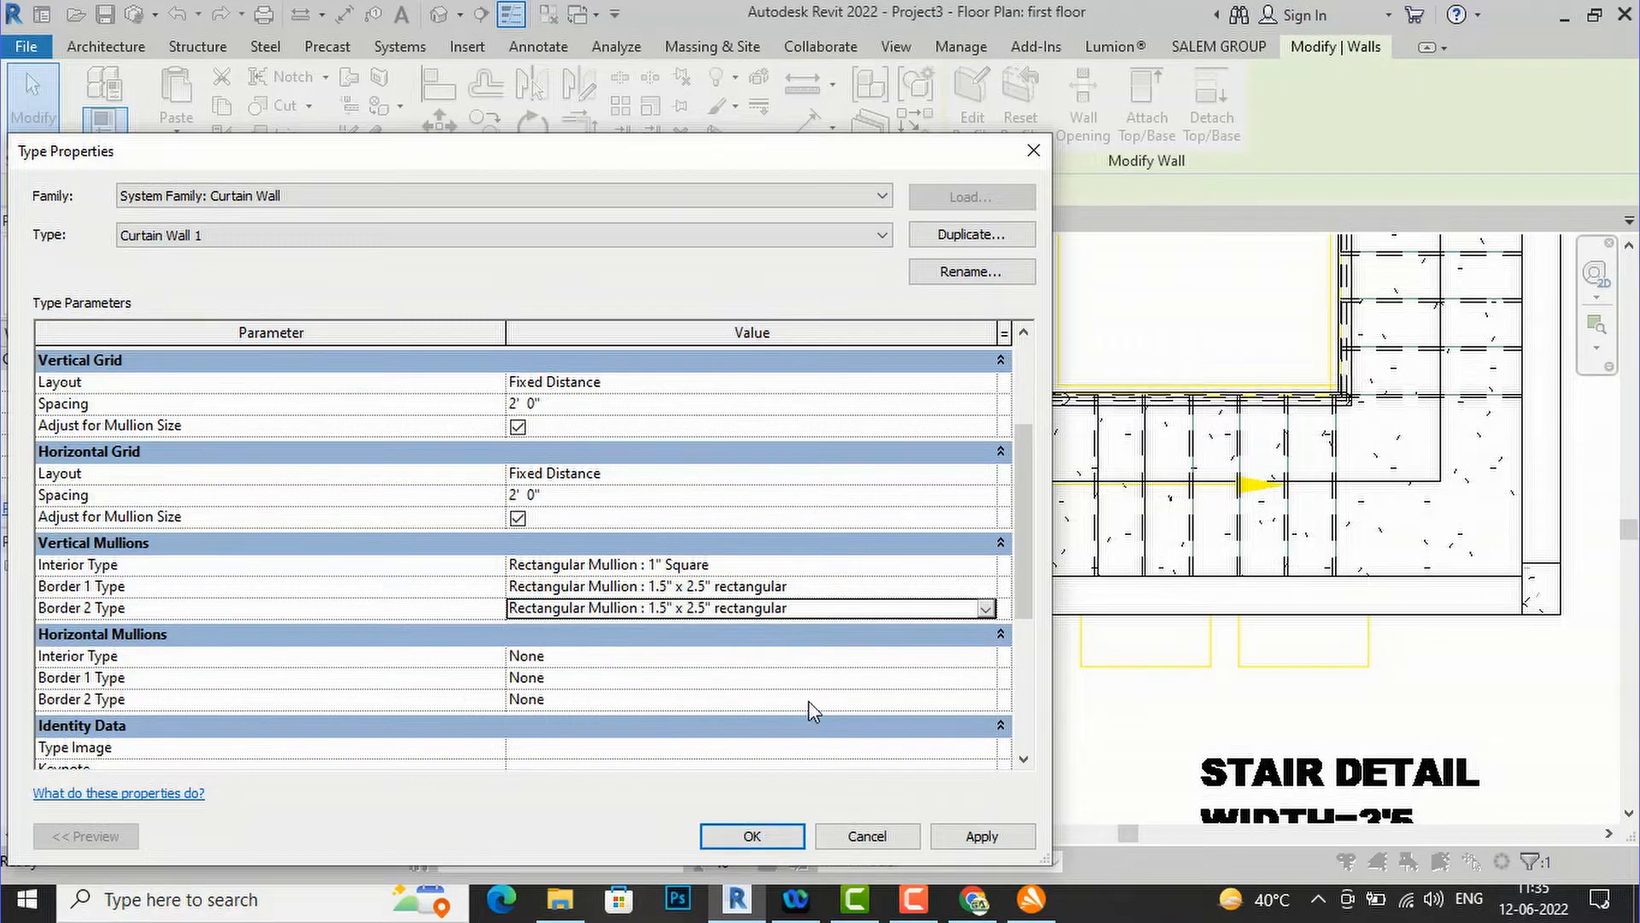
- Set the horizontal mullions to Rectangular Mullion 1" Square for the interior and 1.5" x 2.5" rectangular for both borders, and apply the type changes
click(982, 654)
click(986, 655)
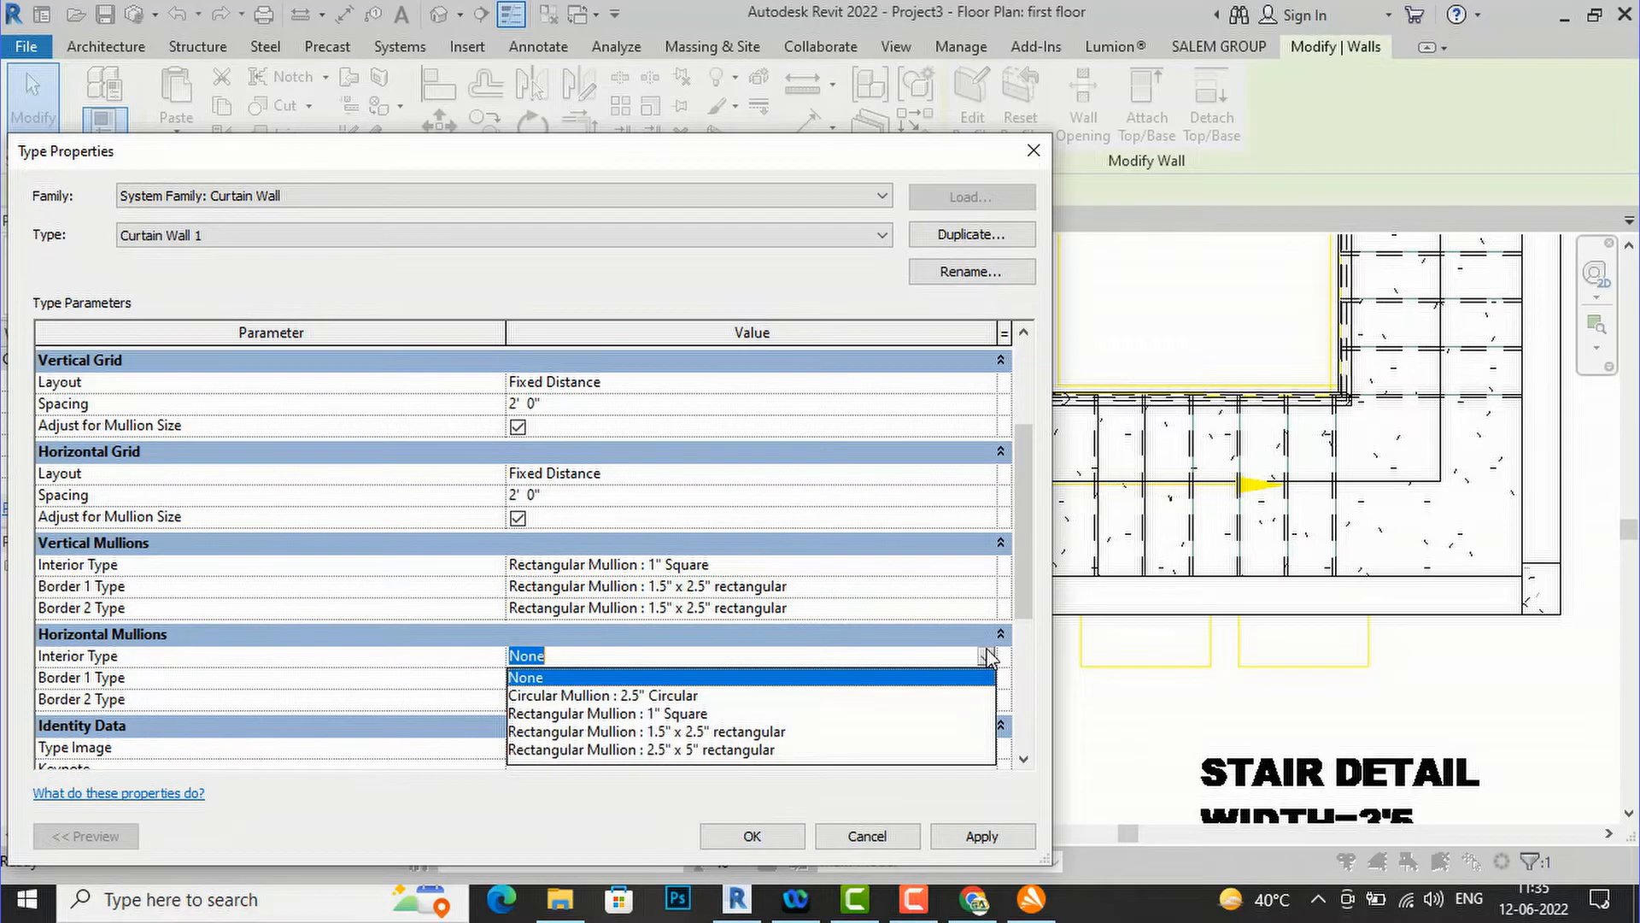
click(698, 720)
click(917, 675)
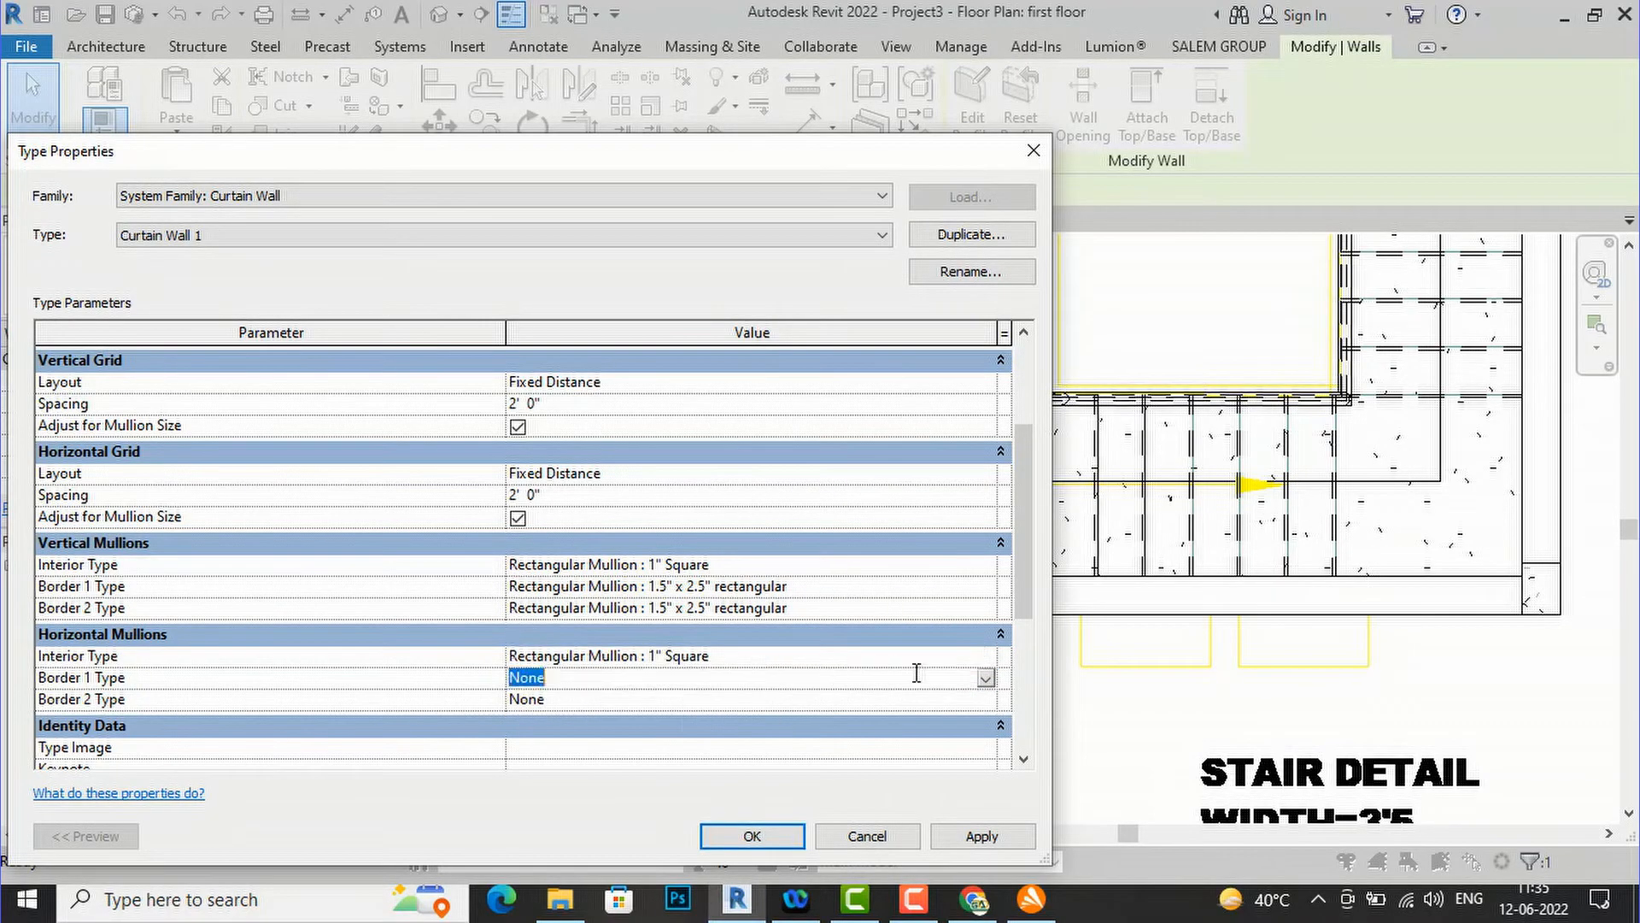
click(986, 677)
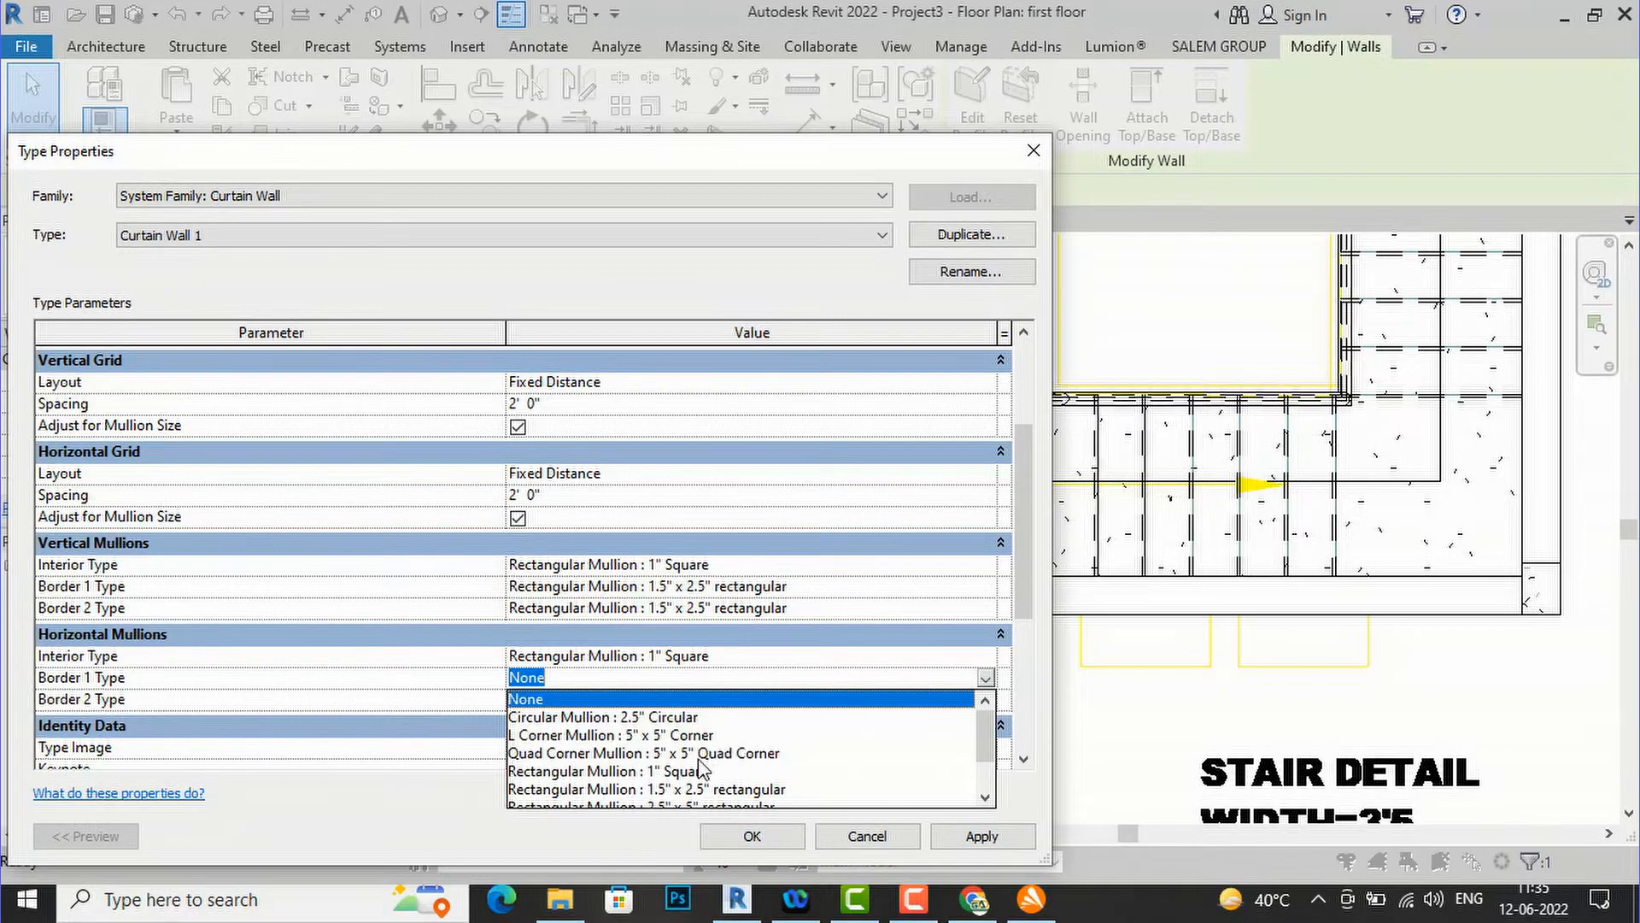
click(690, 791)
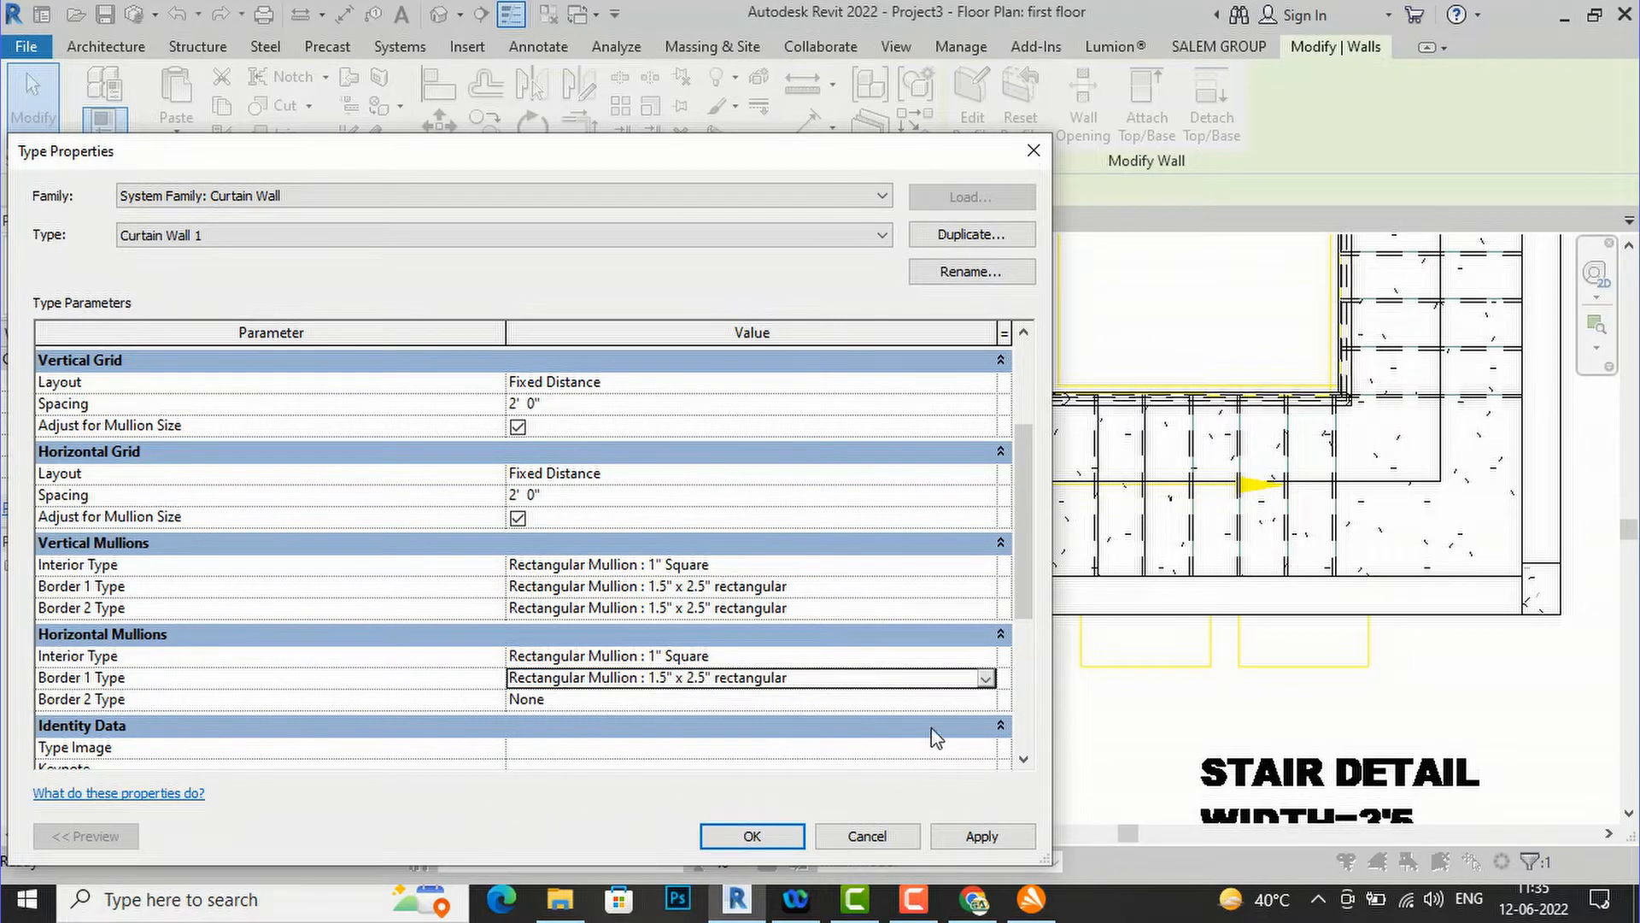
click(972, 701)
click(987, 699)
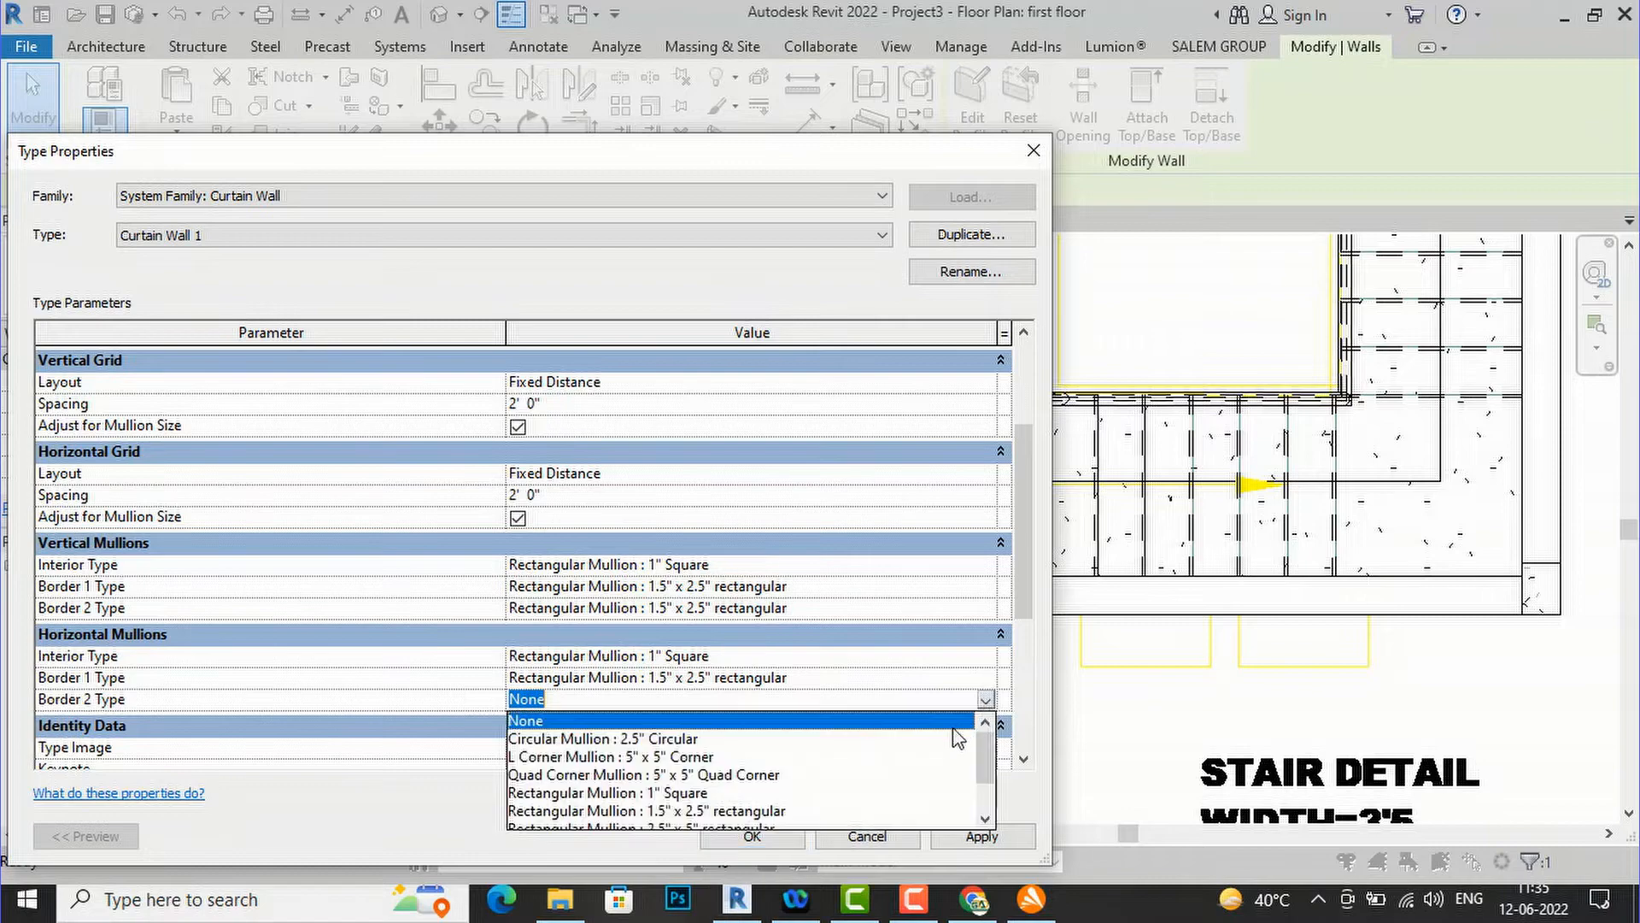
click(769, 822)
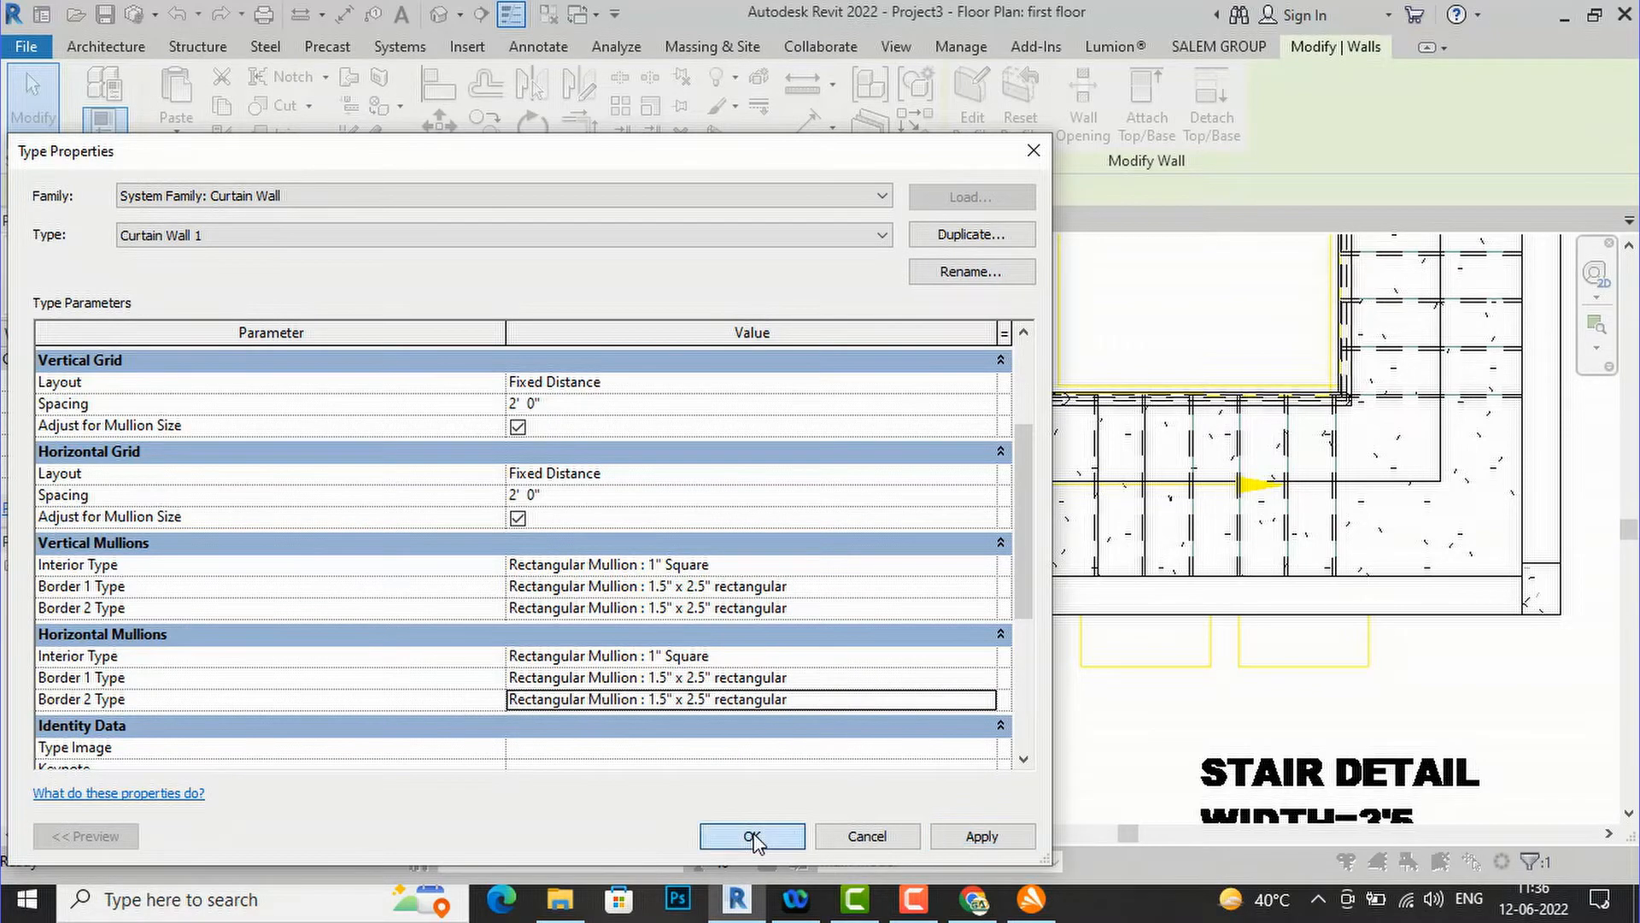
click(752, 835)
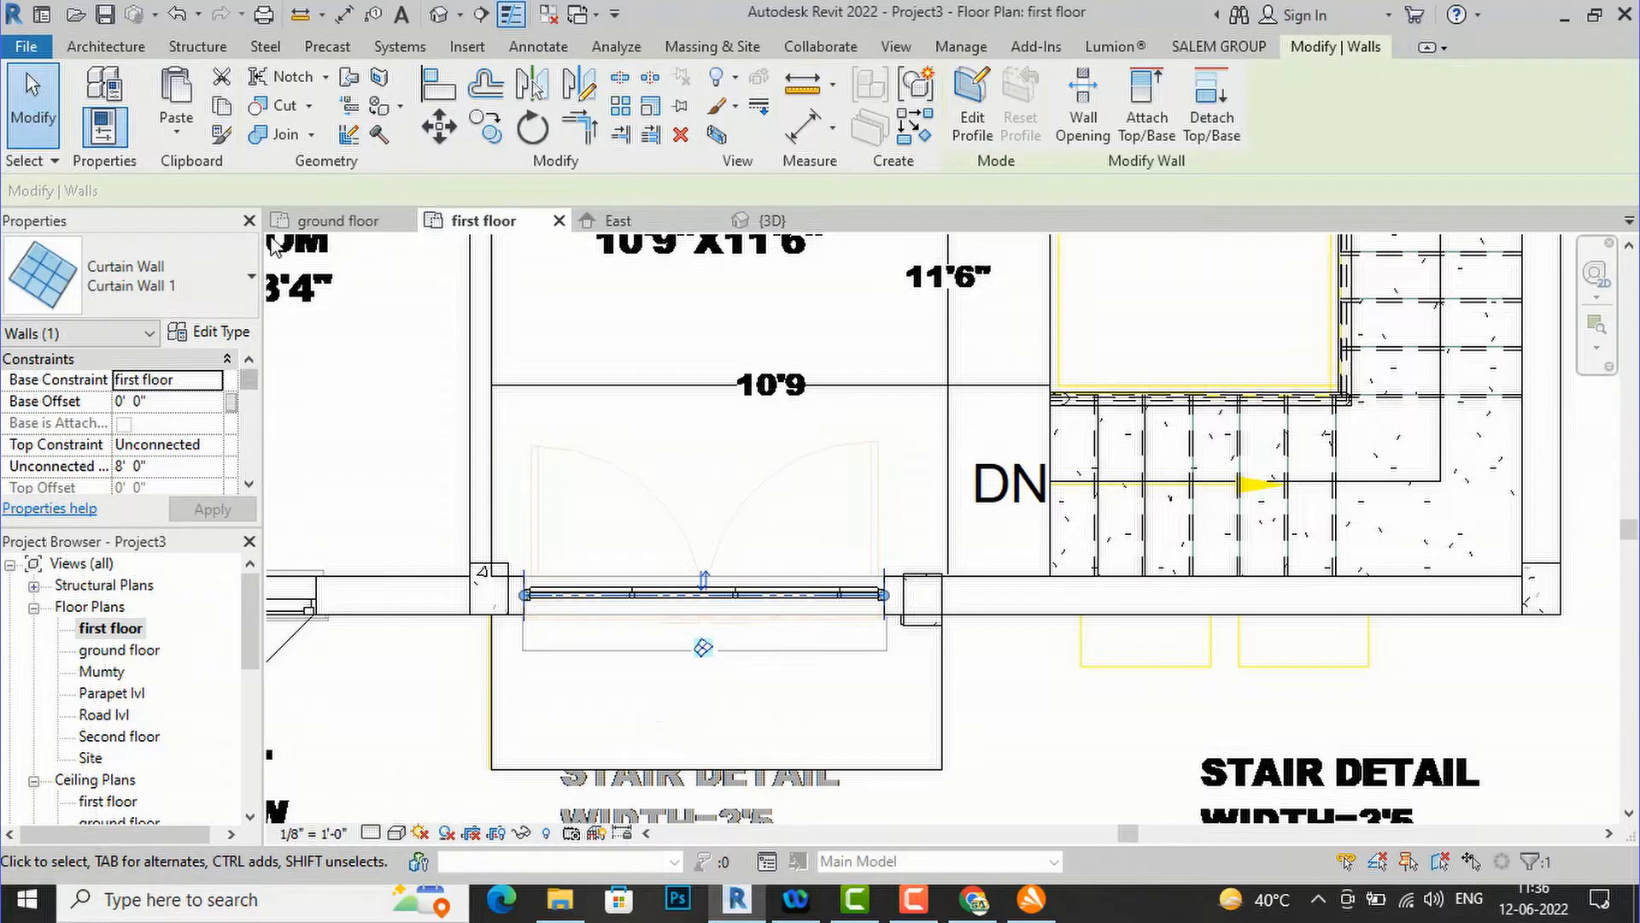
- Inspect the verandah curtain wall's mullions and its fit against the slabs in the 3D view
click(442, 19)
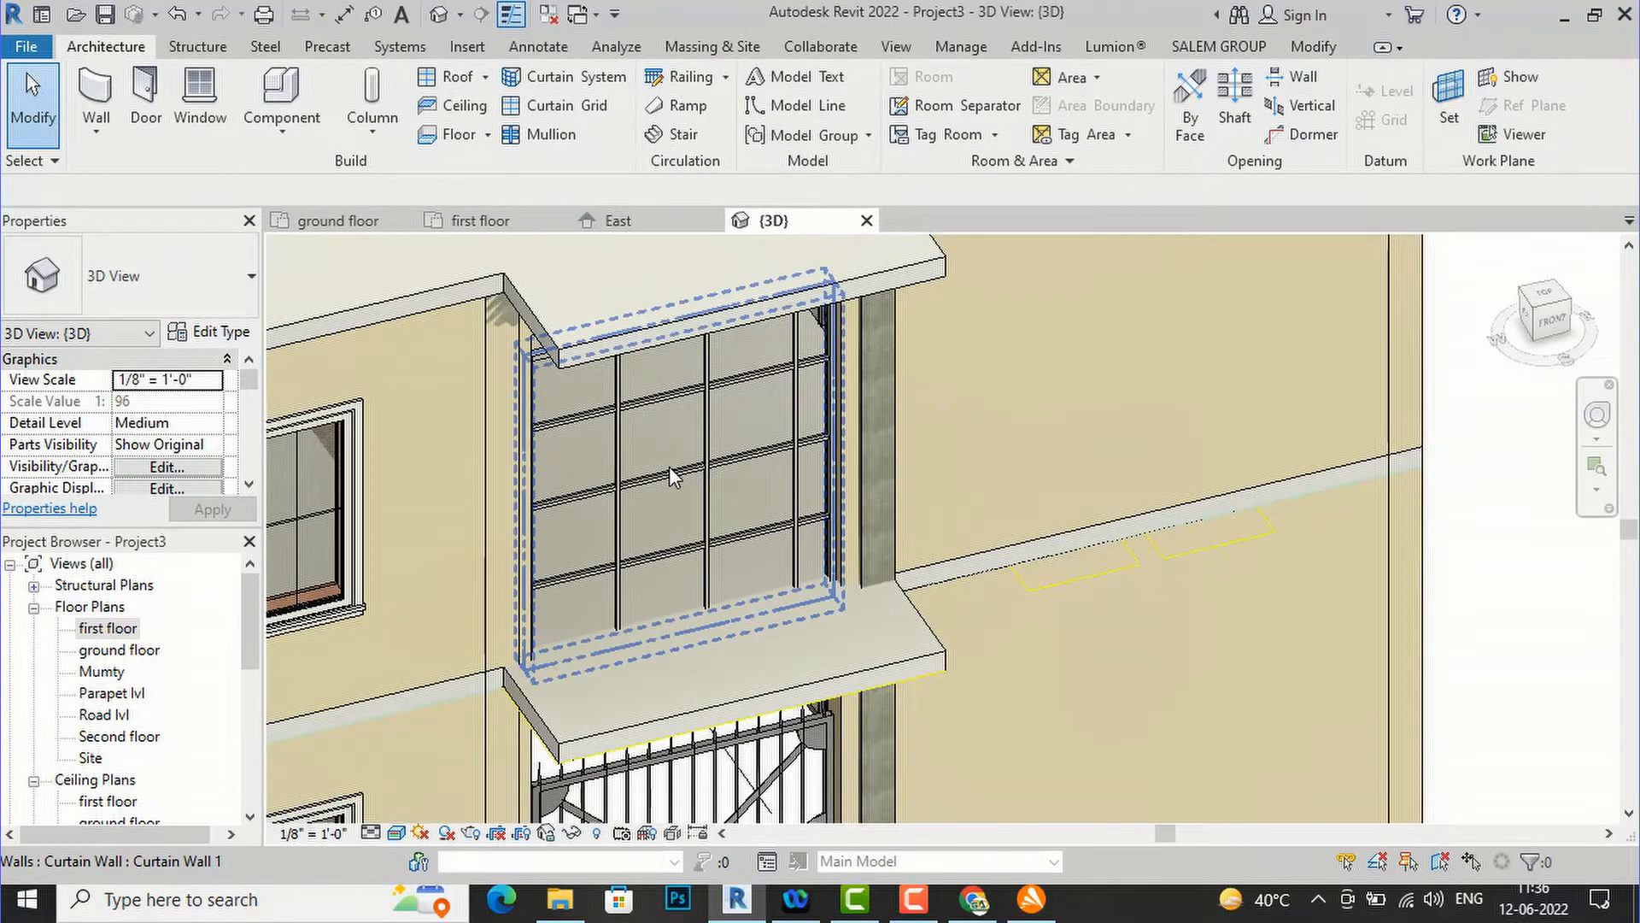
scroll(674, 476, down, 2)
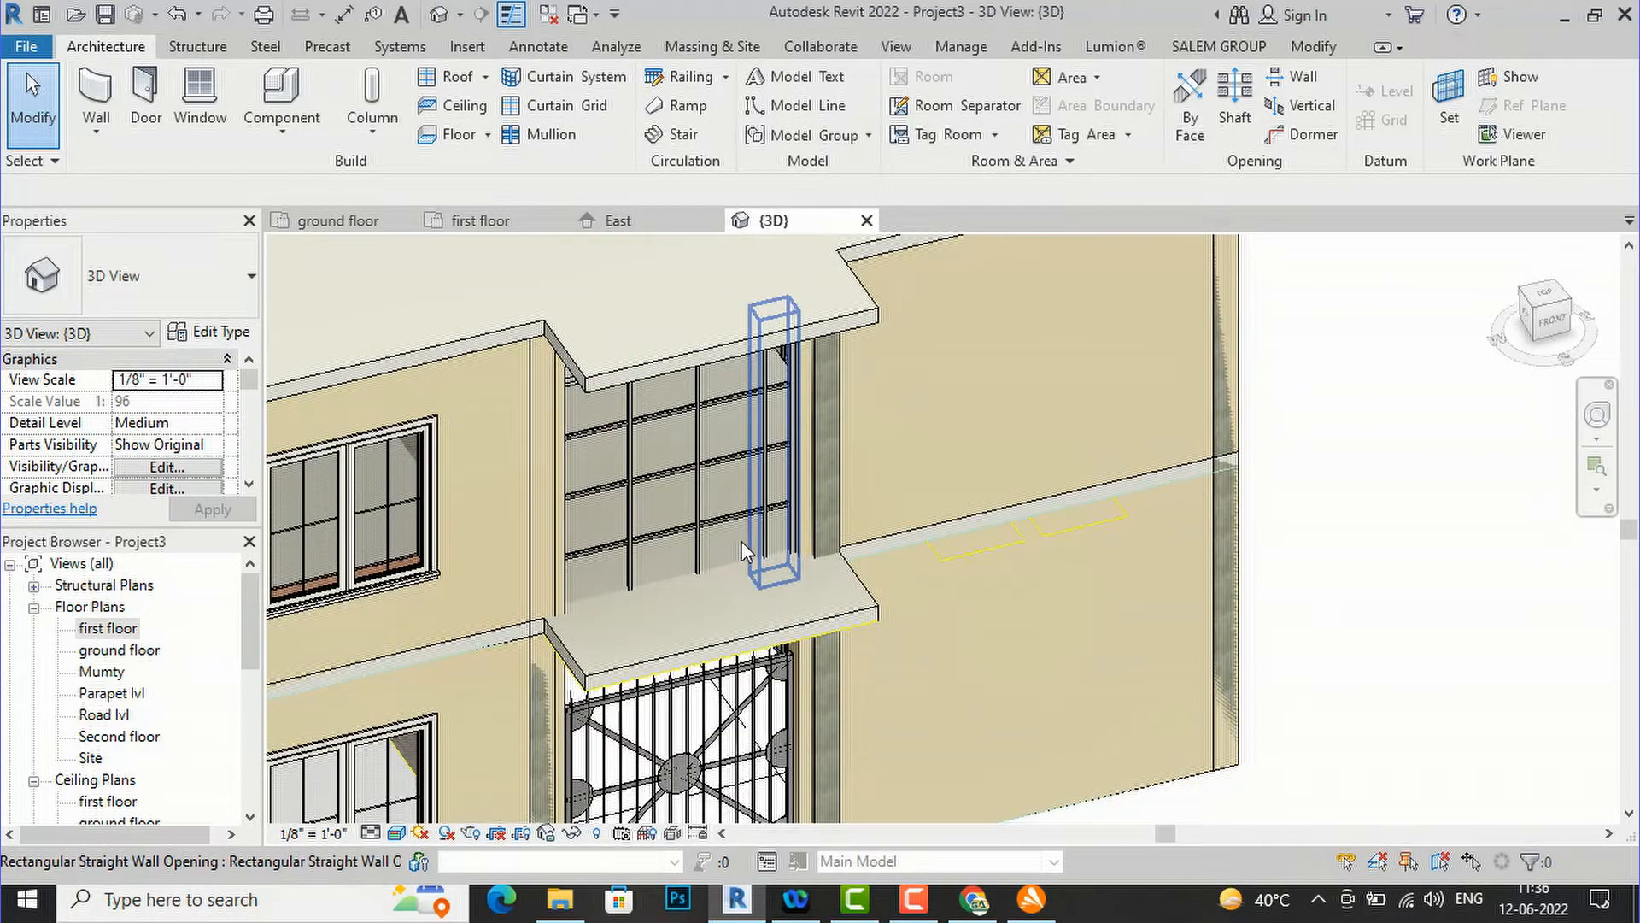
scroll(742, 542, up, 3)
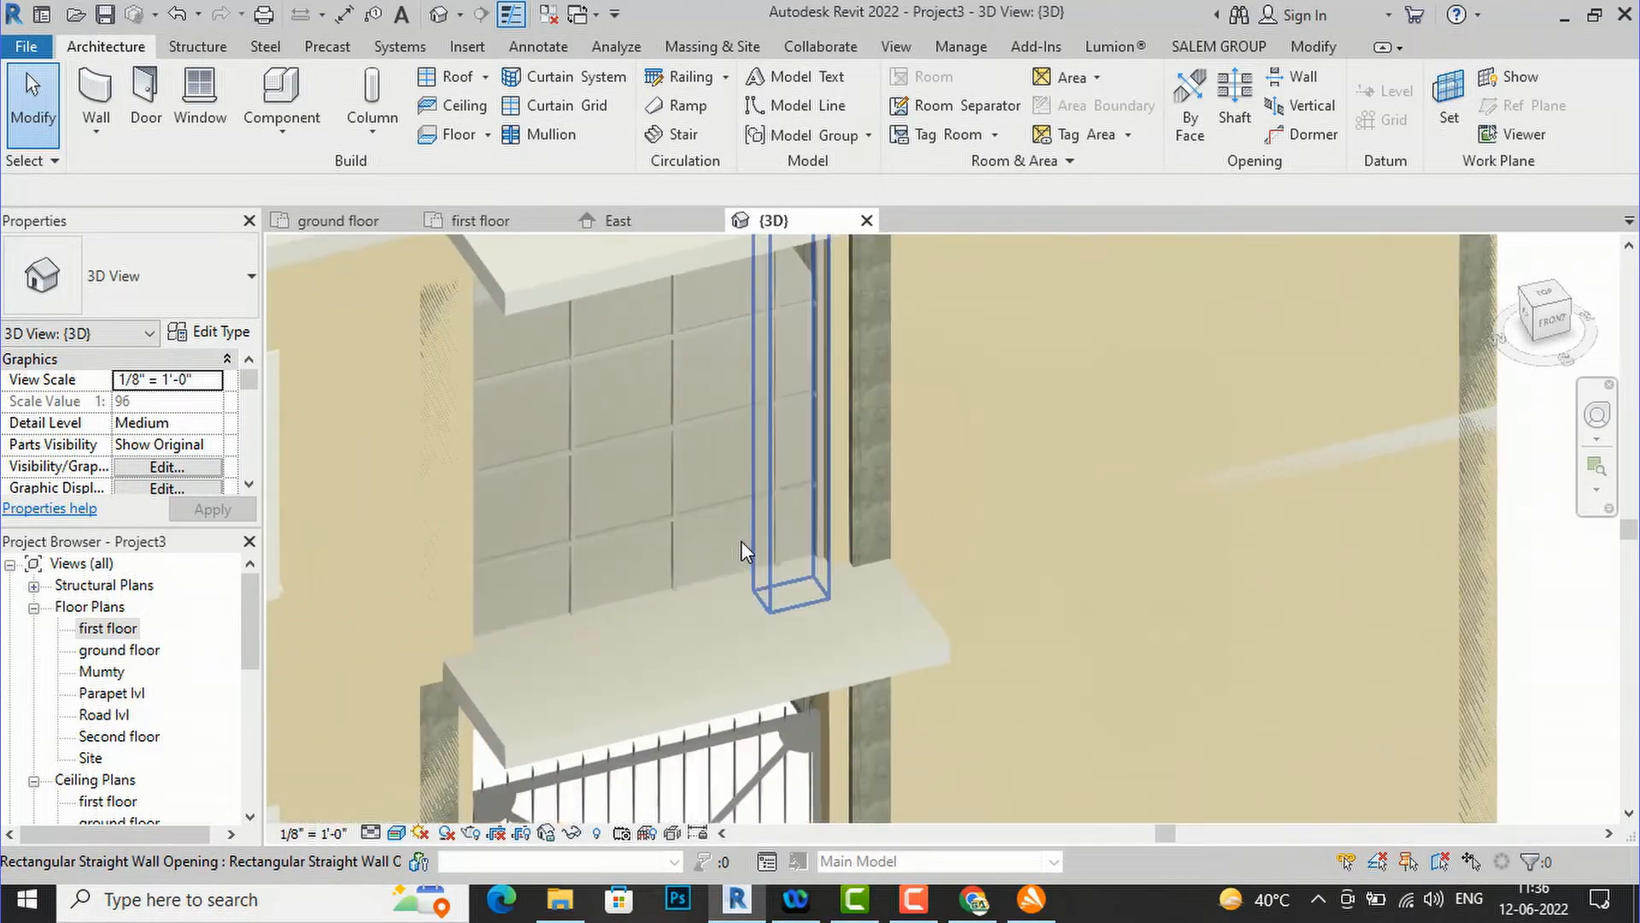
click(699, 519)
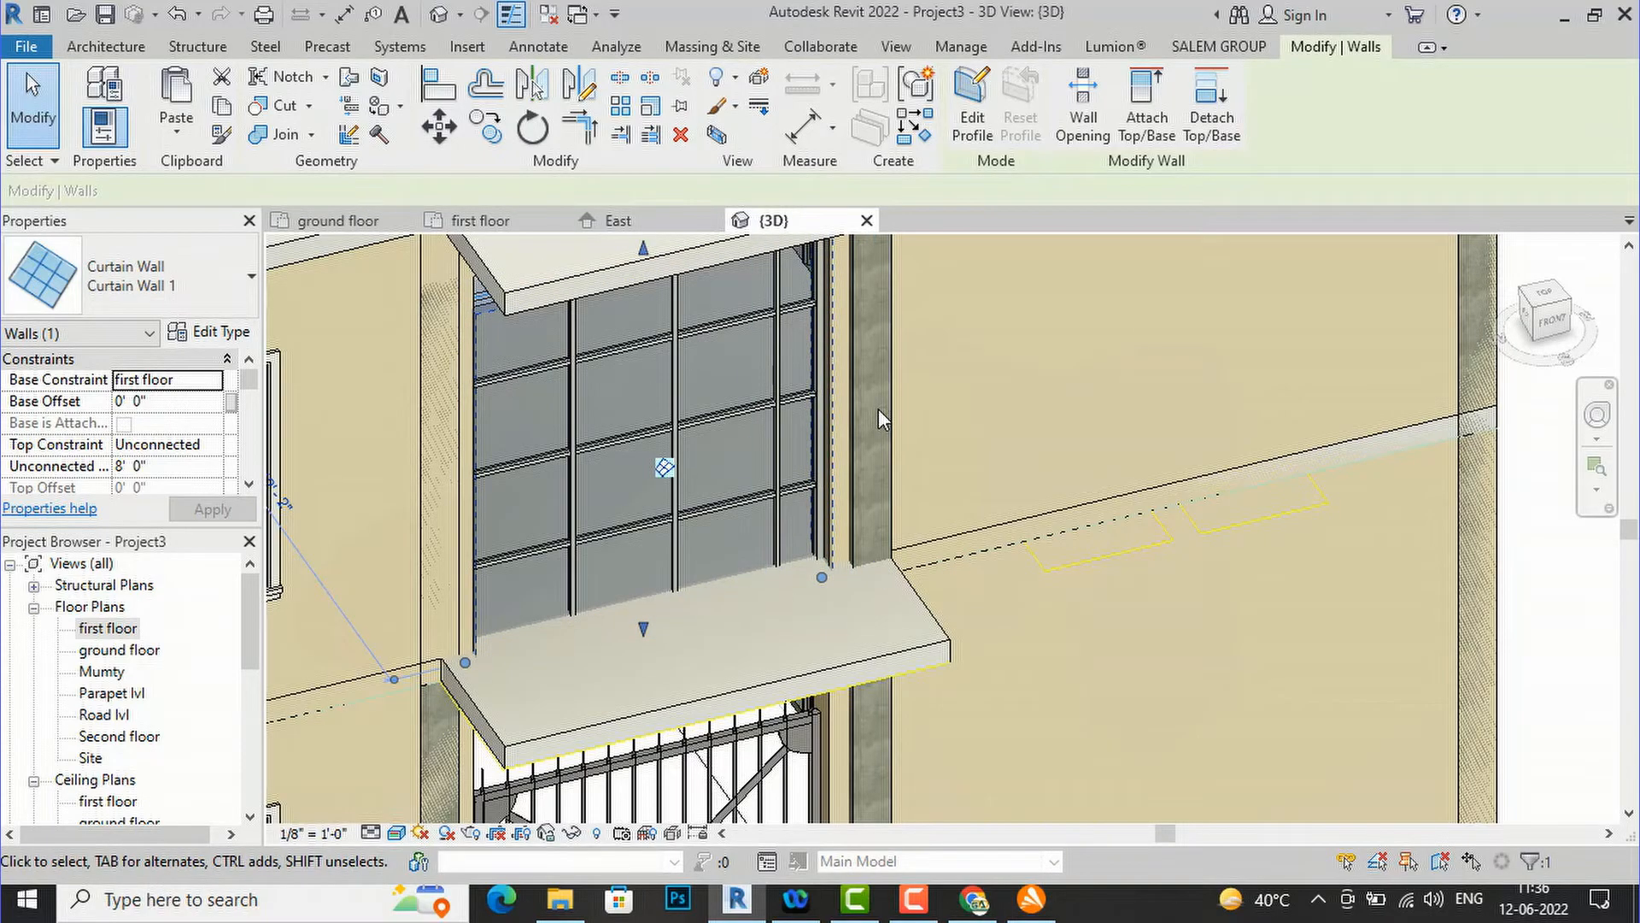
key(Escape)
click(751, 502)
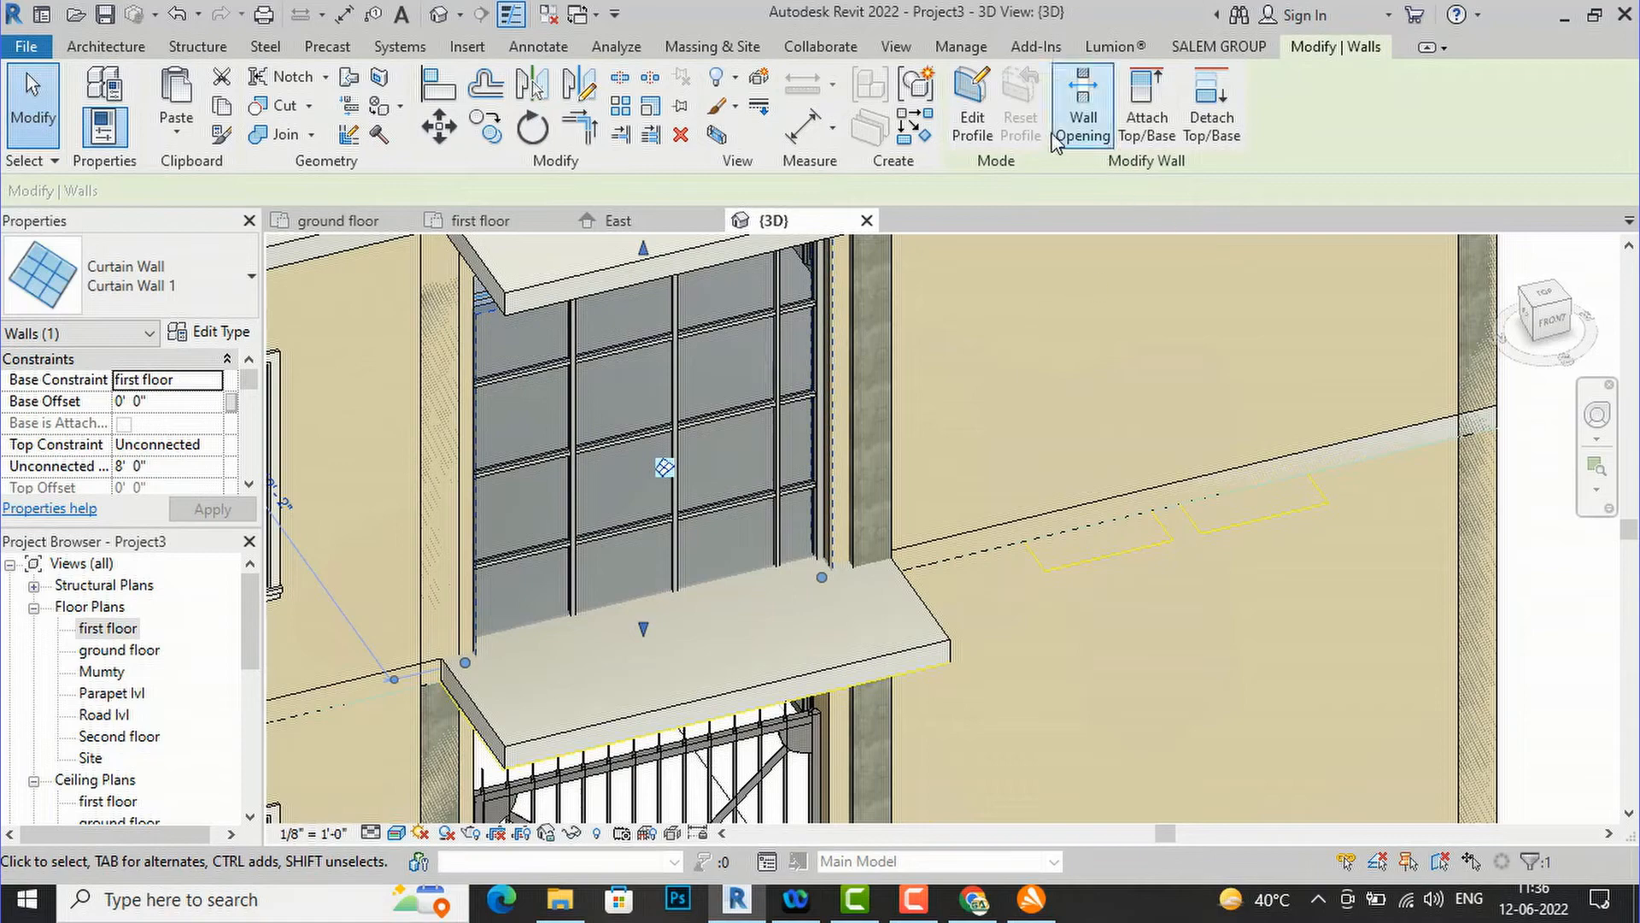
click(973, 115)
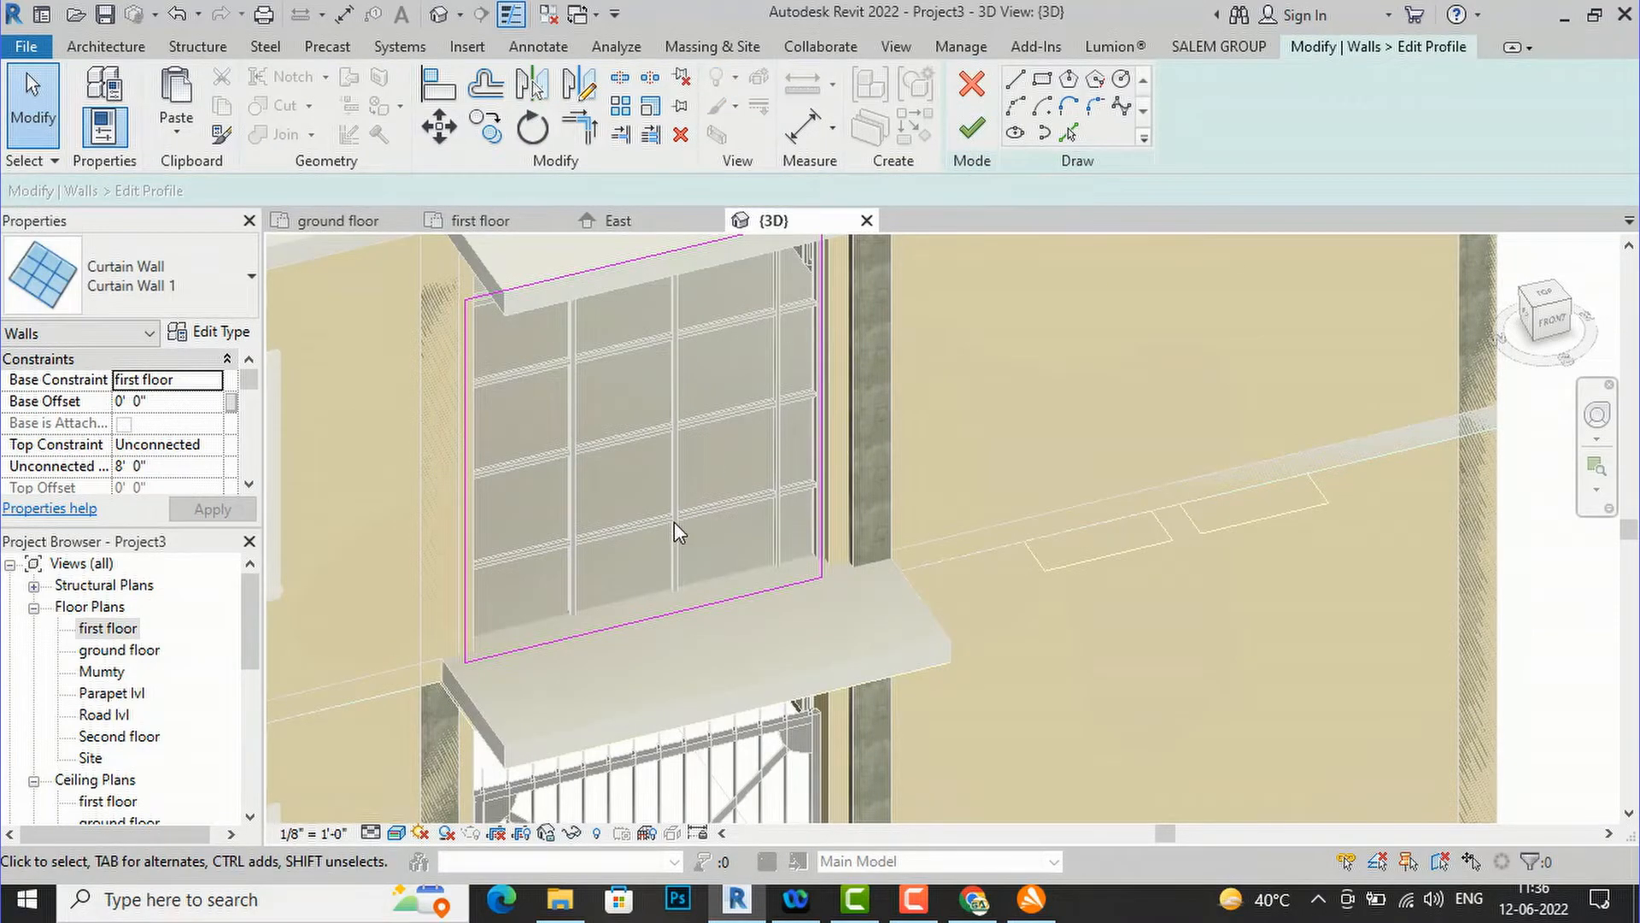
scroll(666, 596, down, 2)
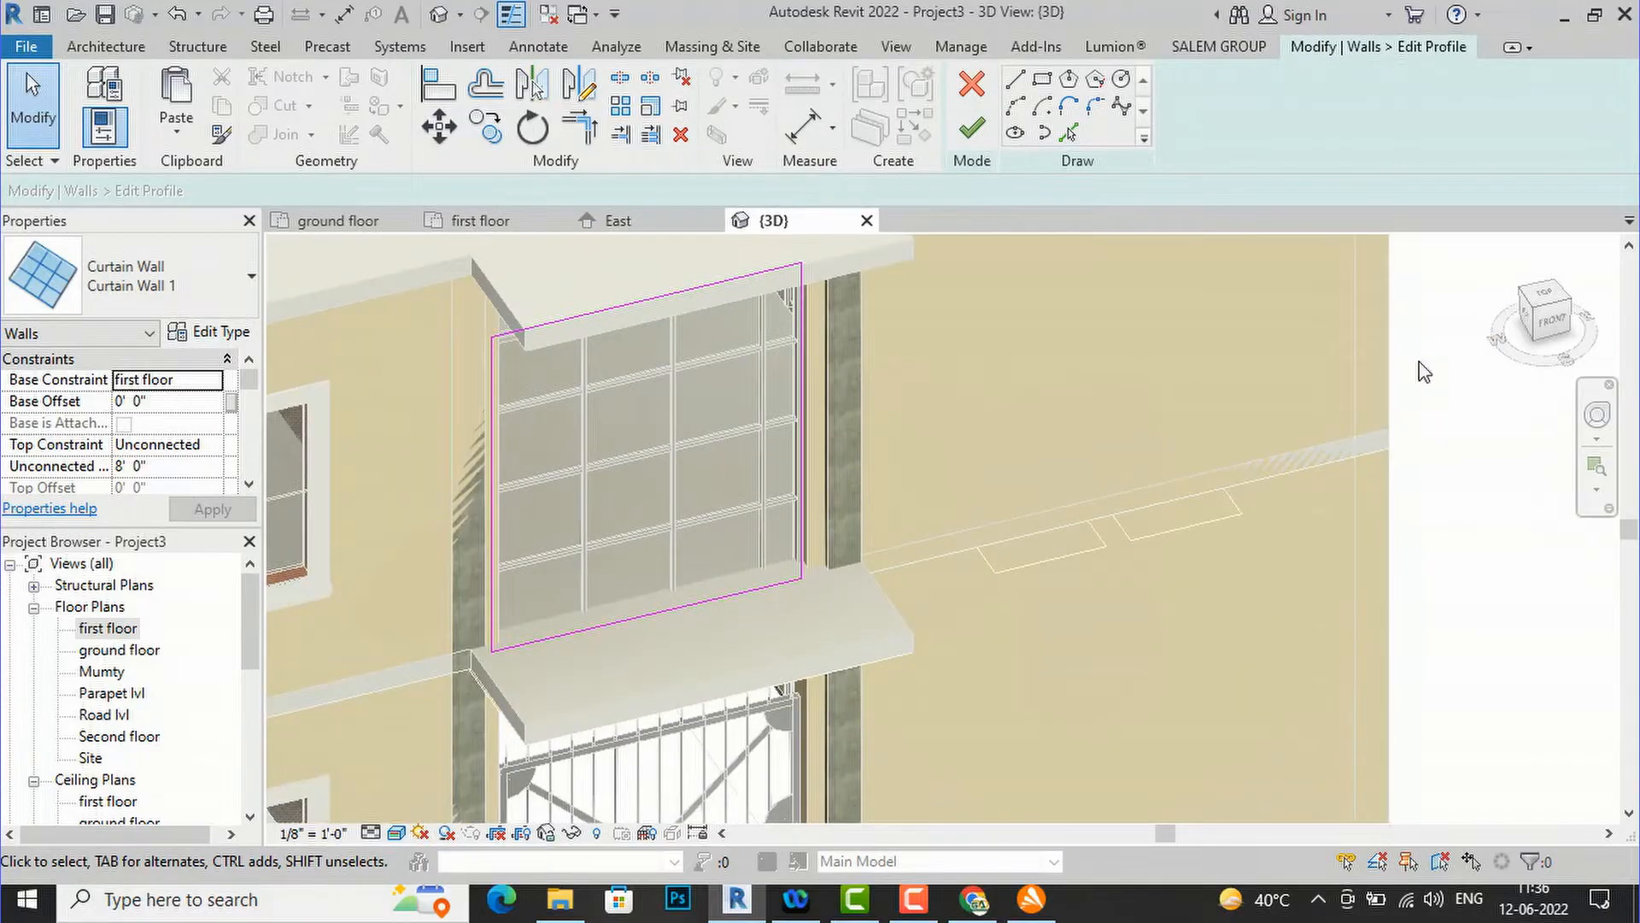
click(617, 307)
drag(621, 247, 611, 317)
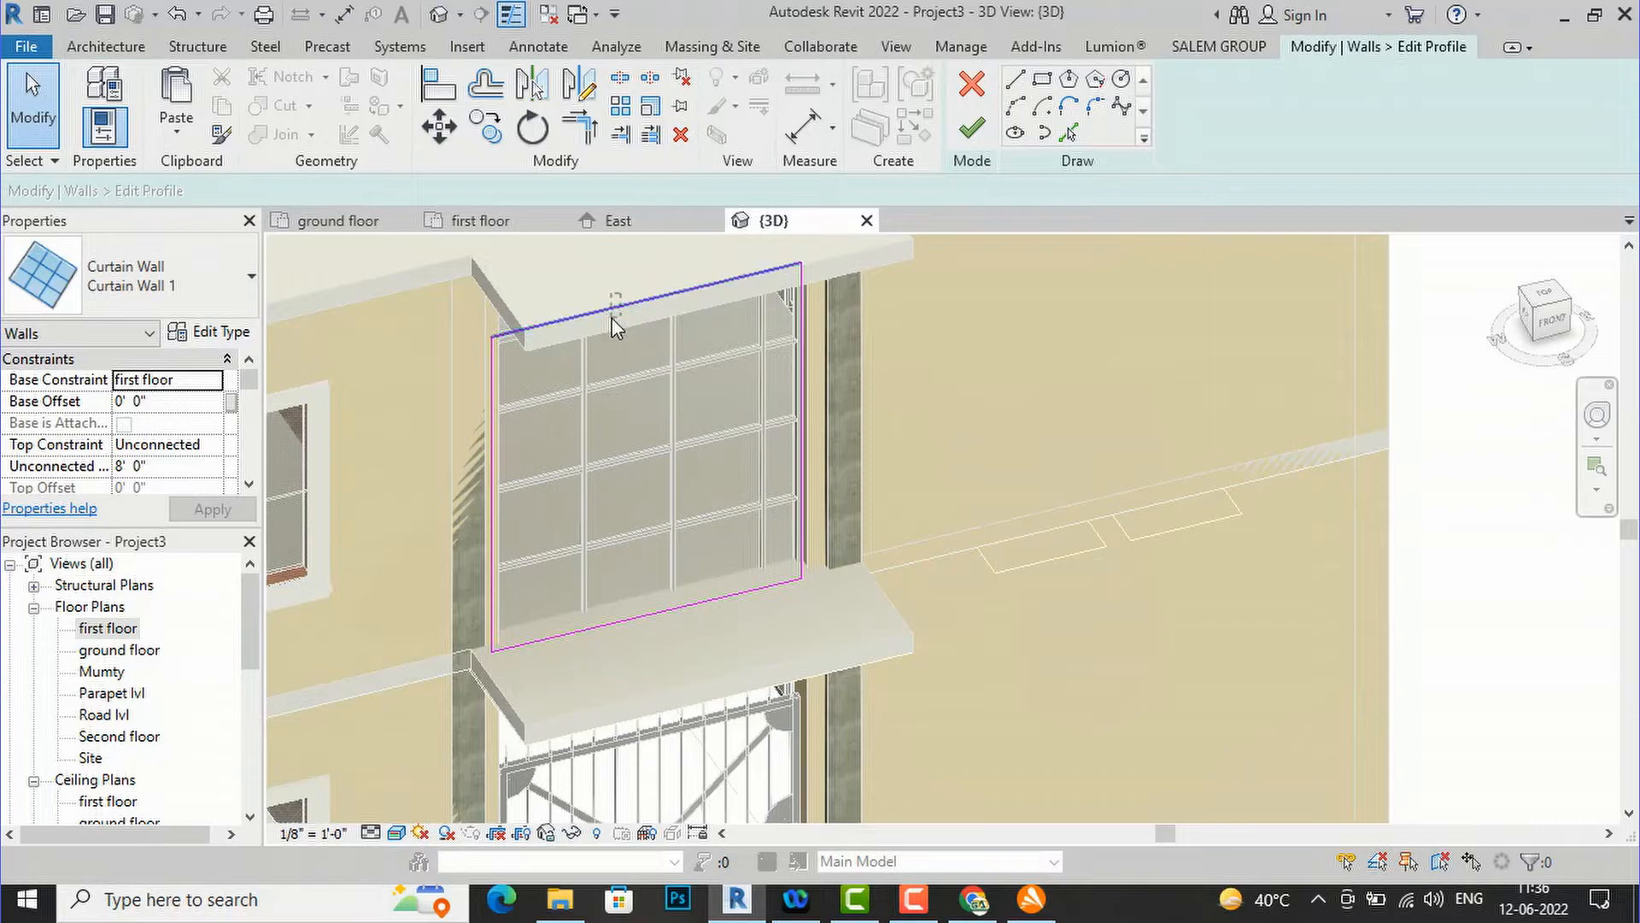
key(Escape)
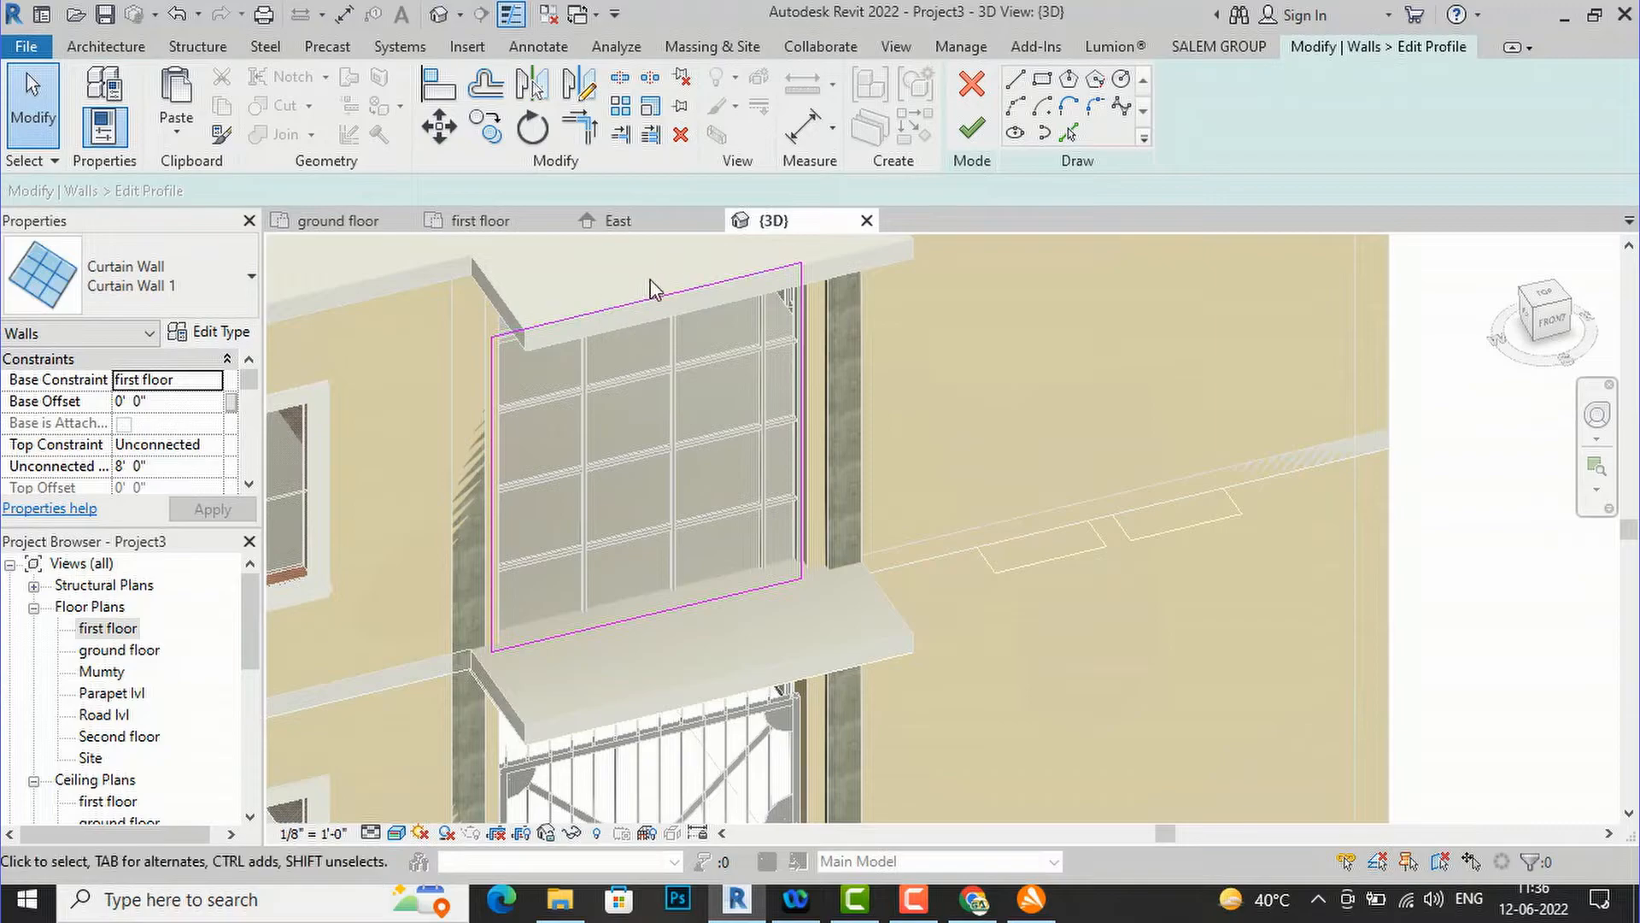
click(972, 130)
click(941, 280)
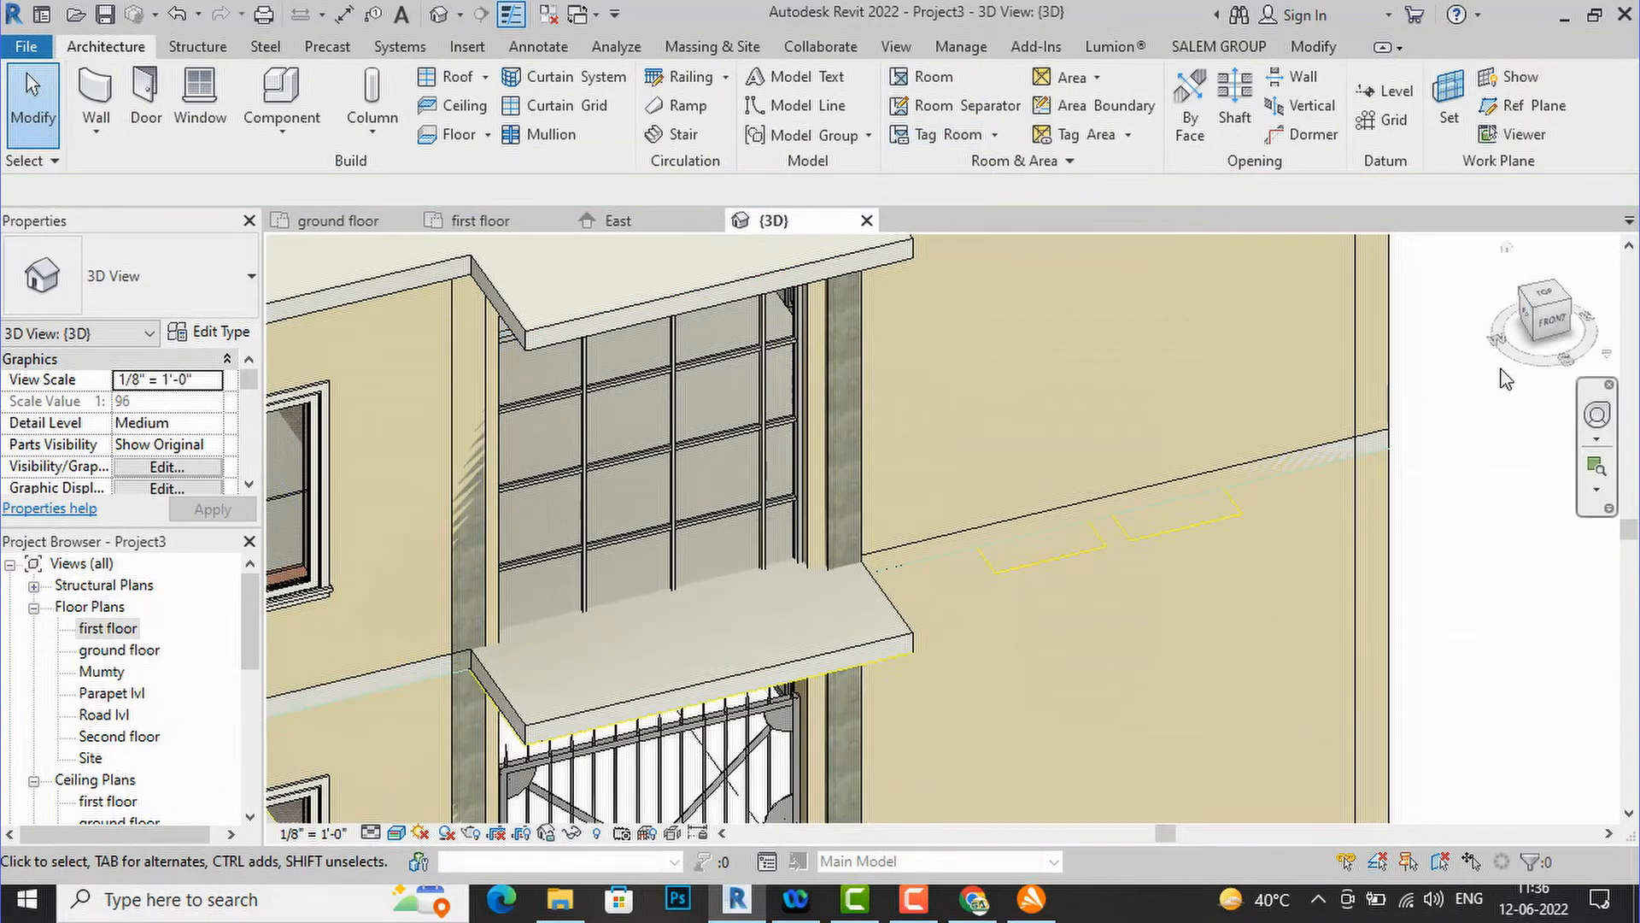
- From the front of the 3D view, set the verandah curtain wall's base offset to 6"
drag(1553, 322, 1511, 319)
click(1541, 321)
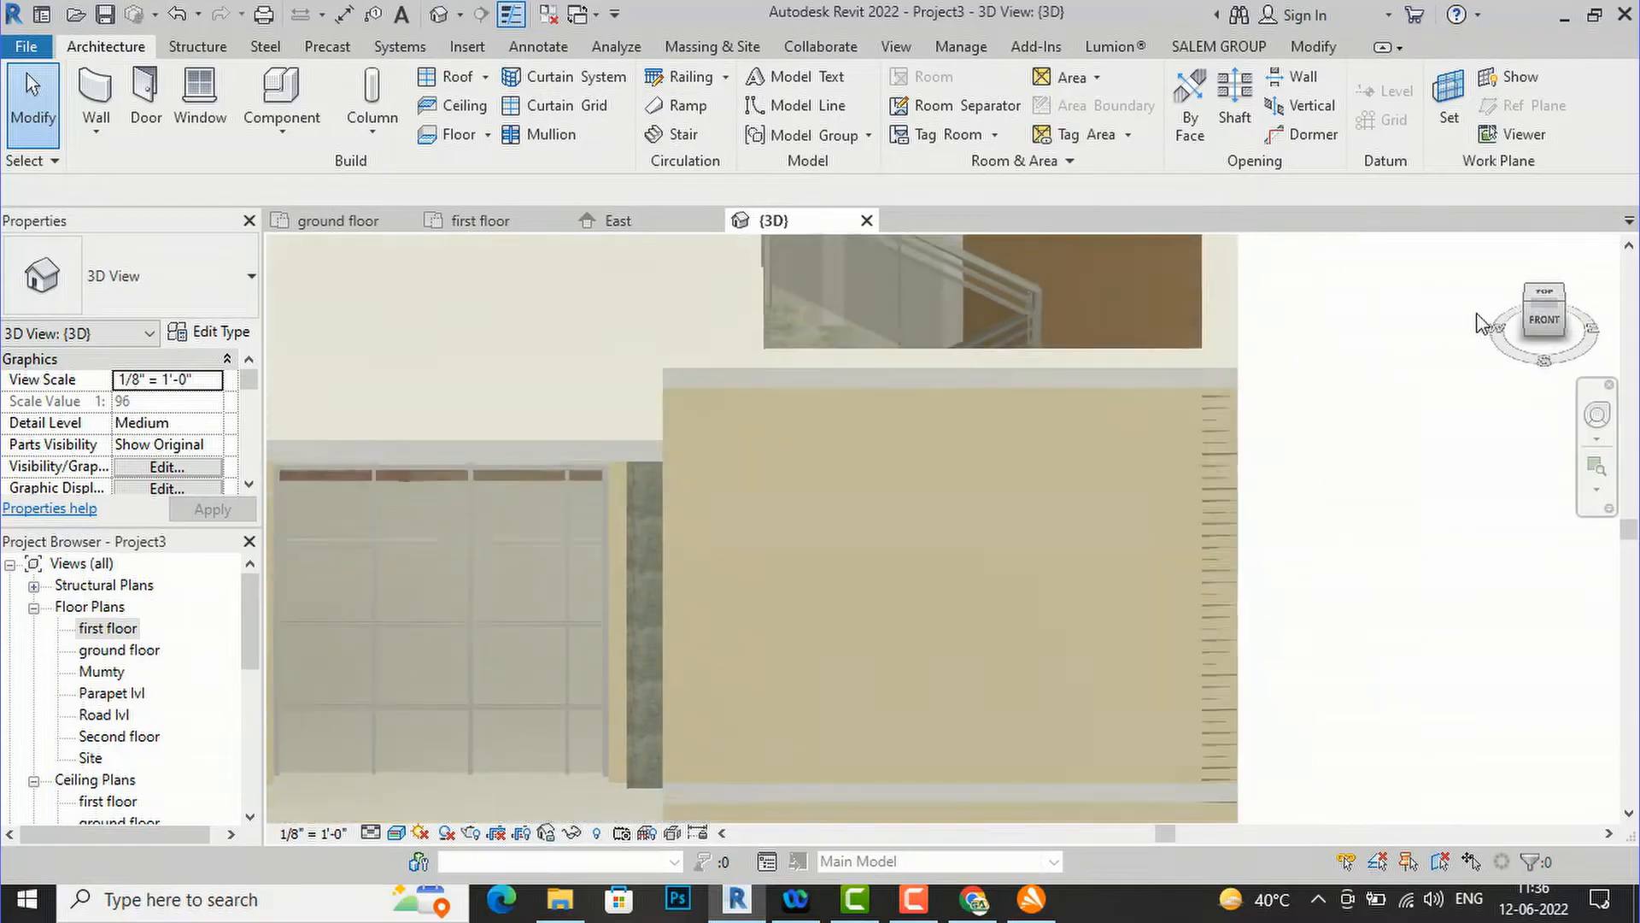
scroll(1281, 385, down, 2)
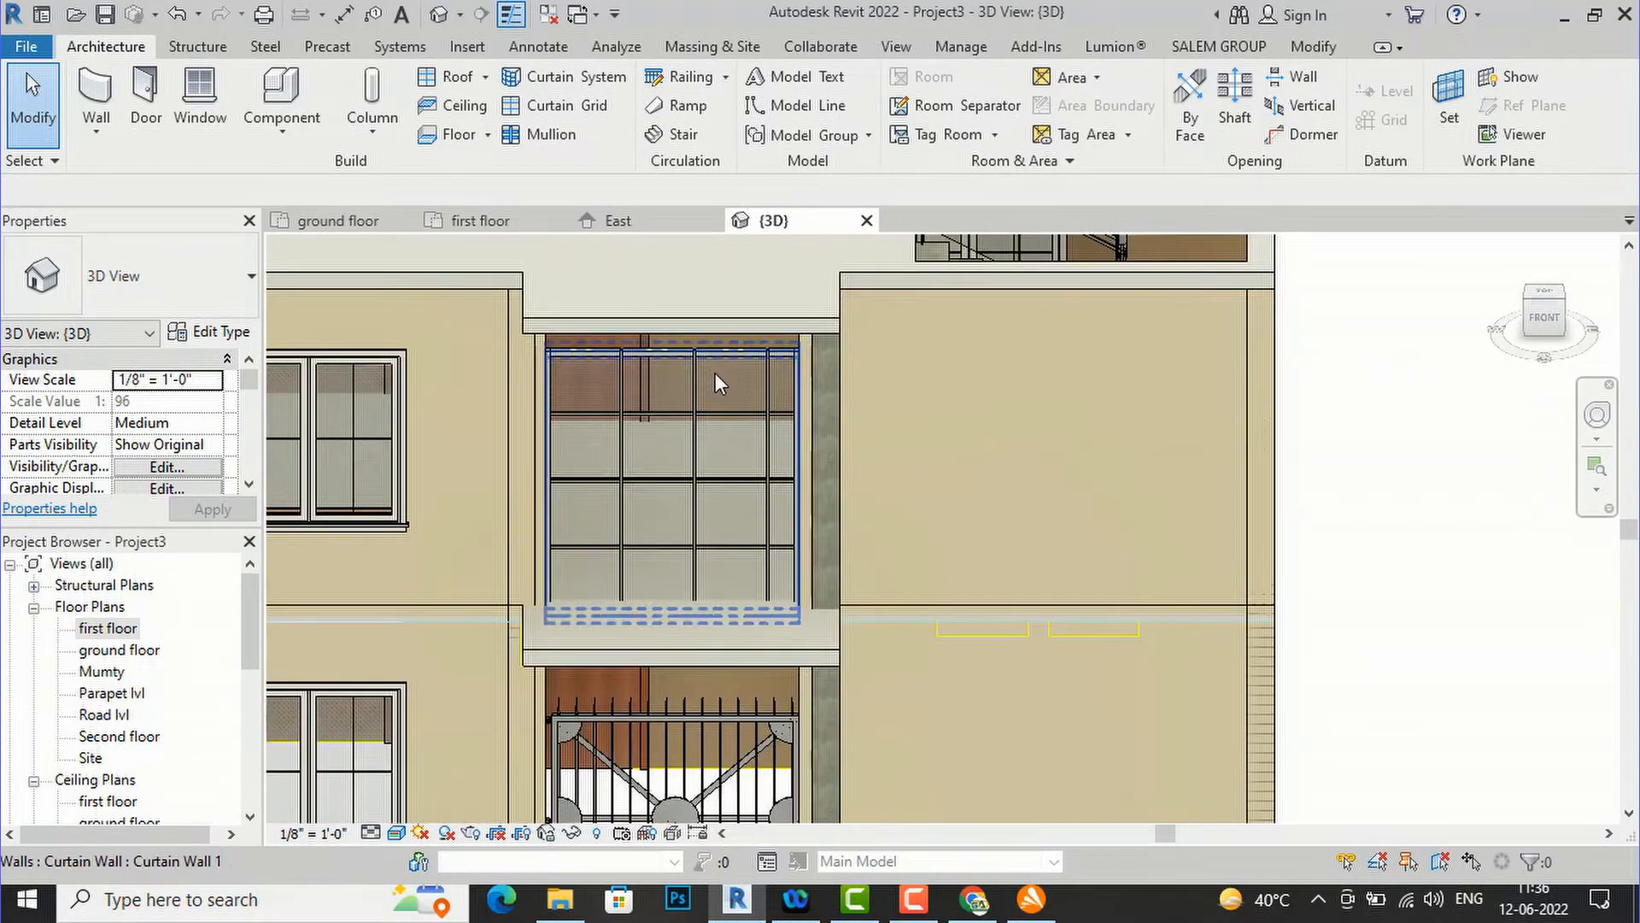
click(708, 350)
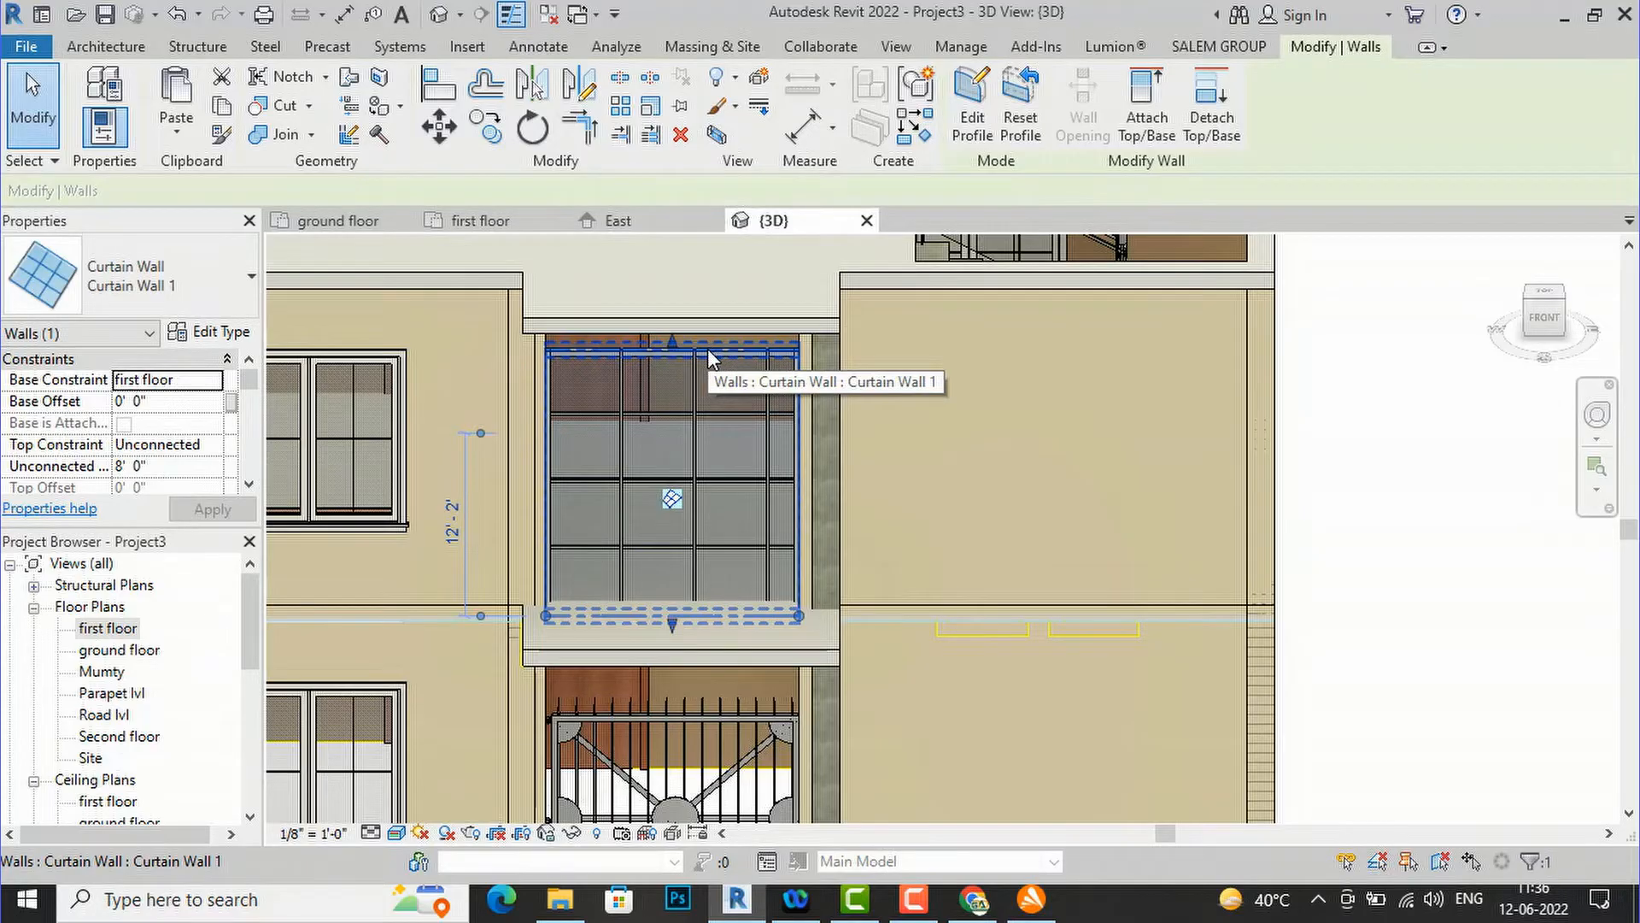
click(181, 405)
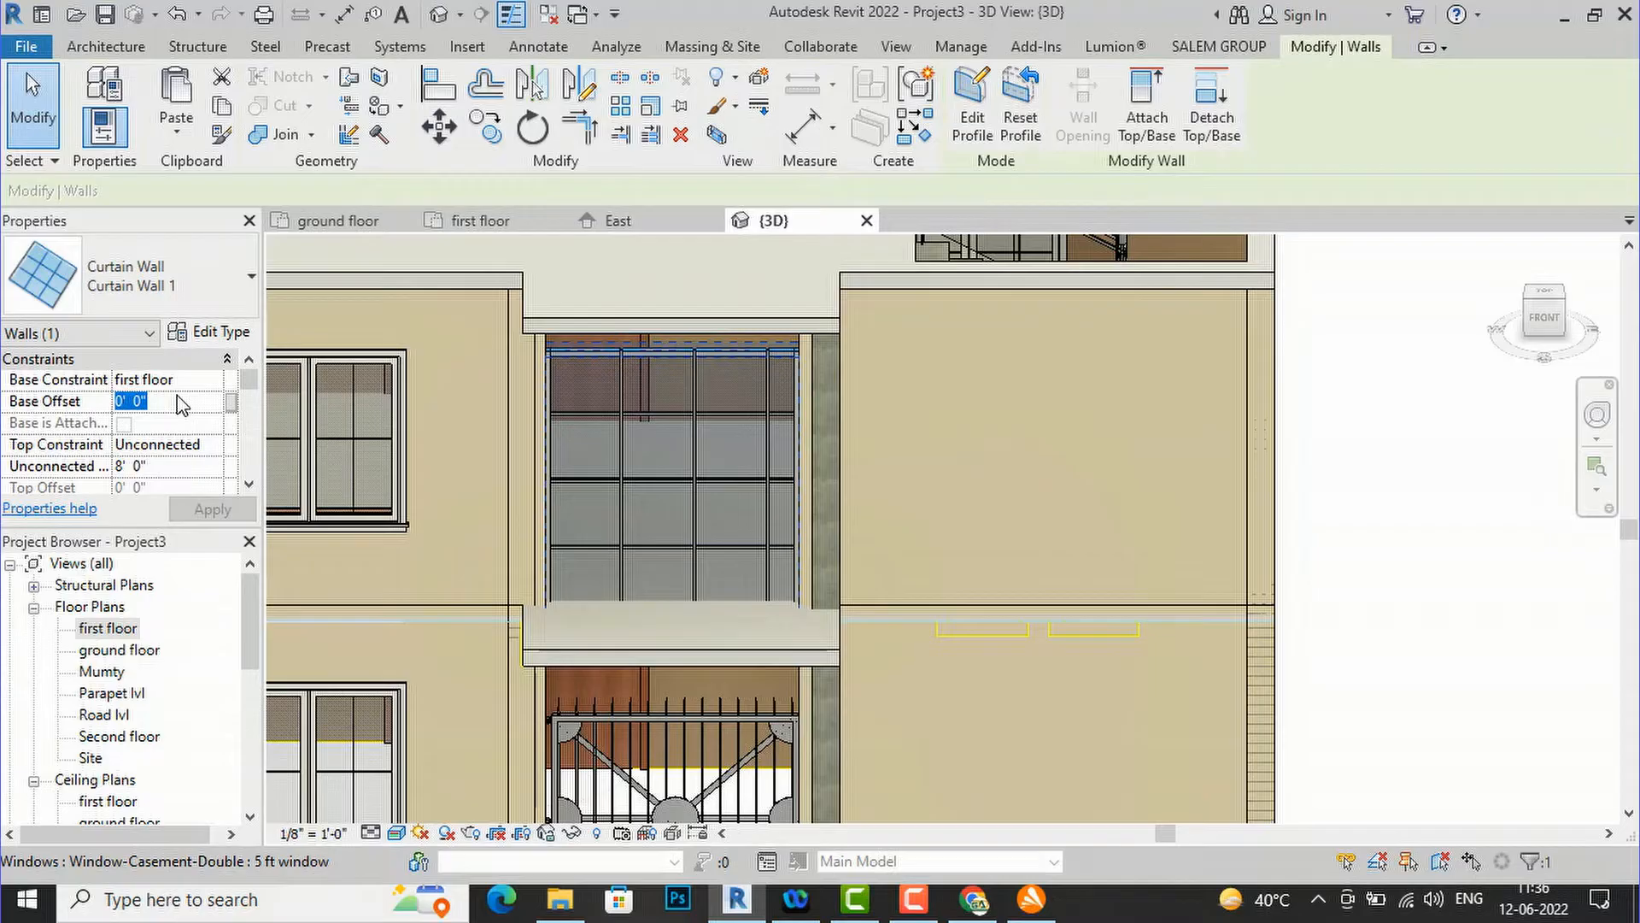
text(6)
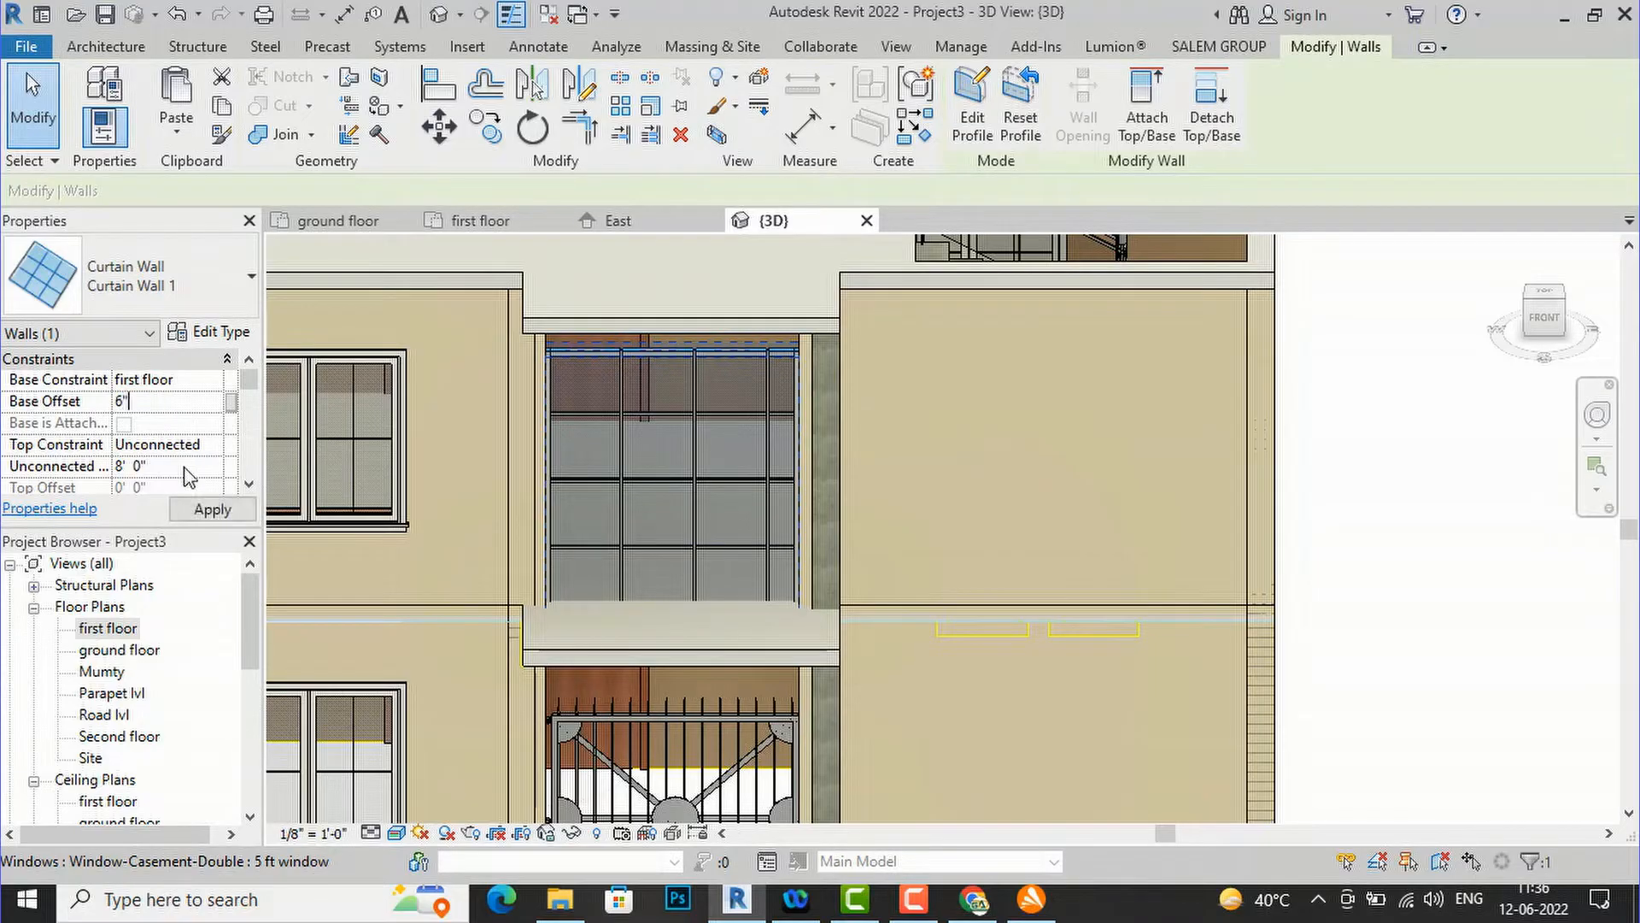
click(210, 510)
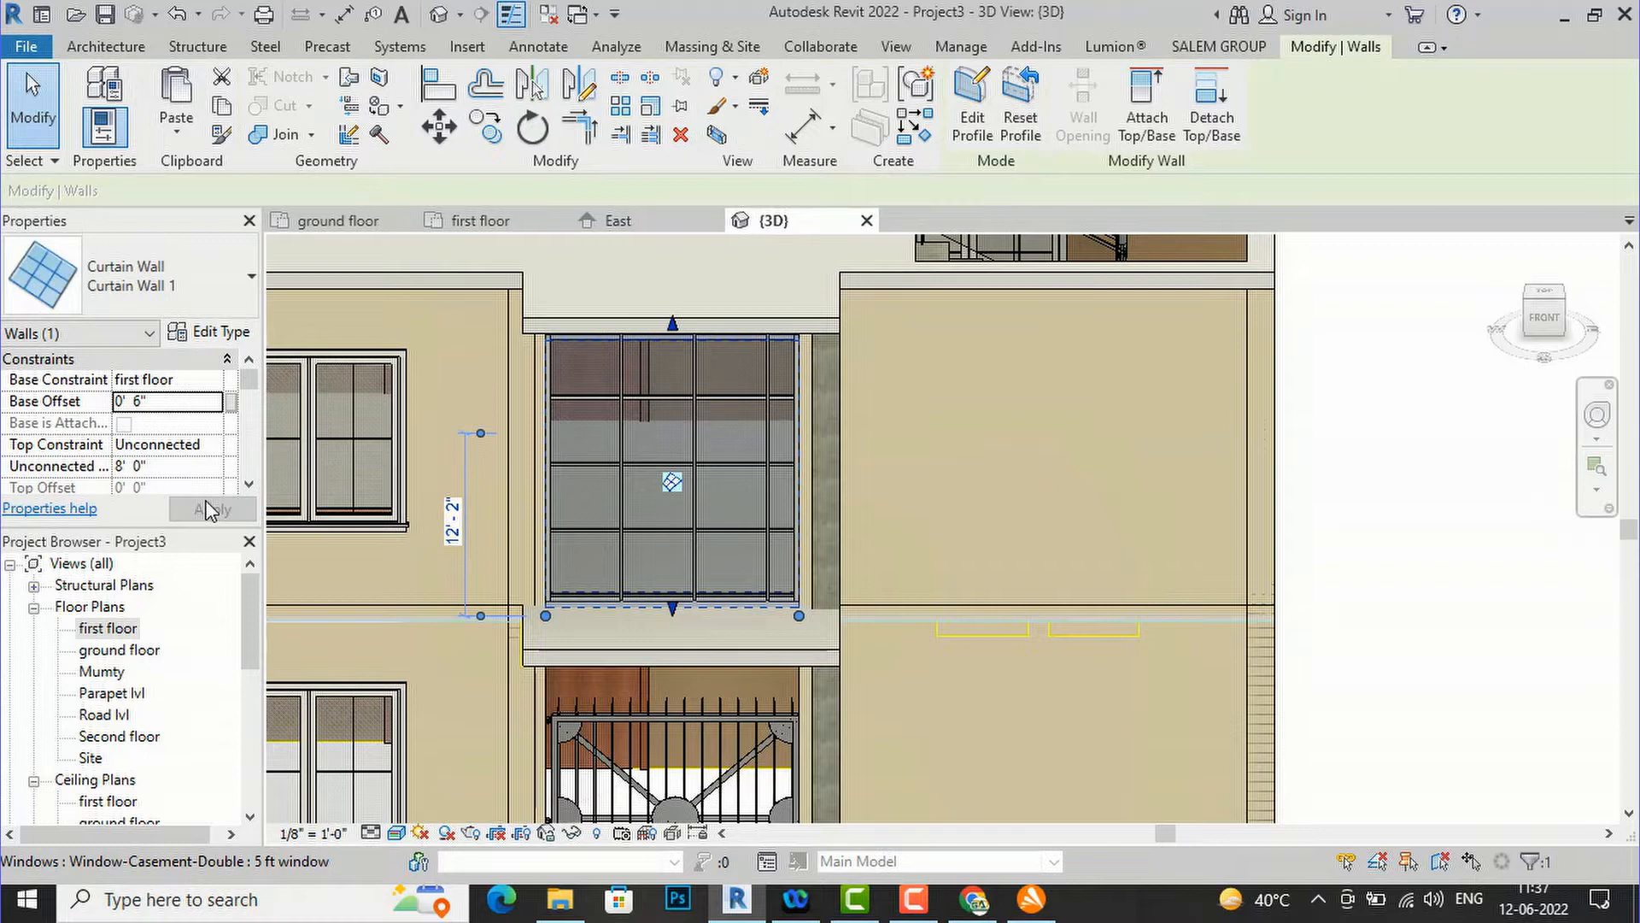
key(Escape)
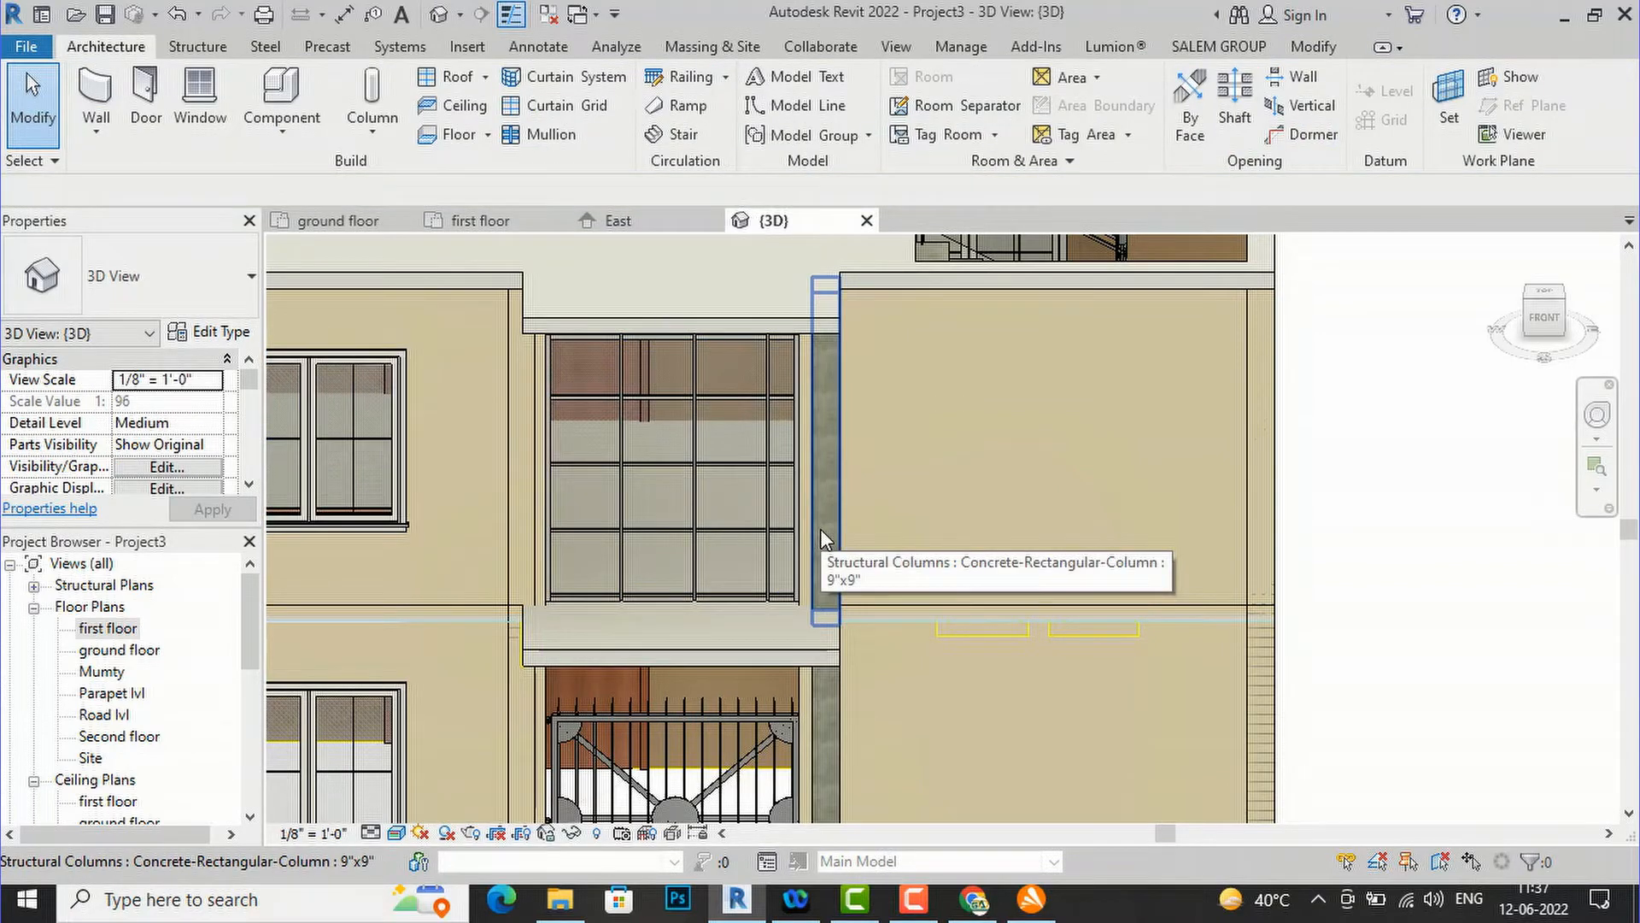
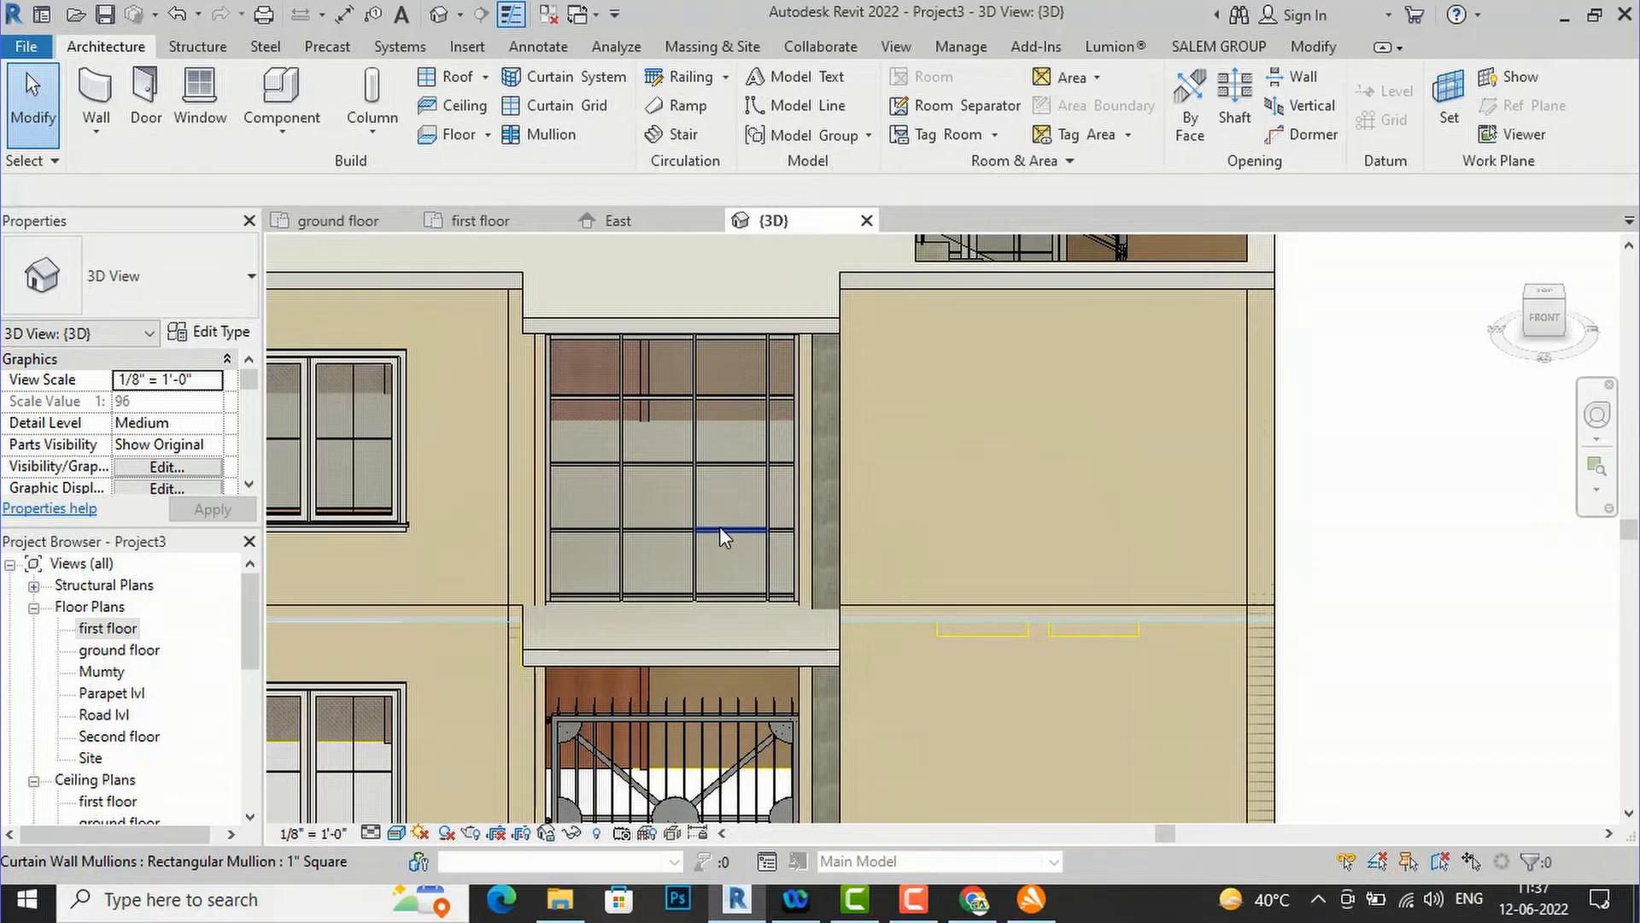
- Toggle the mullion join at the right end of the middle horizontal mullion segment in the curtain wall's third bay
click(731, 466)
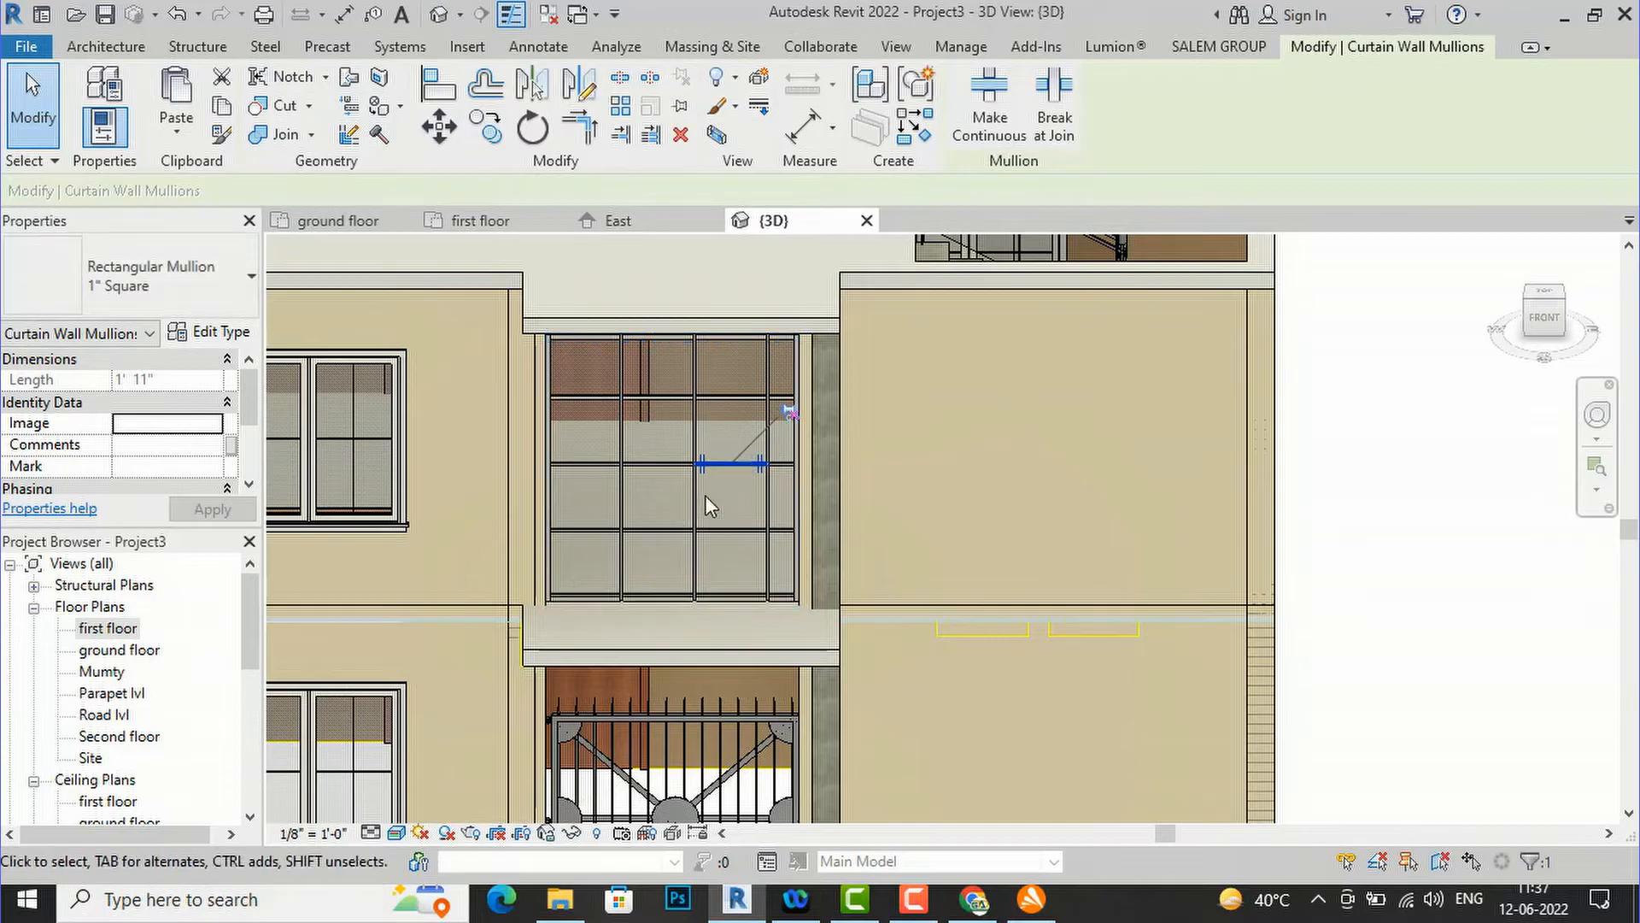
click(751, 471)
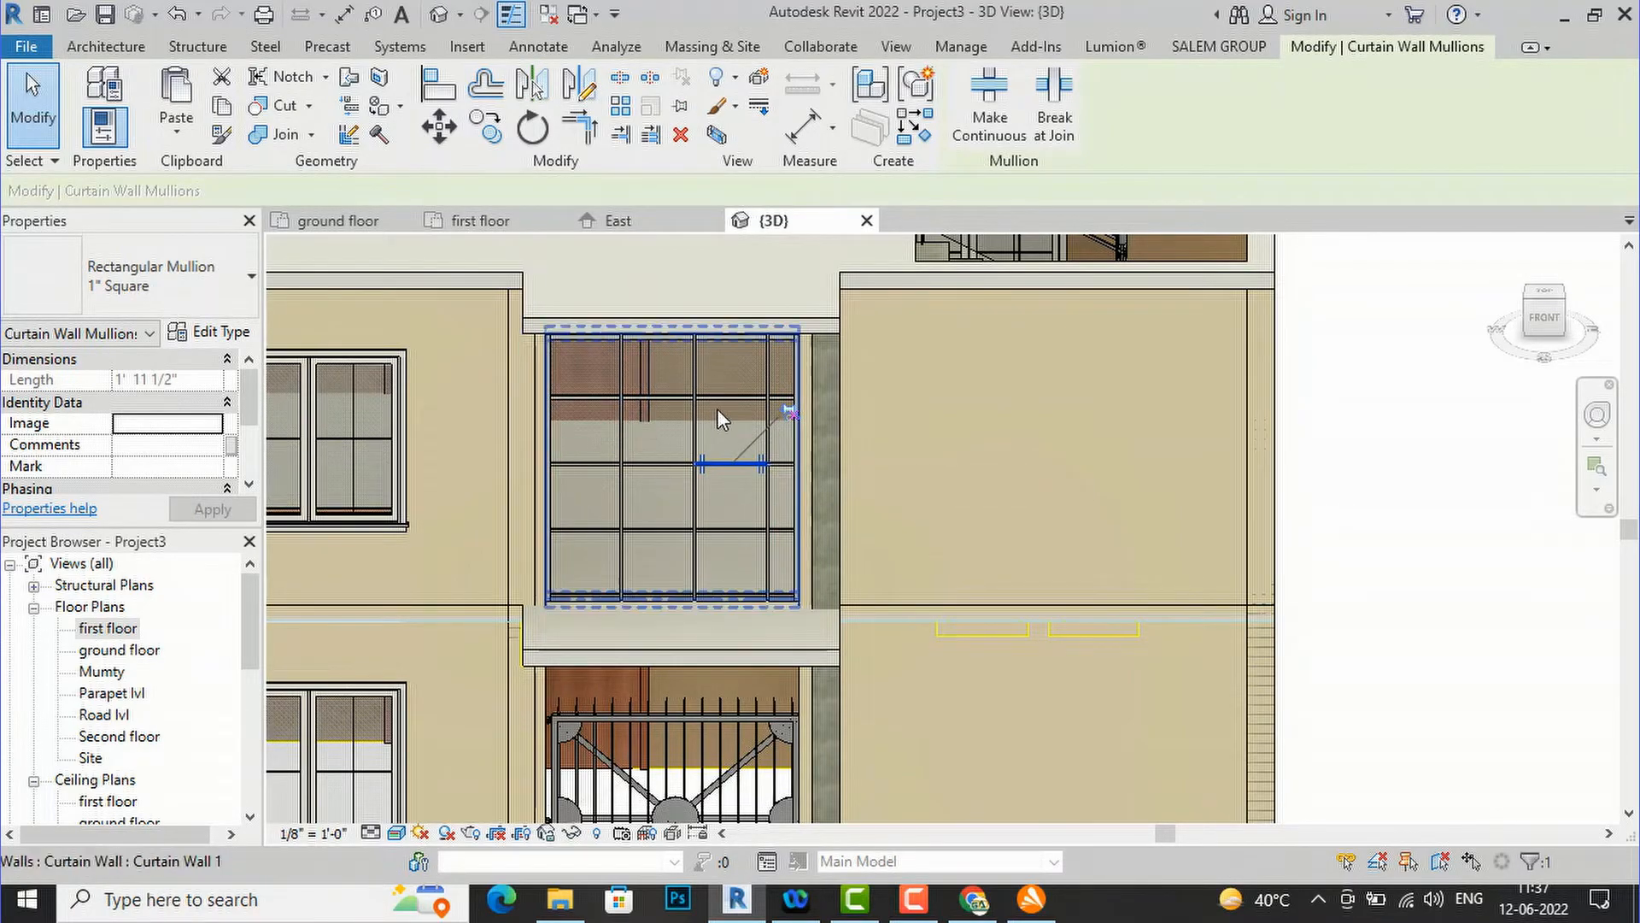
key(Escape)
scroll(730, 518, up, 2)
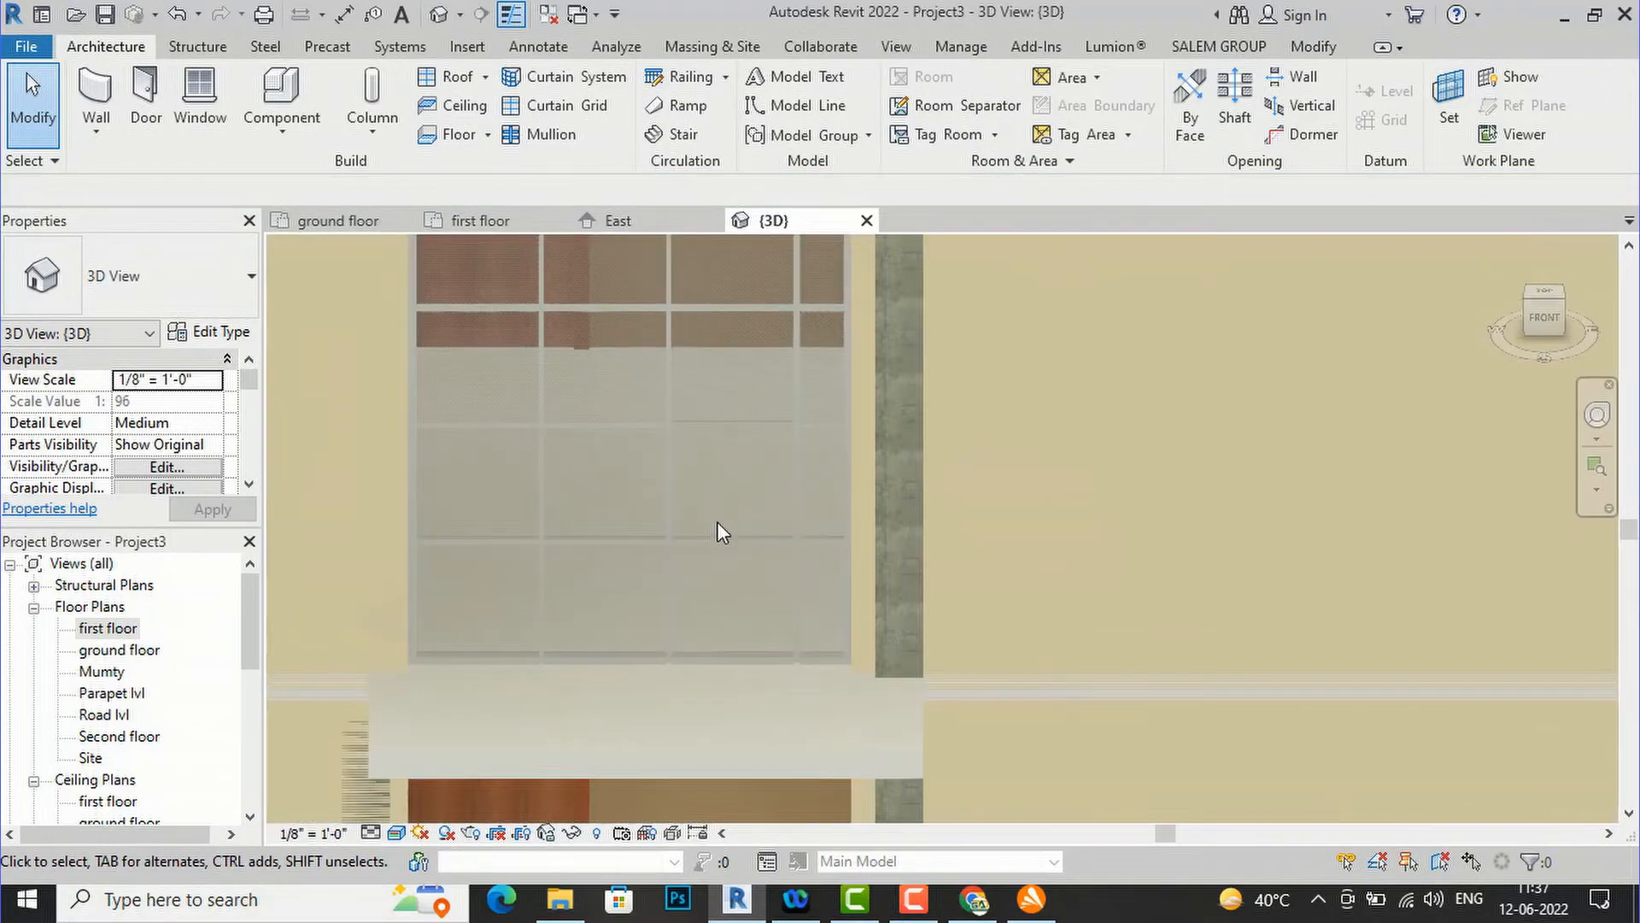
- In the curtain wall's third bay, delete the lower interior horizontal mullion and remove the middle horizontal grid line's segment
click(722, 540)
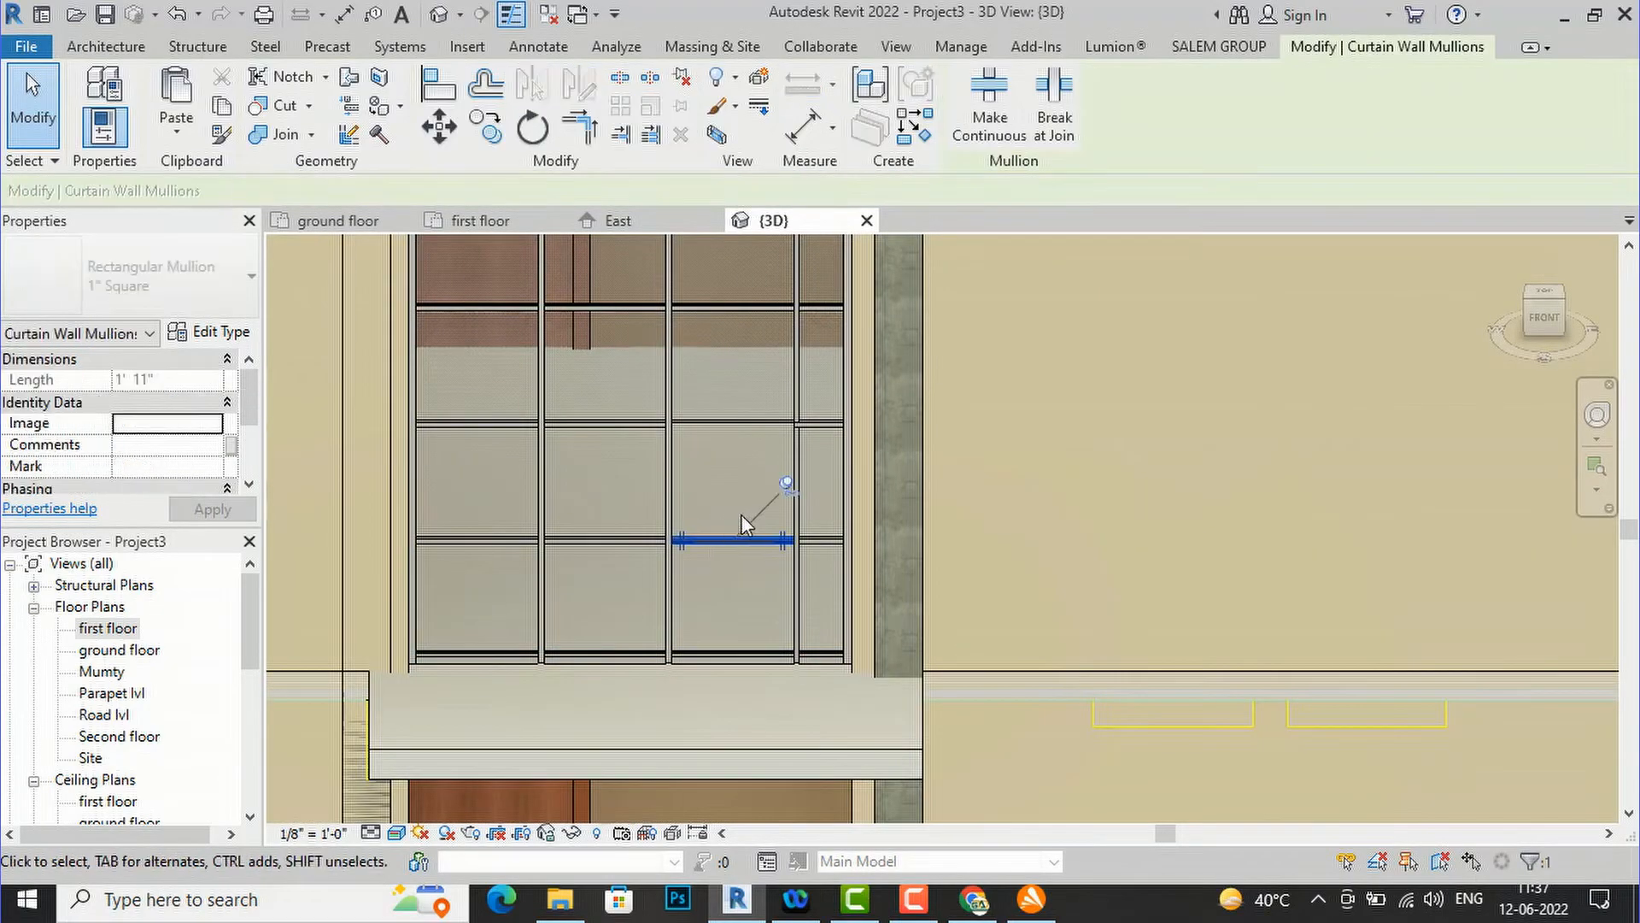
key(Escape)
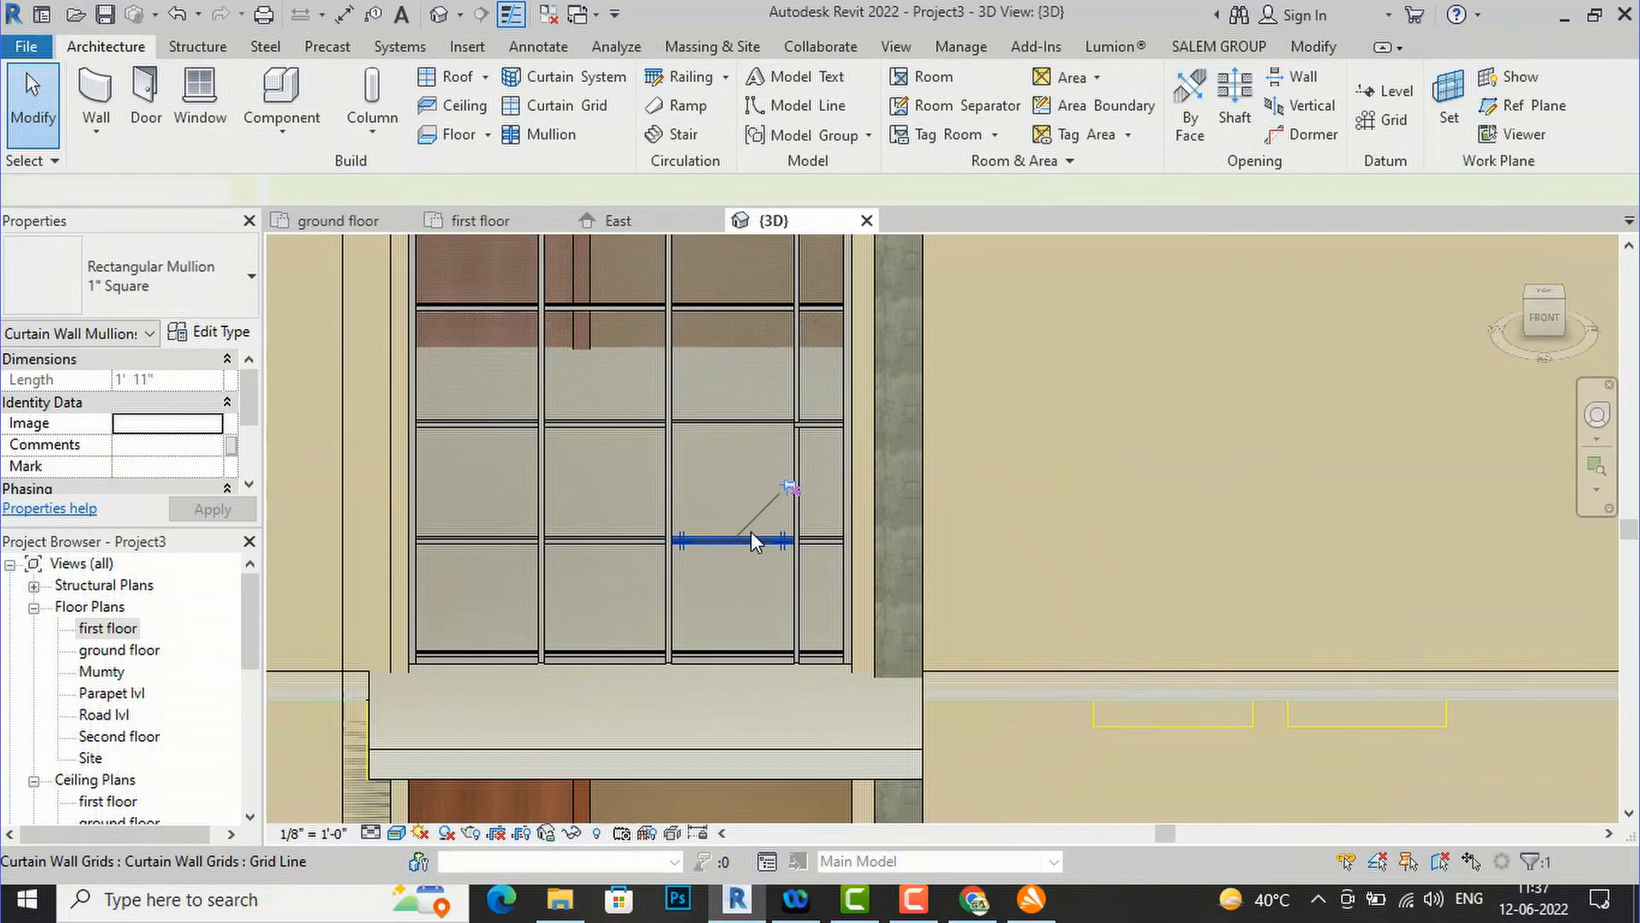
click(754, 424)
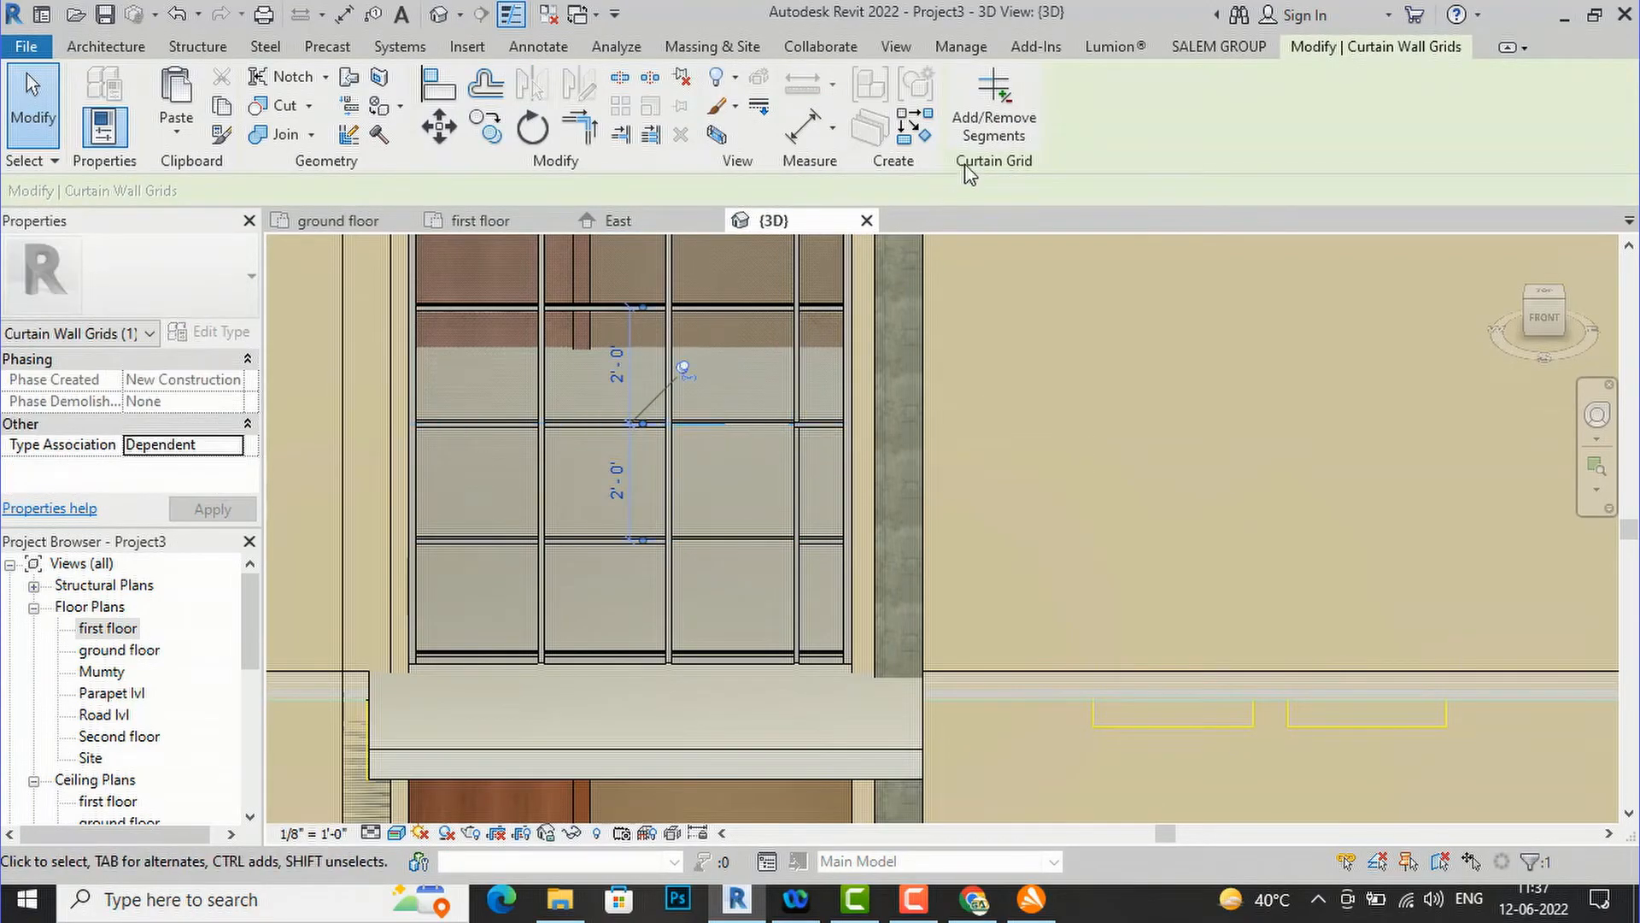
click(991, 124)
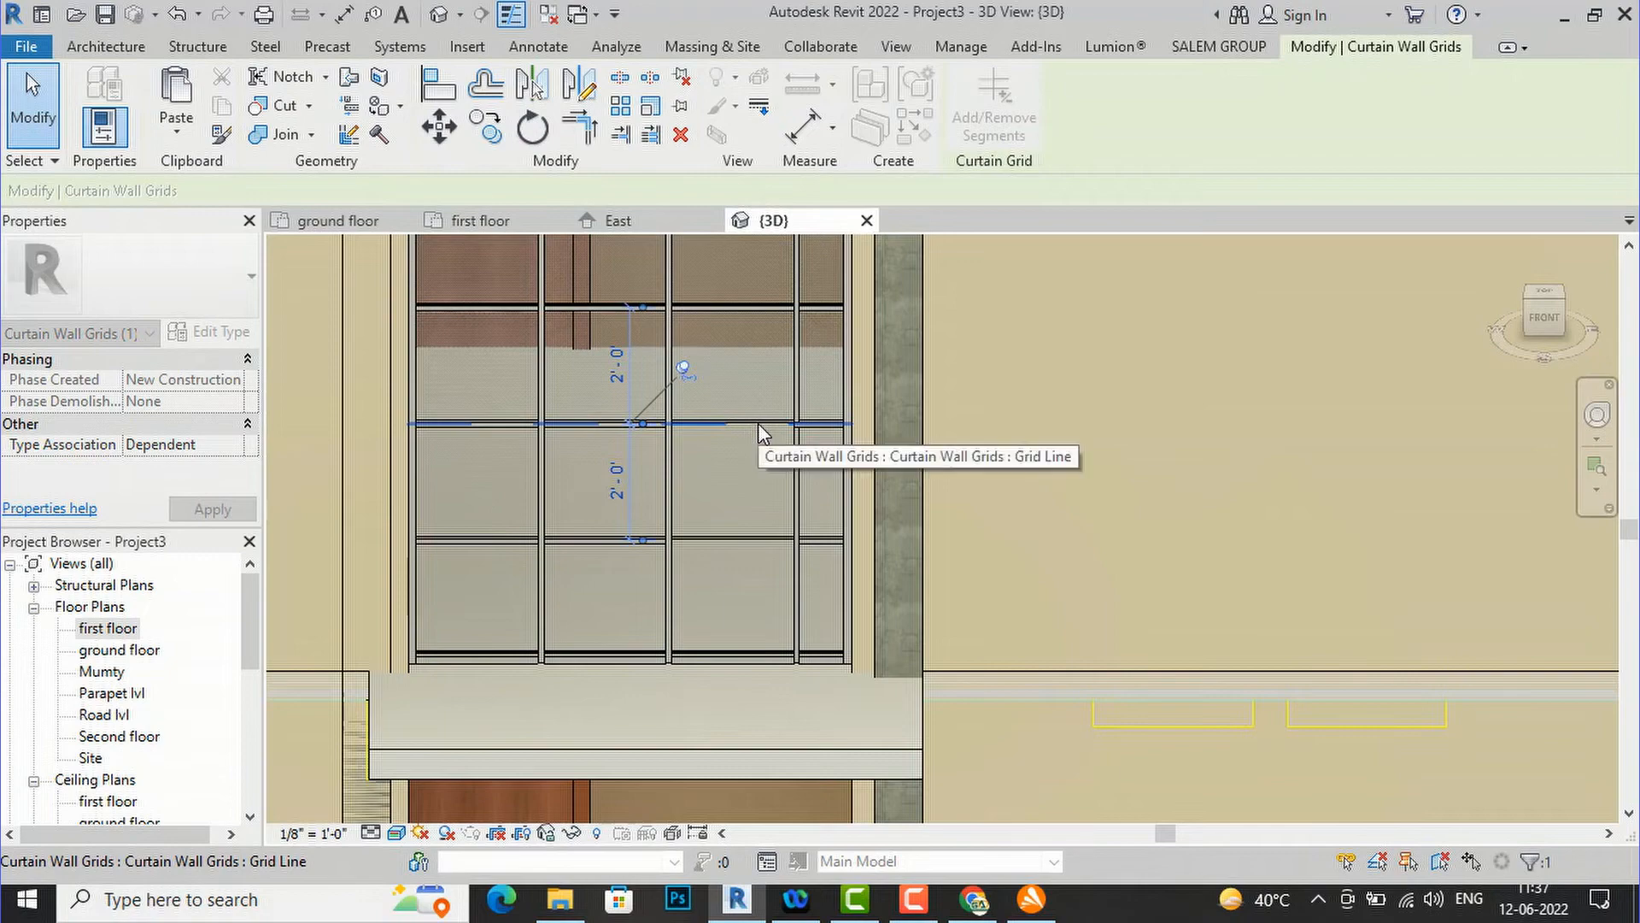
click(756, 423)
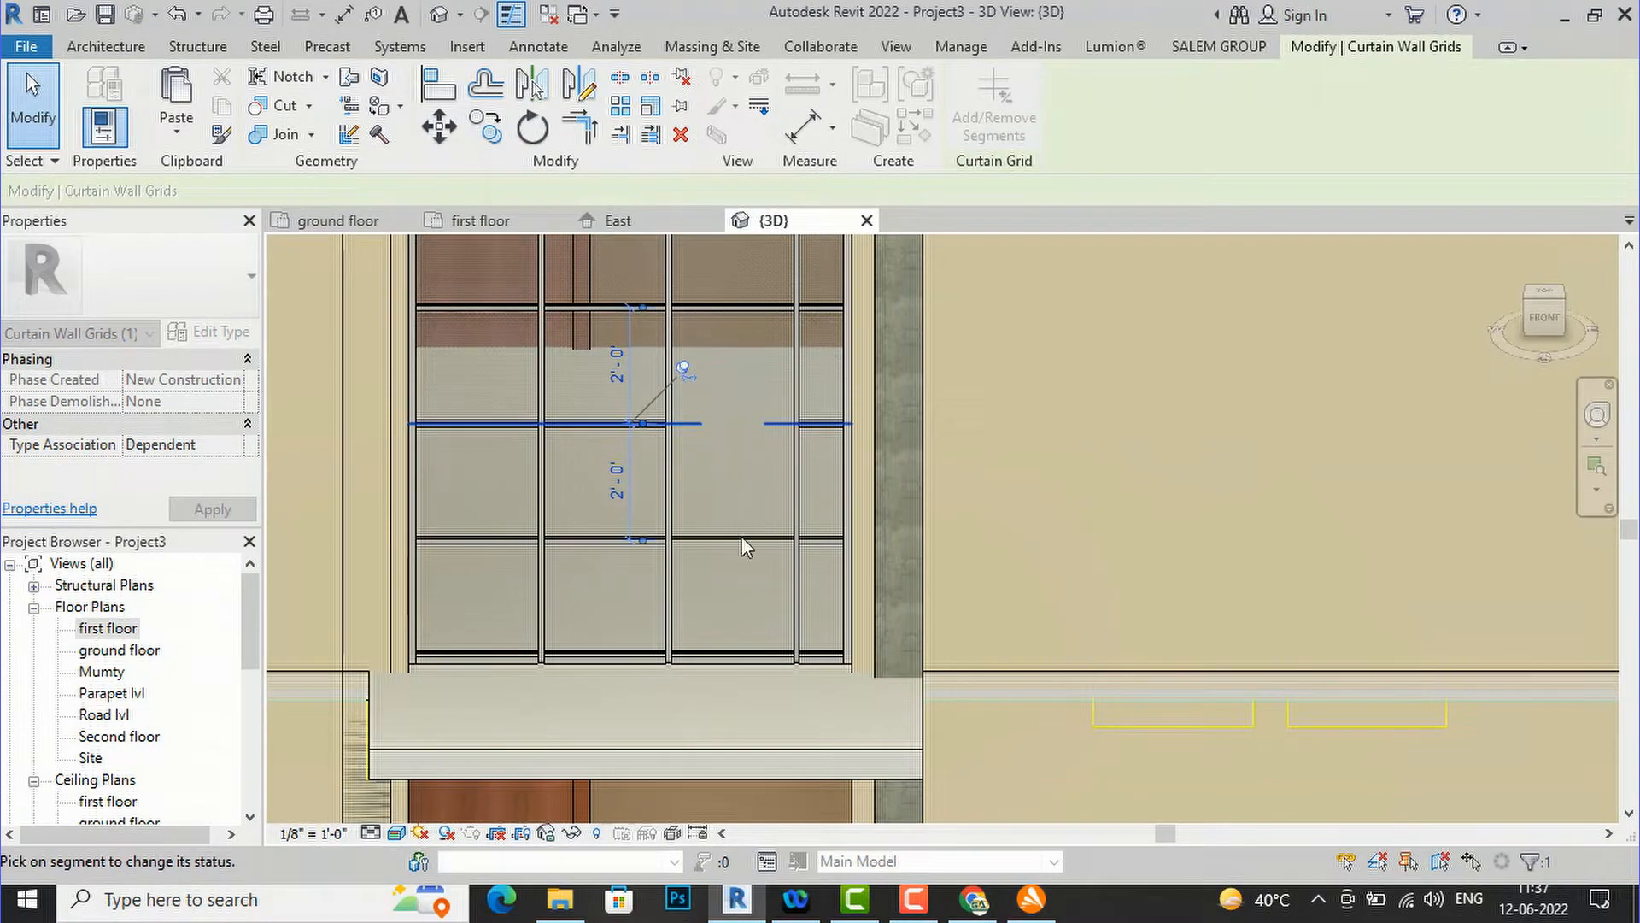
key(Escape)
key(Escape)
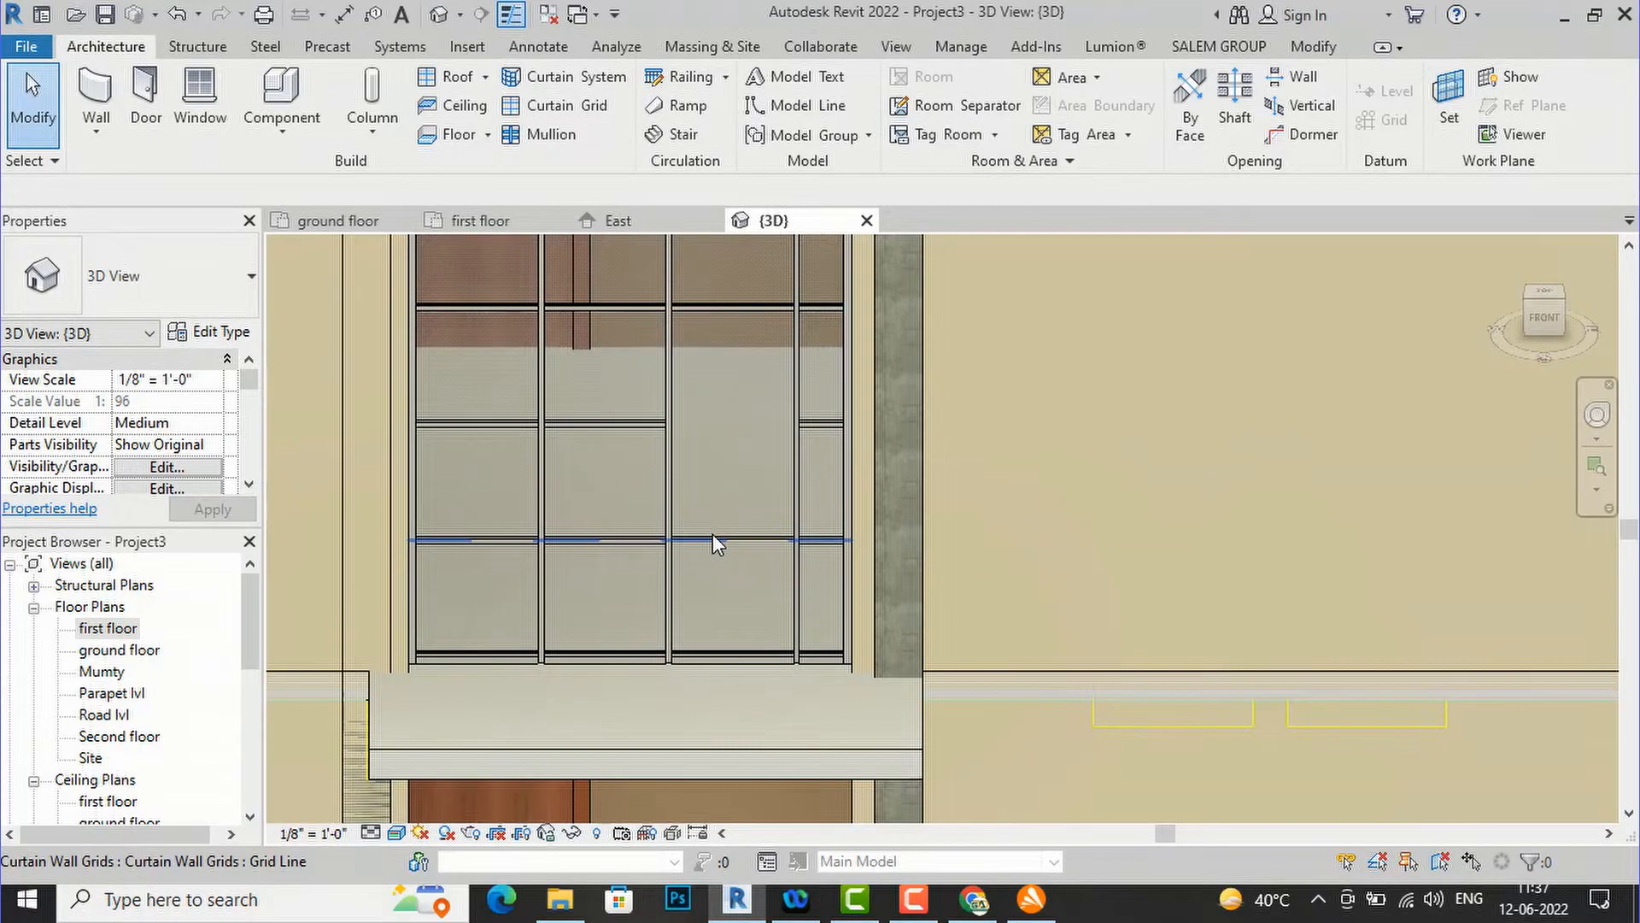
- Remove the third-bay segment of the lowest interior horizontal grid line to leave one door-height glazed panel
click(712, 538)
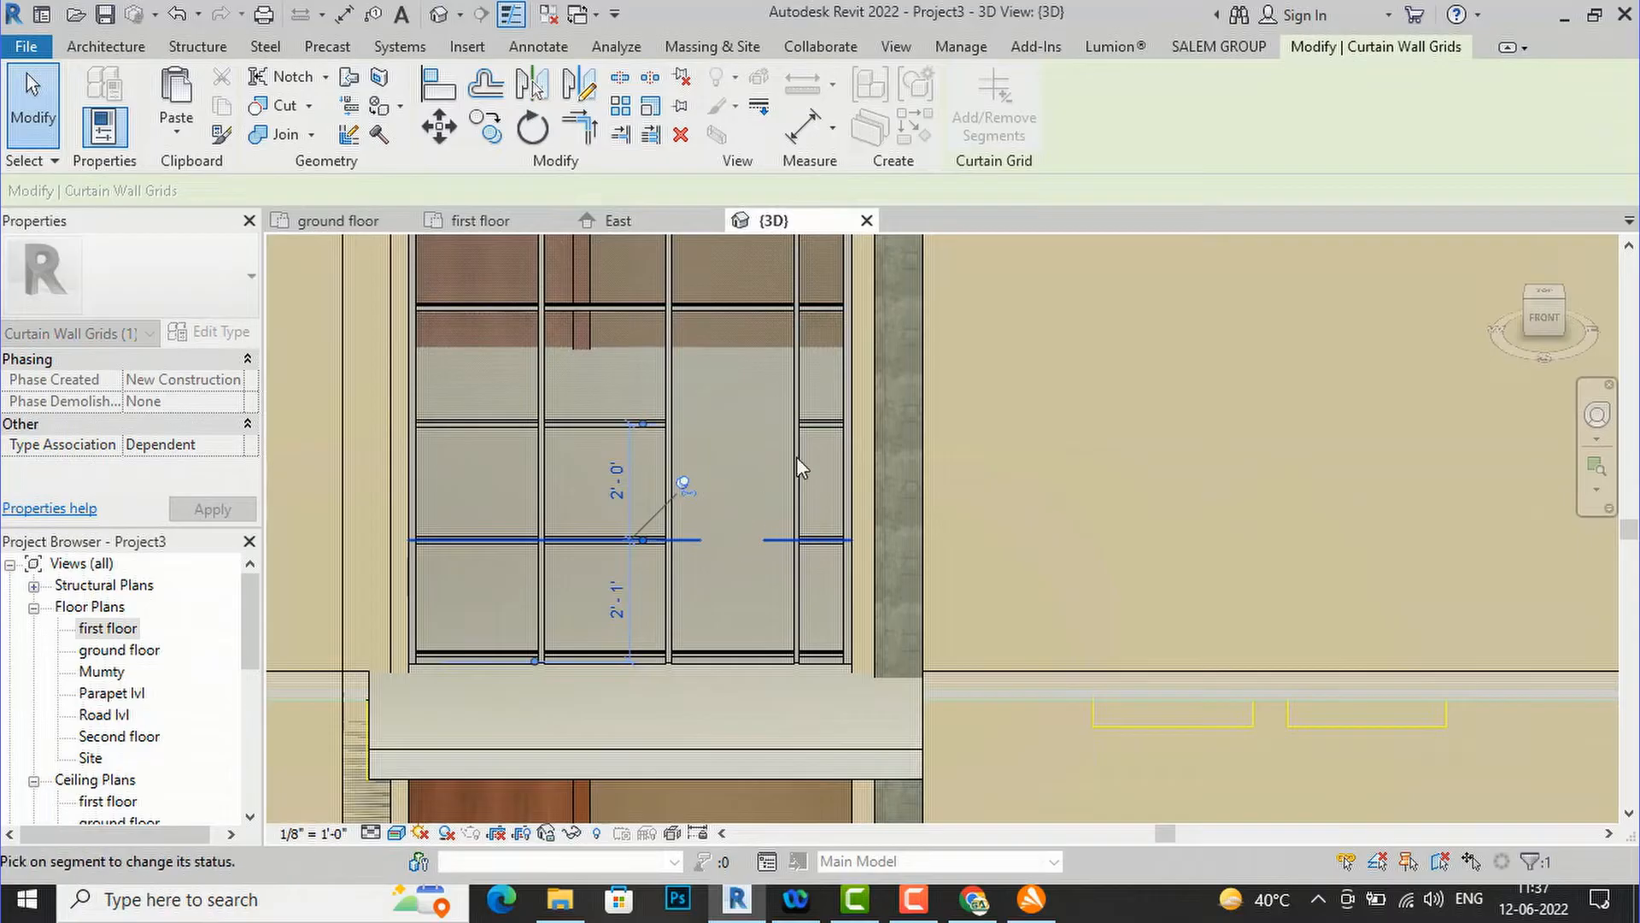
key(Escape)
key(Escape)
scroll(828, 382, down, 1)
scroll(861, 593, down, 3)
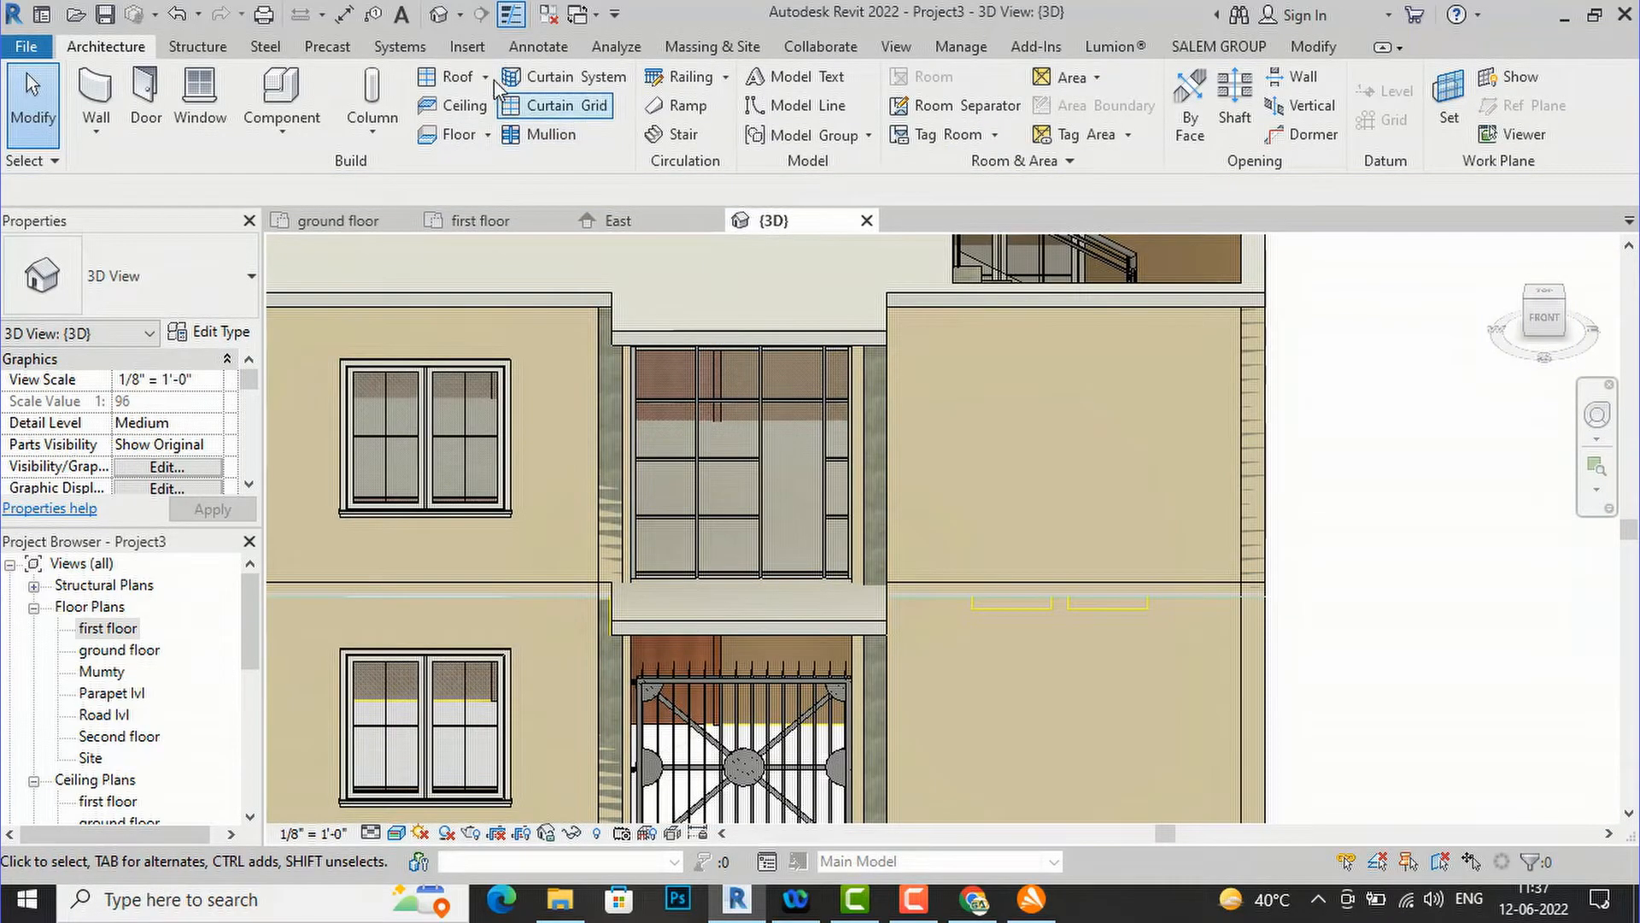
- Start loading a family and browse to the Libraries folder under C:, ProgramData, Autodesk, RVT 2022
click(469, 48)
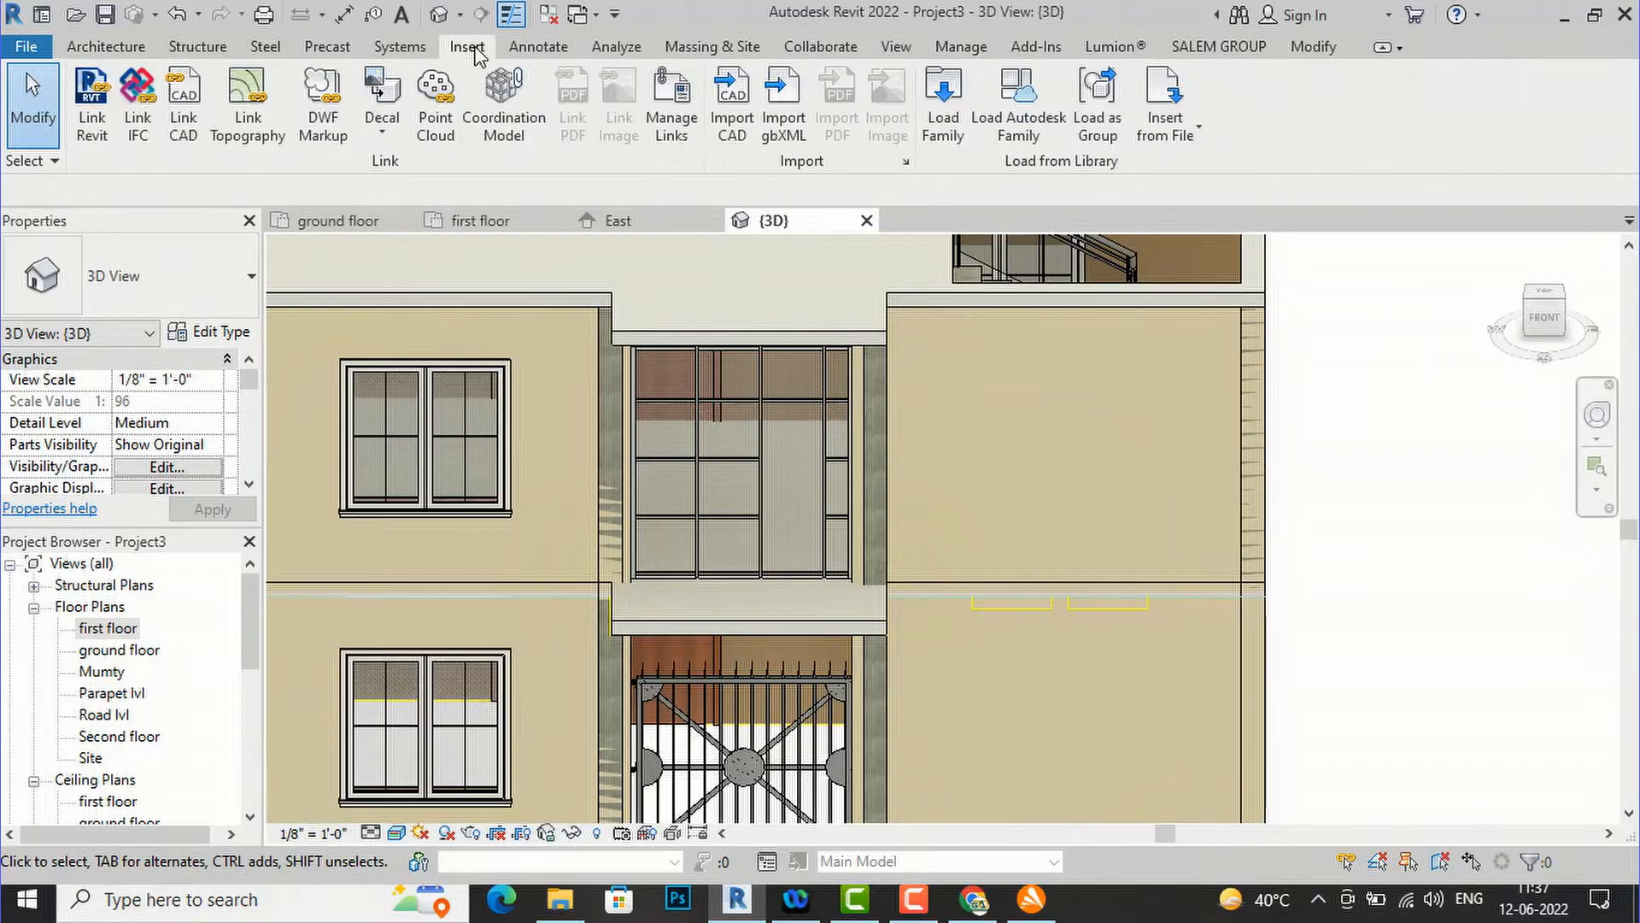
click(944, 119)
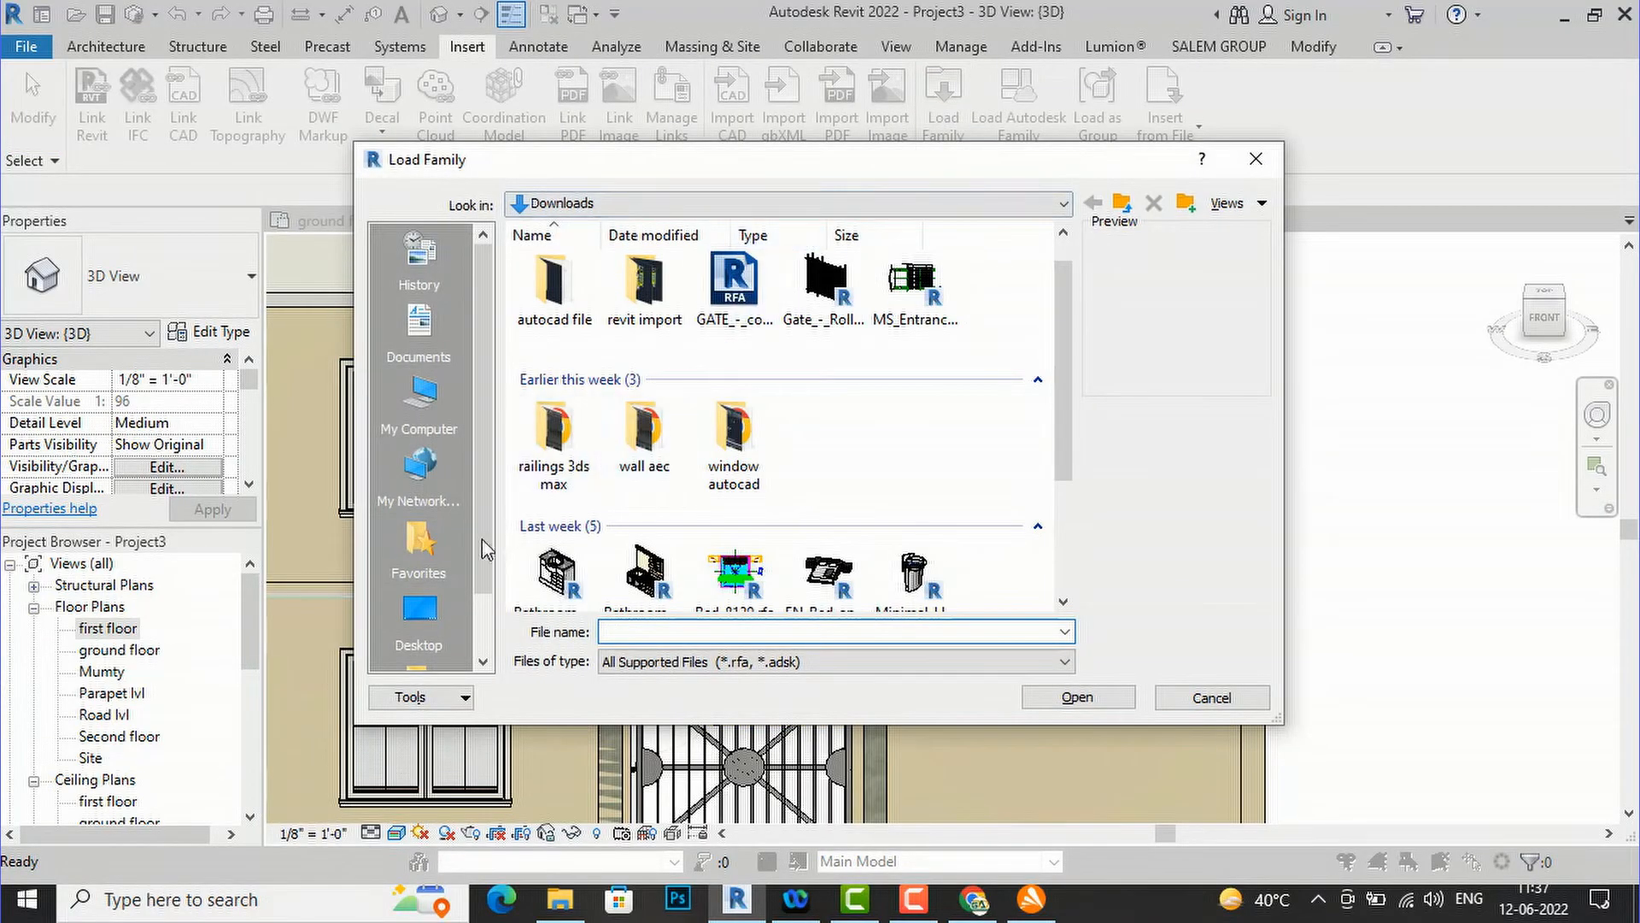
click(424, 395)
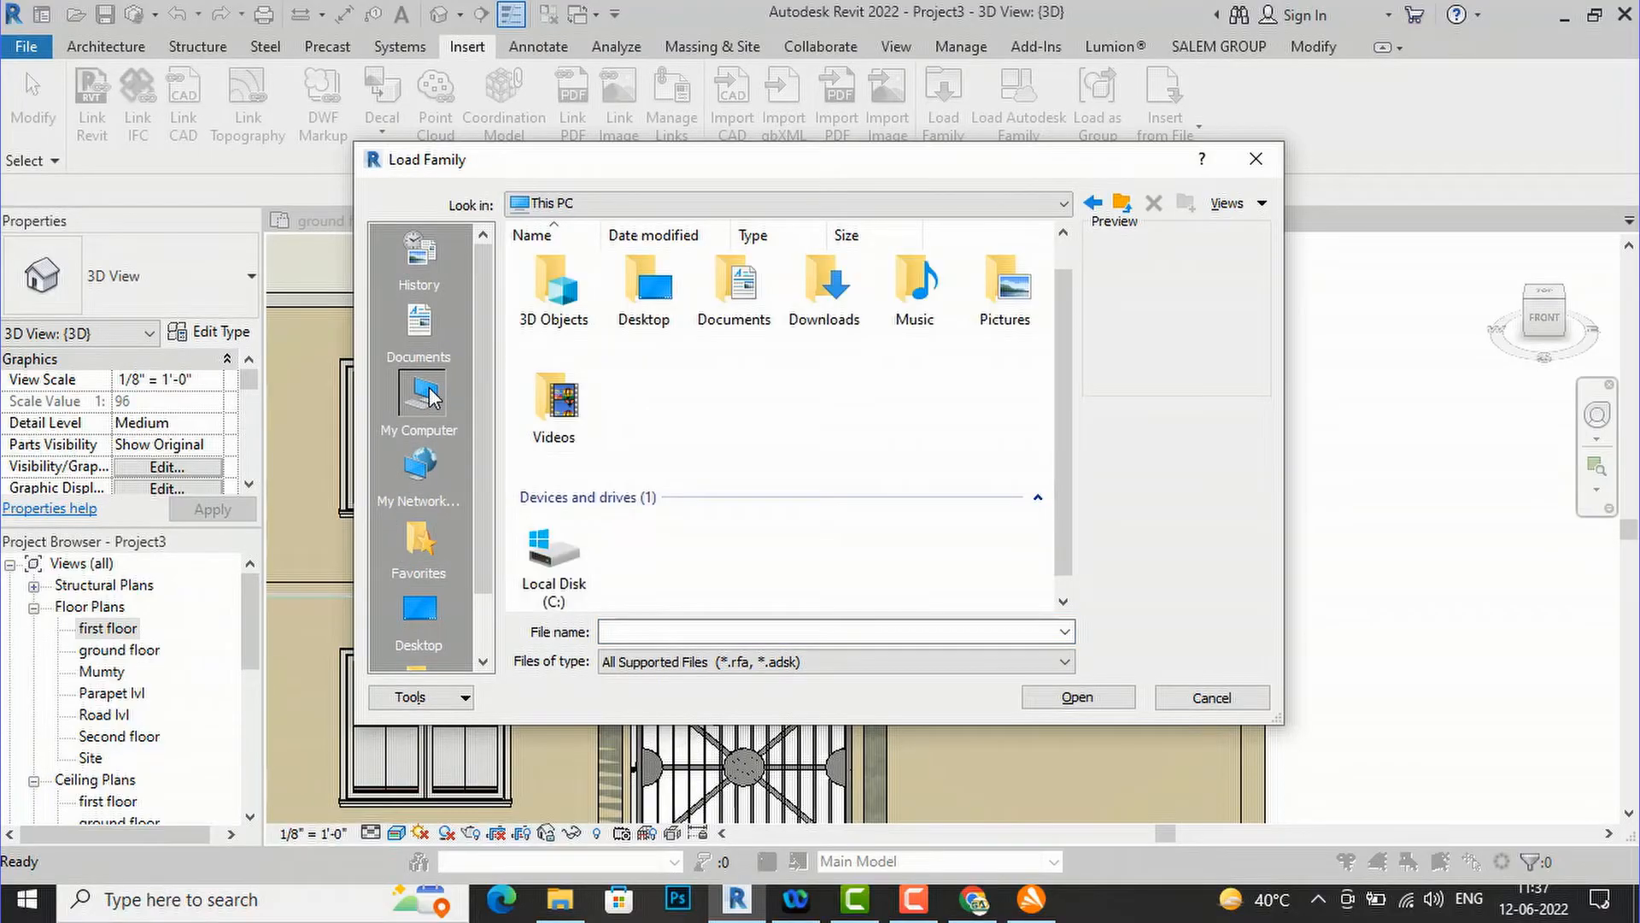
double_click(538, 572)
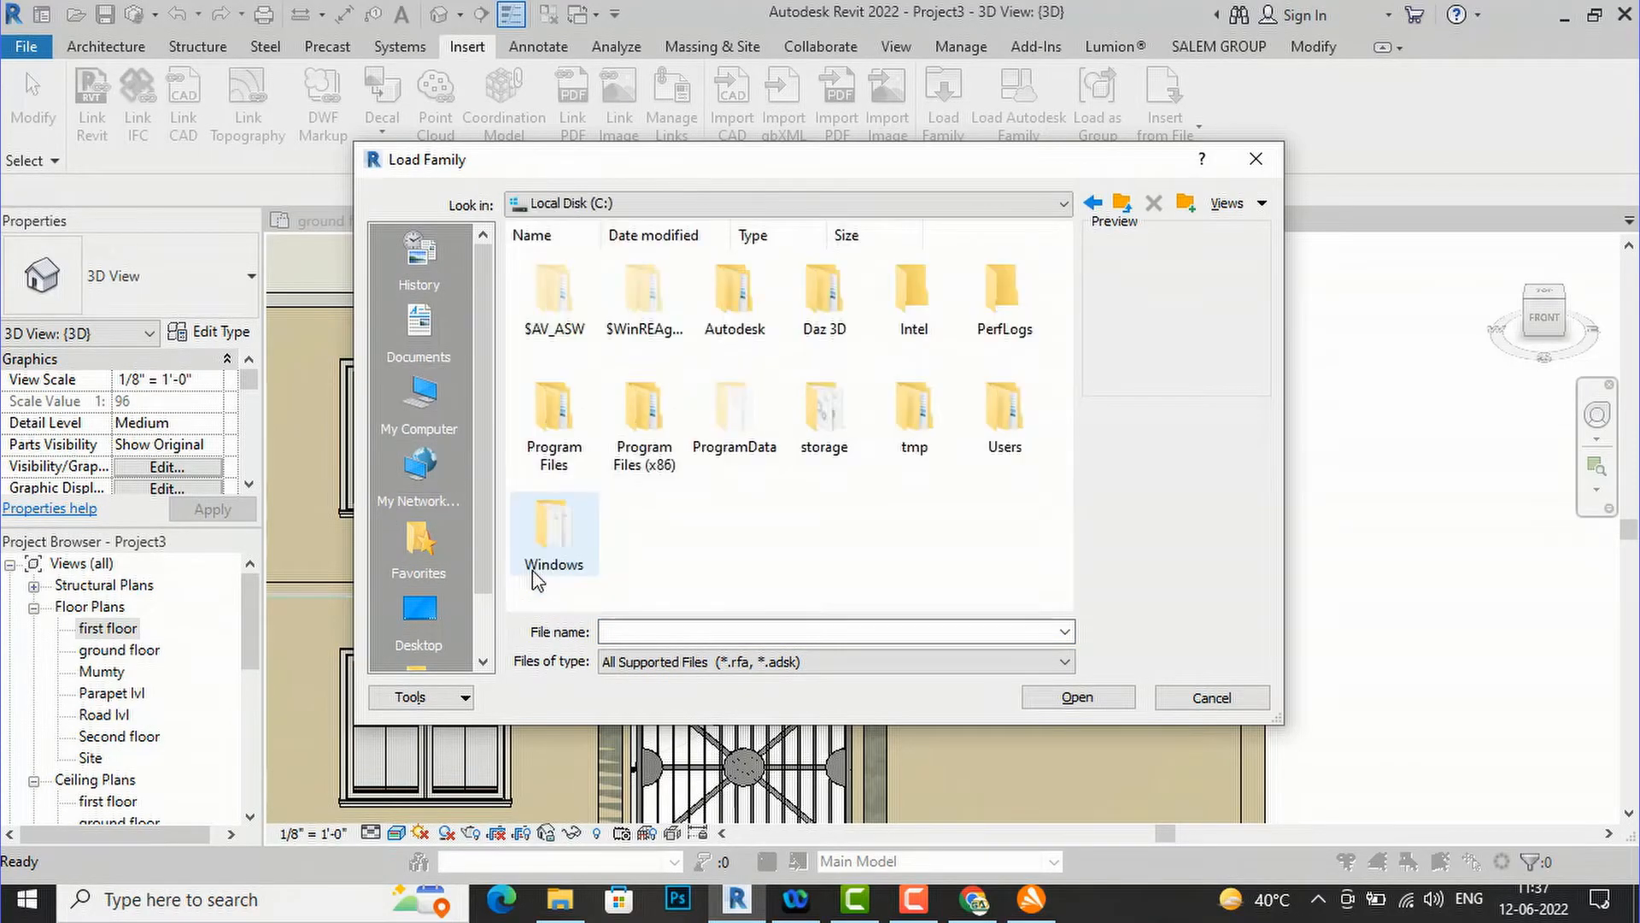
double_click(734, 450)
double_click(730, 306)
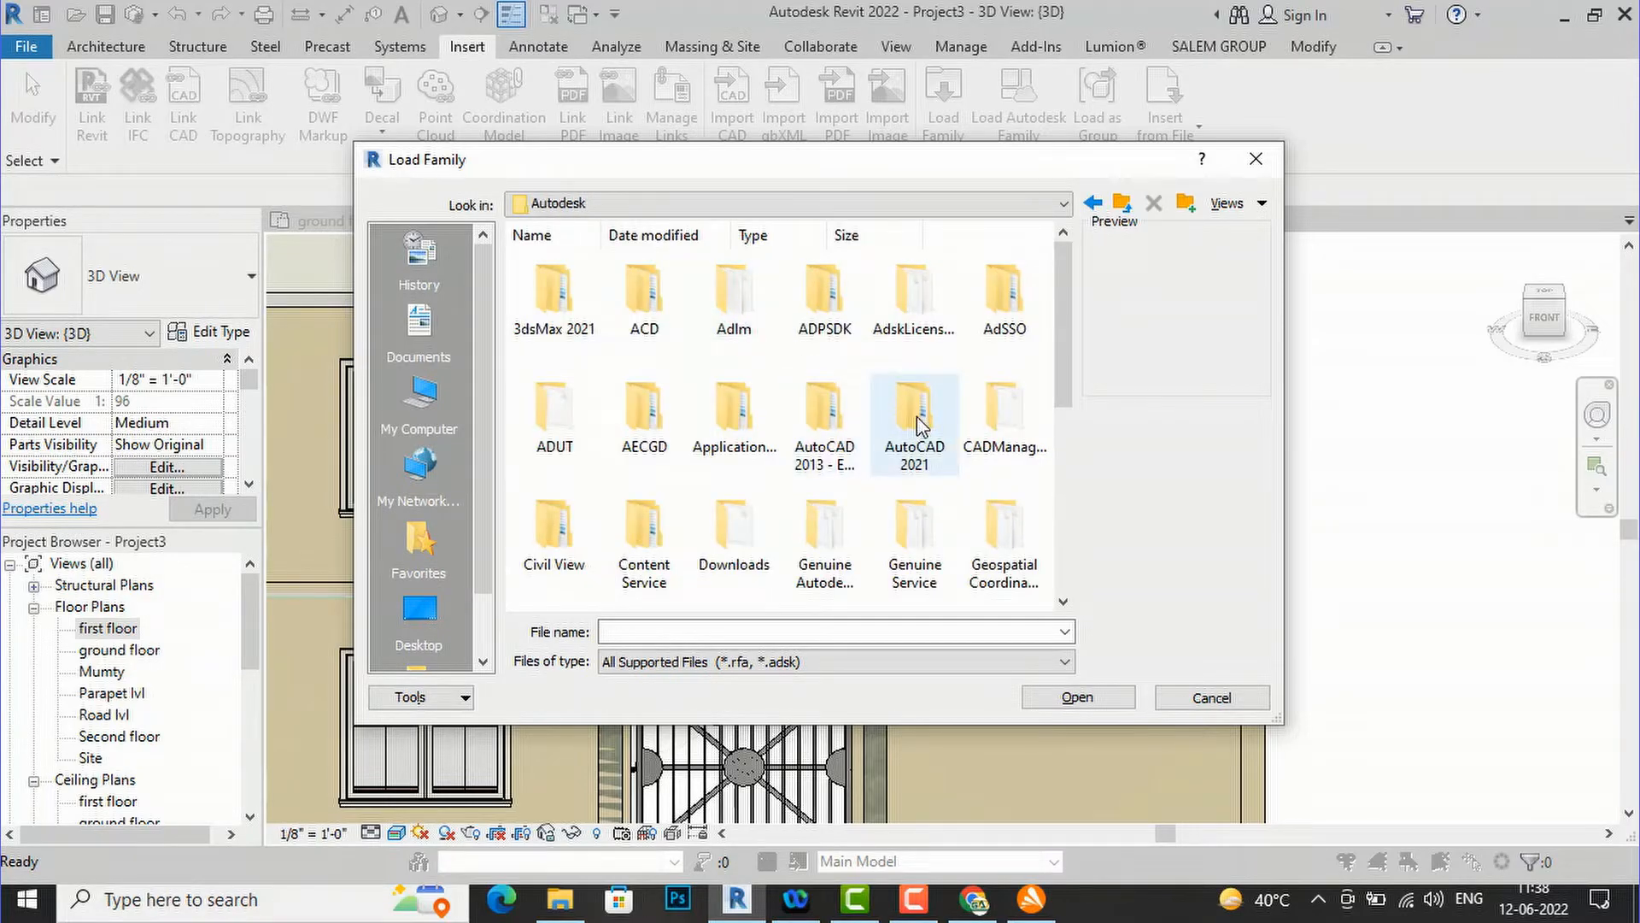
scroll(915, 417, down, 2)
scroll(916, 417, up, 2)
scroll(918, 421, down, 5)
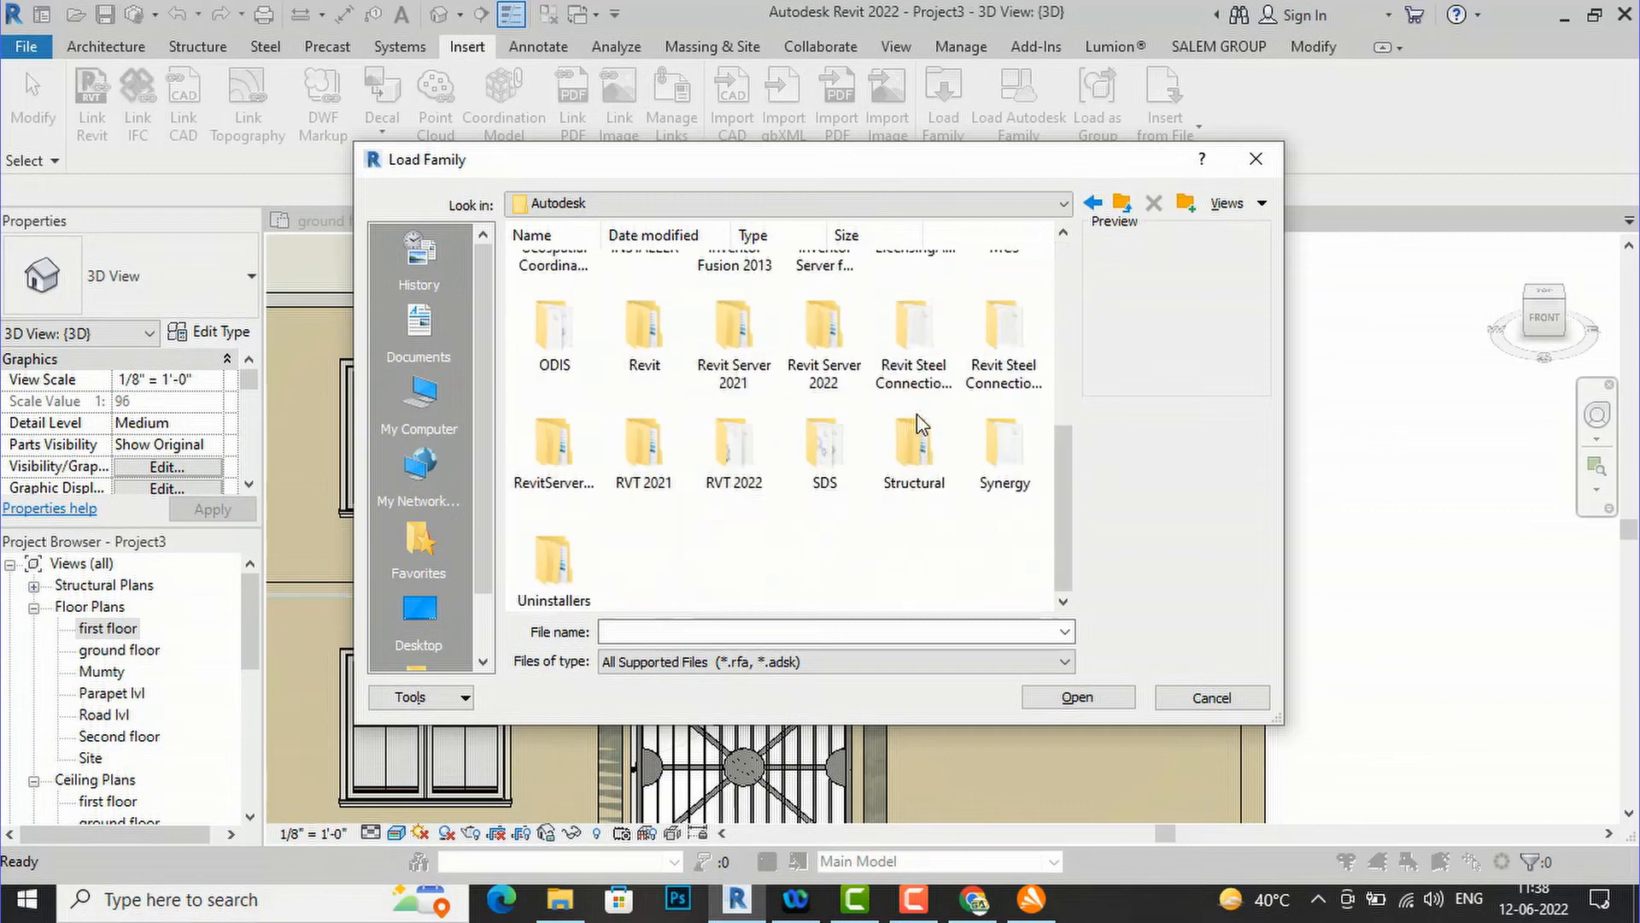
double_click(736, 461)
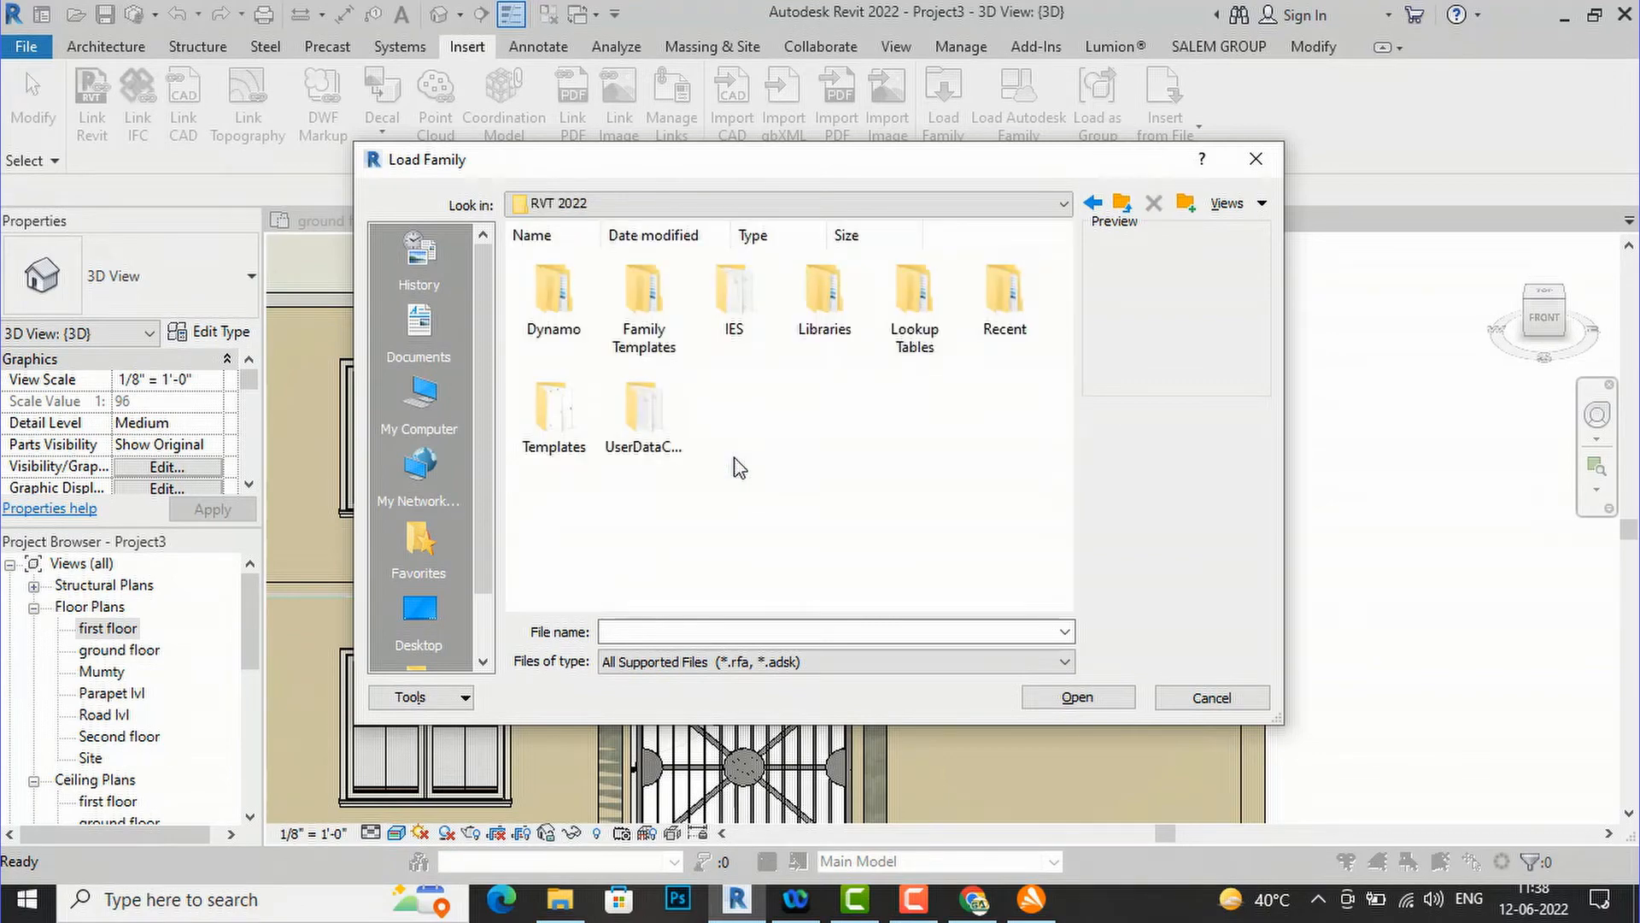
double_click(813, 325)
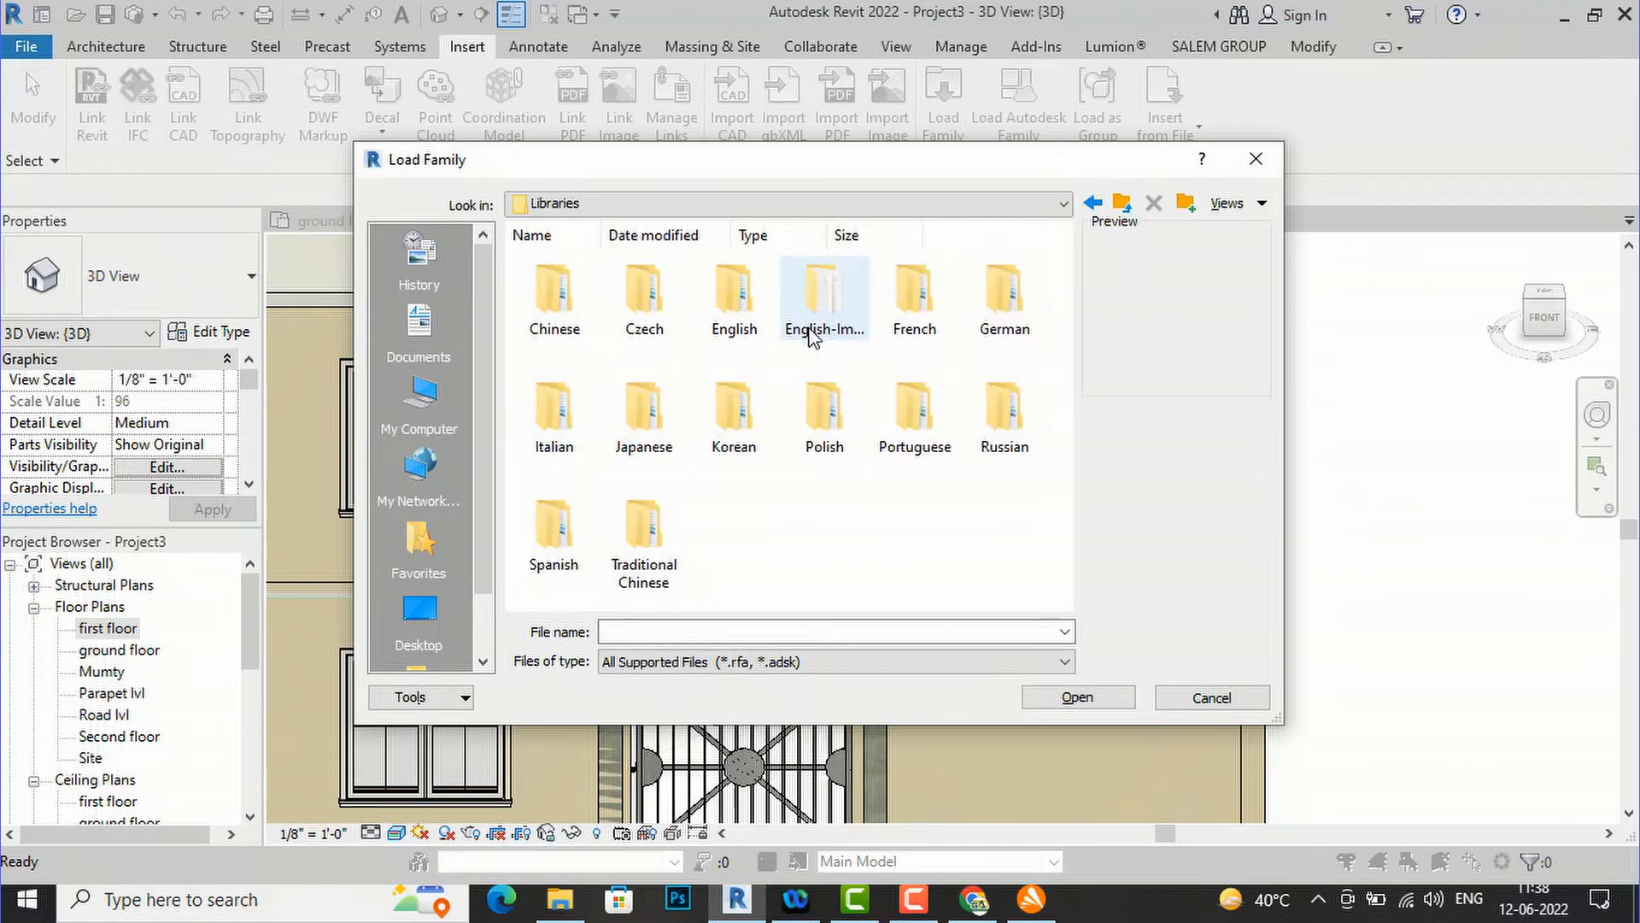
- Load Door-Curtain-Wall-Single-Glass.rfa from the Doors folder of the English-Imperial library
double_click(811, 336)
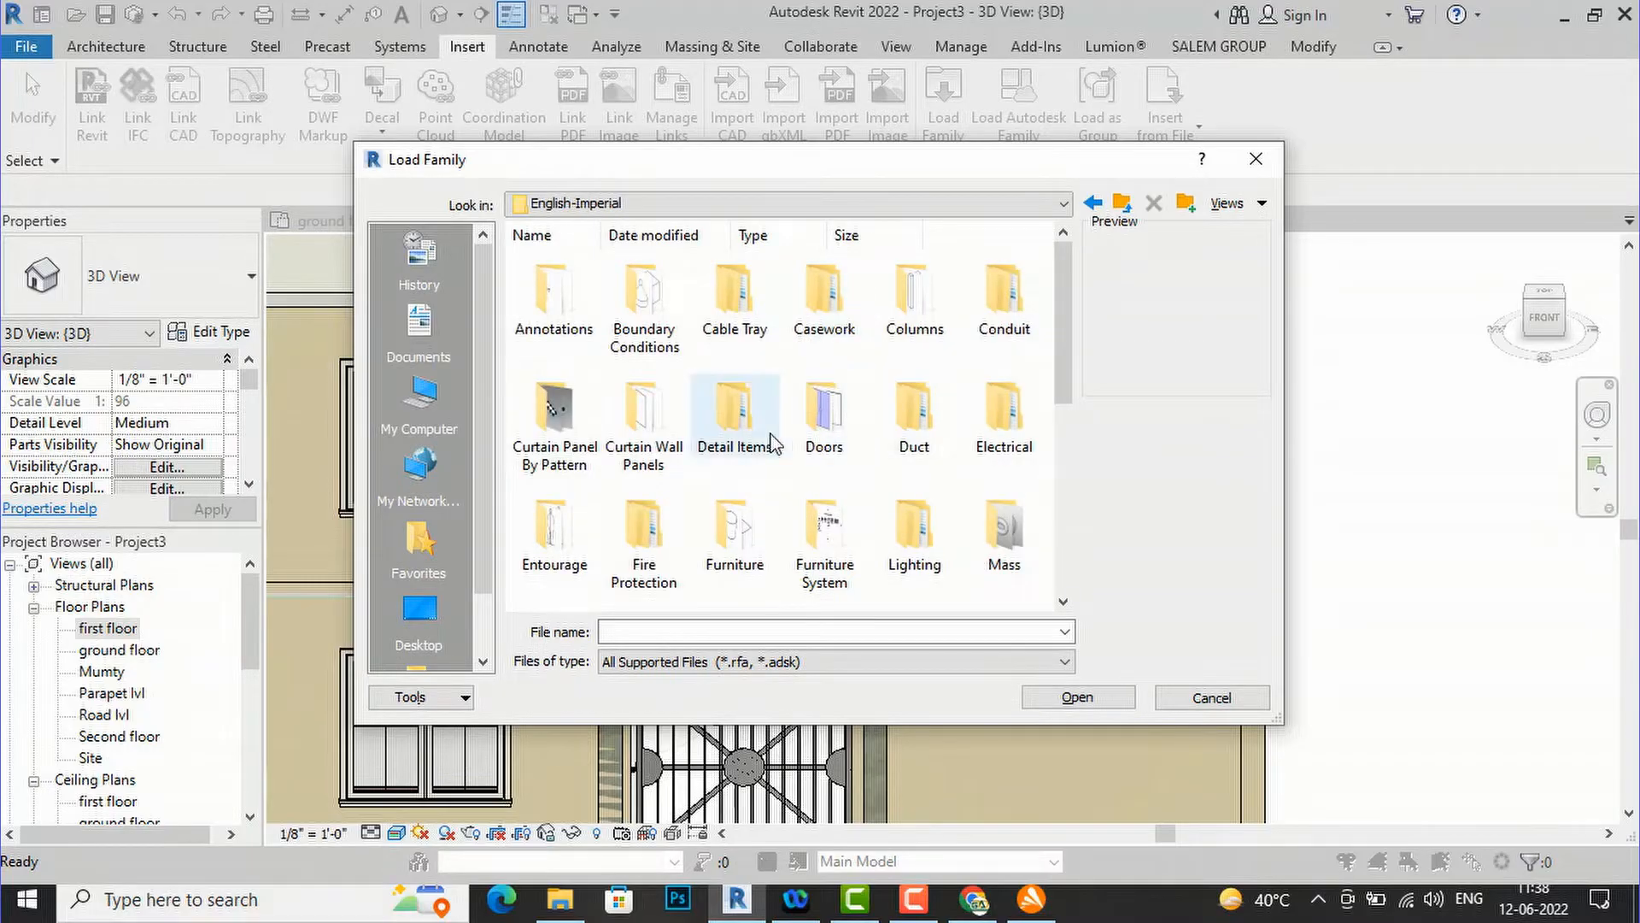
double_click(825, 418)
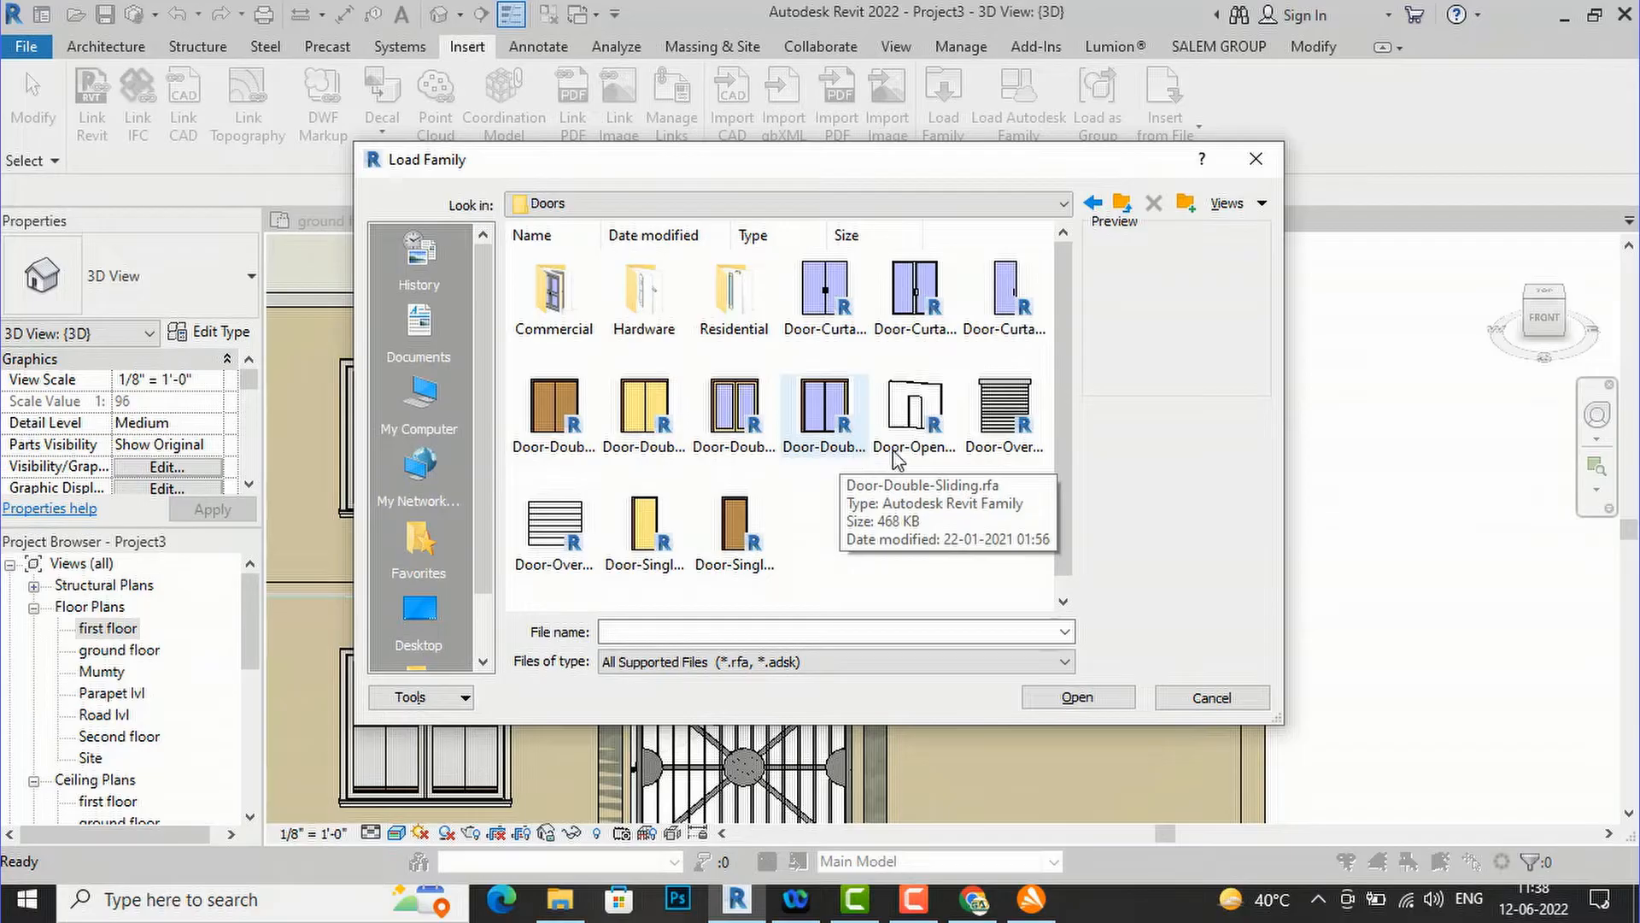
click(1000, 338)
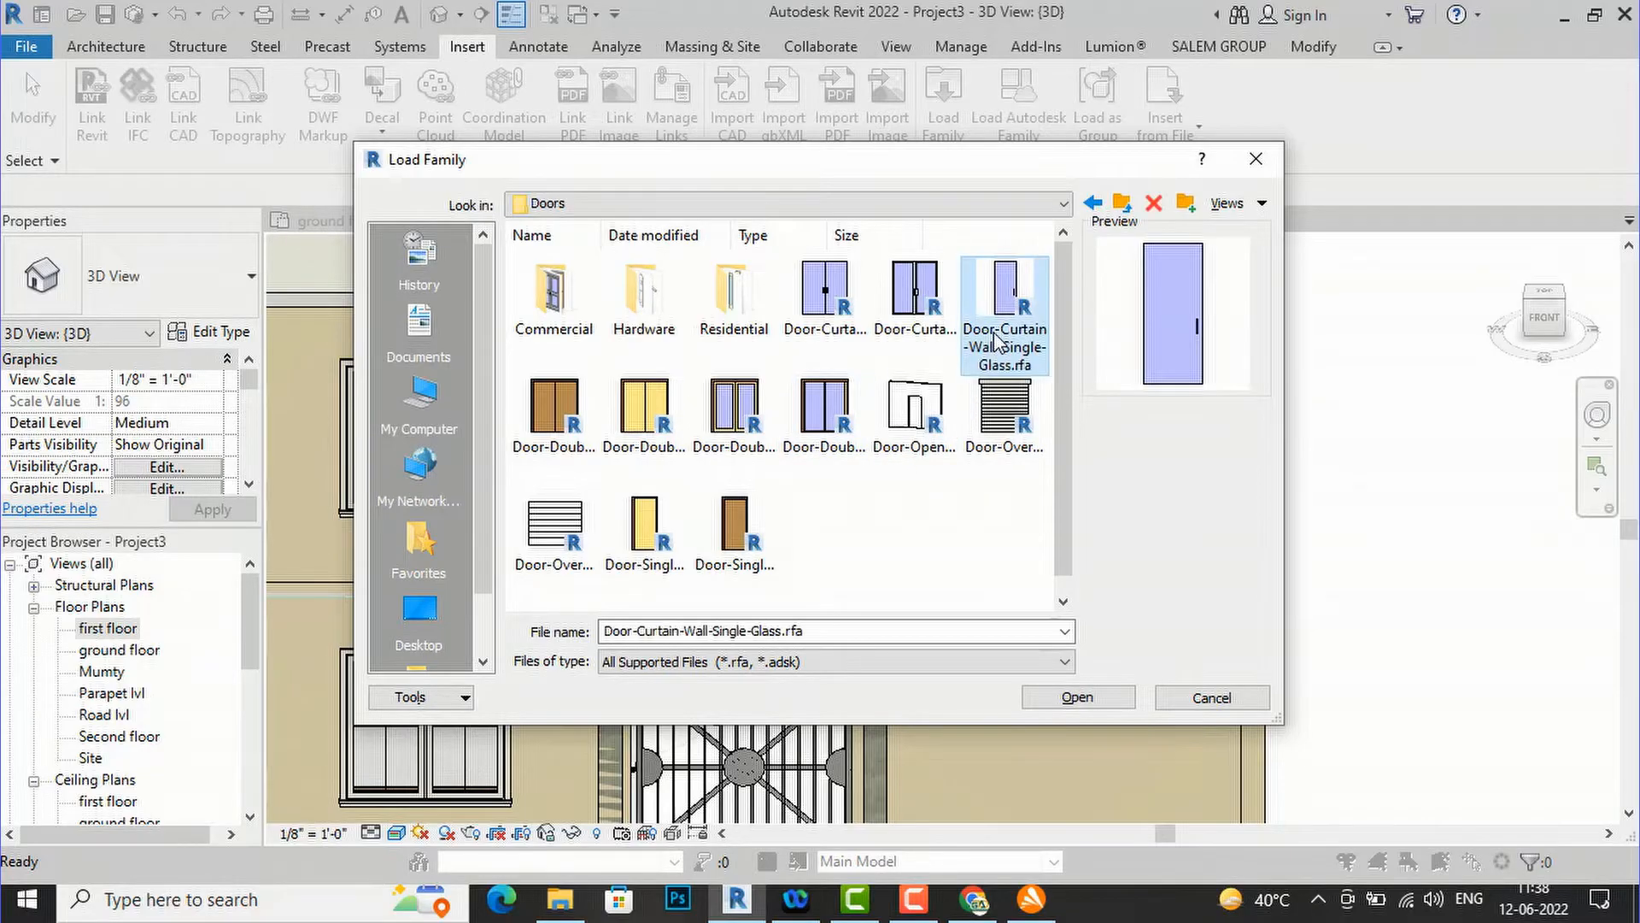
click(1073, 701)
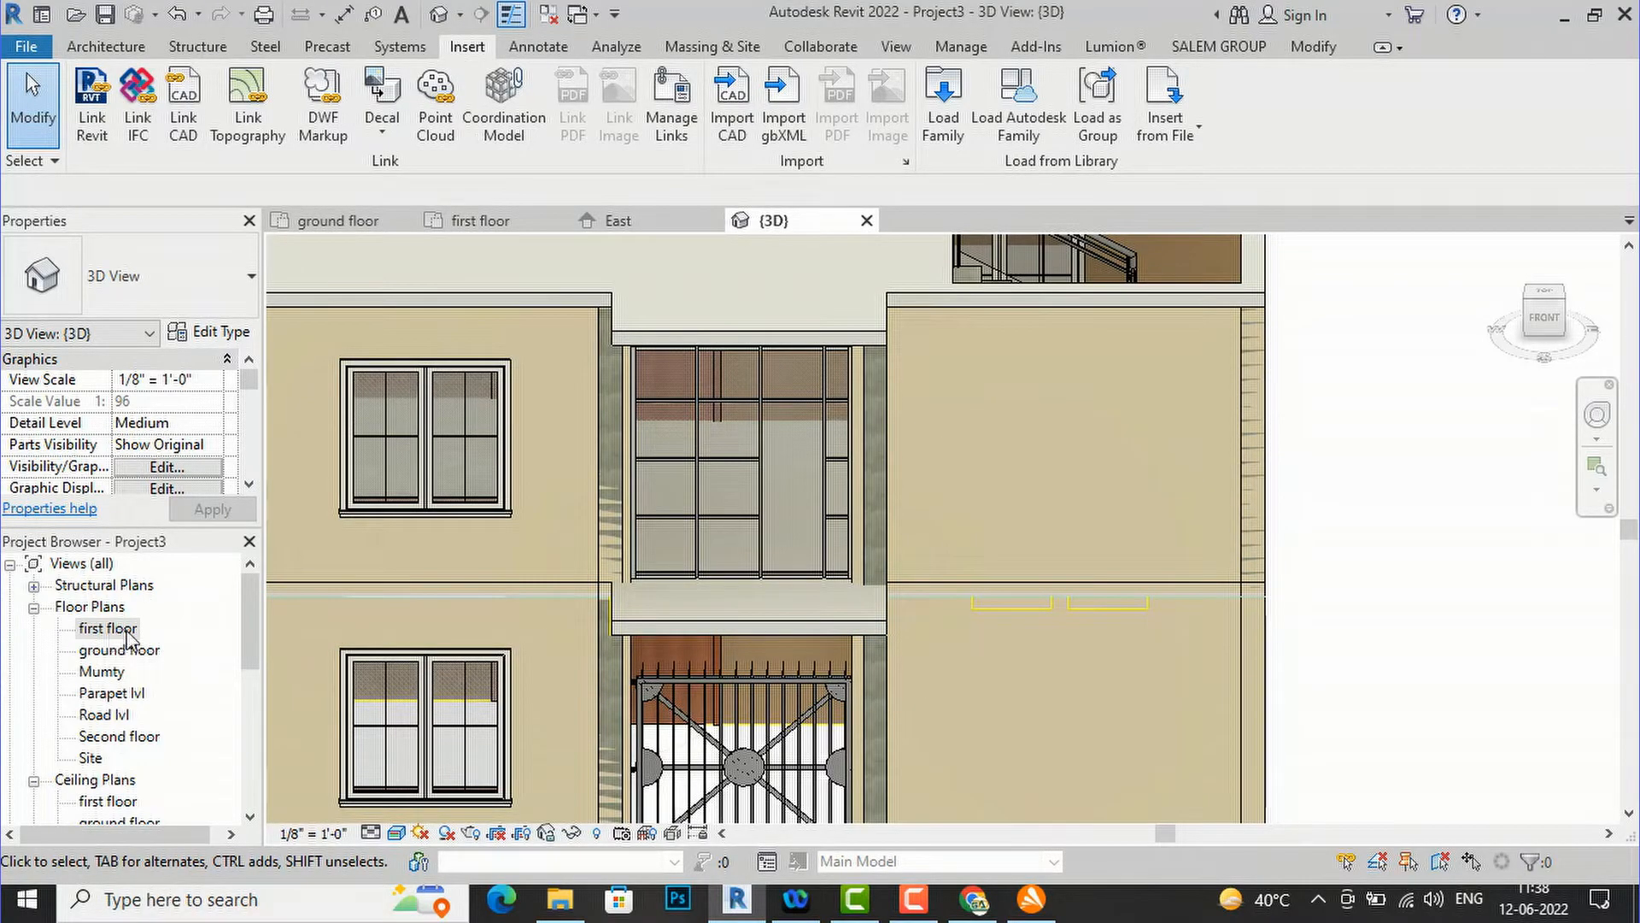
- Change the tall glazed panel in the curtain wall's third bay to the Door-Curtain-Wall-Single-Glass type
click(738, 525)
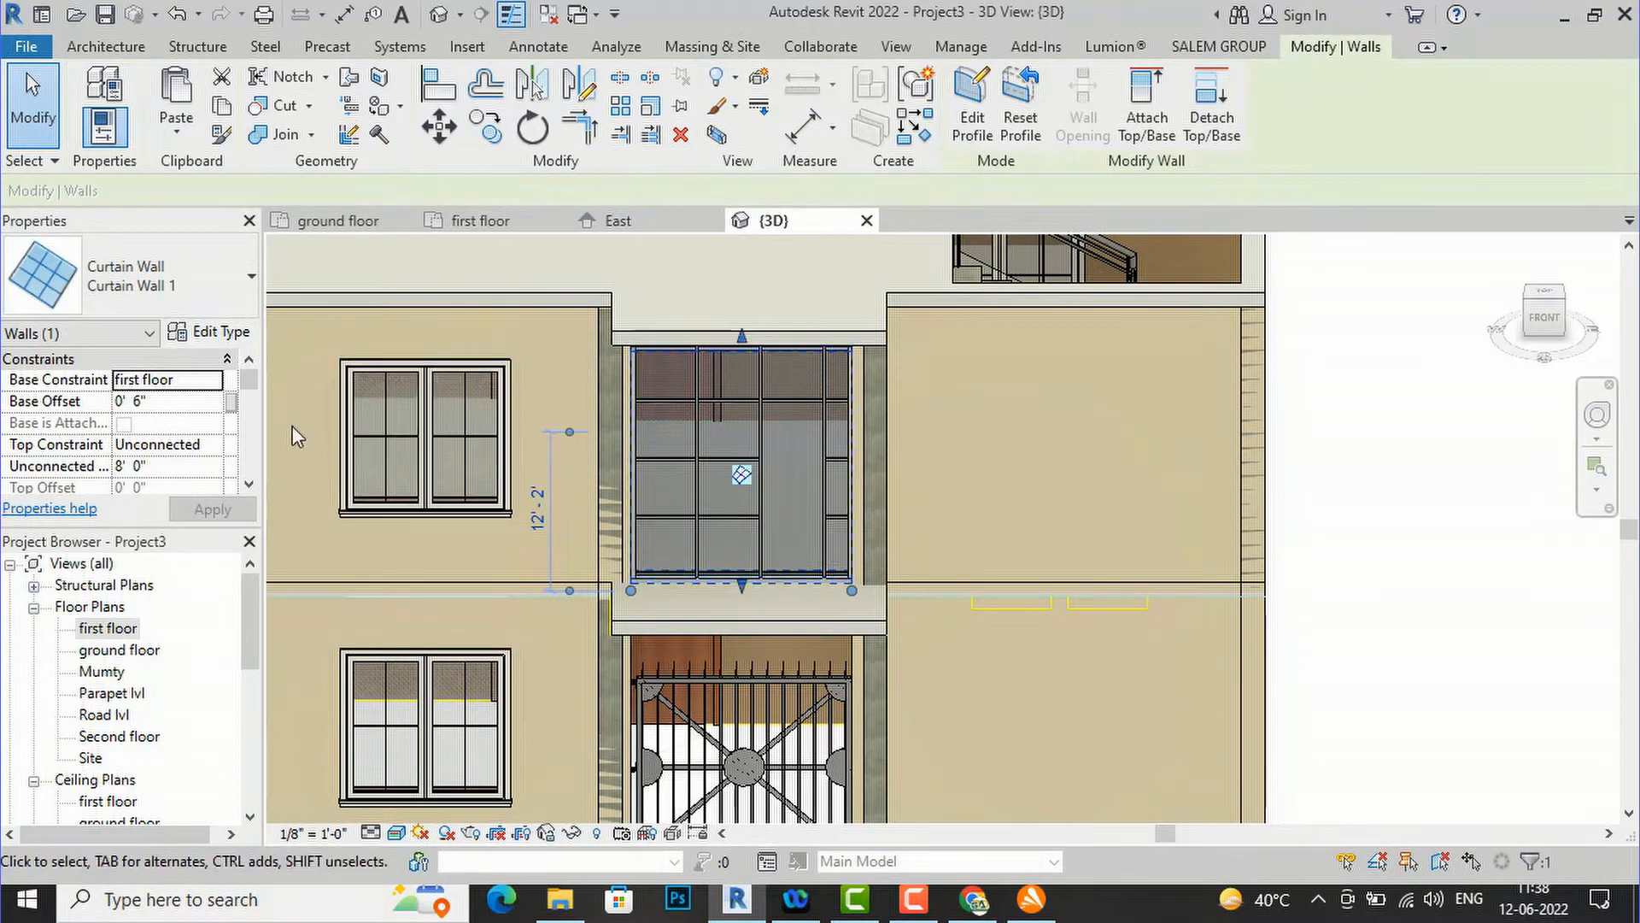
key(Escape)
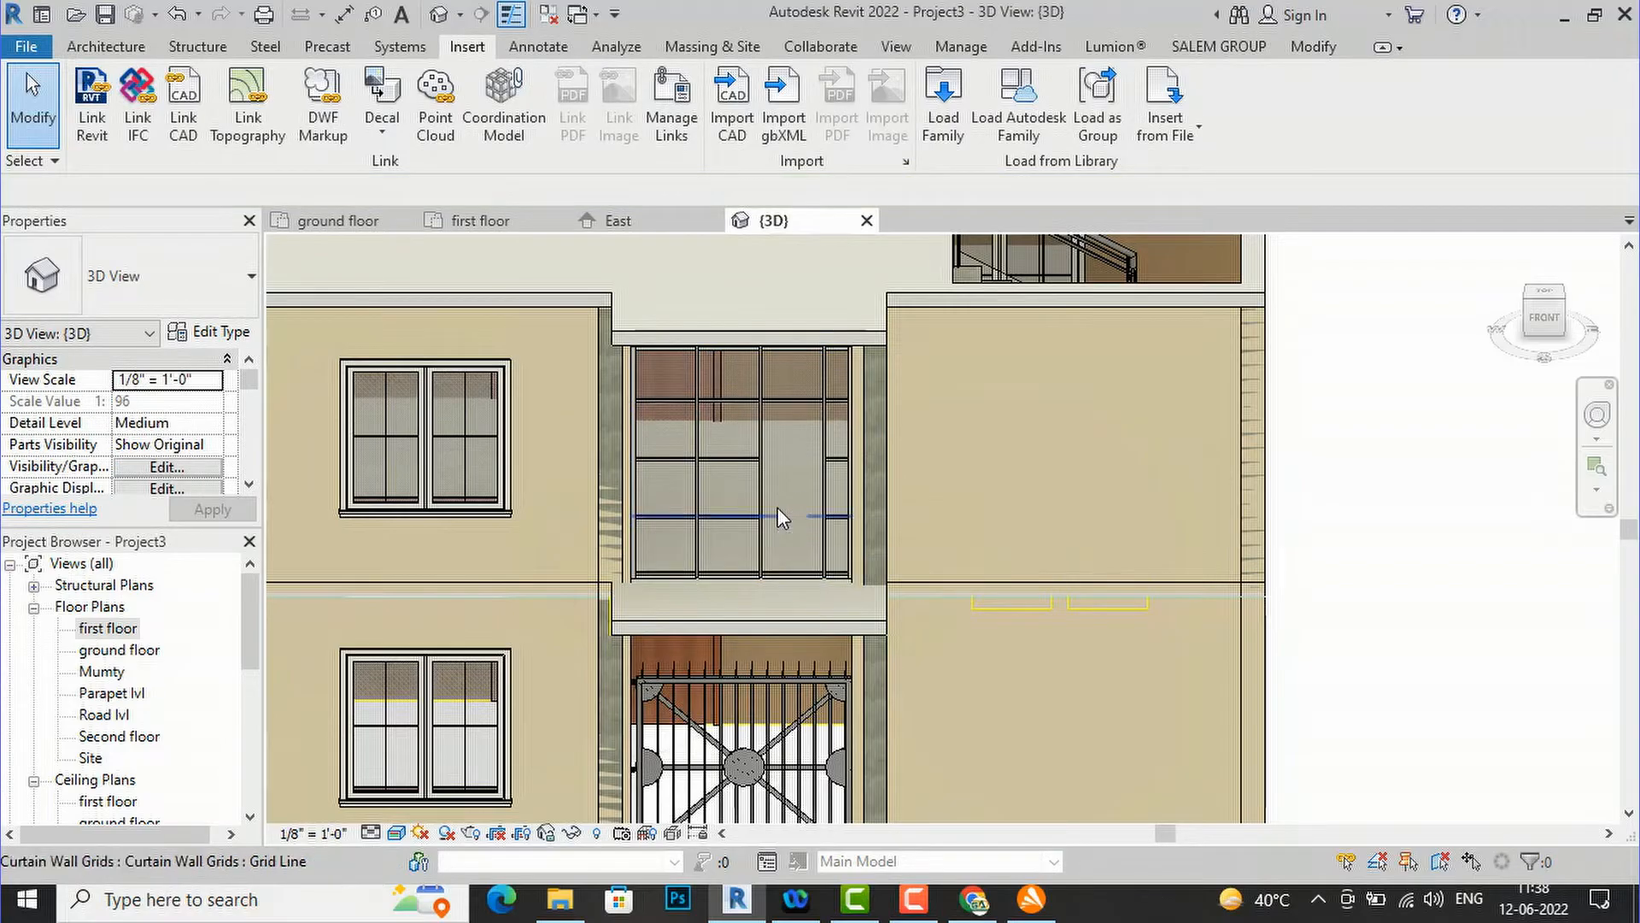
key(Tab)
key(Tab)
key(Tab)
key(Tab)
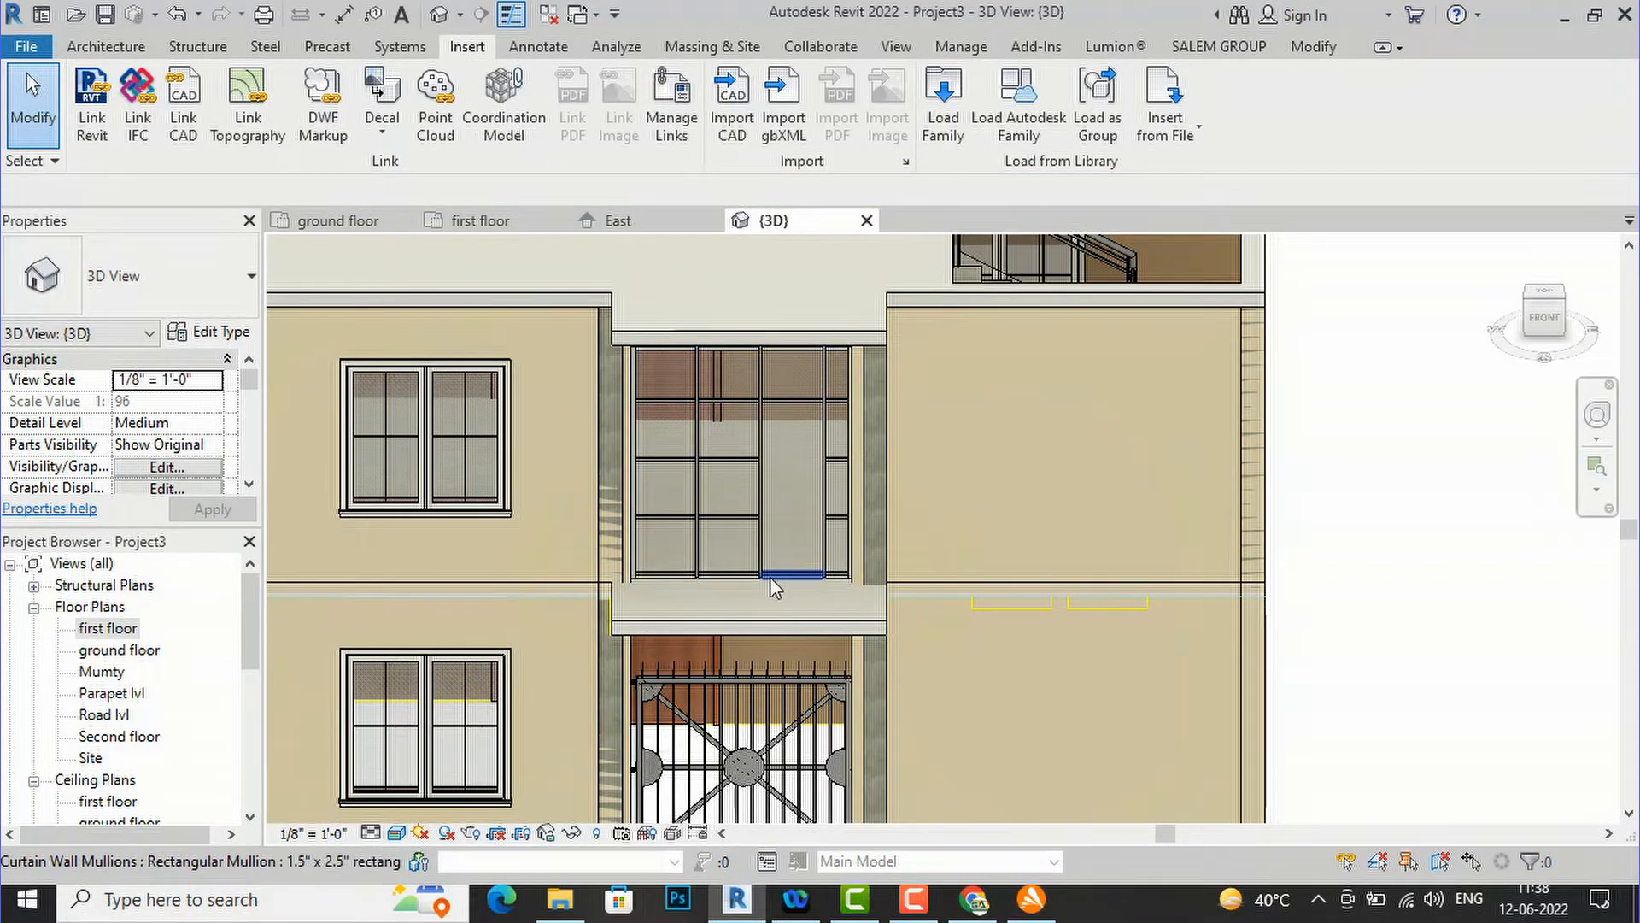
click(770, 577)
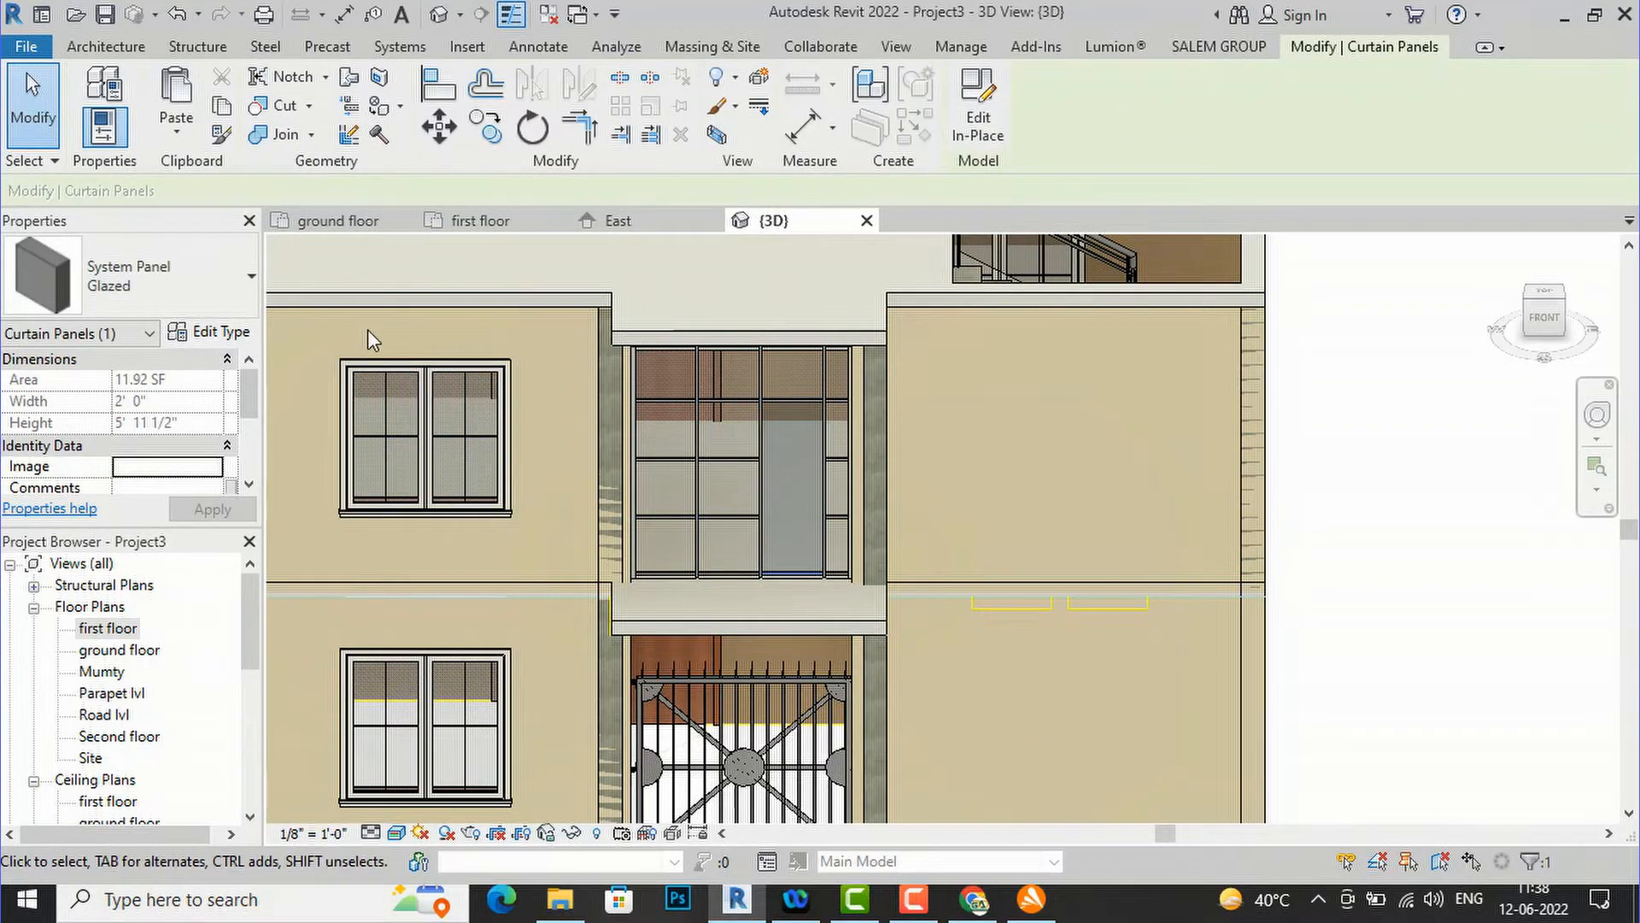
click(213, 304)
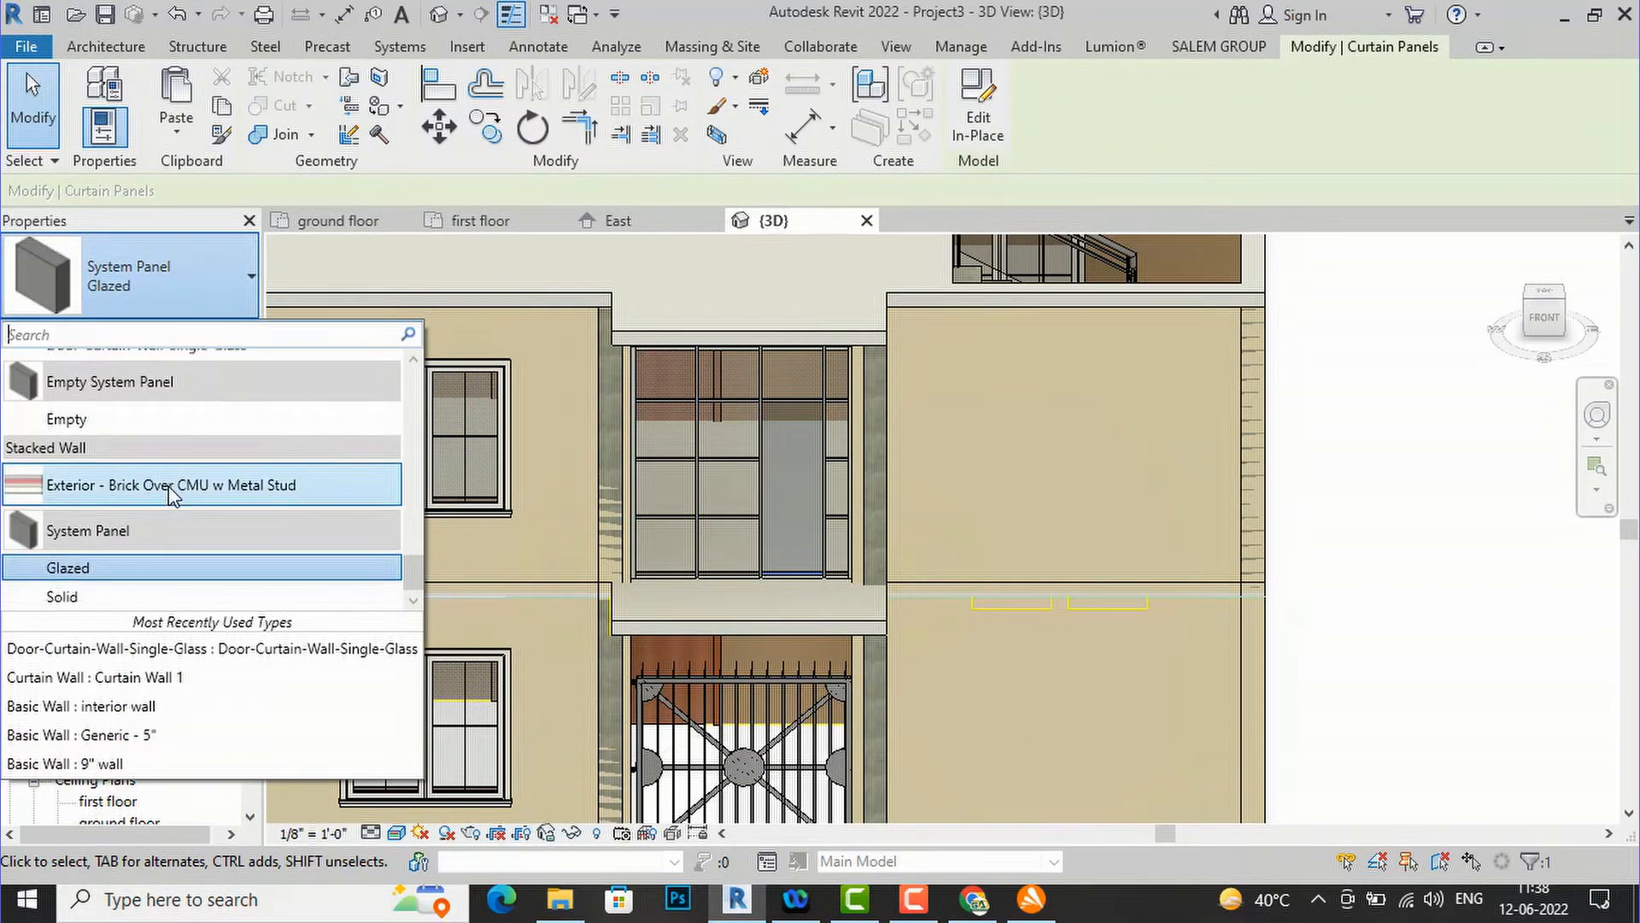
scroll(168, 485, up, 3)
scroll(167, 485, up, 1)
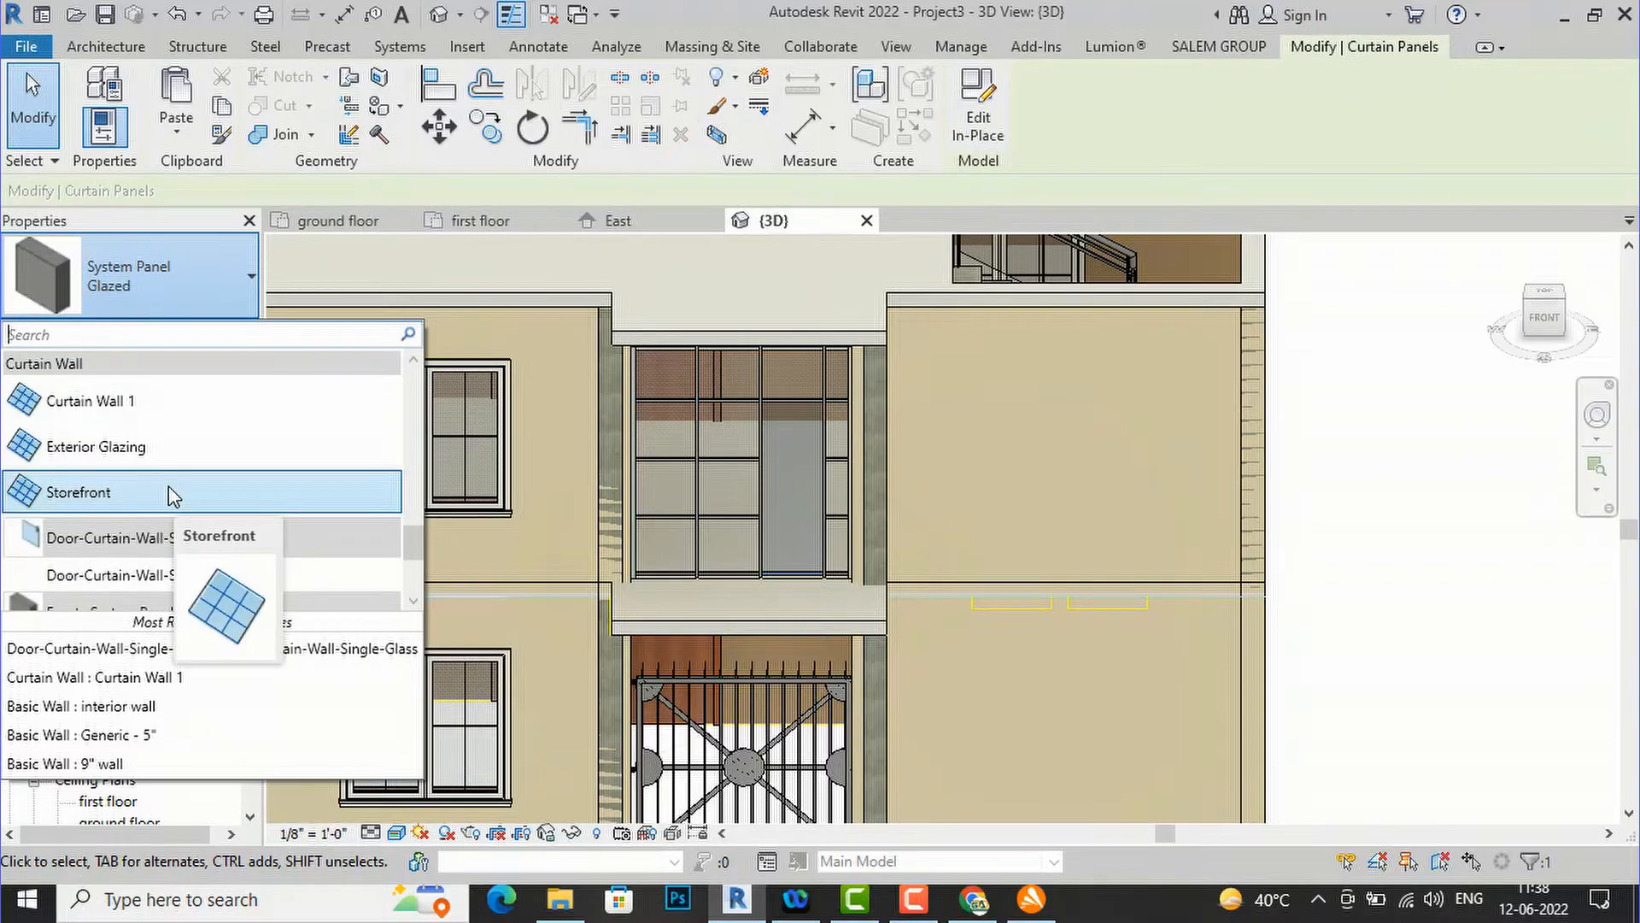
scroll(163, 504, down, 1)
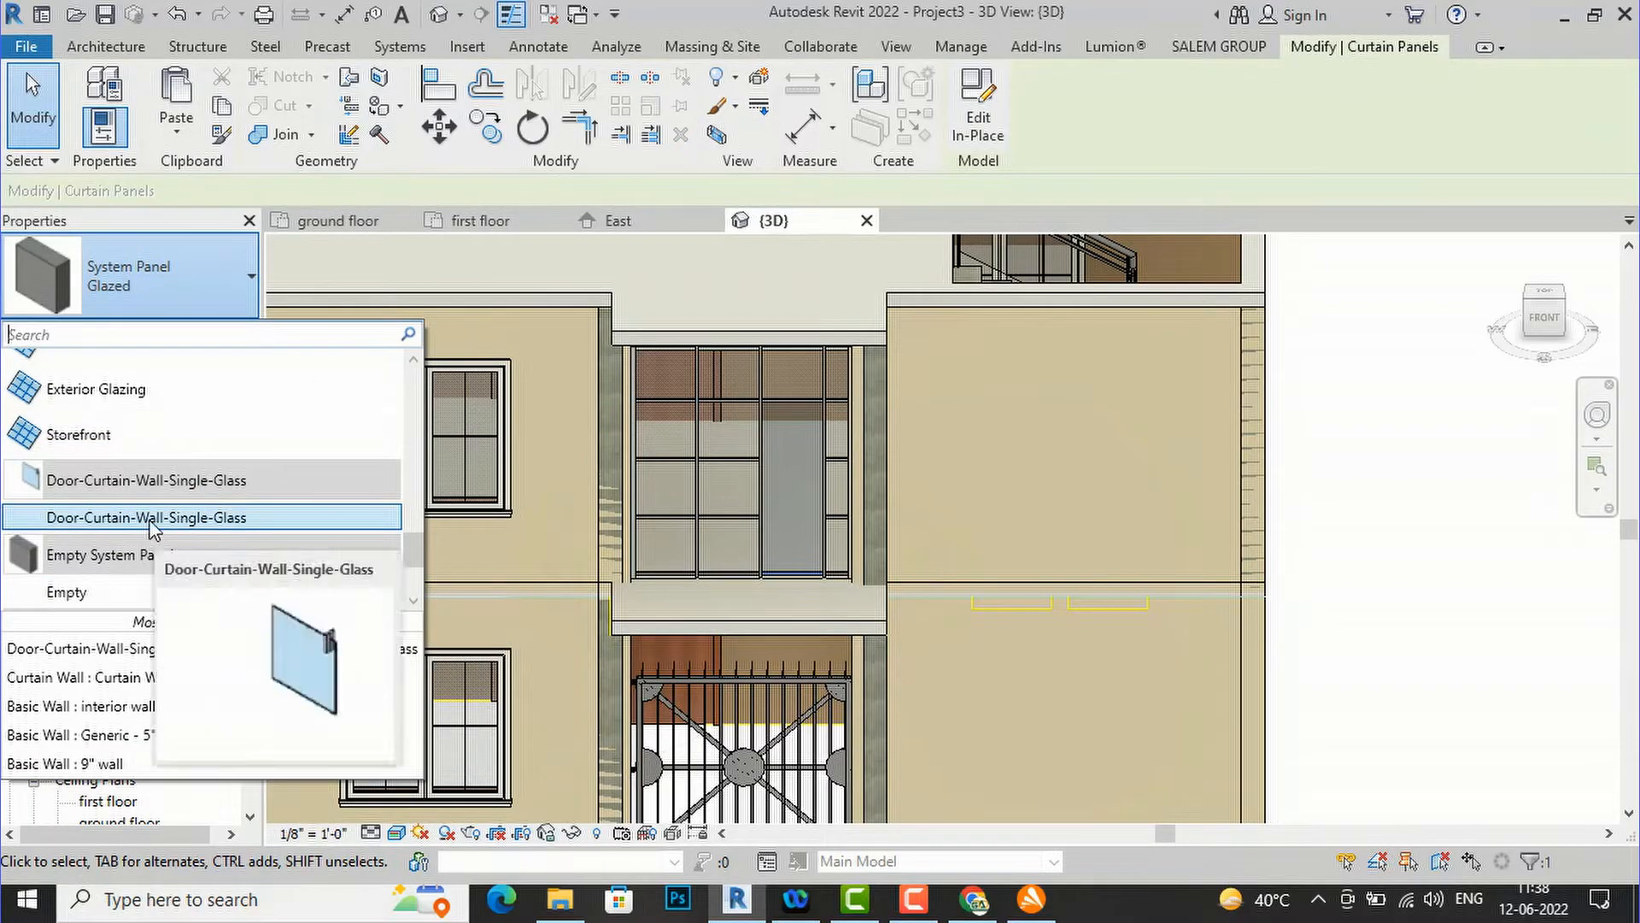
click(150, 519)
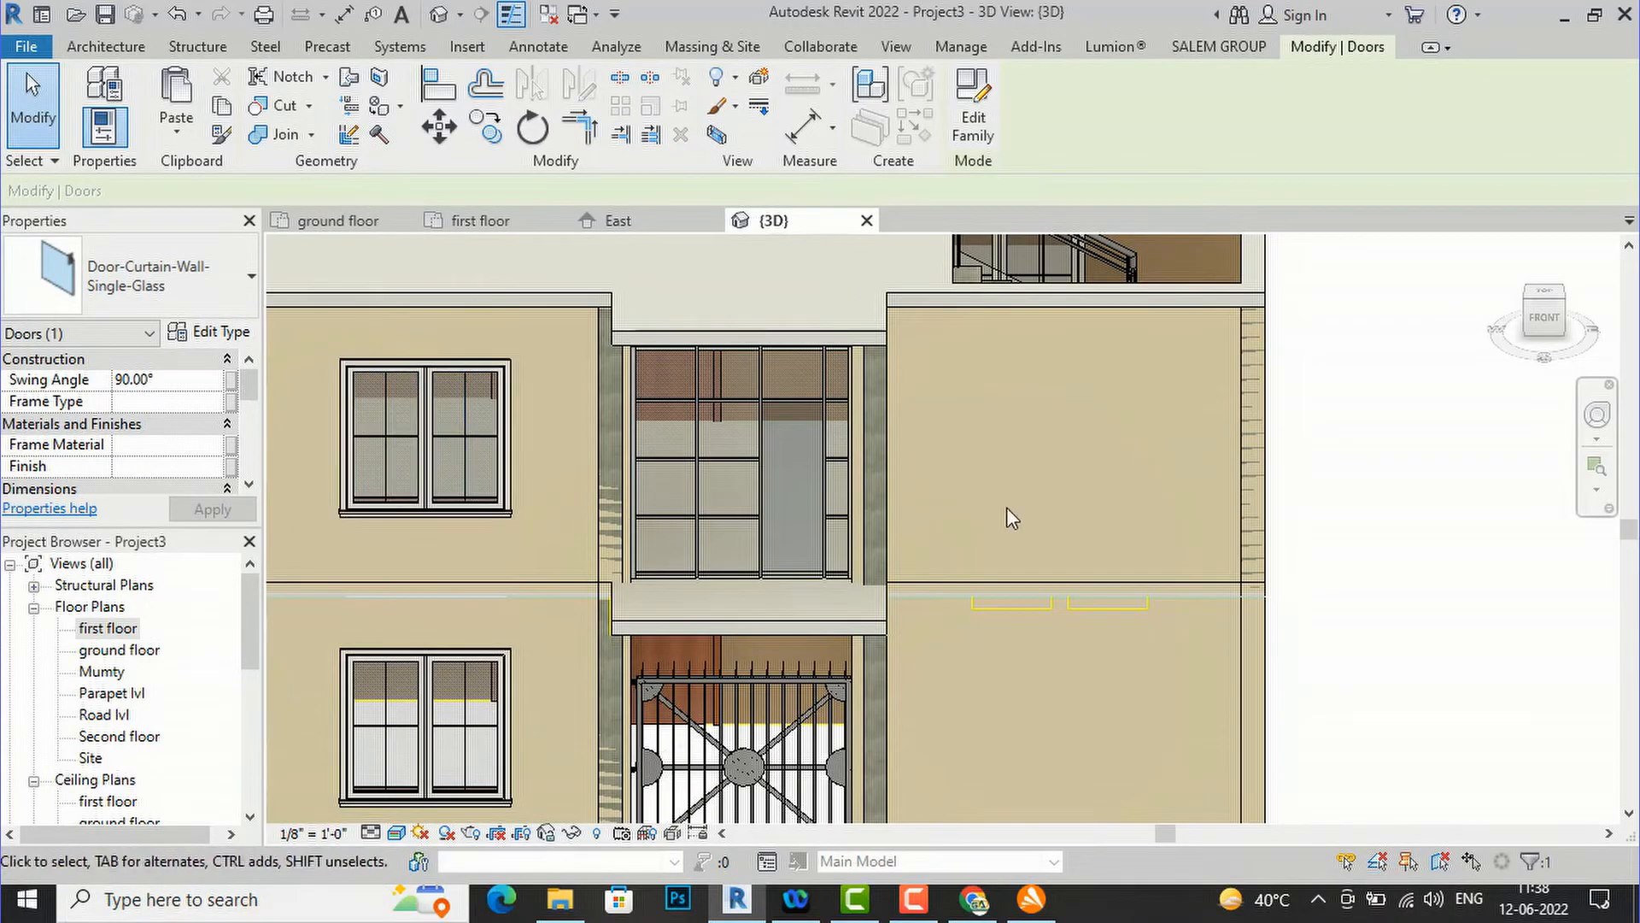
key(Escape)
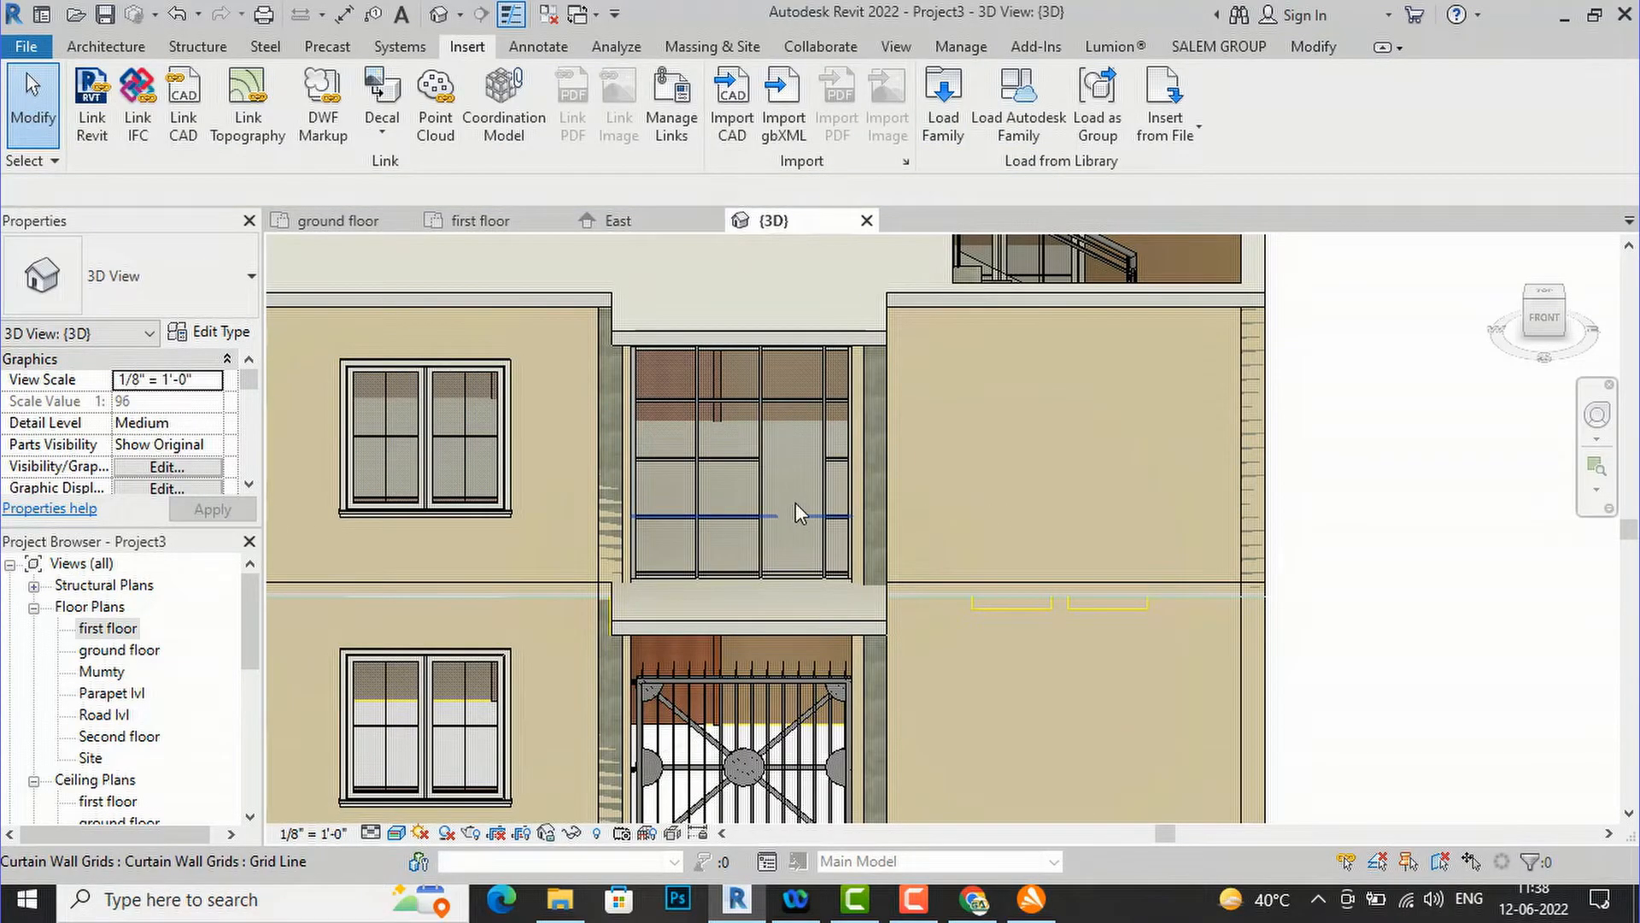
- Check the curtain wall's glass door from the front and in the first floor plan
scroll(795, 455, up, 2)
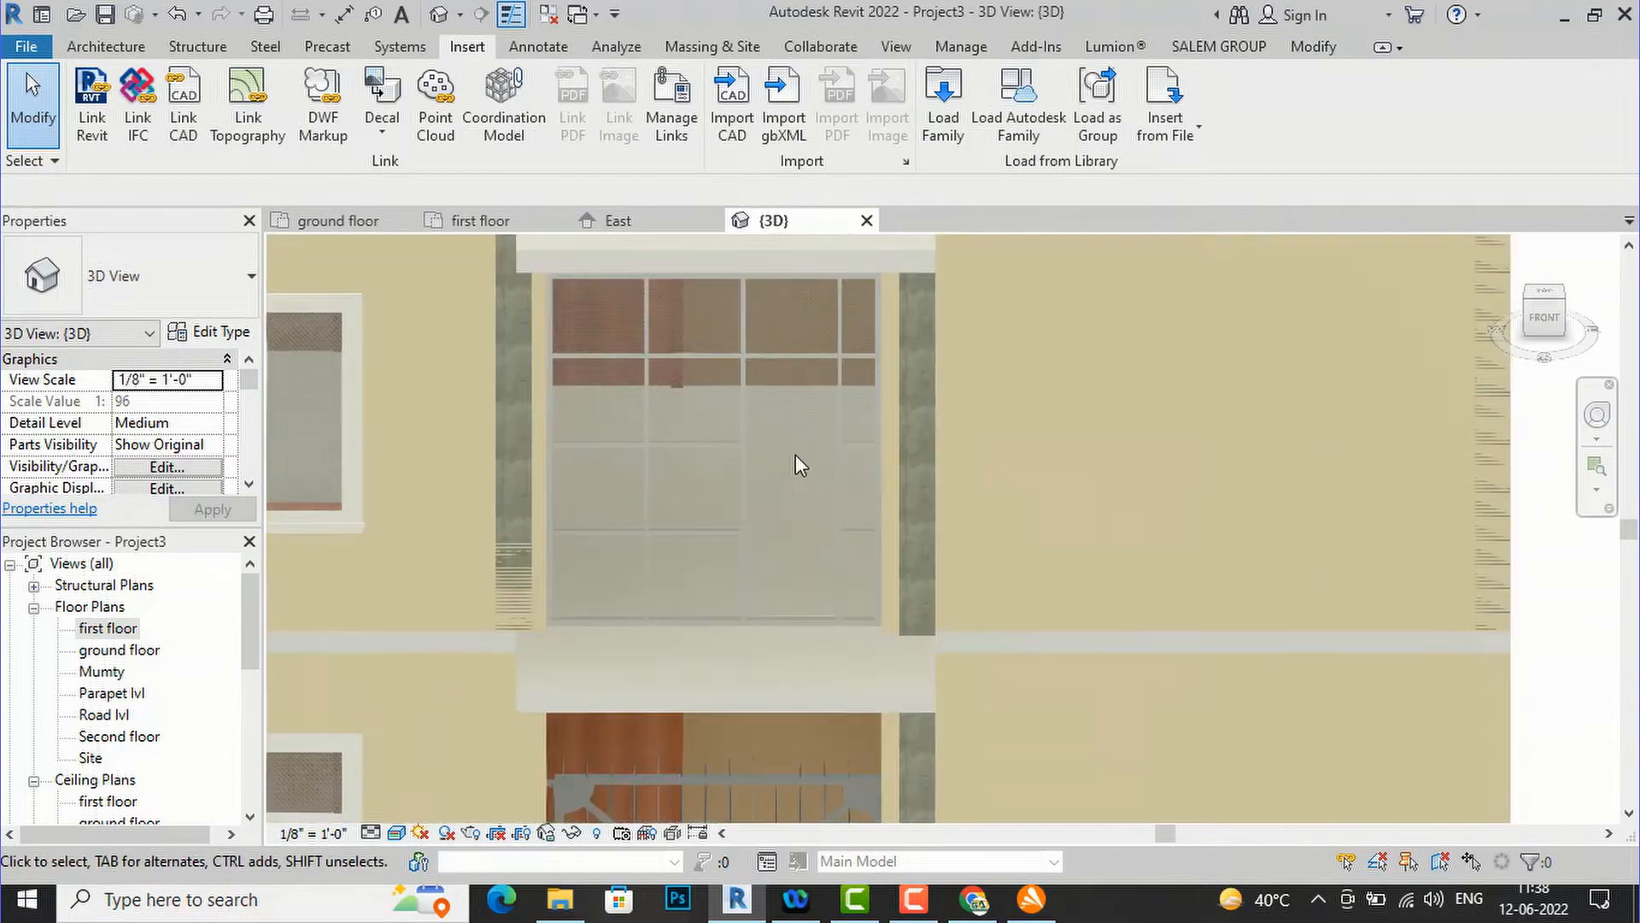
click(803, 622)
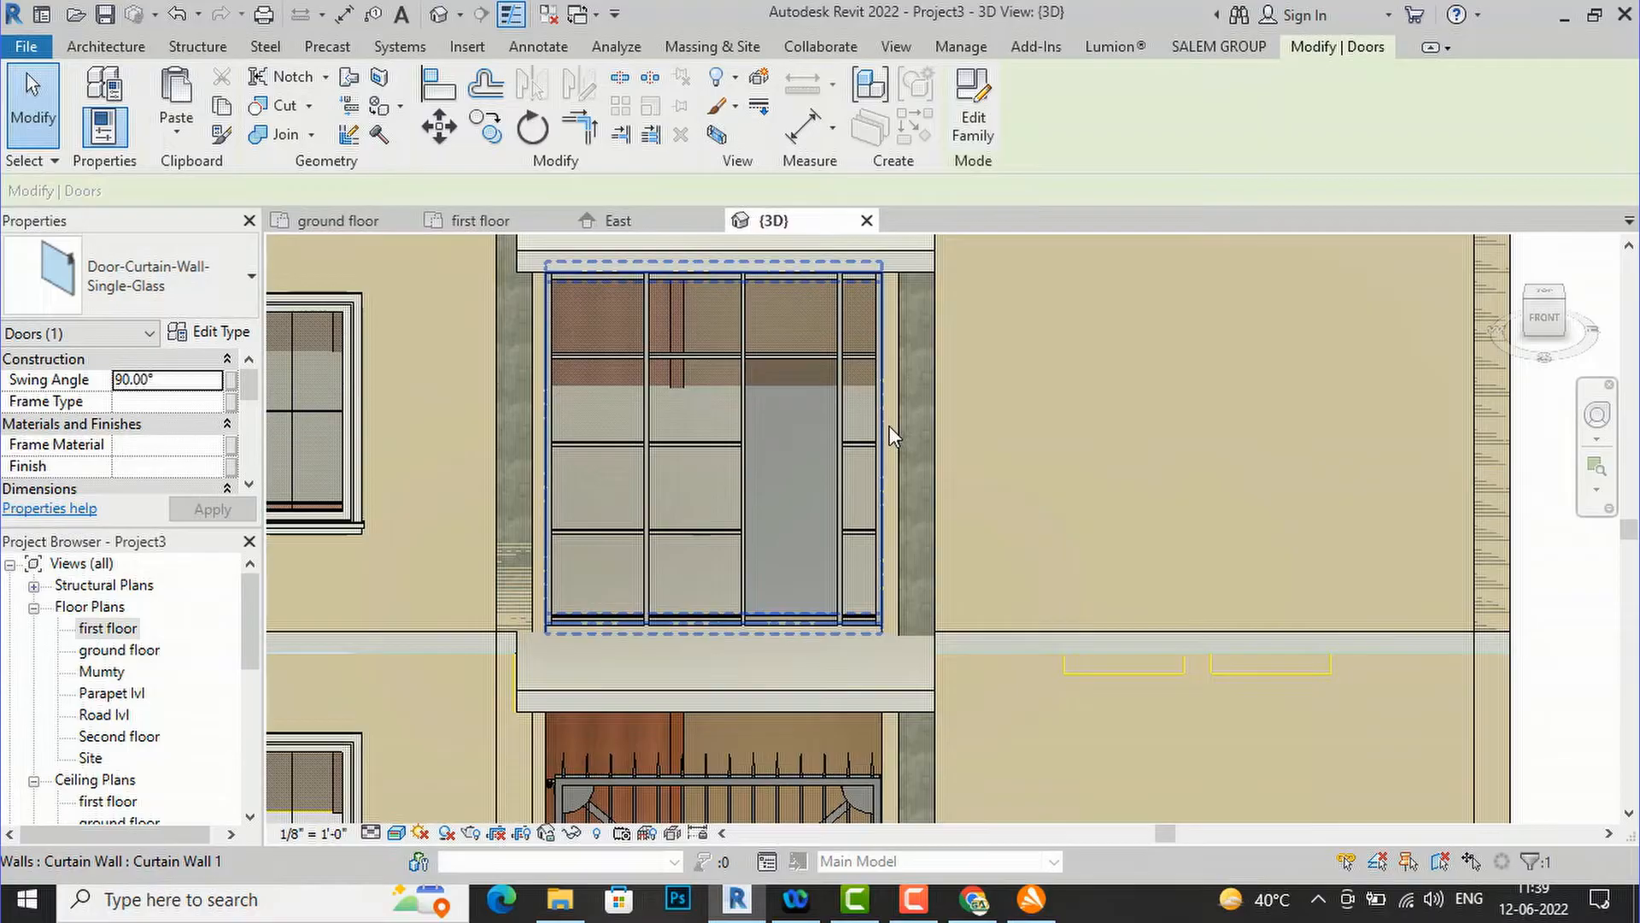
scroll(889, 427, down, 6)
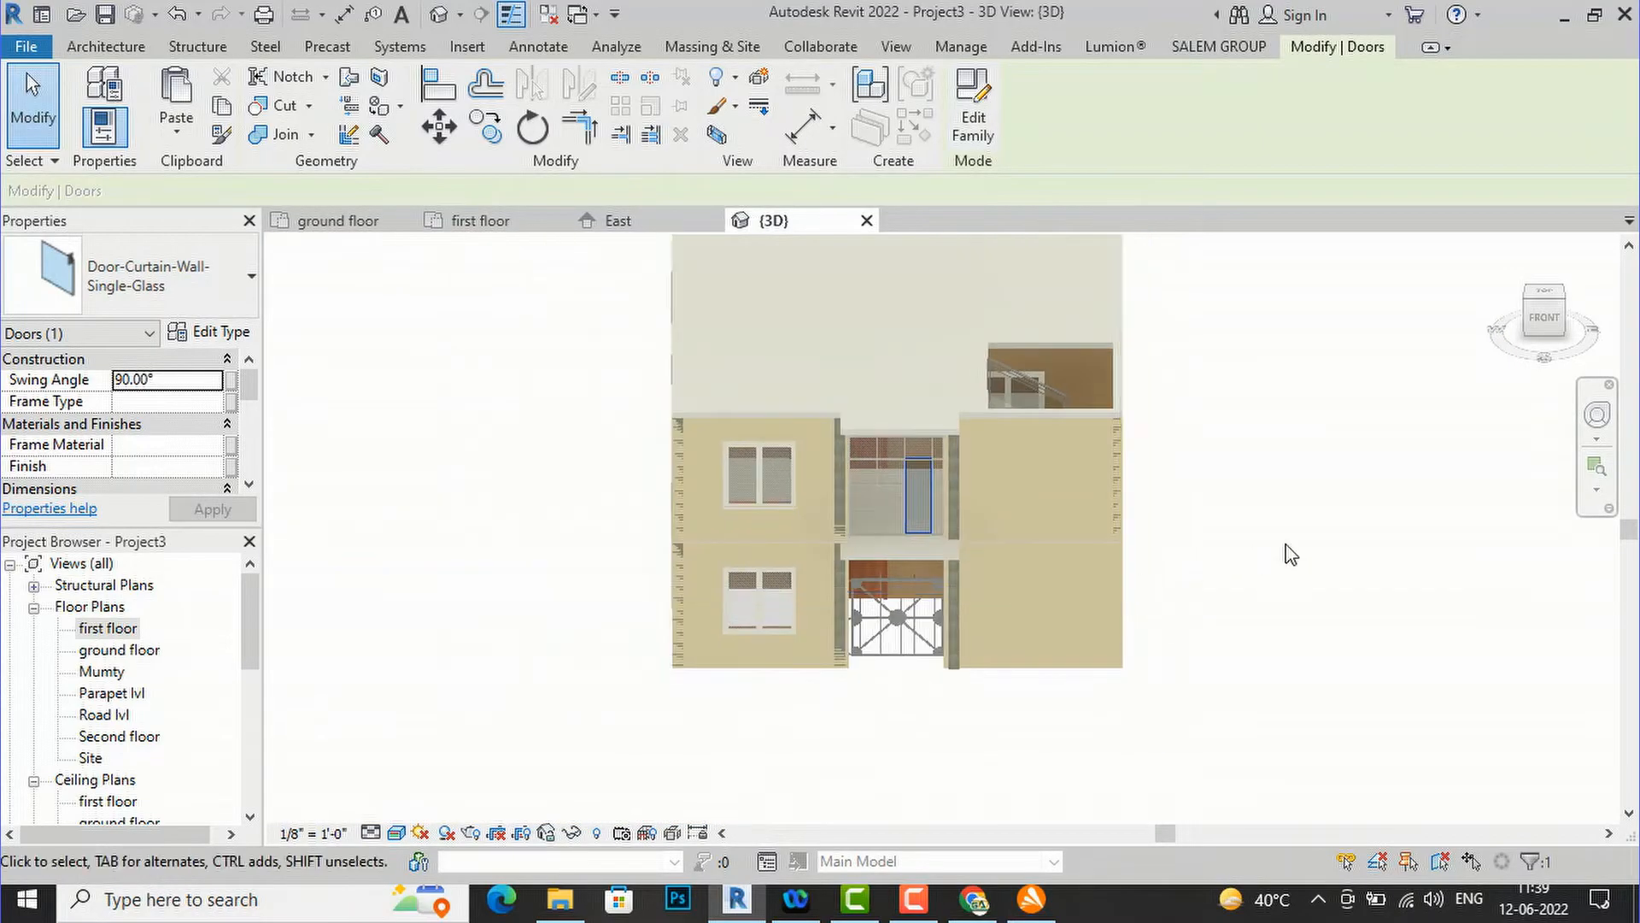
double_click(122, 632)
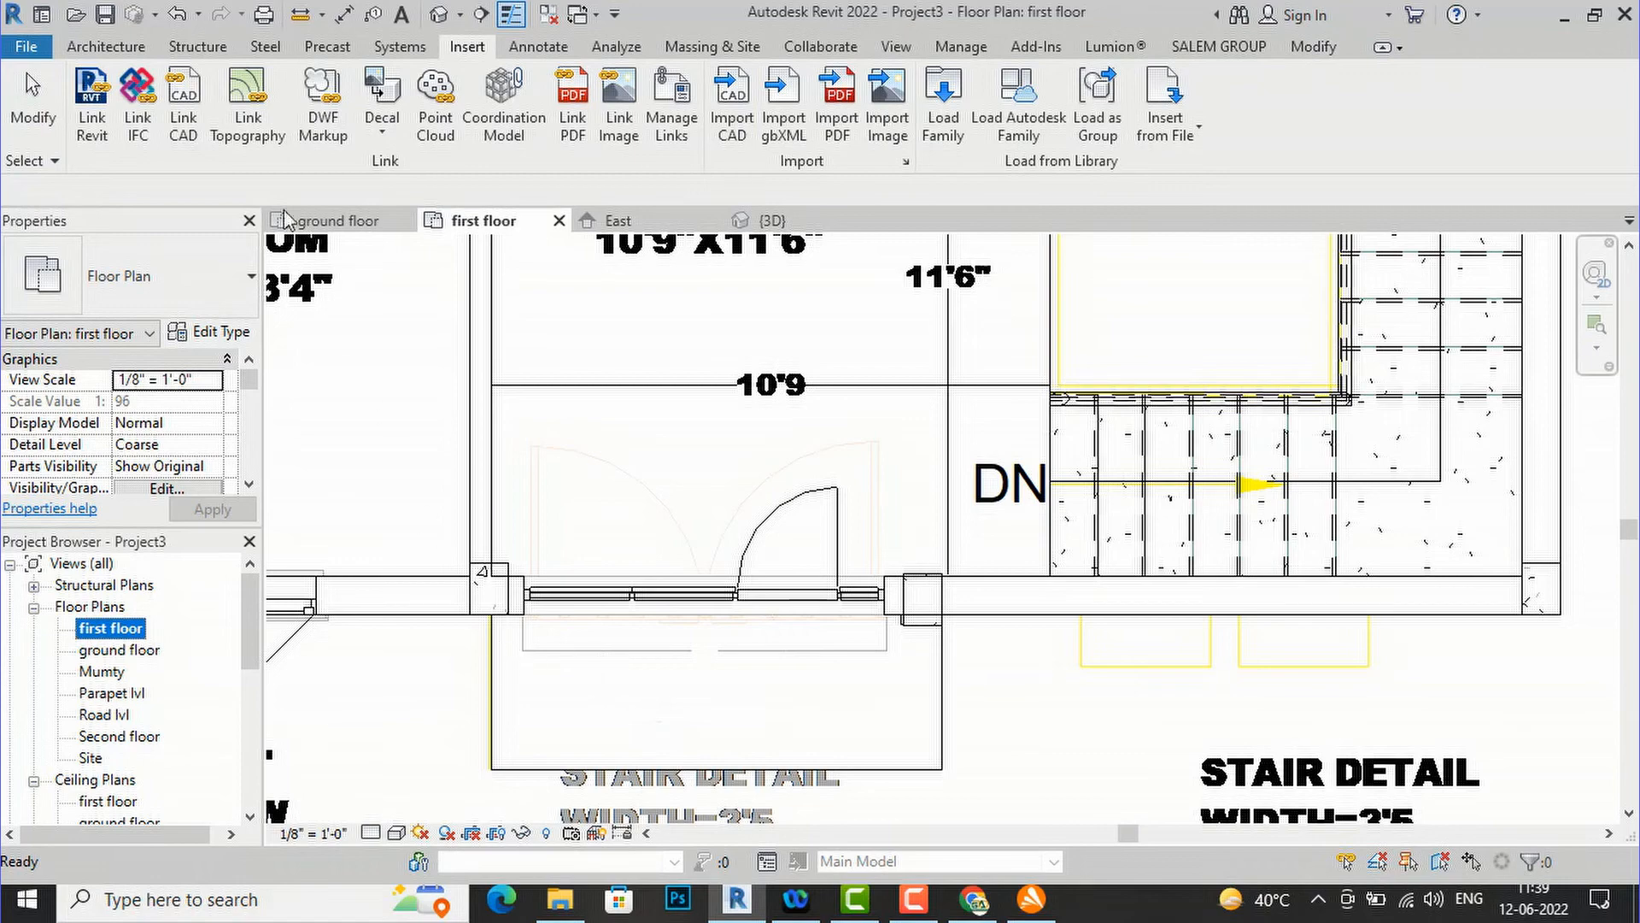
click(106, 46)
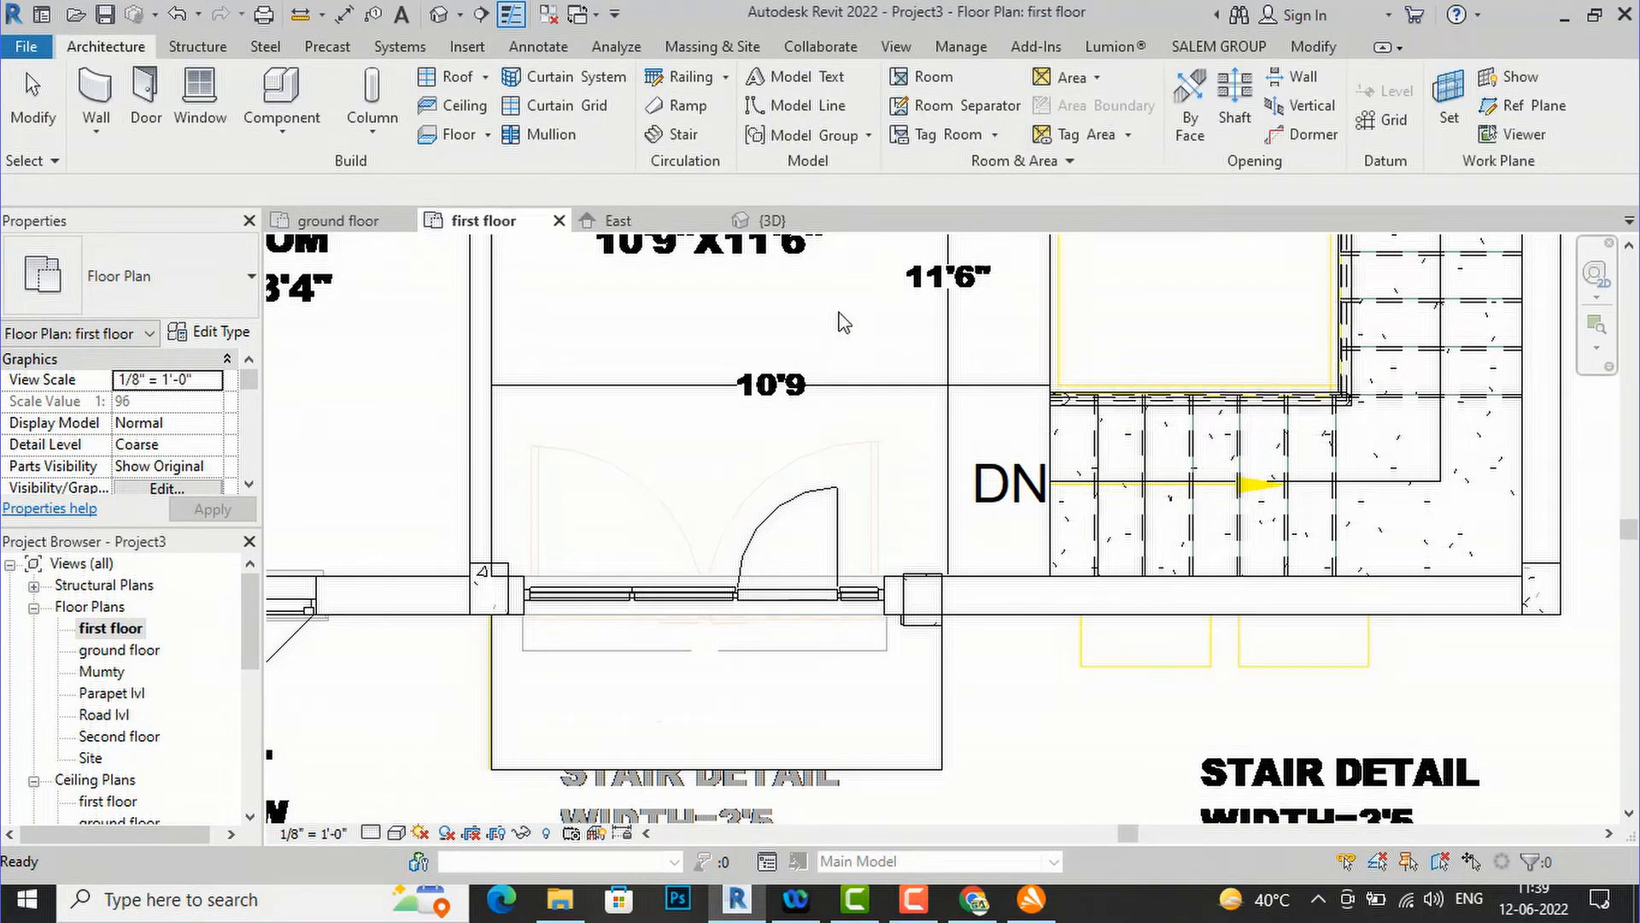
- Create a Glass Panel - Bottom Fill railing on the first floor from the three outer edges of the balcony
click(673, 89)
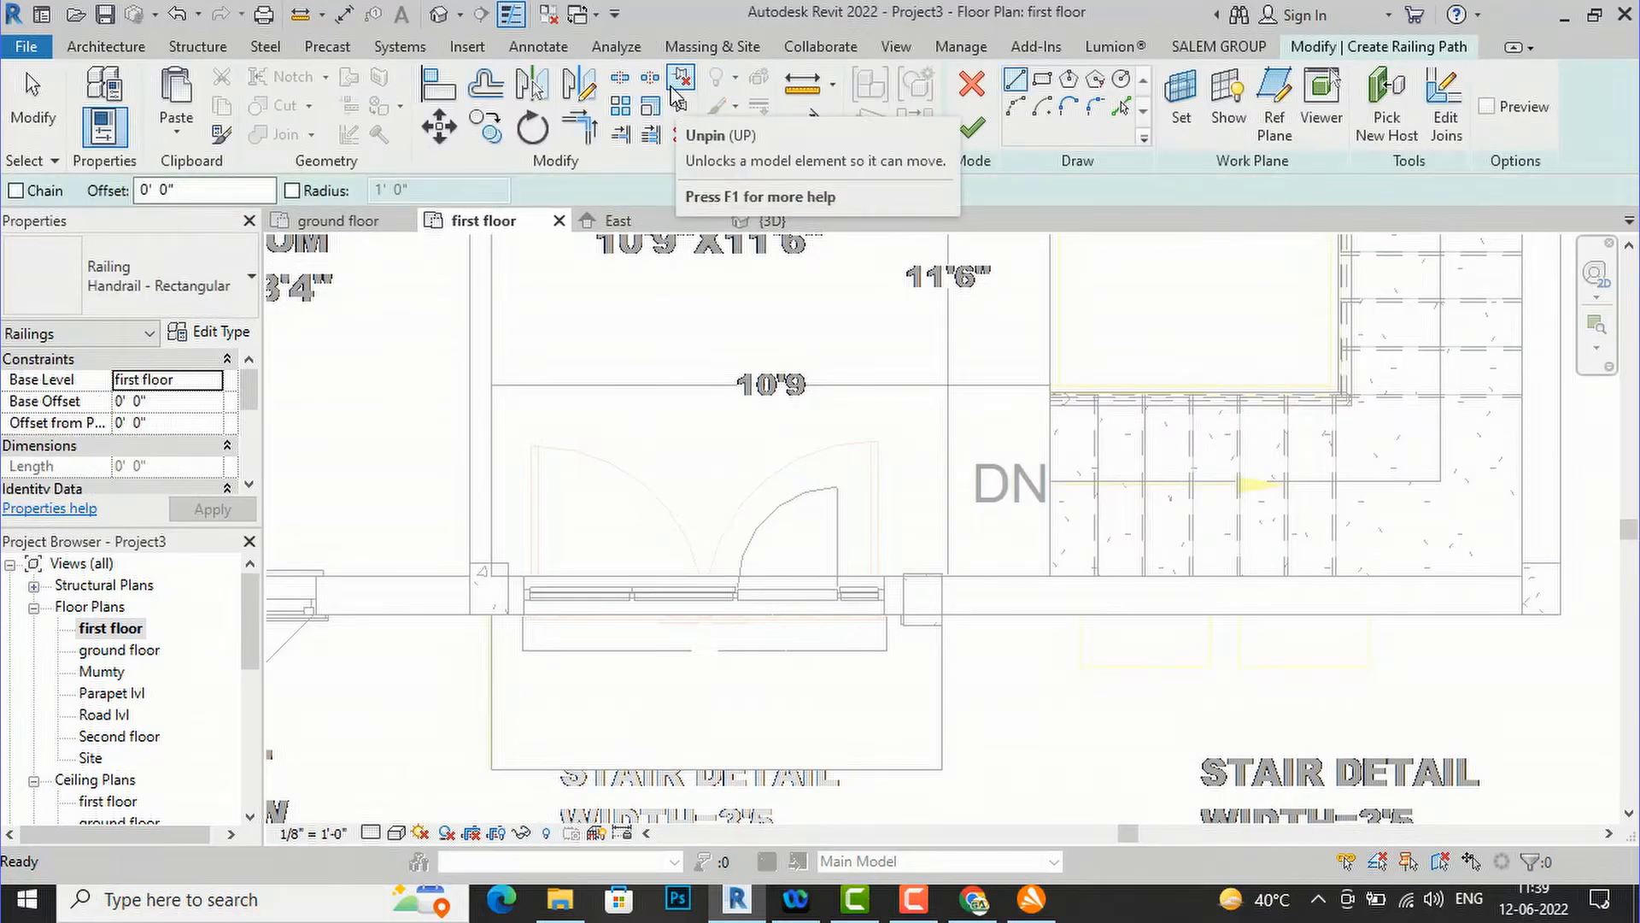
click(167, 291)
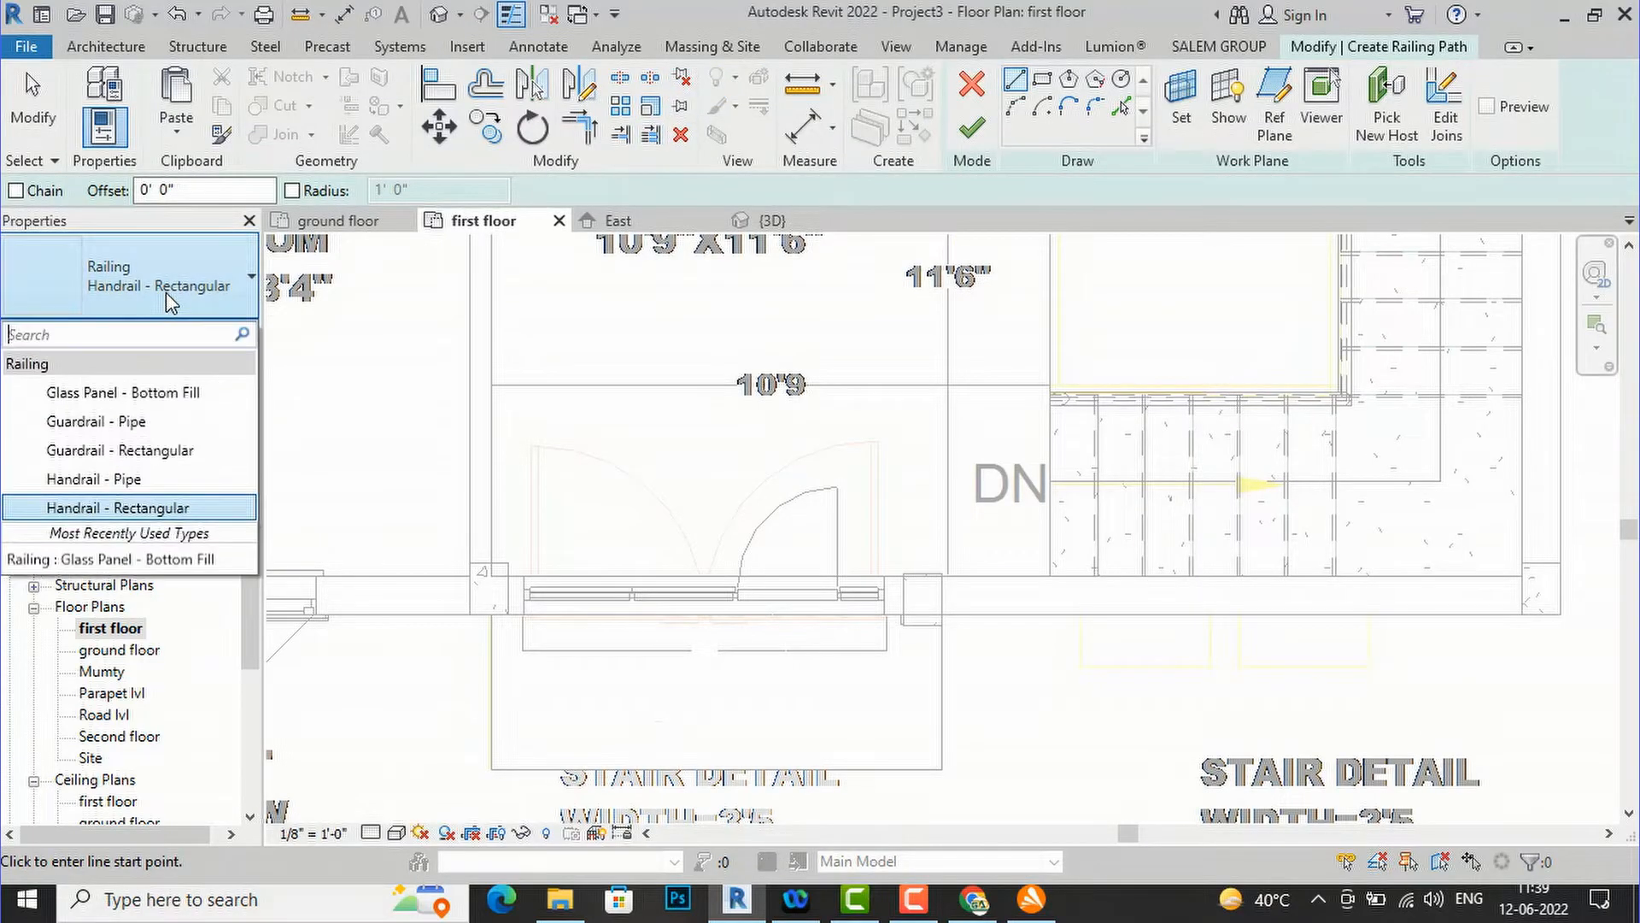
click(134, 392)
scroll(524, 709, up, 1)
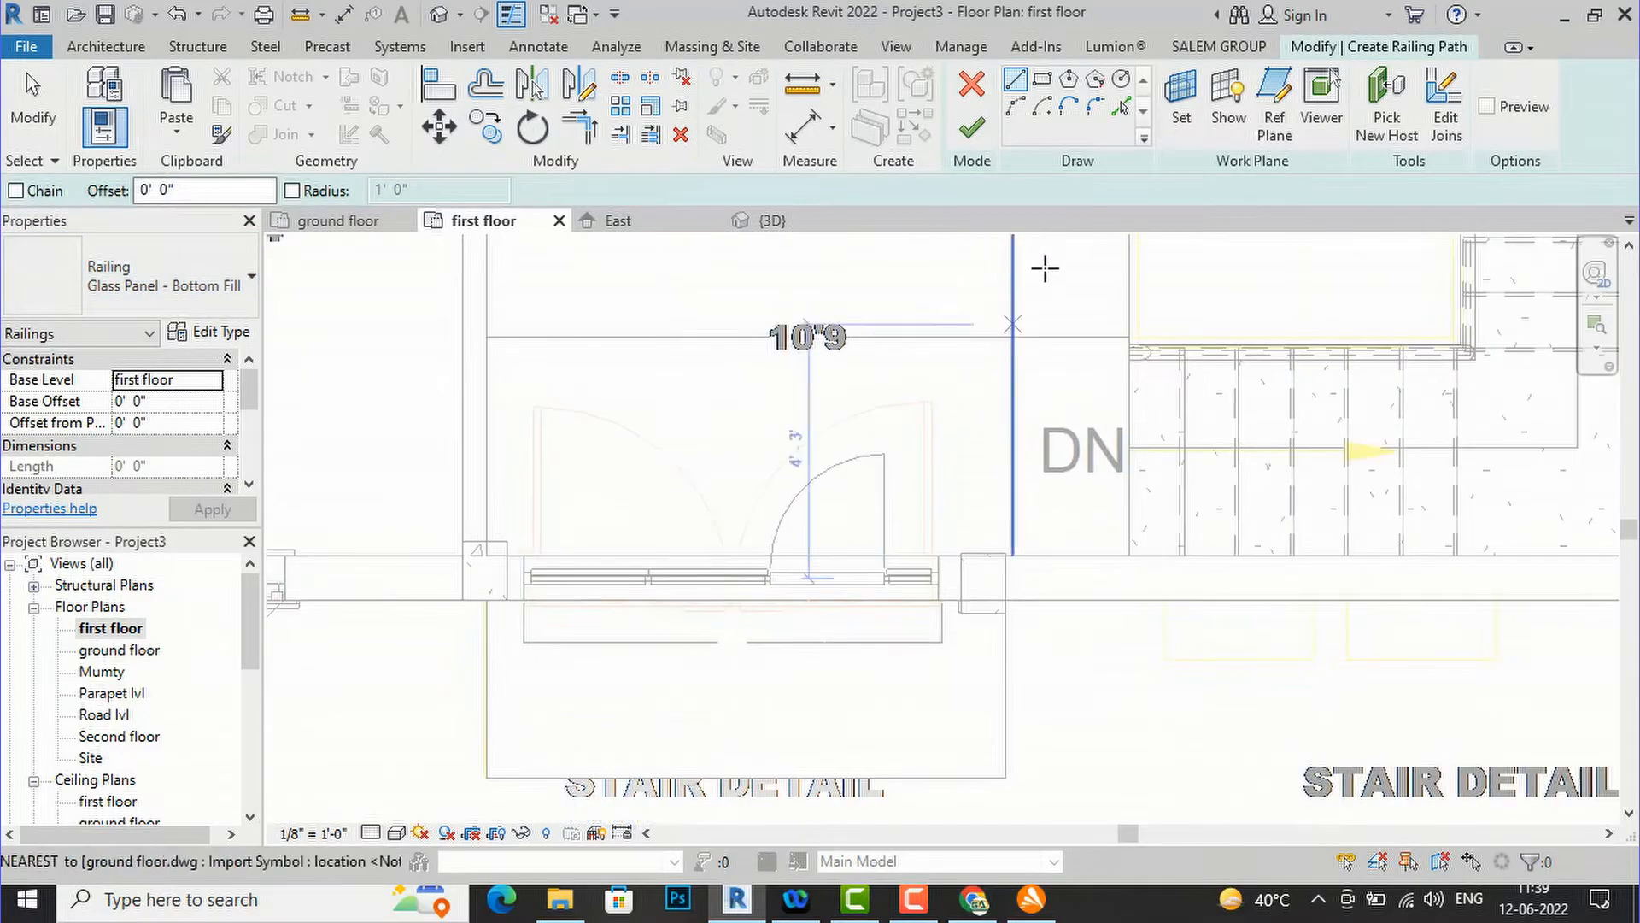
click(1121, 108)
click(488, 709)
click(527, 778)
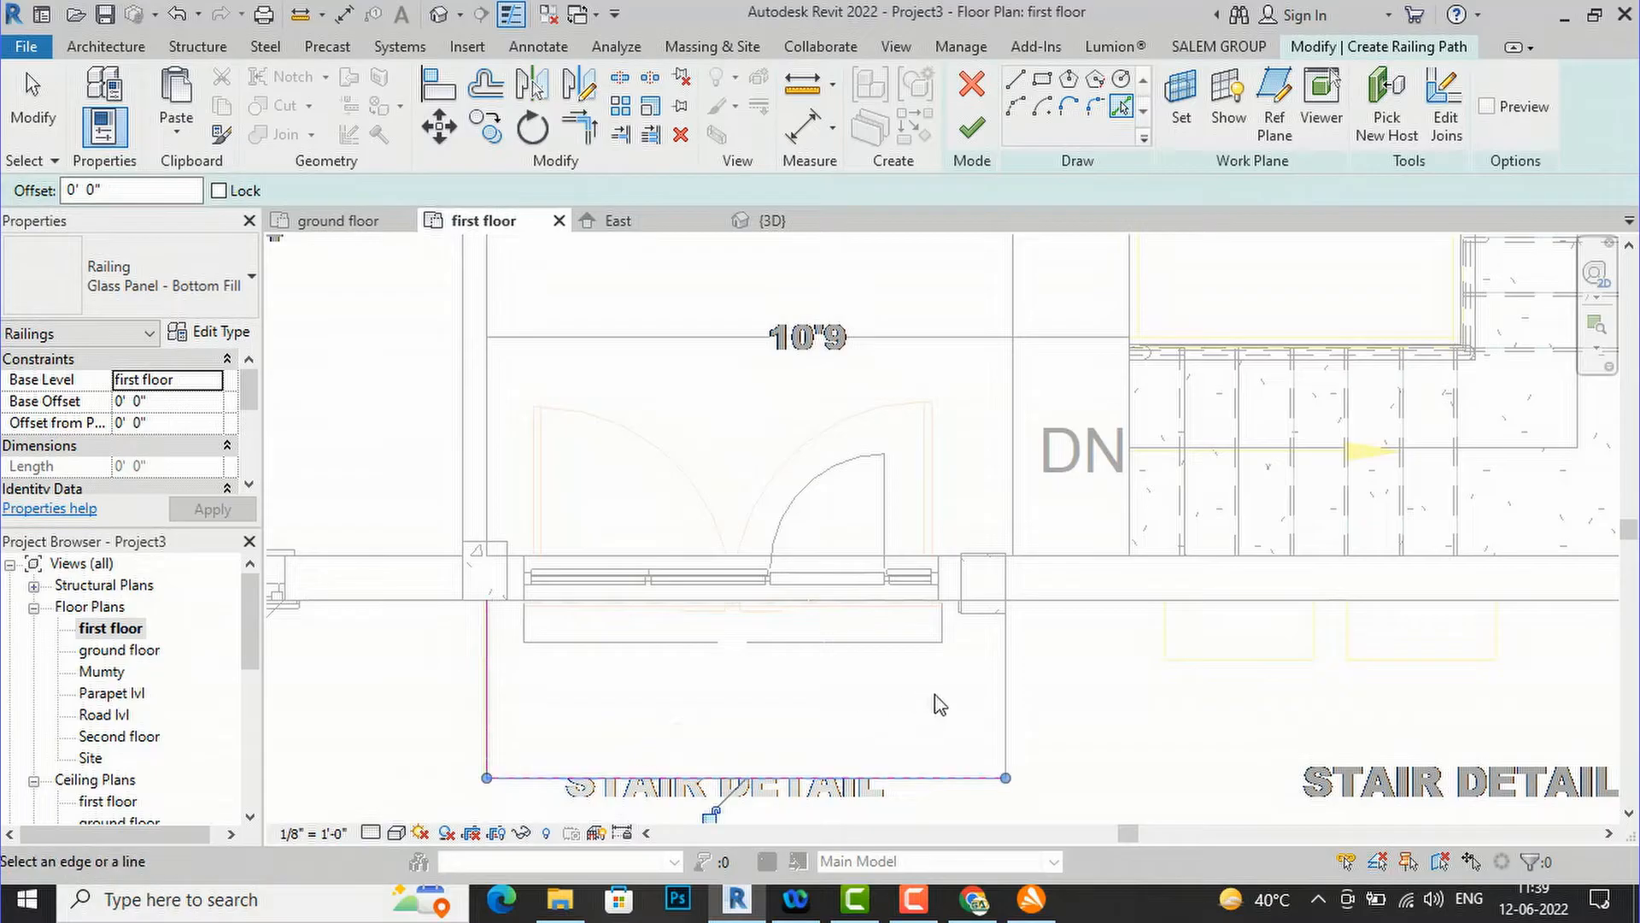
click(1003, 694)
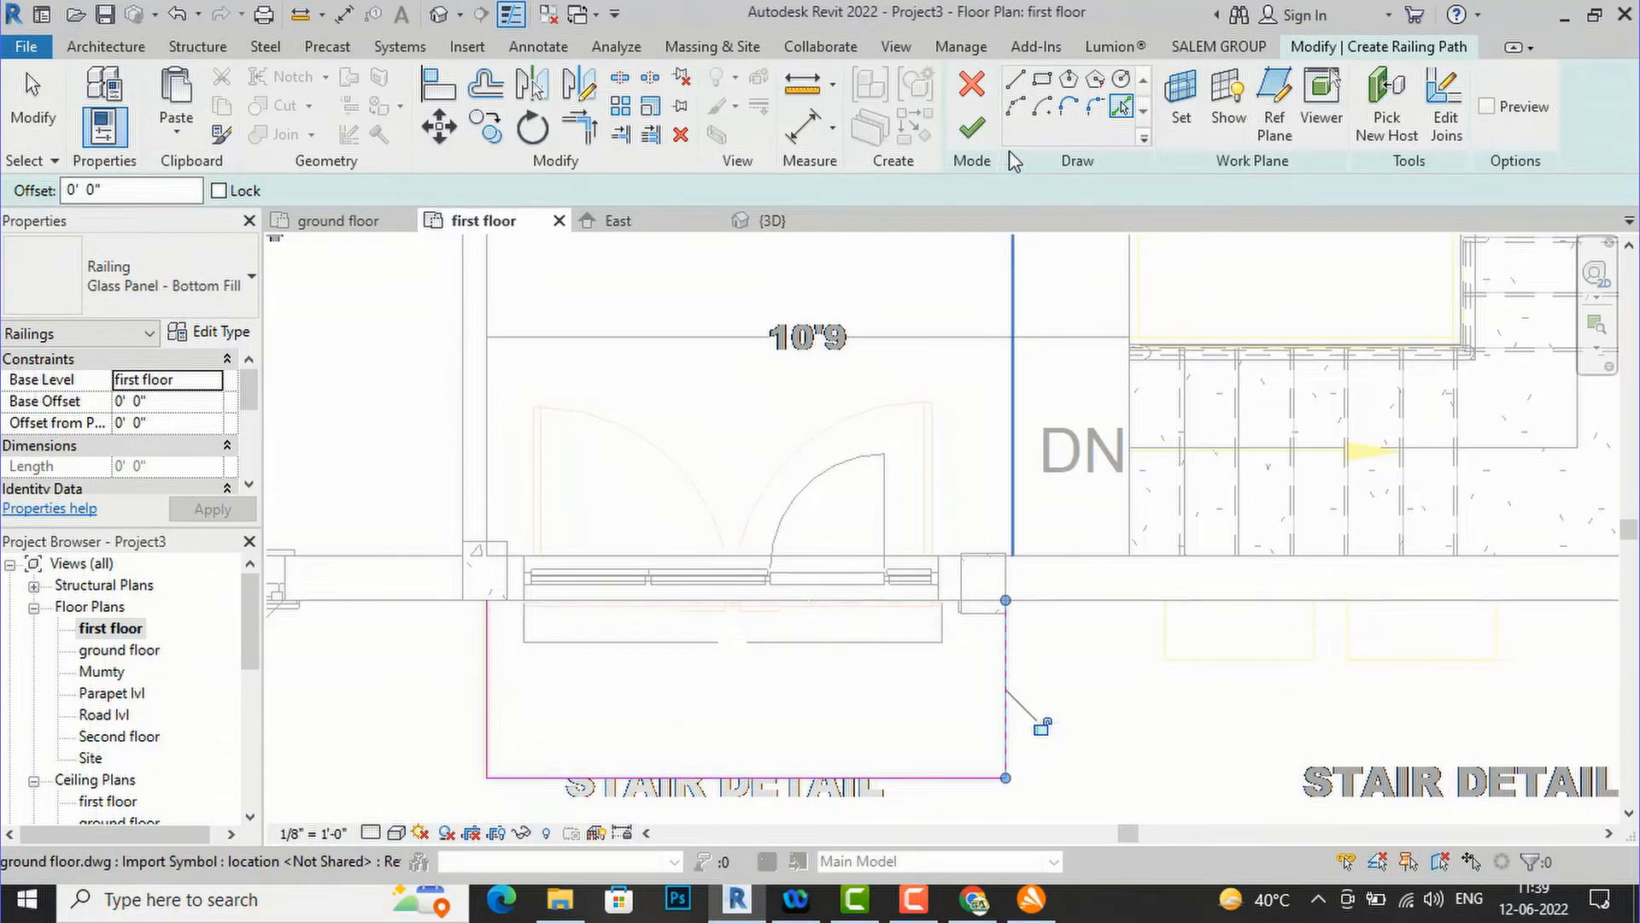
click(987, 131)
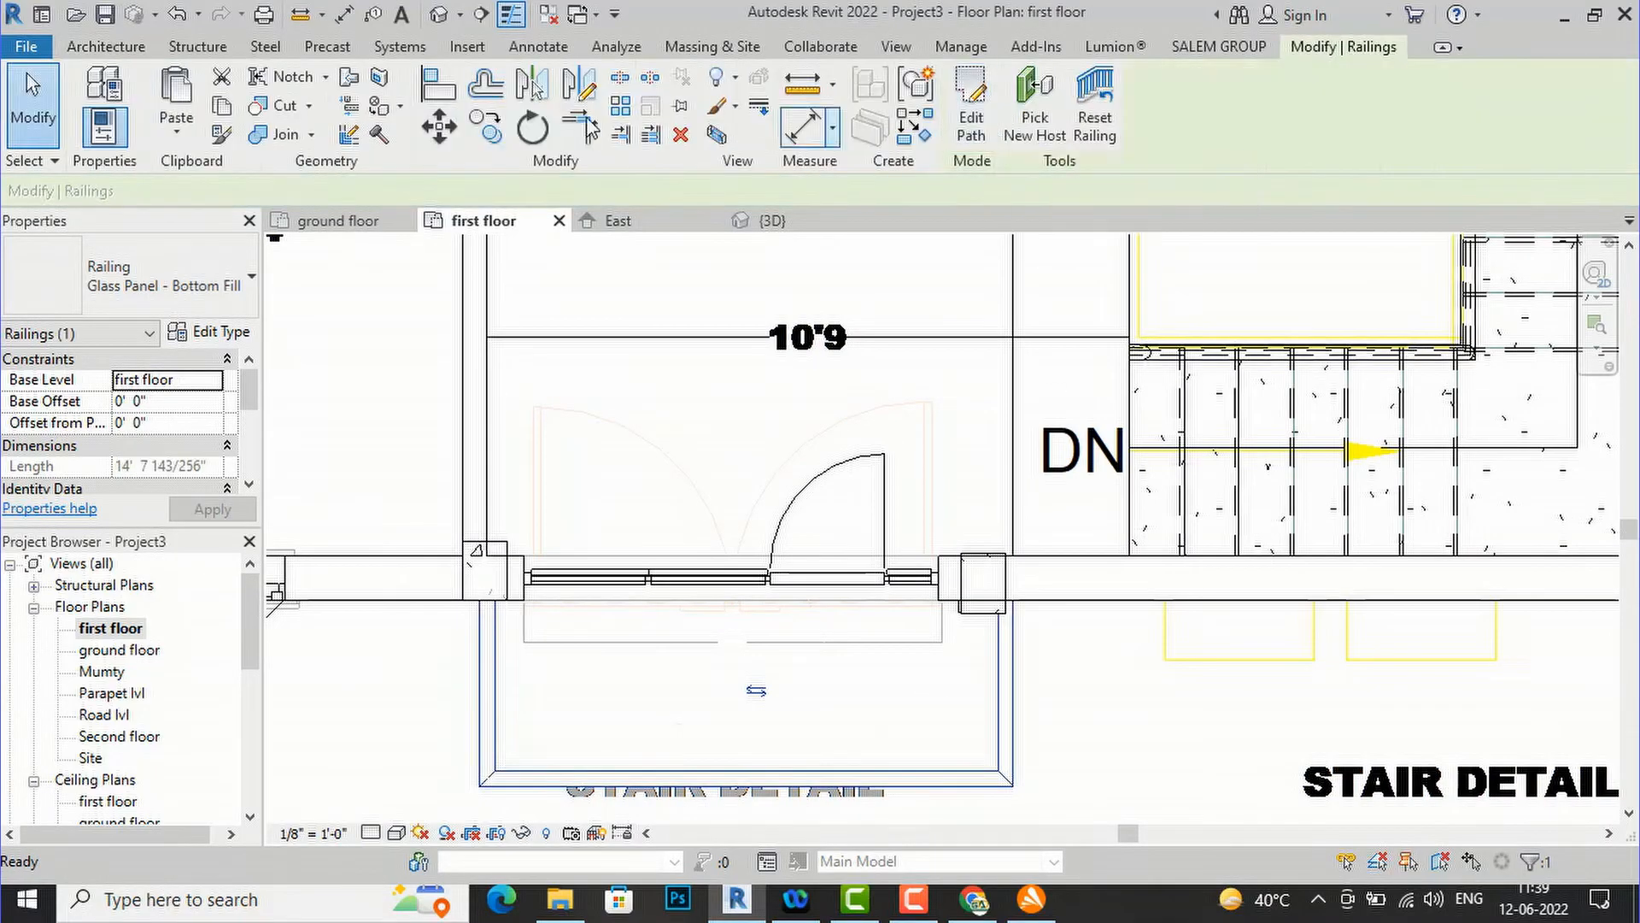
- In the 3D view, set the balcony railing's offset from path to 1"
click(450, 10)
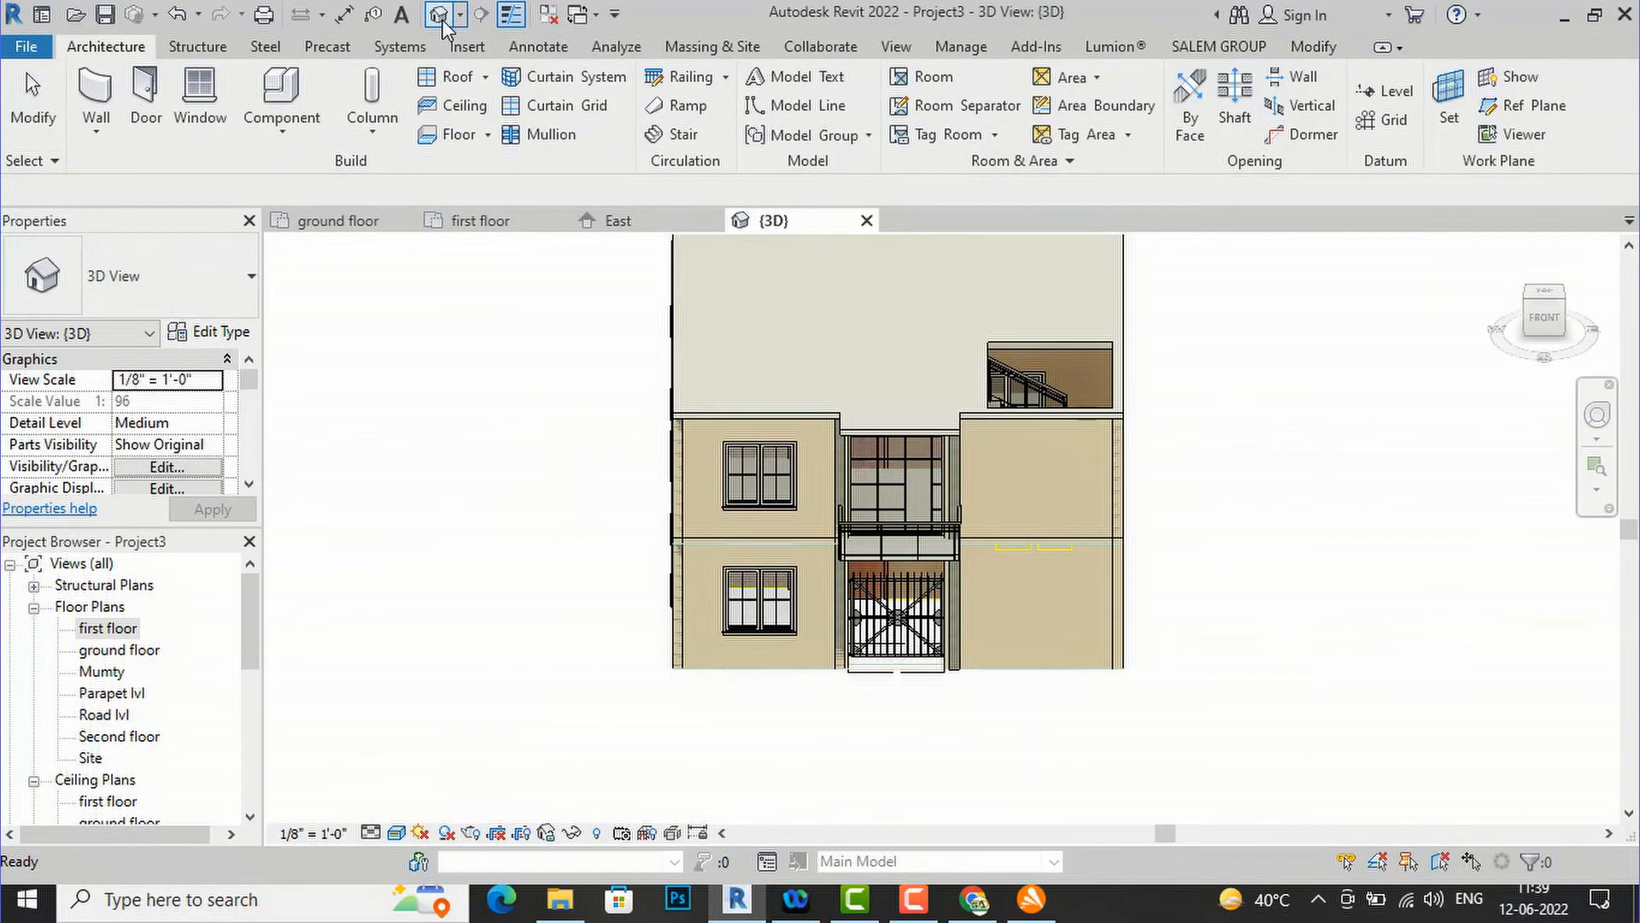
drag(1543, 321, 1383, 306)
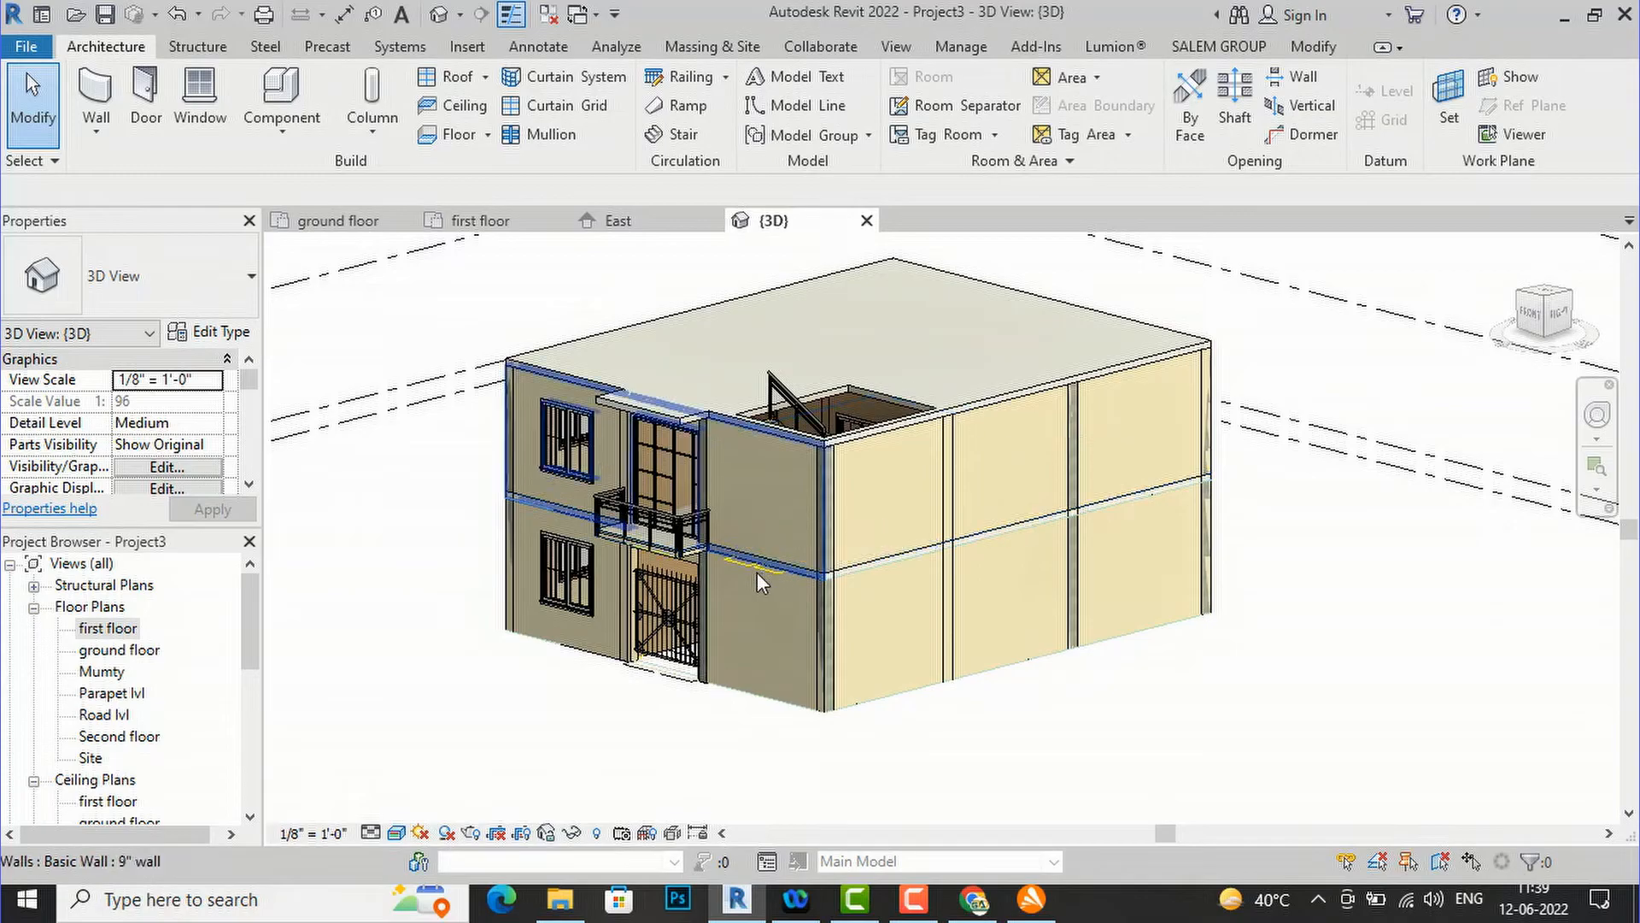
scroll(701, 564, up, 3)
scroll(663, 561, up, 3)
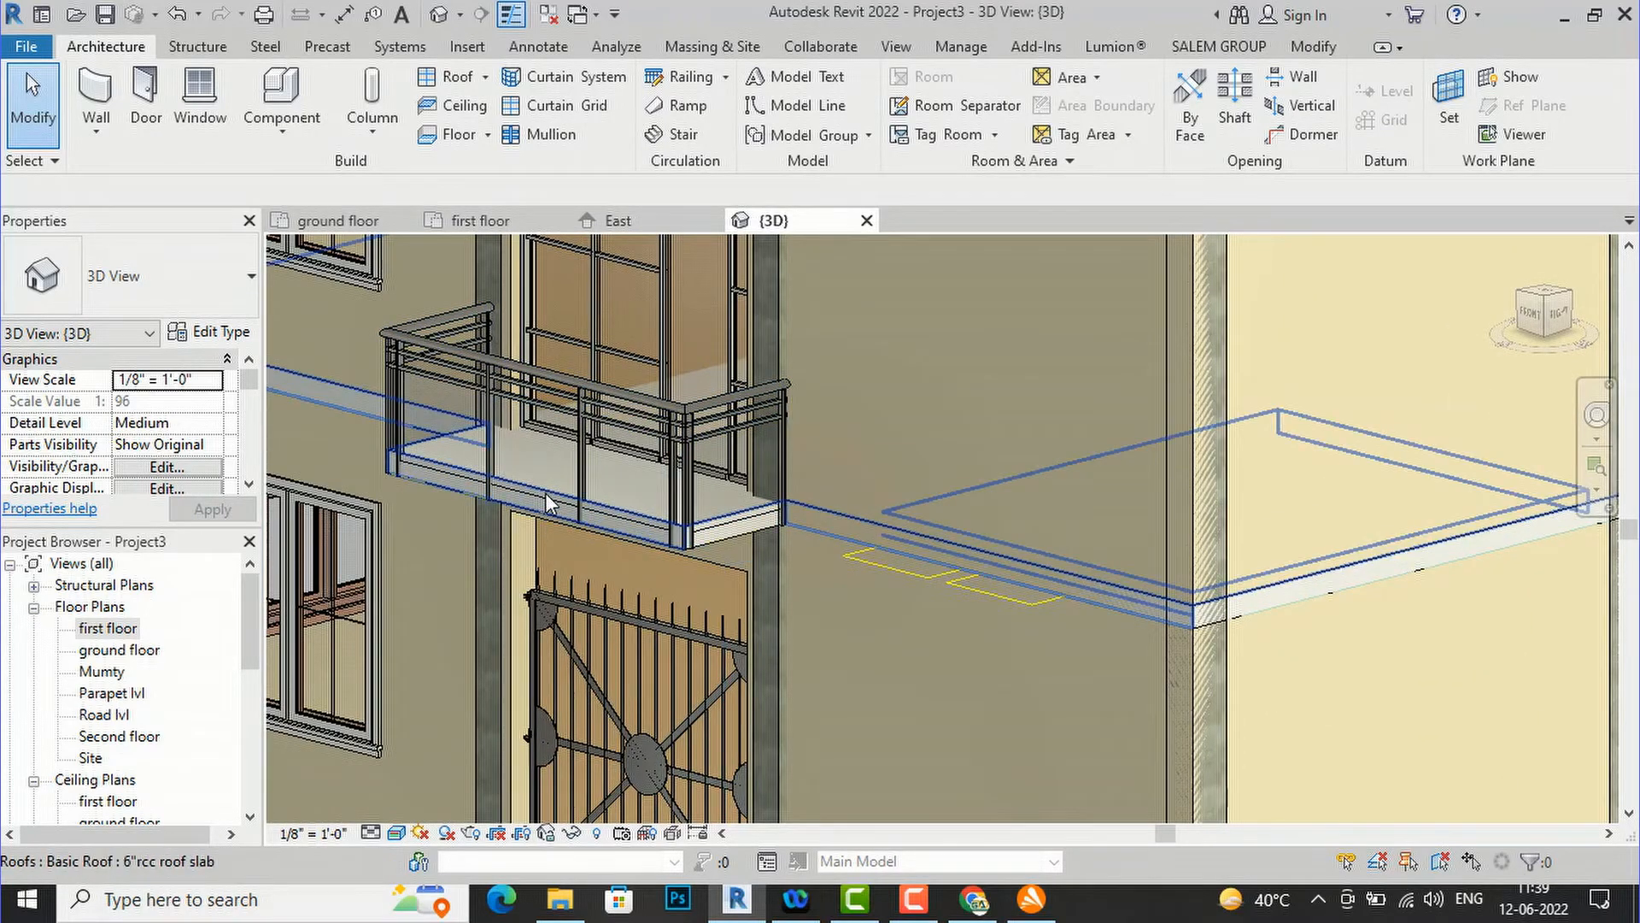
click(582, 377)
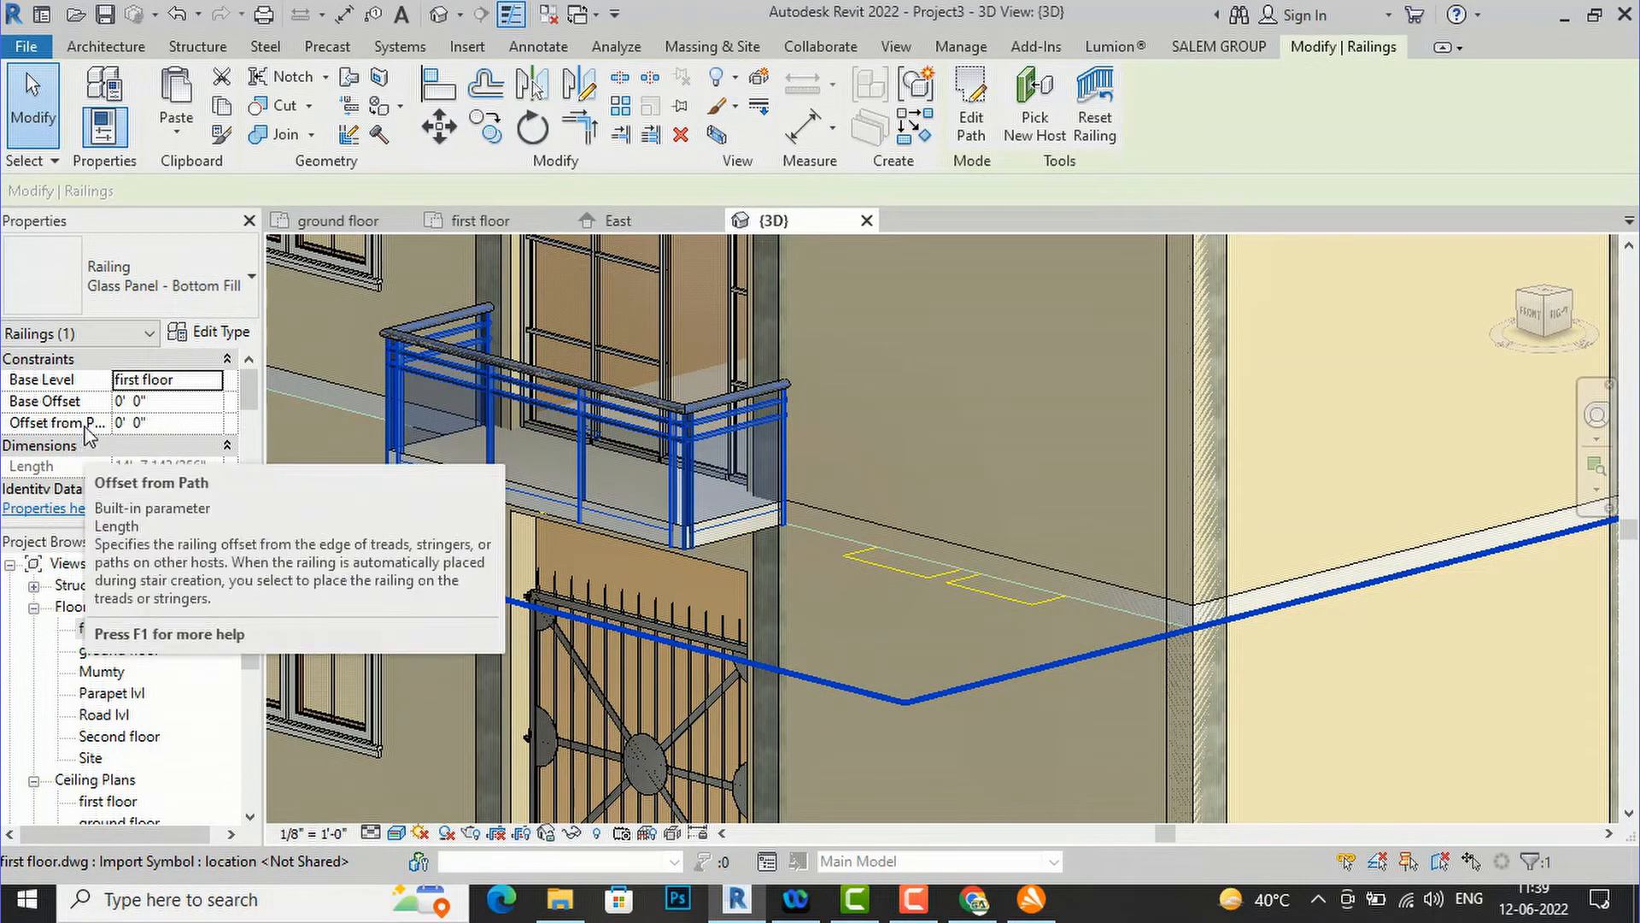
click(154, 428)
drag(154, 429, 82, 425)
text(1)
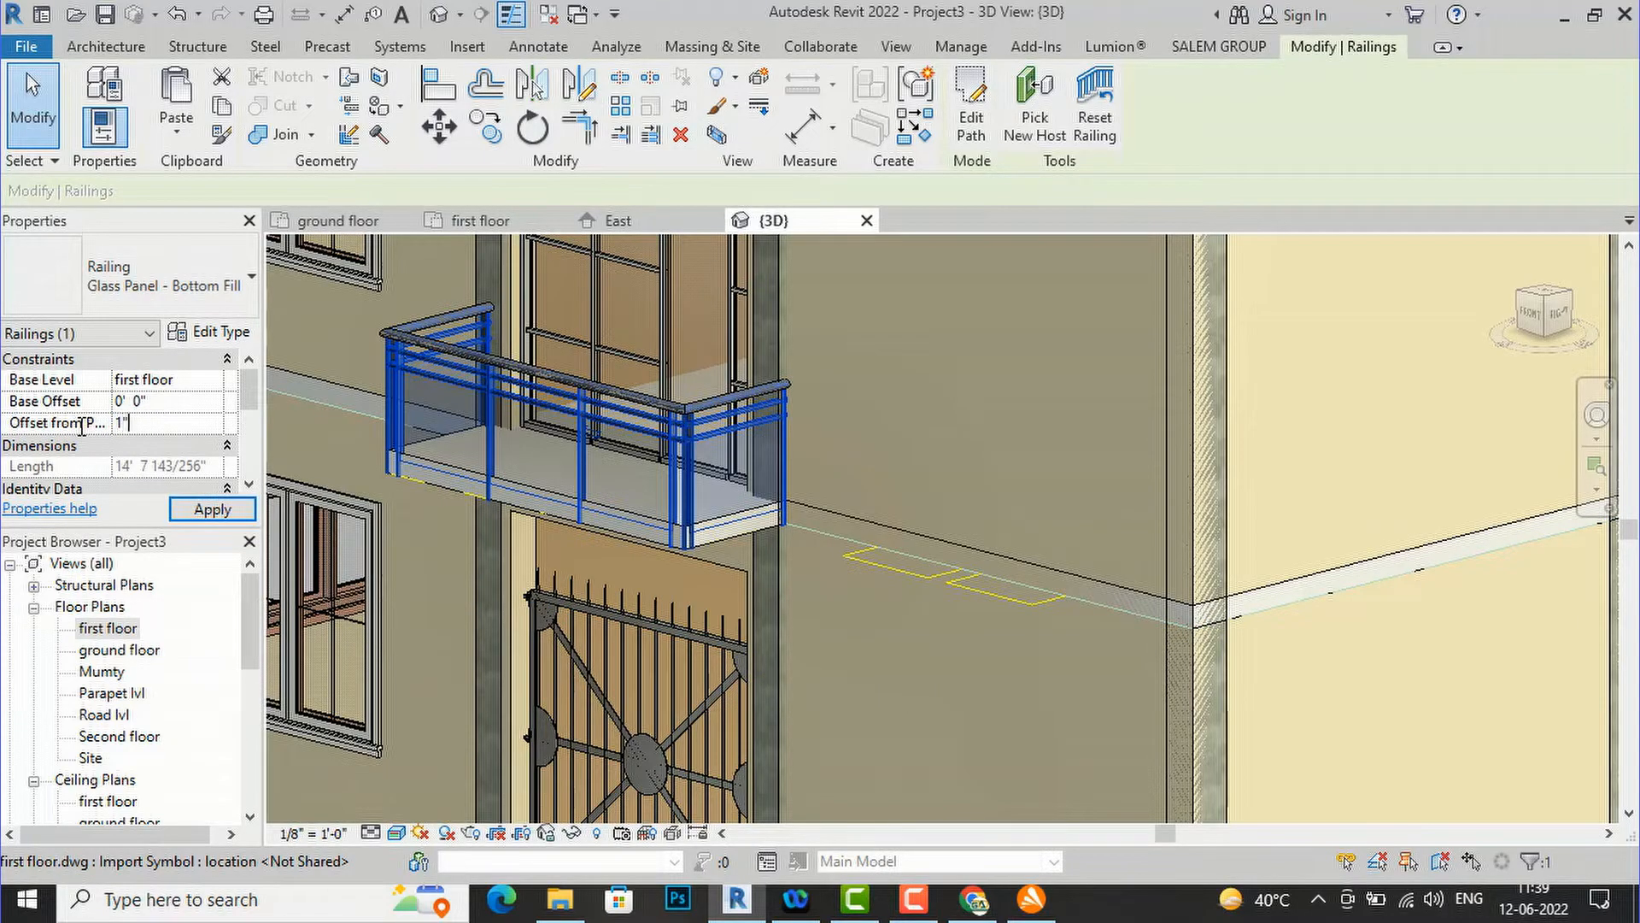
click(205, 510)
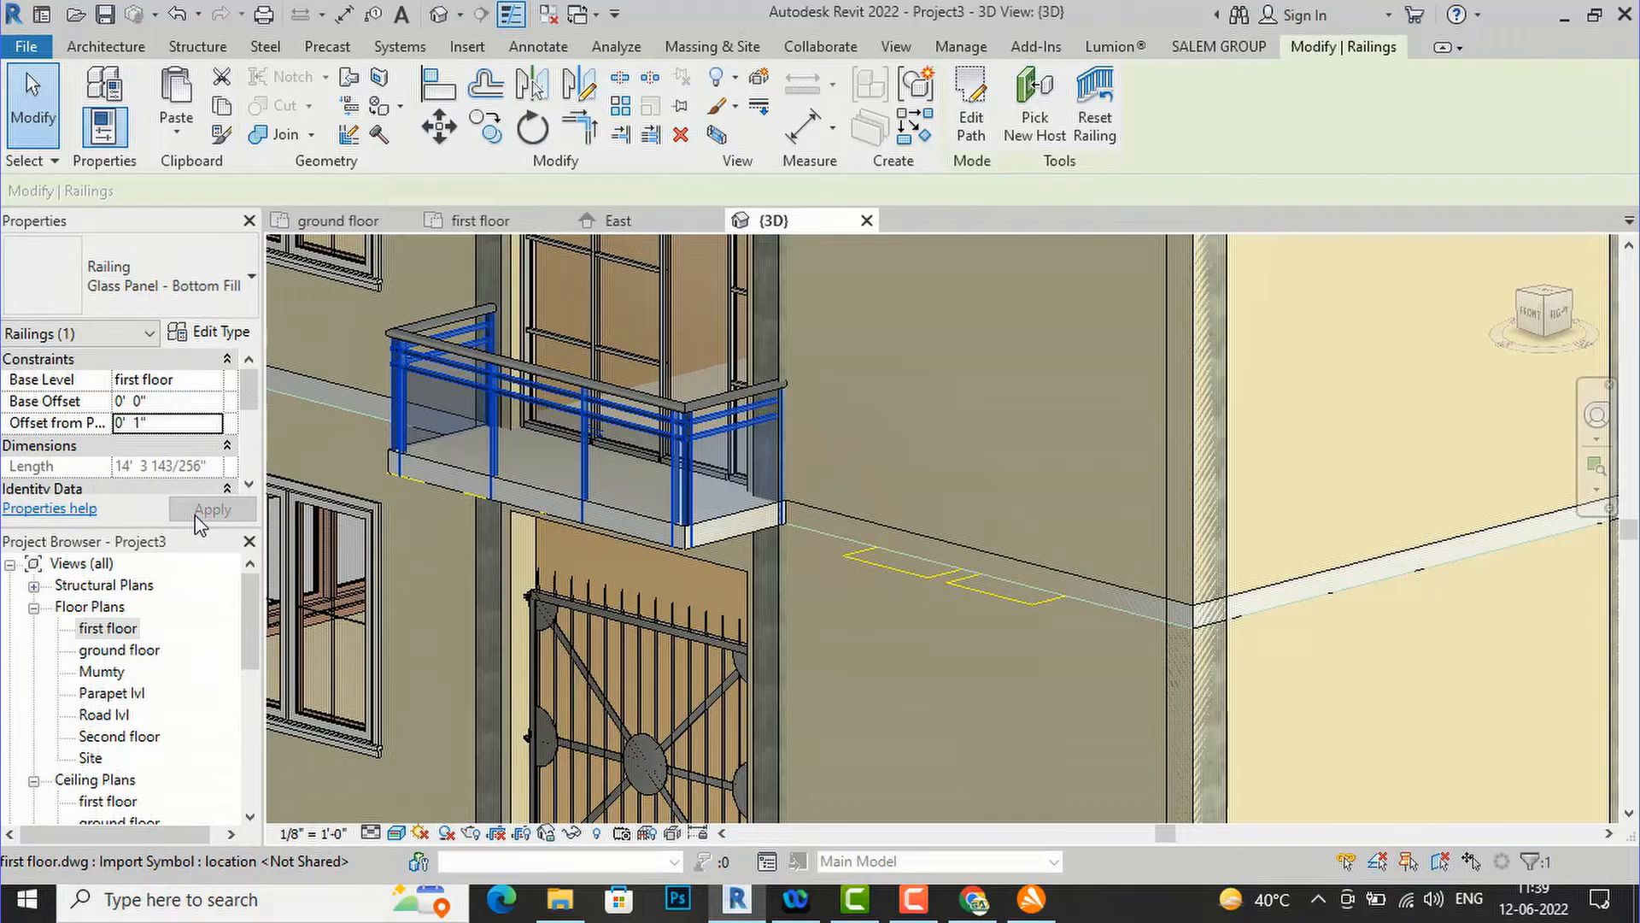
- Set the balcony railing's offset from path to 1.6" and deselect the railing
click(171, 423)
text(1)
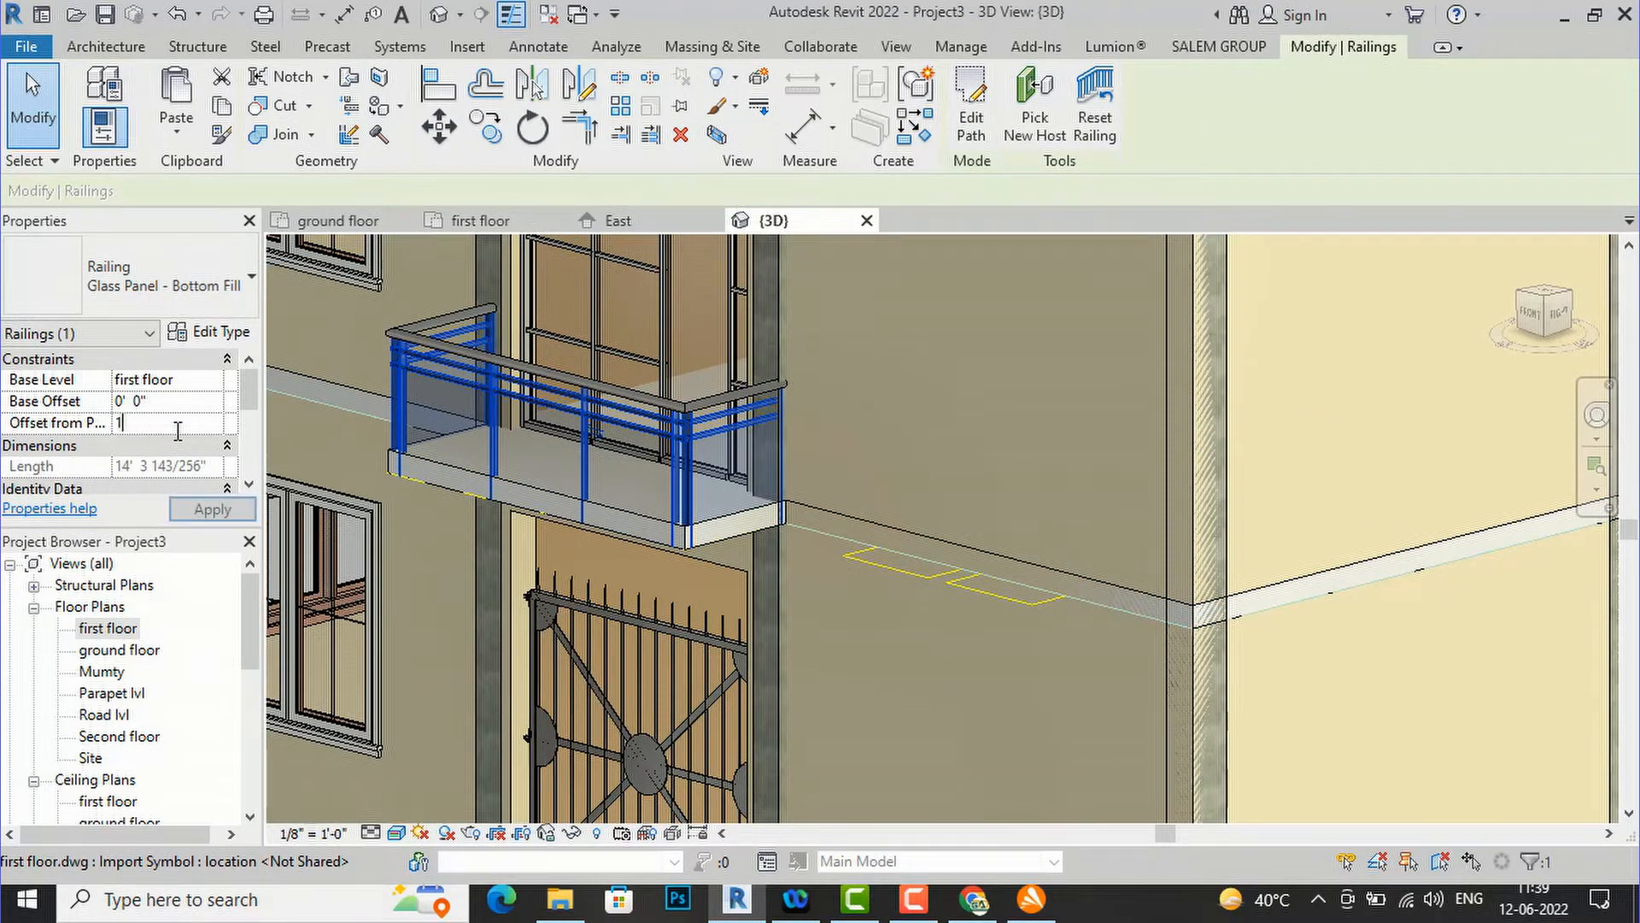
text(.6")
click(213, 509)
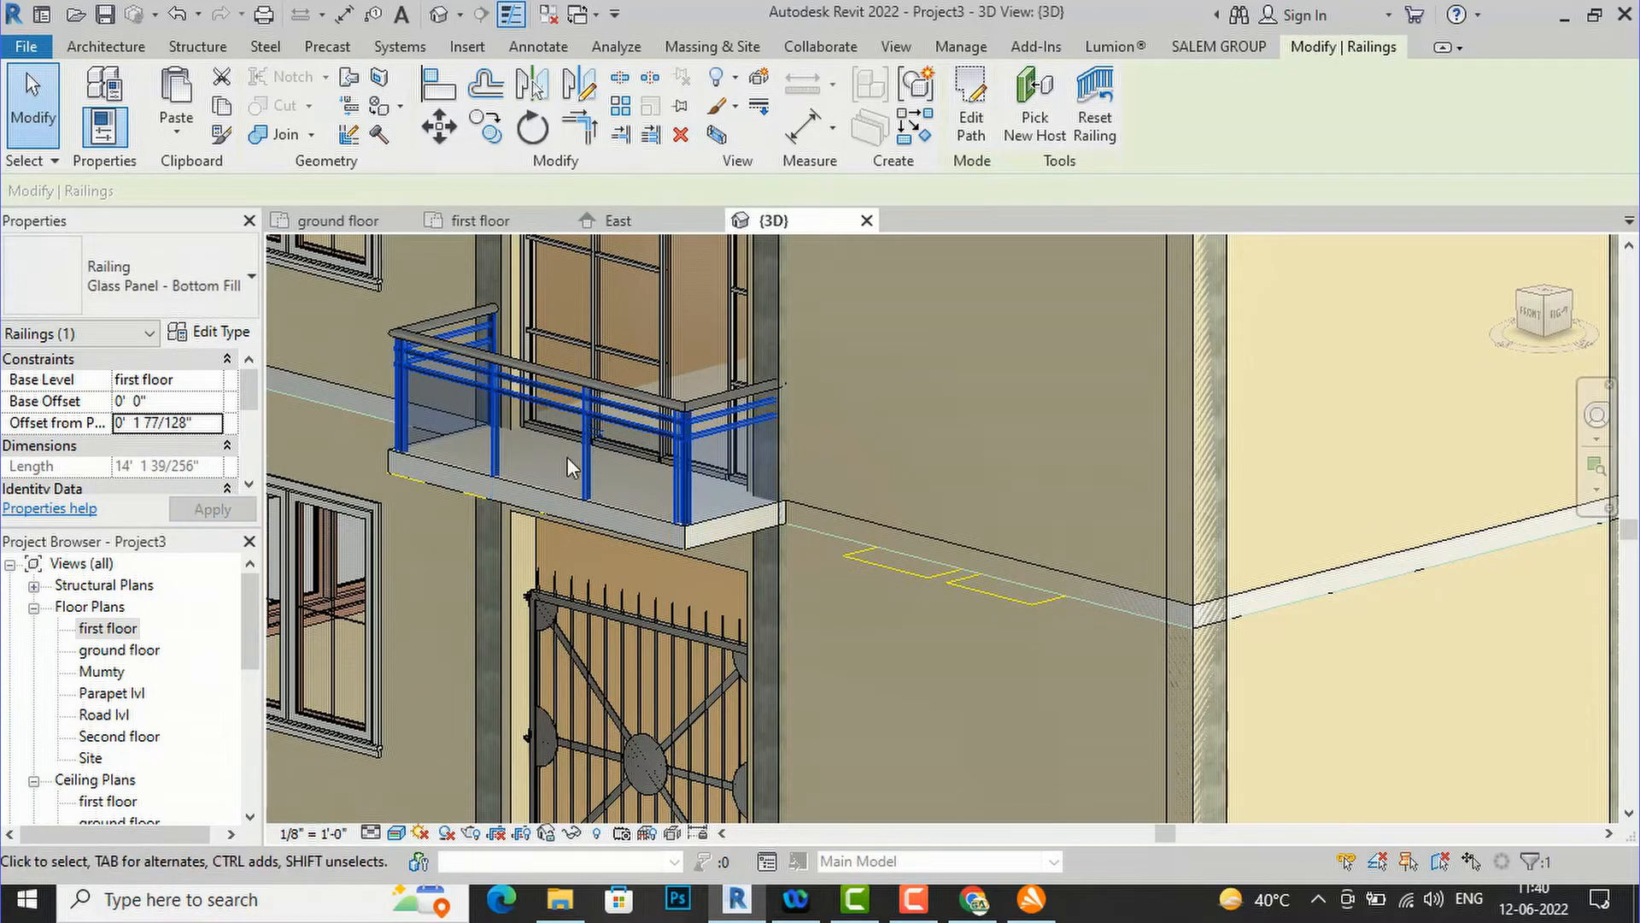
scroll(873, 458, down, 2)
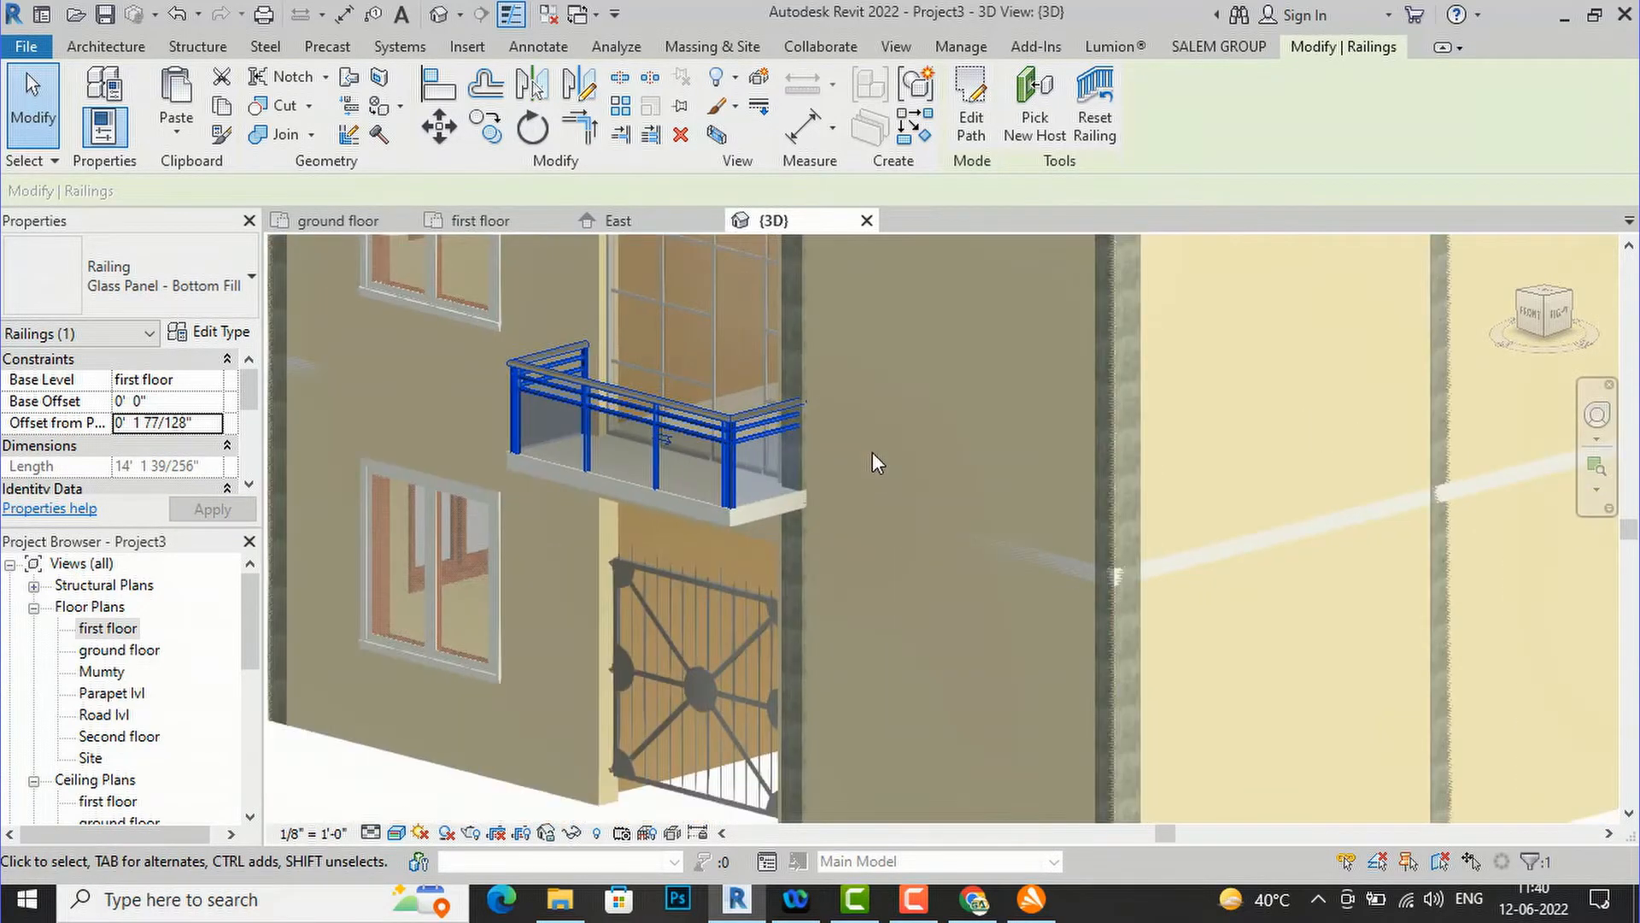
scroll(873, 452, down, 5)
key(Escape)
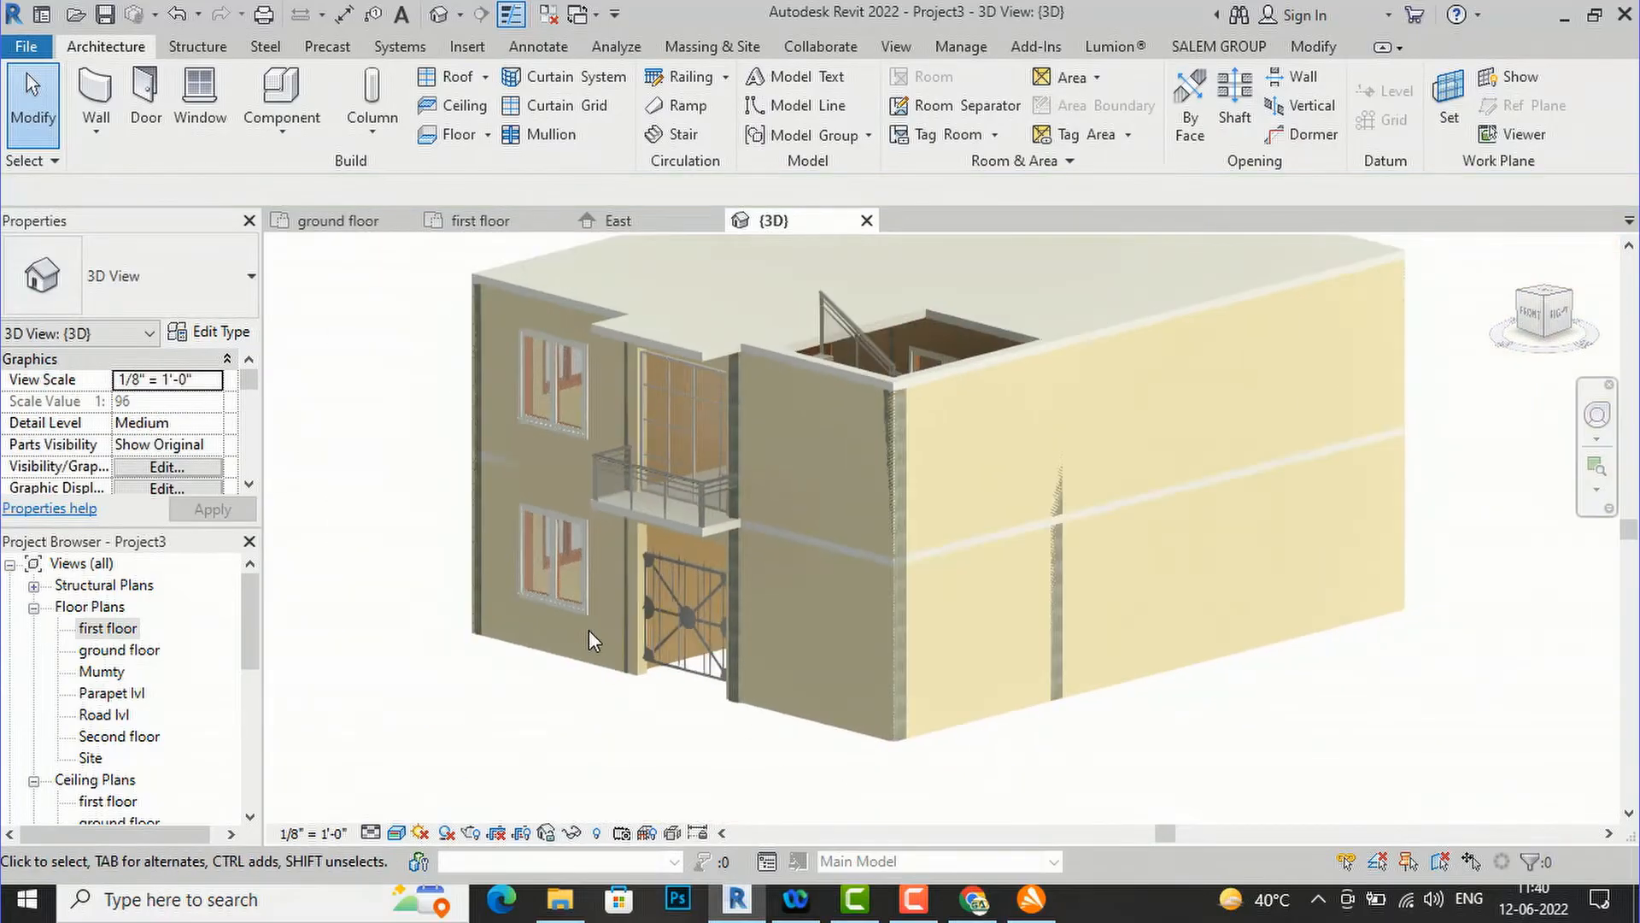
shift+middle_drag(589, 639, 826, 531)
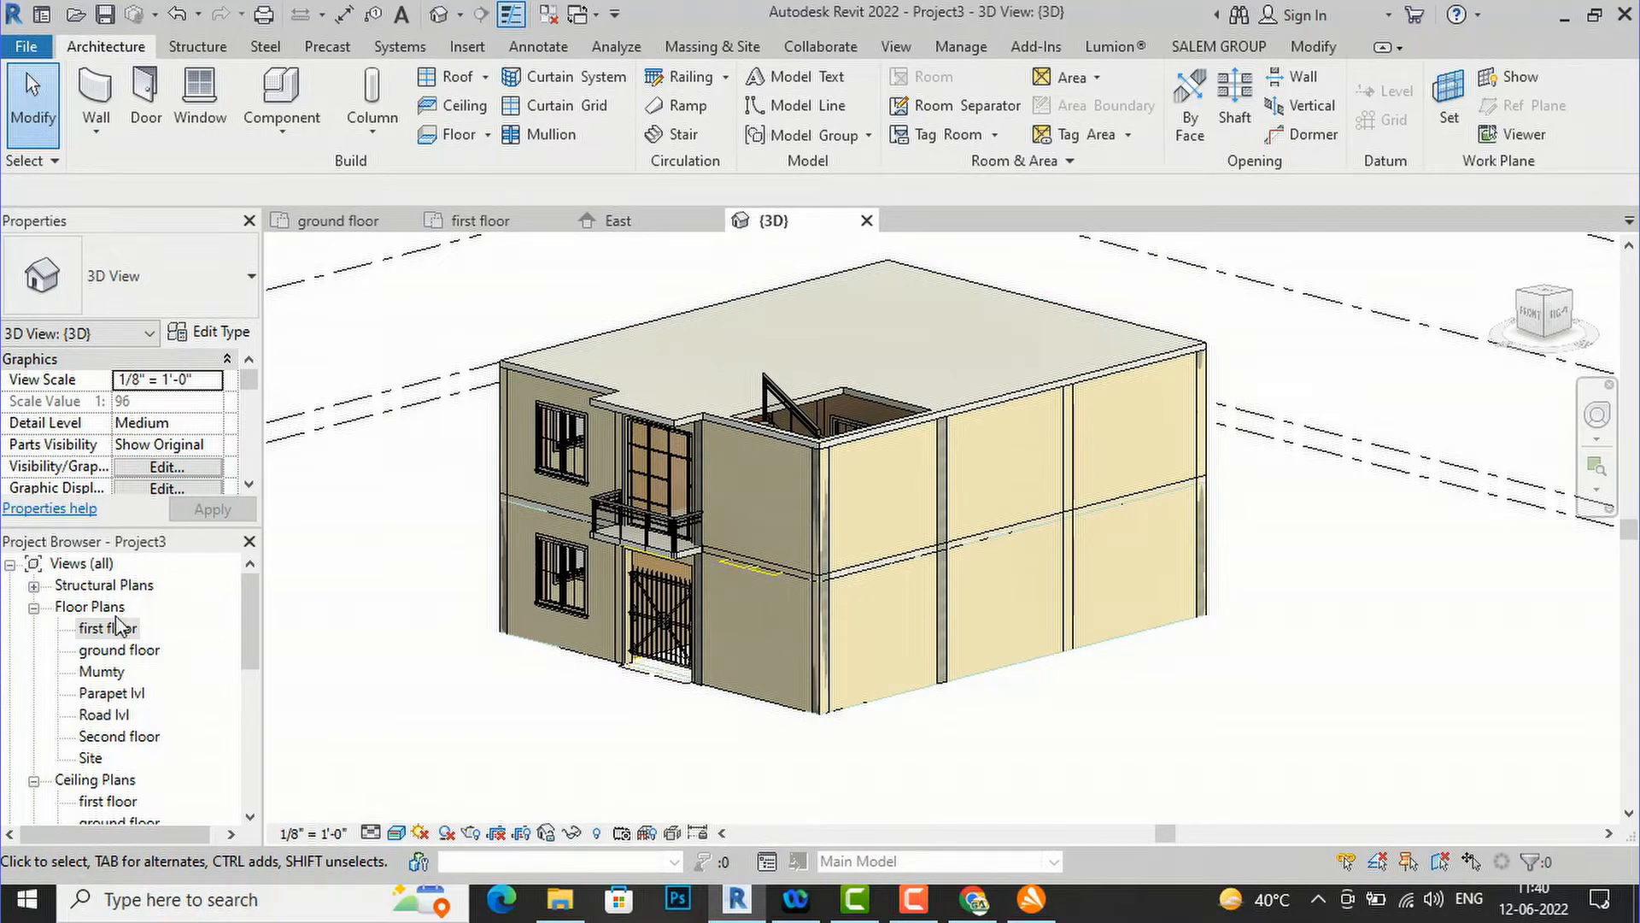
- Open the Second floor plan and start a wall using the Basic Wall type 9" wall
double_click(127, 738)
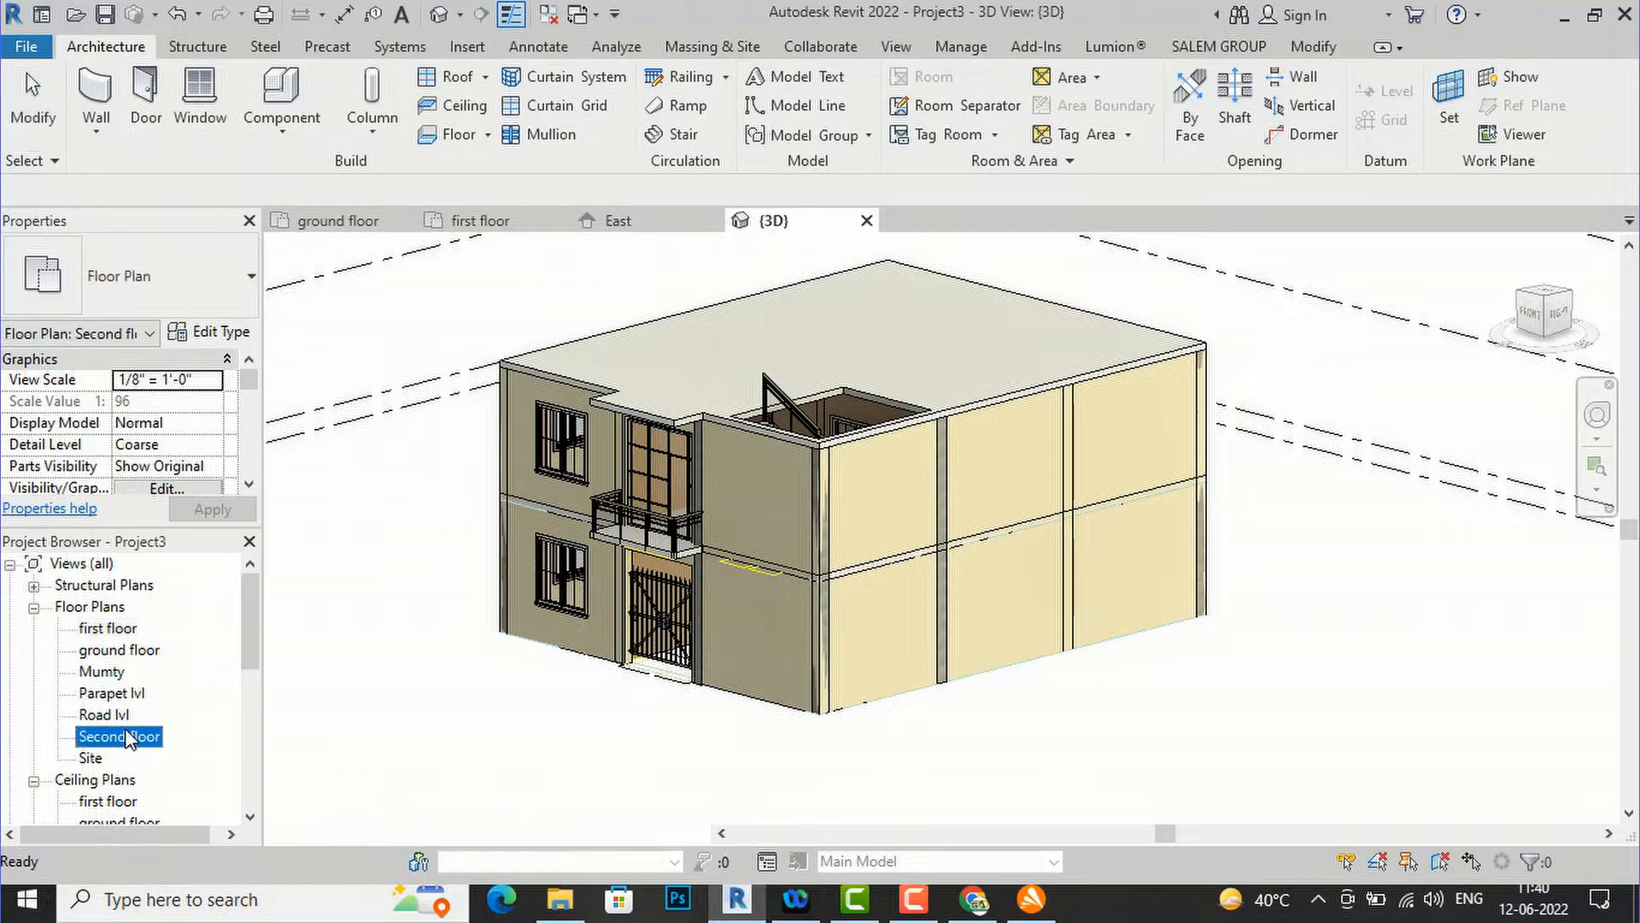
scroll(1044, 372, up, 3)
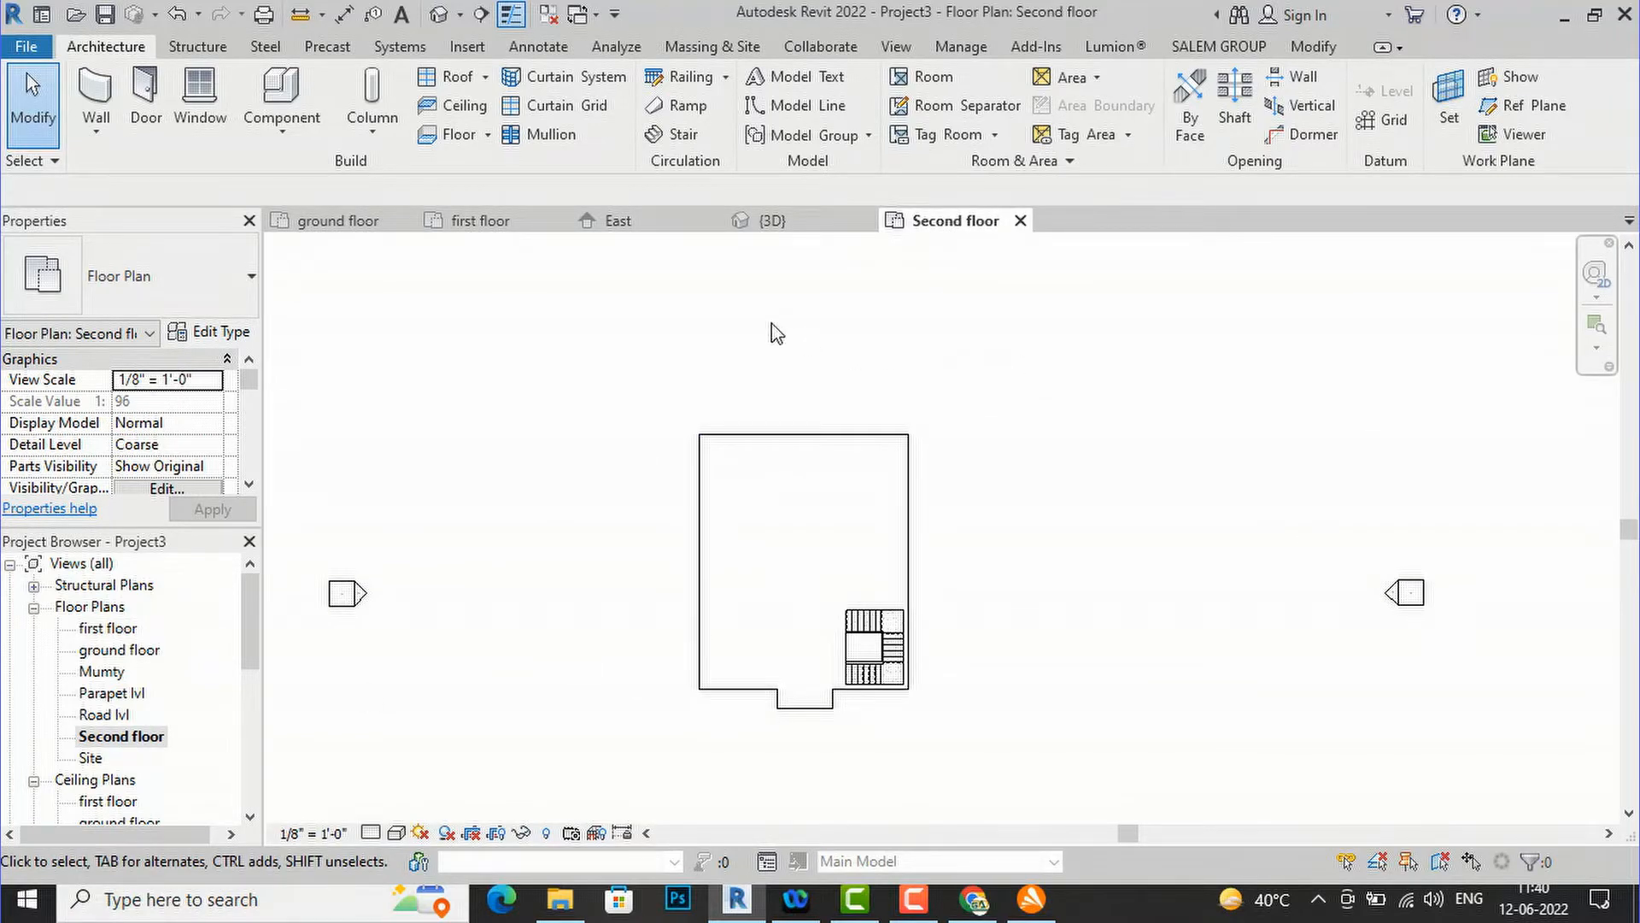
click(111, 106)
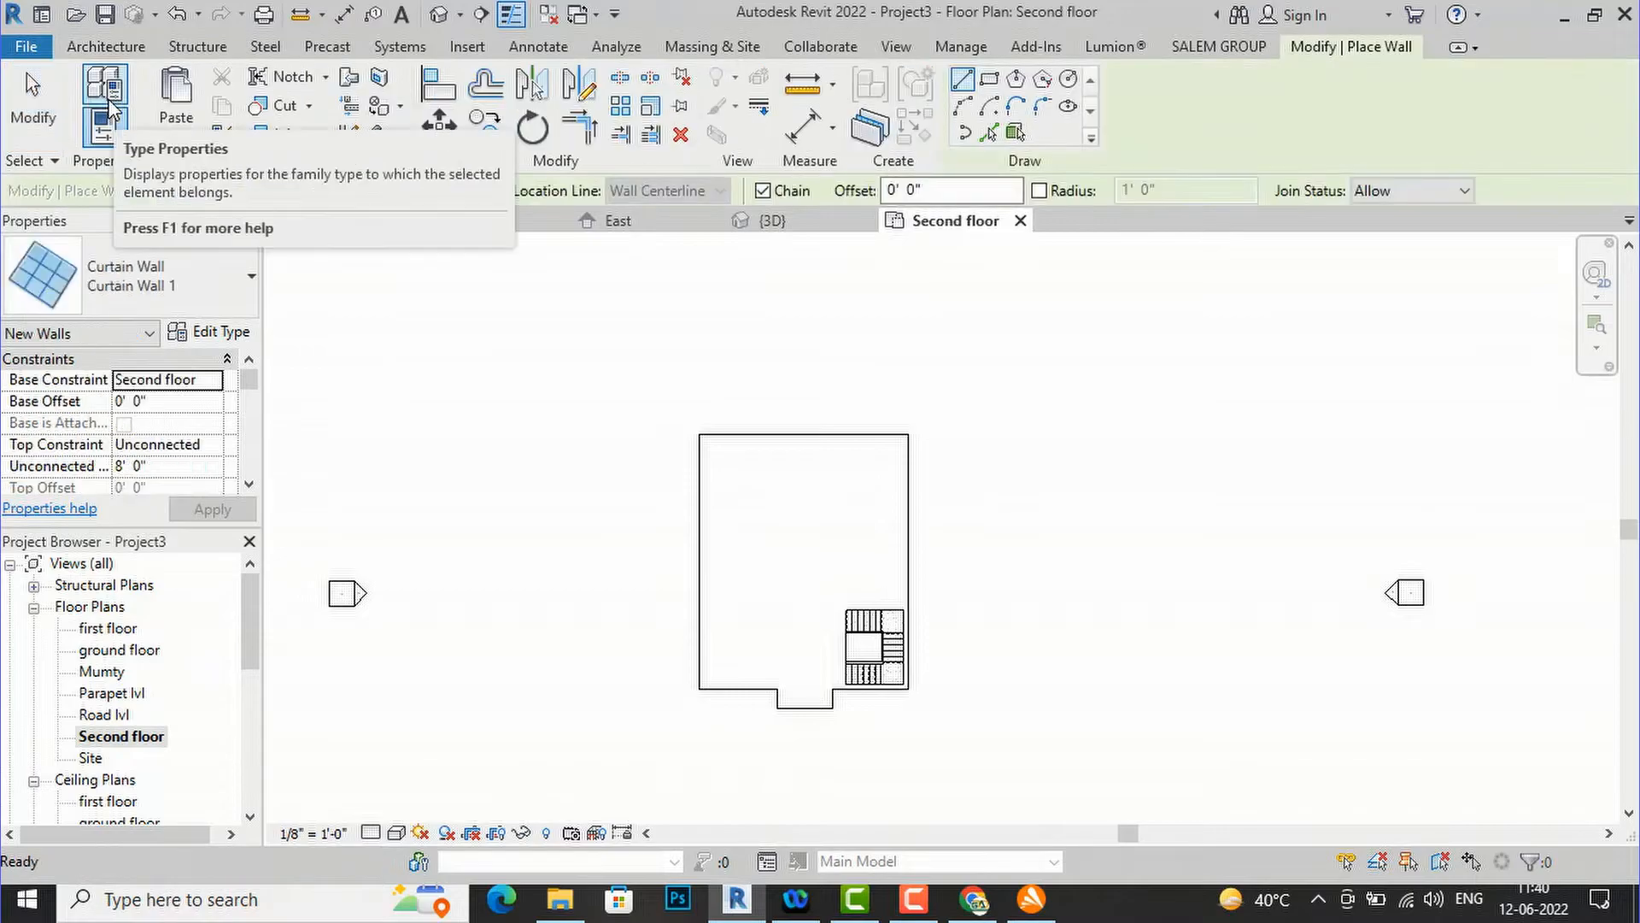
click(152, 295)
scroll(147, 495, up, 5)
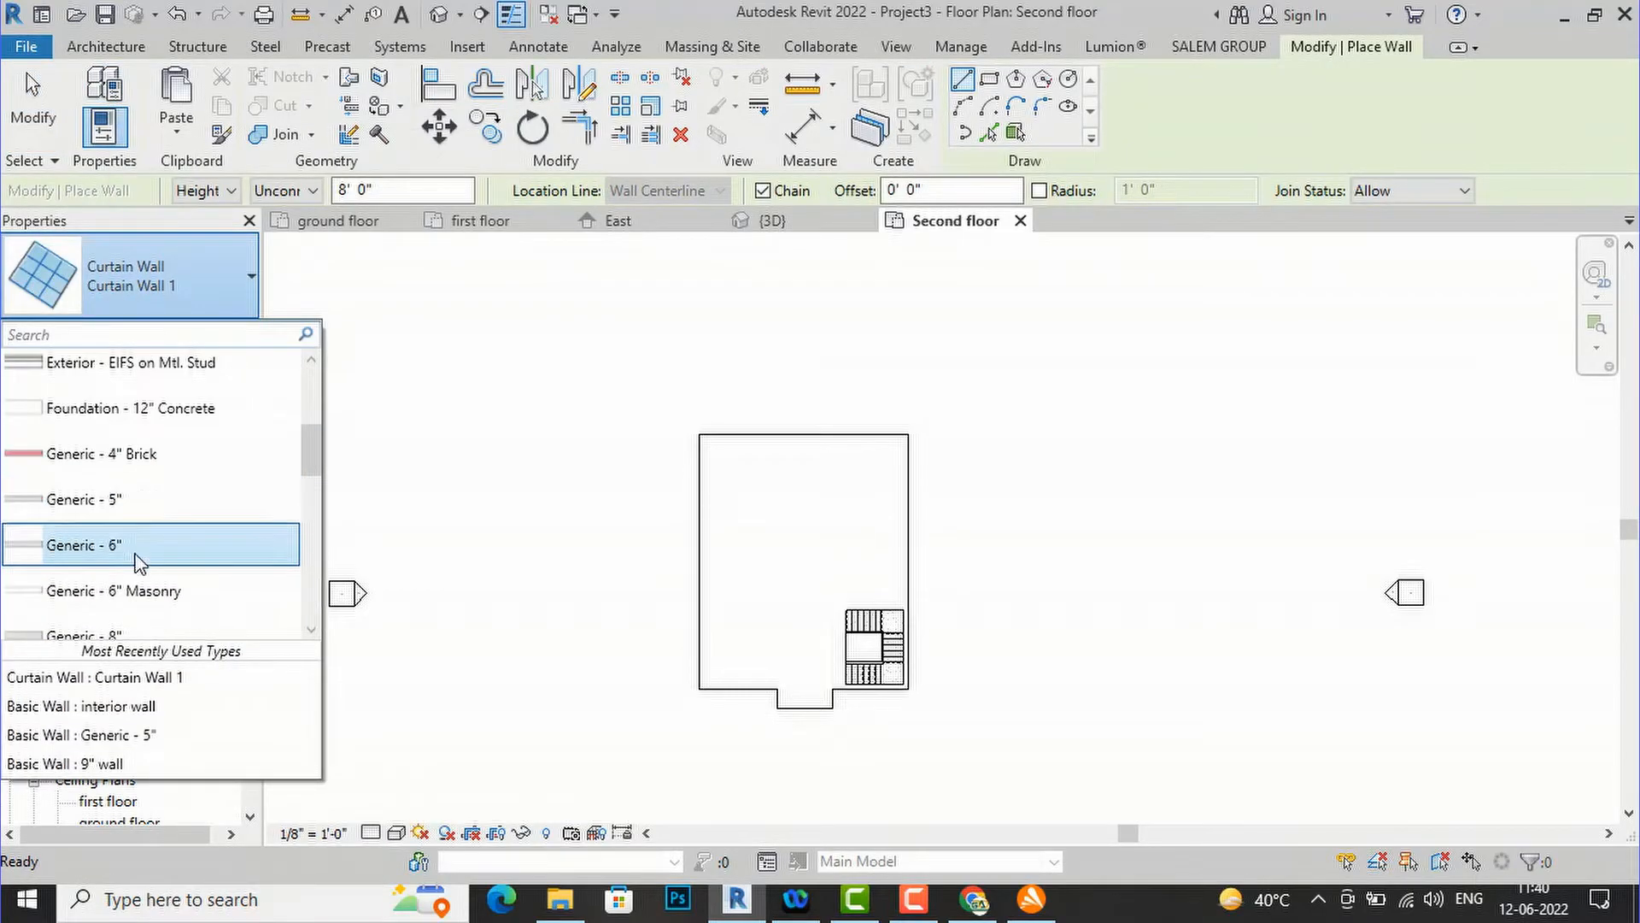
scroll(146, 513, up, 6)
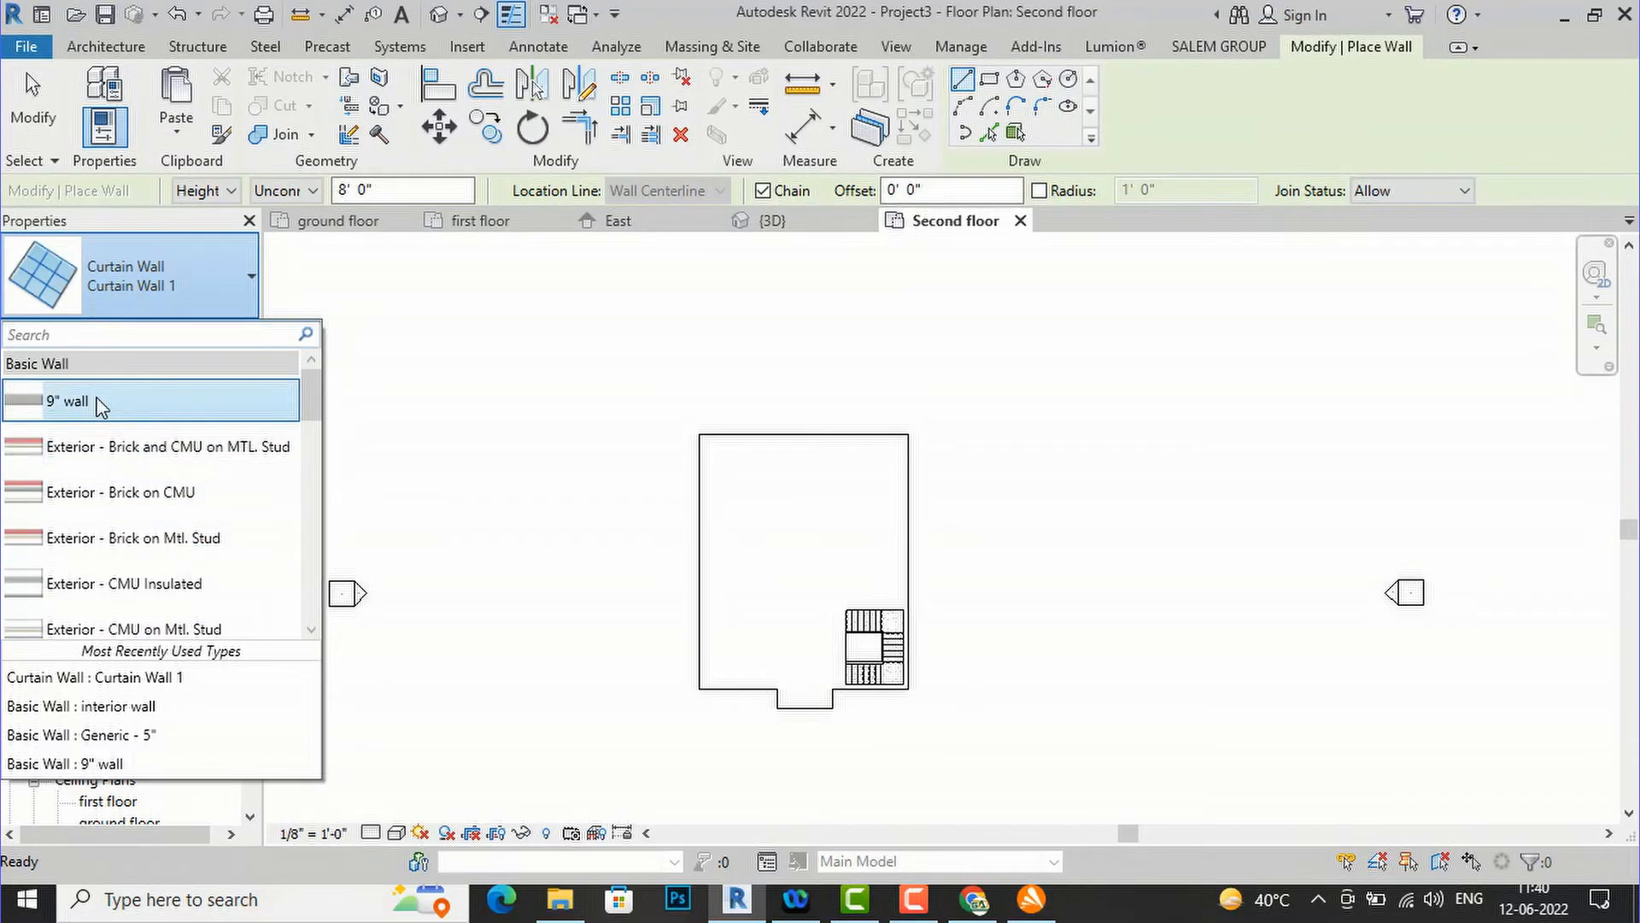
click(99, 403)
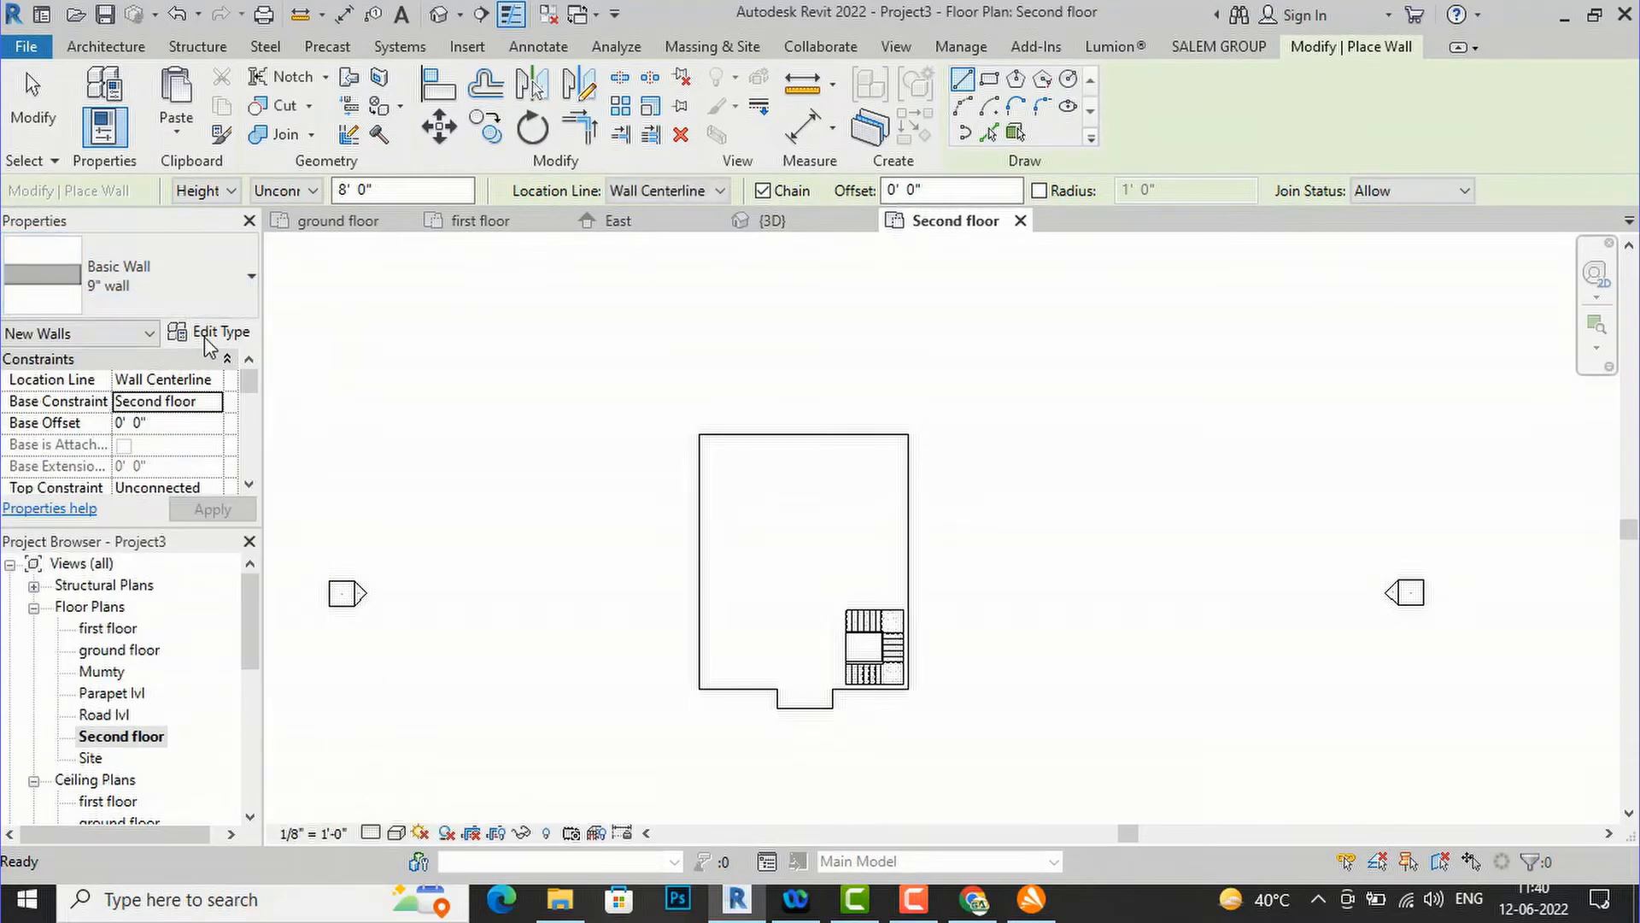
- Duplicate the 9" wall type under the name "parapet wall"
click(212, 333)
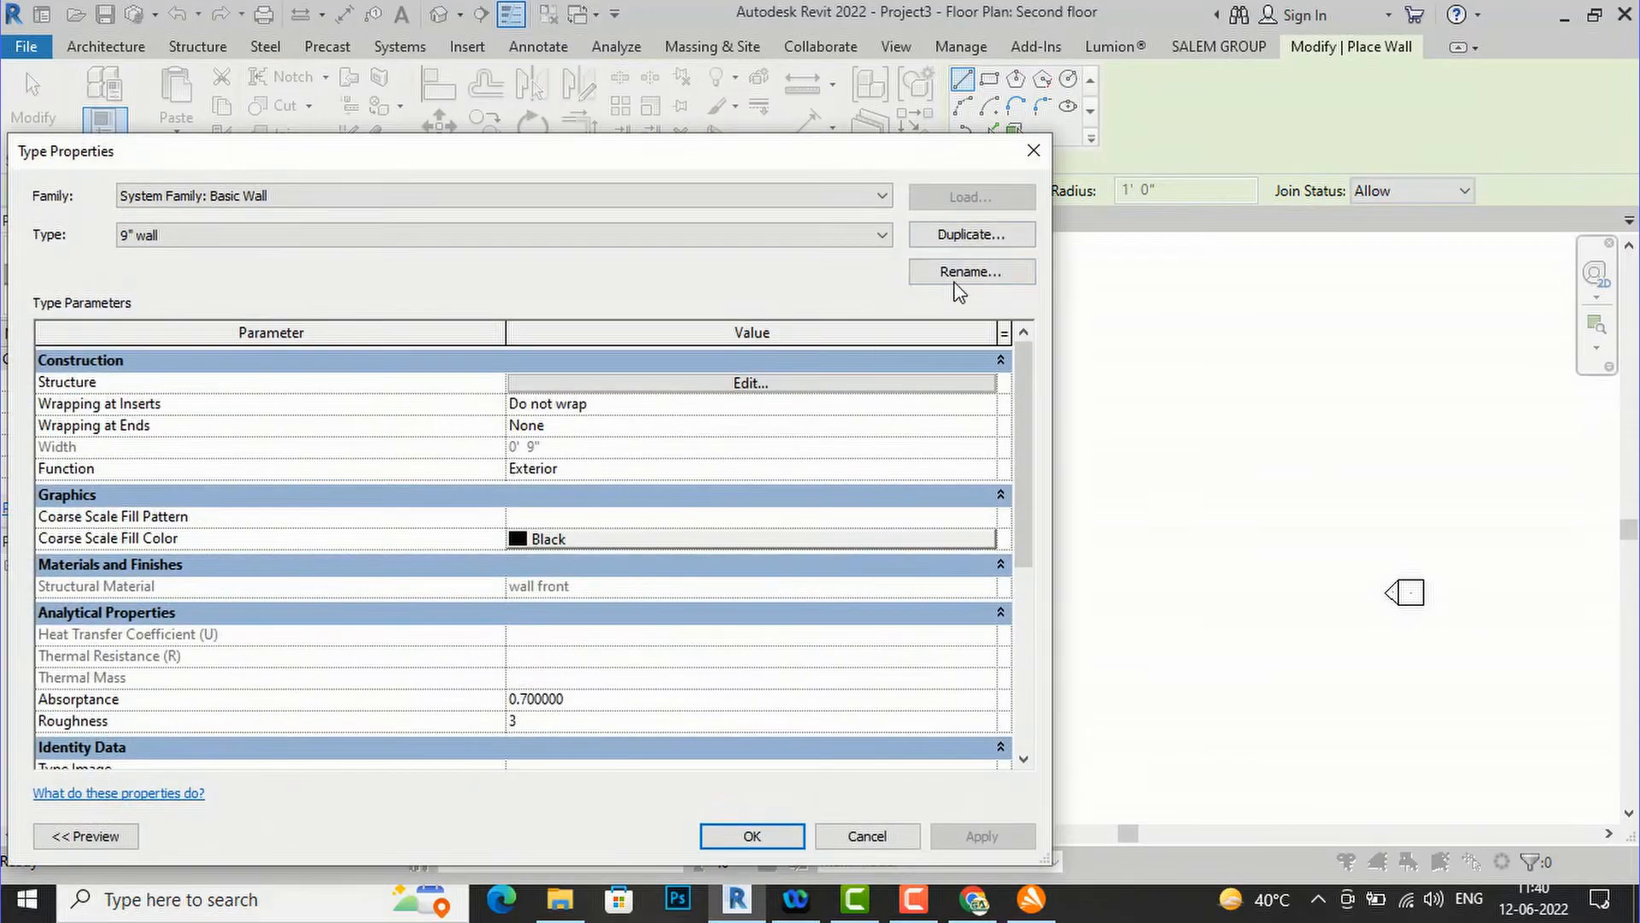
click(986, 235)
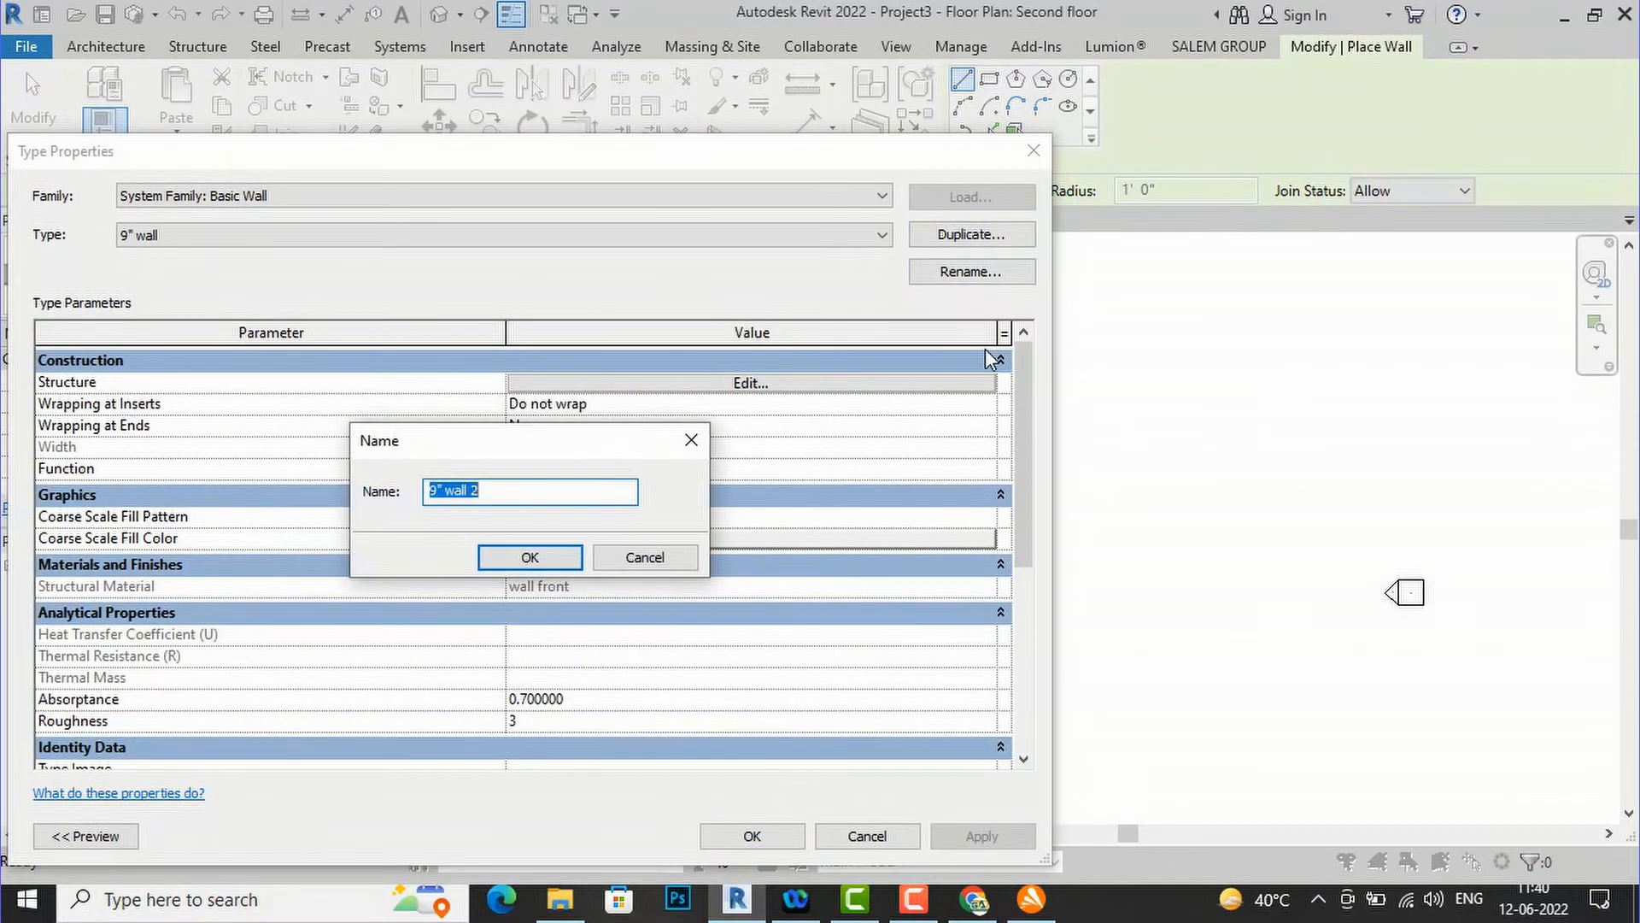
text(parapet)
click(525, 560)
- Create a new material for the Structure layer in the parapet wall's assembly
click(632, 392)
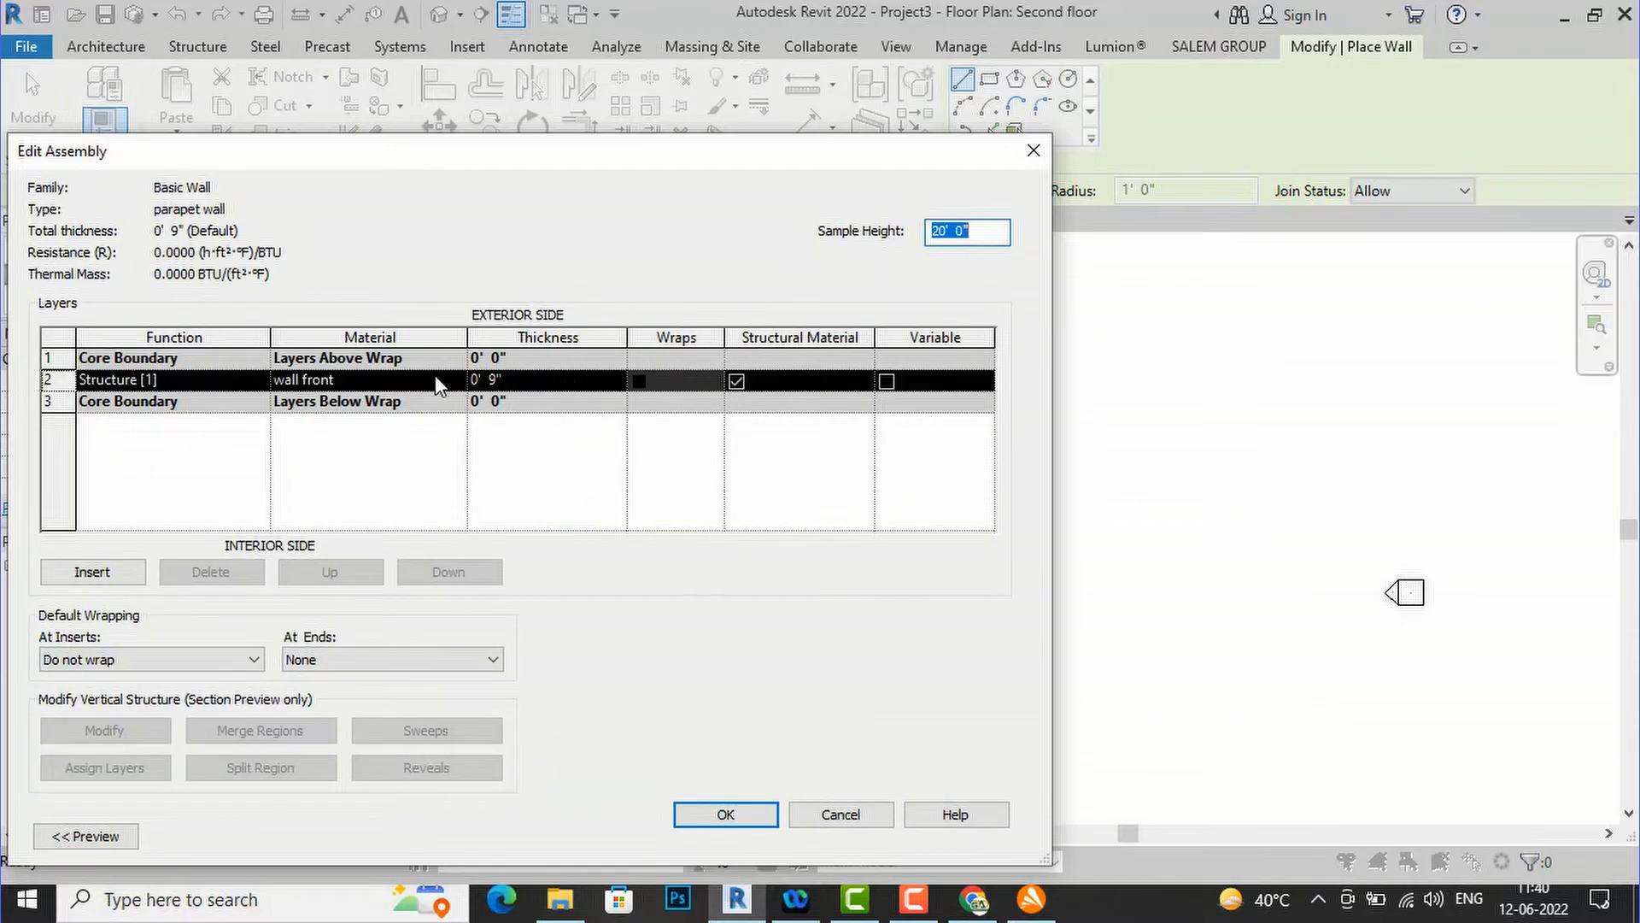
click(435, 381)
click(459, 380)
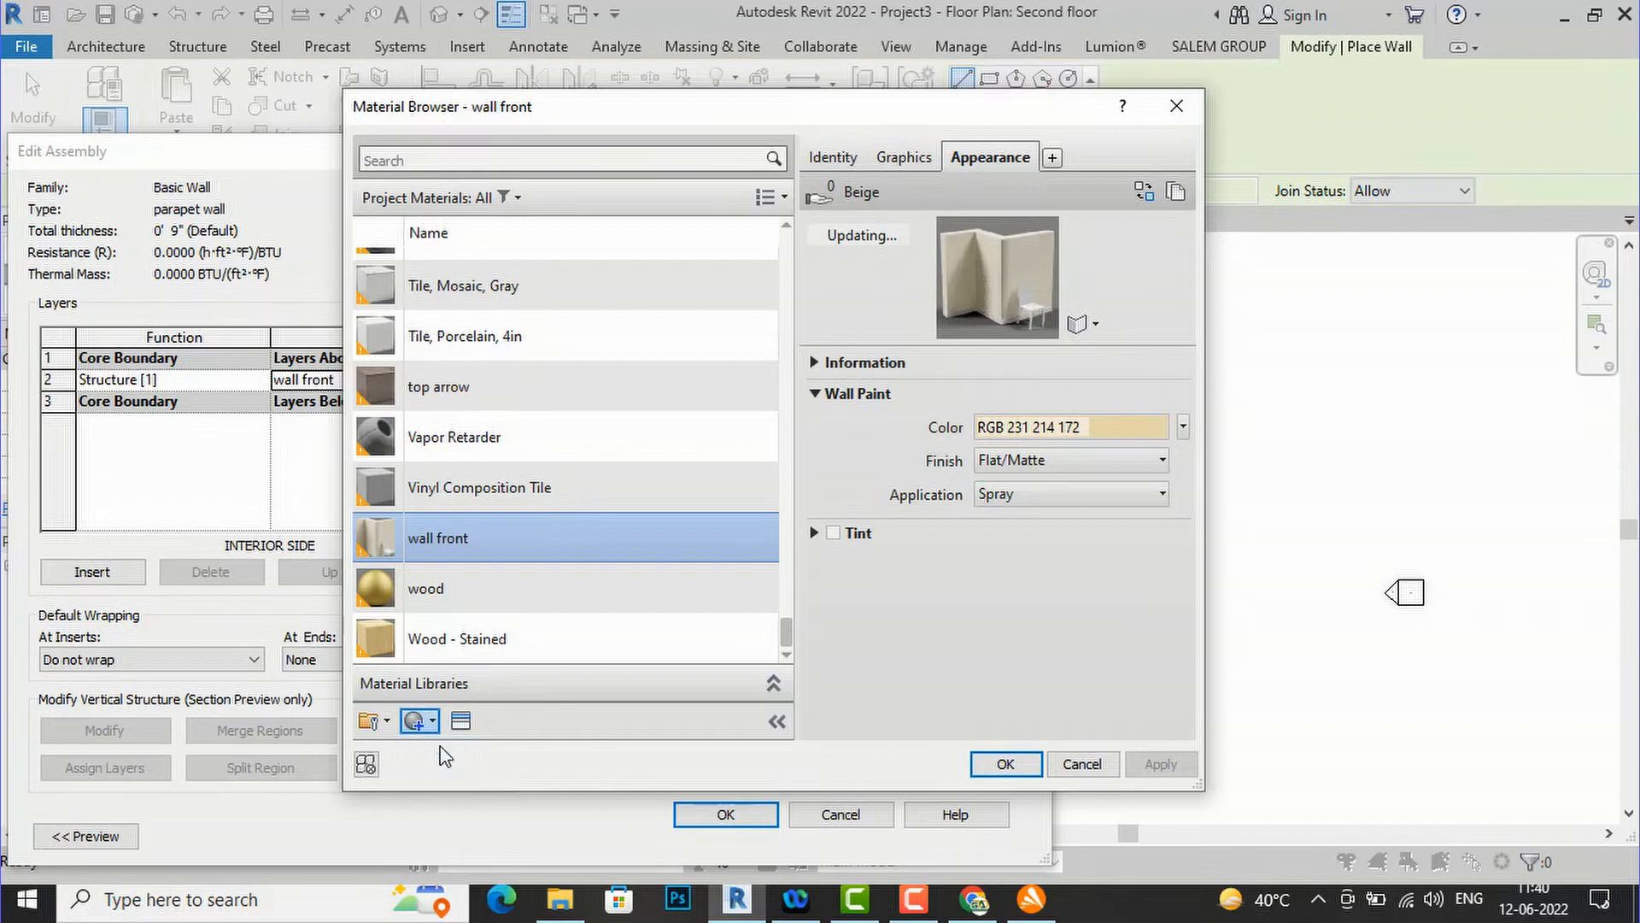
click(413, 720)
- Search the appearance assets for "wall paint" and apply the Cafe wall paint from the Appearance Library to the new material
click(460, 720)
click(970, 64)
text(w)
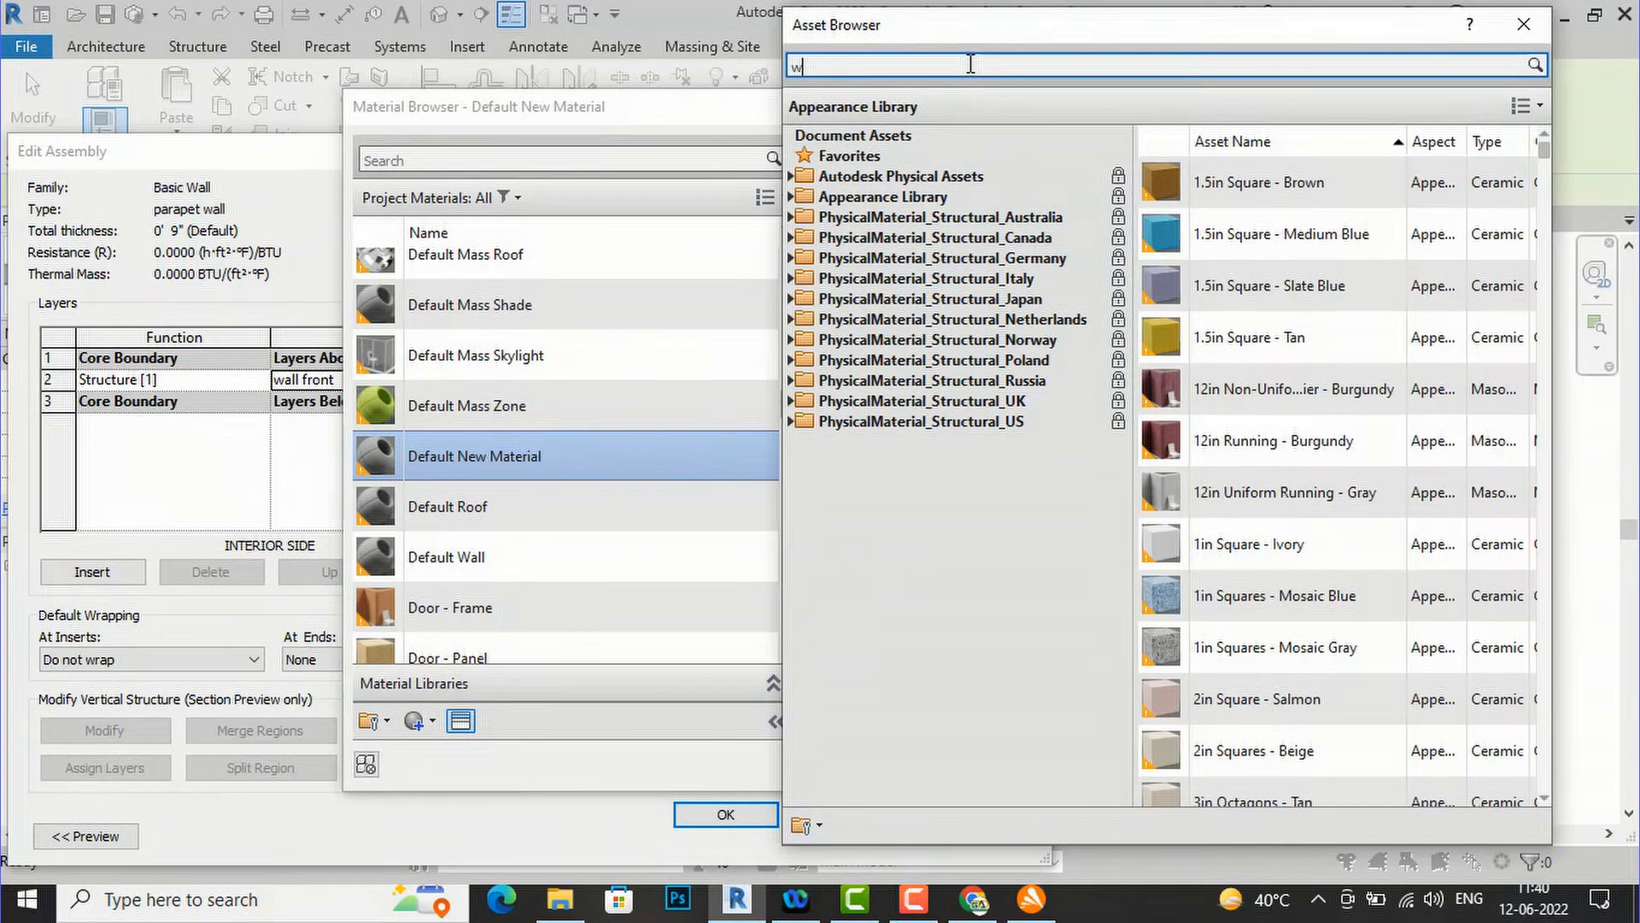
text(all paint)
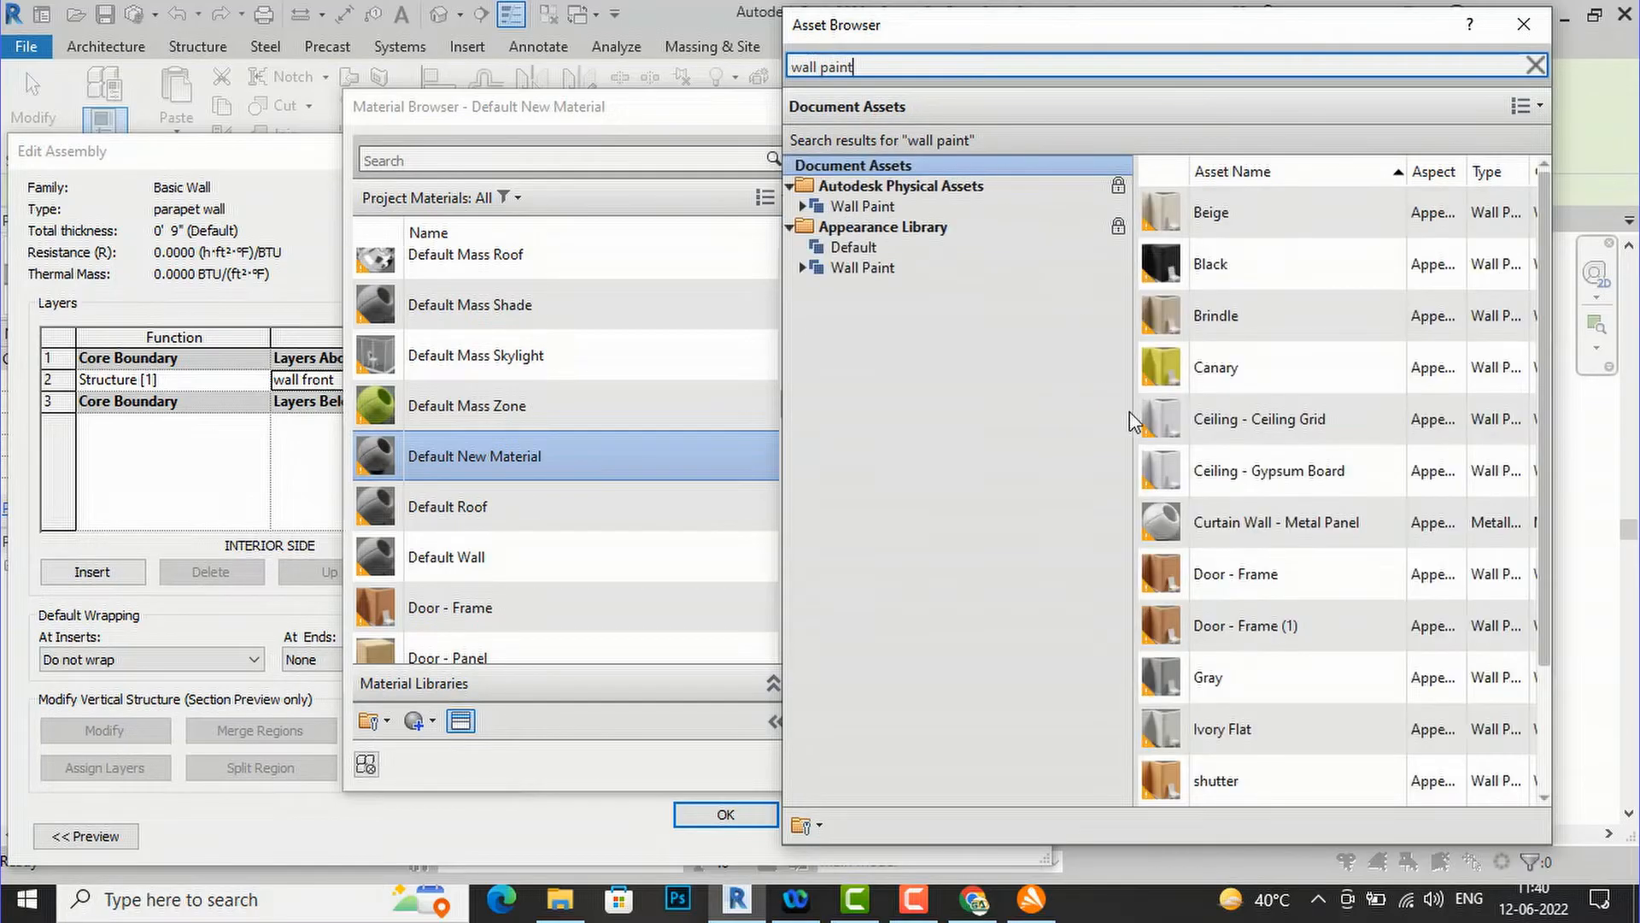
scroll(1236, 580, down, 1)
click(896, 270)
scroll(1233, 601, down, 7)
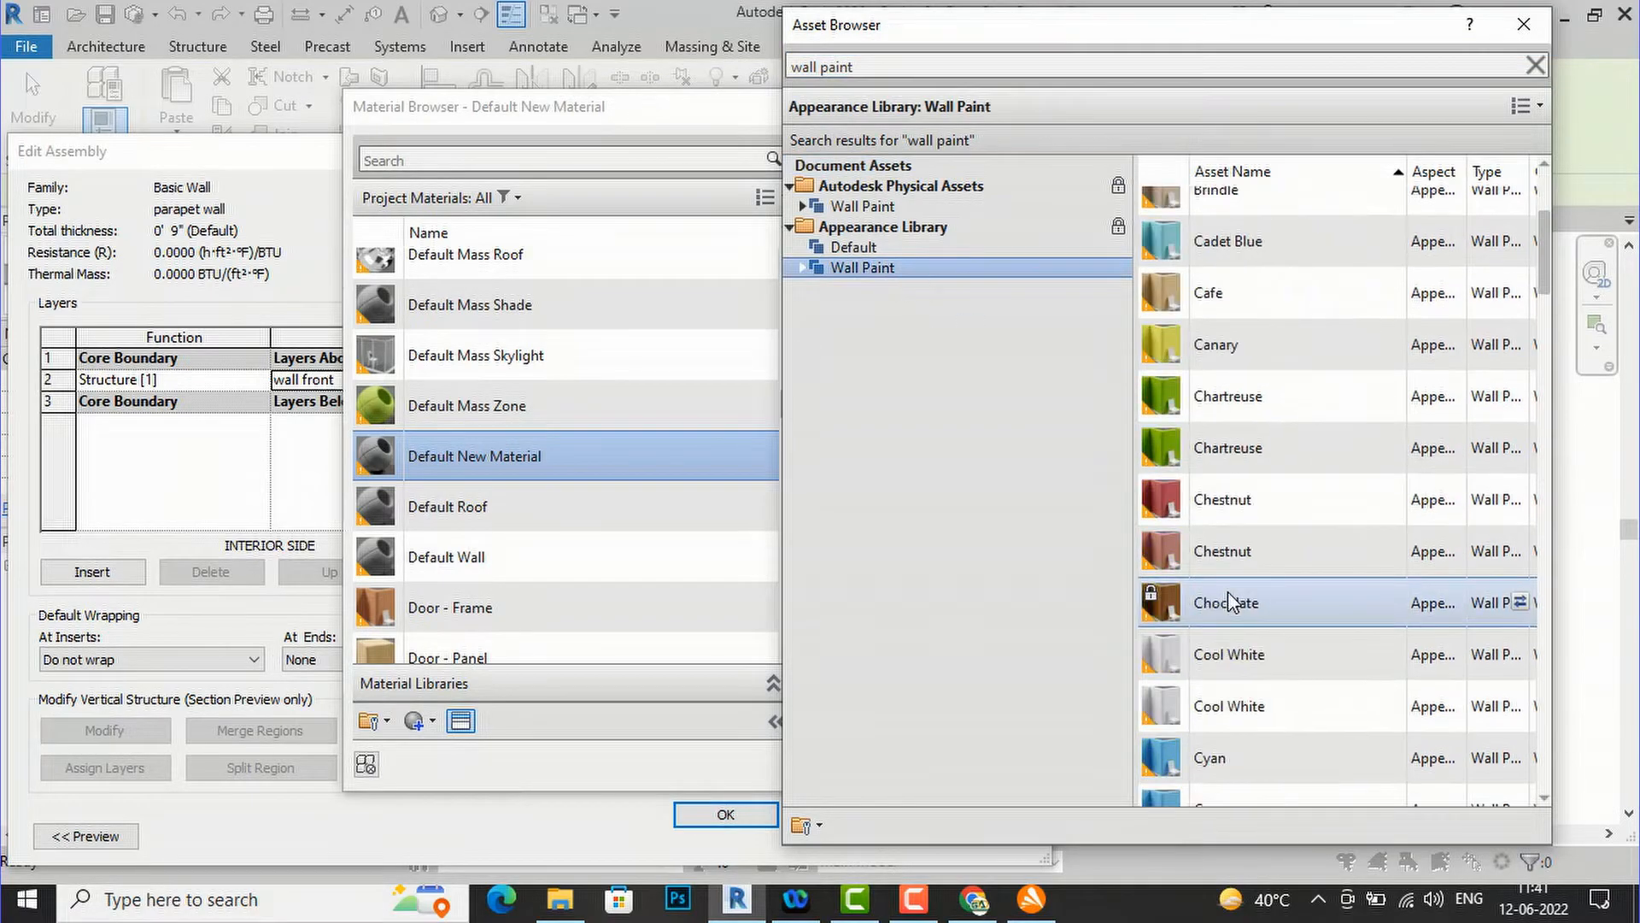
scroll(1233, 600, up, 5)
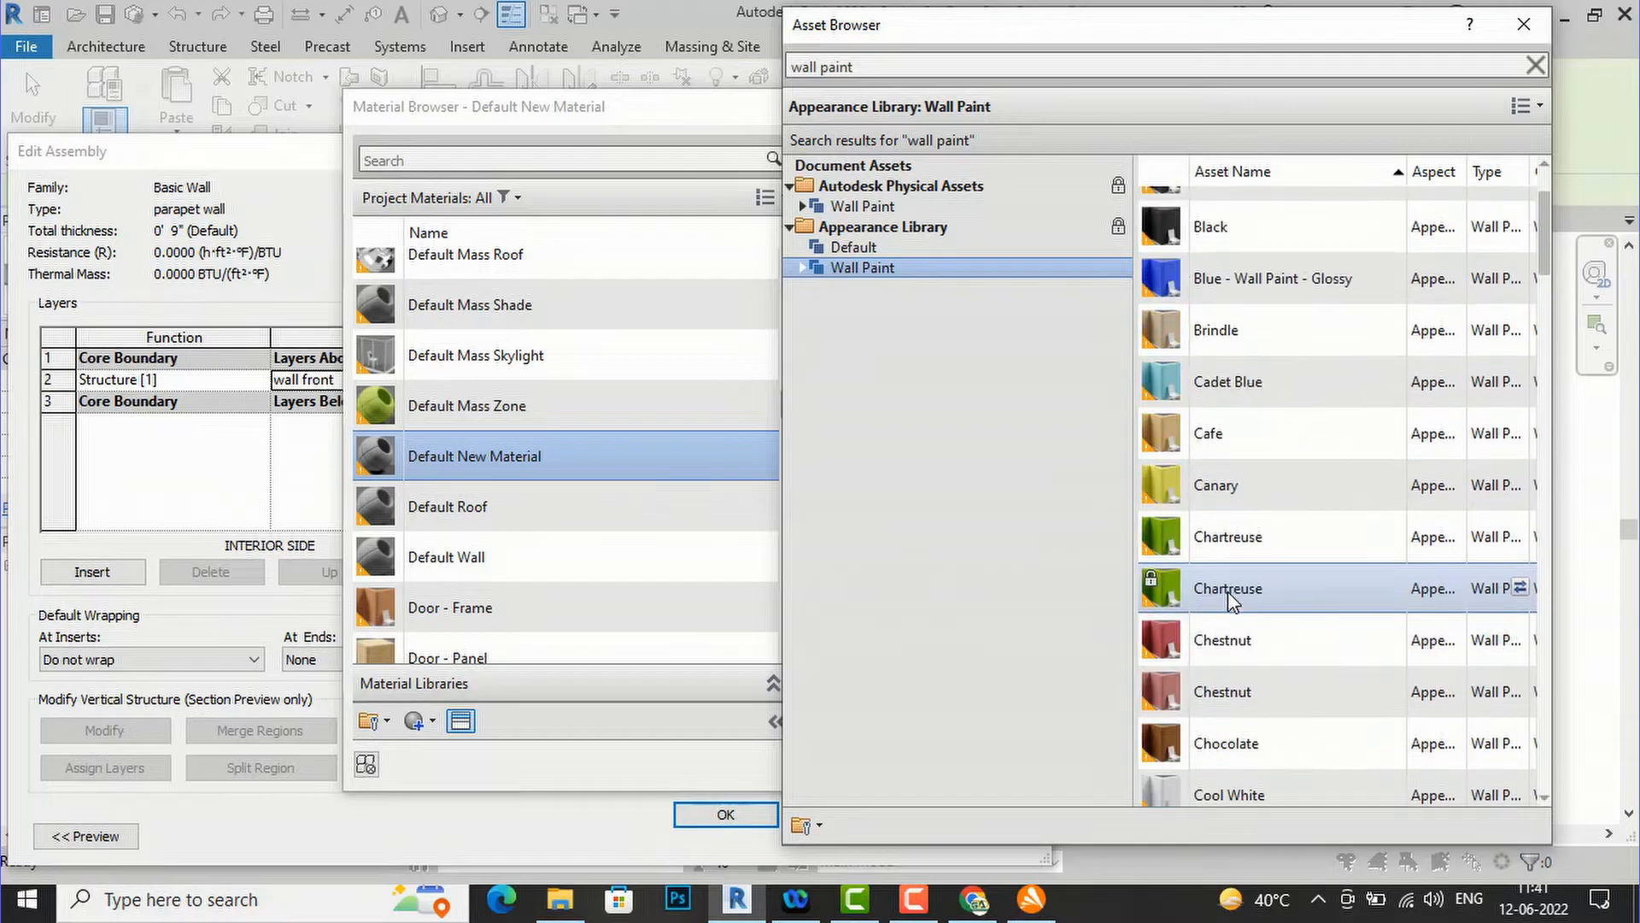
double_click(1233, 434)
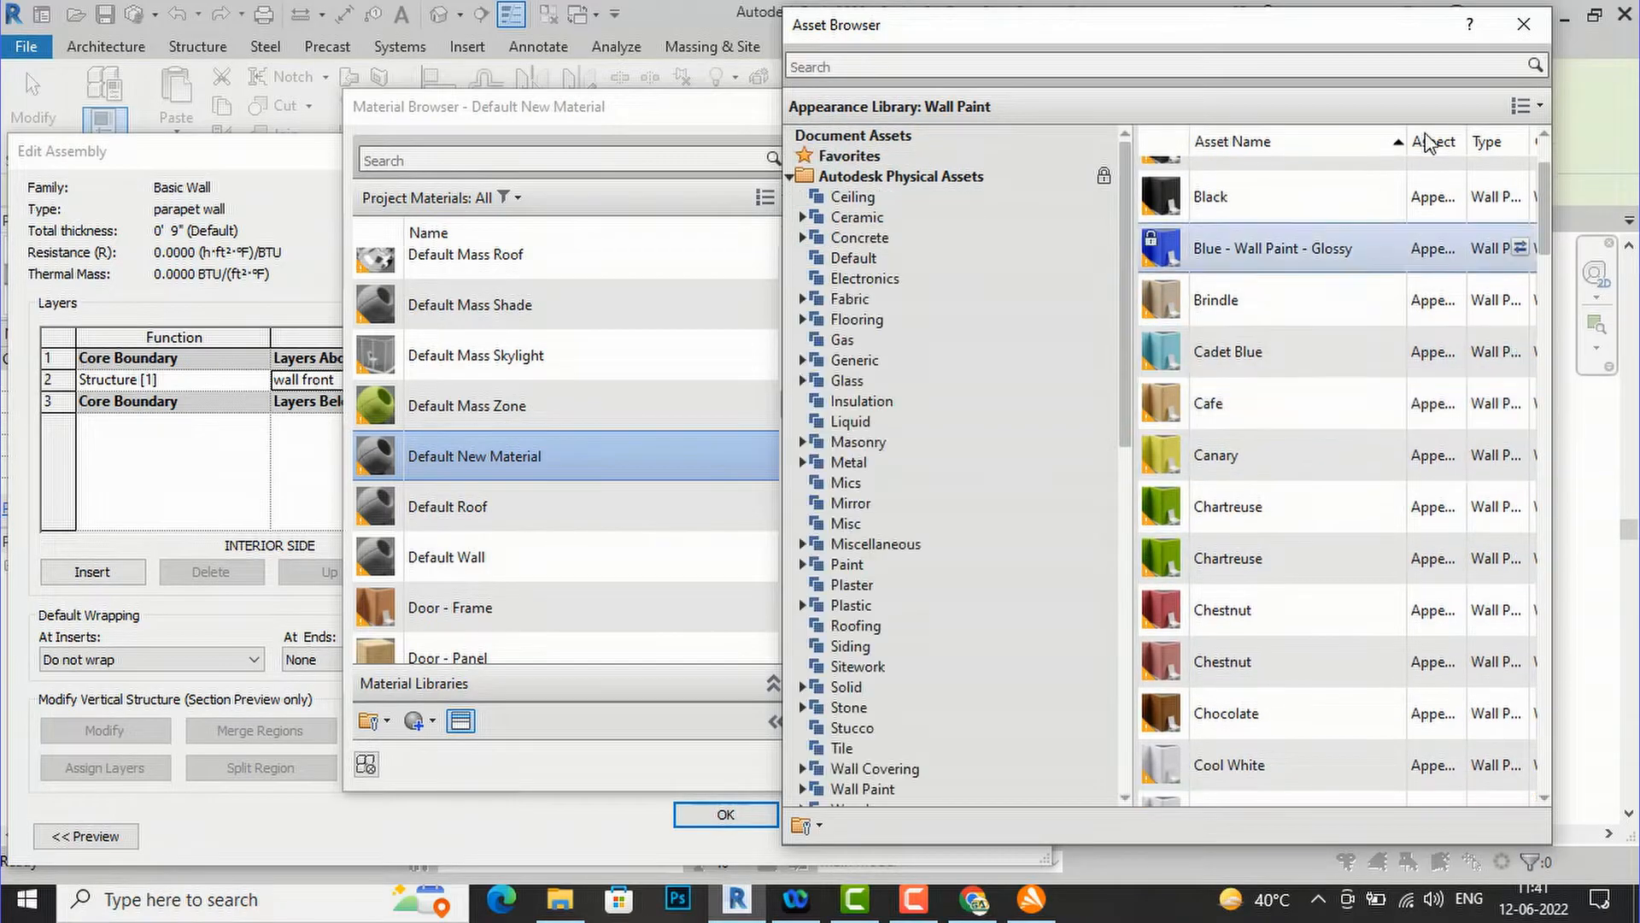
click(1524, 24)
- Assign the new material to the parapet wall's structure layer and confirm the wall type's settings
click(1160, 764)
click(1005, 764)
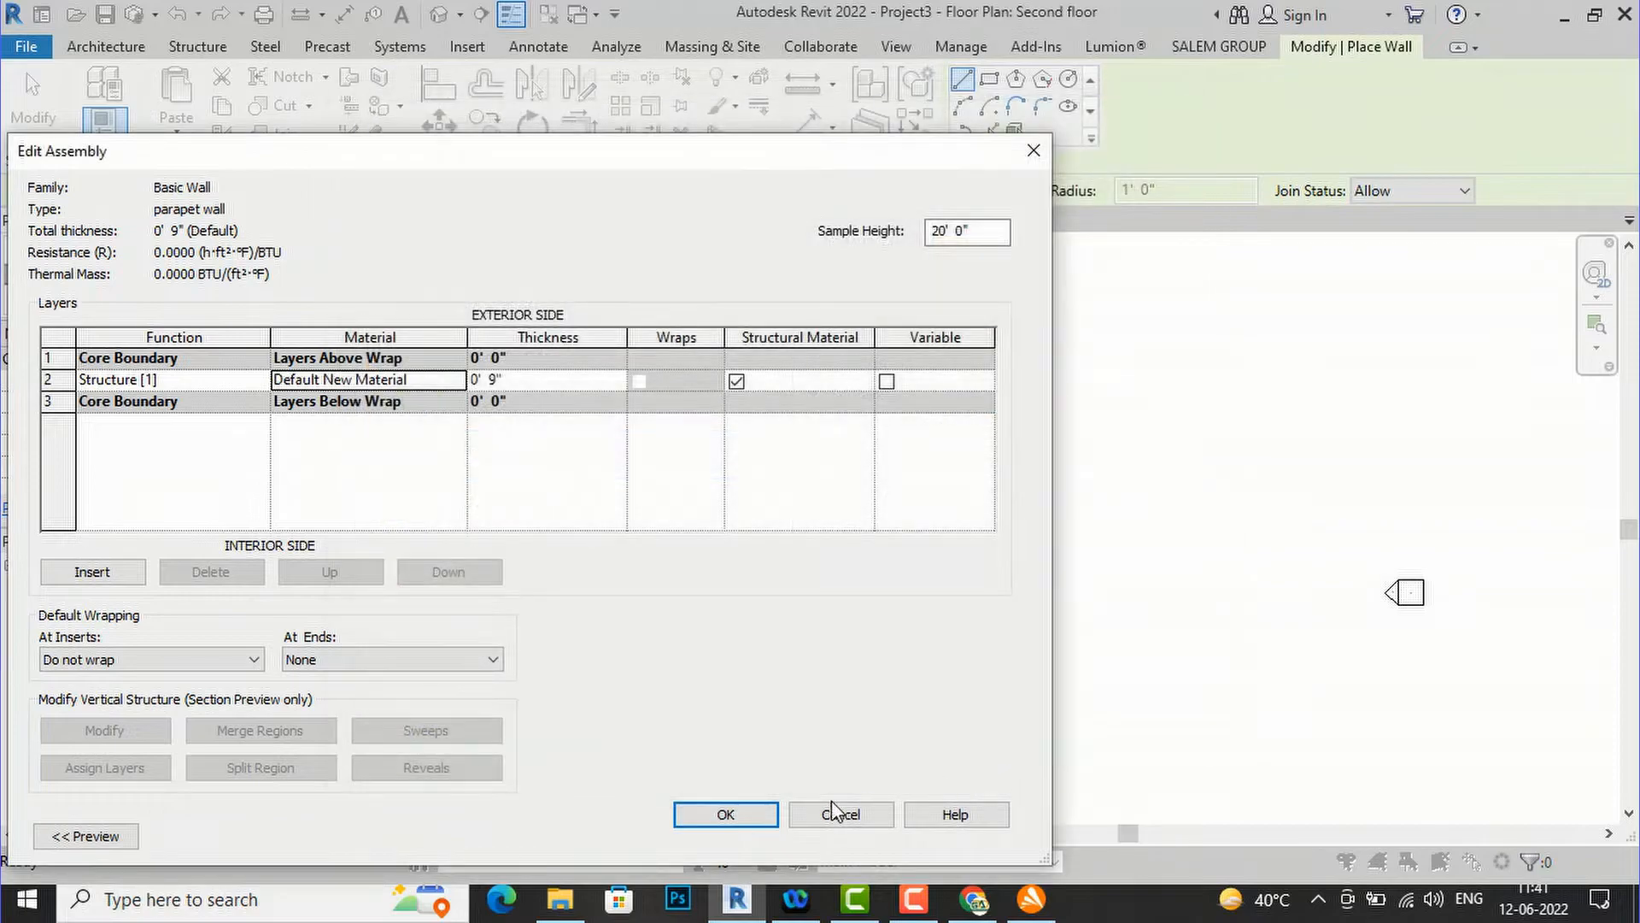
click(740, 814)
click(752, 838)
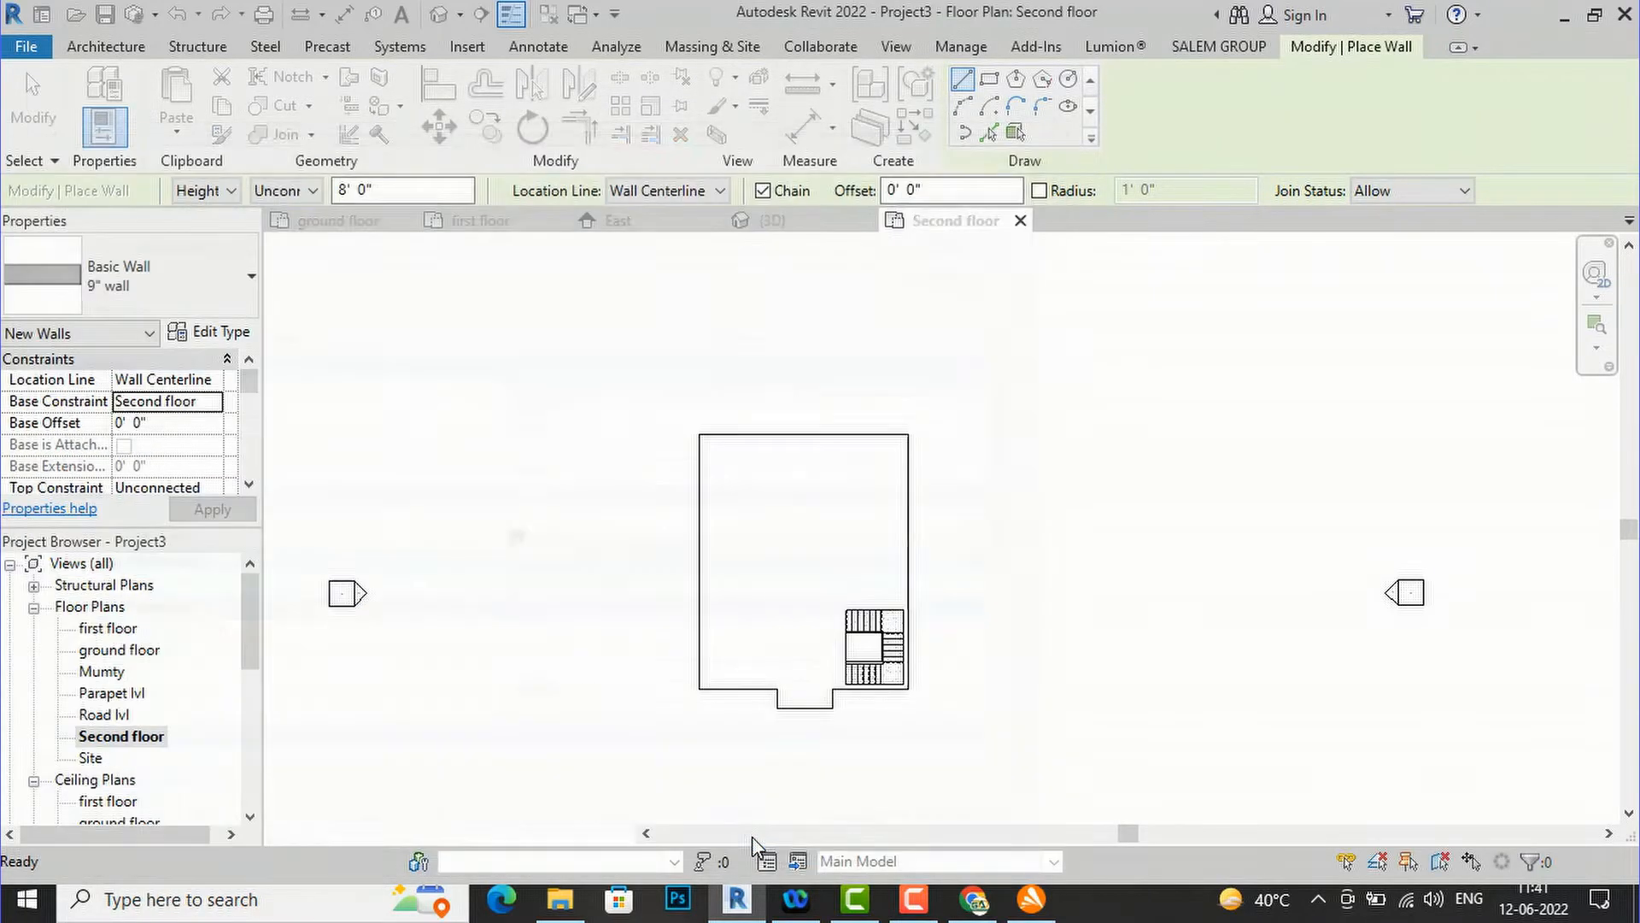
- Set the new parapet wall's height to 3' 0" and its location line to Finish Face: Interior, using the Pick Lines method
drag(374, 189, 337, 189)
text(3)
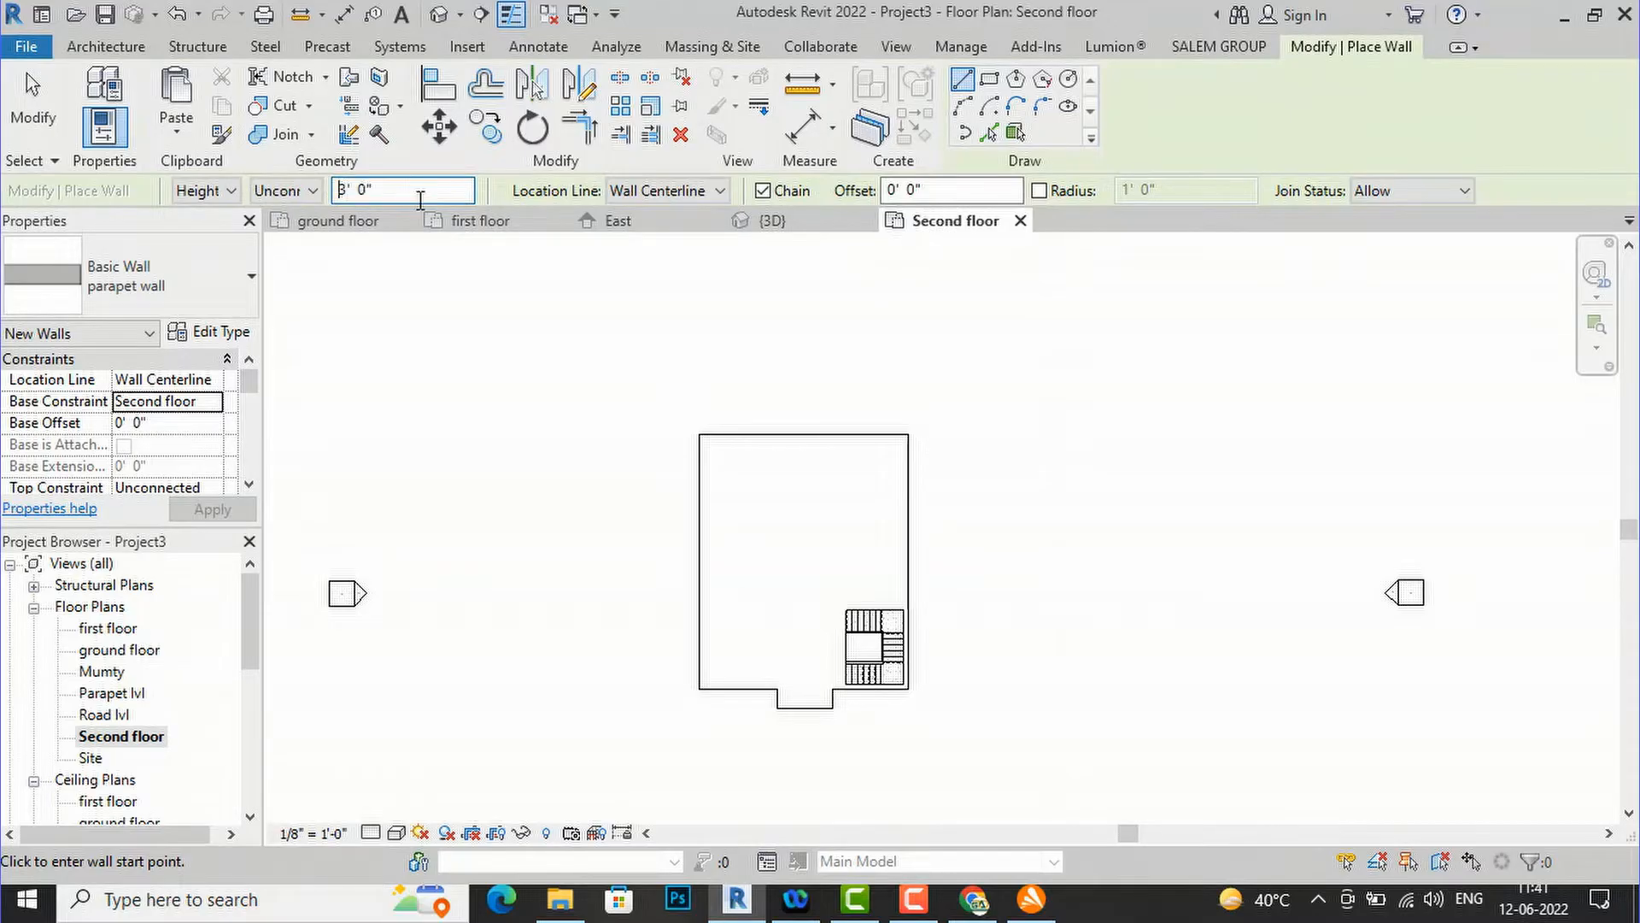
click(653, 188)
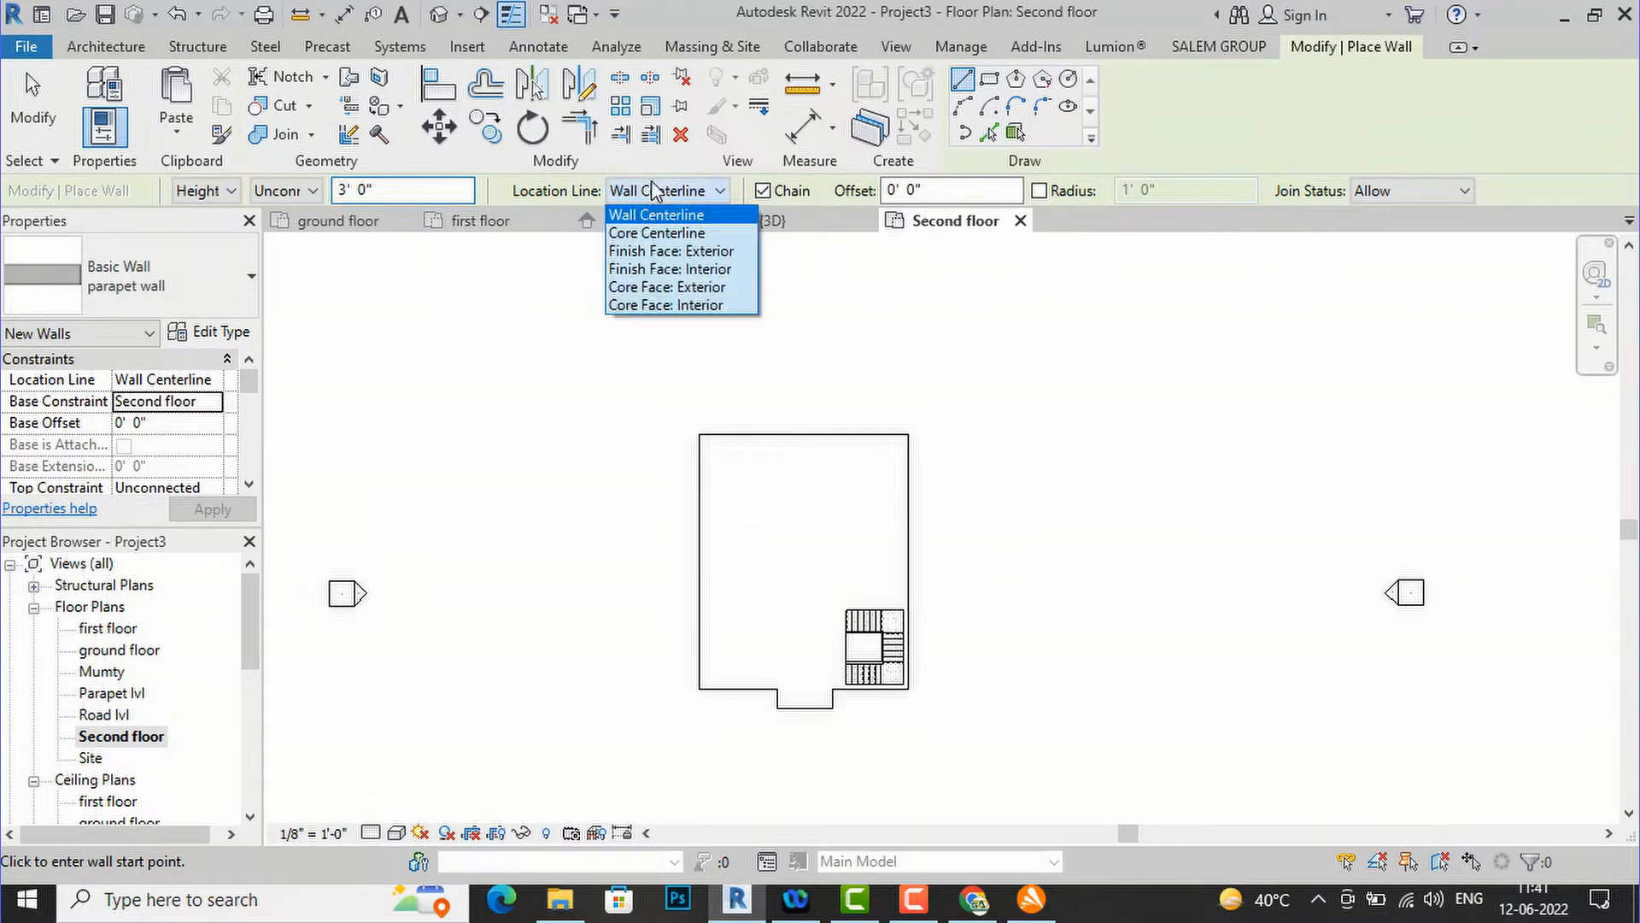
click(658, 251)
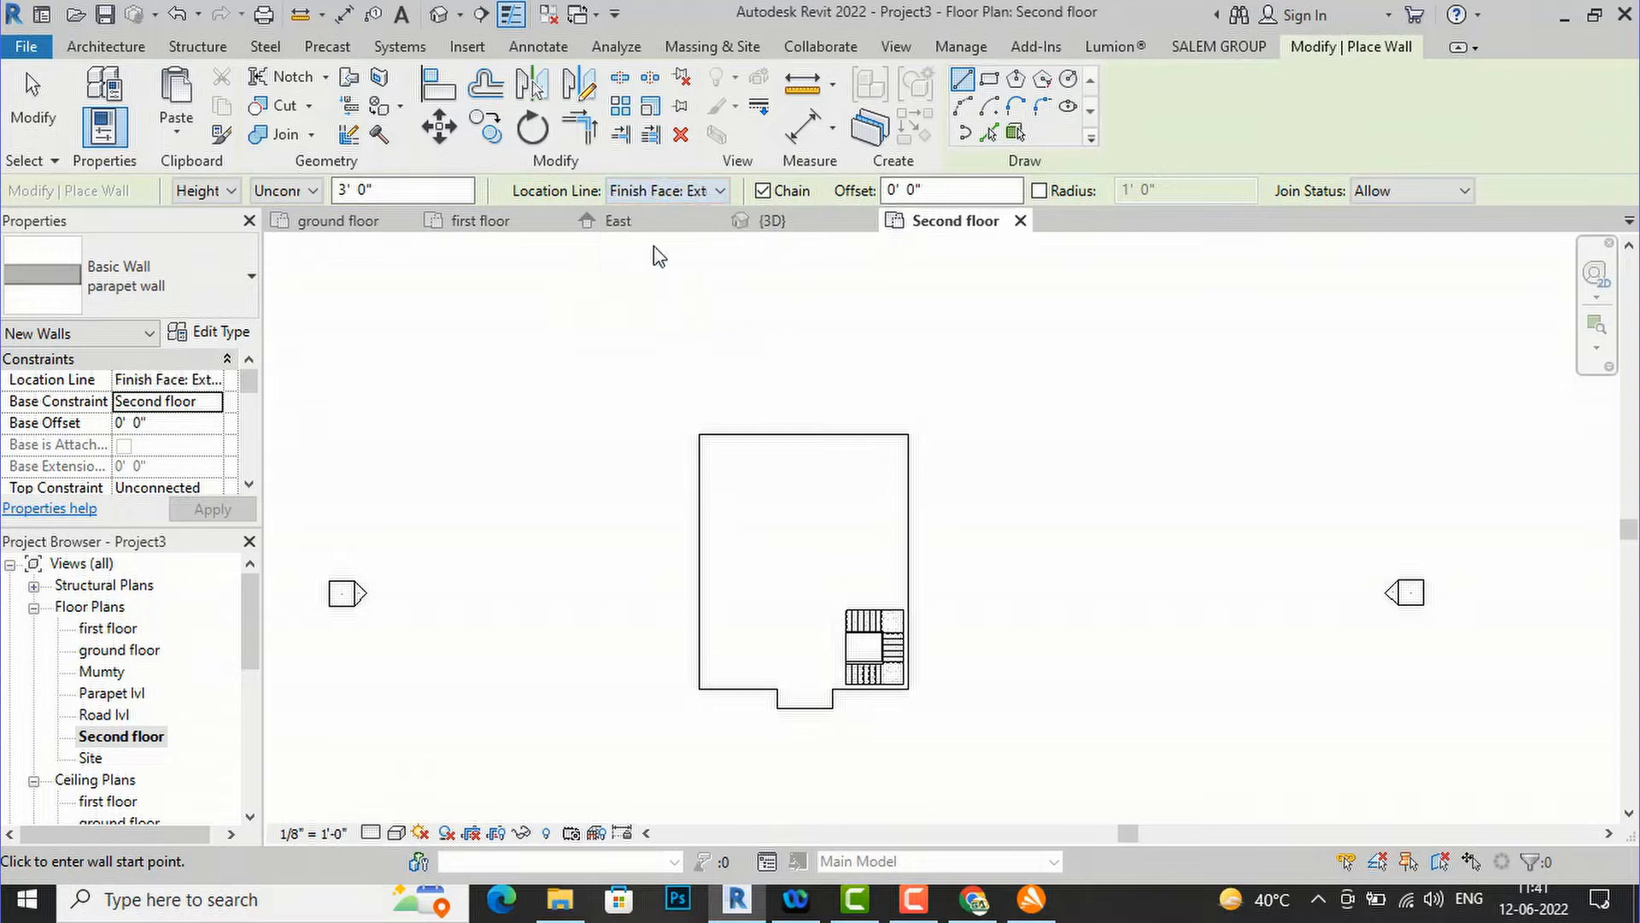
click(989, 132)
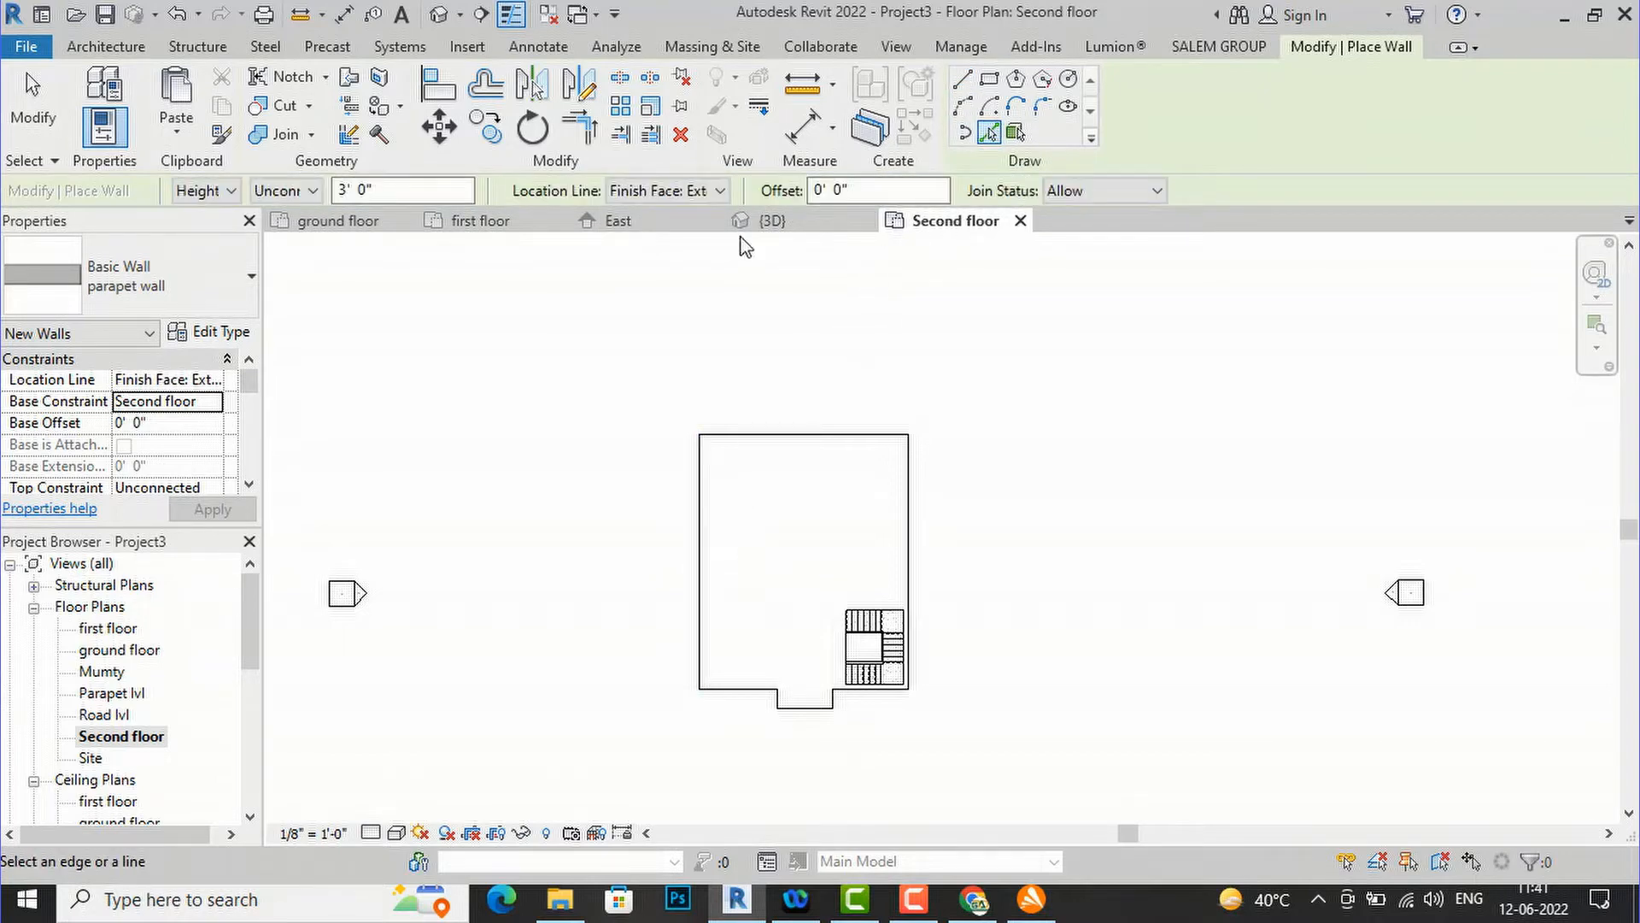
click(721, 191)
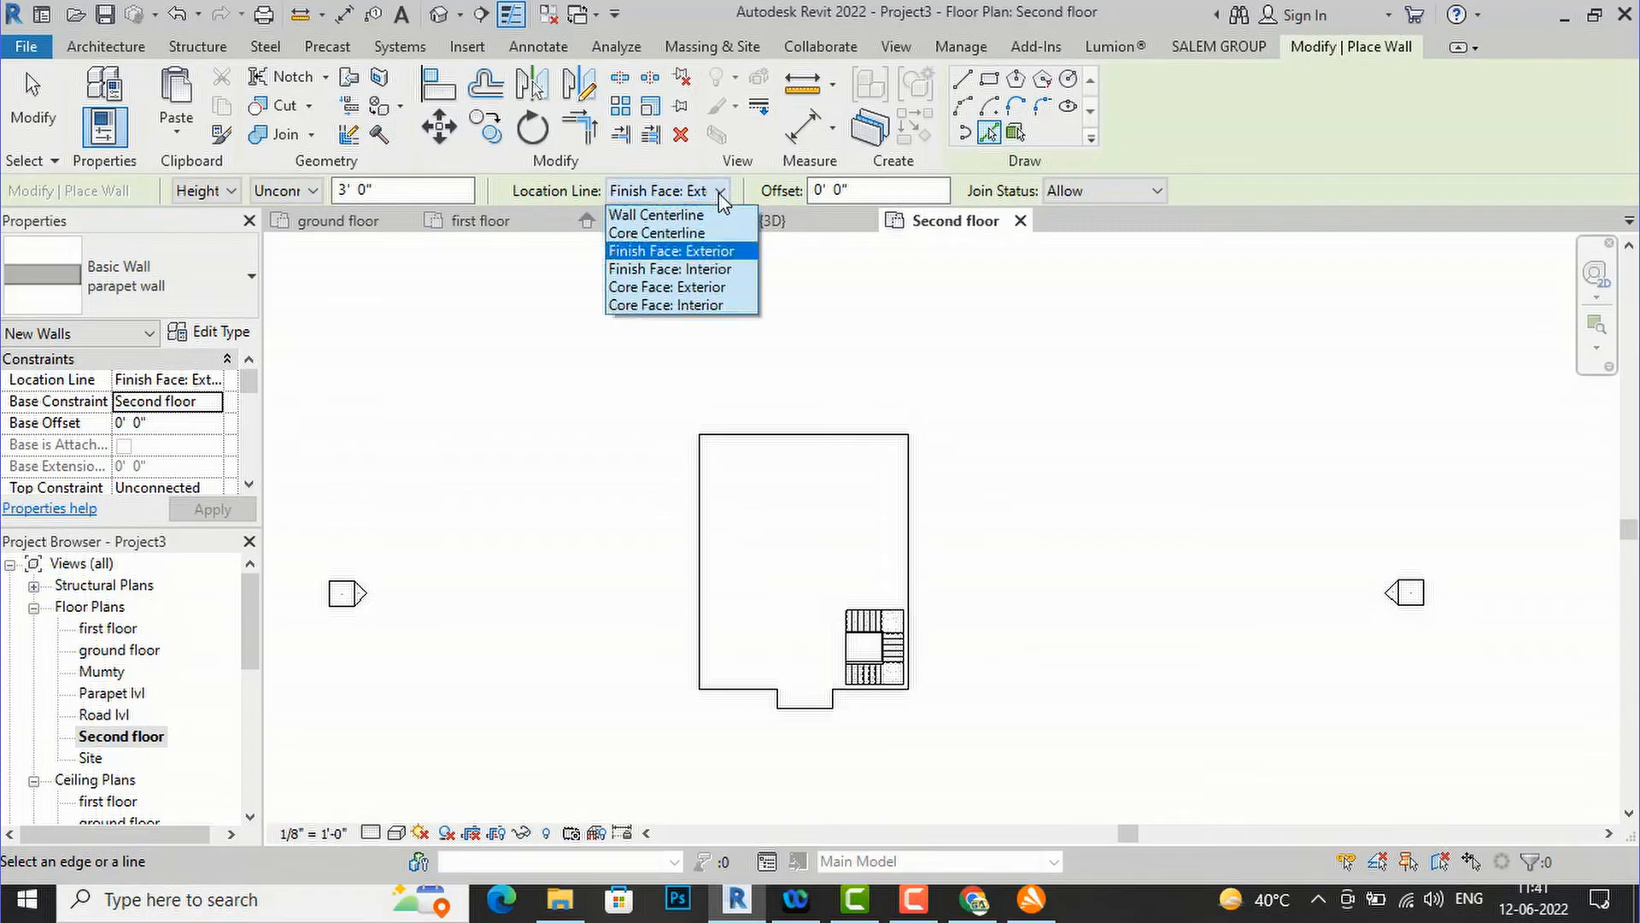
click(706, 265)
- Place parapet walls along every outer edge of the second-floor roof slab, including the front projection, and finish the wall command
scroll(709, 608, up, 5)
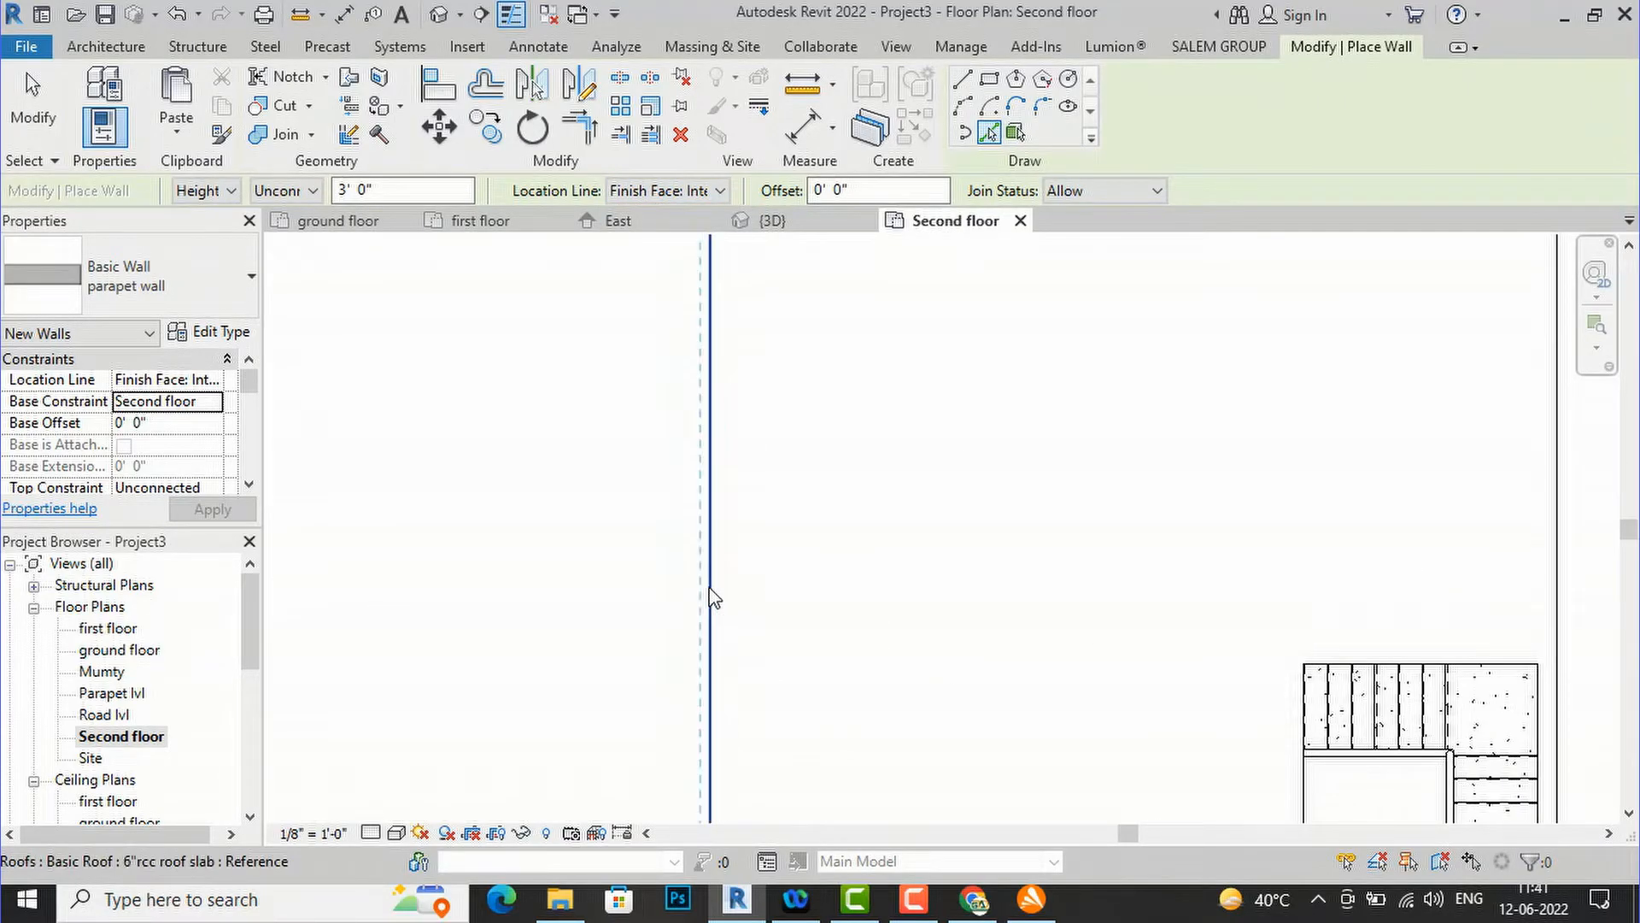
scroll(897, 595, down, 5)
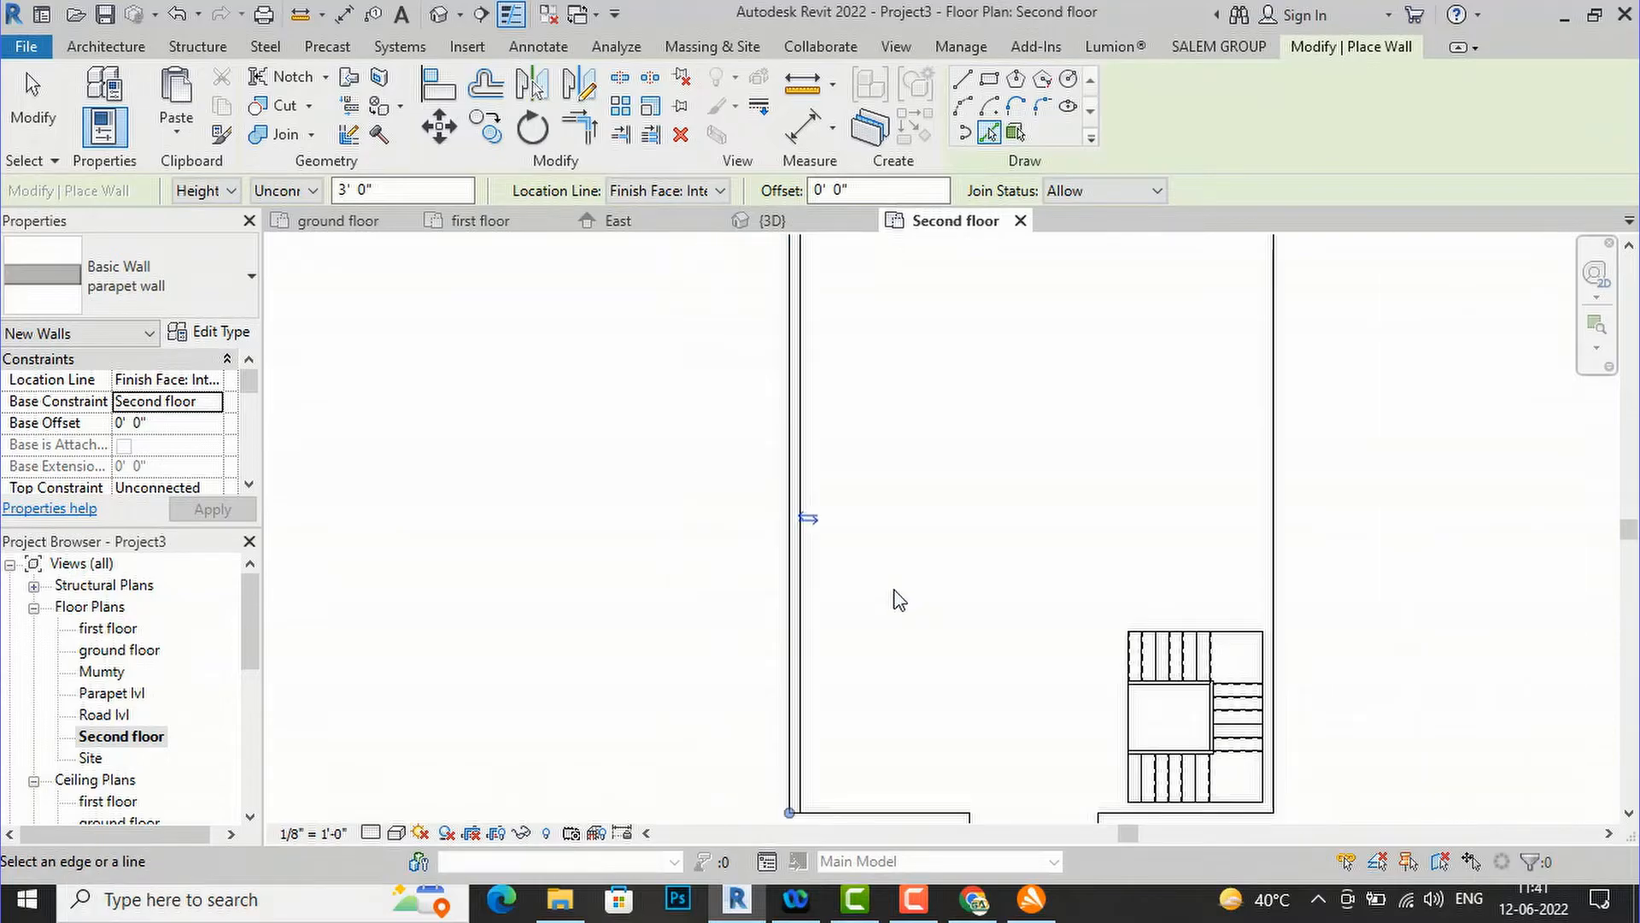
click(907, 380)
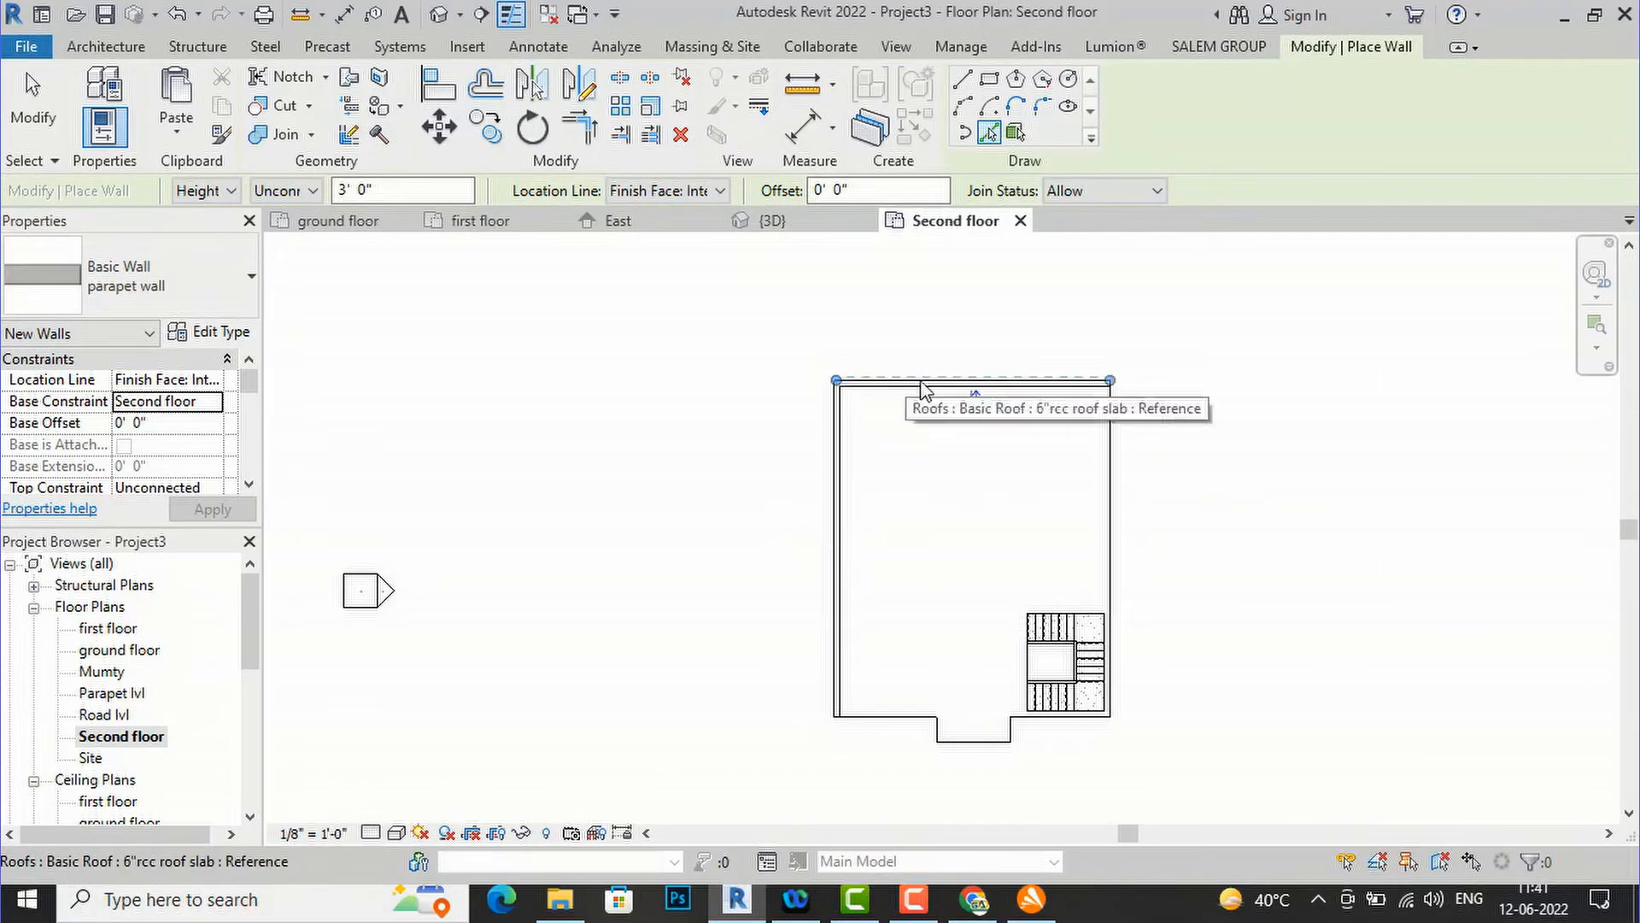
scroll(1048, 756, up, 5)
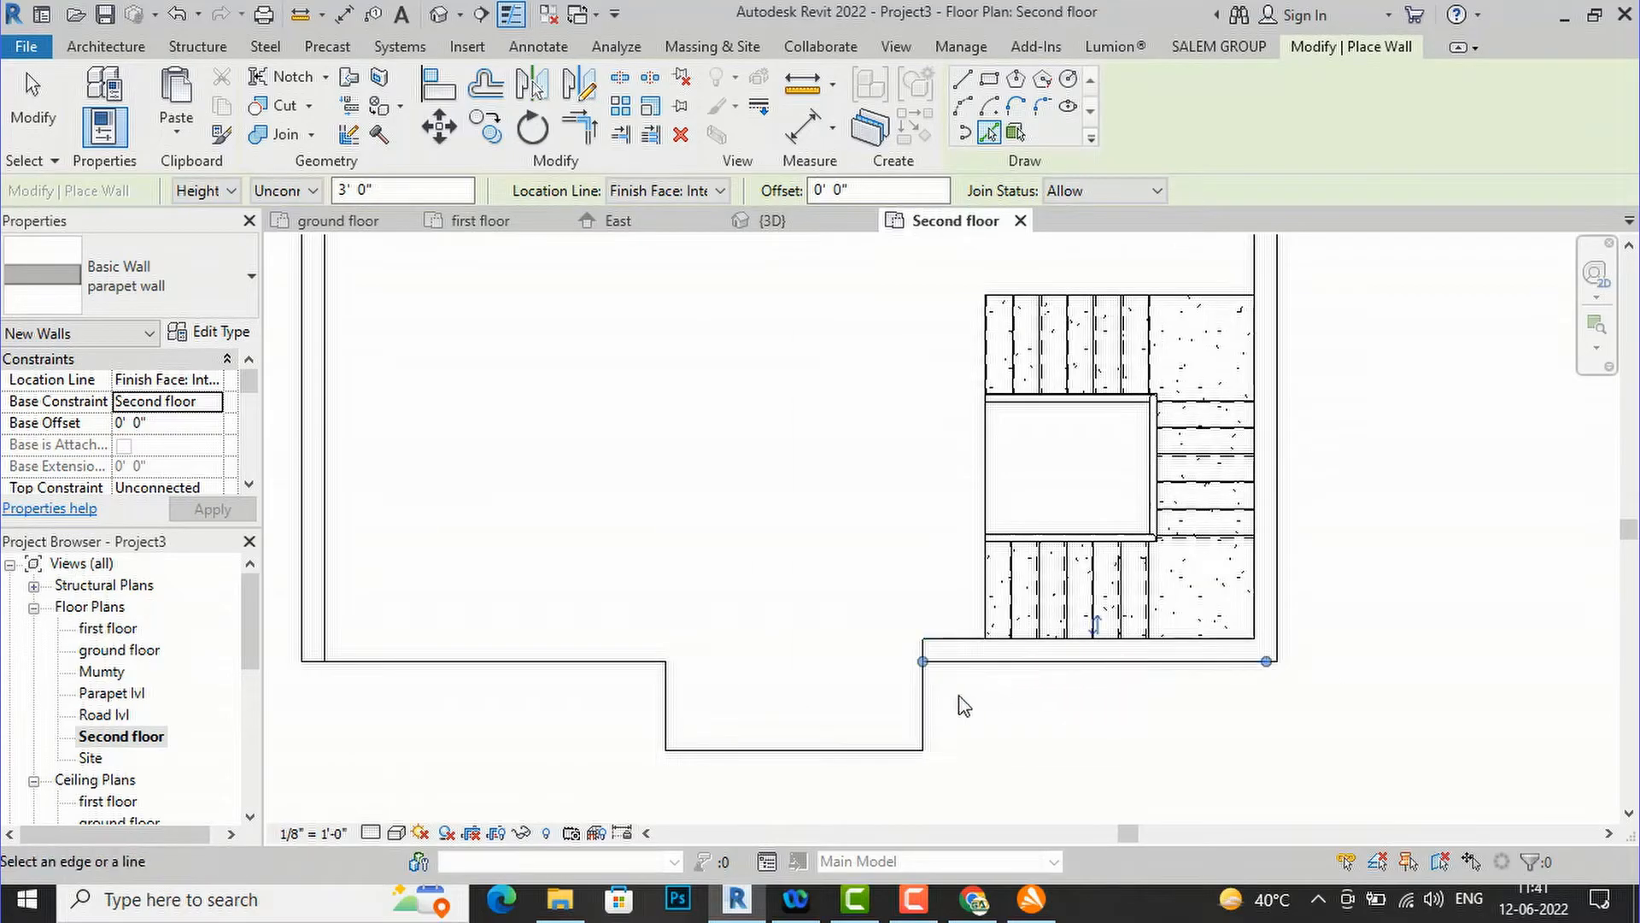
click(801, 756)
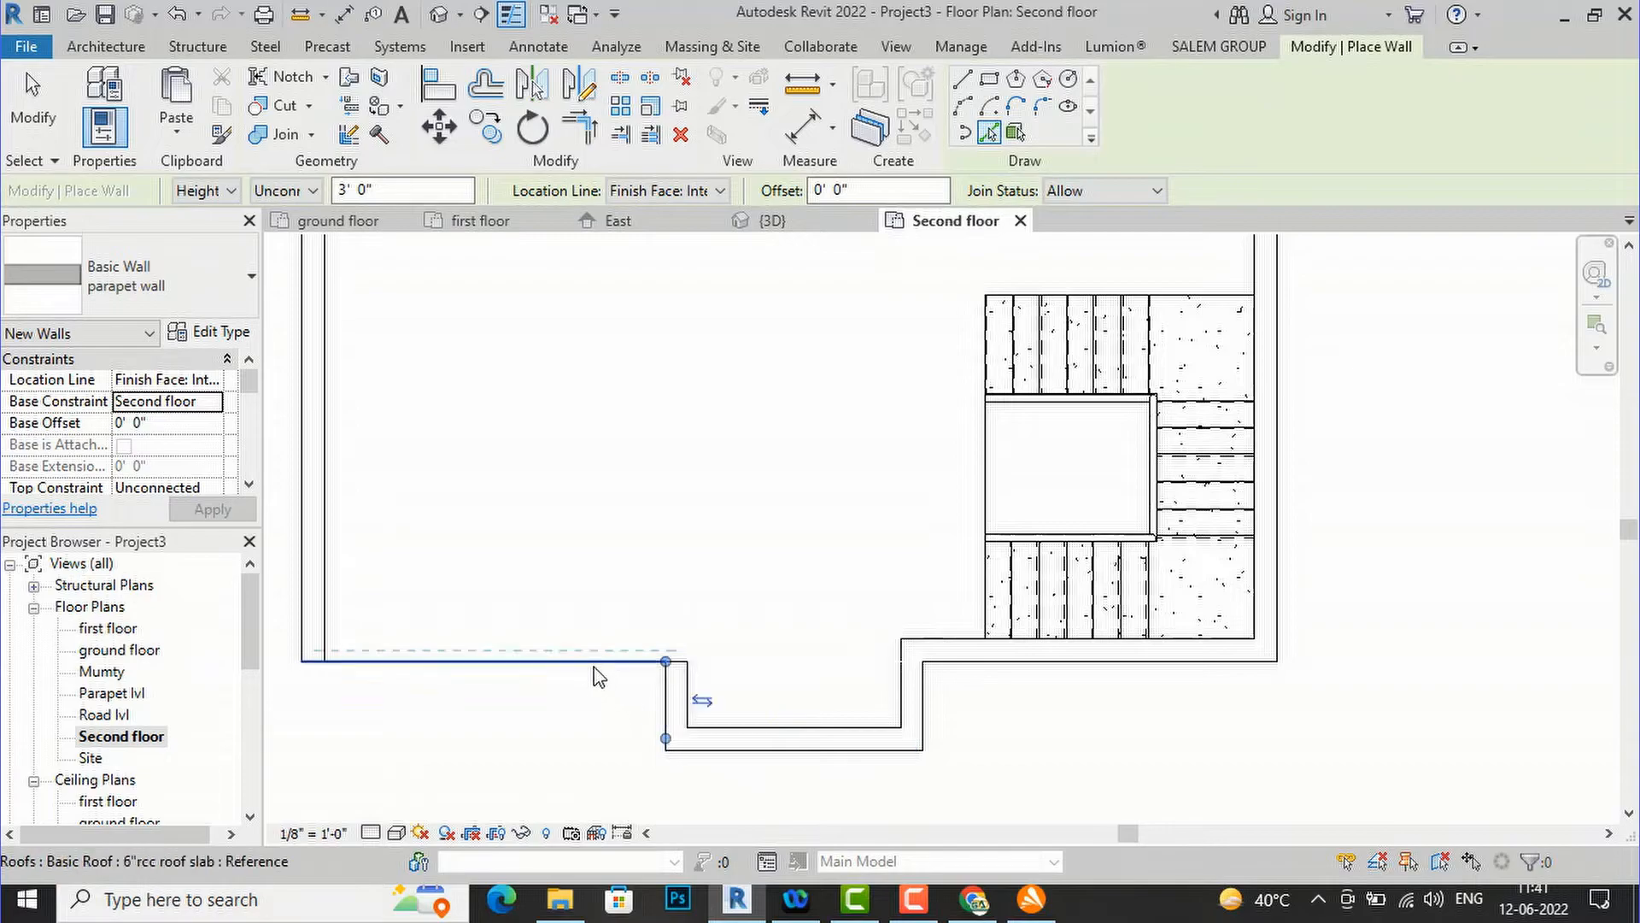
click(598, 672)
scroll(755, 748, down, 5)
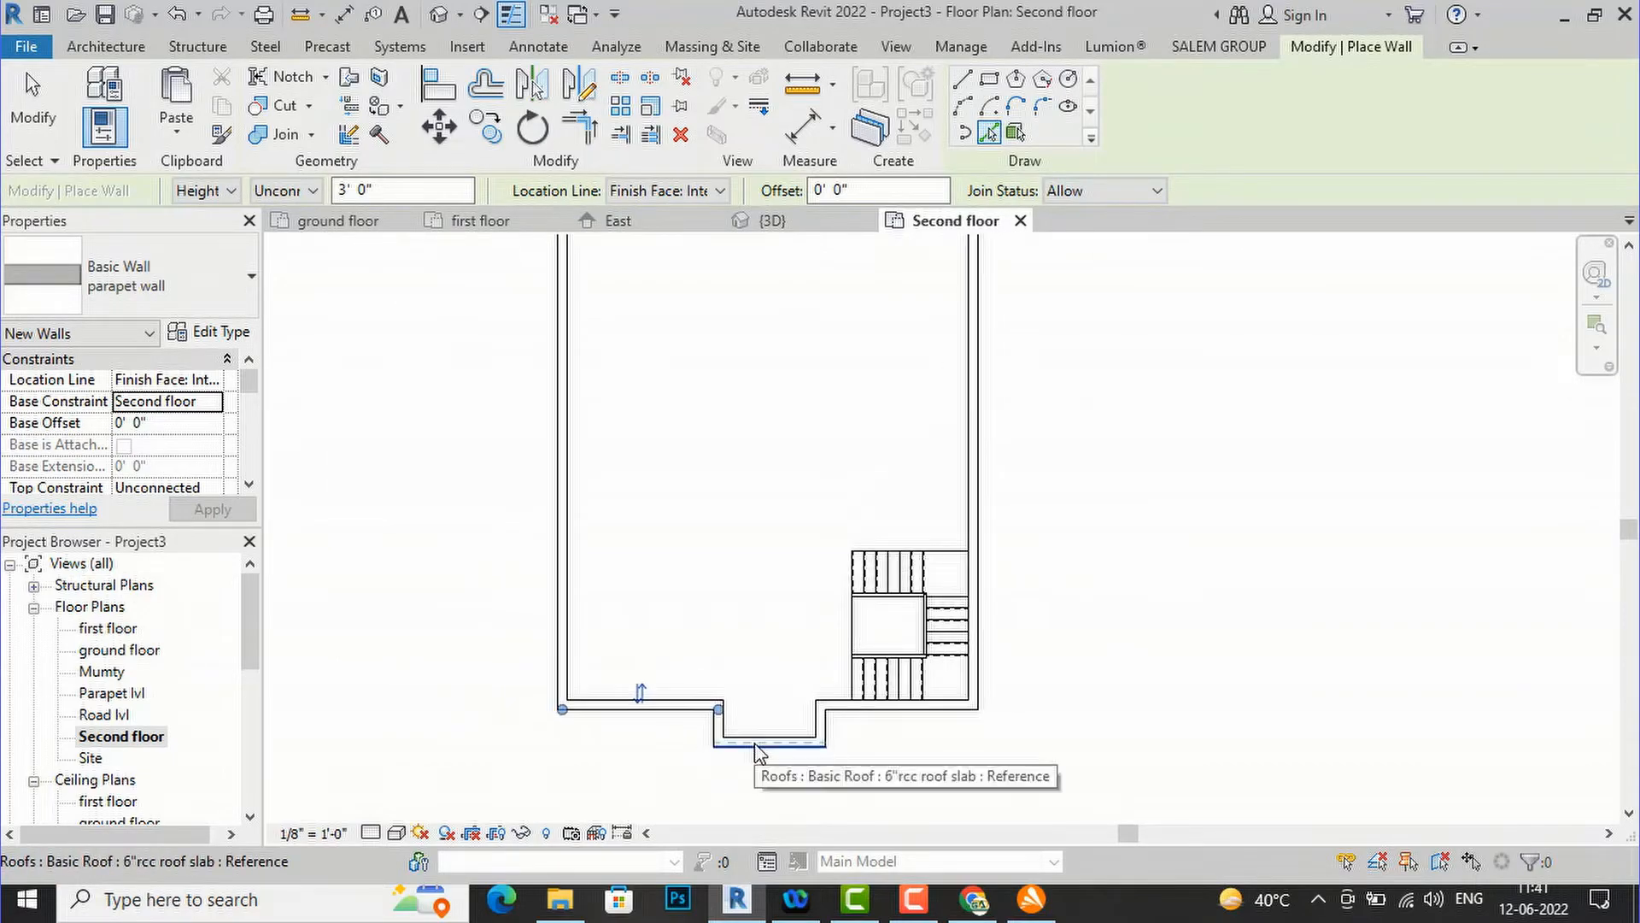
key(Escape)
key(Escape)
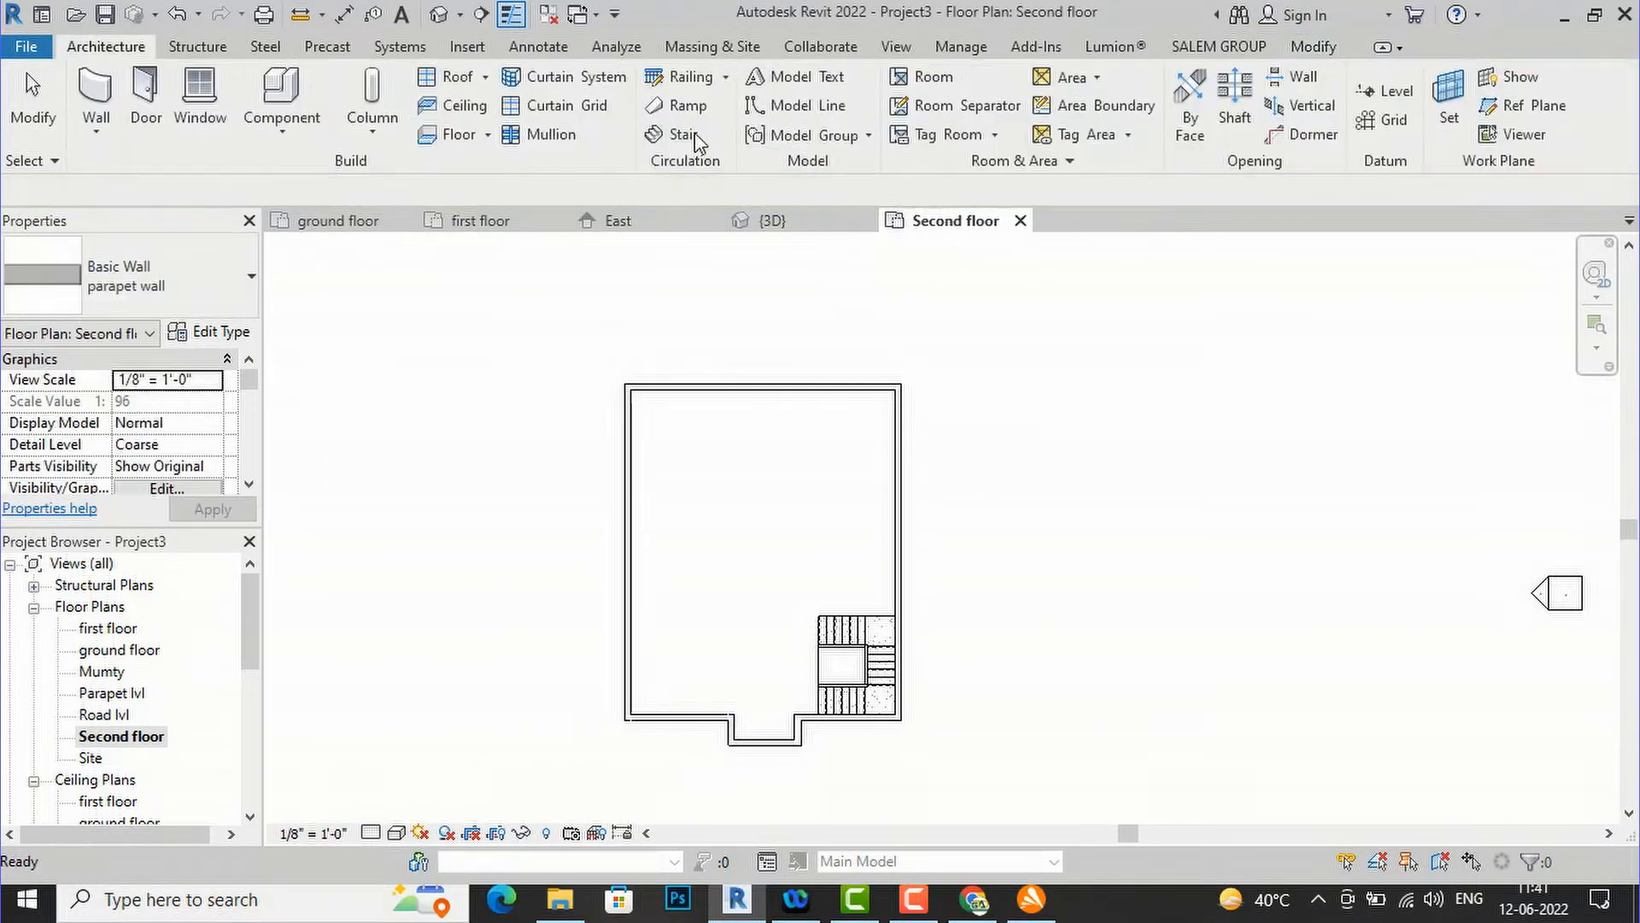
- Examine the parapet walls around the roof in the 3D view and return to the Second floor plan
click(438, 17)
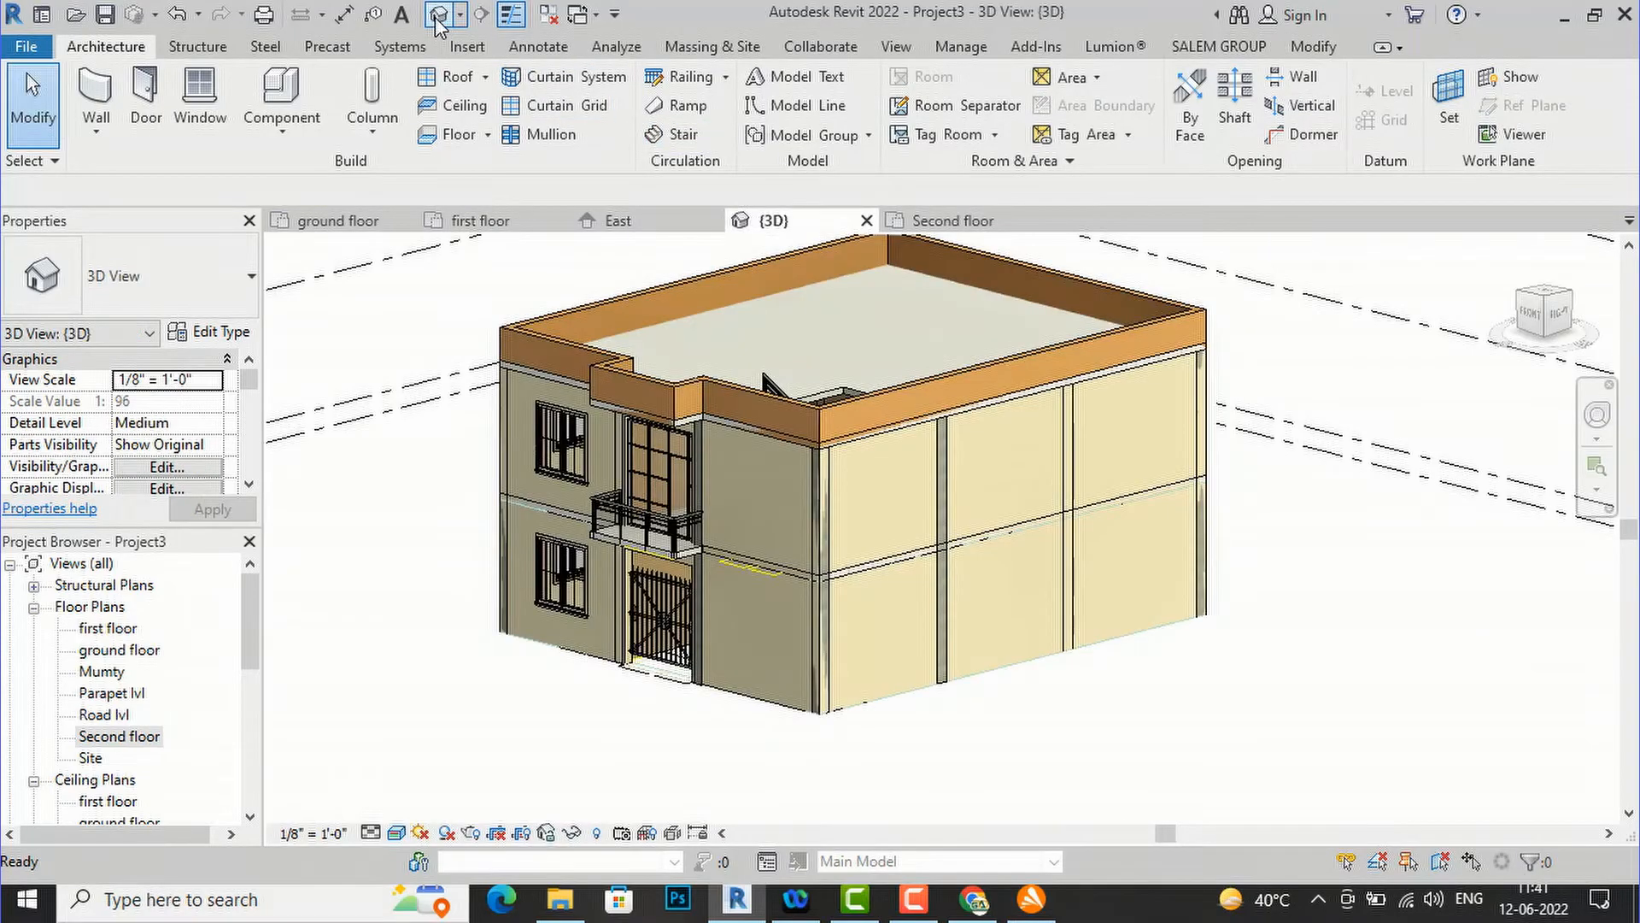
shift+middle_drag(848, 366, 857, 568)
scroll(853, 559, down, 1)
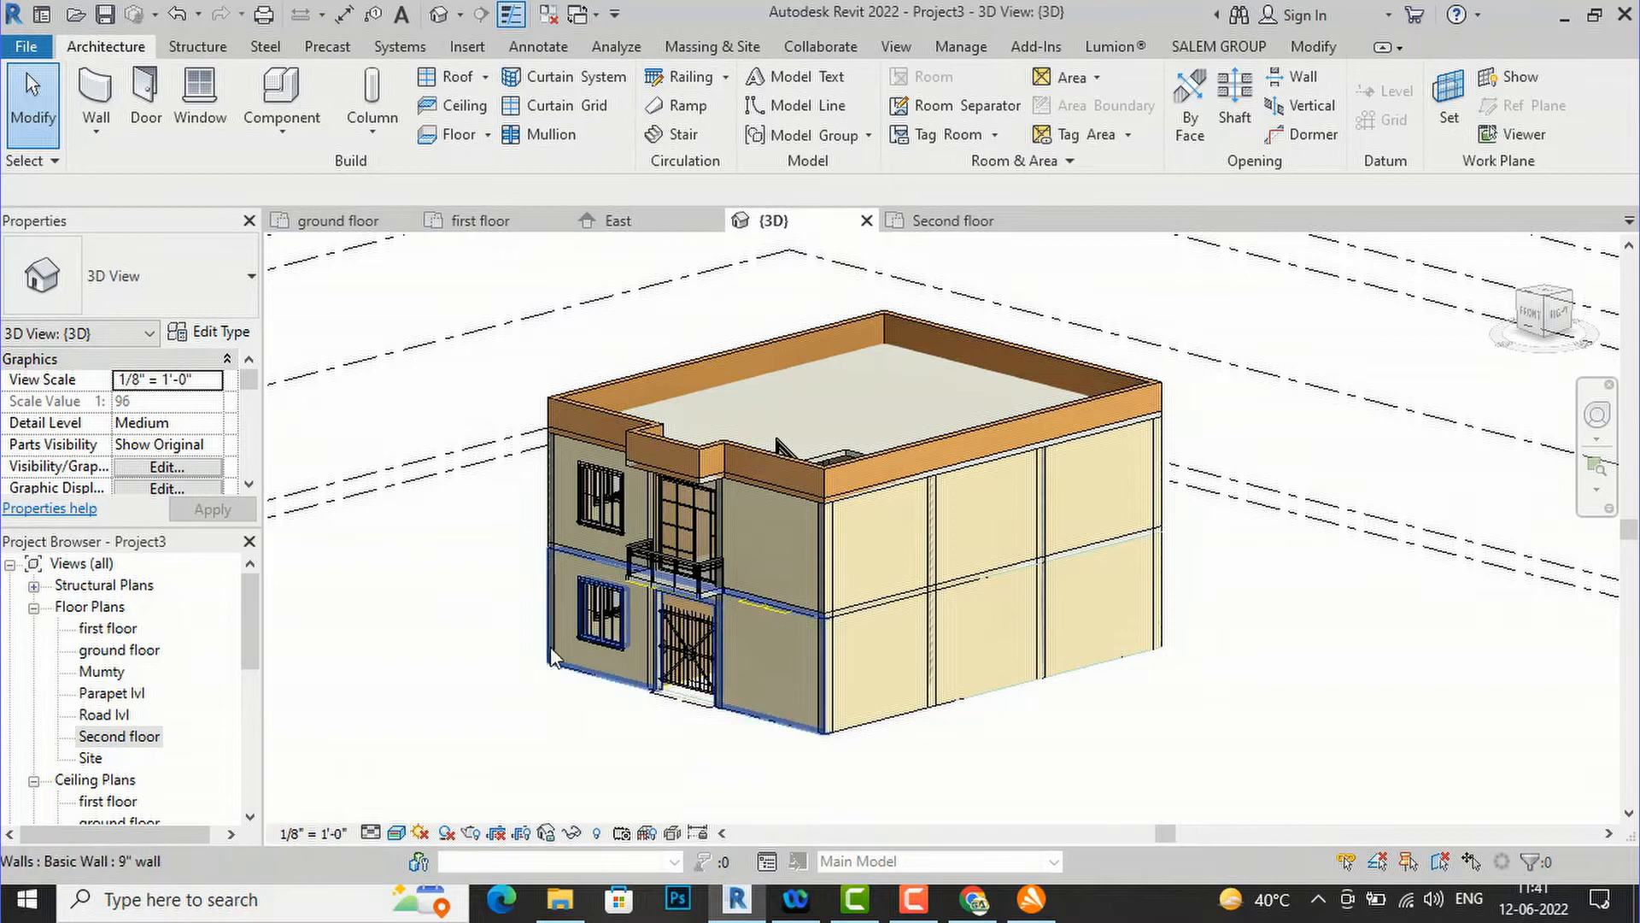
scroll(894, 371, up, 1)
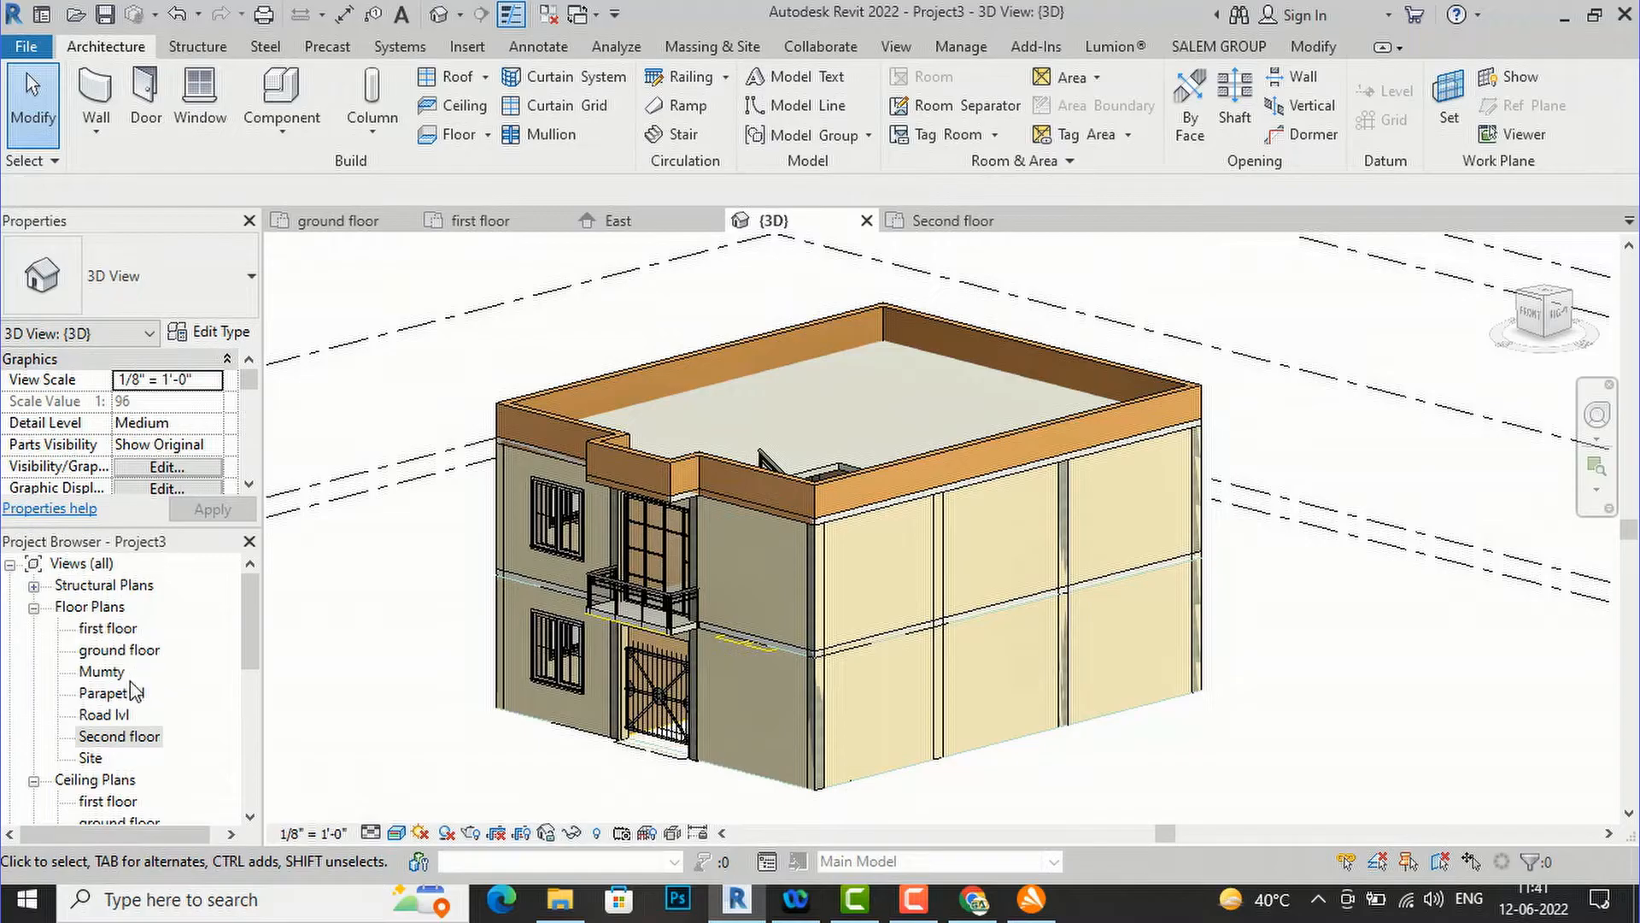
double_click(131, 740)
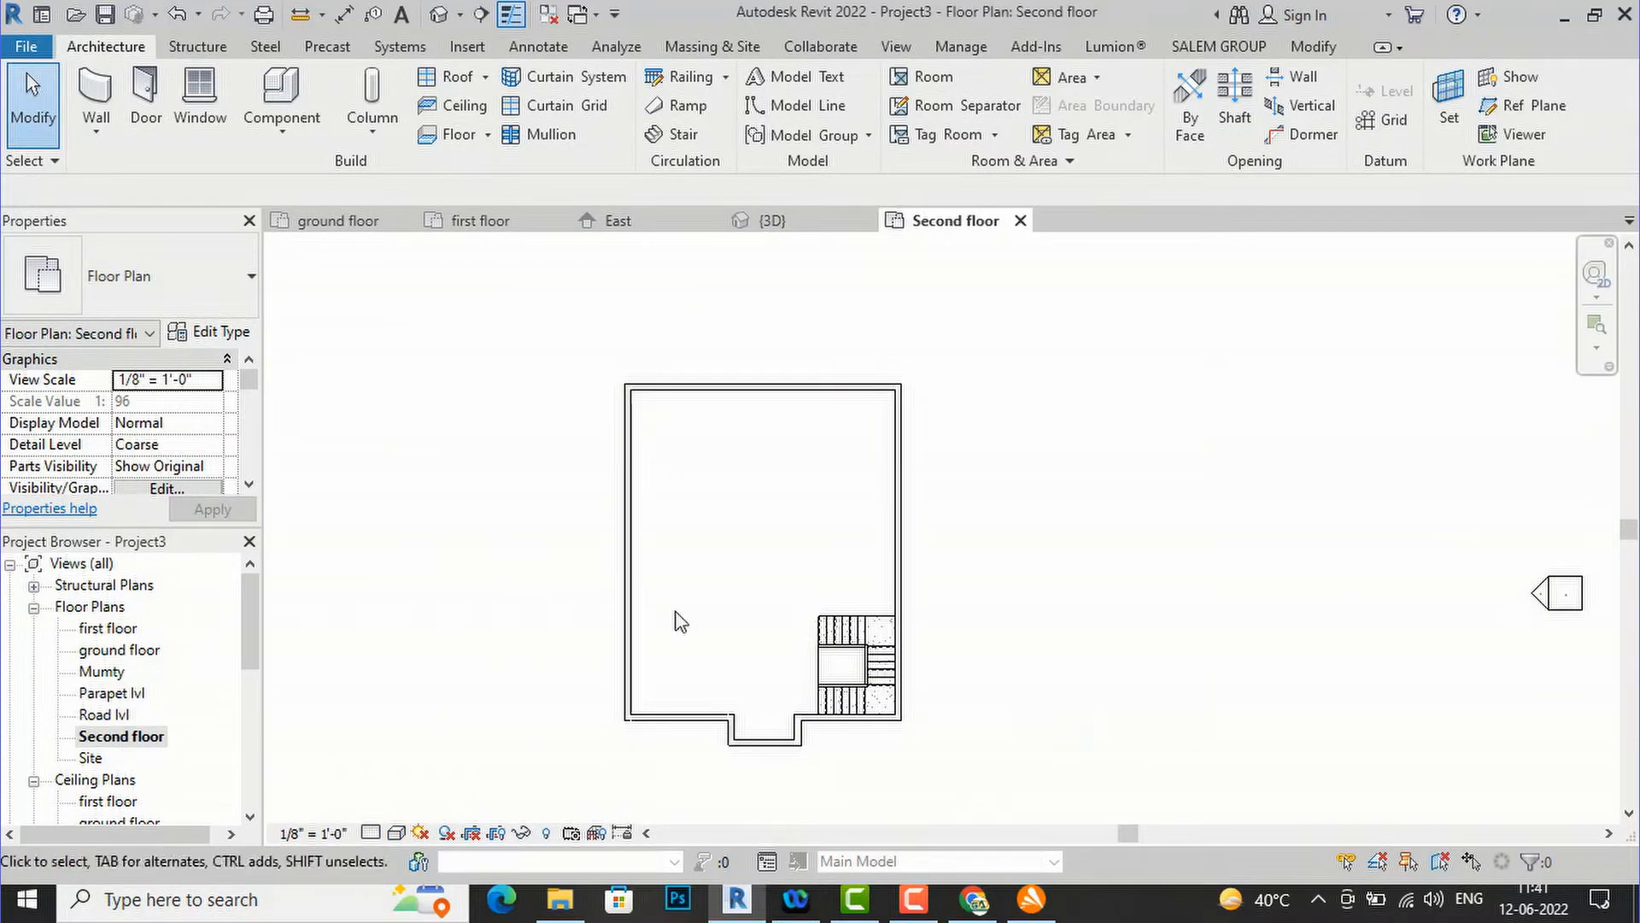
- Start a new wall with the Generic - 5" type and duplicate that type under the suggested name
click(96, 94)
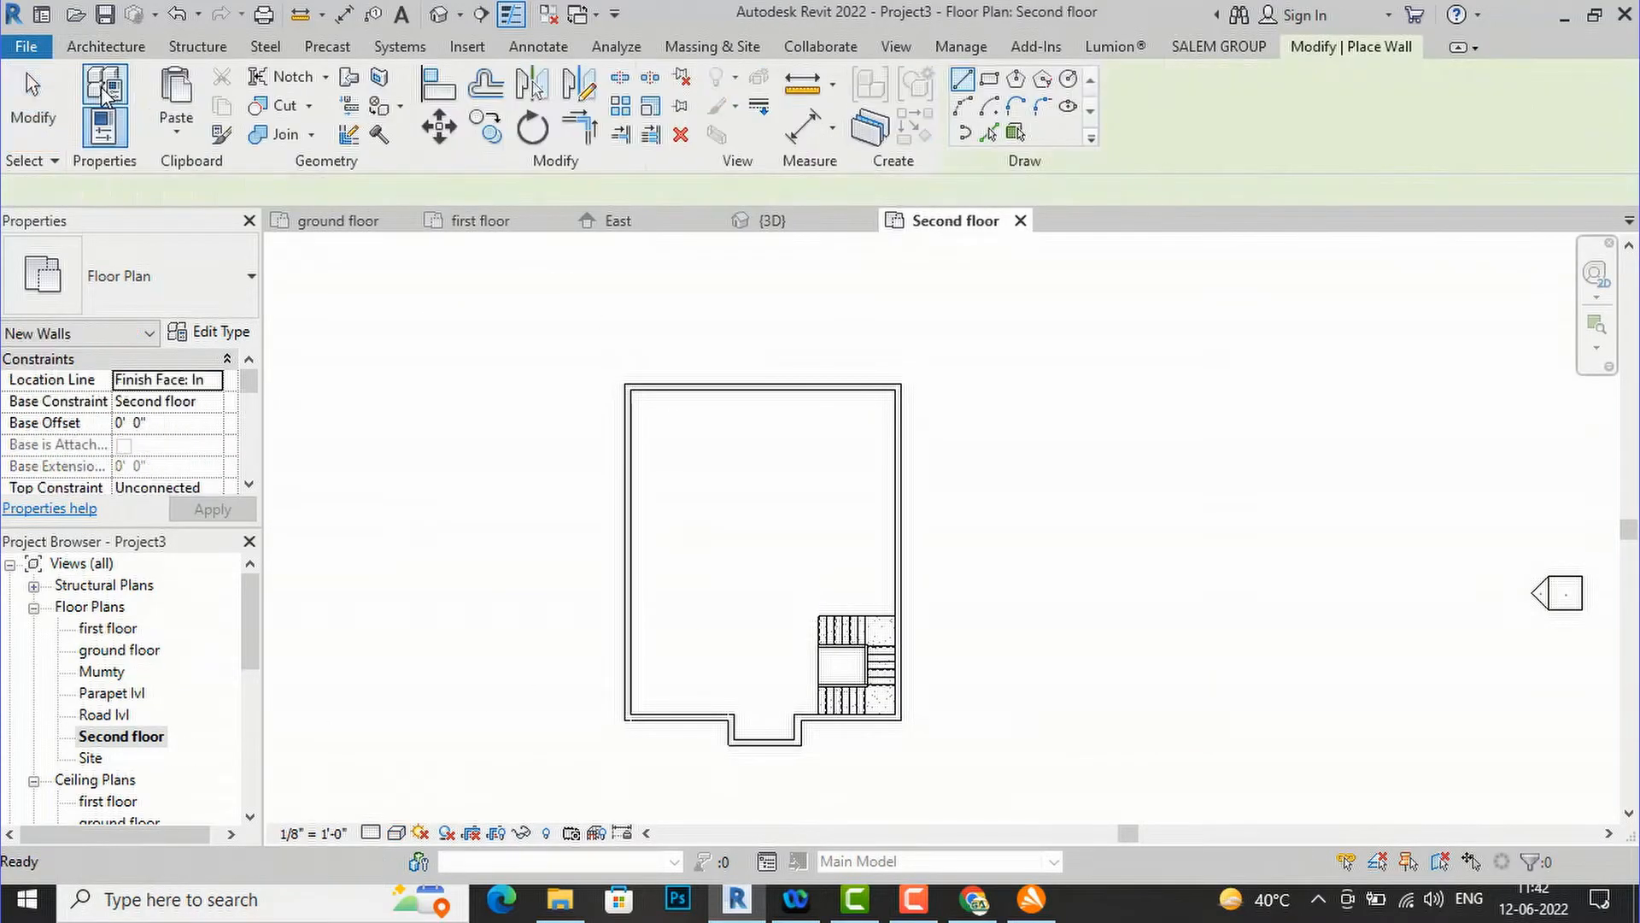
click(181, 304)
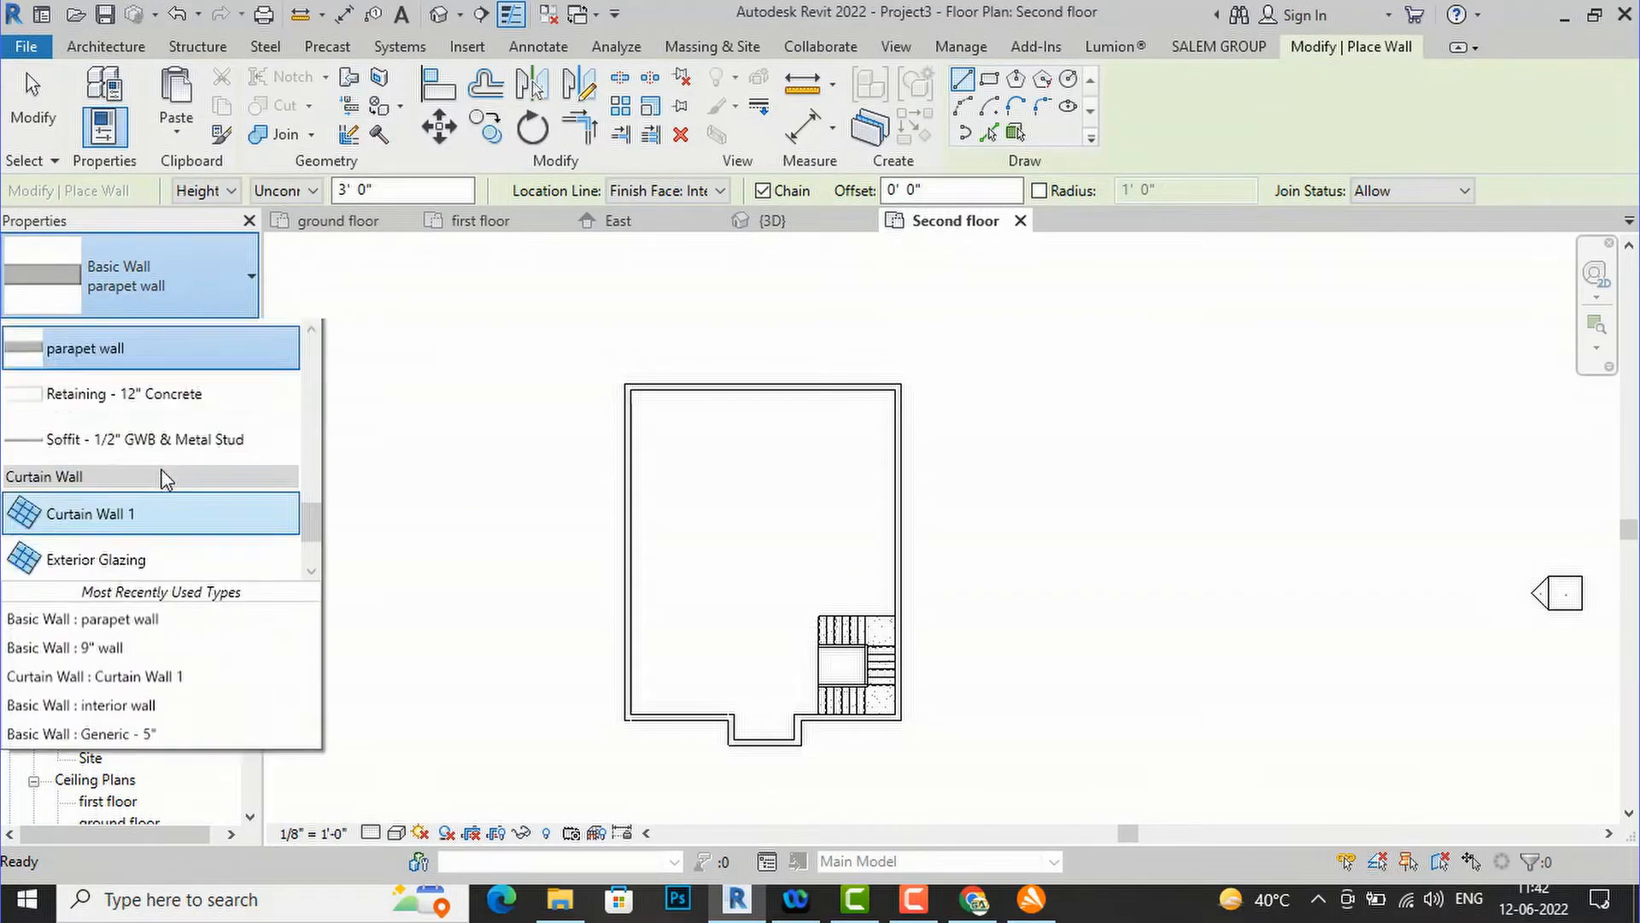
scroll(159, 502, up, 3)
scroll(159, 503, up, 6)
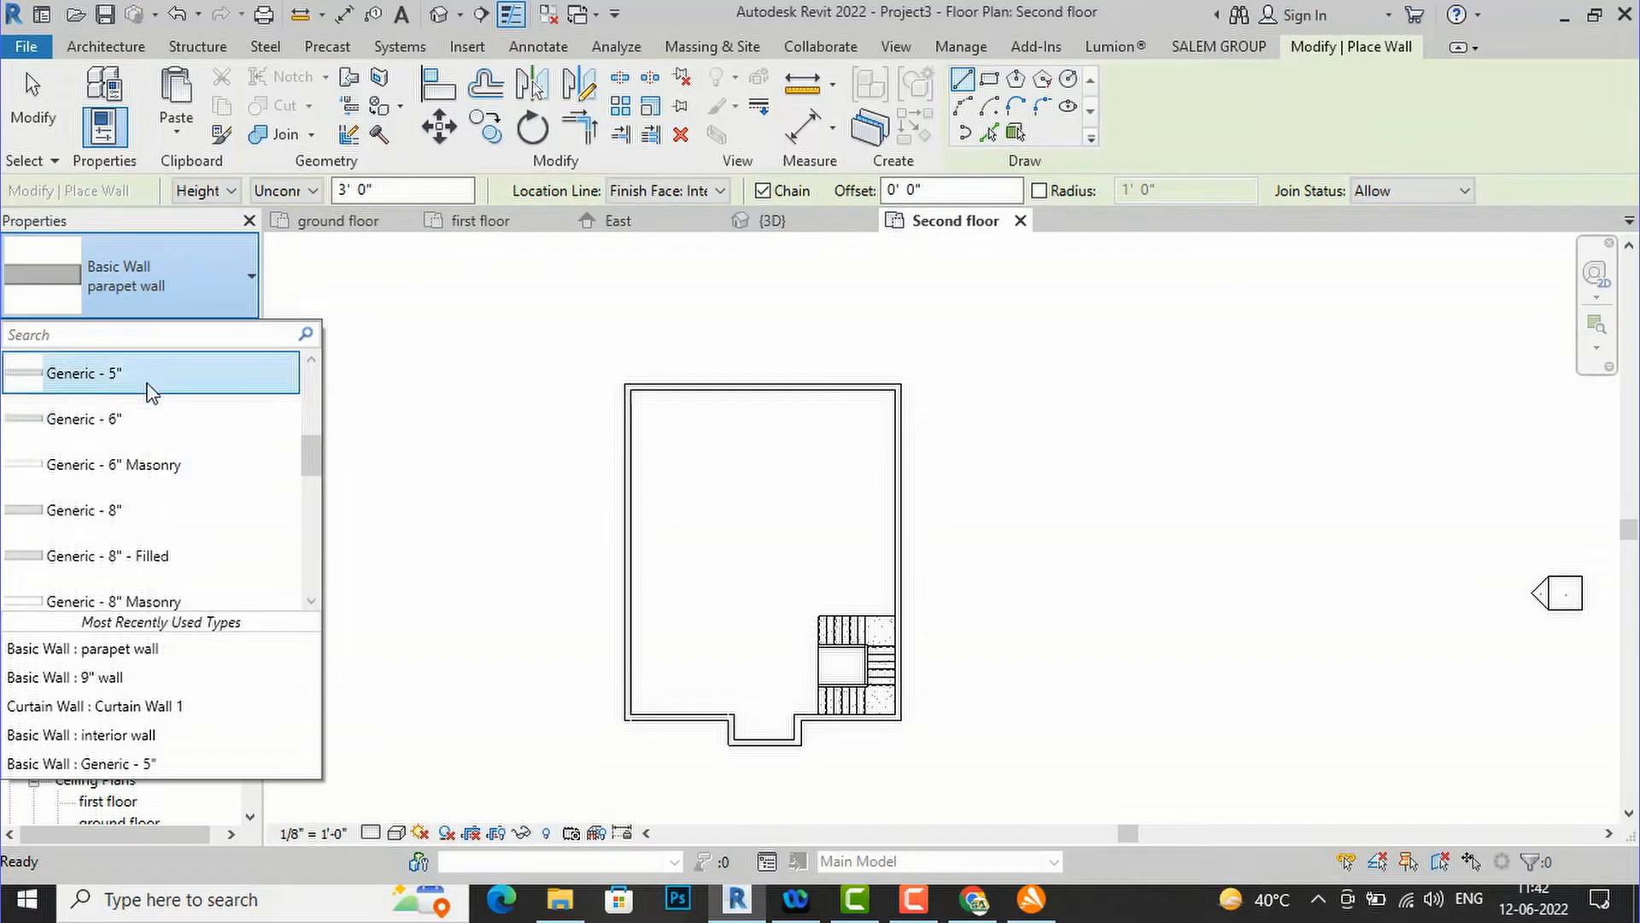
click(151, 392)
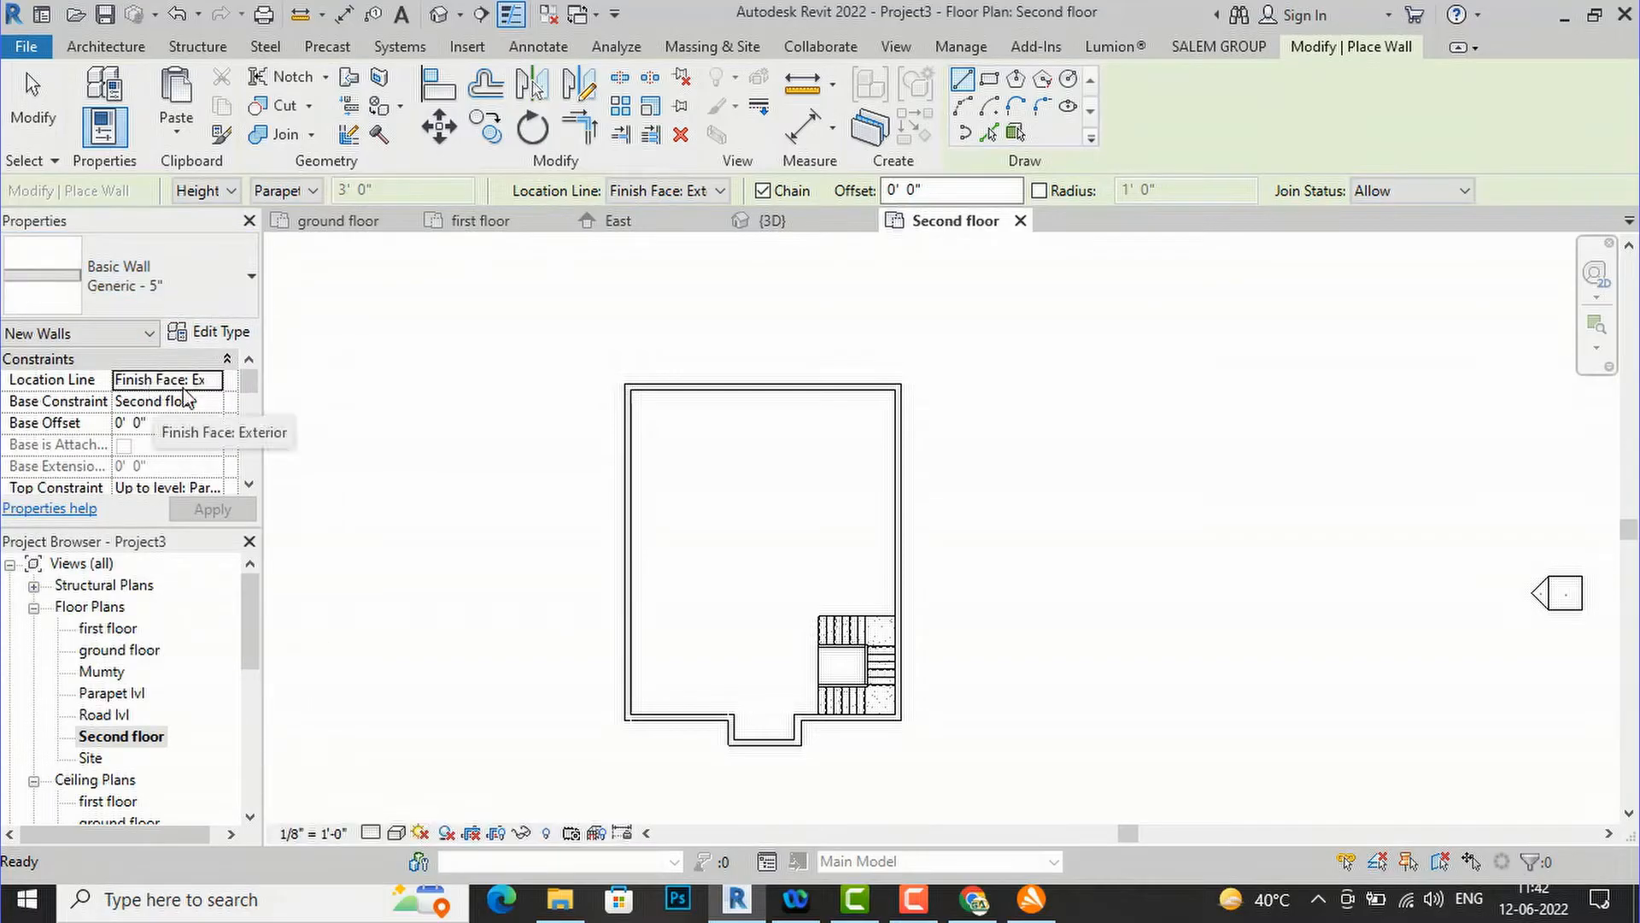
click(220, 338)
click(993, 244)
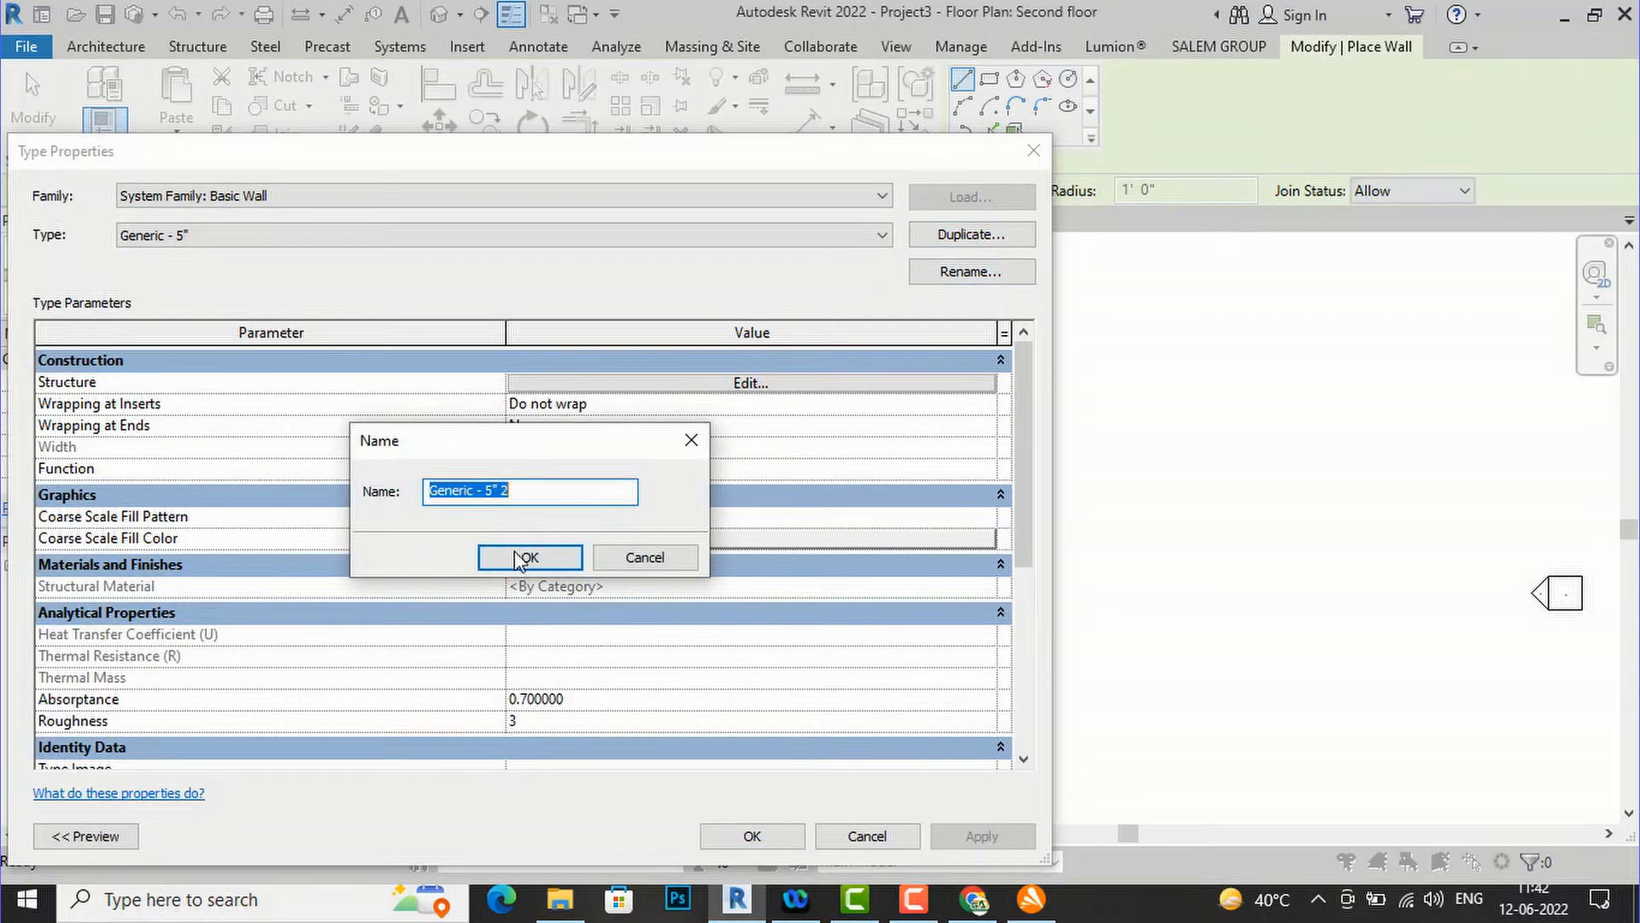
click(521, 557)
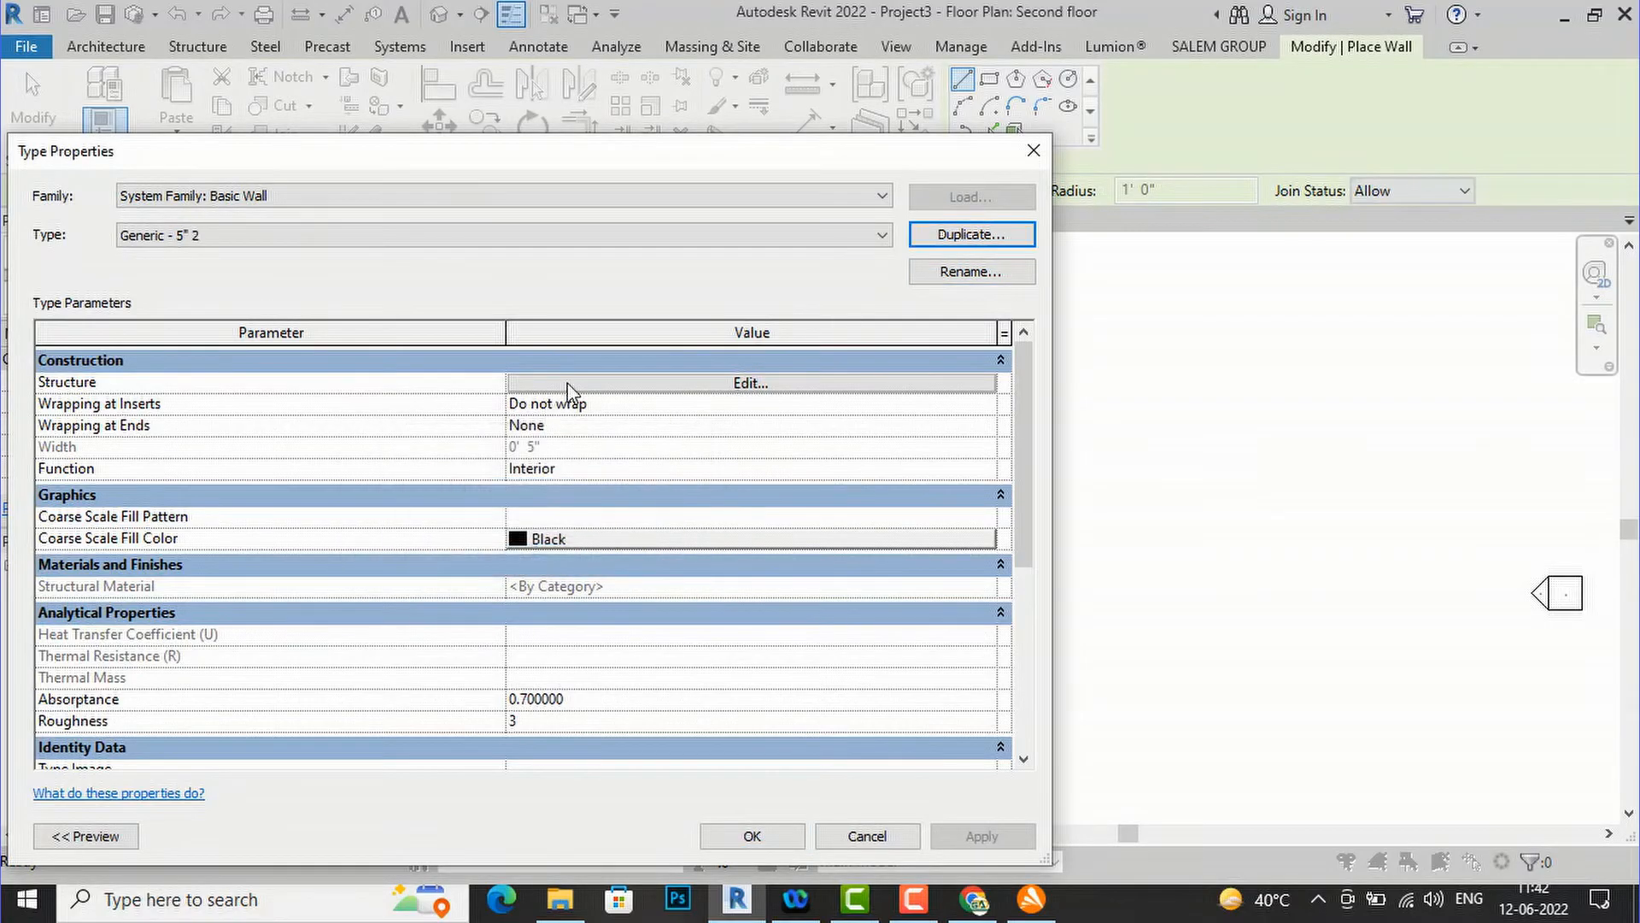
- Create a new material named "mumty" for the Structure layer in the duplicated 5" wall type's assembly
click(570, 383)
click(441, 381)
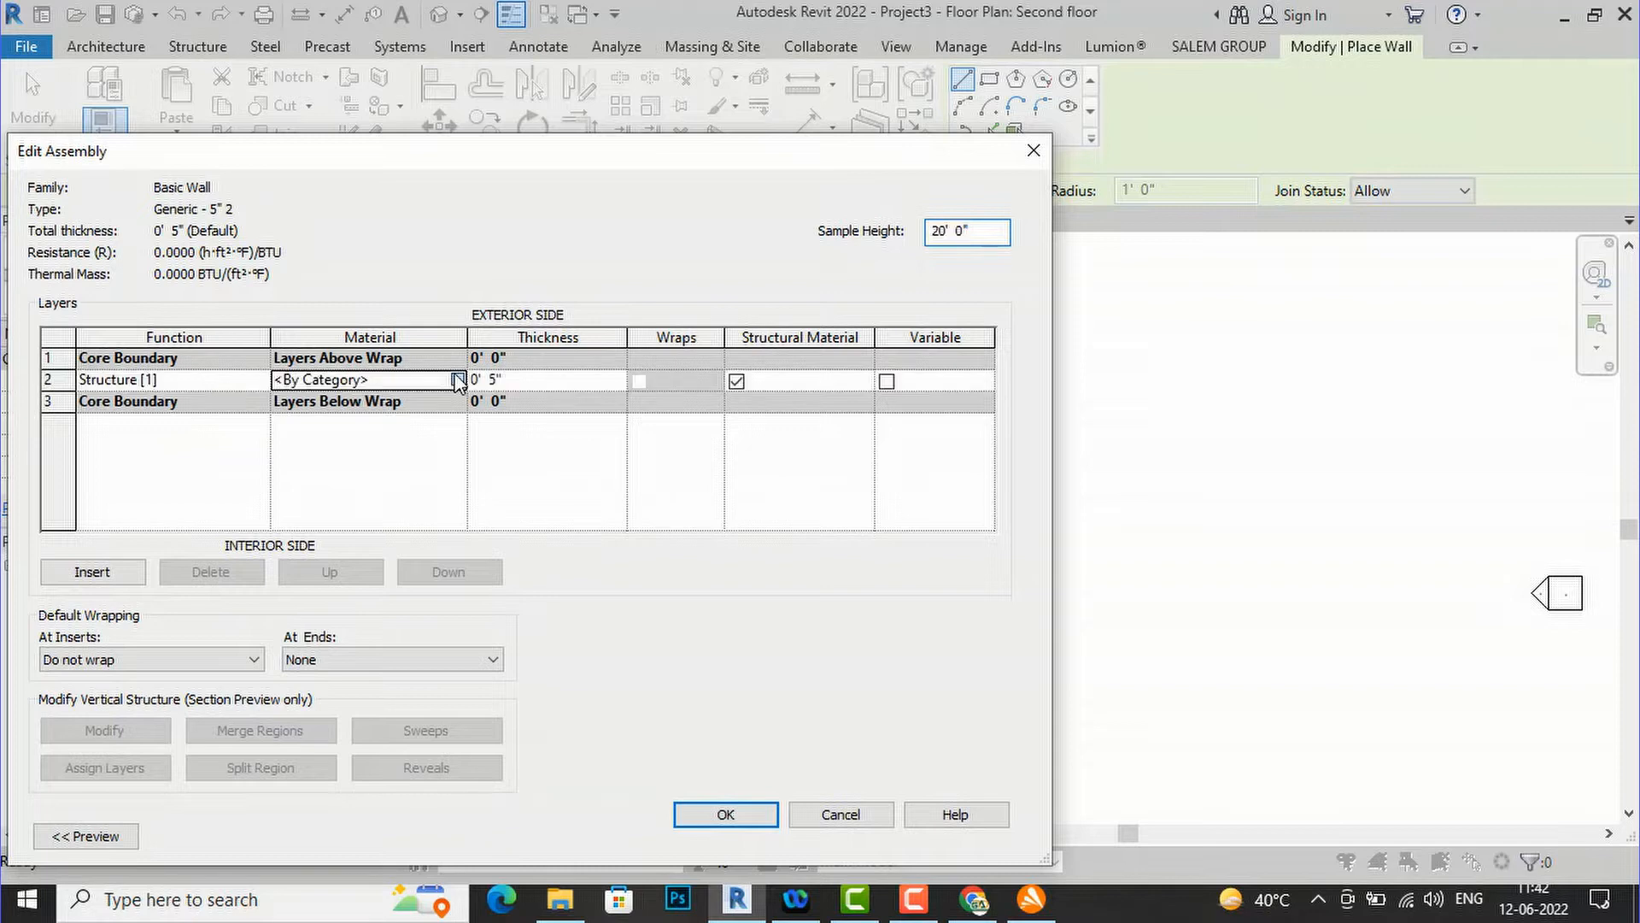
click(459, 378)
click(414, 721)
click(444, 747)
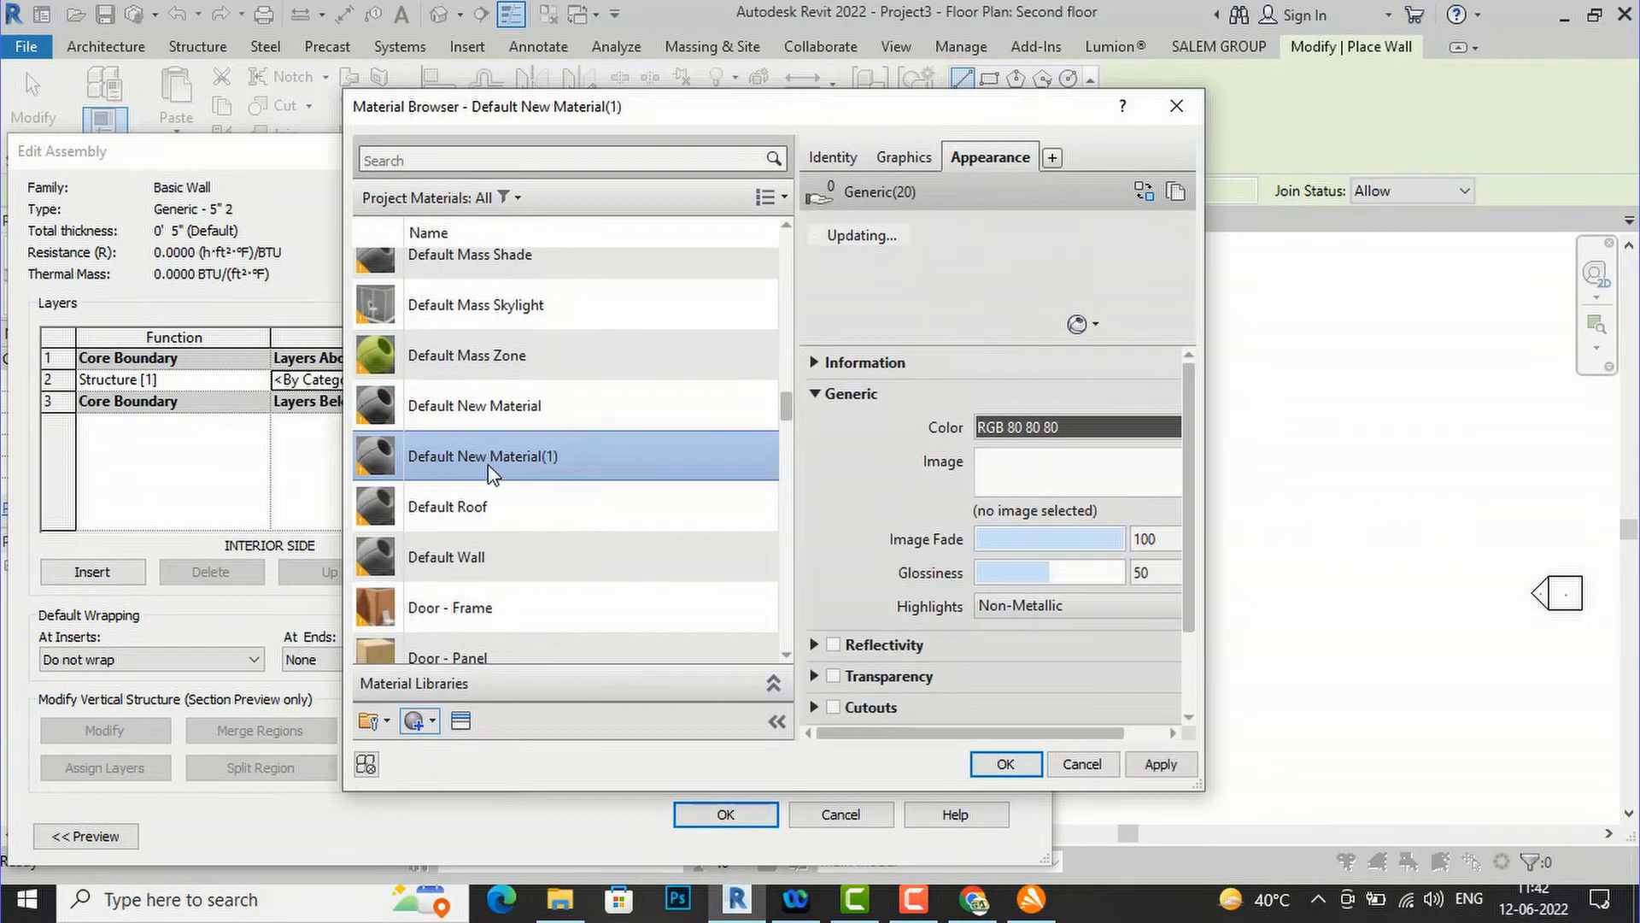
right_click(488, 466)
click(524, 534)
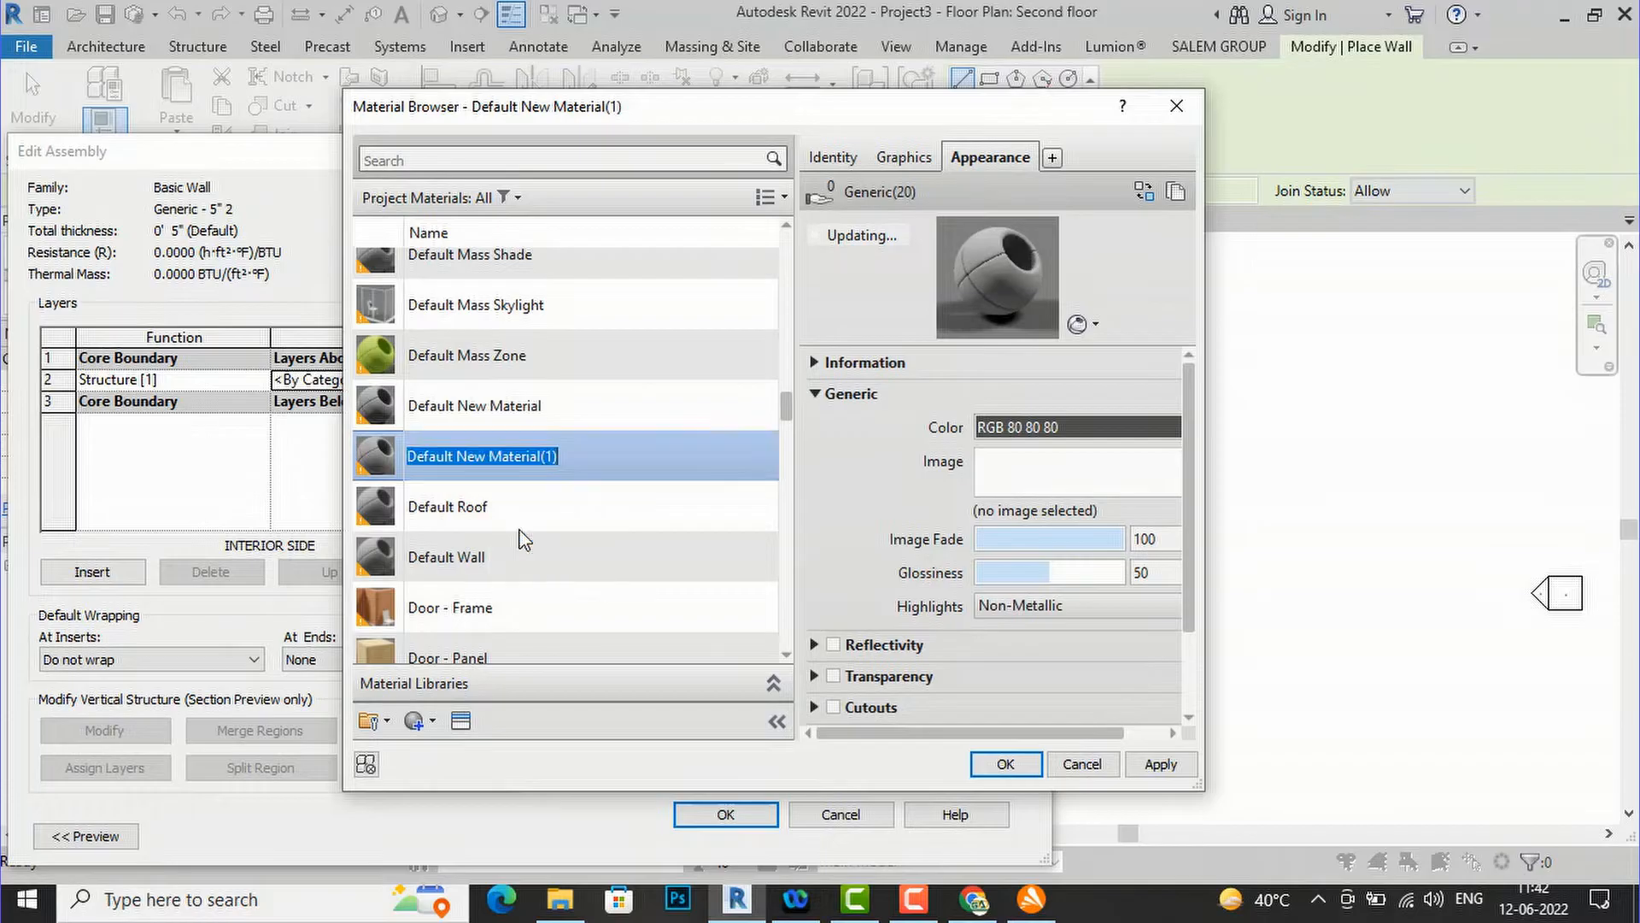
text(mumty)
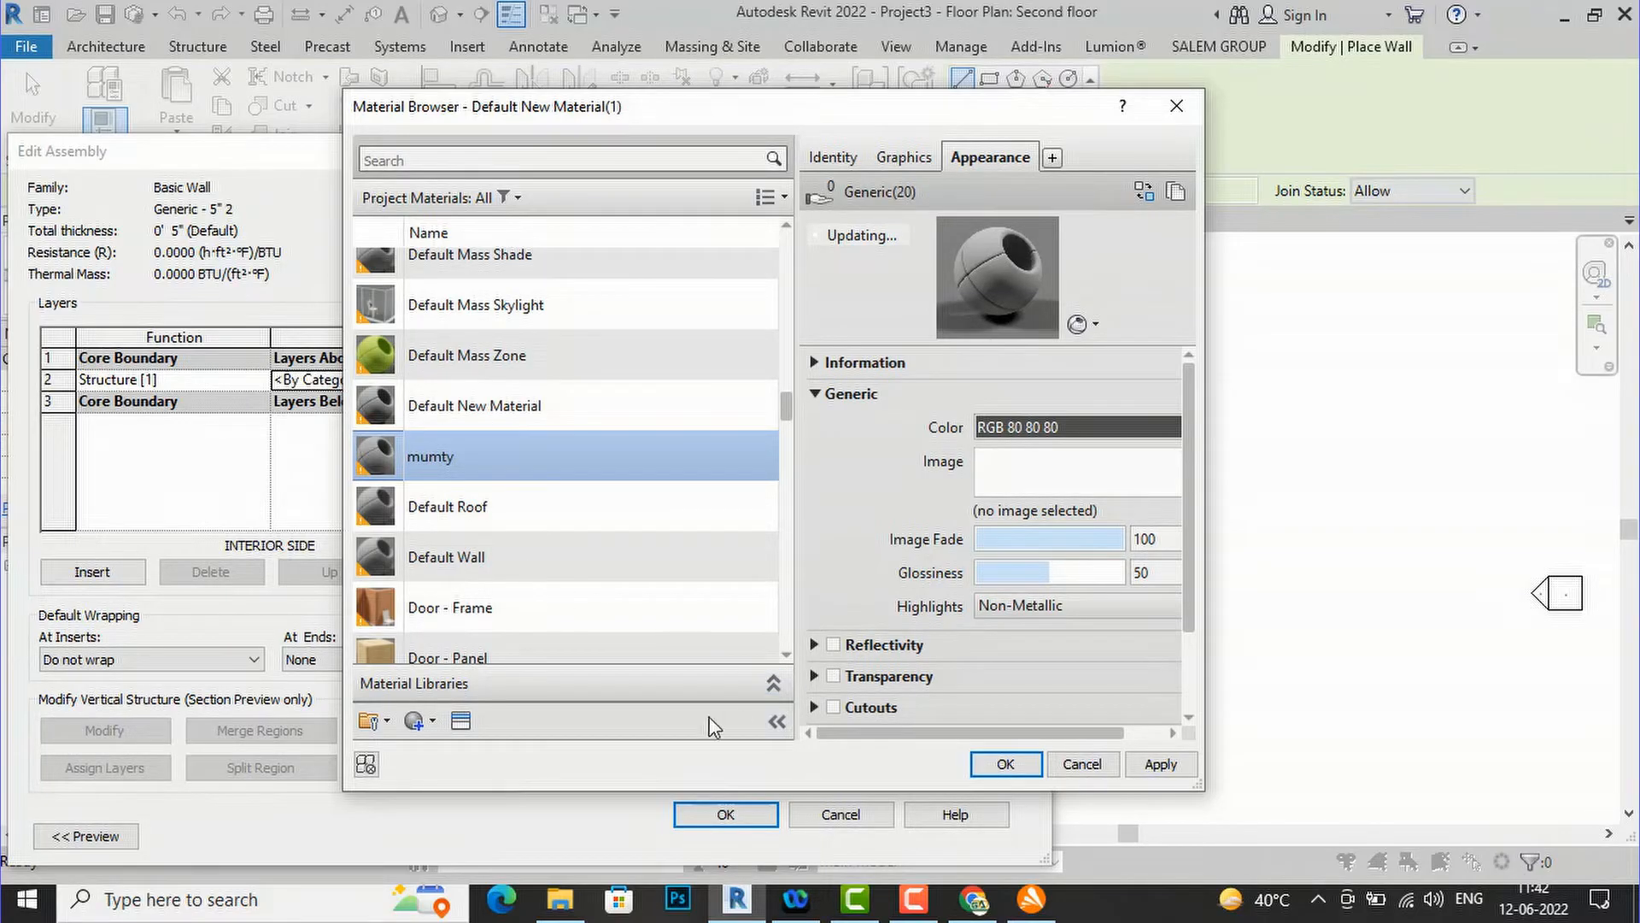
- Search the appearance assets for "stone" and apply the Masonry - Stone appearance to the mumty material
click(462, 722)
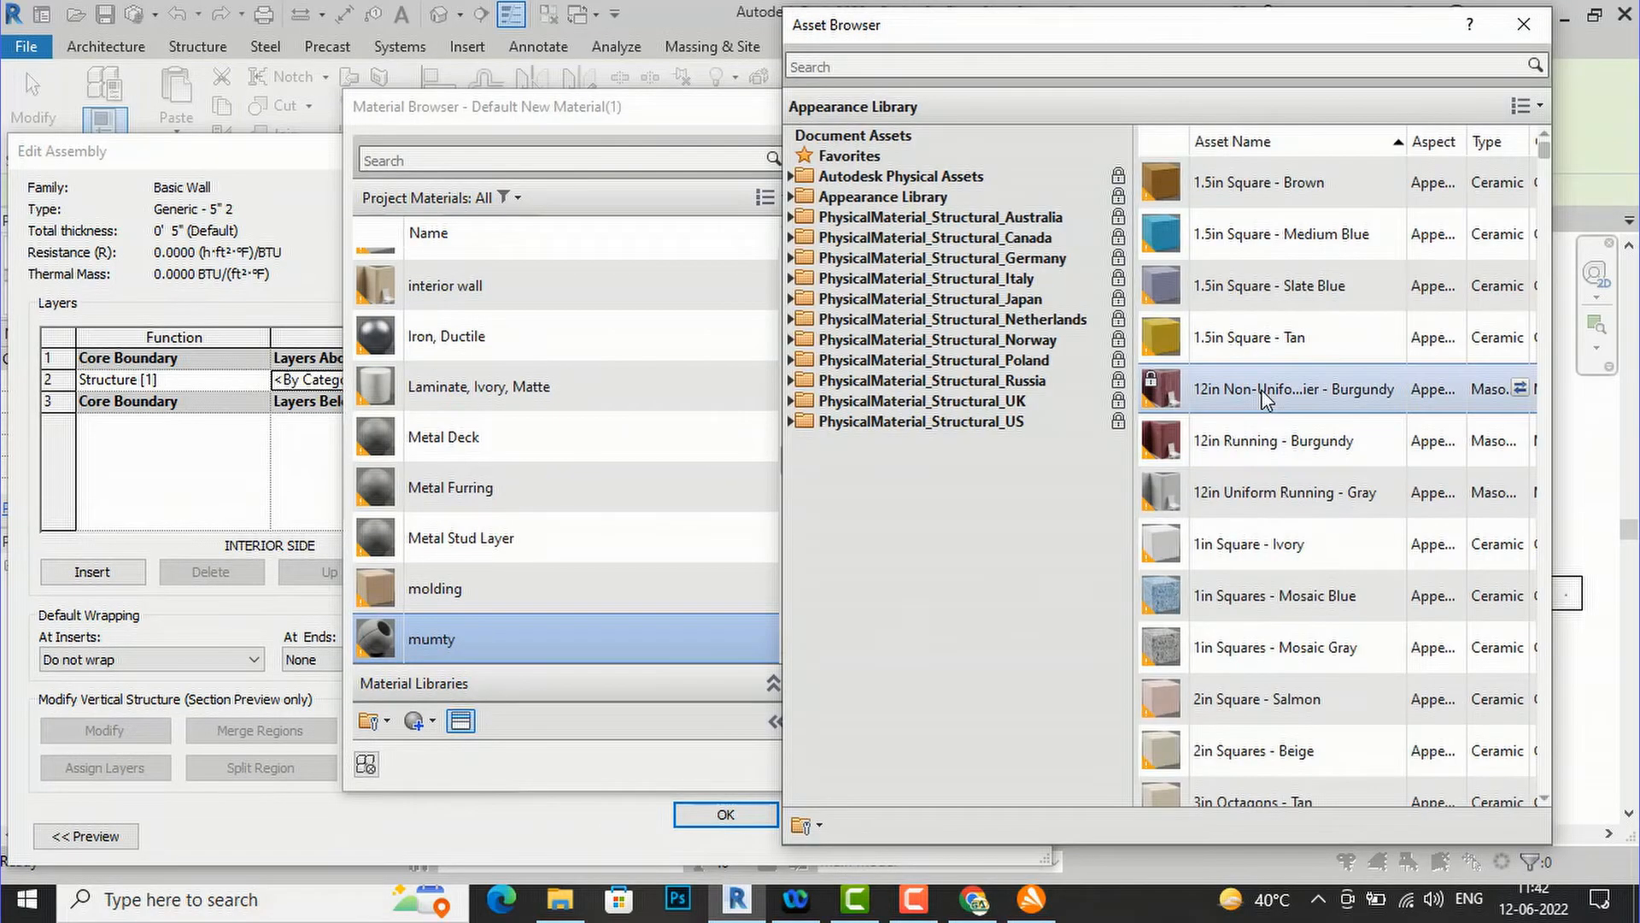
click(928, 64)
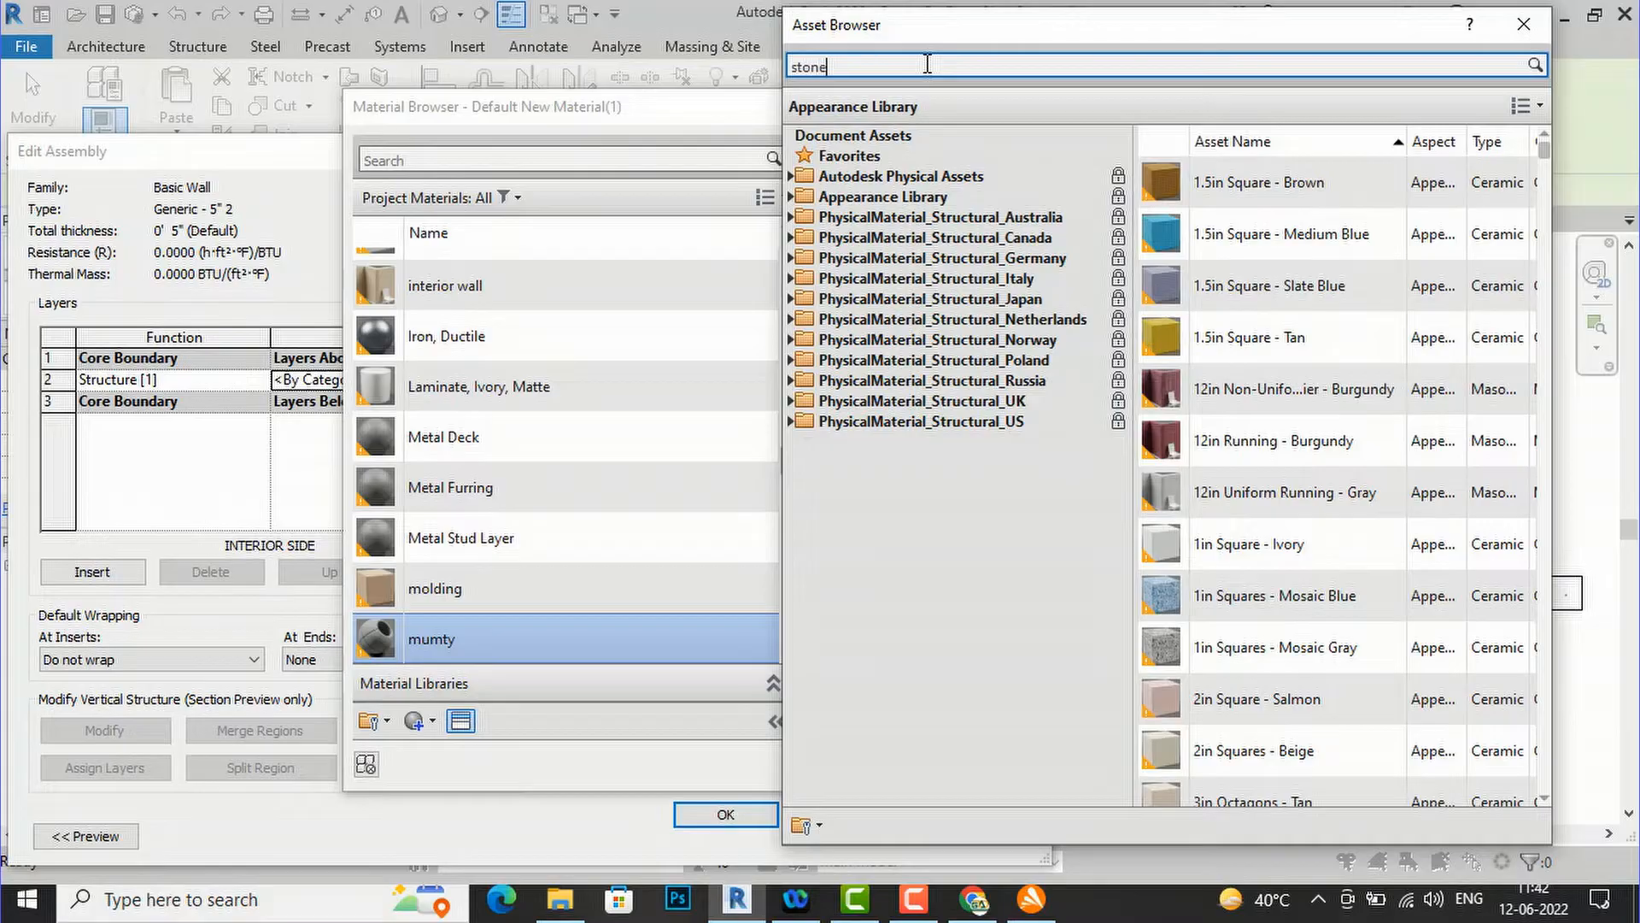
text(stone)
key(Return)
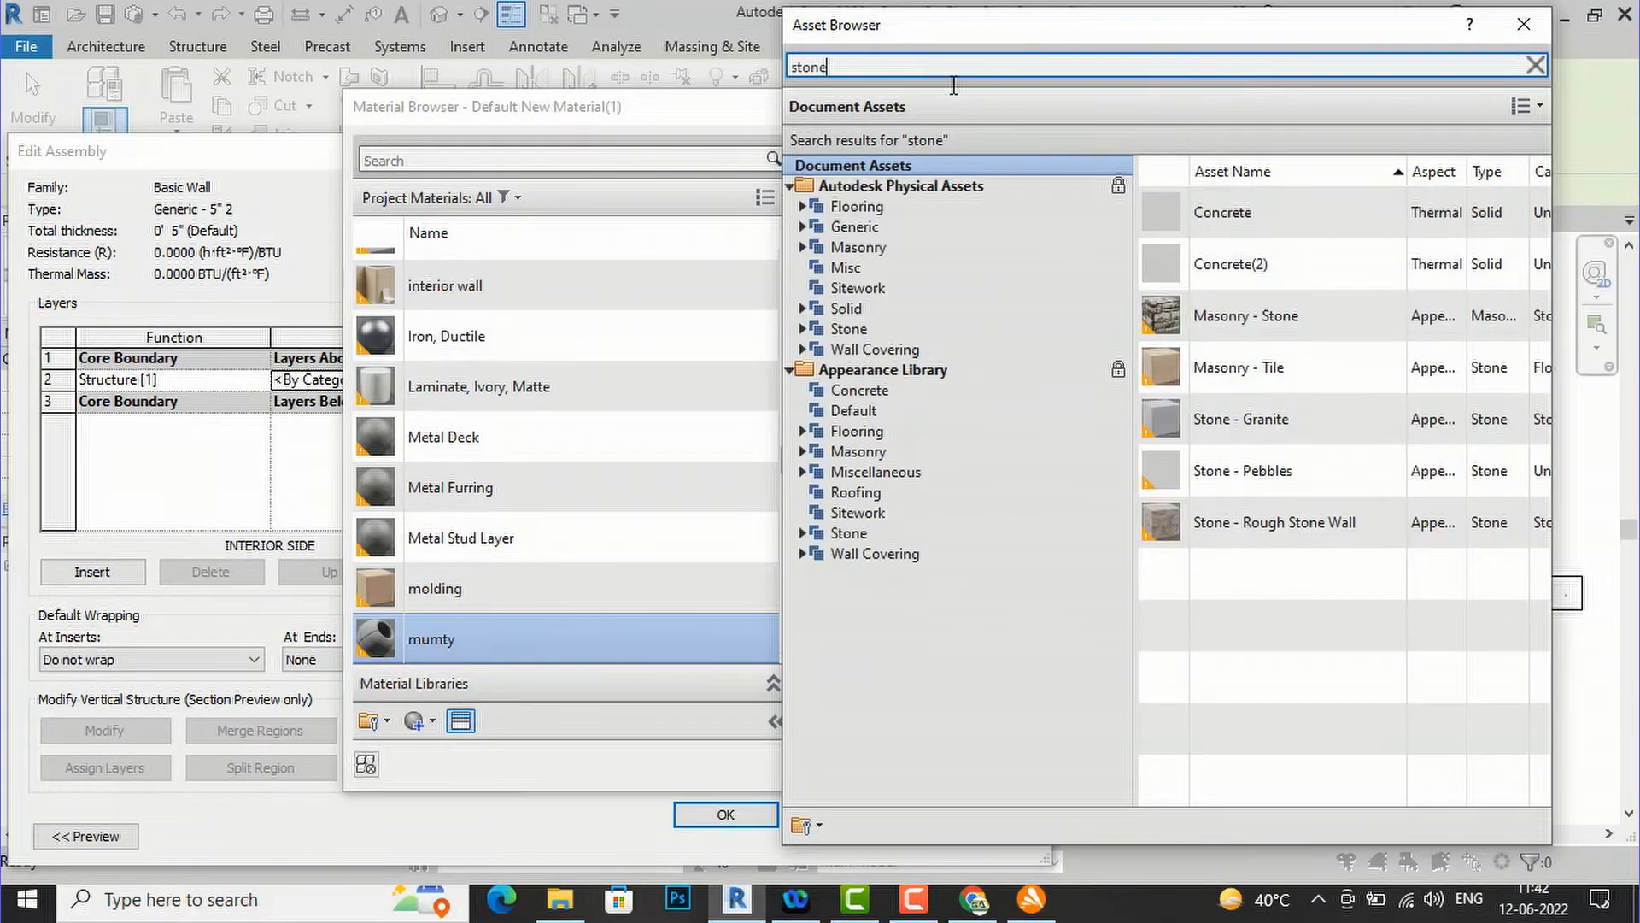
double_click(1210, 317)
click(1527, 27)
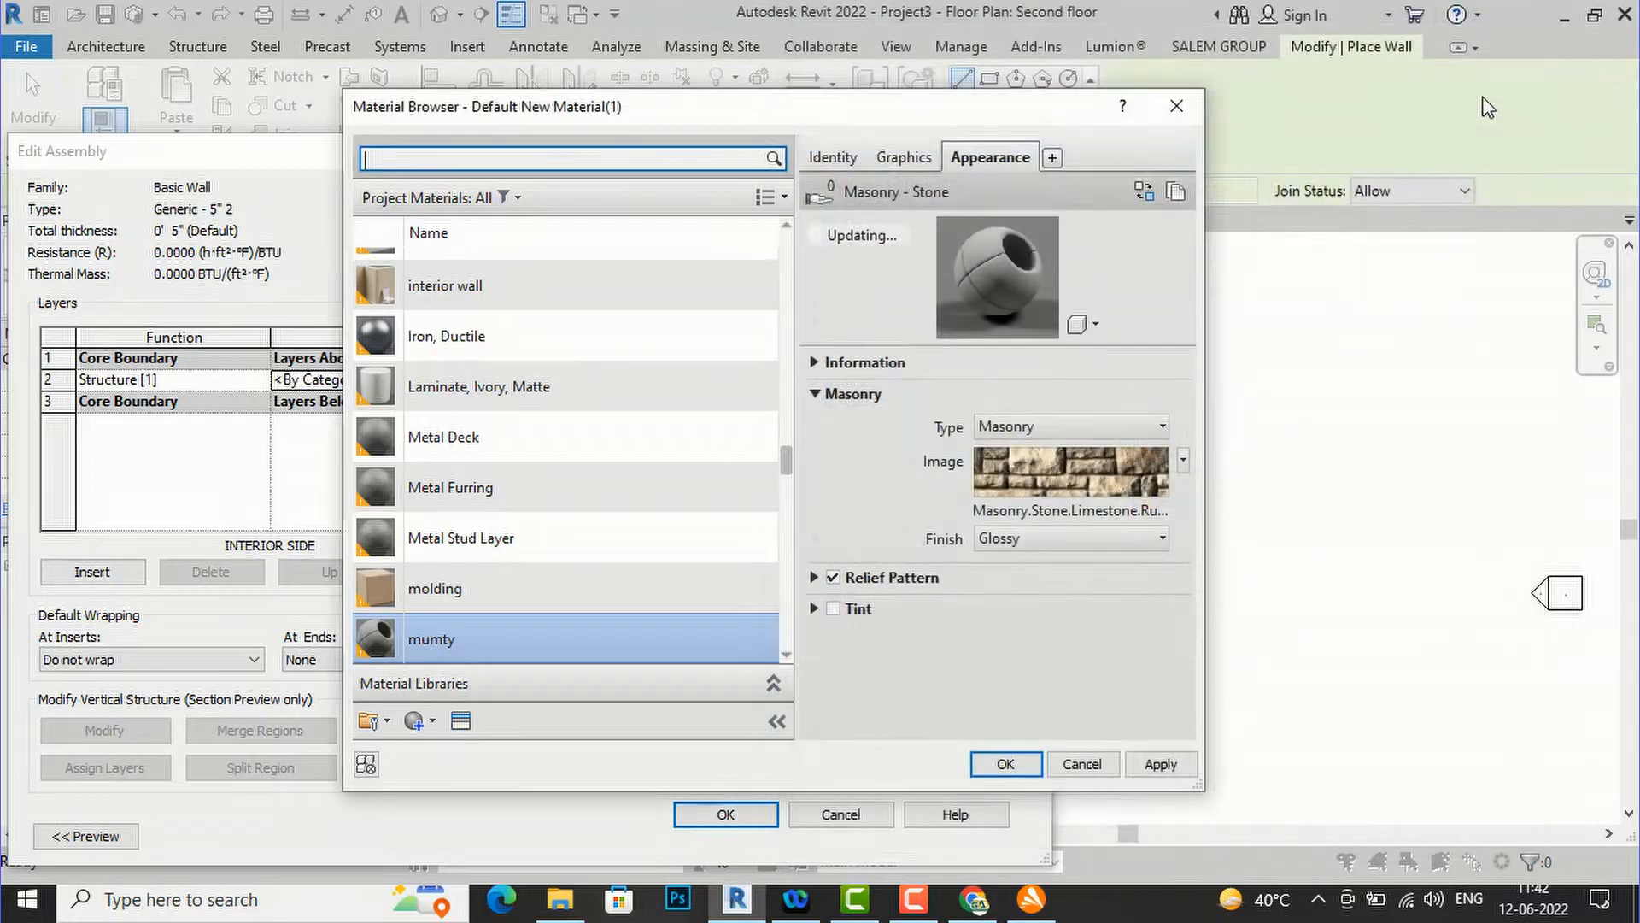
- Assign the mumty material to the 5" wall's structure layer and confirm the wall type's settings
click(1005, 765)
click(752, 816)
click(751, 837)
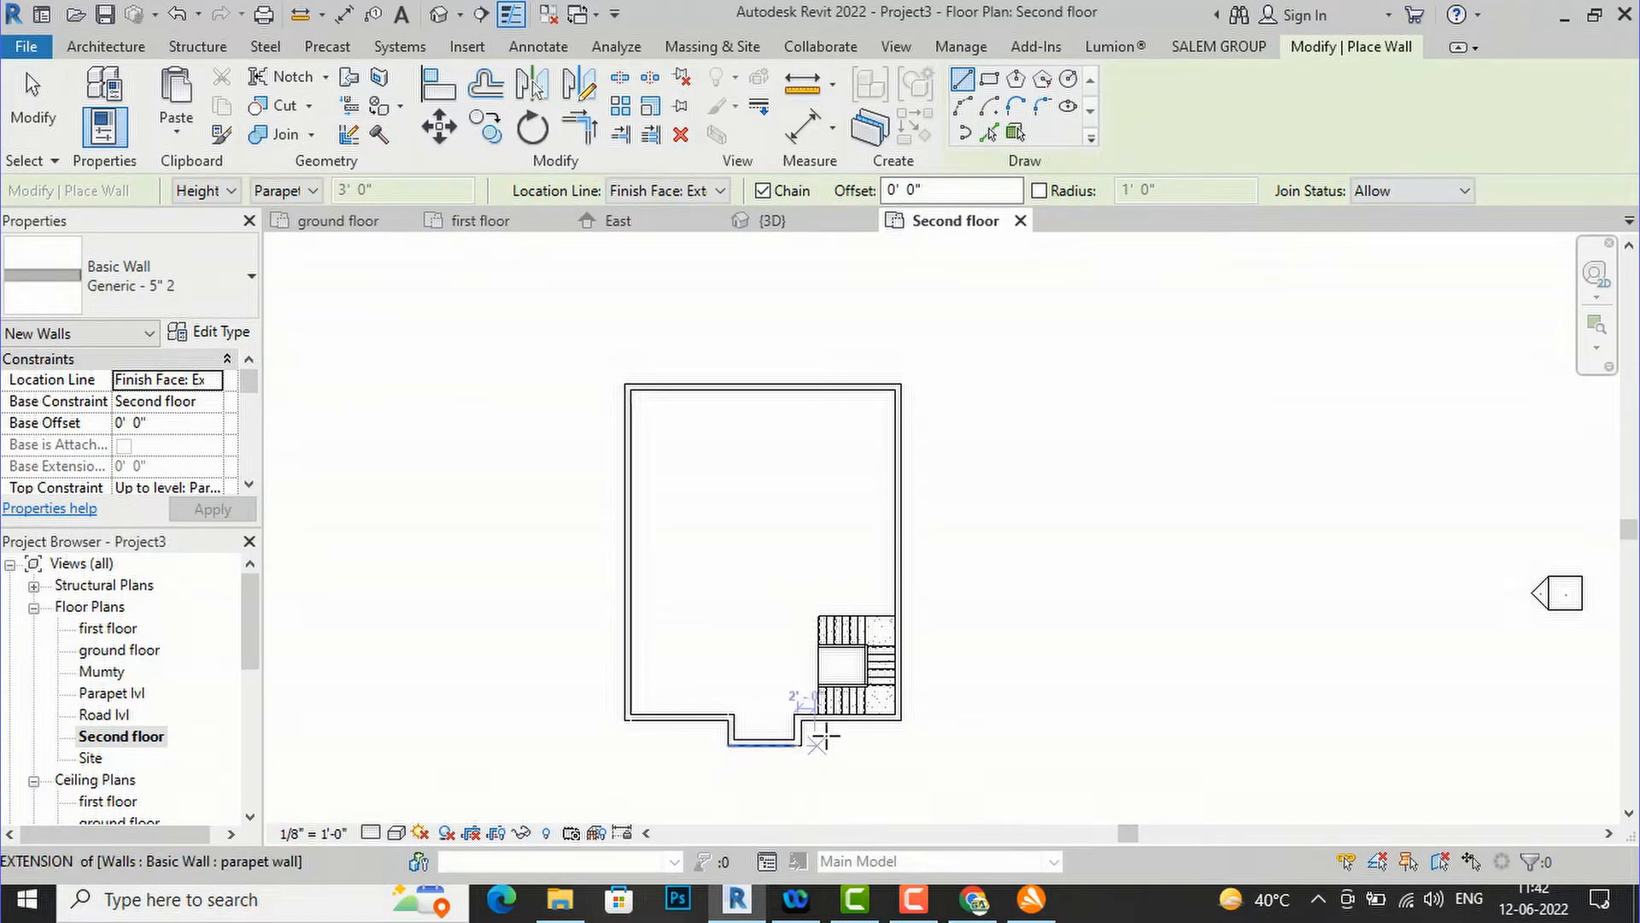
scroll(827, 726, up, 1)
scroll(828, 726, up, 1)
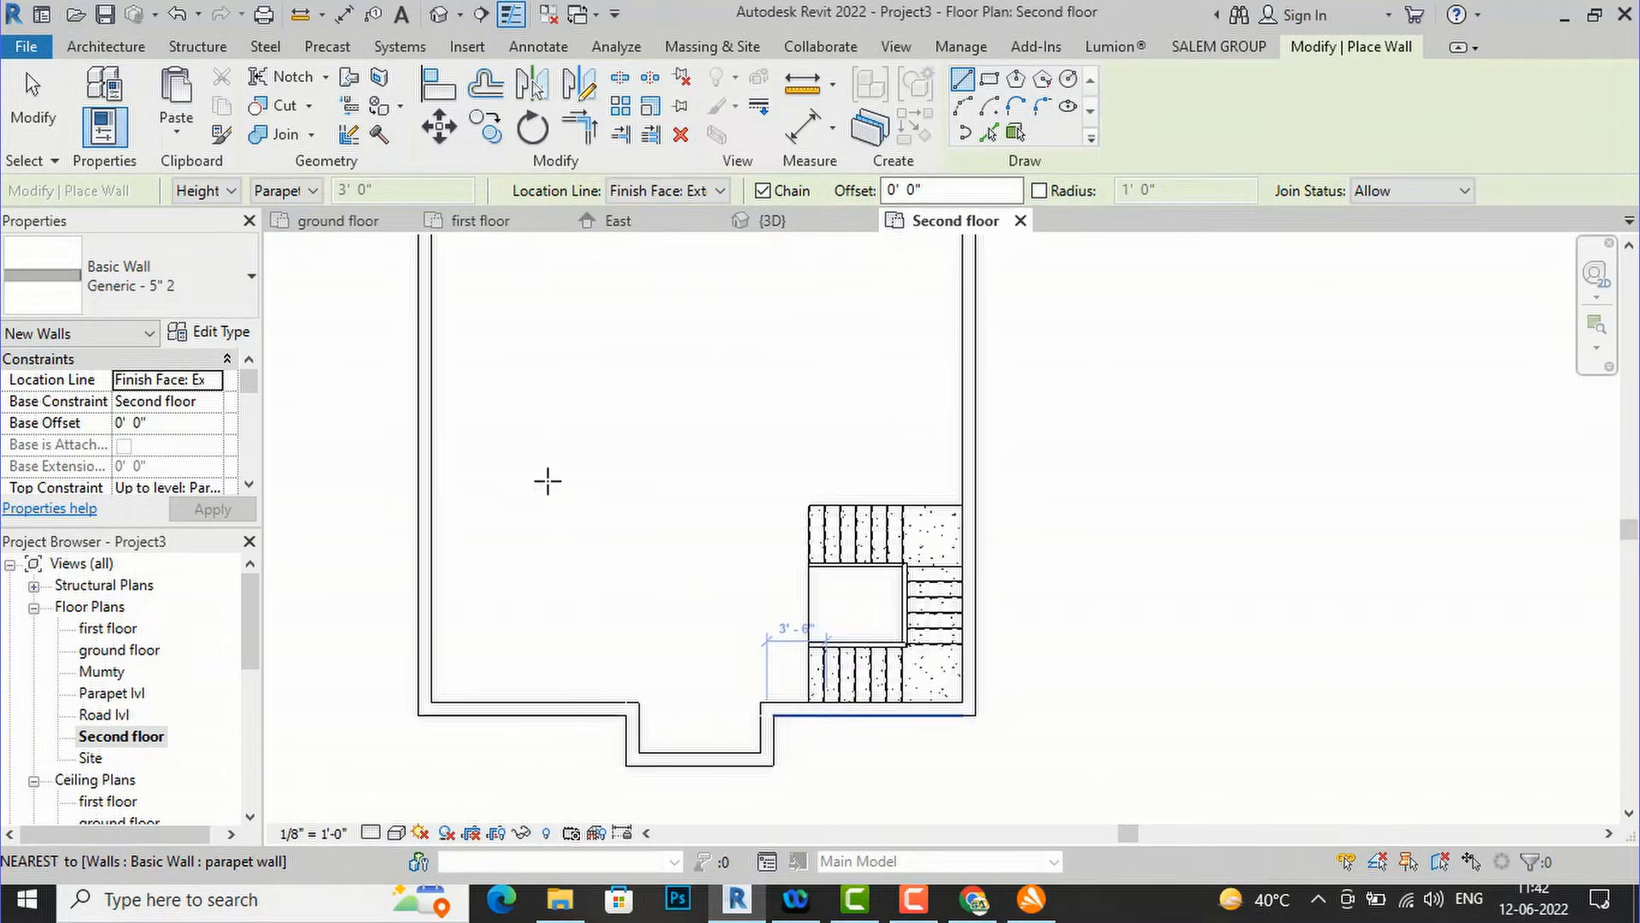
scroll(194, 439, down, 1)
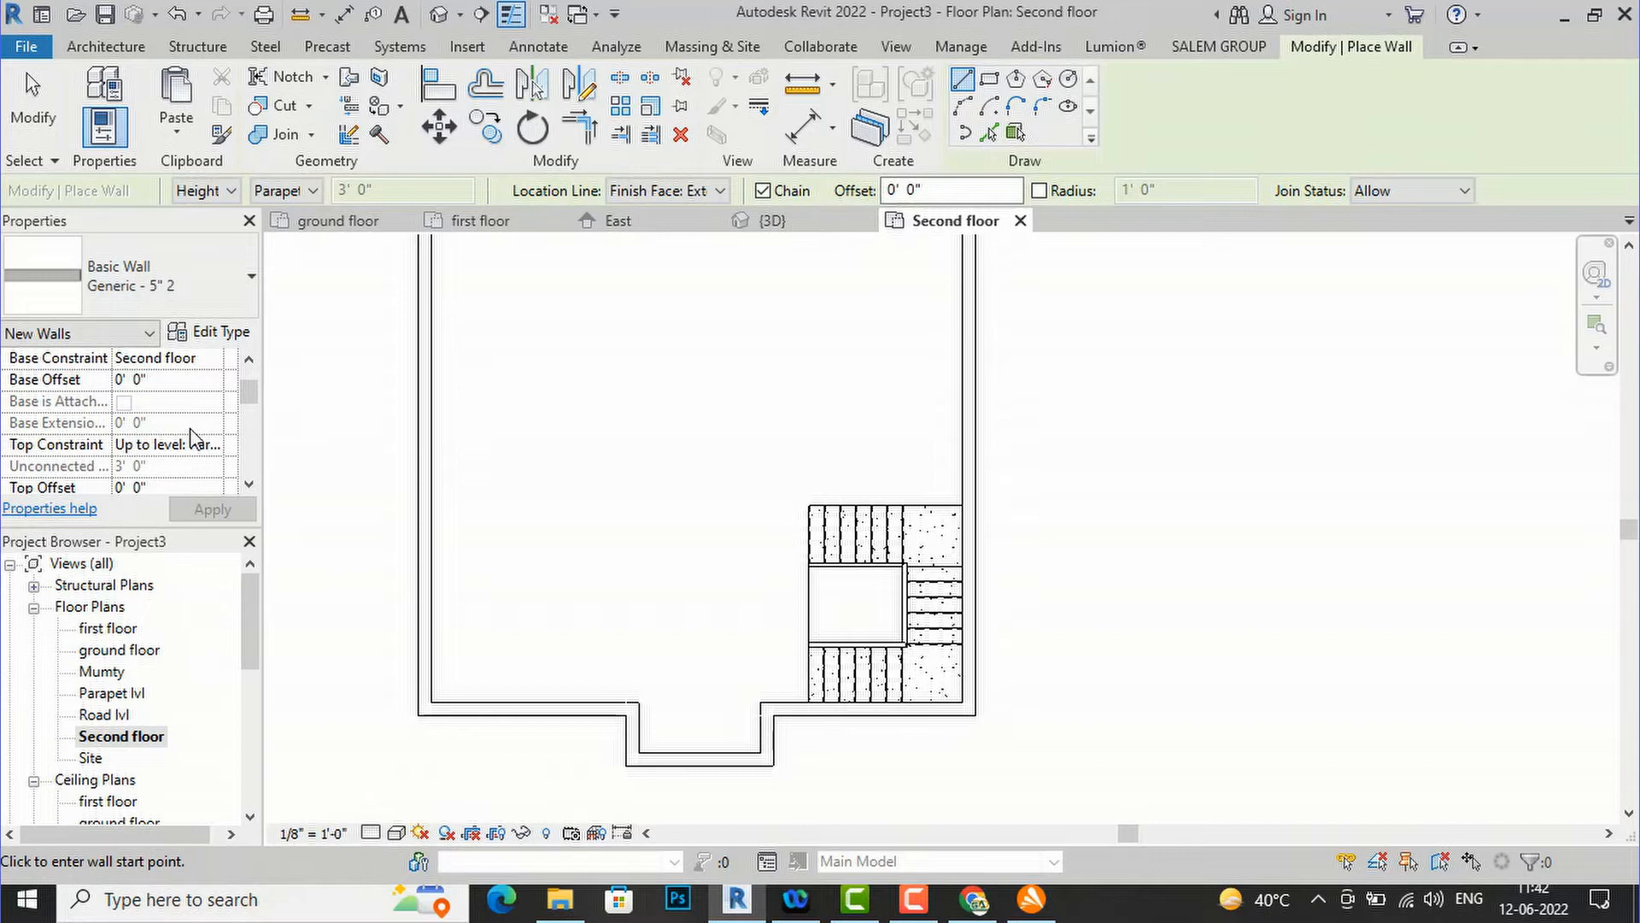
scroll(195, 440, up, 1)
click(432, 702)
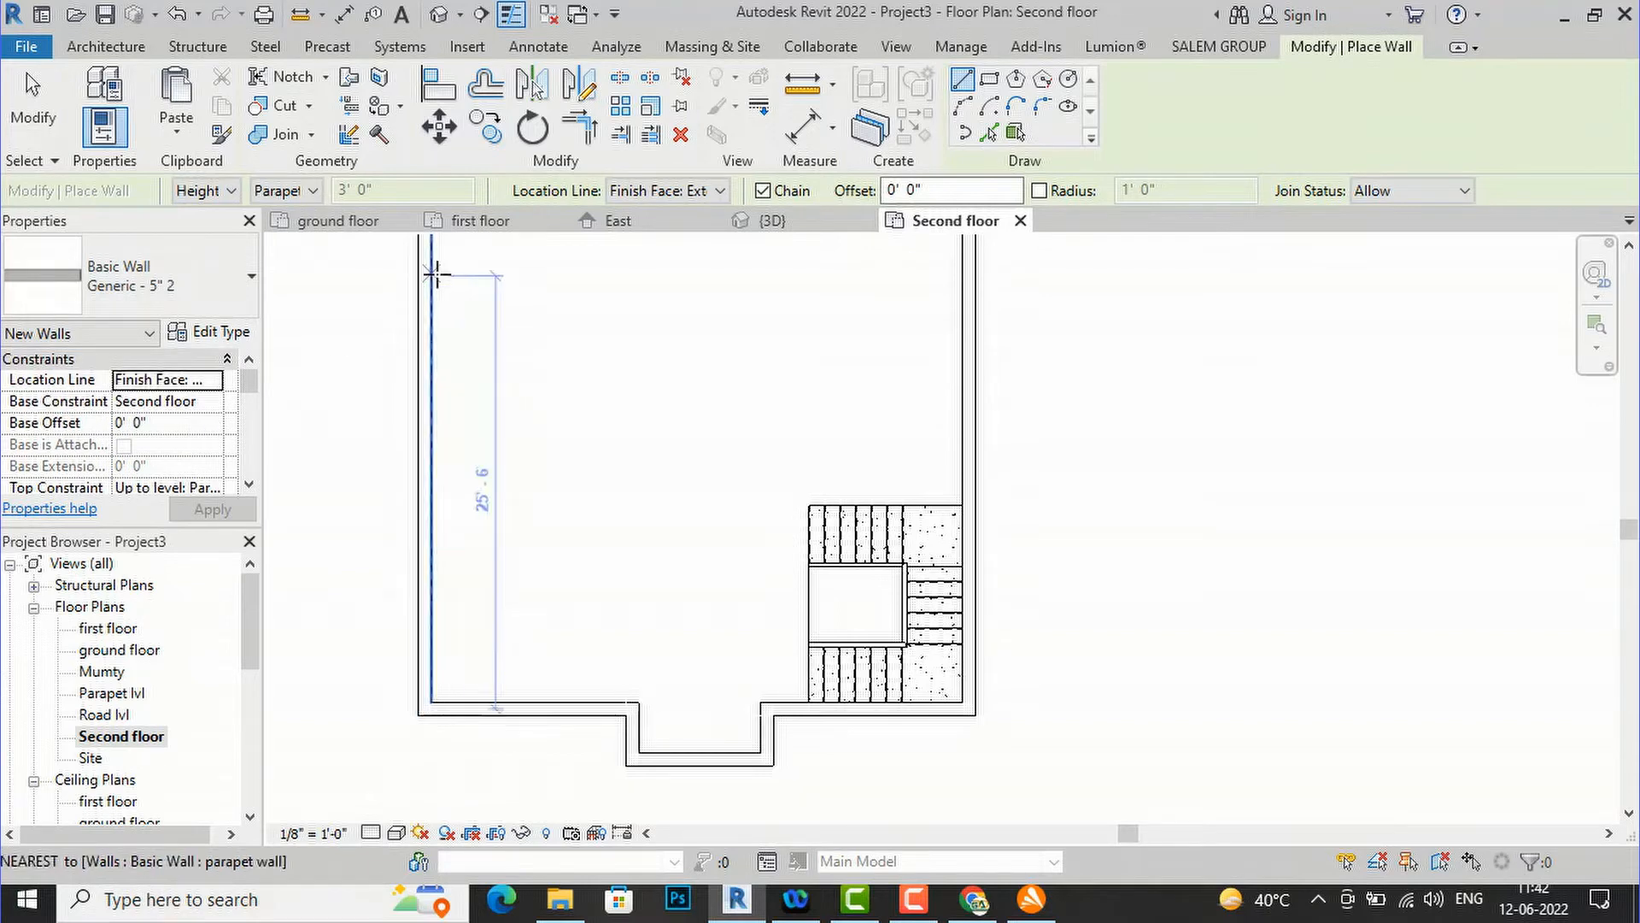
key(Escape)
key(Escape)
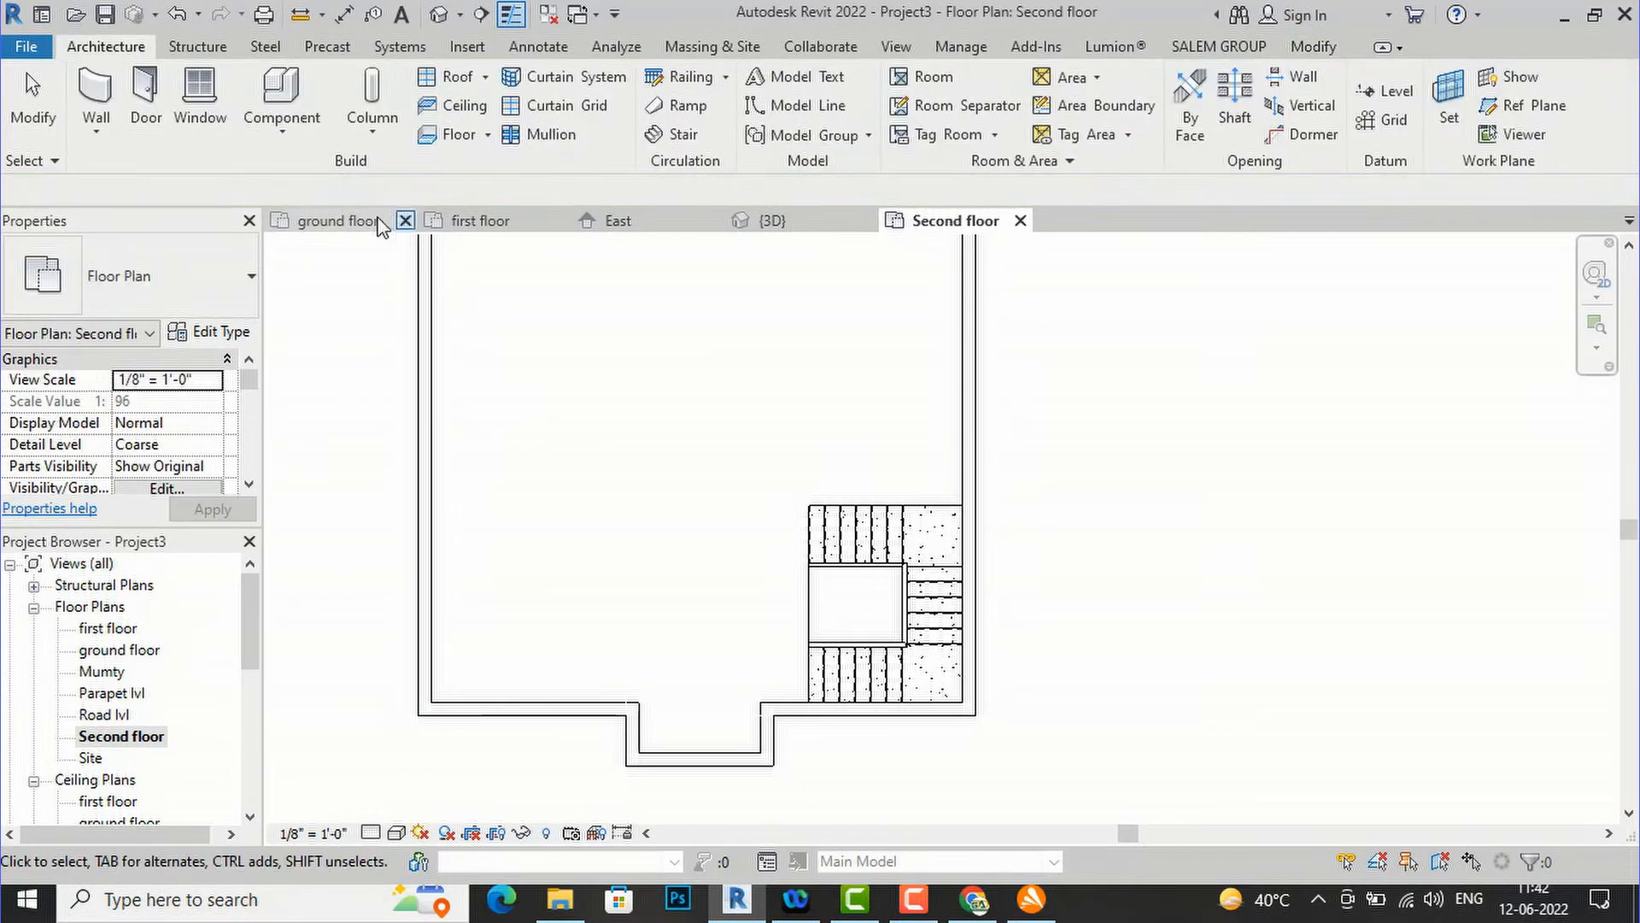
- Draw an 8' high, unconnected Generic - 5" 2 wall about 11'-6" long, parallel to the open side of the staircase
click(96, 89)
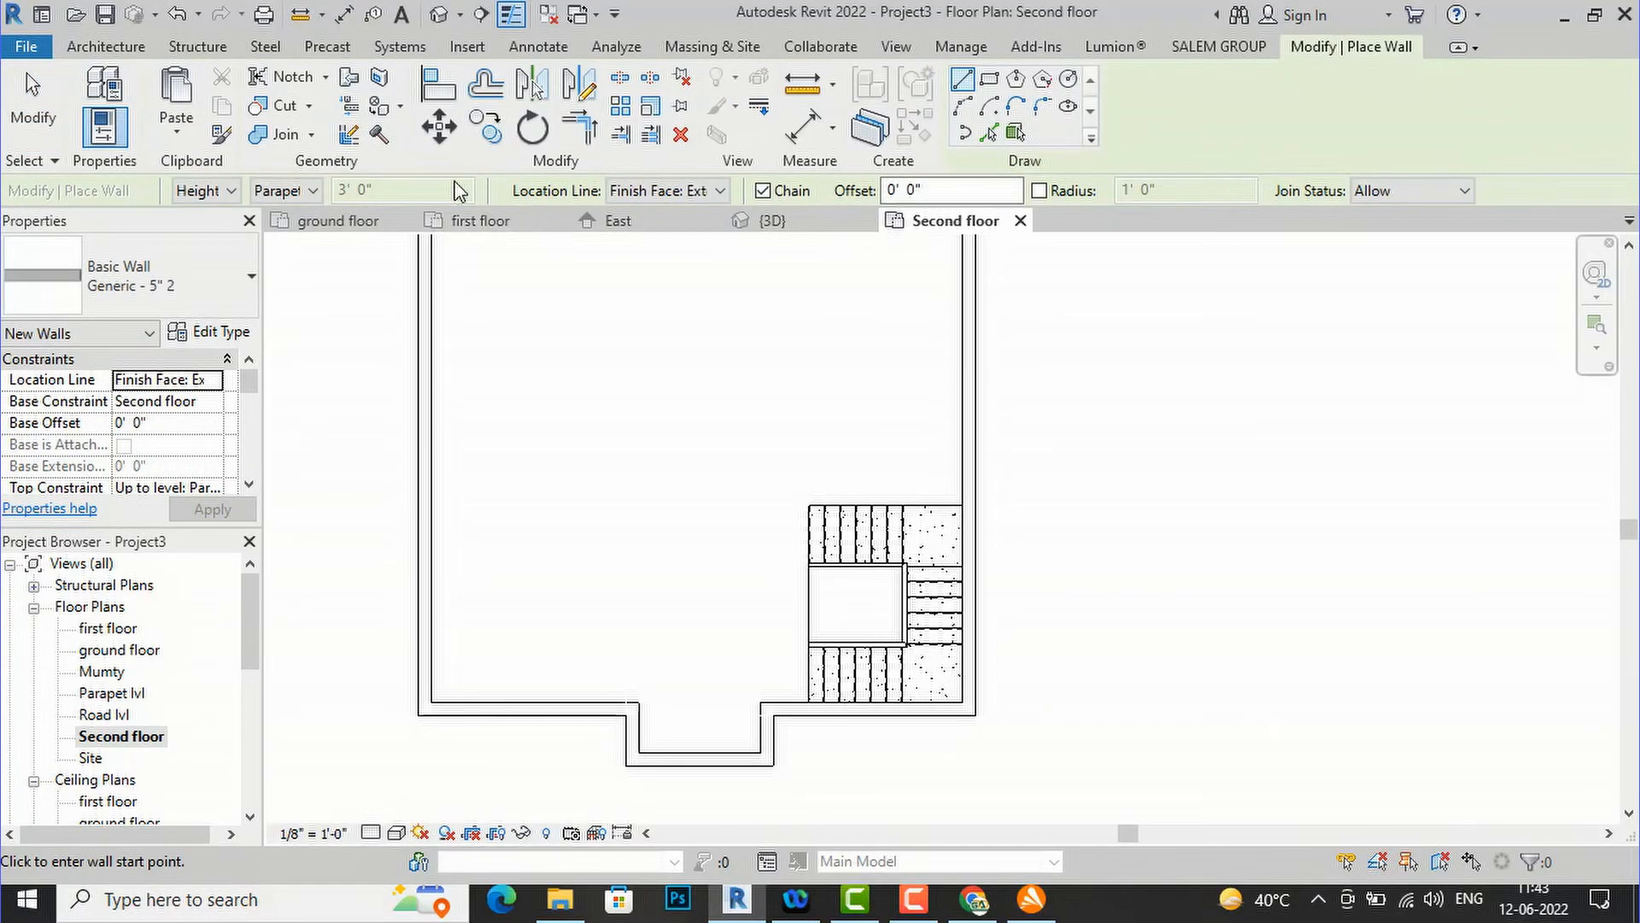
click(313, 192)
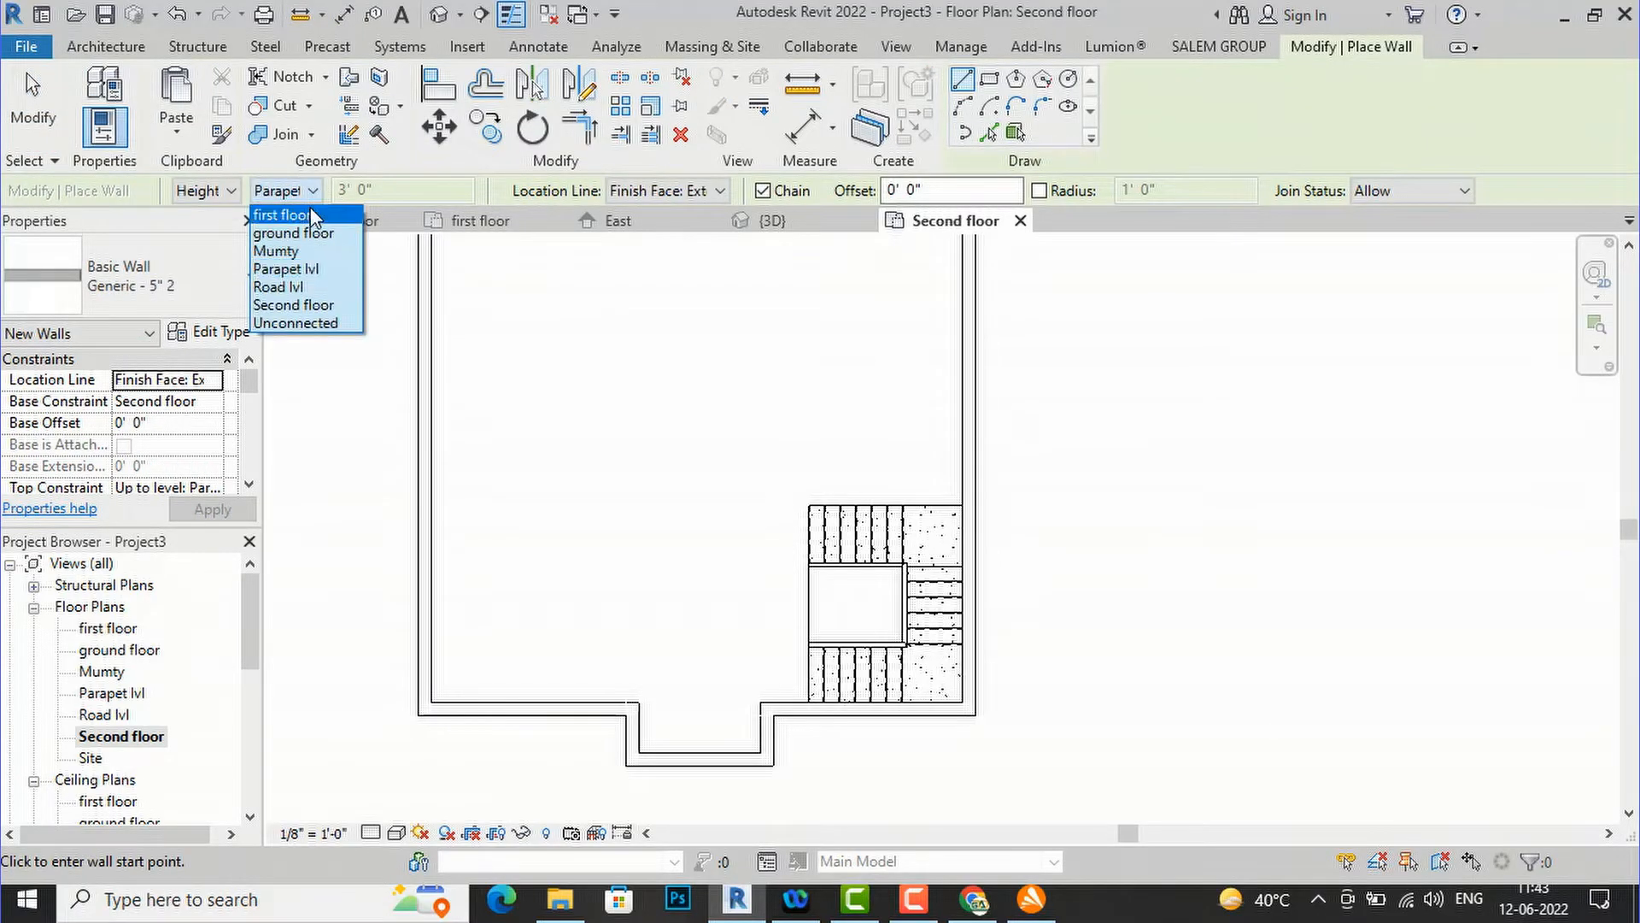
click(294, 323)
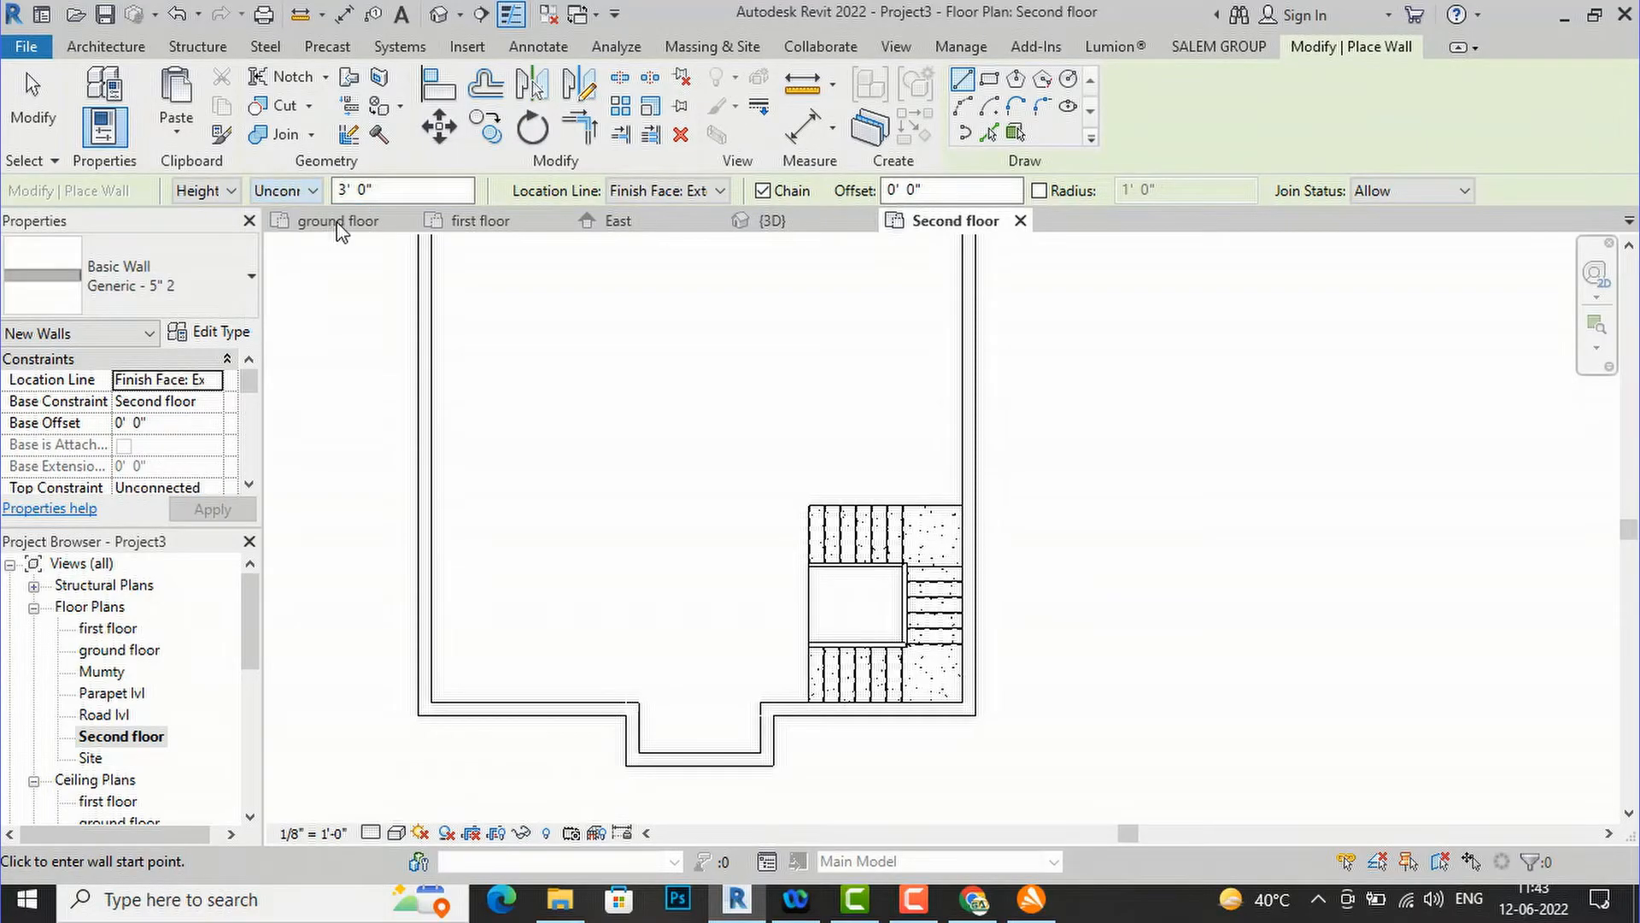
key(Return)
scroll(792, 709, up, 1)
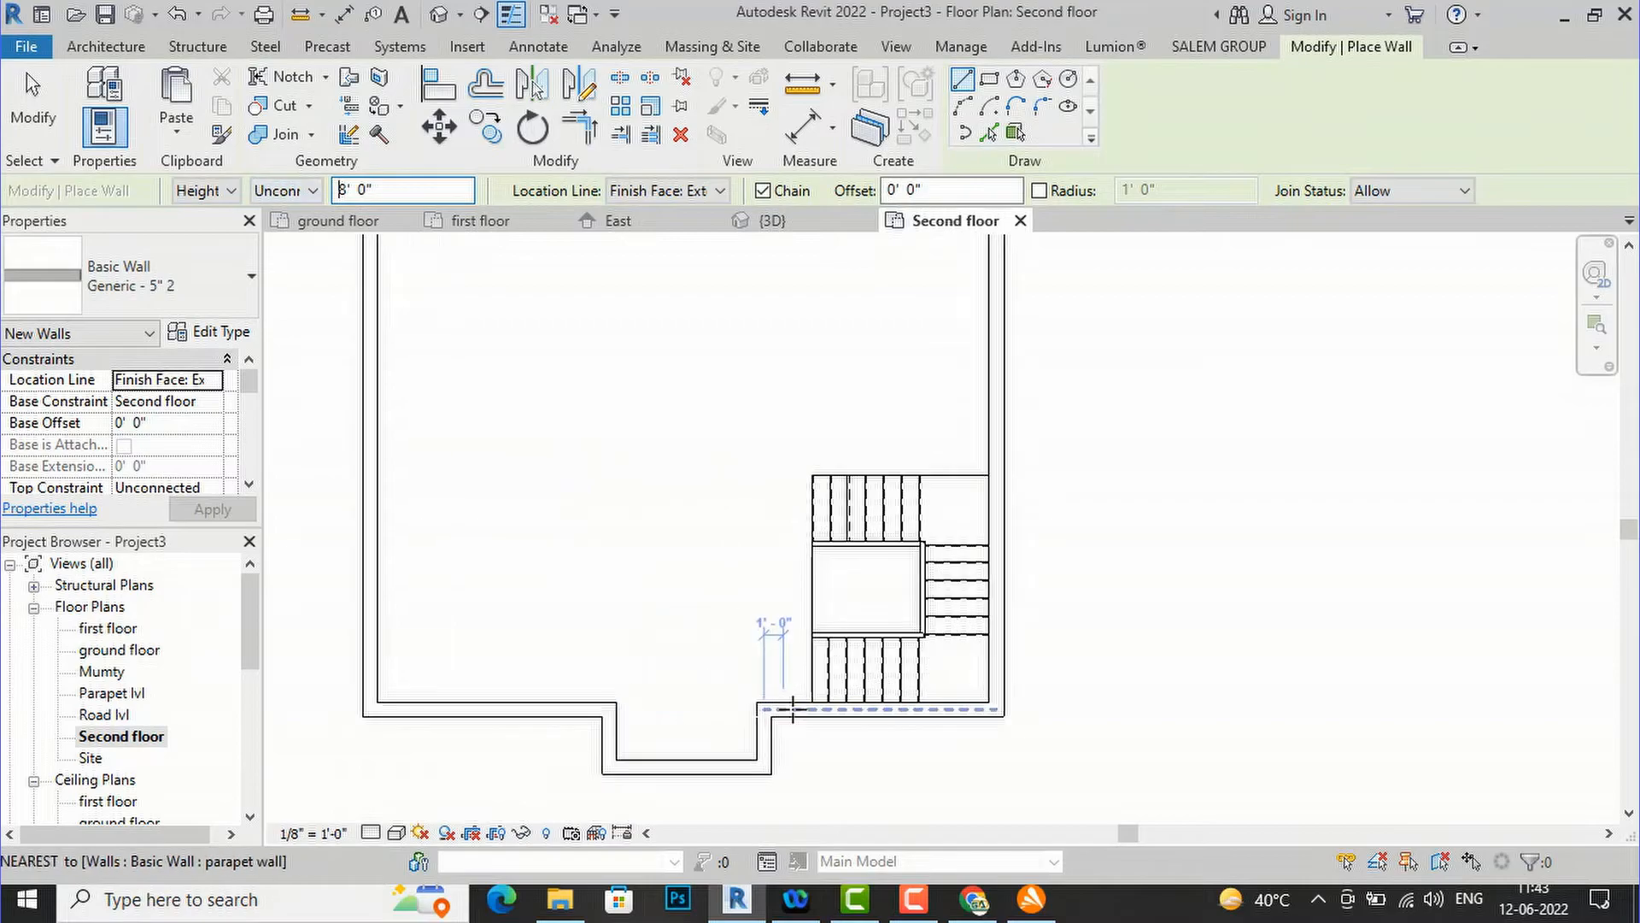
scroll(792, 708, up, 1)
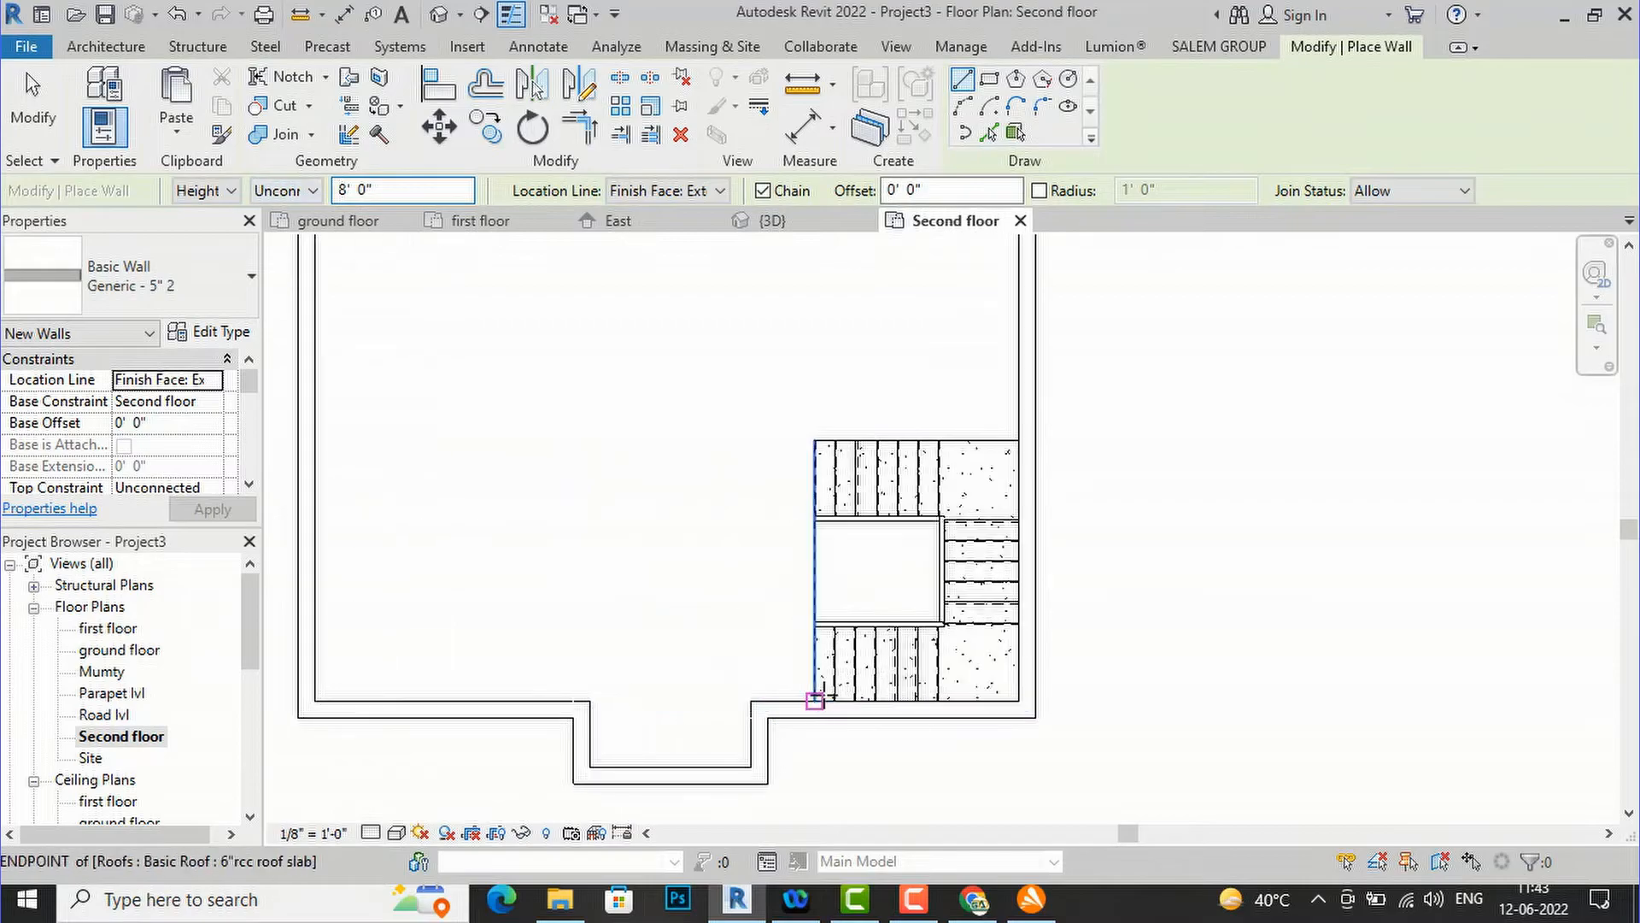
click(719, 701)
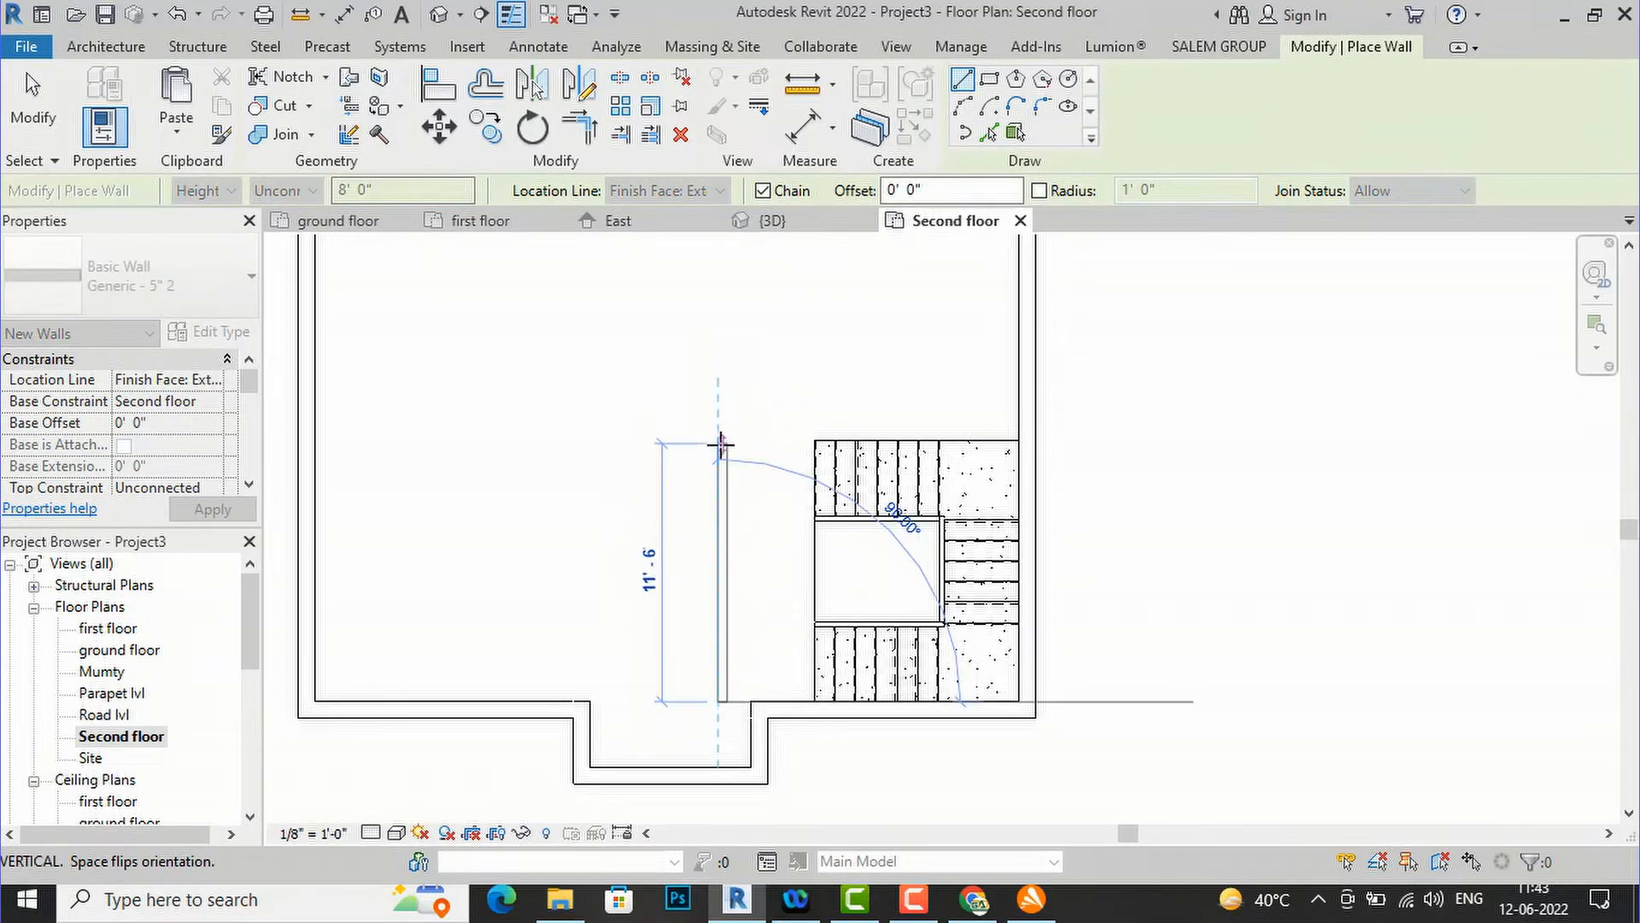
click(720, 444)
key(Escape)
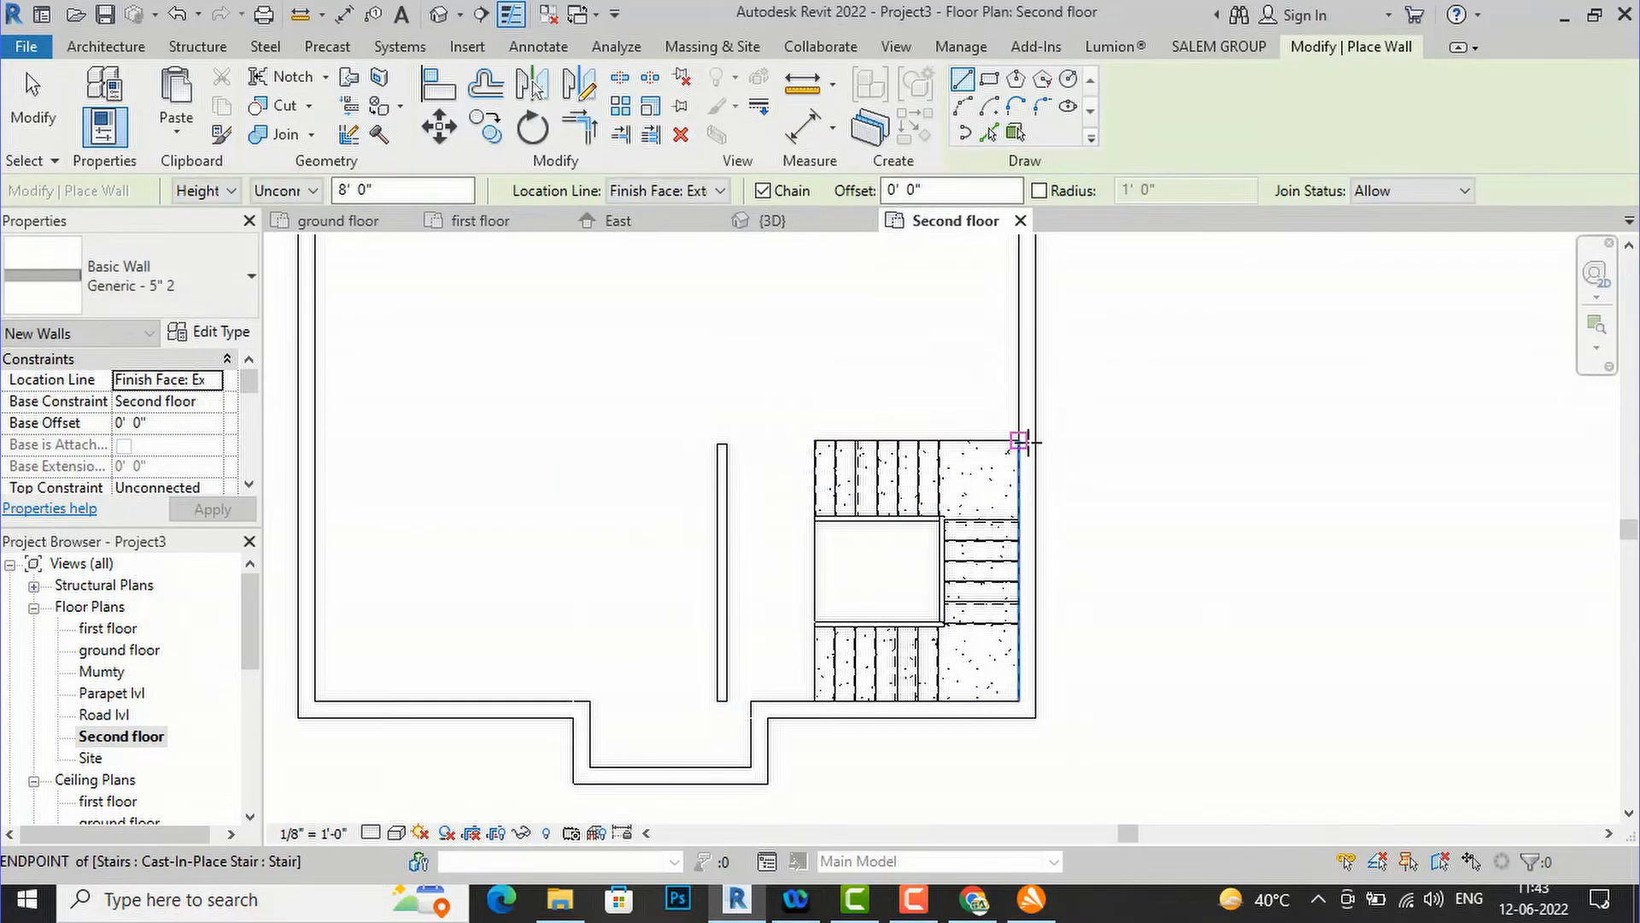
- Draw a second 5" wall along the staircase's rear edge from the side parapet, and trim it into a corner with the first wall
click(1018, 434)
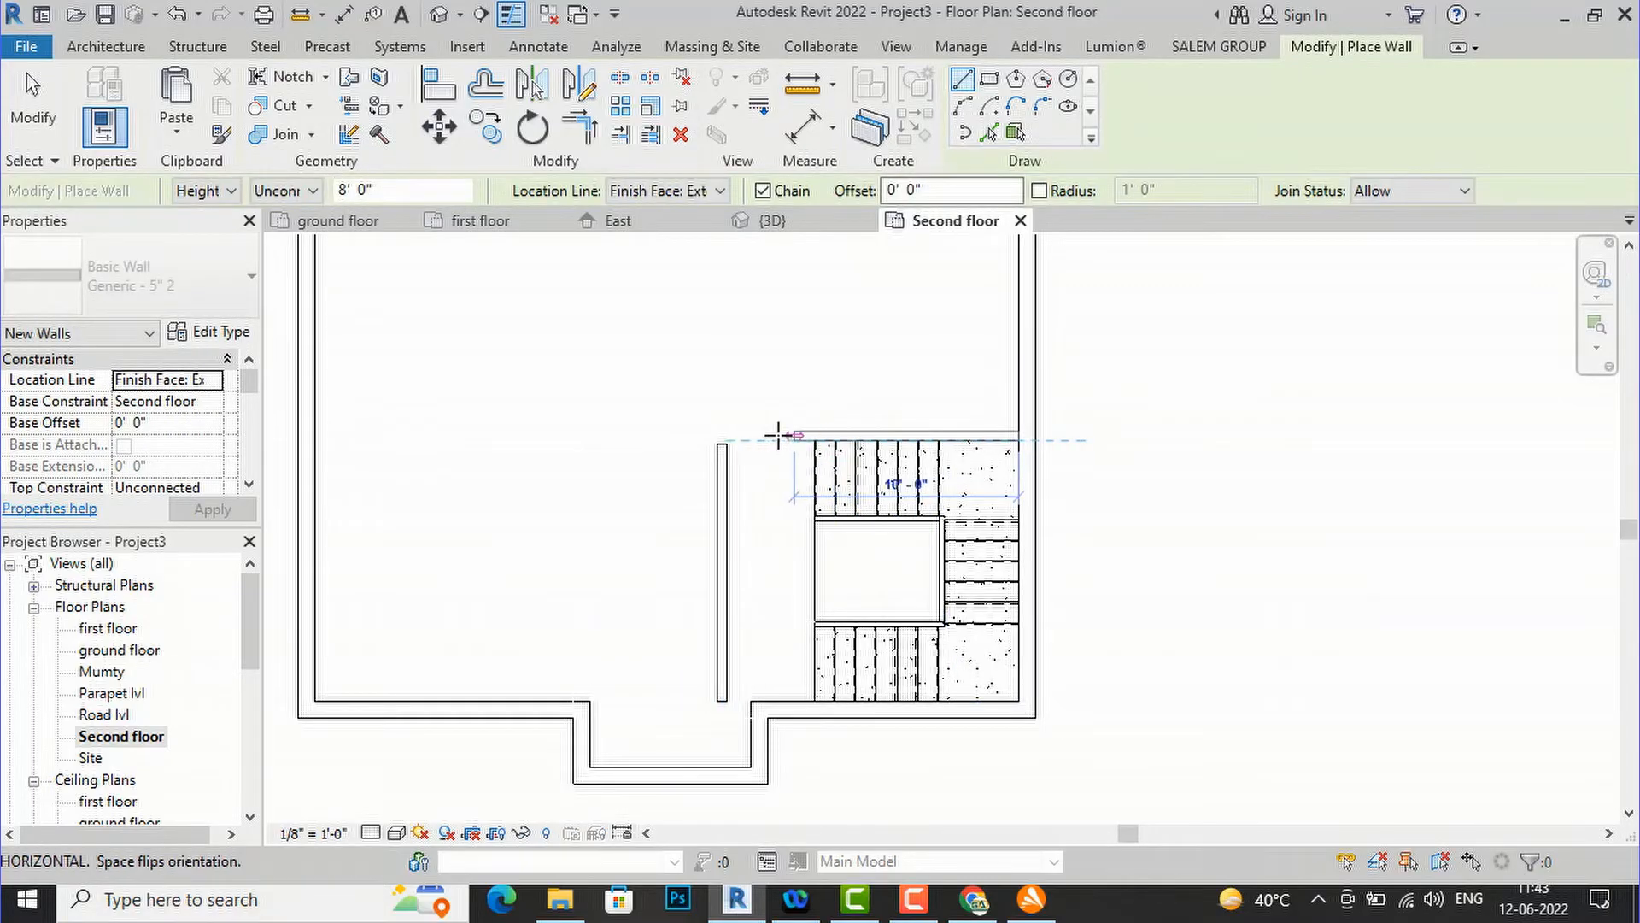
click(718, 434)
key(Escape)
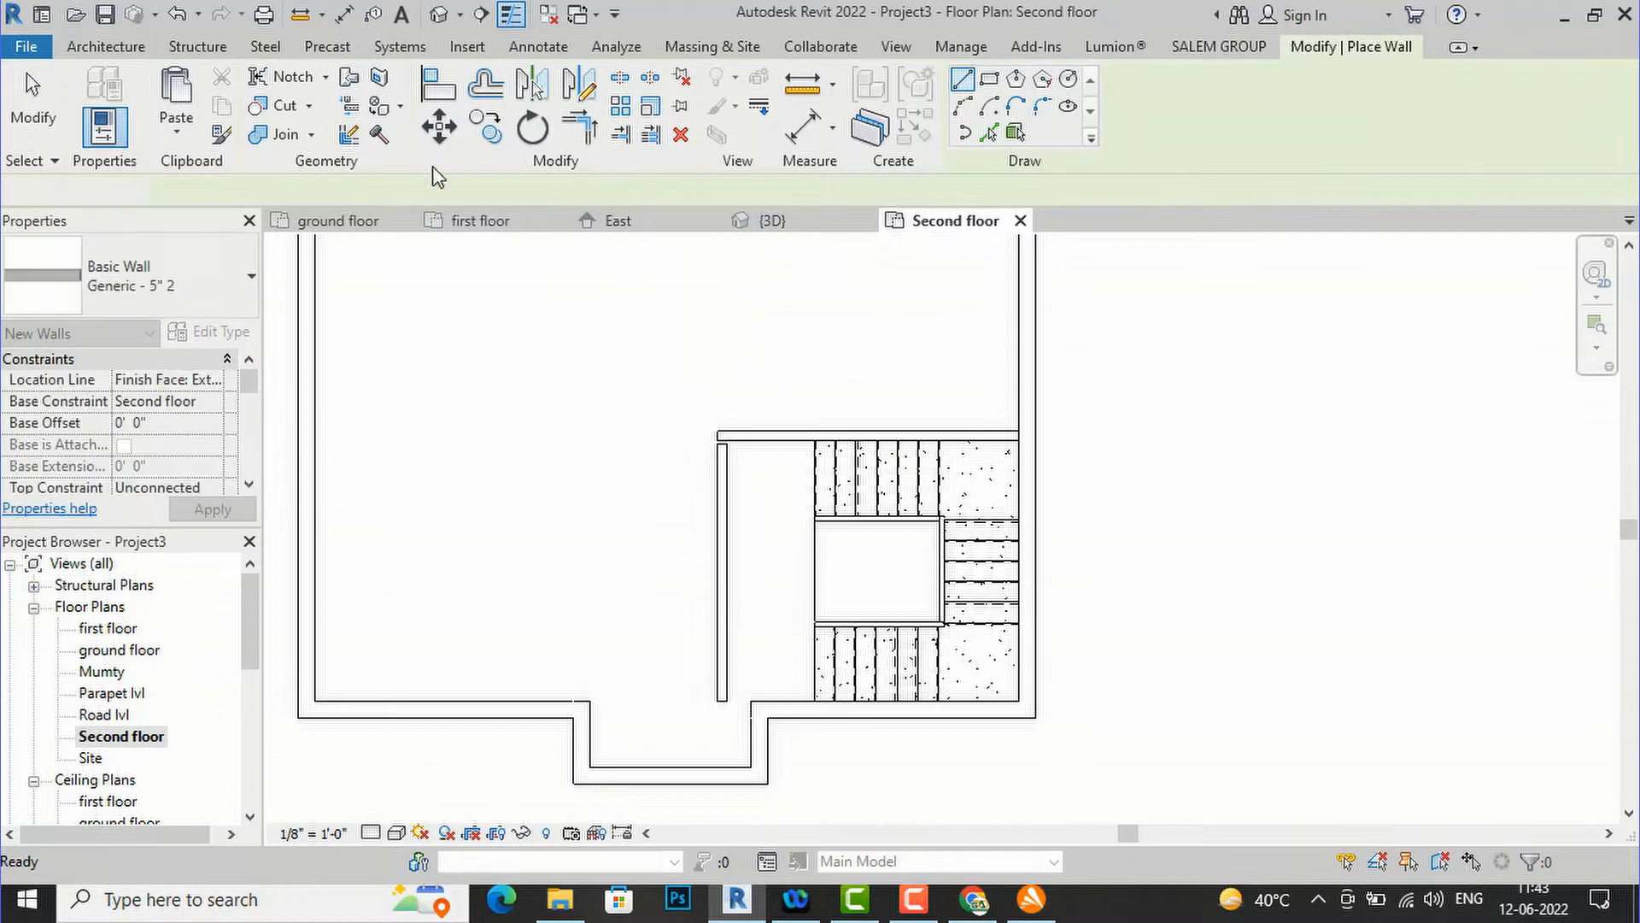
key(Escape)
click(722, 512)
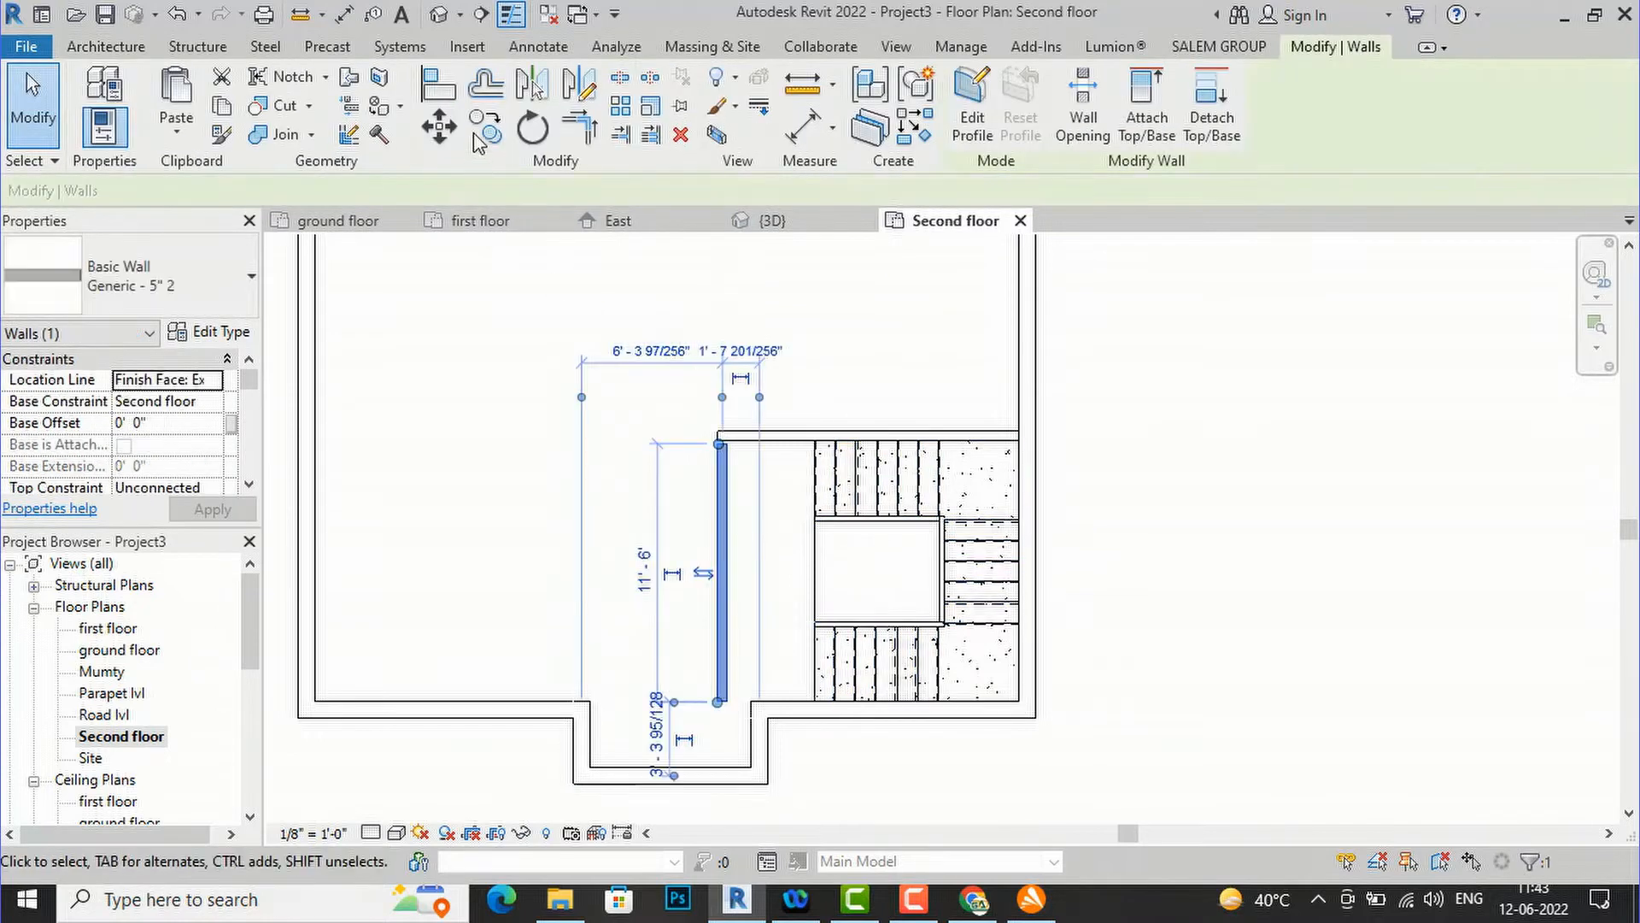
click(579, 129)
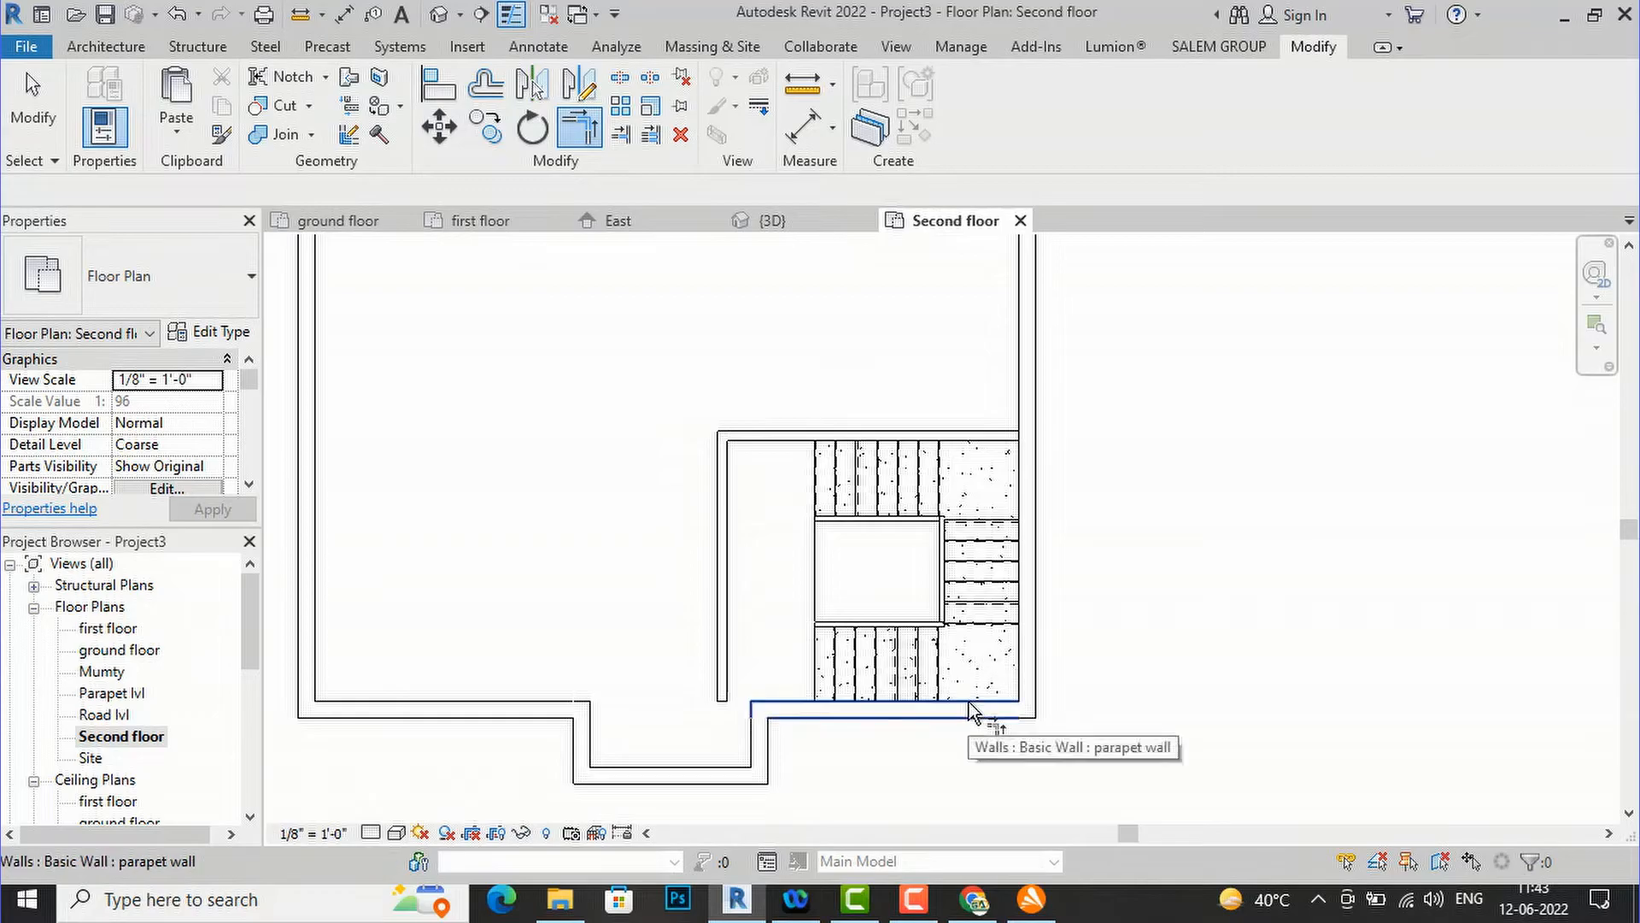
key(Escape)
- Delete the front parapet segment beside the stairs and extend the first mumty wall to the building's outer front face
scroll(869, 735, up, 2)
scroll(870, 735, up, 1)
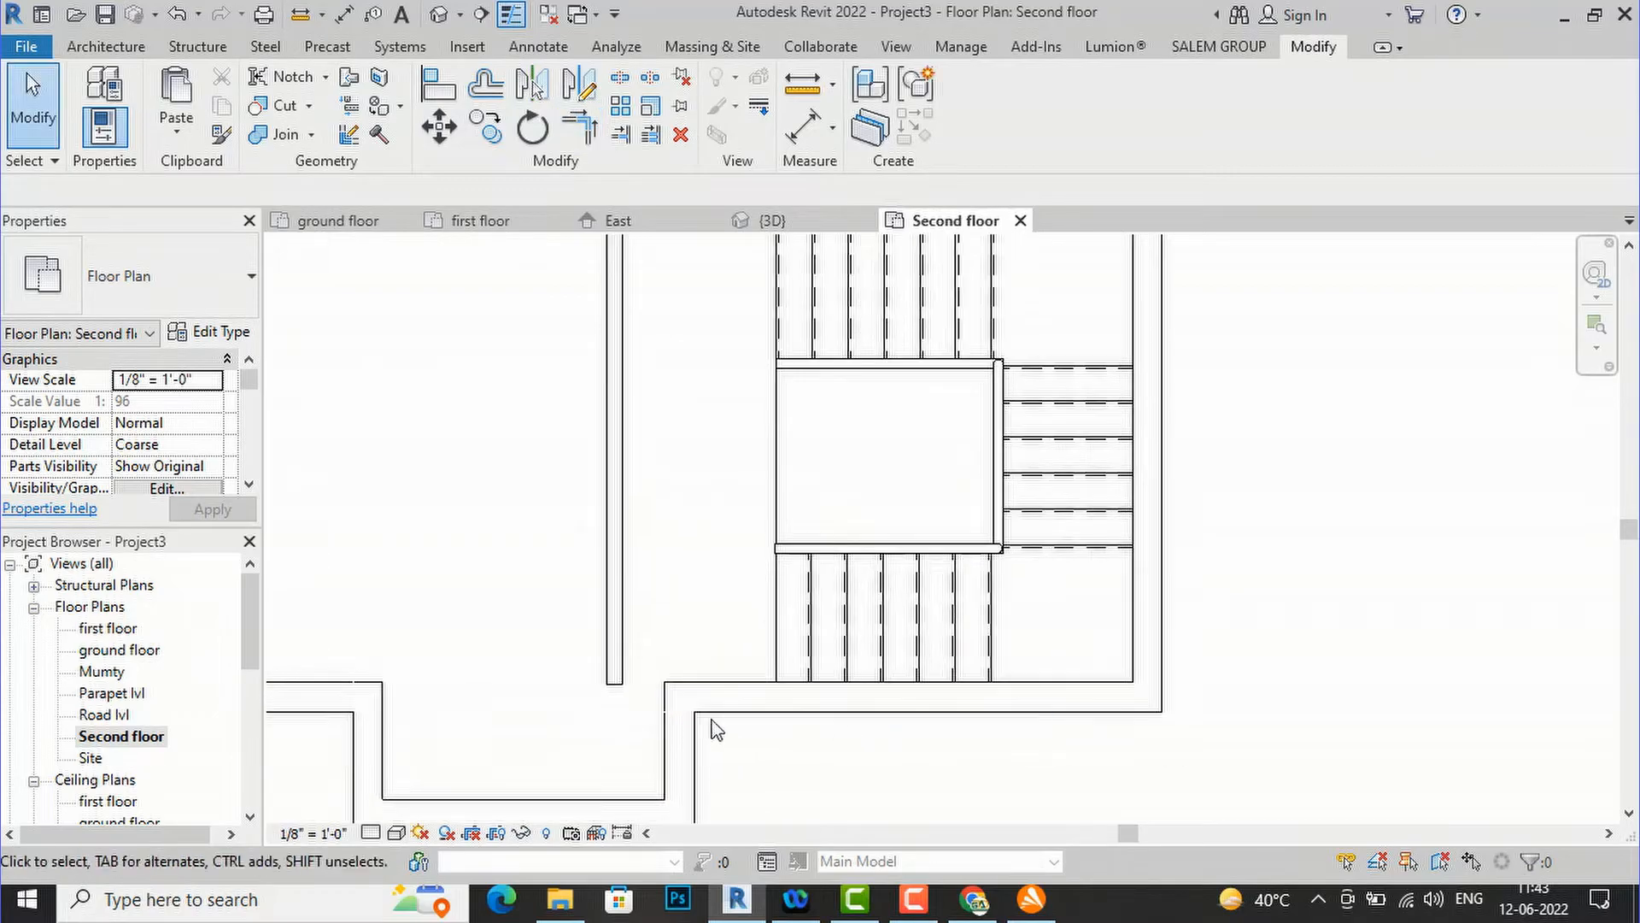
click(763, 686)
key(Escape)
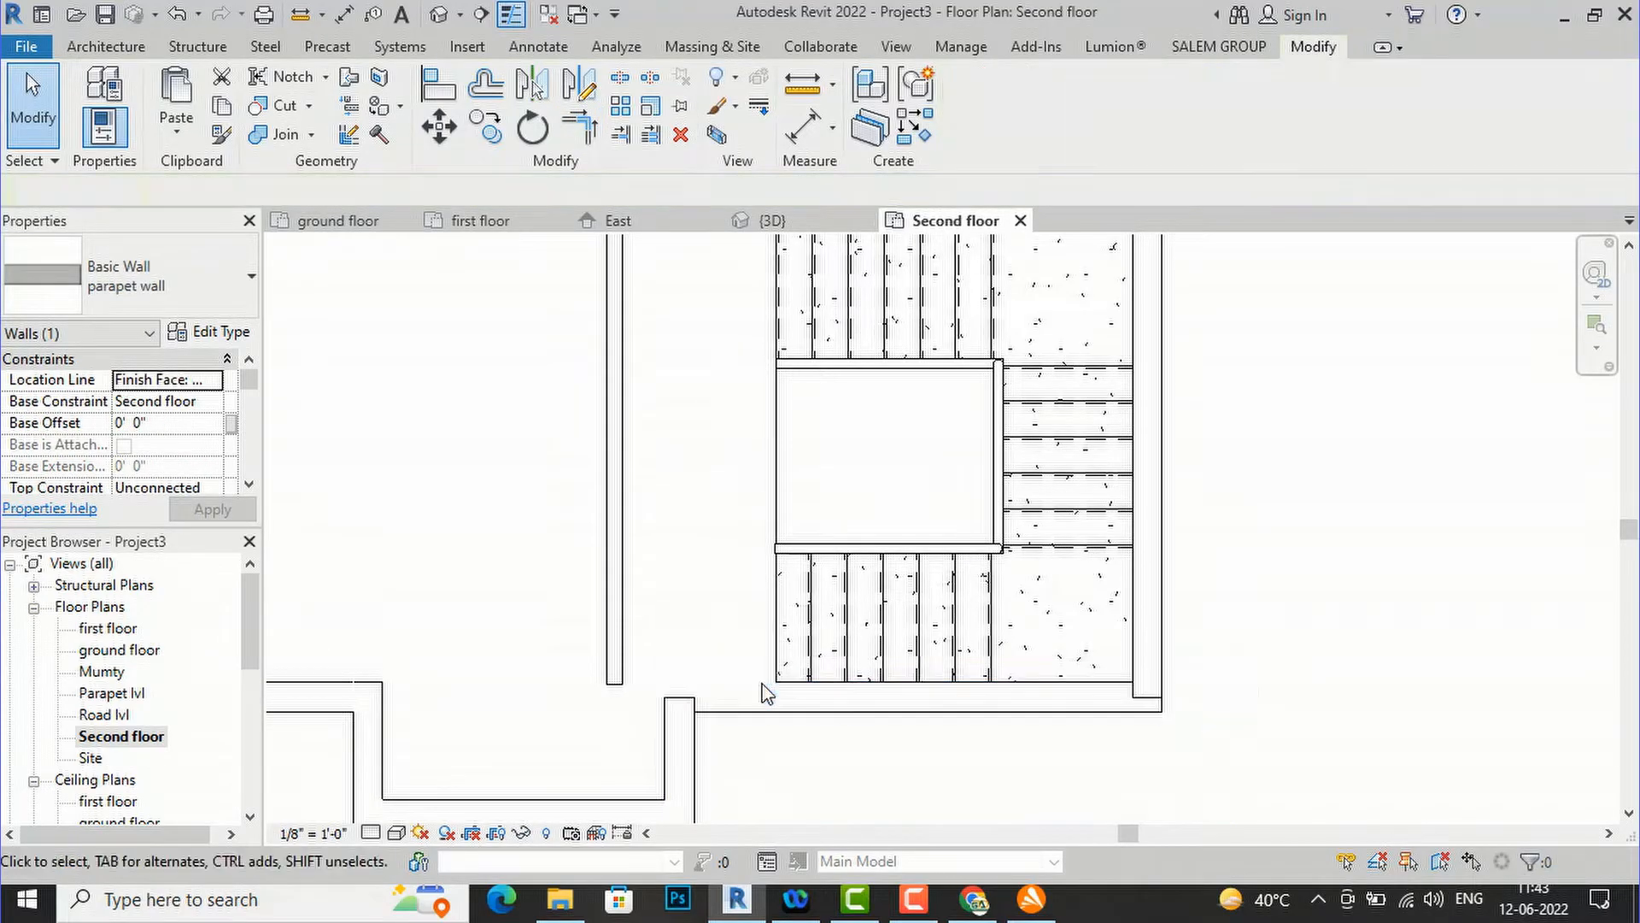
click(624, 685)
drag(613, 685, 612, 718)
key(Escape)
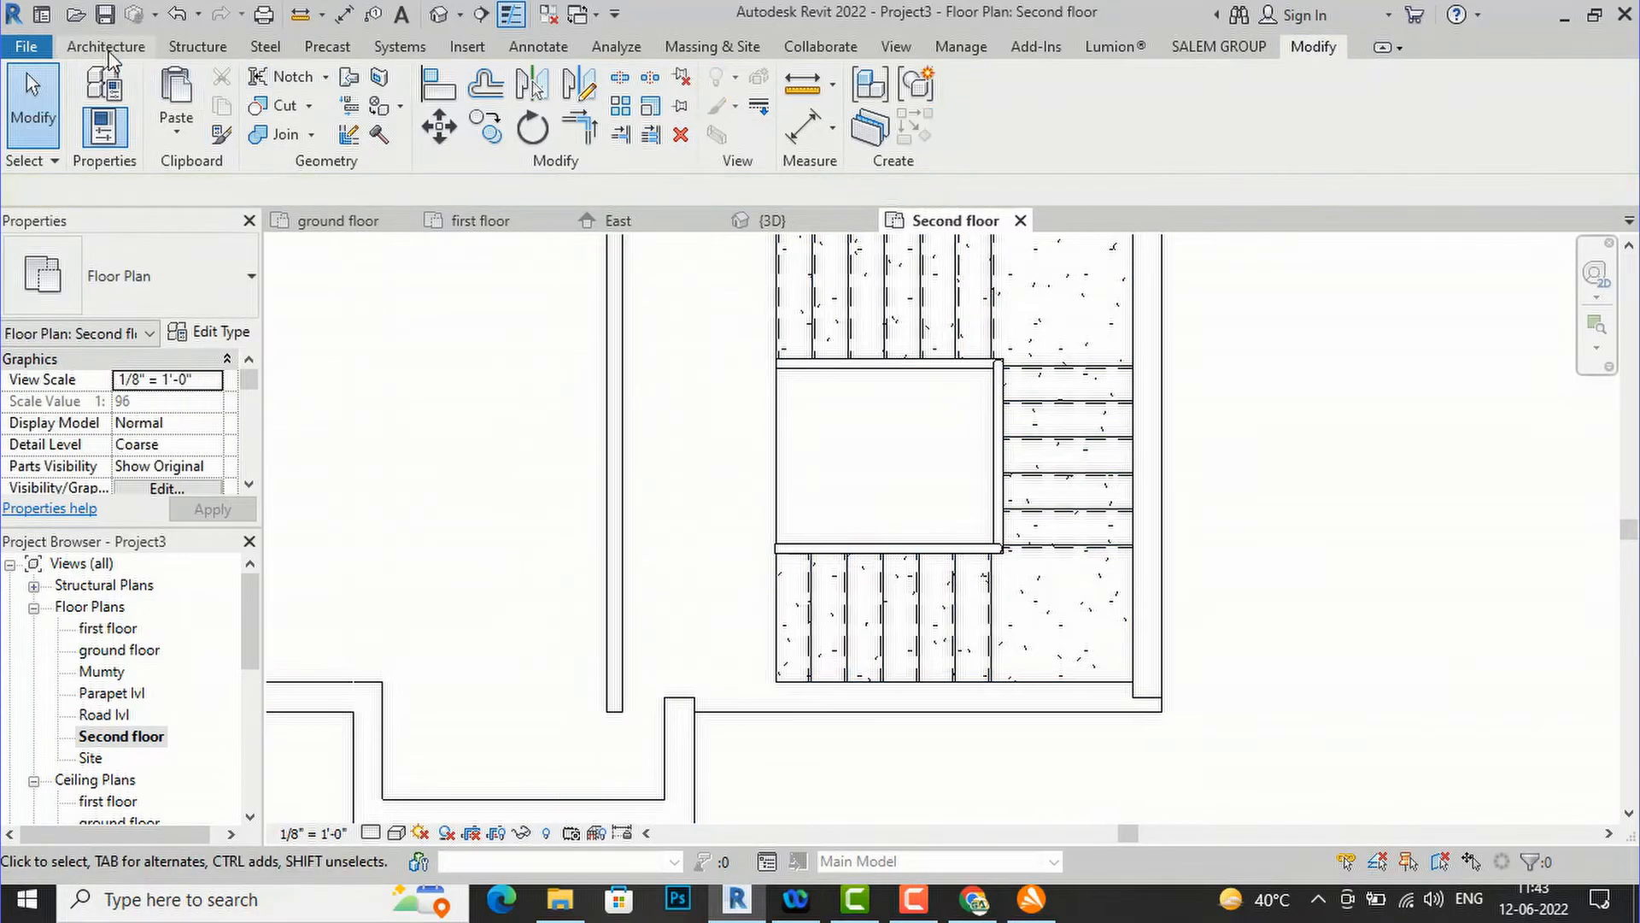
- Draw the front 5" mumty wall from the building's outer corner to the end of the first mumty wall
click(110, 48)
click(112, 79)
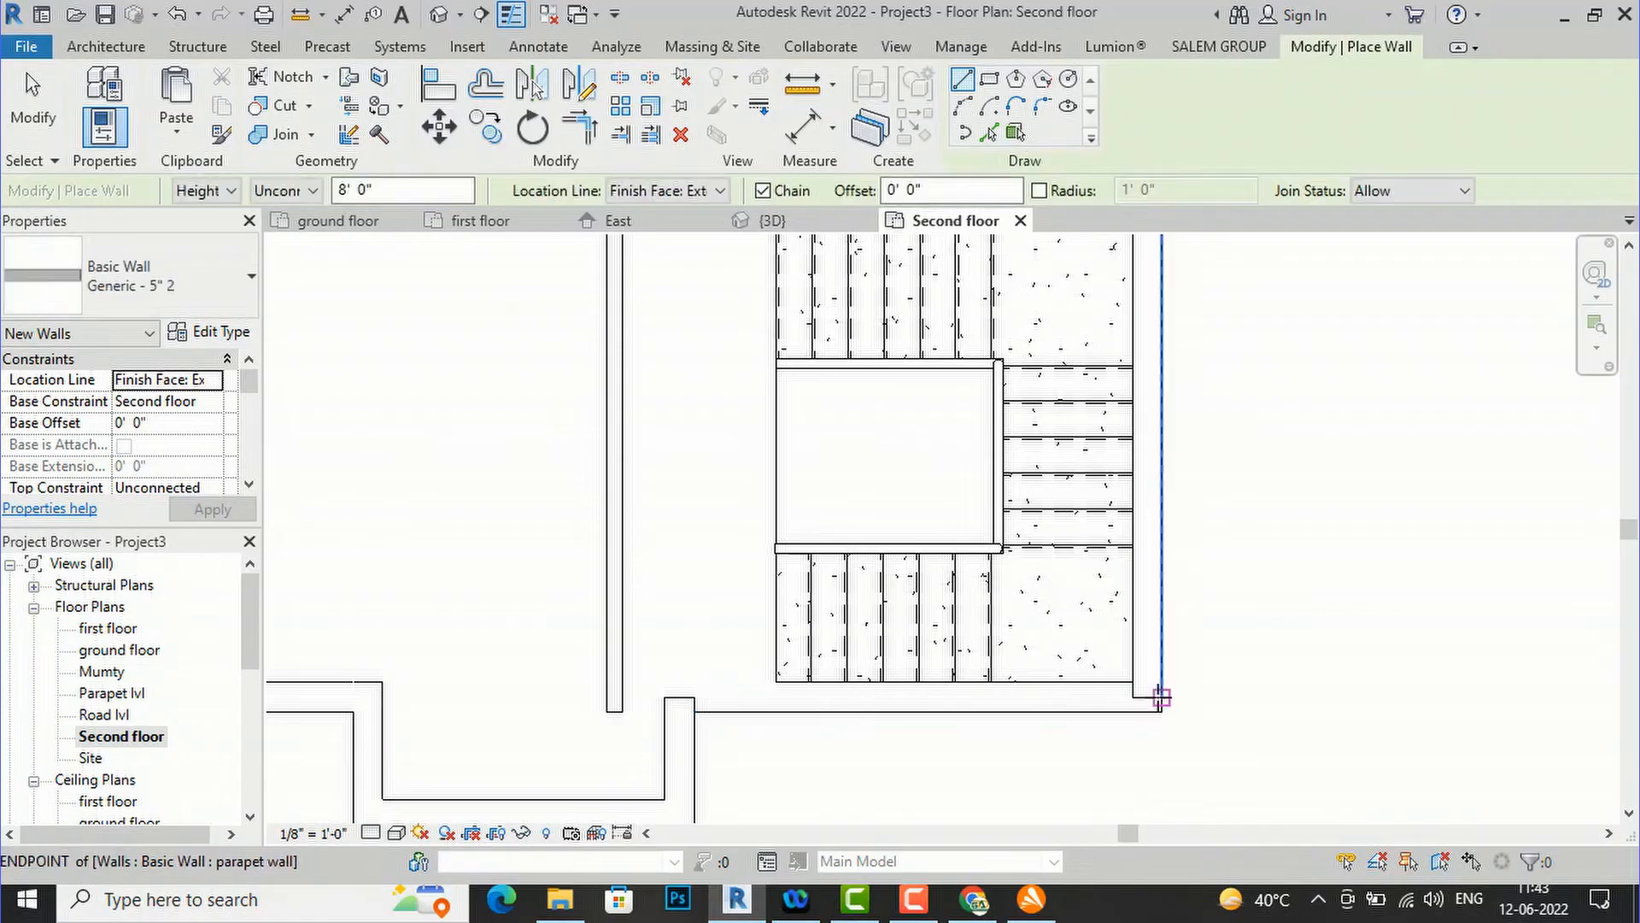
click(1162, 697)
key(Escape)
click(1160, 711)
click(606, 709)
key(Escape)
key(Escape)
click(682, 752)
key(Escape)
key(Escape)
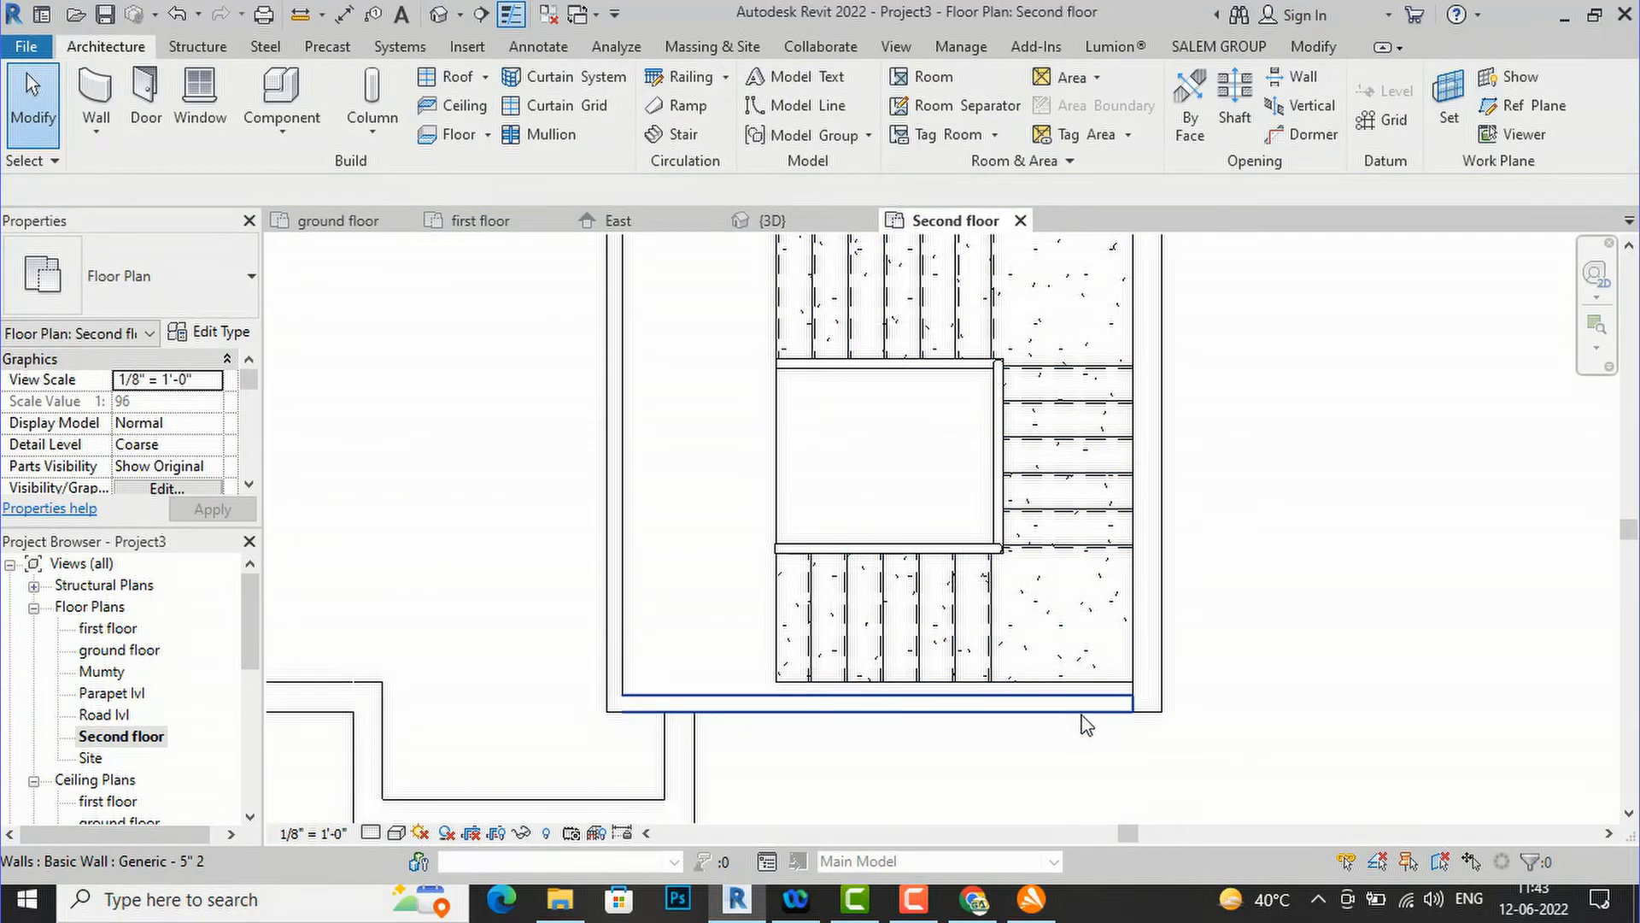
- Place a Single-Flush 36" x 84" door near the front end of the mumty wall facing the roof, with its swing flipped
scroll(912, 714, down, 2)
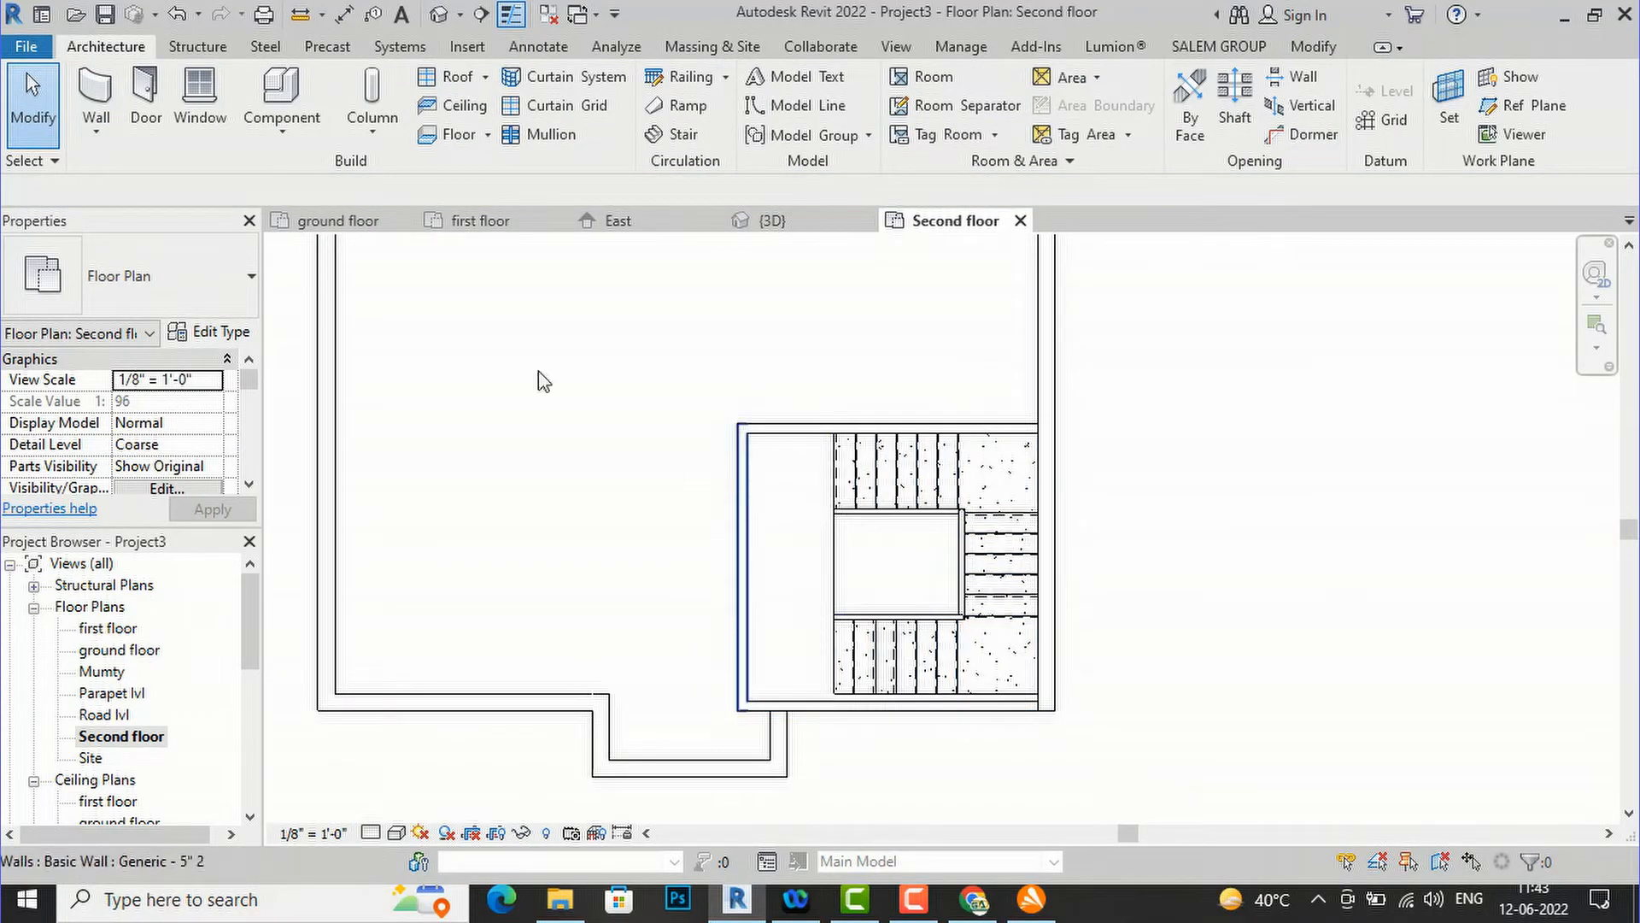
click(146, 95)
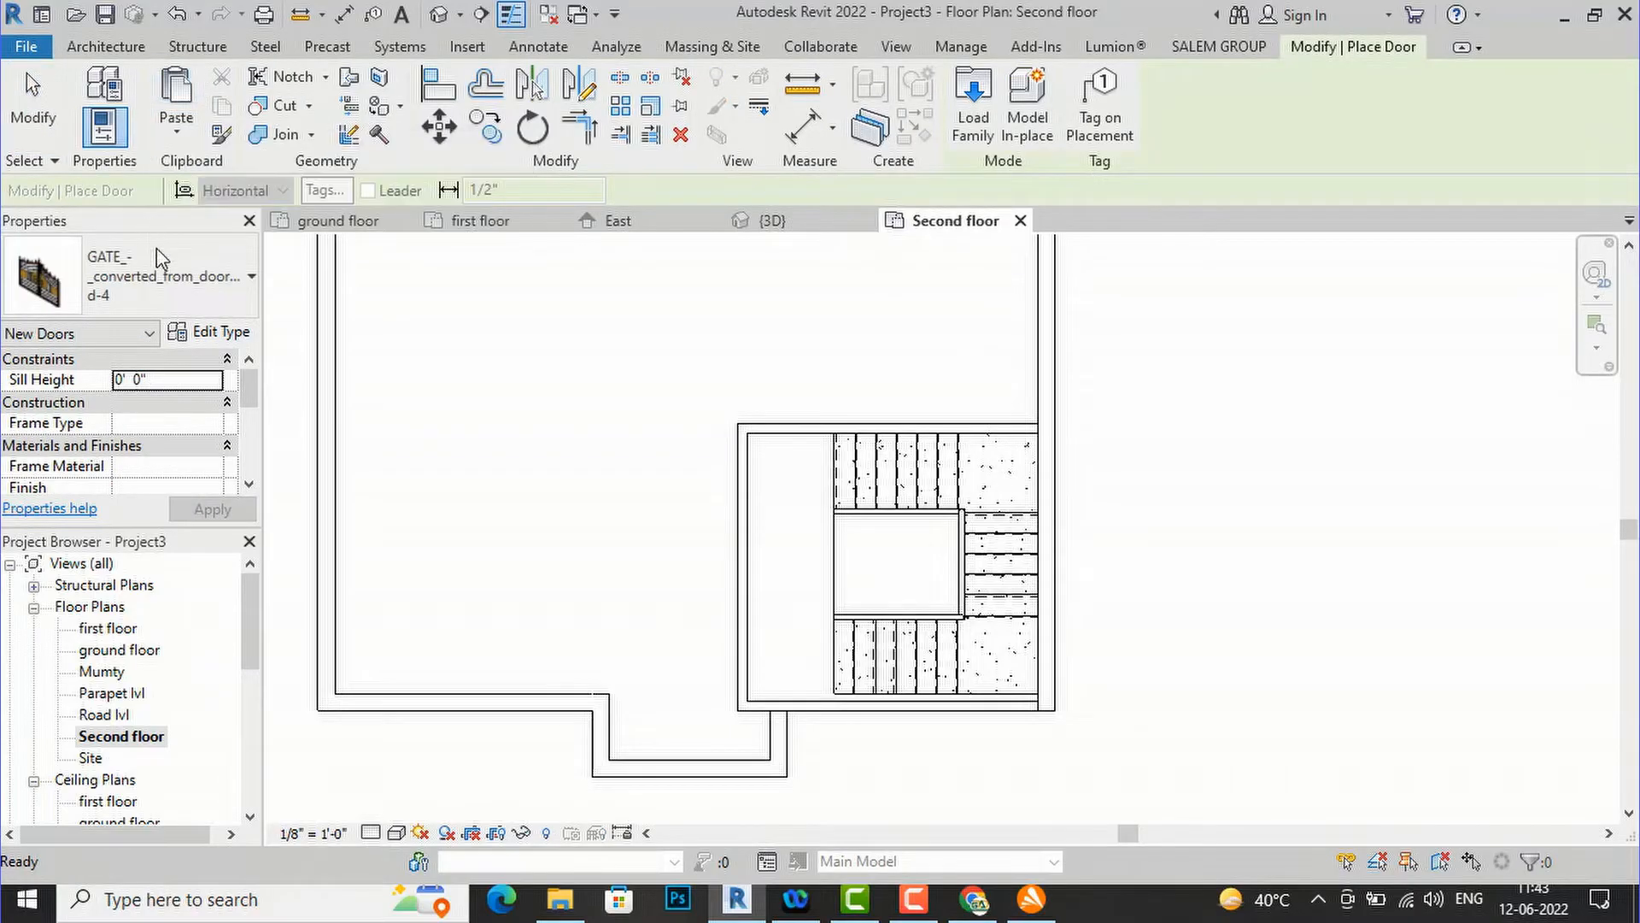
click(162, 290)
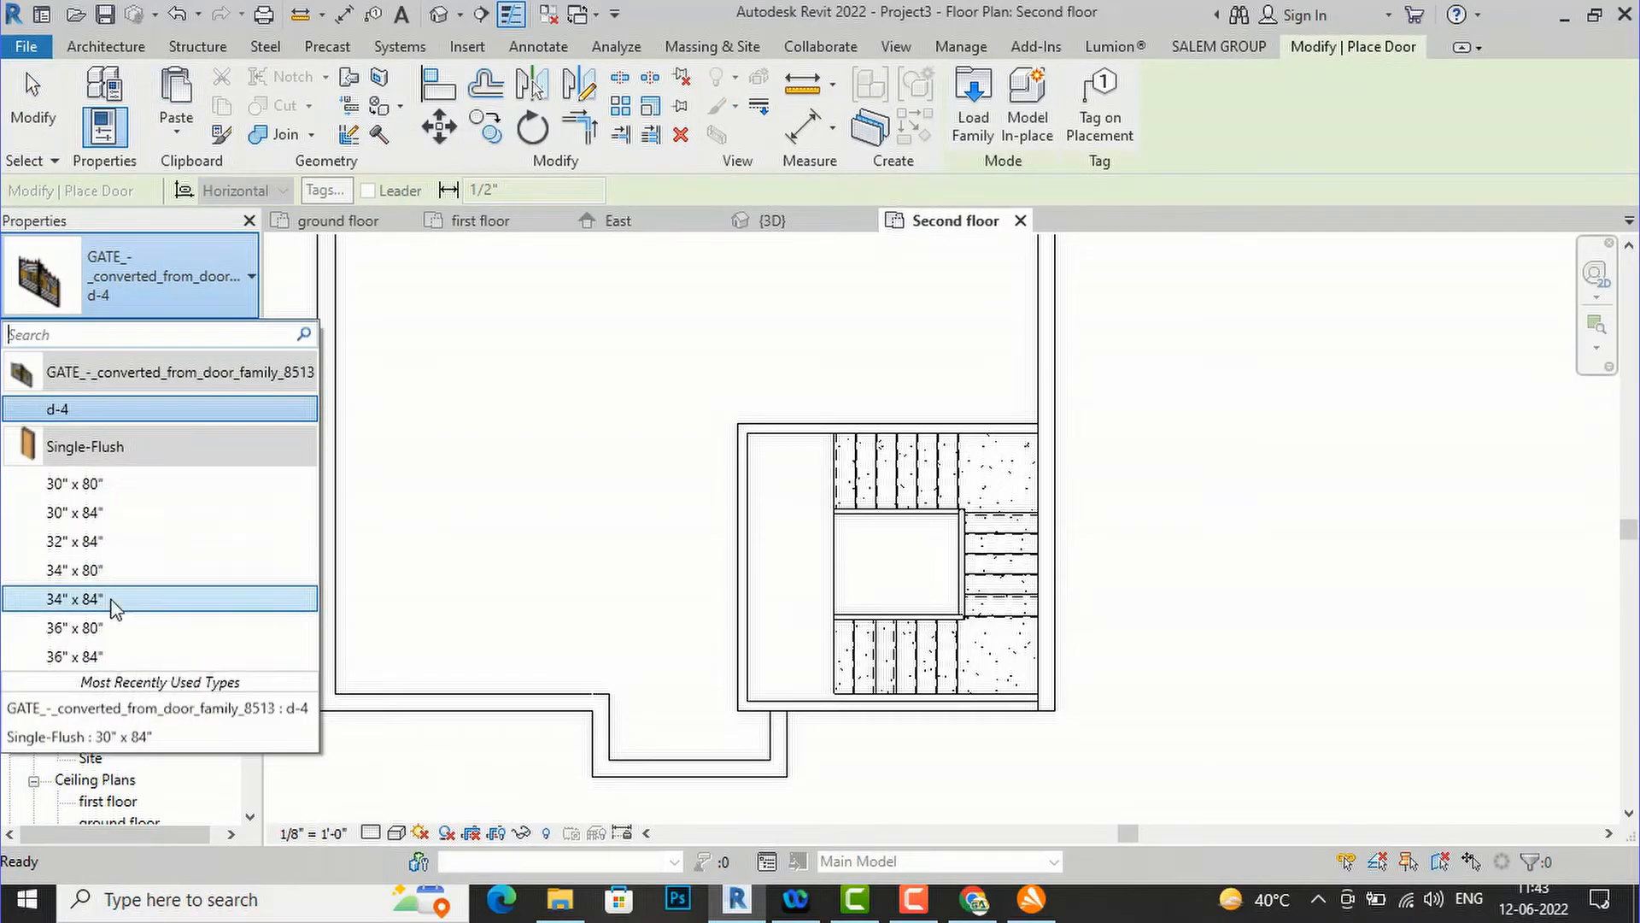
click(103, 657)
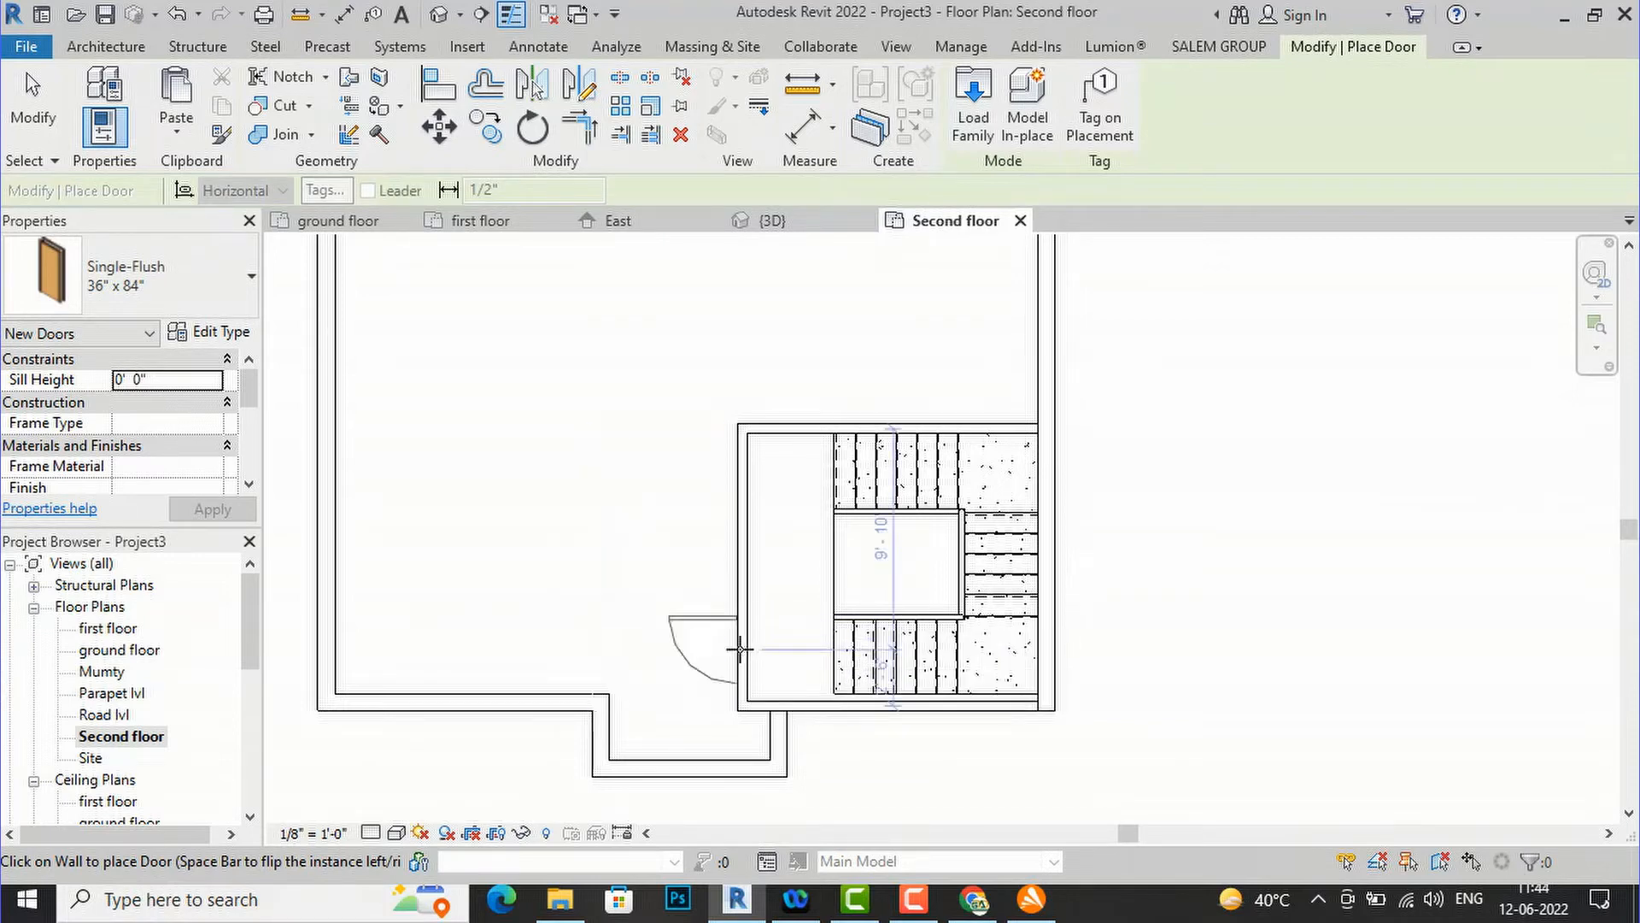
key(space)
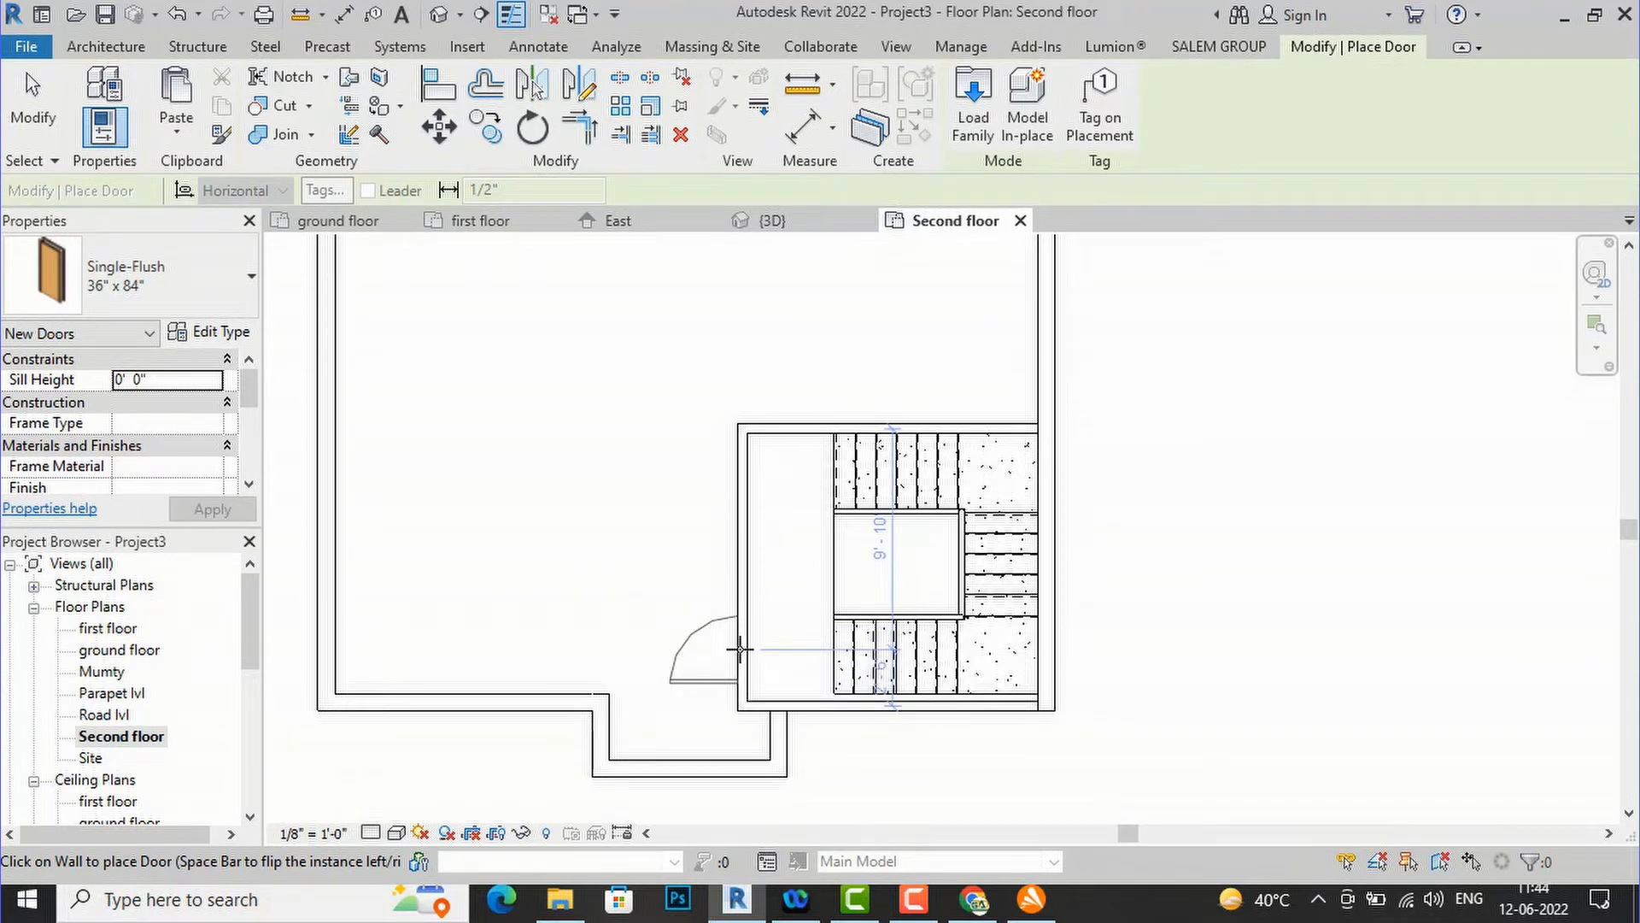
click(739, 654)
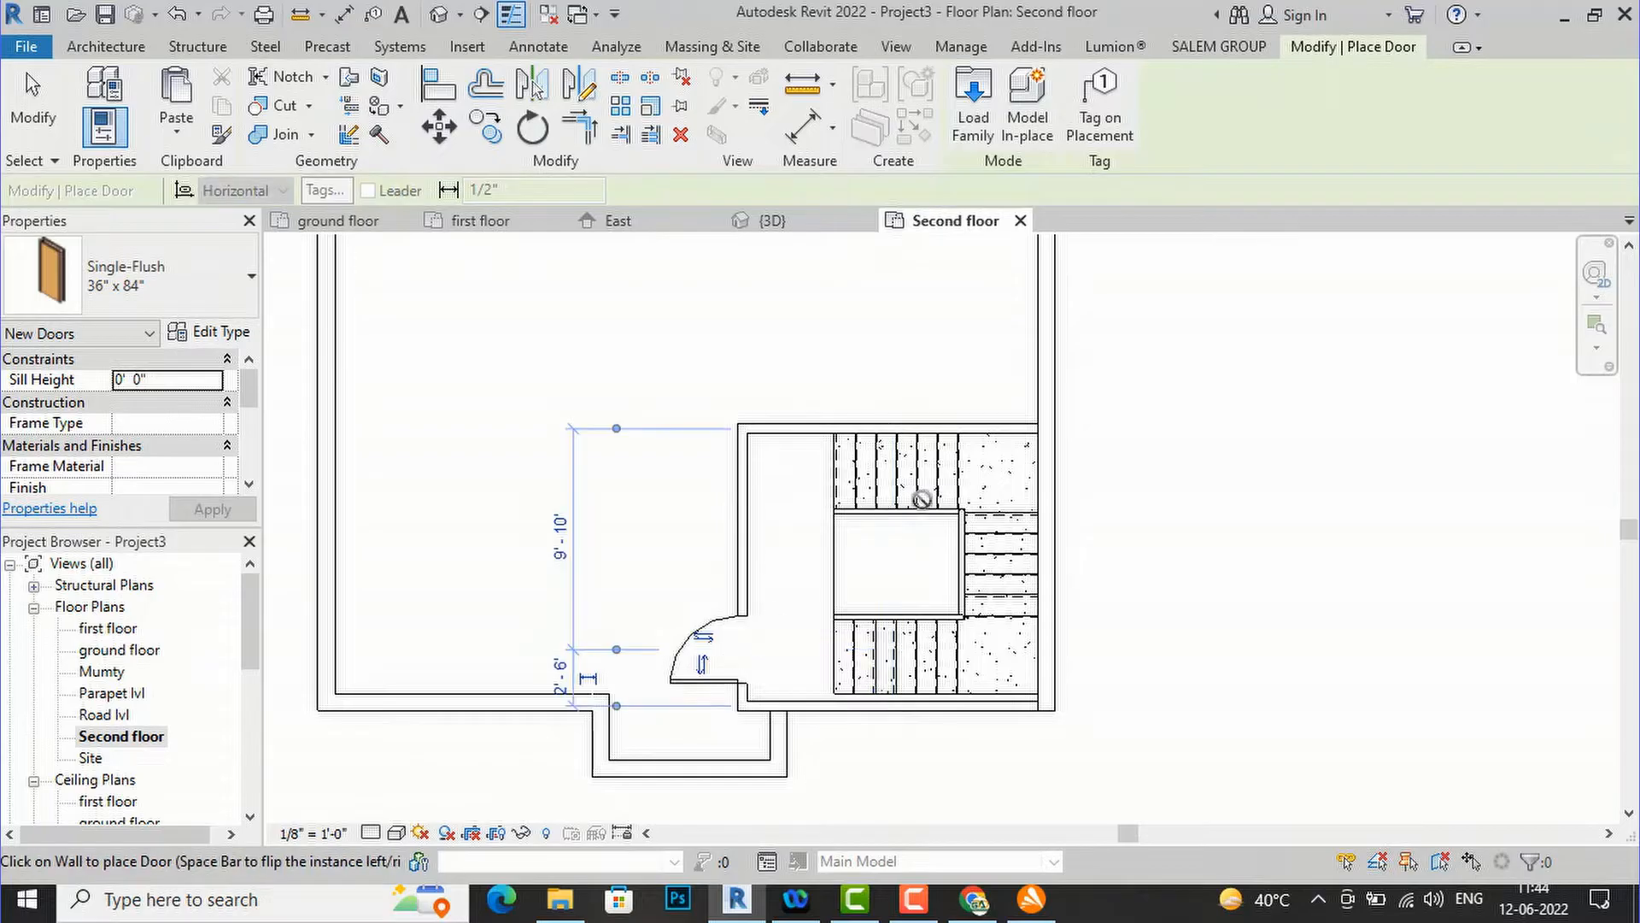
key(Escape)
key(Escape)
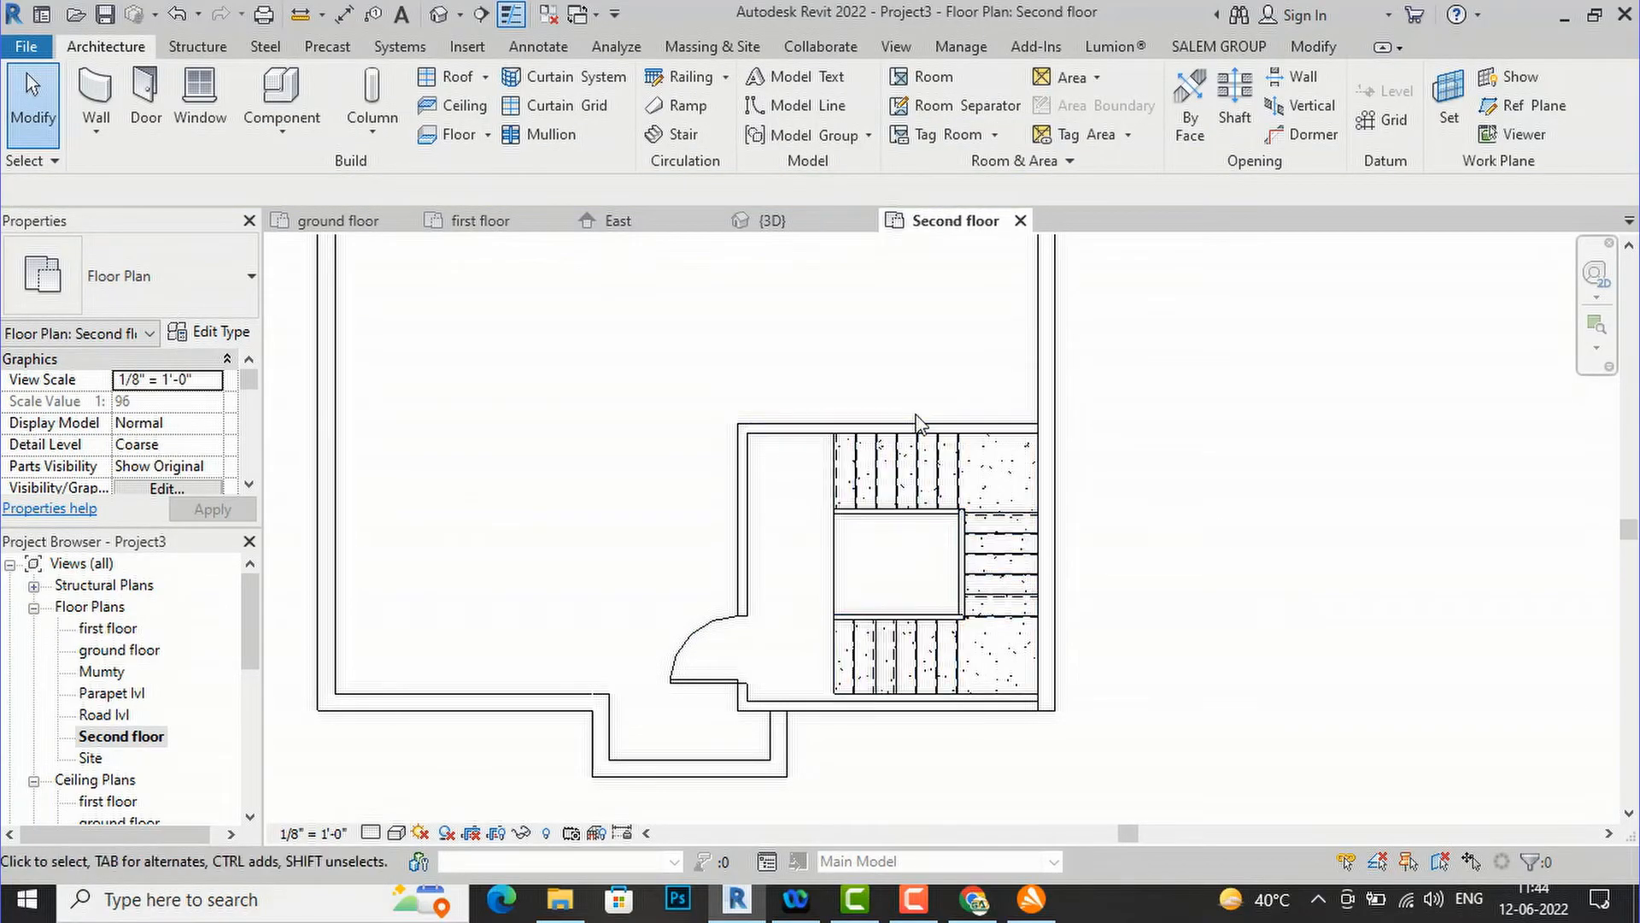
- In the 3D view, split the side parapet at the rear mumty wall and delete the segment beside the stairs
click(439, 15)
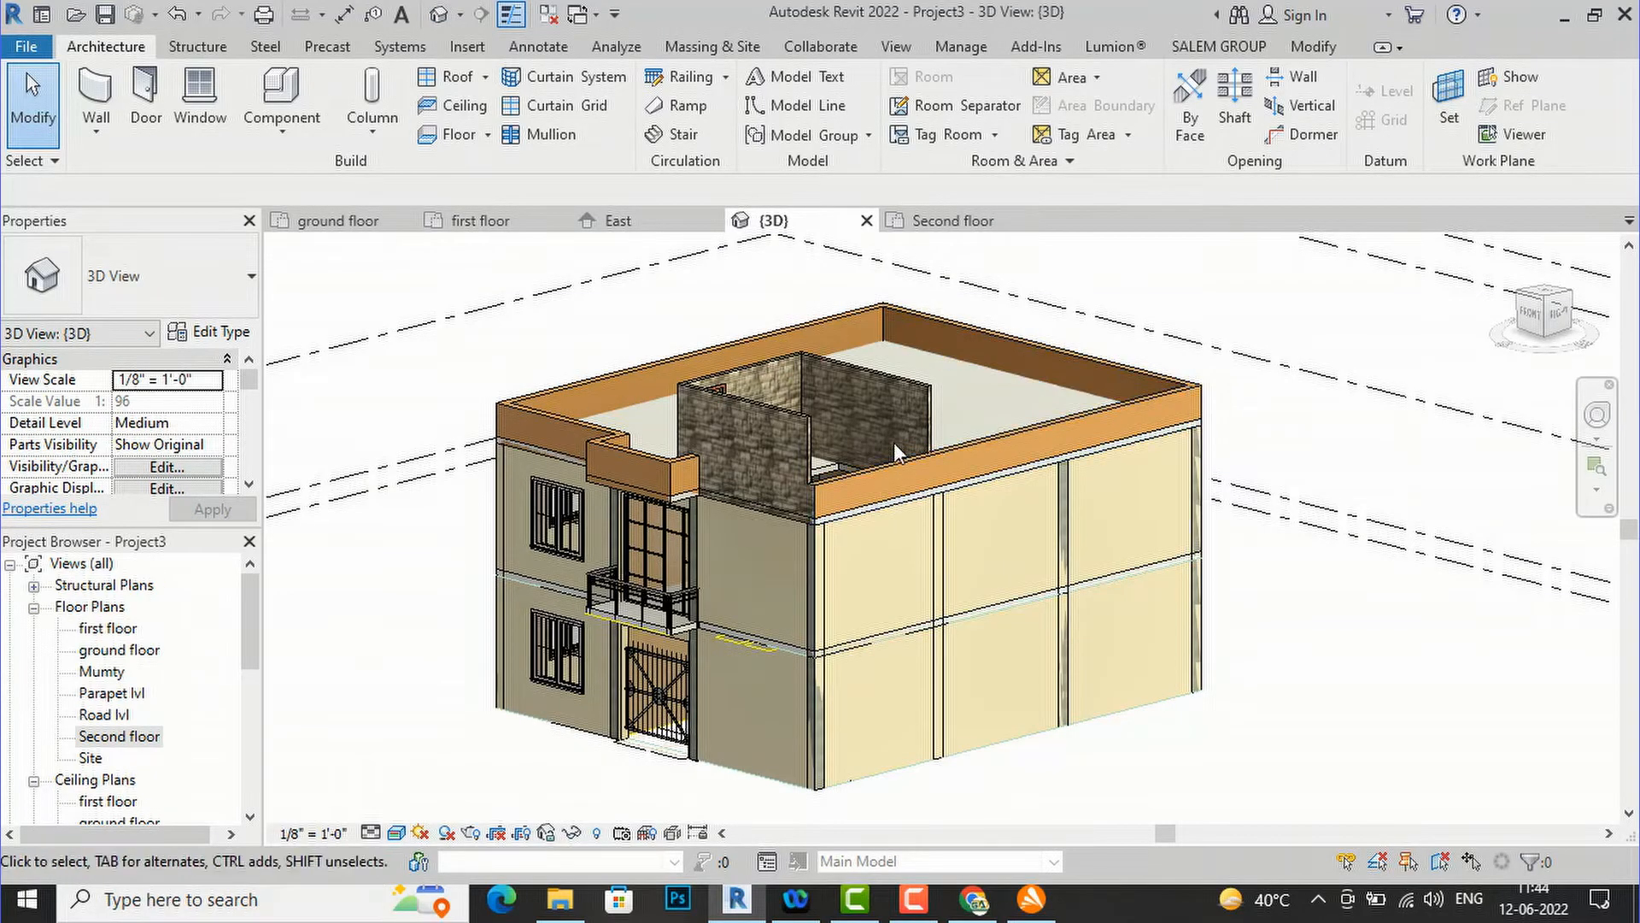
scroll(893, 442, up, 3)
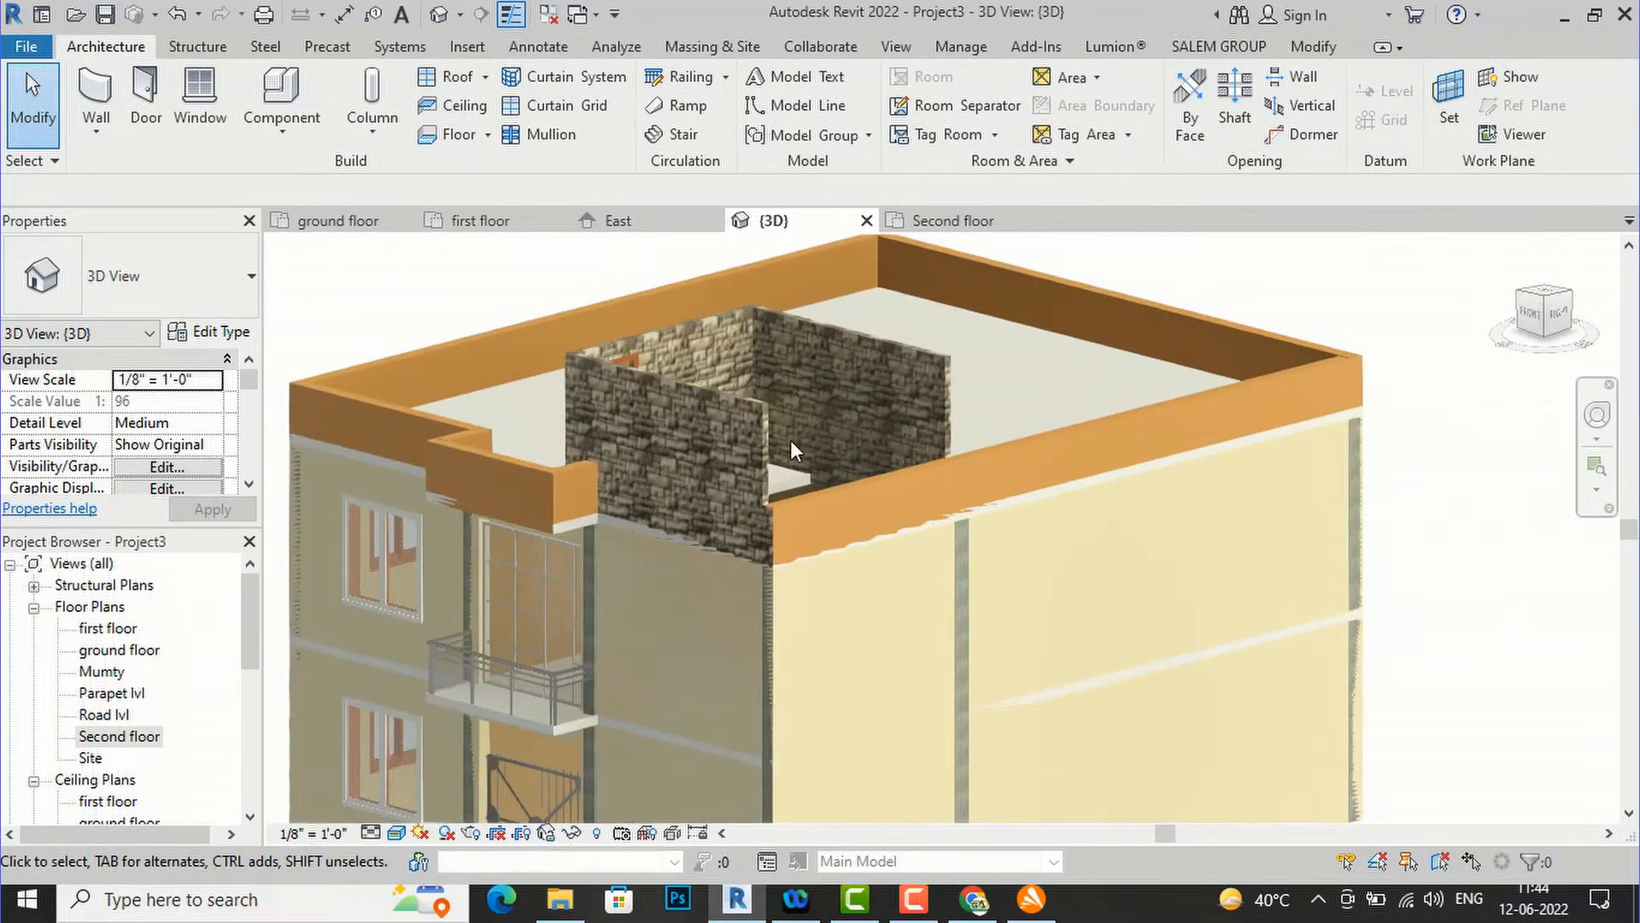
click(917, 468)
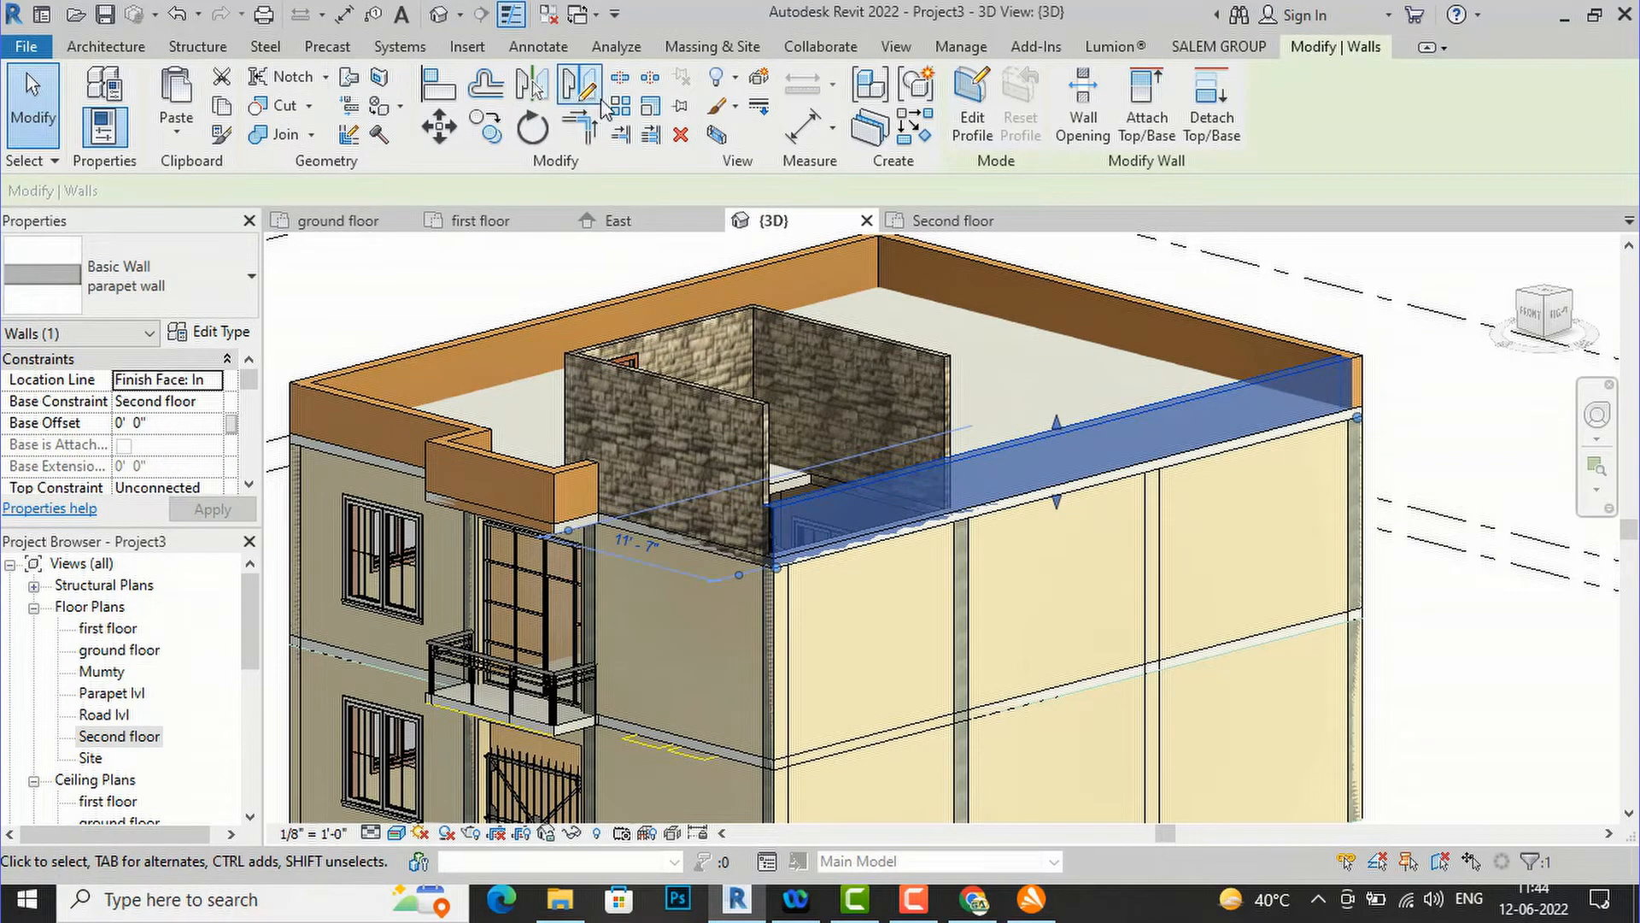
click(622, 78)
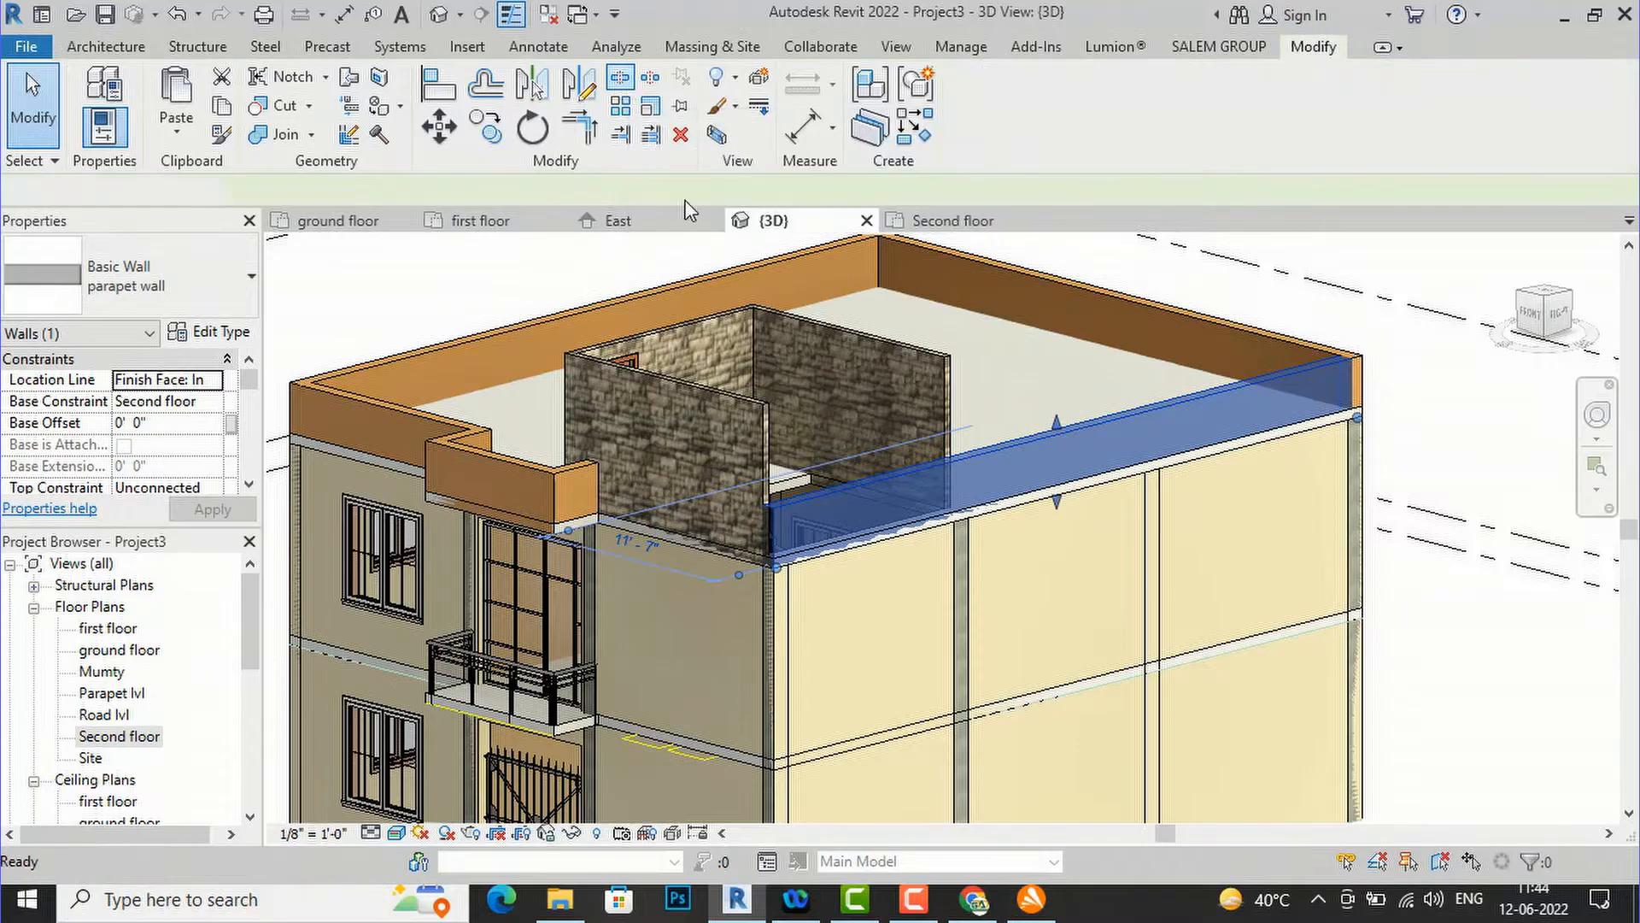
scroll(965, 440, up, 5)
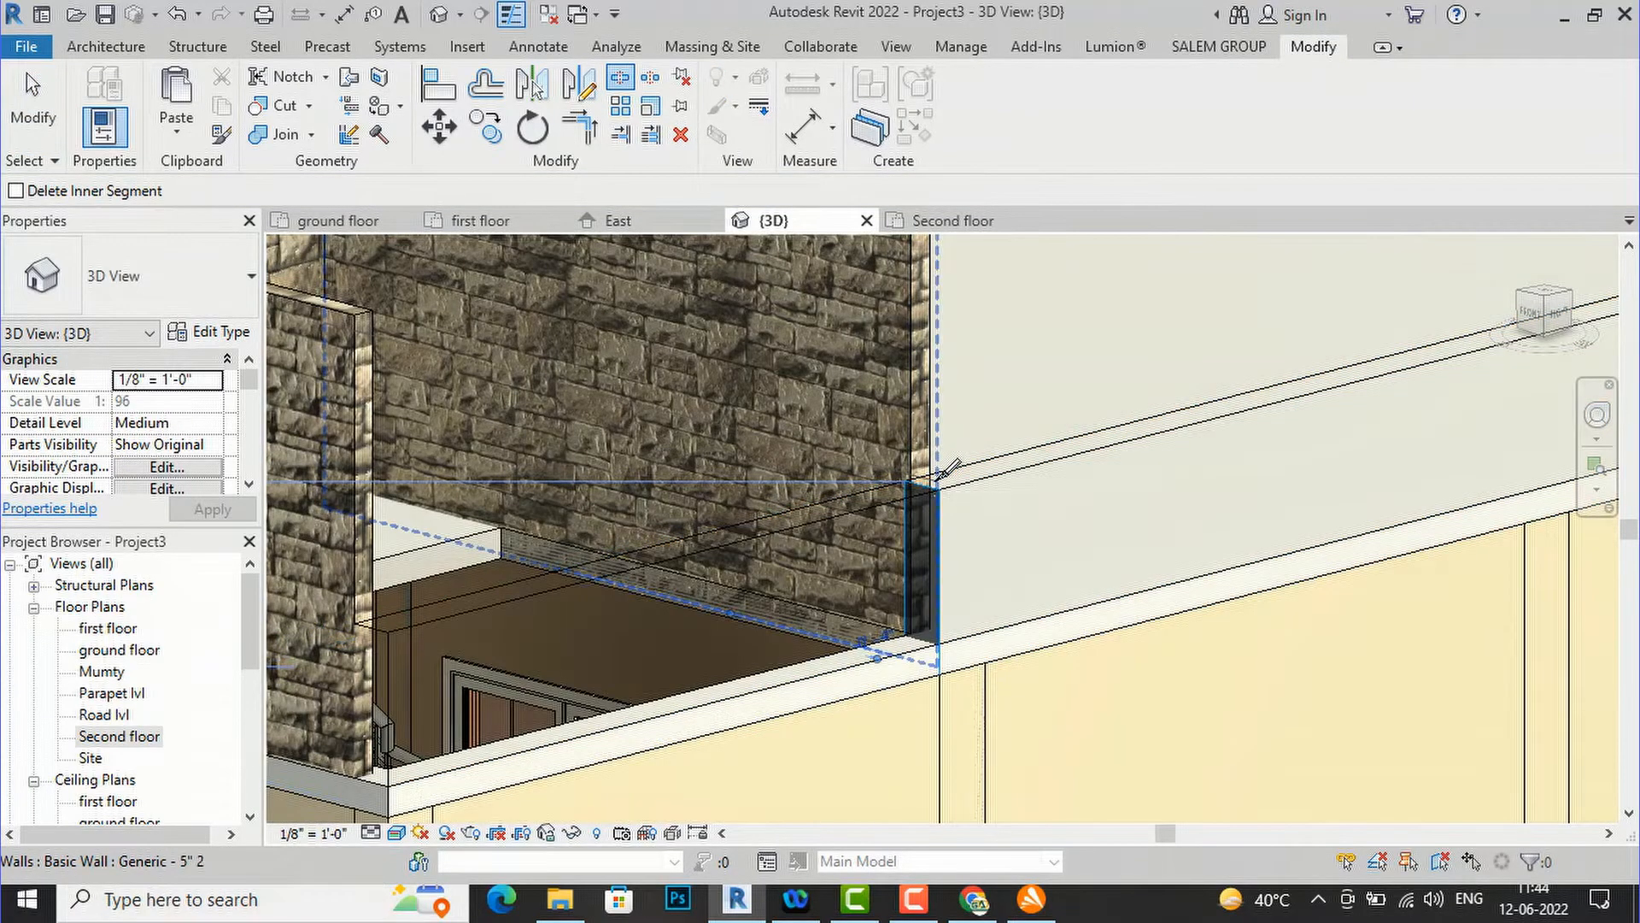
key(Escape)
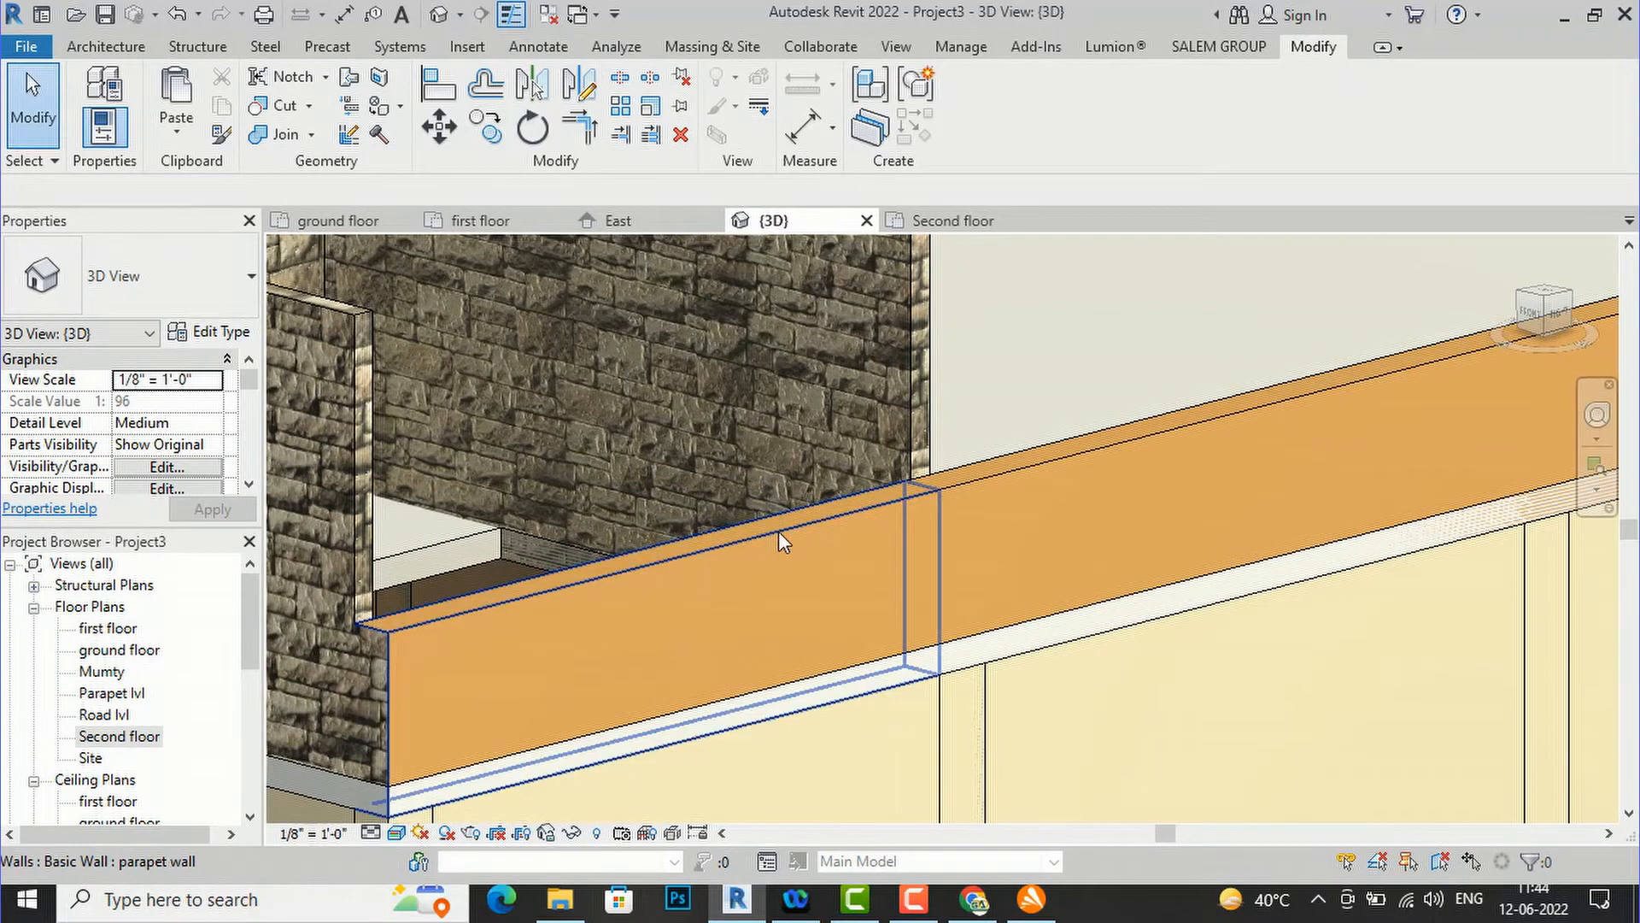
click(778, 531)
key(Delete)
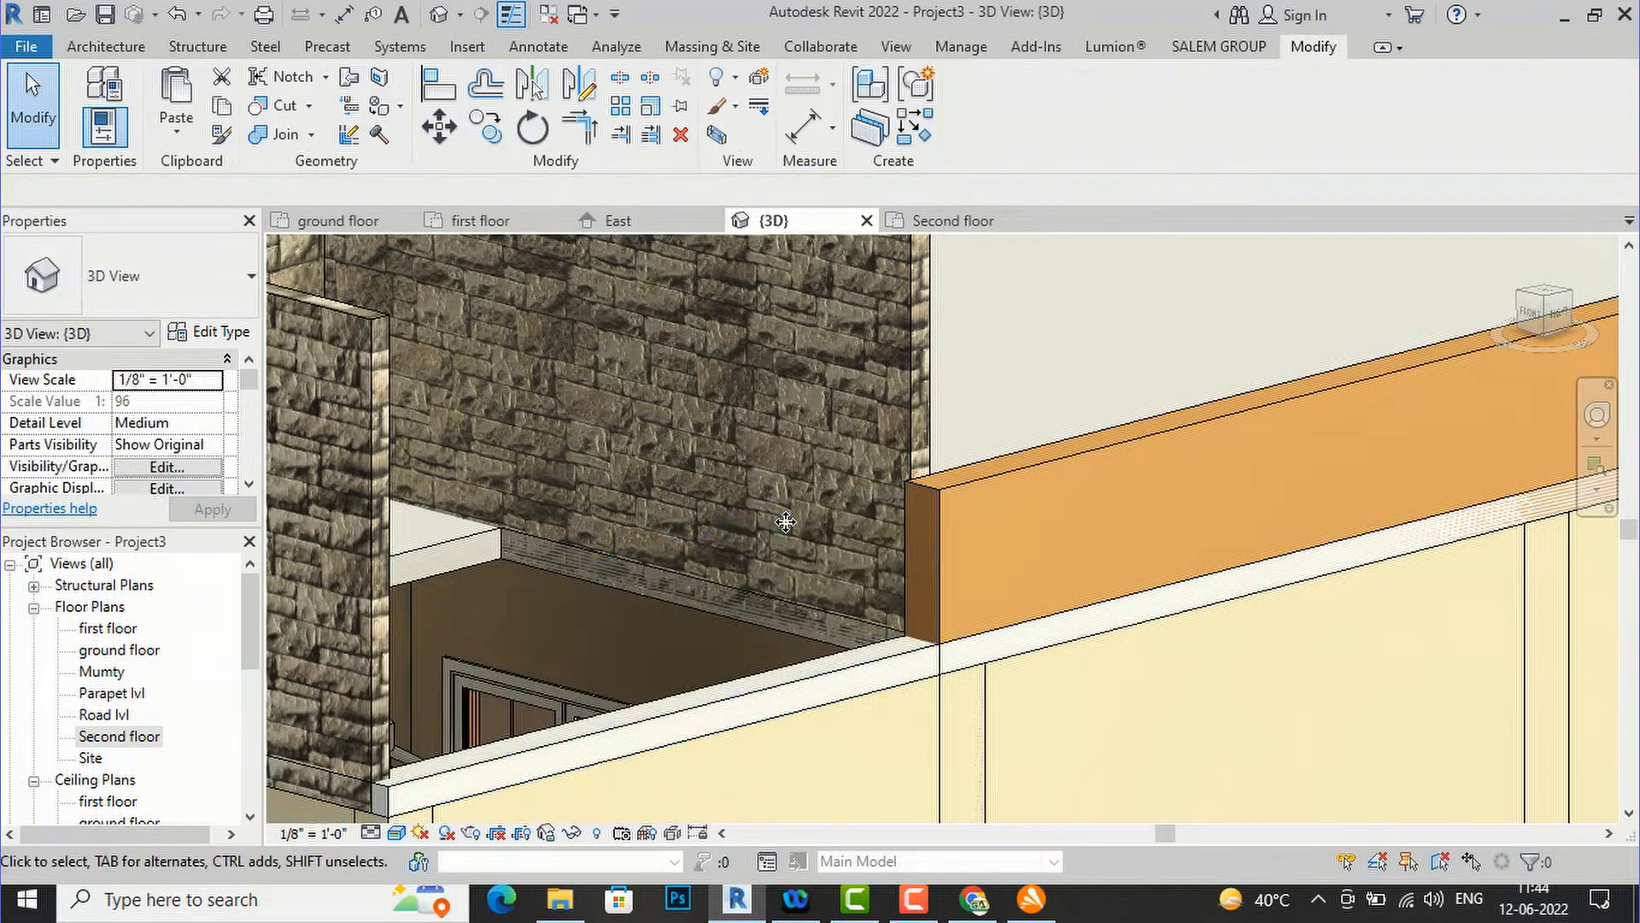
- In the Second floor plan, draw a 5" mumty side wall about 12' 4" long from the rear mumty wall to the outer front corner
double_click(119, 736)
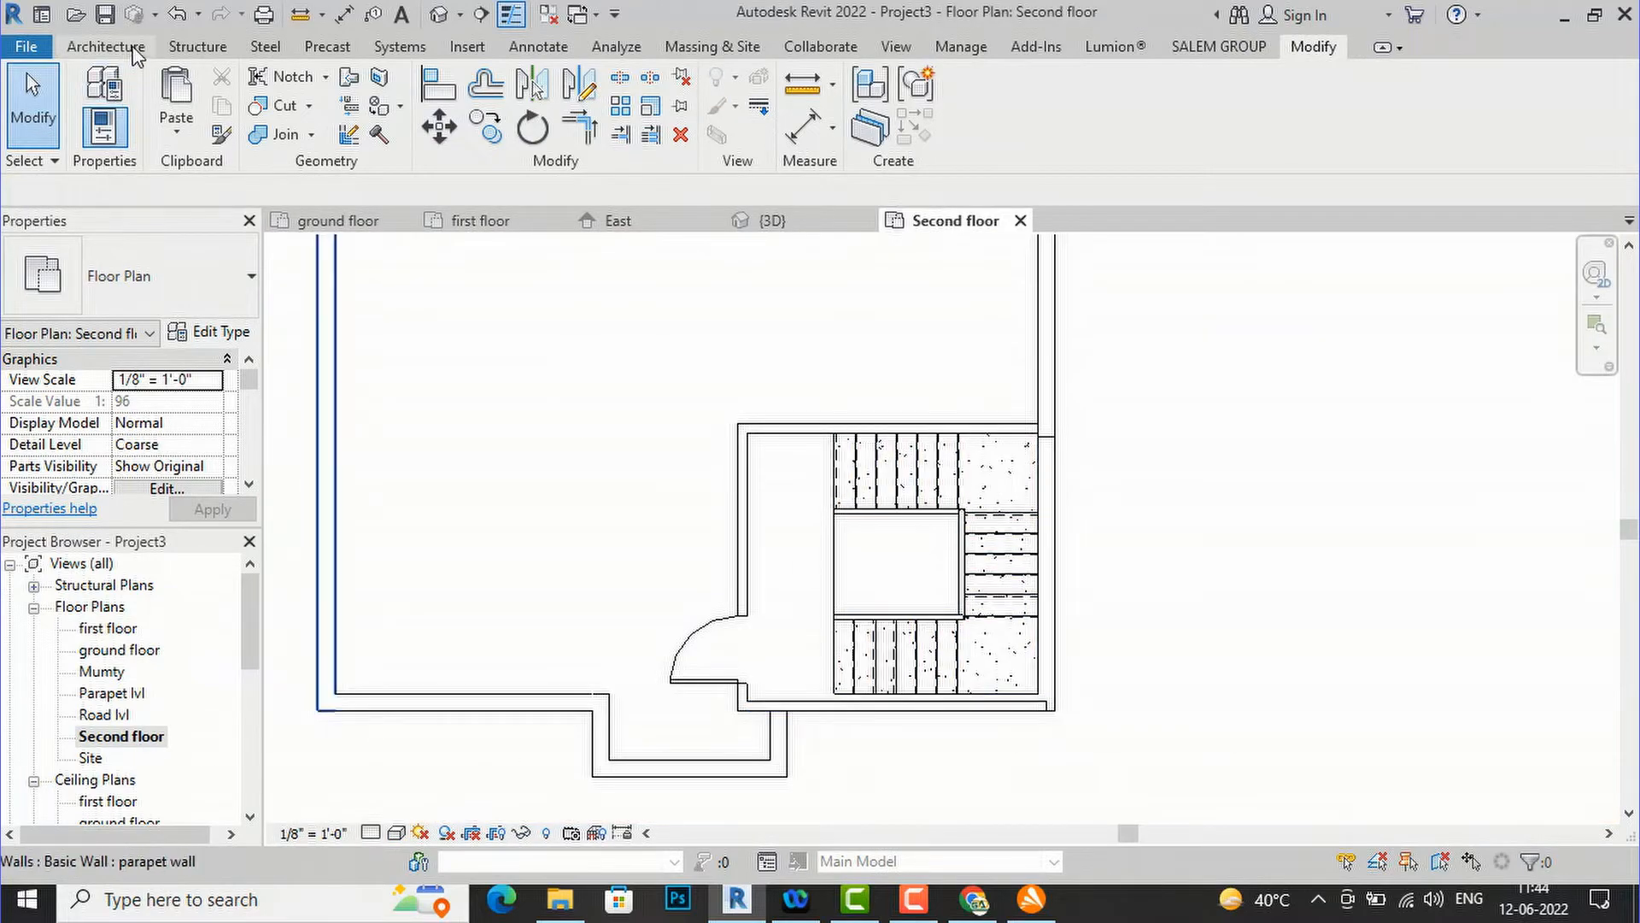
click(128, 47)
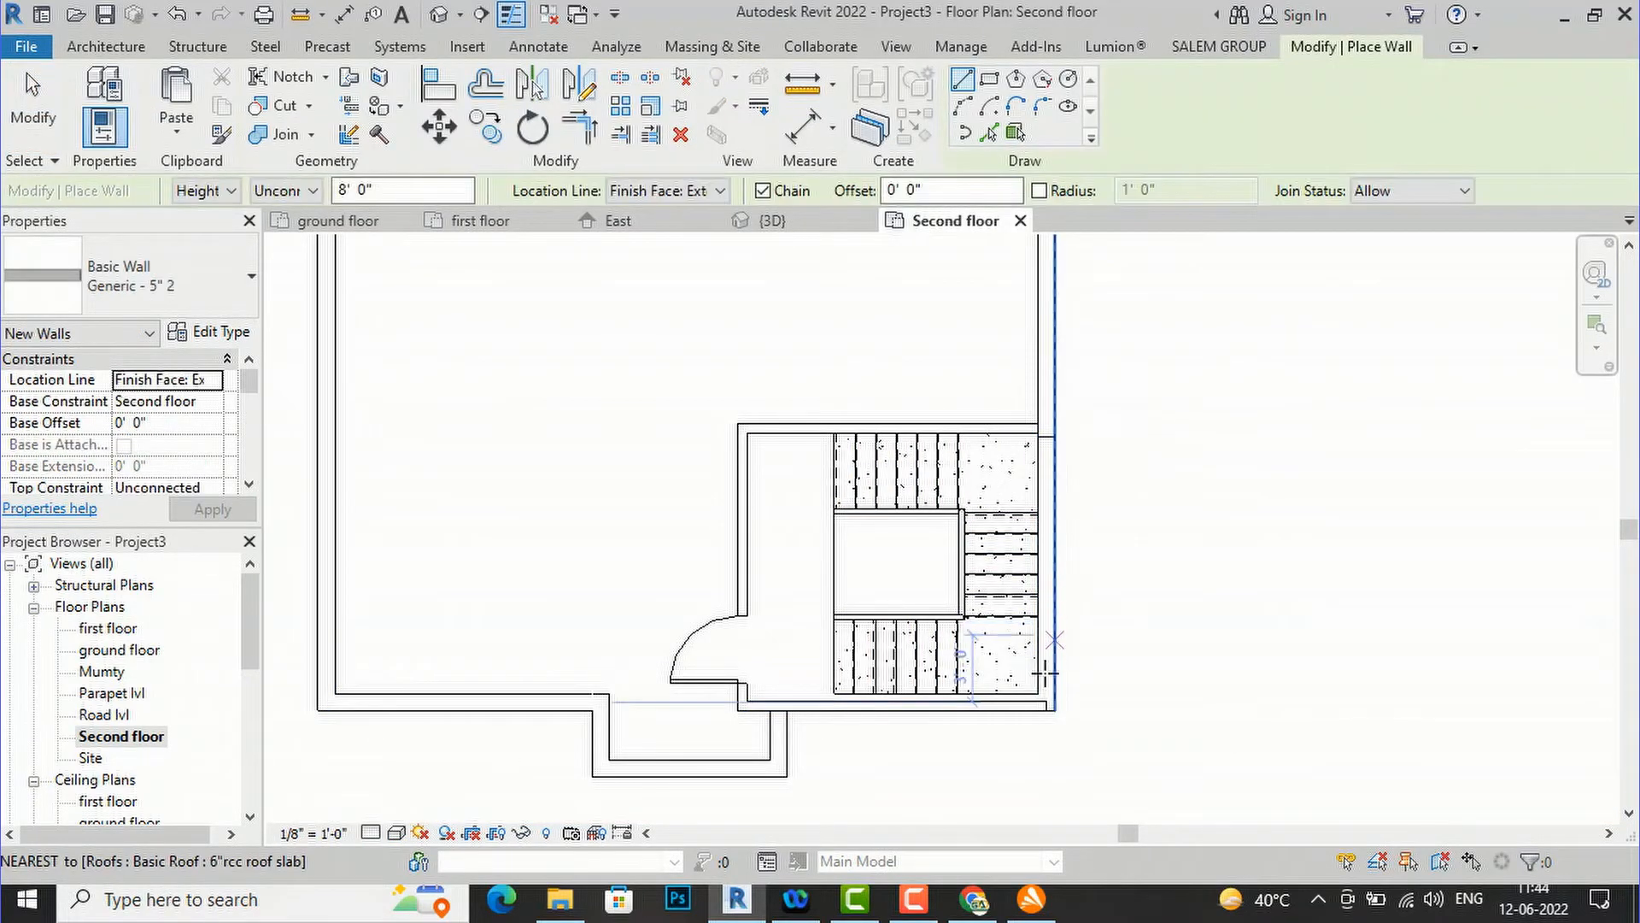
click(1055, 710)
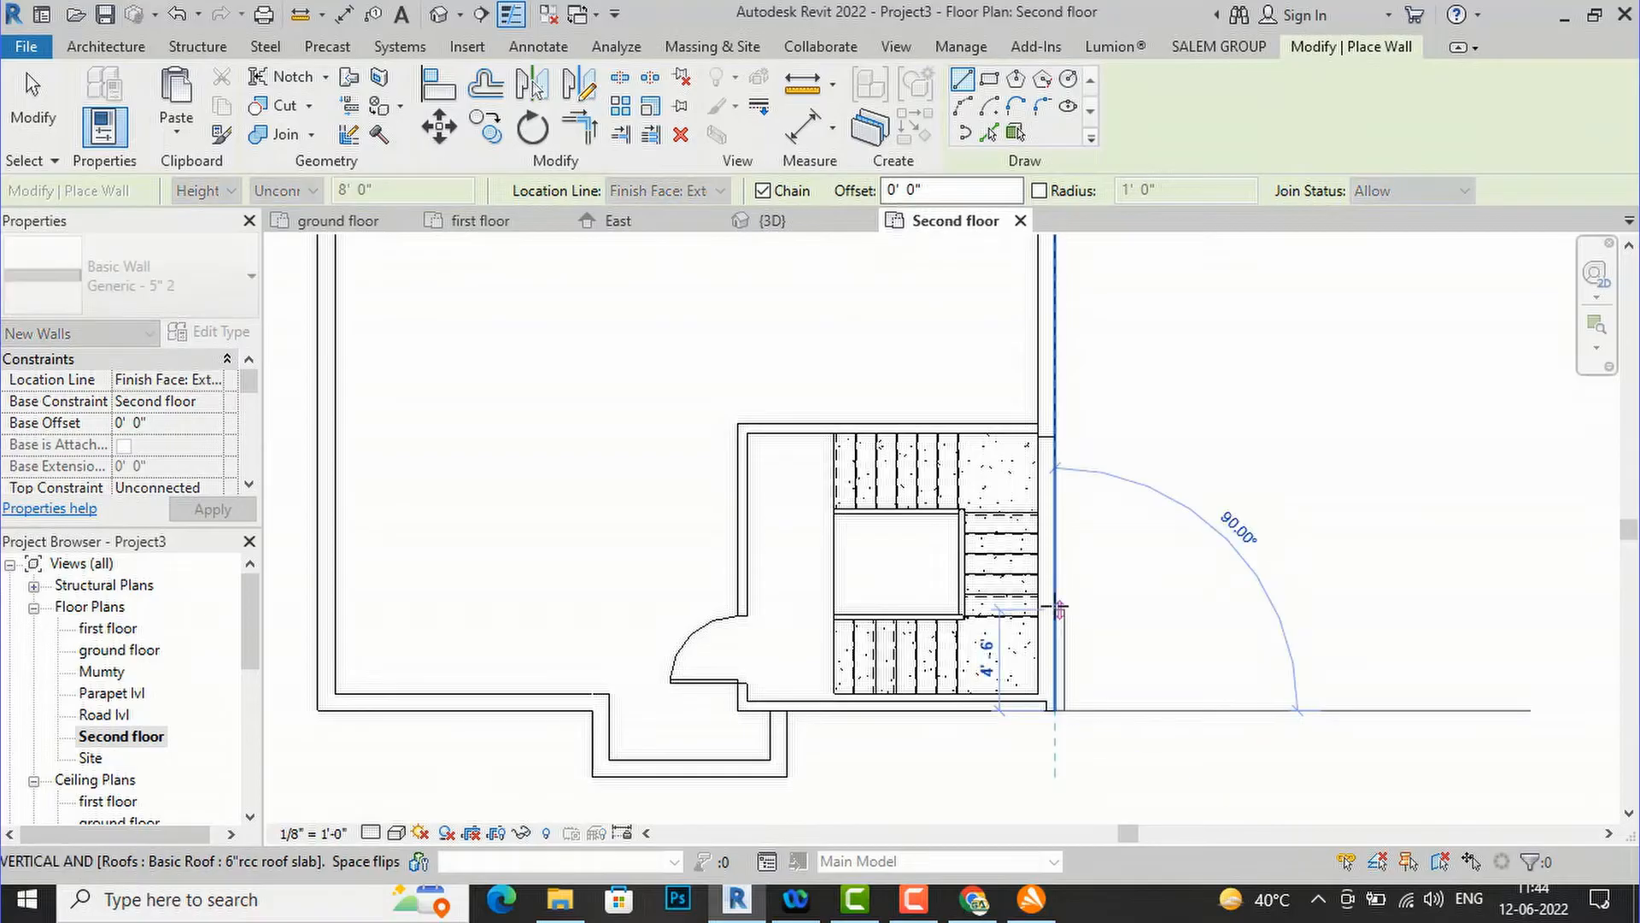
key(Escape)
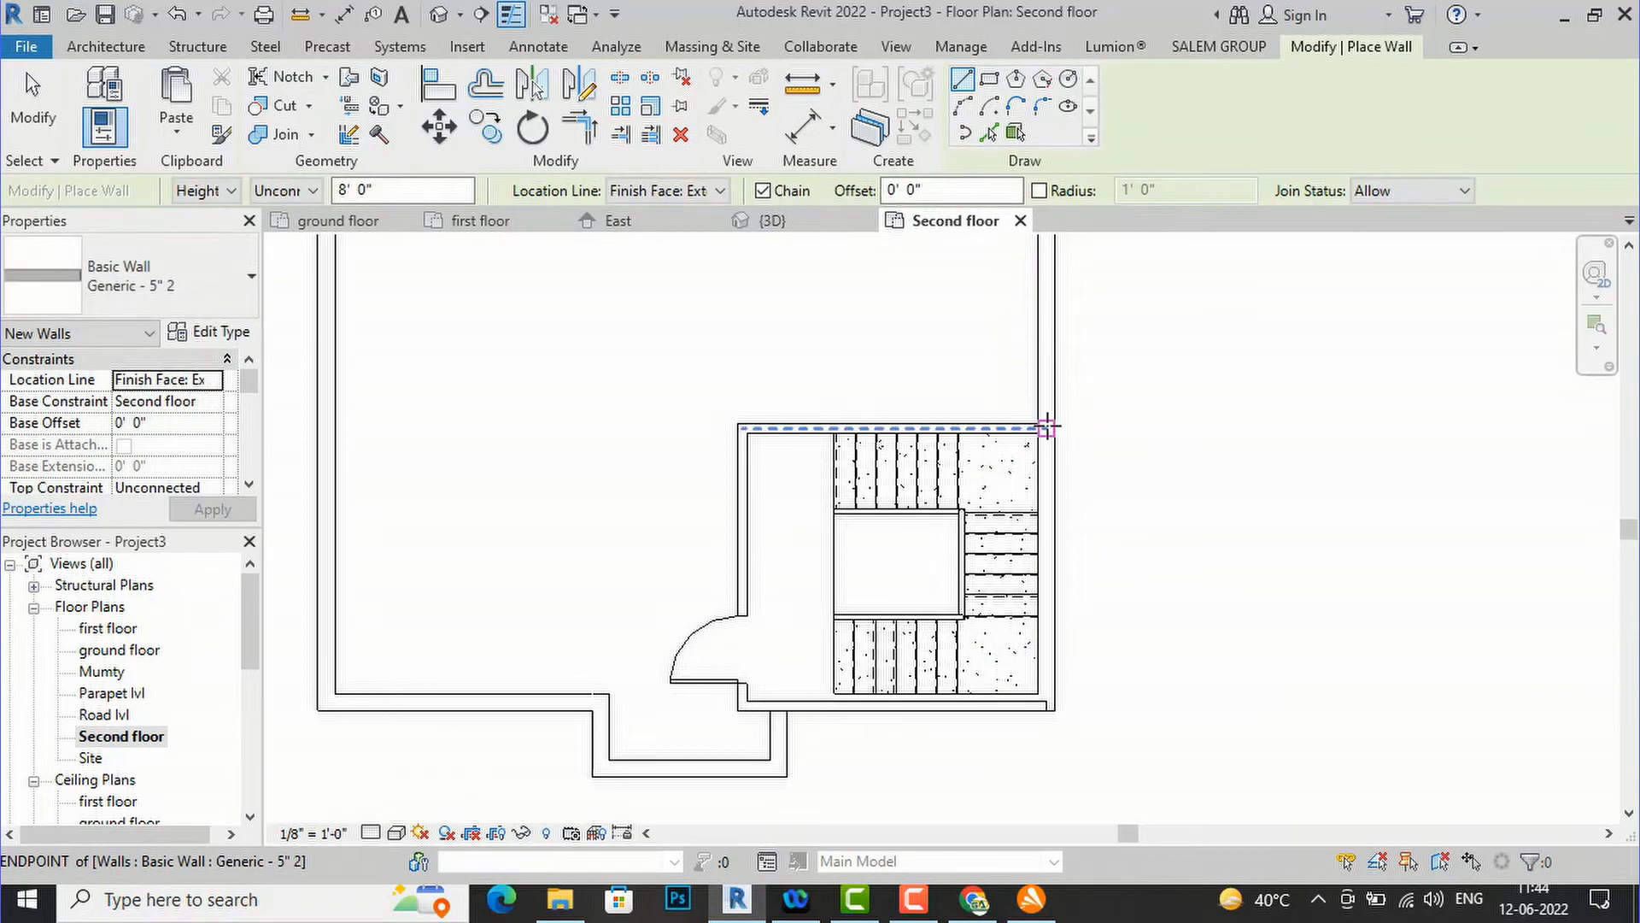
click(1059, 427)
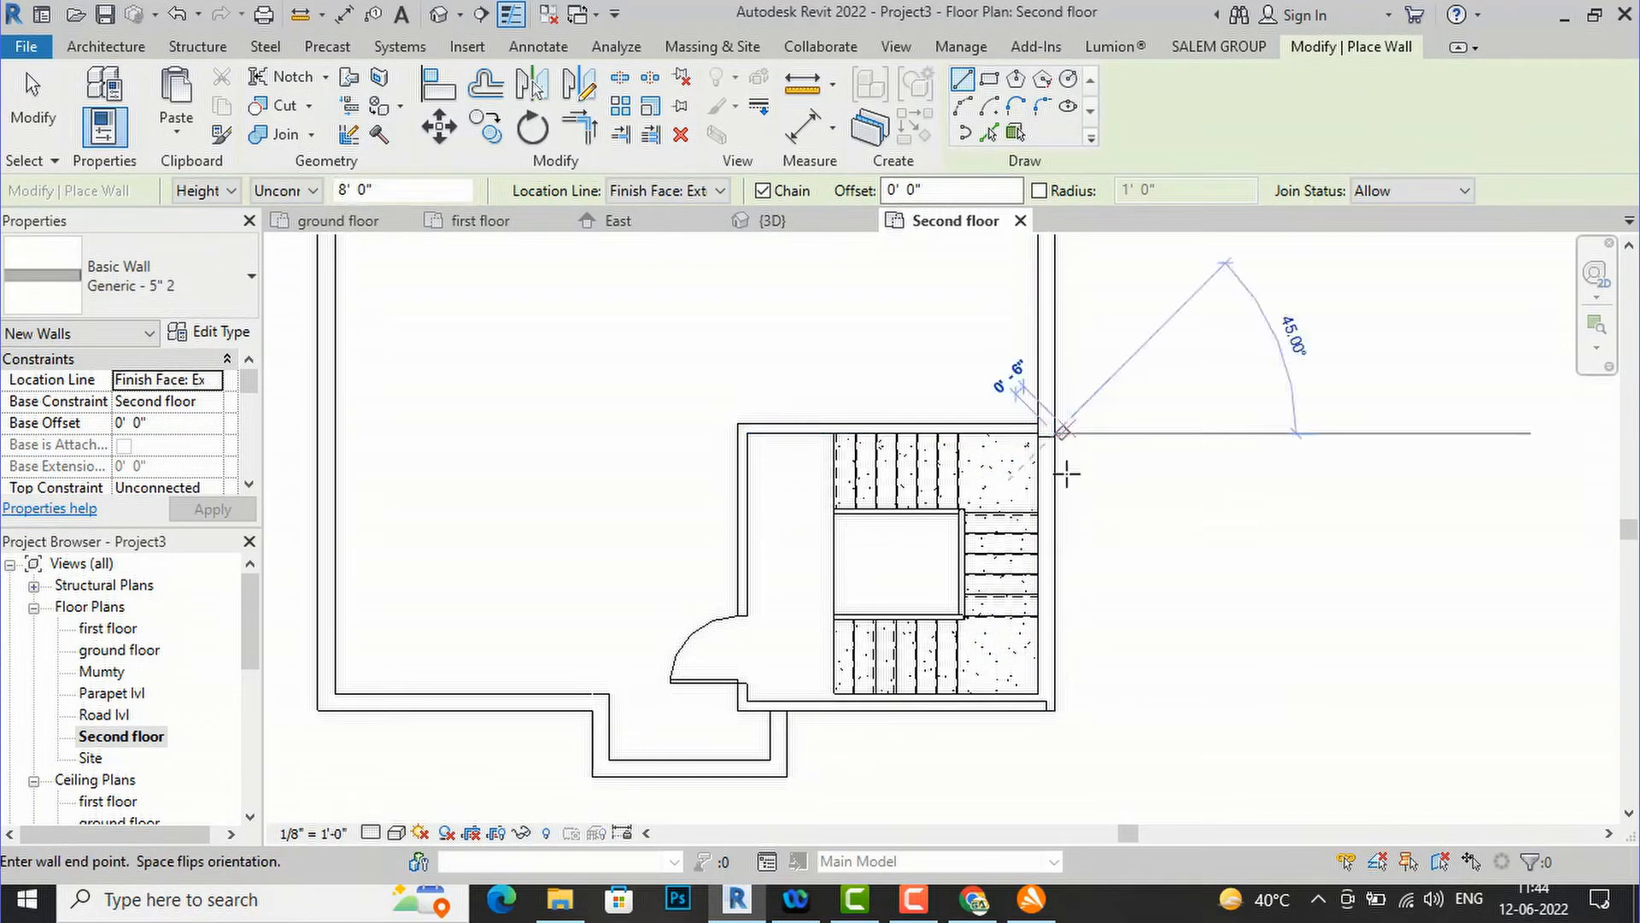
click(1056, 710)
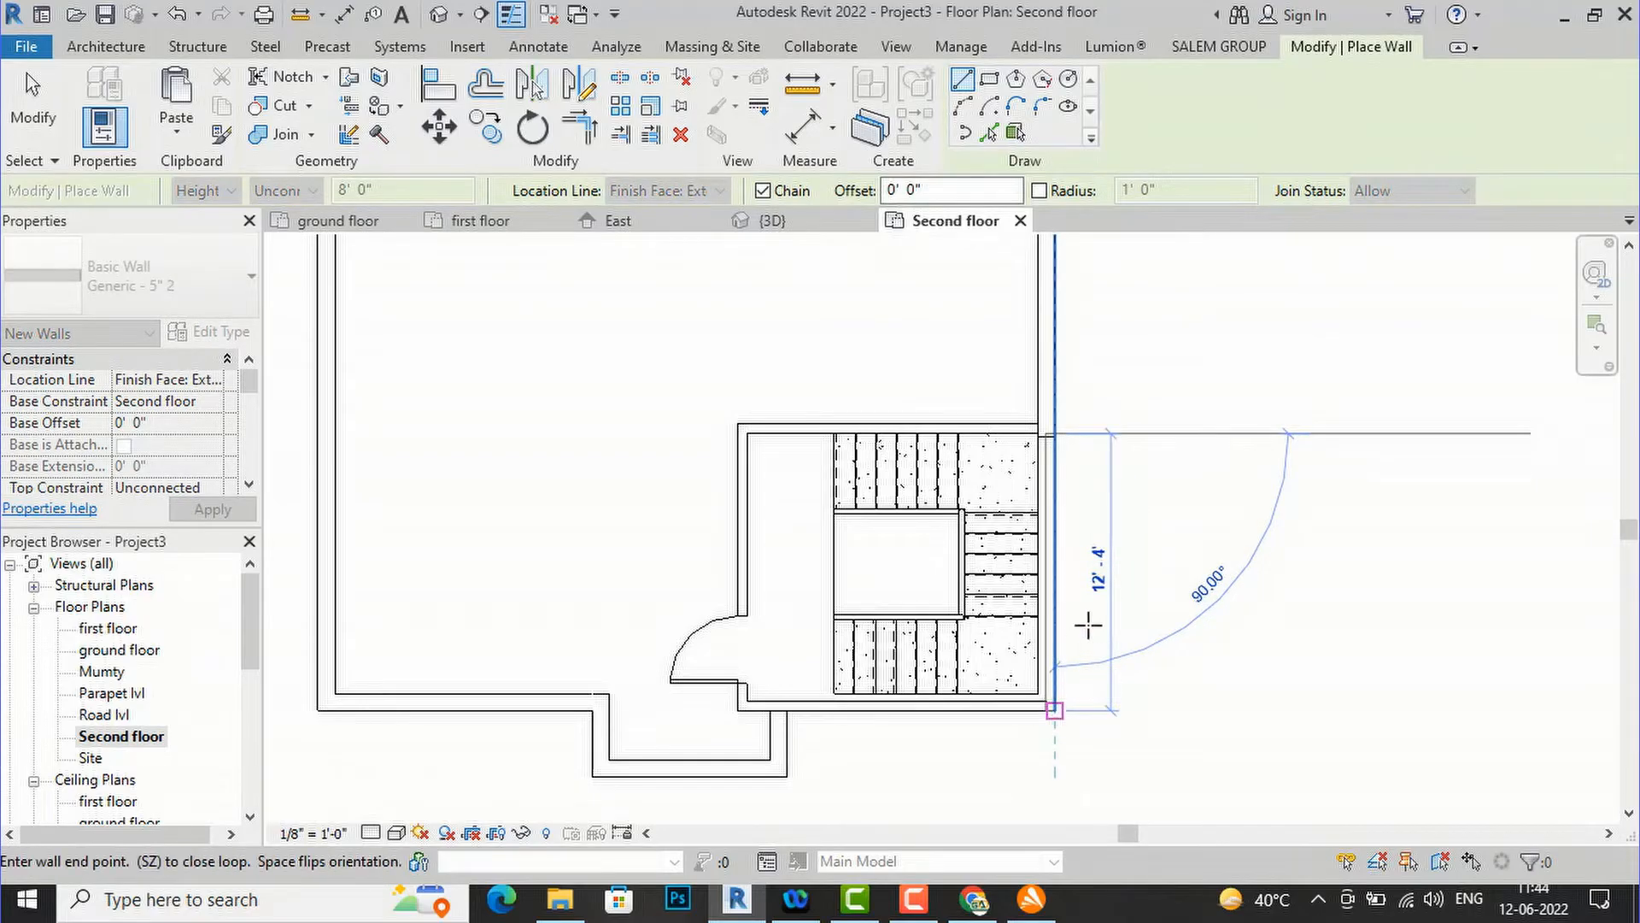
key(Escape)
key(Escape)
- Trim the rear mumty wall and the new side wall to a corner at the building's outer face
scroll(1032, 451, up, 4)
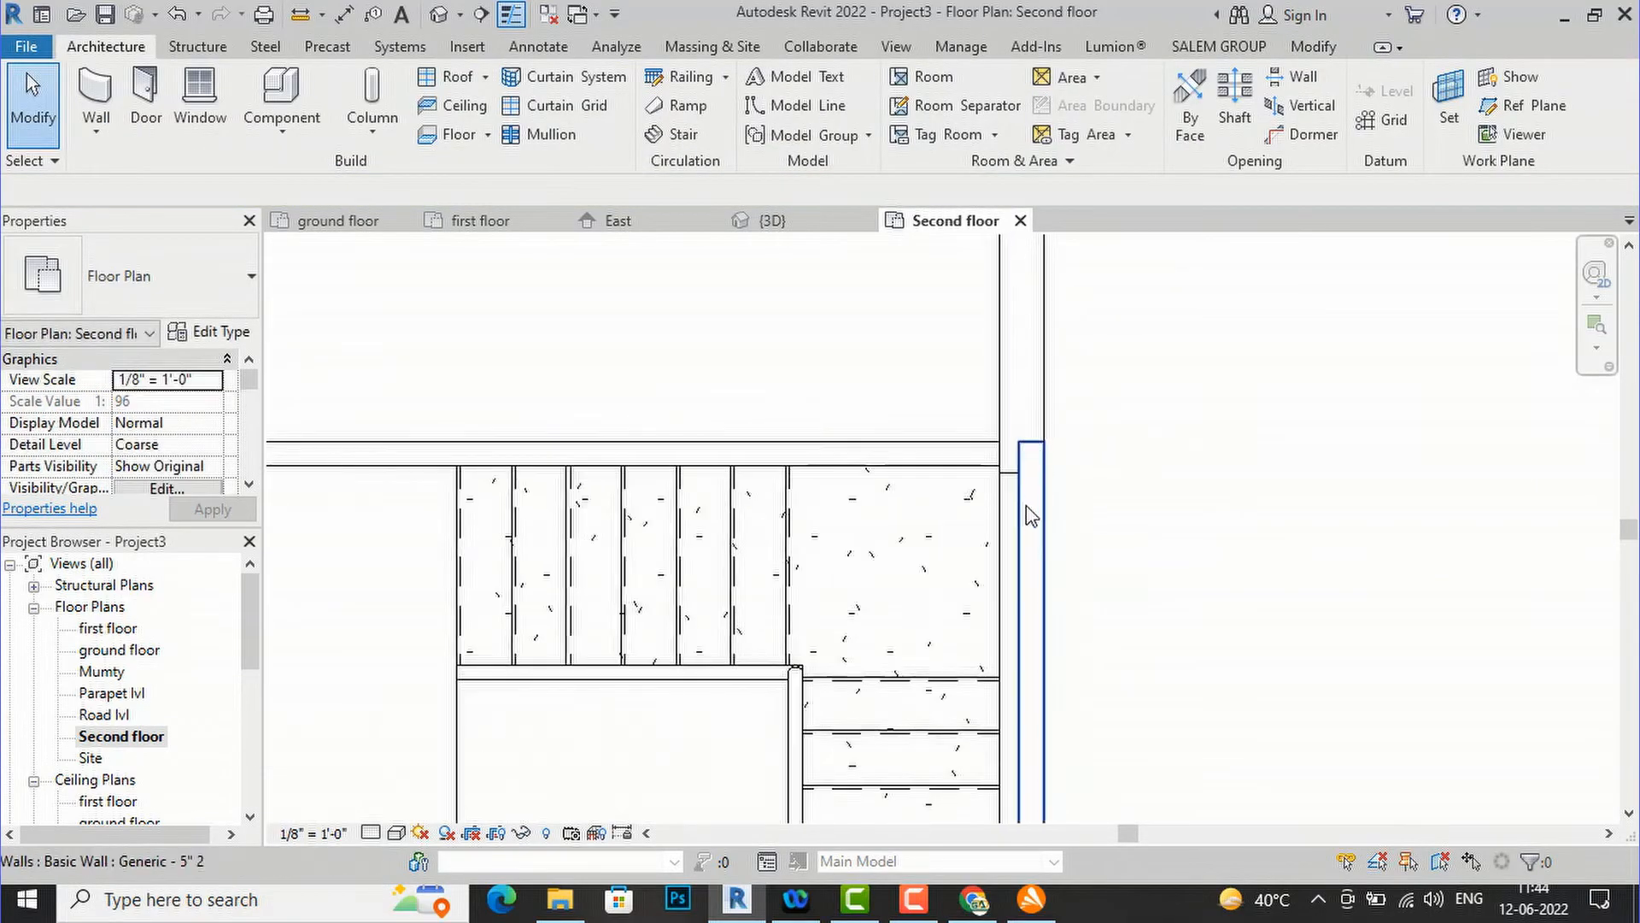
click(1032, 451)
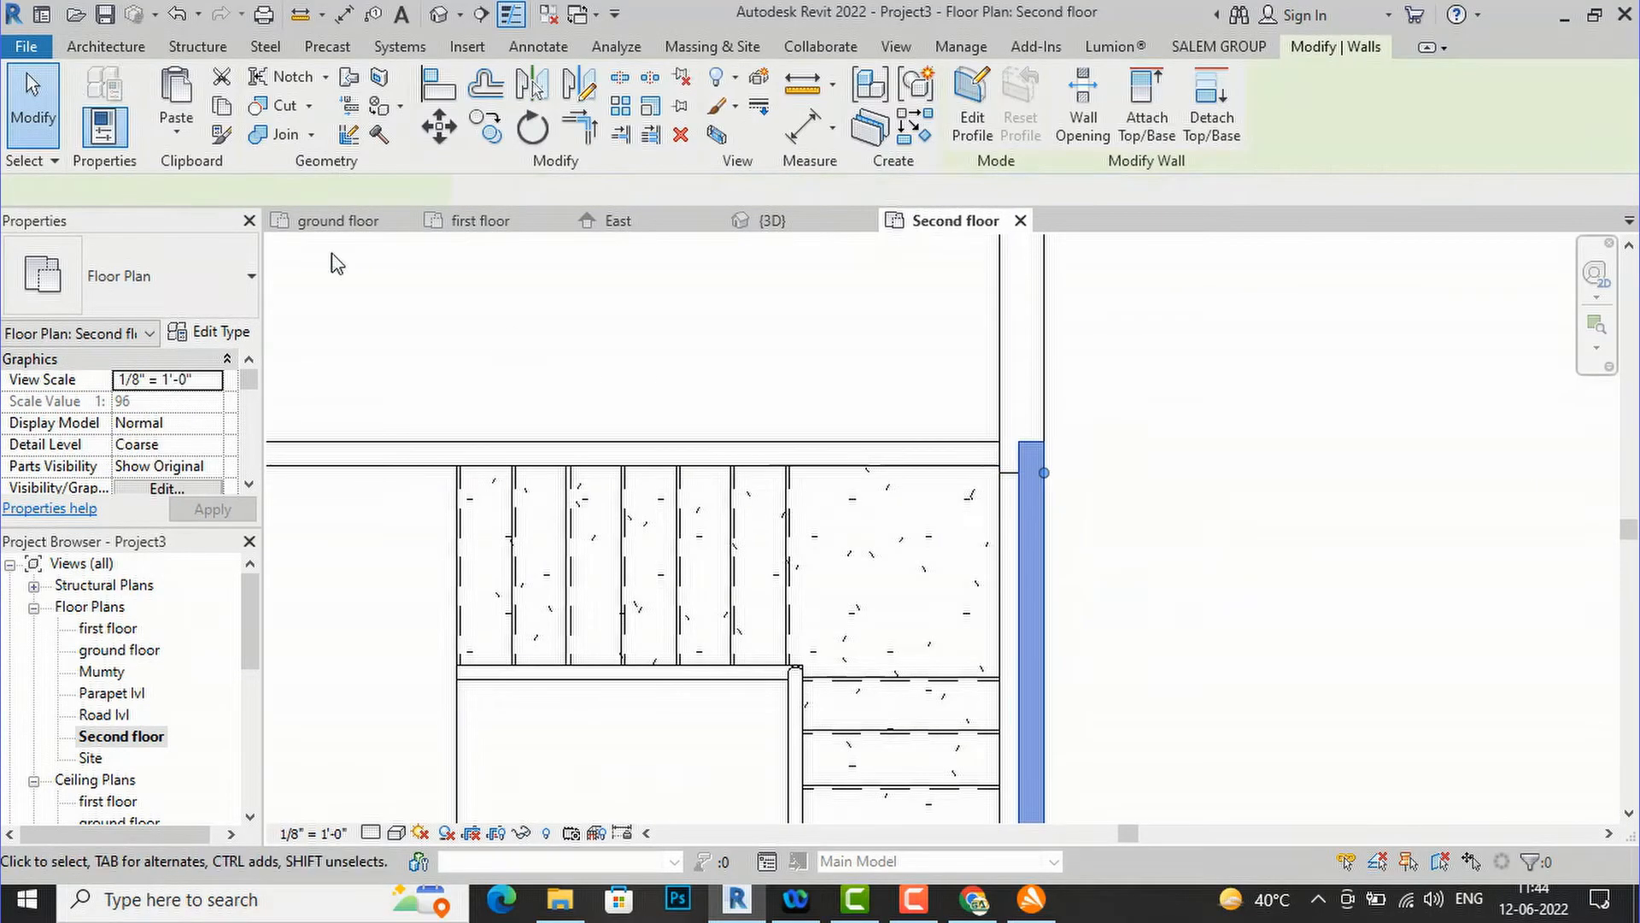
click(579, 128)
click(982, 461)
click(1034, 538)
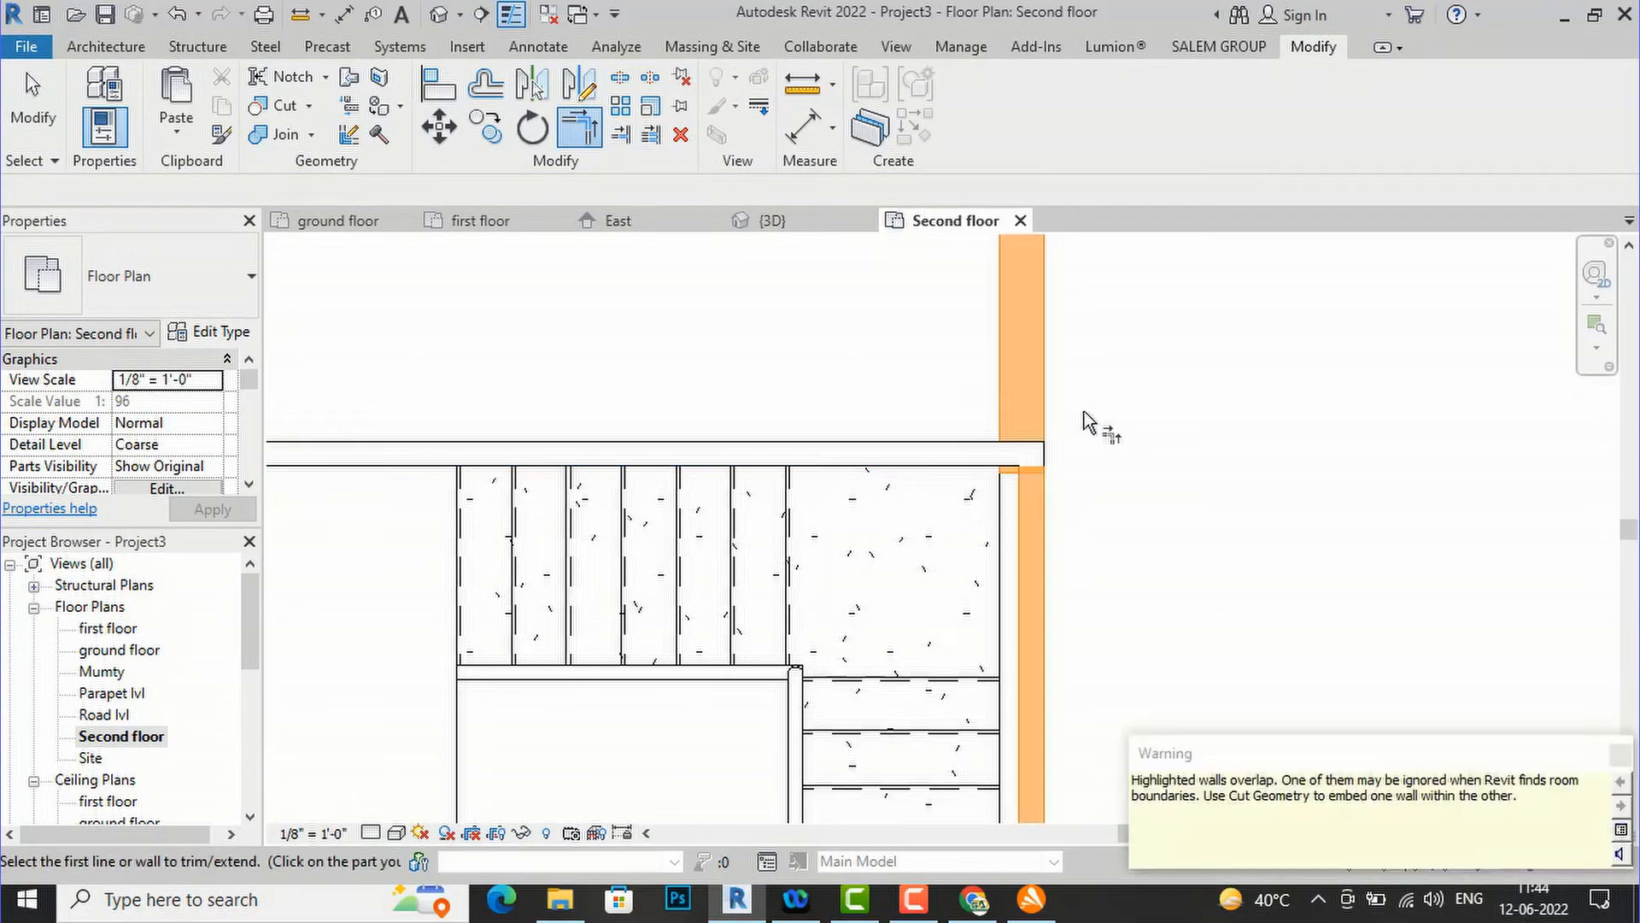
- Pull the side parapet's end back to the outer face of the rear mumty wall
key(Escape)
click(1014, 393)
drag(1044, 474, 1043, 439)
click(1116, 286)
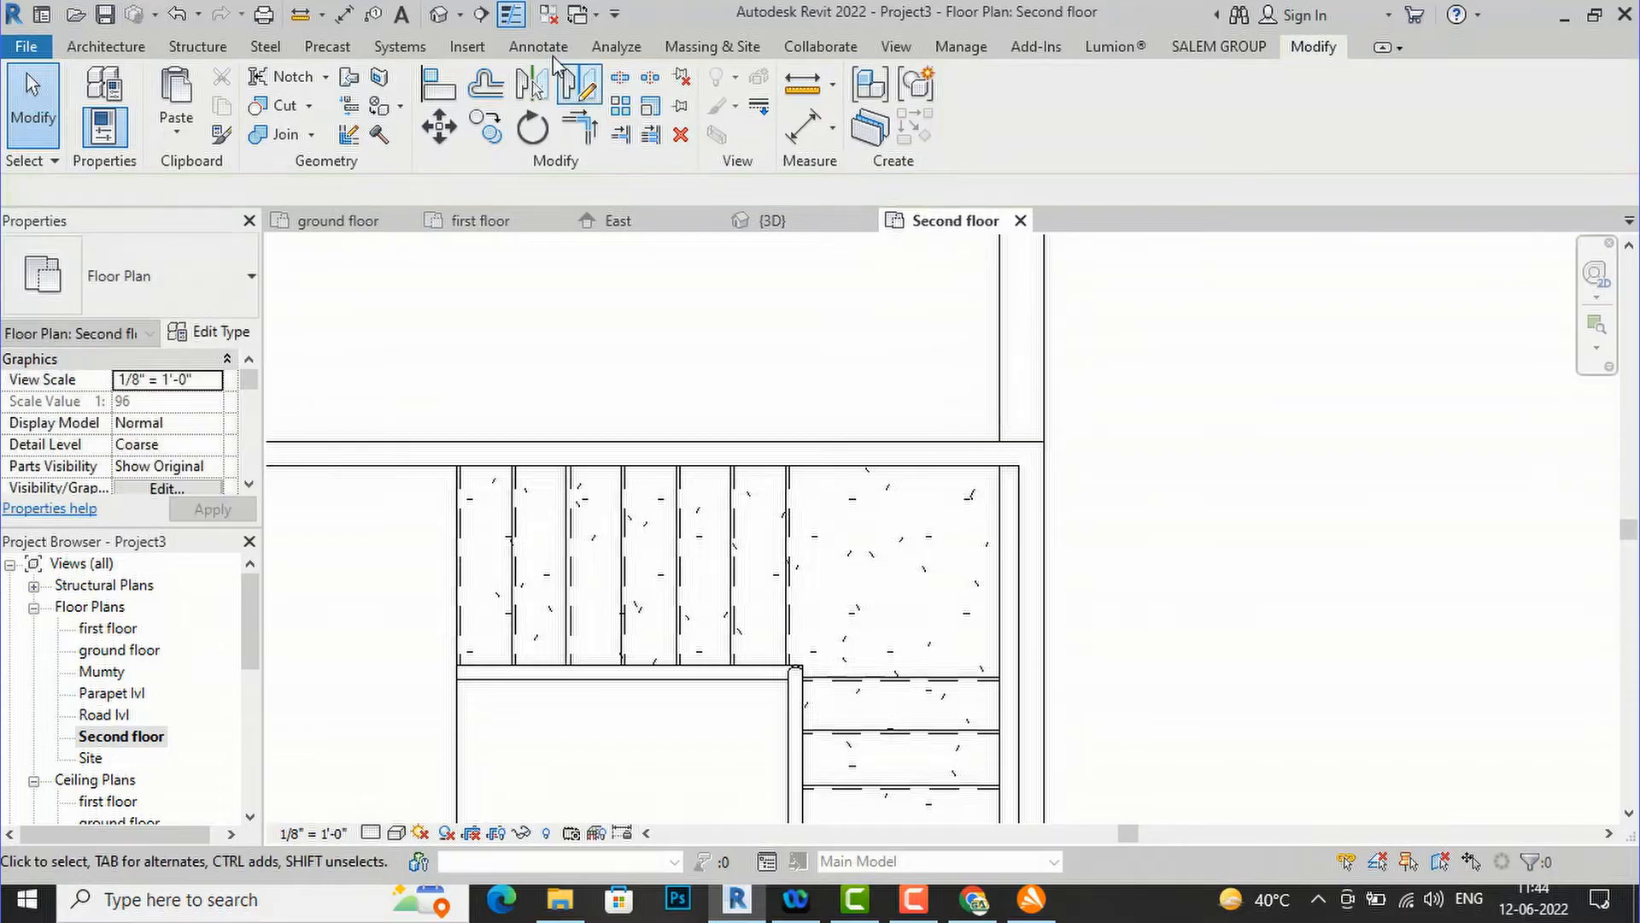
scroll(1006, 481, down, 5)
scroll(1102, 417, down, 3)
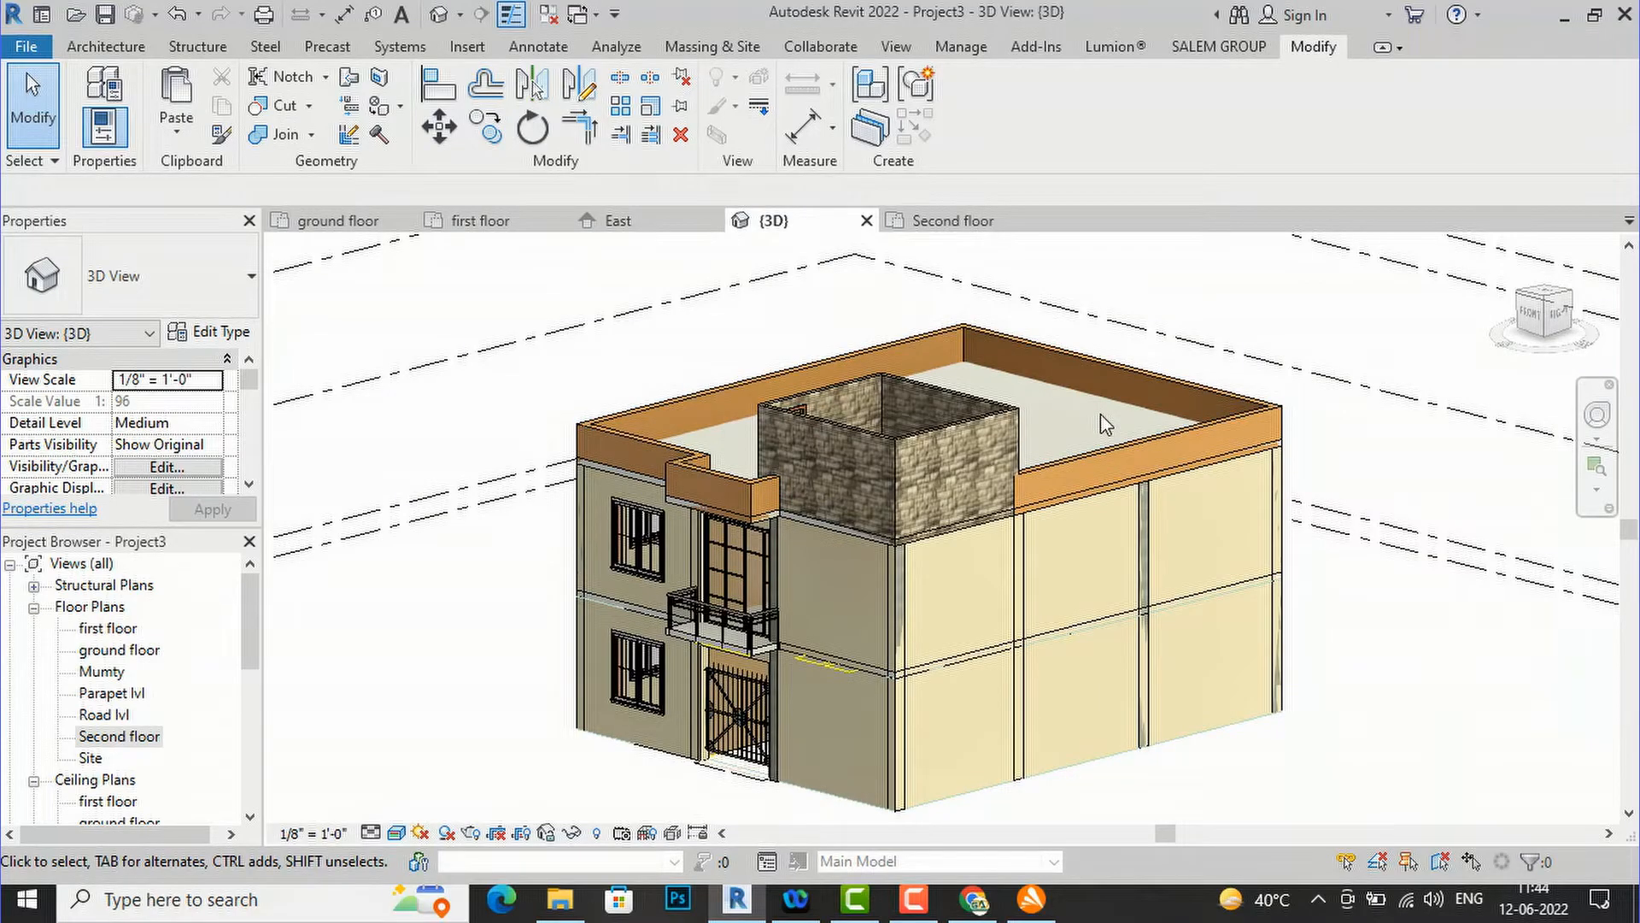
- Place a Fixed 36" x 48" window in the front mumty wall in the 3D view
scroll(705, 557, up, 3)
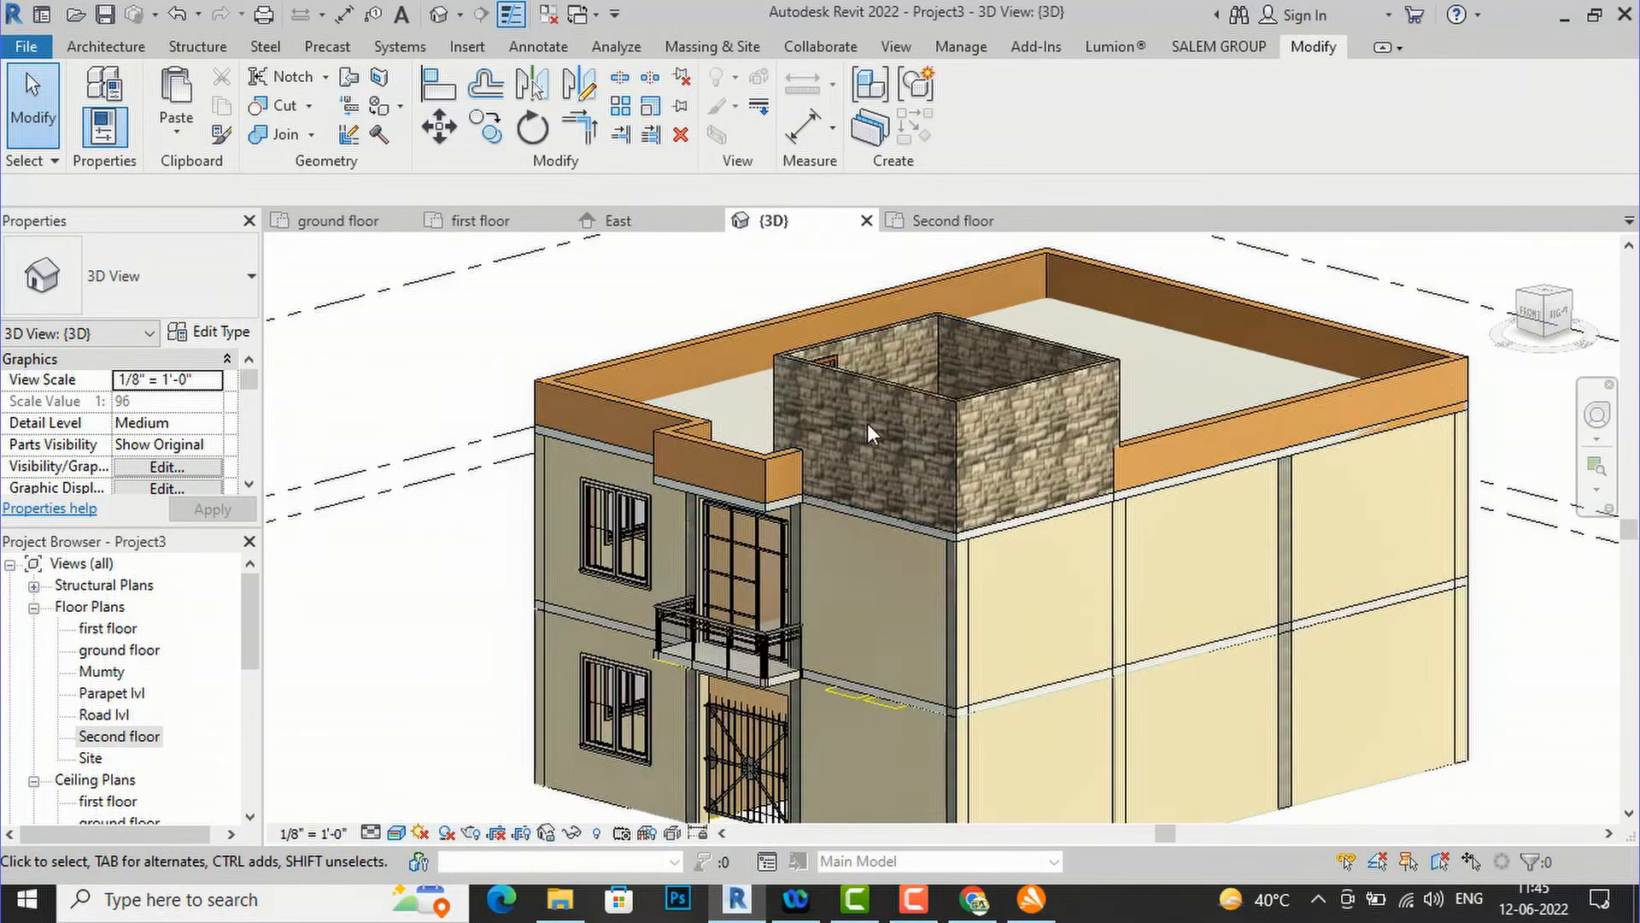
scroll(868, 423, up, 2)
click(99, 48)
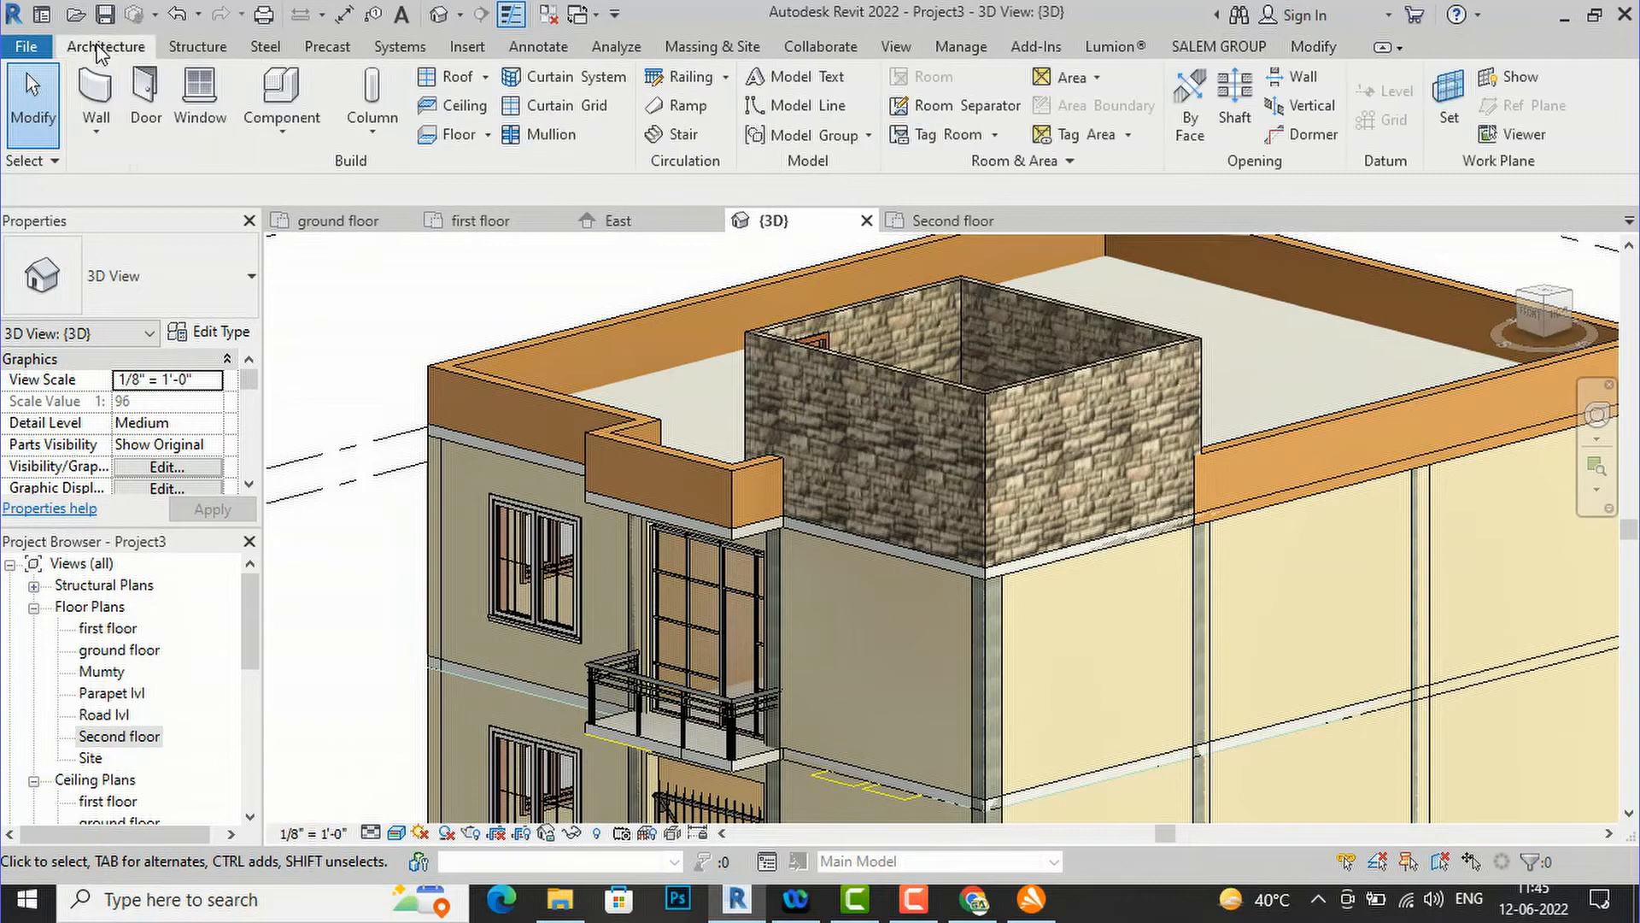
click(200, 96)
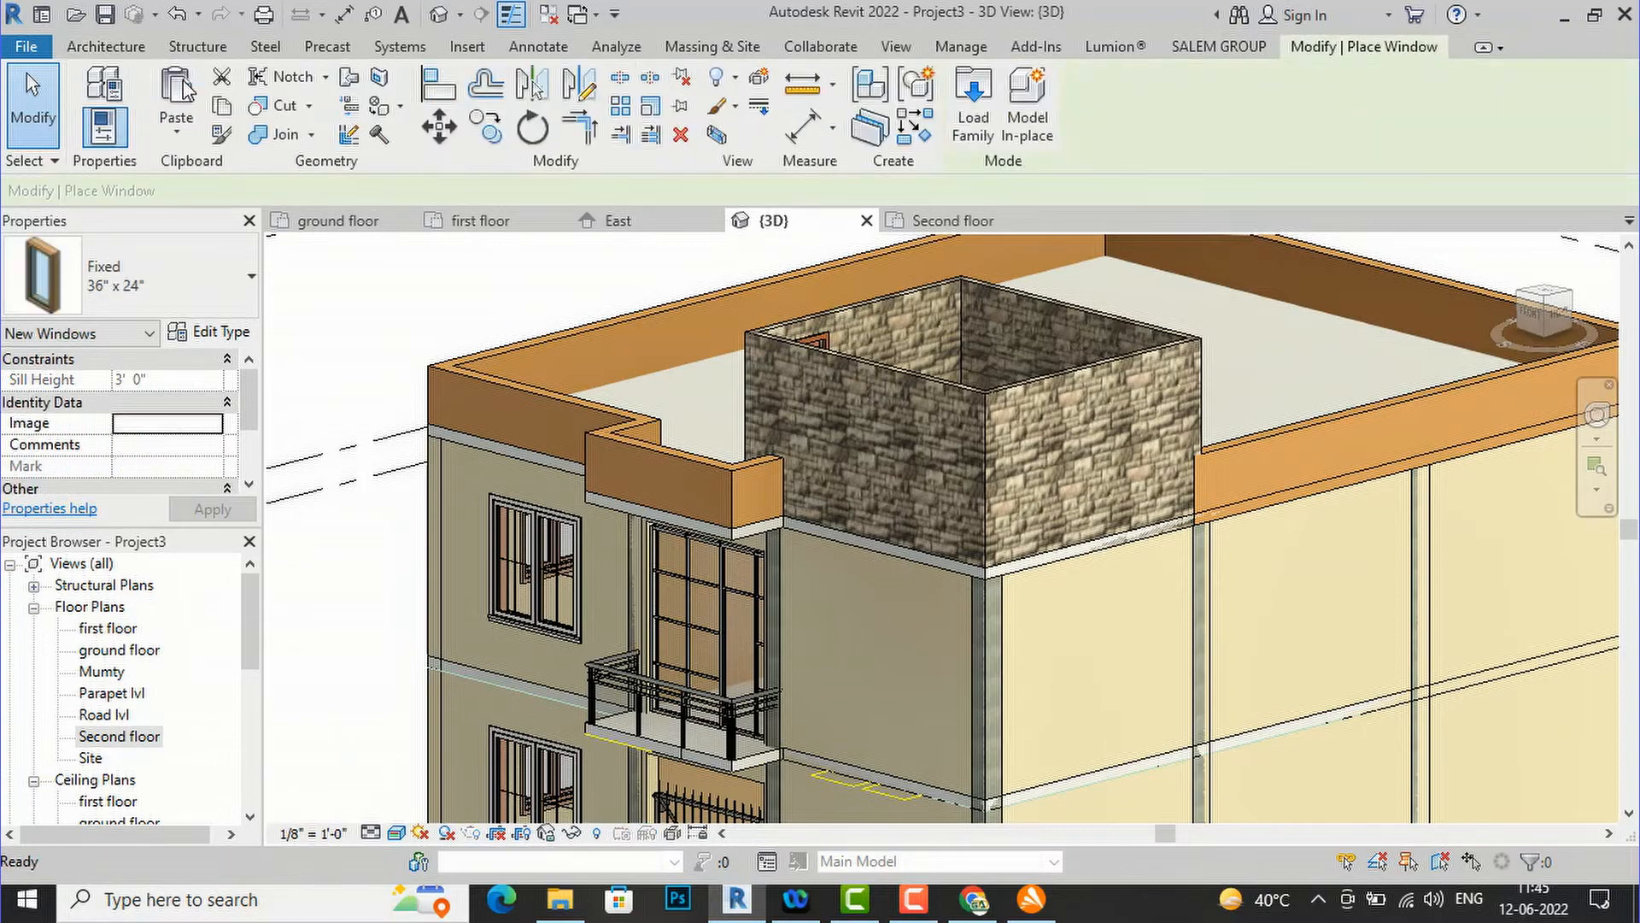
click(181, 275)
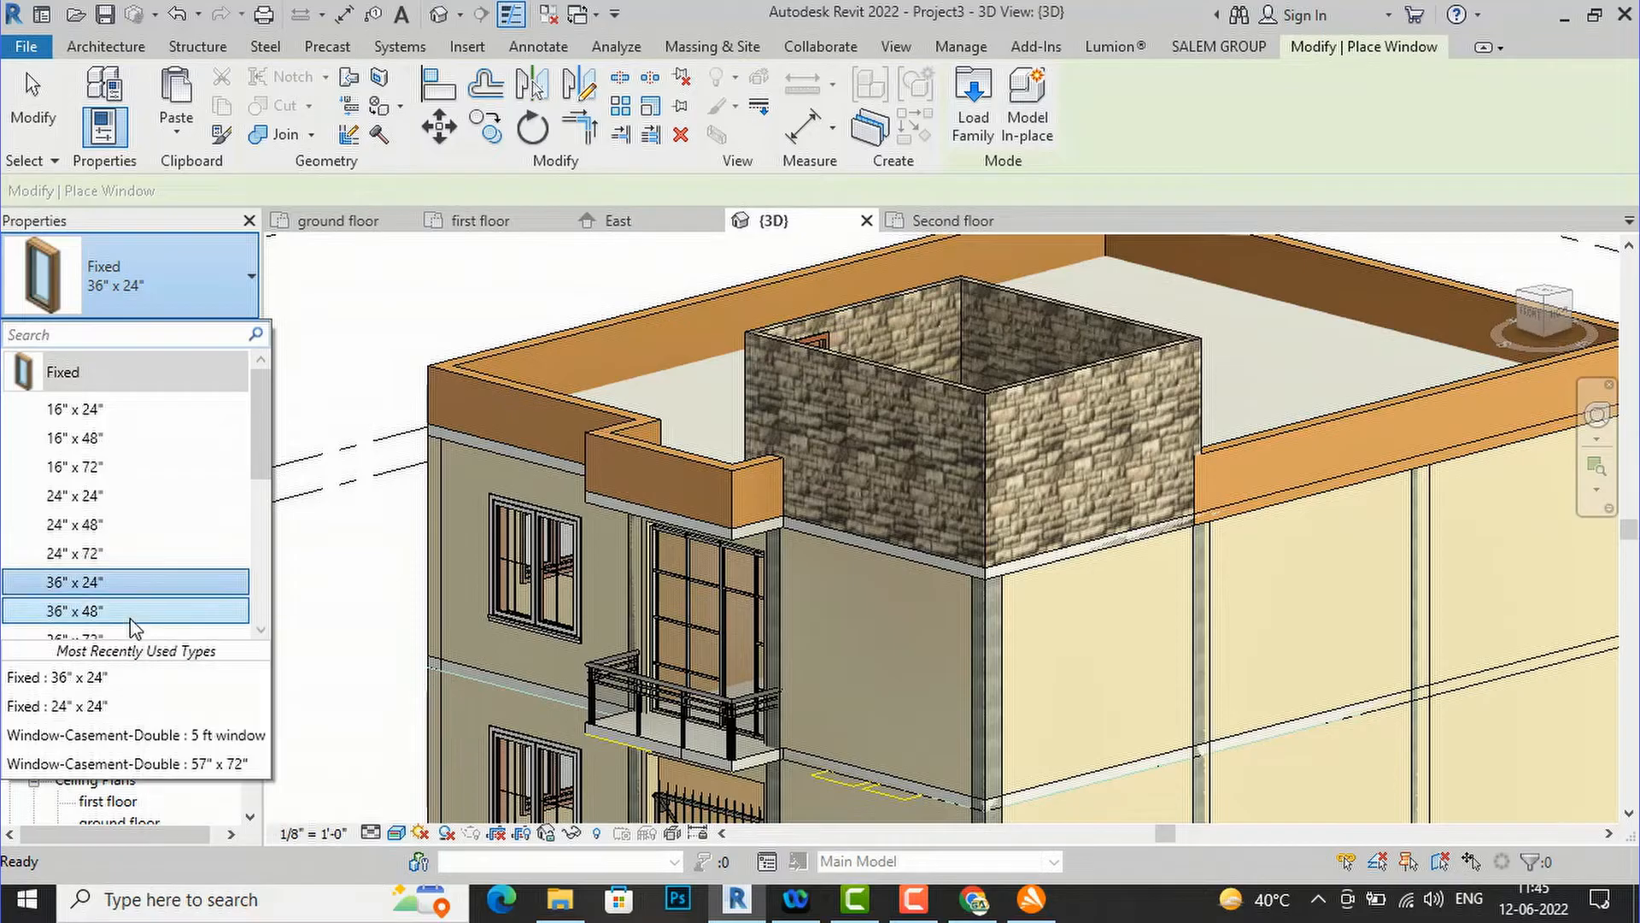
click(175, 615)
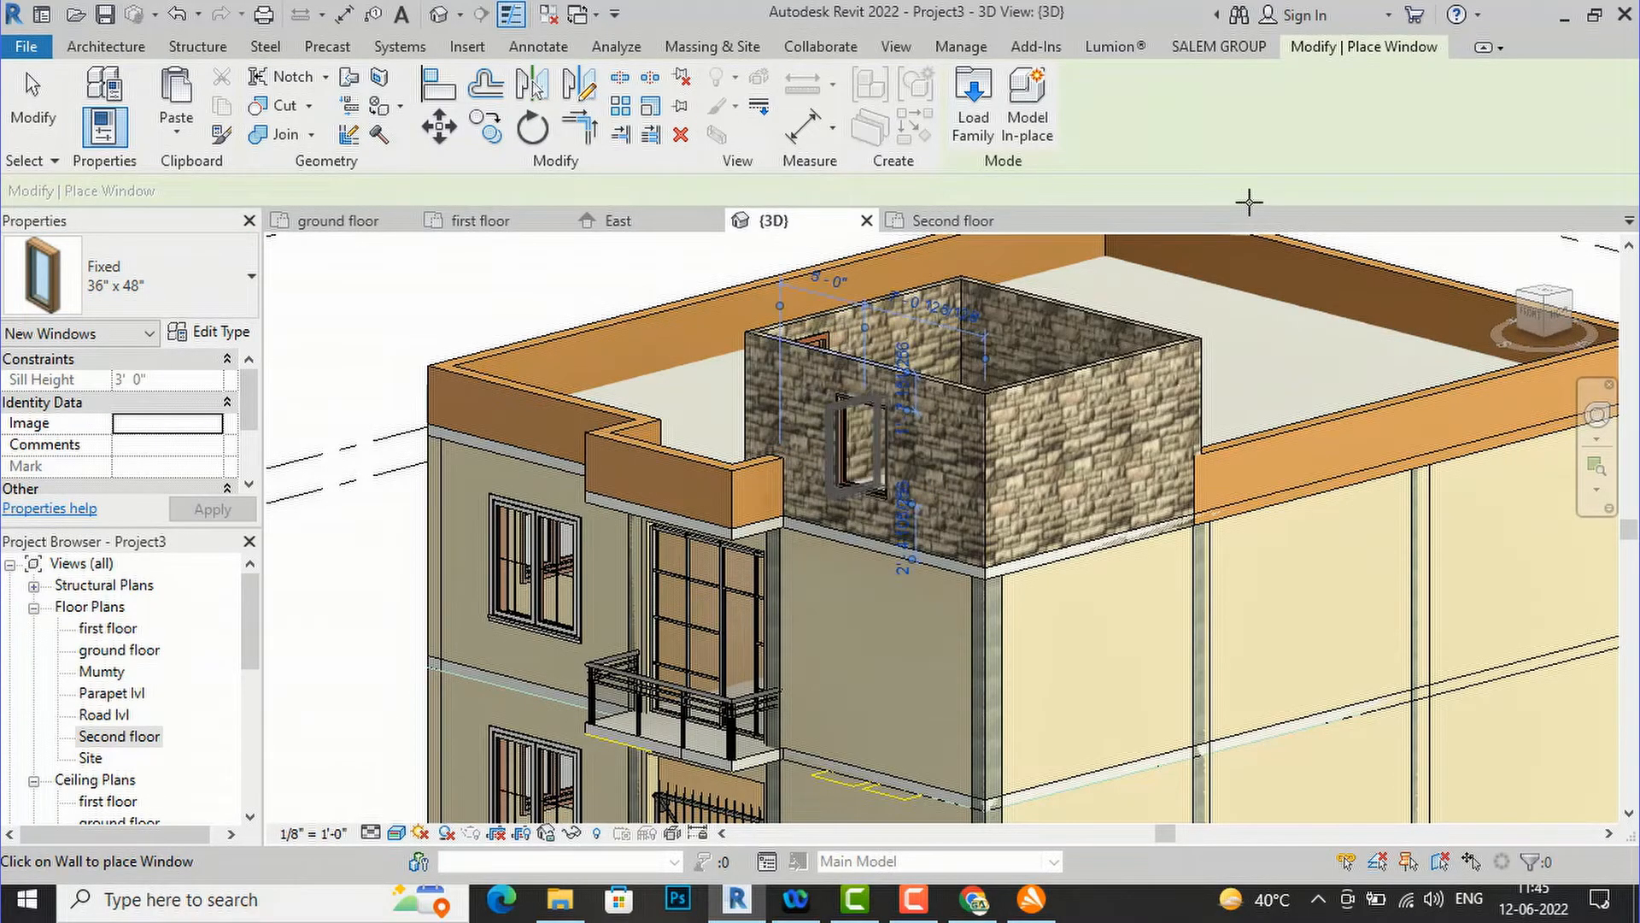
key(Escape)
key(Escape)
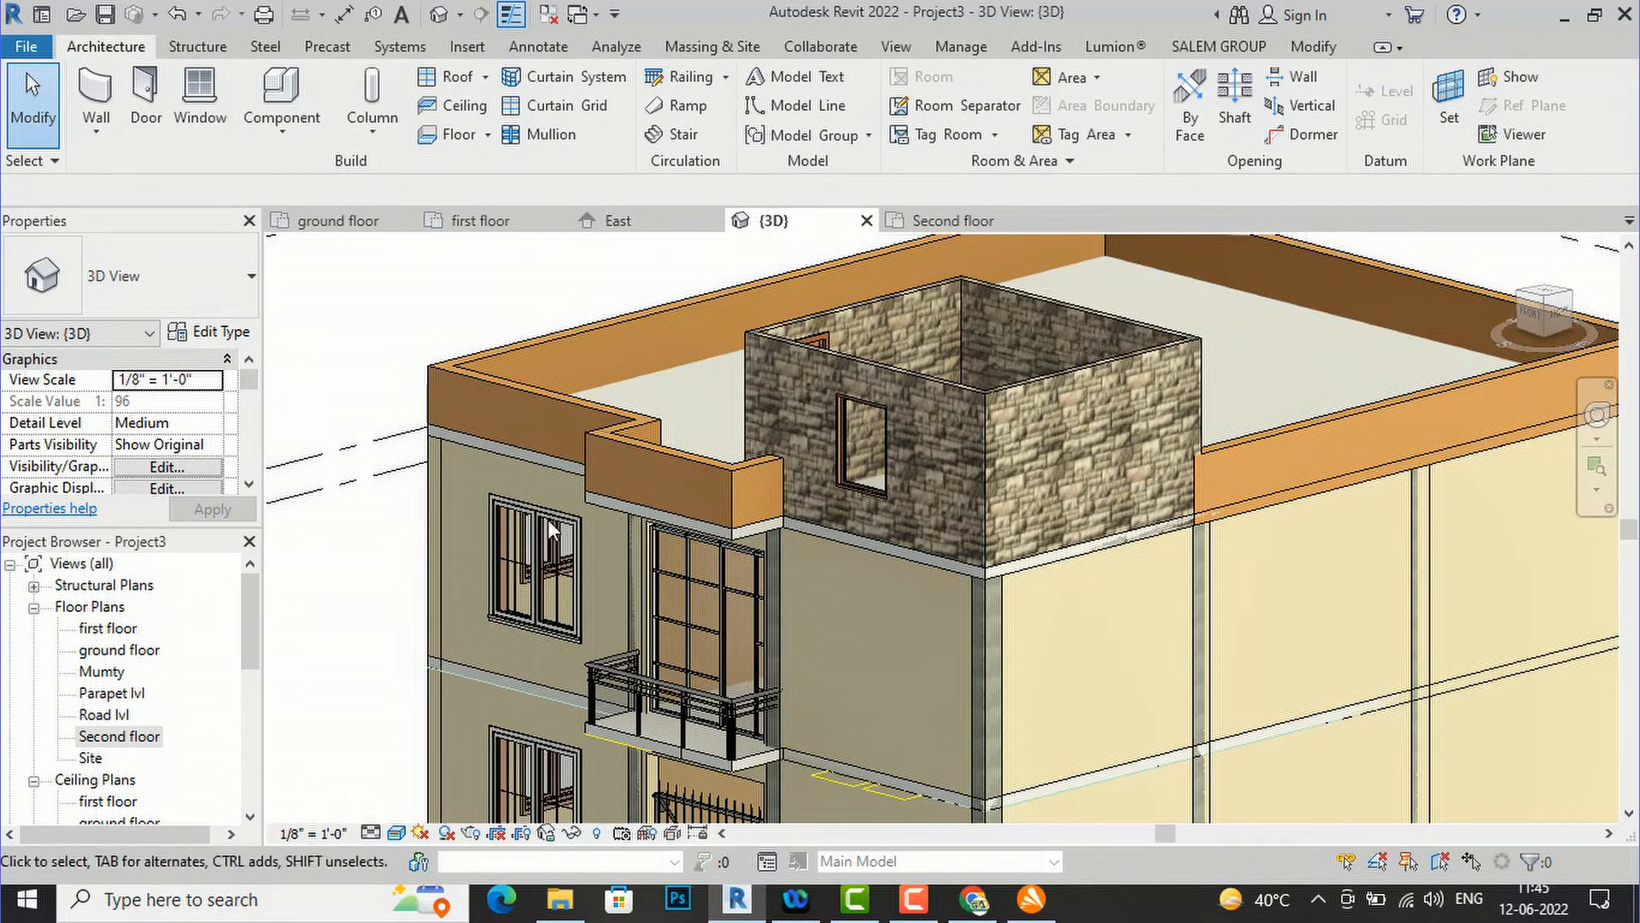
- In the Second floor plan, start a 6" rcc slab roof by footprint with no slope and a base offset of 8' 0"
scroll(802, 615, down, 2)
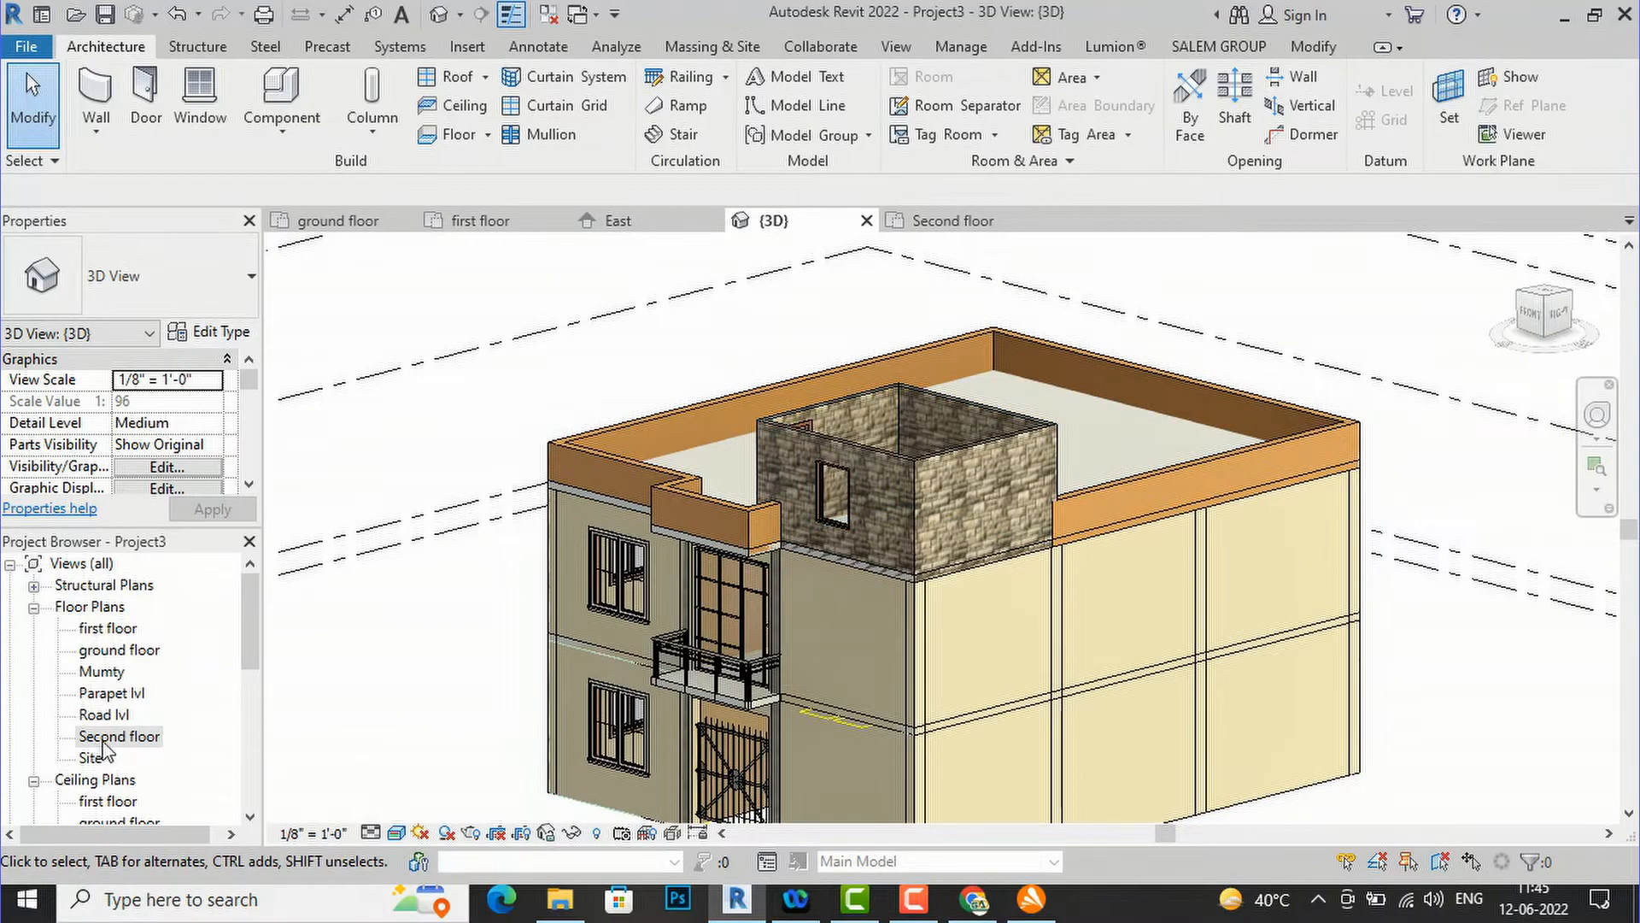
click(104, 740)
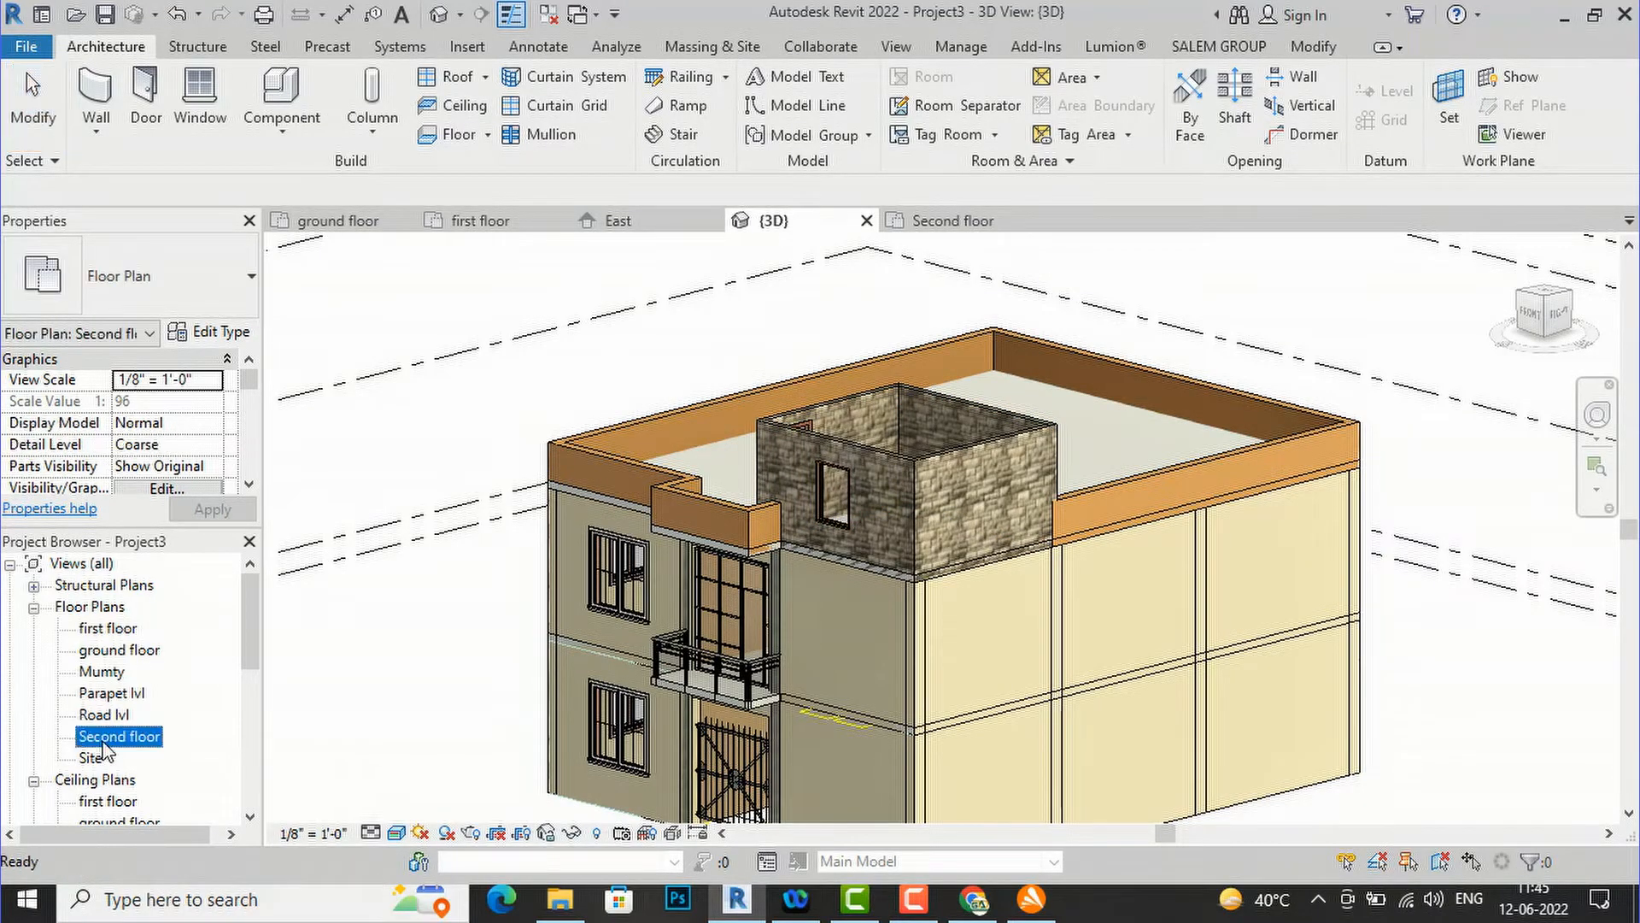
click(98, 673)
double_click(100, 740)
scroll(777, 380, down, 3)
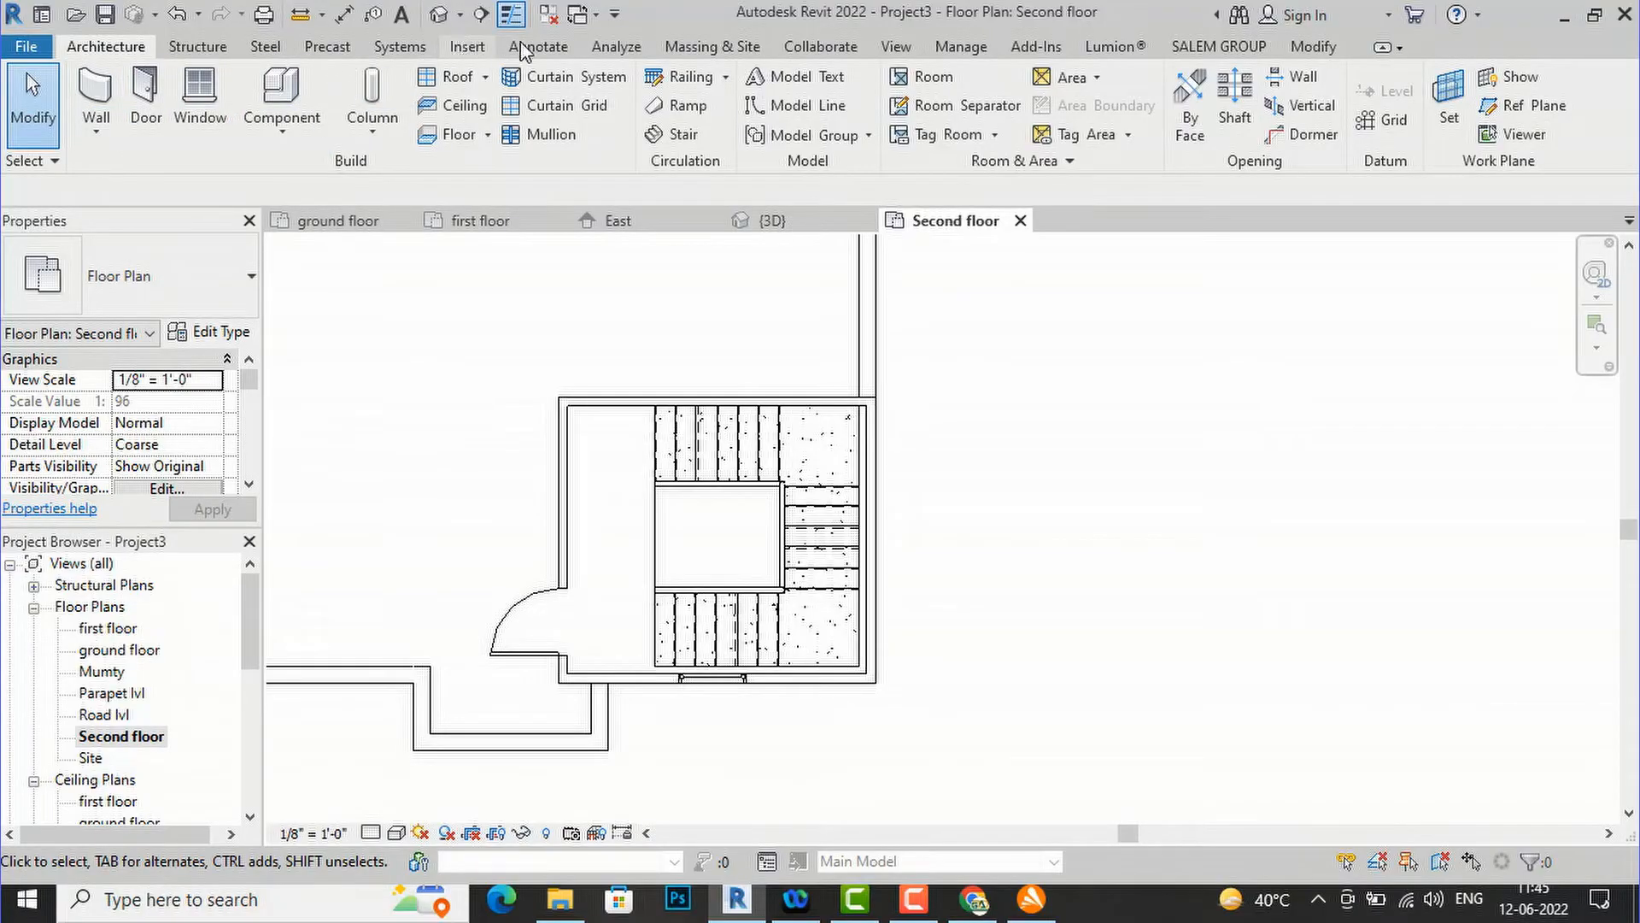
click(451, 78)
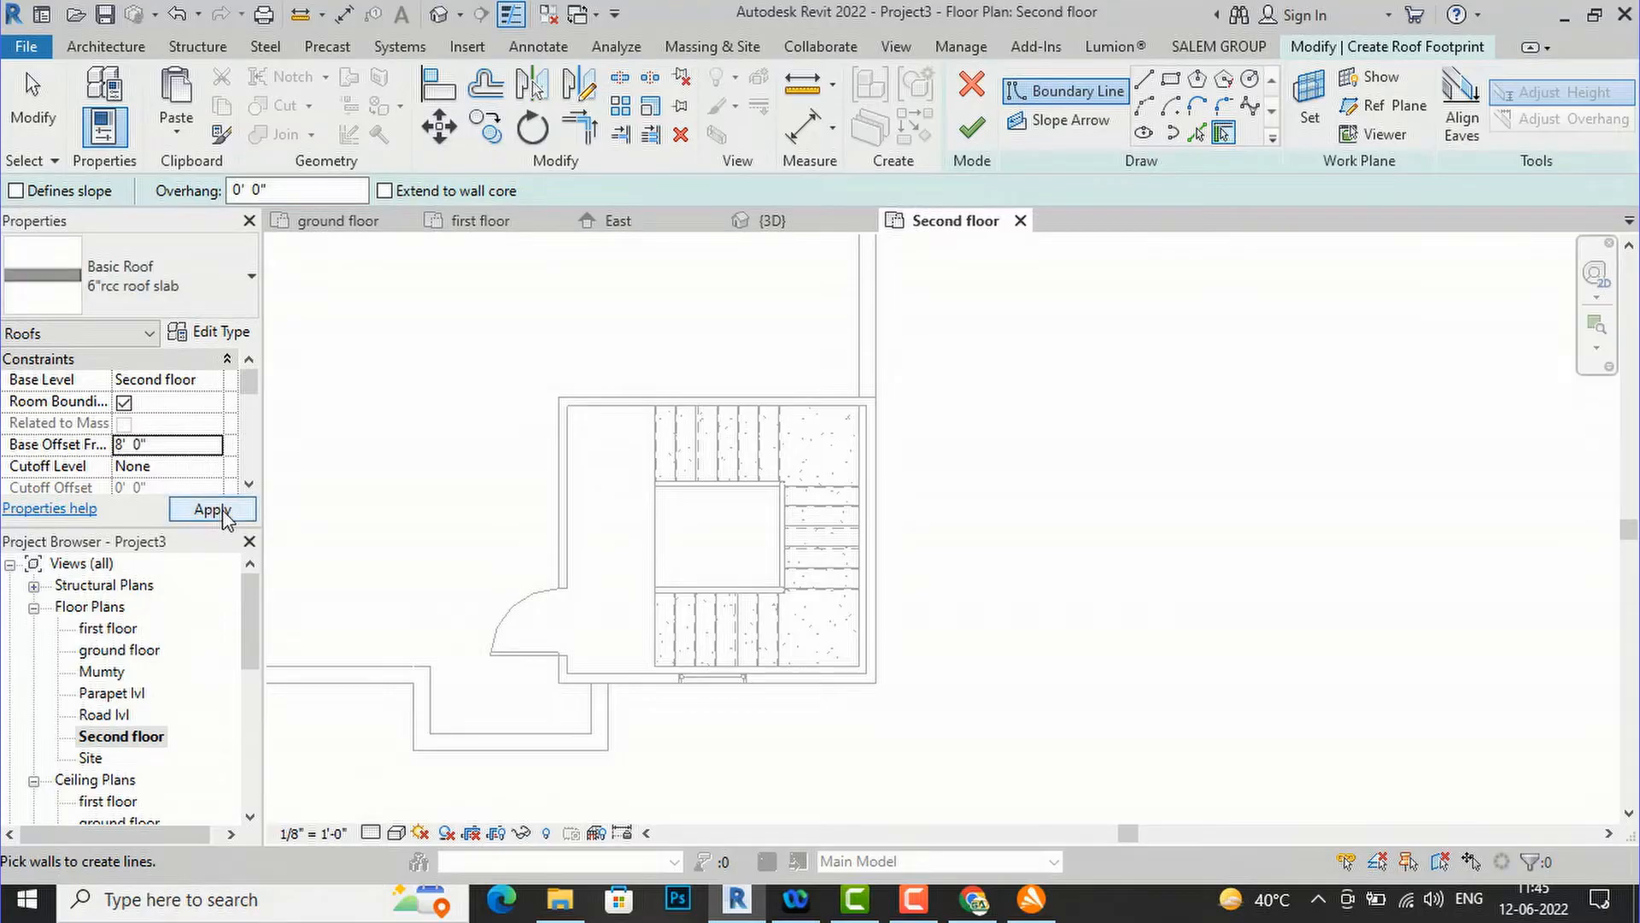
- Sketch a rectangular roof boundary about 20' 7" by 12' 9" over the mumty and balcony side, finish it and attach the mumty walls
click(1172, 80)
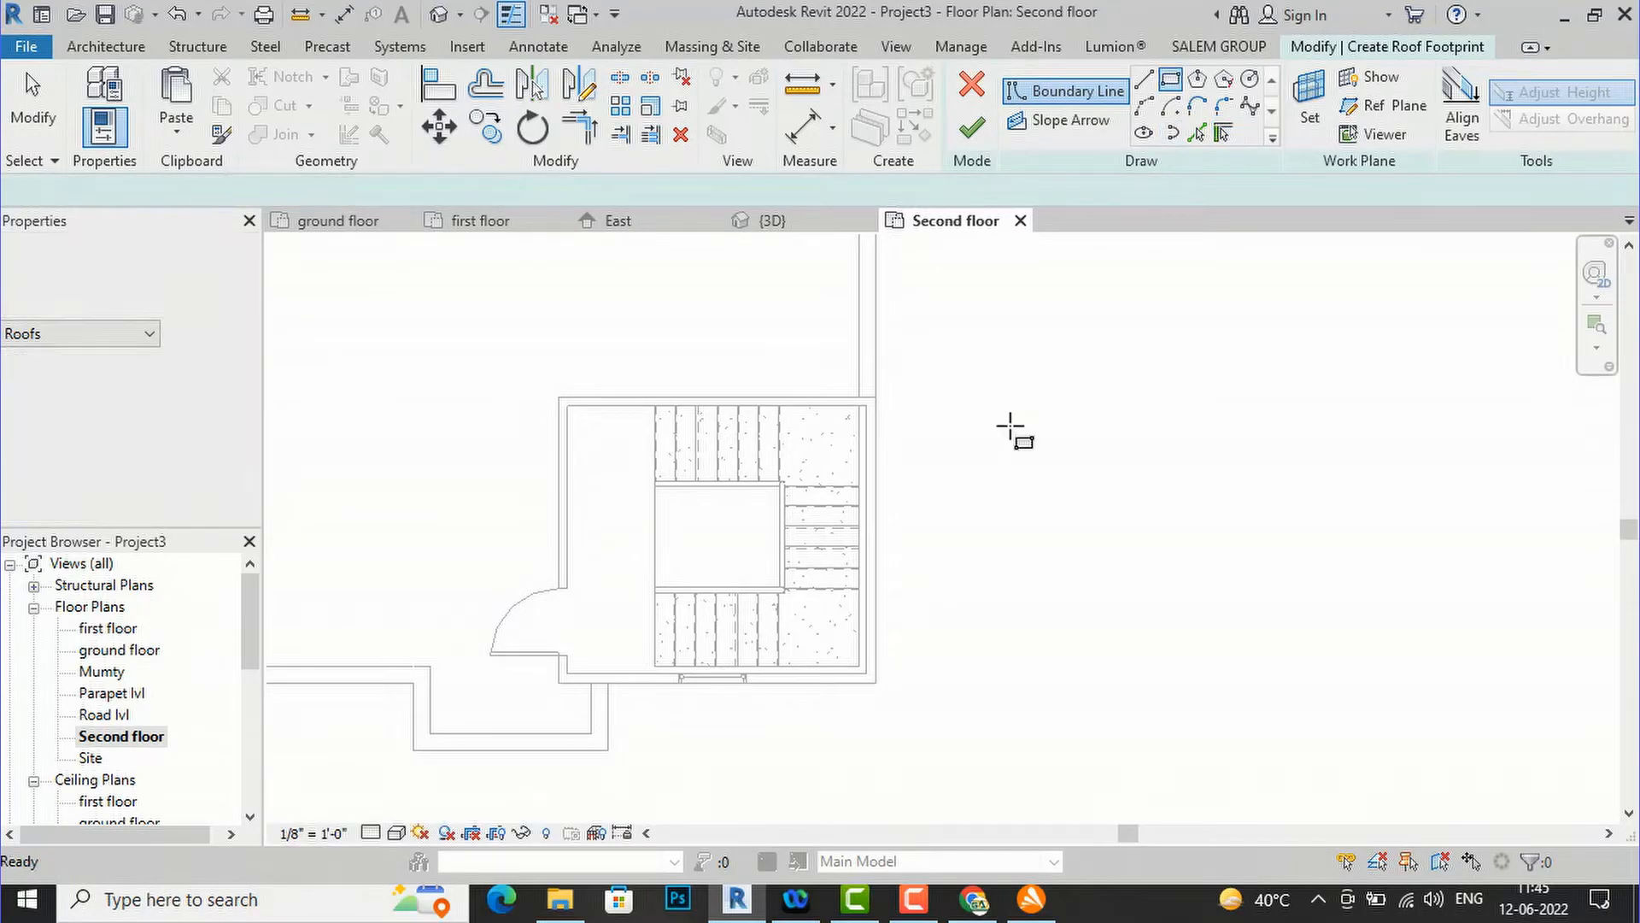
click(876, 682)
scroll(667, 427, down, 2)
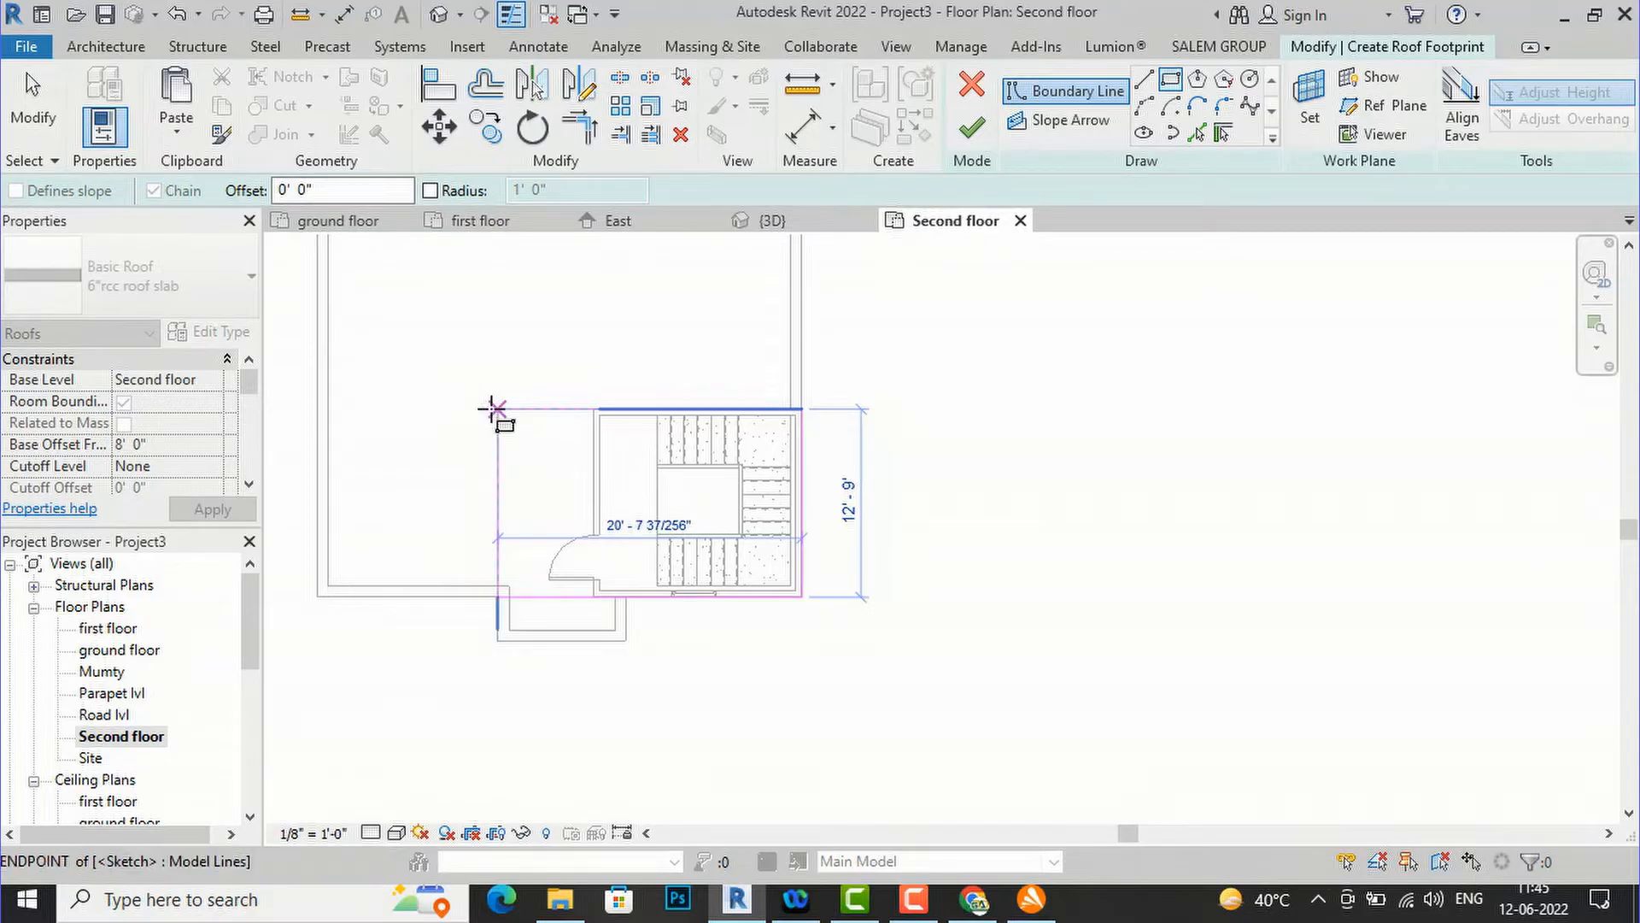
click(497, 409)
key(Escape)
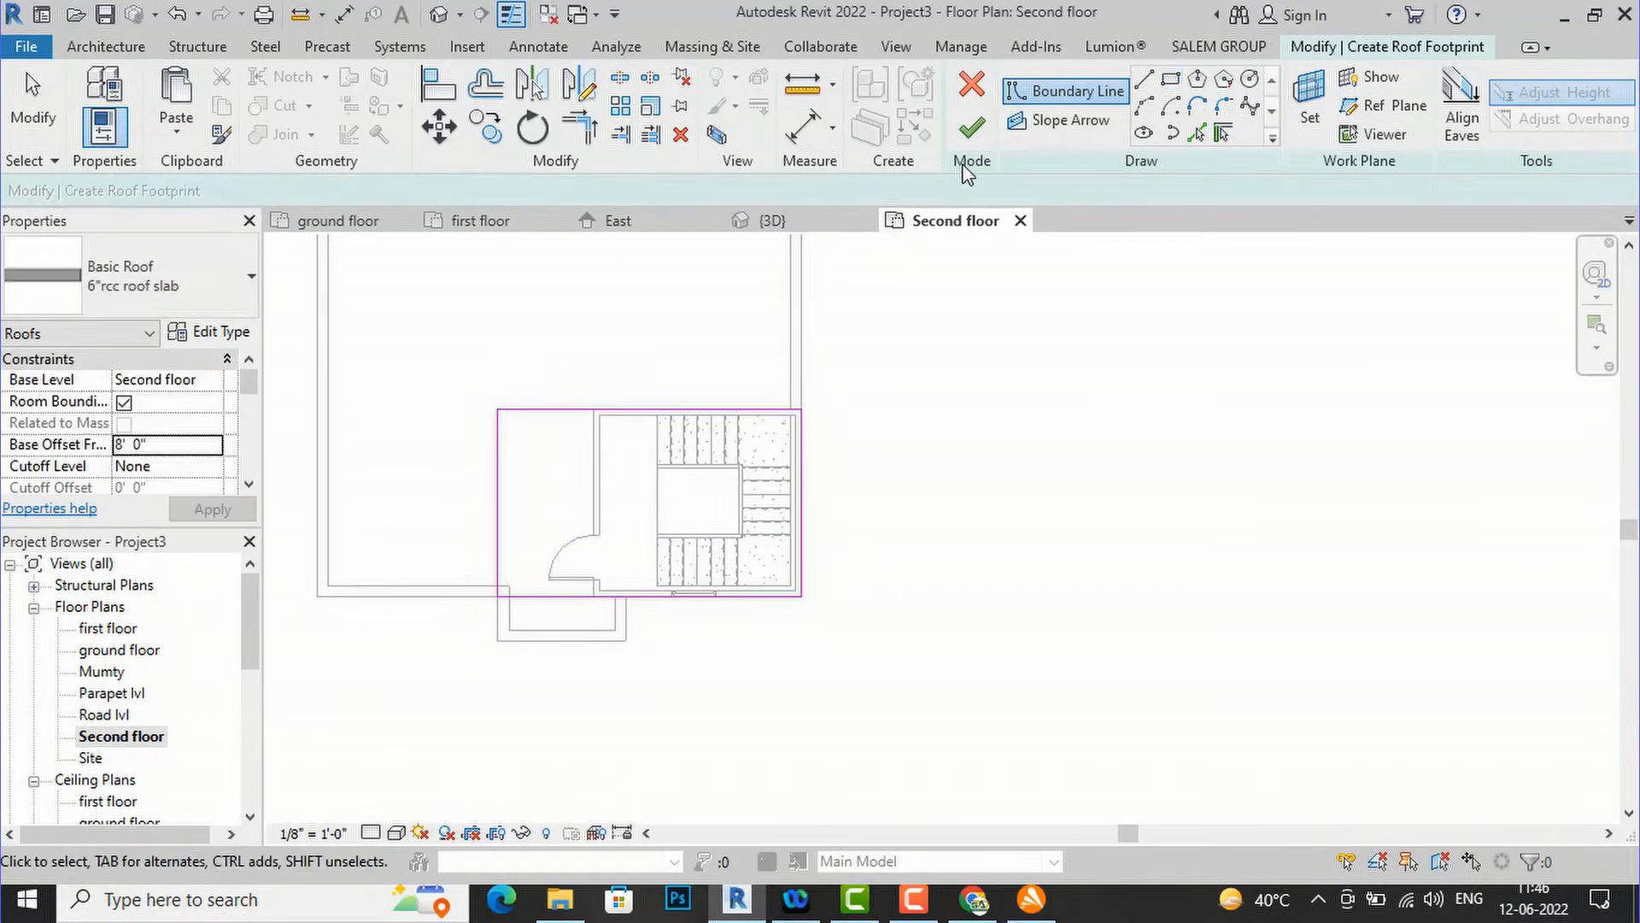
click(969, 142)
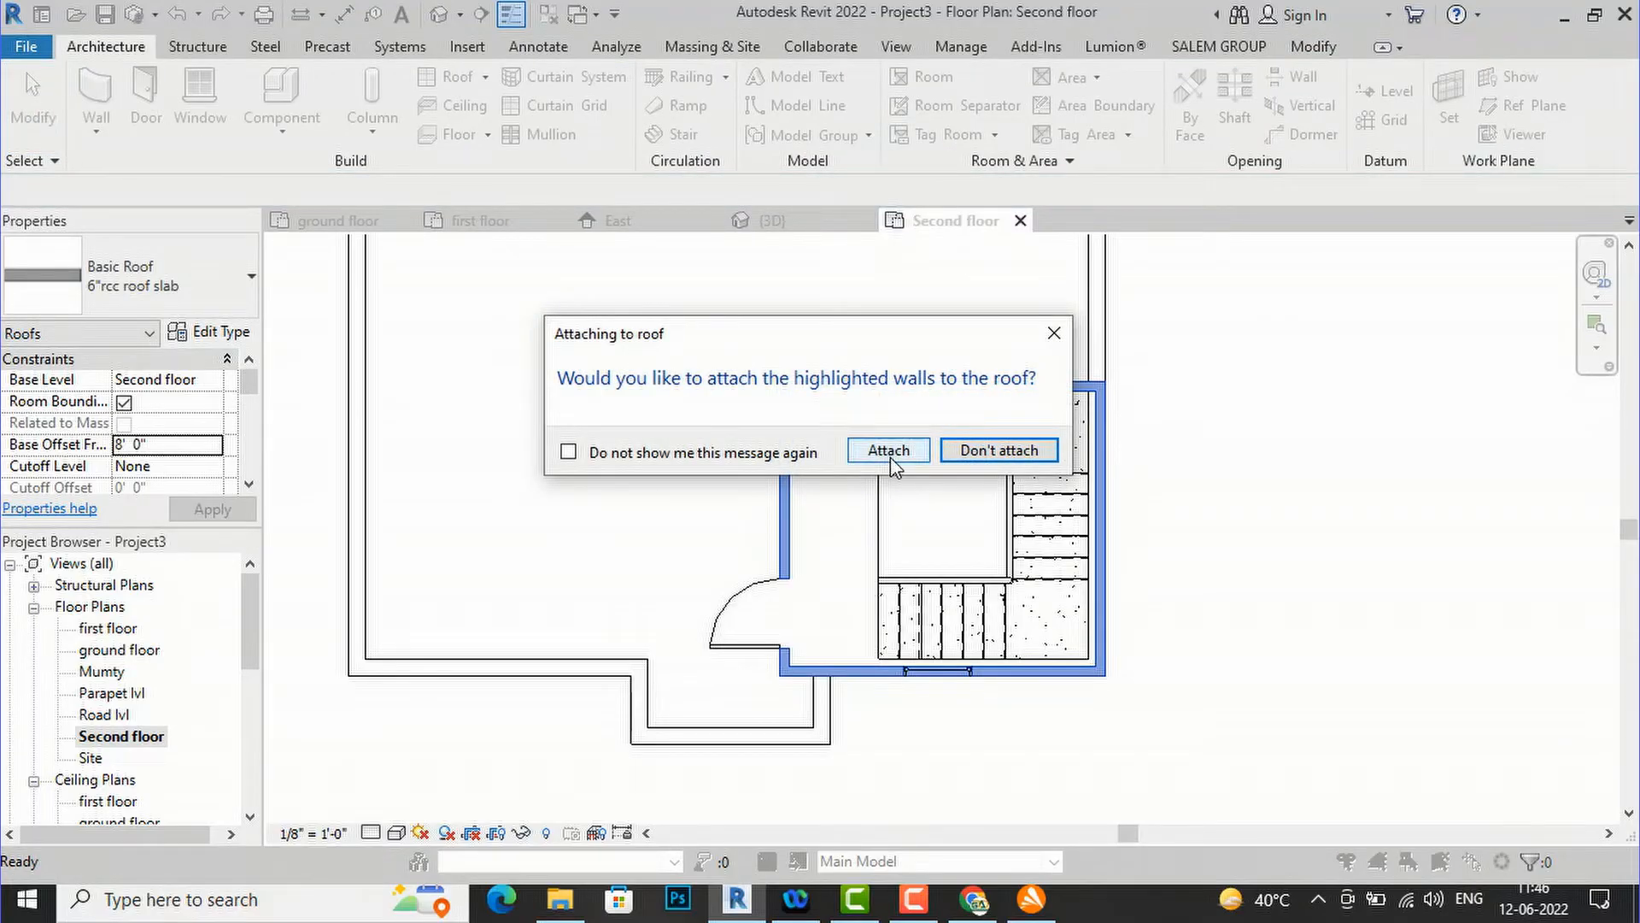
click(888, 451)
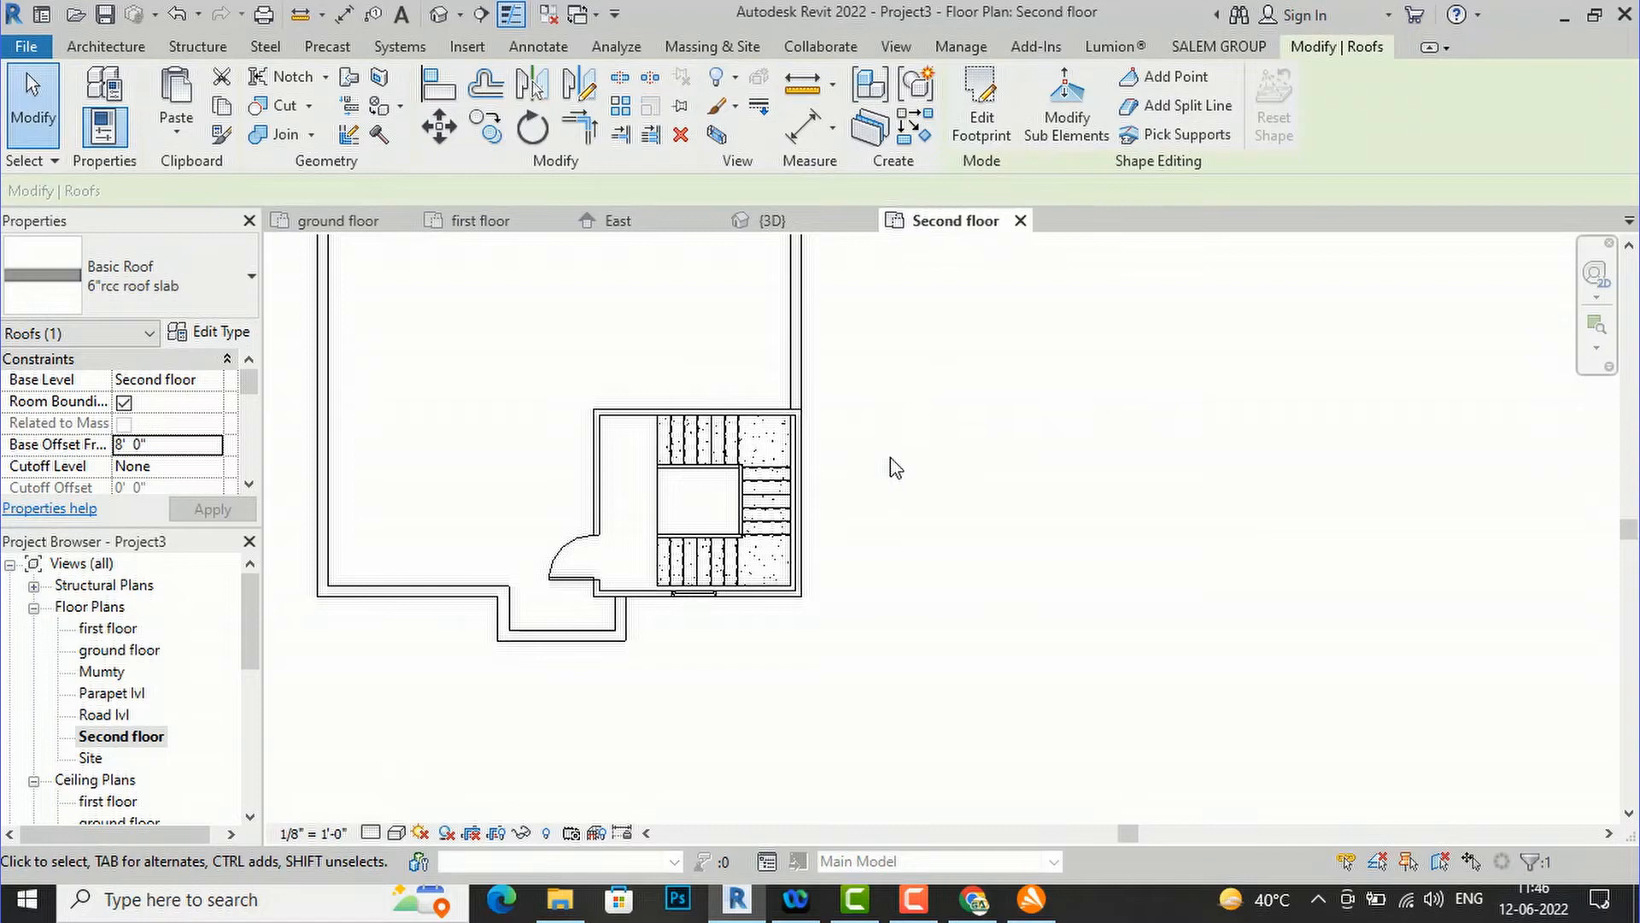
click(736, 245)
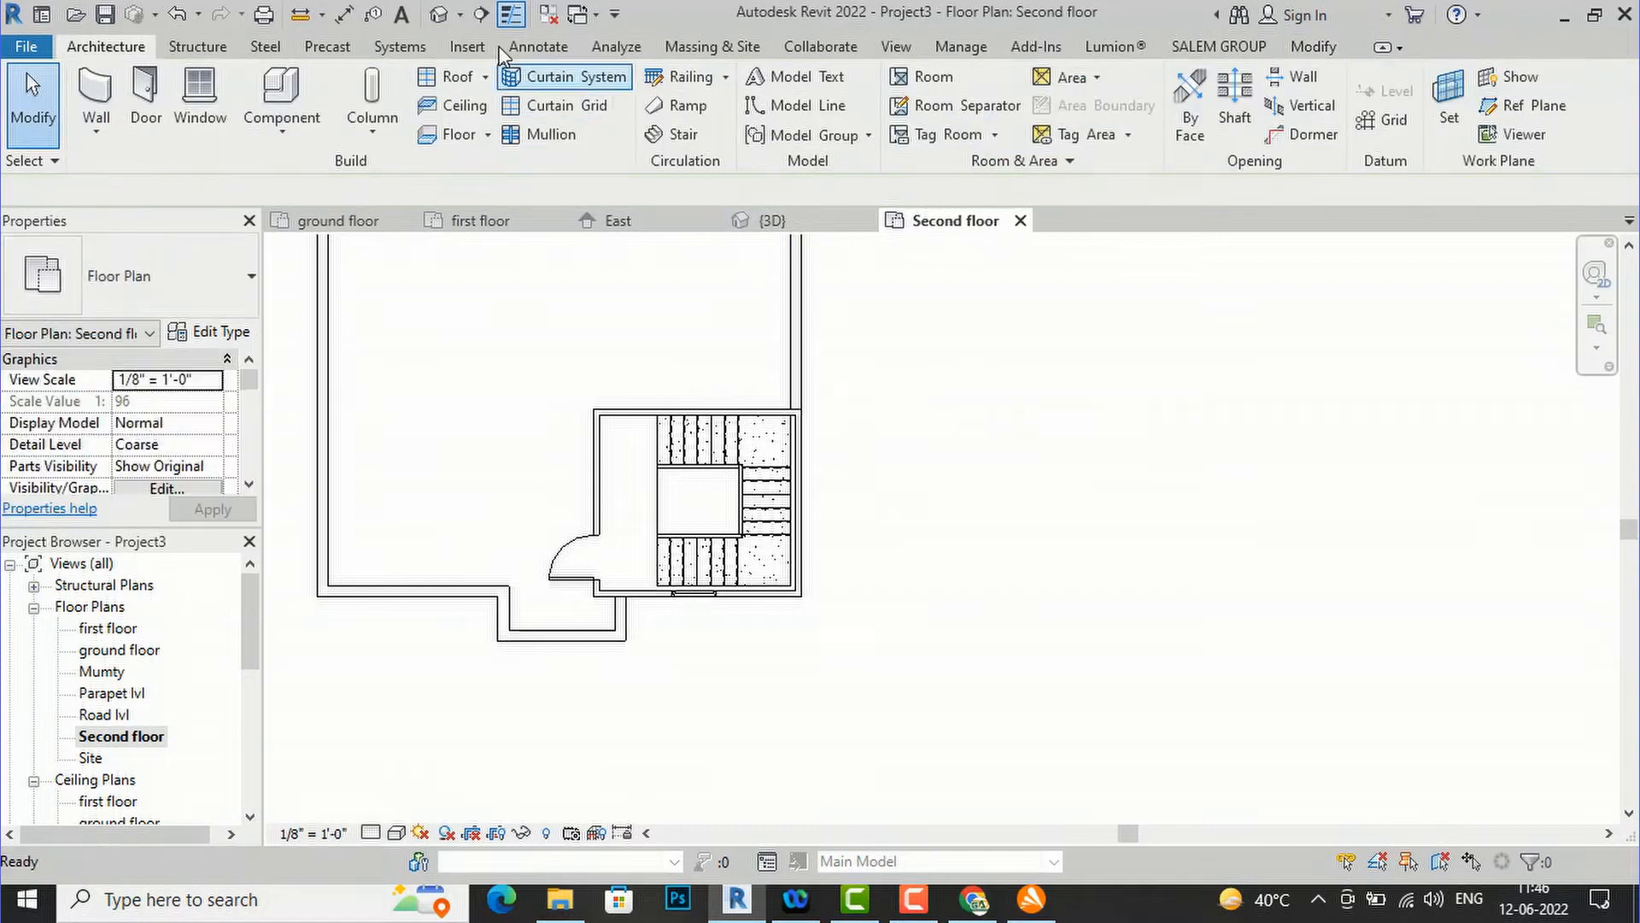
- In the 3D view, open the mumty roof slab's footprint for editing, seen from the top
click(438, 14)
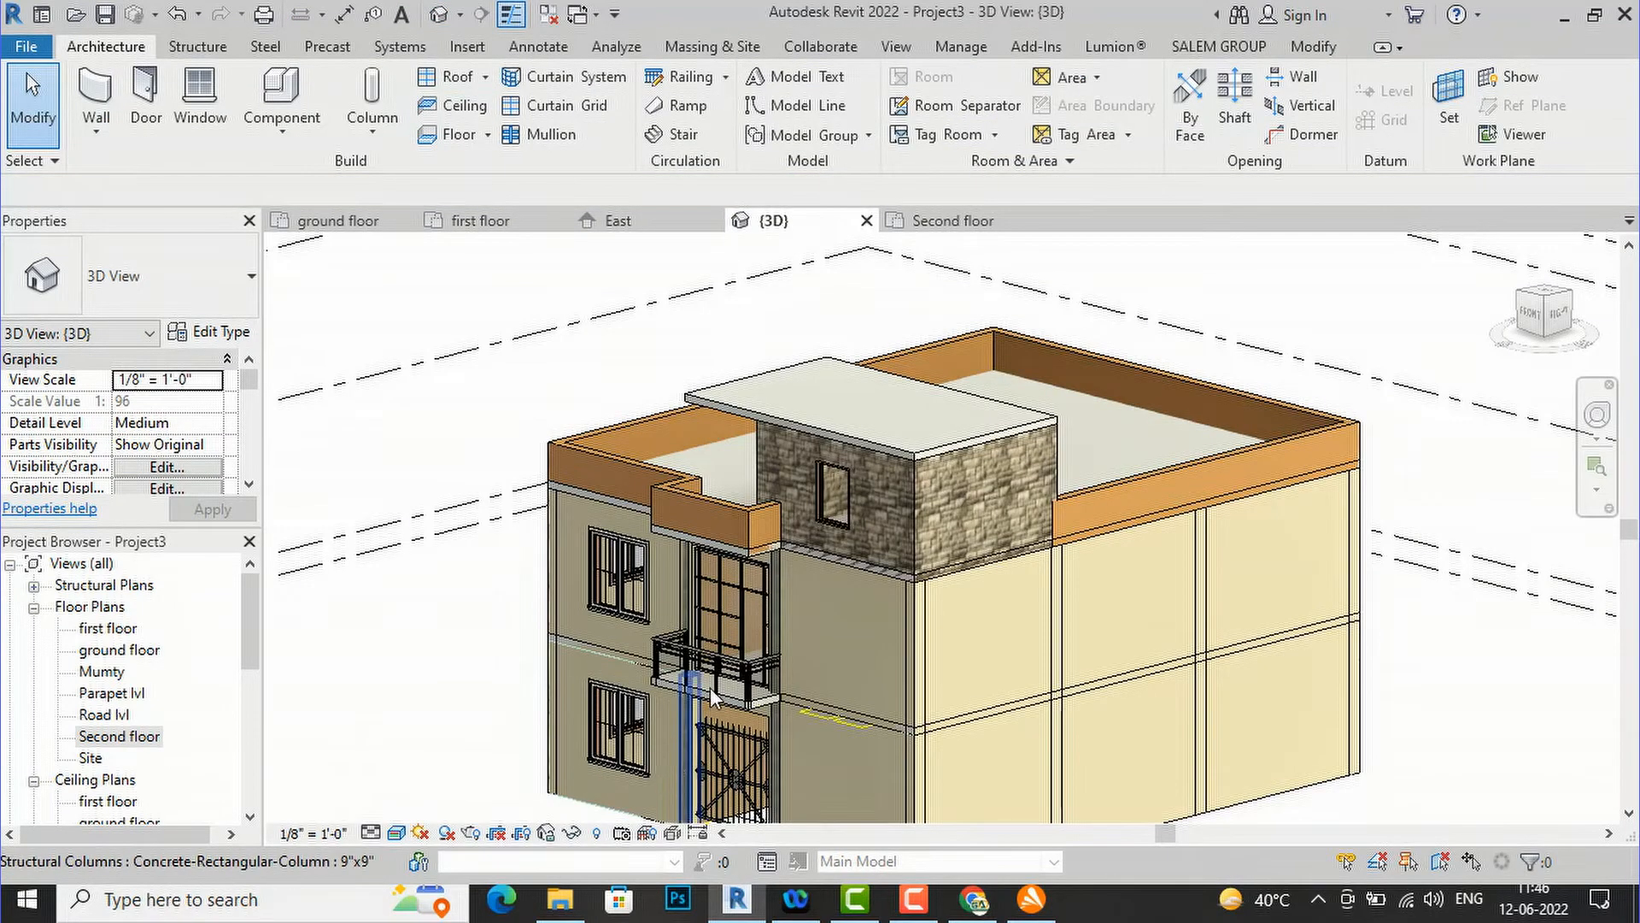
scroll(642, 490, down, 2)
mouse_move(1538, 322)
mouse_down()
mouse_move(344, 333)
mouse_move(503, 325)
mouse_move(490, 253)
mouse_move(359, 376)
mouse_up()
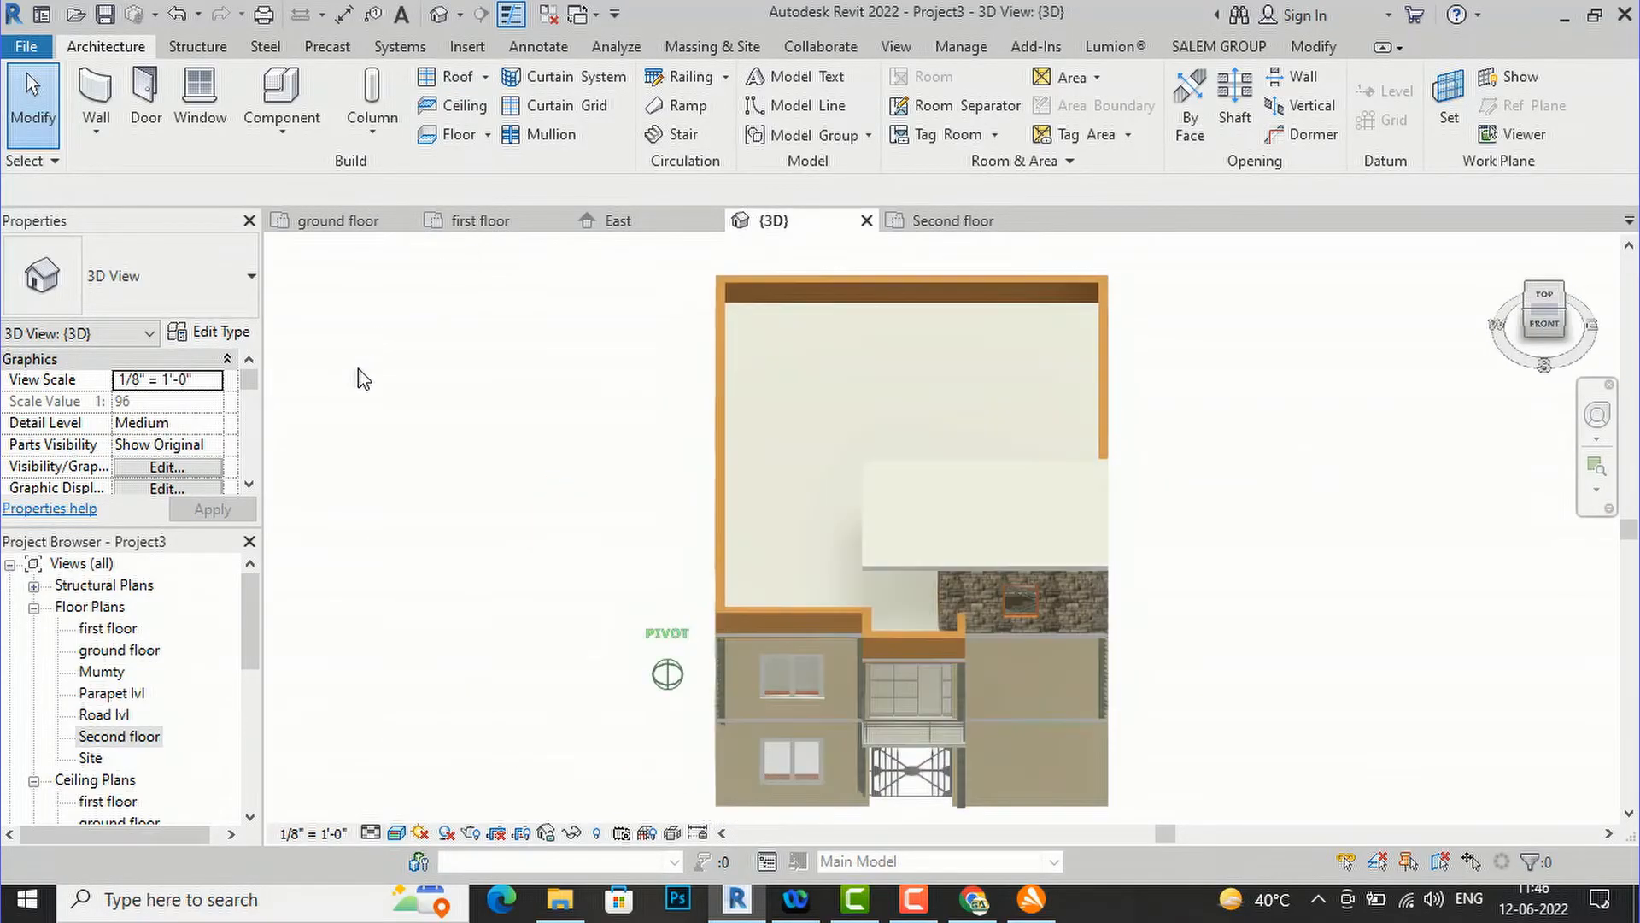
scroll(1190, 498, up, 2)
scroll(940, 526, up, 2)
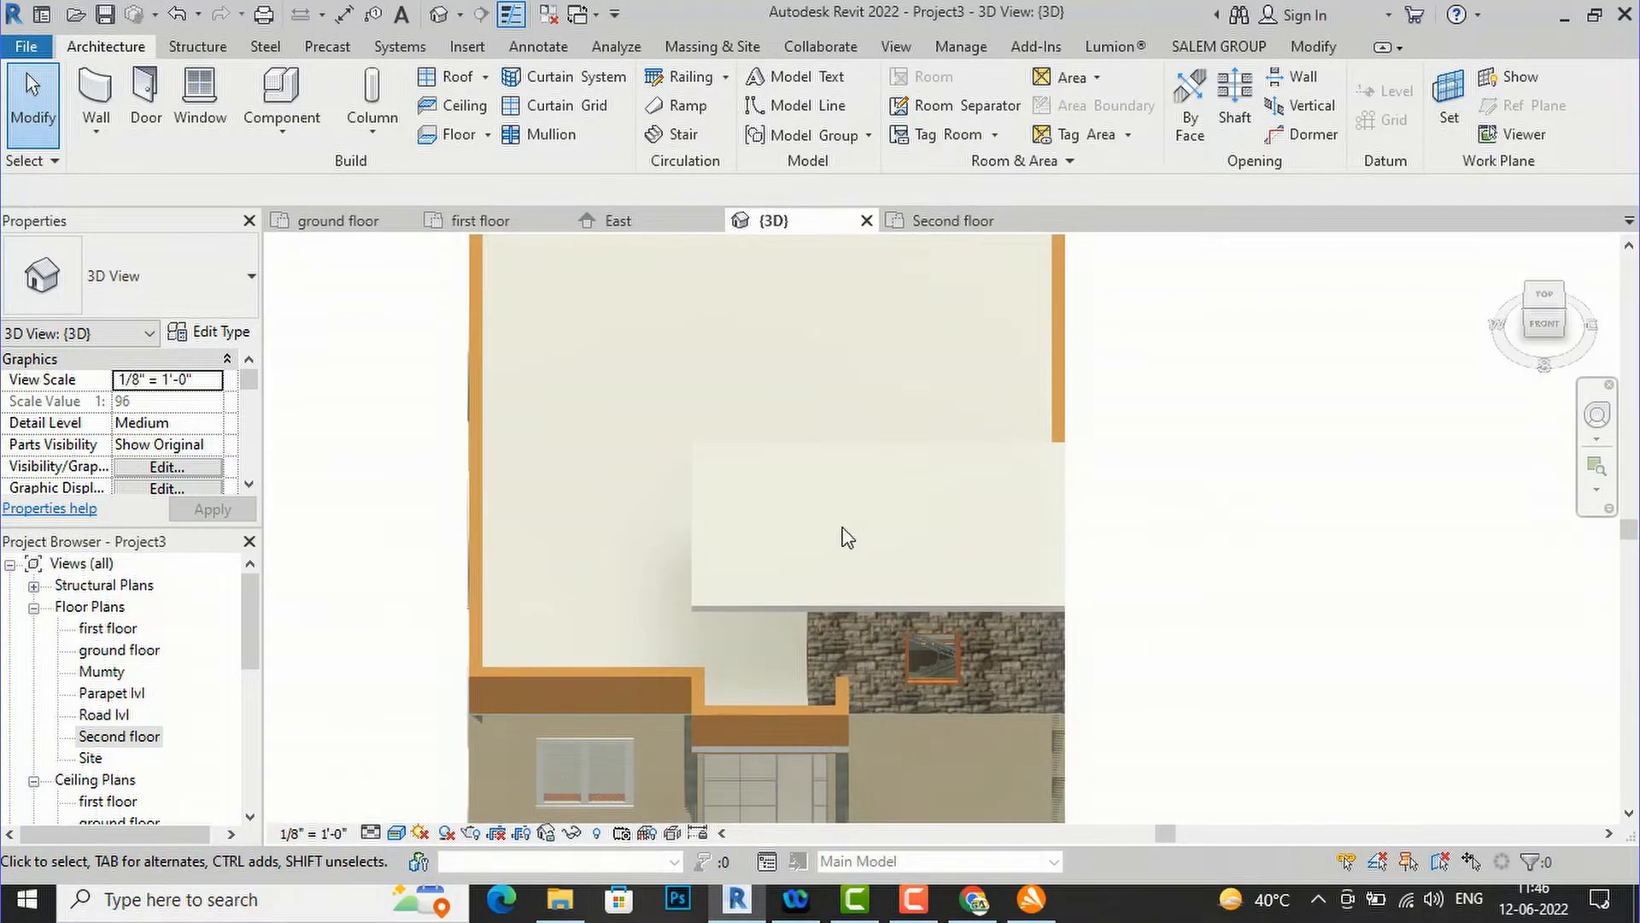
scroll(696, 519, up, 1)
click(697, 520)
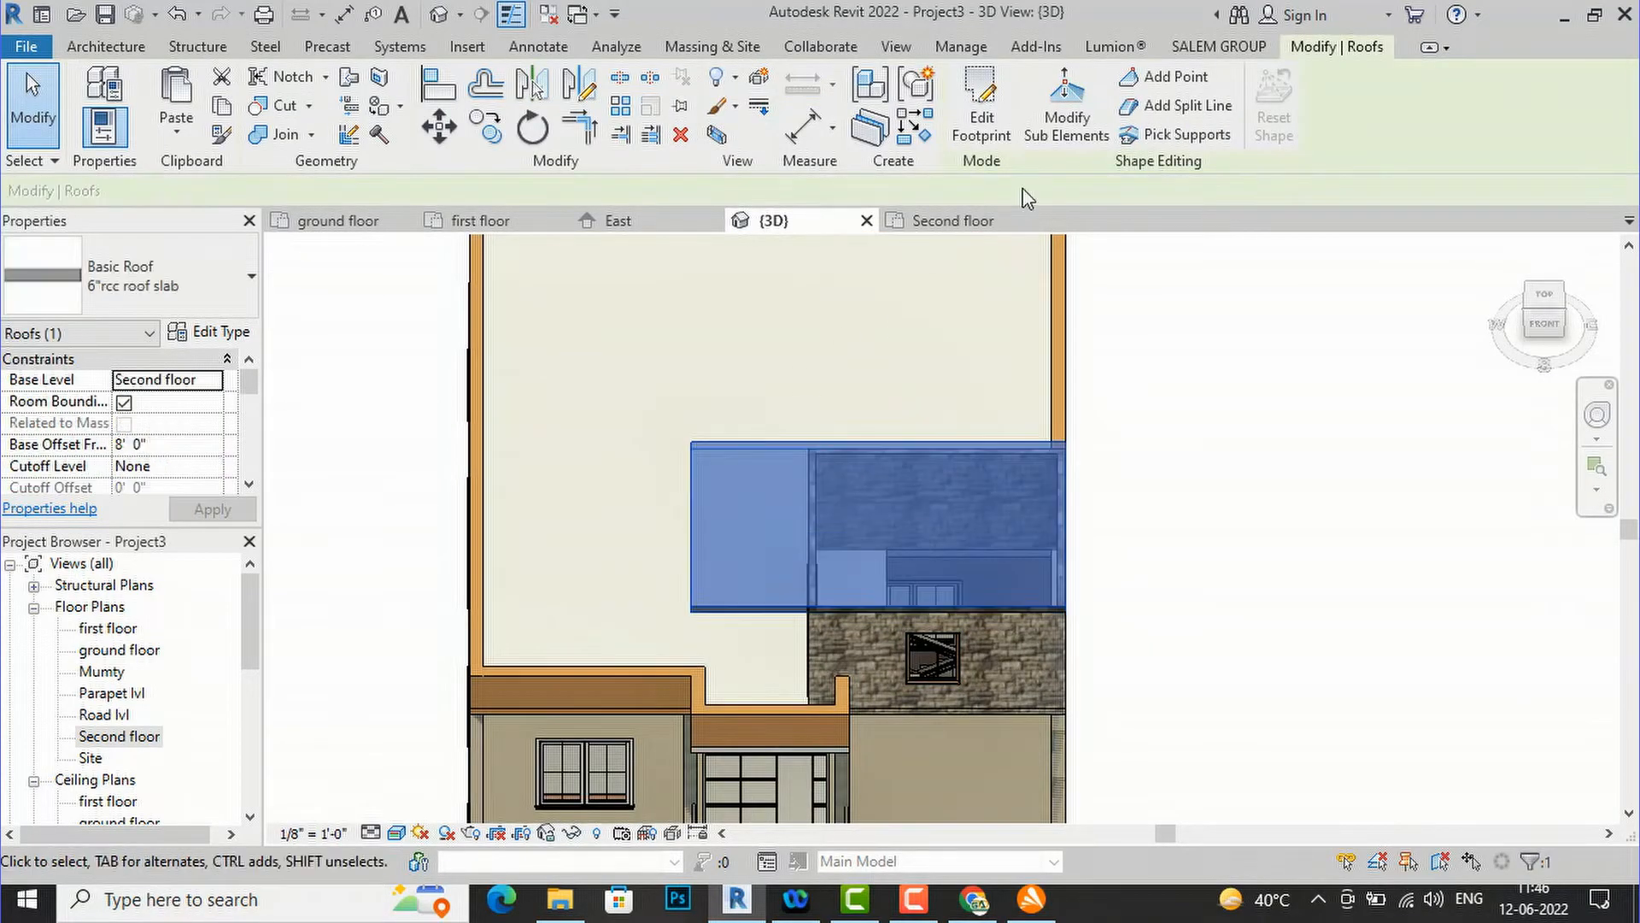
click(1000, 137)
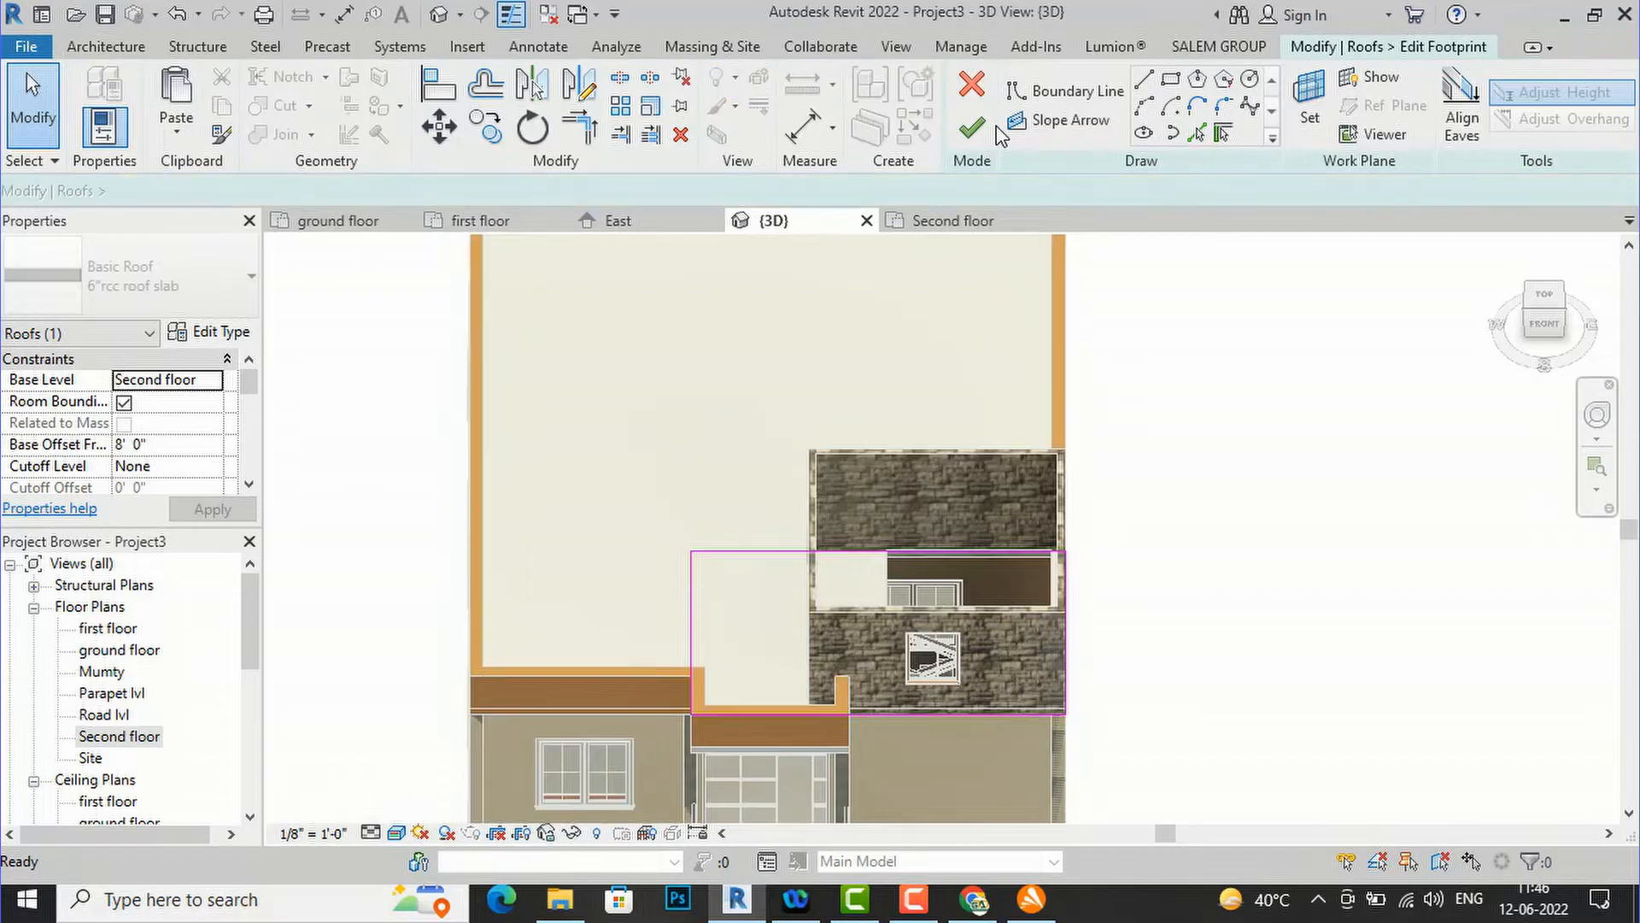
click(1546, 299)
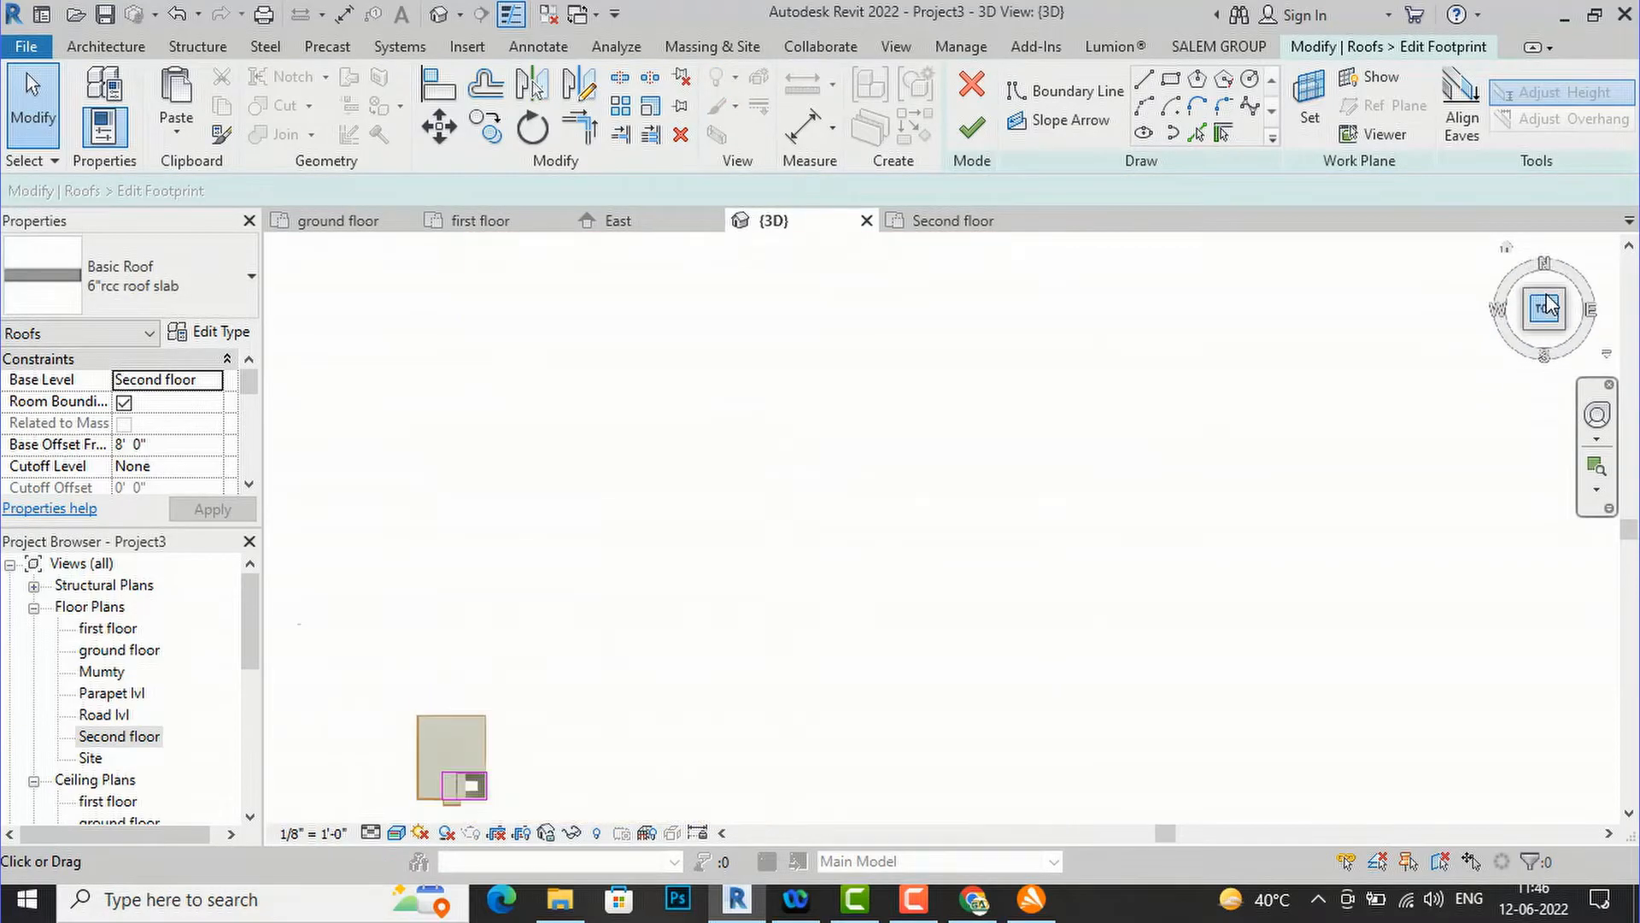
scroll(956, 521, up, 6)
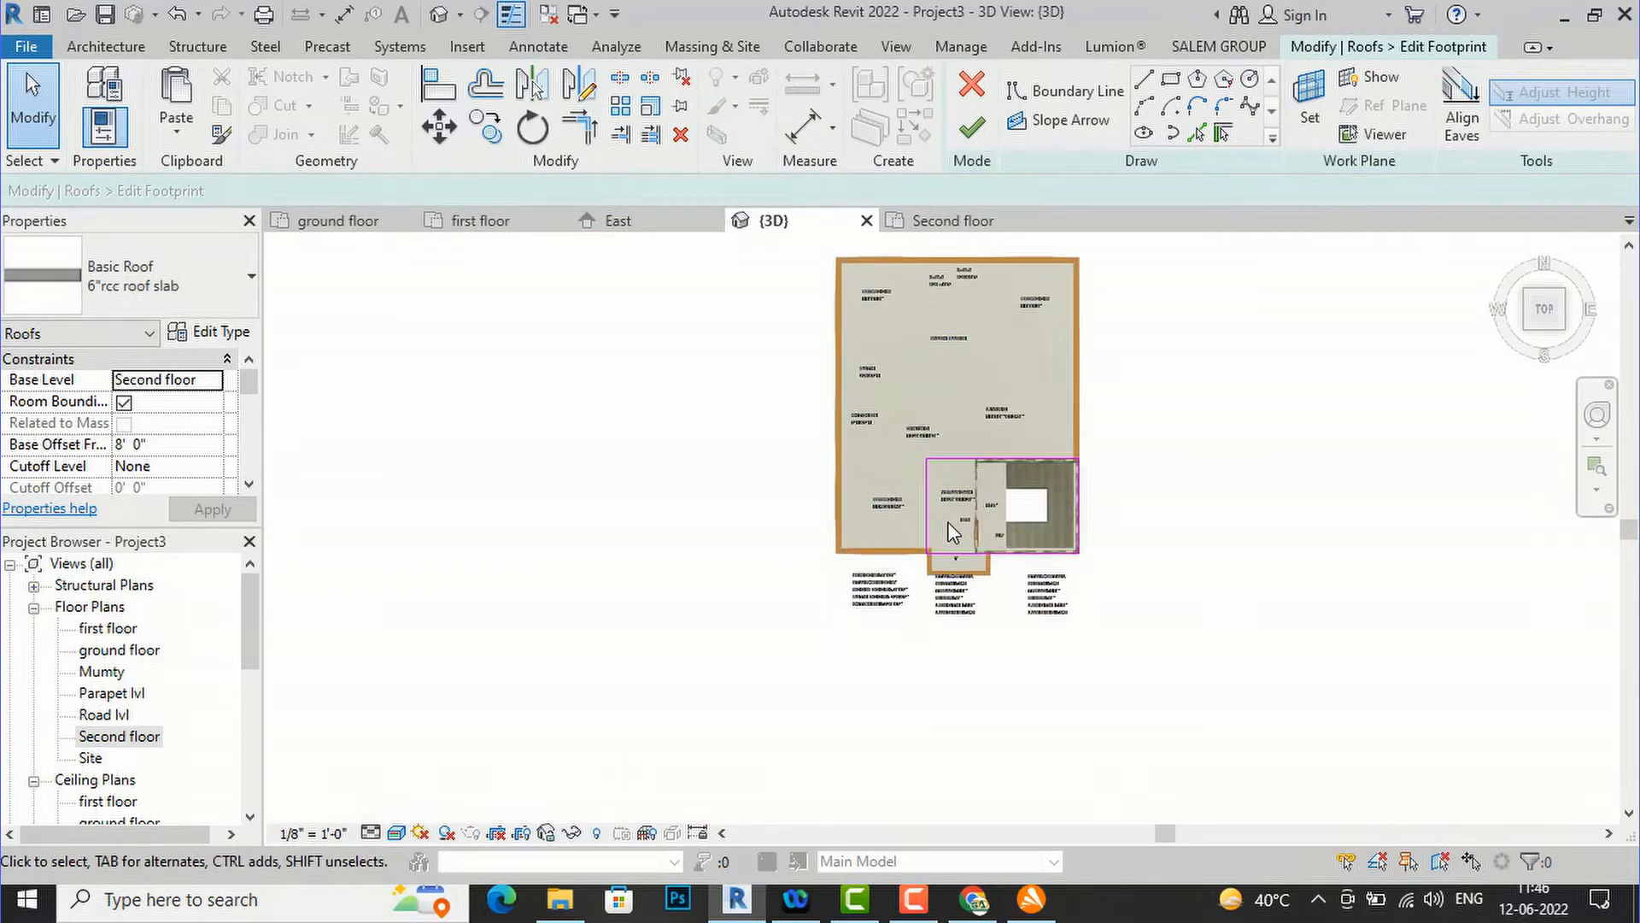
- Sketch a rectangular opening about 3' 4" by 0' 10" in the slab's overhang, near its rear outer corner over the verandah
click(1170, 83)
scroll(914, 359, up, 3)
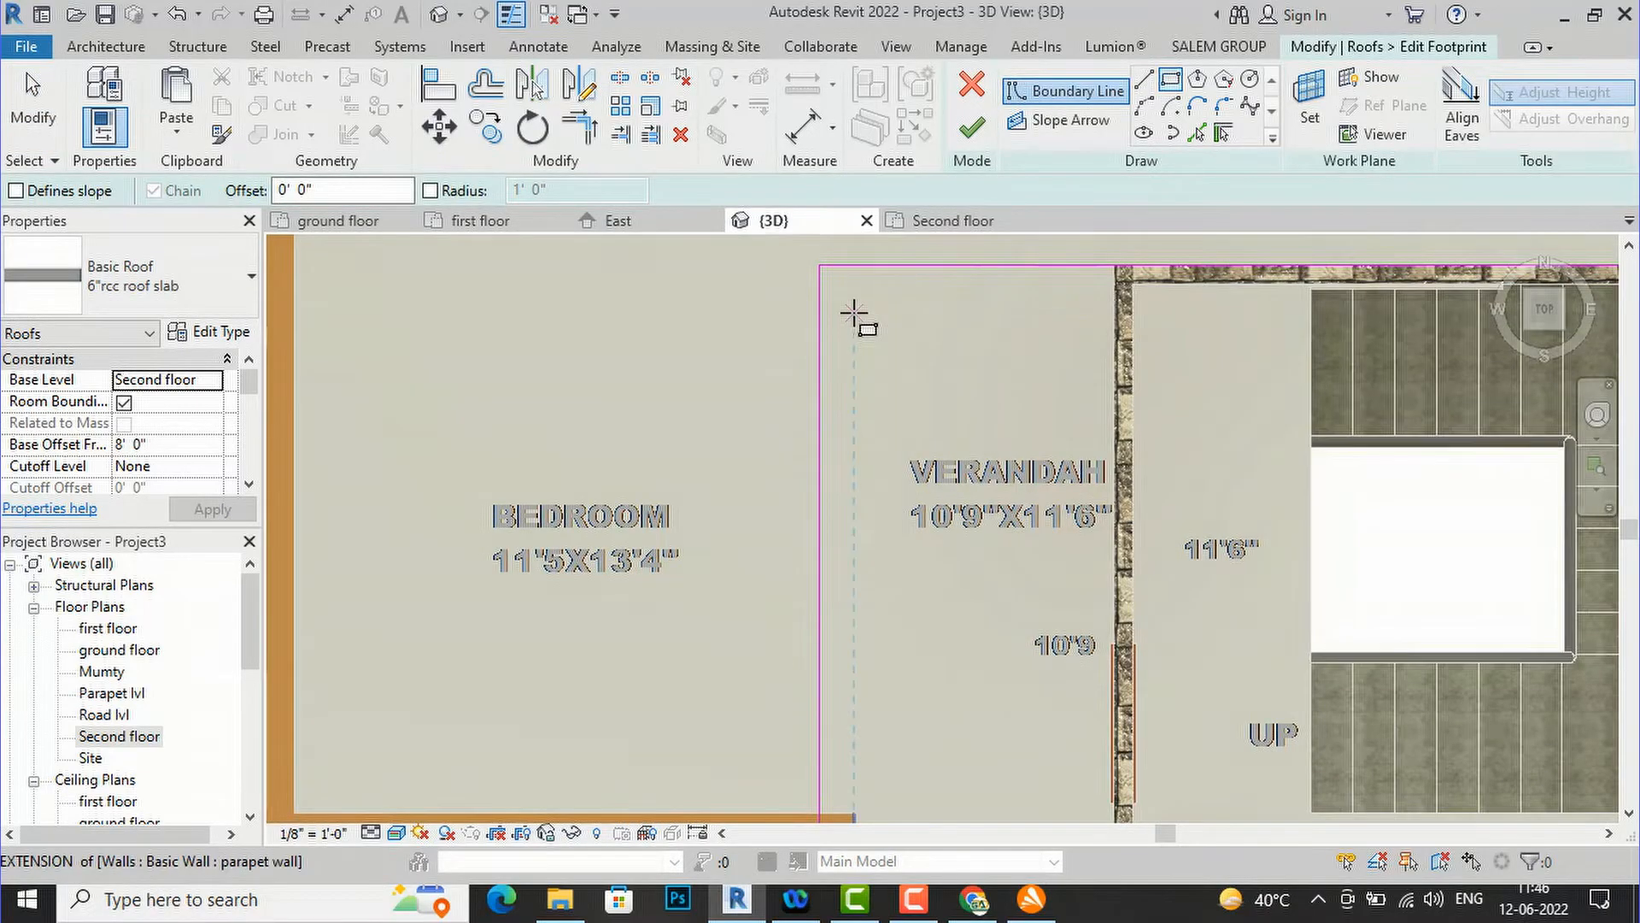
click(853, 314)
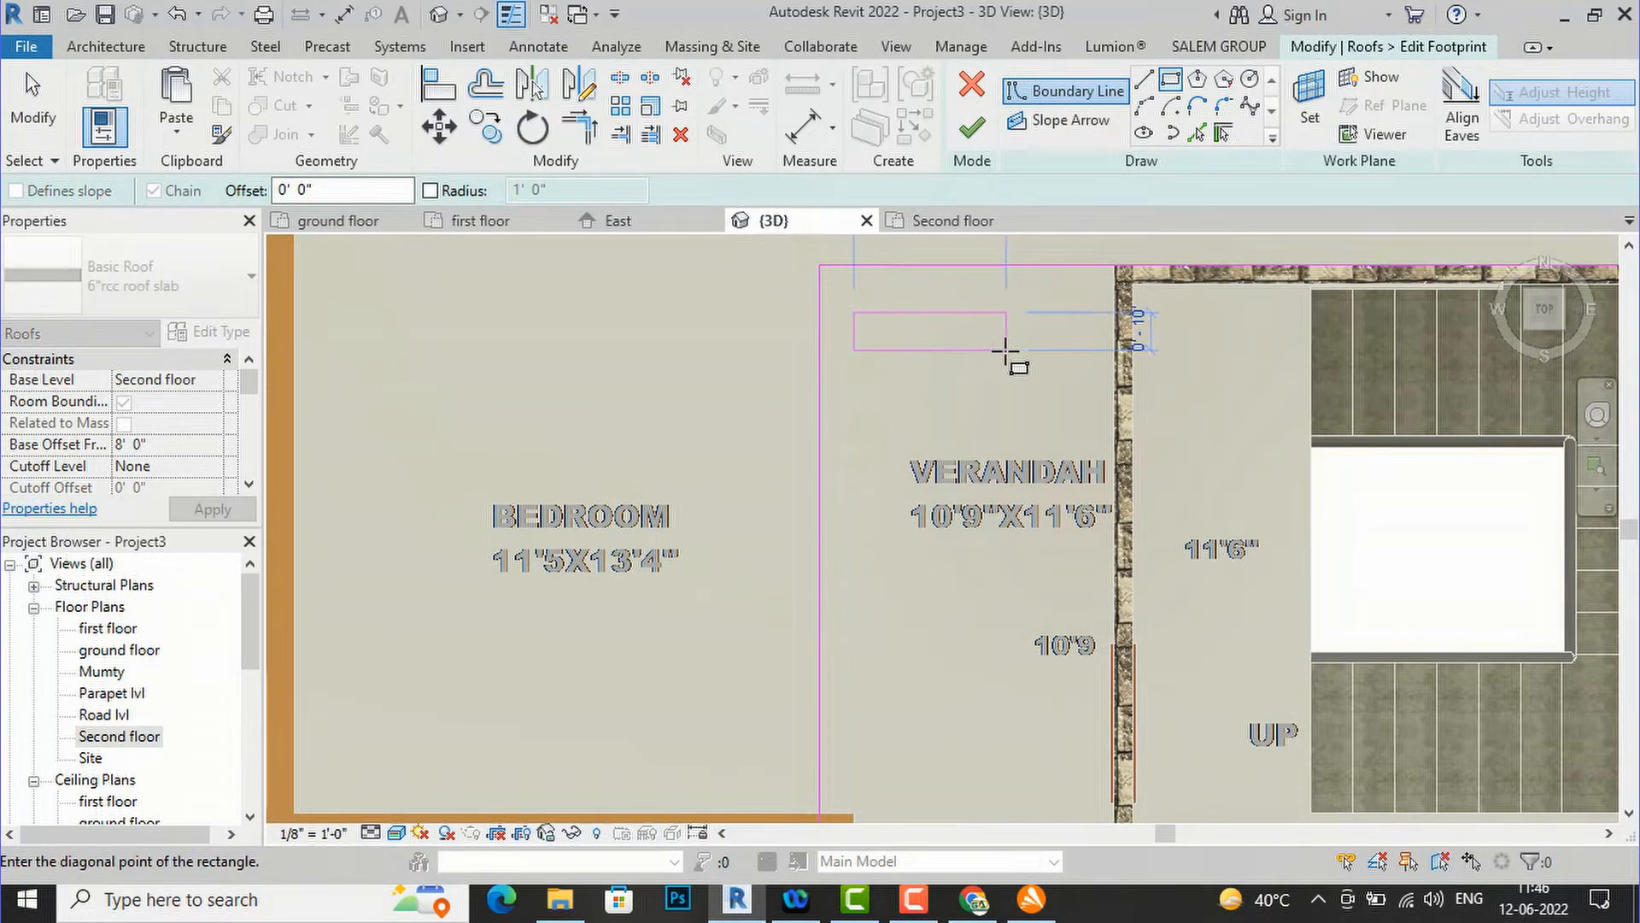
click(1006, 349)
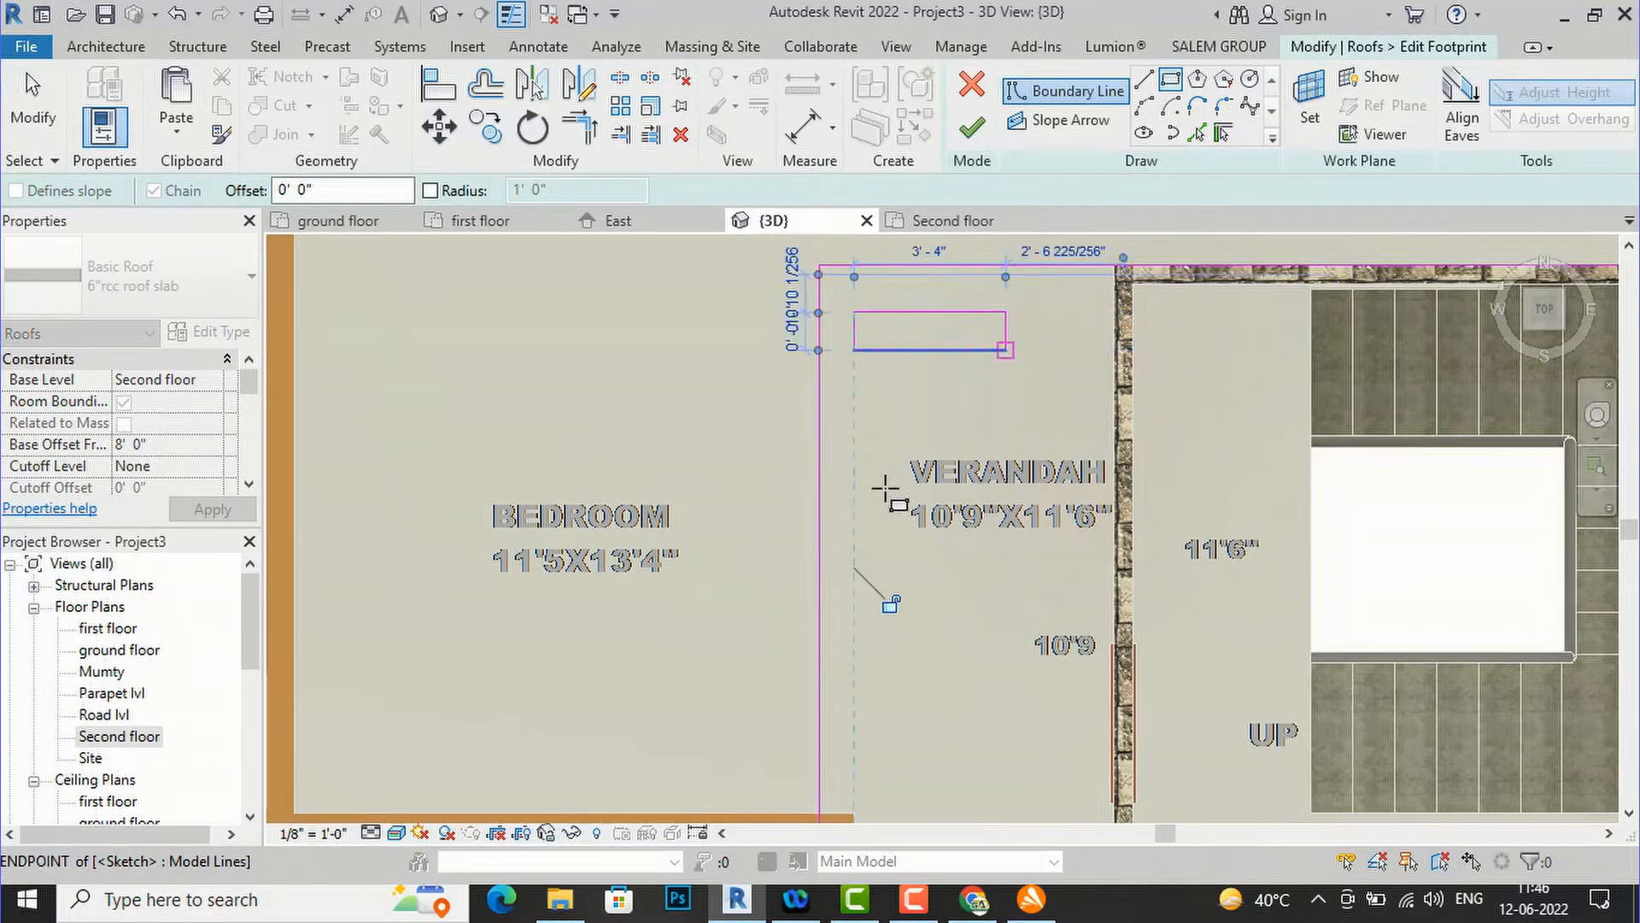
scroll(886, 487, down, 2)
scroll(902, 385, up, 2)
key(Escape)
key(Escape)
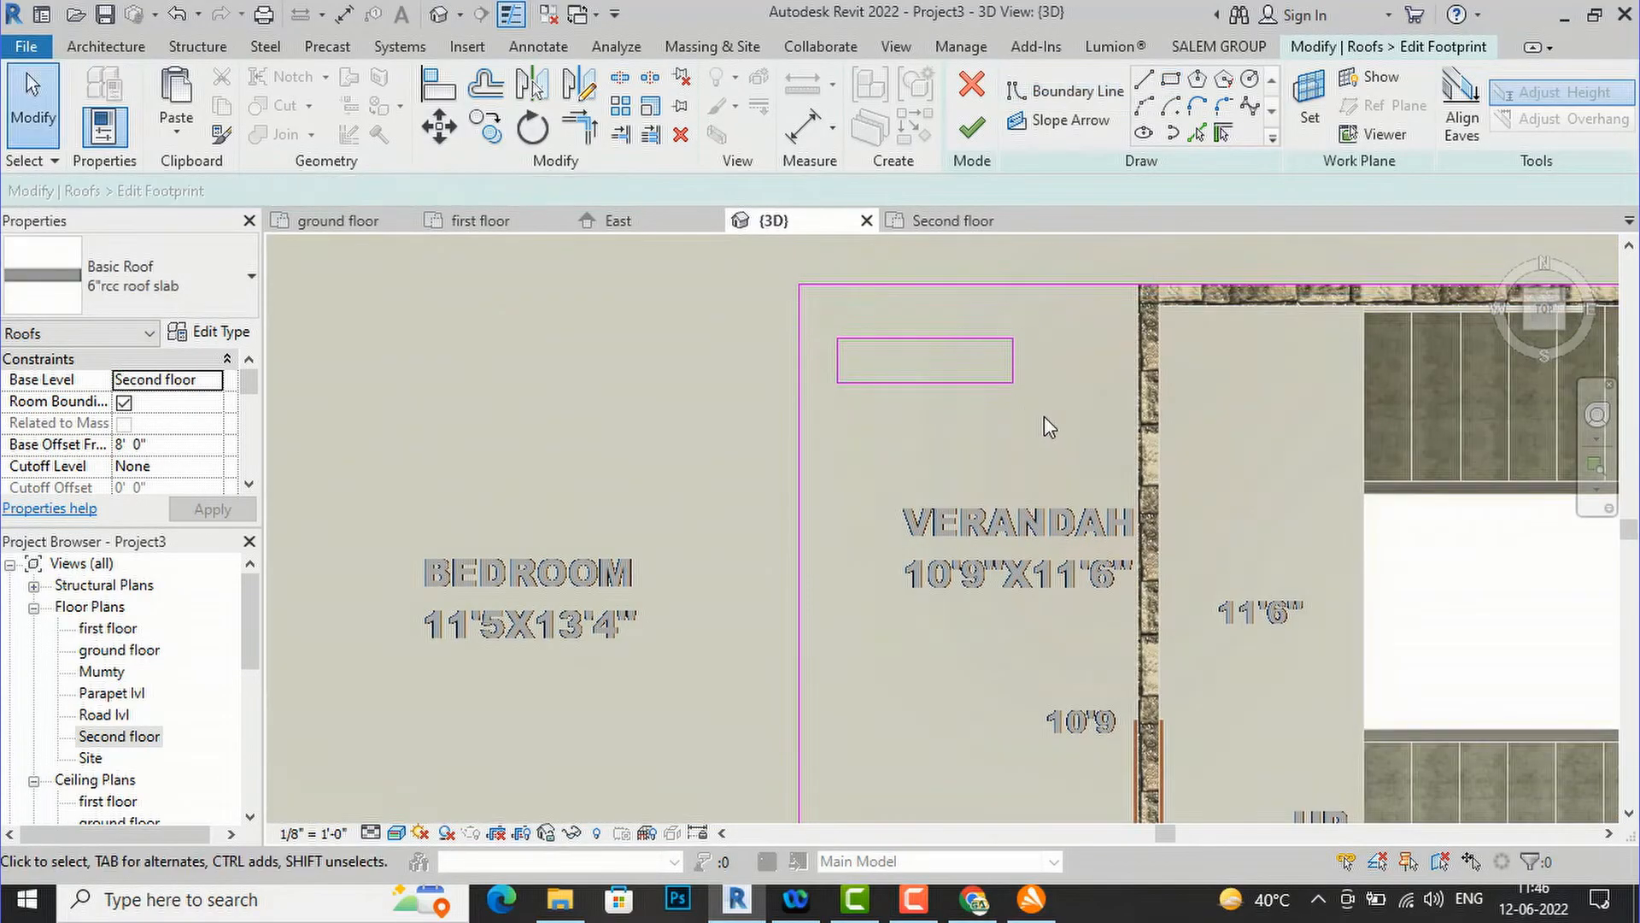
- Copy the opening rectangle four times toward the front edge, about 2' 6" apart, and finish the roof footprint
drag(832, 320, 837, 313)
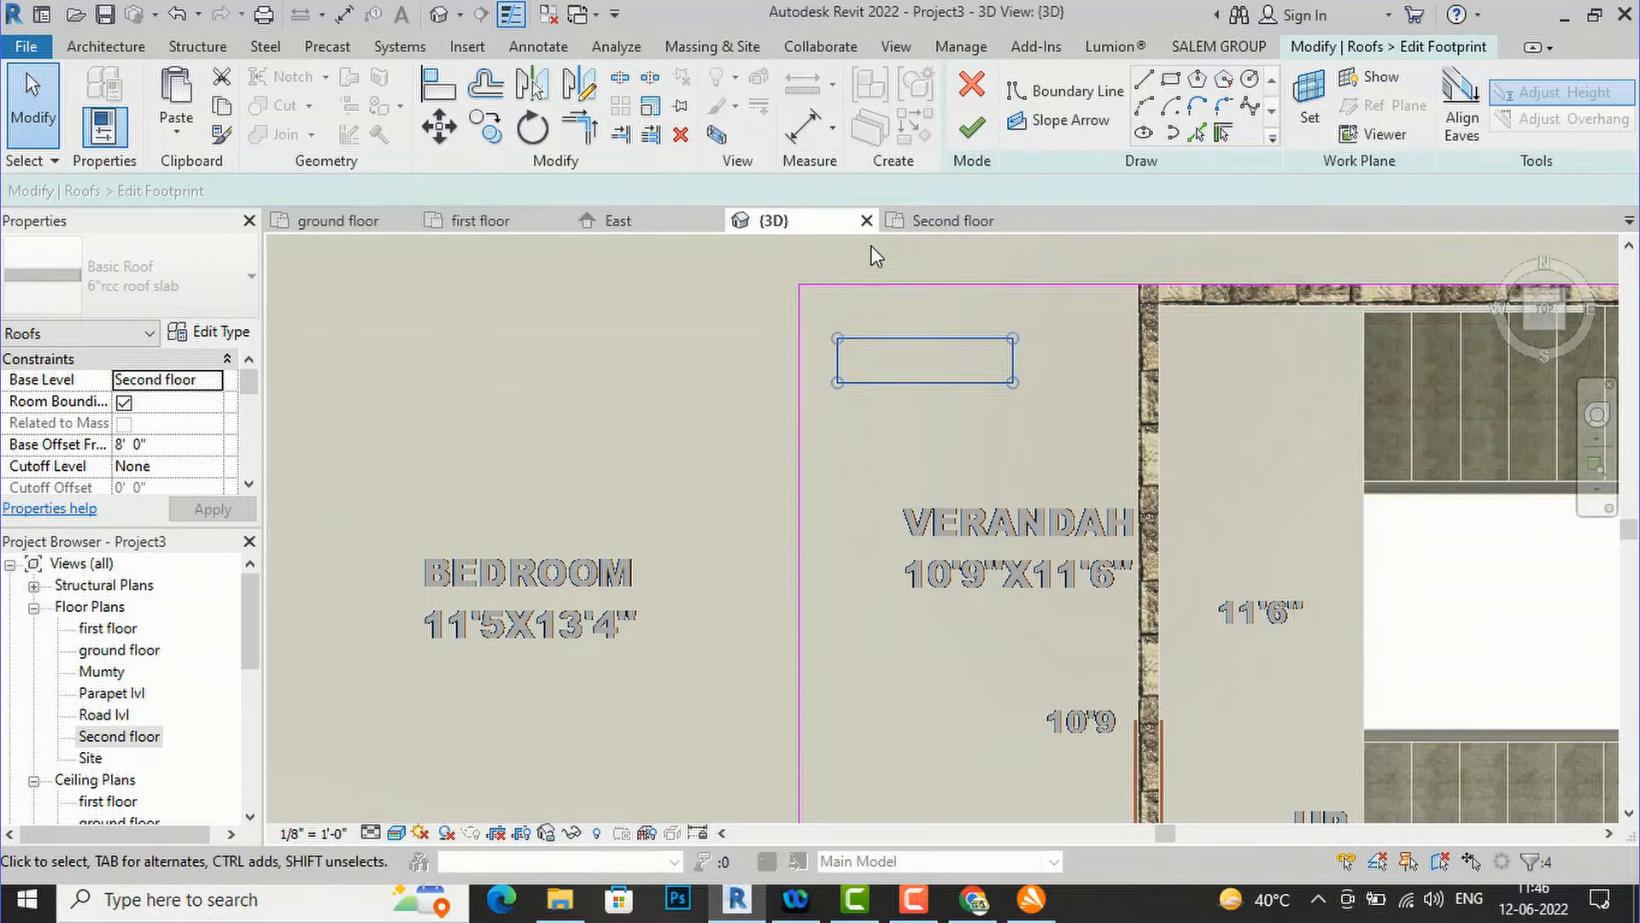
click(488, 139)
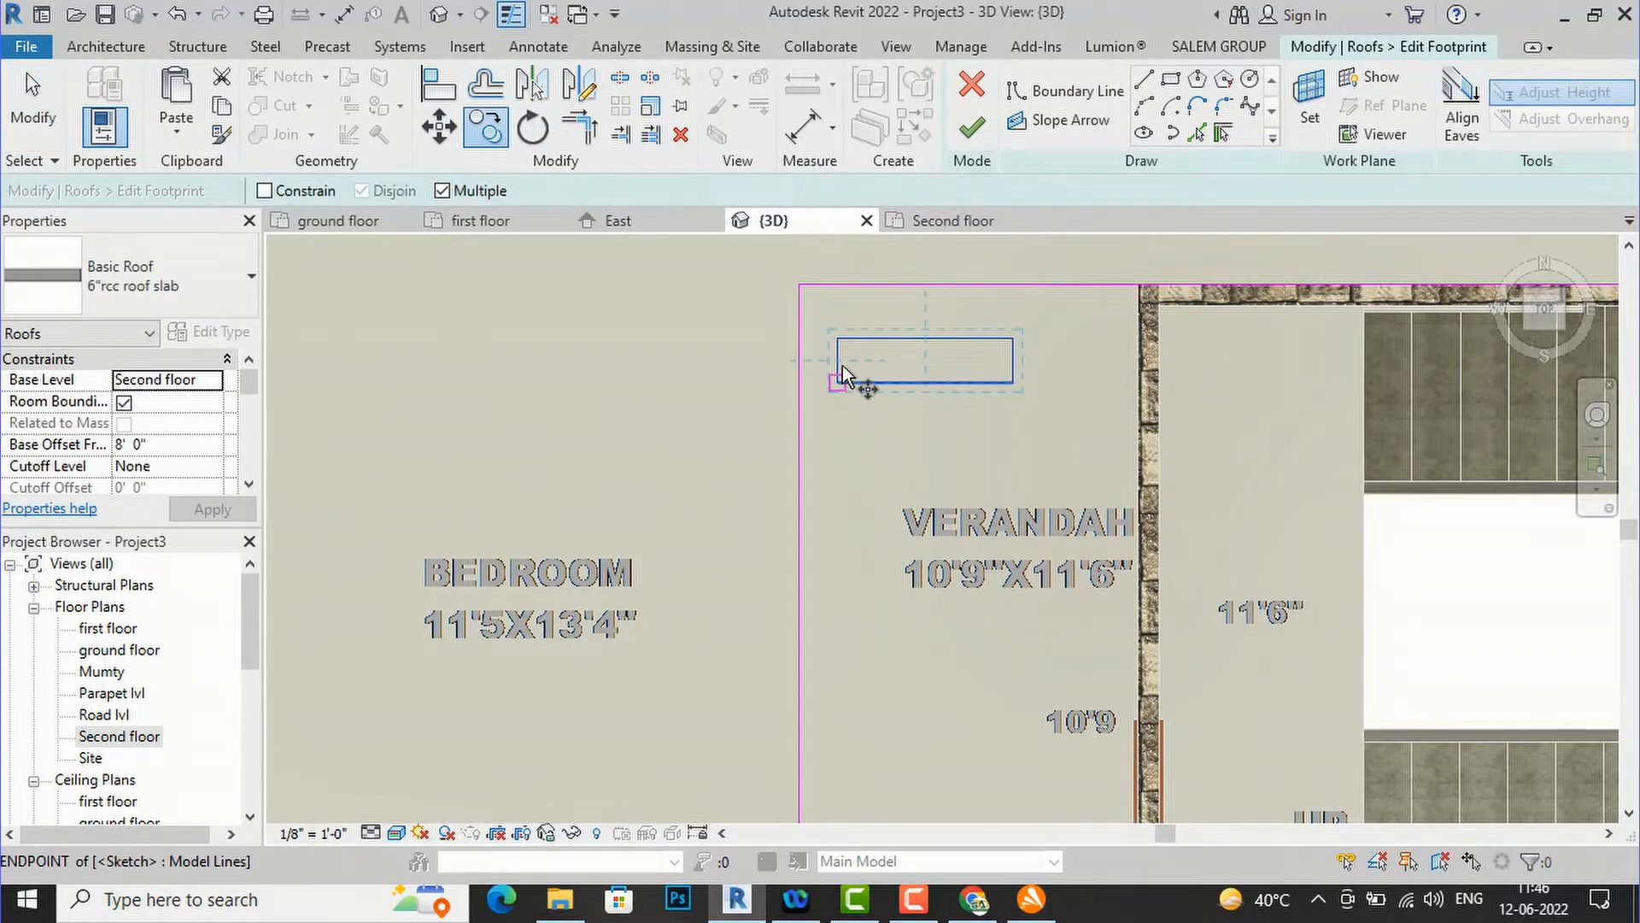
click(842, 365)
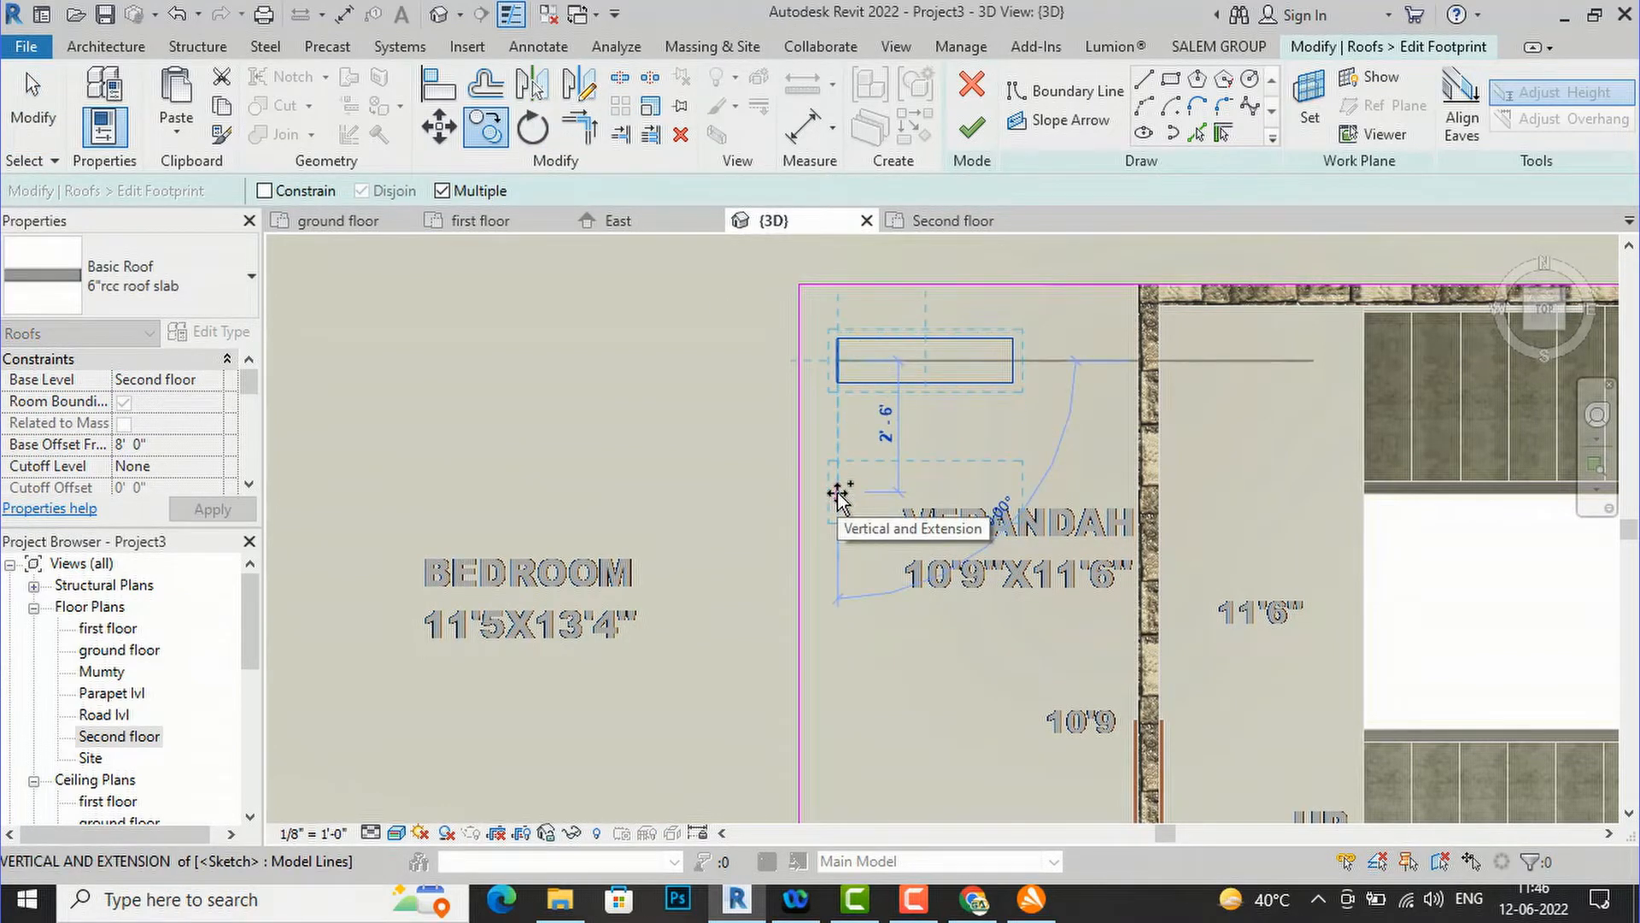
click(847, 516)
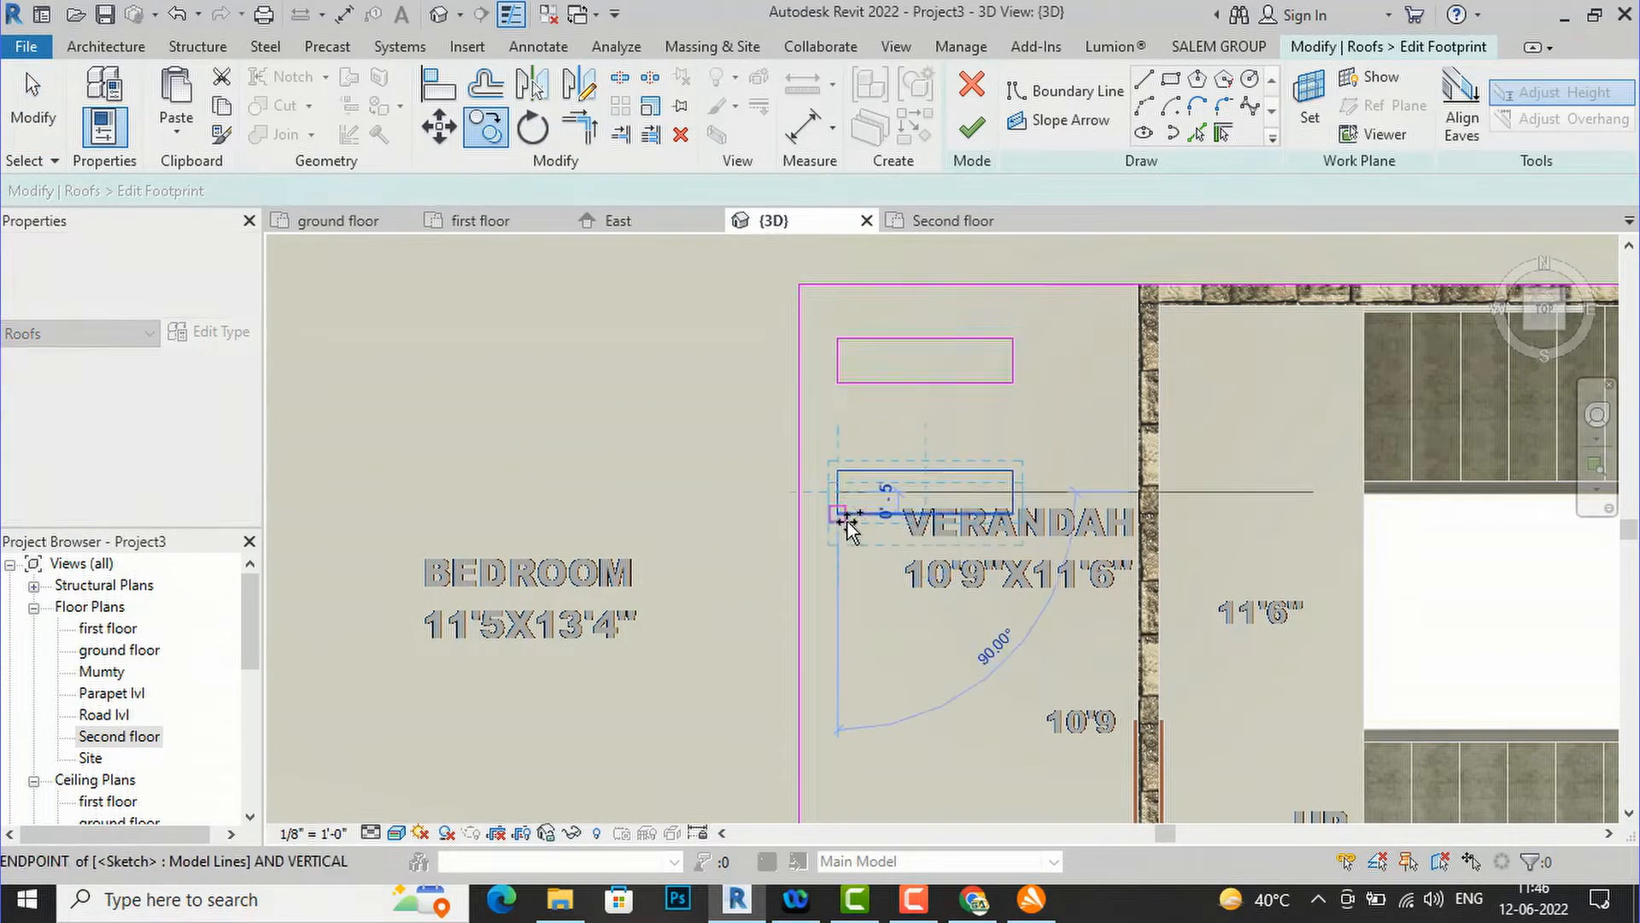
click(836, 624)
scroll(834, 493, down, 2)
scroll(842, 517, down, 1)
scroll(845, 693, up, 4)
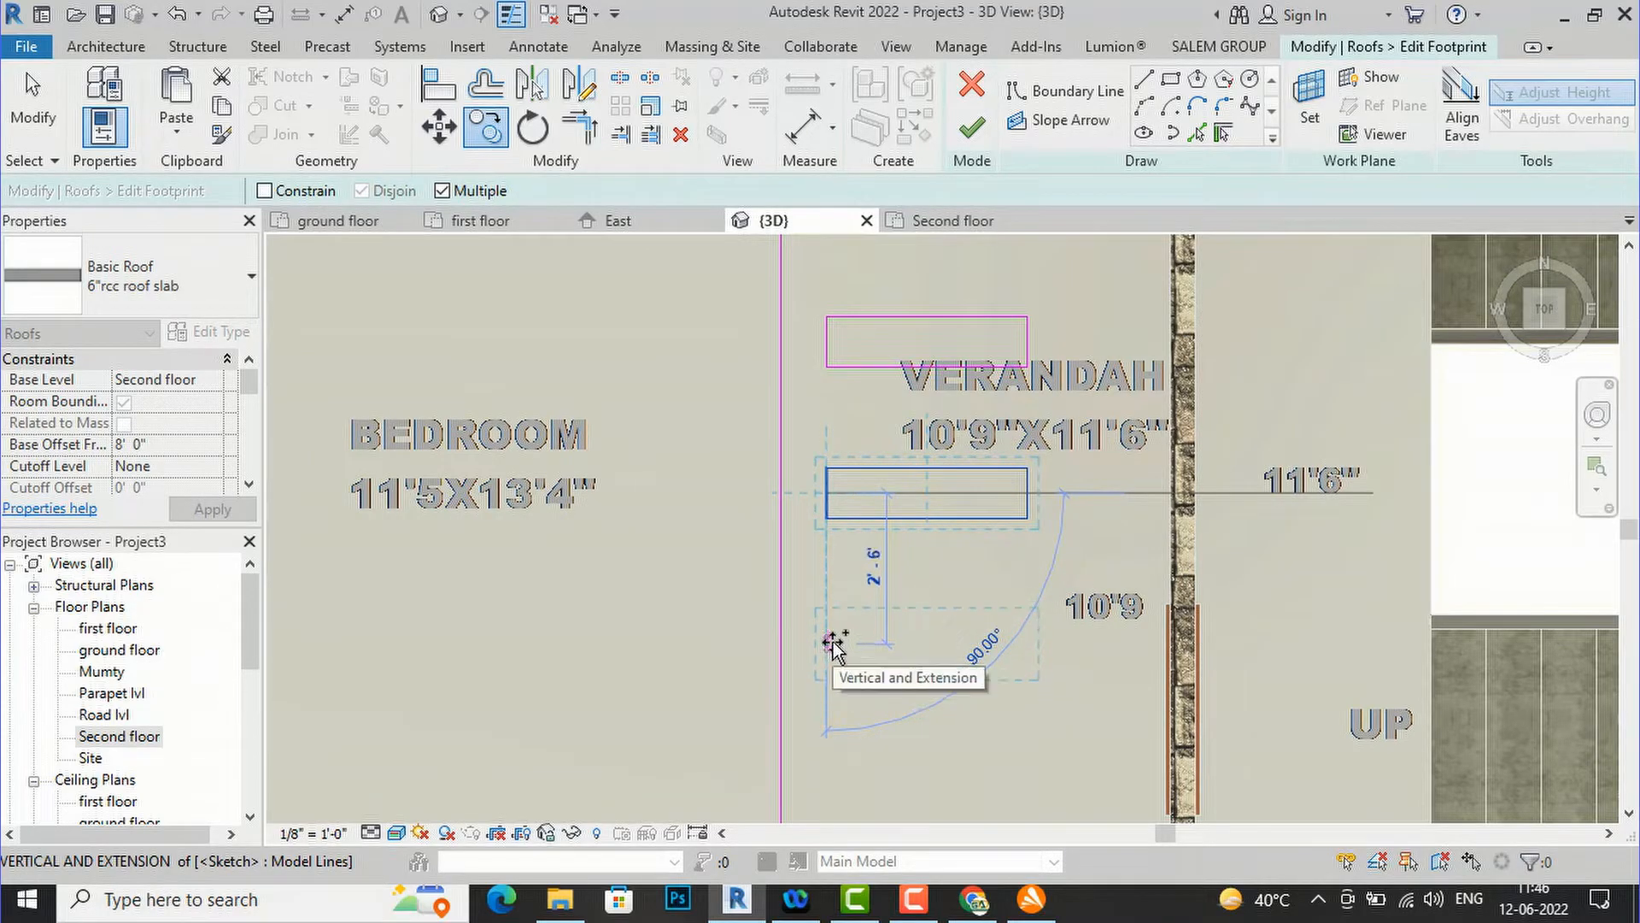
click(840, 639)
scroll(853, 447, down, 2)
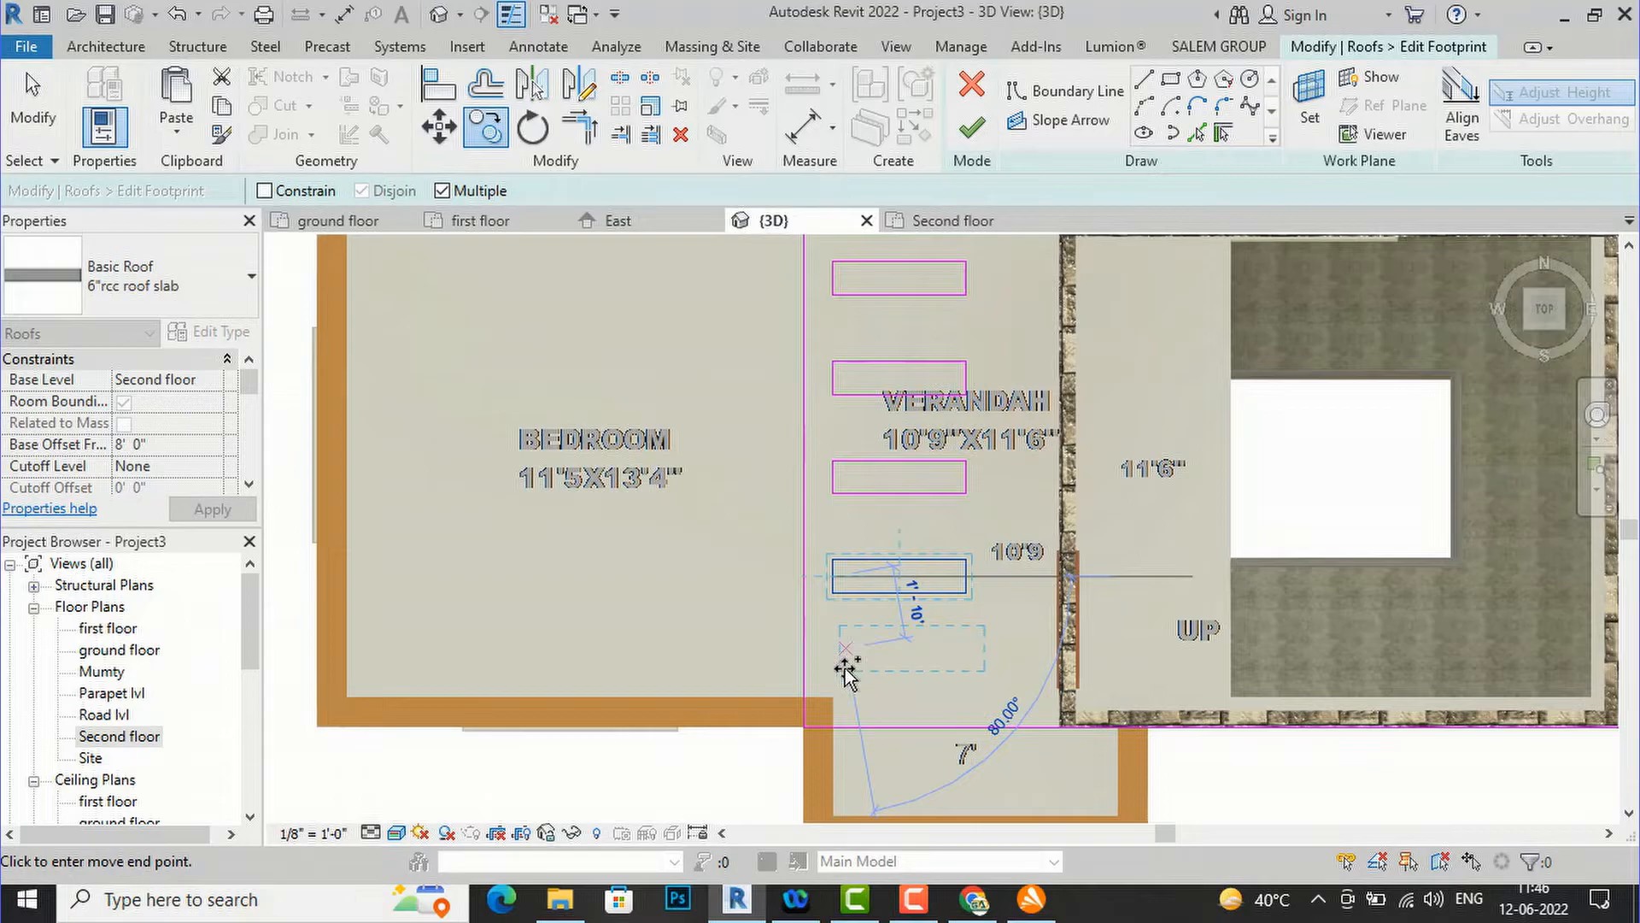
scroll(839, 677, up, 2)
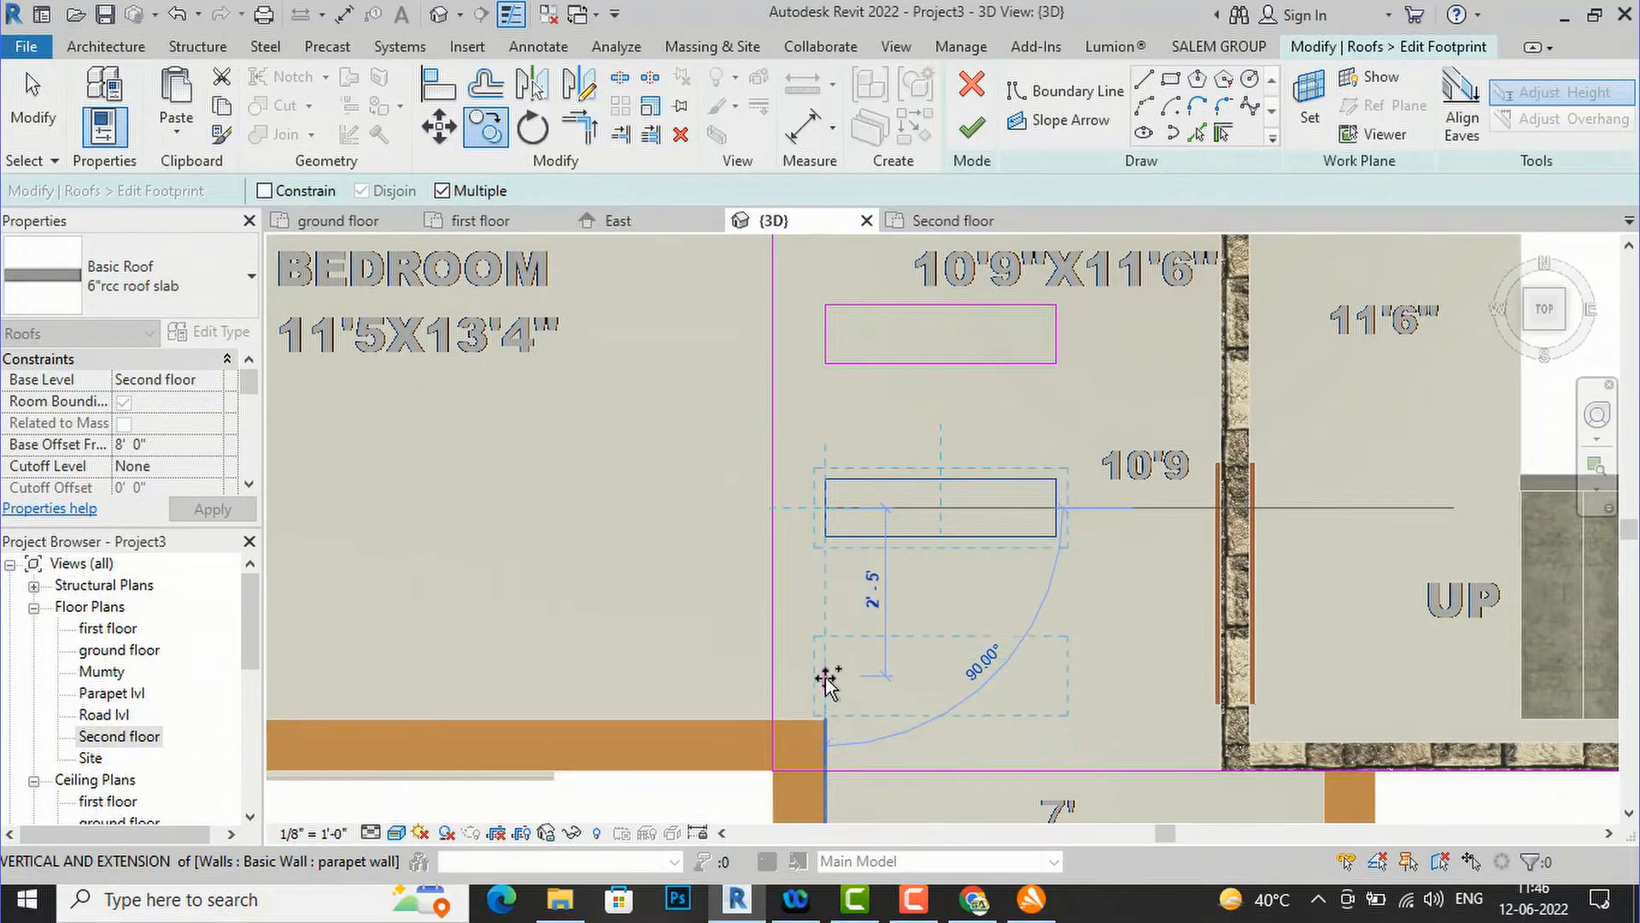
click(826, 681)
key(Escape)
click(971, 128)
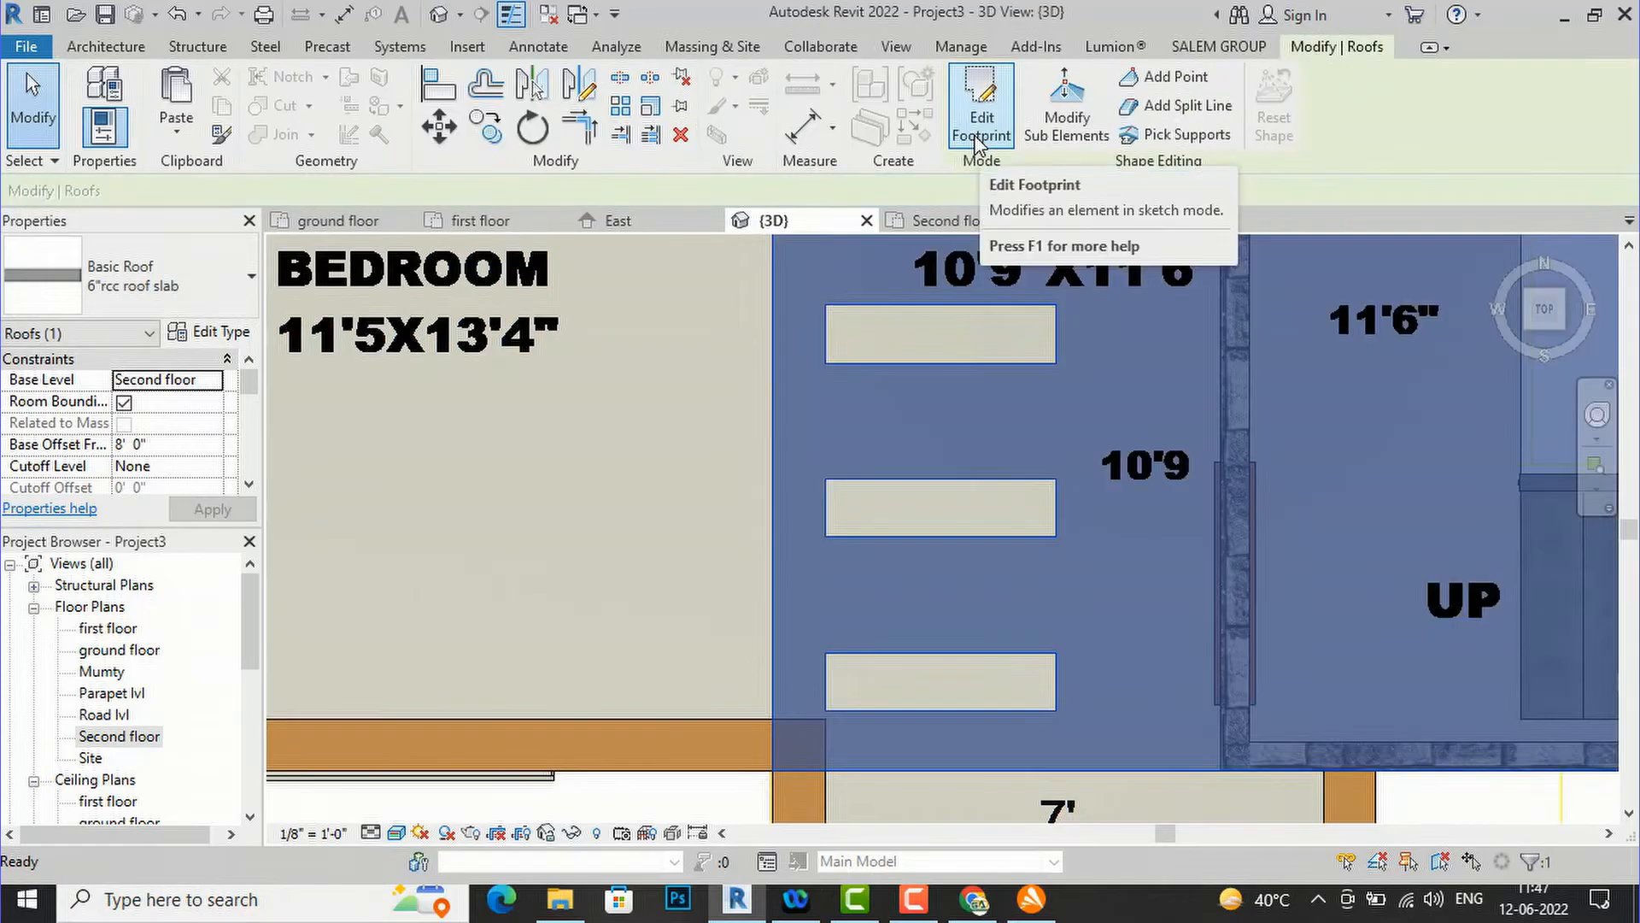
key(Escape)
- Set the top level of the first-floor 9"x9" column at the balcony's bedroom side to Mumty
scroll(612, 604, down, 4)
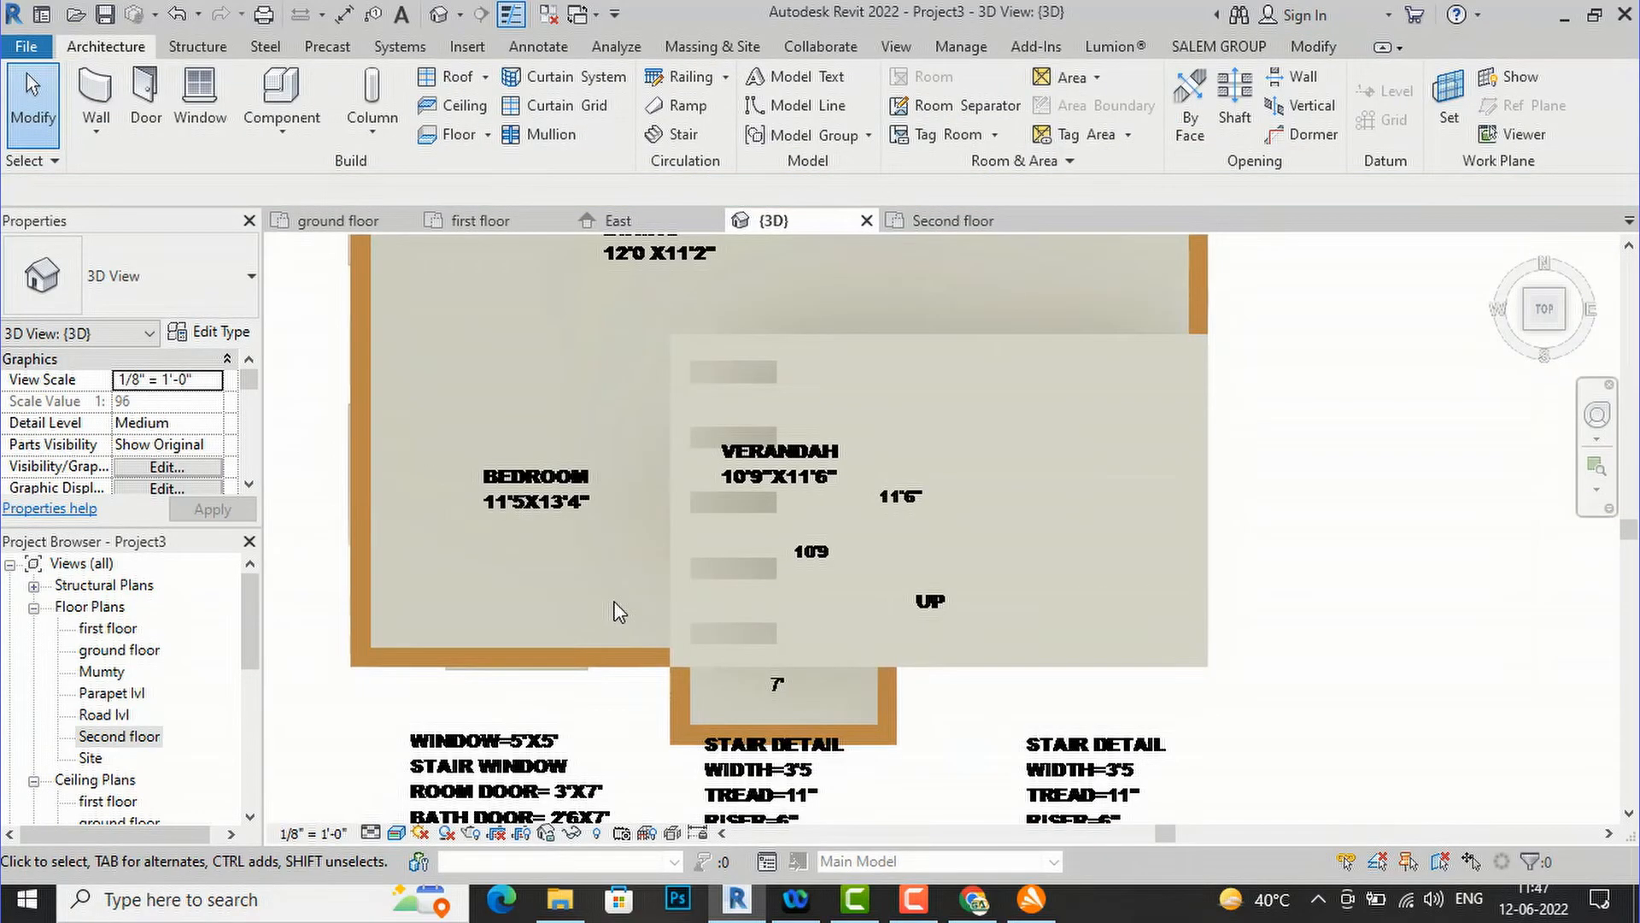
click(1546, 338)
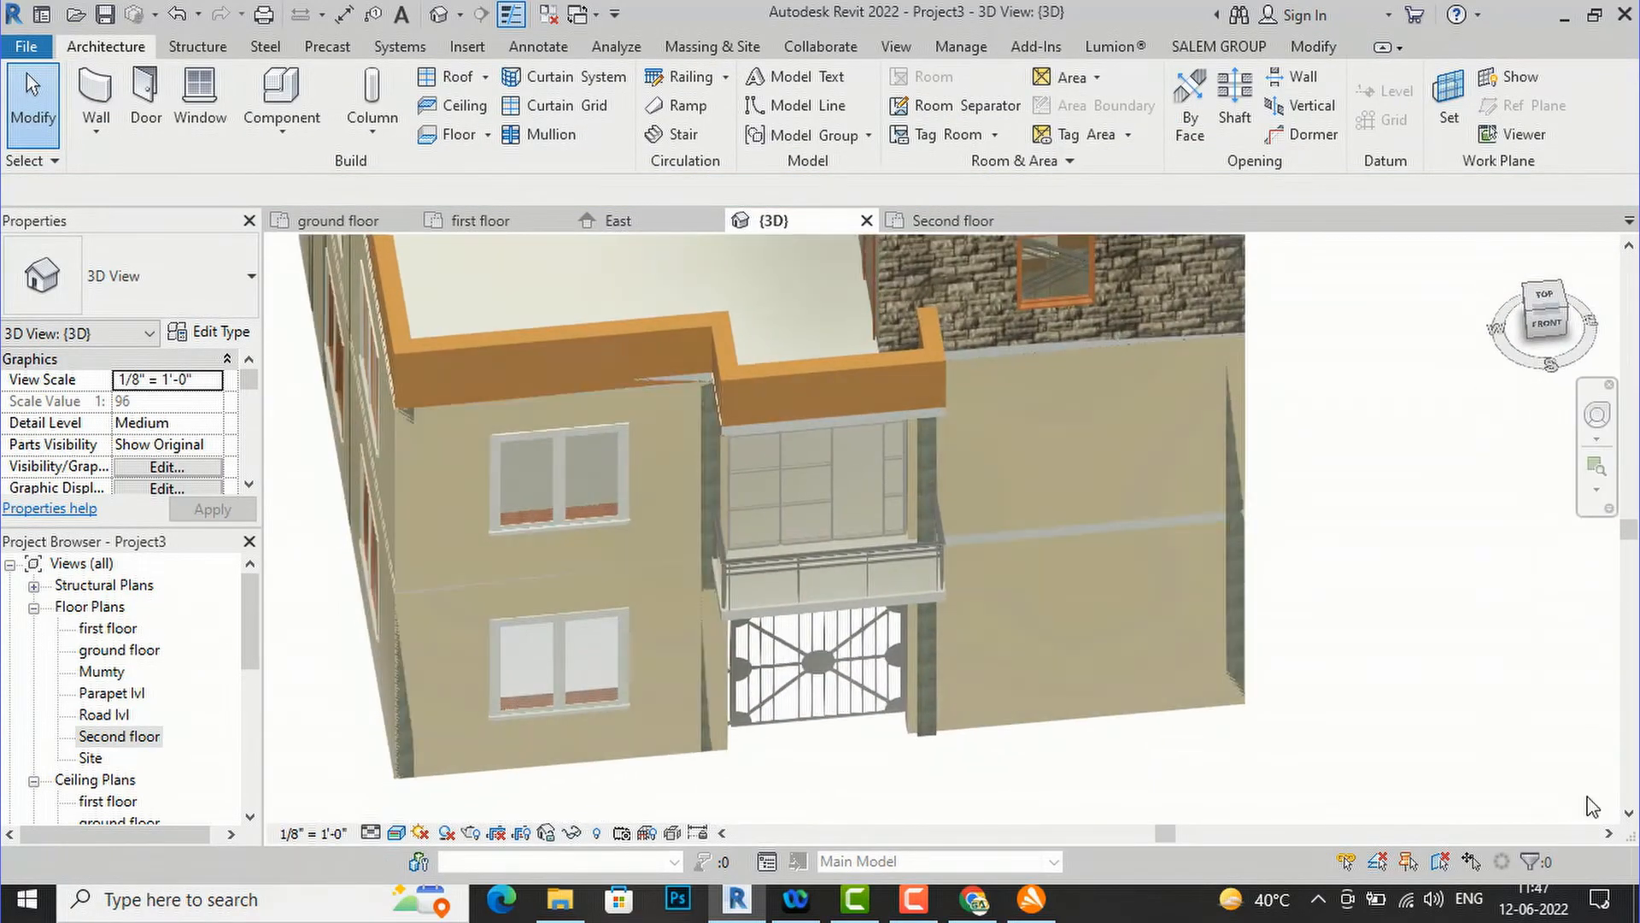
drag(1602, 744, 286, 810)
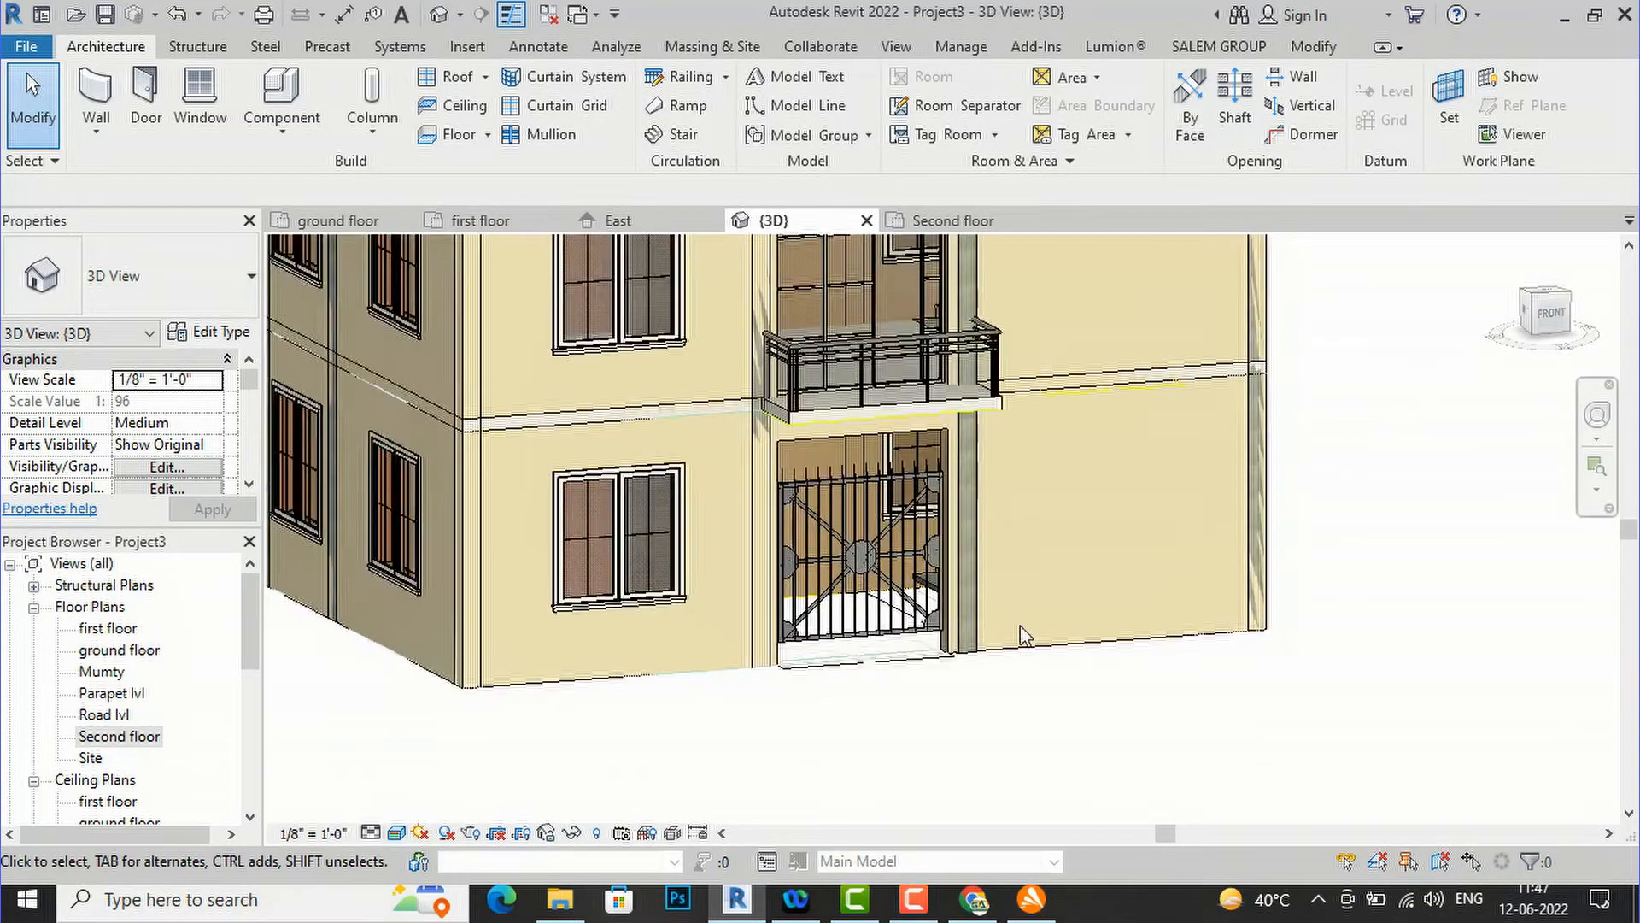
scroll(1010, 631, down, 3)
scroll(1009, 641, down, 1)
drag(1556, 318, 1365, 333)
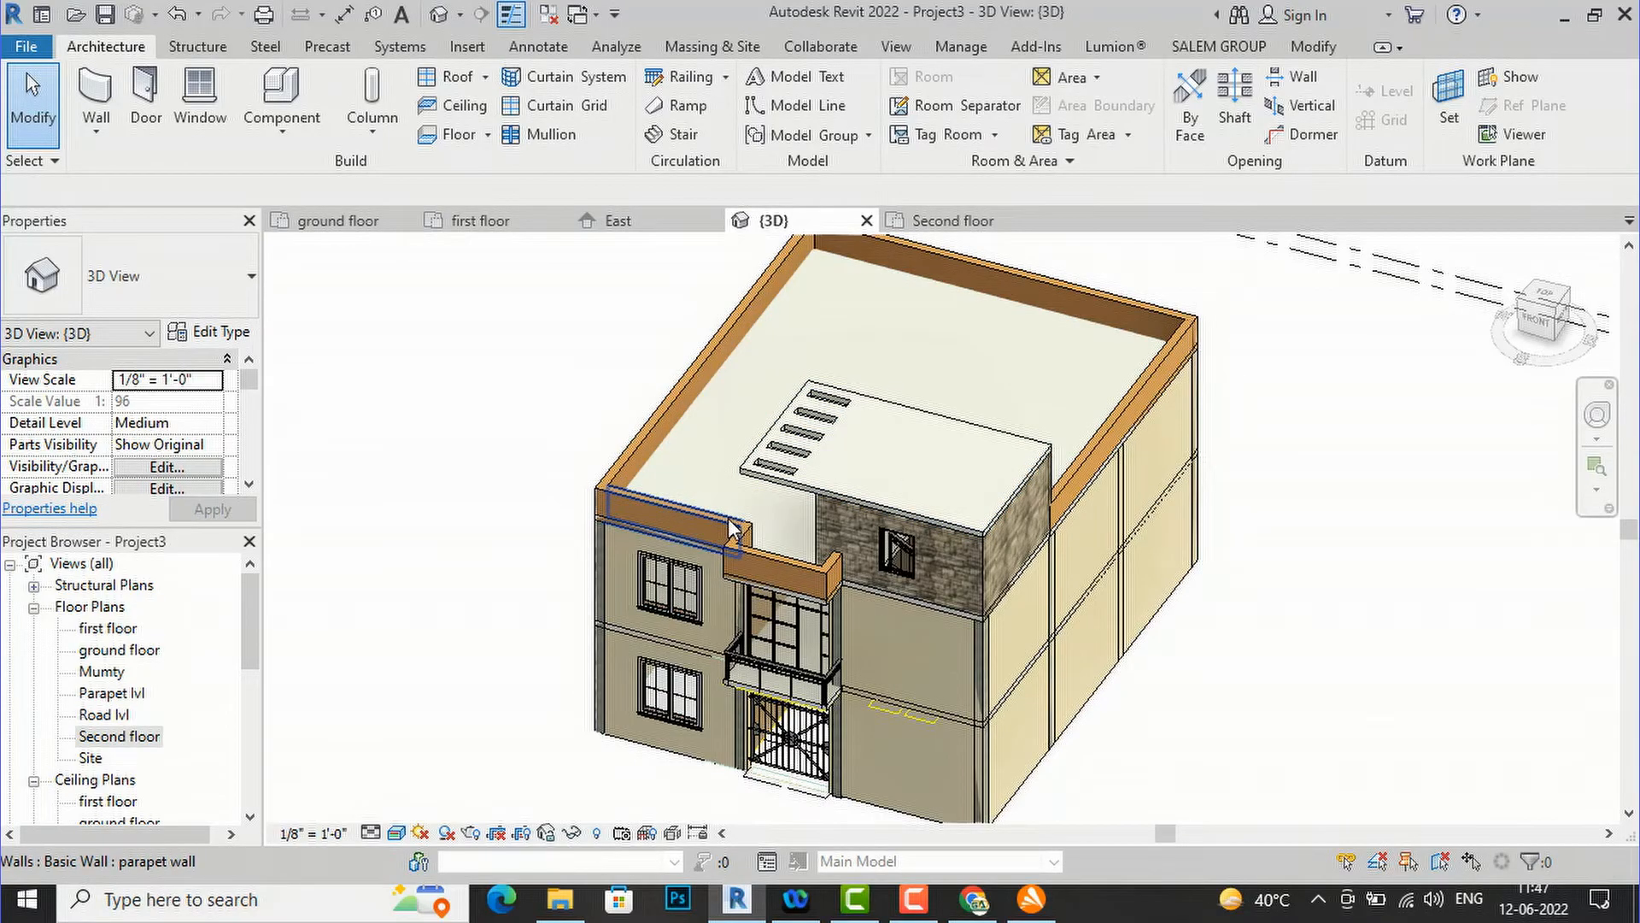
scroll(735, 520, up, 2)
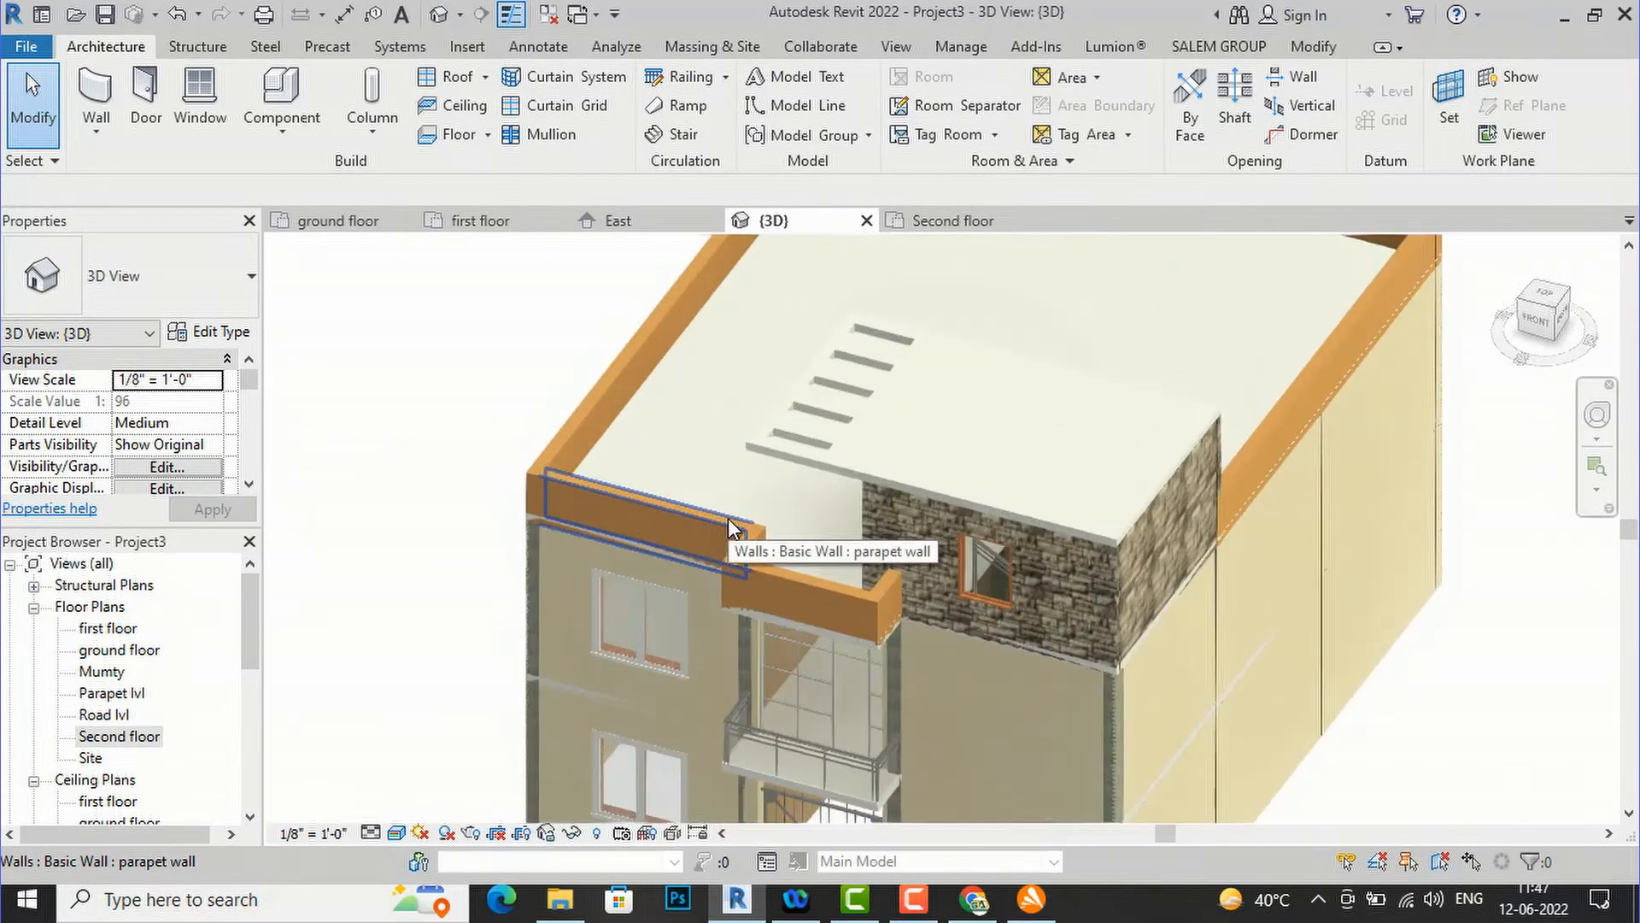
click(749, 654)
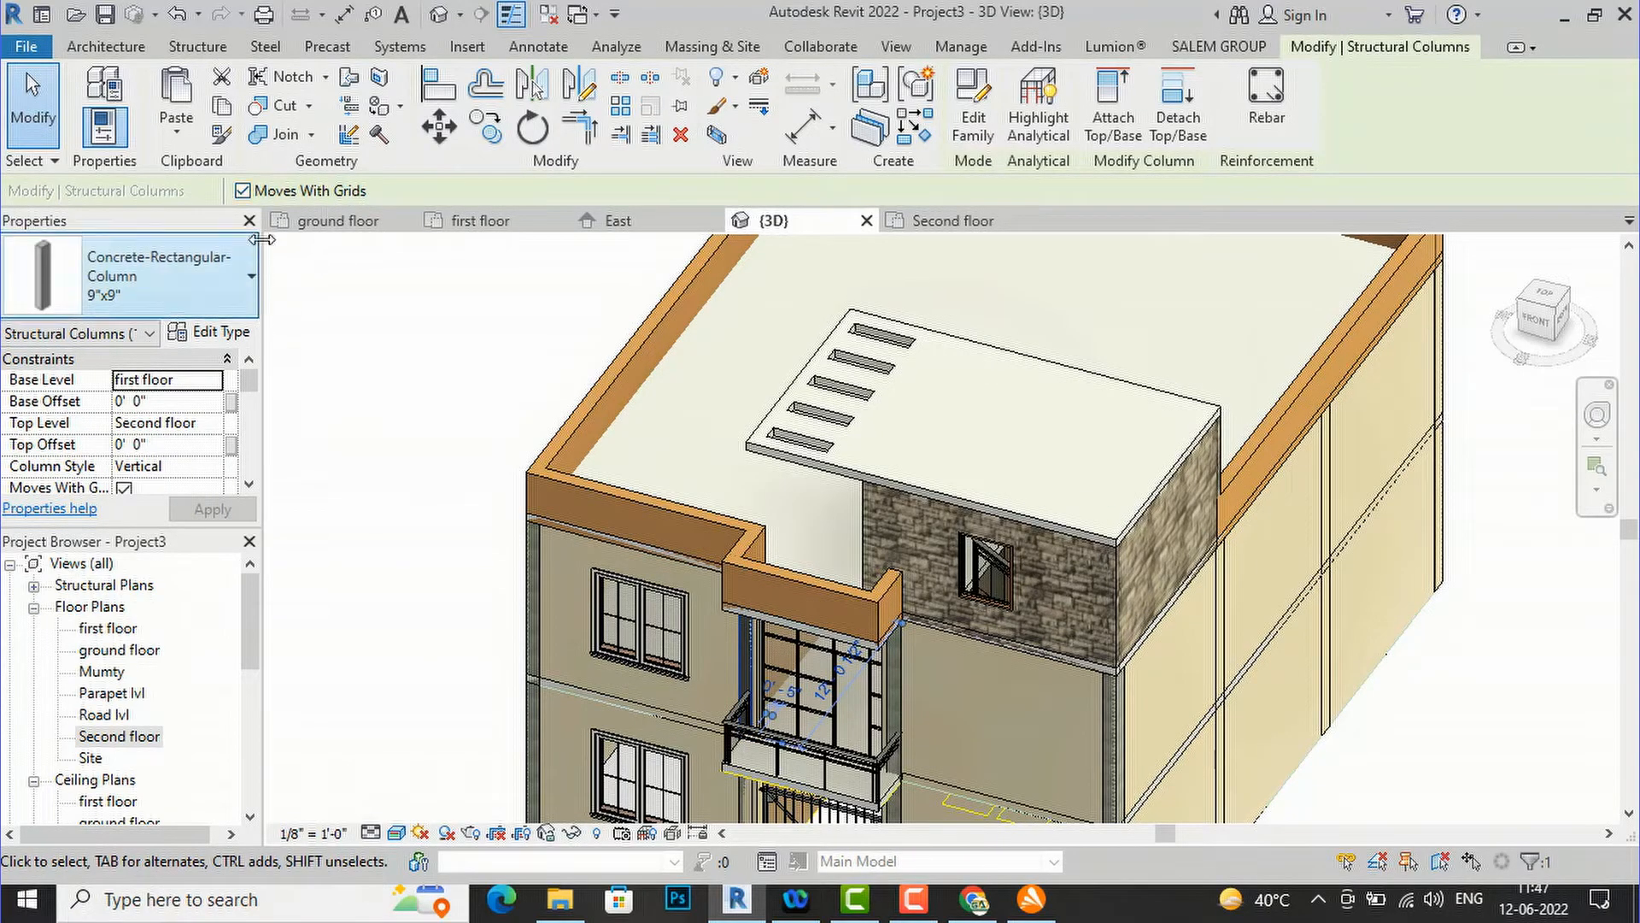
click(209, 429)
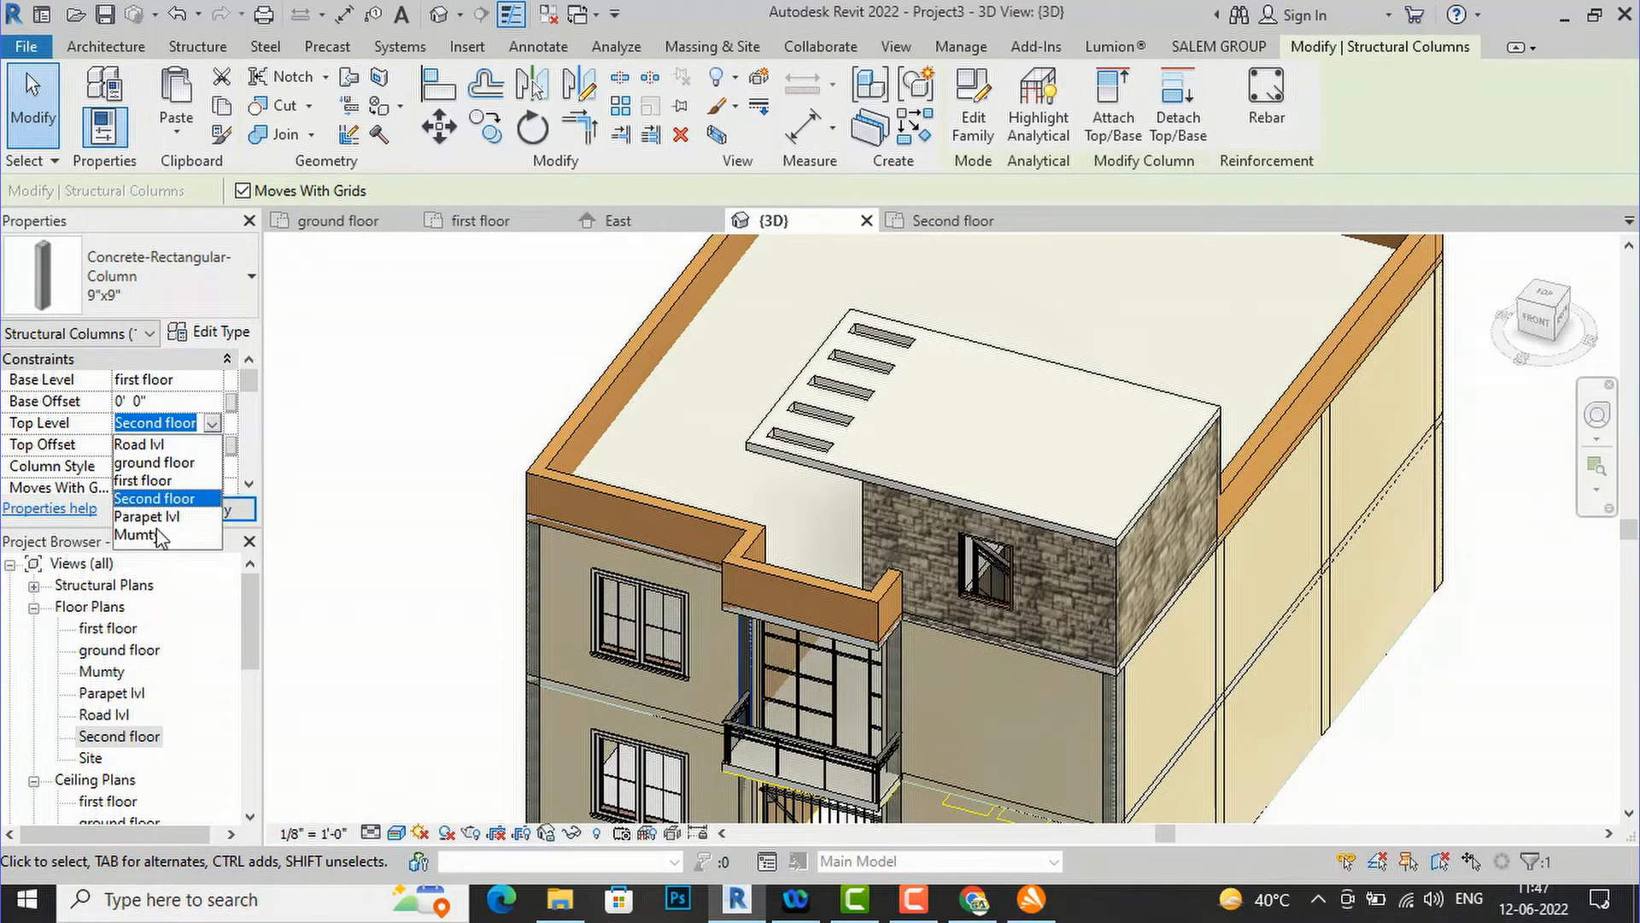
click(137, 534)
click(192, 513)
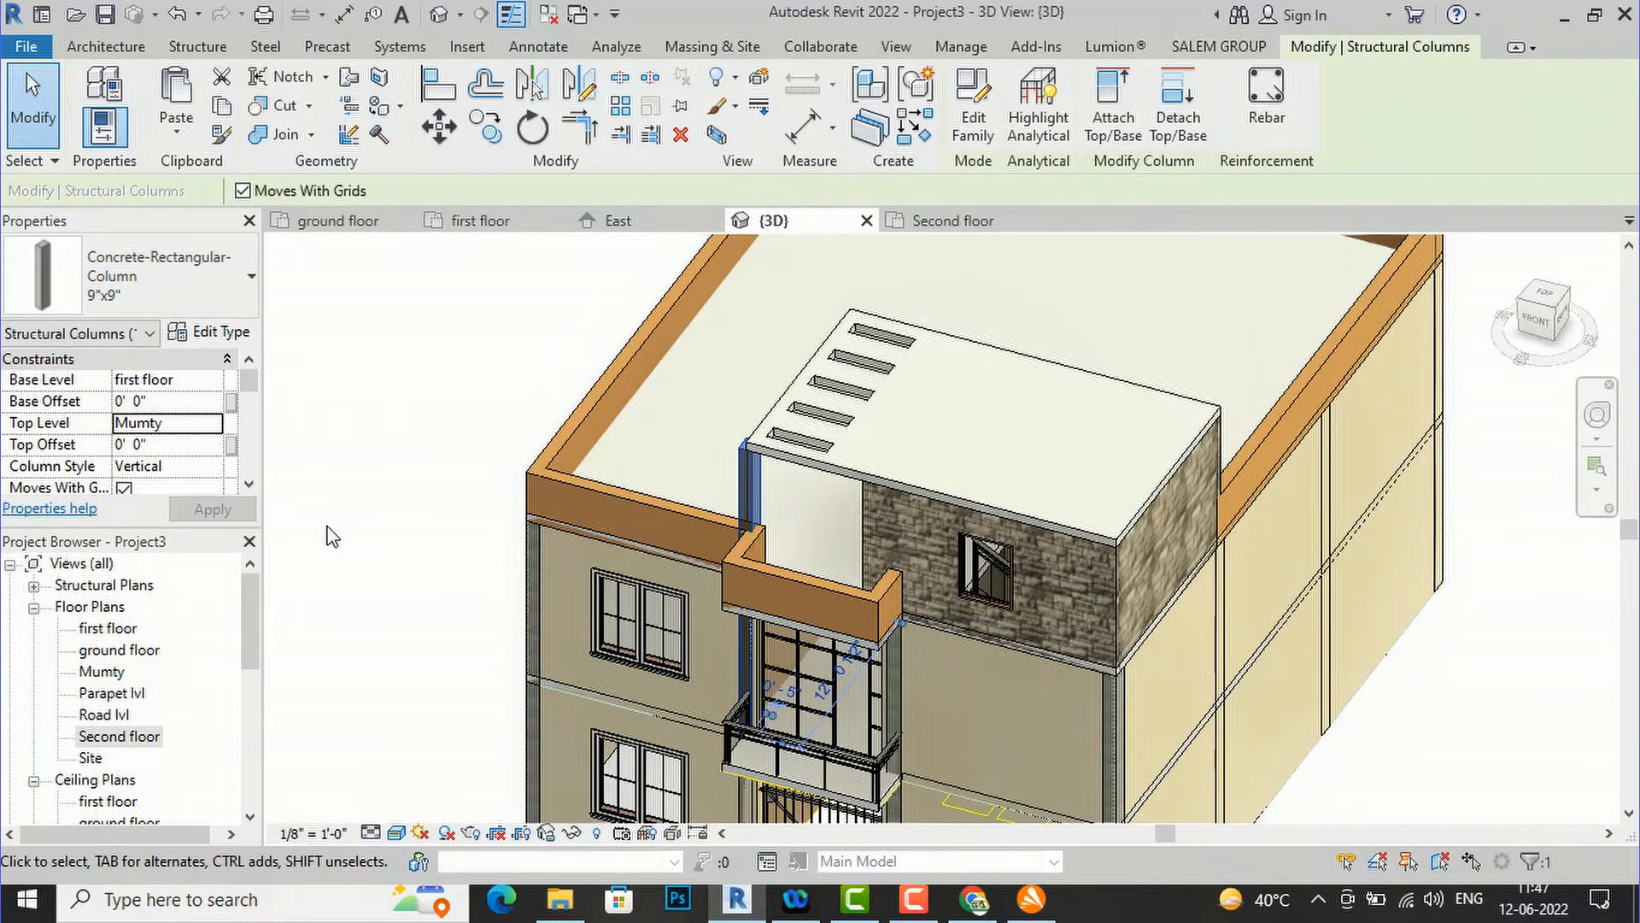
key(Escape)
- Edit the roof slab's footprint, move its overhanging outer edge outward about 2' 0" past the raised column, and finish
scroll(812, 373, up, 2)
click(811, 373)
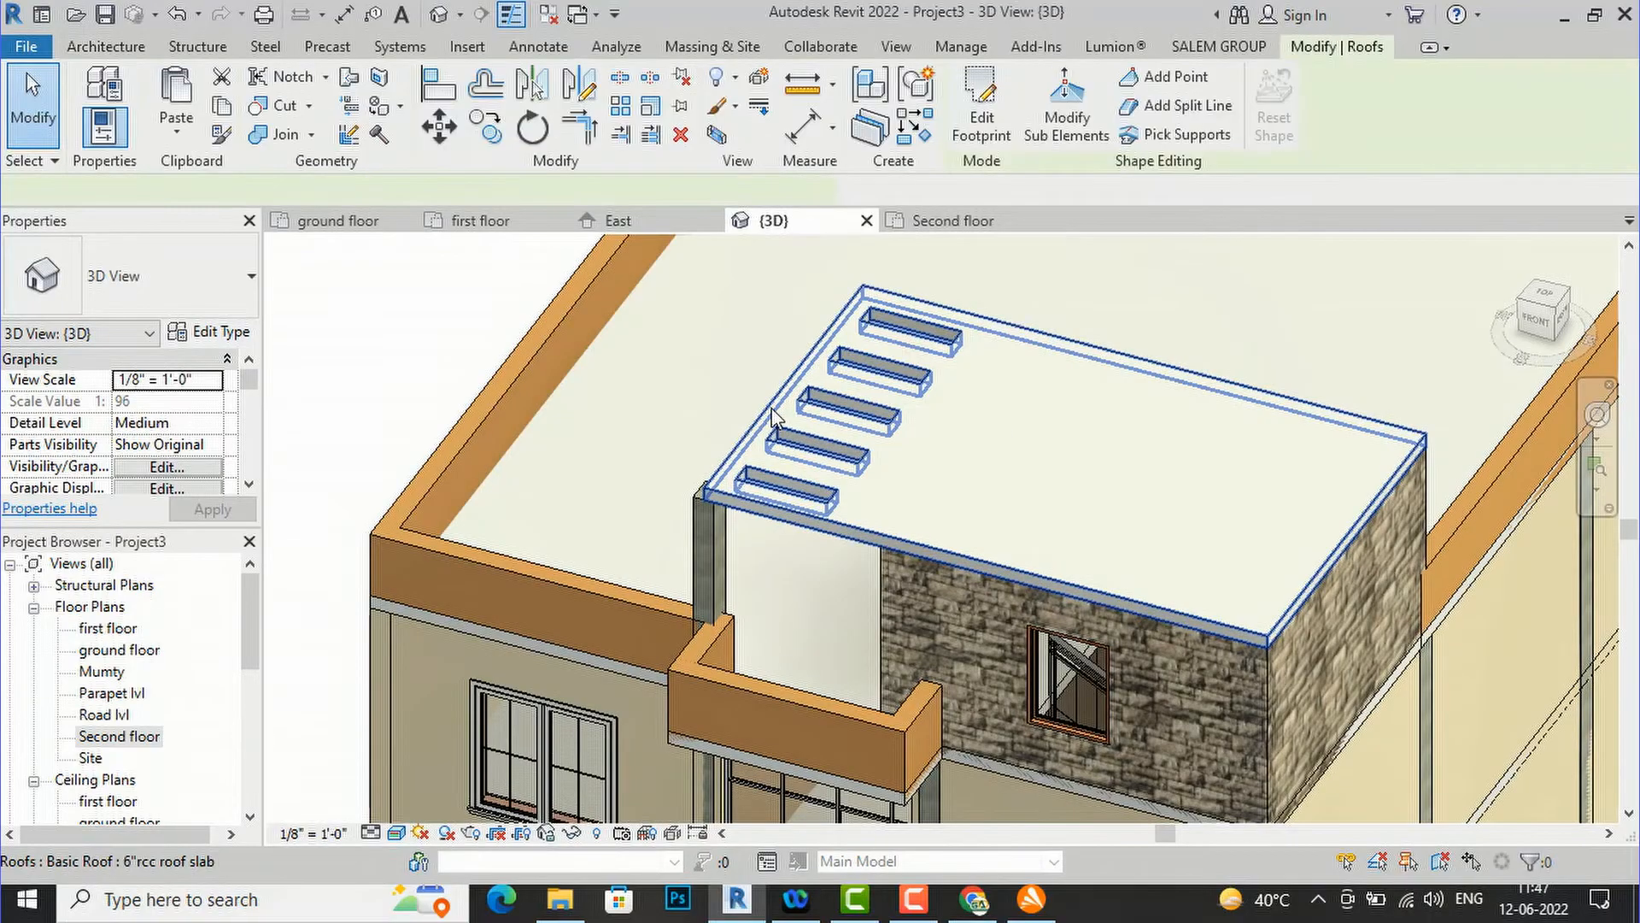
click(978, 137)
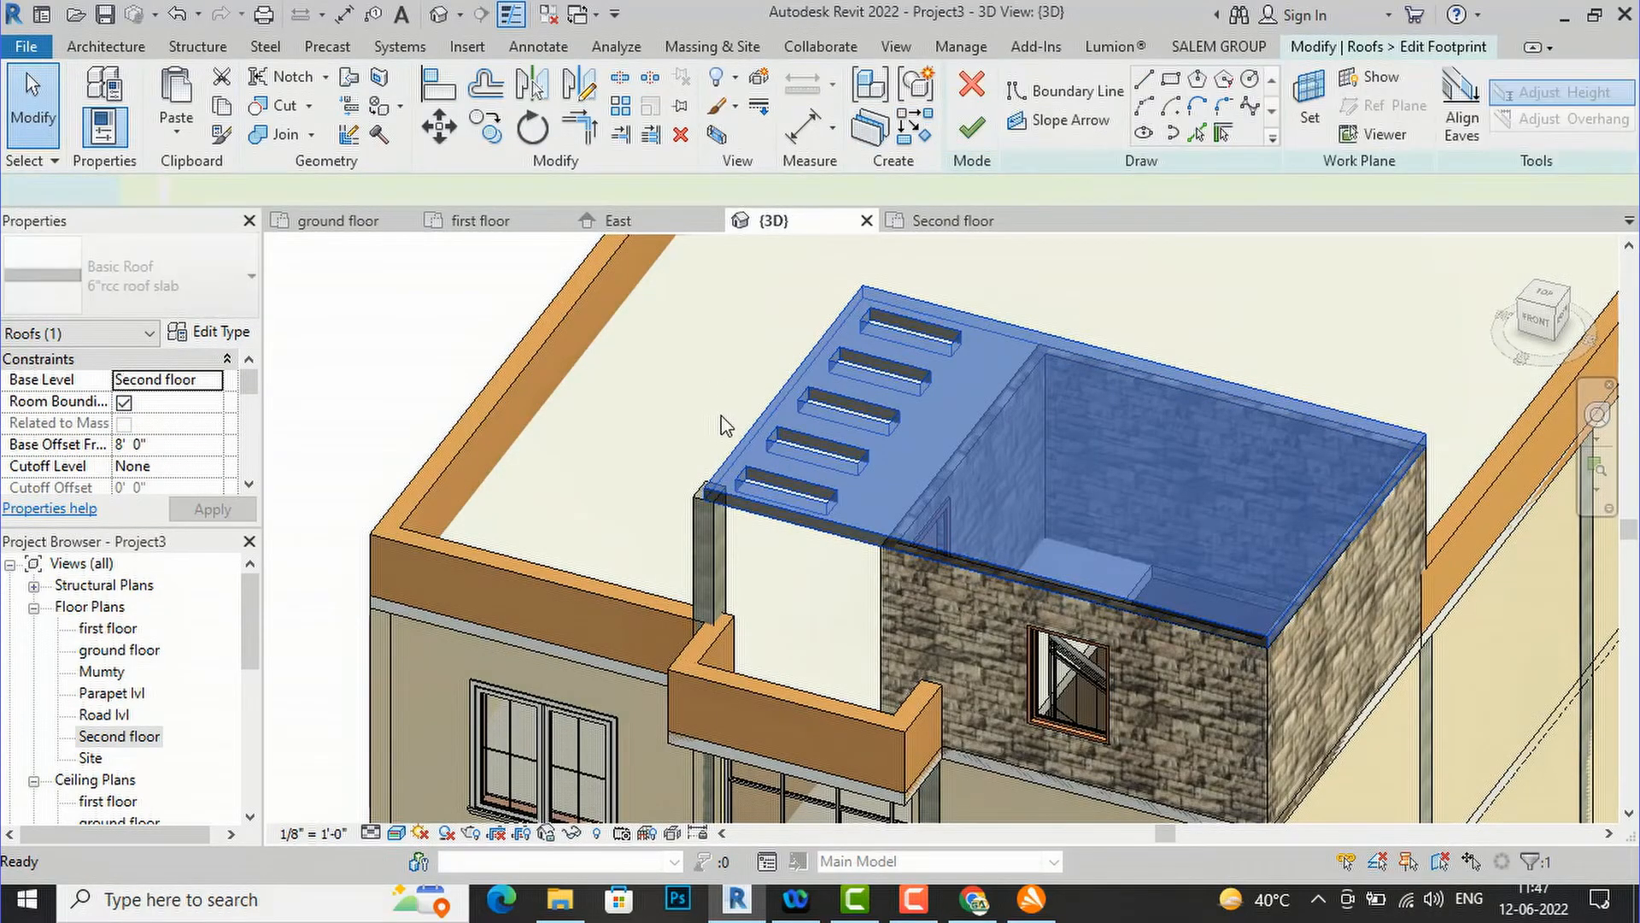
click(818, 554)
drag(816, 554, 755, 529)
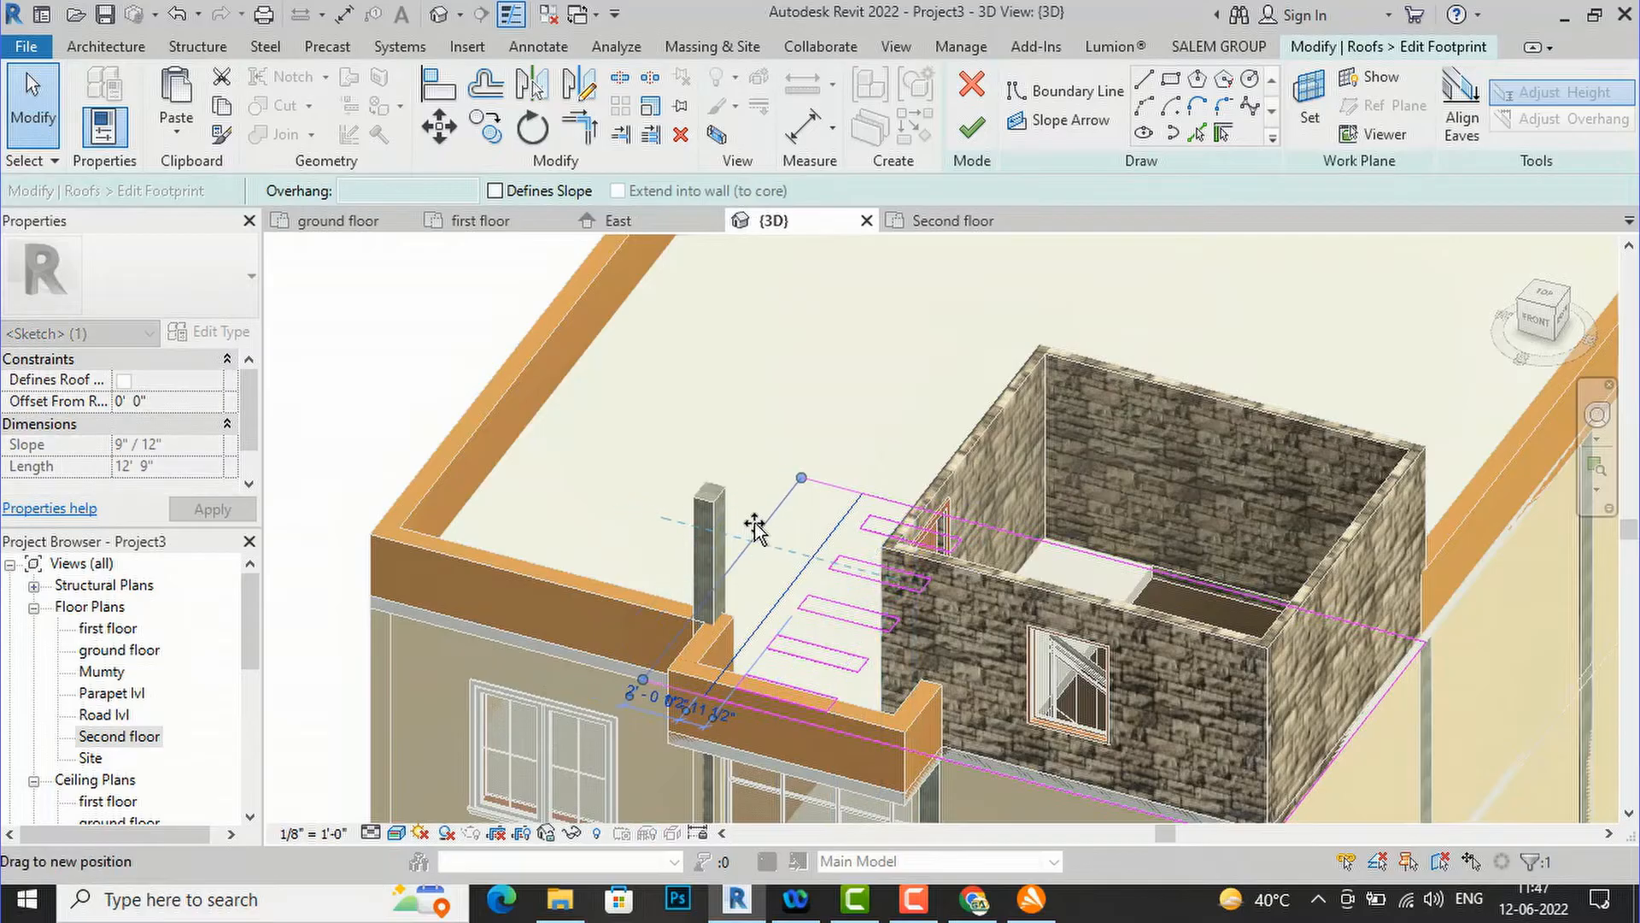
click(970, 130)
key(Escape)
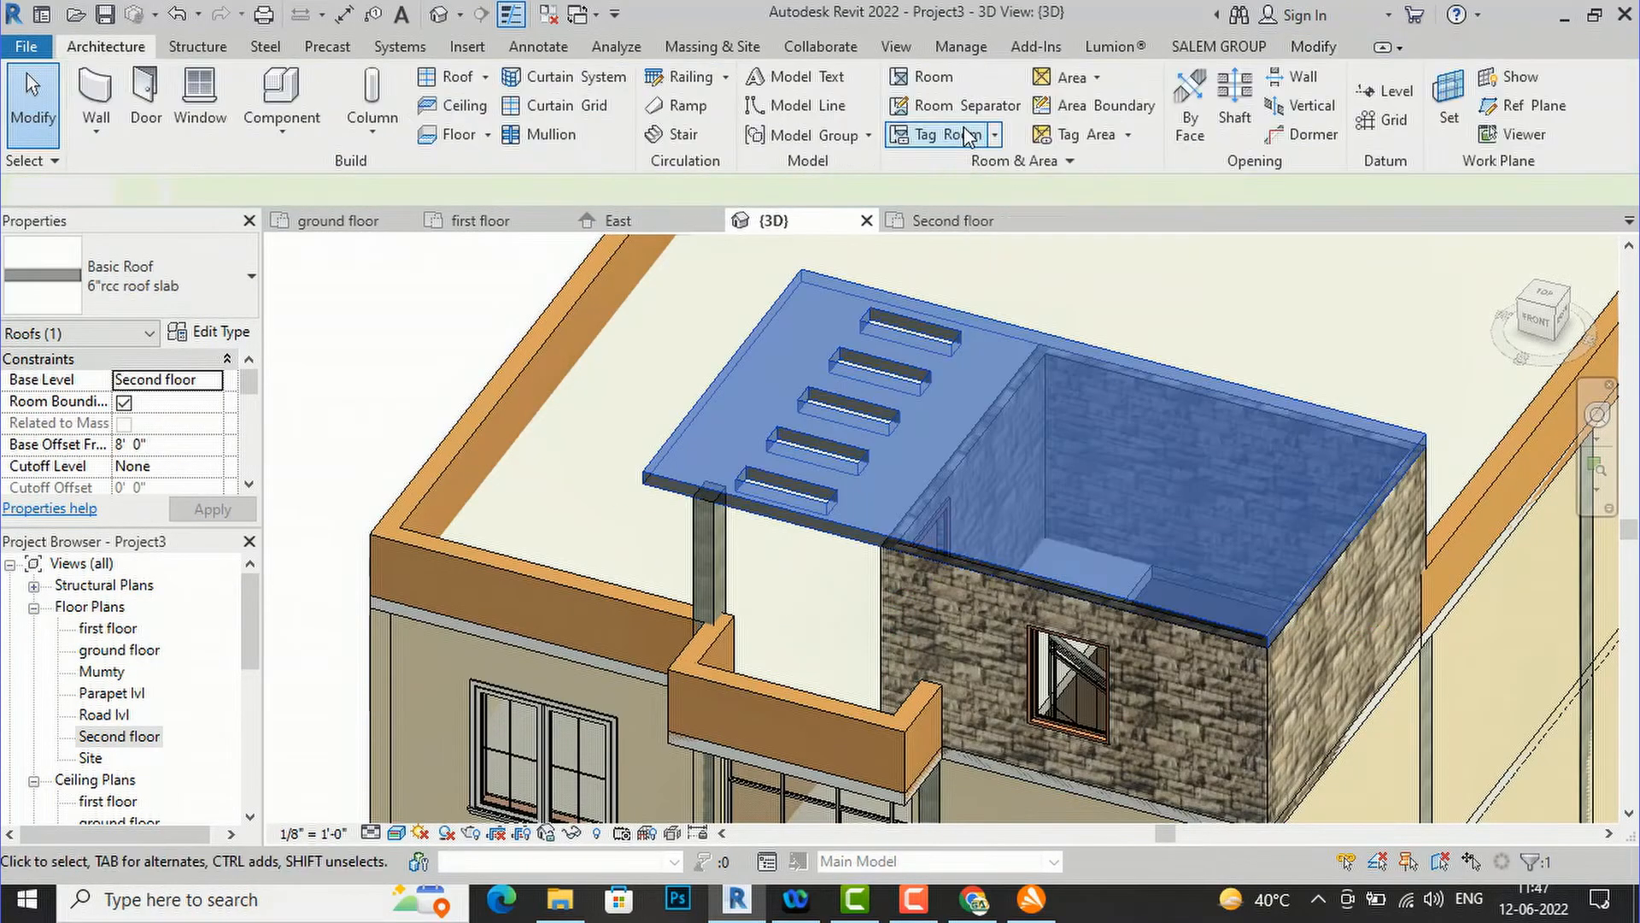
scroll(743, 404, down, 6)
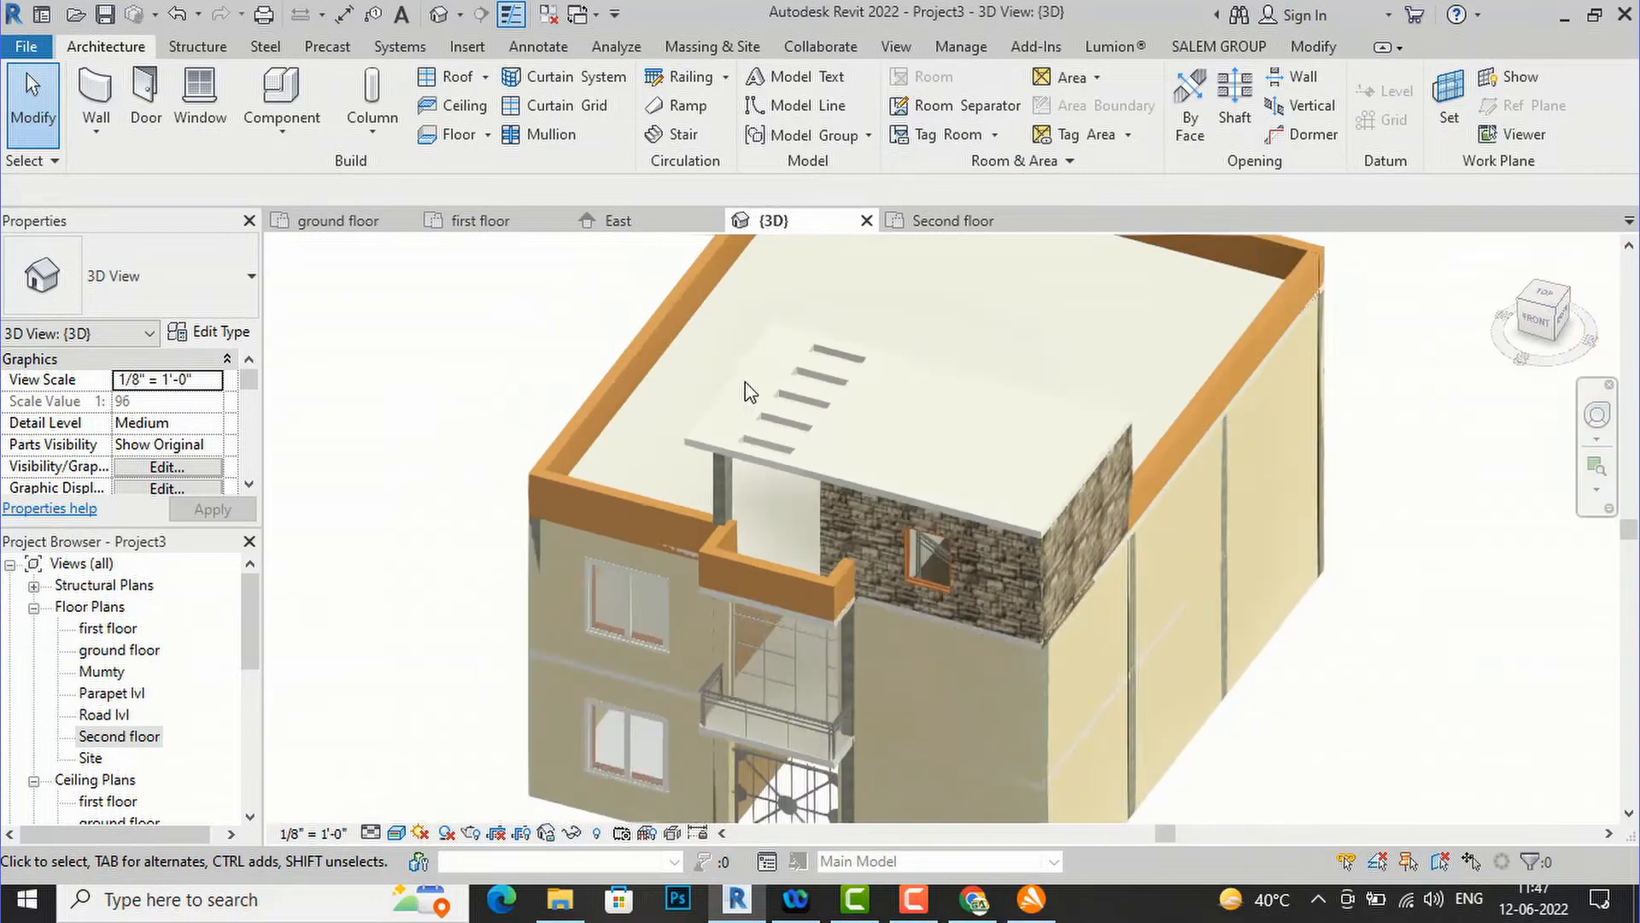
click(1538, 327)
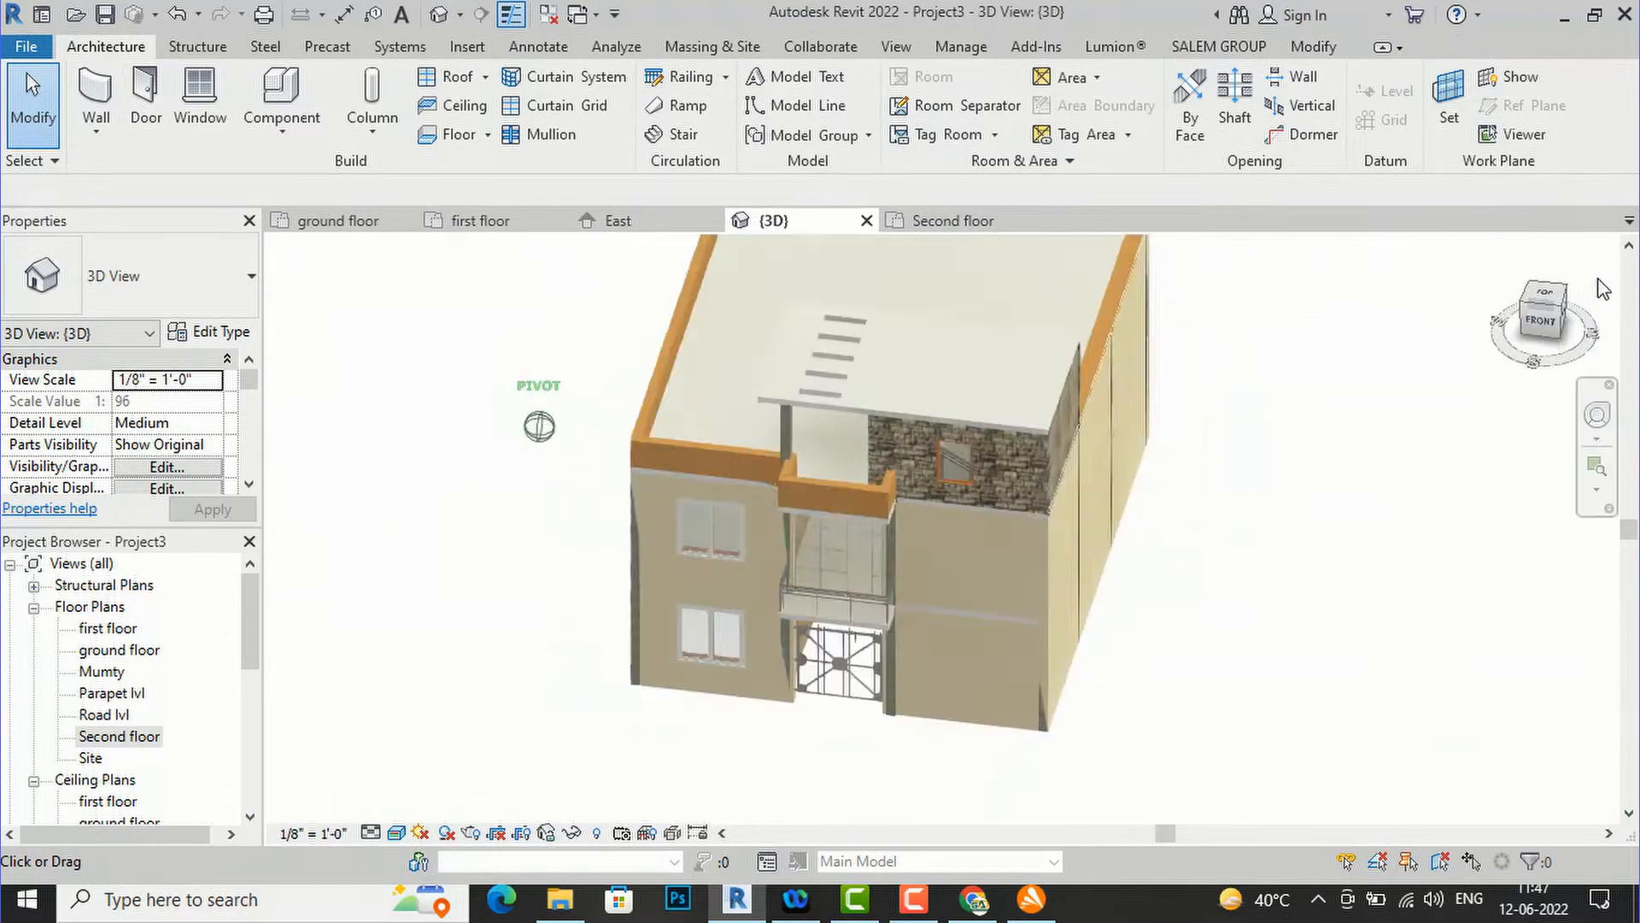
mouse_move(459, 269)
shift+middle_down()
mouse_move(488, 244)
mouse_move(455, 794)
mouse_move(378, 813)
mouse_move(277, 295)
mouse_move(1425, 275)
mouse_move(1361, 267)
mouse_move(1401, 286)
shift+middle_up()
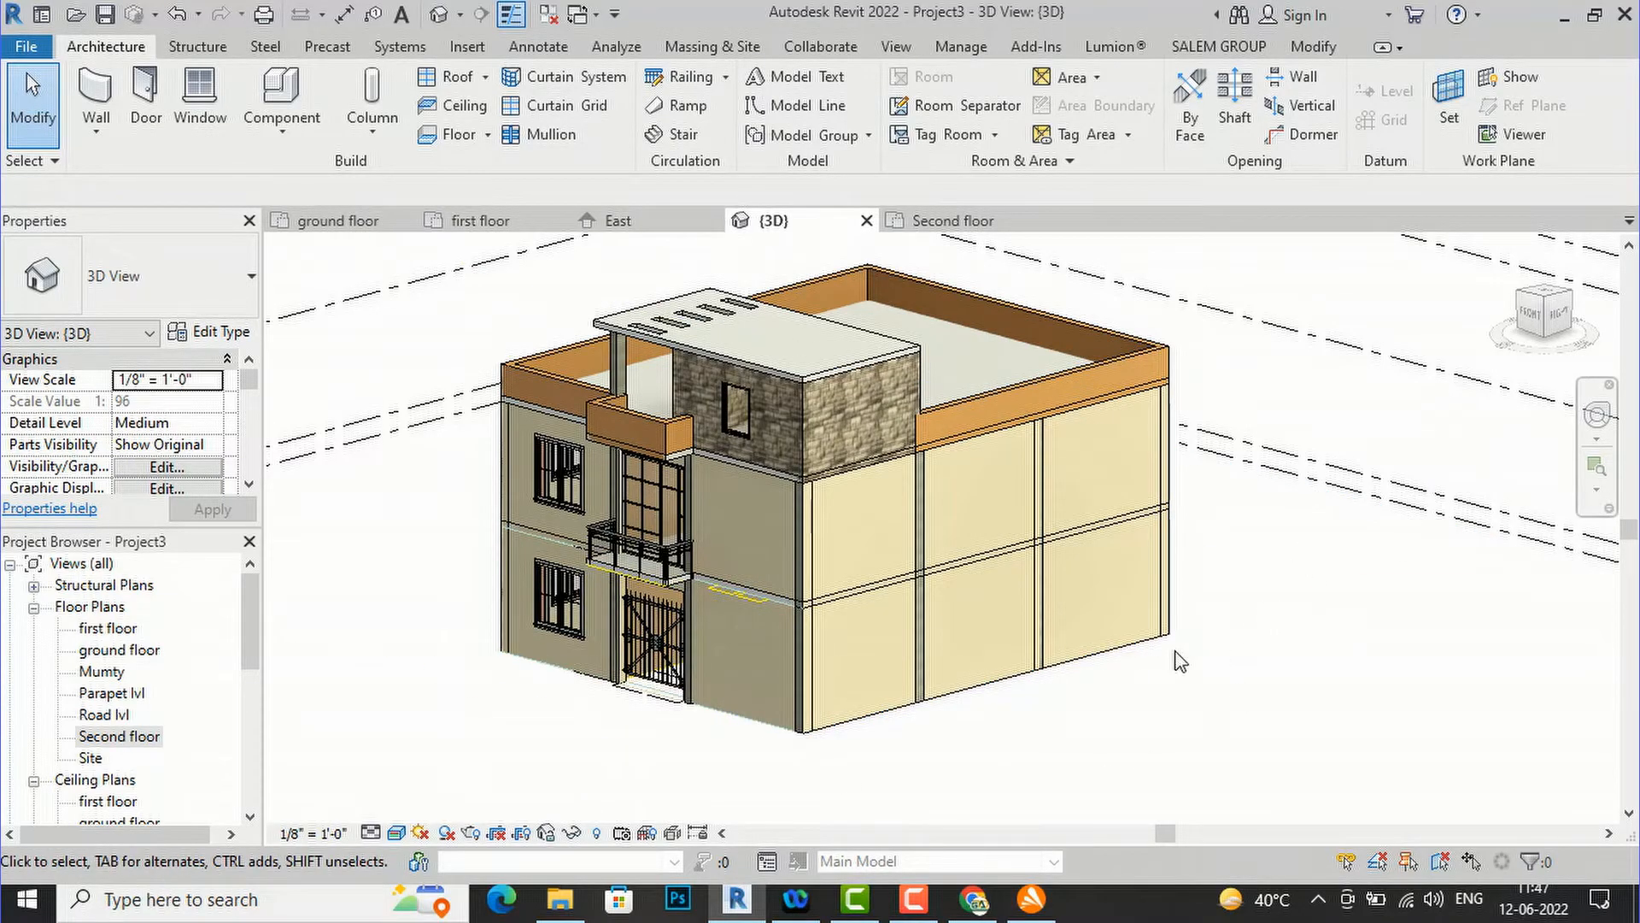
scroll(867, 493, down, 2)
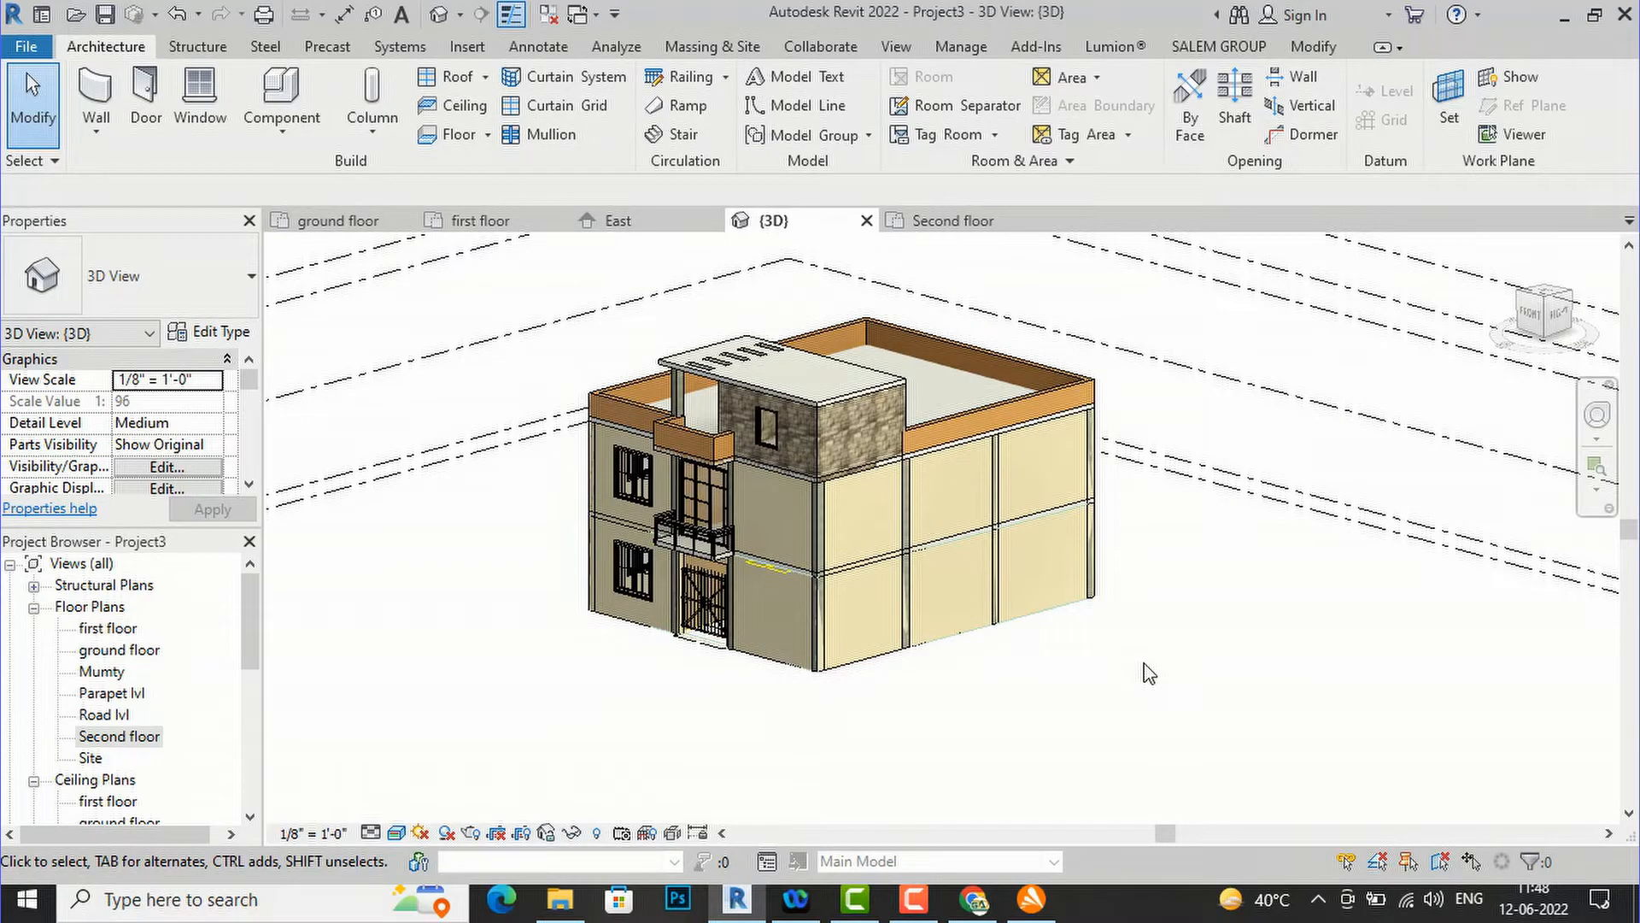
- In the ground floor plan, start a floor and duplicate its Generic - 12" type as 1'6 plinth
scroll(581, 466, up, 3)
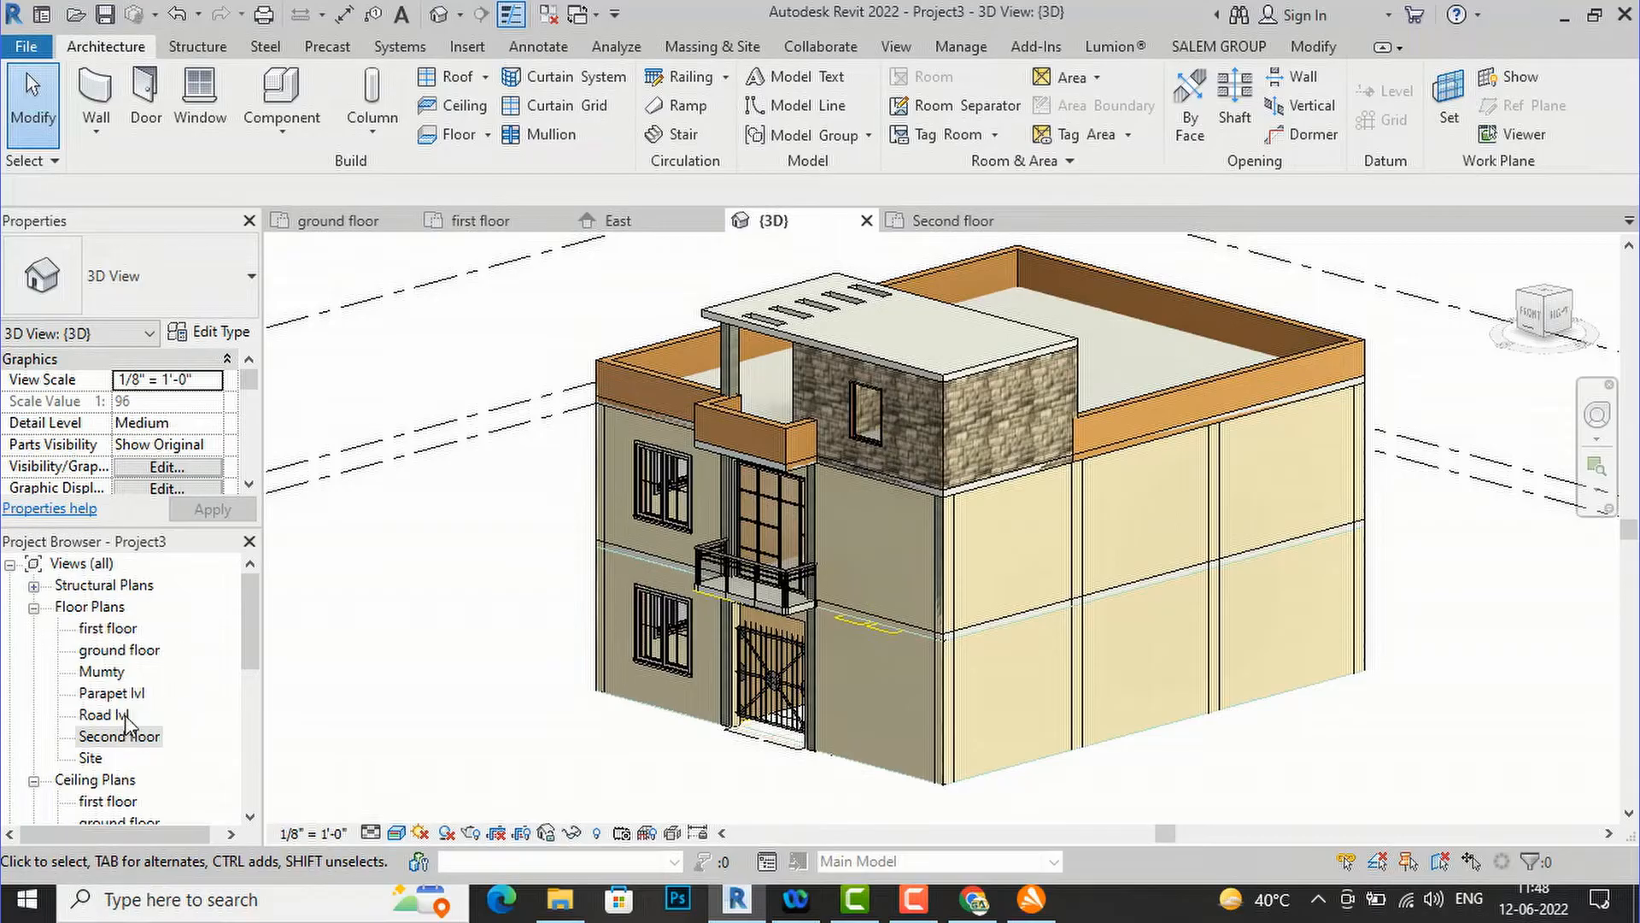
double_click(122, 650)
scroll(981, 707, down, 4)
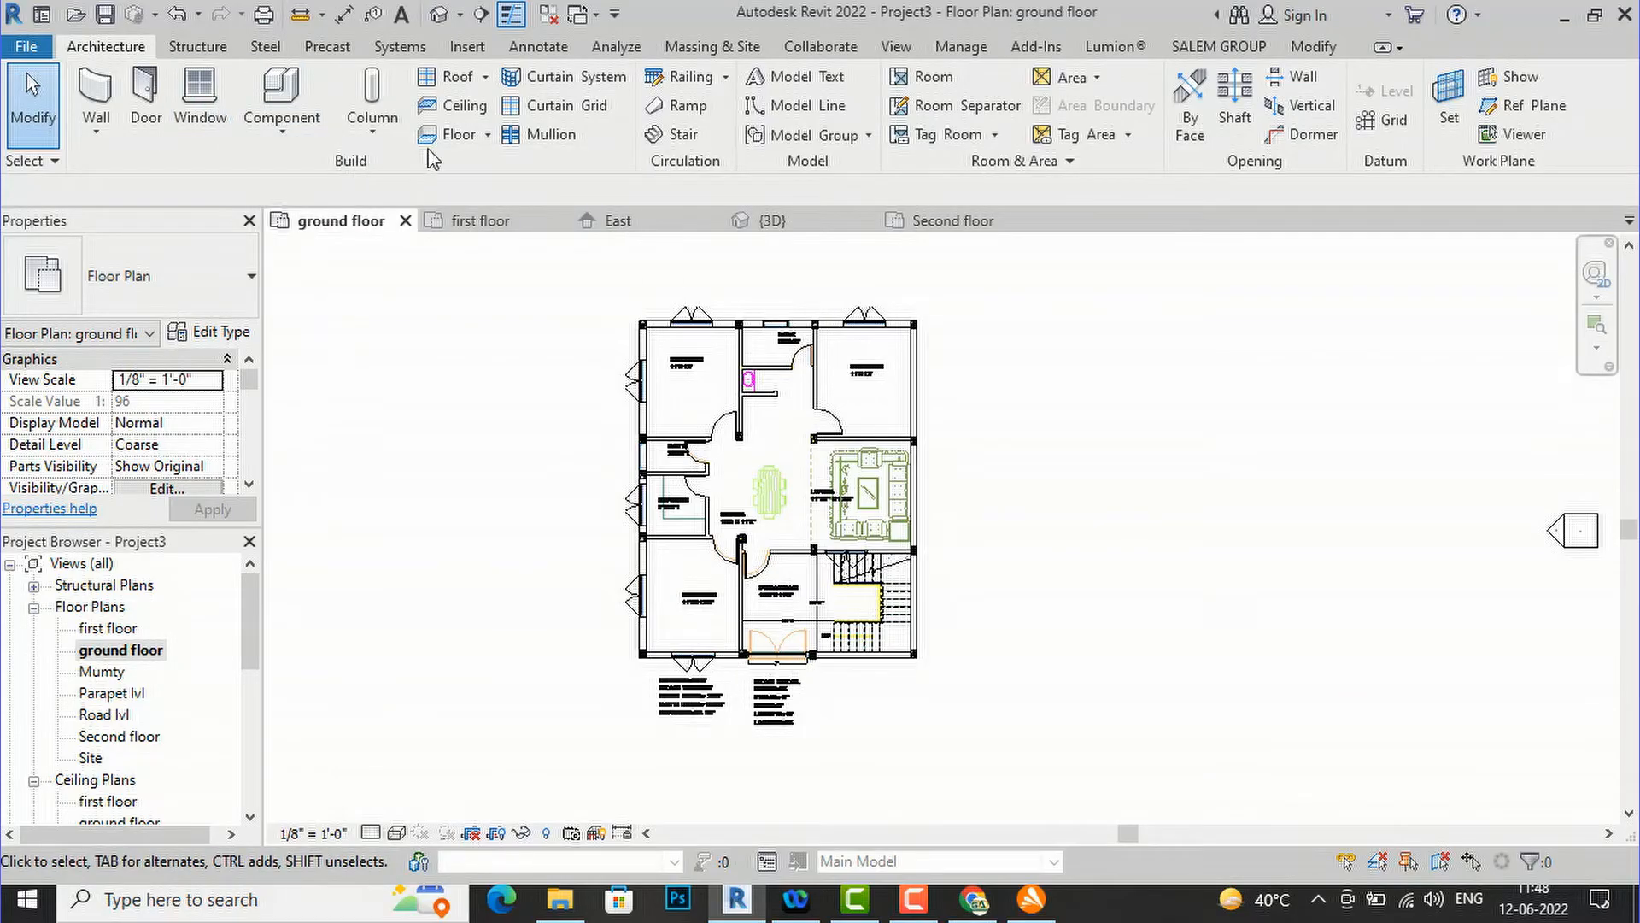
click(461, 135)
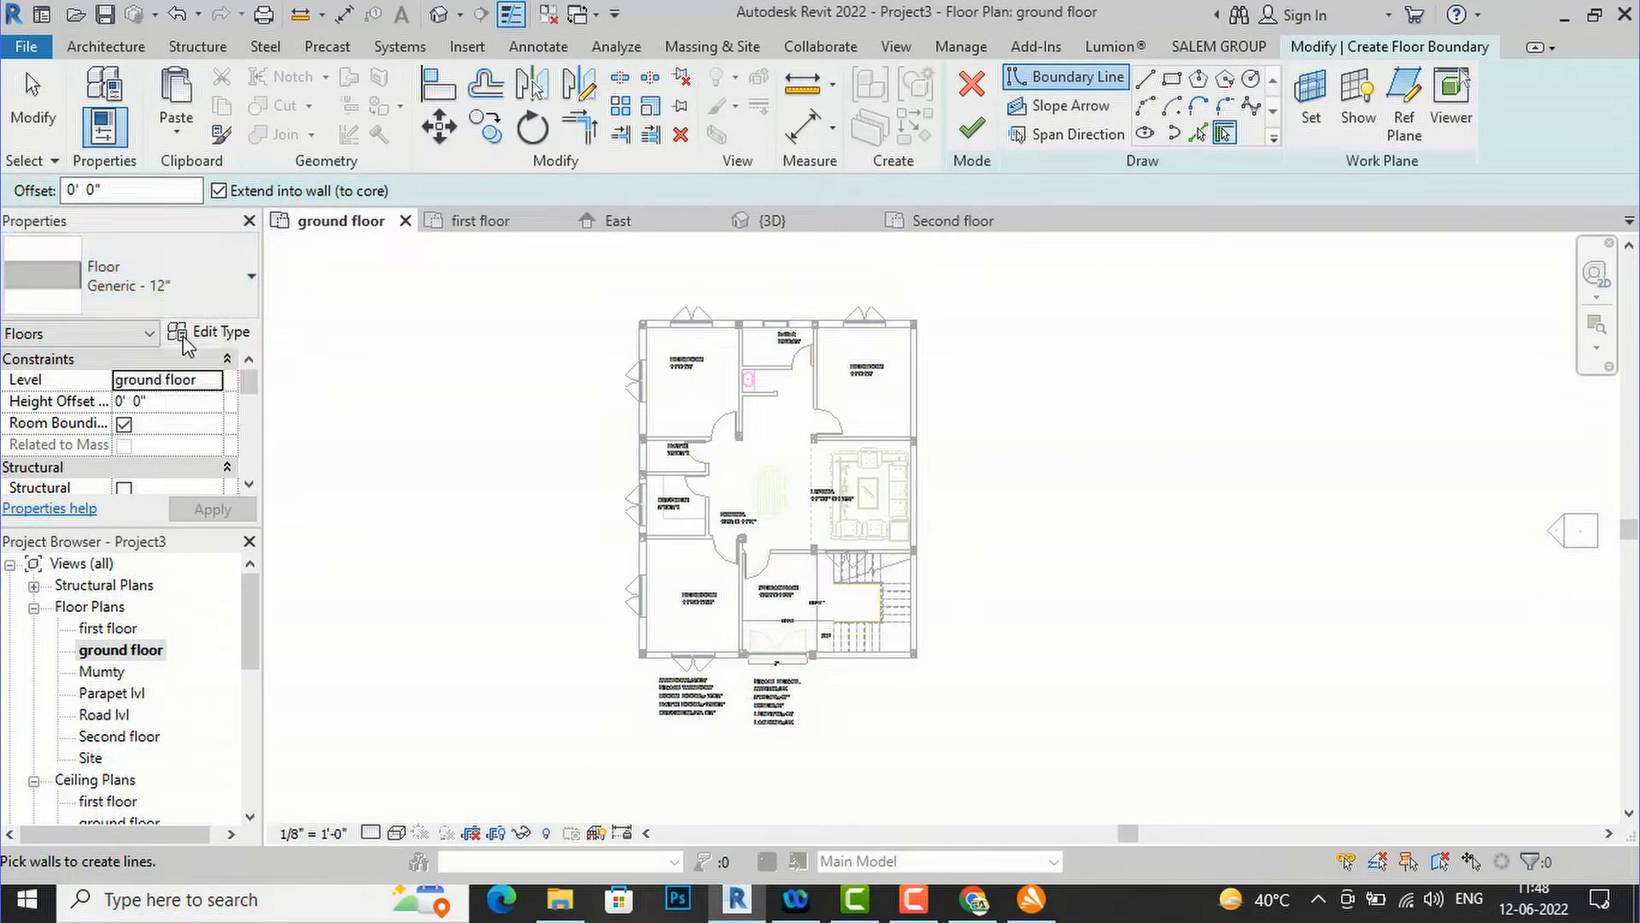
click(205, 337)
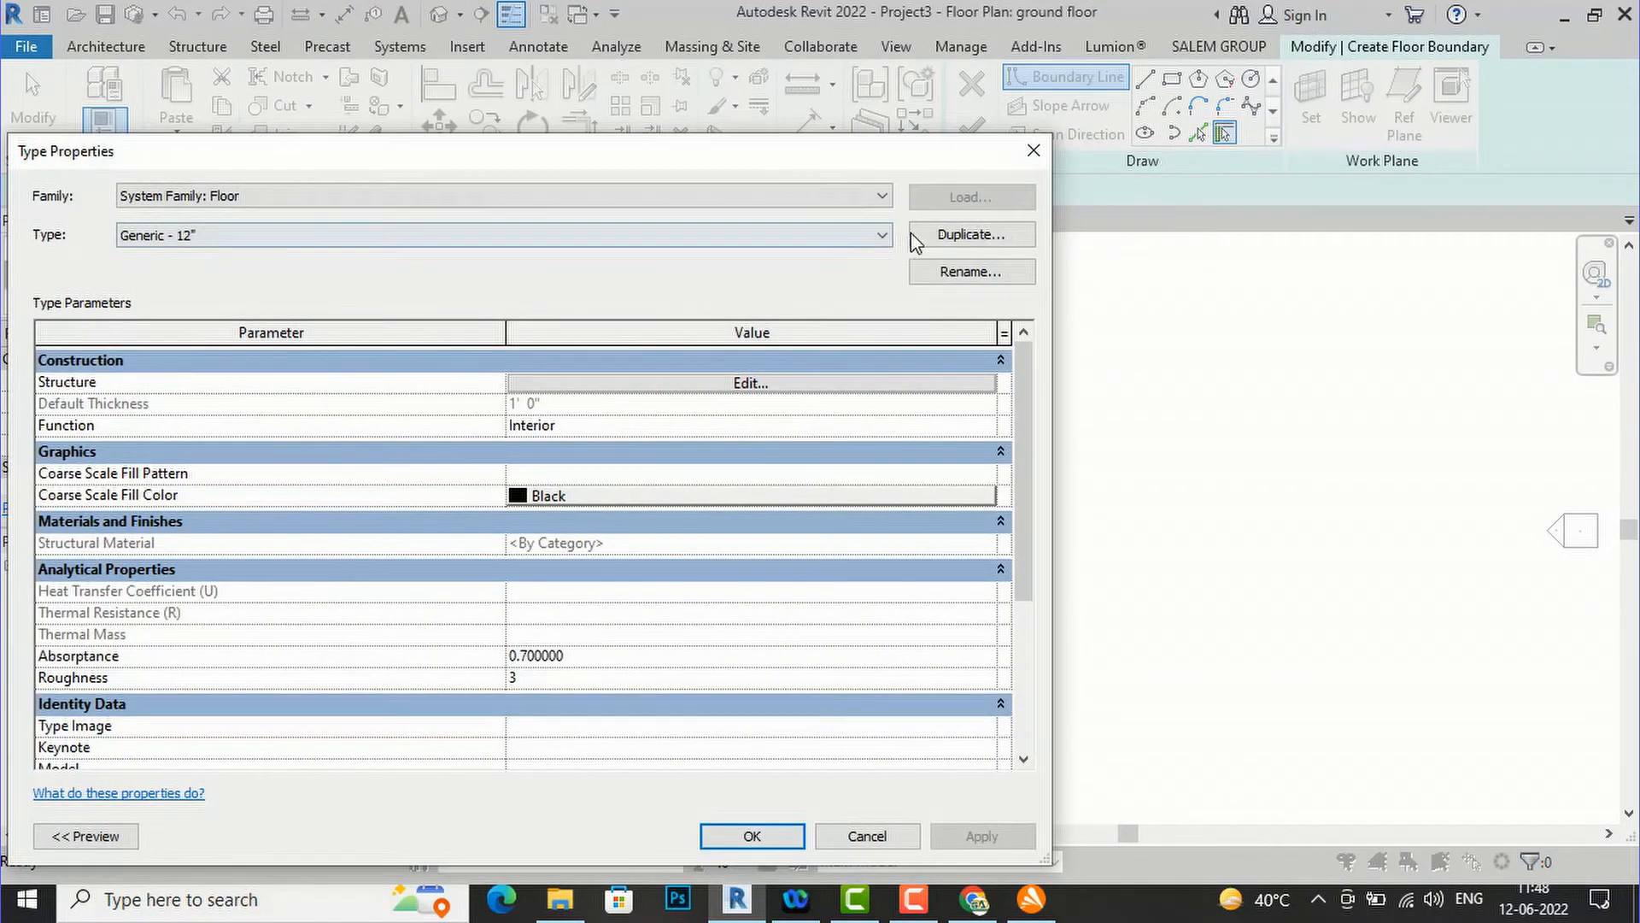
click(940, 240)
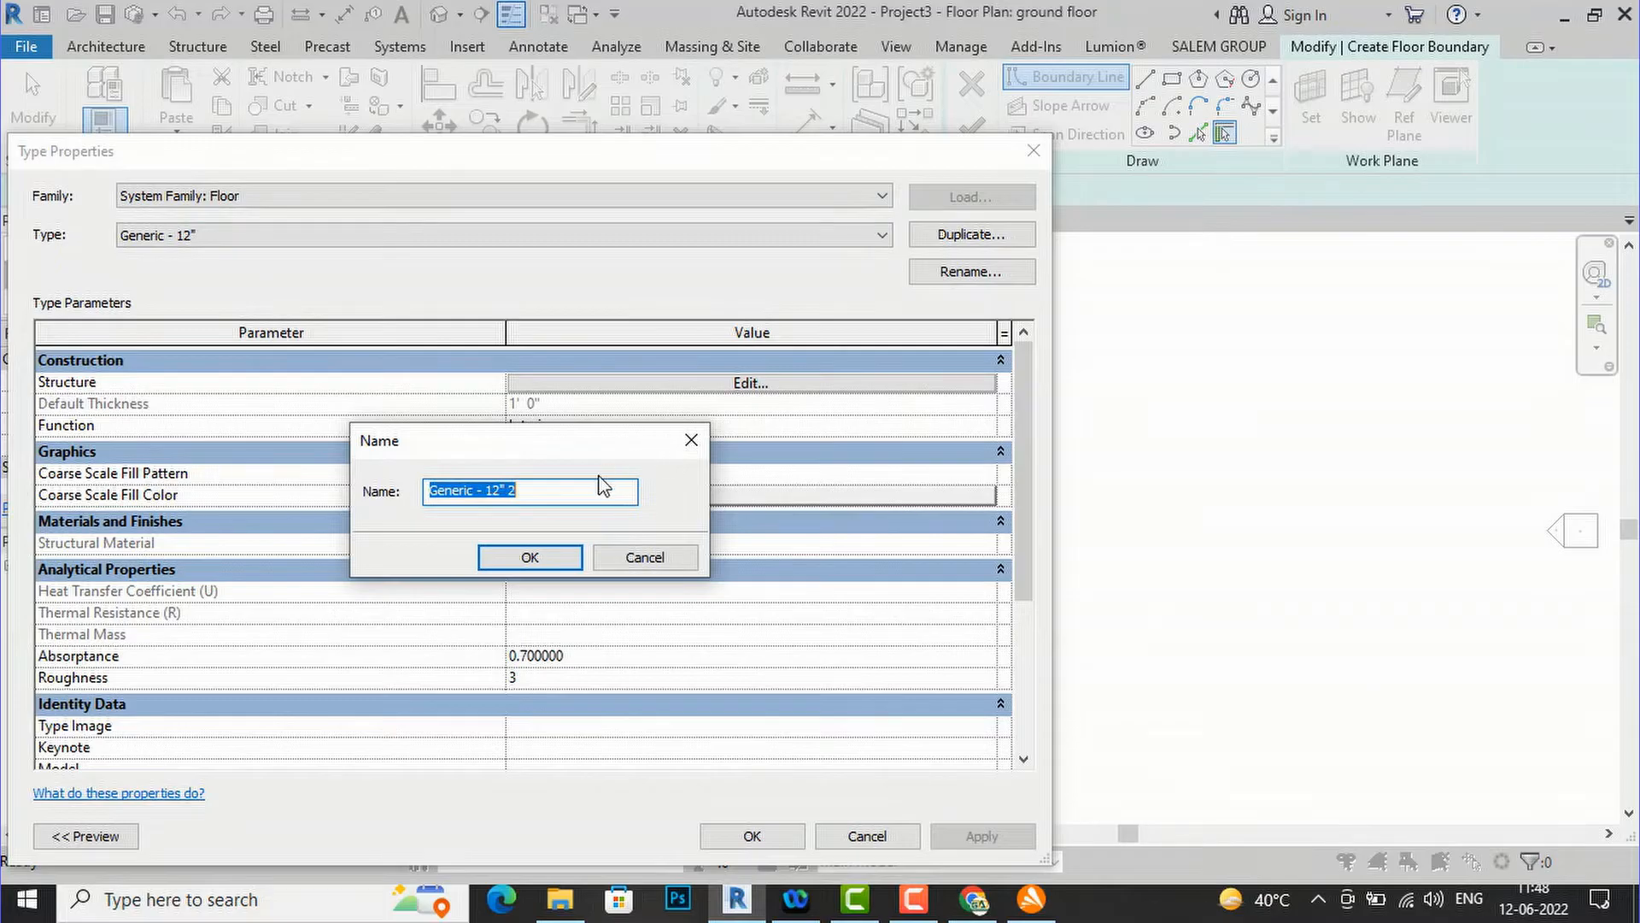
text(1'6 plinth)
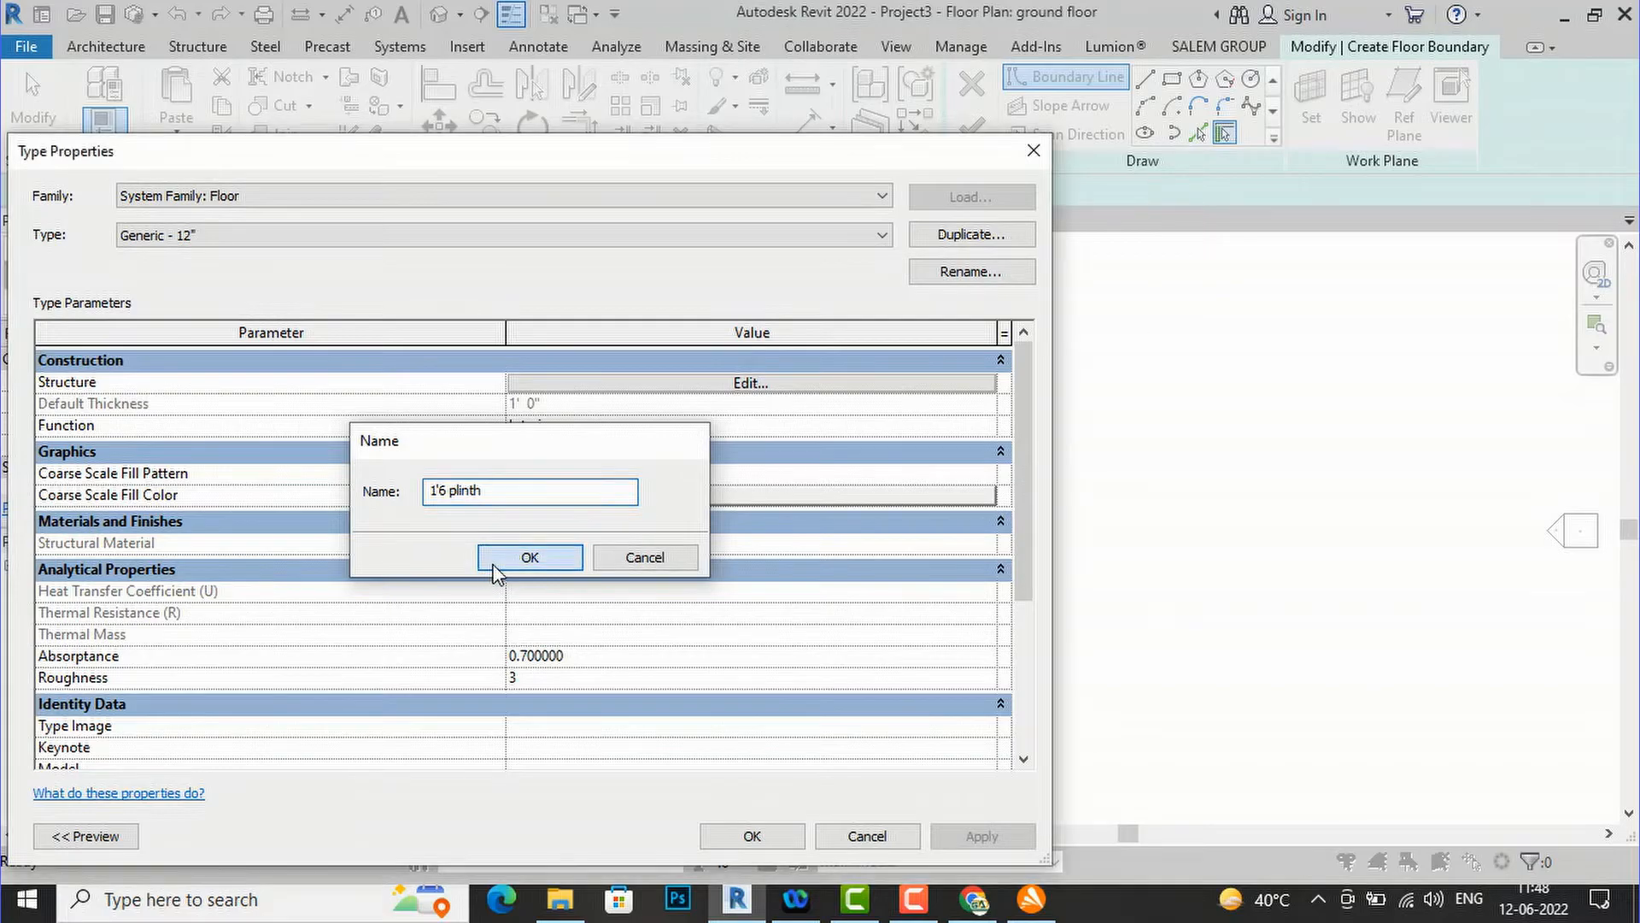
click(530, 557)
- Set the plinth floor's structure layer to 1' 6" thick and create a new material for it
click(605, 386)
click(545, 380)
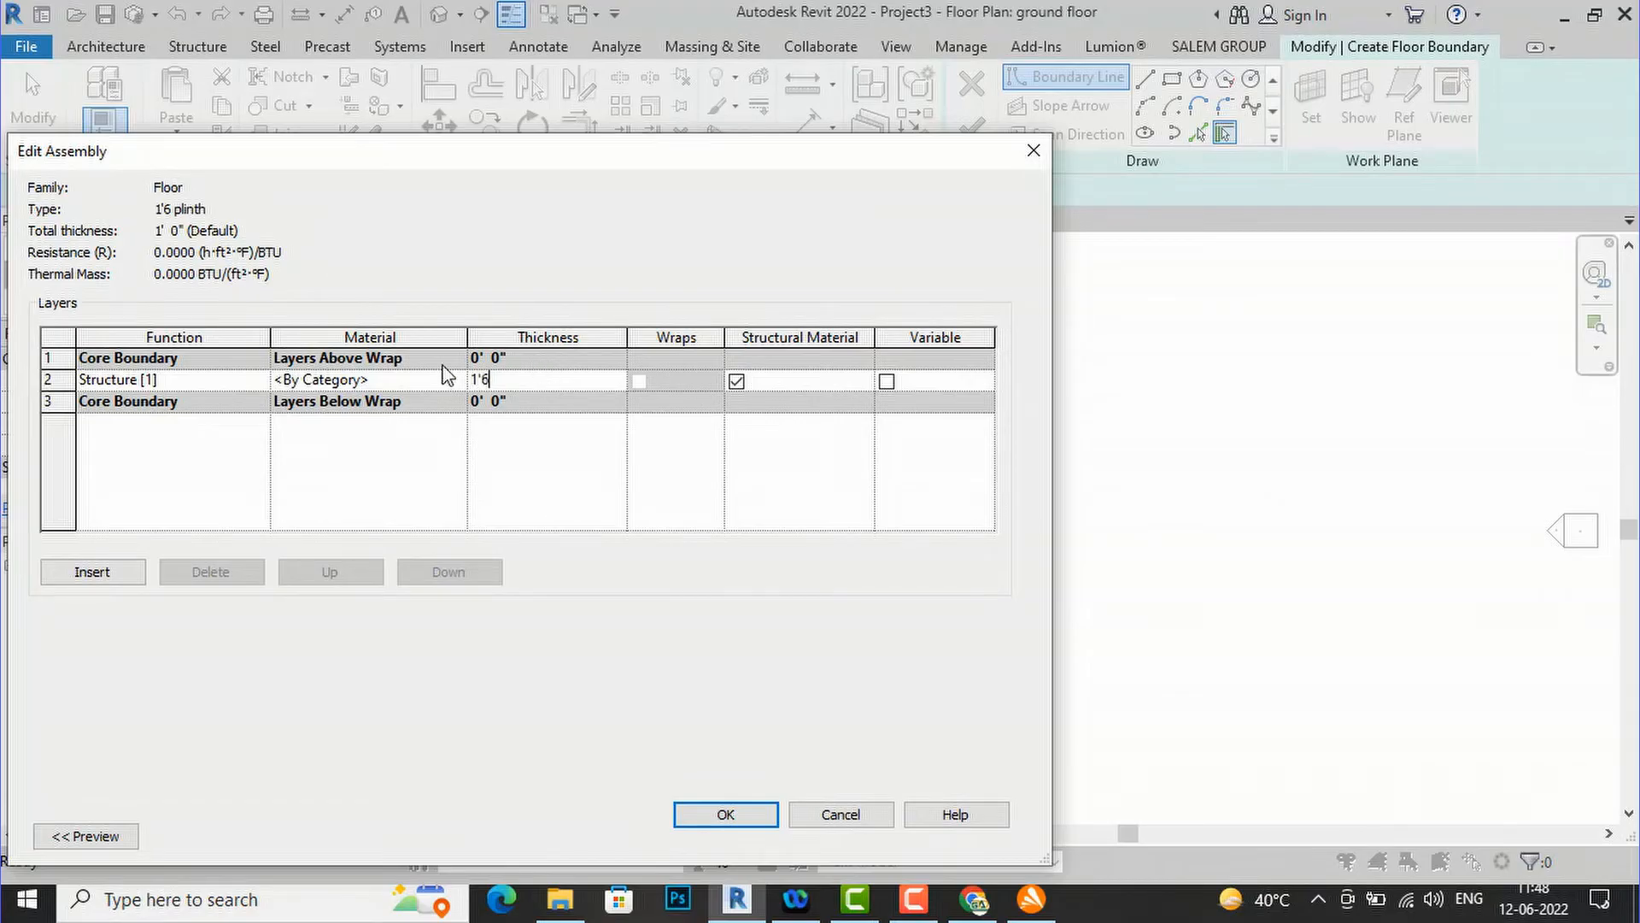
click(452, 382)
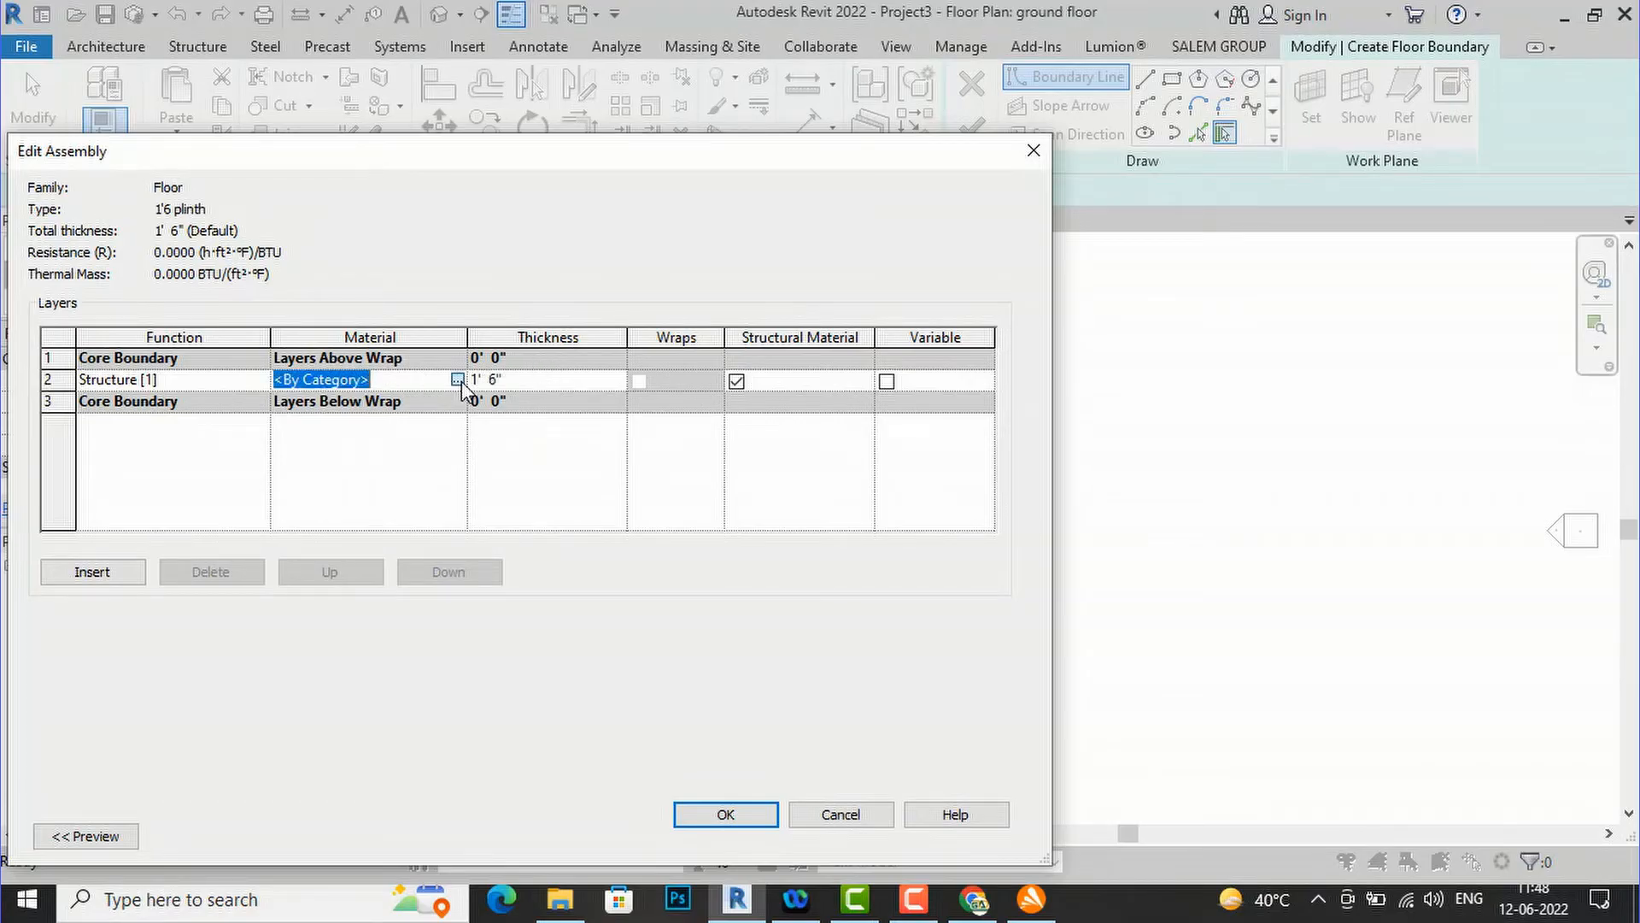
click(458, 380)
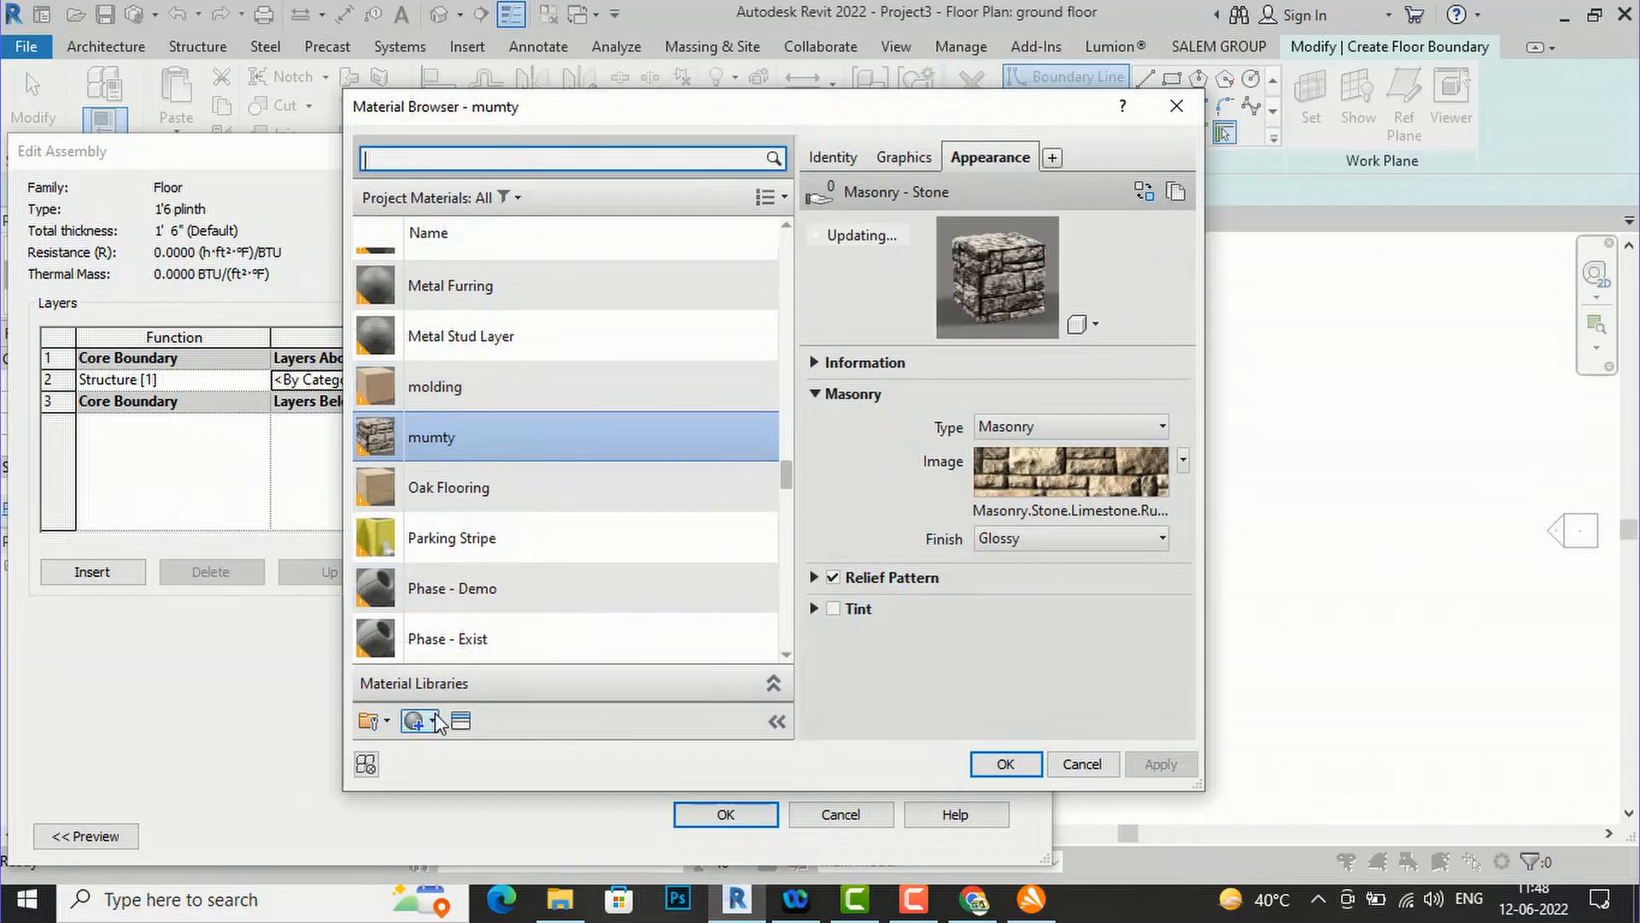
click(435, 719)
click(458, 750)
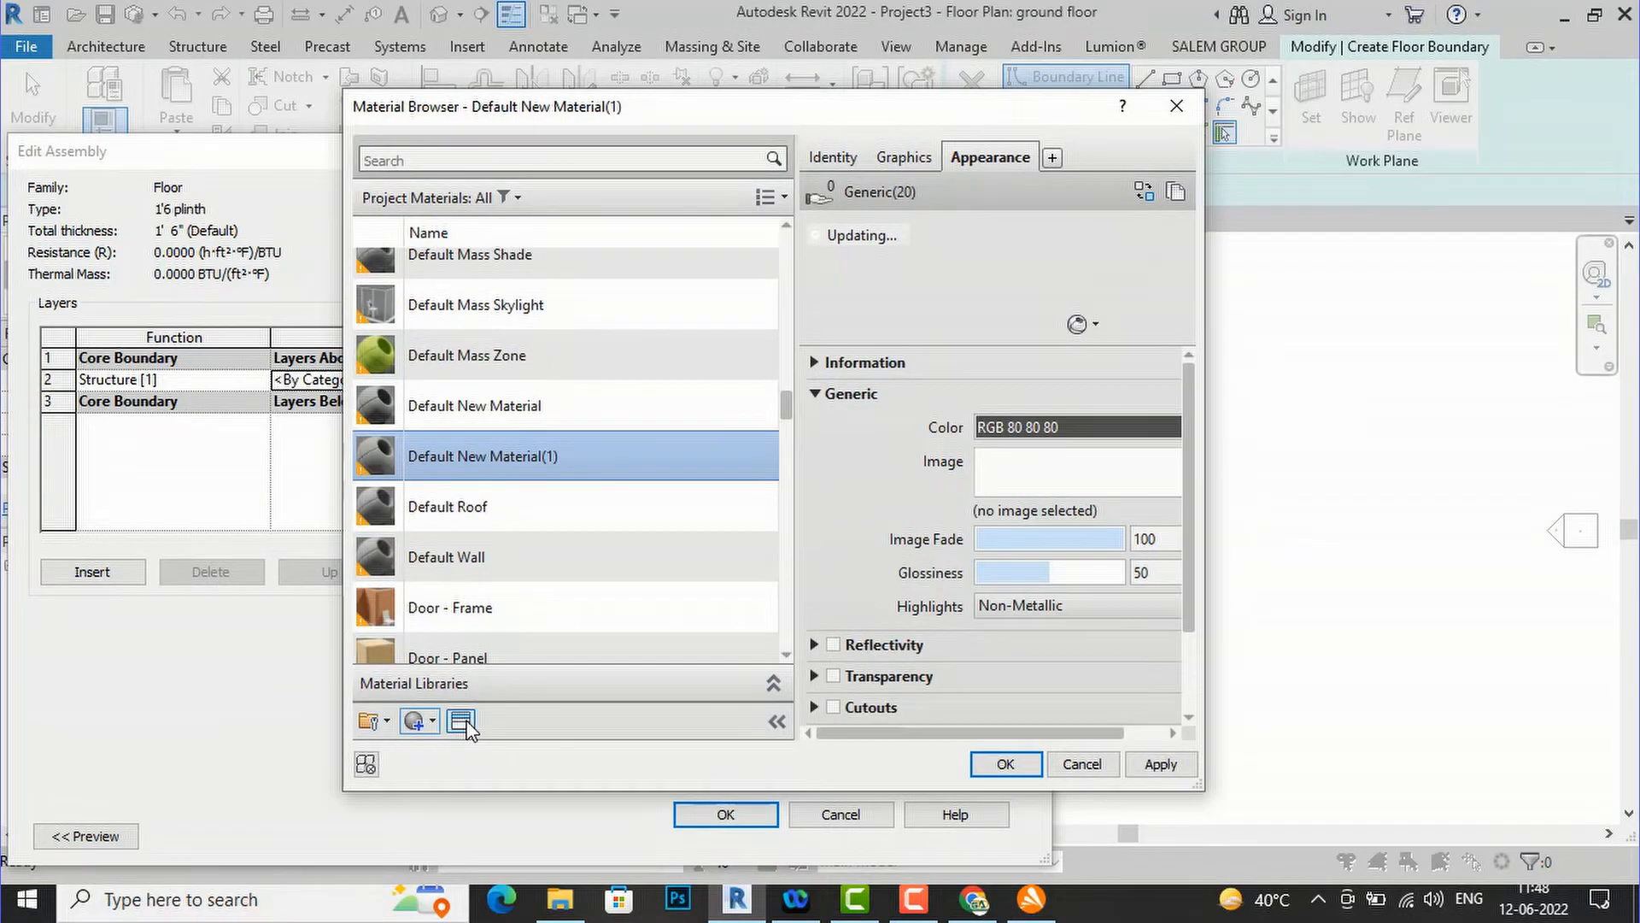
- Give the new material the Stone - Rough Stone Wall appearance and accept it for the plinth floor type
click(463, 722)
click(908, 67)
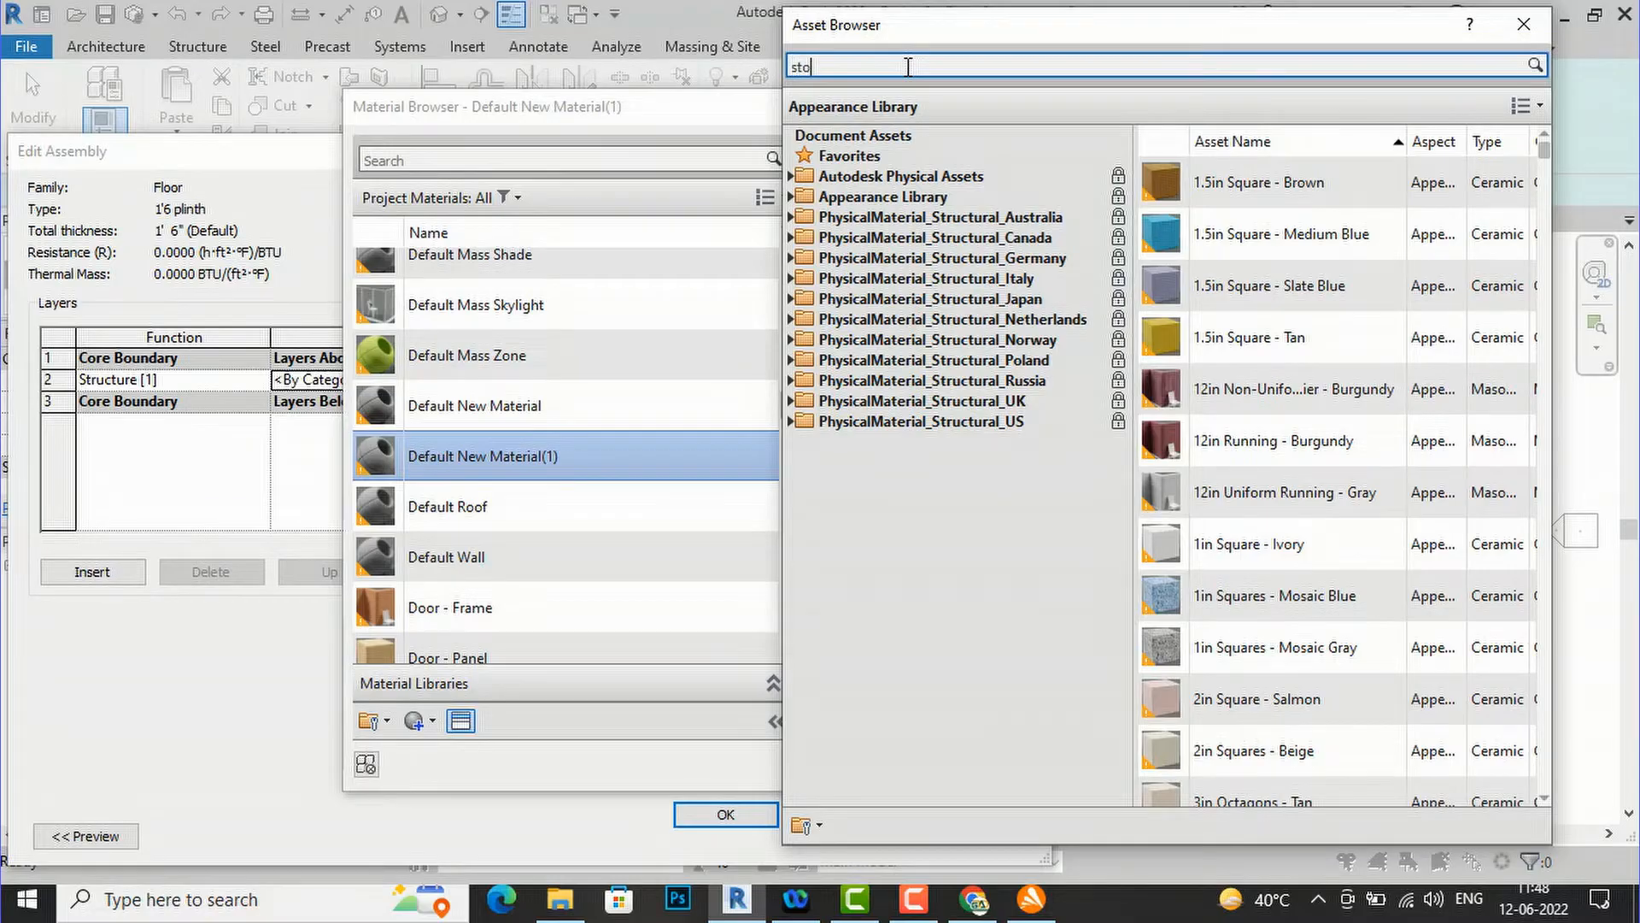
key(Return)
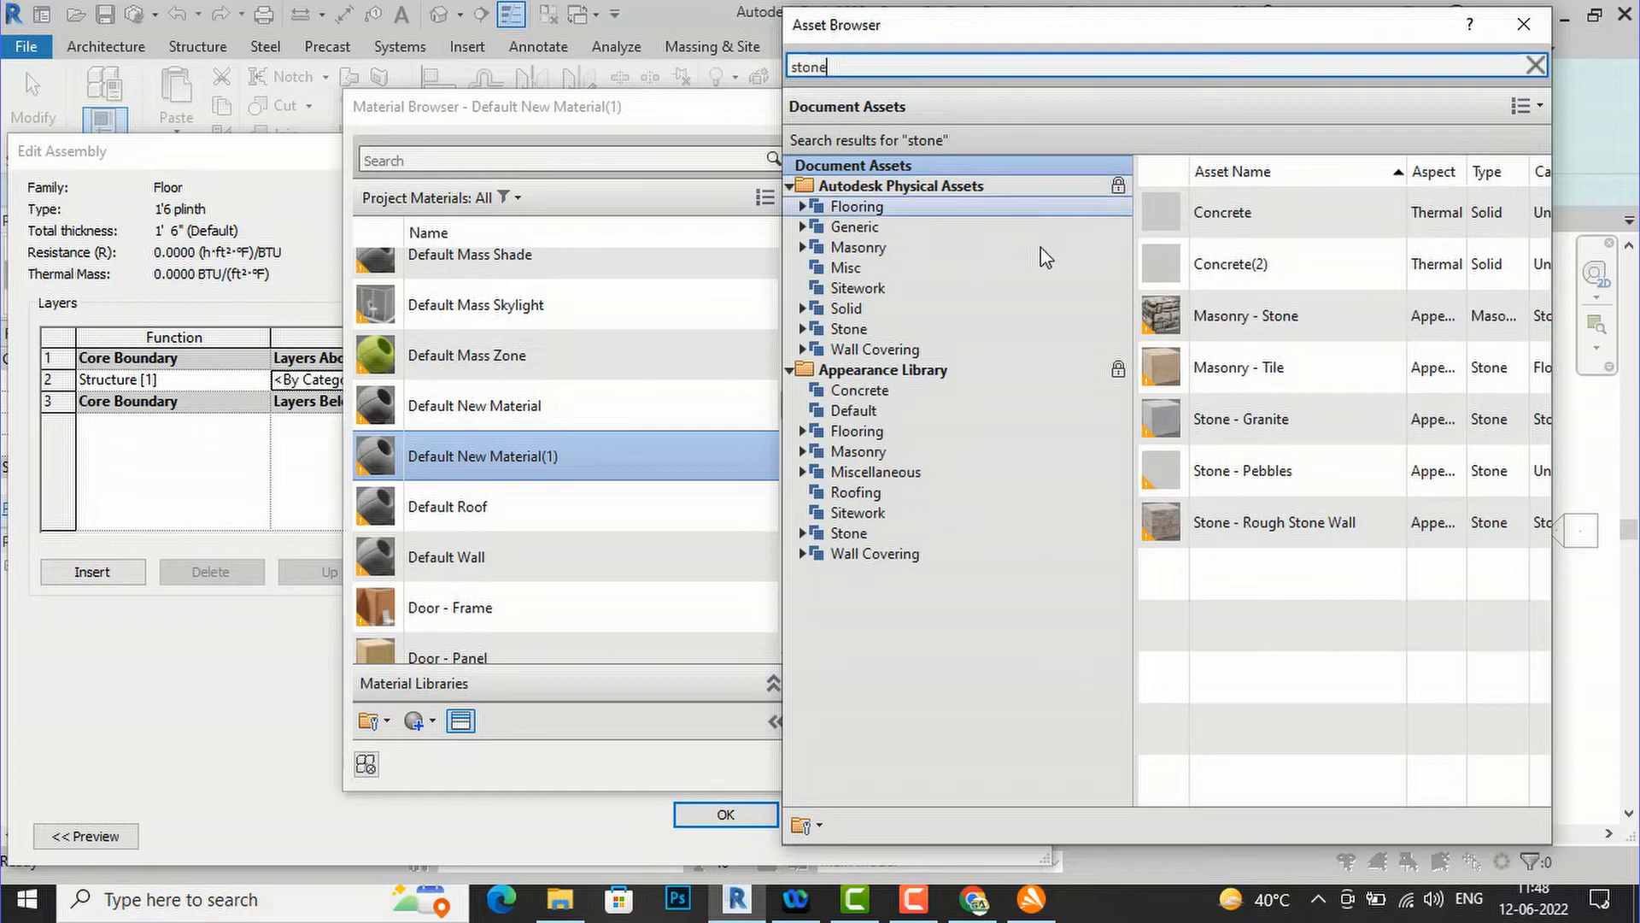
double_click(1289, 540)
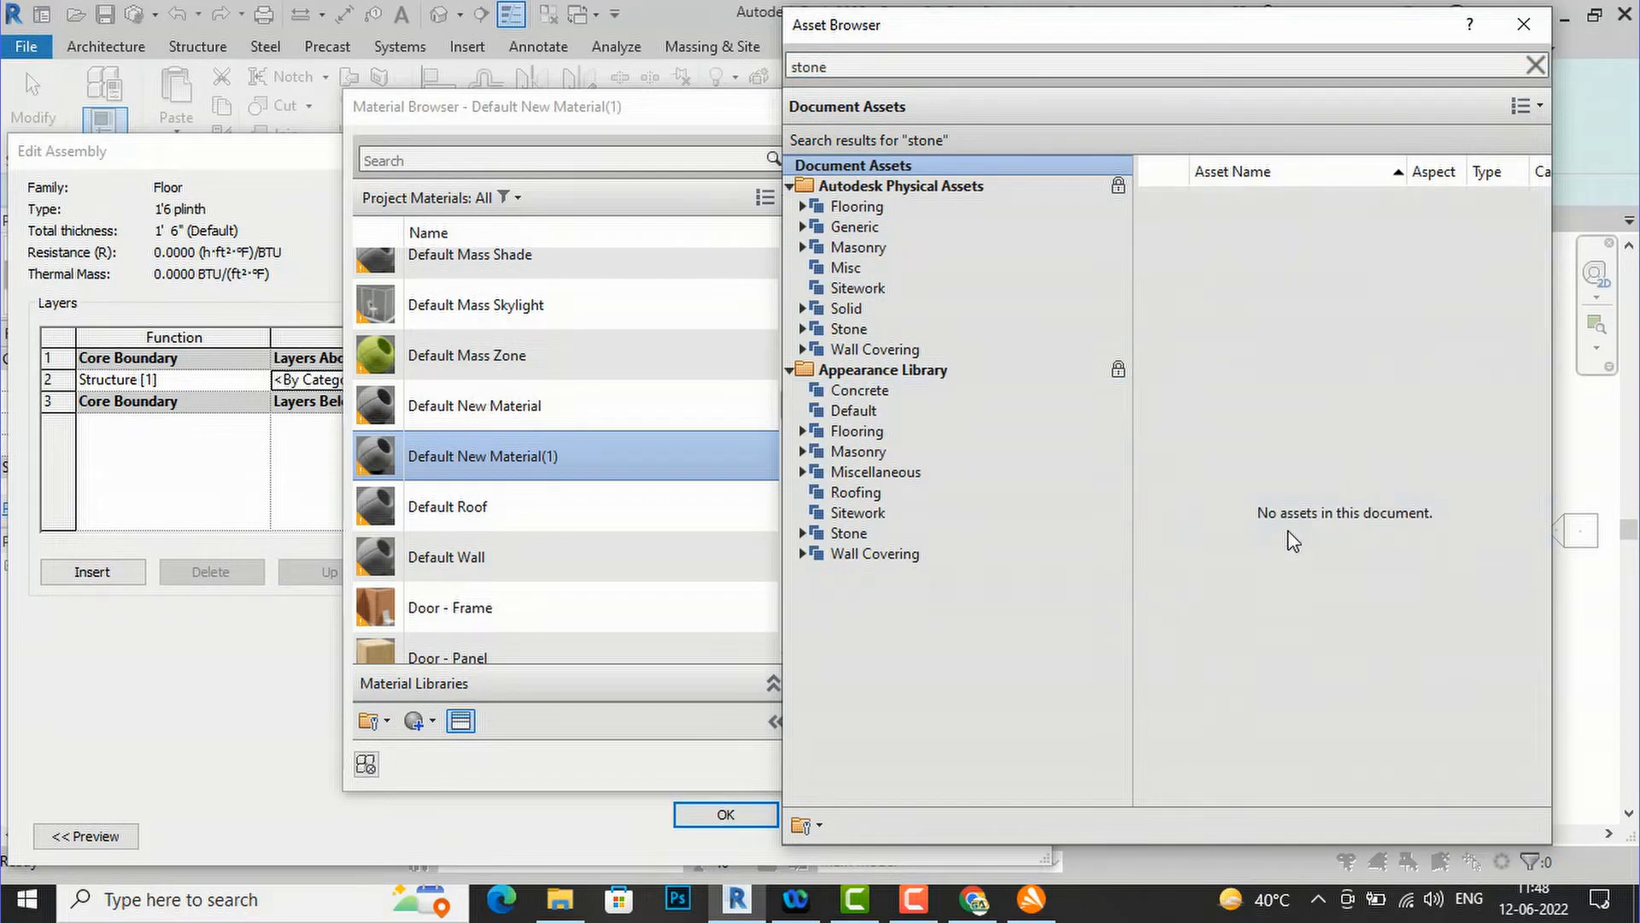
click(1523, 24)
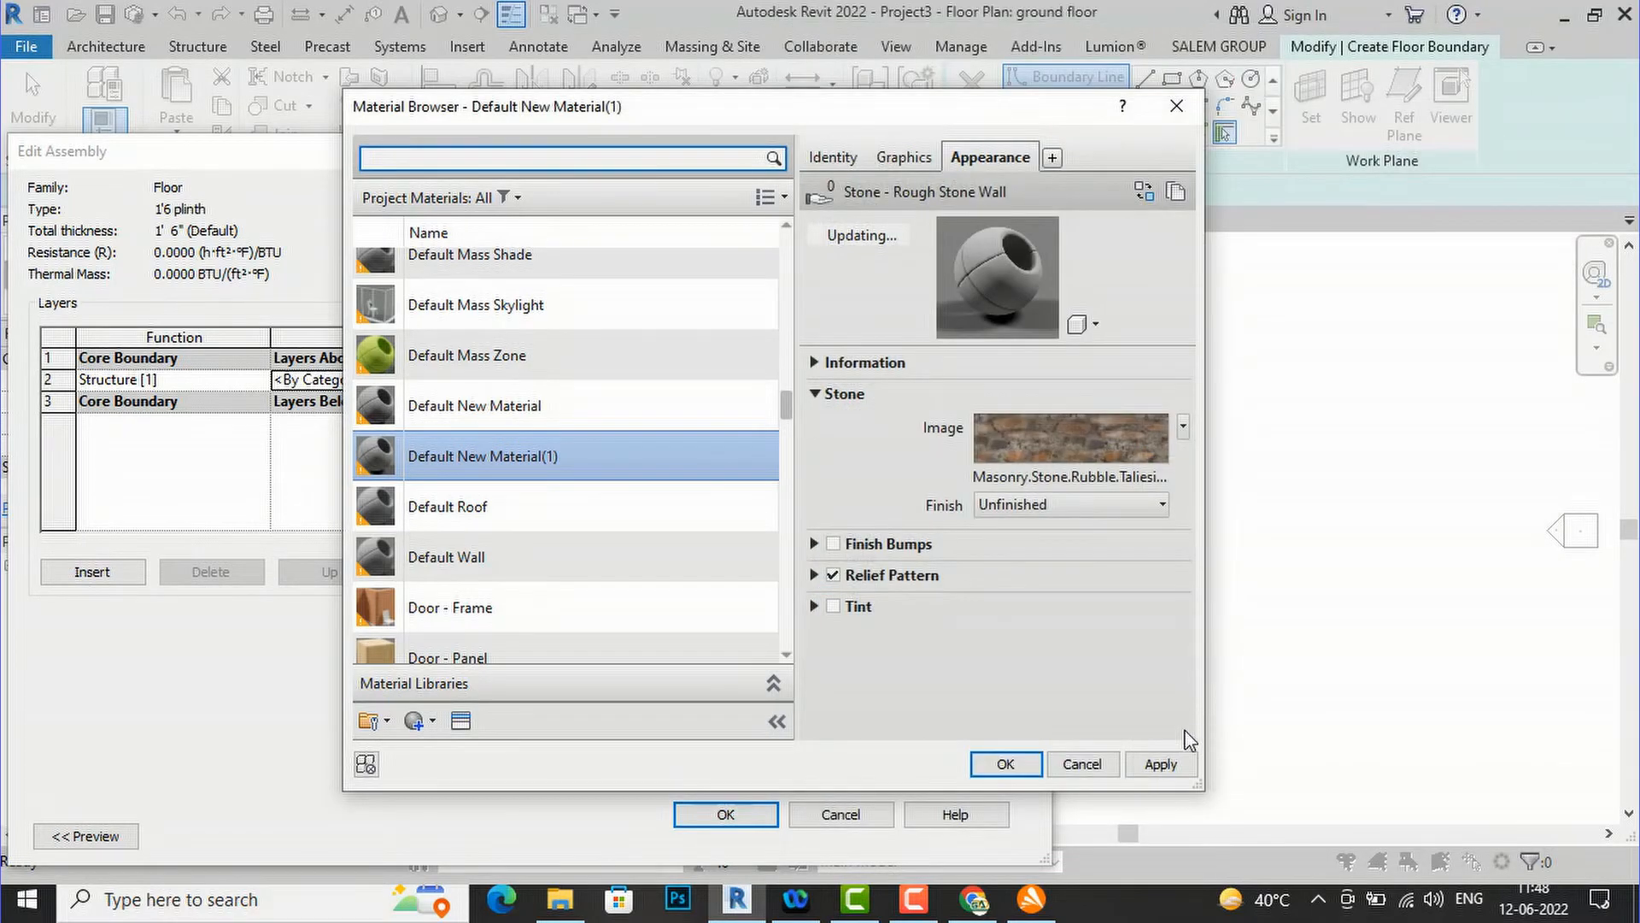
click(1177, 763)
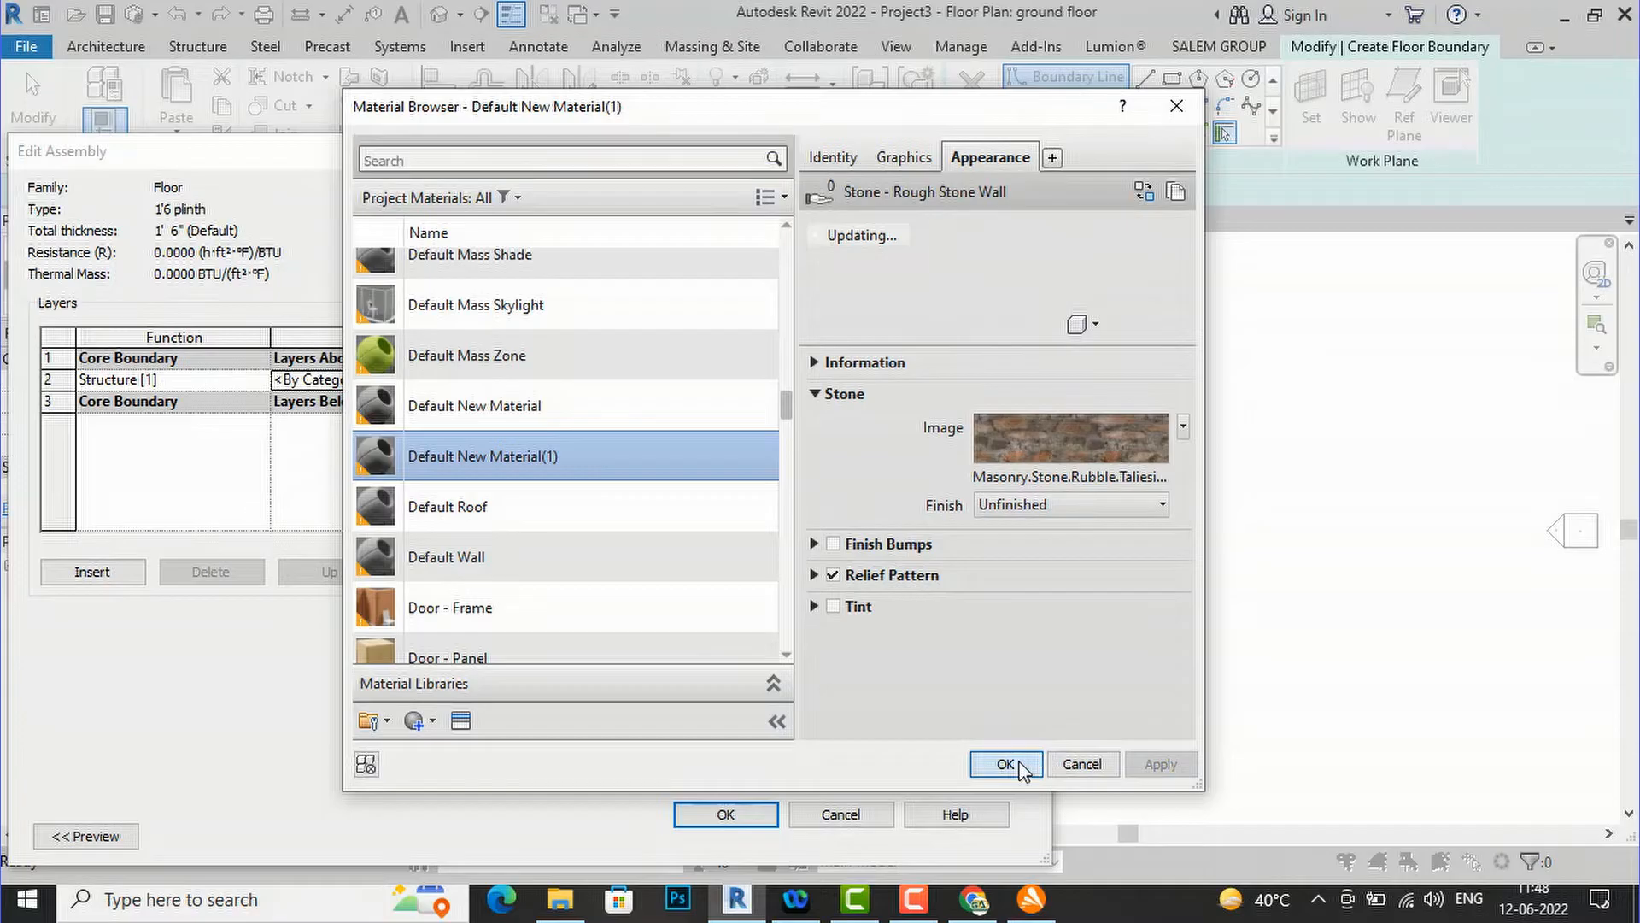
click(1006, 764)
click(728, 814)
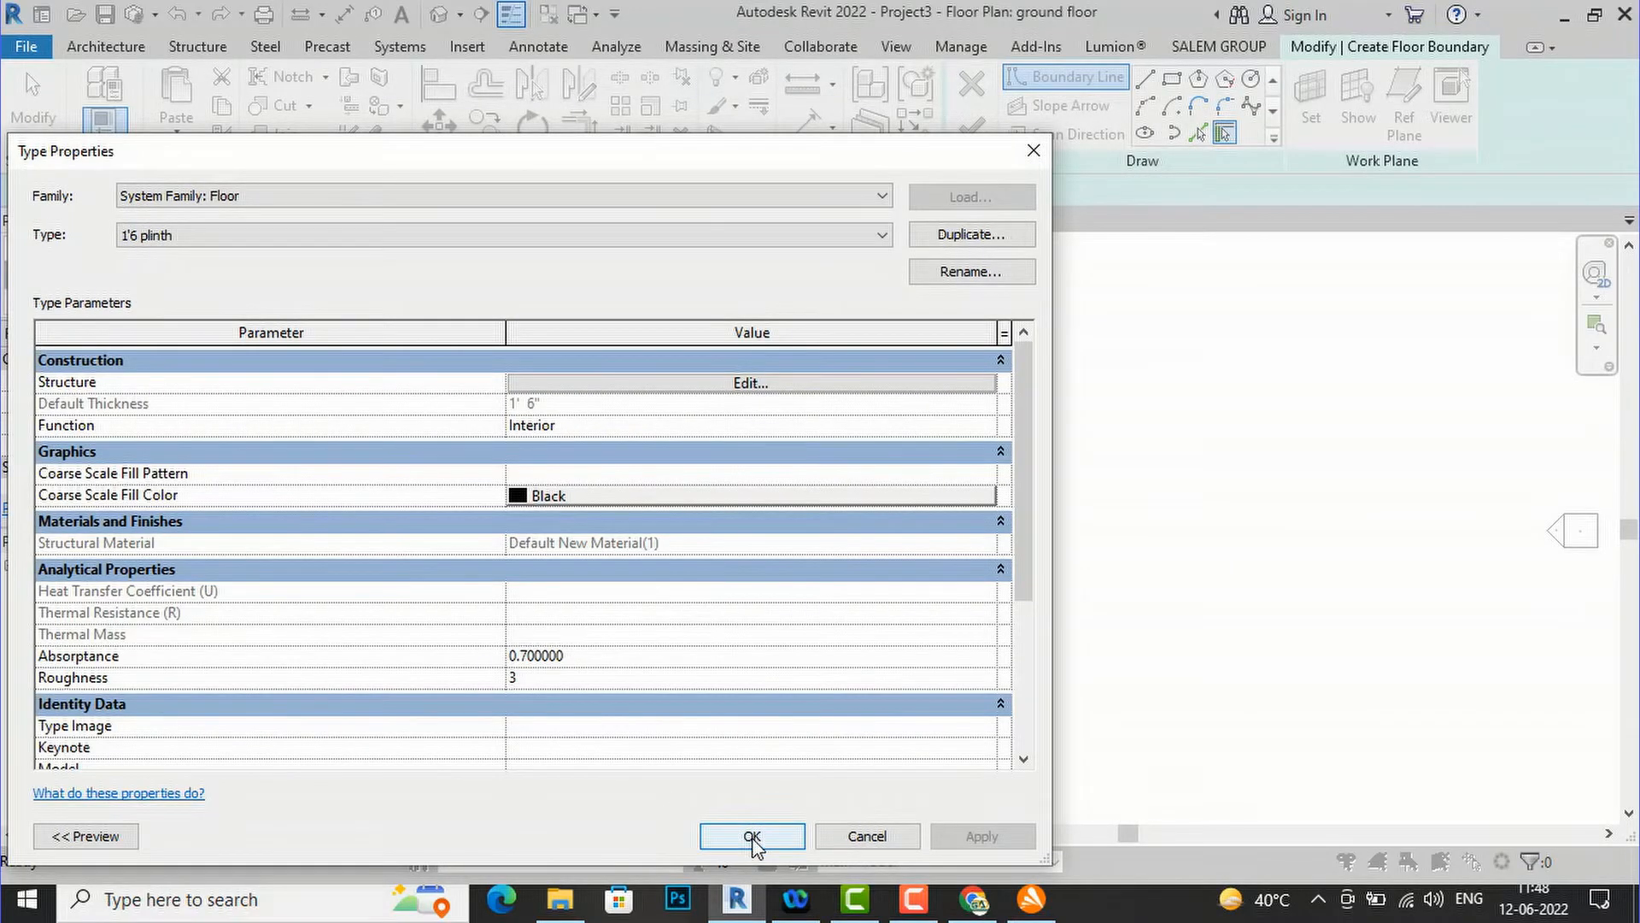
click(749, 837)
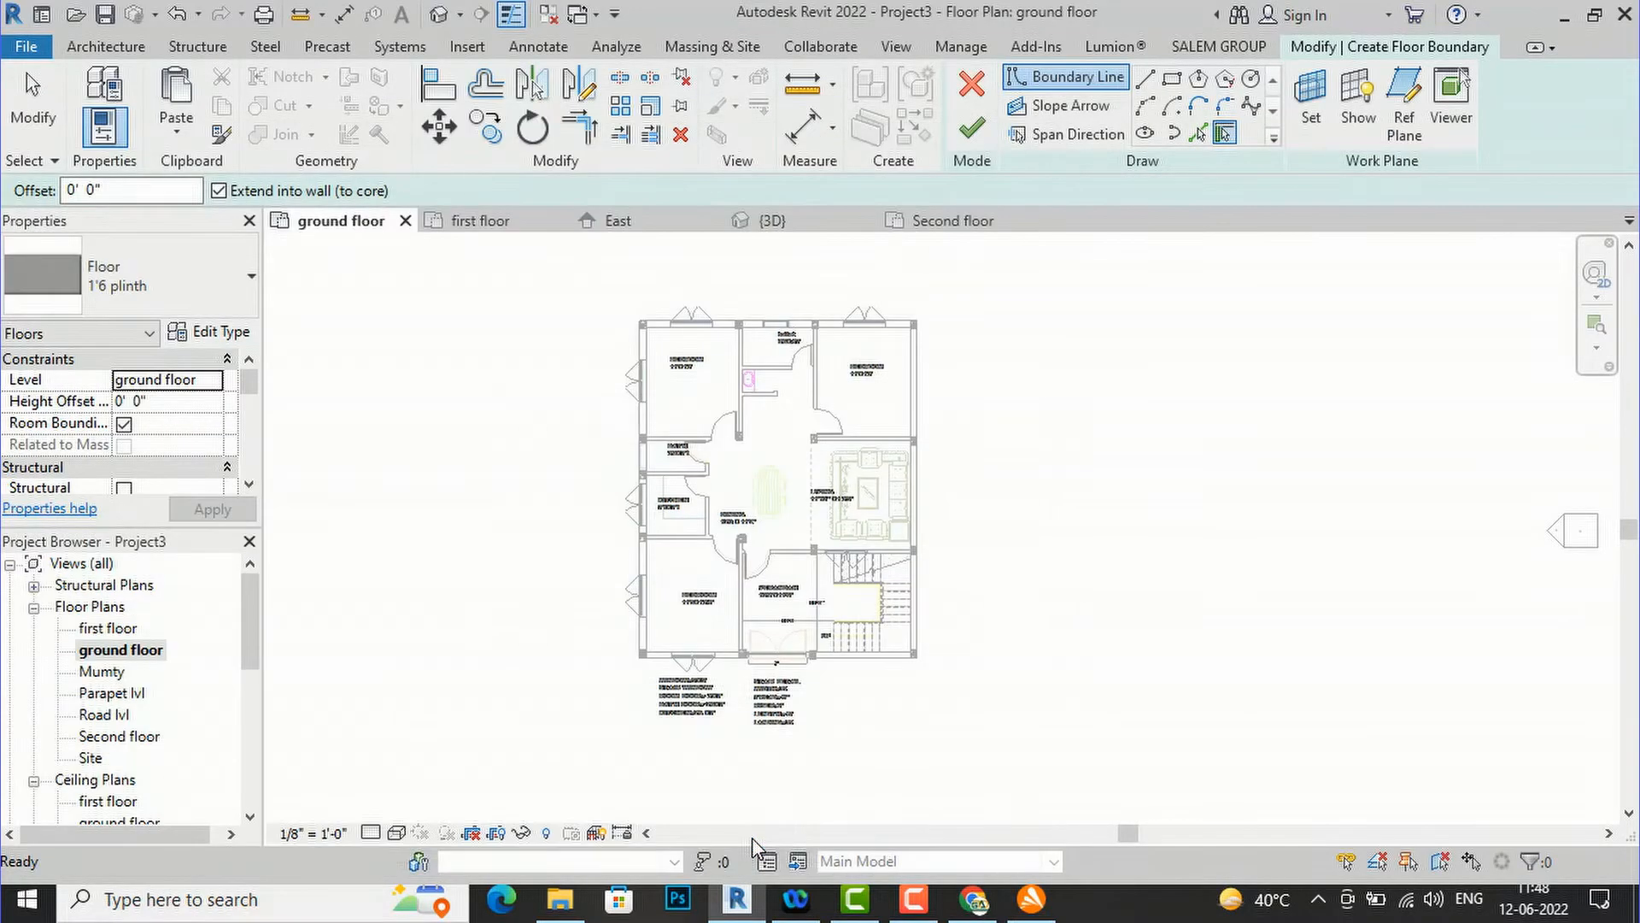
- Sketch the plinth boundary as a rectangle between opposite outer corners of the house walls and finish the floor
click(1172, 80)
scroll(629, 309, up, 3)
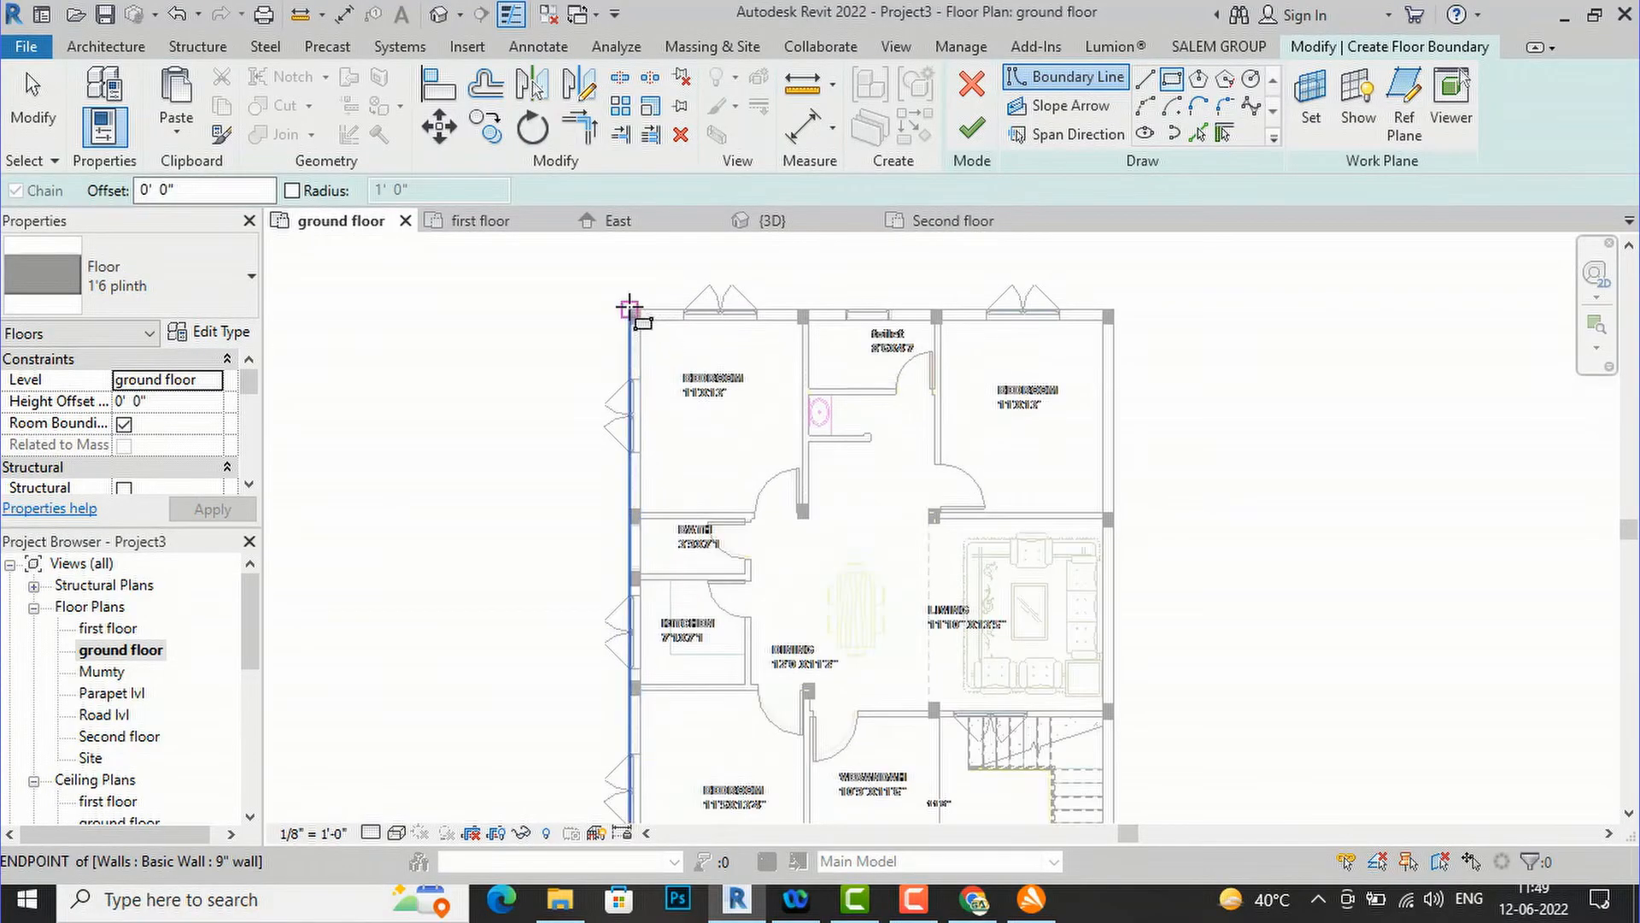
click(630, 309)
scroll(696, 381, down, 3)
scroll(931, 675, up, 4)
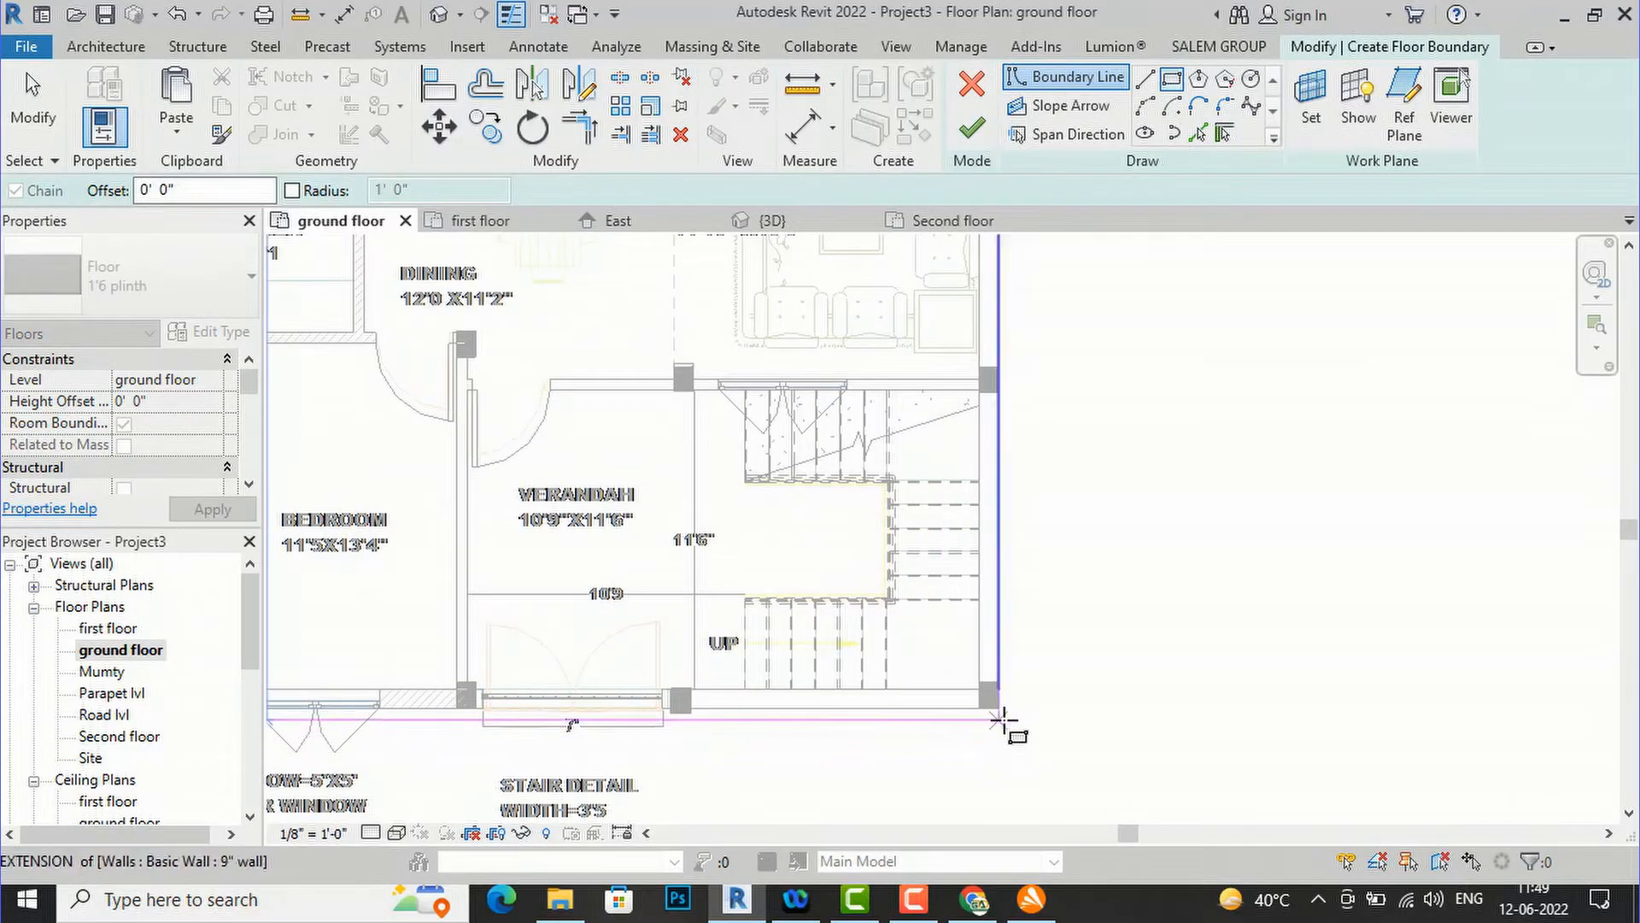
click(995, 711)
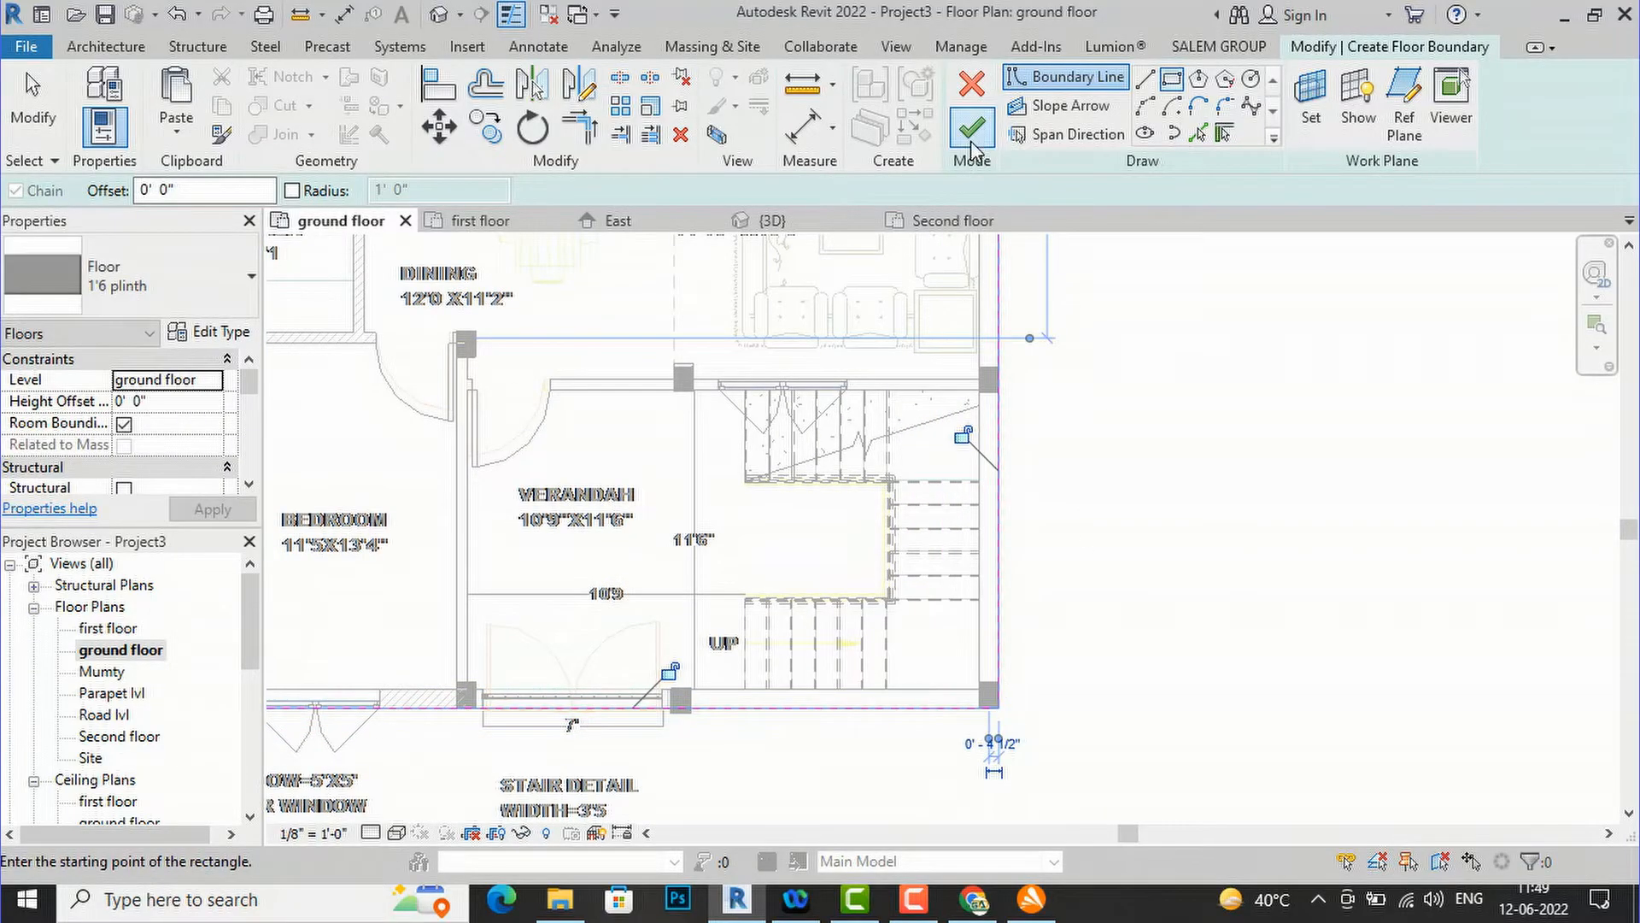
click(971, 129)
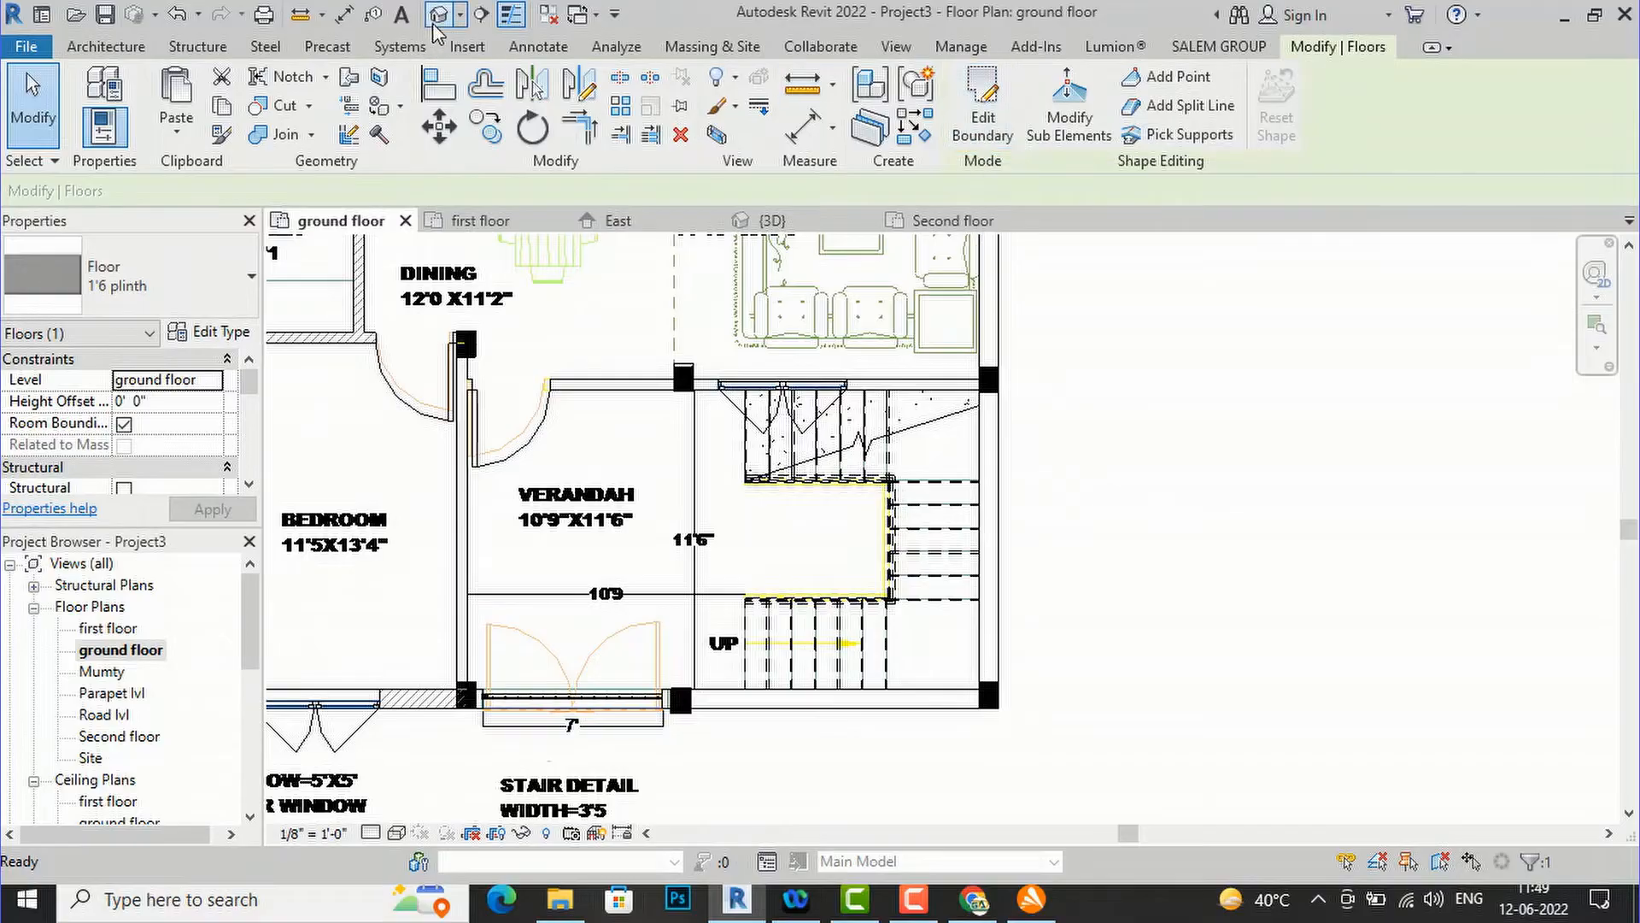
- In the 3D view, set the entrance gate's elevation from the ground floor level to -0' 6"
click(438, 15)
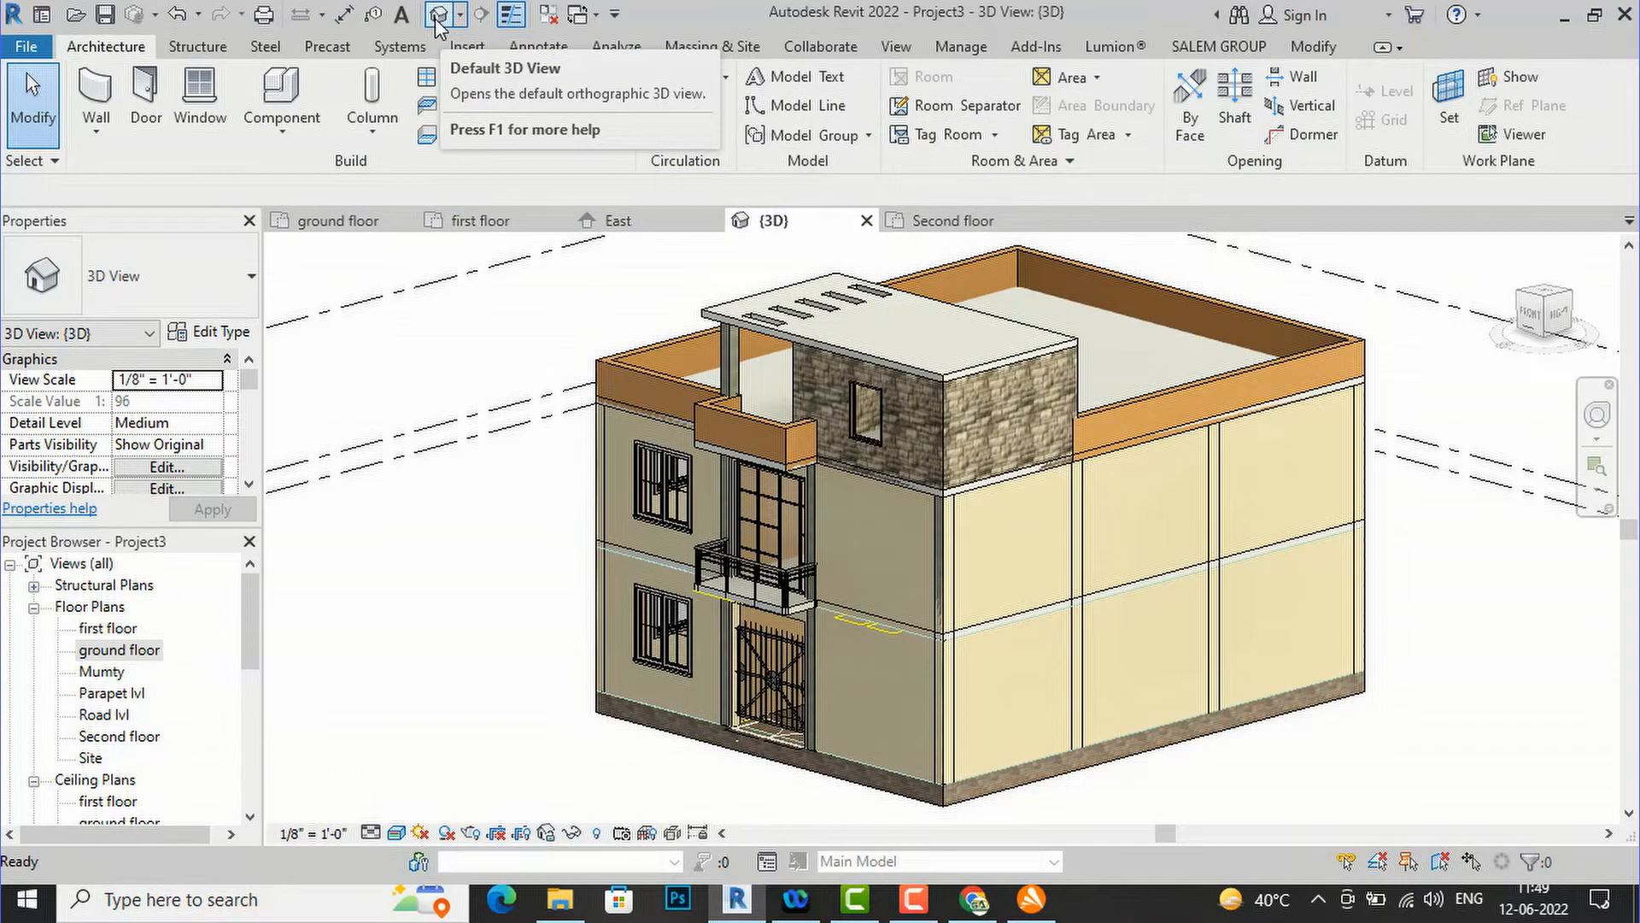
scroll(767, 786, up, 3)
scroll(972, 772, down, 2)
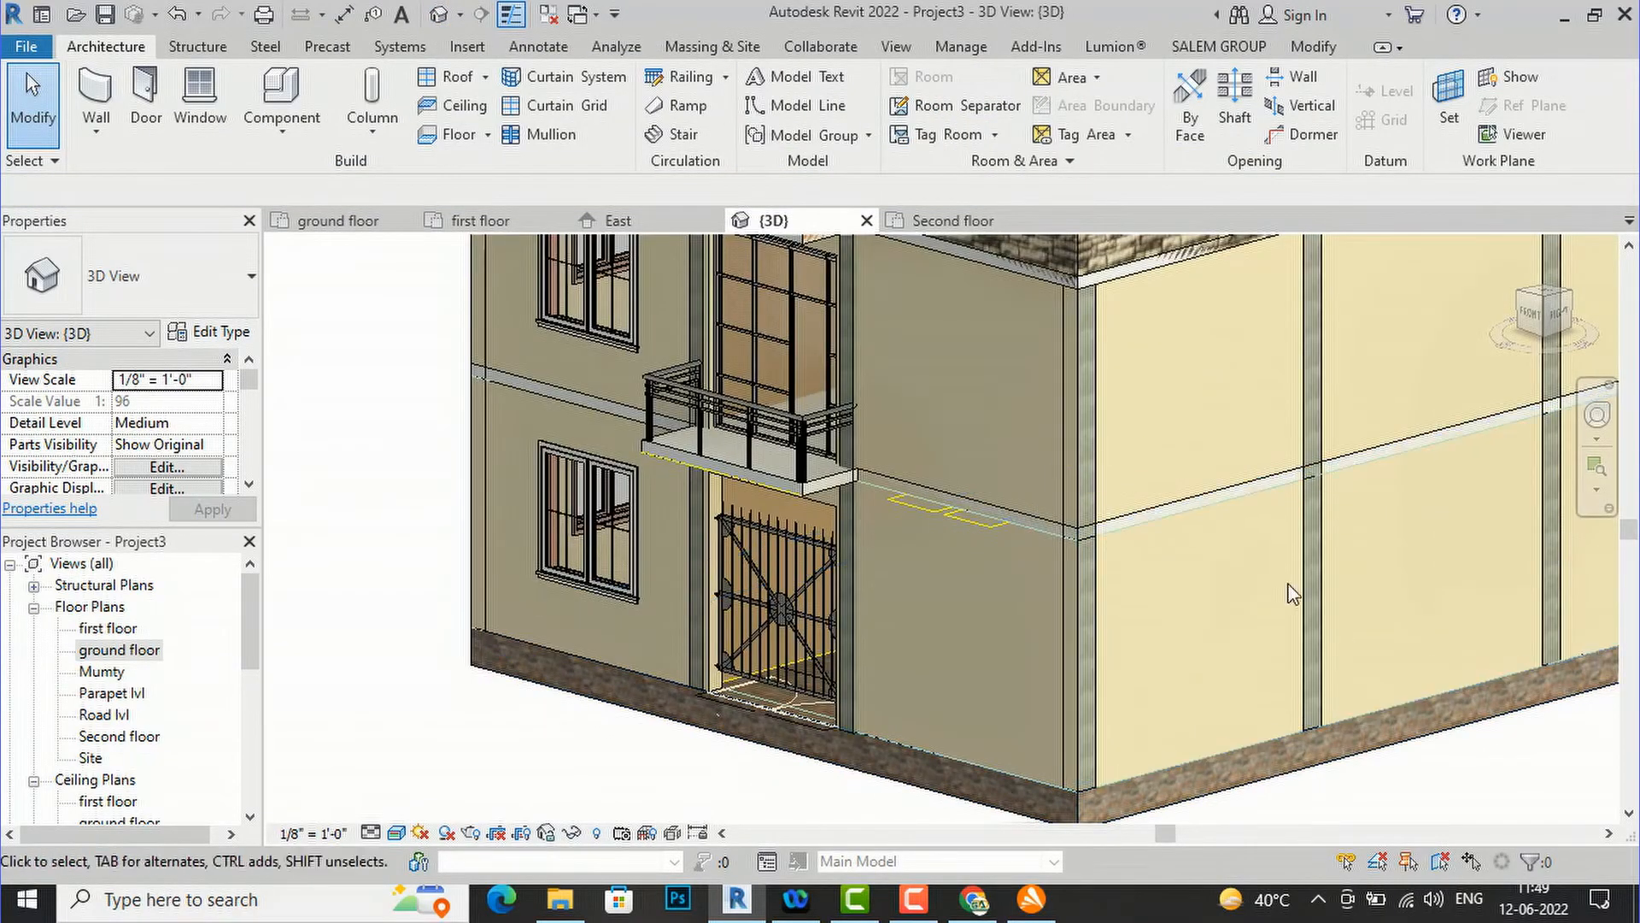
scroll(684, 535, up, 2)
scroll(757, 668, down, 2)
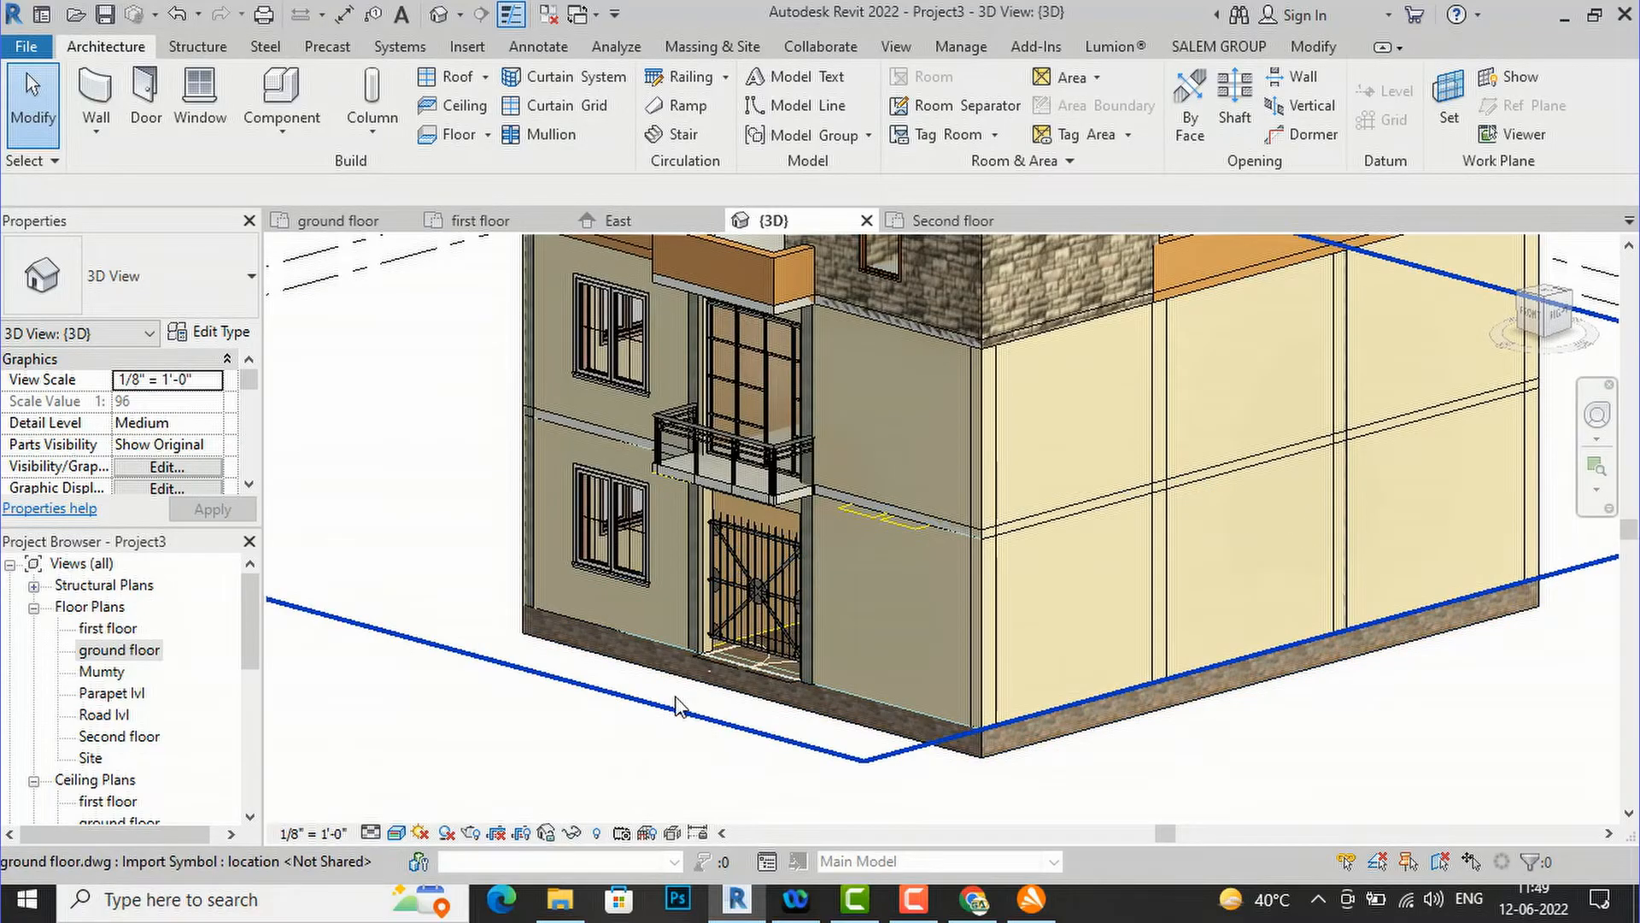
scroll(736, 639, up, 2)
click(749, 636)
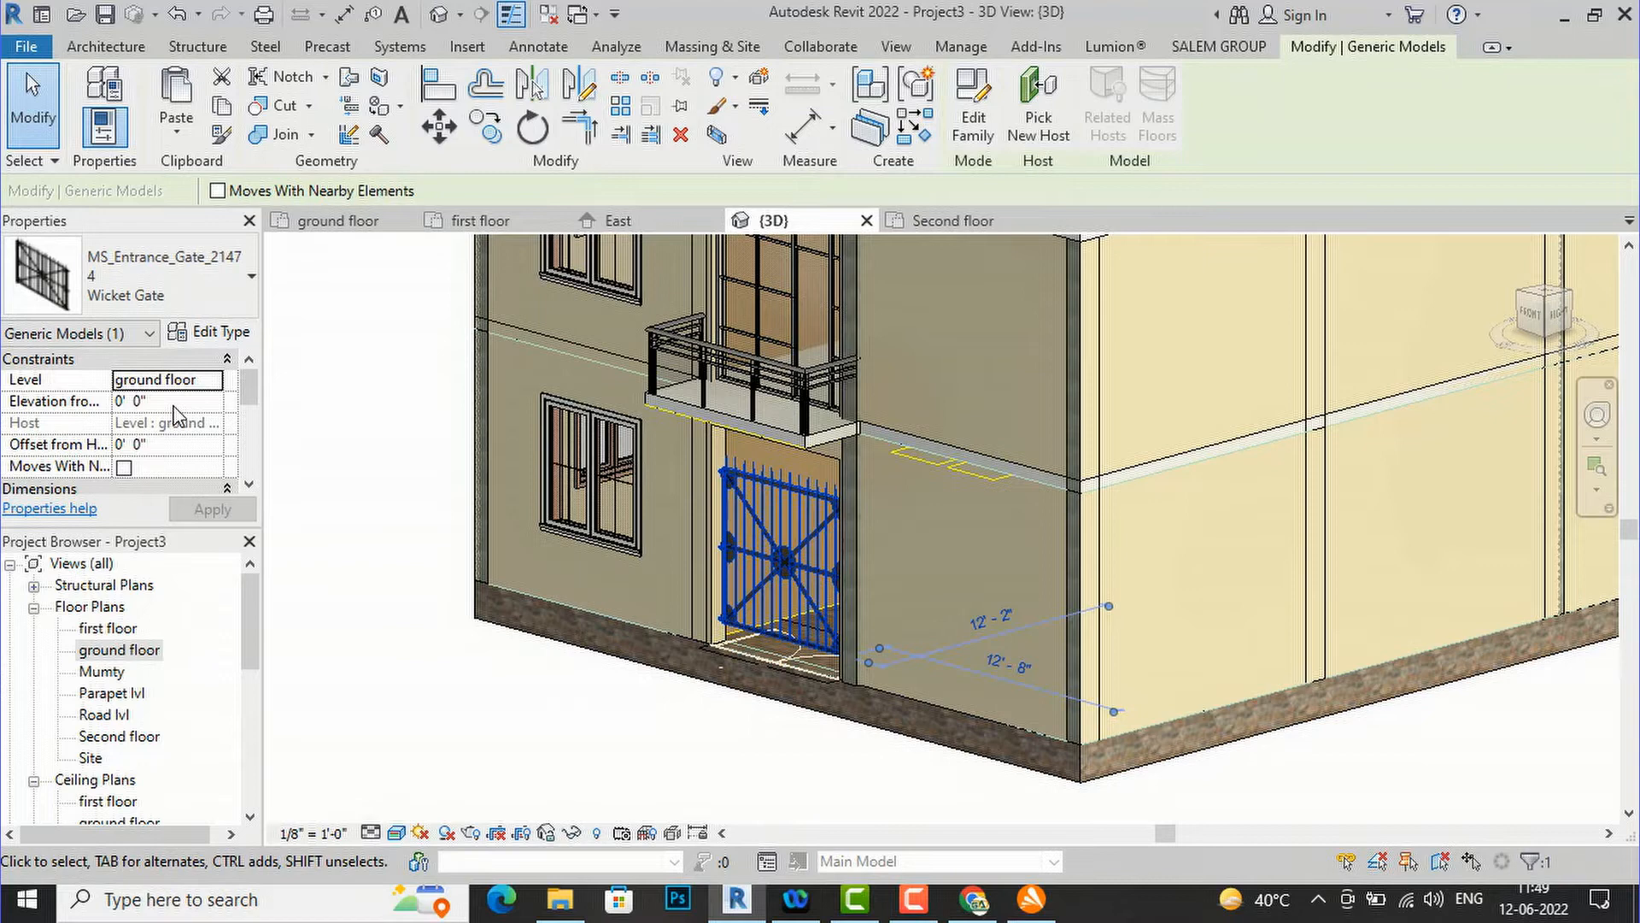
click(173, 402)
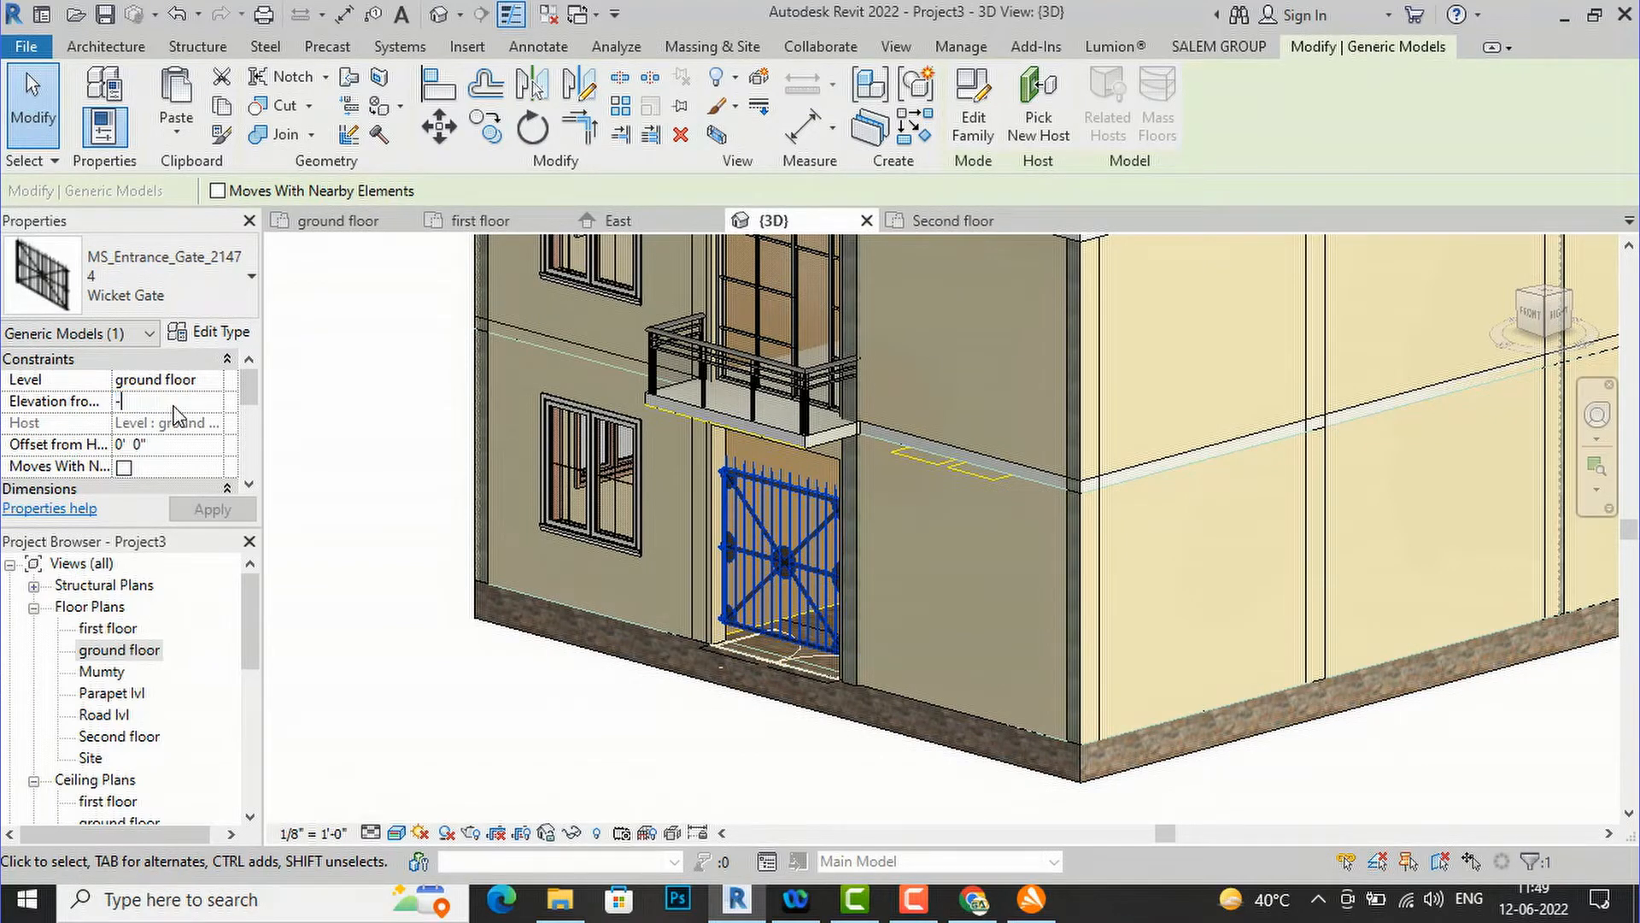
click(211, 510)
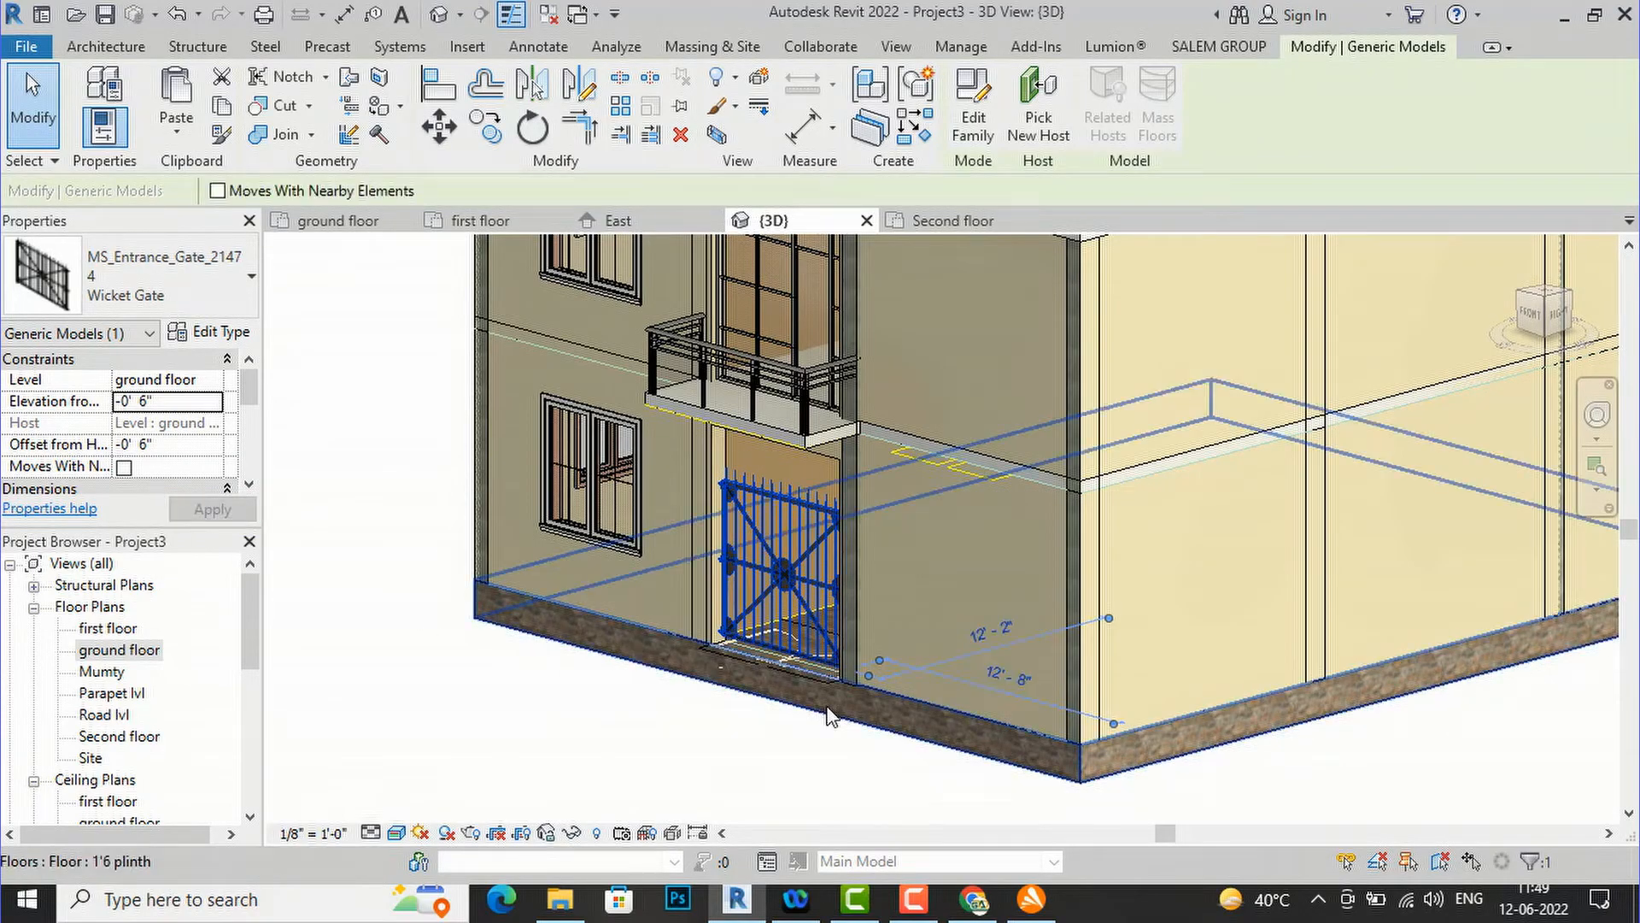
key(Escape)
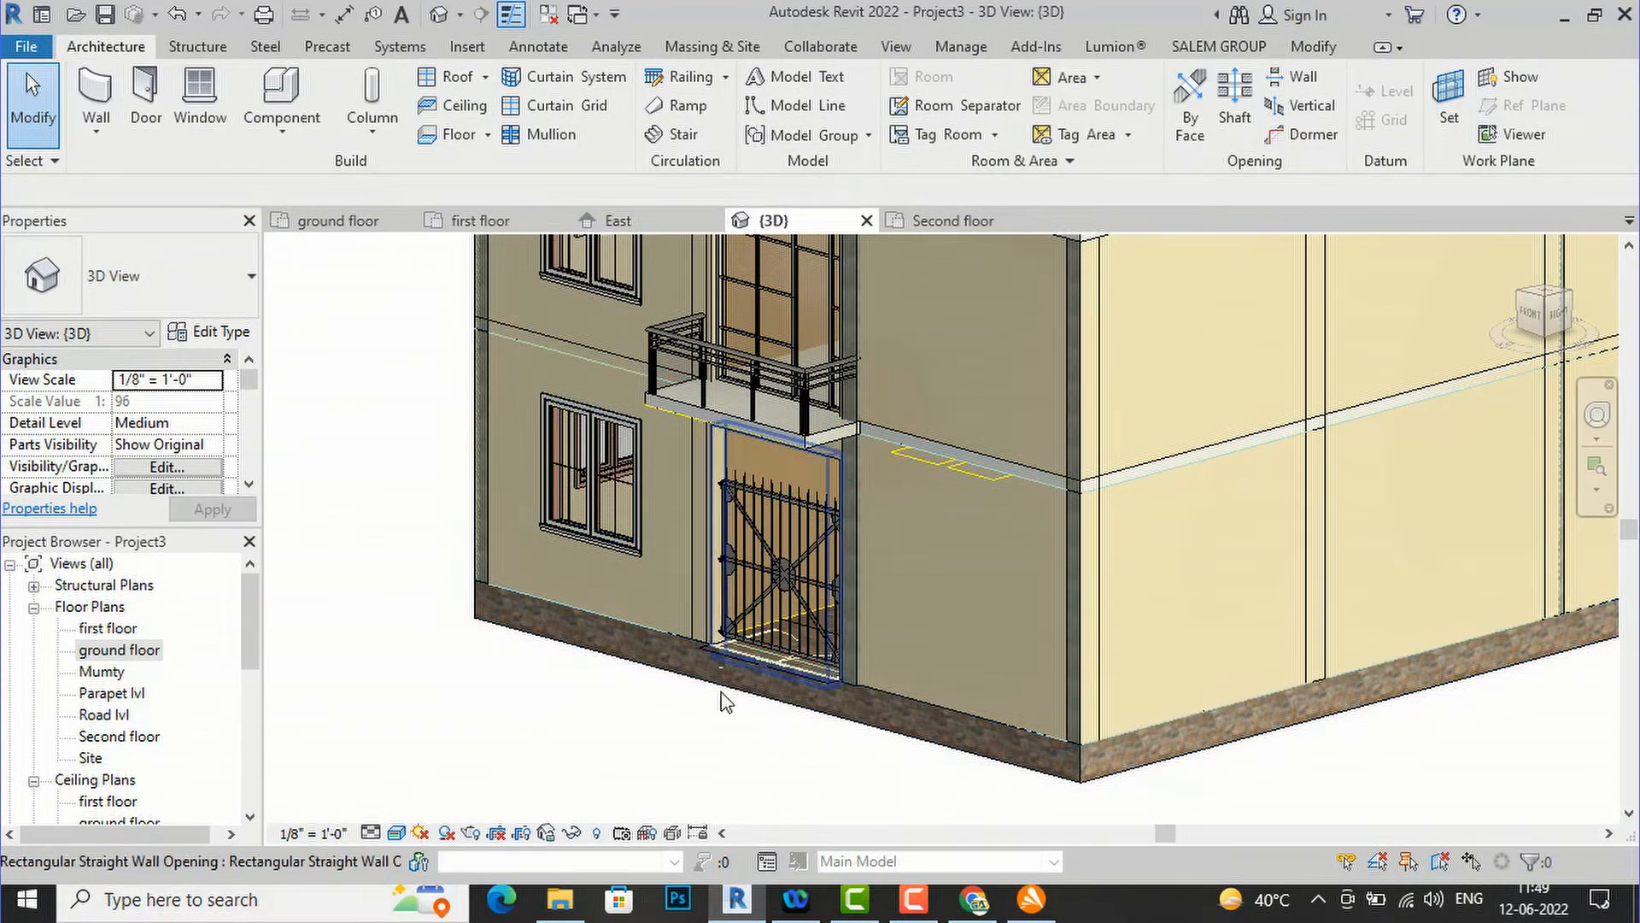
- In the ground floor plan, start a stair at the entrance gate using the Cast-In-Place Monolithic Stair type
double_click(136, 651)
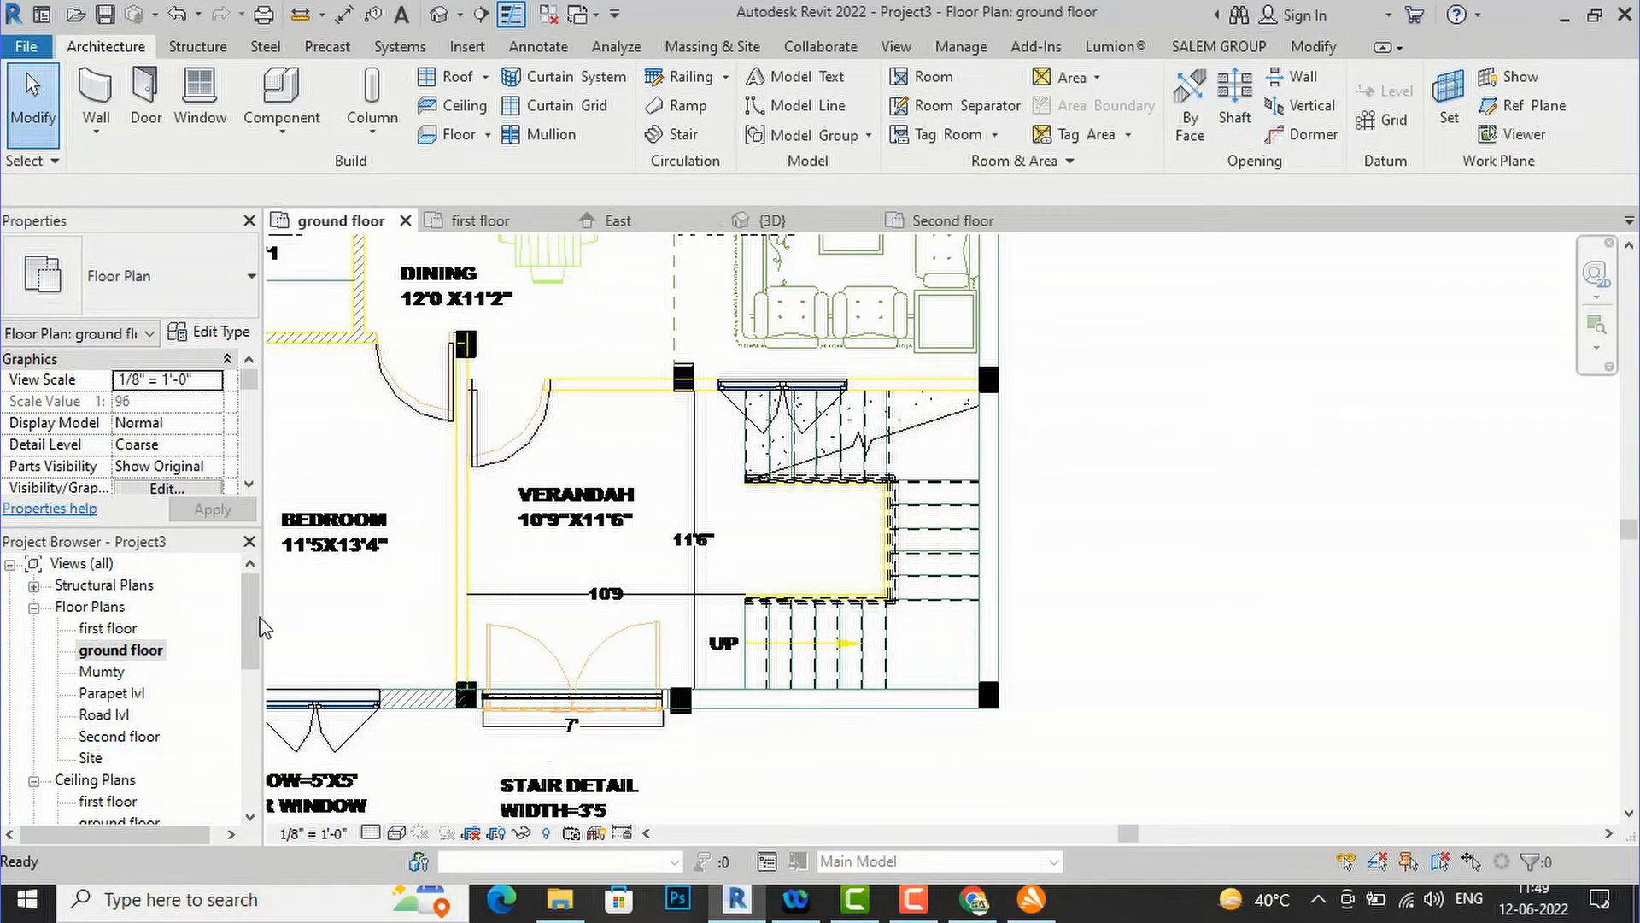
scroll(709, 548, down, 2)
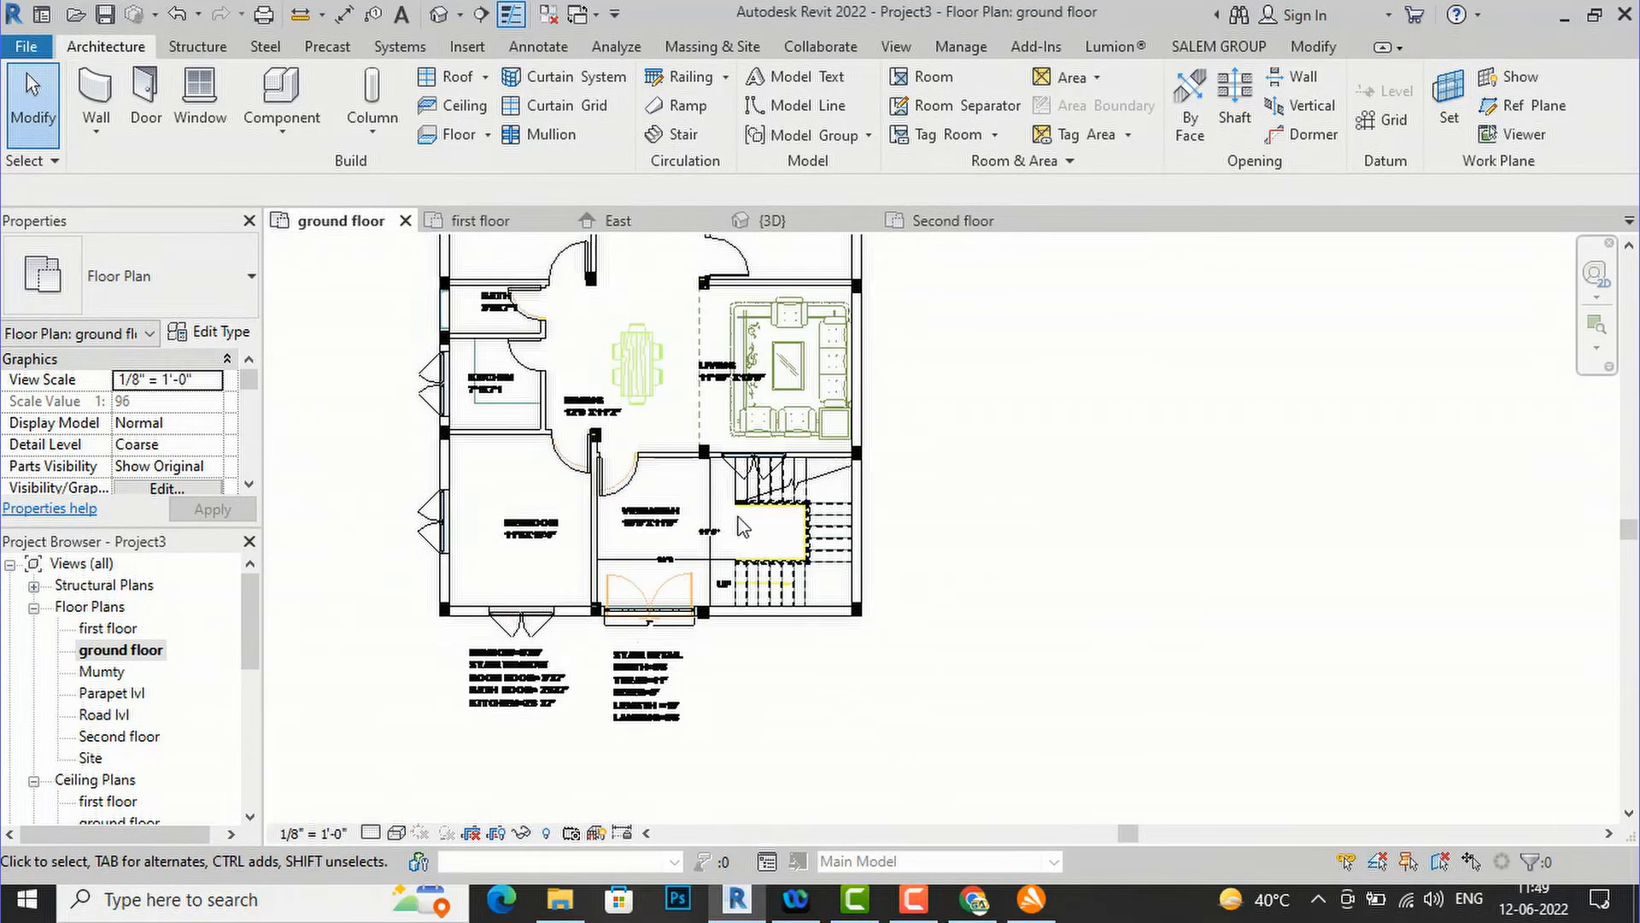
scroll(670, 733, up, 3)
scroll(640, 675, up, 2)
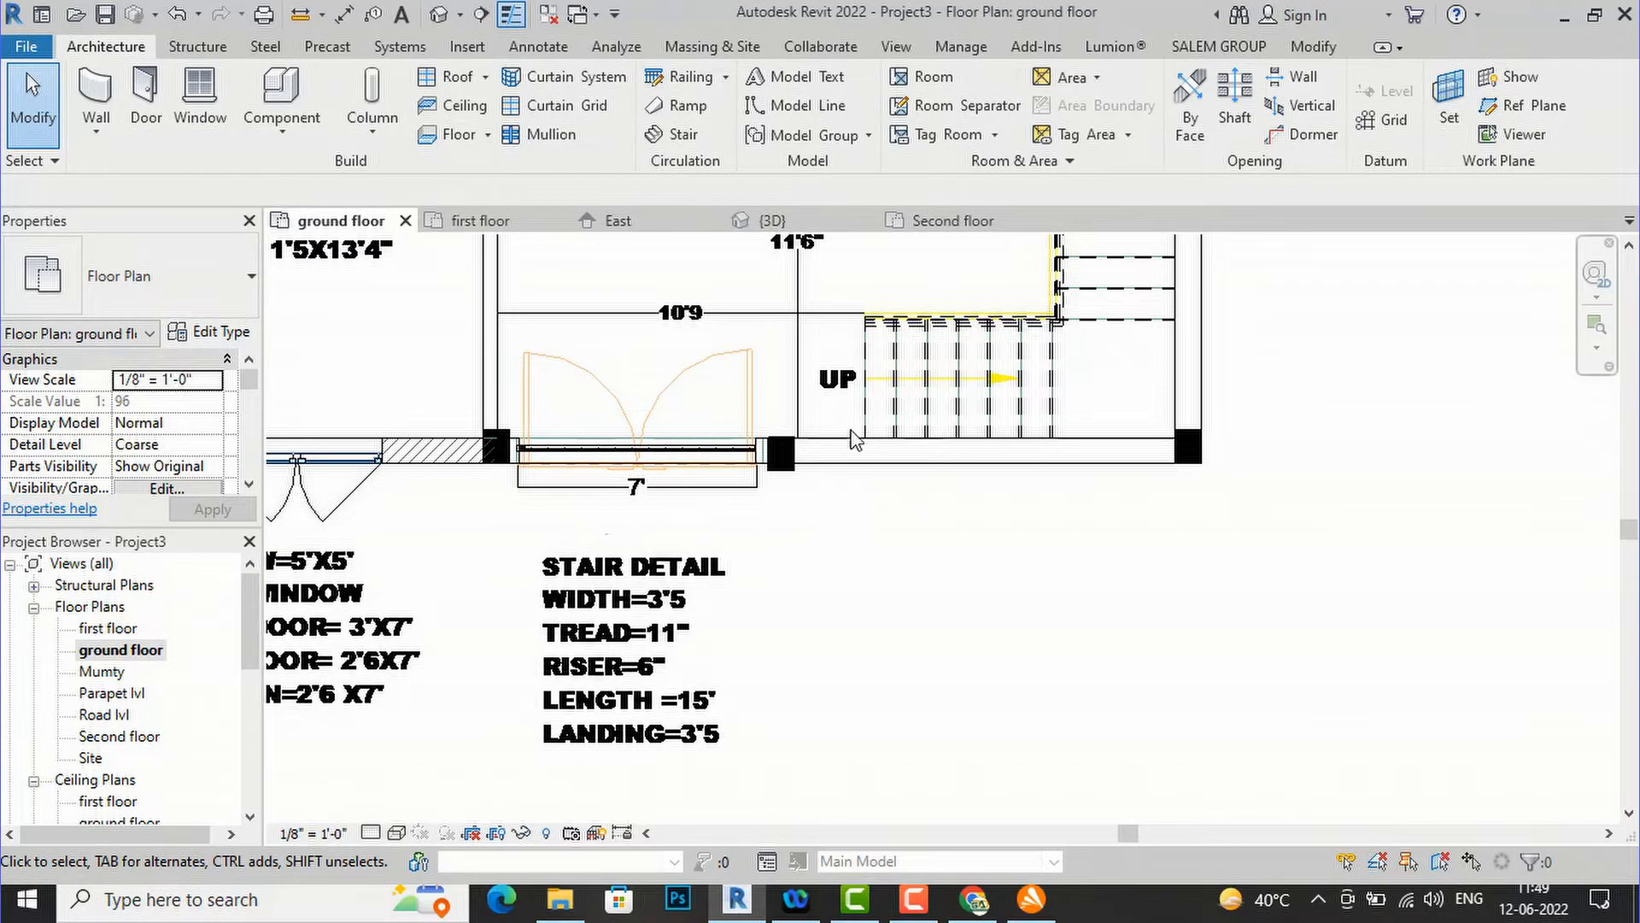
click(683, 135)
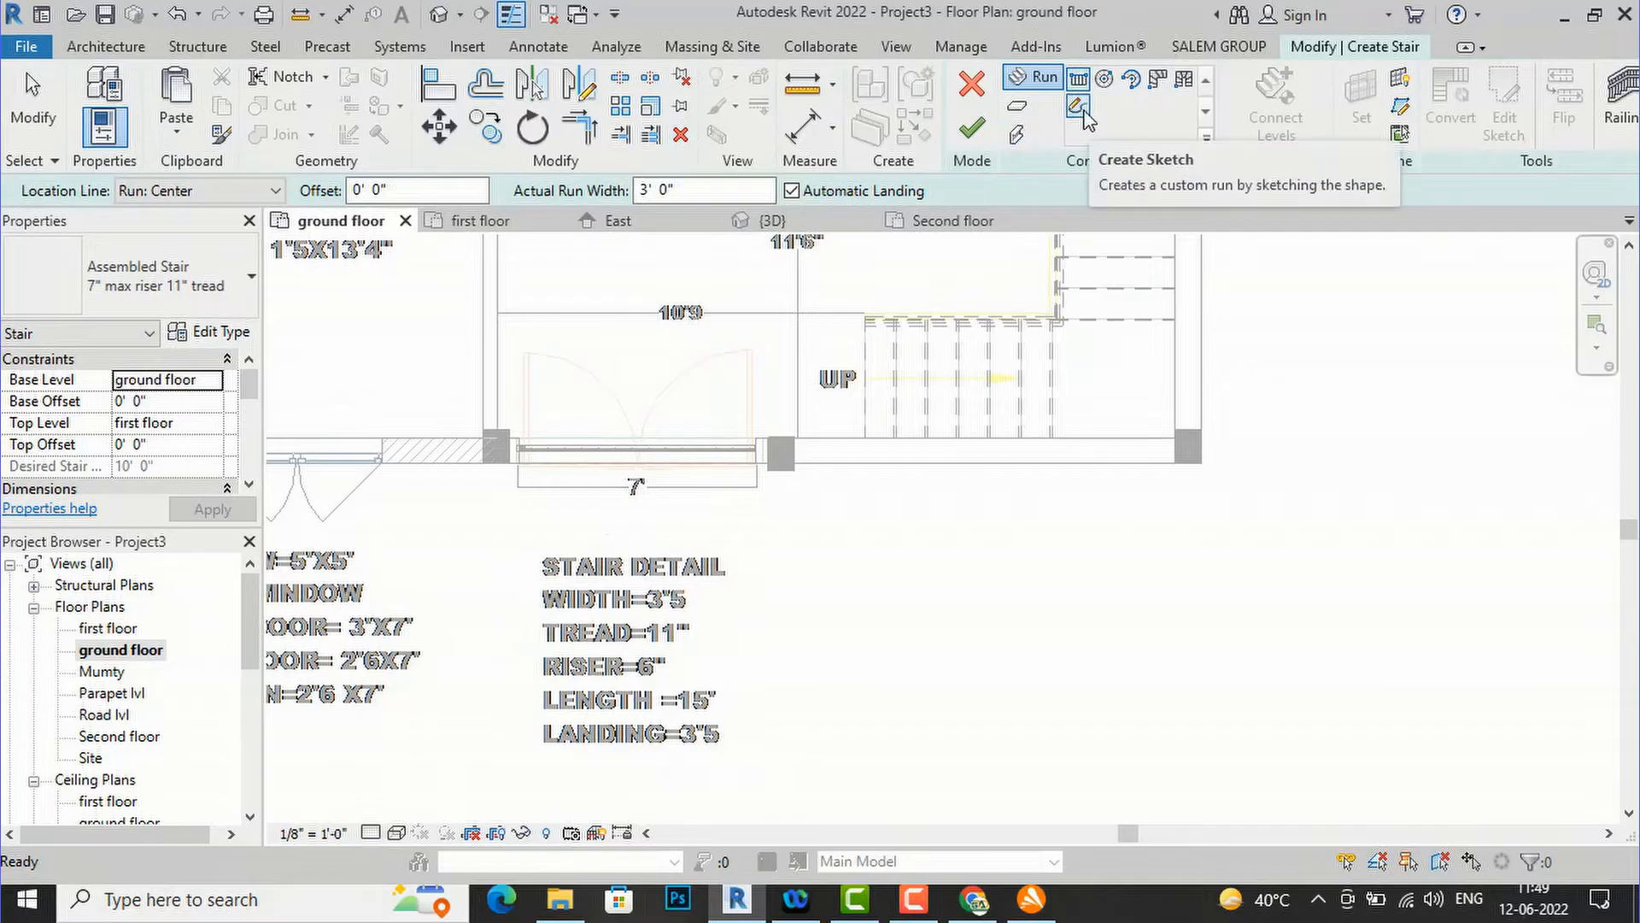
click(257, 282)
click(120, 450)
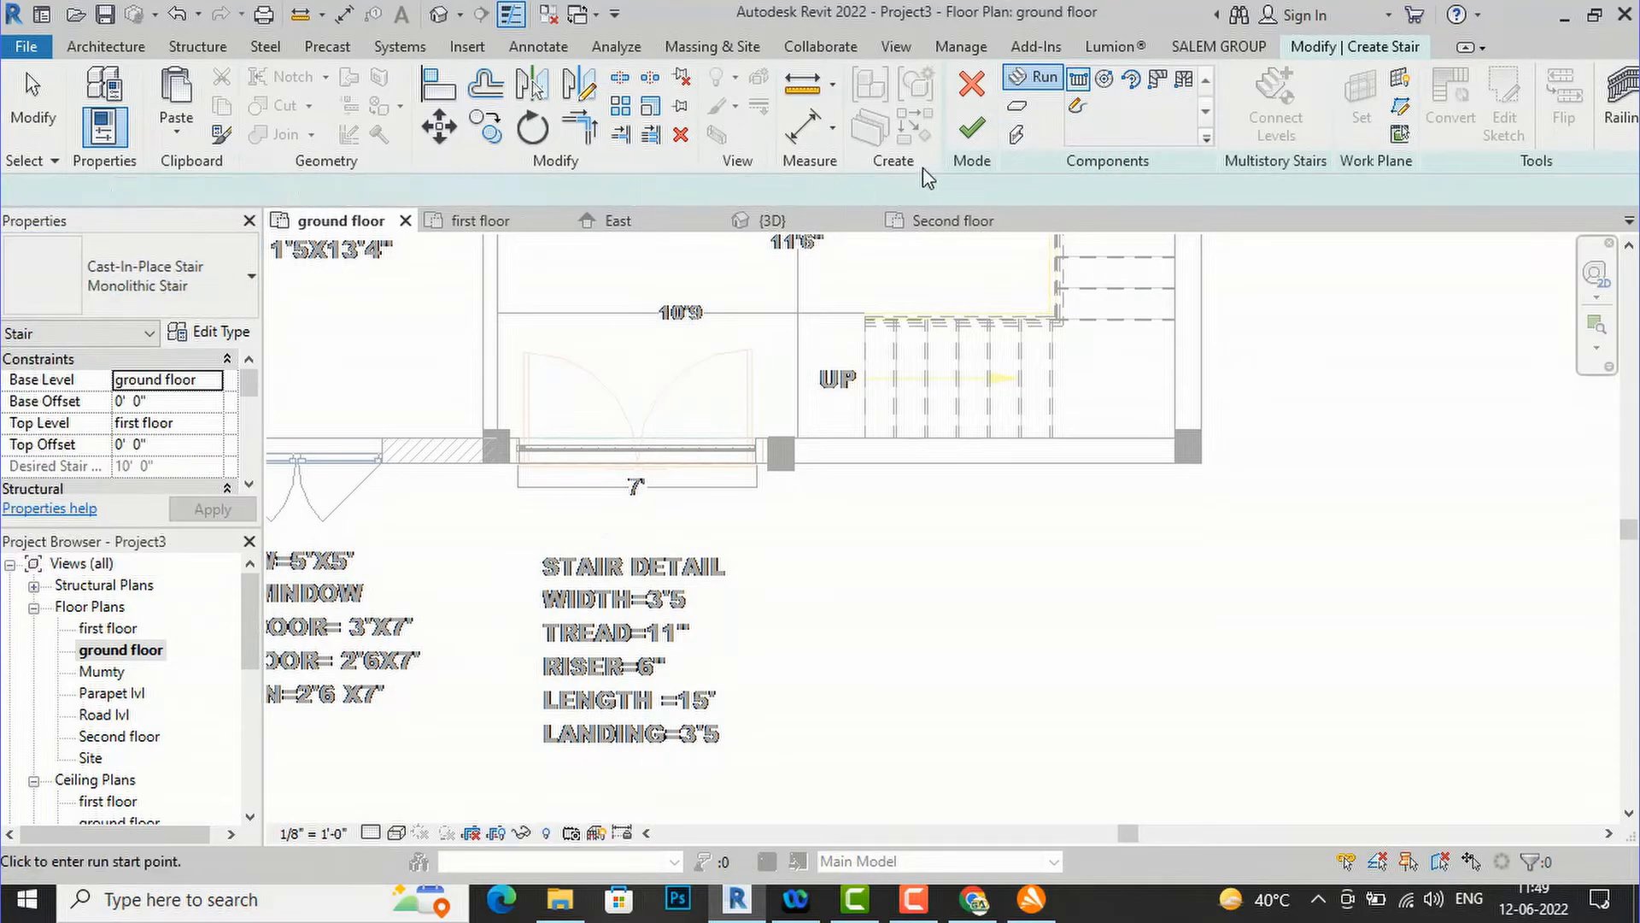
- Start a sketched run and draw a 7' horizontal riser line in front of the entrance gate, matching the gate opening's width
click(1079, 108)
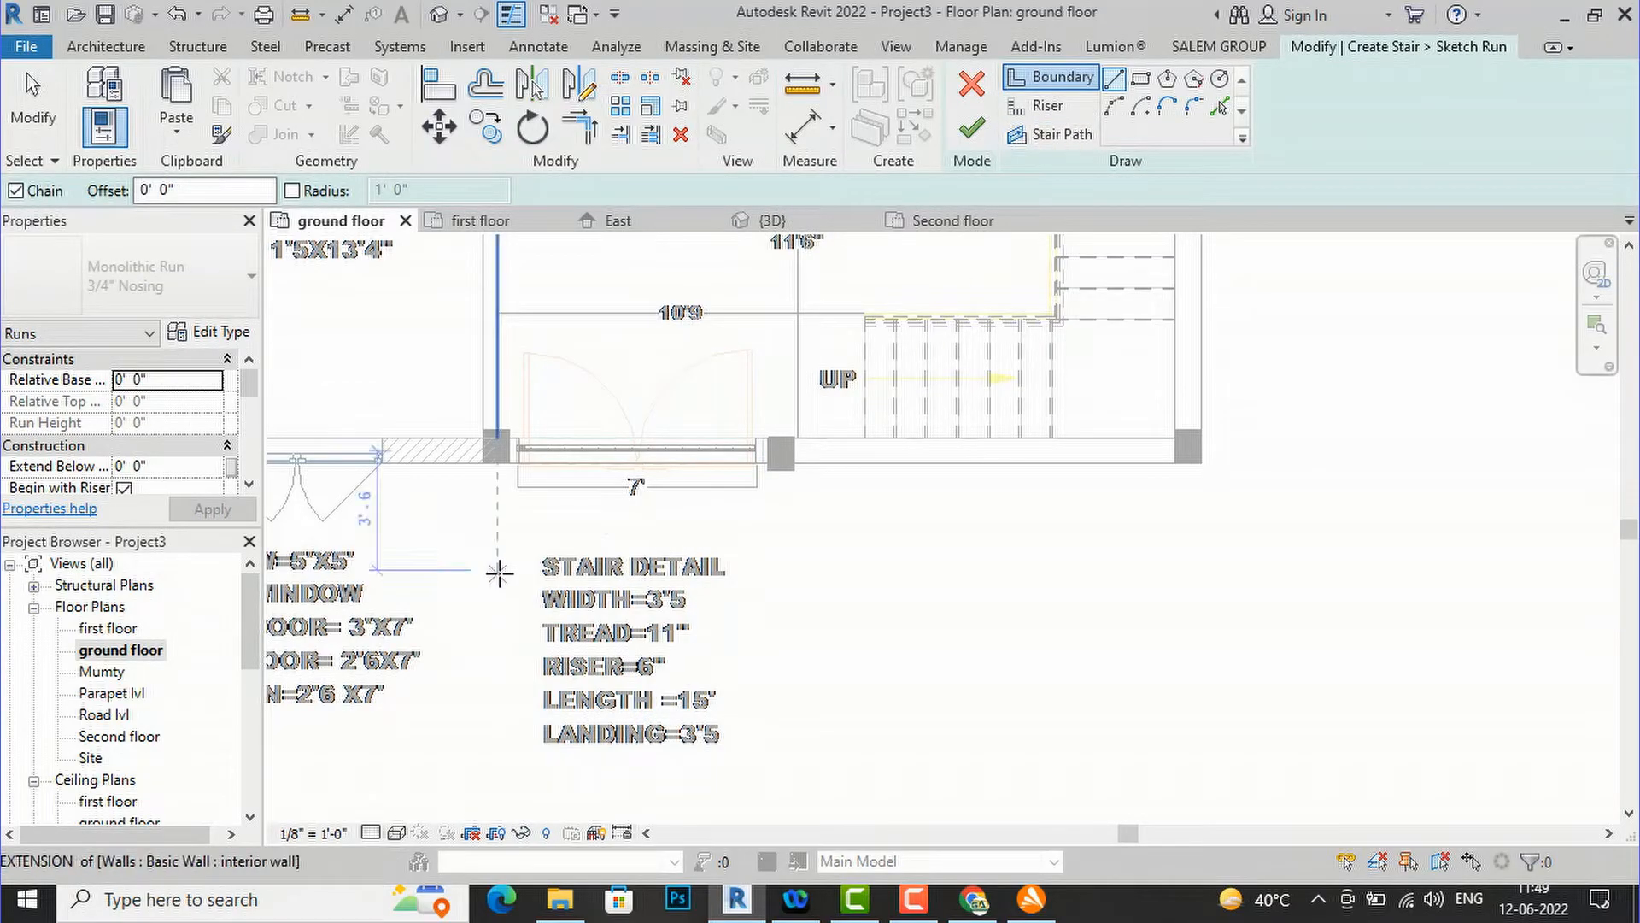
click(498, 570)
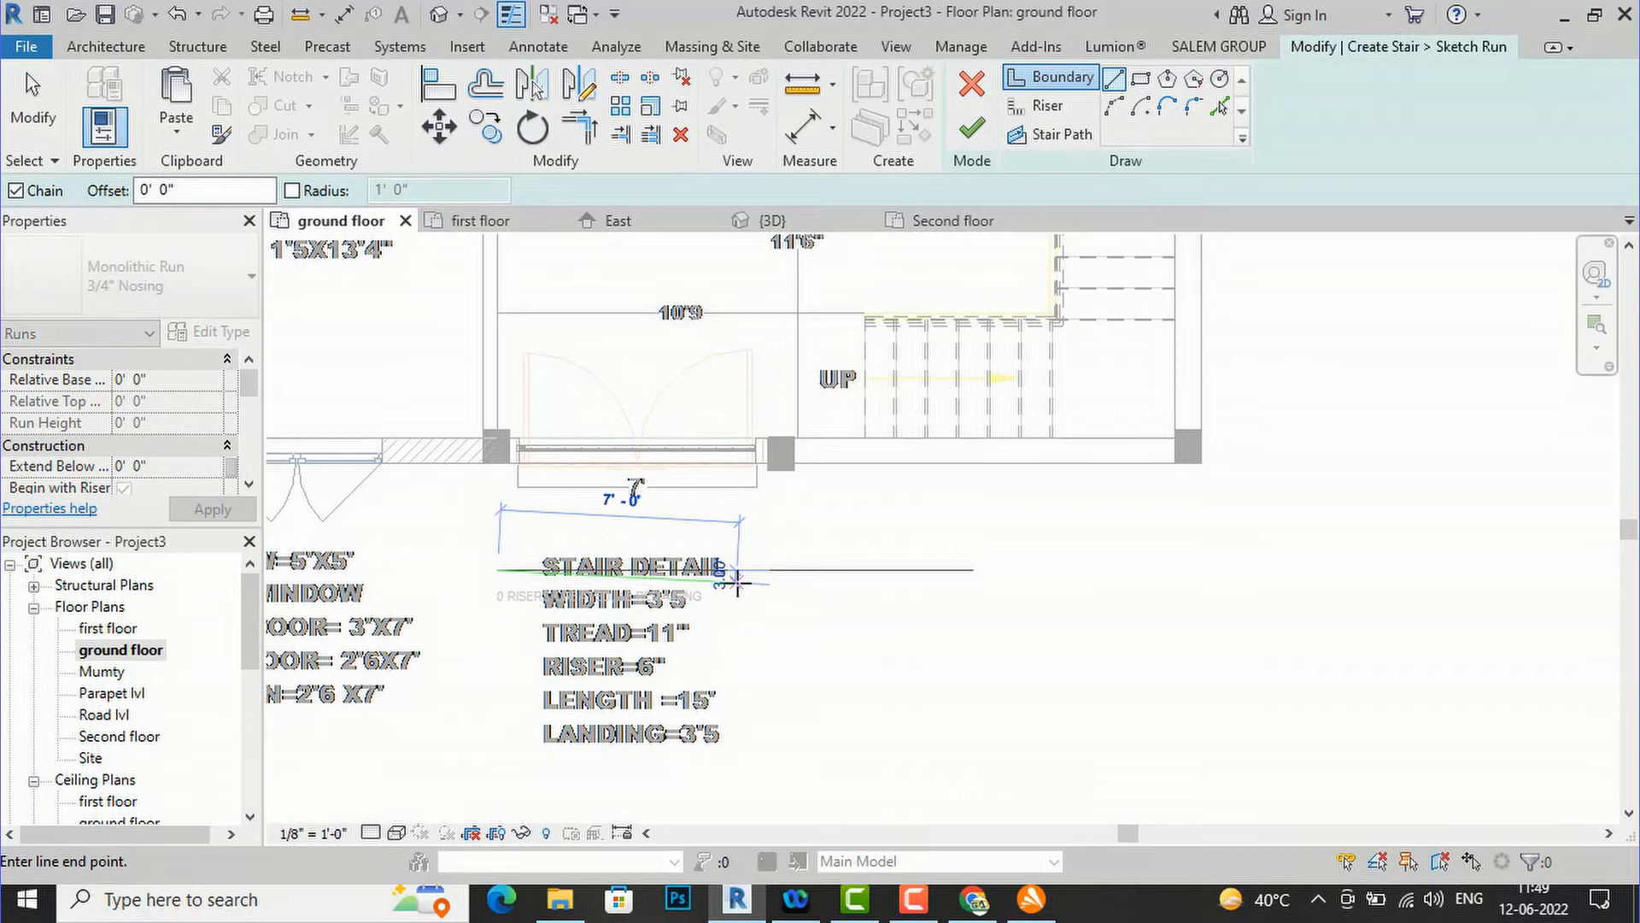
key(Escape)
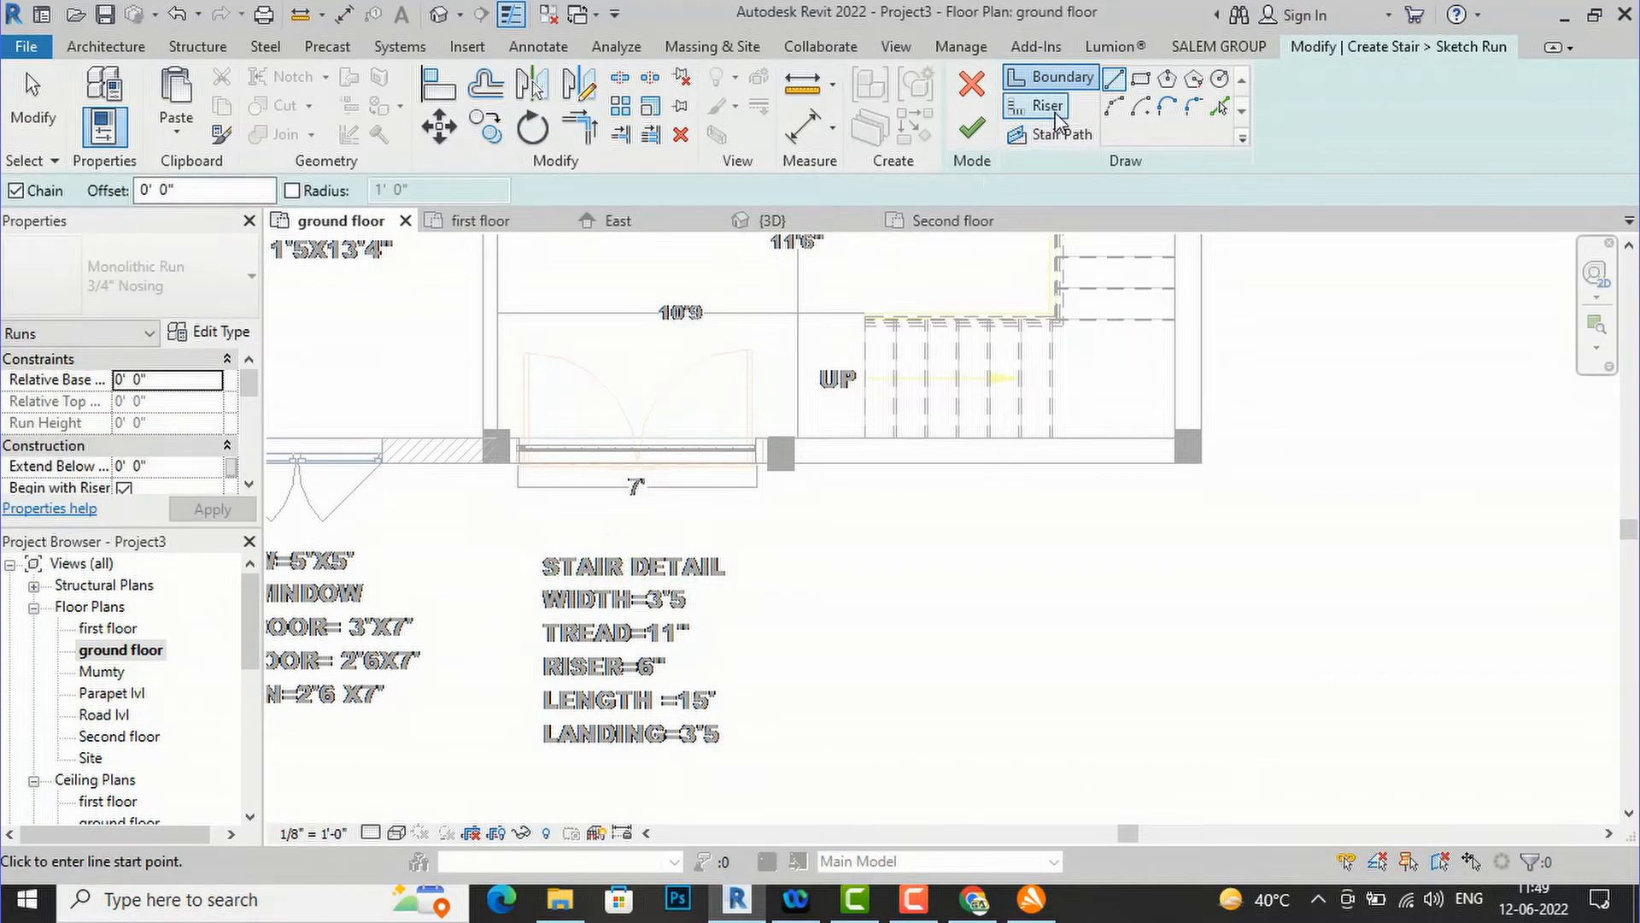
click(1055, 112)
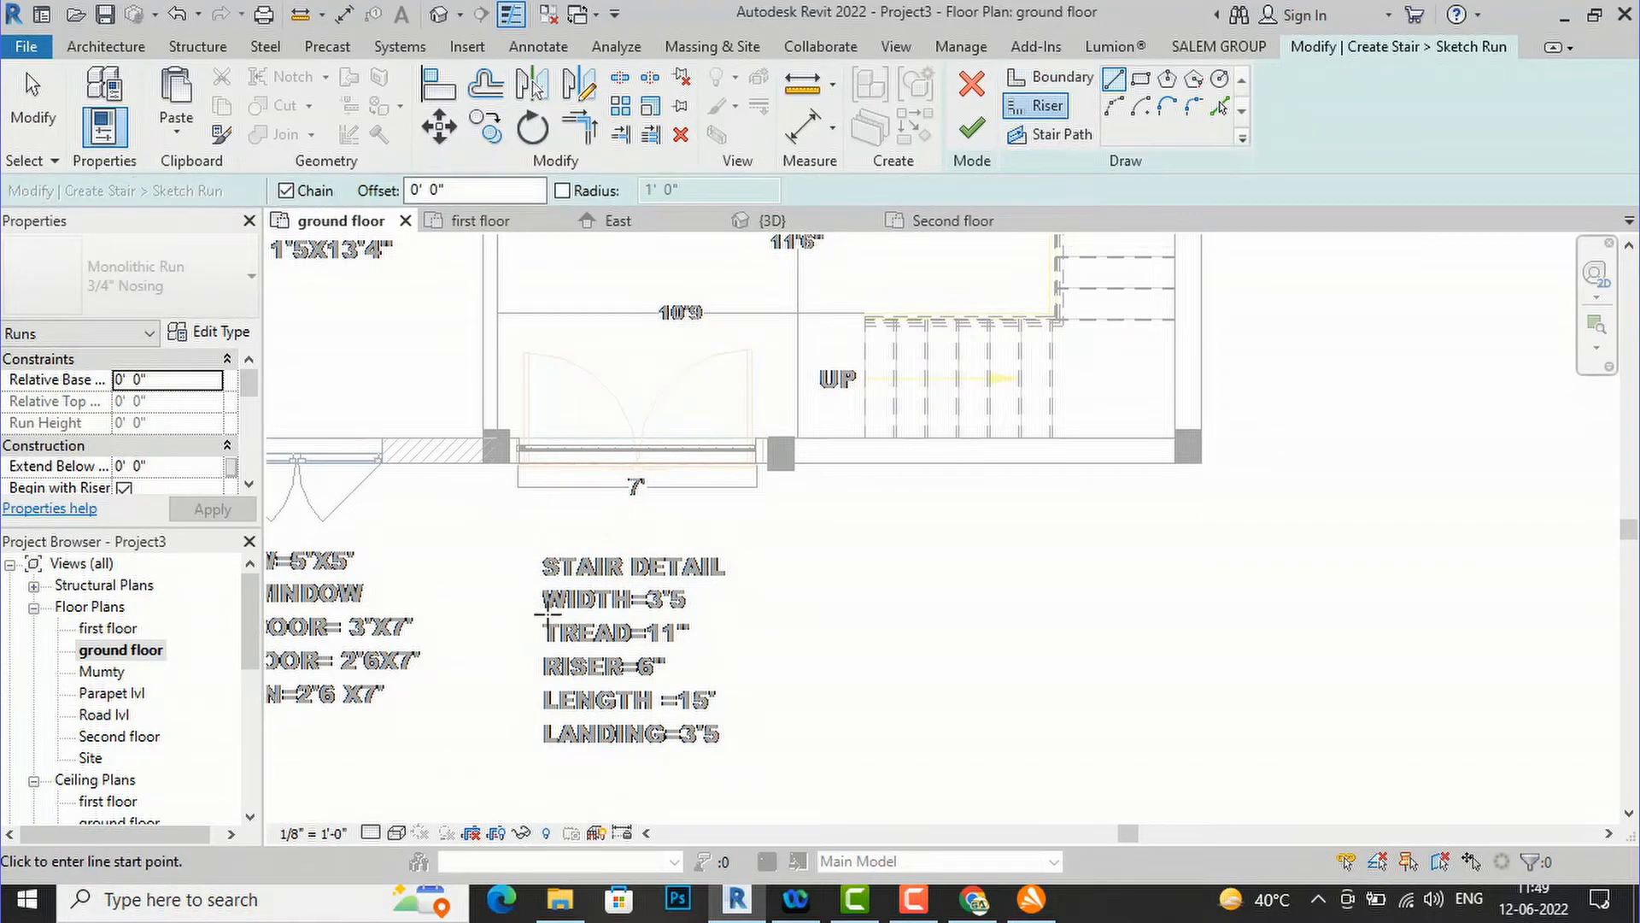
click(518, 594)
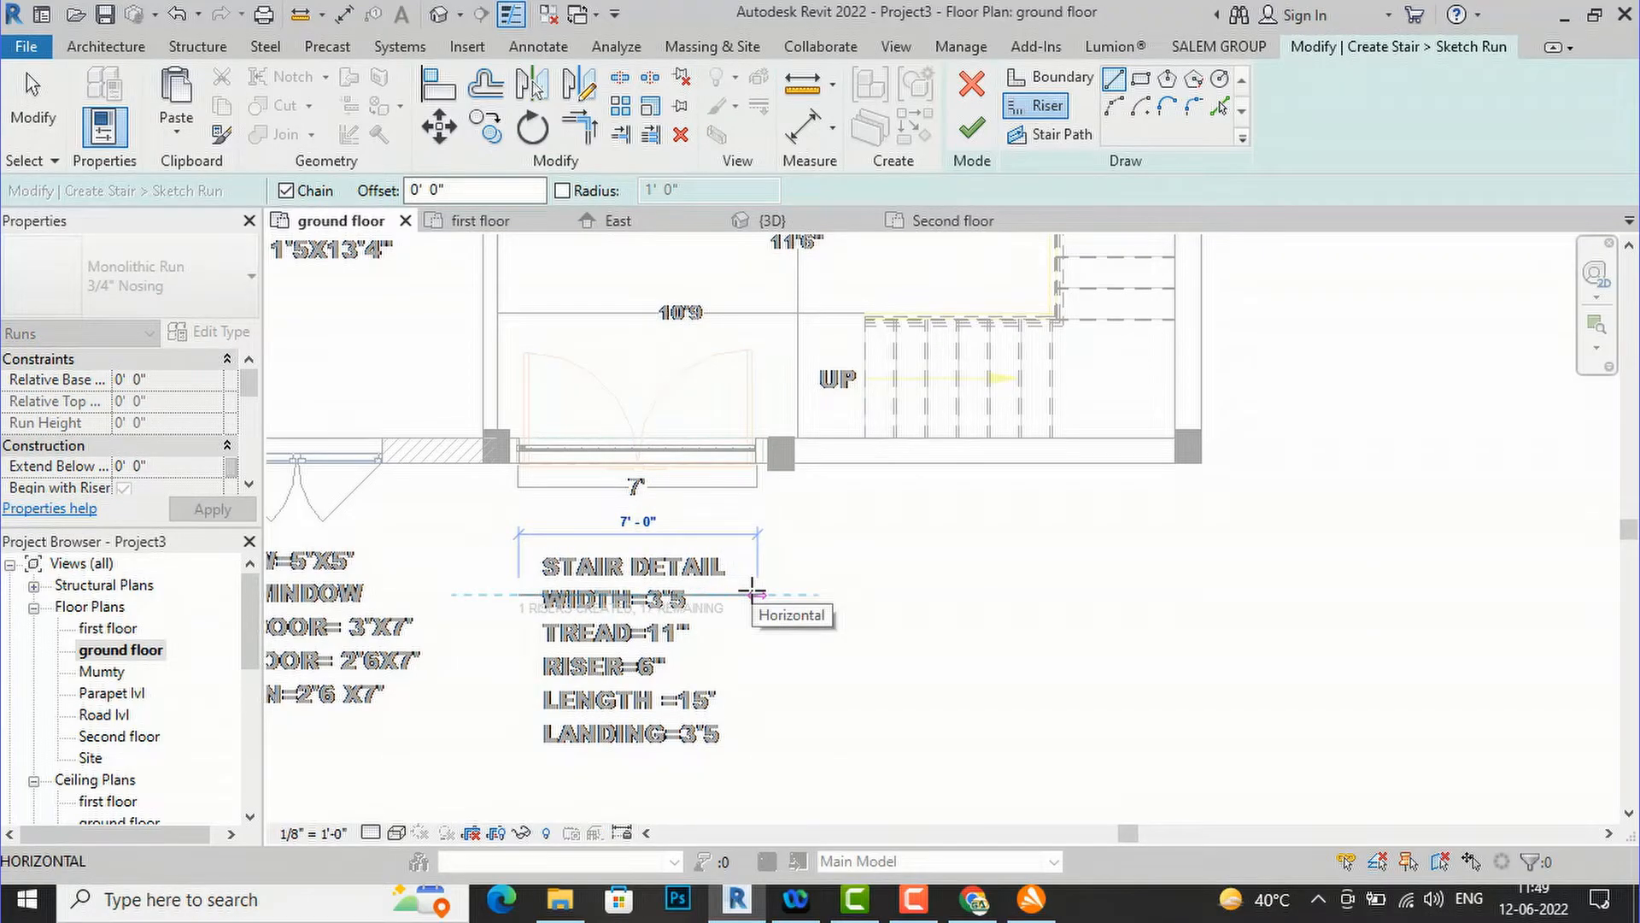
click(753, 593)
key(Escape)
key(Escape)
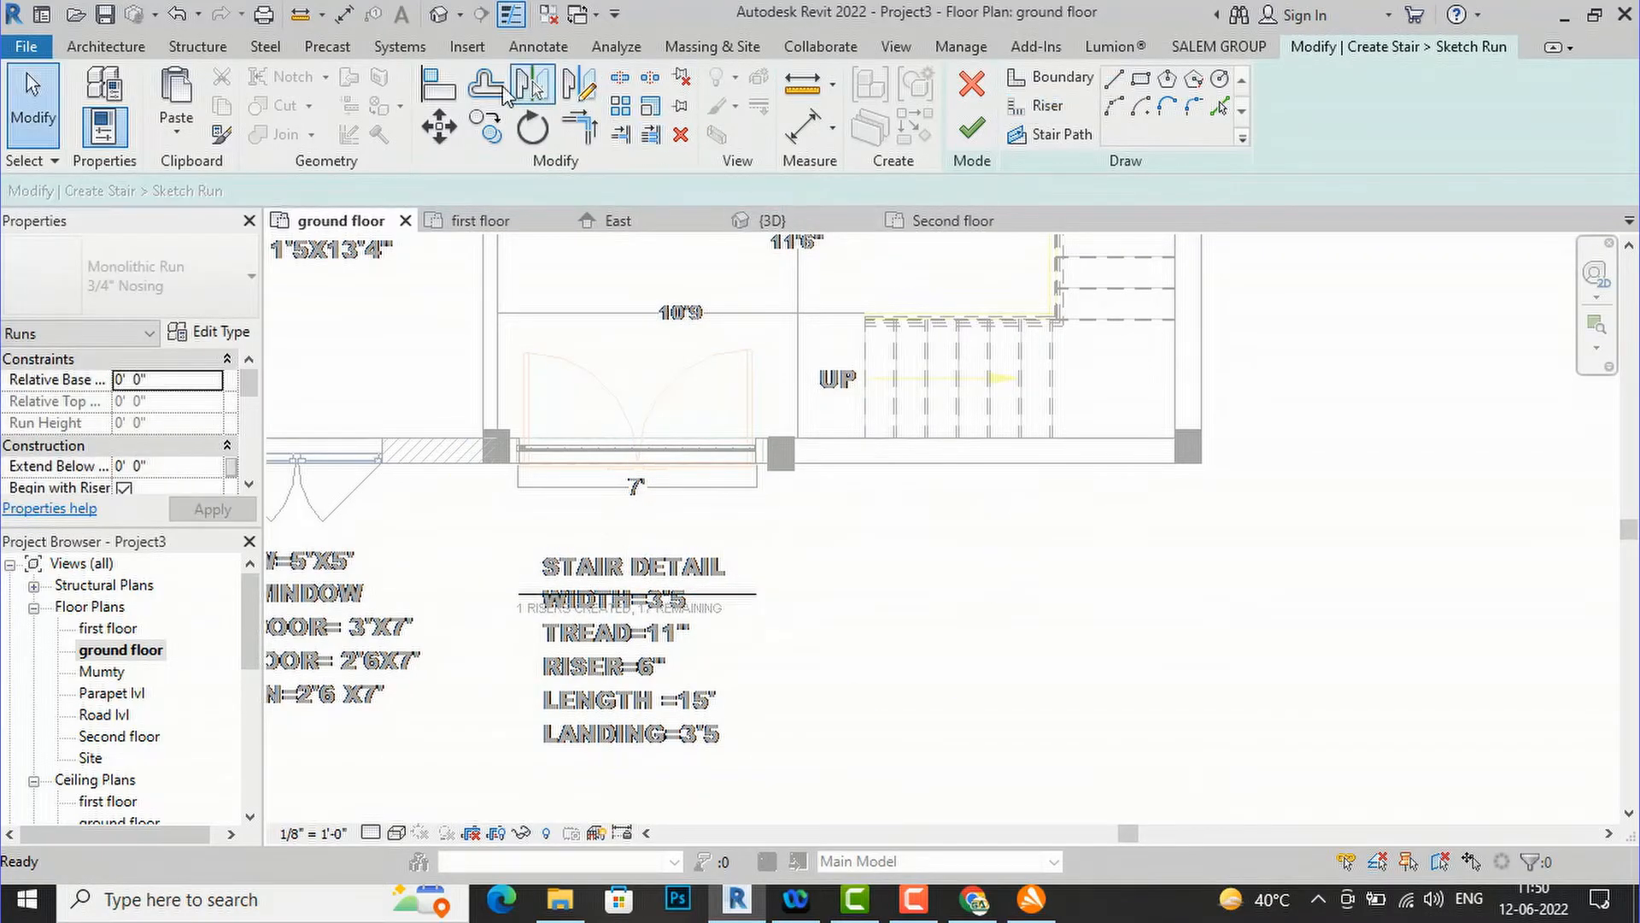
- Offset the riser line outward from the house twice as copies at 0' 11" spacing
click(485, 82)
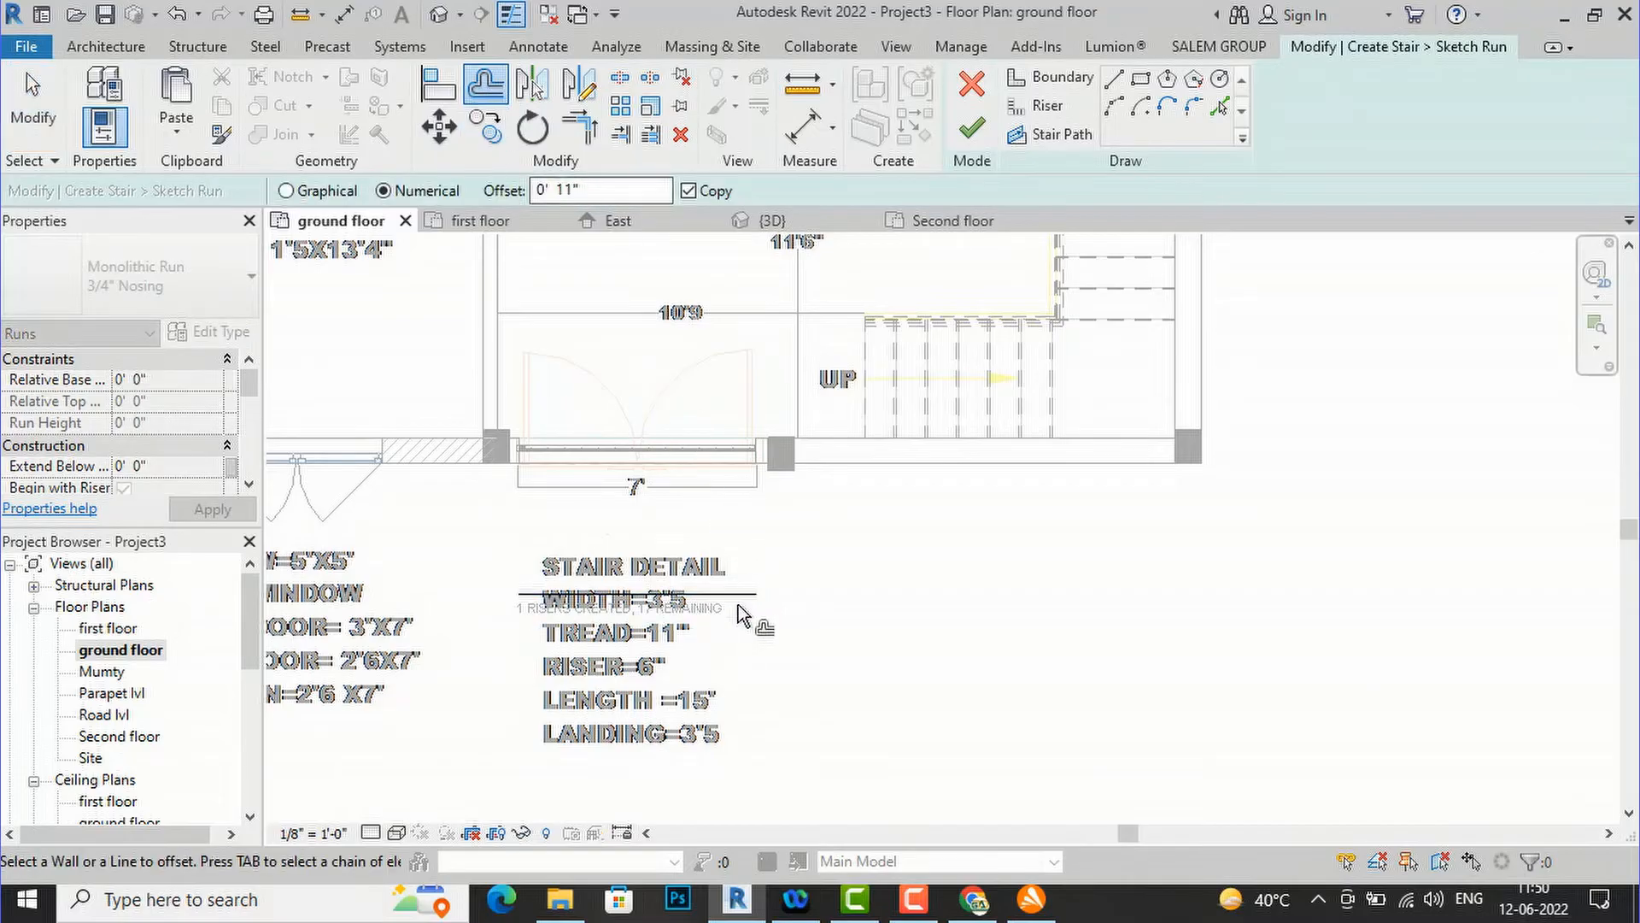
click(733, 600)
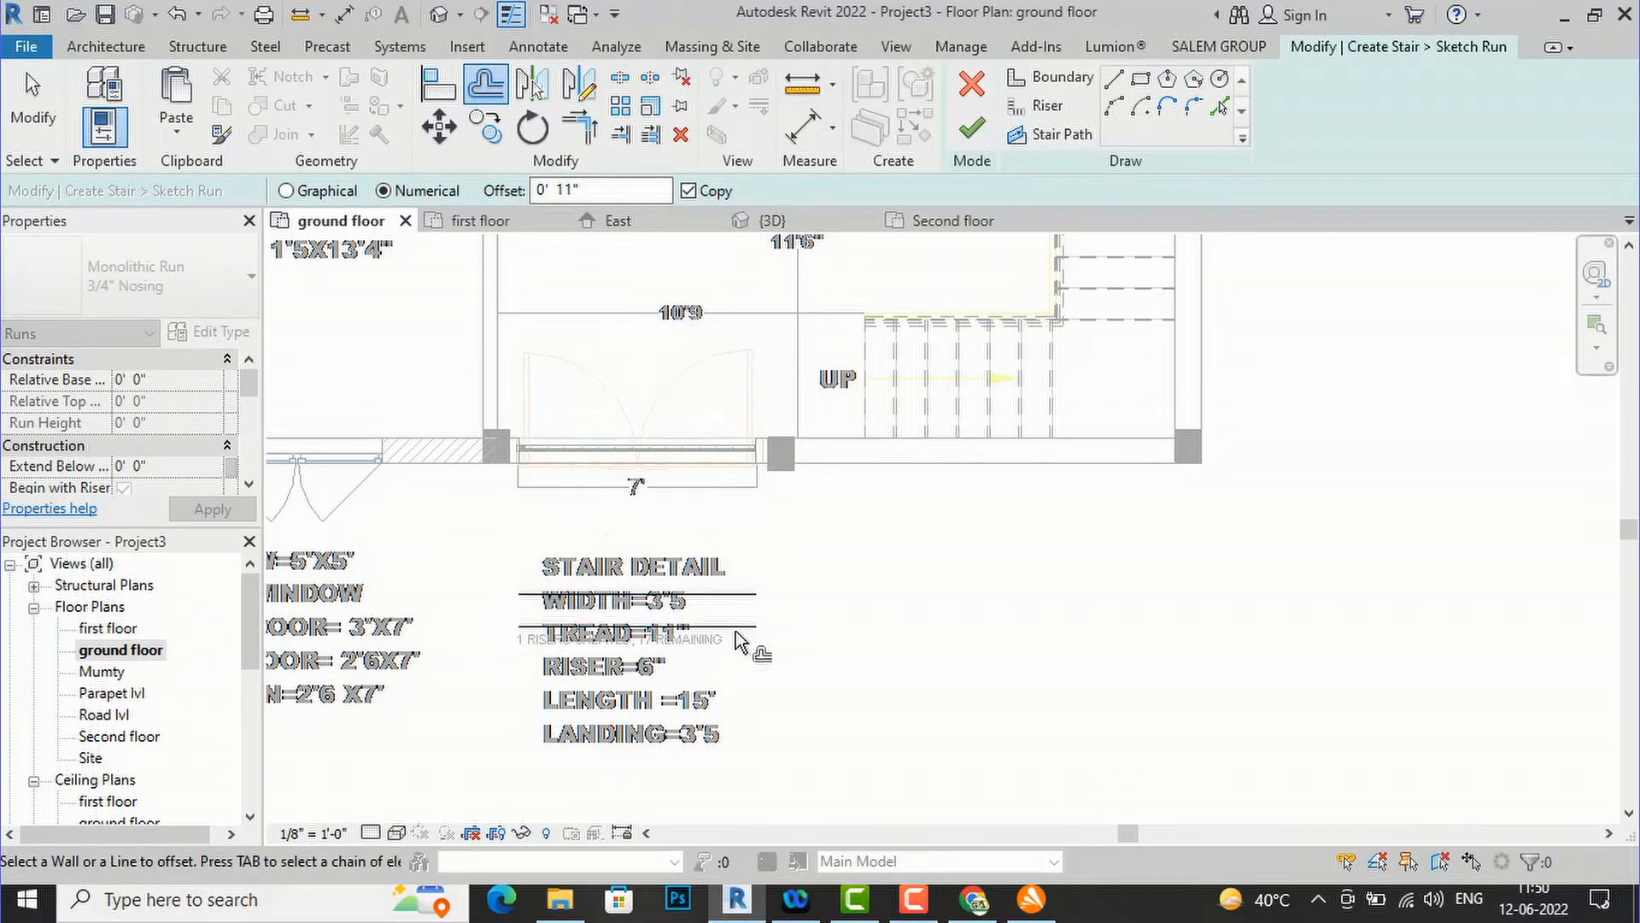
click(737, 639)
key(Escape)
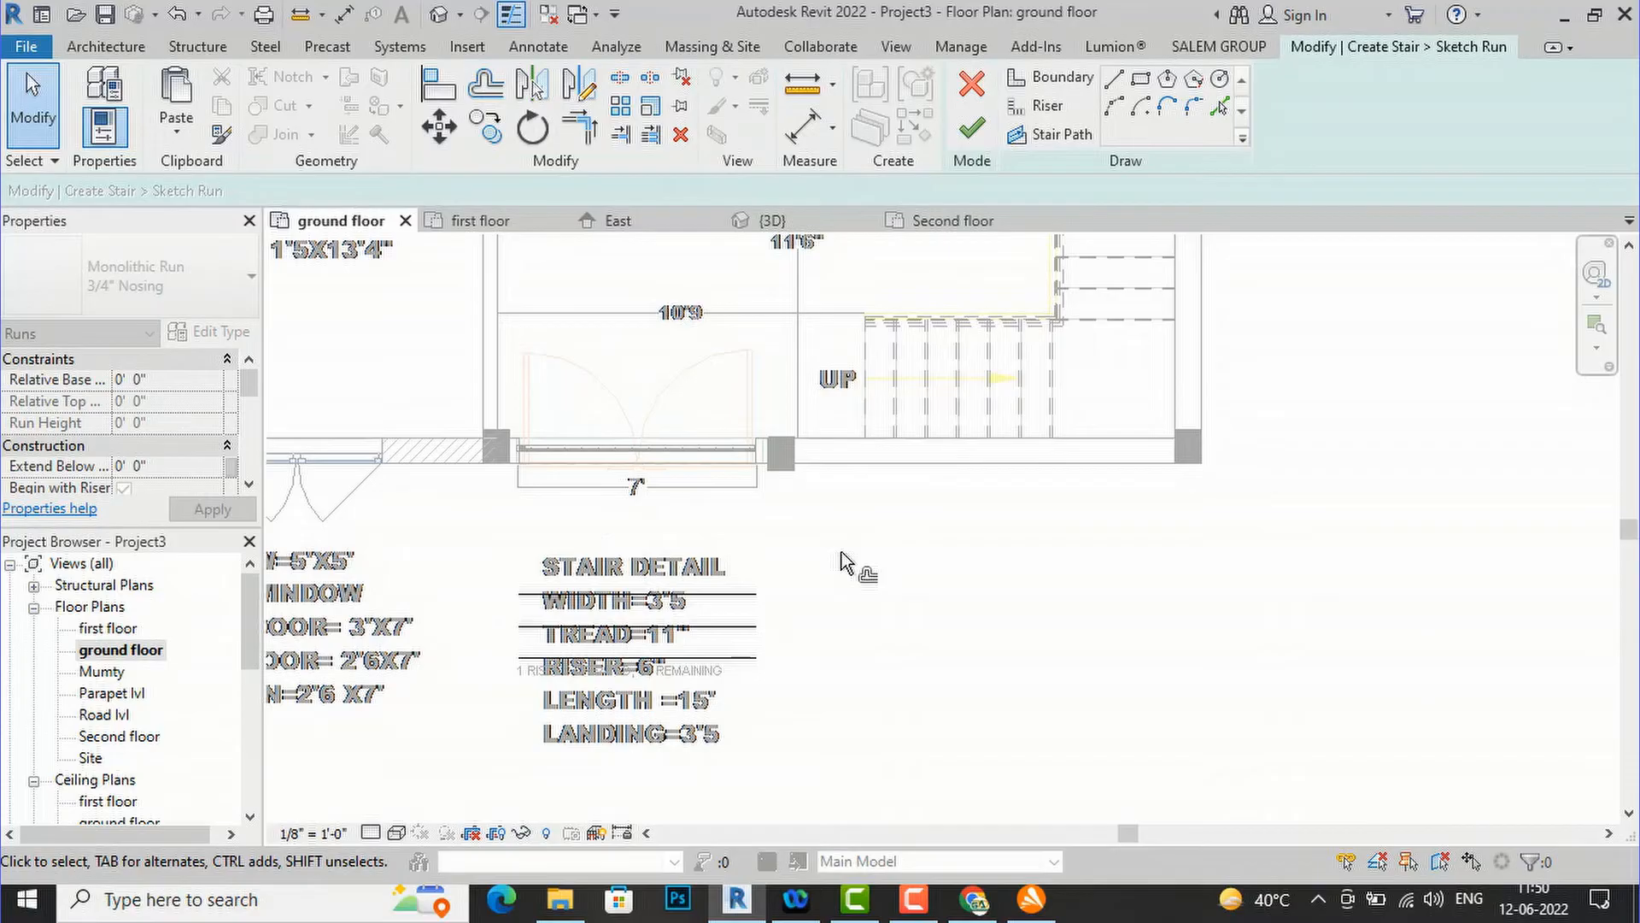
- Sketch the two side boundaries of the run, about 5' 8" long, from the outermost riser's ends to the house wall
click(1114, 83)
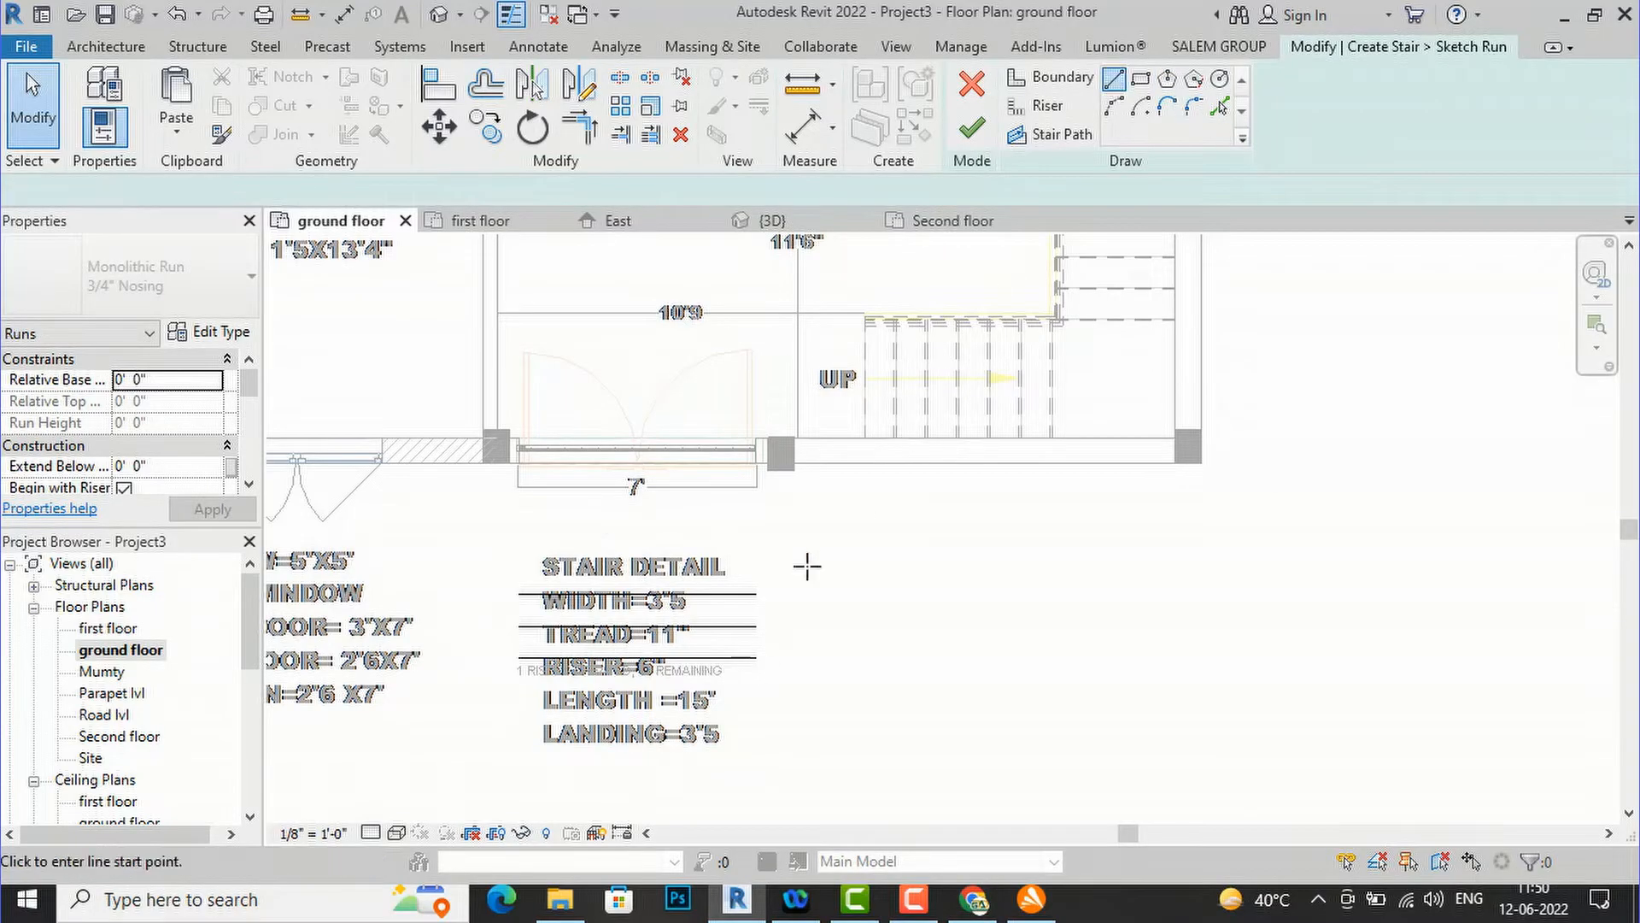
click(758, 658)
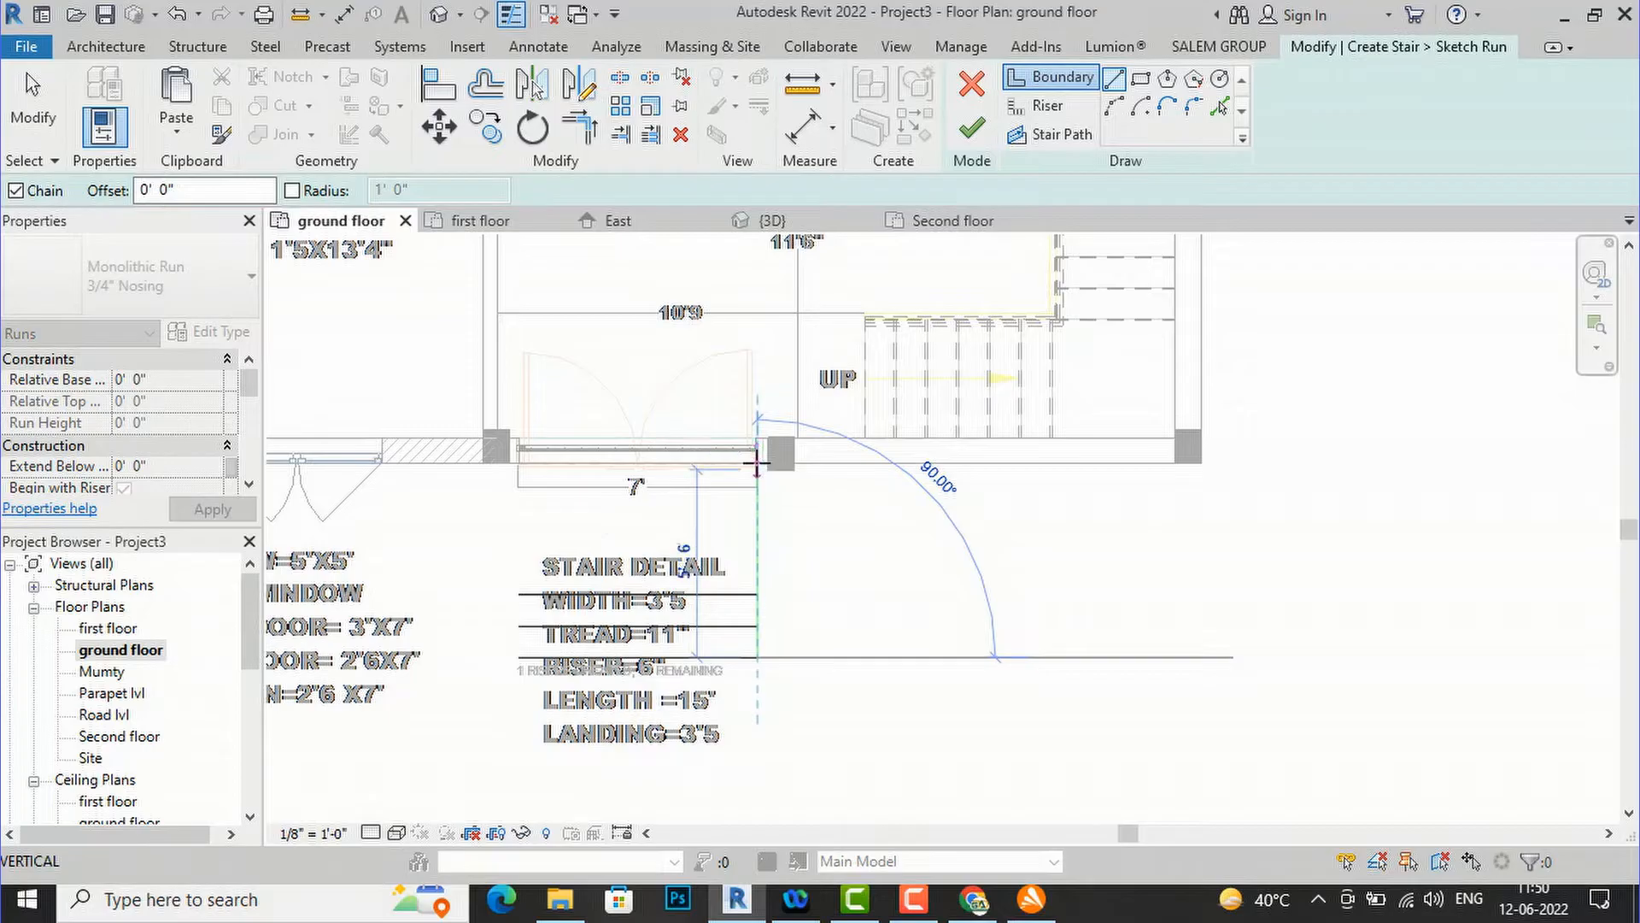
scroll(756, 465, up, 5)
click(756, 478)
scroll(849, 416, down, 5)
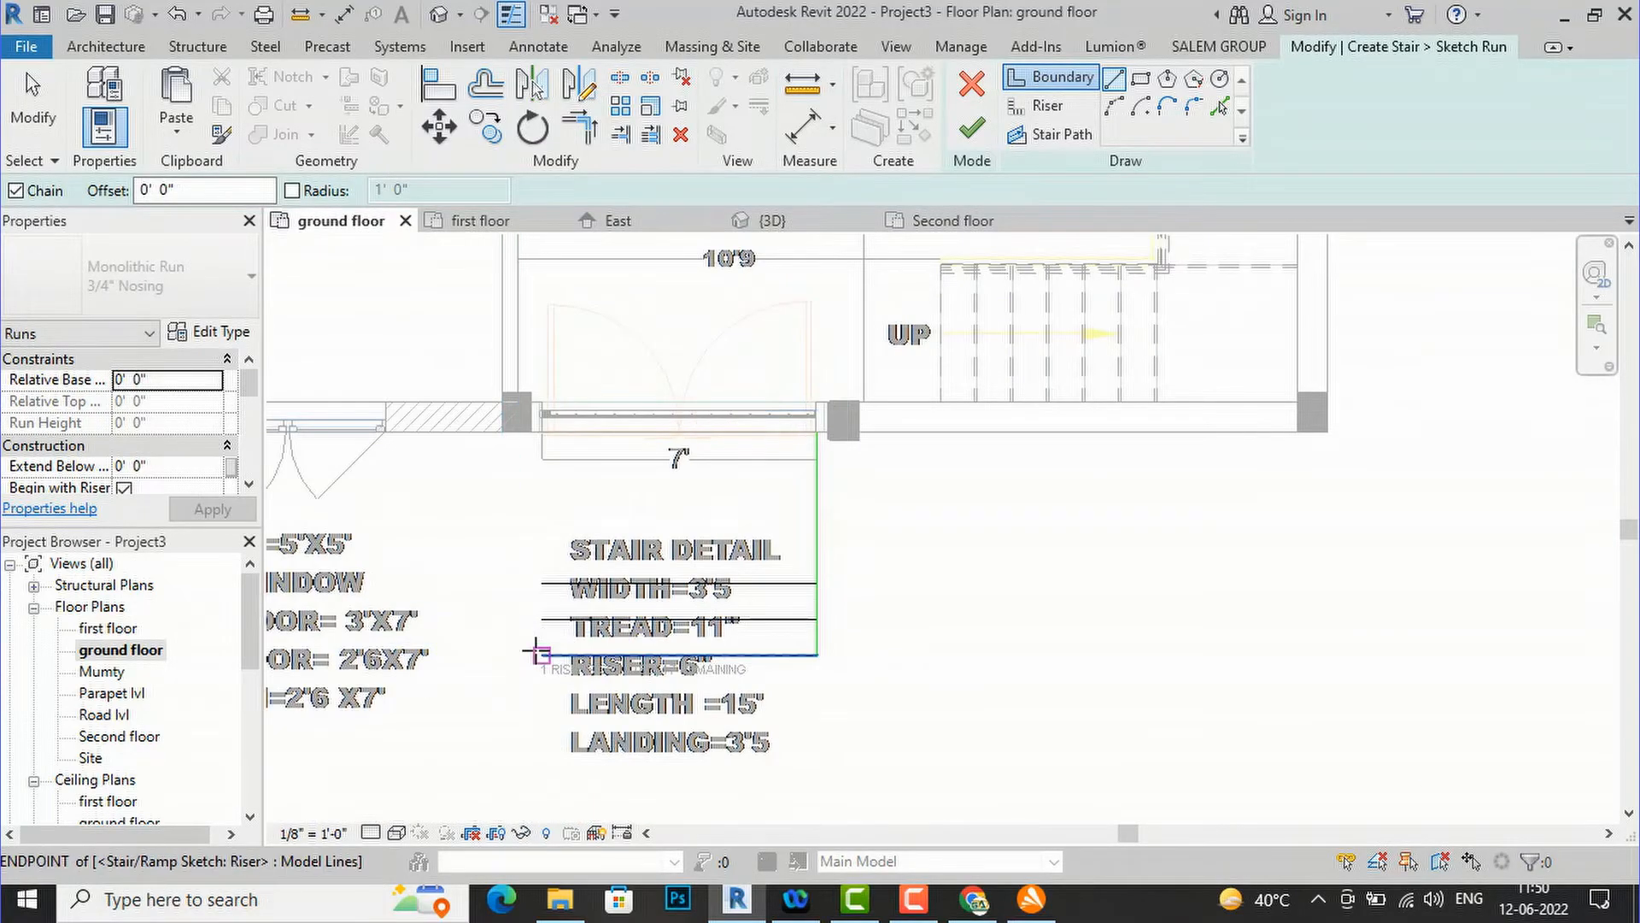
click(536, 652)
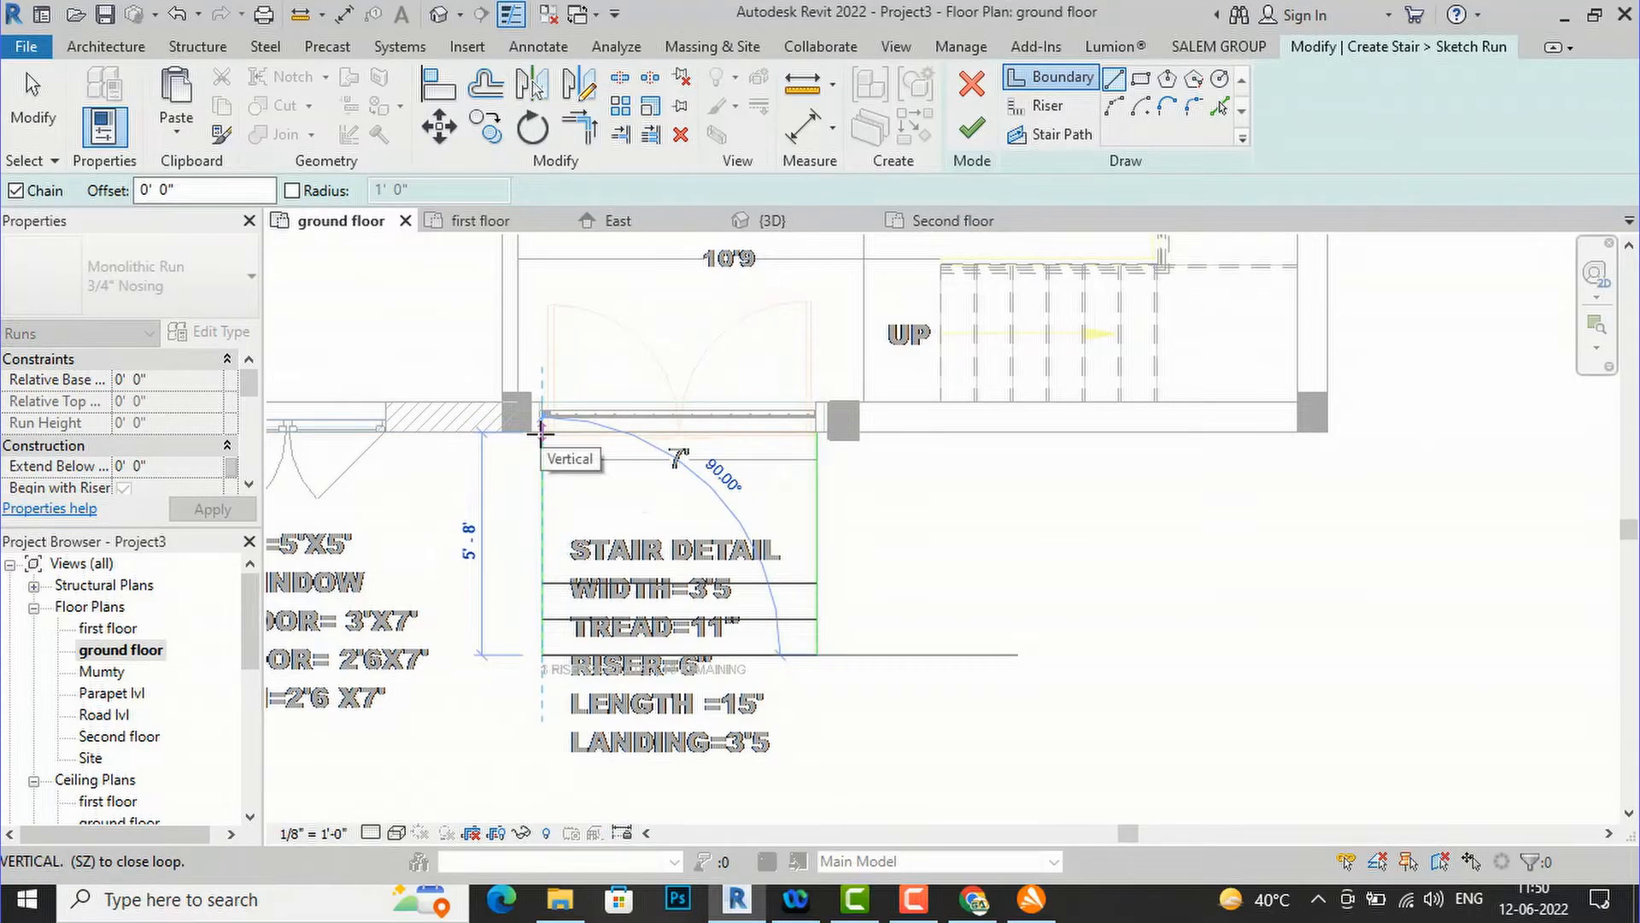
click(540, 434)
key(Escape)
key(Escape)
- Sketch a riser line along the outer wall face at the gate, between the two side boundaries
click(1048, 106)
scroll(743, 434, up, 2)
click(869, 433)
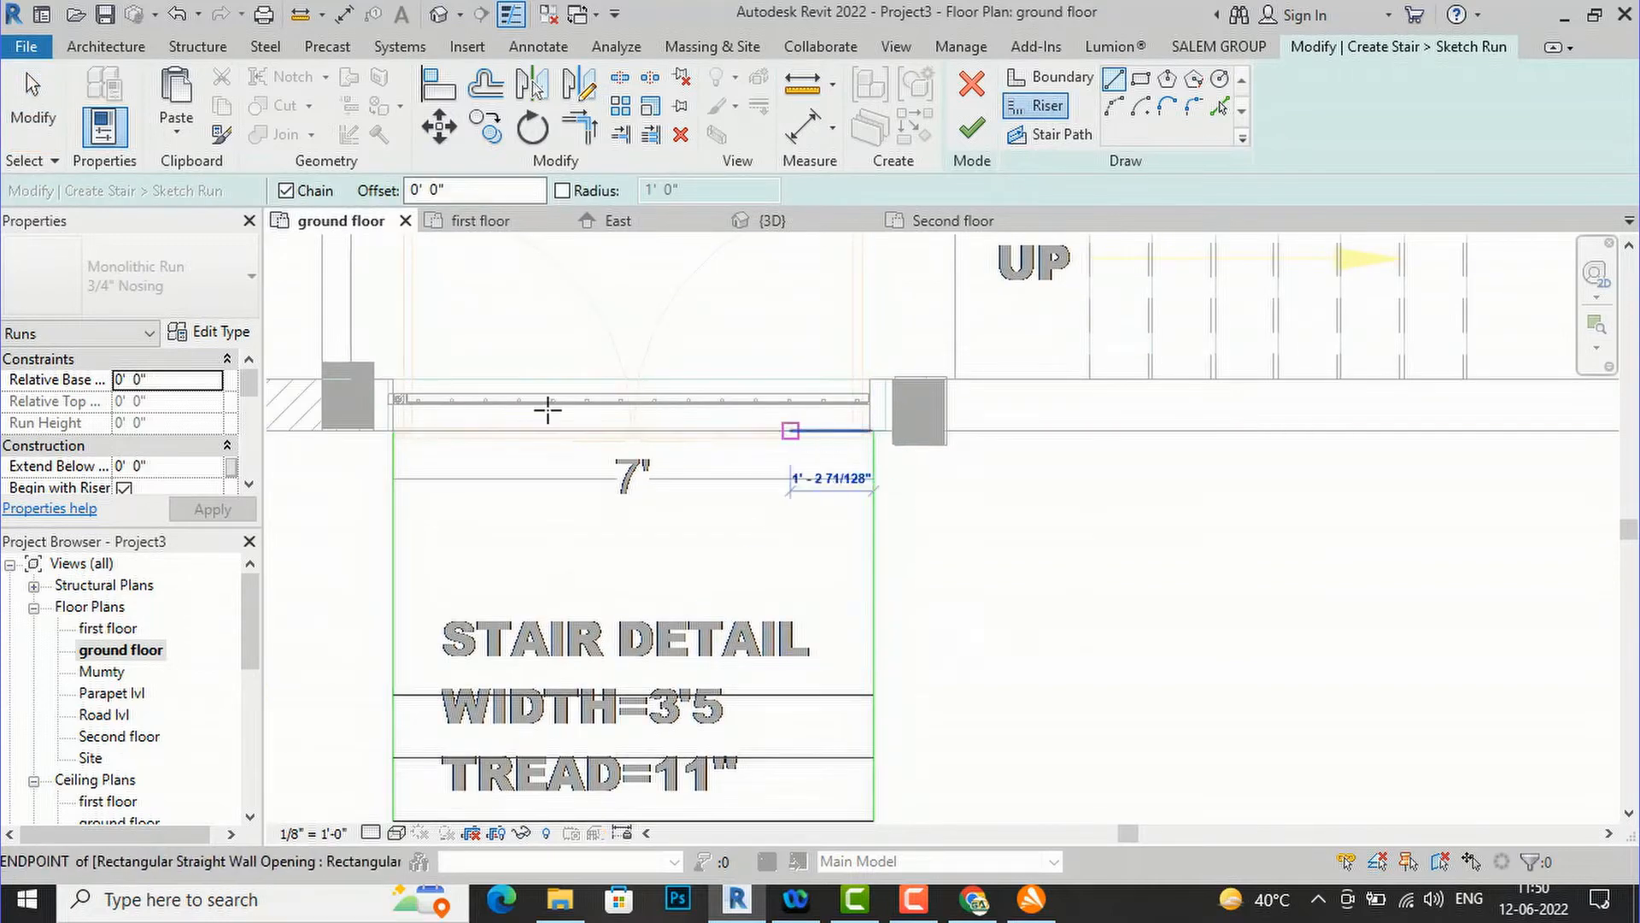
click(393, 430)
key(Escape)
key(Escape)
scroll(761, 375, down, 2)
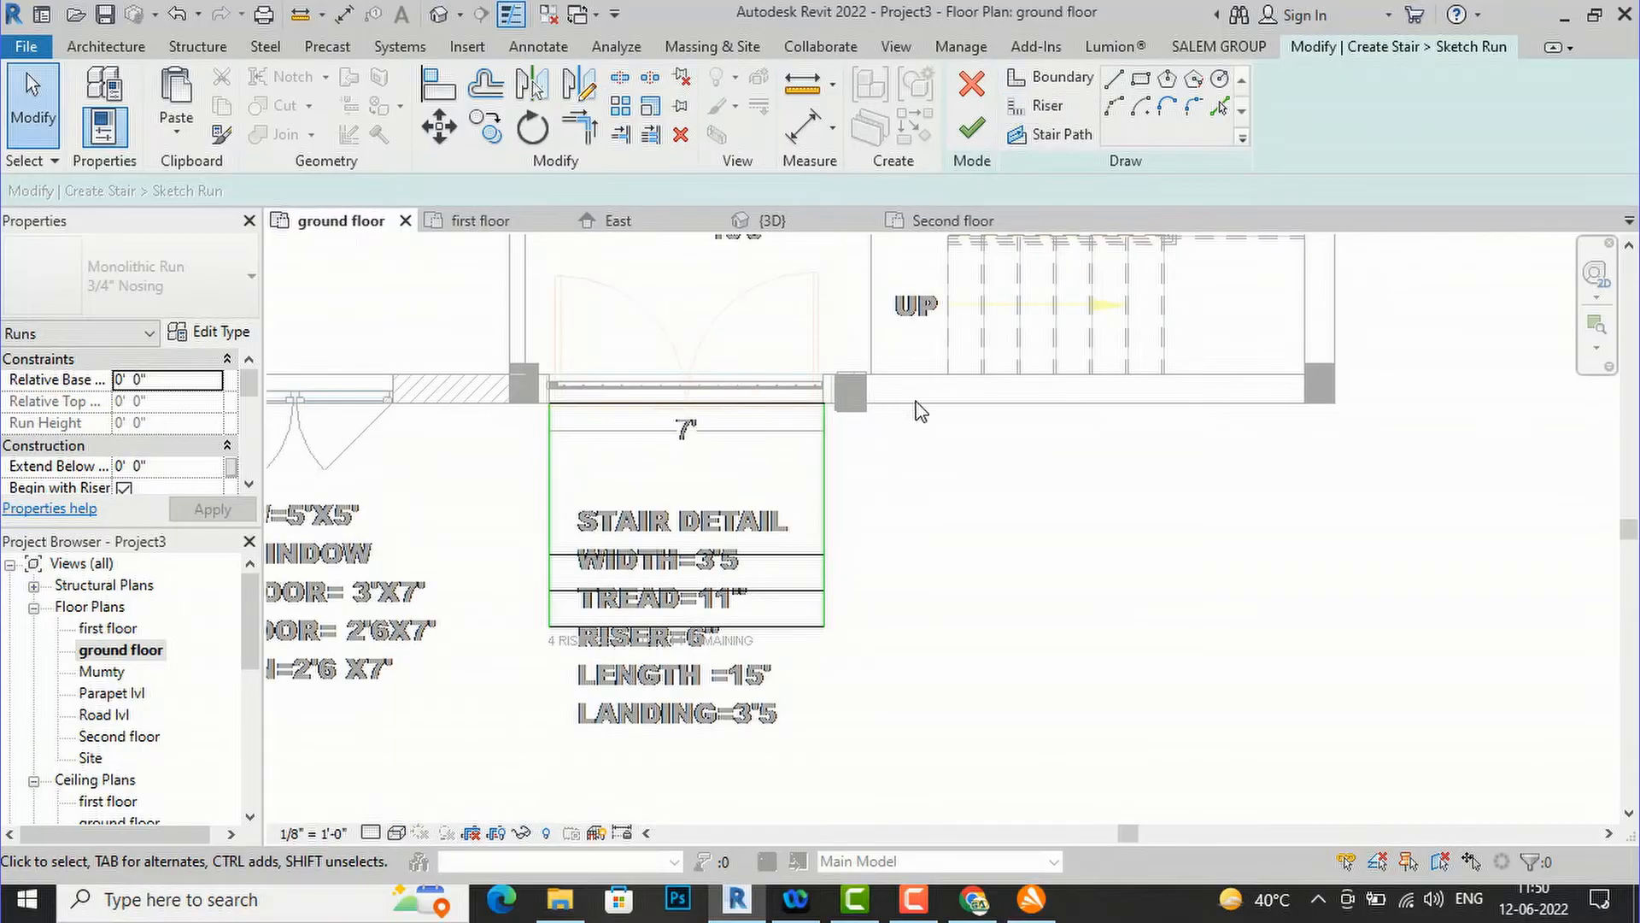
- Draw the stair path from the outermost riser's midpoint to the wall riser's midpoint and finish the run sketch and the stair
click(1053, 134)
click(687, 626)
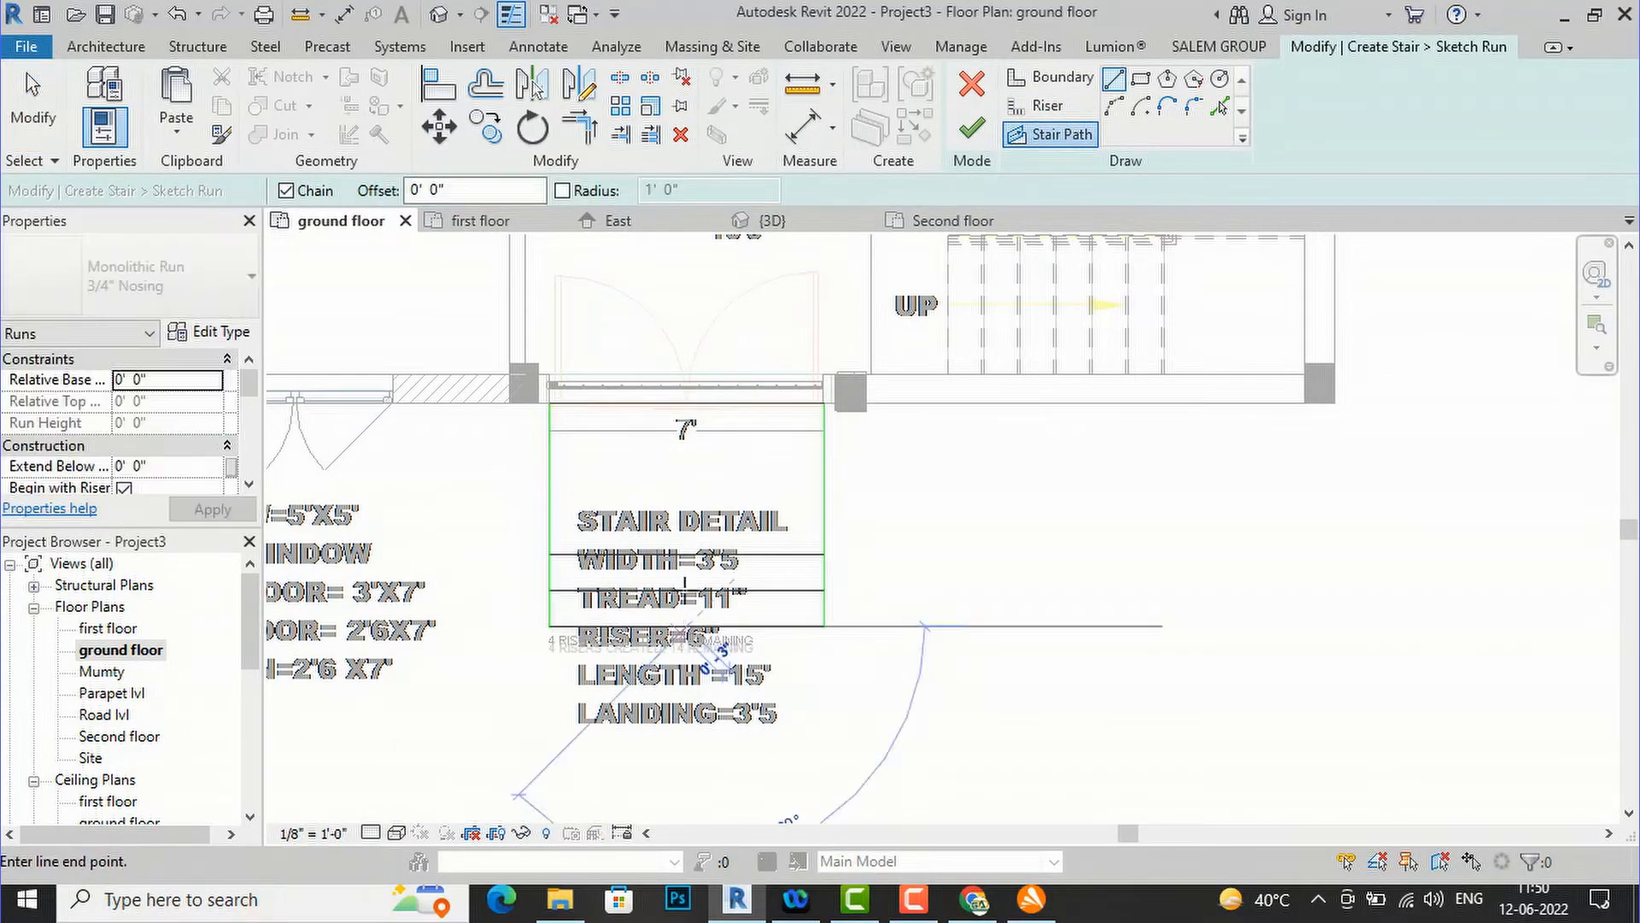
click(688, 430)
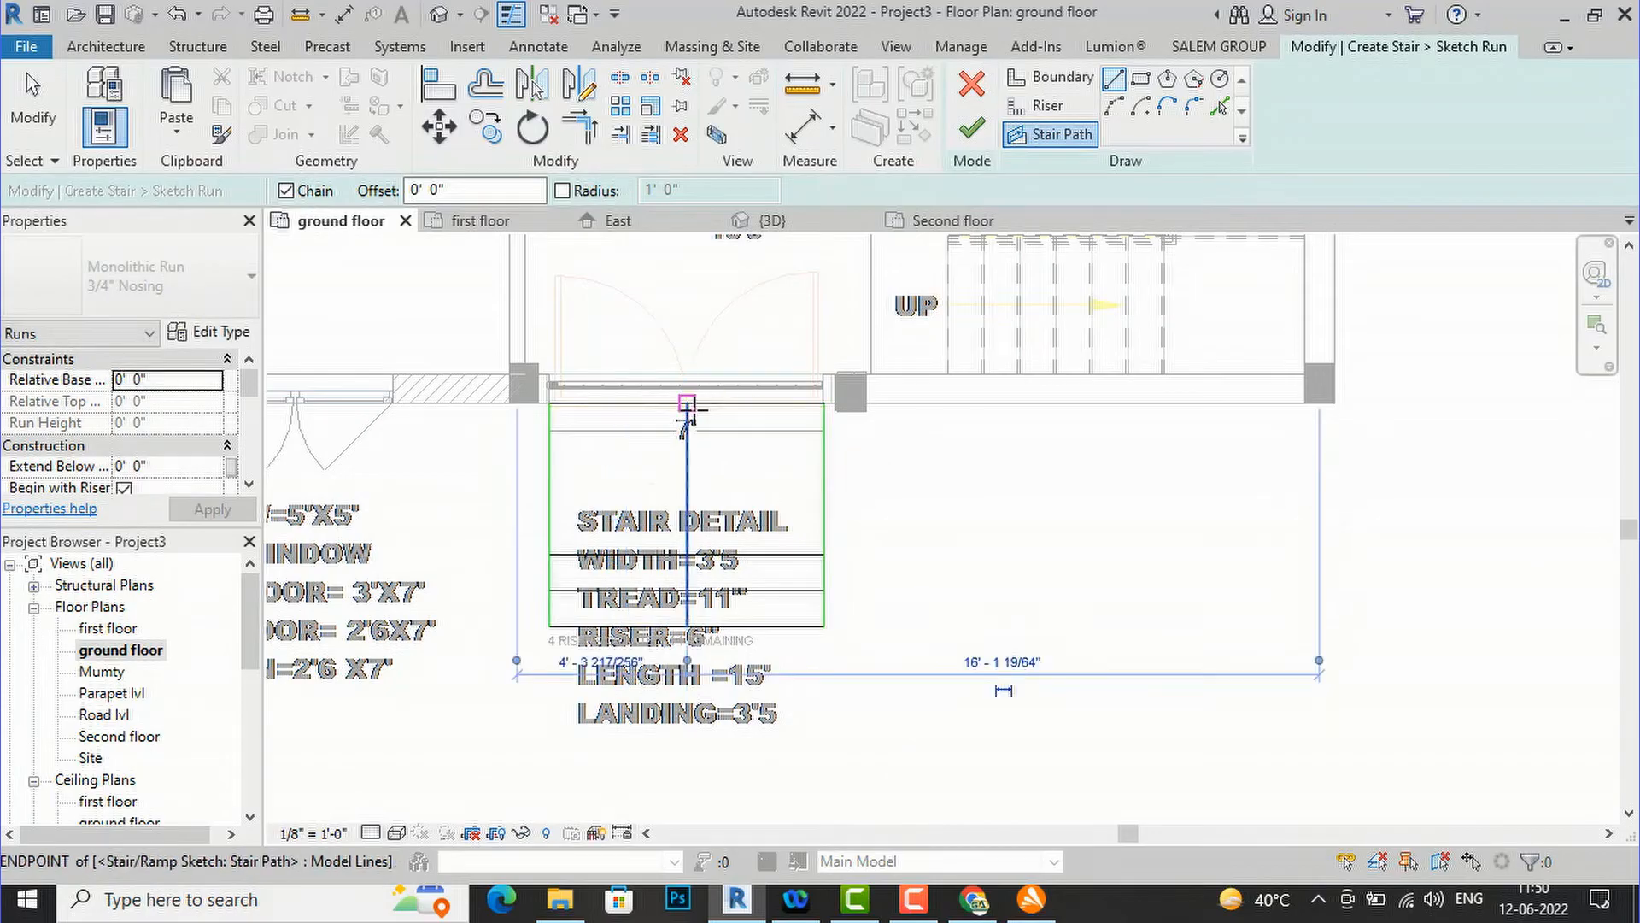
key(Escape)
key(Escape)
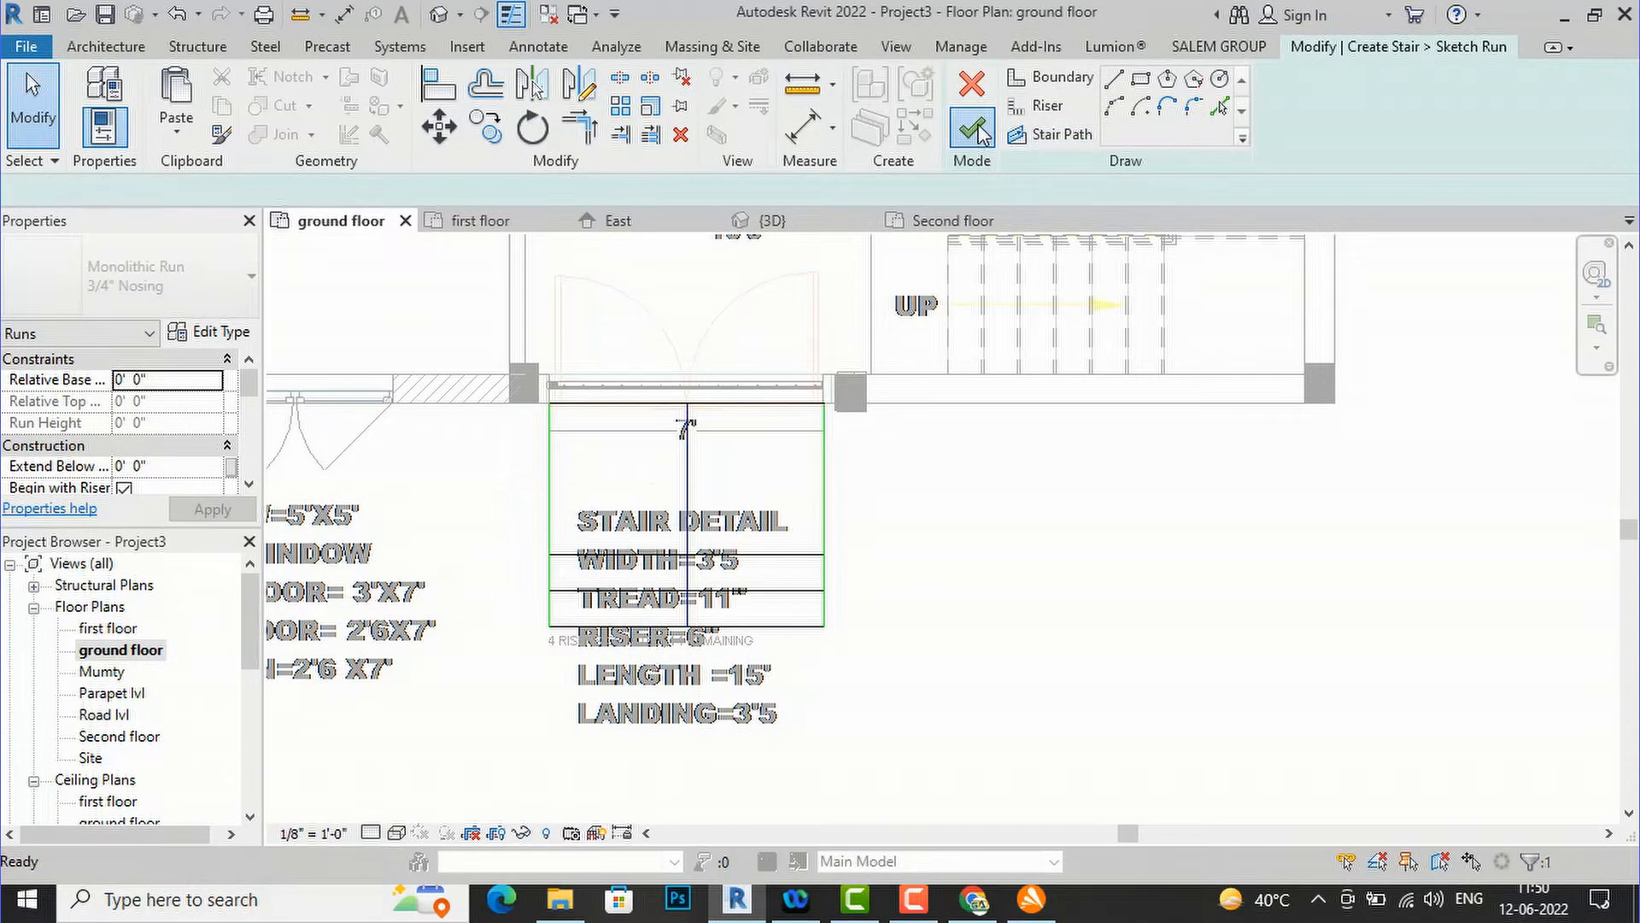
click(974, 130)
click(974, 130)
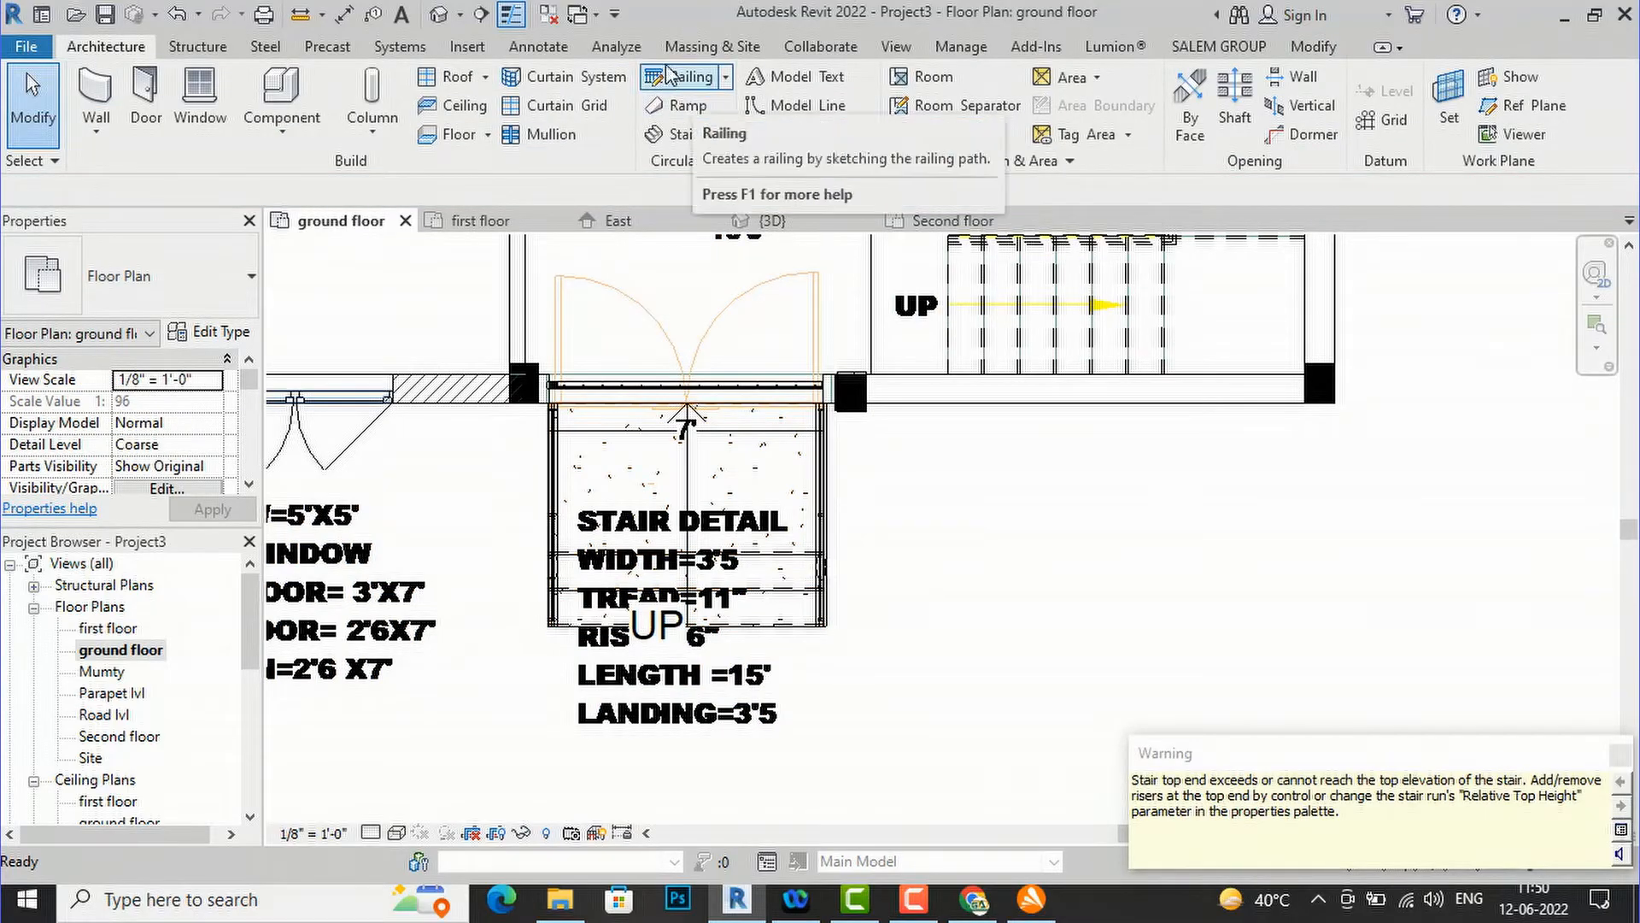
- In the 3D view, set the entrance stair's top level to ground floor and its base level to Road lvl
click(441, 15)
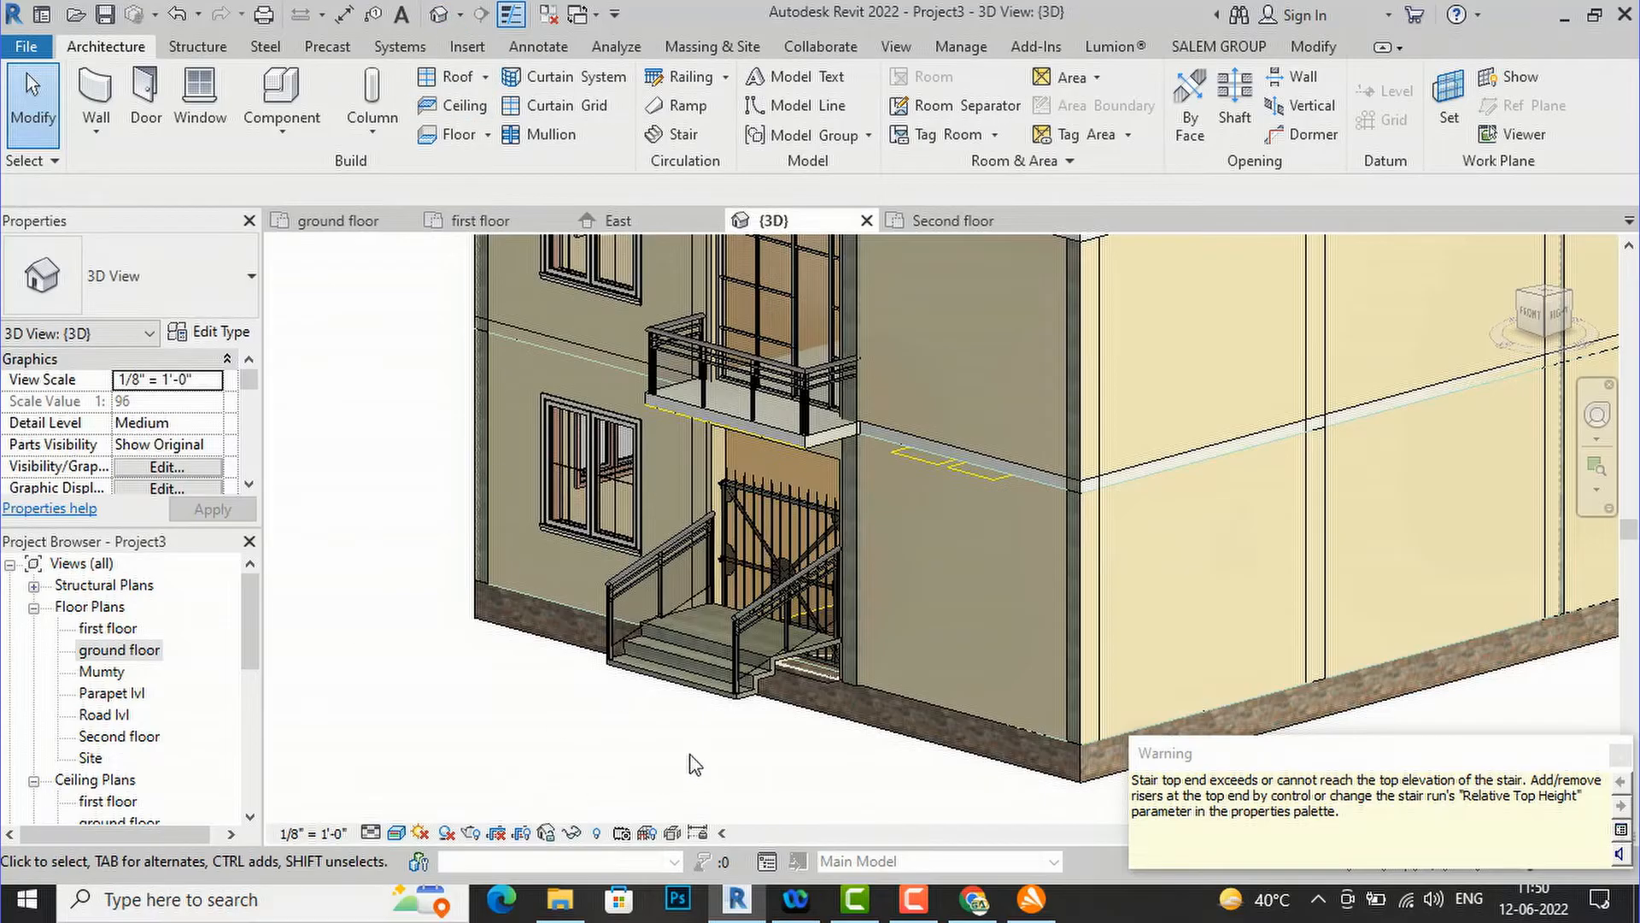
scroll(695, 752, up, 2)
scroll(694, 746, up, 1)
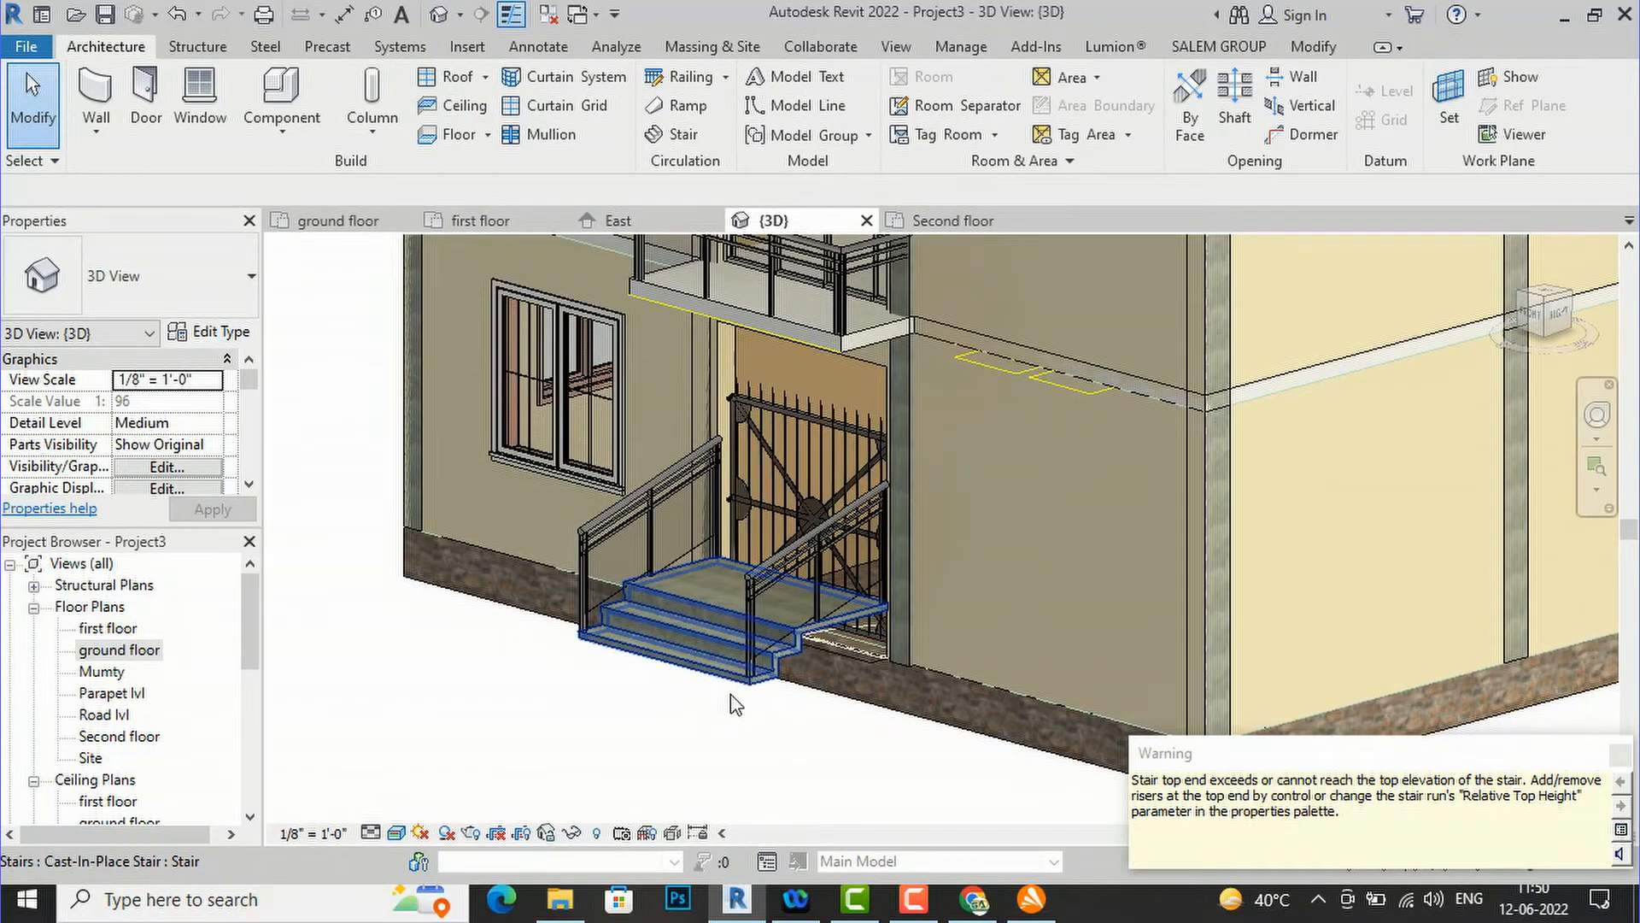
click(745, 659)
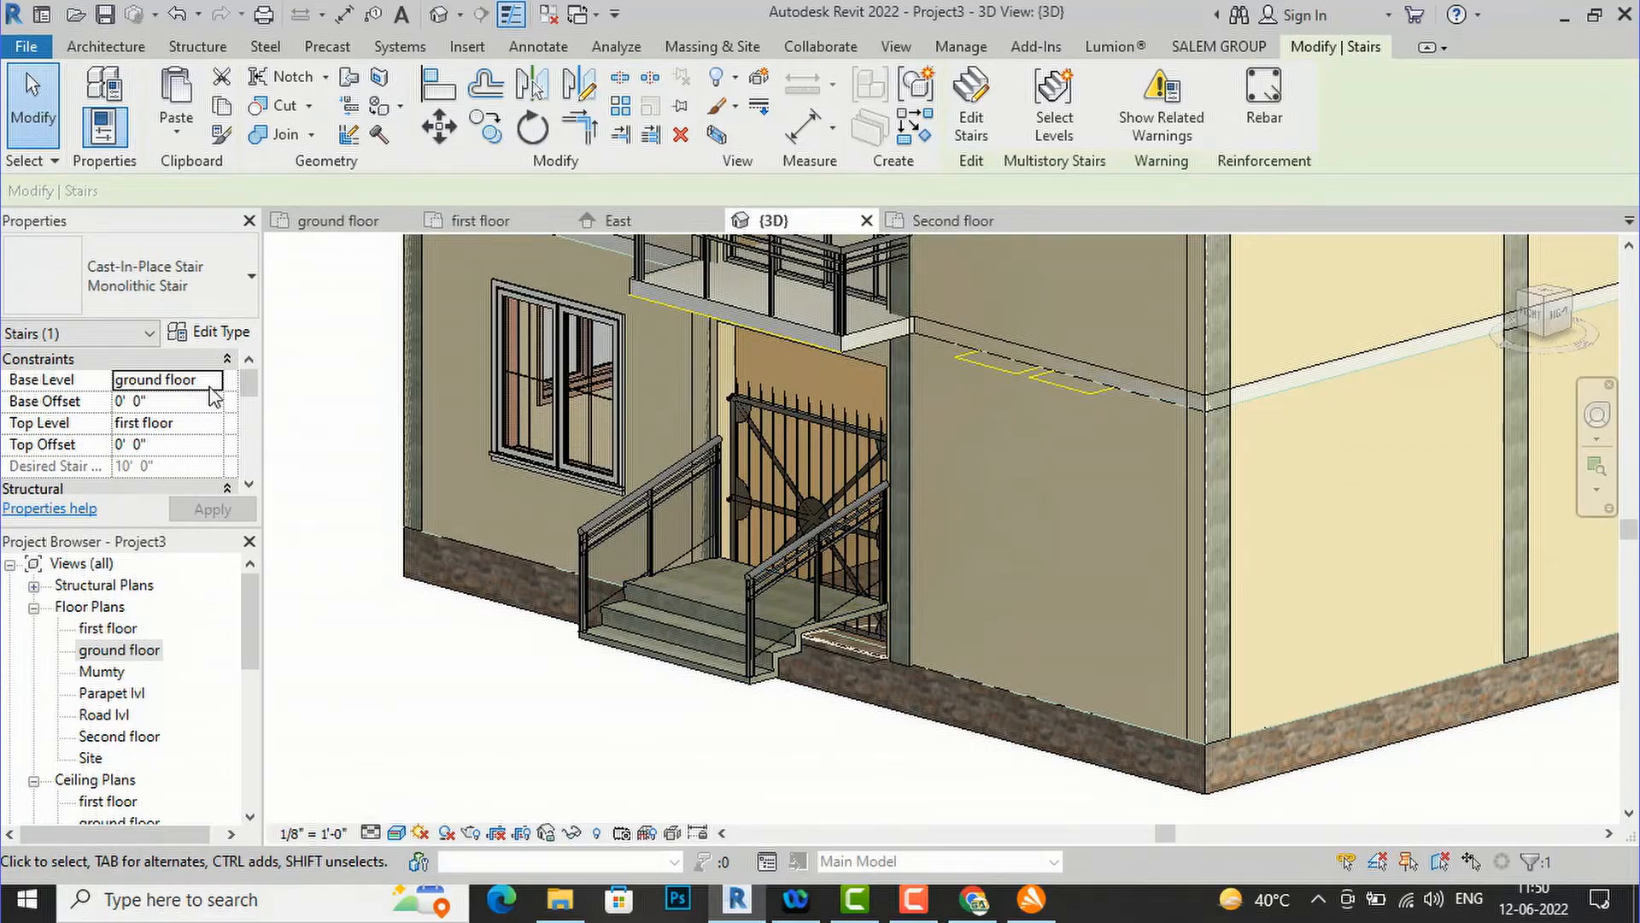
click(210, 423)
click(211, 423)
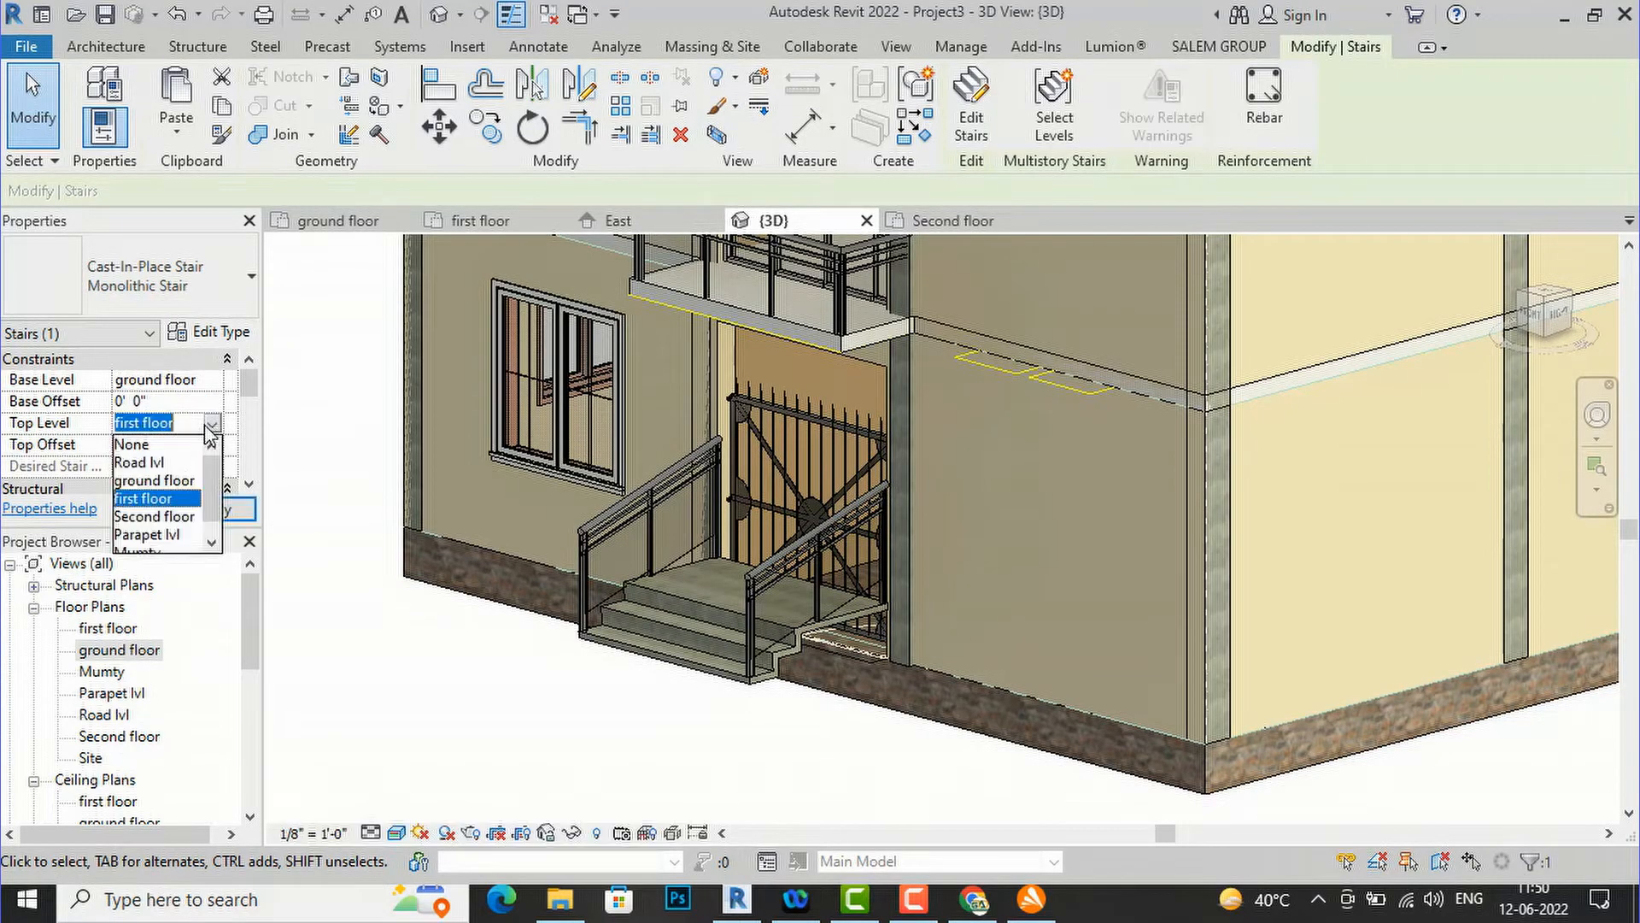
click(156, 482)
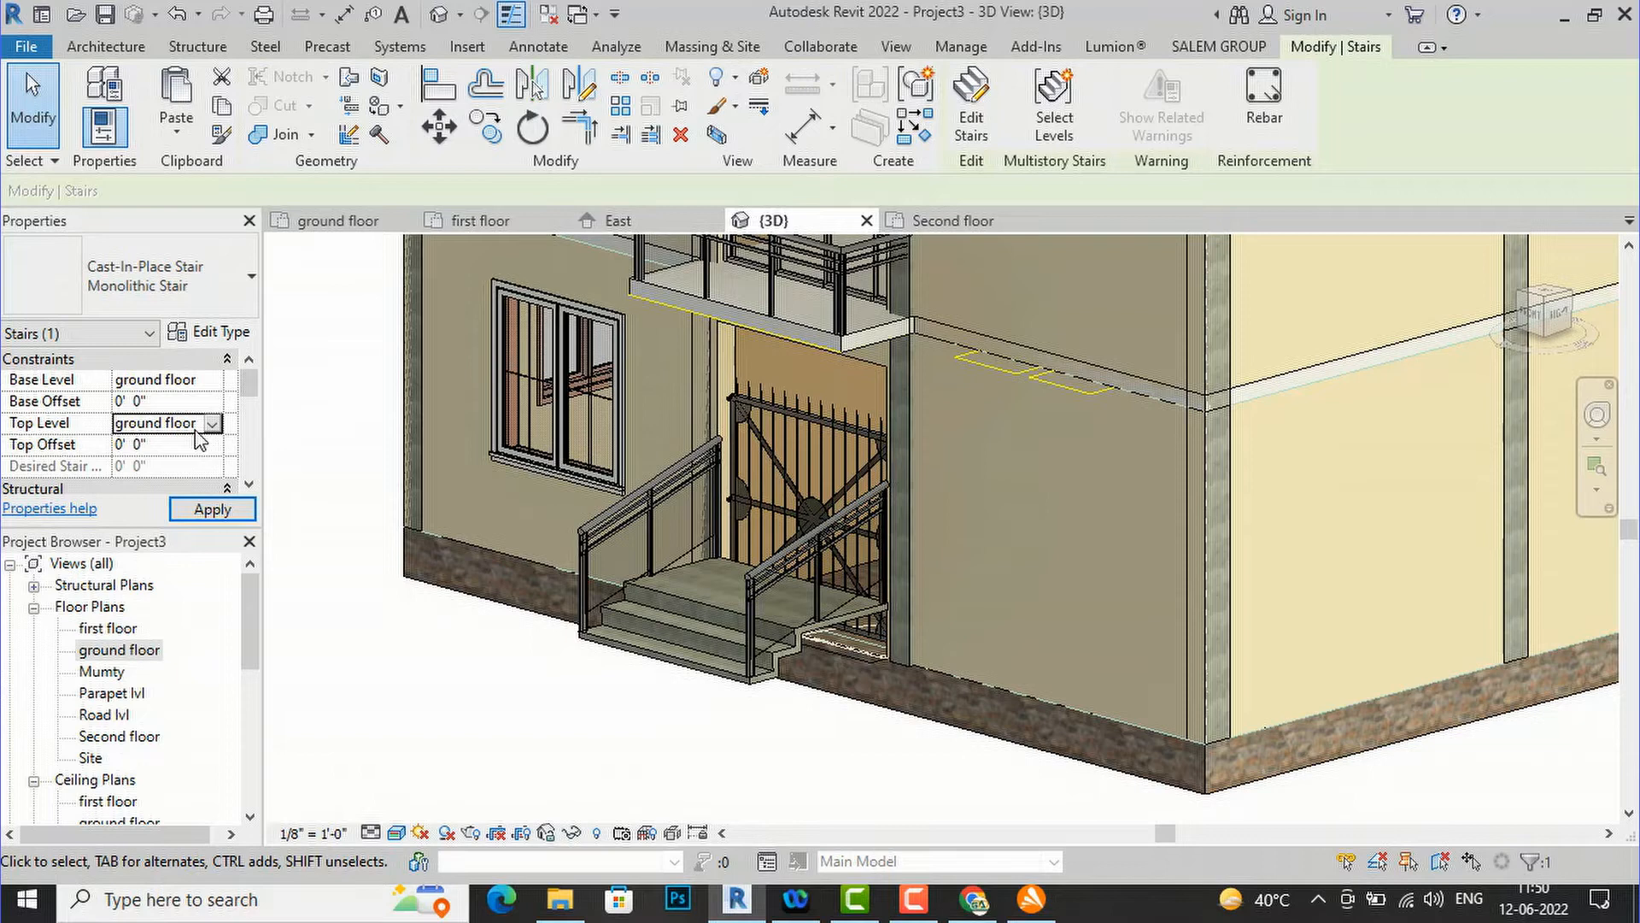
click(224, 383)
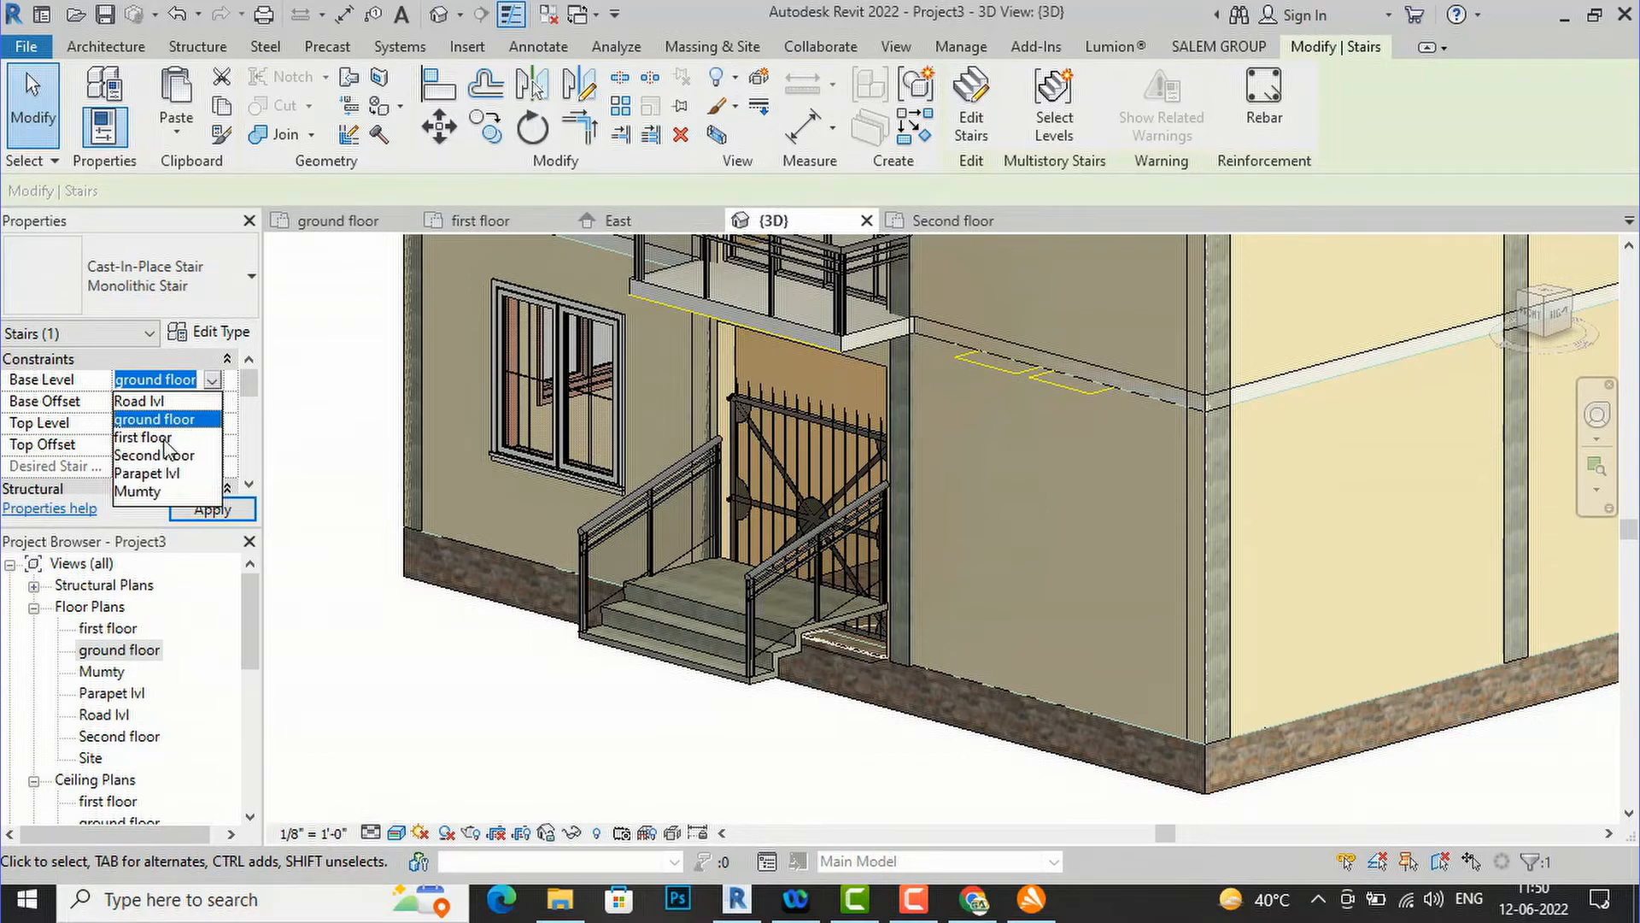
click(137, 401)
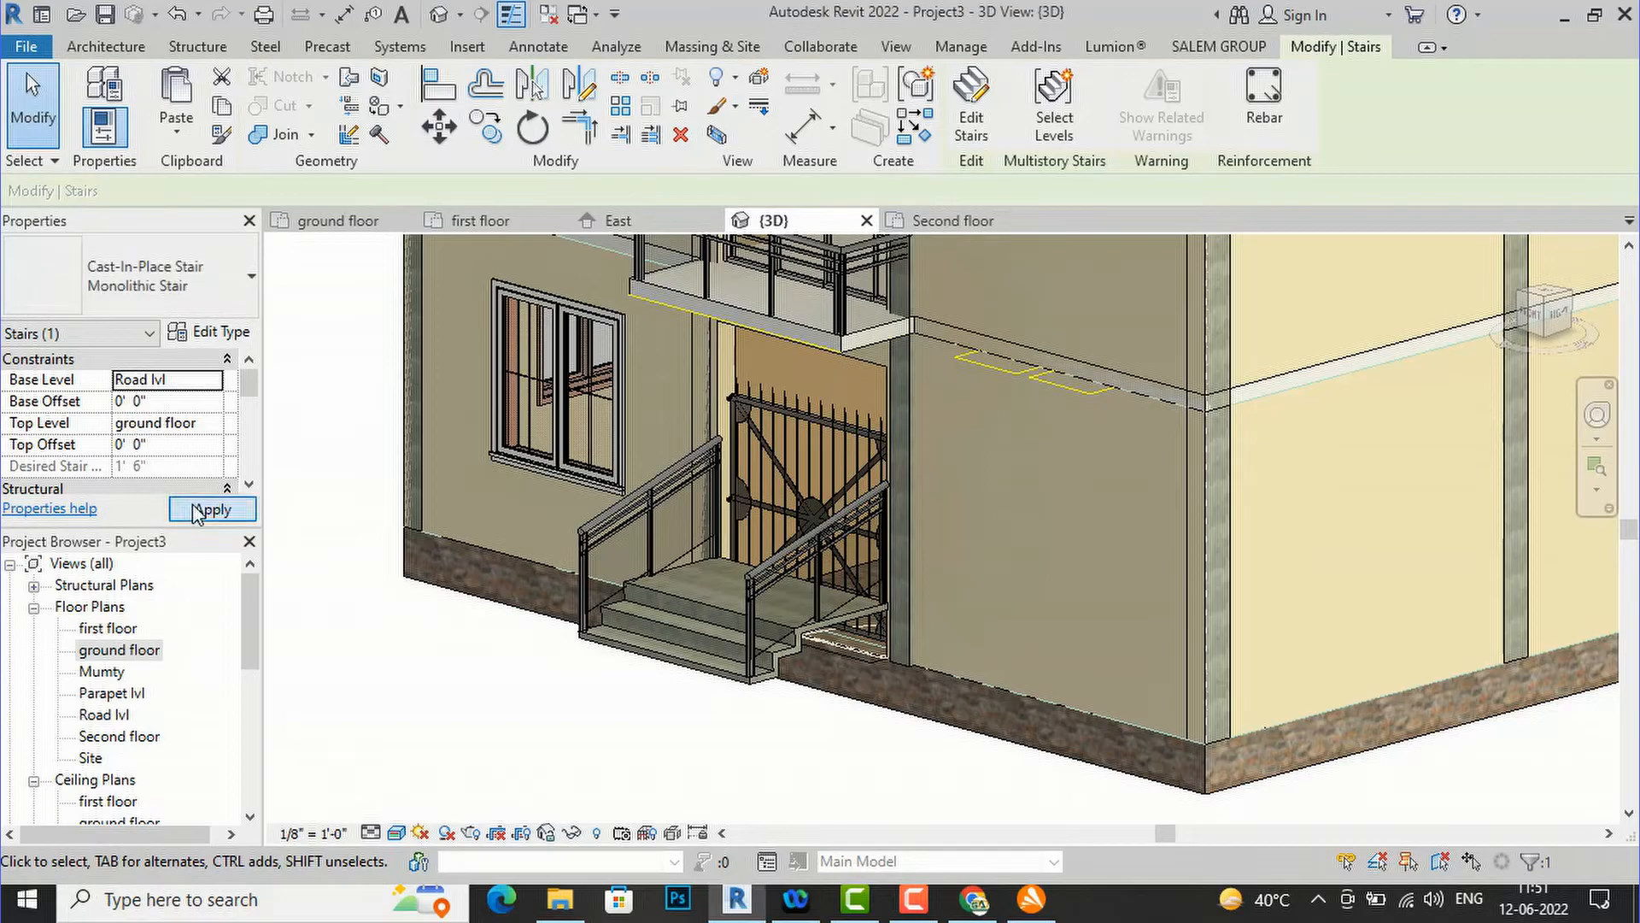
click(201, 510)
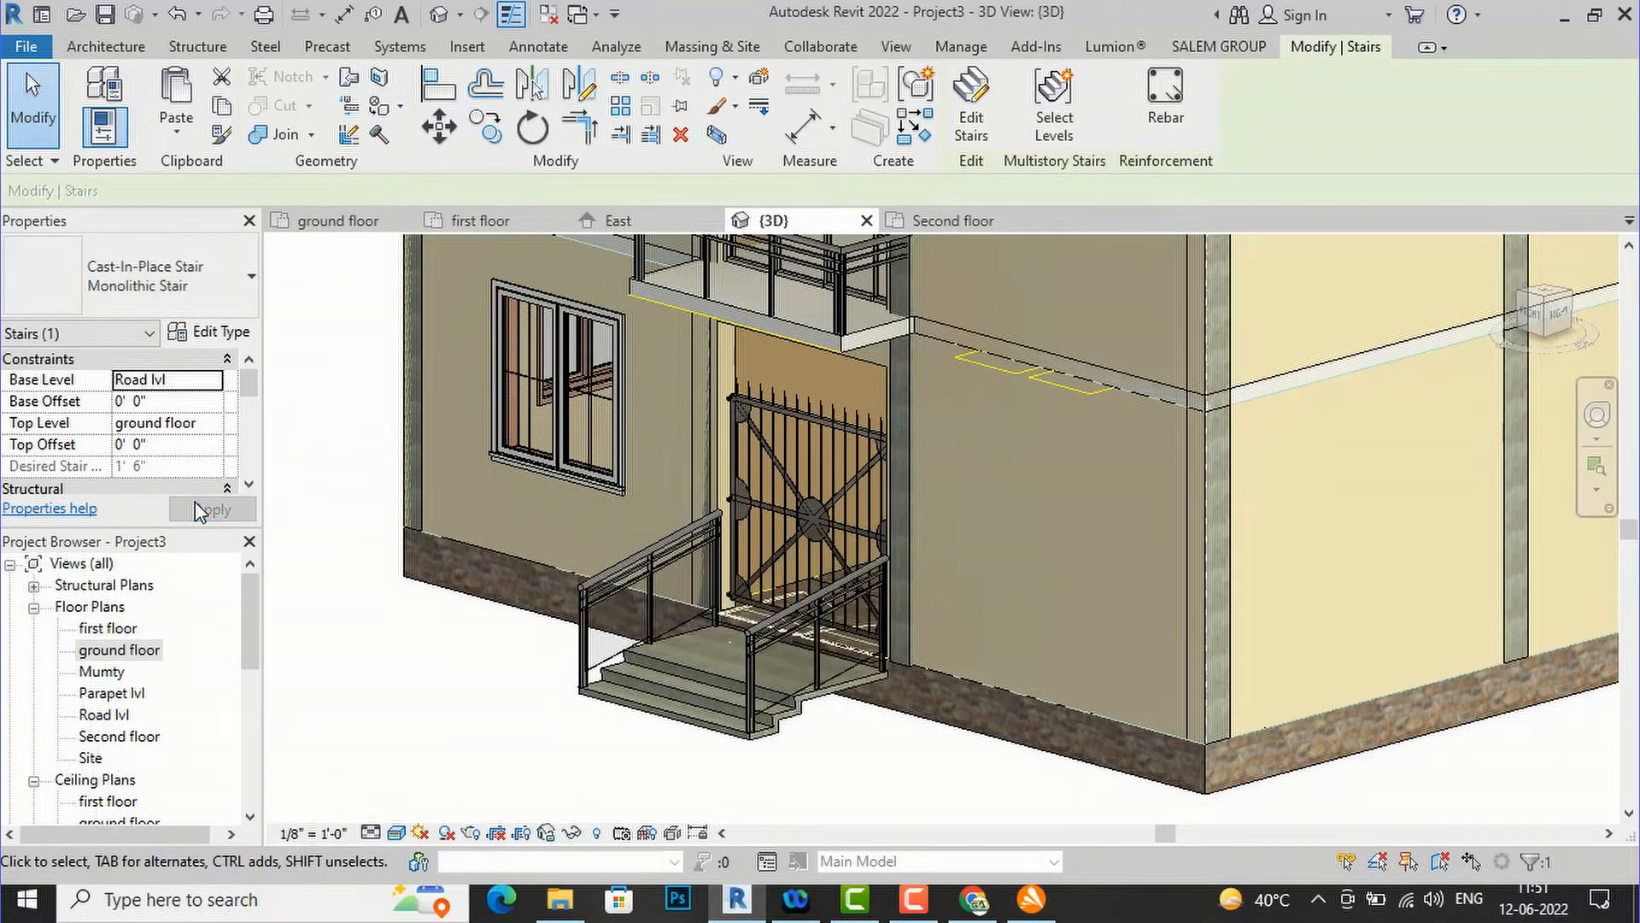
click(535, 716)
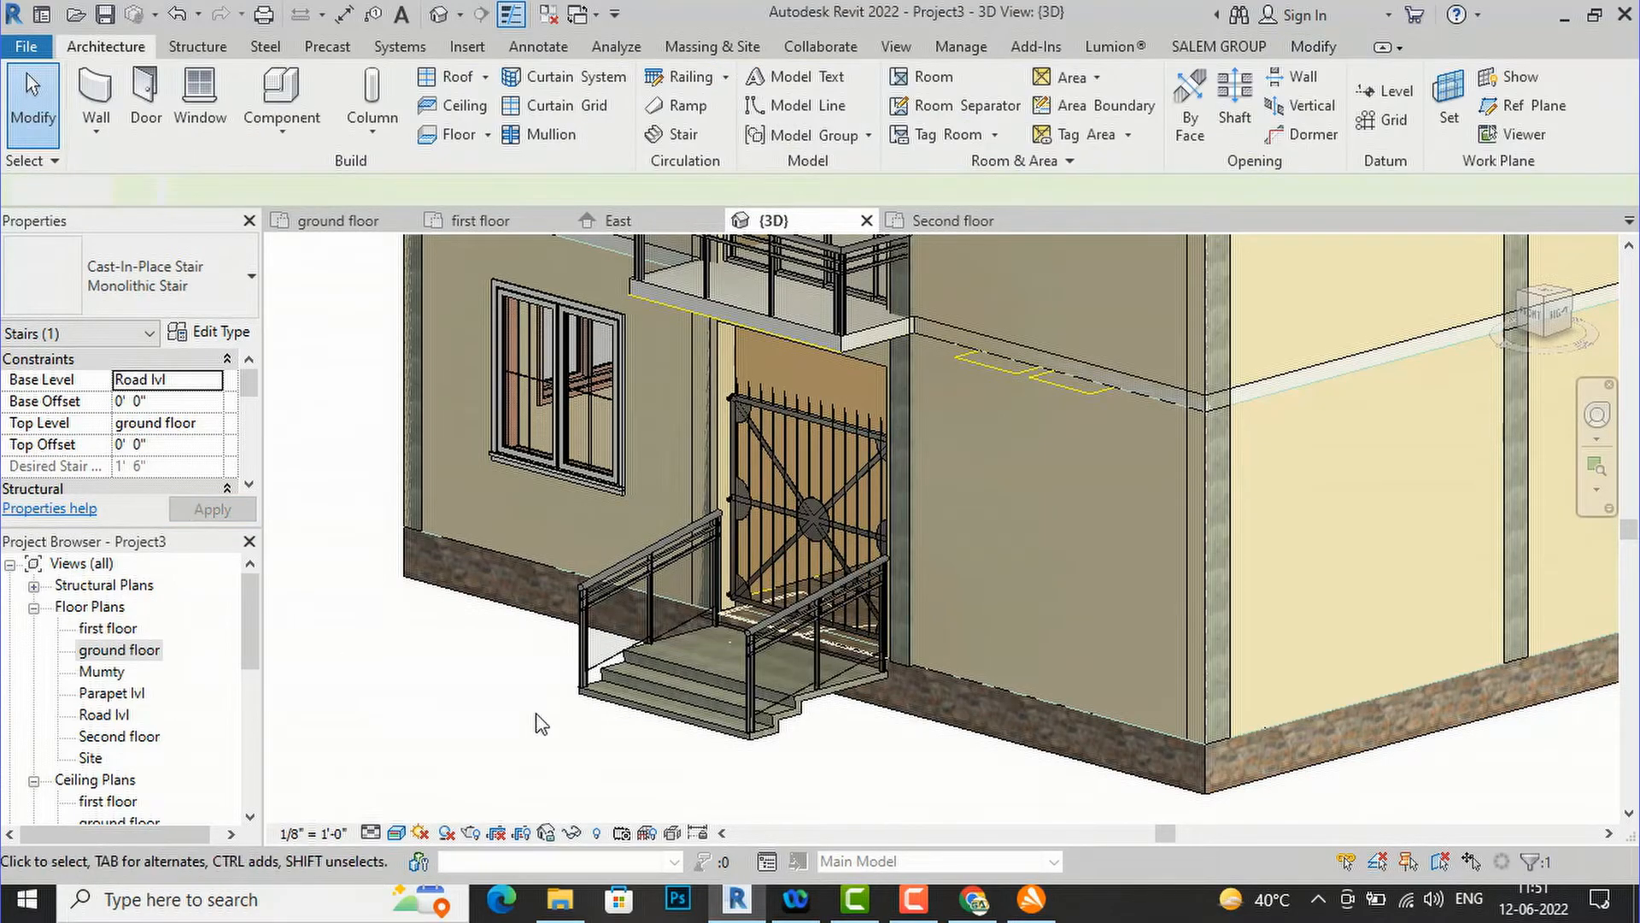
- Delete the railings on both sides of the entrance stair
click(784, 634)
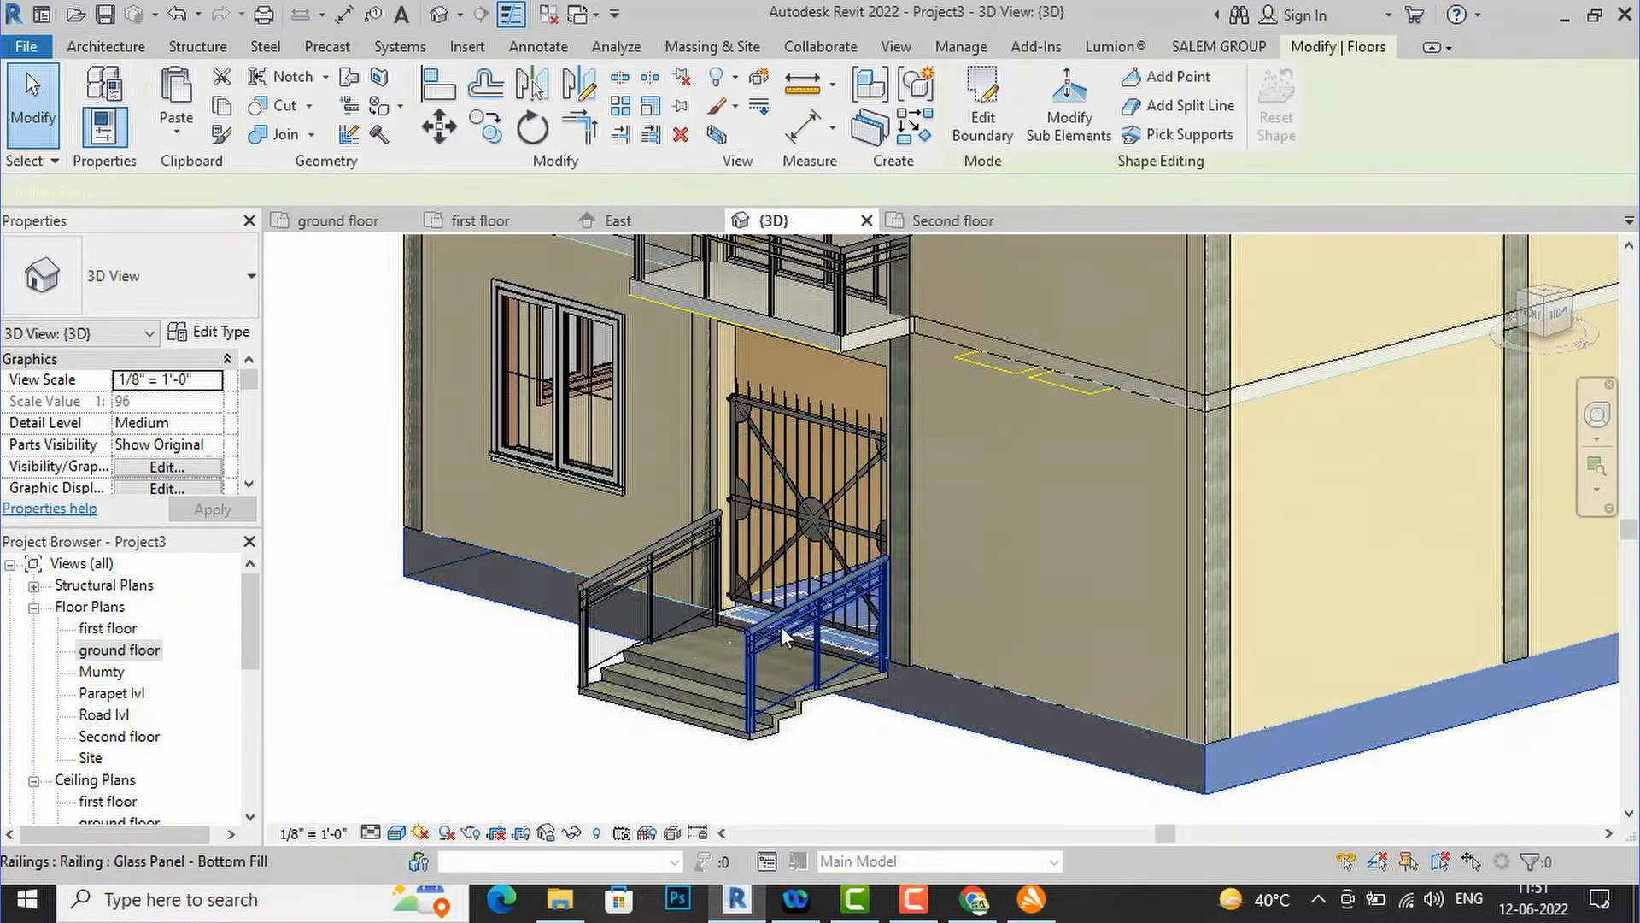
click(750, 686)
key(Escape)
click(641, 596)
key(Delete)
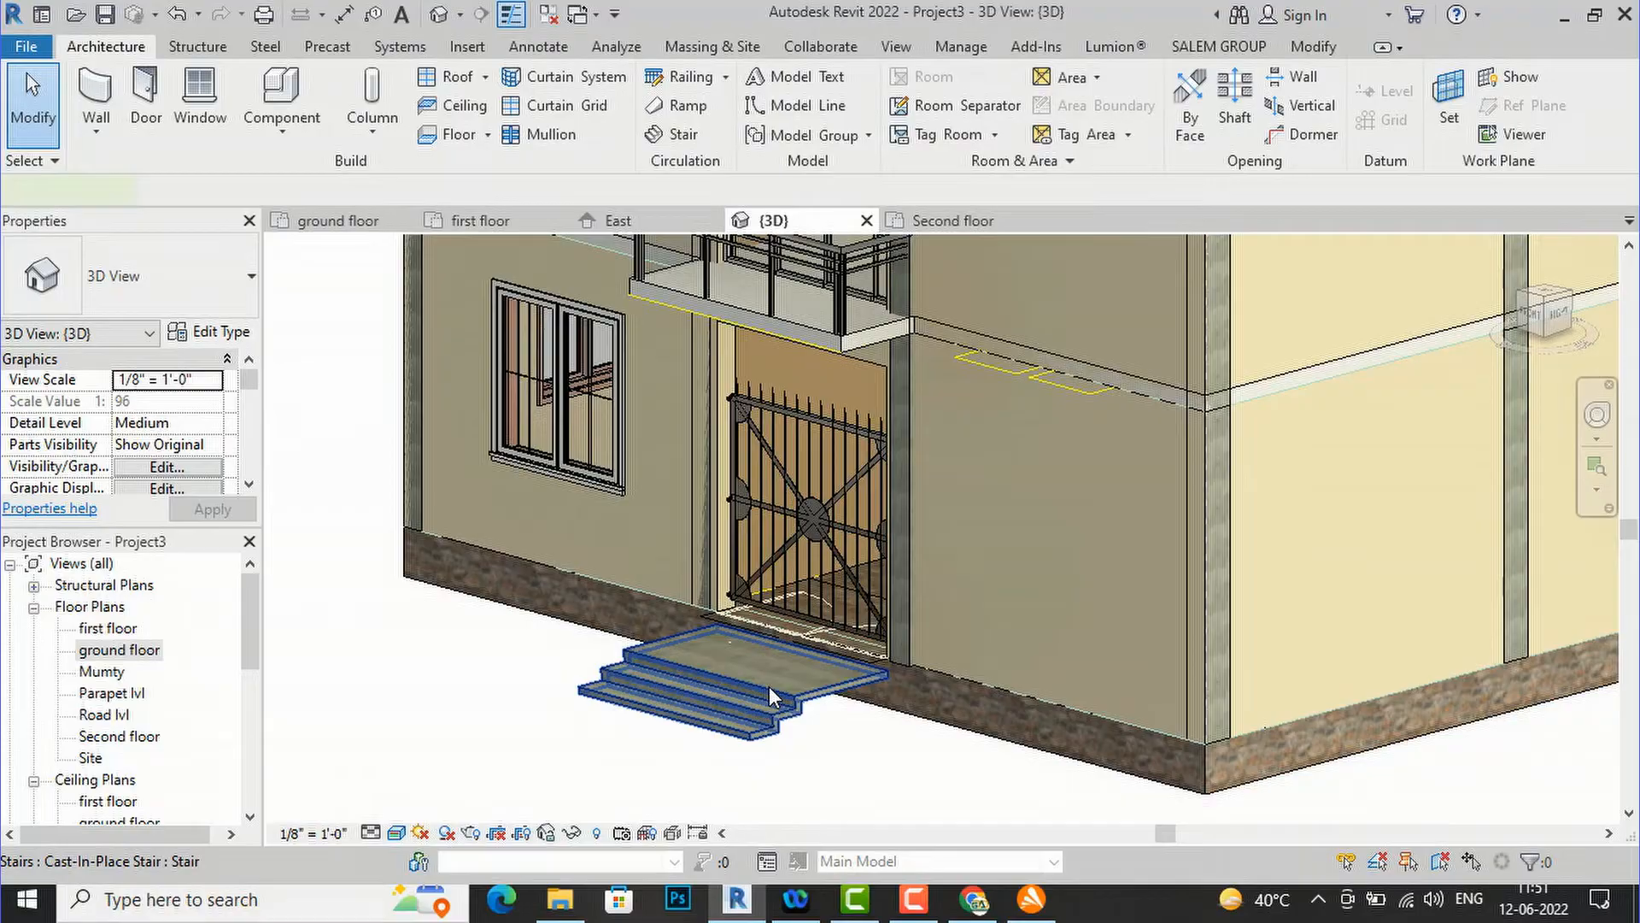
- Set the underside surface of the entrance stair's 3/4" Nosing run type to Smooth and apply it to the stair
click(774, 690)
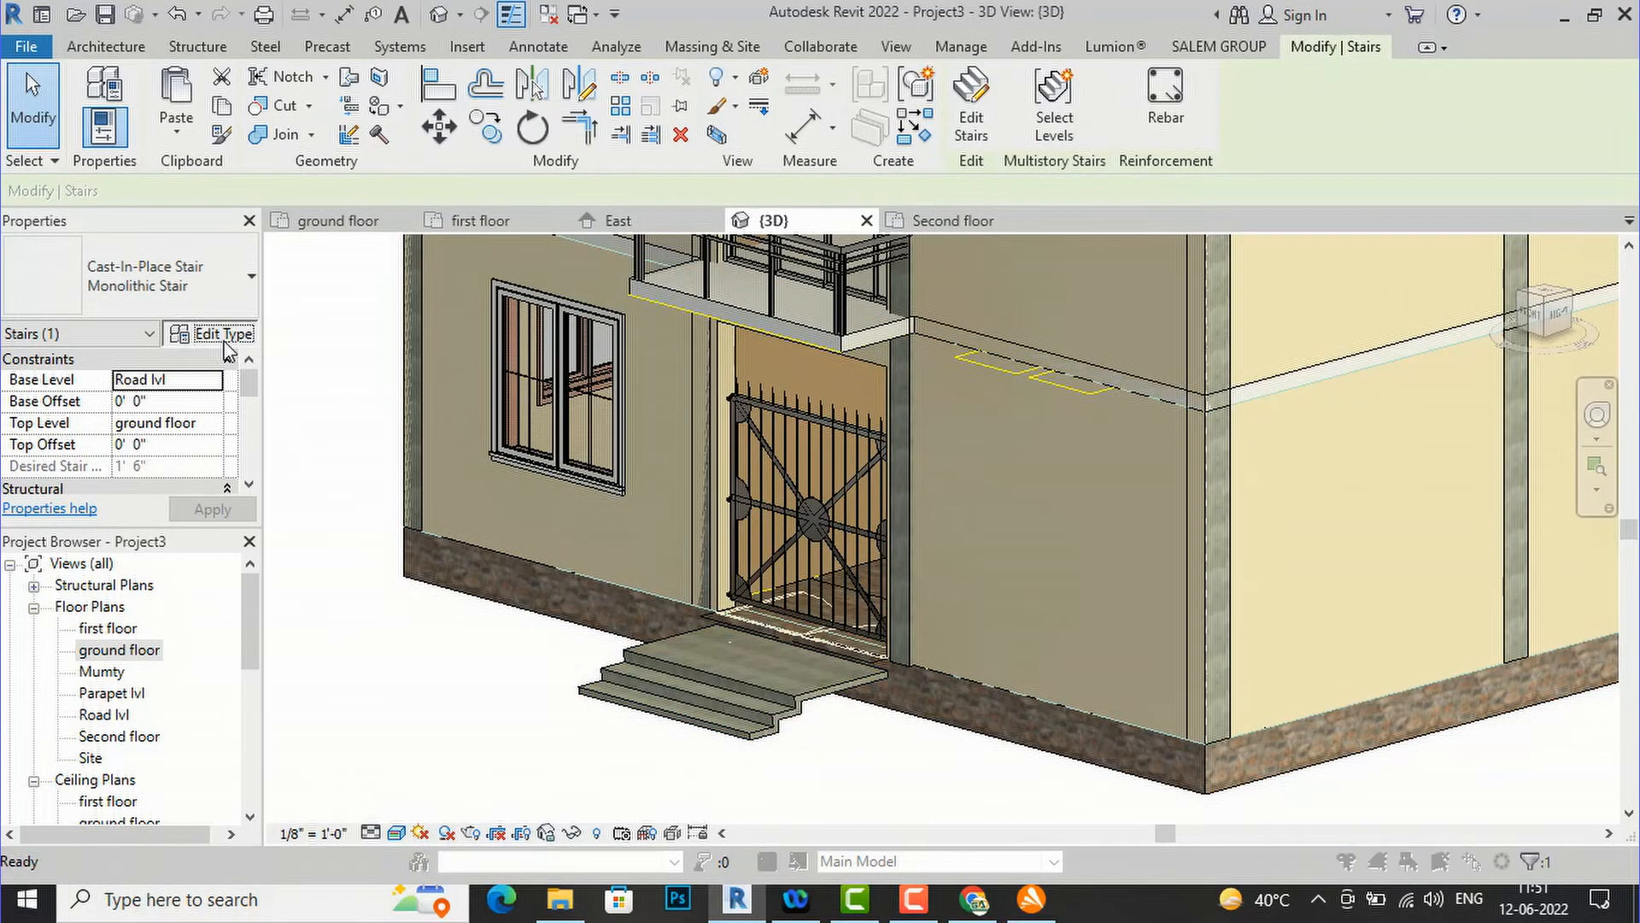
click(220, 334)
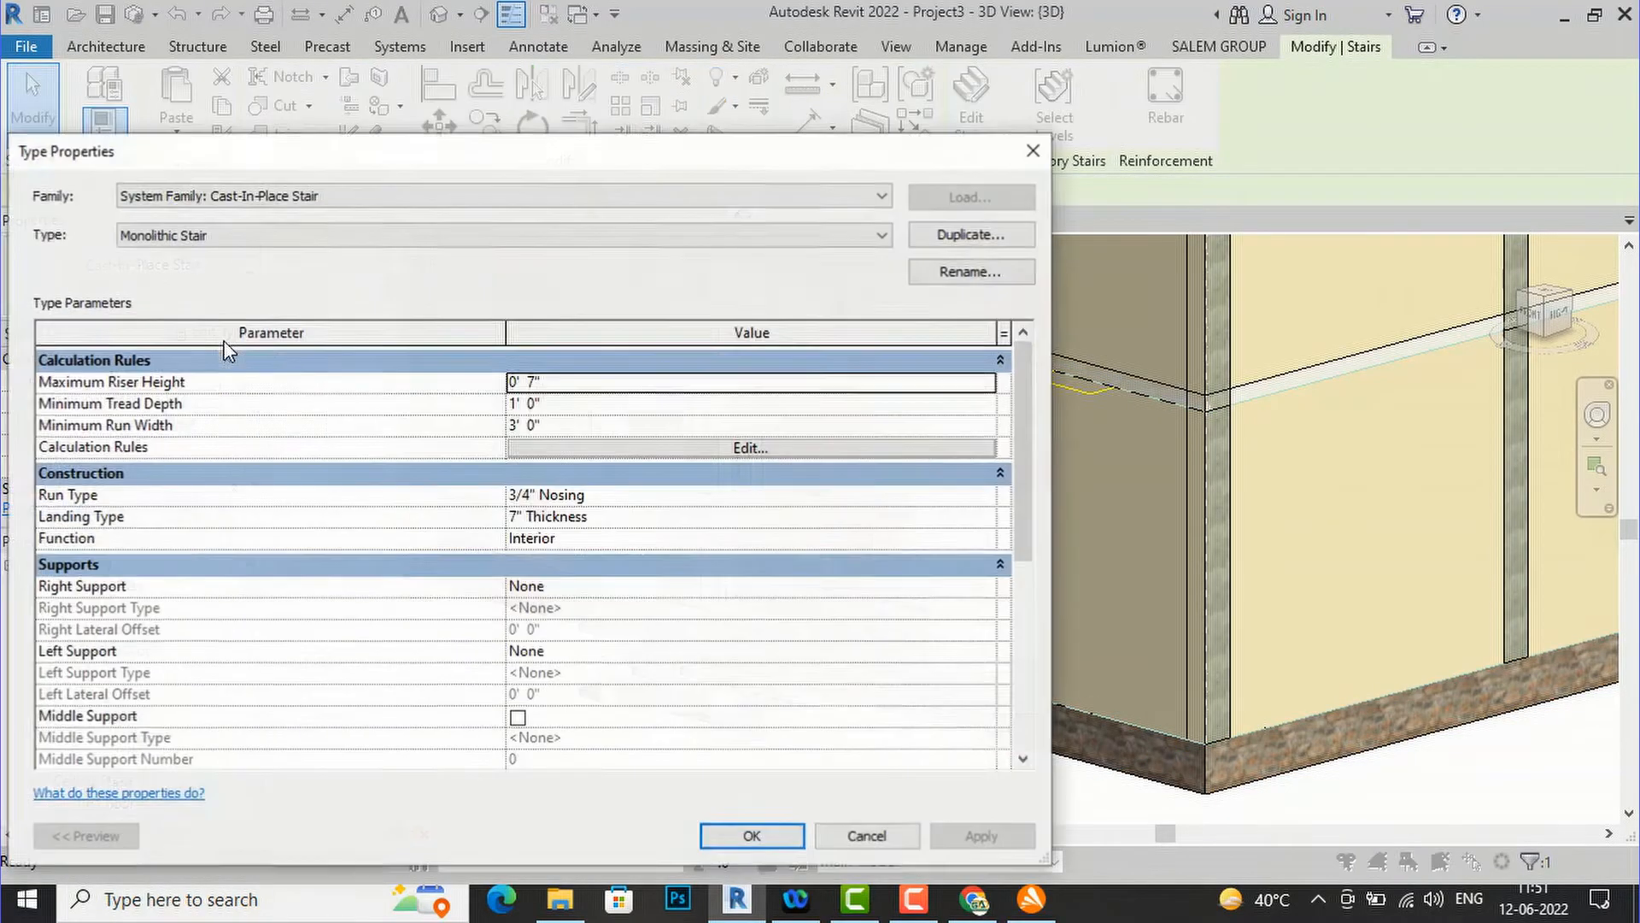
click(653, 499)
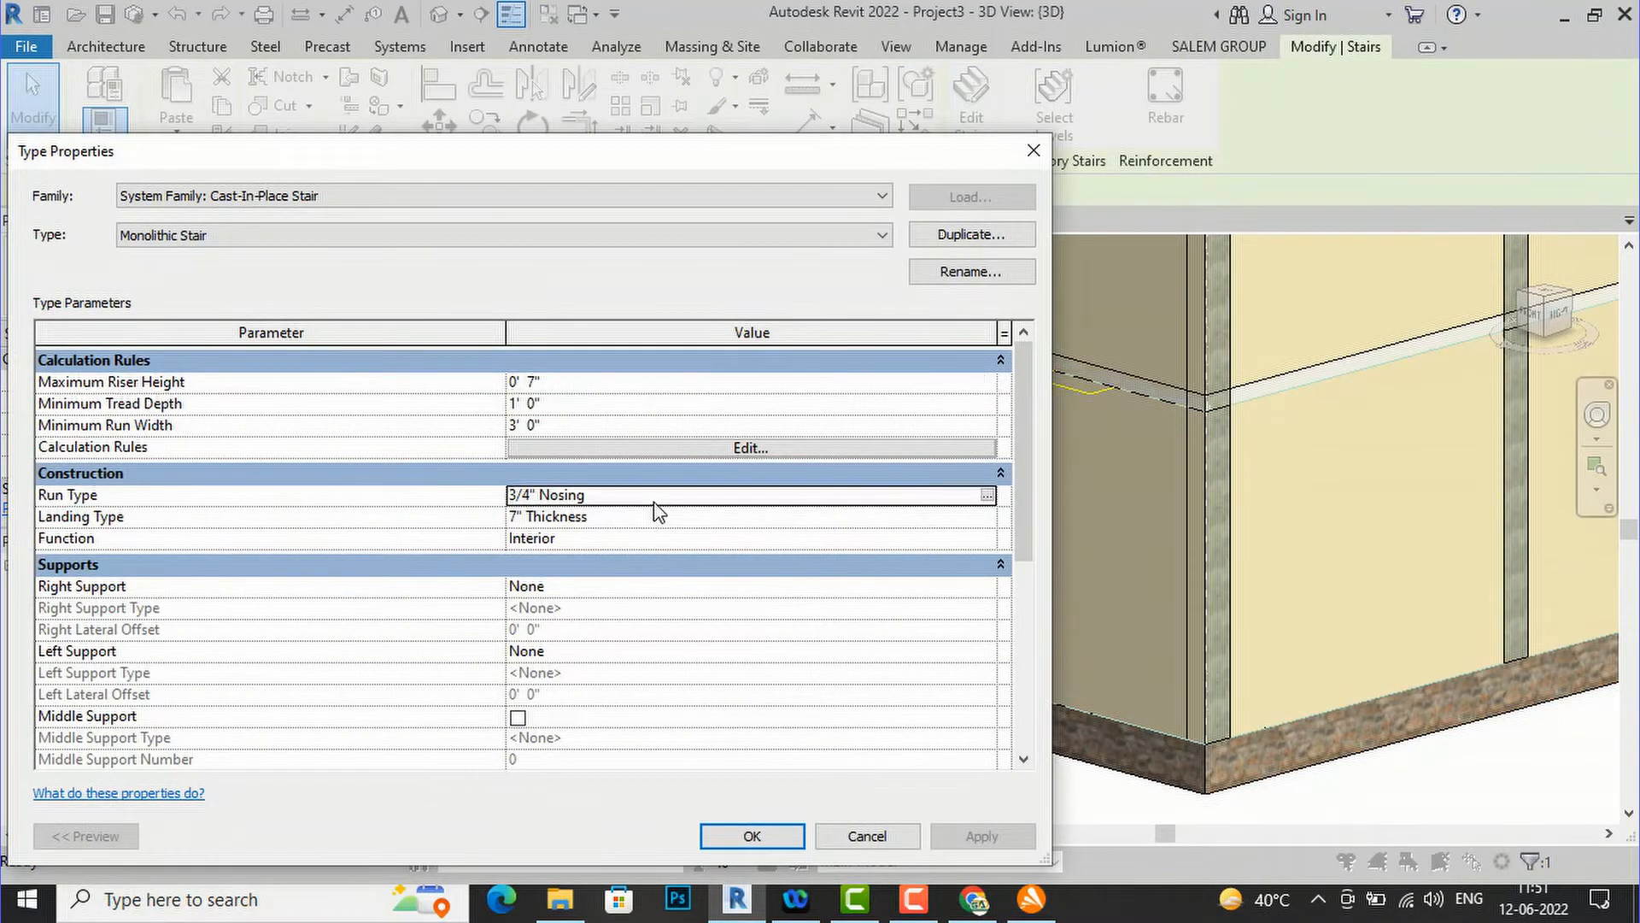
click(987, 495)
click(744, 386)
click(992, 370)
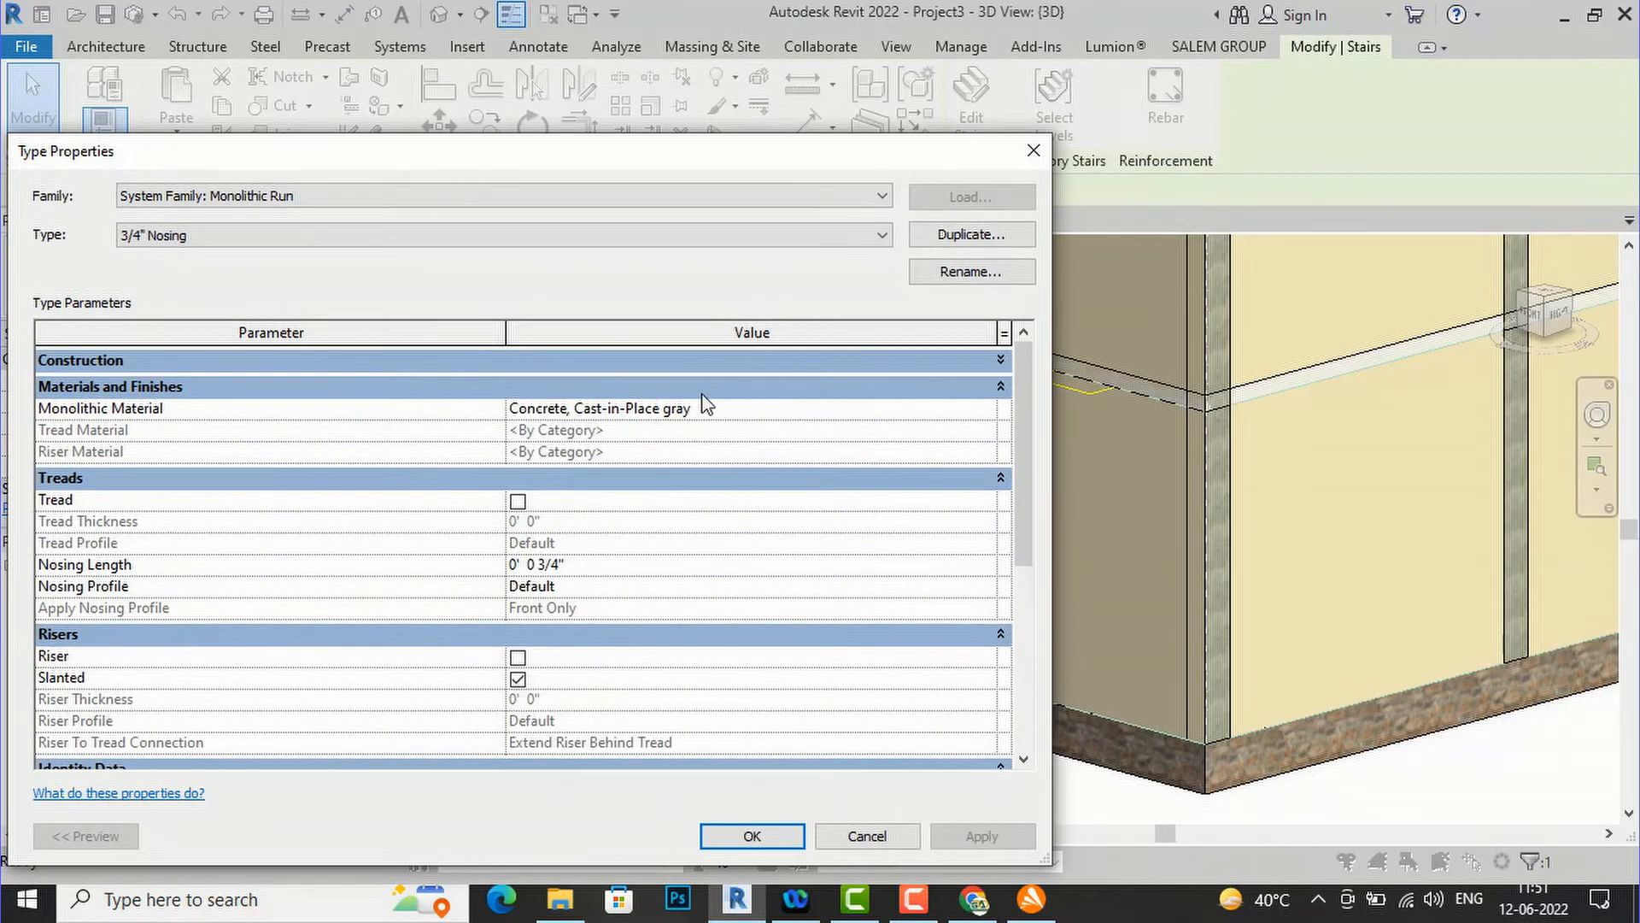
click(904, 364)
click(733, 389)
click(987, 386)
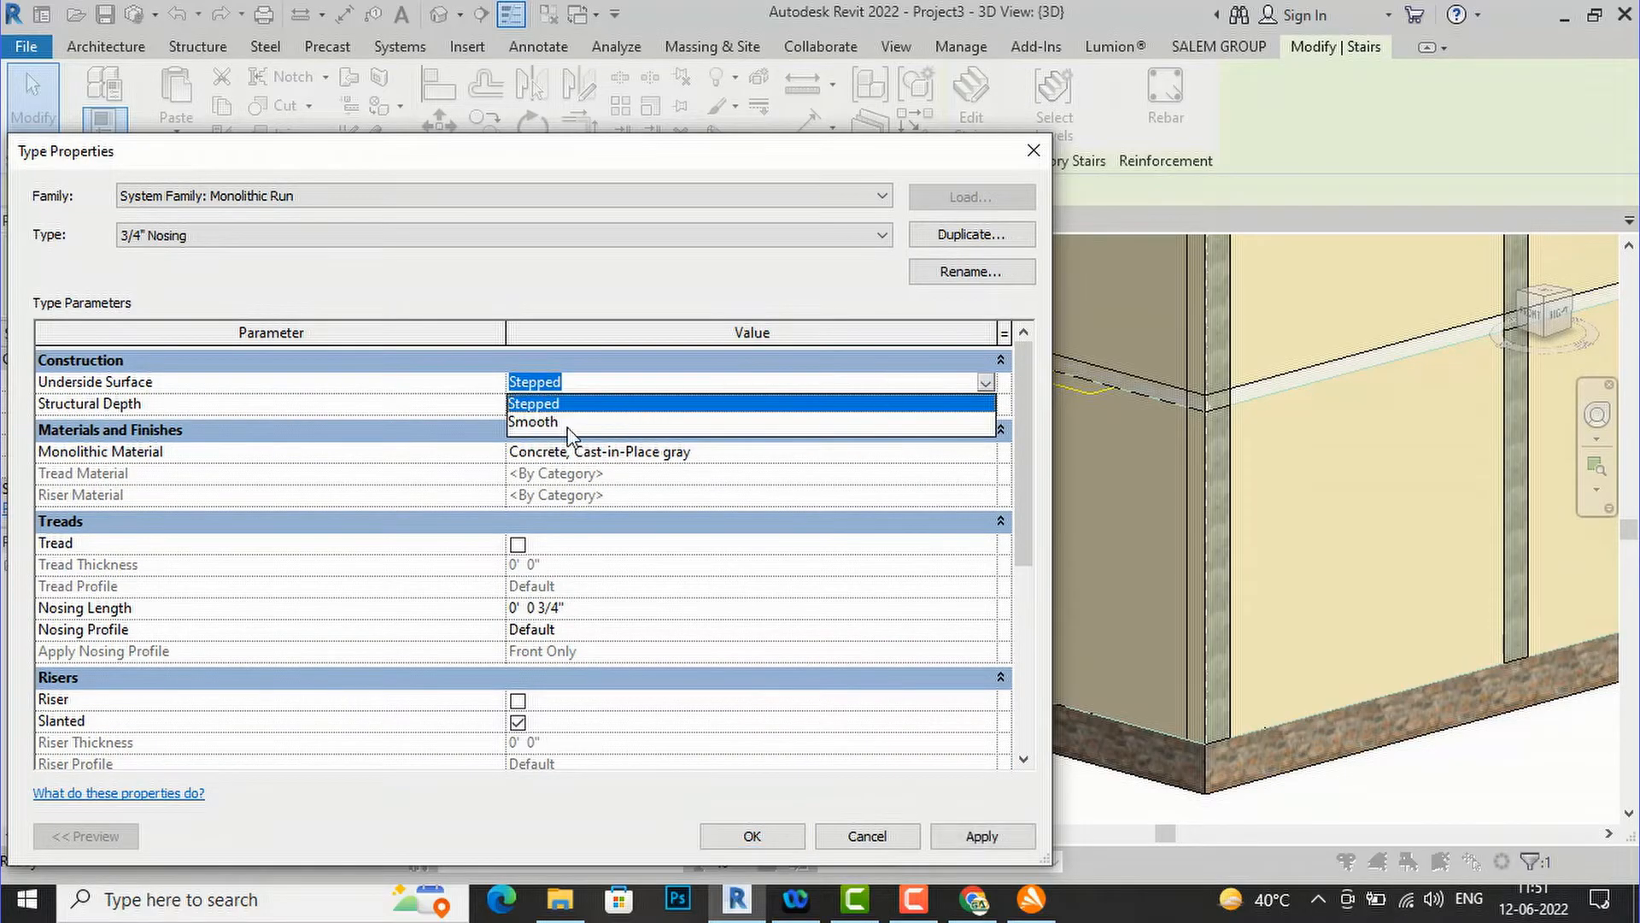
click(568, 426)
click(971, 833)
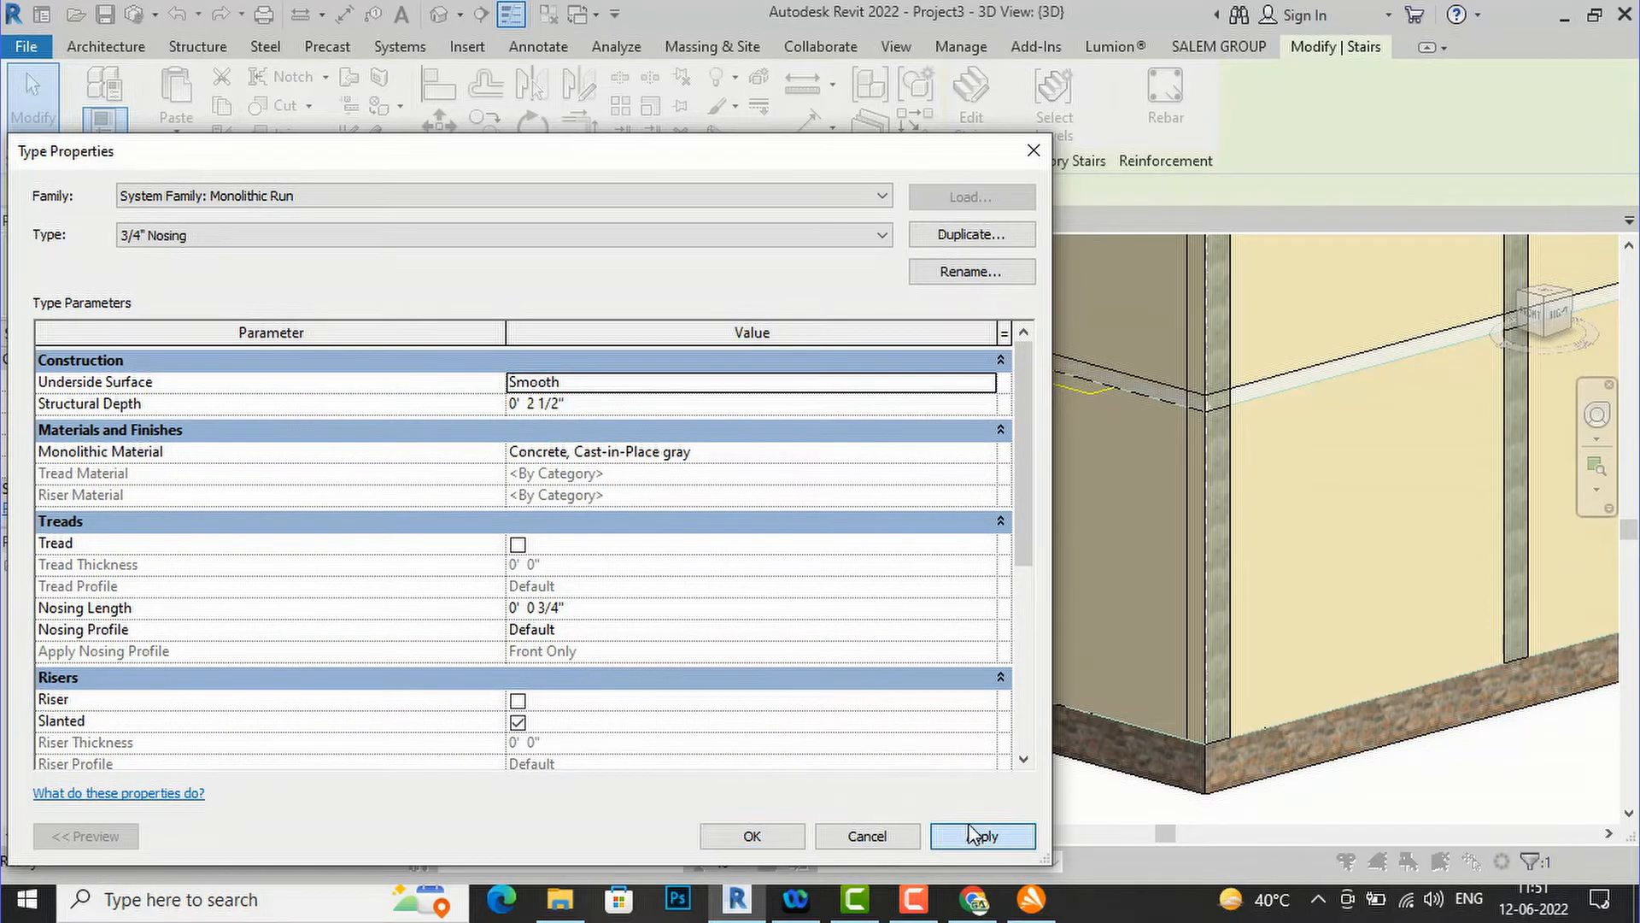
click(752, 837)
click(752, 835)
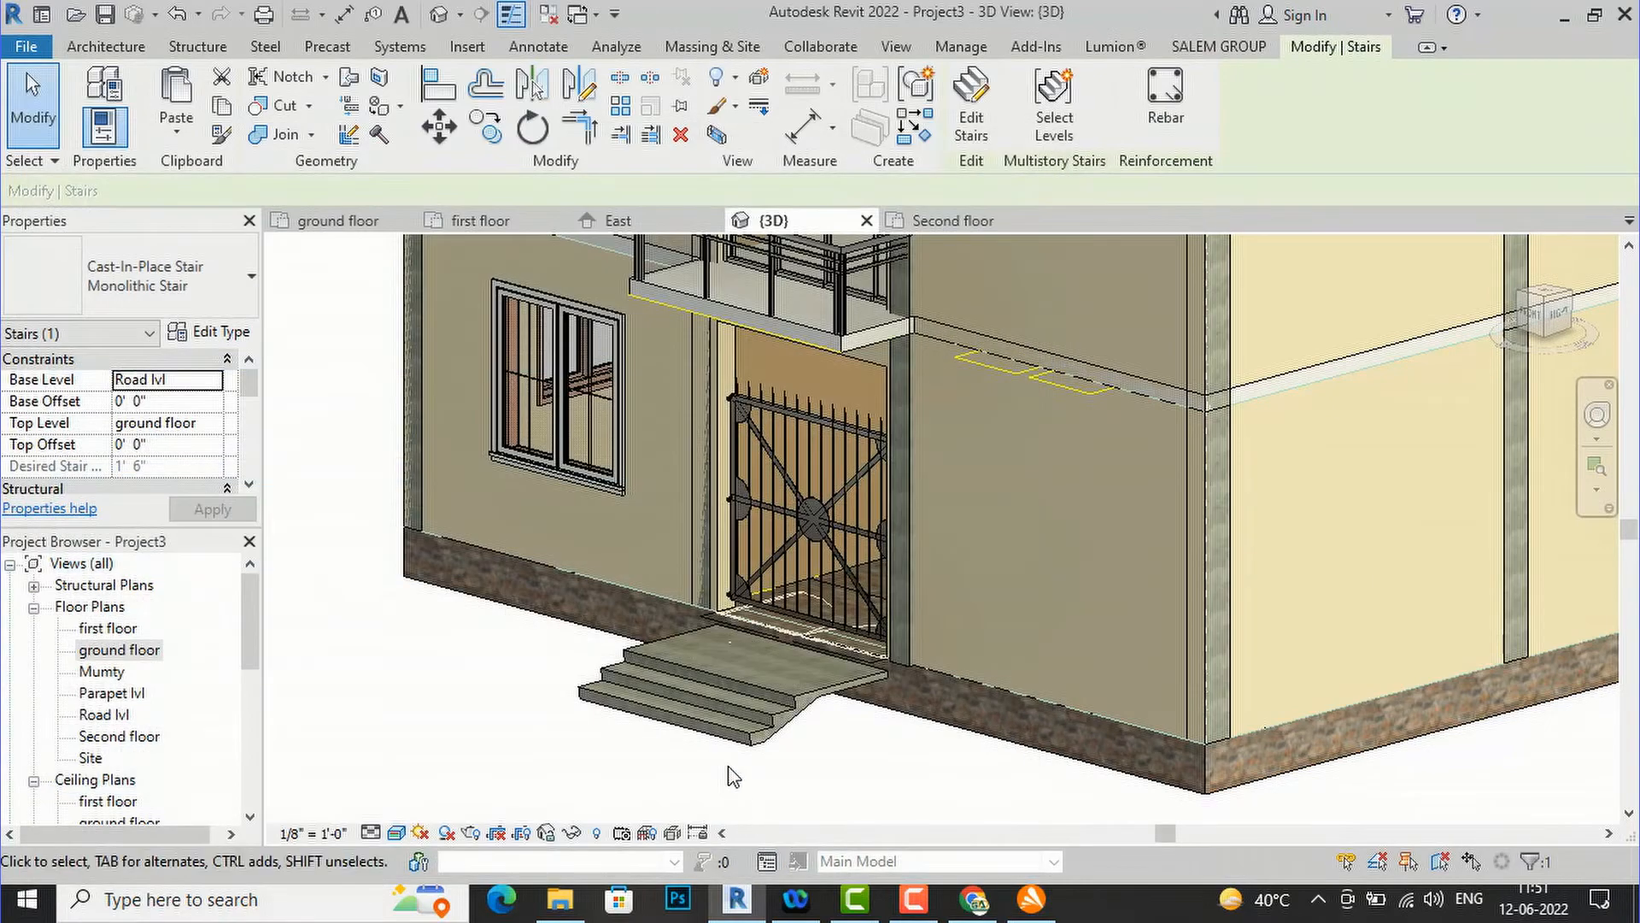
click(733, 775)
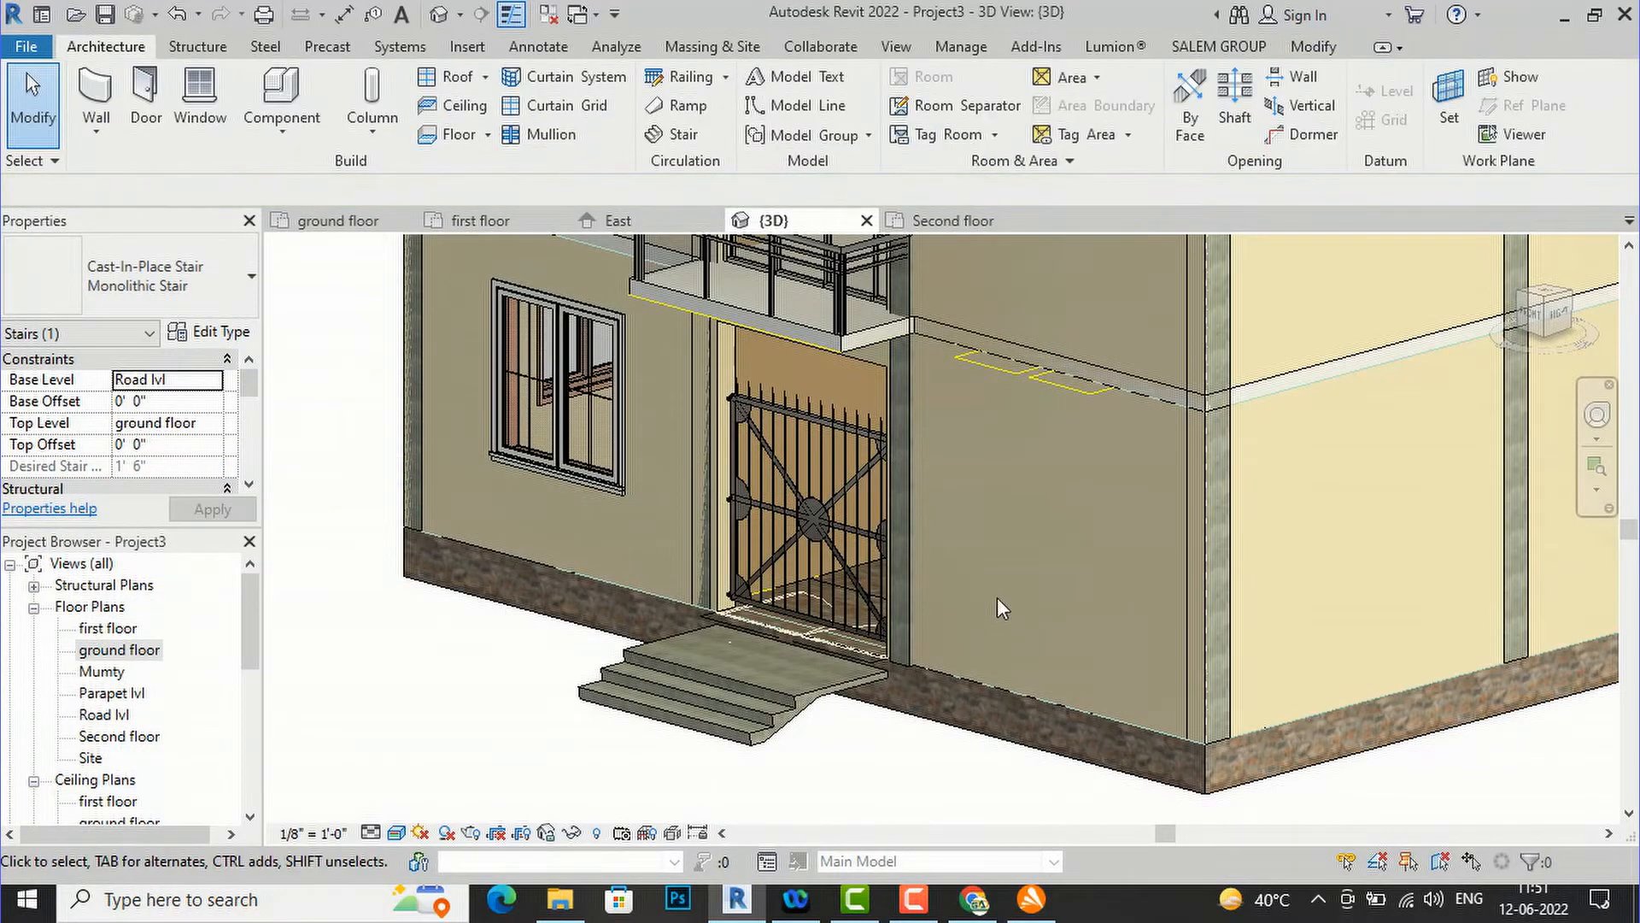
- Examine the house exterior and the entrance steps in 3D from the front and both sides
scroll(1006, 589, down, 2)
scroll(815, 698, down, 3)
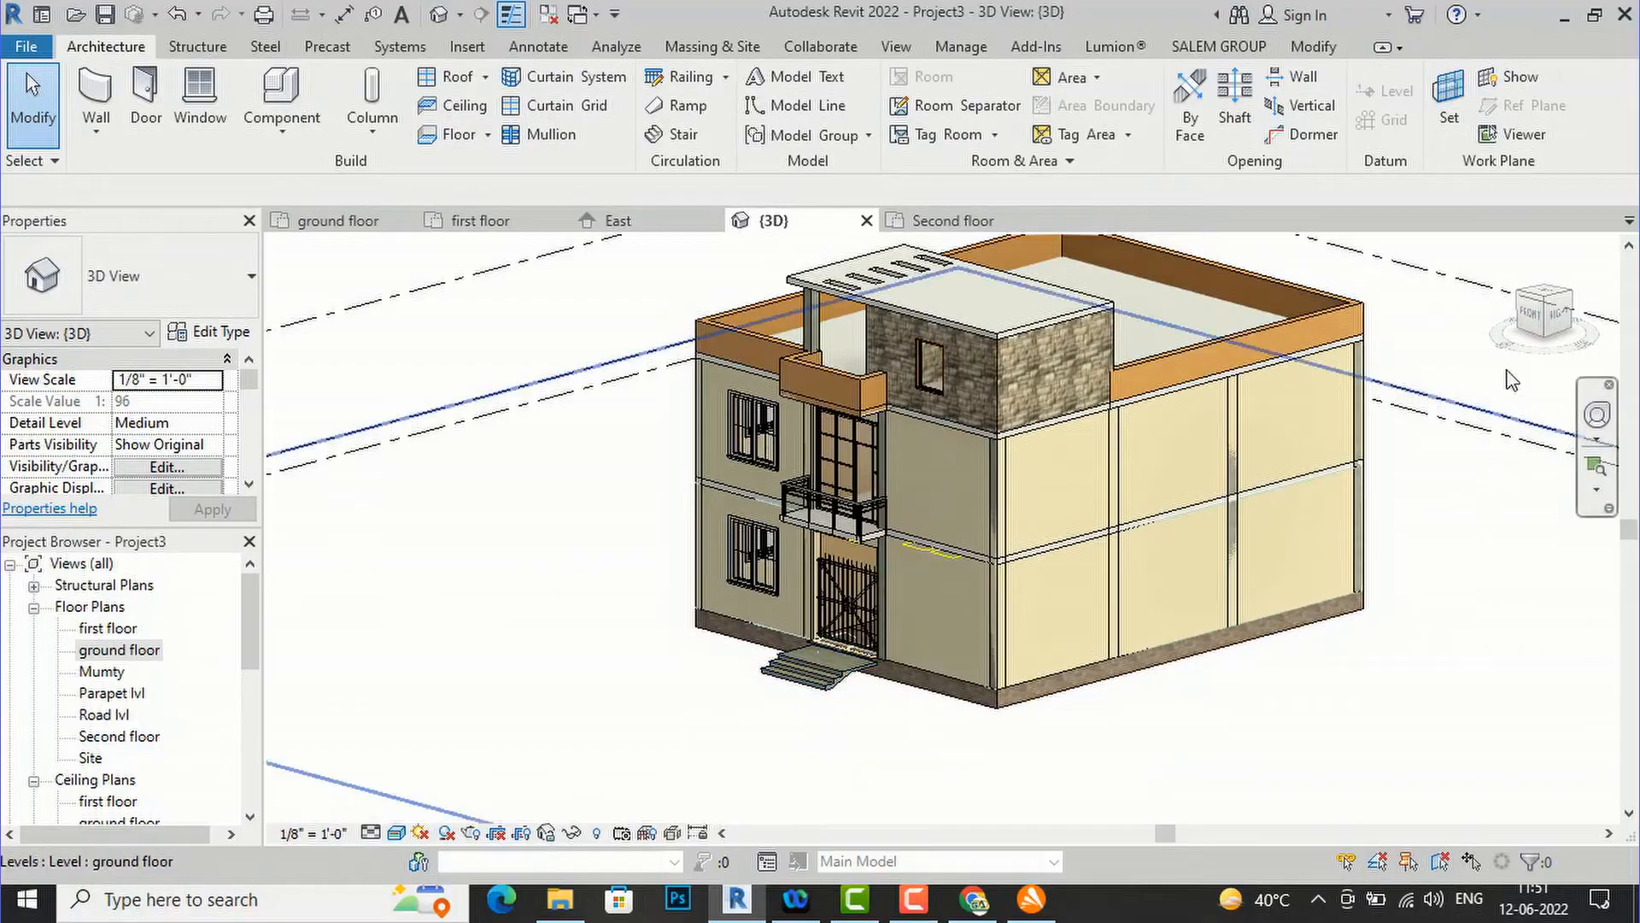
drag(1572, 316, 523, 323)
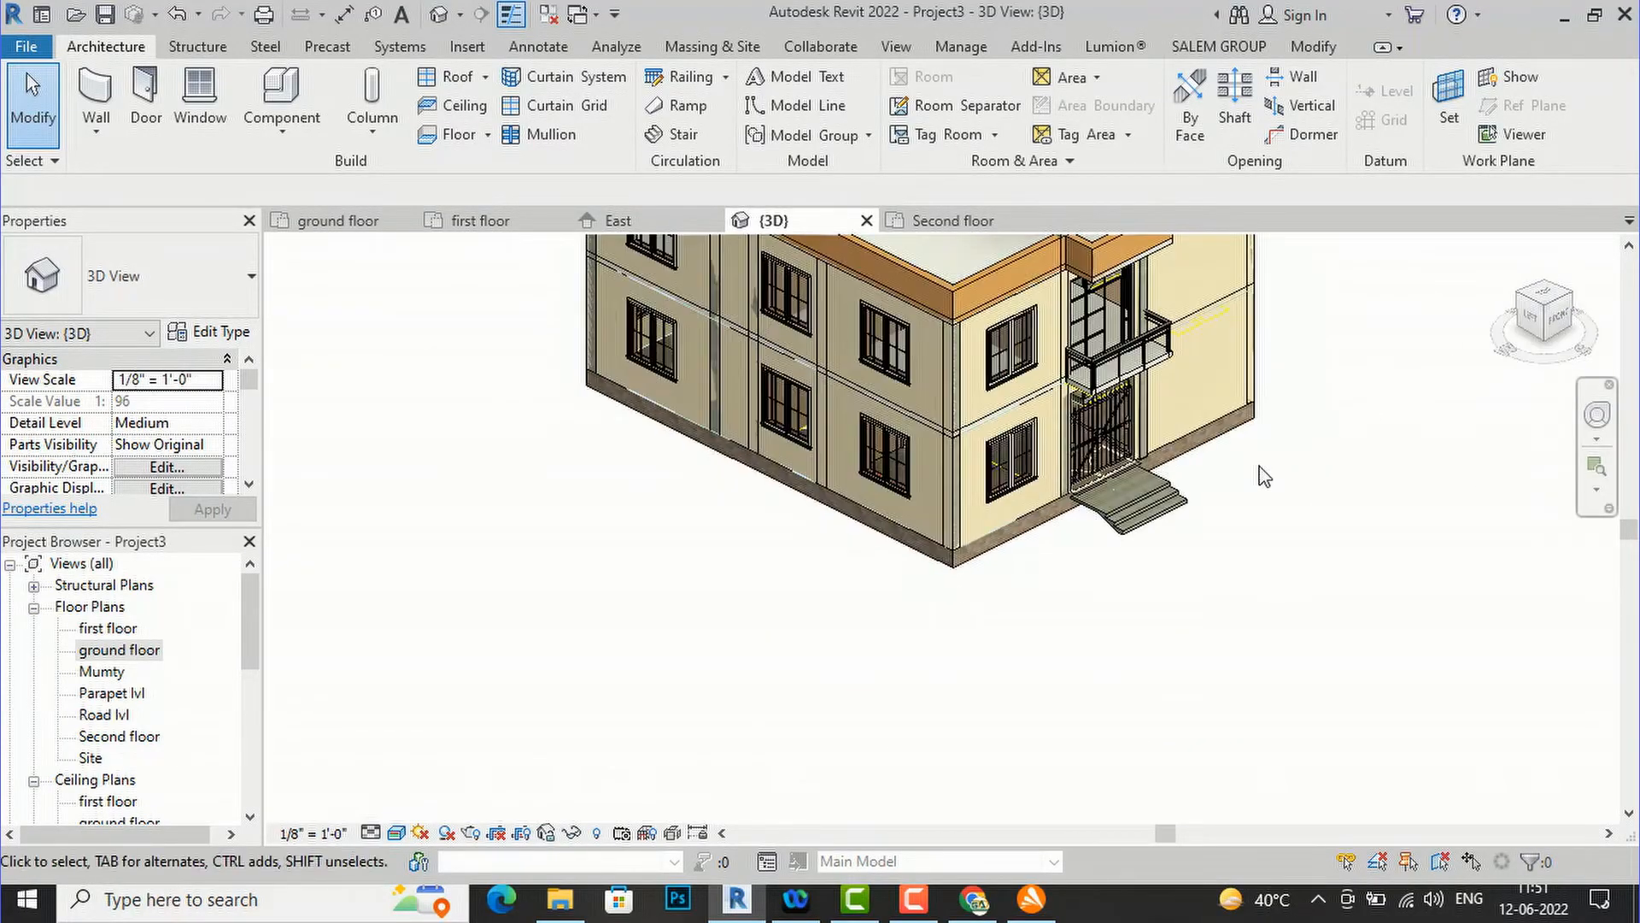
scroll(841, 669, down, 3)
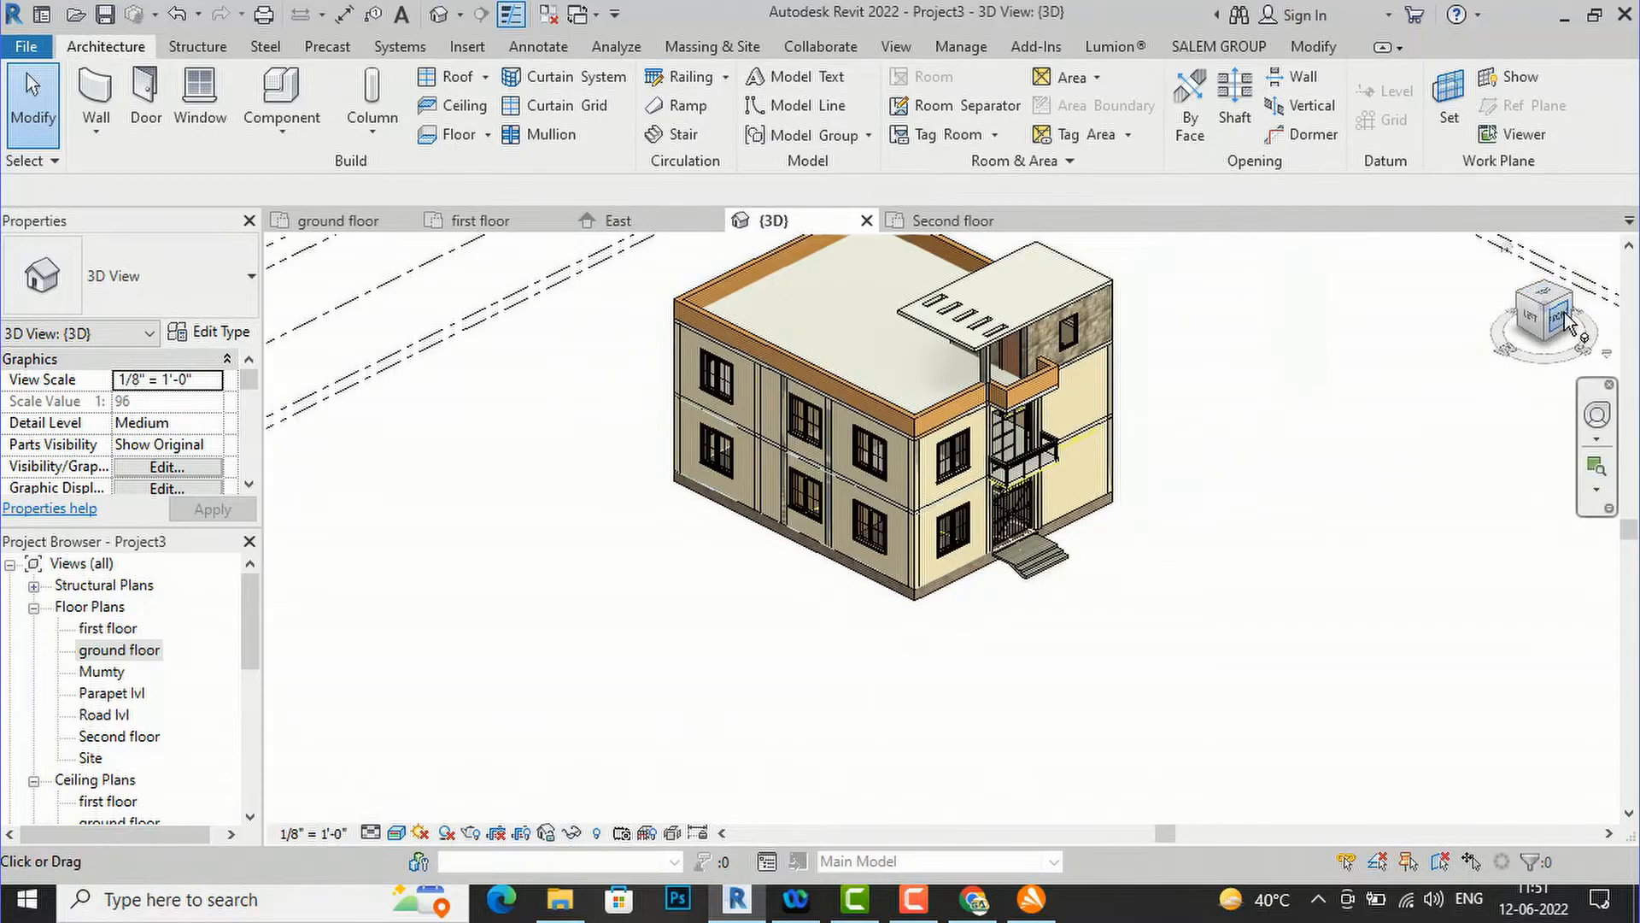
mouse_move(1553, 275)
mouse_down()
mouse_move(1496, 253)
mouse_move(1255, 311)
mouse_up()
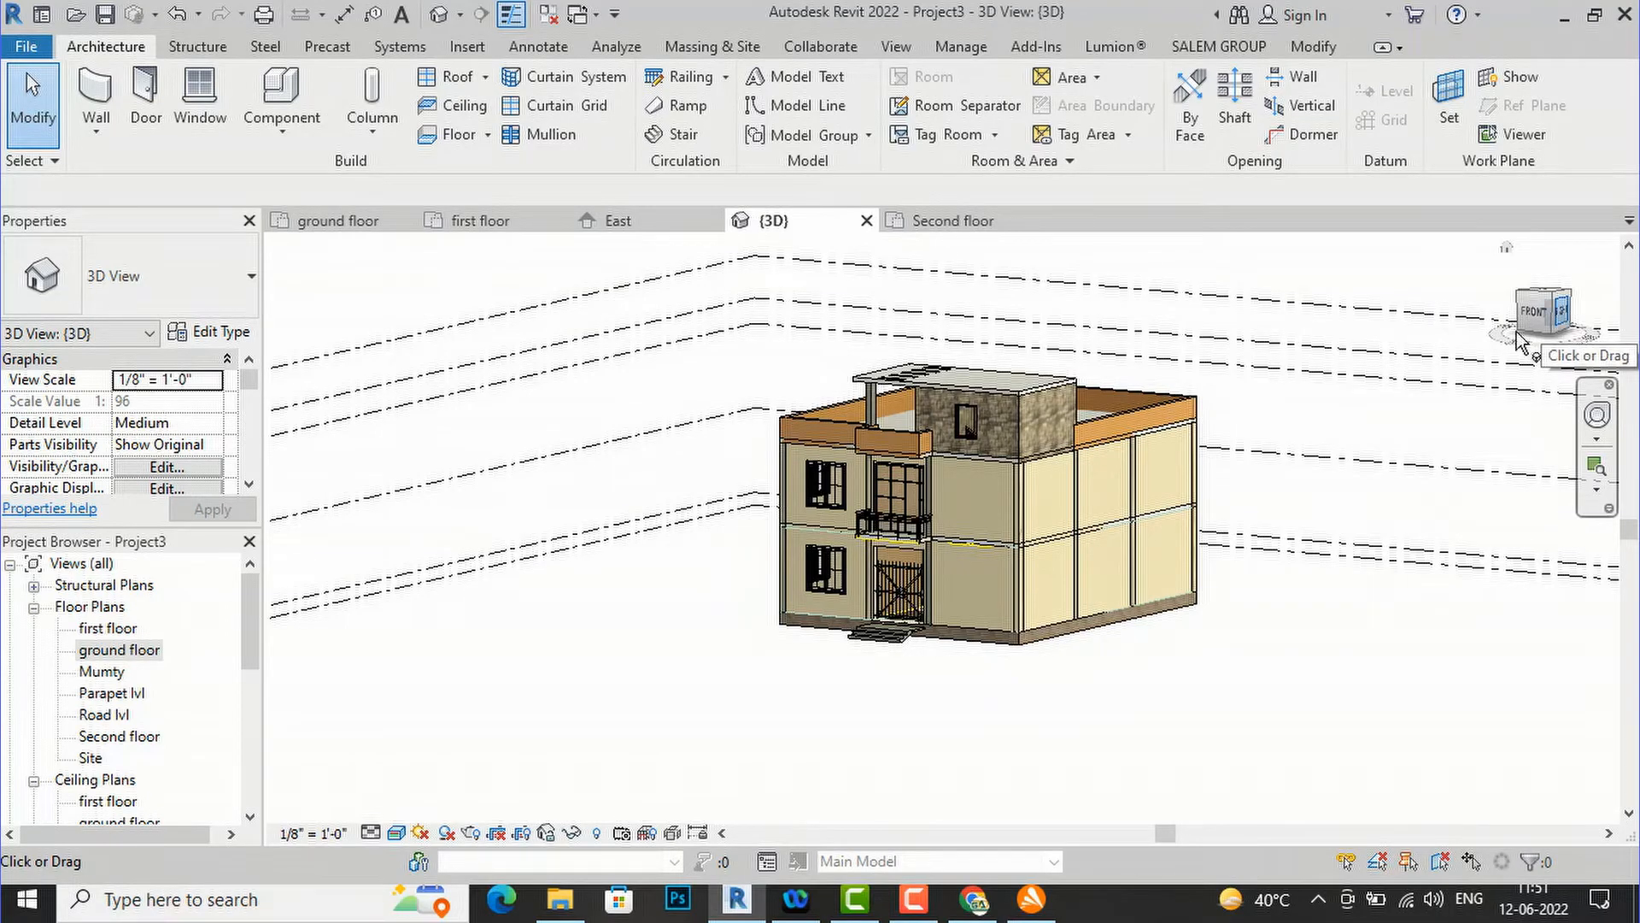
scroll(897, 448, up, 5)
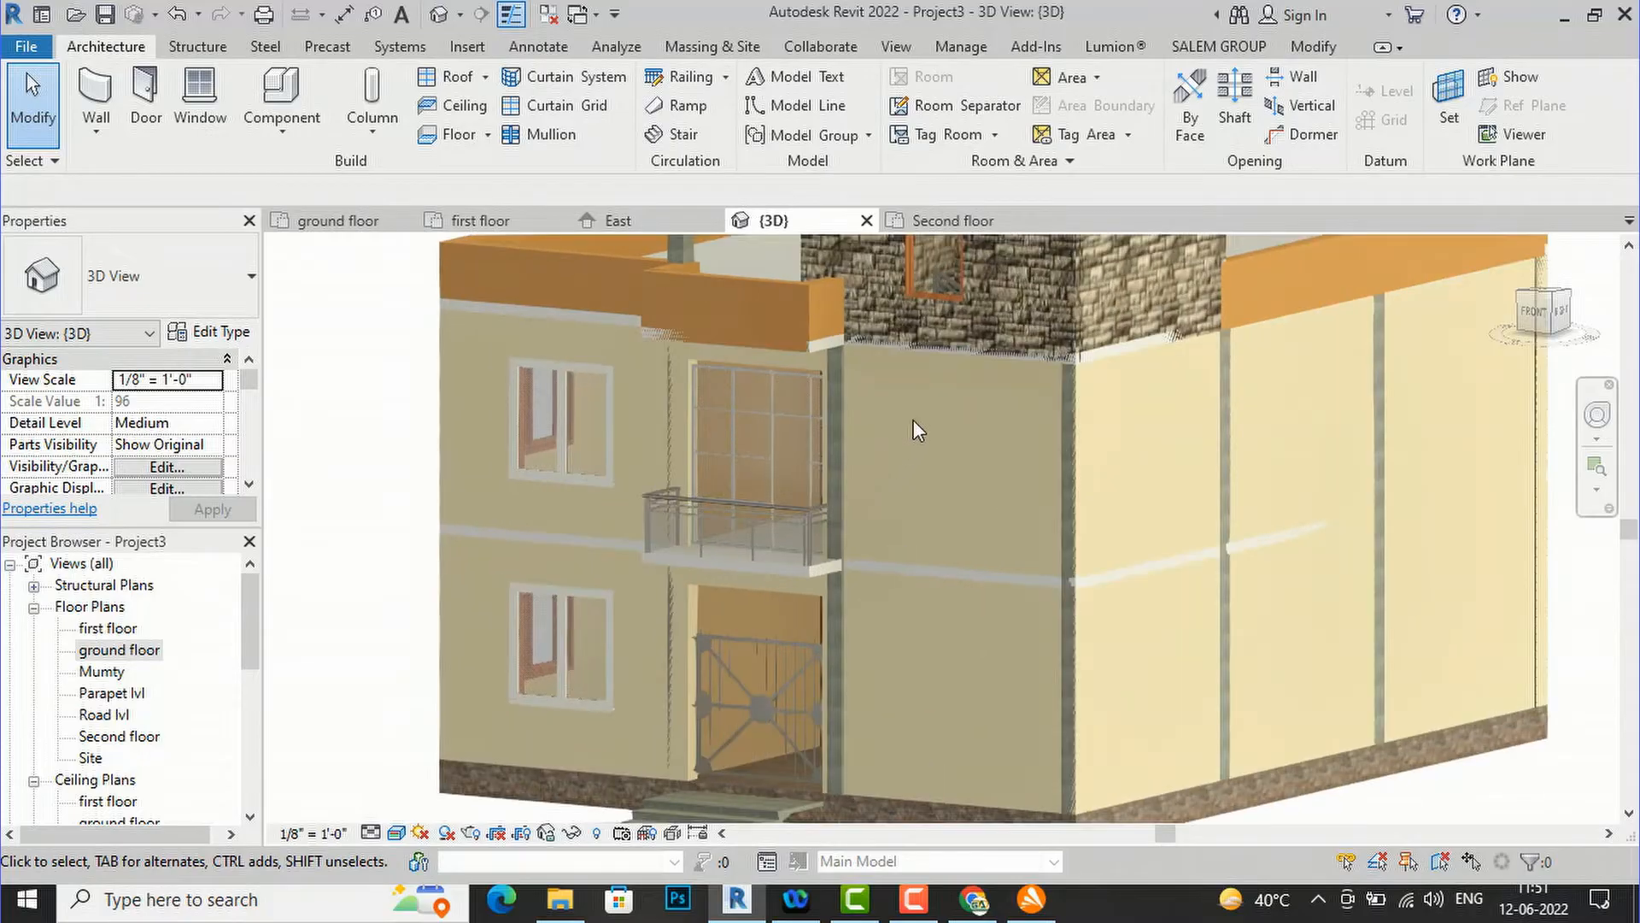
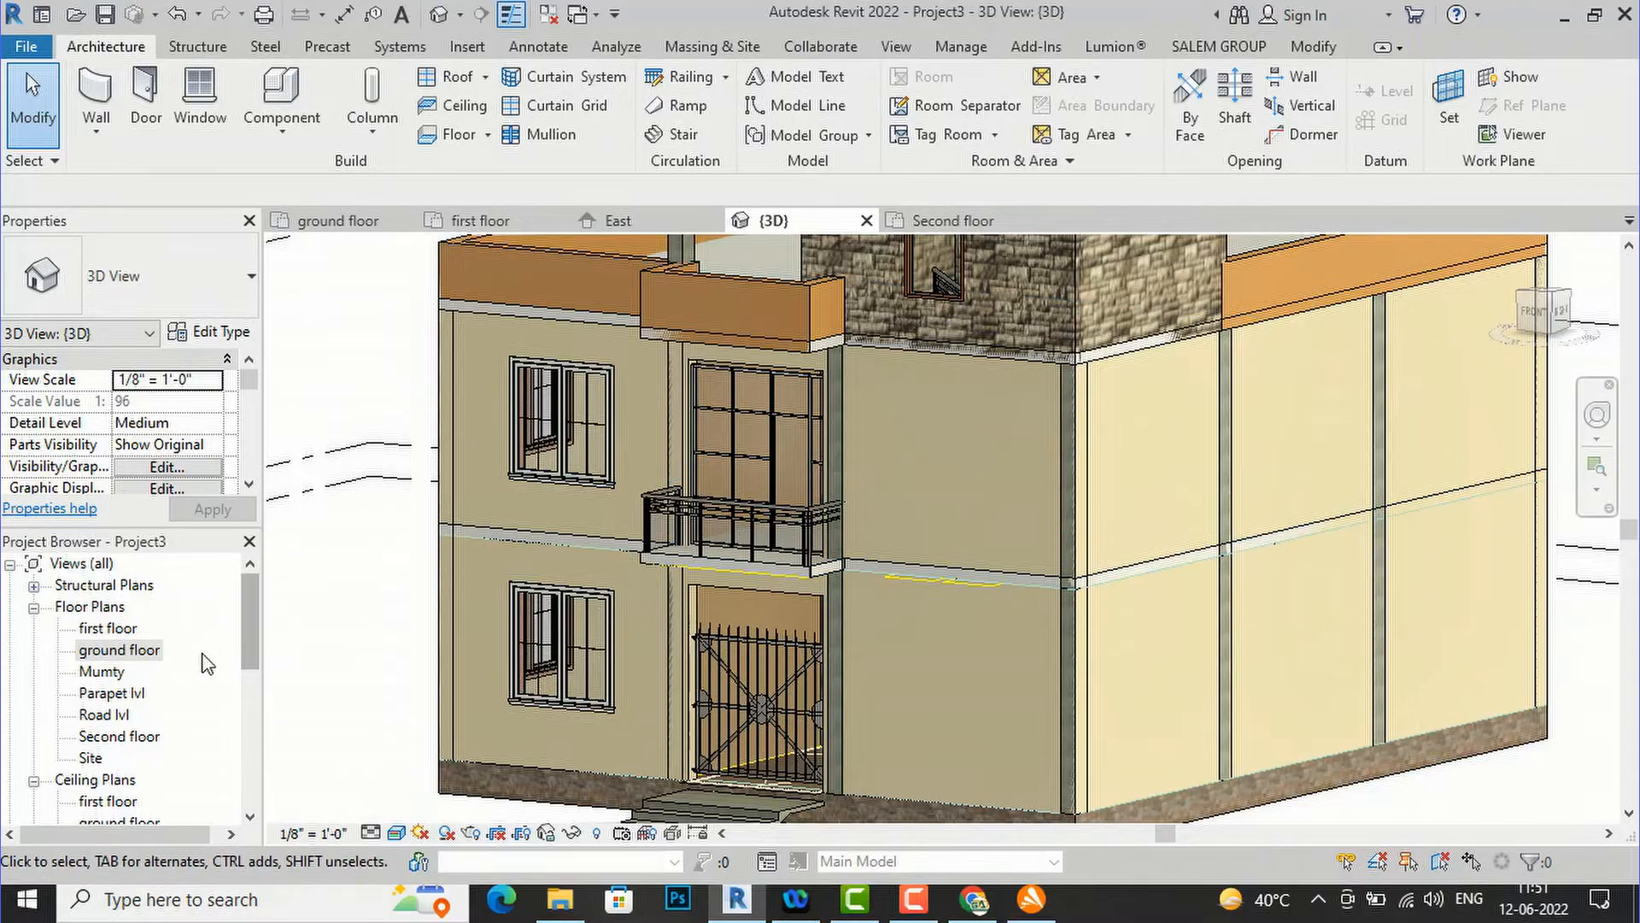
- Open the first floor plan and display it in Wireframe to expose the window outlines in the outer stair wall
double_click(111, 628)
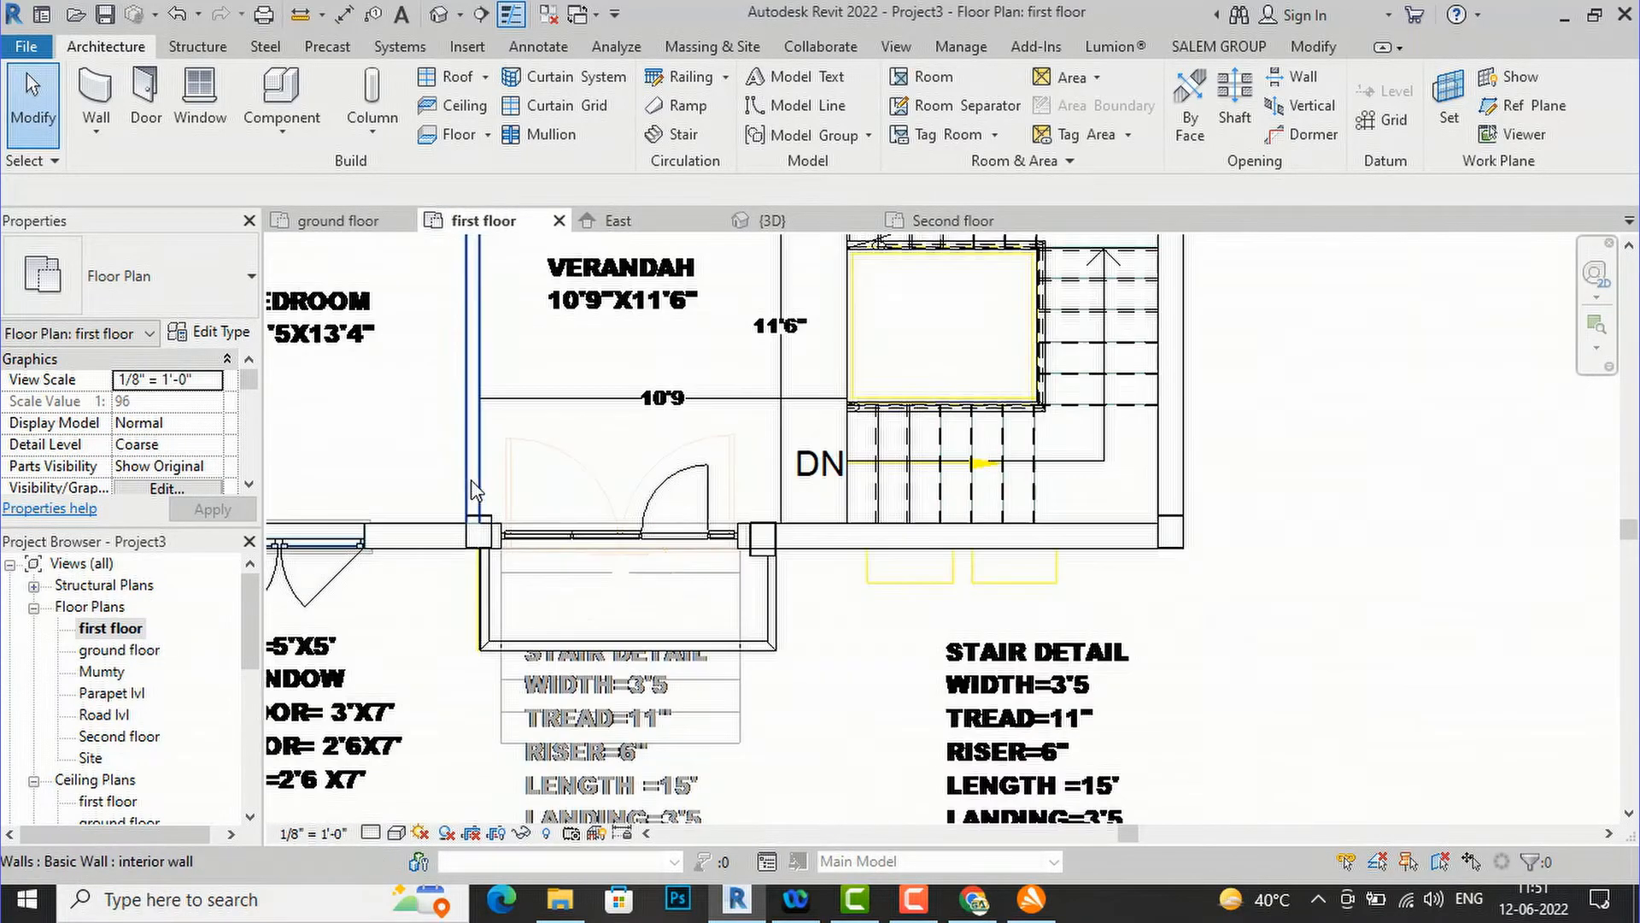
scroll(1015, 602, up, 3)
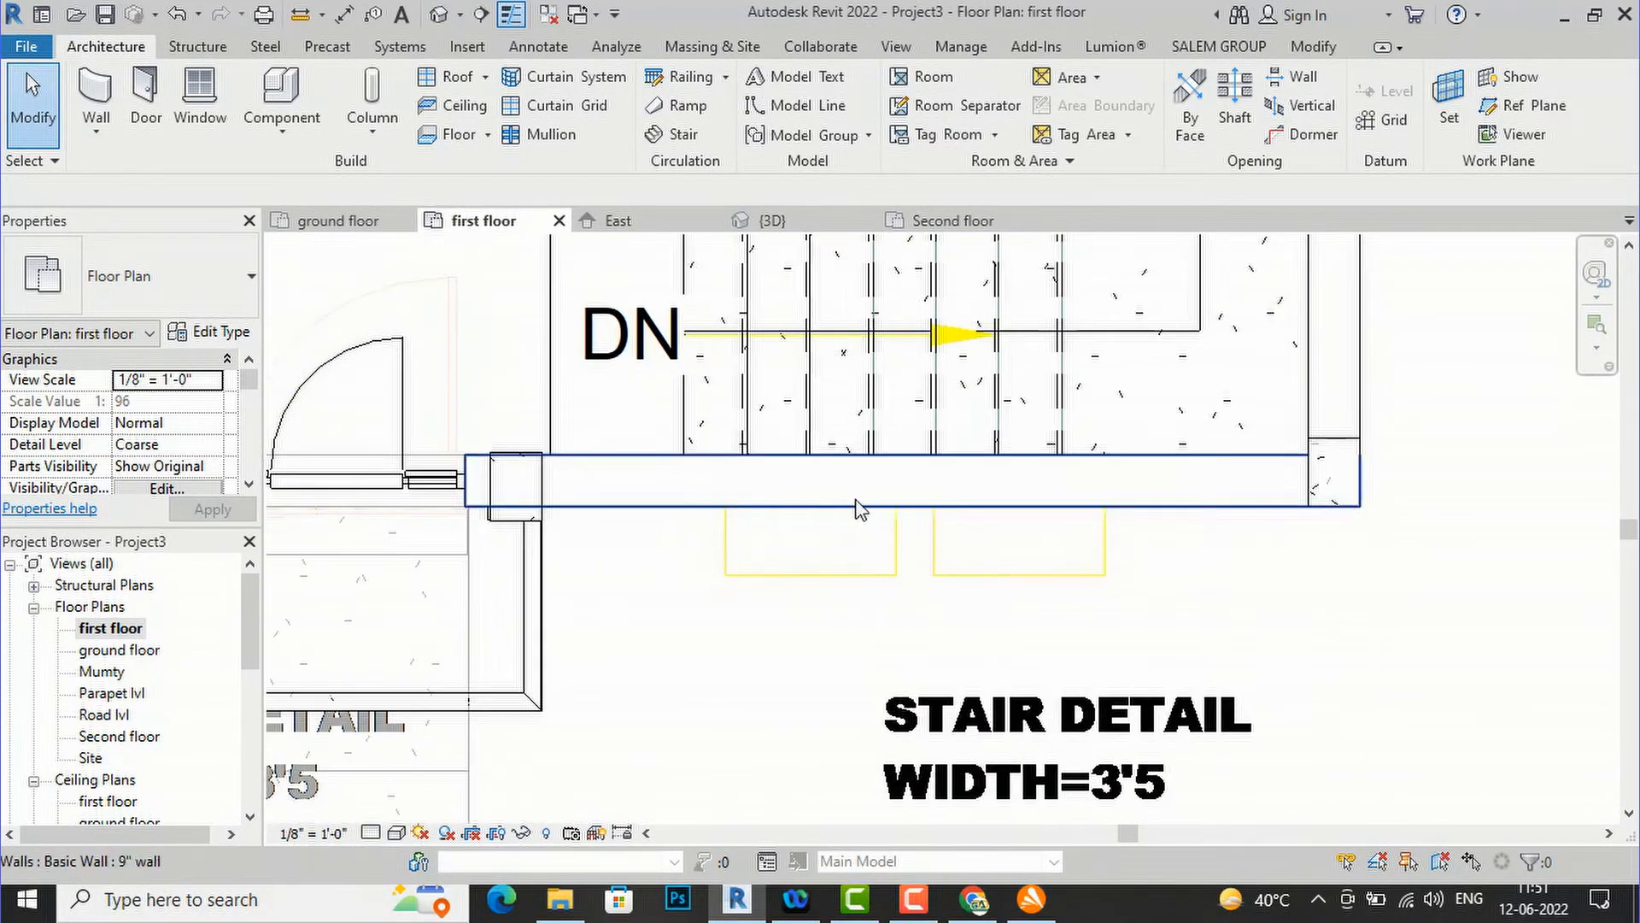
click(397, 838)
click(478, 716)
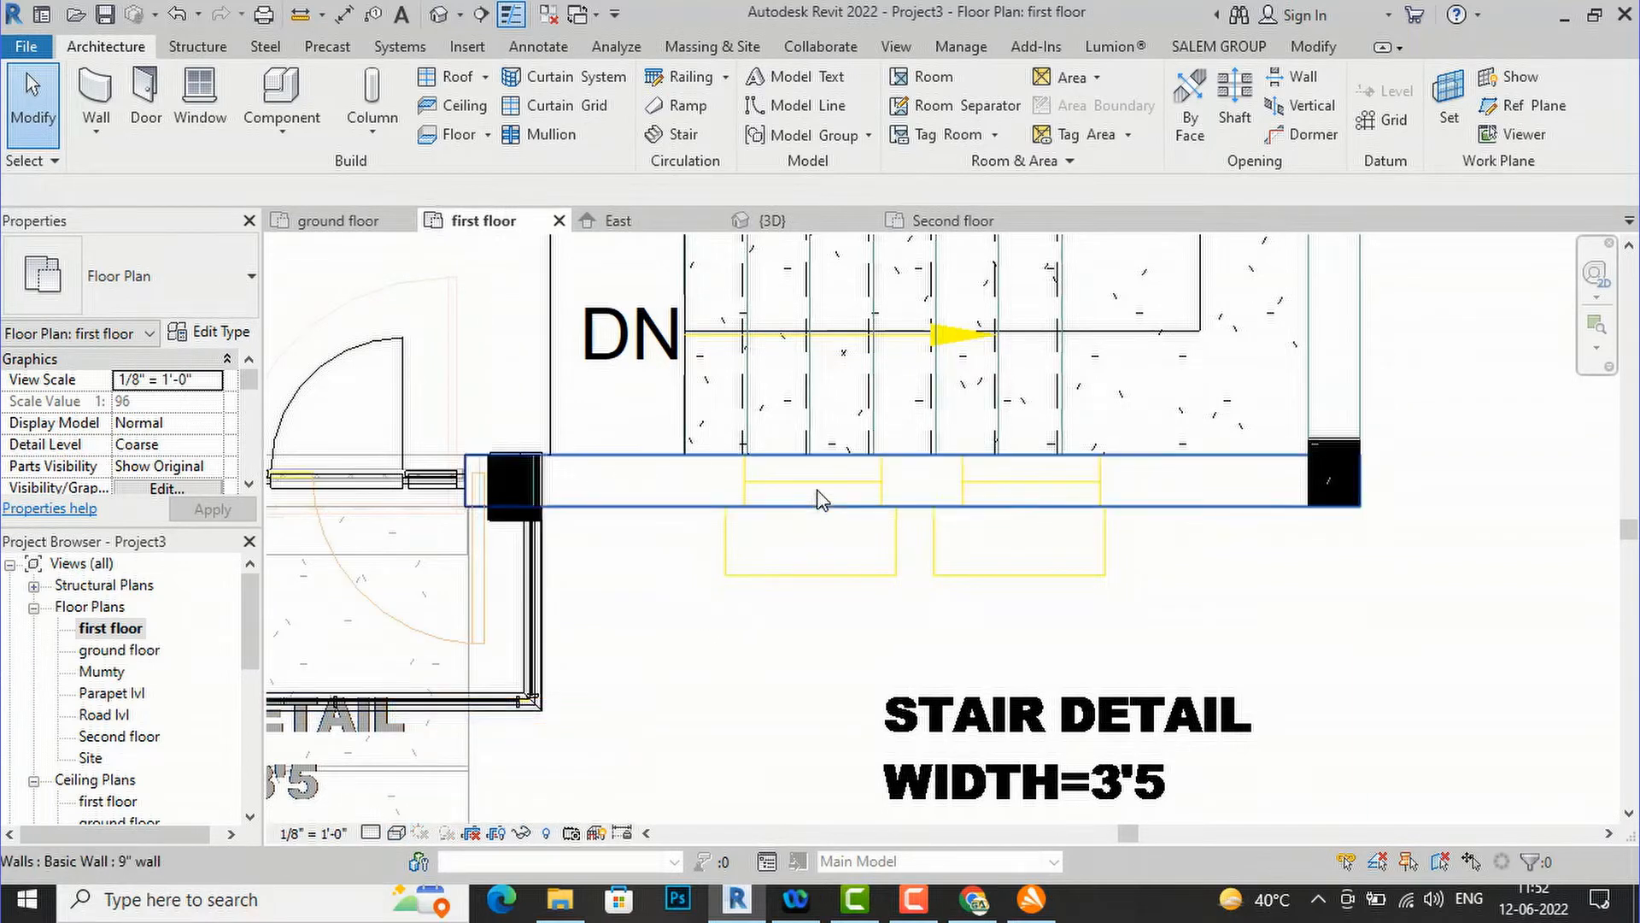
scroll(822, 500, up, 1)
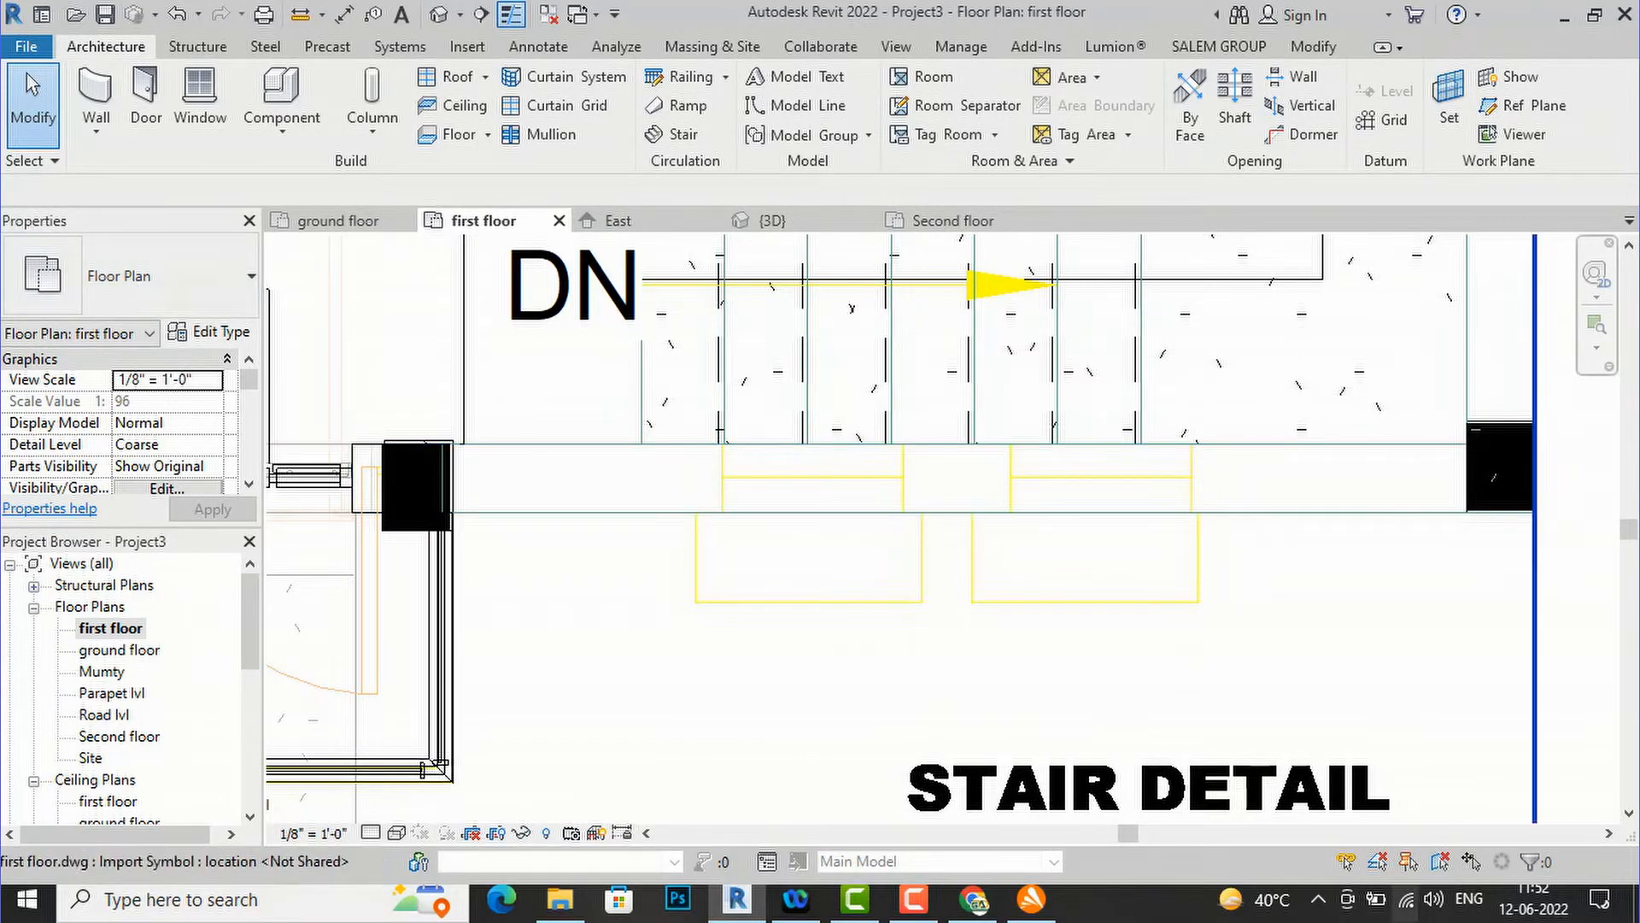
- Draw a Curtain Wall 1 segment 7' high and 2' long along the left window outline in the outer stair wall
click(113, 88)
click(137, 275)
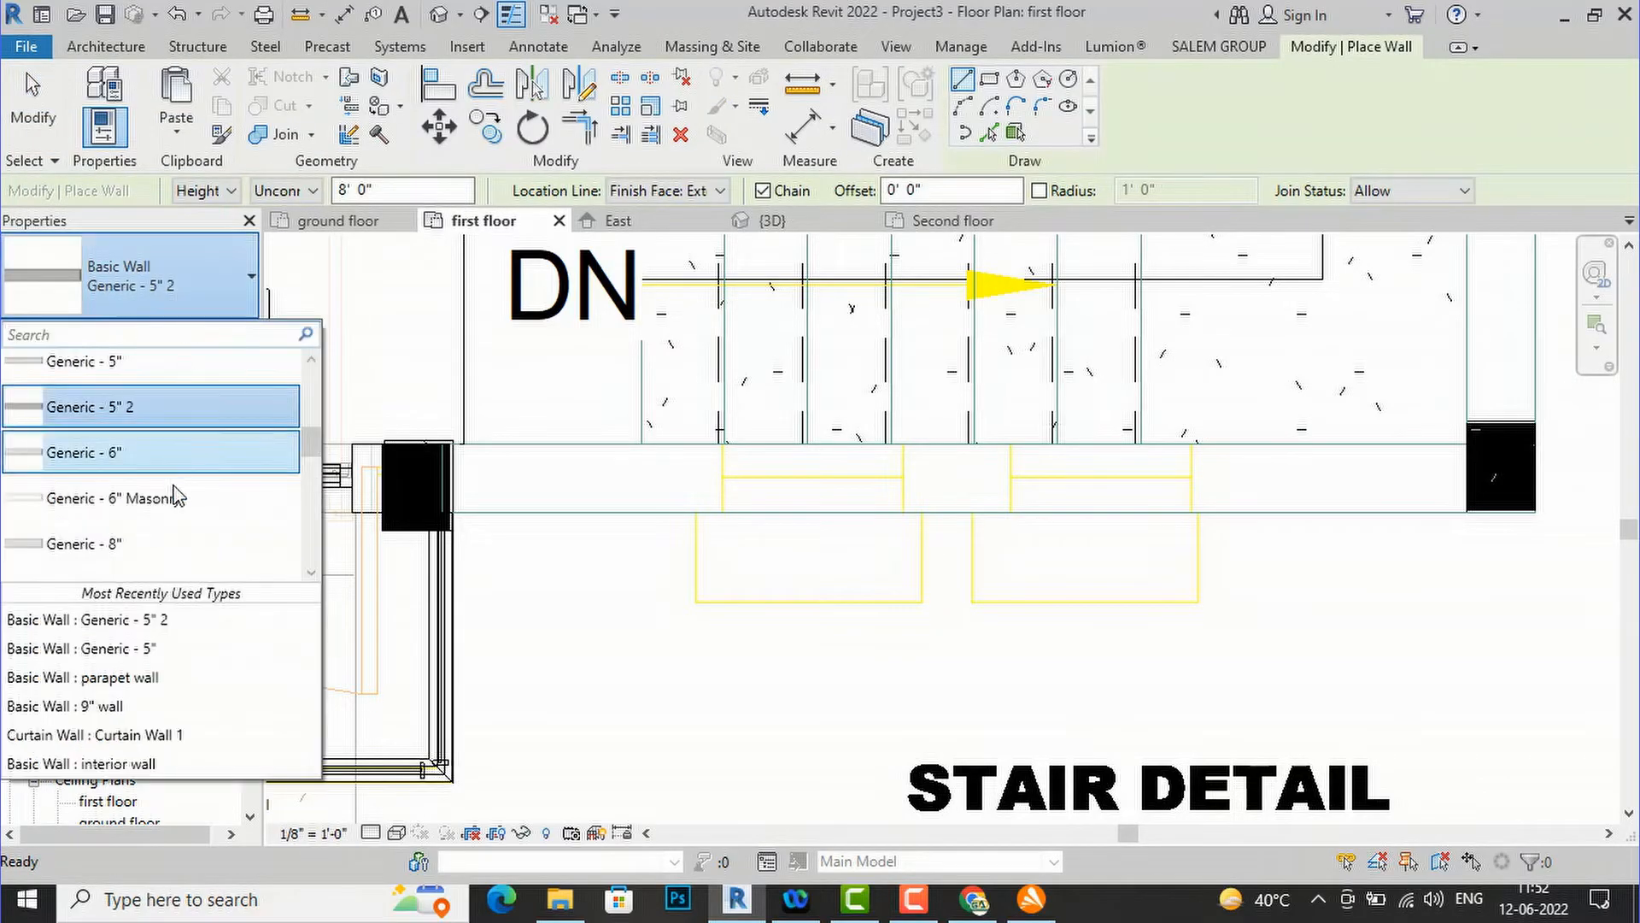
scroll(176, 495, down, 5)
scroll(176, 504, down, 5)
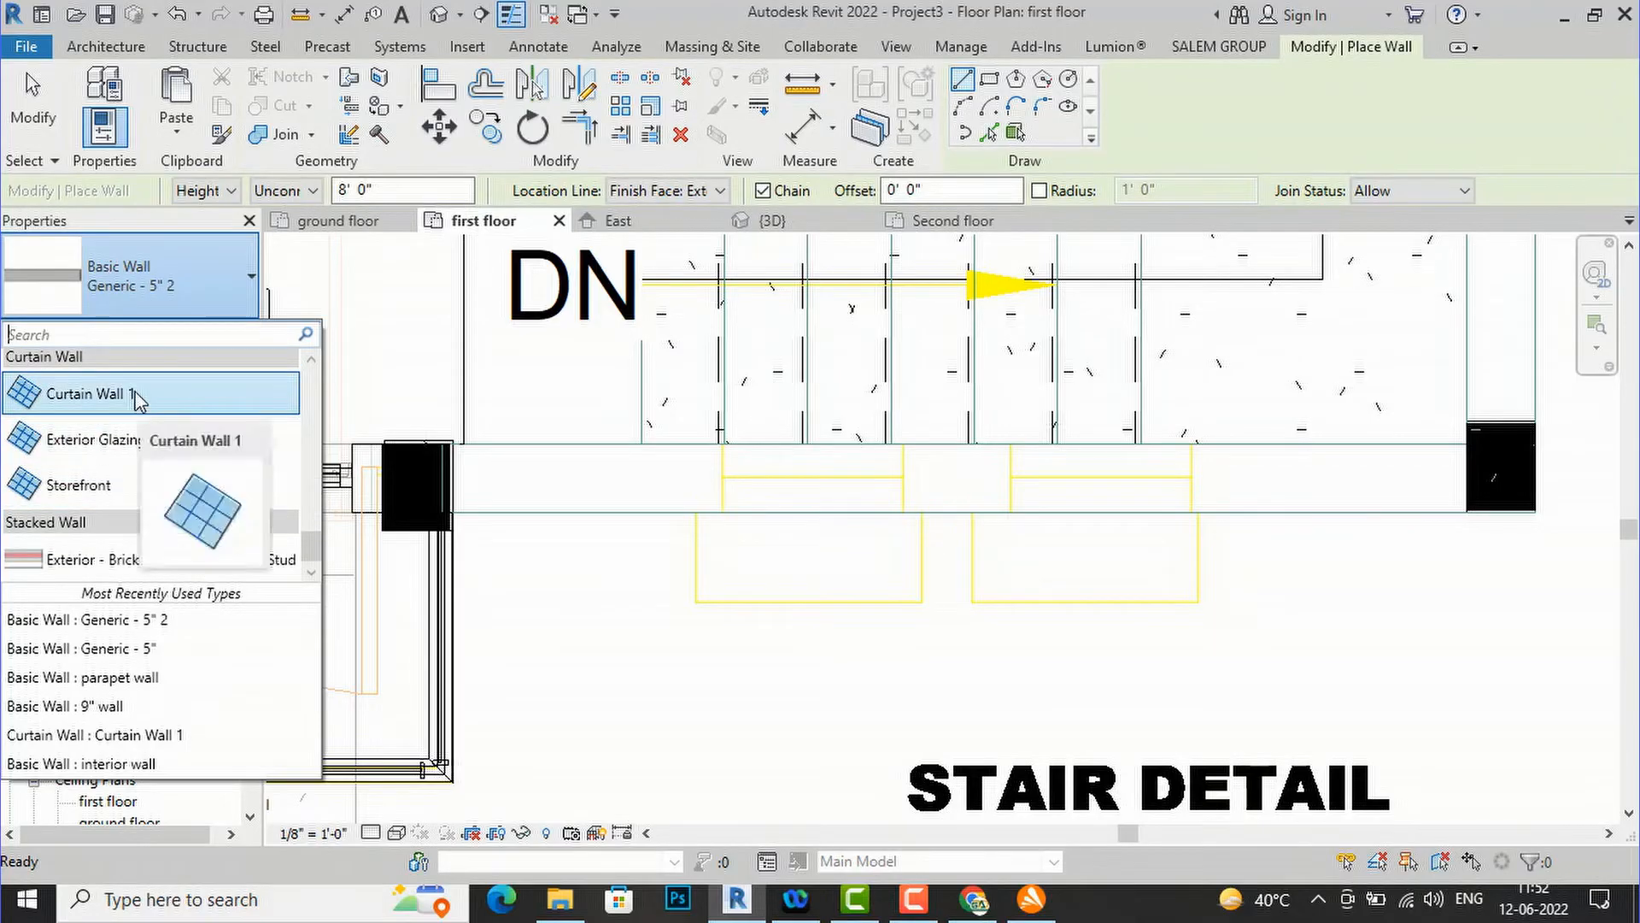
click(136, 394)
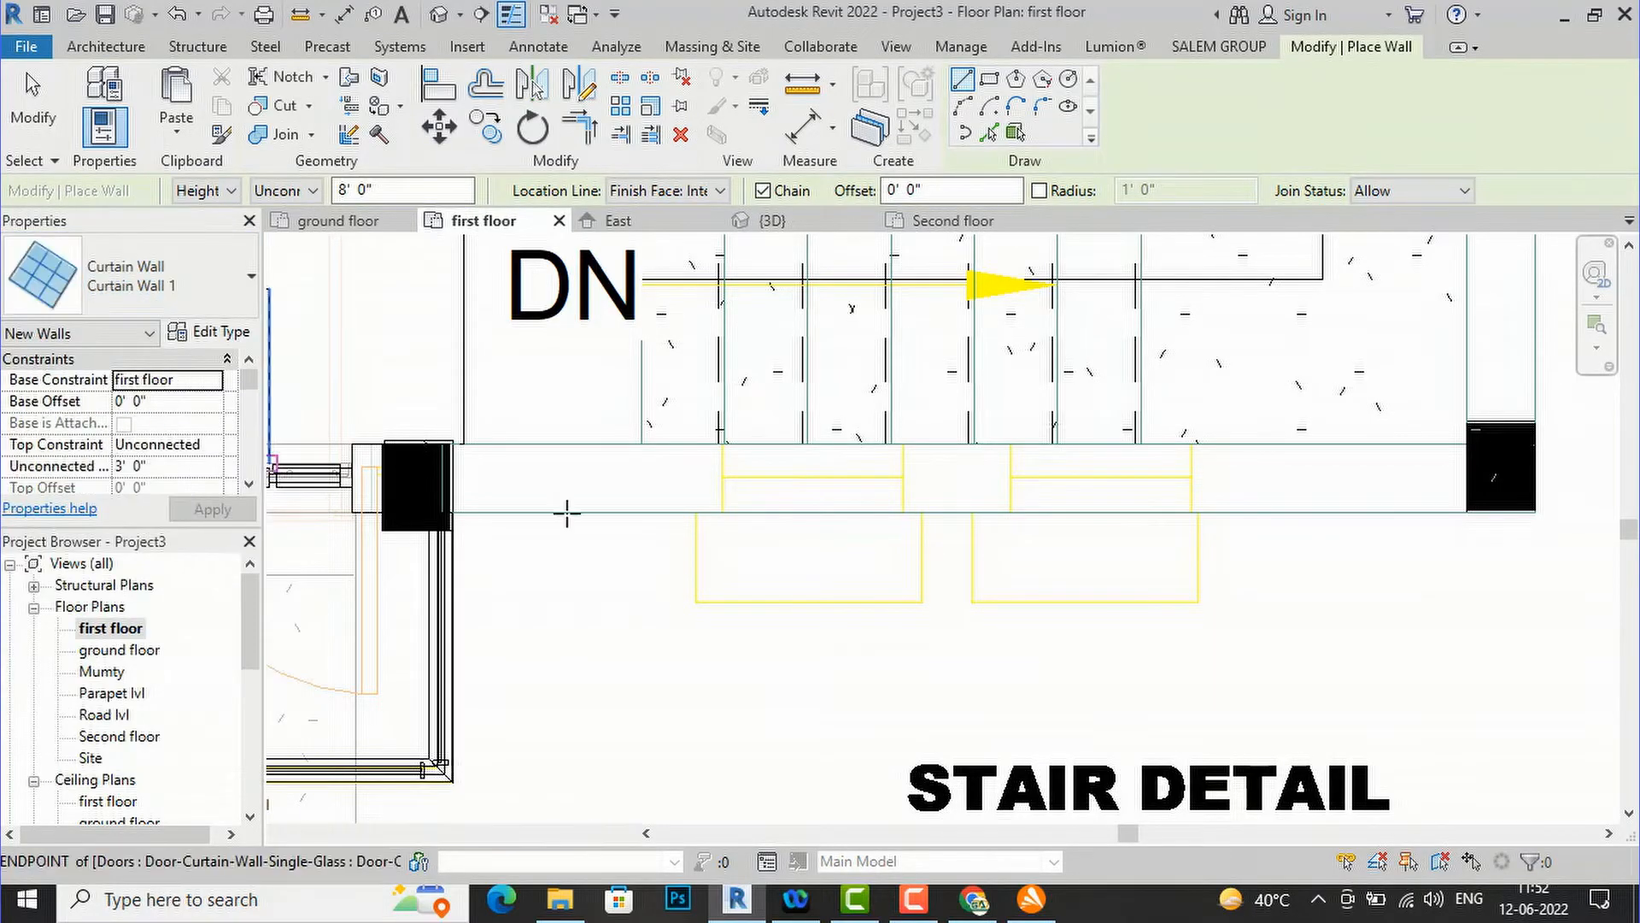
scroll(768, 476, up, 2)
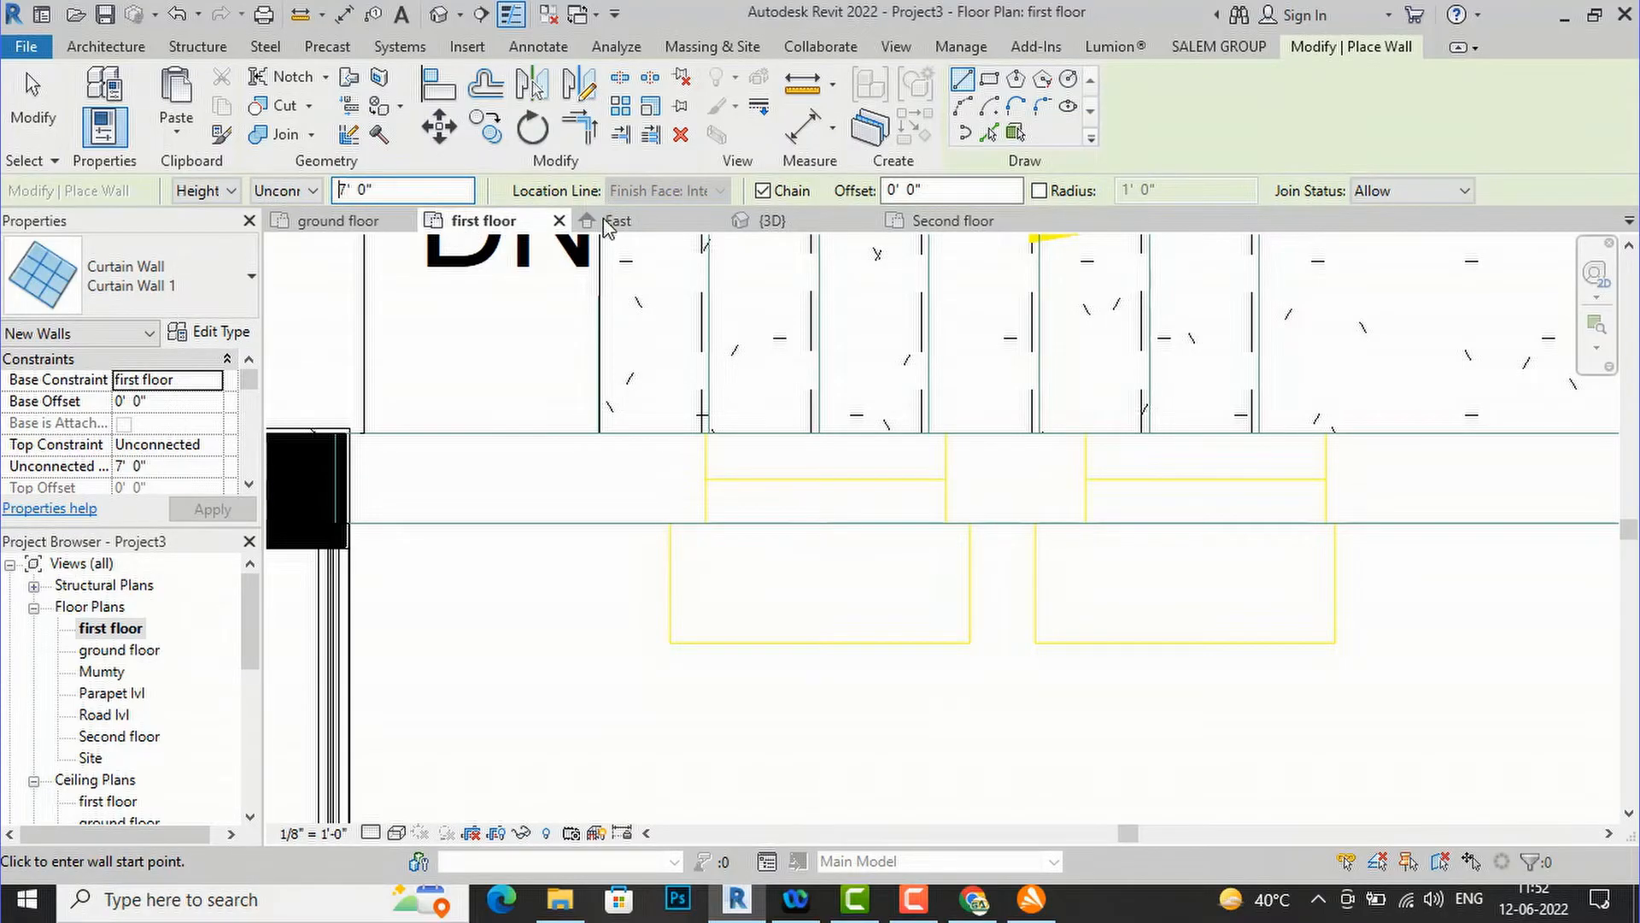
click(705, 478)
click(944, 479)
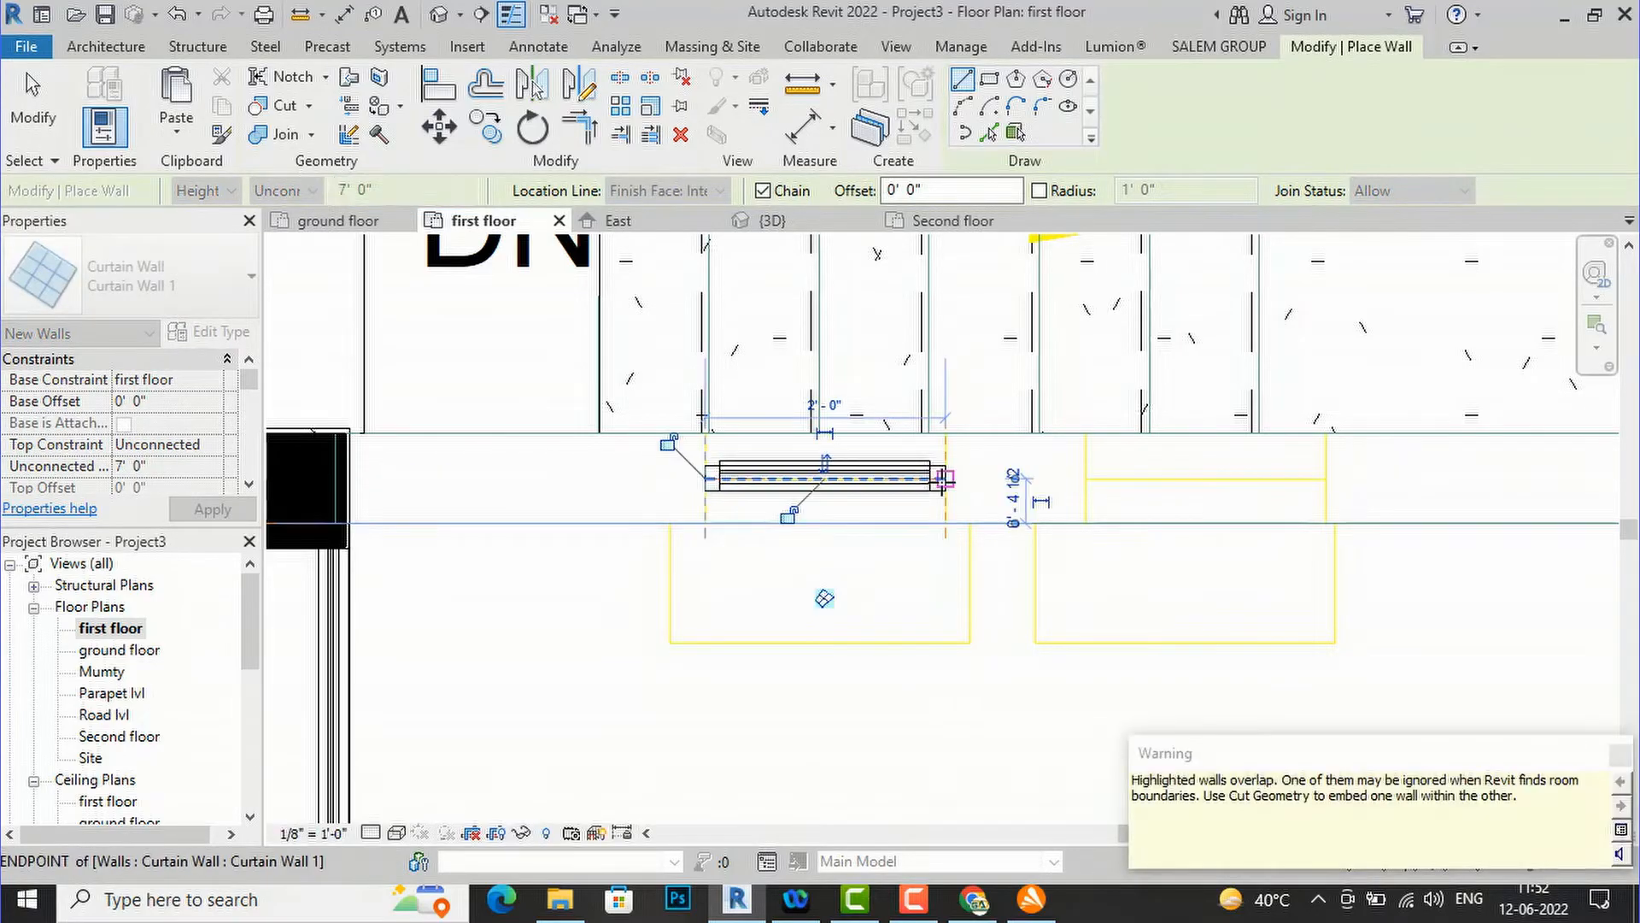
key(Escape)
key(Escape)
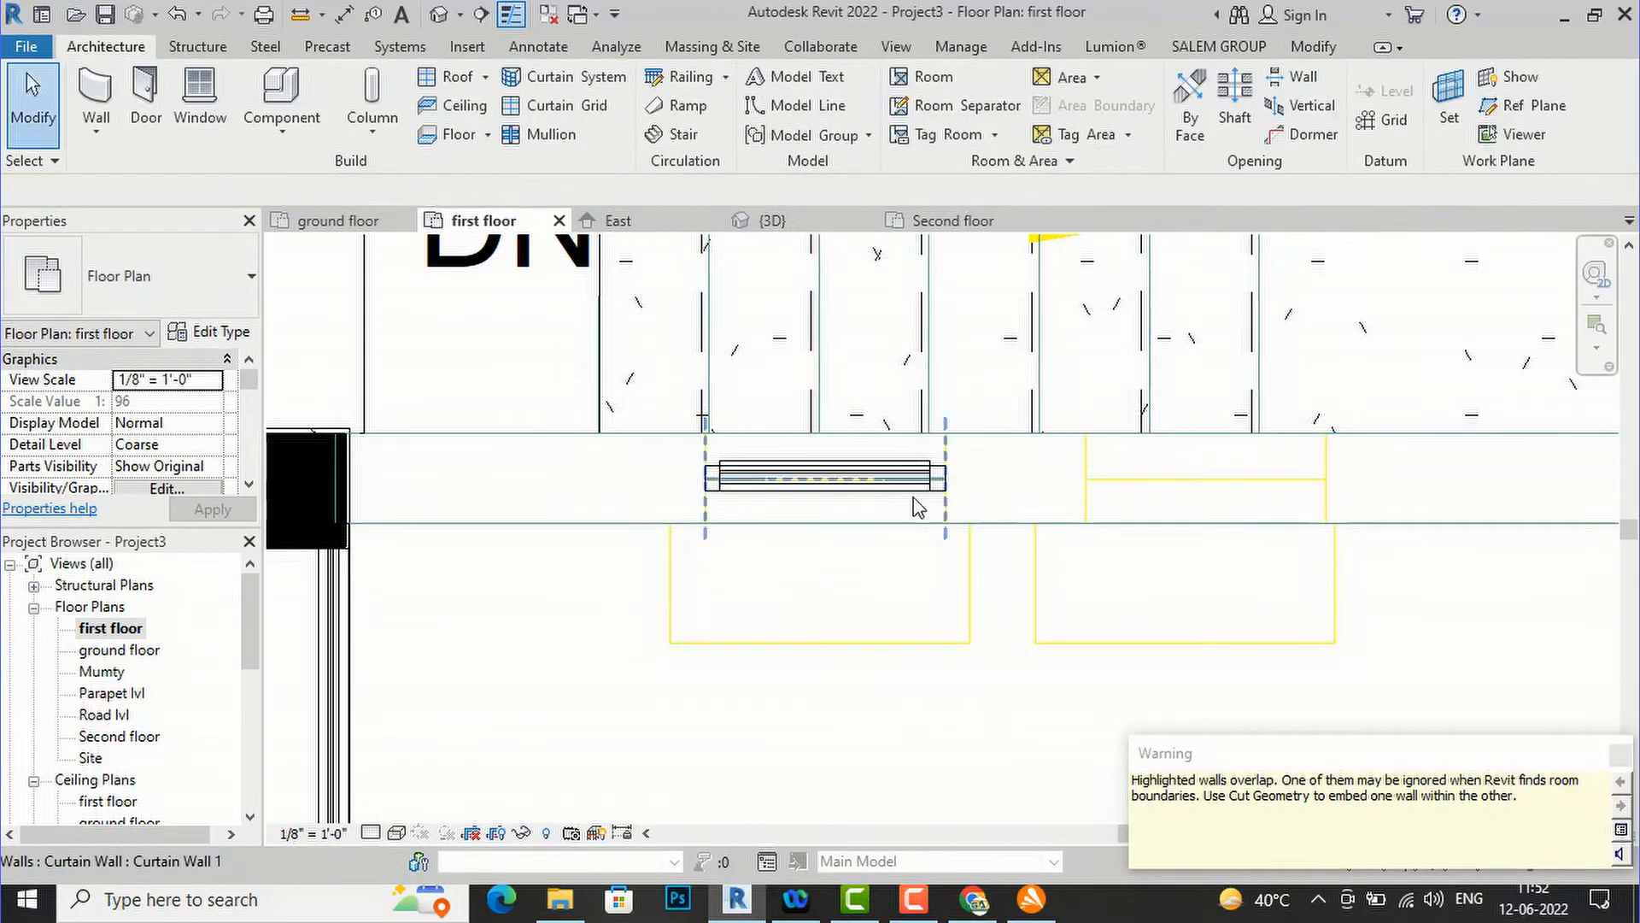
click(935, 480)
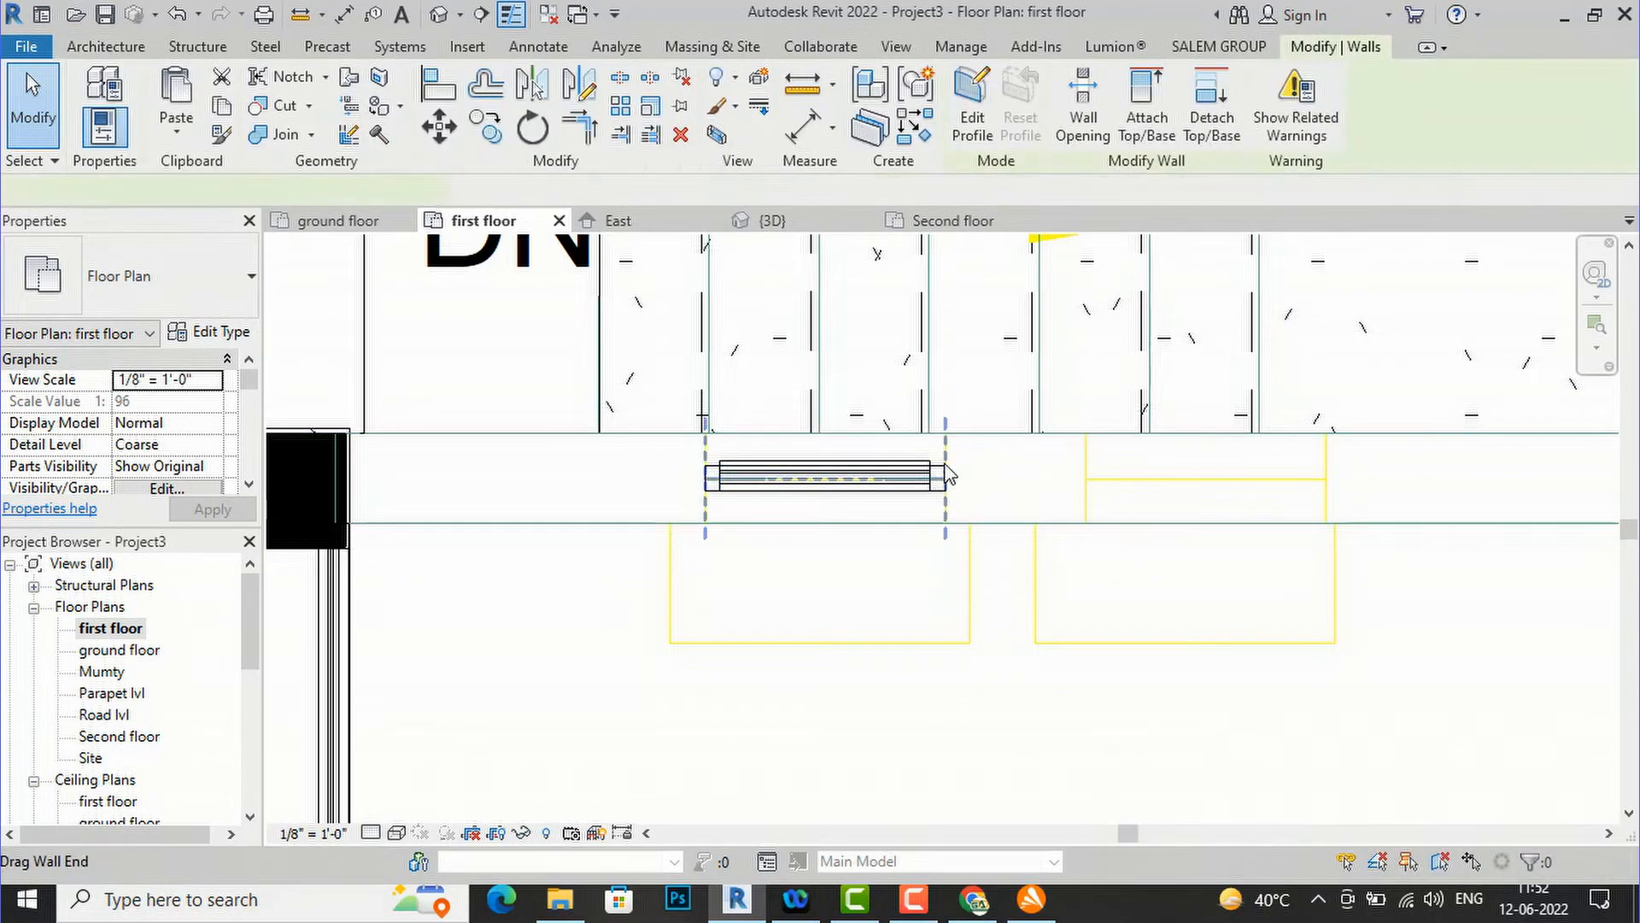
key(Escape)
- Draw a second 7' high Curtain Wall 1 segment, 2' long, along the right window outline in the outer stair wall
click(114, 94)
click(1086, 480)
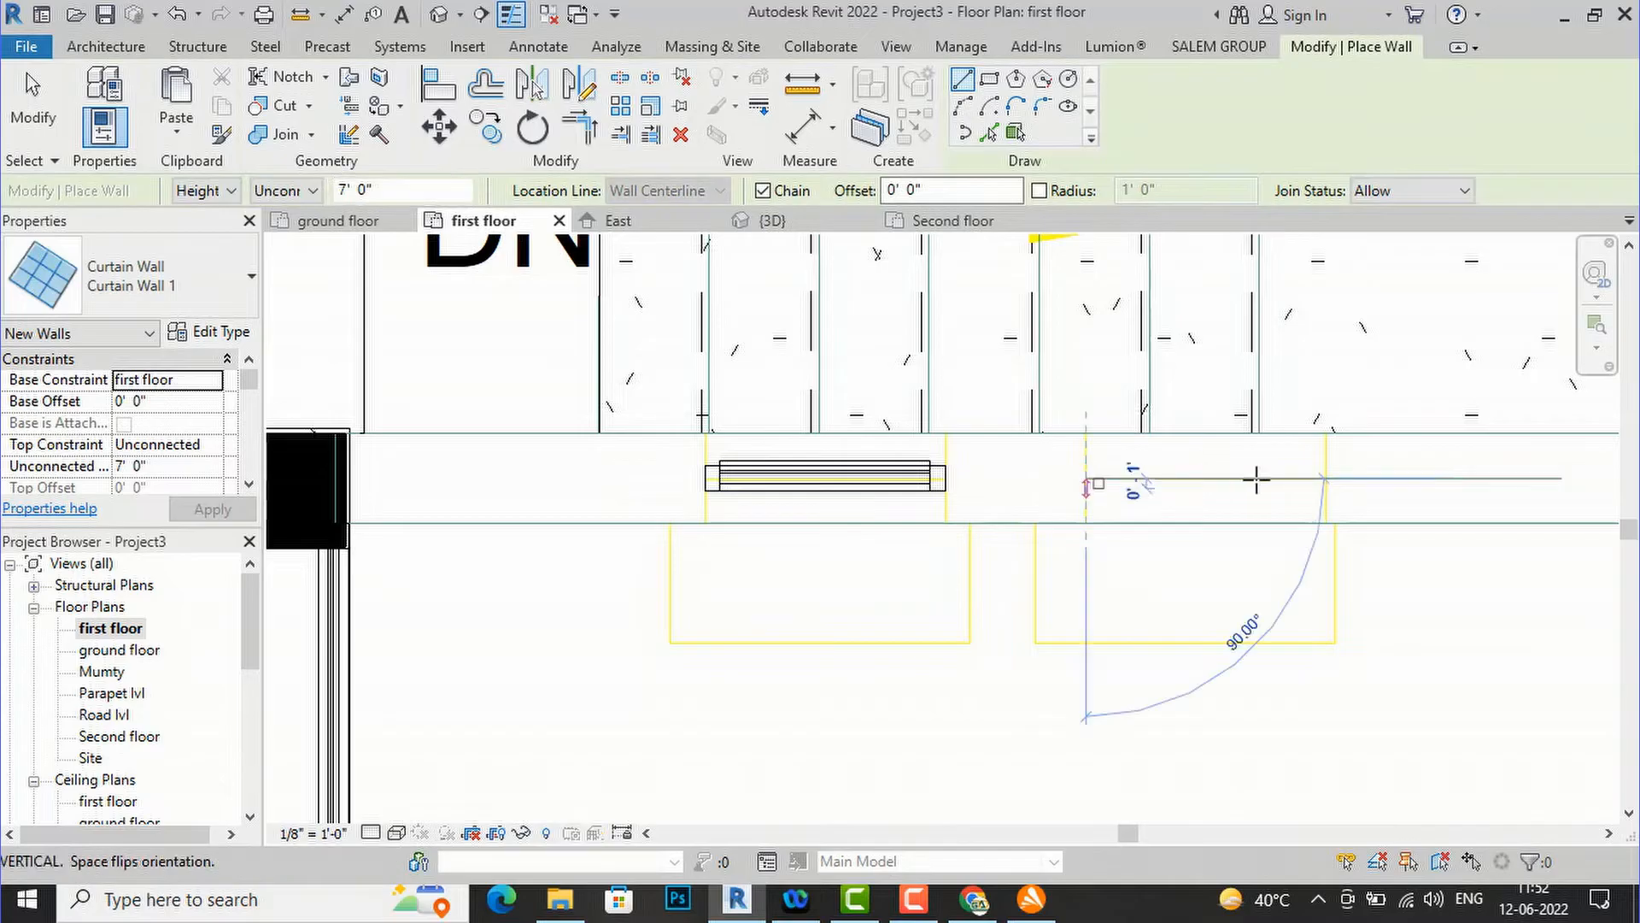
click(1325, 478)
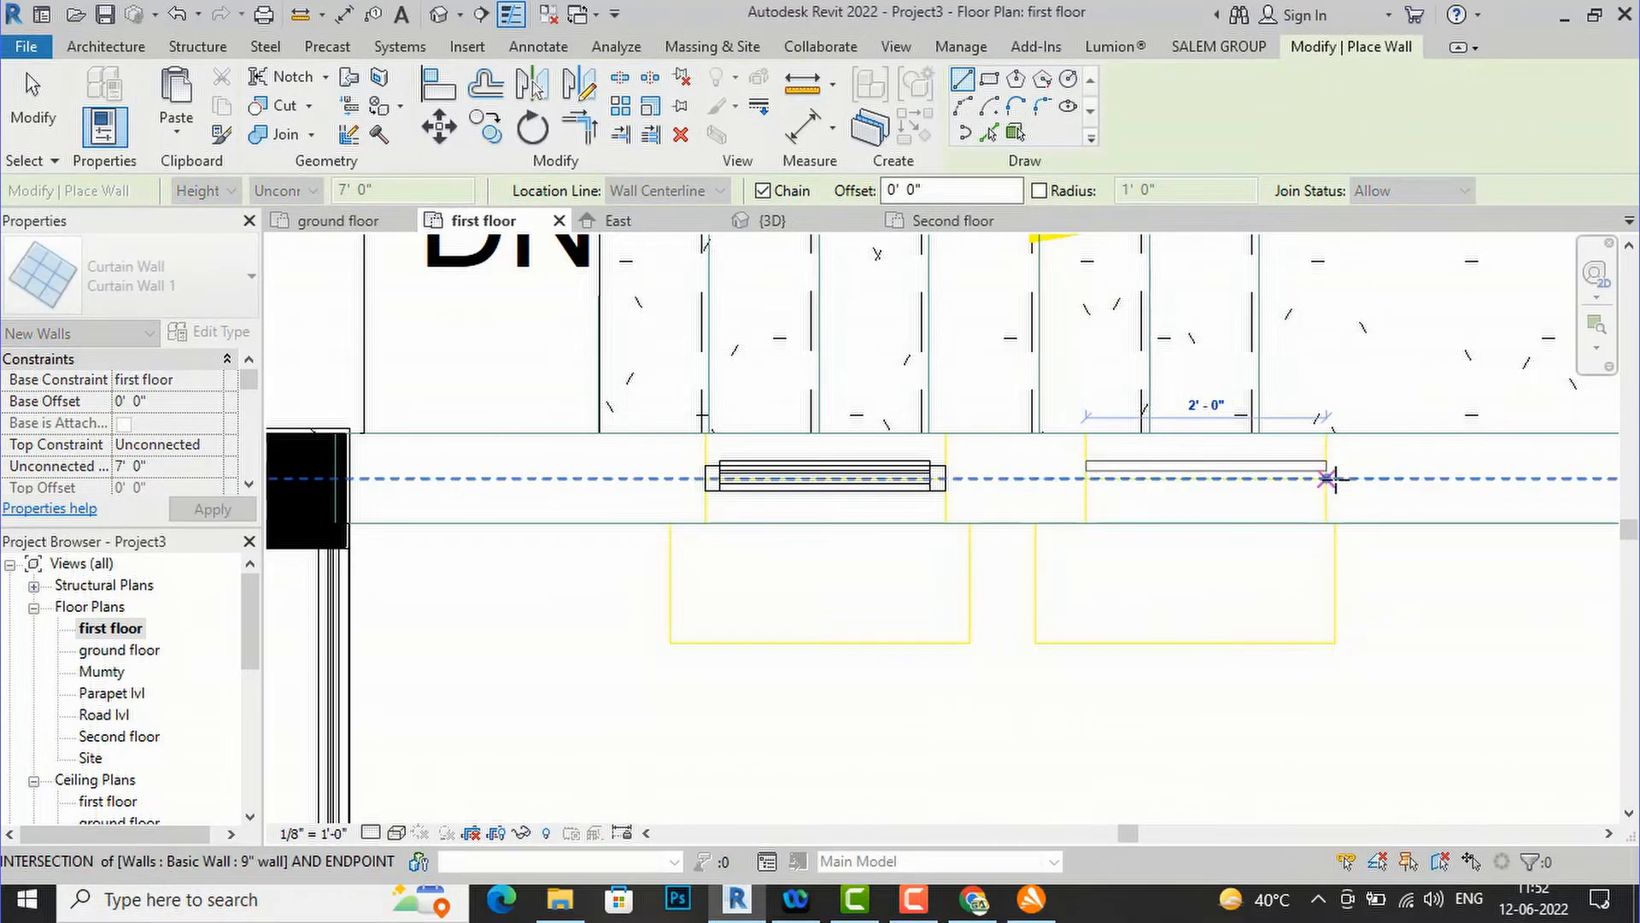
key(Escape)
key(Escape)
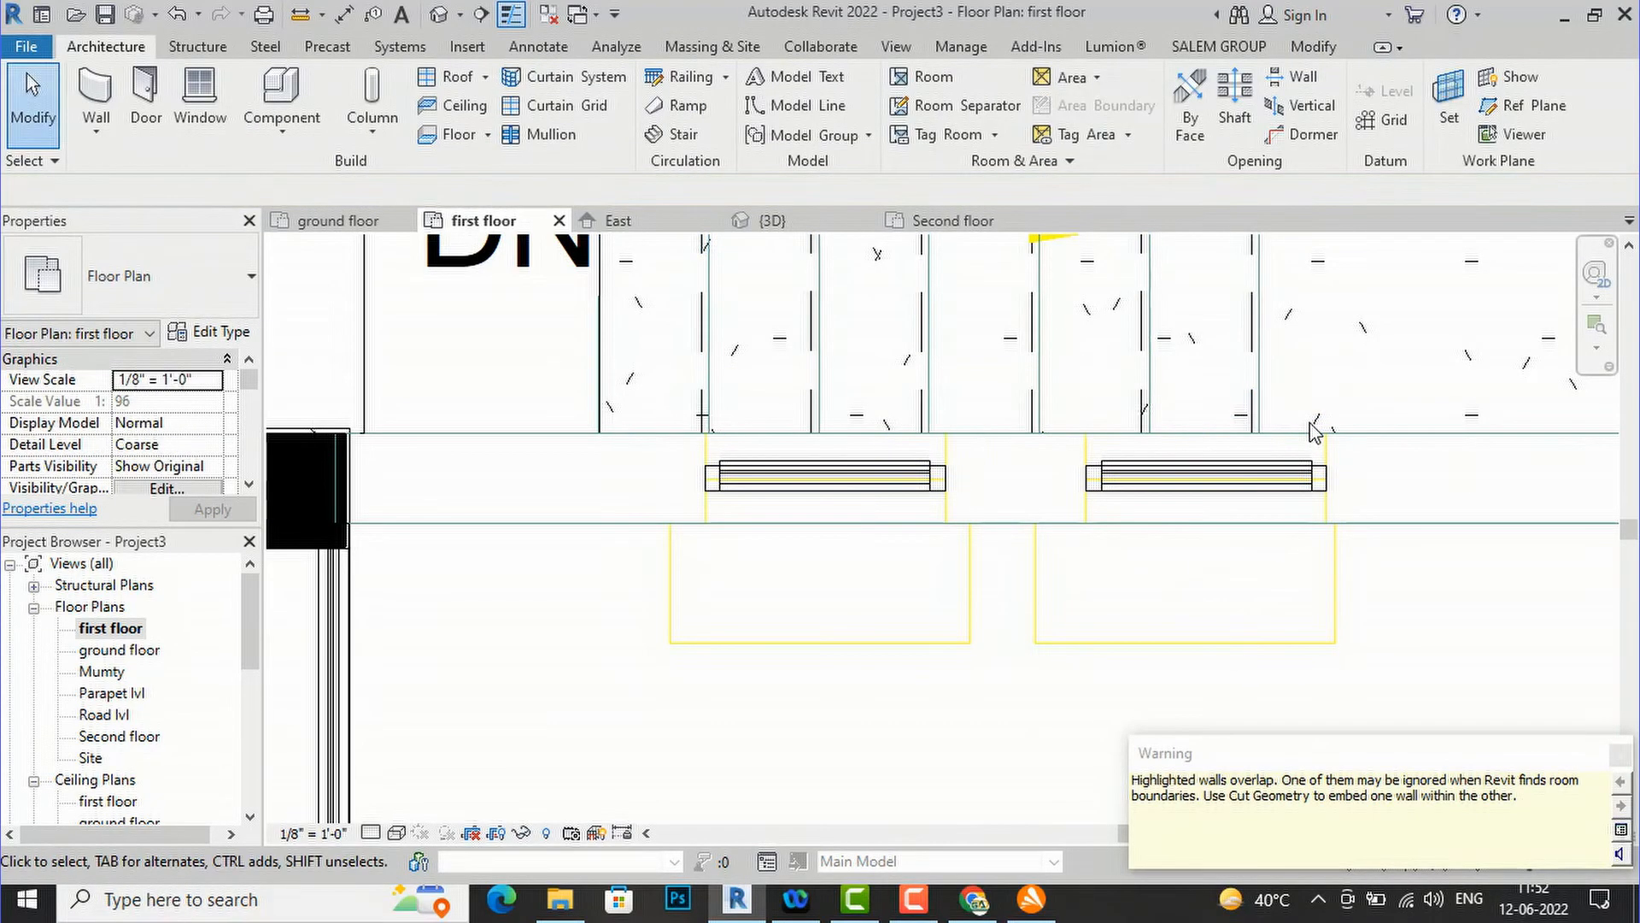
- Examine the house with its new curtain walls in the 3D view in Wireframe, then return the view to Realistic
click(444, 26)
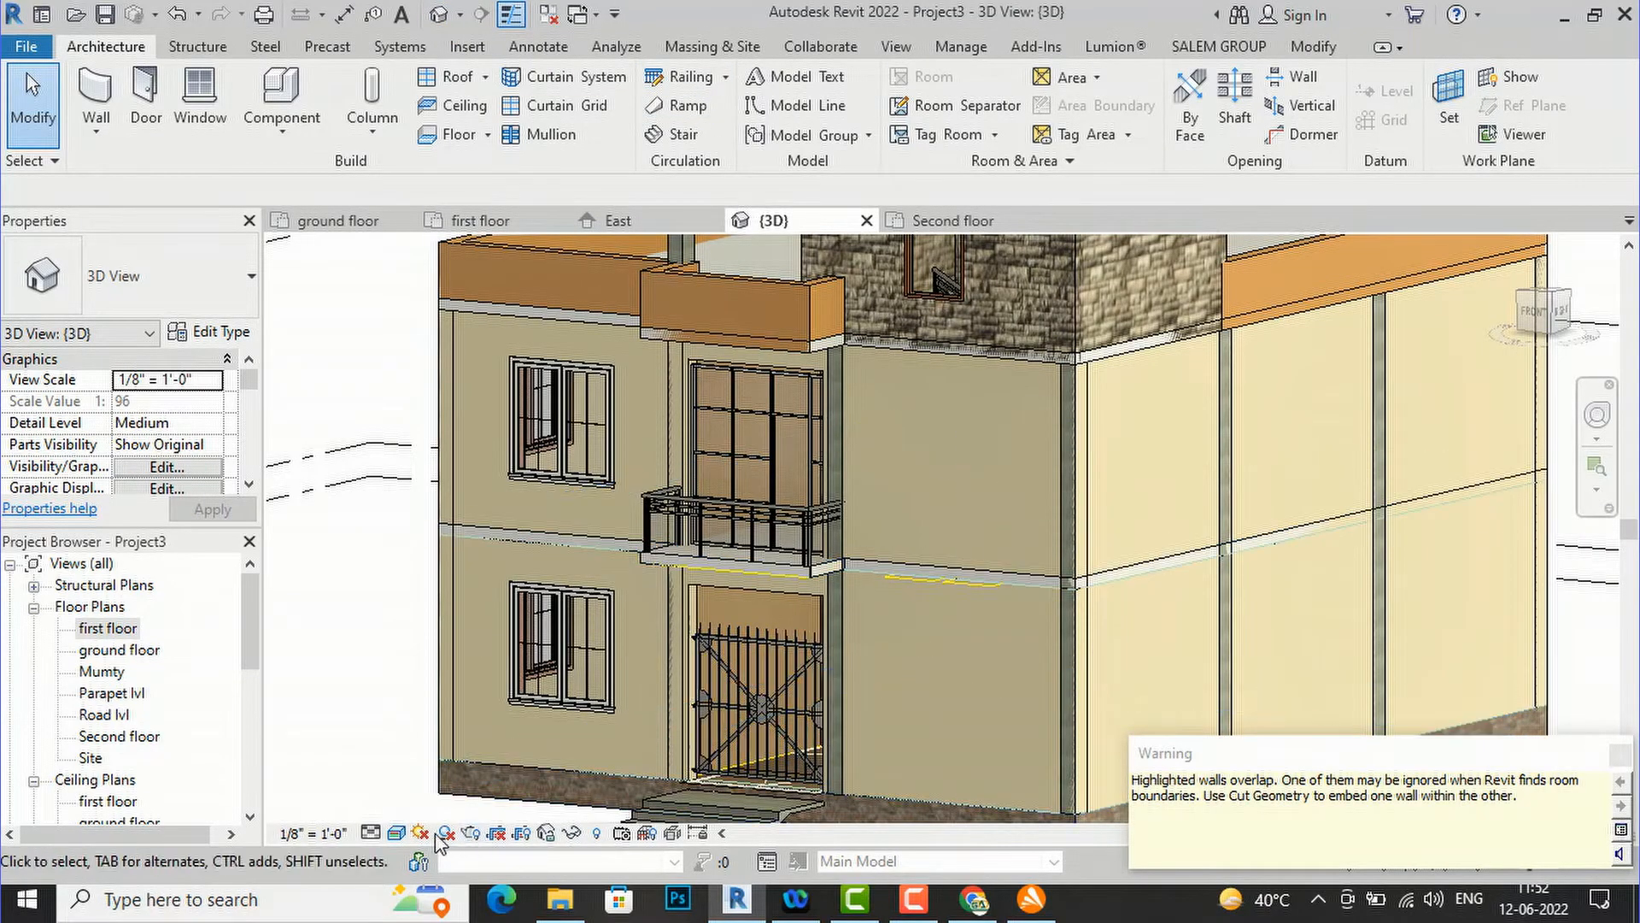
click(398, 833)
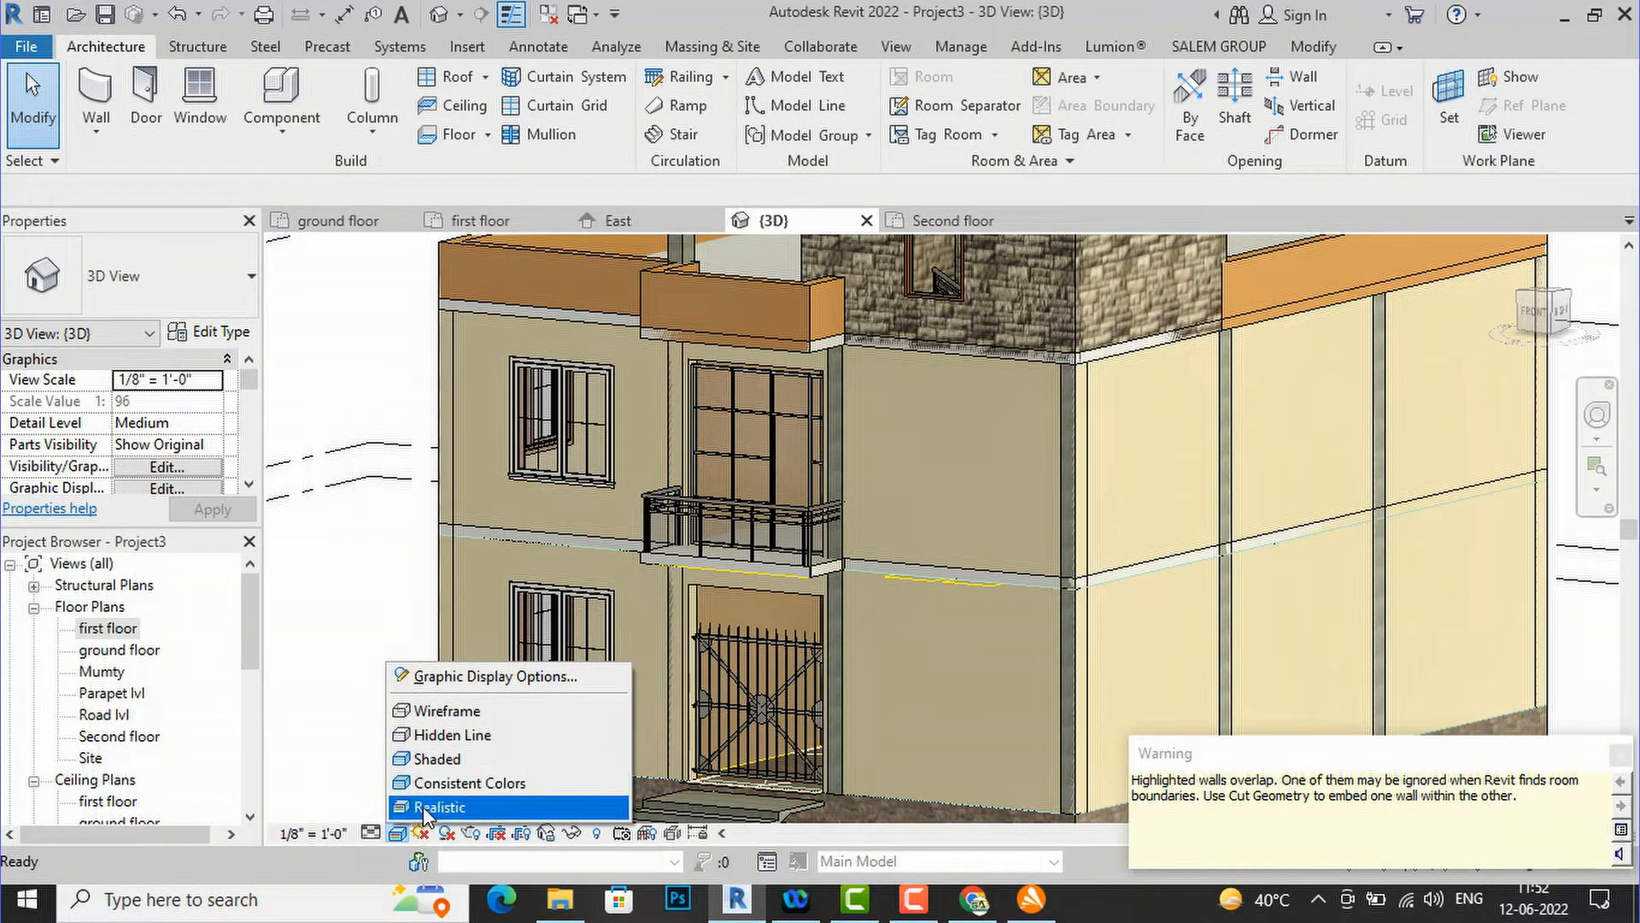
click(446, 712)
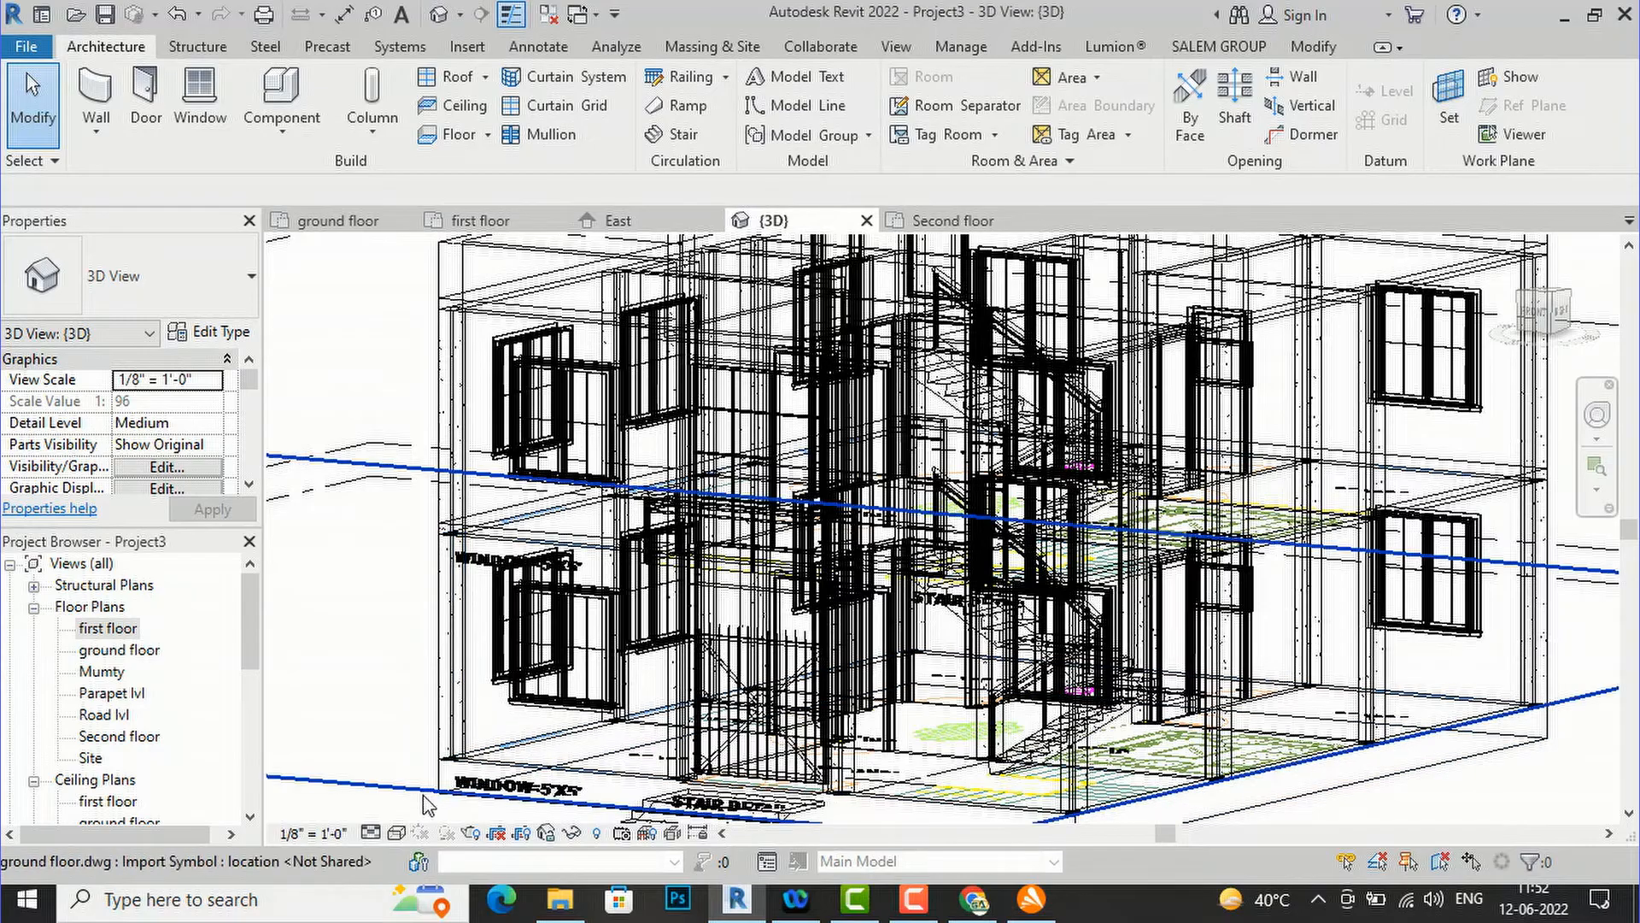
click(398, 834)
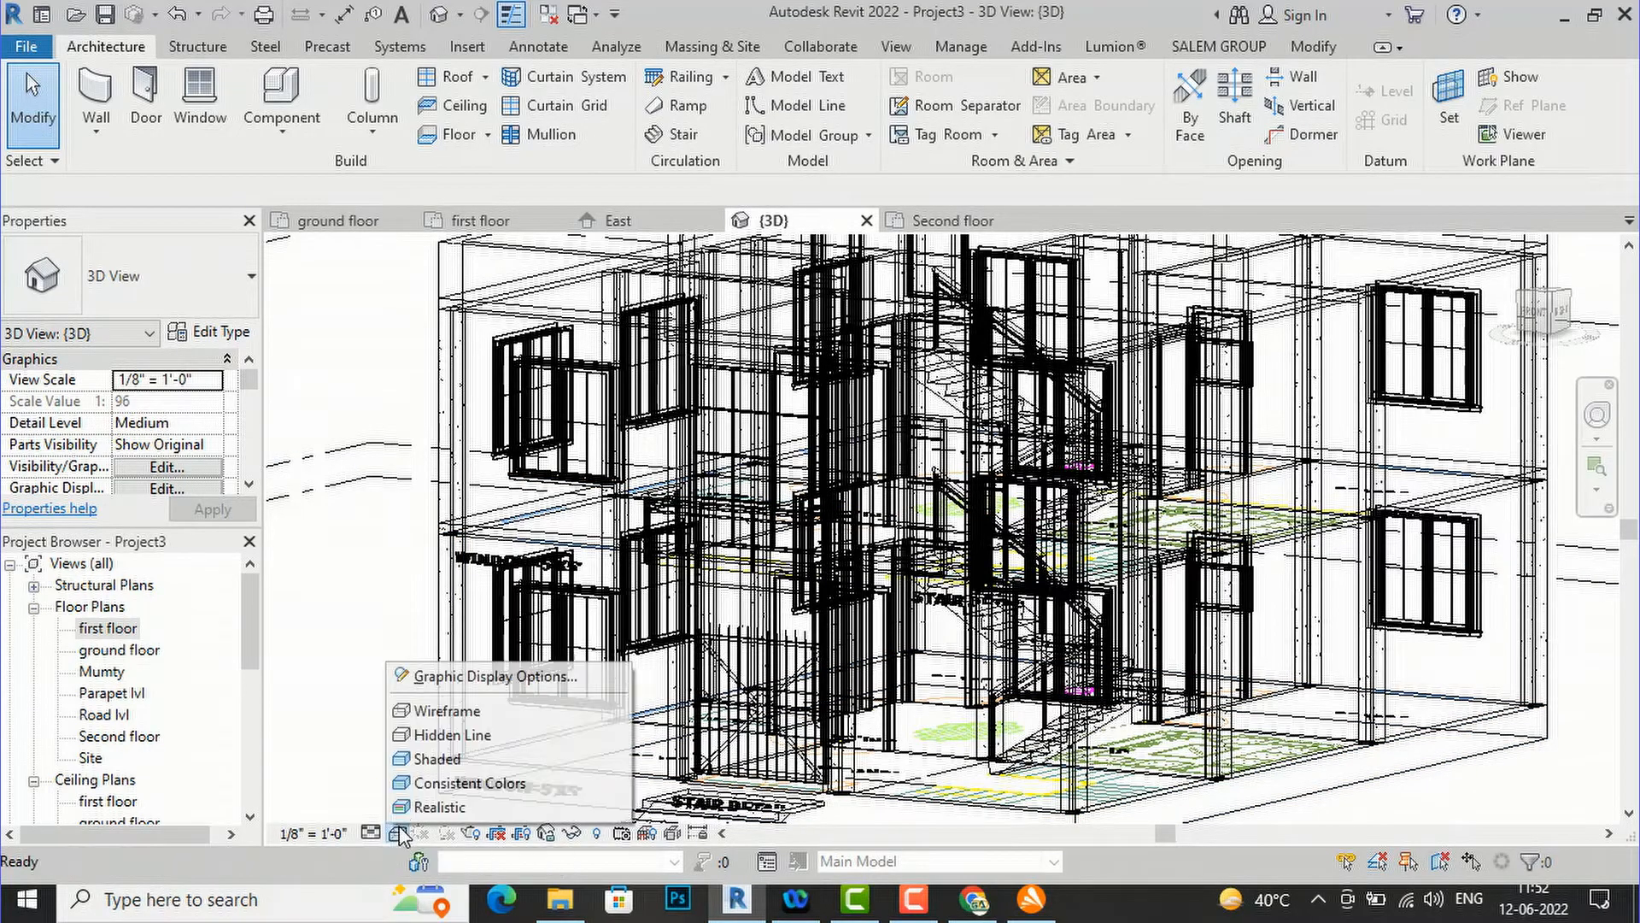
click(423, 812)
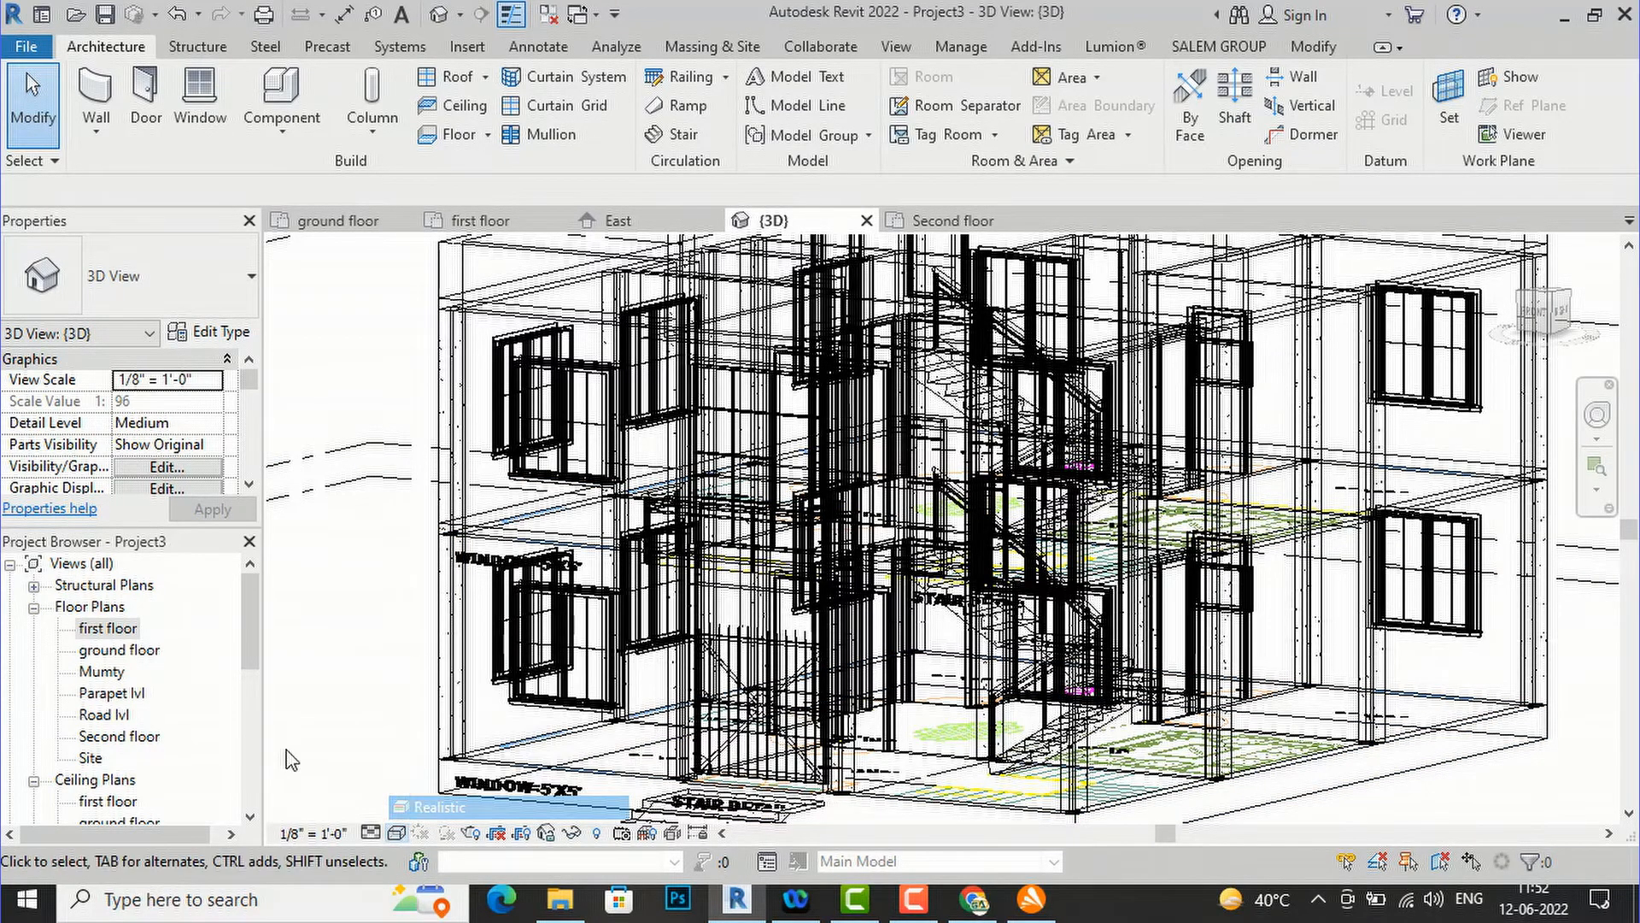
- In the first floor plan, cut the outer 9" stair wall with the left curtain wall using Cut Geometry
double_click(109, 629)
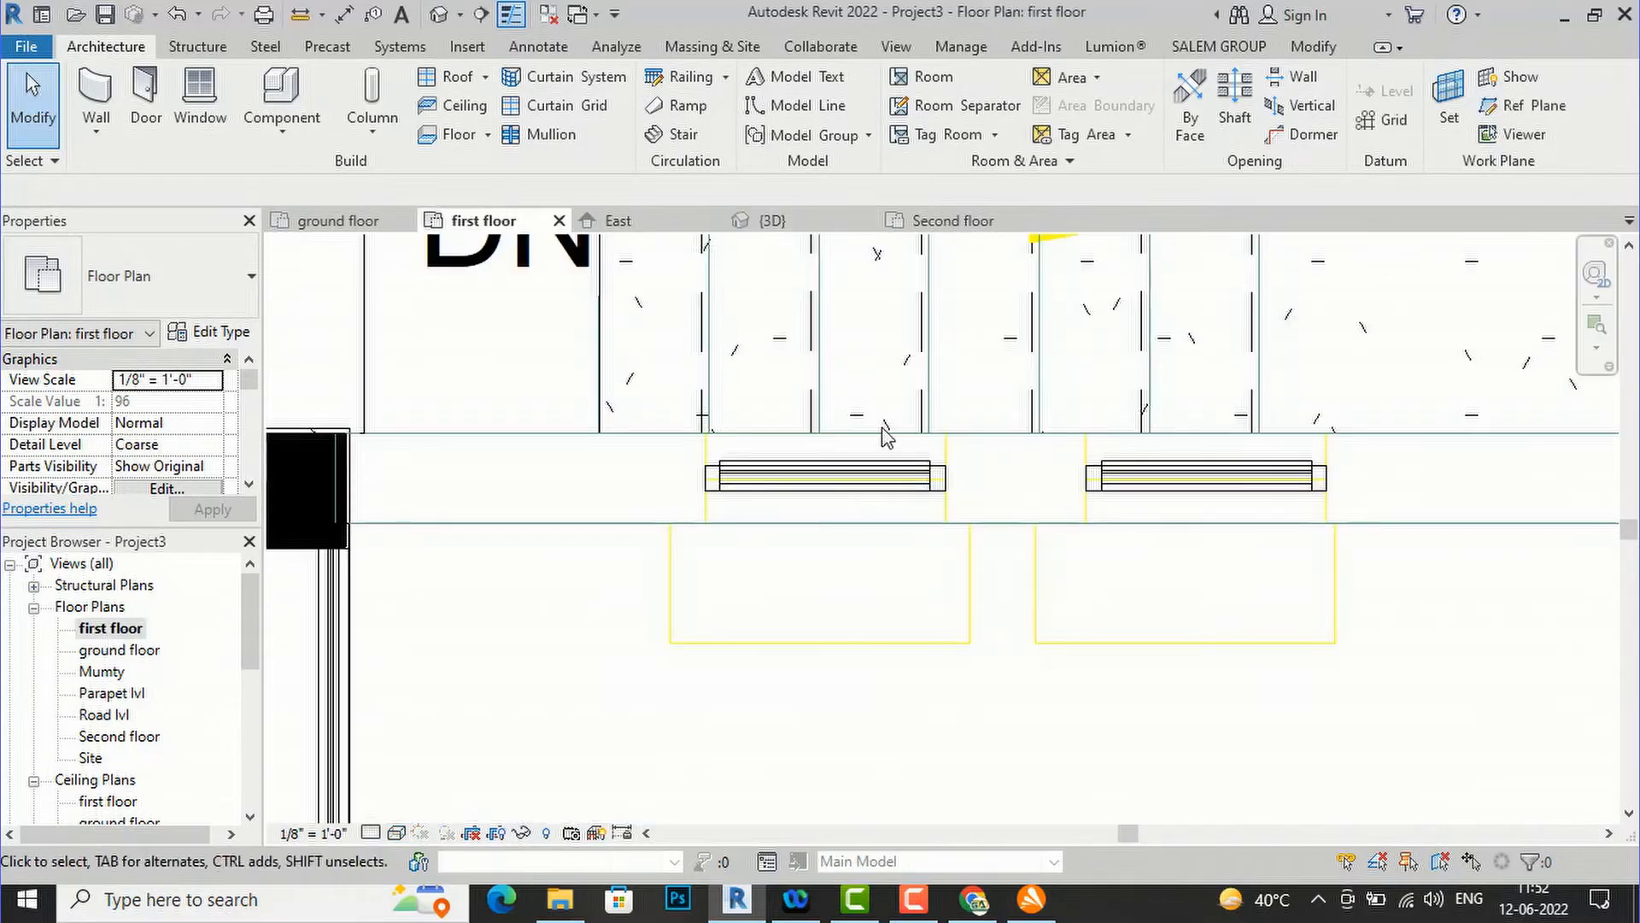
click(790, 470)
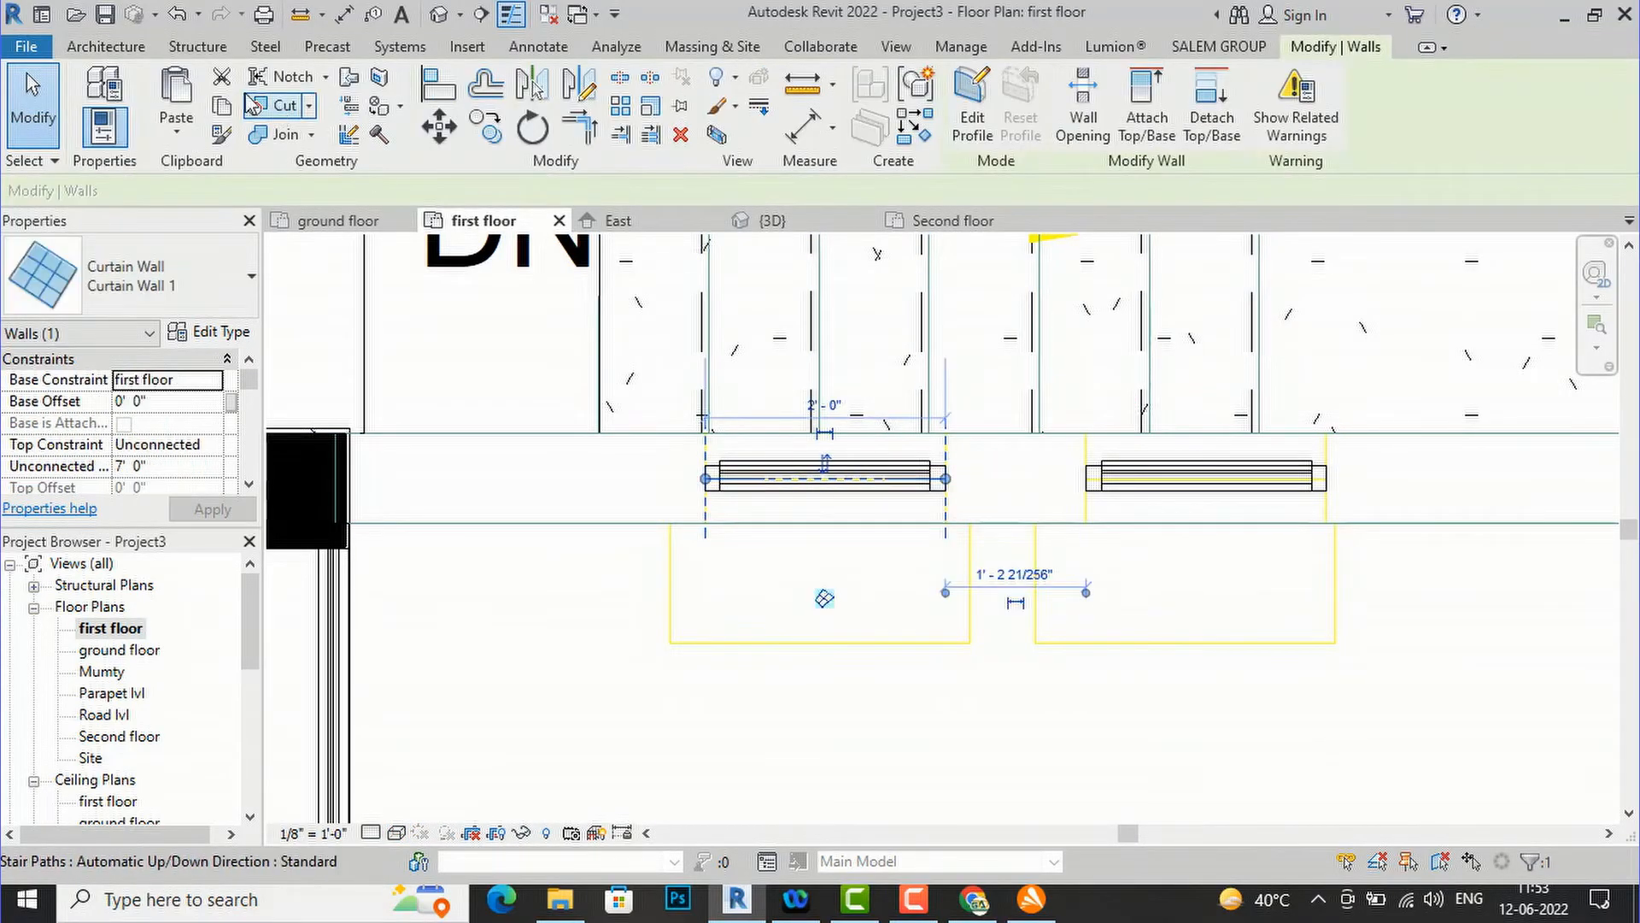
click(309, 106)
click(342, 134)
click(569, 515)
click(717, 476)
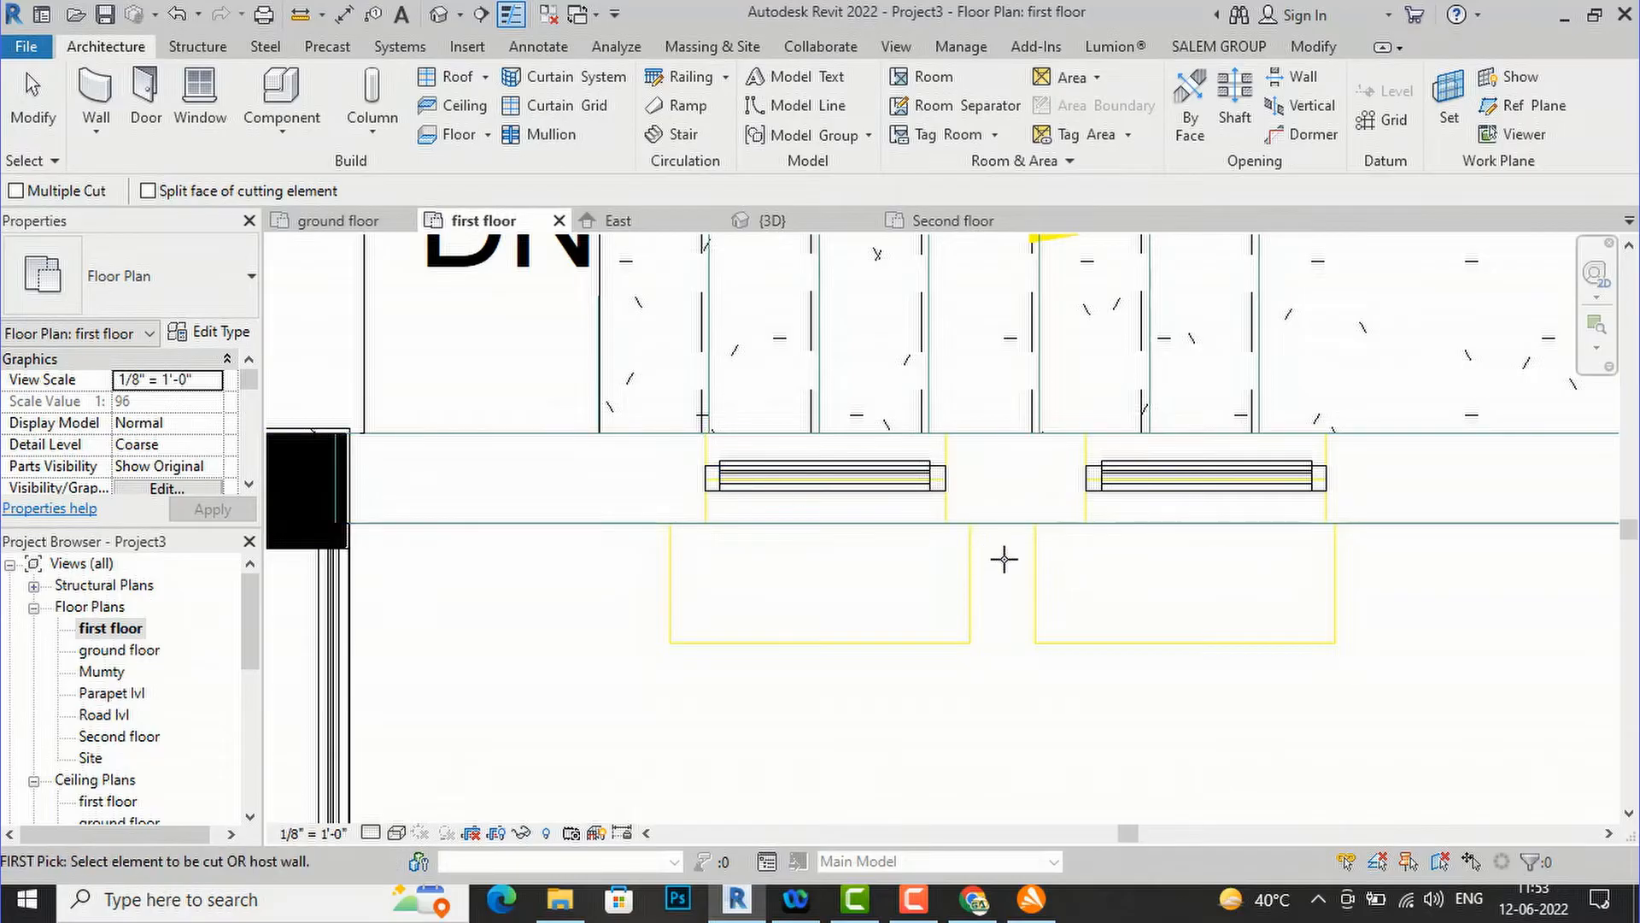
key(Escape)
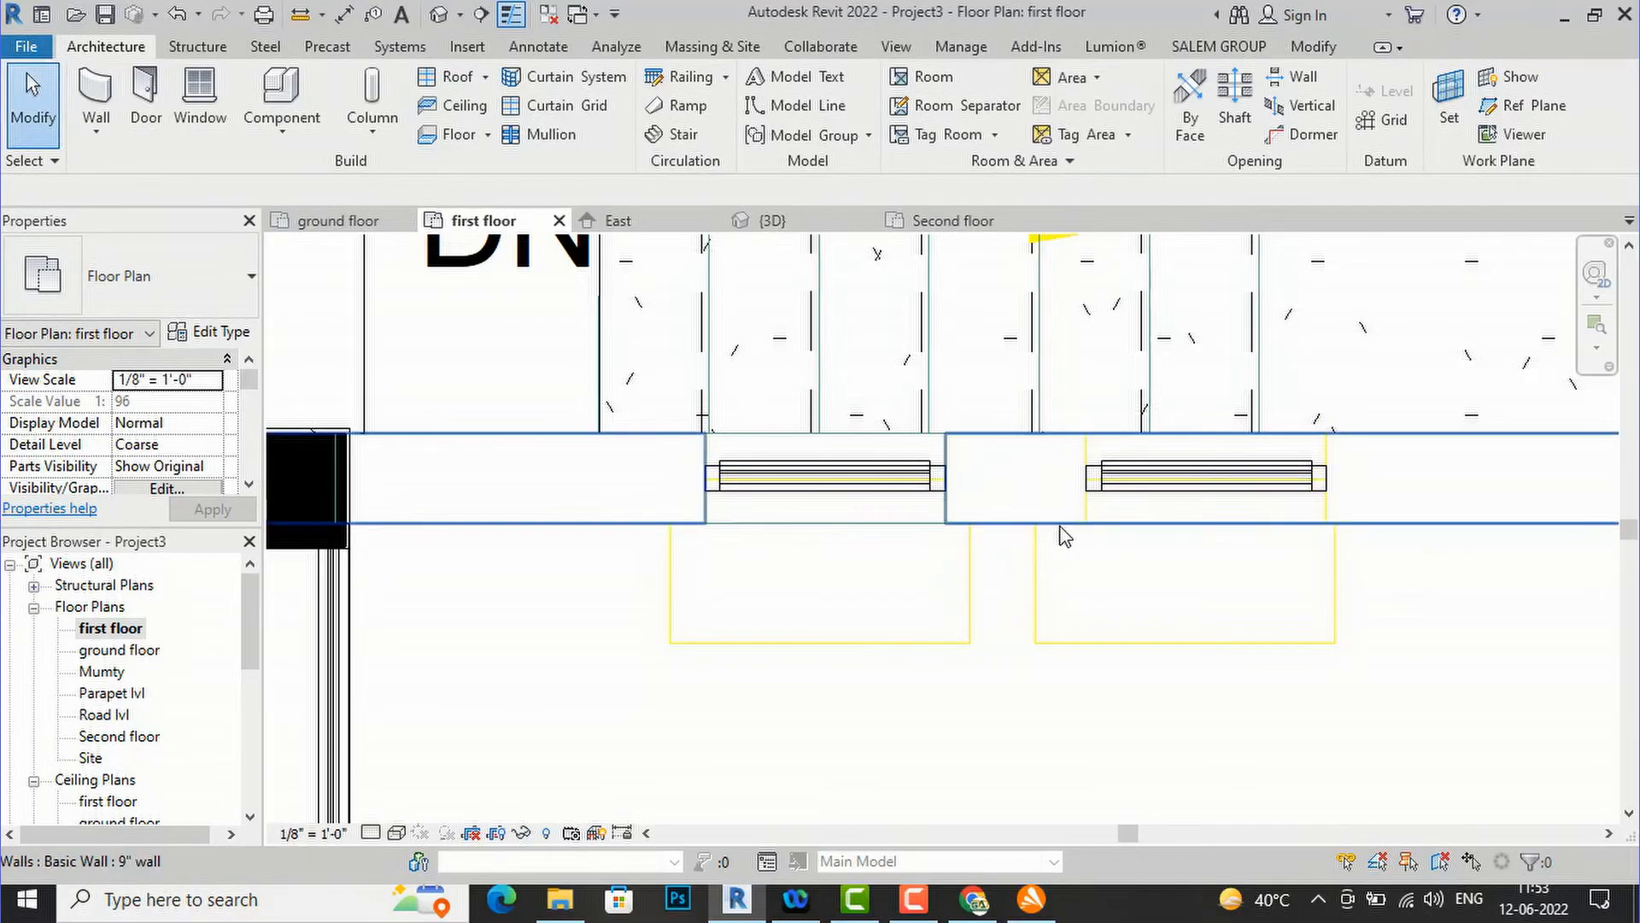
- Cut the same 9" stair wall with the right curtain wall using Cut Geometry
click(1063, 535)
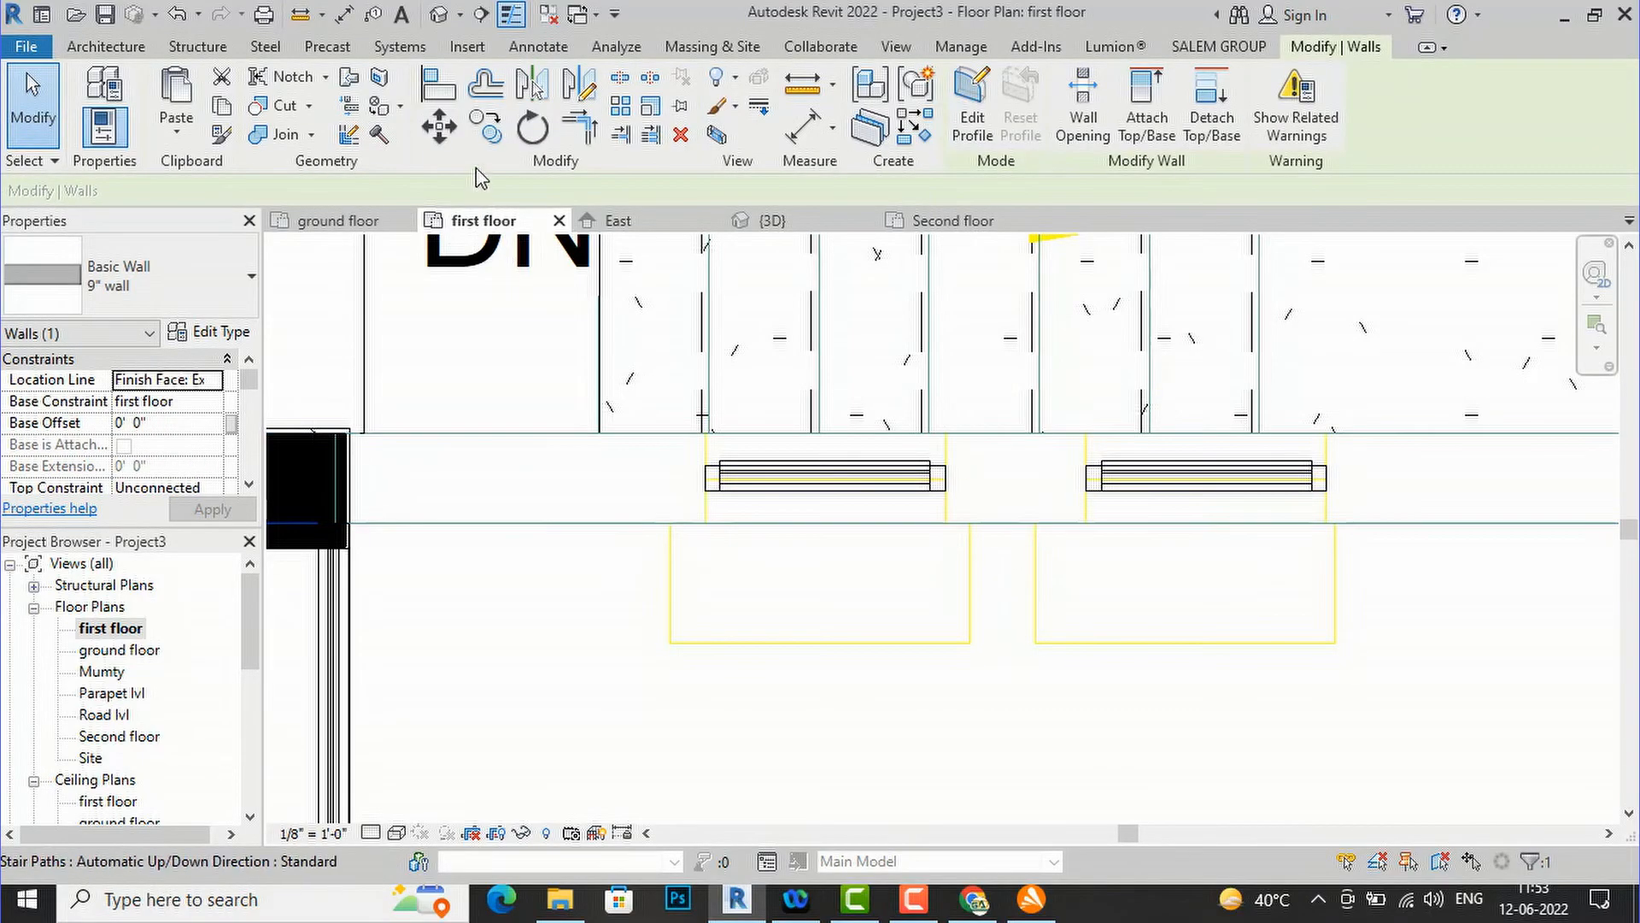
click(264, 109)
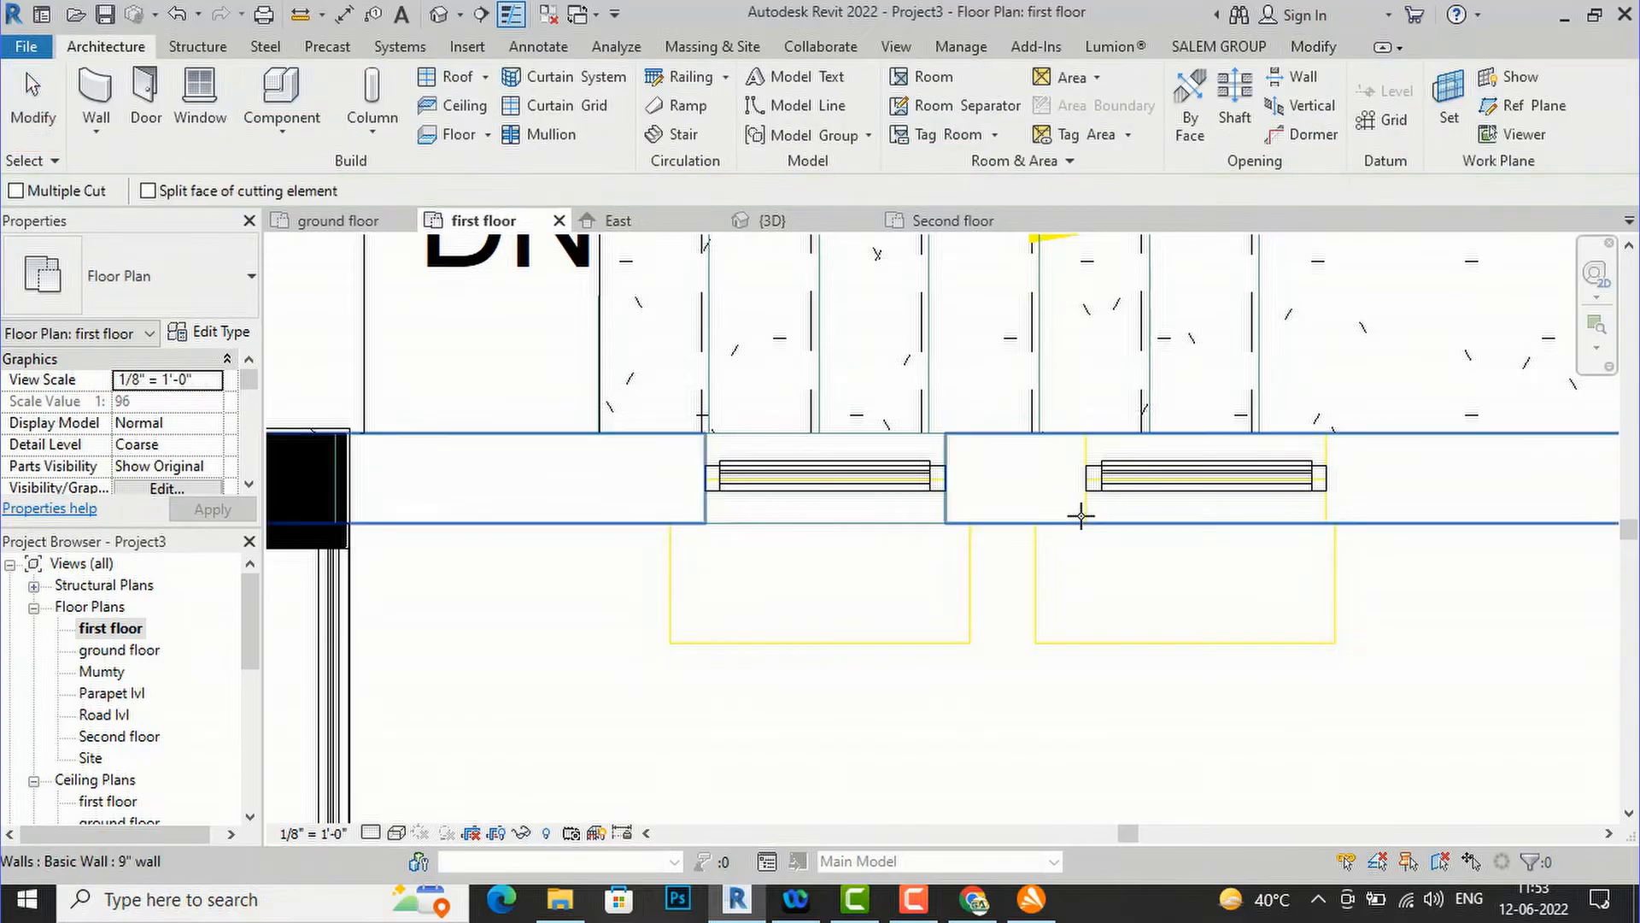
key(Escape)
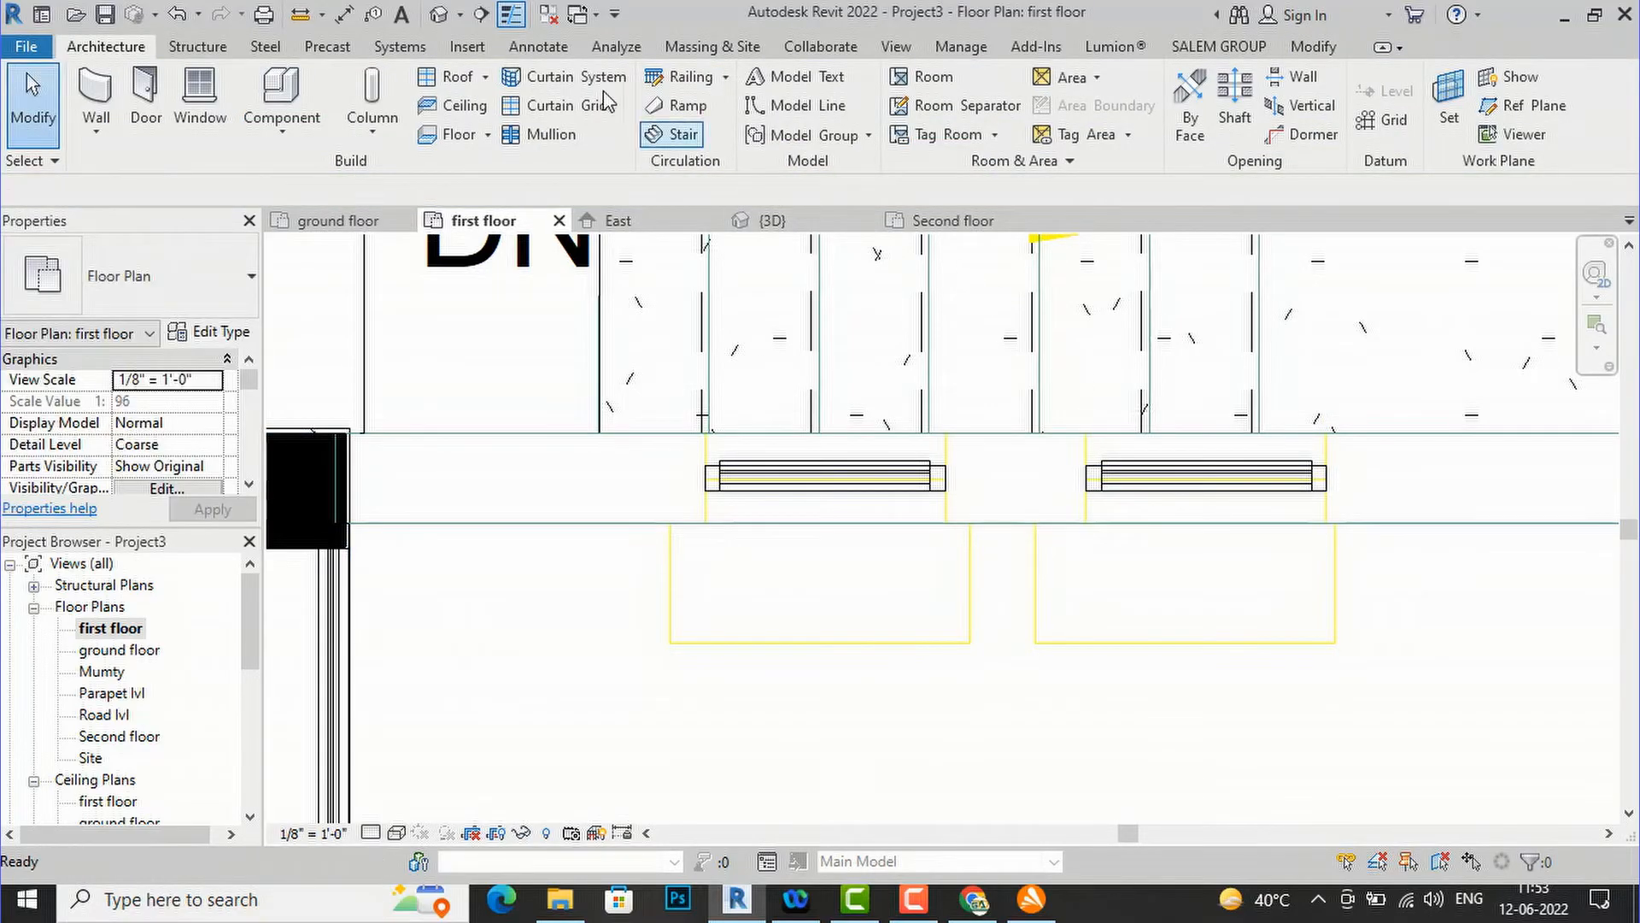
- In the 3D view, stretch the tops of both stair-wall curtain walls upward, making the right one about 9' high
click(436, 15)
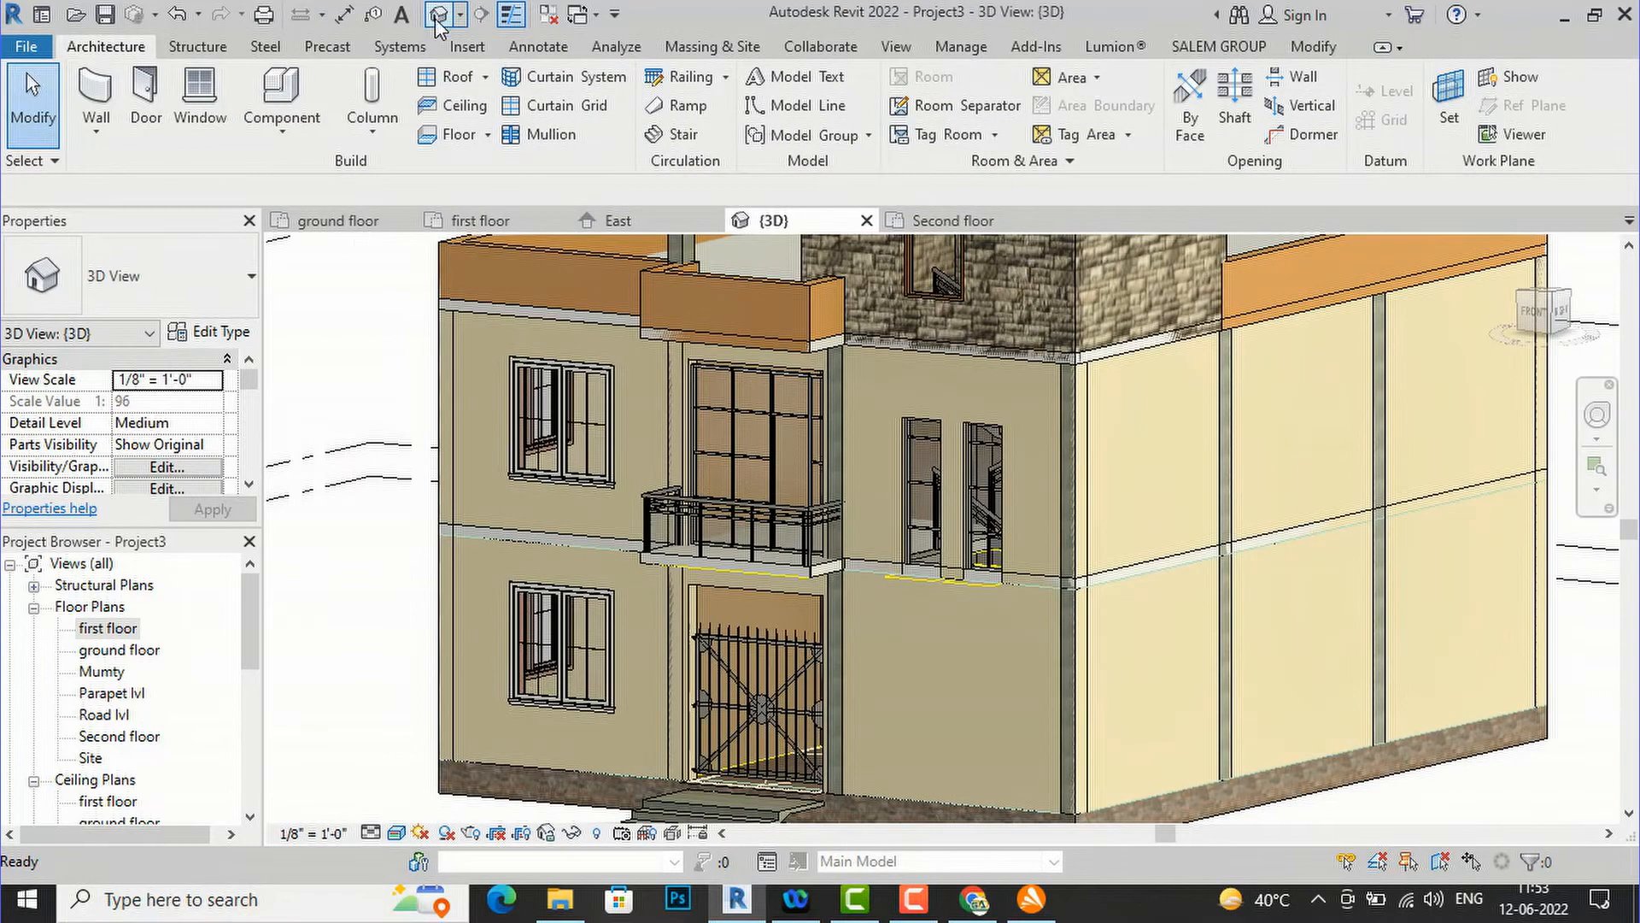
scroll(1030, 531, up, 3)
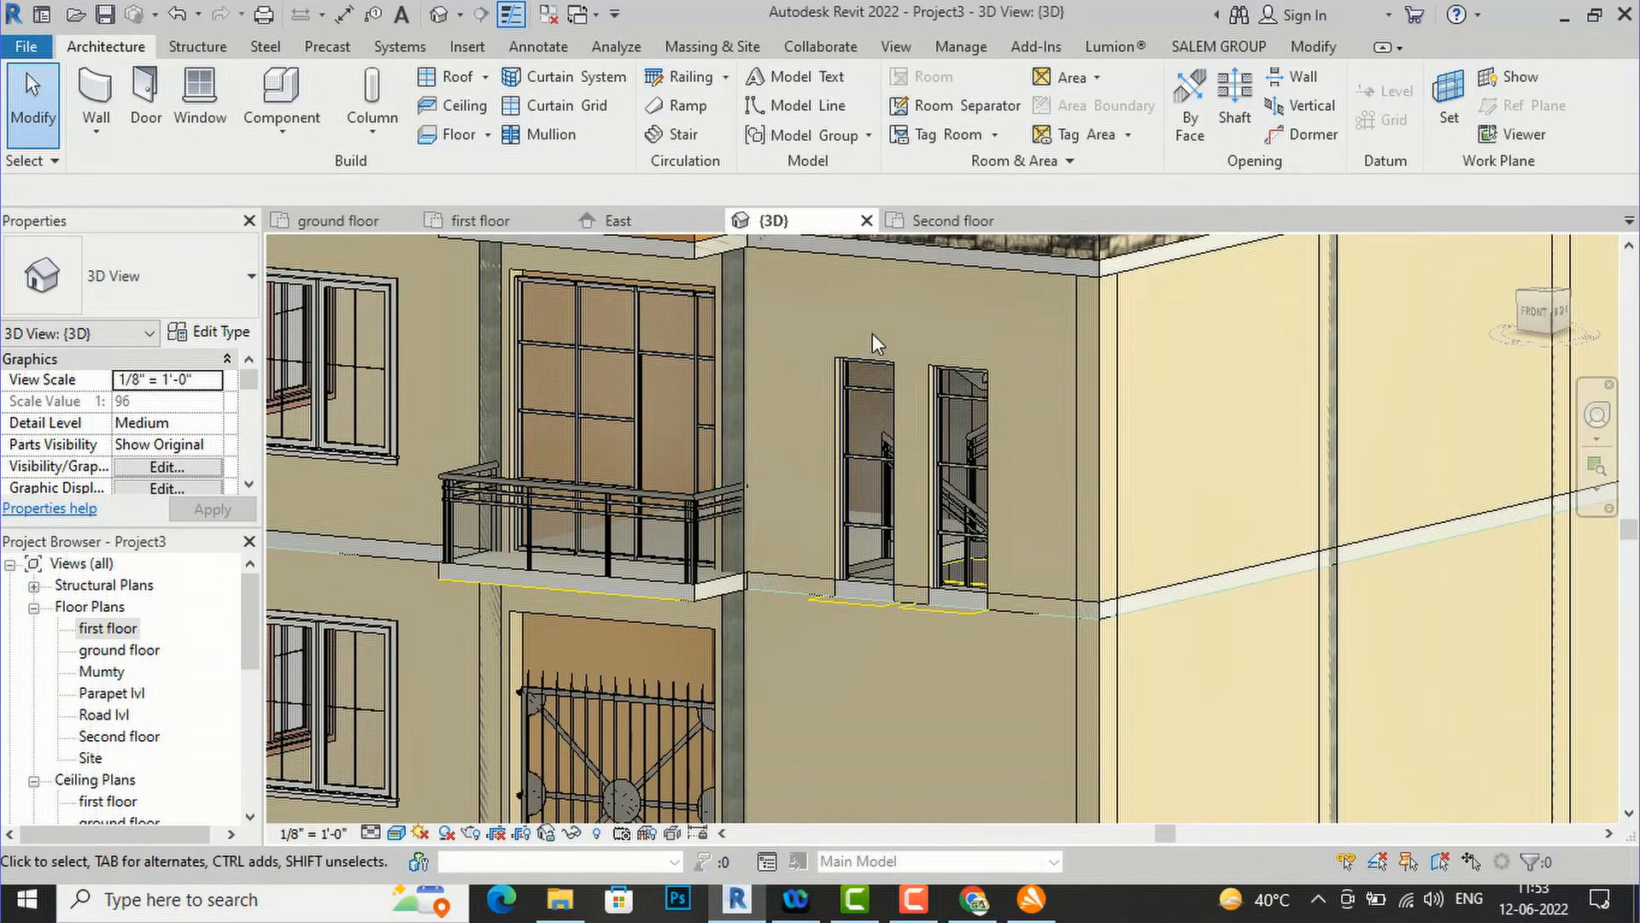
click(962, 481)
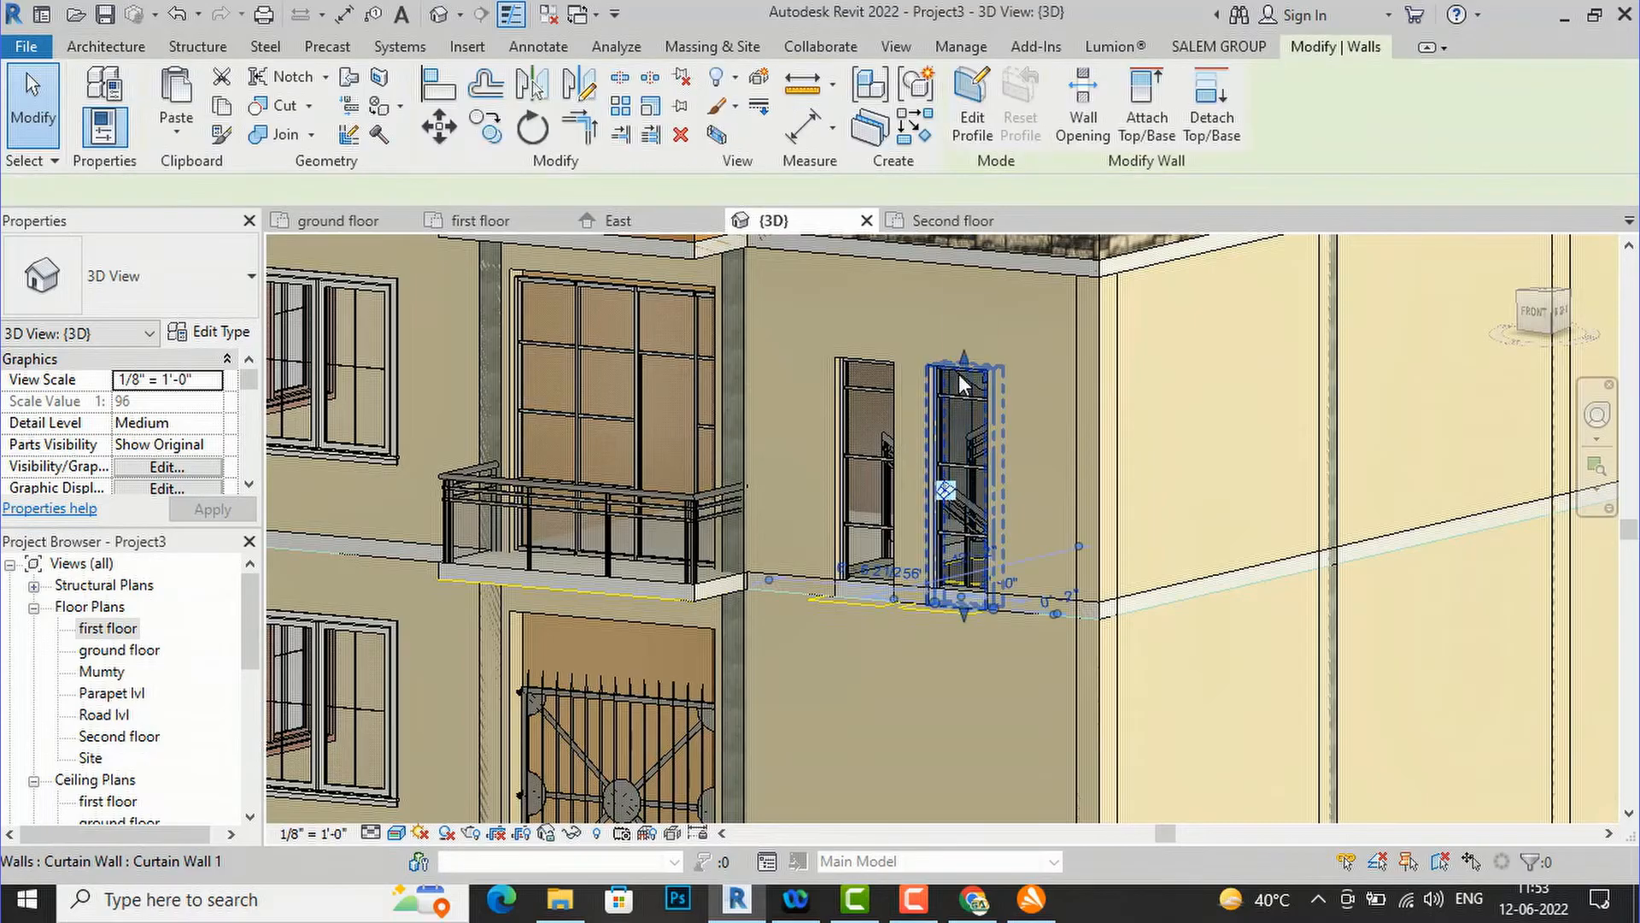
drag(963, 368, 957, 304)
click(885, 366)
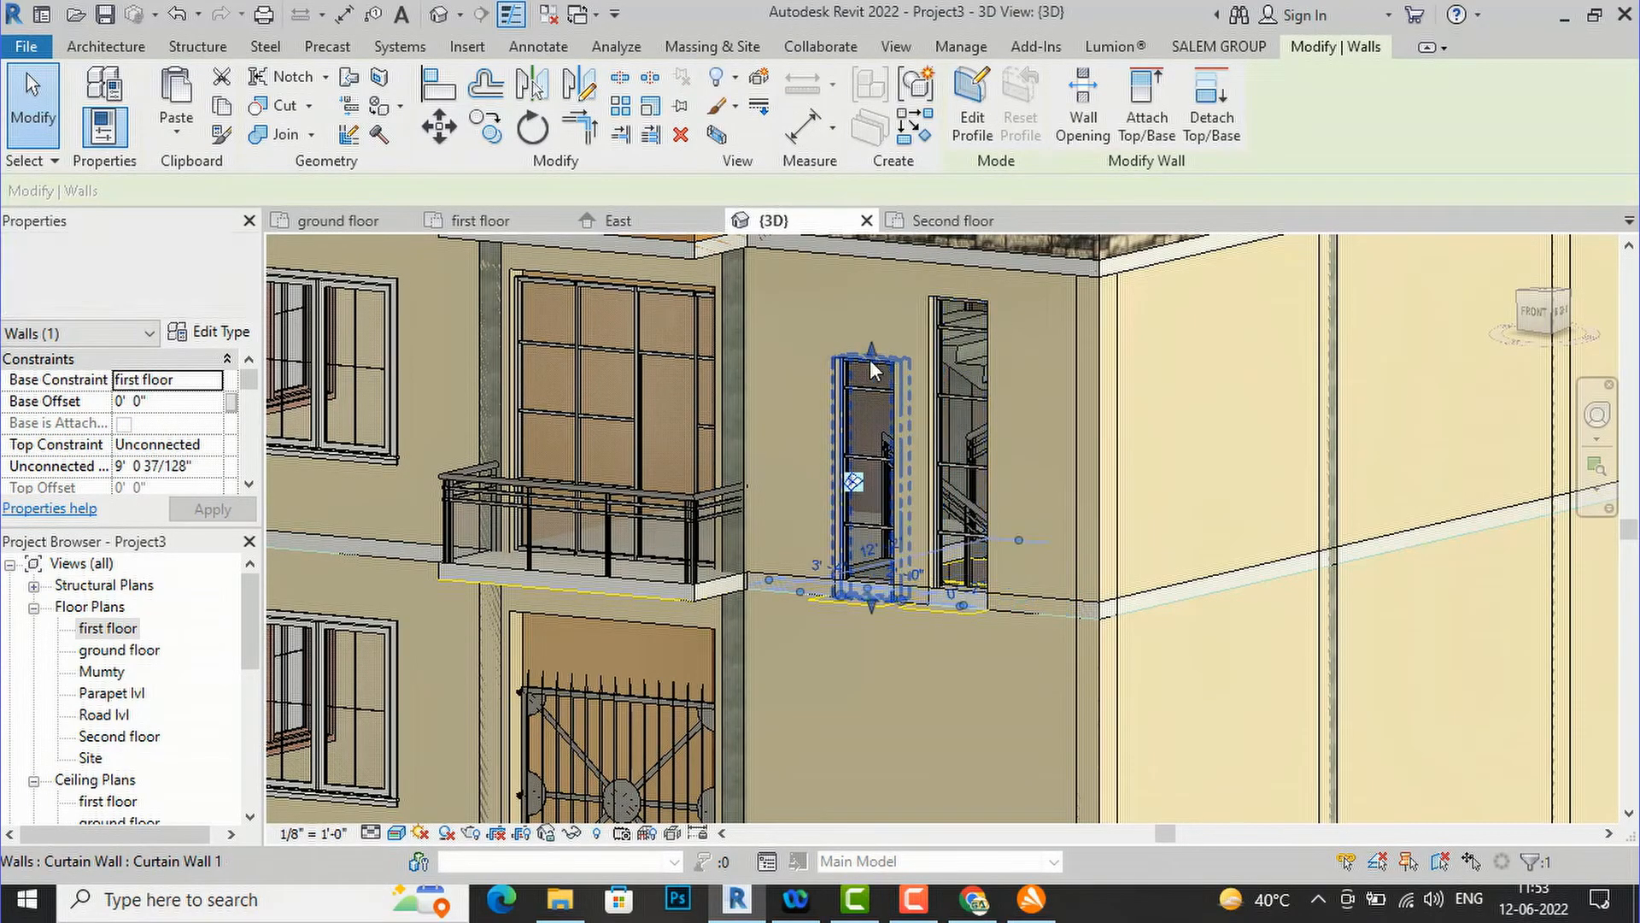
drag(871, 350, 883, 291)
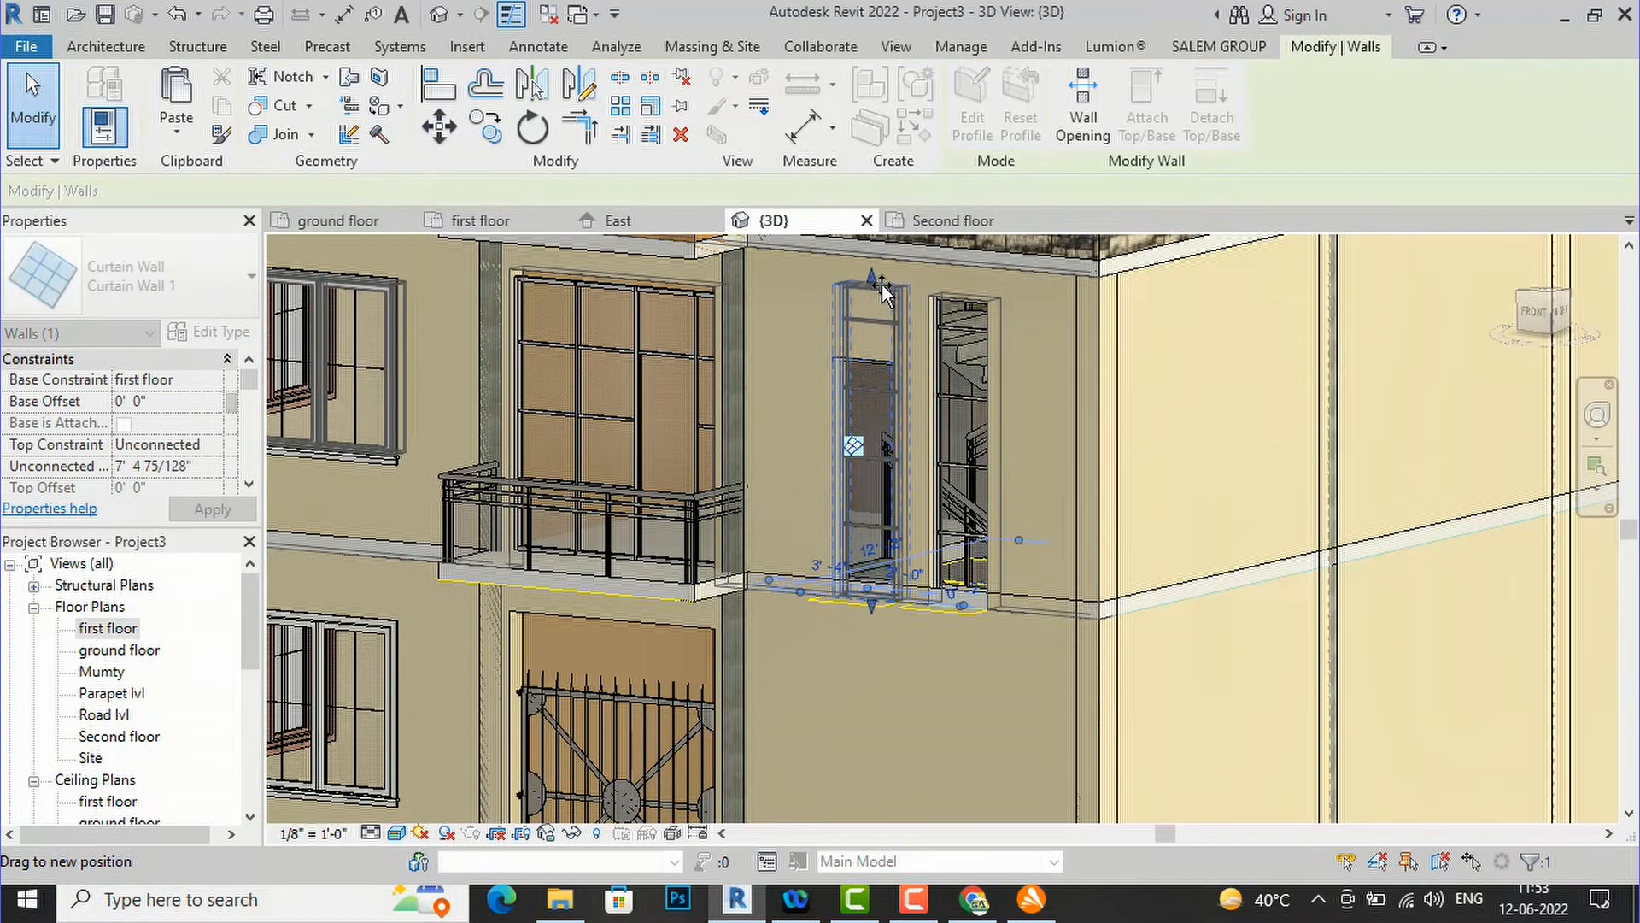
mouse_move(882, 290)
mouse_down()
mouse_move(886, 314)
mouse_move(885, 296)
mouse_up()
key(Escape)
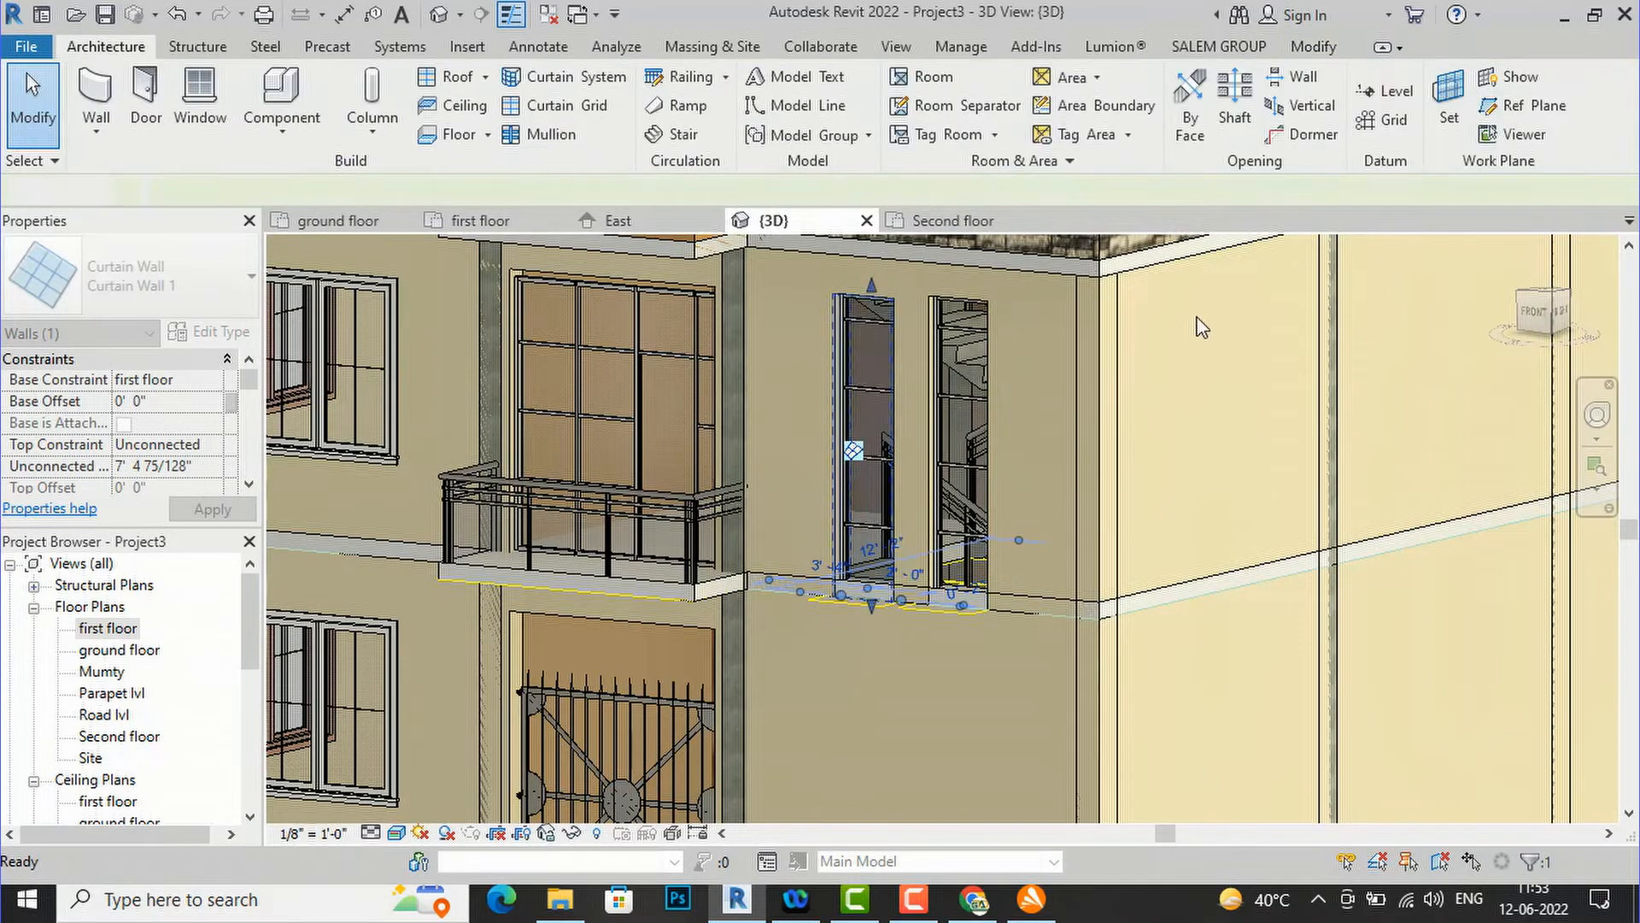
- Raise the bases of both stair-wall curtain walls to the top of the floor slab, a base offset of 6"
click(978, 547)
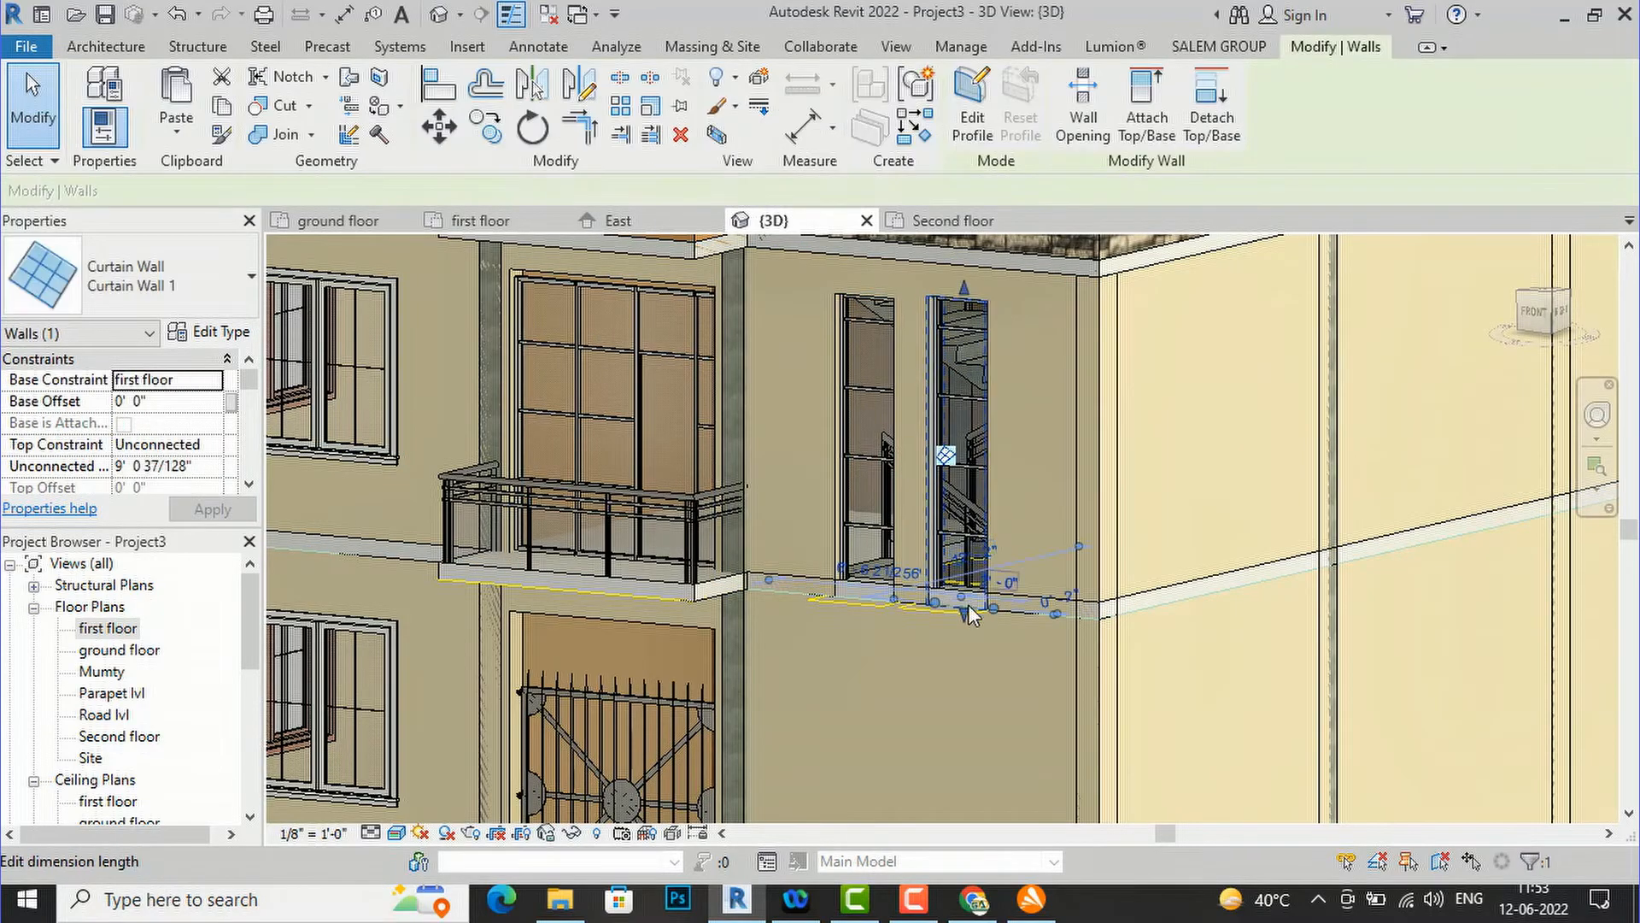
drag(964, 608, 964, 584)
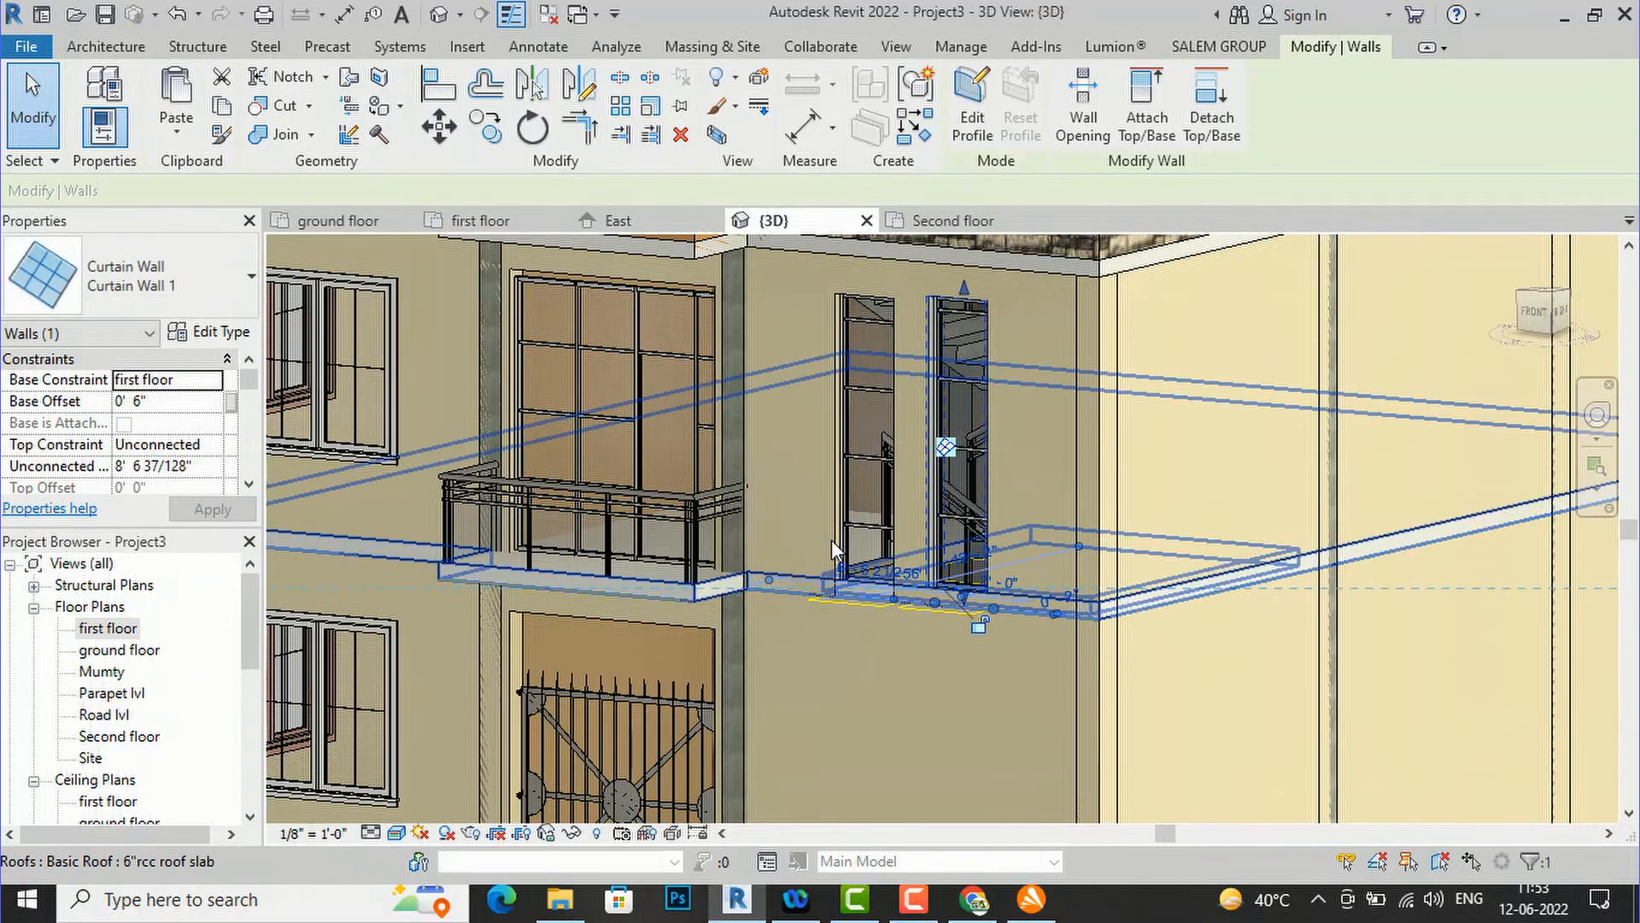
click(882, 525)
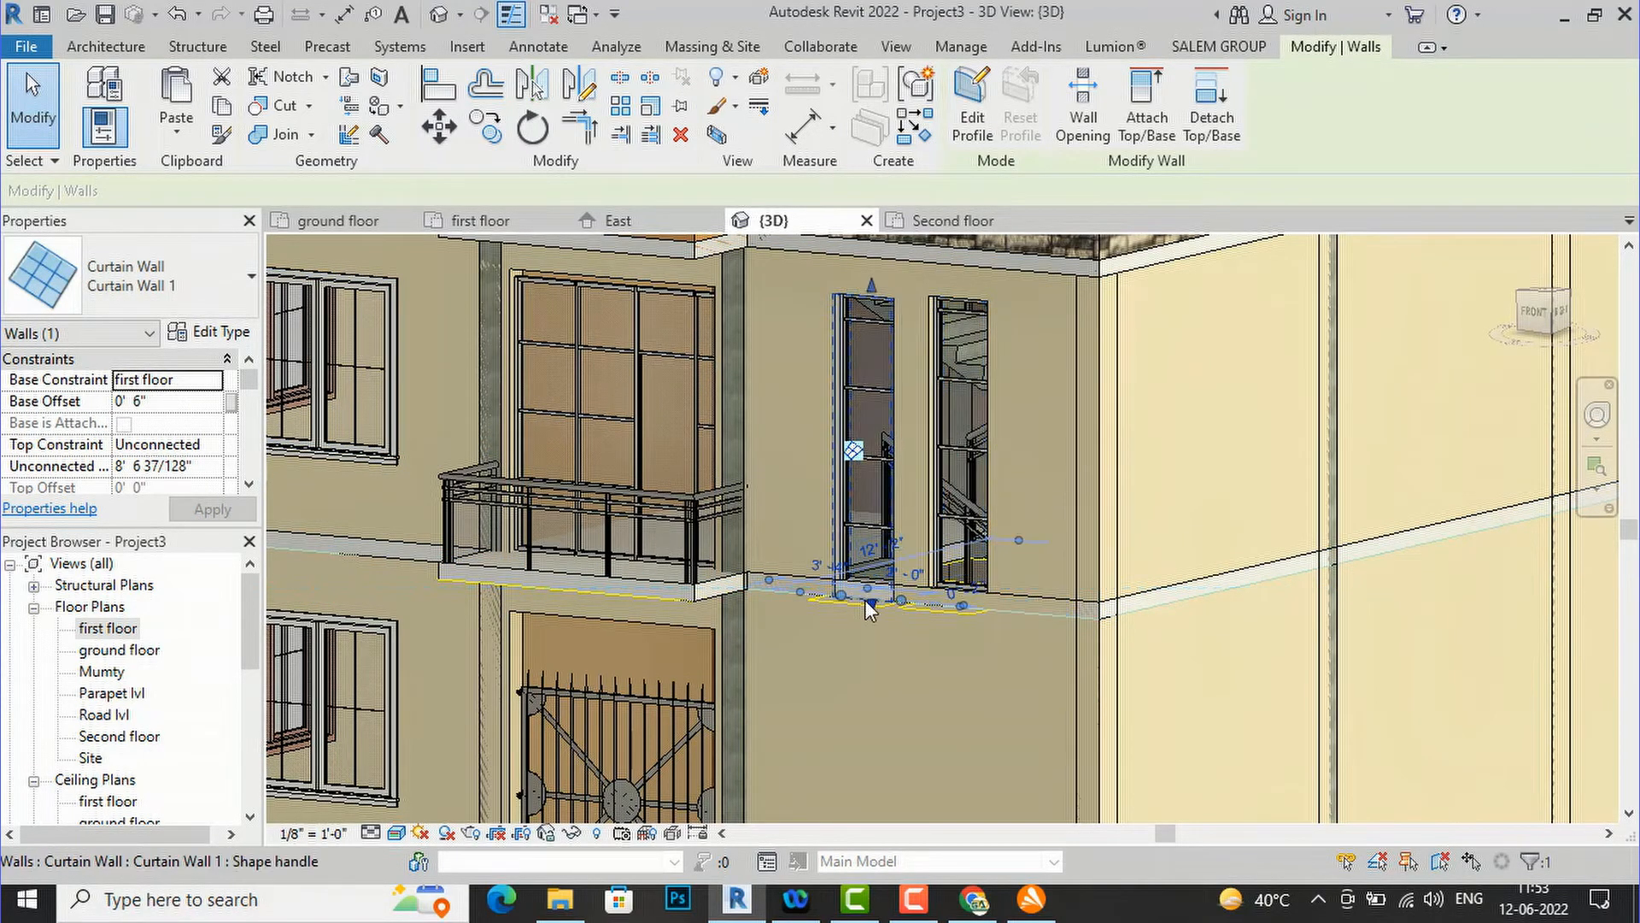
scroll(865, 609, up, 1)
scroll(865, 608, up, 2)
drag(872, 602, 871, 557)
key(Escape)
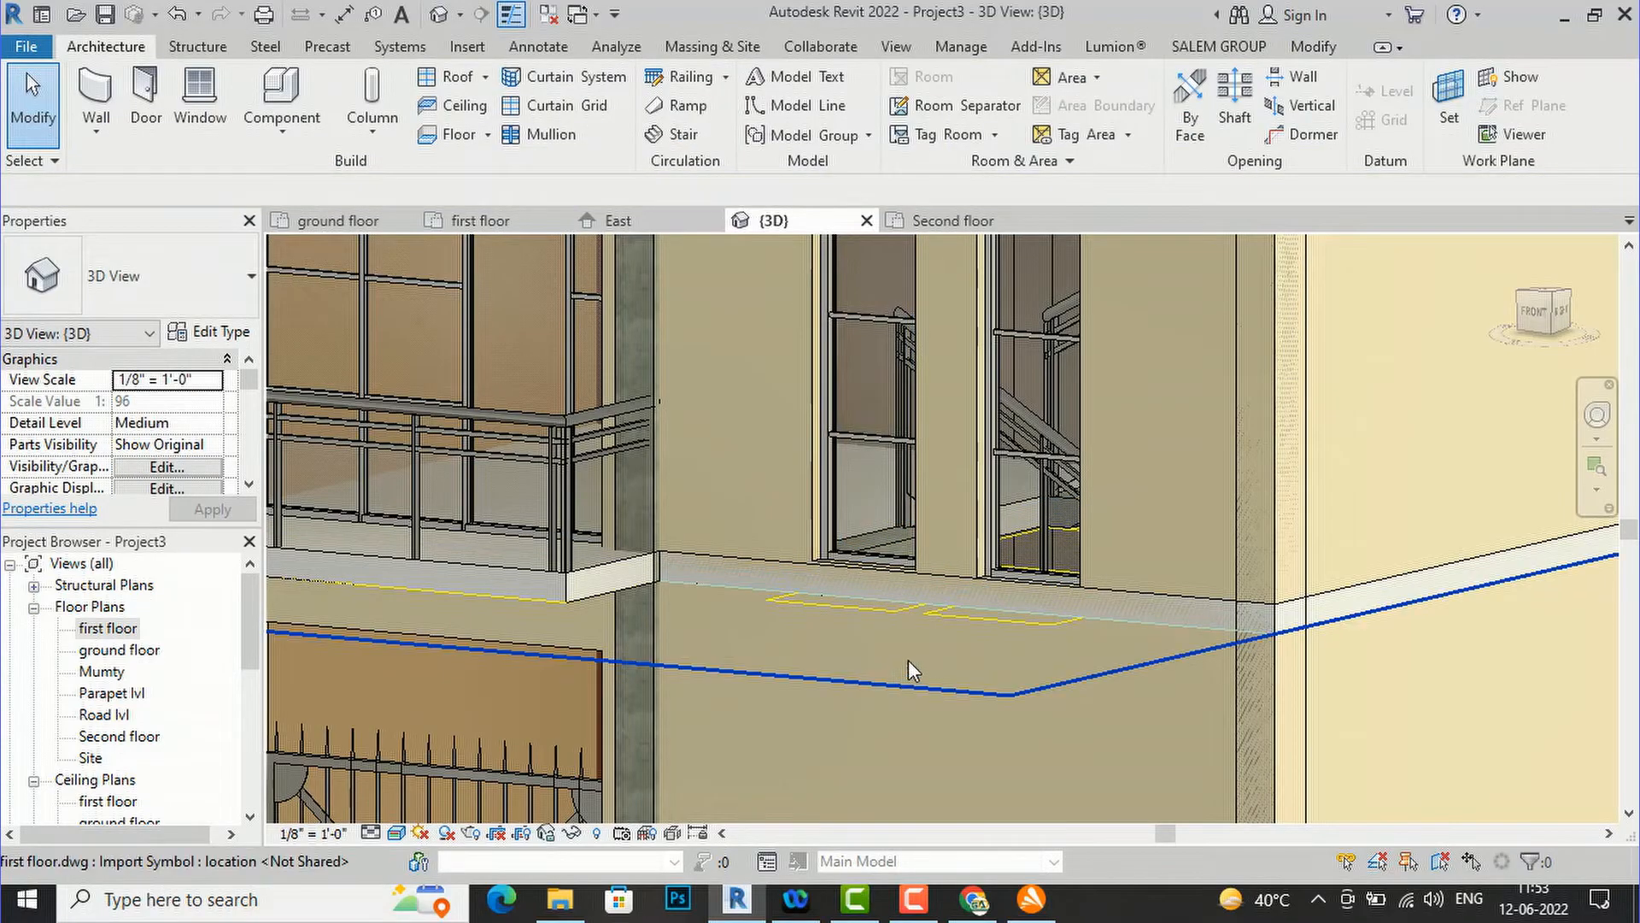
- Lower the top of the right stair-wall curtain wall slightly to match the left one
scroll(895, 603, down, 3)
scroll(910, 566, down, 2)
scroll(954, 410, up, 5)
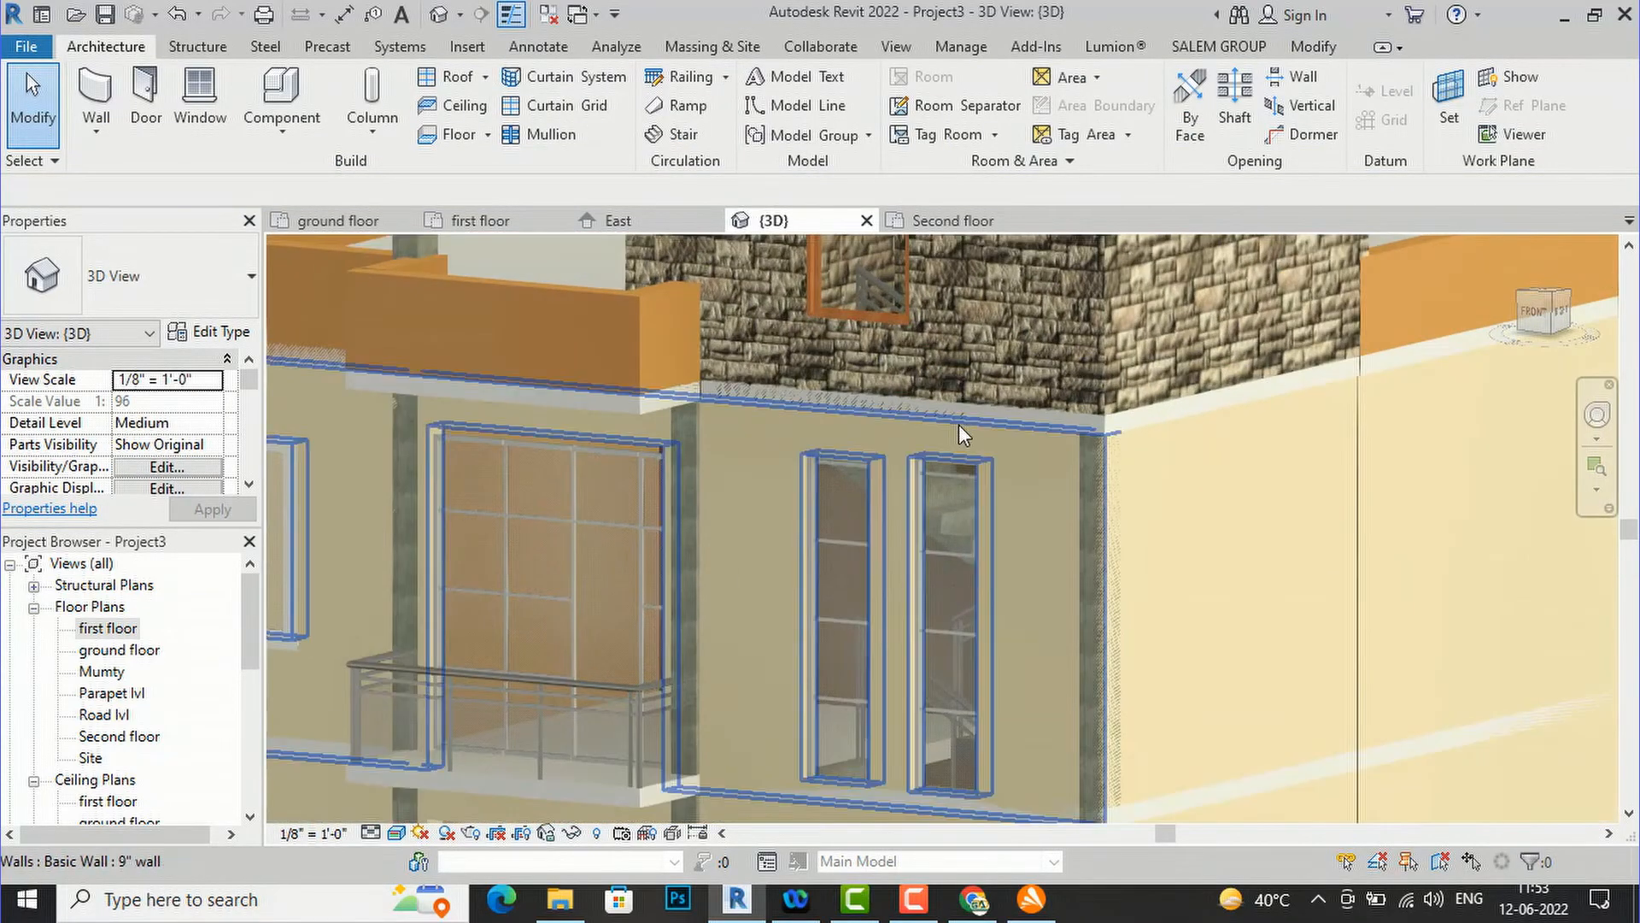
scroll(940, 473, down, 2)
click(935, 435)
key(Escape)
scroll(935, 432, down, 2)
scroll(914, 513, up, 1)
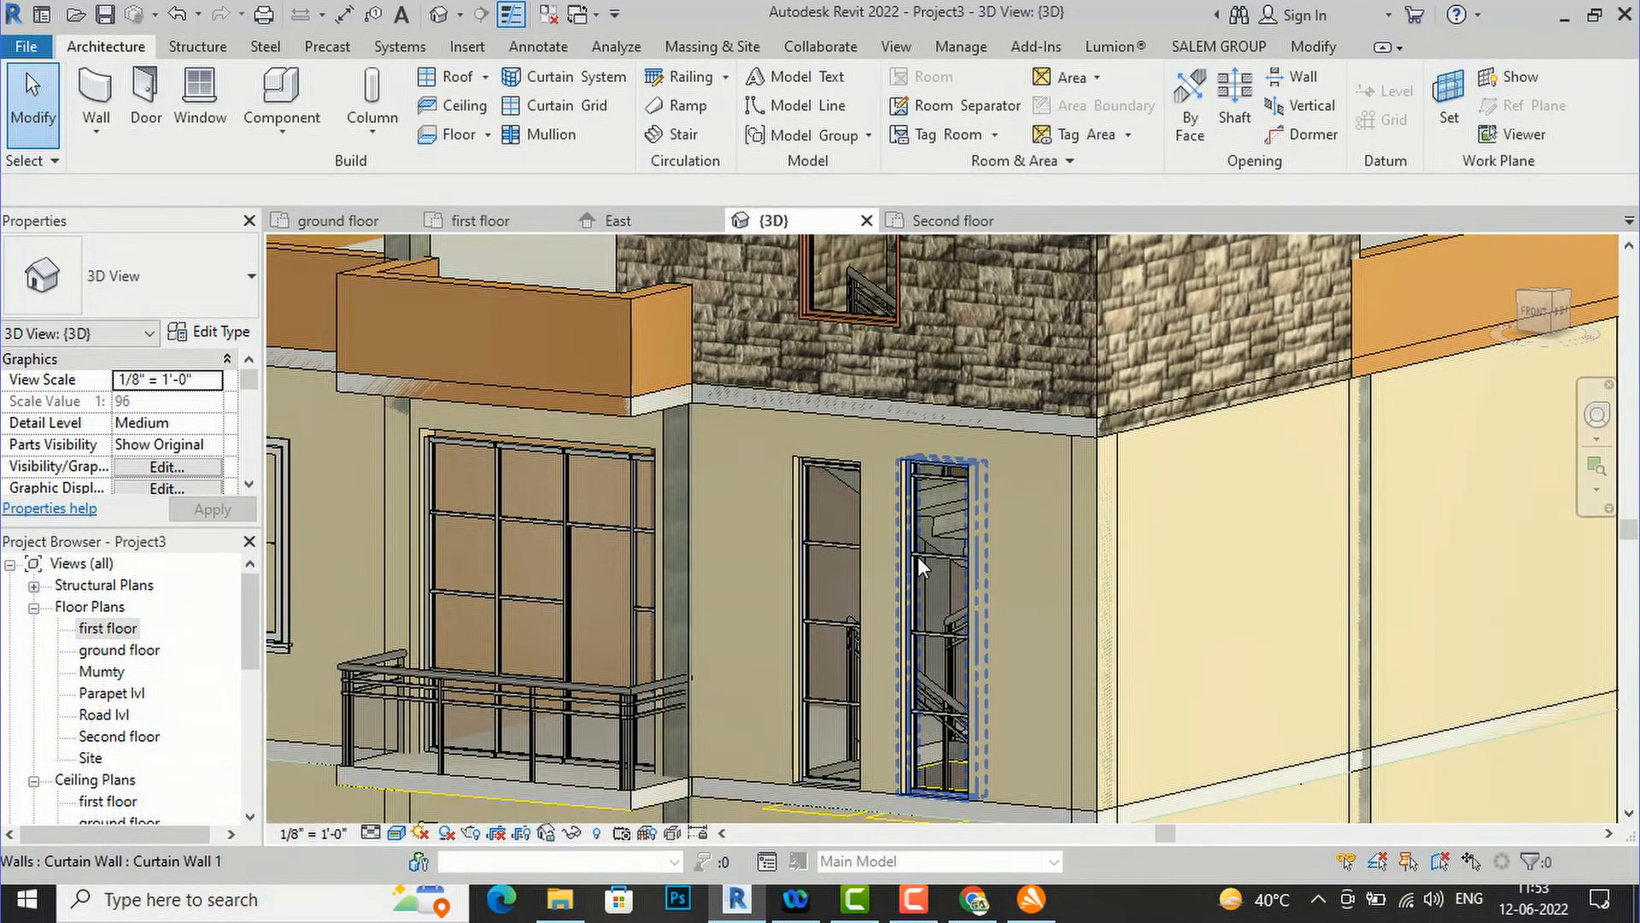
click(940, 465)
drag(941, 466, 942, 470)
key(Escape)
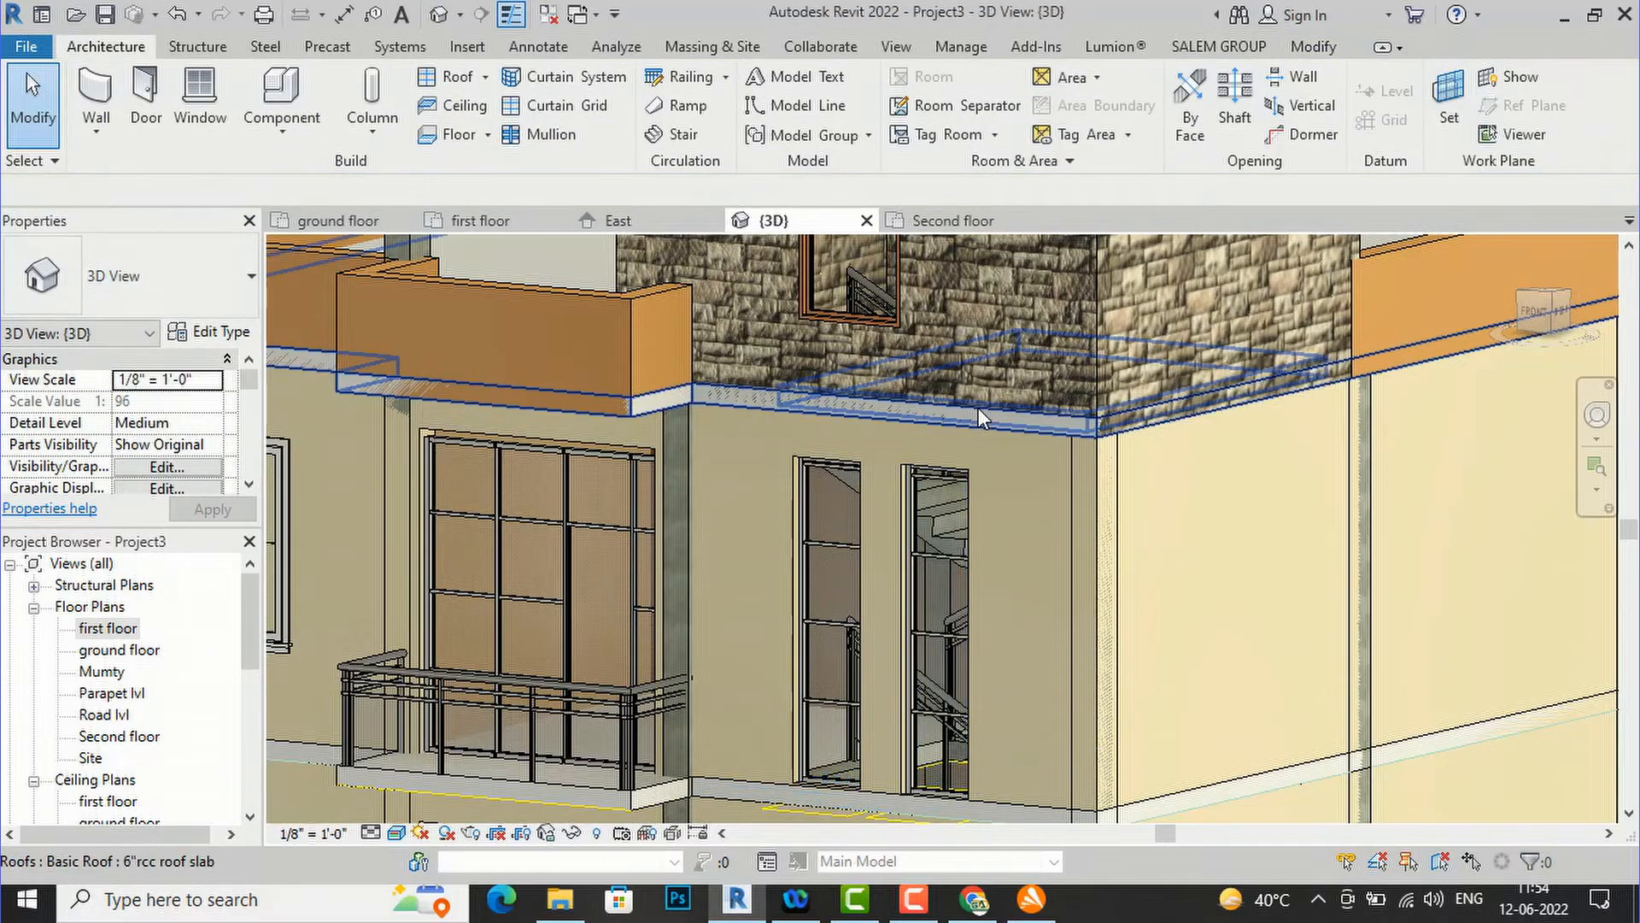
- Start an in-place component in the Generic Models category, named Generic Models 1, with the house shown from the front
scroll(979, 408, down, 4)
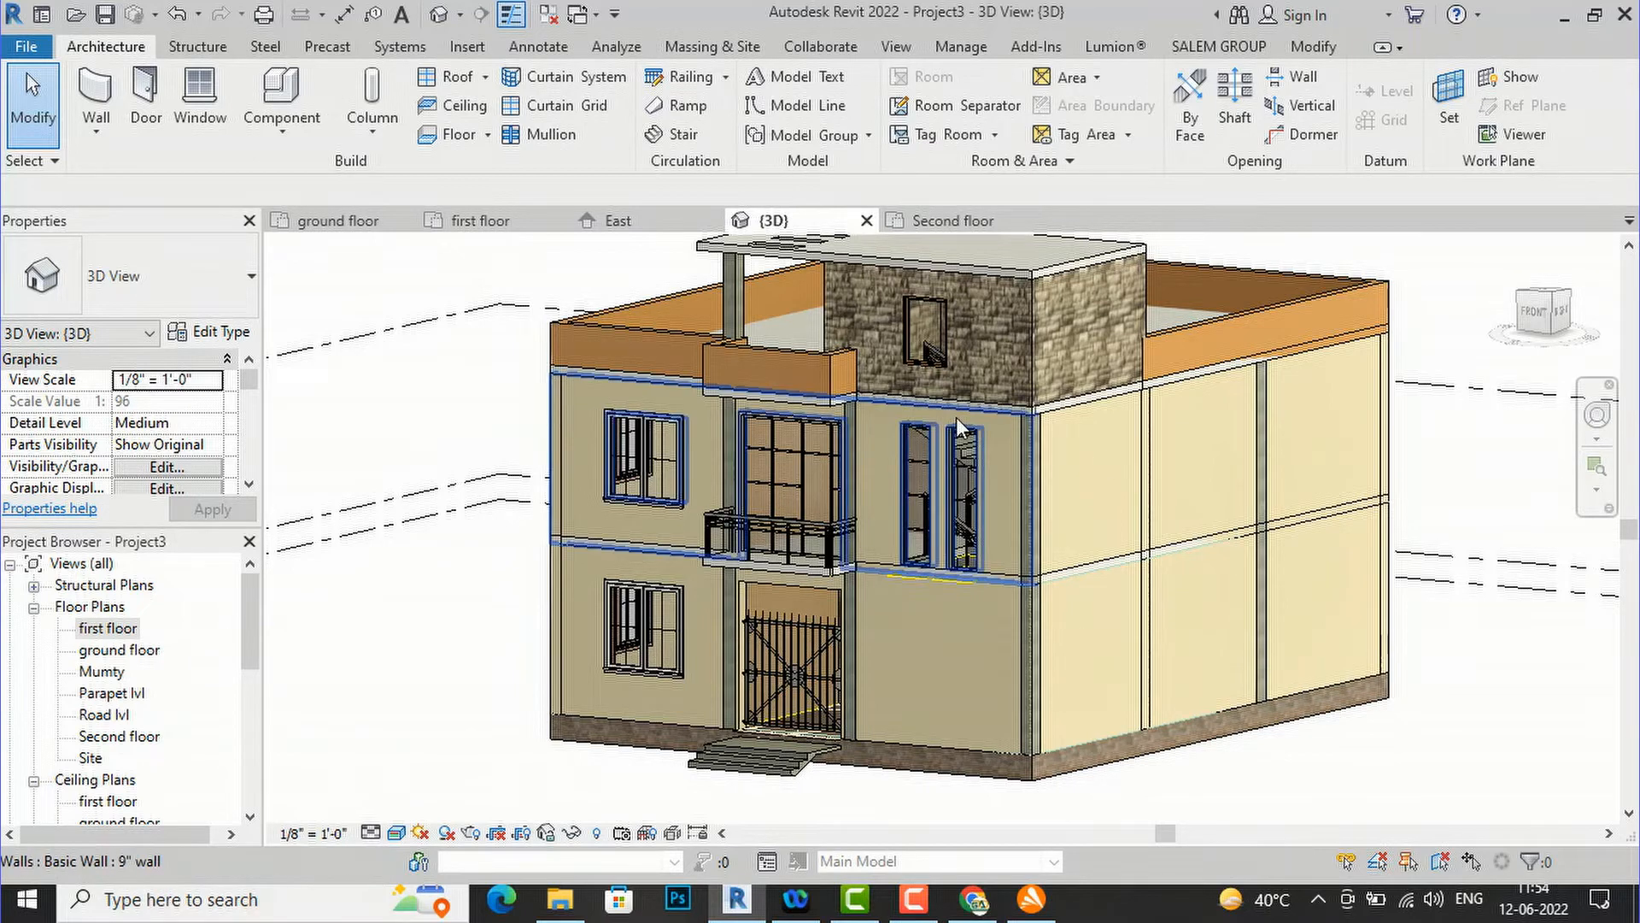
click(1563, 322)
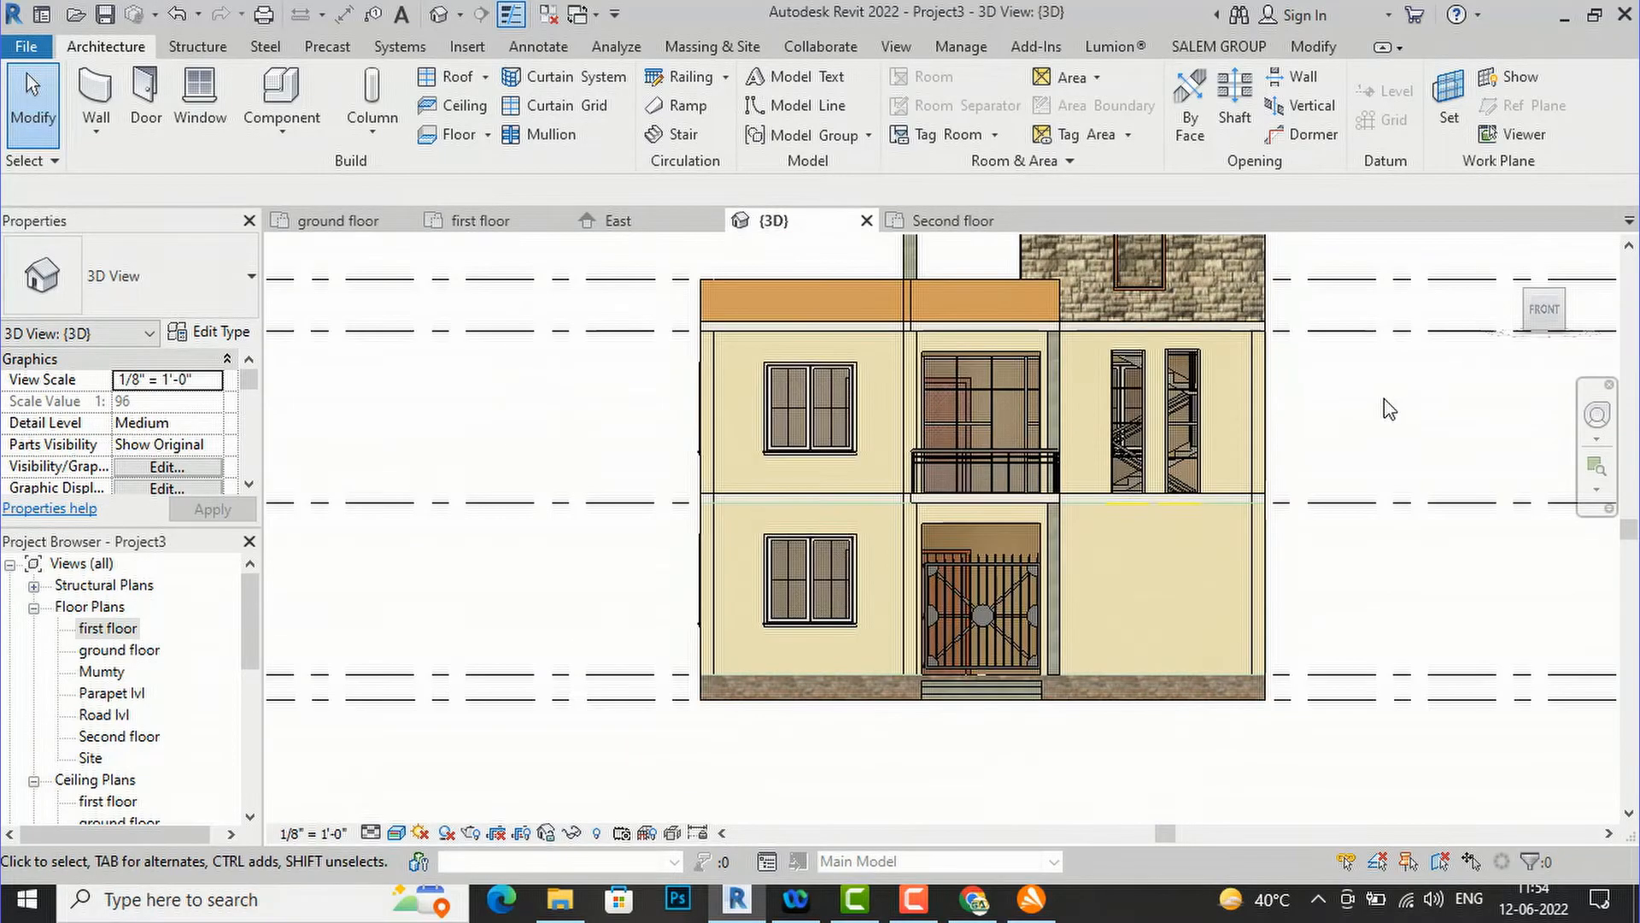
click(296, 151)
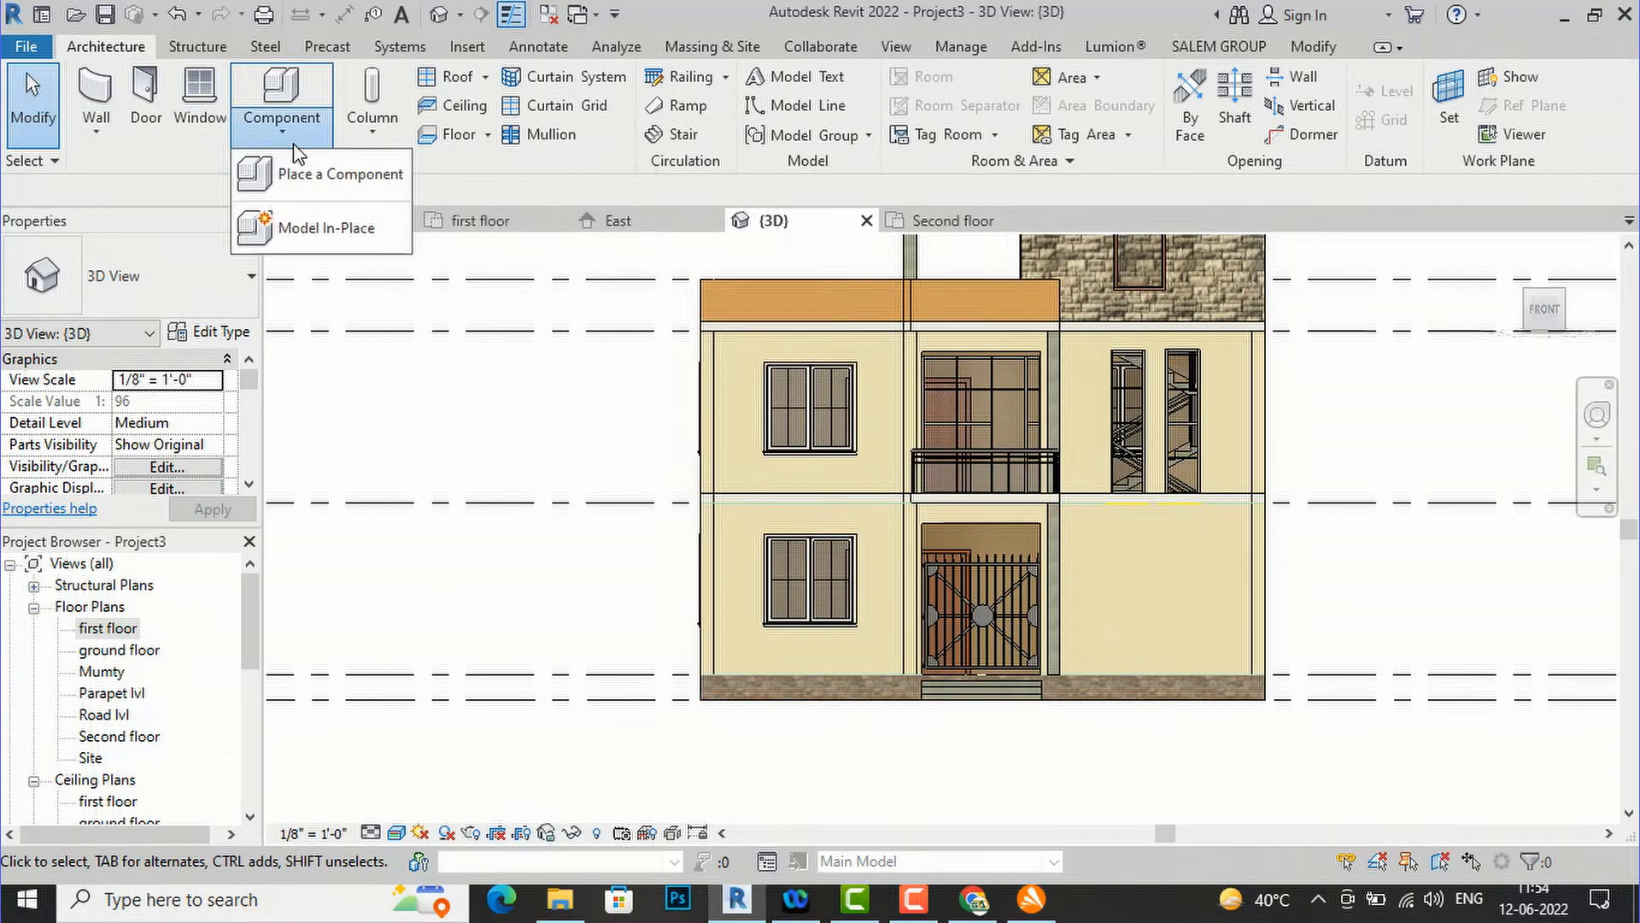
click(307, 231)
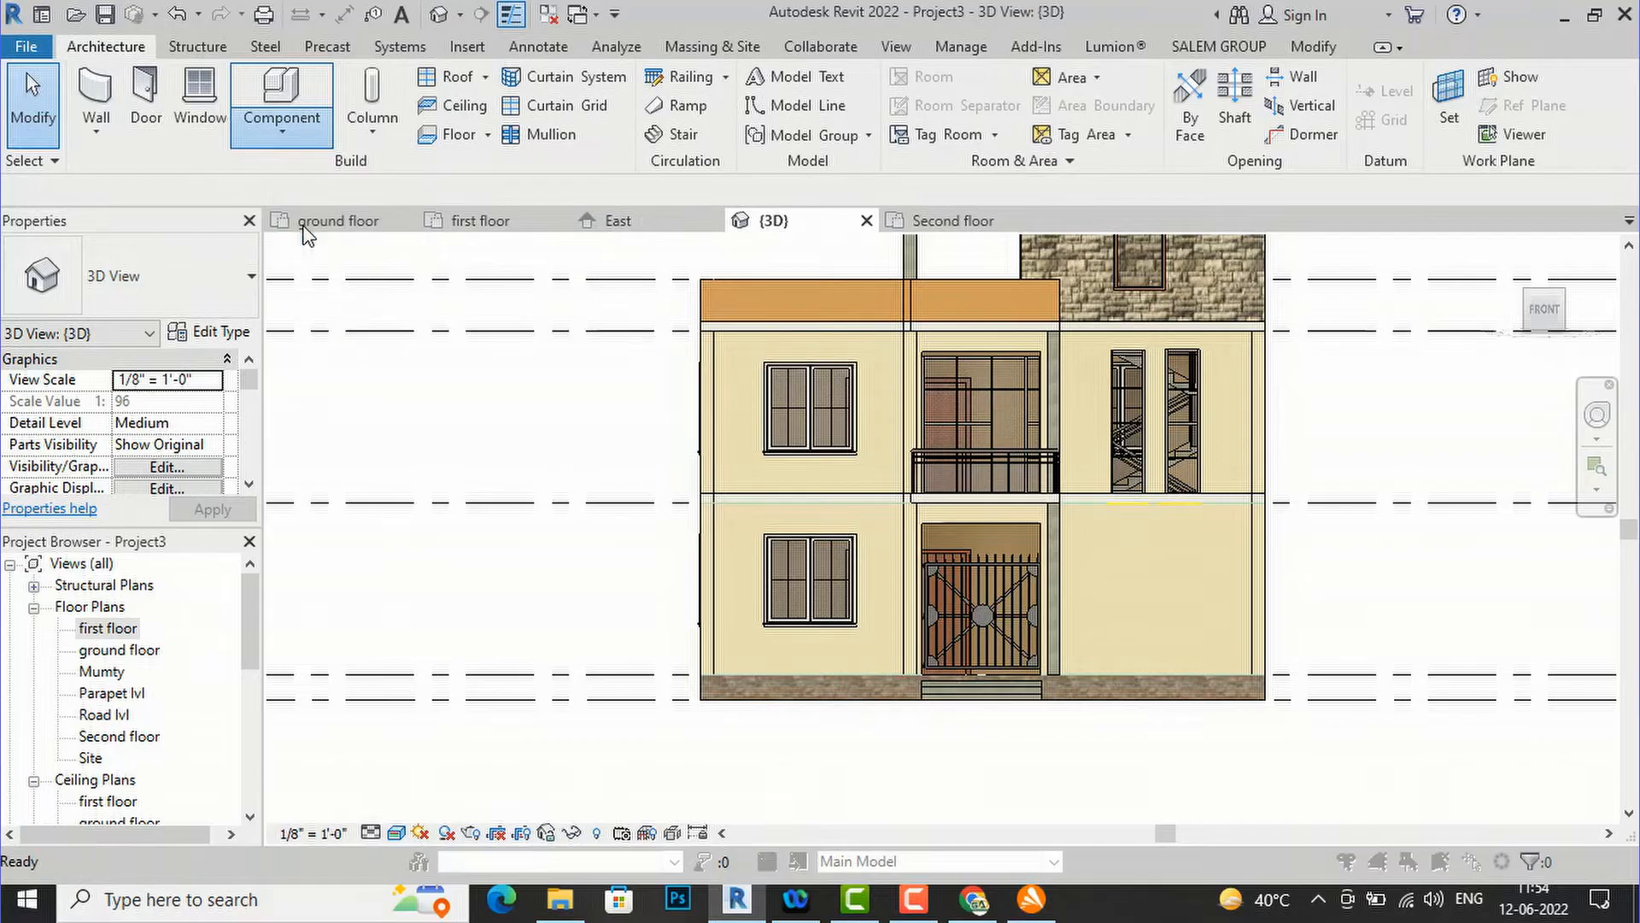
scroll(358, 376, down, 2)
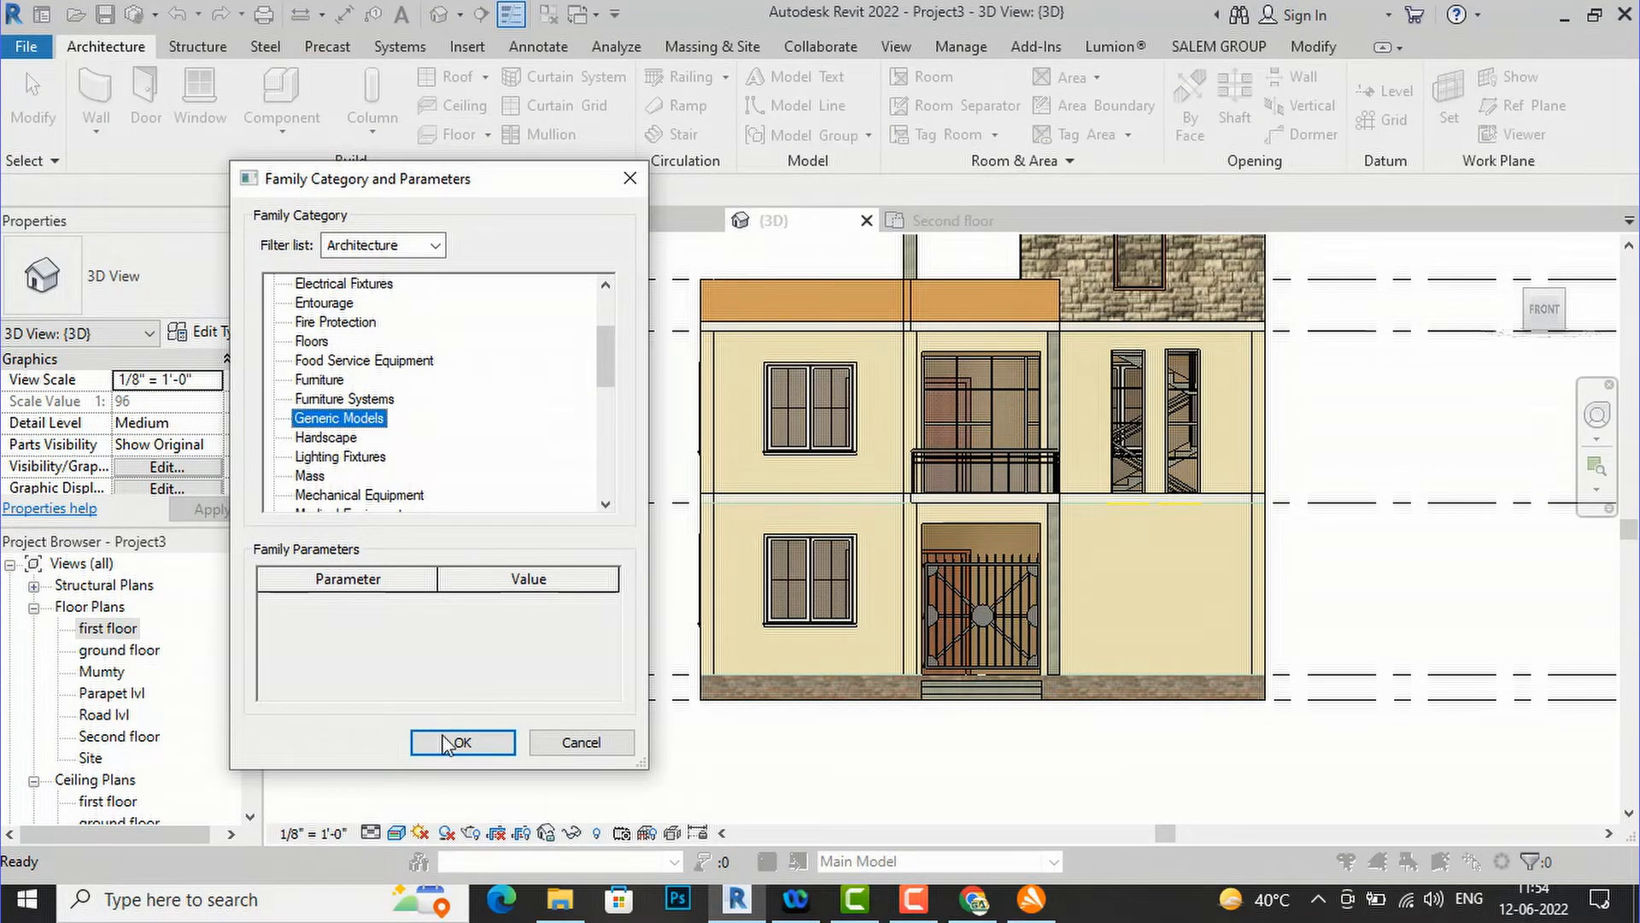
click(465, 755)
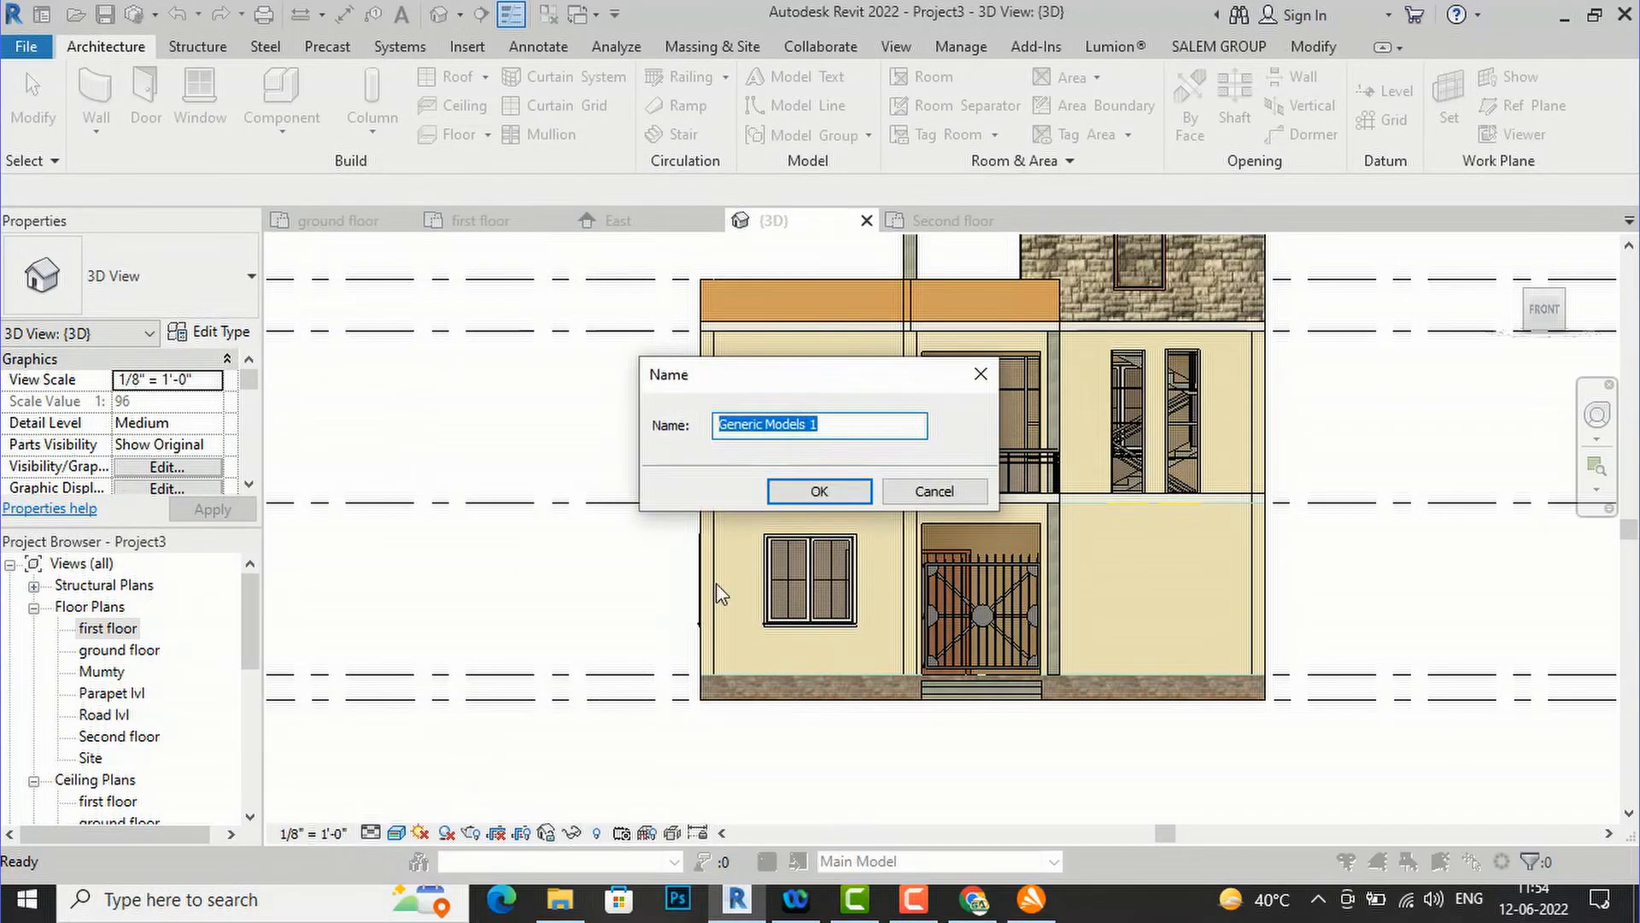
click(819, 492)
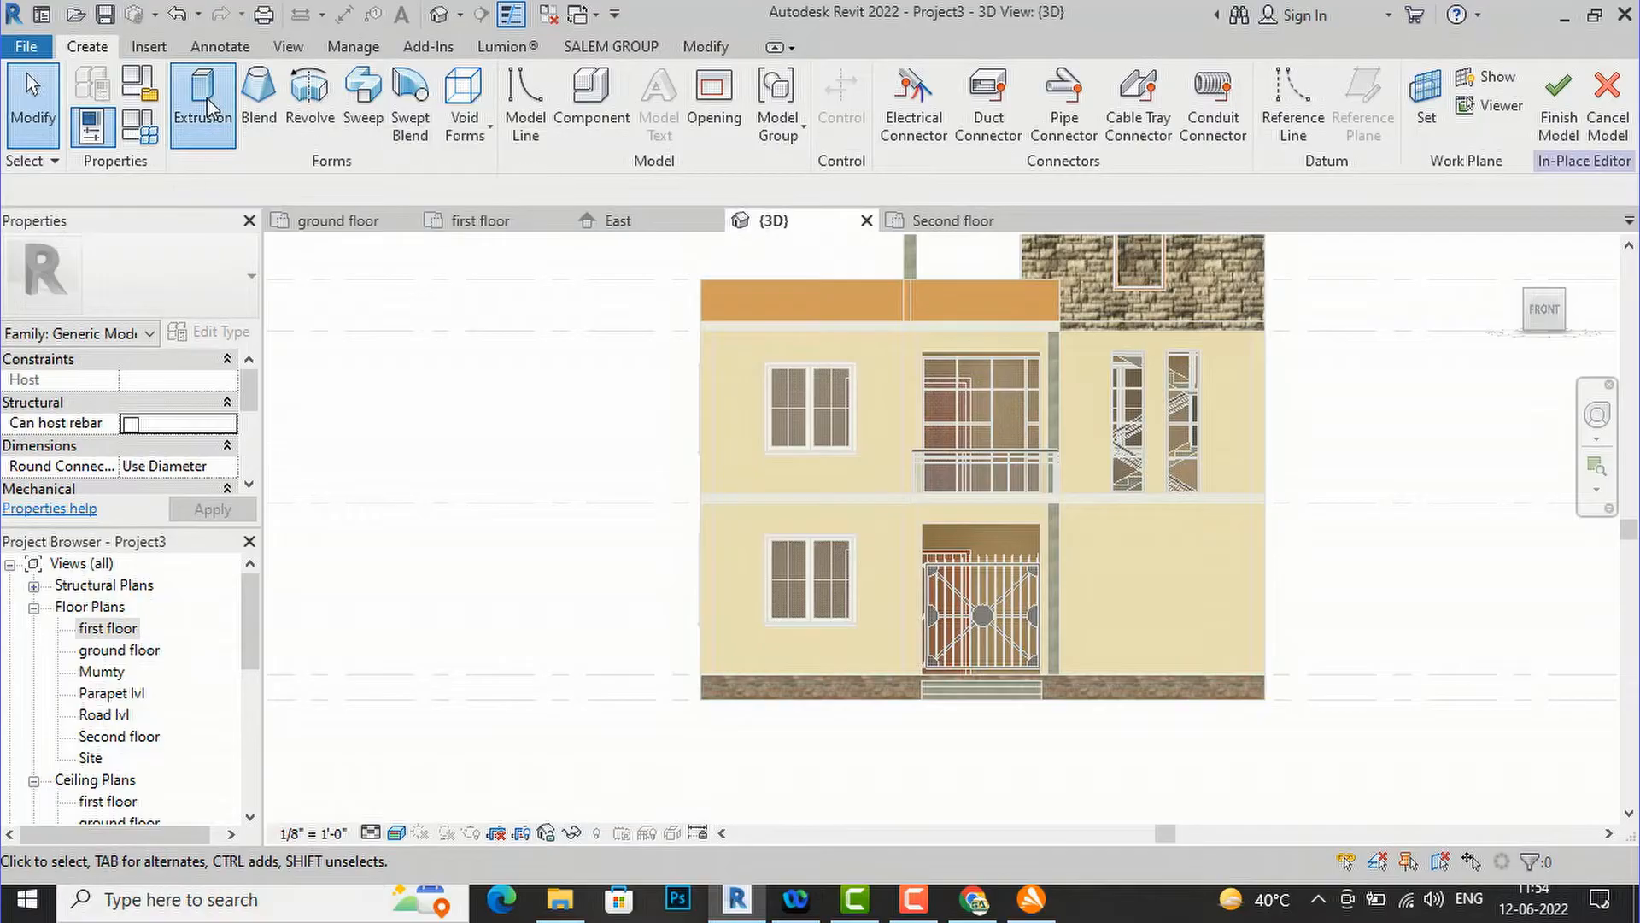
- Start an Extrusion and pick the front face of the stone mumty wall as its work plane
click(203, 102)
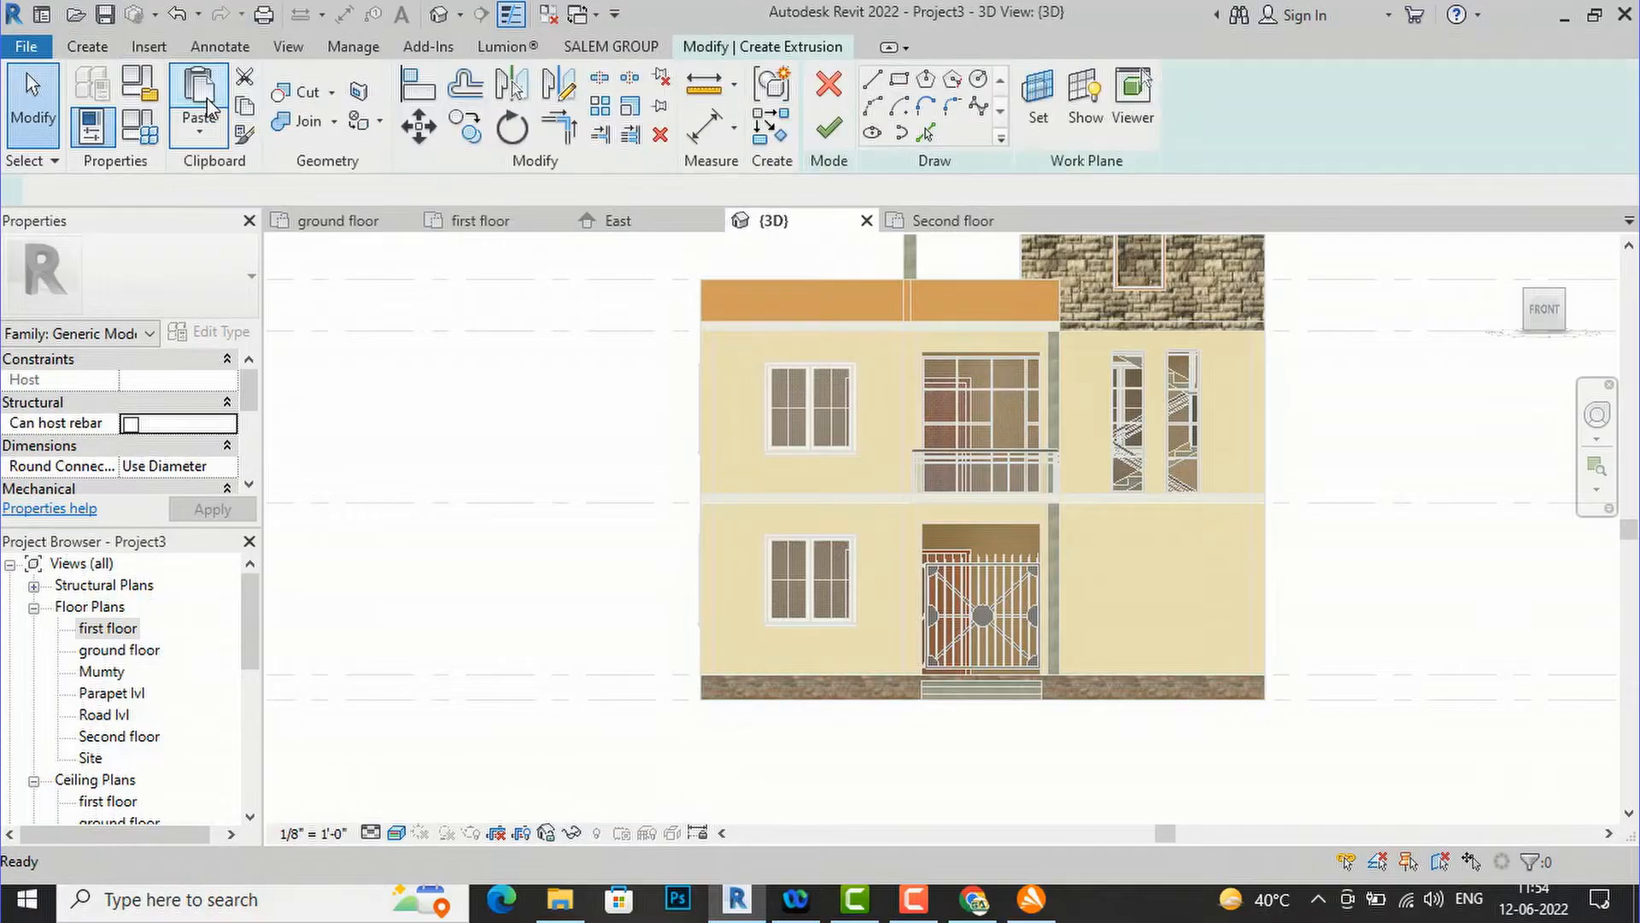
click(1038, 111)
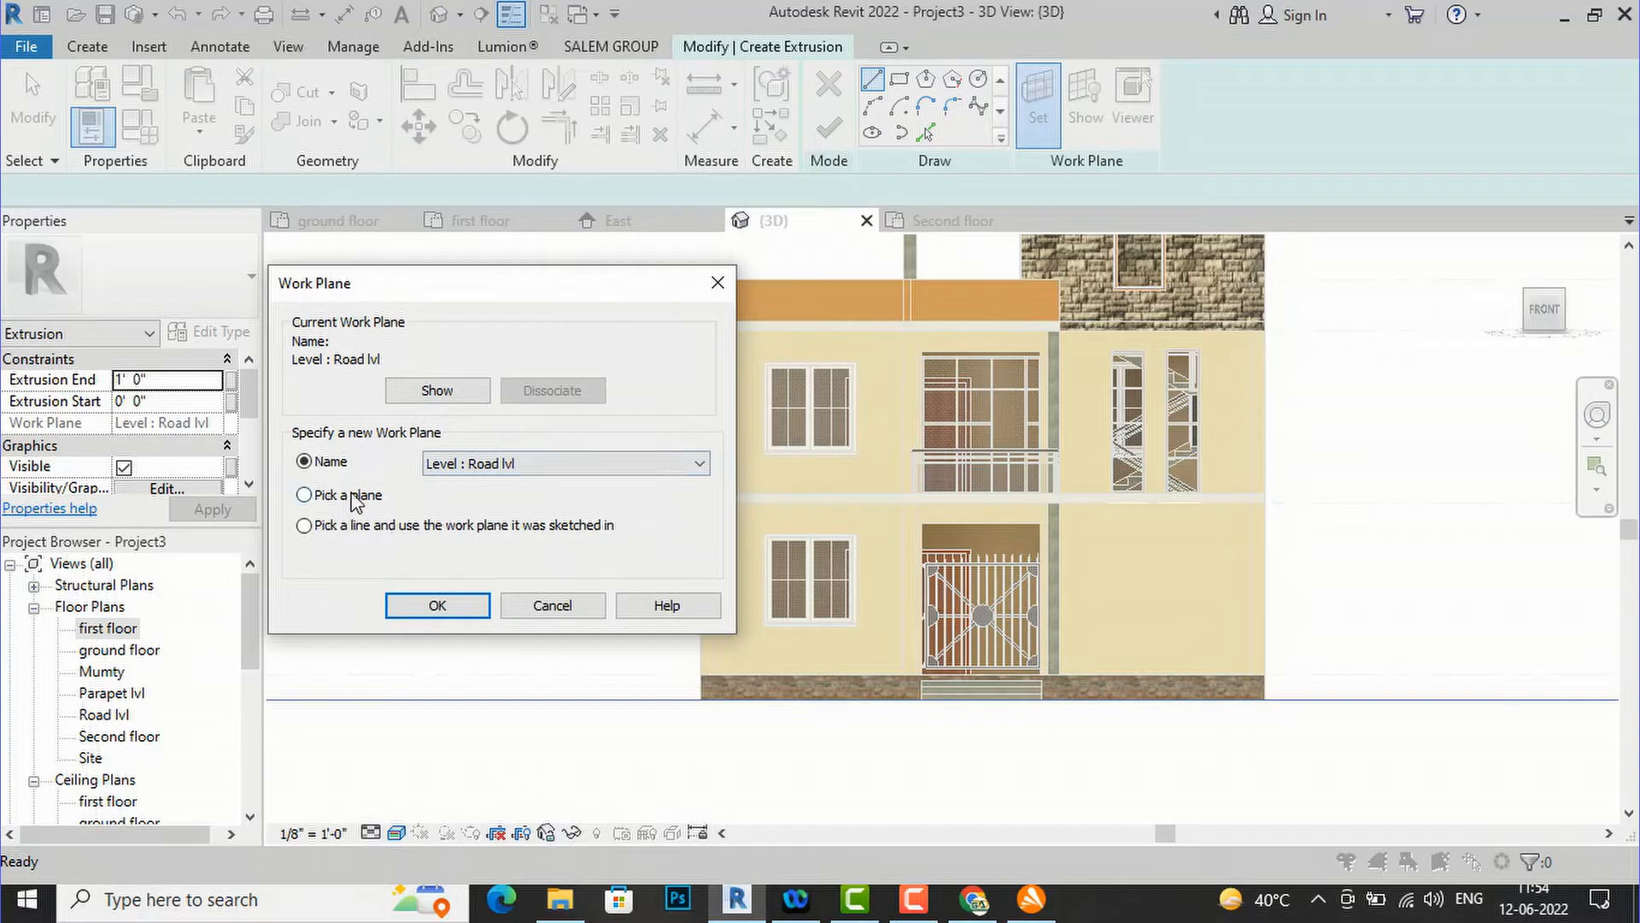
click(437, 605)
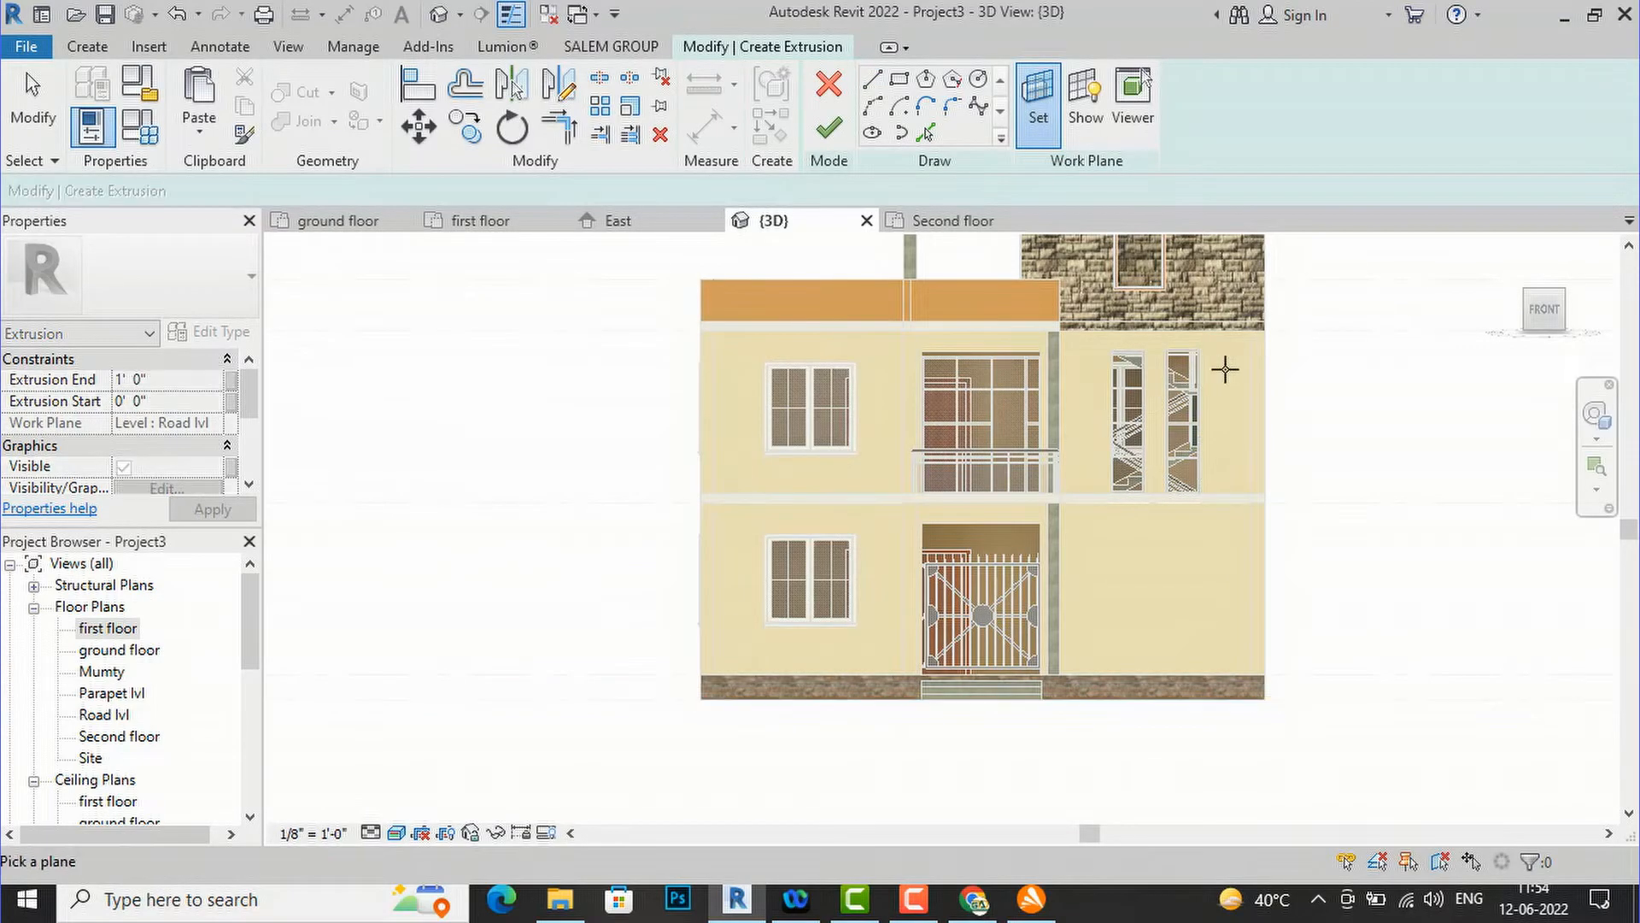
scroll(1136, 348, up, 3)
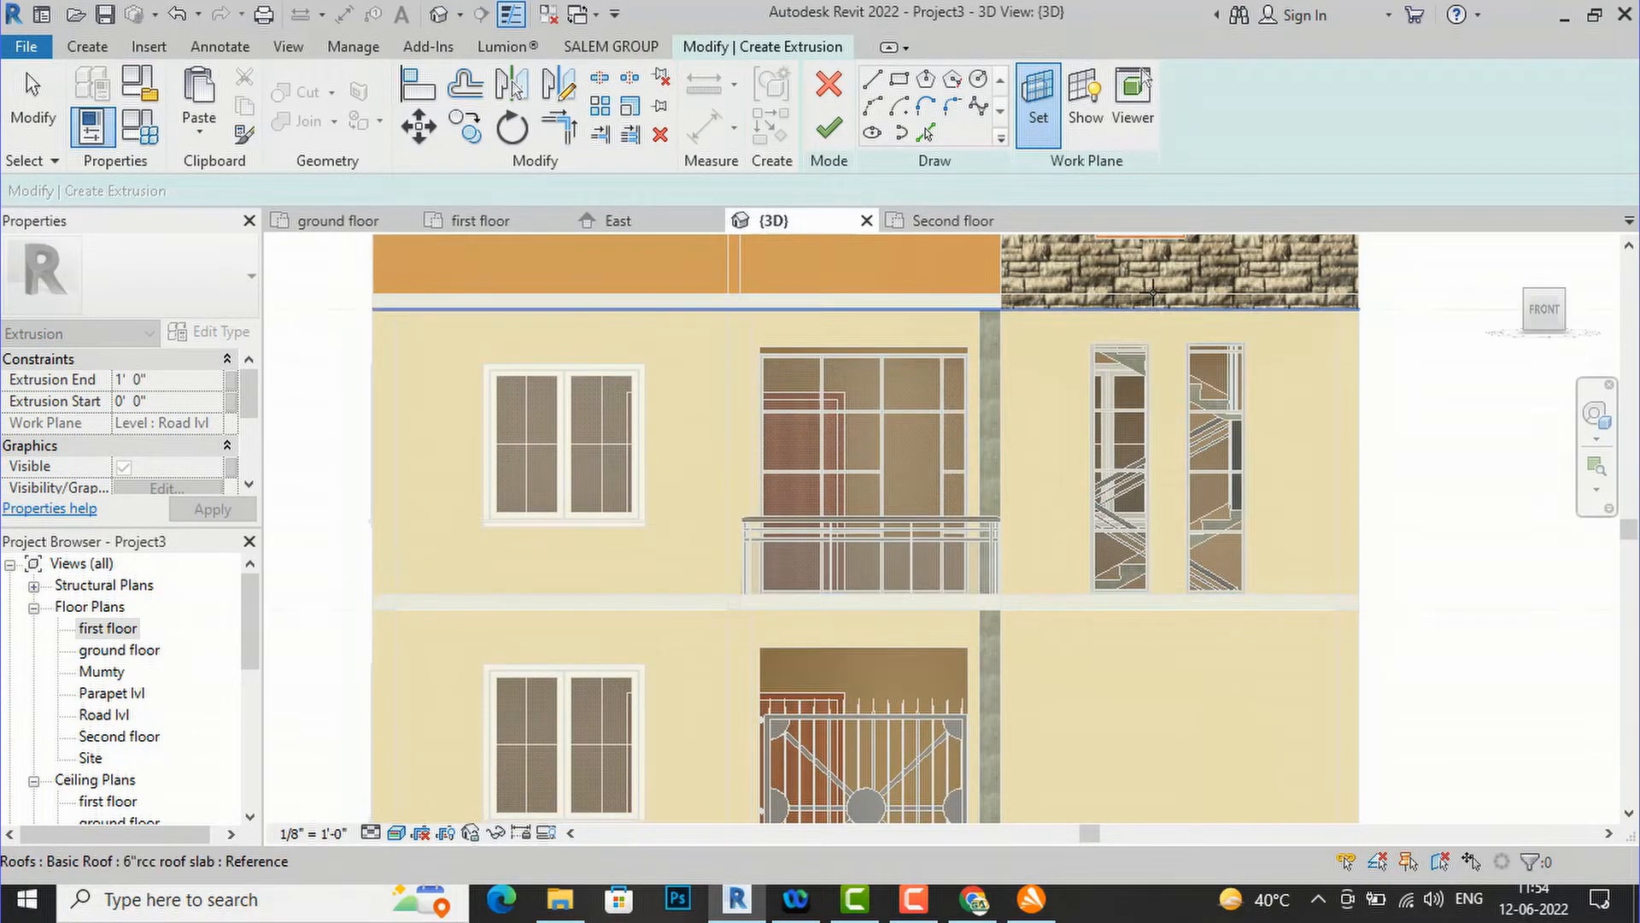
scroll(994, 531, down, 2)
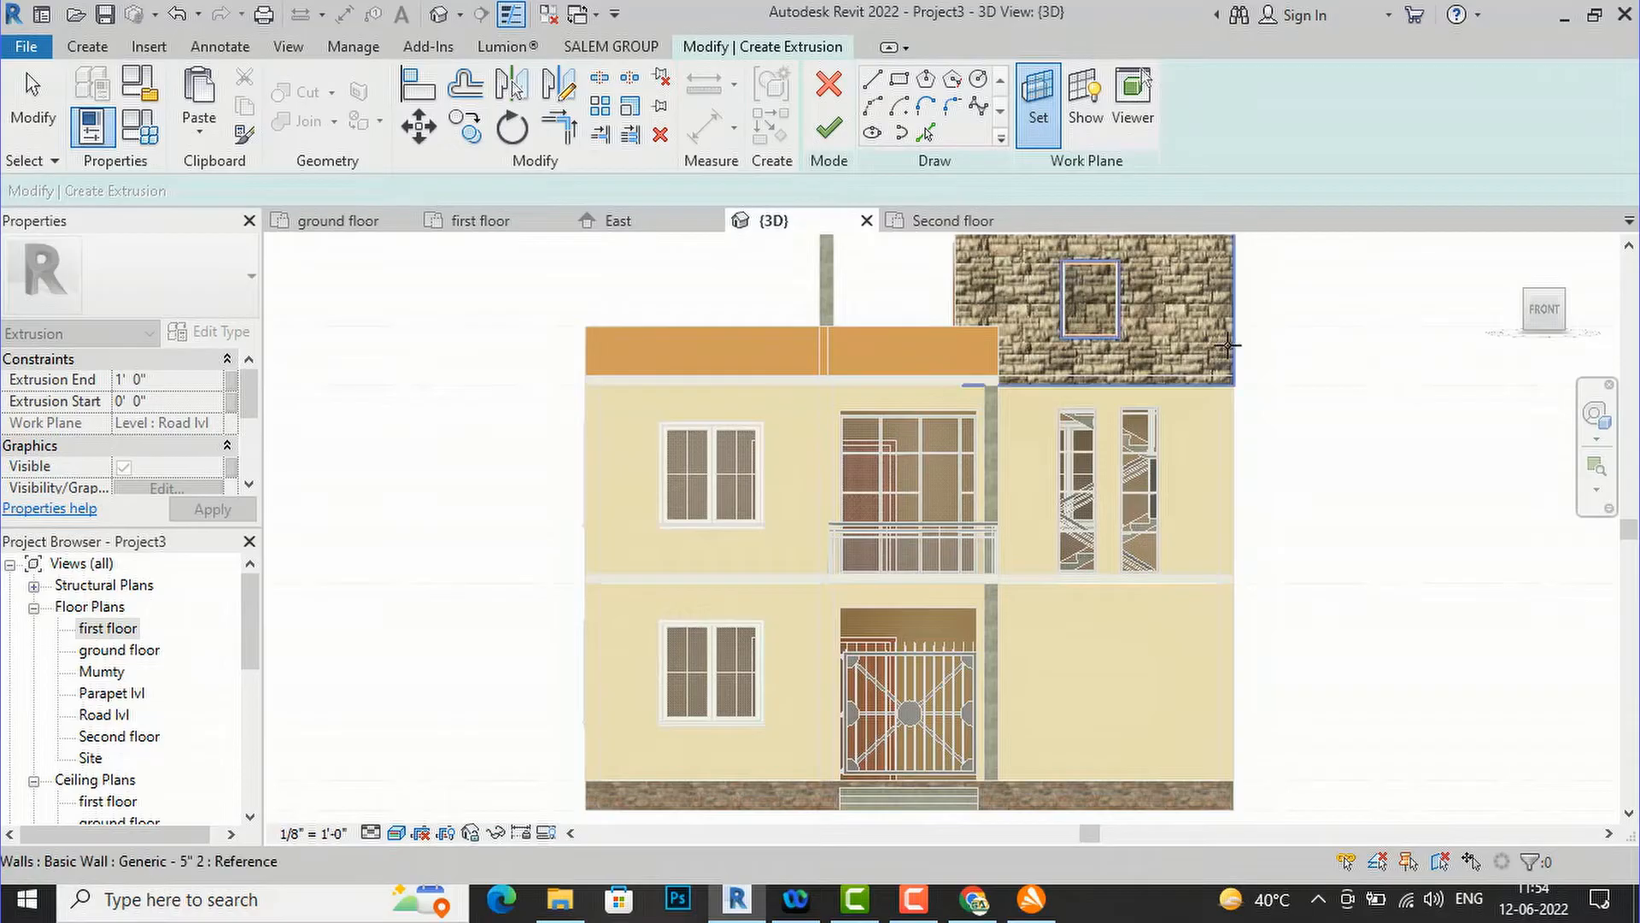
click(1128, 428)
- Draw a rectangle about 10' tall around the left stair window, from the mumty wall's base to the floor slab, locking its top edge
scroll(1083, 458, up, 2)
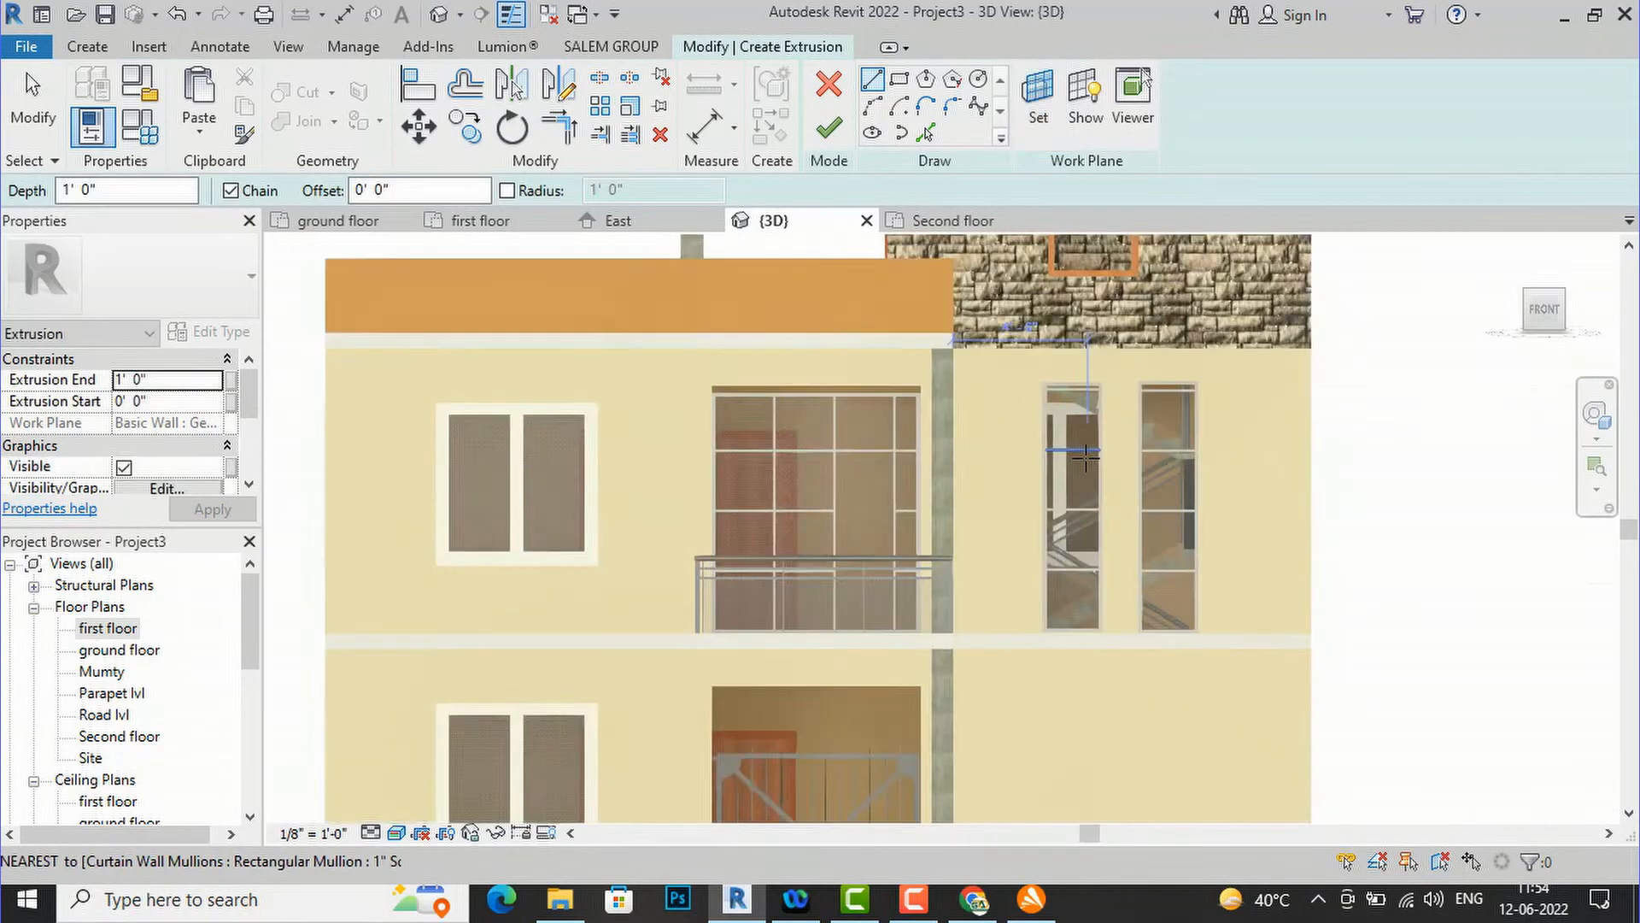
click(898, 79)
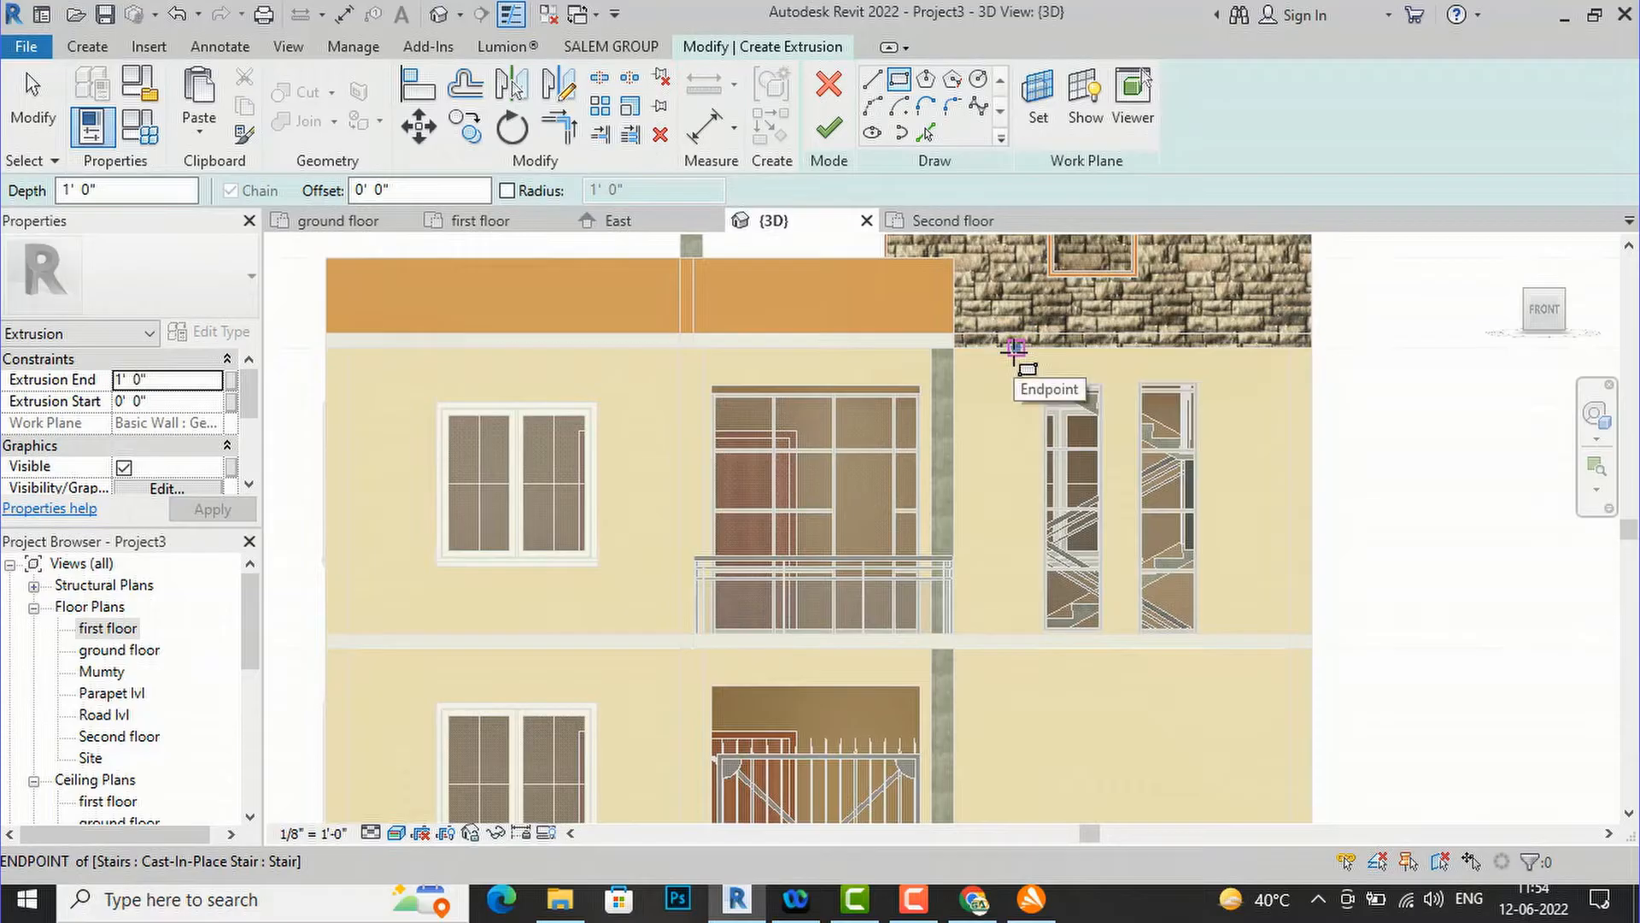
click(1015, 348)
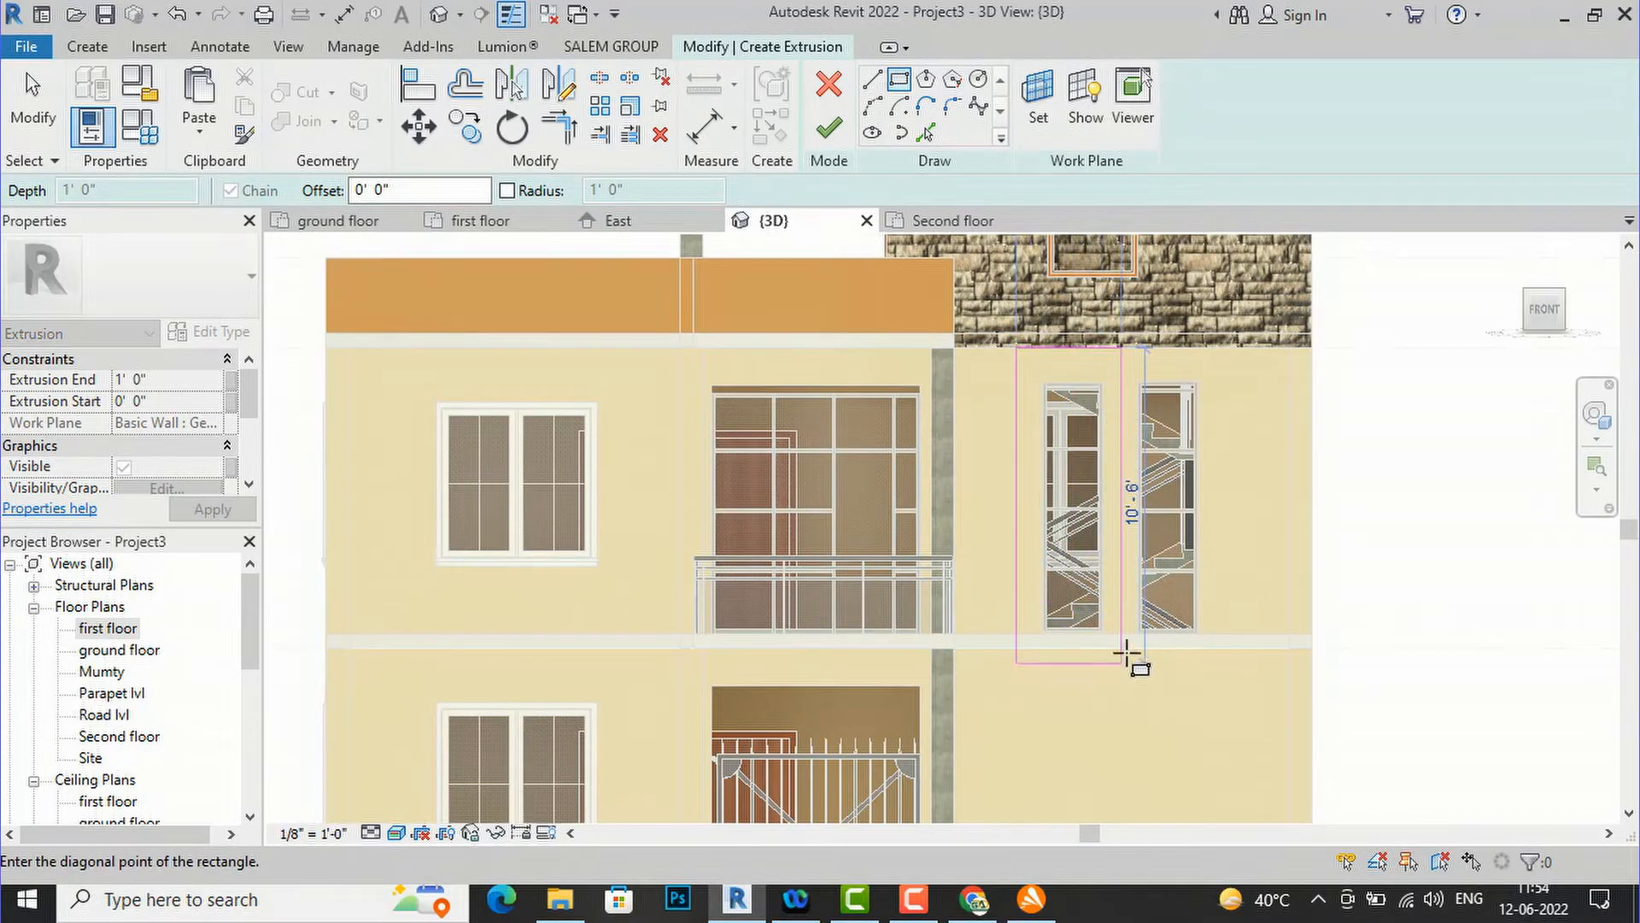
click(1050, 382)
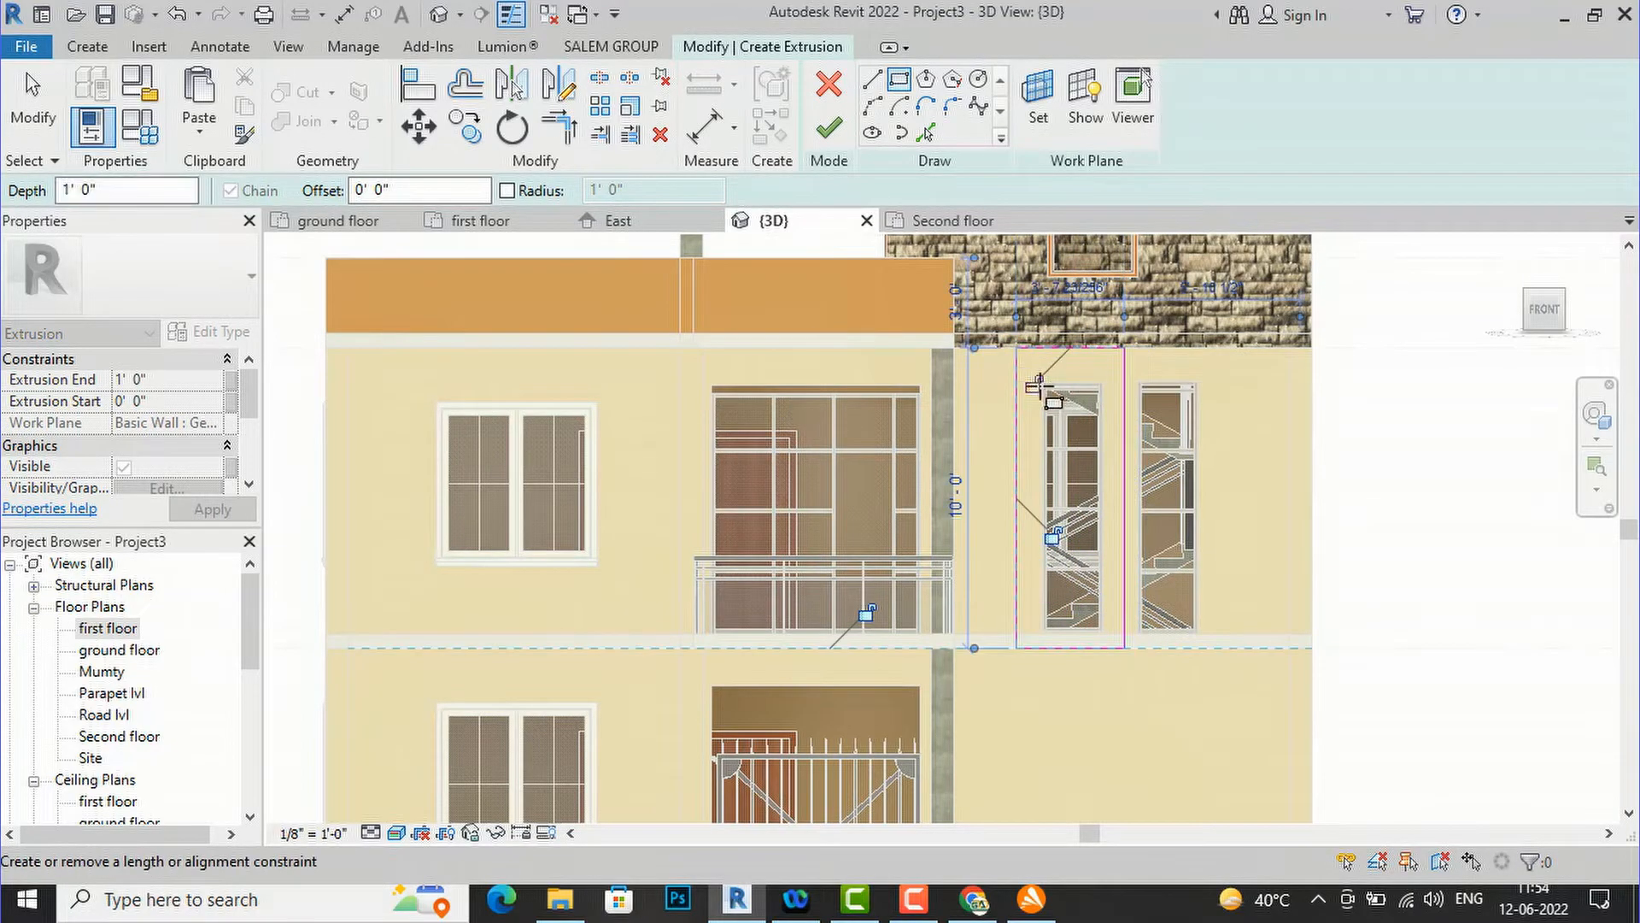
click(1036, 383)
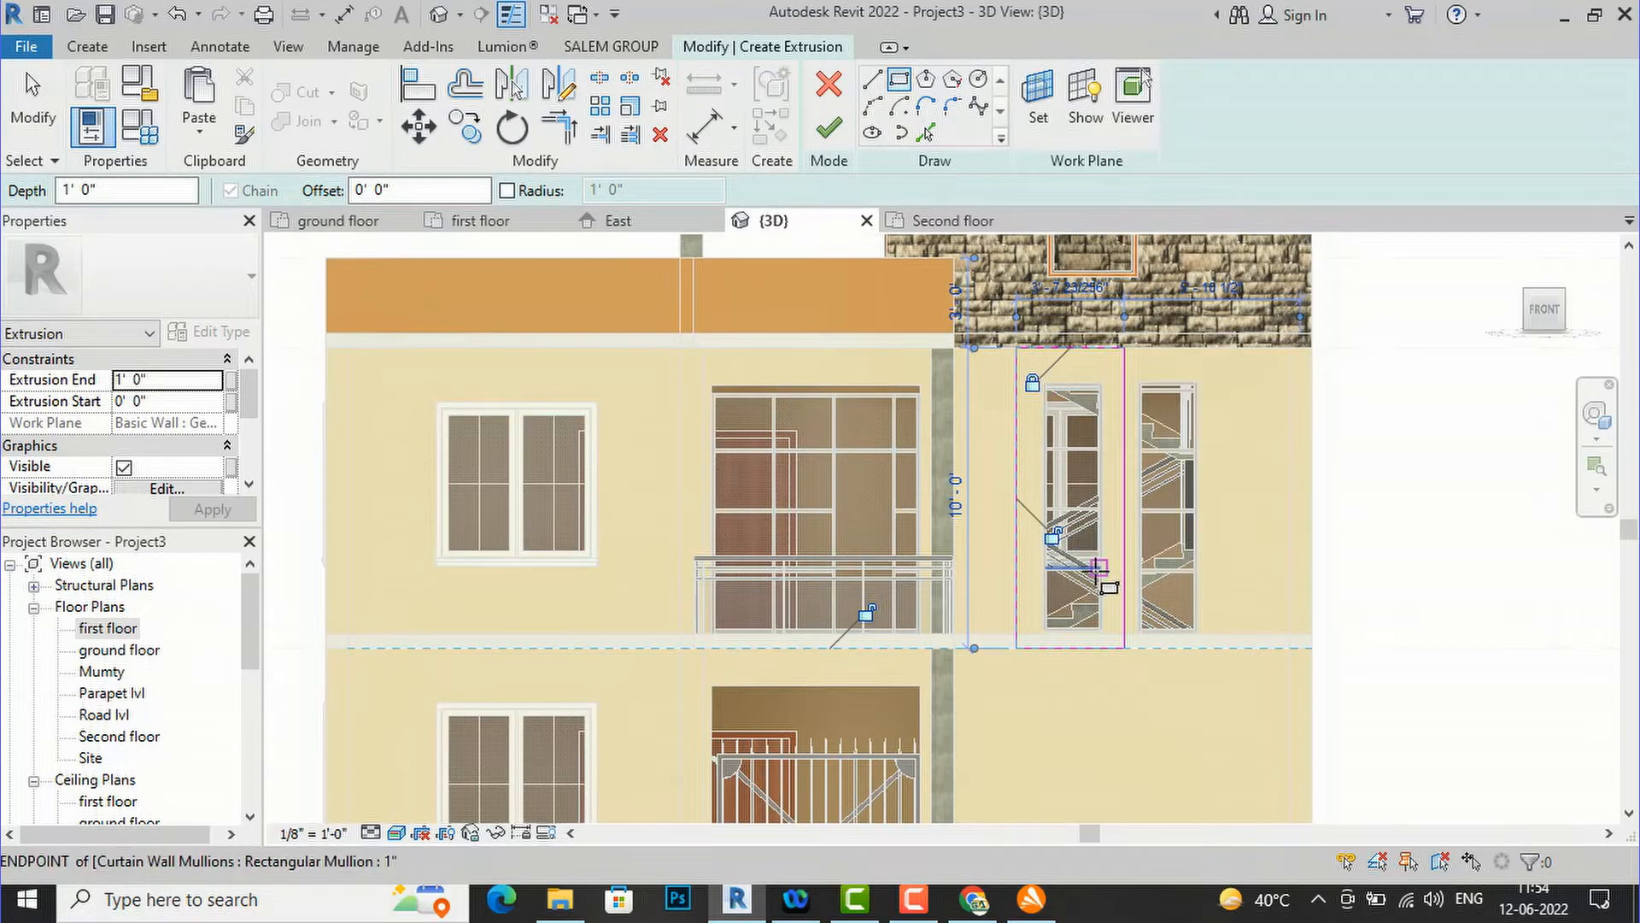
- Draw an inner rectangle about 2' by 8'-3 5/8" along the outline of the left stair window and end the drawing command
scroll(1103, 649, up, 3)
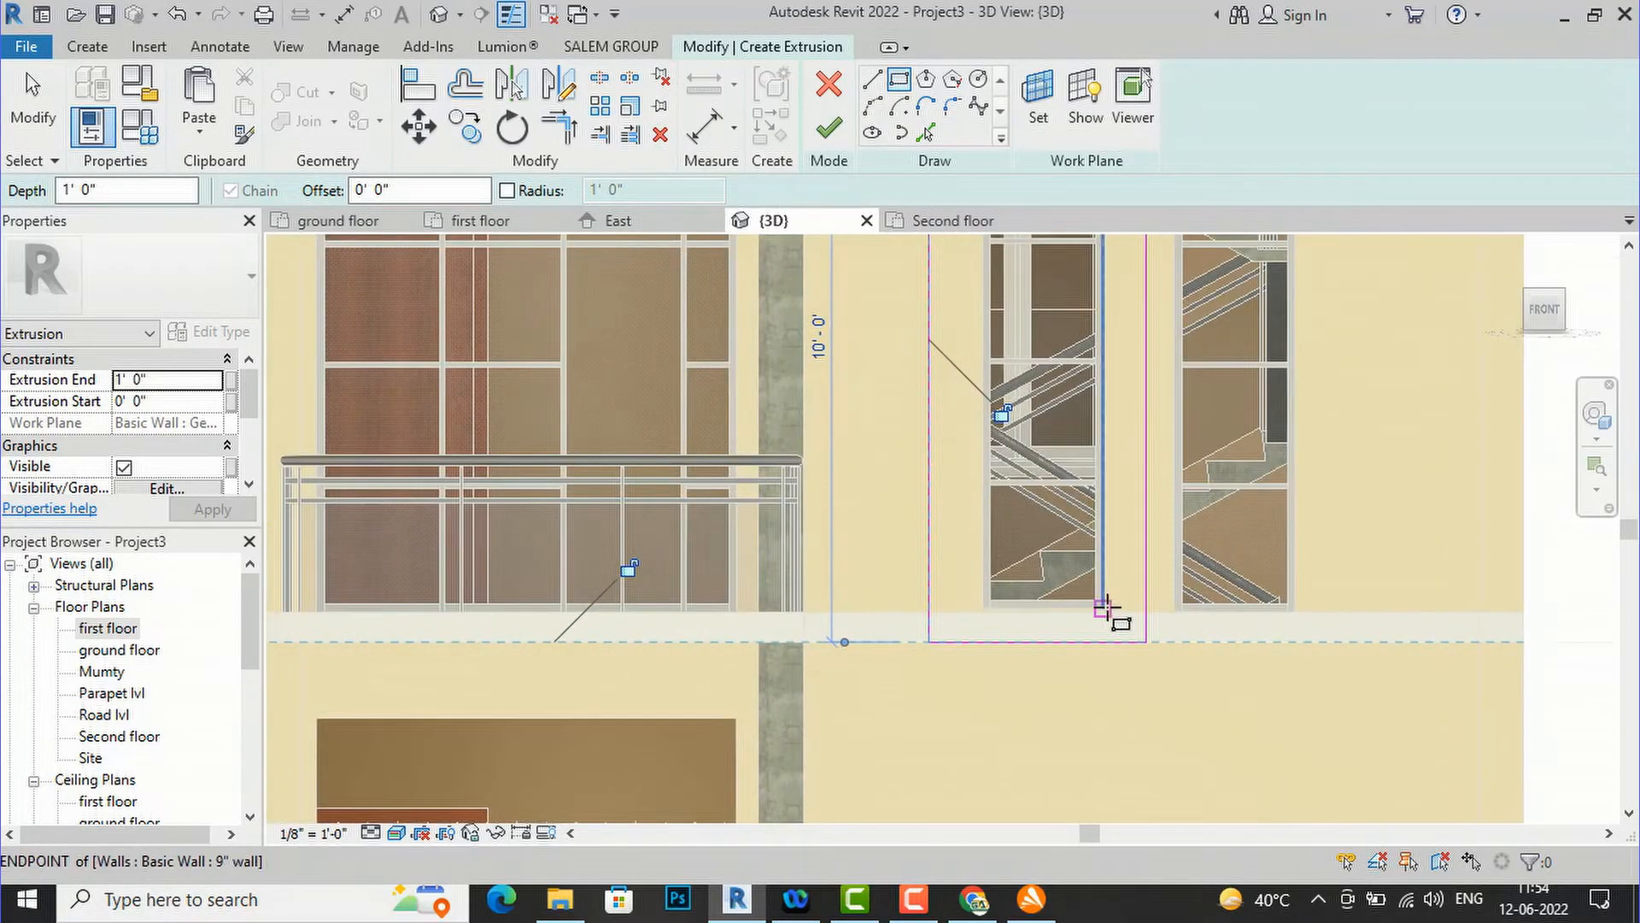
click(1108, 606)
scroll(1051, 549, down, 3)
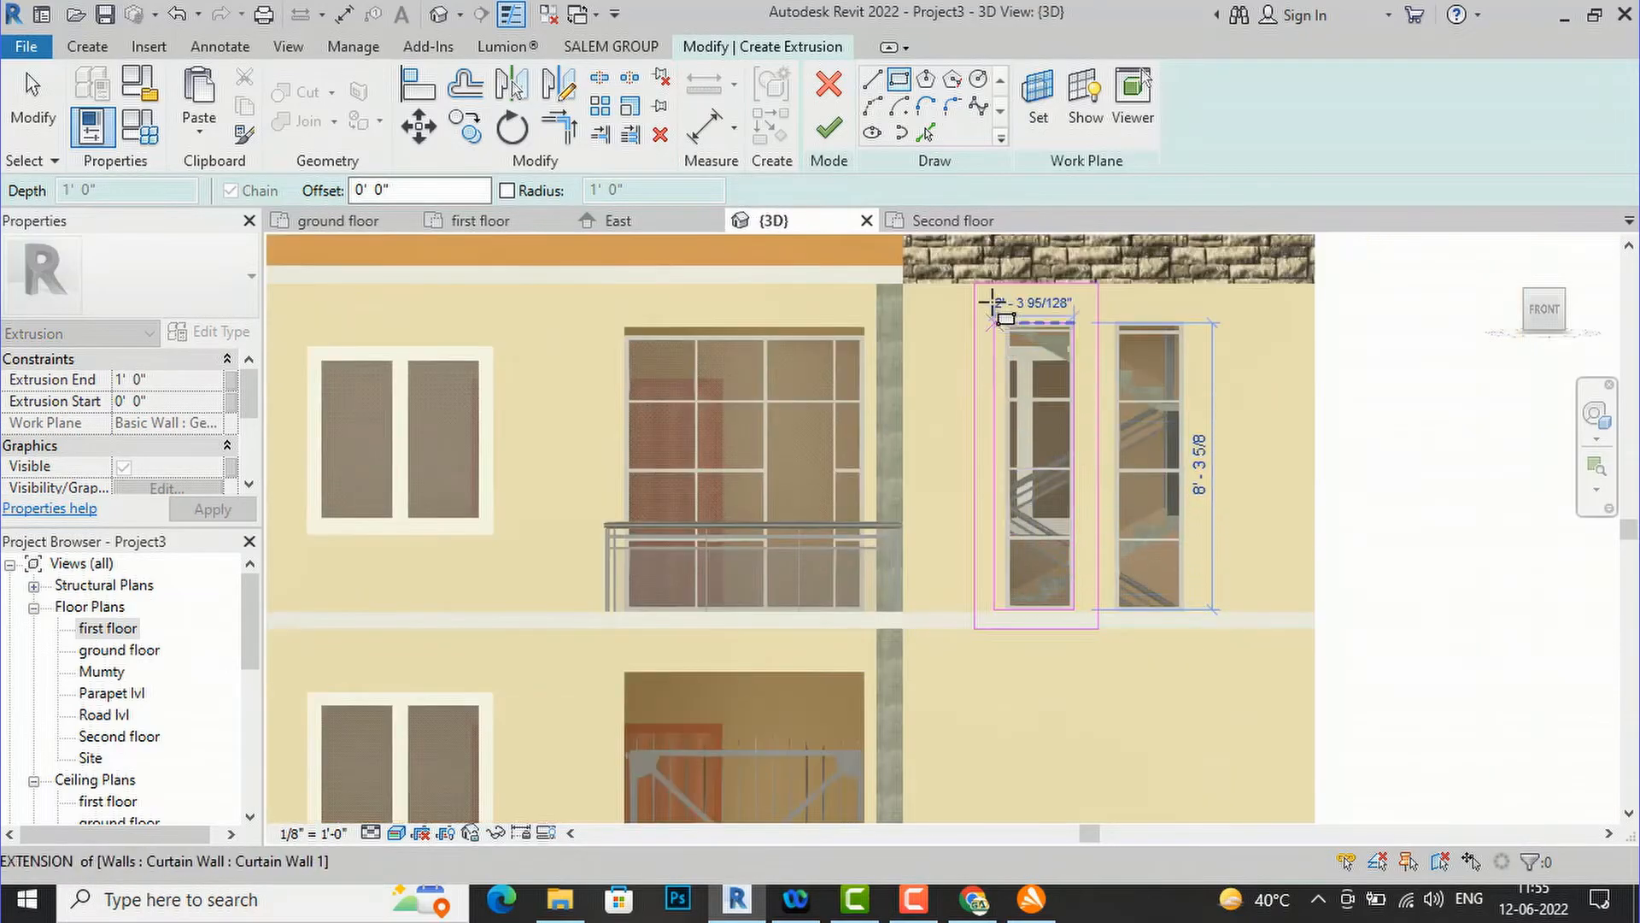
scroll(995, 303, up, 2)
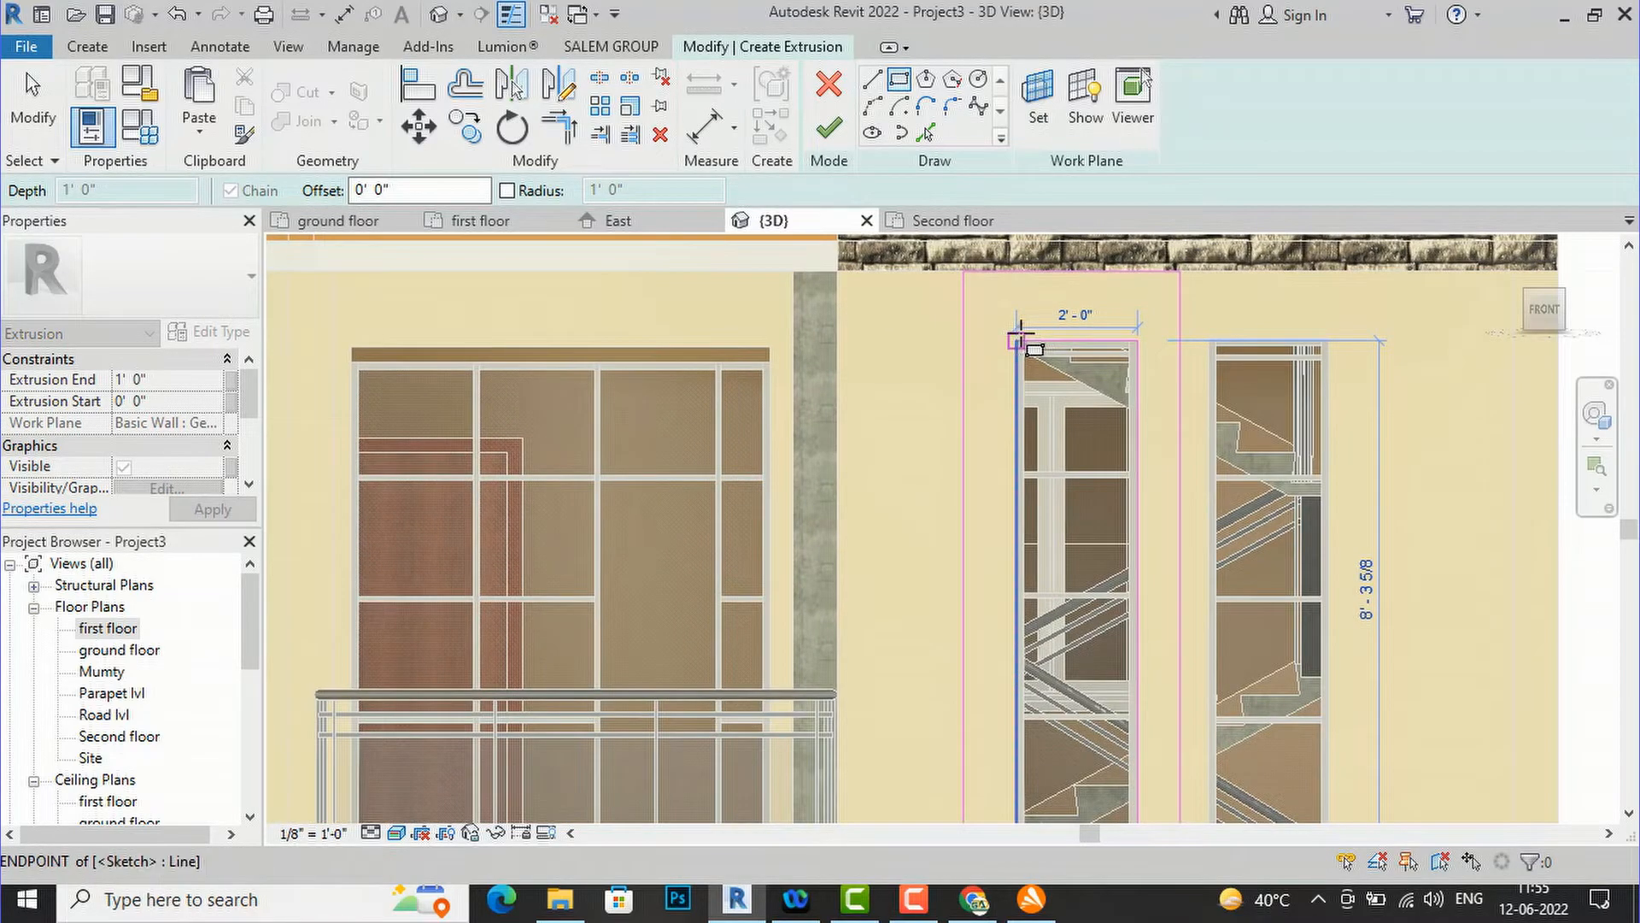
click(990, 287)
key(Escape)
scroll(792, 329, down, 3)
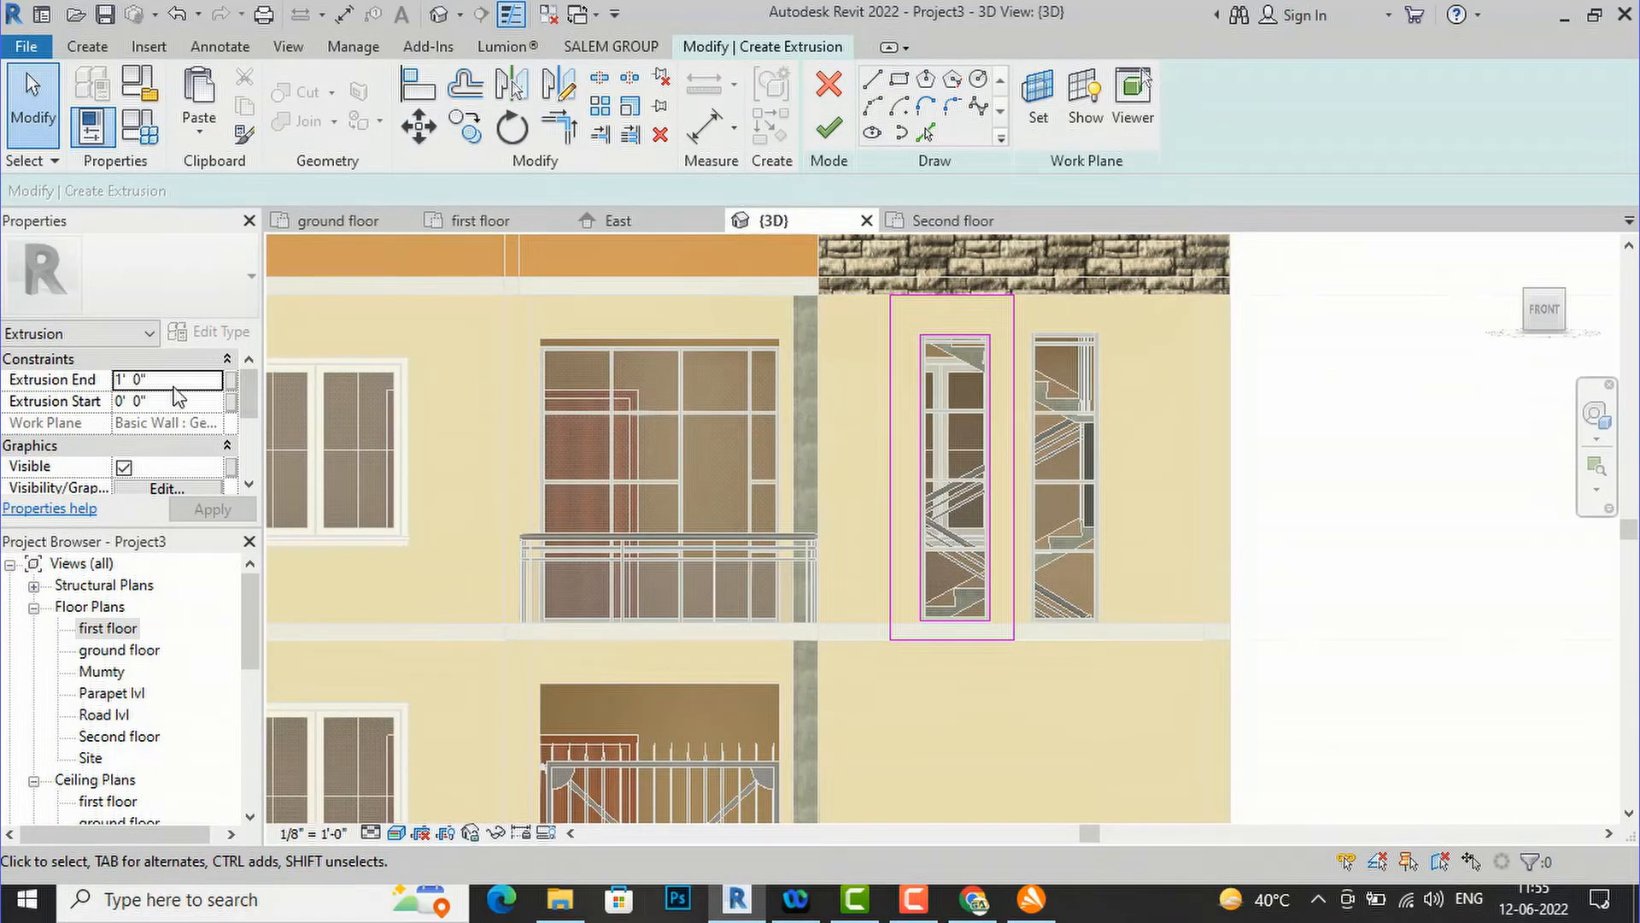
- Set the extrusion end to 1' and create a new material for the window frame
click(174, 385)
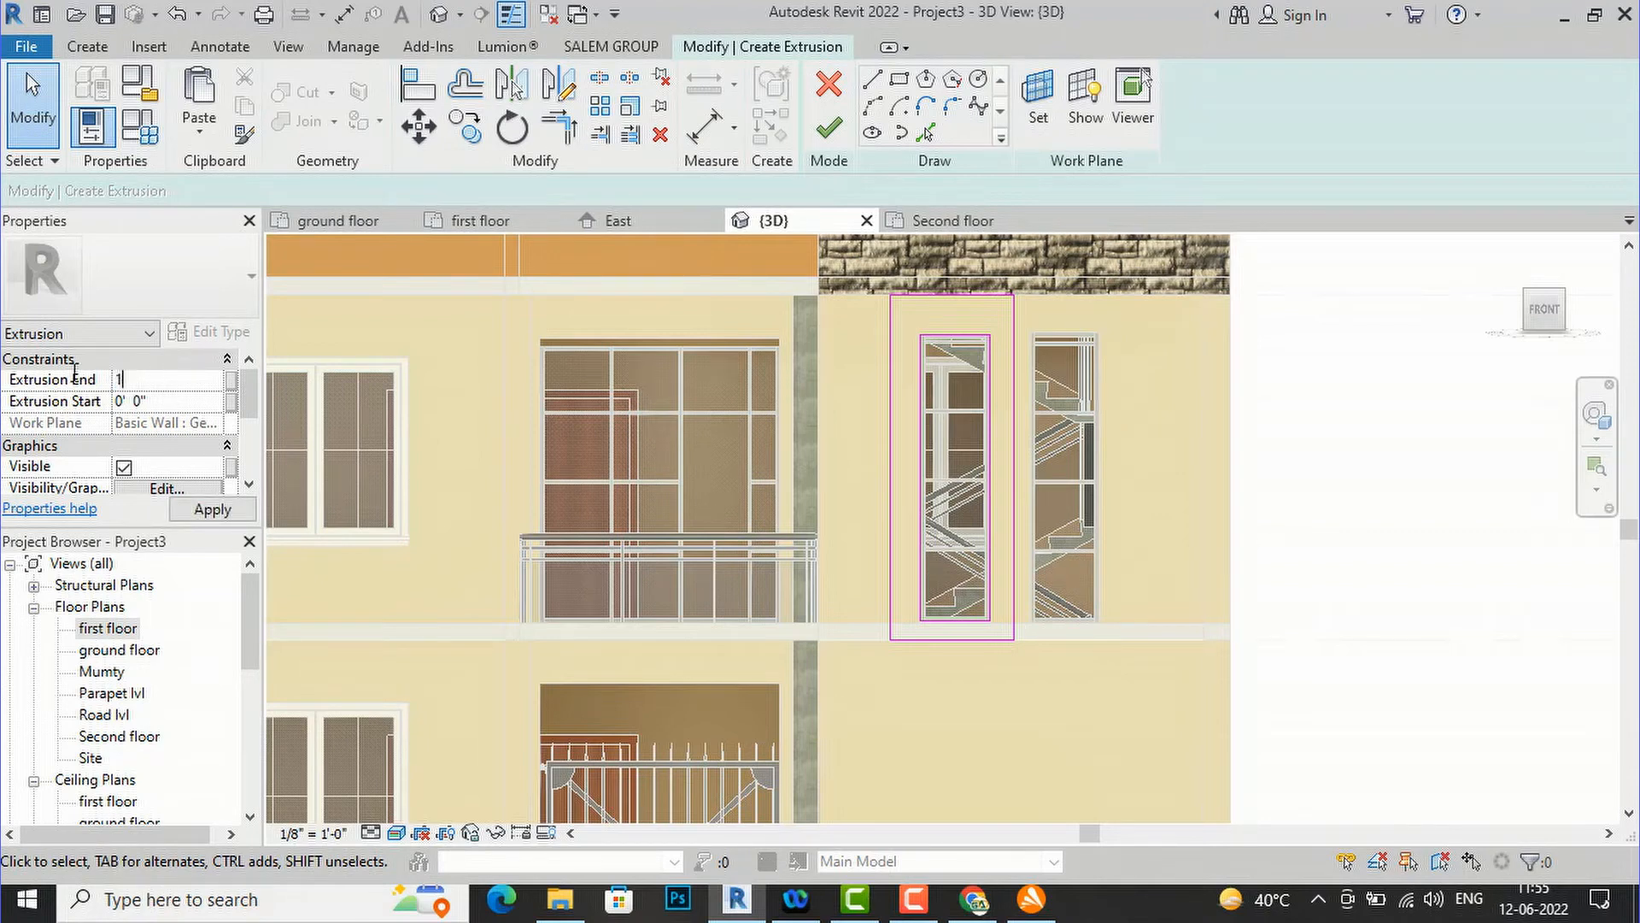
scroll(195, 446, down, 1)
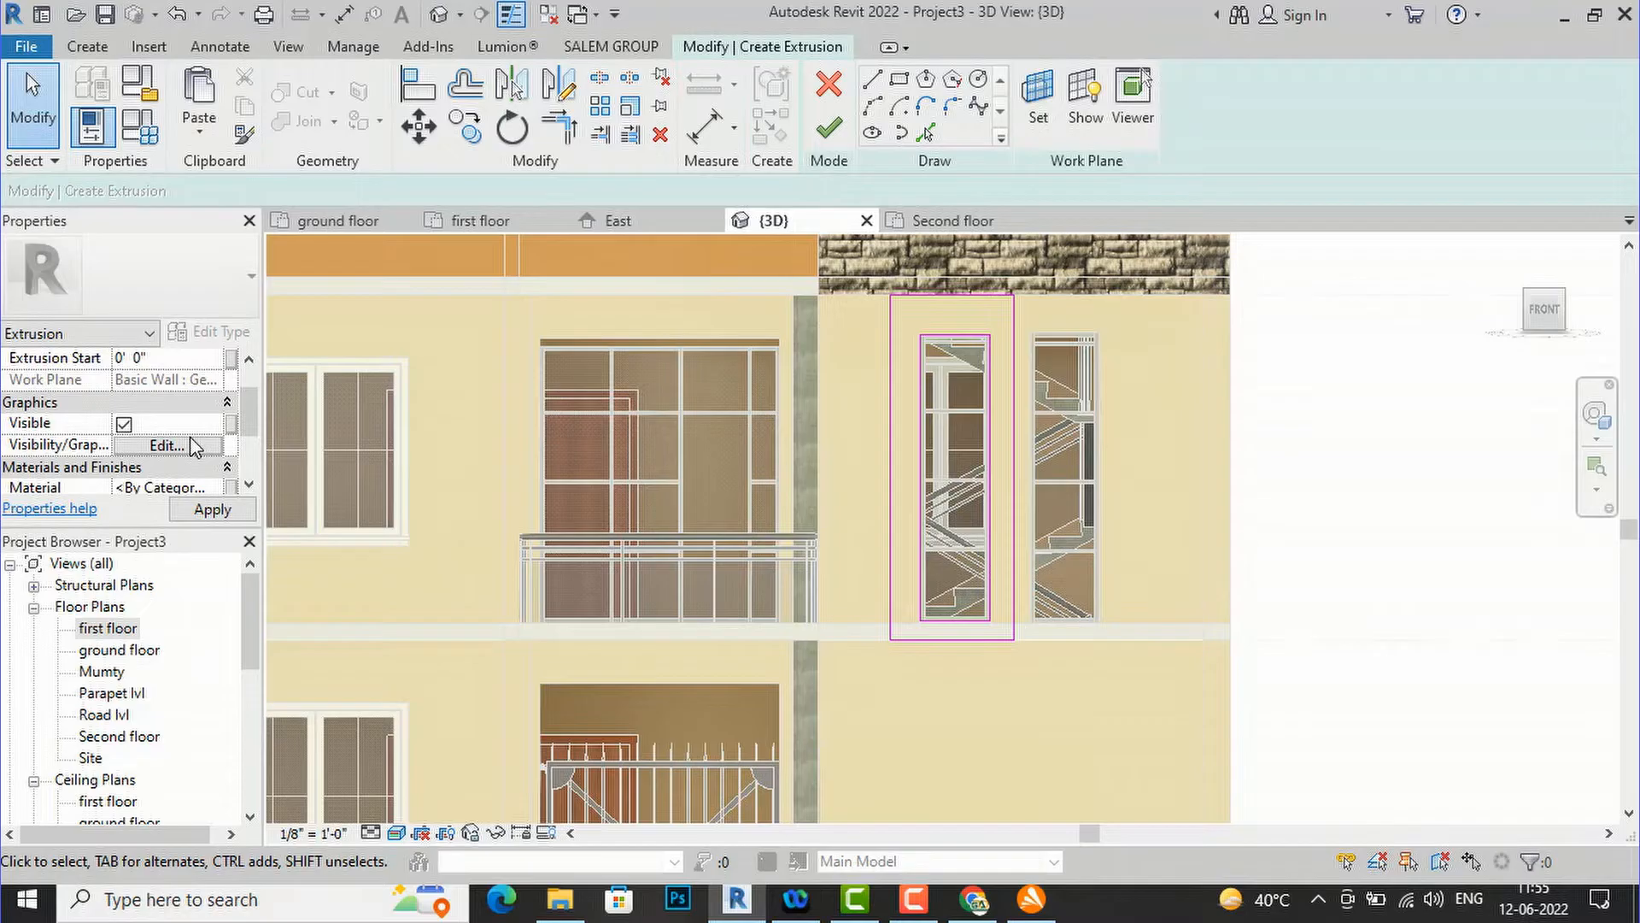
scroll(194, 446, down, 1)
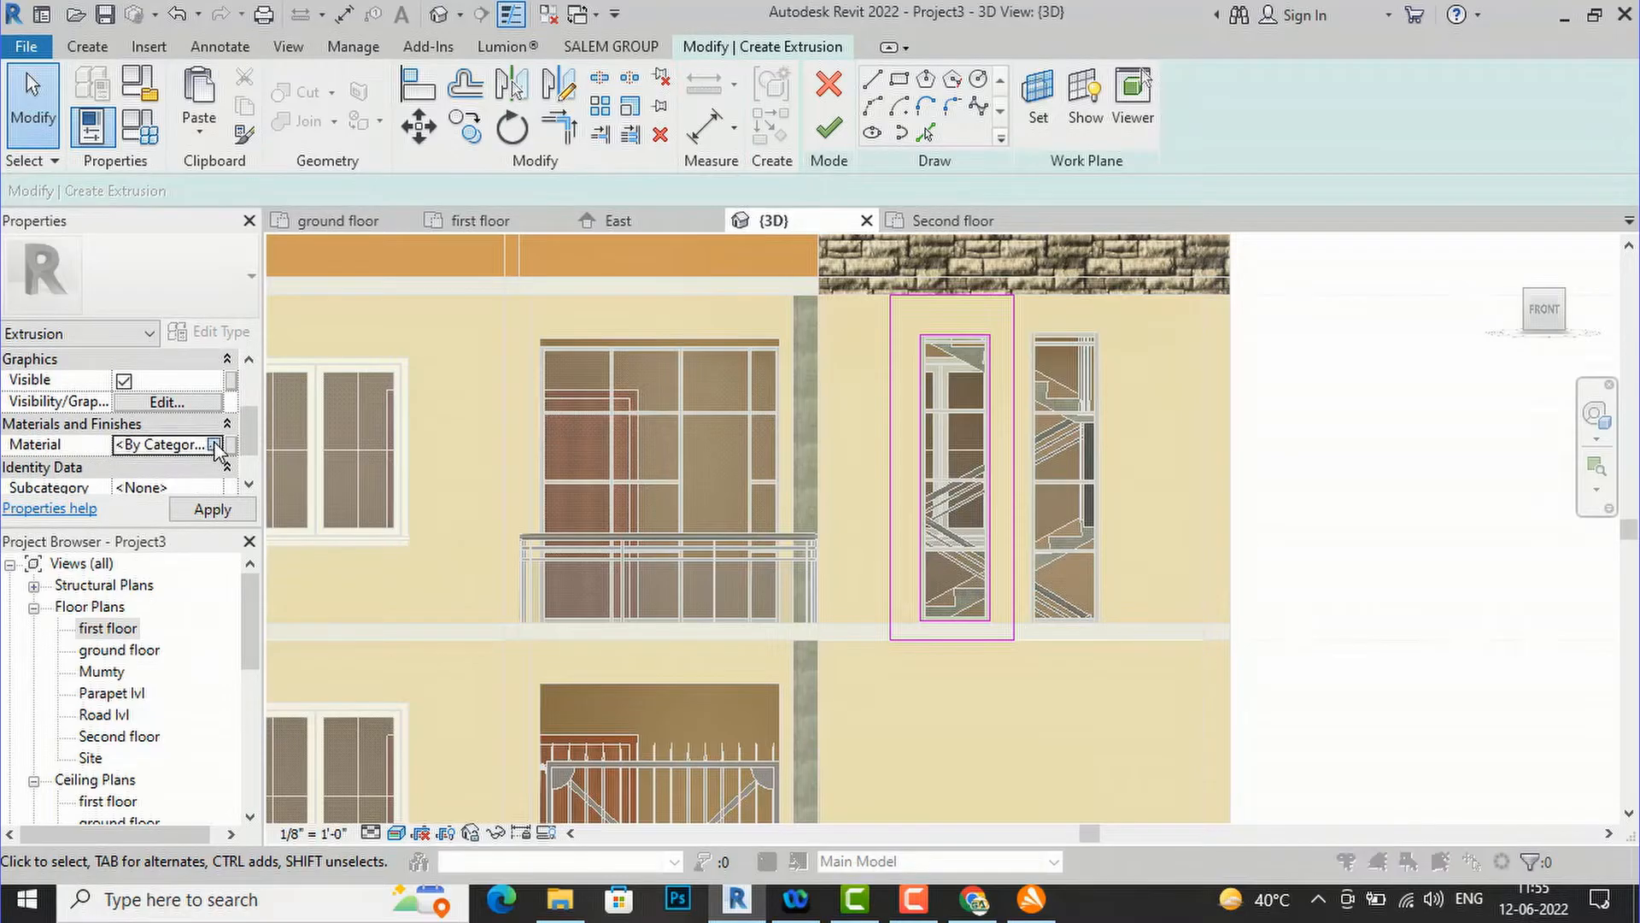
click(216, 445)
click(433, 721)
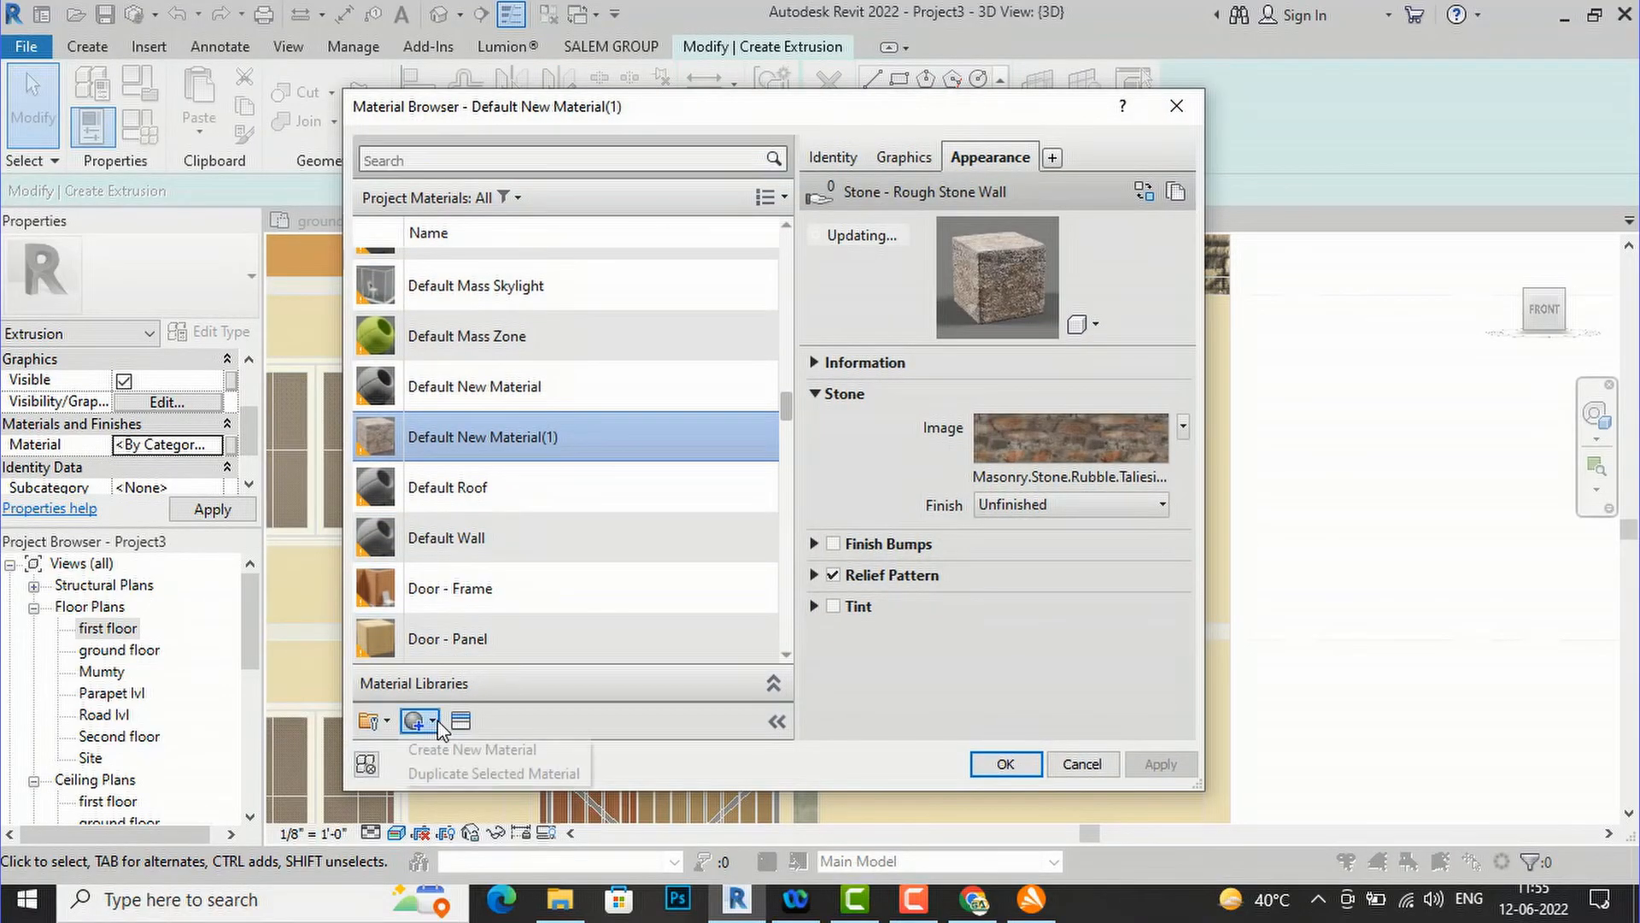
click(465, 749)
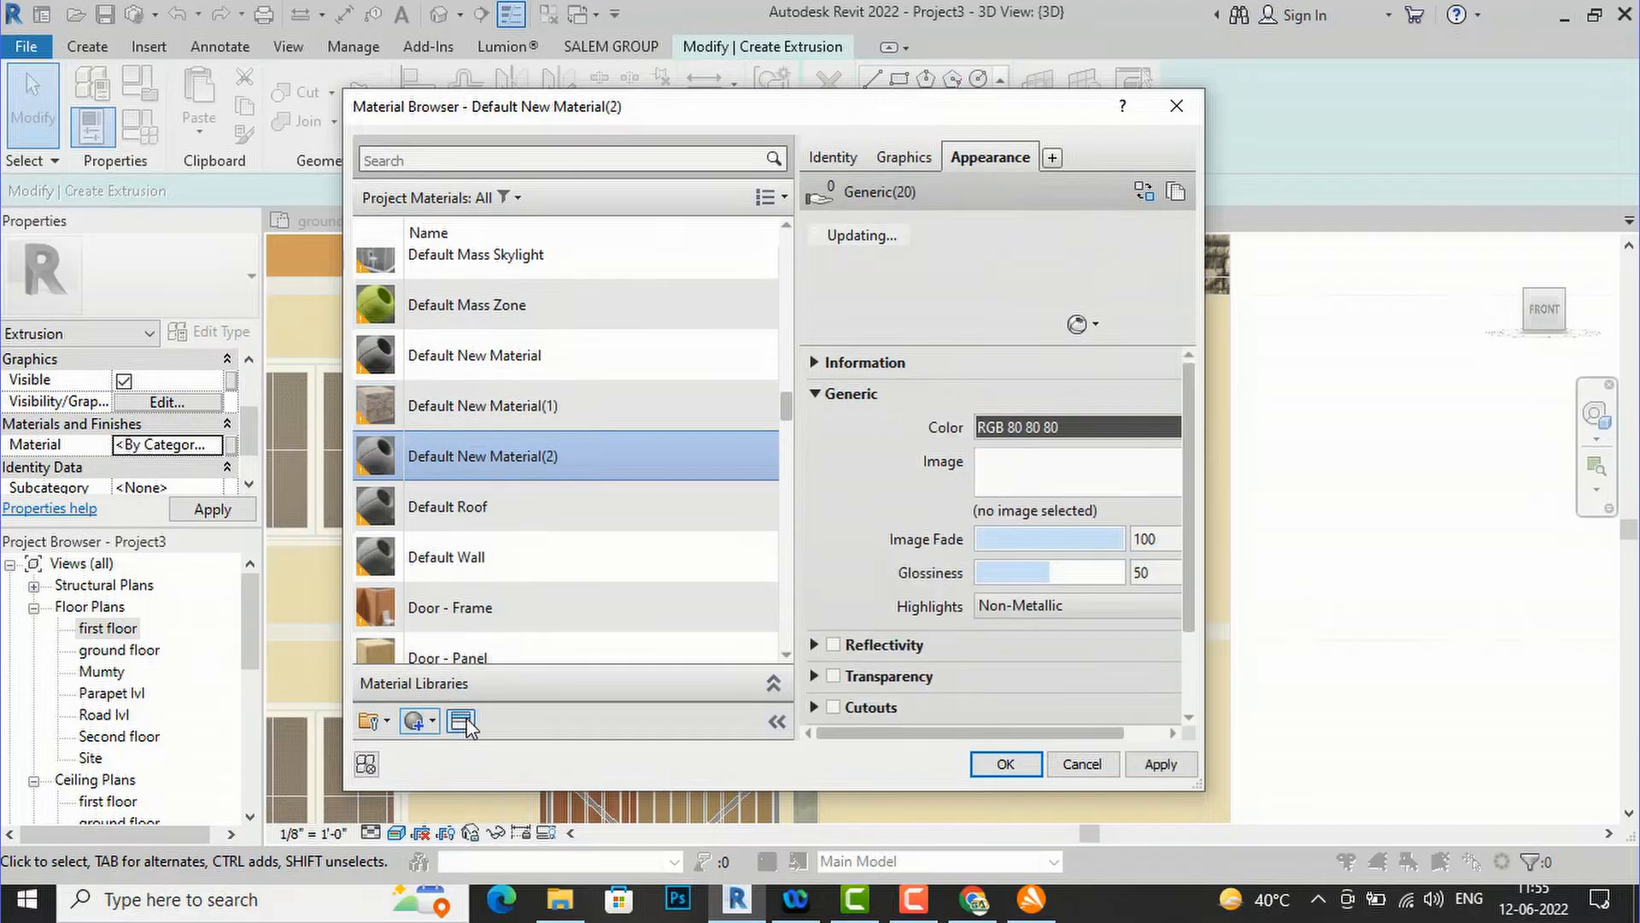
- Search the appearance assets for wood and replace the new material's appearance with the molding asset
click(462, 721)
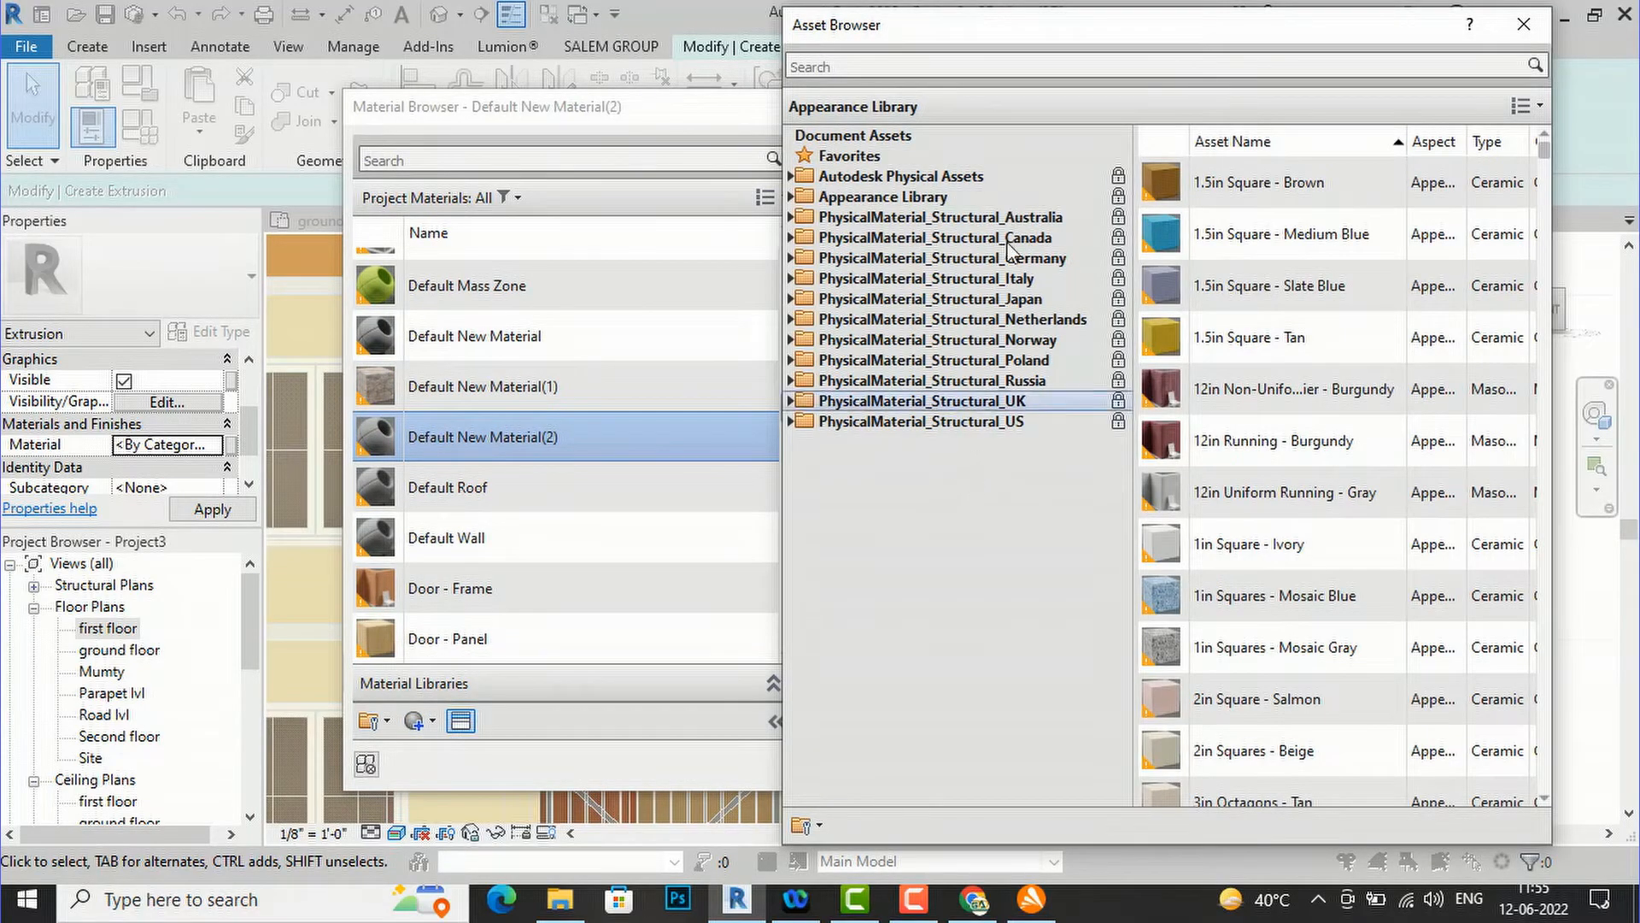
click(947, 63)
text(wood)
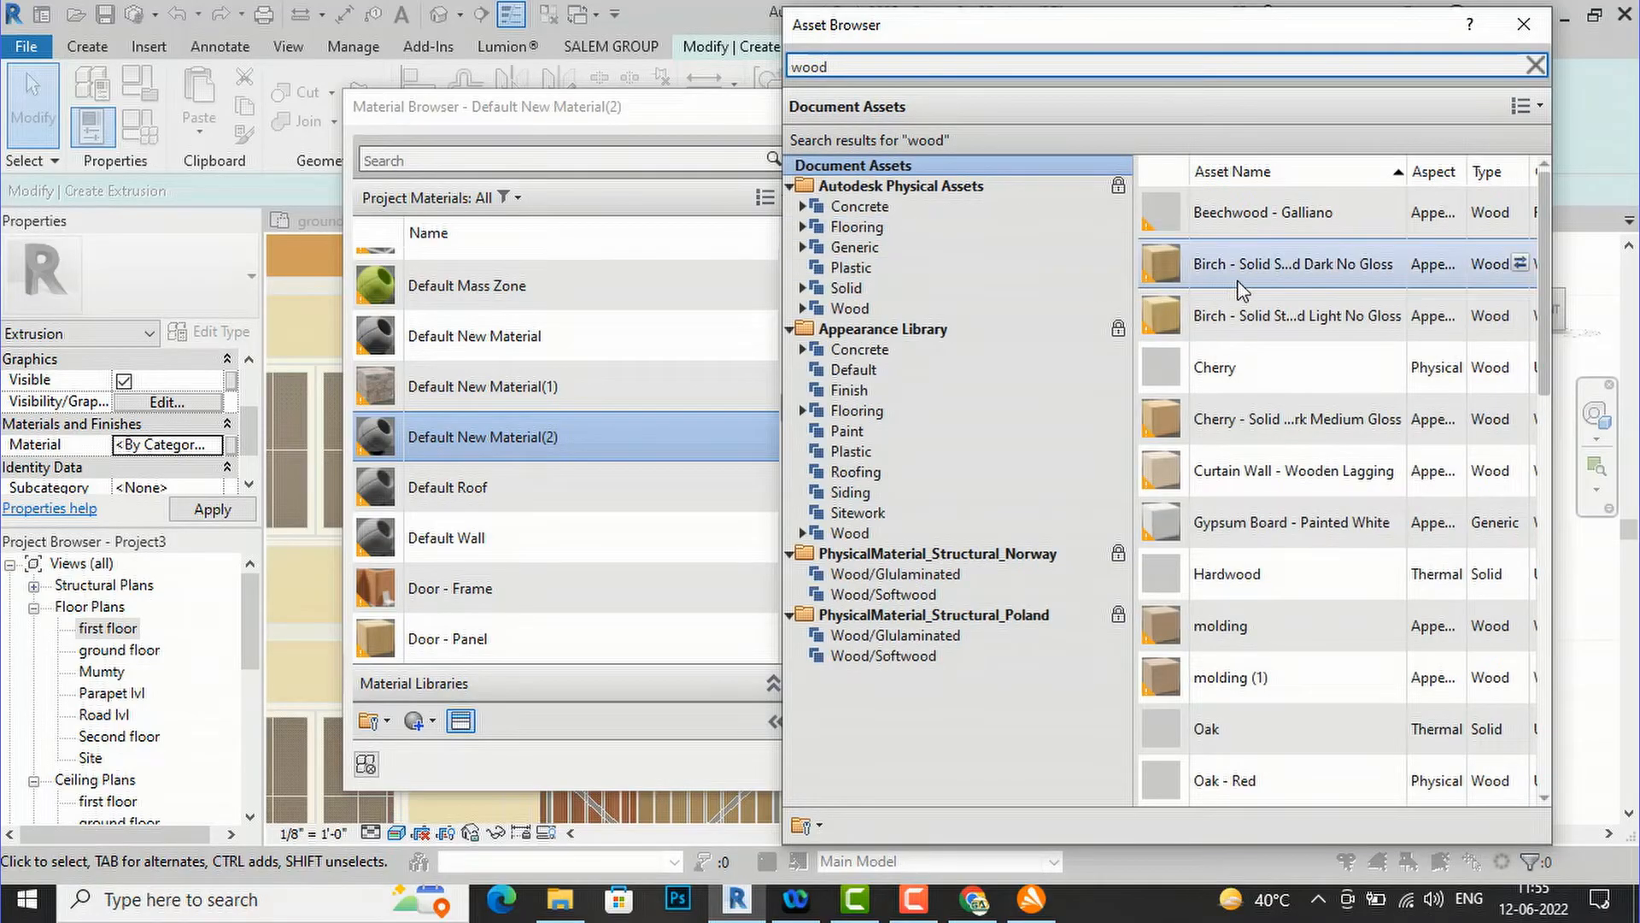
double_click(1243, 632)
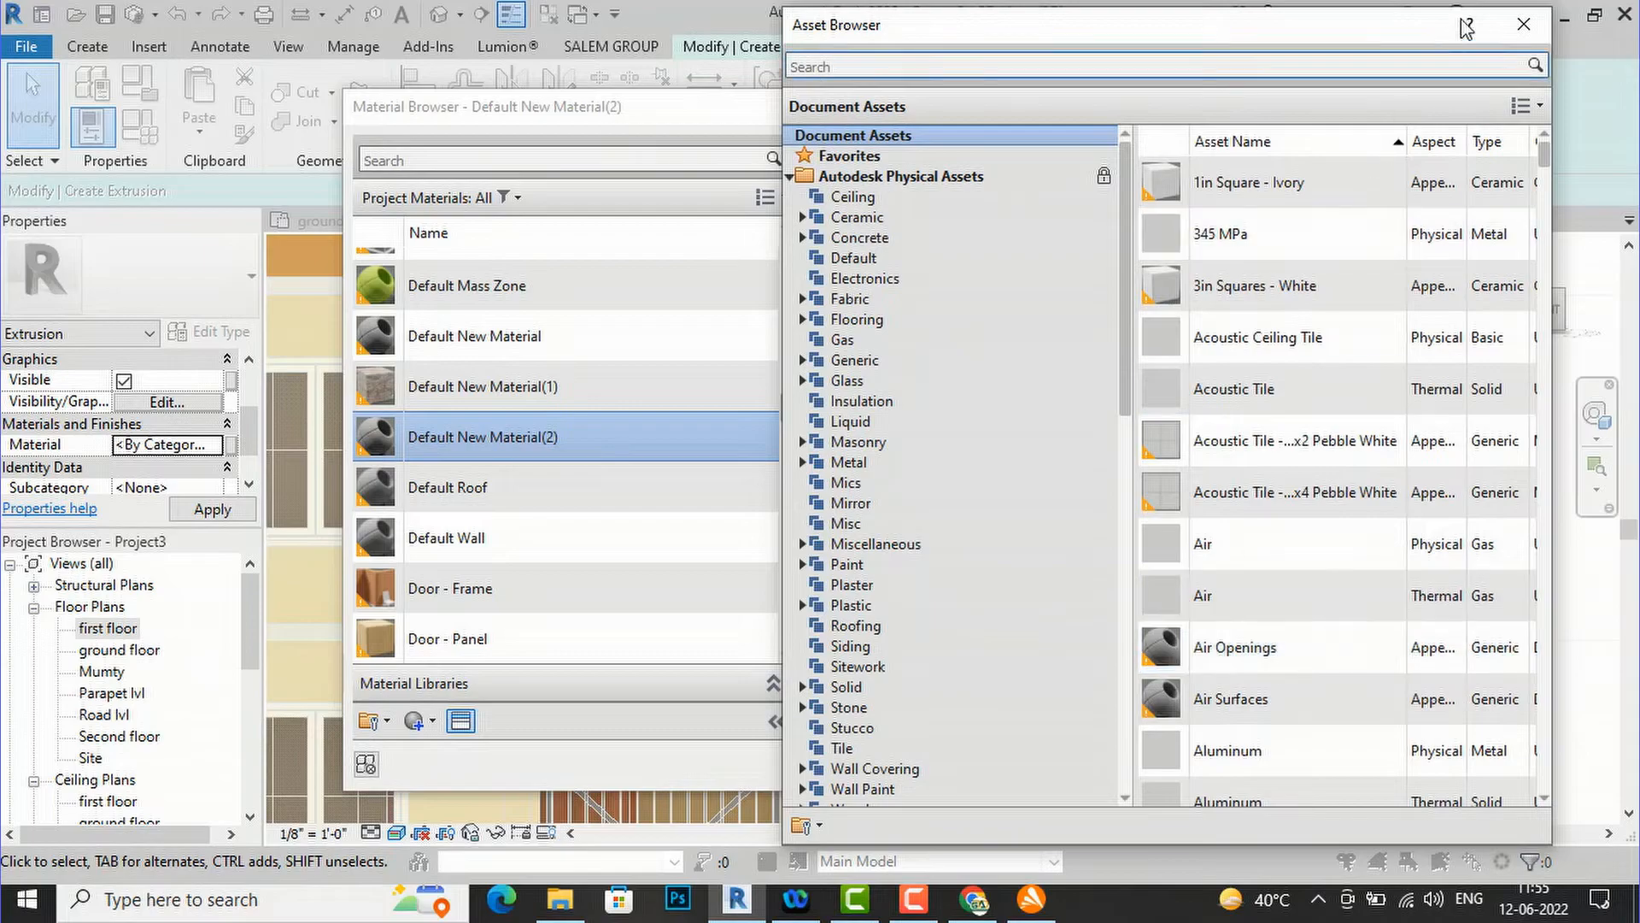
click(1526, 27)
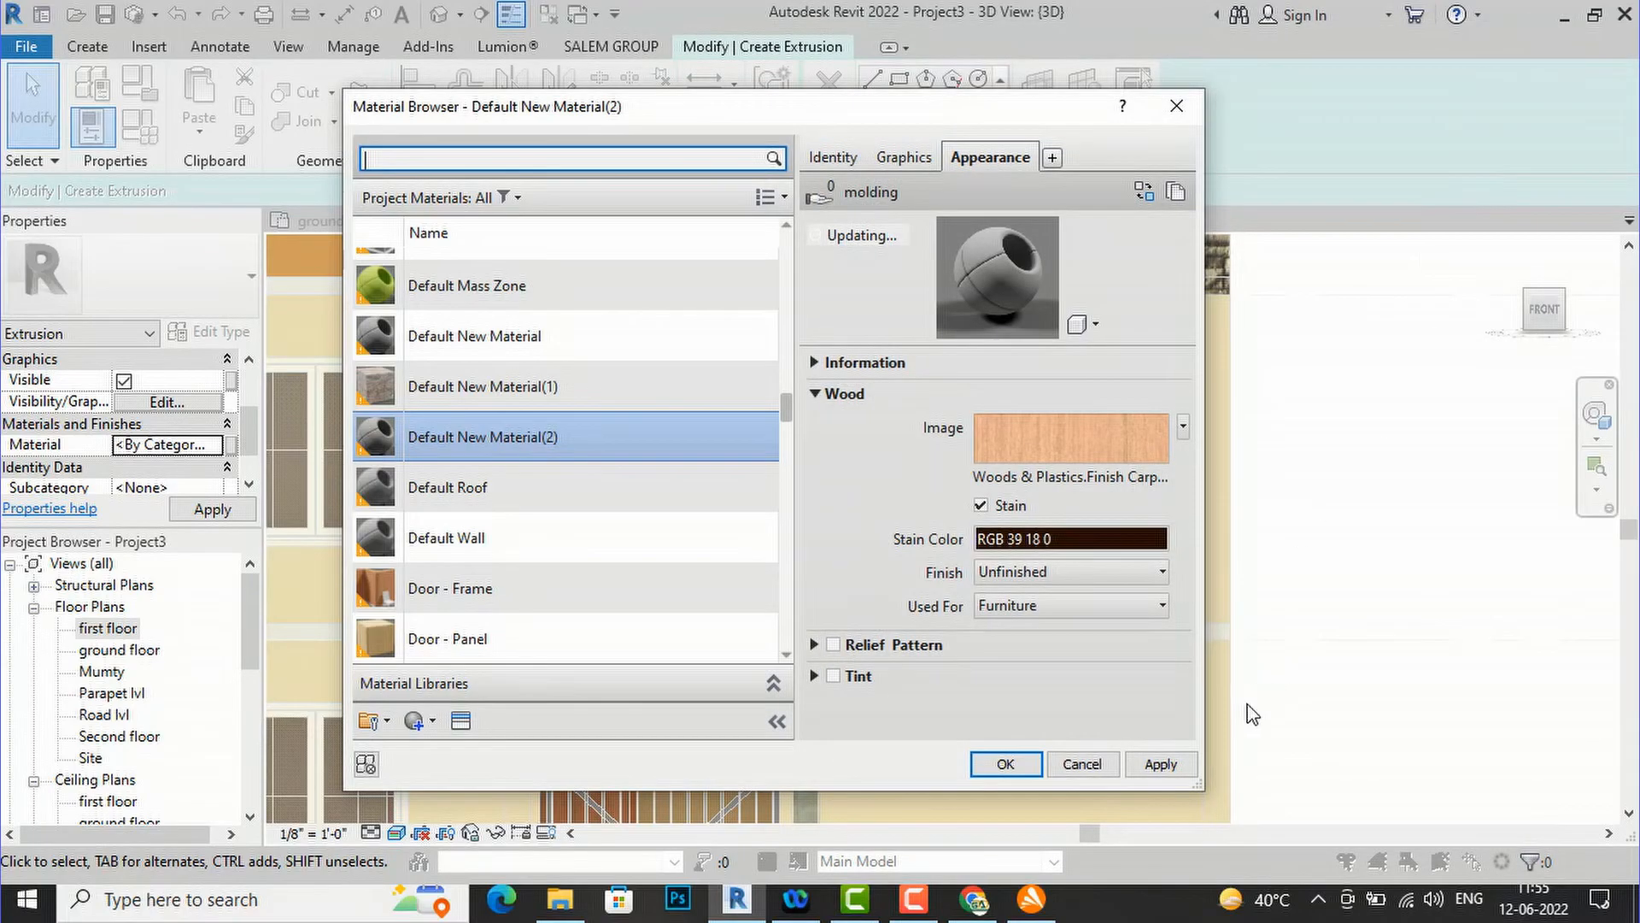
- Assign the new wood material to the frame and finish the extrusion sketch
click(1155, 771)
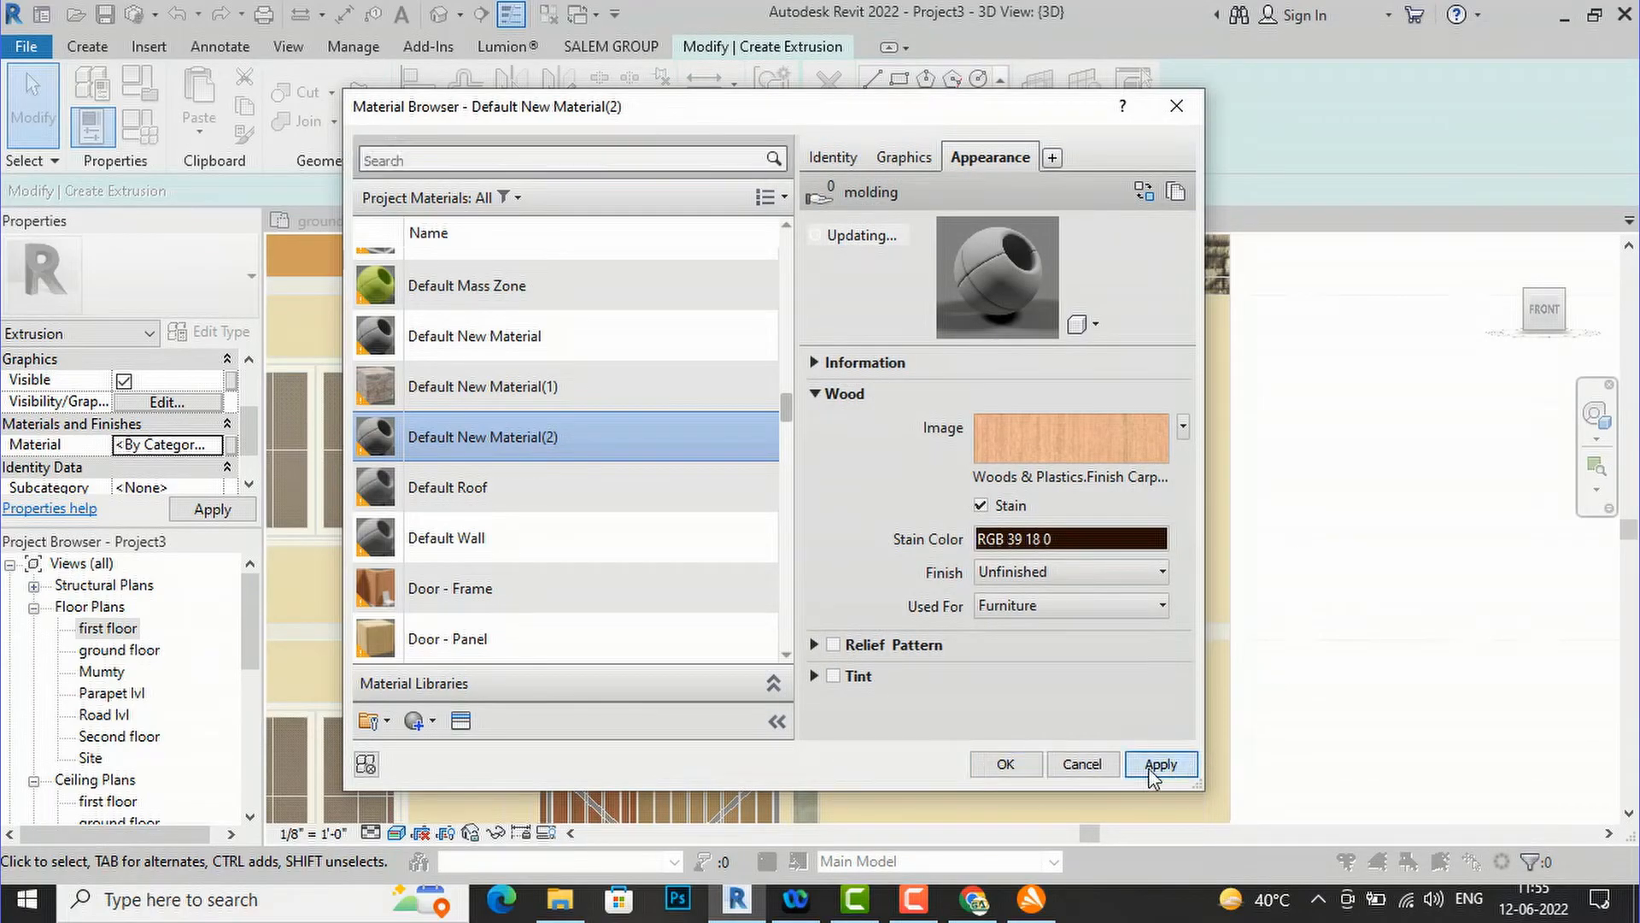
click(1008, 766)
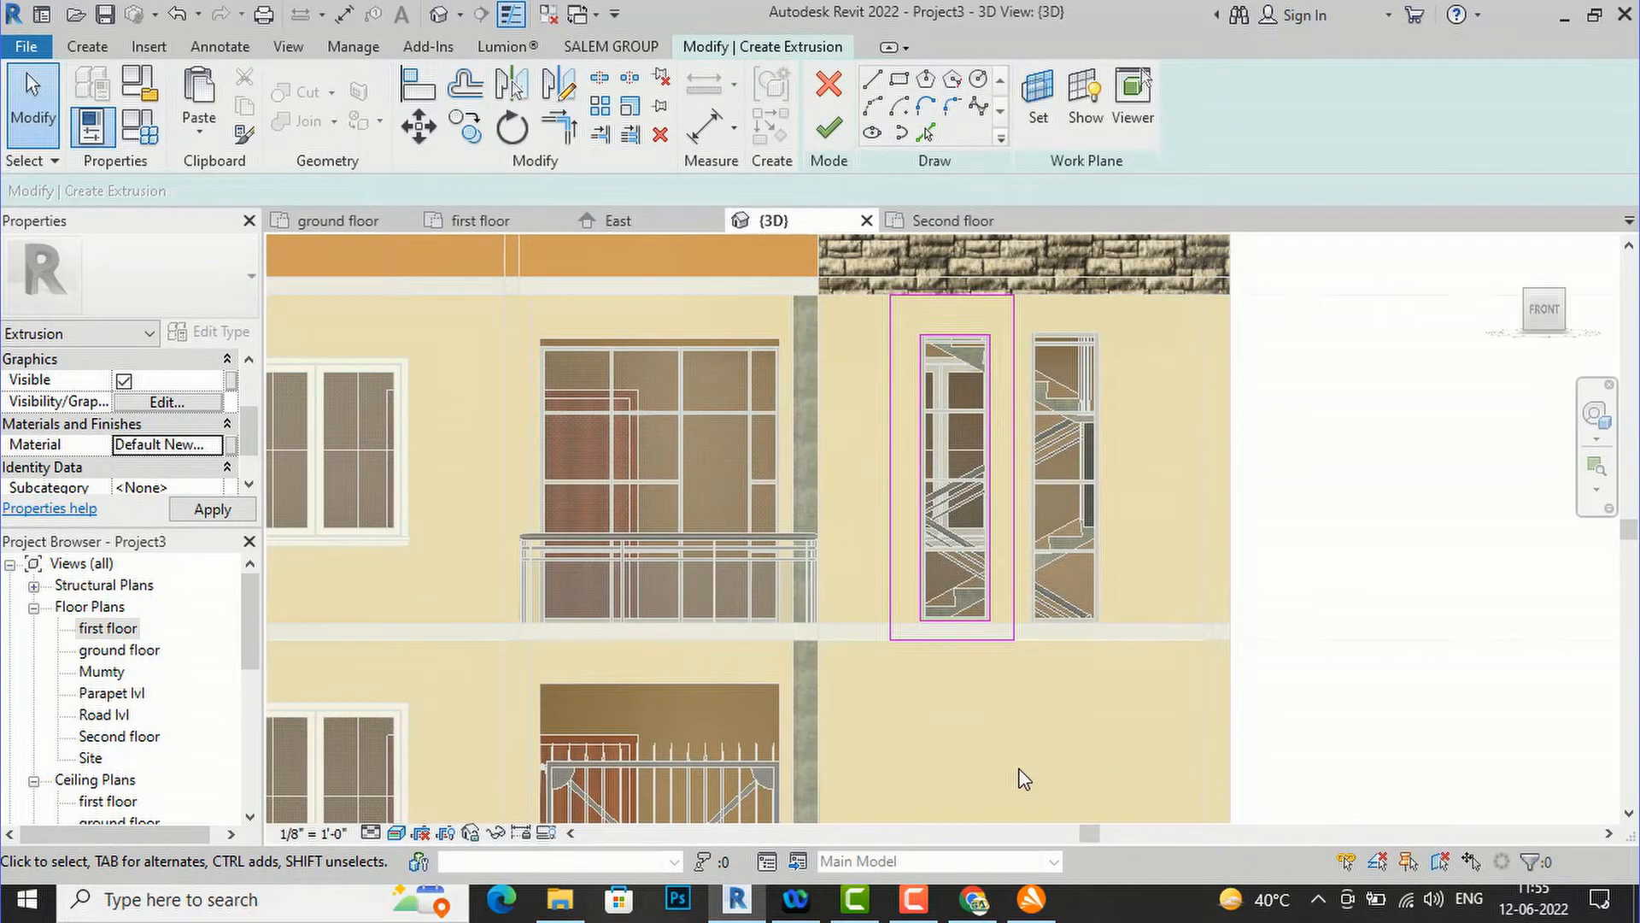
click(826, 129)
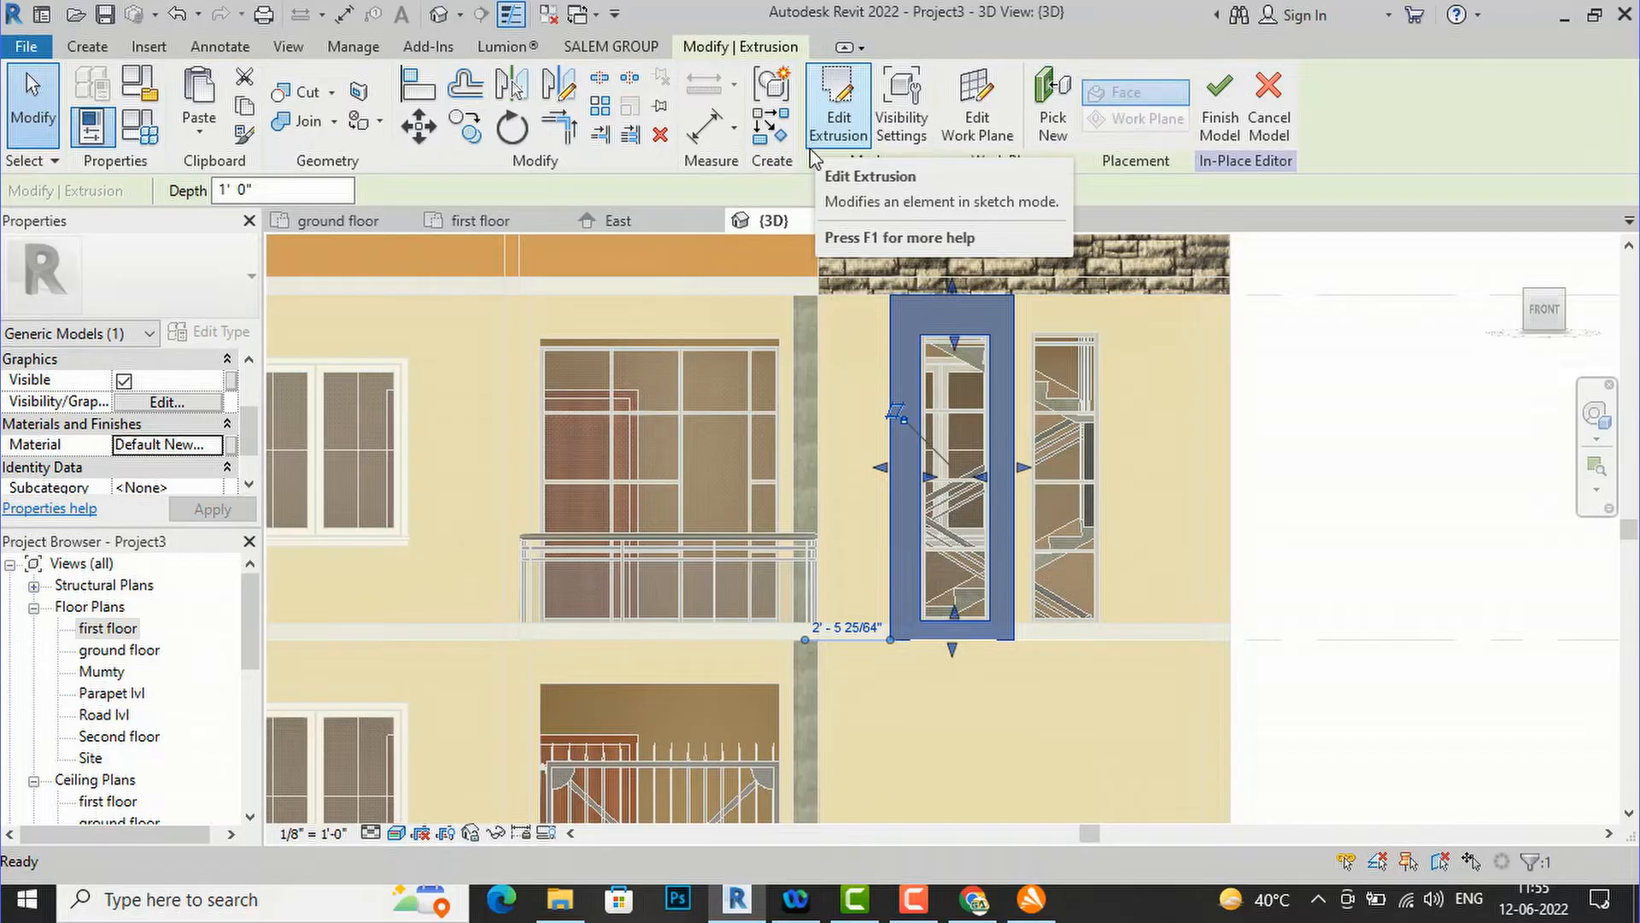
- Copy the frame extrusion from the left stair window to the right one, using the windows' upper right corners as reference points
click(468, 129)
click(984, 337)
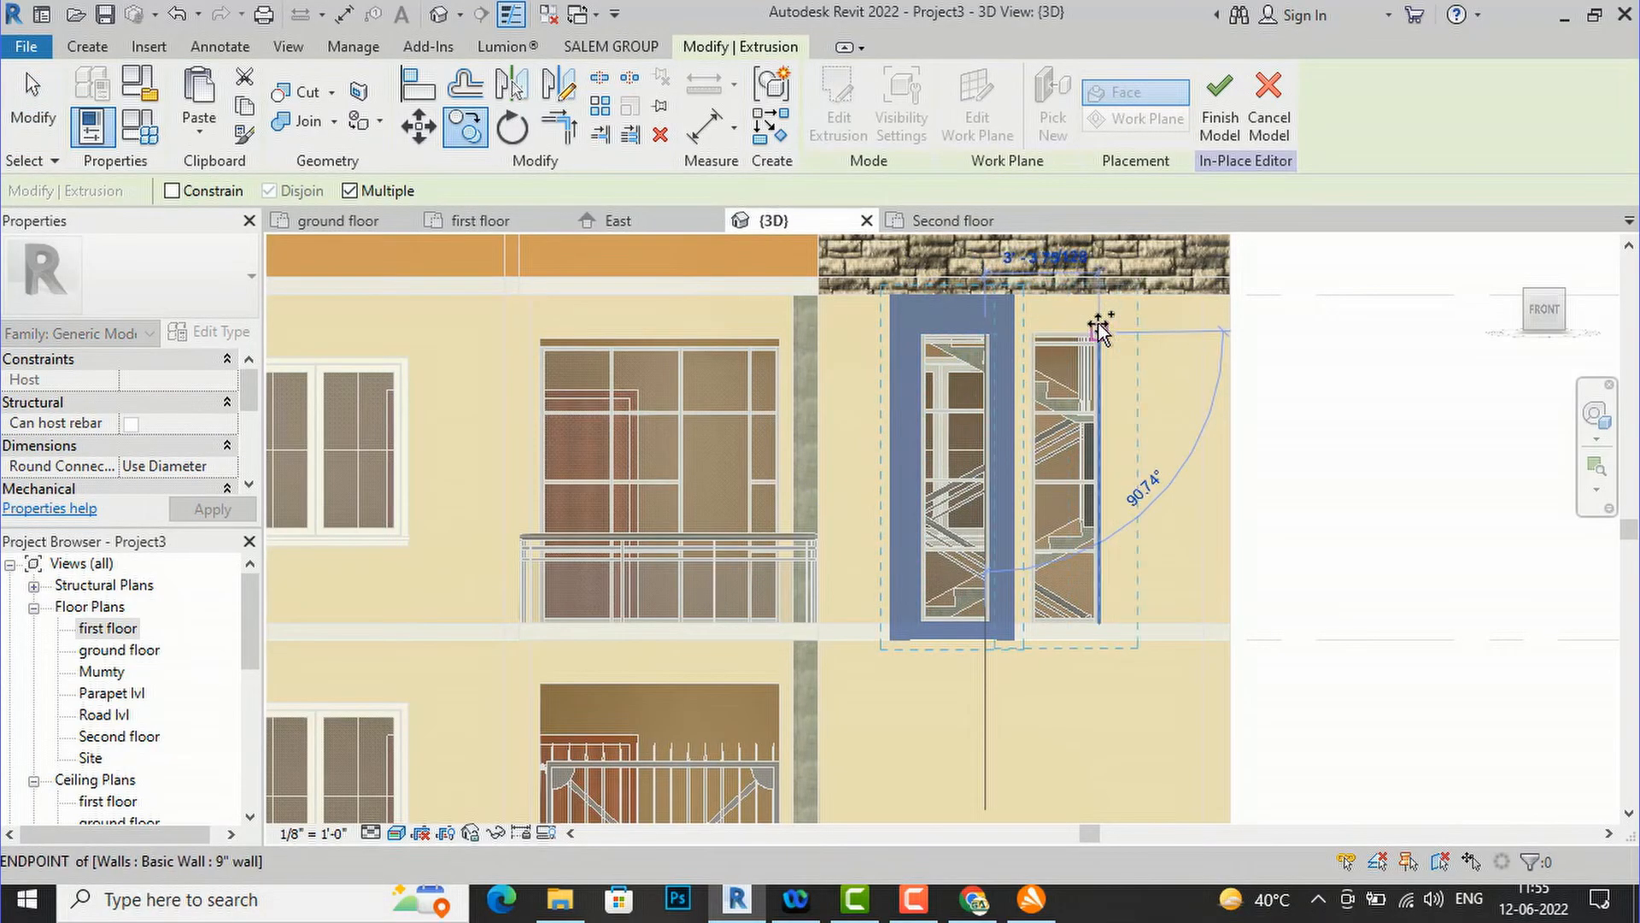
click(1098, 326)
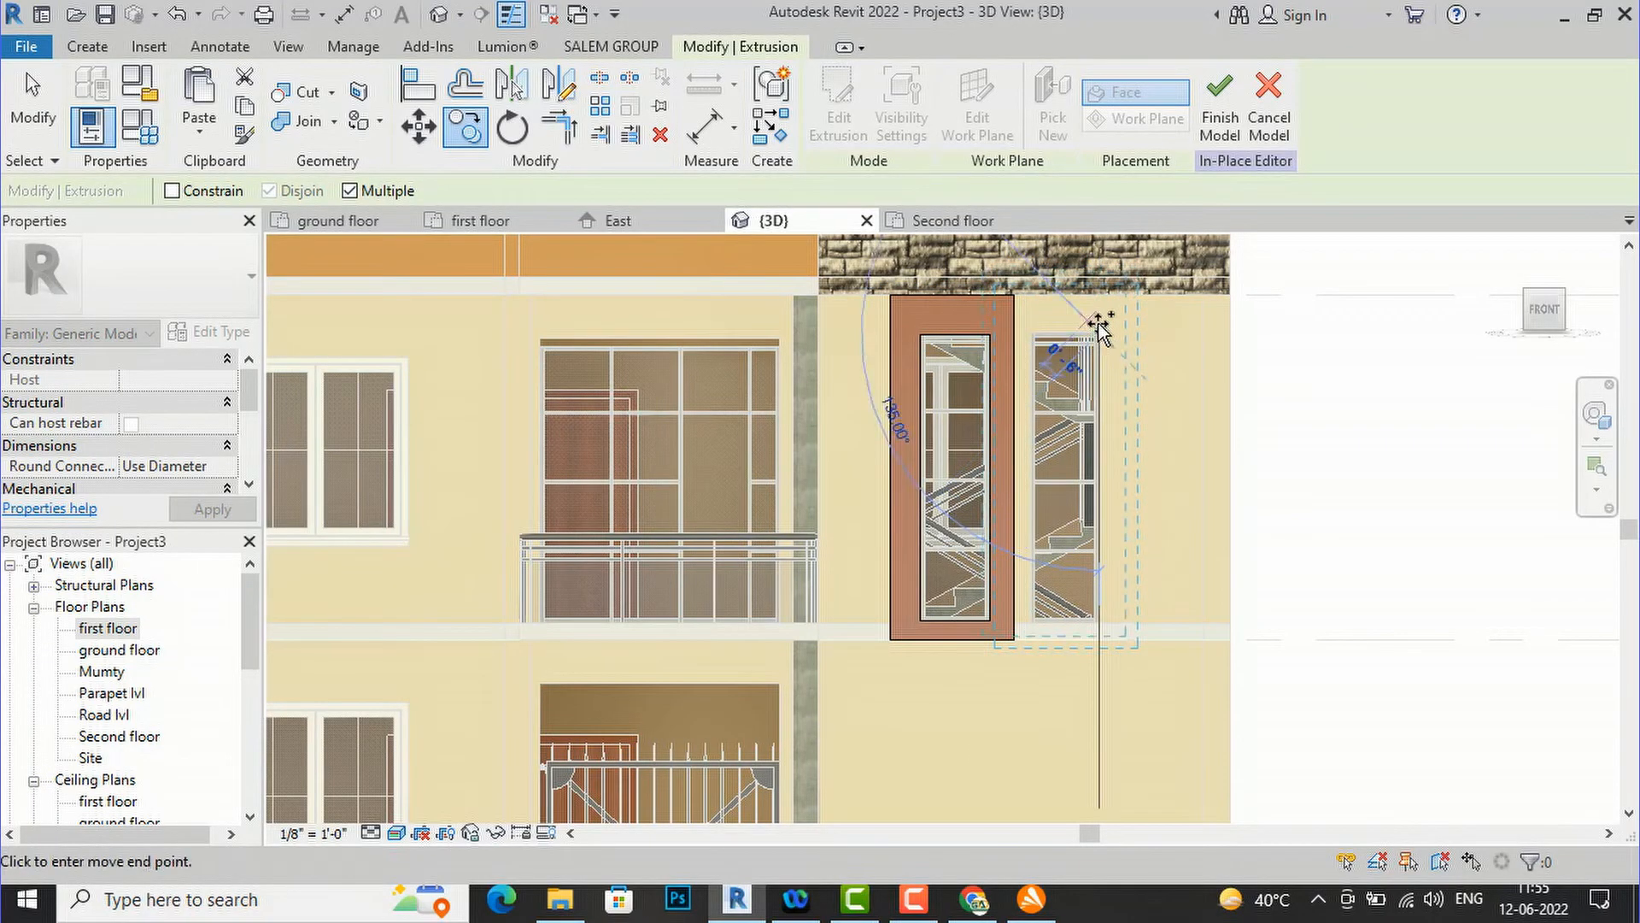
click(1094, 329)
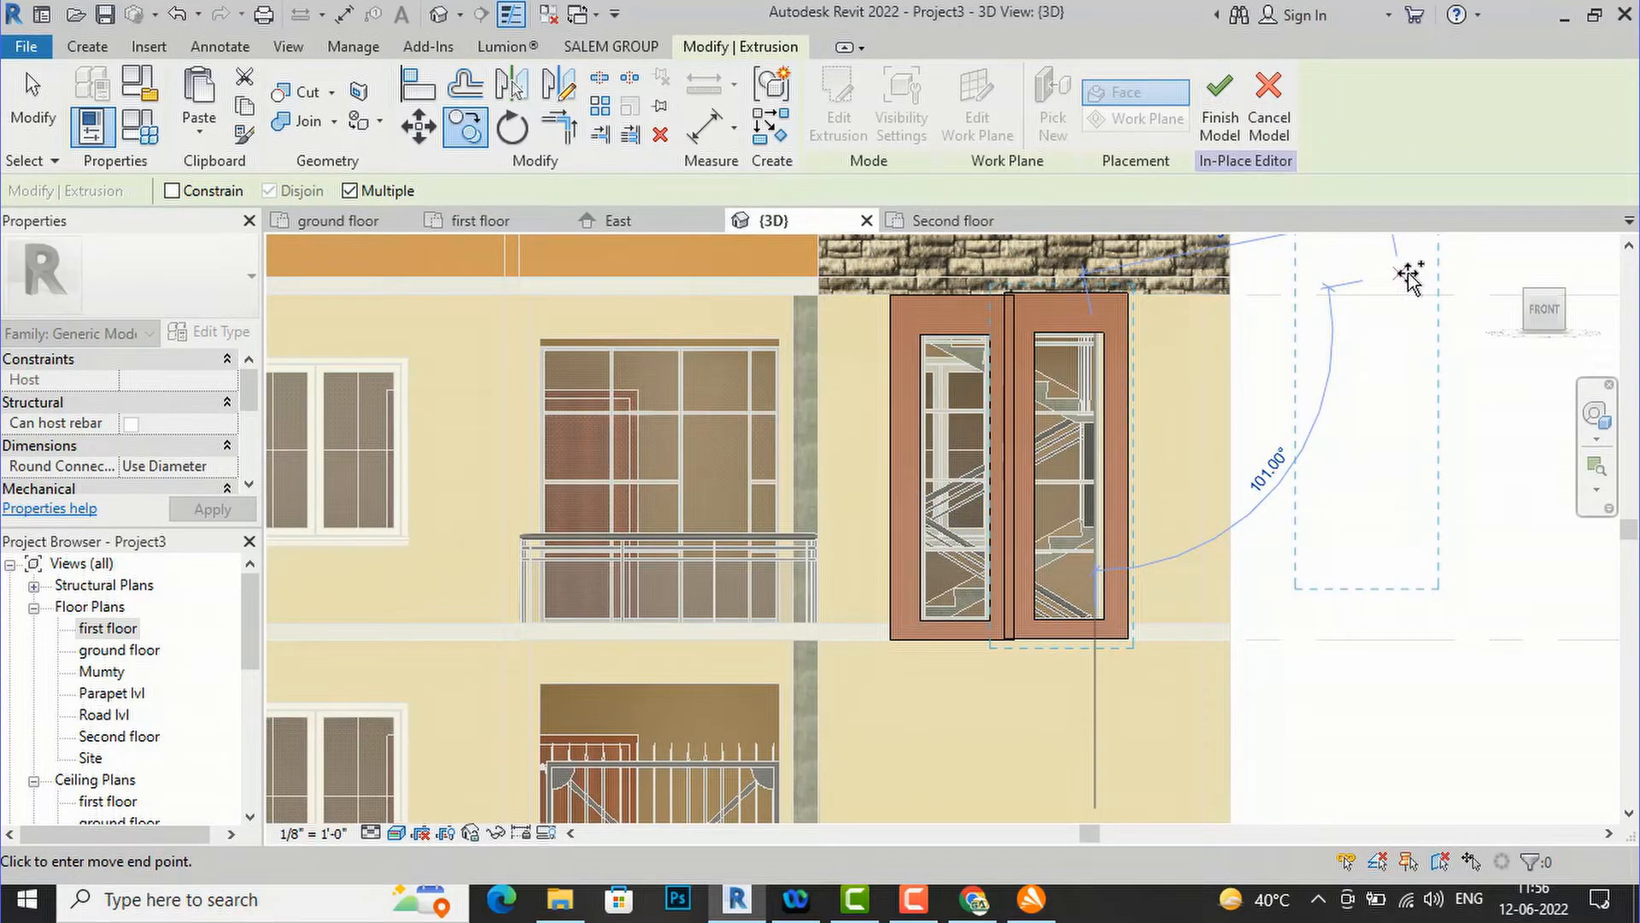
key(Escape)
key(Escape)
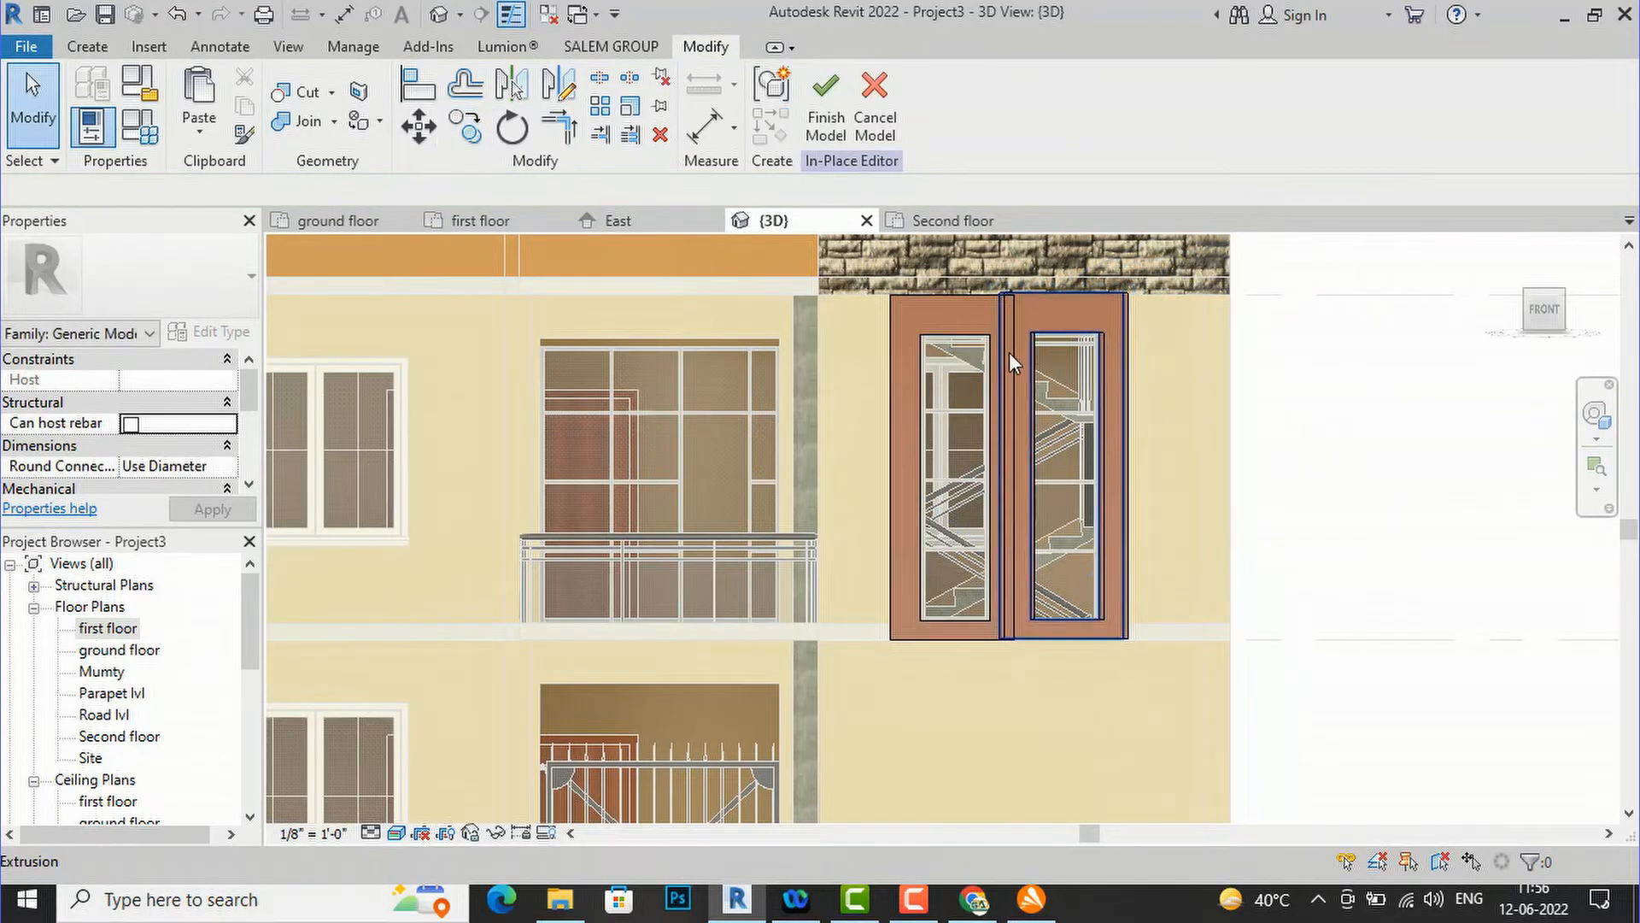
- Deselect everything and finish the in-place model holding the two stair window frames
scroll(1014, 307, up, 3)
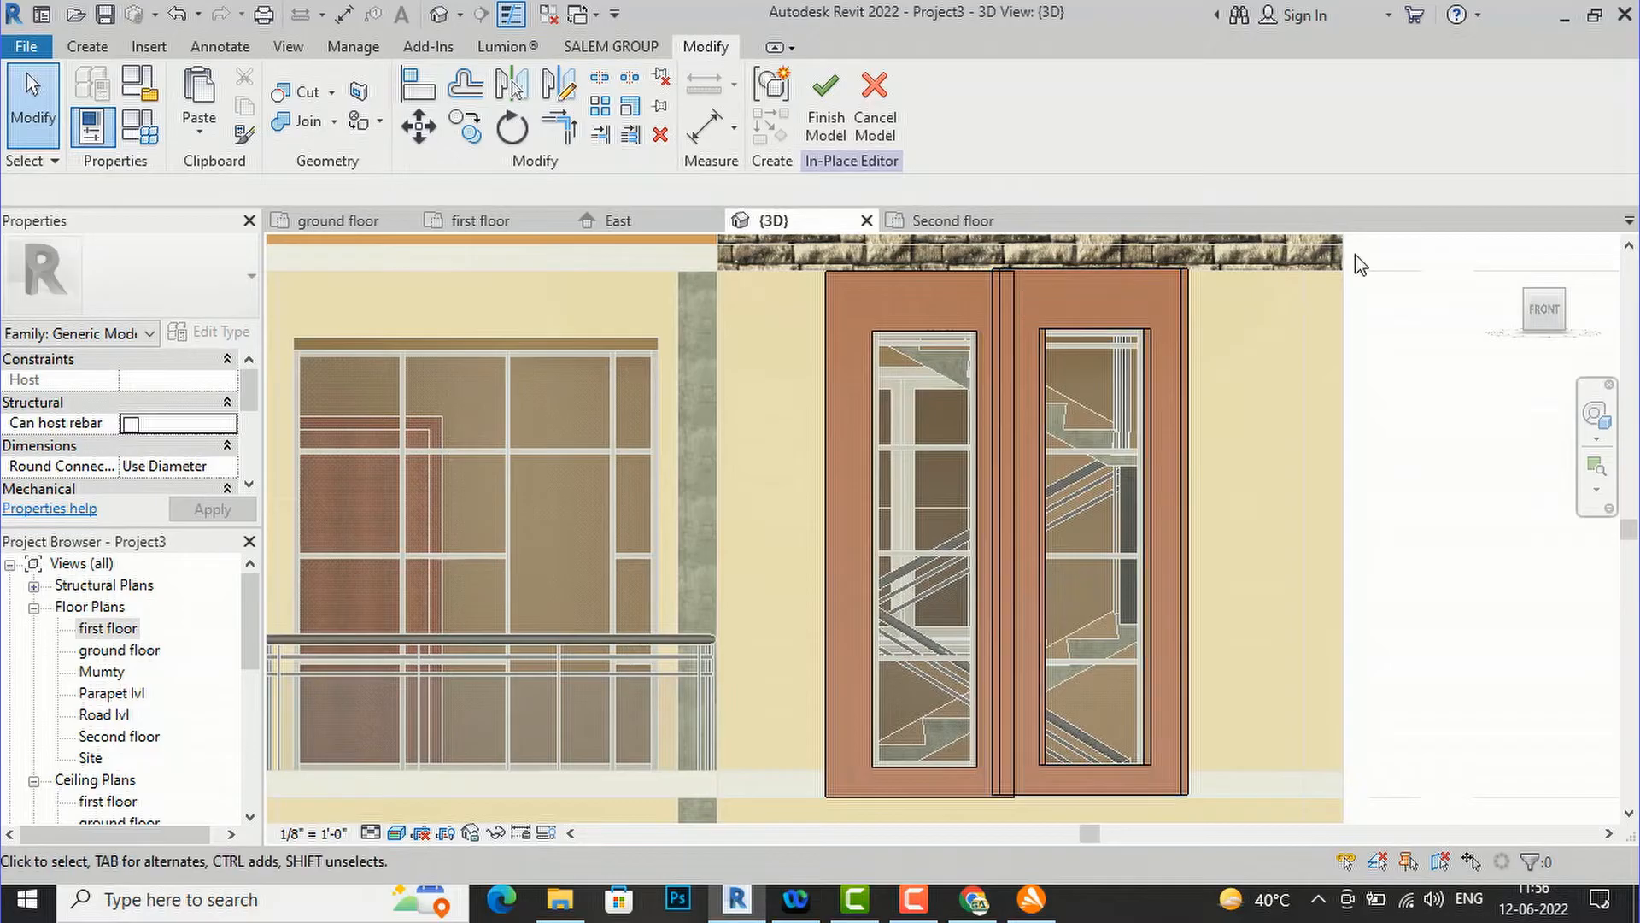
click(832, 408)
key(Escape)
click(822, 116)
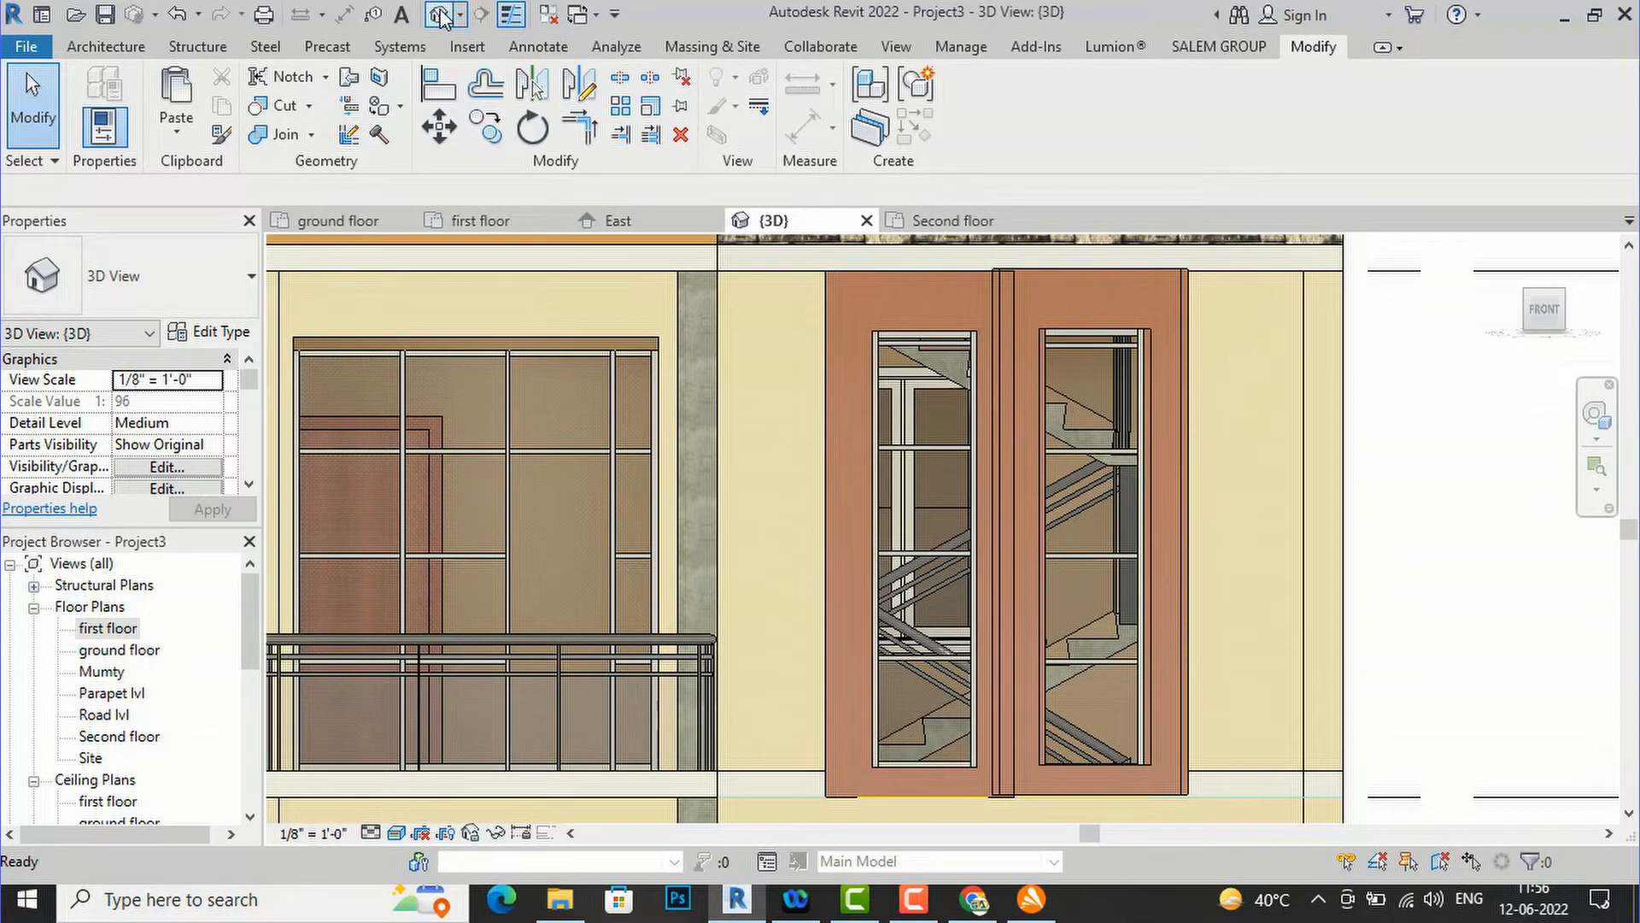
- Orbit around the house's front right corner to examine the stair window frames and the whole exterior
mouse_move(1542, 307)
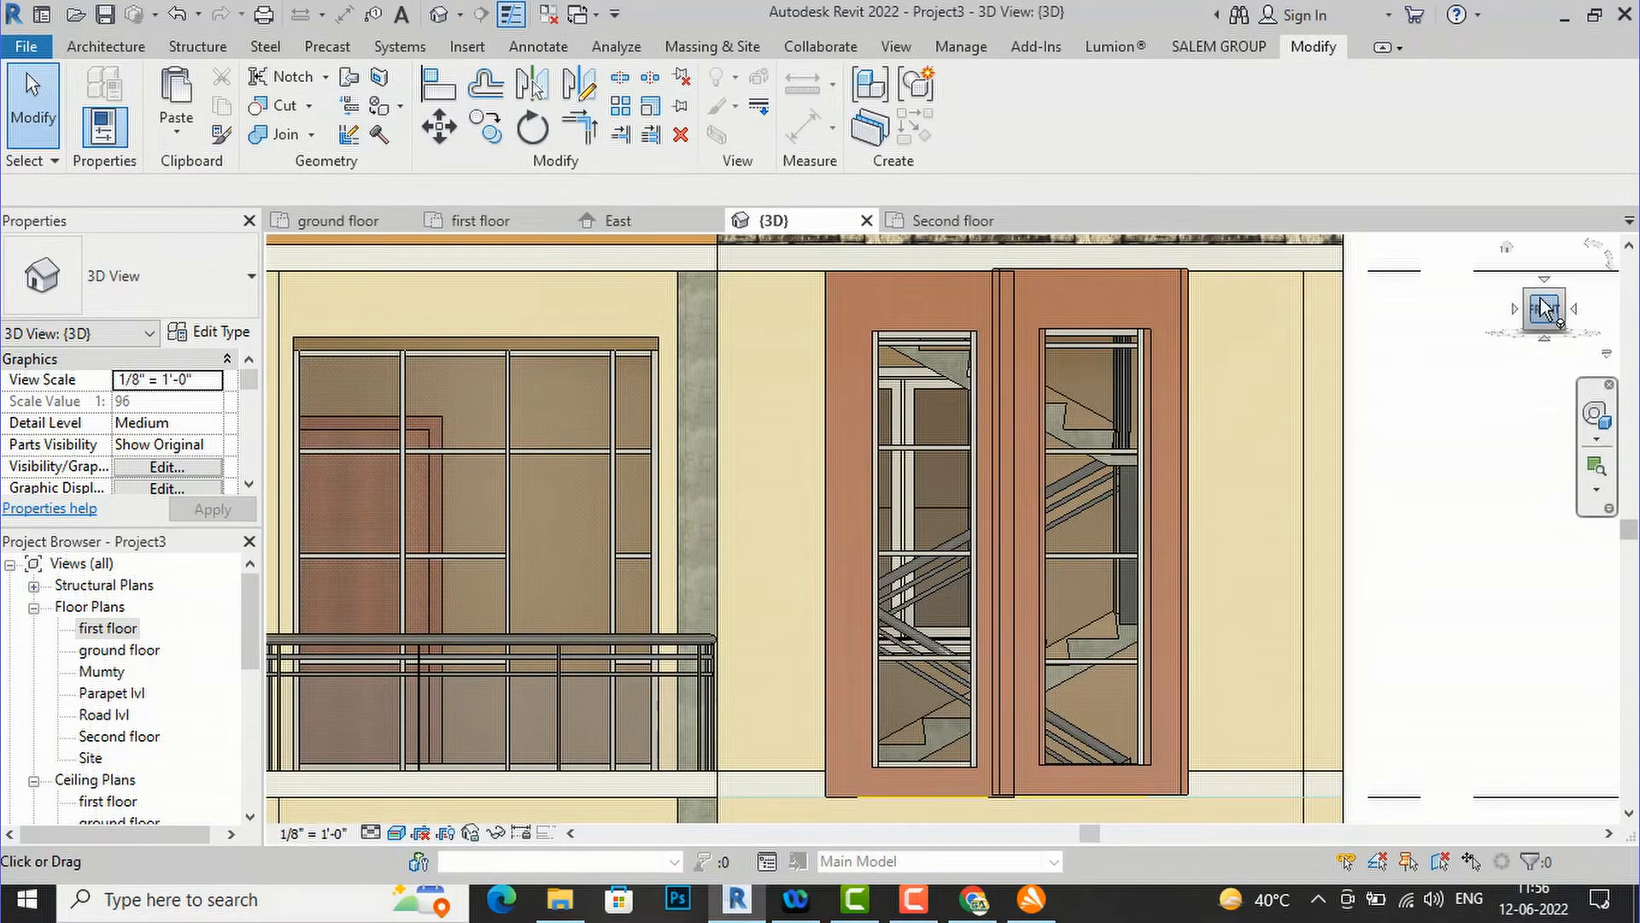
drag(1527, 334, 1454, 345)
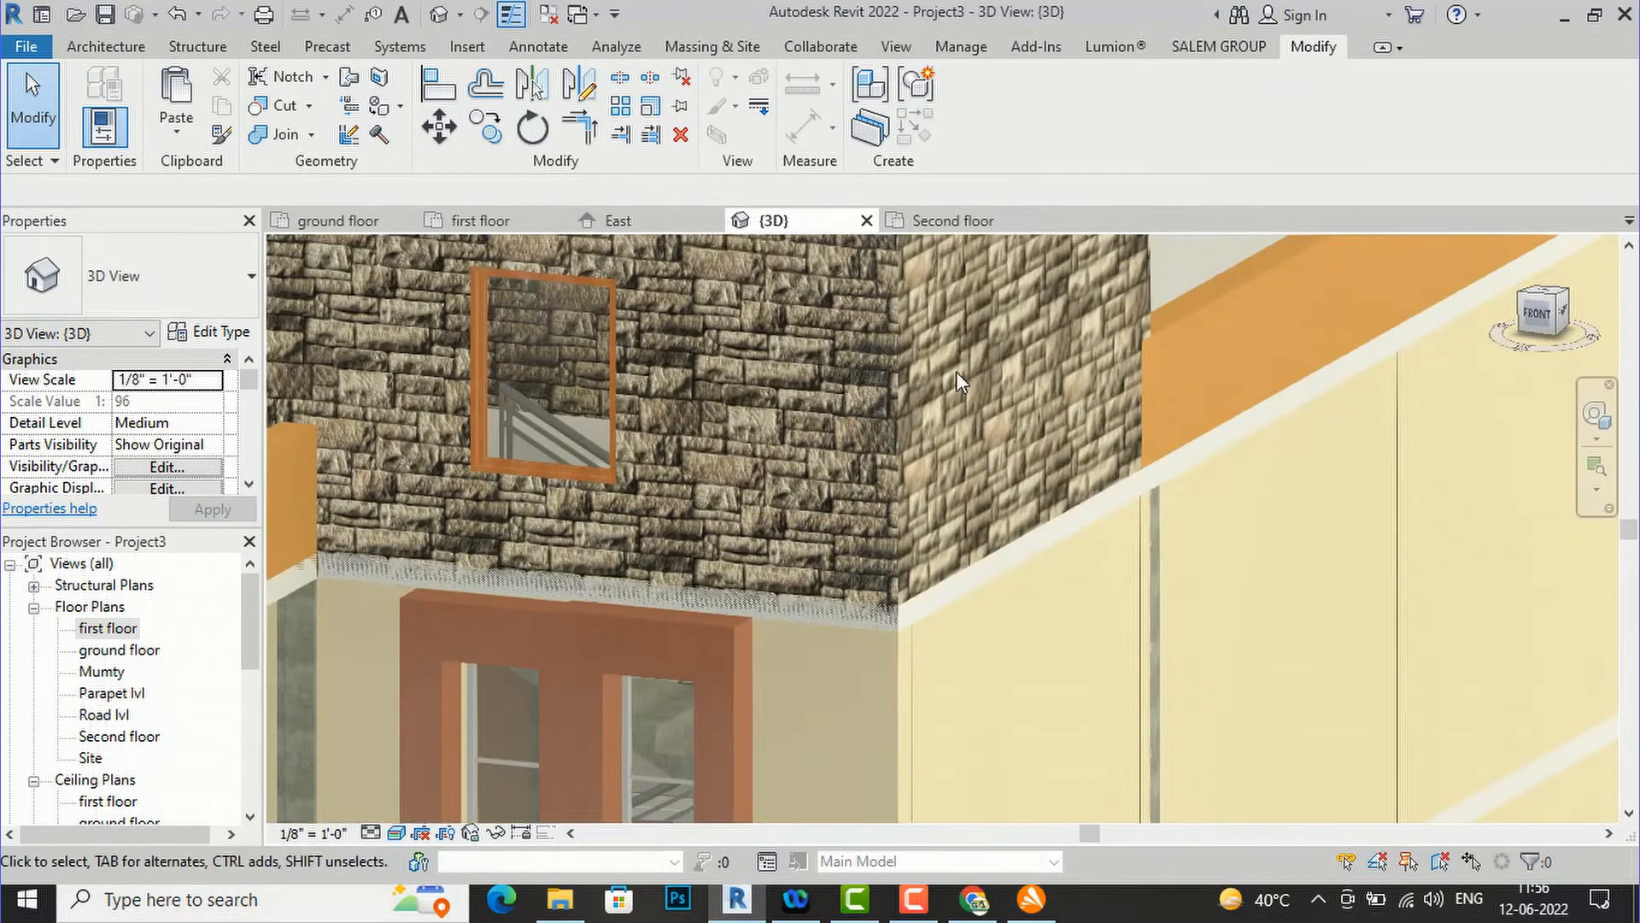
scroll(914, 364, down, 4)
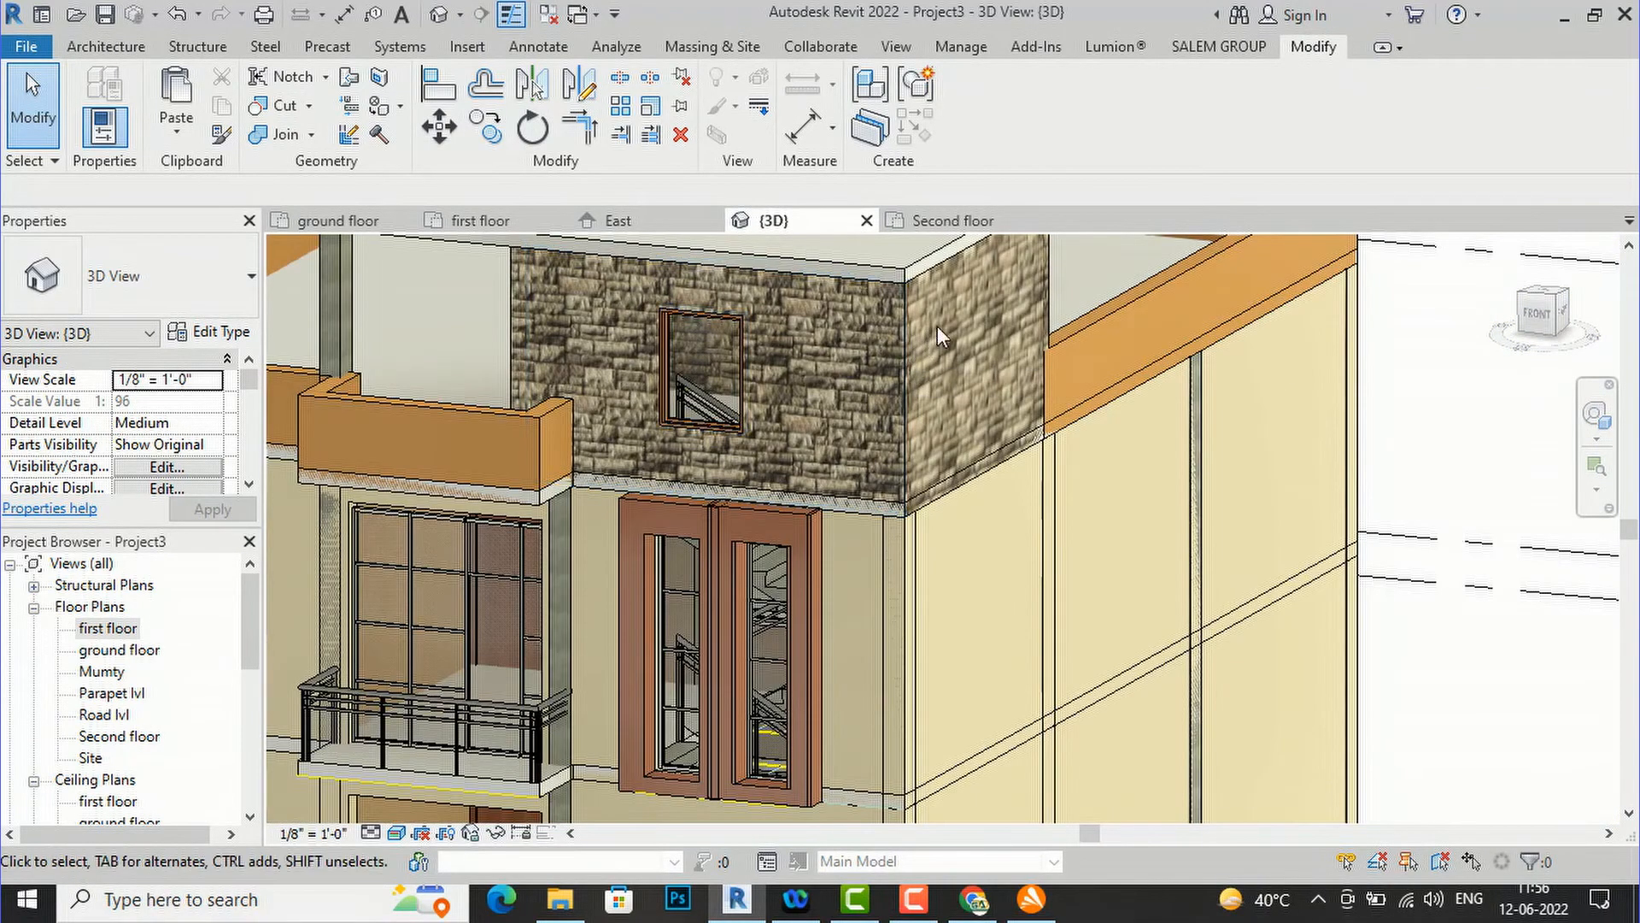
scroll(966, 324, up, 1)
scroll(994, 321, down, 3)
mouse_move(1521, 333)
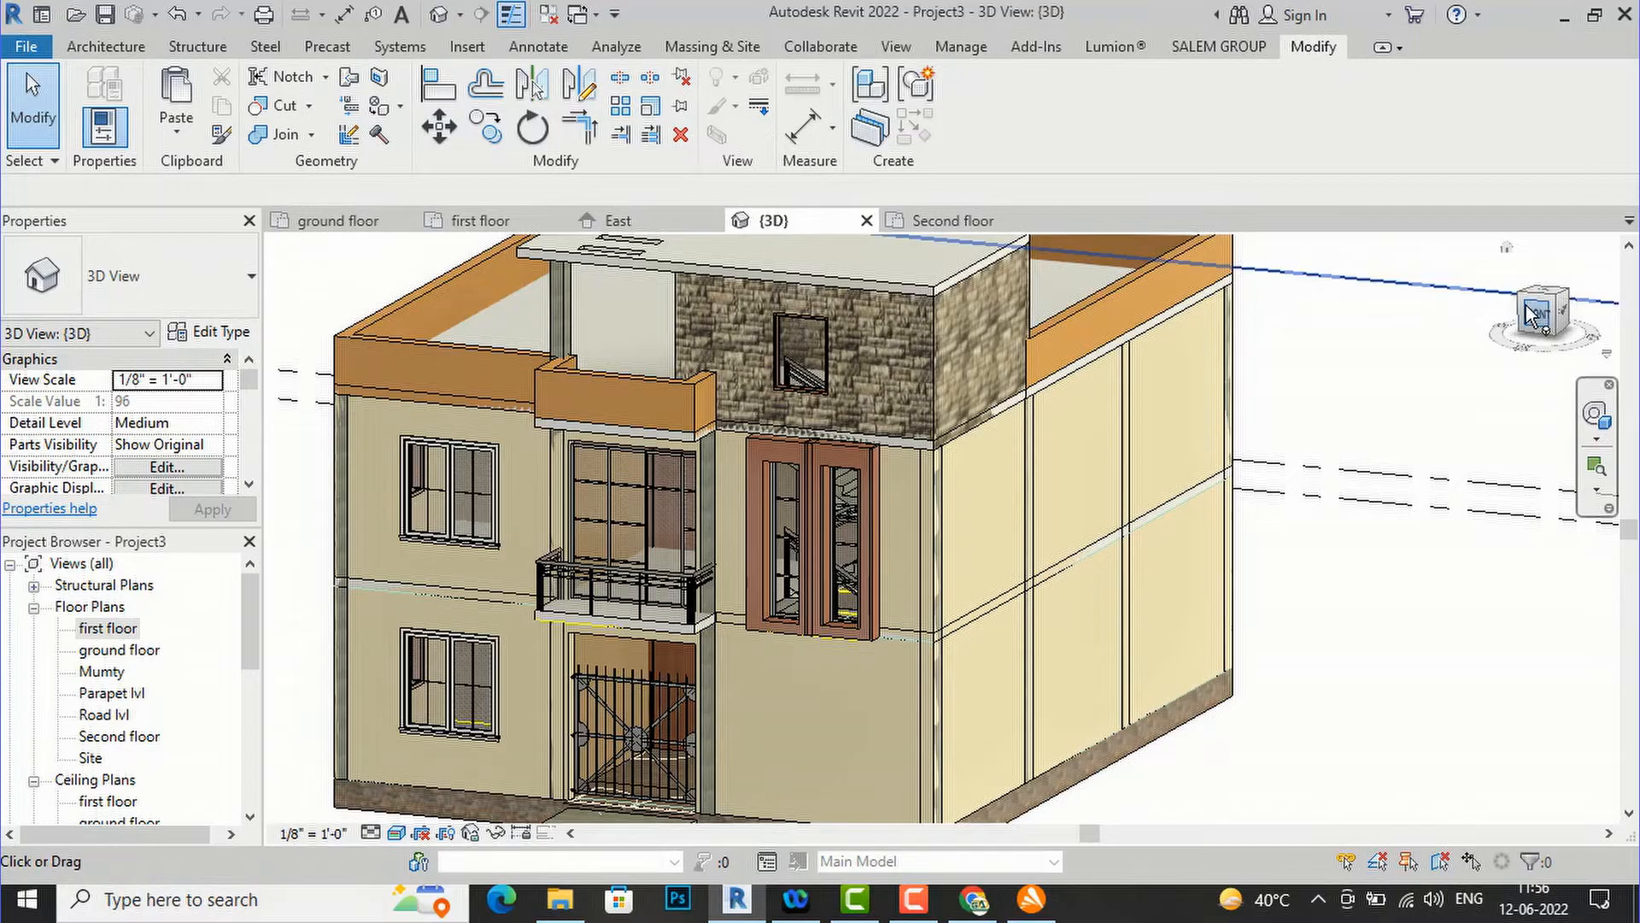
drag(1521, 333, 1497, 338)
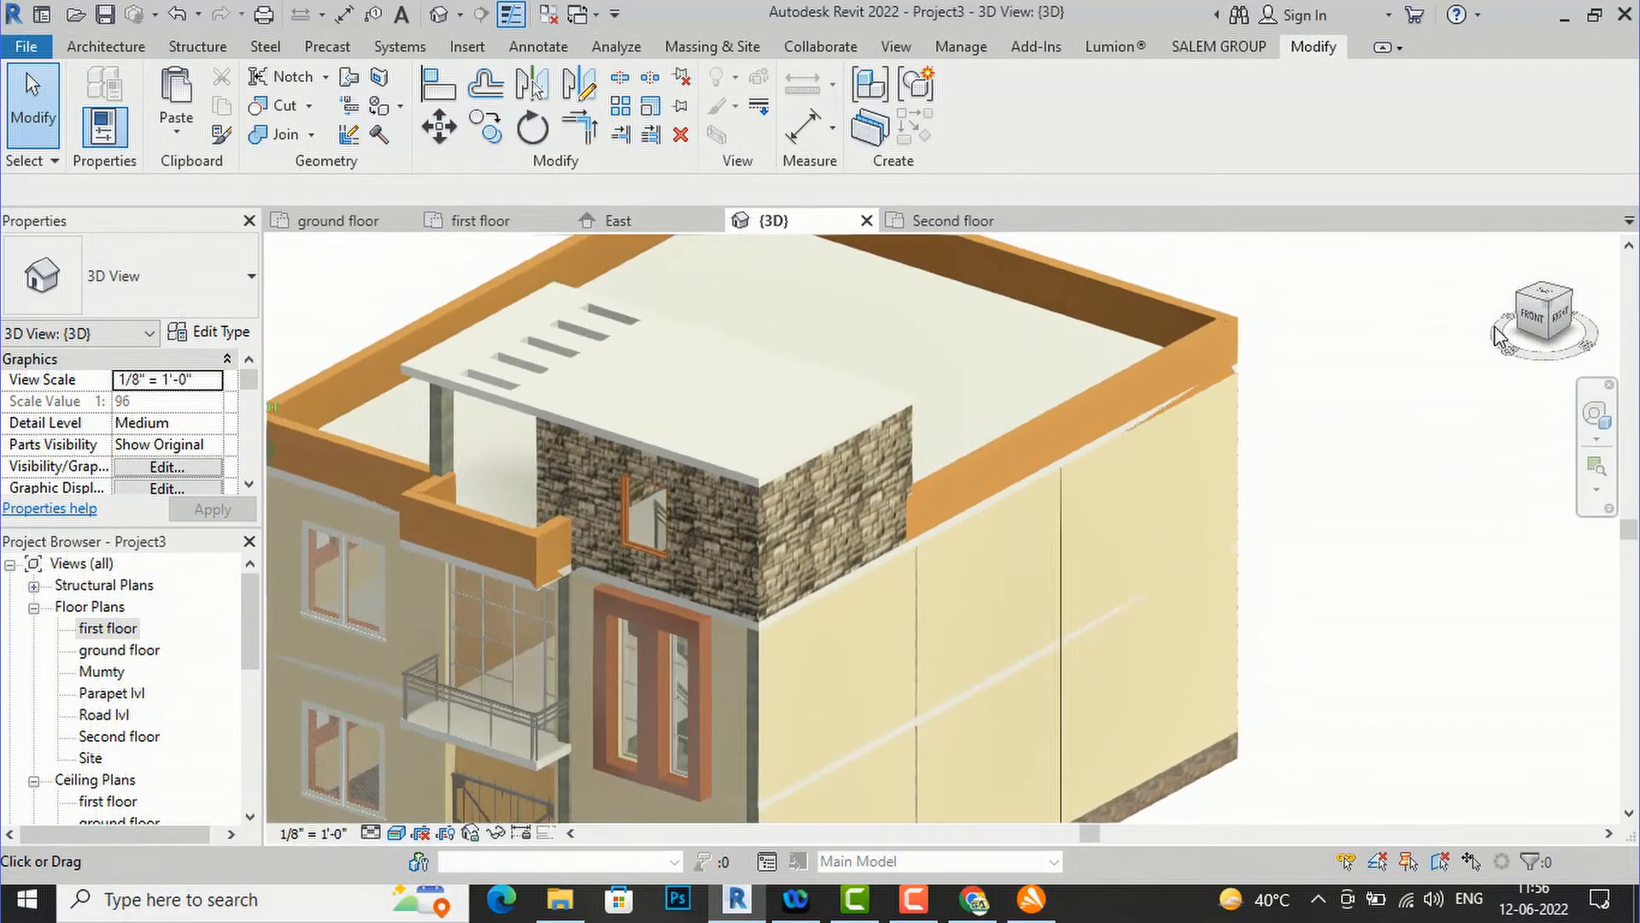
scroll(662, 632, down, 4)
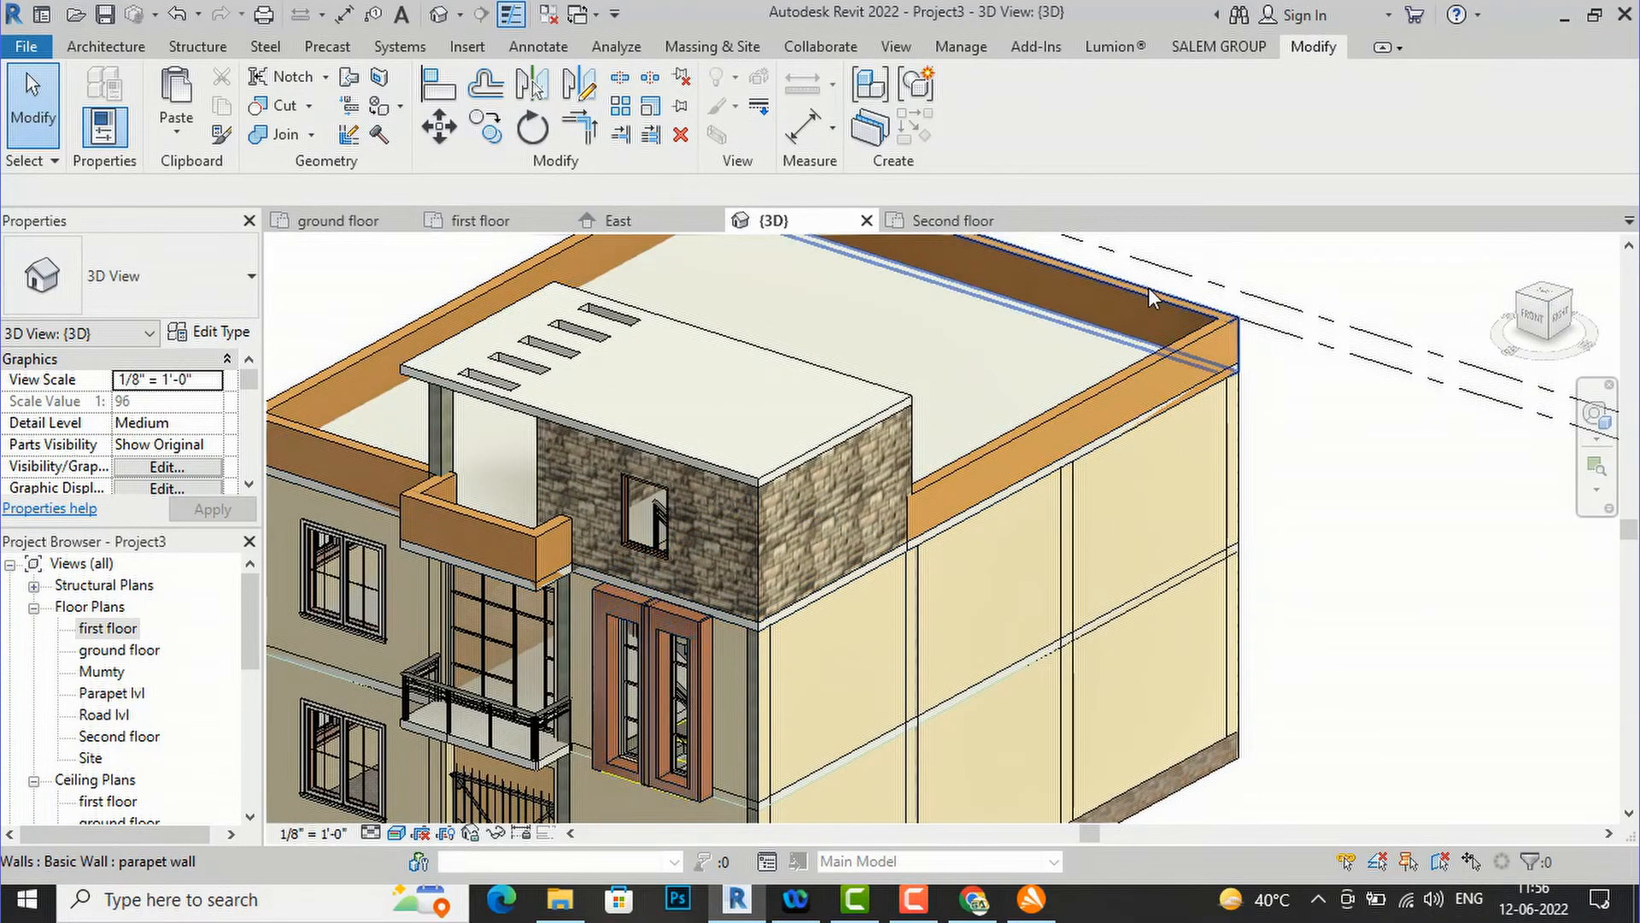
scroll(688, 639, up, 5)
scroll(688, 639, up, 1)
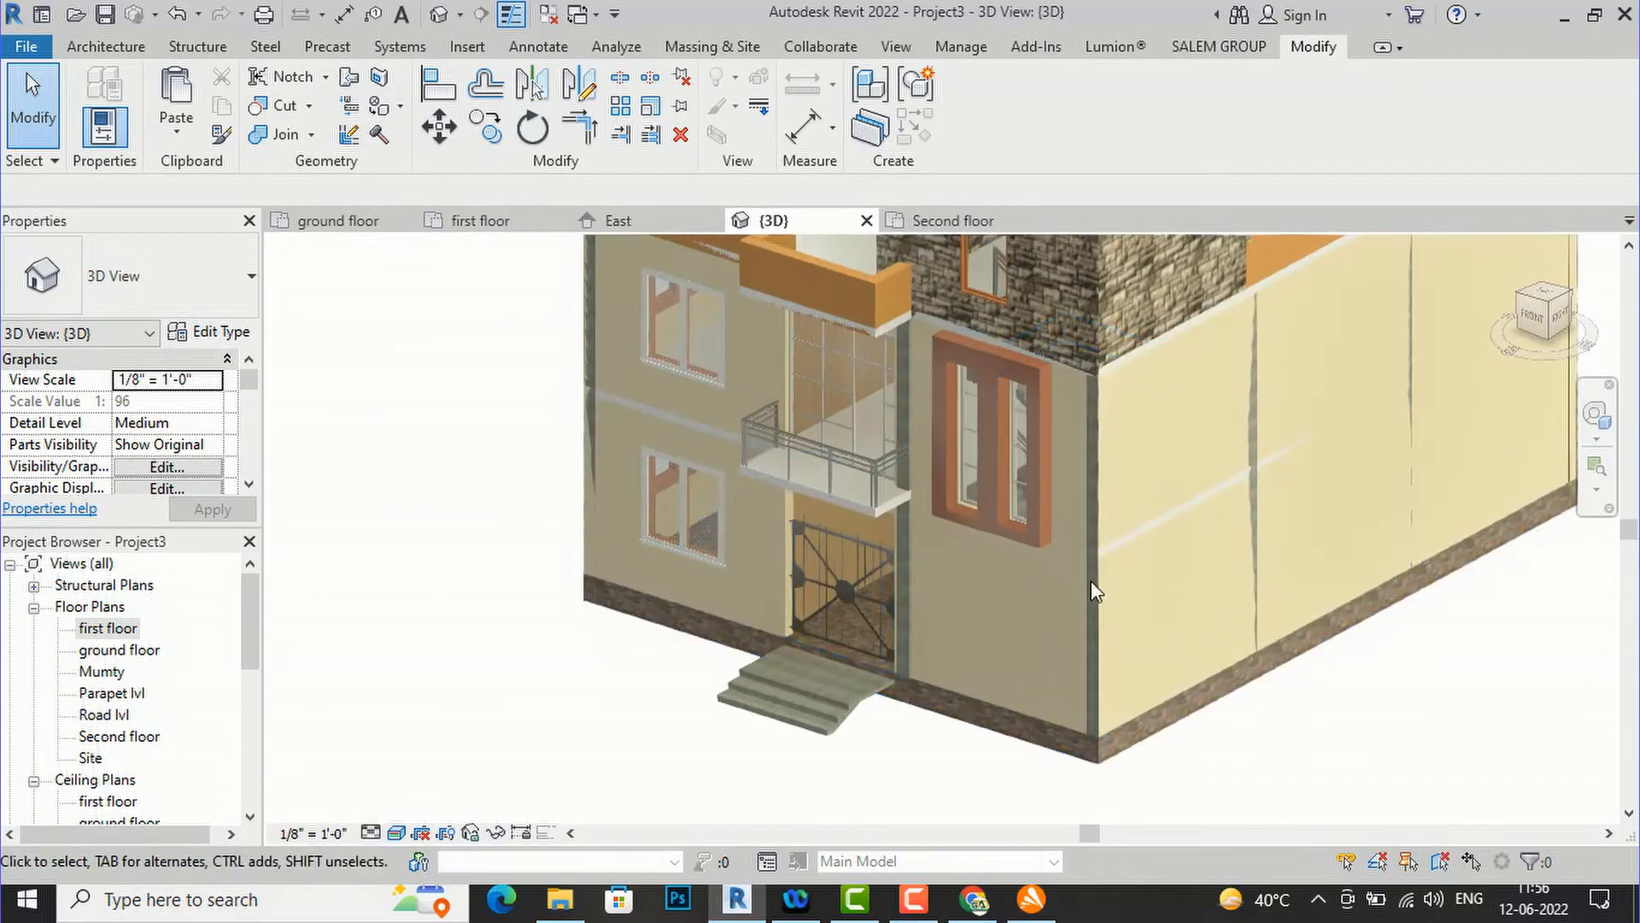
scroll(1197, 586, down, 3)
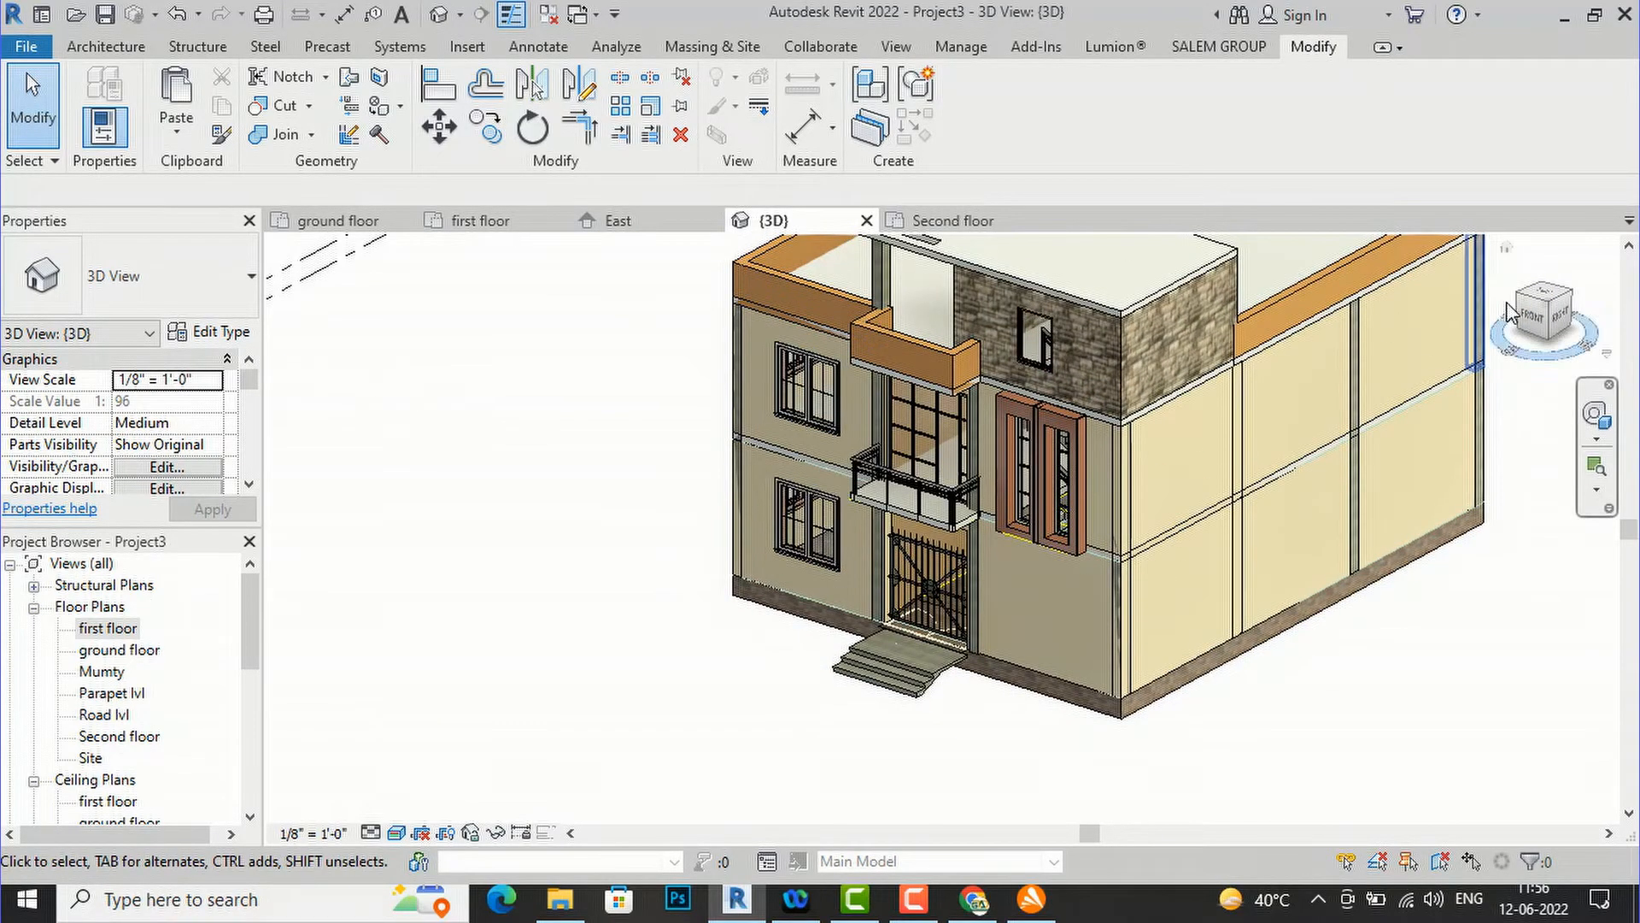
- Reopen the in-place model of the stair window frames for editing and start a new extrusion in the front view
shift+middle_drag(742, 289, 322, 330)
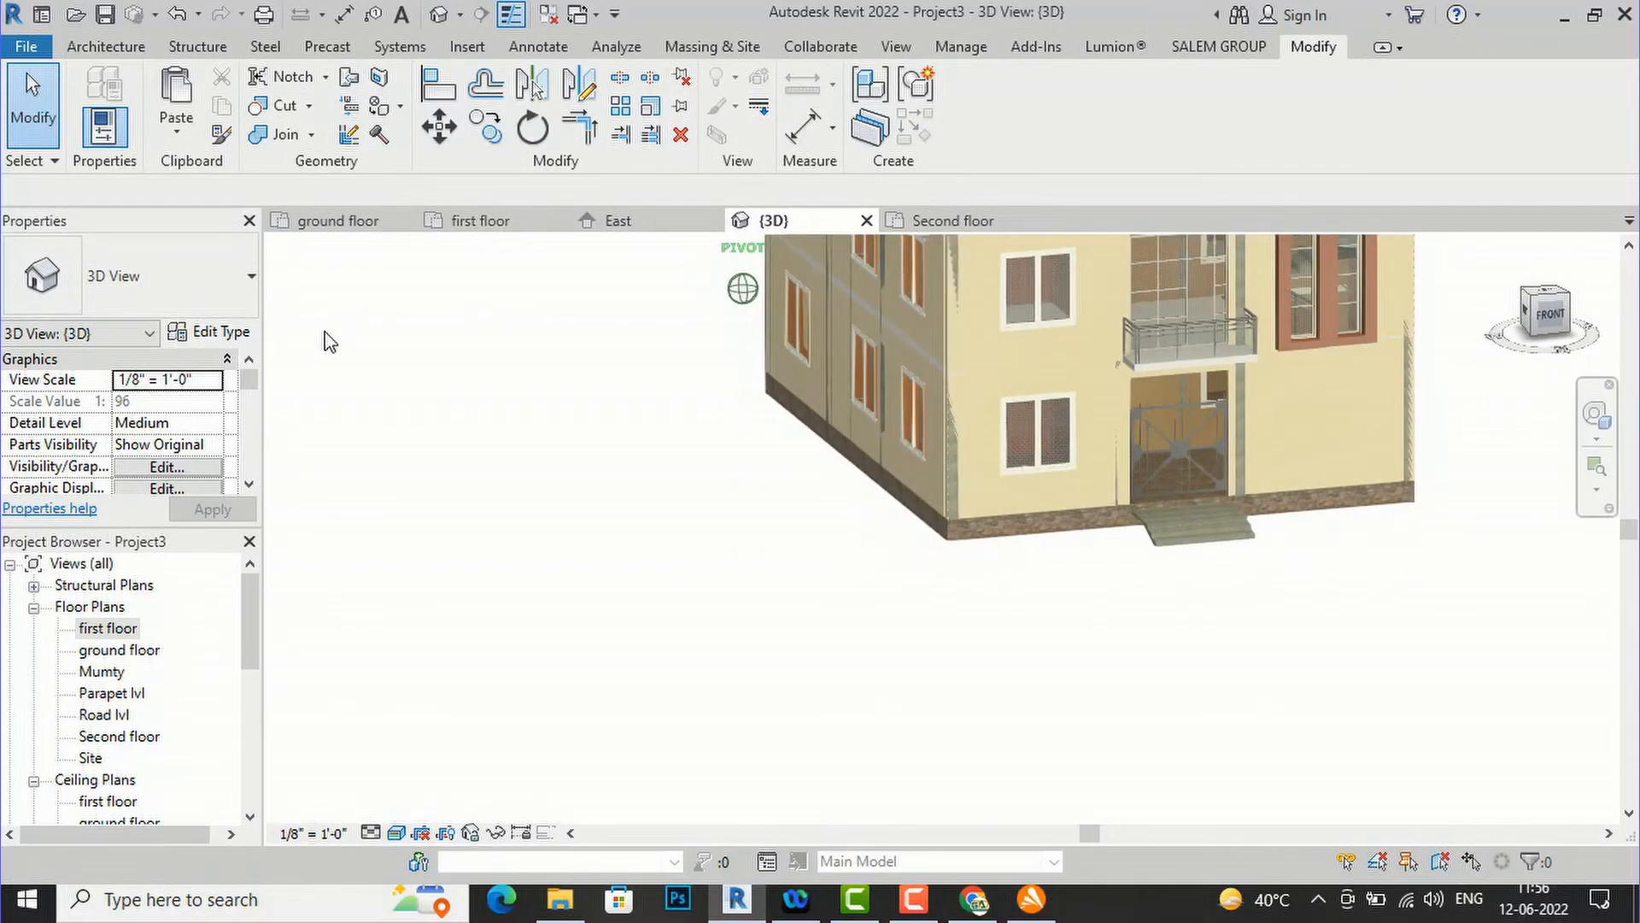
scroll(419, 704, down, 2)
scroll(955, 470, up, 3)
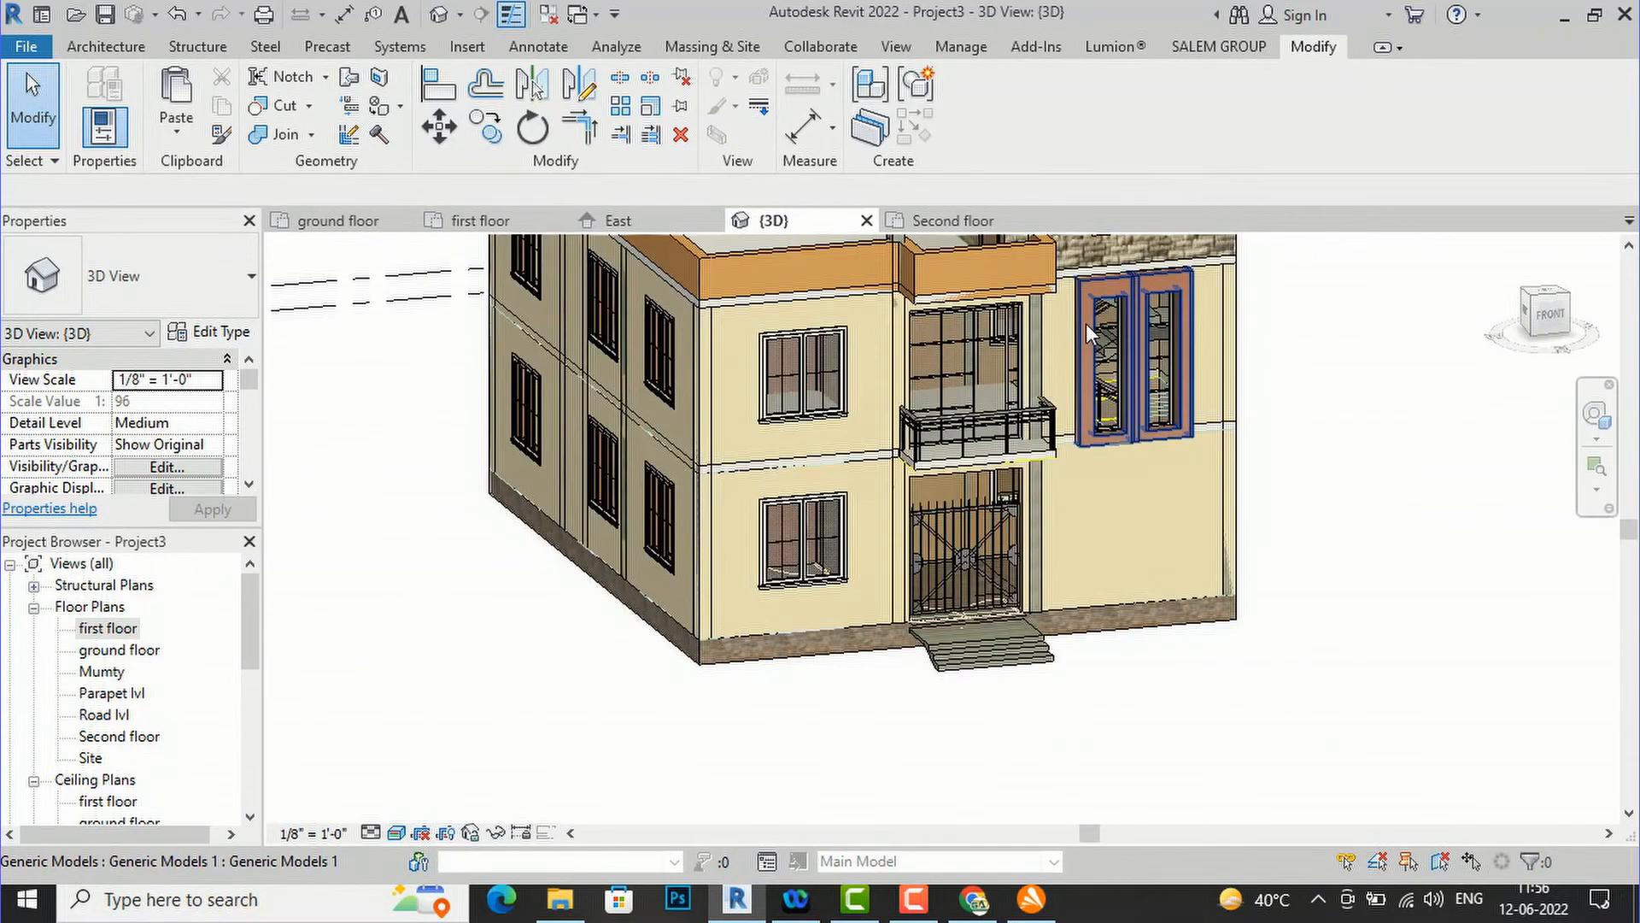
click(1084, 323)
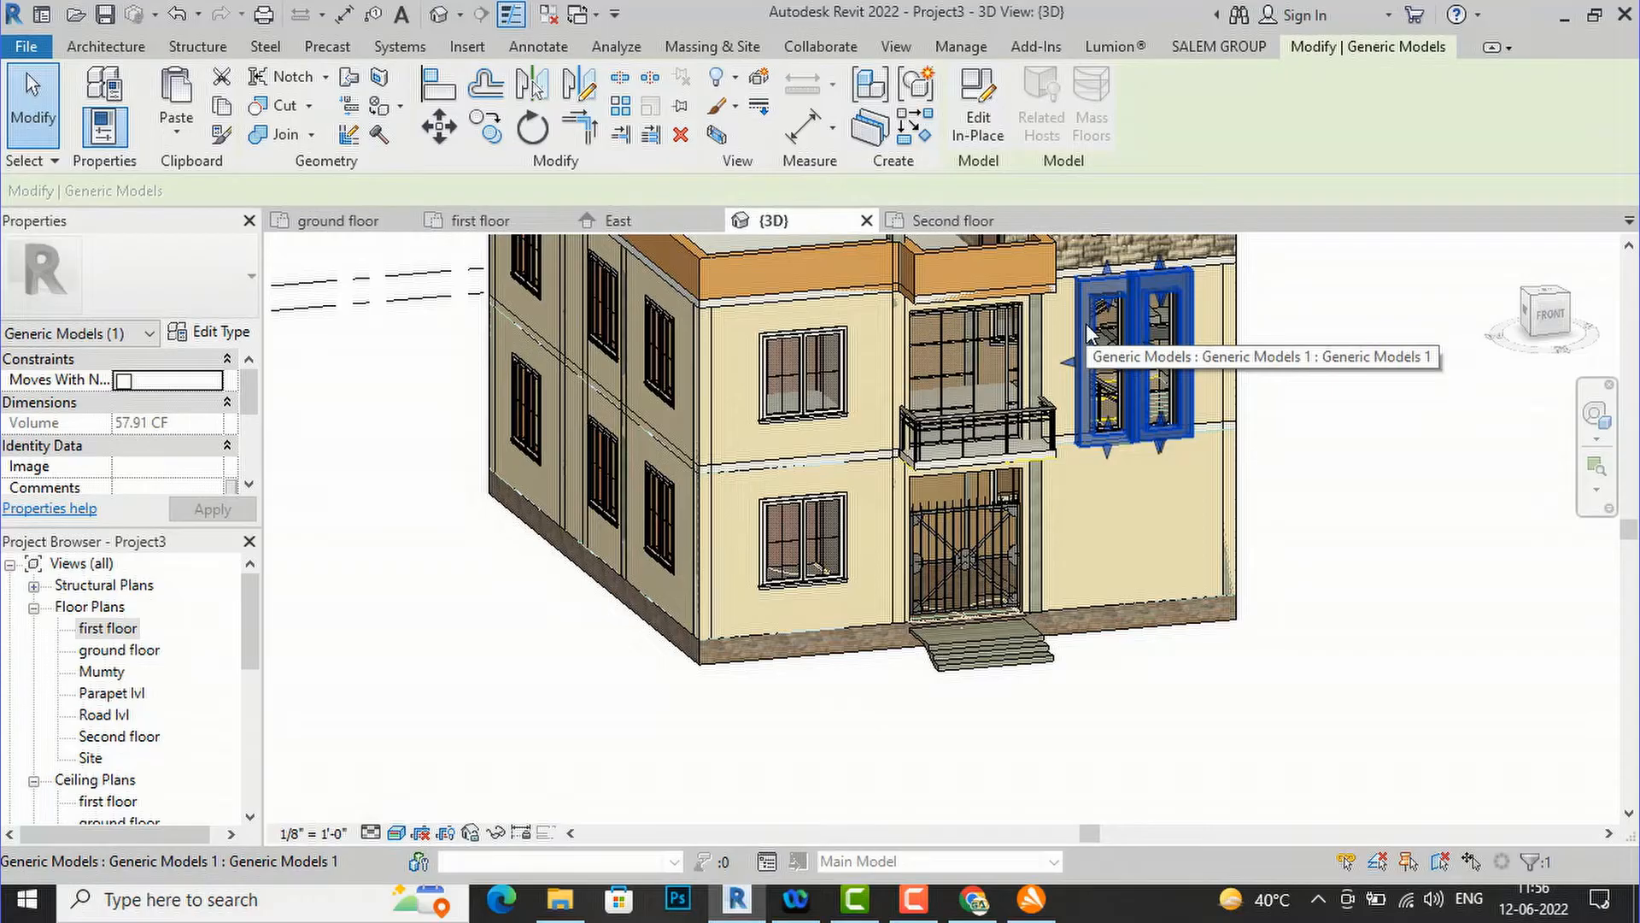
click(980, 115)
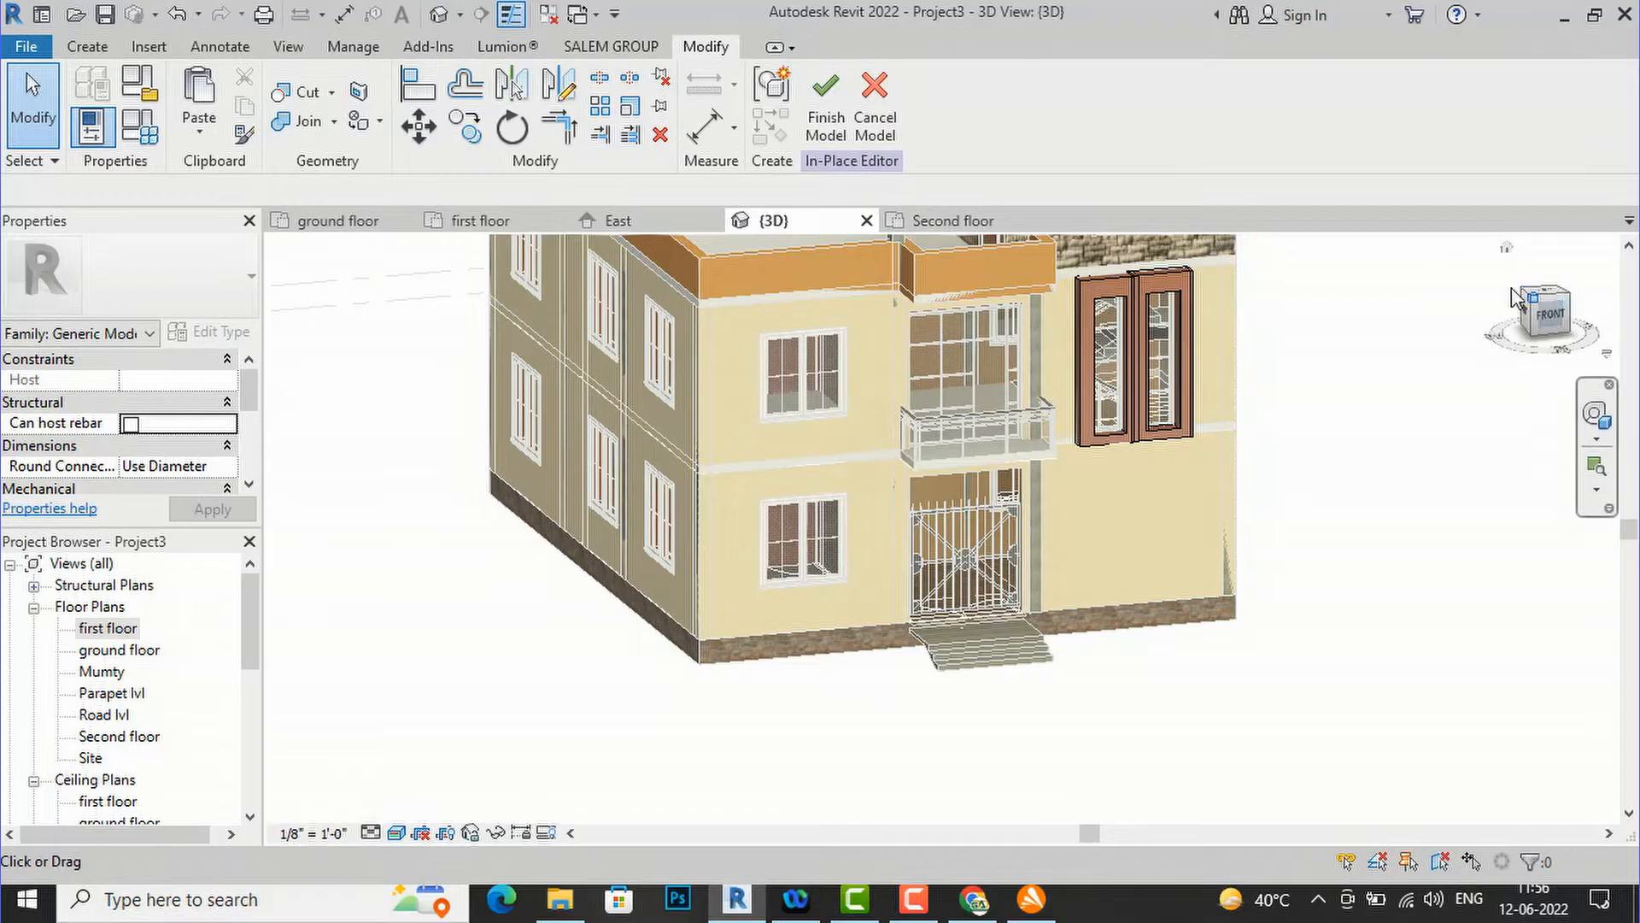
click(1516, 299)
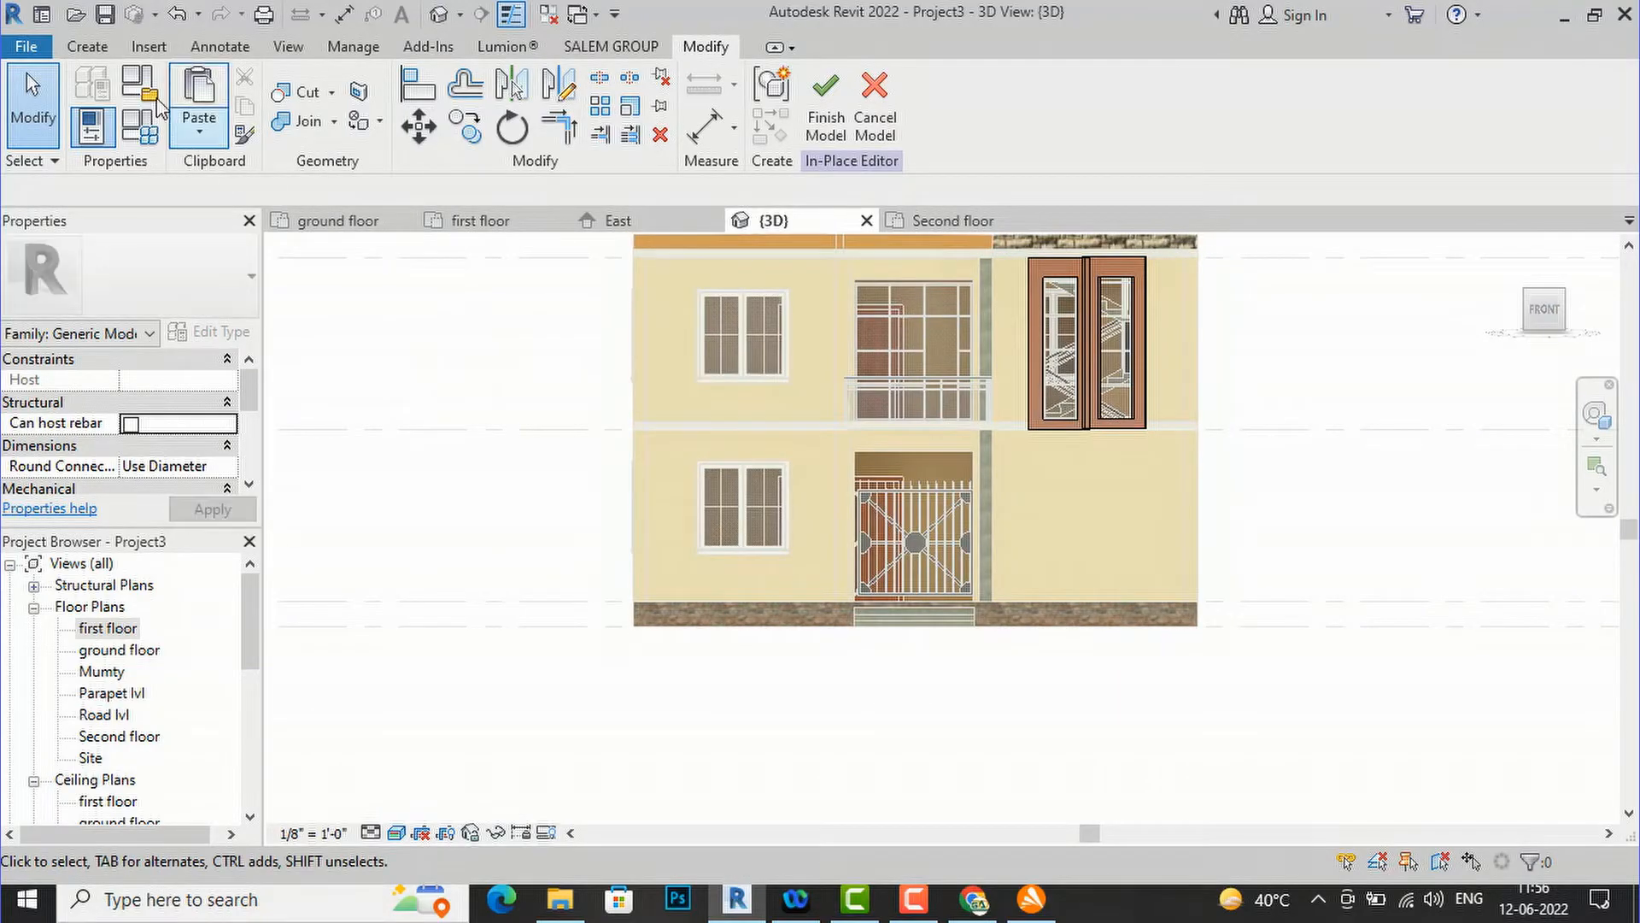
click(87, 47)
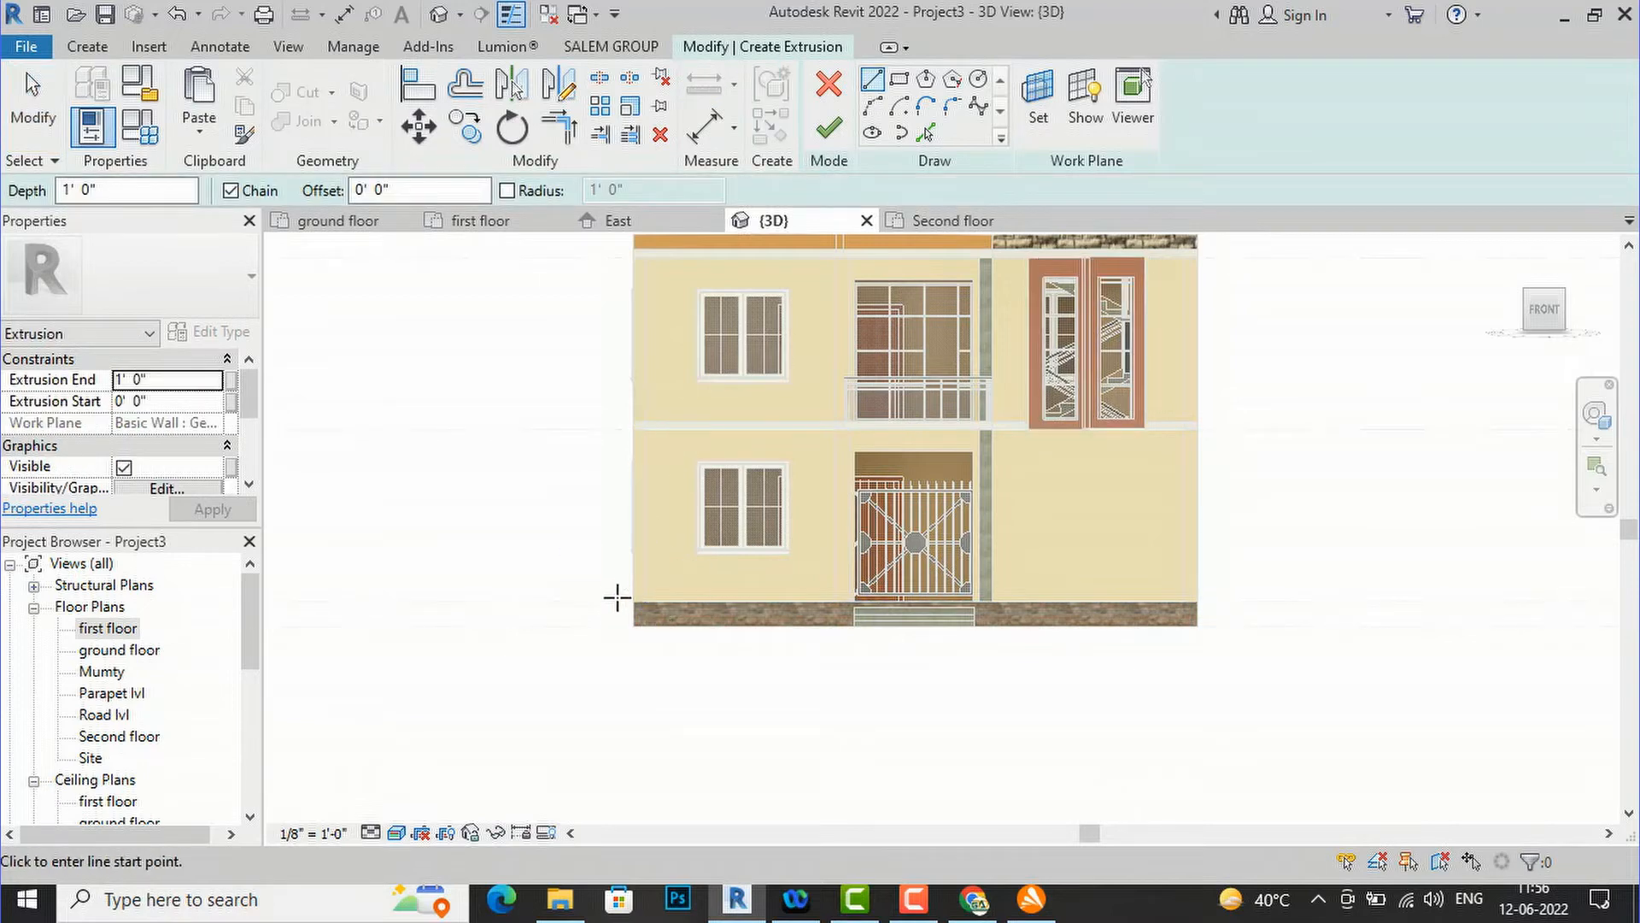
- Sketch the new frame's outer left edge from ground floor level to above the parapet, plus an outer top line 8'-0" long
click(628, 599)
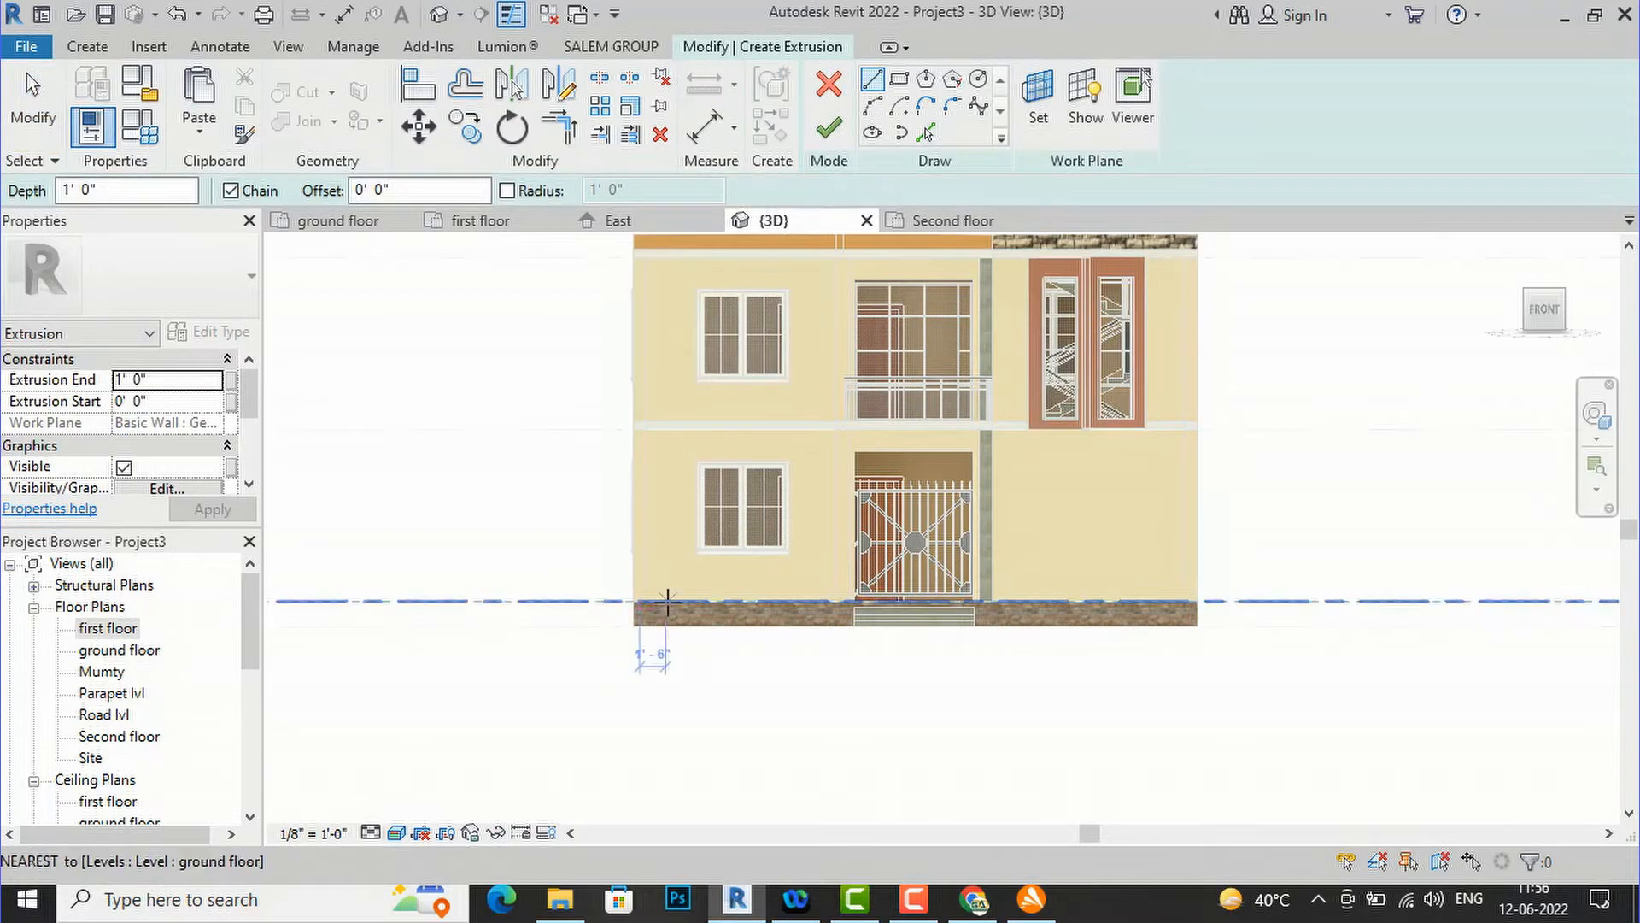
scroll(663, 603, down, 2)
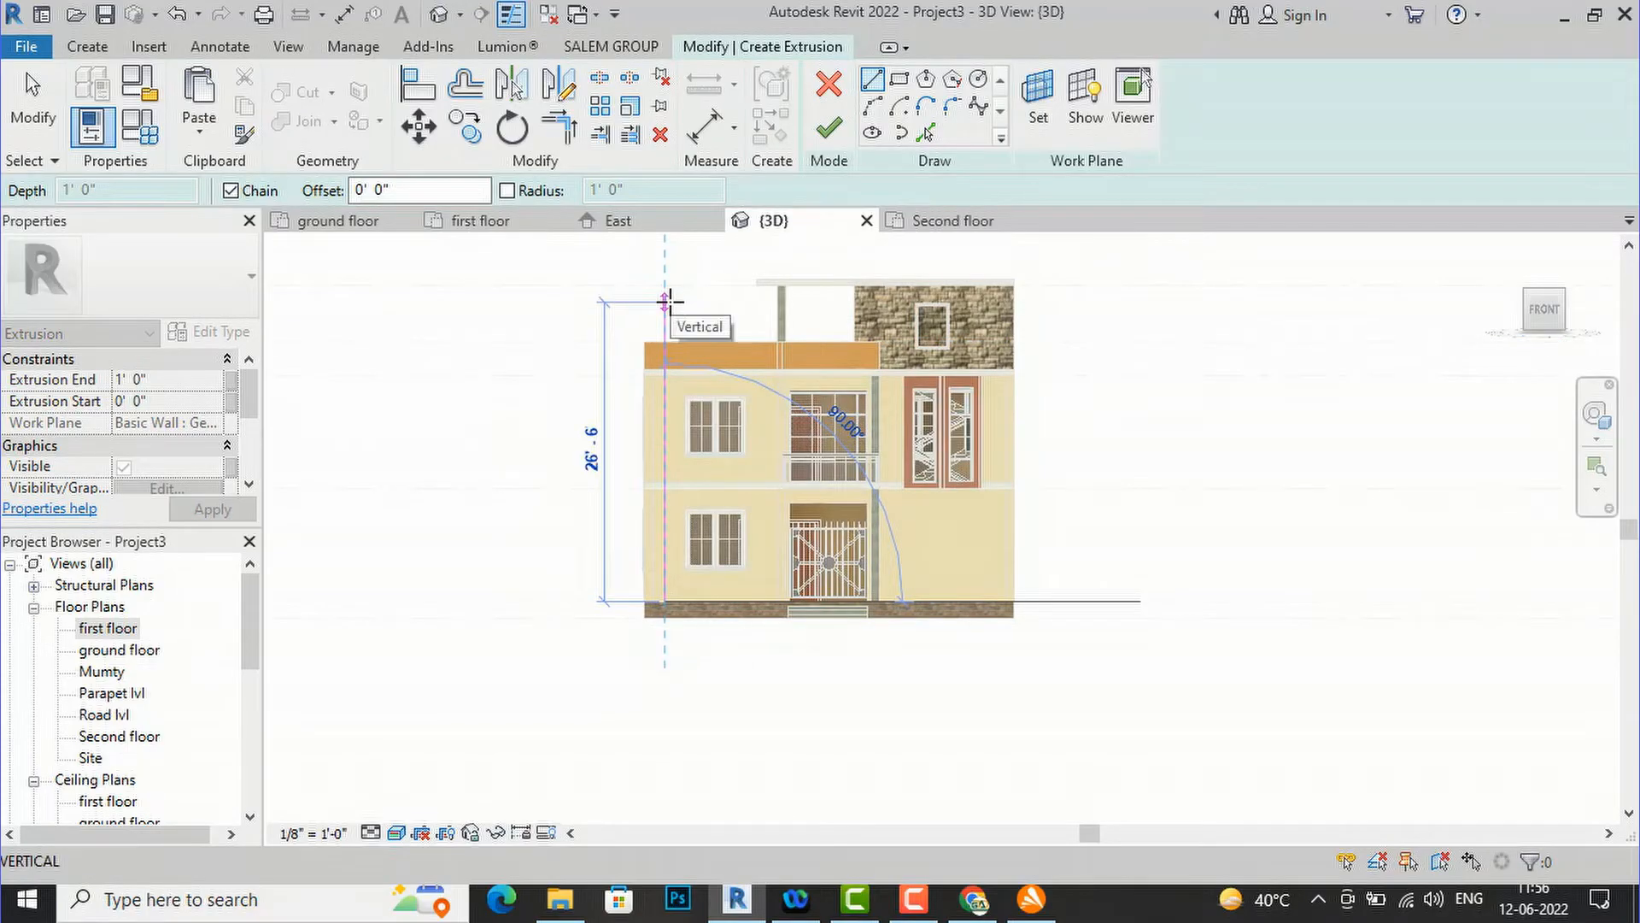
click(667, 324)
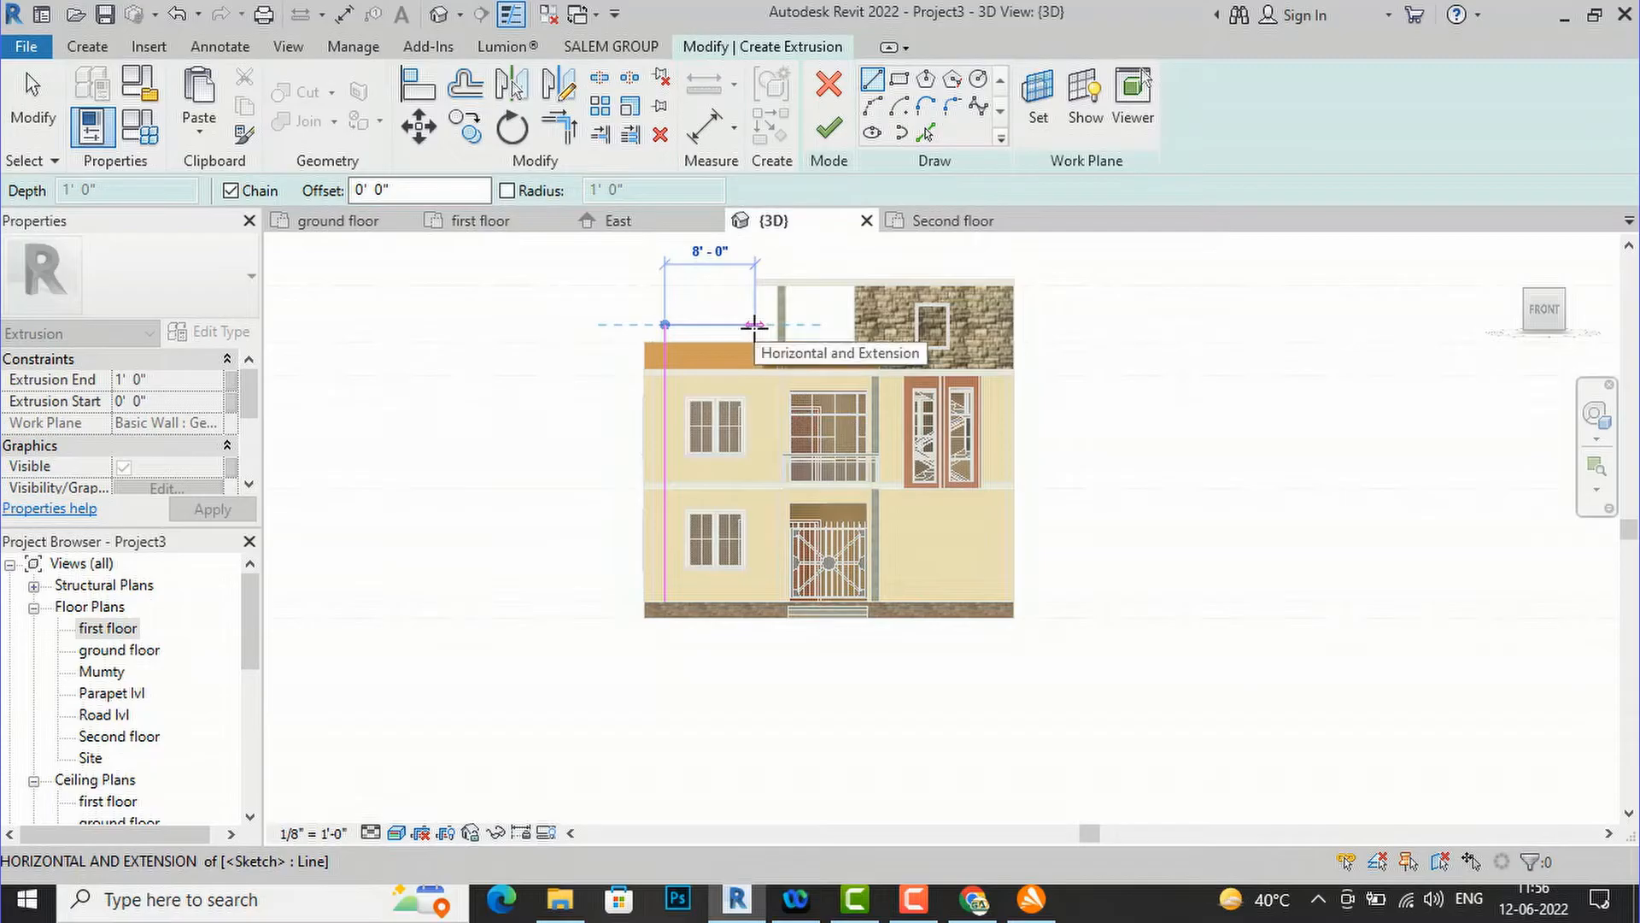
click(754, 324)
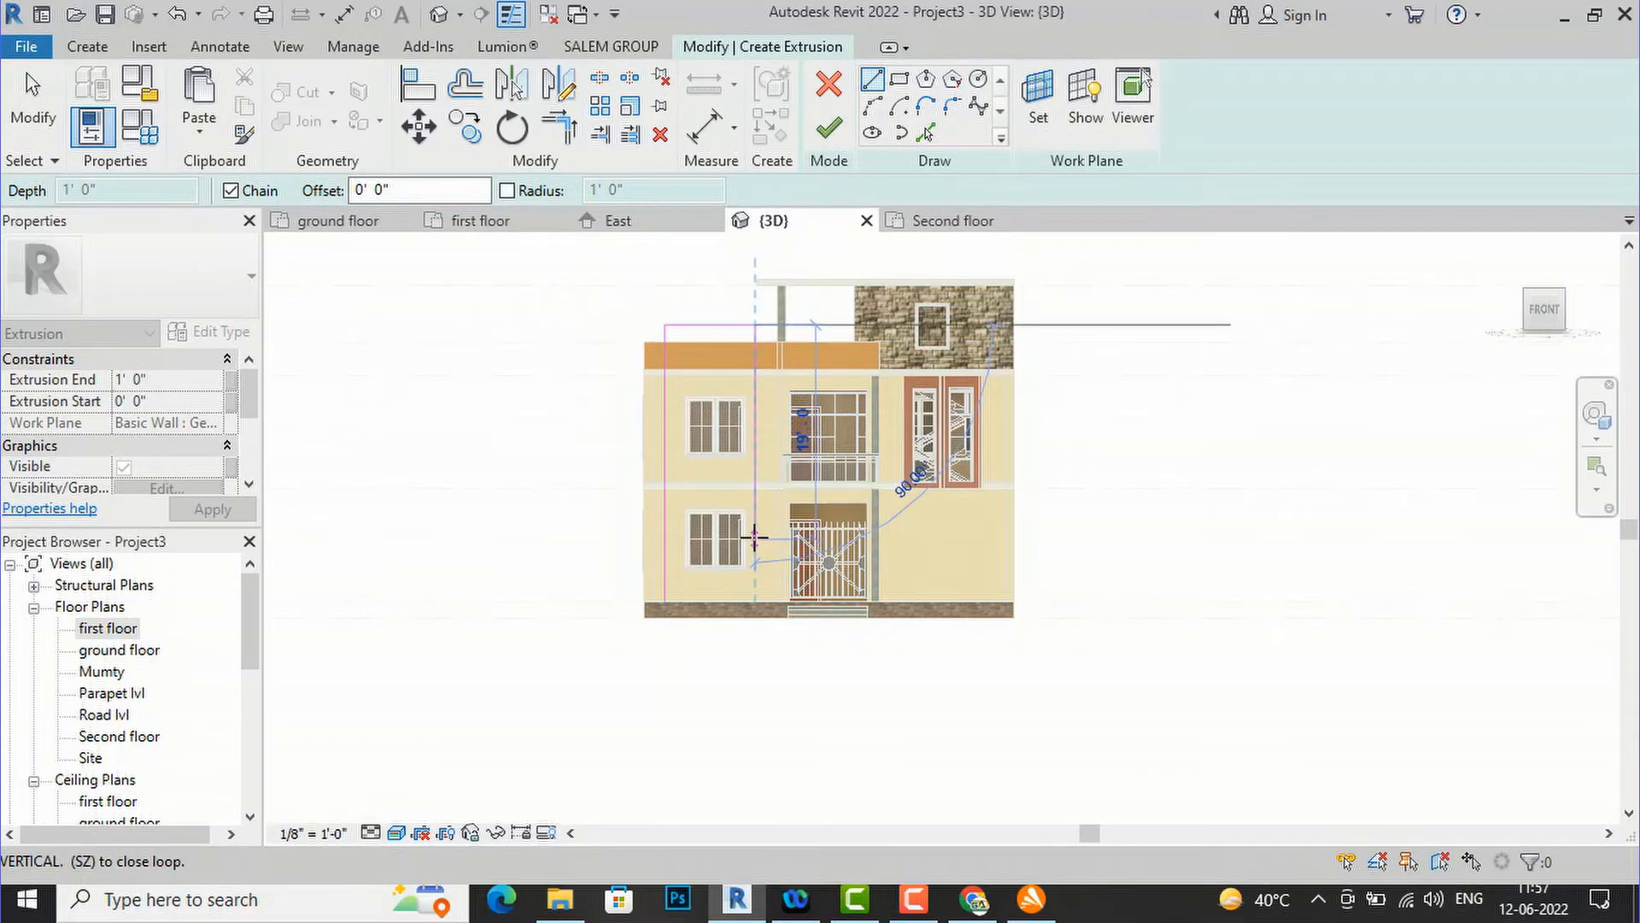
key(Escape)
key(Escape)
- Sketch the left leg's 1'-0" wide foot at ground floor level and its inner edge up to the parapet's base
scroll(668, 595, up, 3)
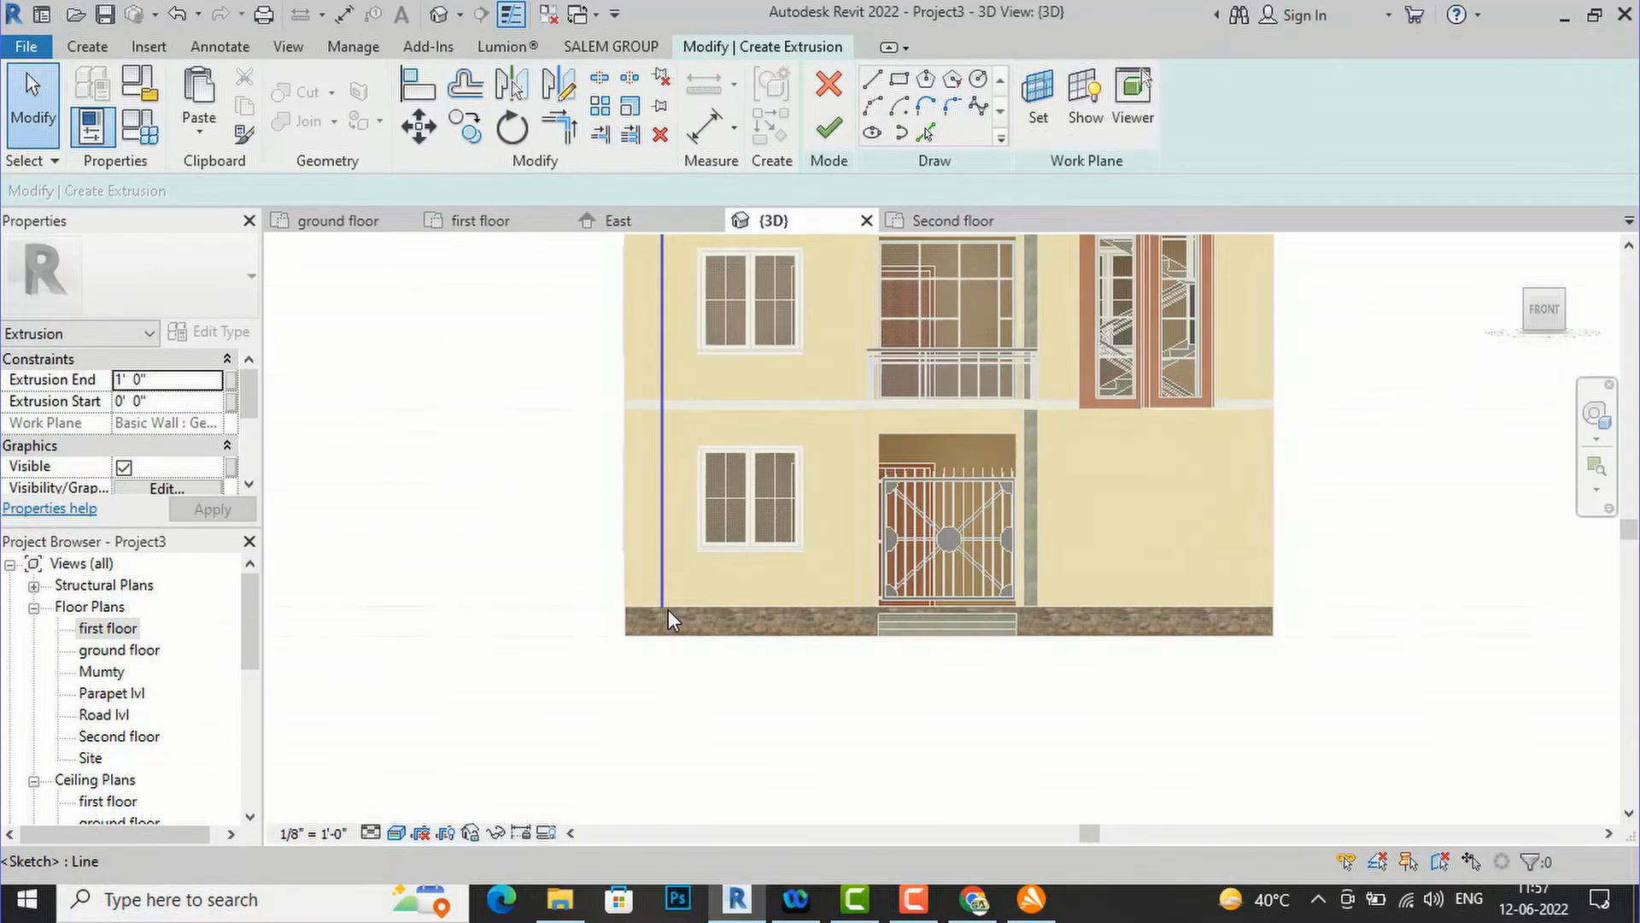
click(873, 83)
scroll(670, 598, up, 2)
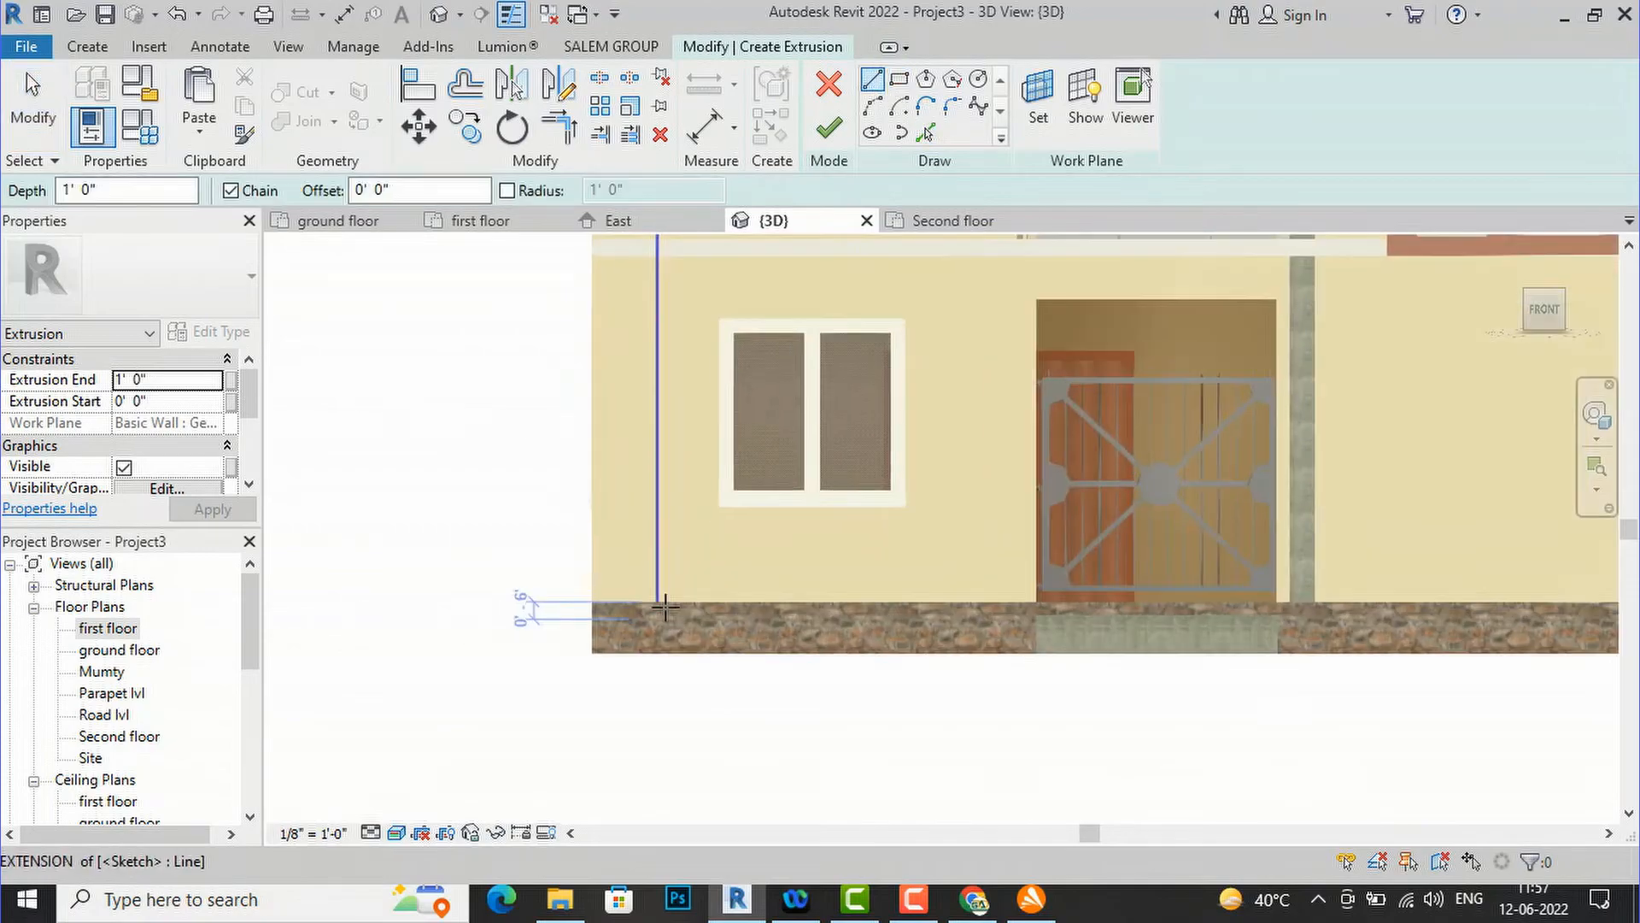
click(658, 598)
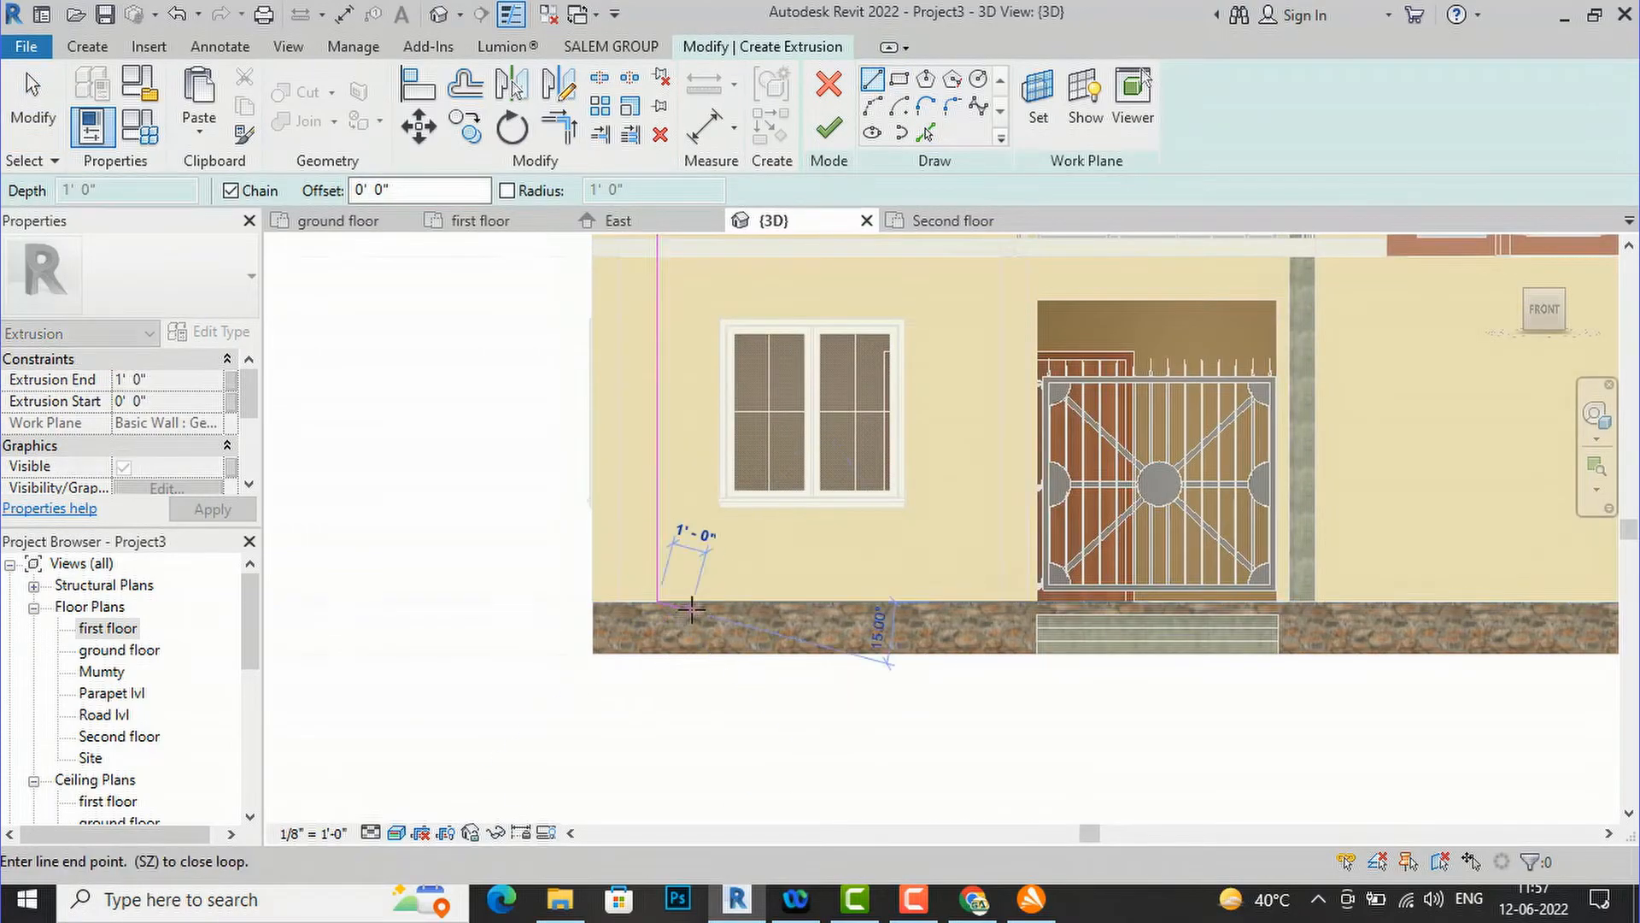
click(699, 598)
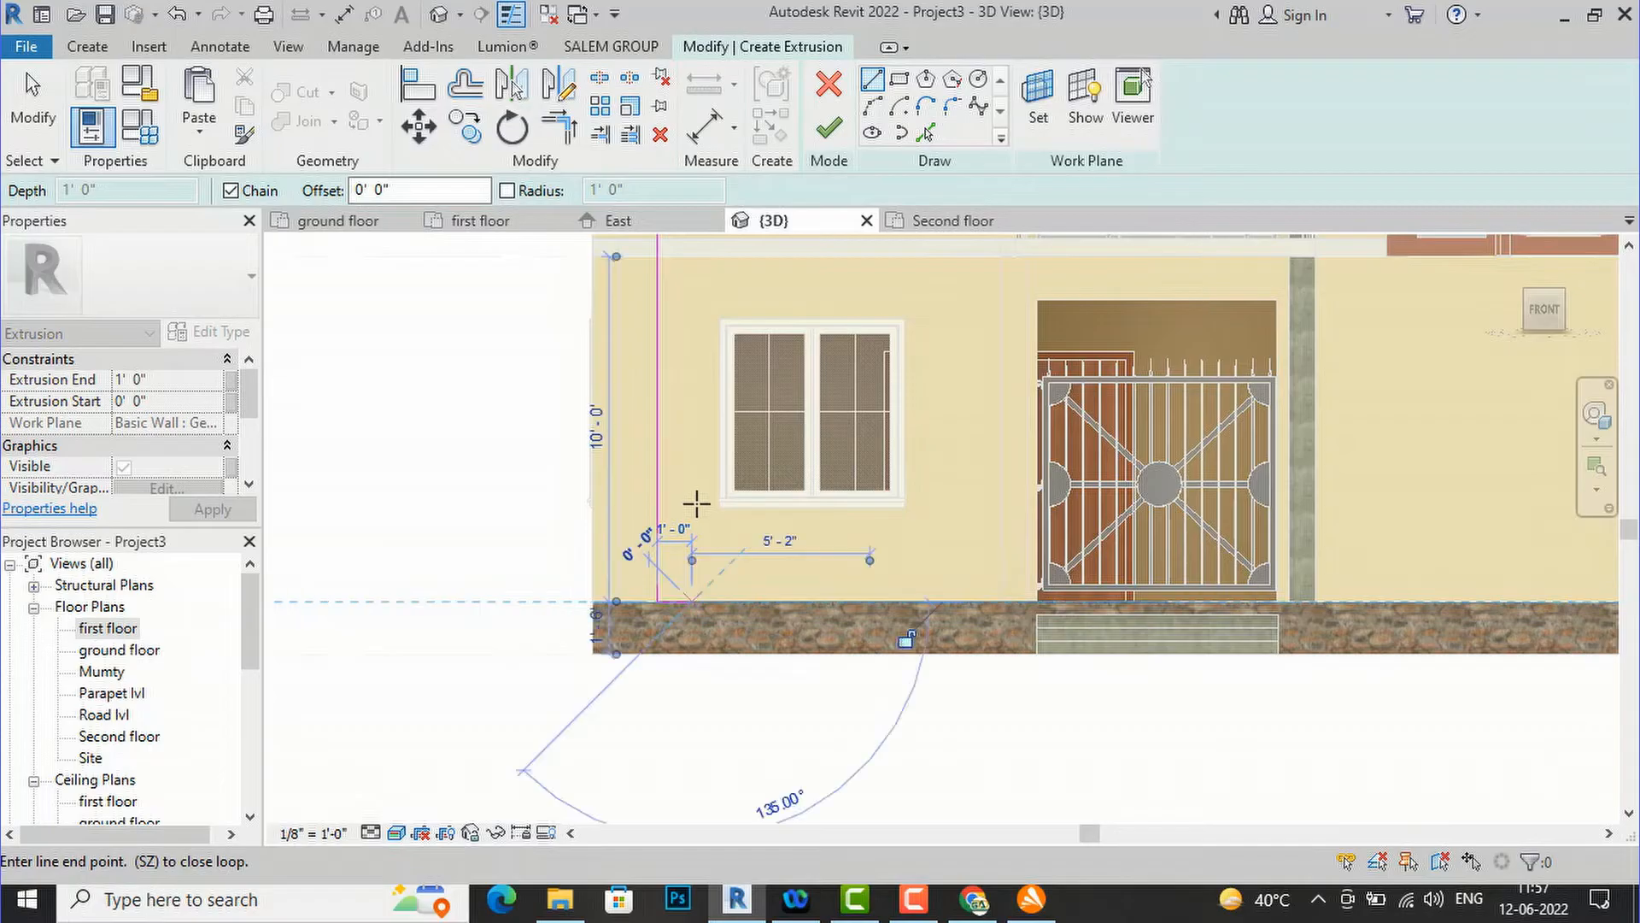
scroll(695, 504, down, 2)
scroll(696, 316, up, 3)
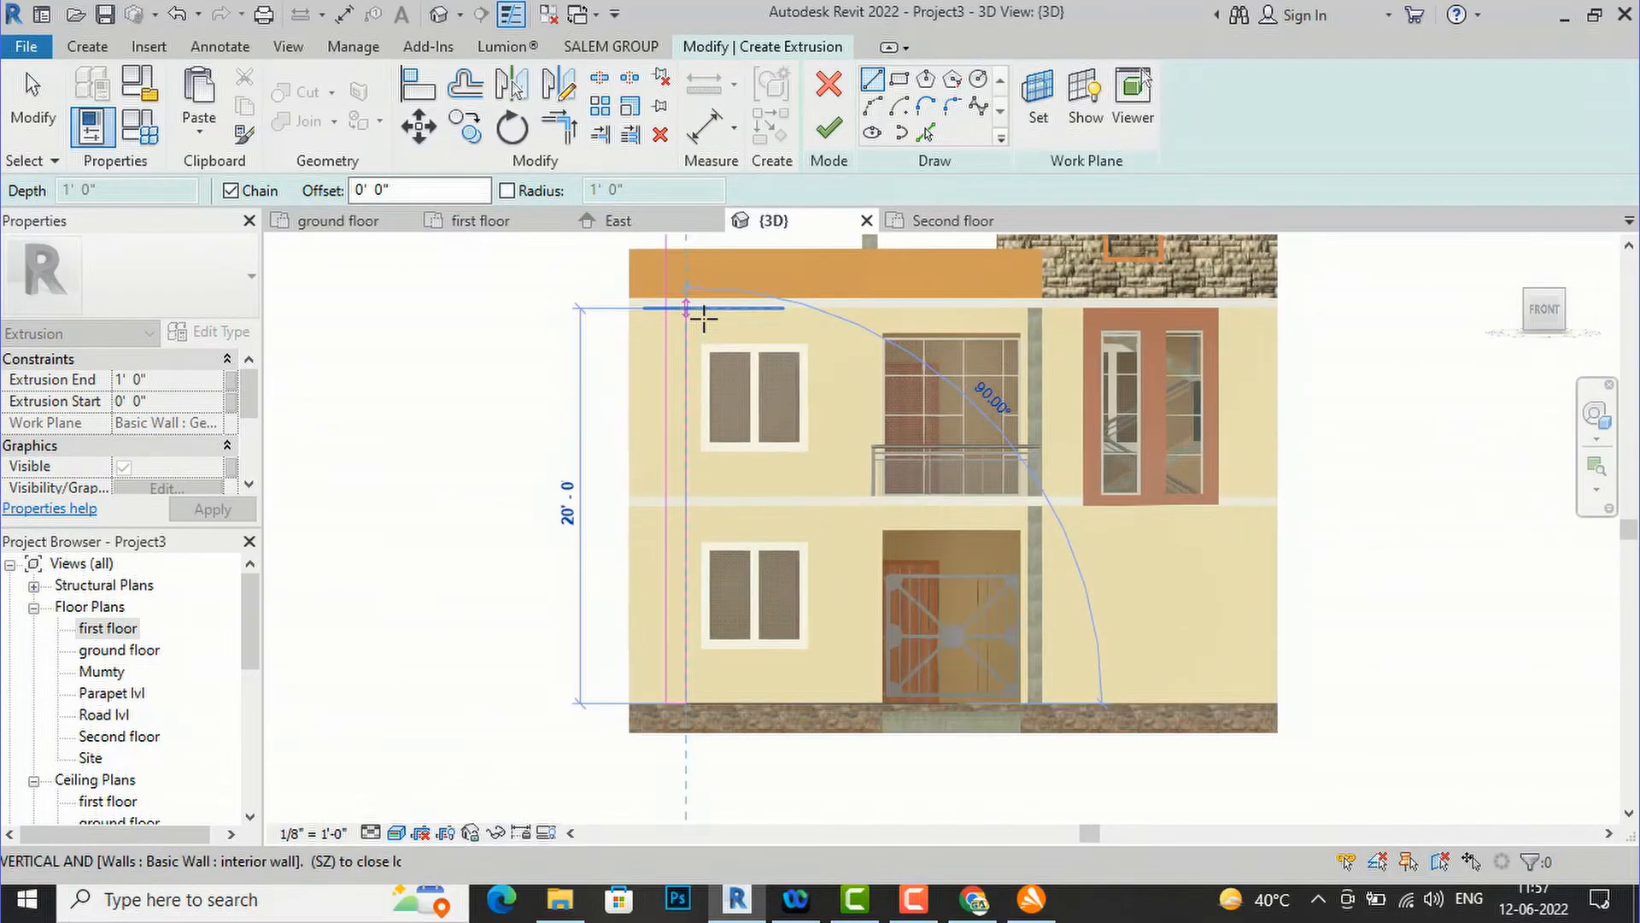
click(689, 295)
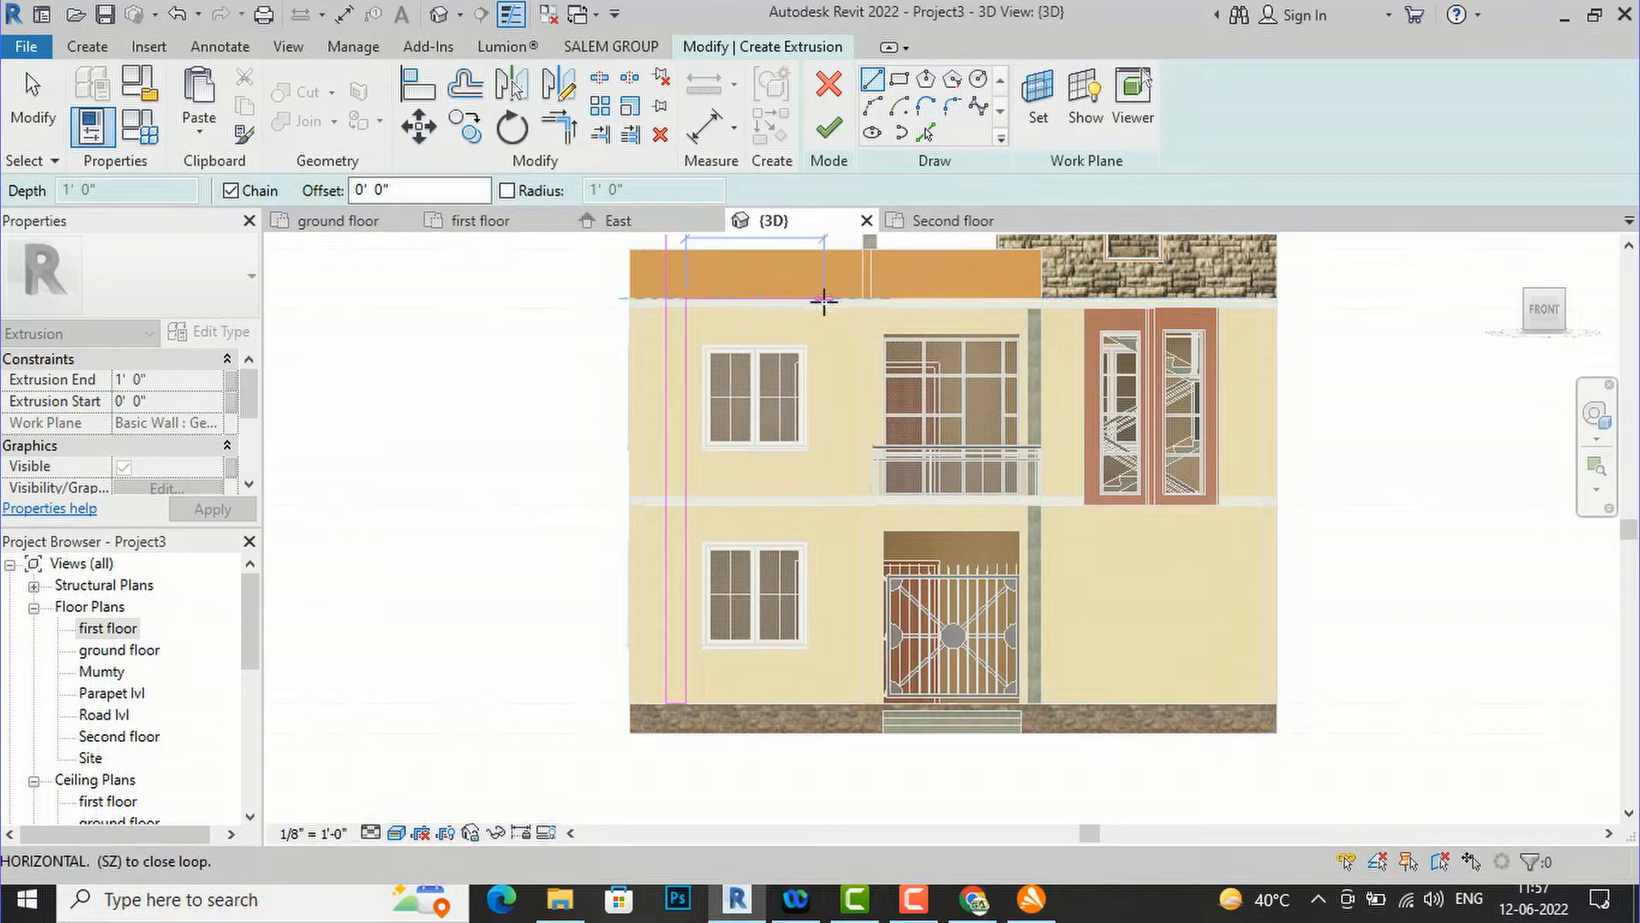
- Sketch the inner top line and the right leg's inner edge, foot and outer edge, running the outer edge about 24'-6" up
click(818, 478)
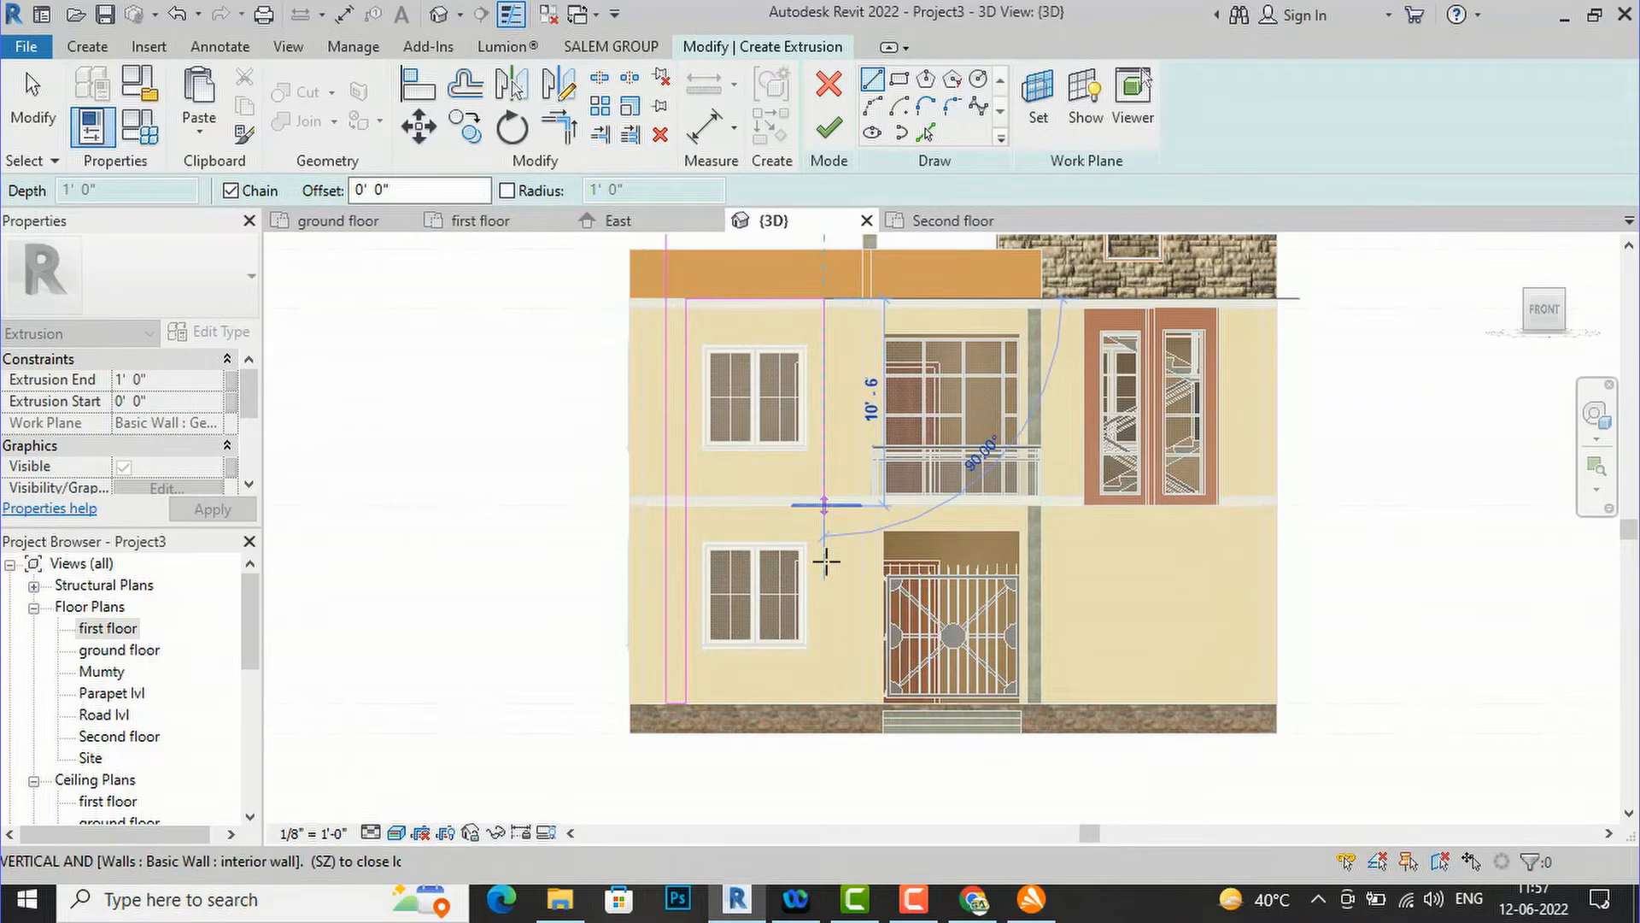
click(824, 702)
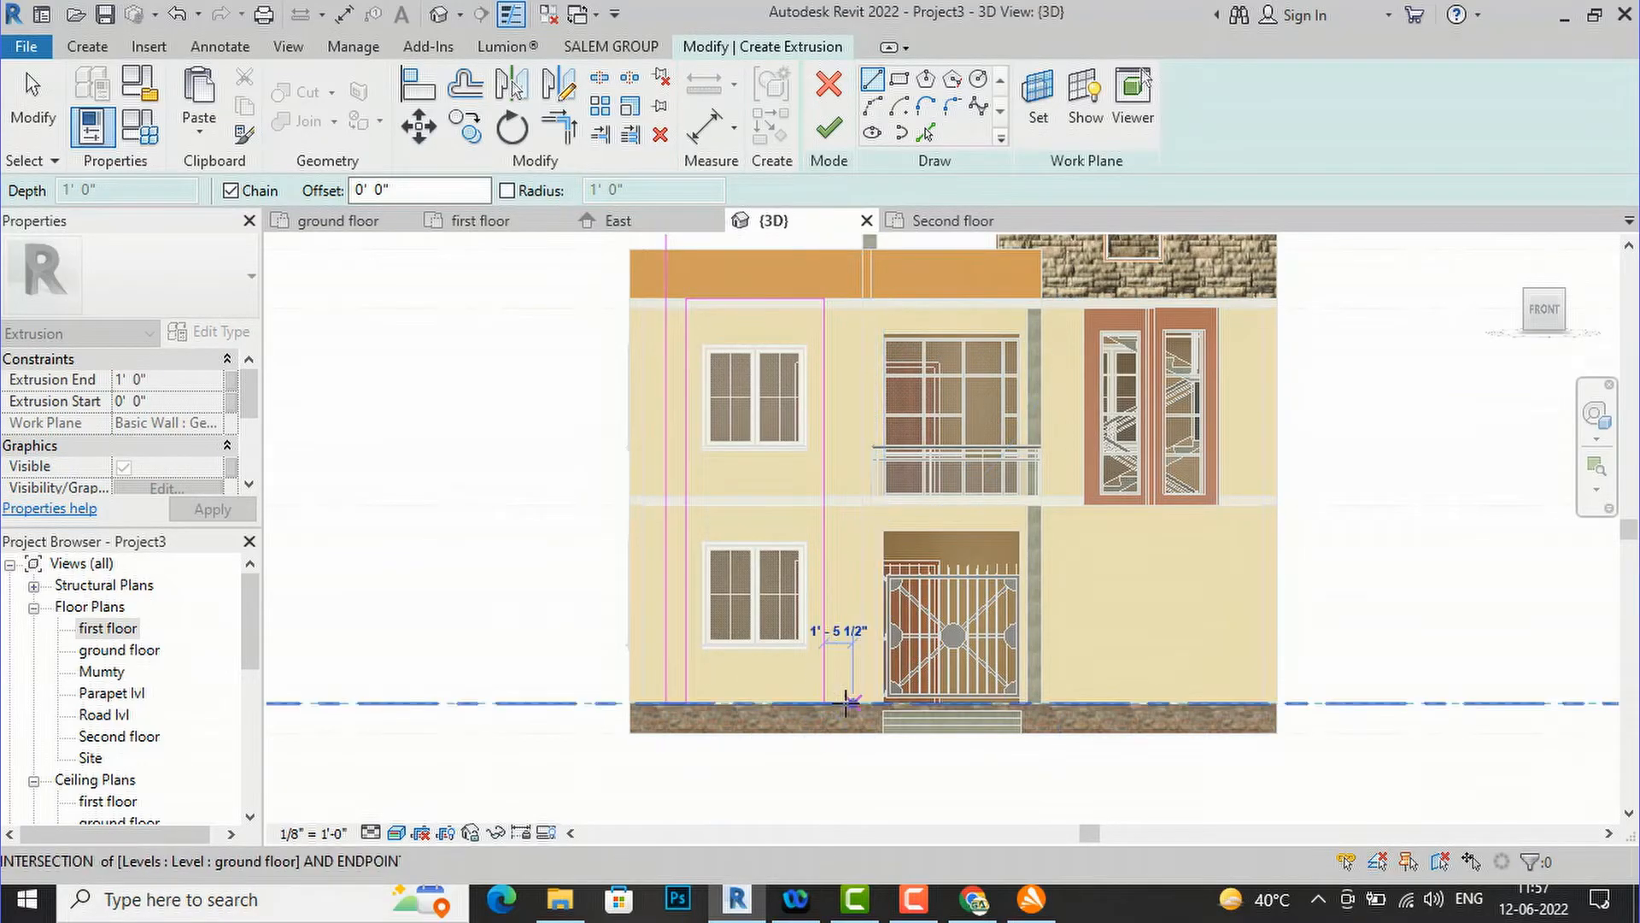
scroll(846, 699, up, 3)
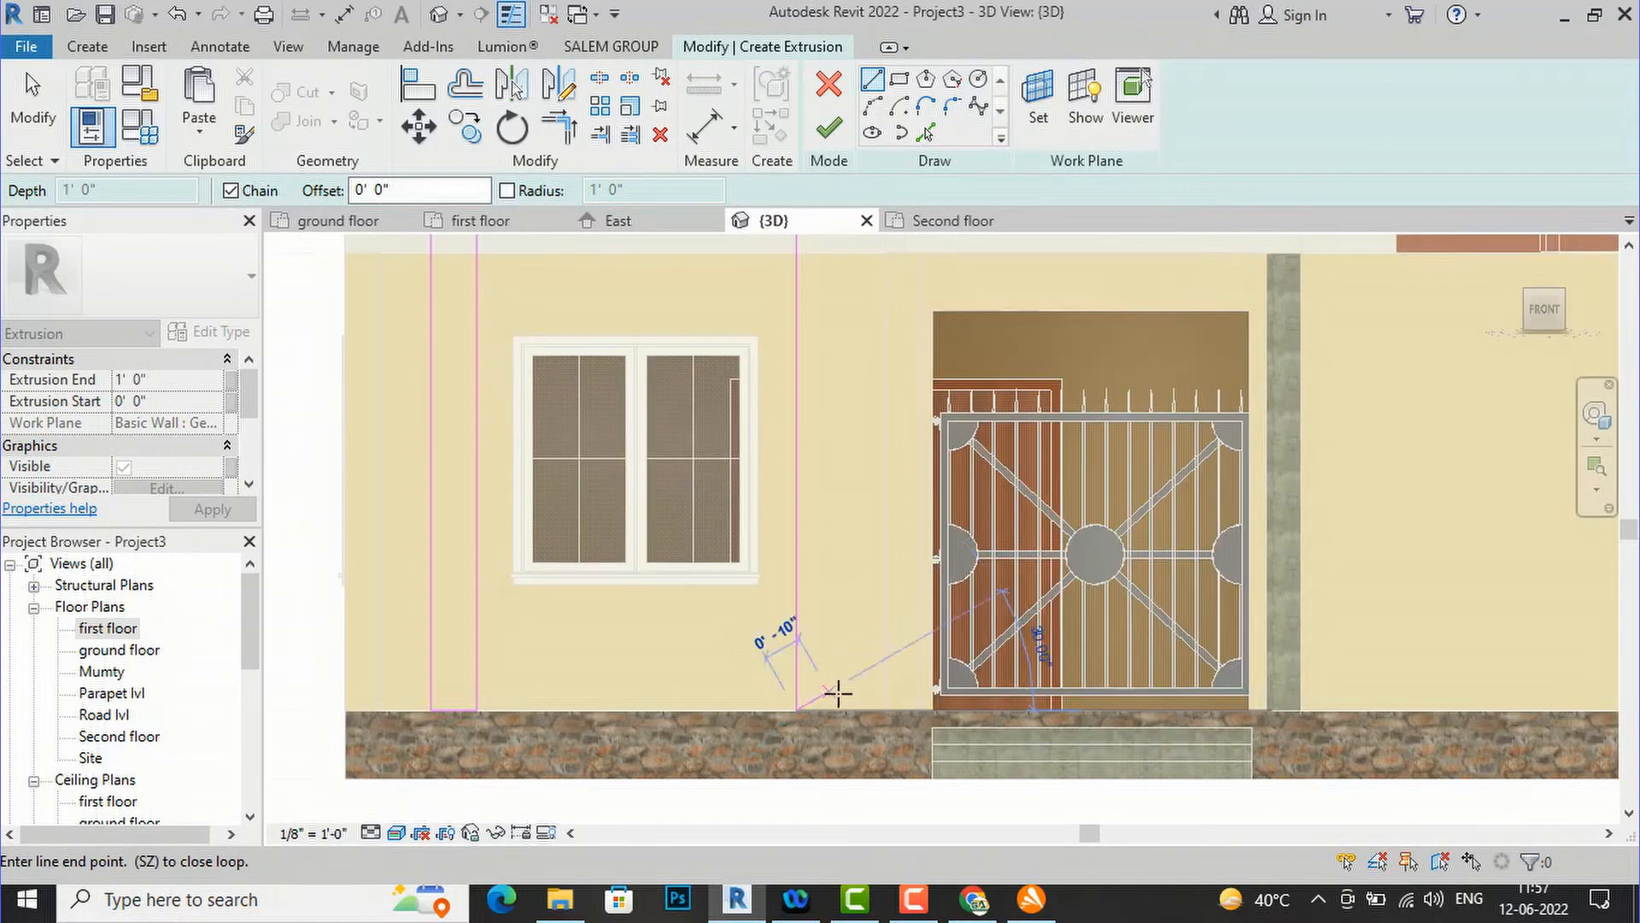
click(840, 710)
scroll(842, 684, down, 5)
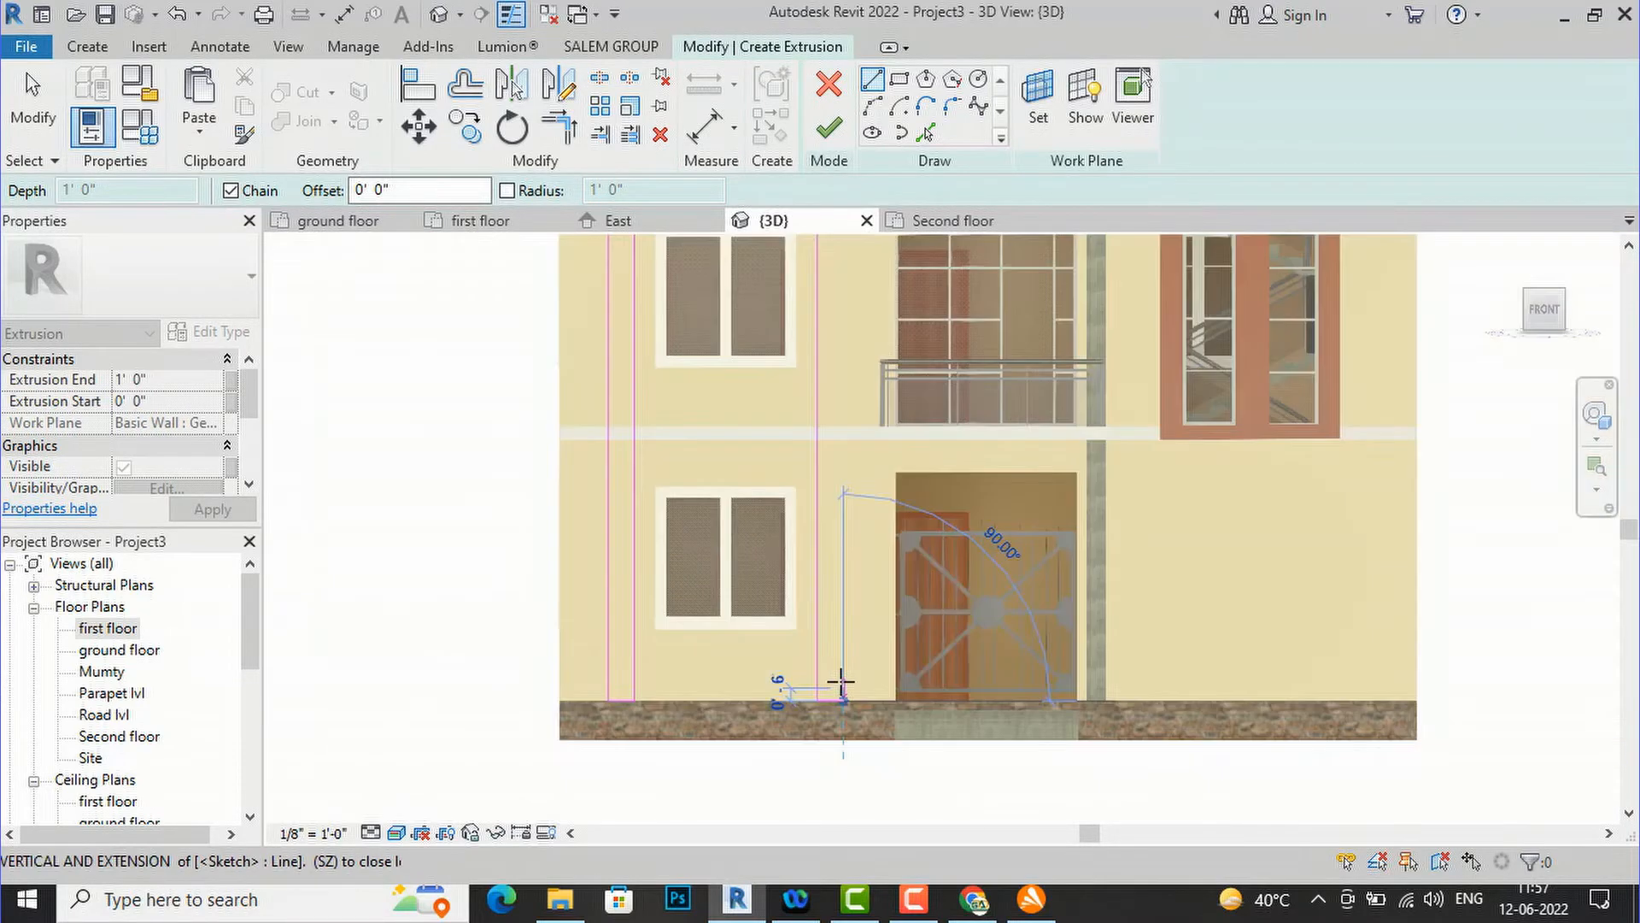
scroll(839, 325, up, 3)
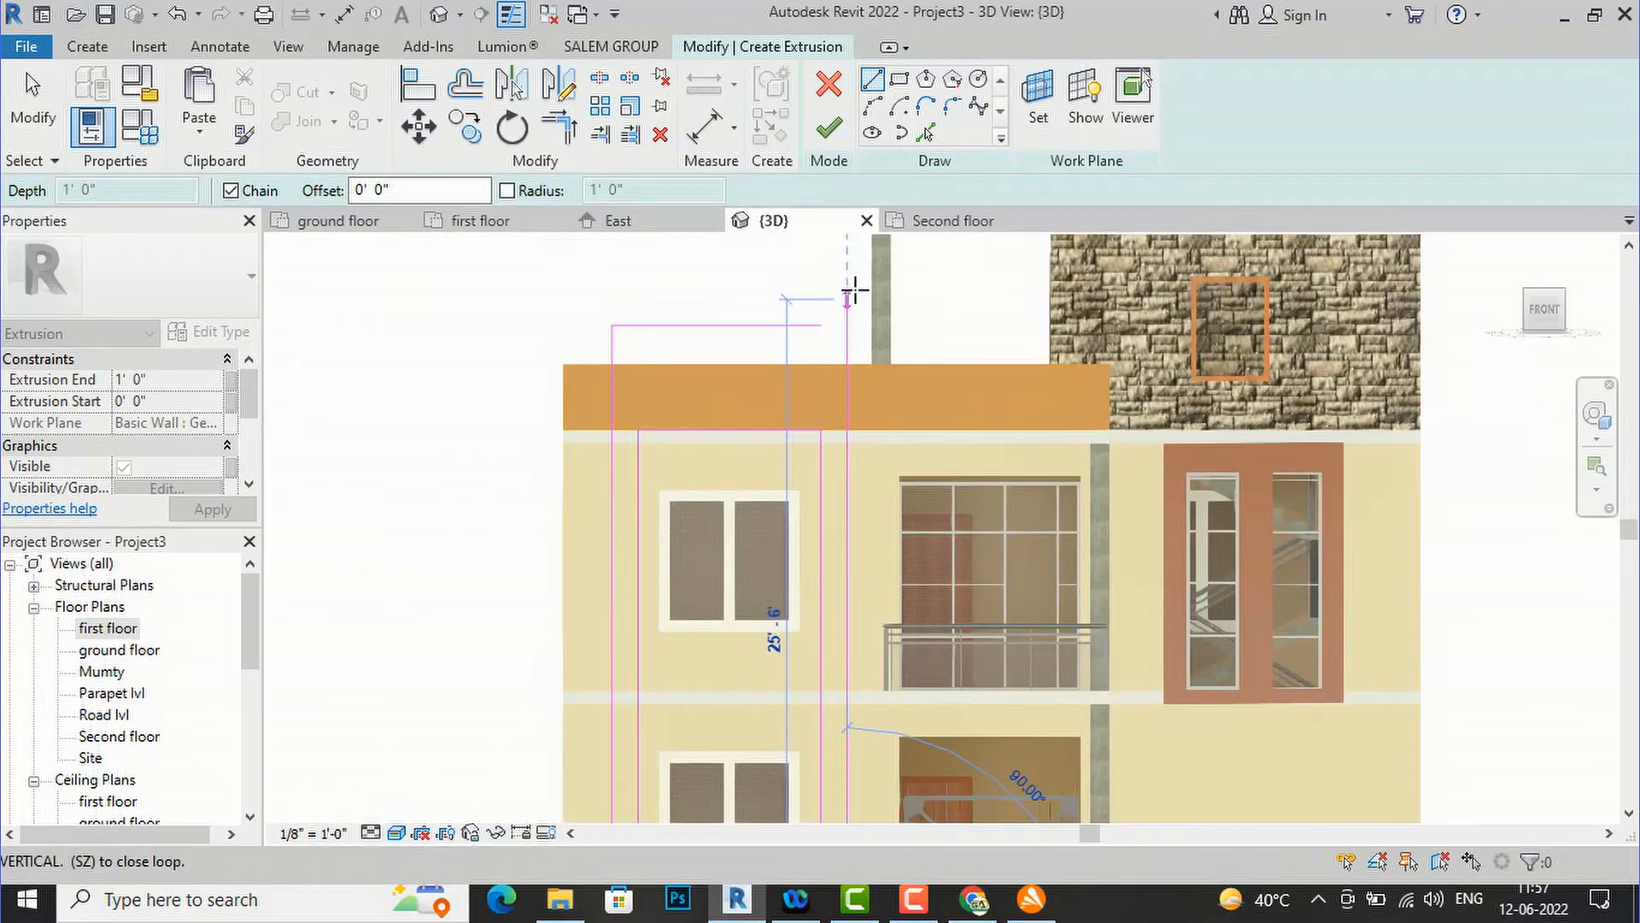
click(849, 322)
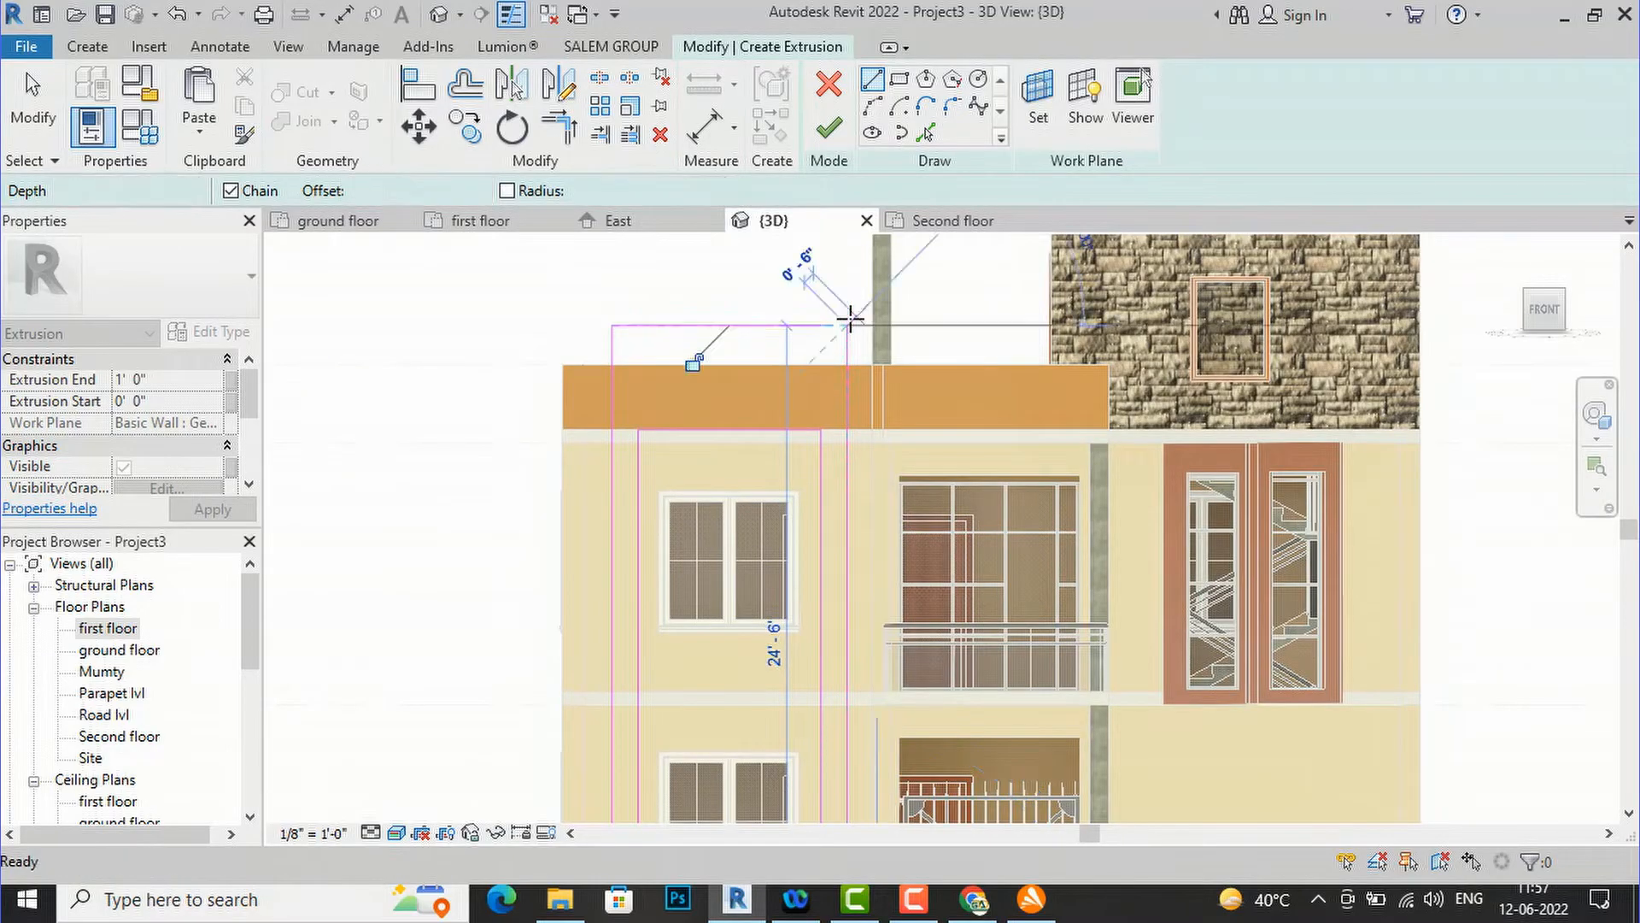
key(Escape)
key(Escape)
- Trim the outer top line and outer right edge to a corner, and finish the extrusion and its in-place model
click(557, 133)
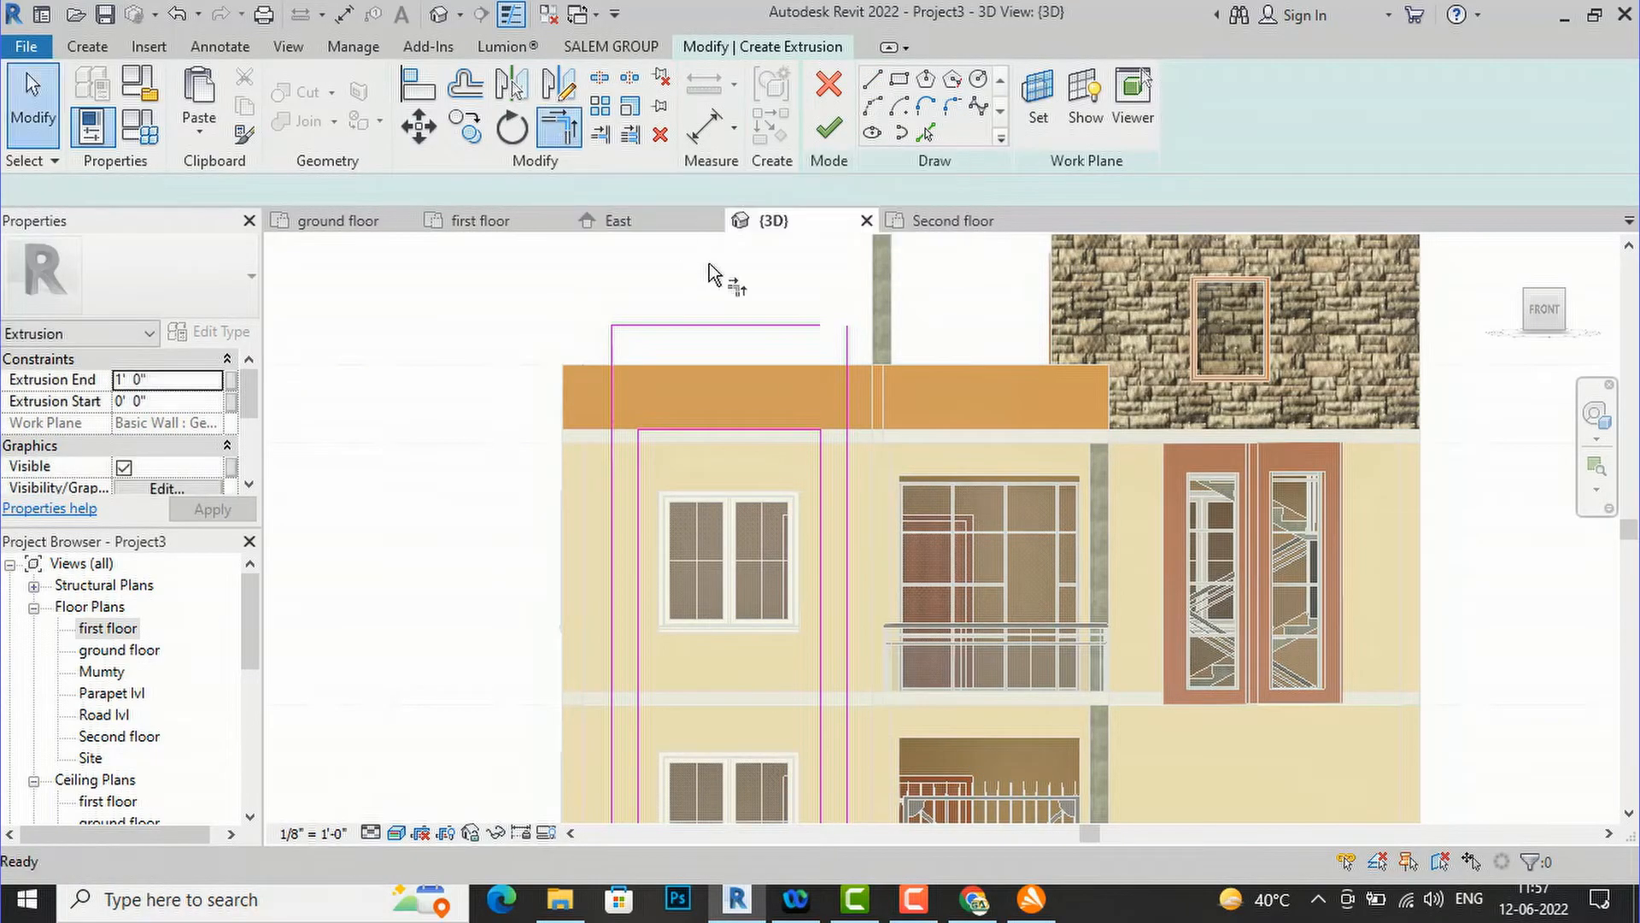
click(815, 347)
click(848, 402)
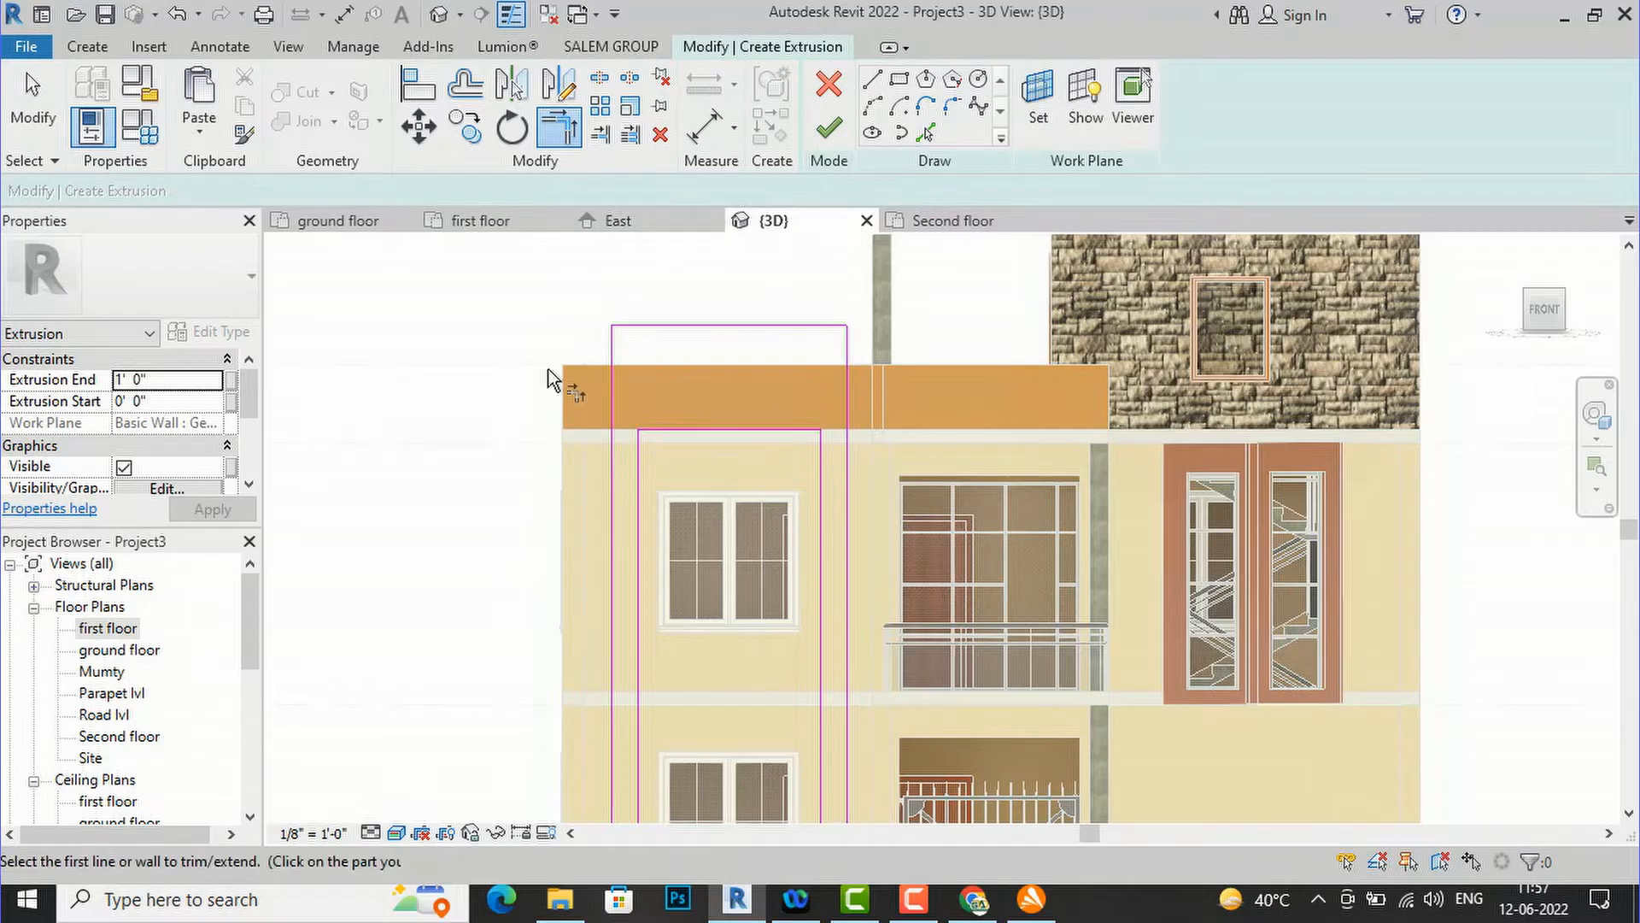
scroll(549, 372, down, 3)
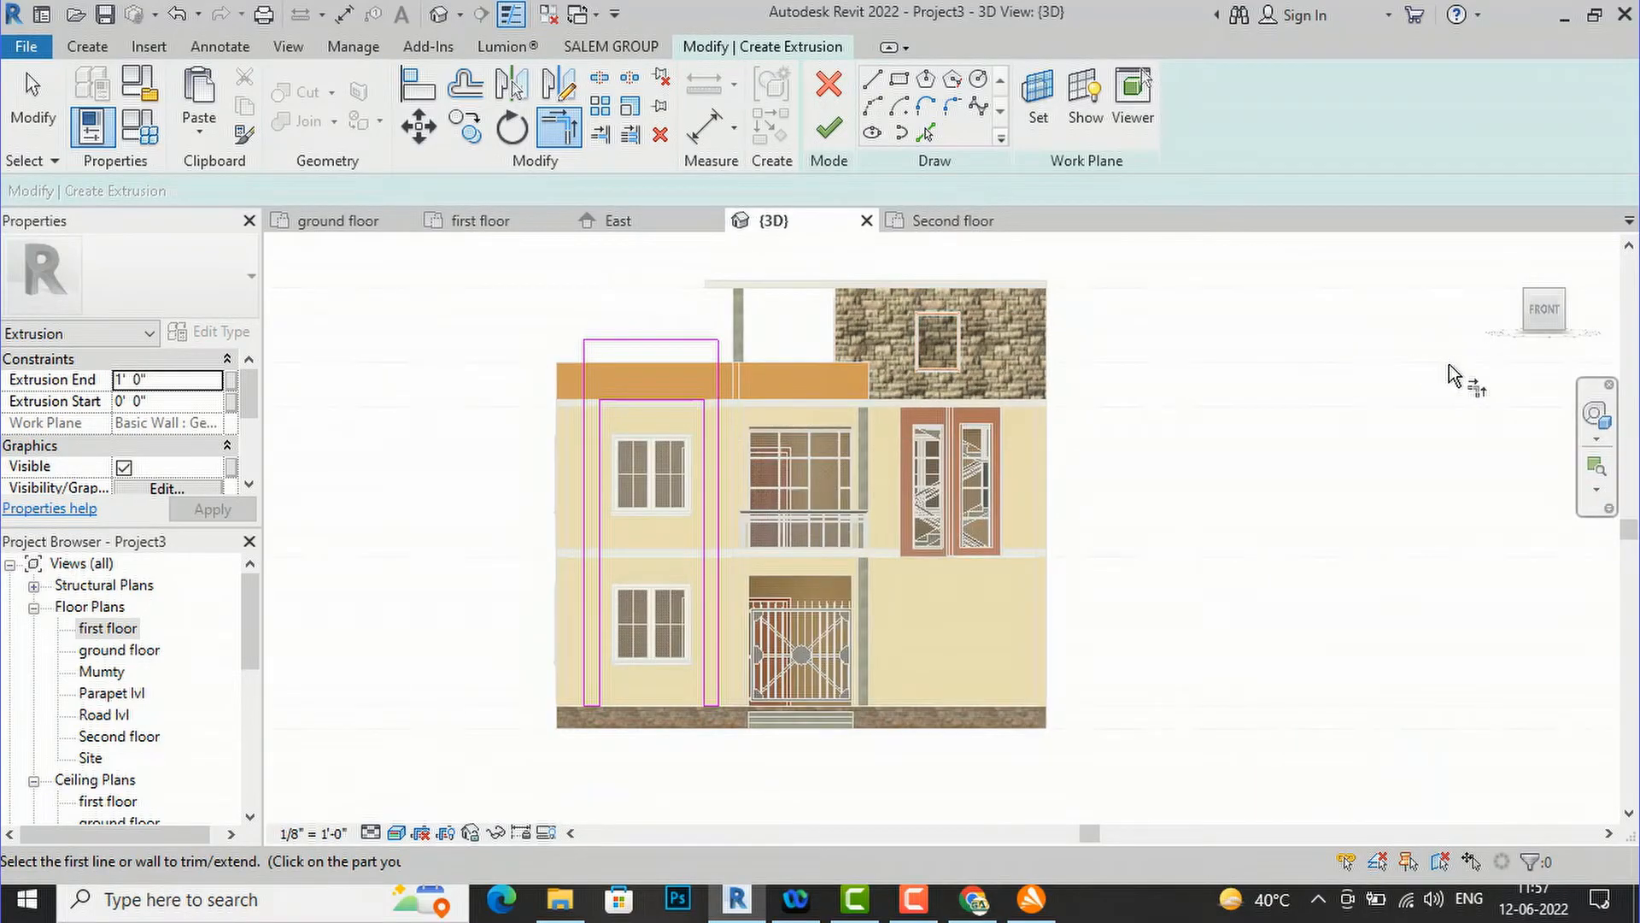
click(820, 144)
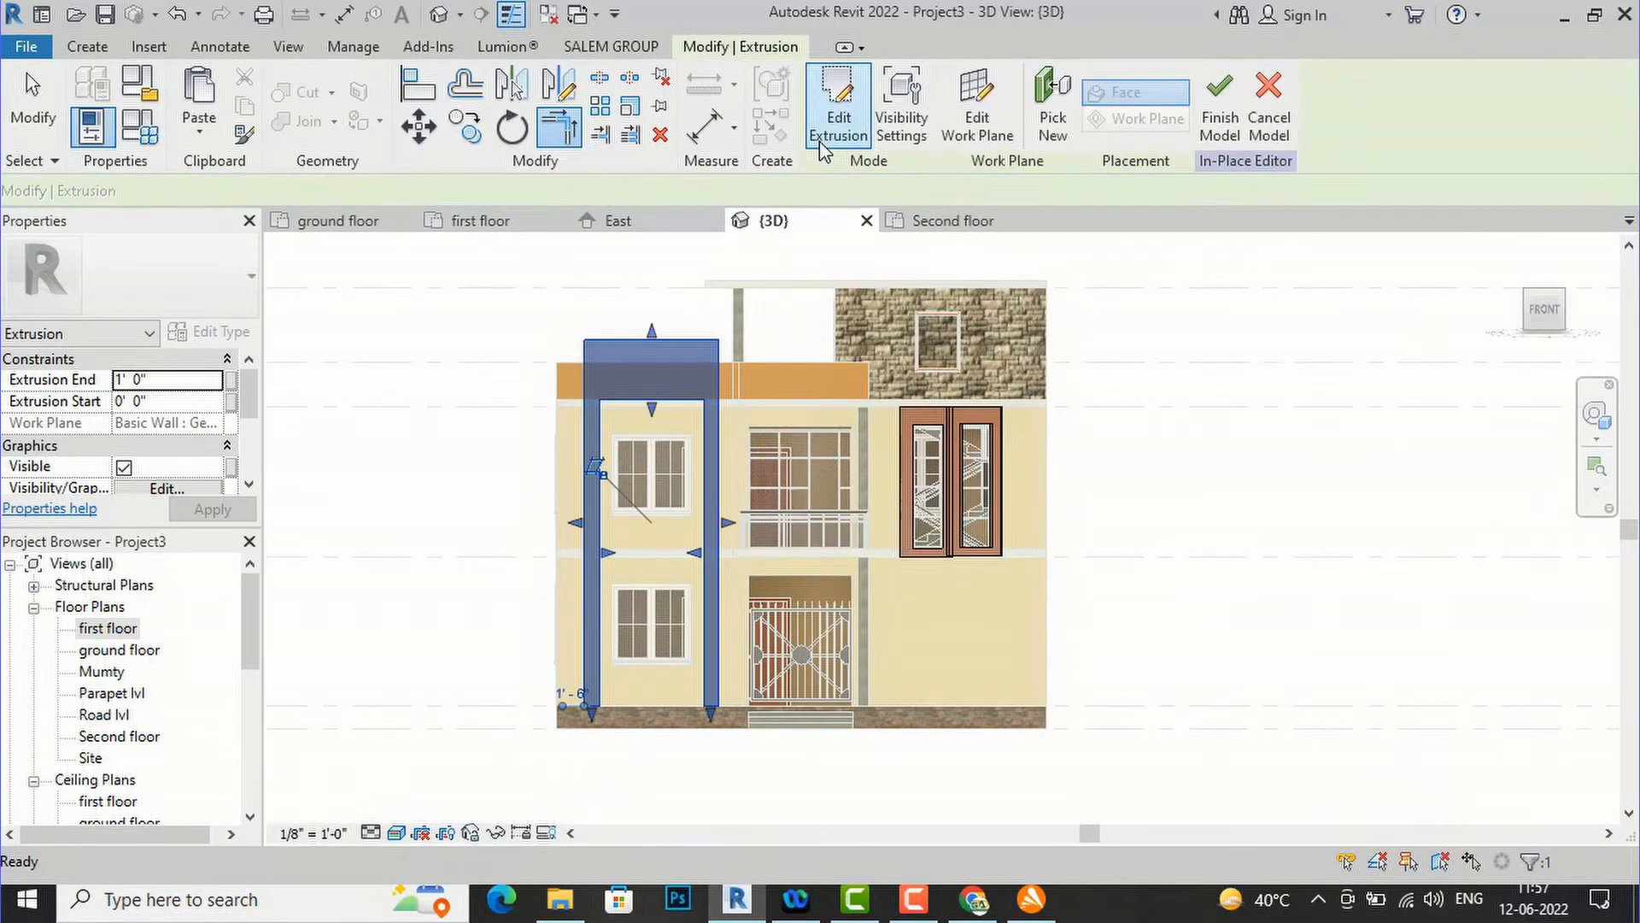
click(1219, 128)
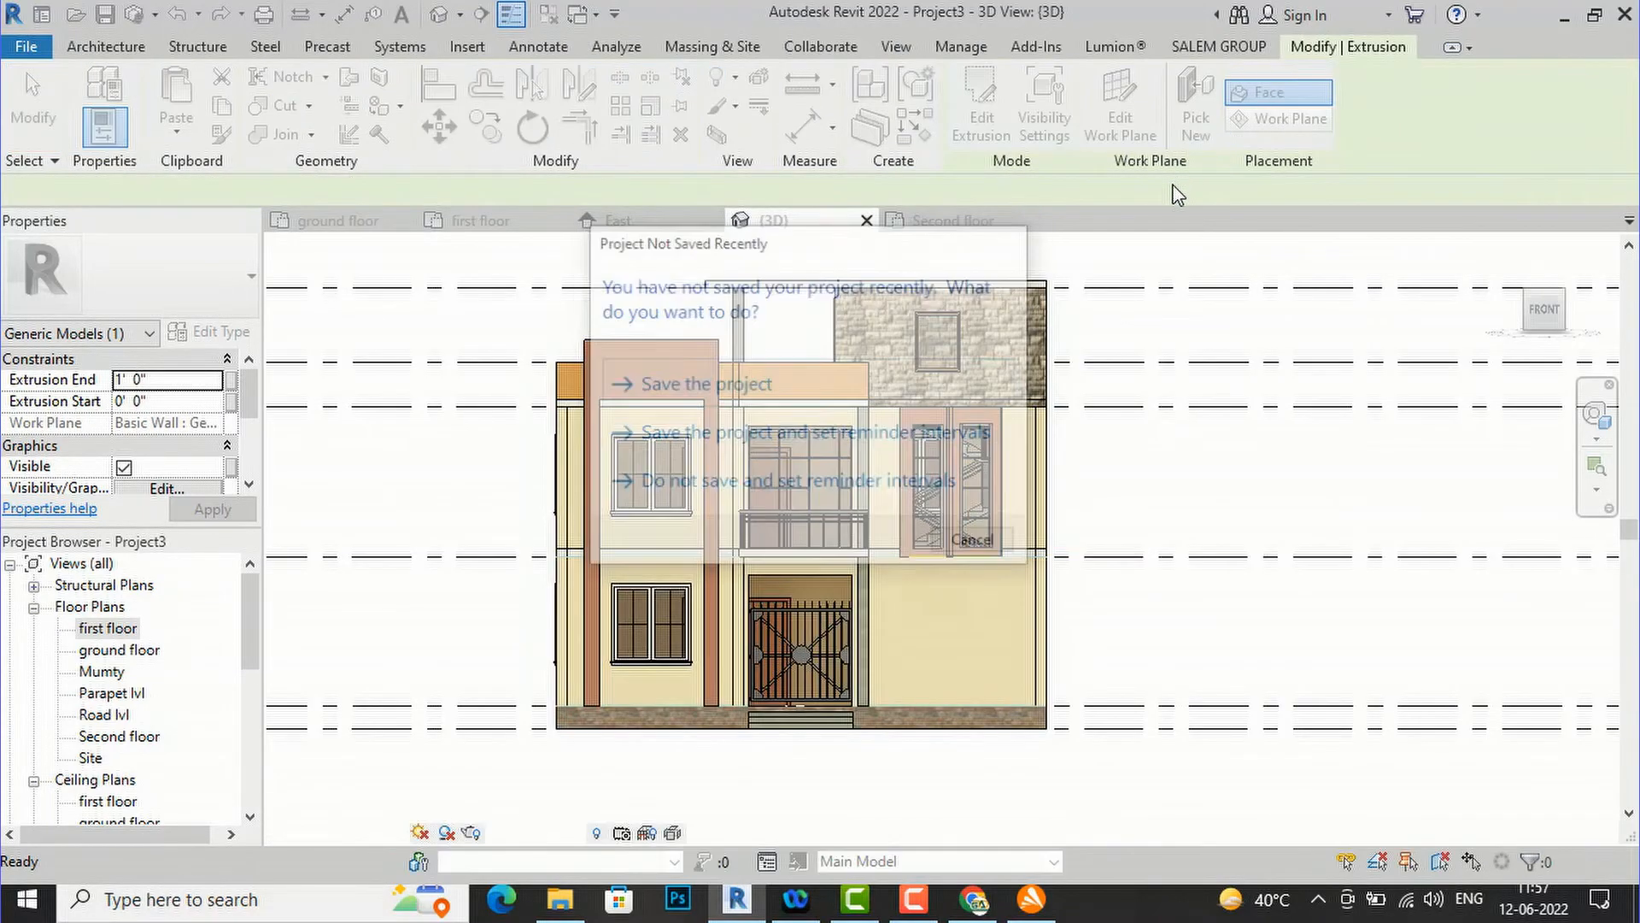
key(Escape)
- Orbit around the house to examine the new frame around the left front windows from both front corners
mouse_move(1540, 319)
mouse_down()
mouse_move(1450, 377)
mouse_move(1421, 369)
mouse_move(1398, 290)
mouse_up()
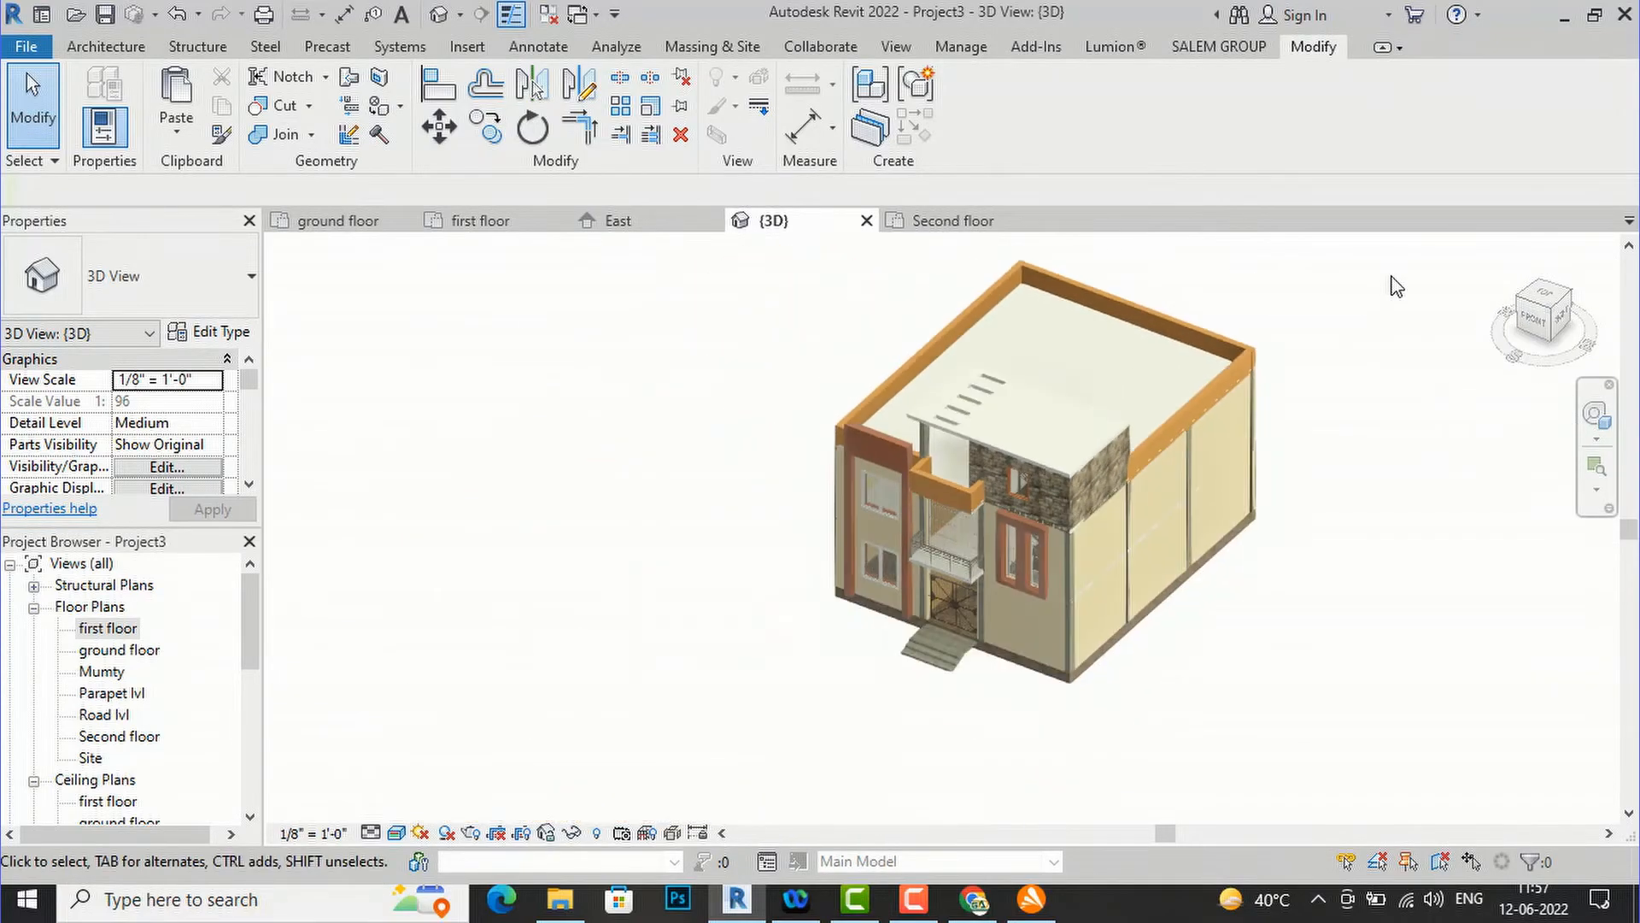
scroll(940, 597, up, 3)
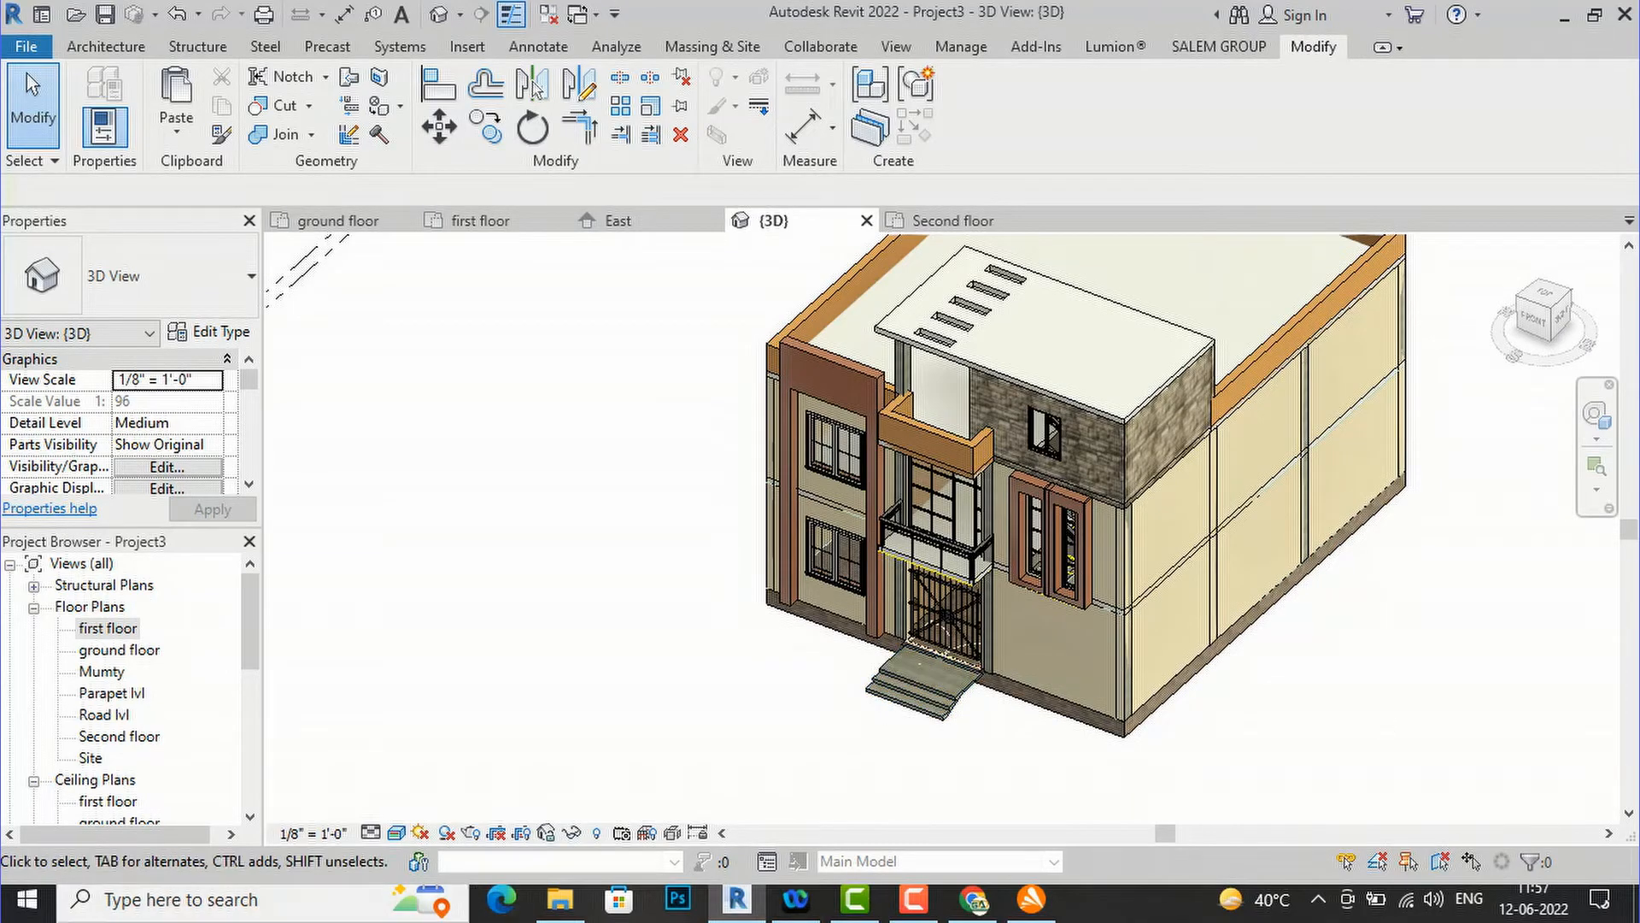
click(1549, 325)
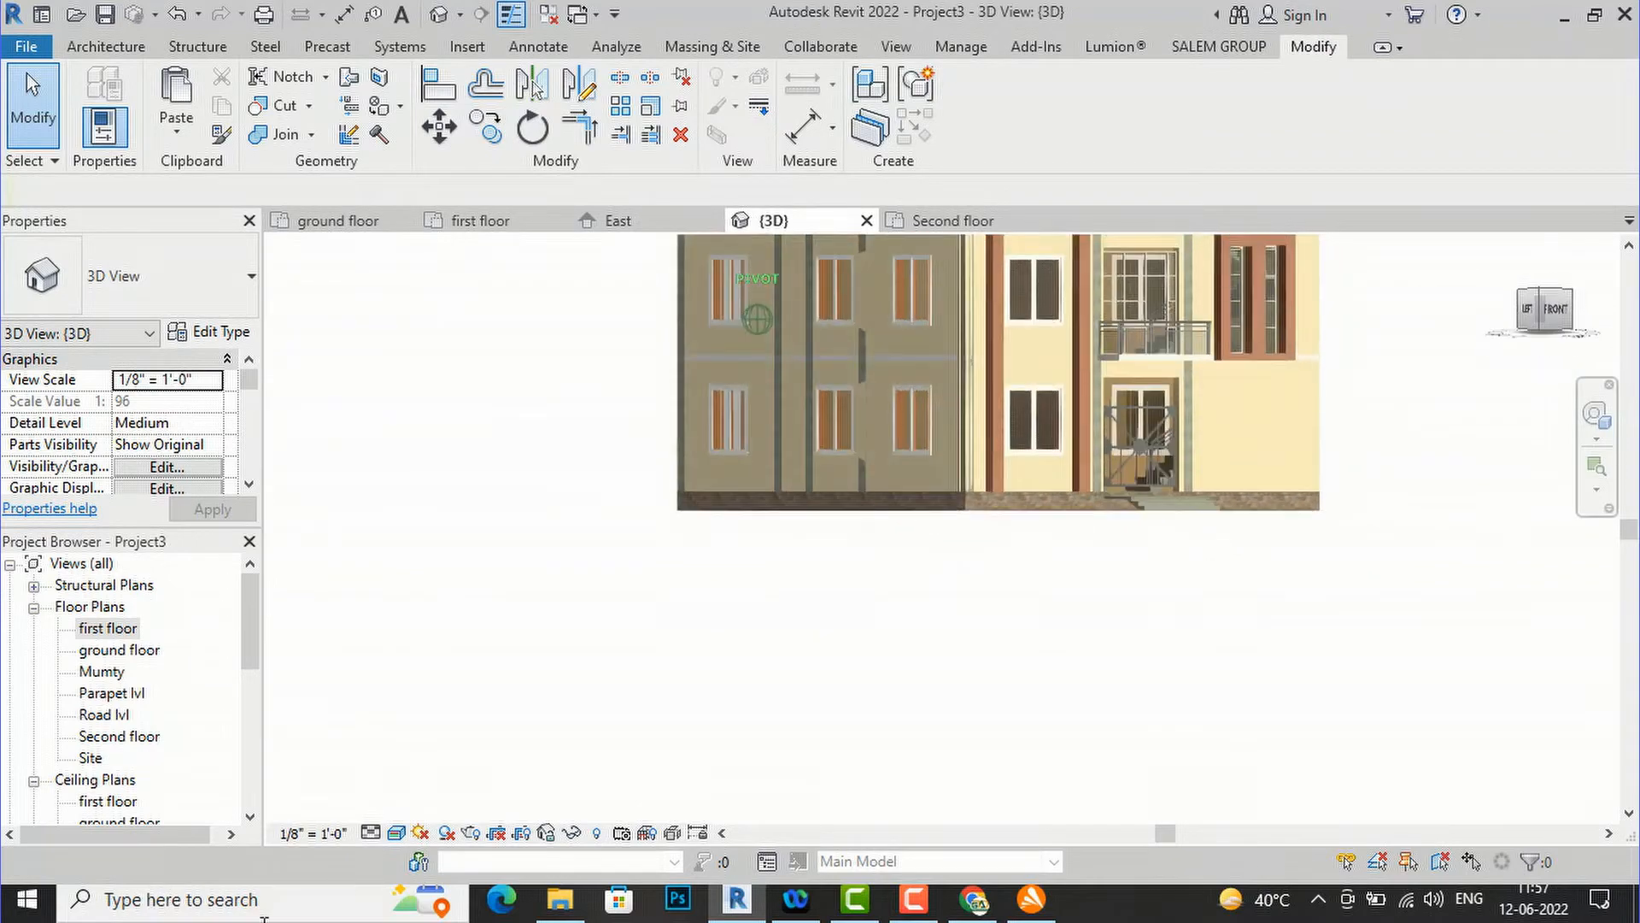
scroll(832, 299, up, 5)
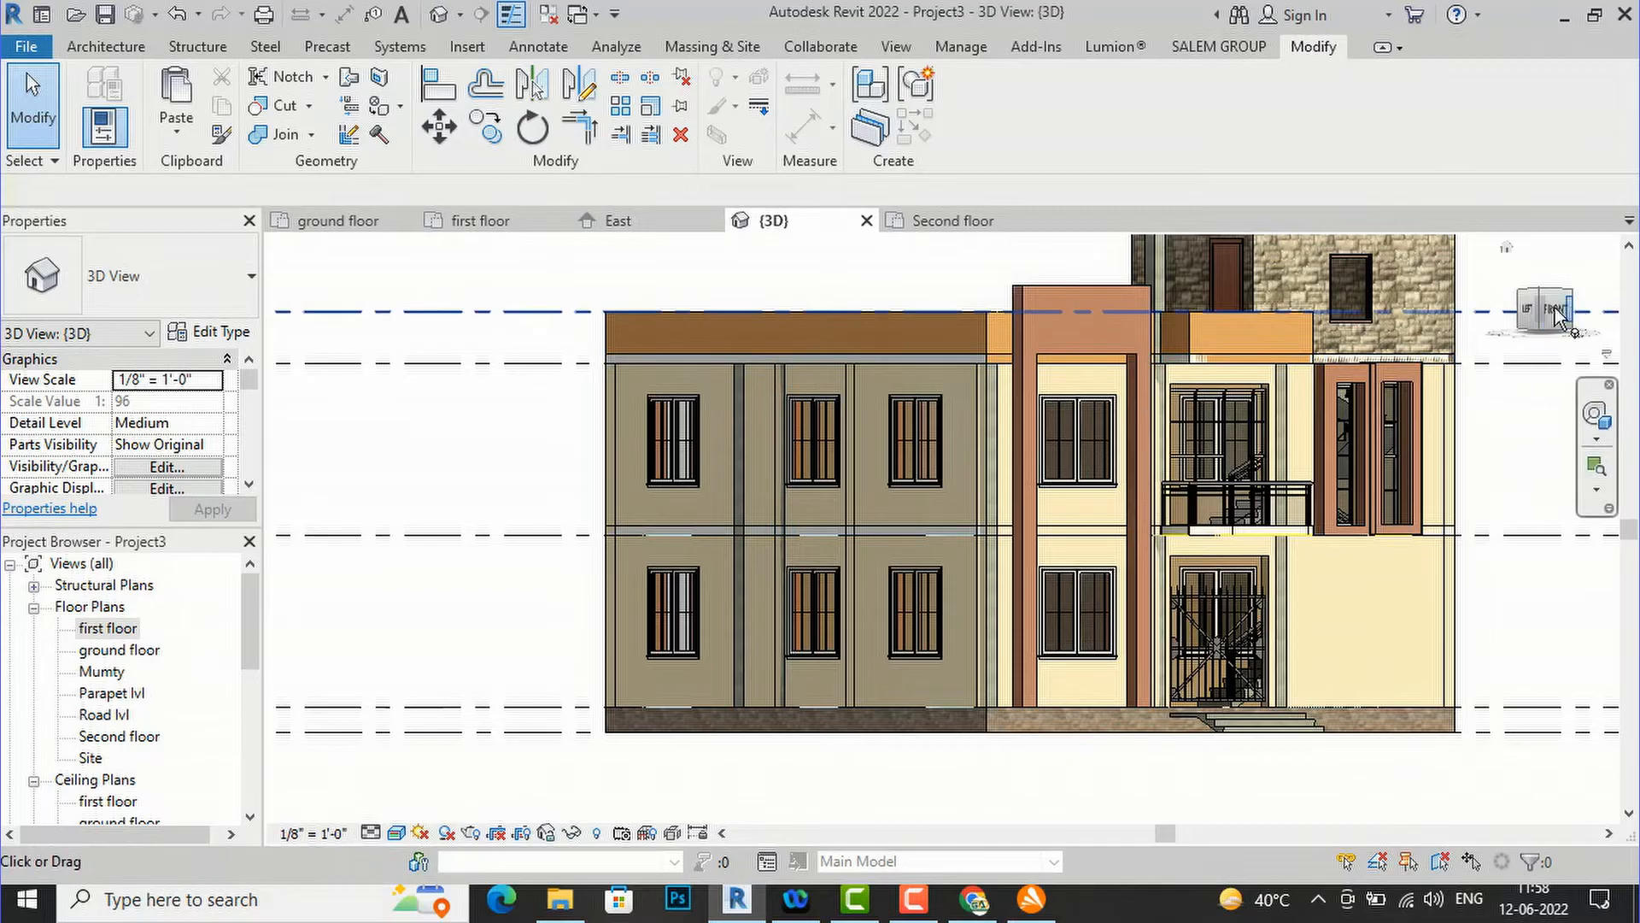
drag(1529, 305, 1538, 366)
scroll(684, 613, down, 5)
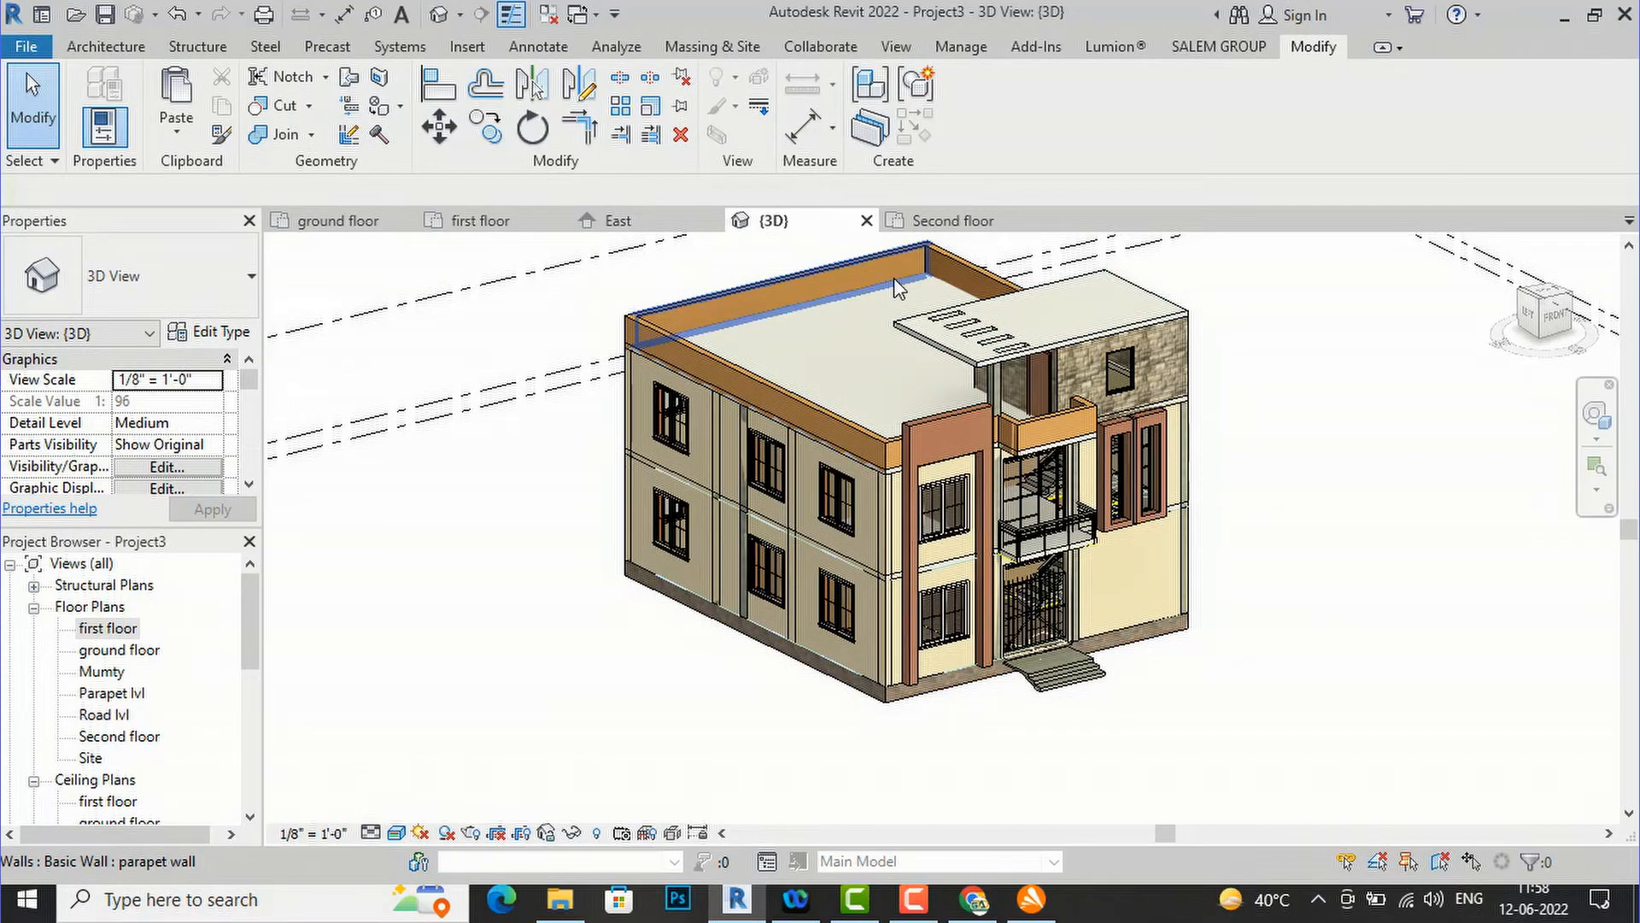
click(91, 51)
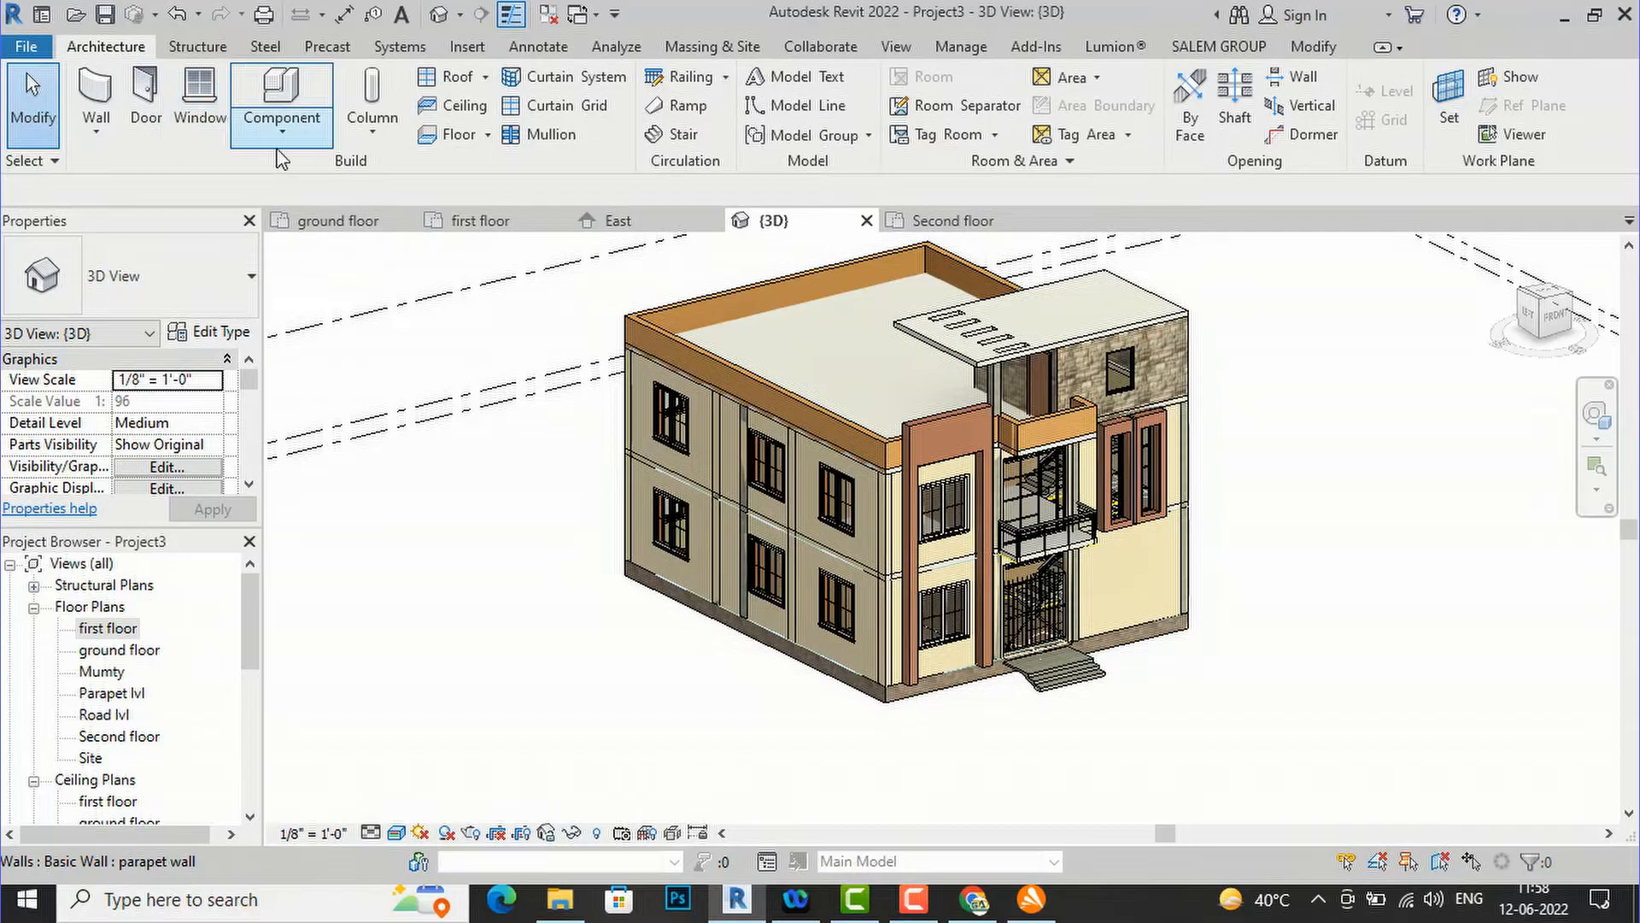
click(281, 133)
click(308, 237)
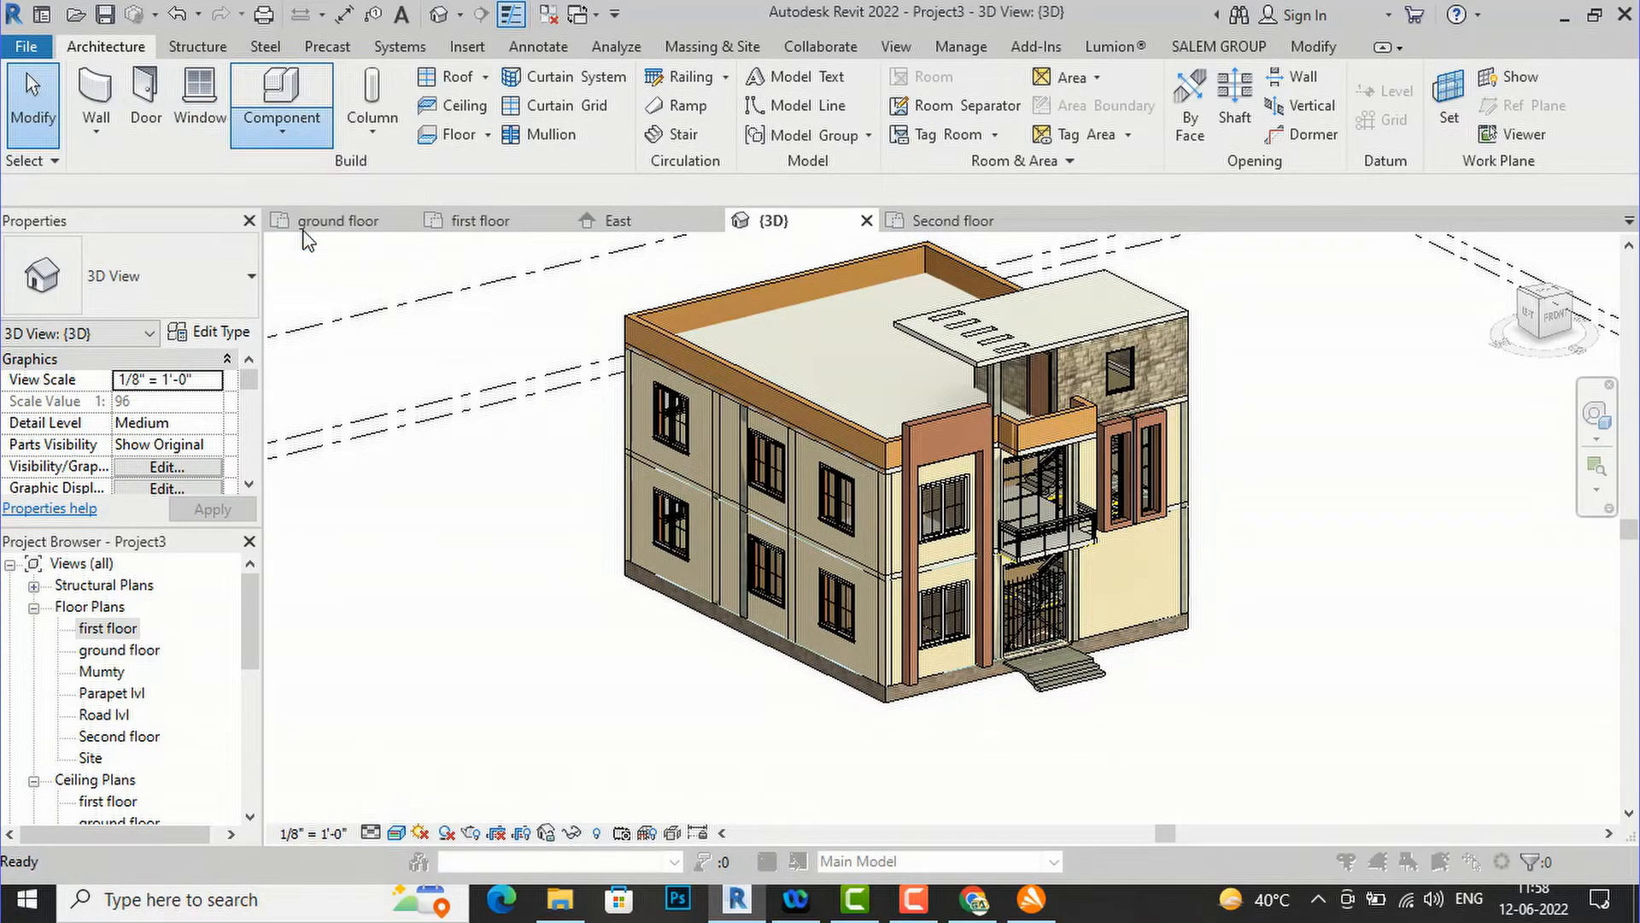
scroll(358, 360, down, 1)
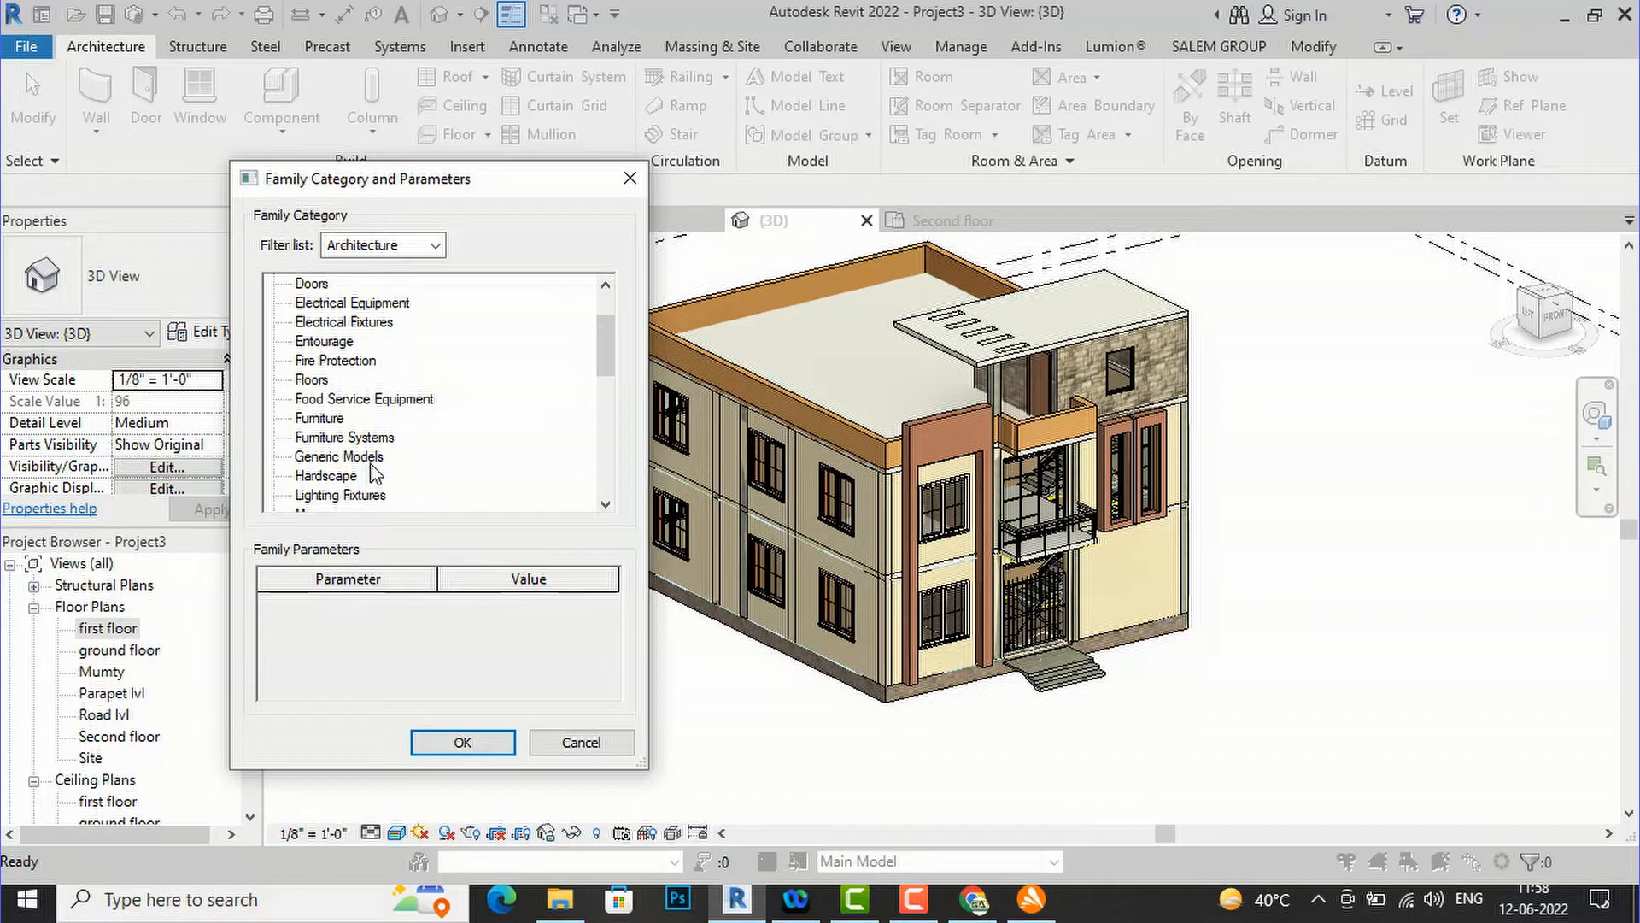
click(574, 752)
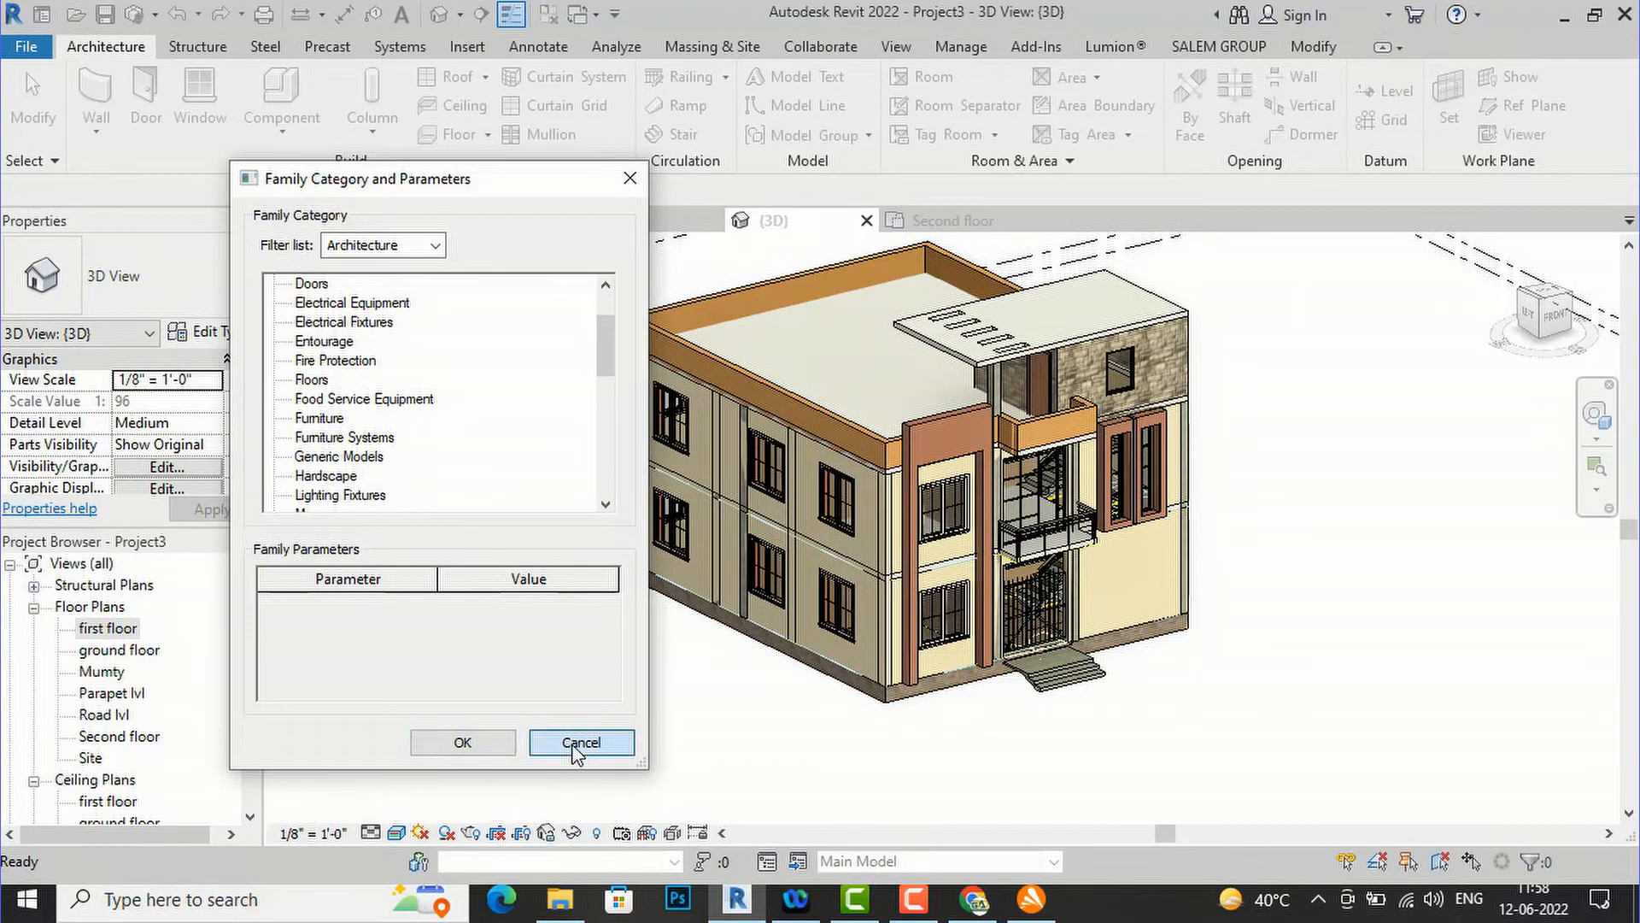
- Start a new floor boundary in the ground floor plan using the Generic - 12" floor type
double_click(133, 655)
scroll(897, 640, down, 5)
scroll(431, 363, up, 1)
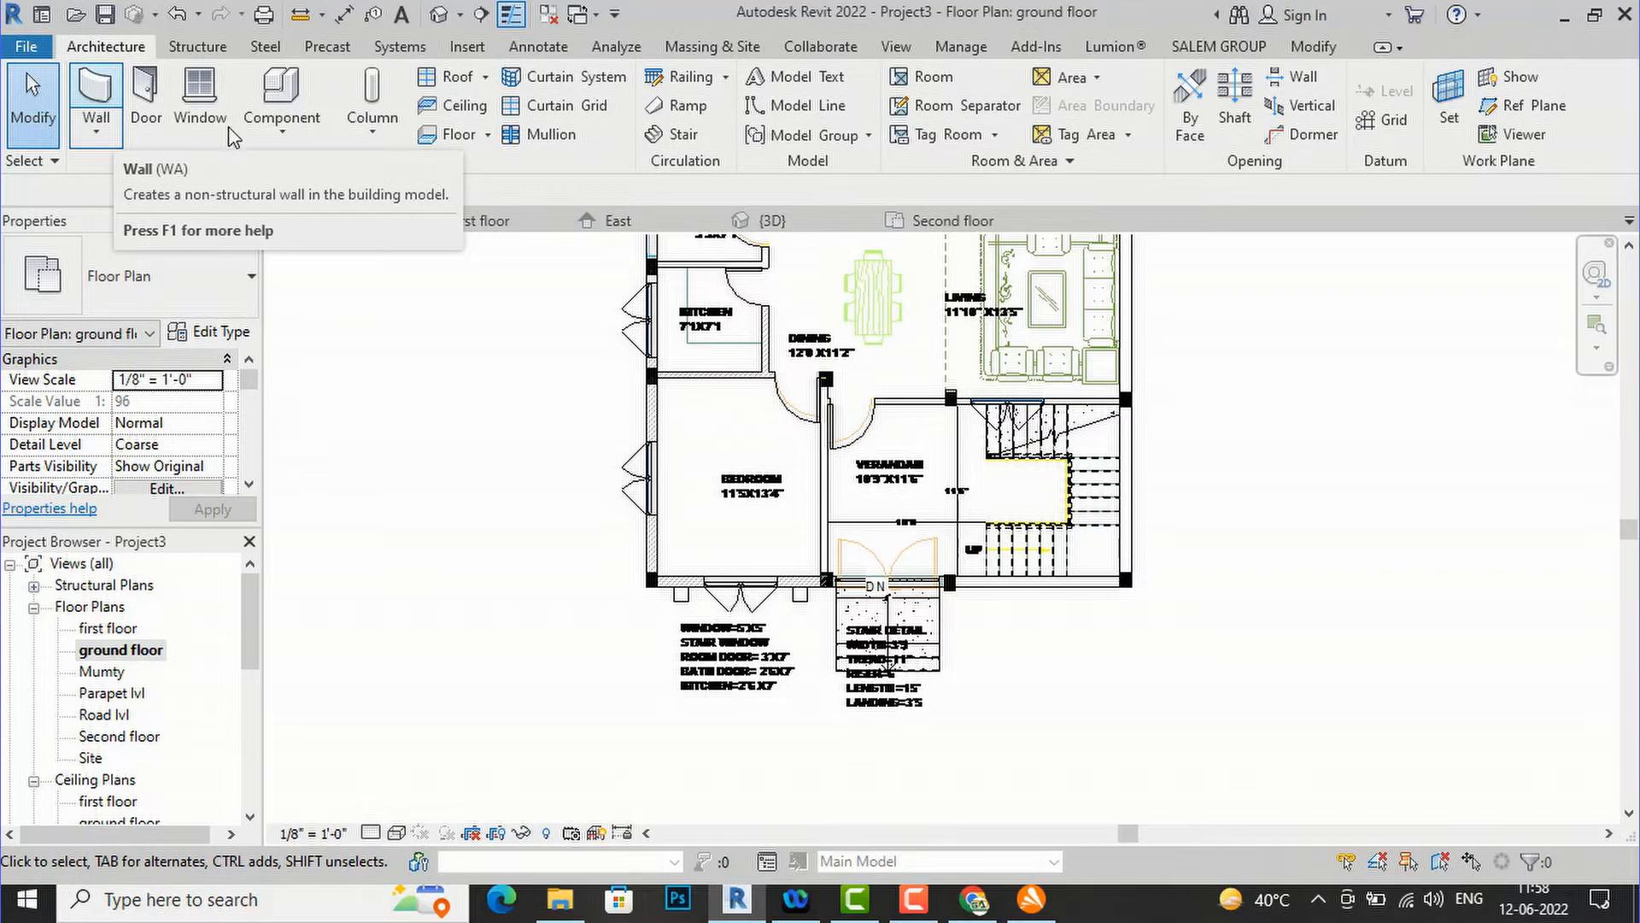
click(453, 134)
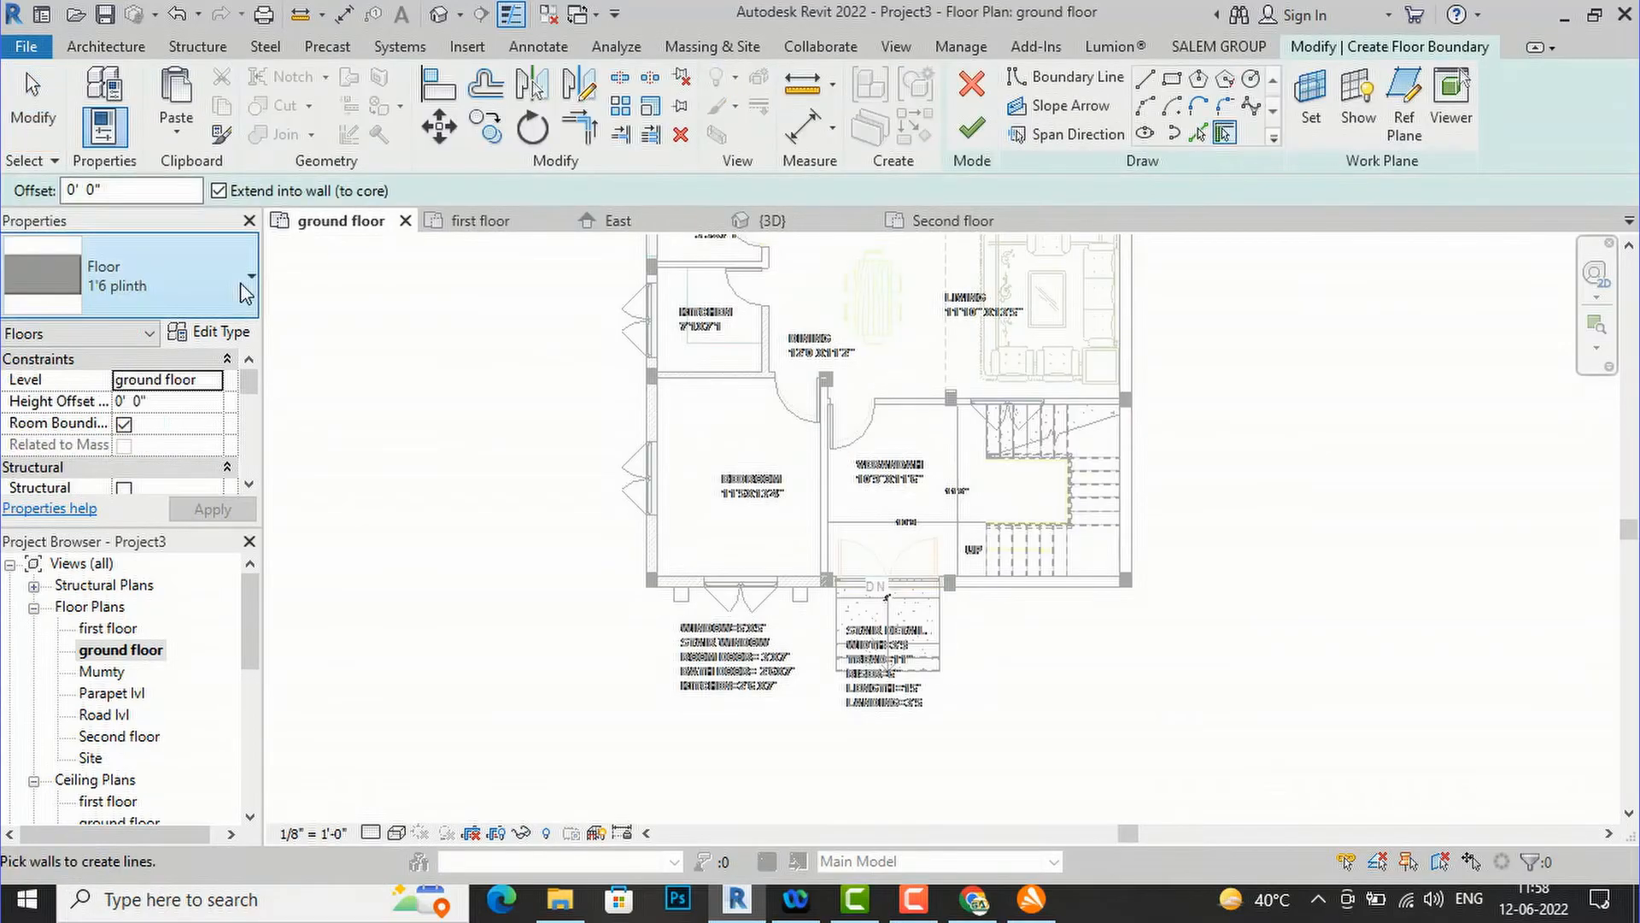
click(245, 293)
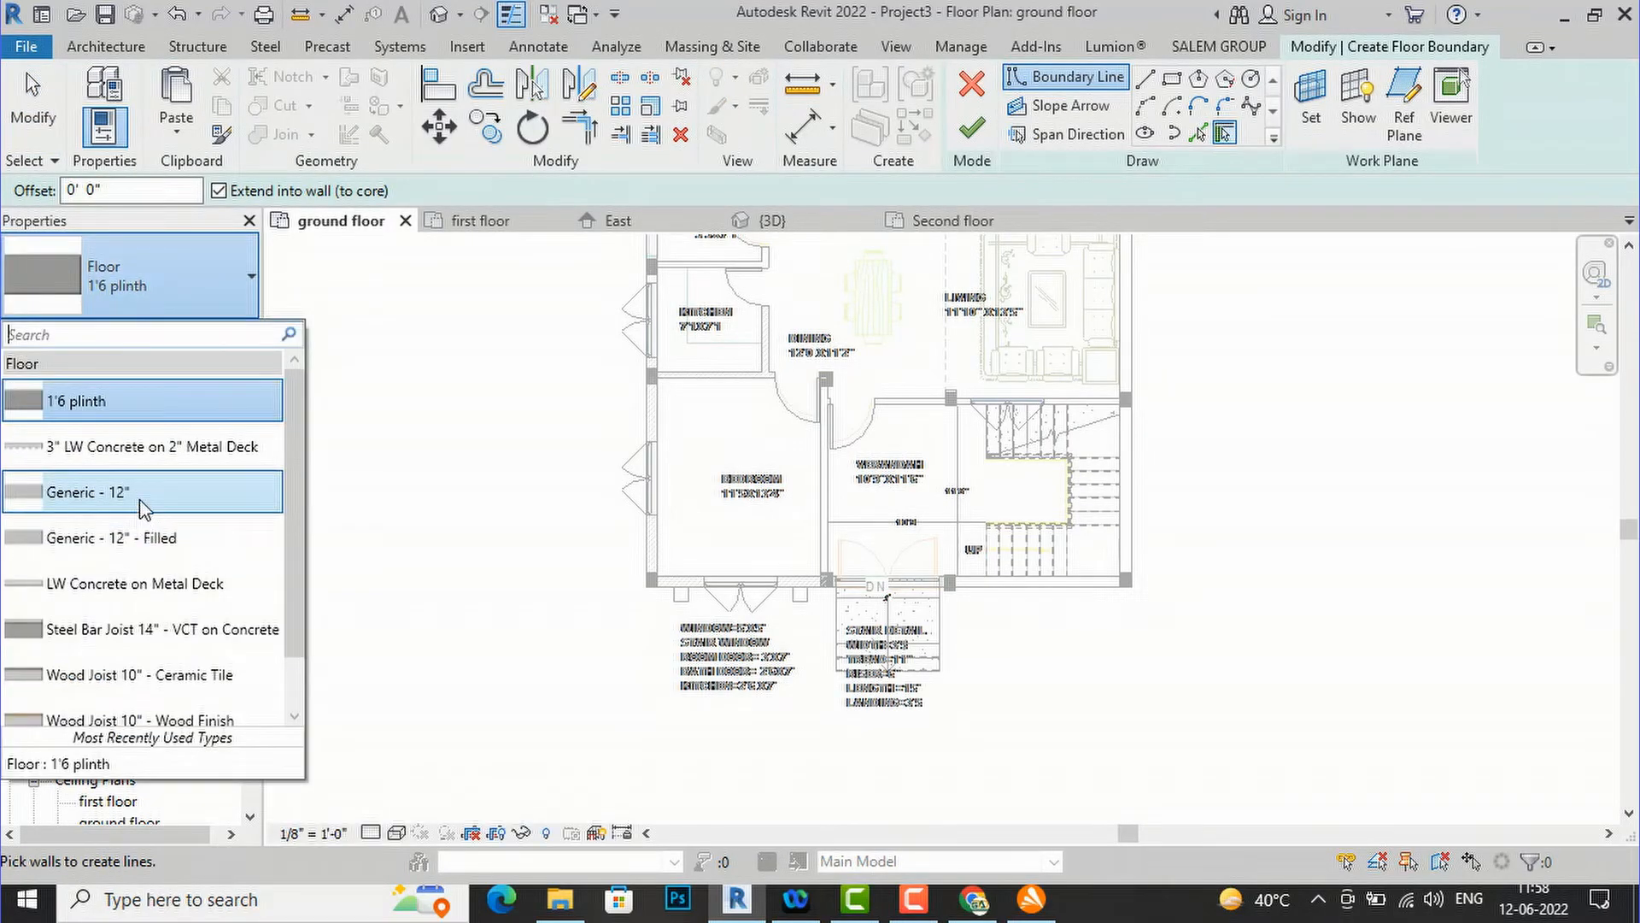
scroll(140, 490, down, 1)
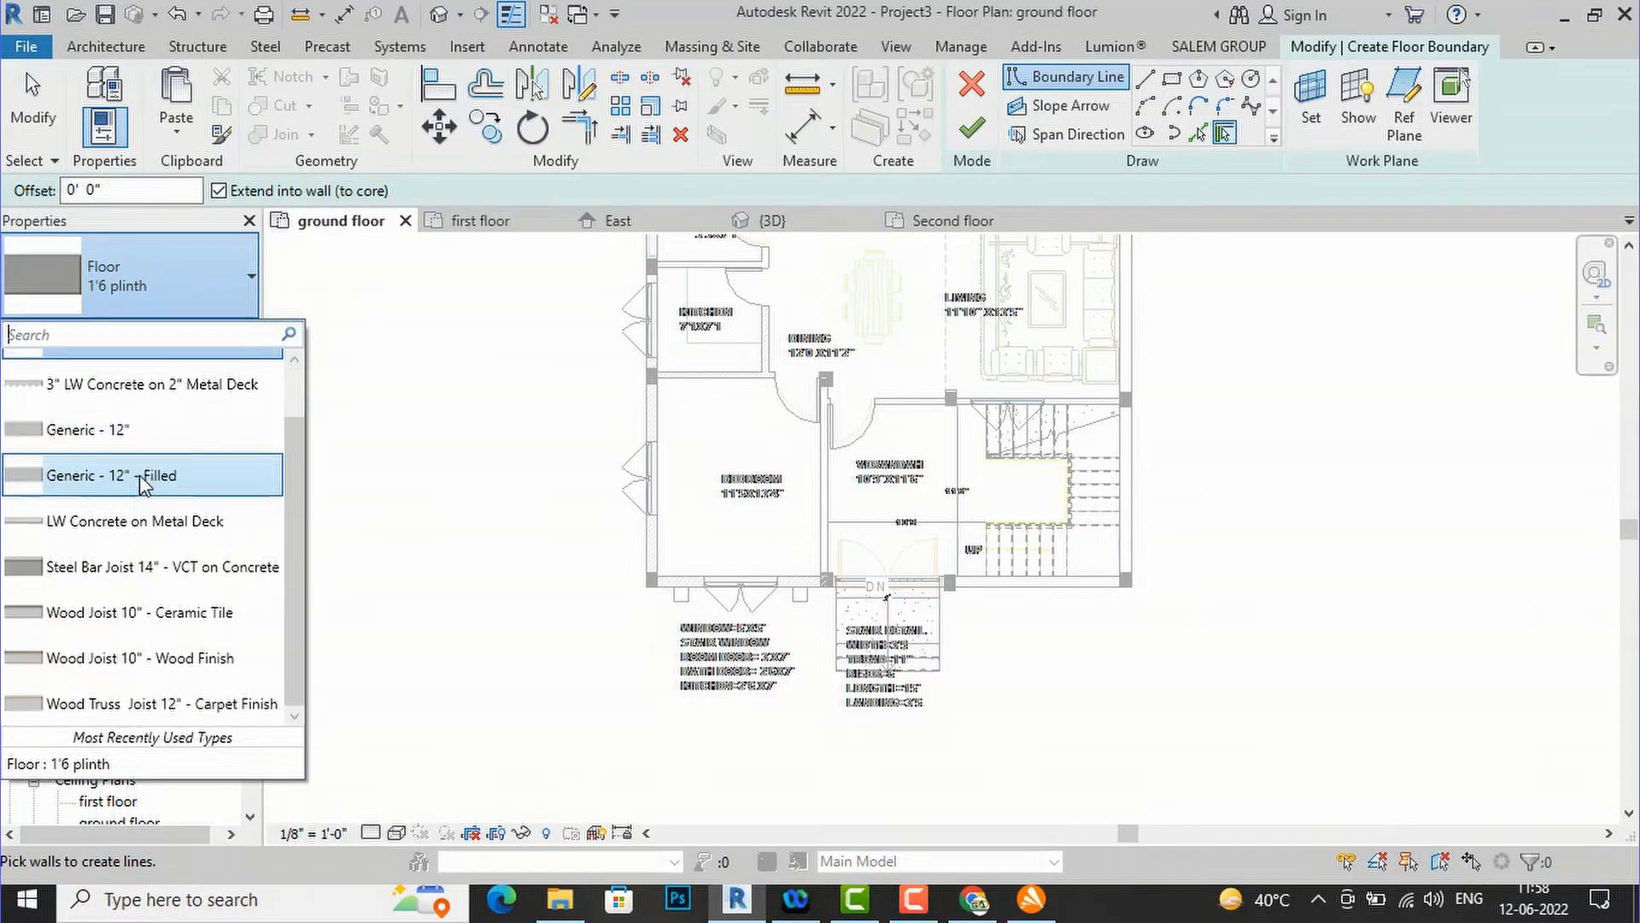
click(140, 428)
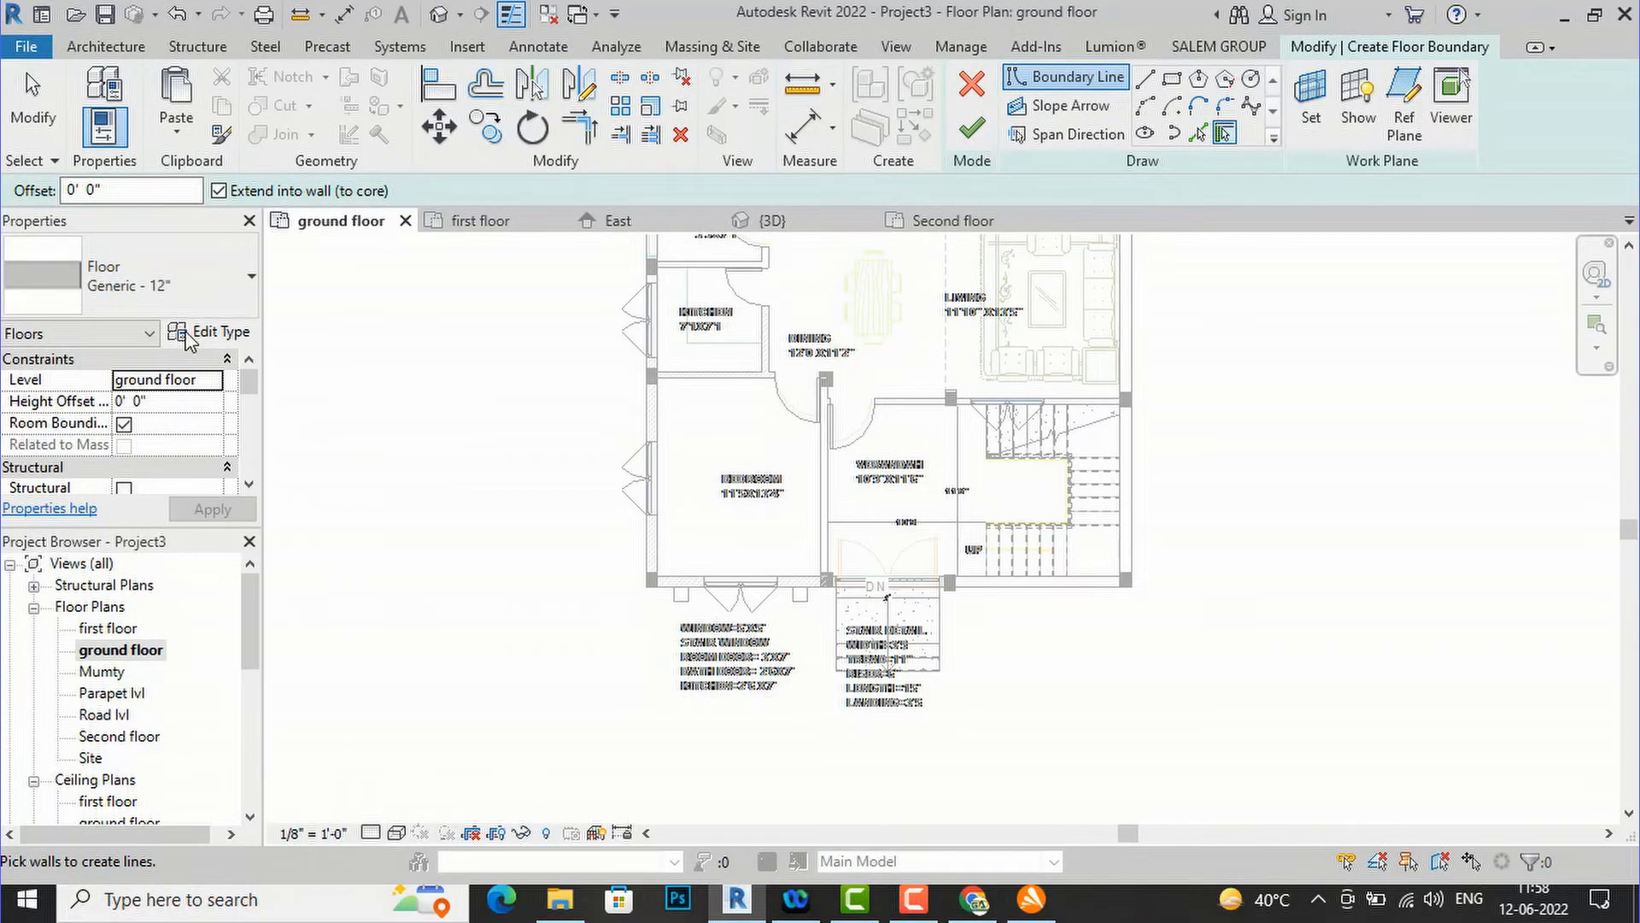
- Duplicate the floor type as "window shade" and enter 4 as its structure layer's thickness
click(208, 332)
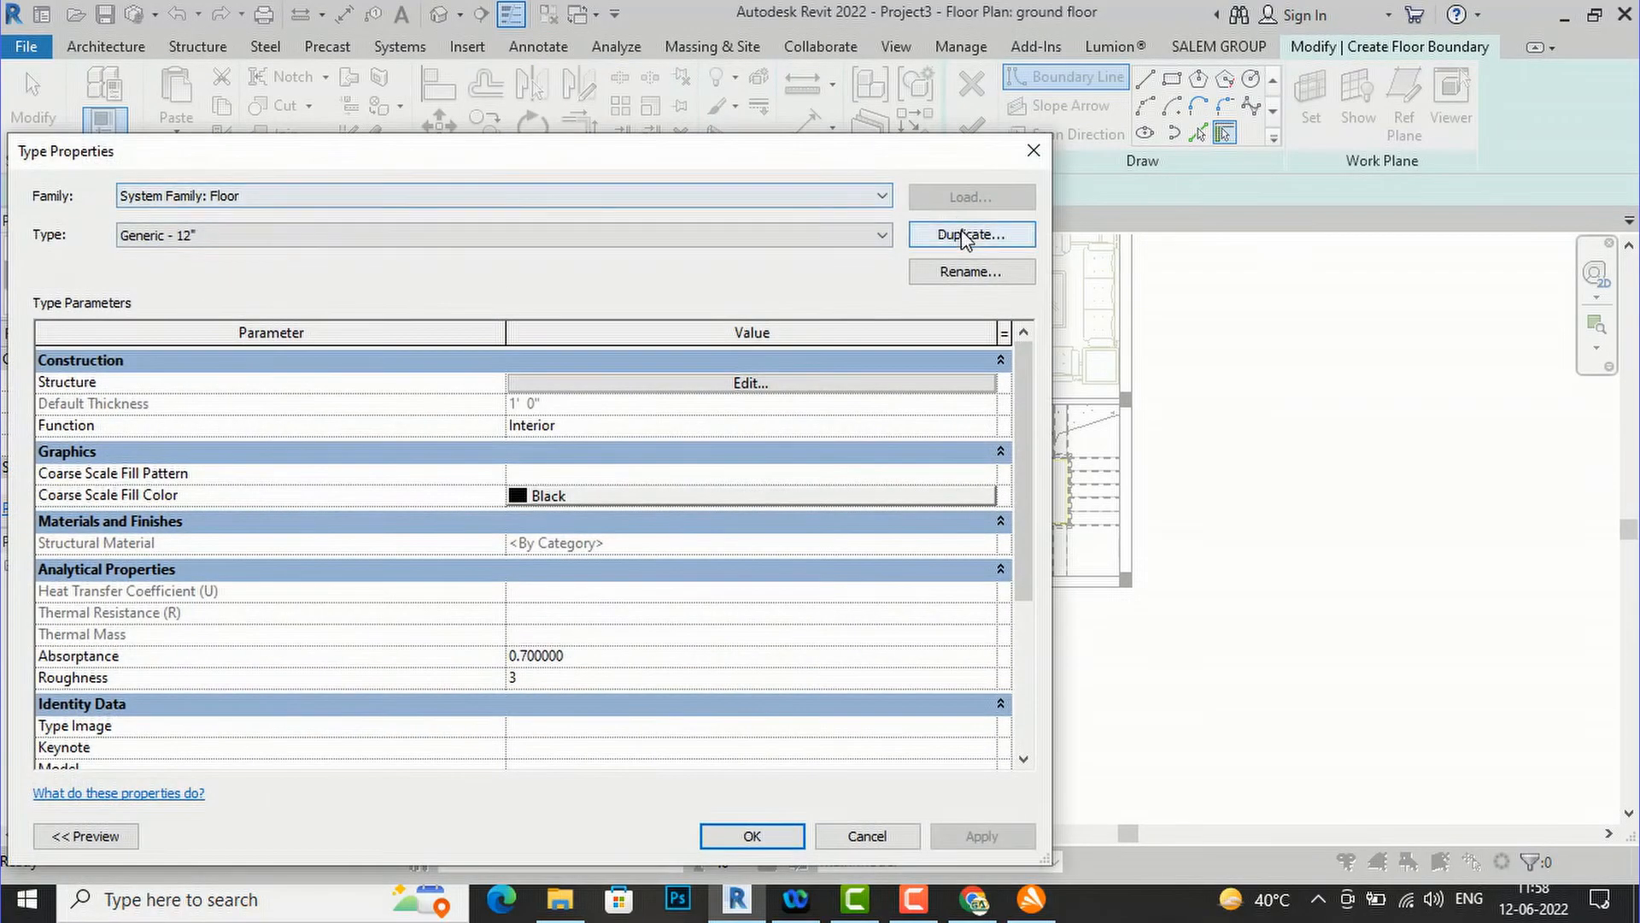
click(965, 236)
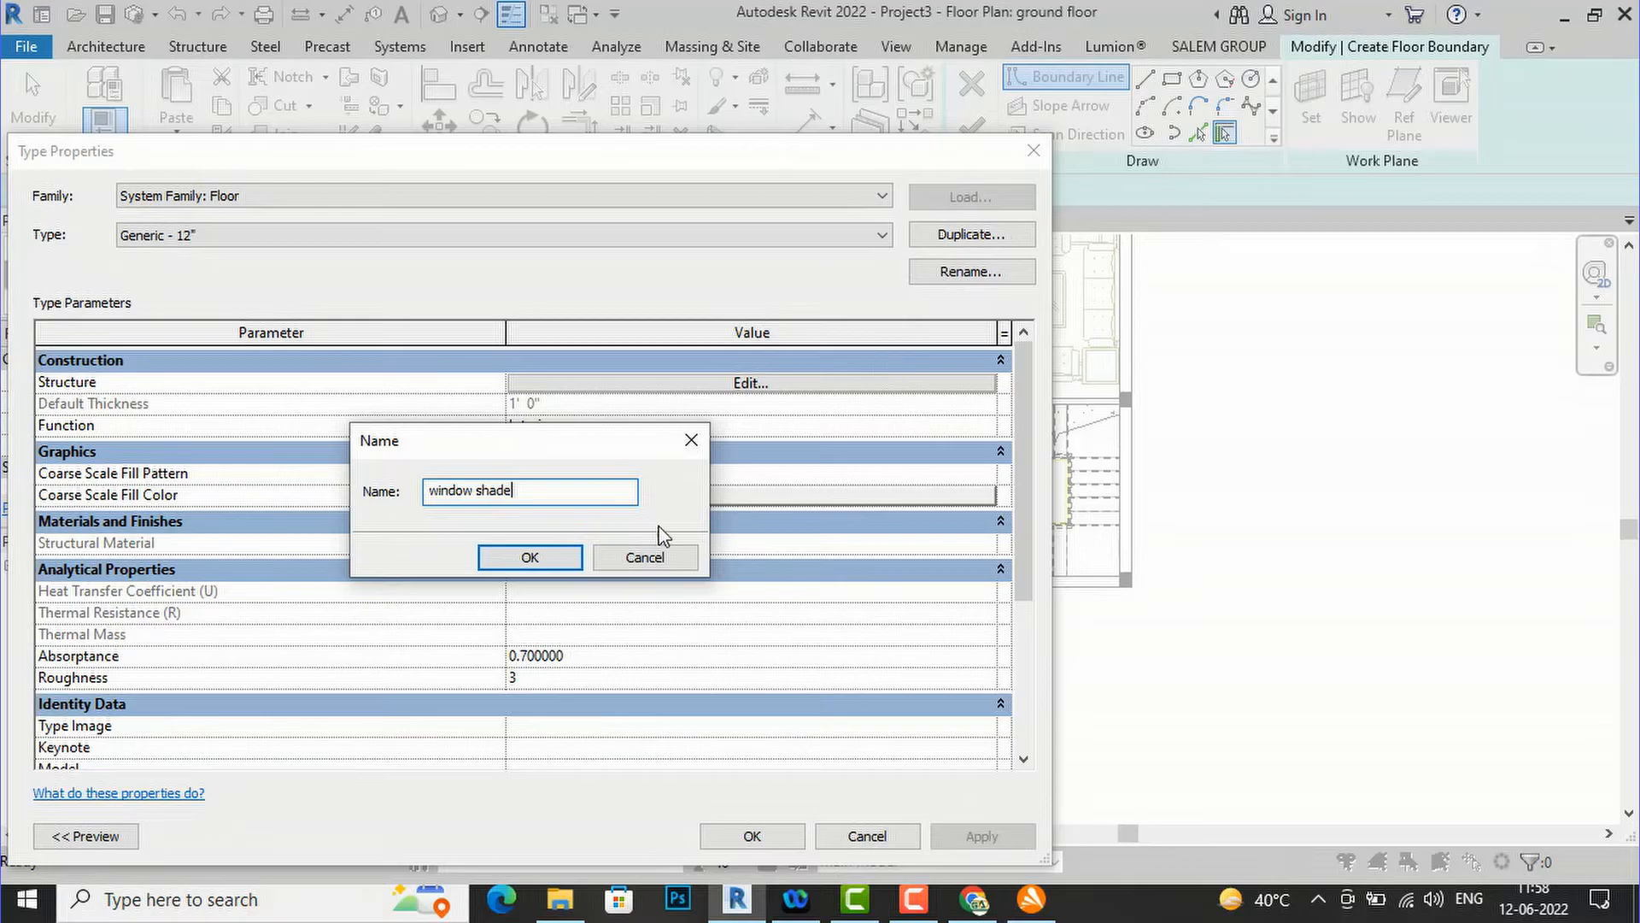
click(530, 557)
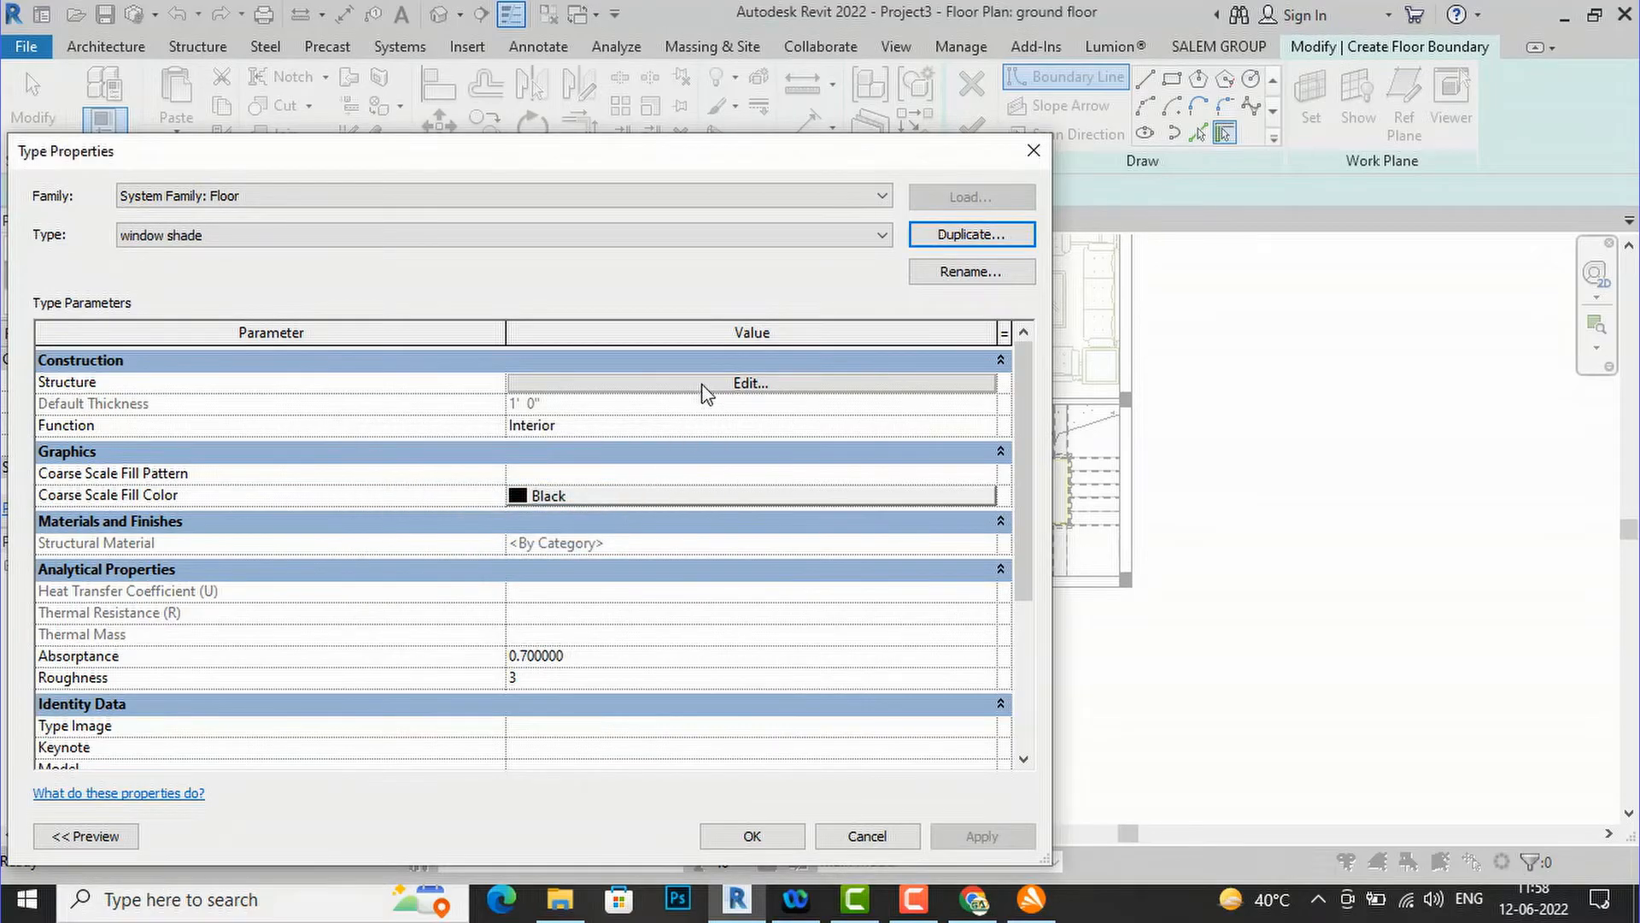
click(705, 384)
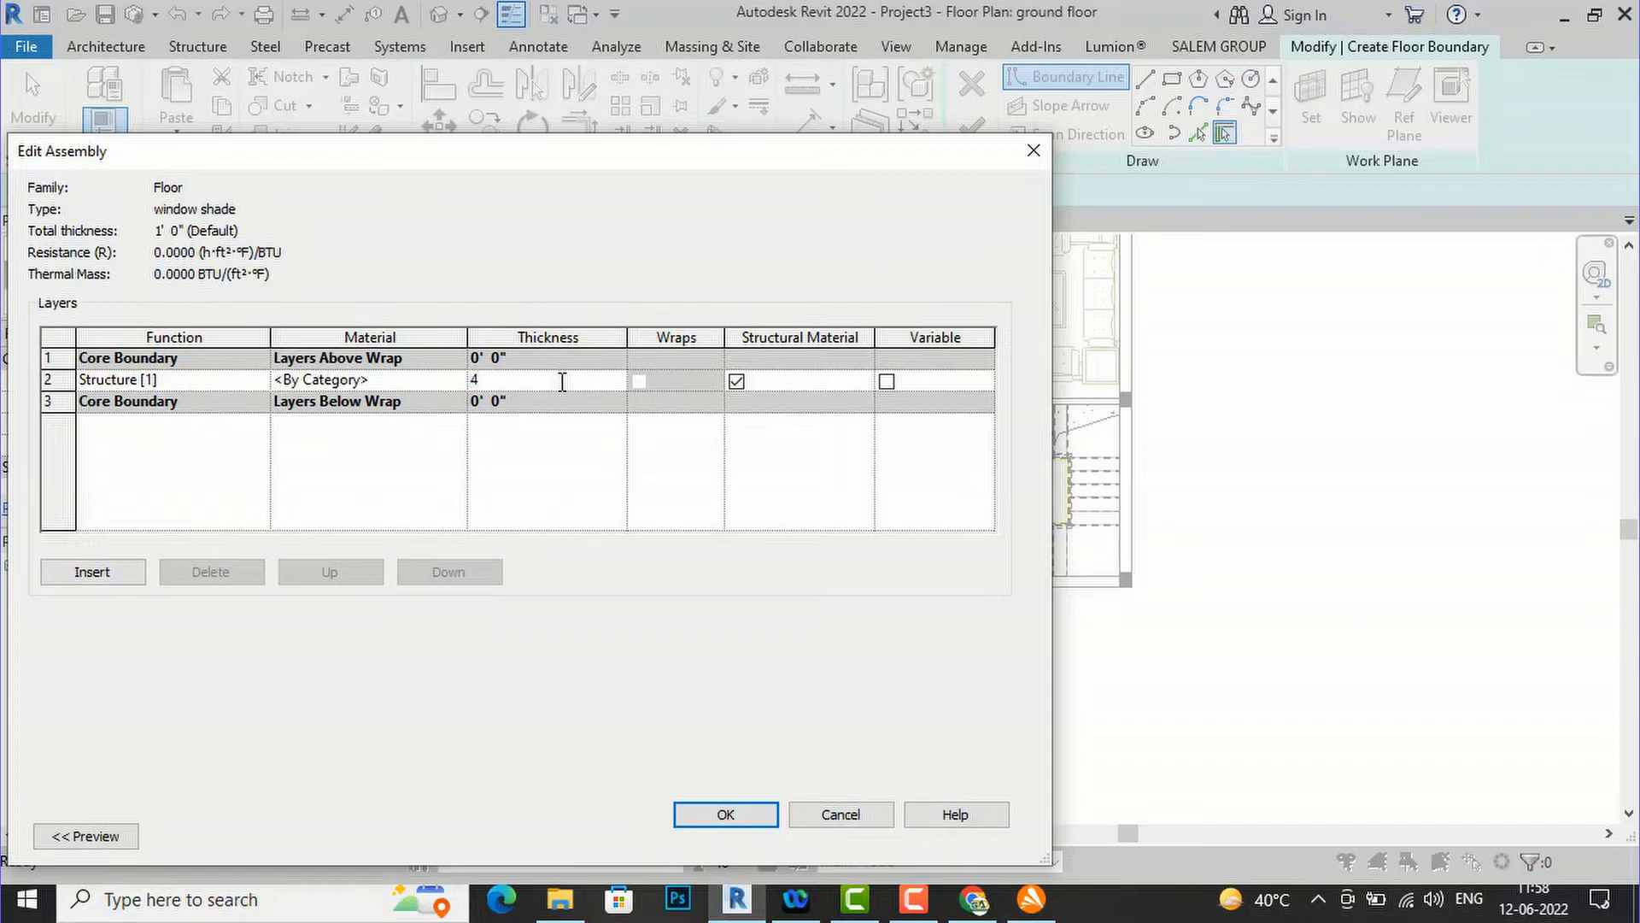
- Set the thickness of the window shade's structure layer to 4 inches
click(562, 381)
text(4)
key(Tab)
click(453, 381)
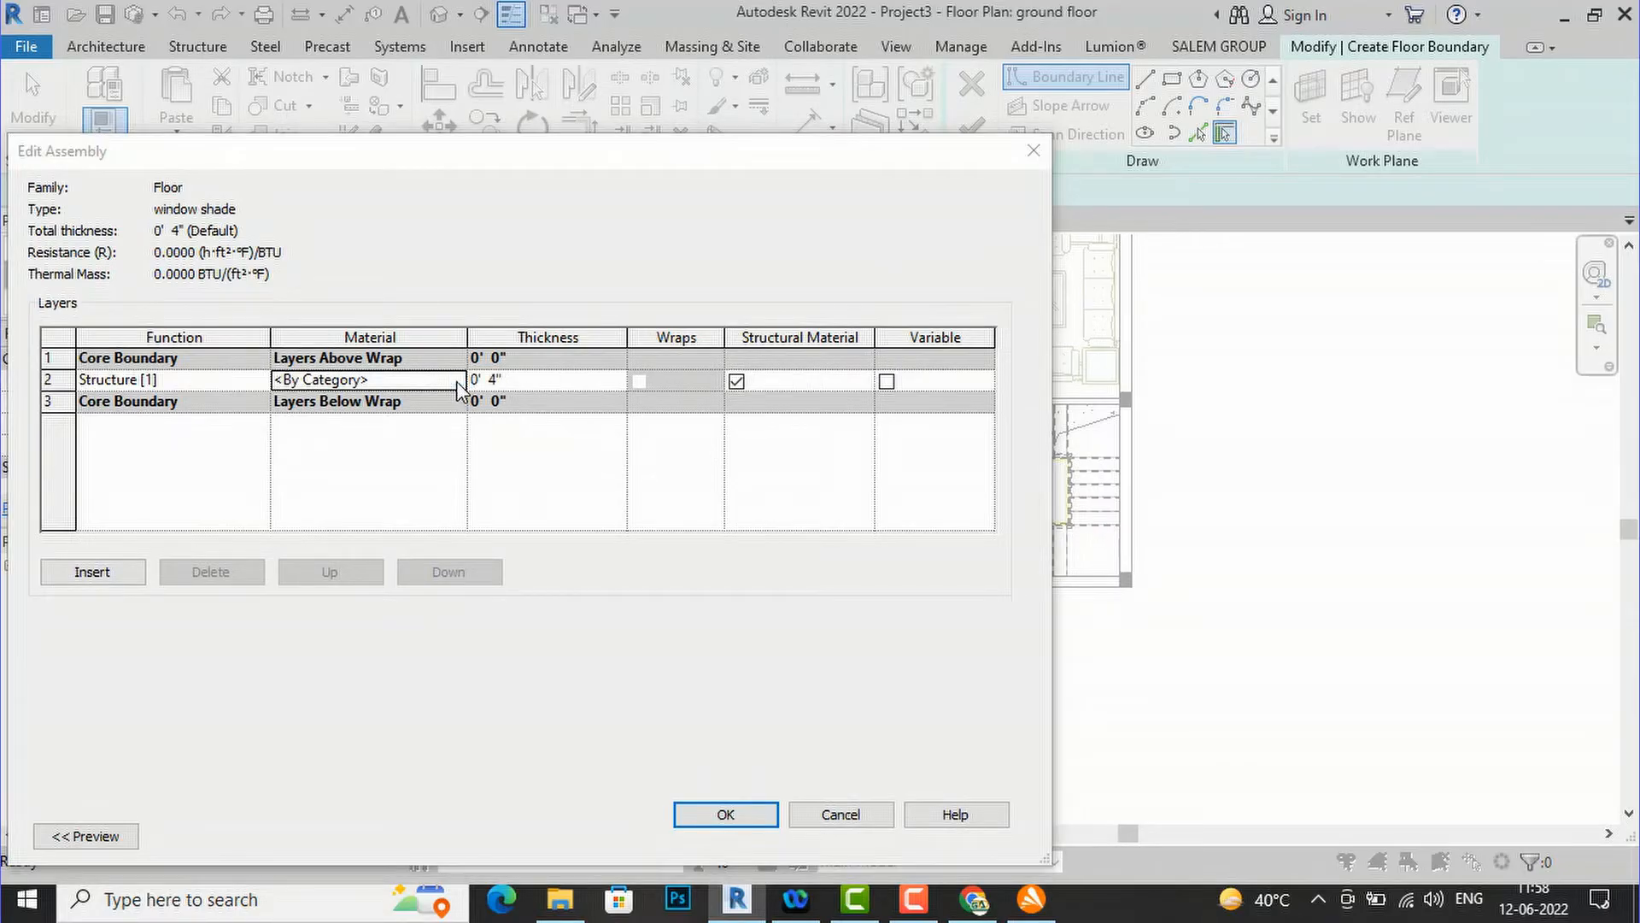
- Create a new material for the window shade's structure layer and accept the assembly and type settings
click(459, 379)
click(432, 720)
click(453, 744)
click(461, 722)
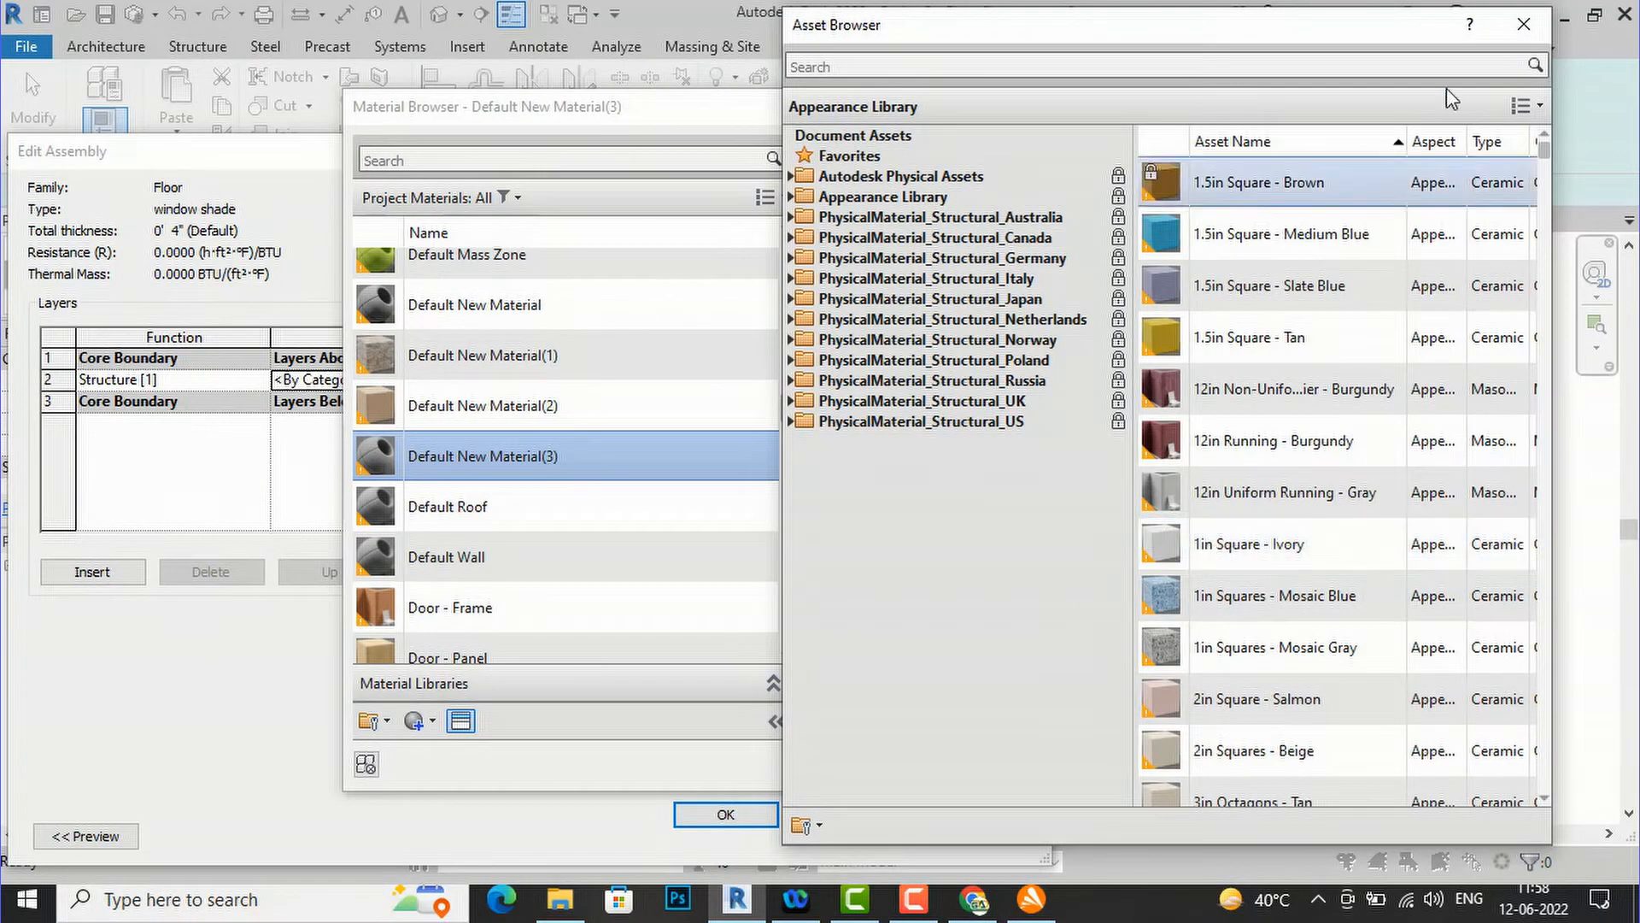
click(1523, 24)
click(1155, 763)
click(995, 764)
click(730, 816)
click(745, 834)
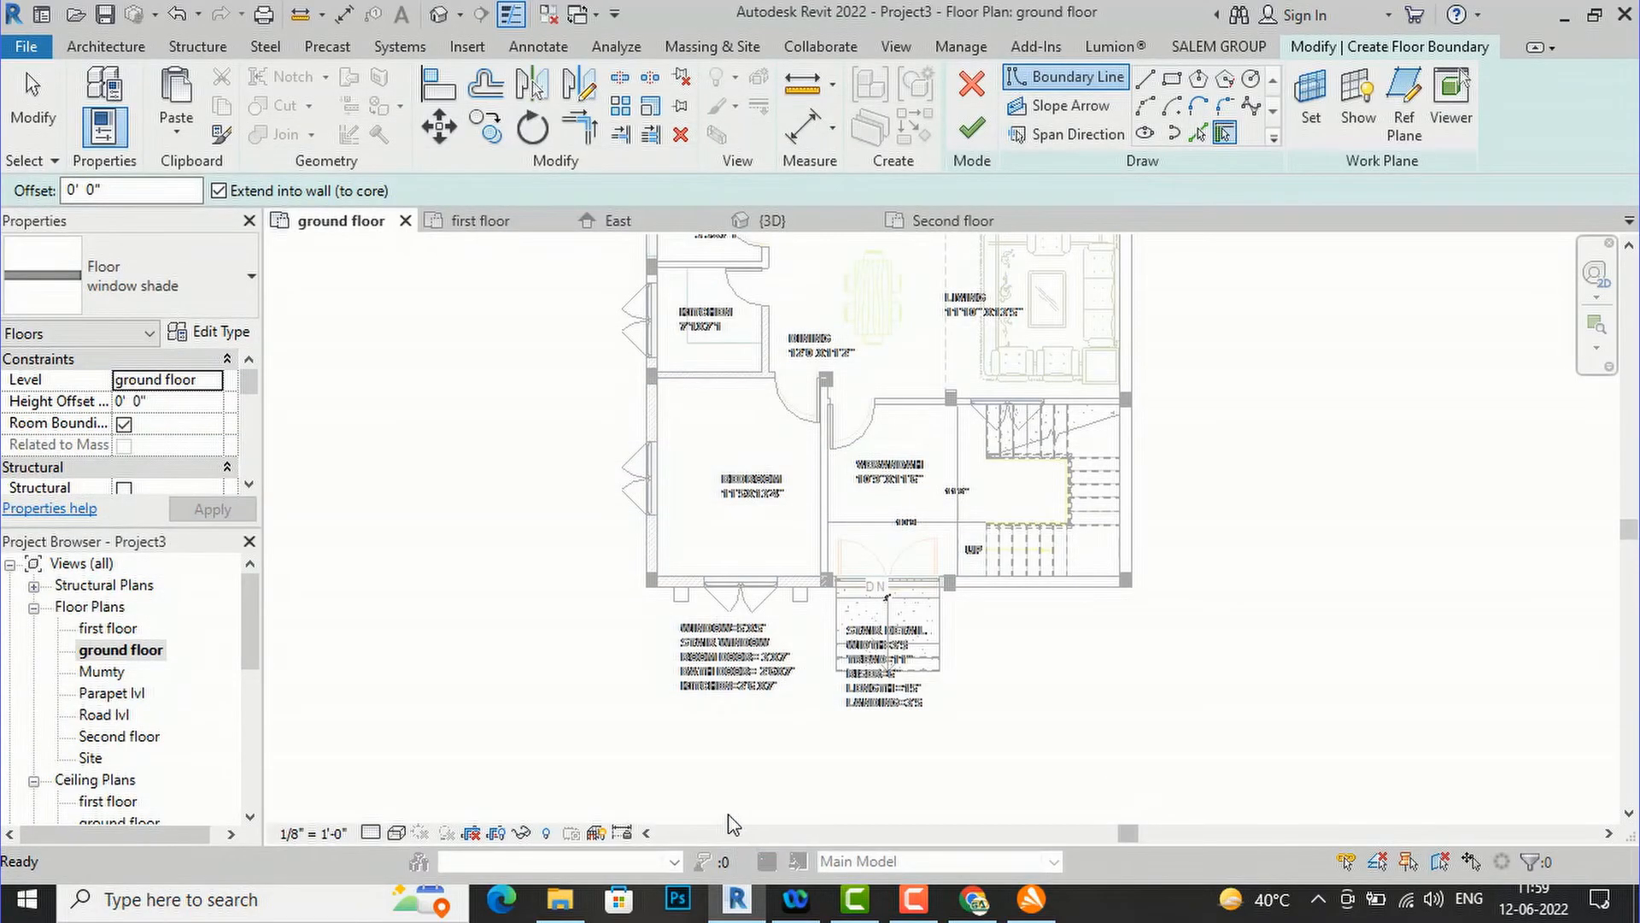
- Sketch floor boundary lines from the bedroom side window's lower jamb: shortly down the wall, about 1'-6" outward, and about 5'-9" upward
click(1172, 79)
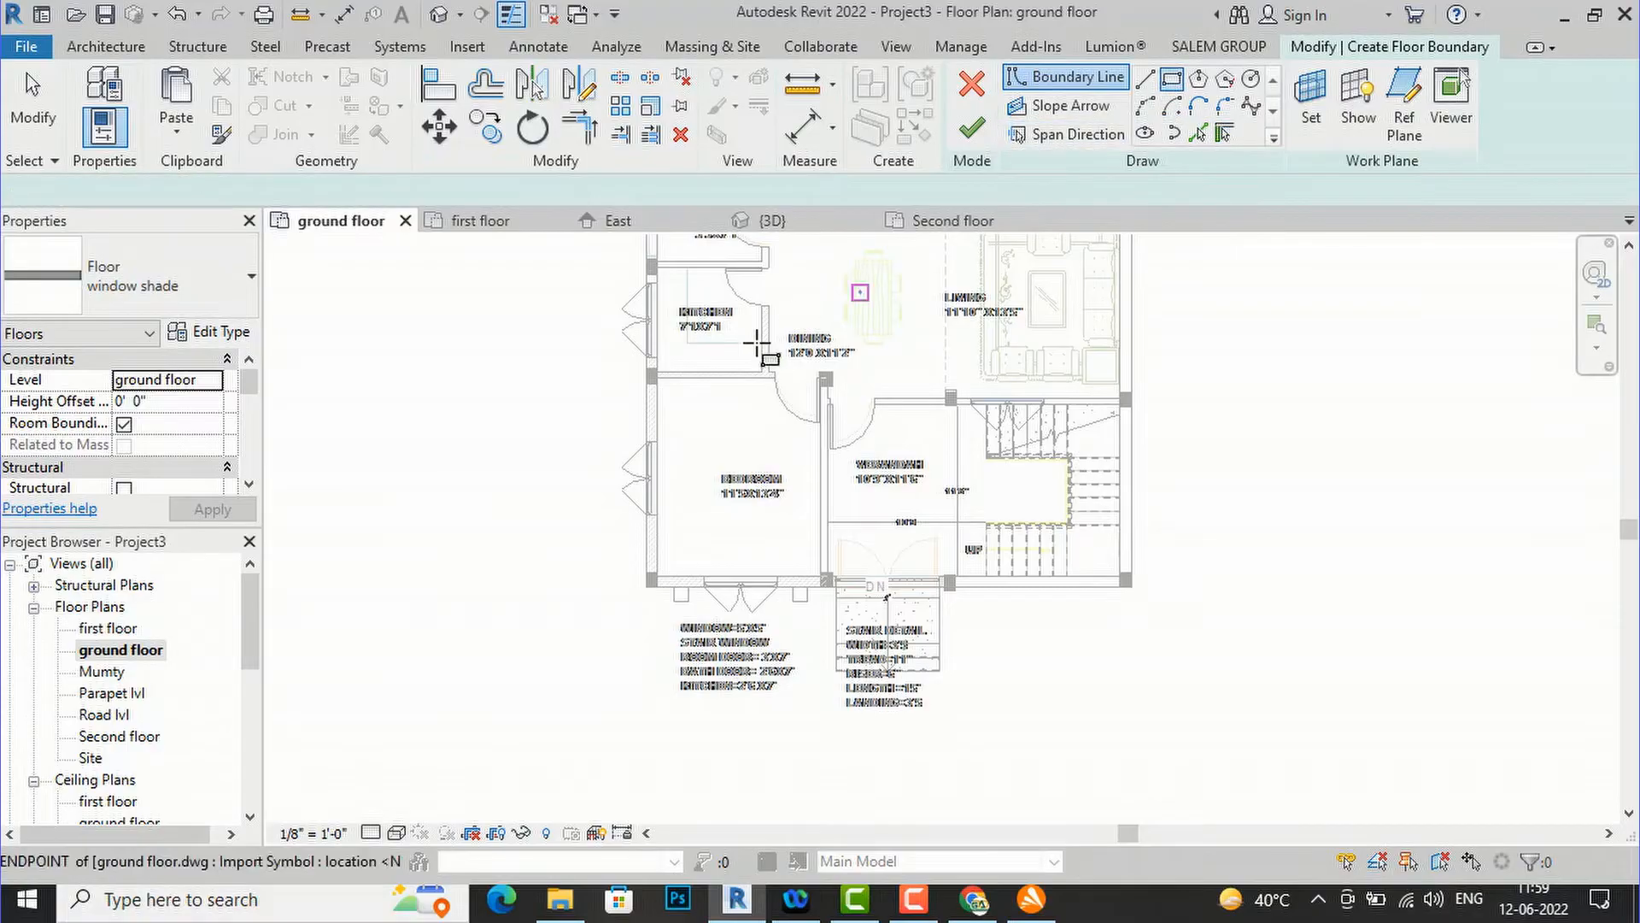
scroll(604, 443, up, 3)
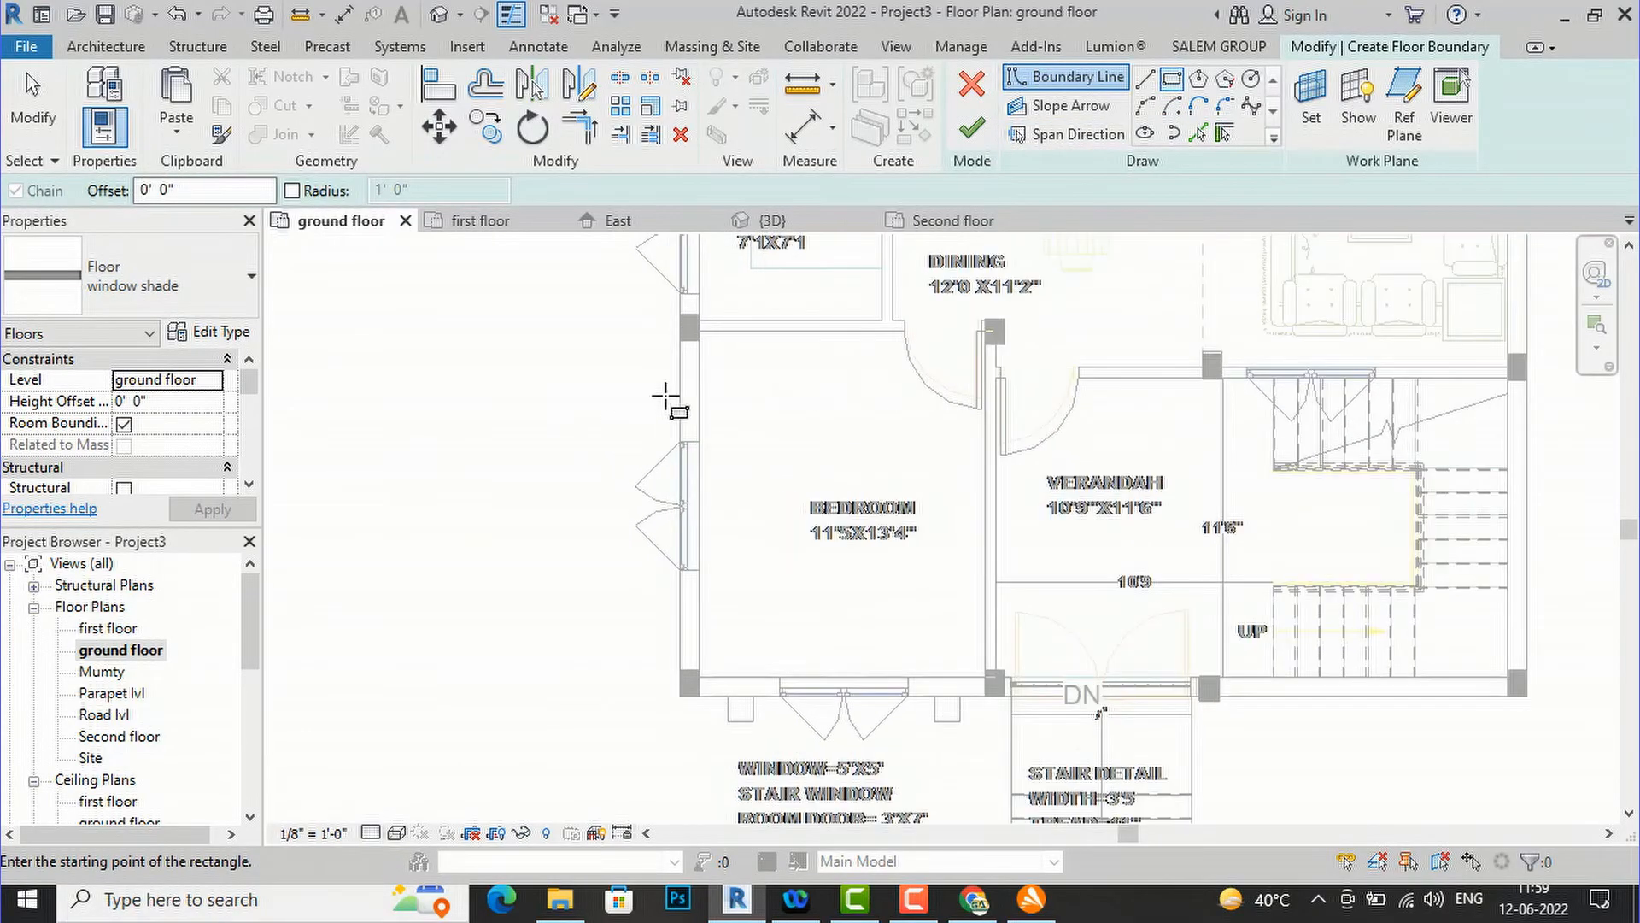
click(1146, 79)
scroll(653, 557, up, 2)
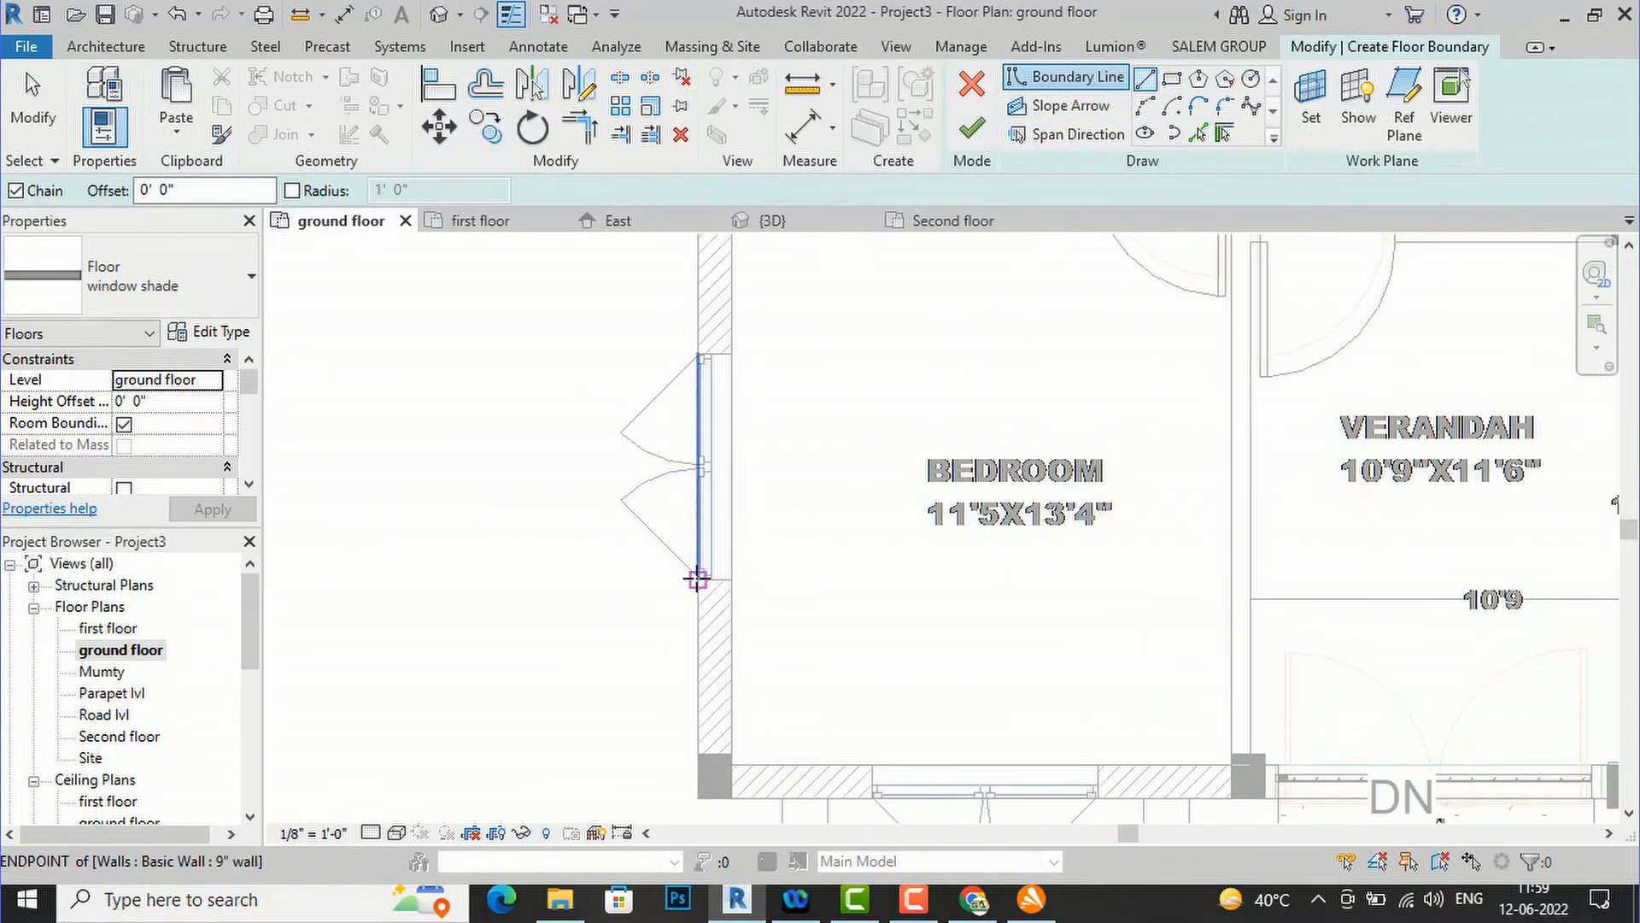
click(697, 579)
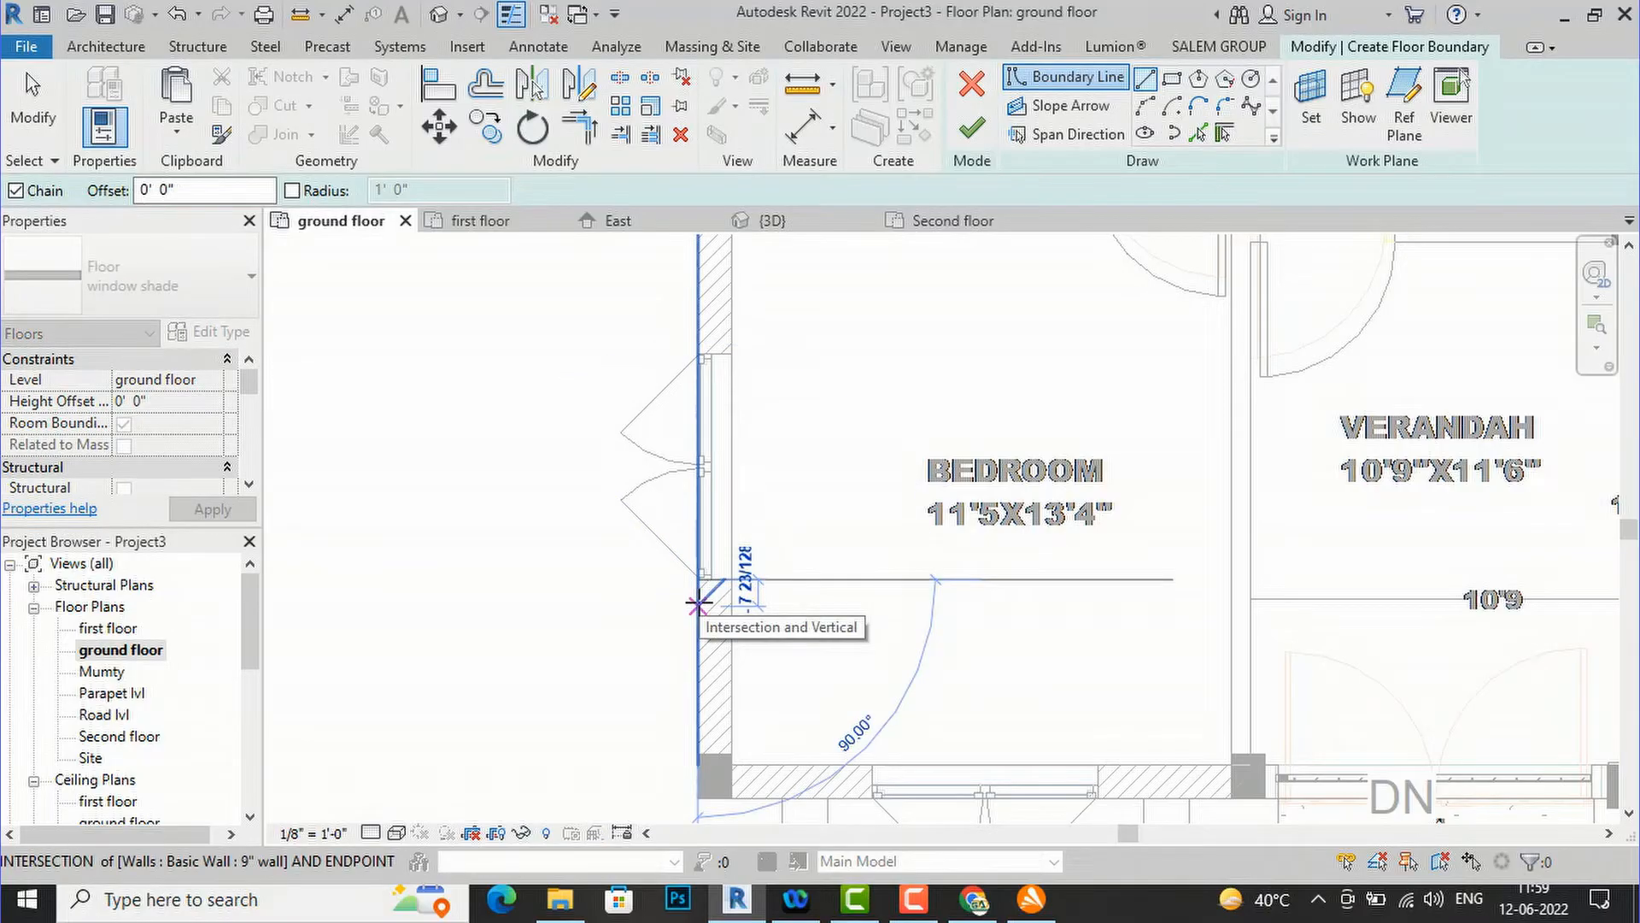
scroll(698, 604, up, 2)
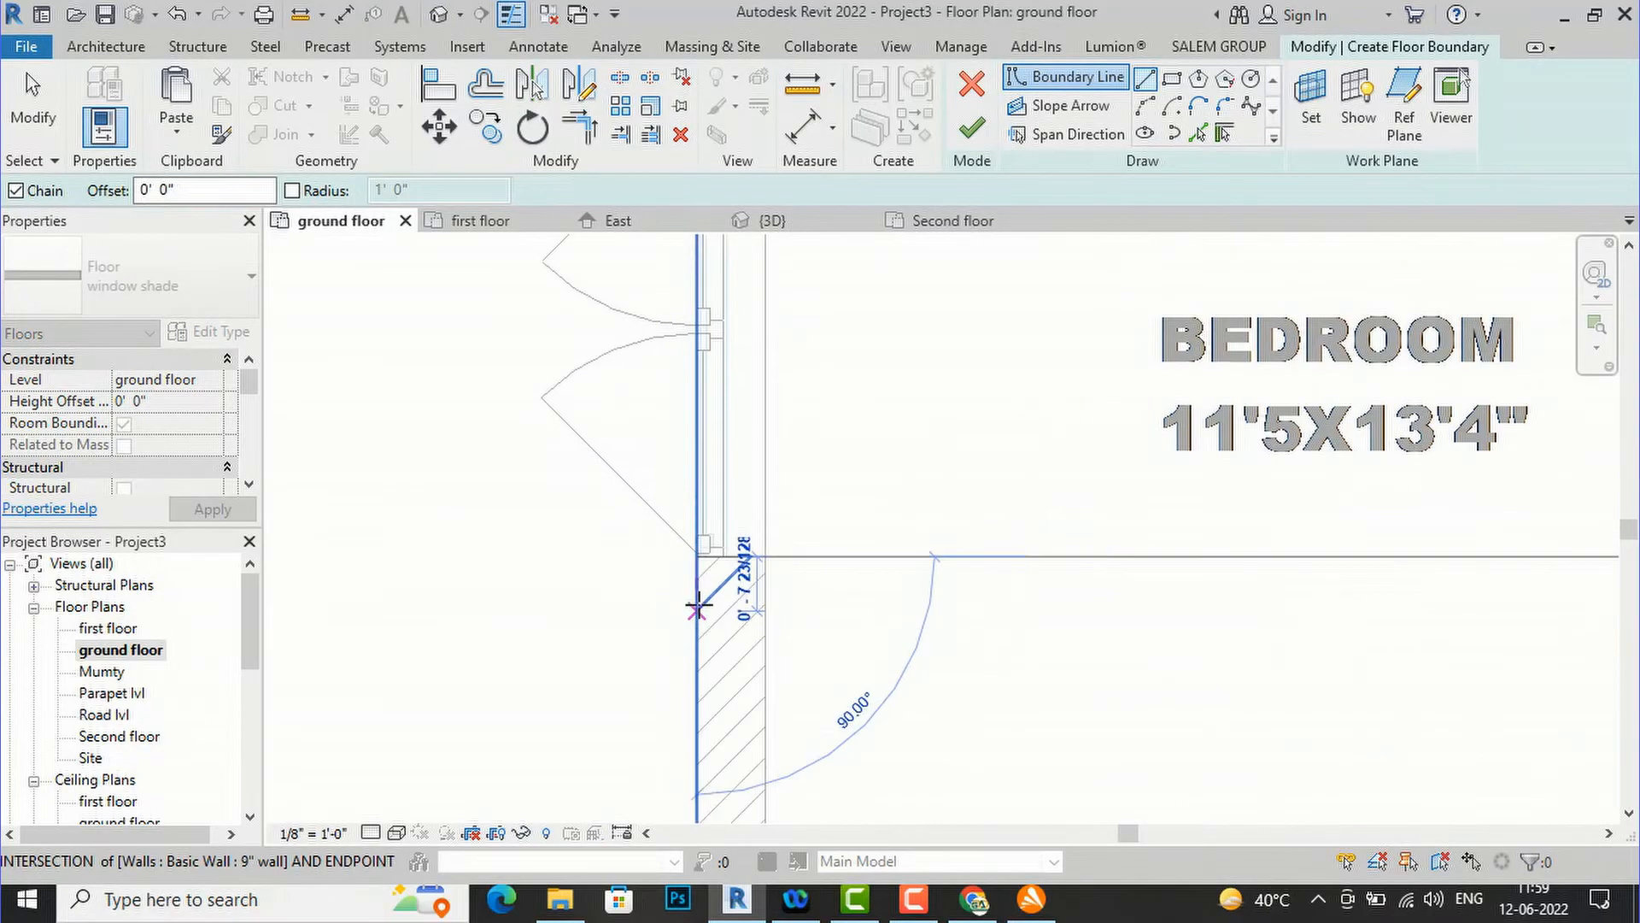
click(695, 586)
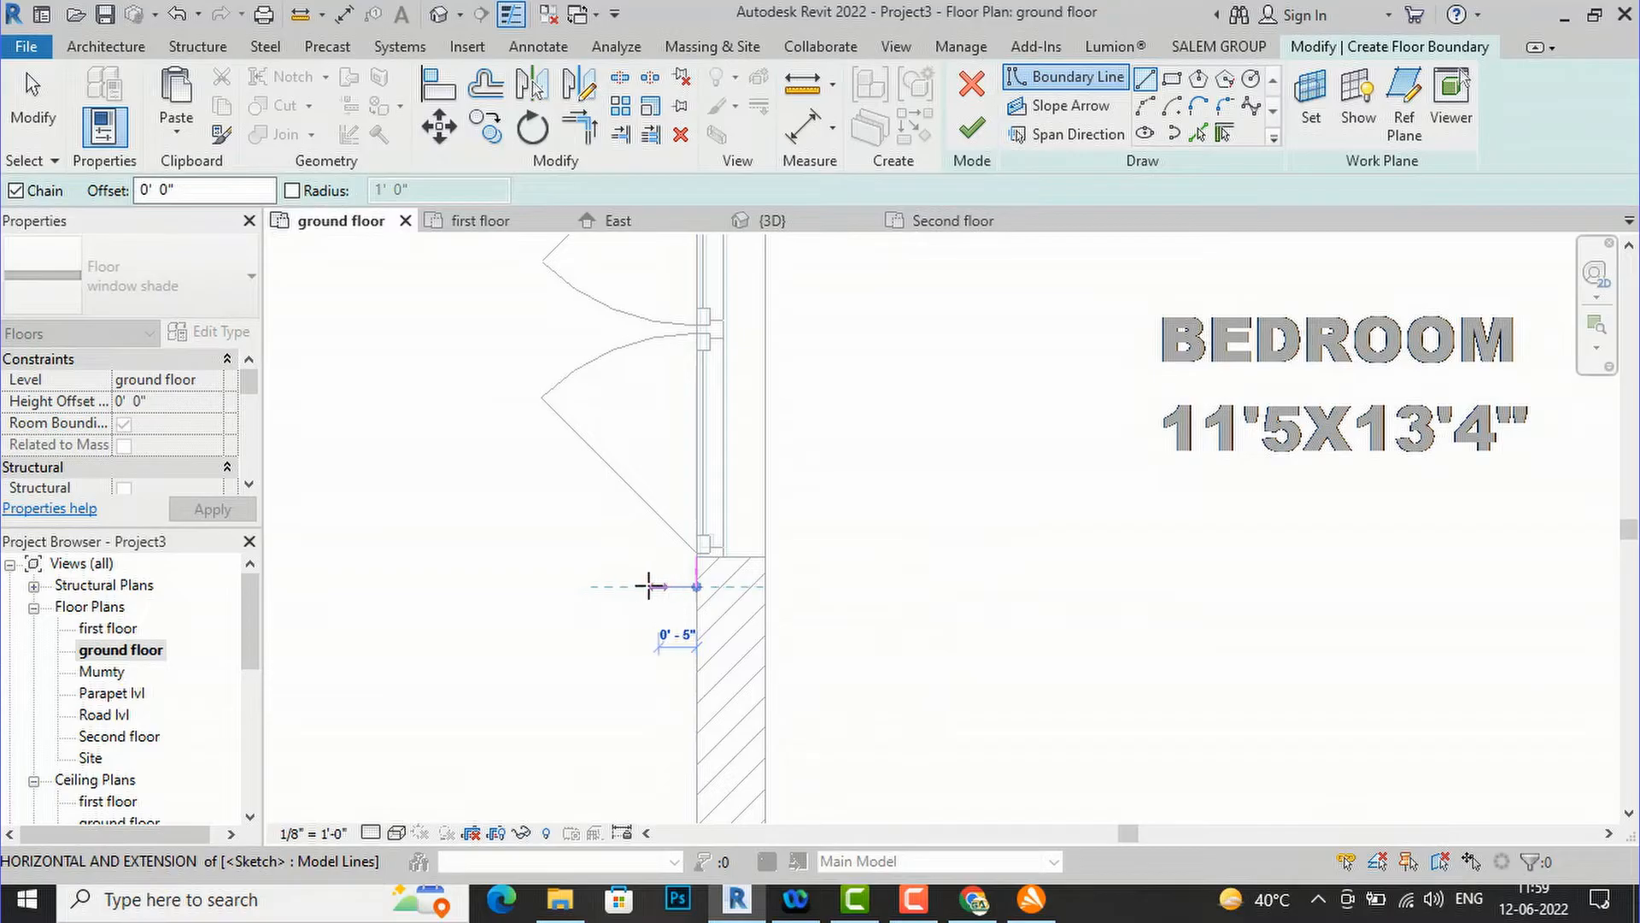
scroll(641, 586, down, 1)
scroll(638, 586, down, 1)
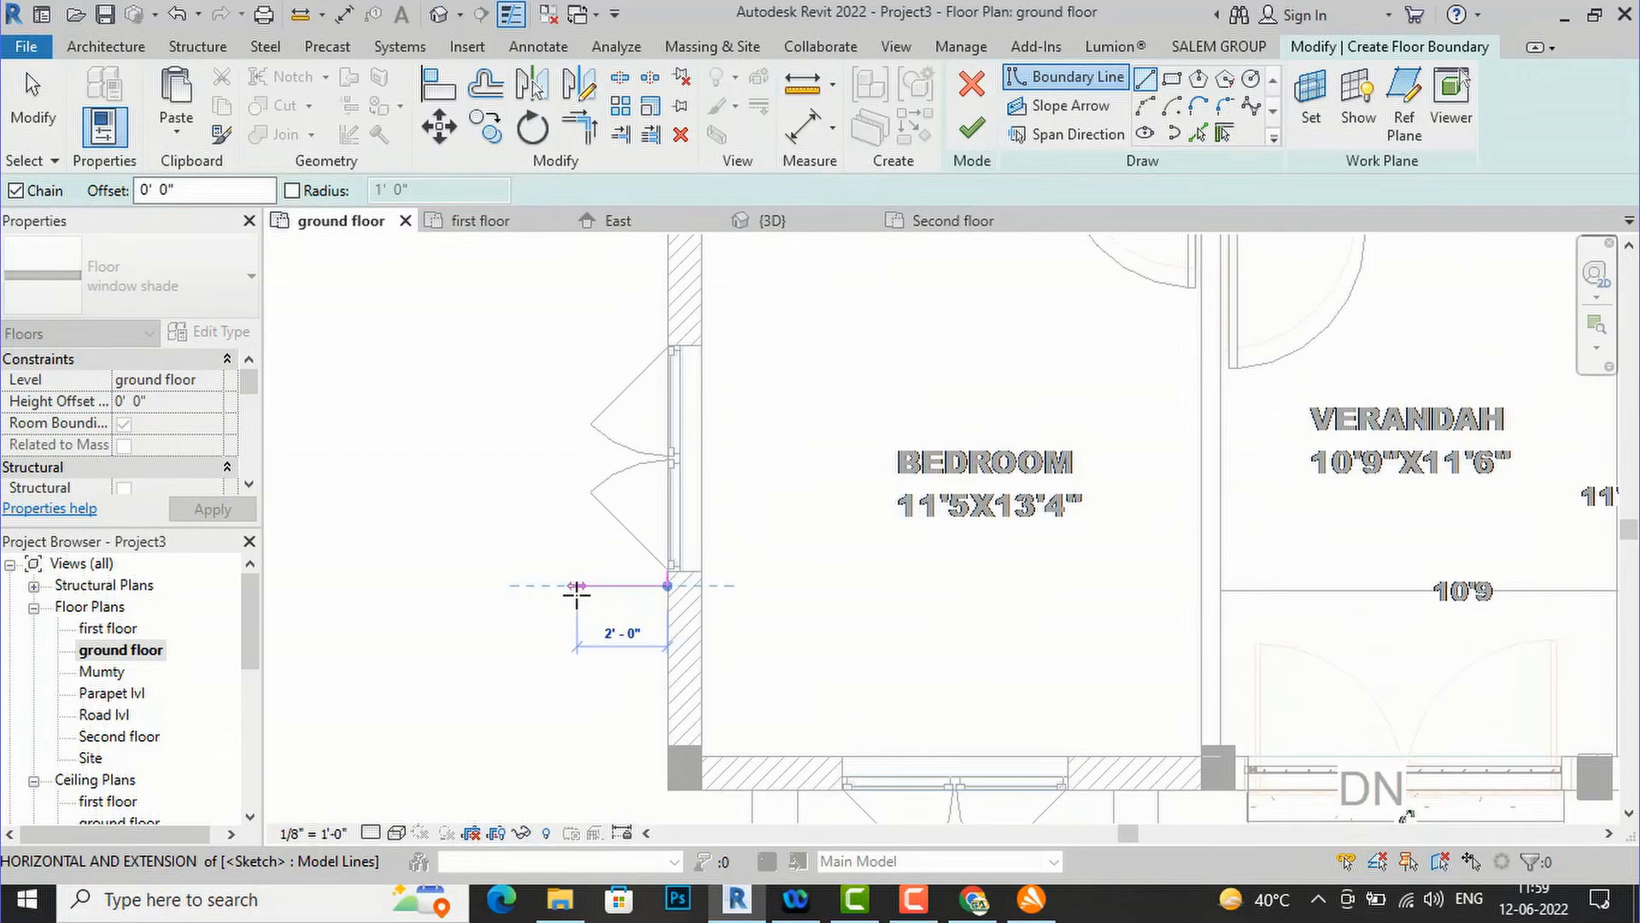
click(600, 586)
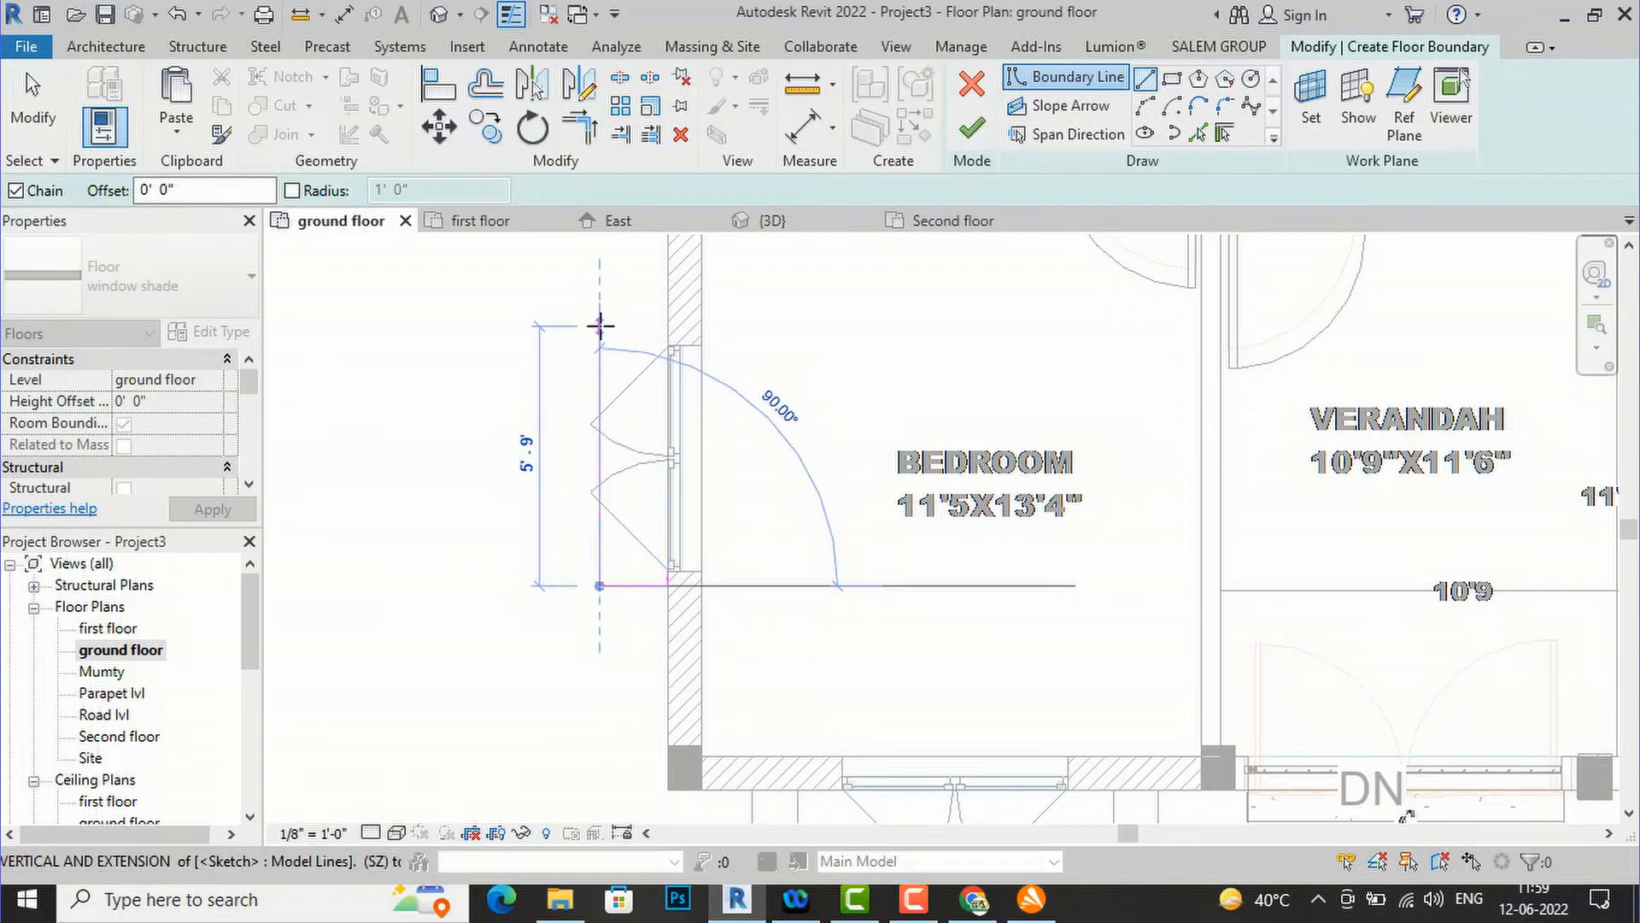
click(600, 326)
key(Escape)
- Sketch boundary lines from the side window's upper jamb: about 4" up the wall, then about 1'-6" outward to the outer line
scroll(662, 348, up, 4)
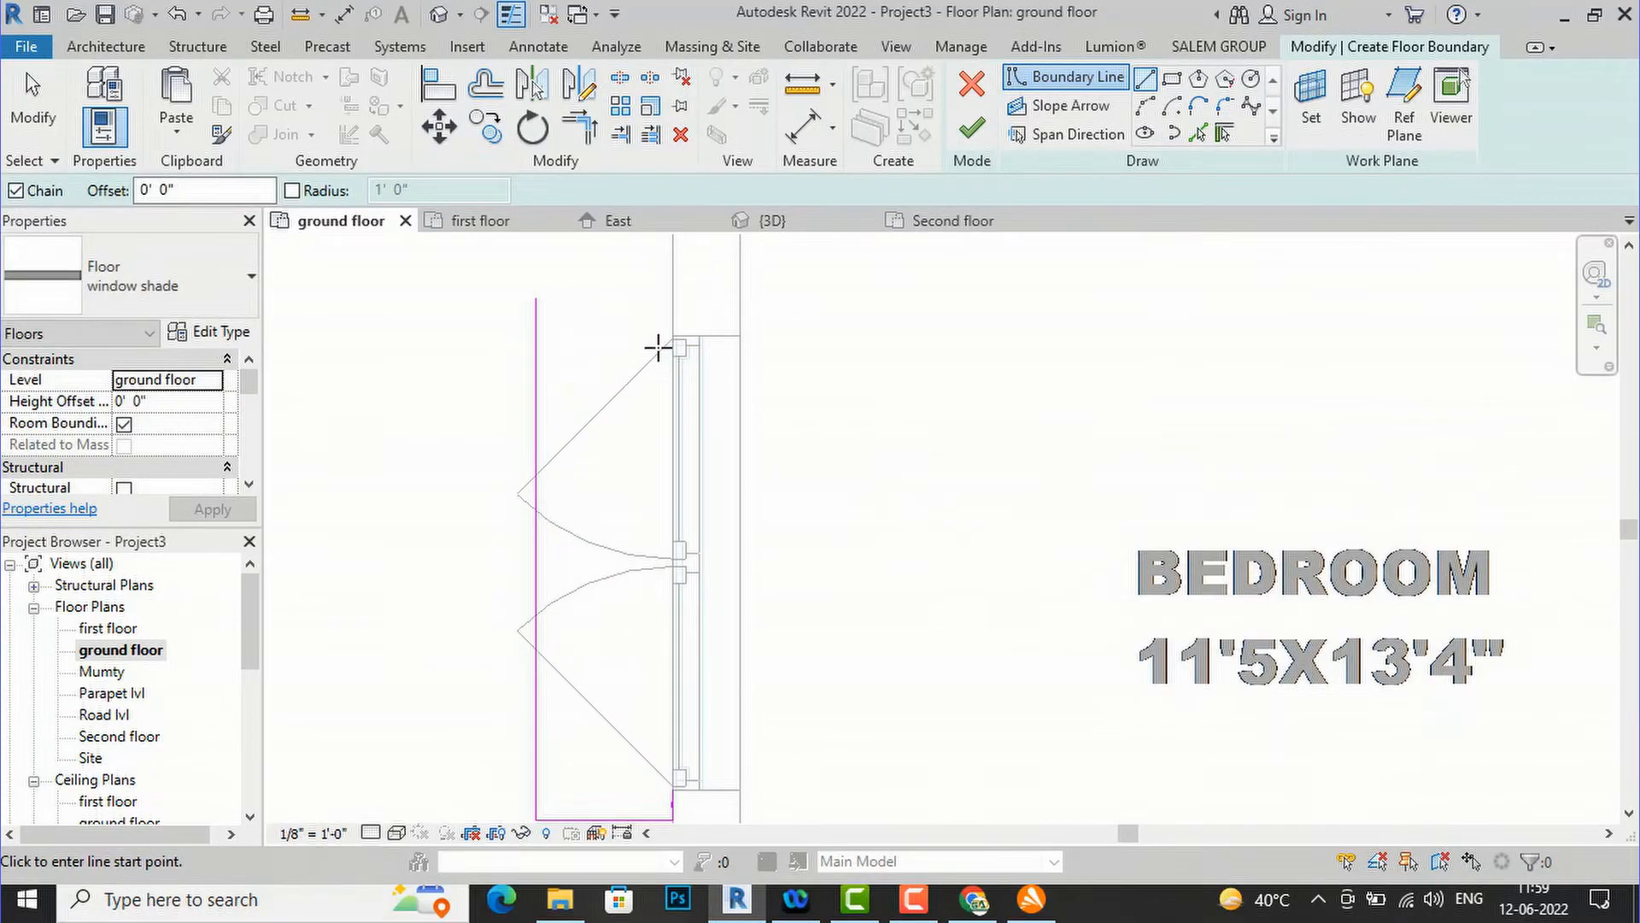
click(682, 327)
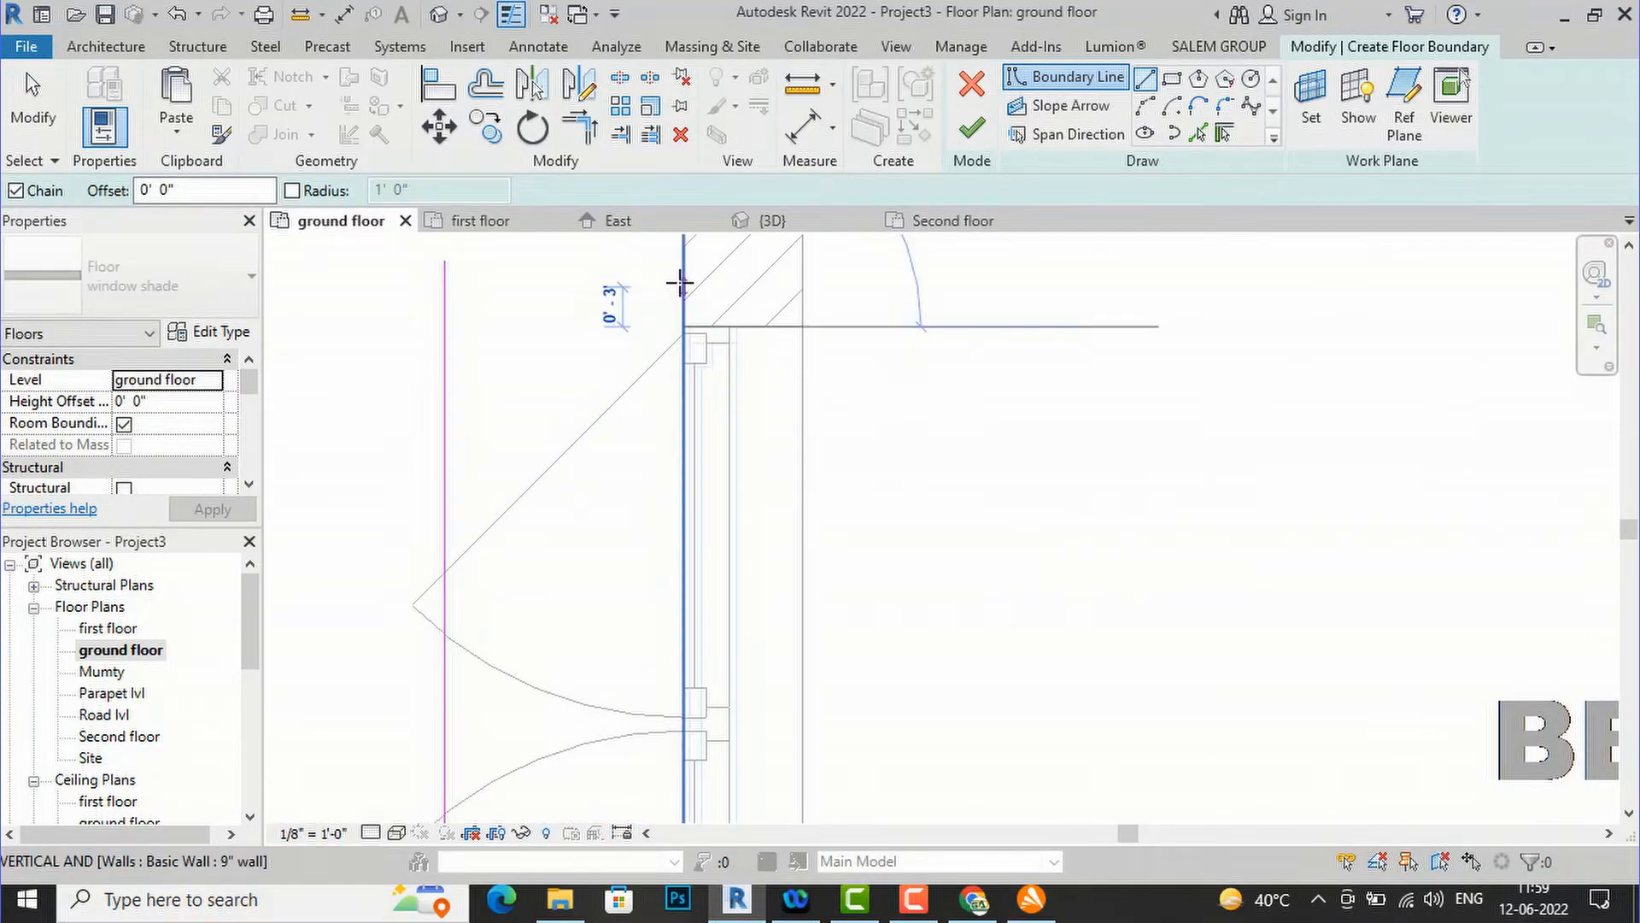
click(683, 273)
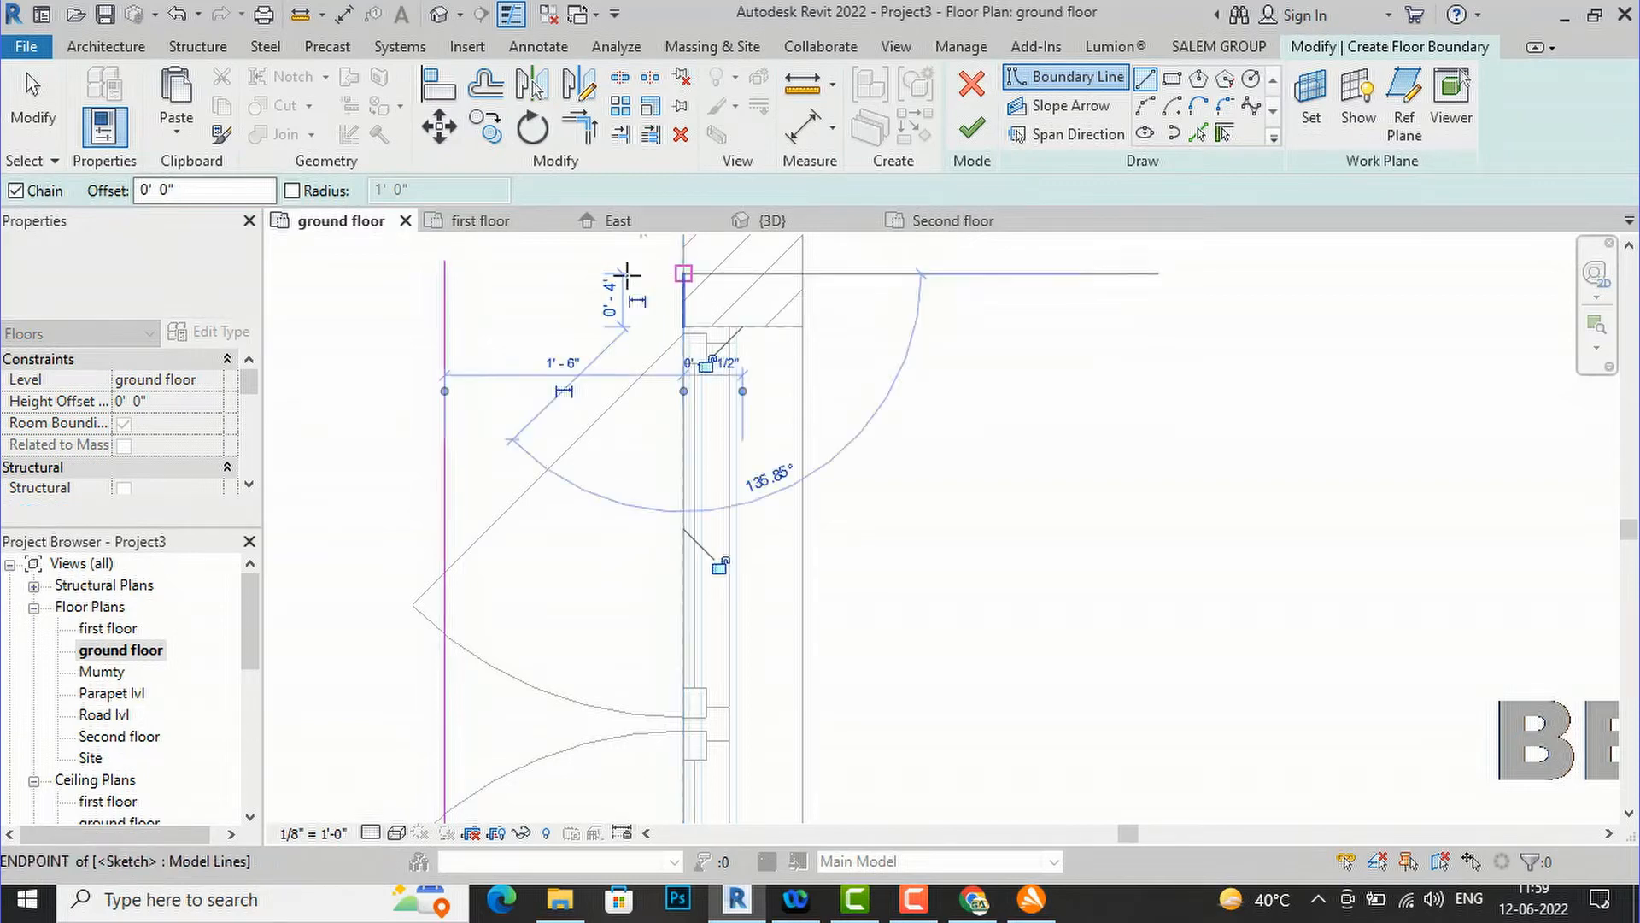
click(445, 274)
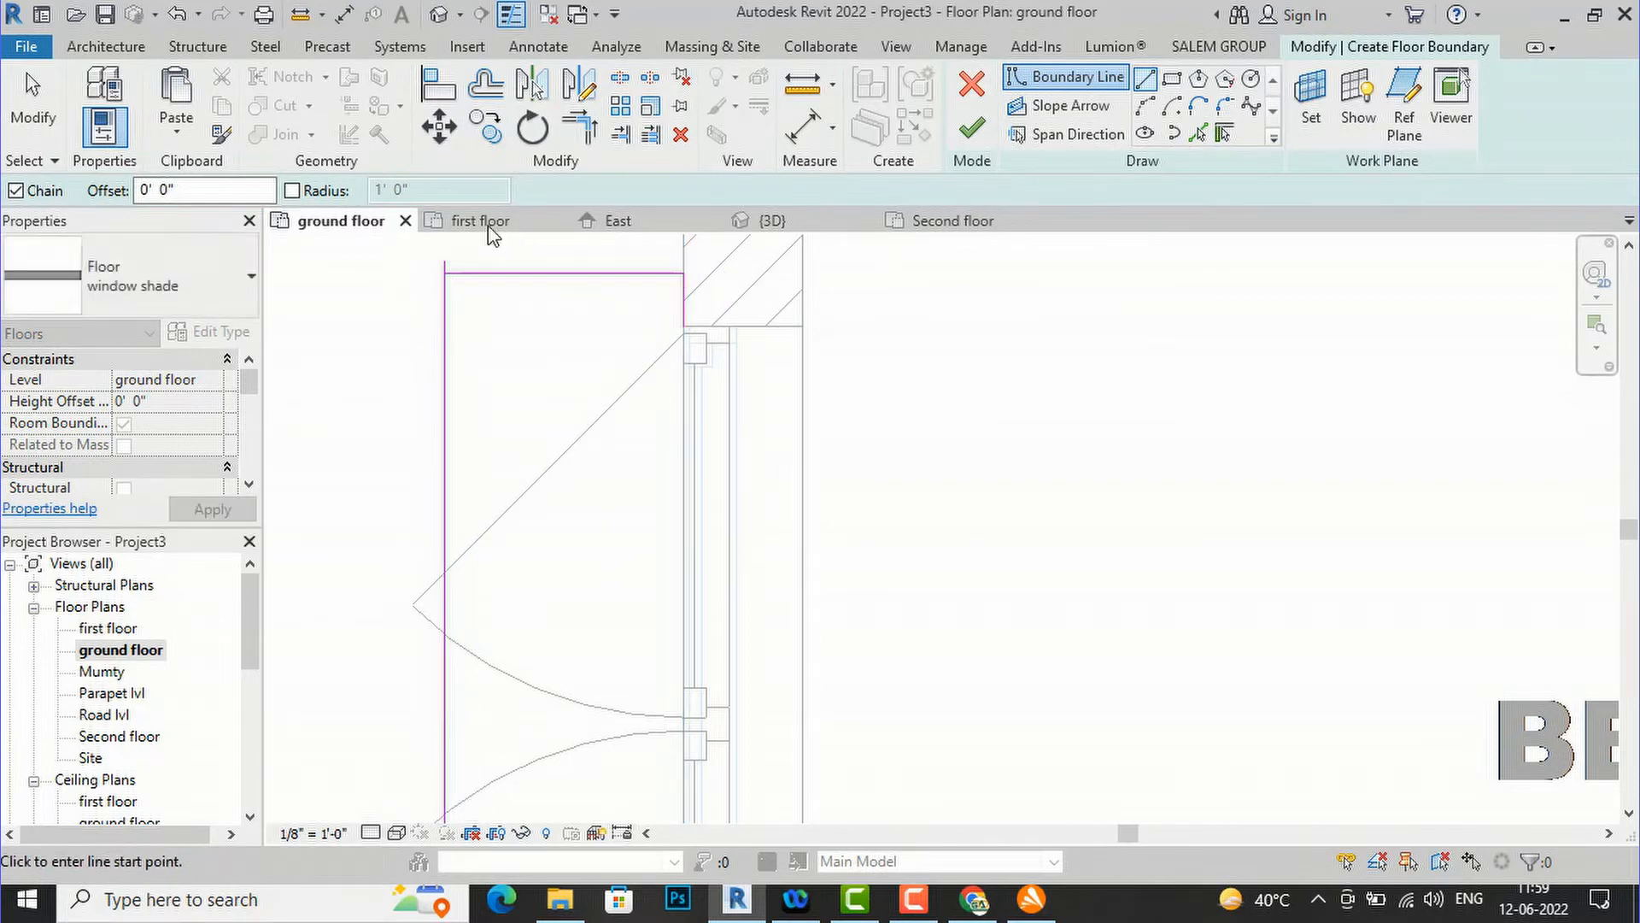
- Trim the boundary's upper outer corner and stretch the lower wall-side line up to the upper line to close the outline
click(584, 132)
click(453, 340)
click(483, 278)
scroll(673, 251, down, 2)
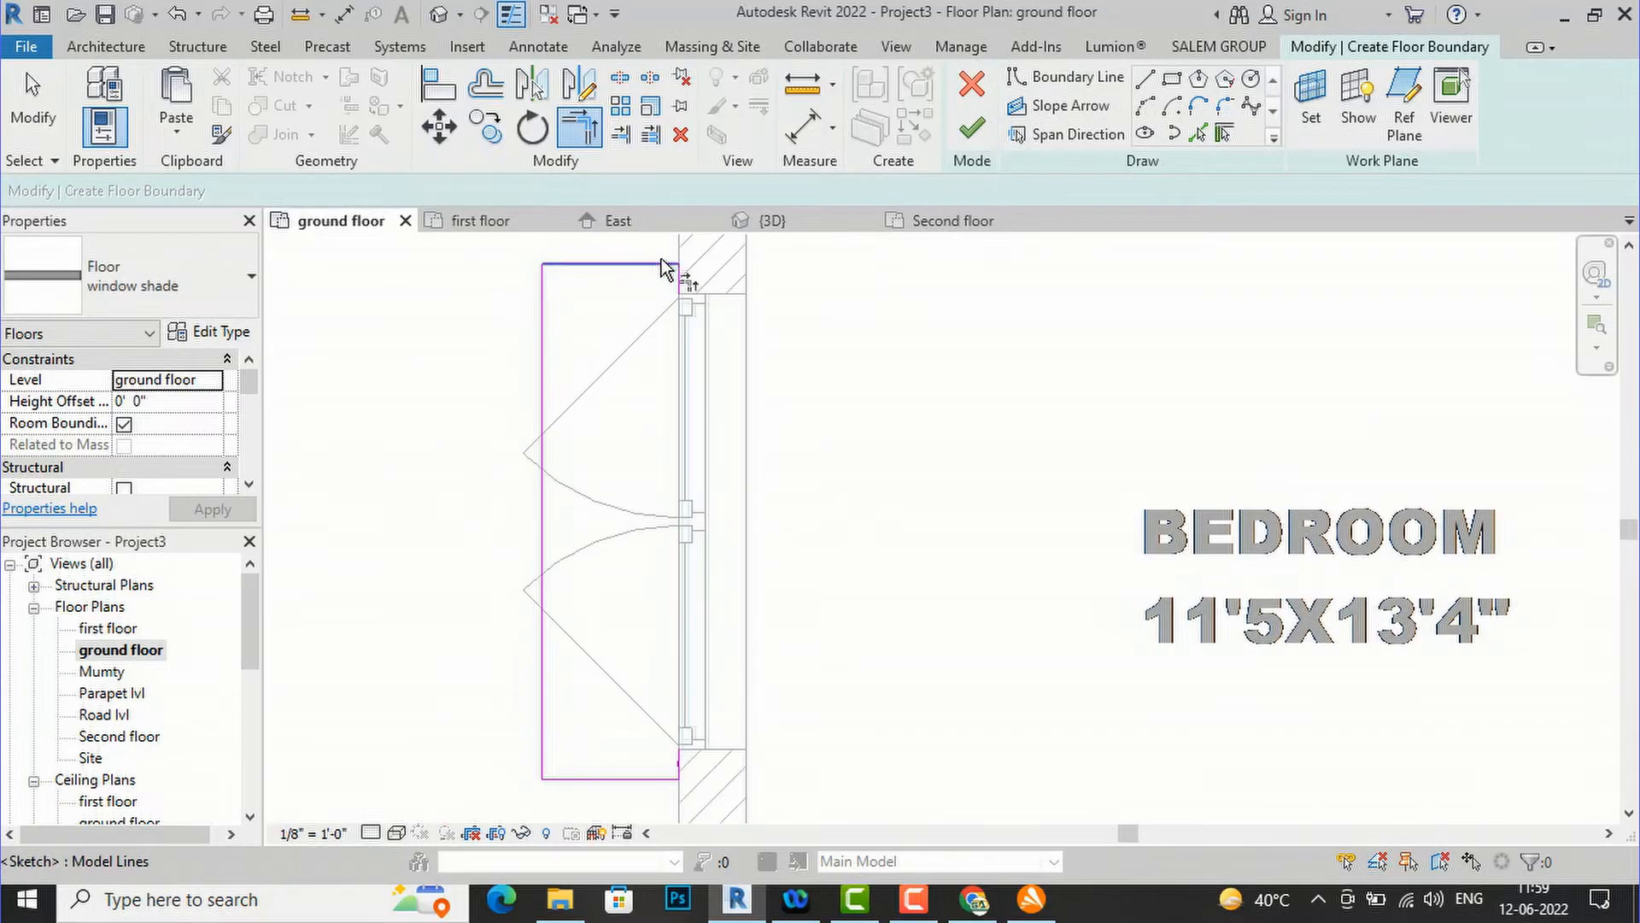
key(Escape)
click(679, 763)
drag(679, 751, 681, 265)
click(755, 344)
- Set the shade's height offset from the ground floor level to 7' and finish the floor sketch
scroll(669, 564, down, 3)
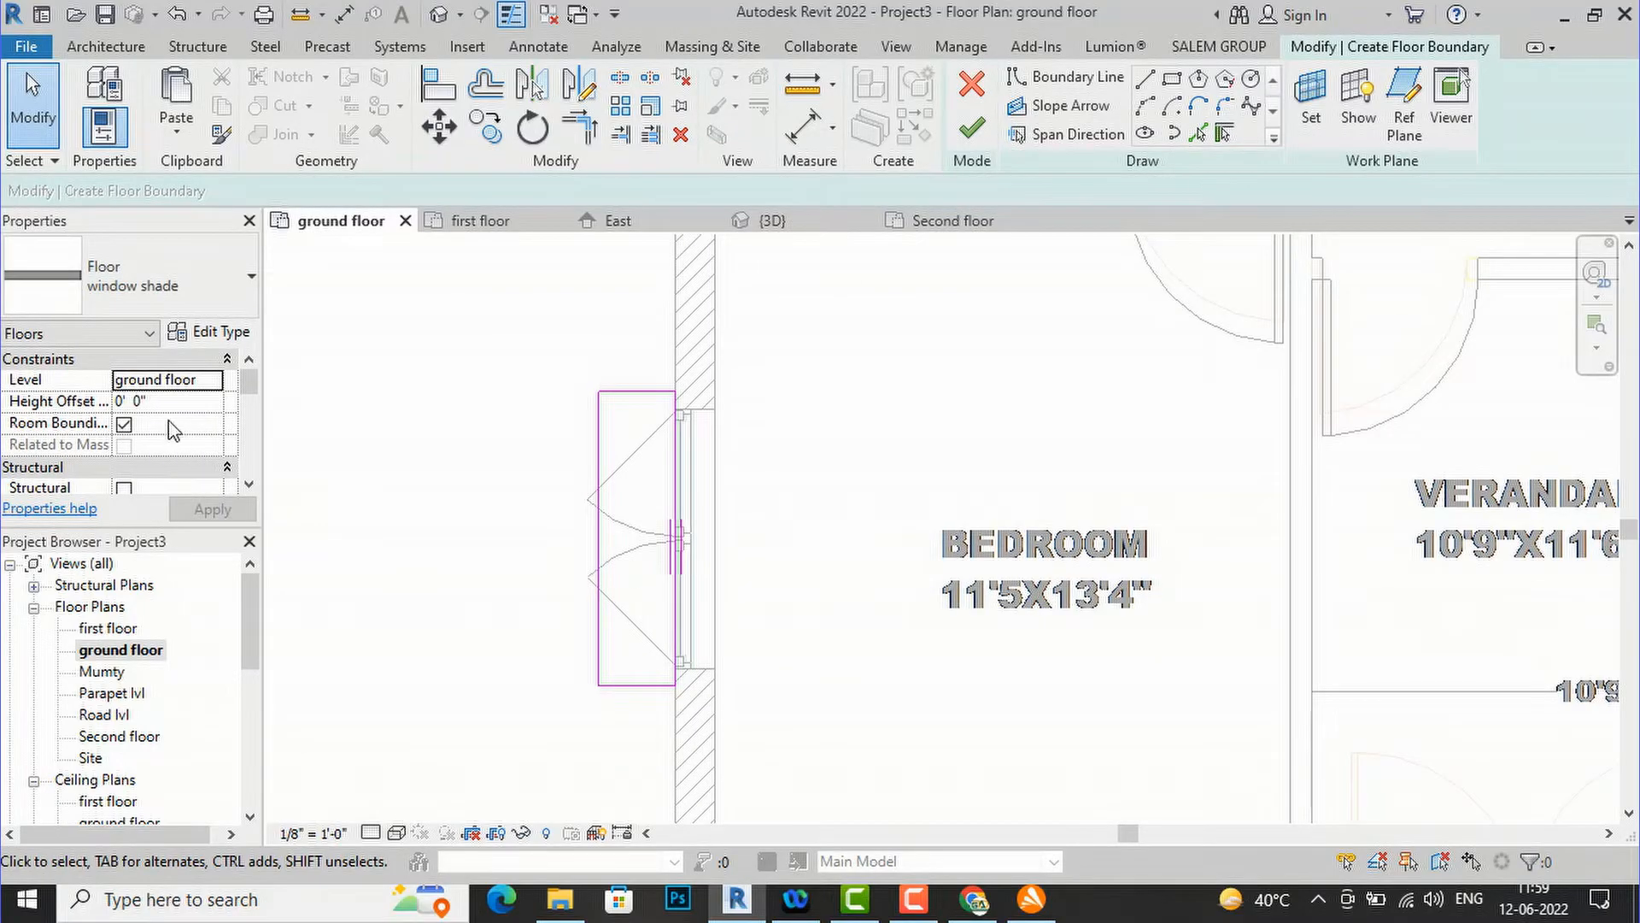
click(179, 407)
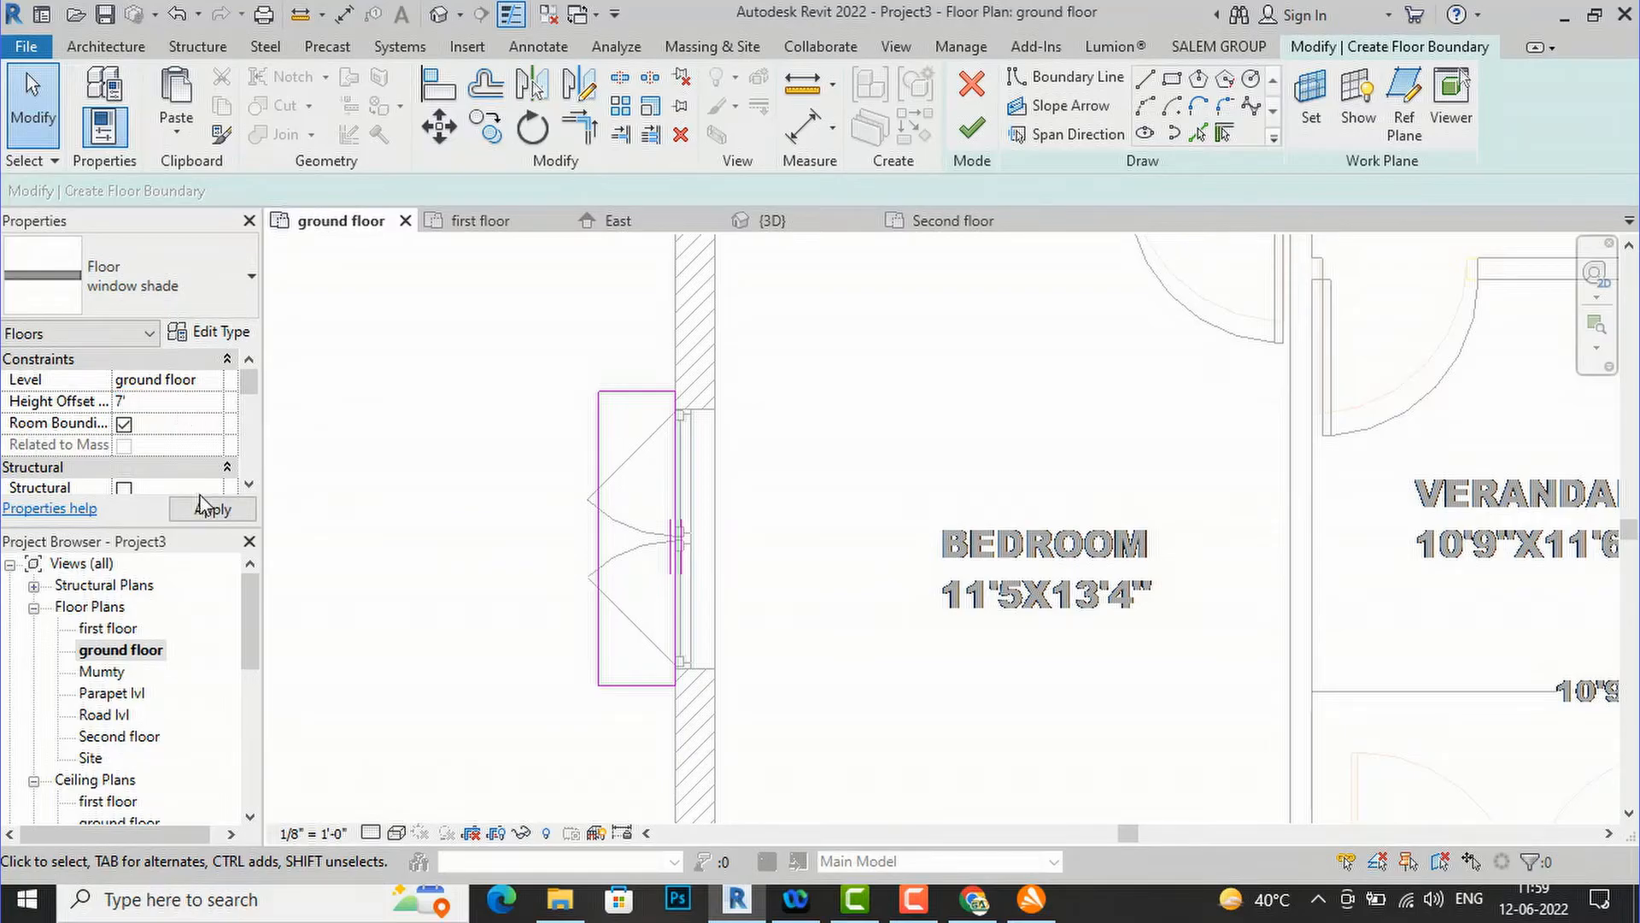
click(212, 511)
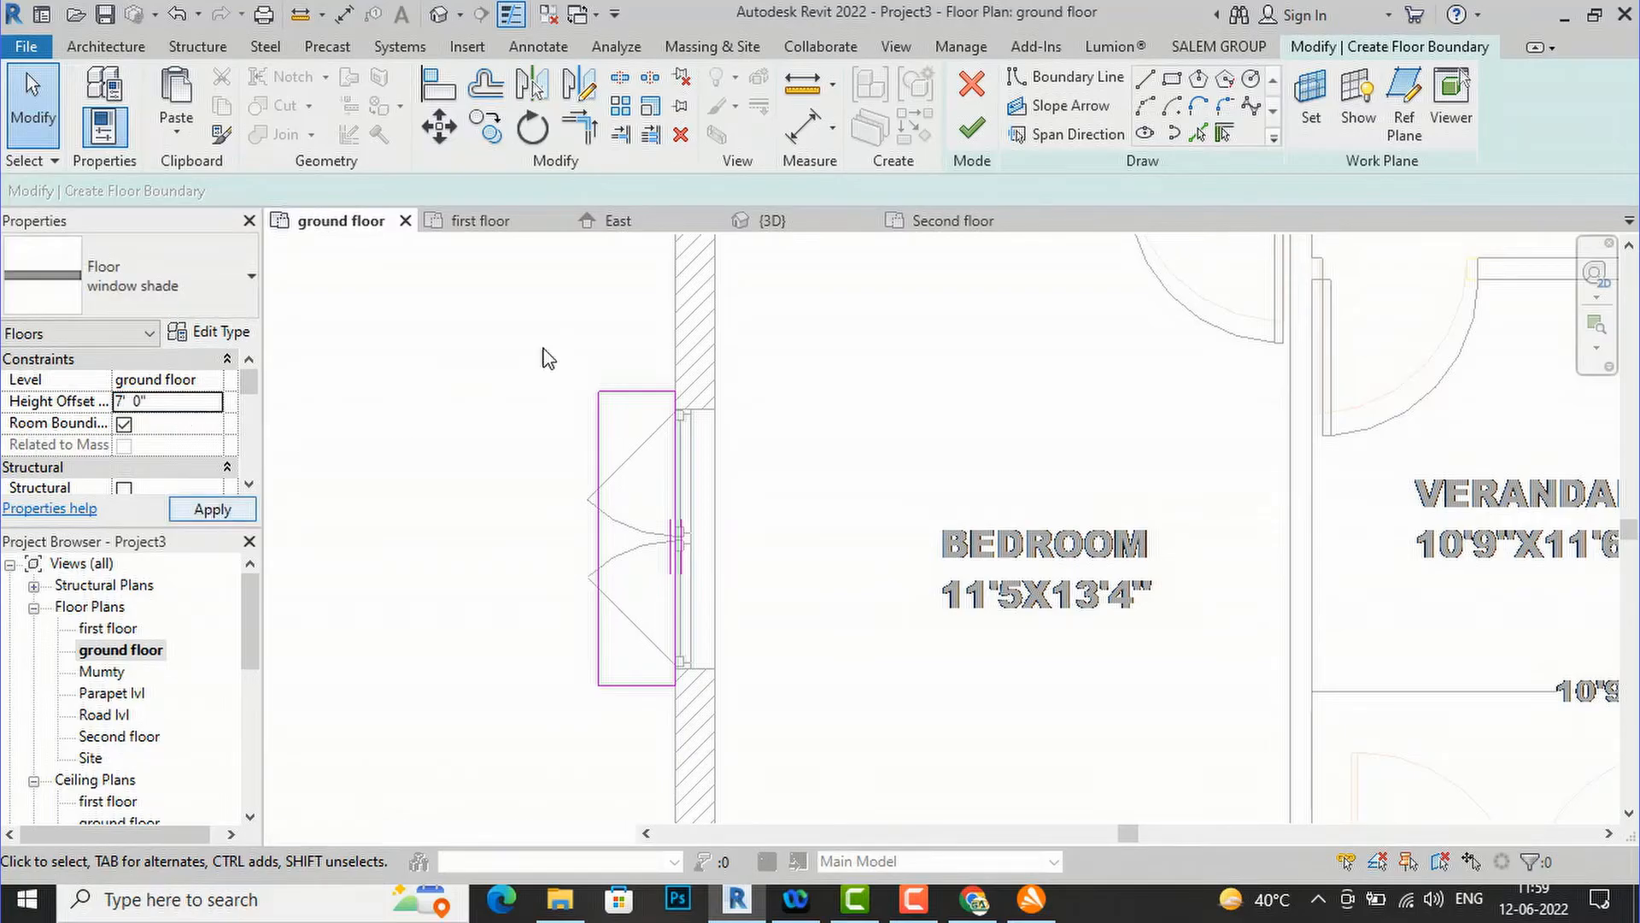
click(970, 132)
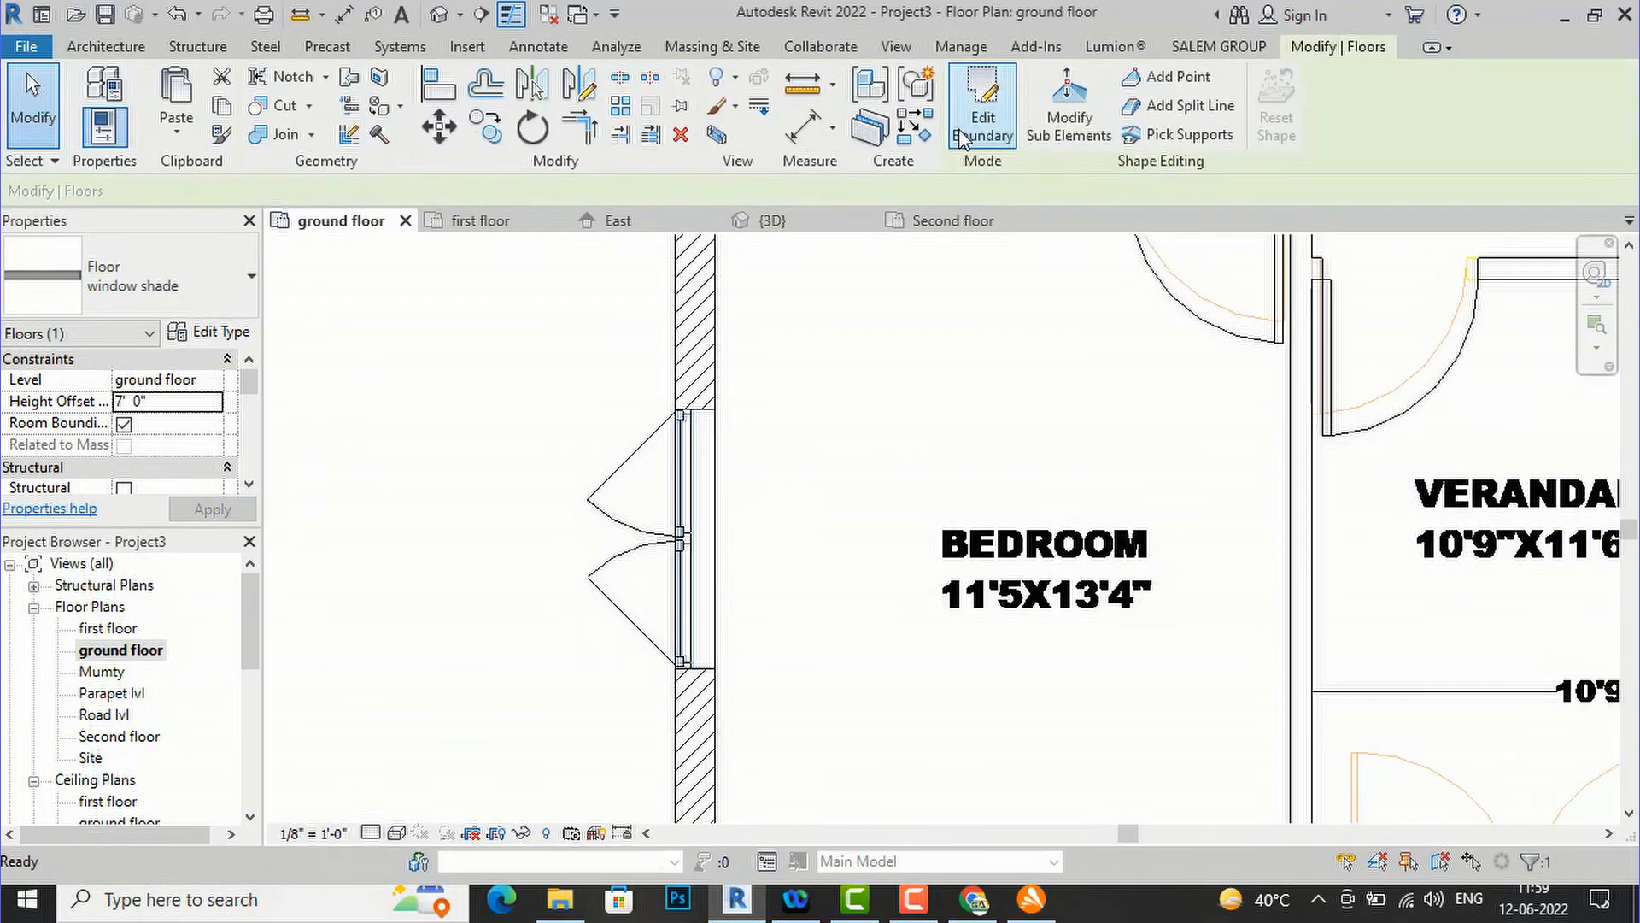
- Select the window shade in the 3D view and set its height offset to 8'6"
click(440, 15)
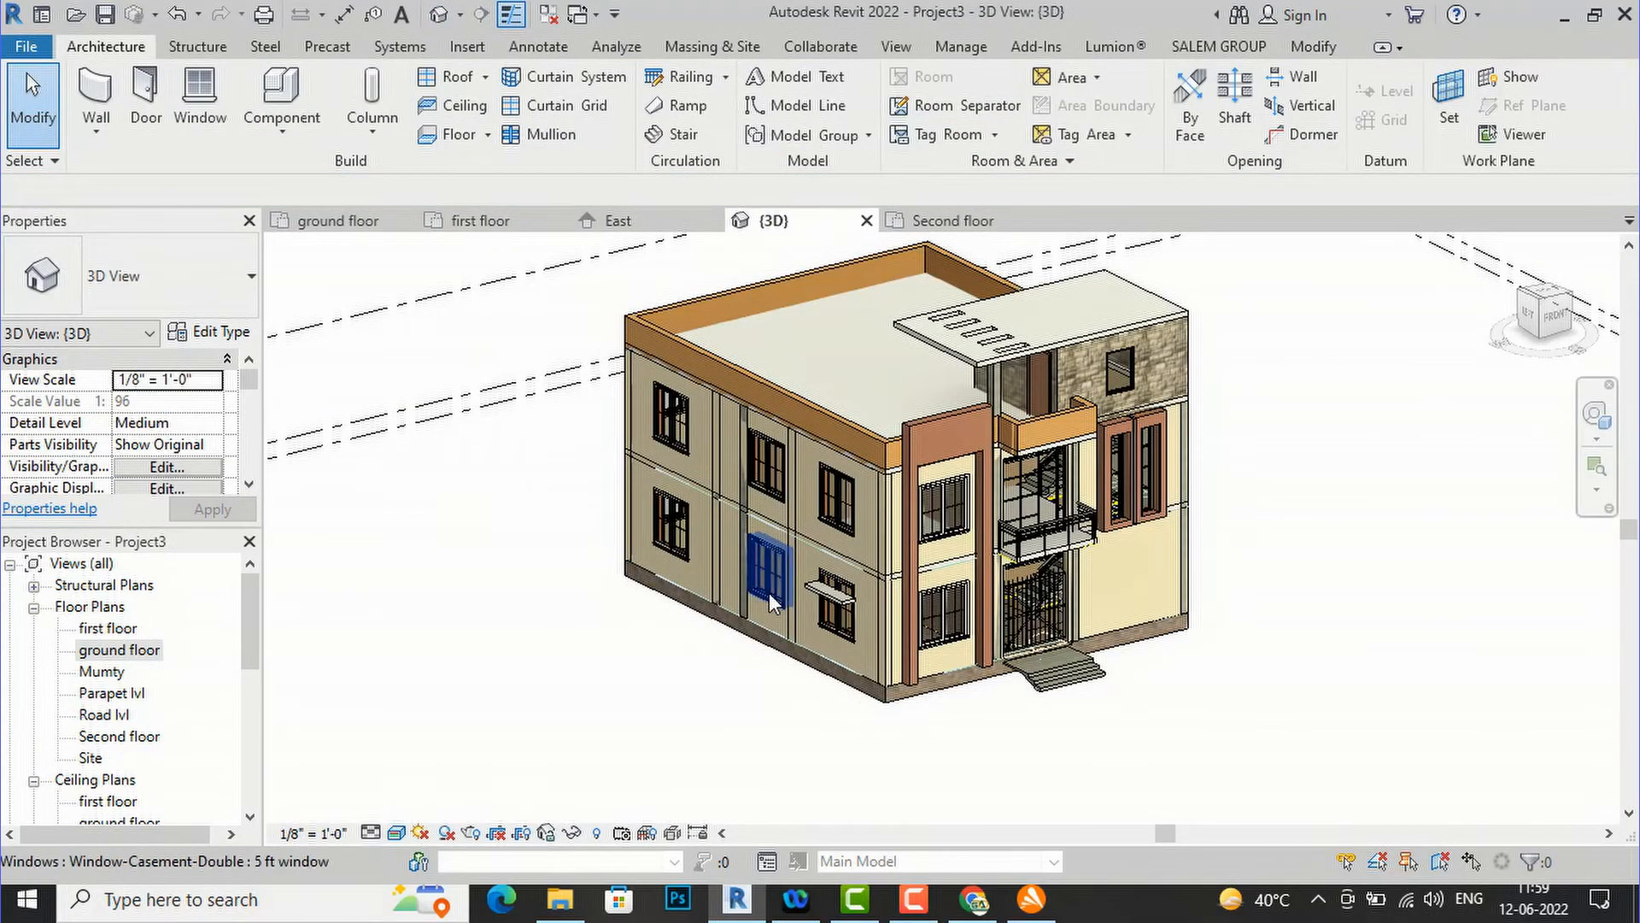
scroll(855, 598, up, 4)
click(867, 600)
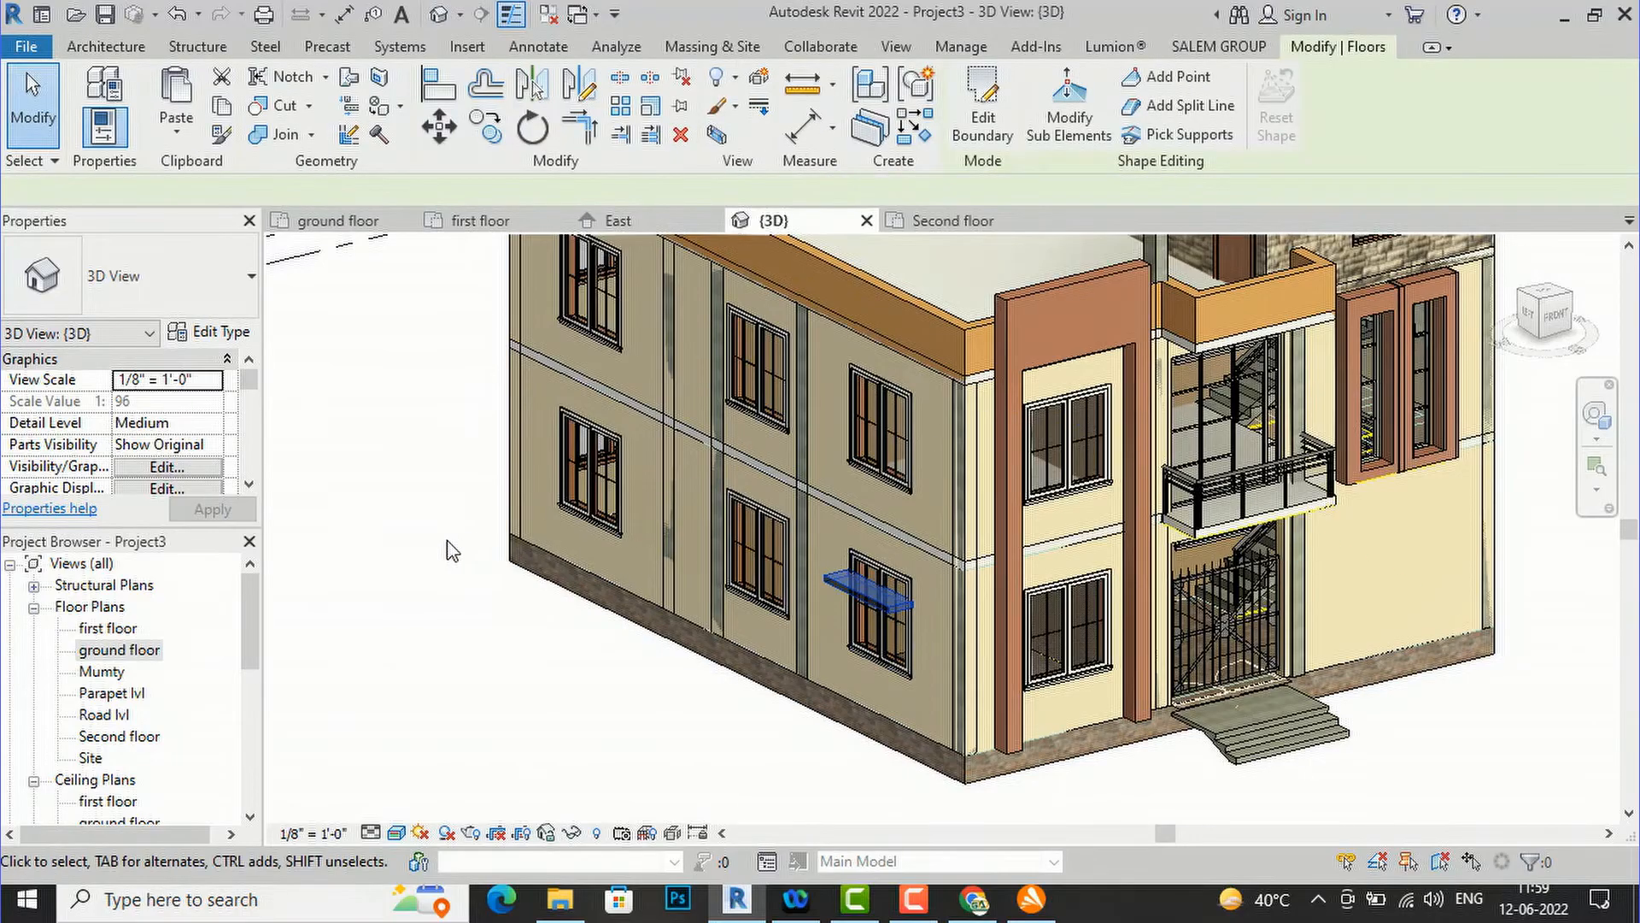
click(181, 408)
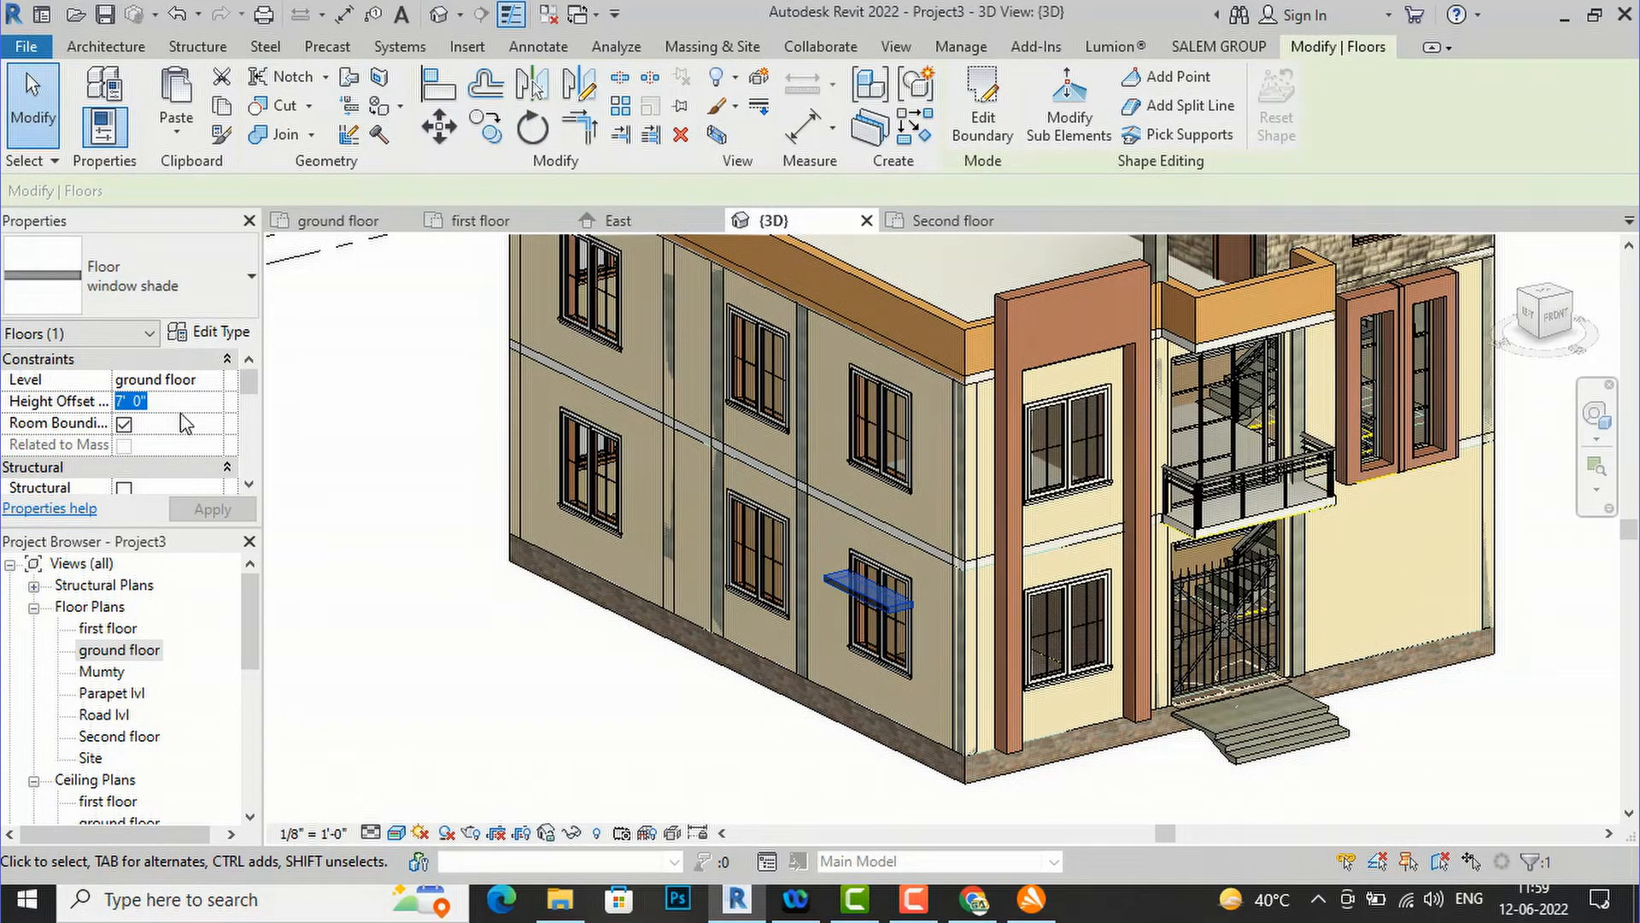
text(8)
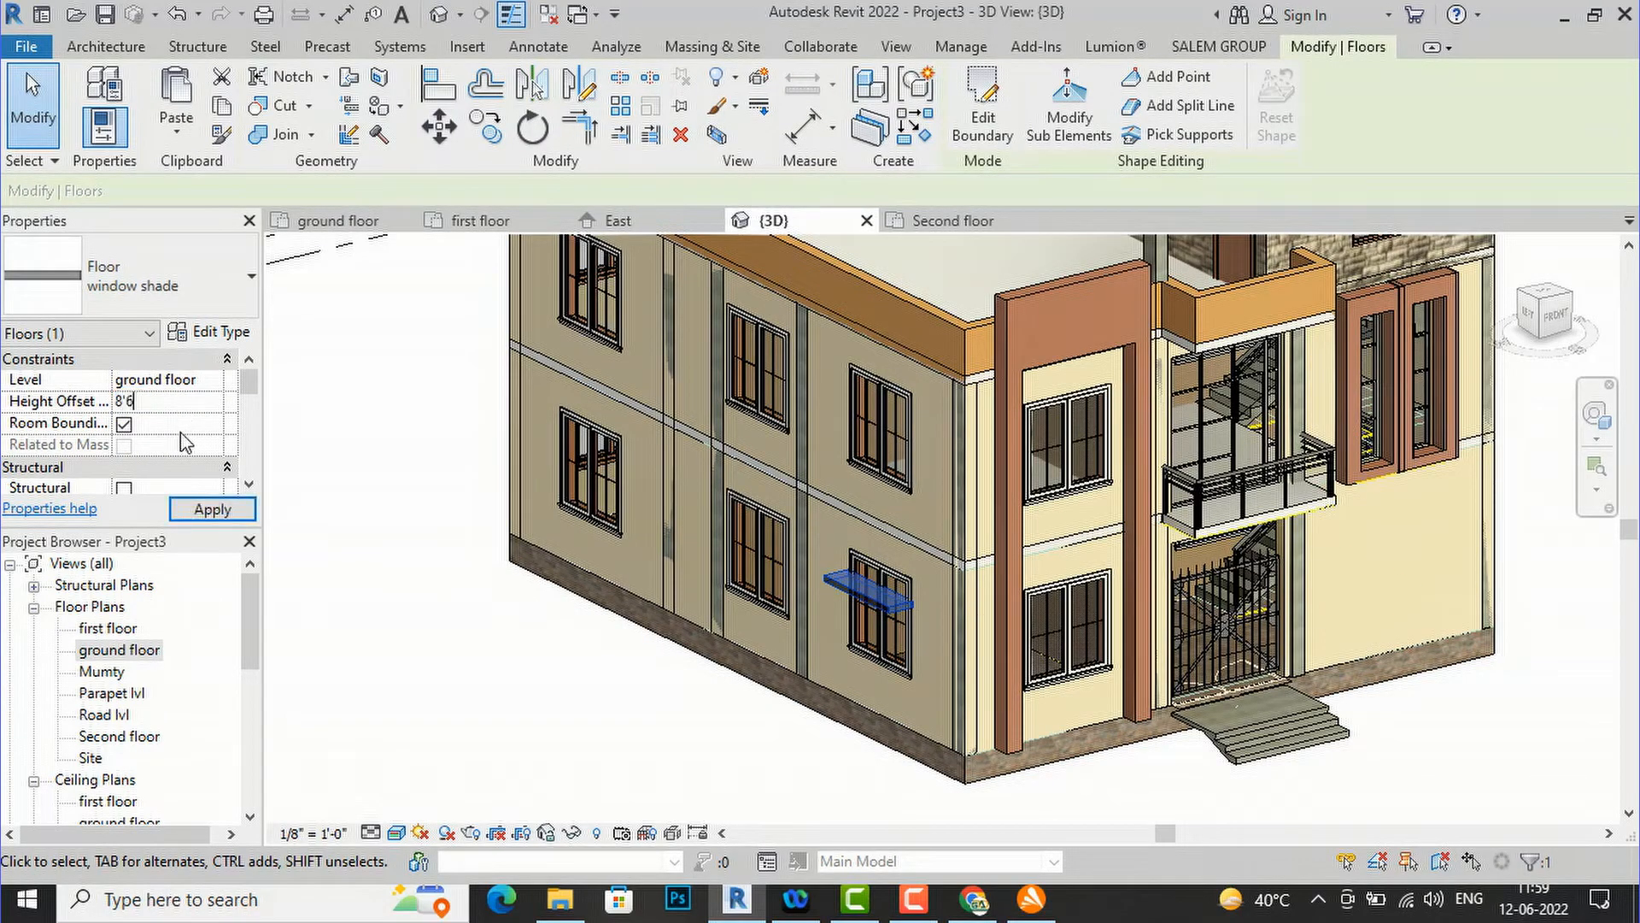
click(198, 510)
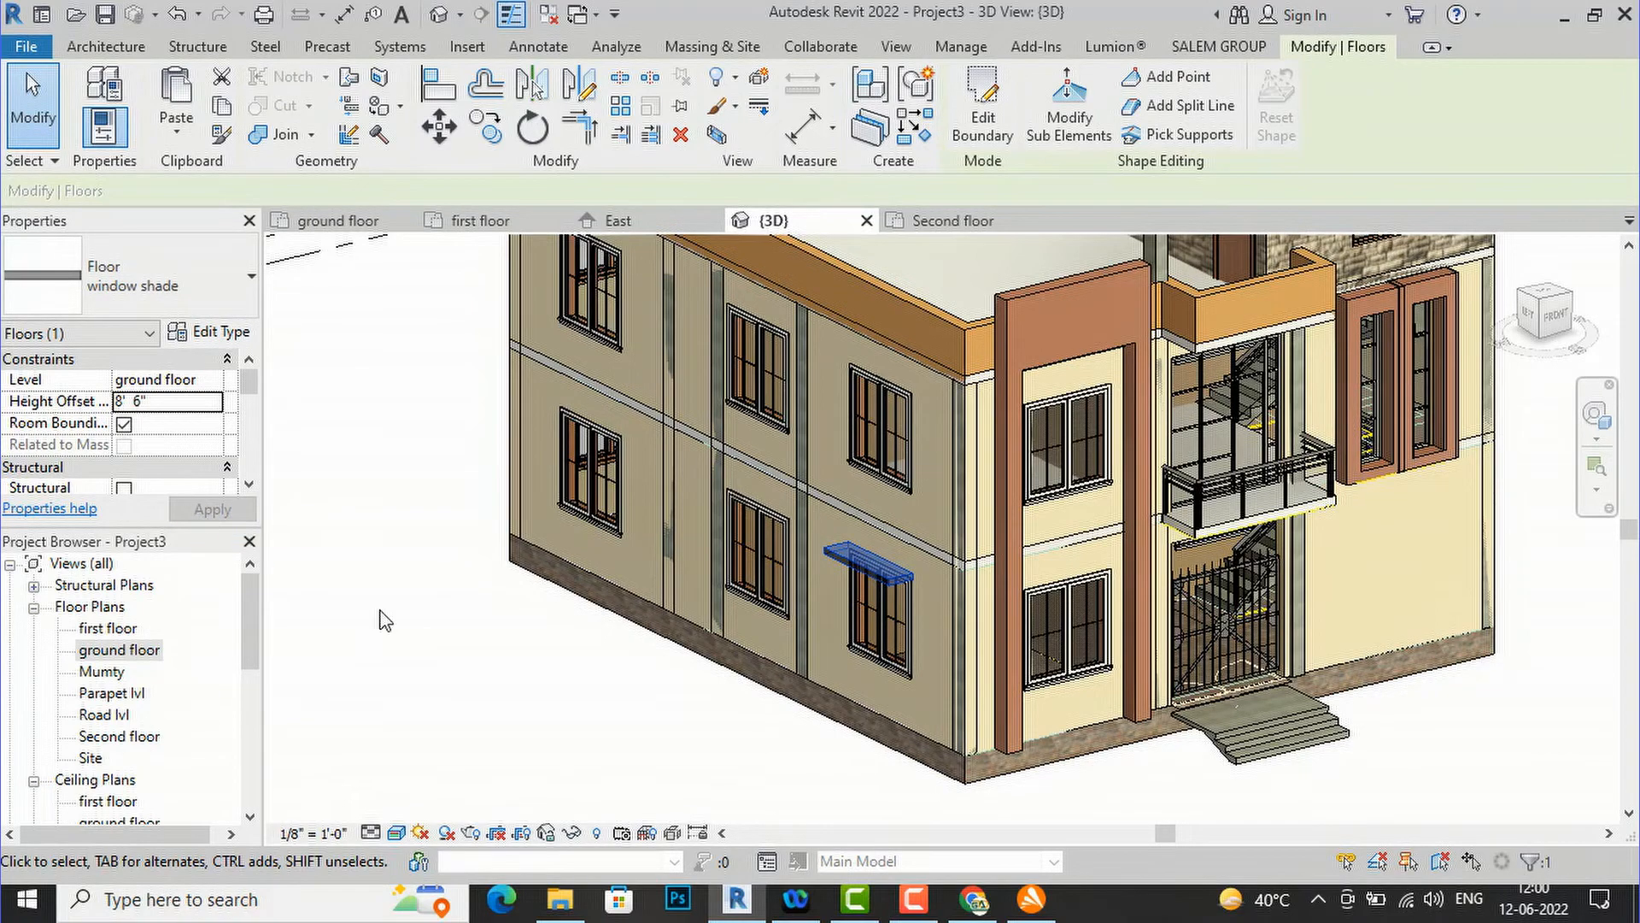
- Try to copy the shade to the middle ground-floor window in the left-side 3D view
click(1560, 314)
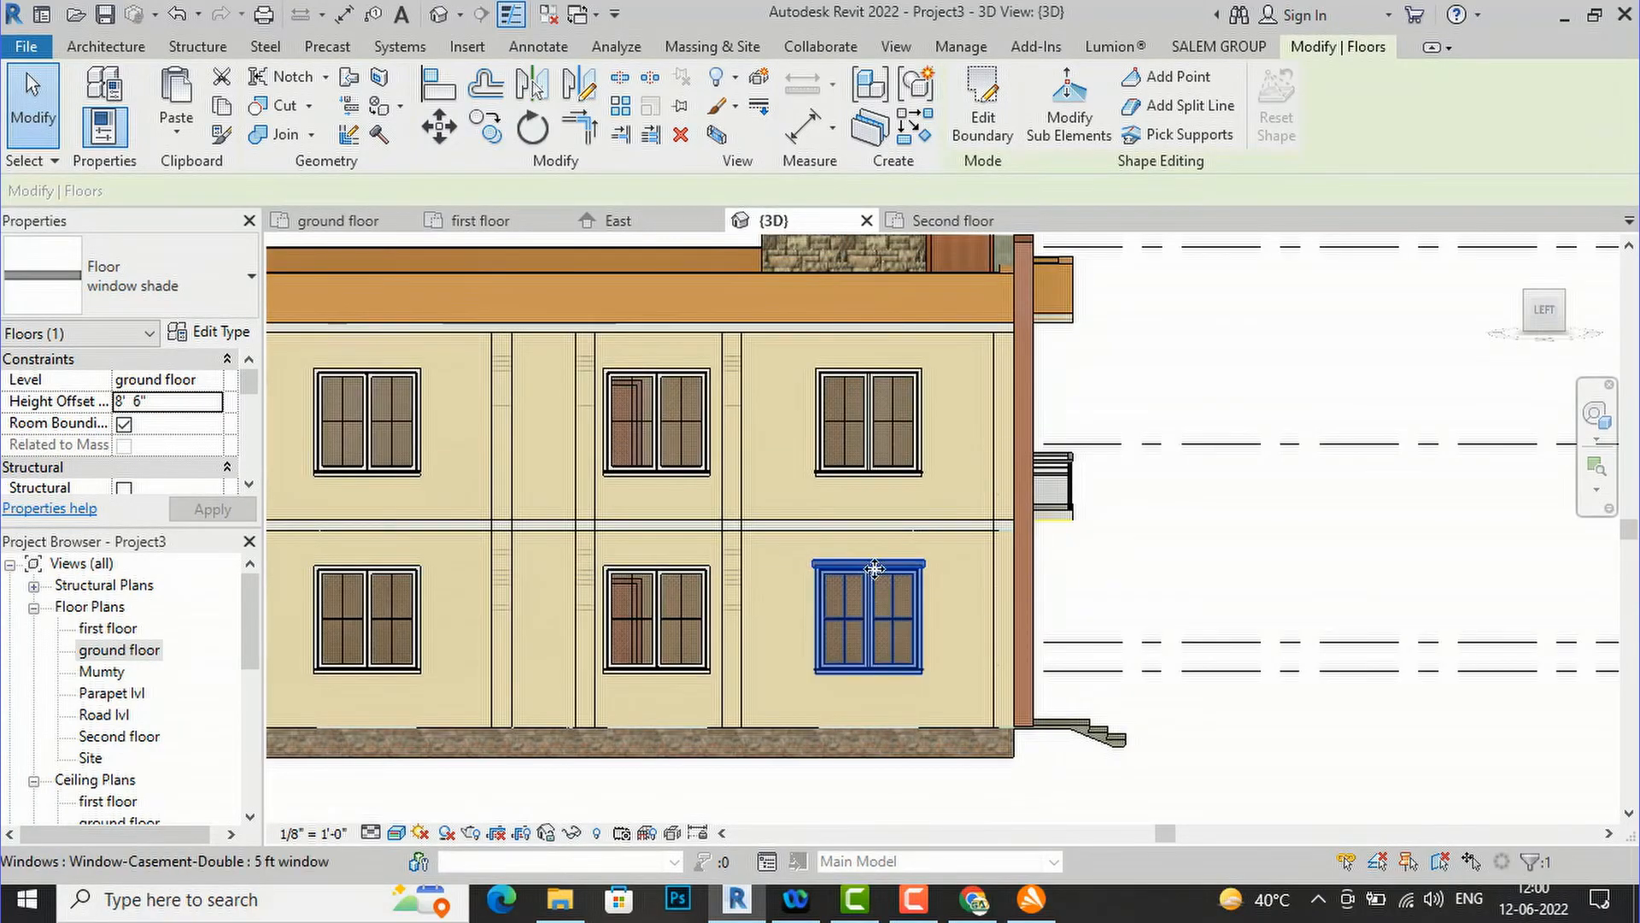
click(486, 128)
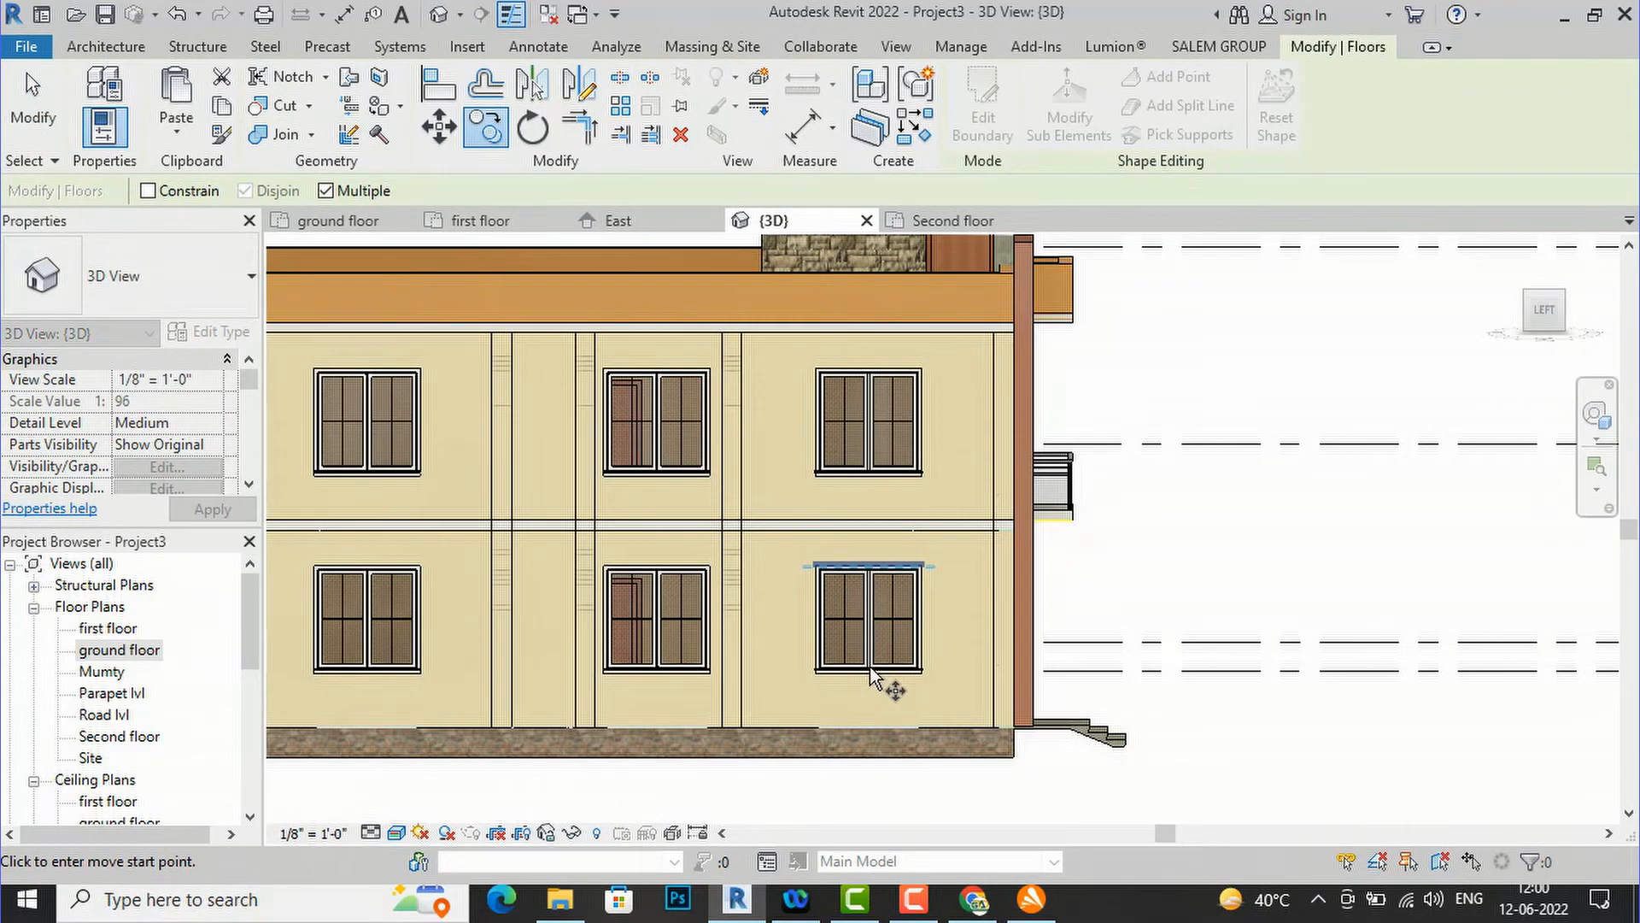
click(657, 674)
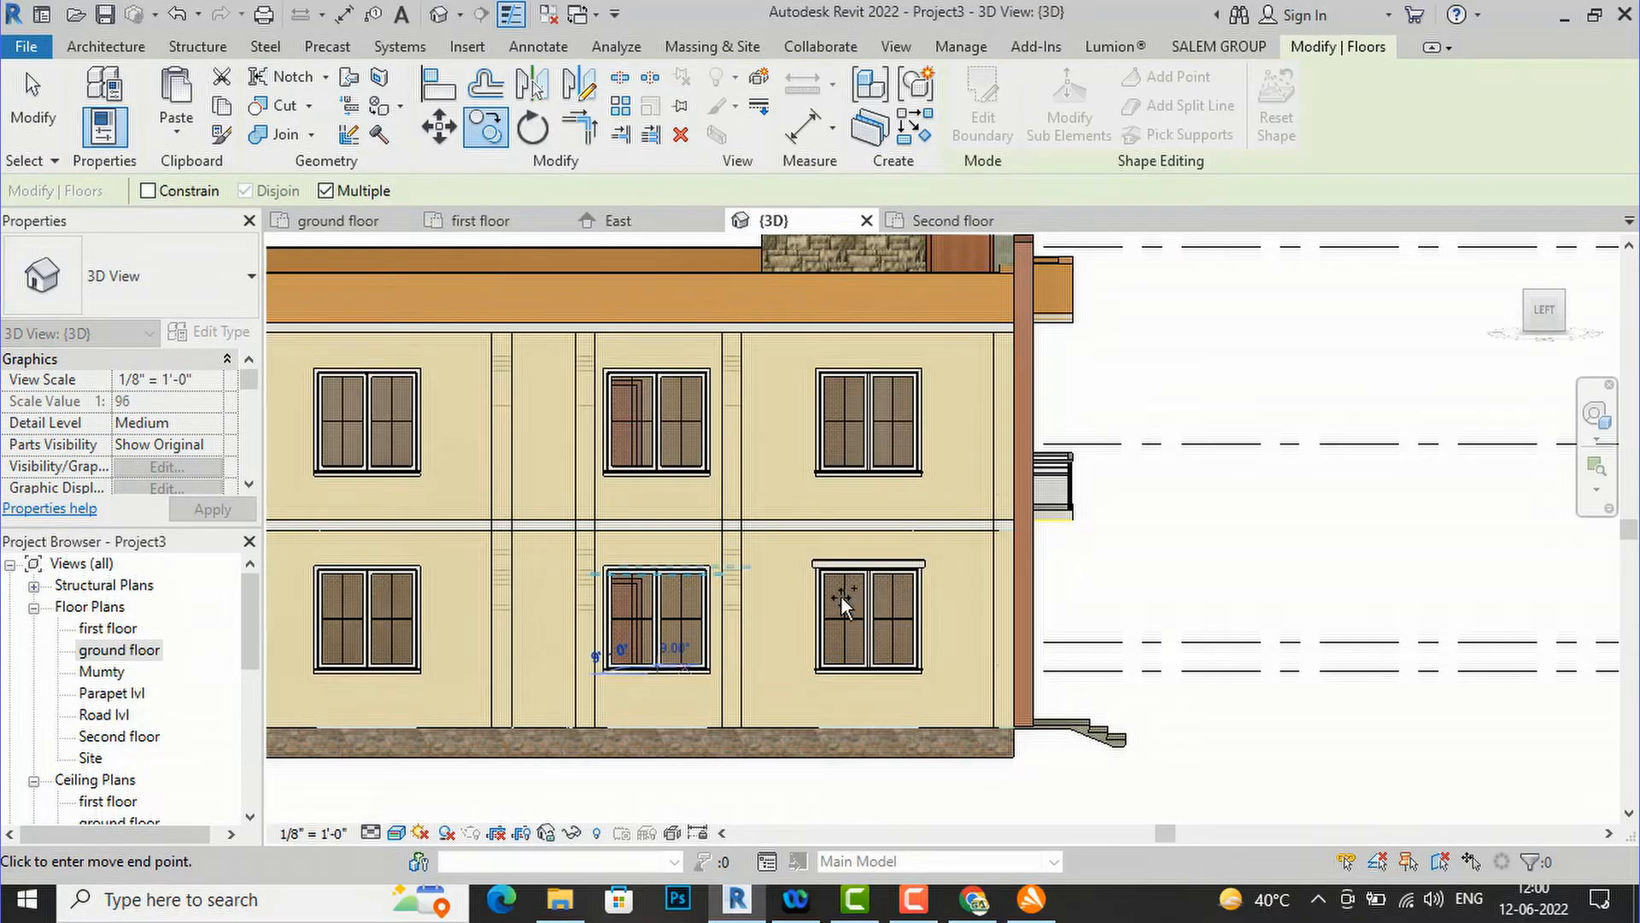
key(Escape)
key(Escape)
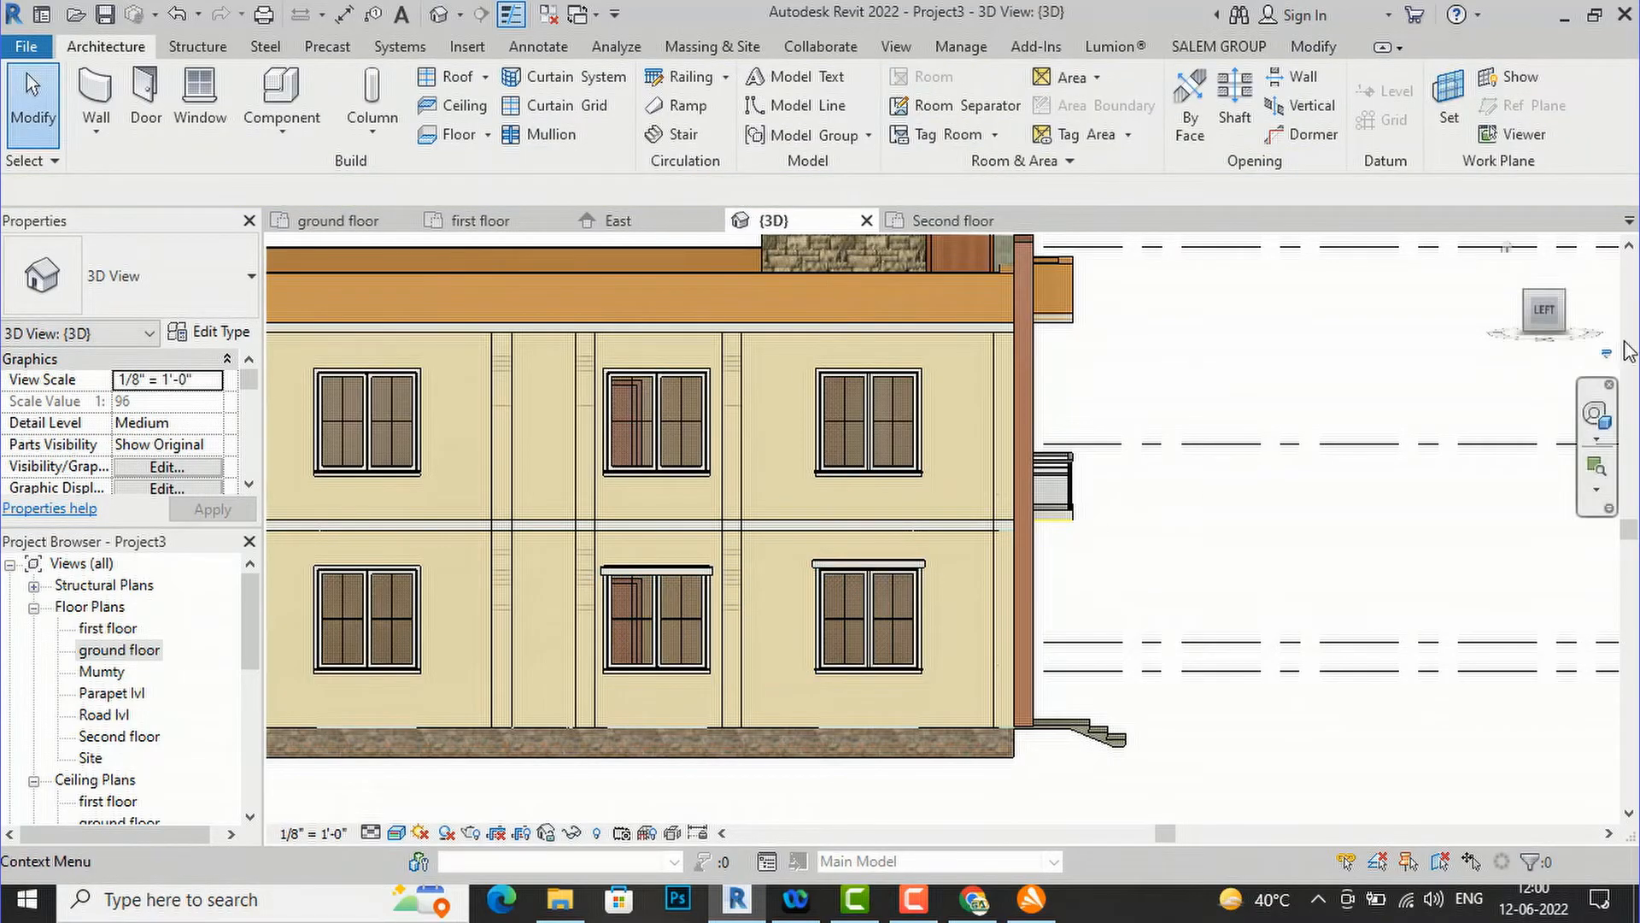
- Orbit the 3D view to check the copied shade, and delete that copy
click(1553, 314)
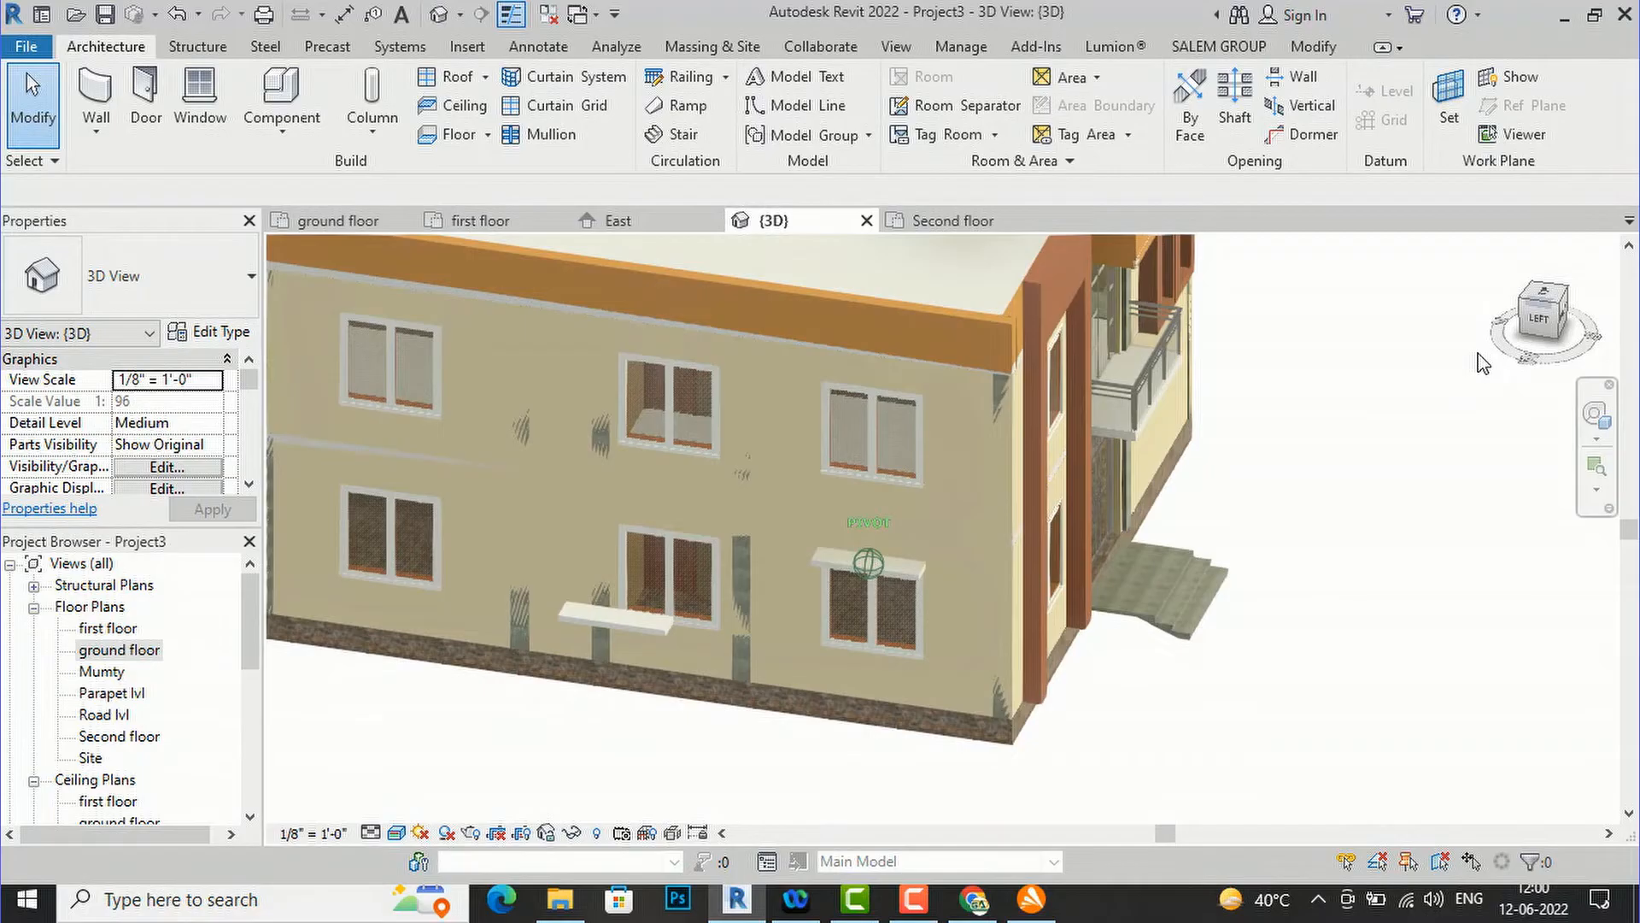
click(616, 624)
key(Delete)
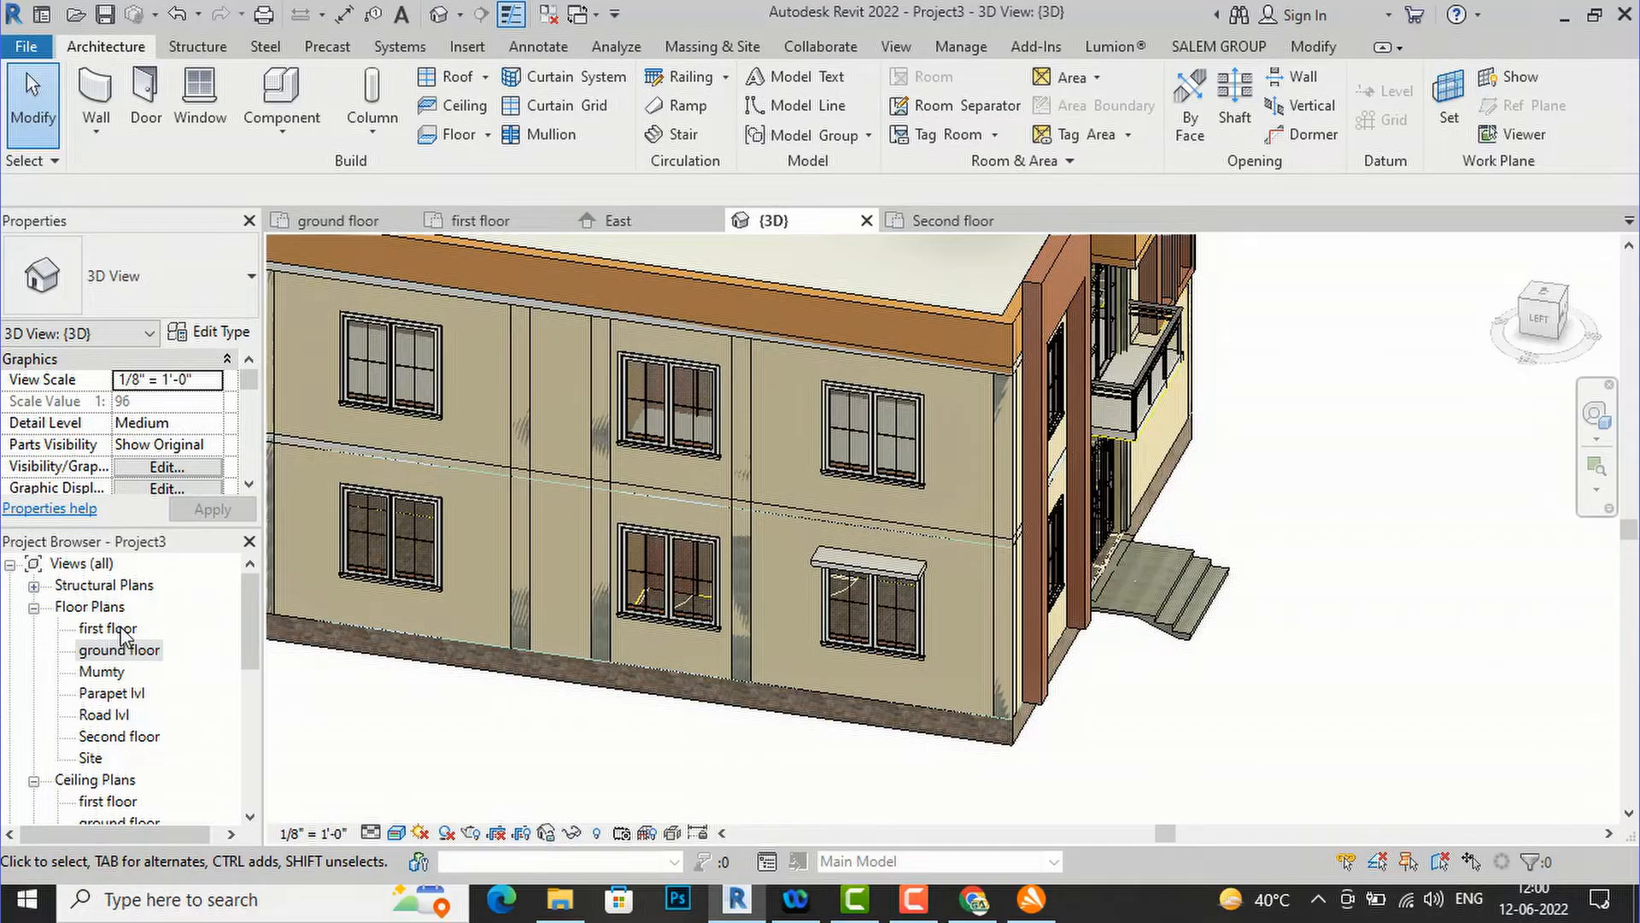
- In the first floor plan, copy the front bedroom's window shade to the kitchen and rear bedroom windows along the same wall
double_click(108, 629)
scroll(818, 577, up, 4)
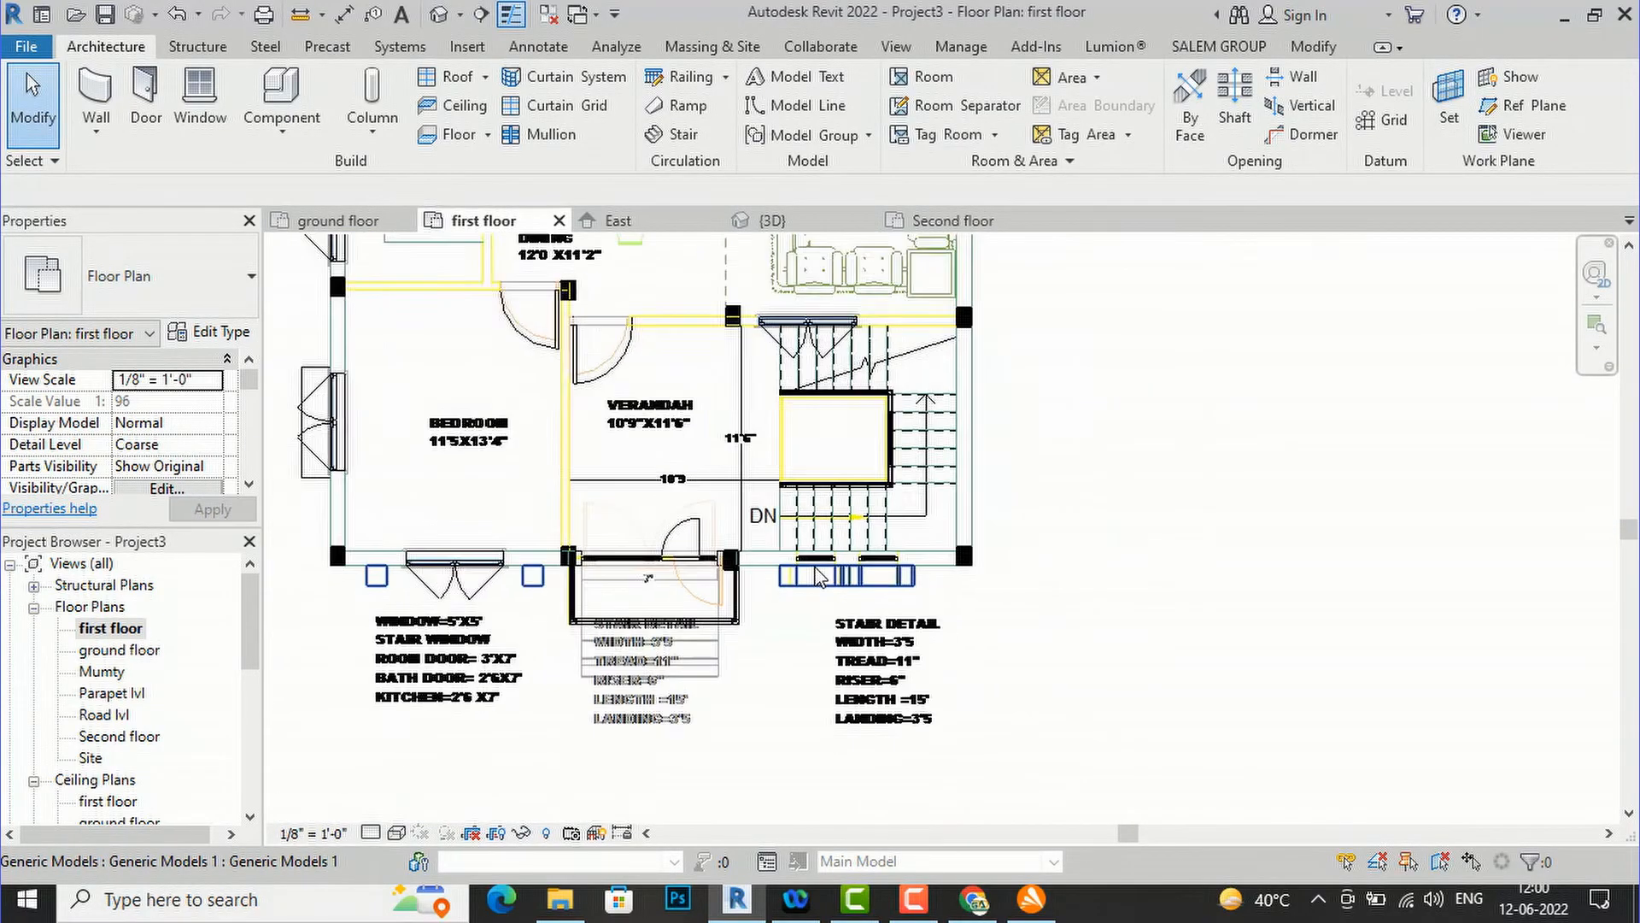
scroll(819, 576, down, 2)
scroll(476, 469, up, 4)
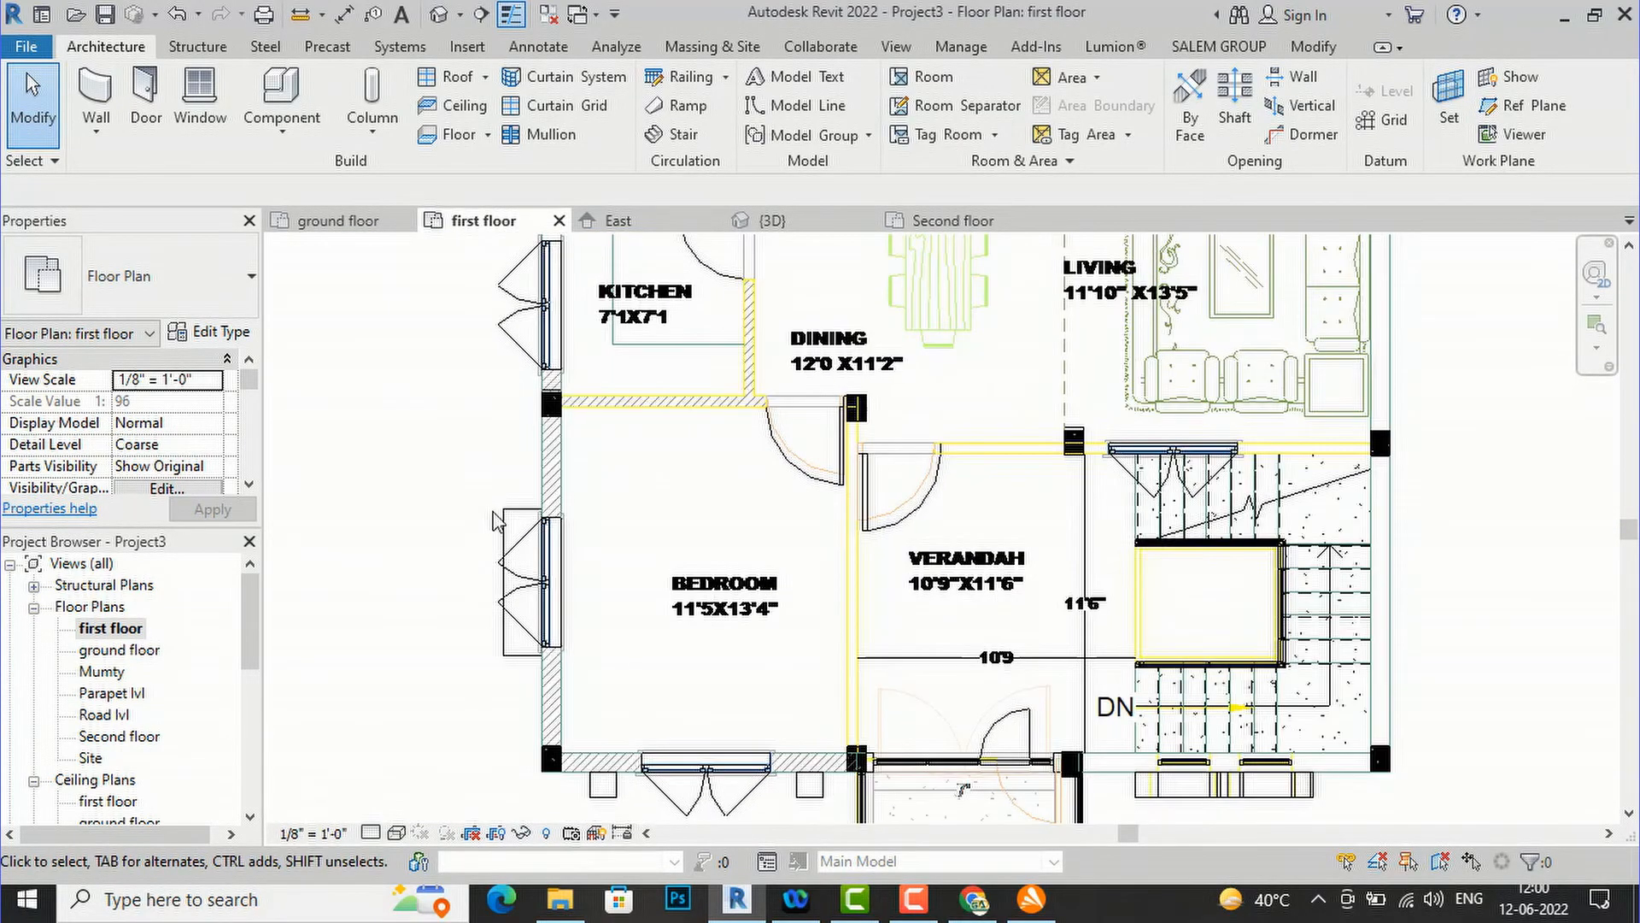
click(528, 513)
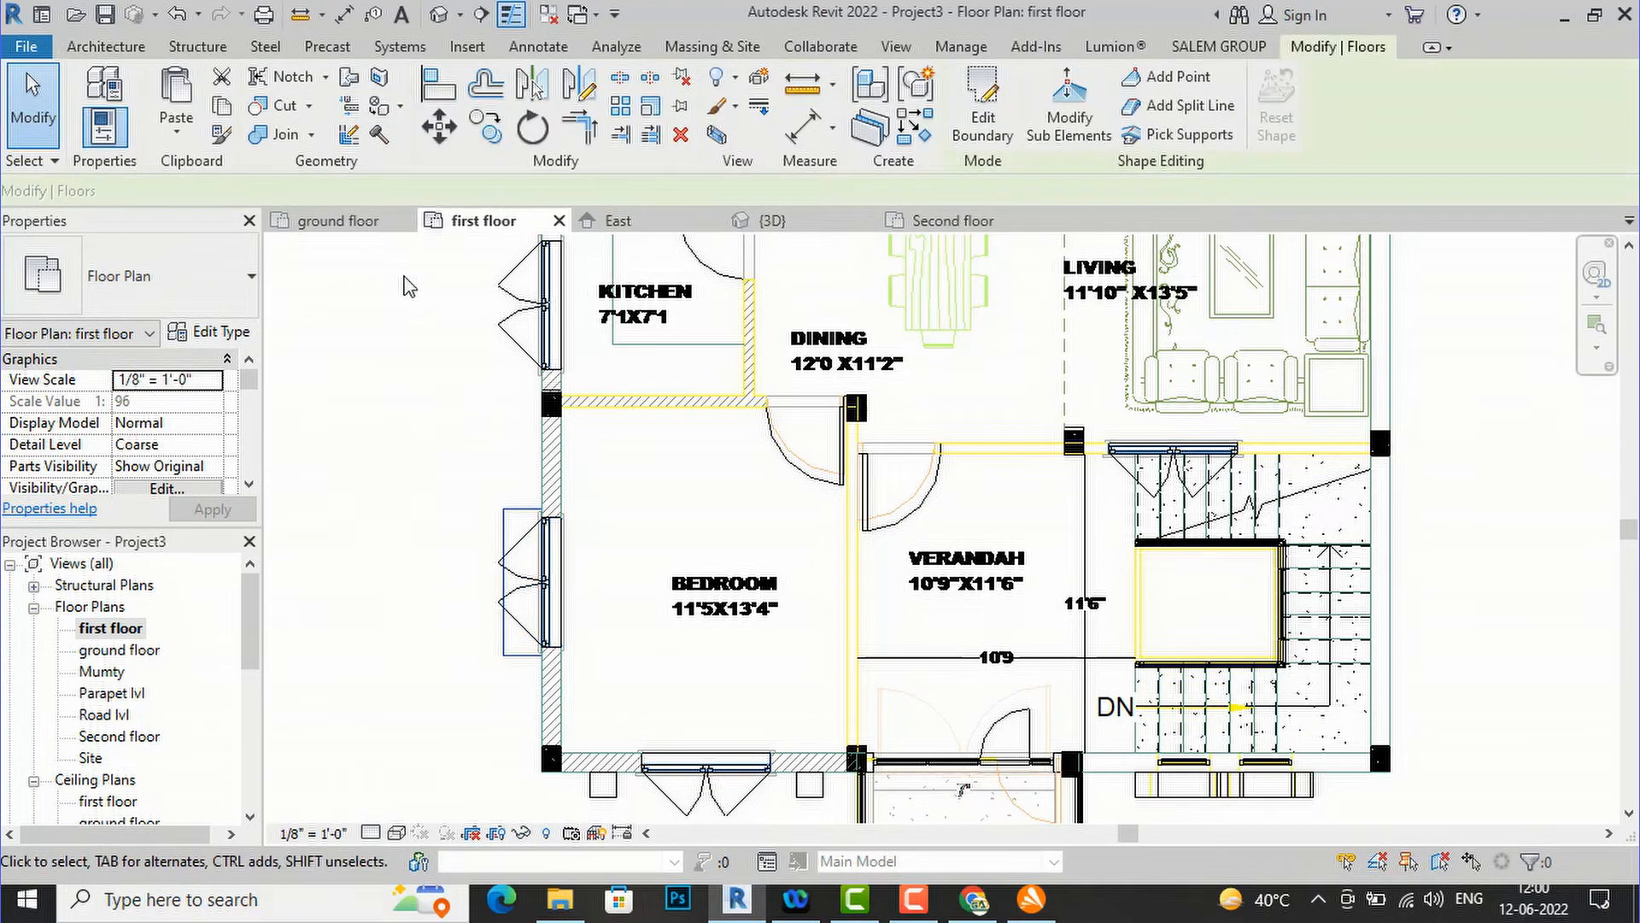
key(c)
key(o)
click(546, 647)
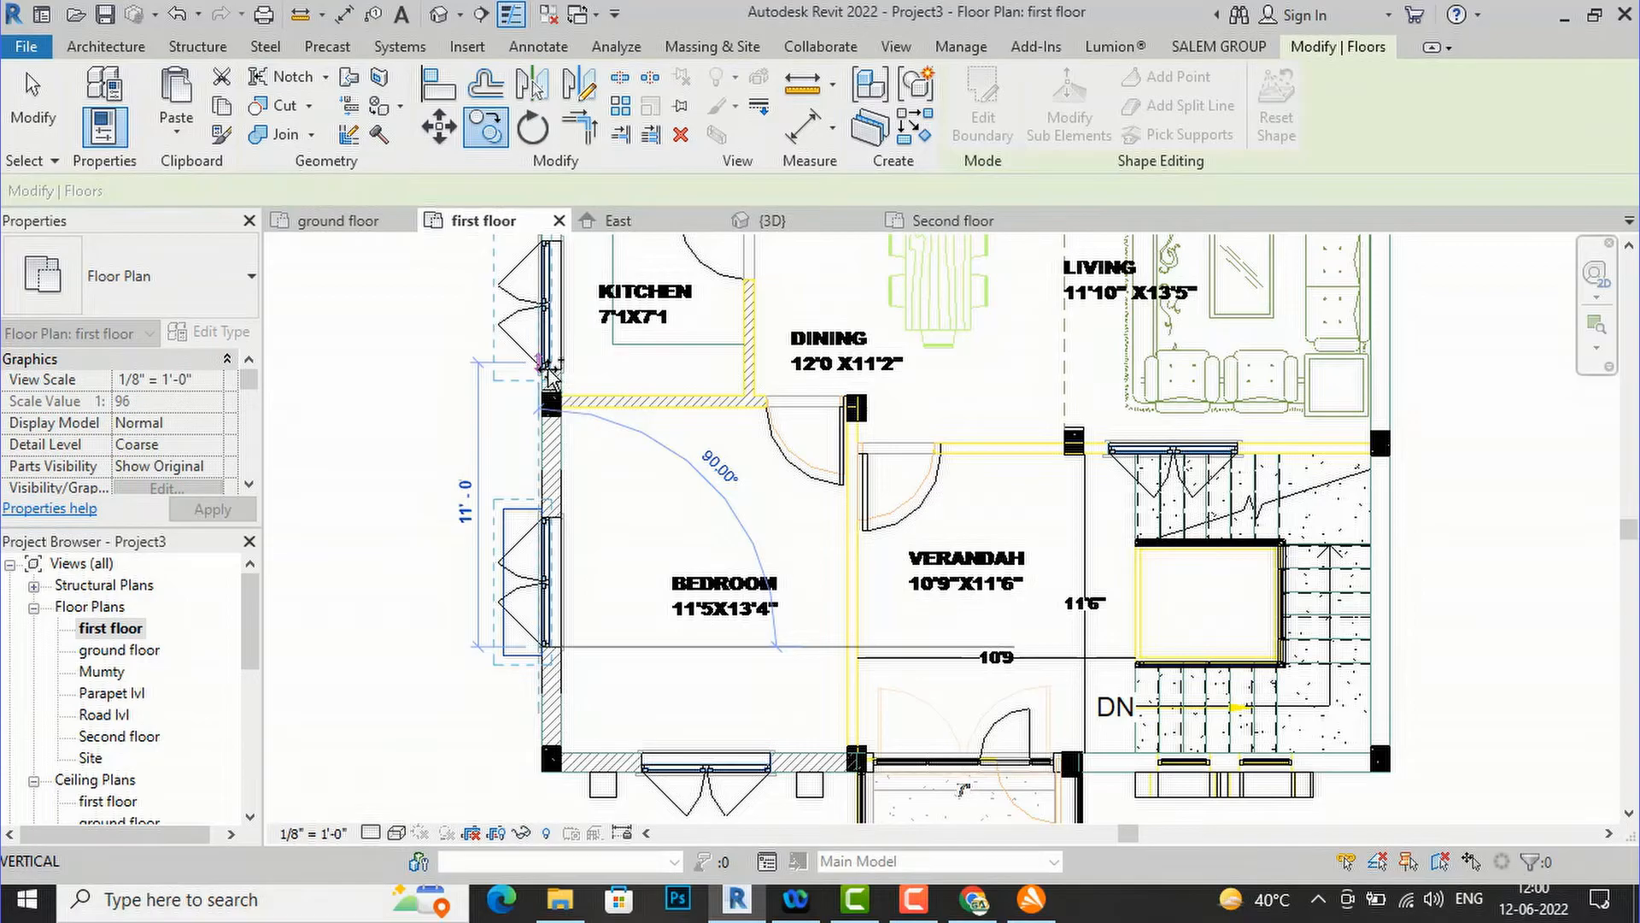
scroll(547, 639, down, 3)
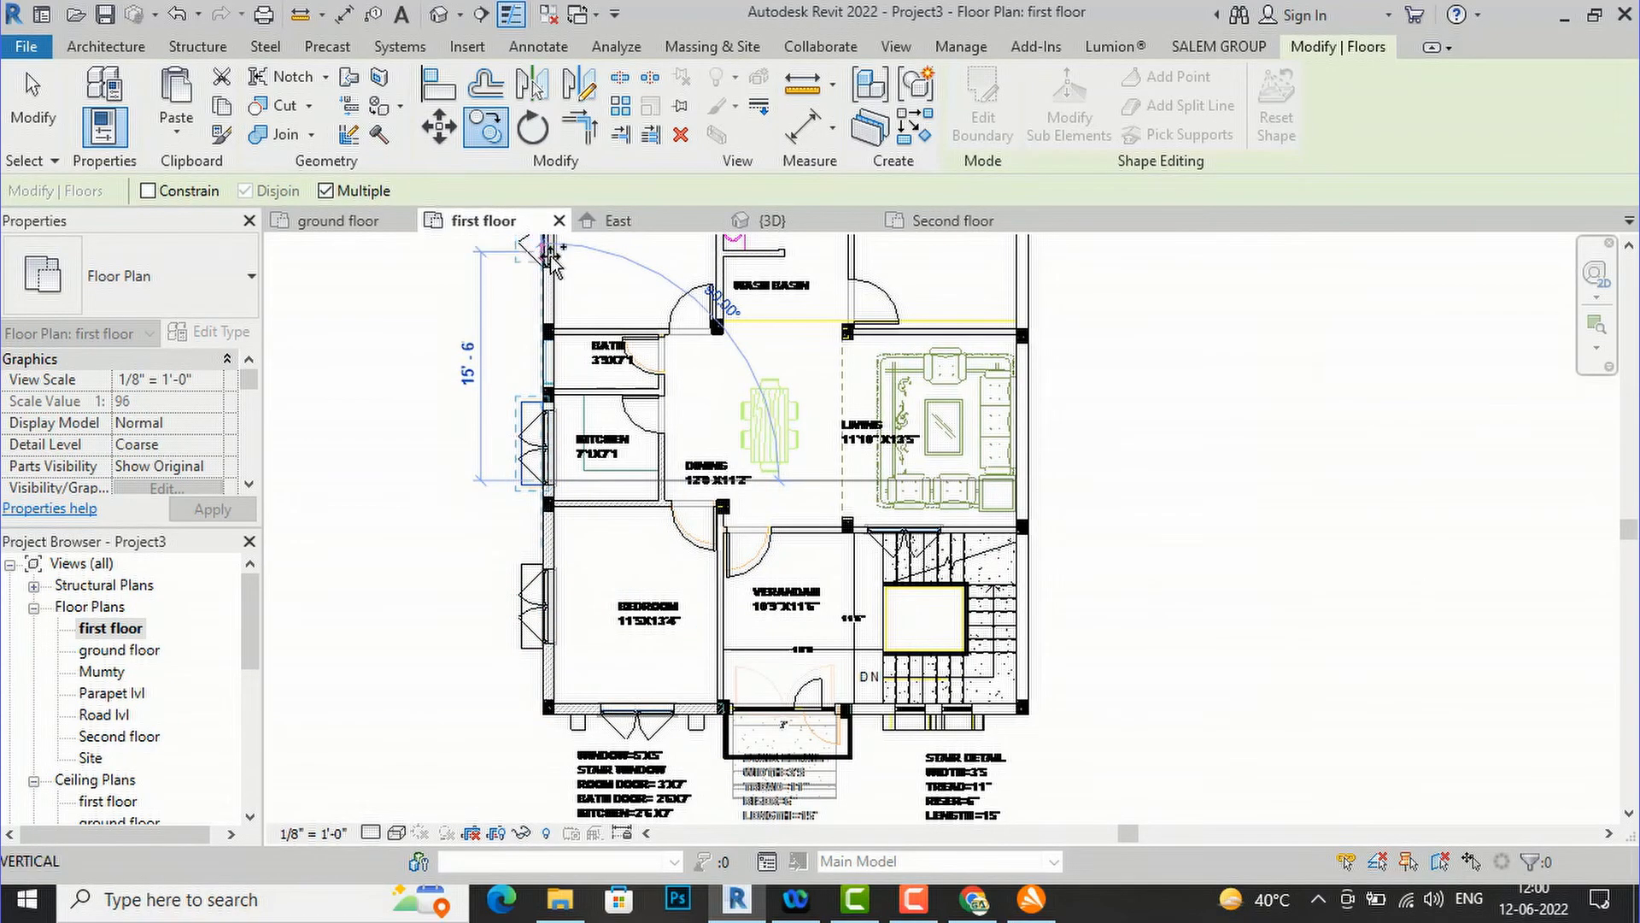
scroll(513, 709, down, 3)
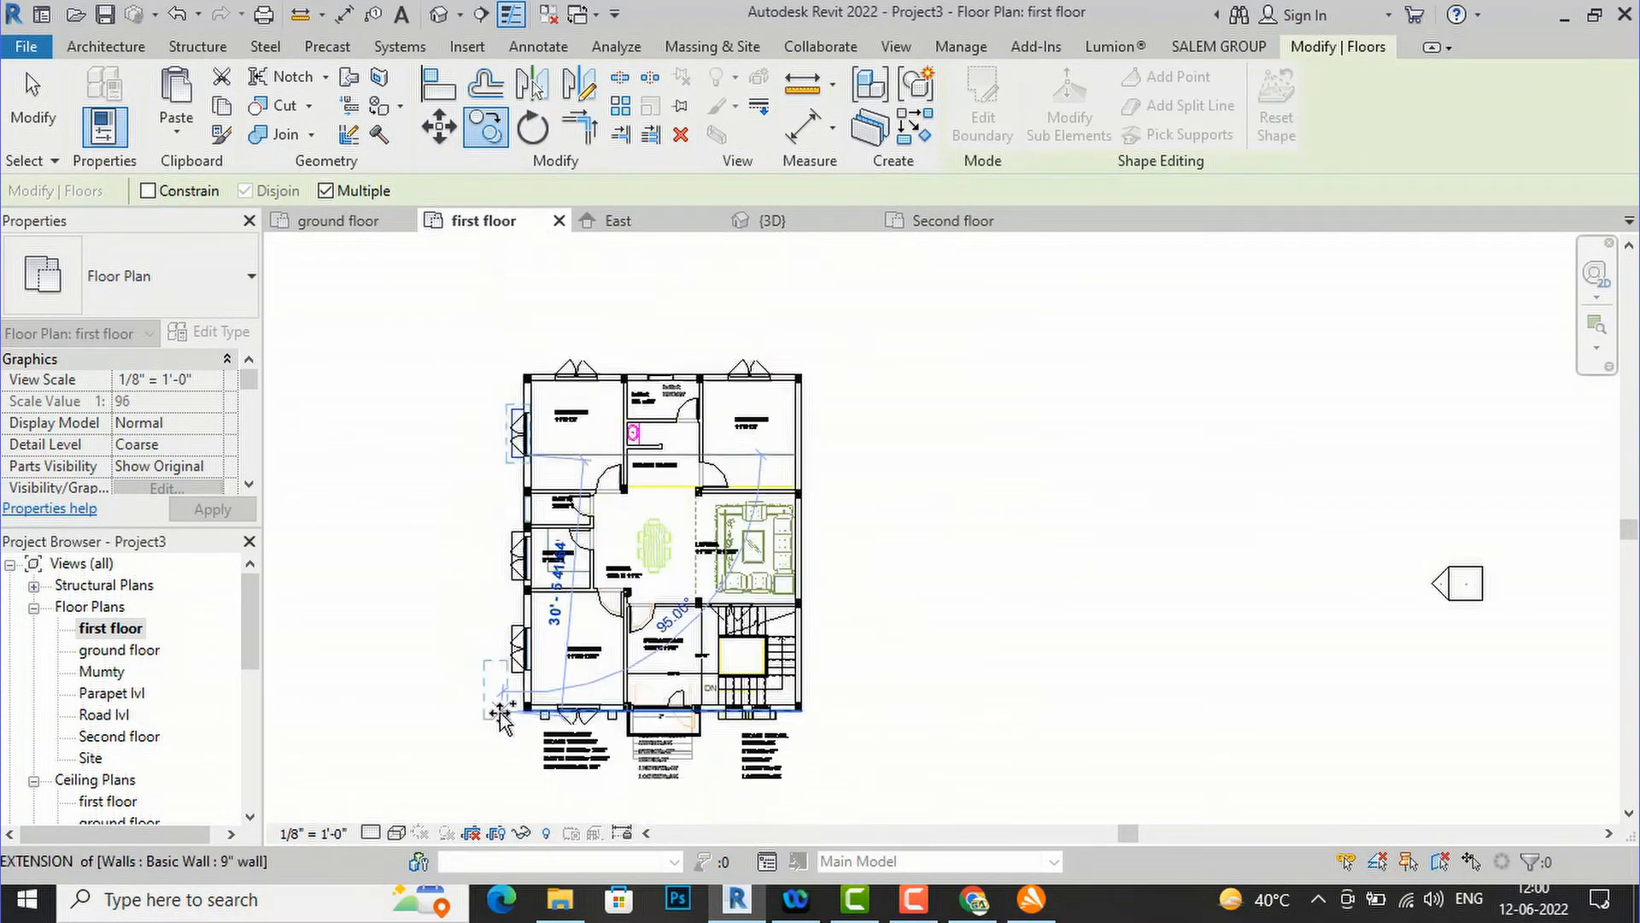
- Place one more shade copy outside the rear wall, beyond the 11'x13' corner bedroom's rear window, and end the copying
scroll(570, 436, up, 5)
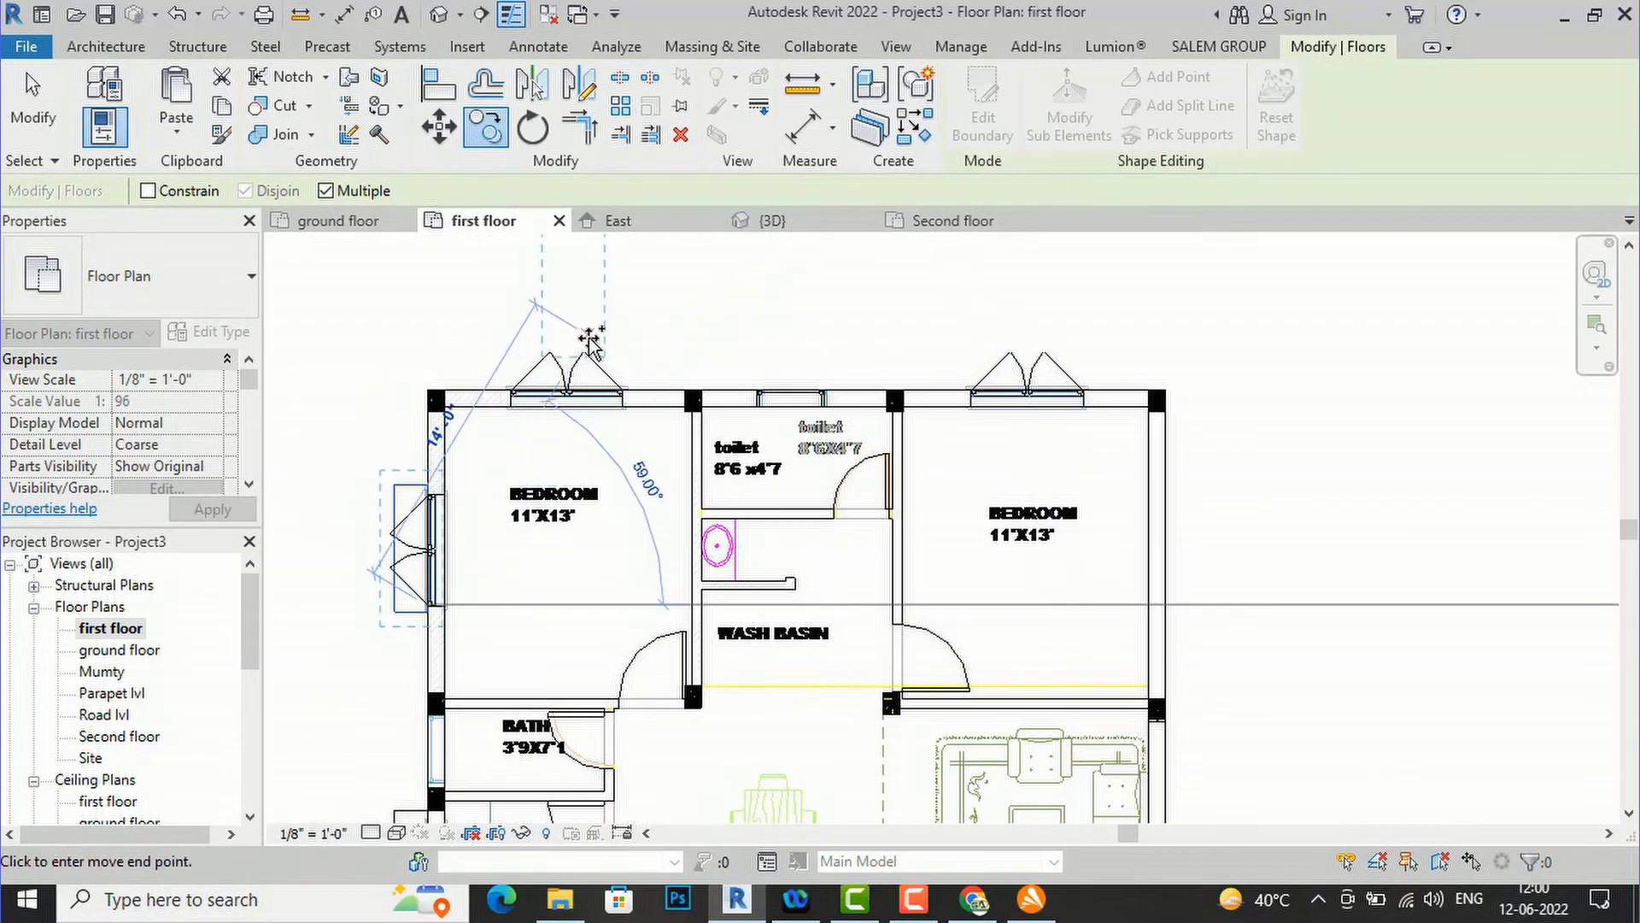
key(Escape)
key(Escape)
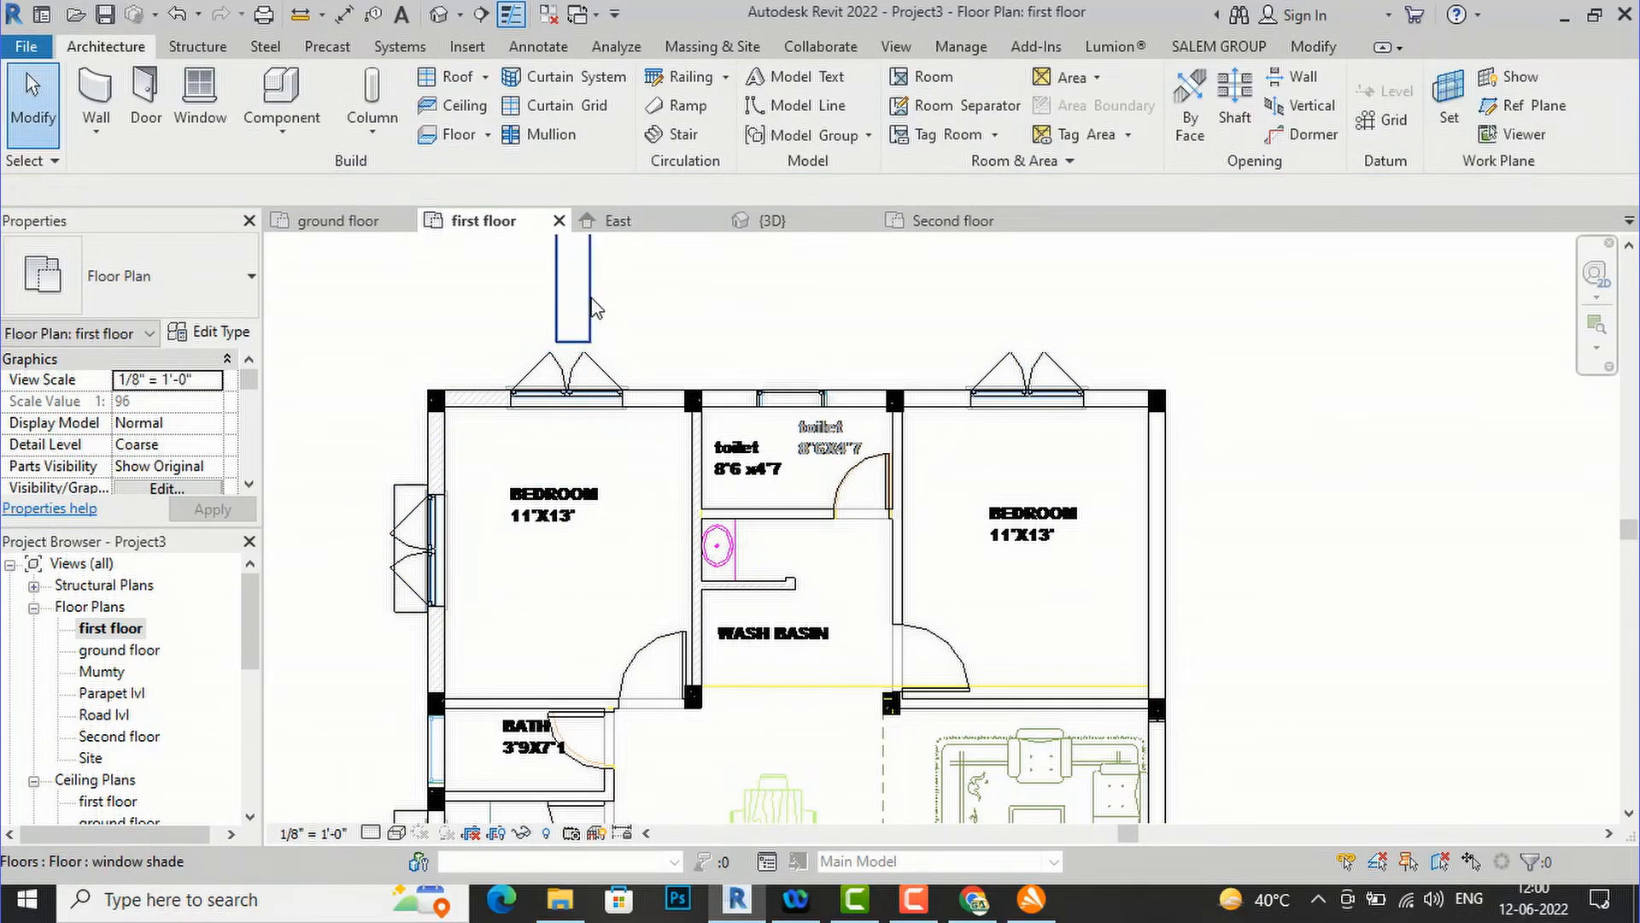
- Rotate the loose shade copy by 90 degrees and move it against the rear wall over the corner bedroom's window
click(589, 303)
click(532, 128)
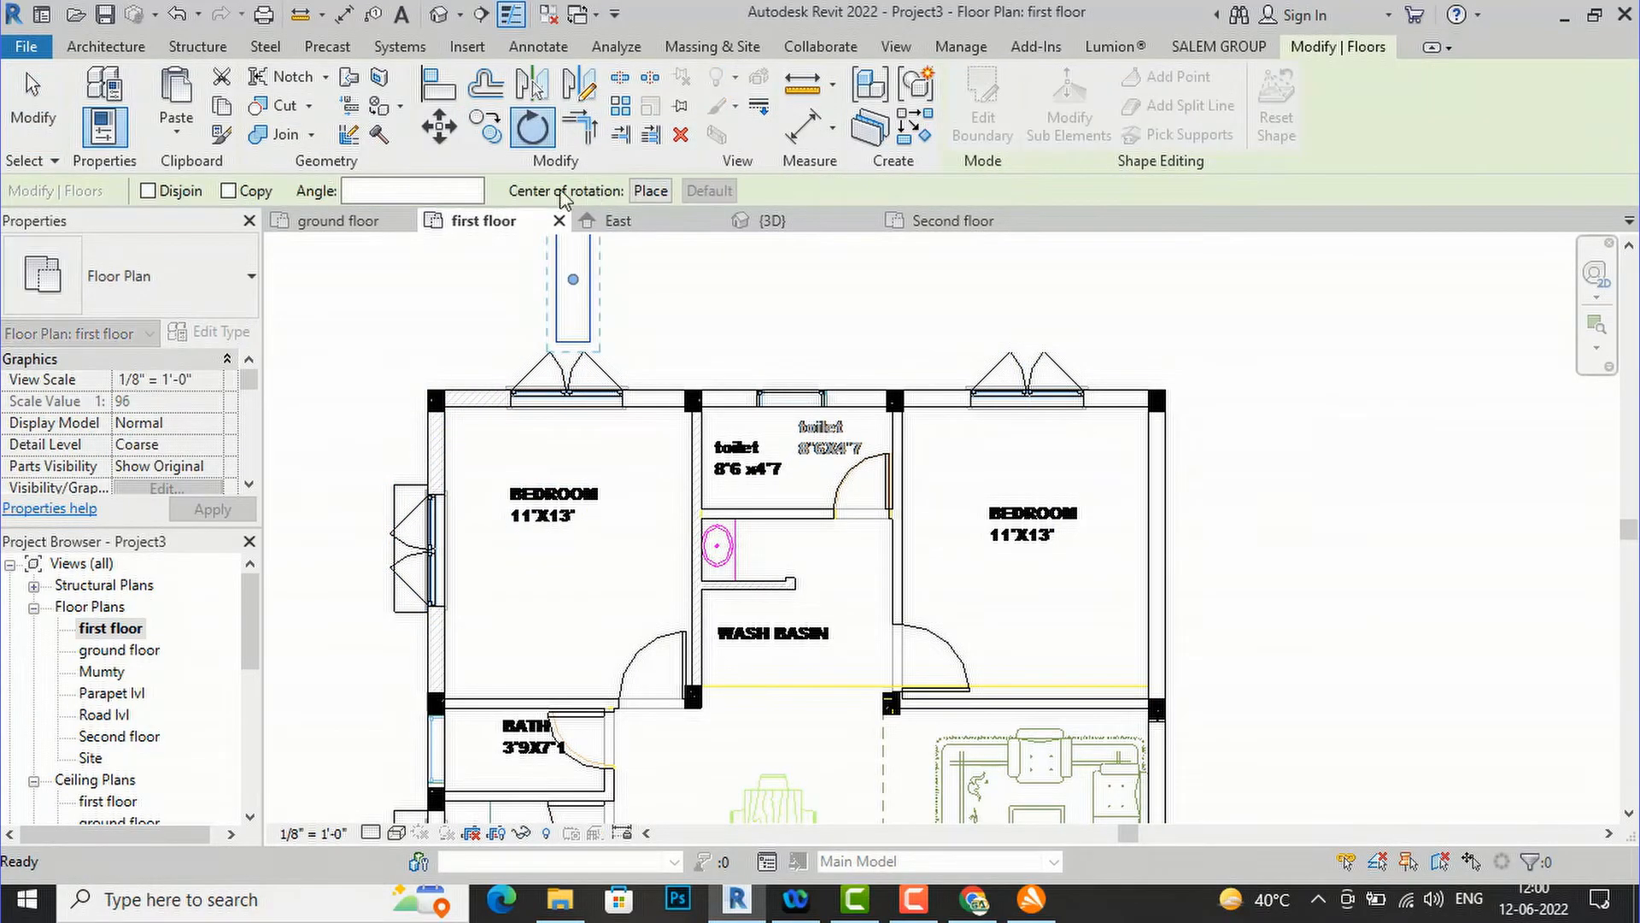
click(422, 197)
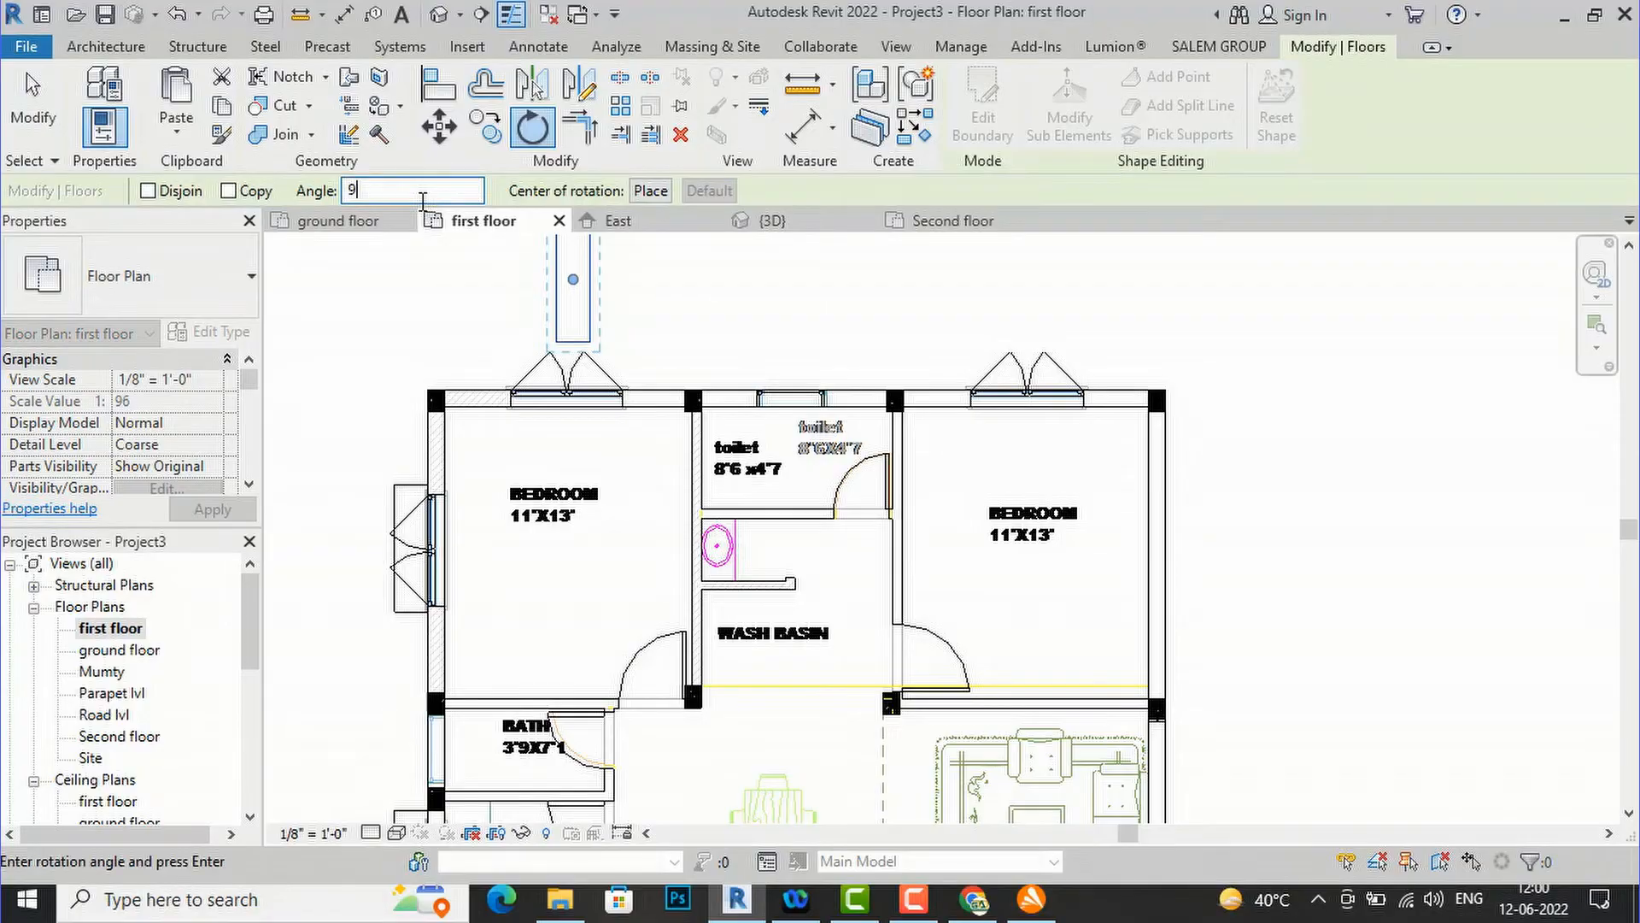
text(90)
key(Return)
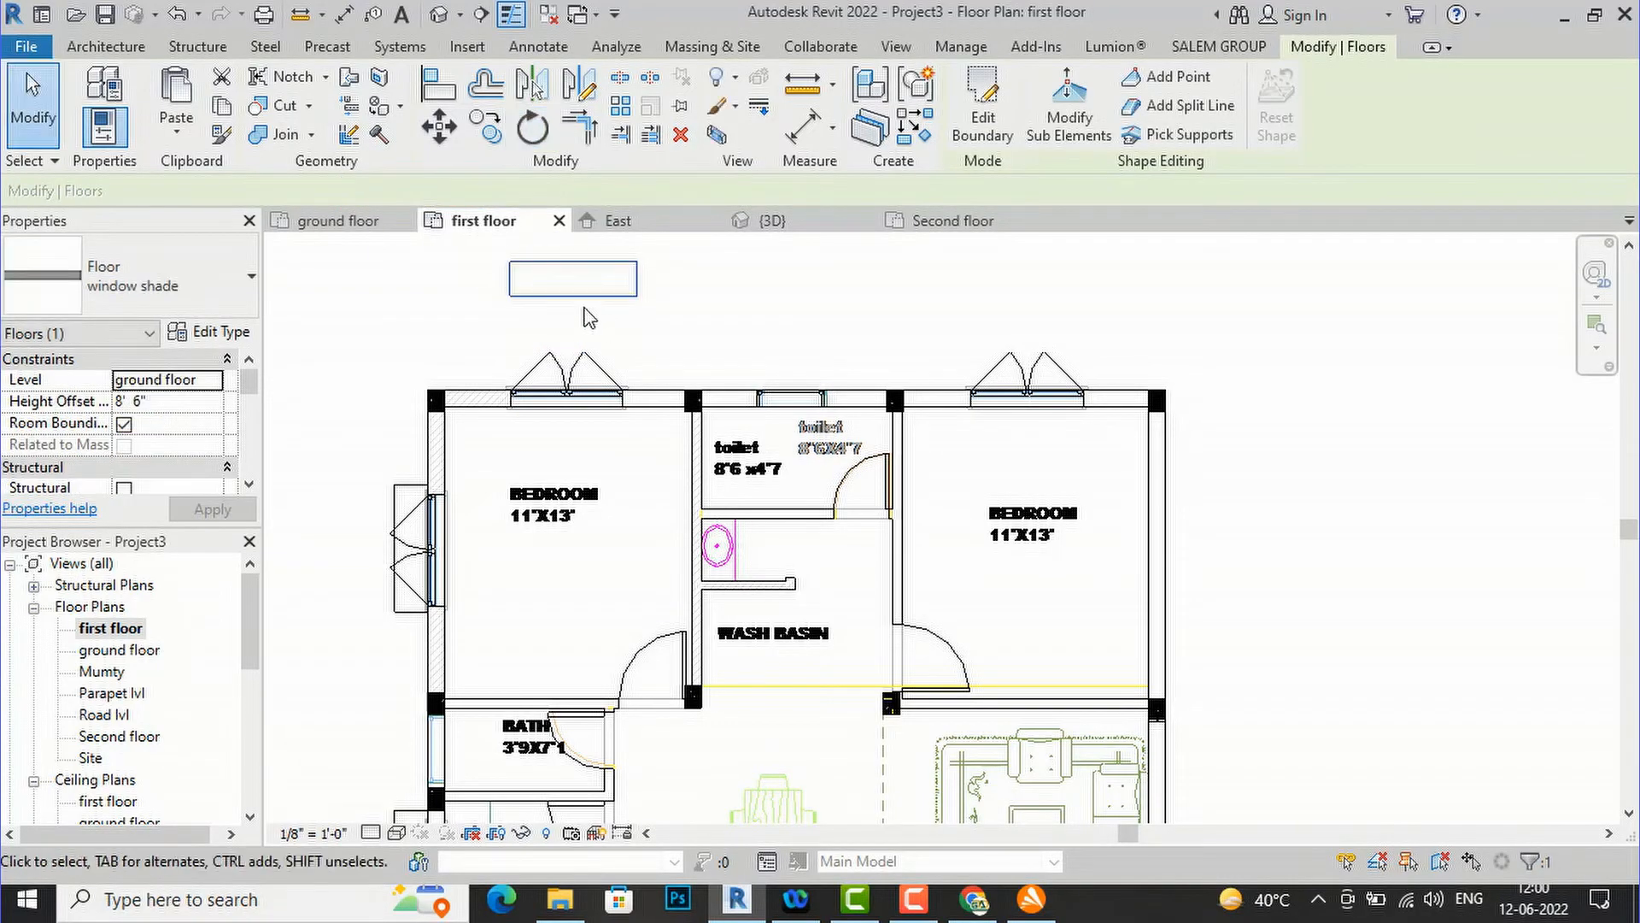
drag(570, 294, 566, 386)
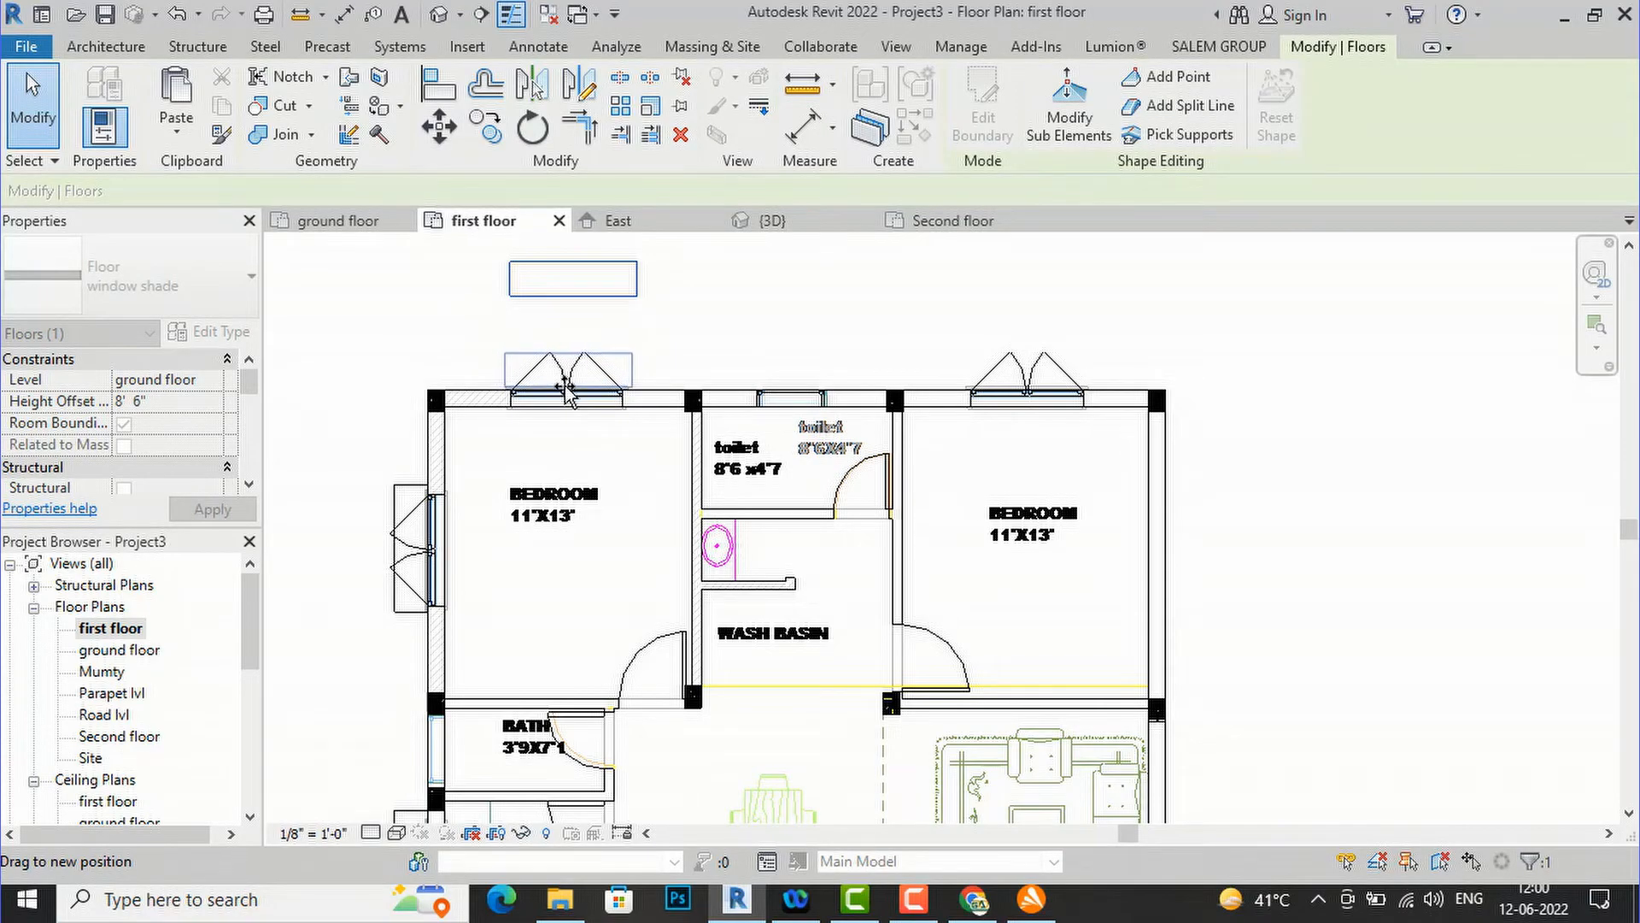
drag(533, 237, 514, 202)
- Copy the rear-wall shade from its window midpoint to the other bedroom's window on the same wall
click(490, 136)
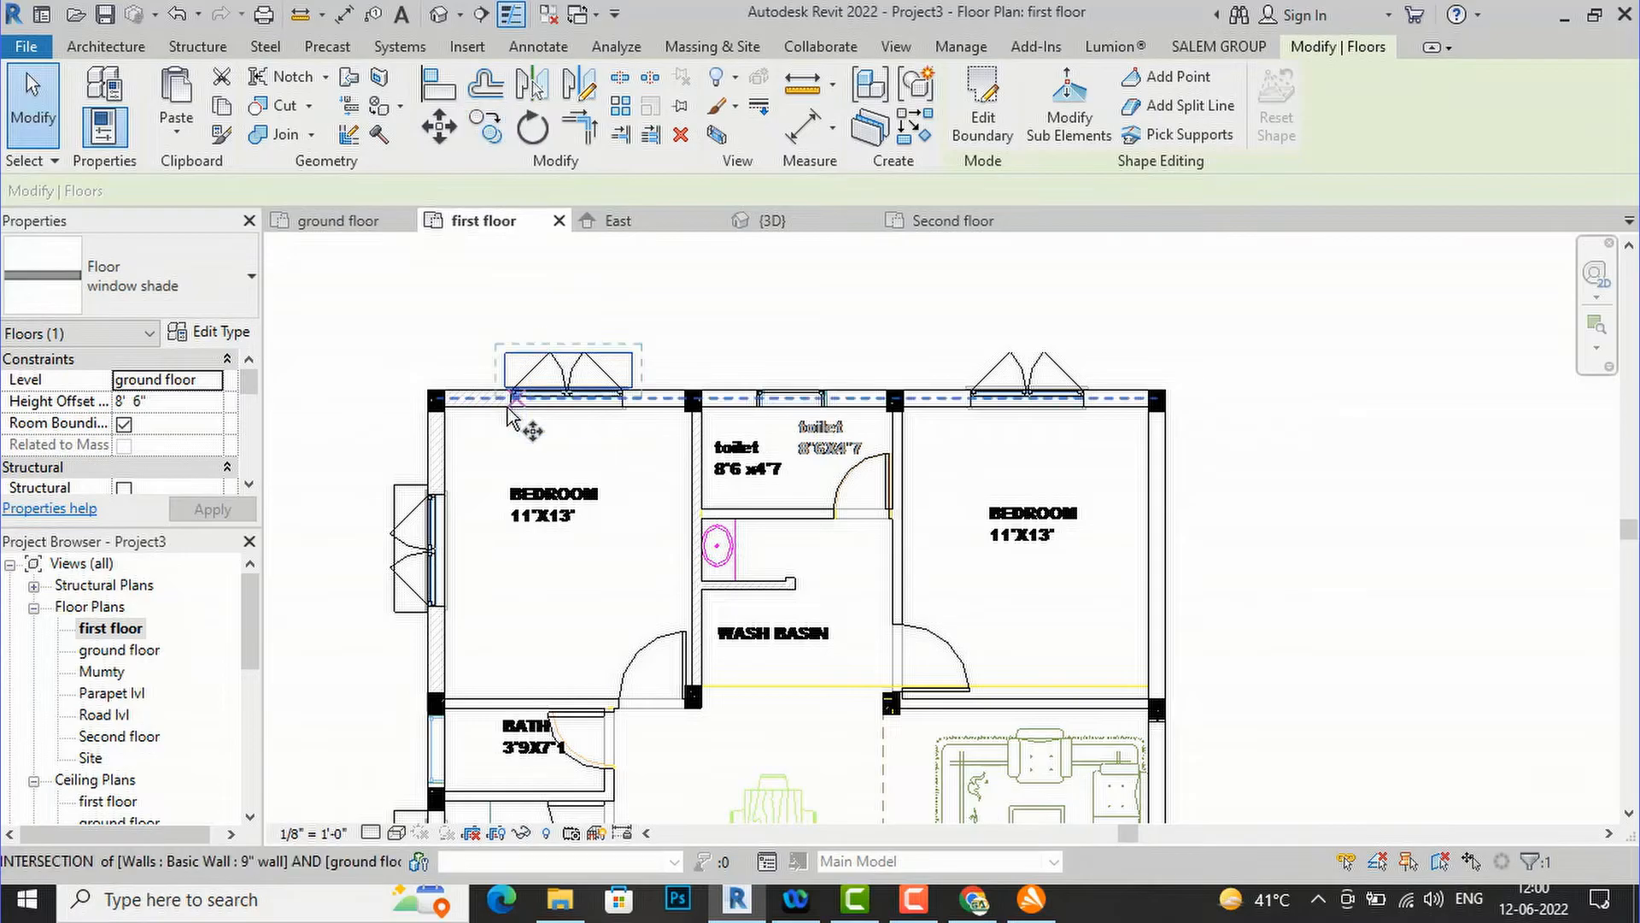
click(567, 389)
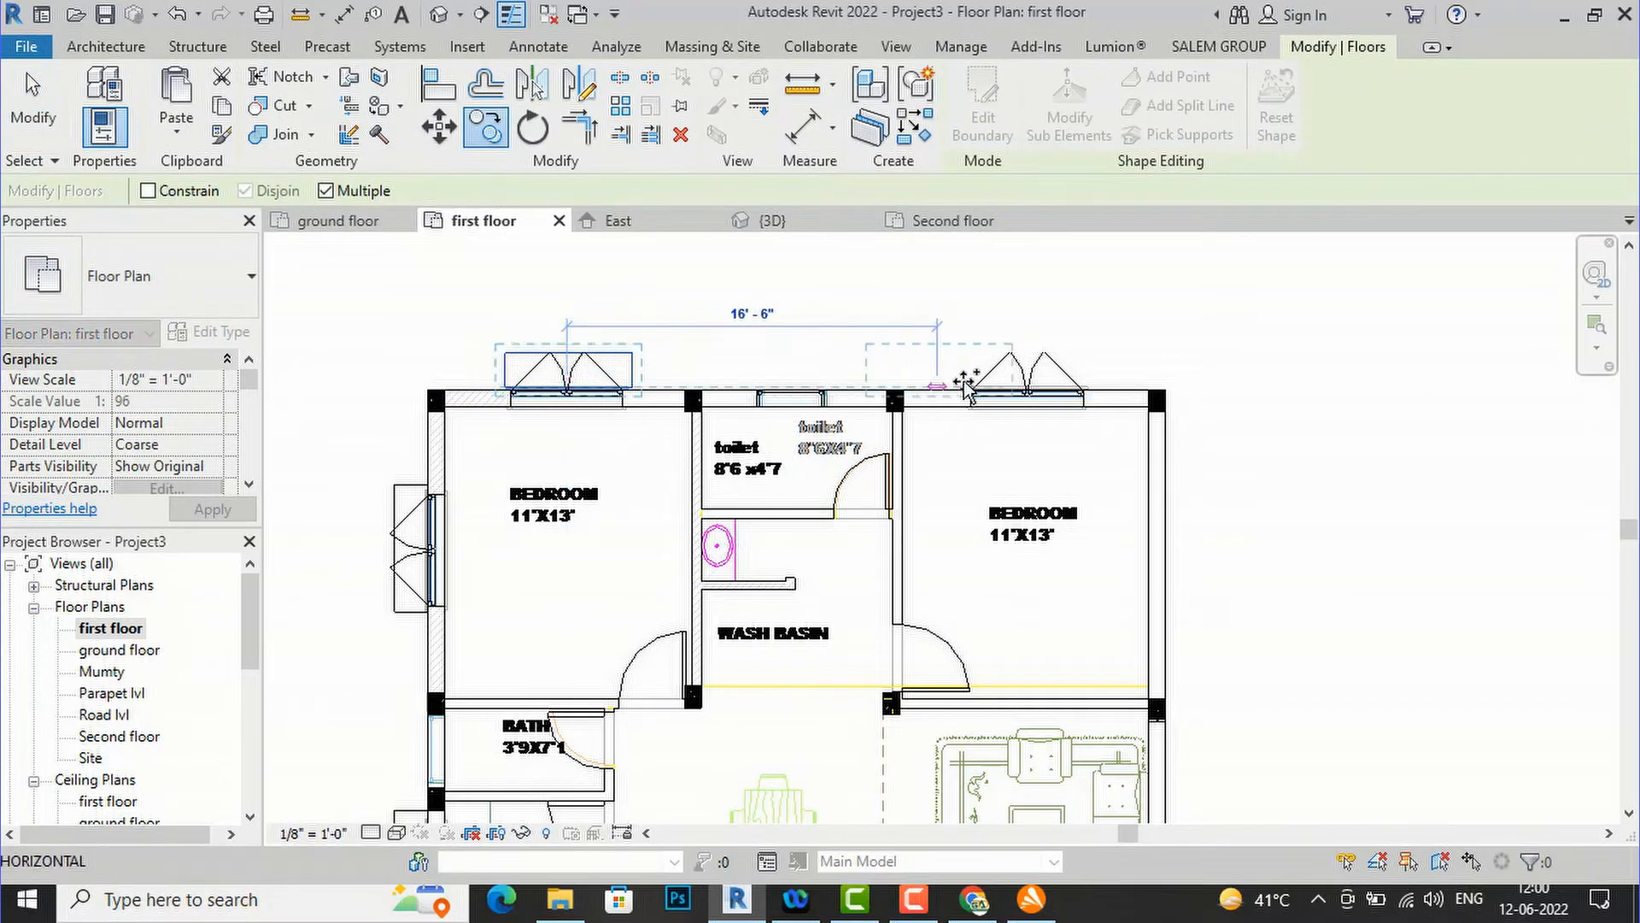
click(1025, 383)
scroll(973, 272, down, 2)
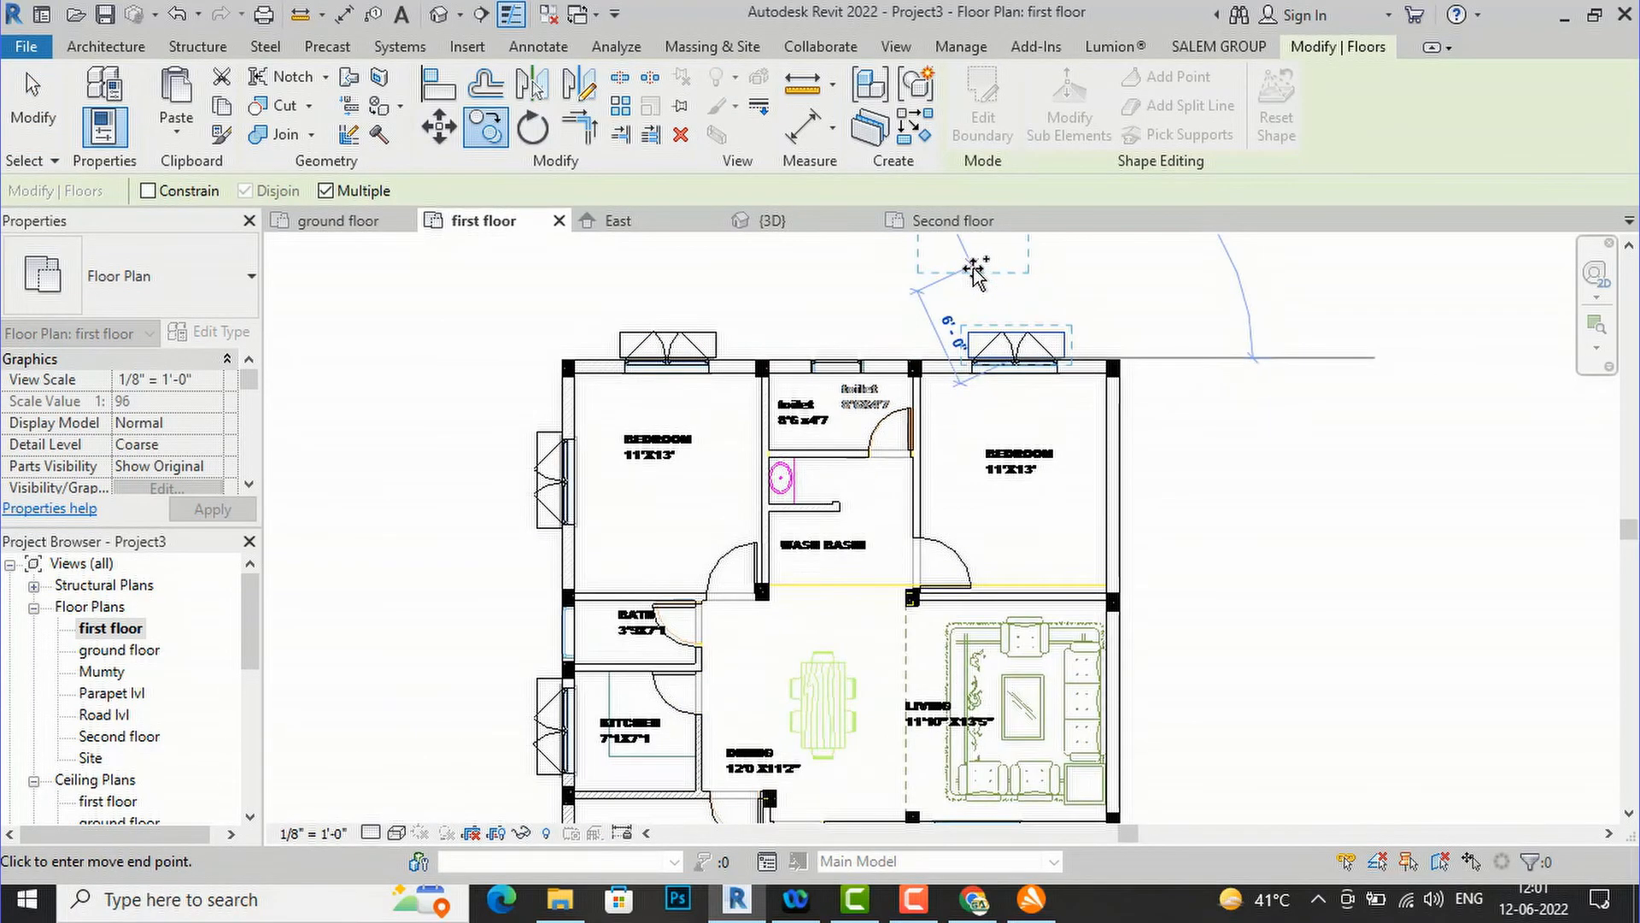
key(Escape)
key(Escape)
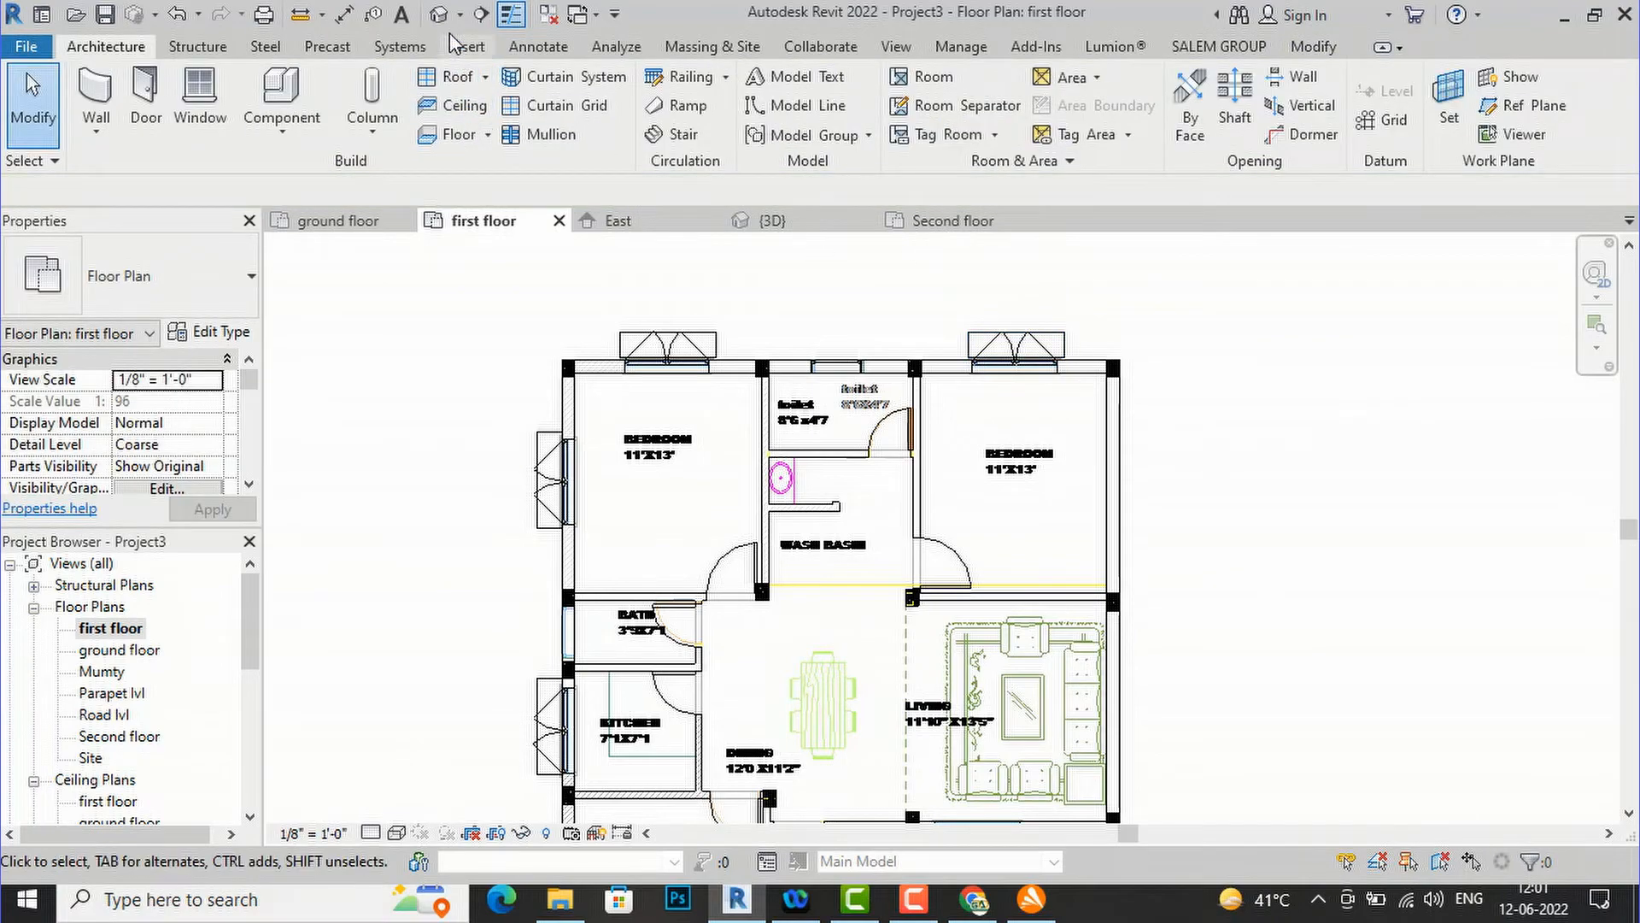
- In the 3D view, copy the three ground-floor shades on the side wall and paste them aligned to the Second floor level
click(444, 15)
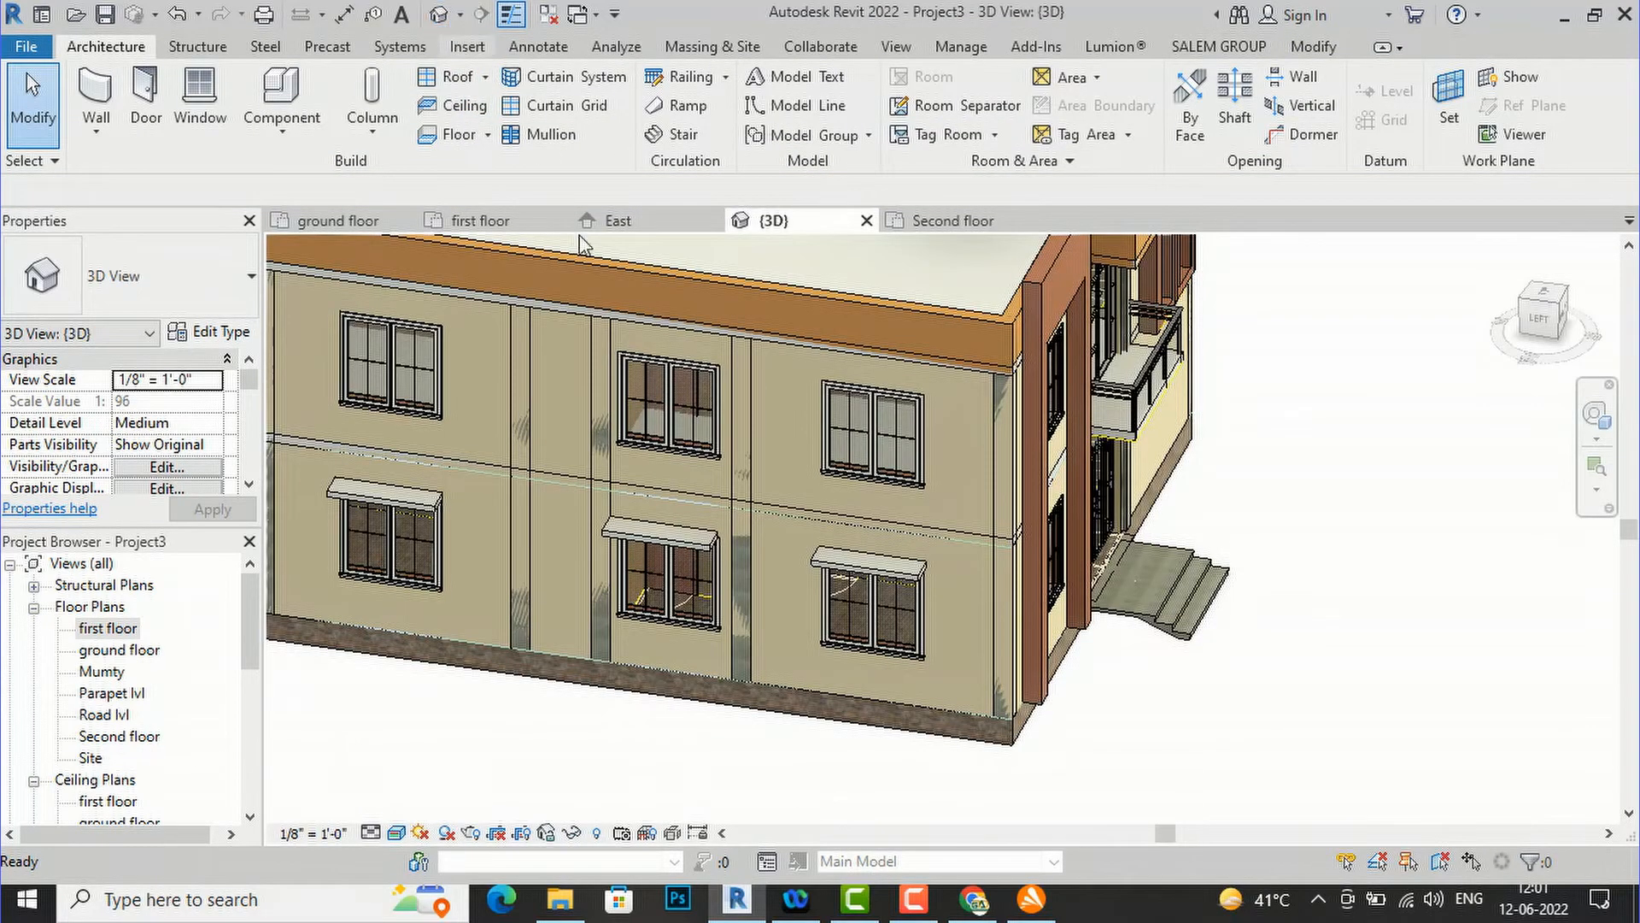
scroll(1242, 556, down, 4)
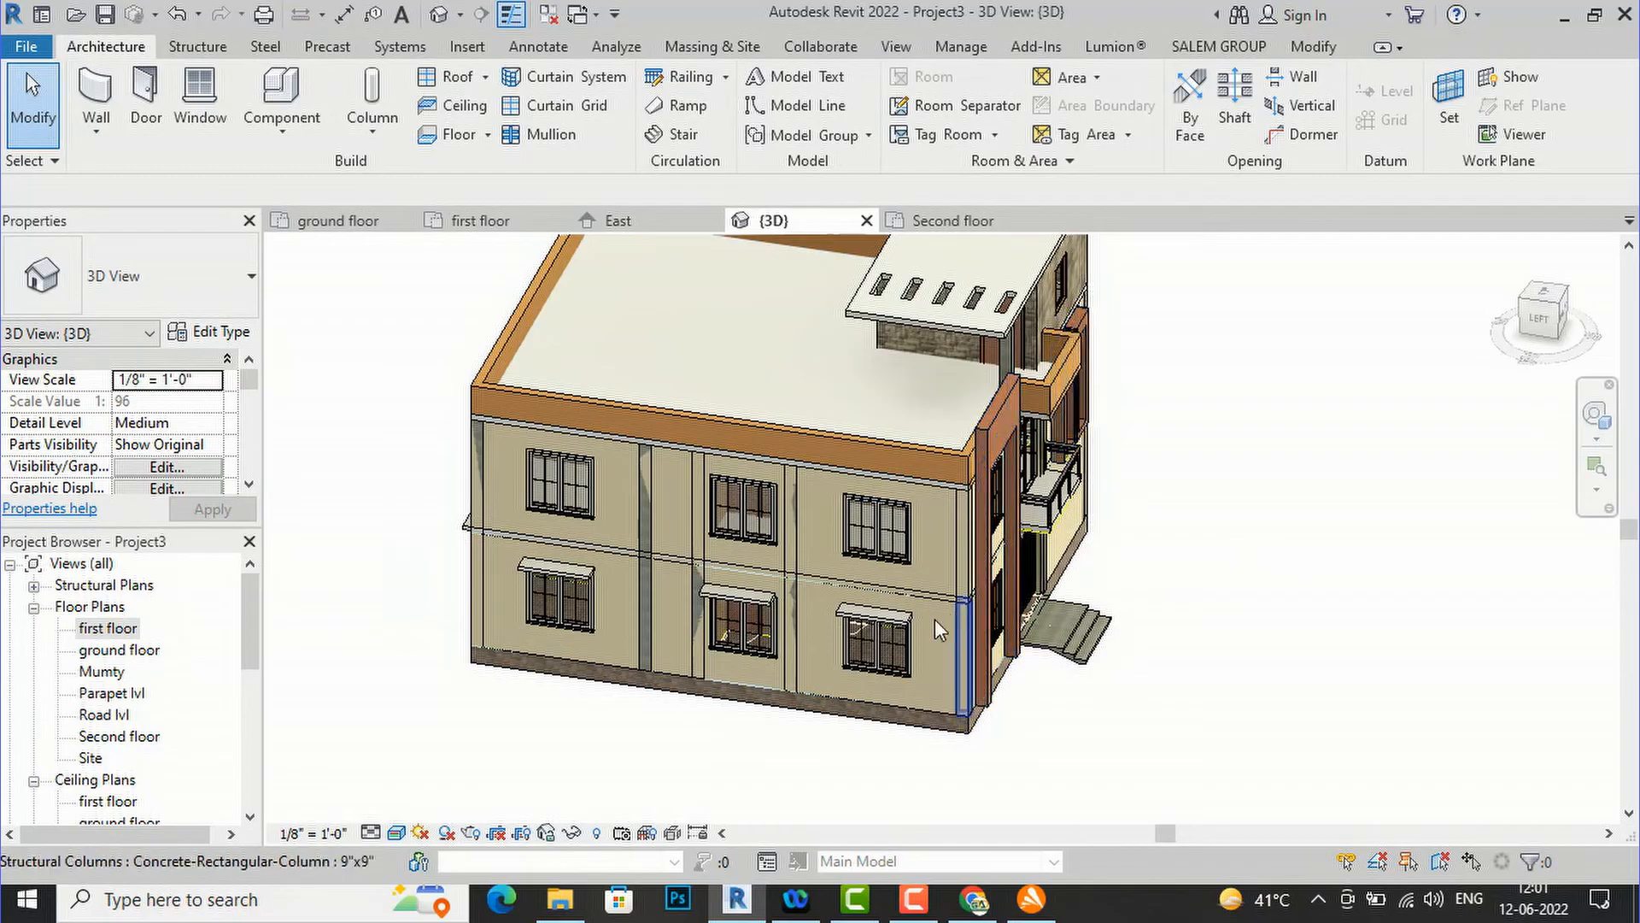
click(907, 622)
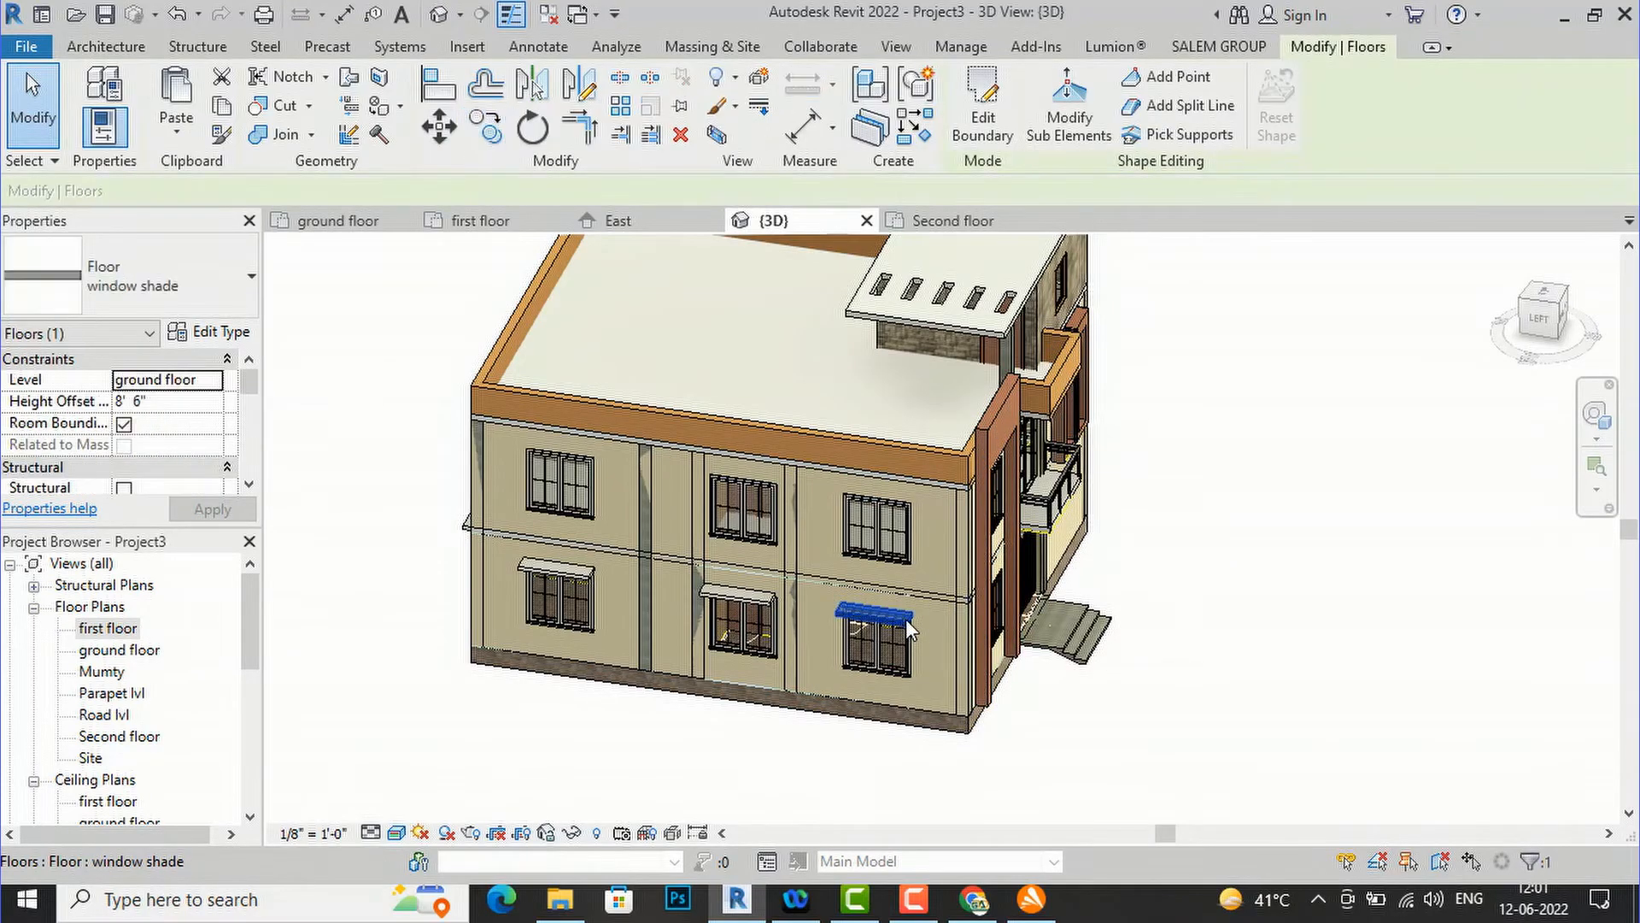
ctrl+click(738, 591)
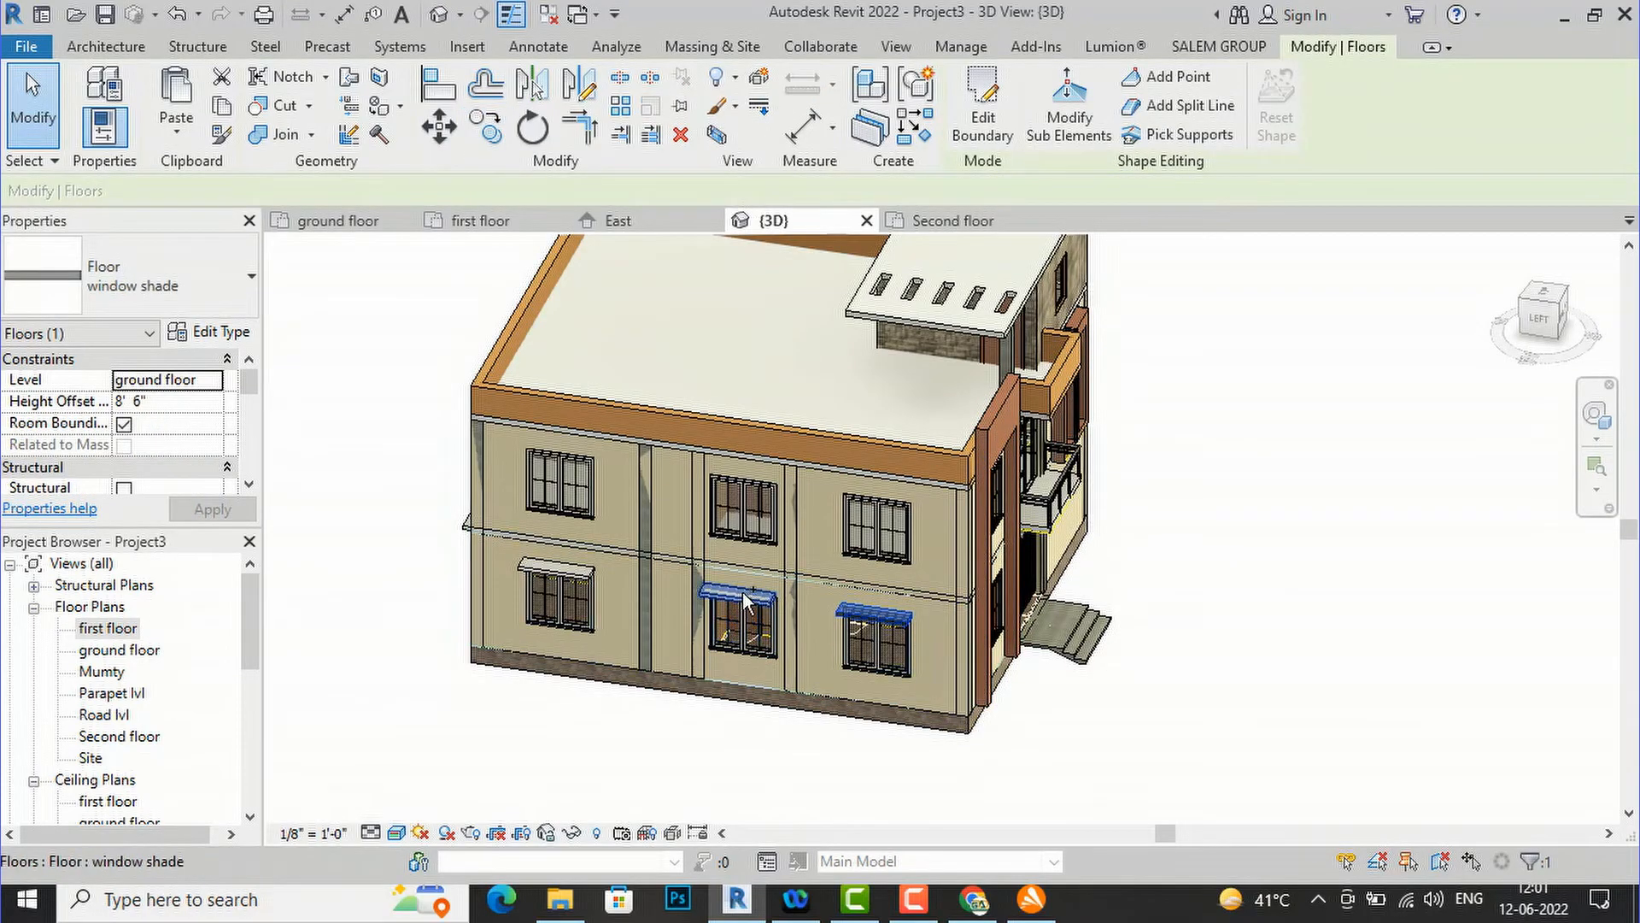
ctrl+click(590, 574)
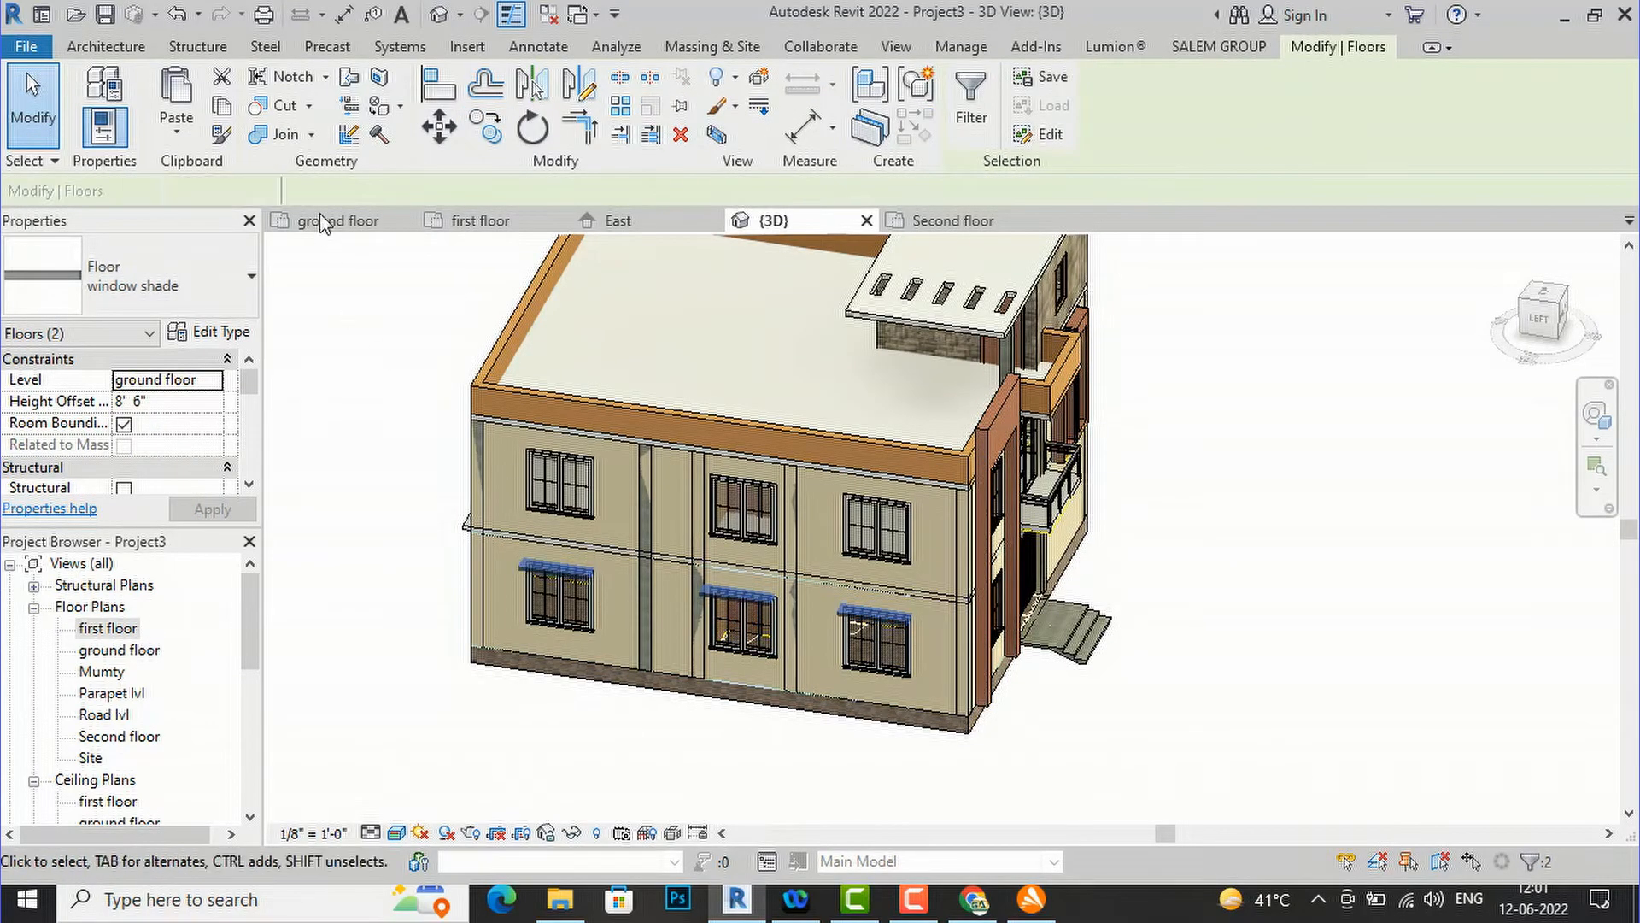
click(176, 130)
click(215, 229)
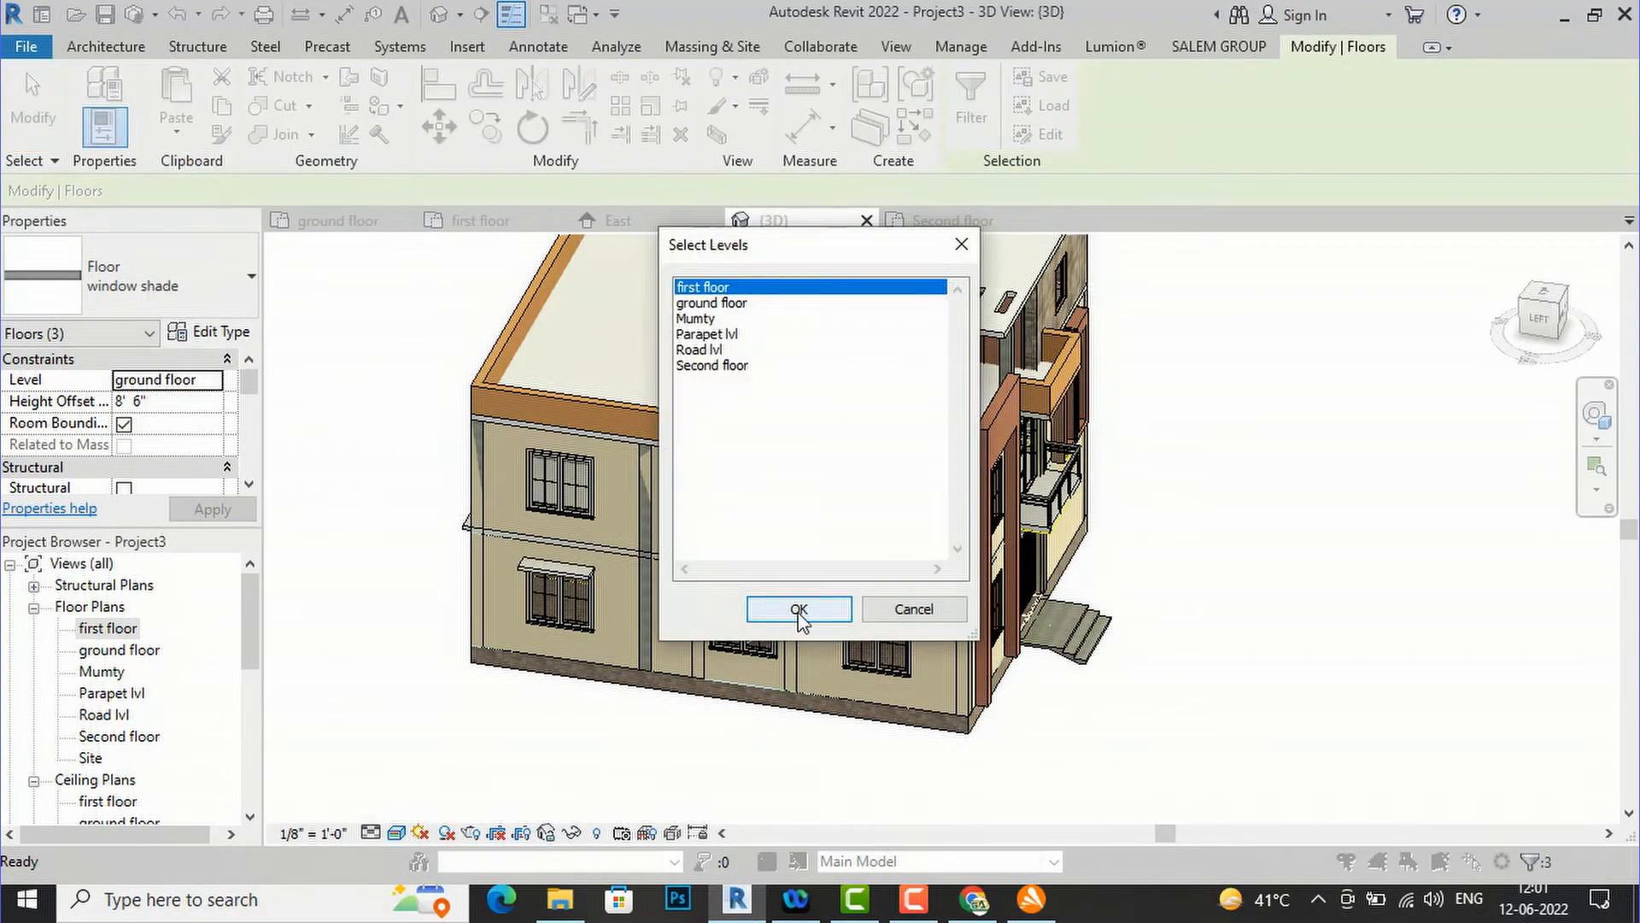
click(720, 367)
click(783, 608)
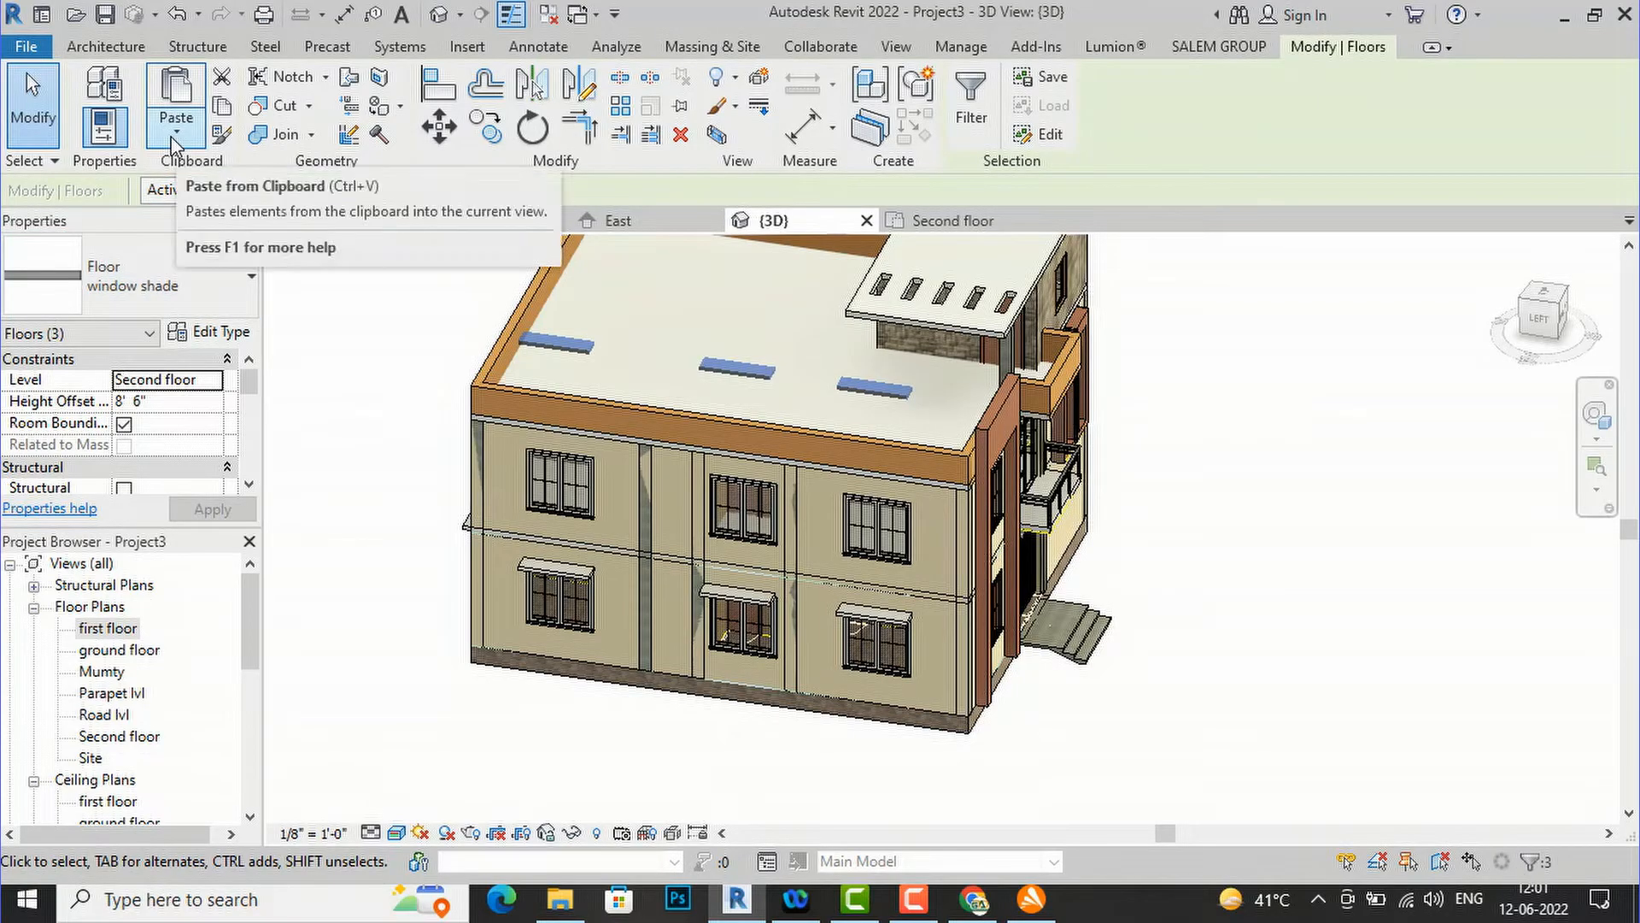
- Set the three pasted shades' height offset from the Second floor level to 0'
click(220, 382)
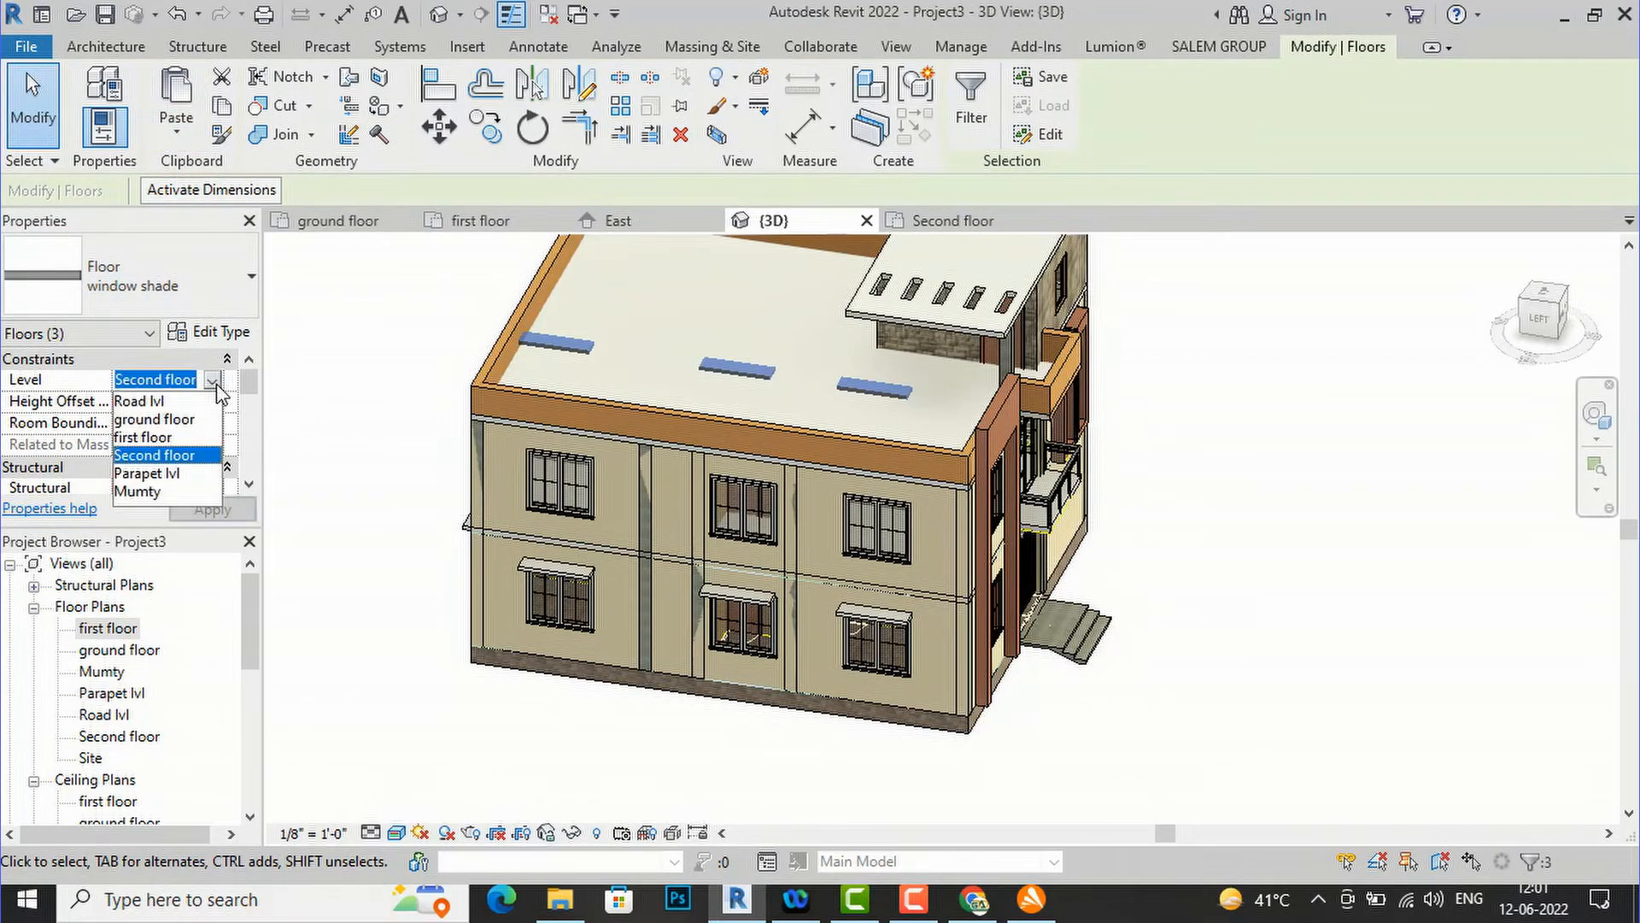
click(219, 383)
click(205, 408)
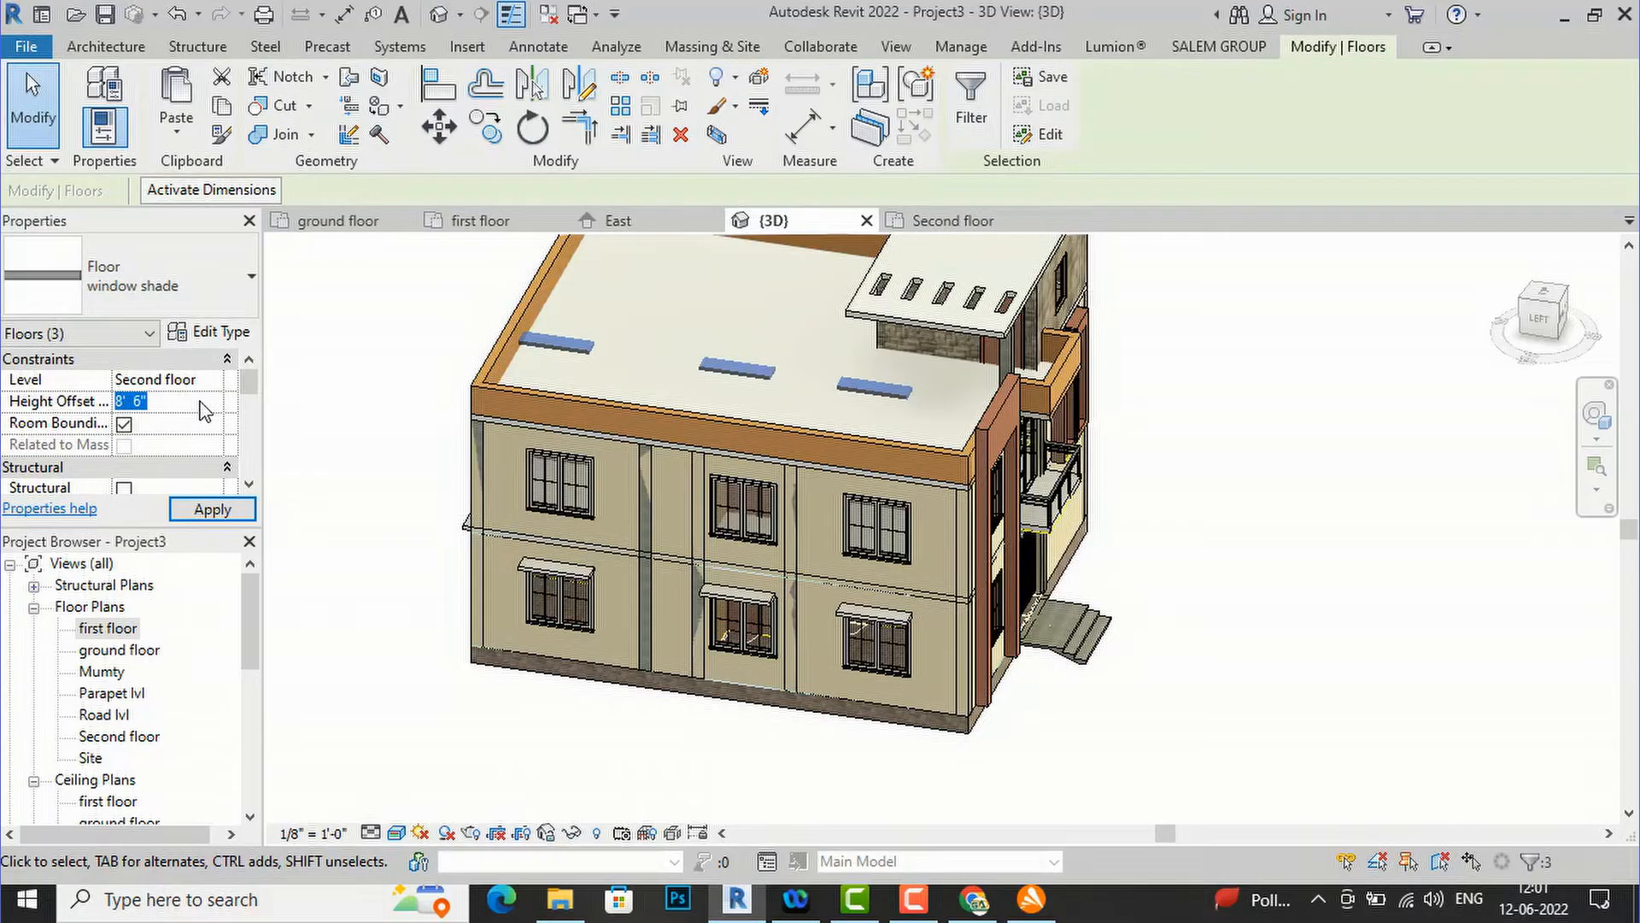
click(213, 516)
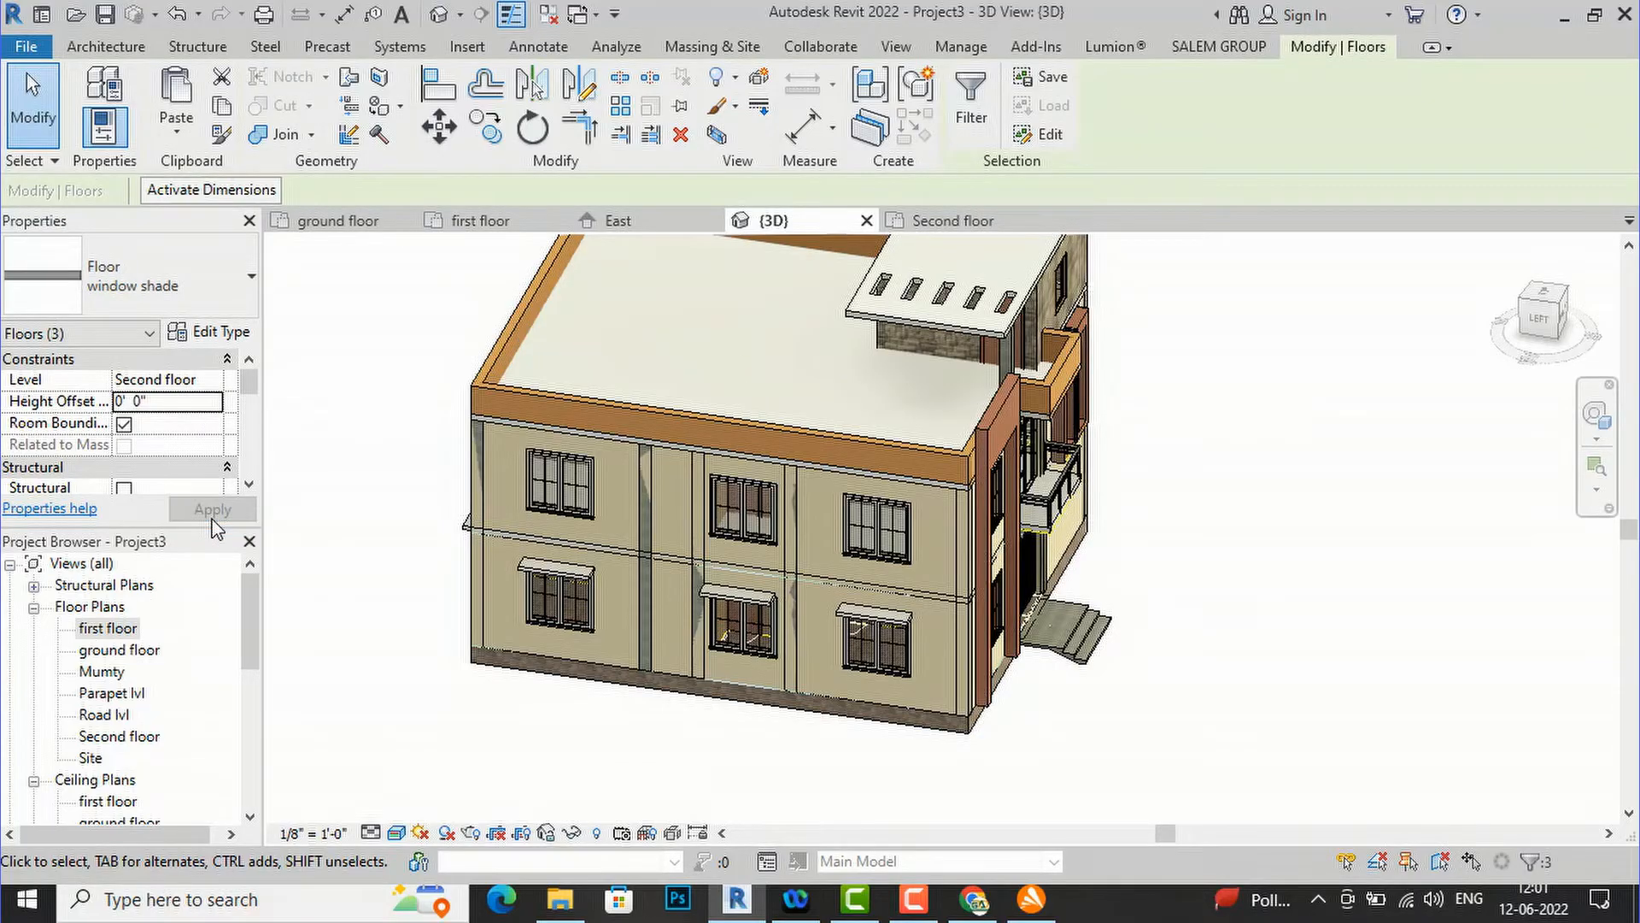
- Set the height offset of the three pasted shades to 7'
click(205, 410)
text(7)
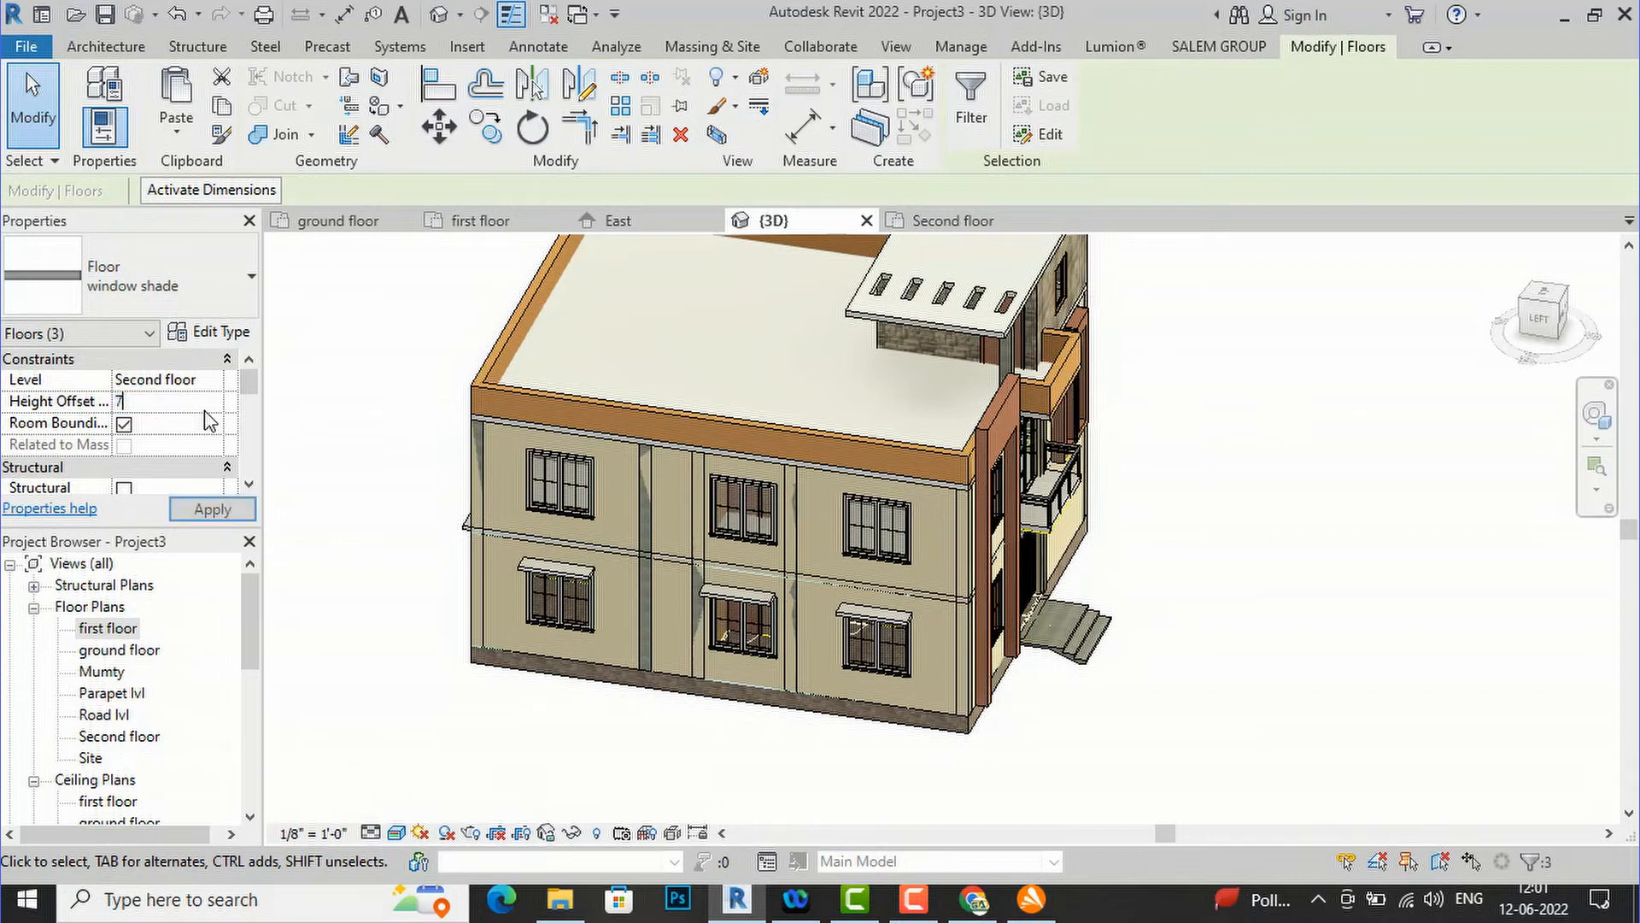
click(210, 510)
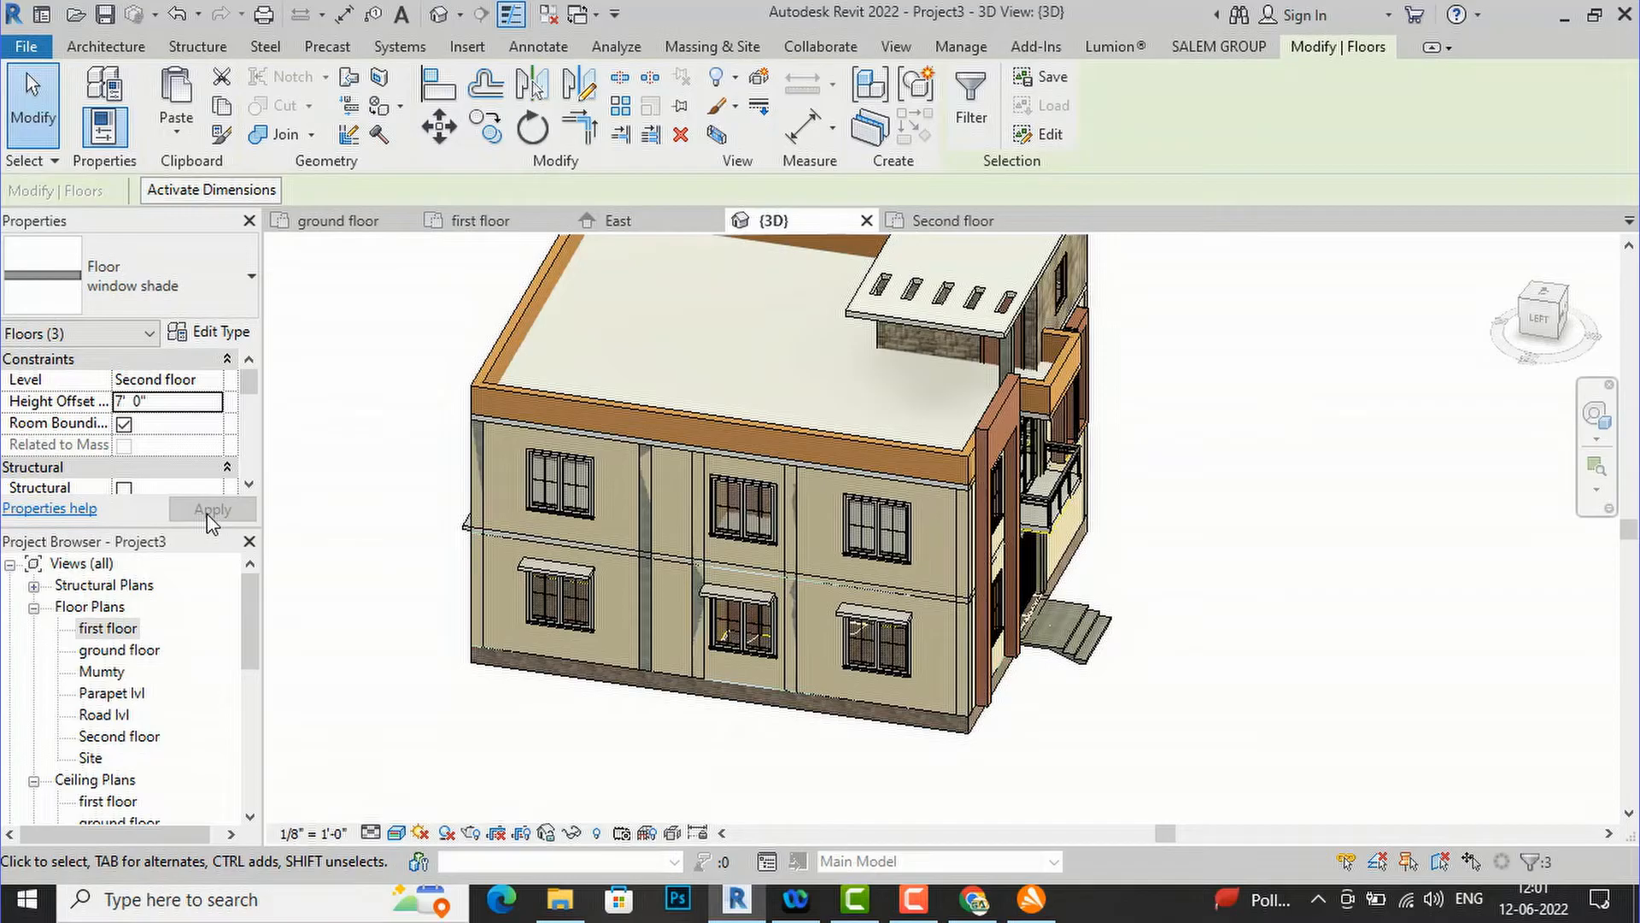
- Change the base level of the three pasted shades to first floor and clear the selection
click(205, 385)
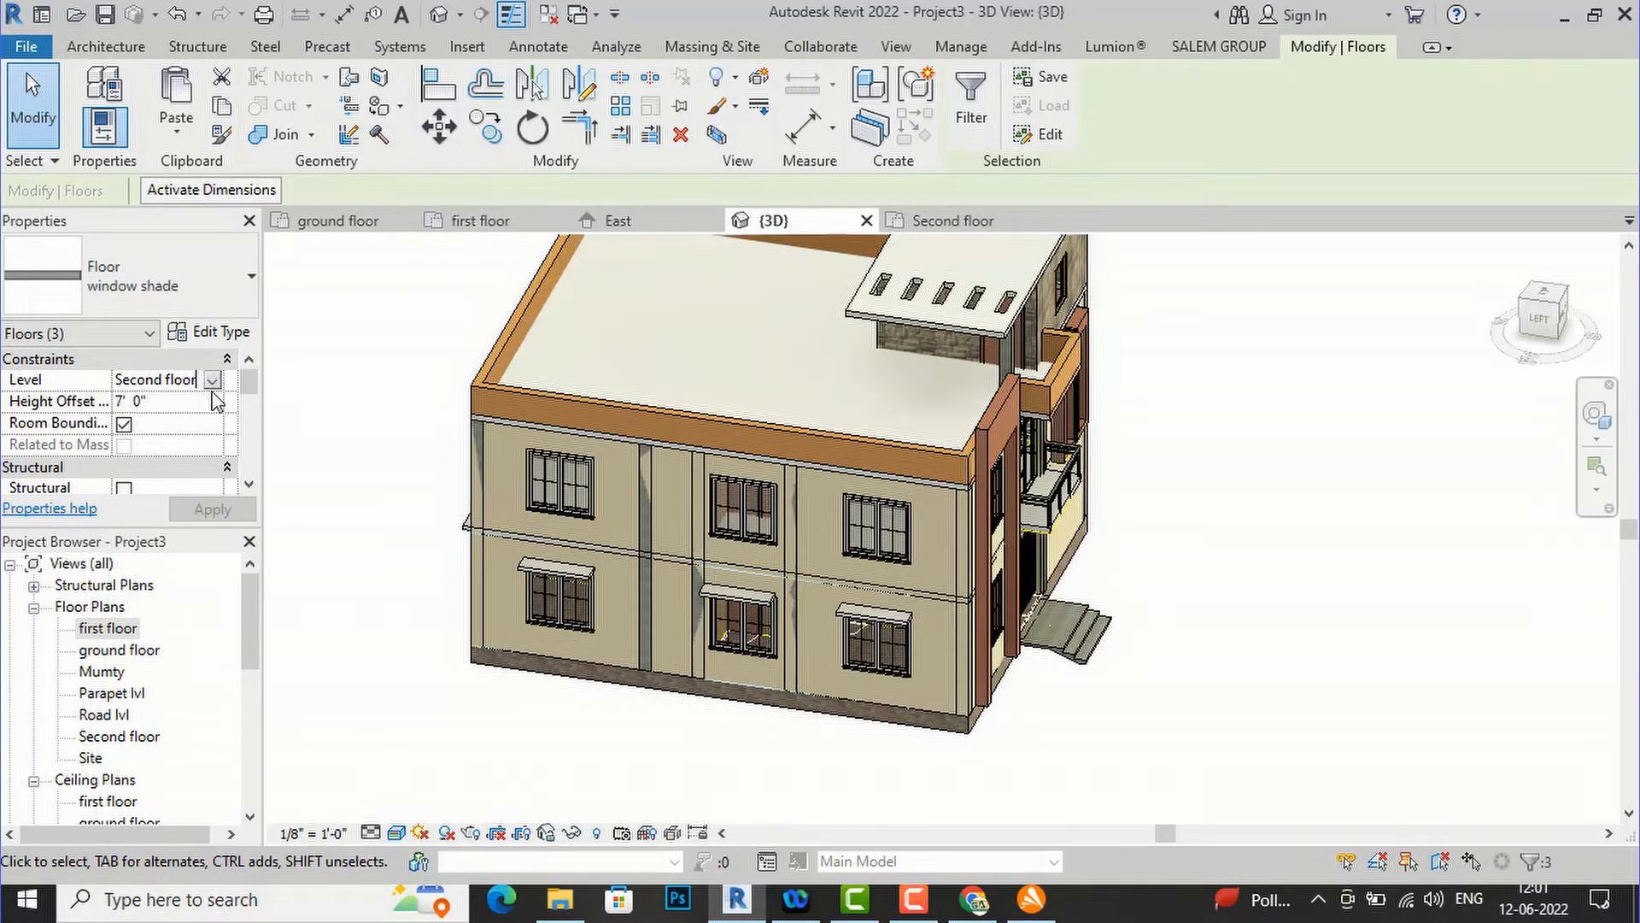
click(212, 381)
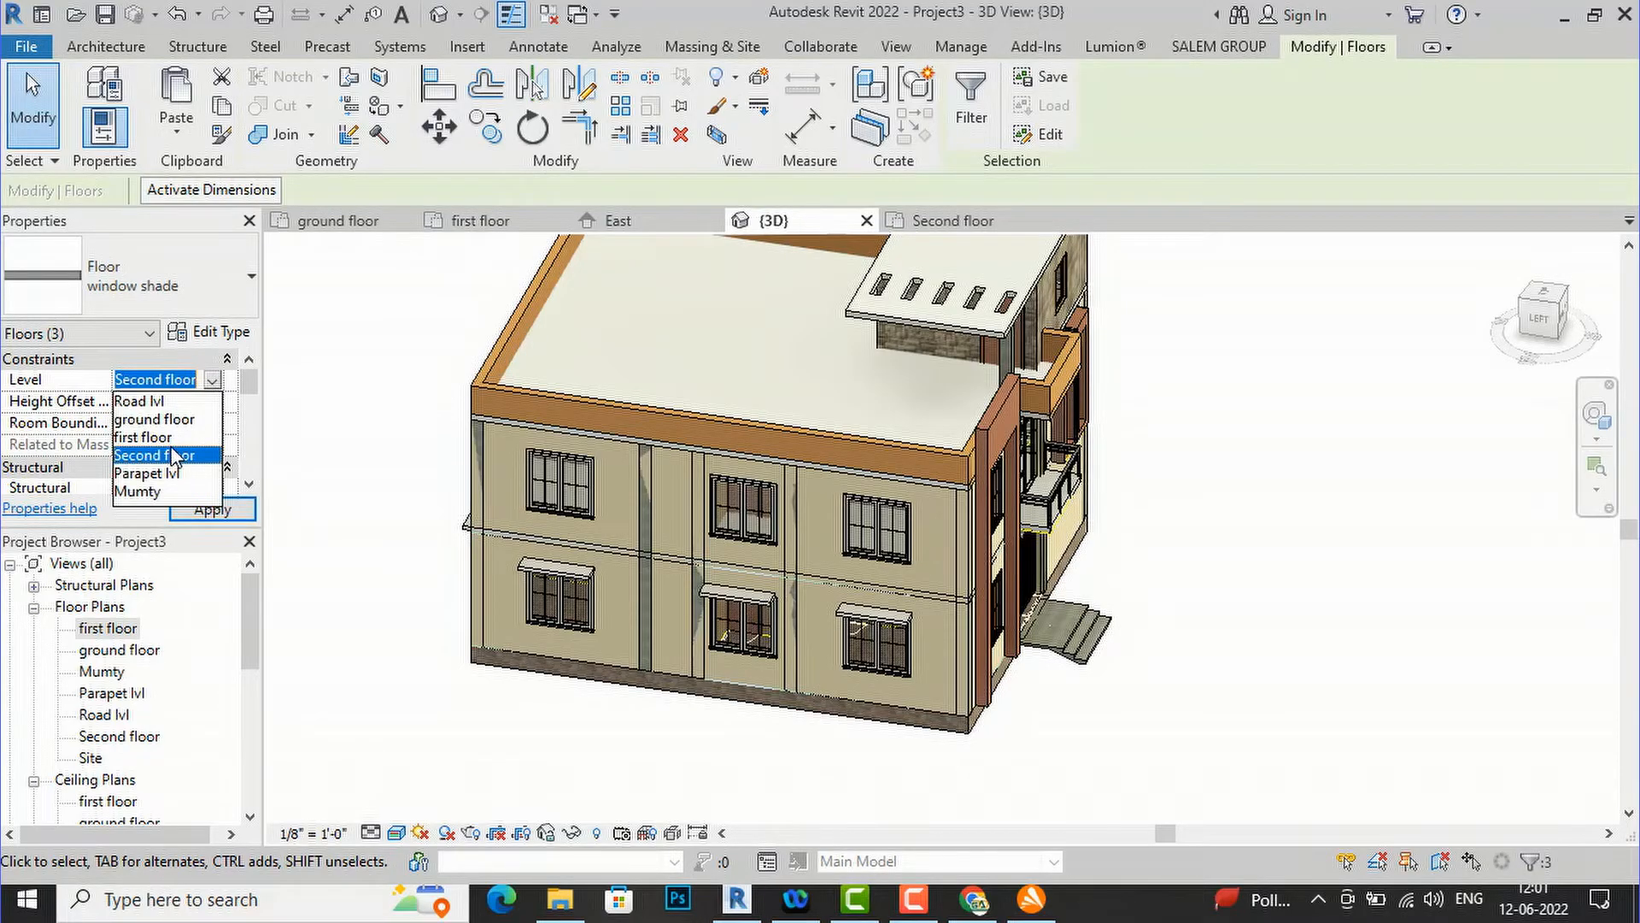
click(169, 437)
click(204, 513)
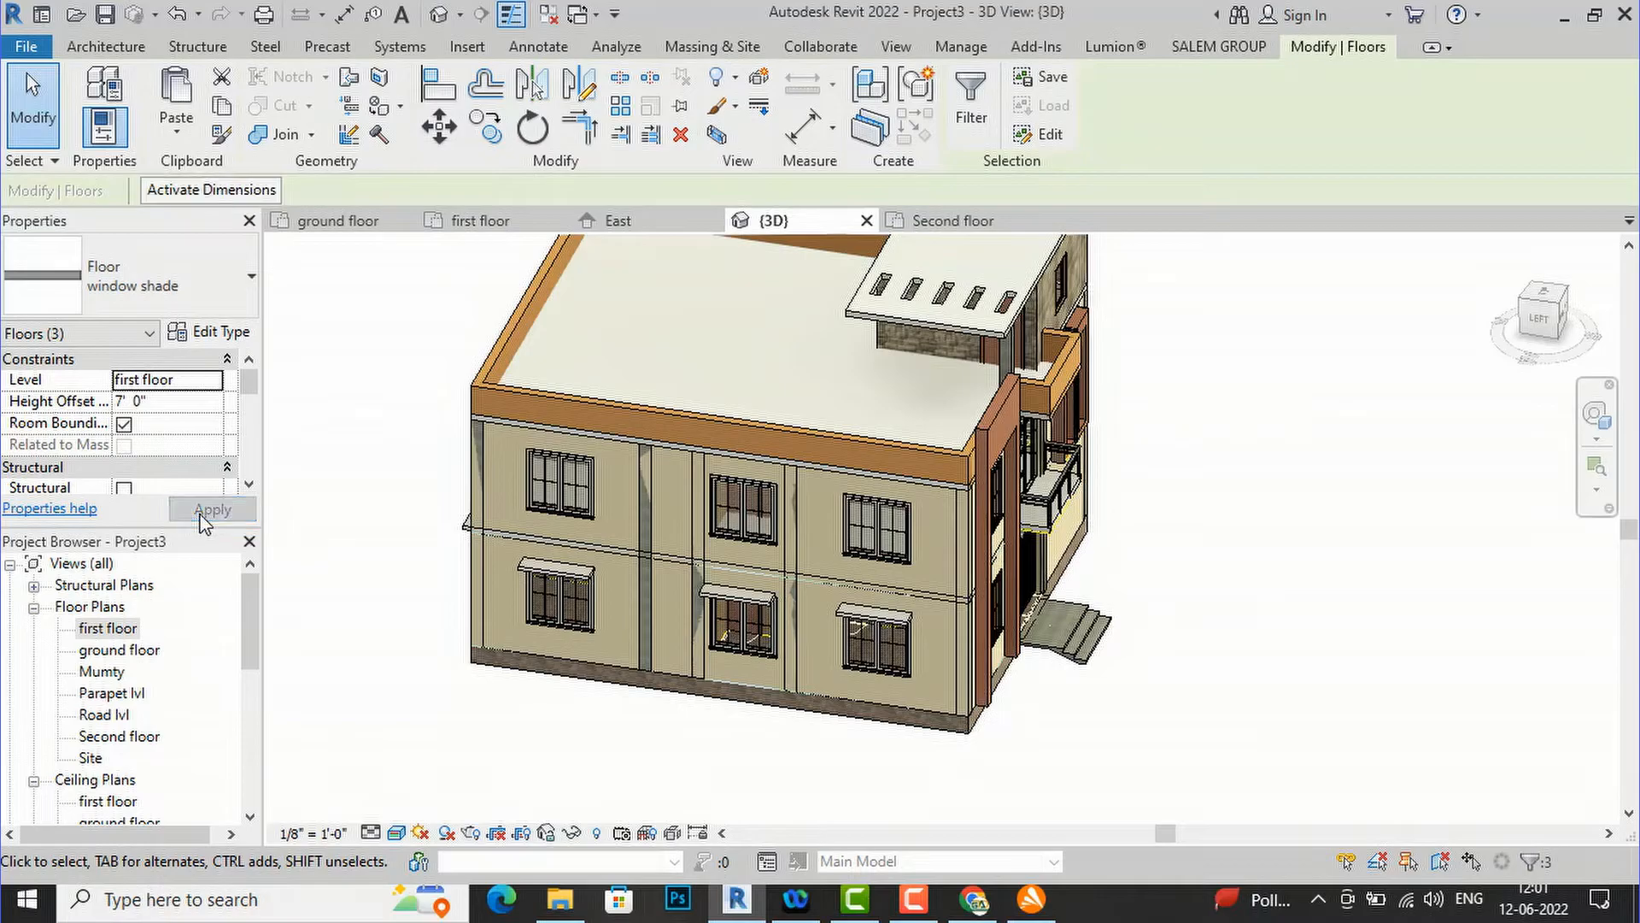
click(390, 532)
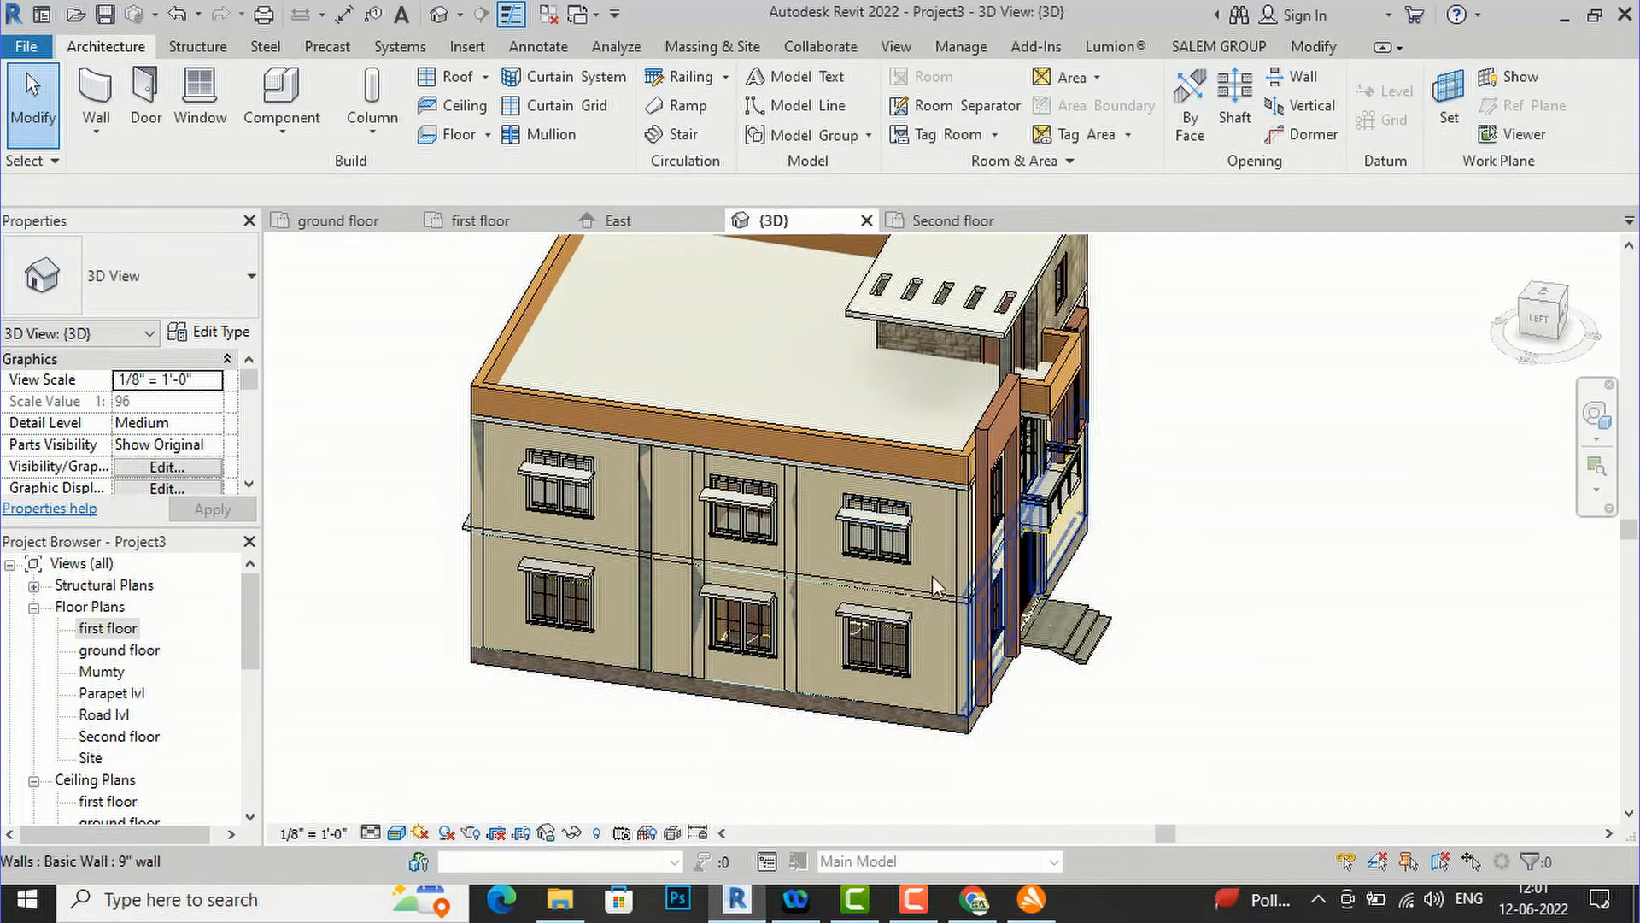
- Set the height offset of the three upper-storey window shades on the side wall to 8'
scroll(899, 552, up, 1)
scroll(893, 530, up, 1)
click(810, 506)
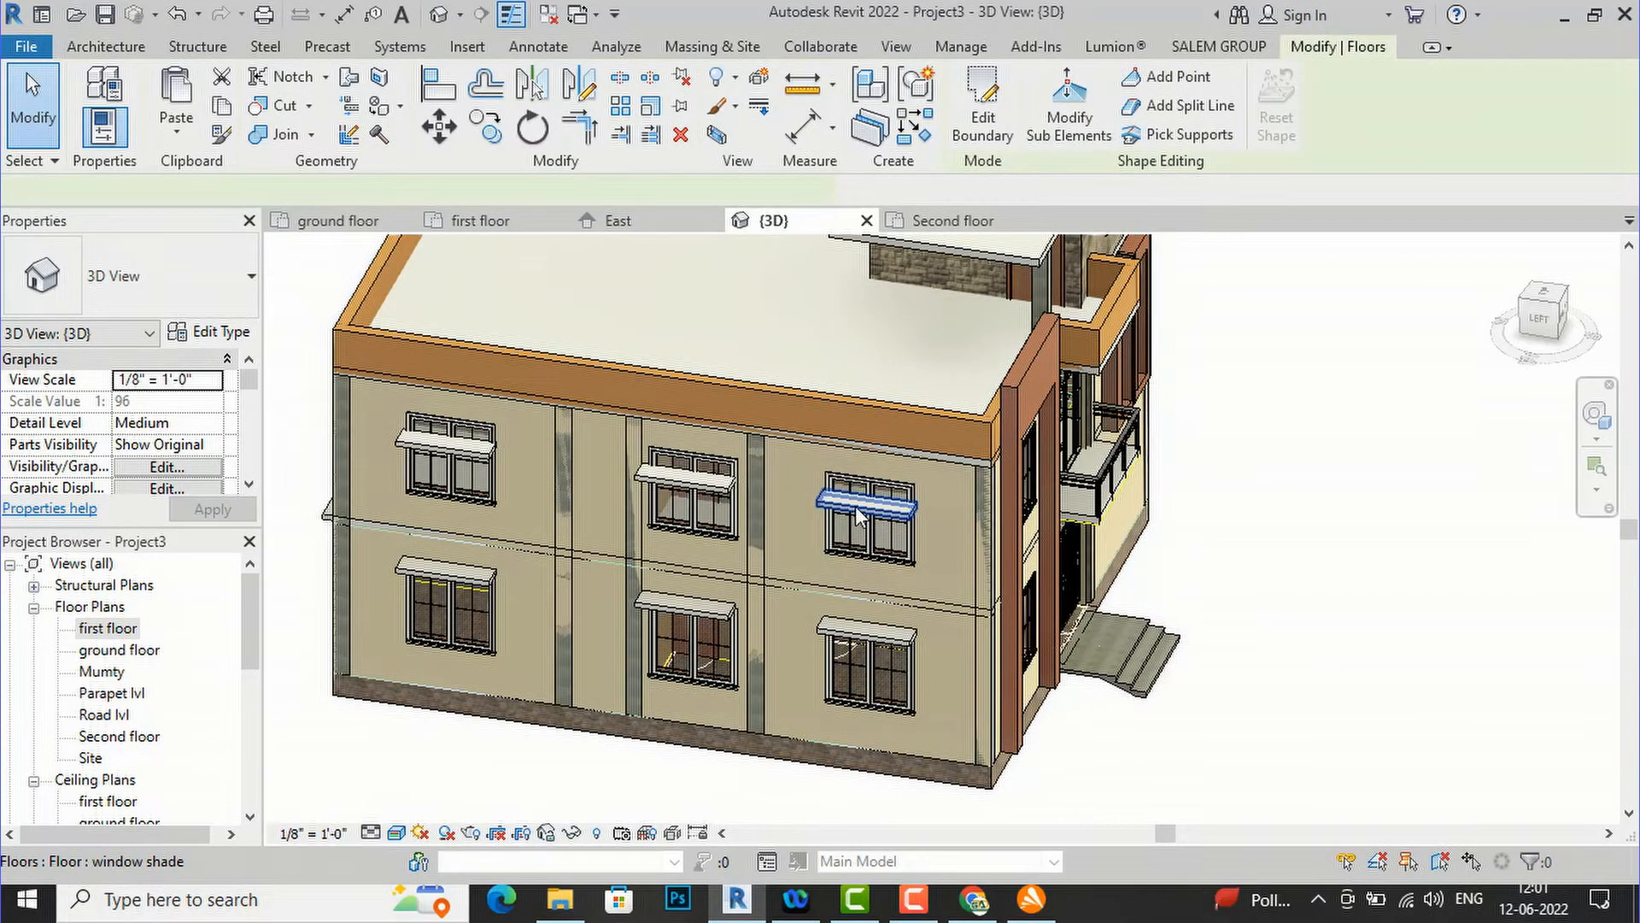
ctrl+click(684, 480)
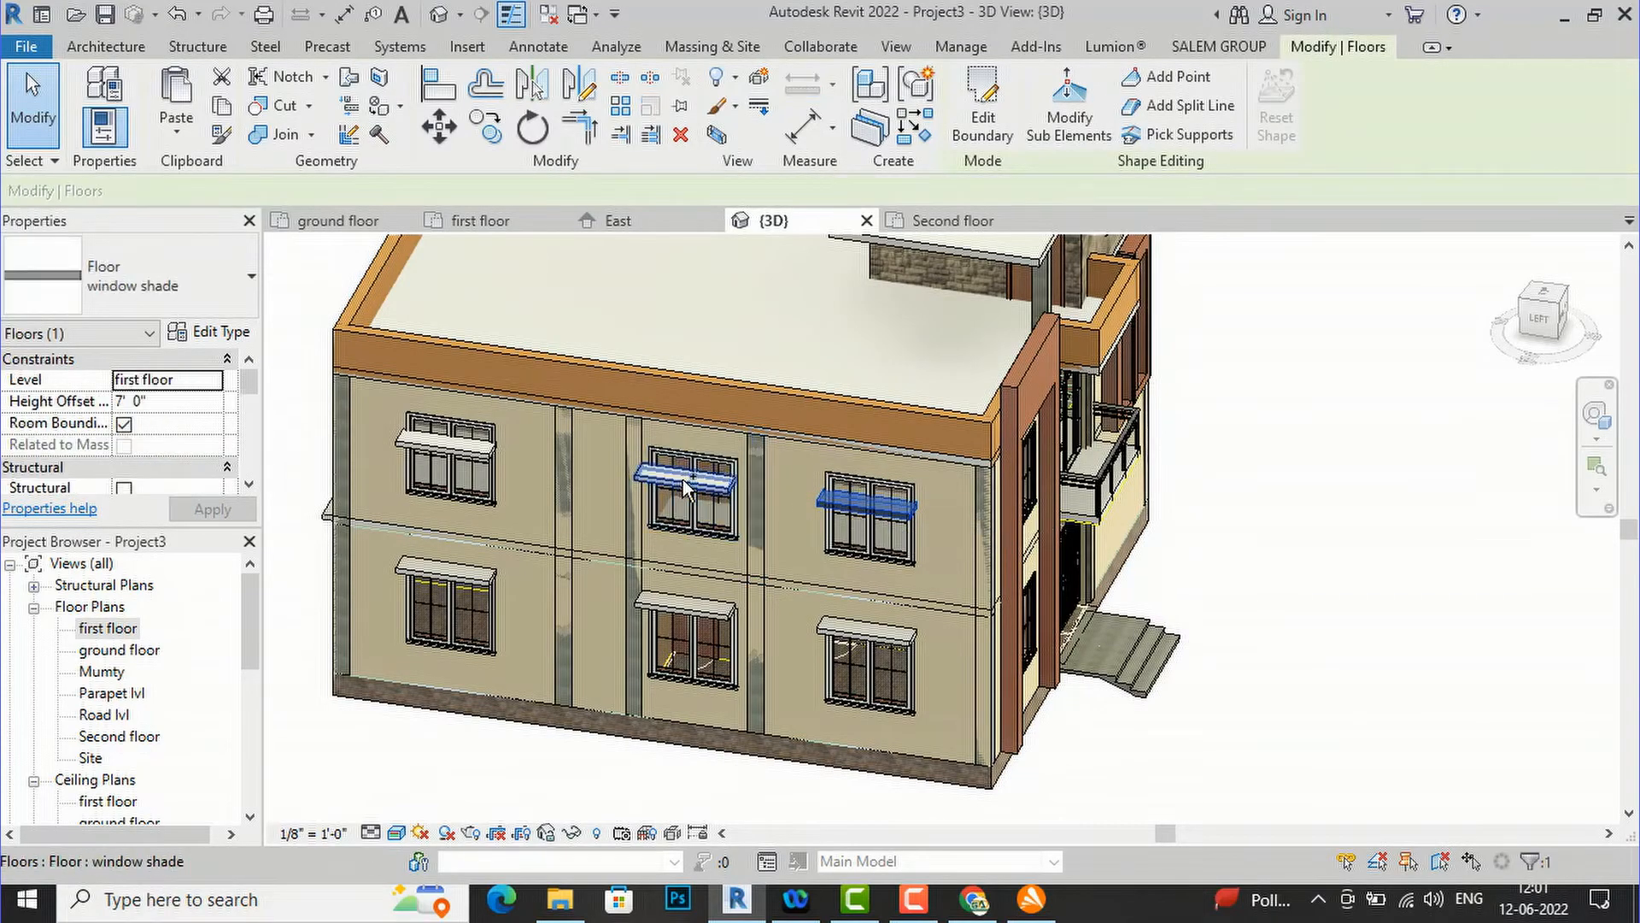
ctrl+click(464, 448)
click(181, 408)
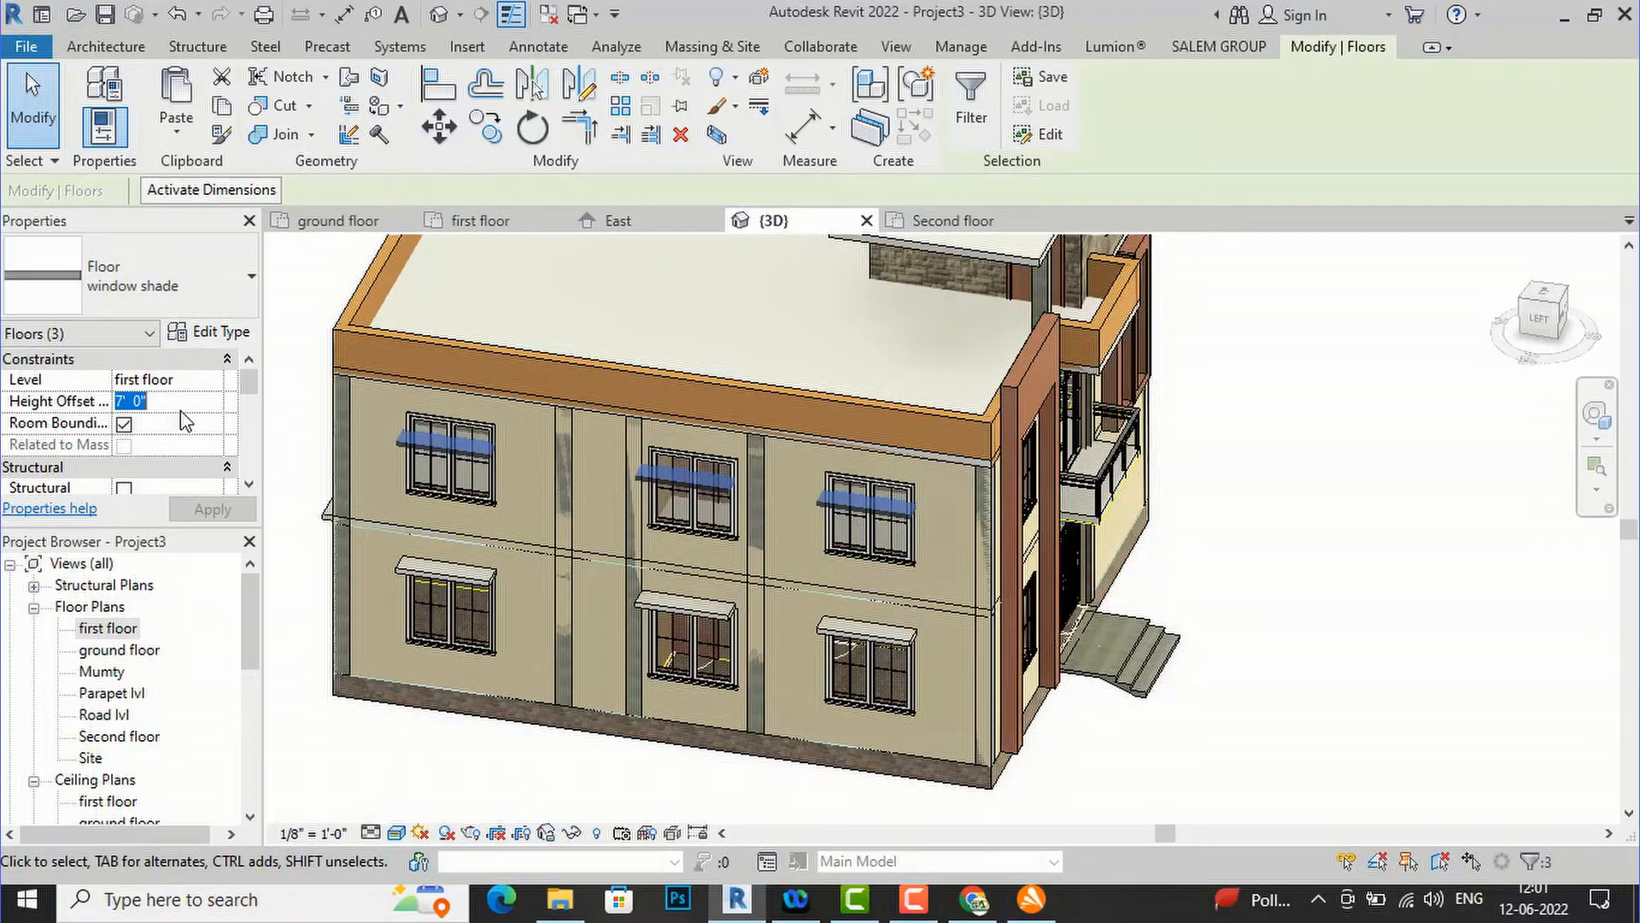
text(8)
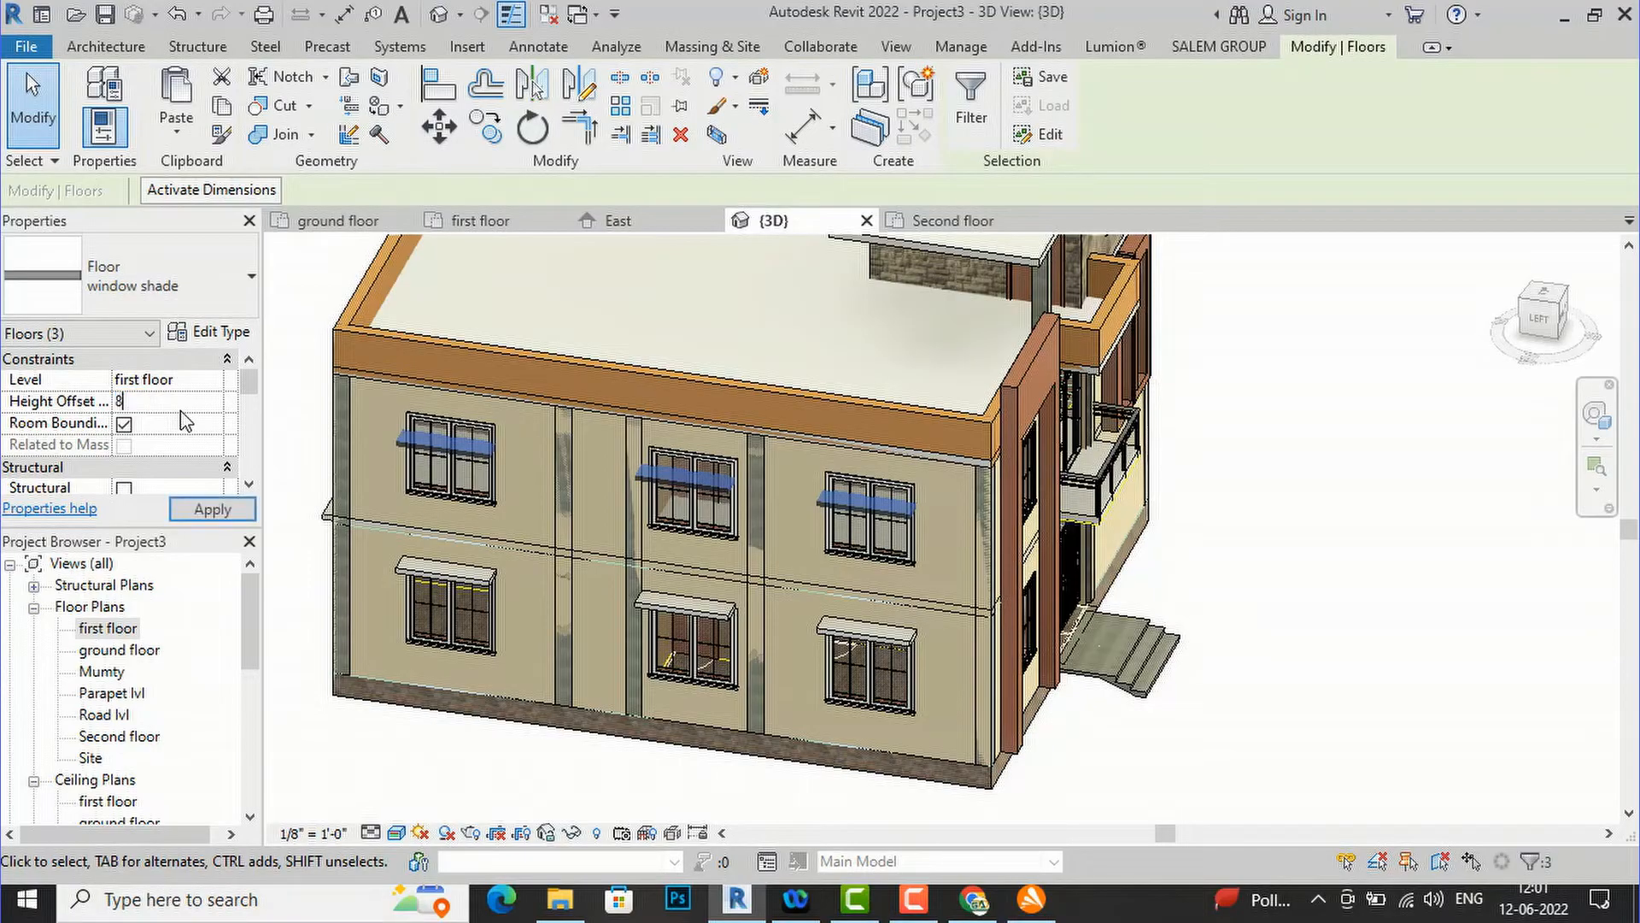
click(209, 511)
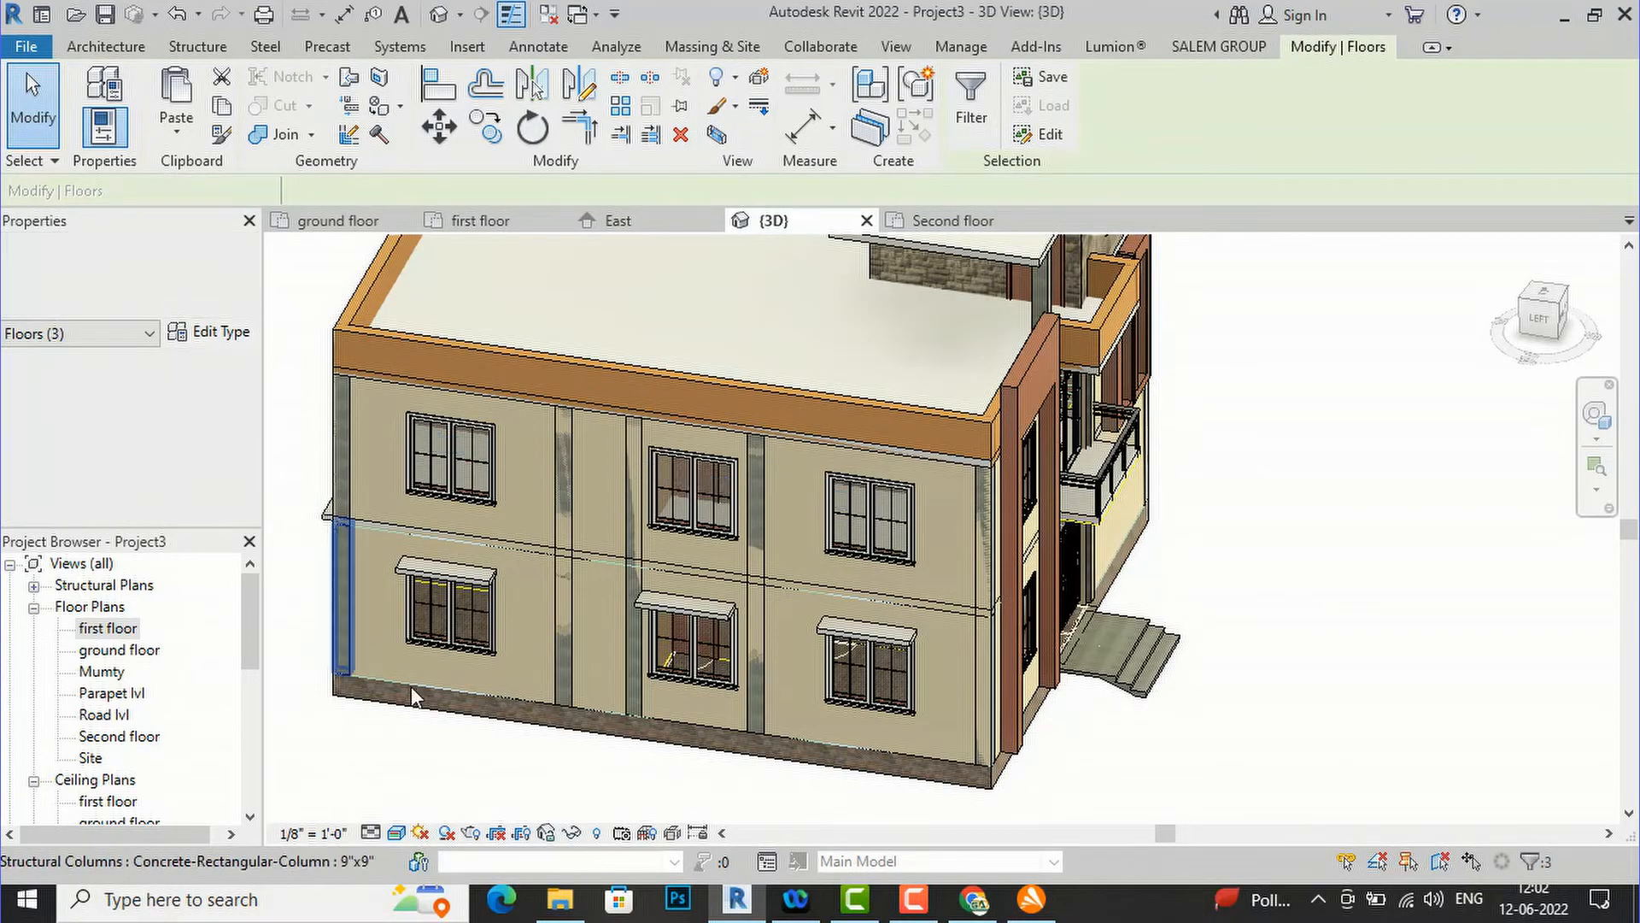
click(373, 773)
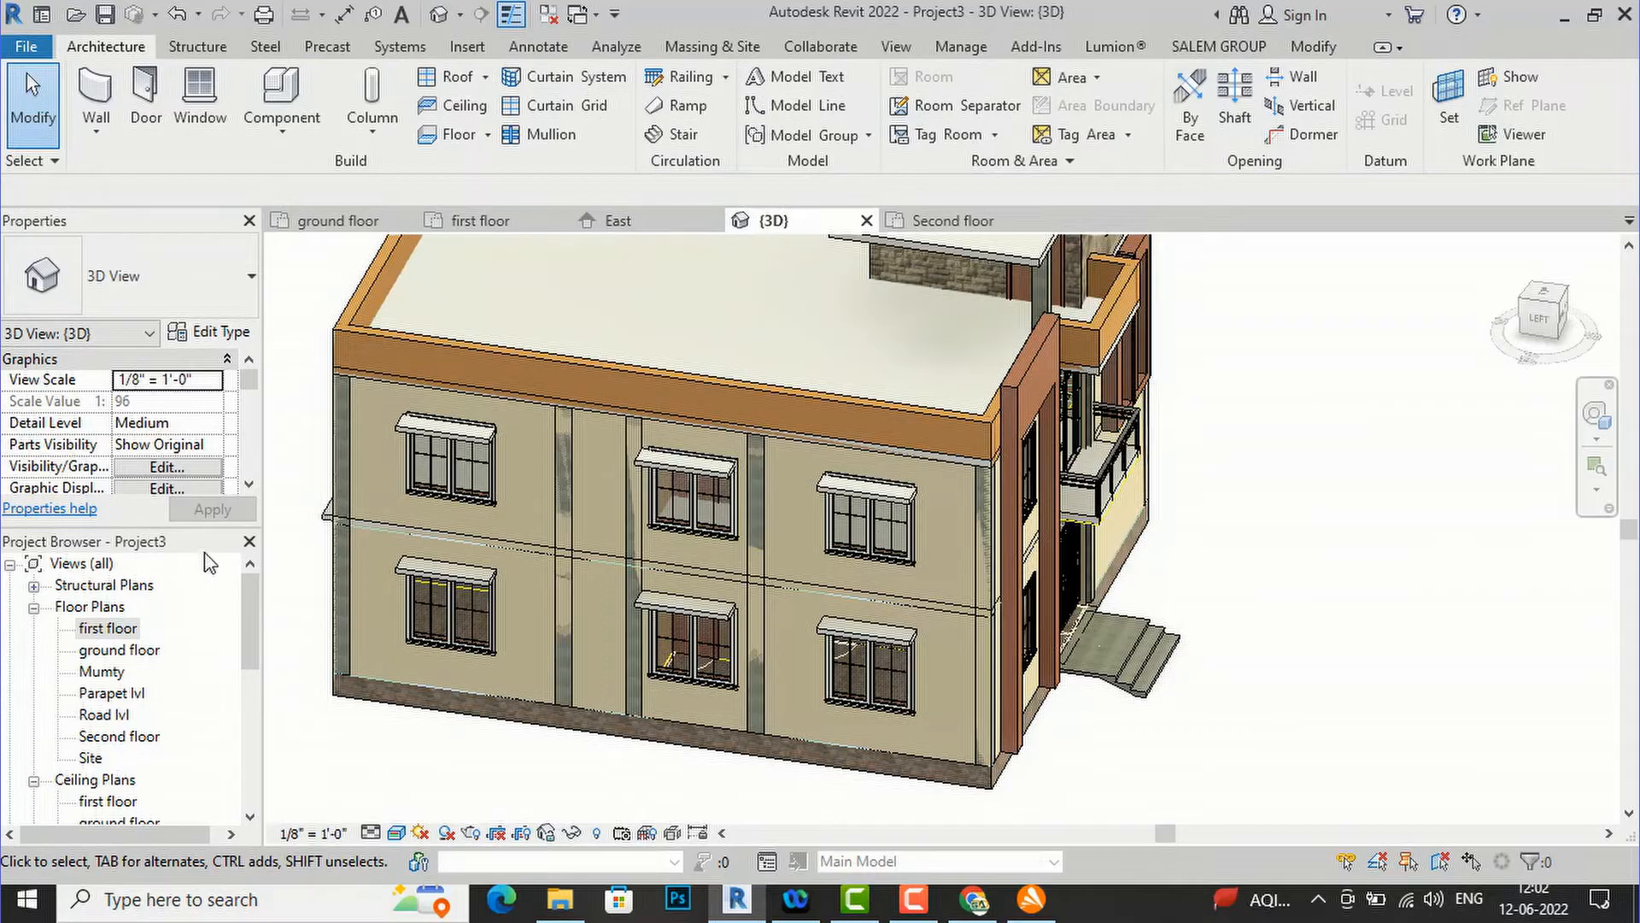
- Set the height offset of the three upper-storey side-wall shades to 8'4" and clear the selection
scroll(930, 486, up, 3)
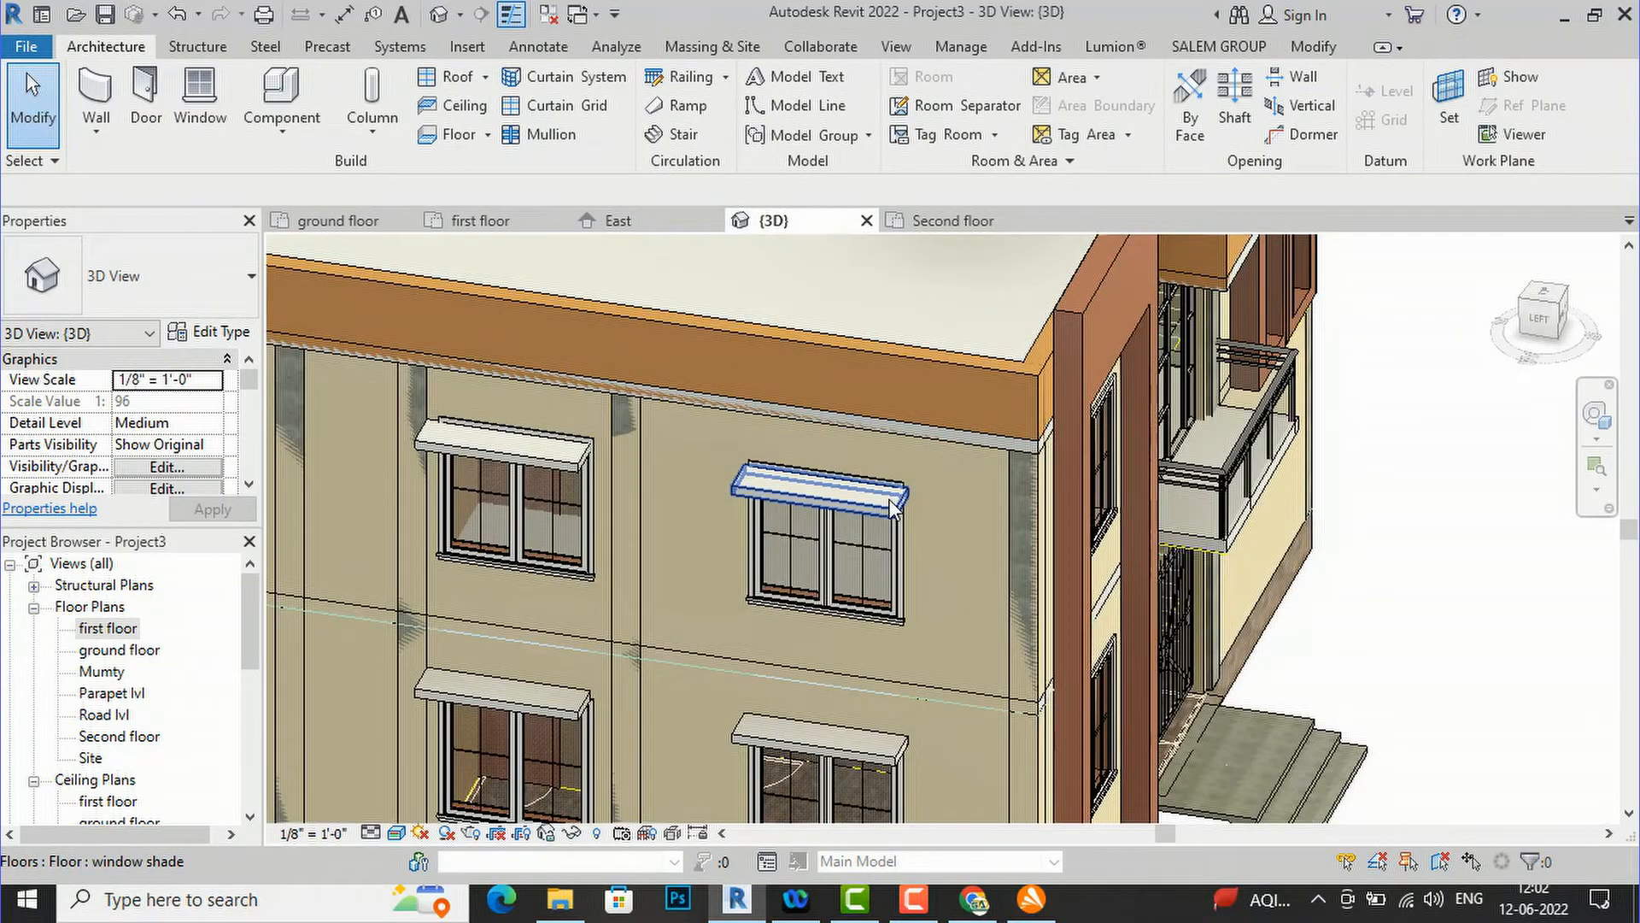
click(889, 499)
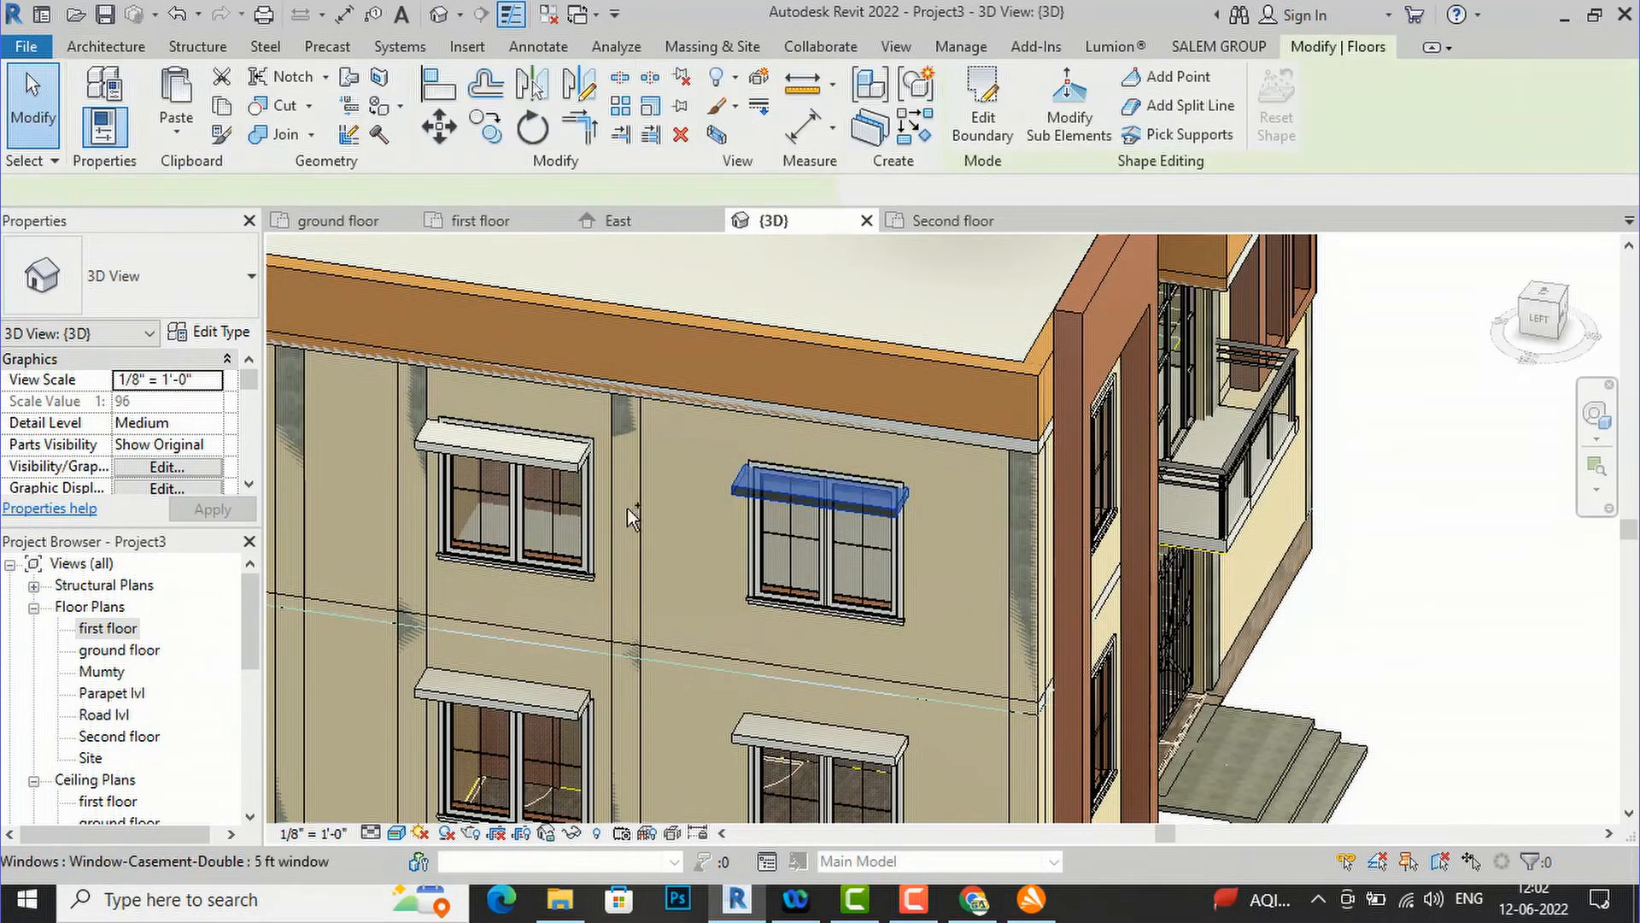
ctrl+click(580, 461)
scroll(574, 481, down, 2)
ctrl+click(504, 442)
click(195, 403)
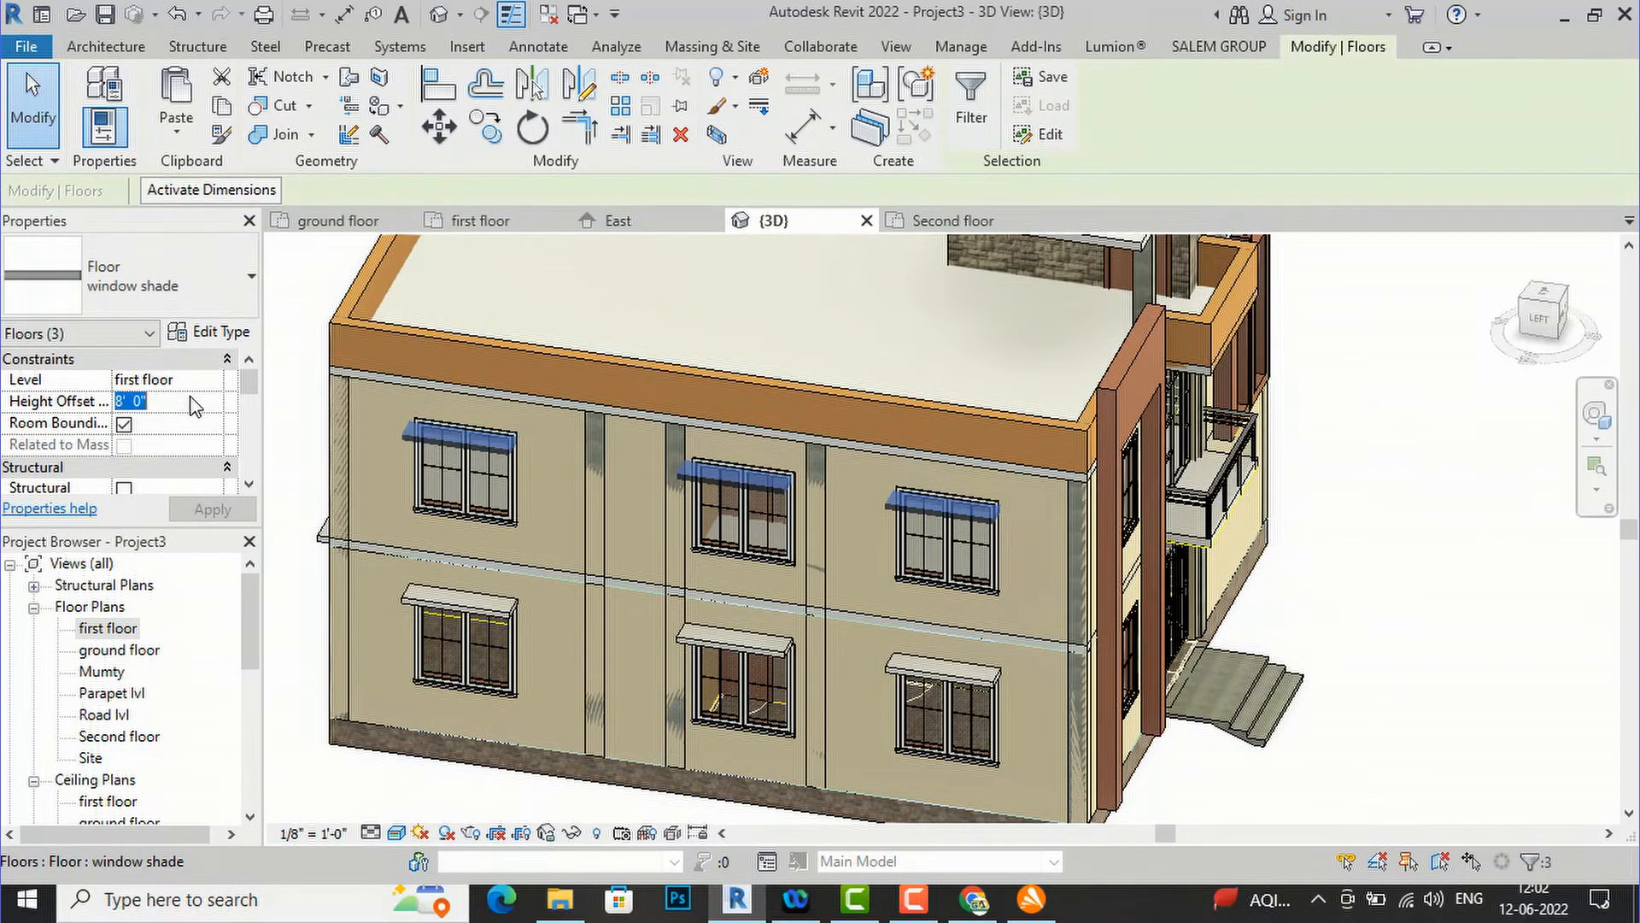
text(8'4)
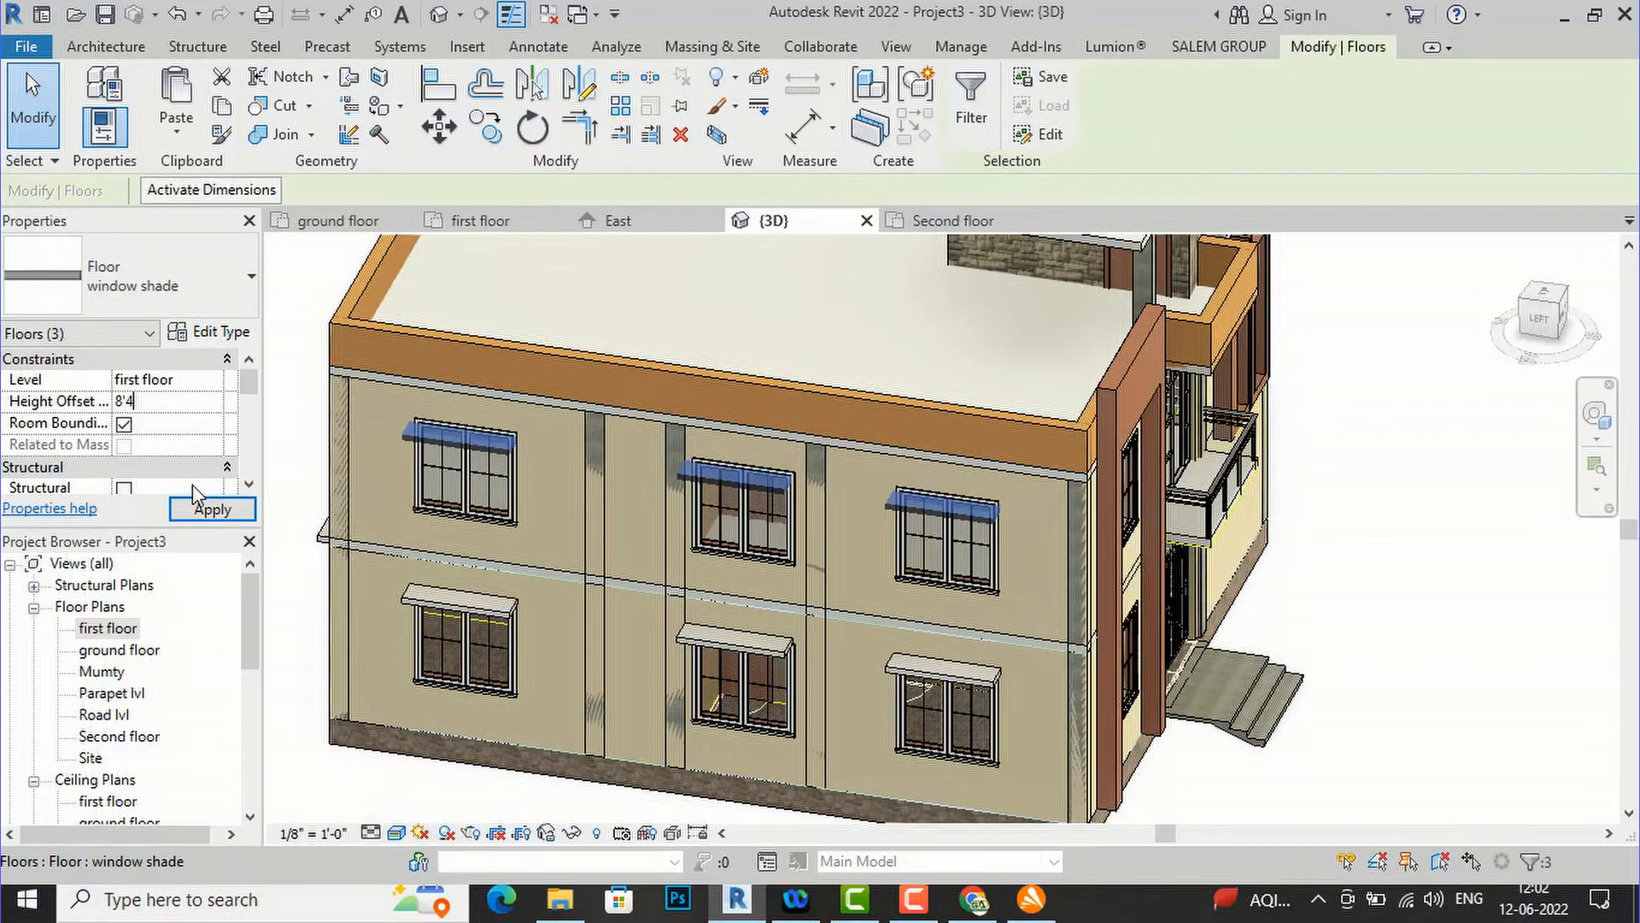
click(205, 510)
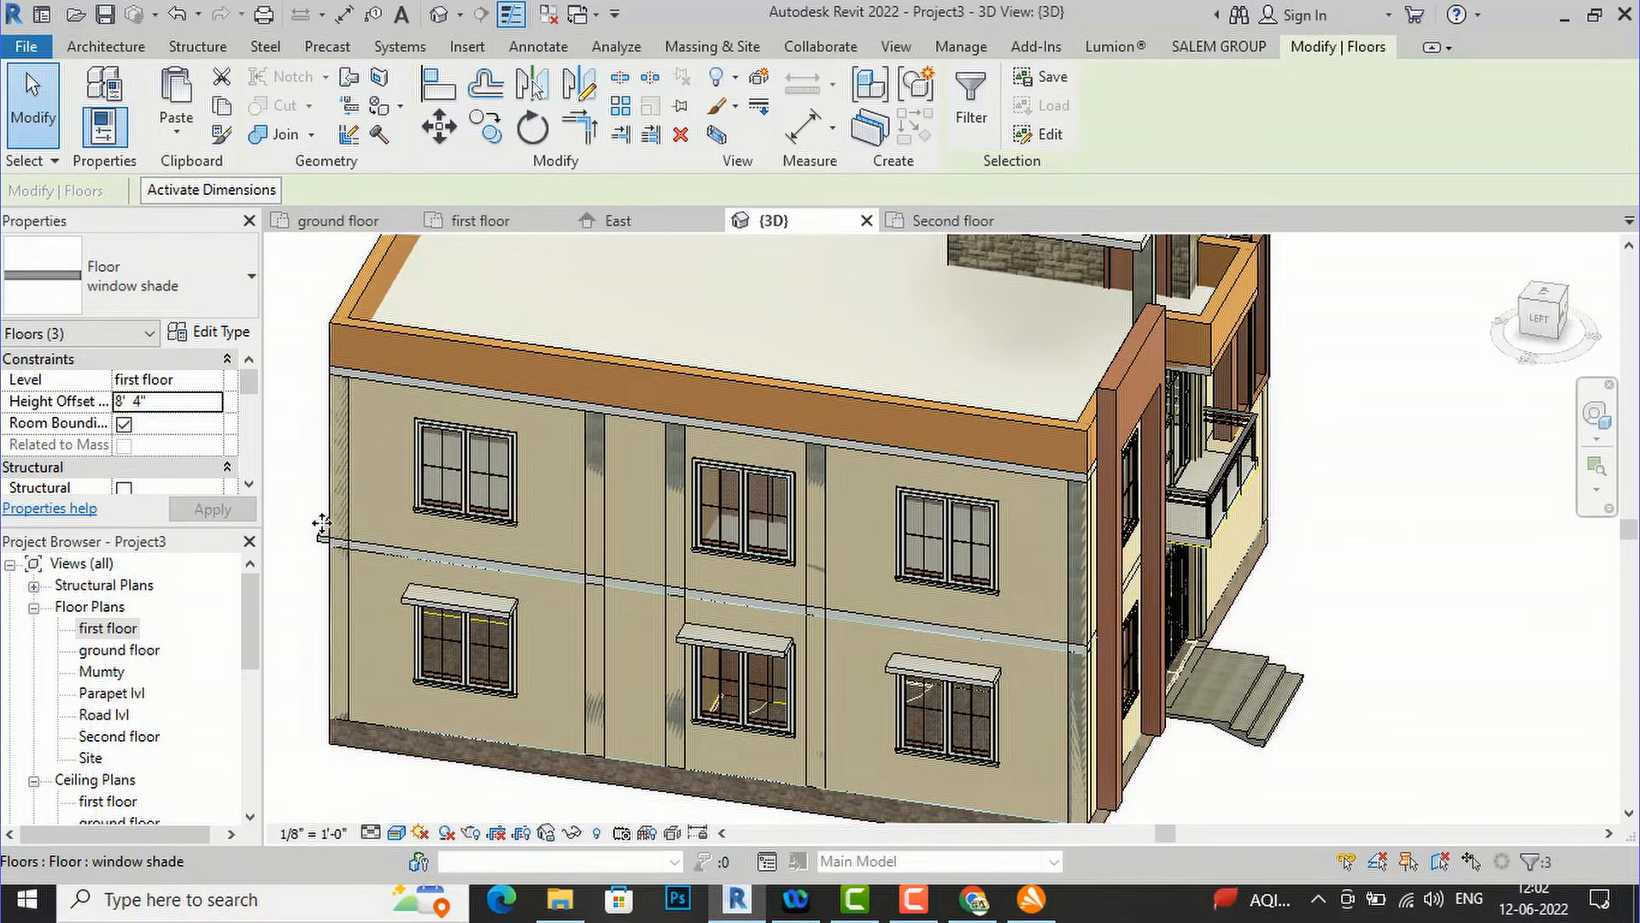
click(1385, 556)
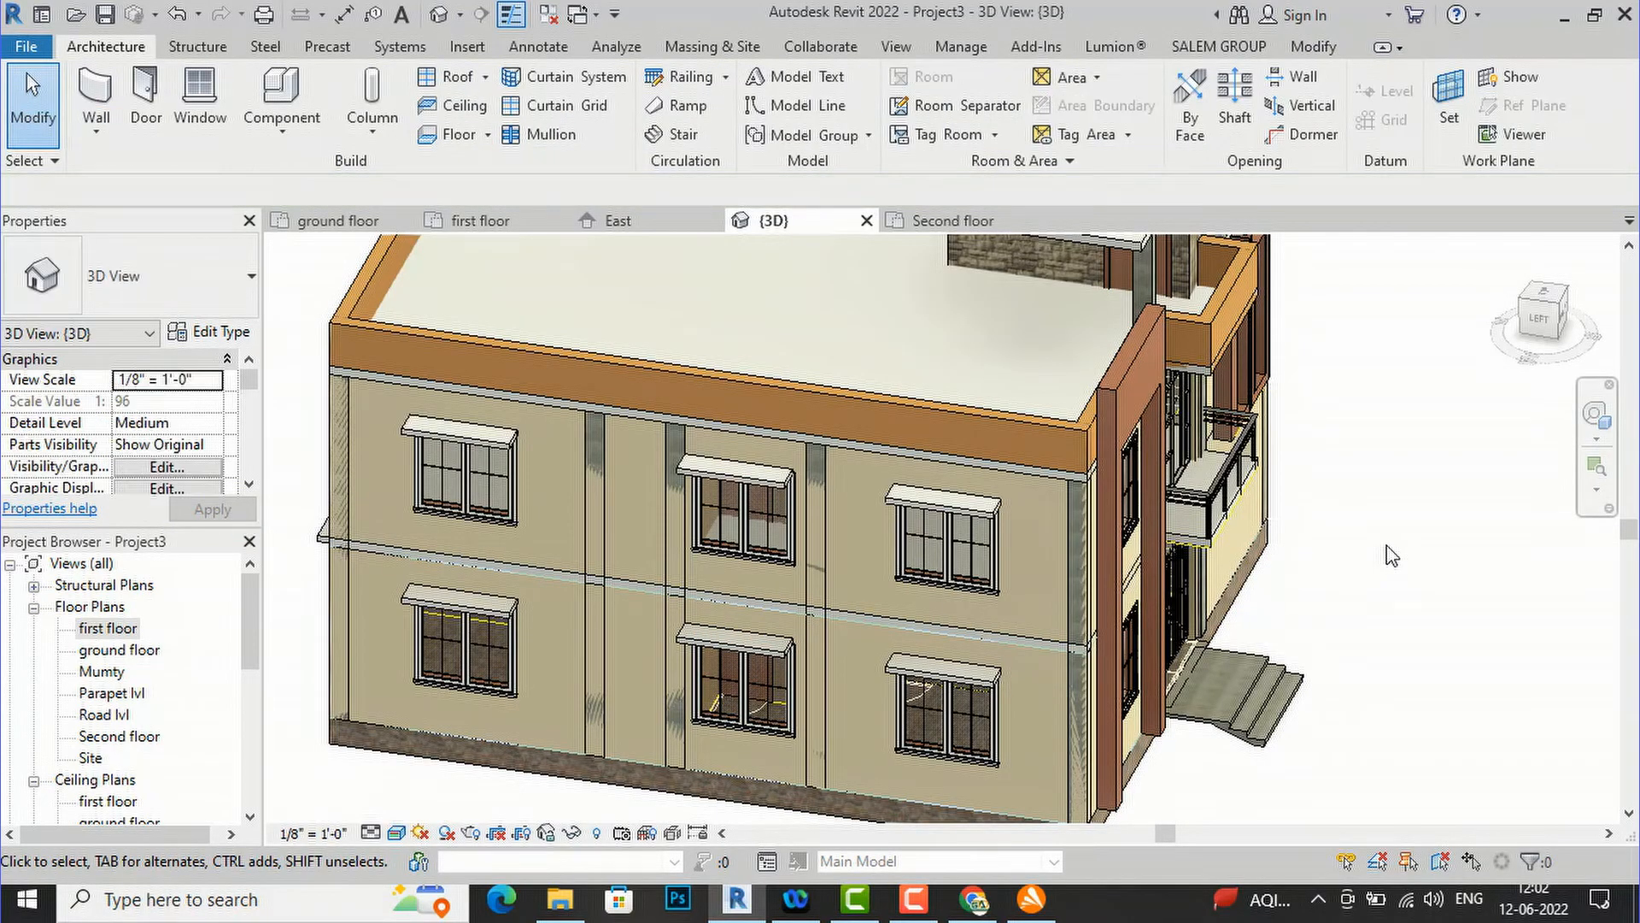
- Examine the side wall's window shades and the house's front and opposite side from several directions in the 3D view
scroll(1386, 546, down, 2)
scroll(591, 496, down, 3)
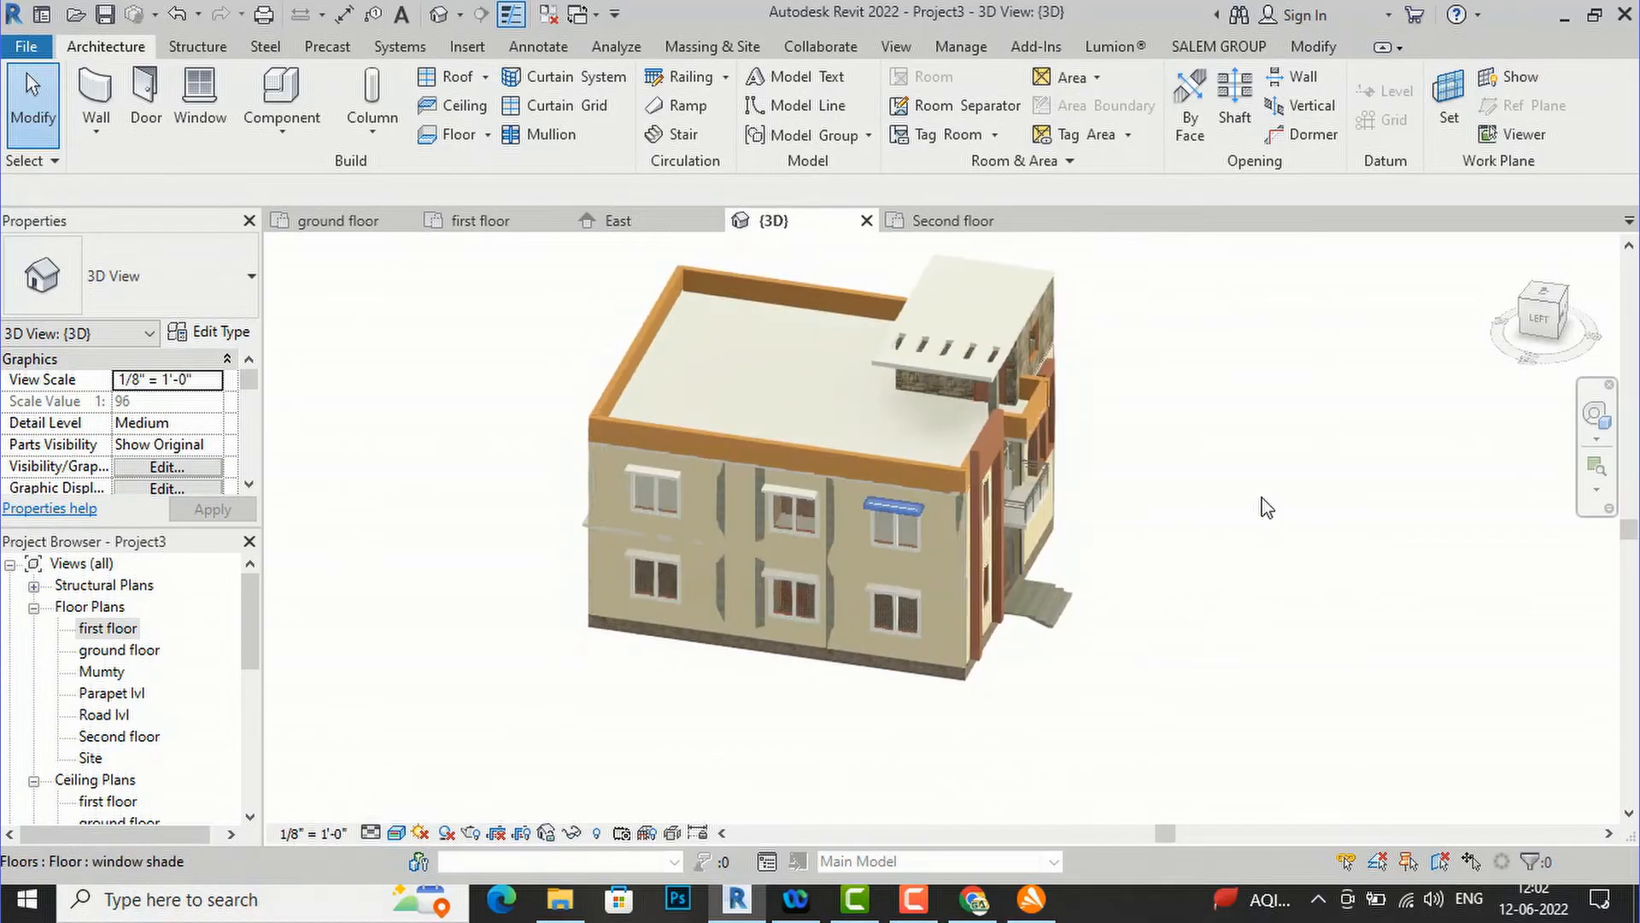
drag(1479, 322, 1110, 319)
scroll(1446, 709, up, 2)
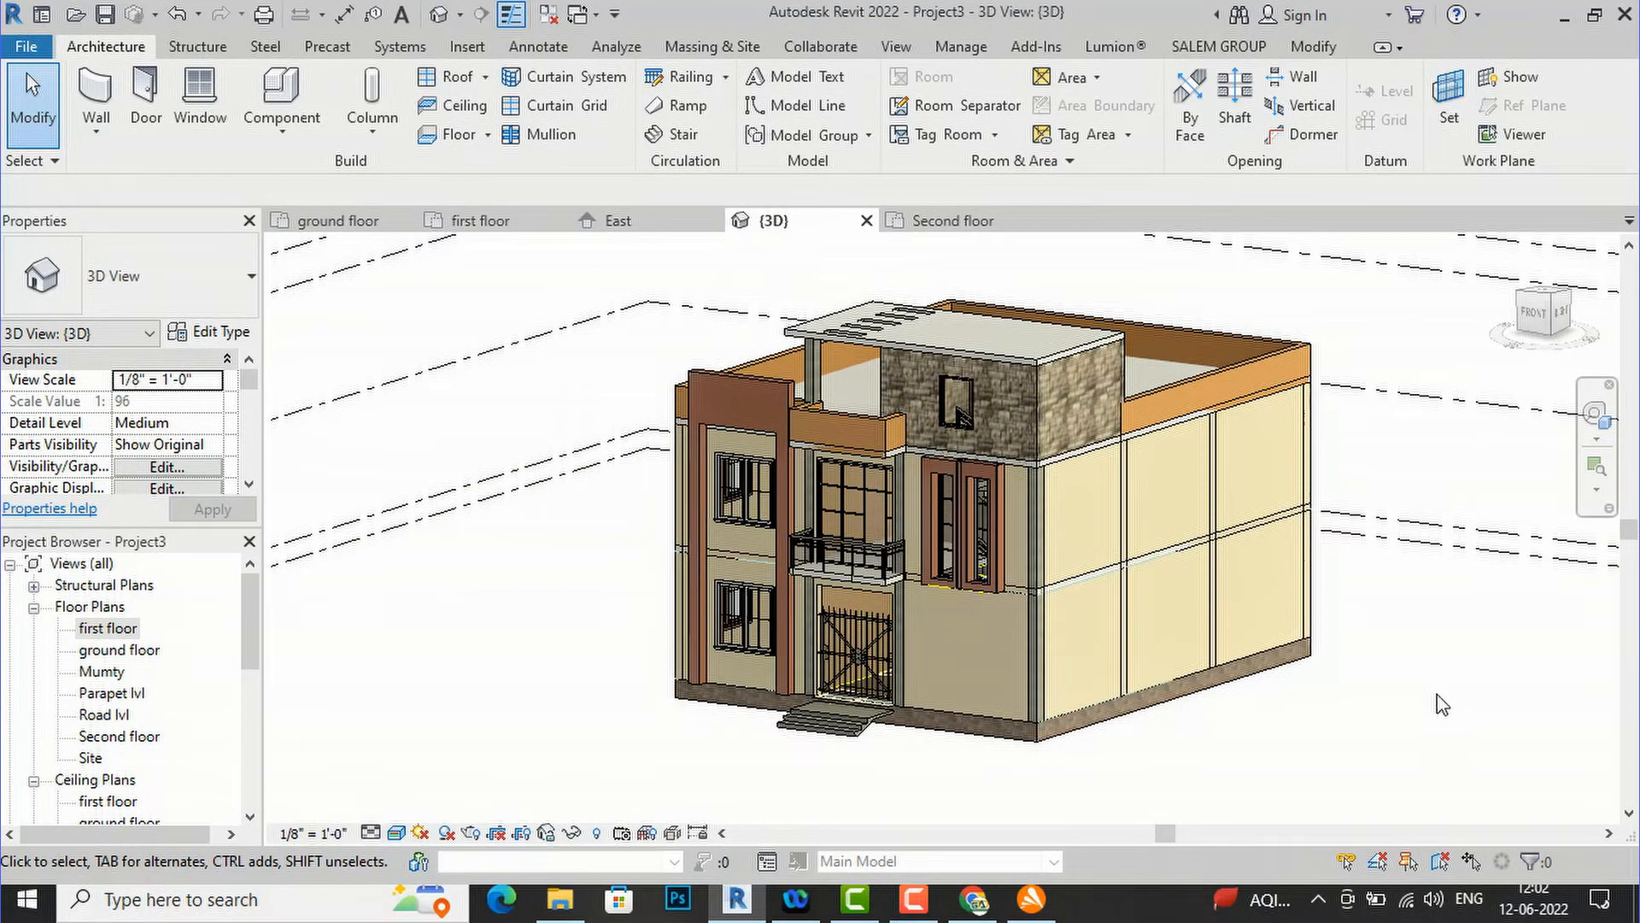
click(1556, 316)
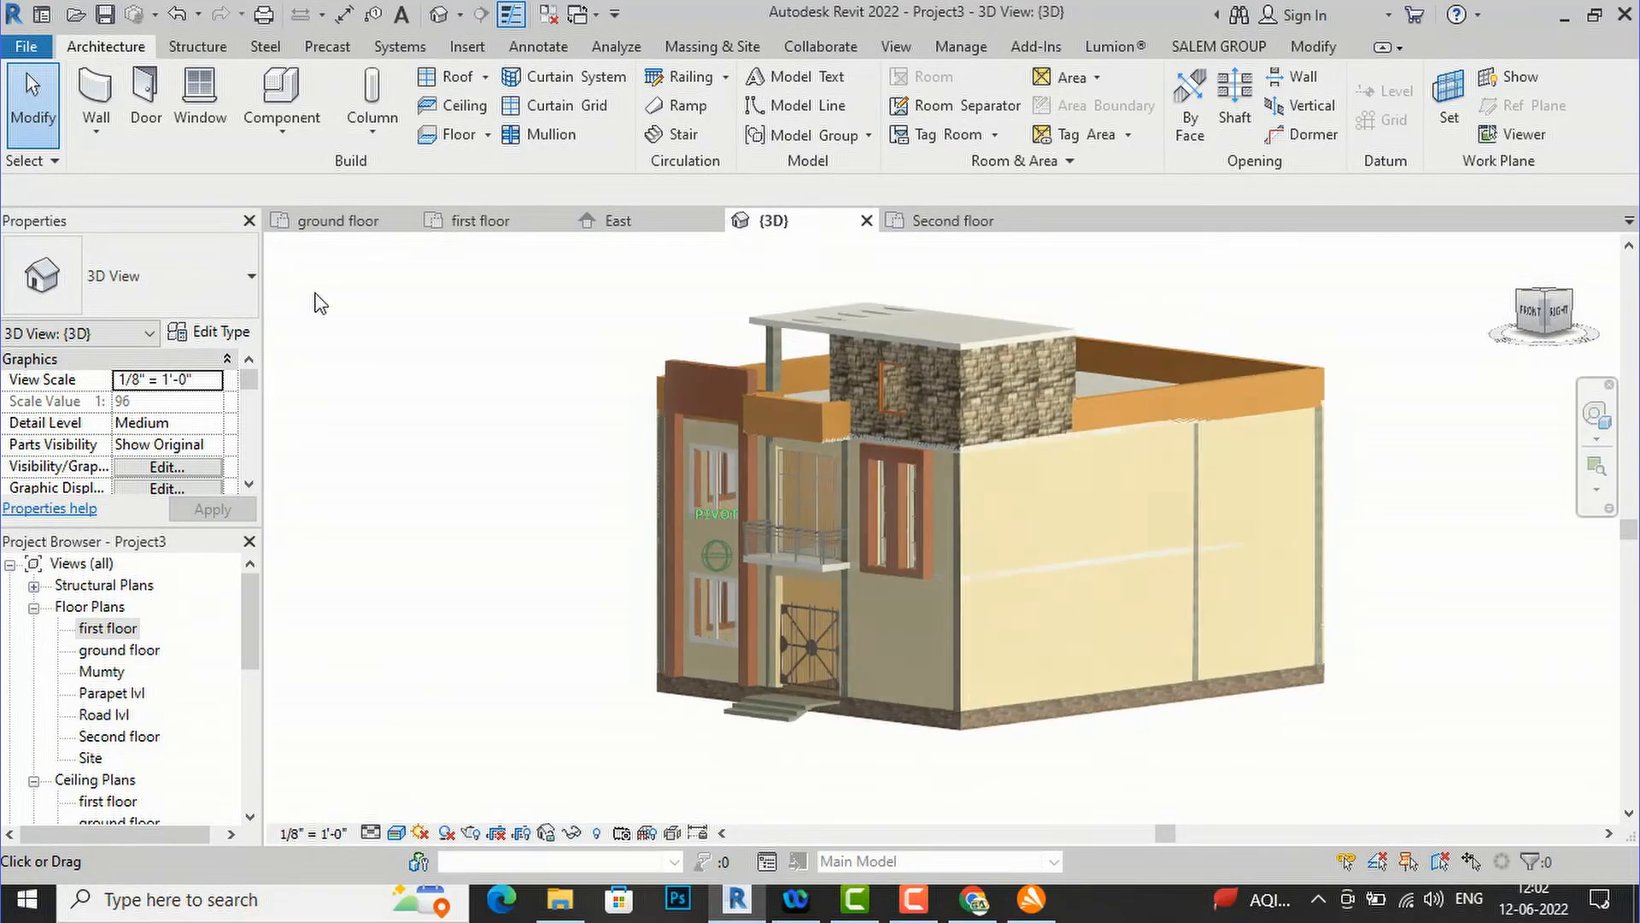
shift+middle_drag(636, 301, 784, 323)
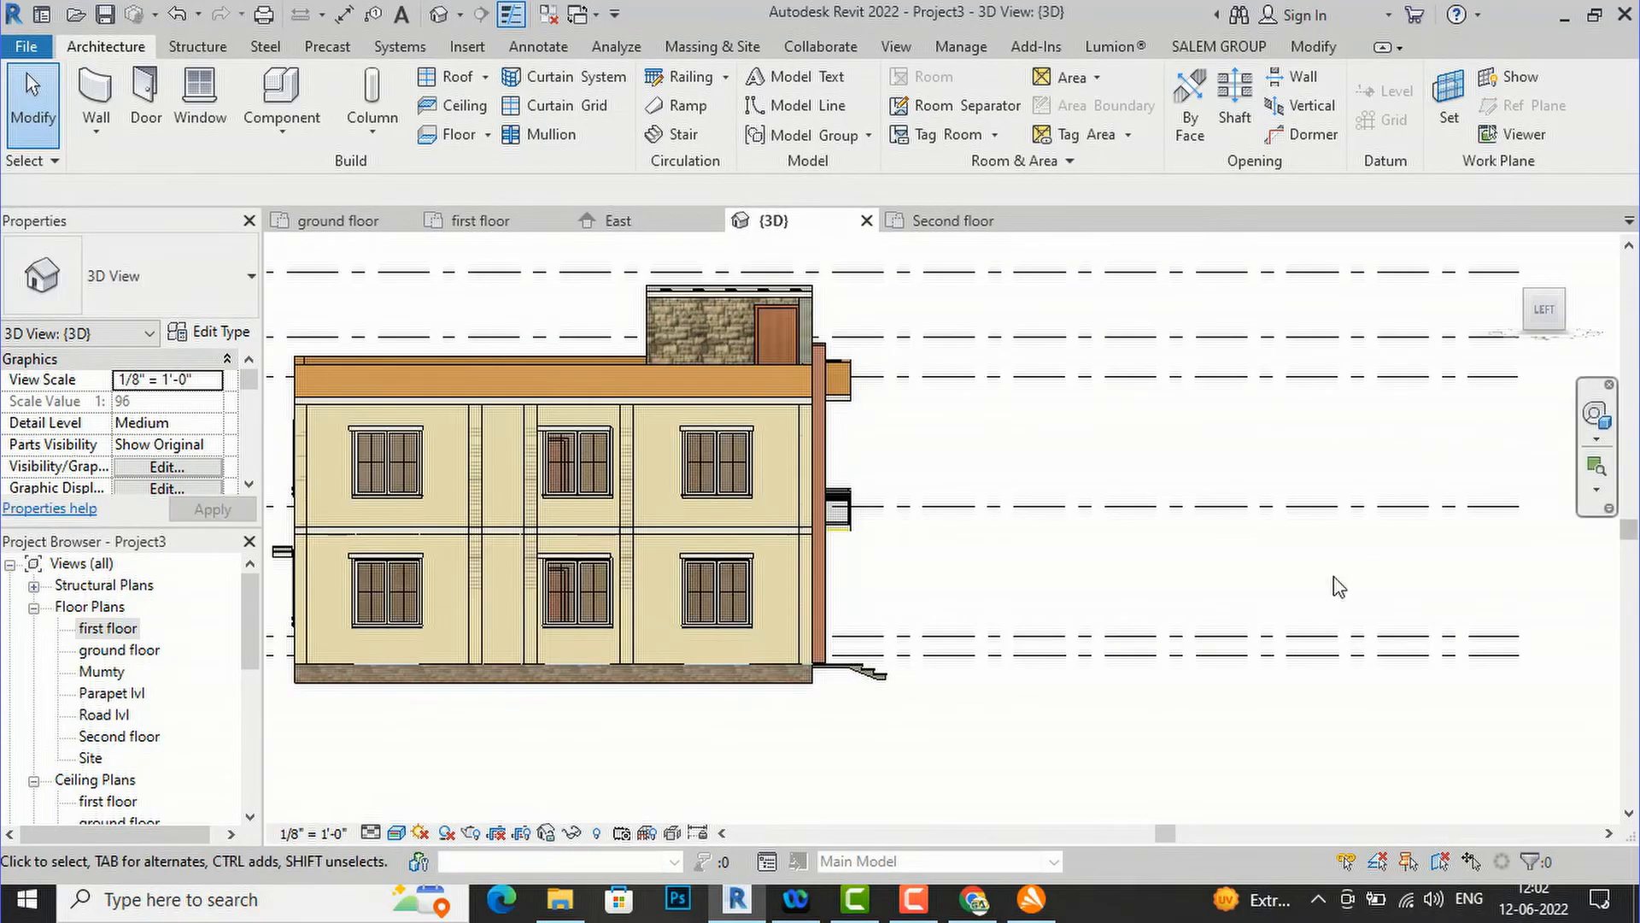
scroll(1204, 559, down, 1)
scroll(897, 408, up, 1)
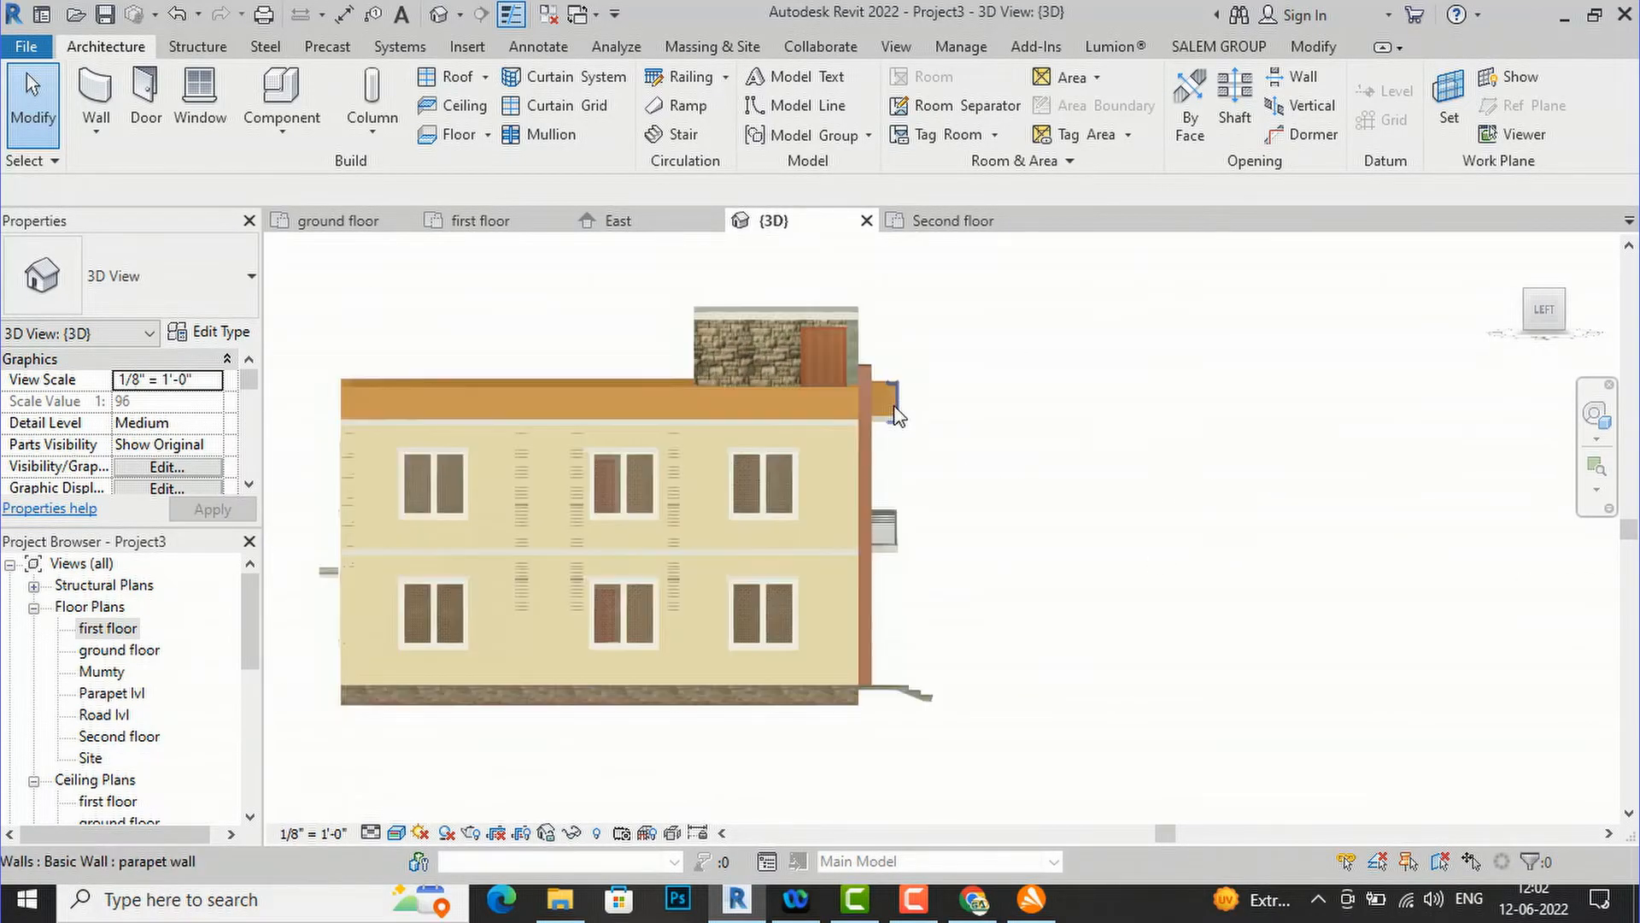
click(1562, 293)
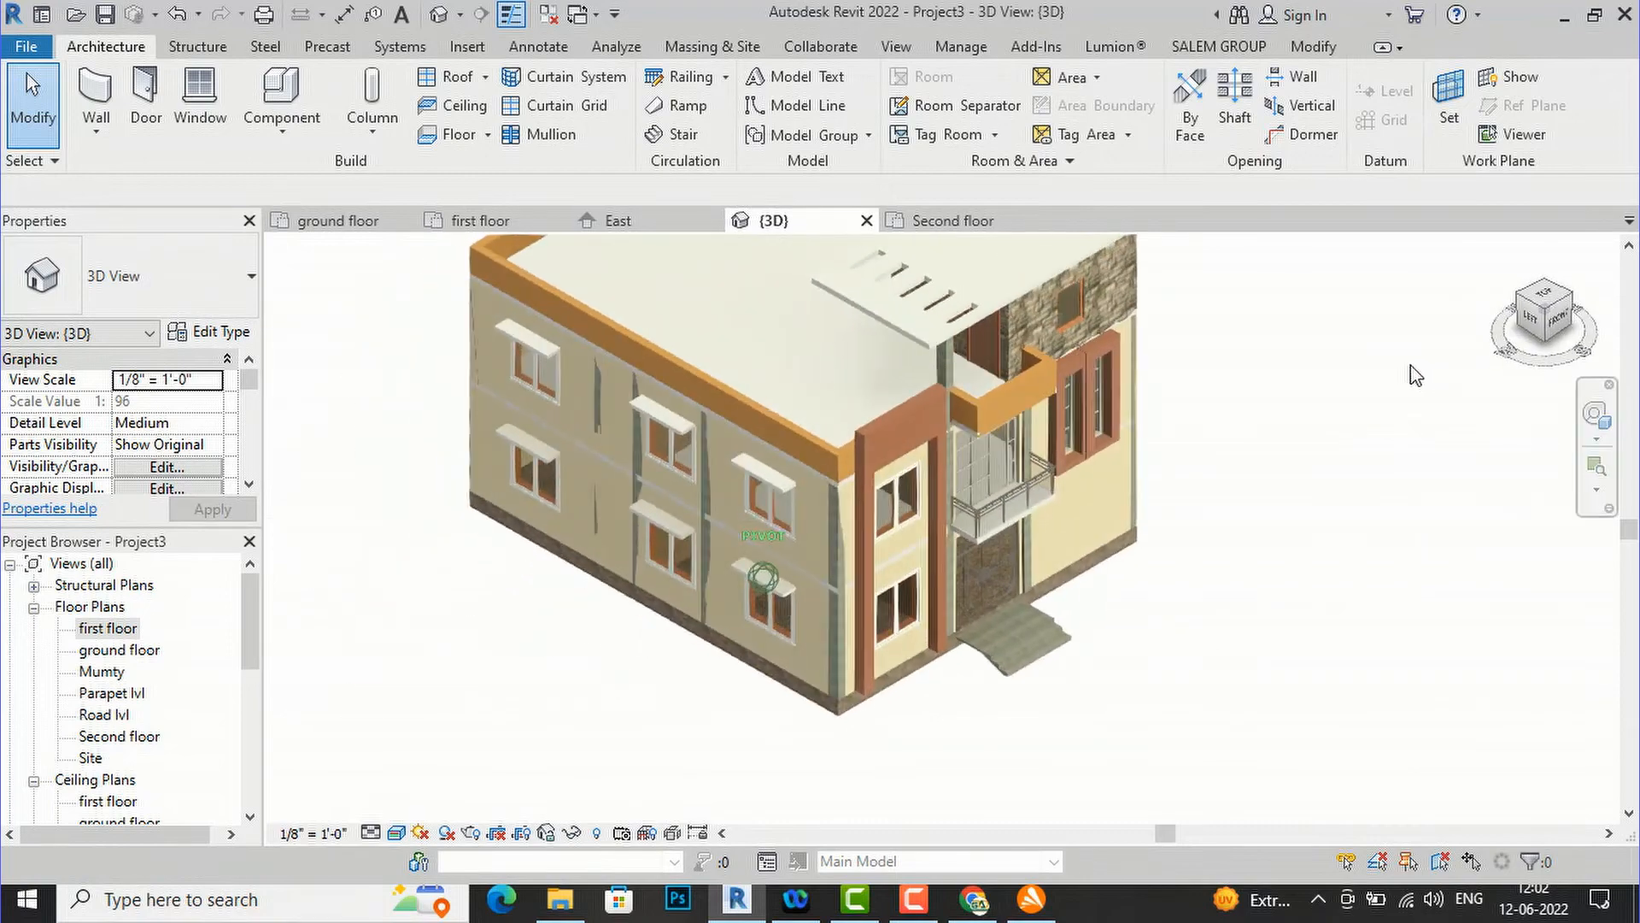
mouse_move(1333, 335)
shift+middle_down()
mouse_move(1216, 312)
mouse_move(1071, 320)
shift+middle_up()
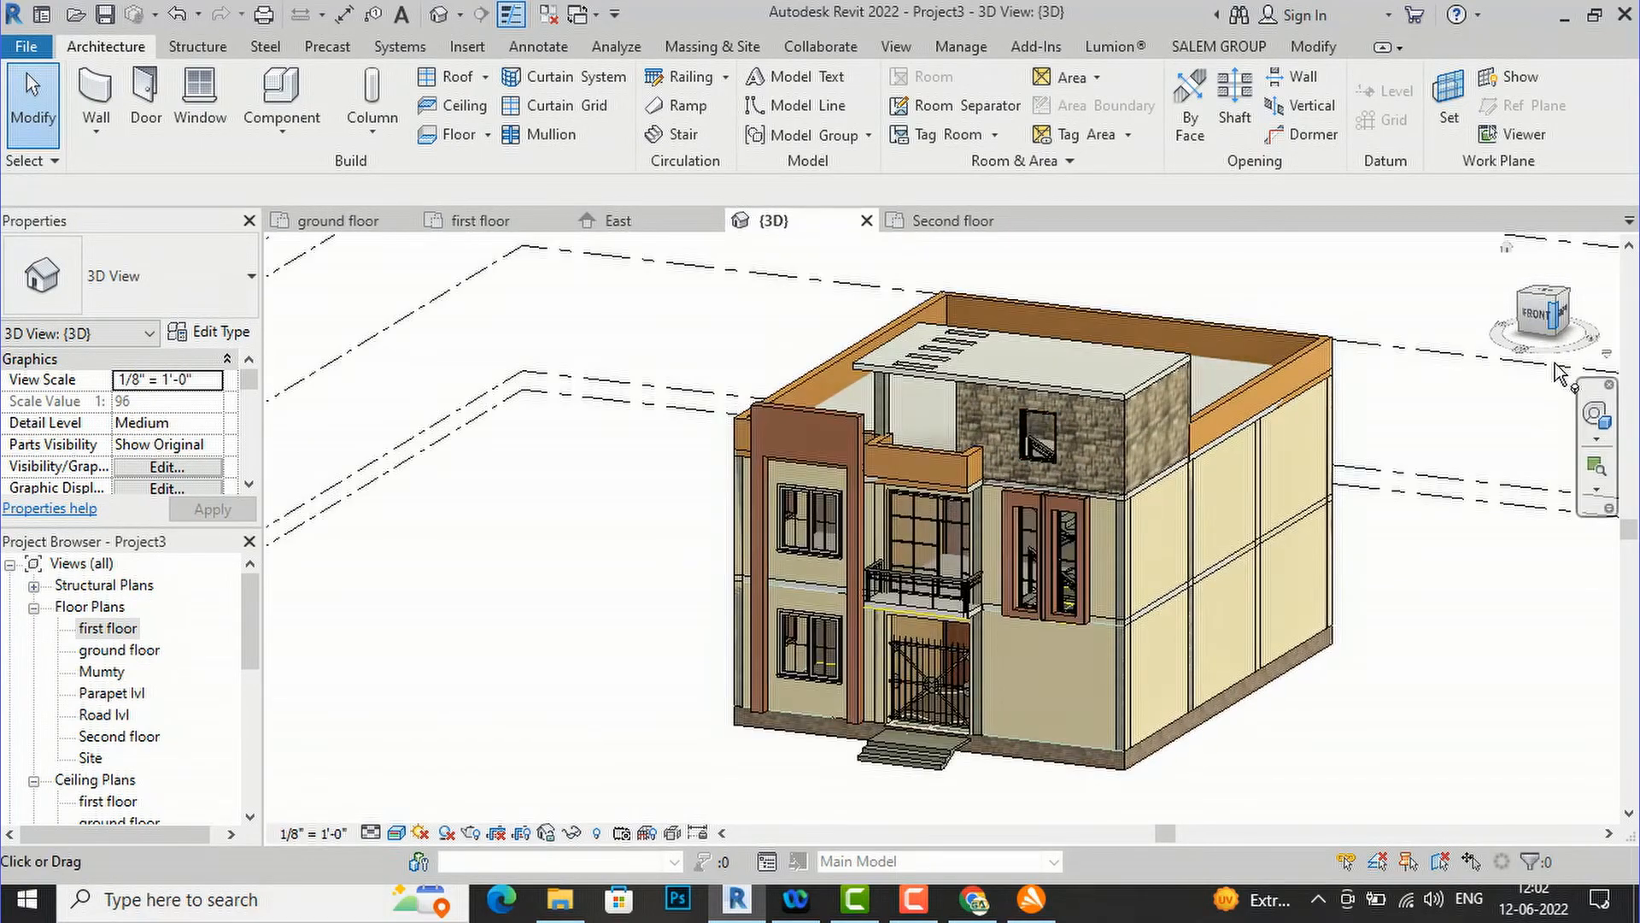
- Create an in-place component in the Generic Models category, accepting the default name
scroll(840, 443, up, 3)
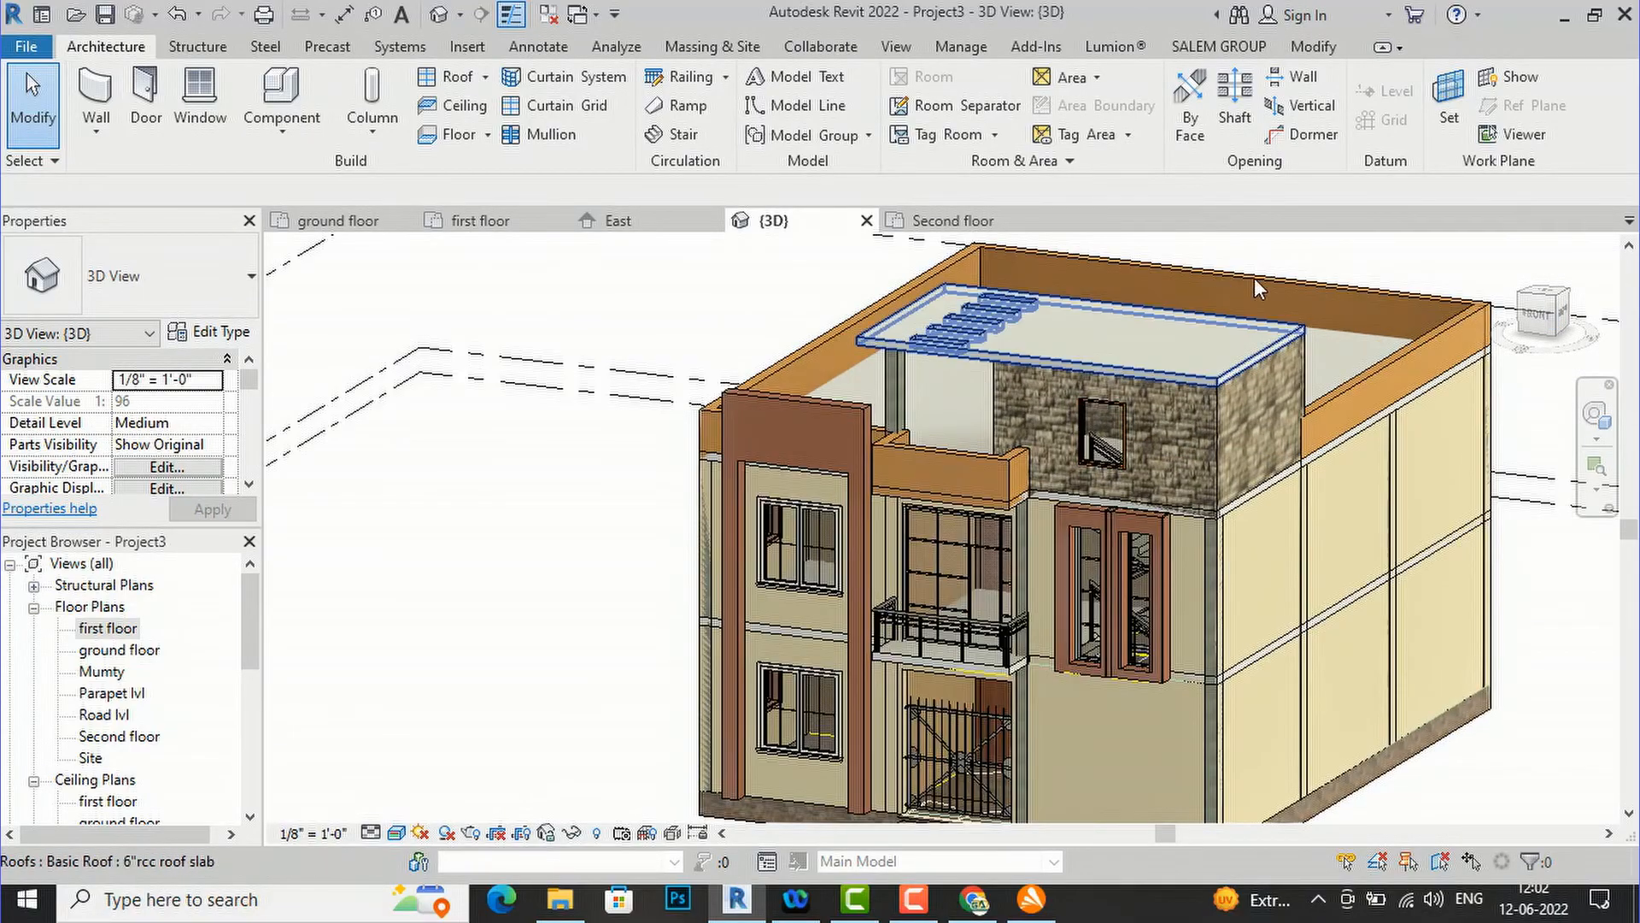
scroll(863, 782, up, 2)
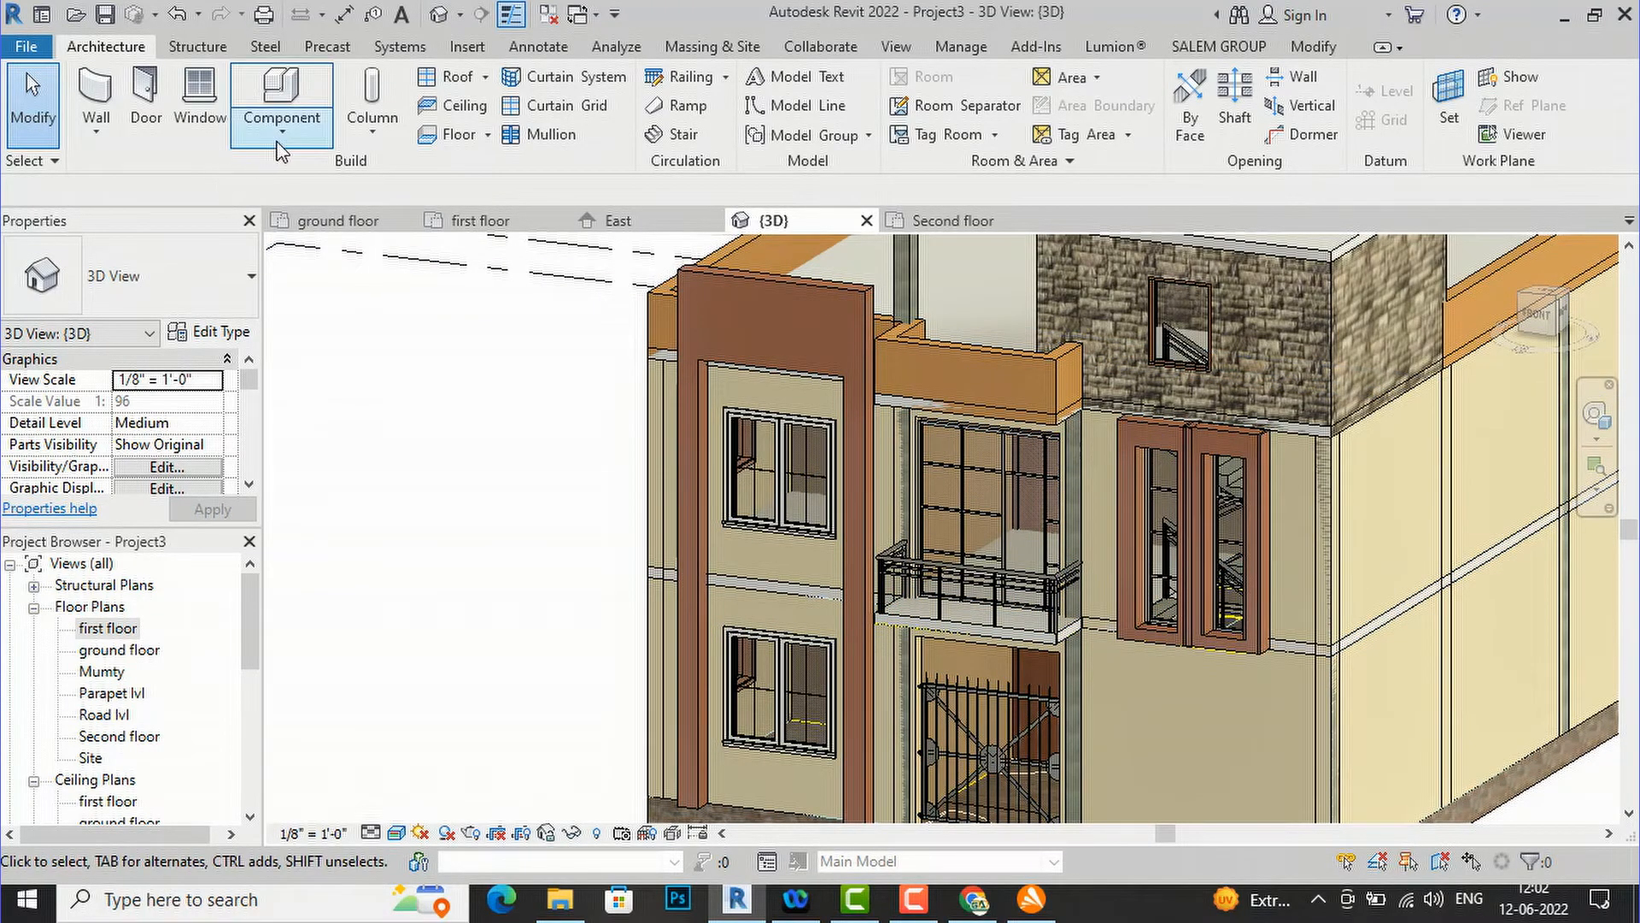
click(282, 124)
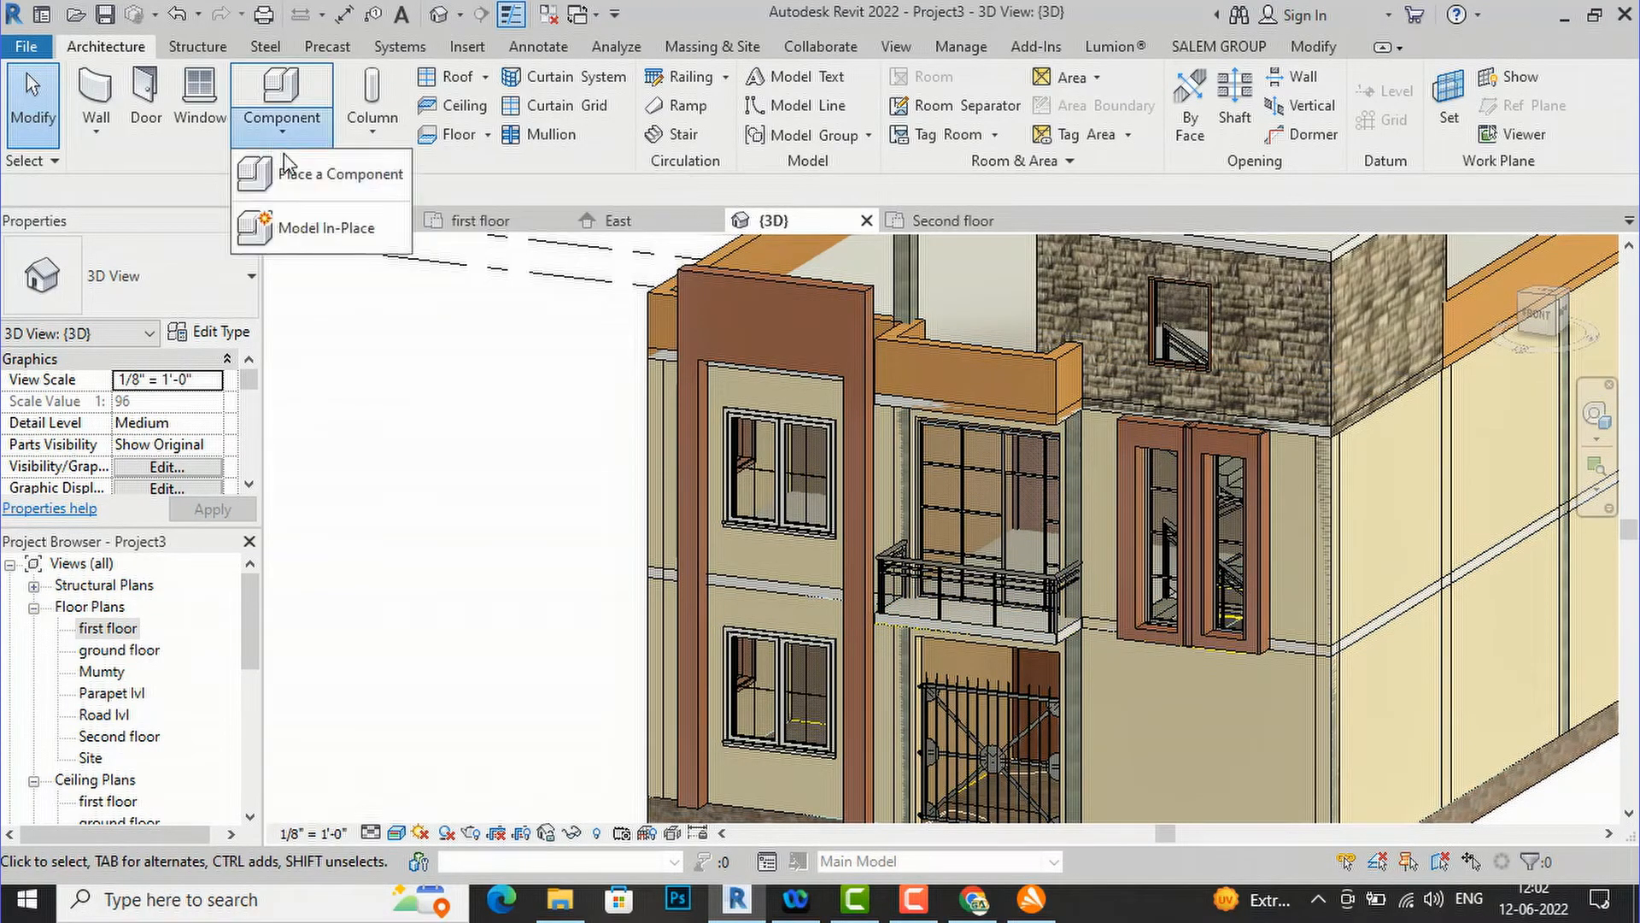
click(301, 228)
scroll(316, 395, down, 2)
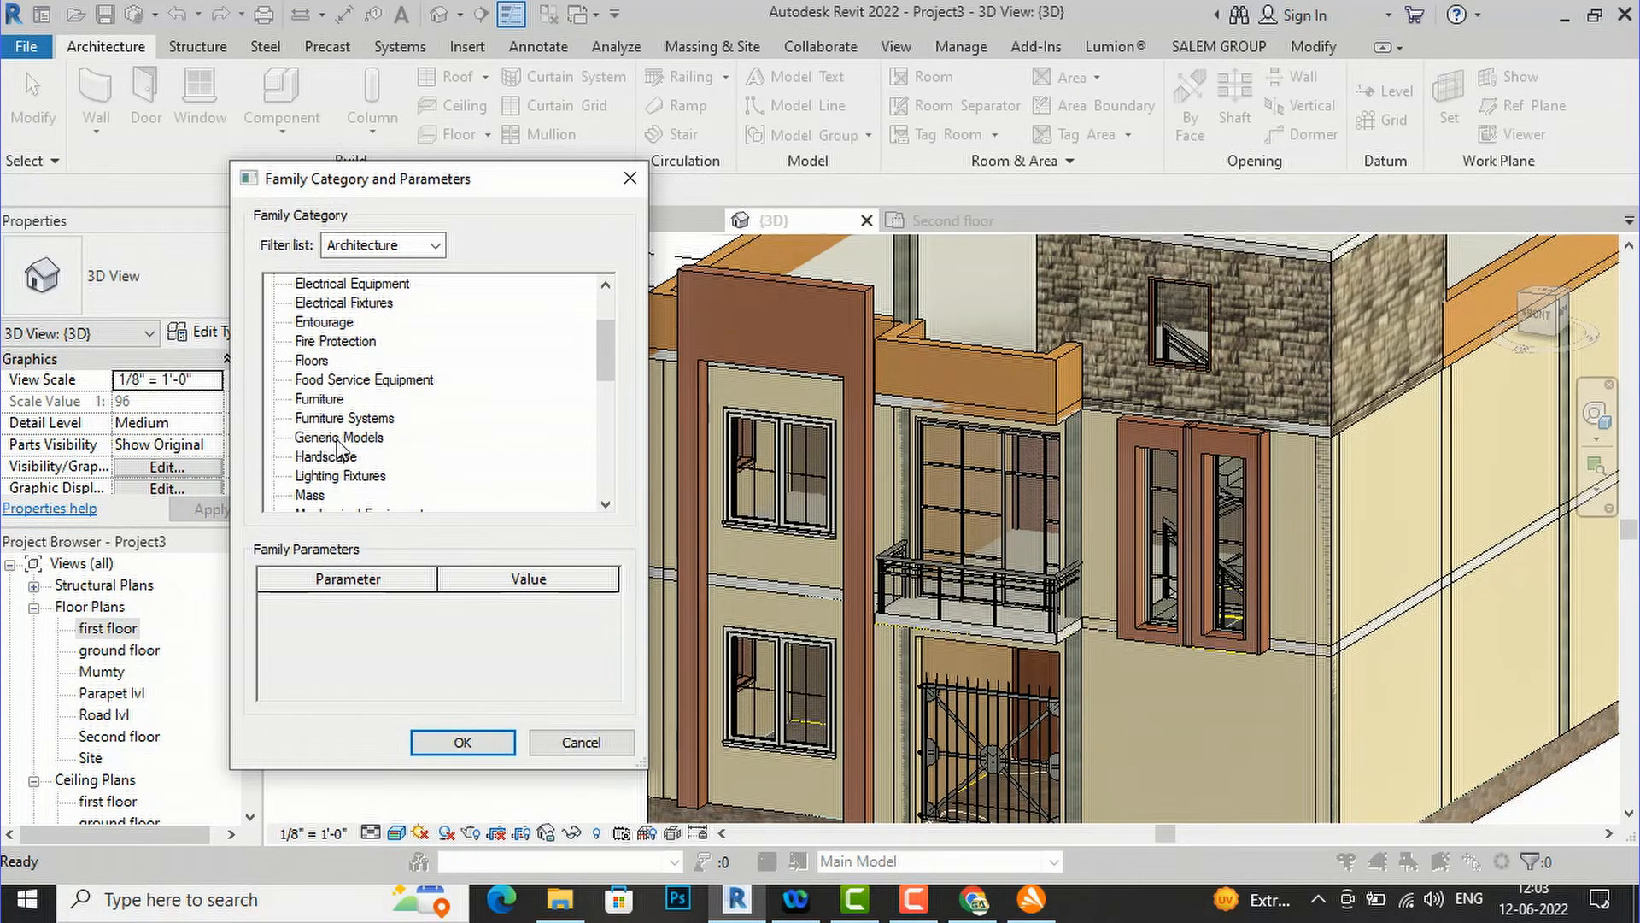
click(339, 438)
click(458, 743)
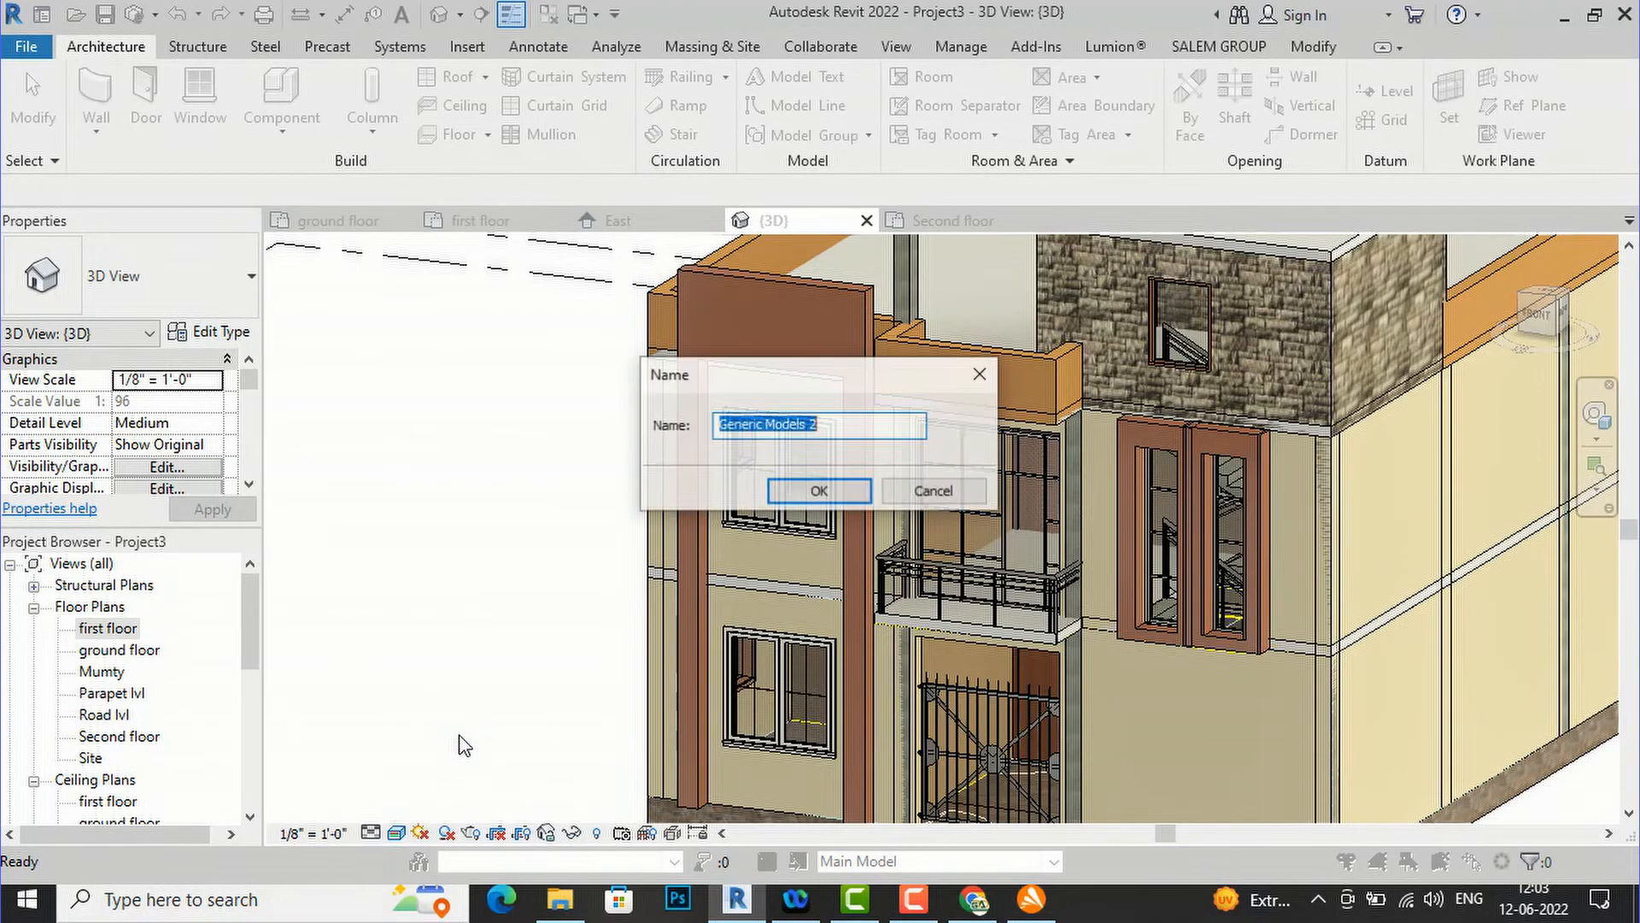
click(817, 492)
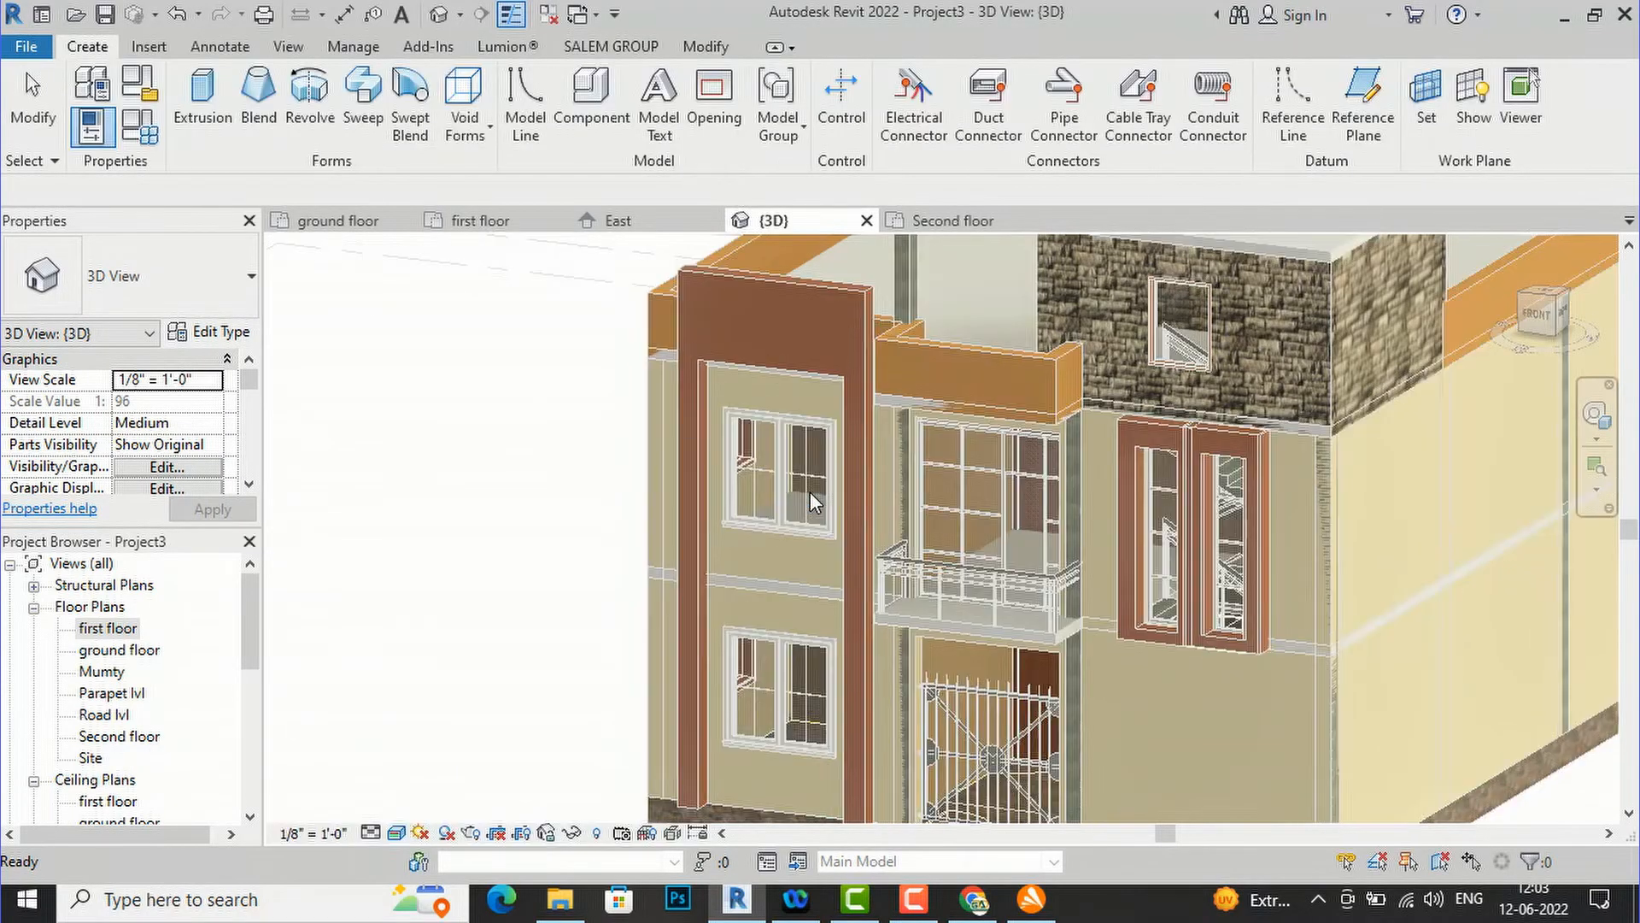
- Start an extrusion and set its work plane by picking the front face of the balcony's 6" rcc roof slab
click(203, 104)
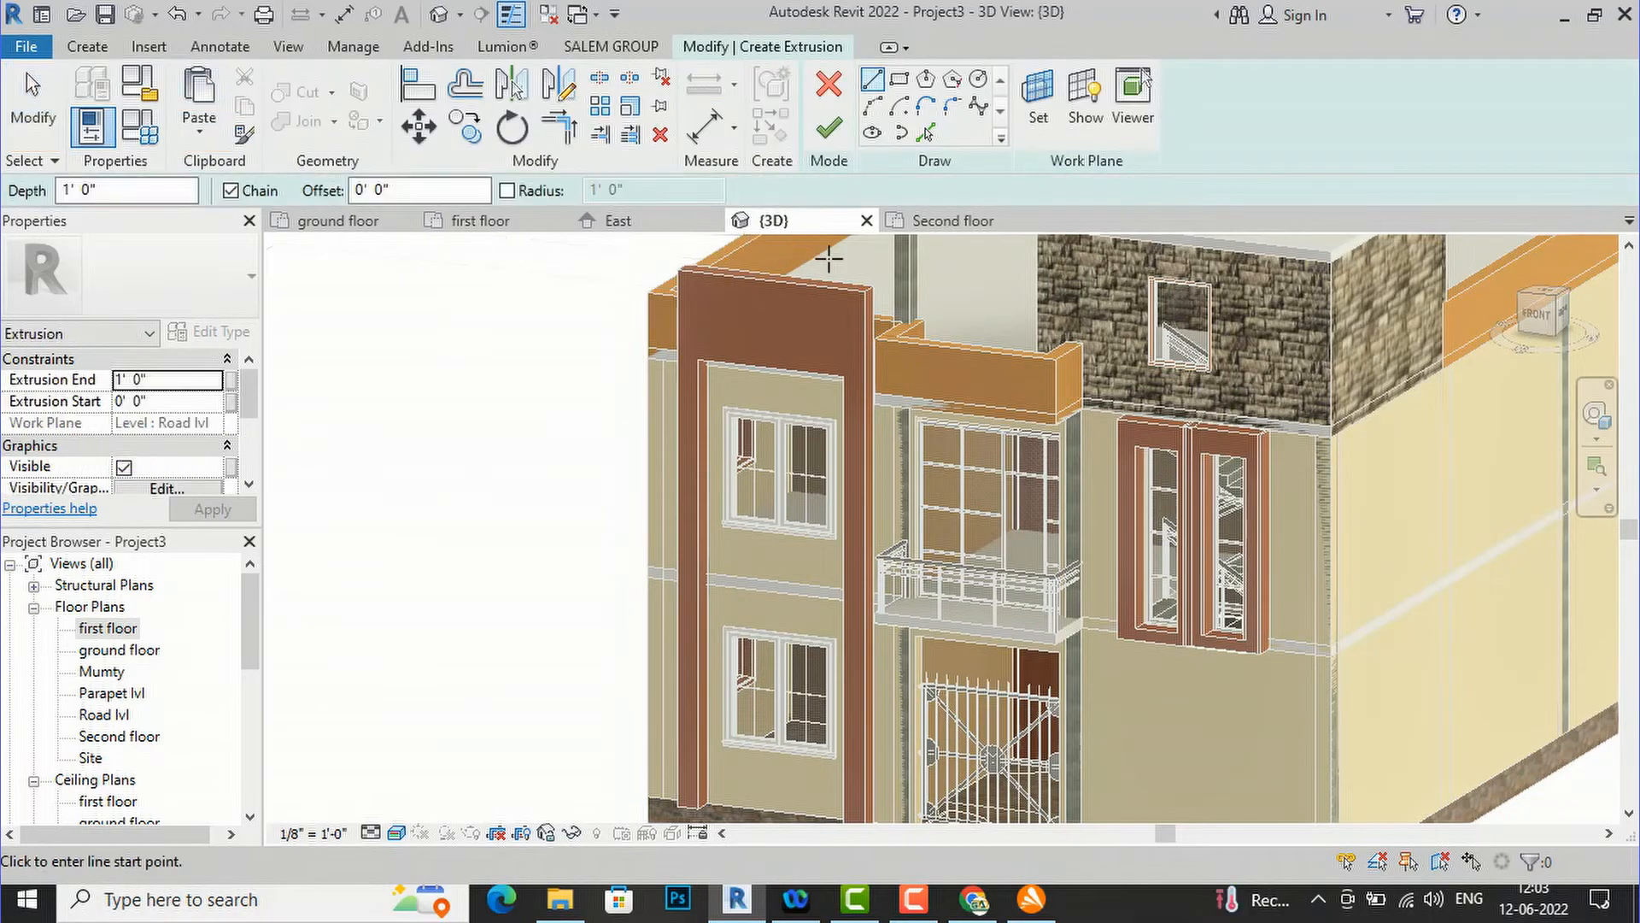
click(1038, 111)
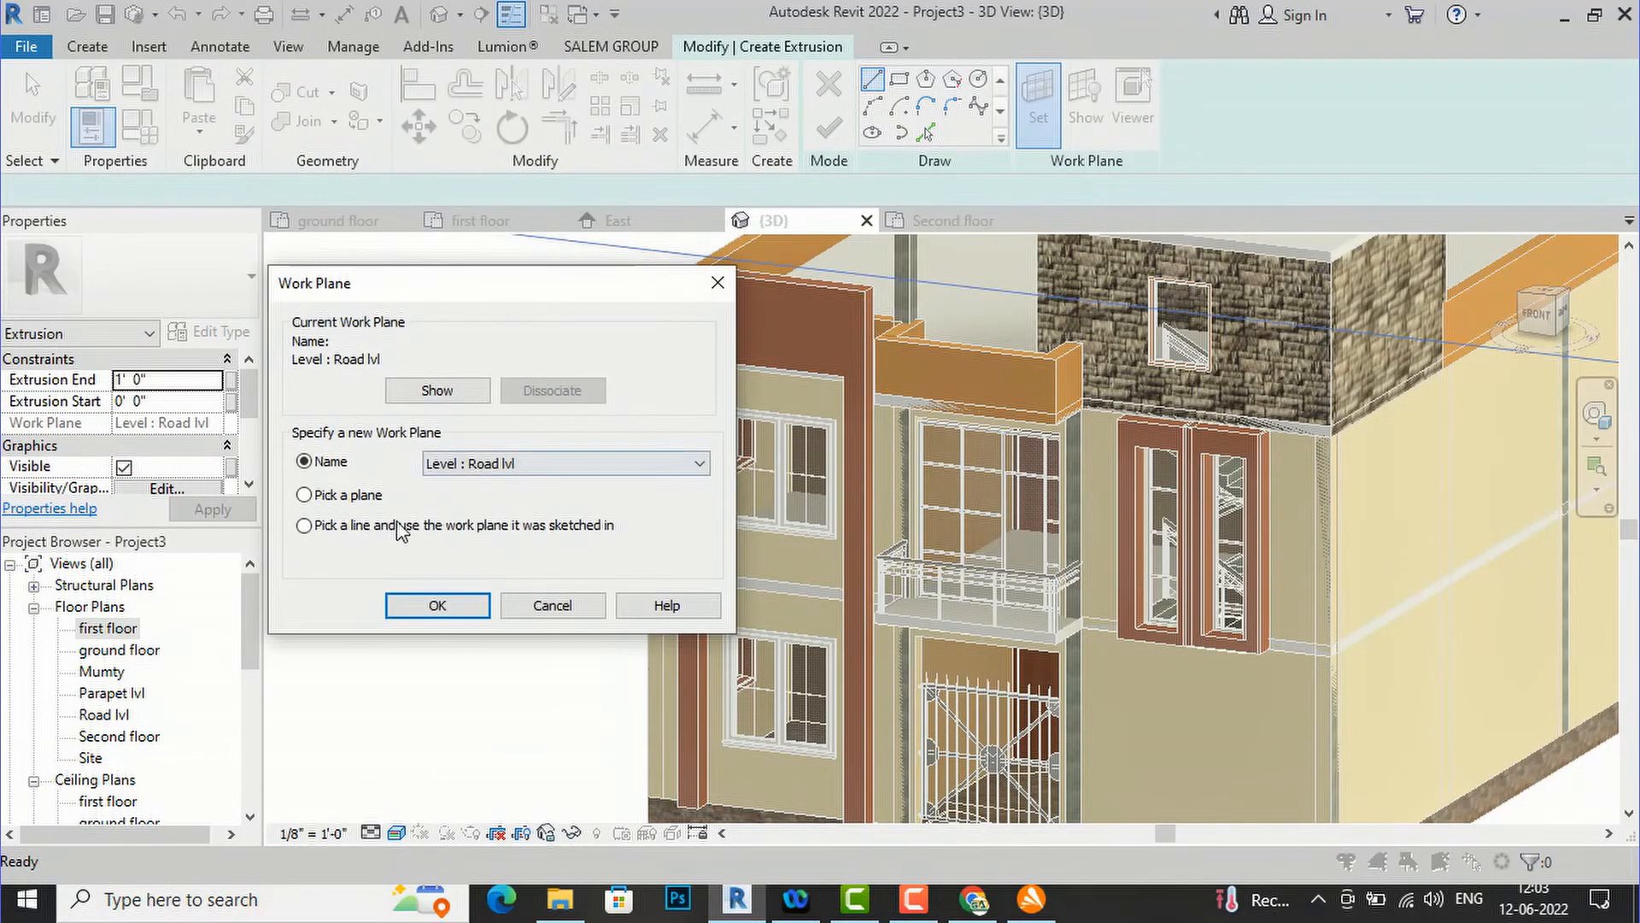
click(416, 603)
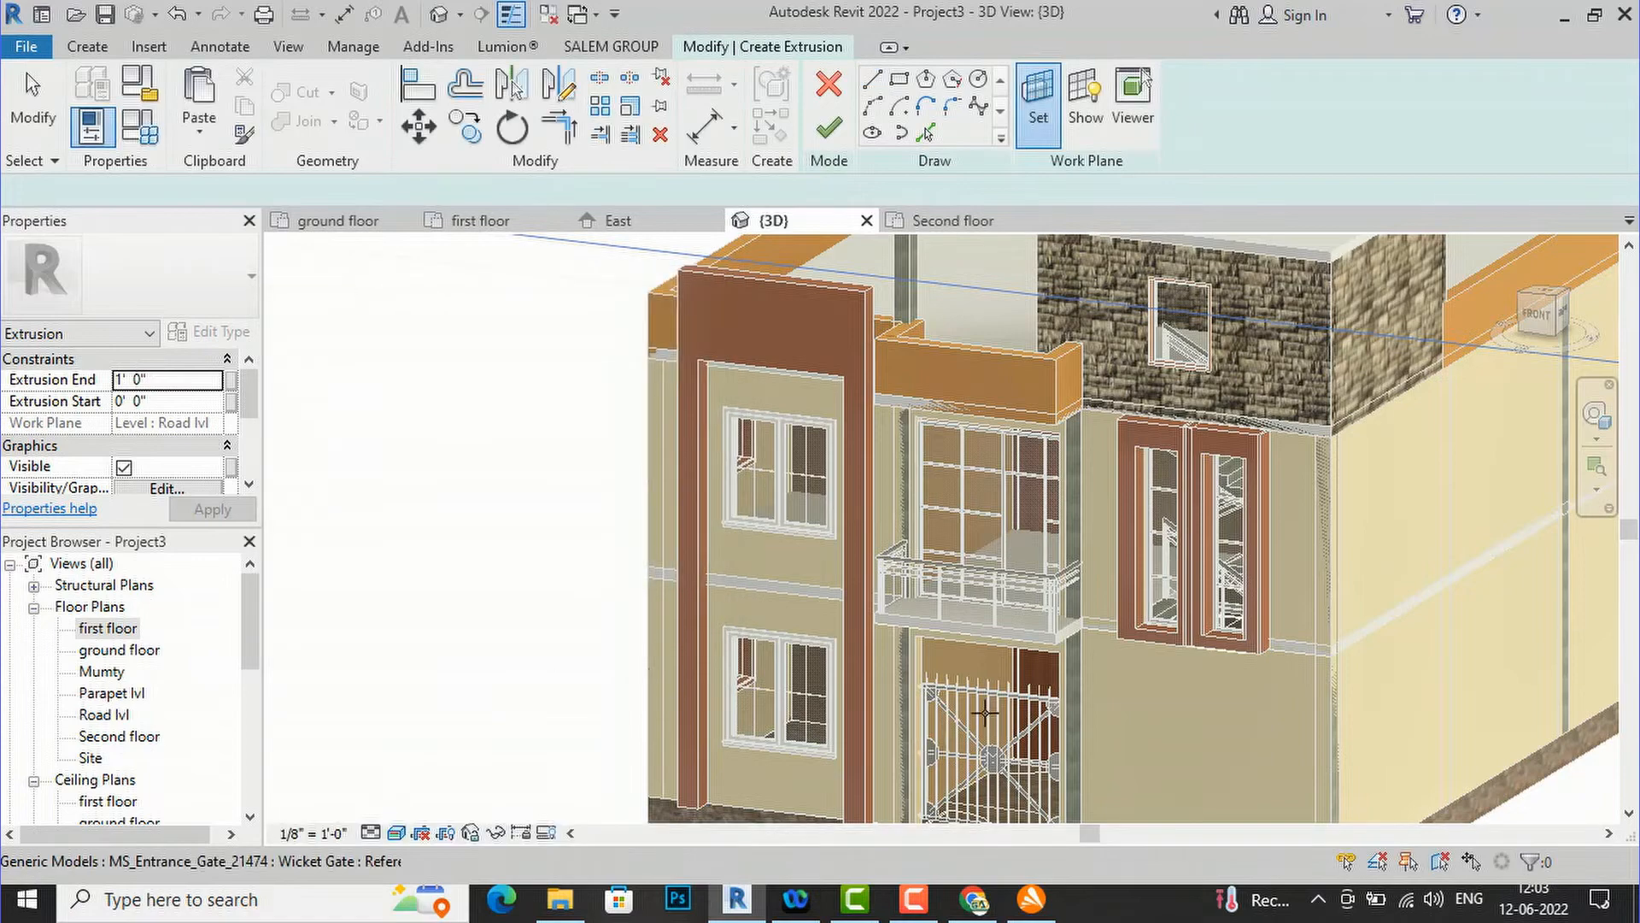
scroll(1036, 605, up, 5)
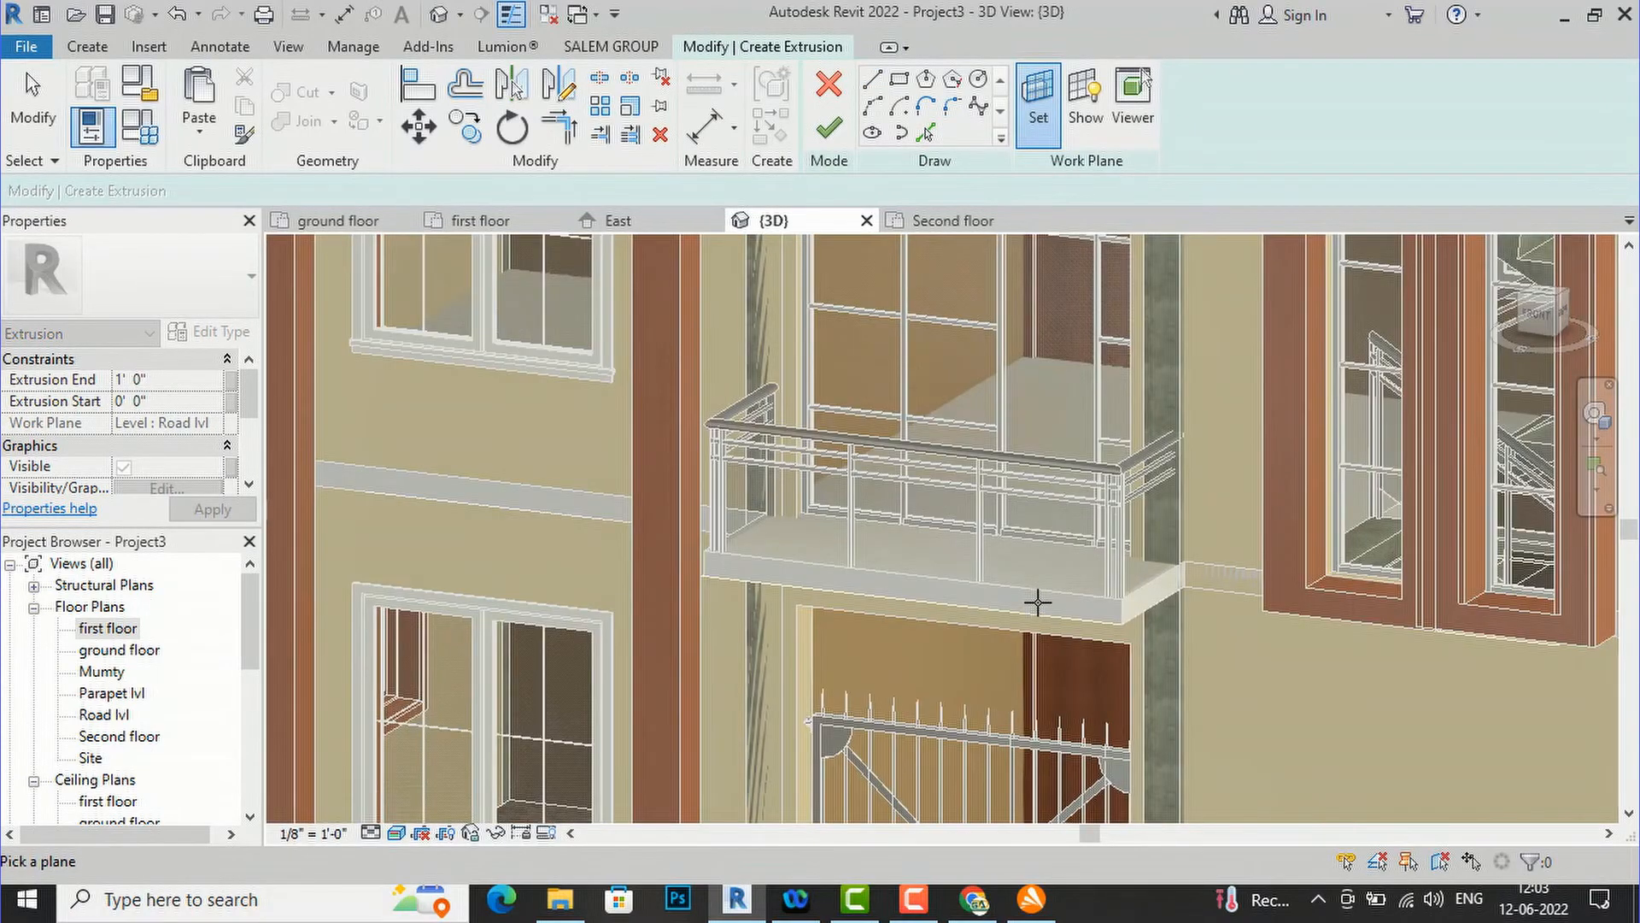
click(1042, 597)
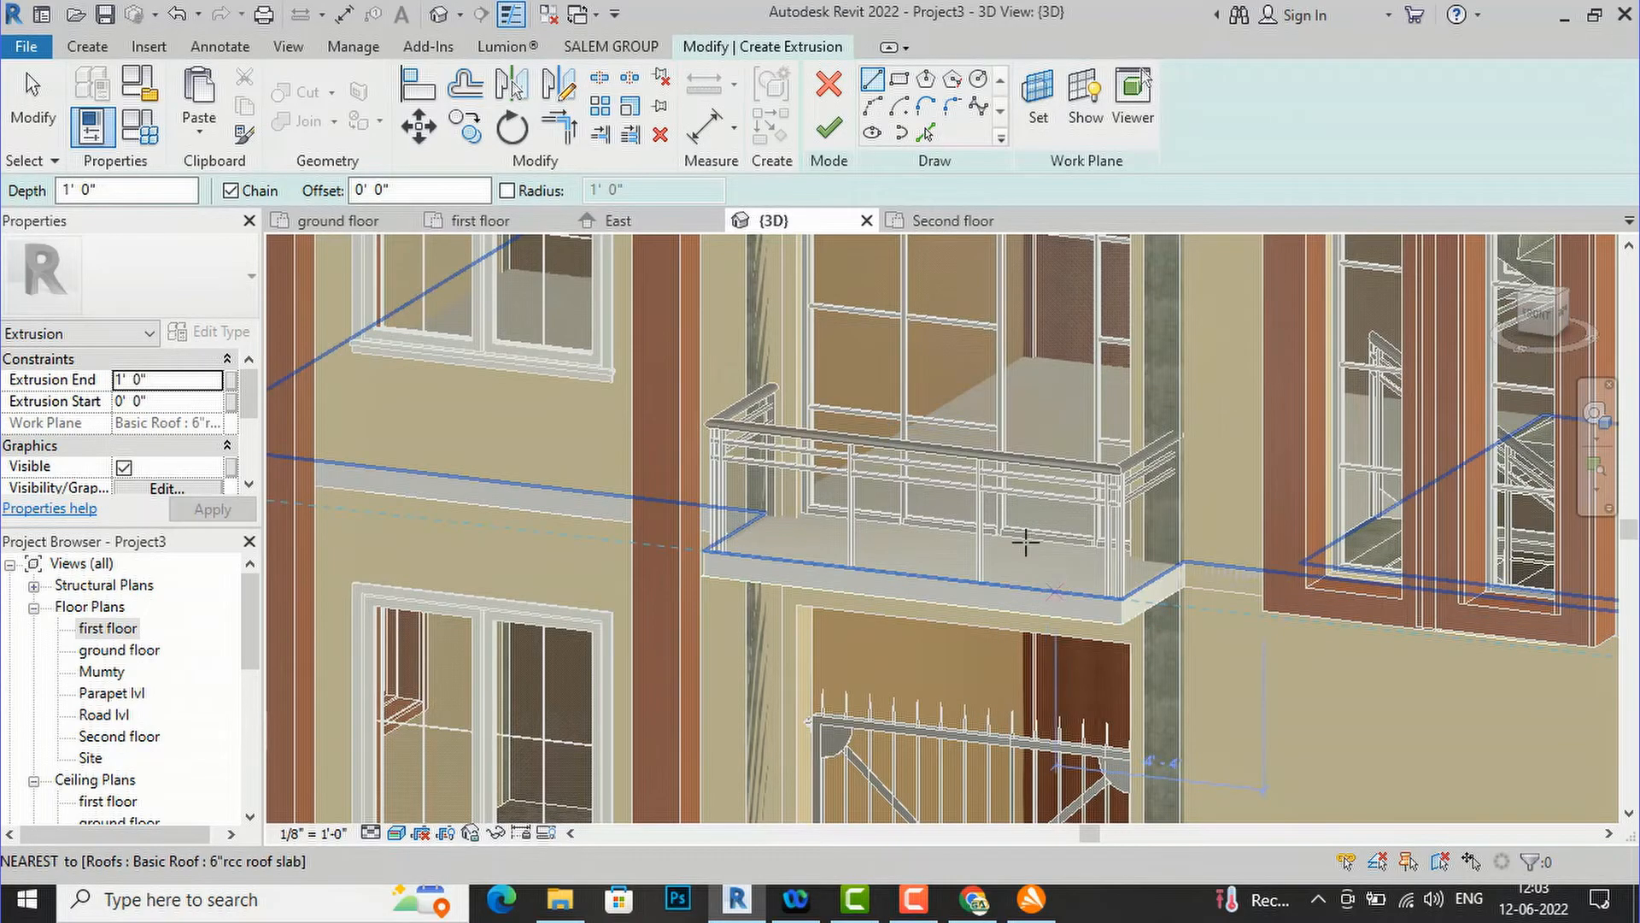
click(1038, 98)
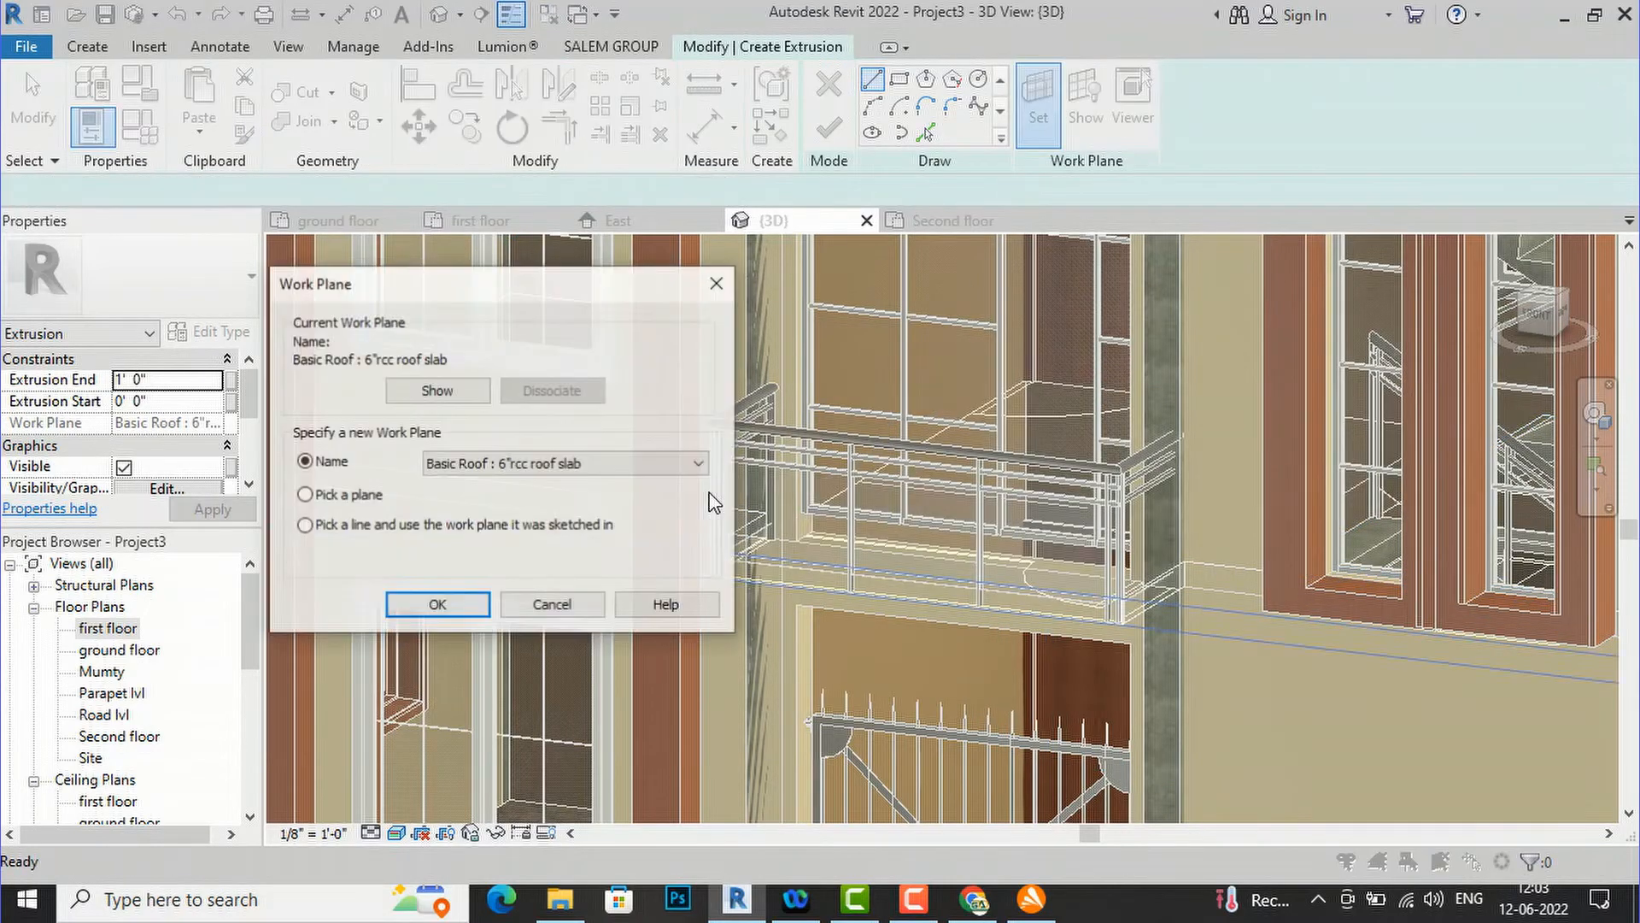
click(437, 606)
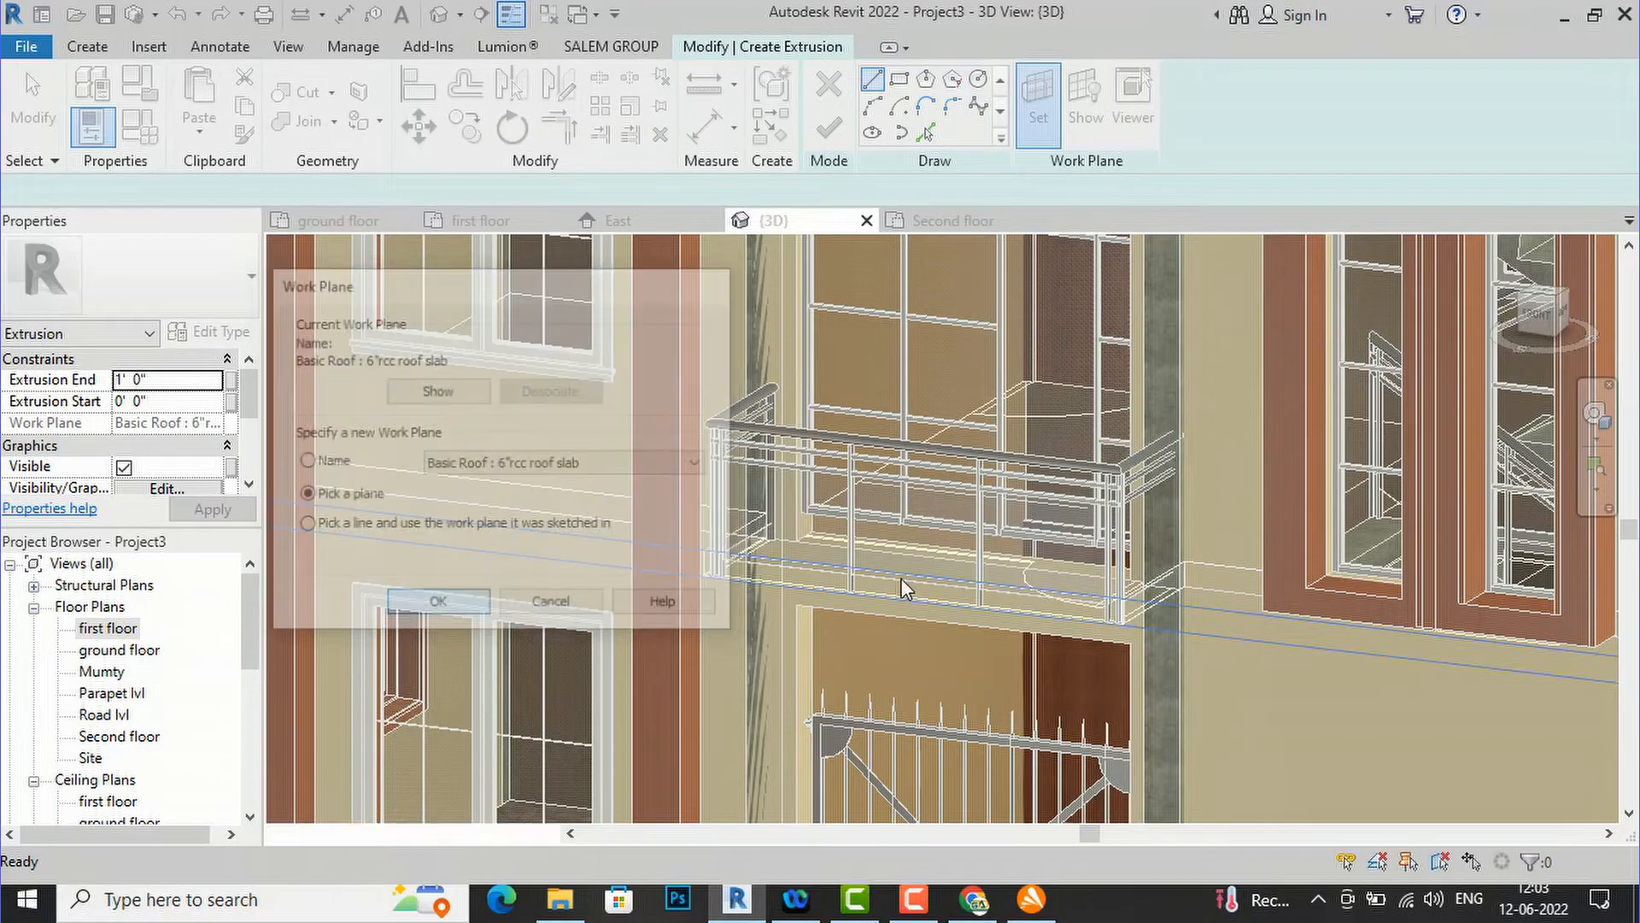
click(925, 578)
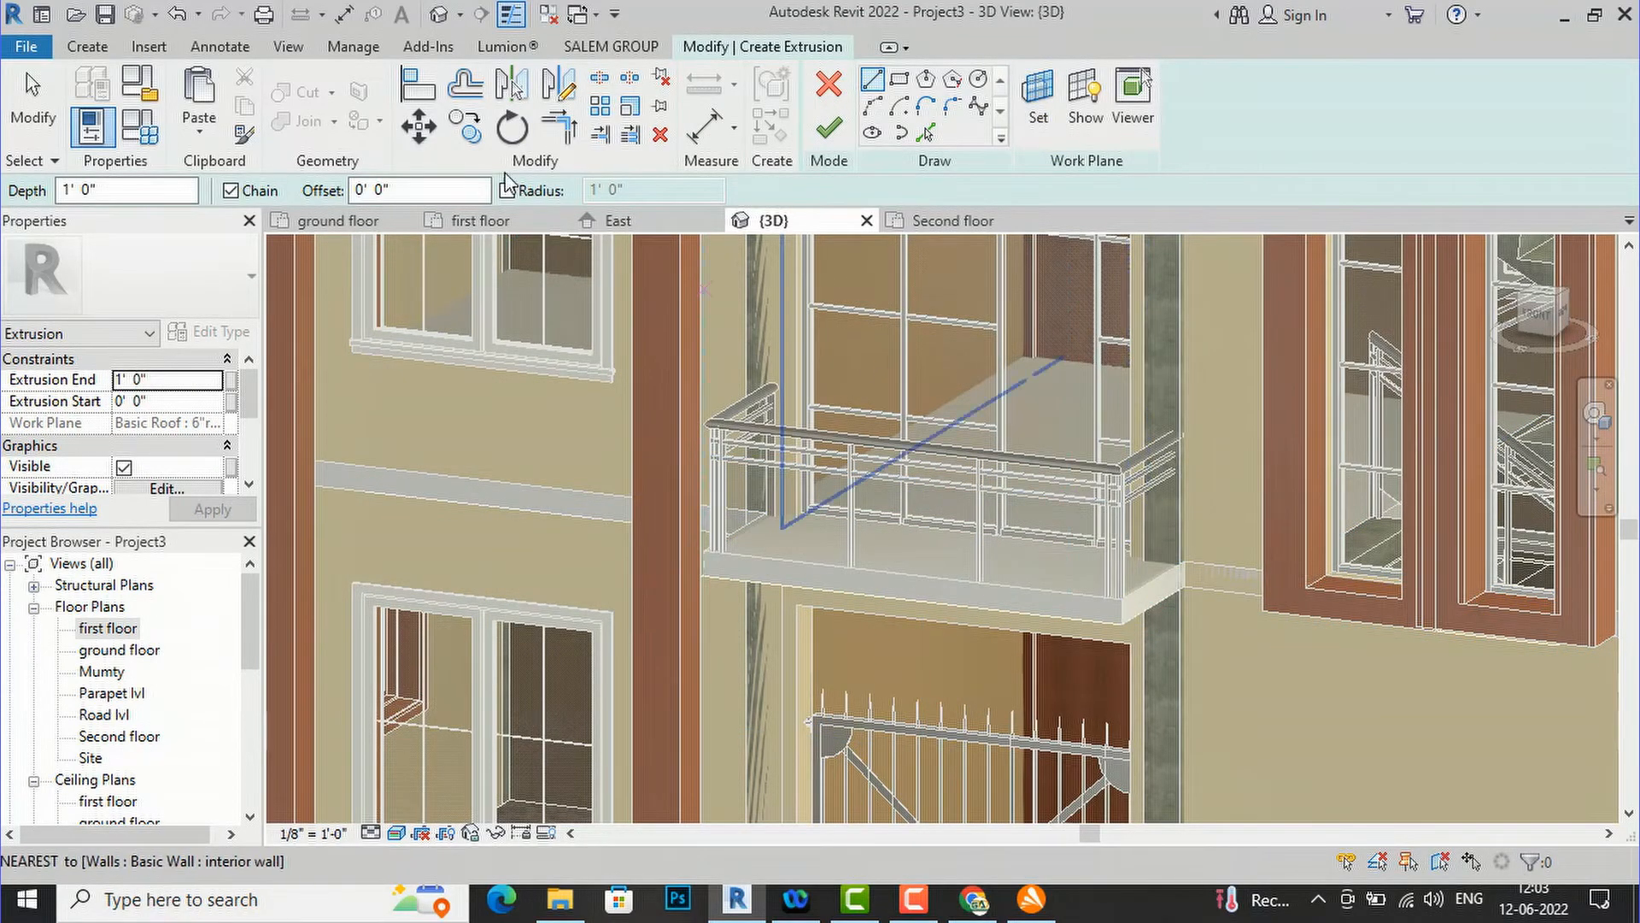
- Sketch a rectangle about 3'6" wide and 10'3" high on the balcony front, from the balcony slab up to the roof slab
click(898, 82)
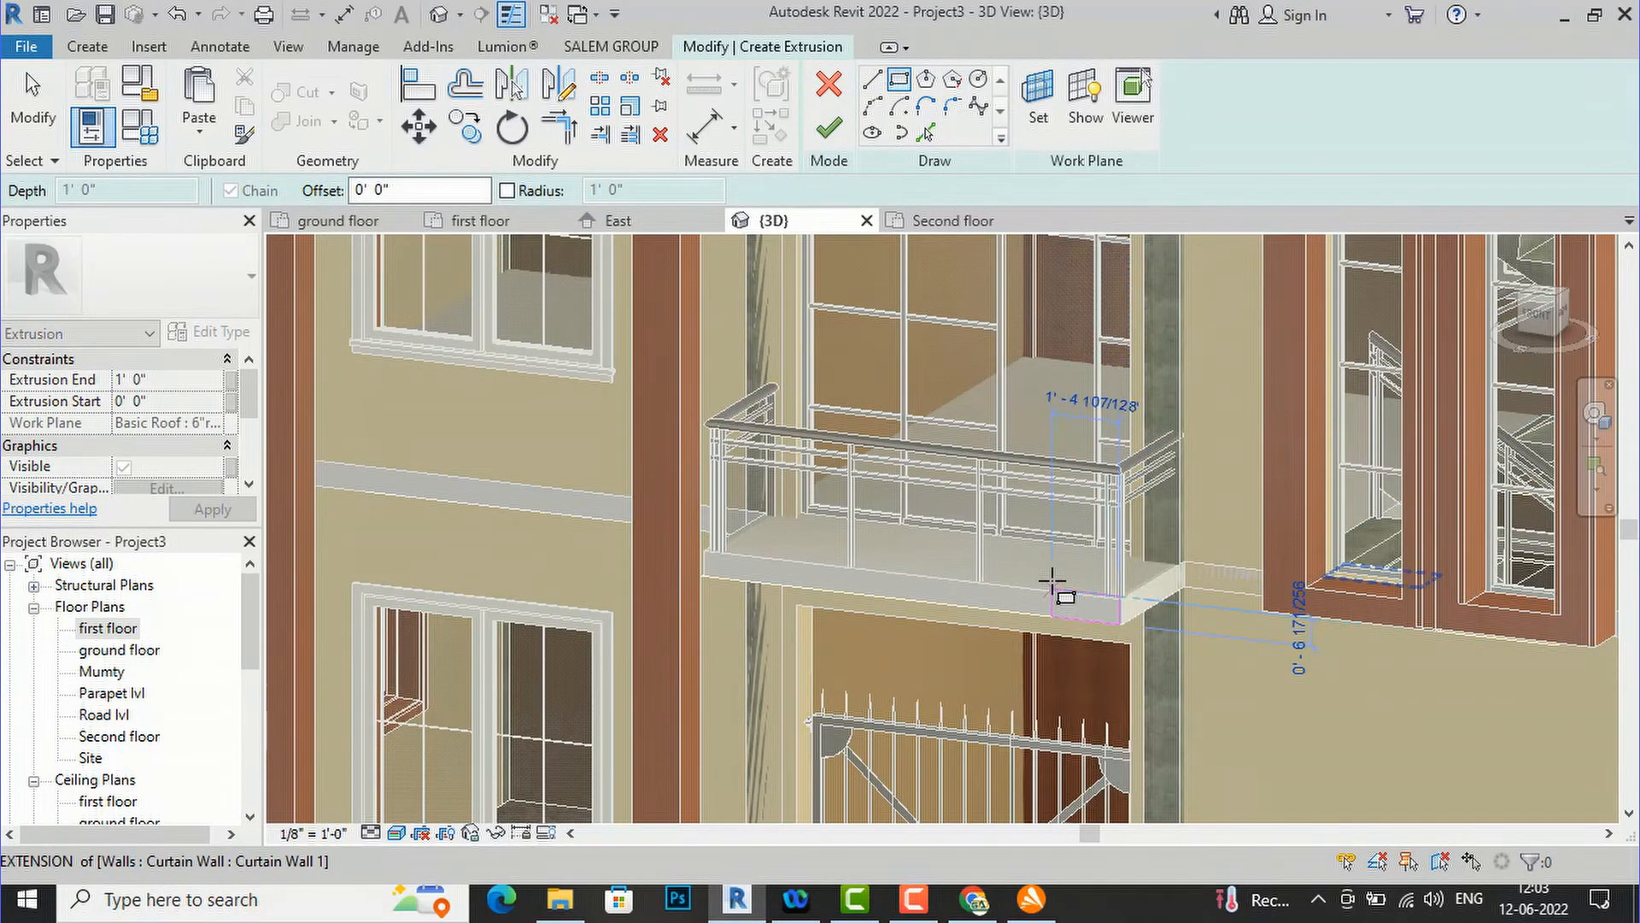
scroll(1053, 582, down, 4)
scroll(997, 320, up, 1)
scroll(997, 320, up, 2)
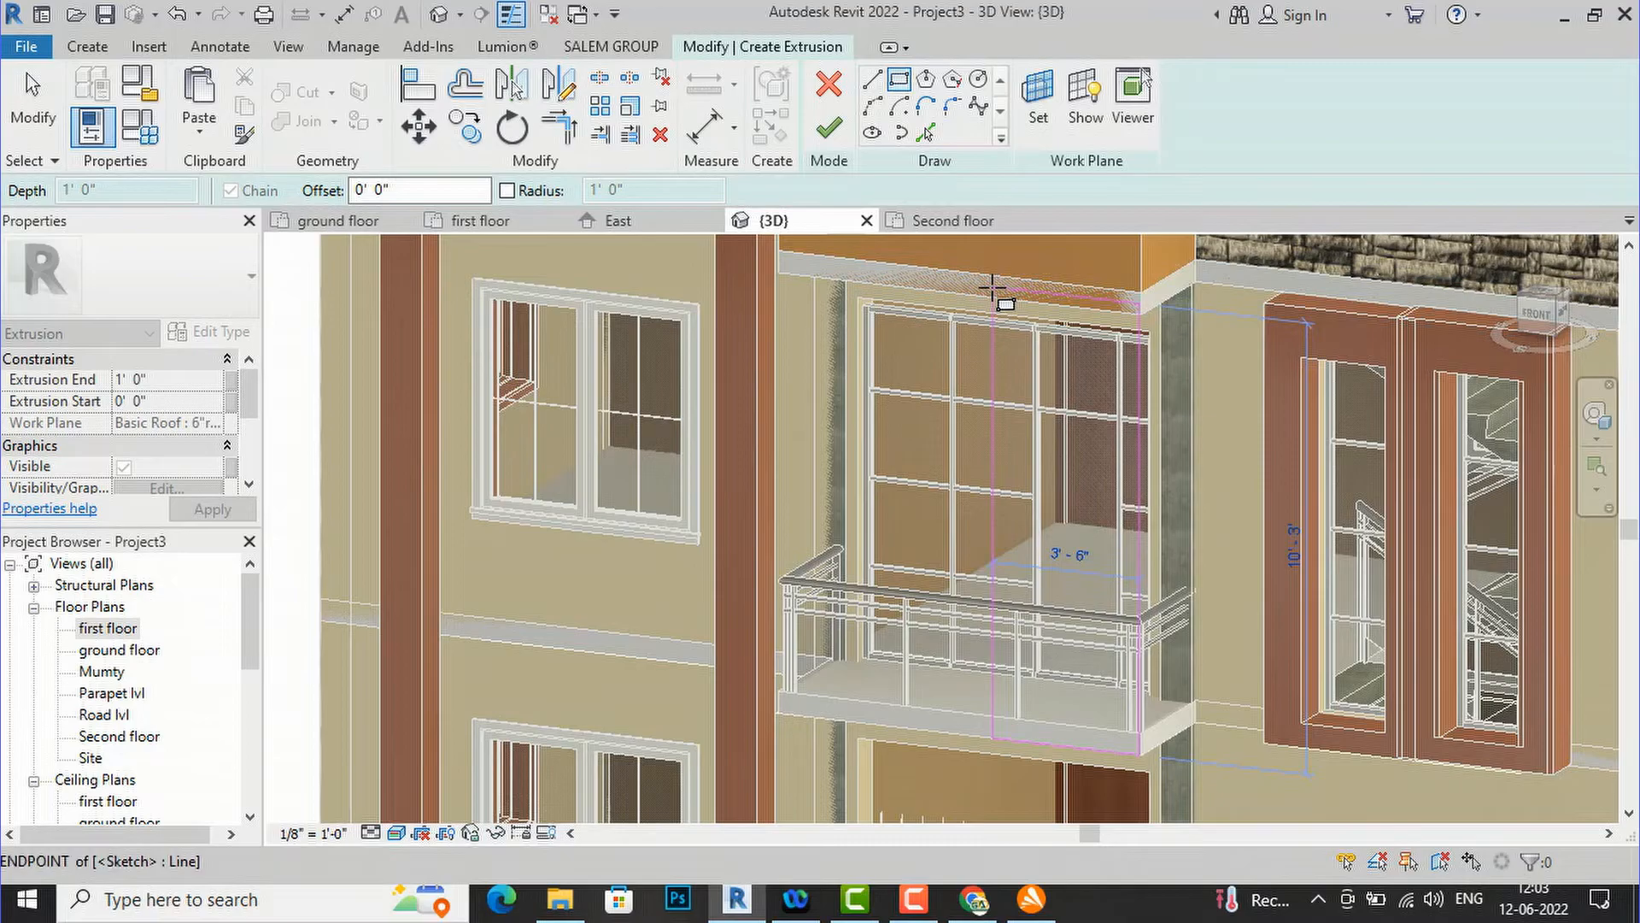
click(992, 290)
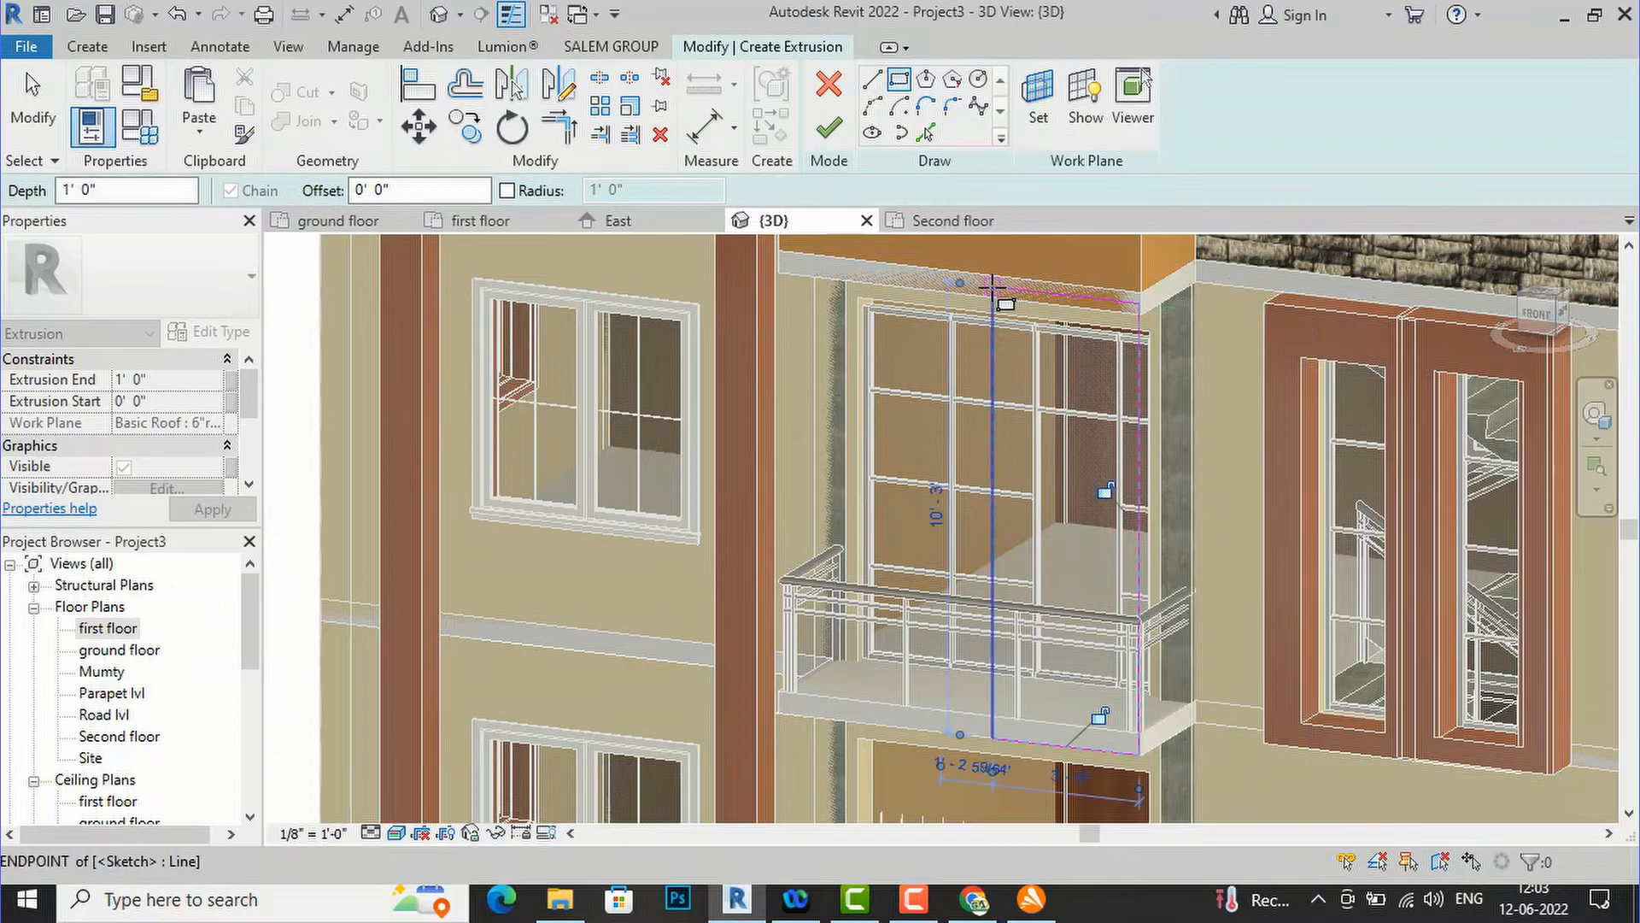
- Set the extrusion end of the balcony panel to -0' 3"
click(195, 381)
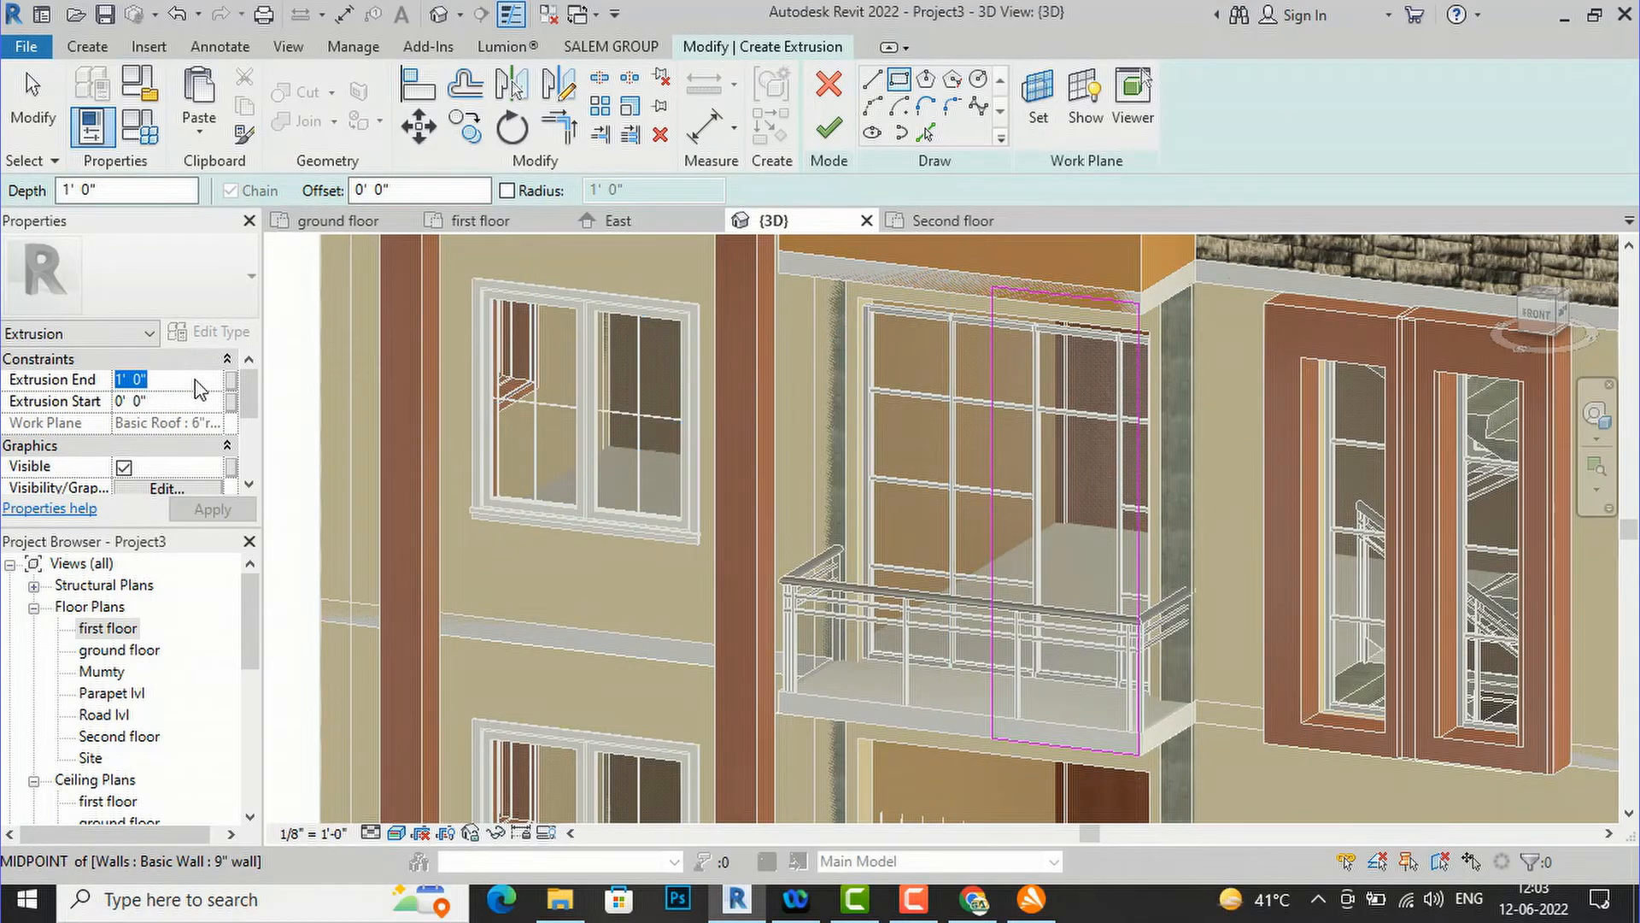
text(-0'  )
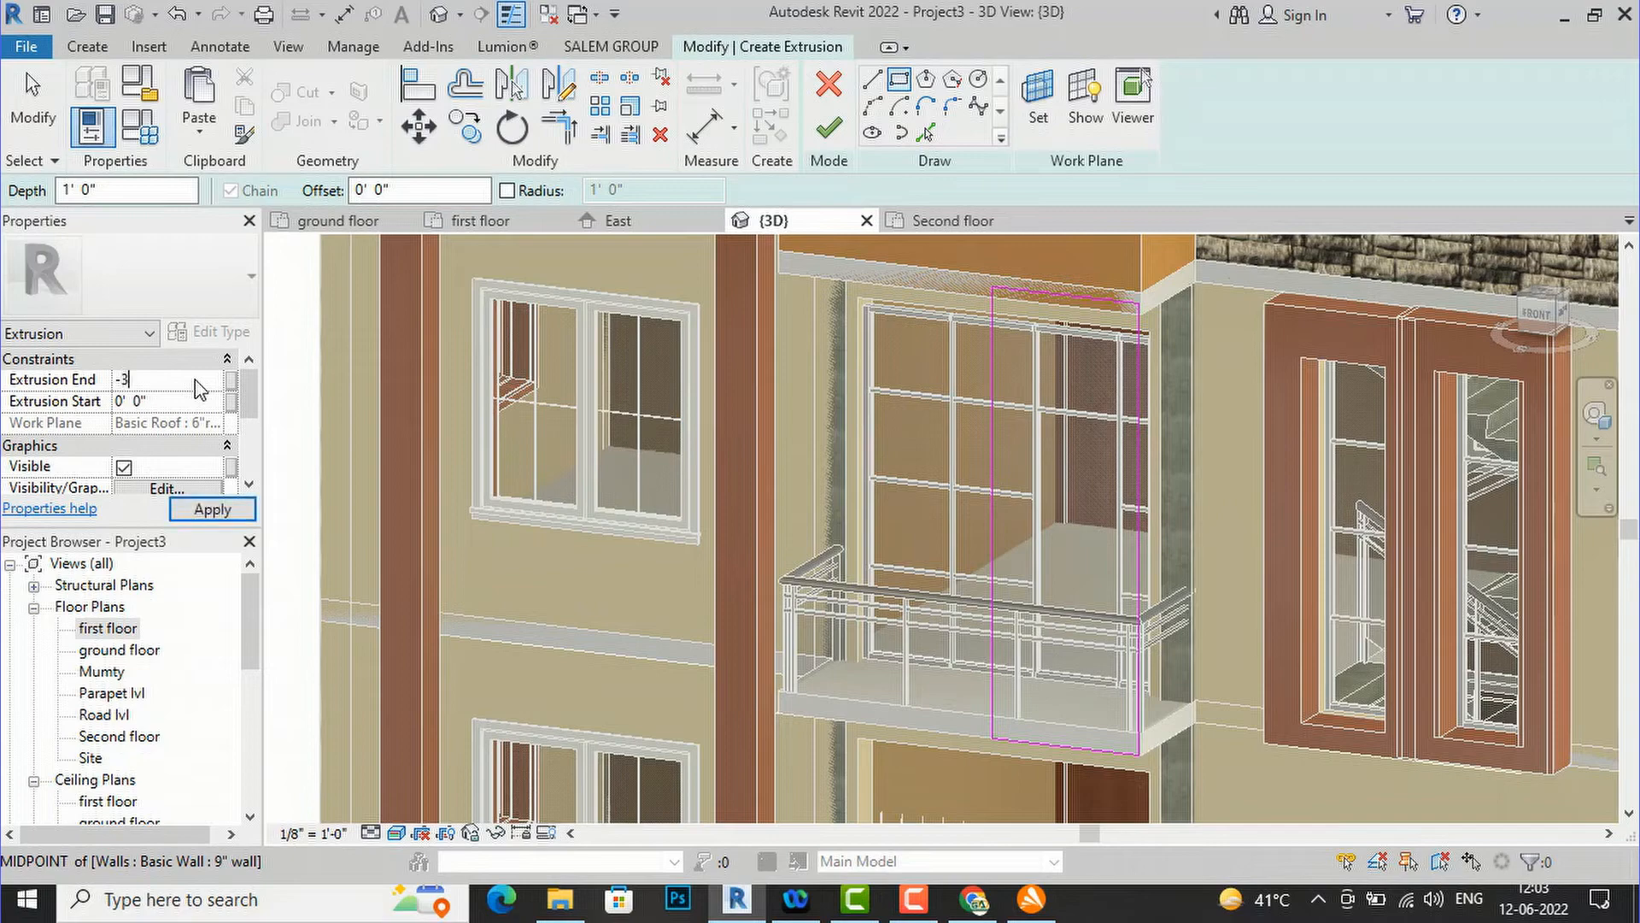
text(3")
click(212, 509)
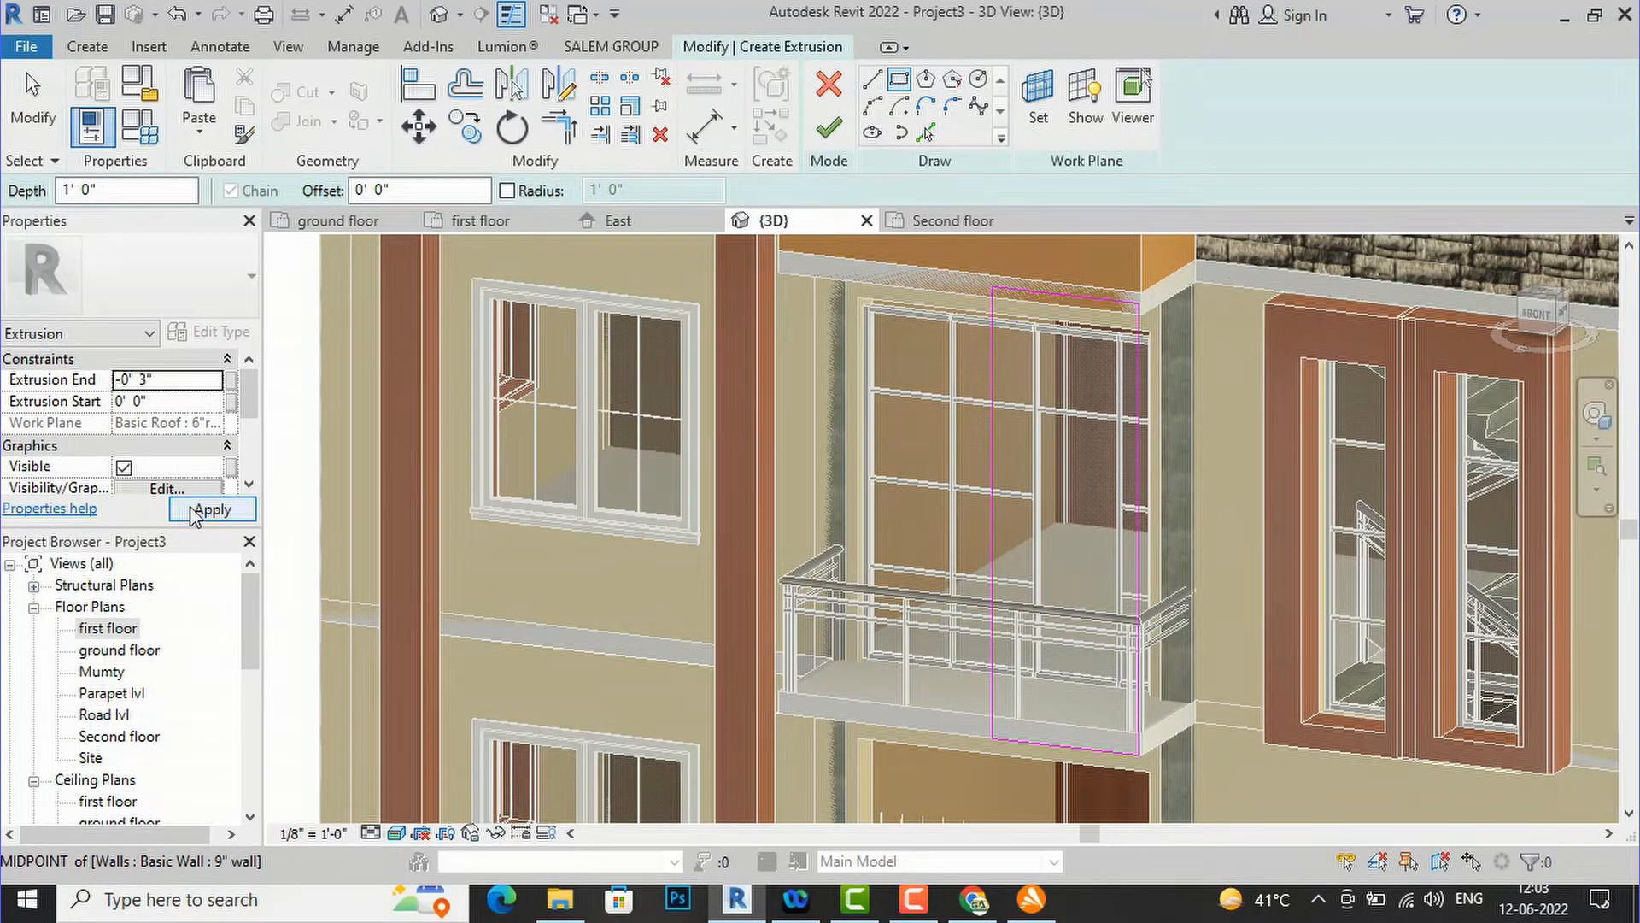
- Create a new material for the balcony panel extrusion and rename it jaali
scroll(190, 444, down, 3)
click(222, 380)
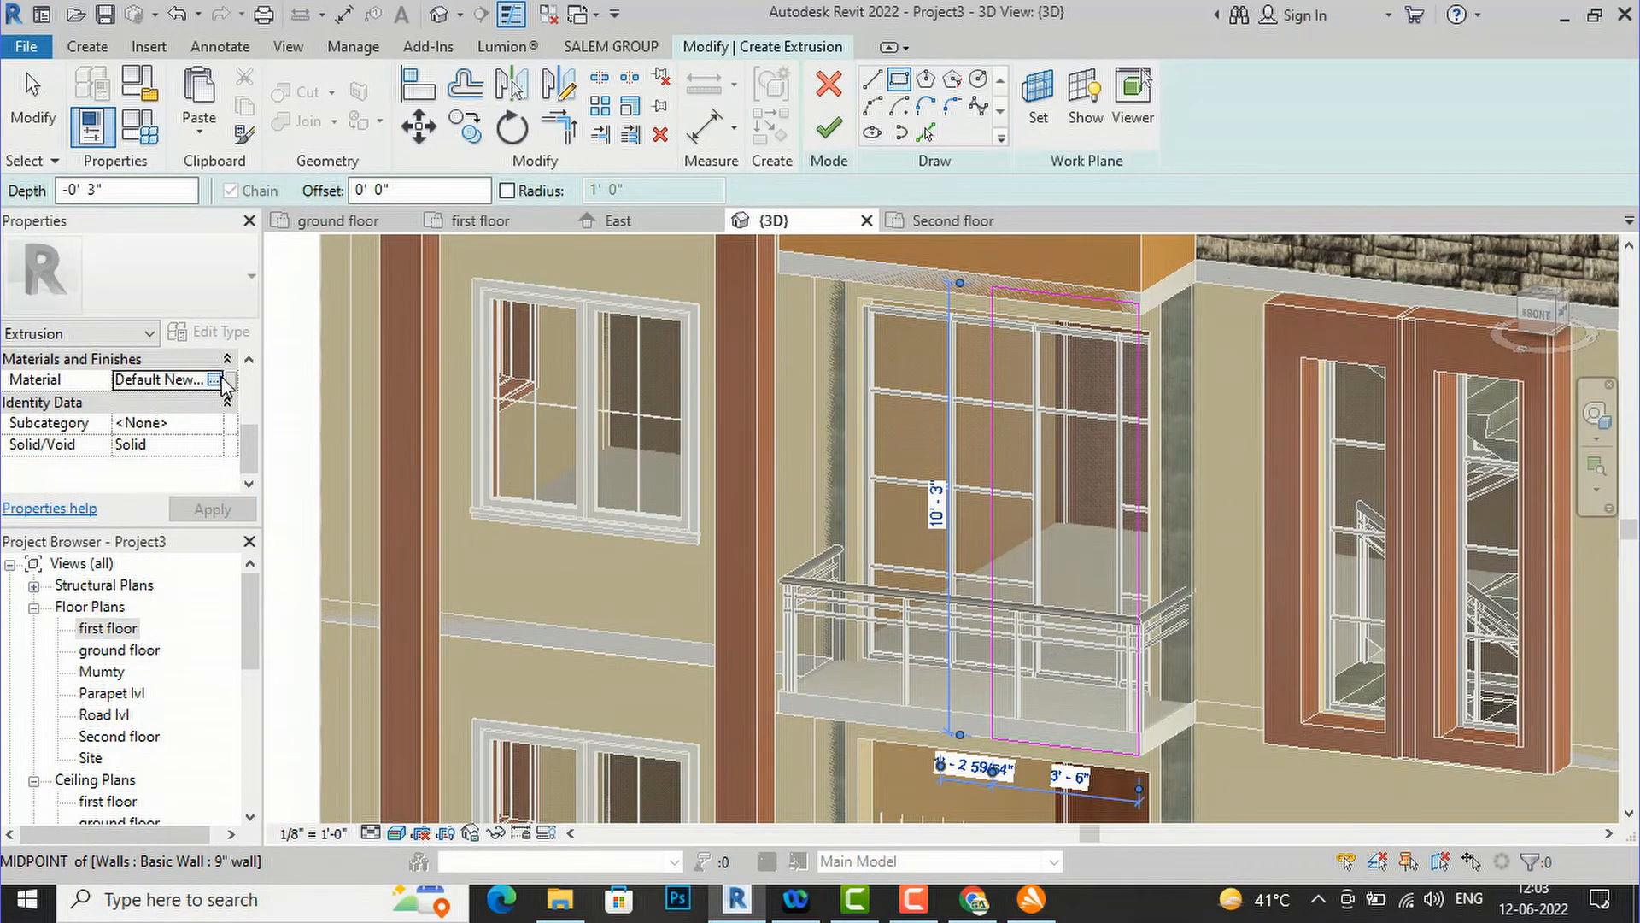
click(219, 380)
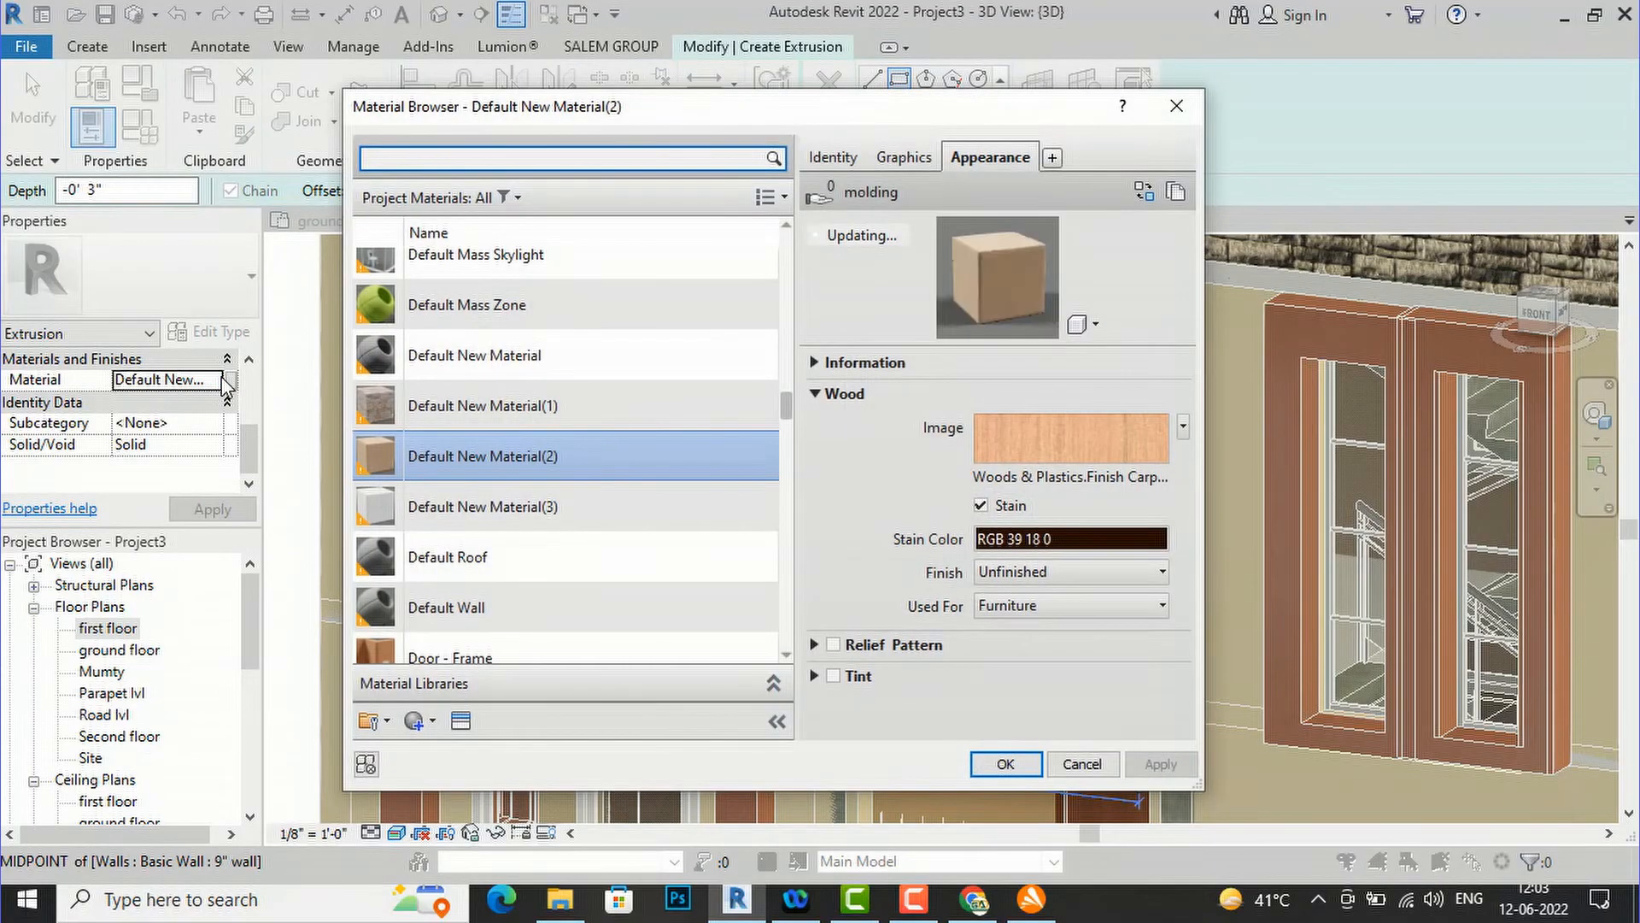
click(435, 721)
click(479, 745)
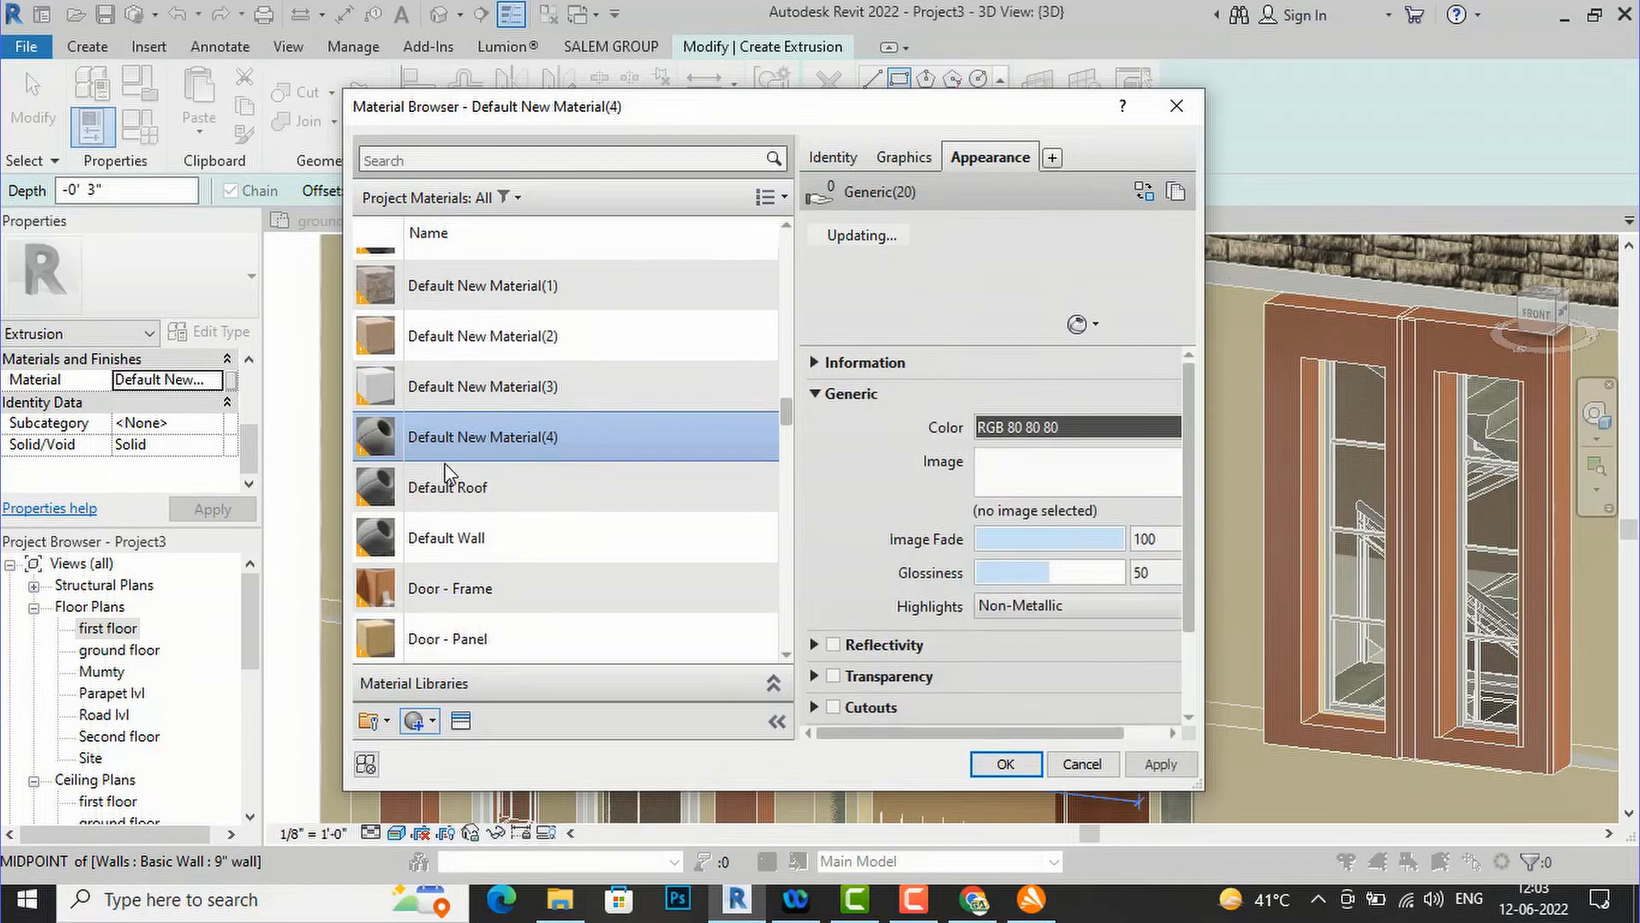
right_click(459, 450)
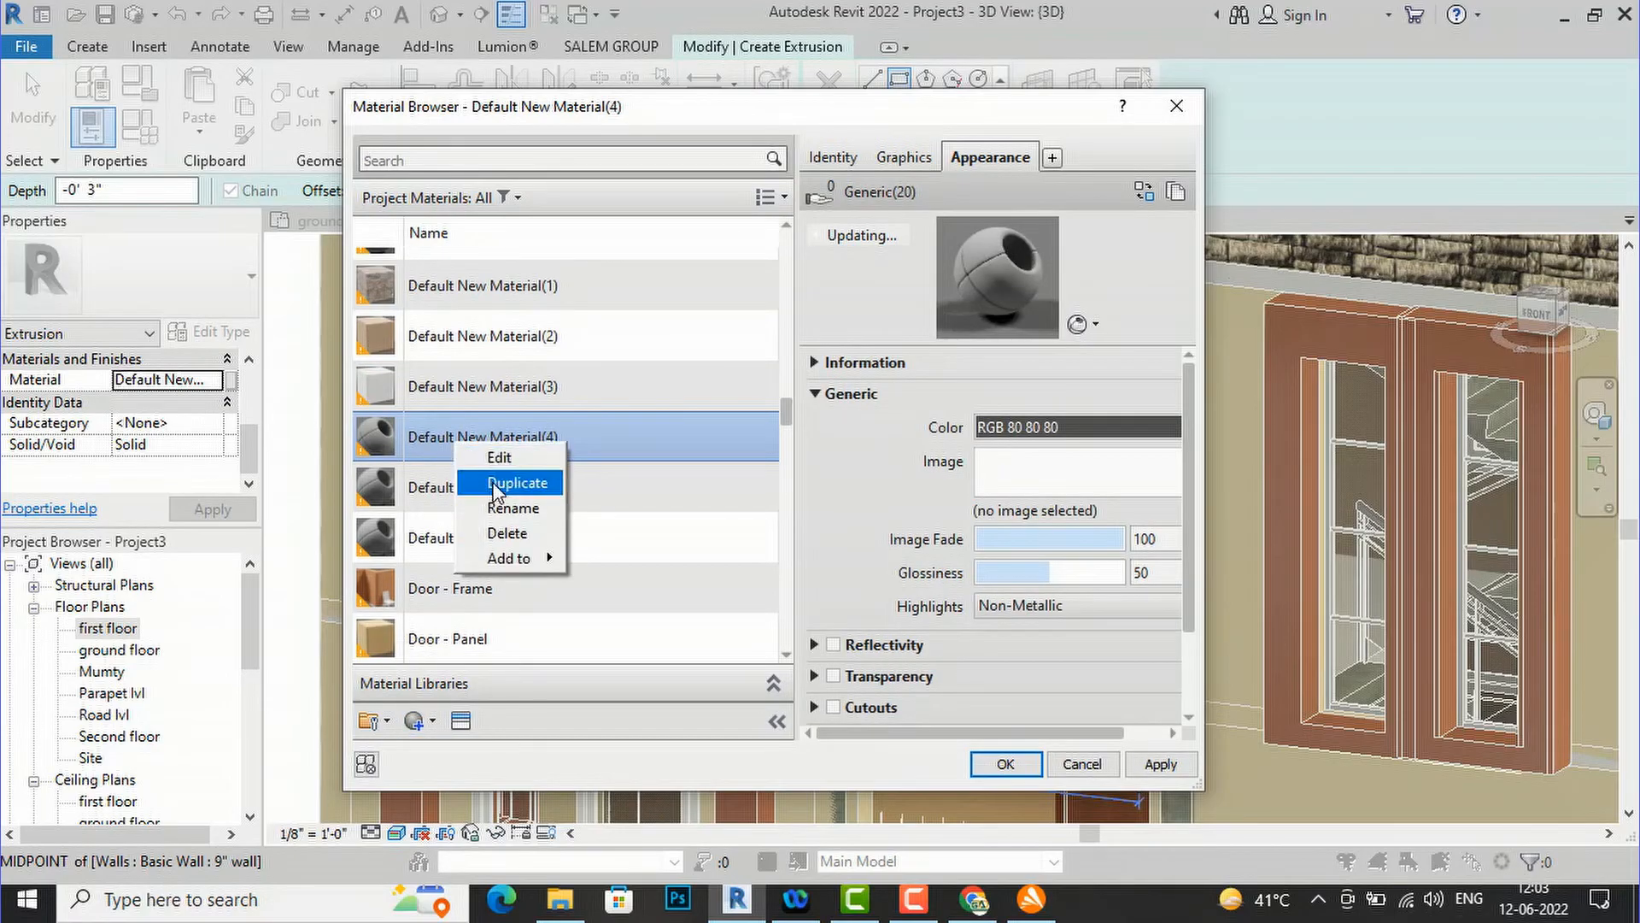
click(515, 508)
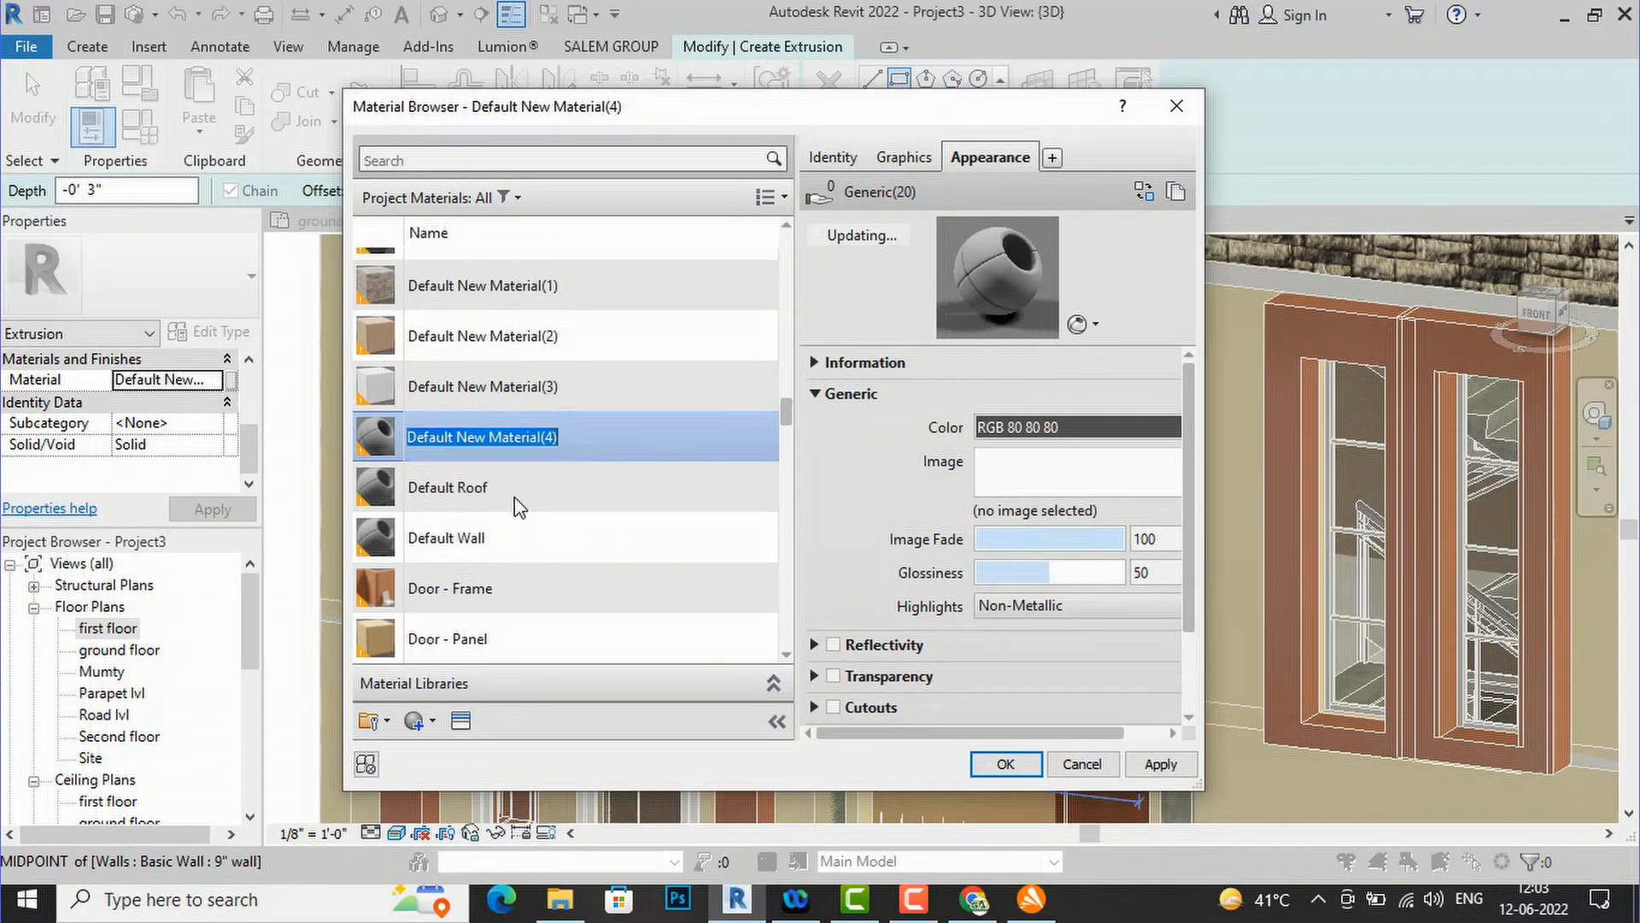
text(jaali)
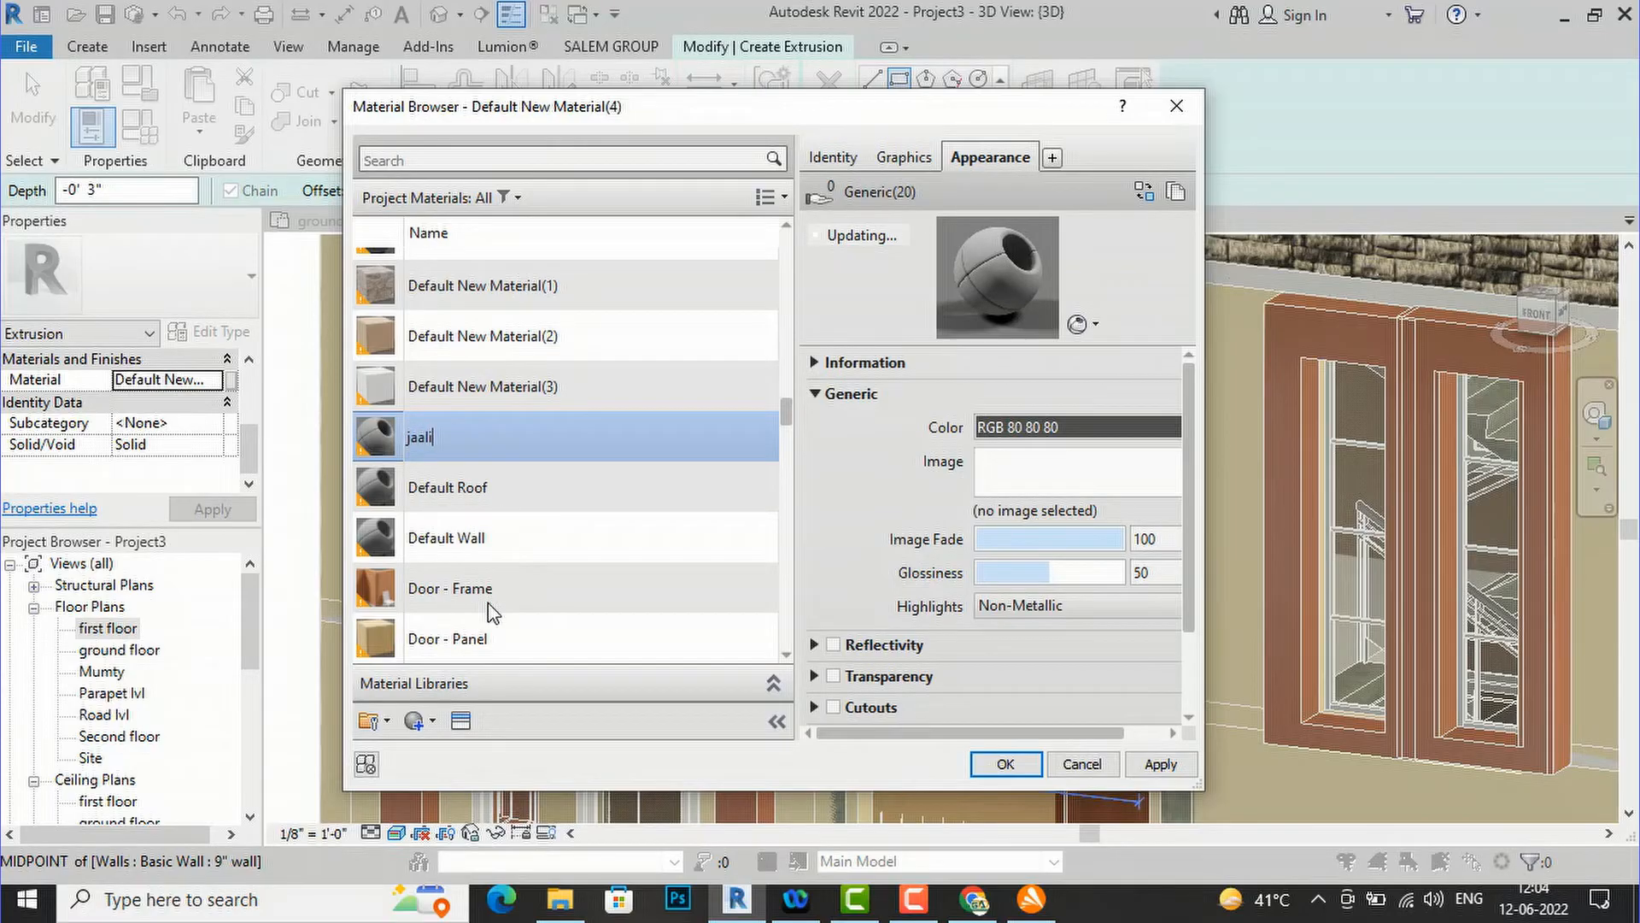
key(Return)
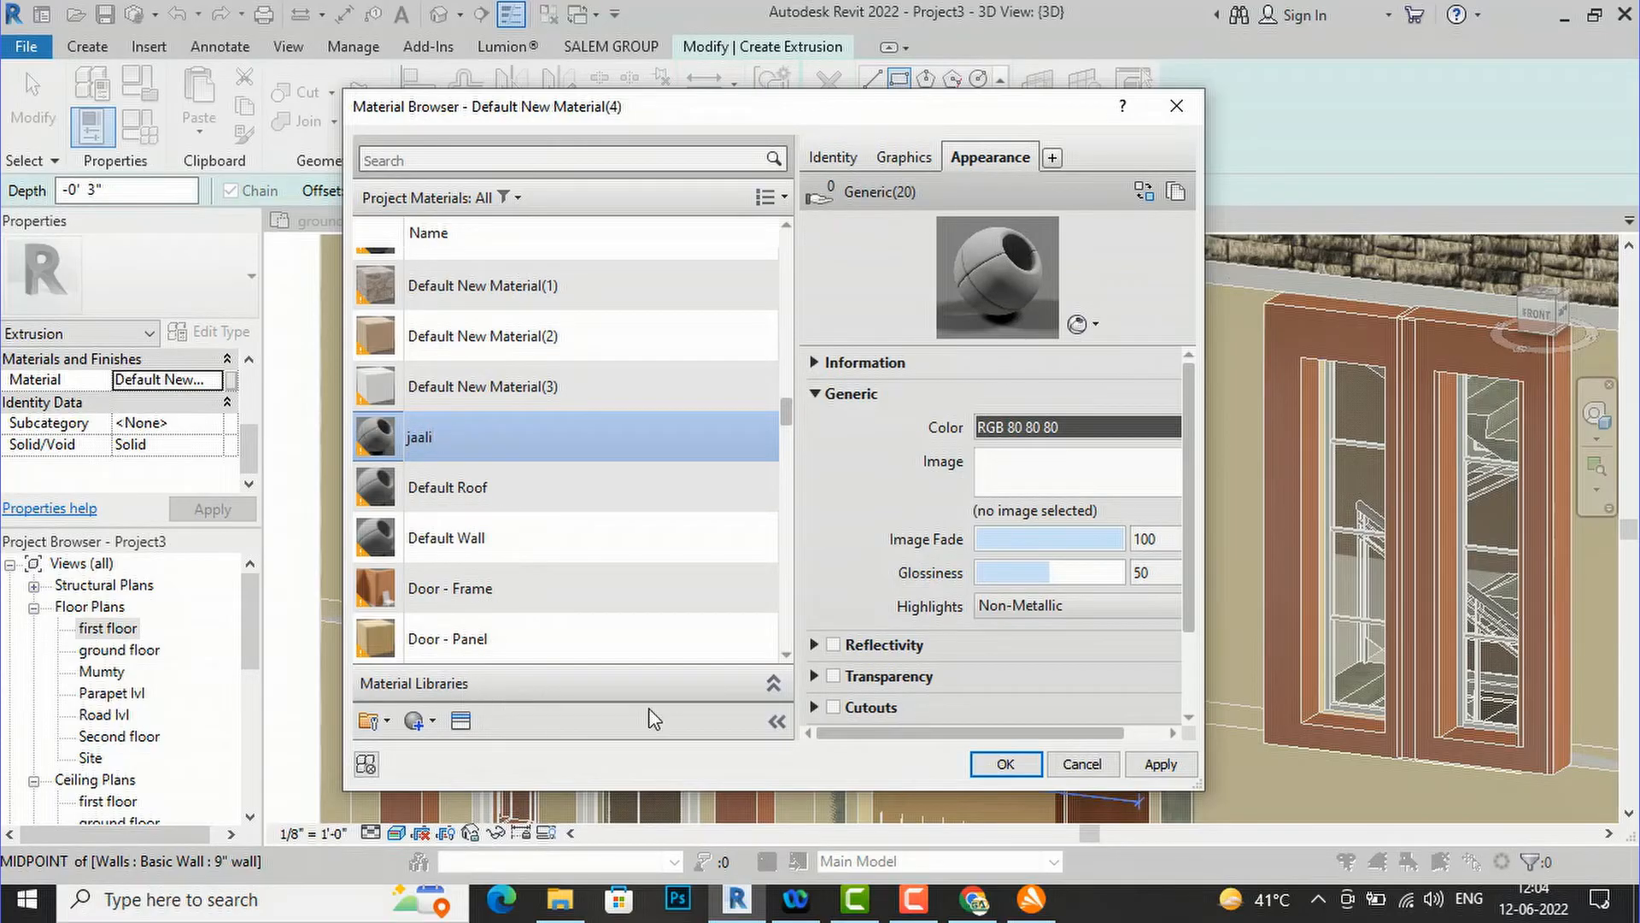
- Assign the jaali material to the balcony panel, finish its extrusion and clear the selection
click(1155, 766)
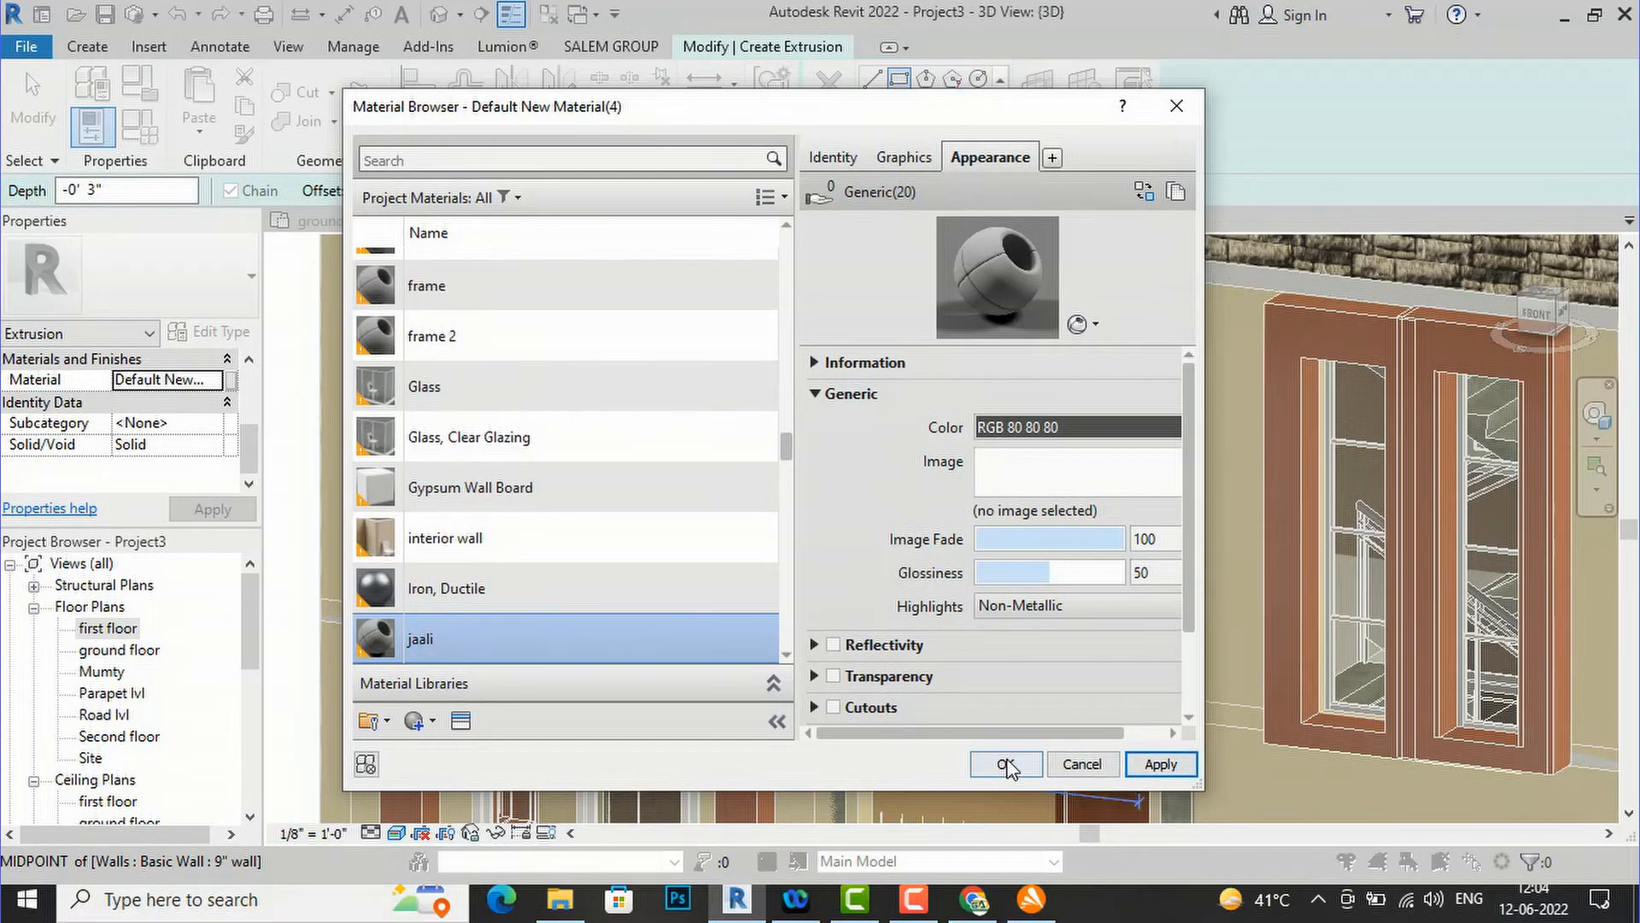
click(1001, 763)
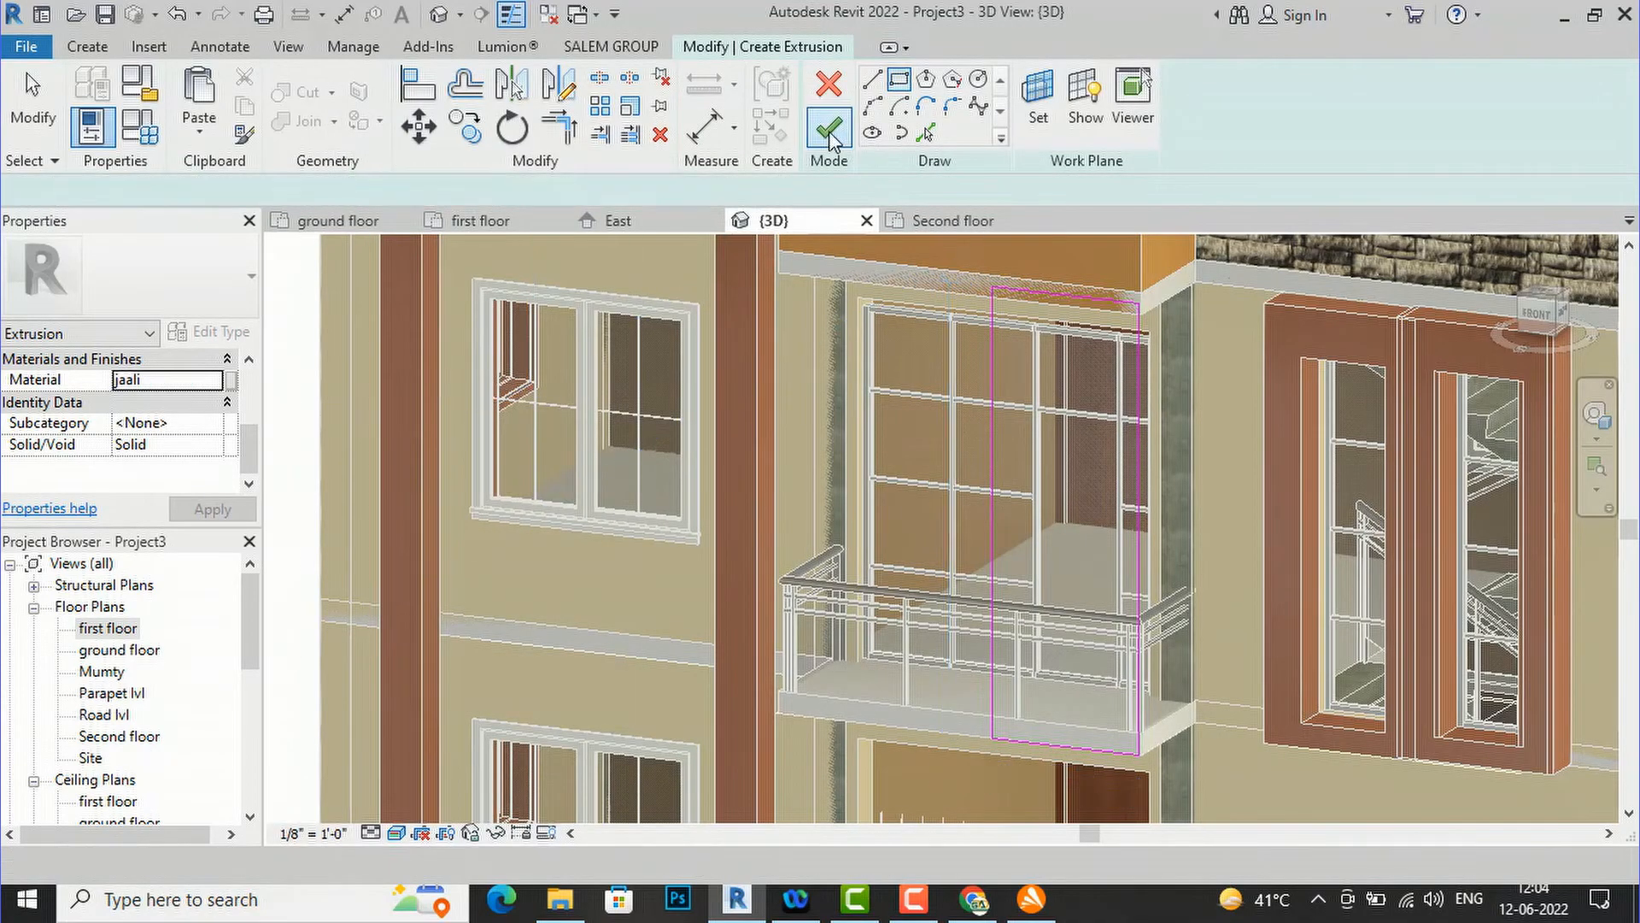
click(829, 130)
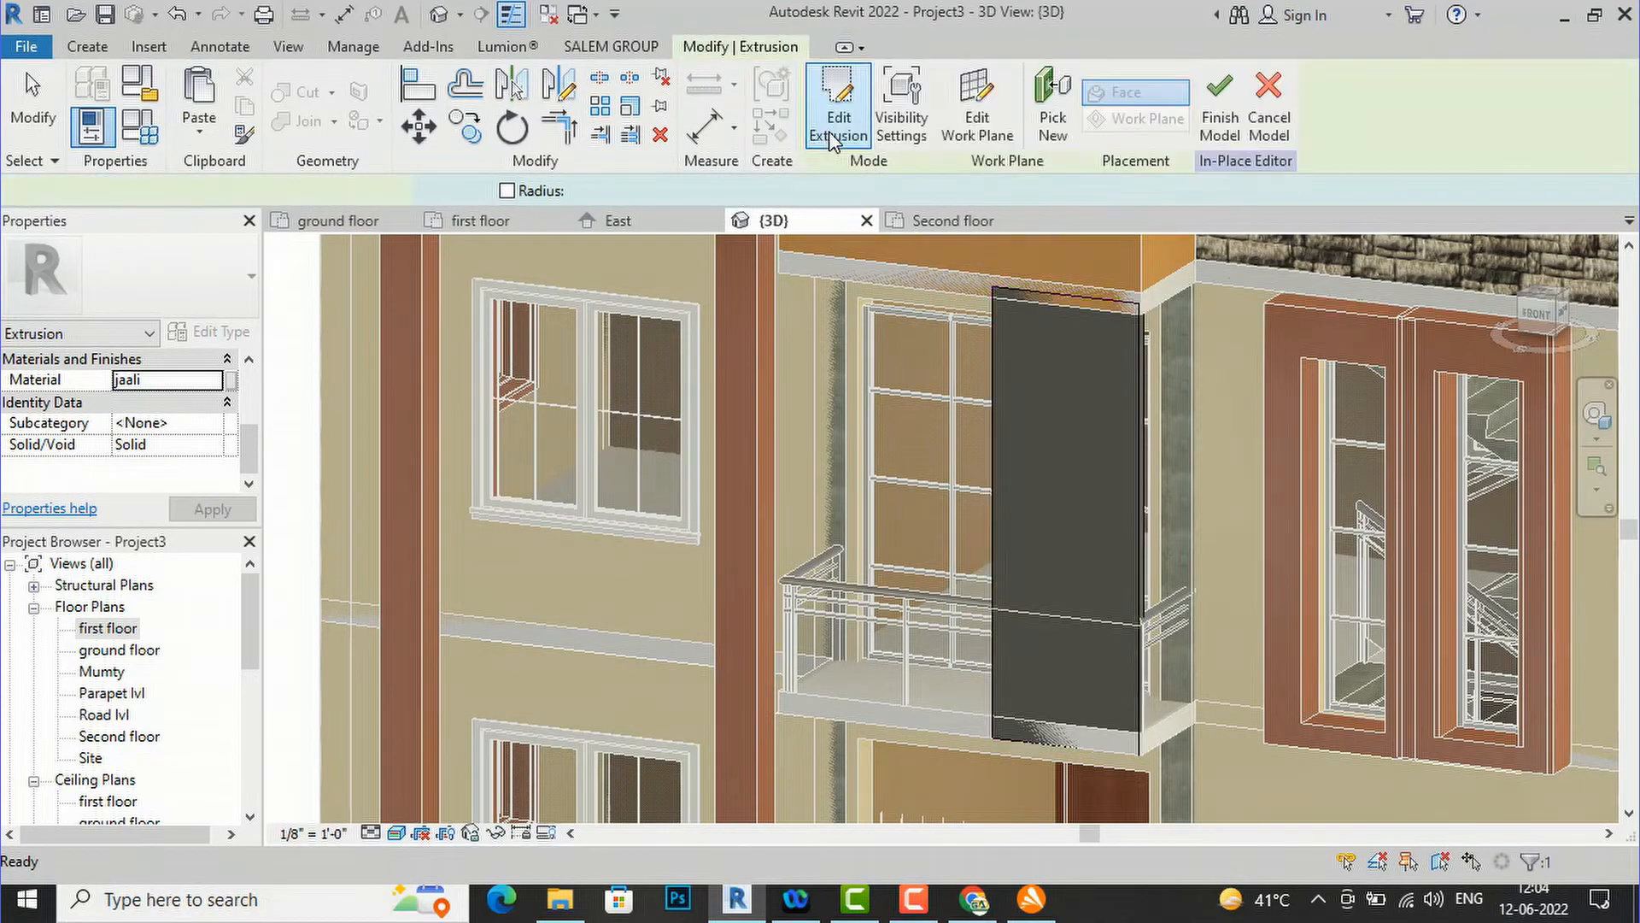
key(Escape)
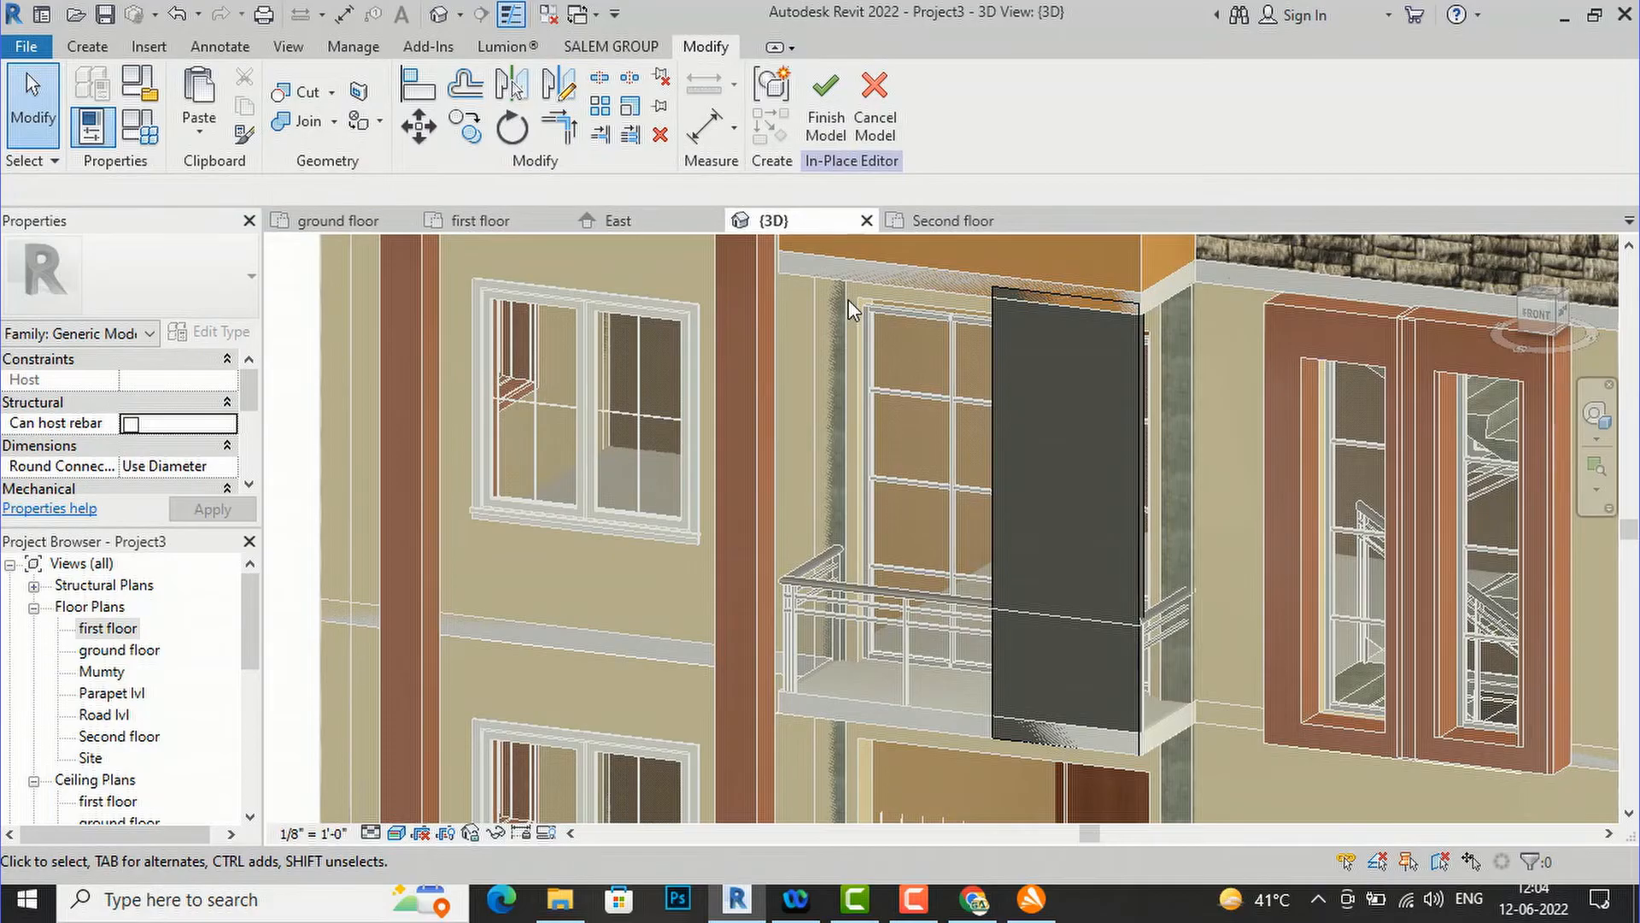
- Start a second extrusion in the same in-place model with an extrusion end of 0' 1"
click(87, 48)
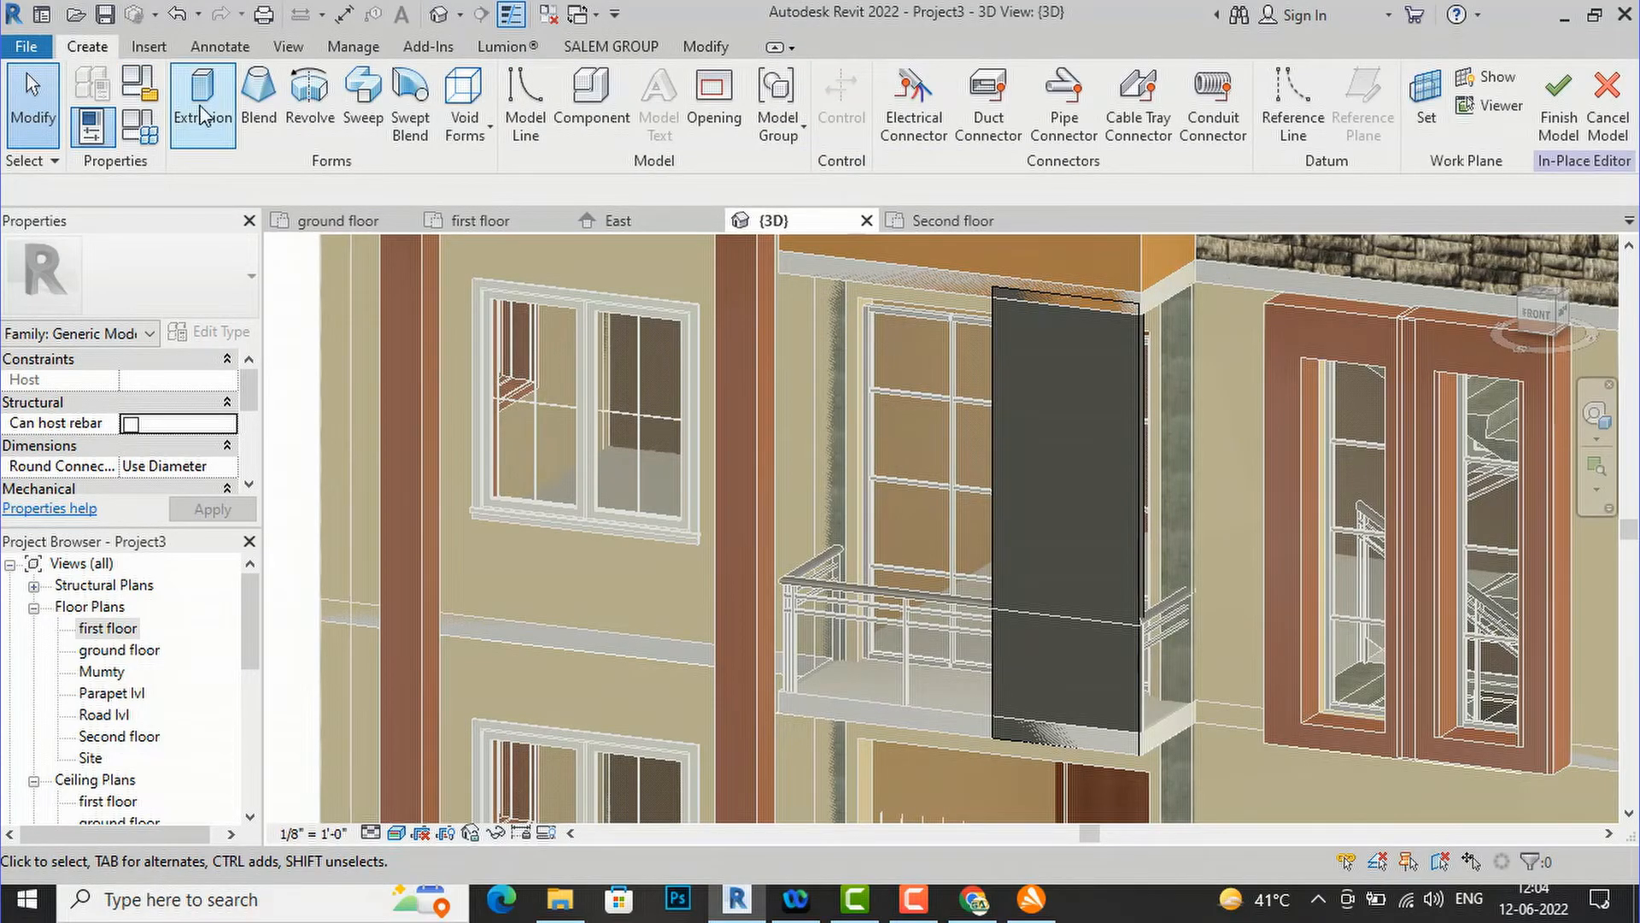
click(203, 98)
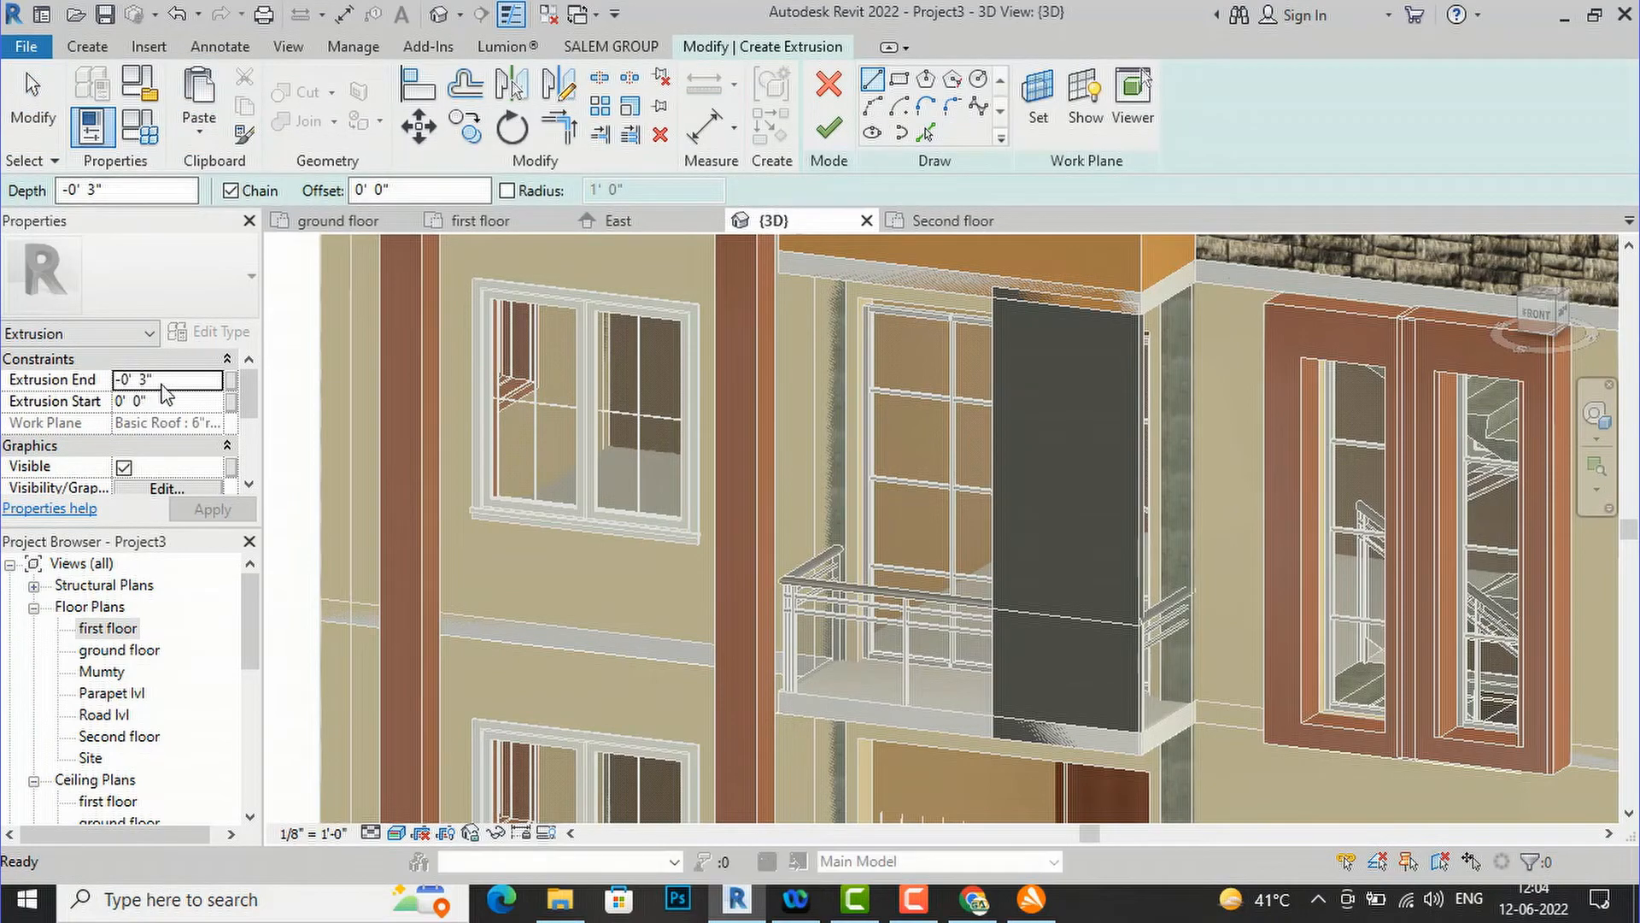
text(1)
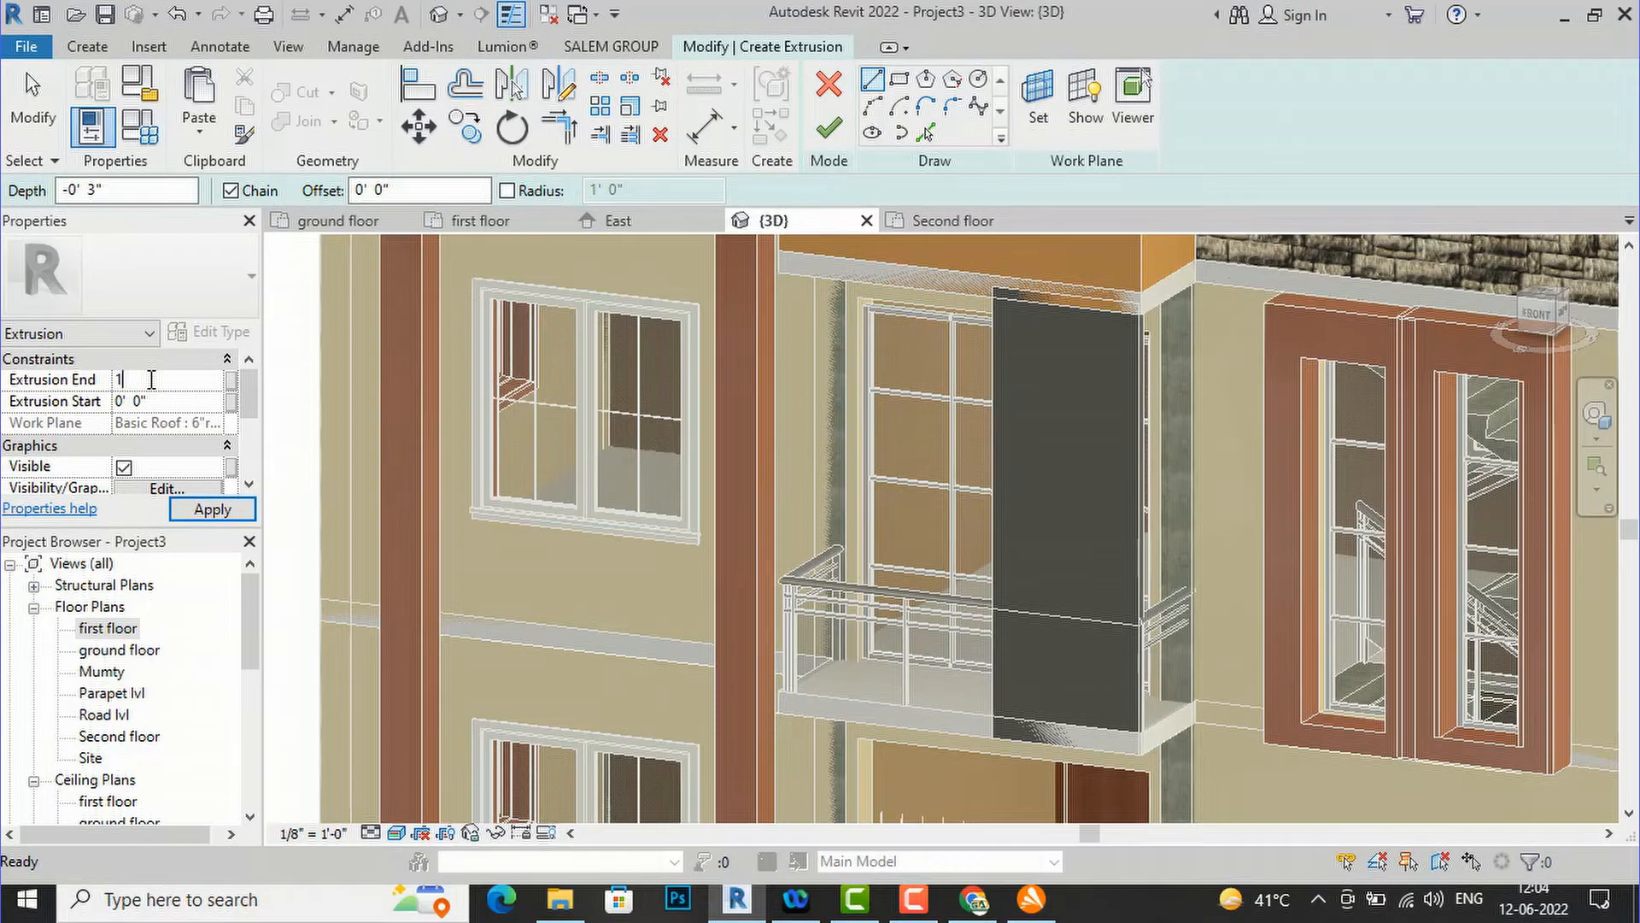
click(212, 509)
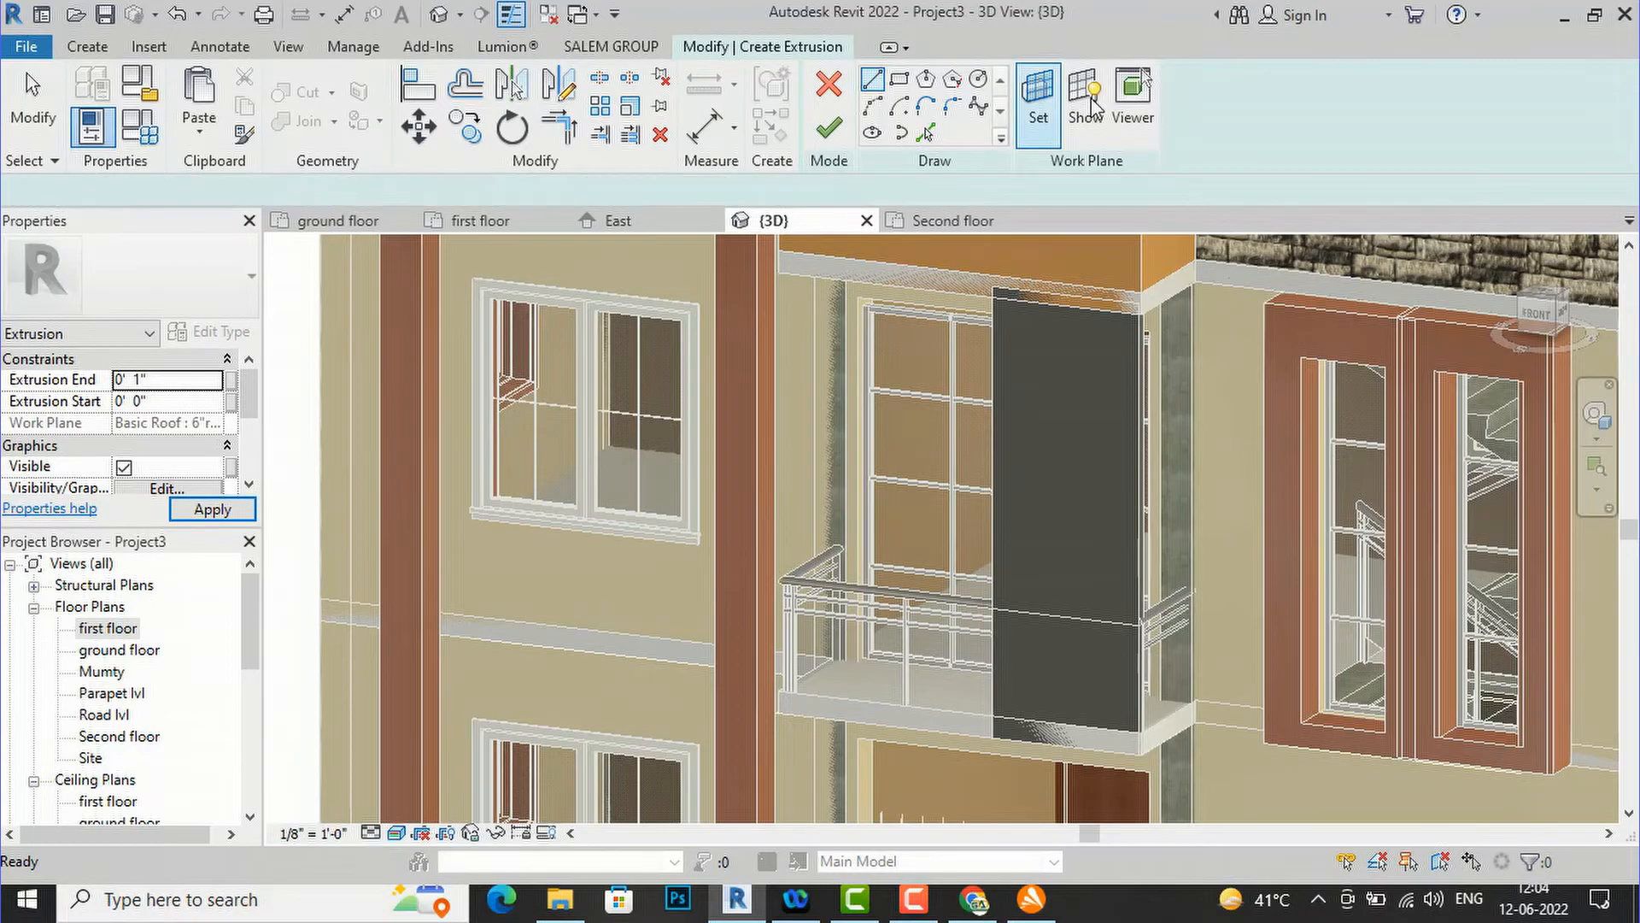
- Set the second extrusion's work plane by picking the front face of the dark balcony panel
click(1032, 119)
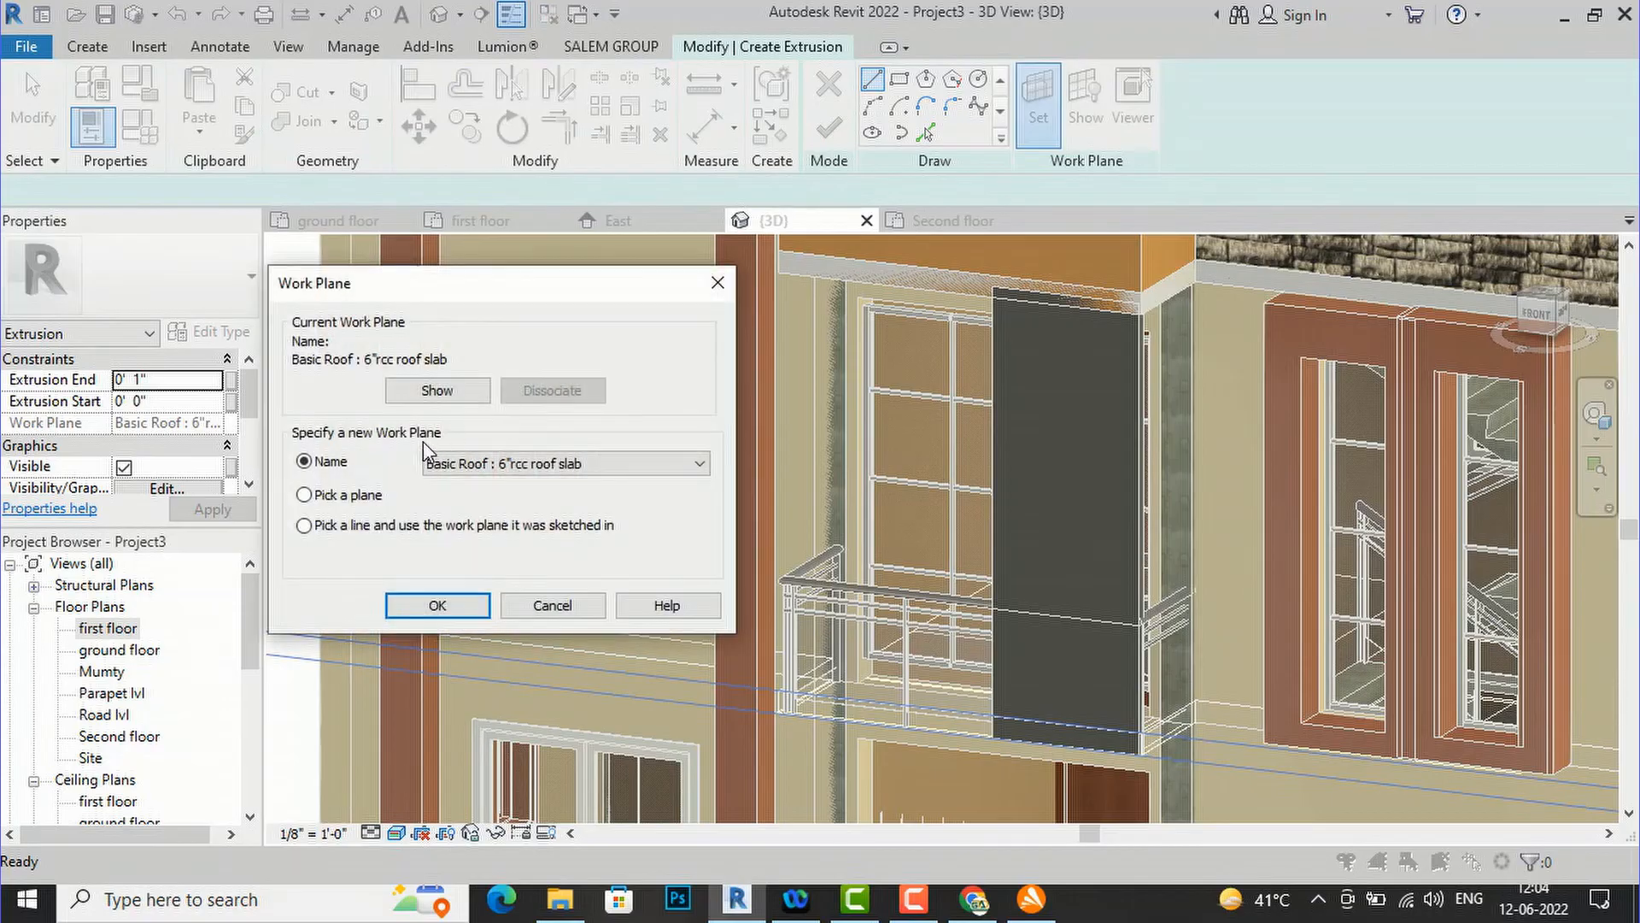
click(436, 605)
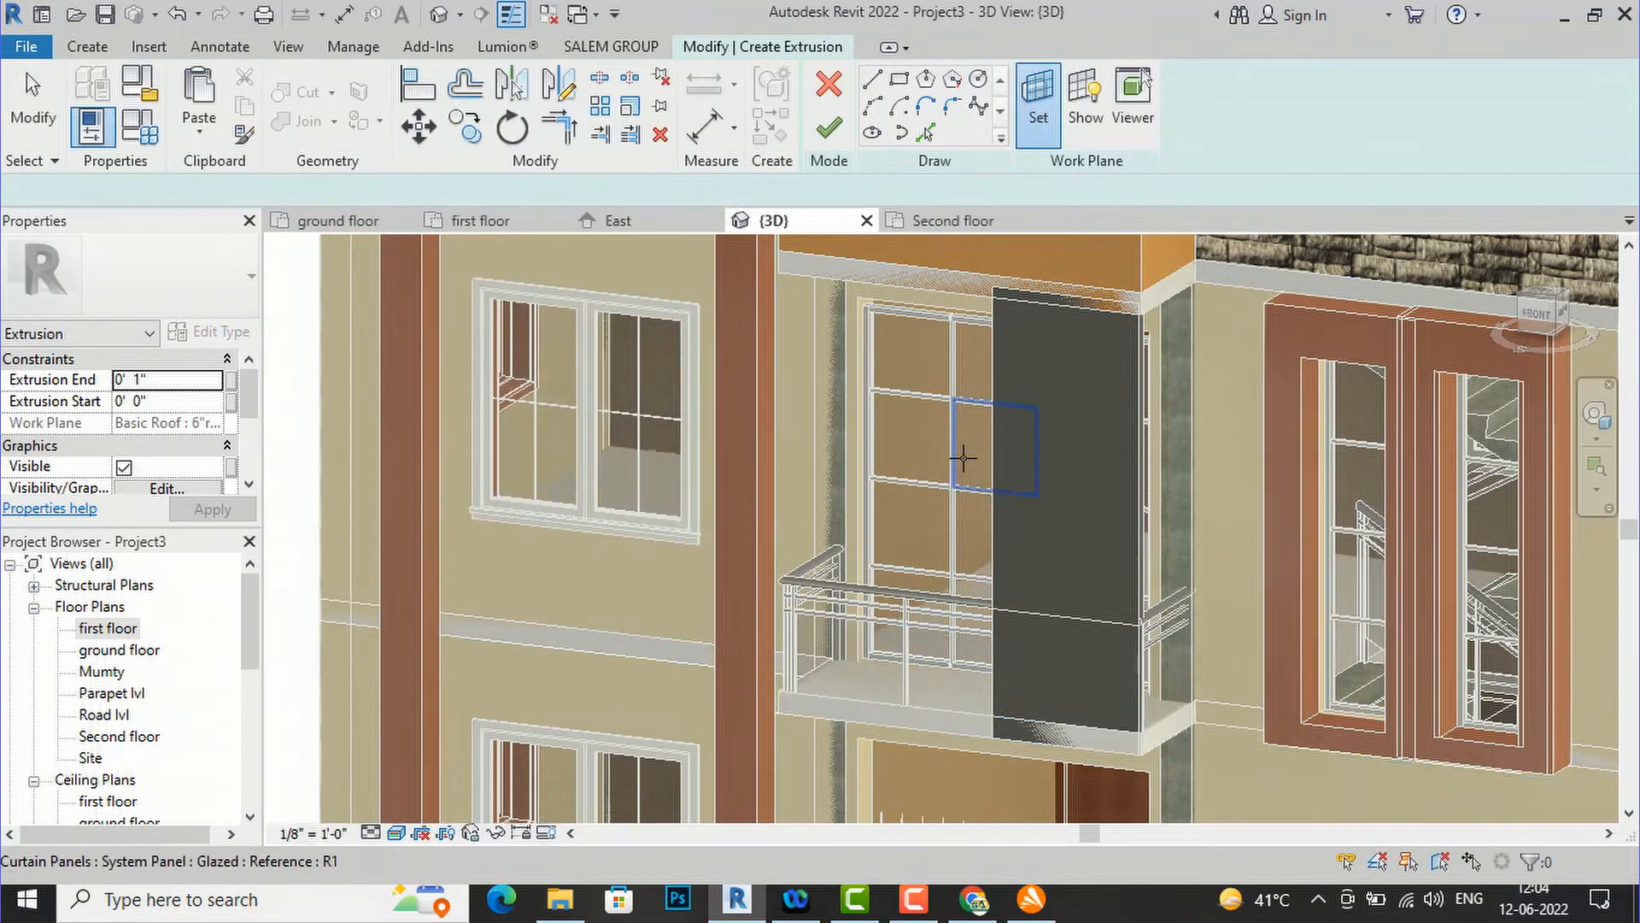
click(999, 441)
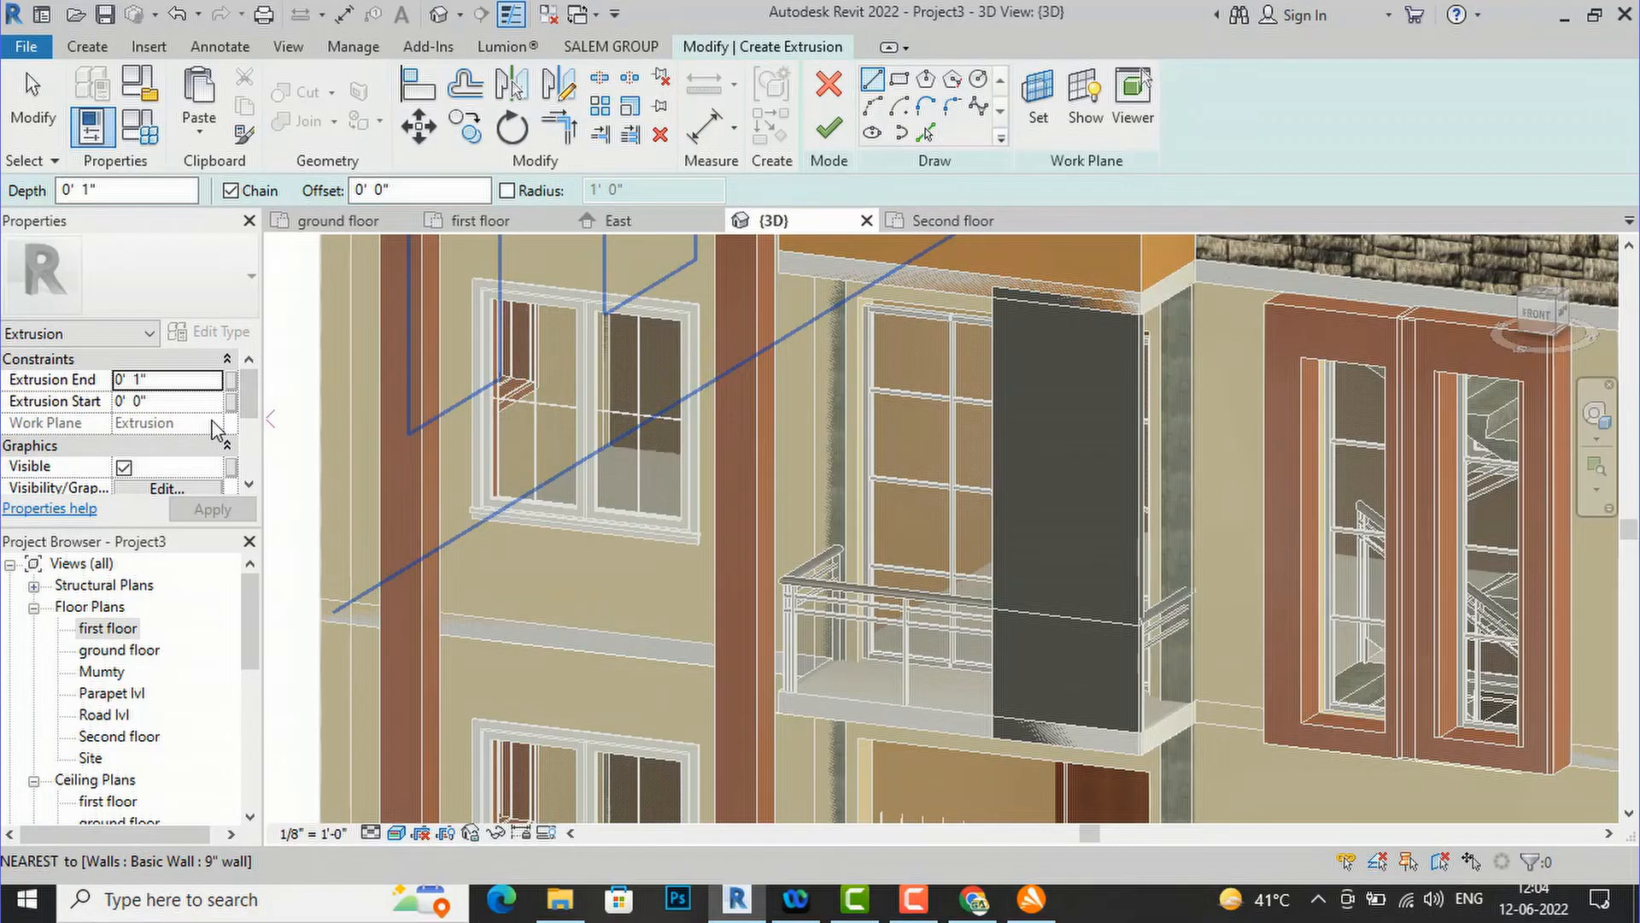
- Create another new material with the 2in Square - Salmon appearance and assign it to the second extrusion
scroll(216, 424, down, 3)
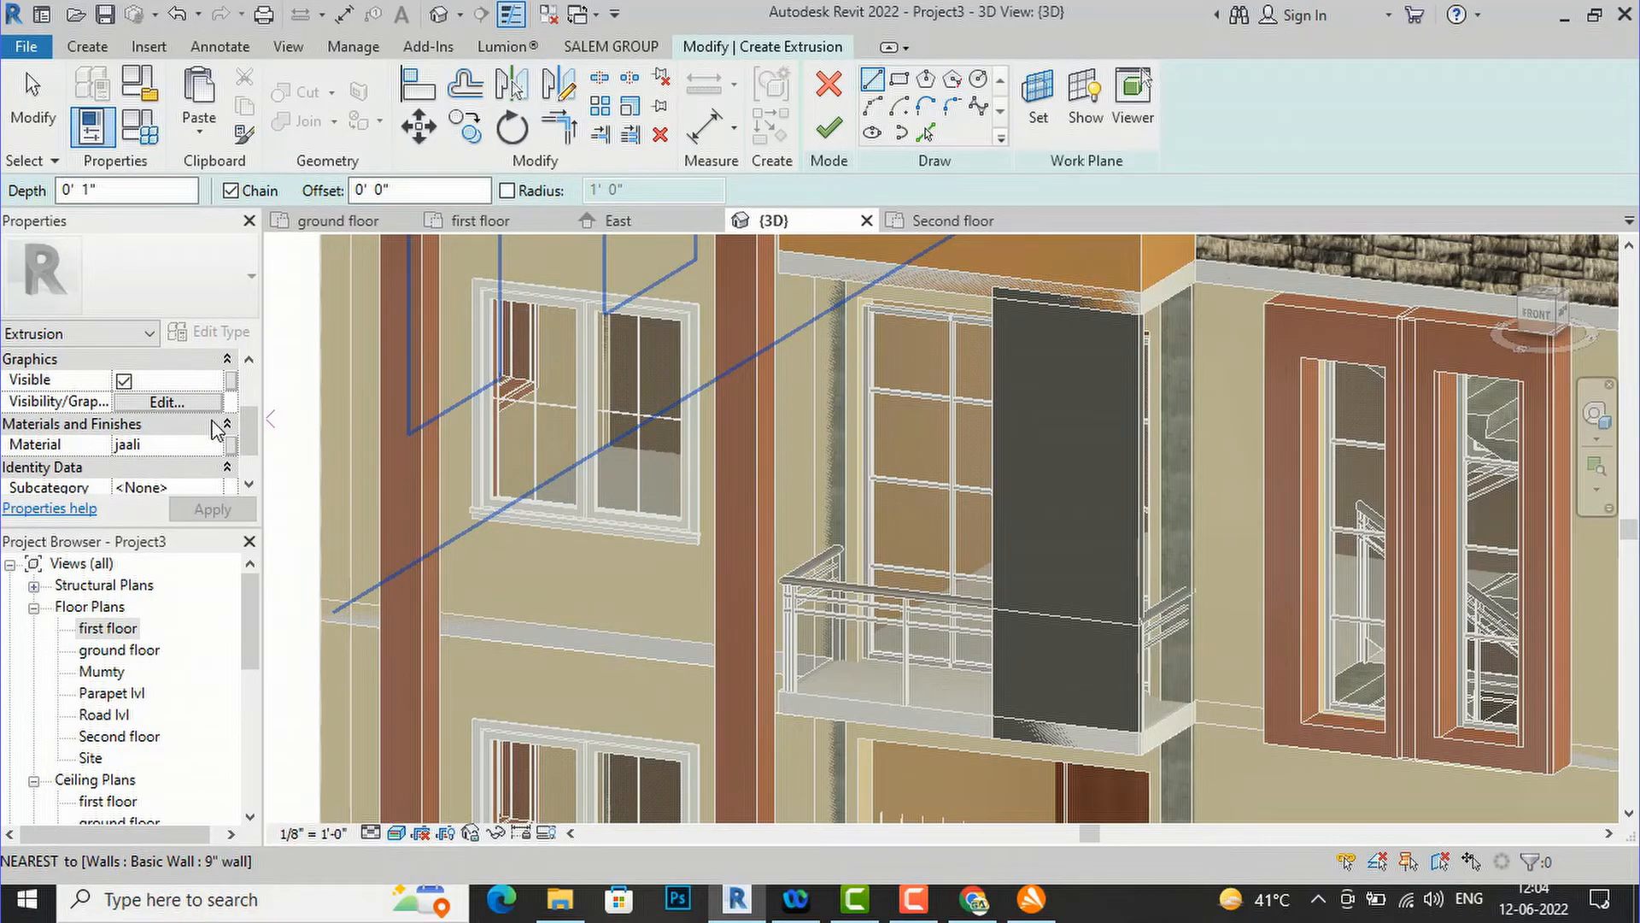
click(214, 445)
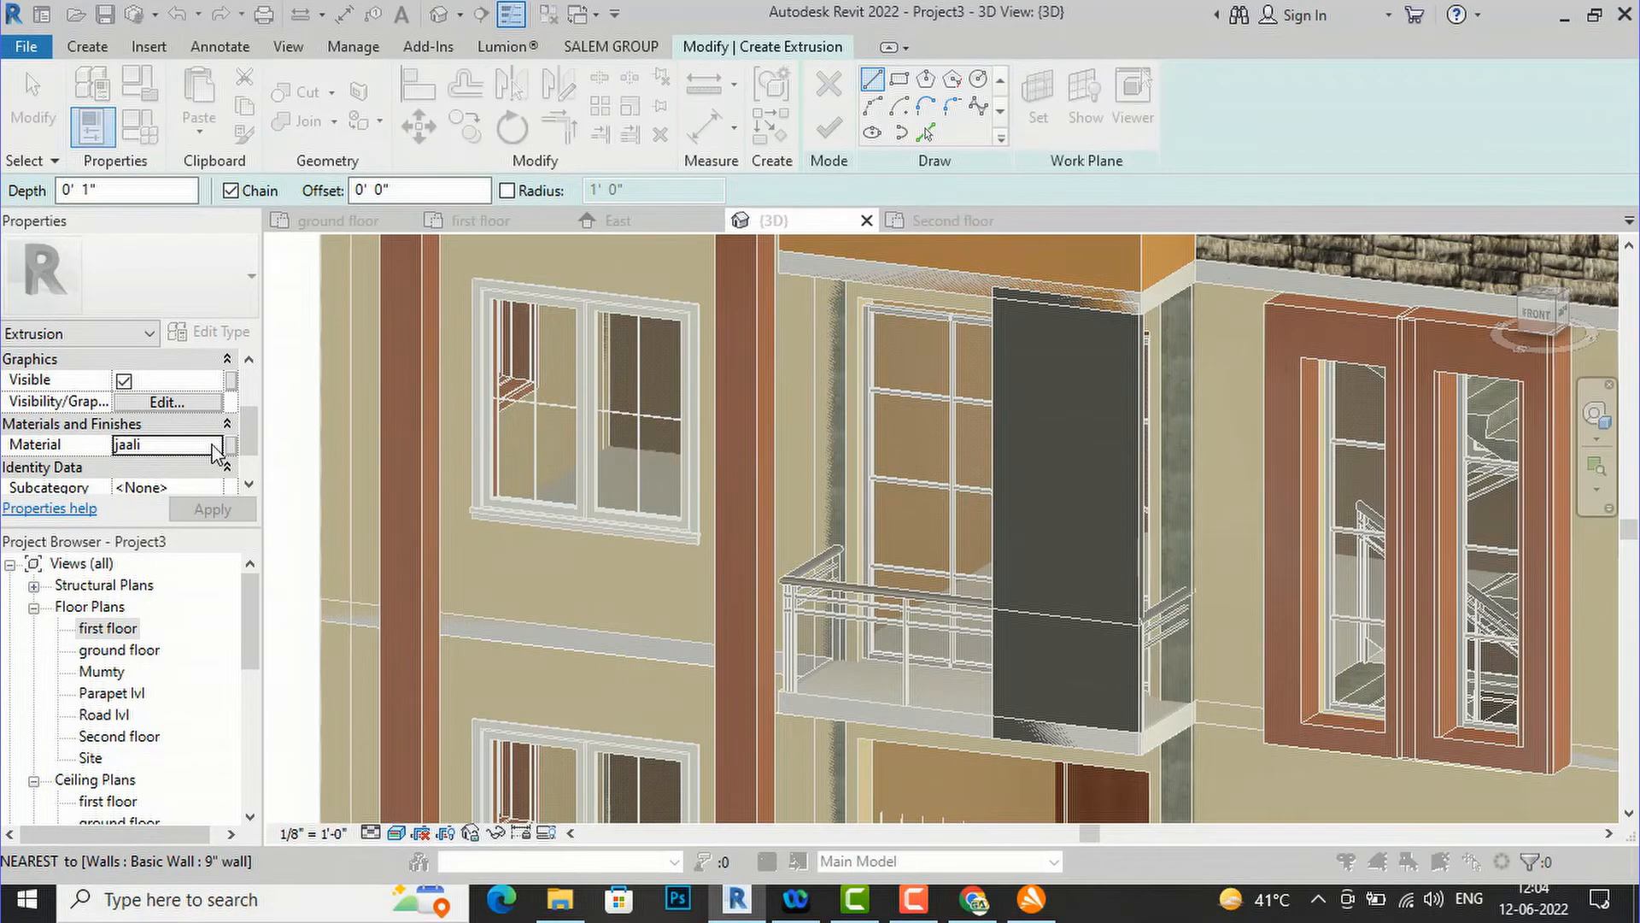
click(214, 445)
click(434, 722)
click(461, 746)
click(460, 720)
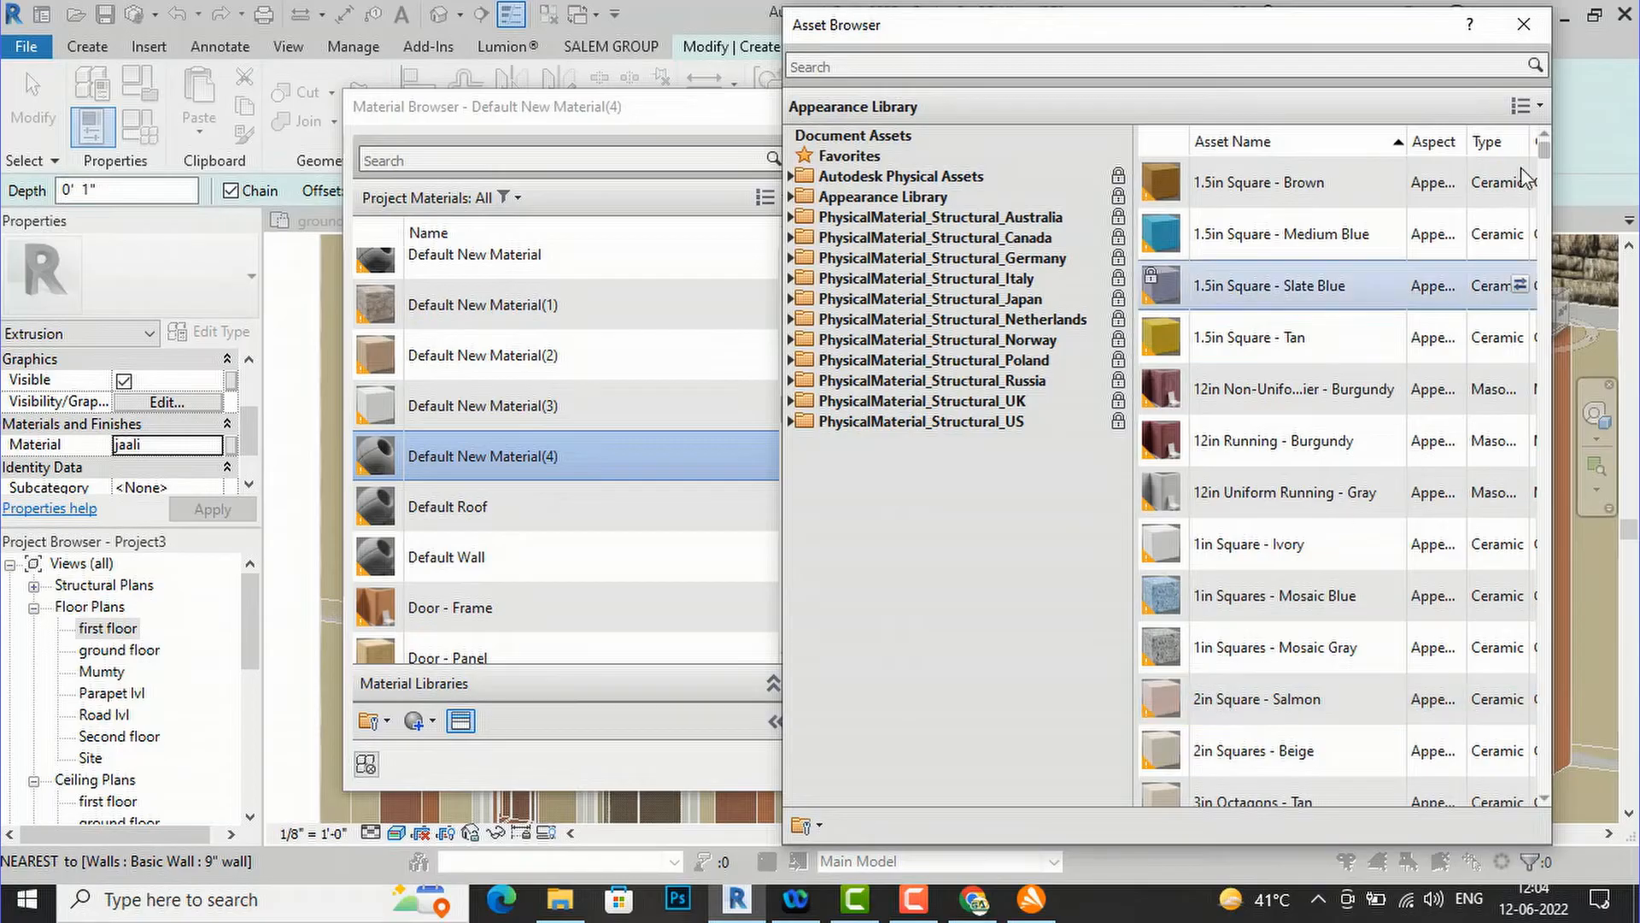
click(1523, 24)
click(1160, 765)
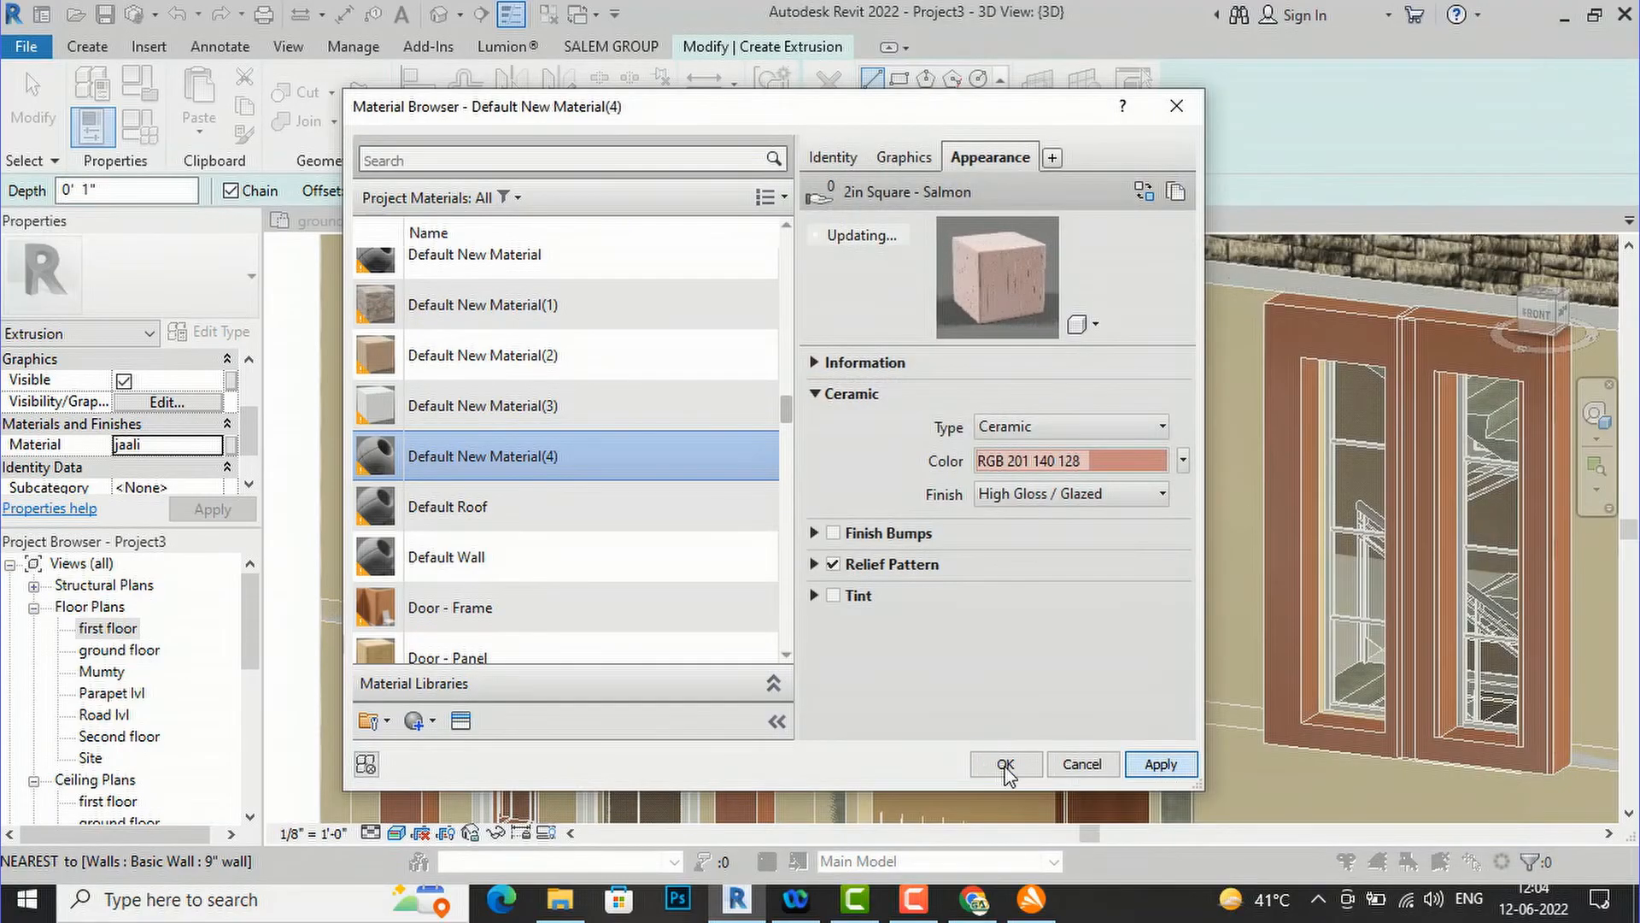
click(1005, 764)
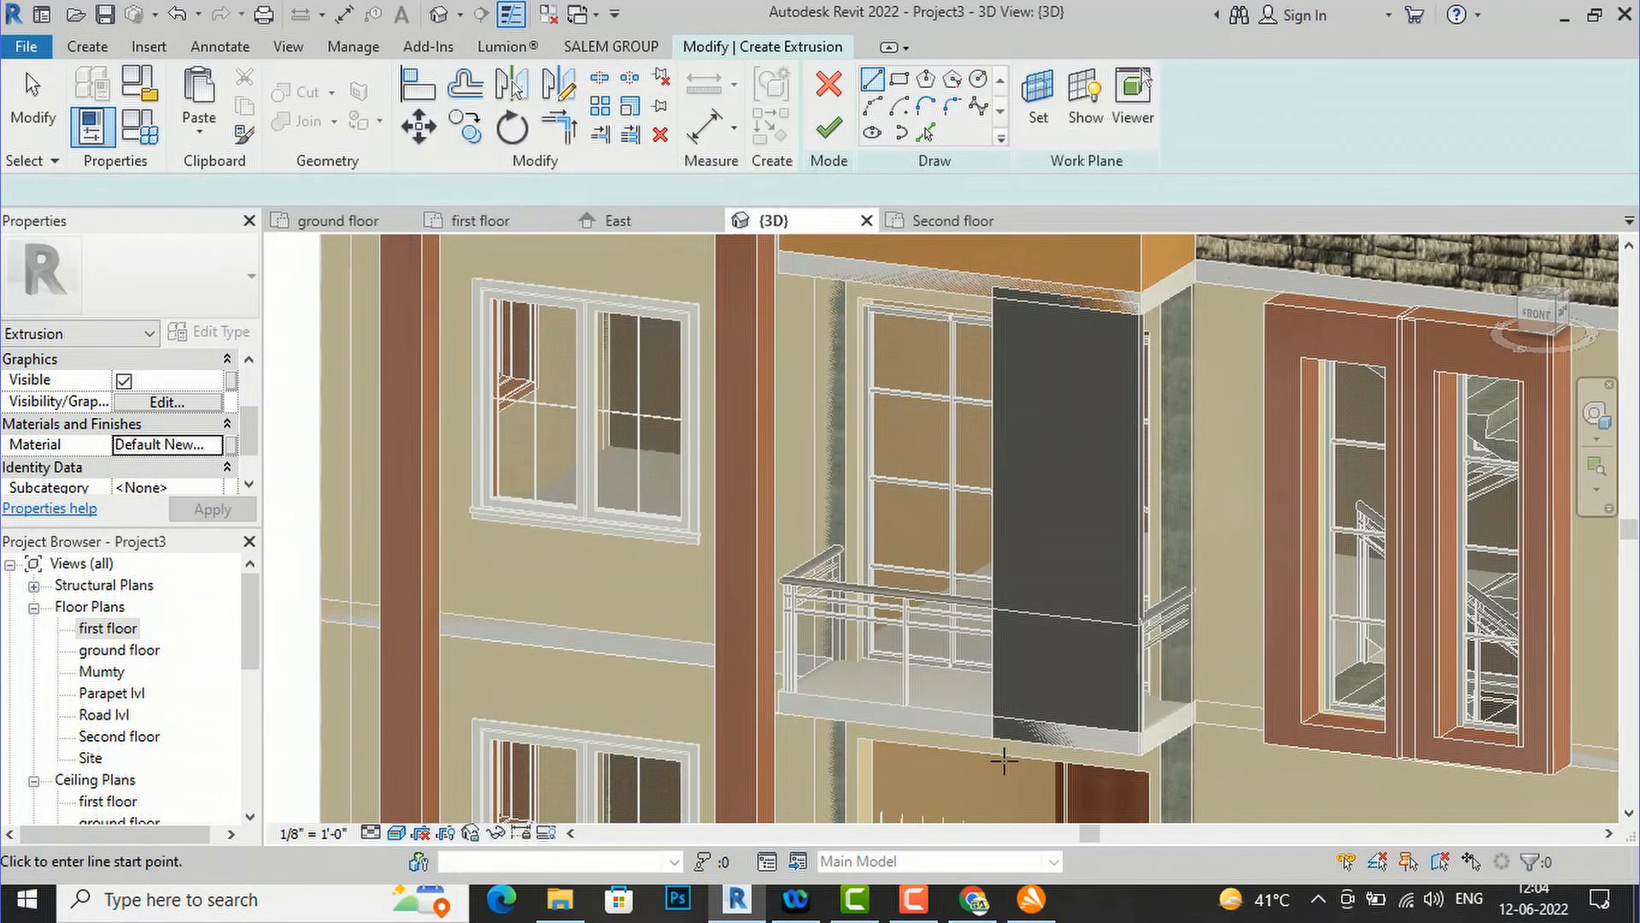
- Sketch a rectangle about 9'6" high along the outline of the dark balcony panel in the front view
click(1537, 314)
scroll(1025, 495, up, 6)
scroll(846, 572, up, 4)
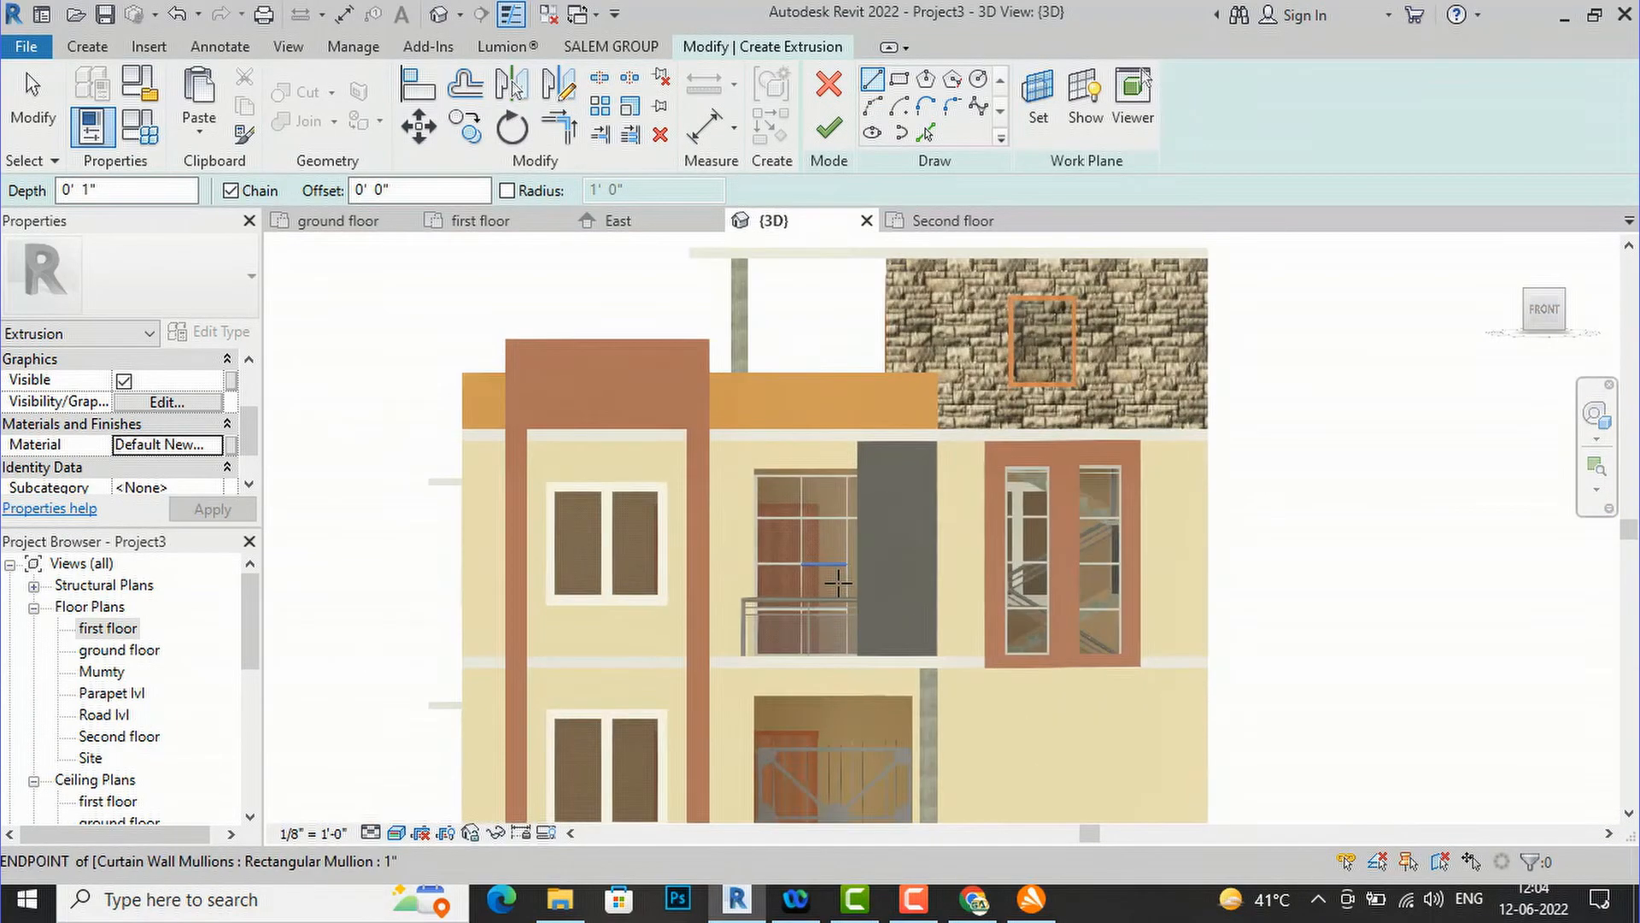
click(900, 83)
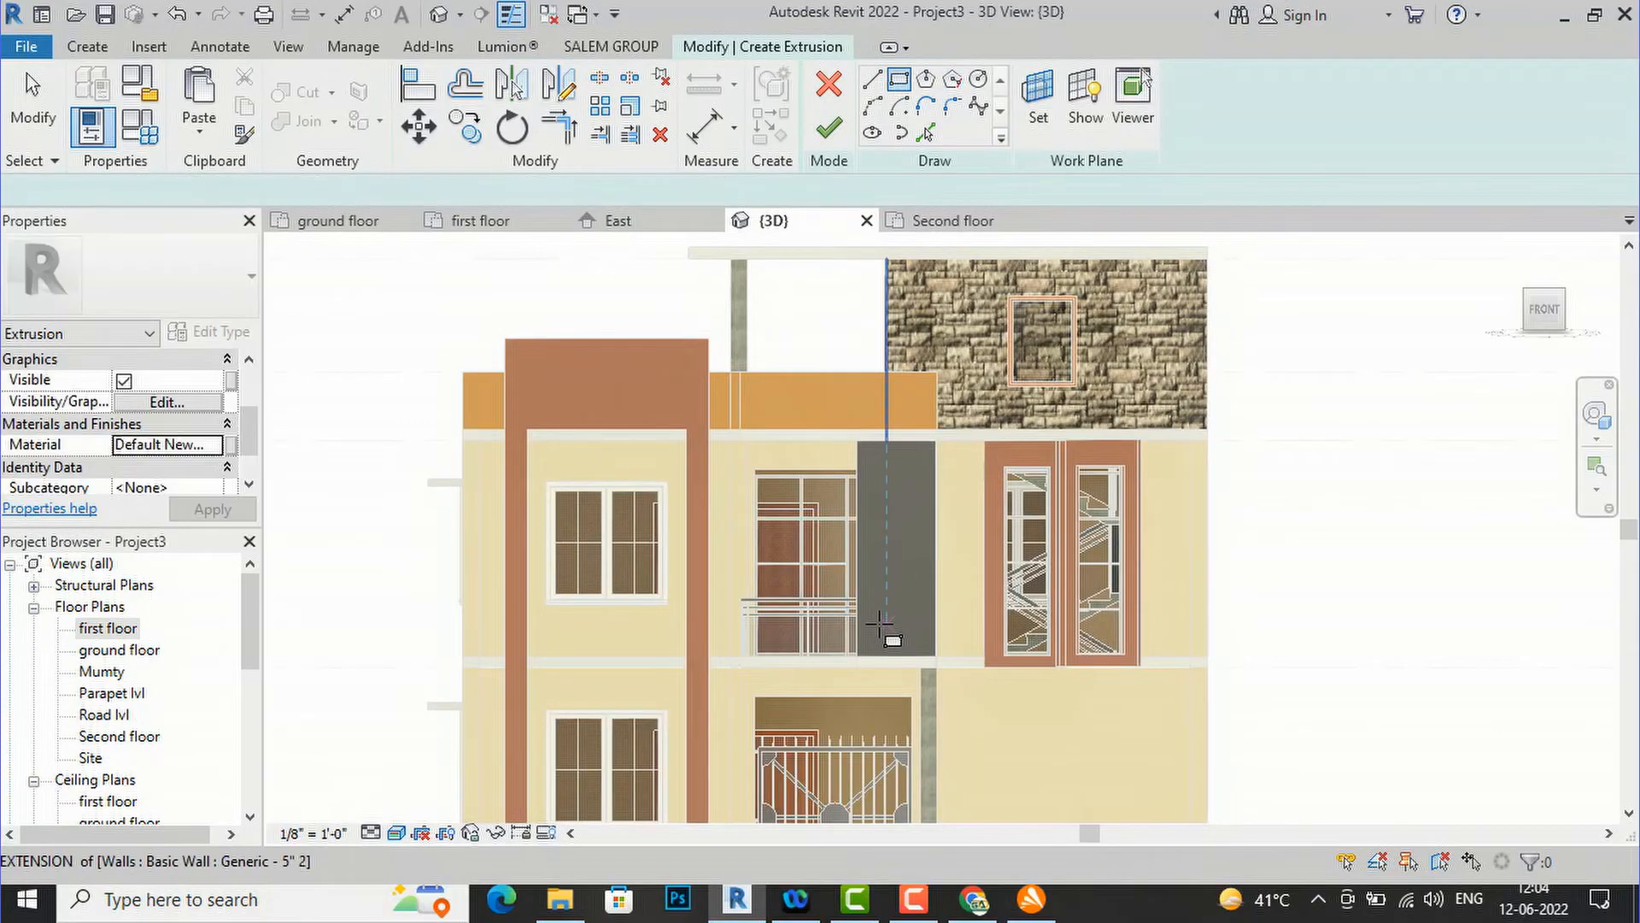
click(937, 656)
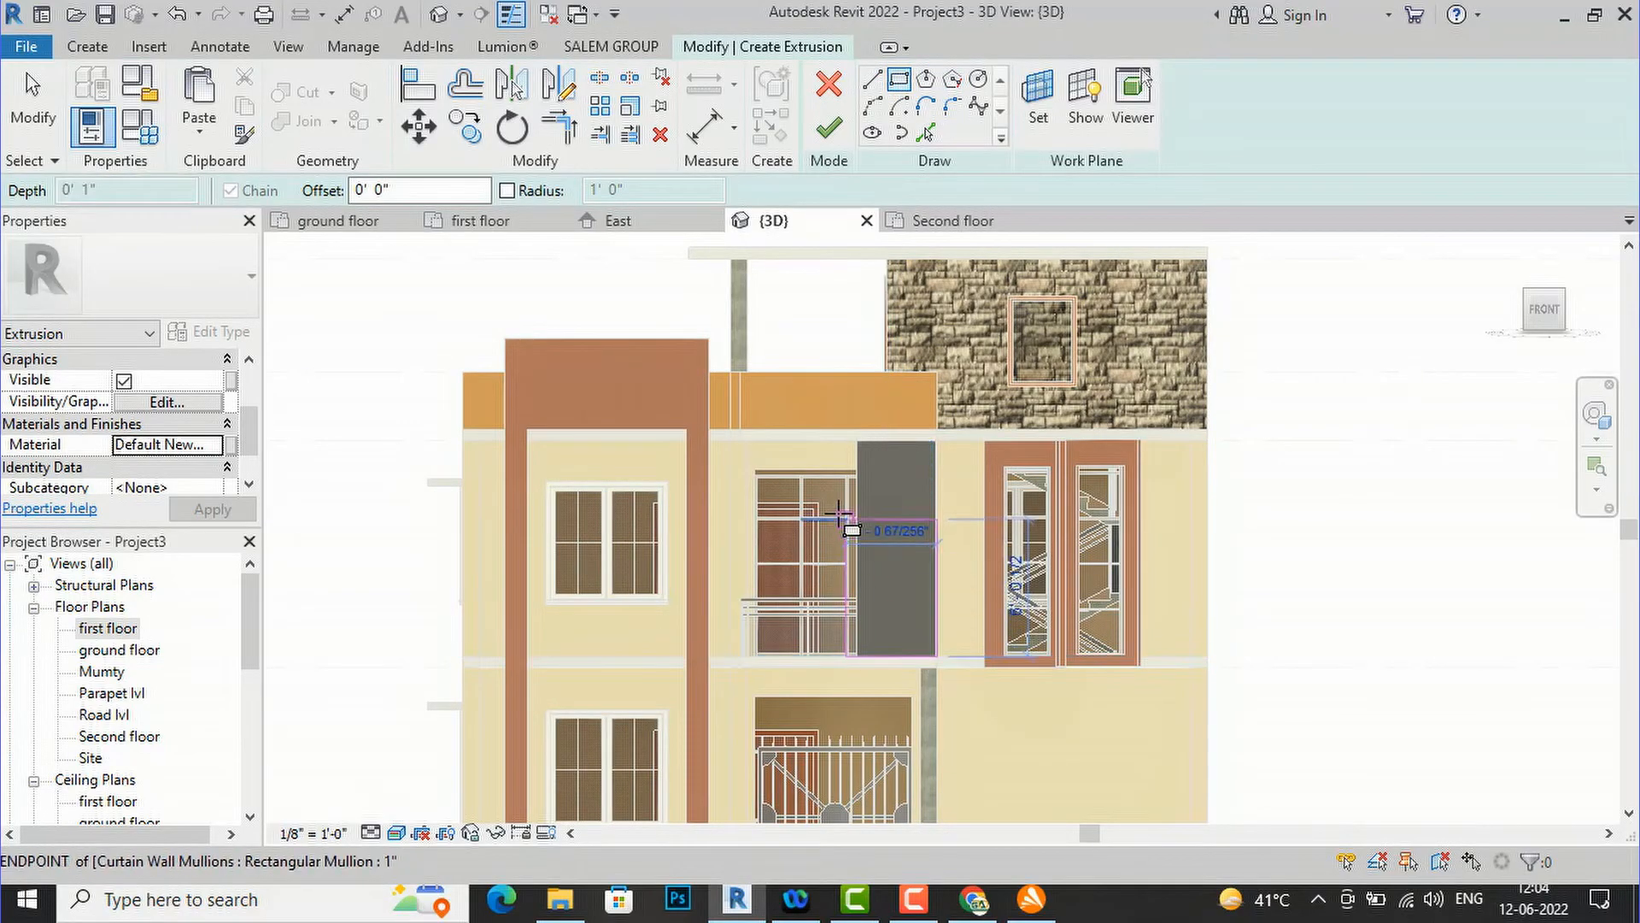
scroll(863, 440, up, 5)
click(864, 414)
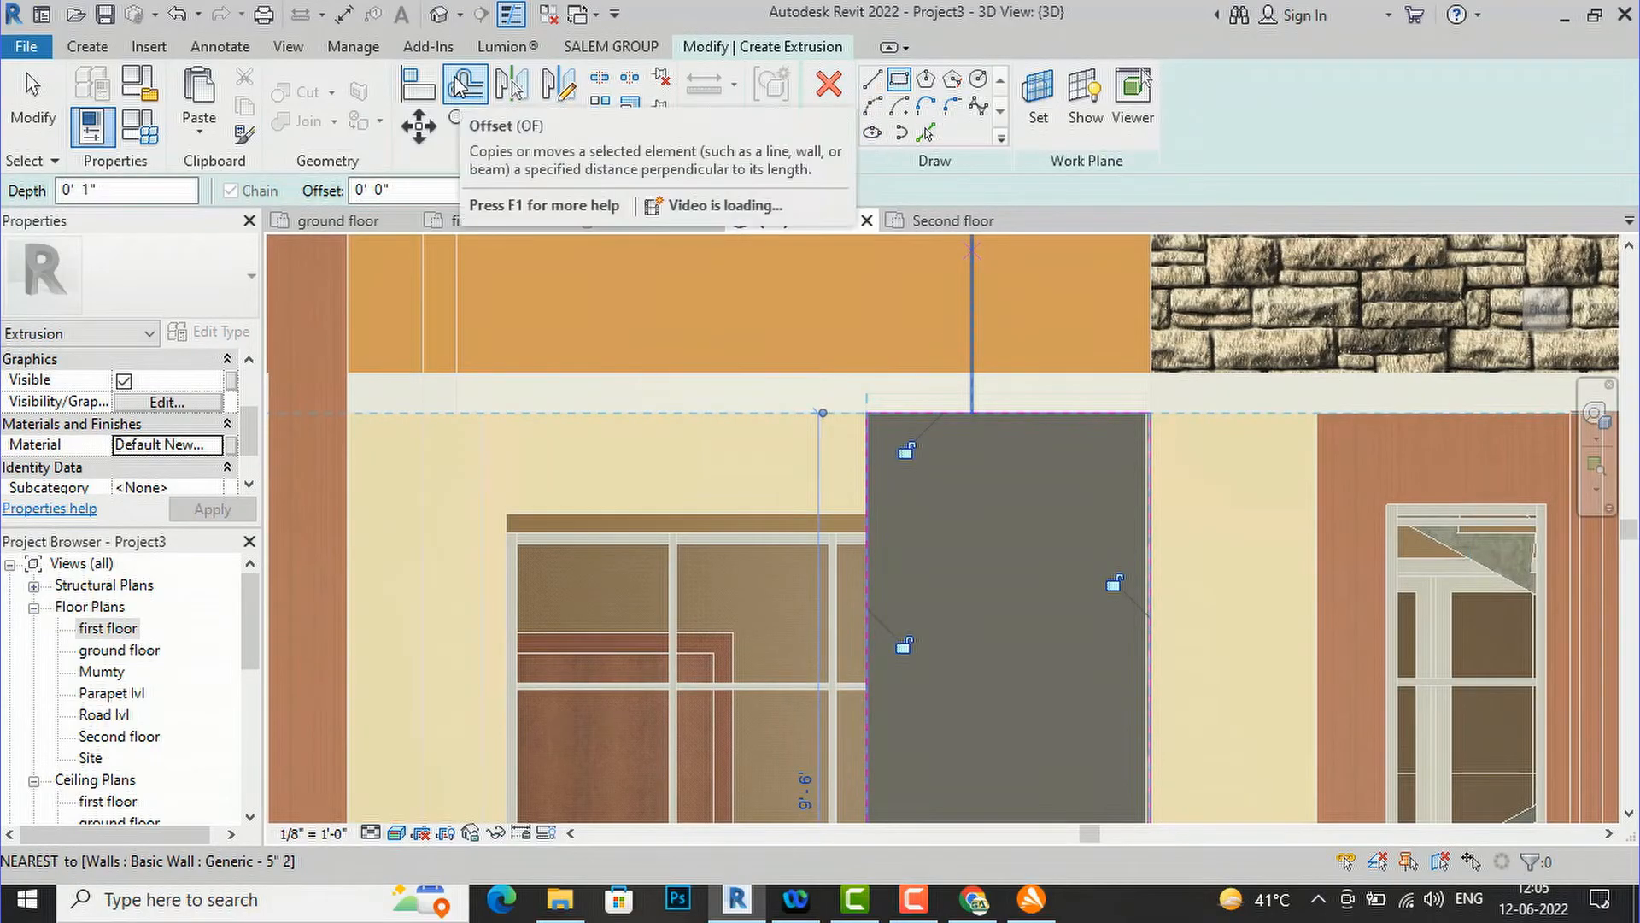
- Offset copies of the rectangle's four sides outward by 0' 1" to form a thin frame around the dark balcony panel
click(468, 85)
drag(529, 197, 418, 181)
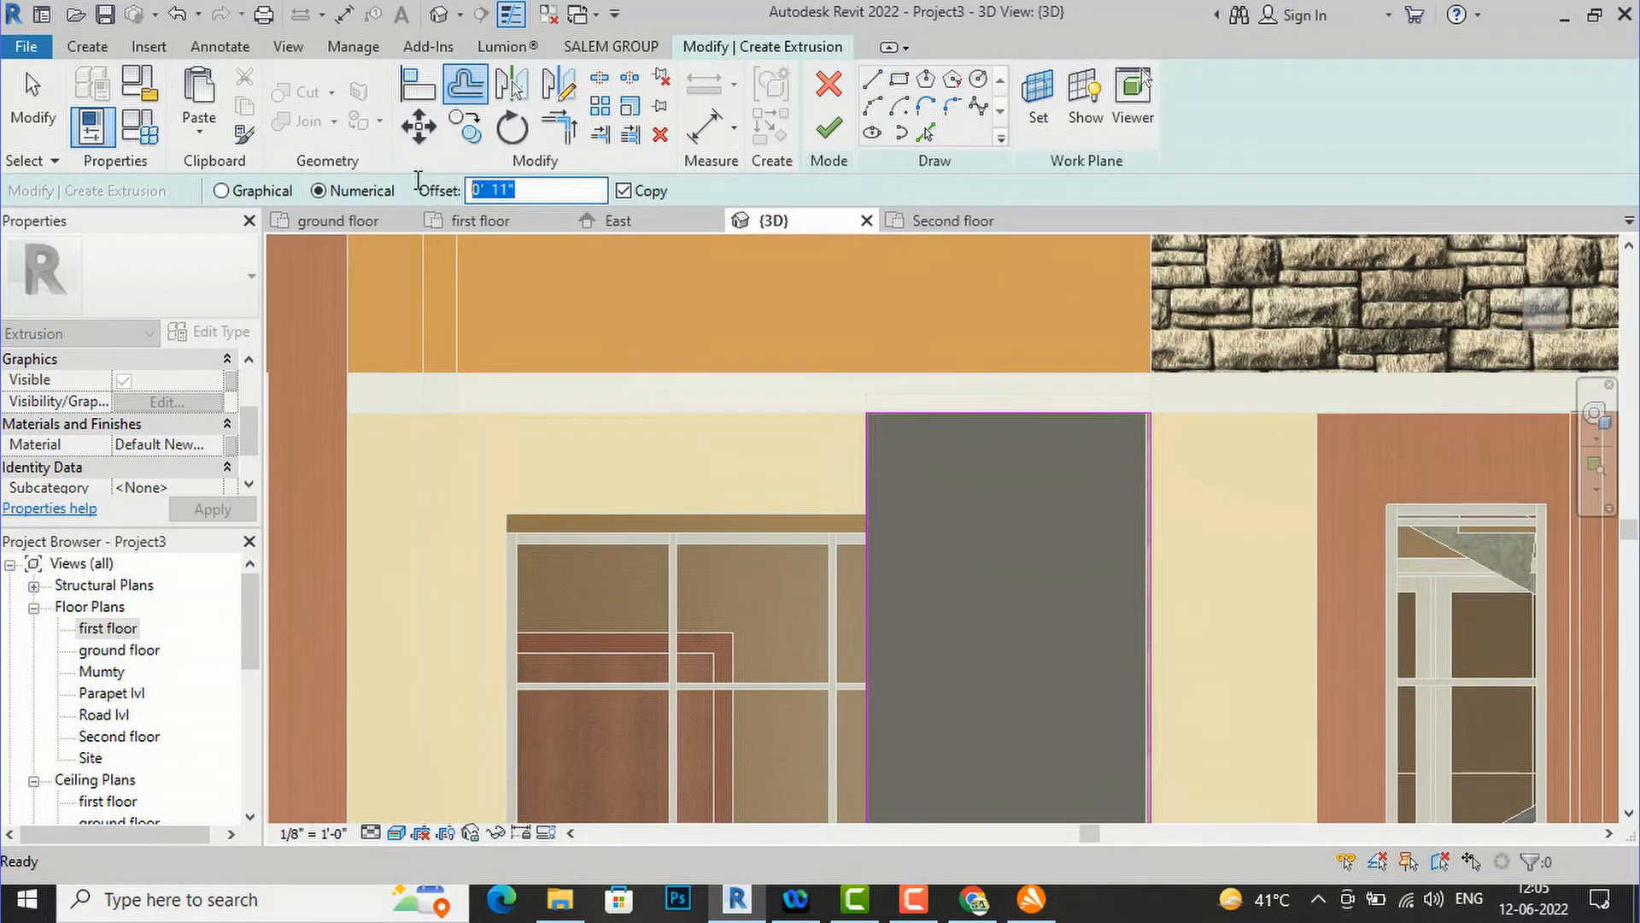
text(1)
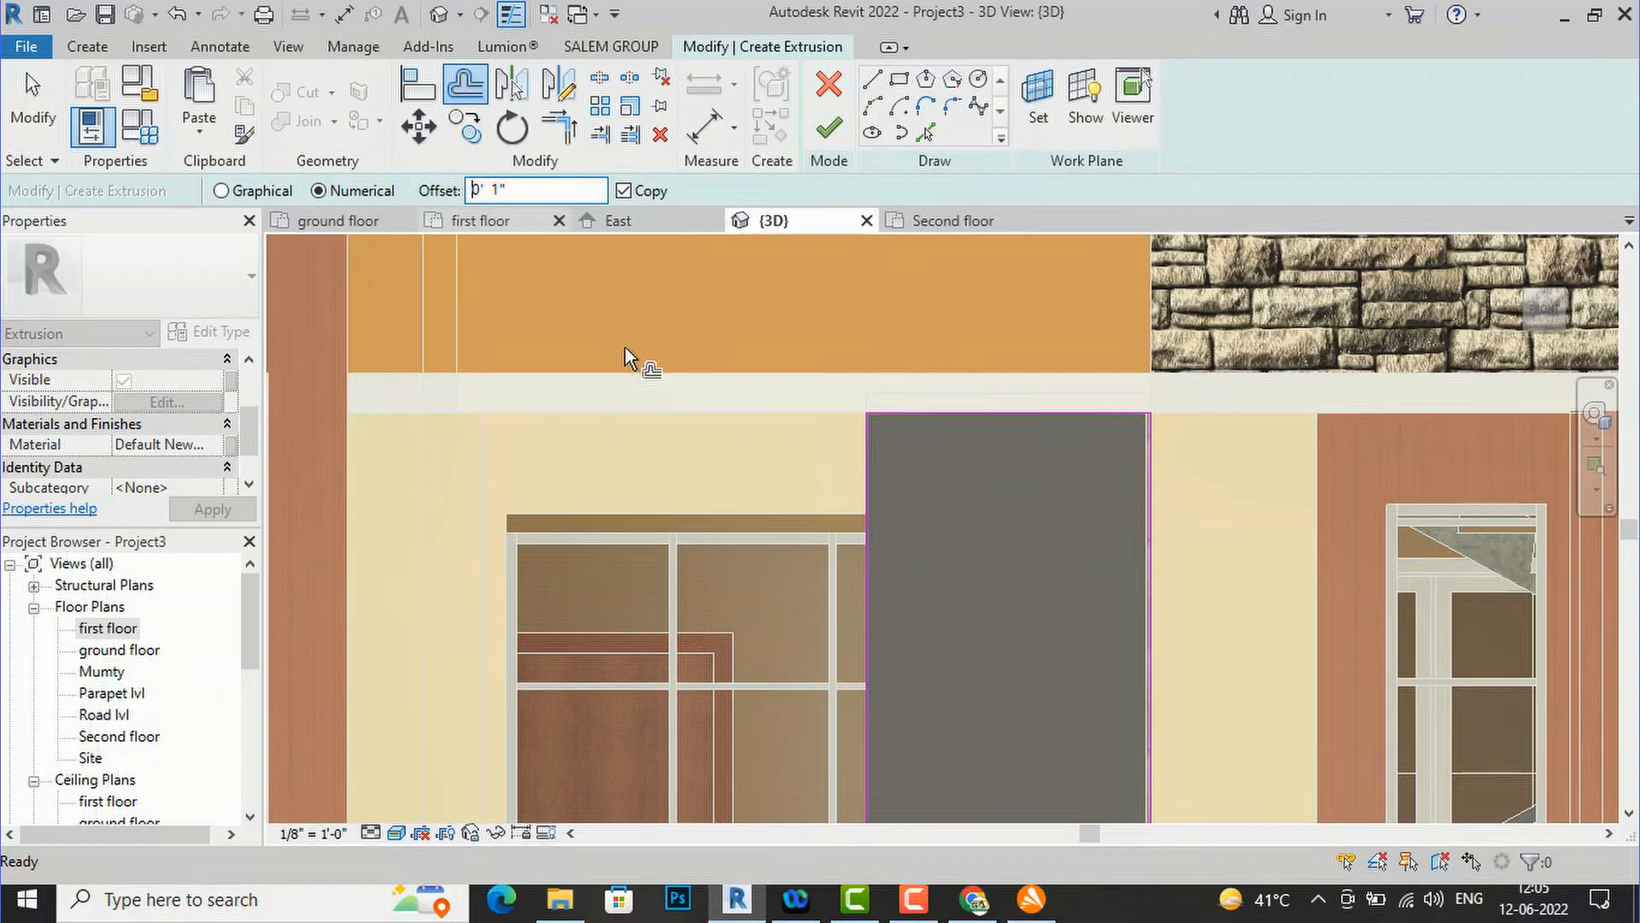
click(859, 468)
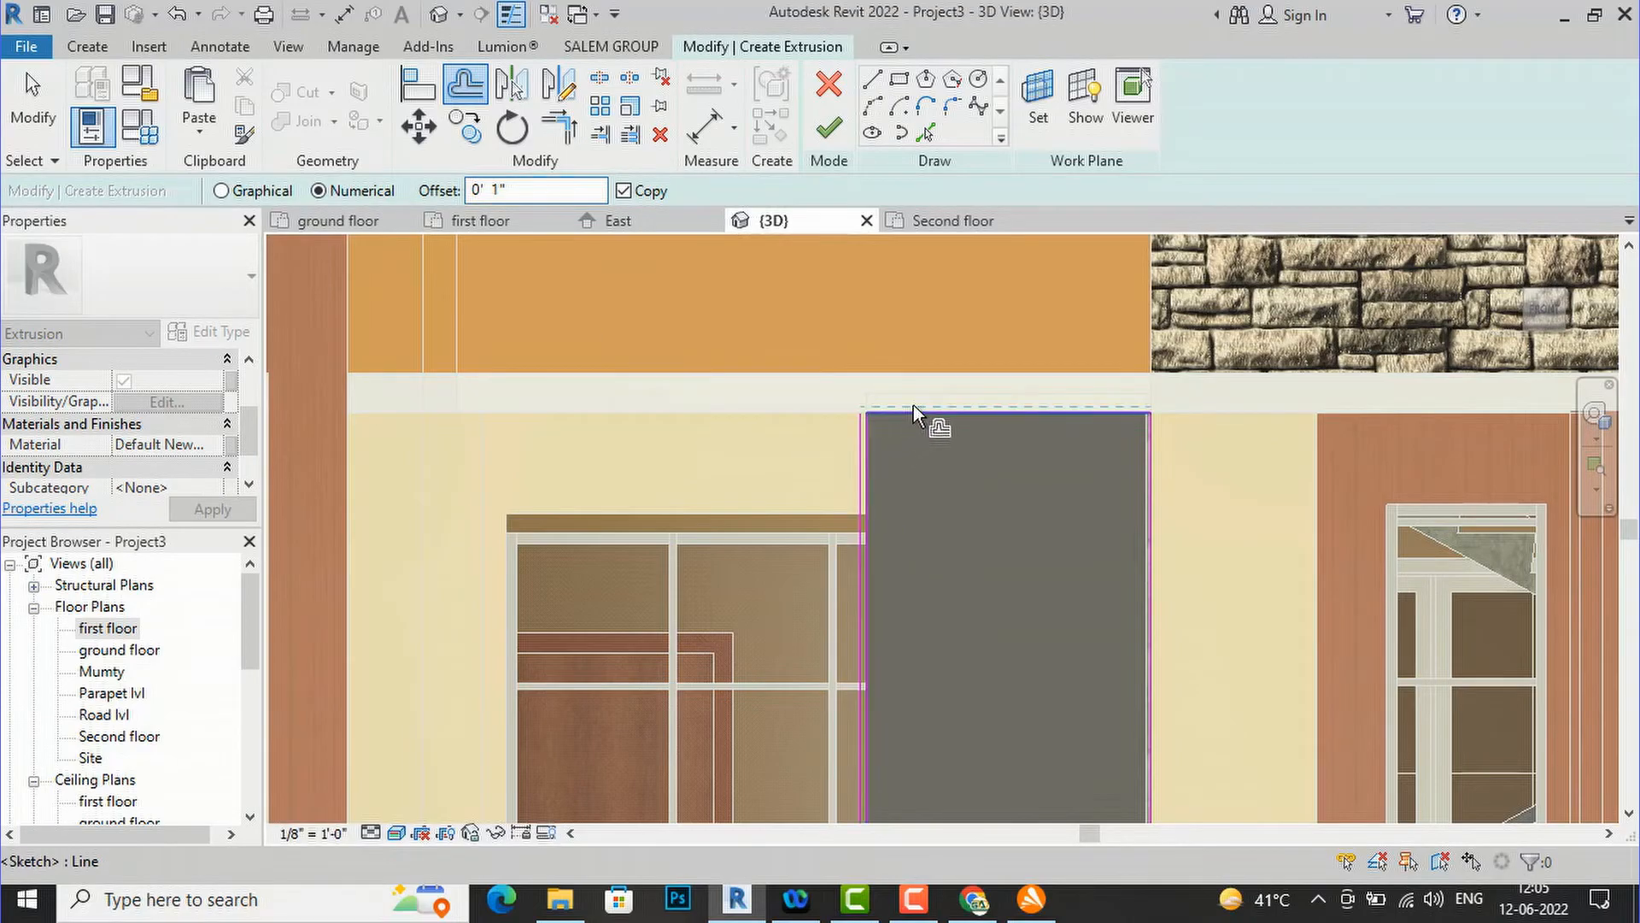
click(914, 407)
click(1158, 474)
scroll(1235, 391, down, 2)
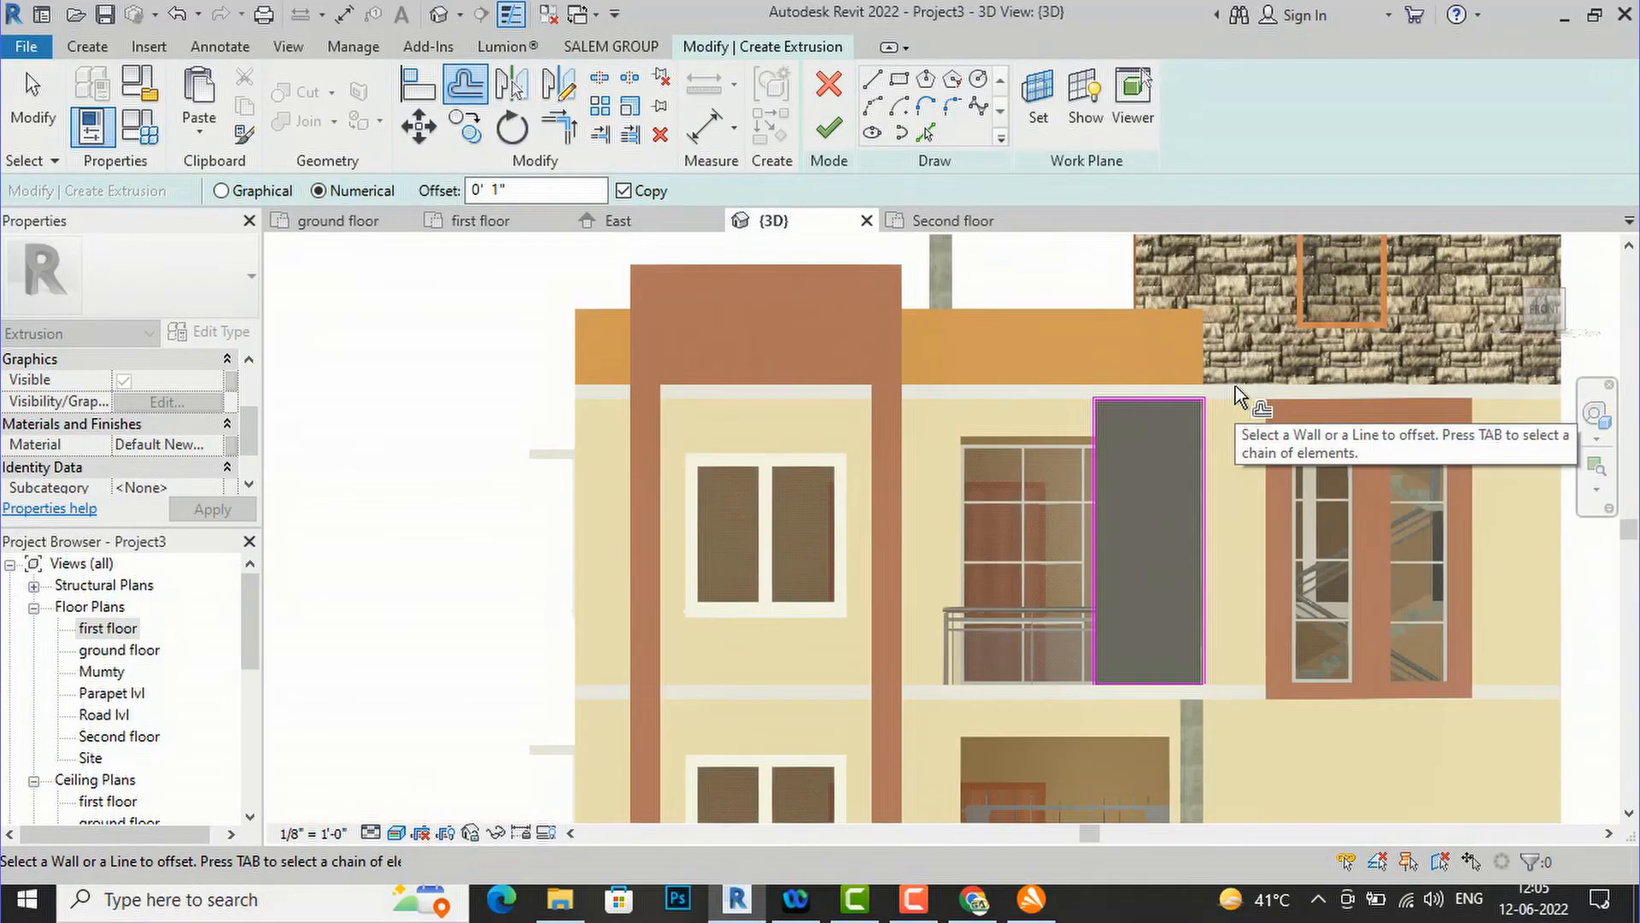
scroll(1157, 677, up, 5)
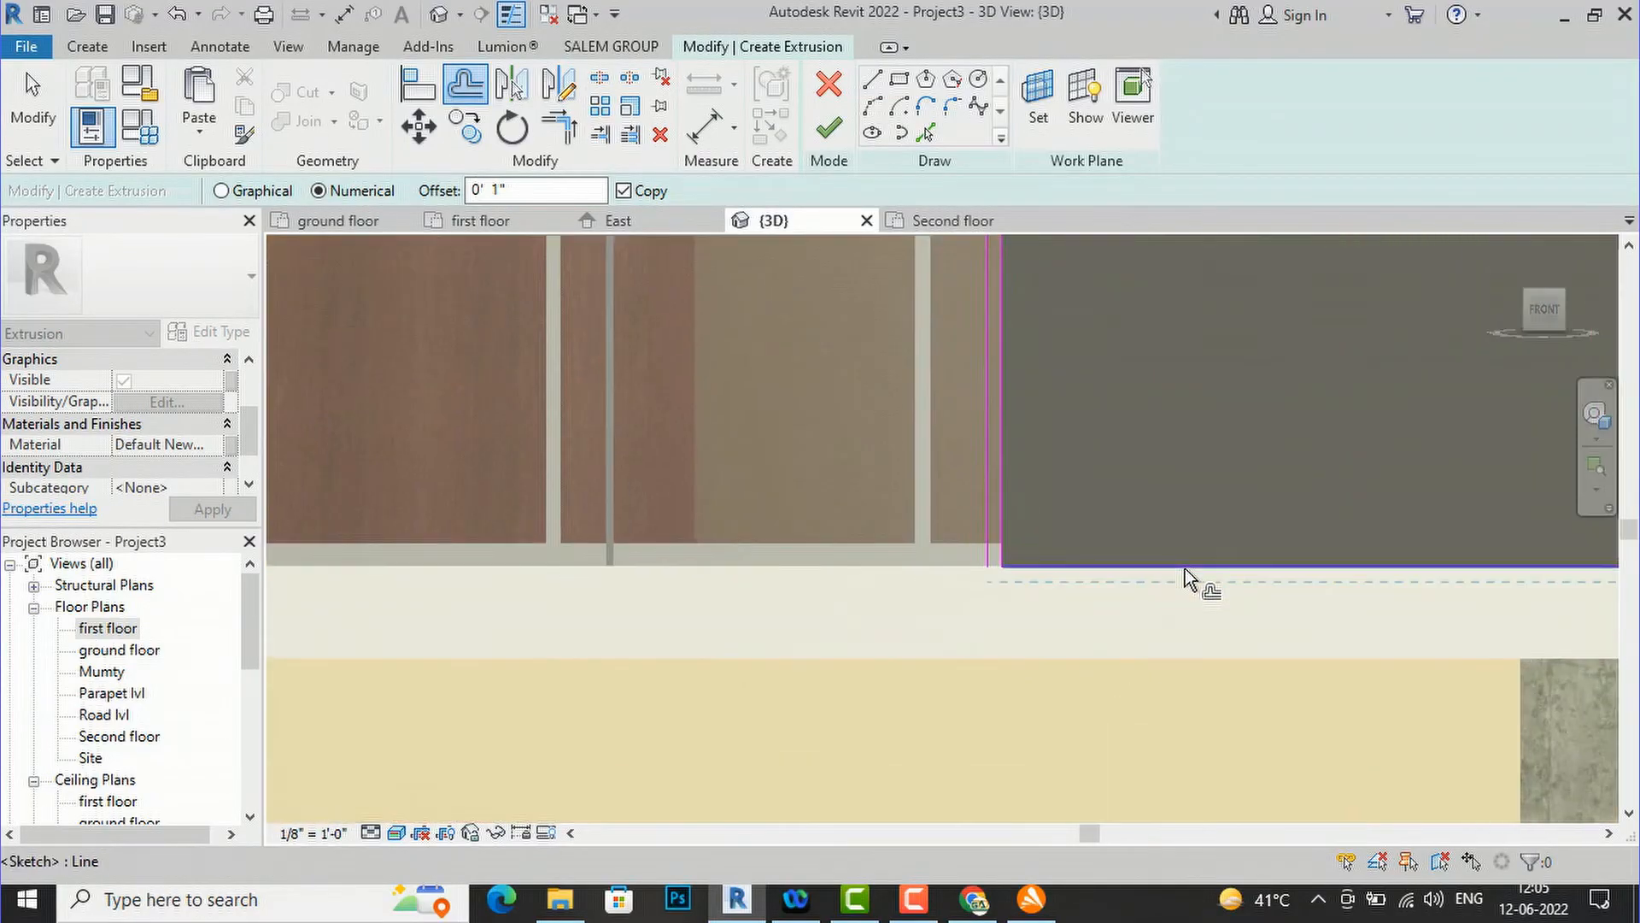
click(1187, 564)
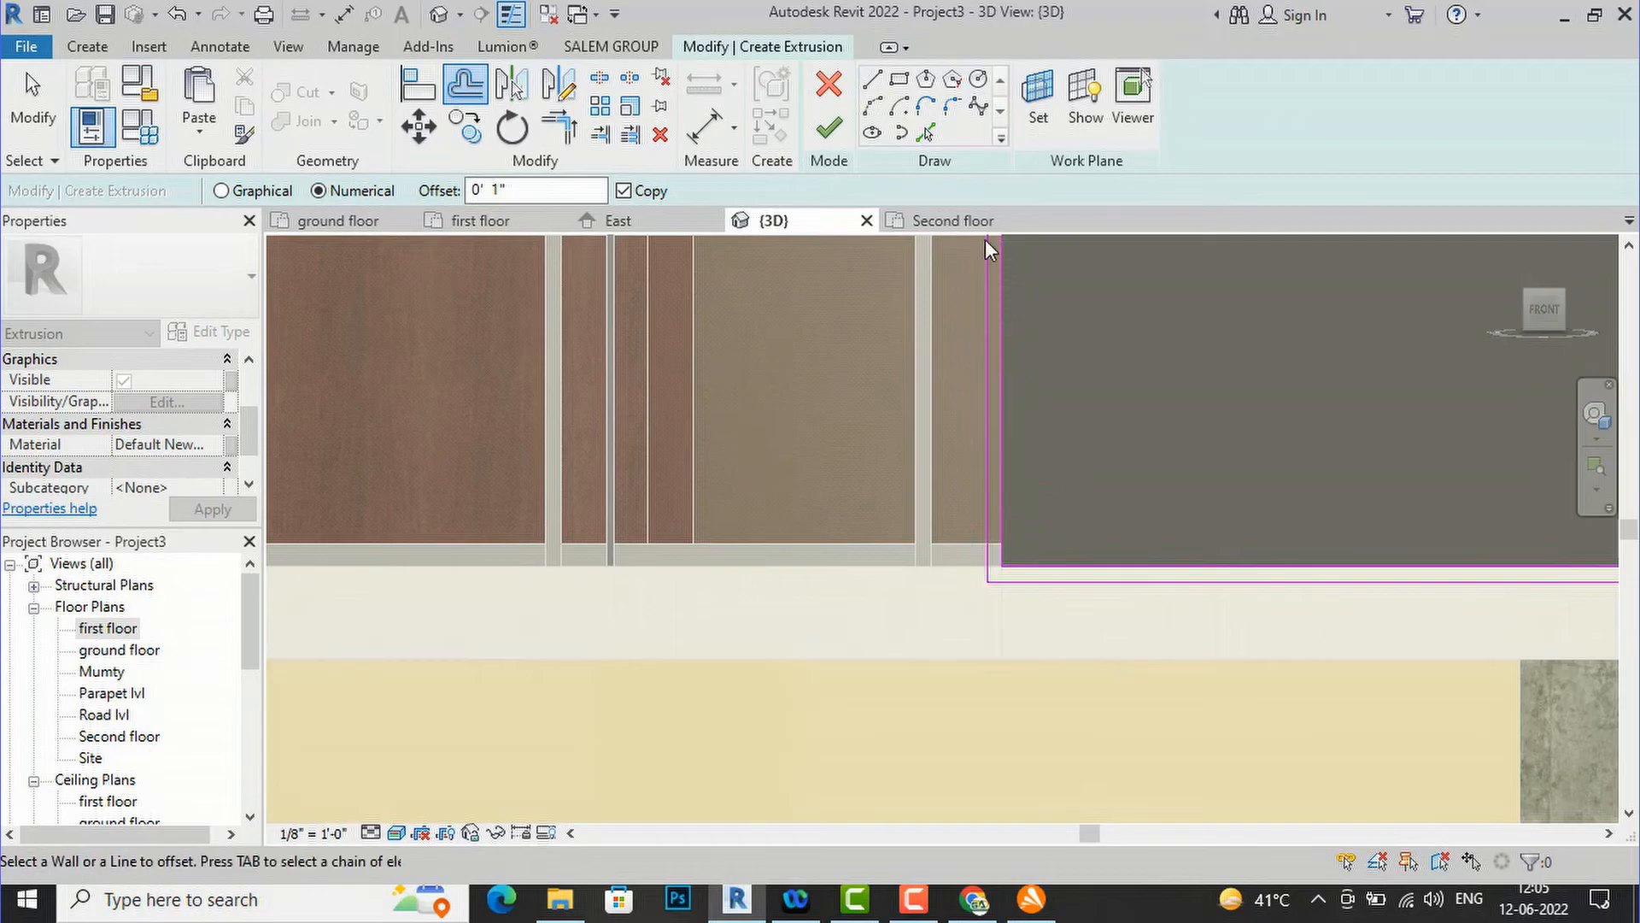
key(Escape)
- Finish the frame extrusion's sketch and finish the in-place model
click(828, 129)
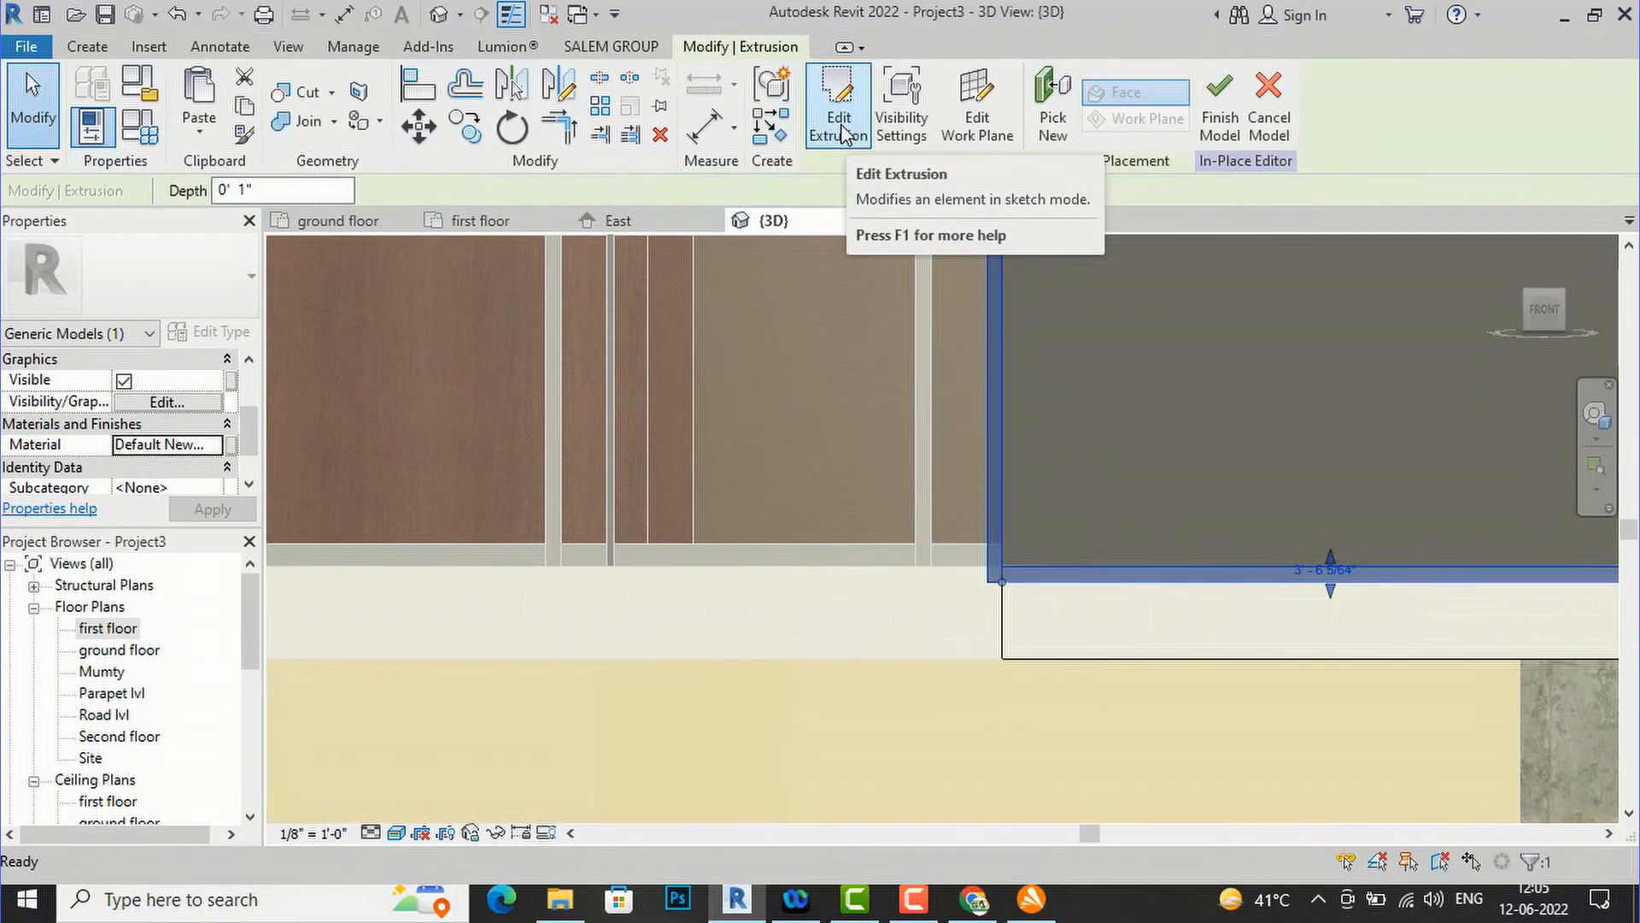
click(628, 400)
scroll(566, 500, down, 5)
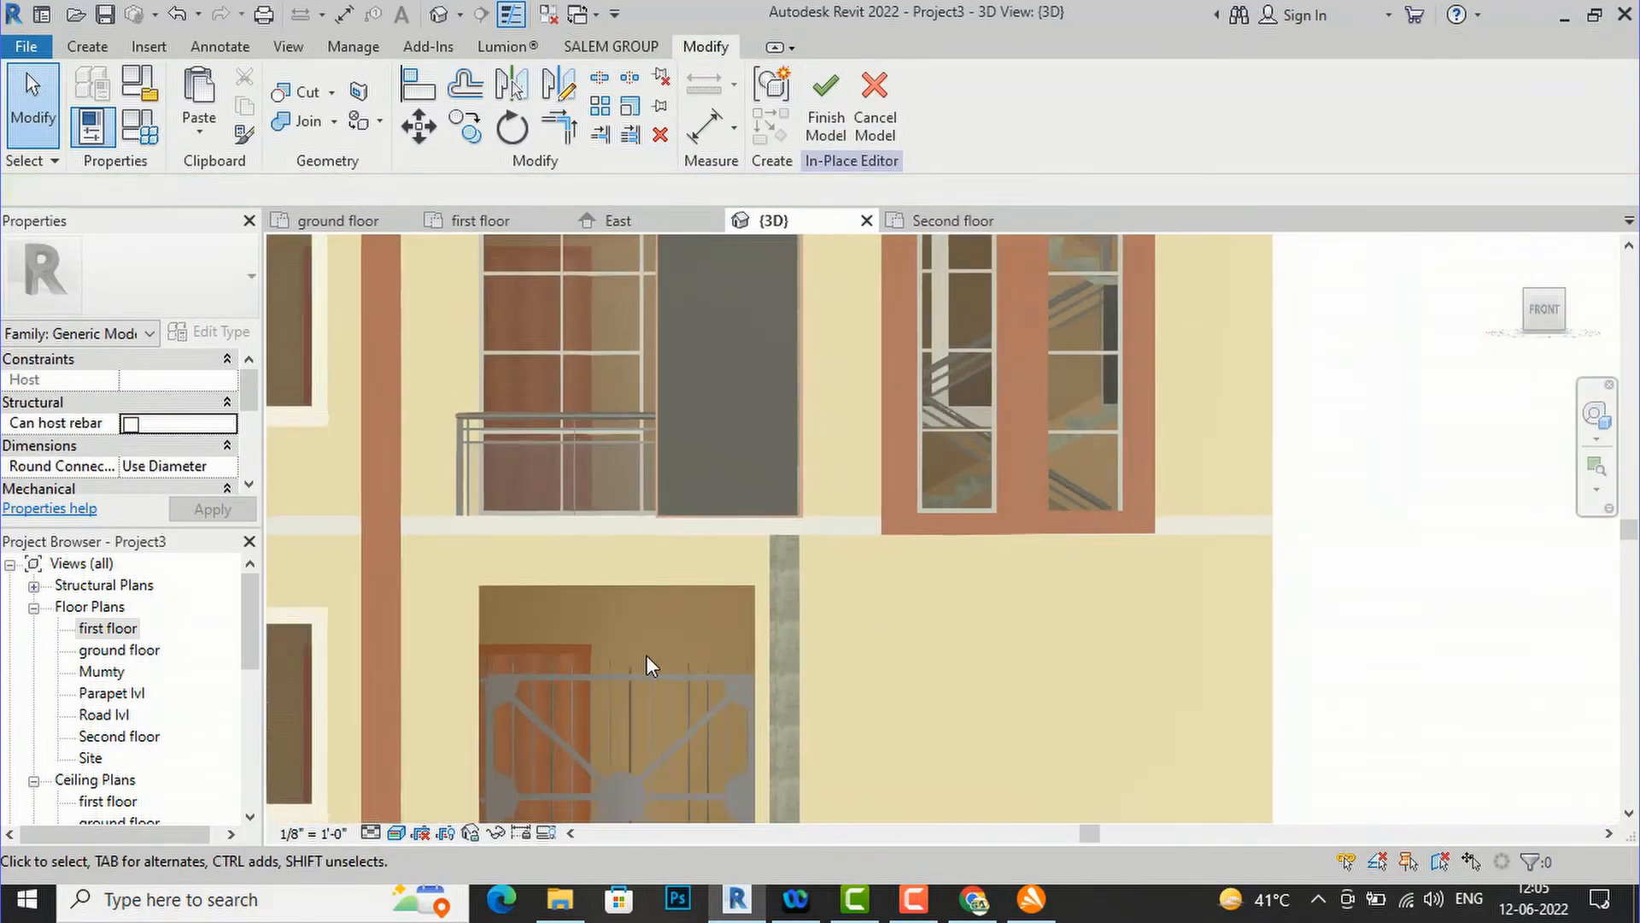
scroll(658, 675, down, 3)
click(824, 106)
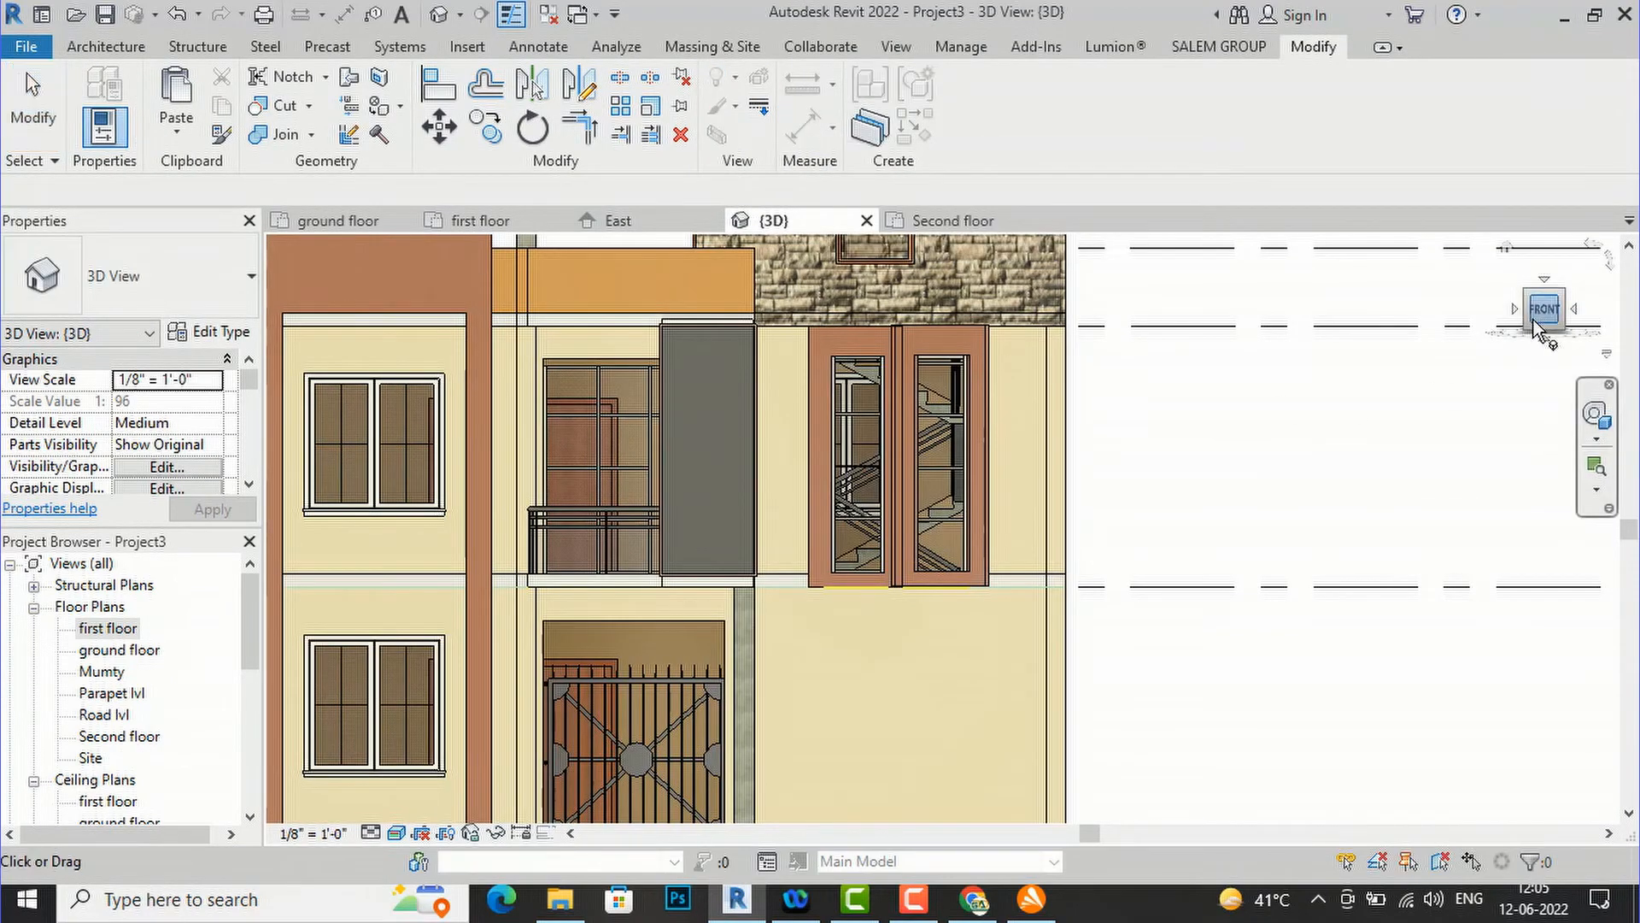
- Reopen the balcony screen for in-place editing and lower the dark panel extrusion's upper edge slightly with its shape handle
drag(1535, 324, 1442, 237)
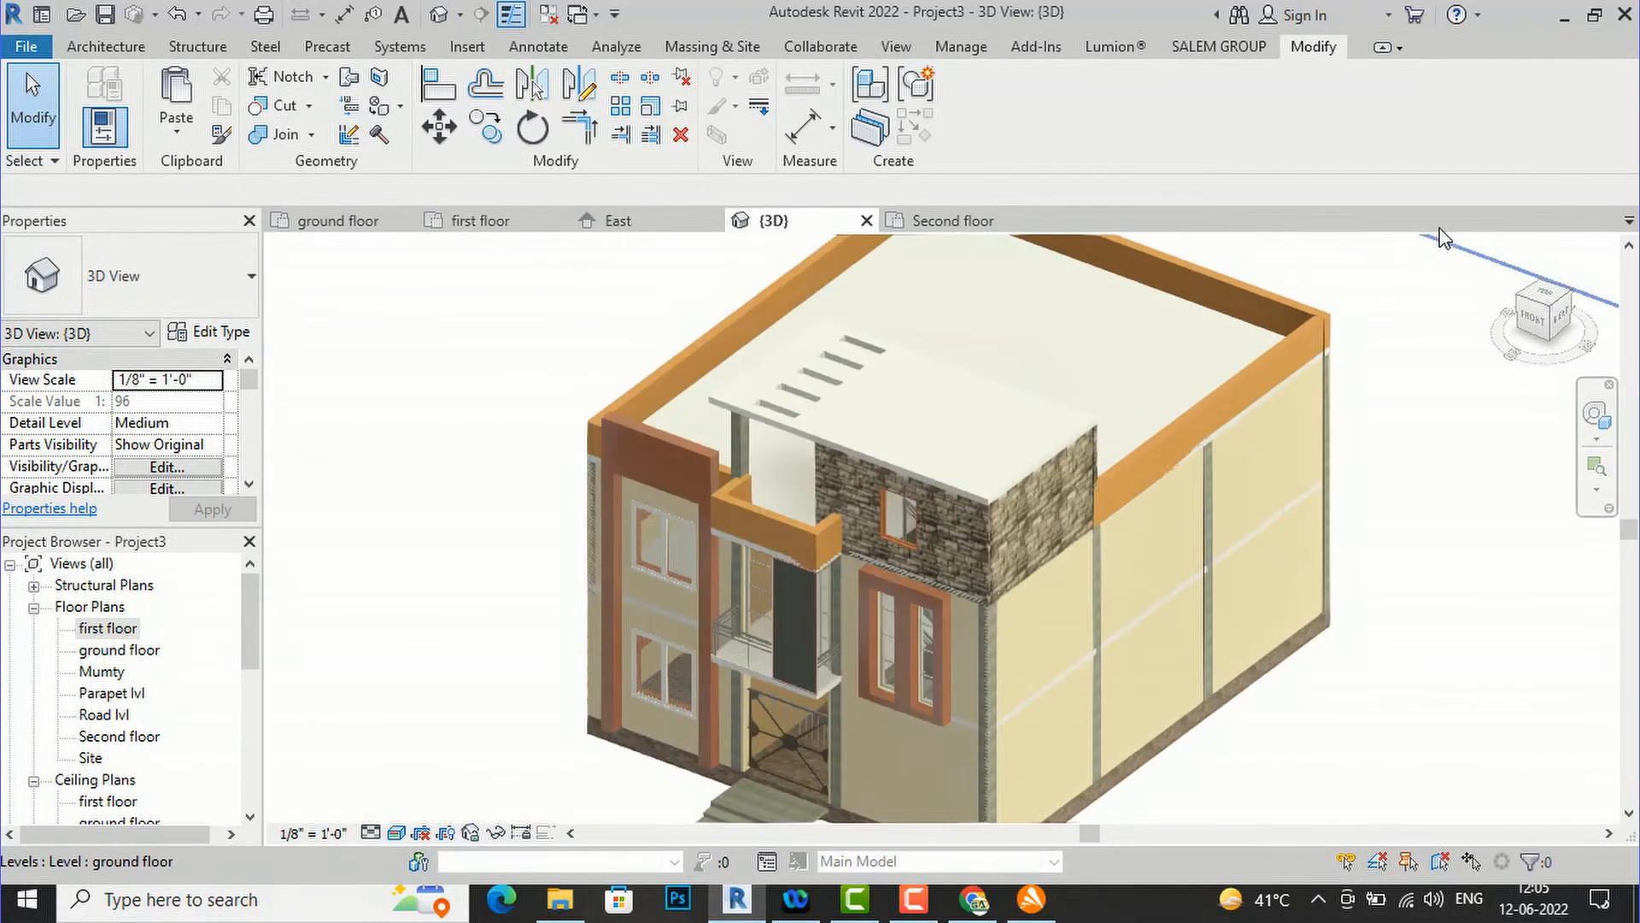
scroll(812, 580, up, 5)
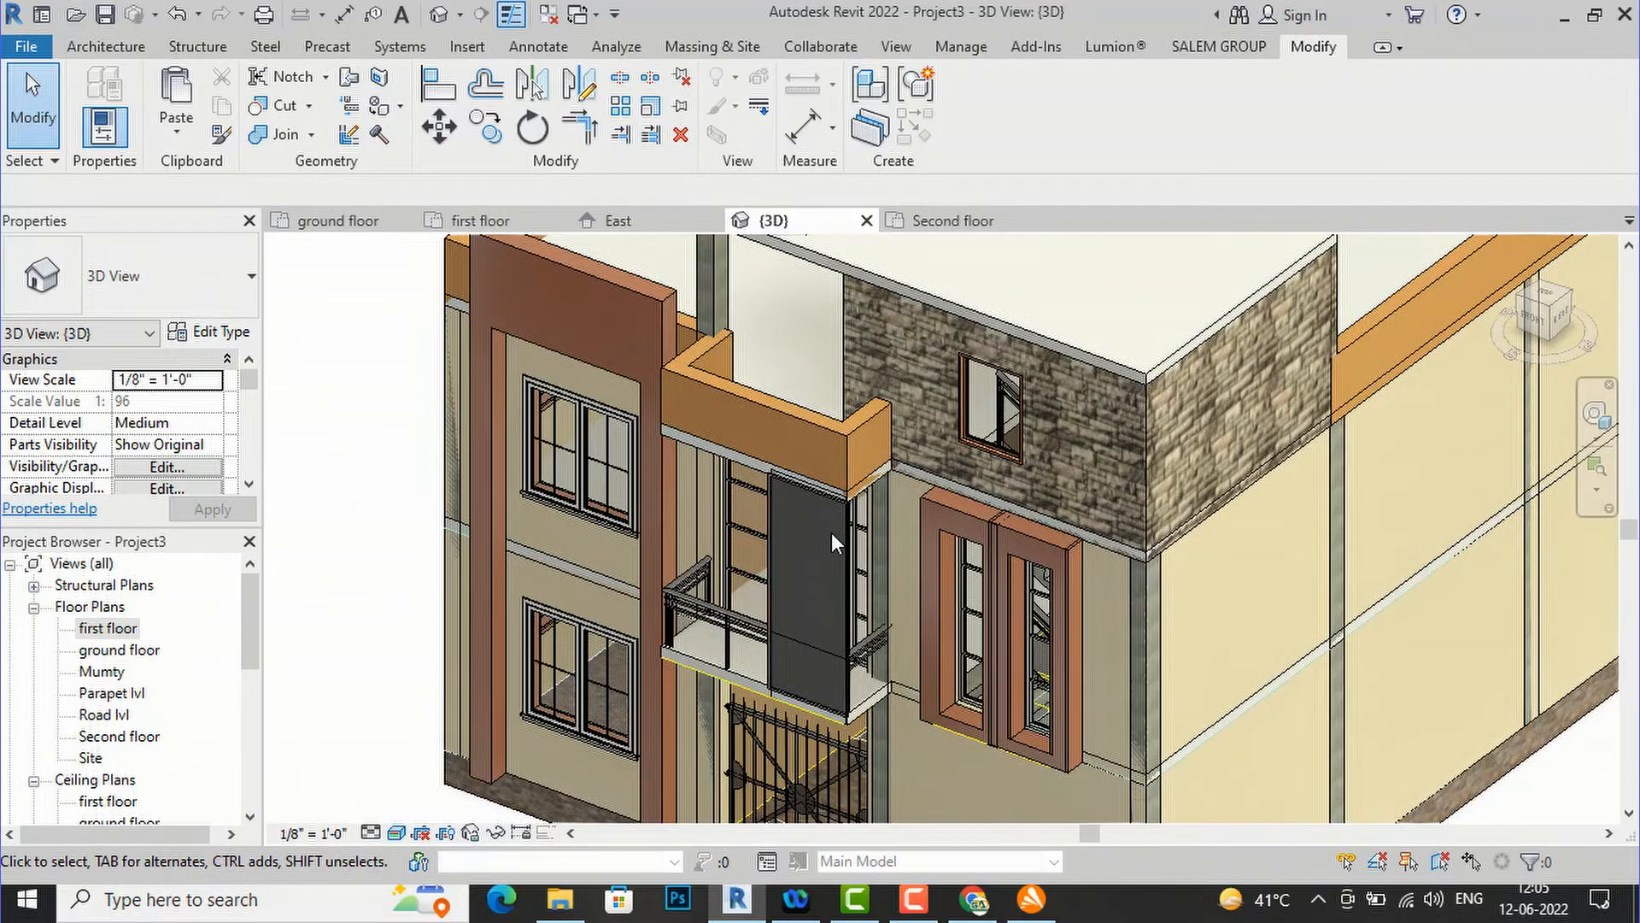
scroll(815, 564, up, 4)
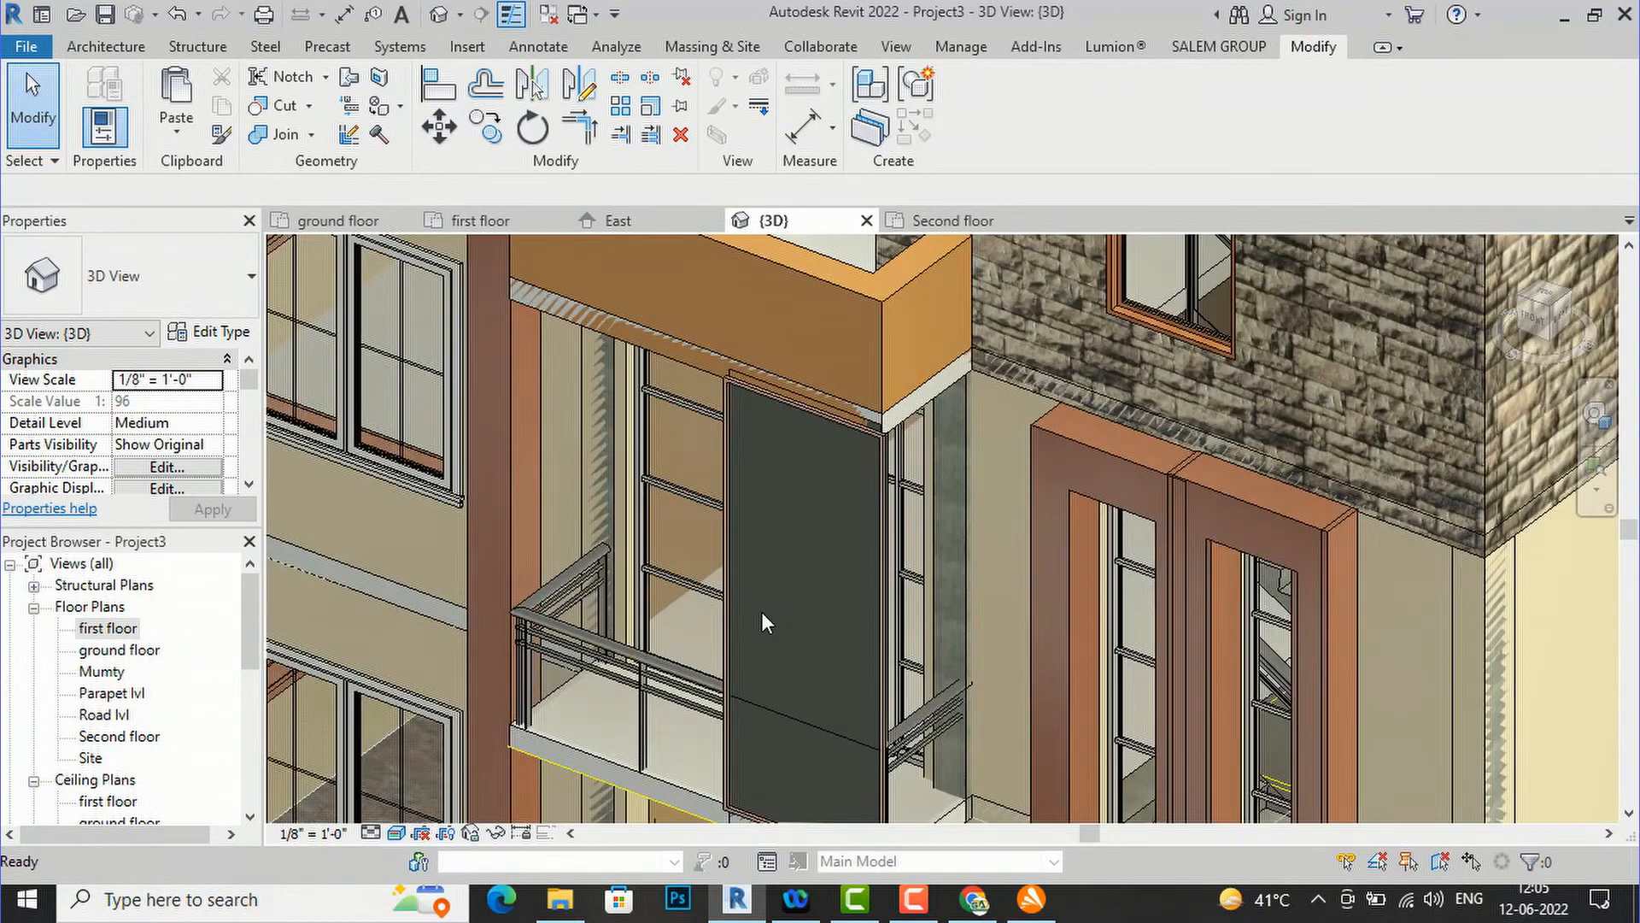
click(868, 439)
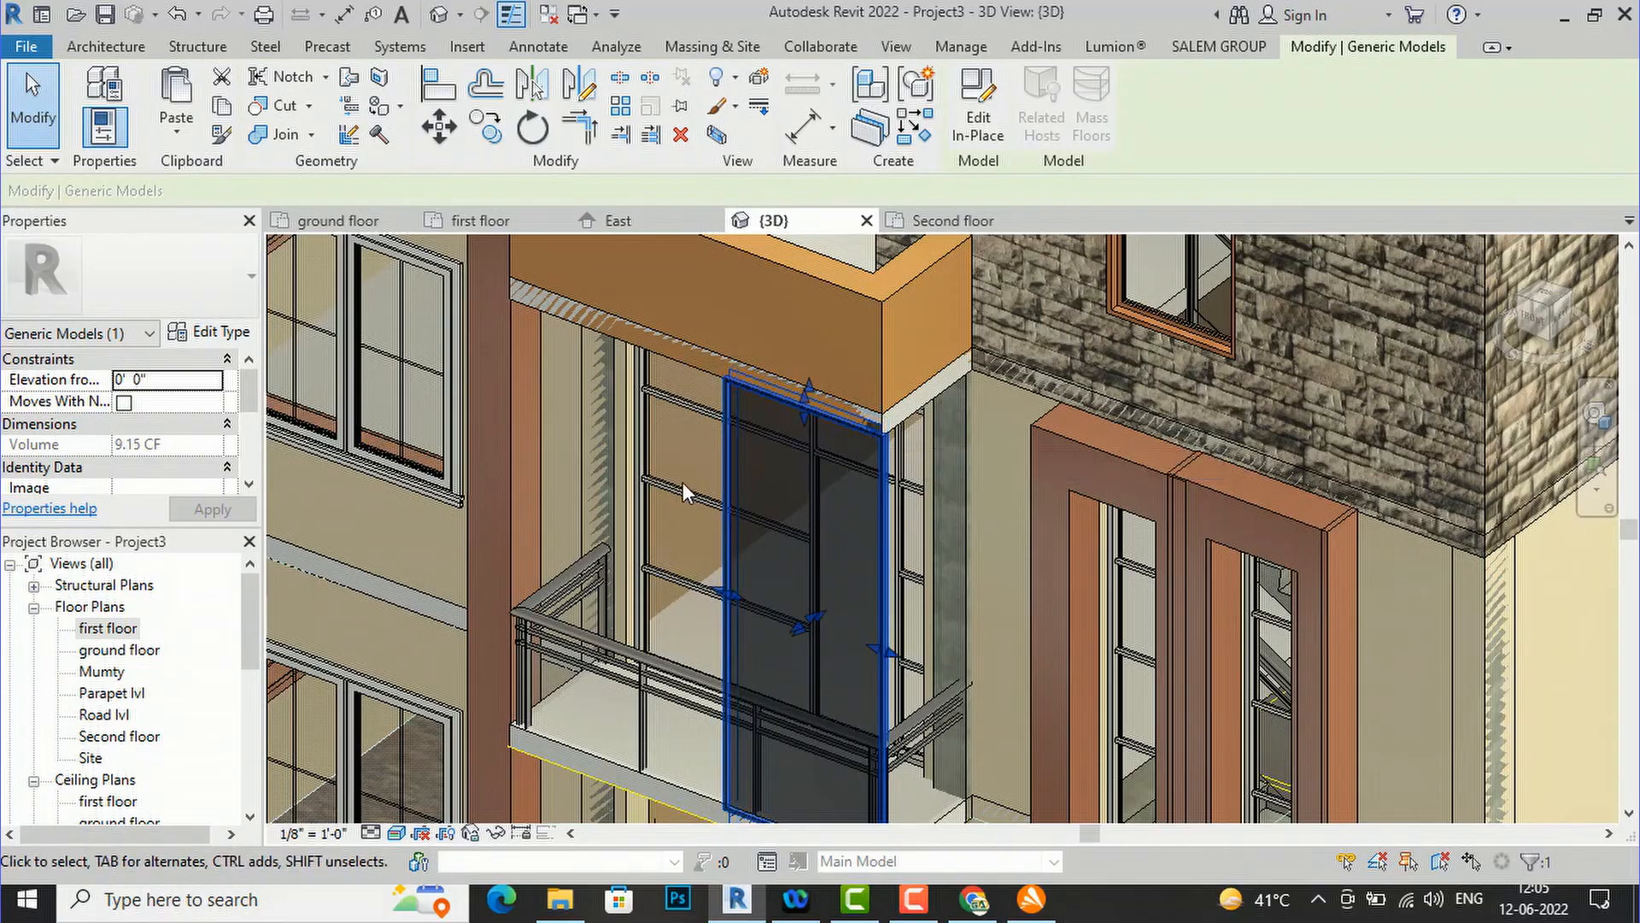
click(965, 128)
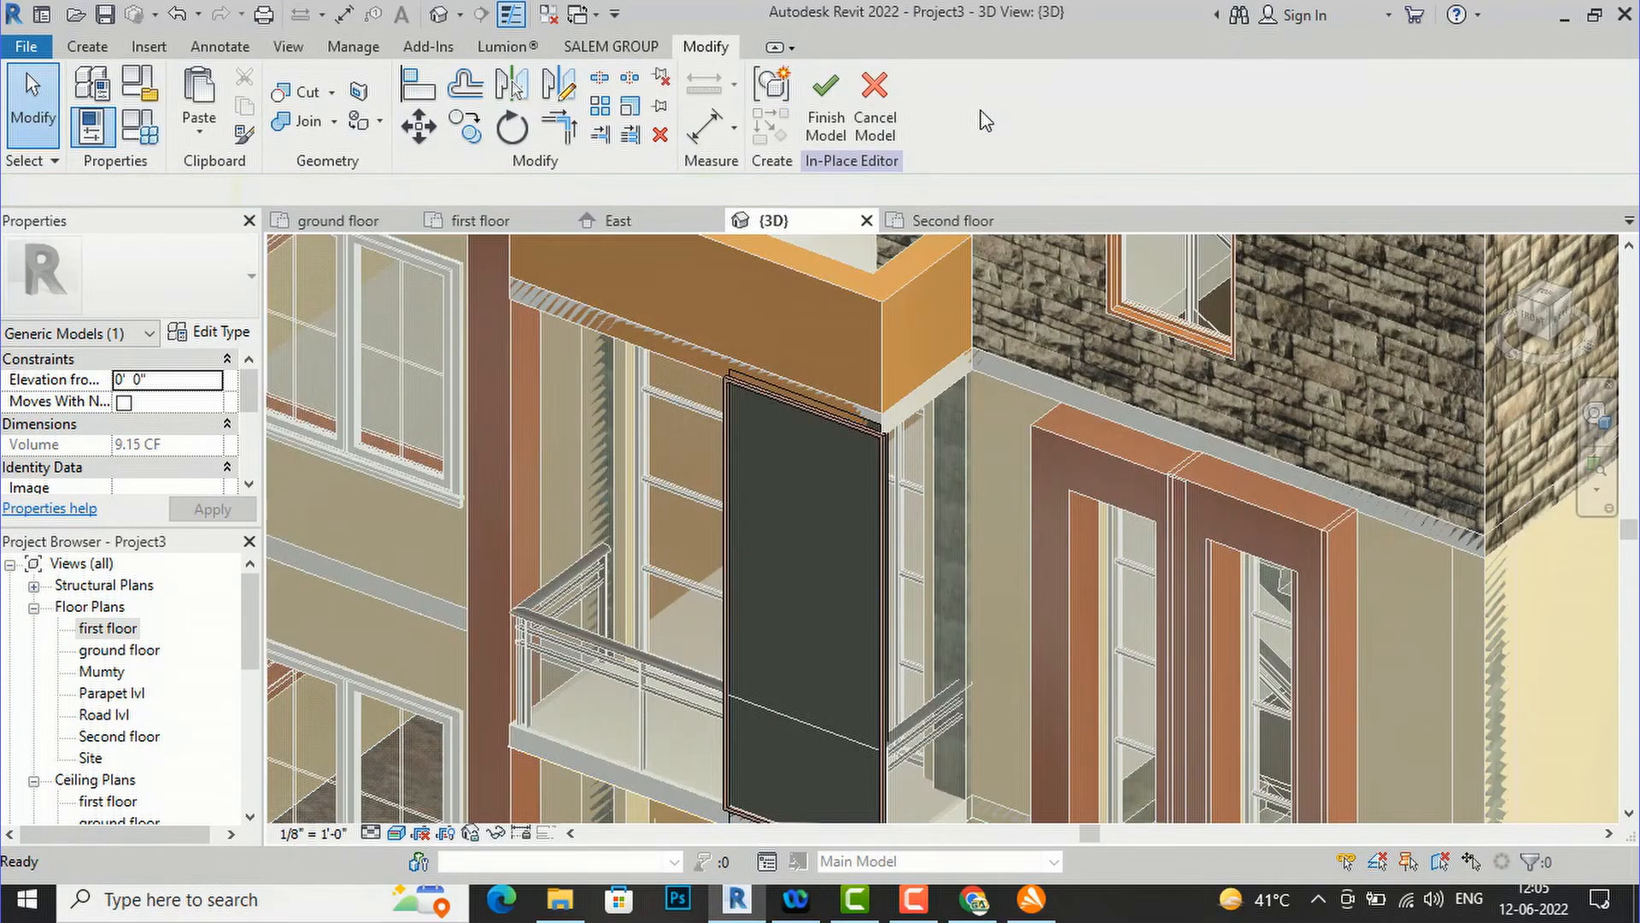
click(846, 416)
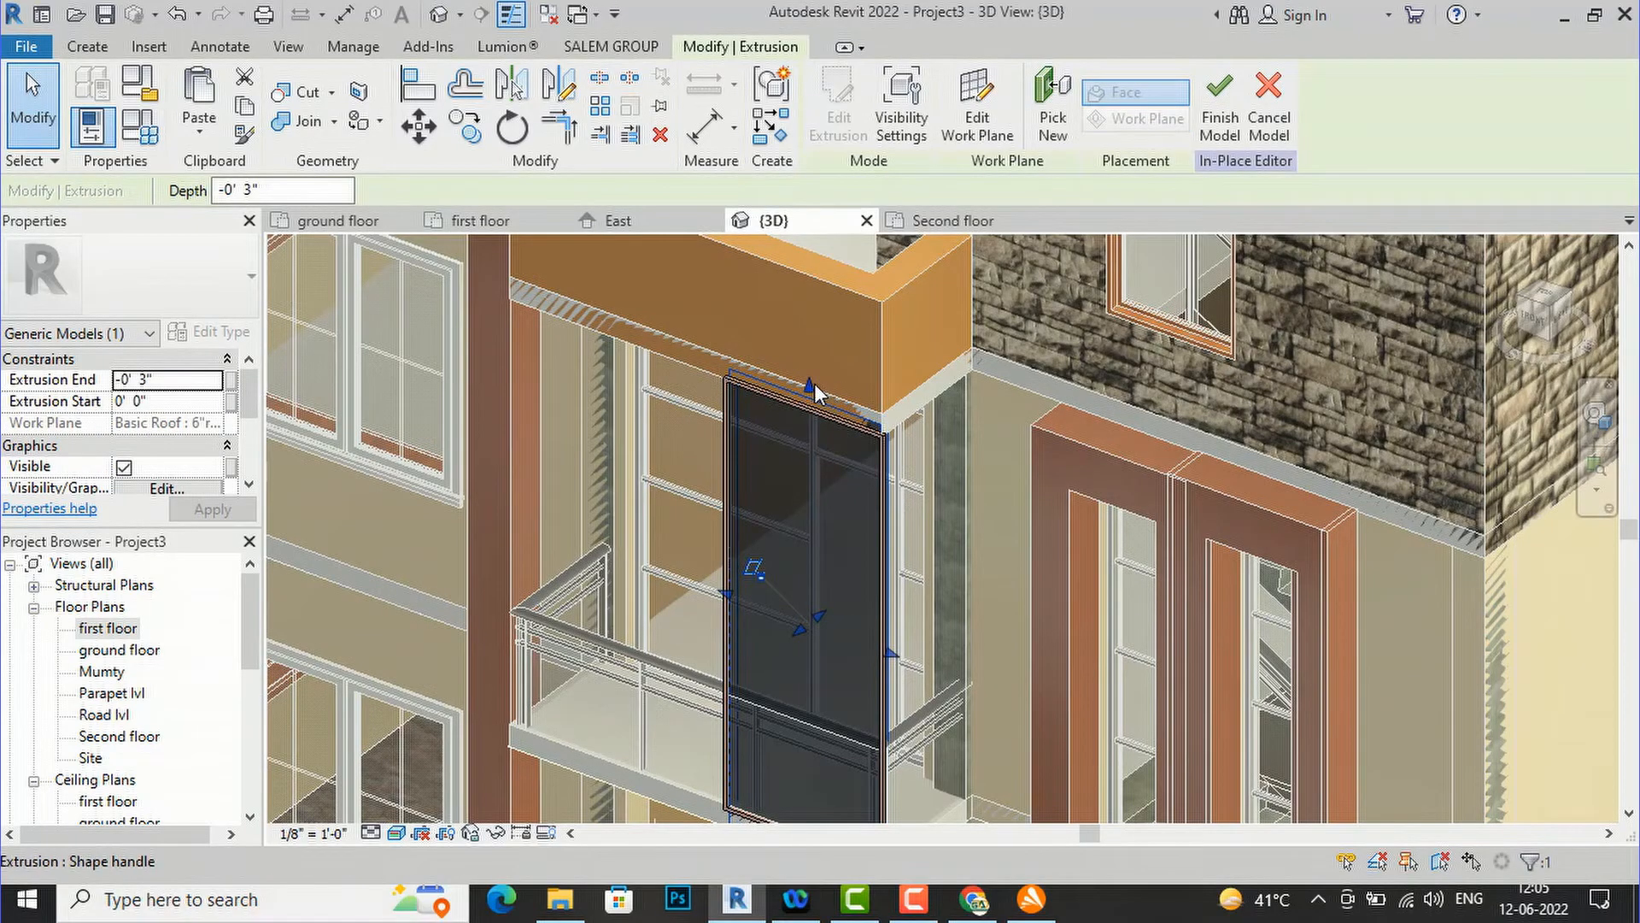
drag(813, 391, 812, 402)
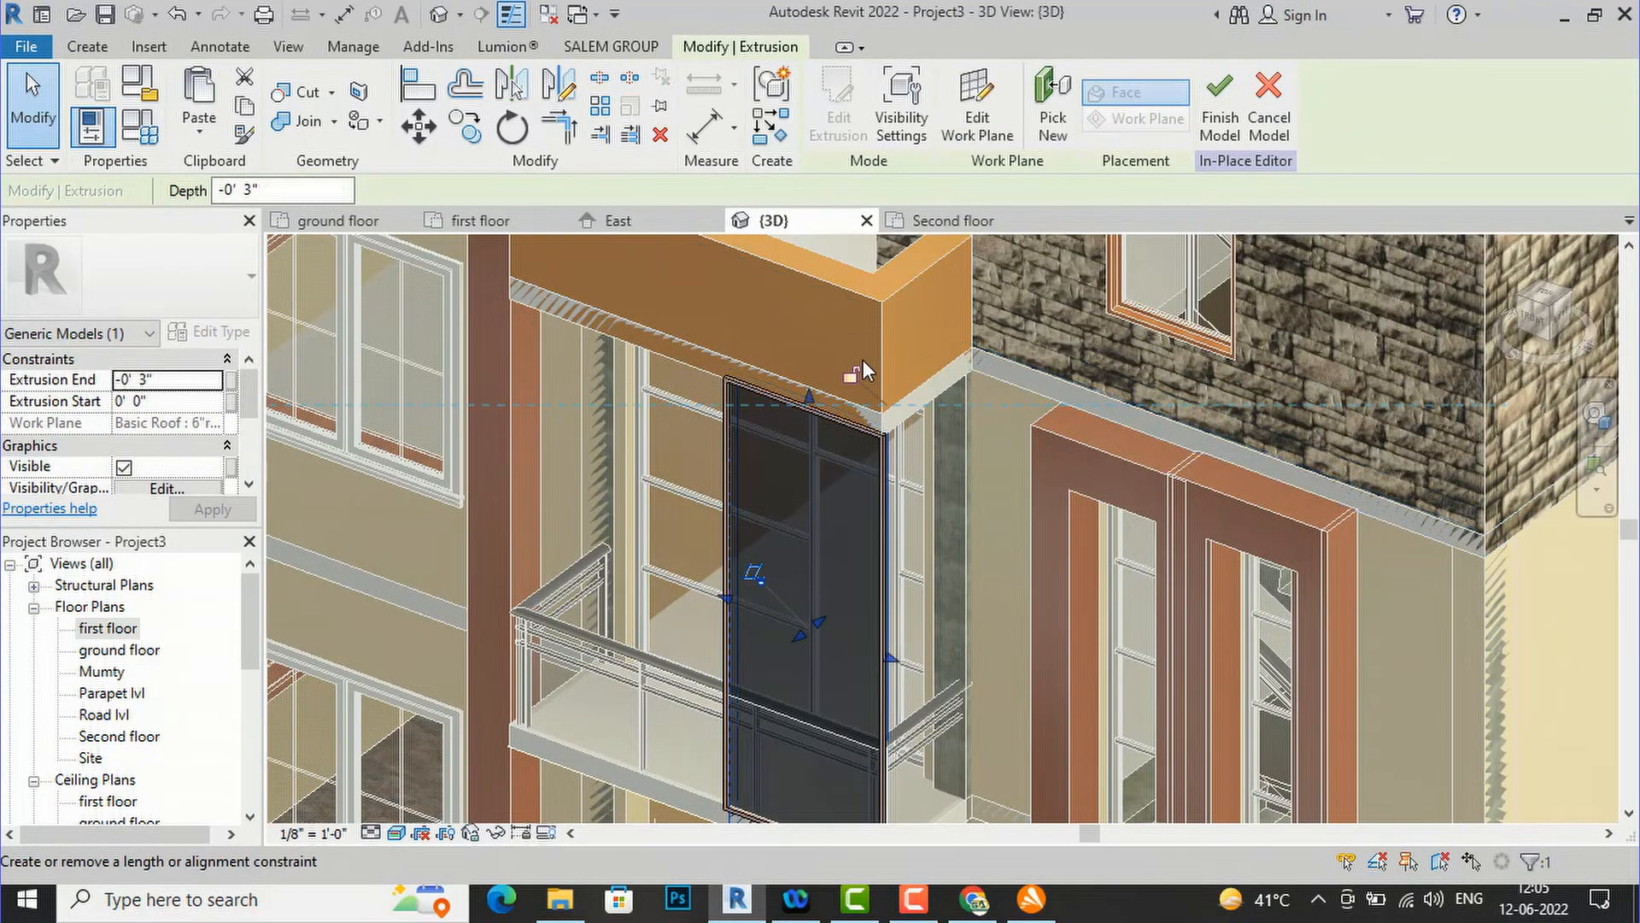
- Open the panel extrusion's jaali material and enable Use Render Appearance for its shading
scroll(175, 378, down, 3)
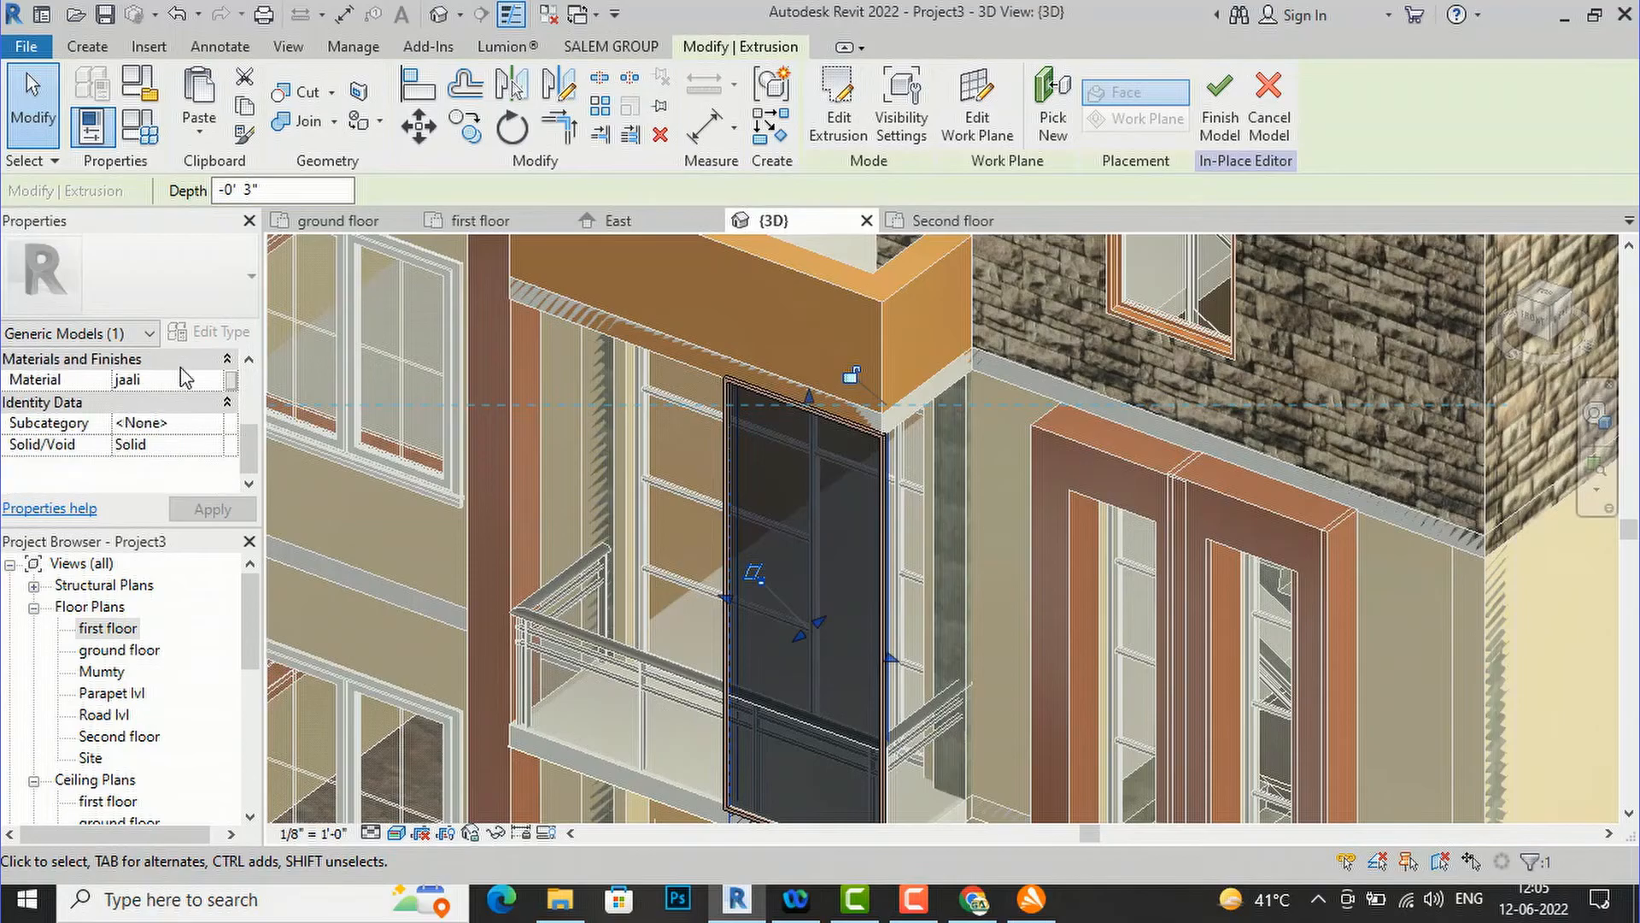
scroll(229, 414, up, 2)
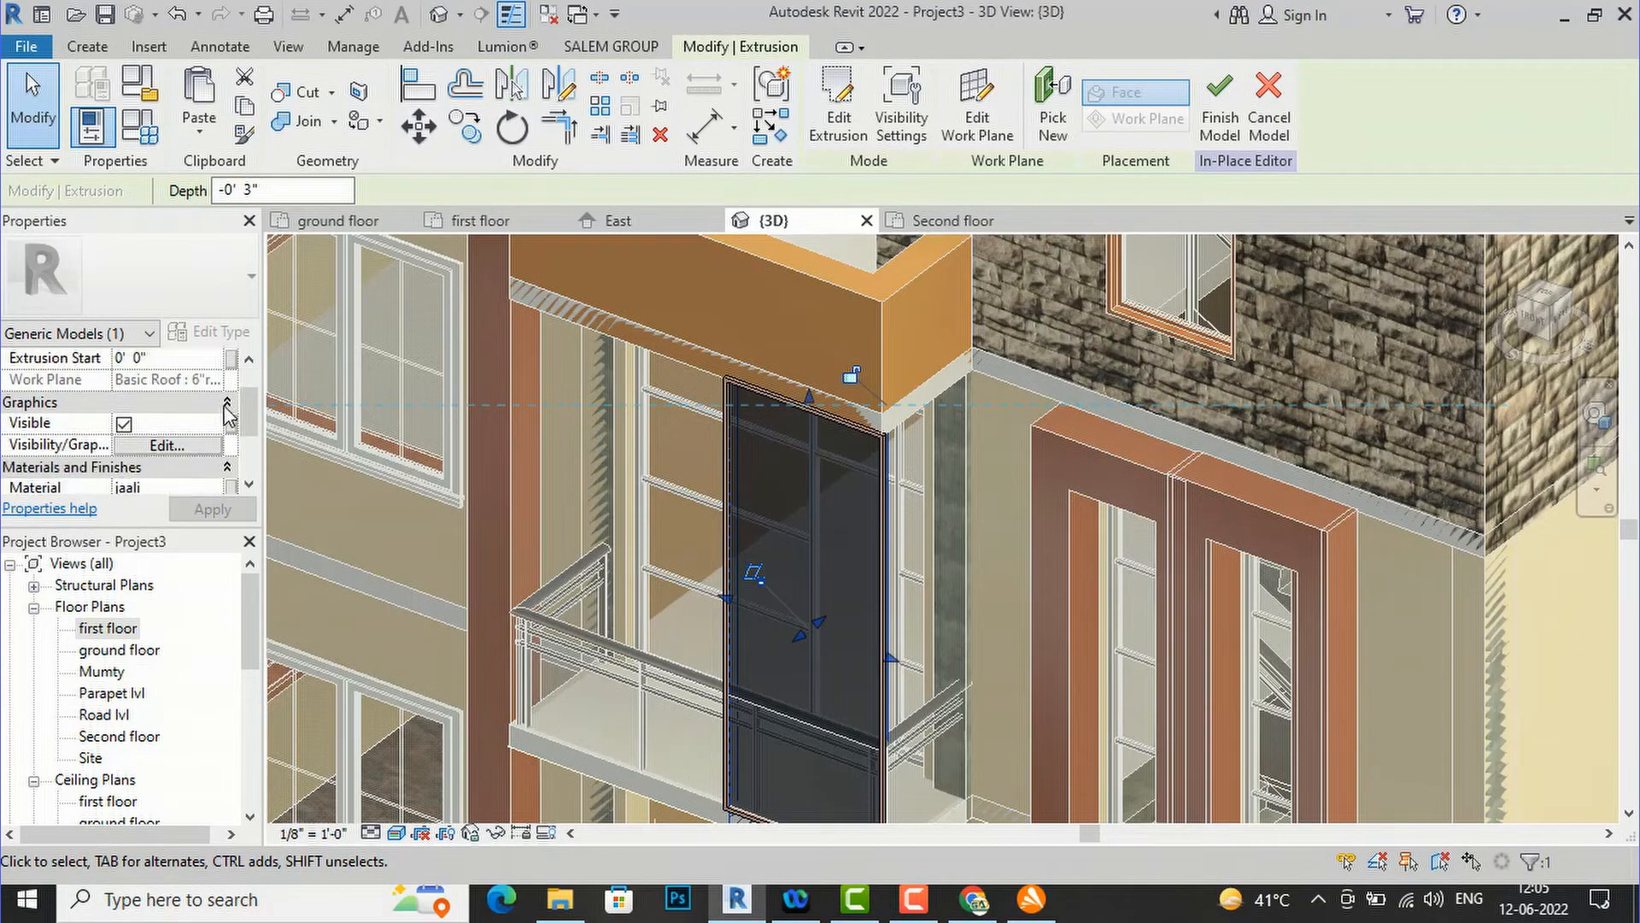
scroll(223, 425, down, 1)
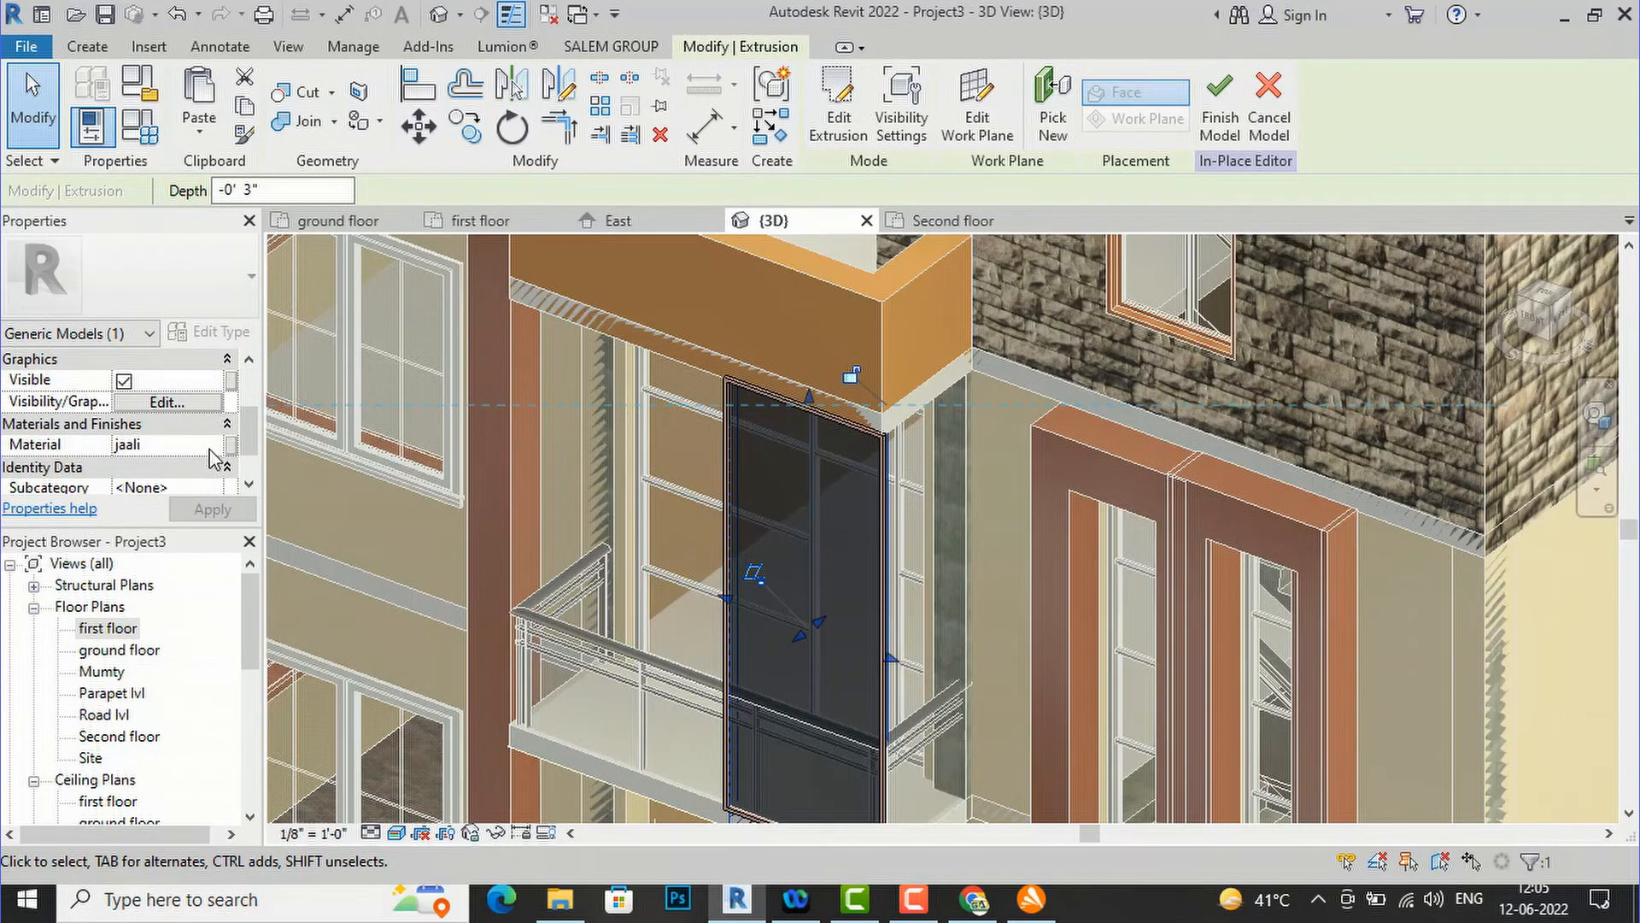
click(211, 448)
click(213, 445)
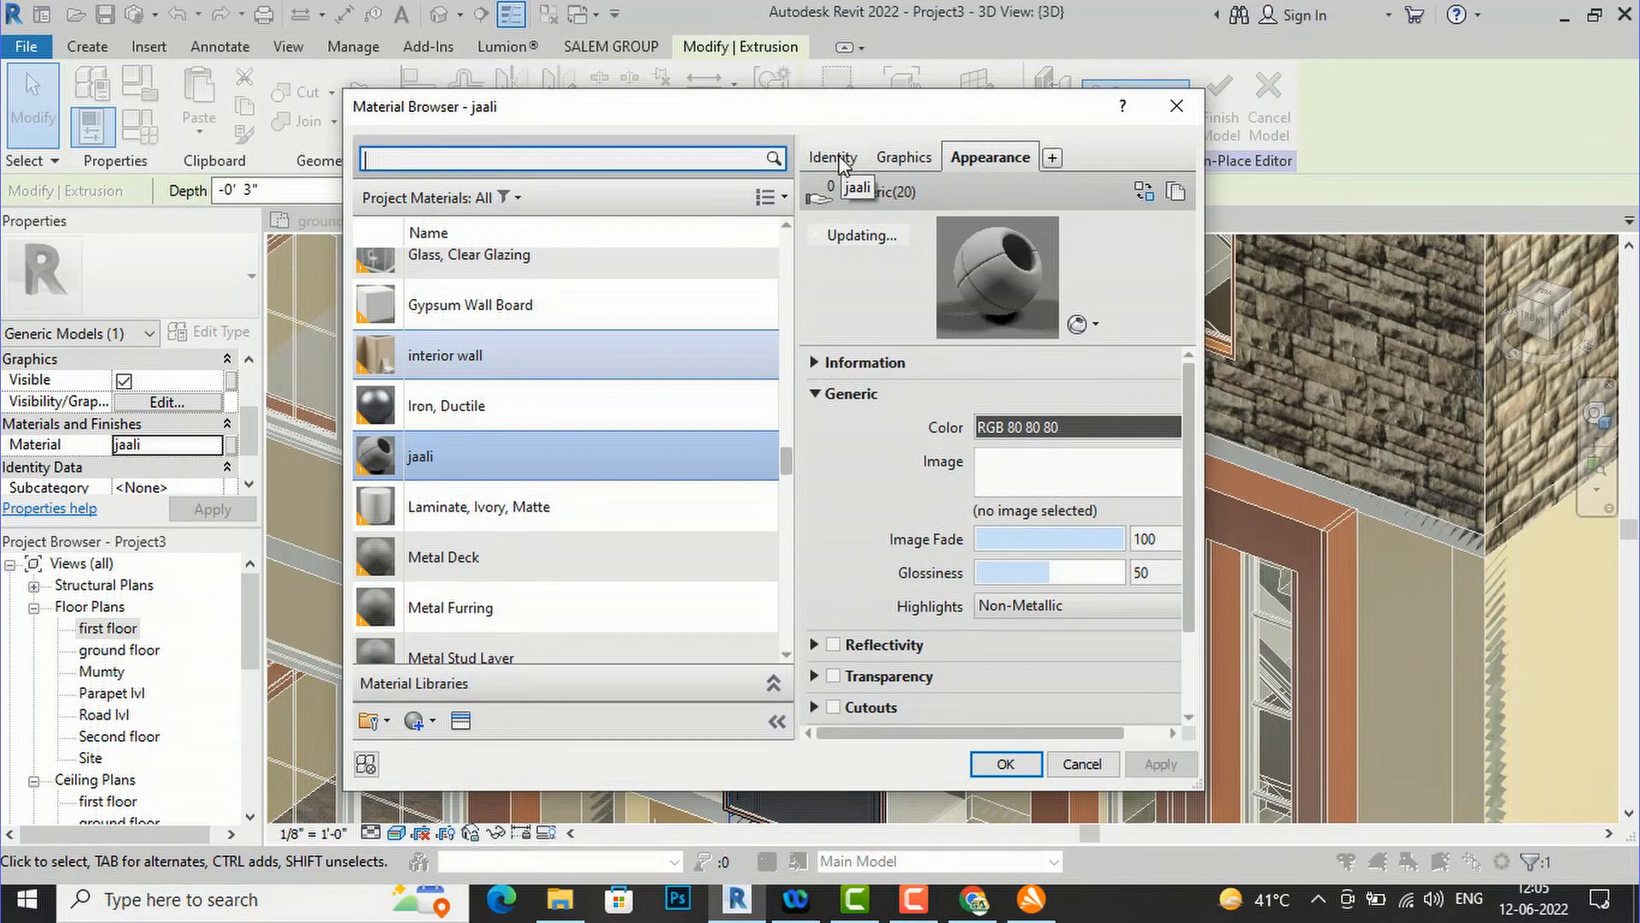
click(834, 158)
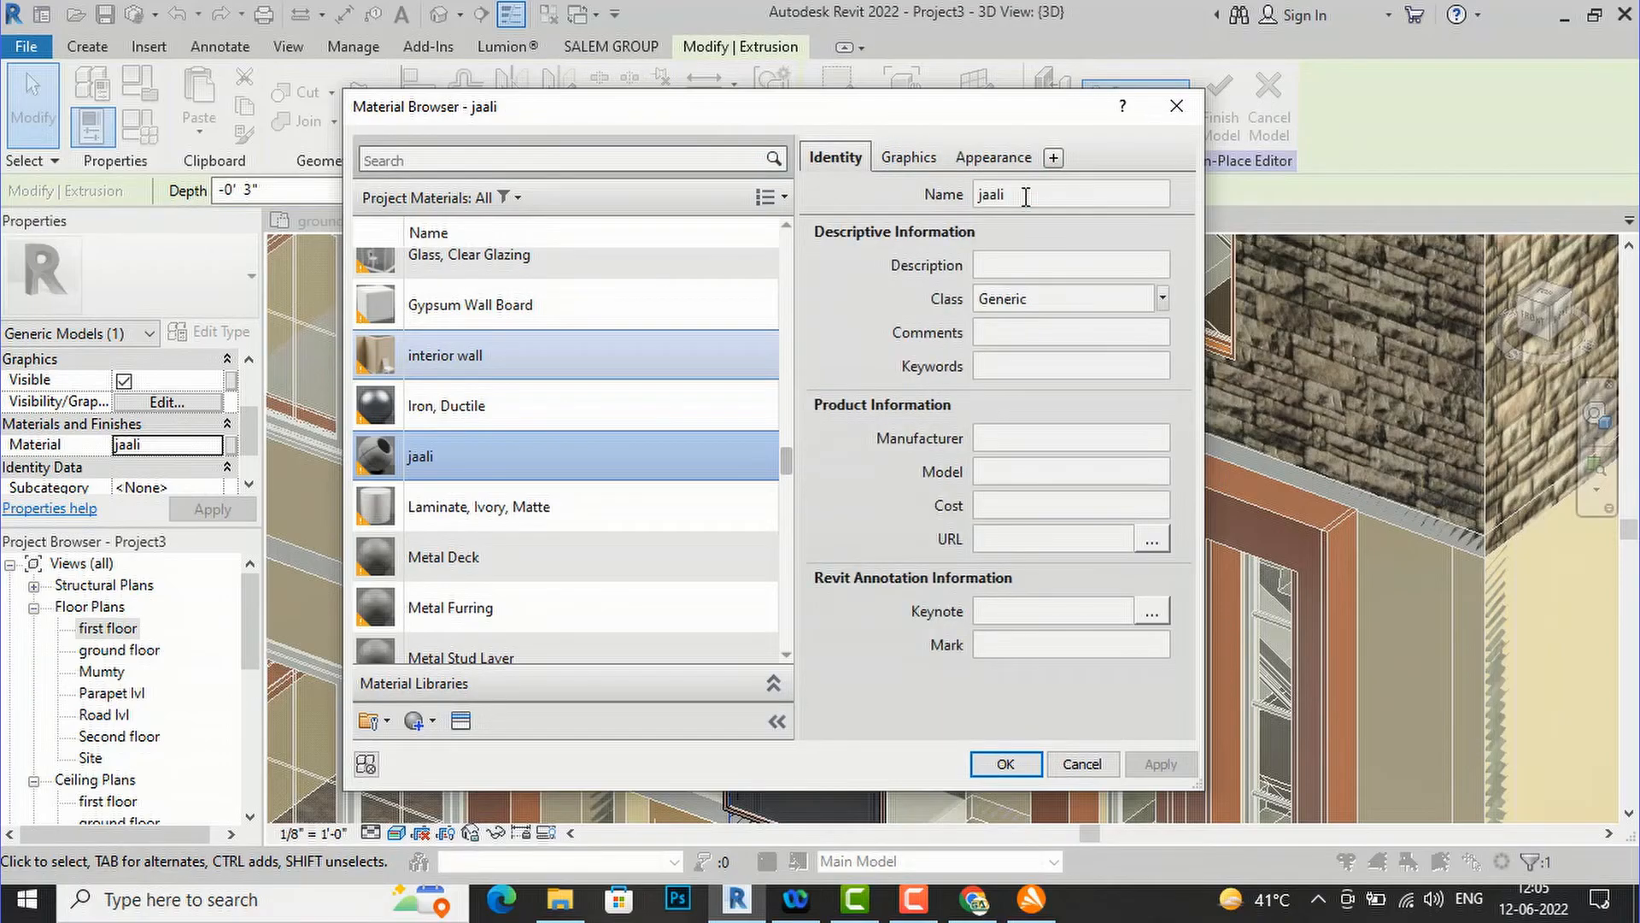
click(926, 160)
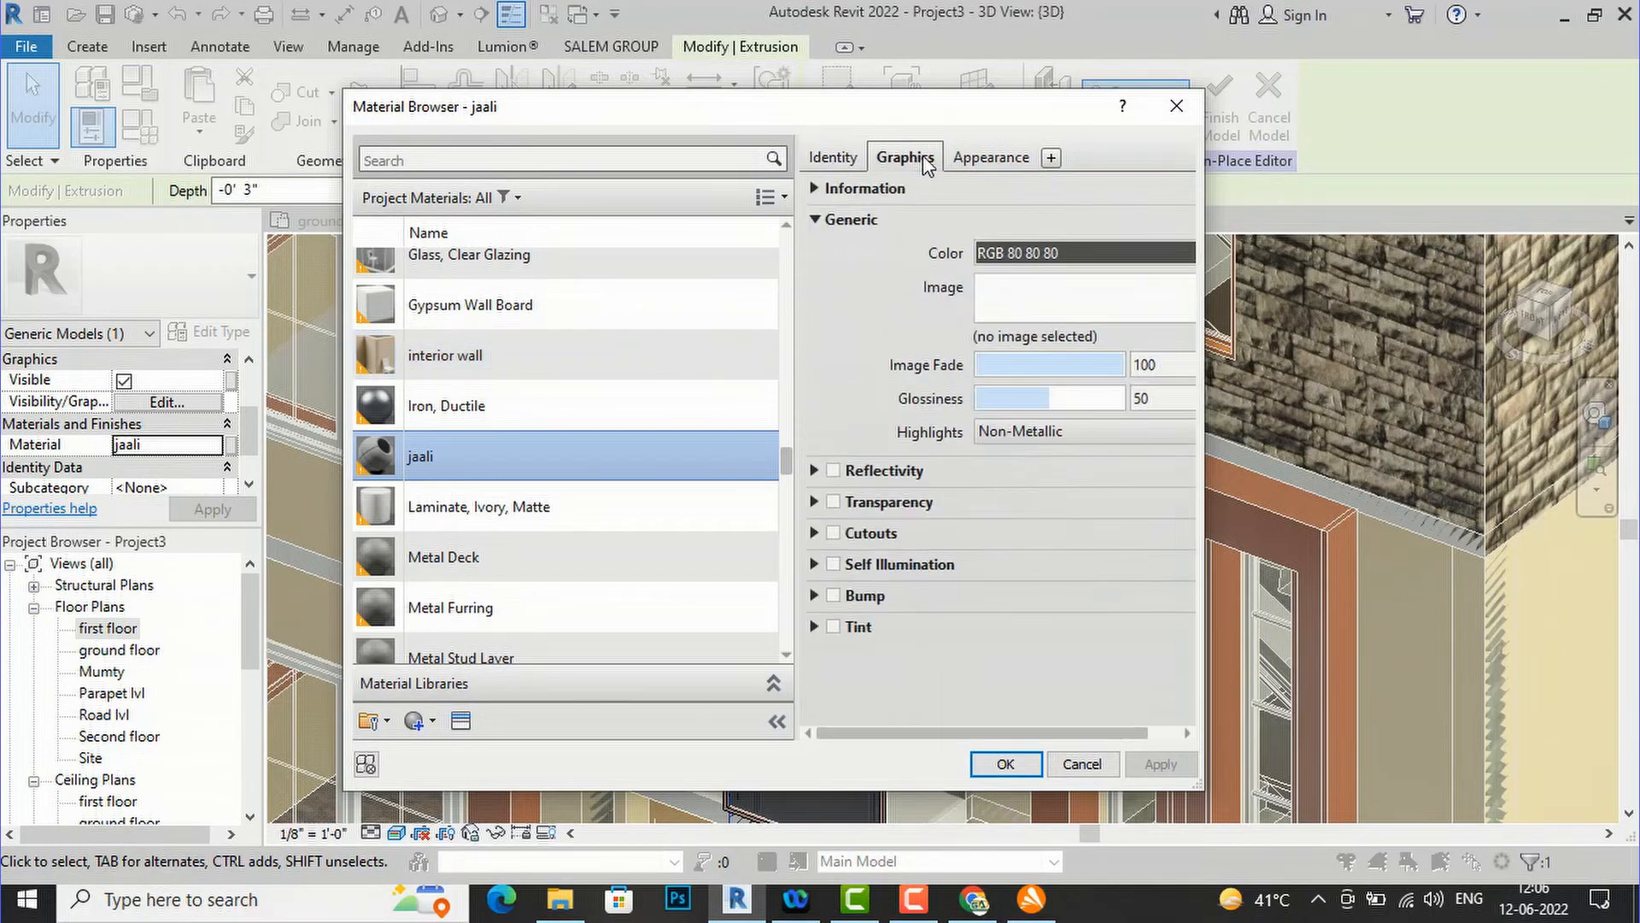
scroll(1044, 516, down, 3)
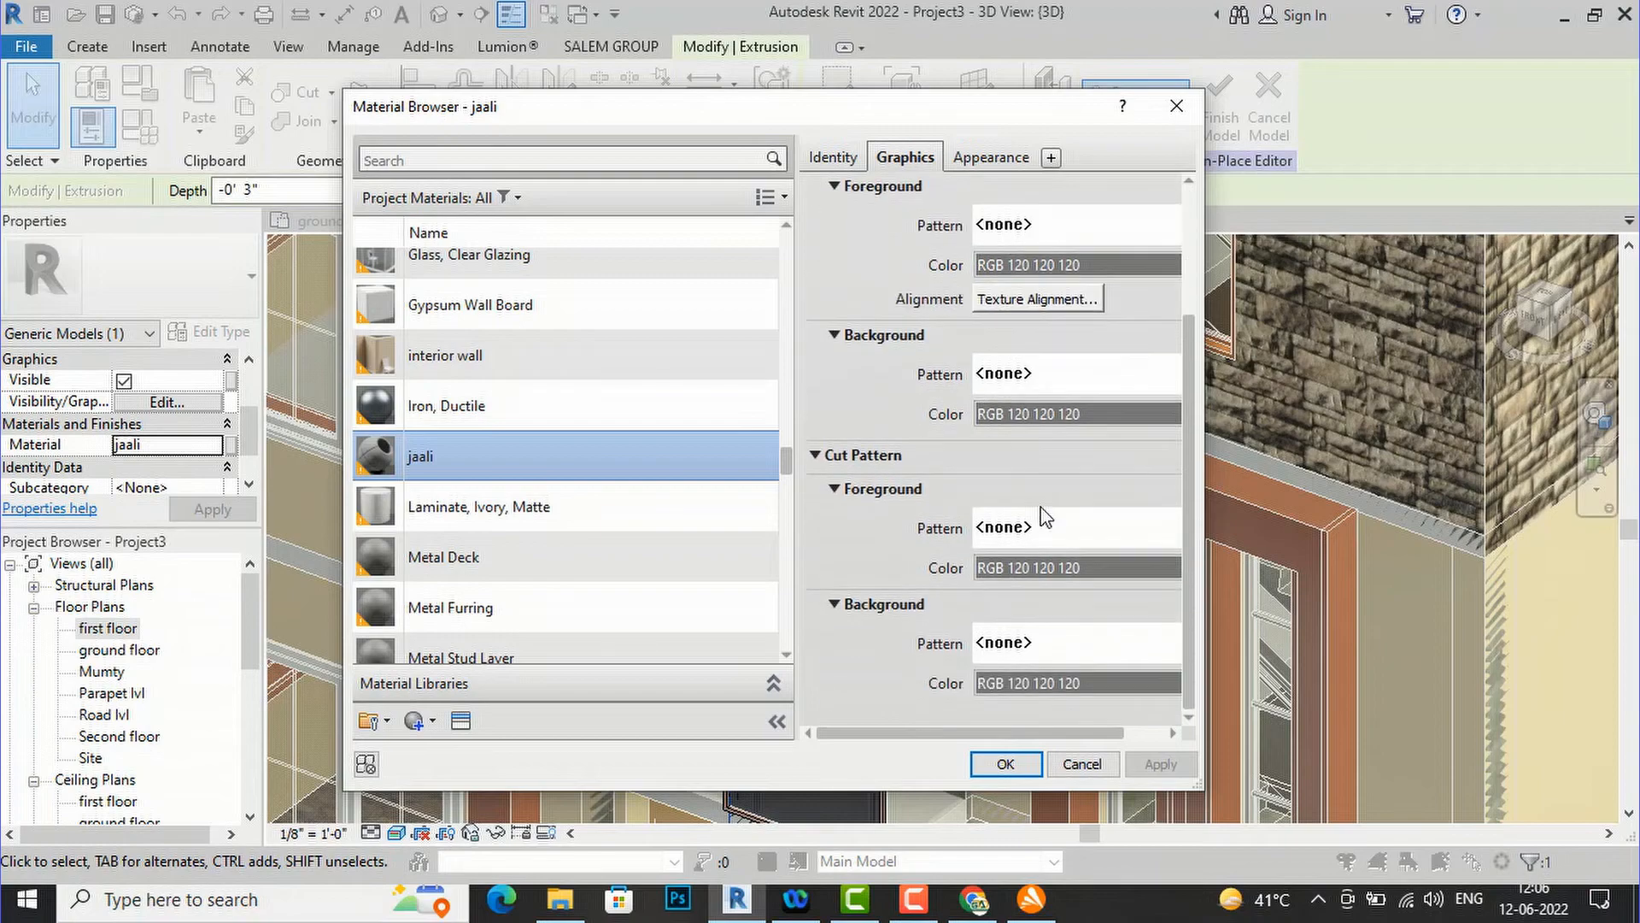
scroll(1044, 516, up, 3)
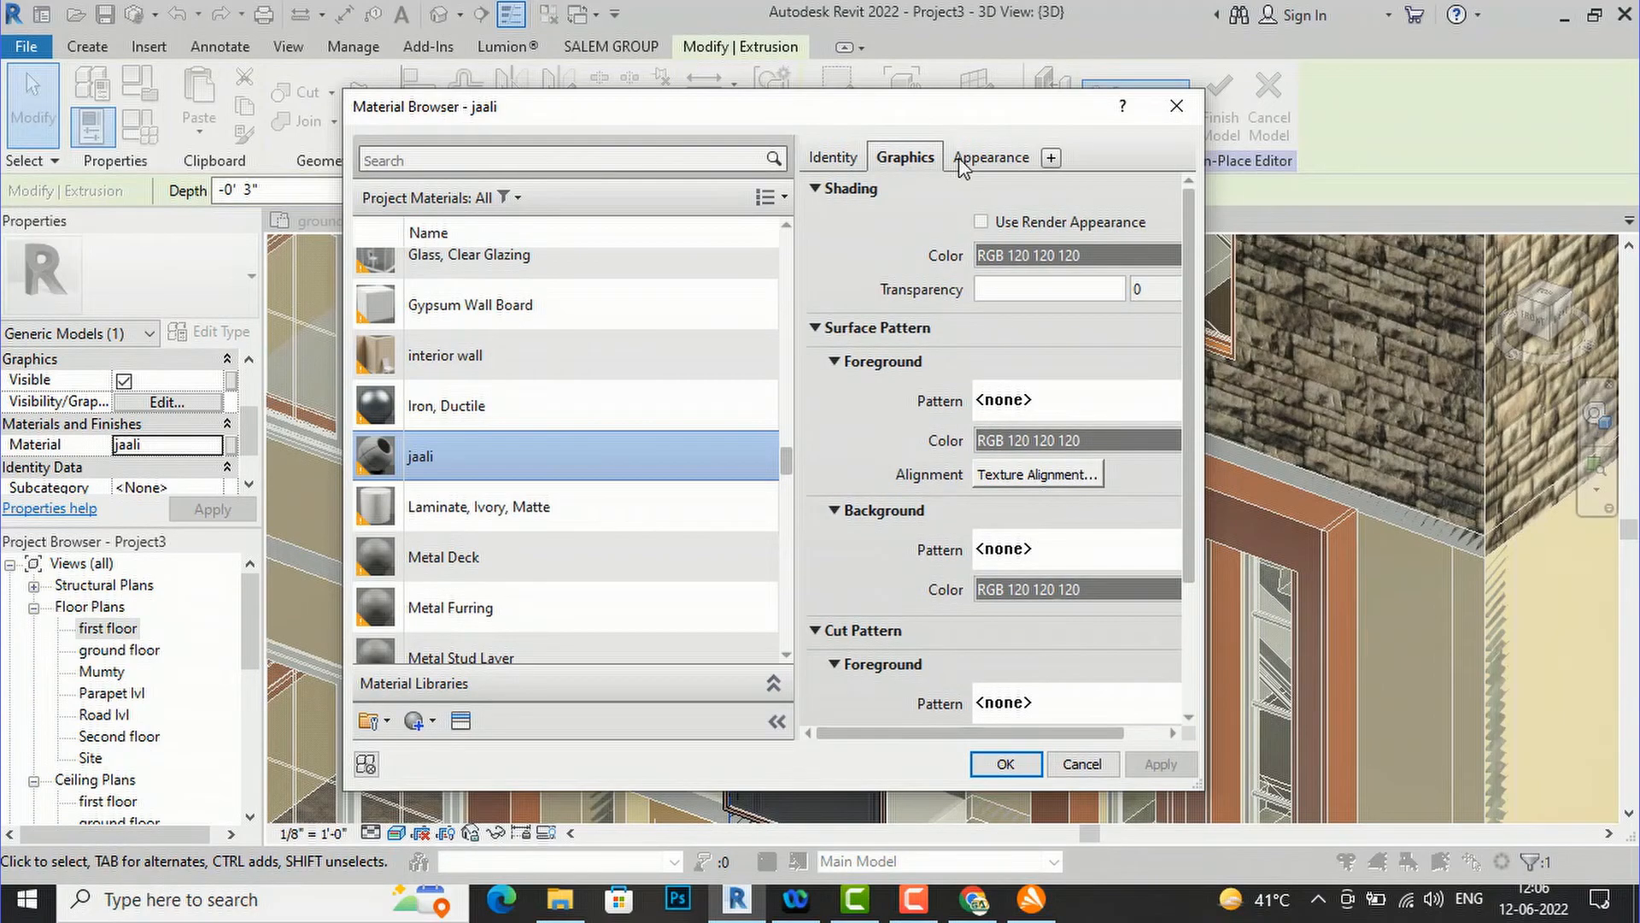
click(981, 222)
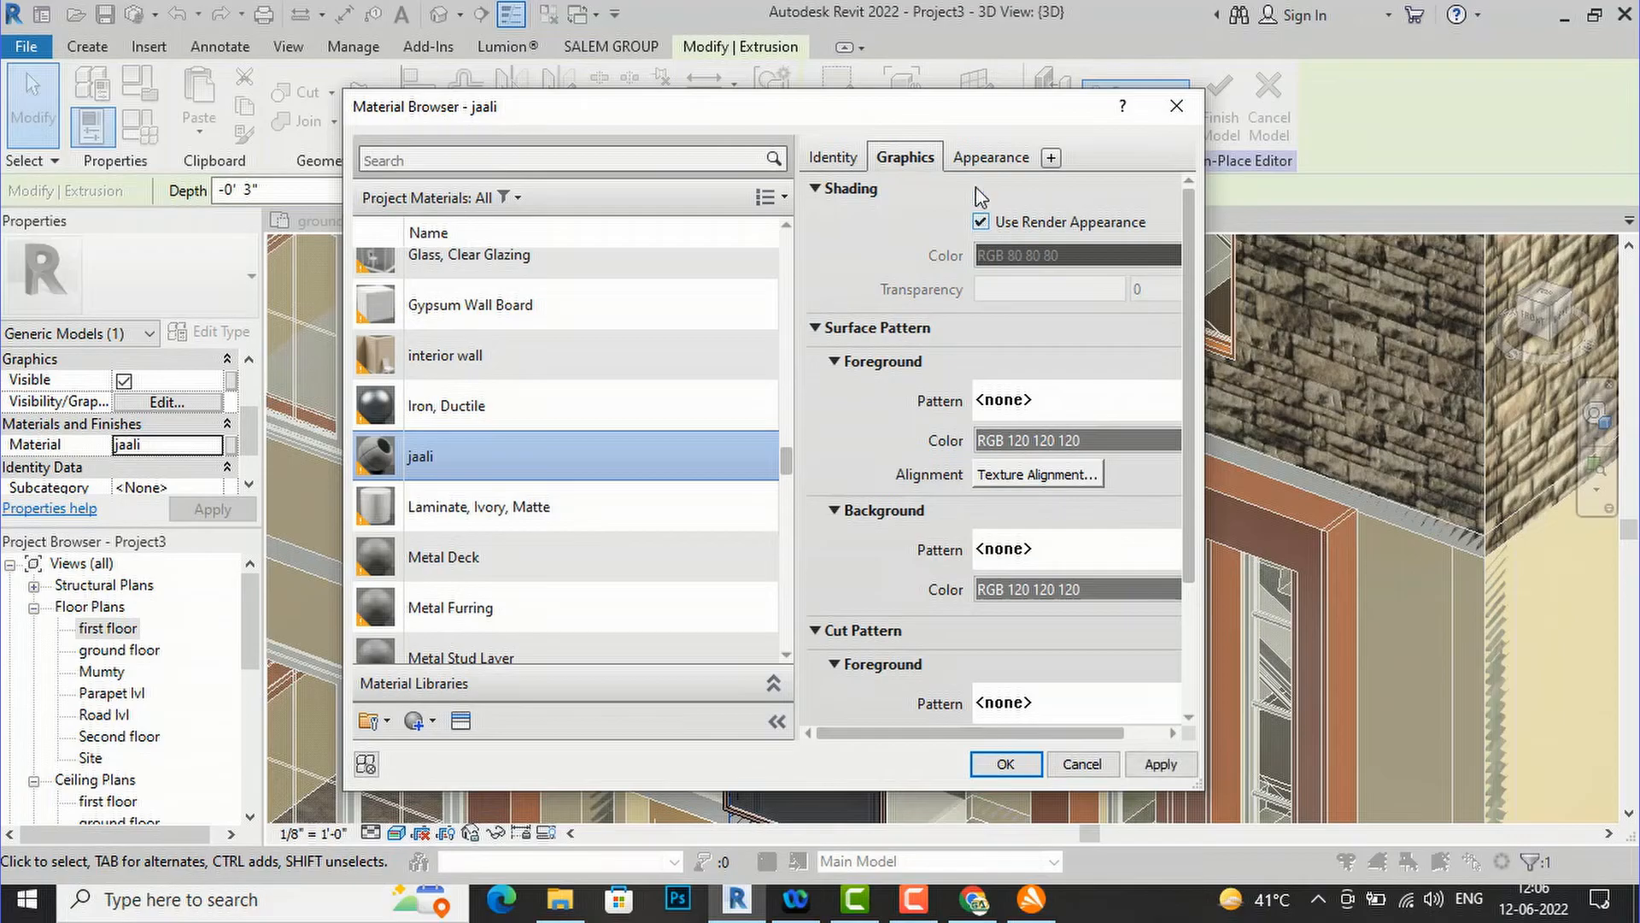
- Enable Cutouts in the jaali material's appearance, load the lattice image starting with 2206db0aebdbf959d612b20361cc63 from Downloads, and apply the material
click(981, 161)
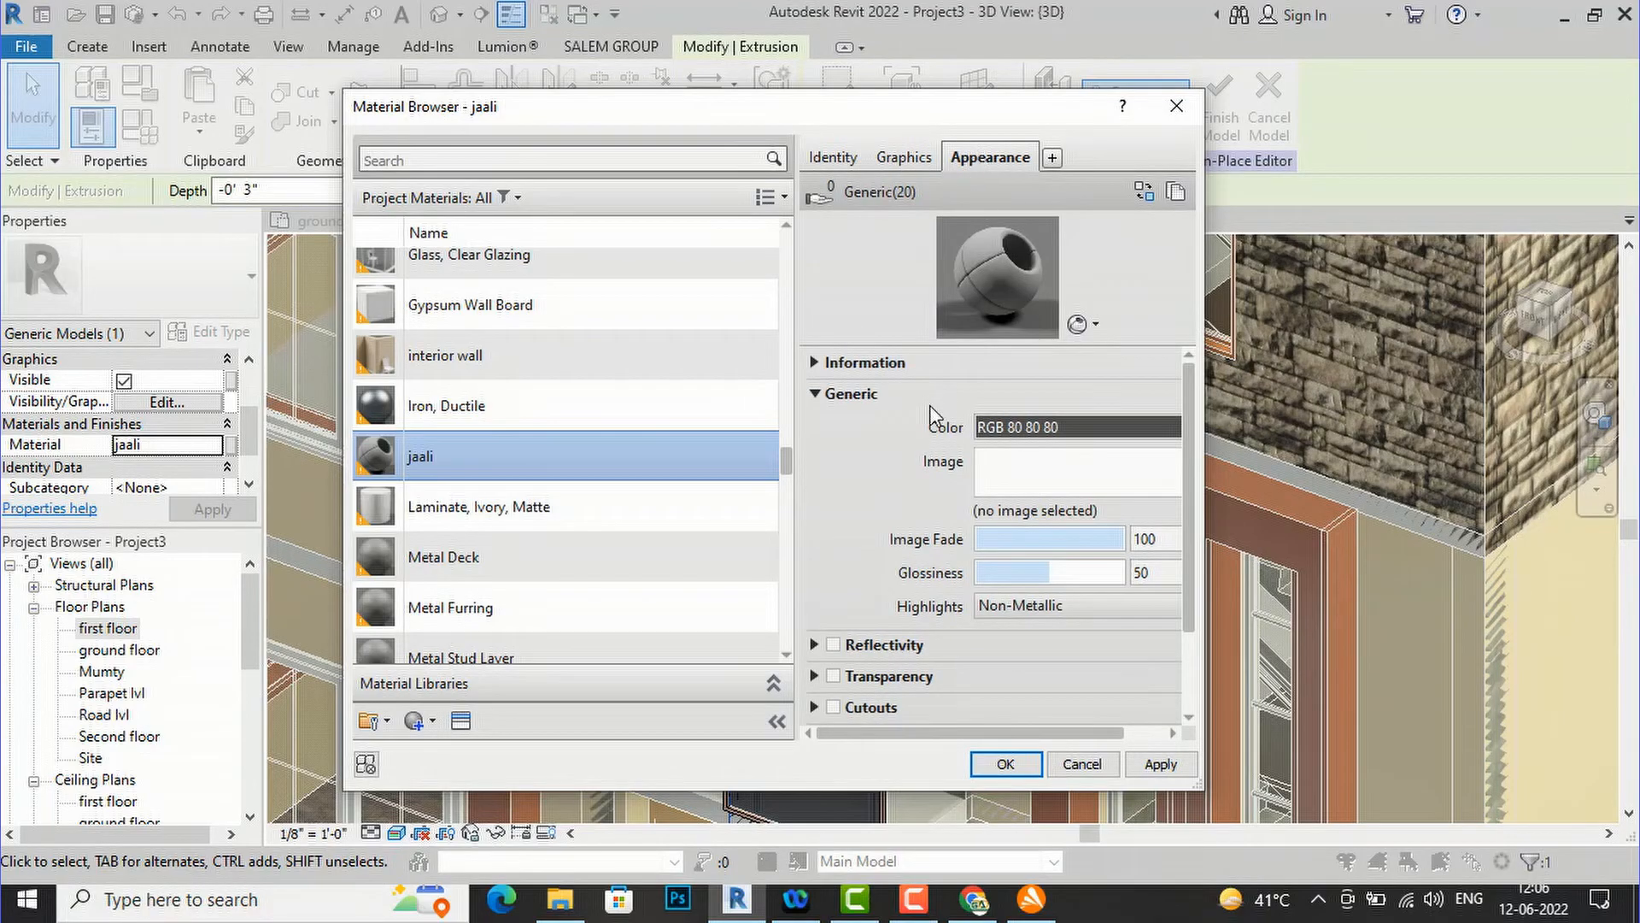
scroll(927, 423, down, 3)
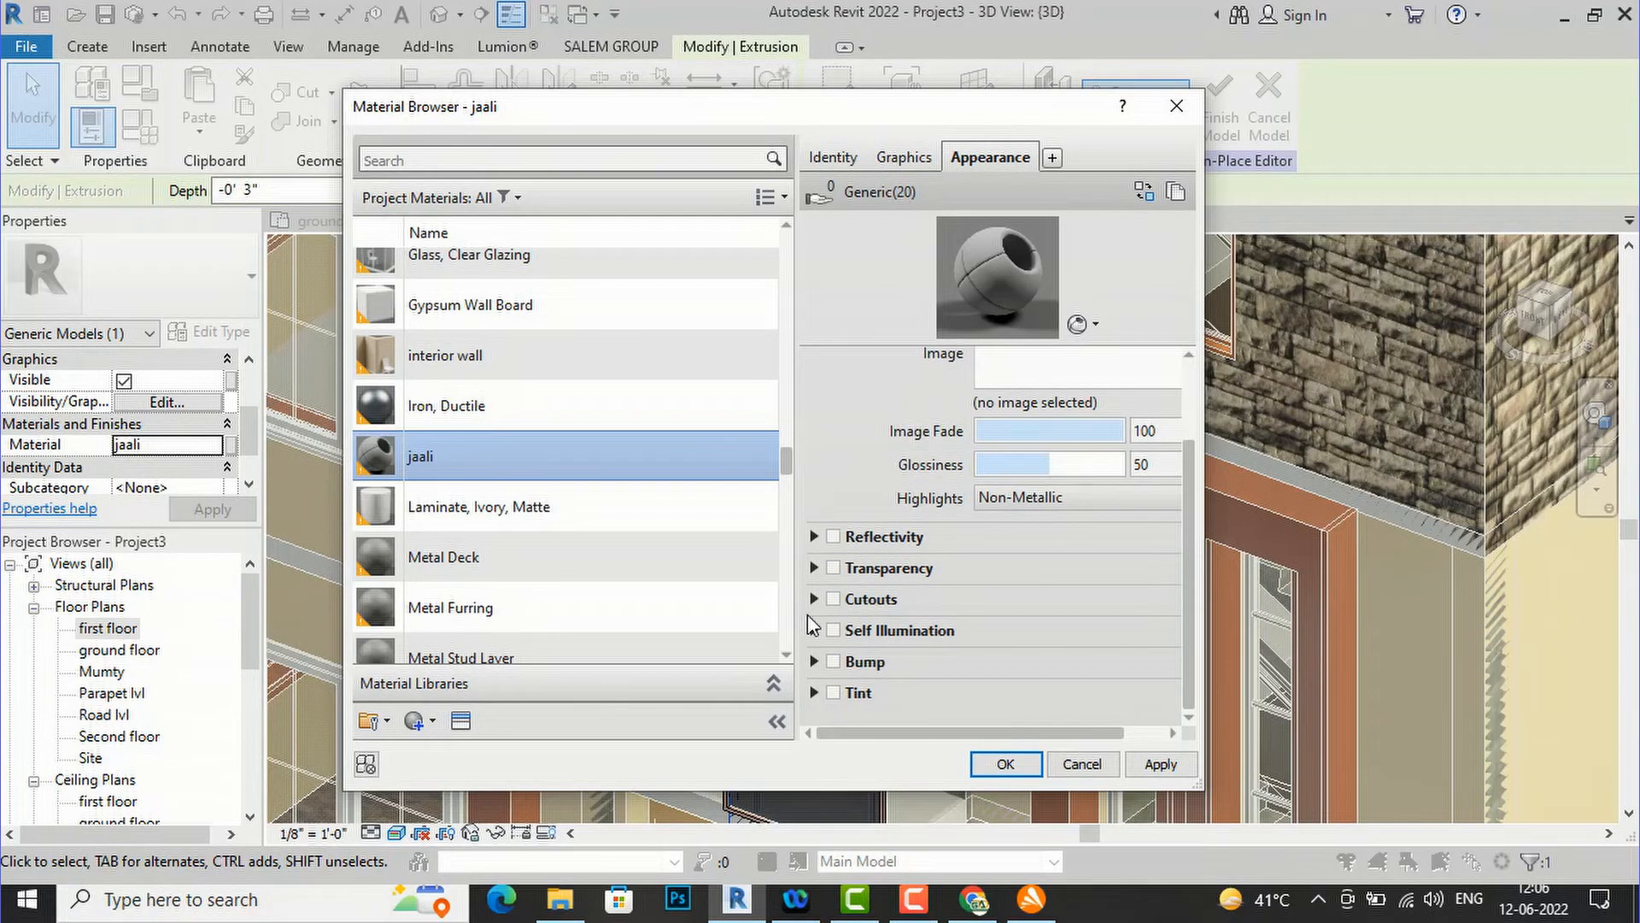
click(833, 599)
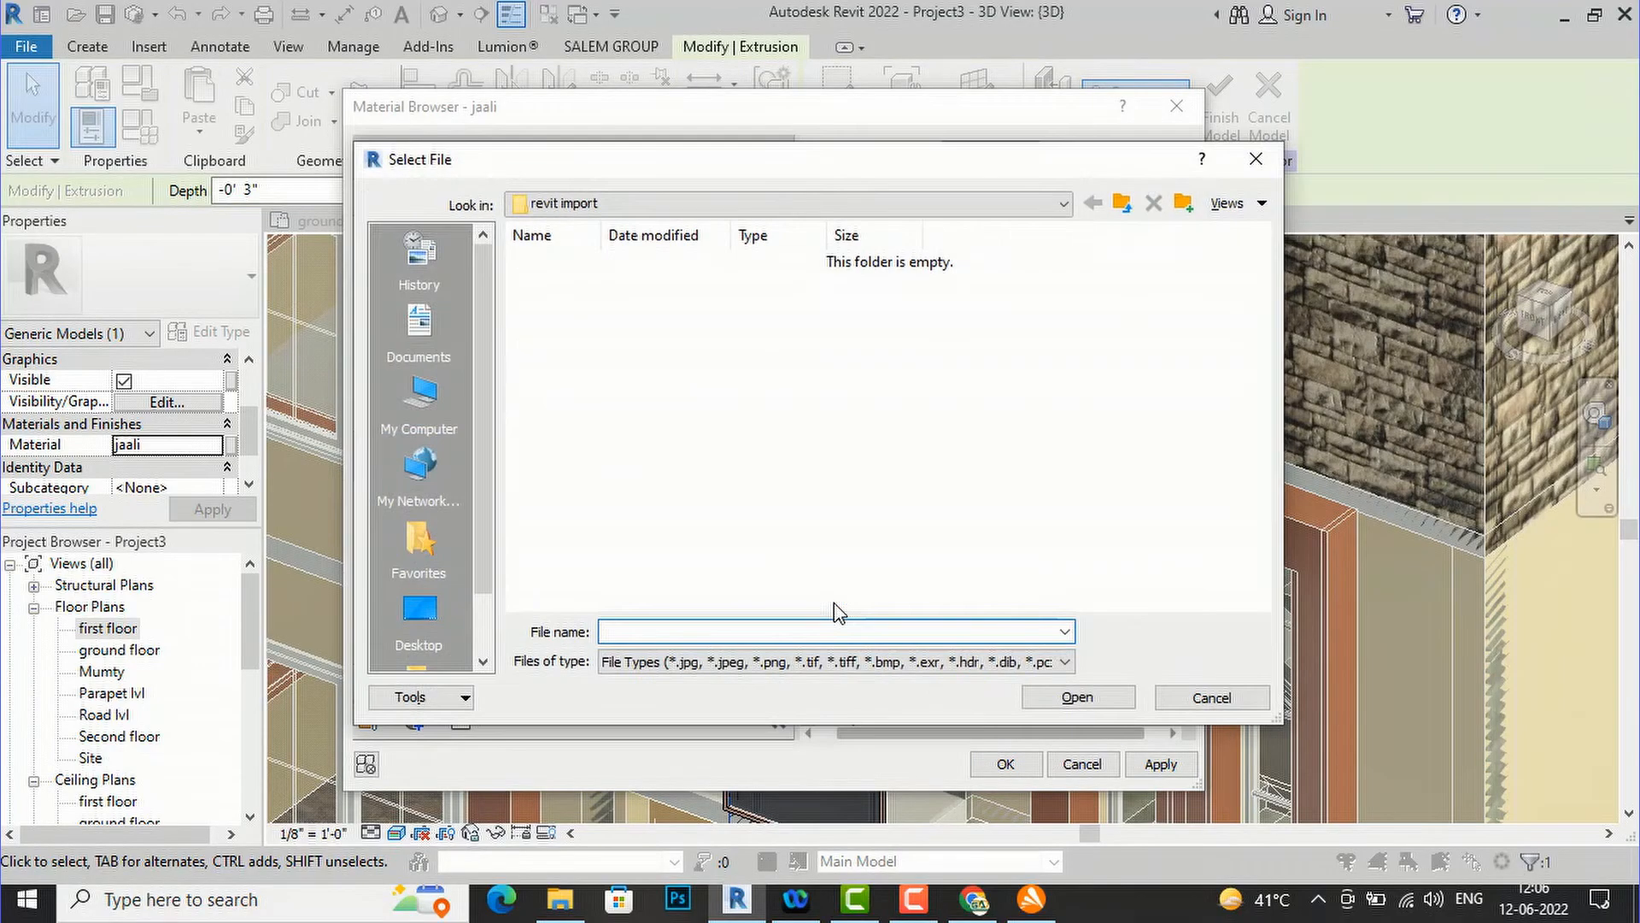
click(1256, 159)
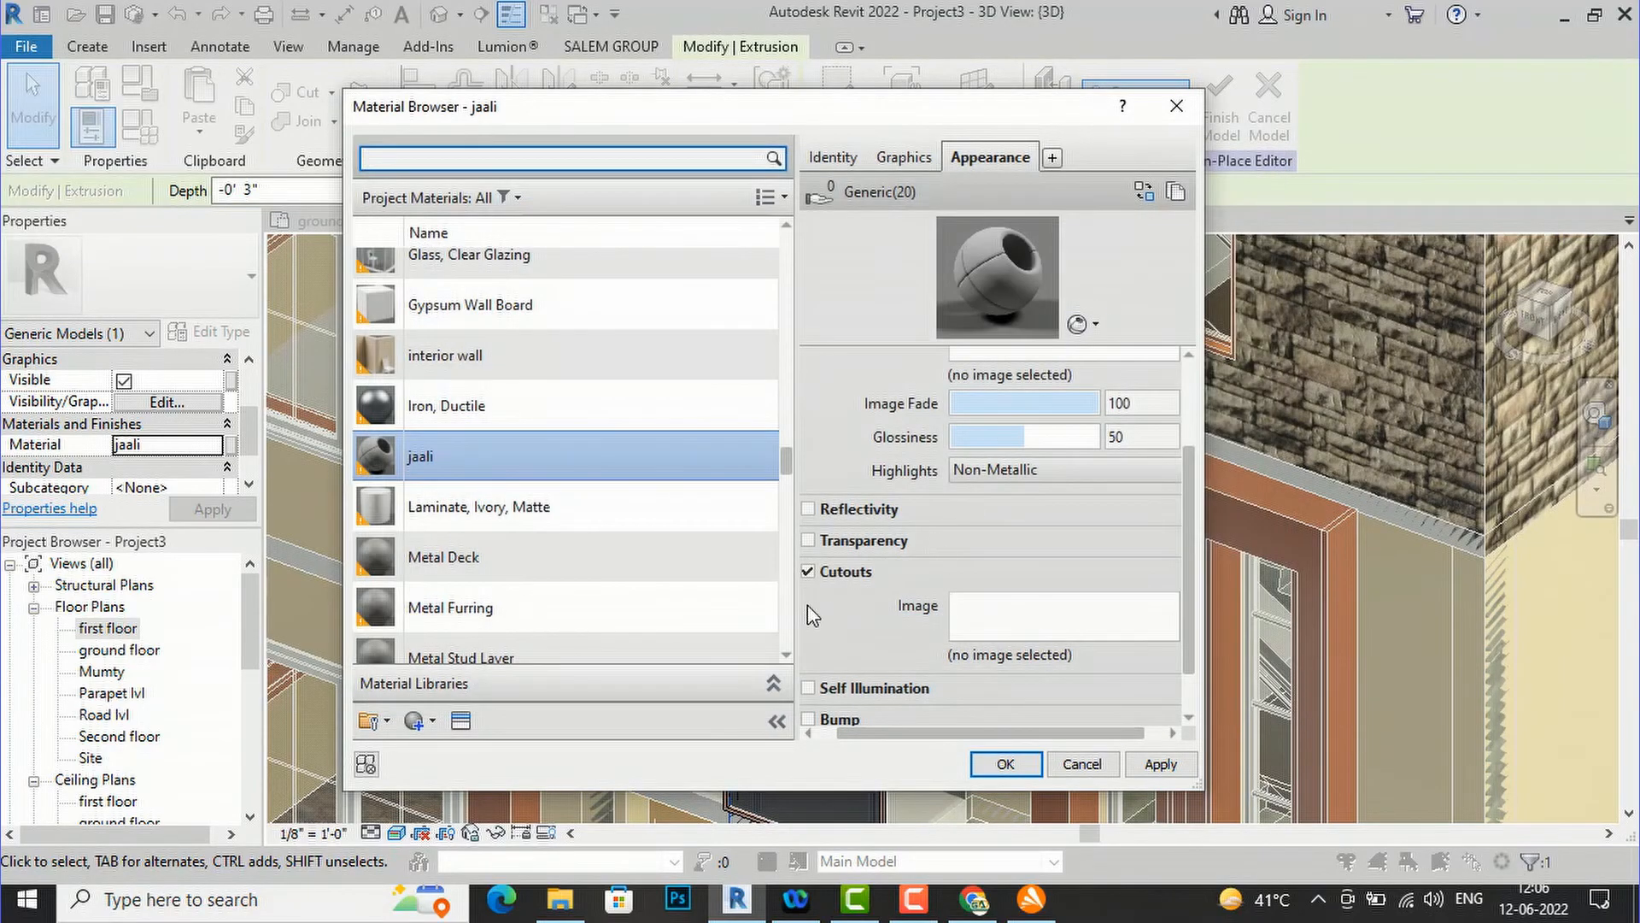
click(1029, 631)
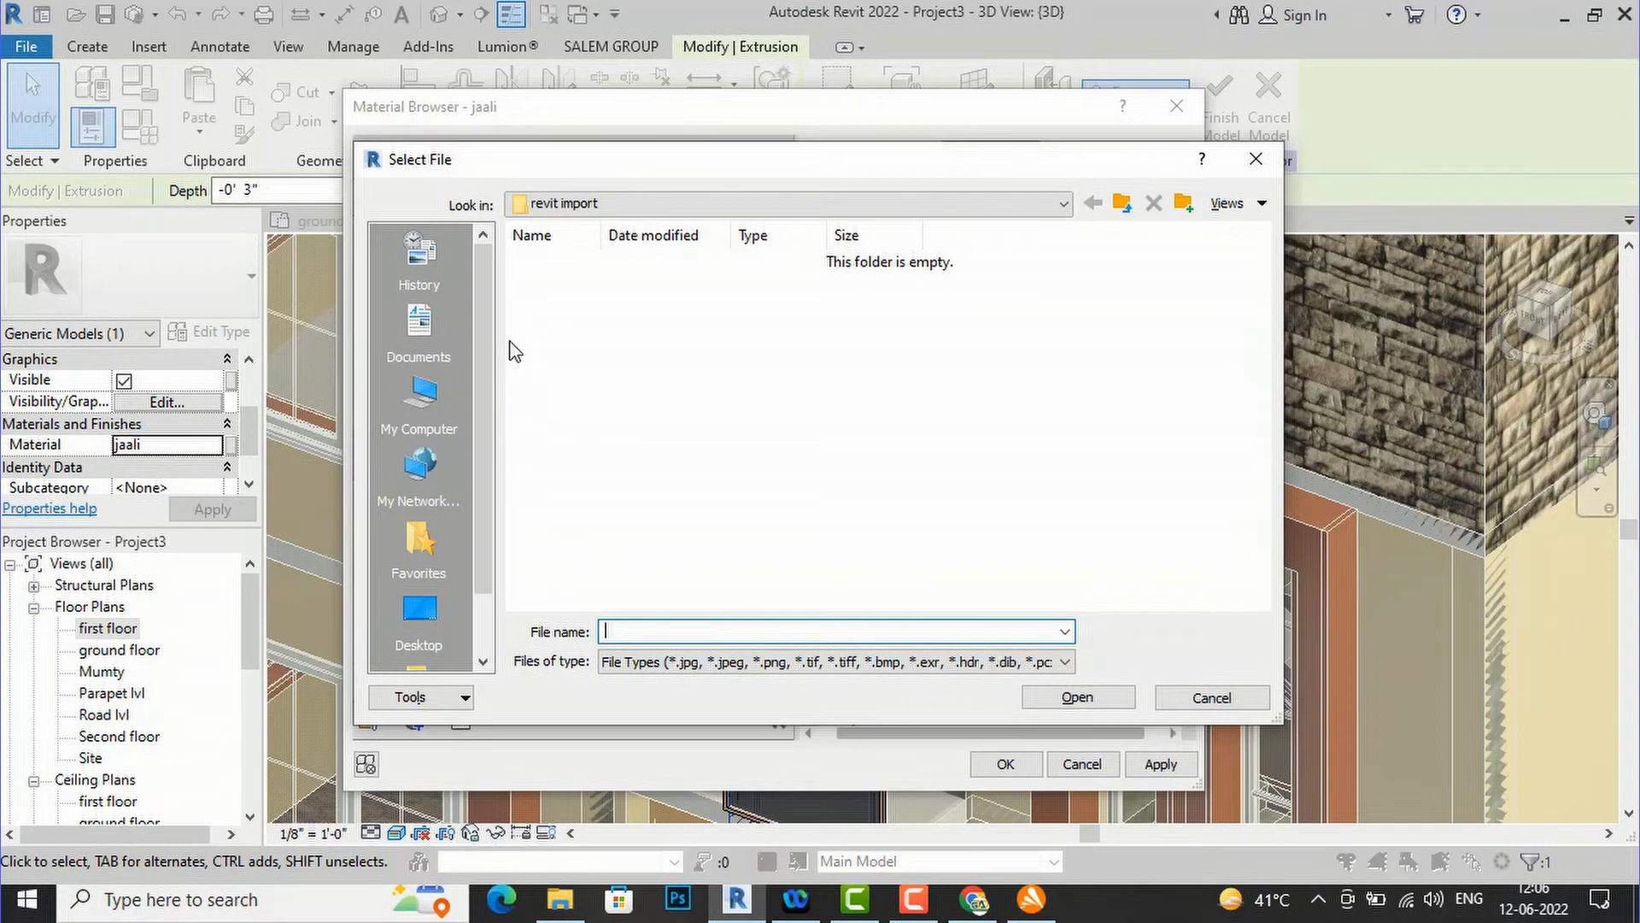
click(446, 406)
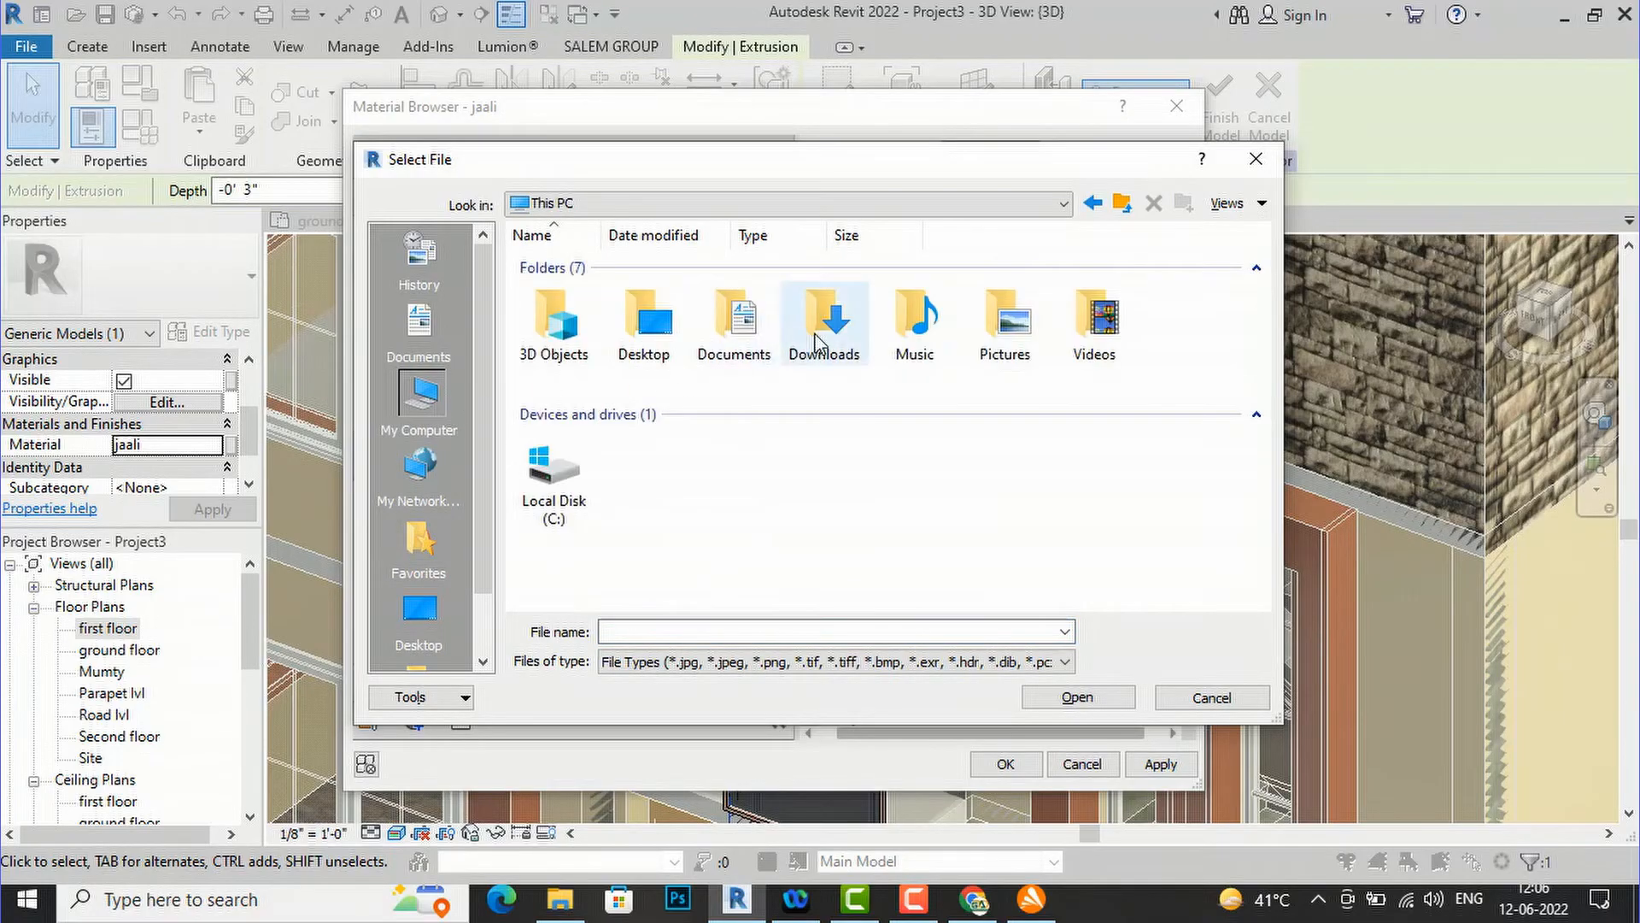
double_click(822, 335)
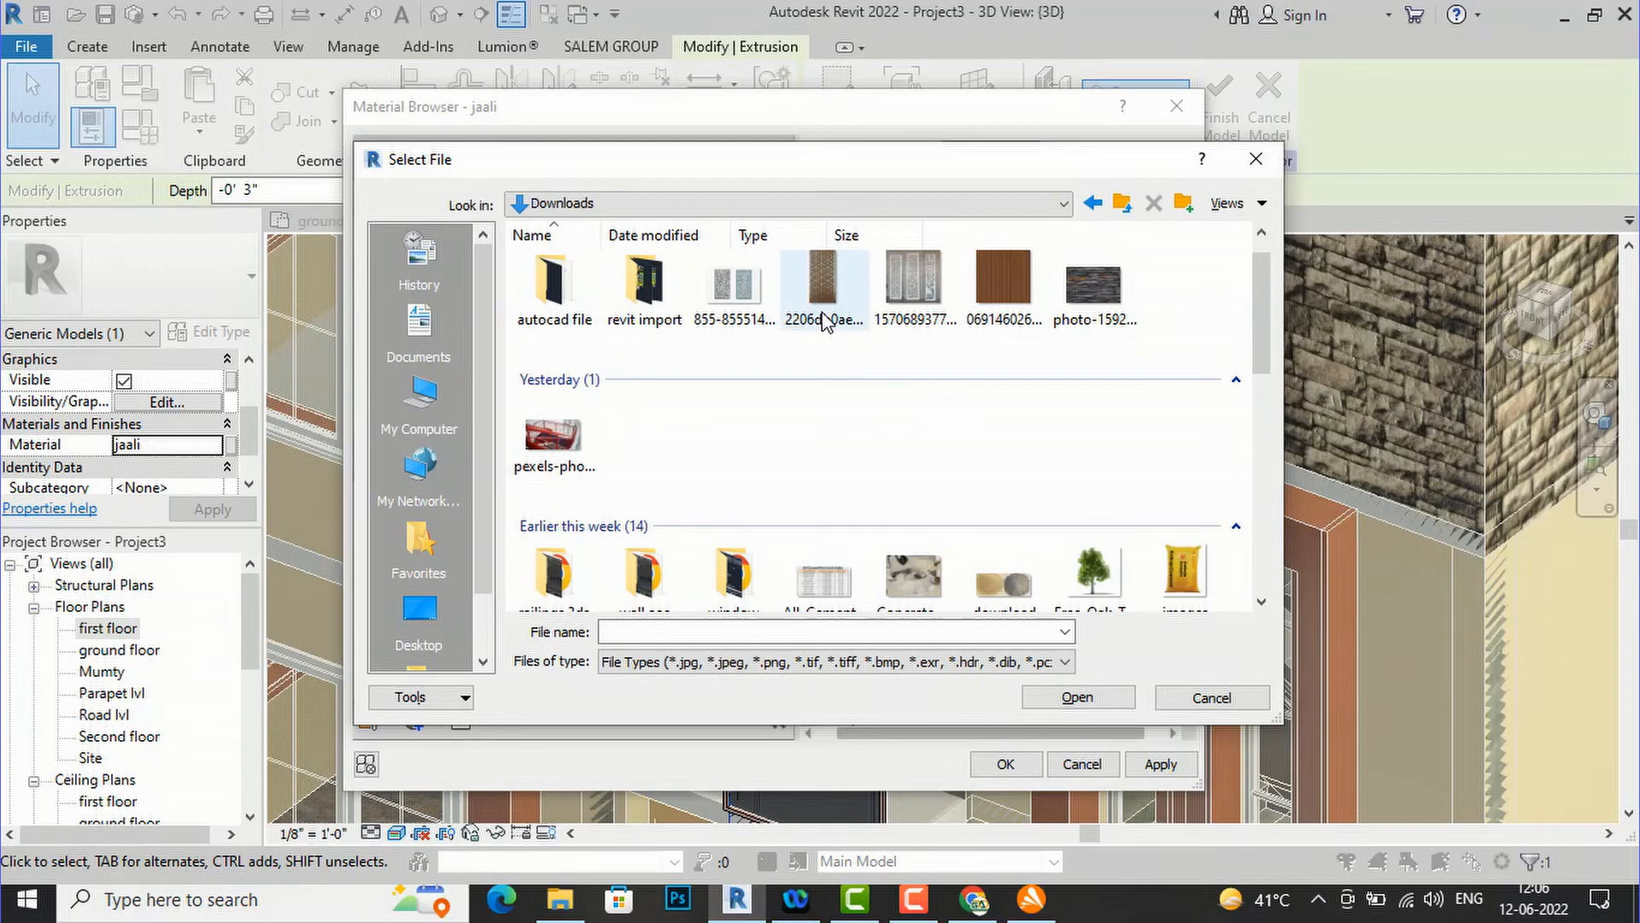
double_click(823, 321)
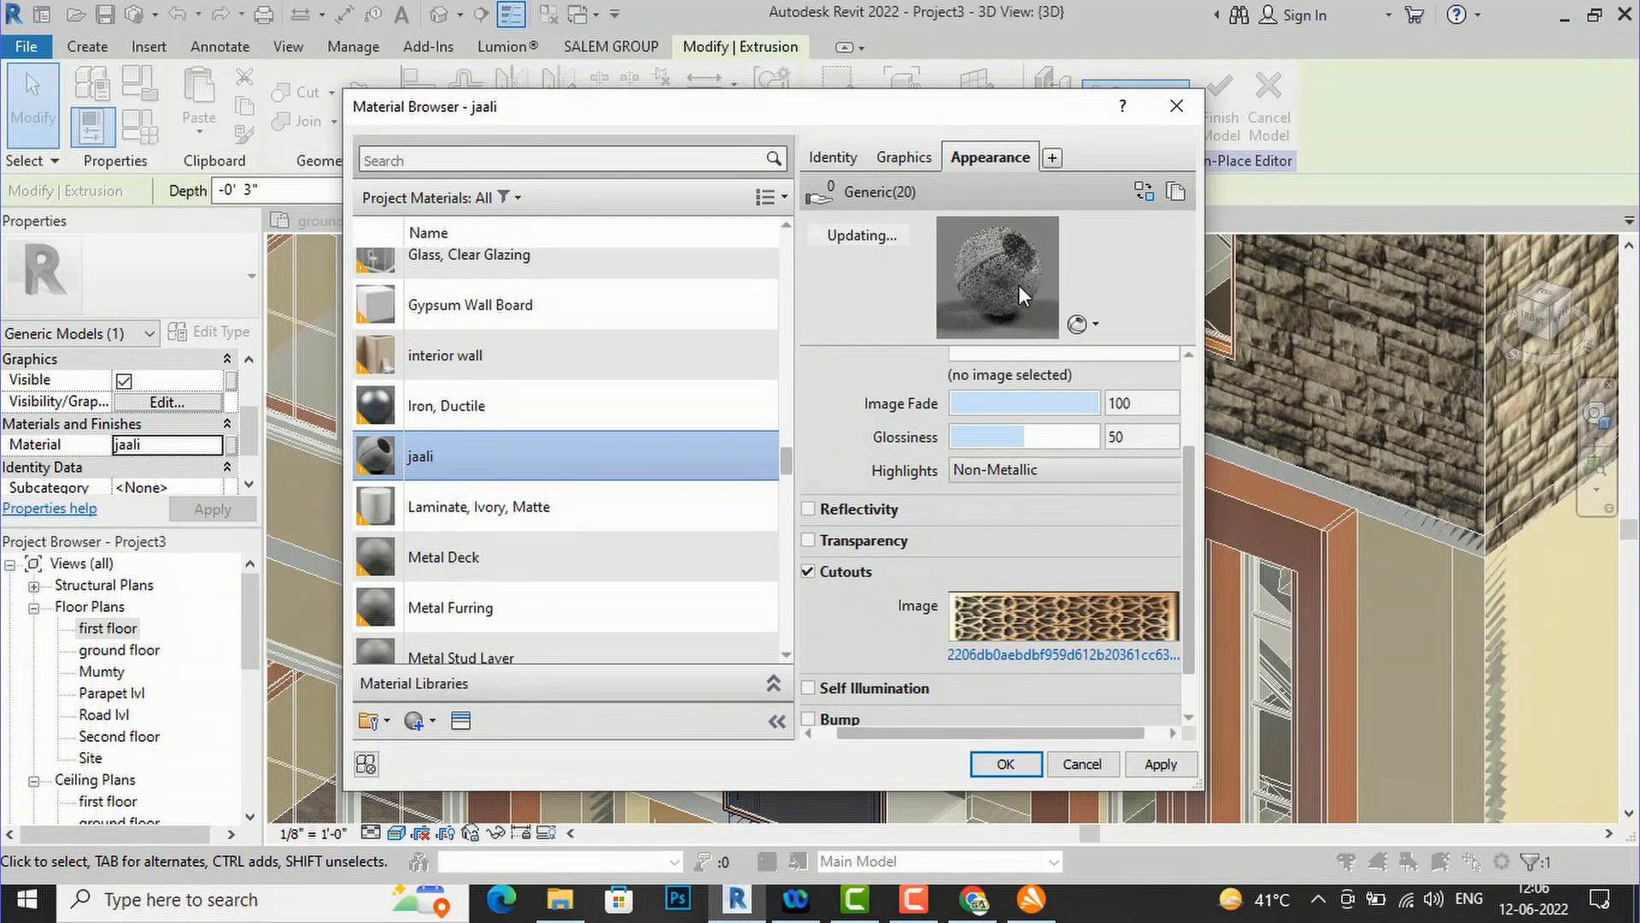
click(1159, 766)
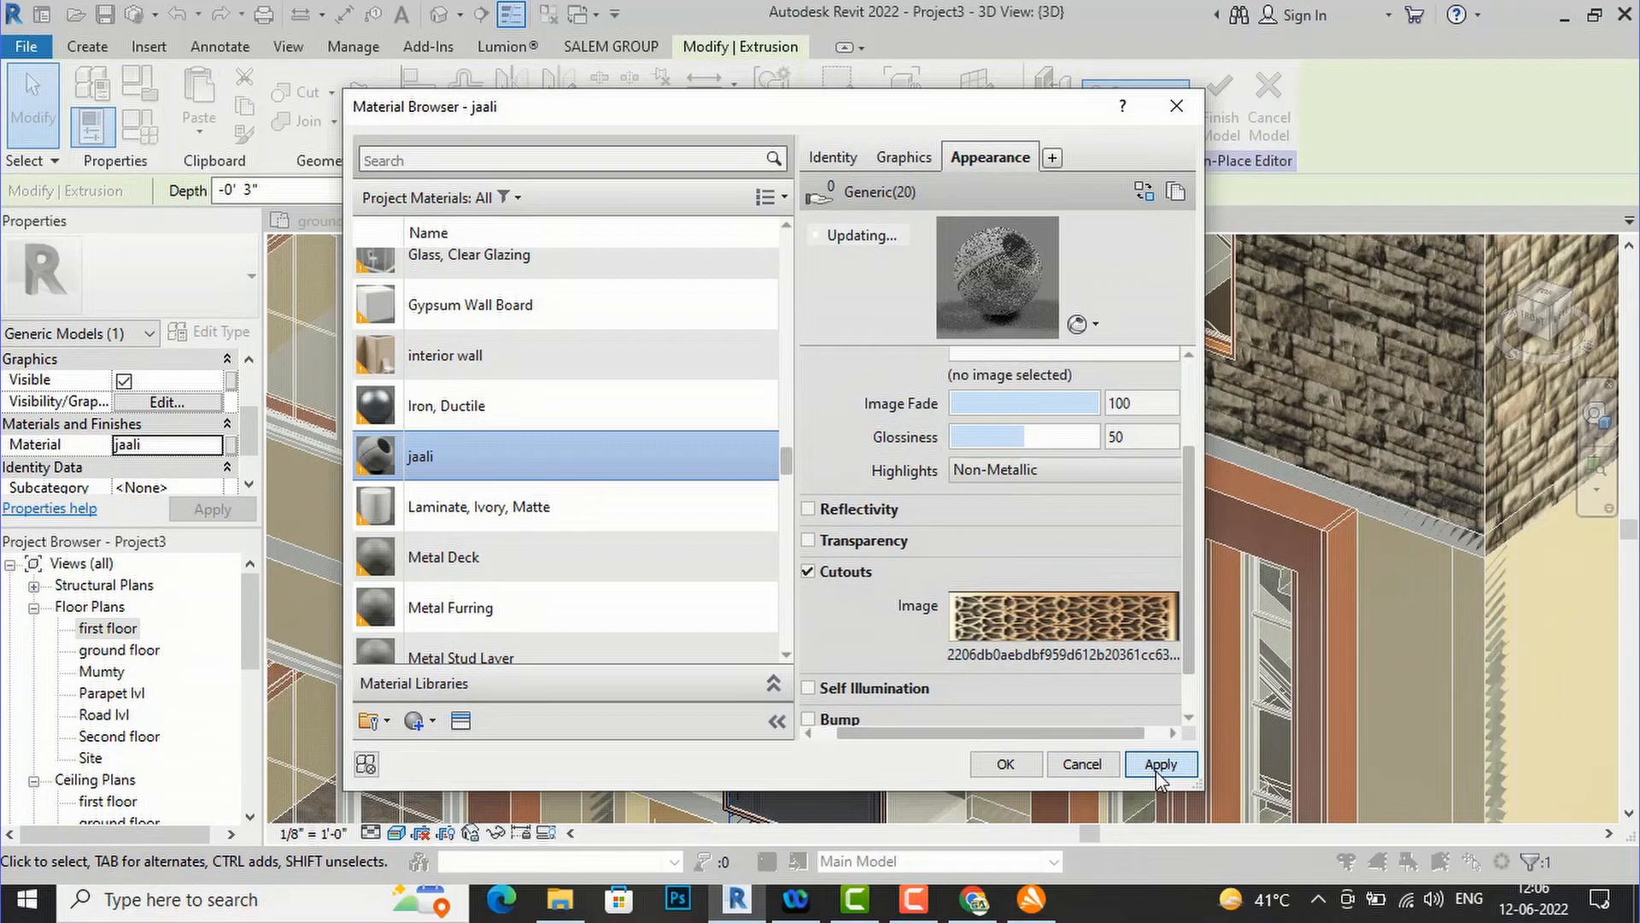
click(1023, 765)
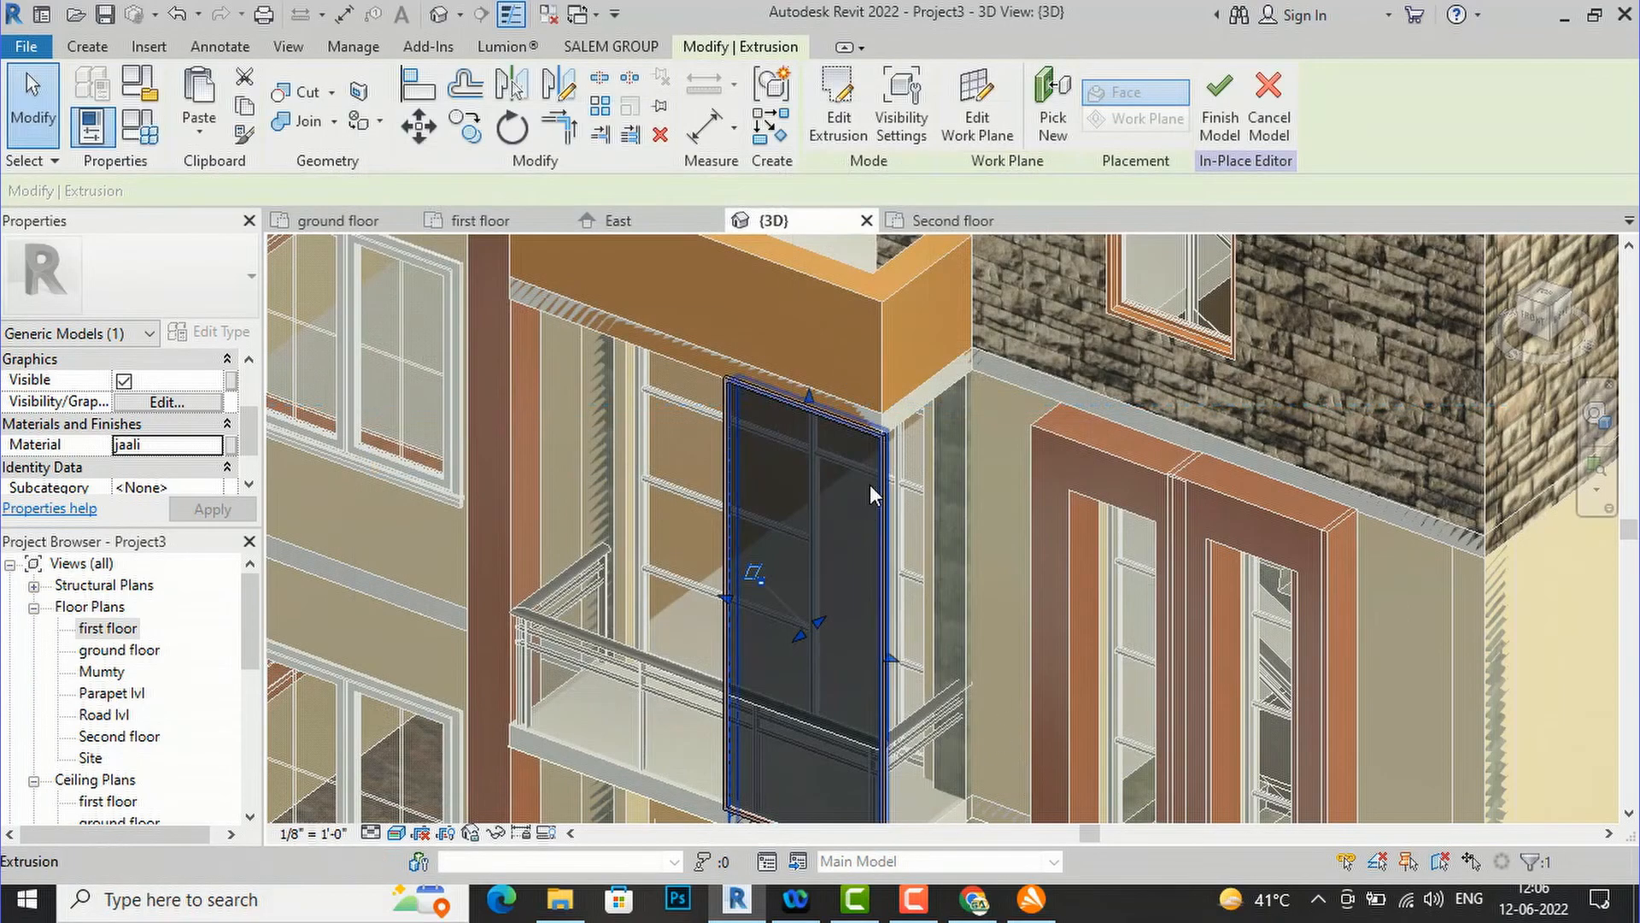
- Deselect the balcony panel extrusion and examine the scale of its lattice cutouts up close
scroll(871, 477, down, 2)
click(363, 481)
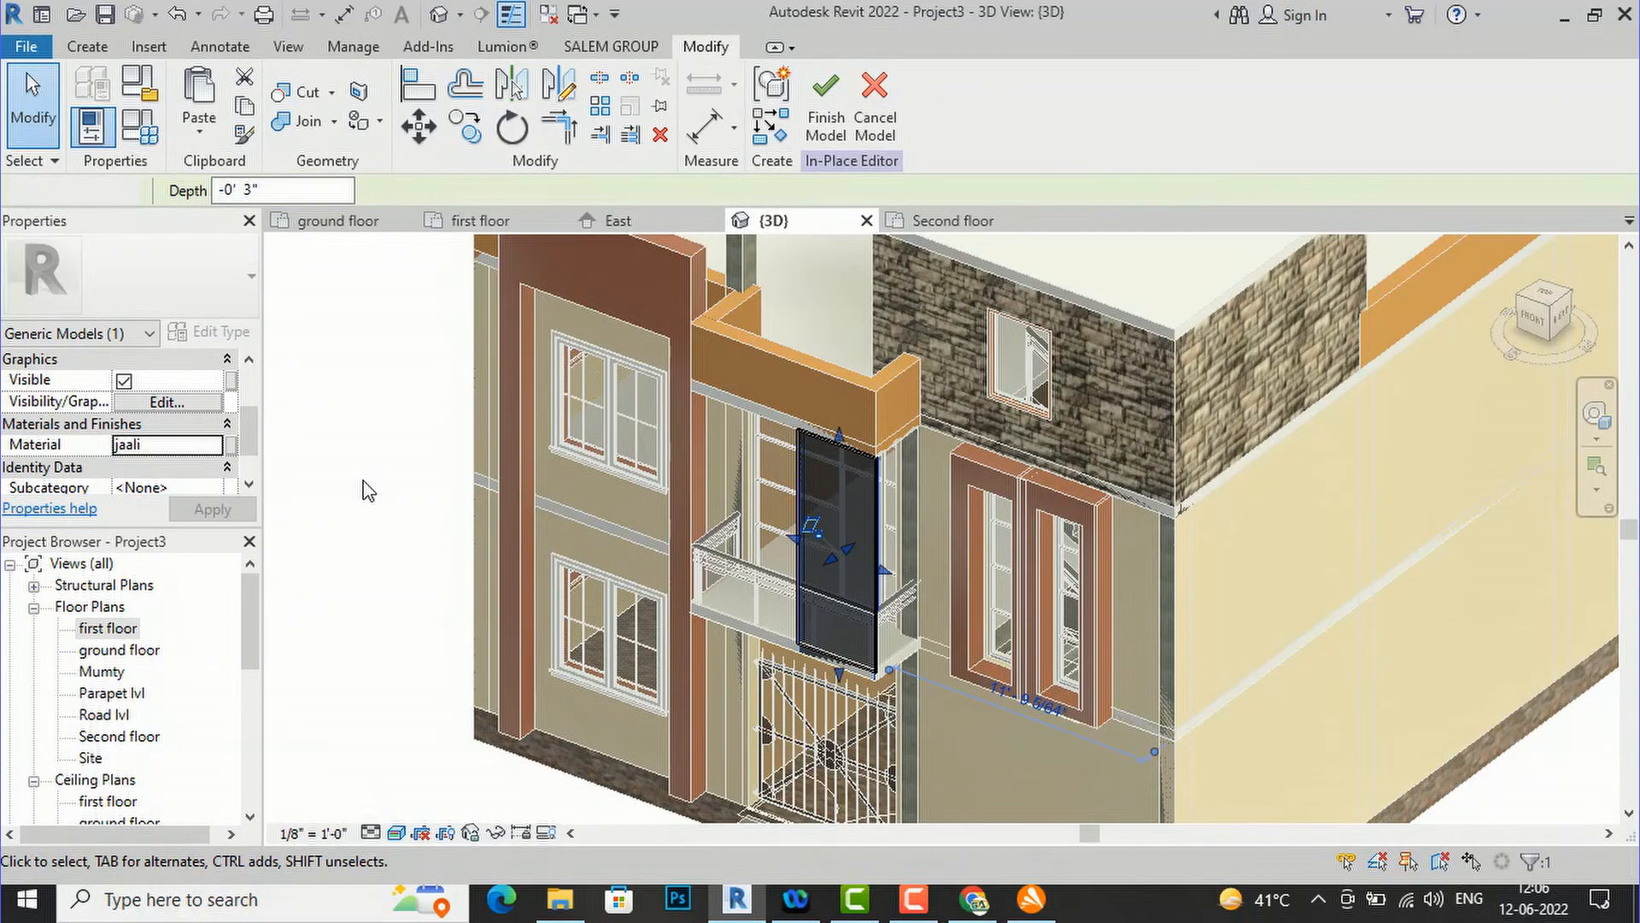
scroll(884, 627, up, 5)
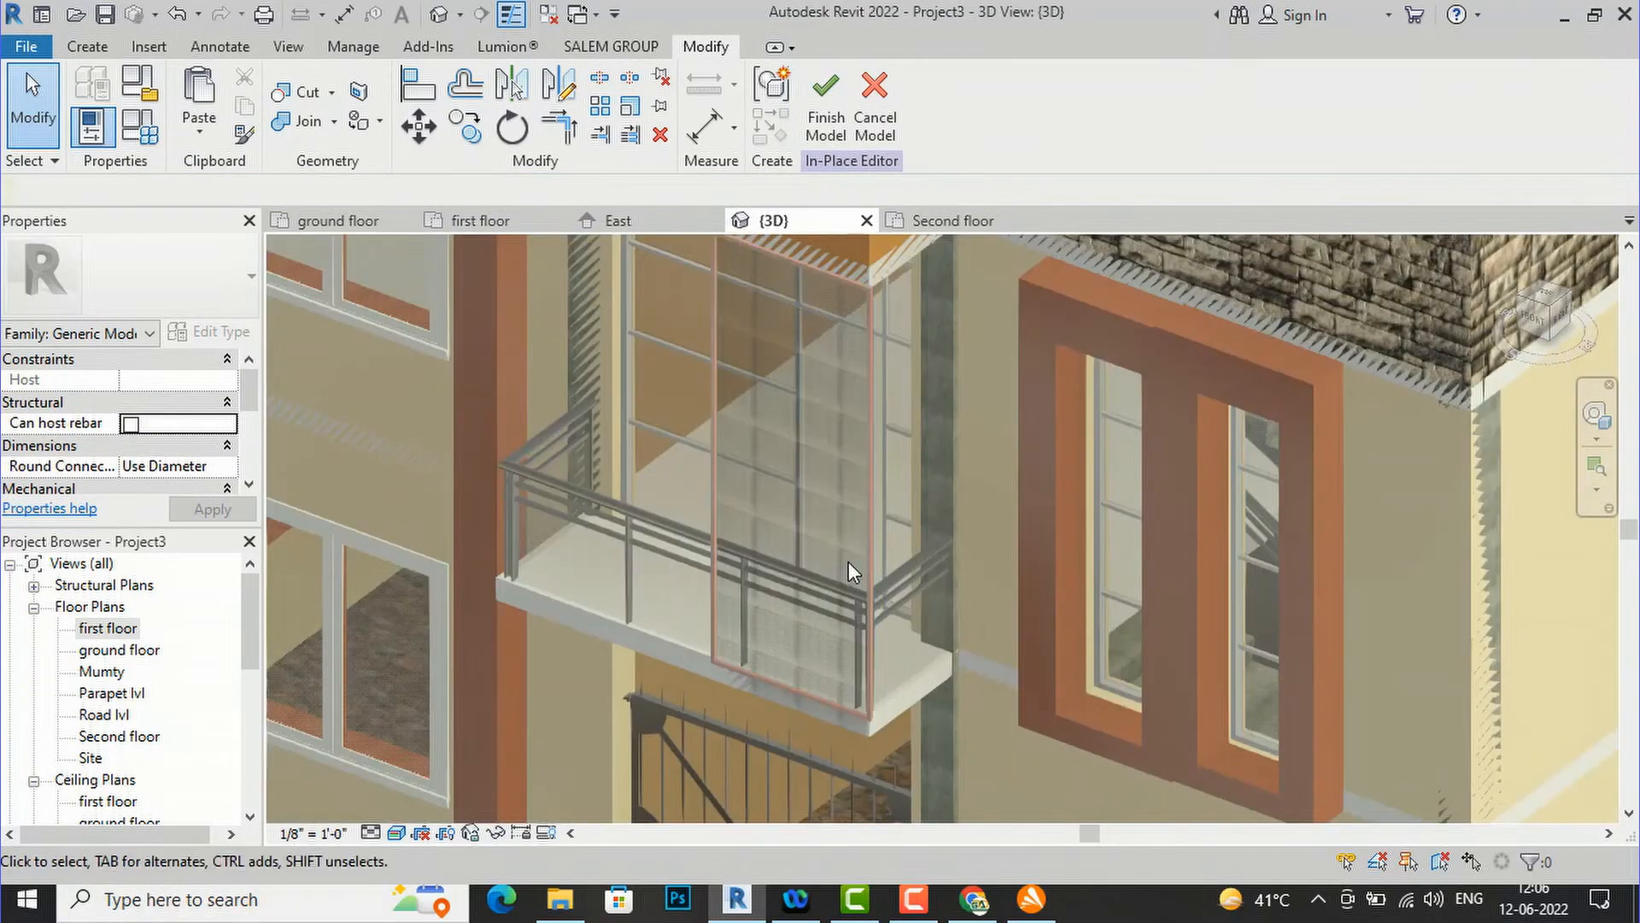
scroll(800, 328, up, 6)
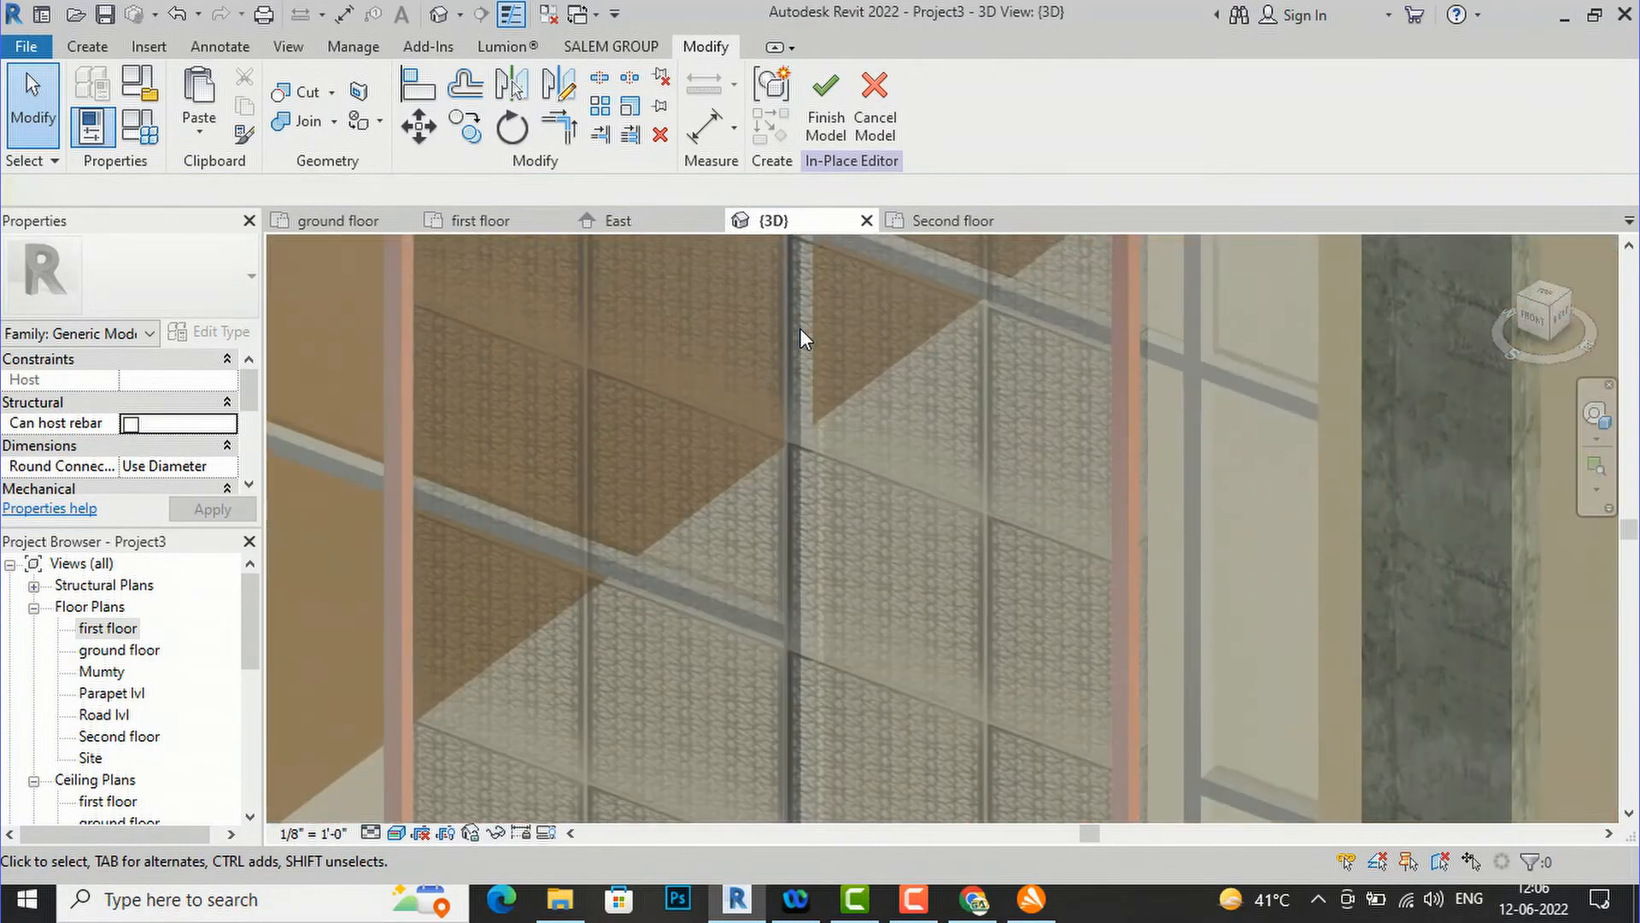
scroll(800, 328, down, 3)
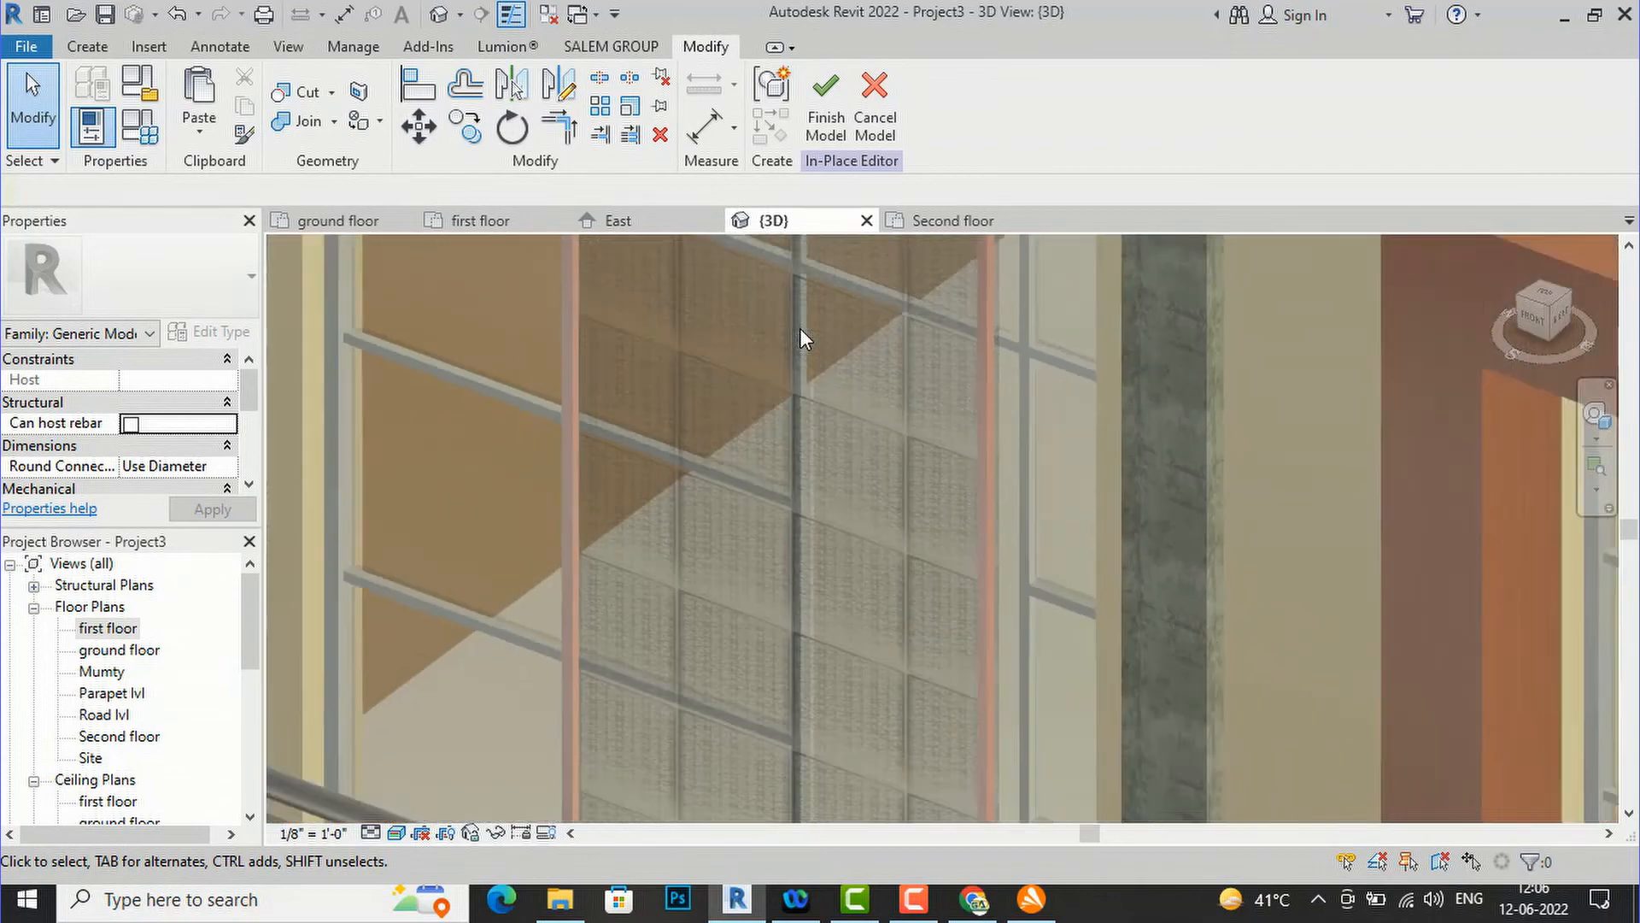
scroll(799, 328, down, 4)
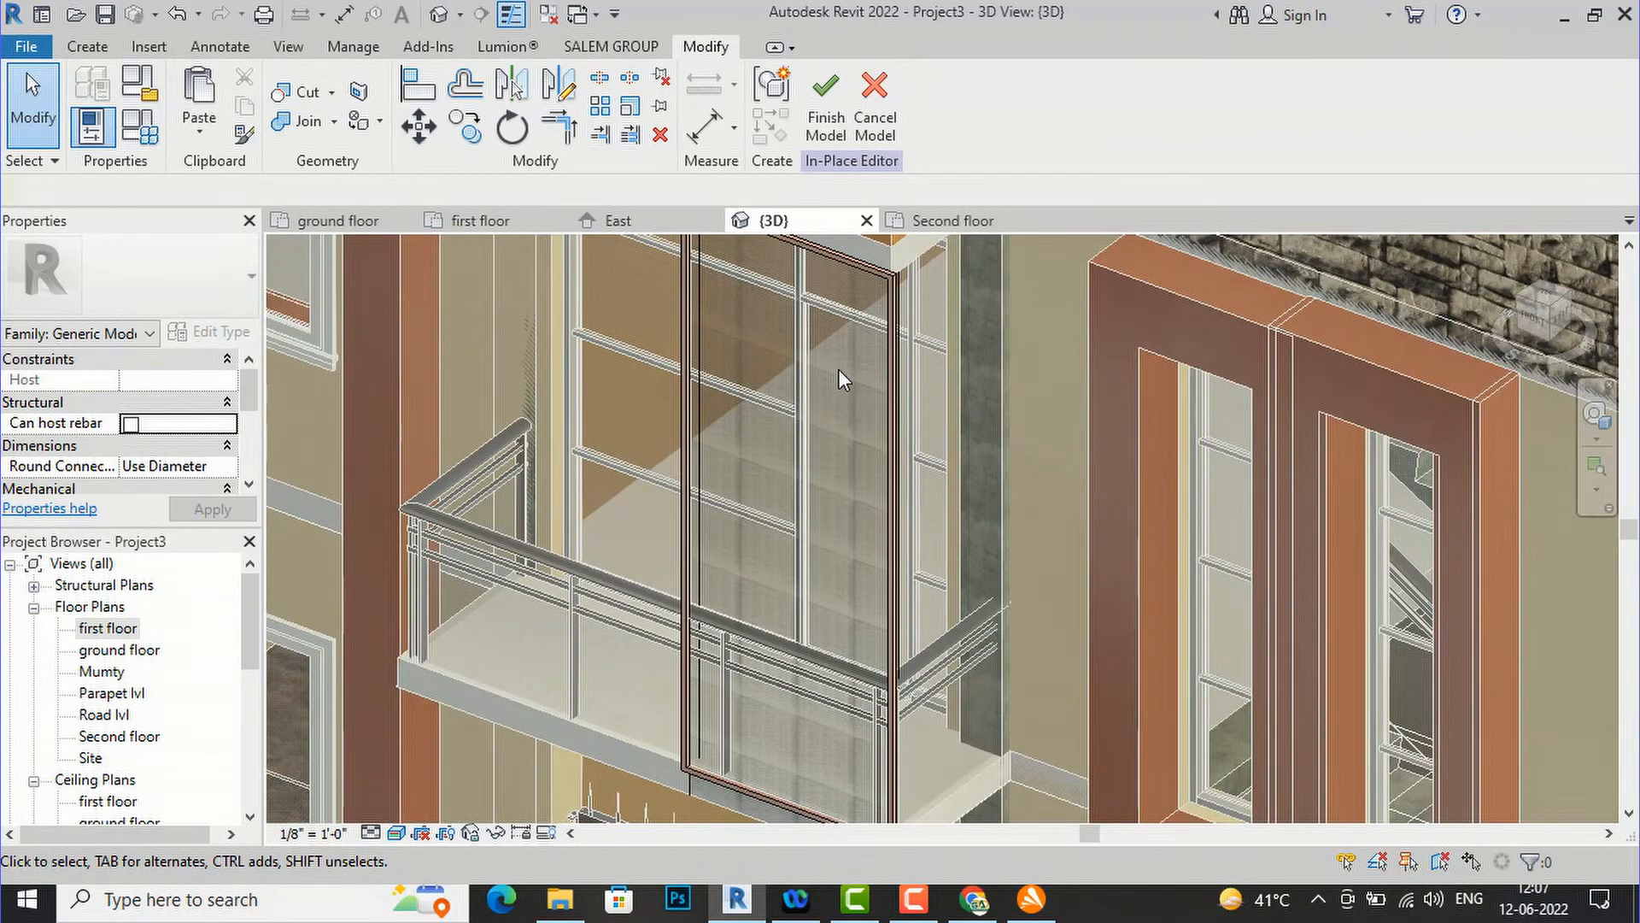
scroll(838, 376, down, 3)
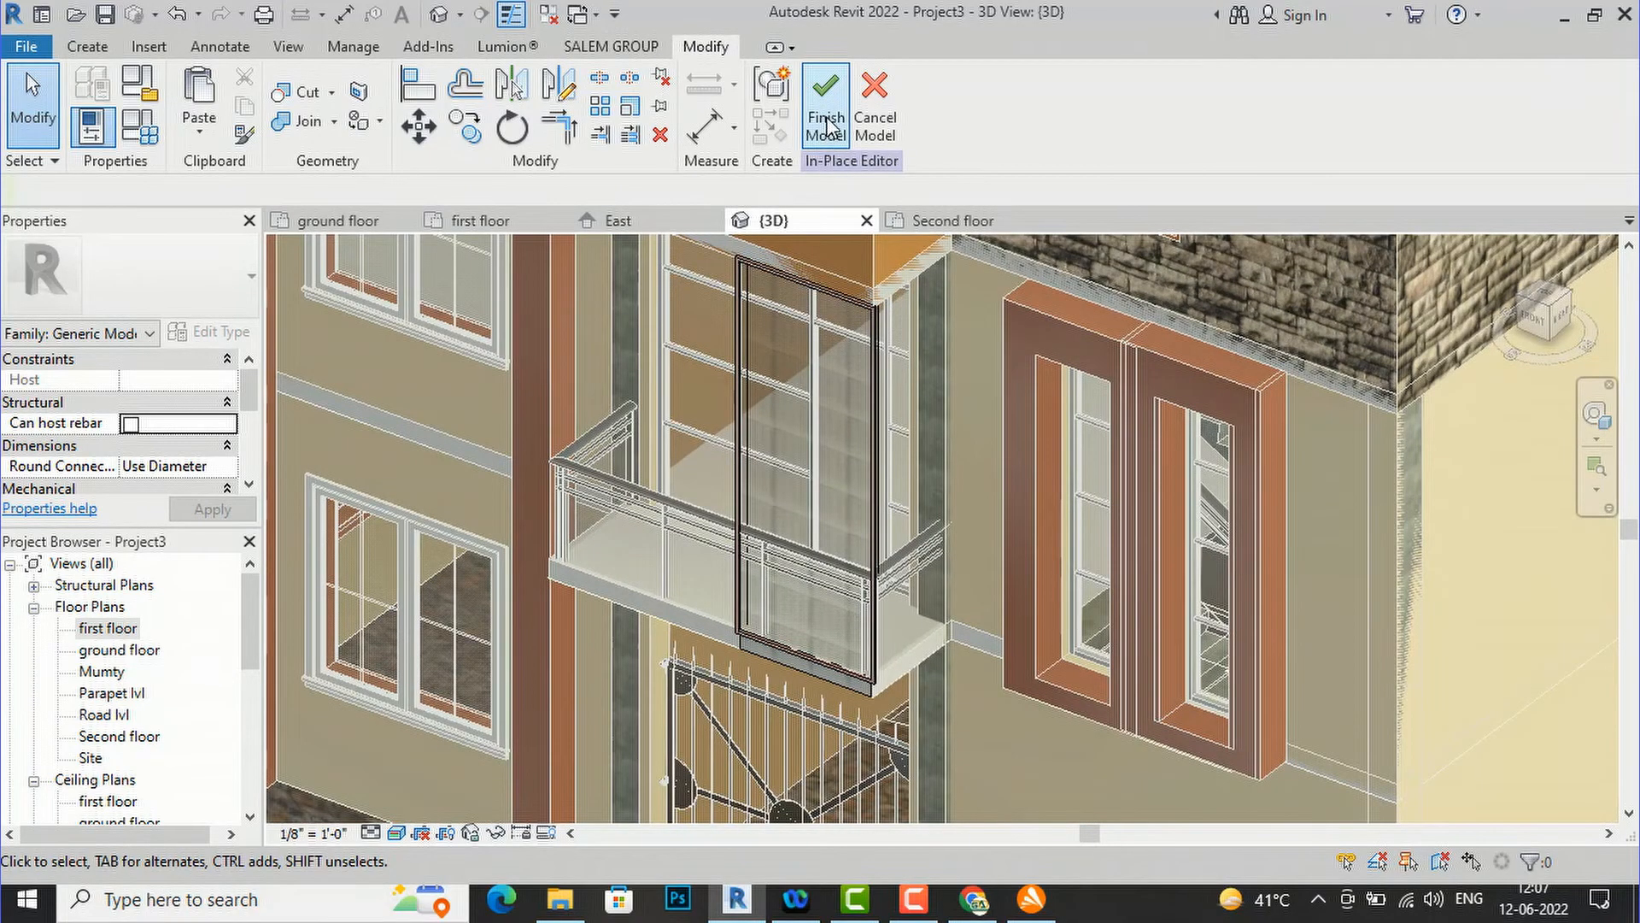
- Select the screen's thin frame extrusion and finish the in-place model
click(848, 297)
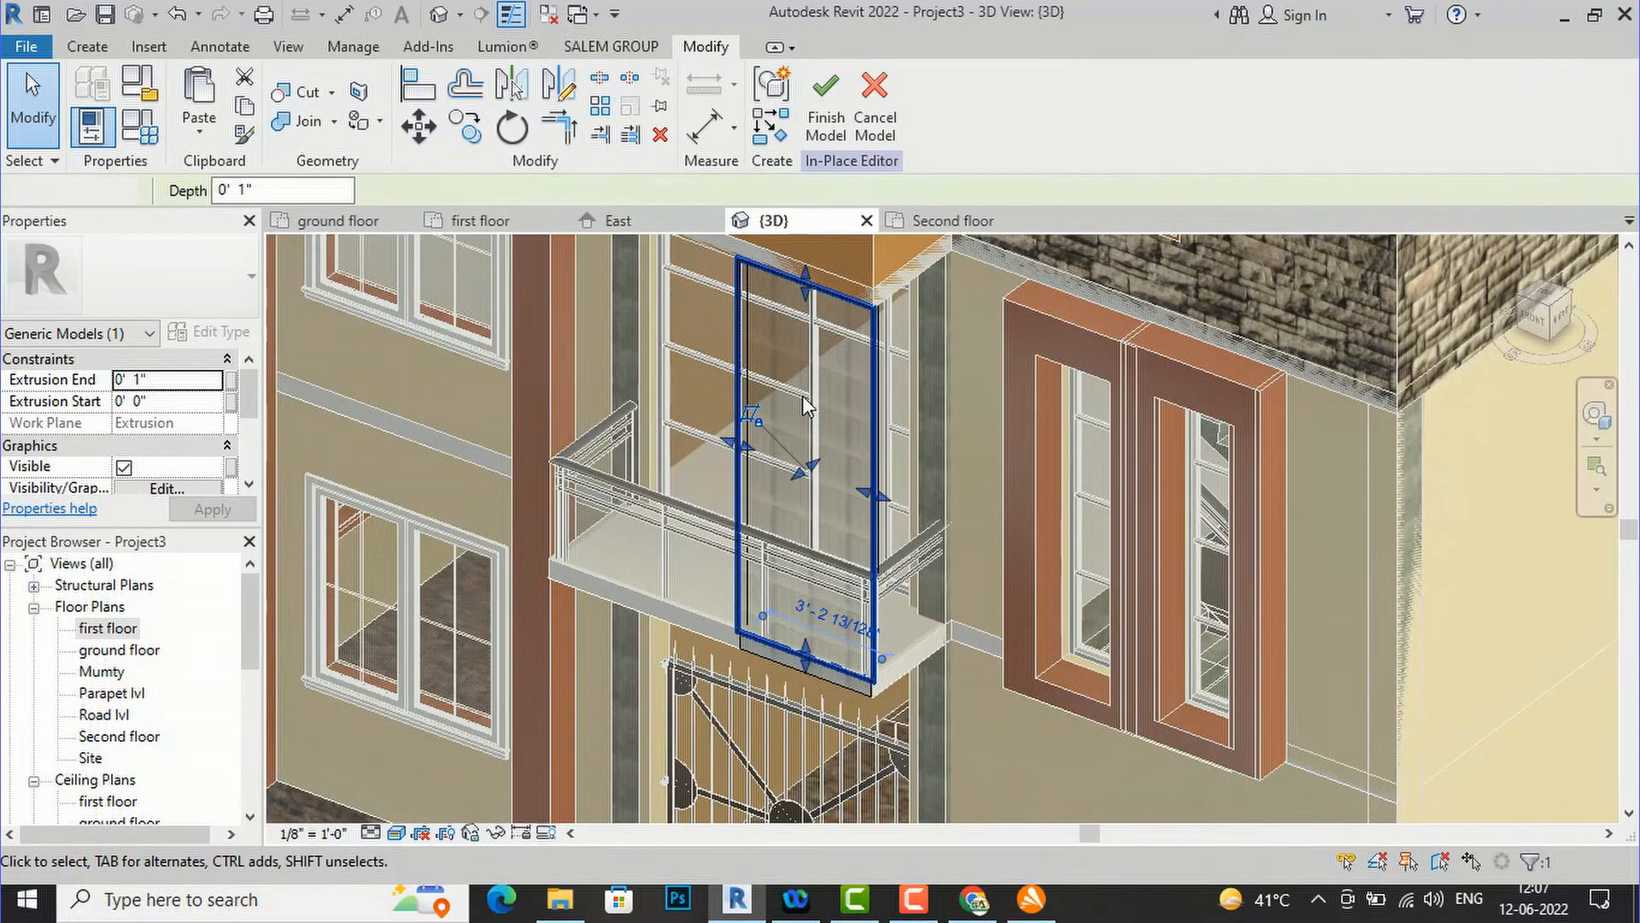
key(Escape)
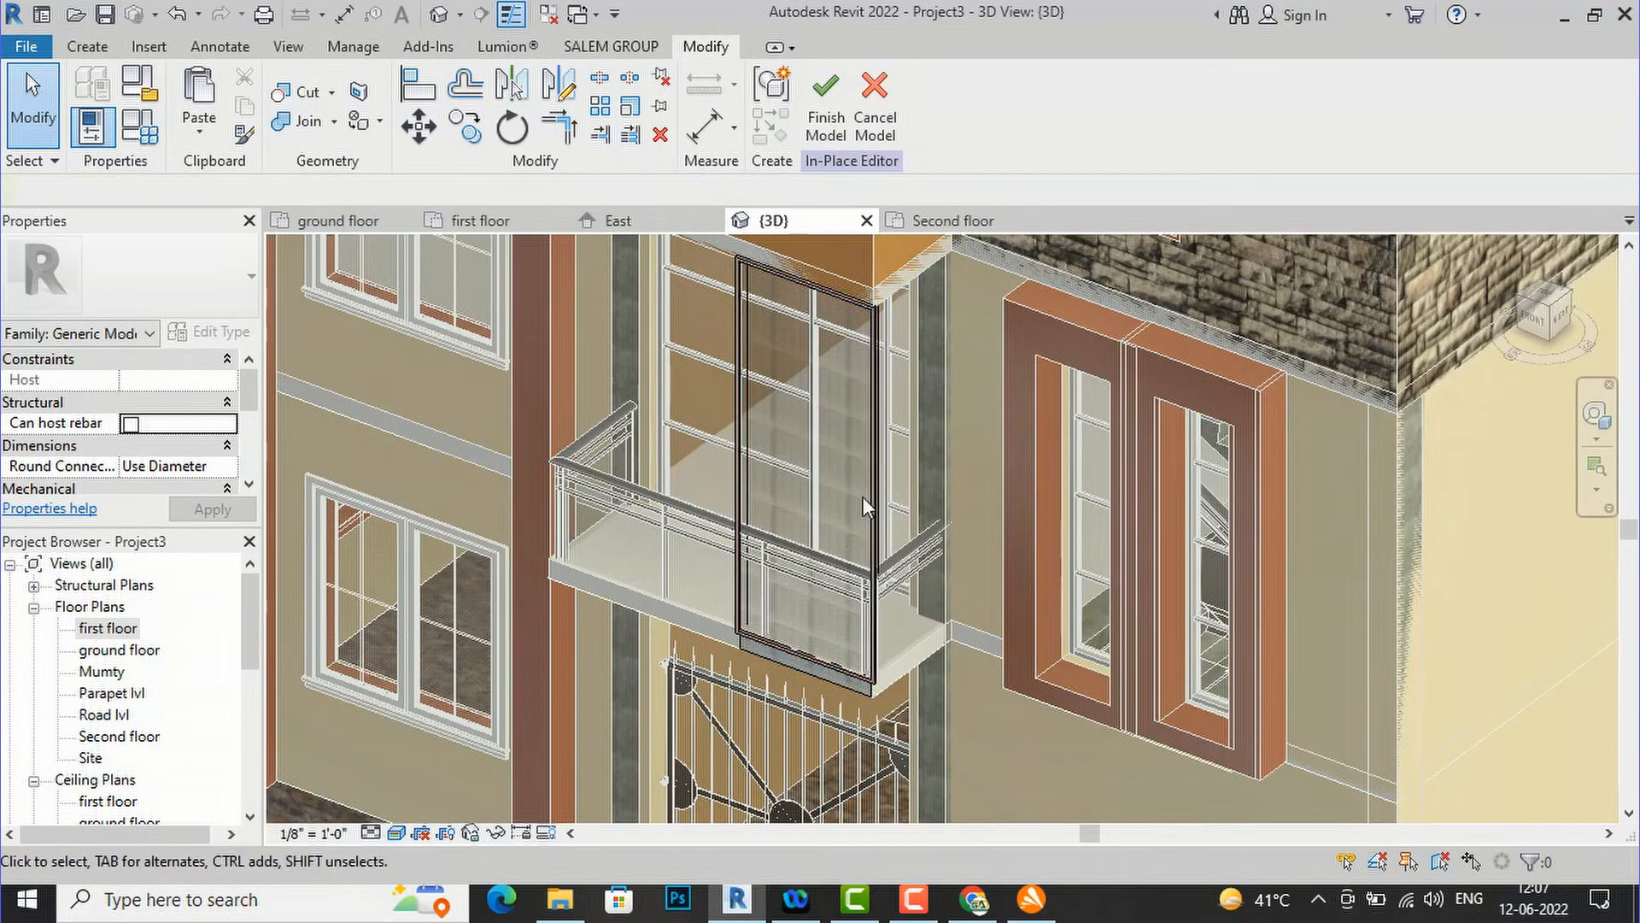
click(875, 476)
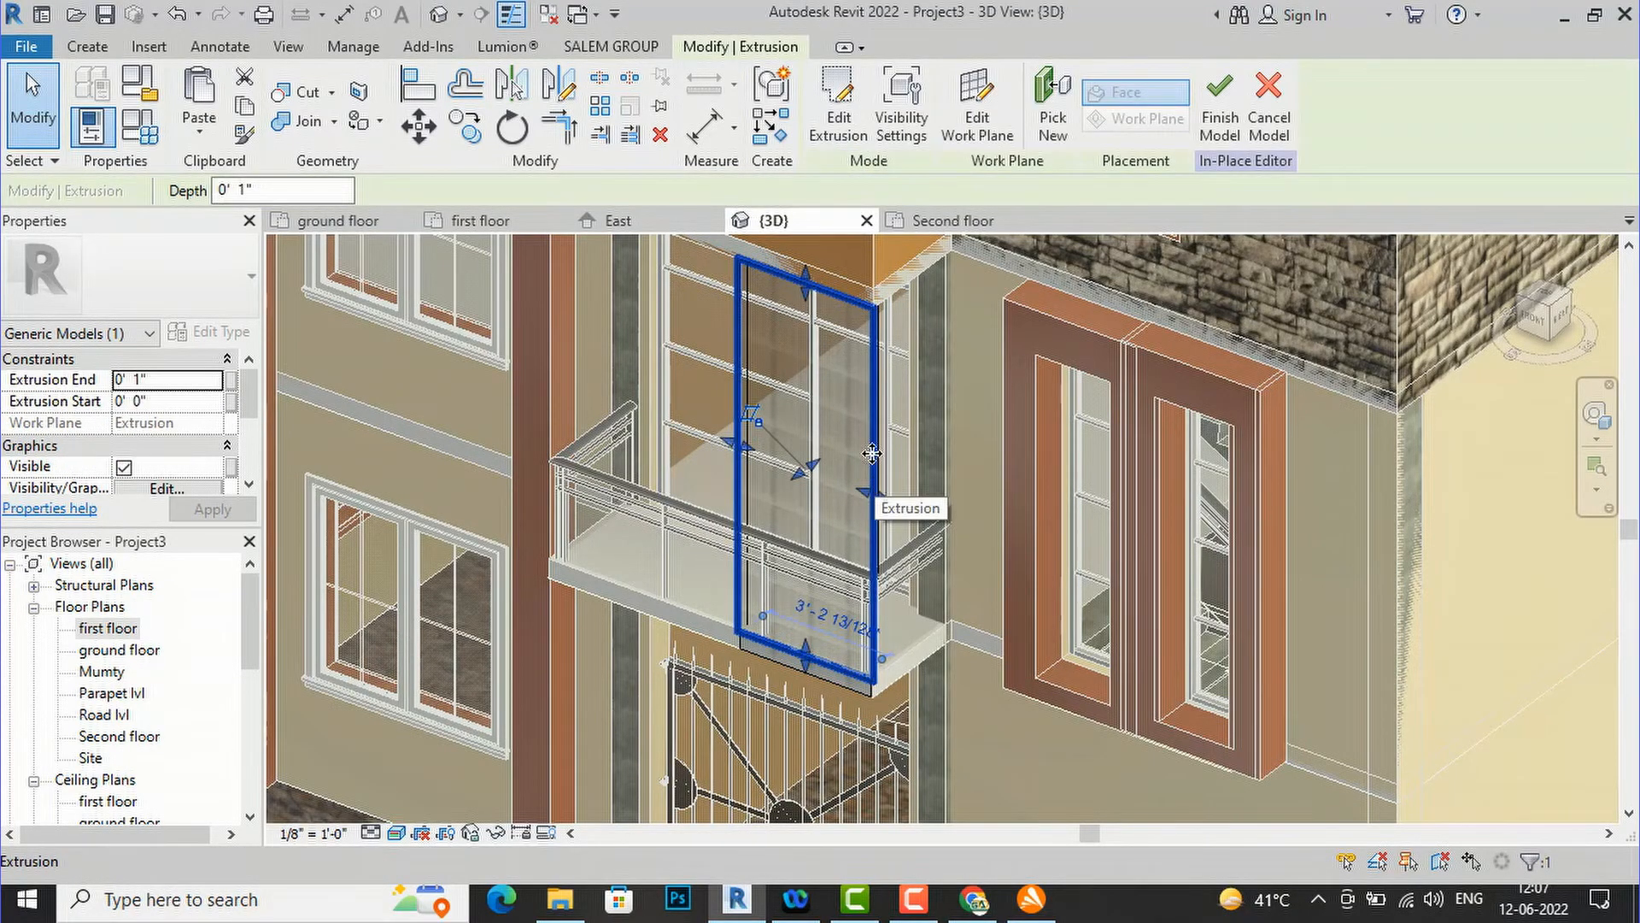
click(1220, 115)
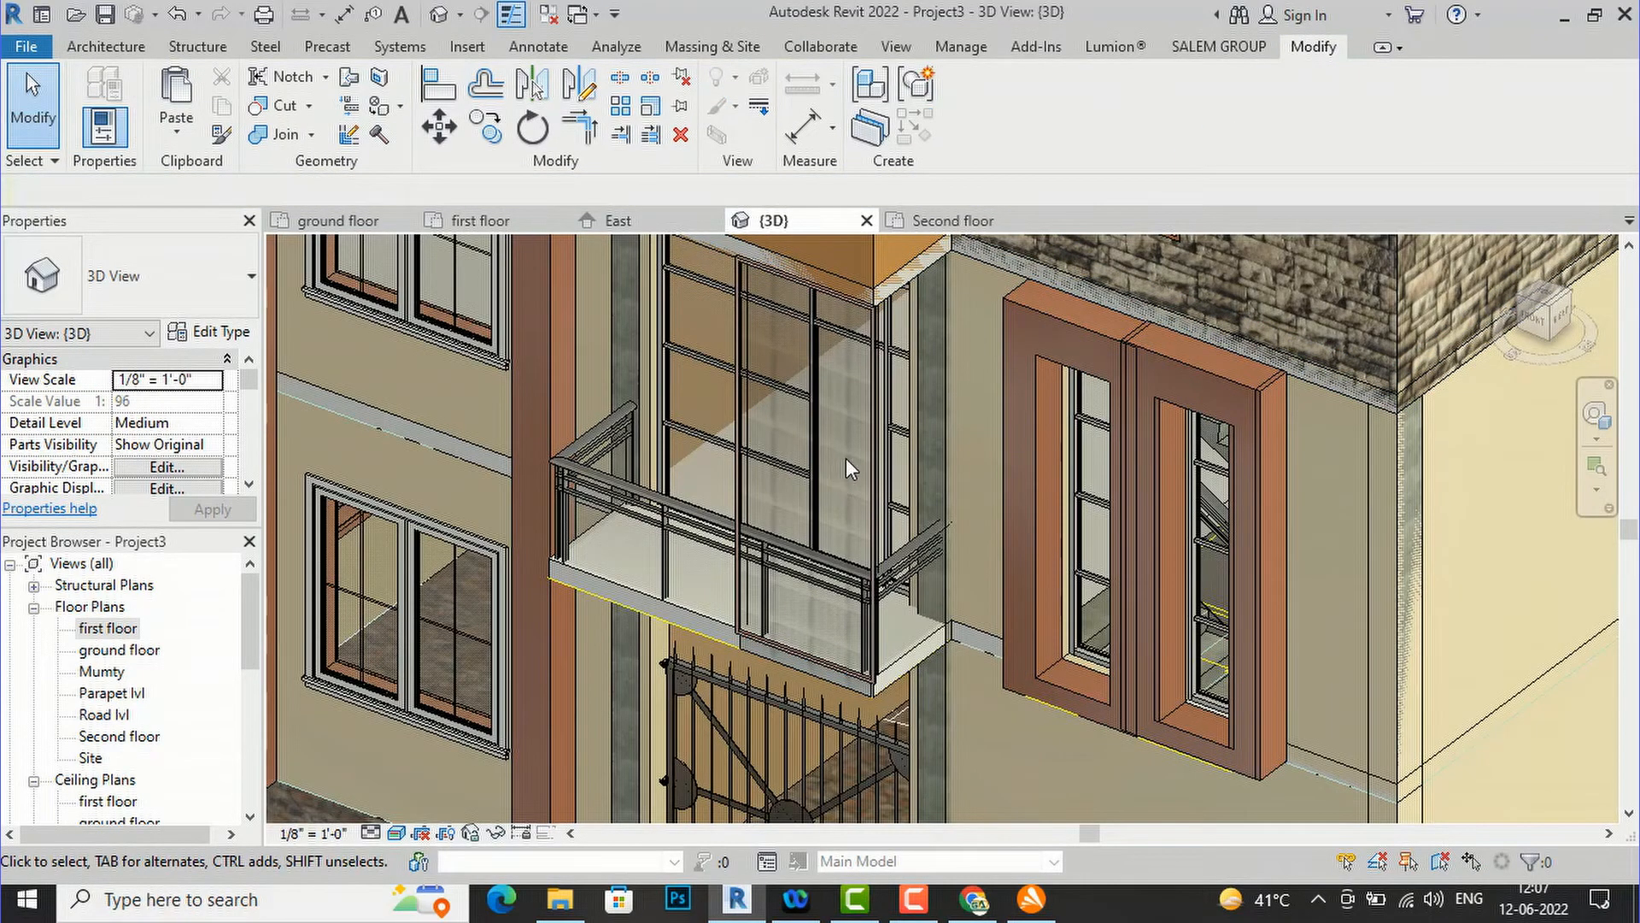
- Reopen the balcony screen for in-place editing and open the dark panel extrusion's jaali material
click(800, 301)
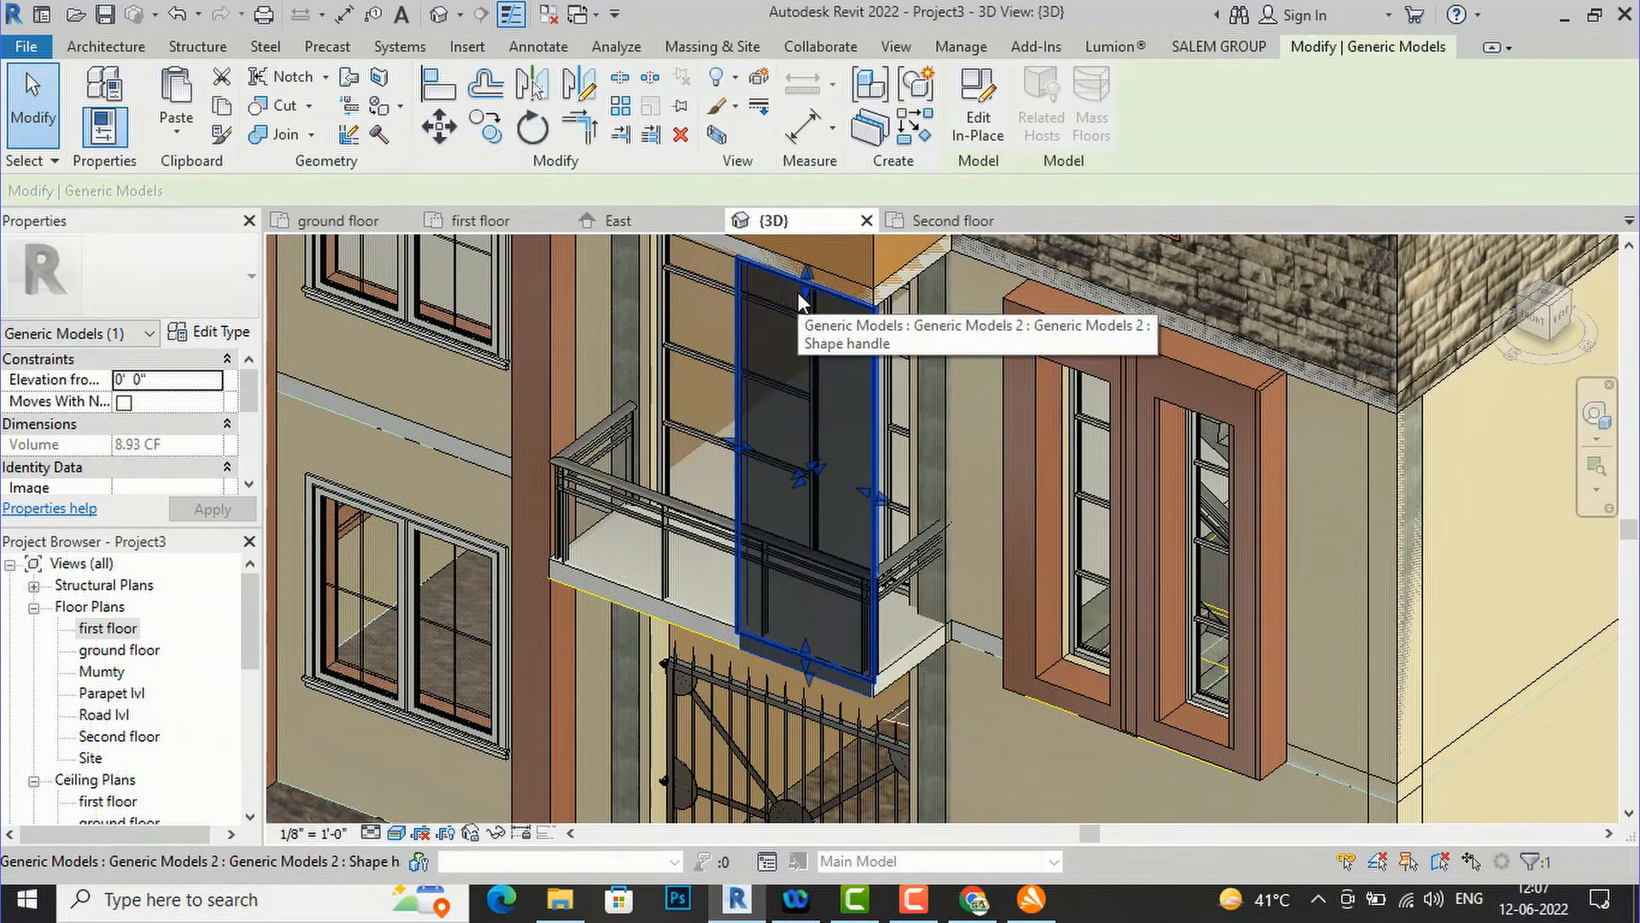
click(978, 120)
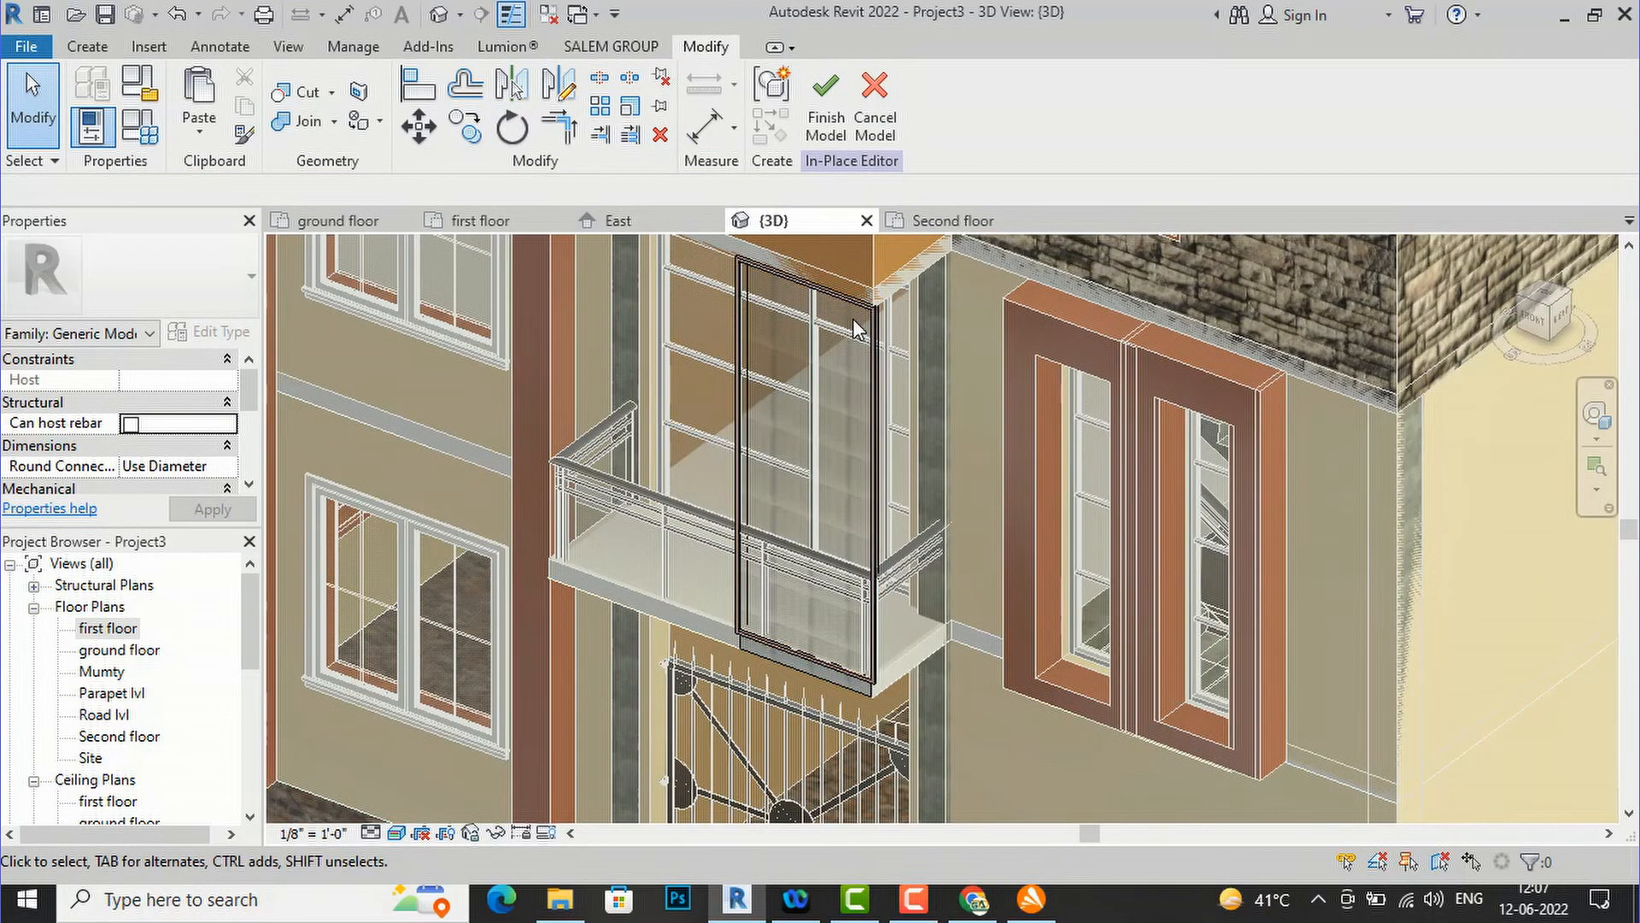
click(864, 316)
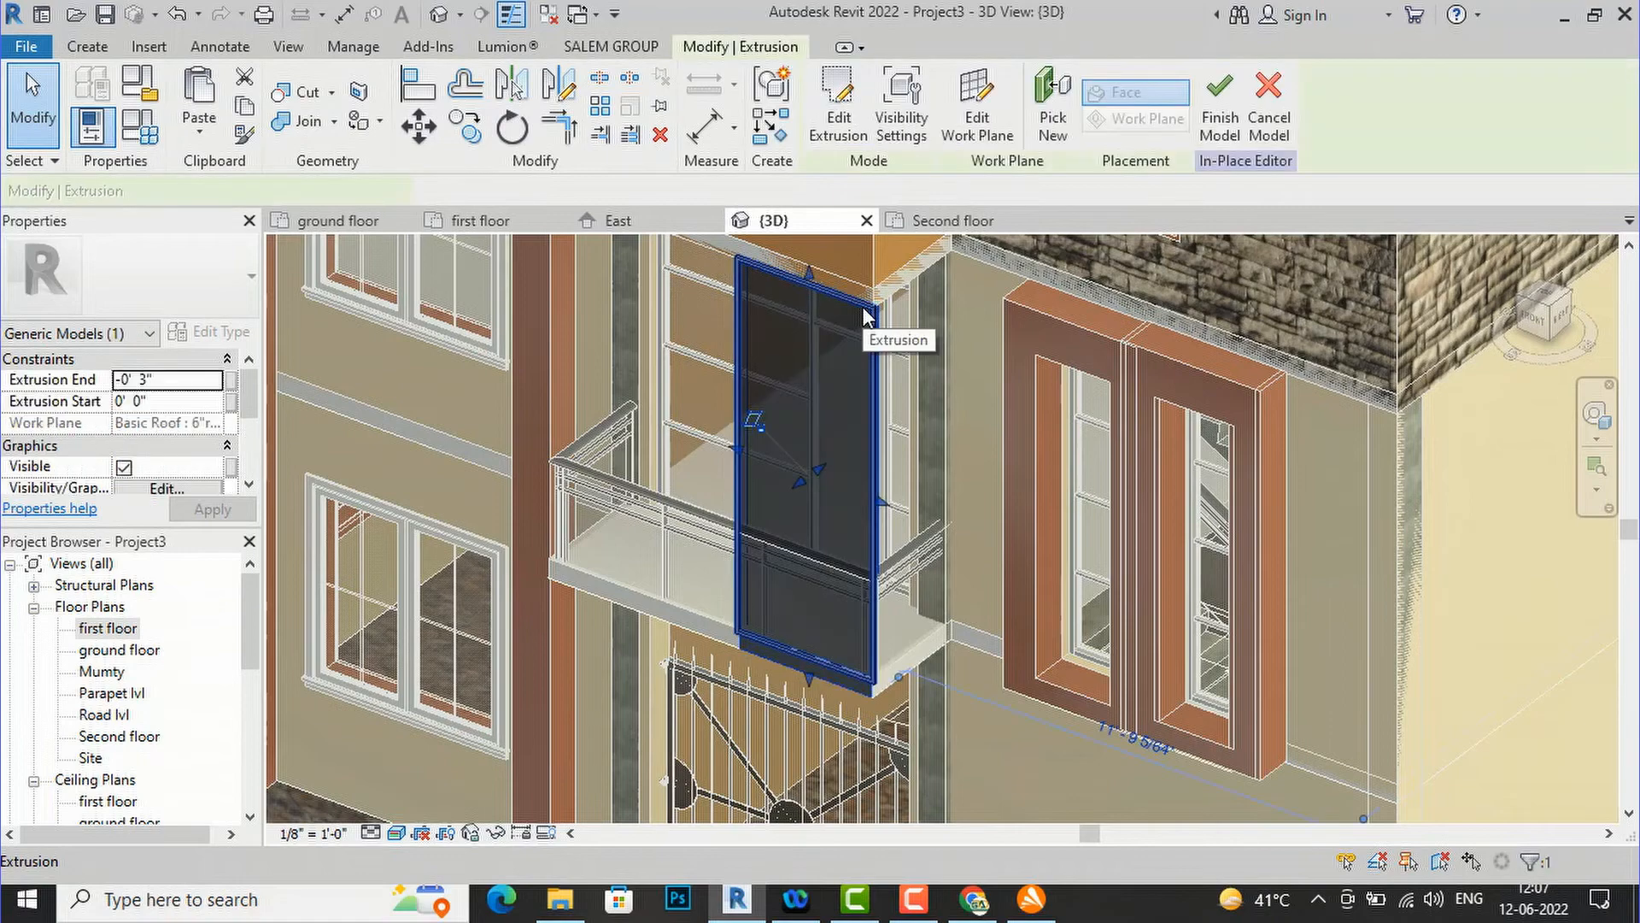
scroll(211, 398, down, 1)
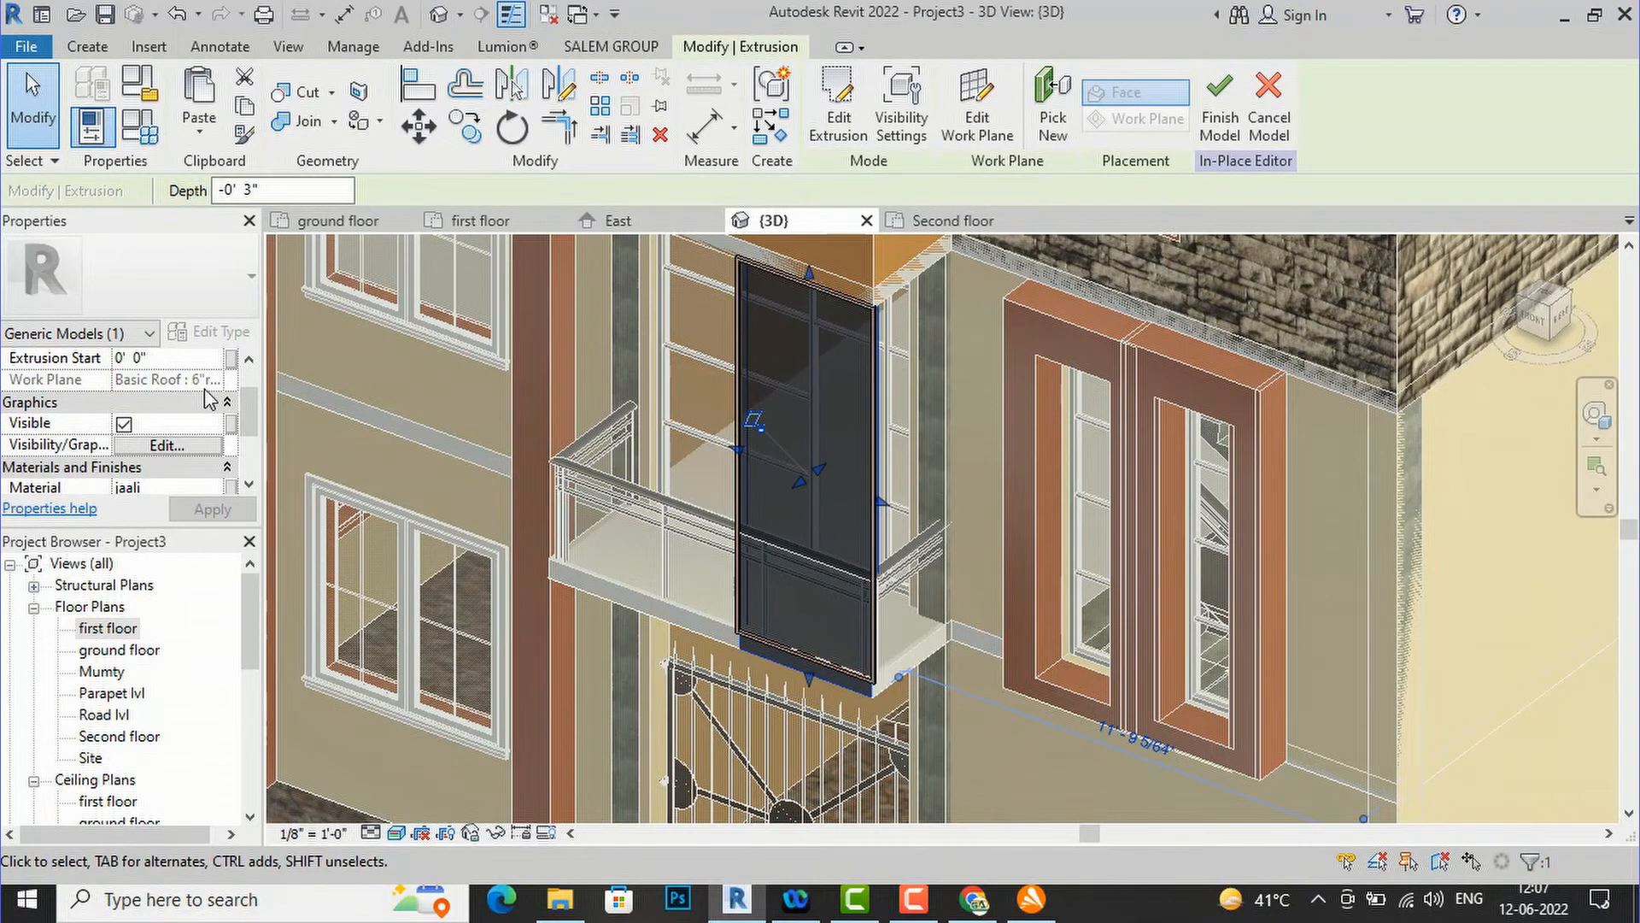
scroll(210, 398, up, 1)
scroll(198, 450, down, 2)
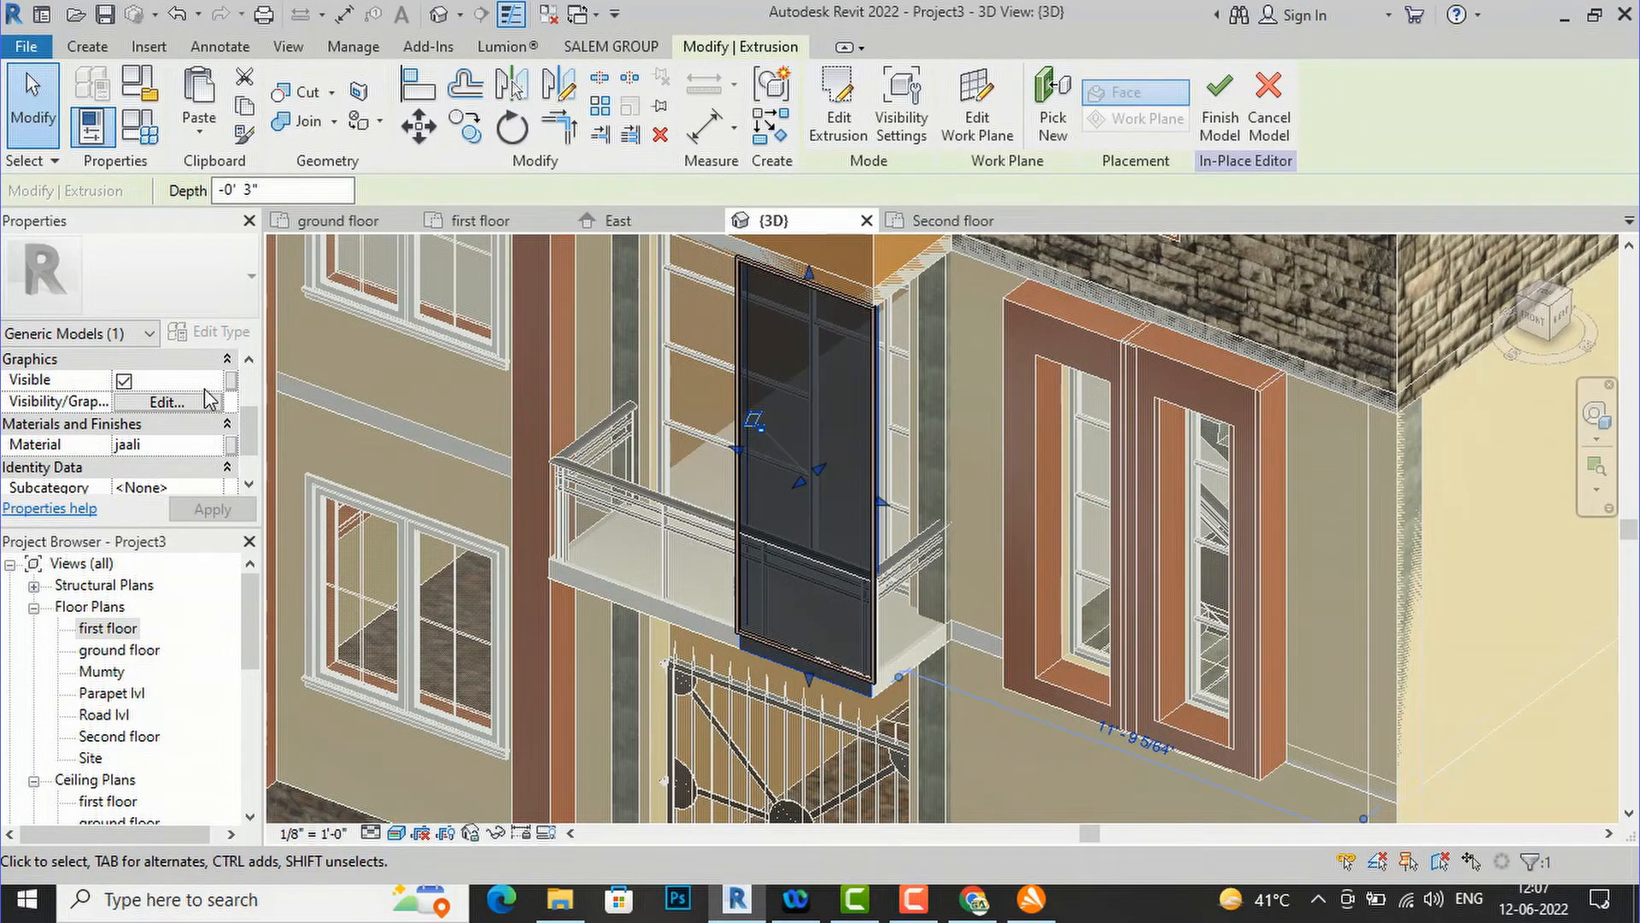
click(219, 451)
click(219, 452)
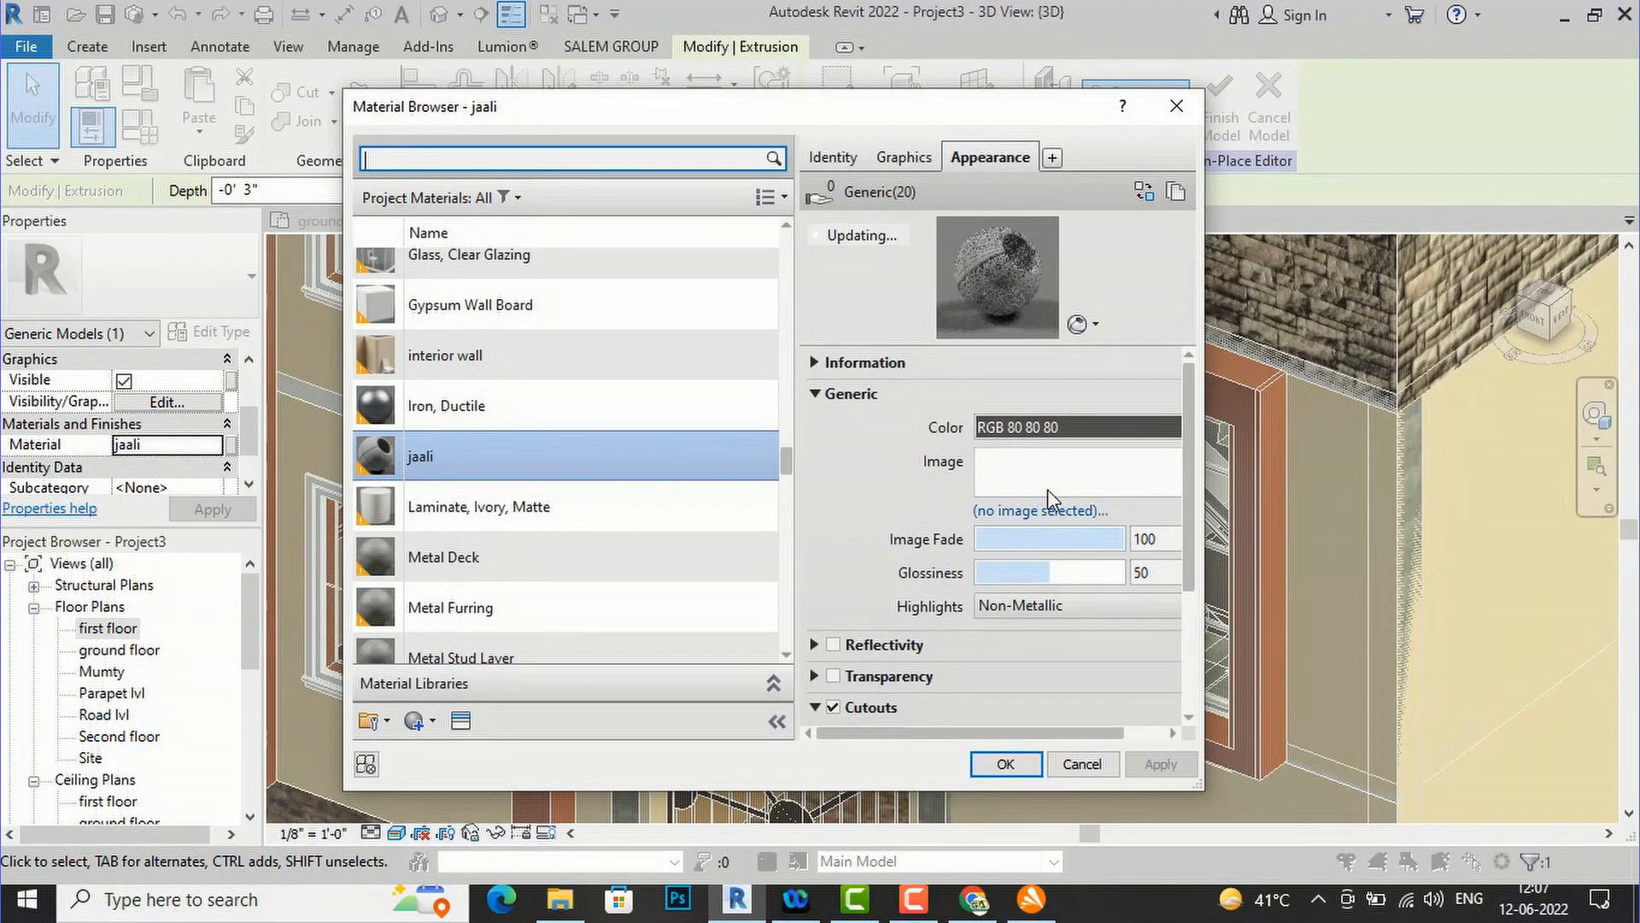
- Set the jaali cutout image's sample size to 3'-0" width and height, and accept the material
scroll(1055, 482, down, 3)
click(1036, 557)
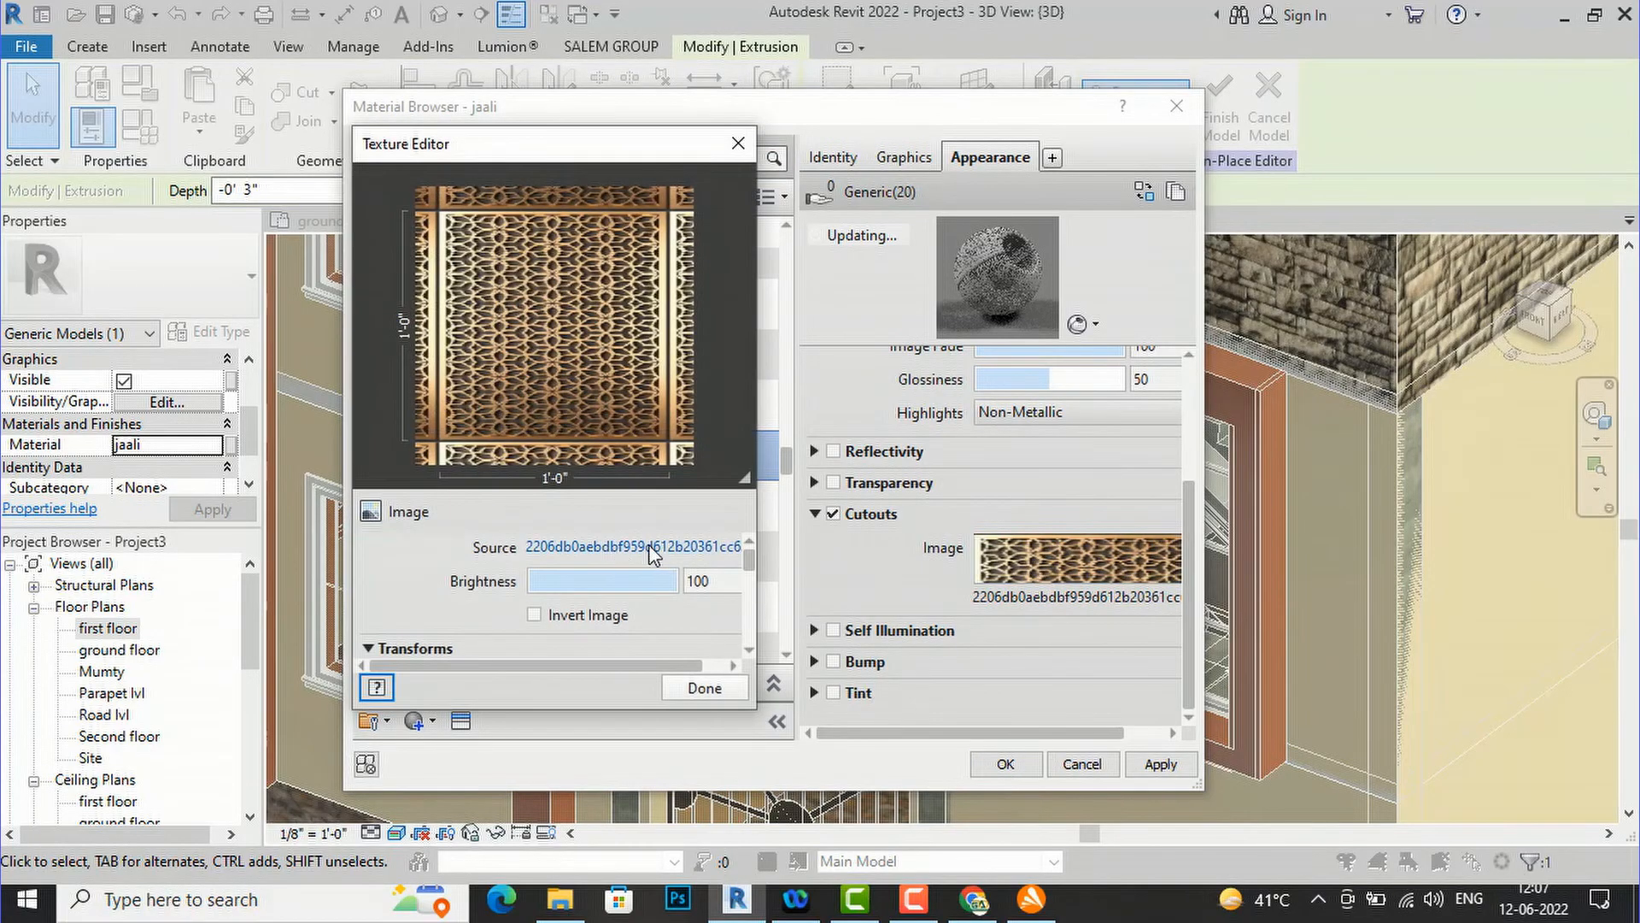
scroll(655, 553, down, 3)
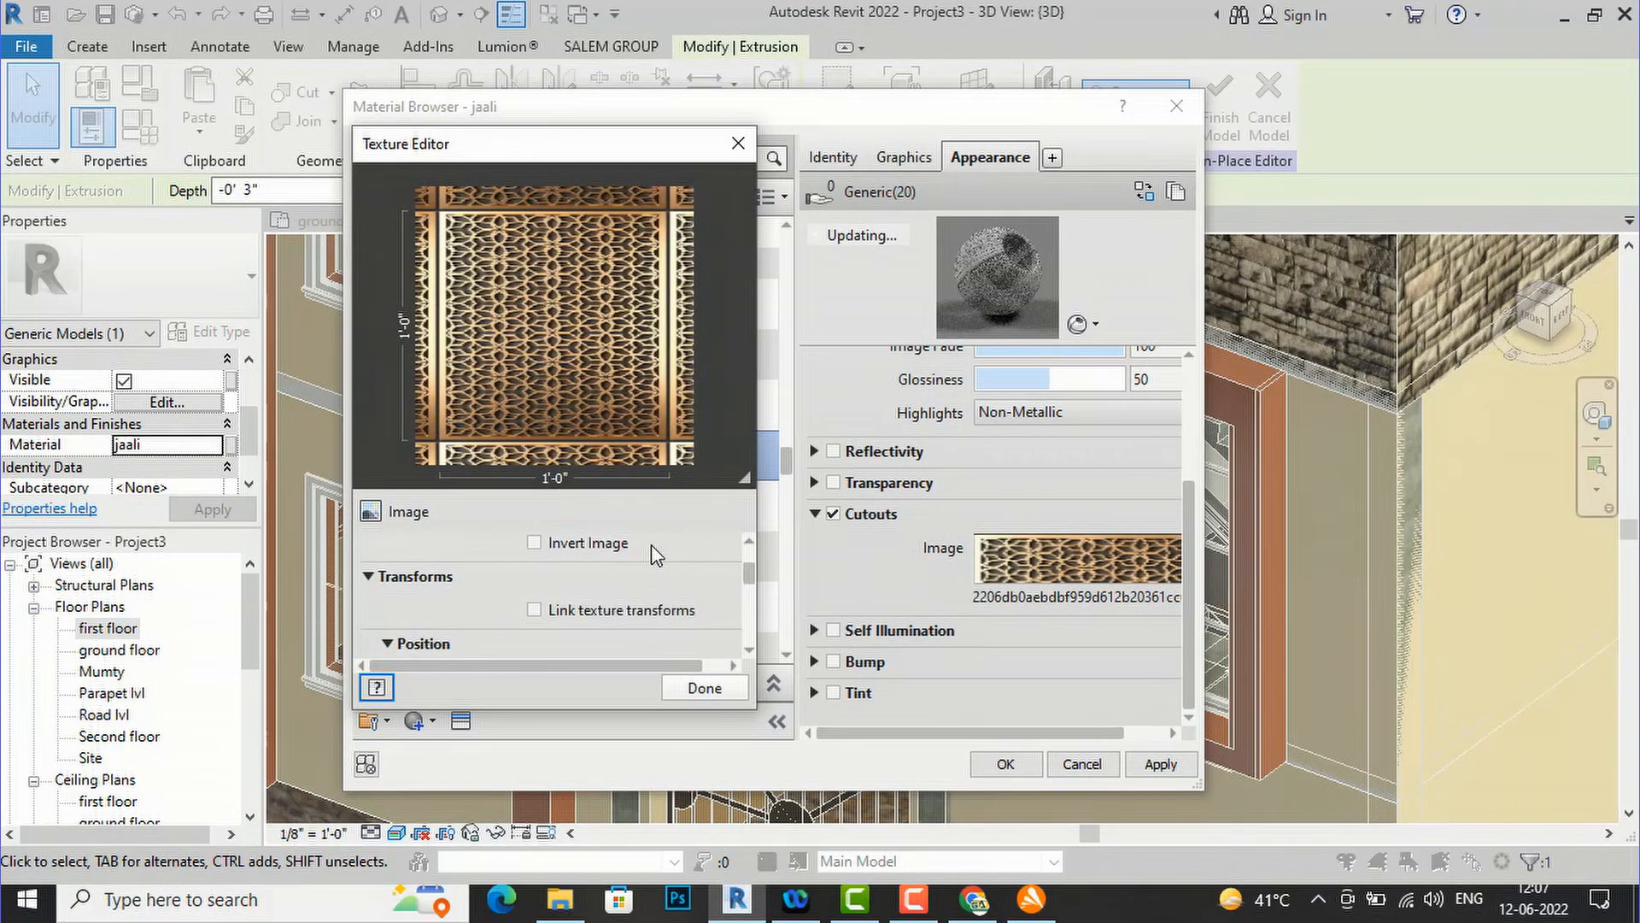
scroll(655, 553, down, 3)
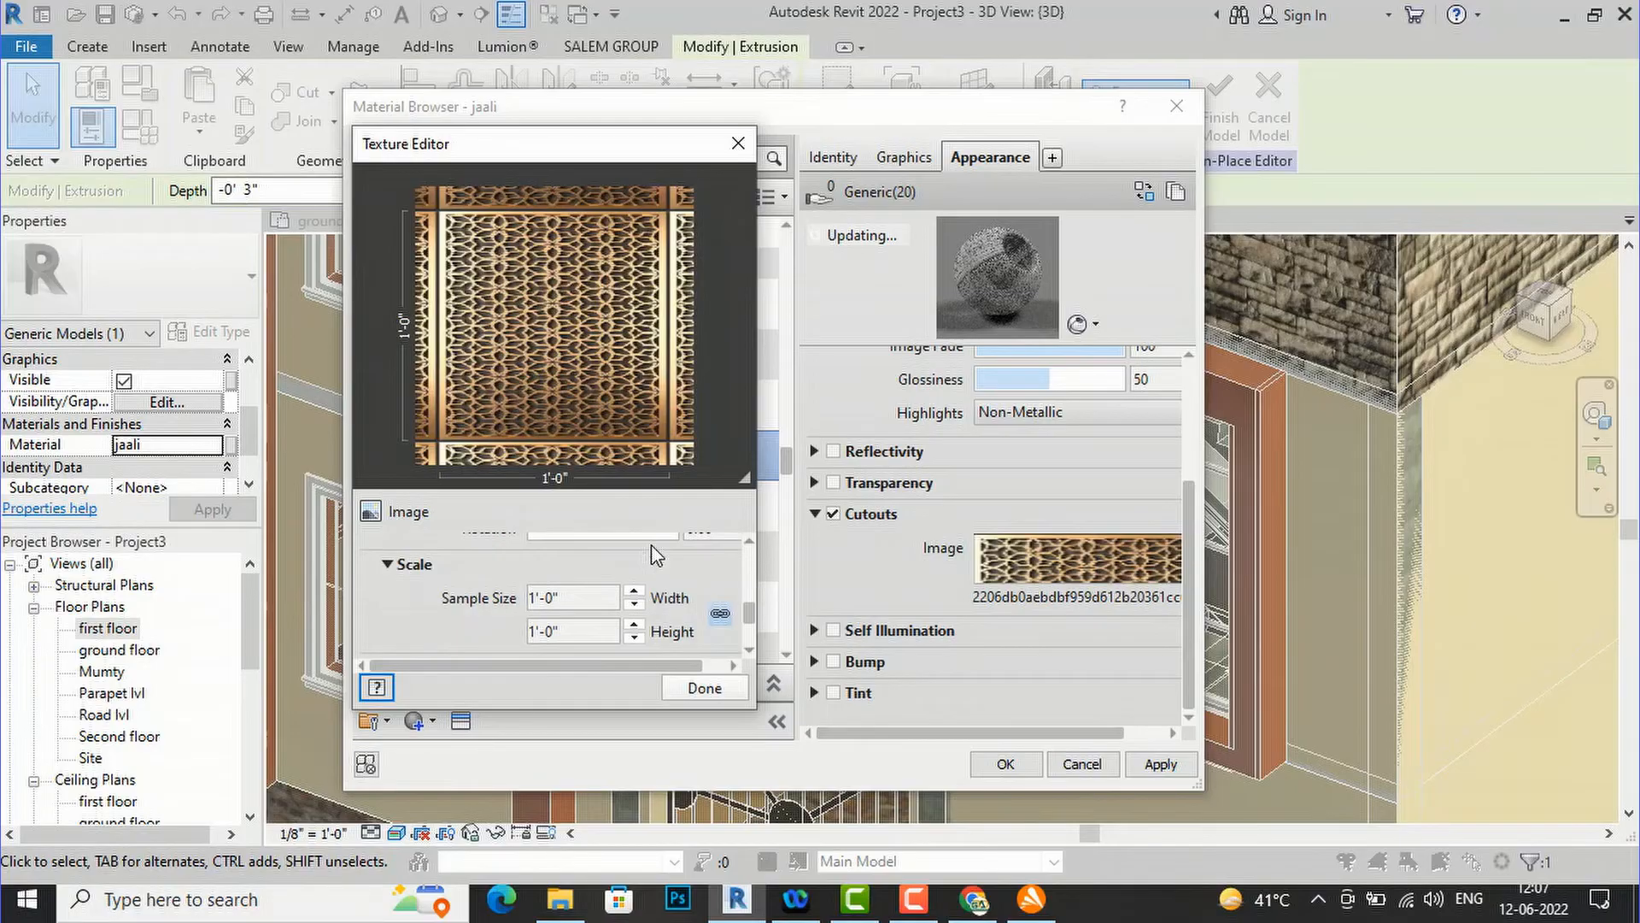
double_click(604, 589)
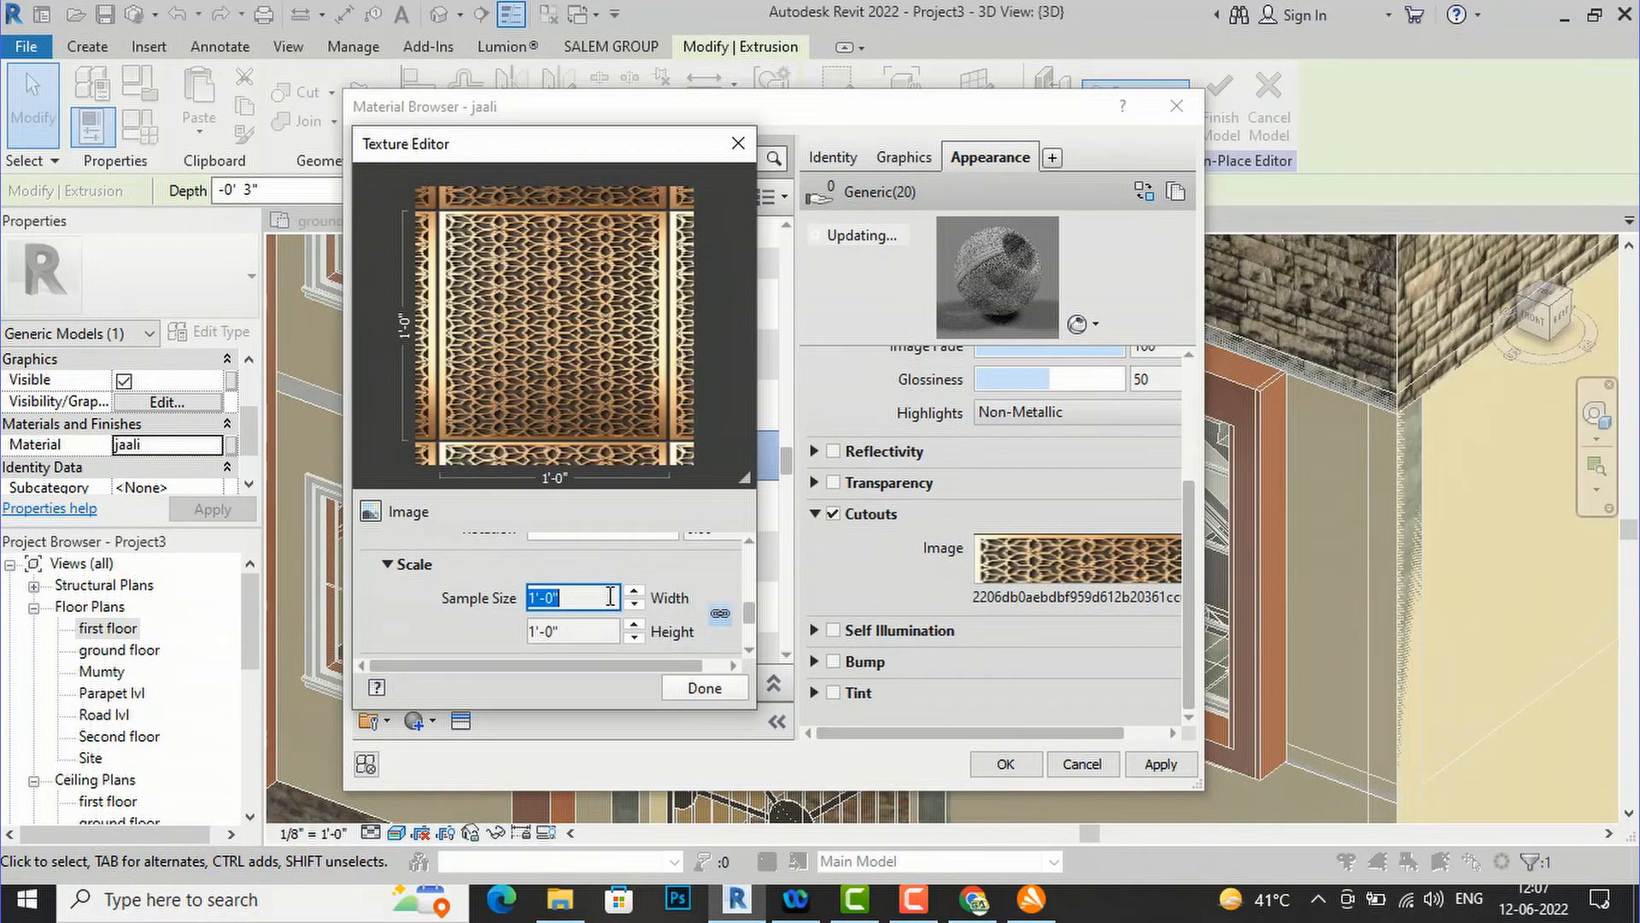
text(3)
key(Tab)
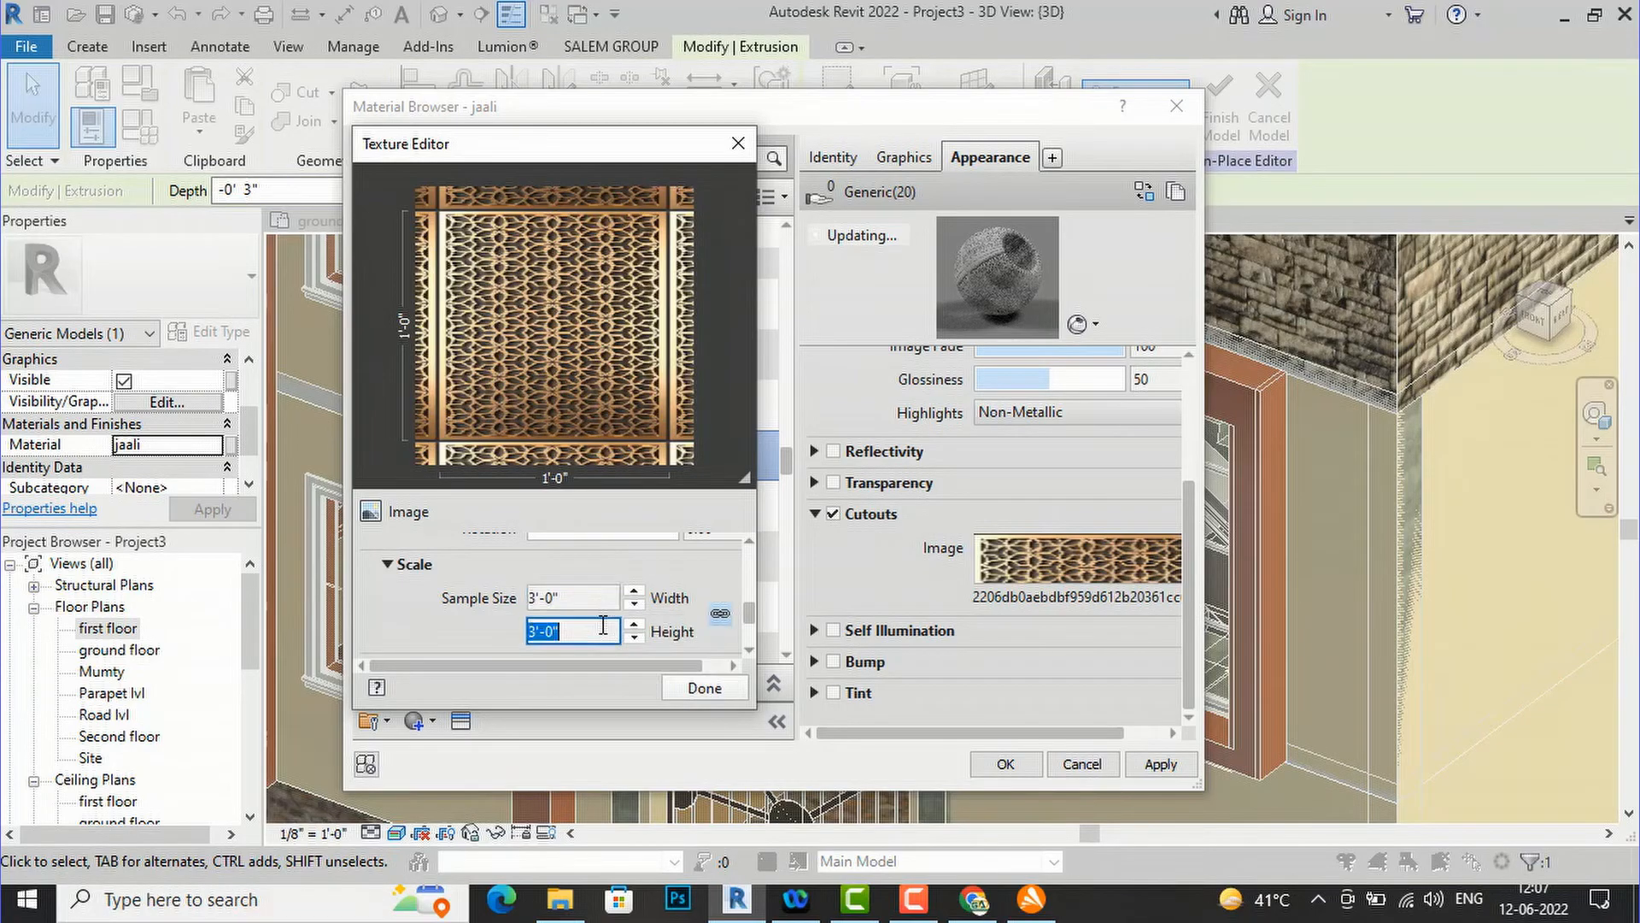
click(710, 685)
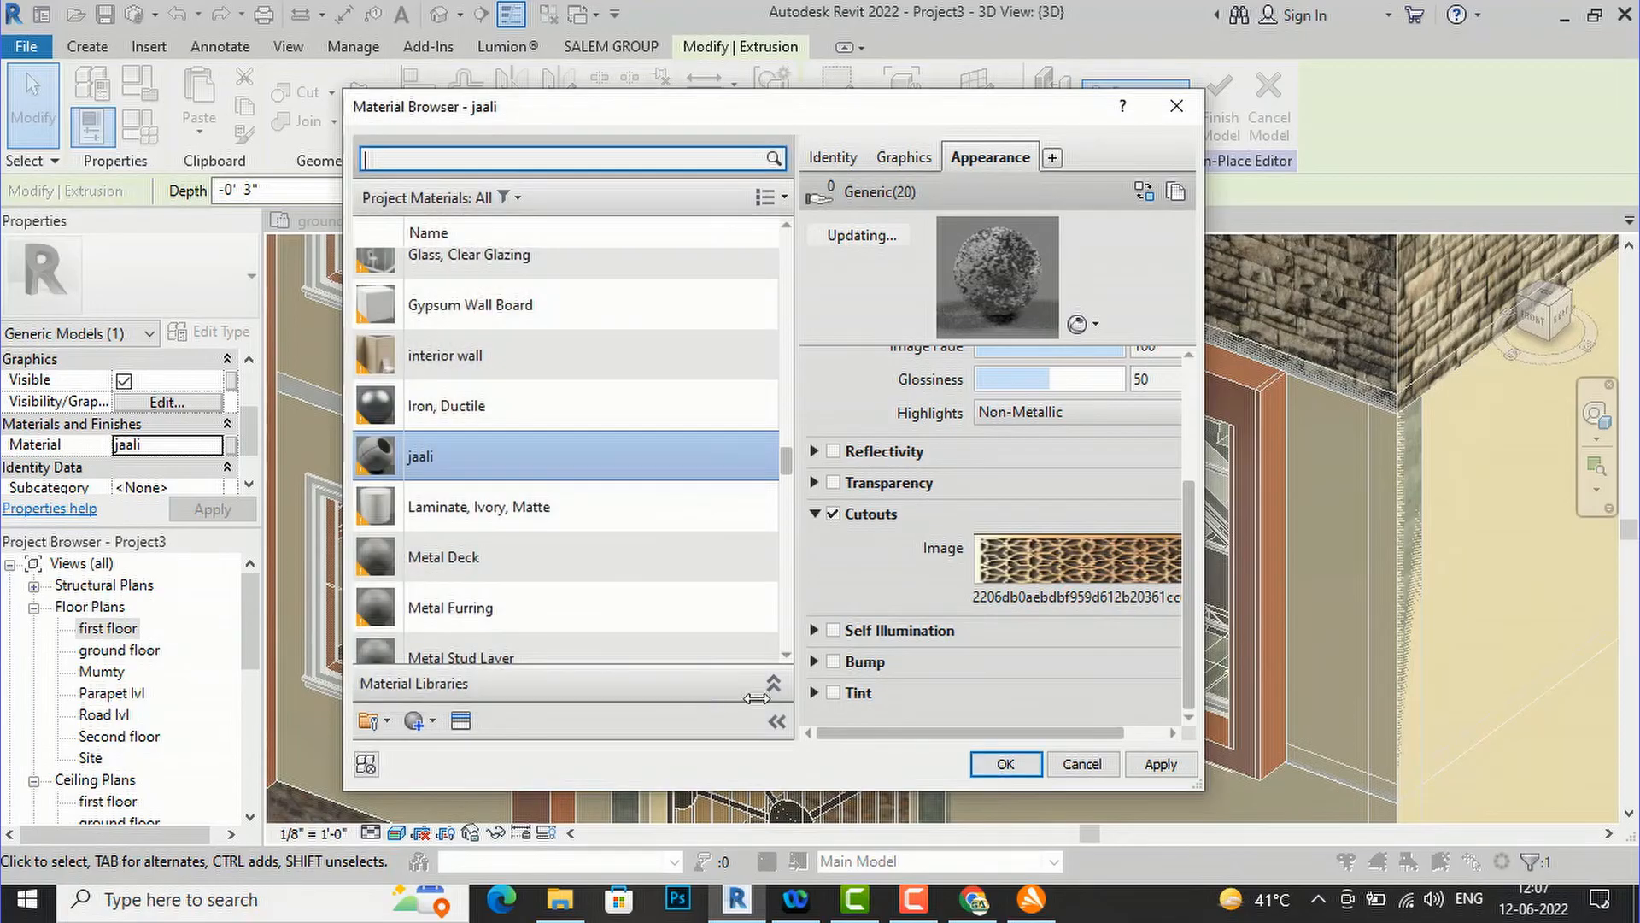
click(1008, 763)
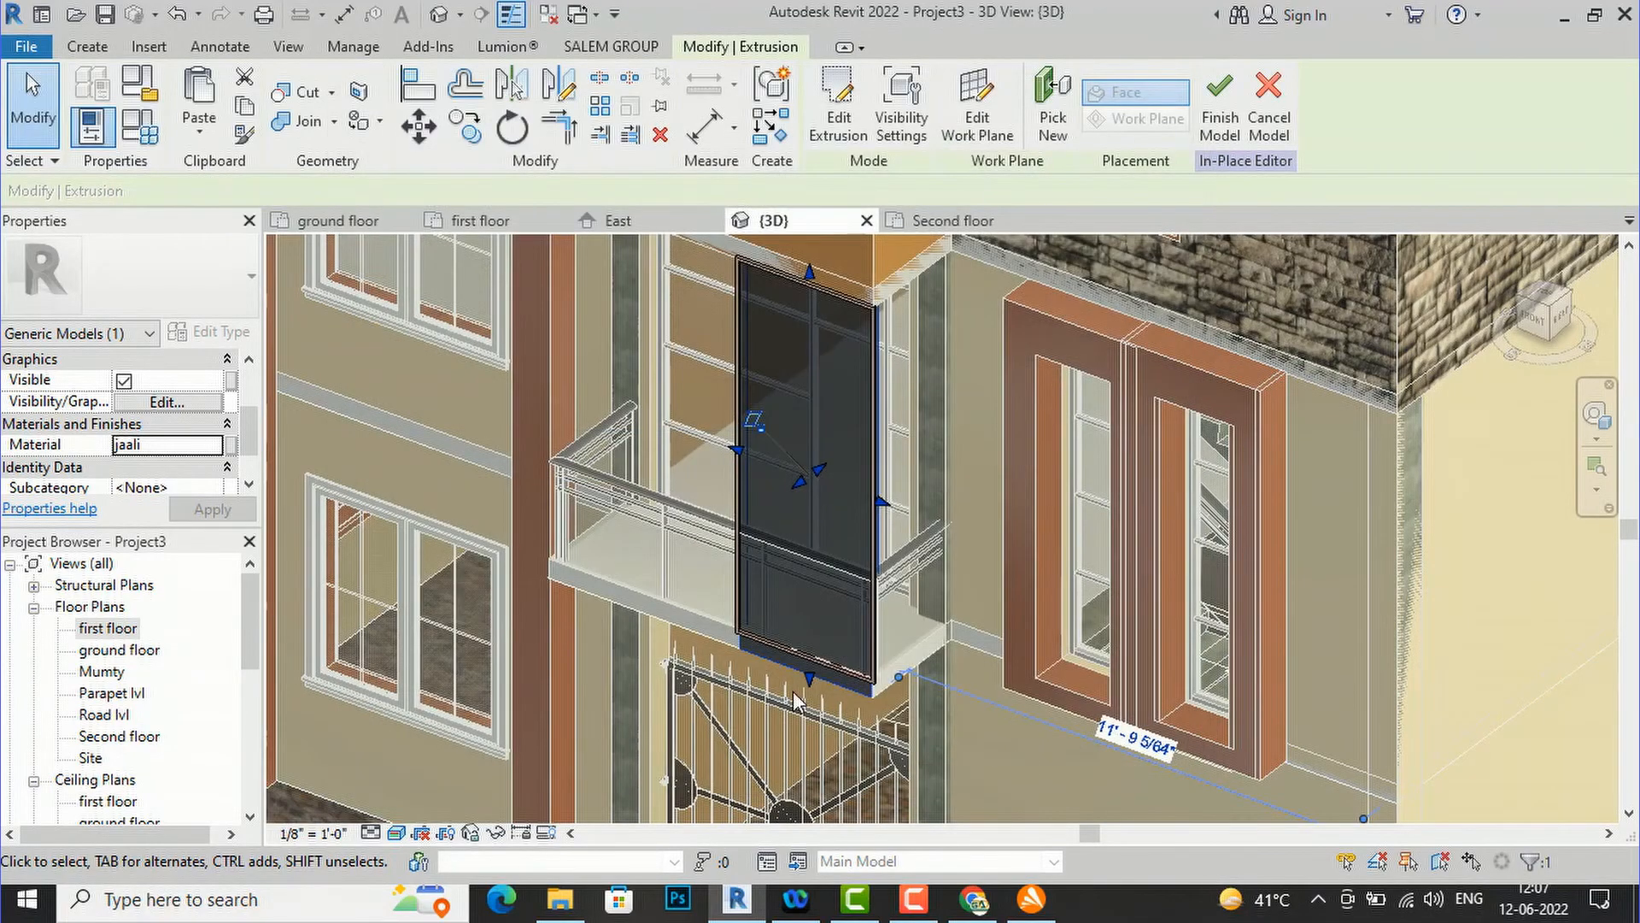
- Check the rescaled lattice on the balcony panel, then reopen the panel extrusion's jaali material
scroll(911, 536, down, 1)
click(910, 536)
scroll(859, 514, up, 5)
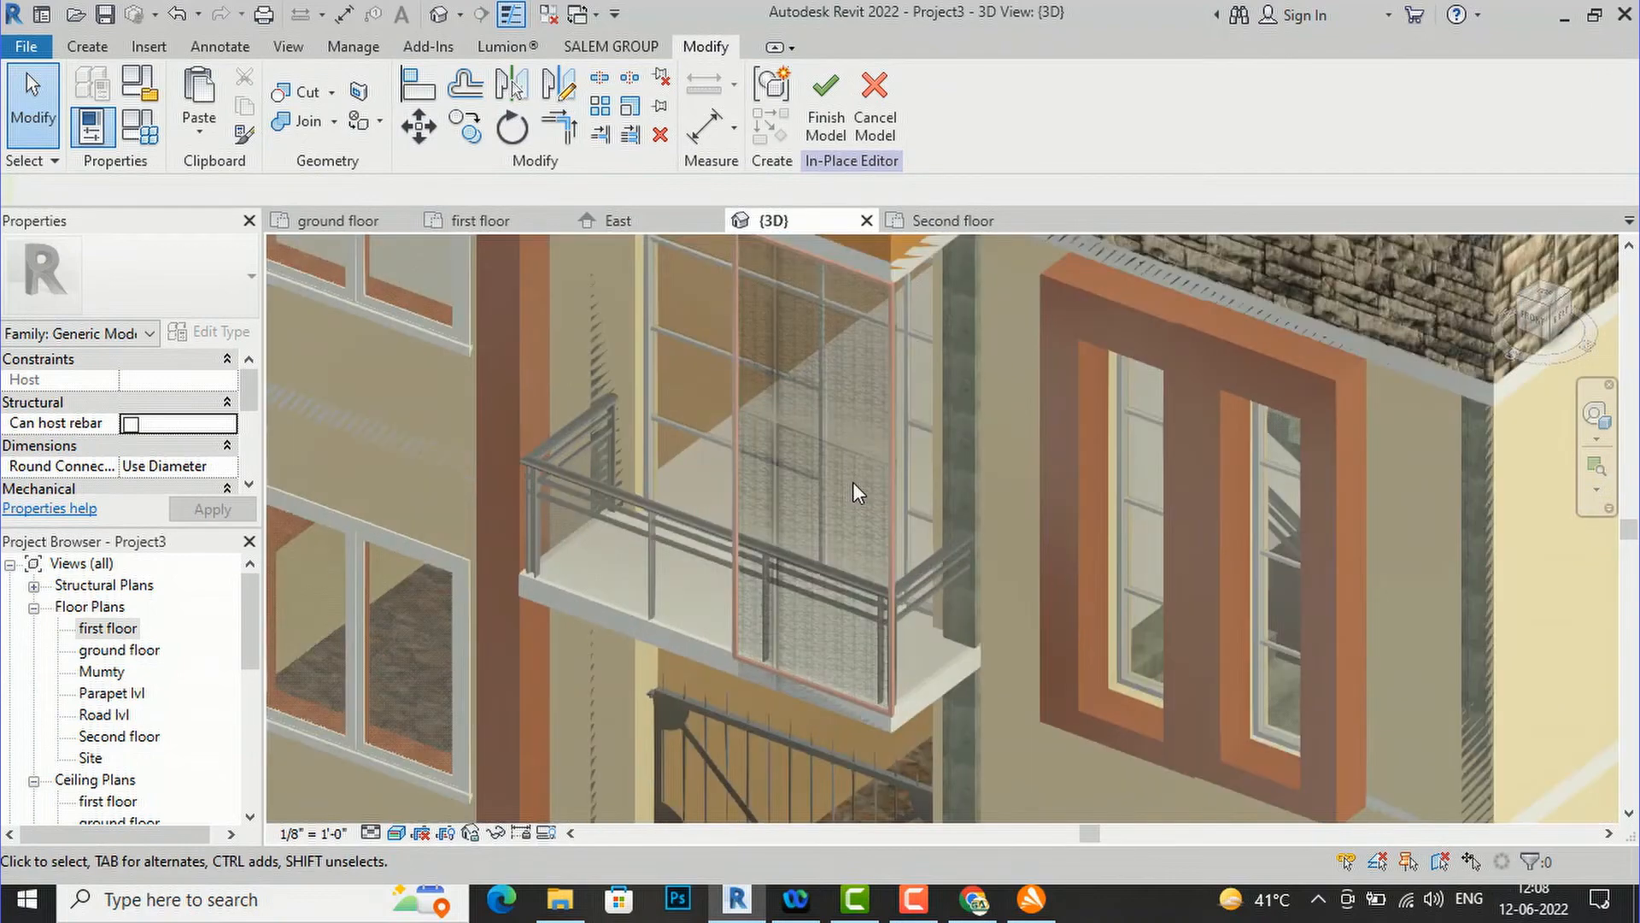
scroll(864, 459, down, 4)
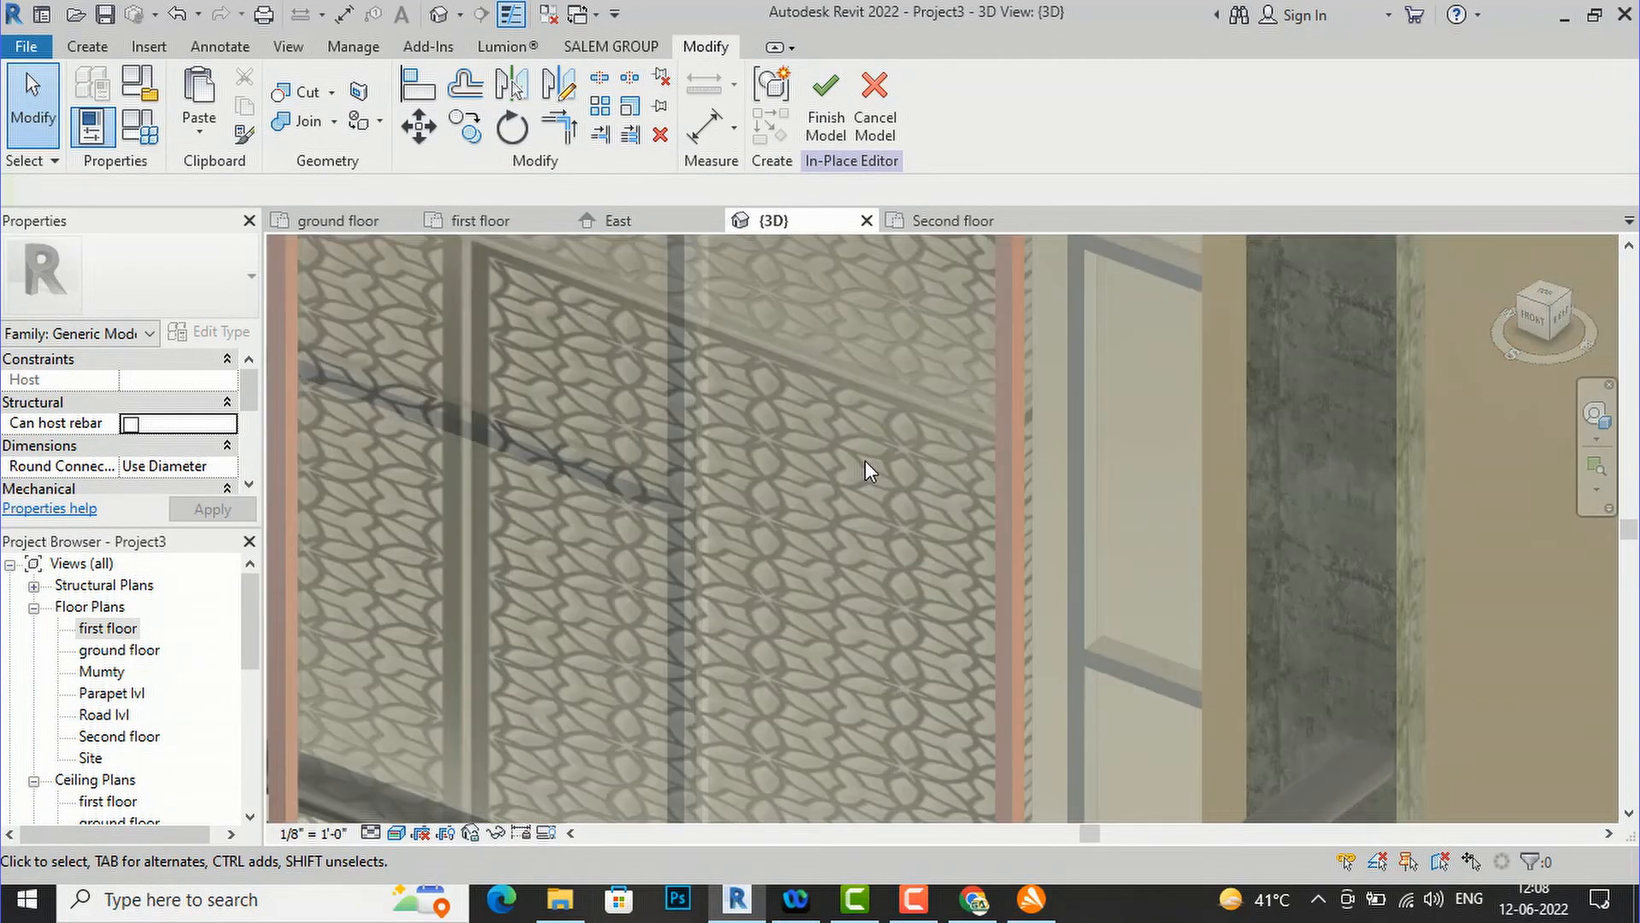
scroll(853, 468, down, 3)
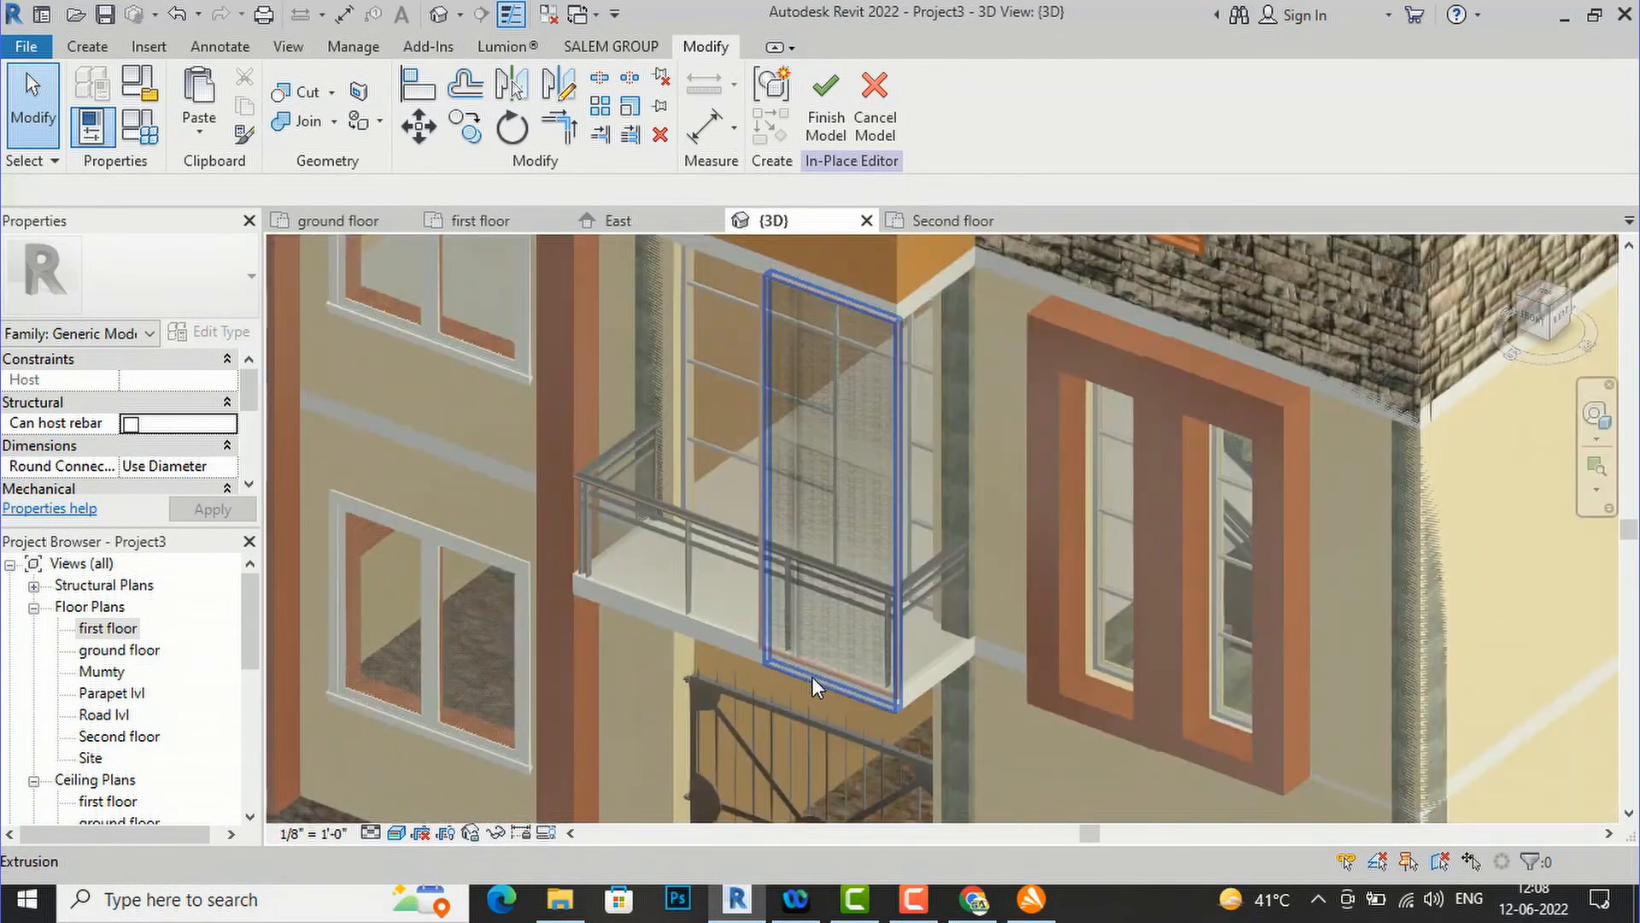
click(888, 418)
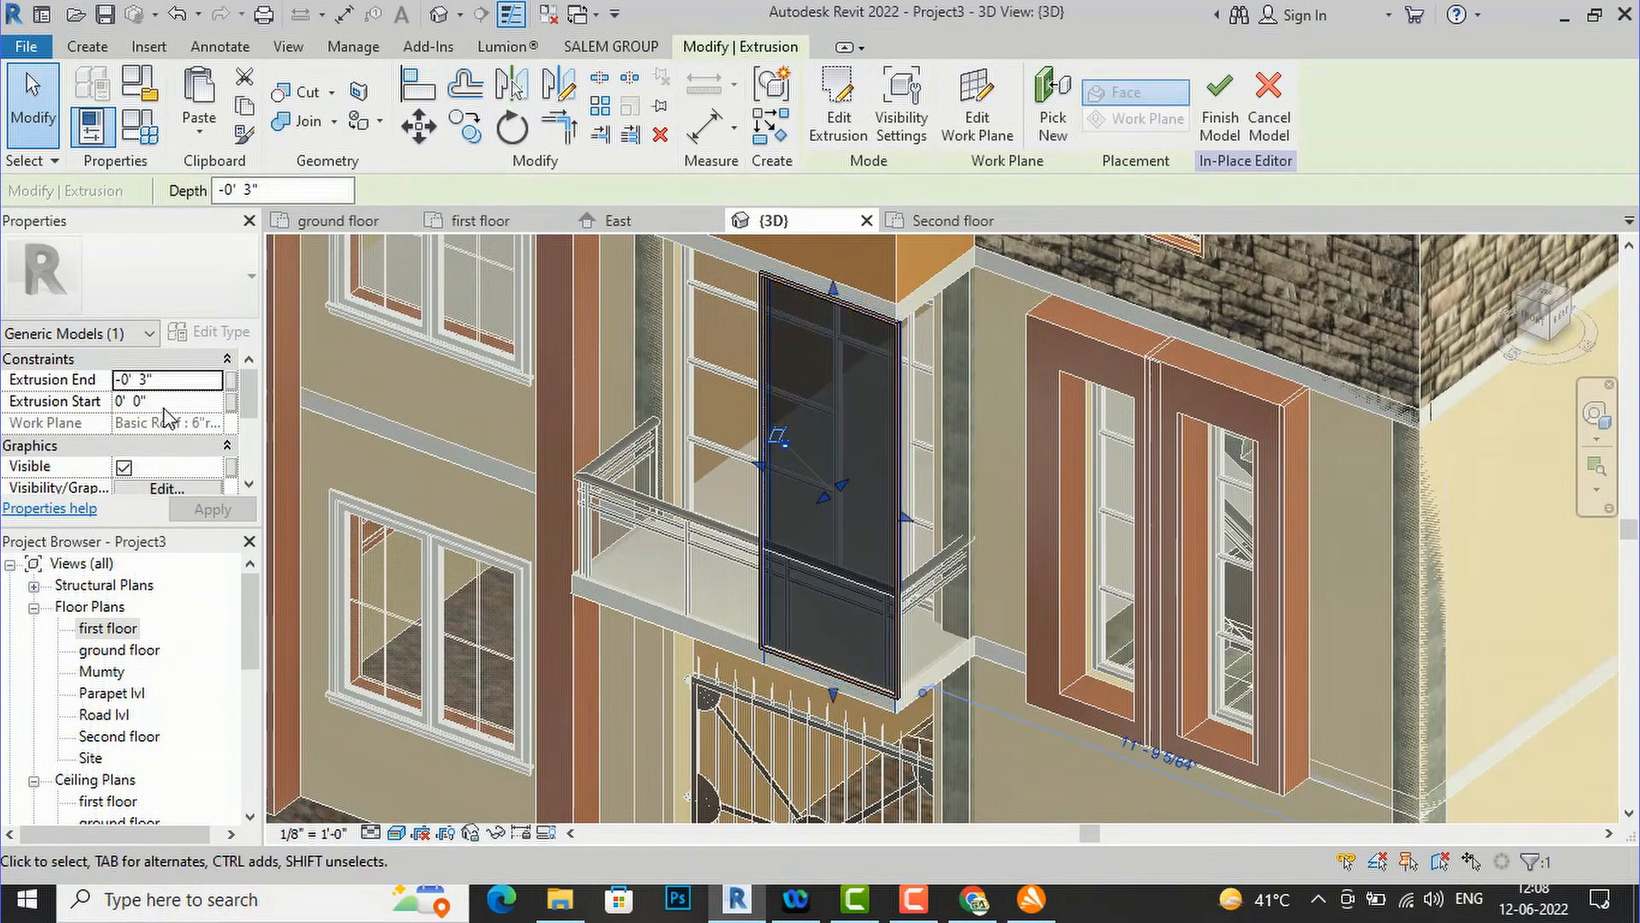
scroll(169, 418, down, 1)
click(200, 445)
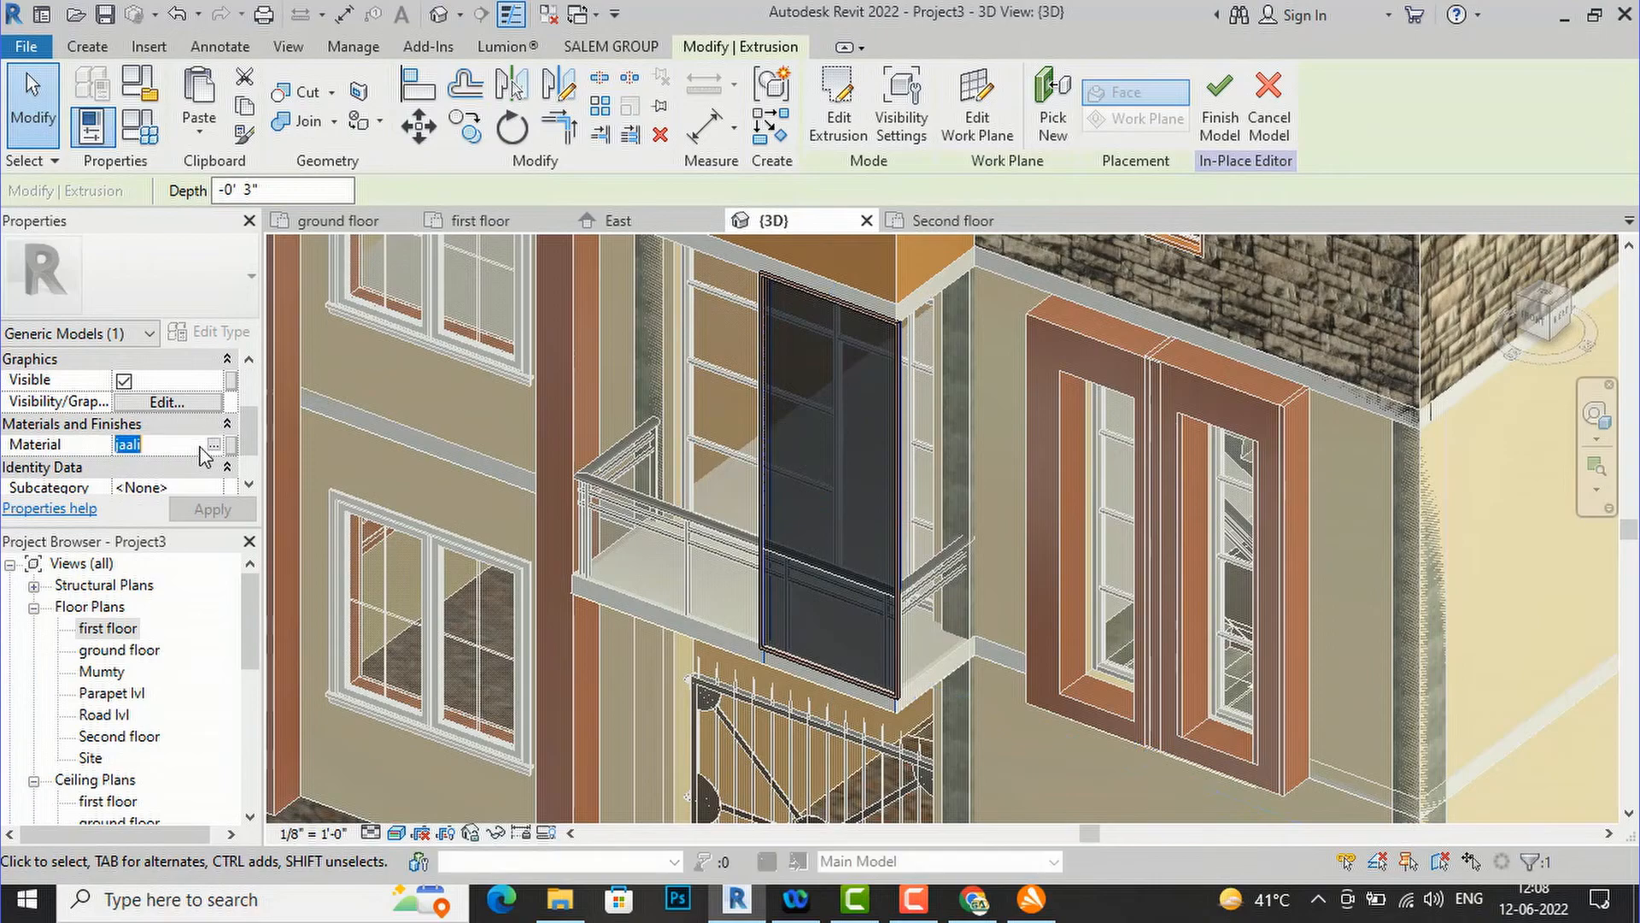
click(214, 444)
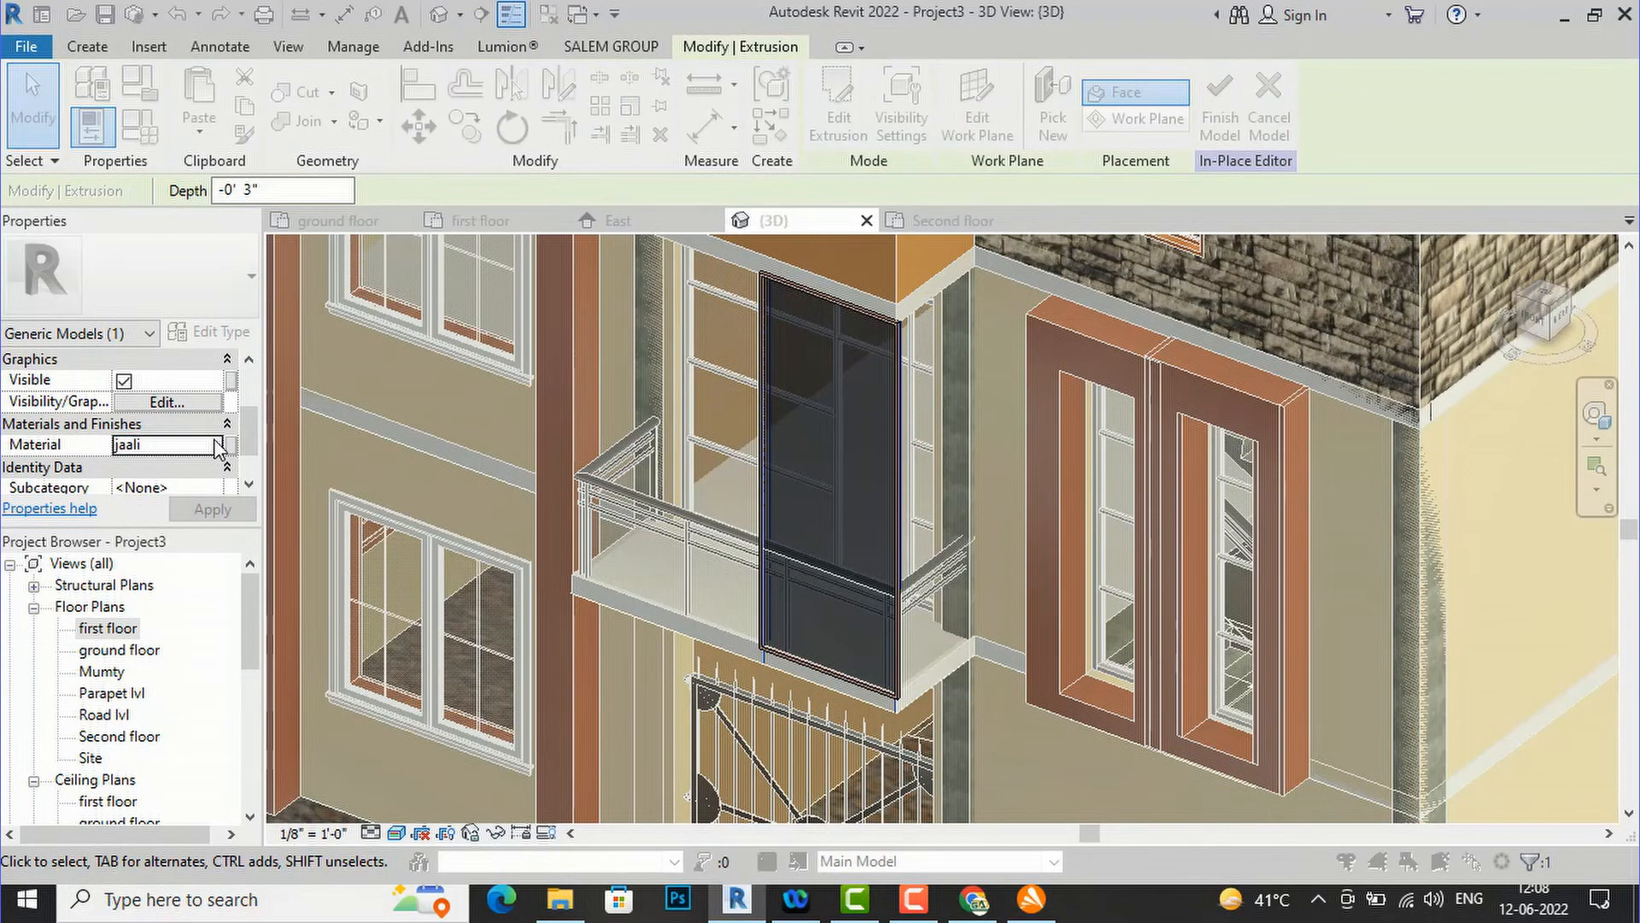
- Set the jaali cutout image's sample size to 5'-0" width and height, and apply the change to the material
scroll(1039, 575, down, 2)
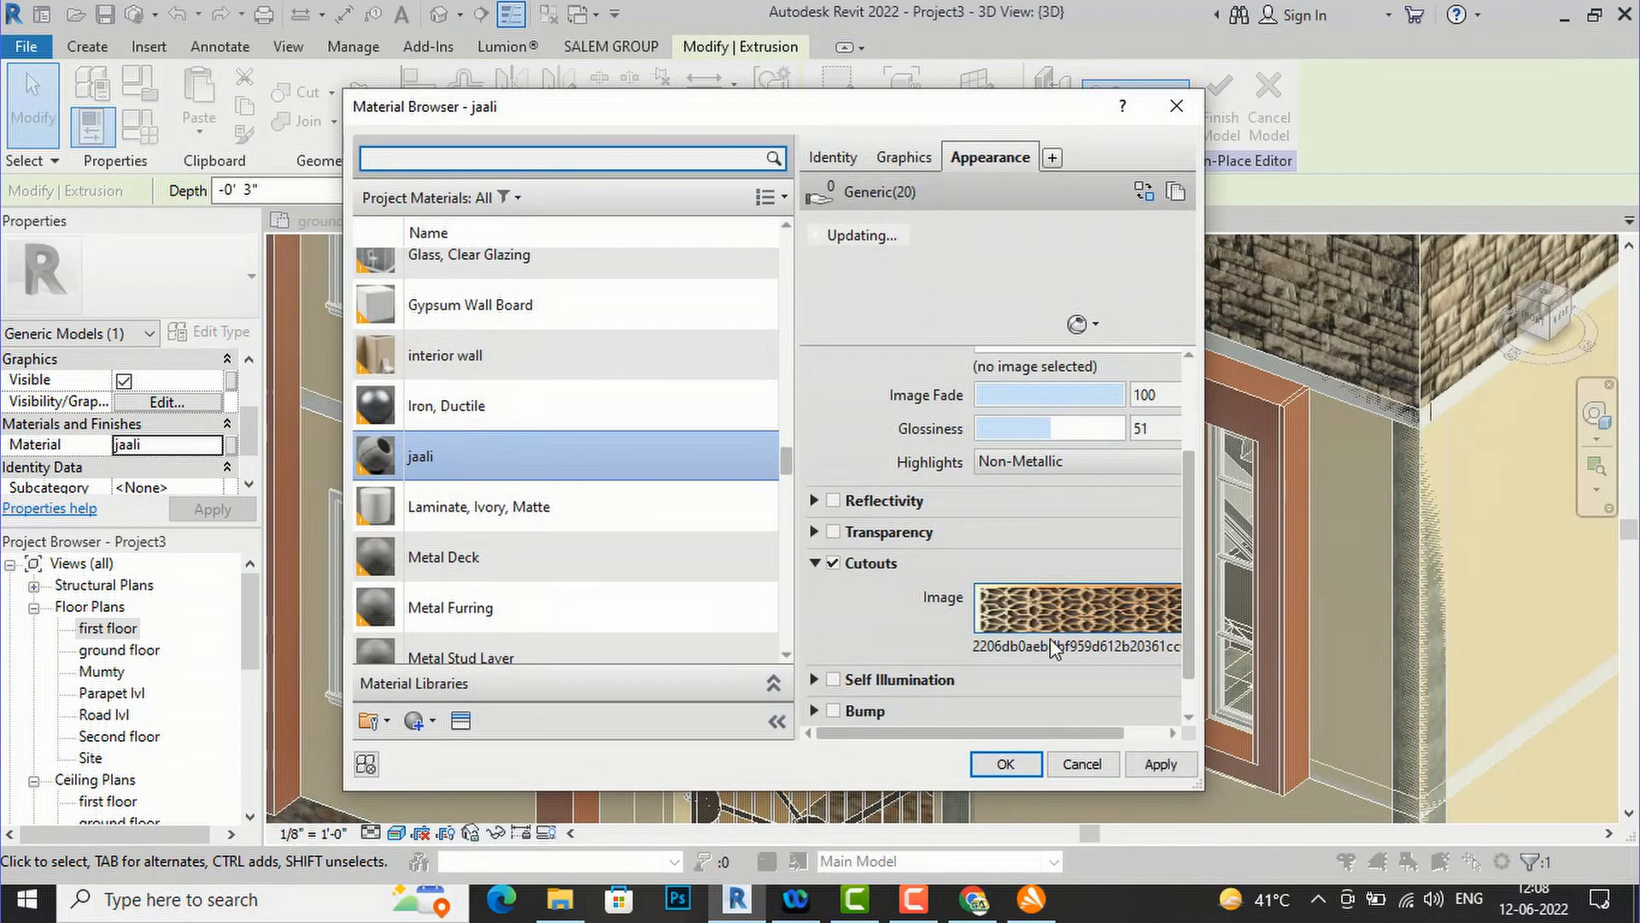
click(1067, 609)
scroll(589, 585, down, 3)
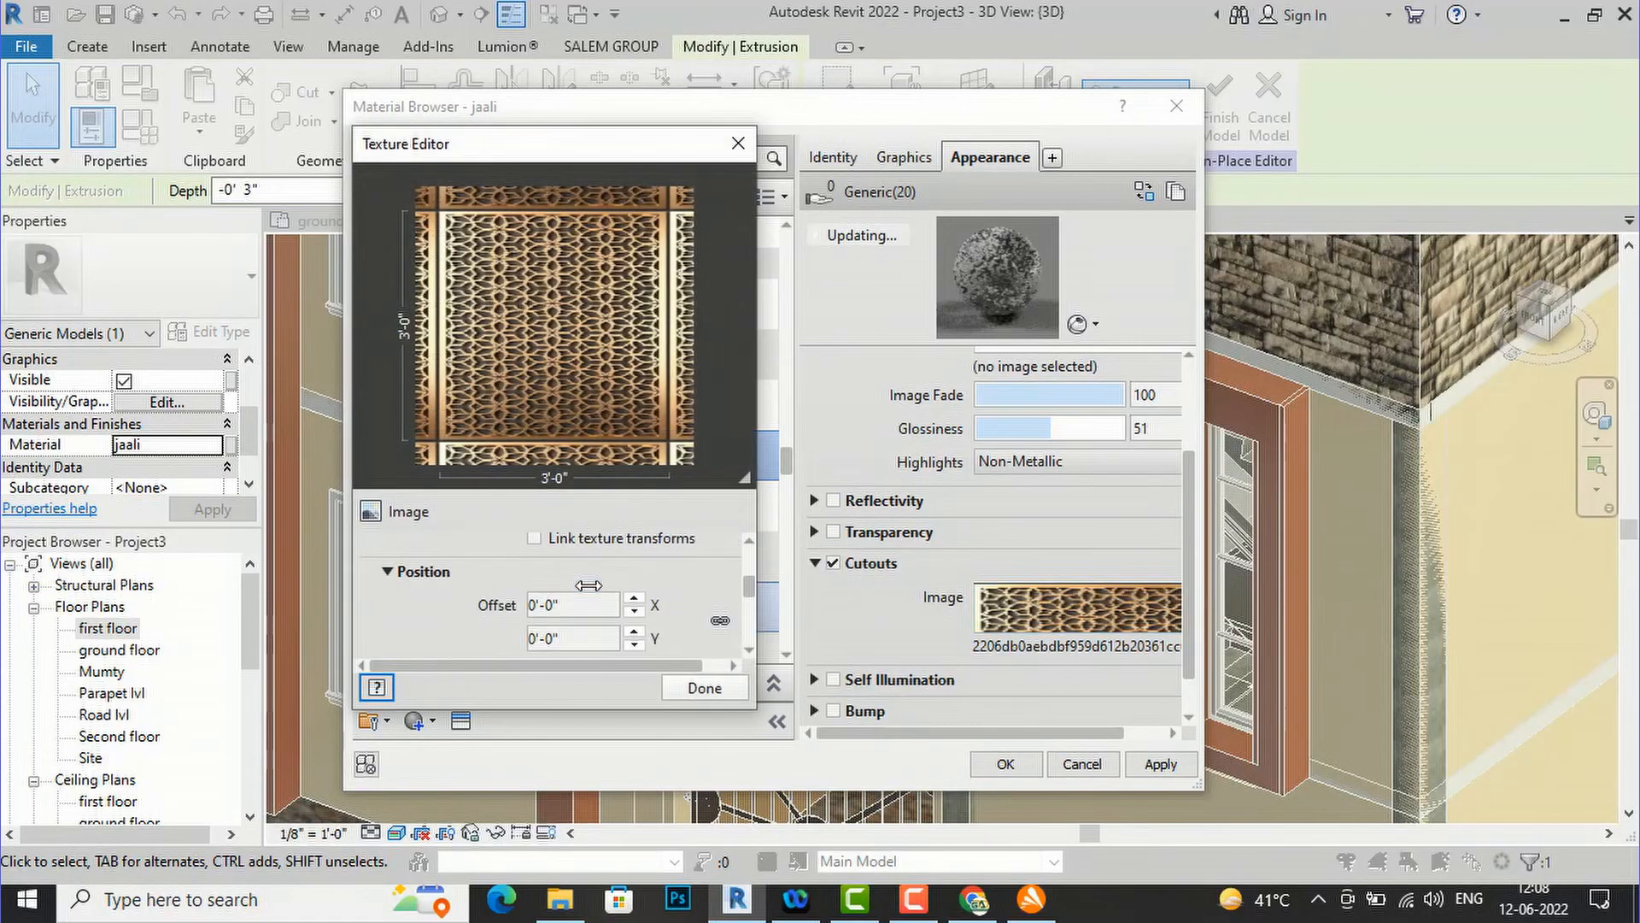
scroll(589, 615, down, 3)
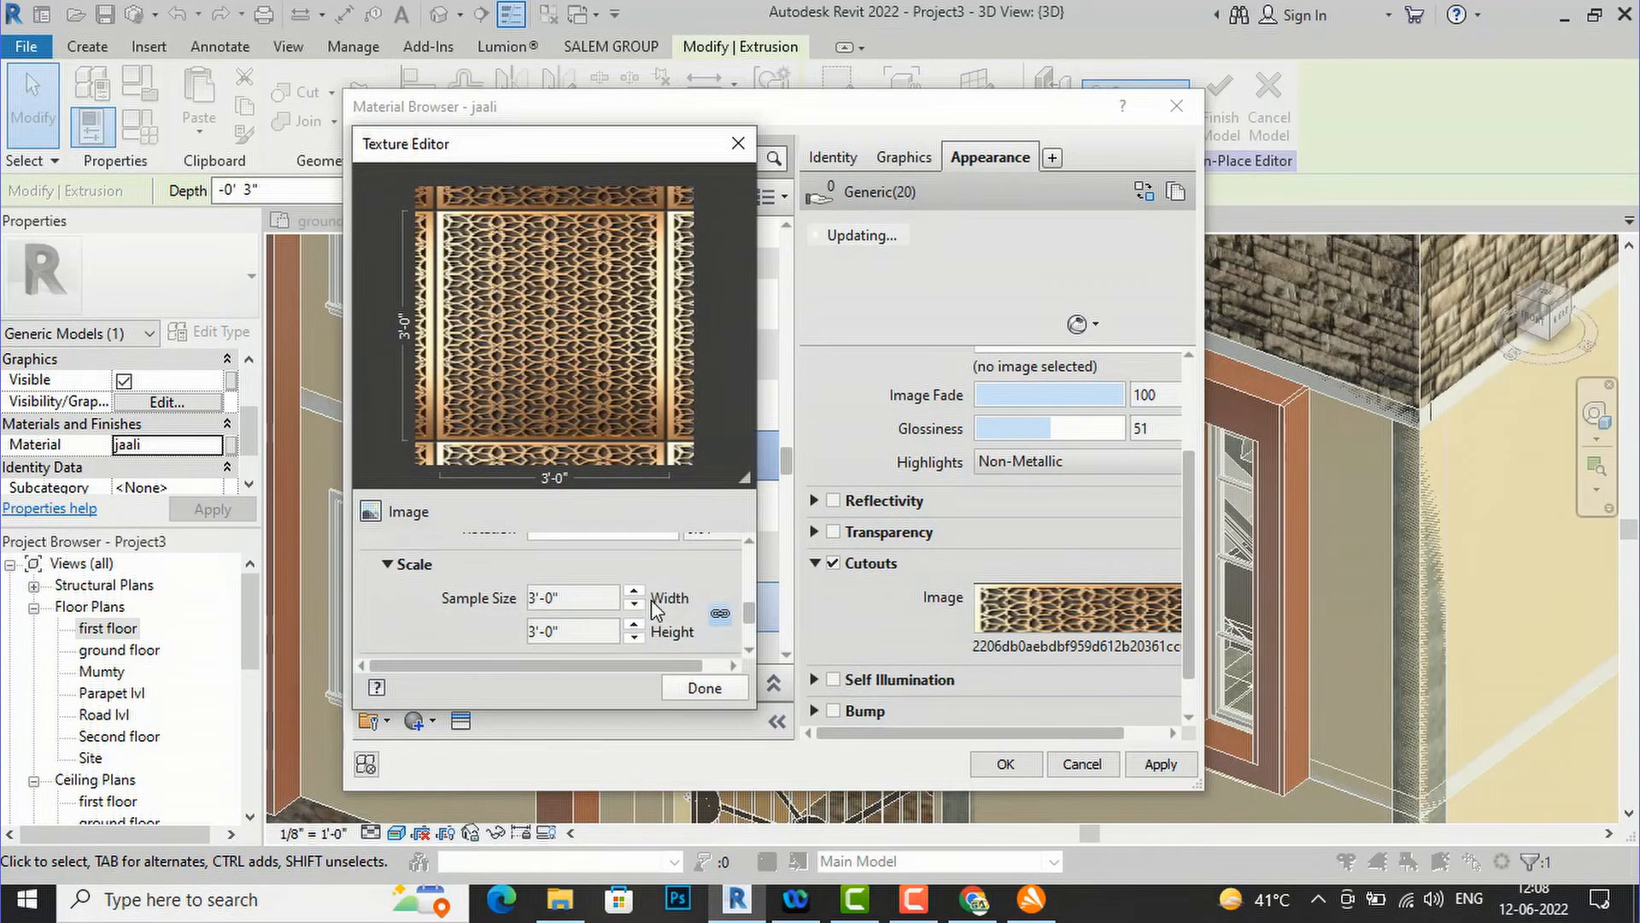
double_click(601, 598)
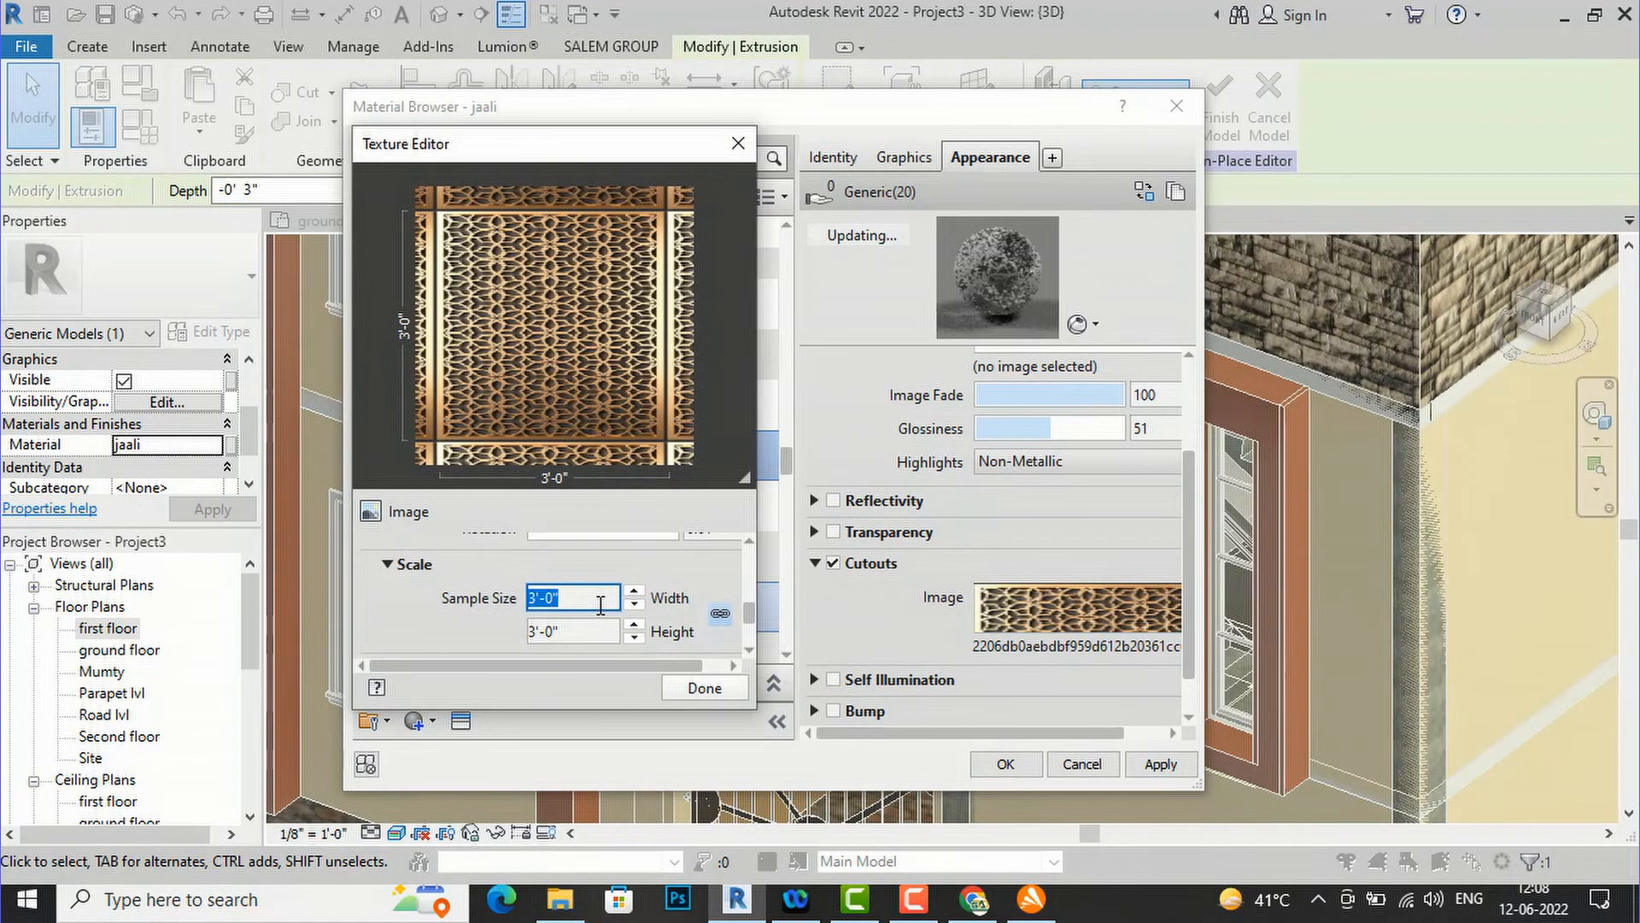
text(5')
key(Tab)
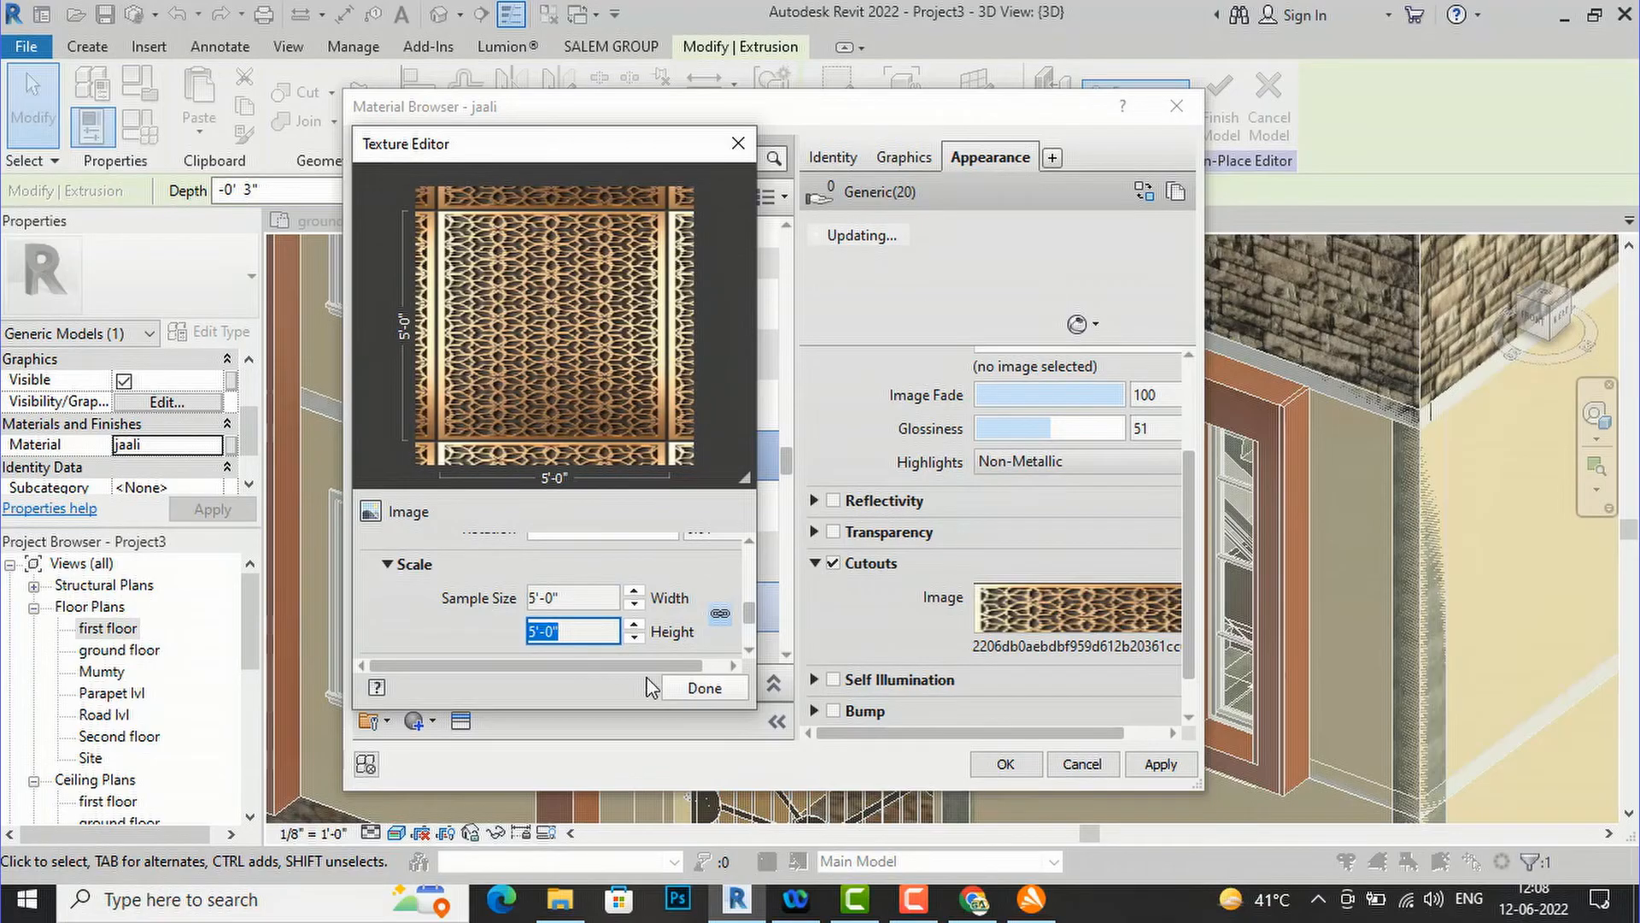
click(705, 688)
click(1166, 774)
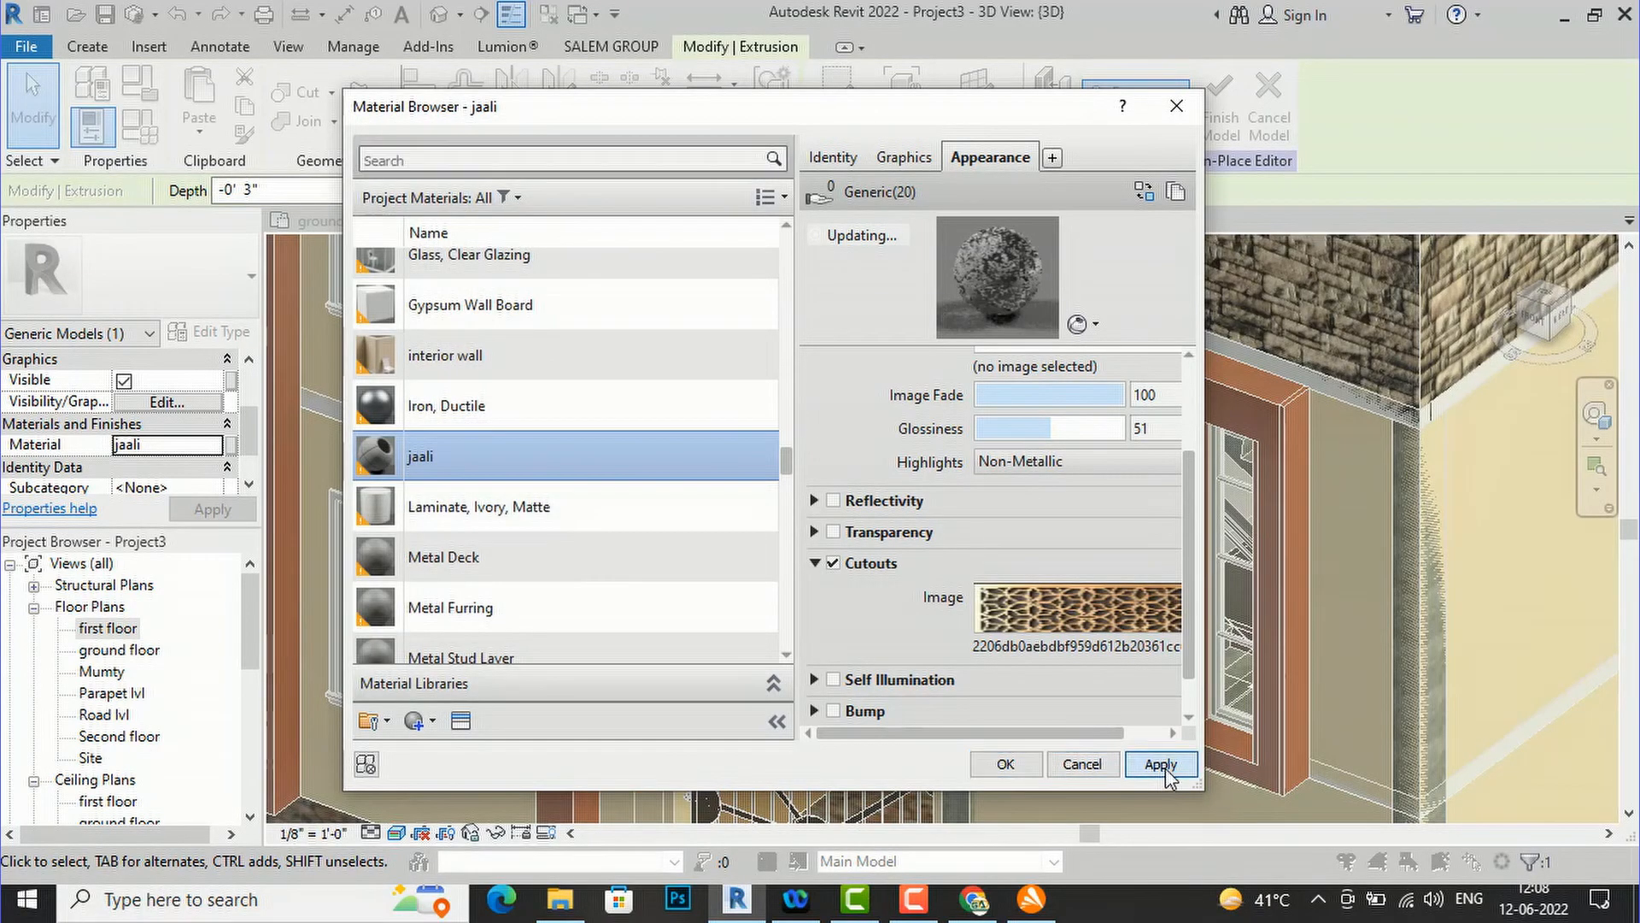
- Accept the jaali material and check the rescaled lattice and its thin frame on the balcony
click(1004, 764)
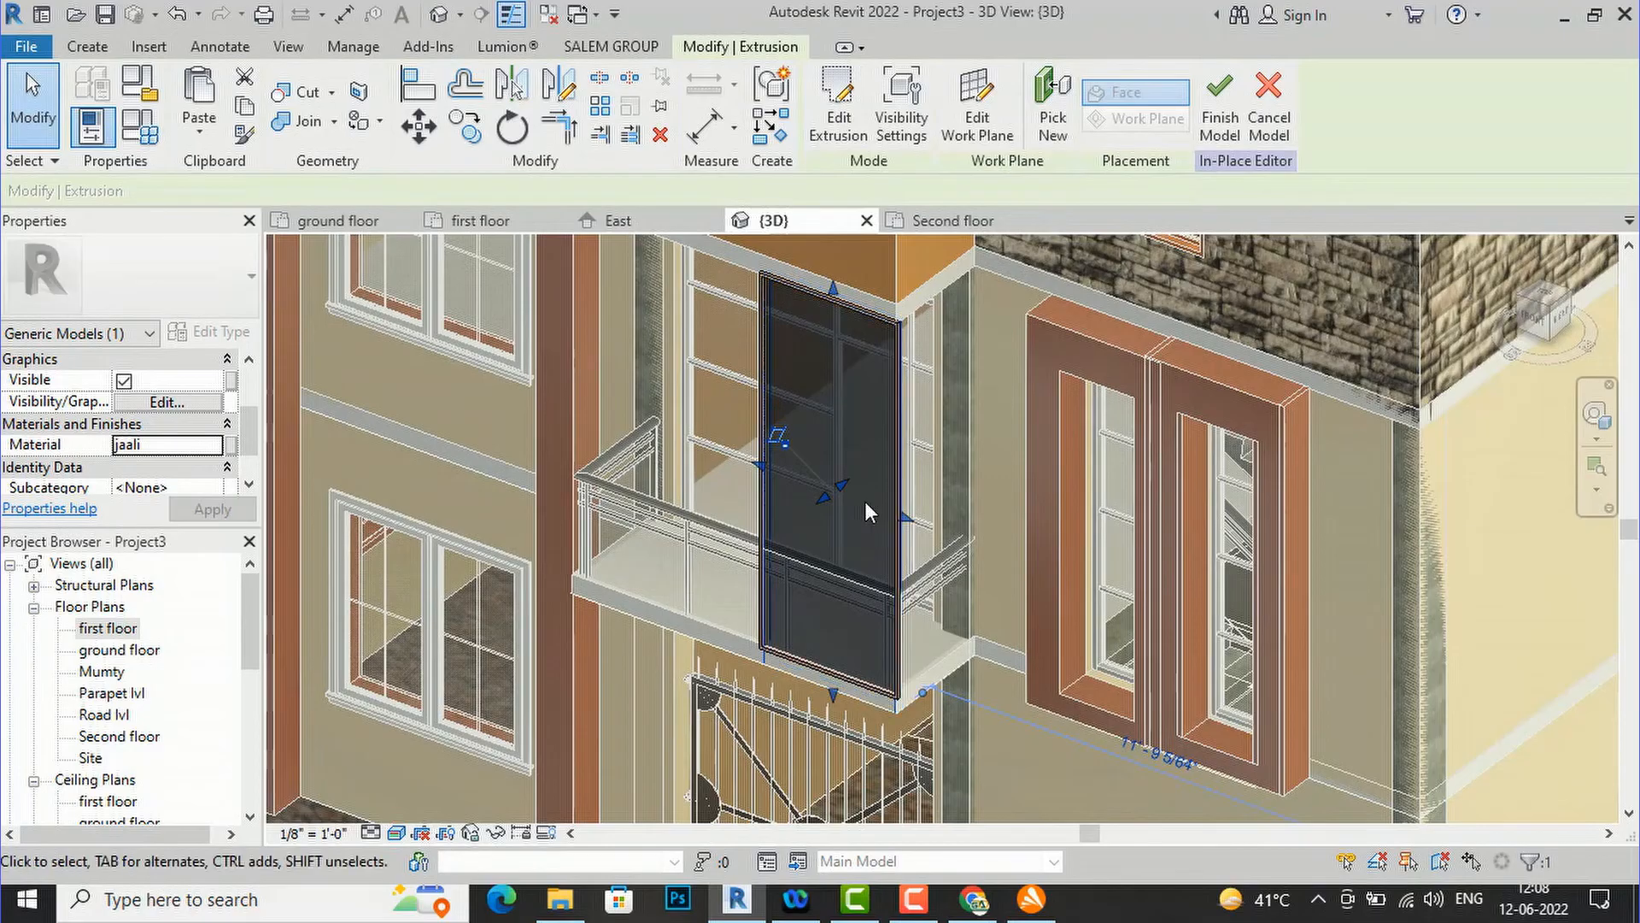
key(Escape)
scroll(832, 419, up, 3)
scroll(860, 364, down, 5)
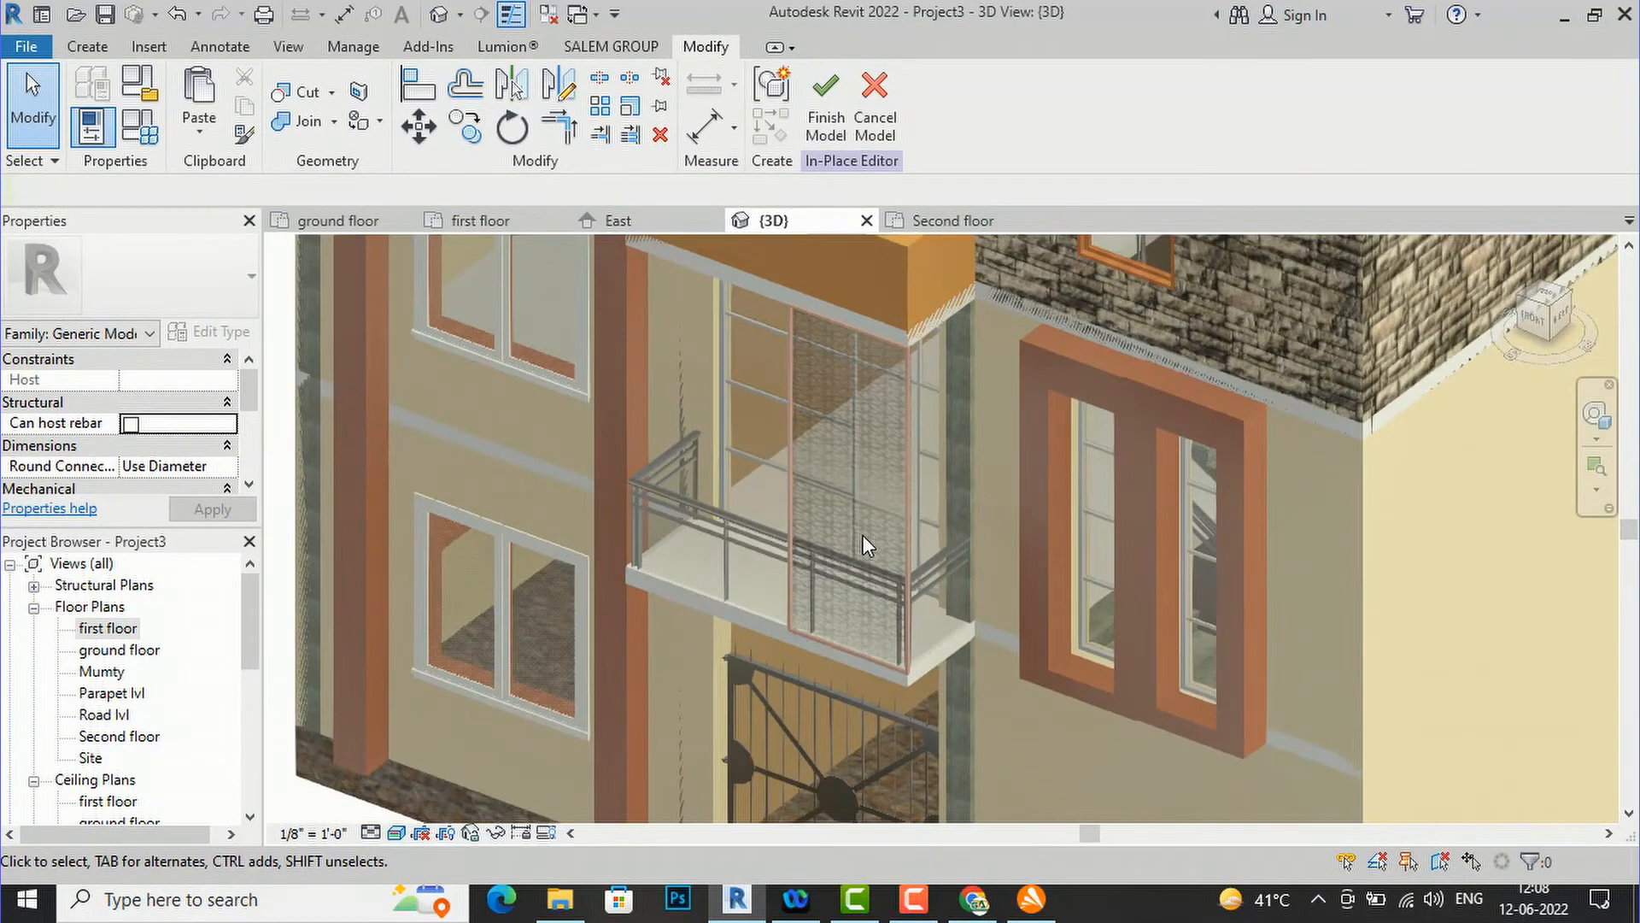
click(913, 410)
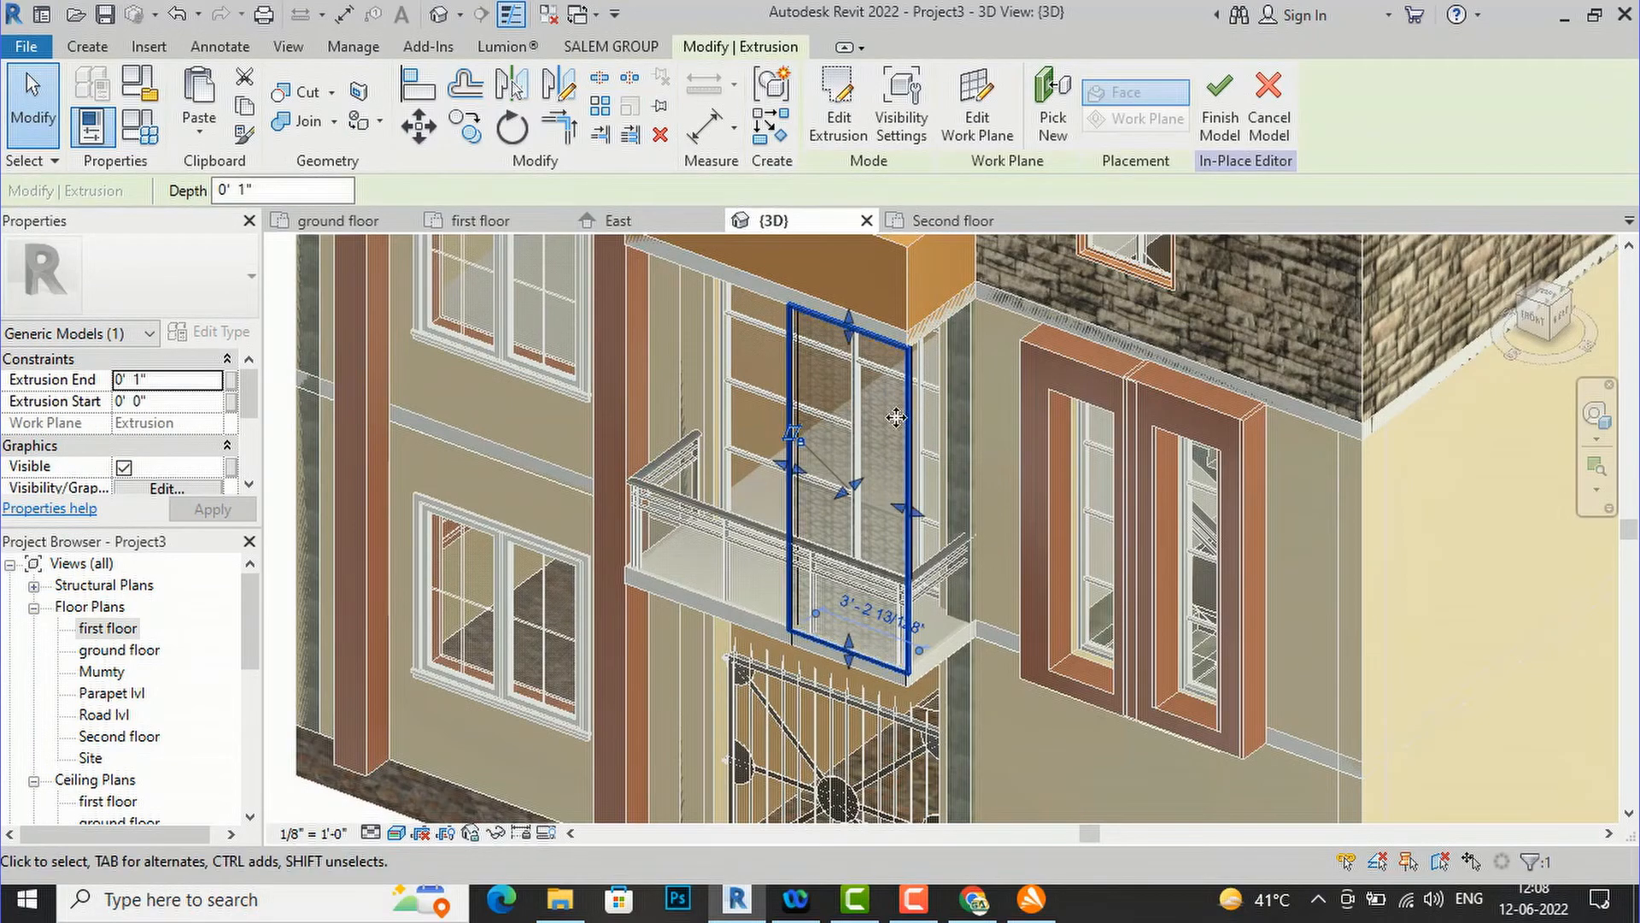
key(Escape)
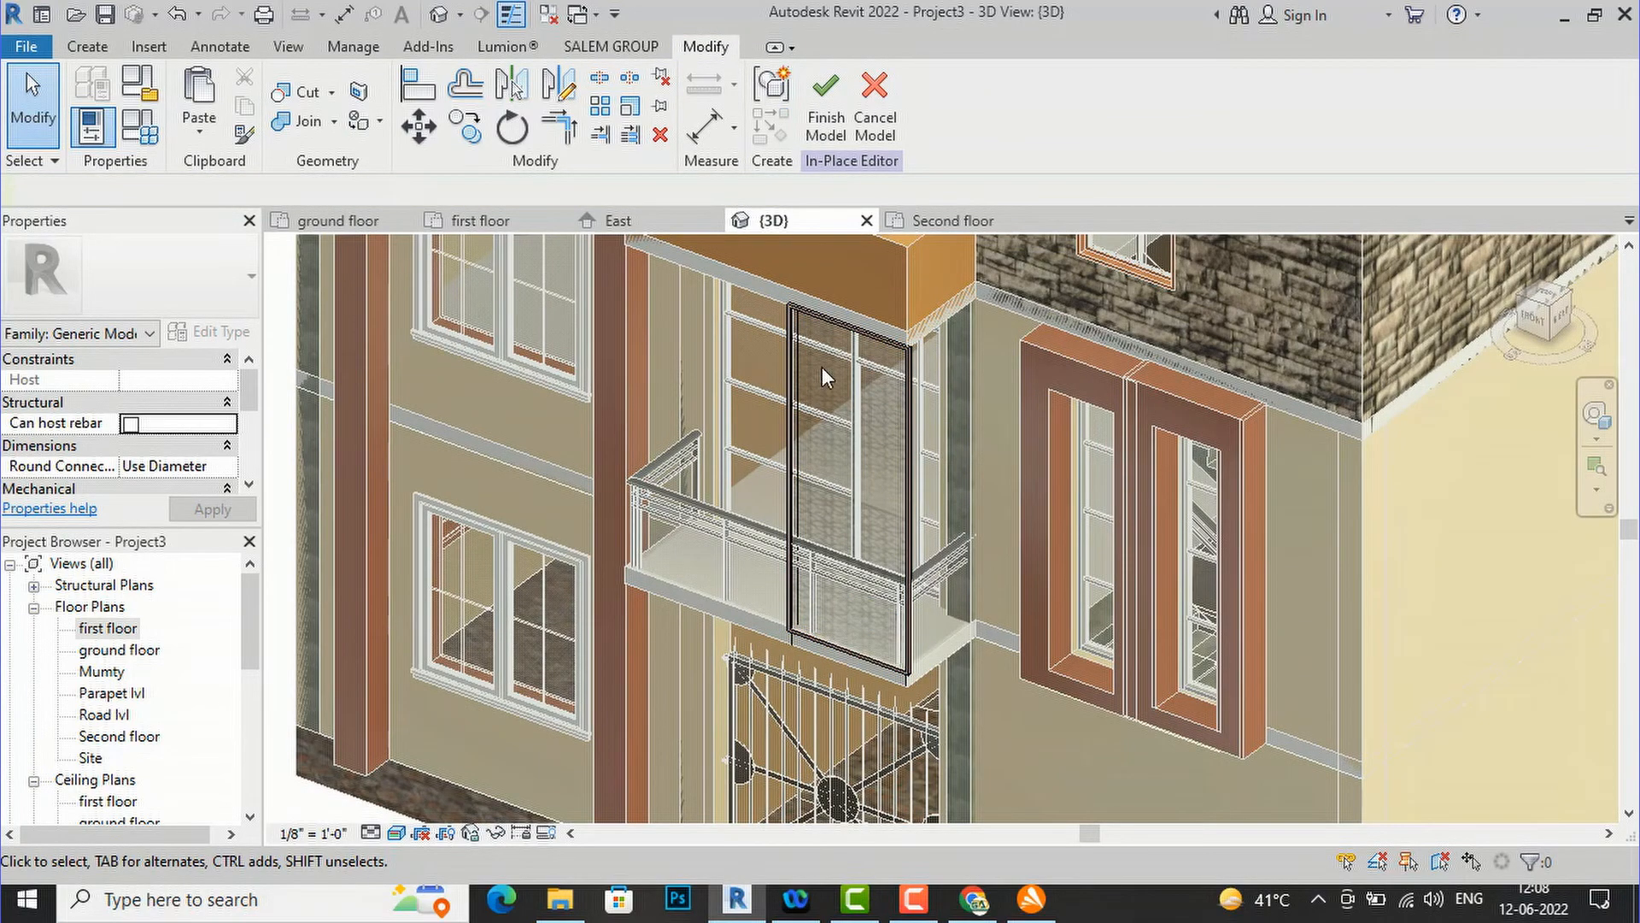
scroll(887, 633, up, 3)
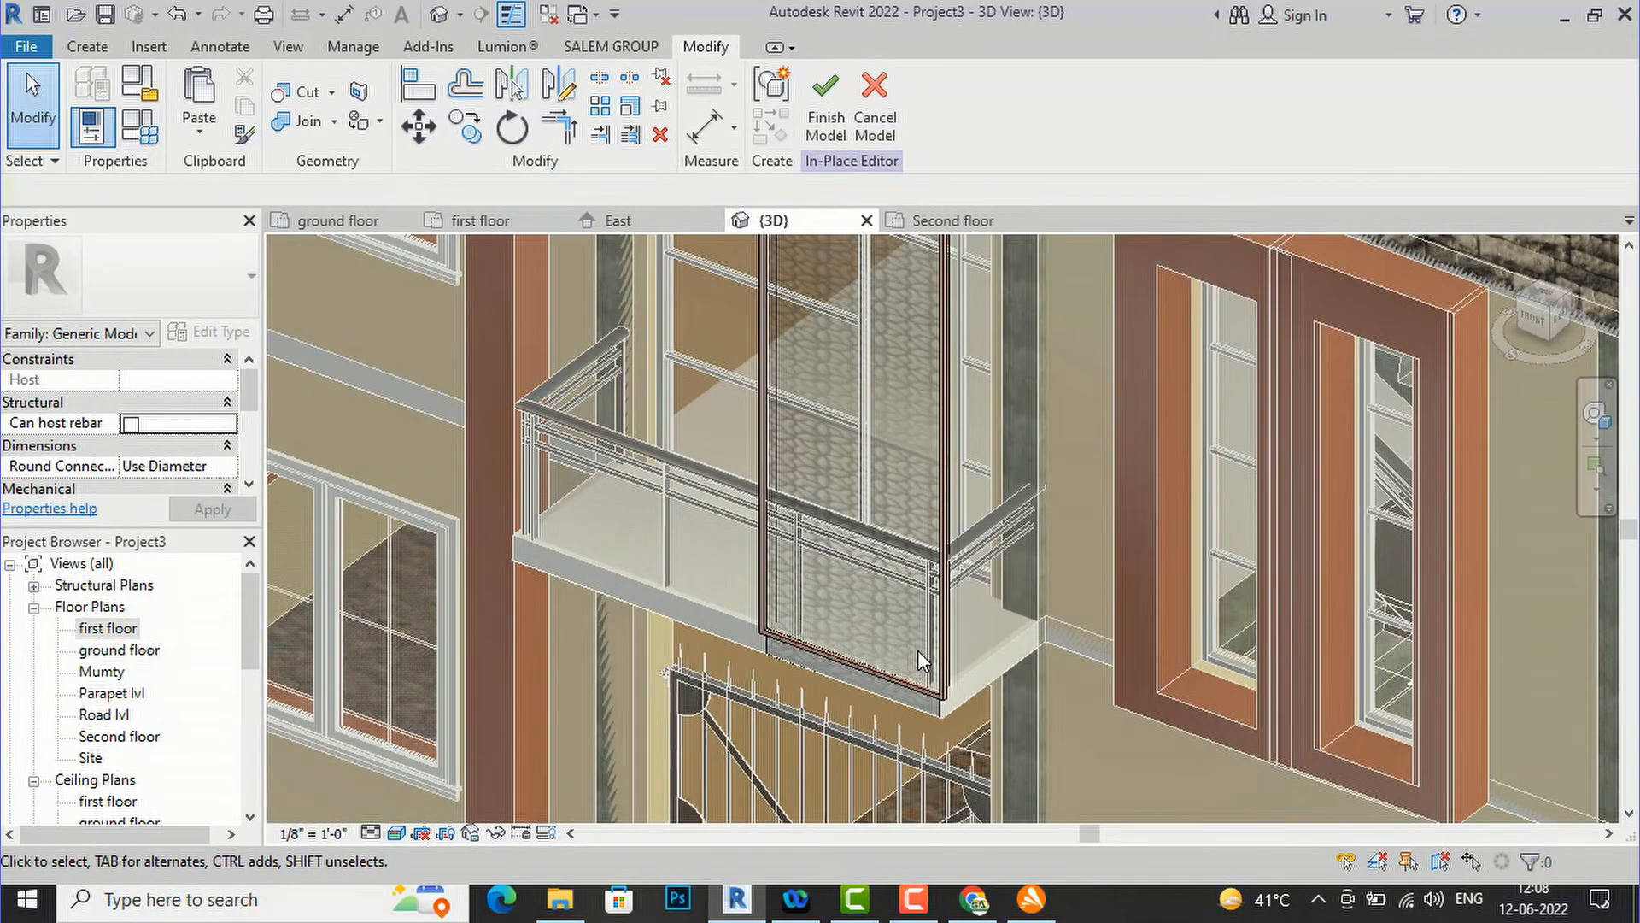
- Invert the cutout image in the dark panel extrusion's jaali material, then apply and accept the material
click(941, 663)
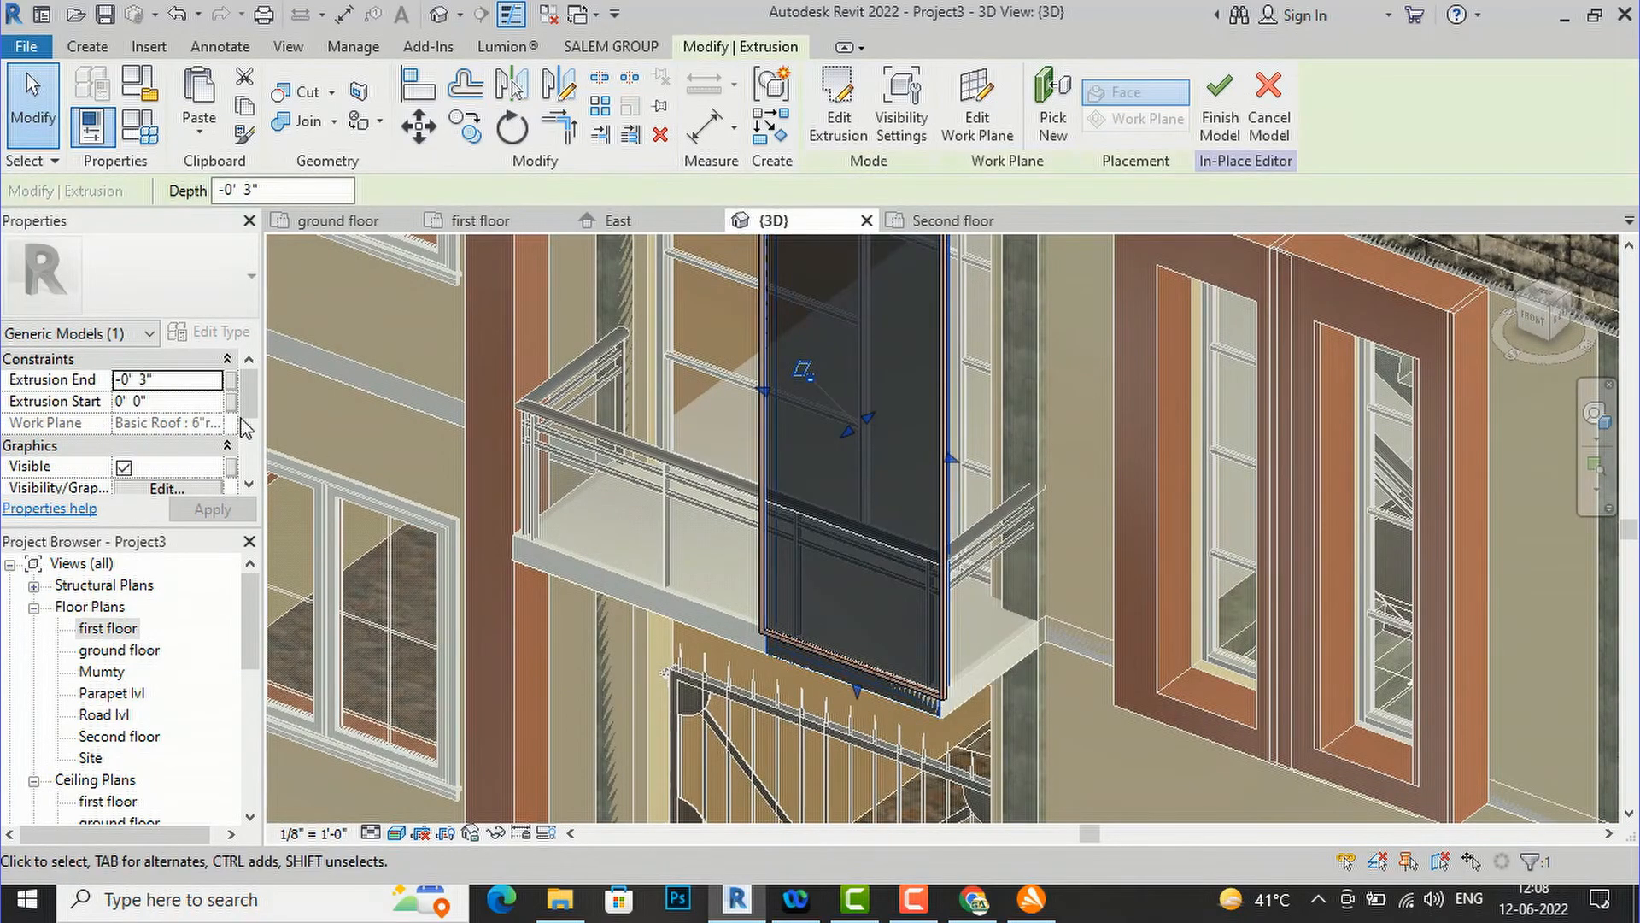
scroll(211, 416, down, 3)
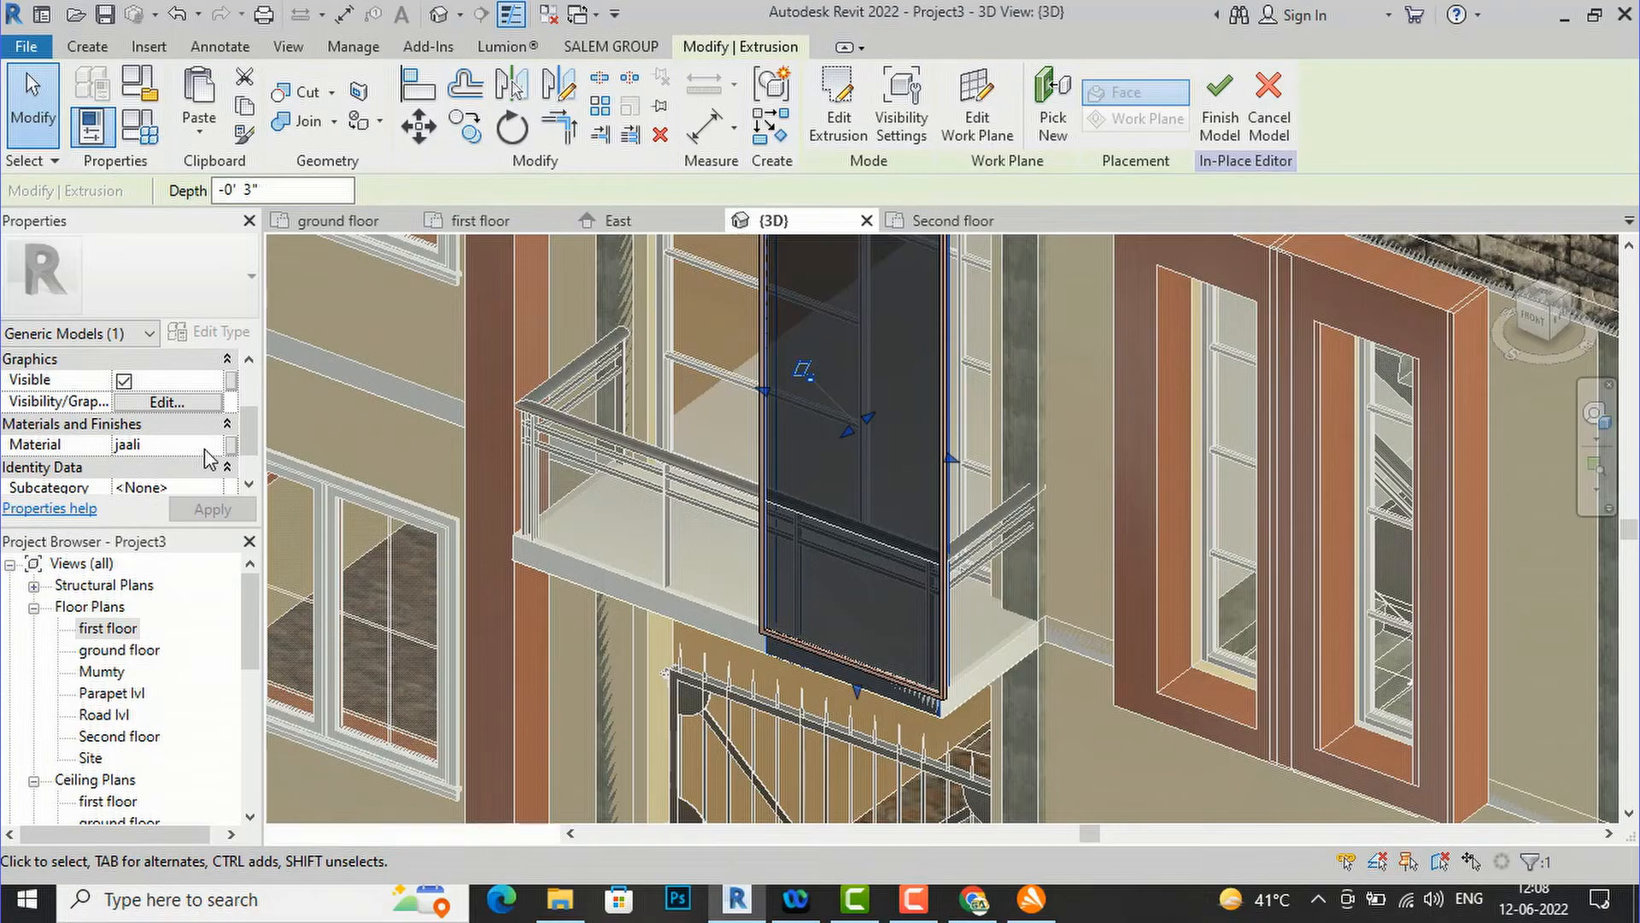
click(211, 446)
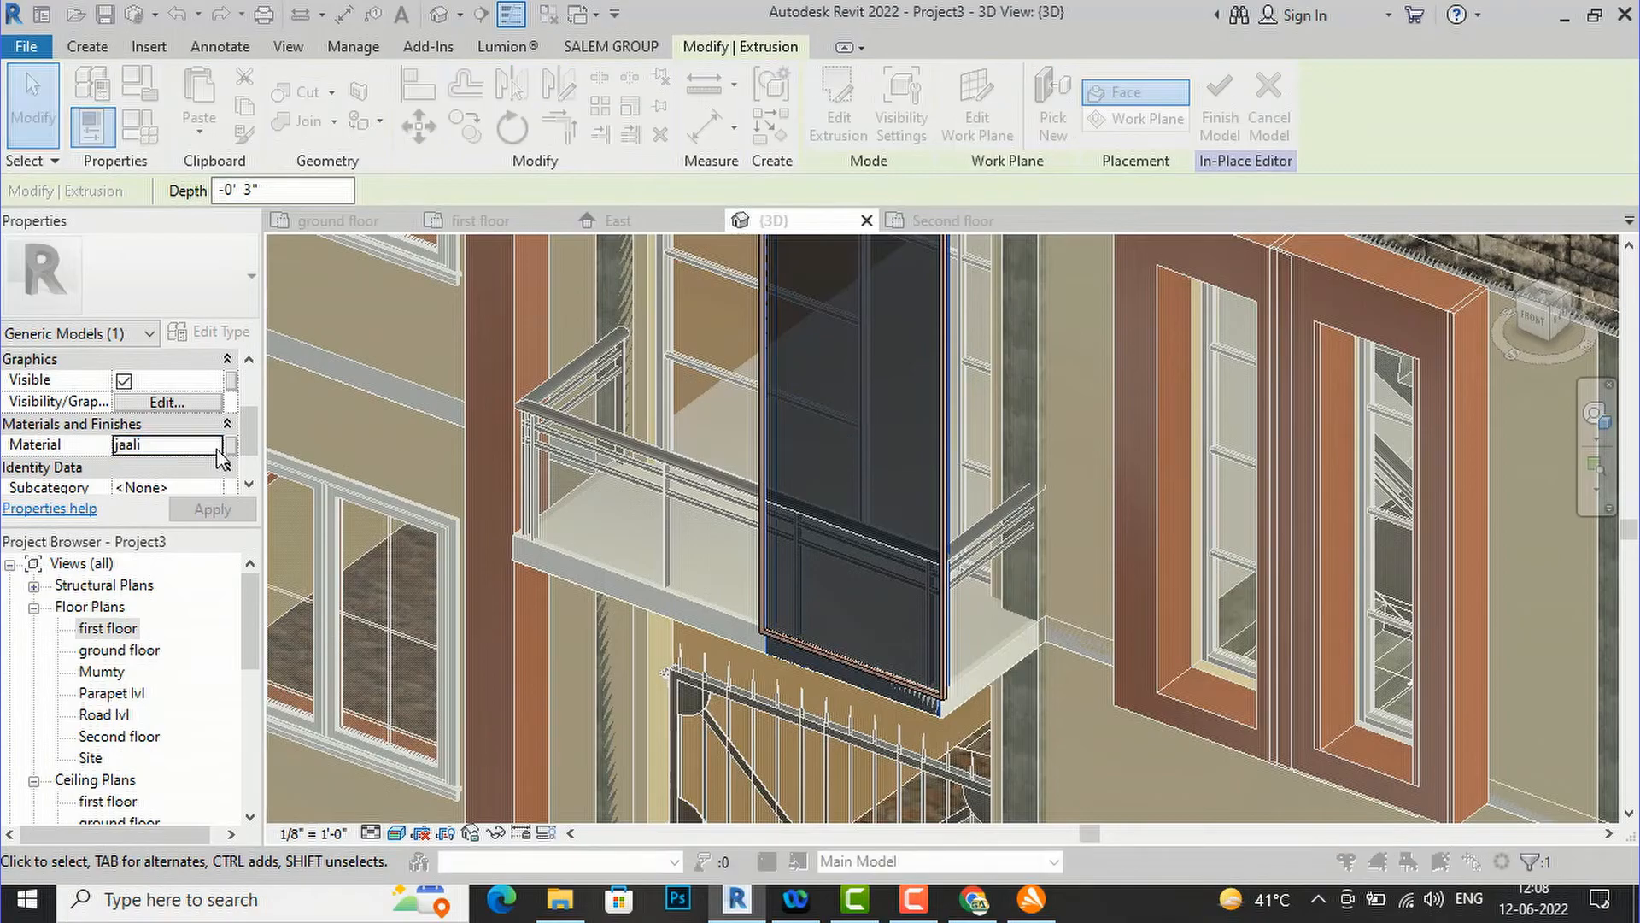
click(214, 446)
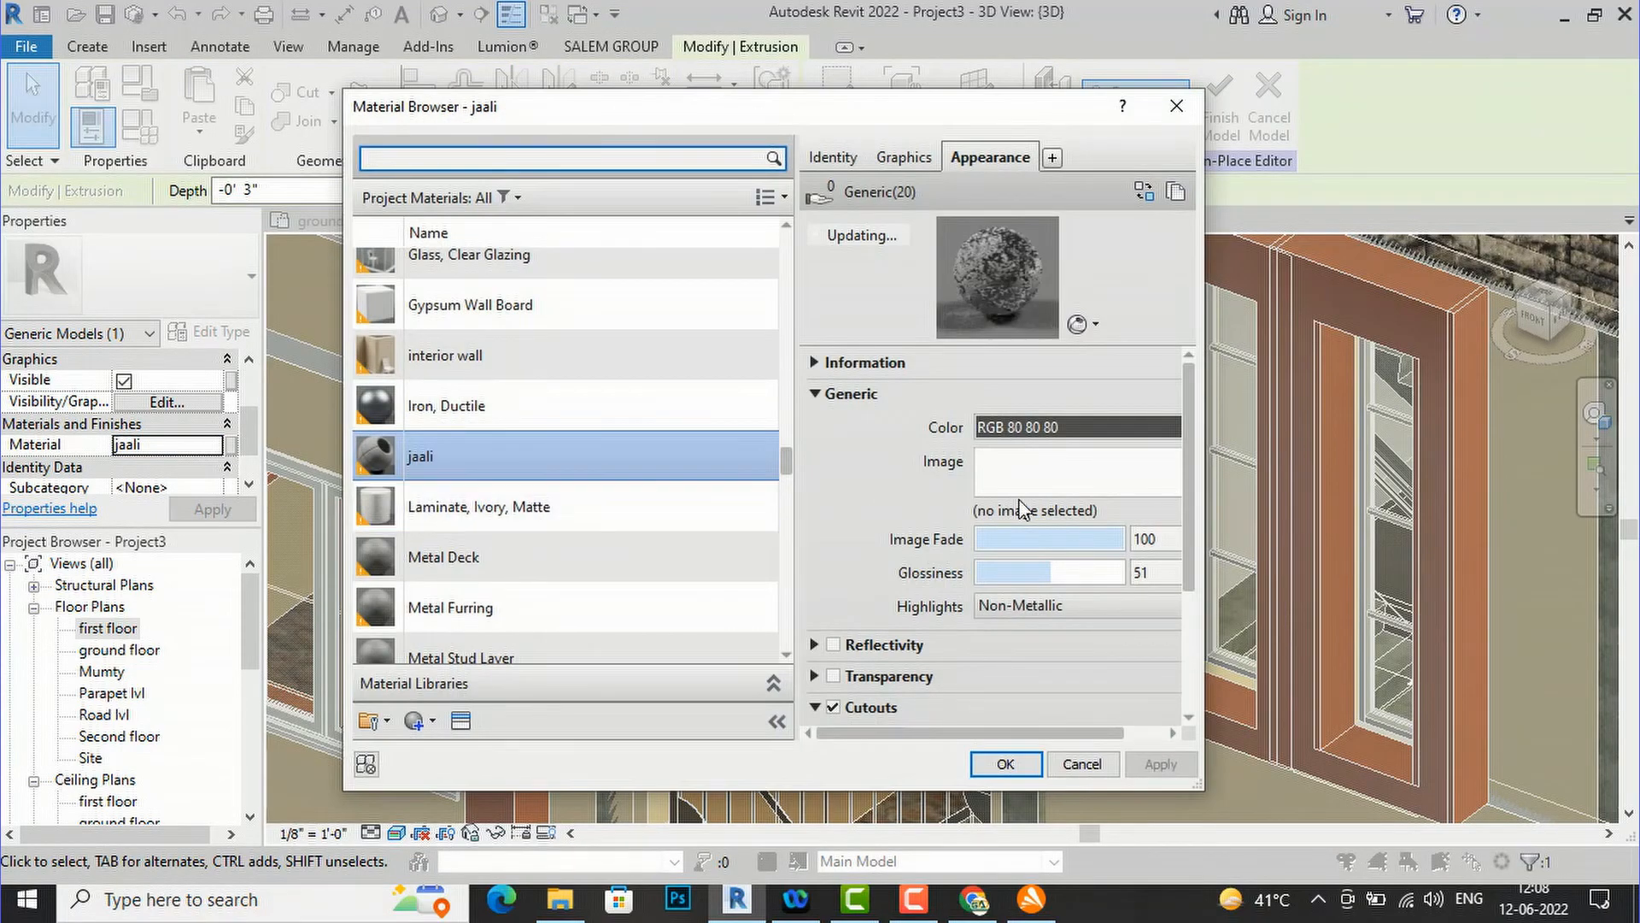
scroll(1193, 491, down, 3)
click(1140, 567)
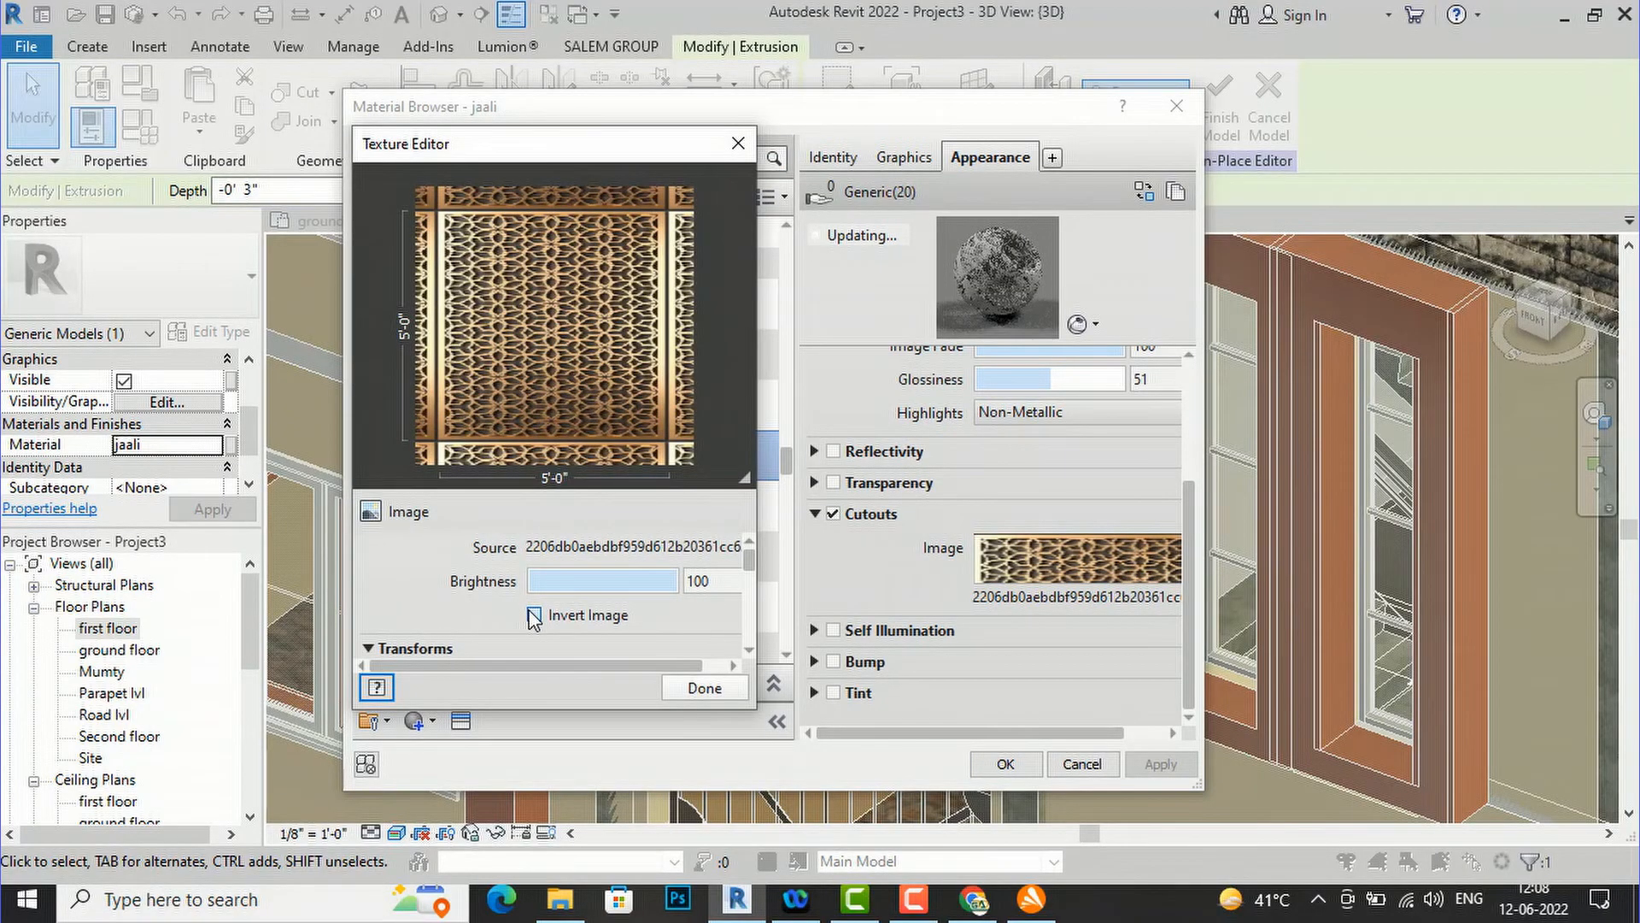
click(533, 616)
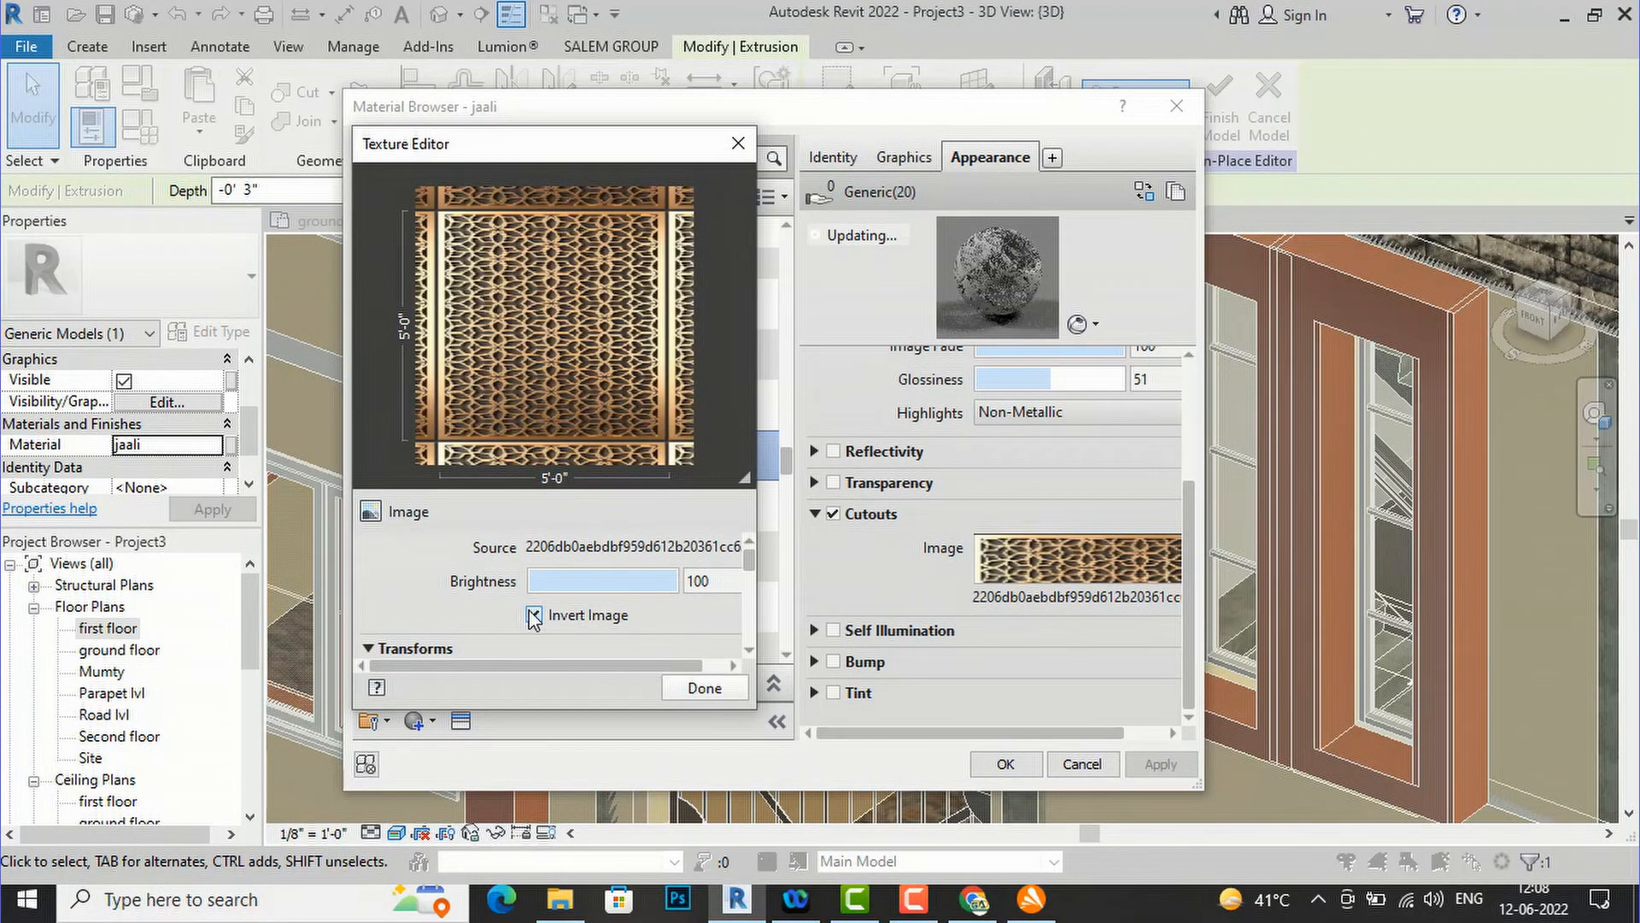
click(704, 694)
click(1167, 767)
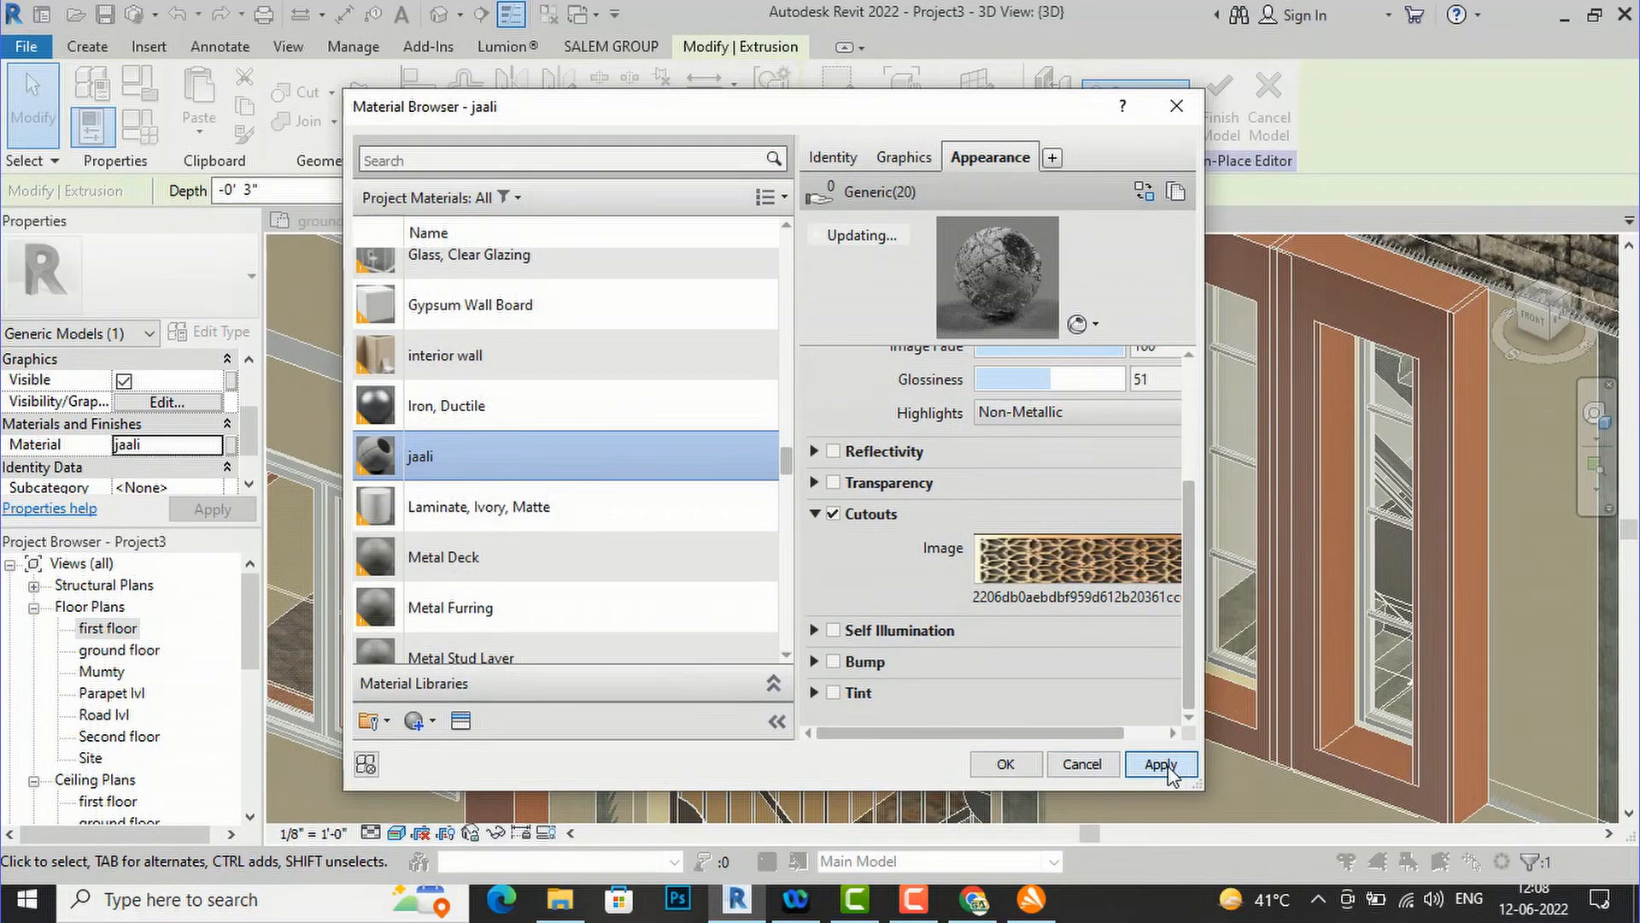
click(1005, 763)
click(1024, 699)
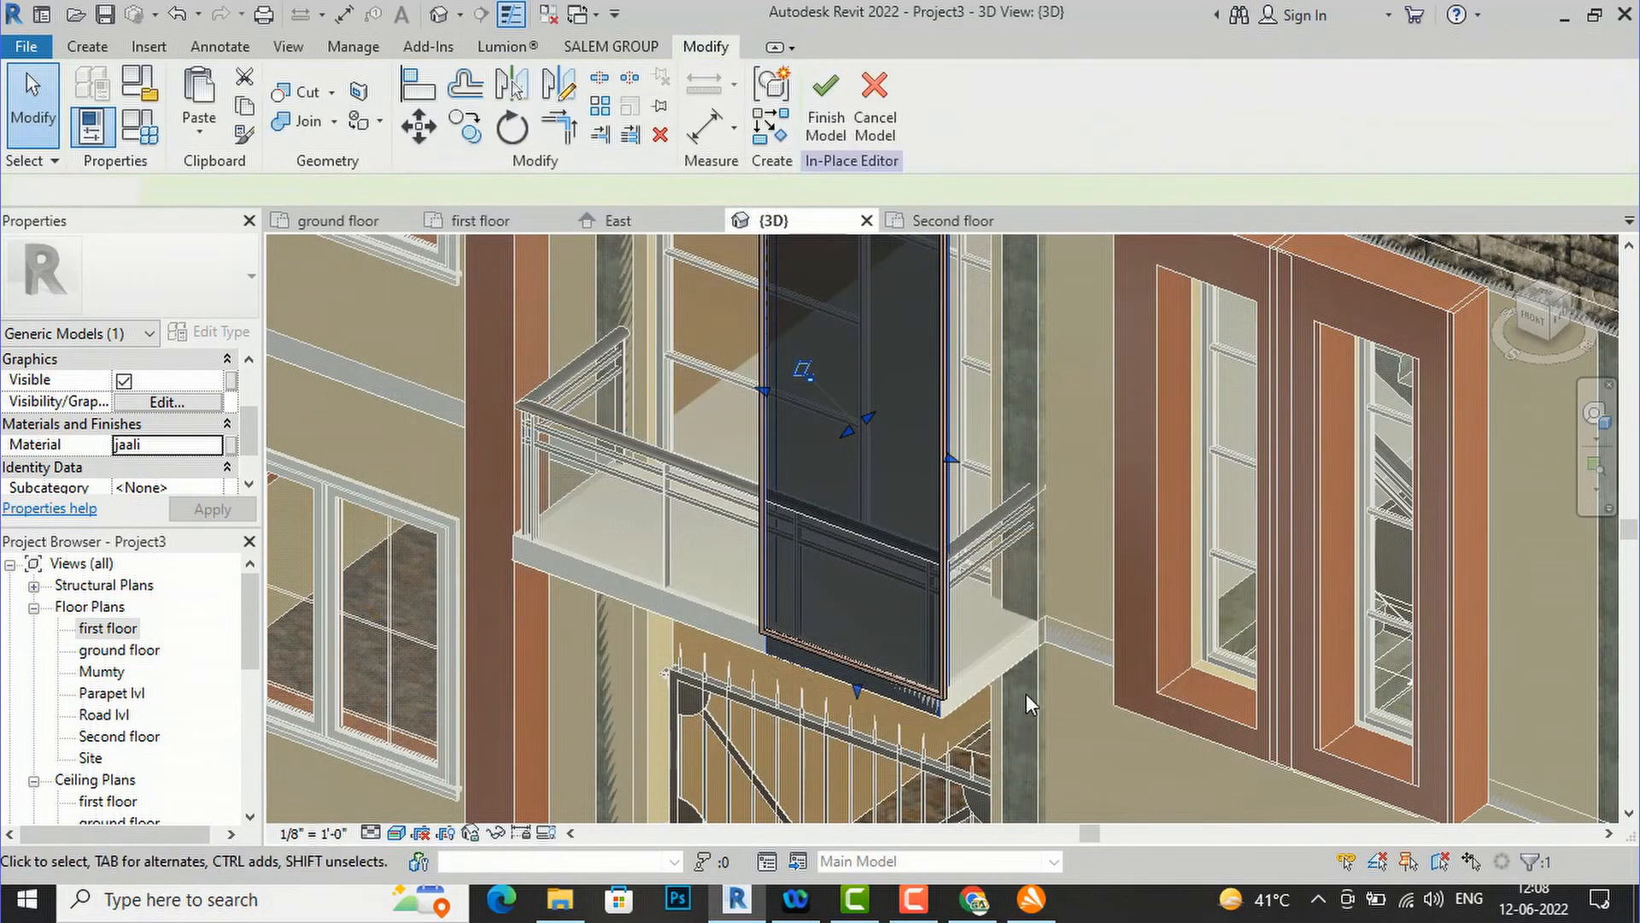
- Check the inverted lattice on the balcony panel and finish the in-place screen model
scroll(875, 506, down, 2)
scroll(837, 424, up, 6)
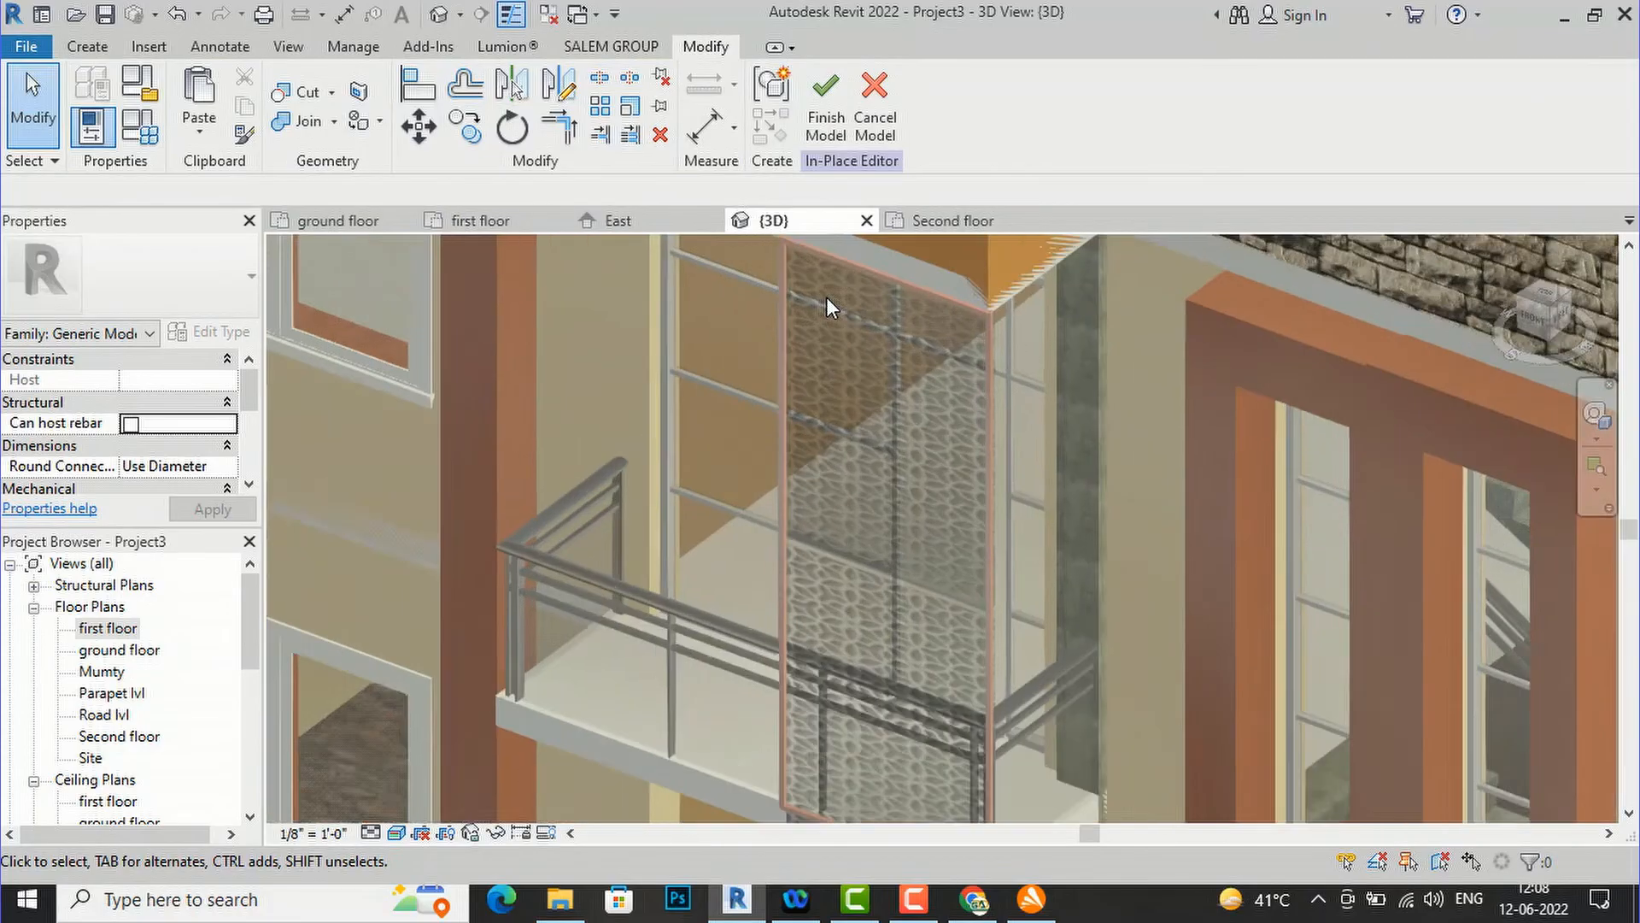
scroll(900, 326, down, 5)
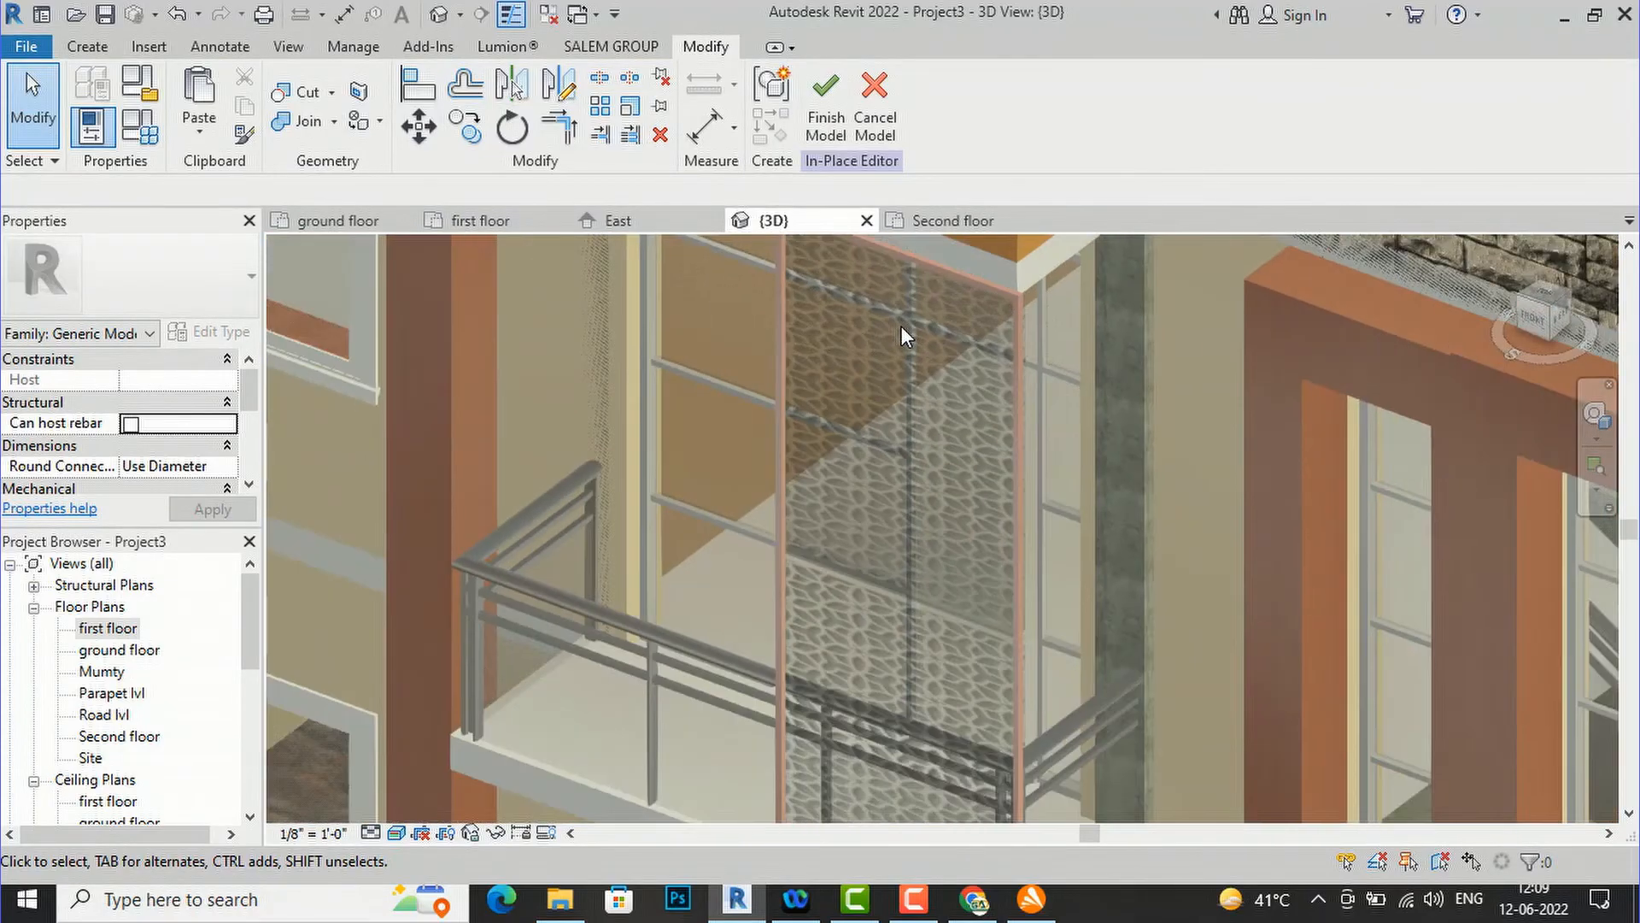
scroll(900, 325, down, 2)
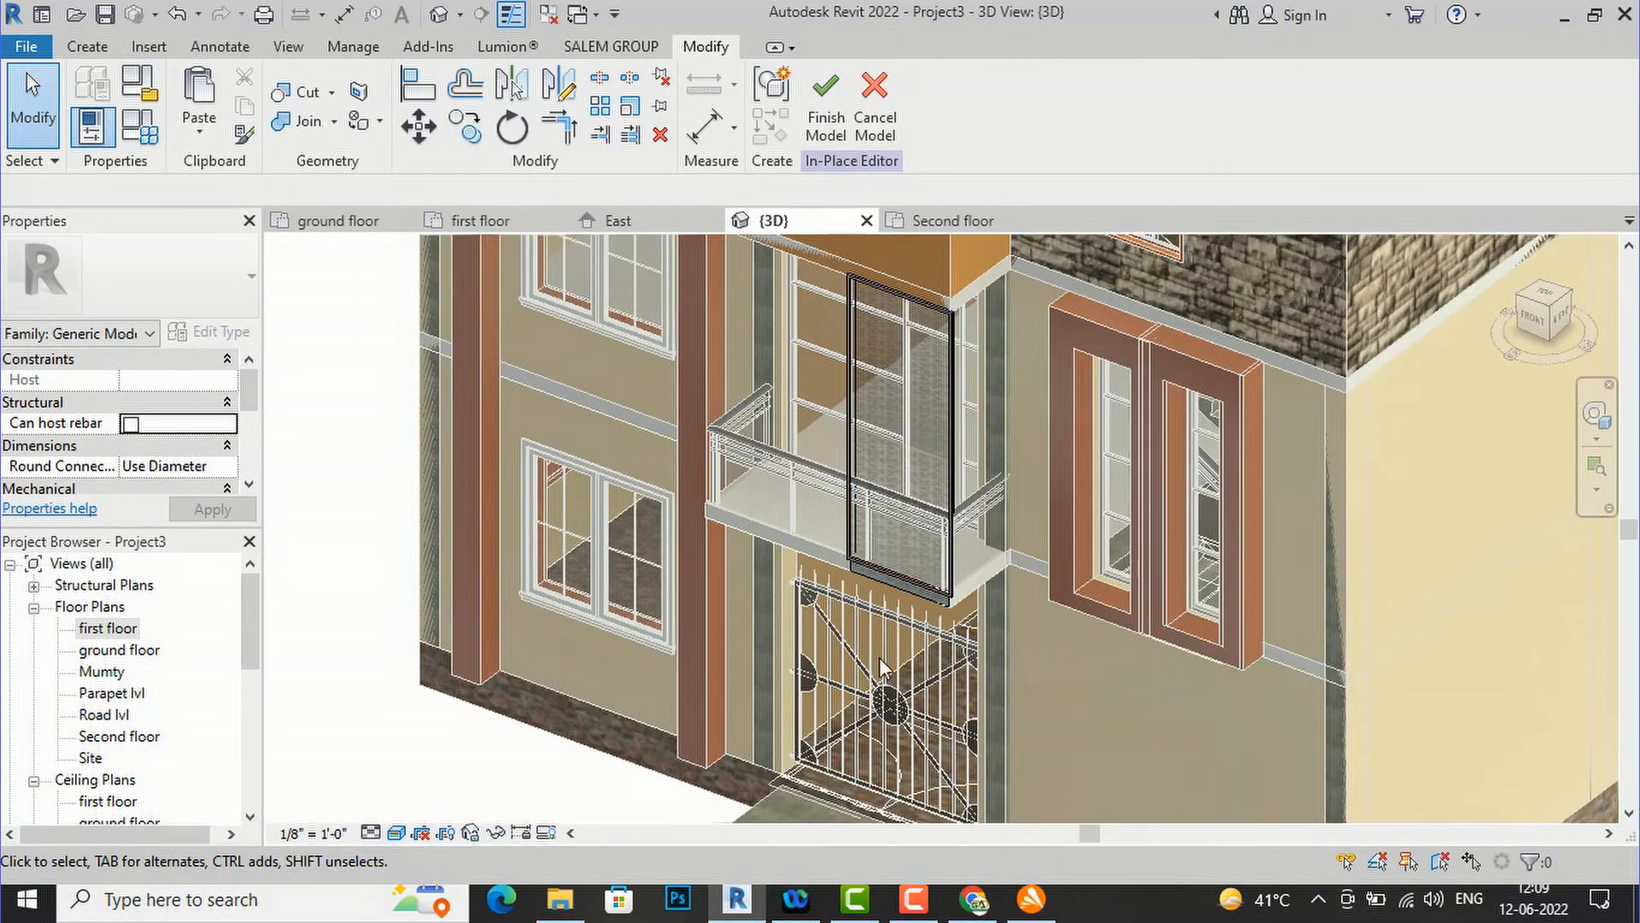
click(927, 563)
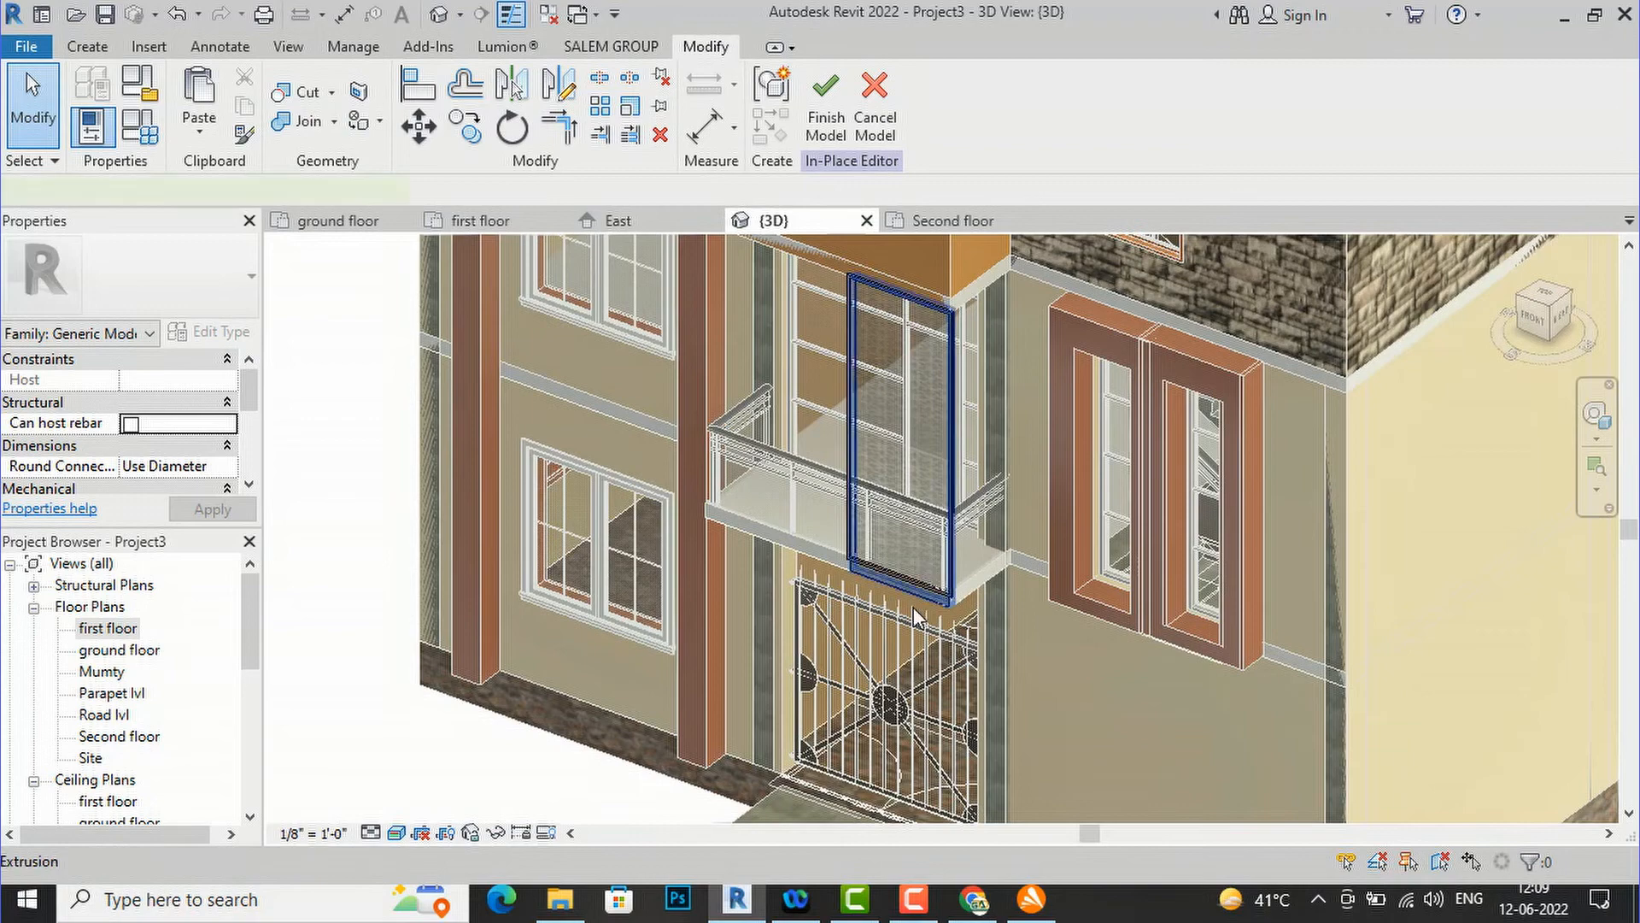
click(913, 613)
scroll(905, 598, up, 4)
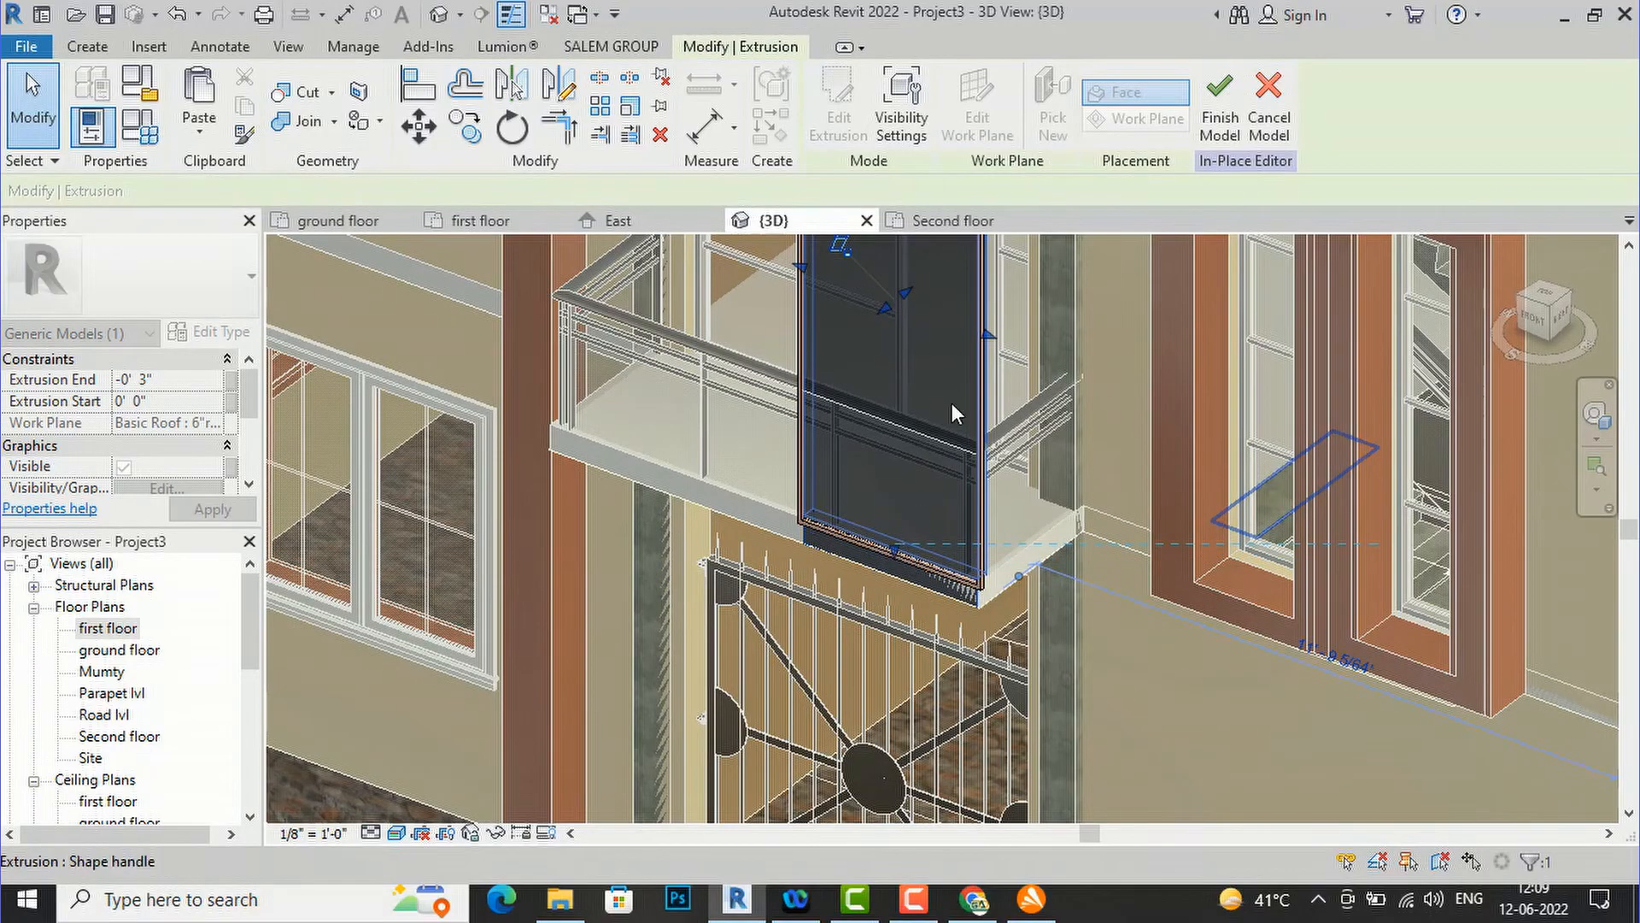
key(Escape)
click(826, 87)
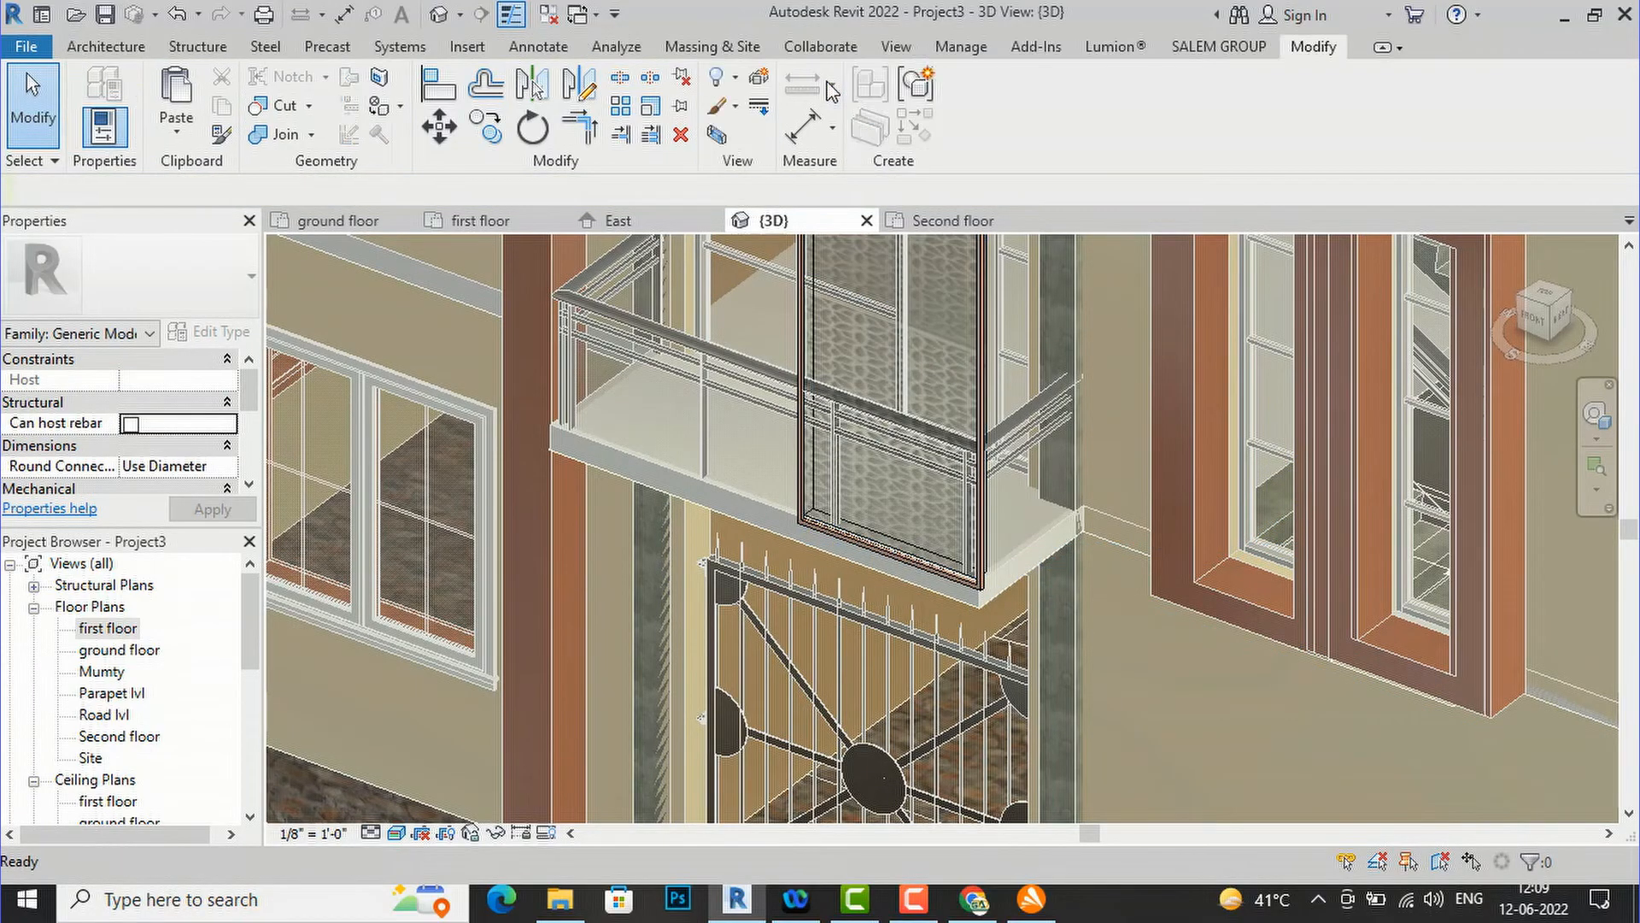
- Examine the finished jaali screen on the front balcony from the house's front and up close
scroll(834, 509, down, 4)
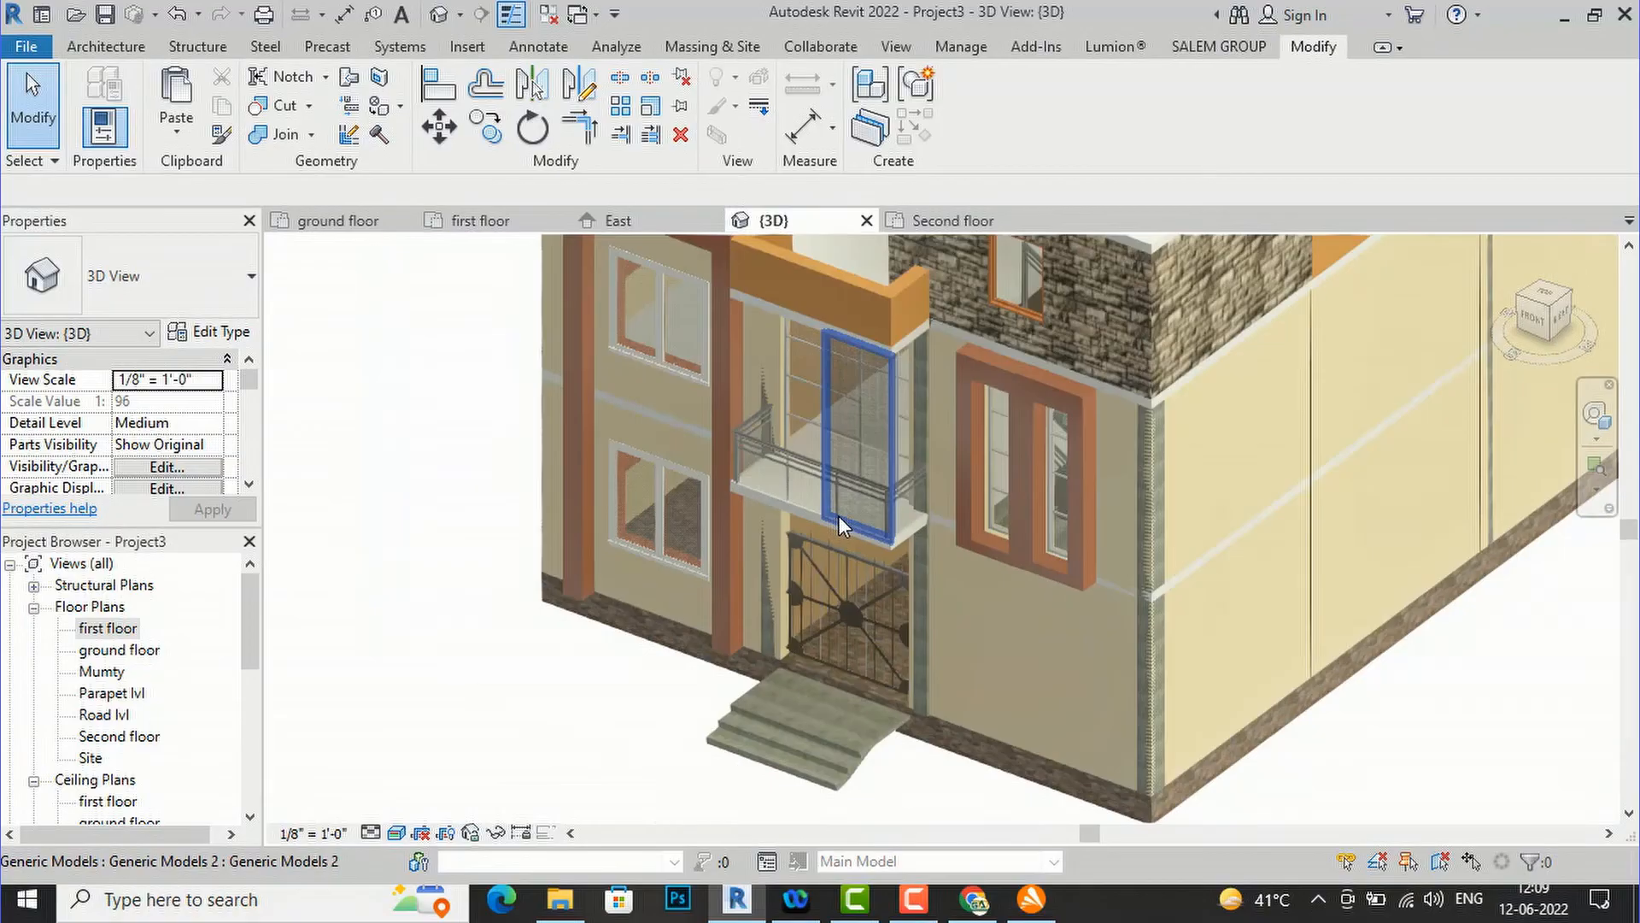
click(1538, 333)
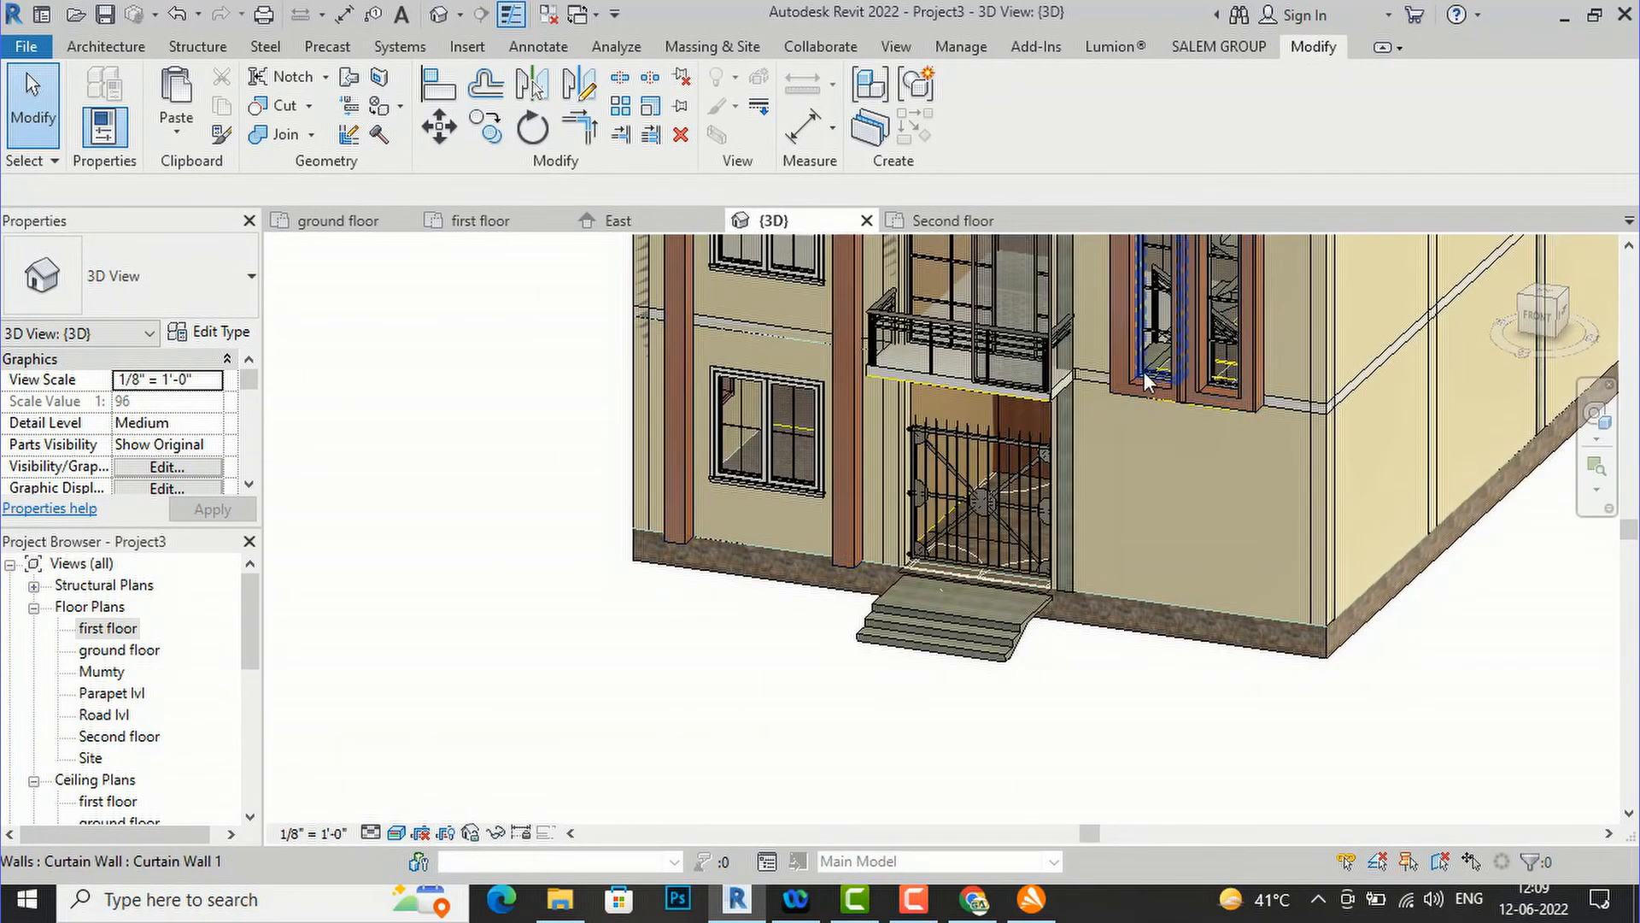
scroll(861, 692, down, 3)
scroll(950, 347, up, 4)
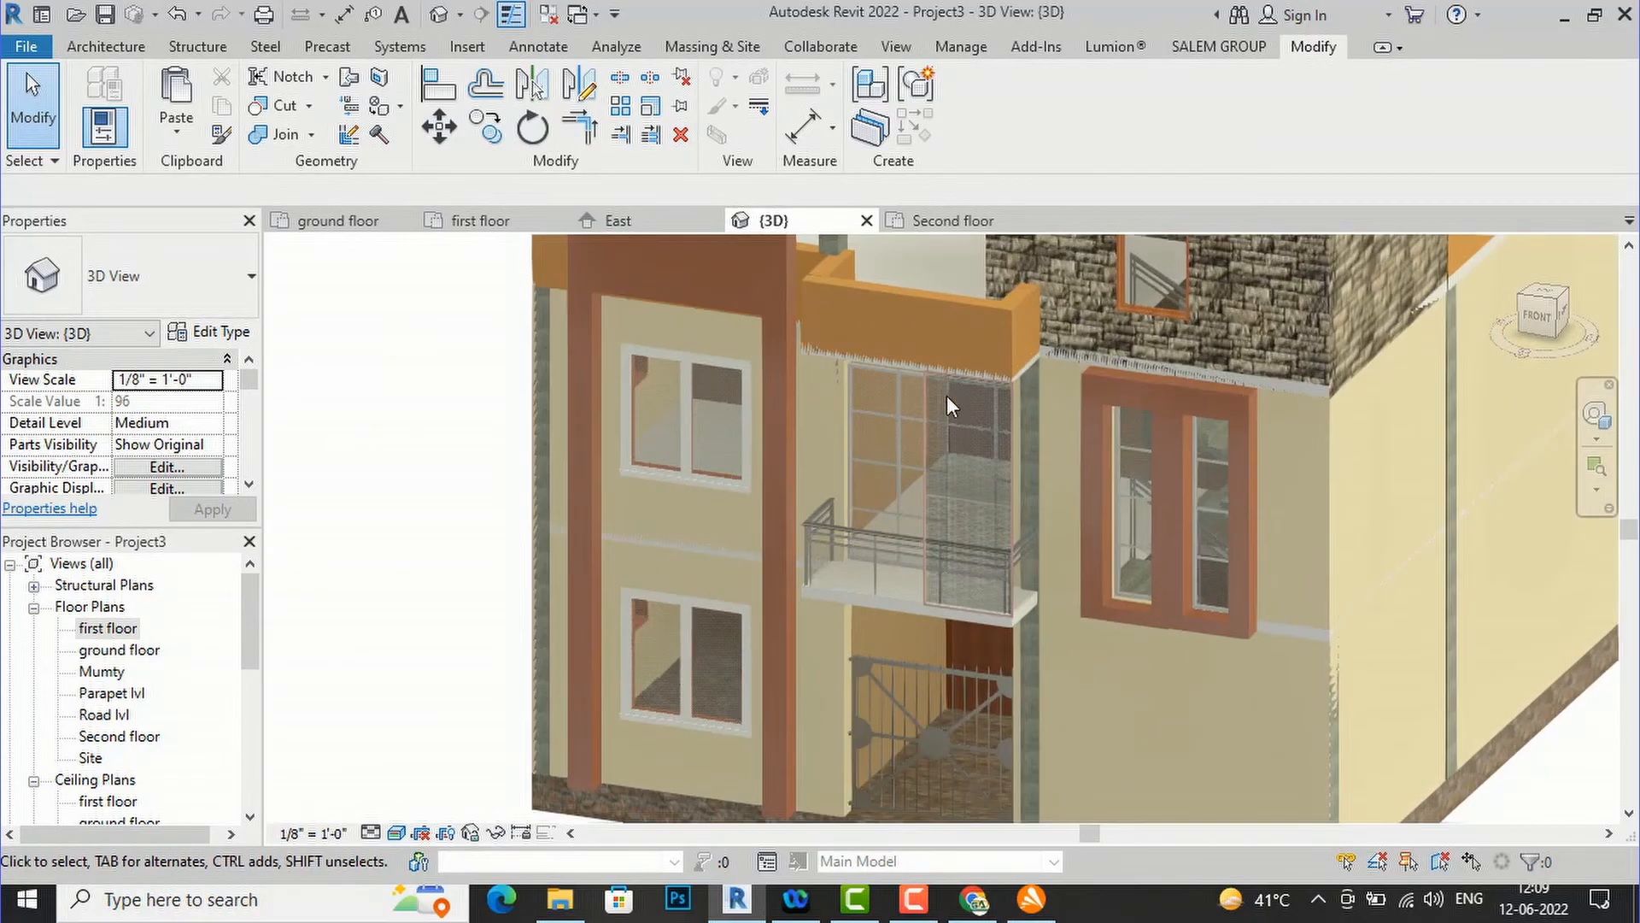
scroll(948, 403, up, 5)
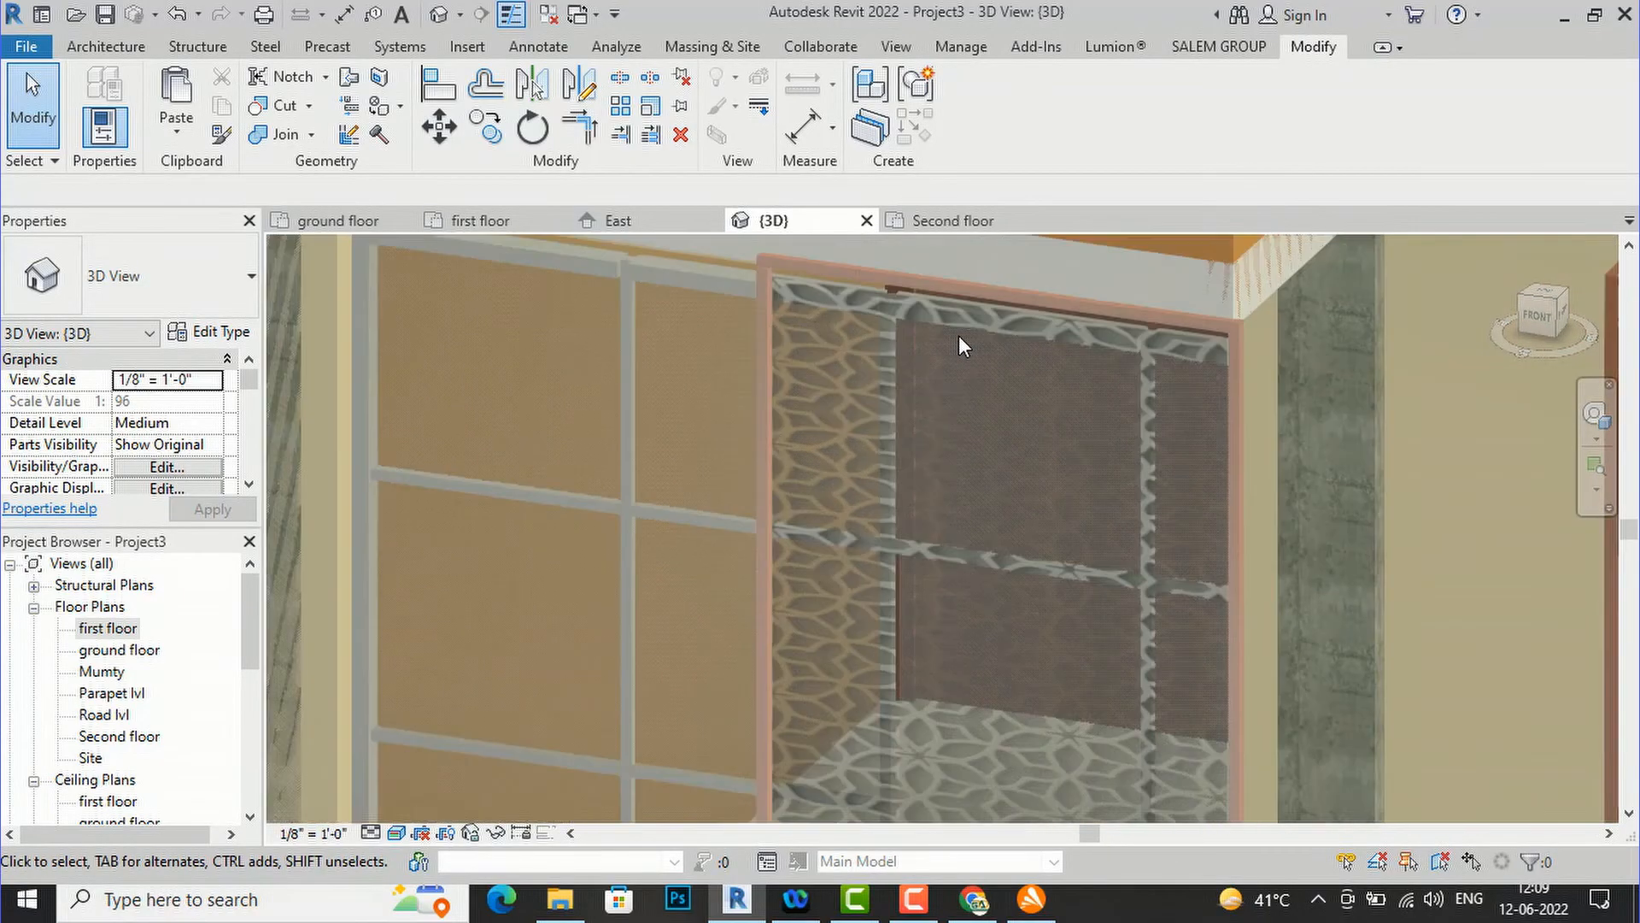
scroll(958, 335, down, 4)
scroll(965, 351, up, 3)
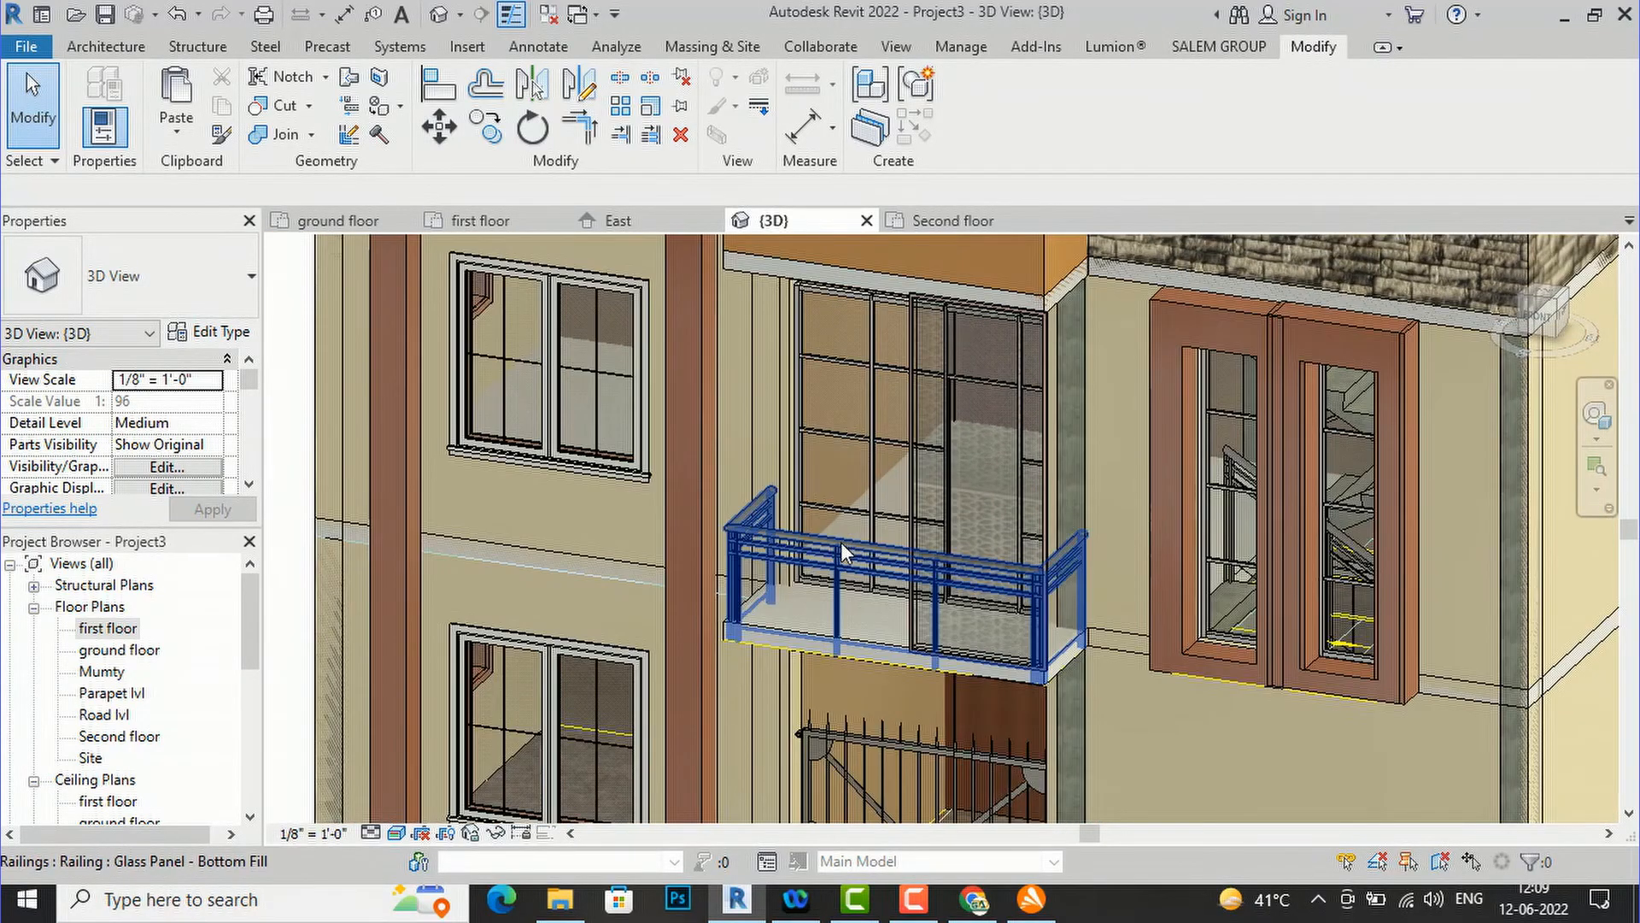
- Edit the balcony railing's path in the first floor plan, shortening its front line from the stair-side end to 7'-6"
click(842, 551)
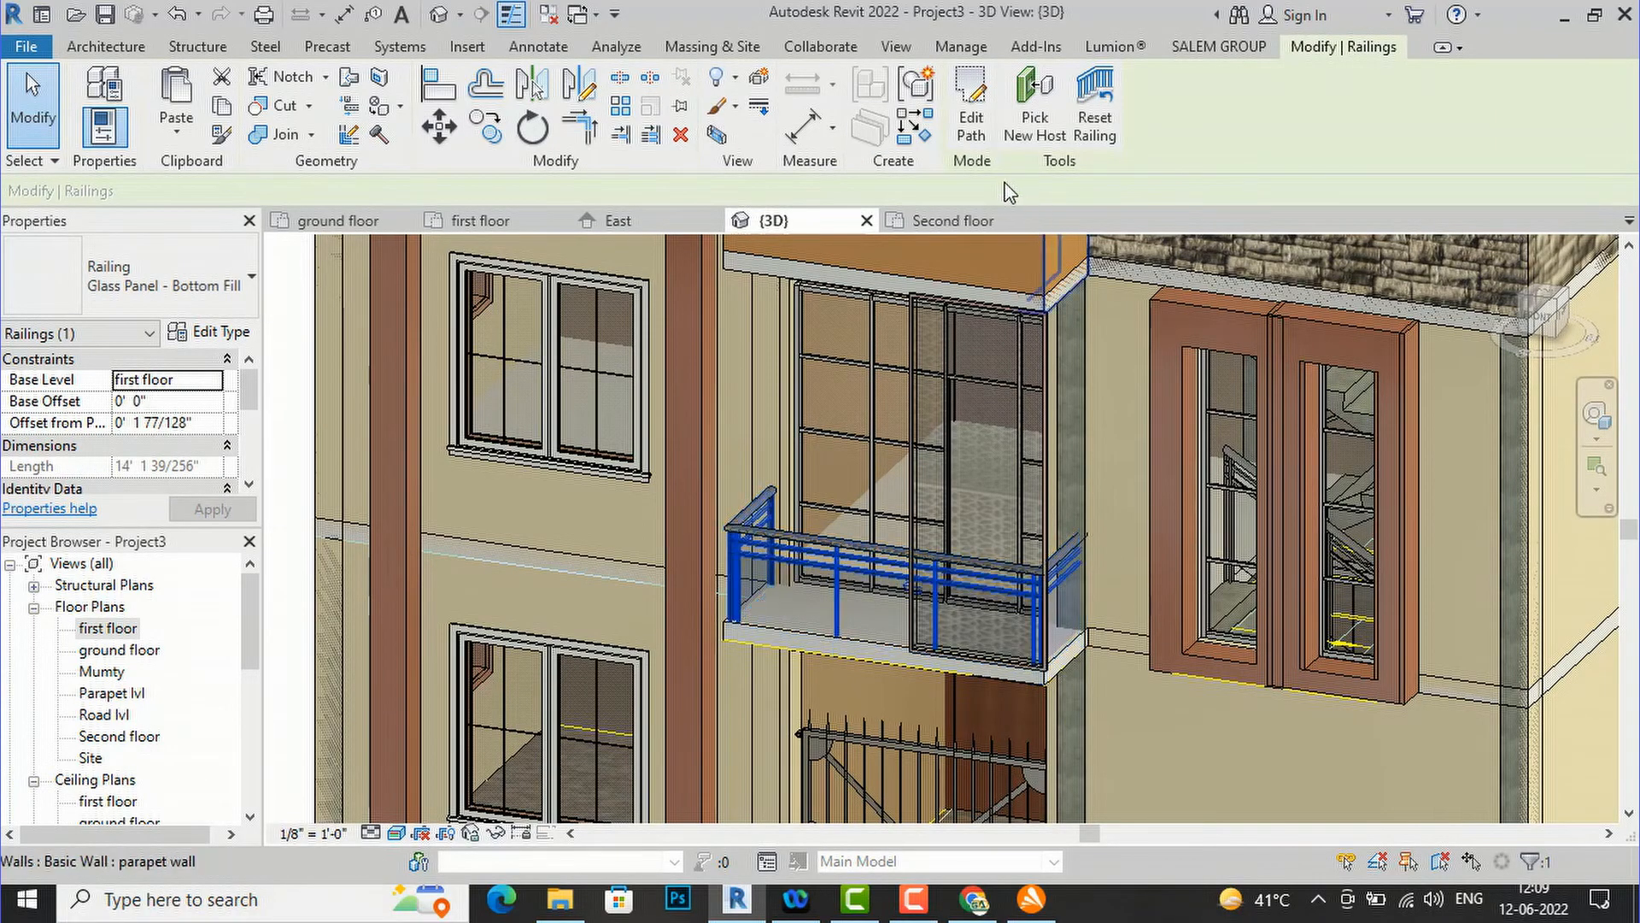
double_click(156, 628)
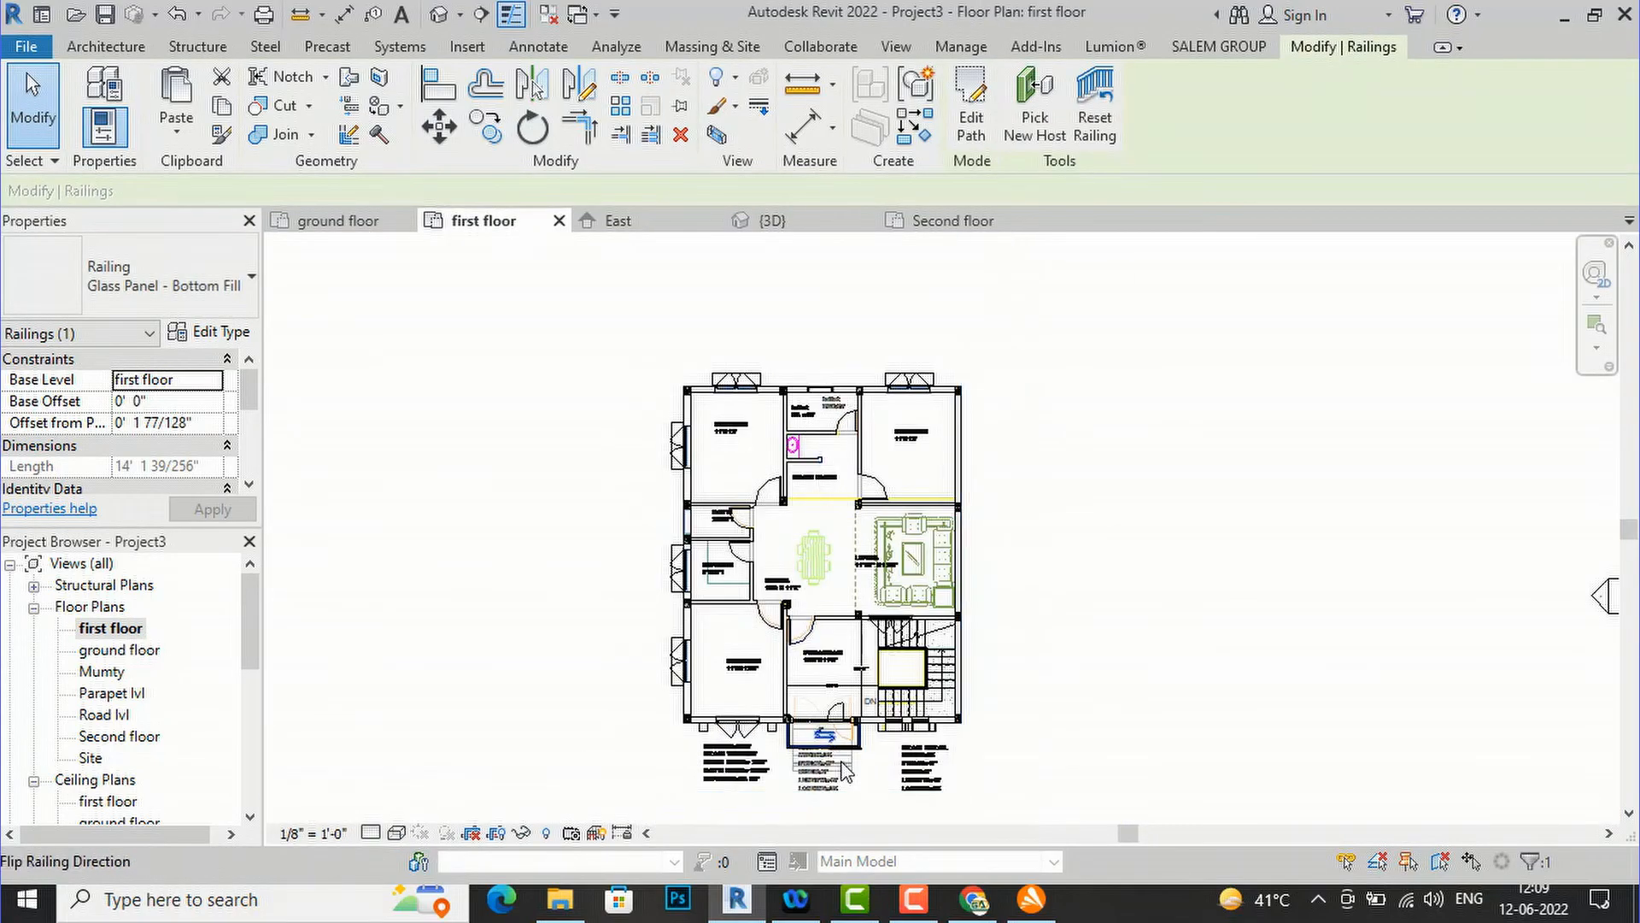
scroll(833, 743, up, 5)
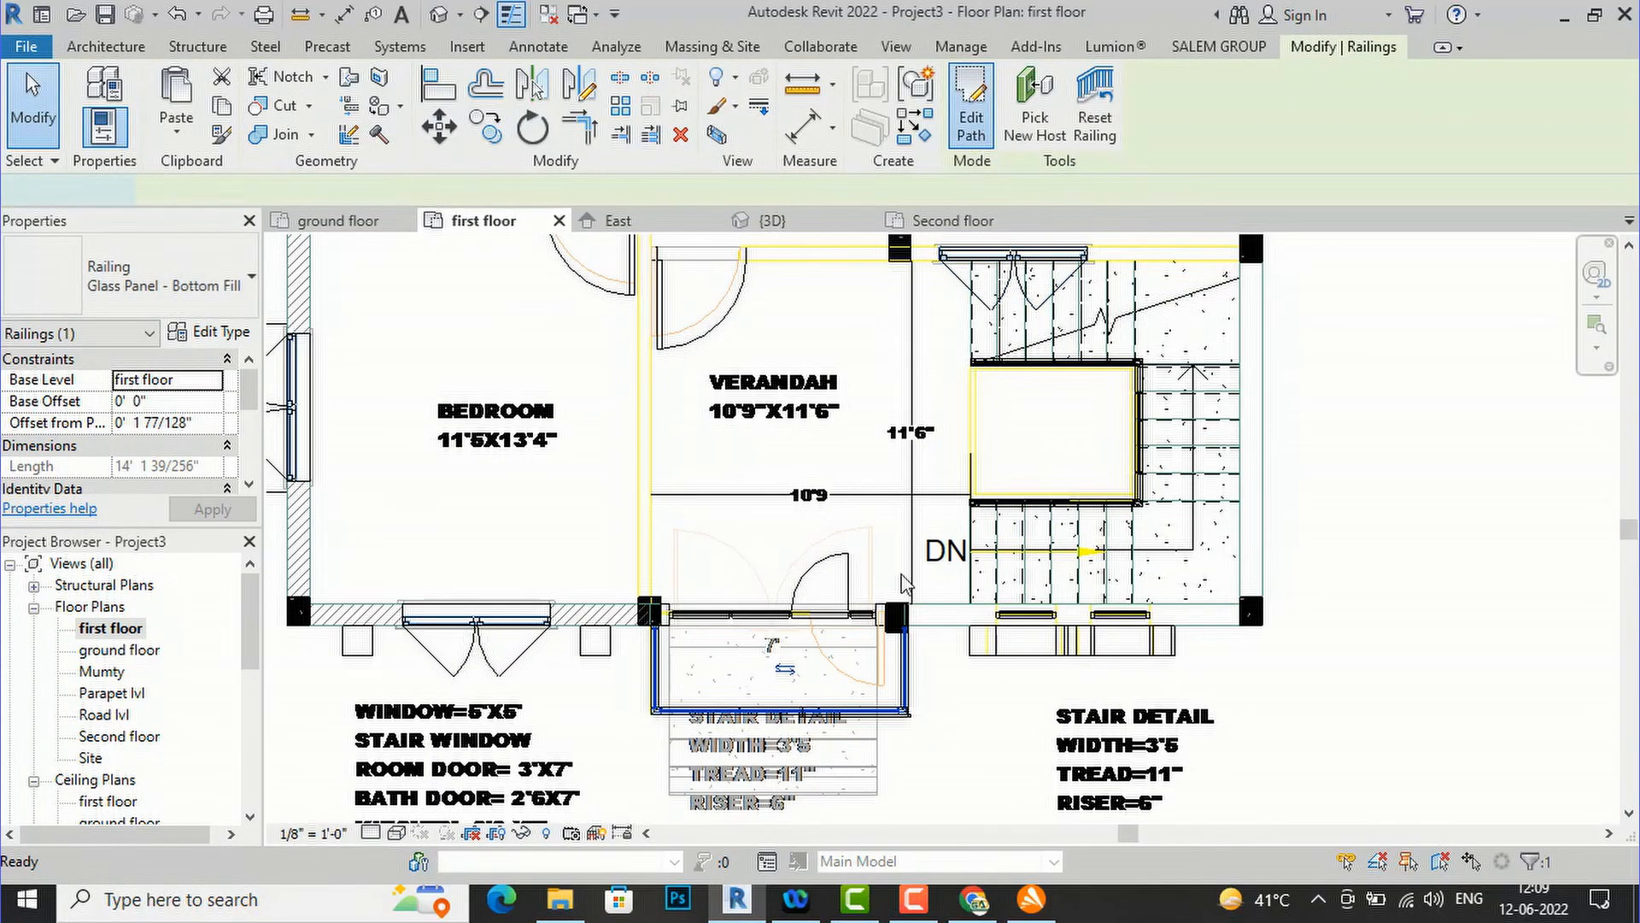
scroll(889, 684, up, 1)
click(912, 671)
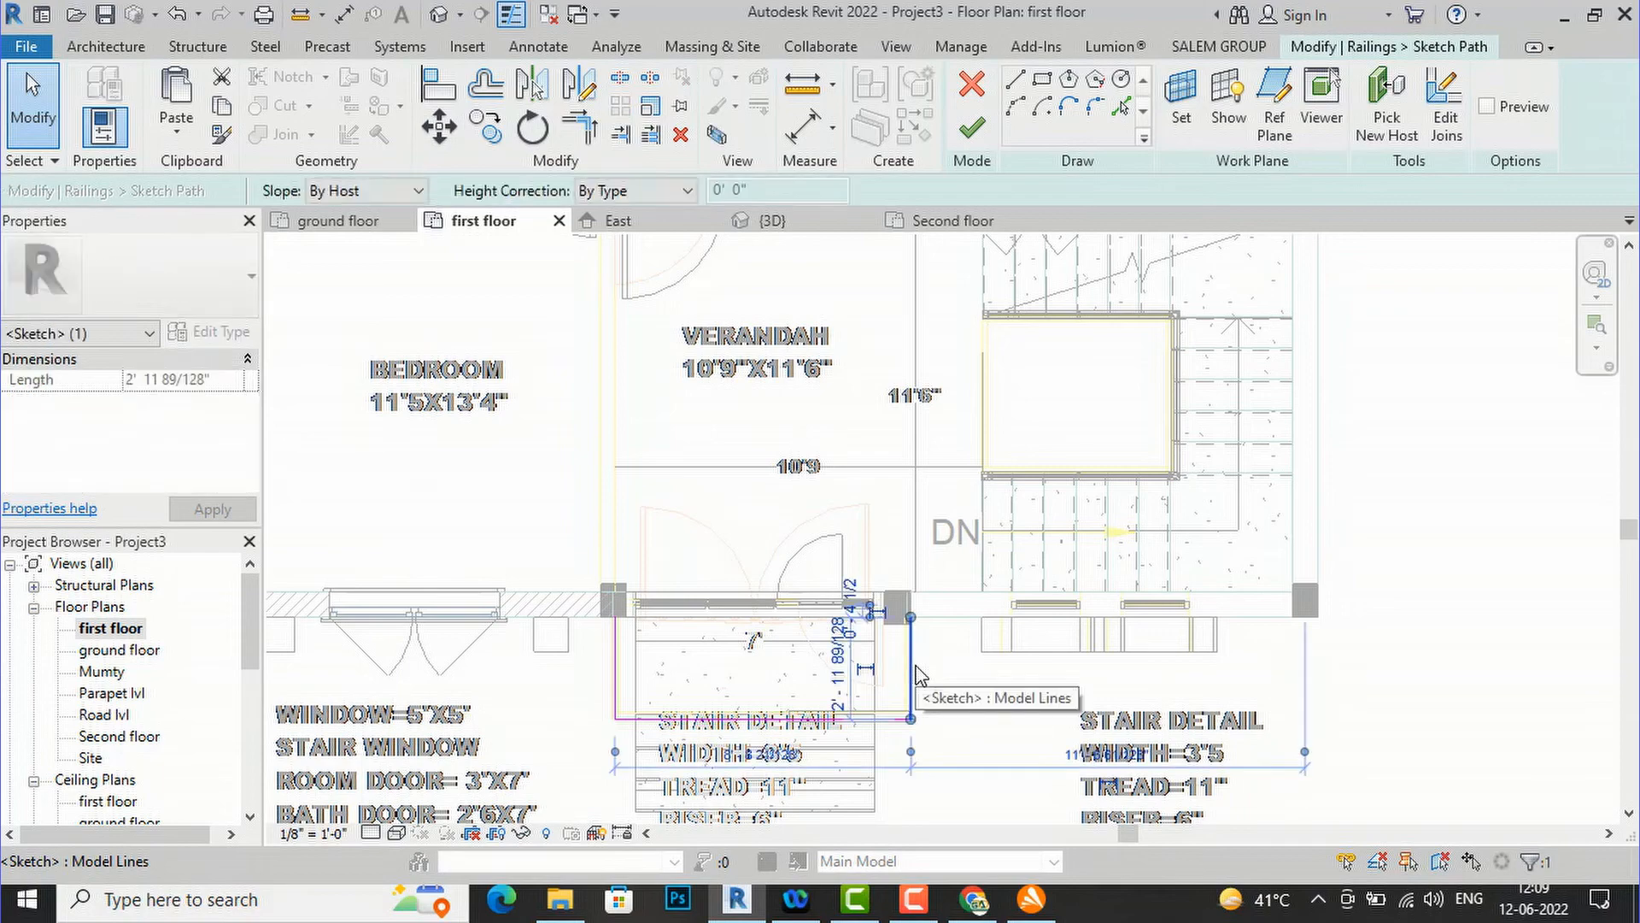
click(884, 765)
scroll(893, 729, up, 2)
scroll(895, 731, up, 1)
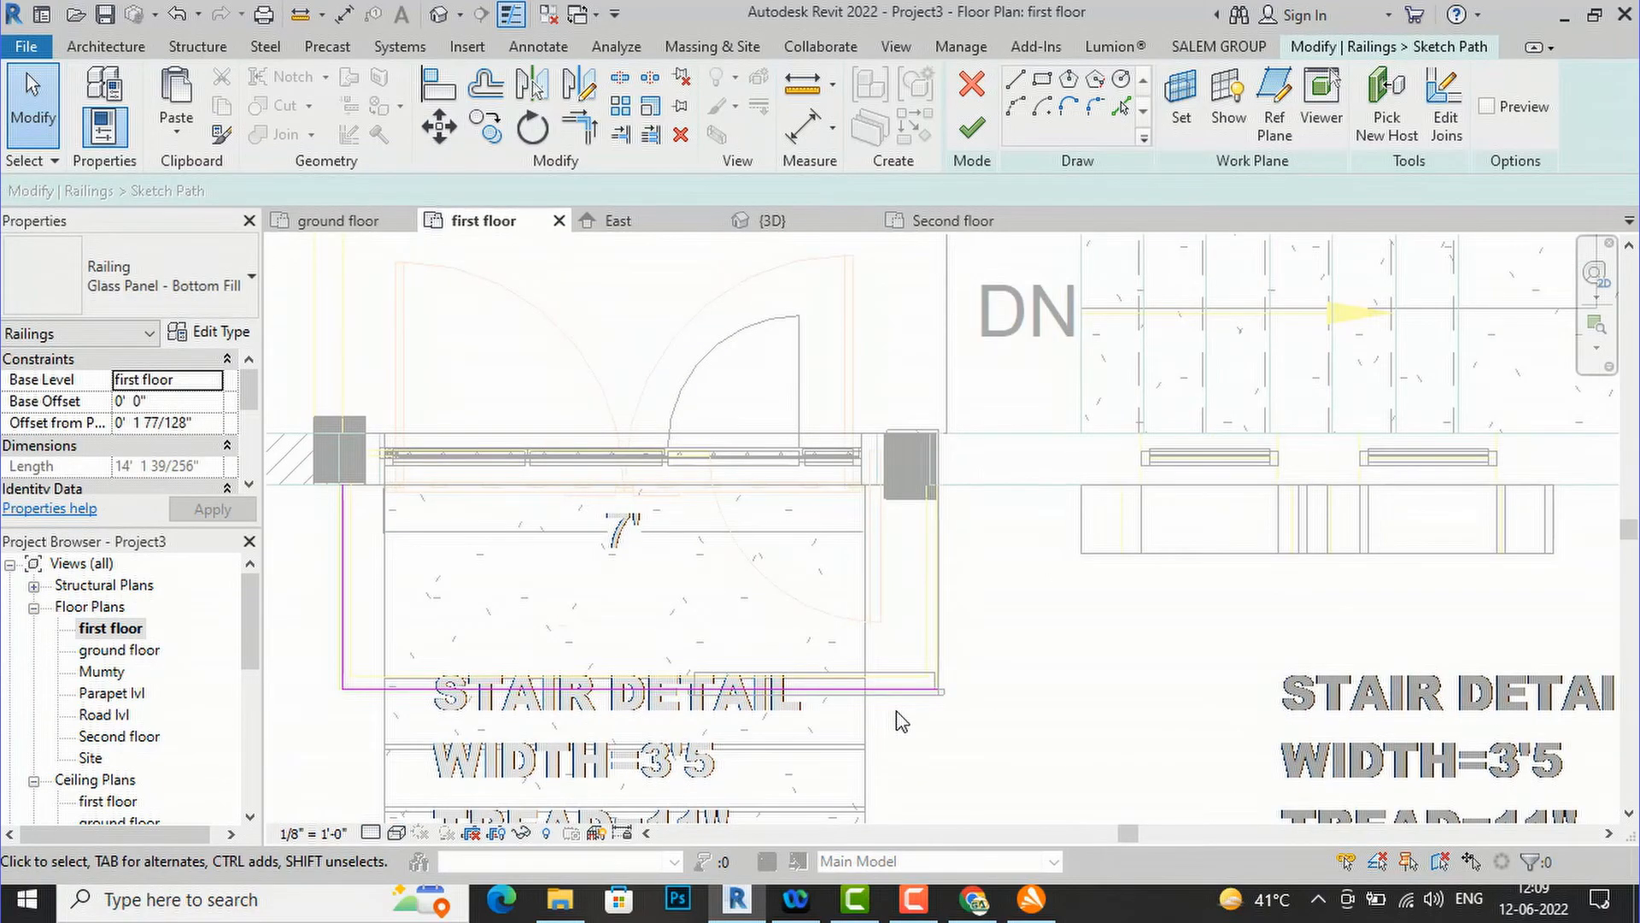
scroll(901, 722, down, 2)
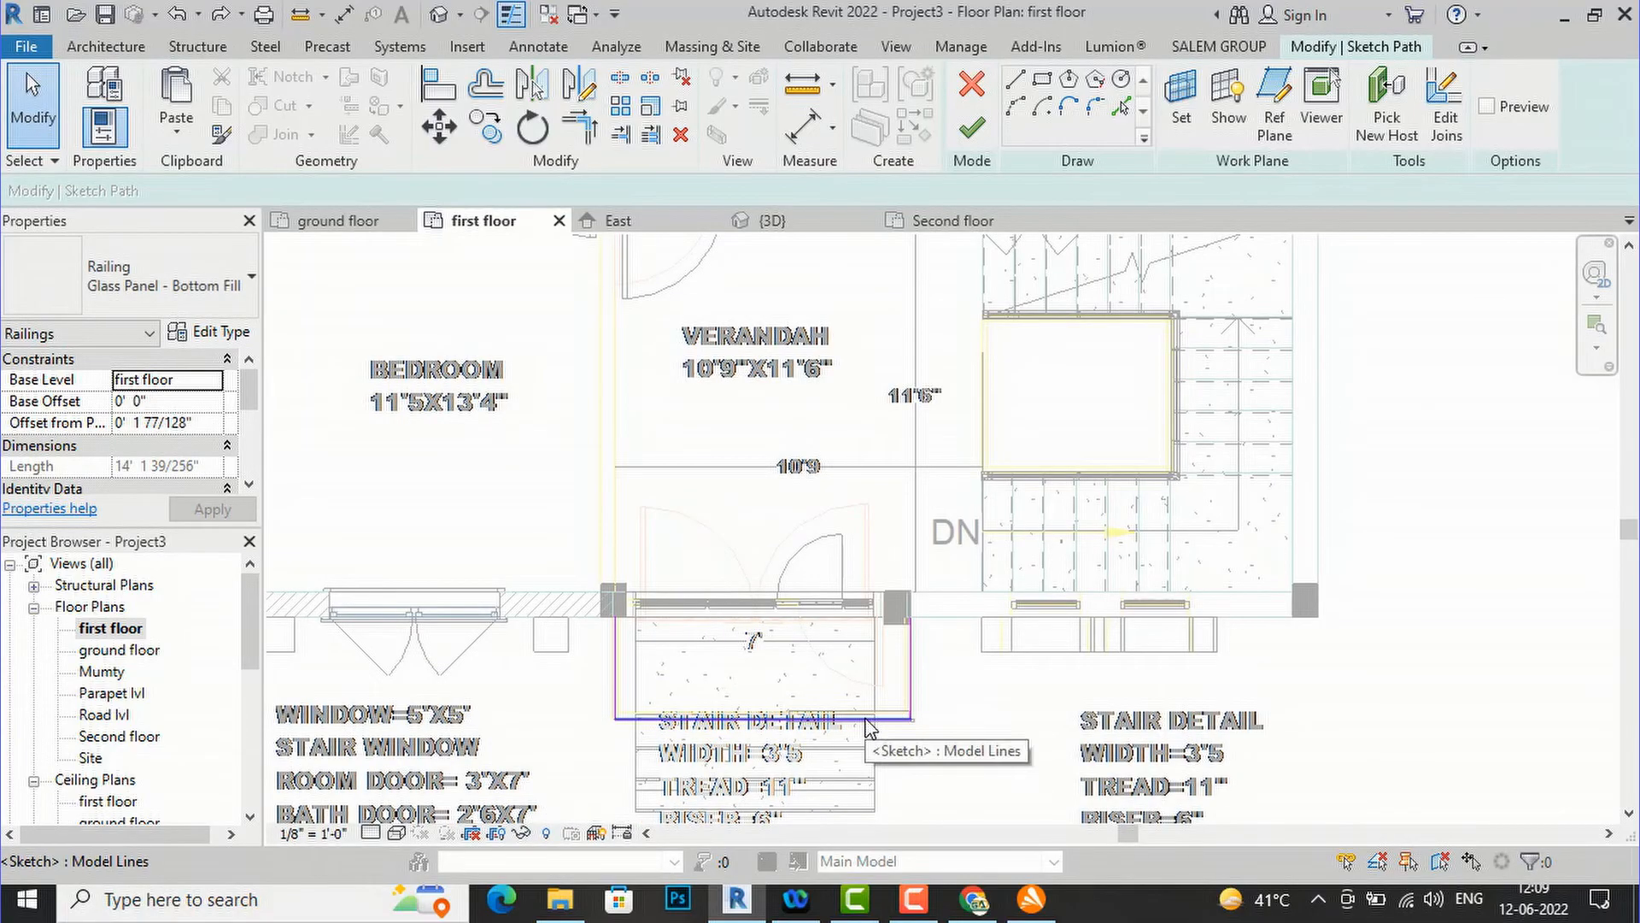
click(866, 720)
drag(911, 720, 875, 720)
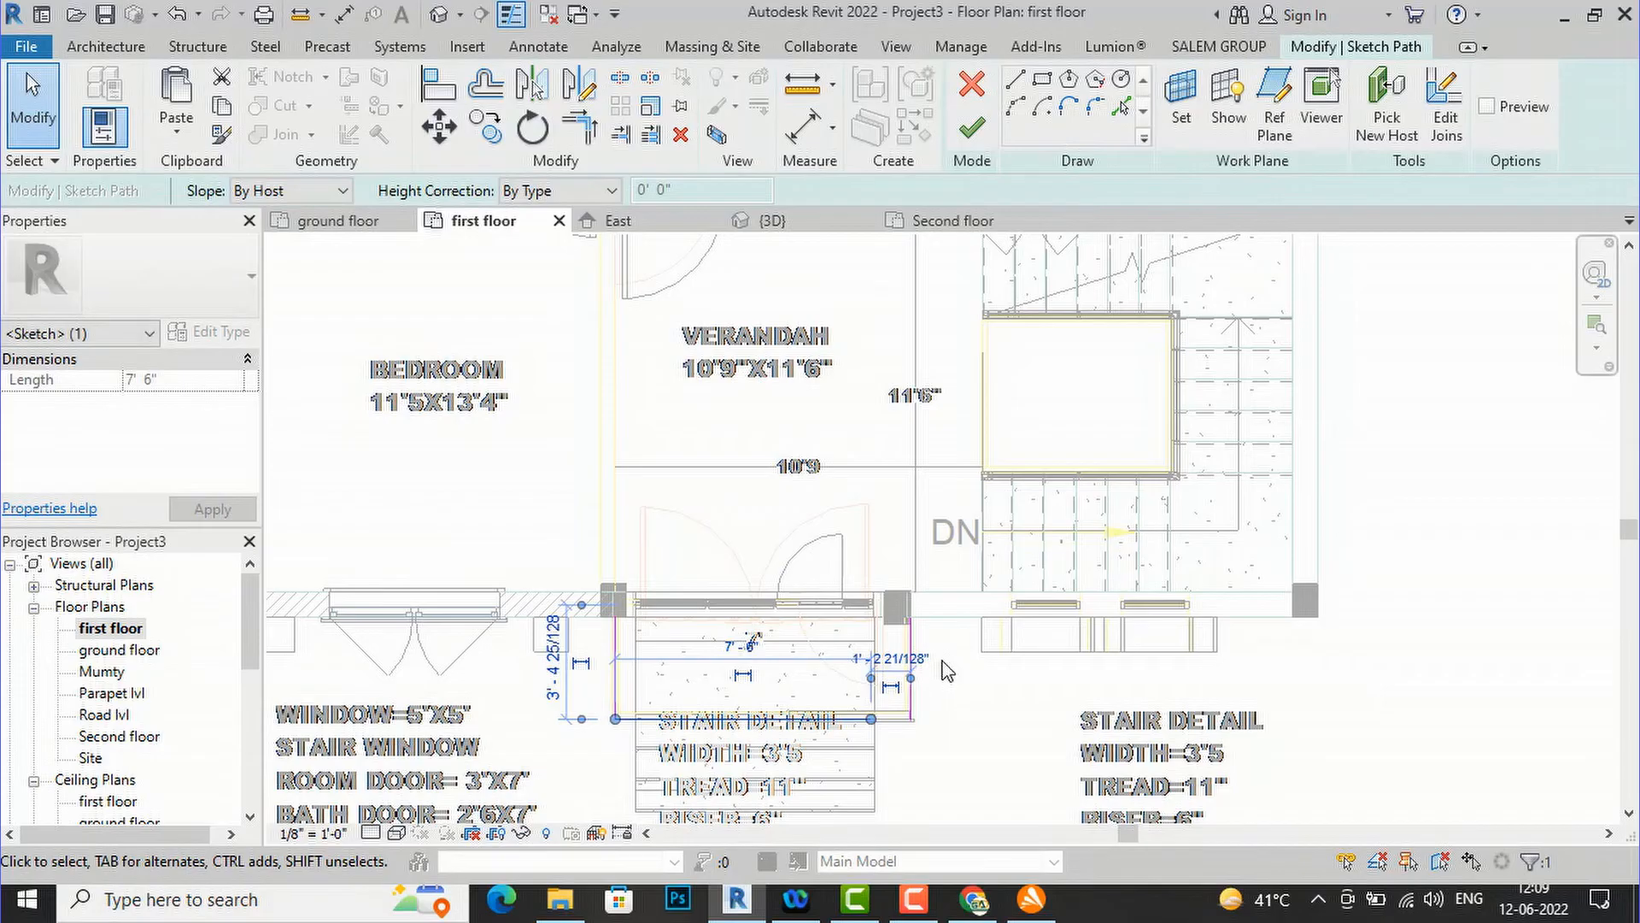
- Delete the railing path's side line nearest the stair and finish the path sketch
click(942, 660)
click(913, 688)
key(Delete)
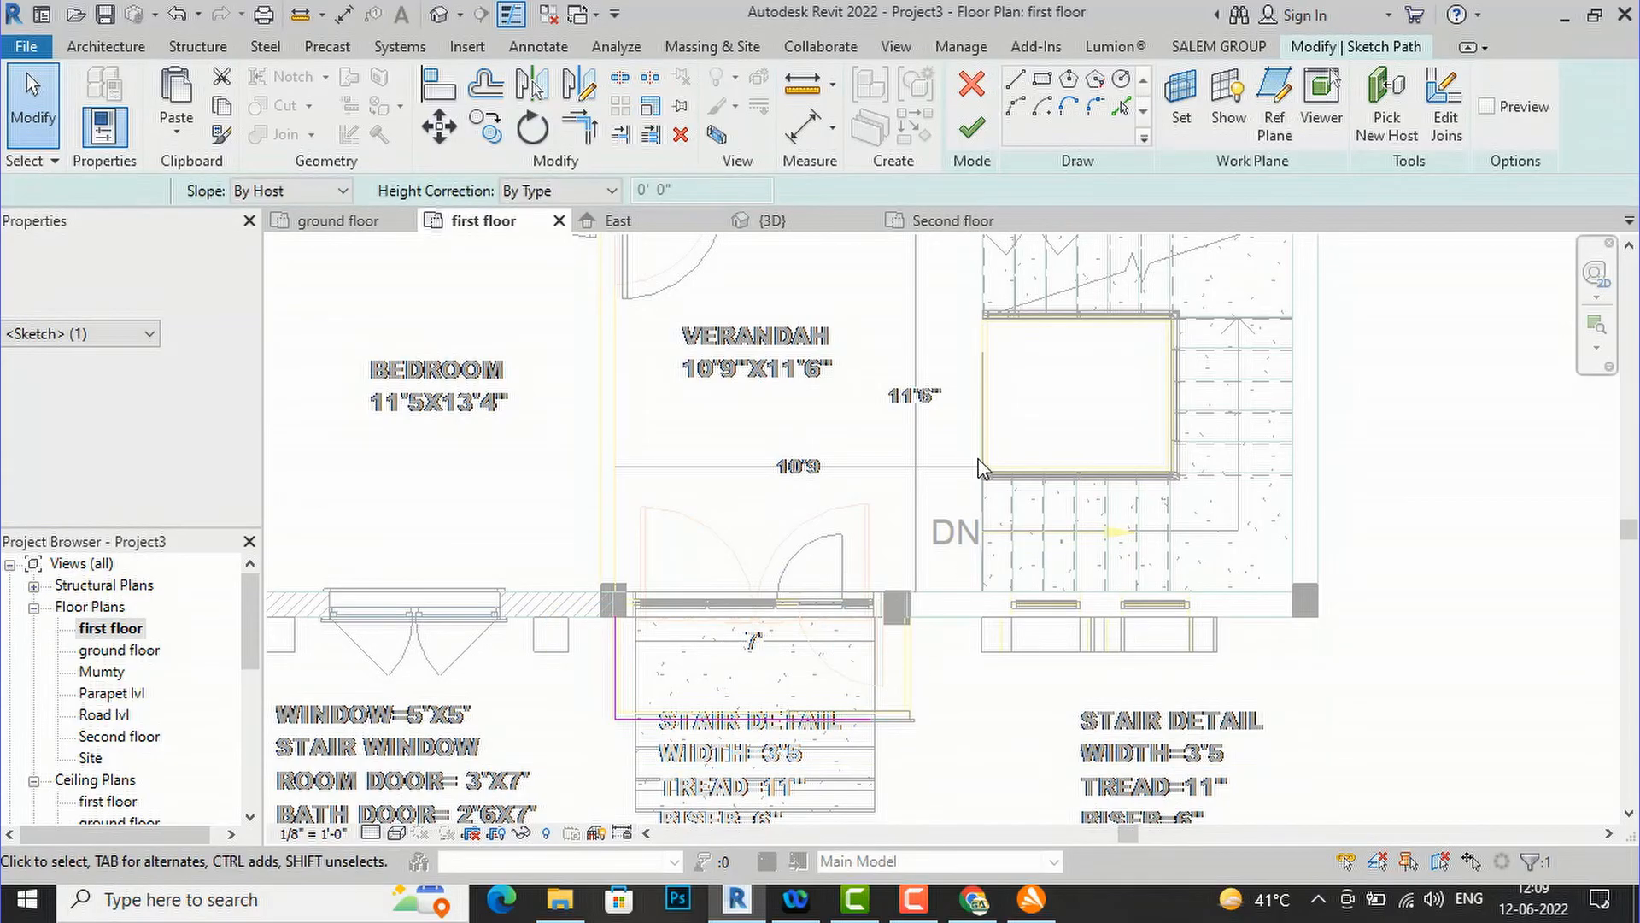
click(974, 128)
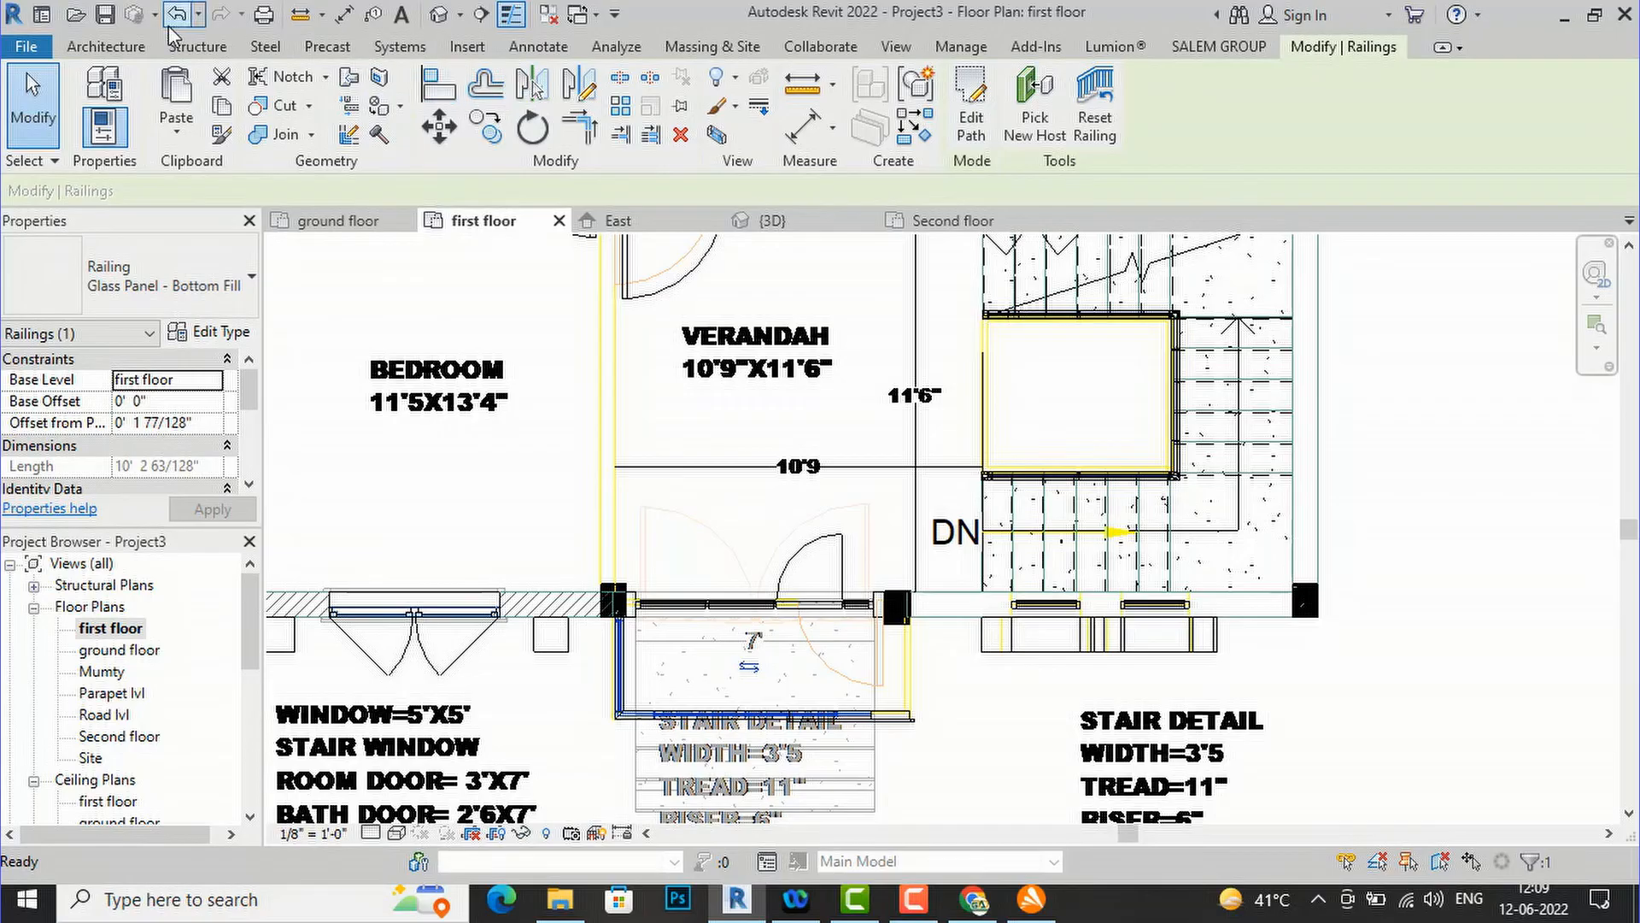
- Sketch a separate railing along the balcony's stair-side edge in the first floor plan, about 2'-10" long, and finish it
click(103, 47)
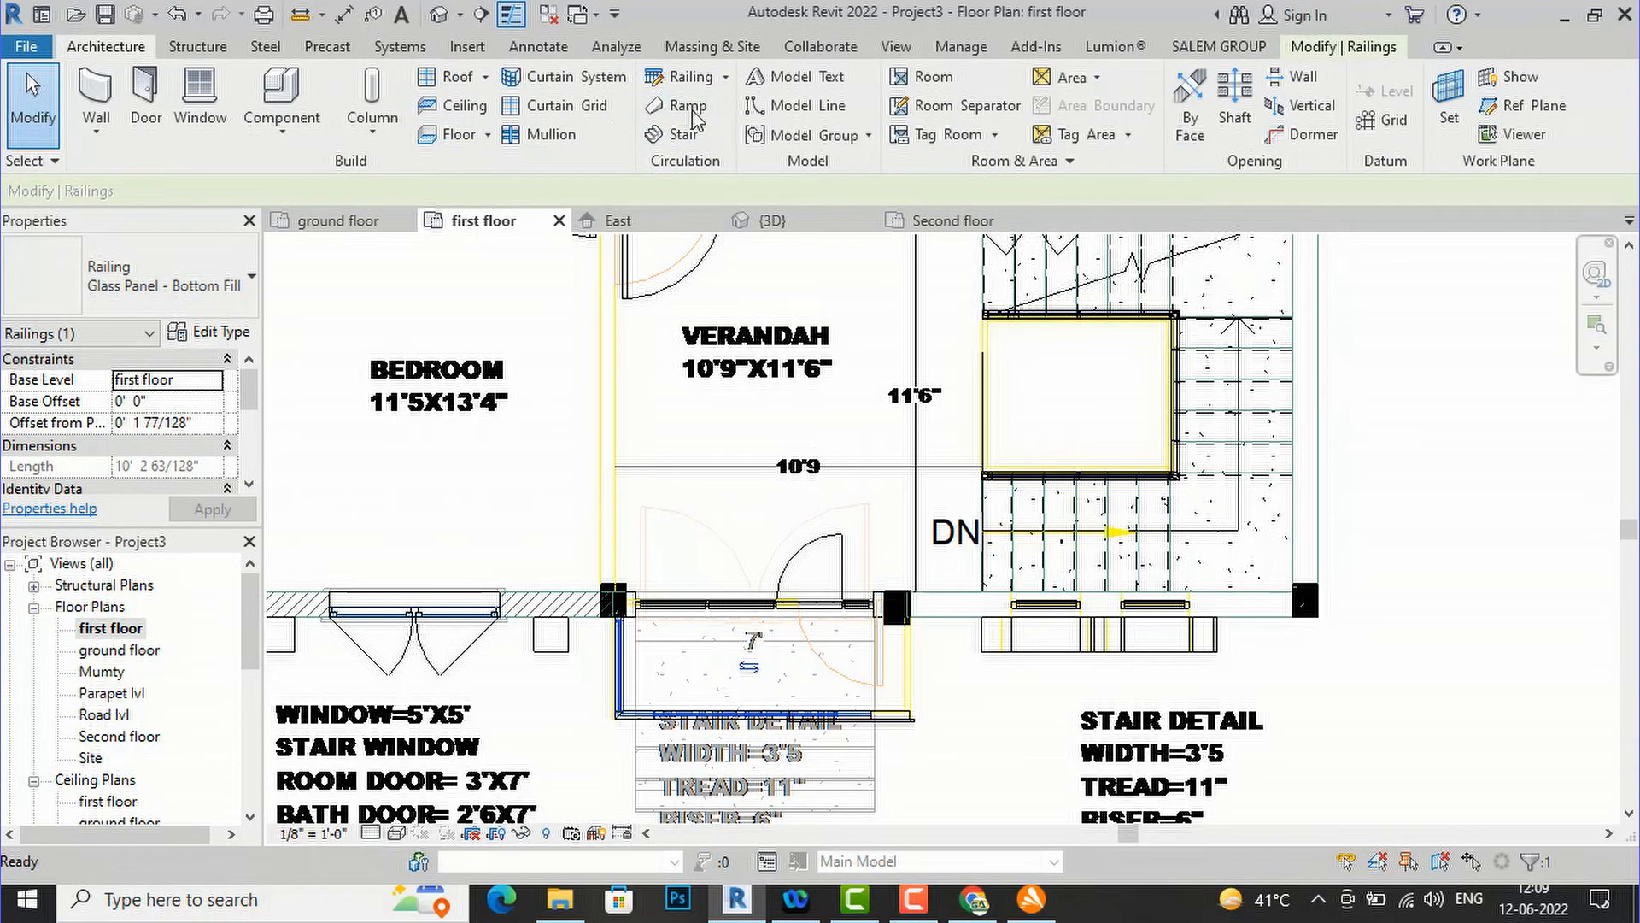
click(684, 77)
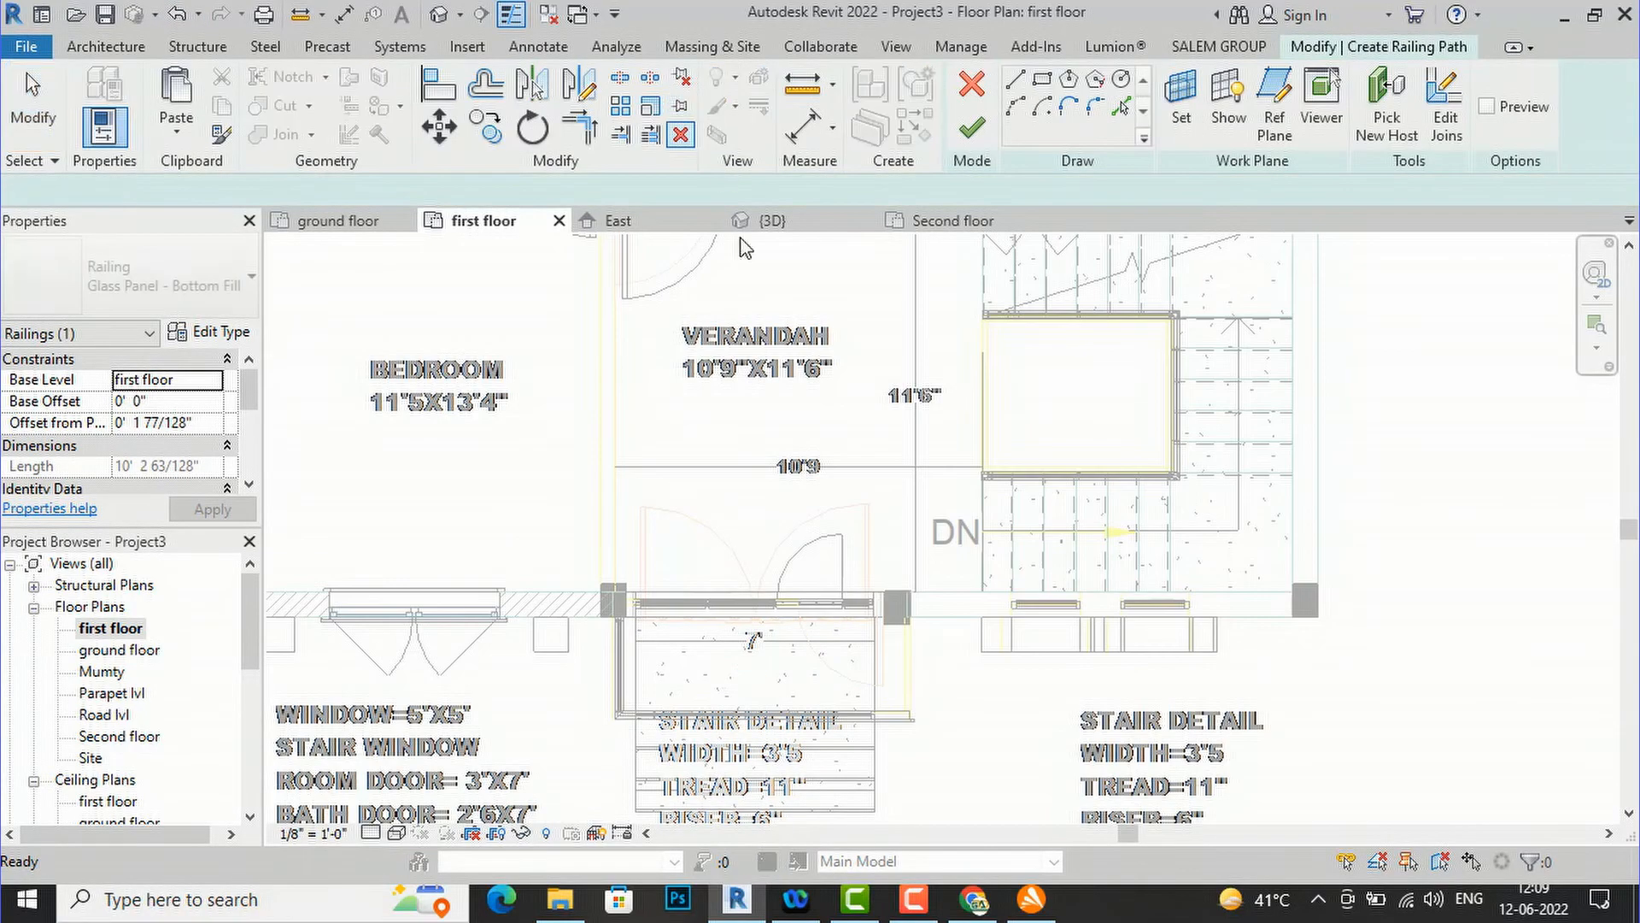
click(875, 615)
click(875, 713)
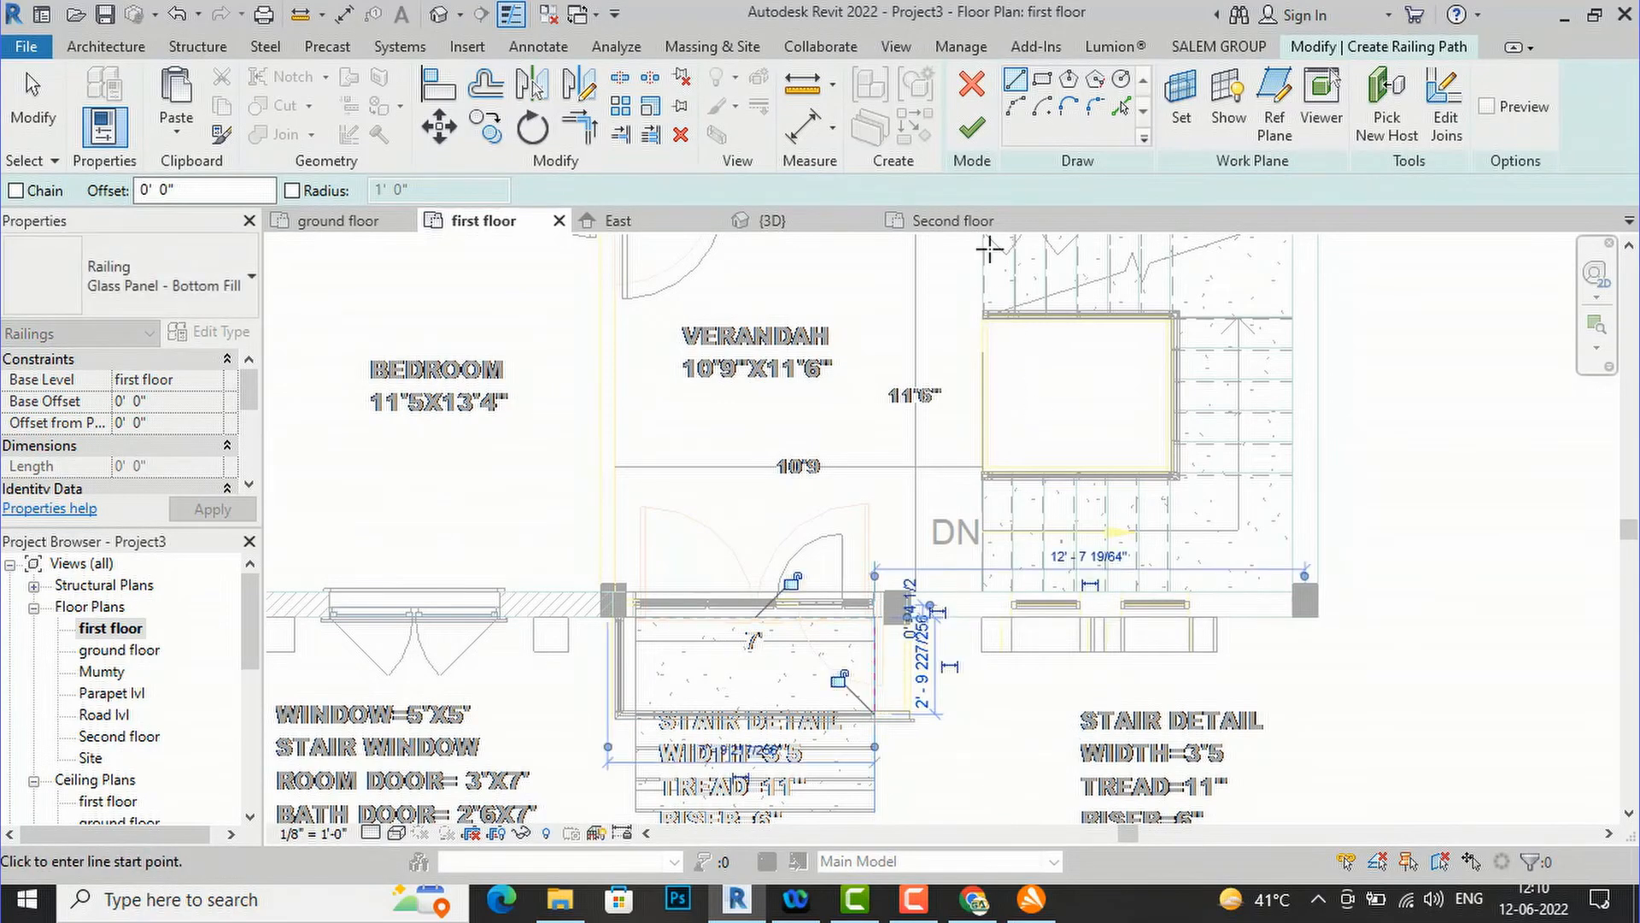
click(972, 128)
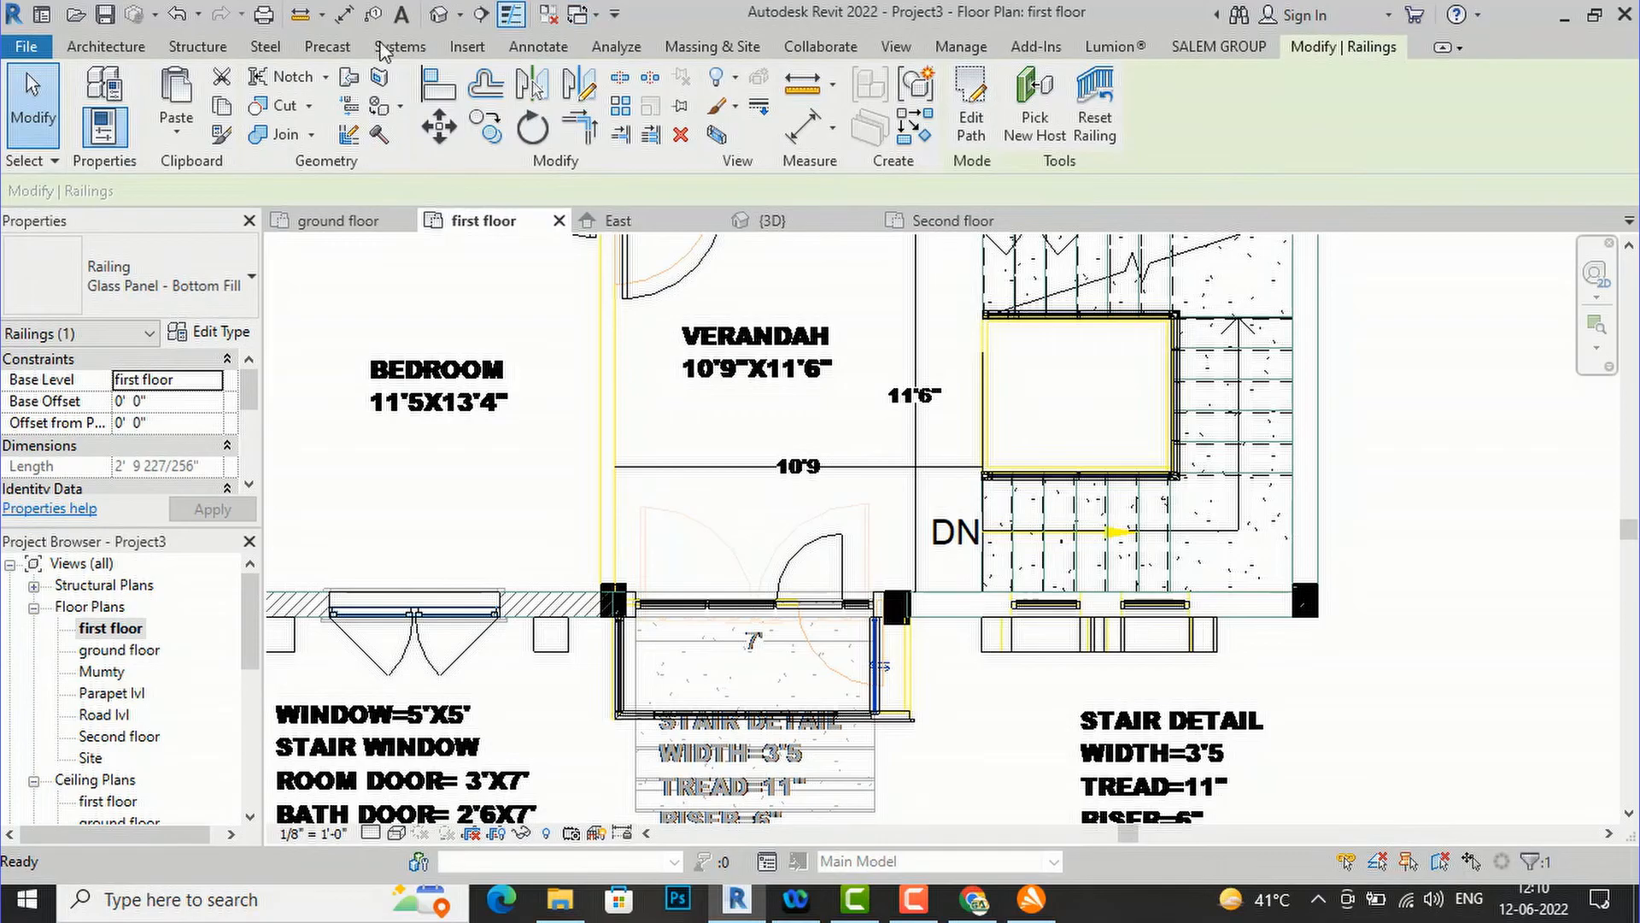
- Edit the main balcony railing's path in the 3D view, shortening its front line to 5'-0" at the jaali screen's edge
click(437, 15)
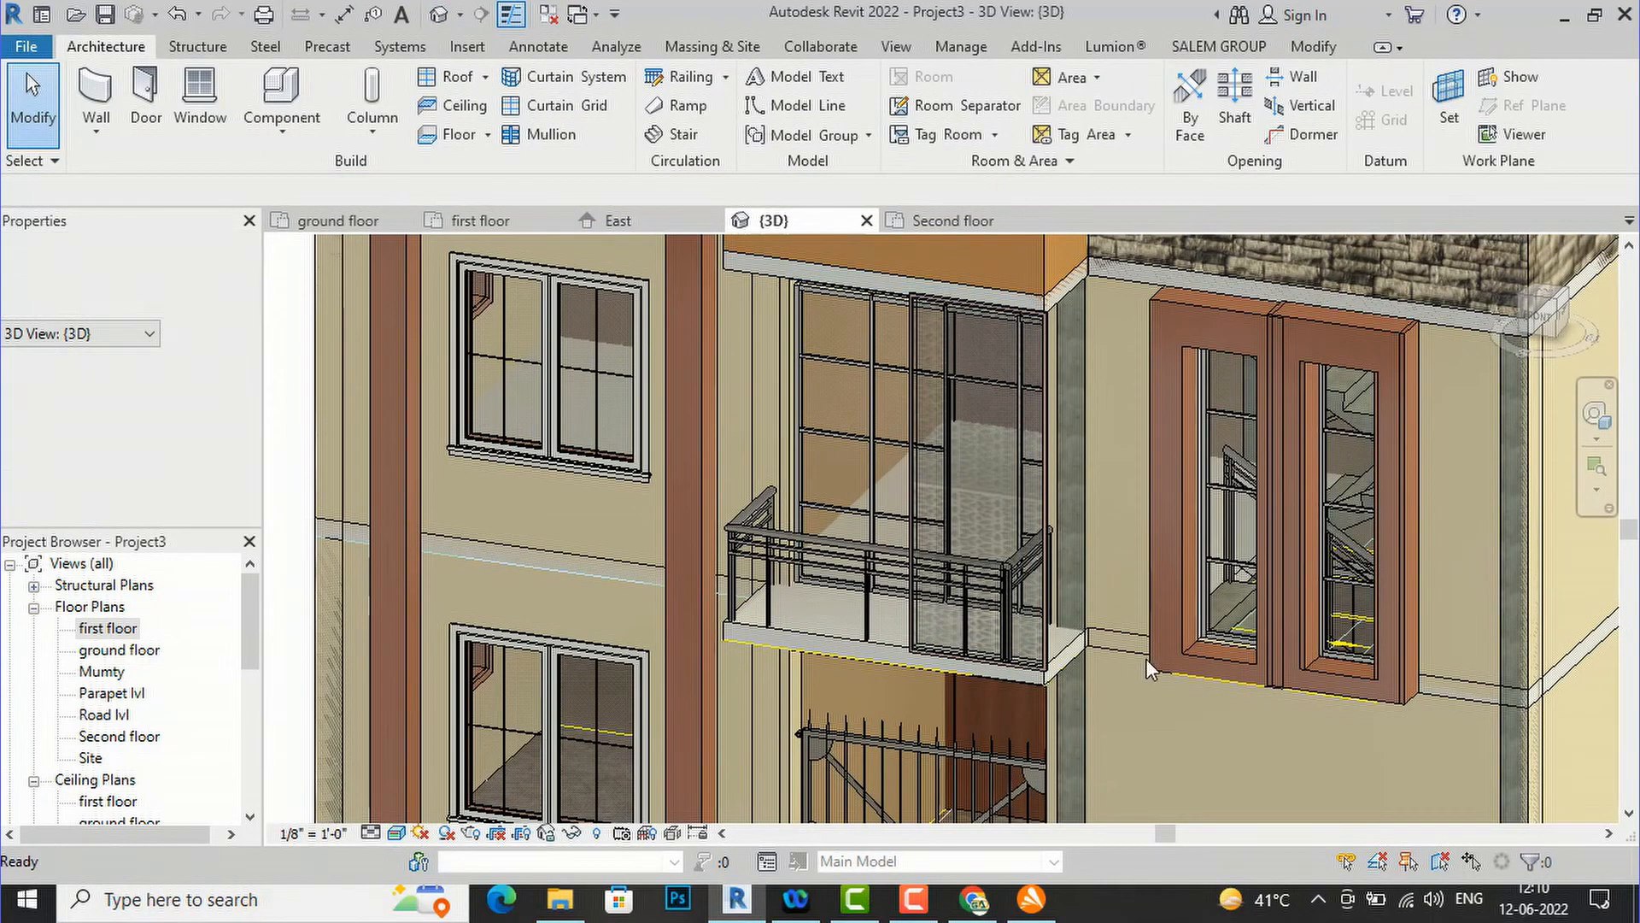
scroll(1093, 453, up, 2)
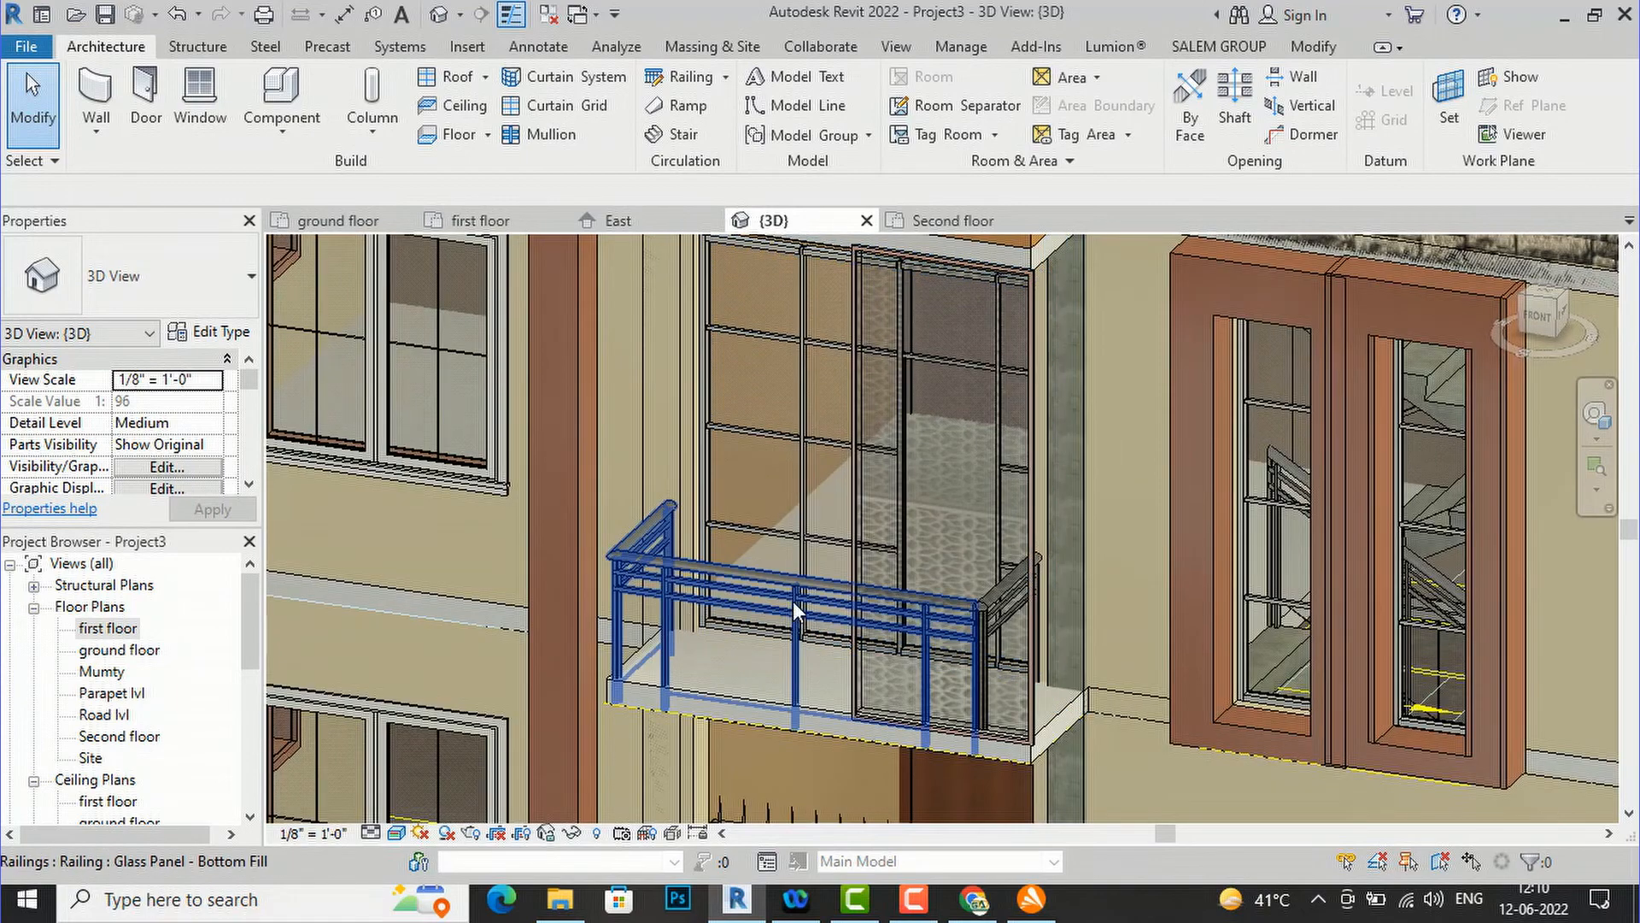
click(803, 593)
key(Escape)
click(752, 586)
click(972, 111)
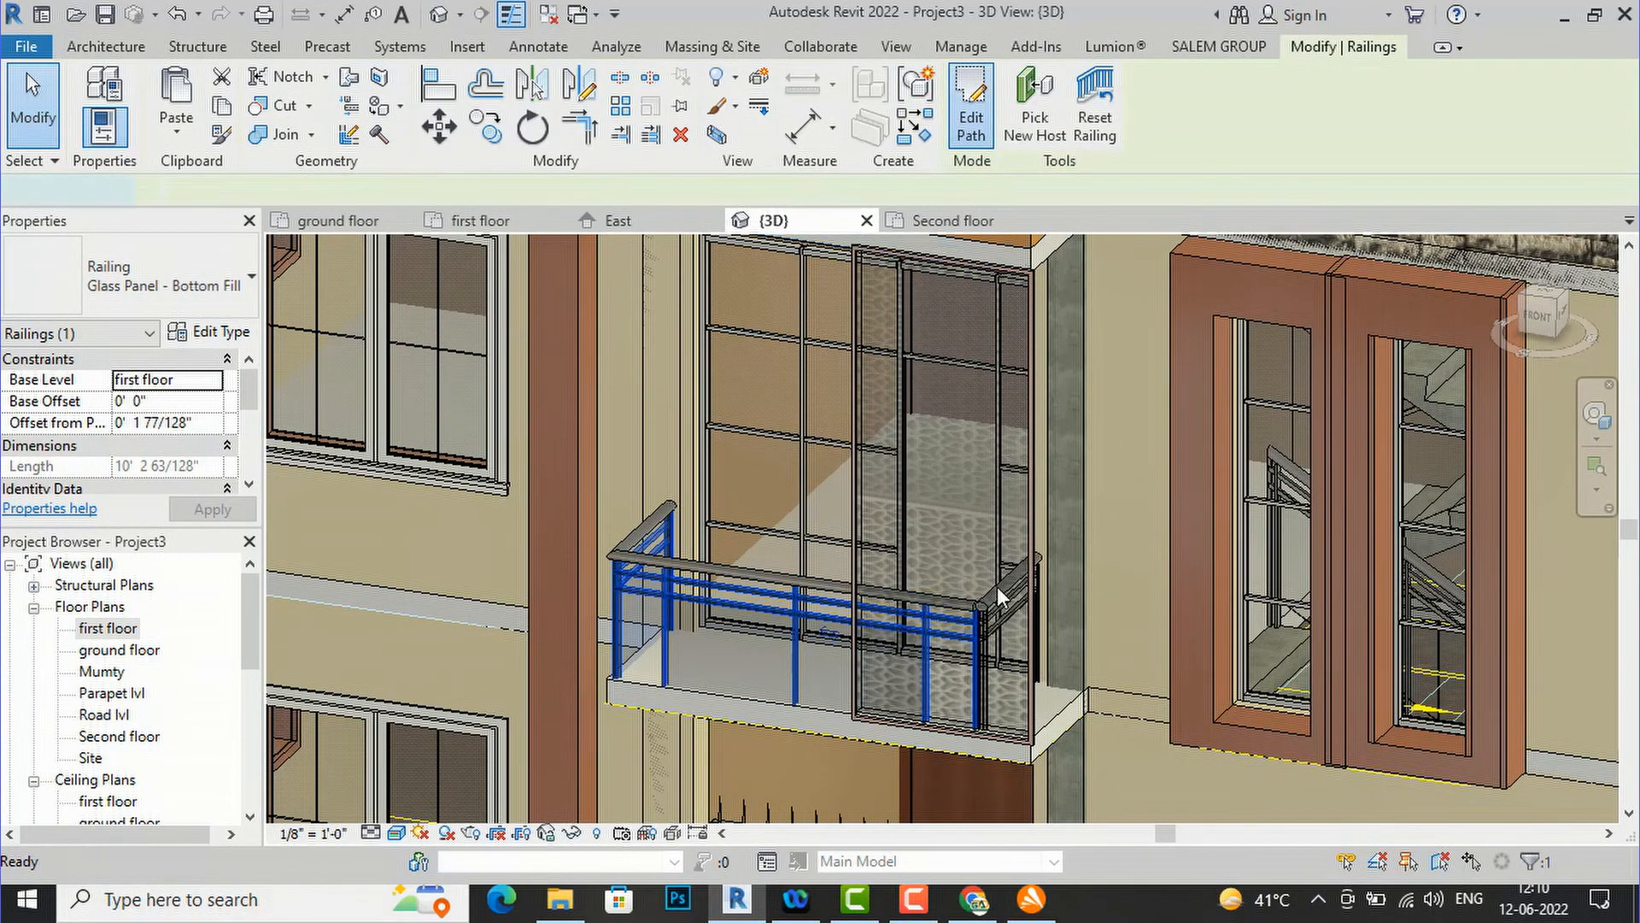
click(967, 756)
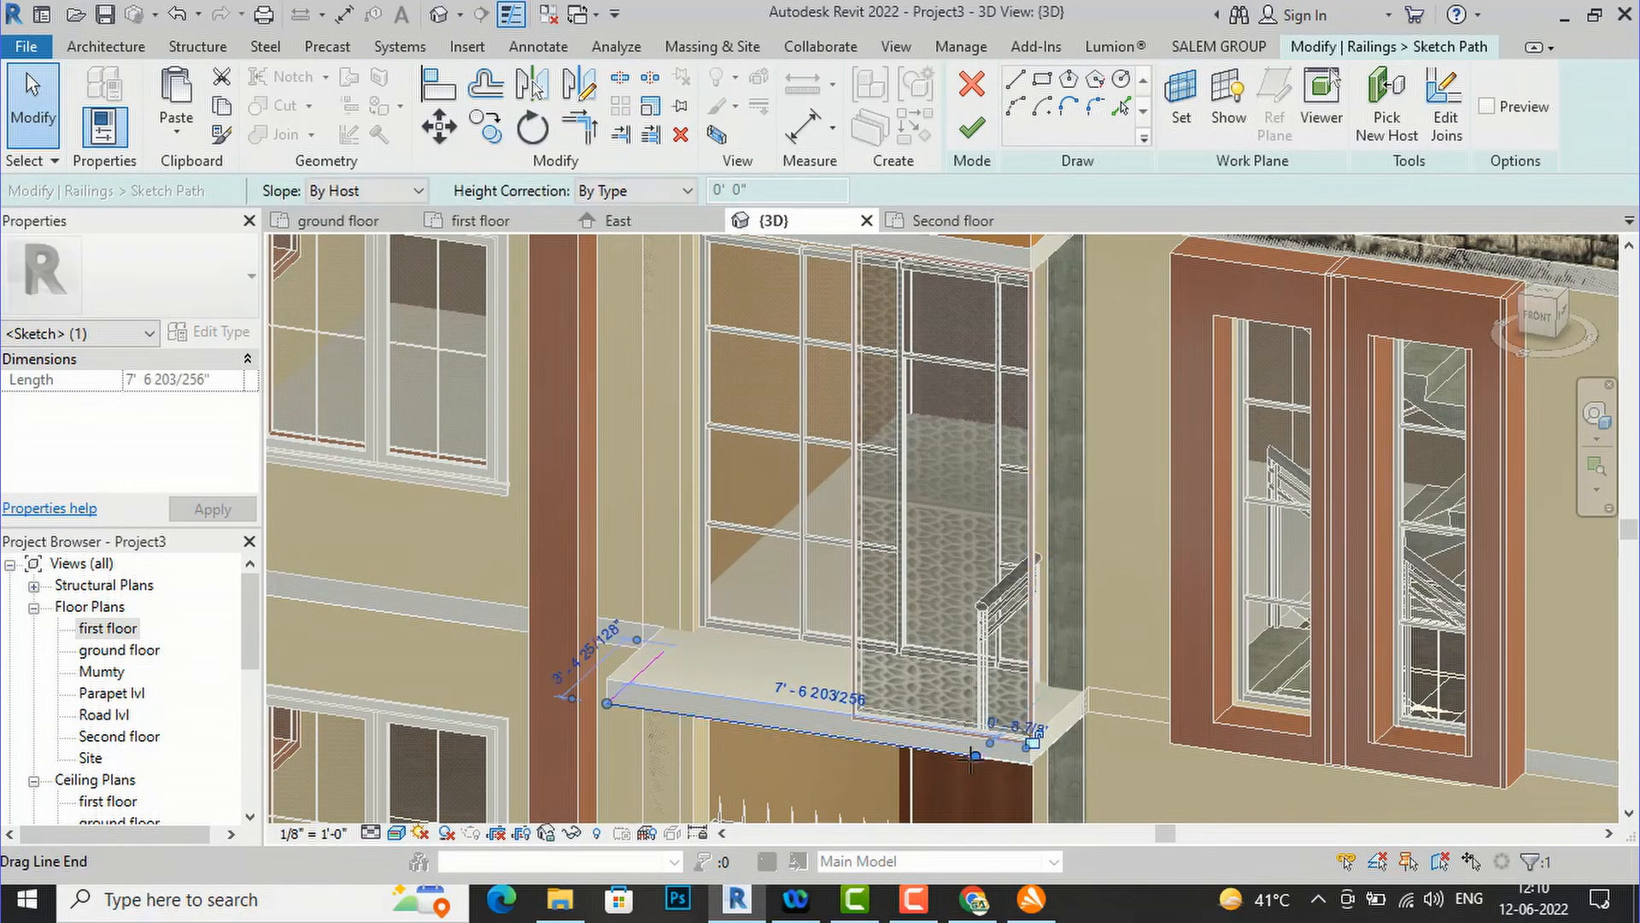
drag(975, 755, 852, 738)
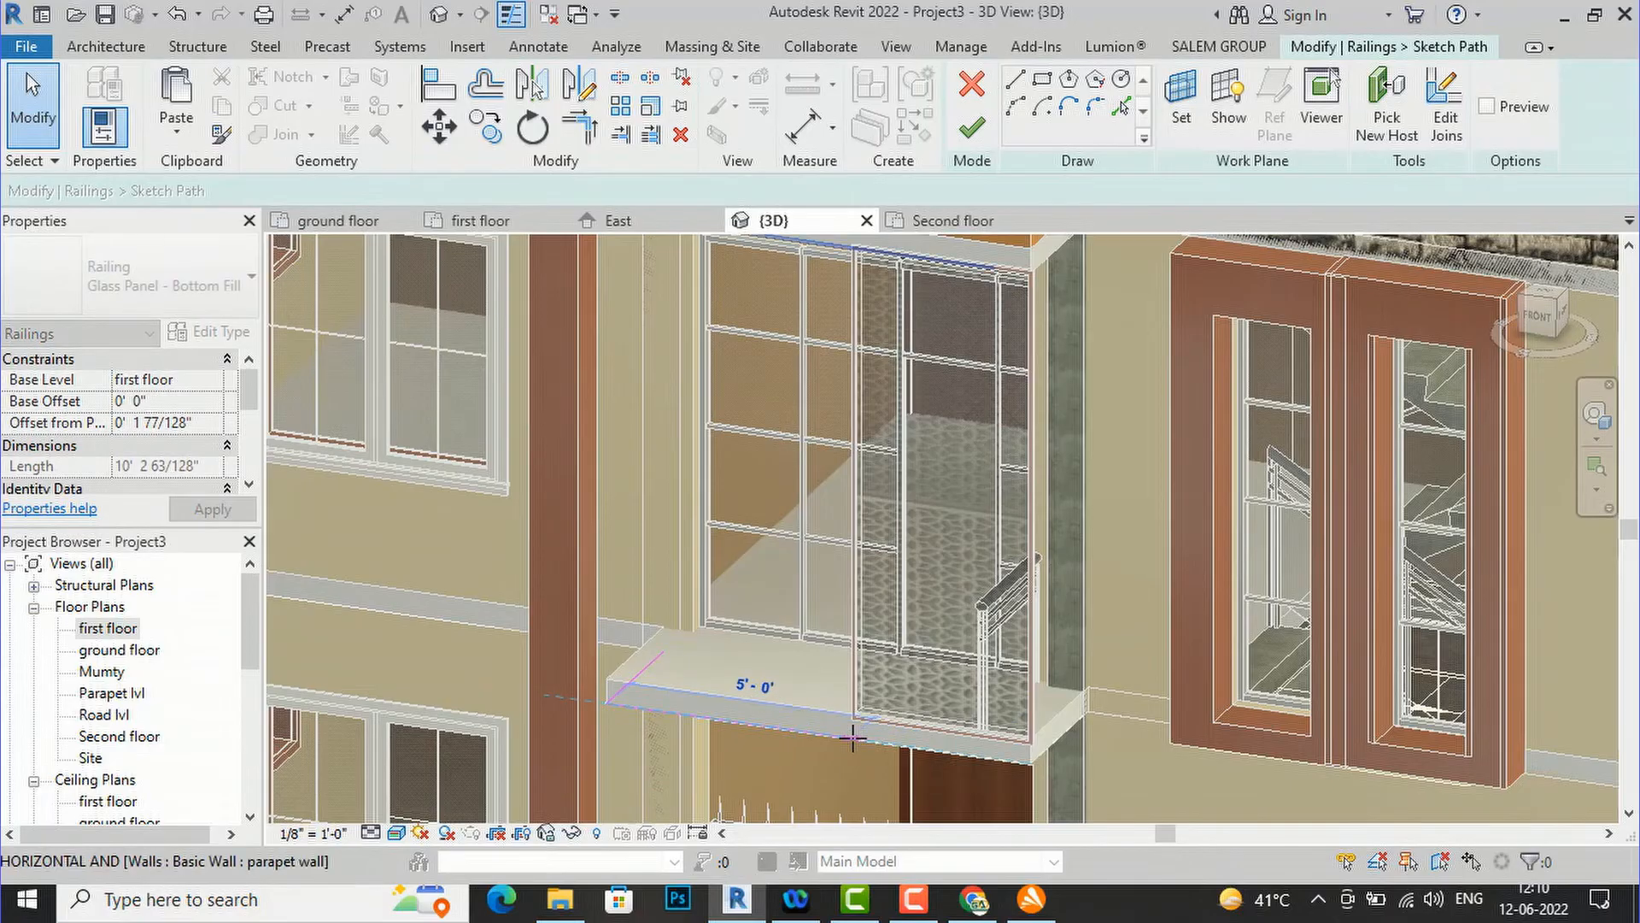
click(971, 129)
key(Escape)
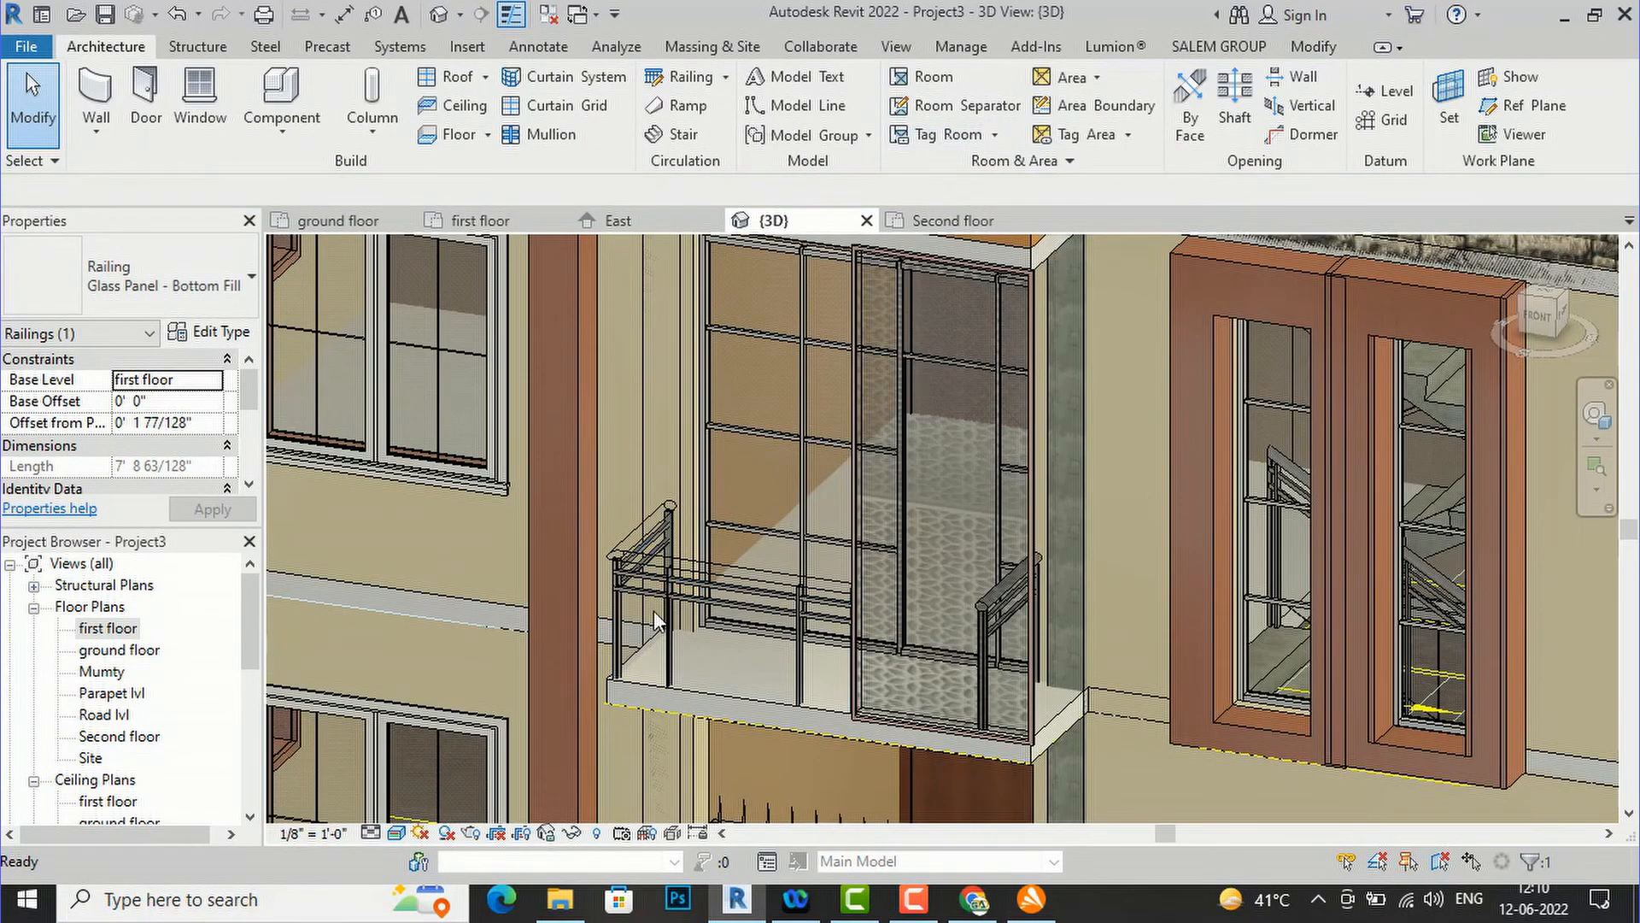
- Examine the reworked balcony railing and the house exterior from the front and the front corner
scroll(747, 625, down, 3)
scroll(954, 618, up, 2)
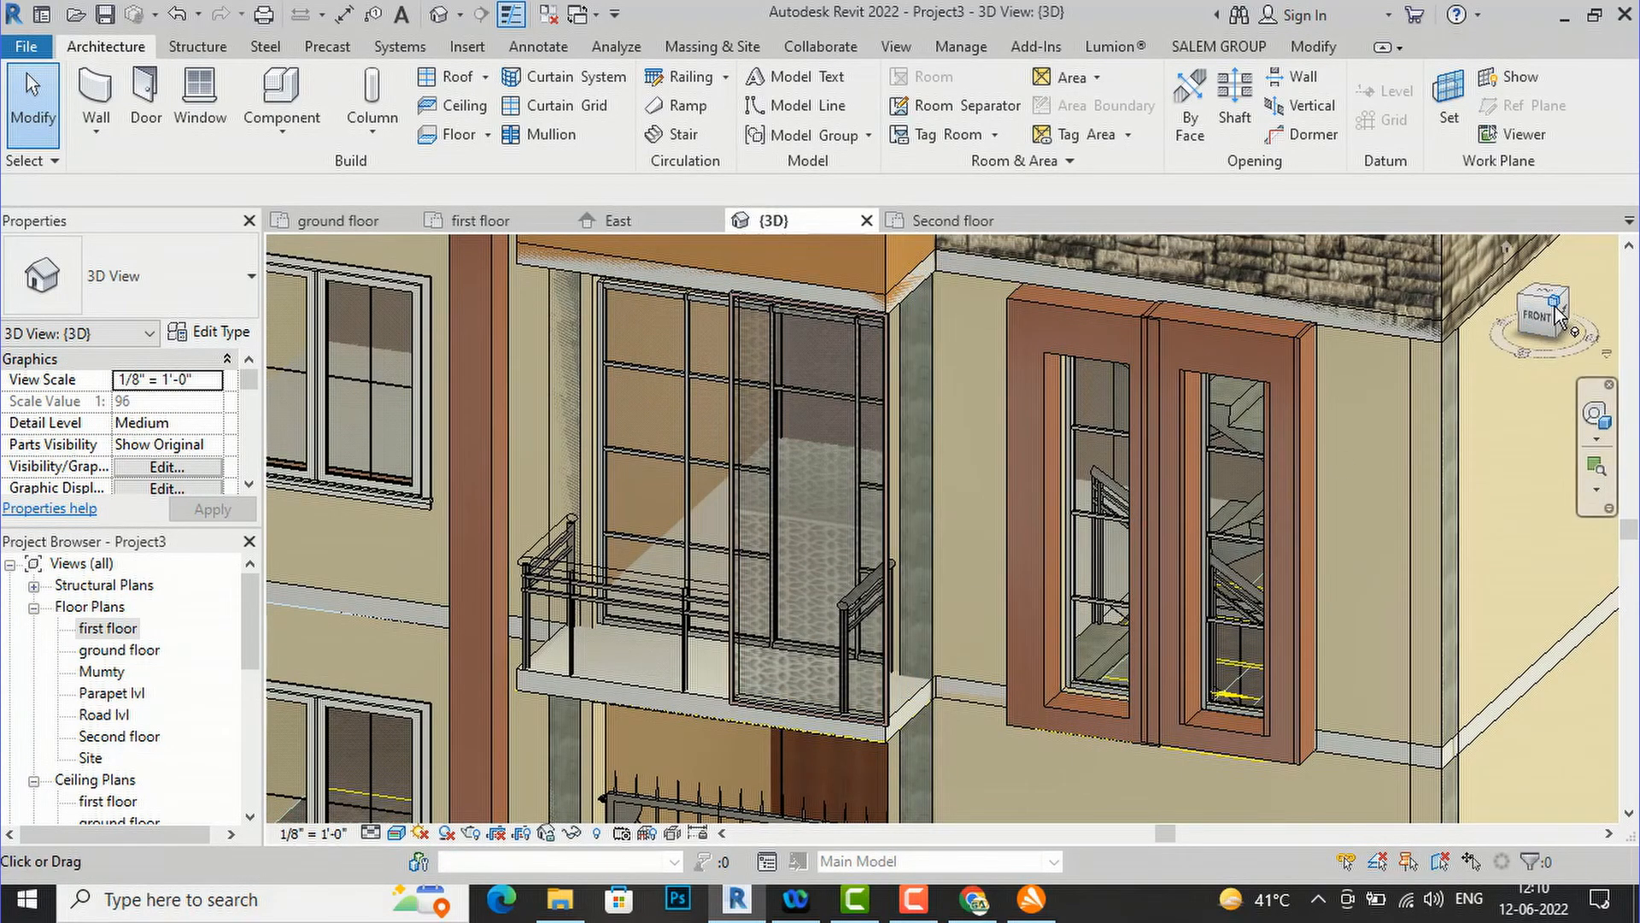
drag(1556, 314, 387, 305)
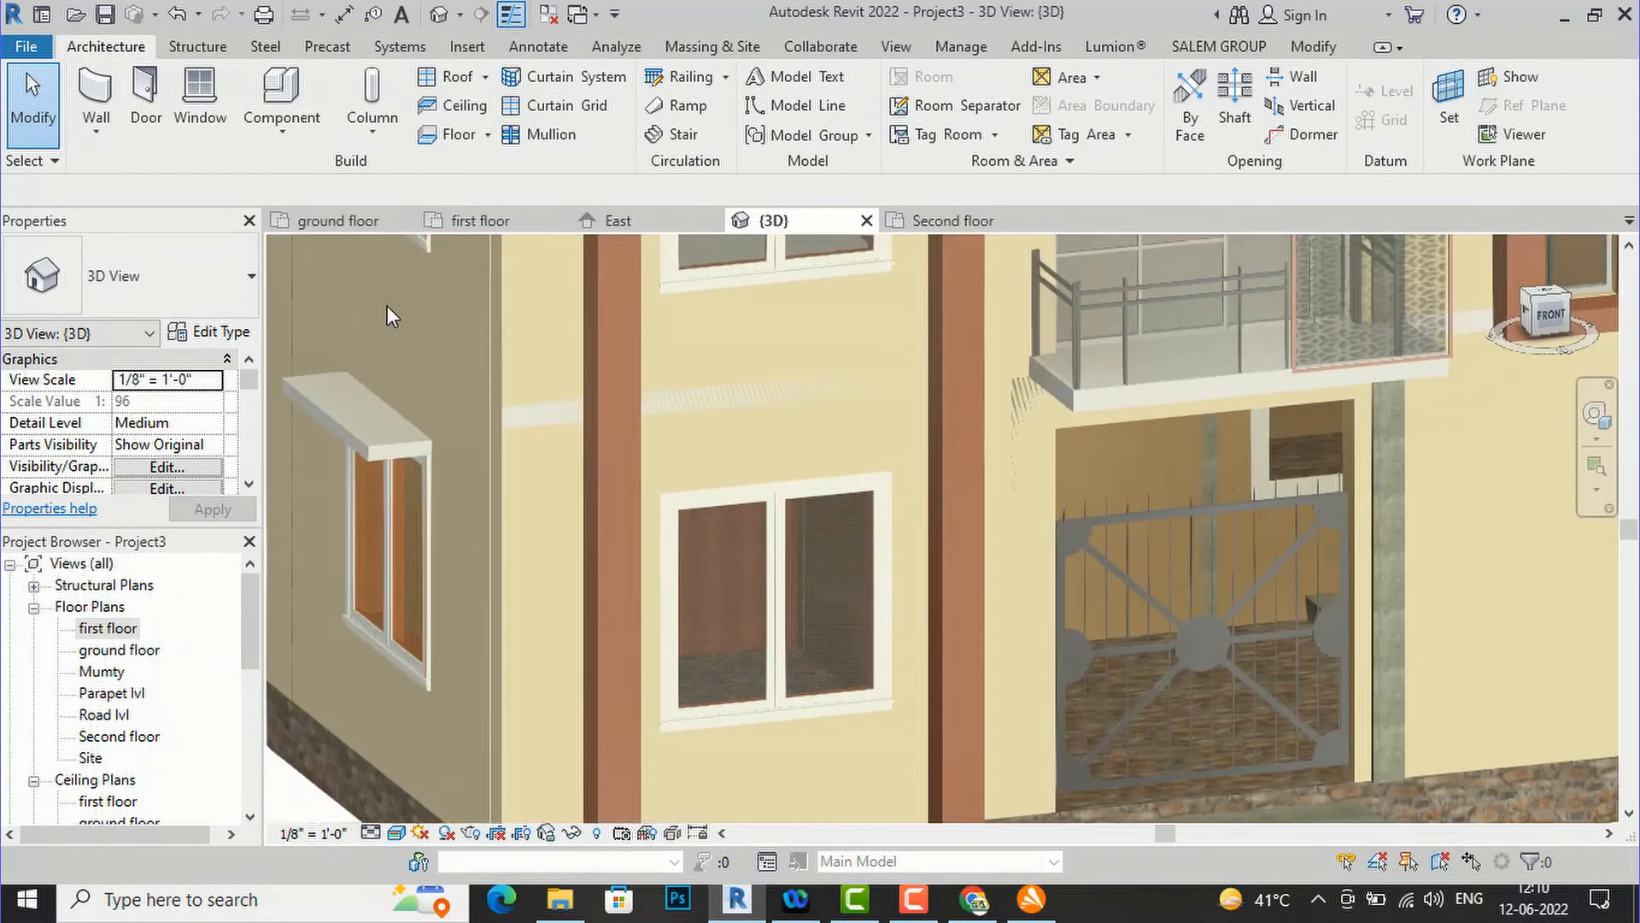
scroll(1361, 550, down, 4)
scroll(931, 684, down, 1)
scroll(743, 781, down, 3)
scroll(962, 366, up, 5)
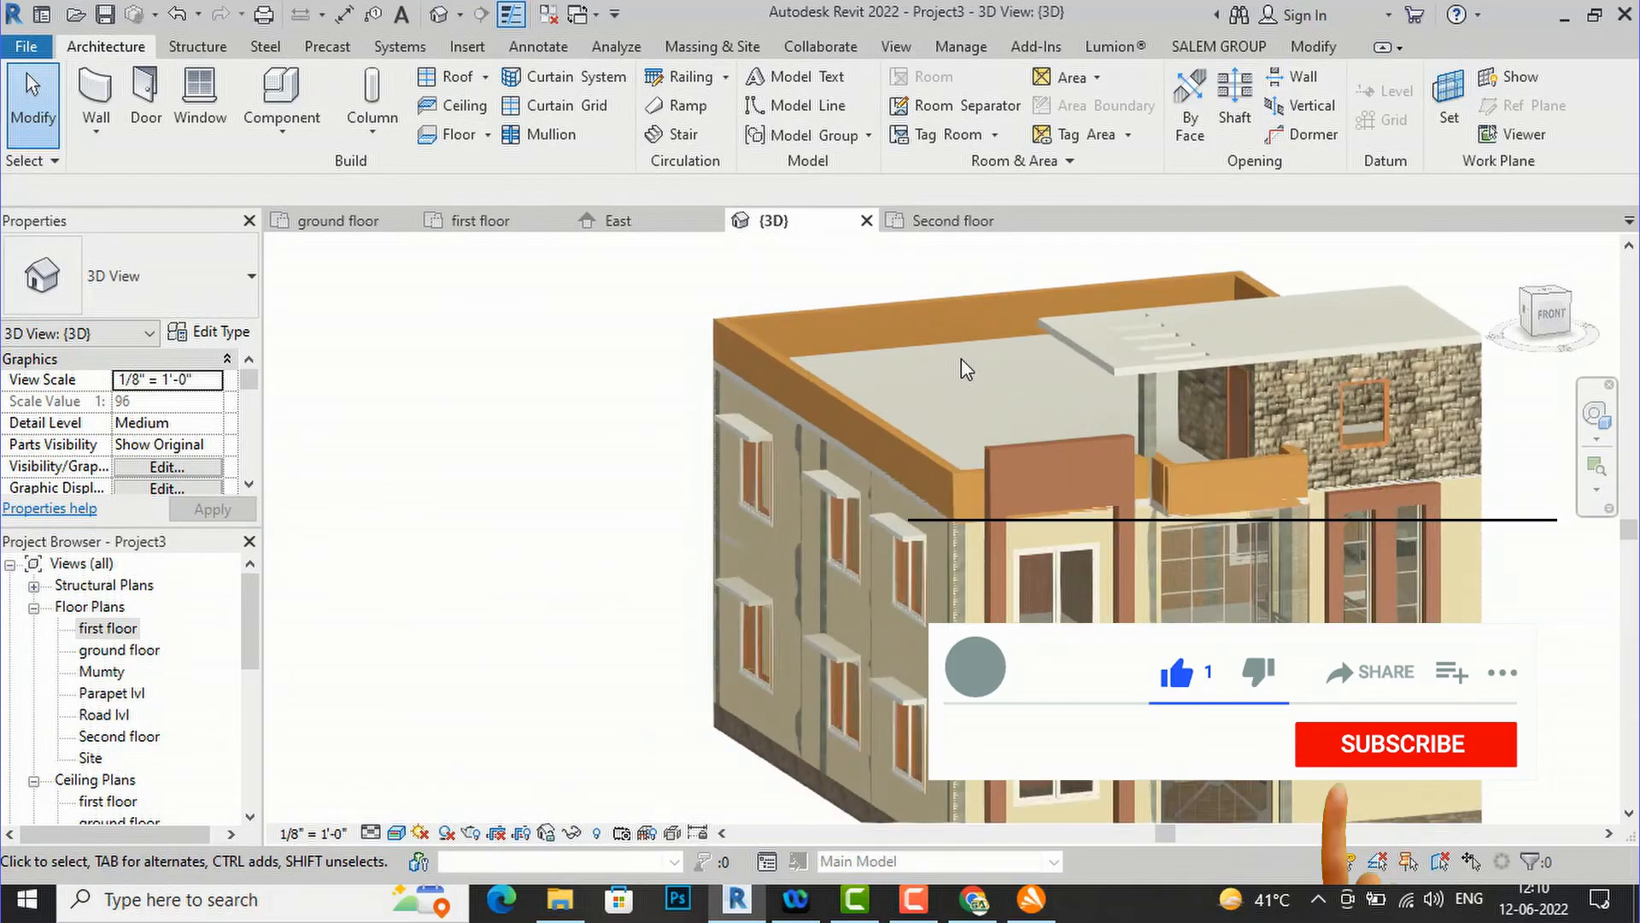
scroll(940, 315, down, 4)
scroll(1285, 431, up, 2)
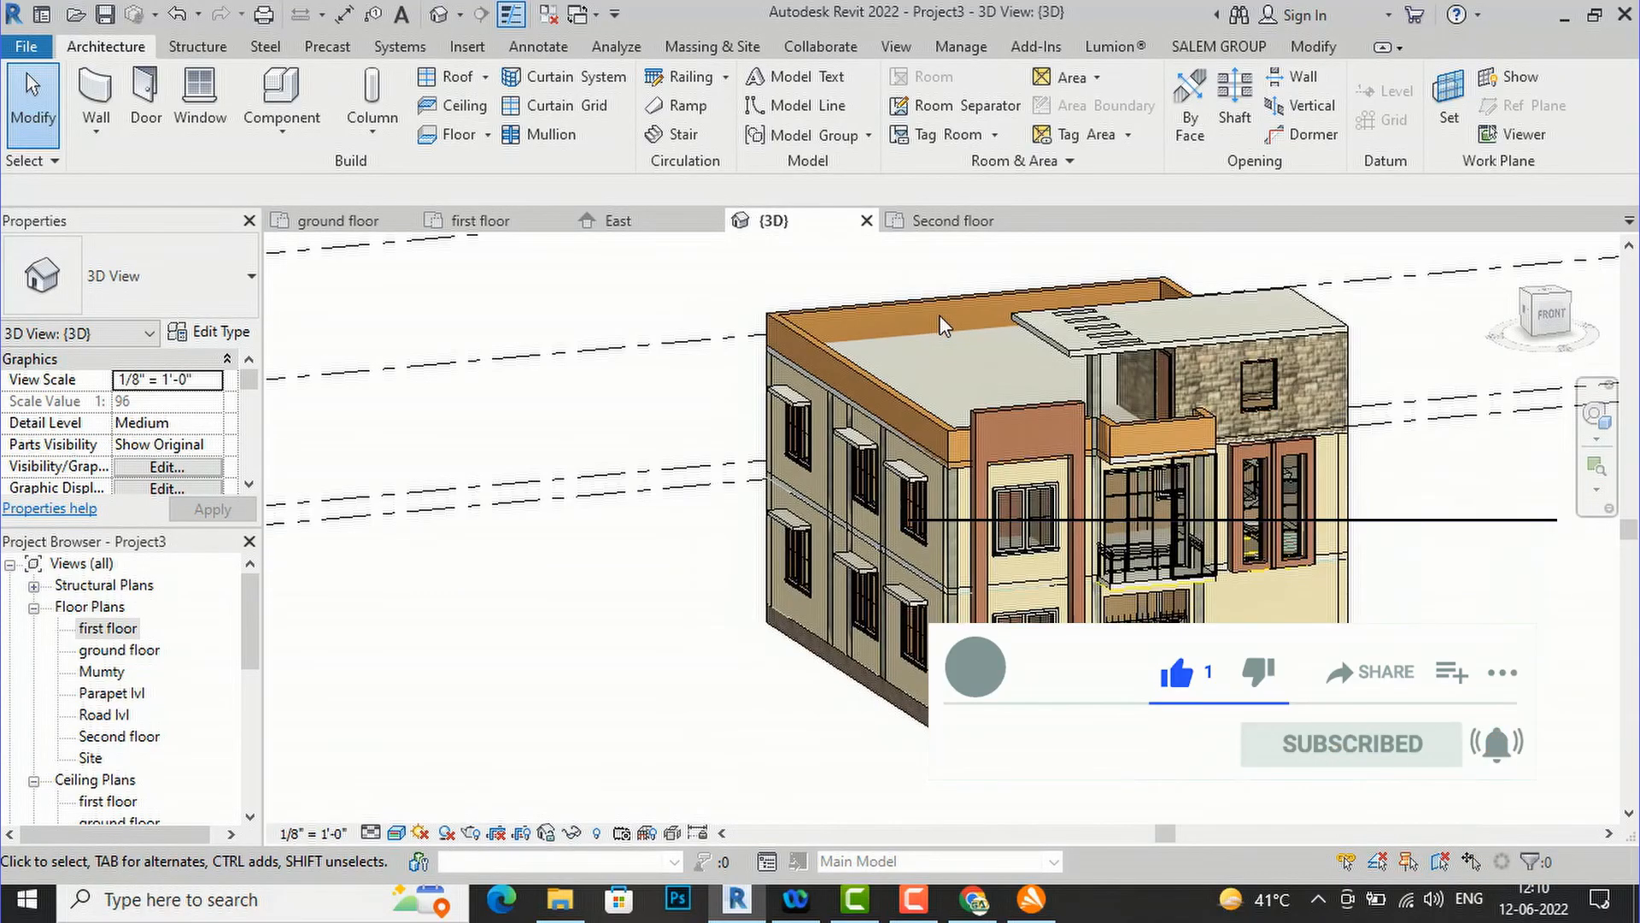
- Edit the profile of the parapet wall on the house's left side, sketching a rectangular opening about 10" wide and 1'-9" high
mouse_move(1553, 323)
mouse_down()
mouse_move(541, 376)
mouse_move(509, 406)
mouse_up()
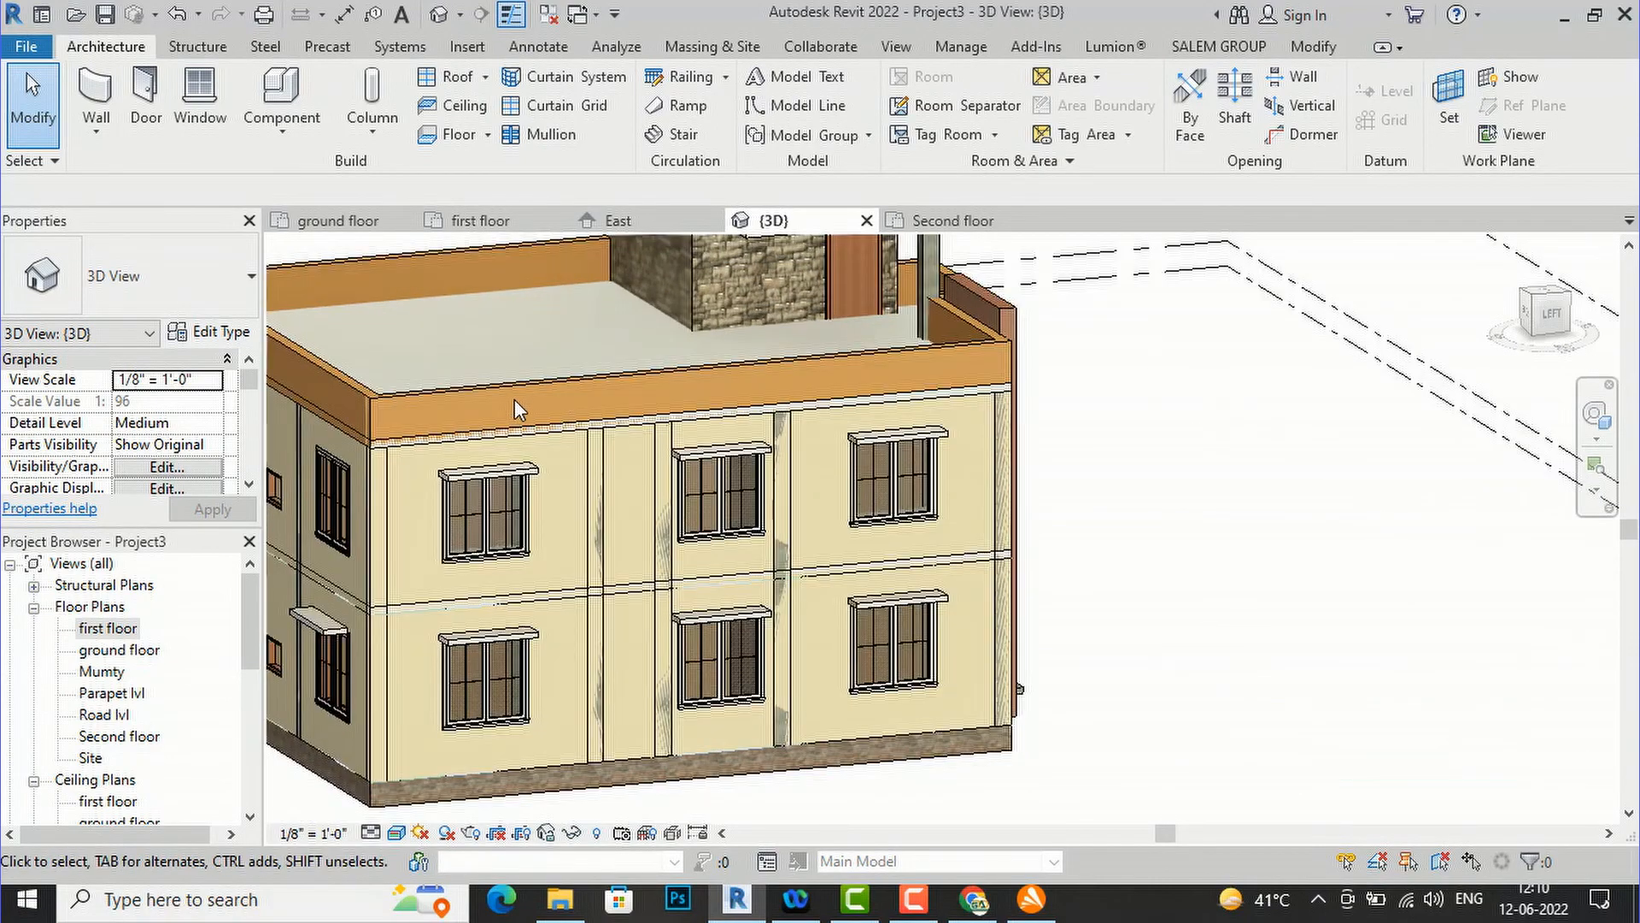
click(856, 359)
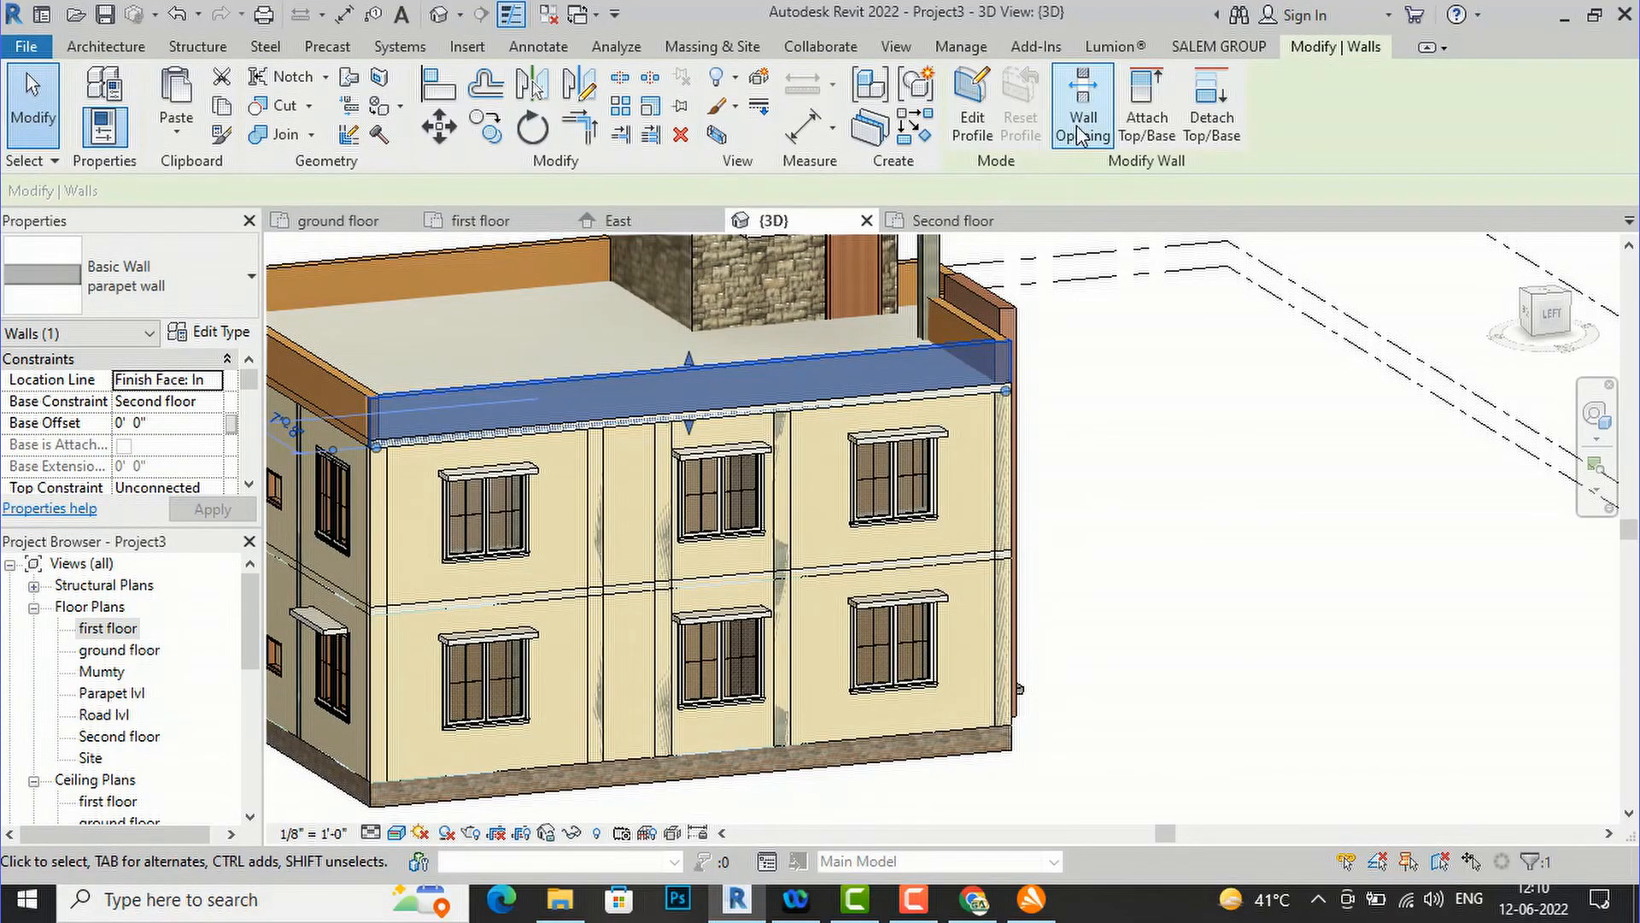
click(969, 124)
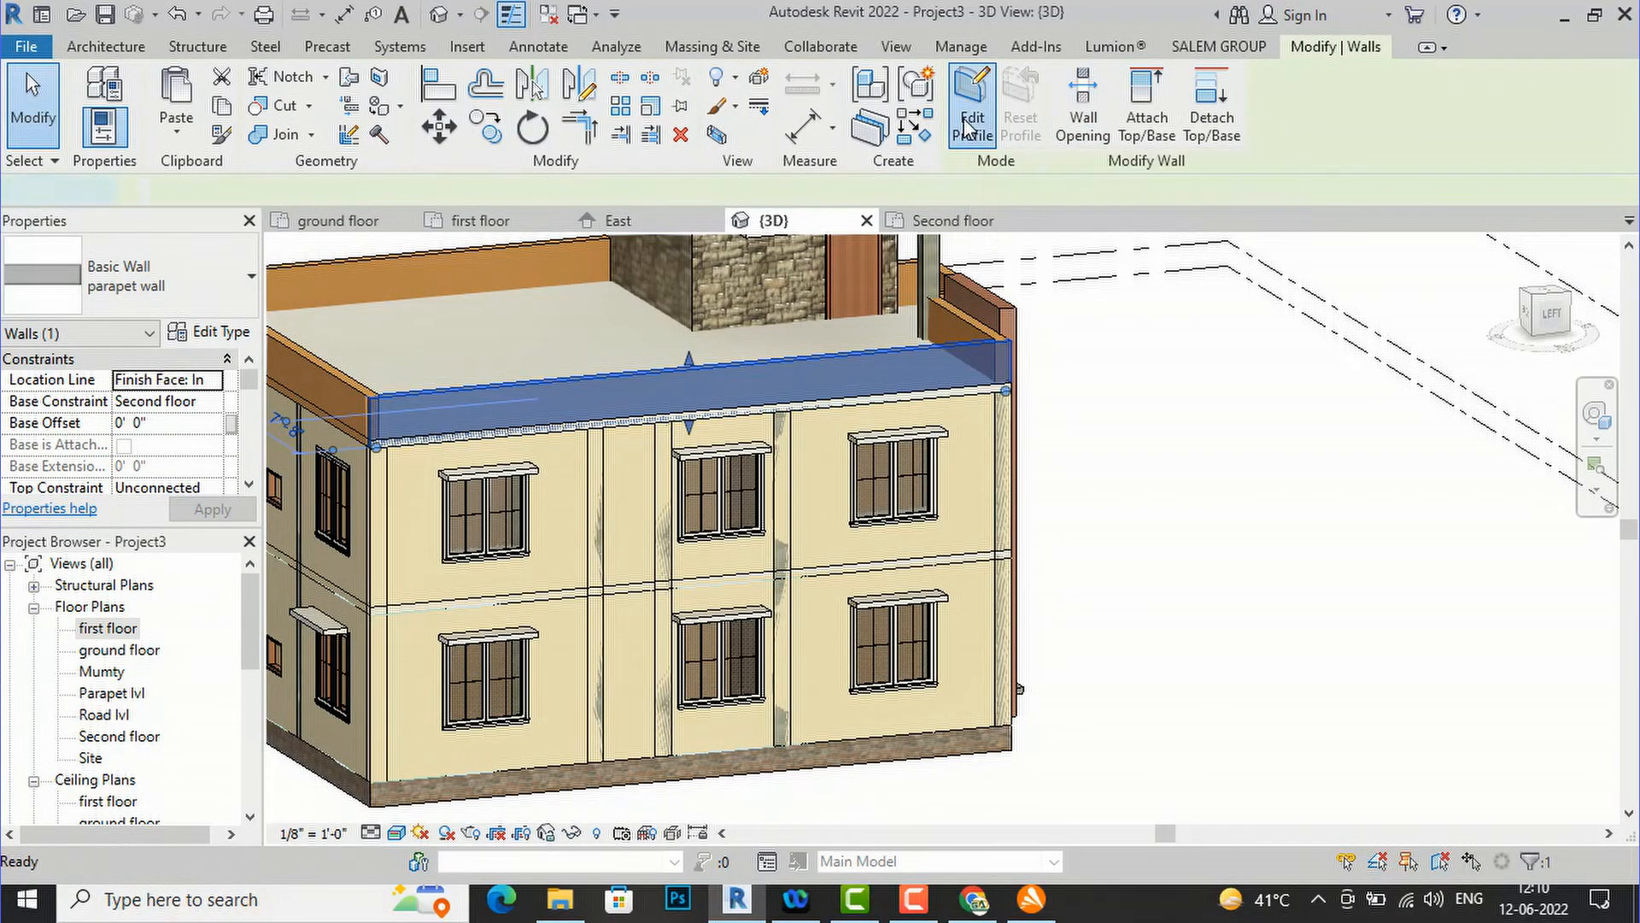
click(1042, 80)
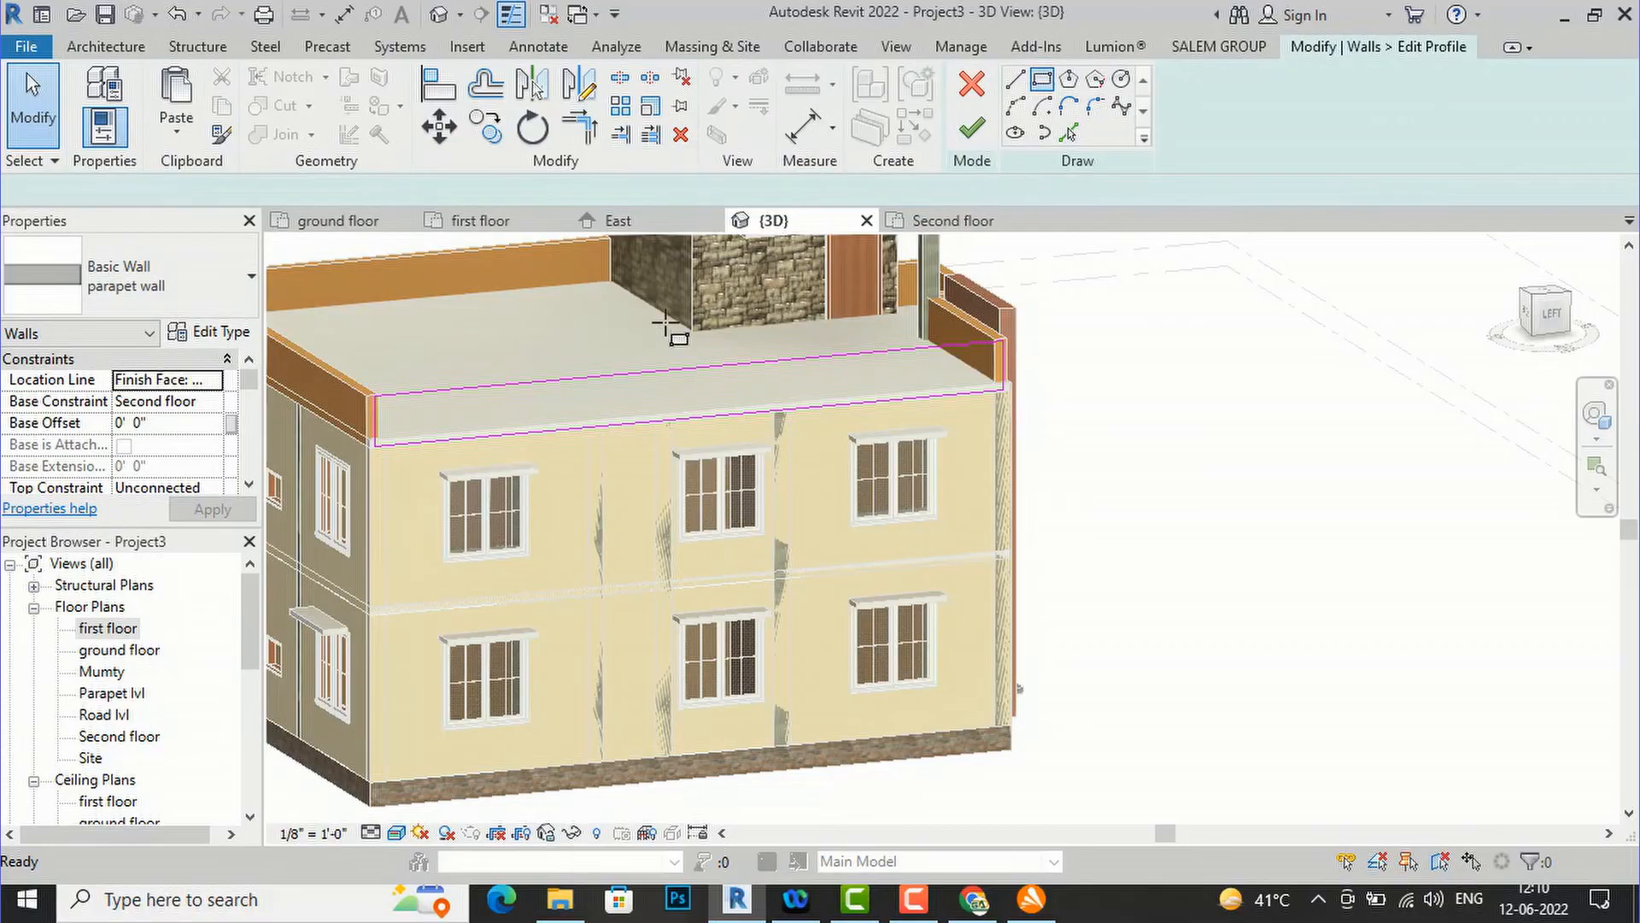
scroll(649, 380, up, 5)
scroll(641, 393, up, 2)
click(640, 388)
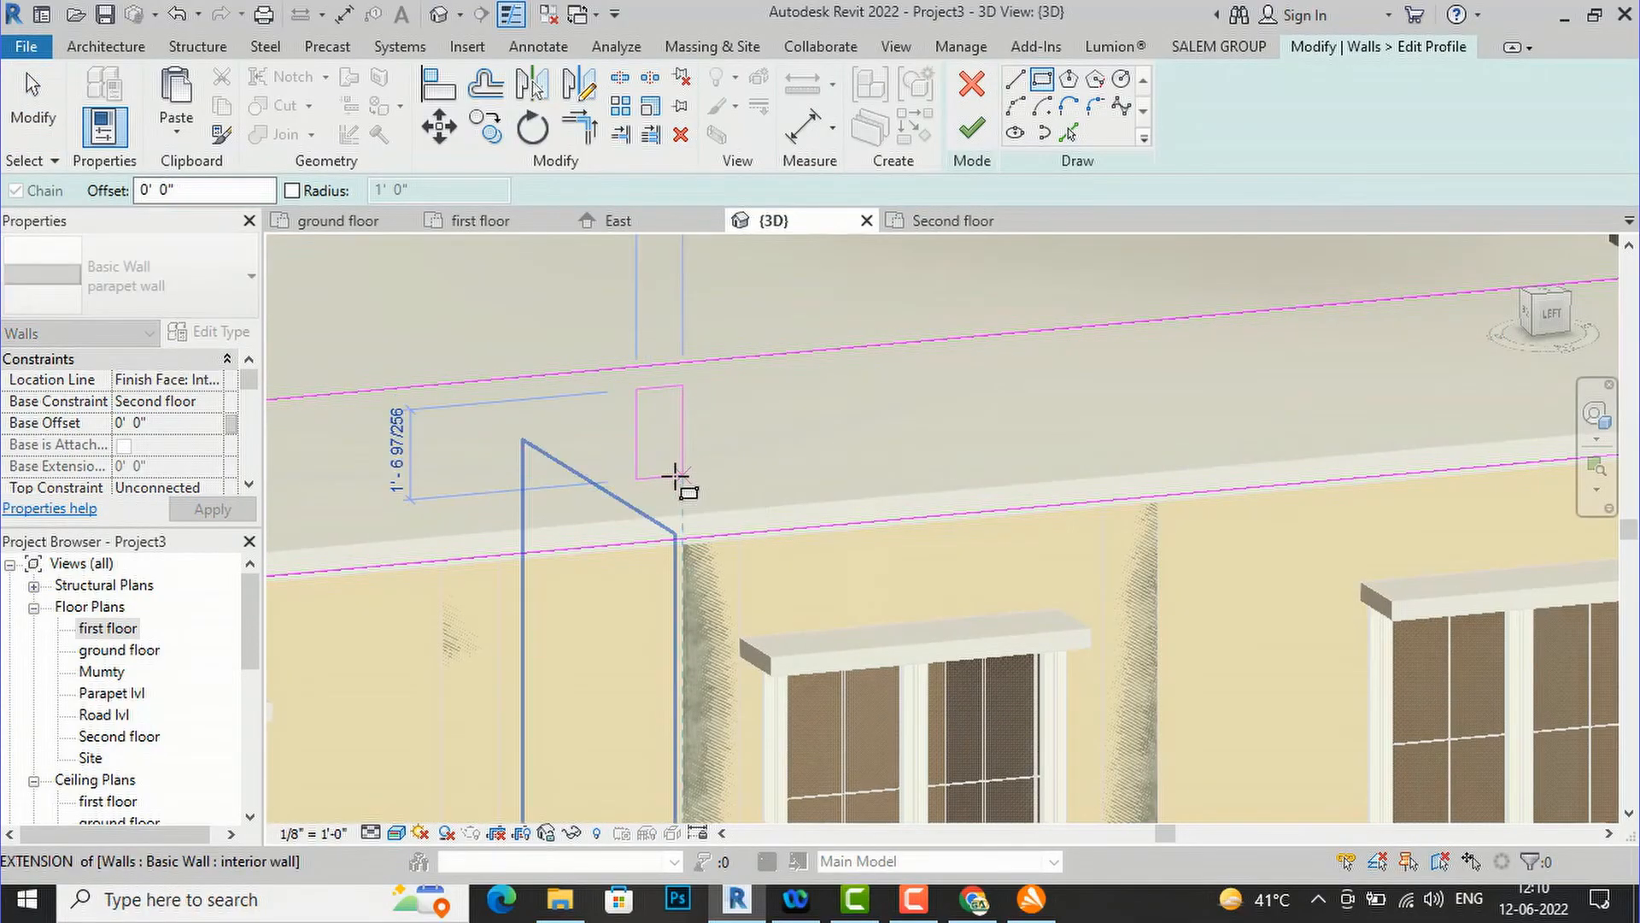
click(683, 490)
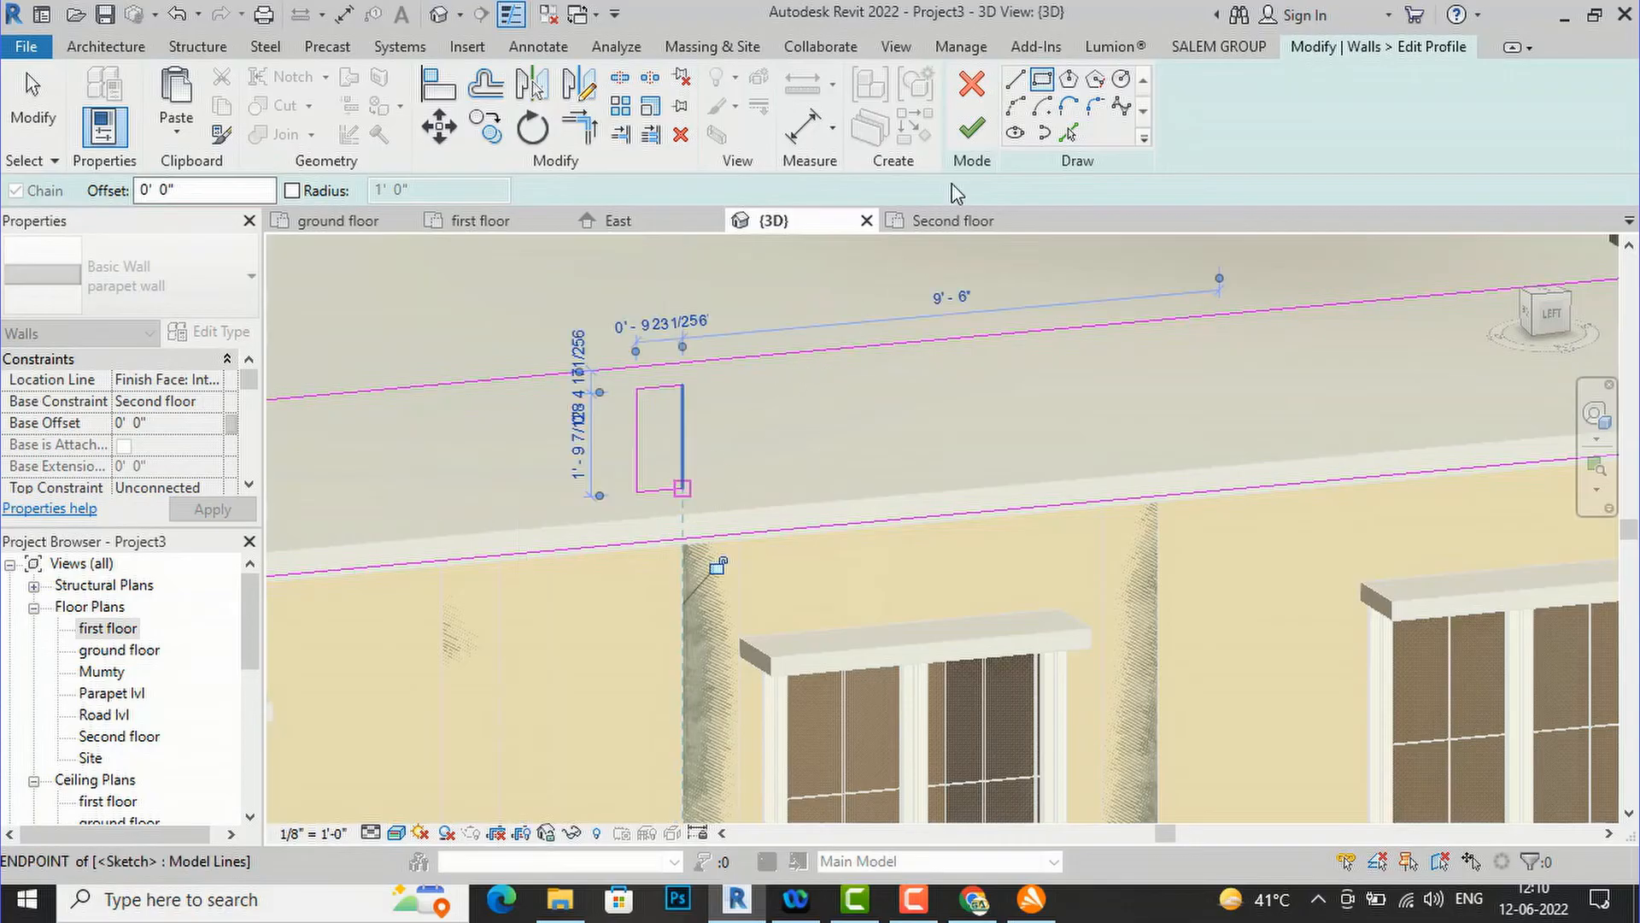
- Add a circular opening of about 7" radius and a six-sided polygon opening beside the rectangle, and finish the parapet wall's profile
click(1122, 81)
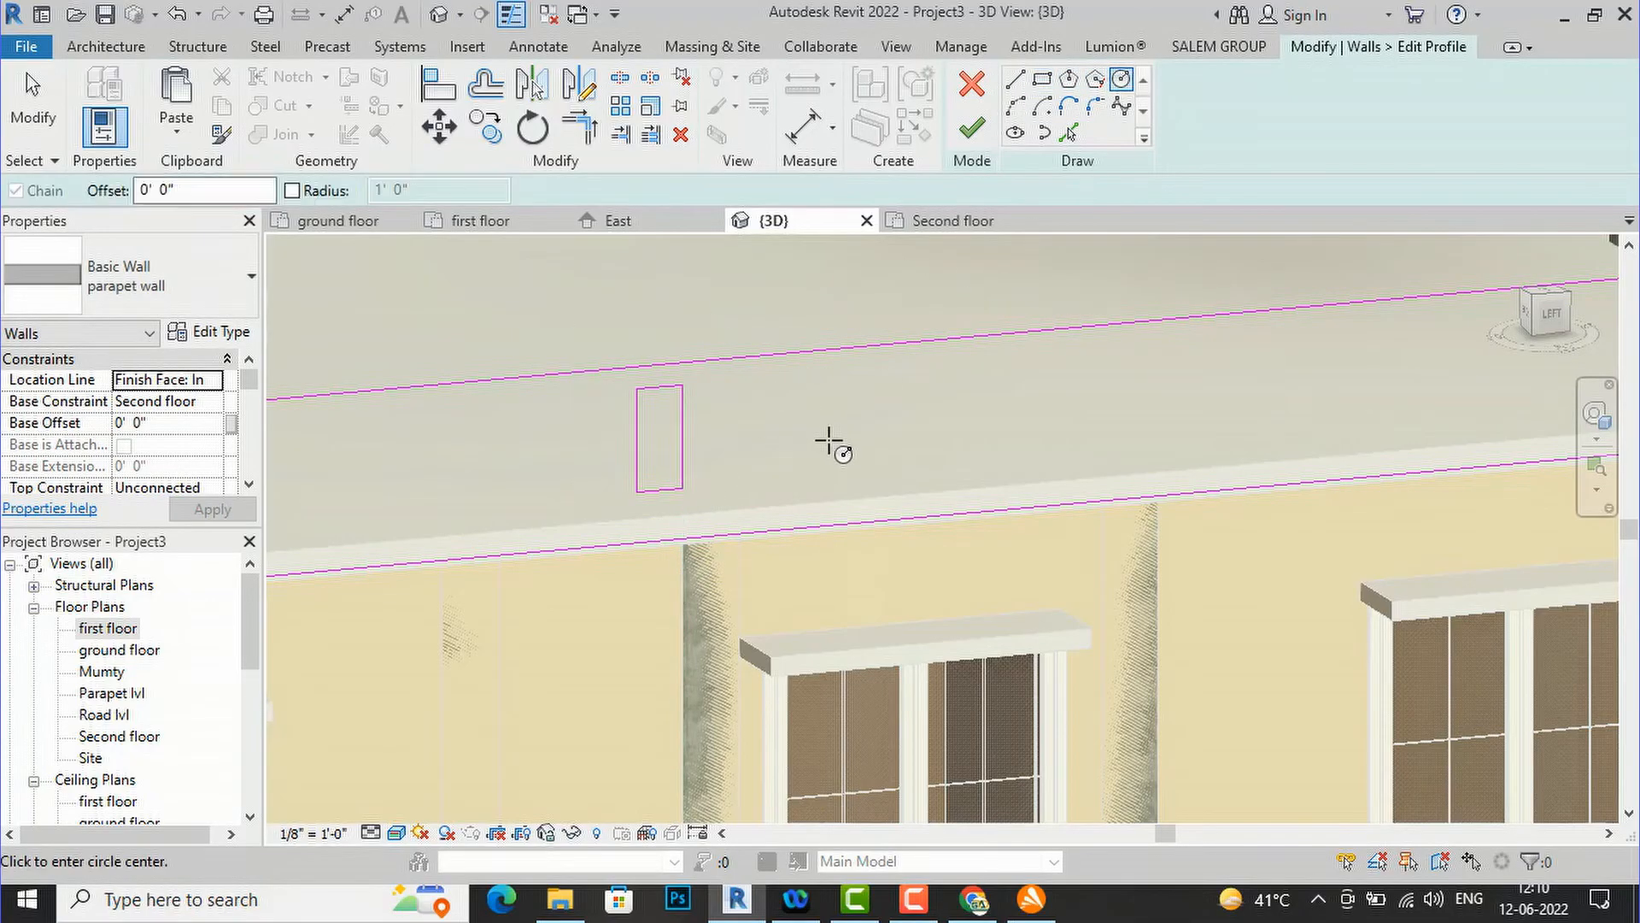
click(829, 441)
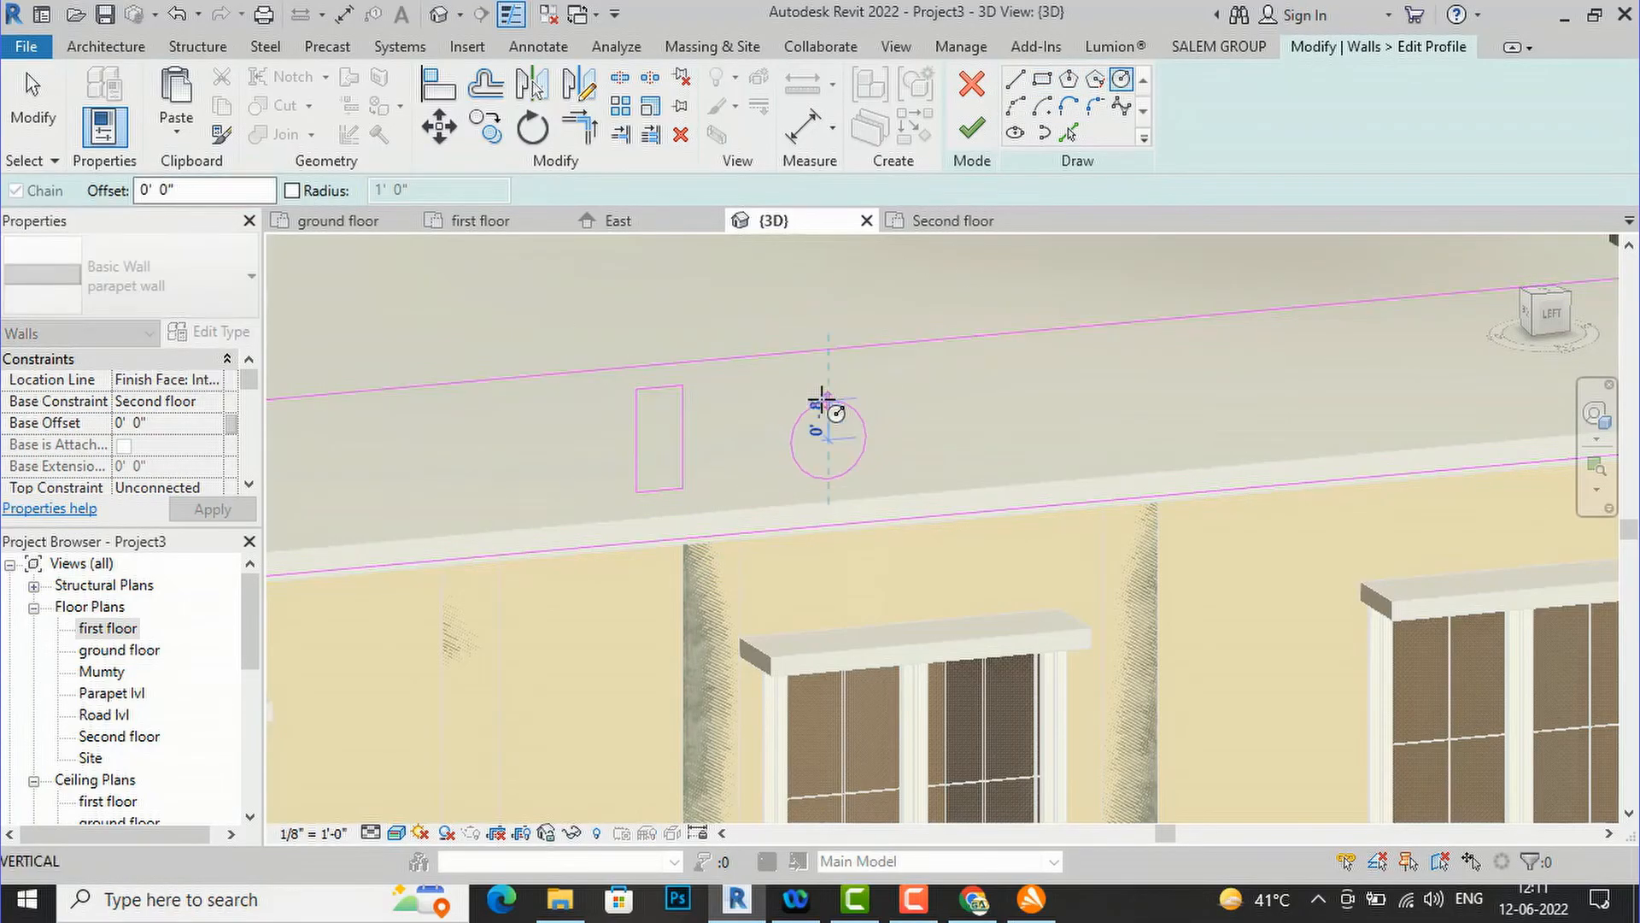
click(863, 355)
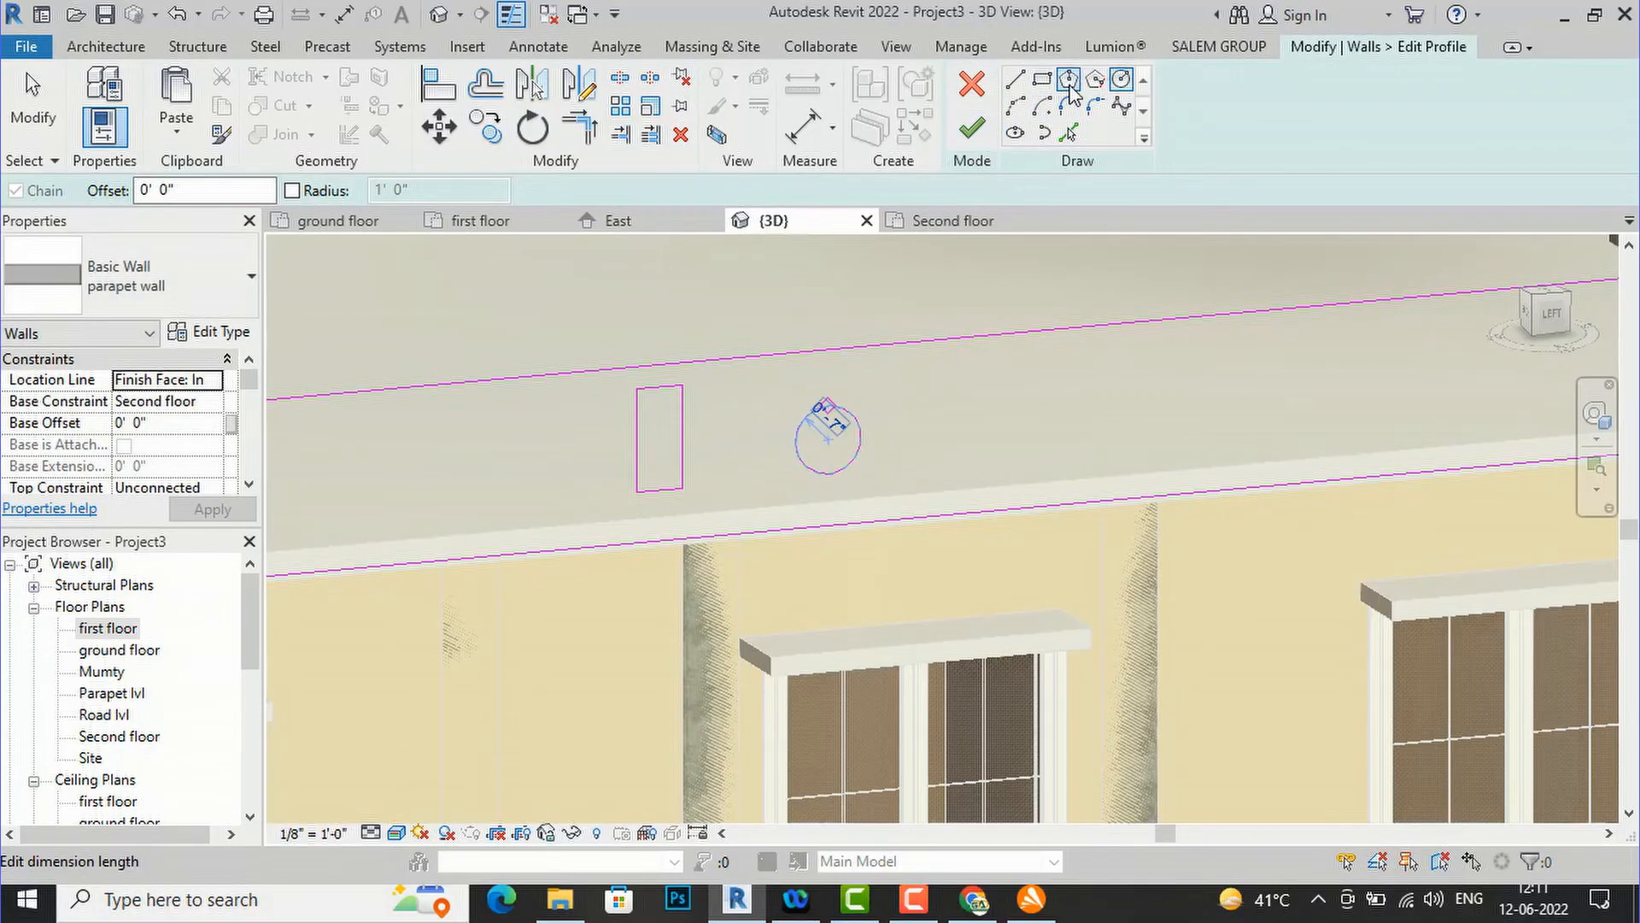
click(1069, 86)
click(1061, 412)
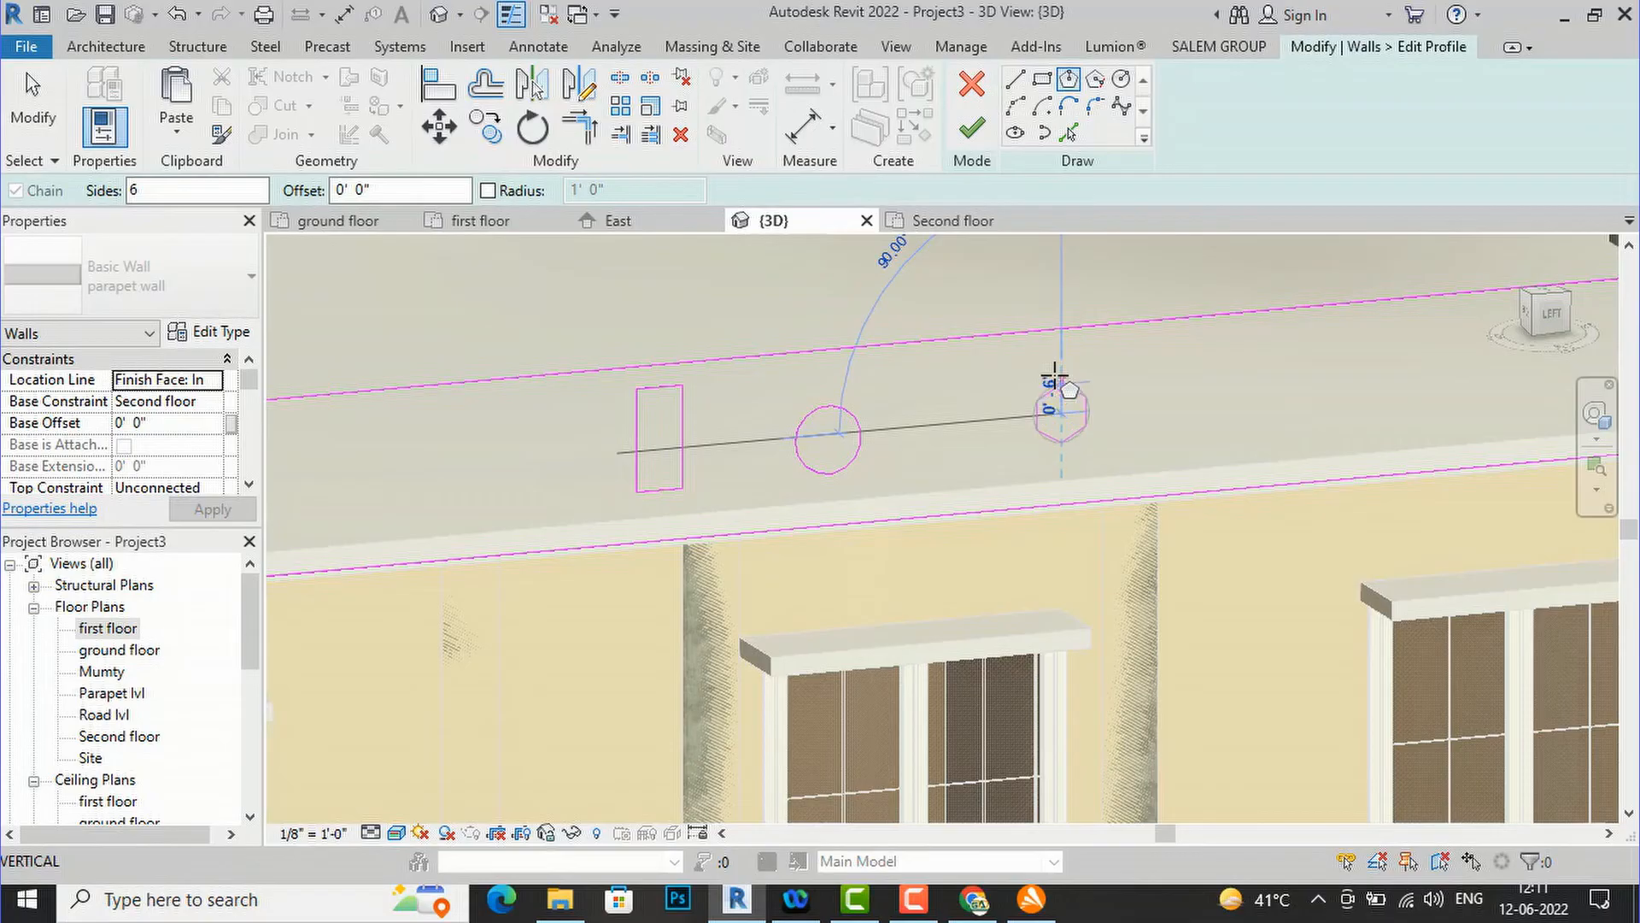
click(1056, 372)
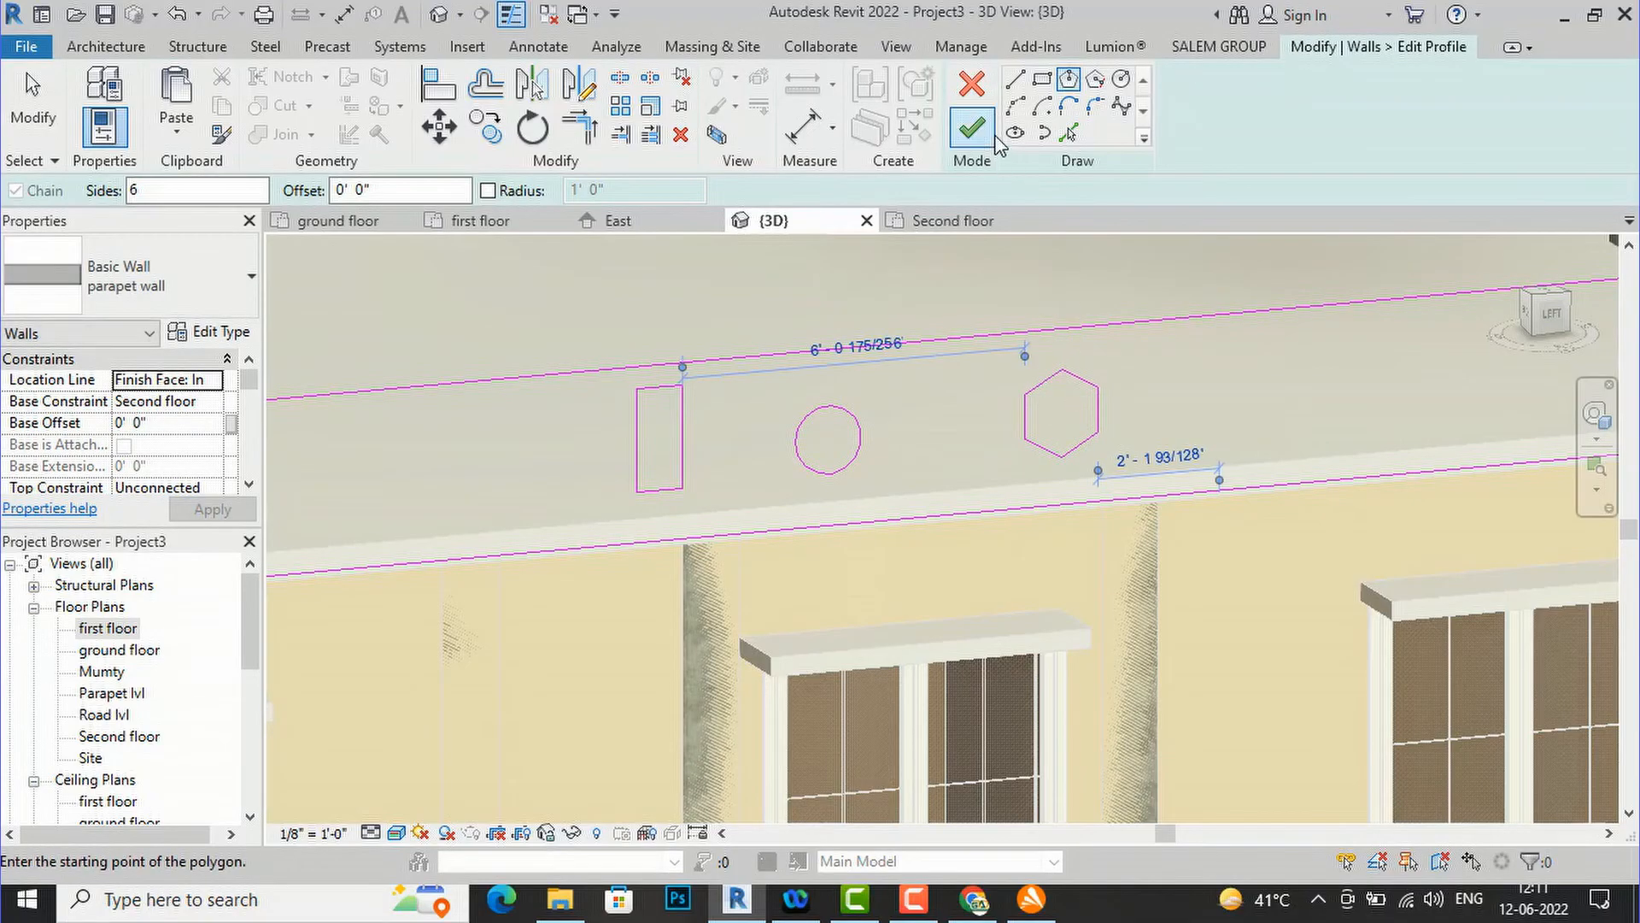
click(971, 128)
key(Escape)
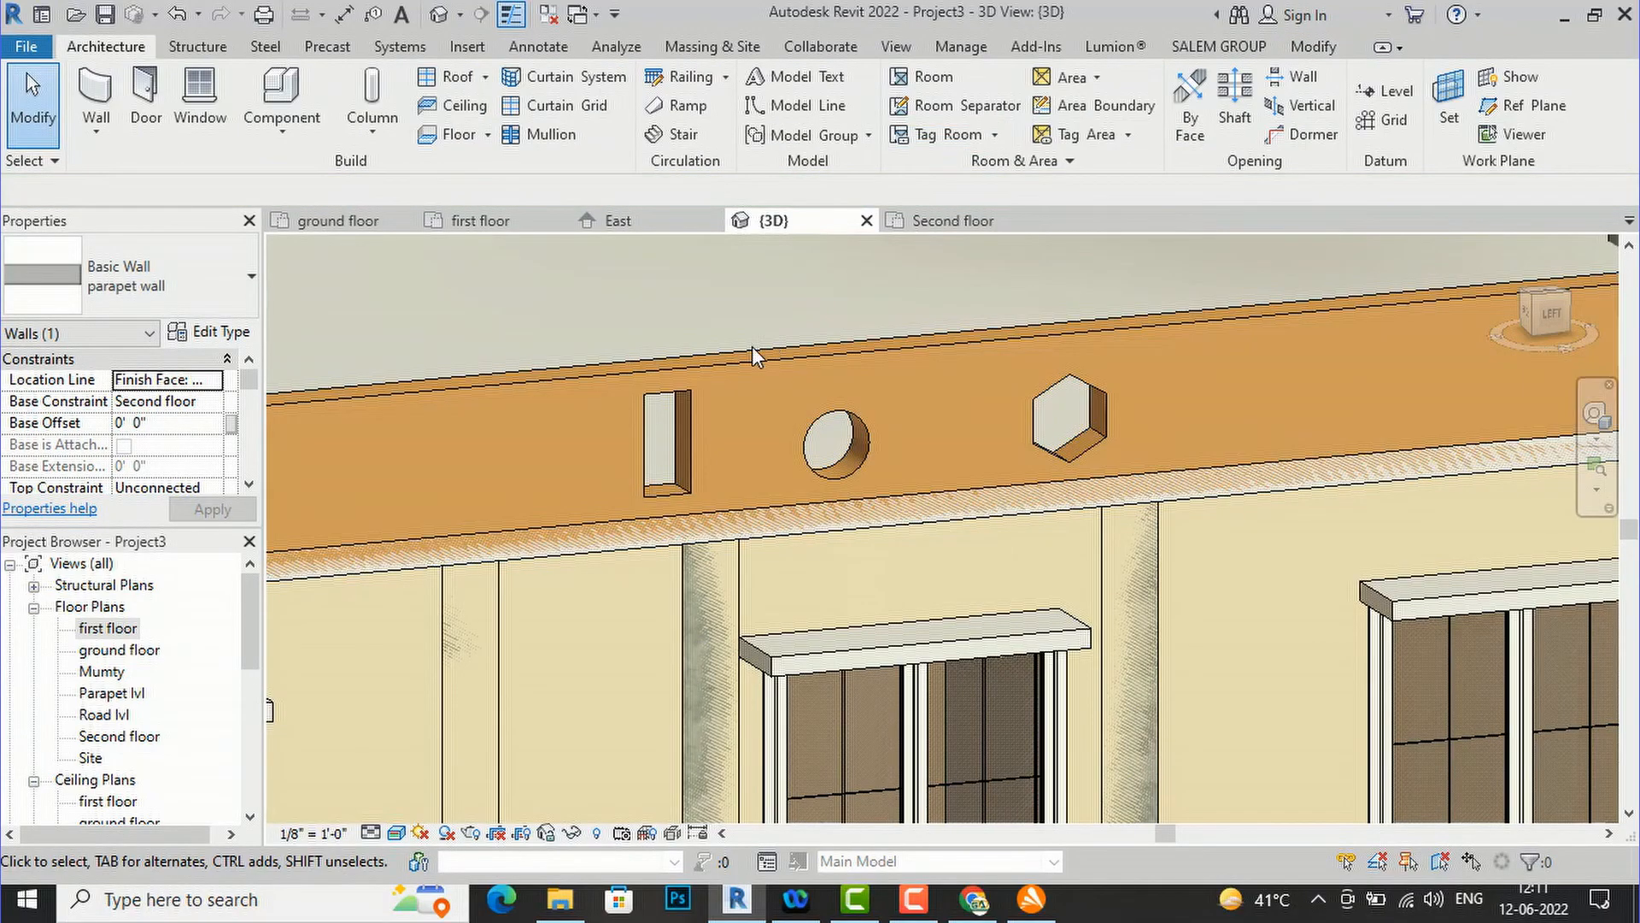
- Create a railing in the Second floor plan along the front parapet wall's centreline, about 10'-1" long, ending at the column
scroll(737, 355, down, 4)
scroll(721, 564, down, 5)
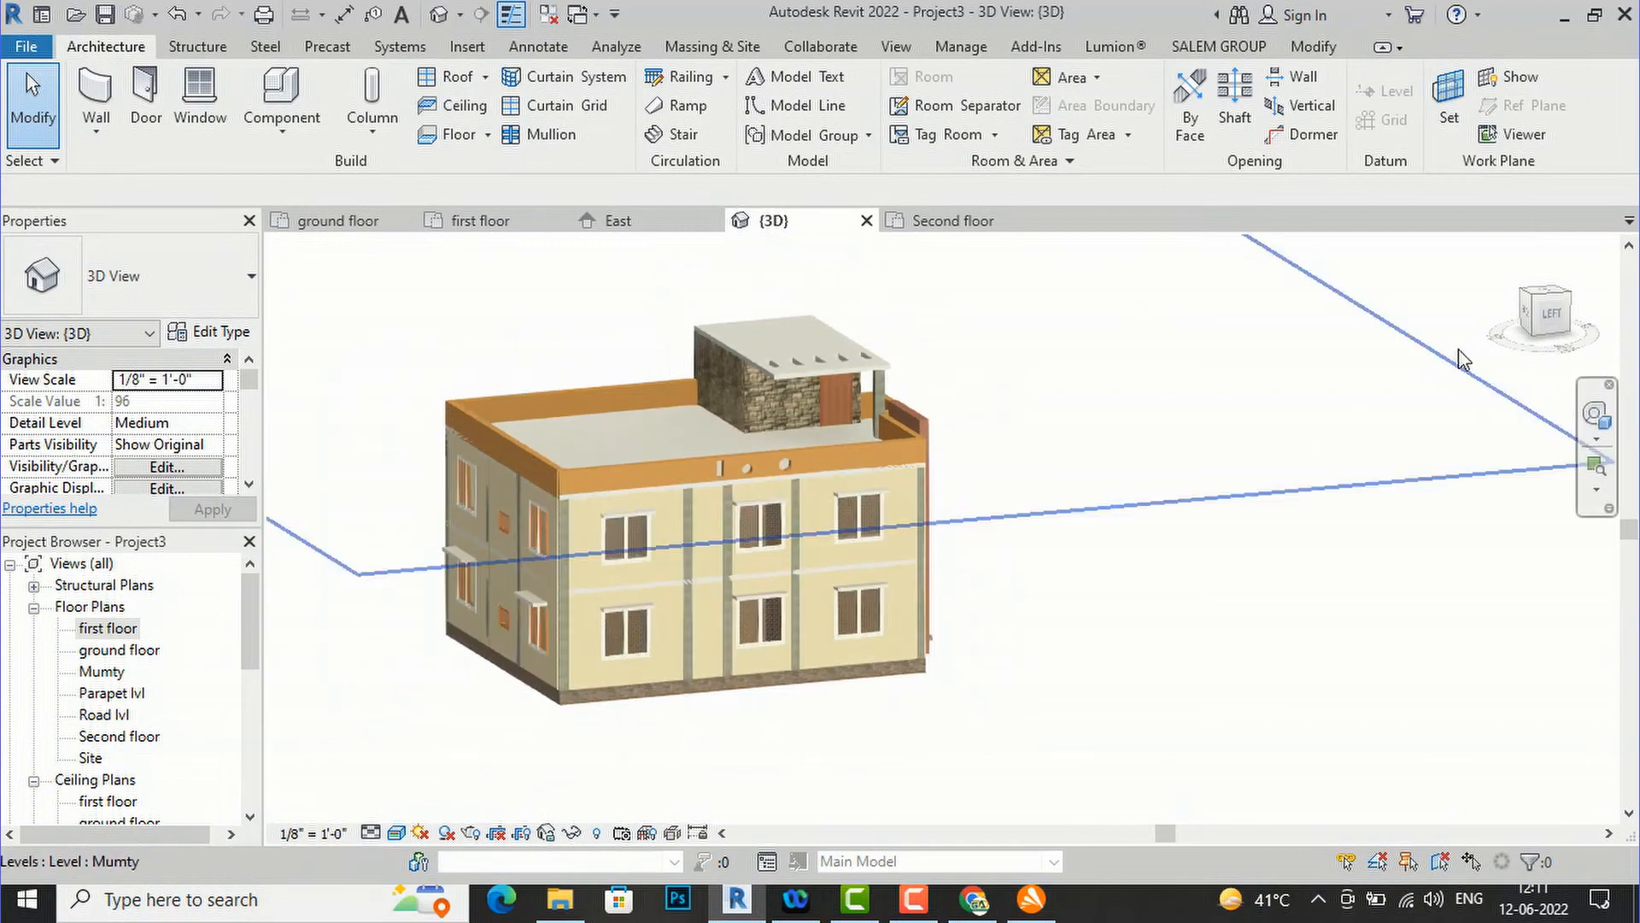
mouse_move(1459, 376)
shift+middle_down()
mouse_move(1168, 336)
mouse_move(1124, 285)
mouse_move(1243, 400)
shift+middle_up()
scroll(716, 603, up, 8)
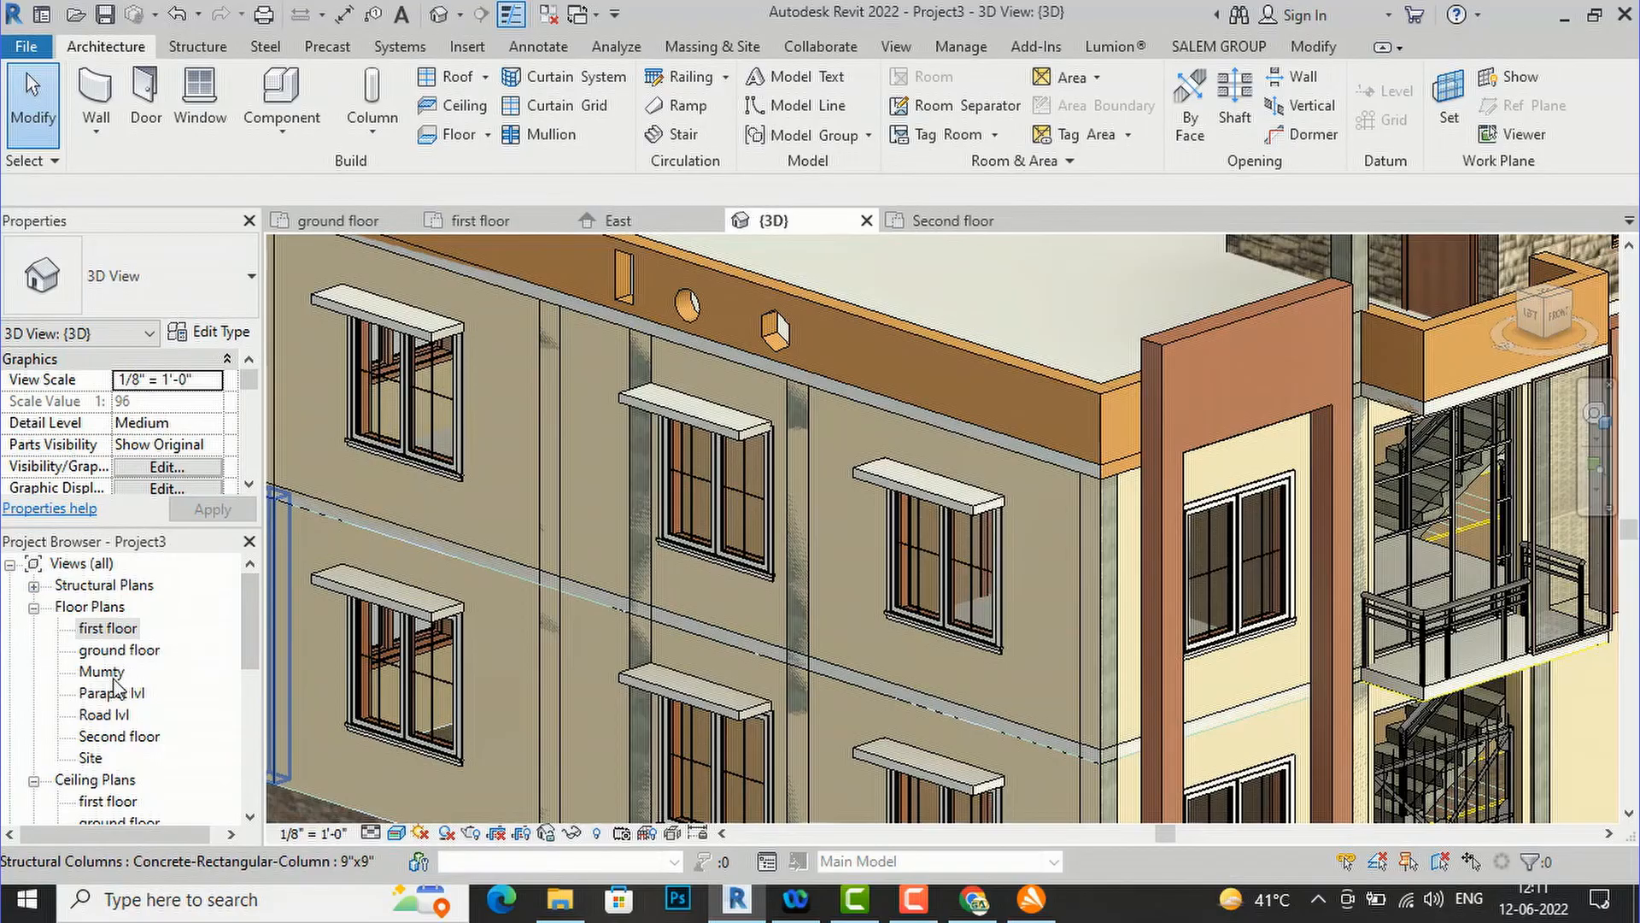
double_click(110, 736)
scroll(803, 667, down, 2)
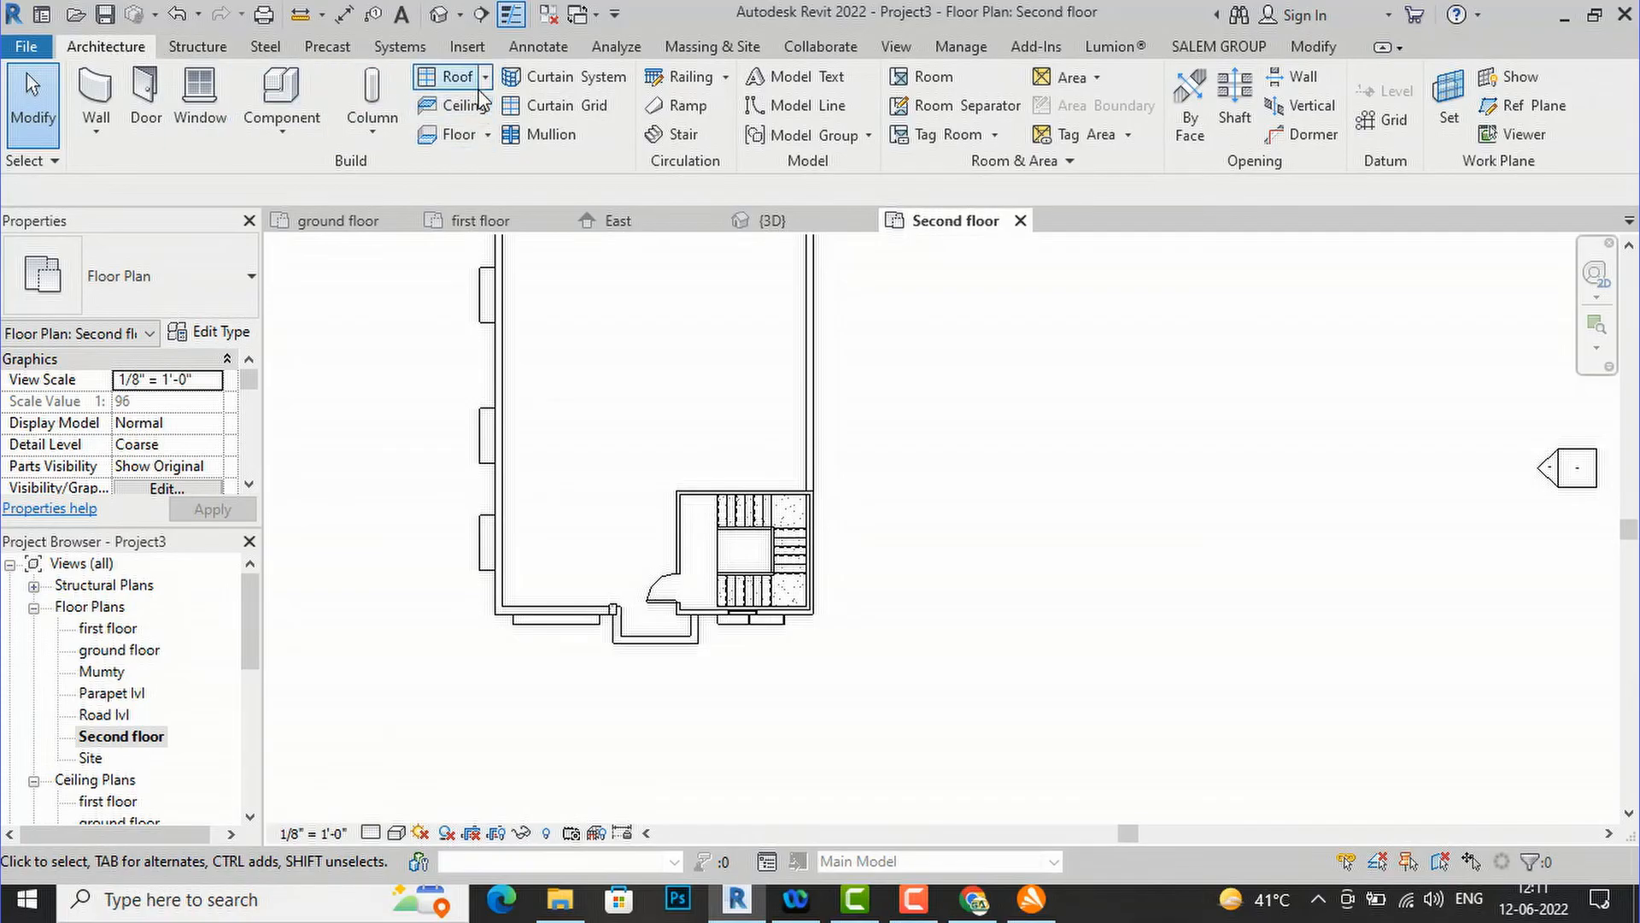
click(675, 80)
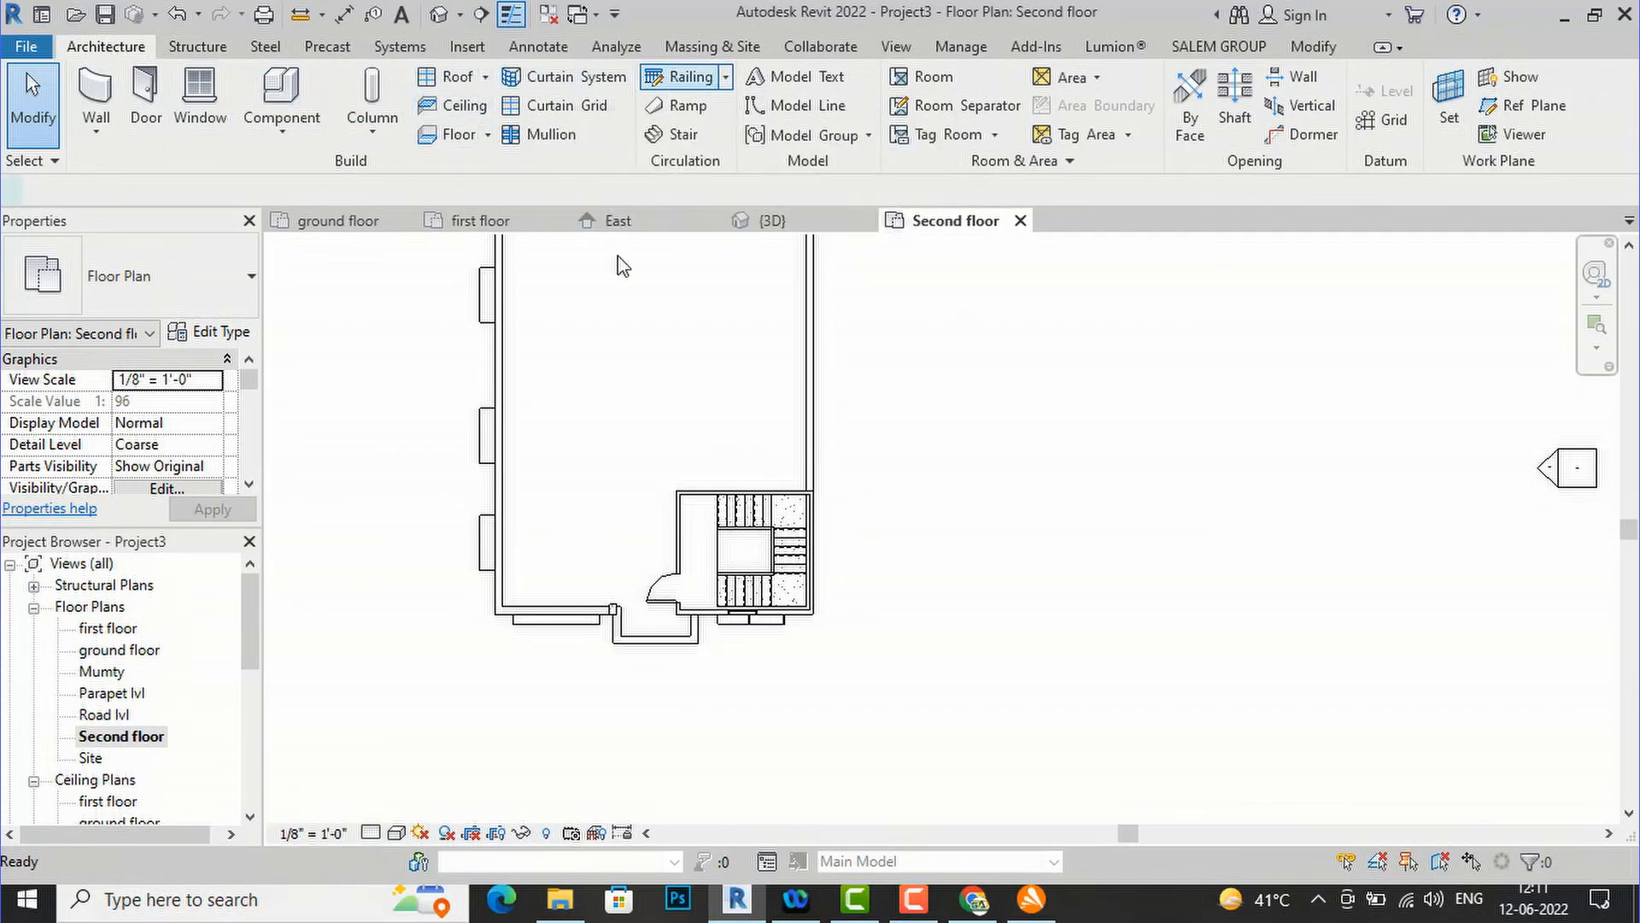
scroll(532, 626, up, 3)
scroll(480, 588, up, 2)
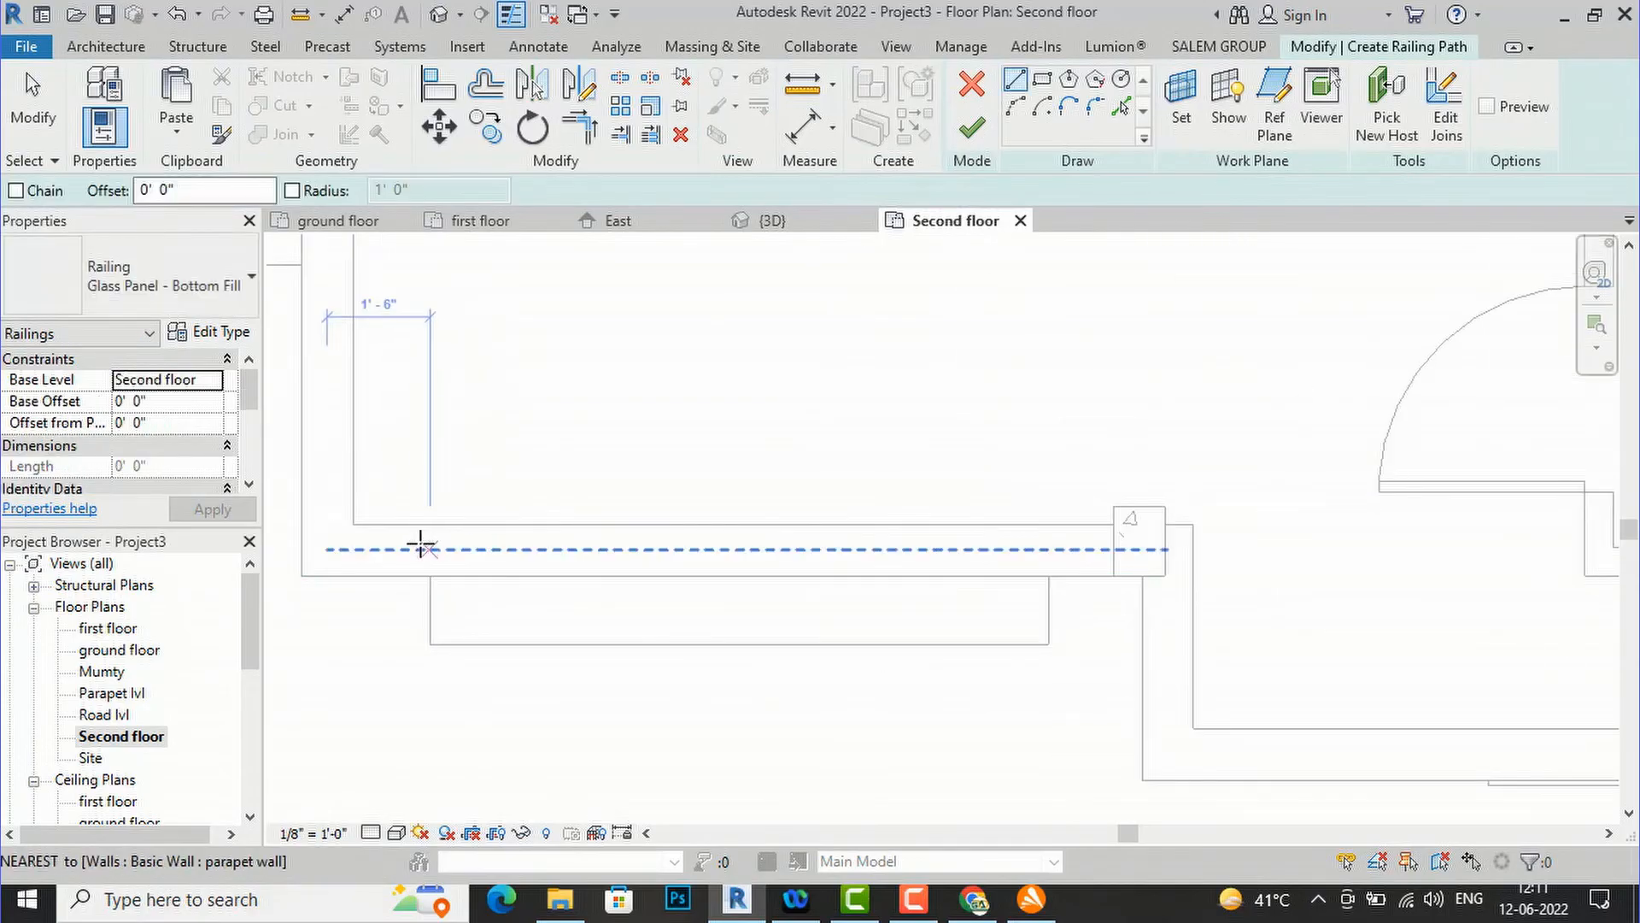
click(419, 547)
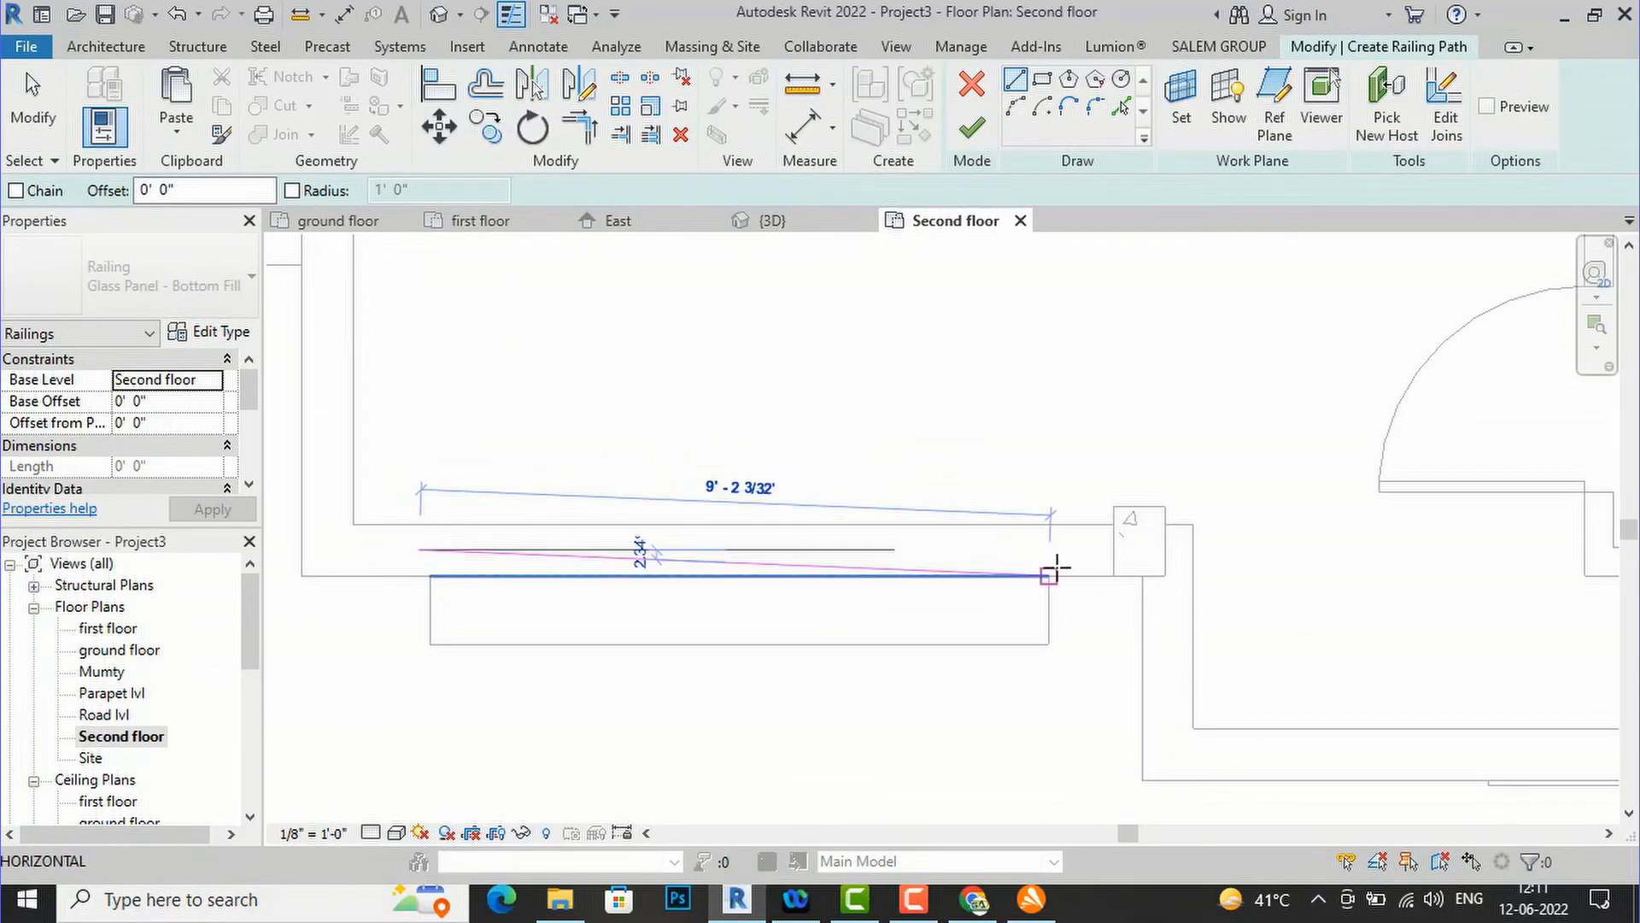
click(1100, 548)
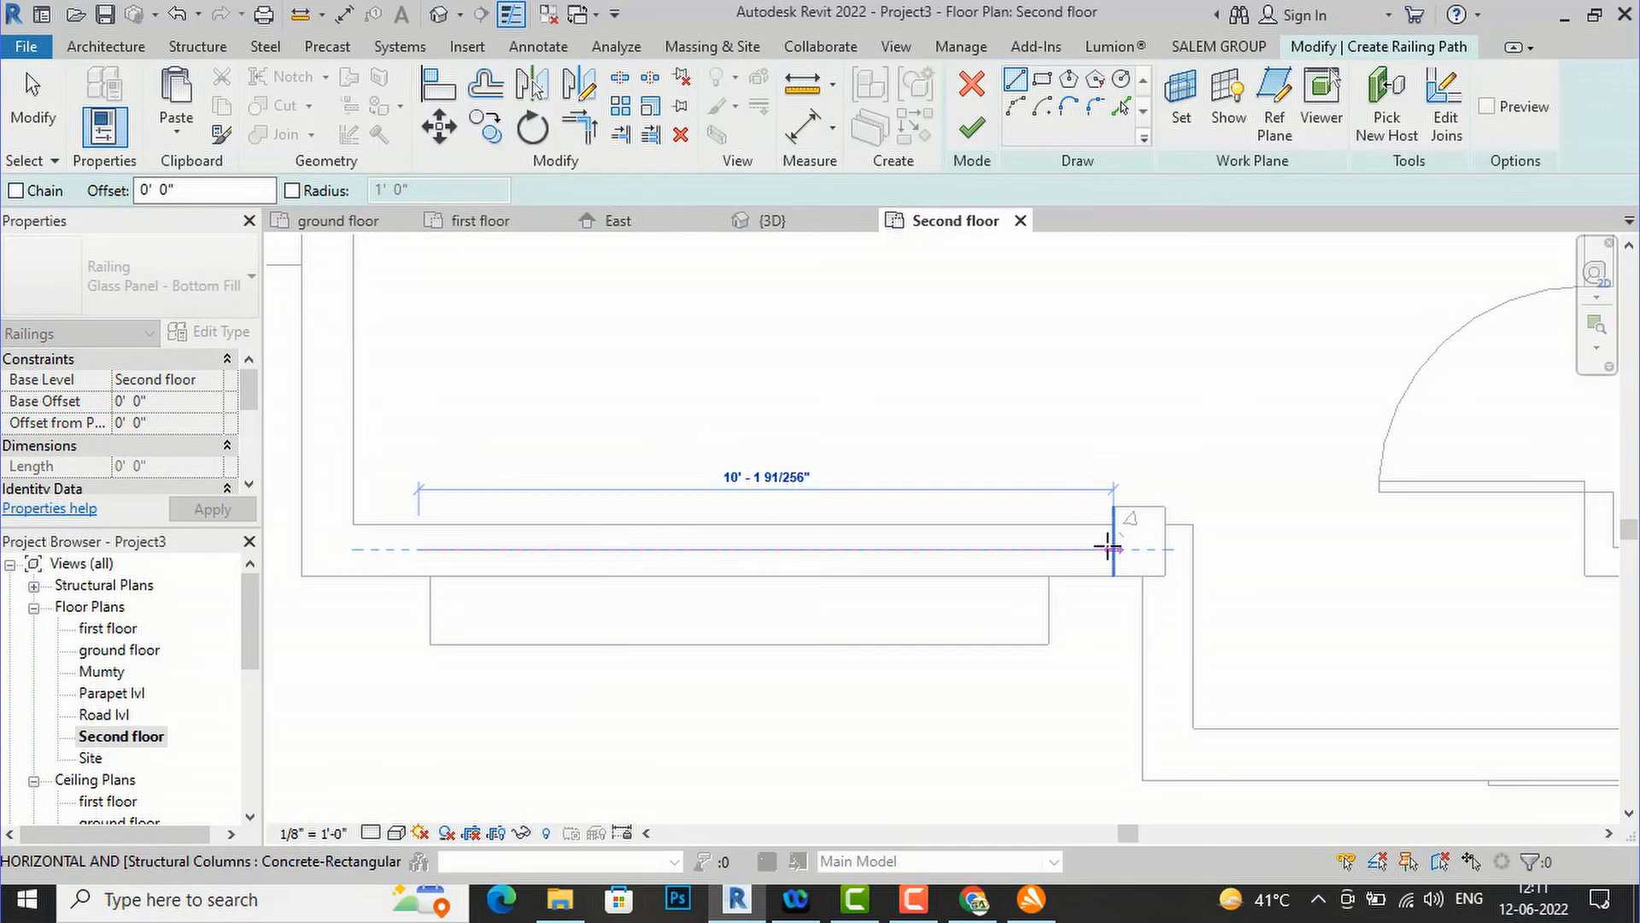
click(1112, 547)
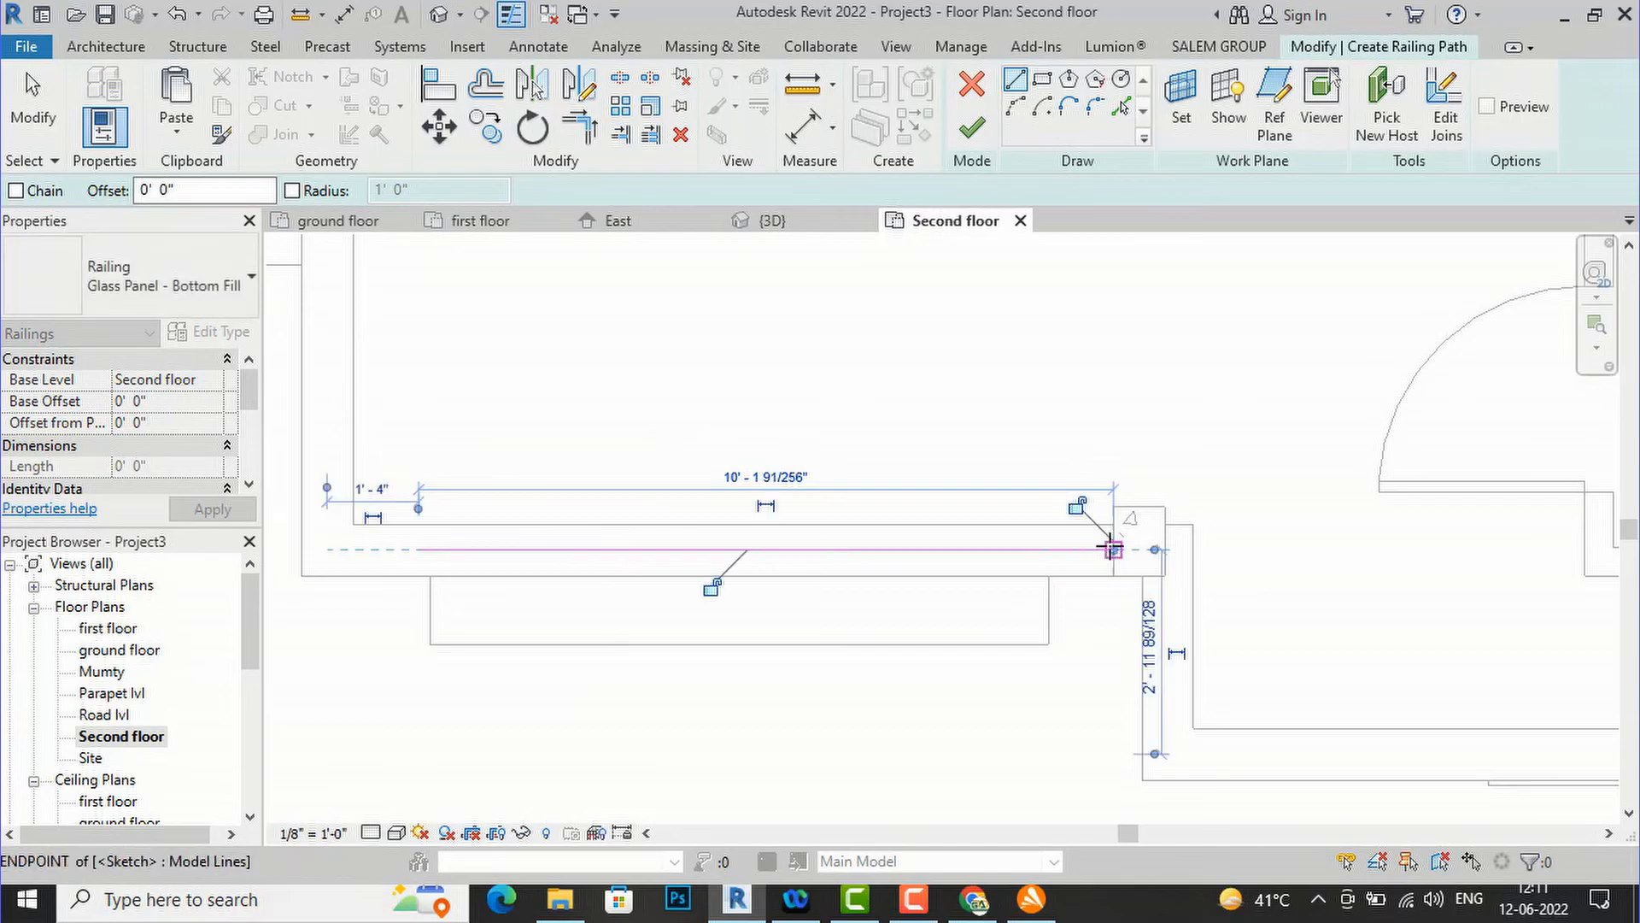
click(971, 129)
click(871, 502)
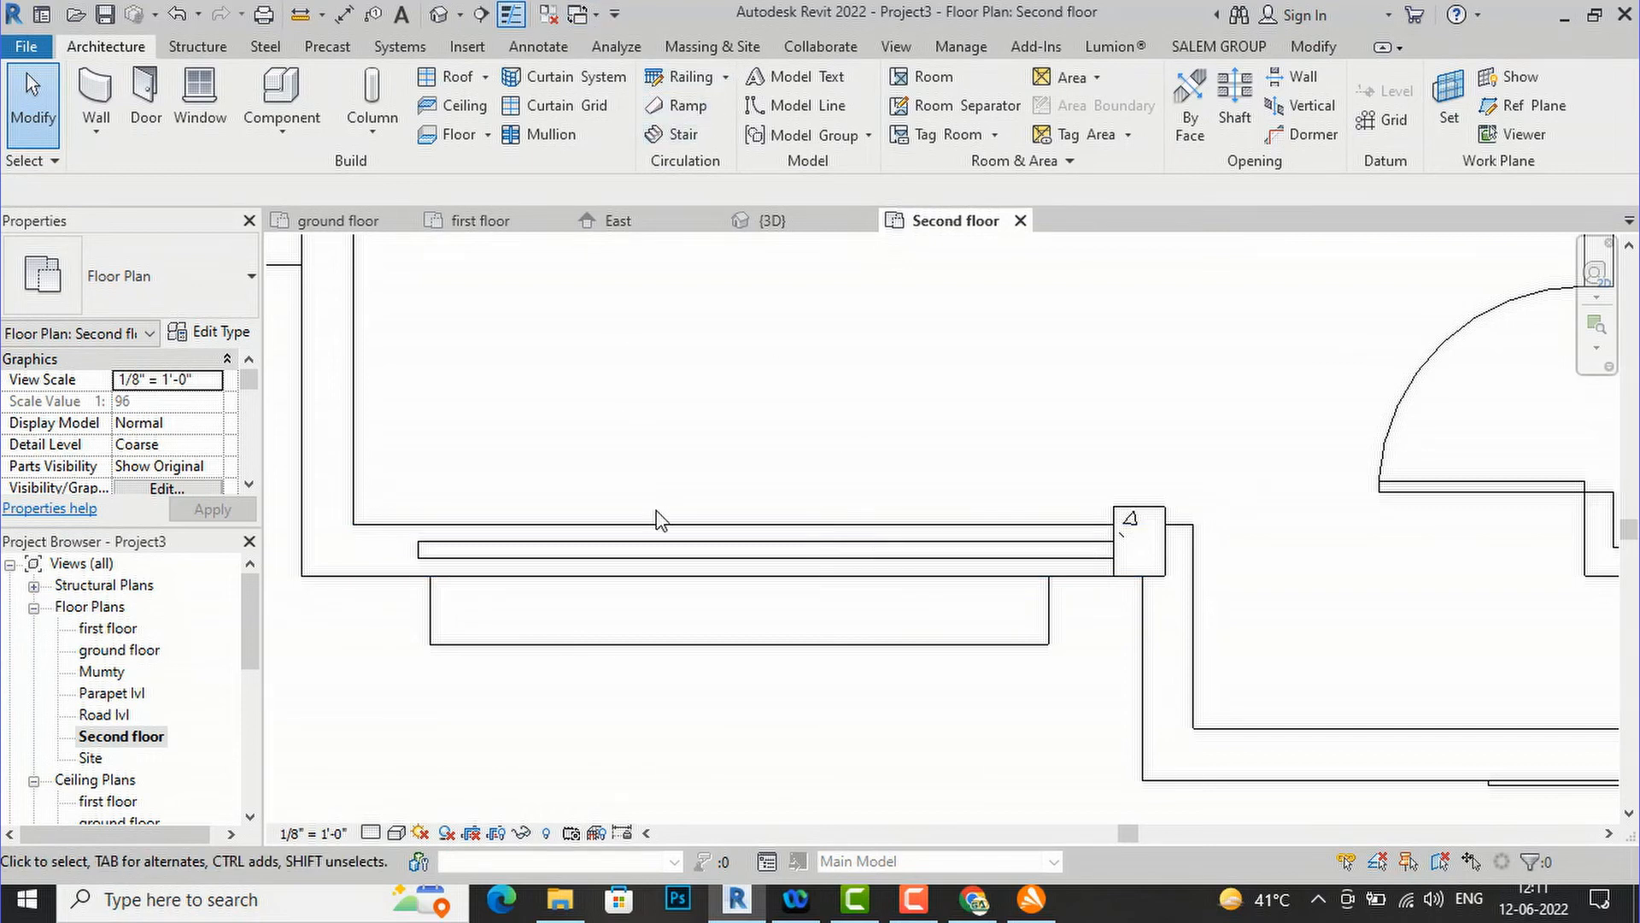
- Delete the railing that runs along the front parapet wall behind the brown frame
click(658, 533)
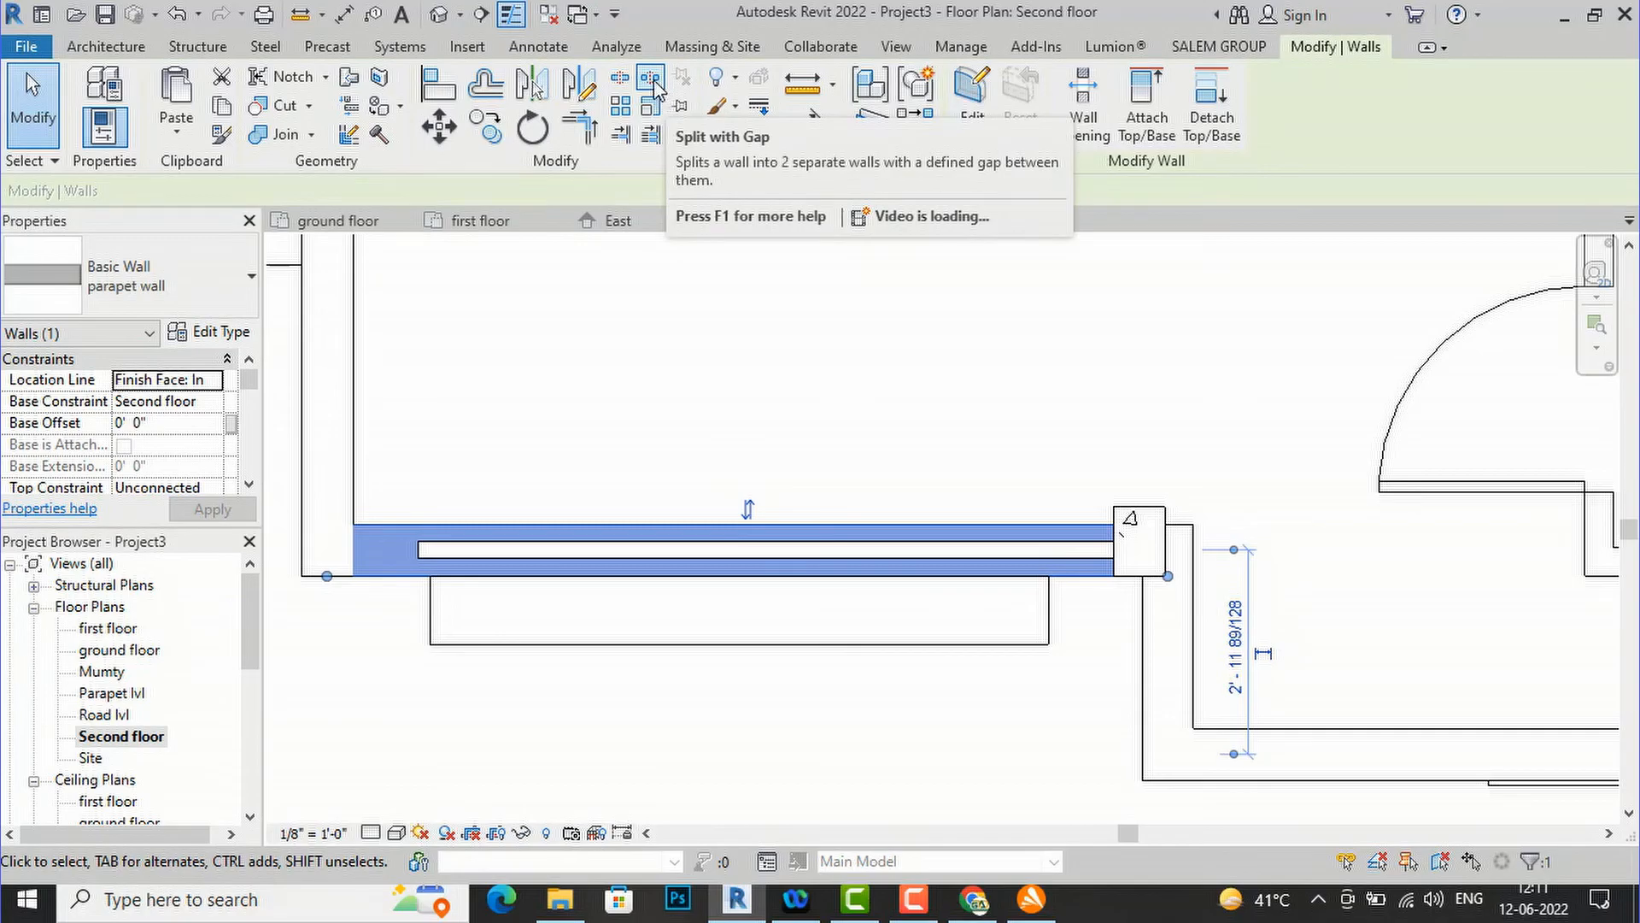
key(Escape)
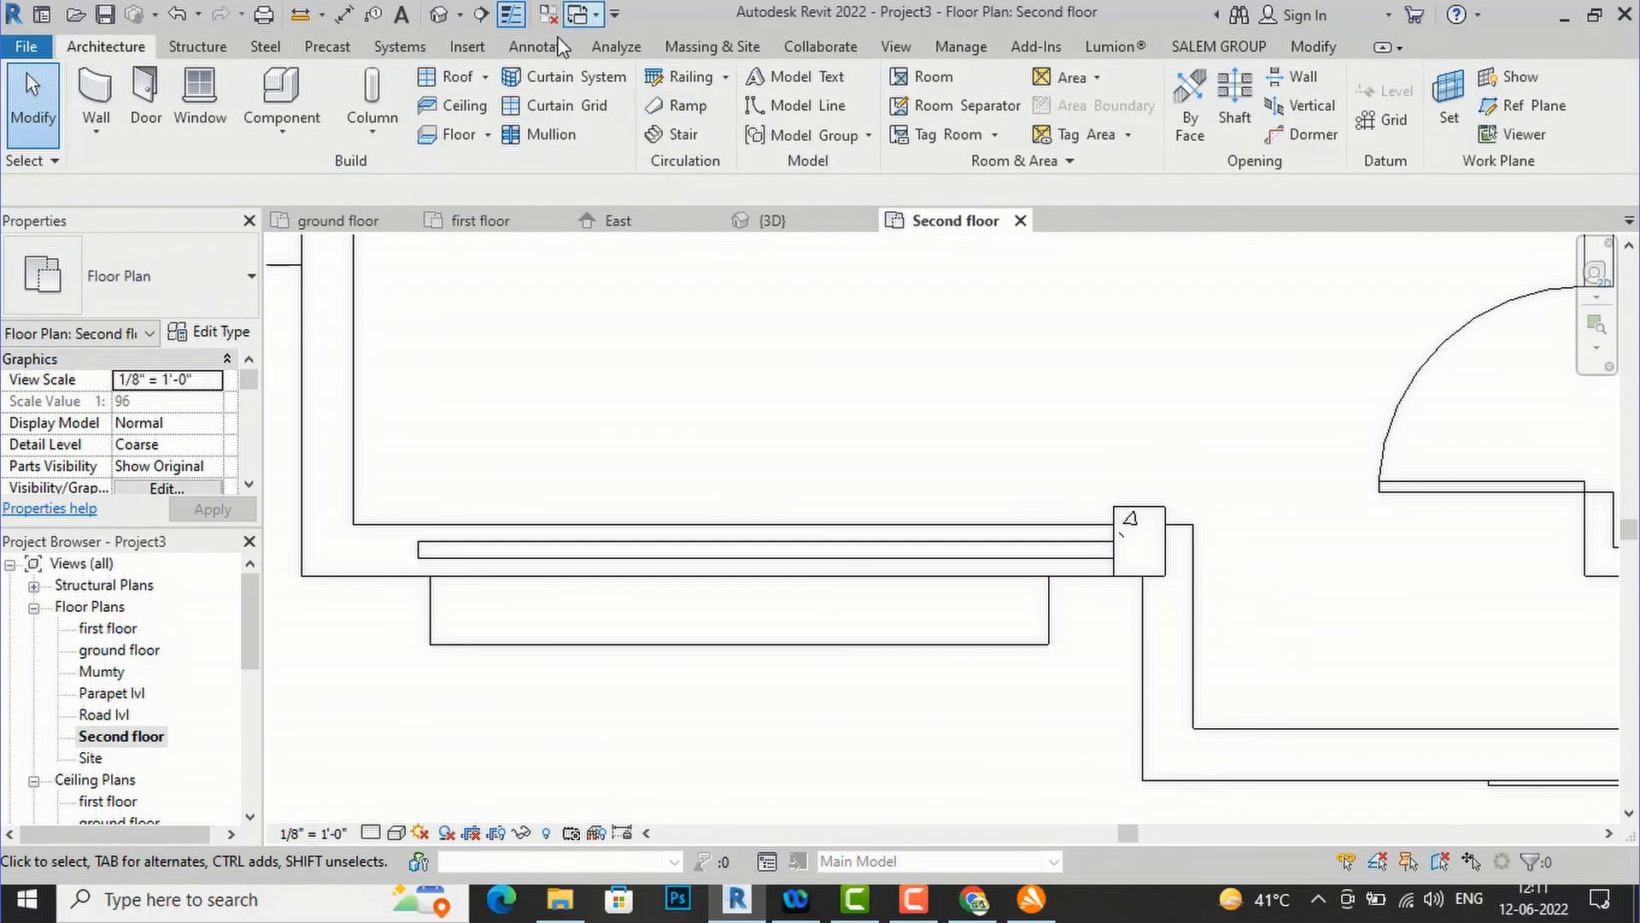
click(453, 15)
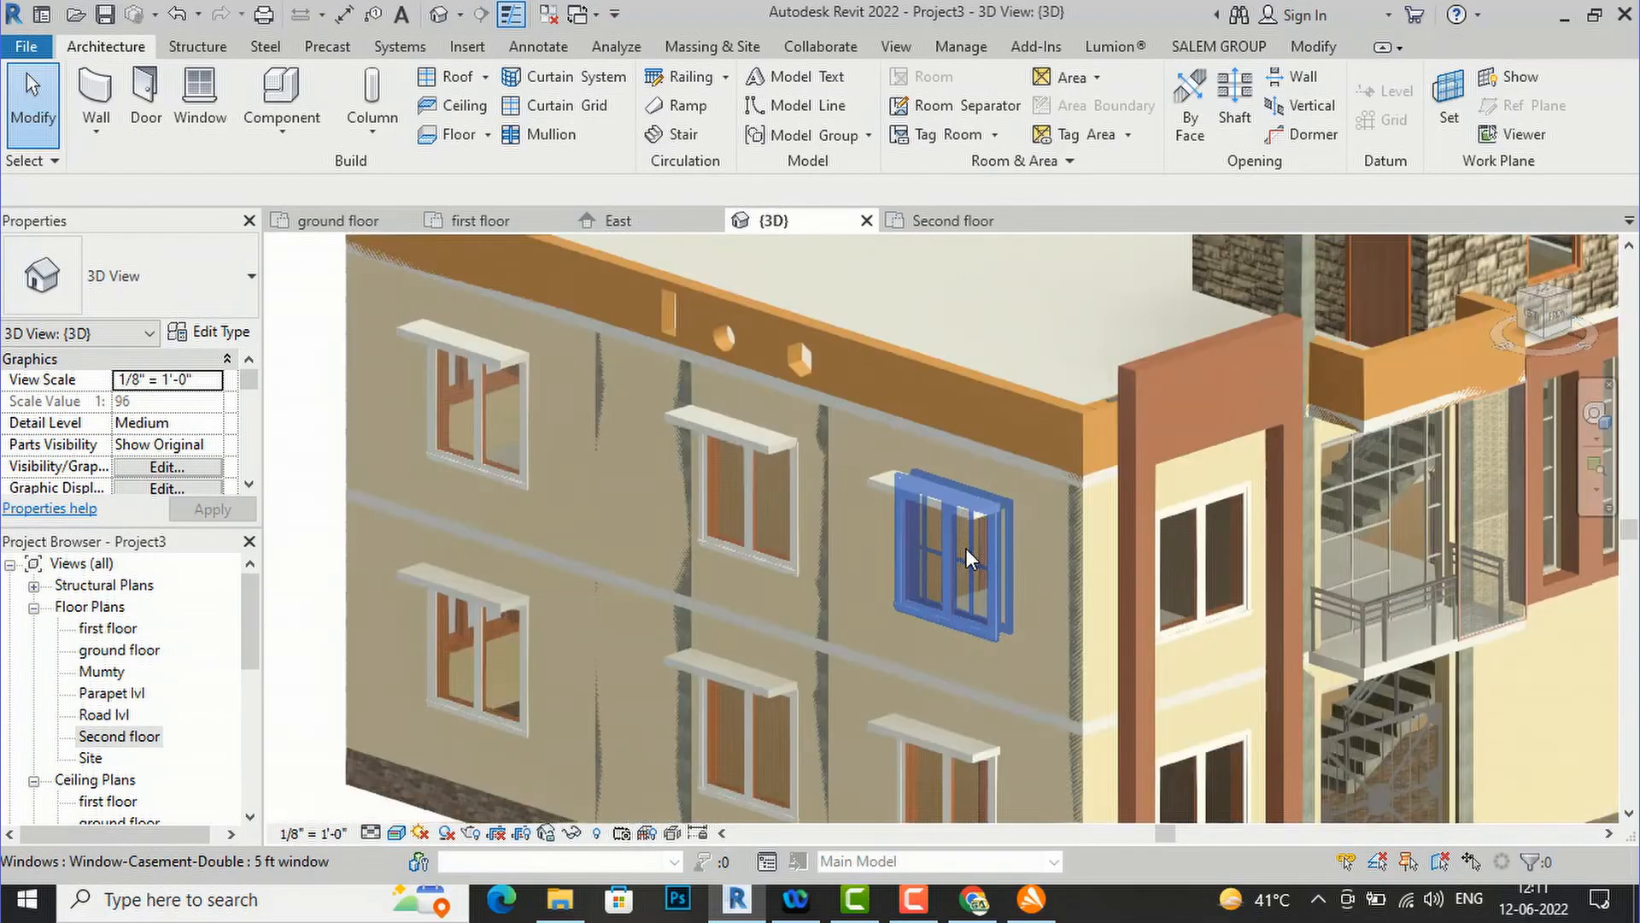
scroll(965, 546, down, 2)
scroll(1076, 436, up, 5)
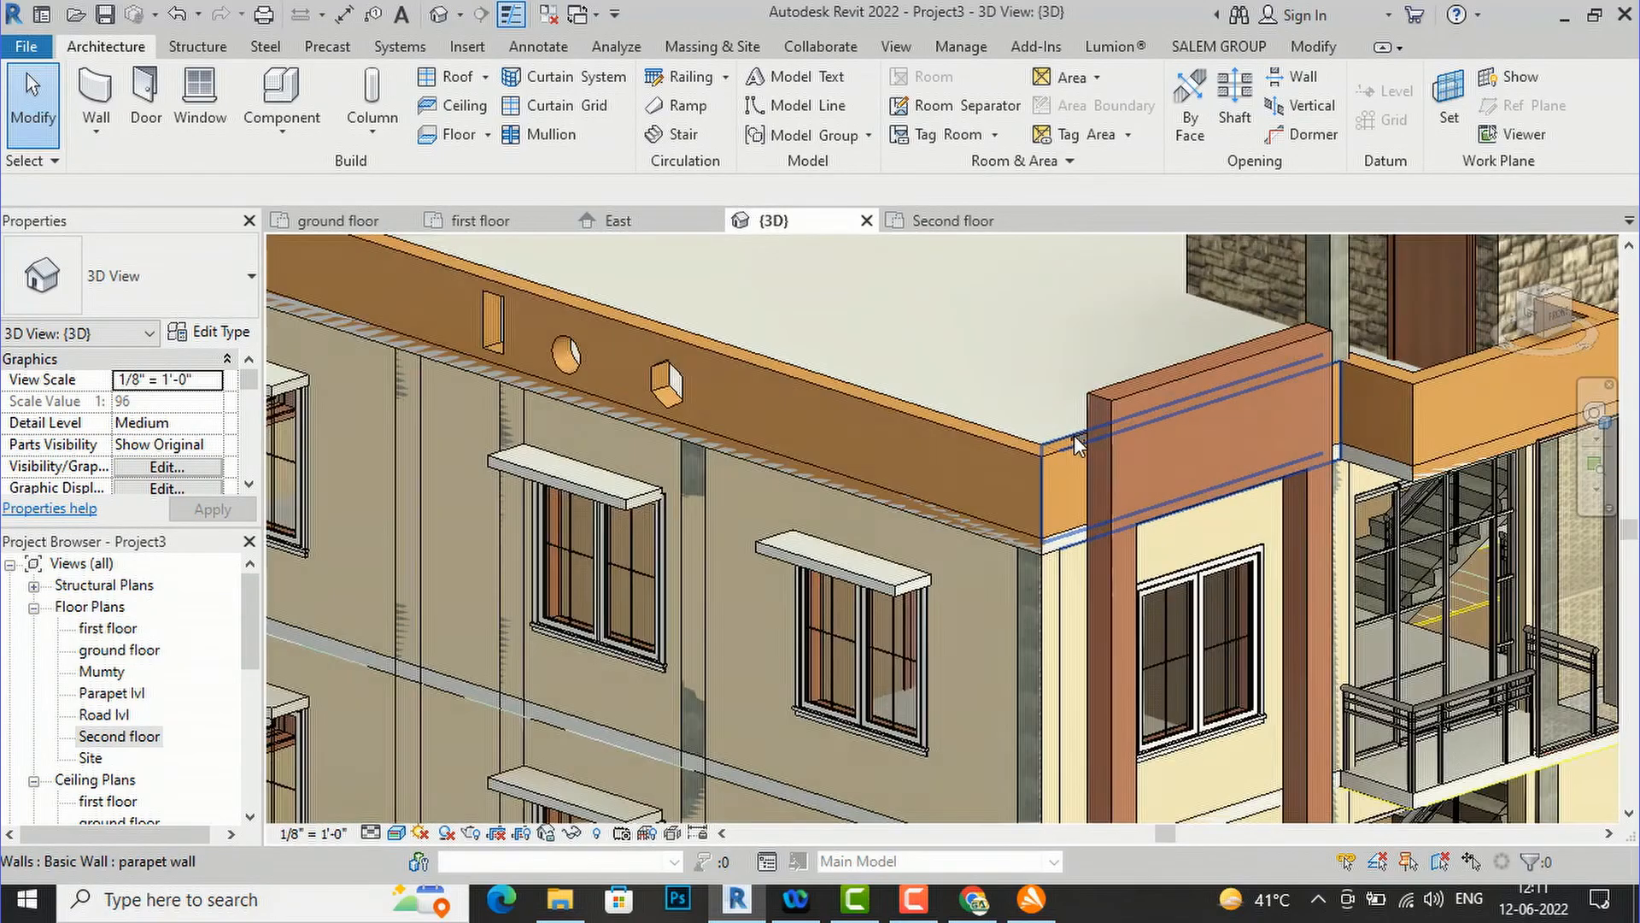
scroll(1076, 444, up, 2)
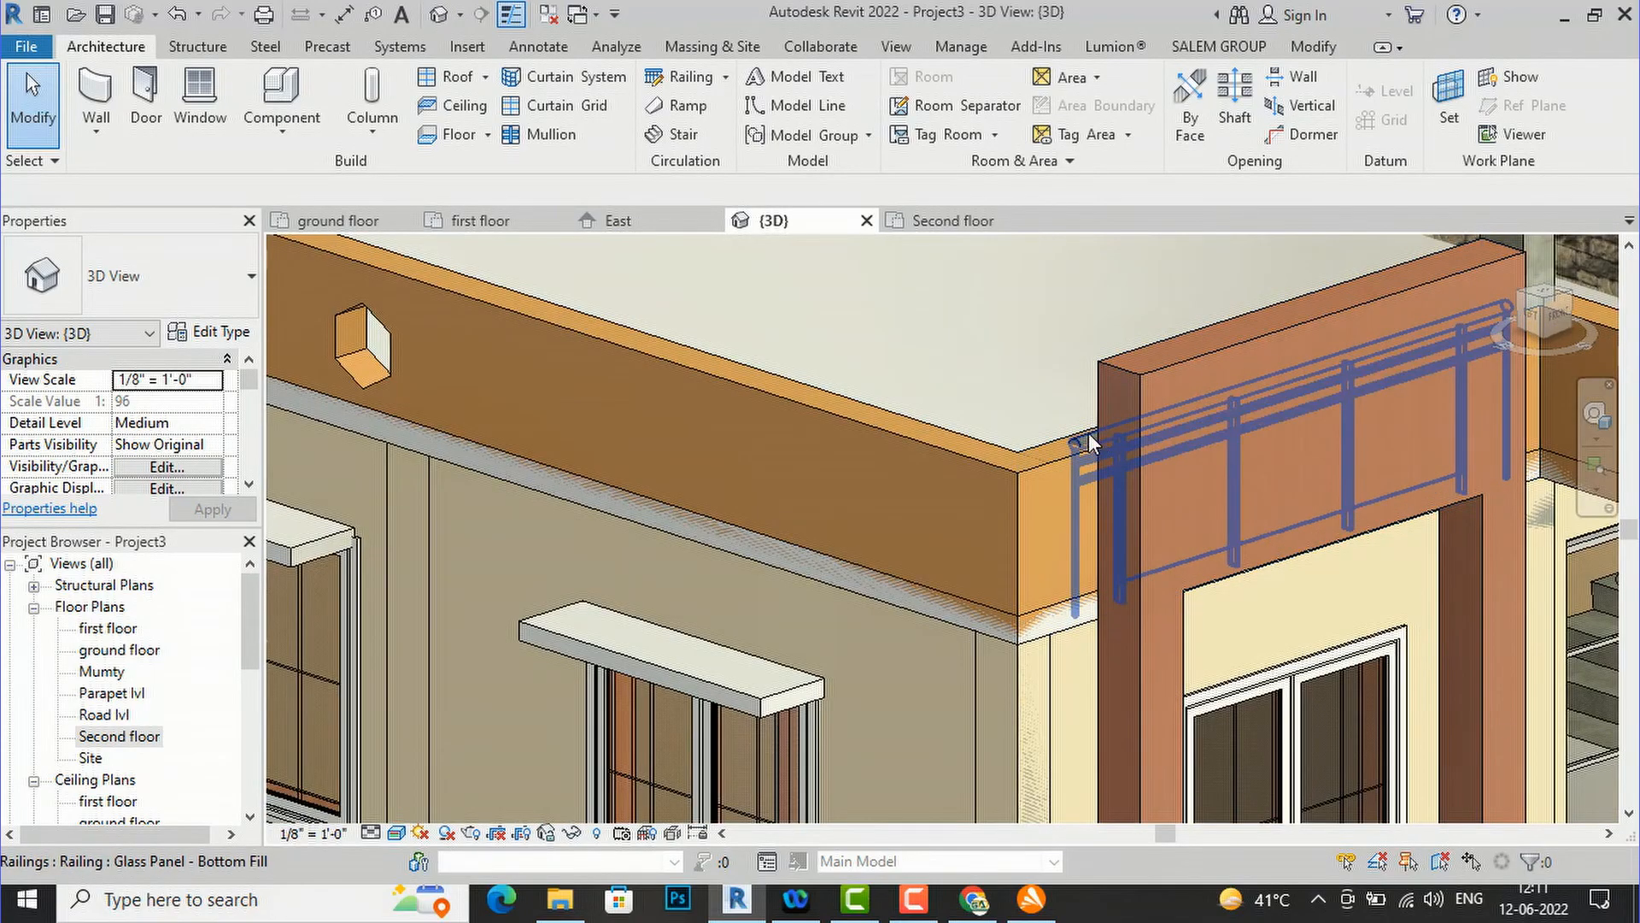
click(1089, 432)
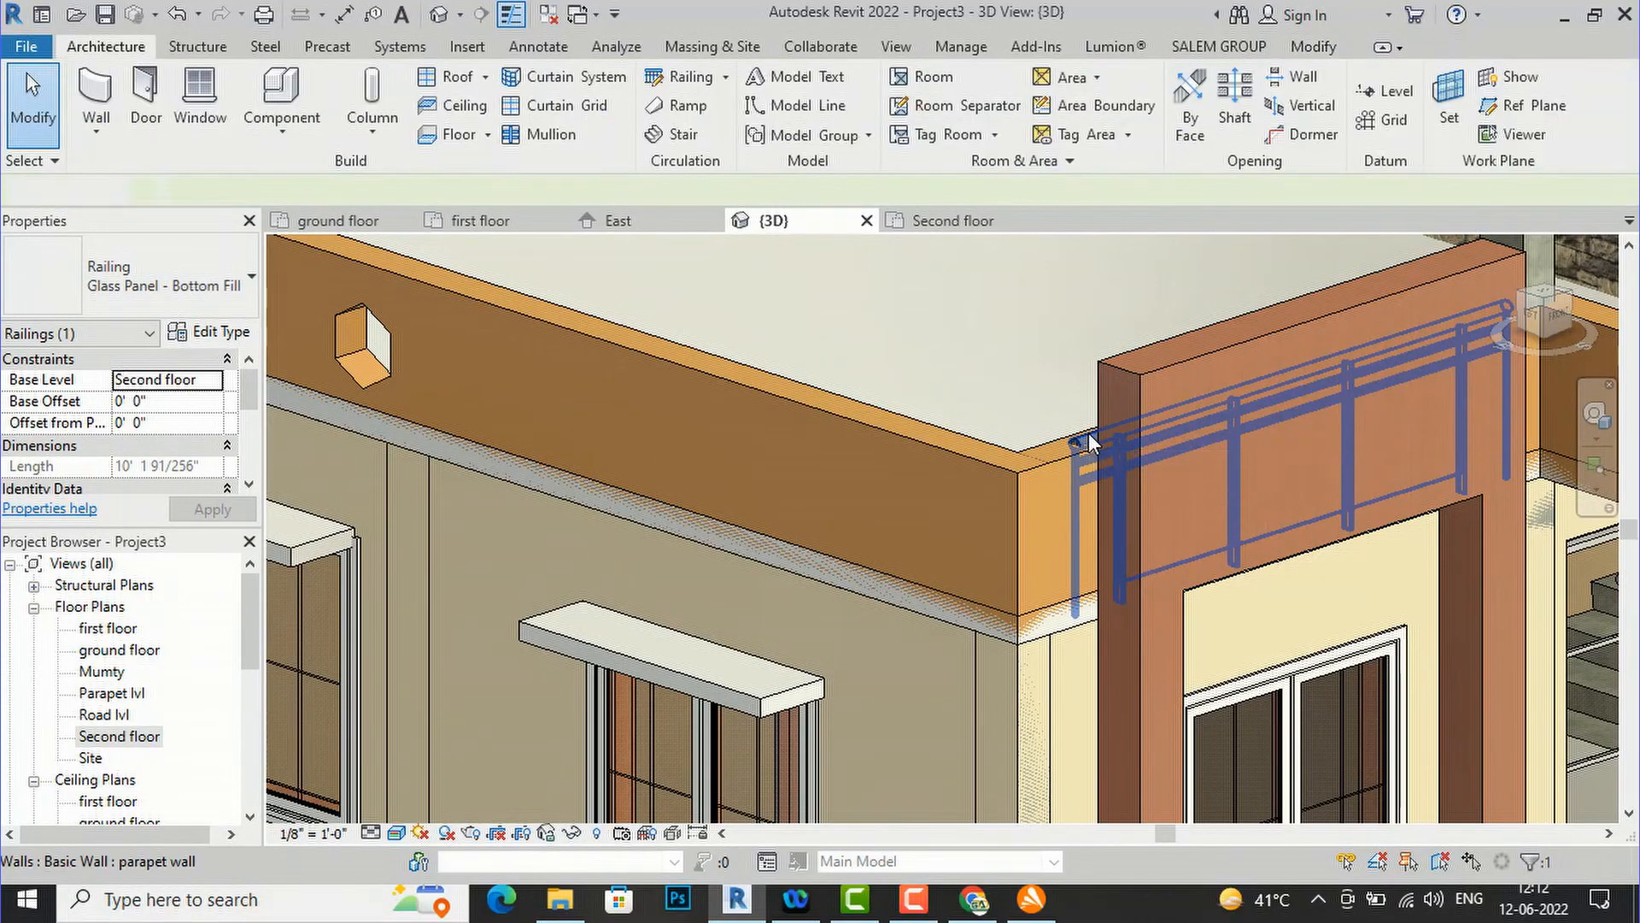
key(Delete)
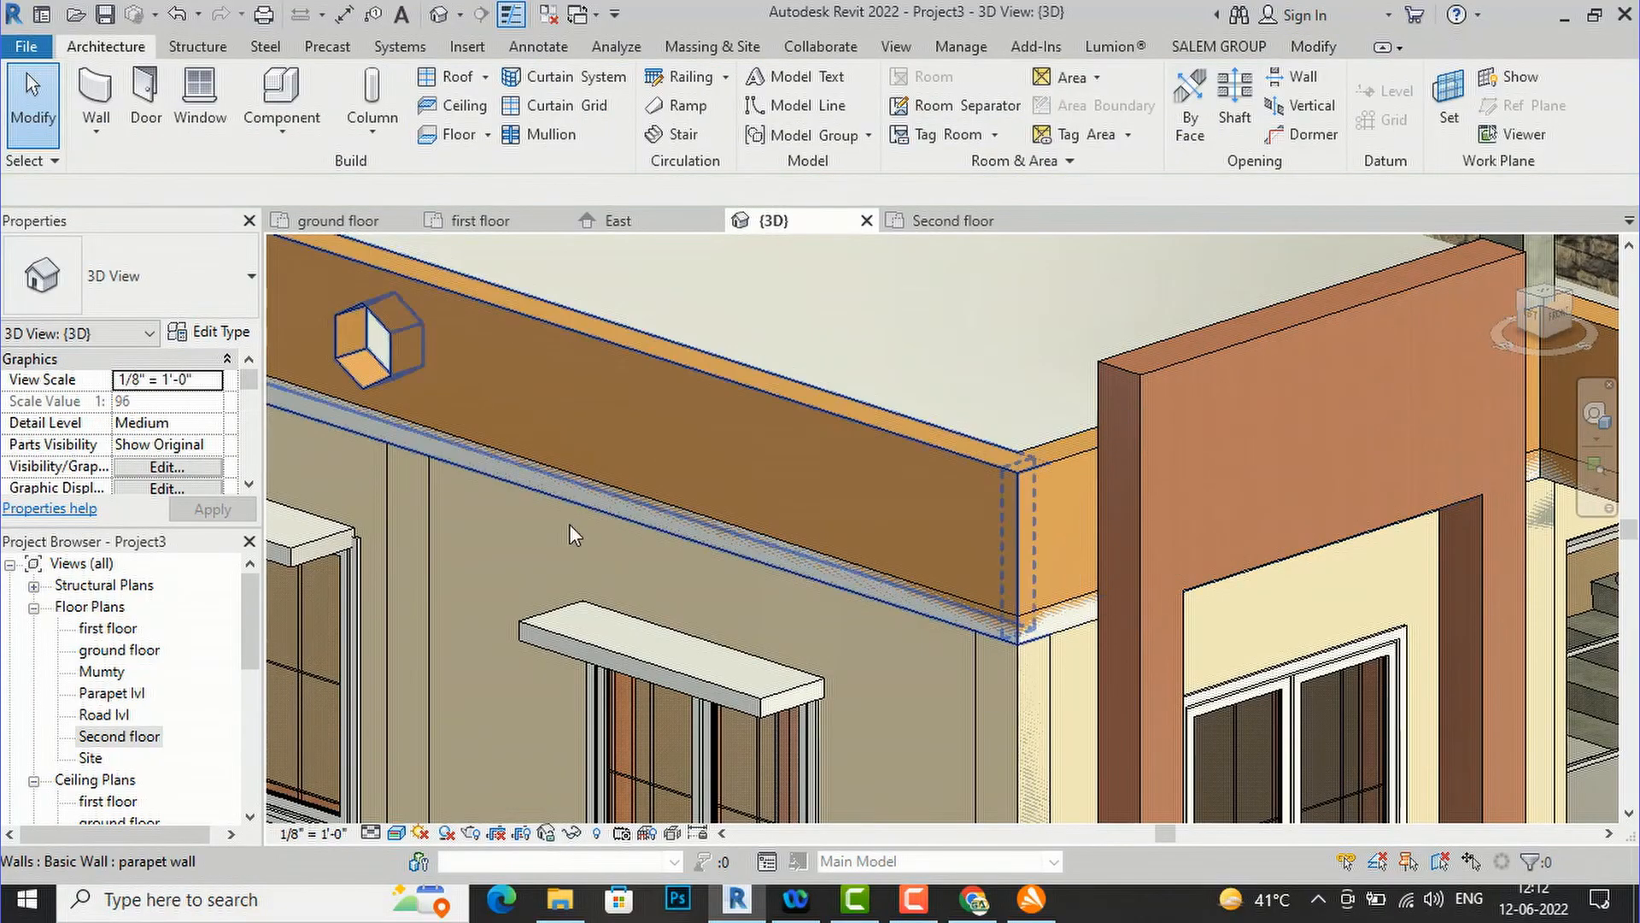
- Create a 6'-0" Glass Panel - Bottom Fill railing along the left parapet wall's centreline near the front corner in the Second floor plan
double_click(141, 736)
scroll(647, 640, down, 3)
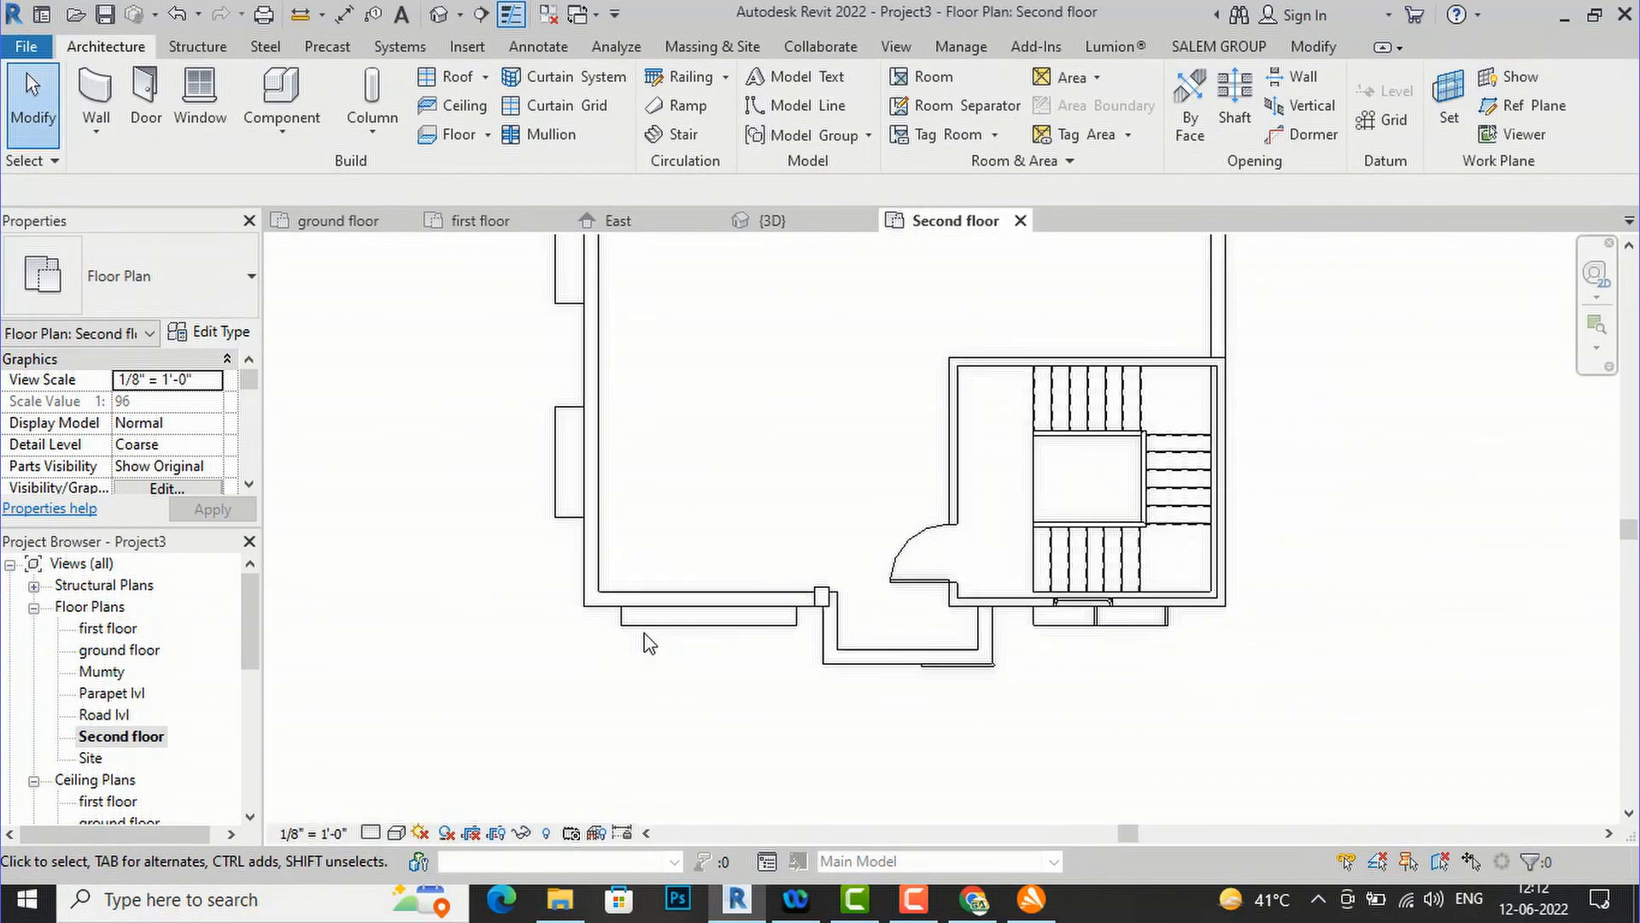
scroll(647, 641, down, 1)
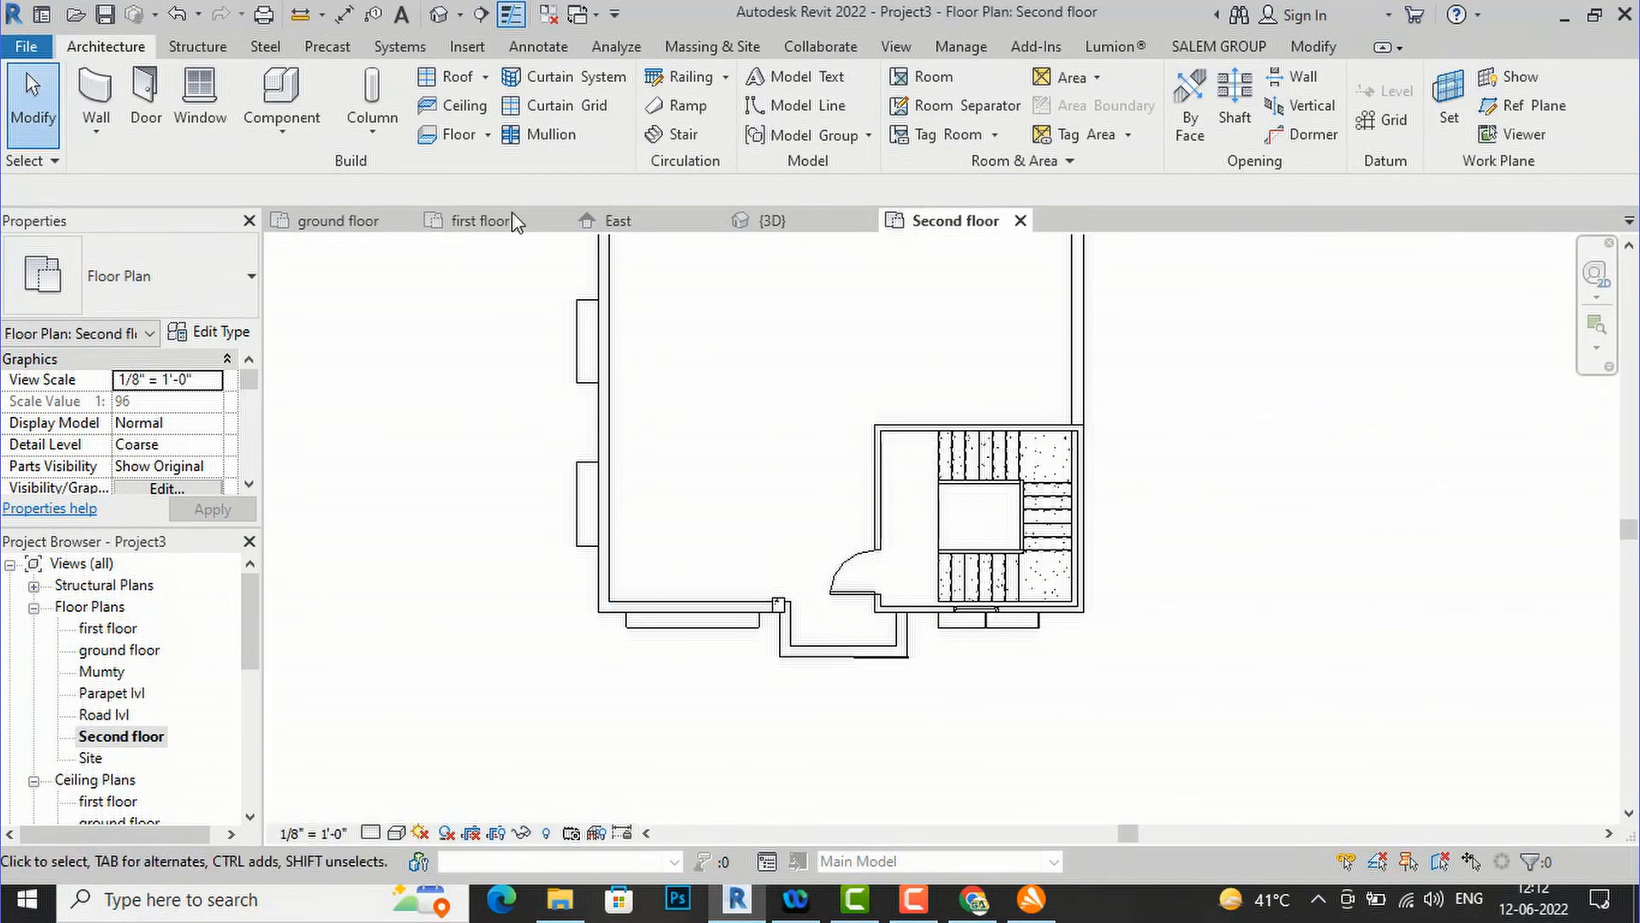
click(680, 77)
scroll(585, 560, up, 2)
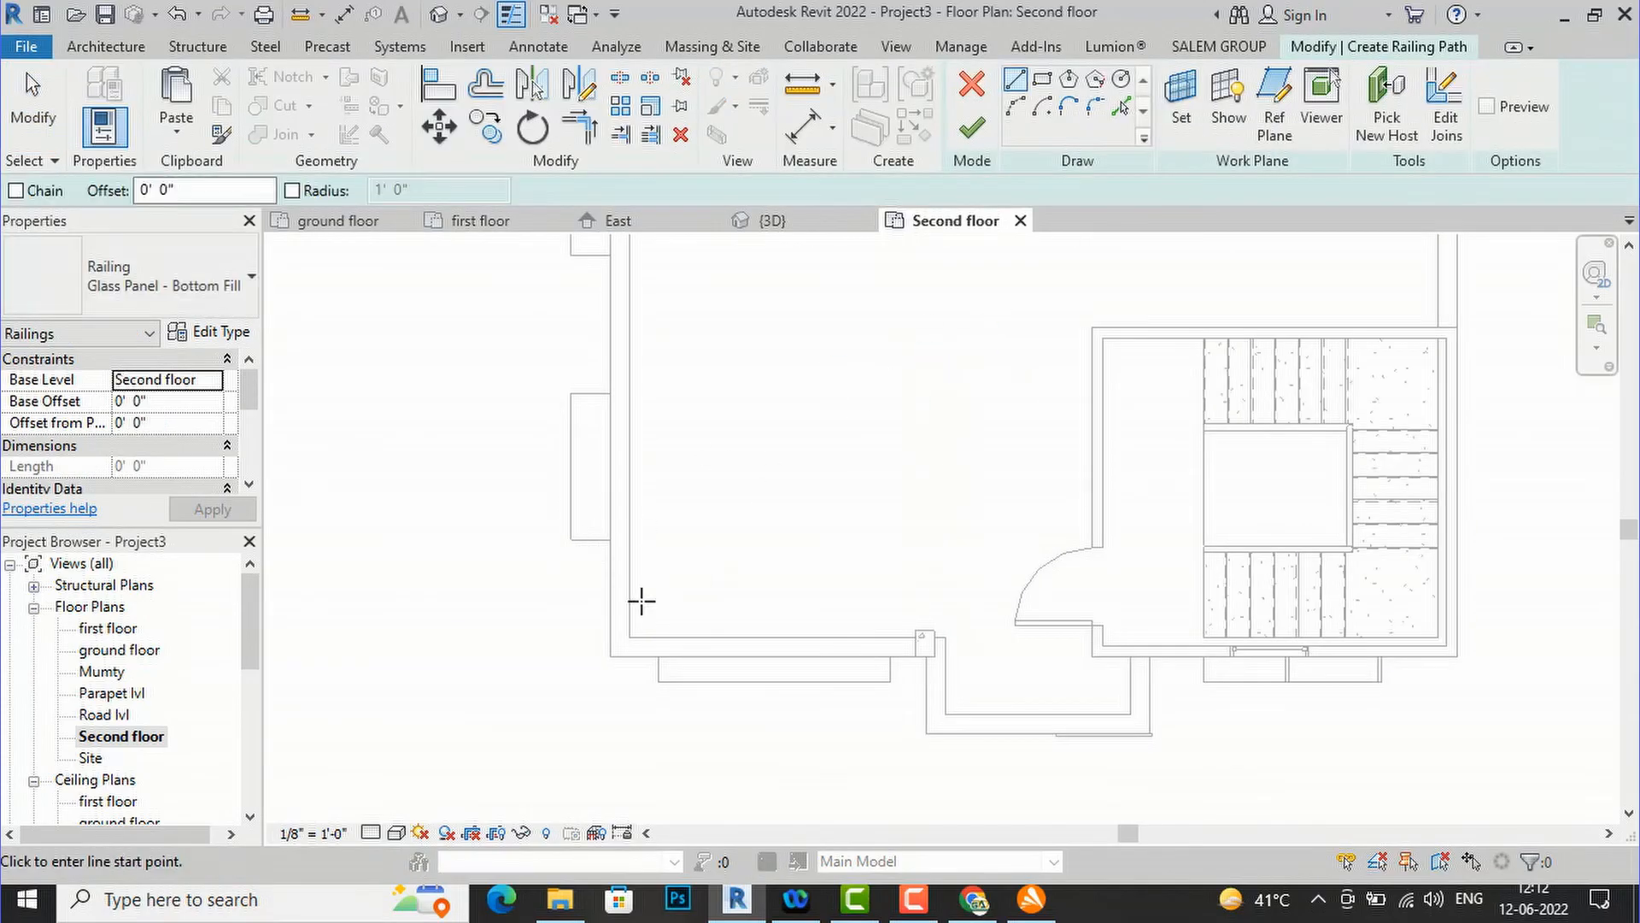
scroll(641, 600, up, 2)
click(613, 608)
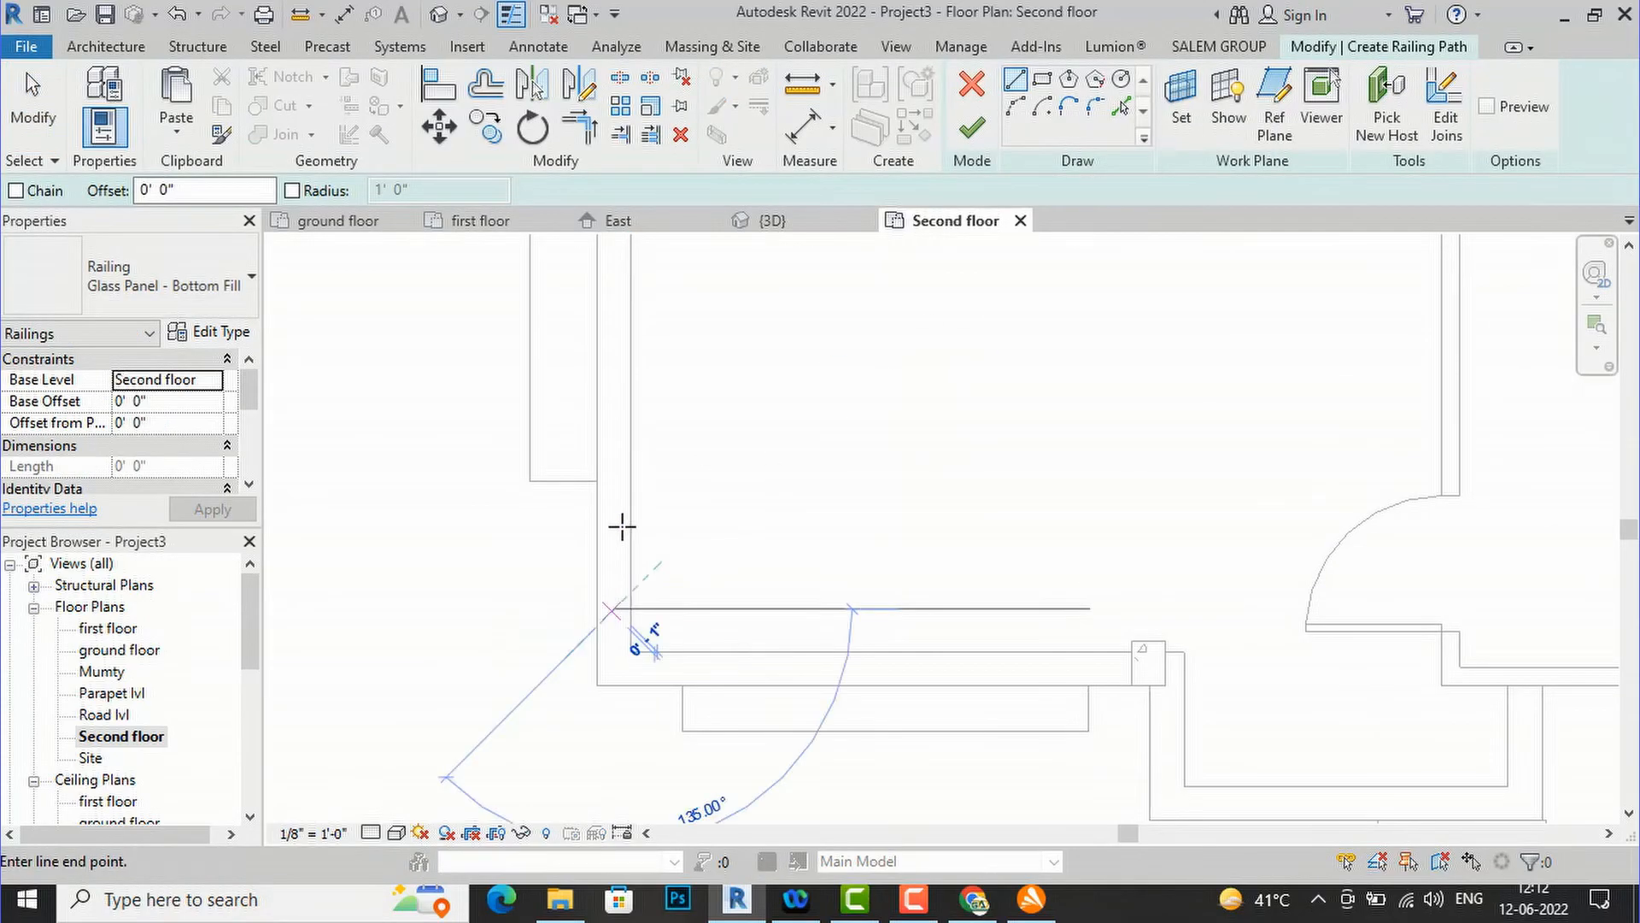
click(614, 339)
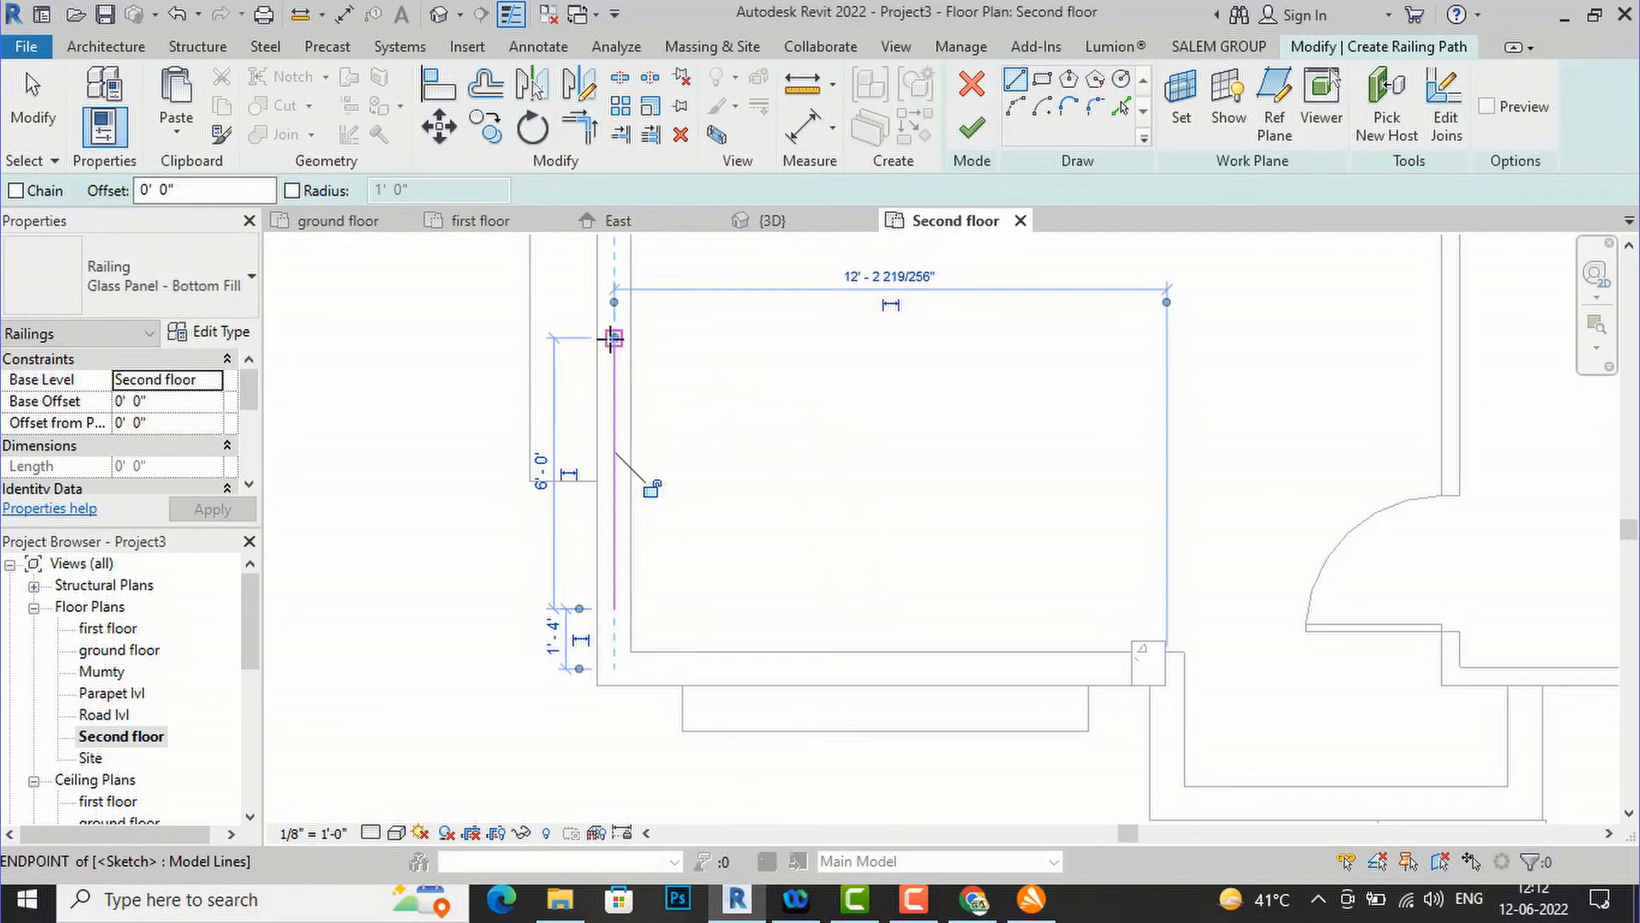
key(Escape)
key(Escape)
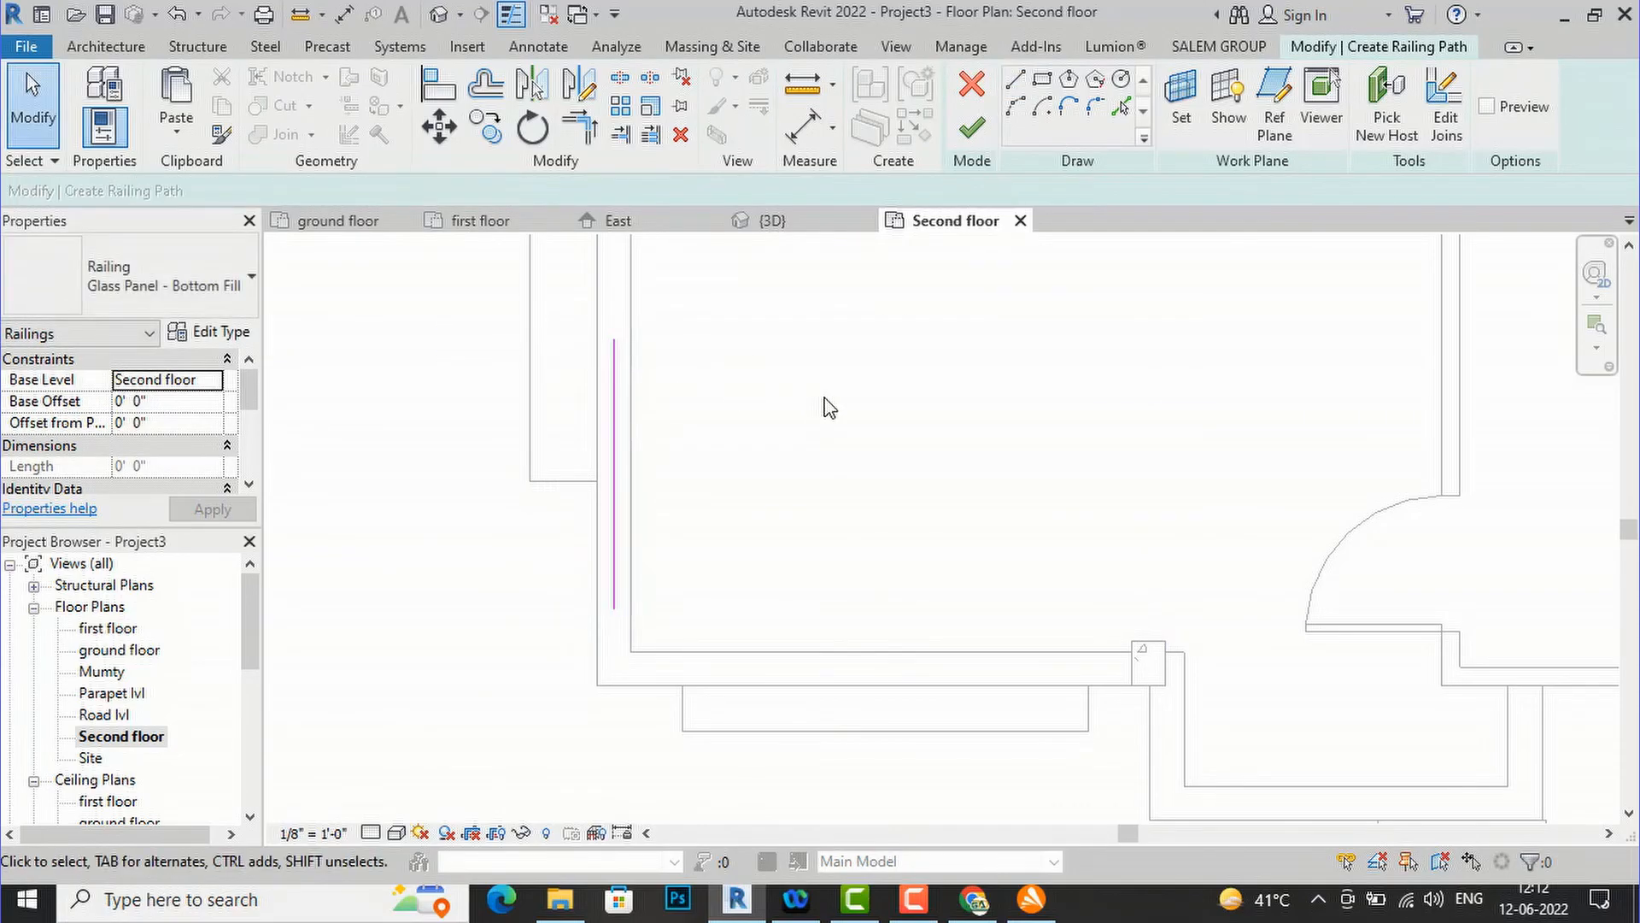
click(973, 133)
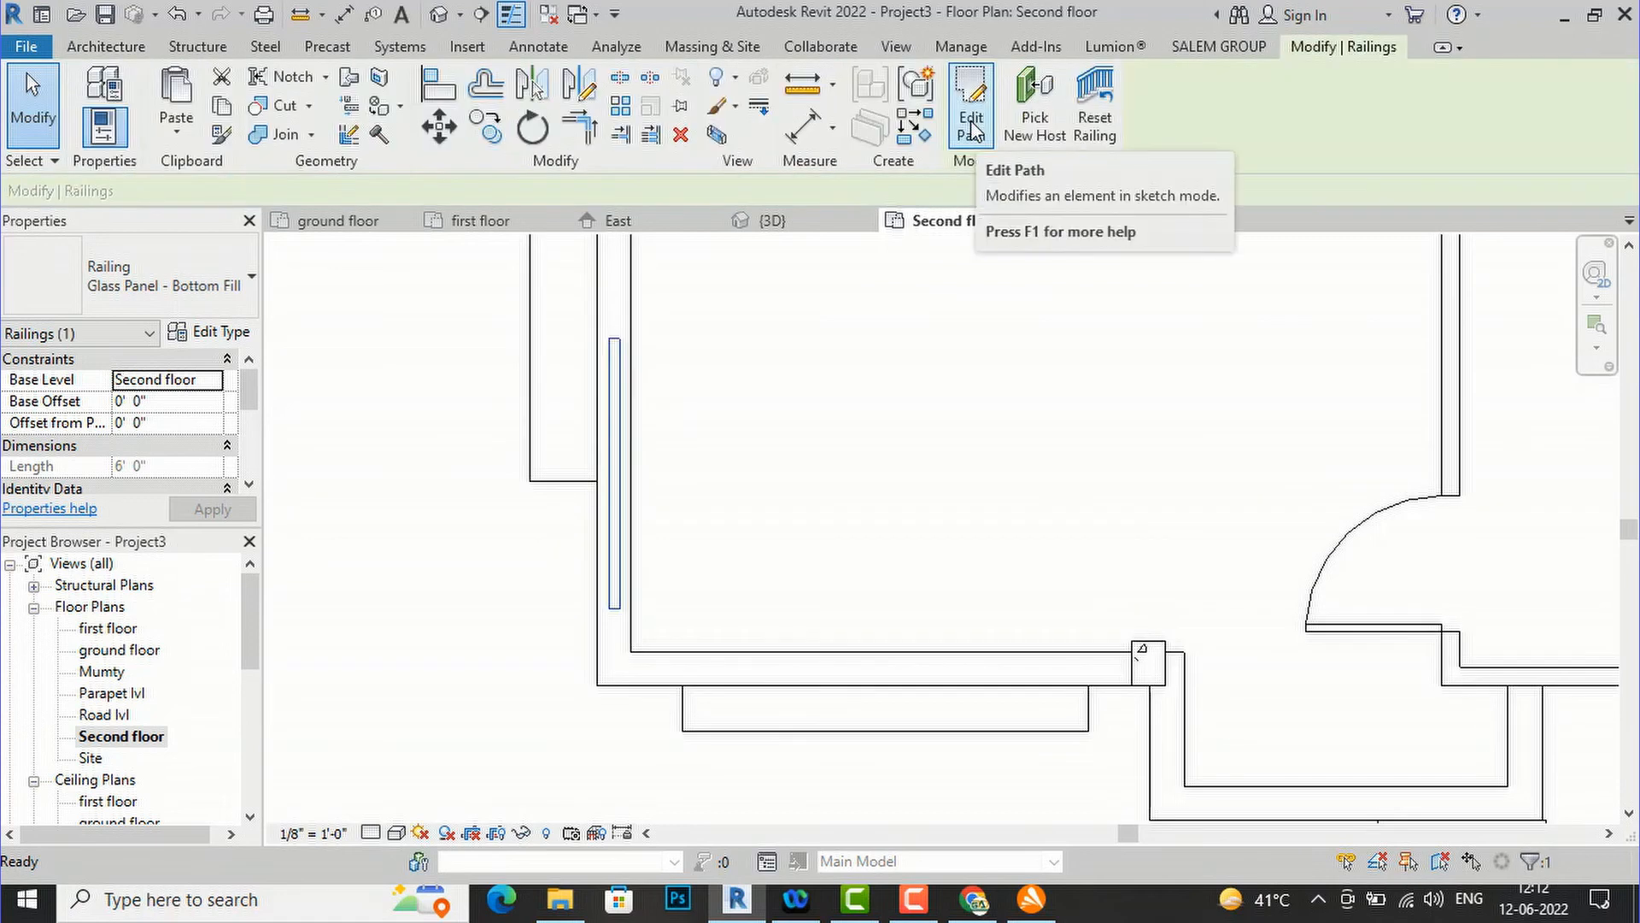
- Split the left parapet wall at both ends of the new railing and delete the wall segment between the cuts
click(624, 323)
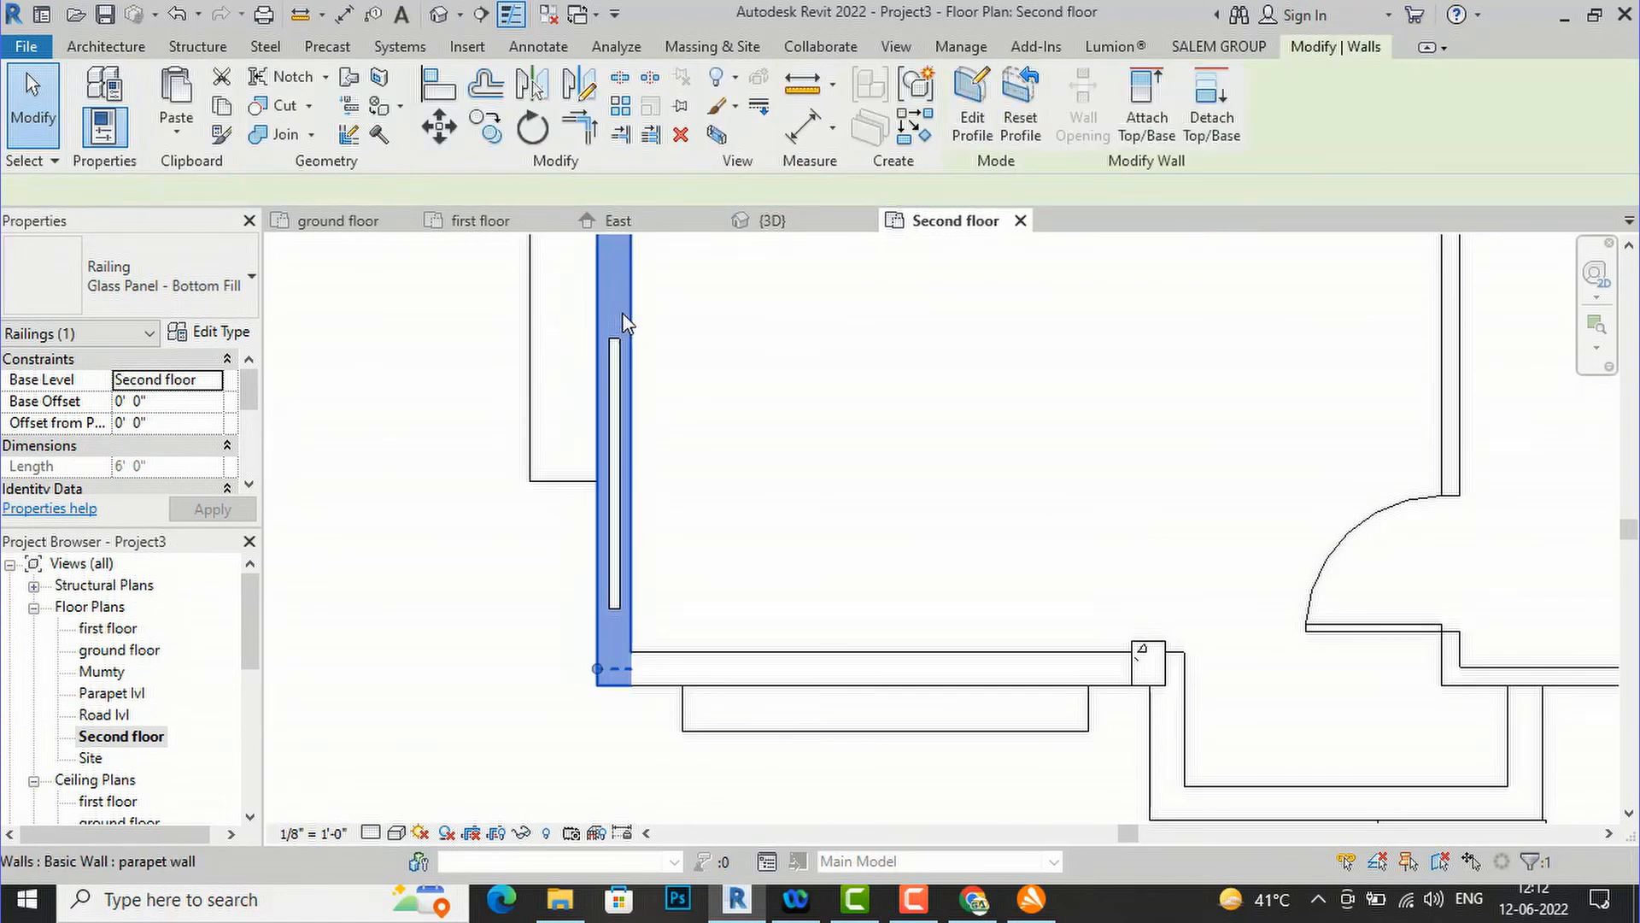
click(622, 79)
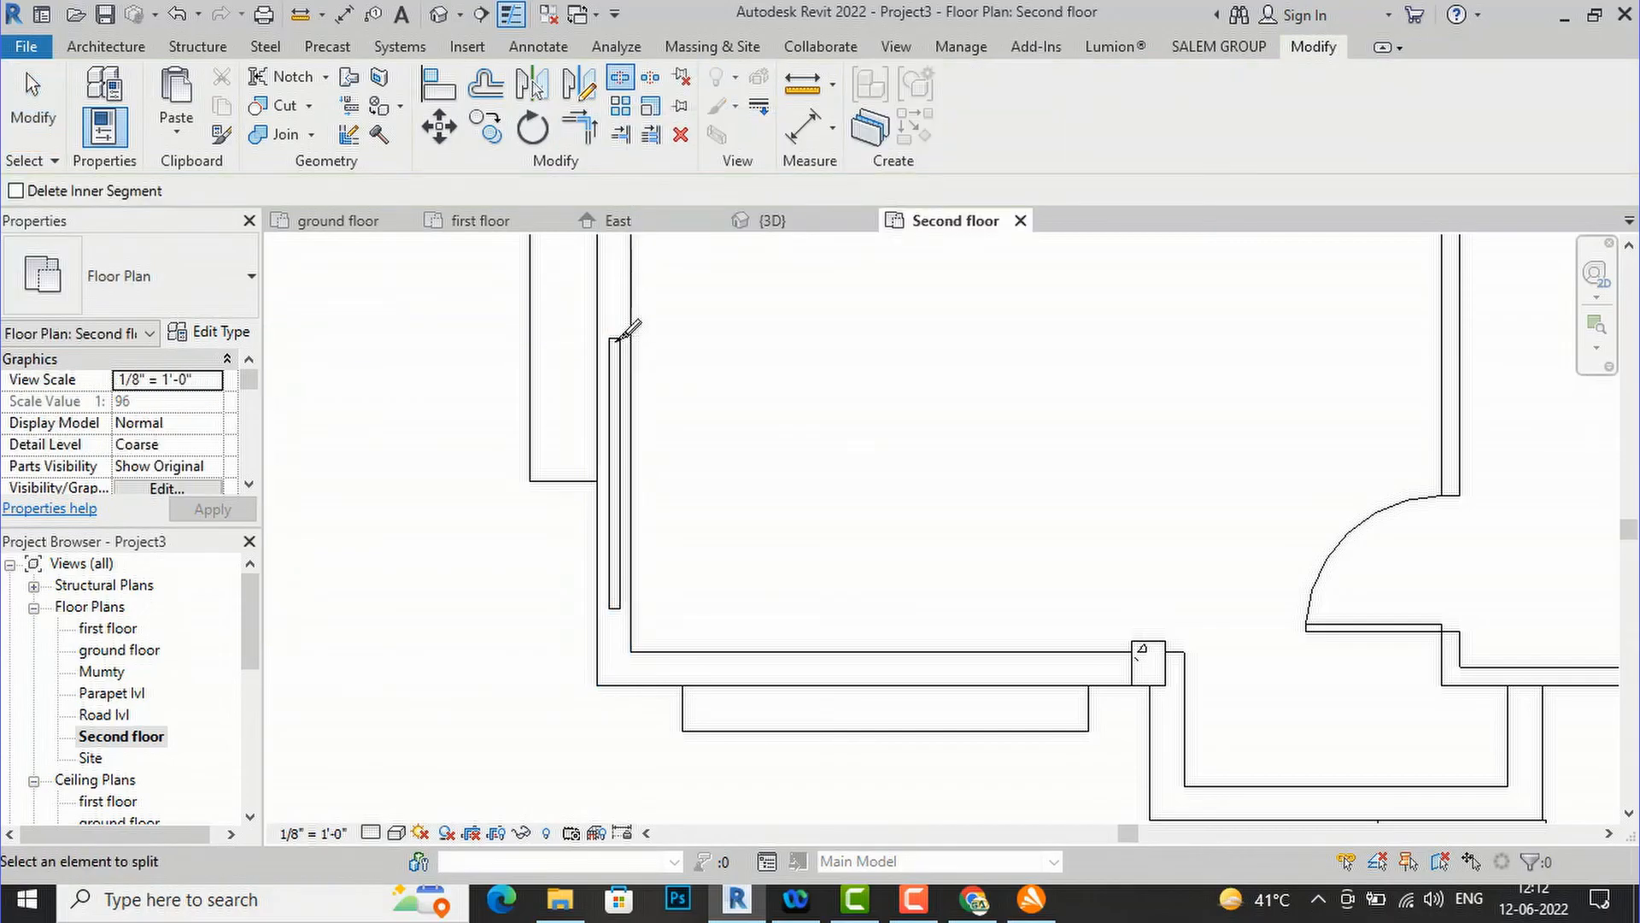
scroll(619, 329, up, 3)
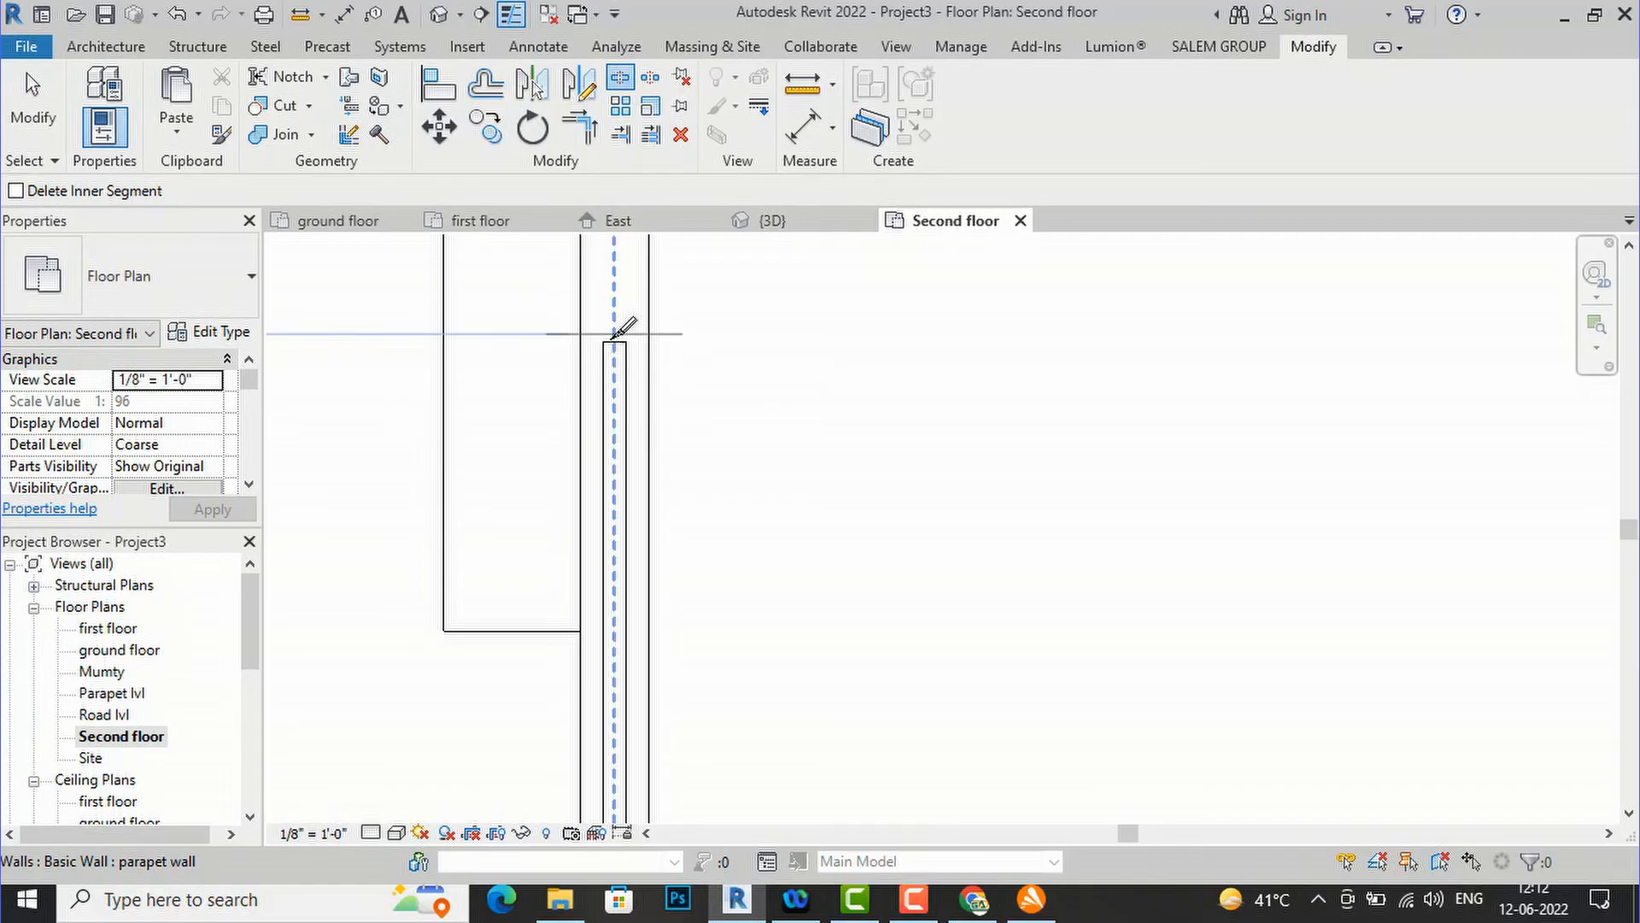
scroll(681, 264, down, 3)
scroll(650, 611, up, 2)
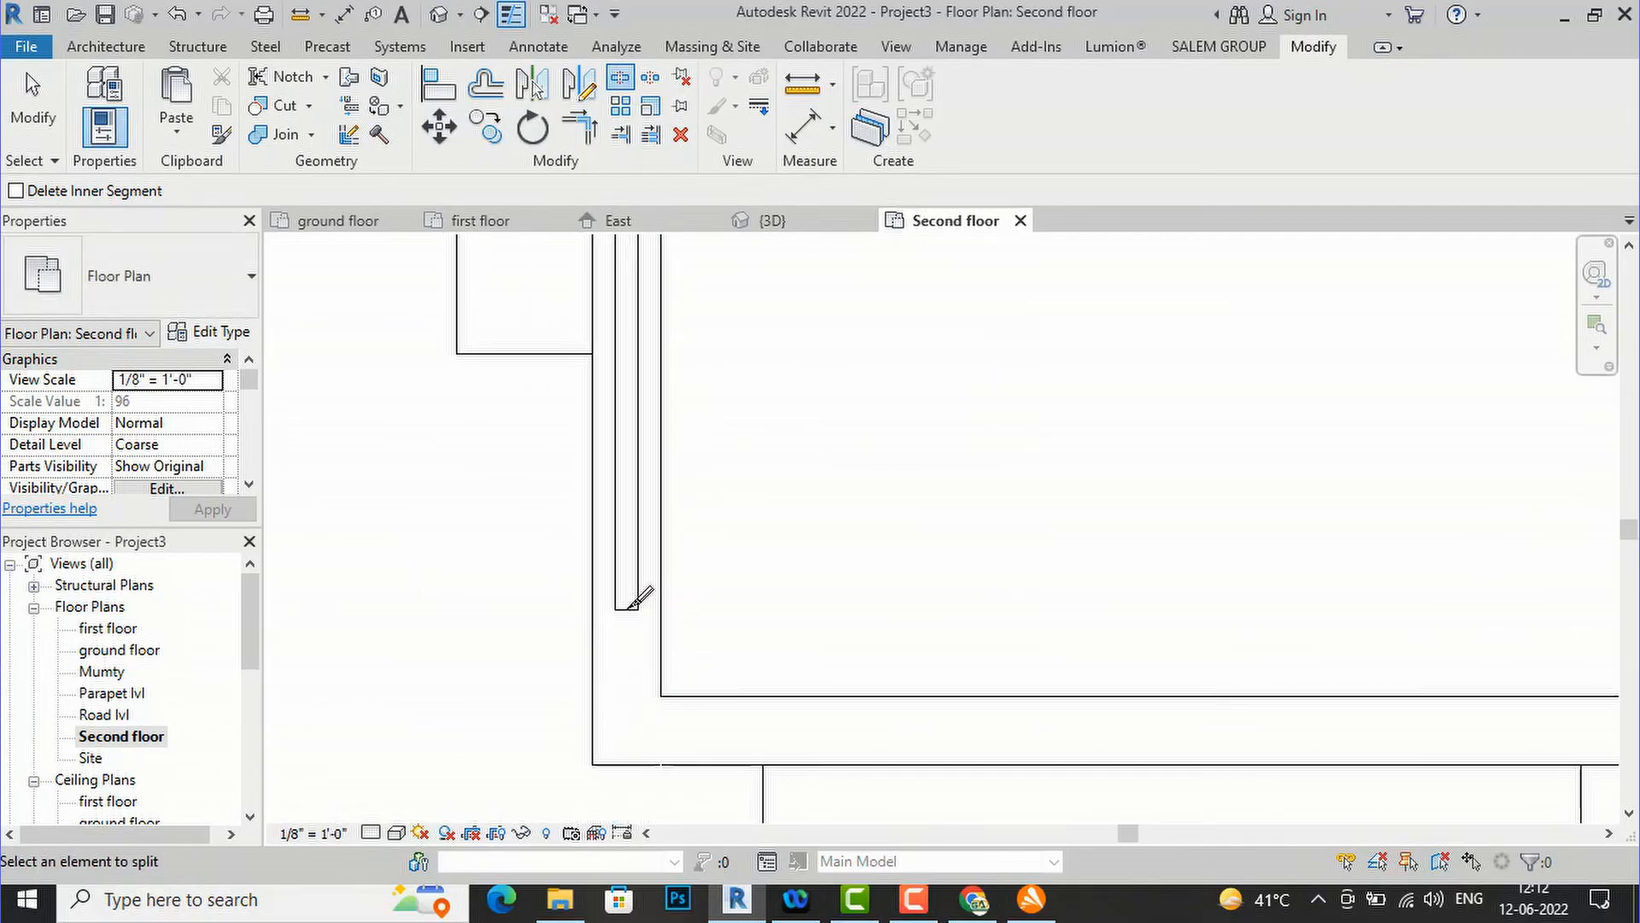
scroll(642, 613, up, 1)
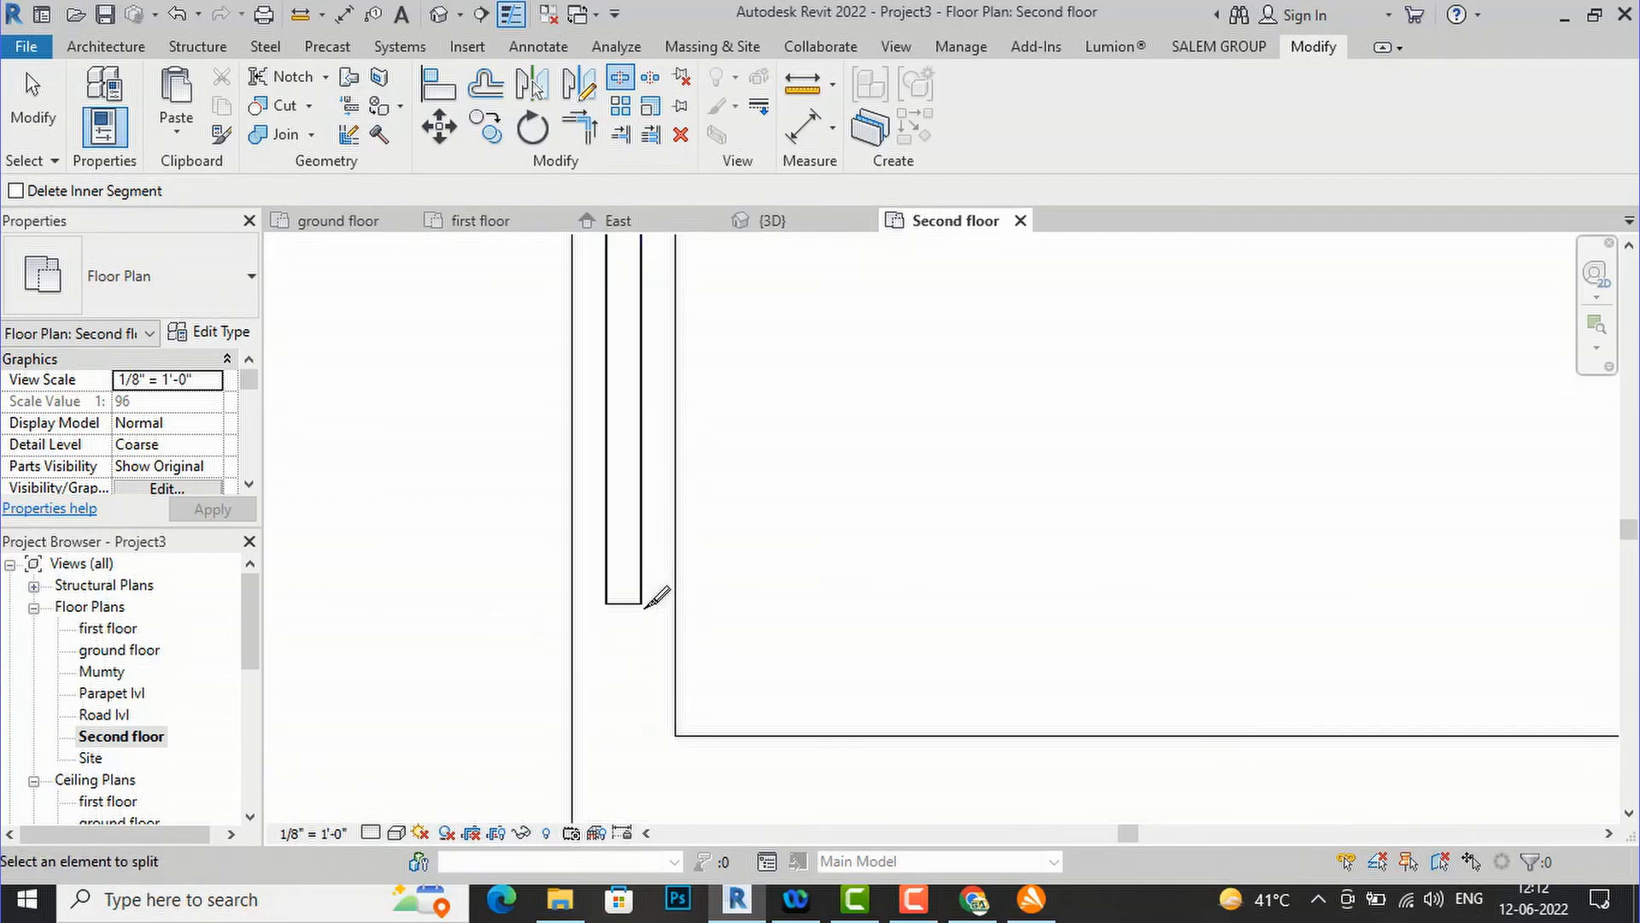
click(662, 589)
key(Escape)
click(680, 563)
click(689, 564)
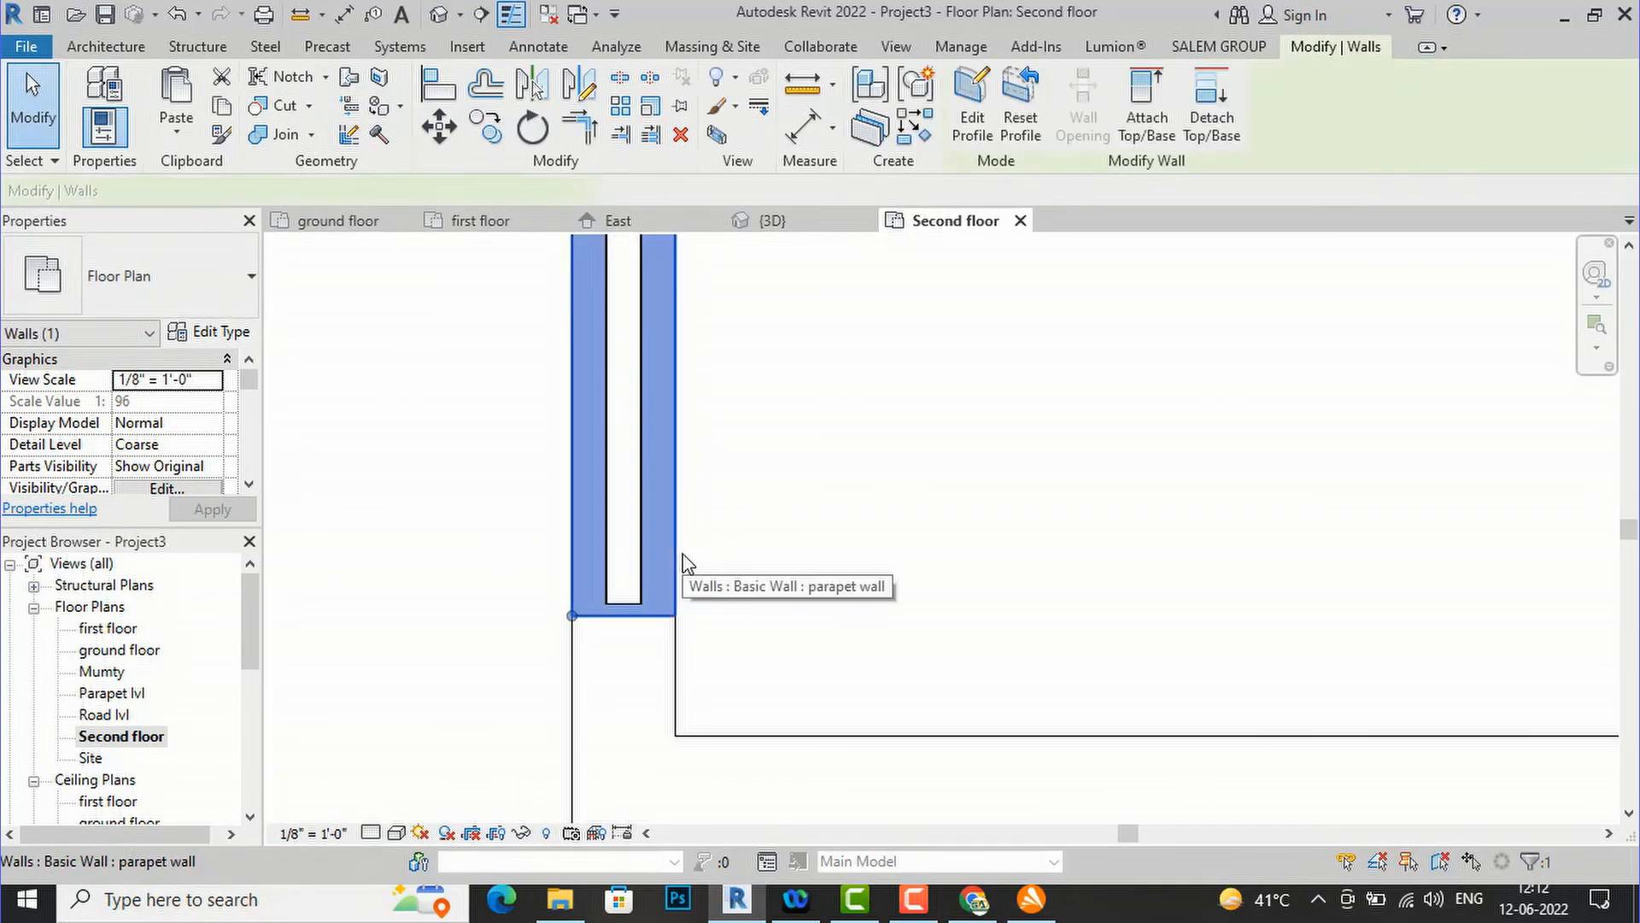
key(Delete)
- Extend the railing path's front end to the cut face of the parapet wall, finish it and check the railing in the 3D view
click(642, 529)
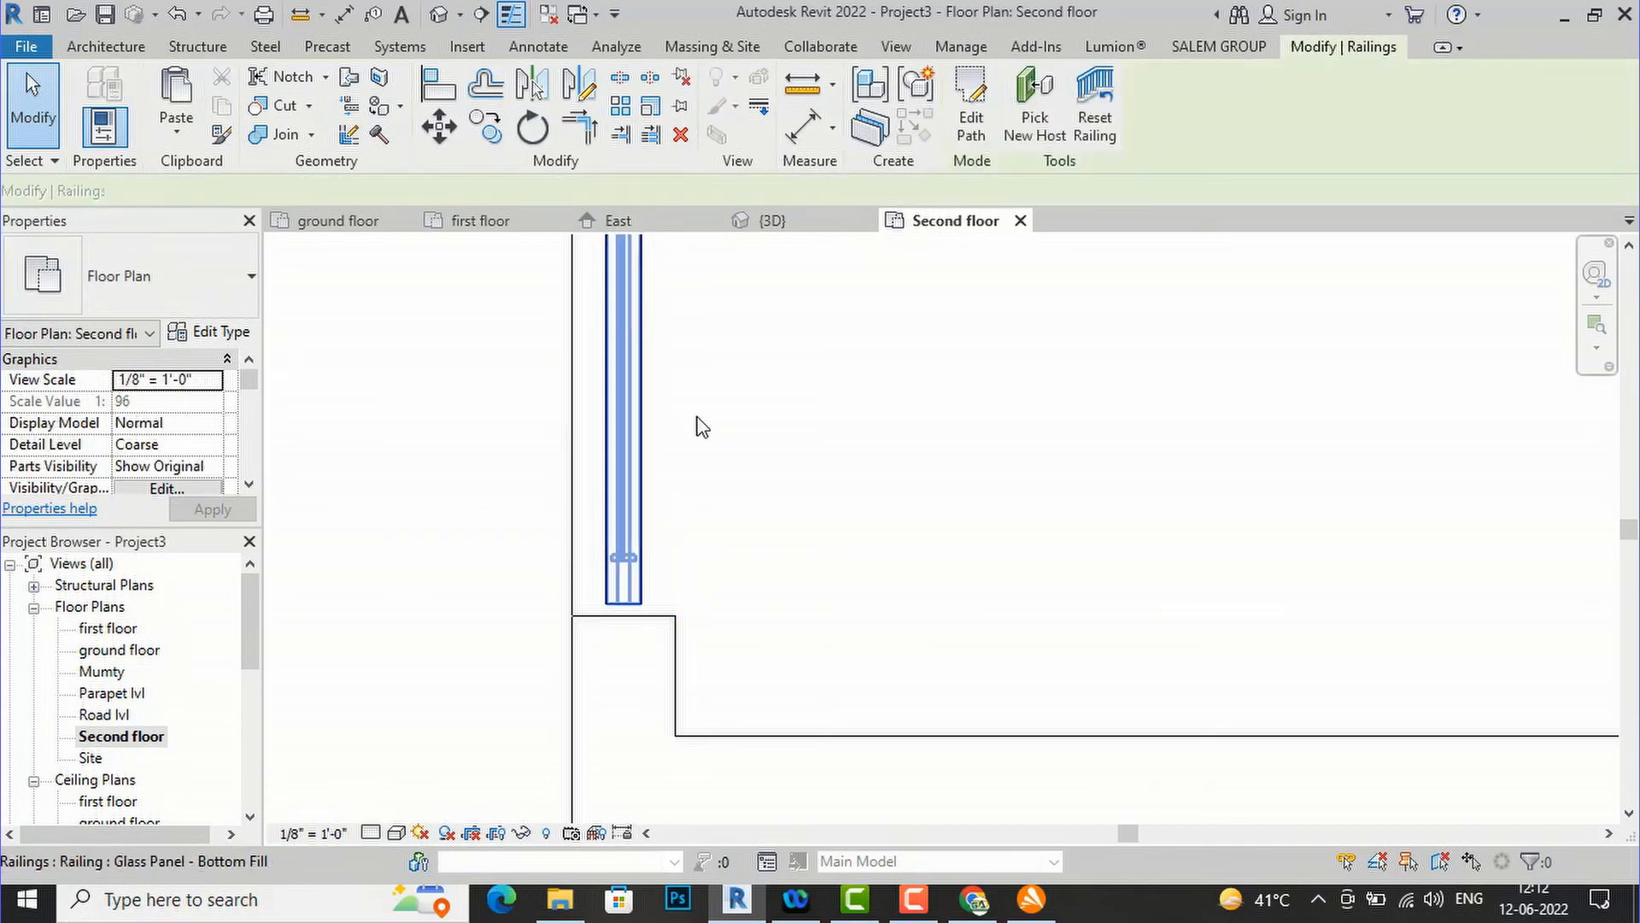
click(971, 107)
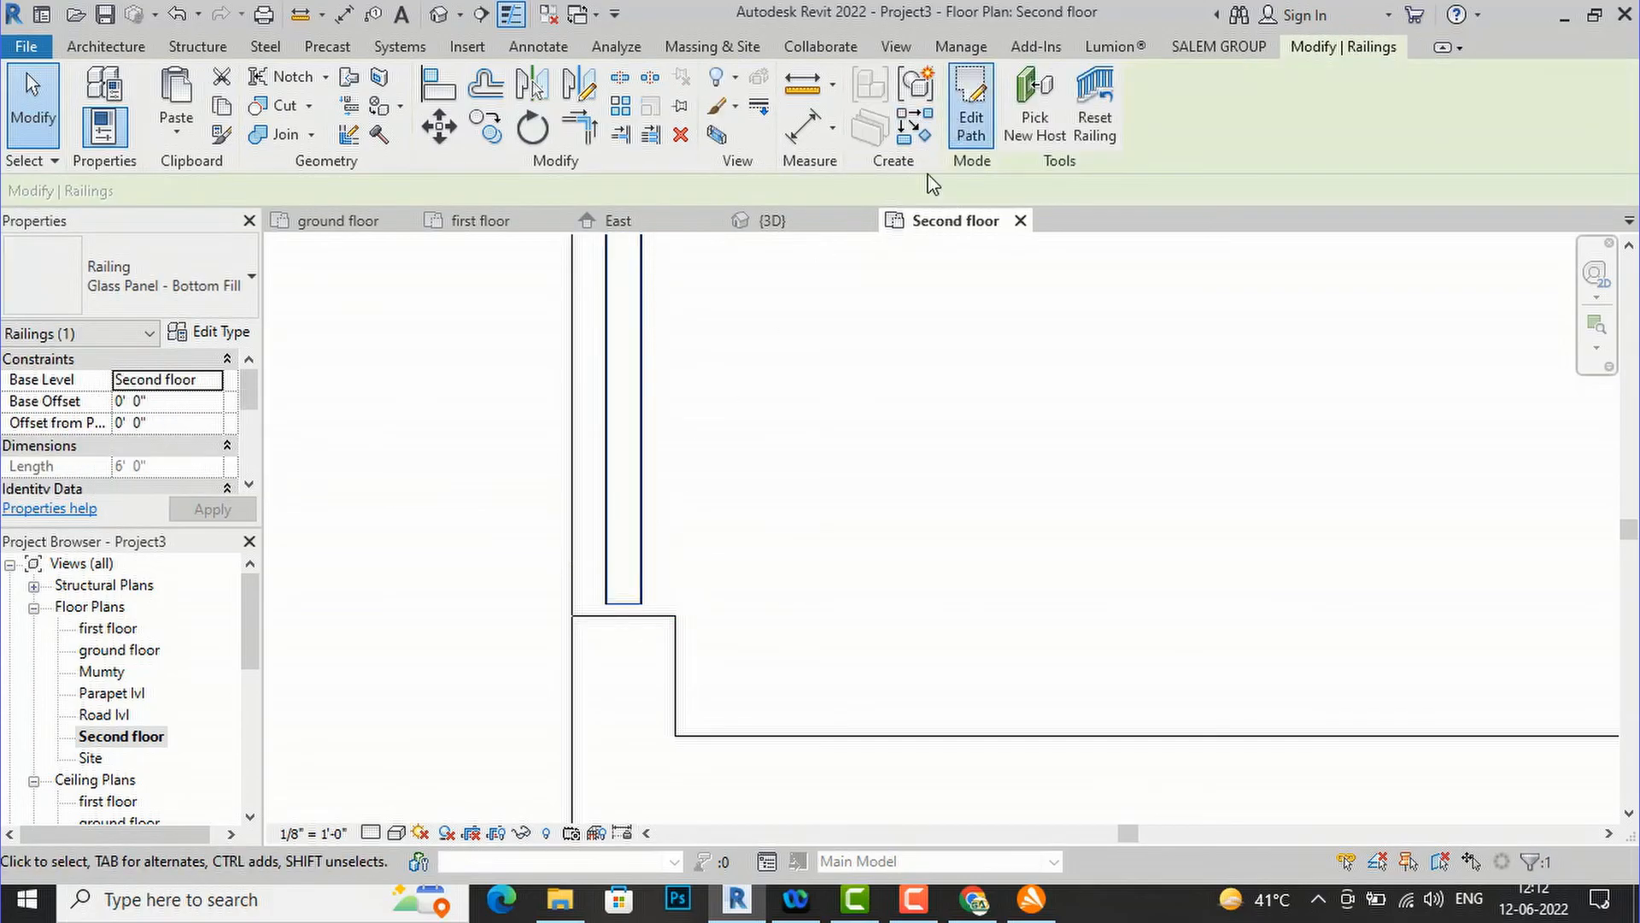
click(626, 612)
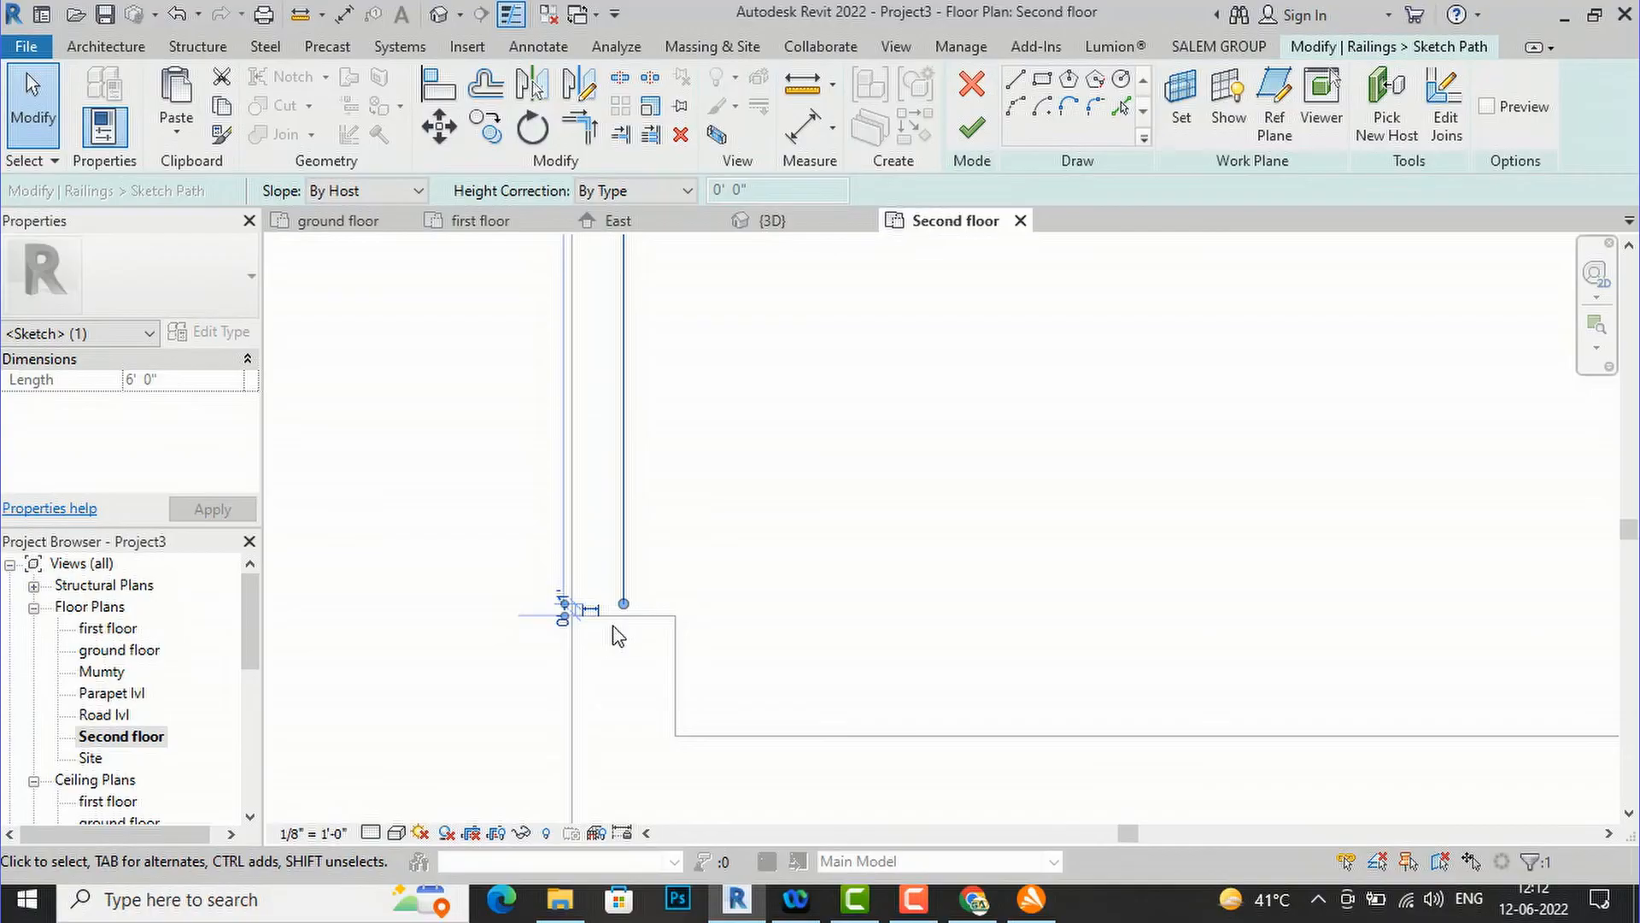
mouse_move(625, 612)
mouse_down()
mouse_move(623, 648)
mouse_move(624, 615)
mouse_up()
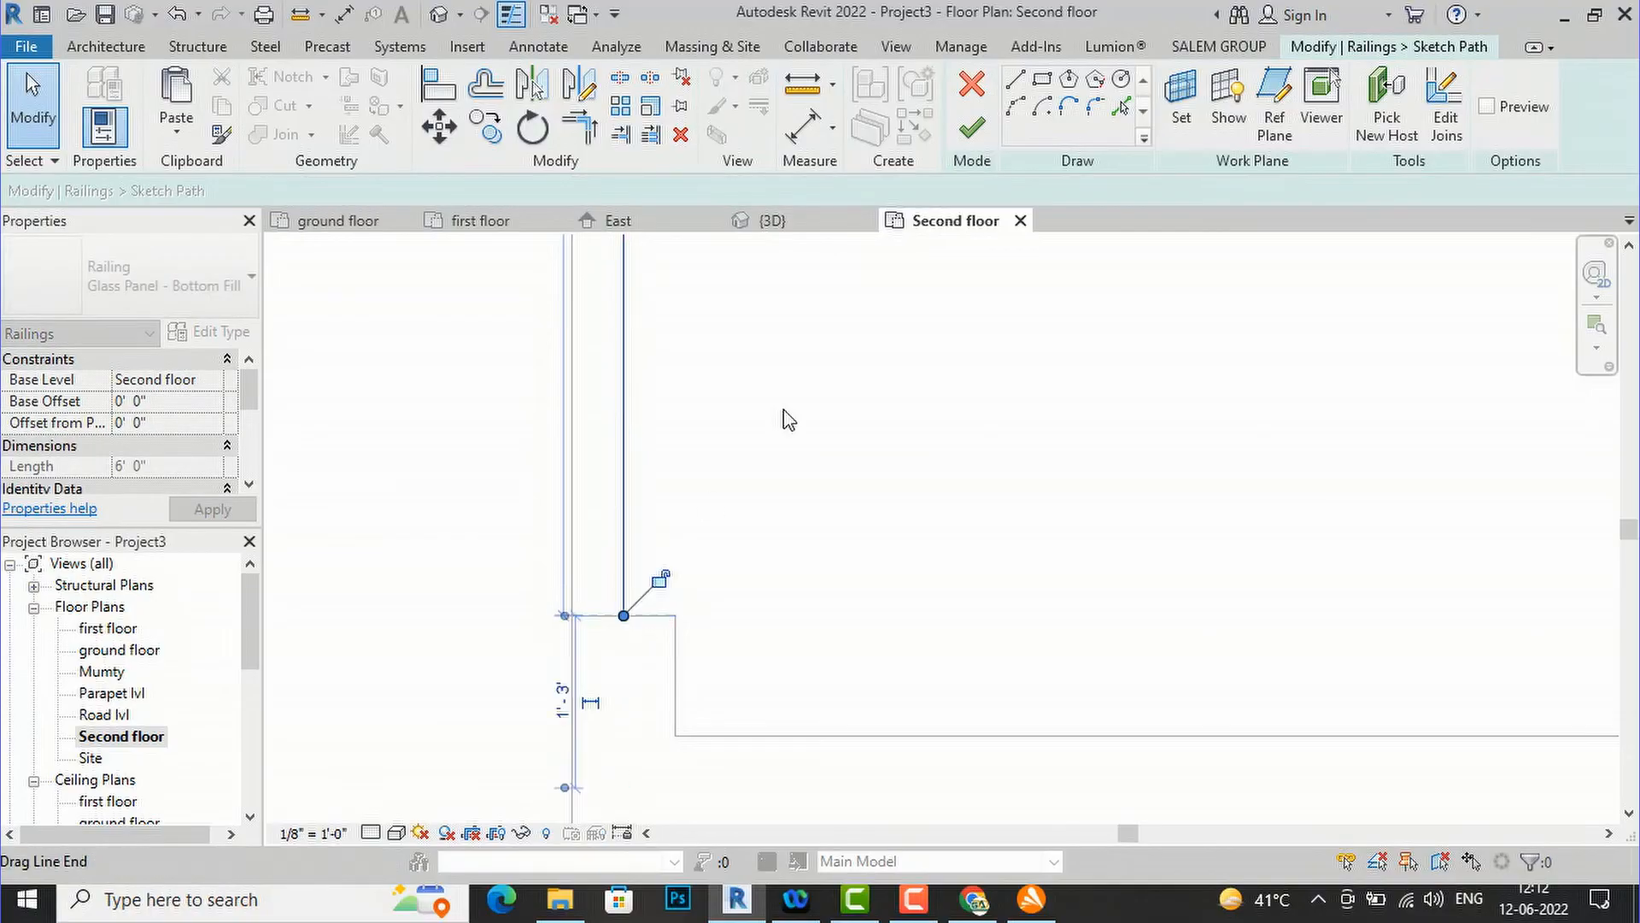
click(971, 128)
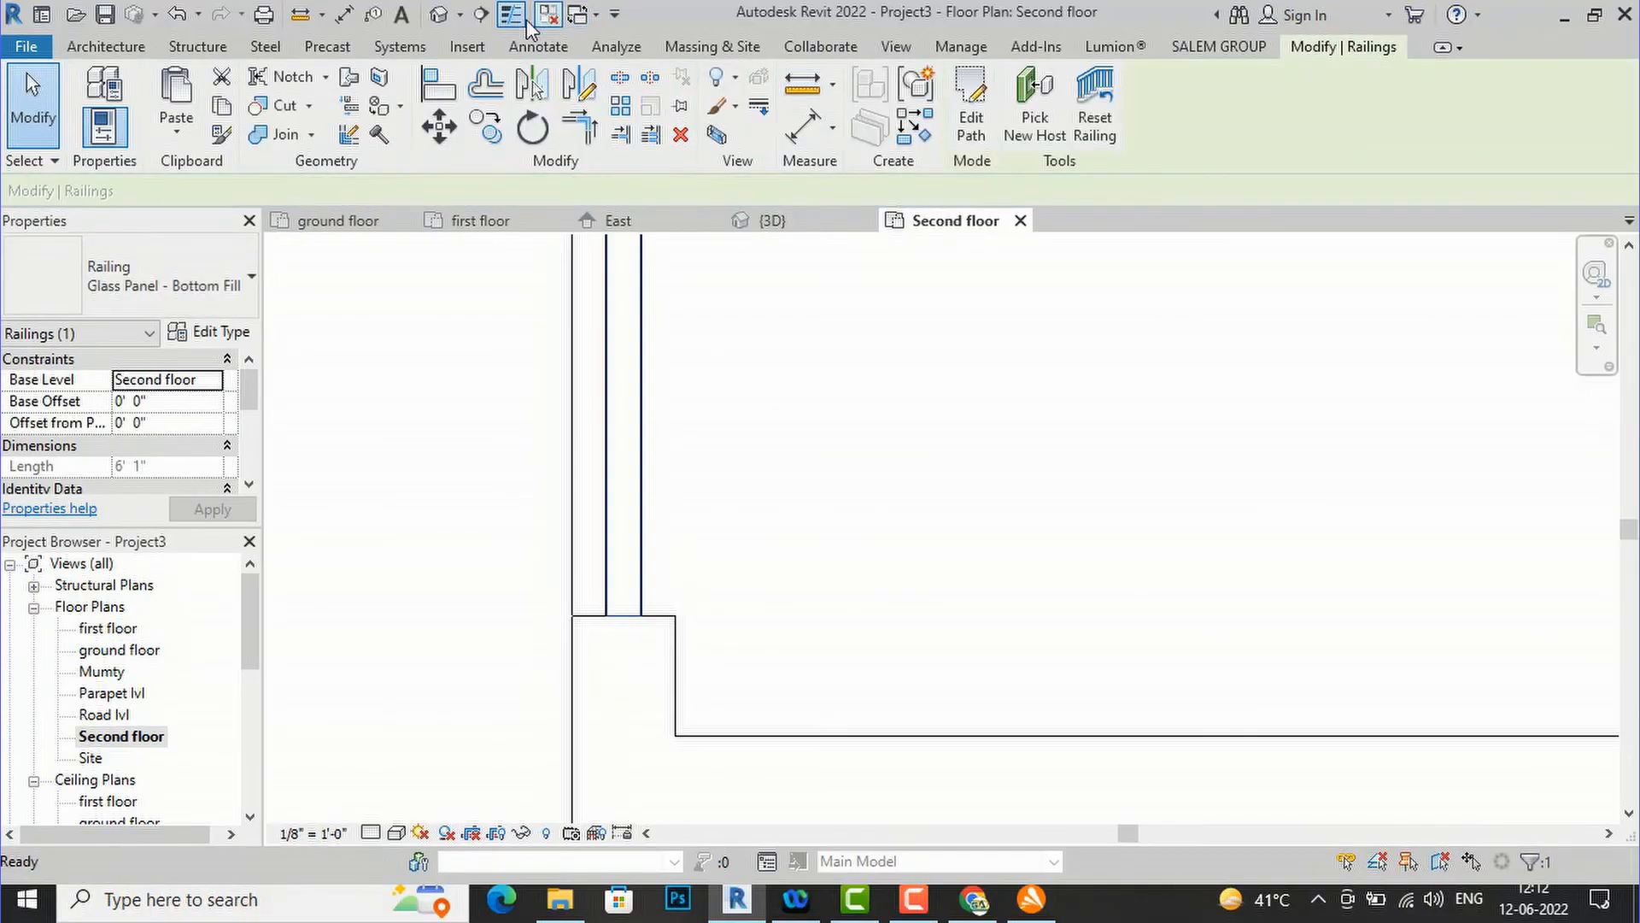
click(440, 19)
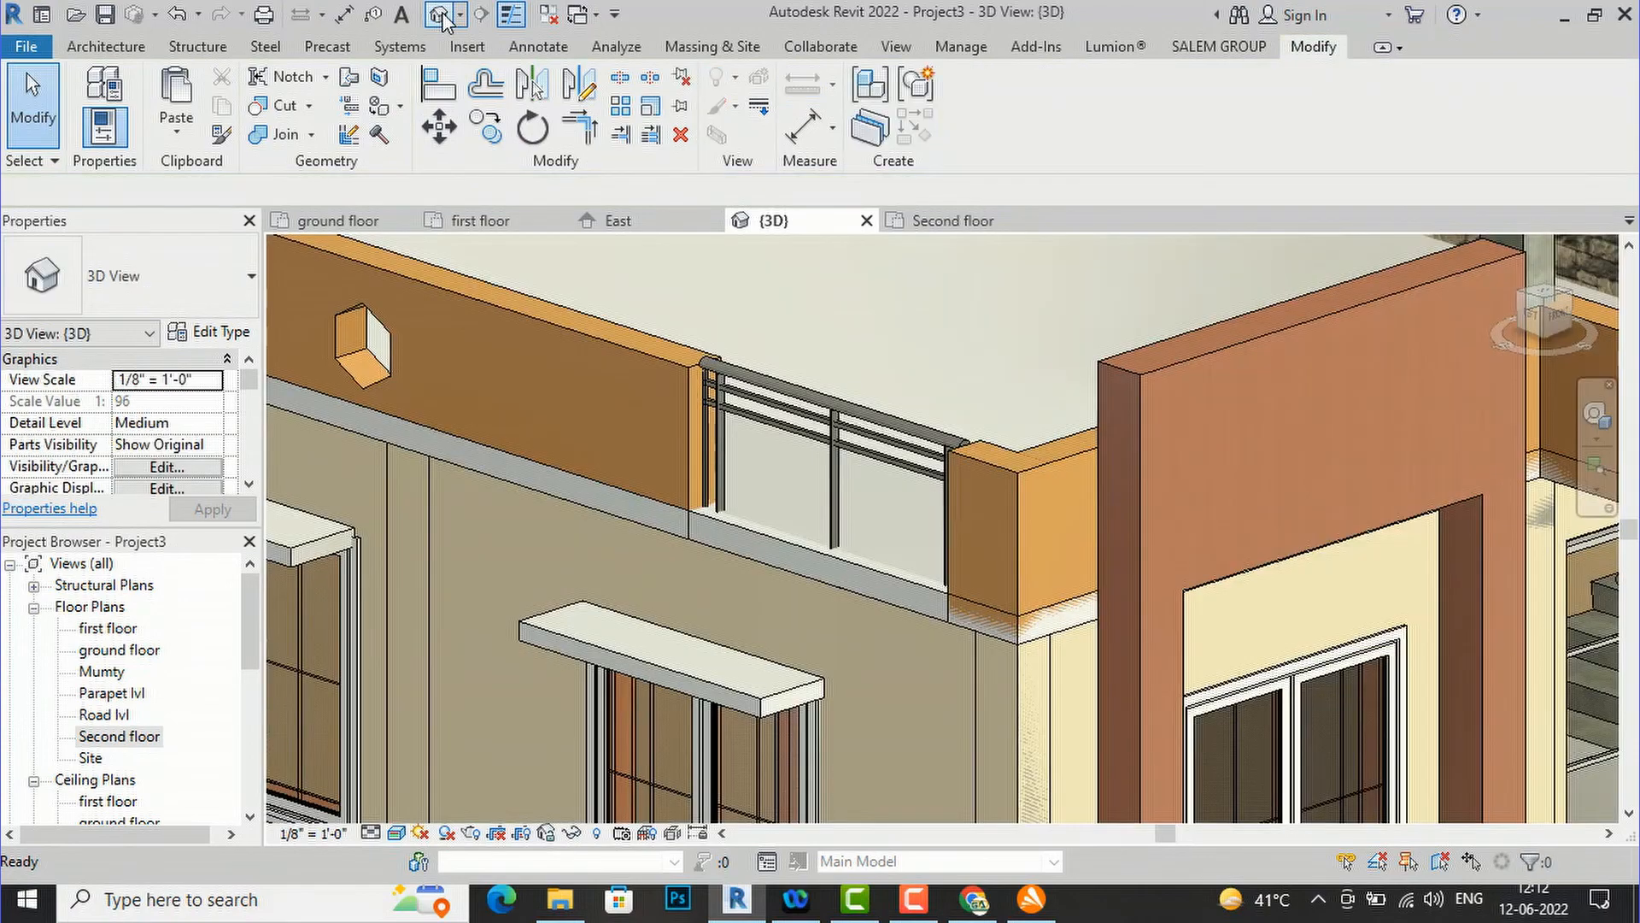
scroll(809, 486, down, 10)
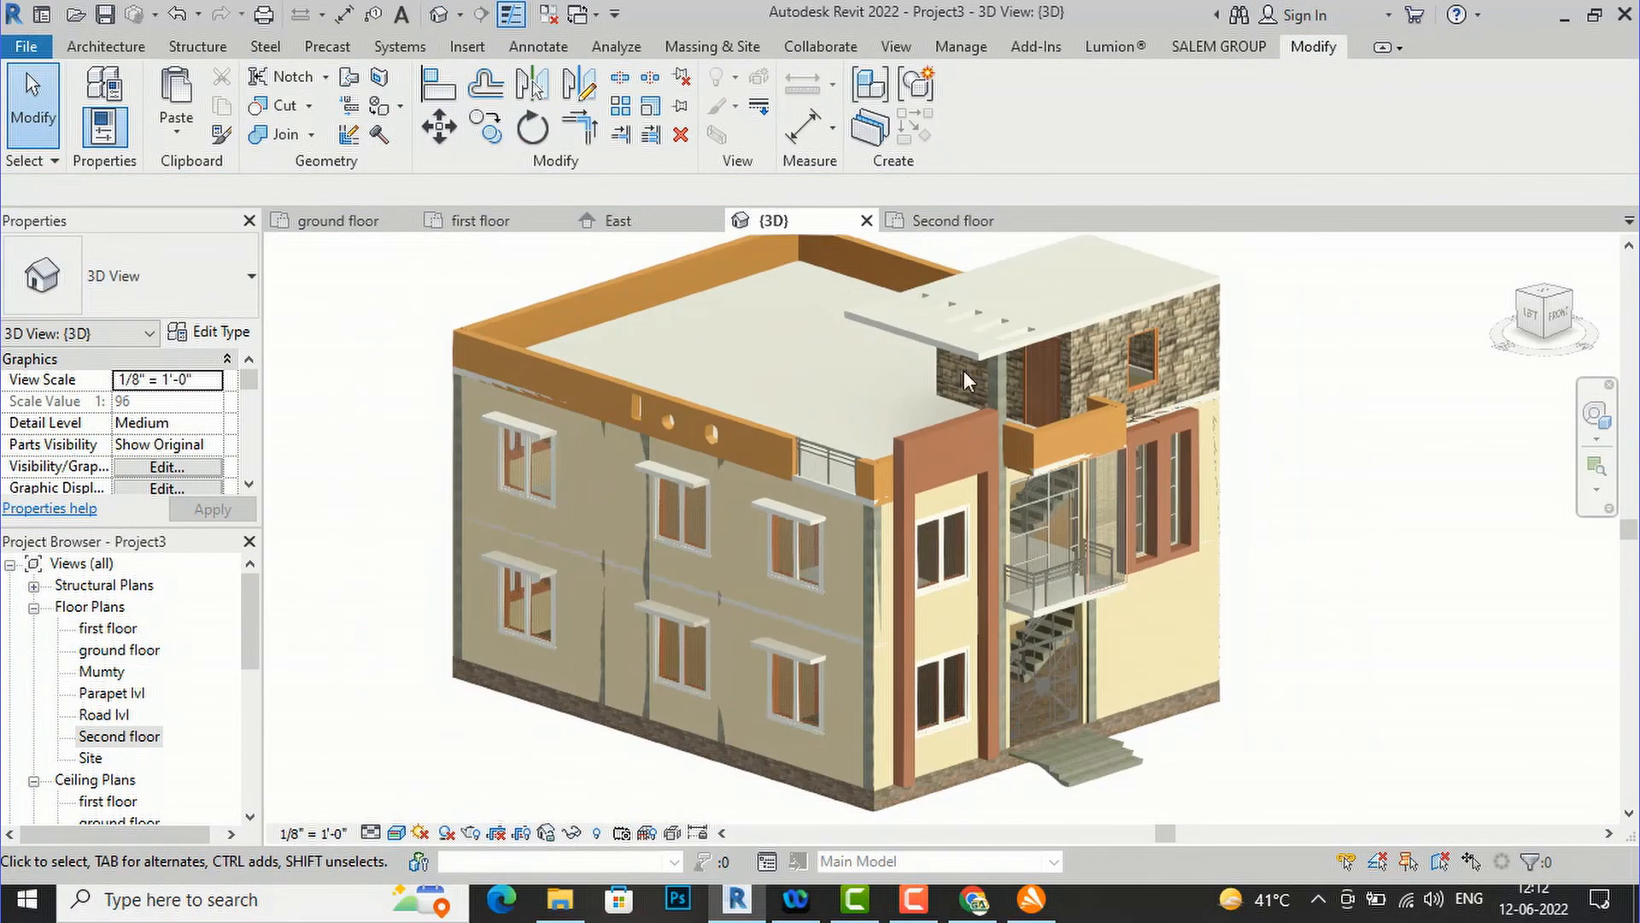
scroll(563, 412, up, 3)
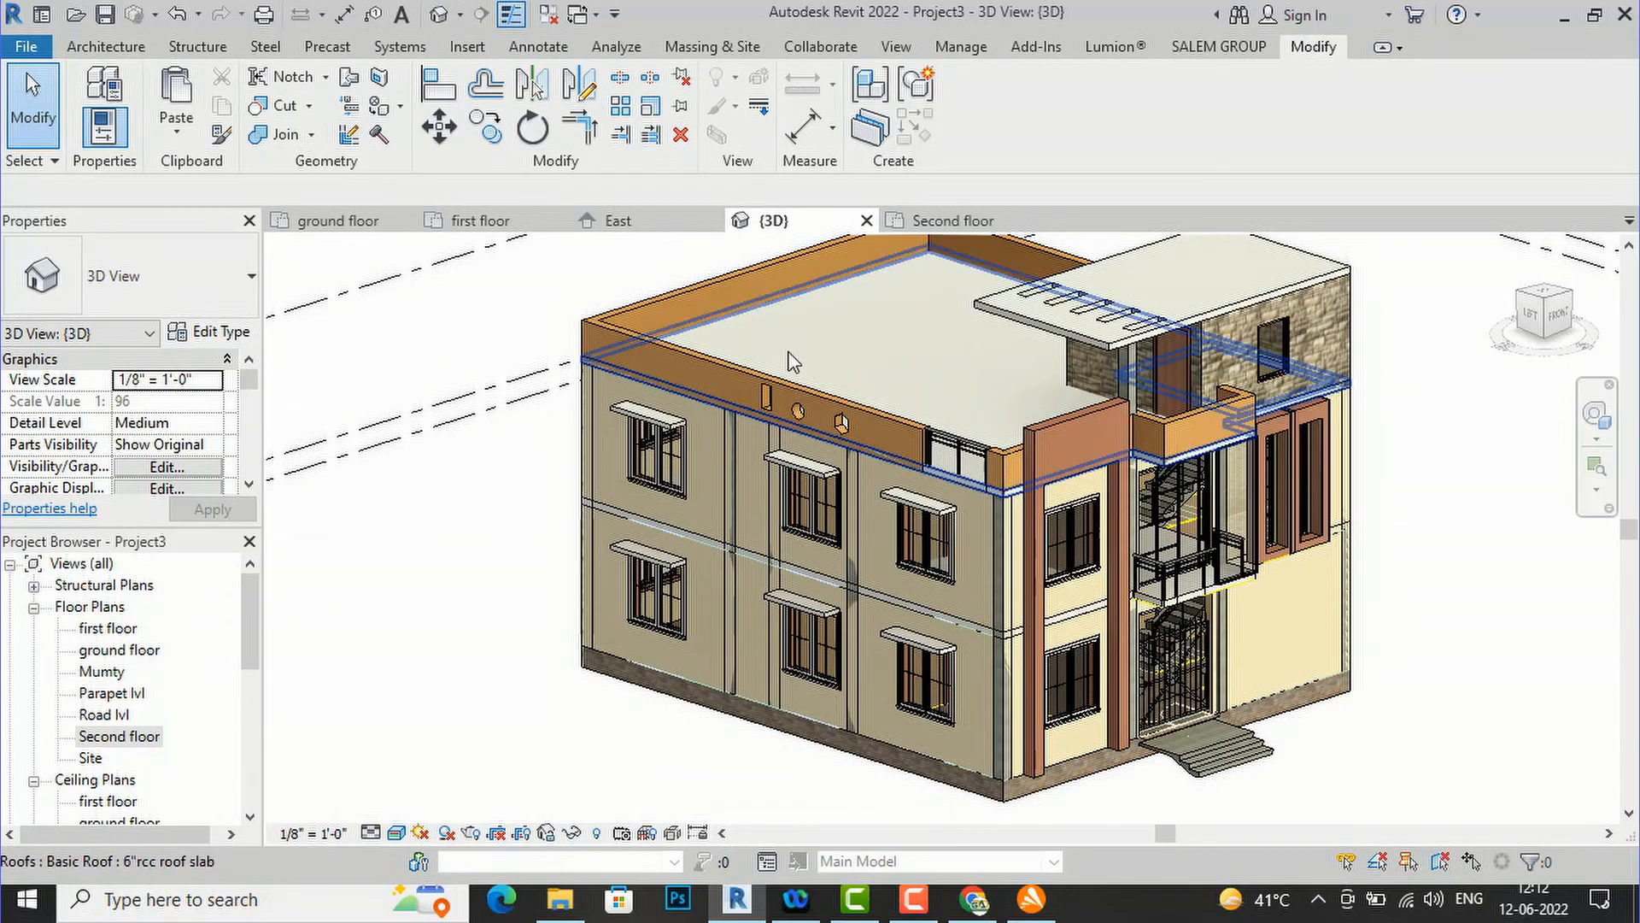
scroll(914, 504, up, 3)
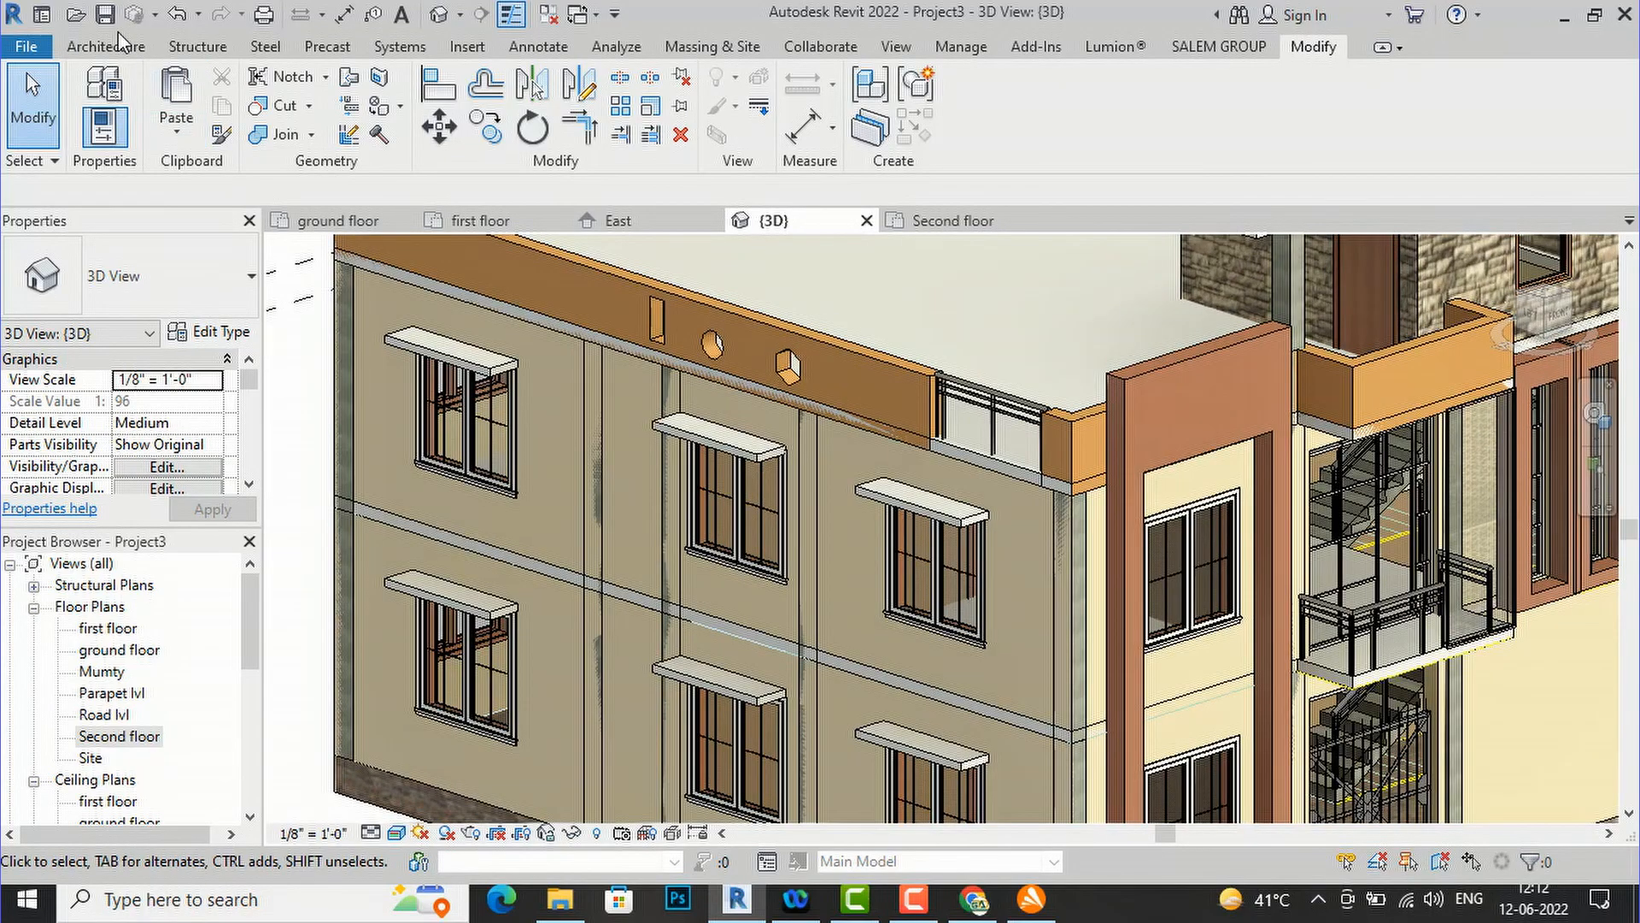
click(115, 45)
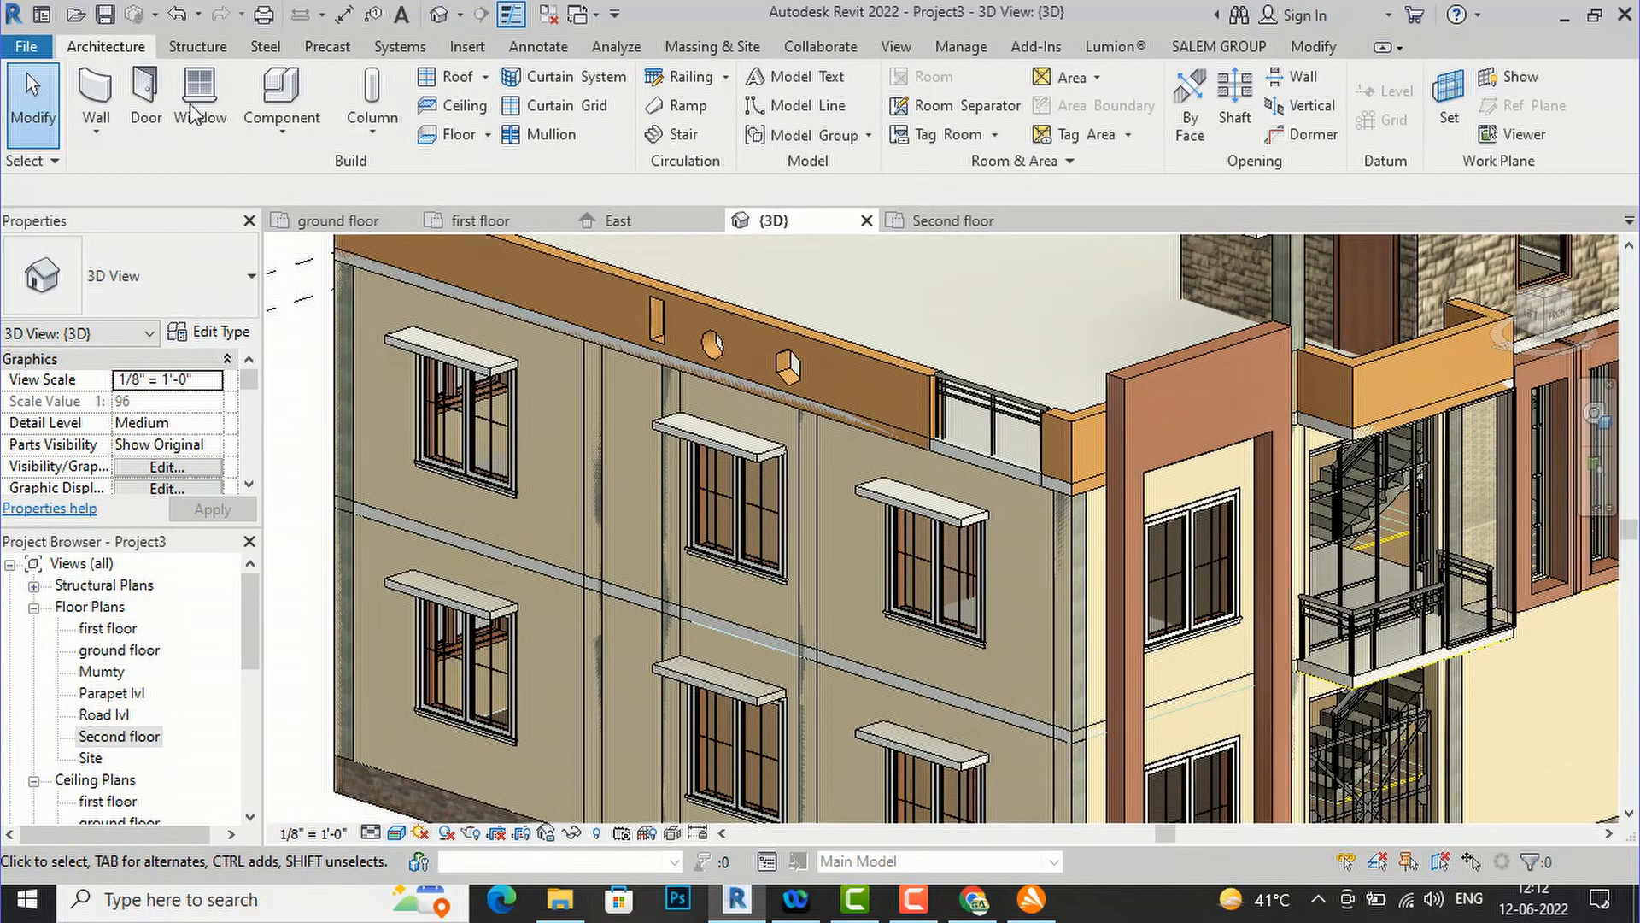
click(305, 130)
click(305, 177)
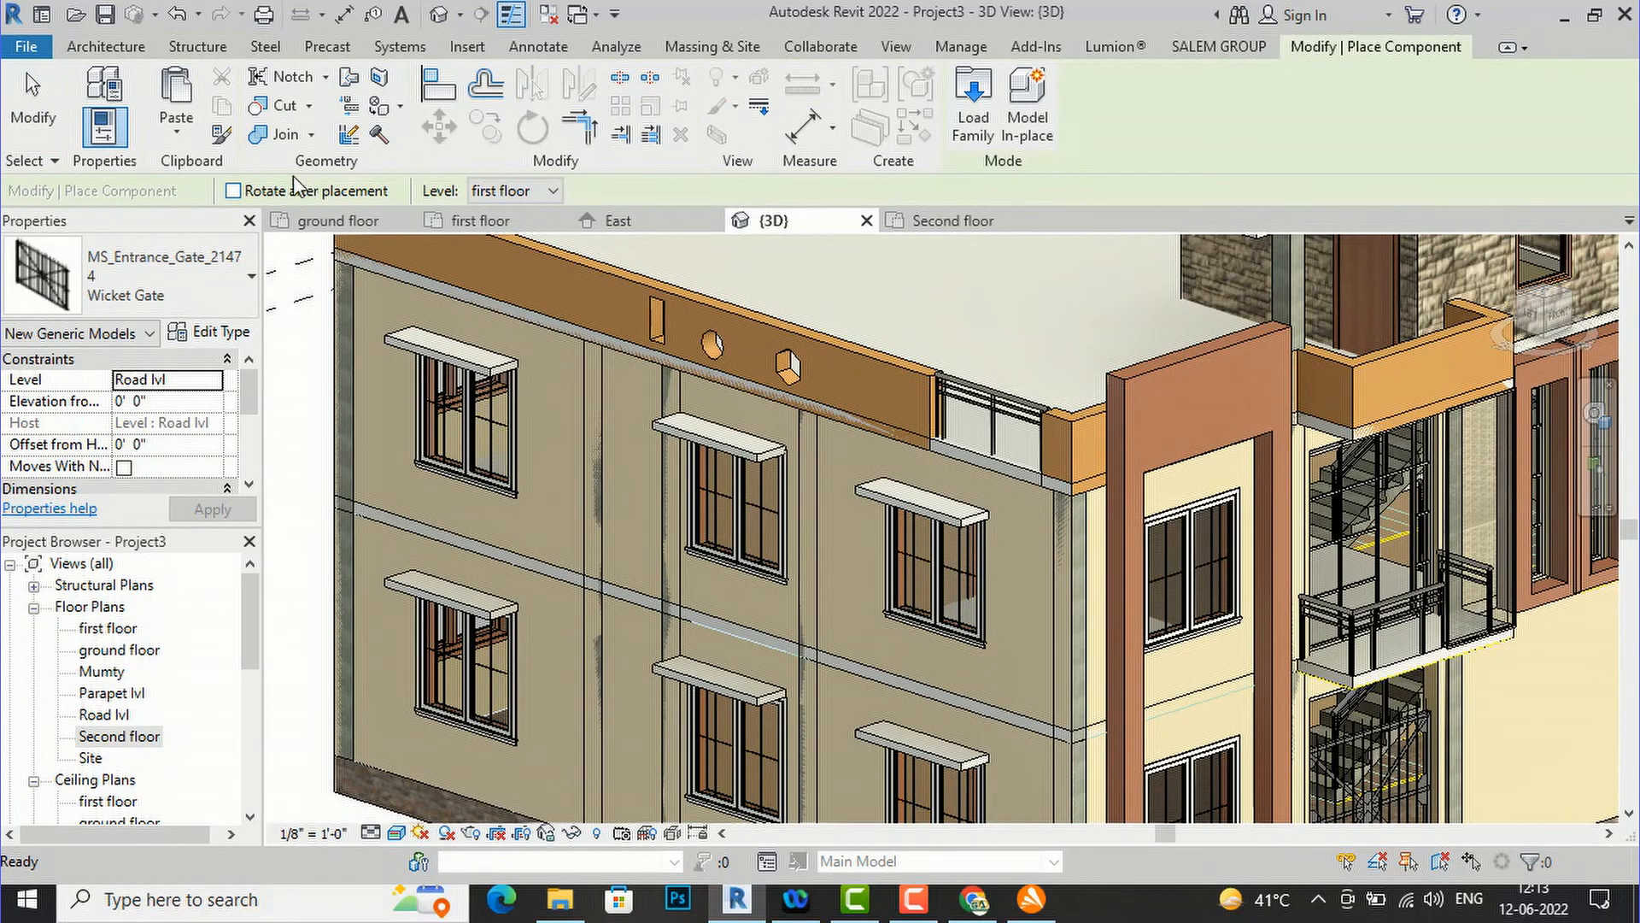
- Start an in-place model in the Generic Models category with the name Generic Models 3
click(115, 48)
click(280, 128)
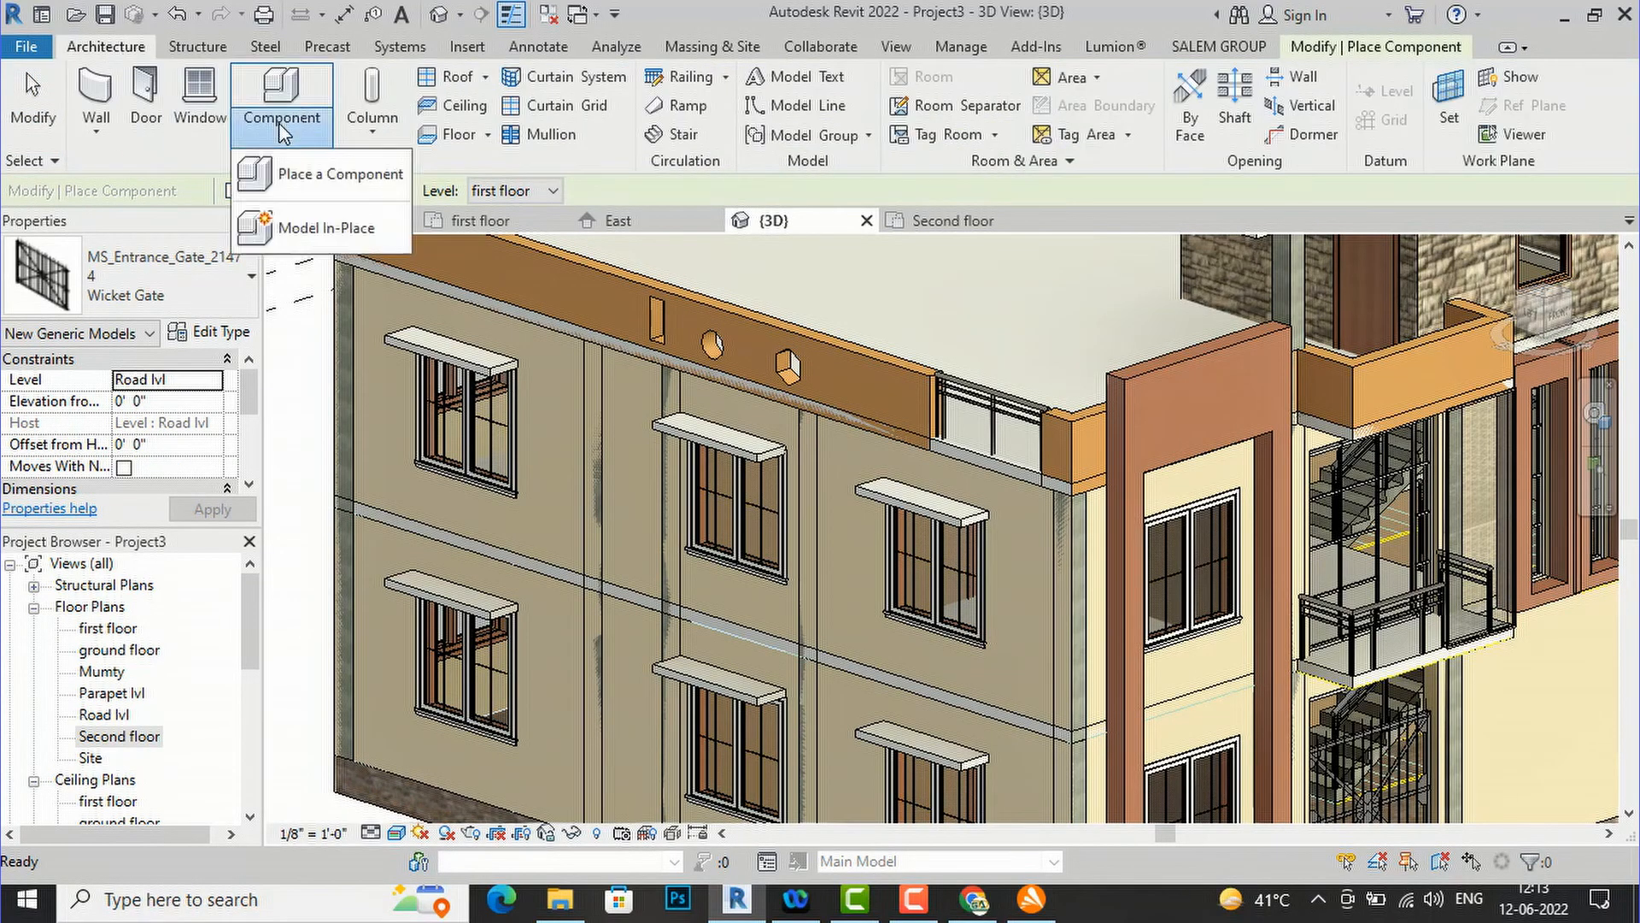
click(289, 229)
scroll(410, 449, down, 1)
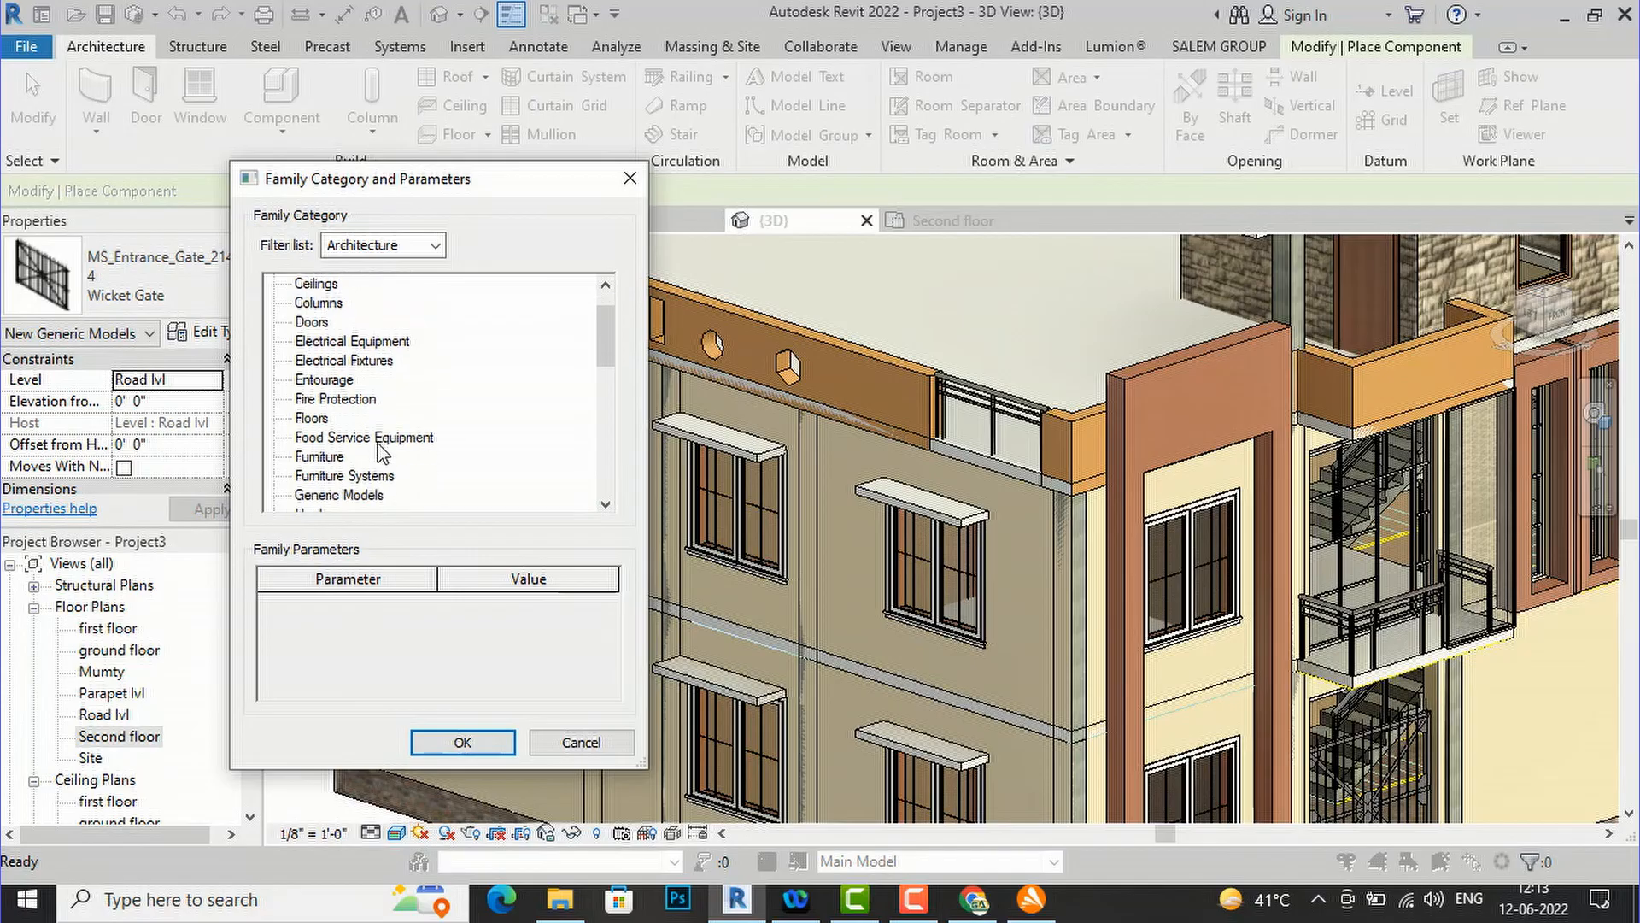
click(461, 742)
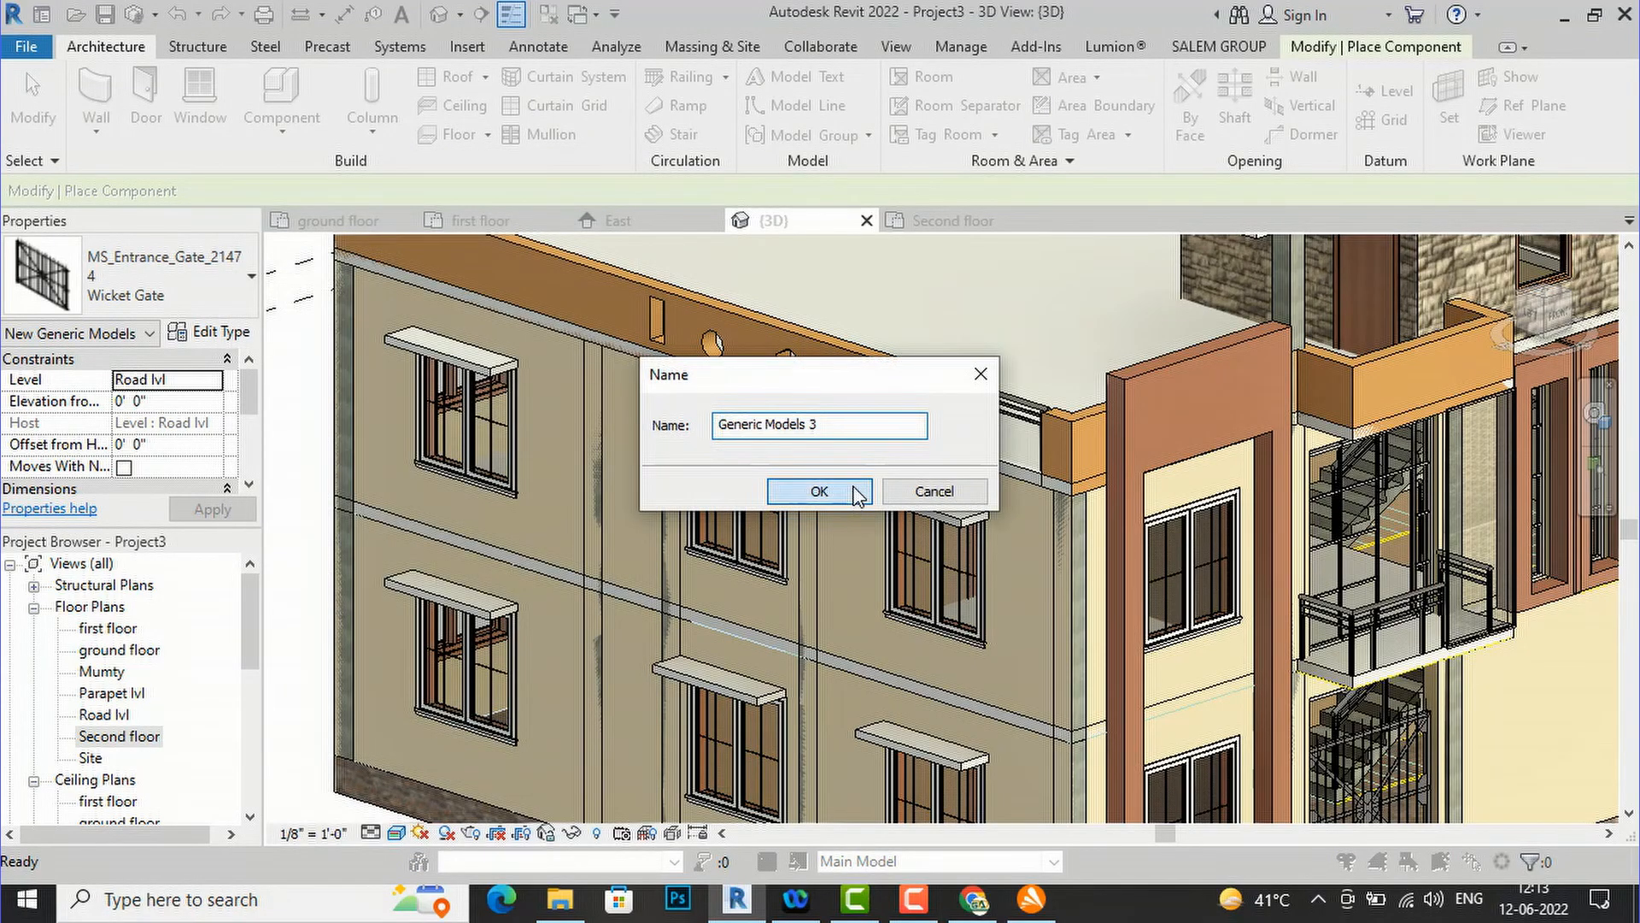
click(853, 489)
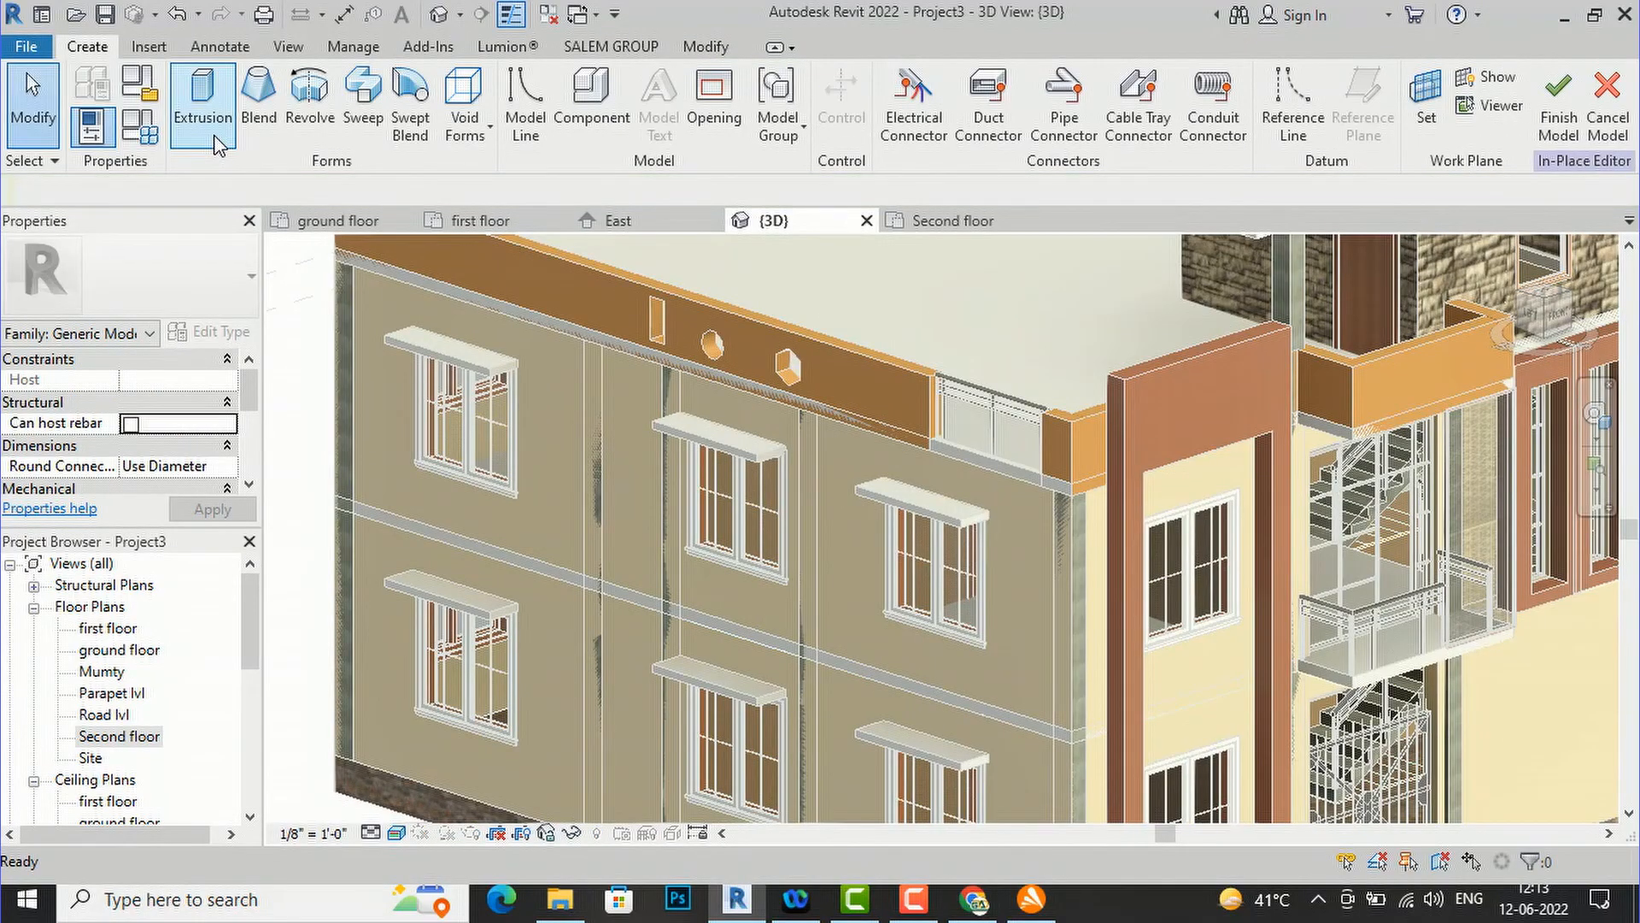
- Sketch a 1'-0" by 3'-0" rectangular extrusion profile on the left parapet wall's outer face beside the hexagonal opening, with extrusion end 6"
click(205, 111)
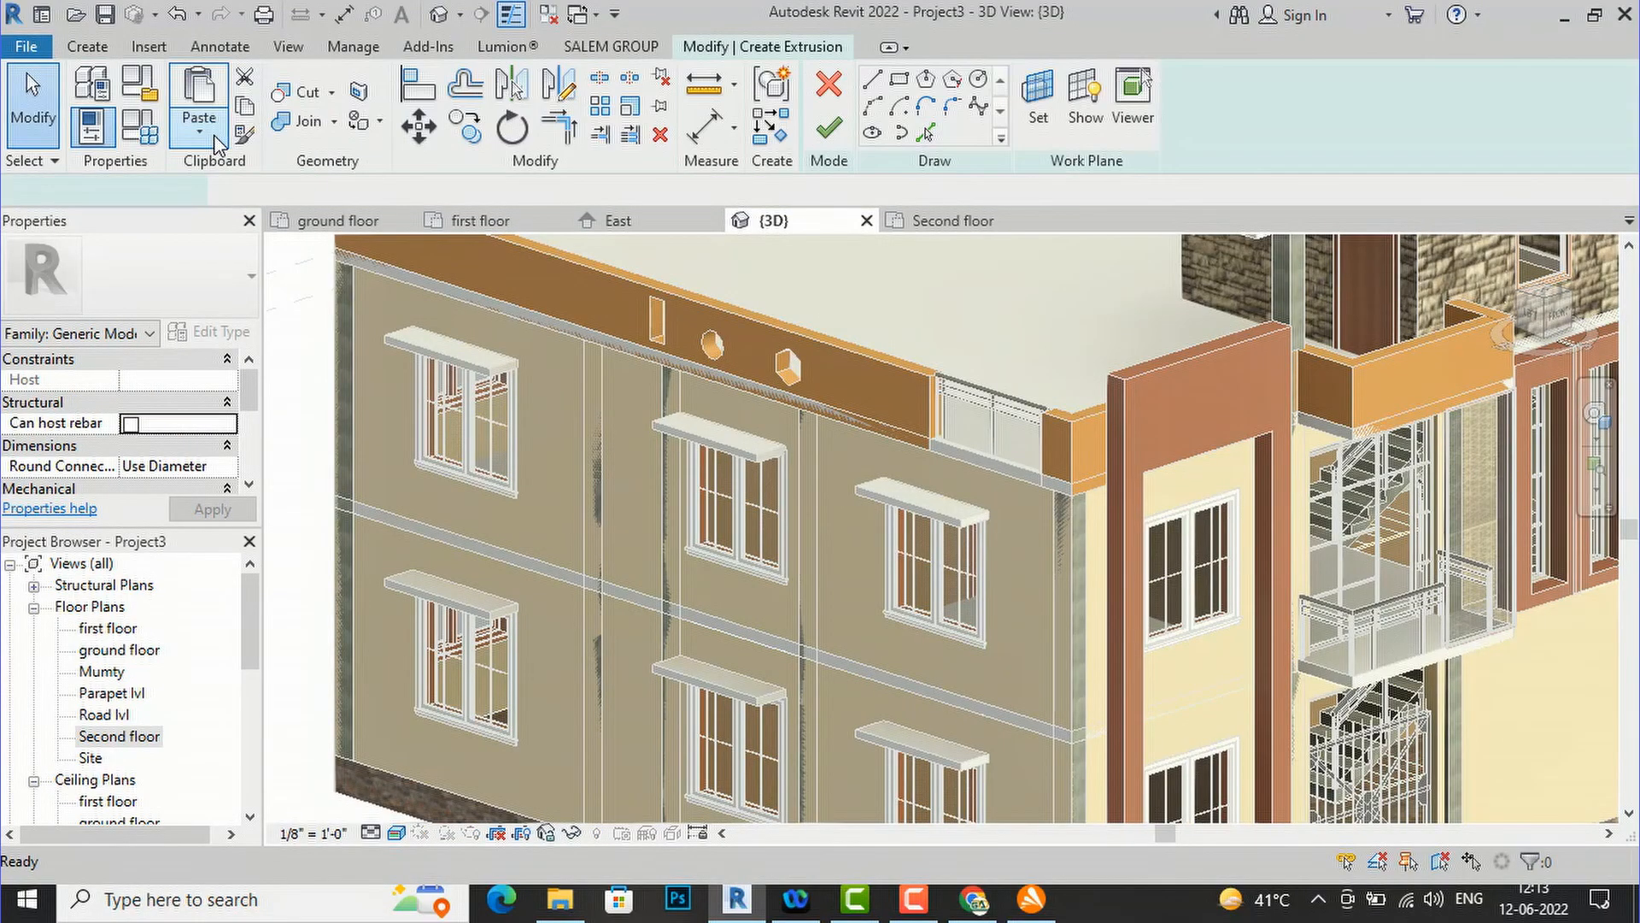
click(1037, 122)
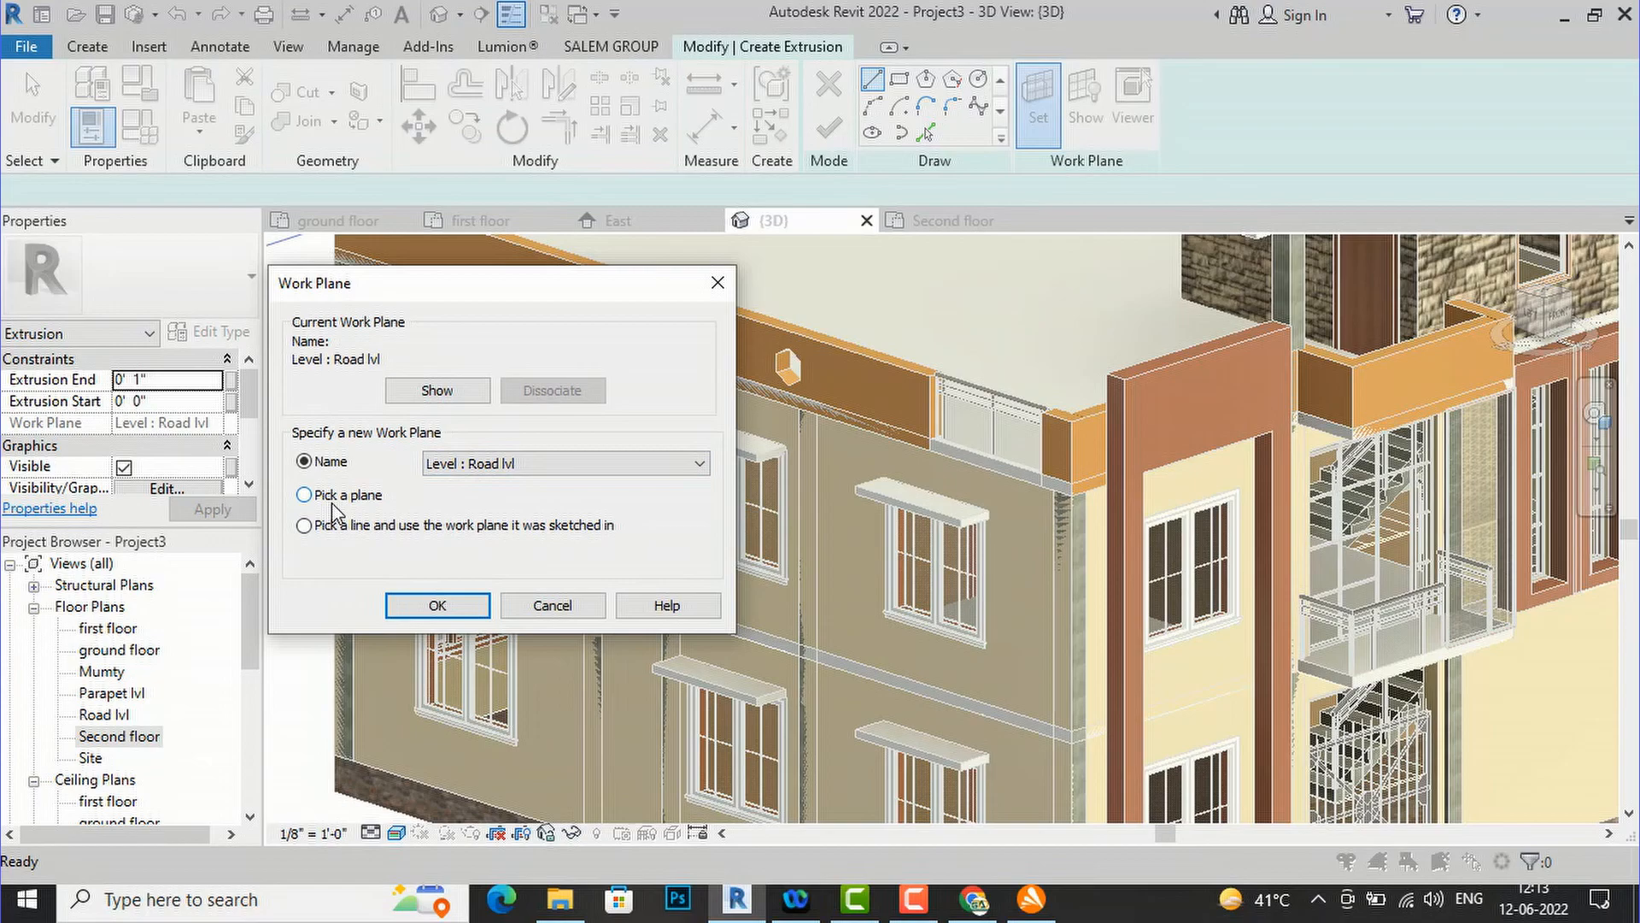
click(439, 605)
click(848, 357)
click(898, 79)
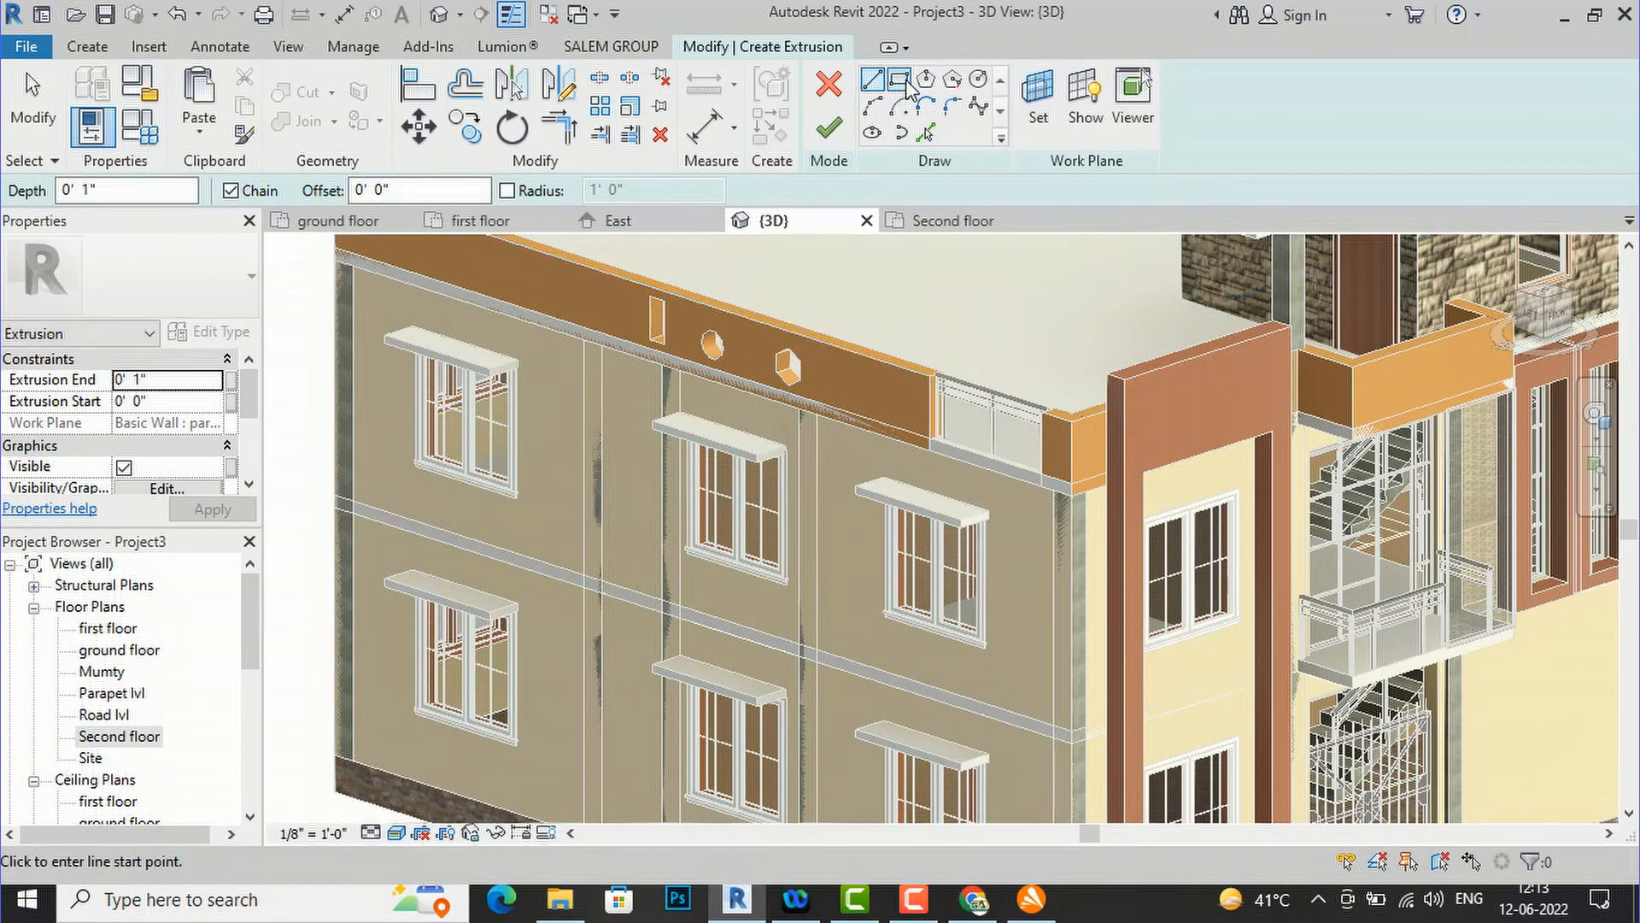
click(845, 381)
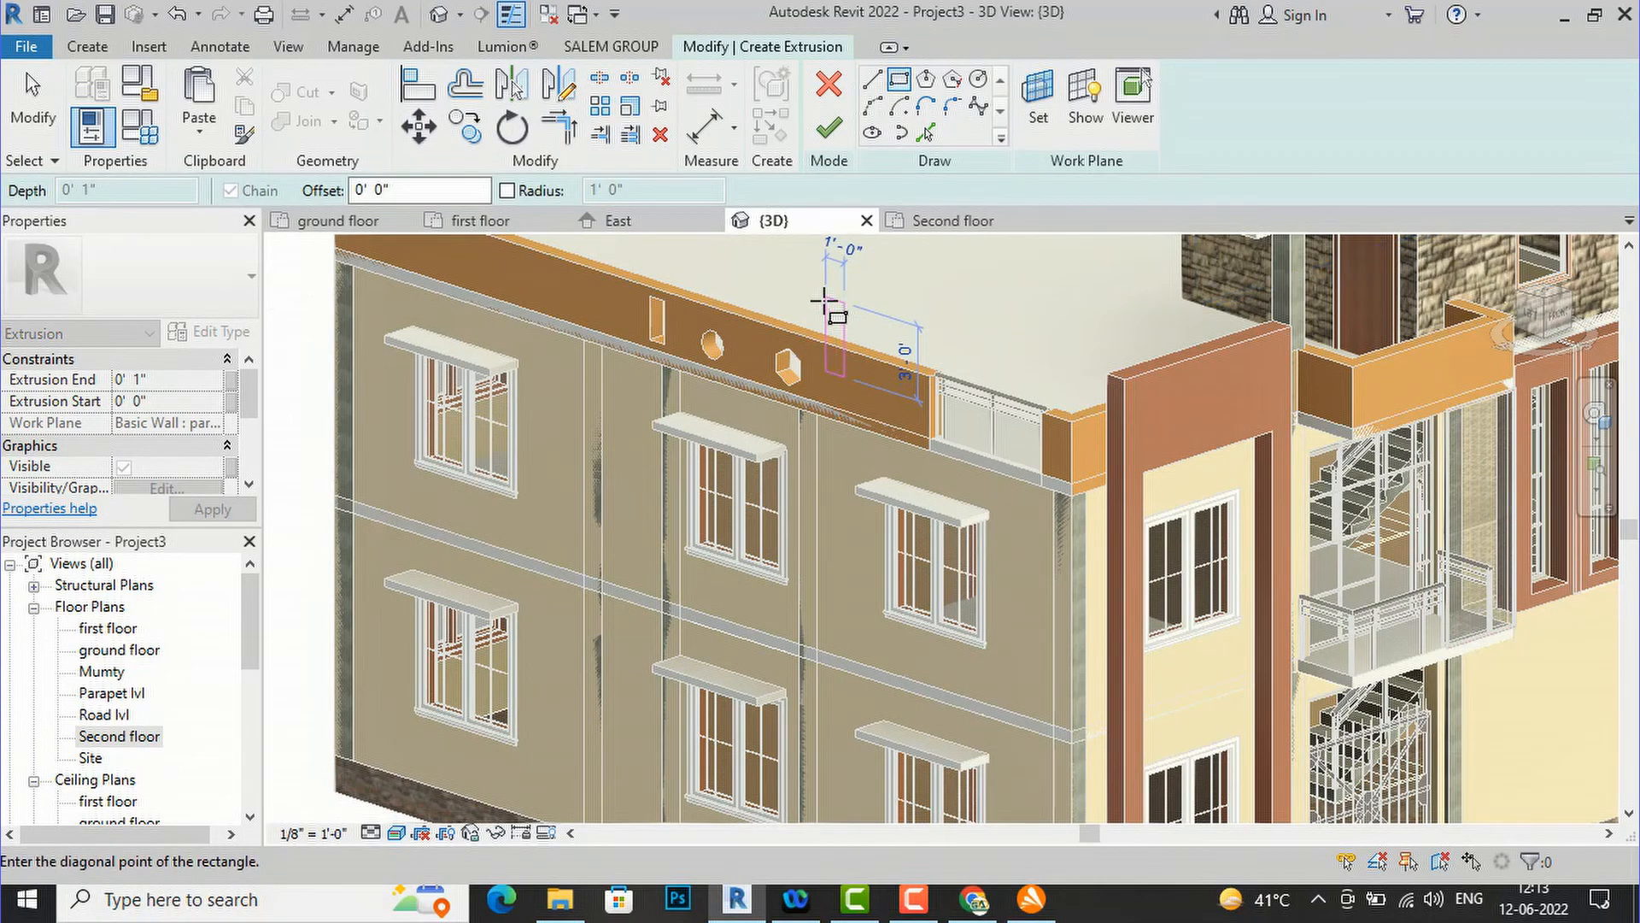
click(825, 299)
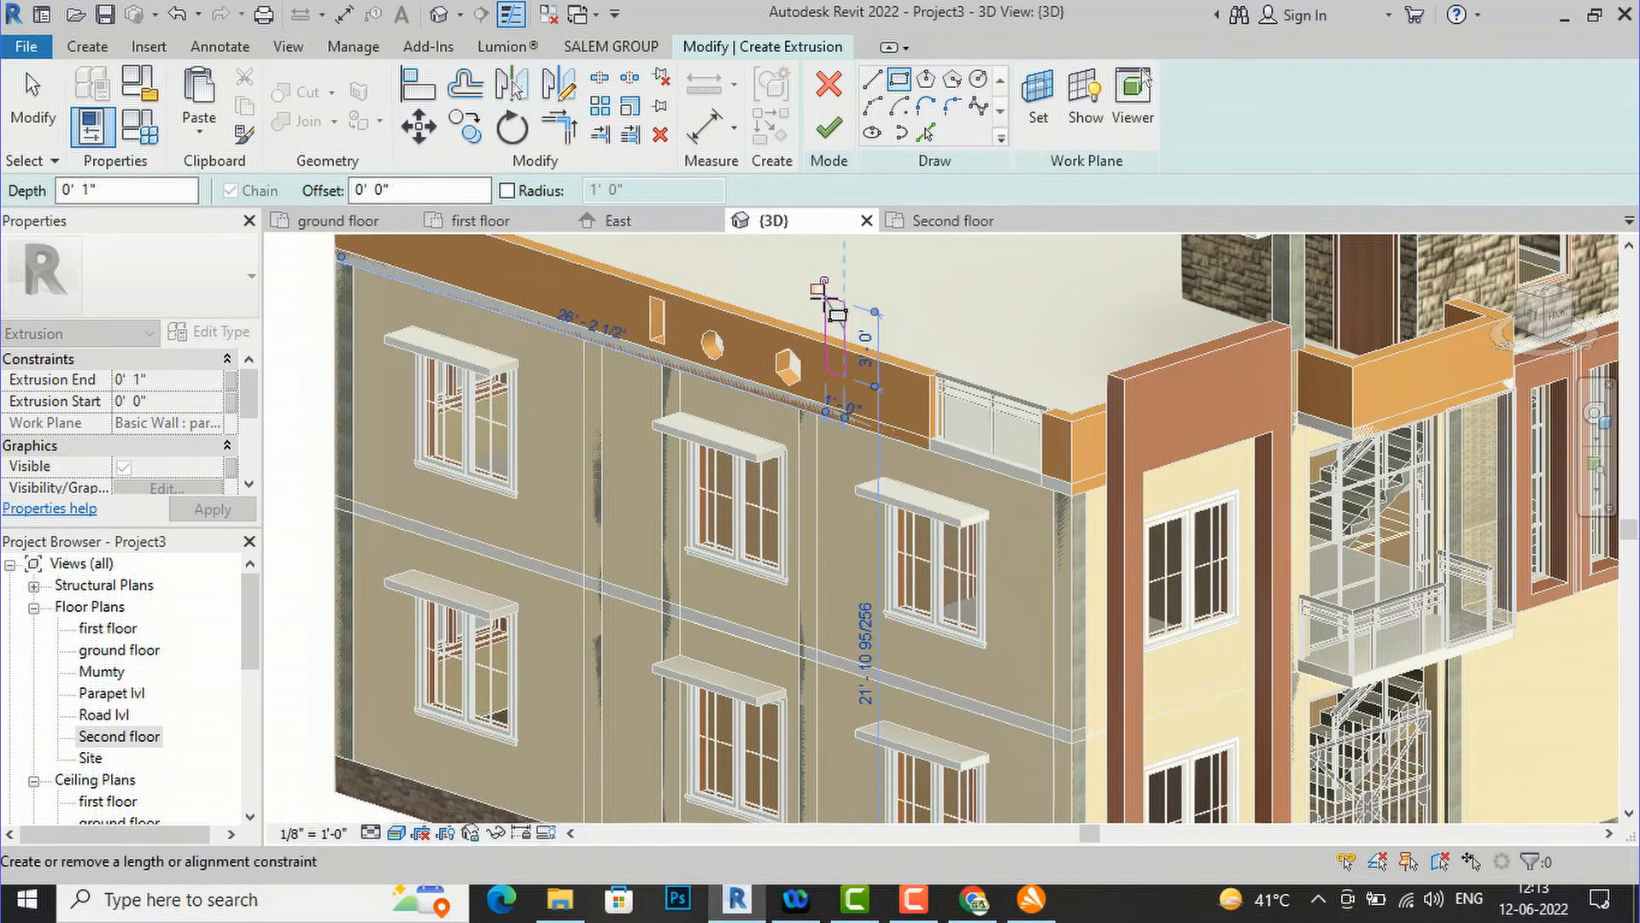
key(Escape)
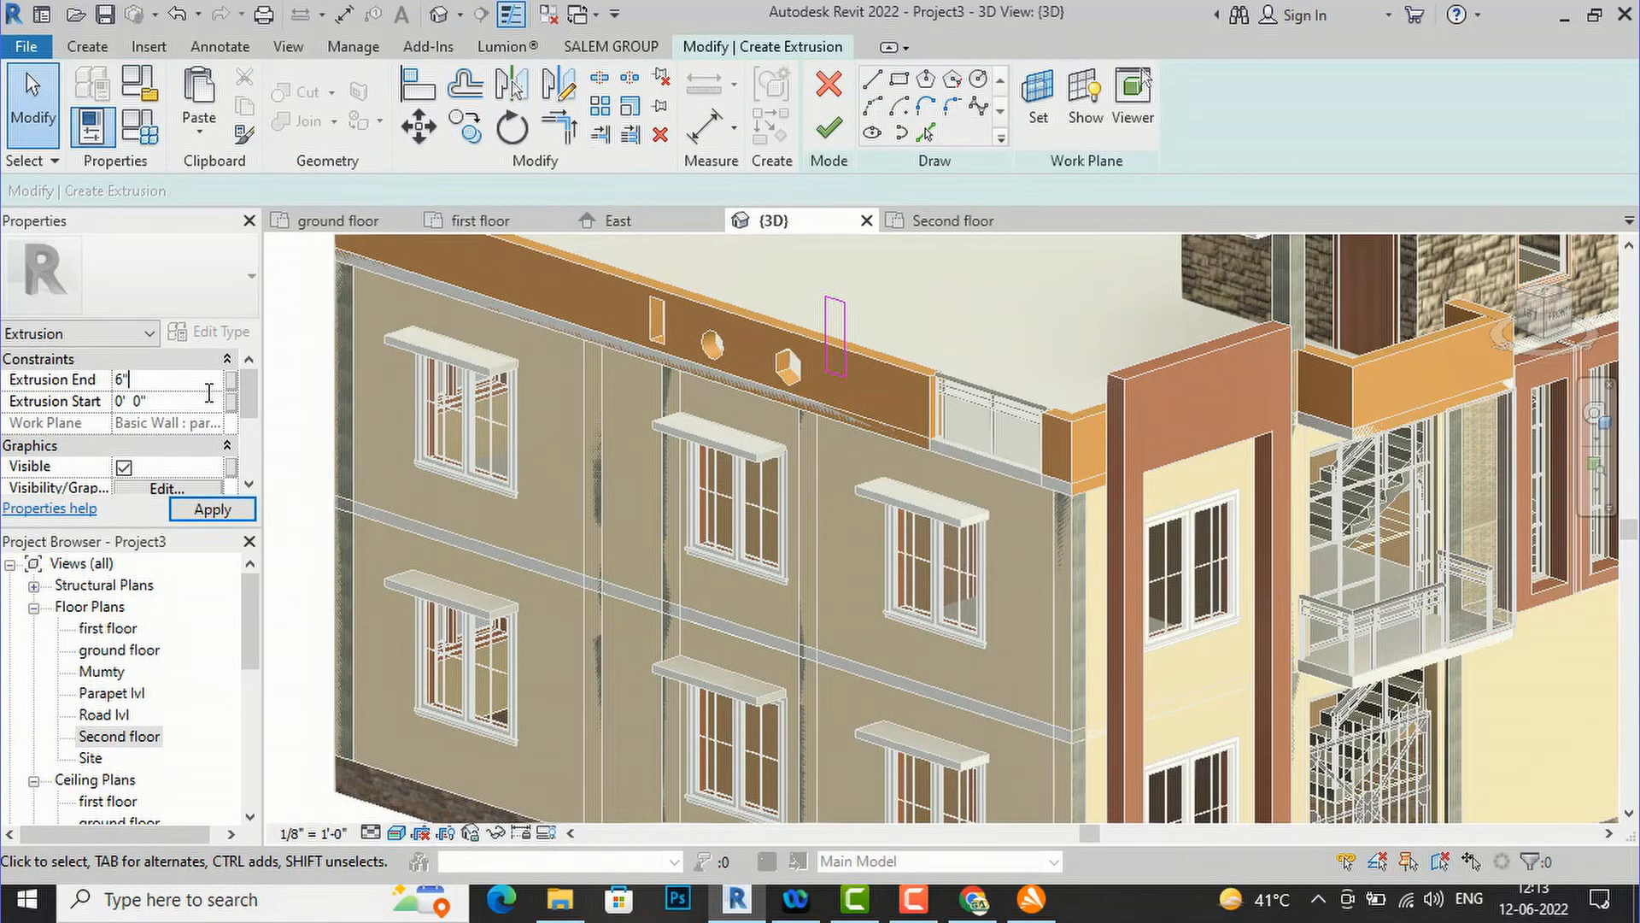
- Assign the extrusion a new material with the yellow Canary appearance asset and finish the extrusion
scroll(208, 390, down, 5)
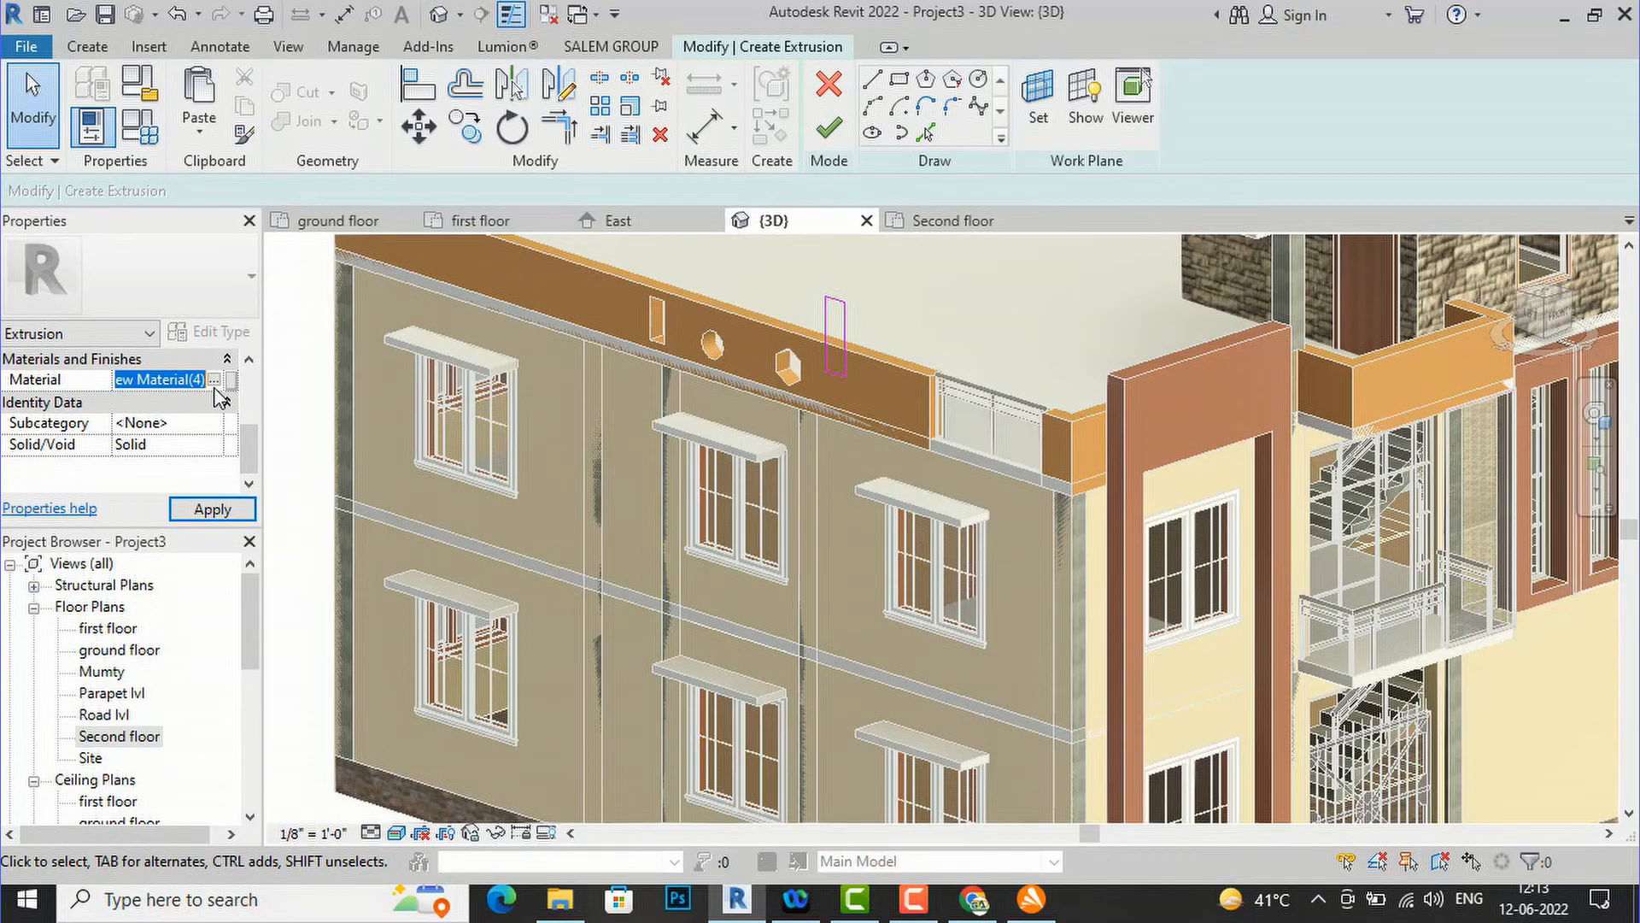
click(215, 380)
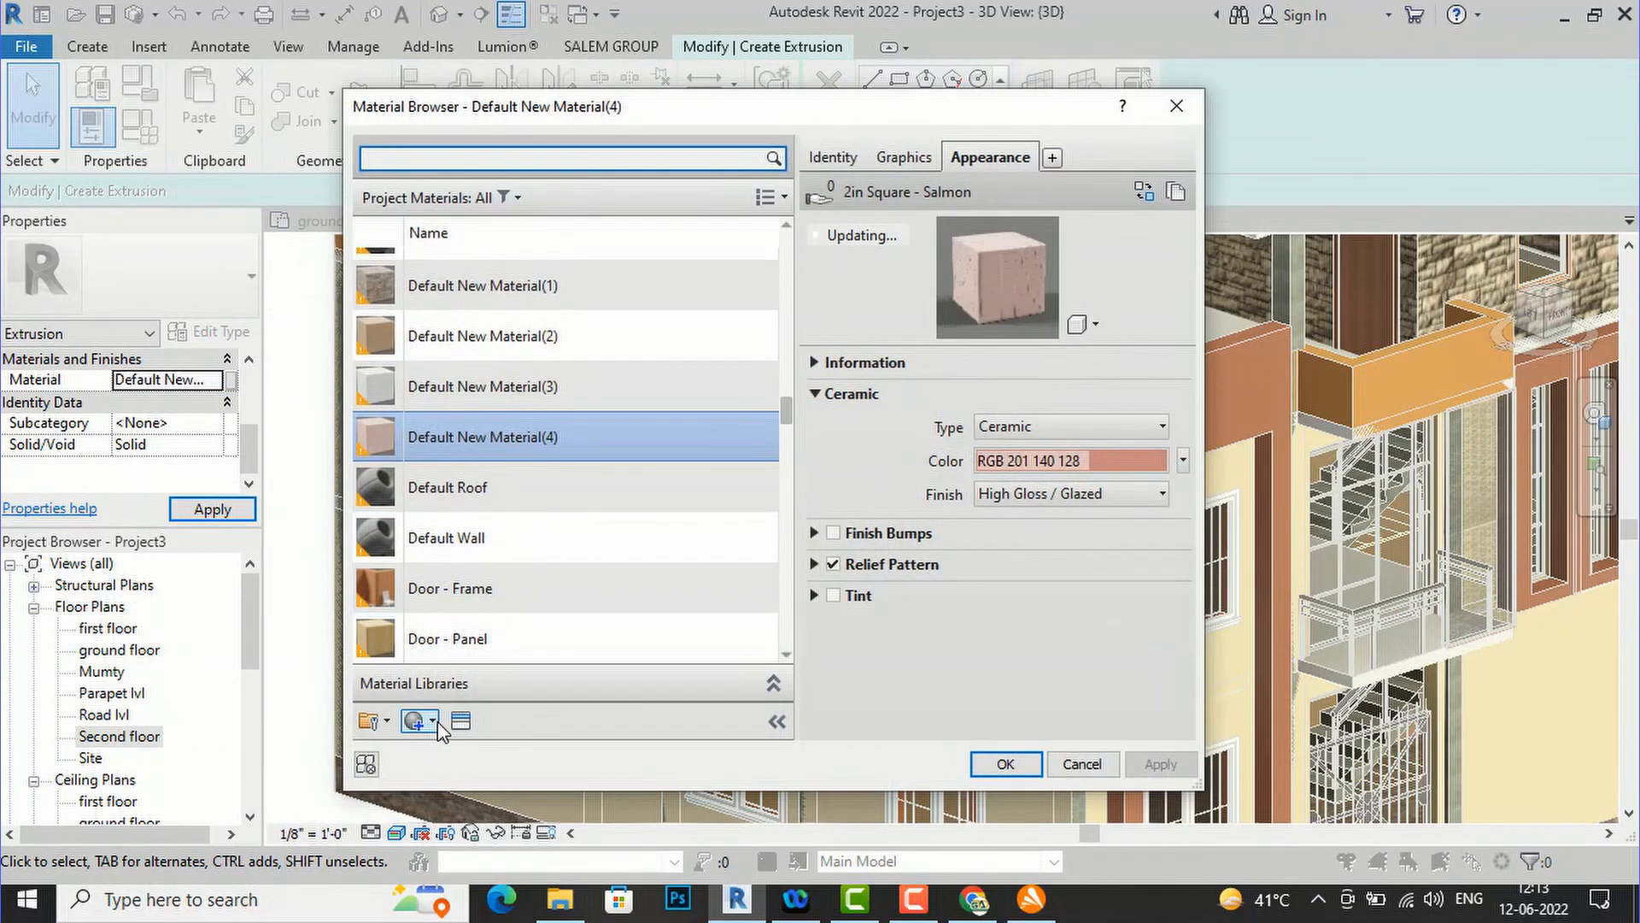
click(427, 721)
click(461, 749)
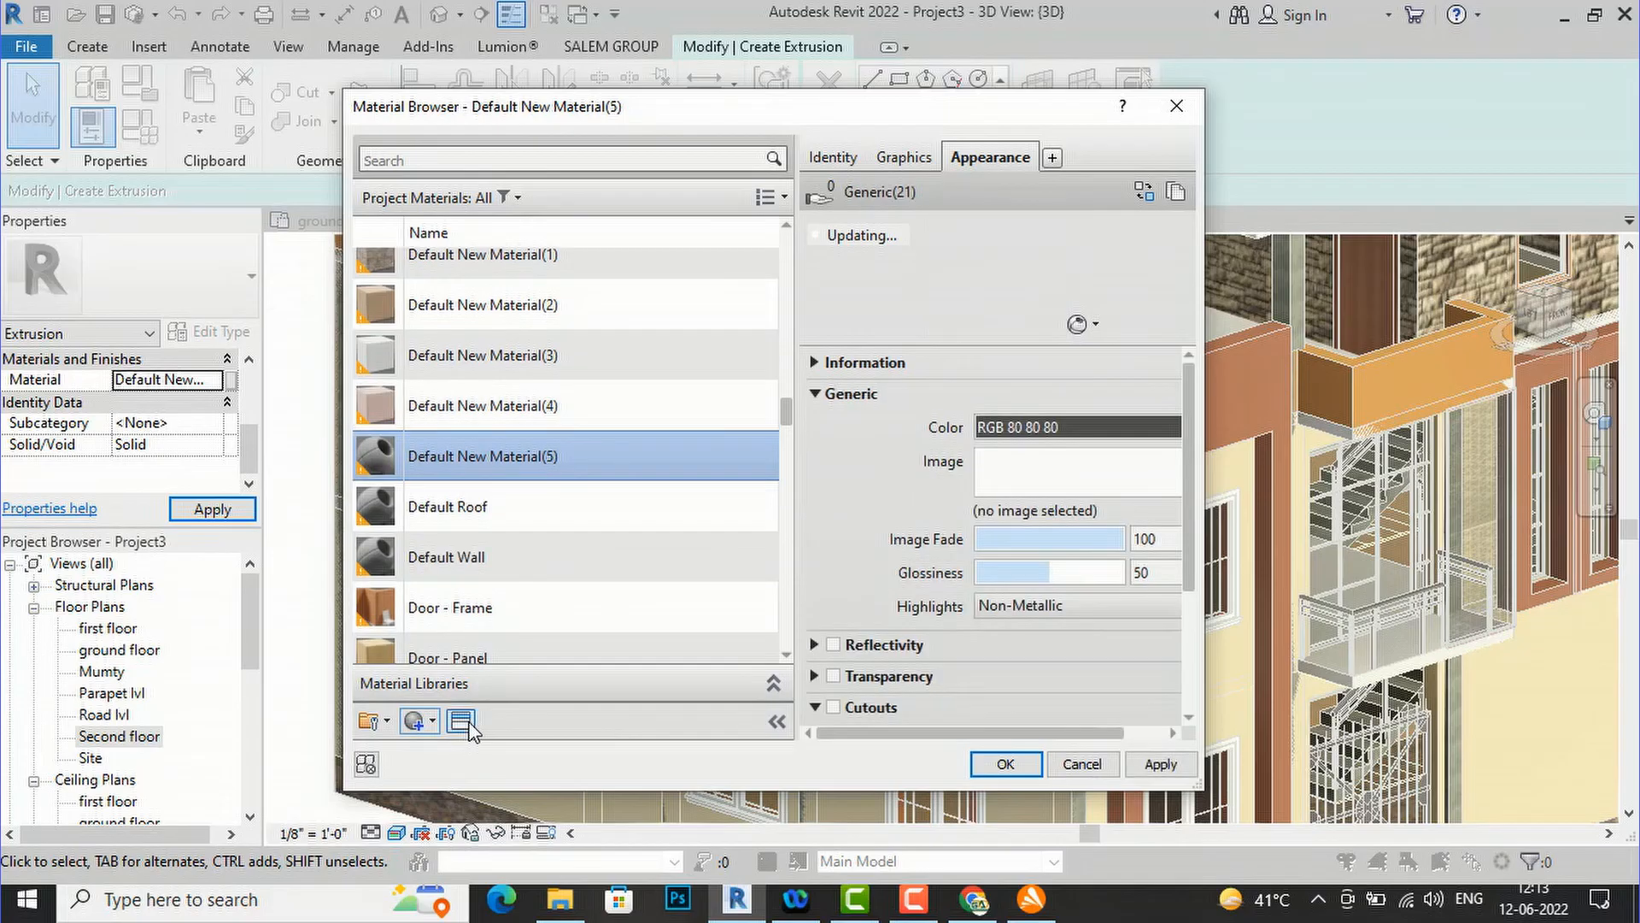
click(461, 721)
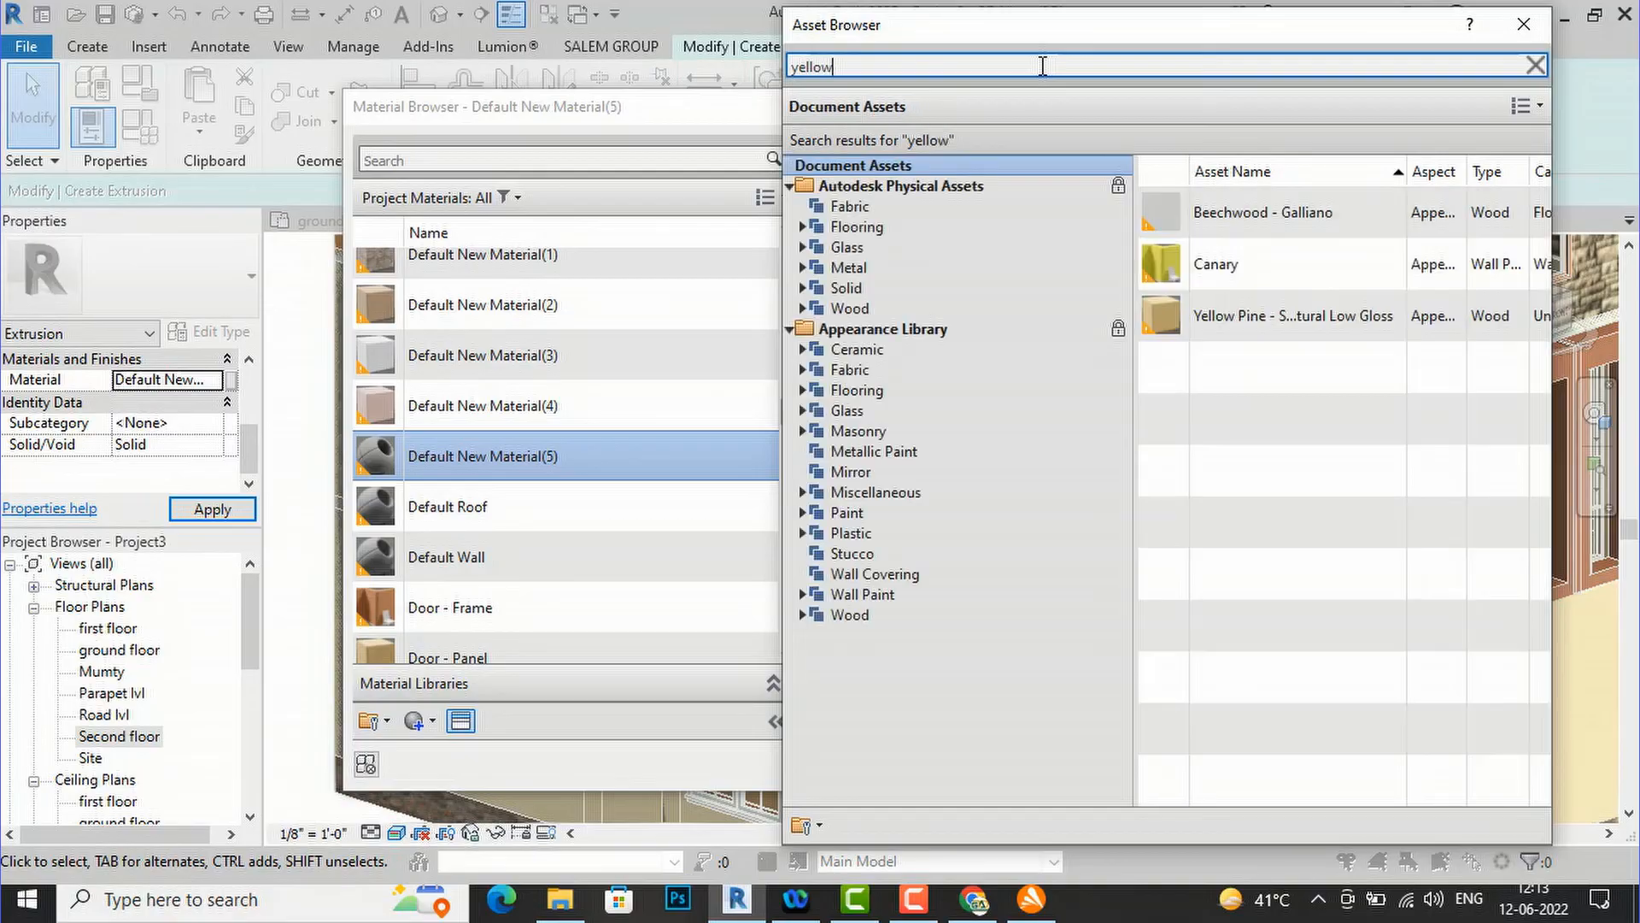
click(1535, 65)
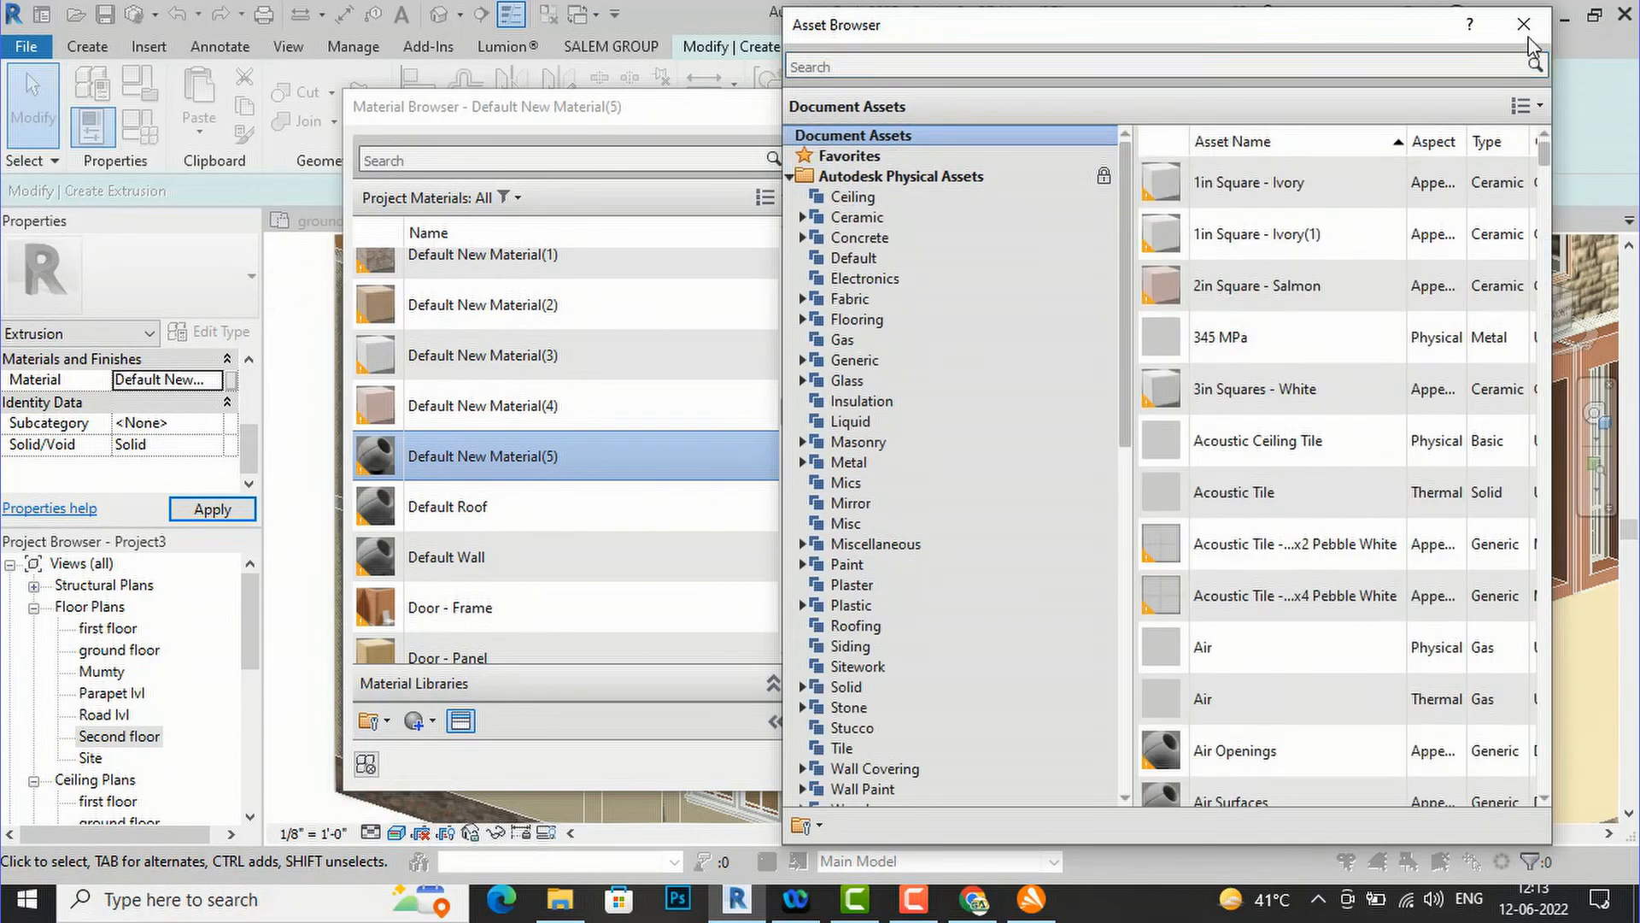
click(1525, 26)
click(1159, 764)
click(1006, 764)
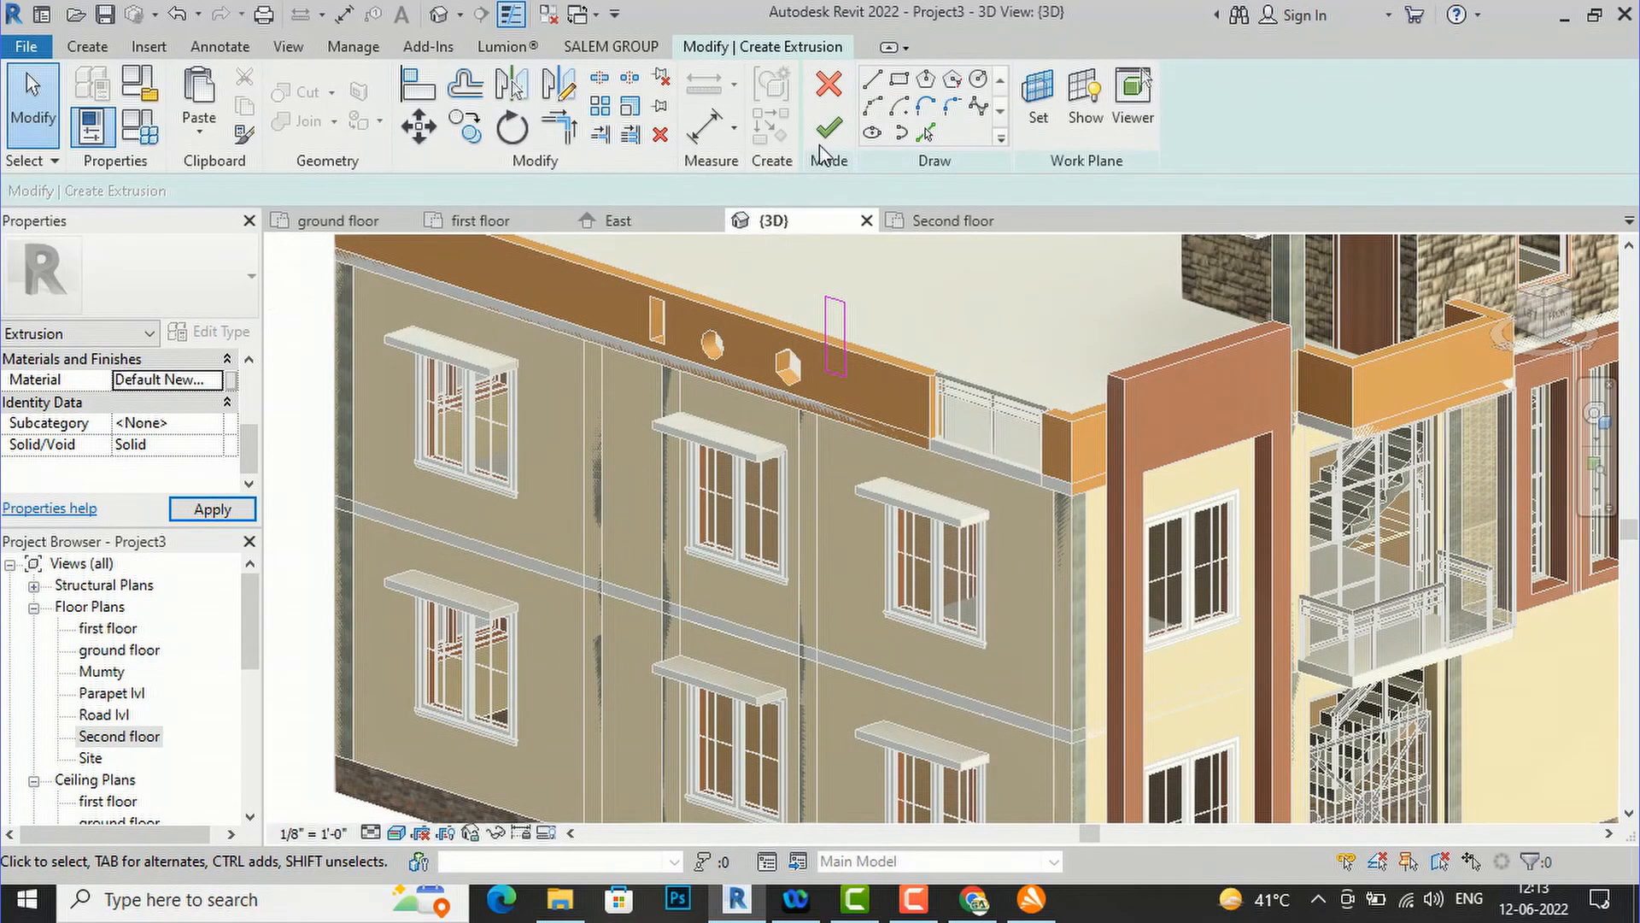
click(831, 132)
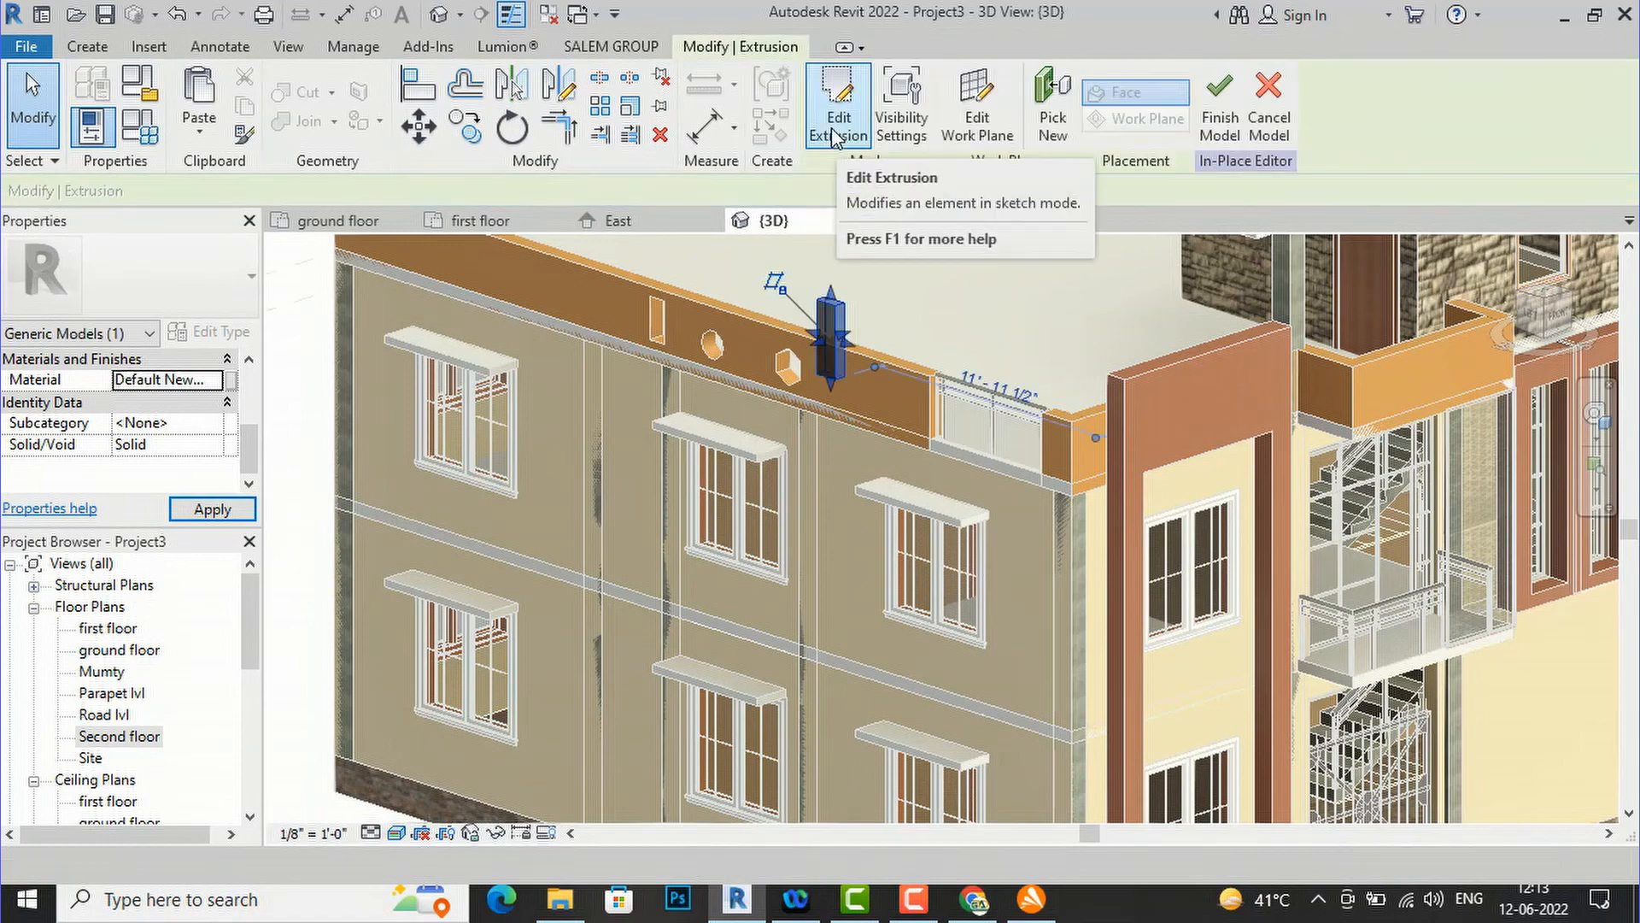
click(467, 128)
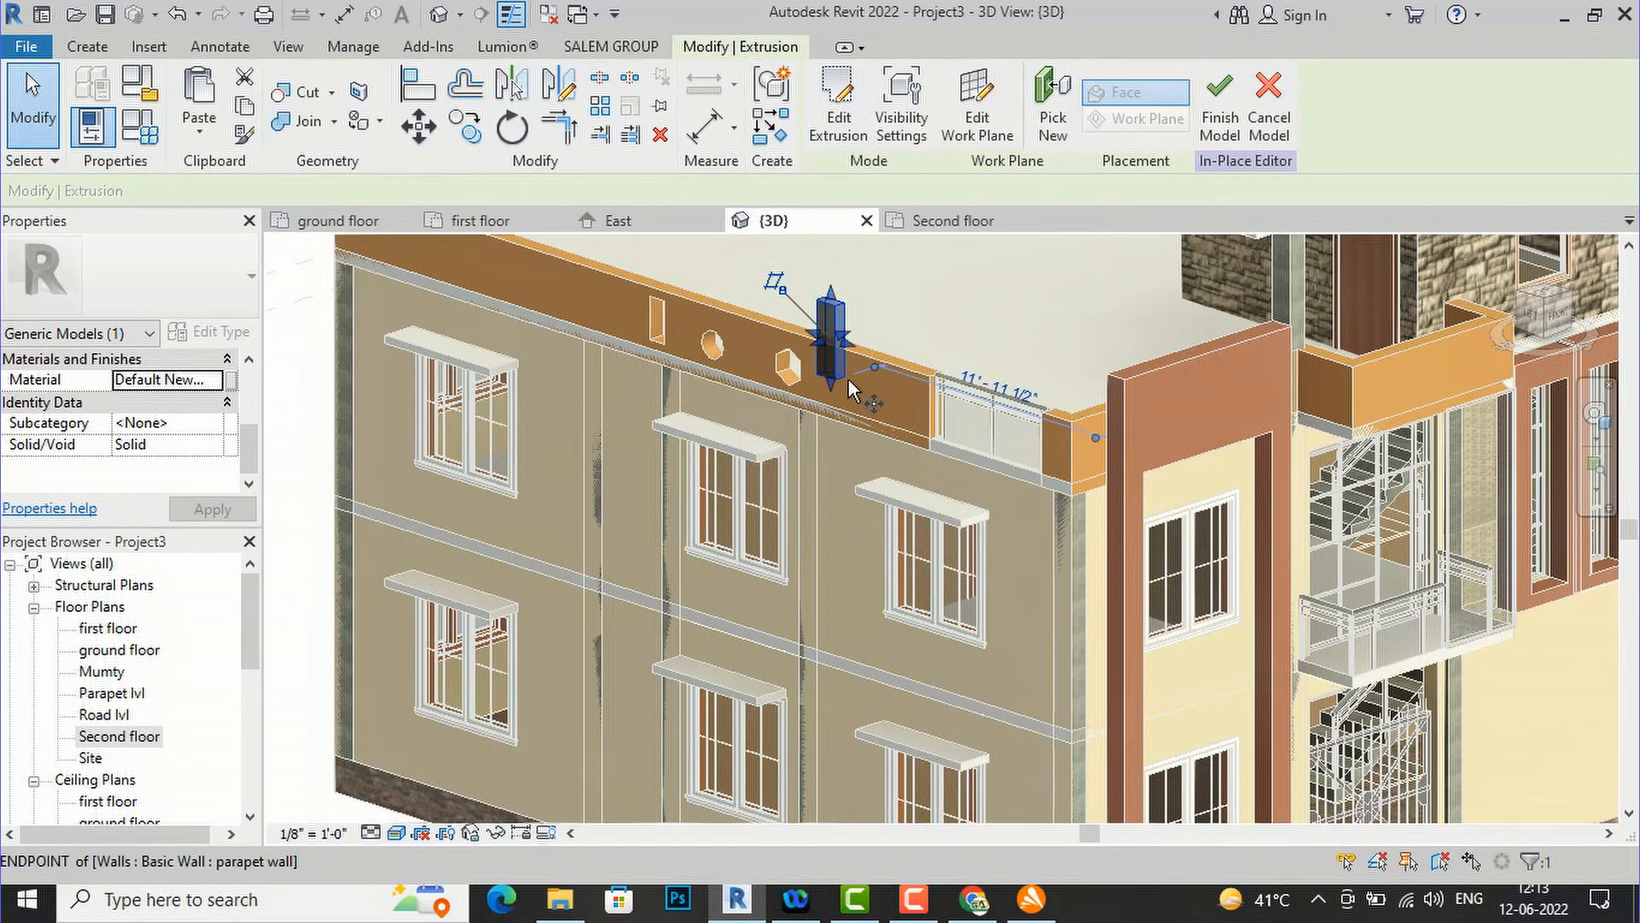
scroll(848, 379, up, 2)
click(809, 378)
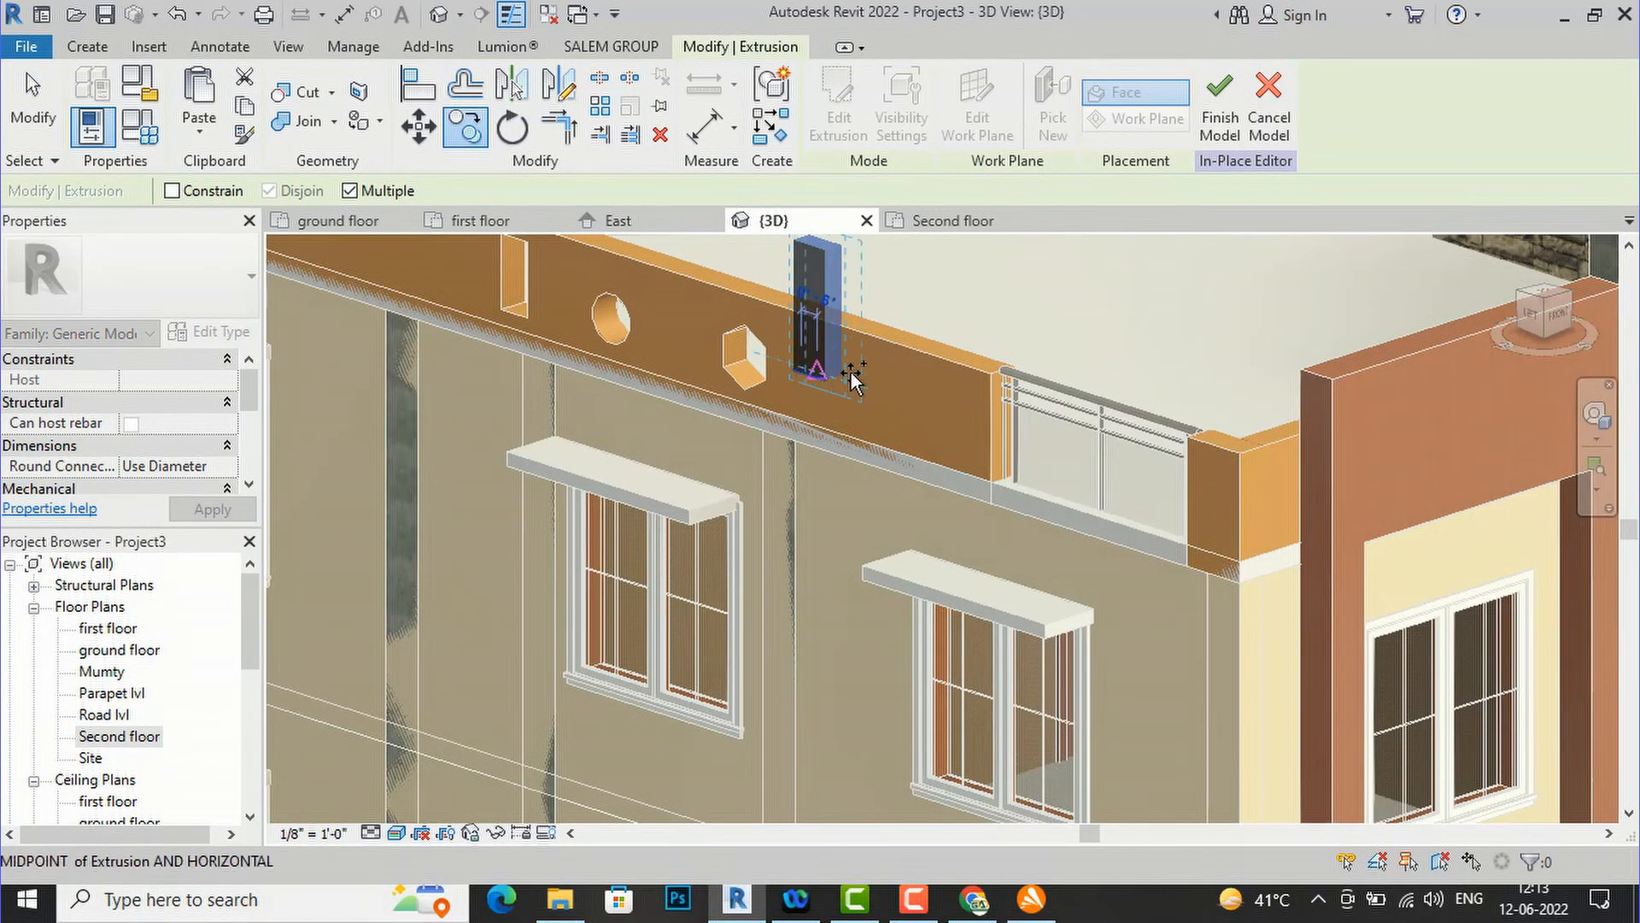
key(Escape)
key(Escape)
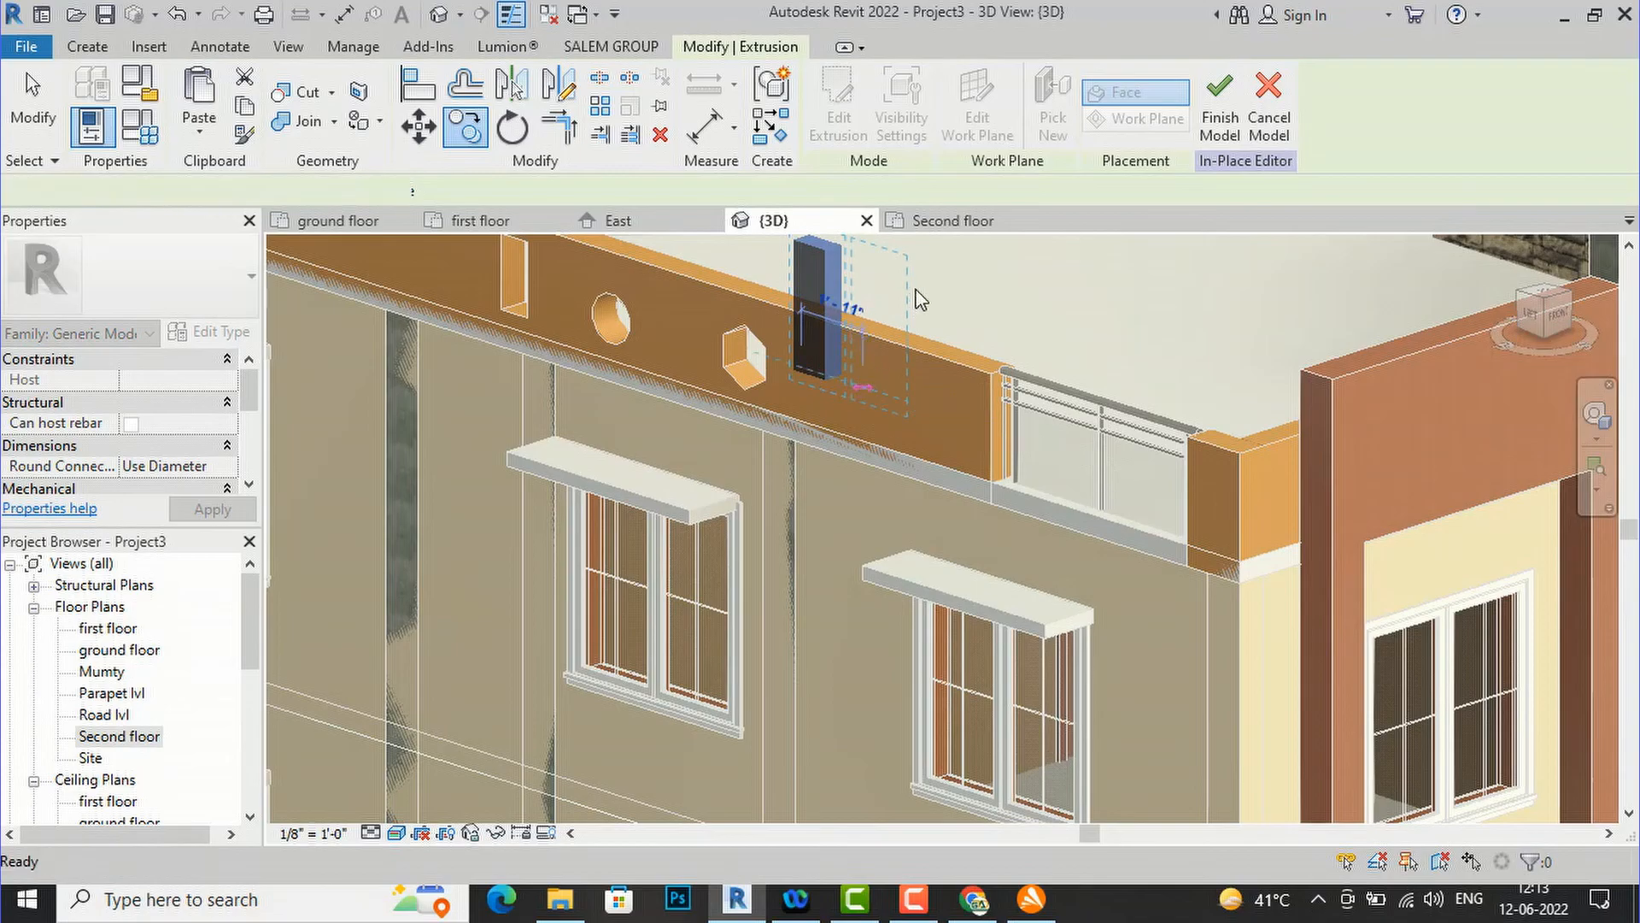
- In the left view, copy the yellow extrusion twice along the parapet wall toward the railing to make a row of three
click(1528, 316)
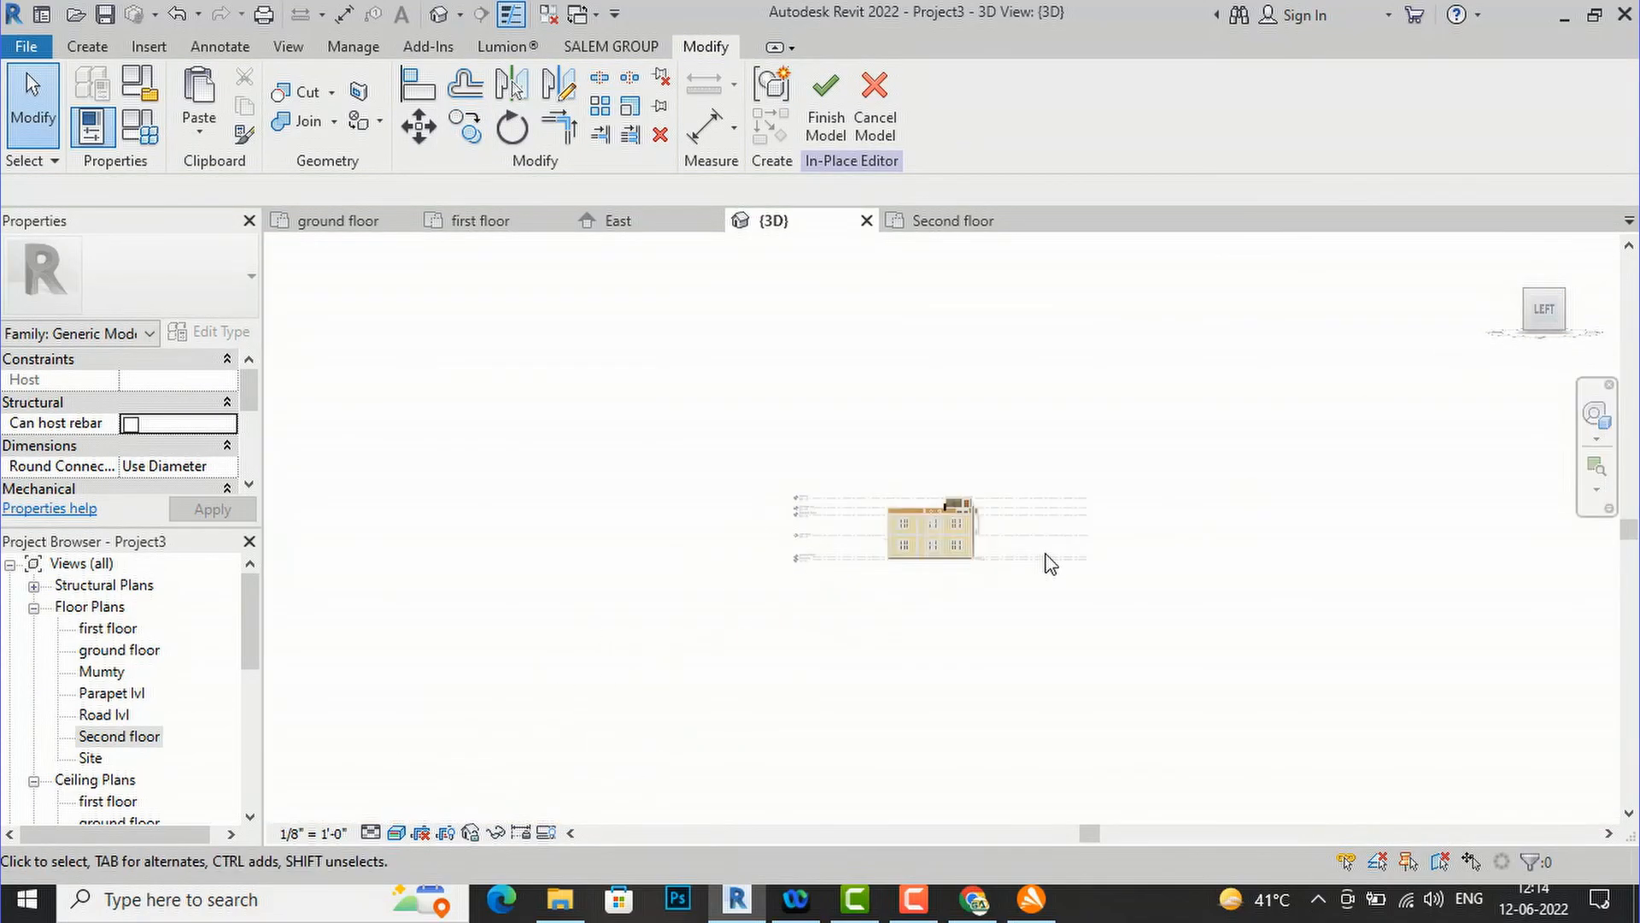
scroll(832, 470, up, 6)
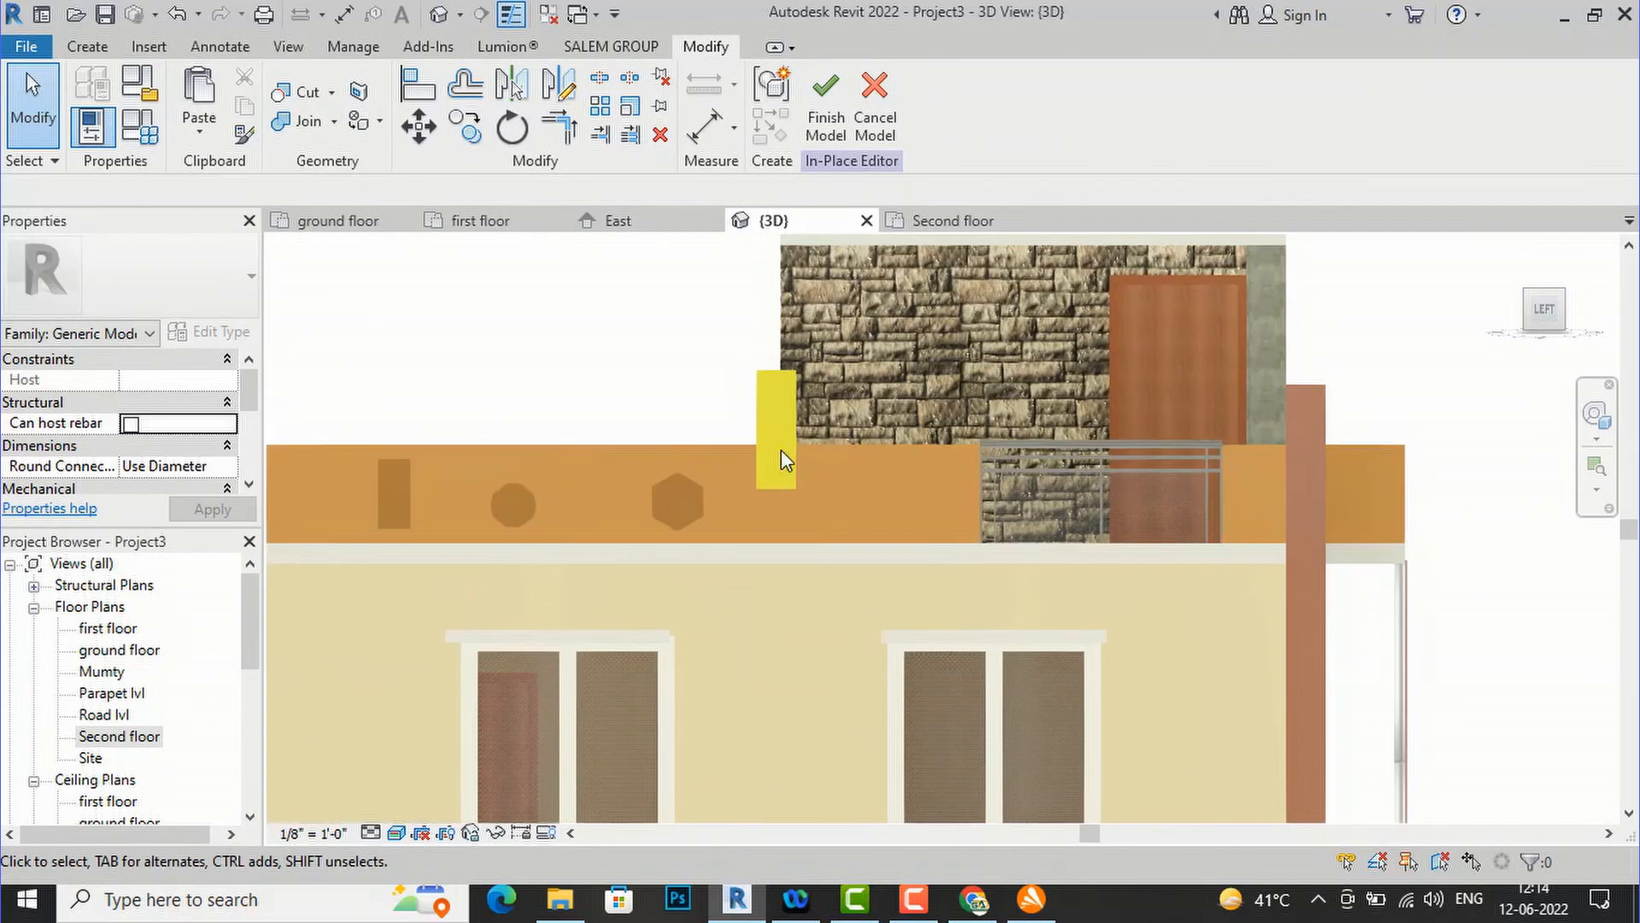
click(763, 384)
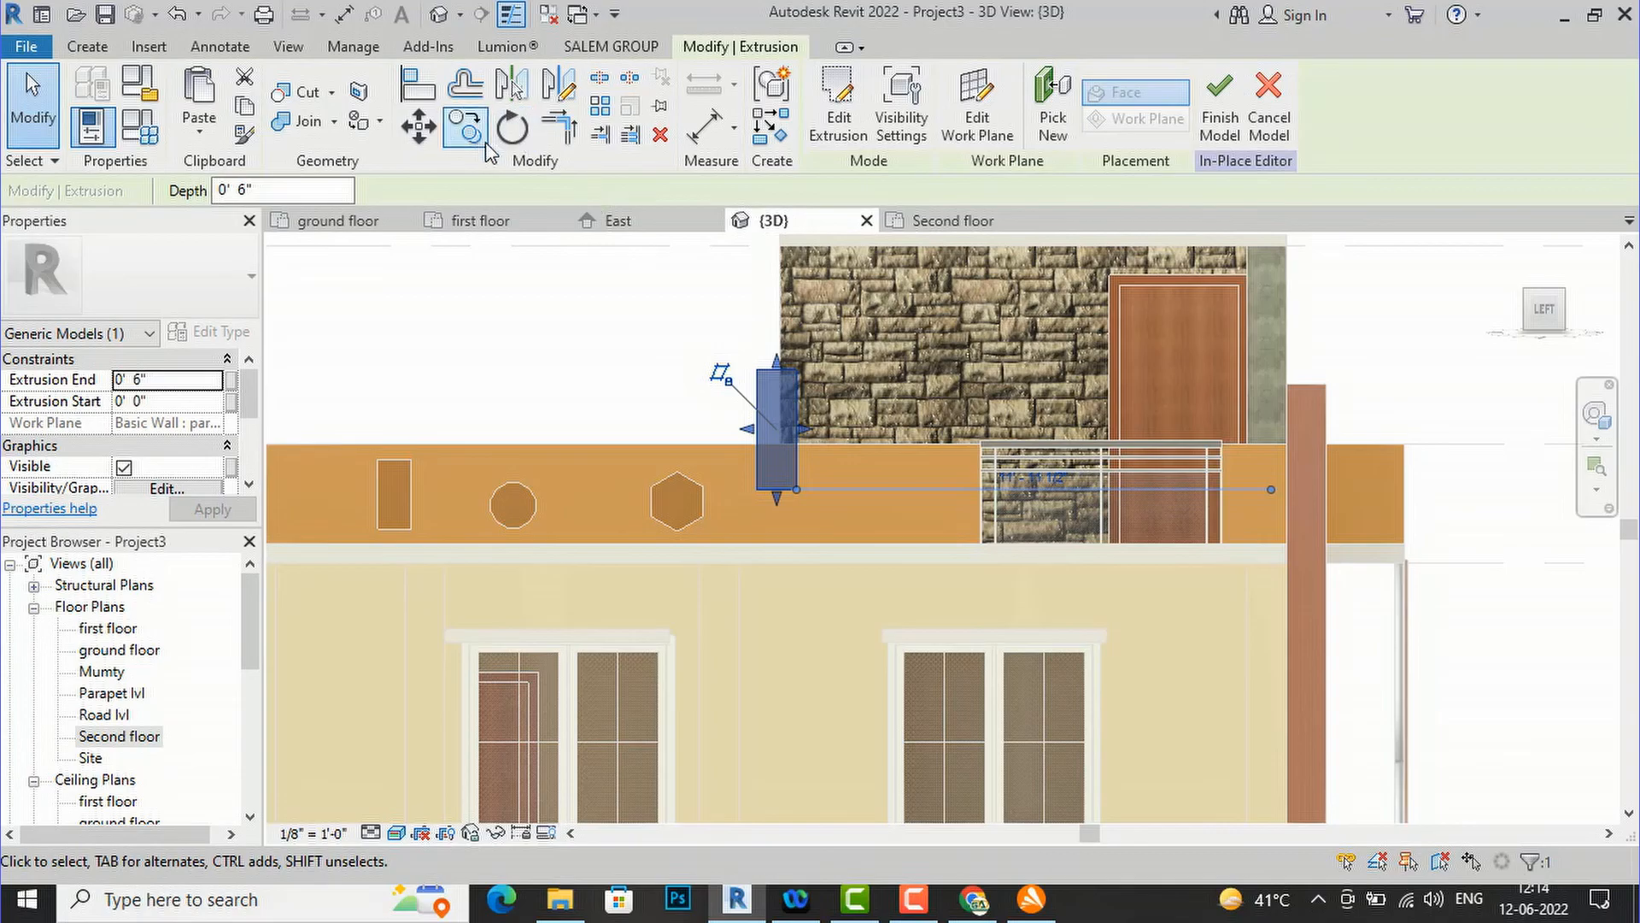
click(465, 126)
click(774, 489)
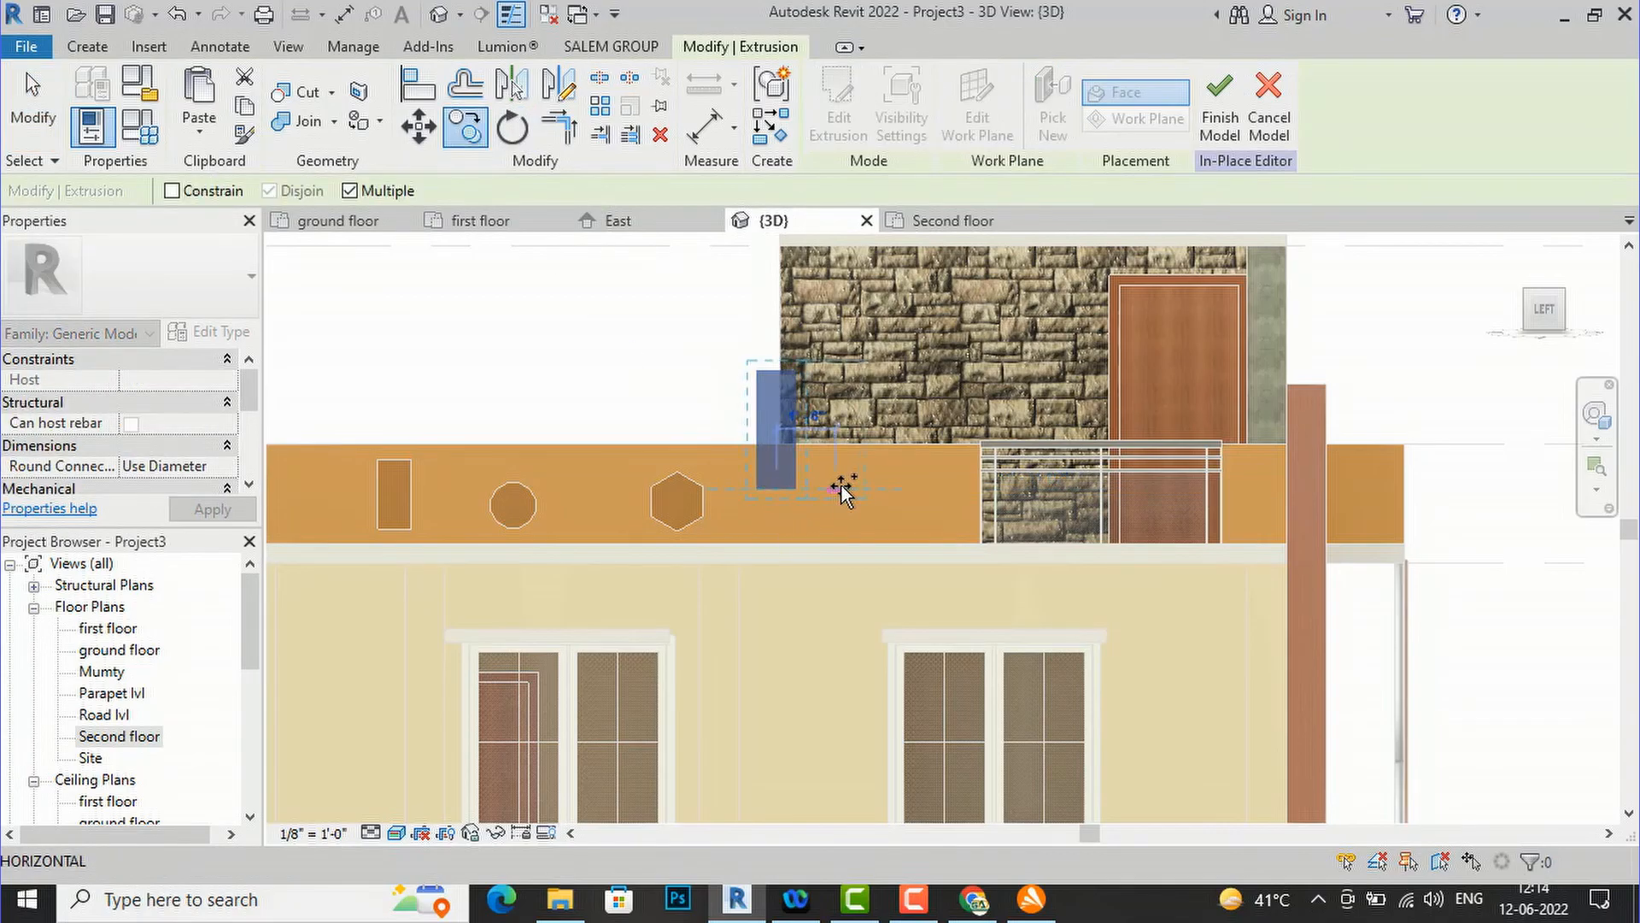
click(926, 481)
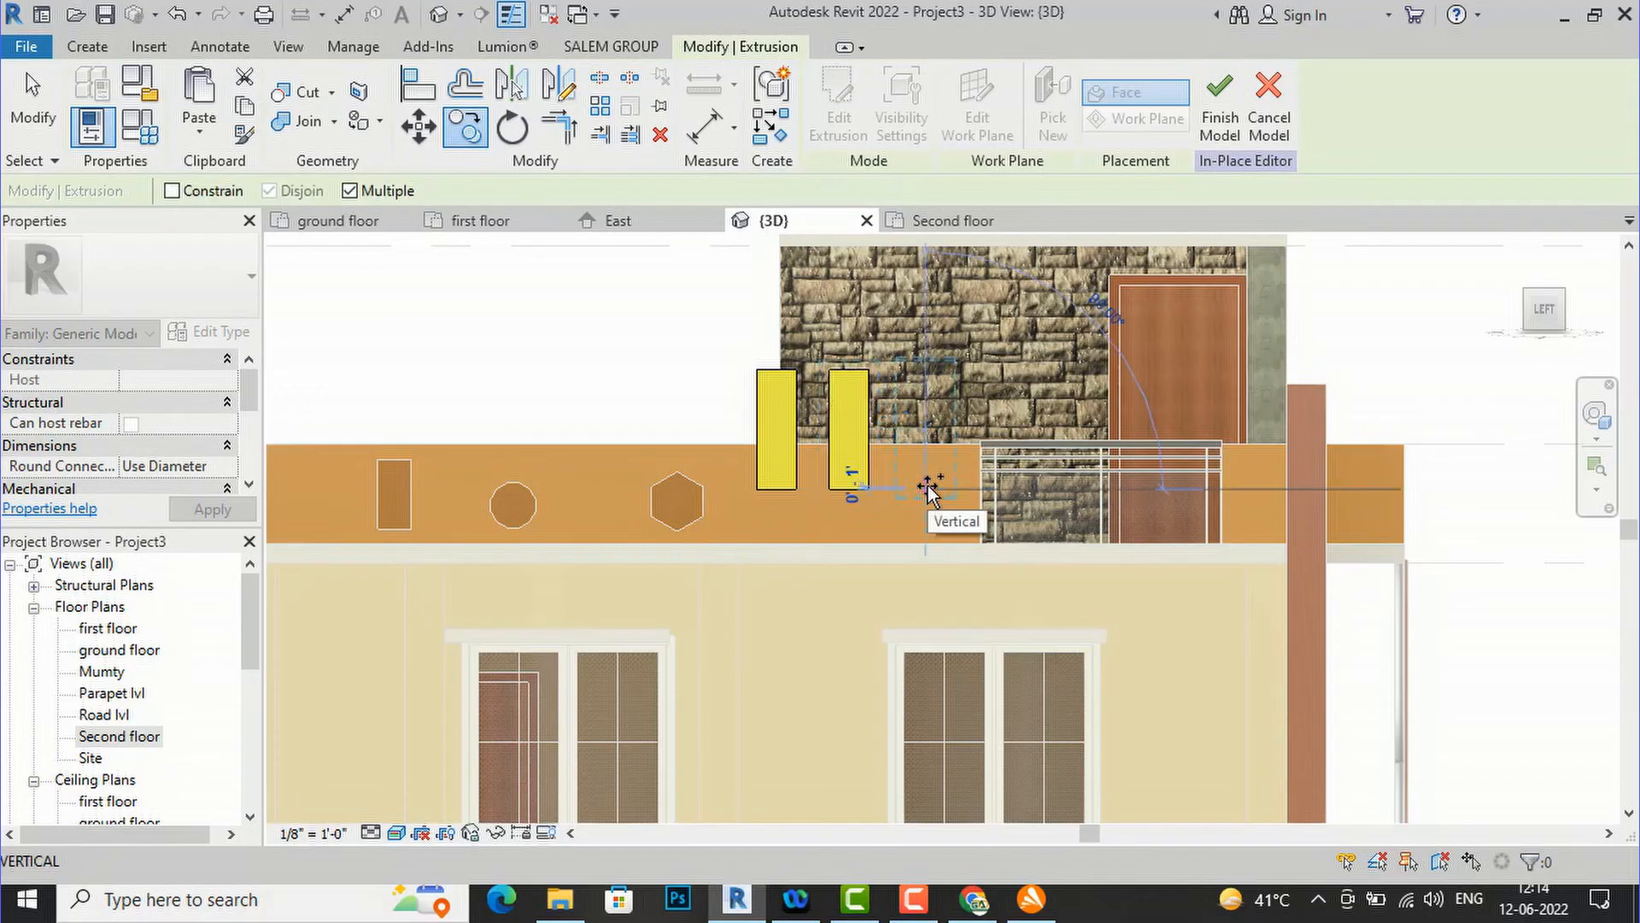
key(Escape)
key(Escape)
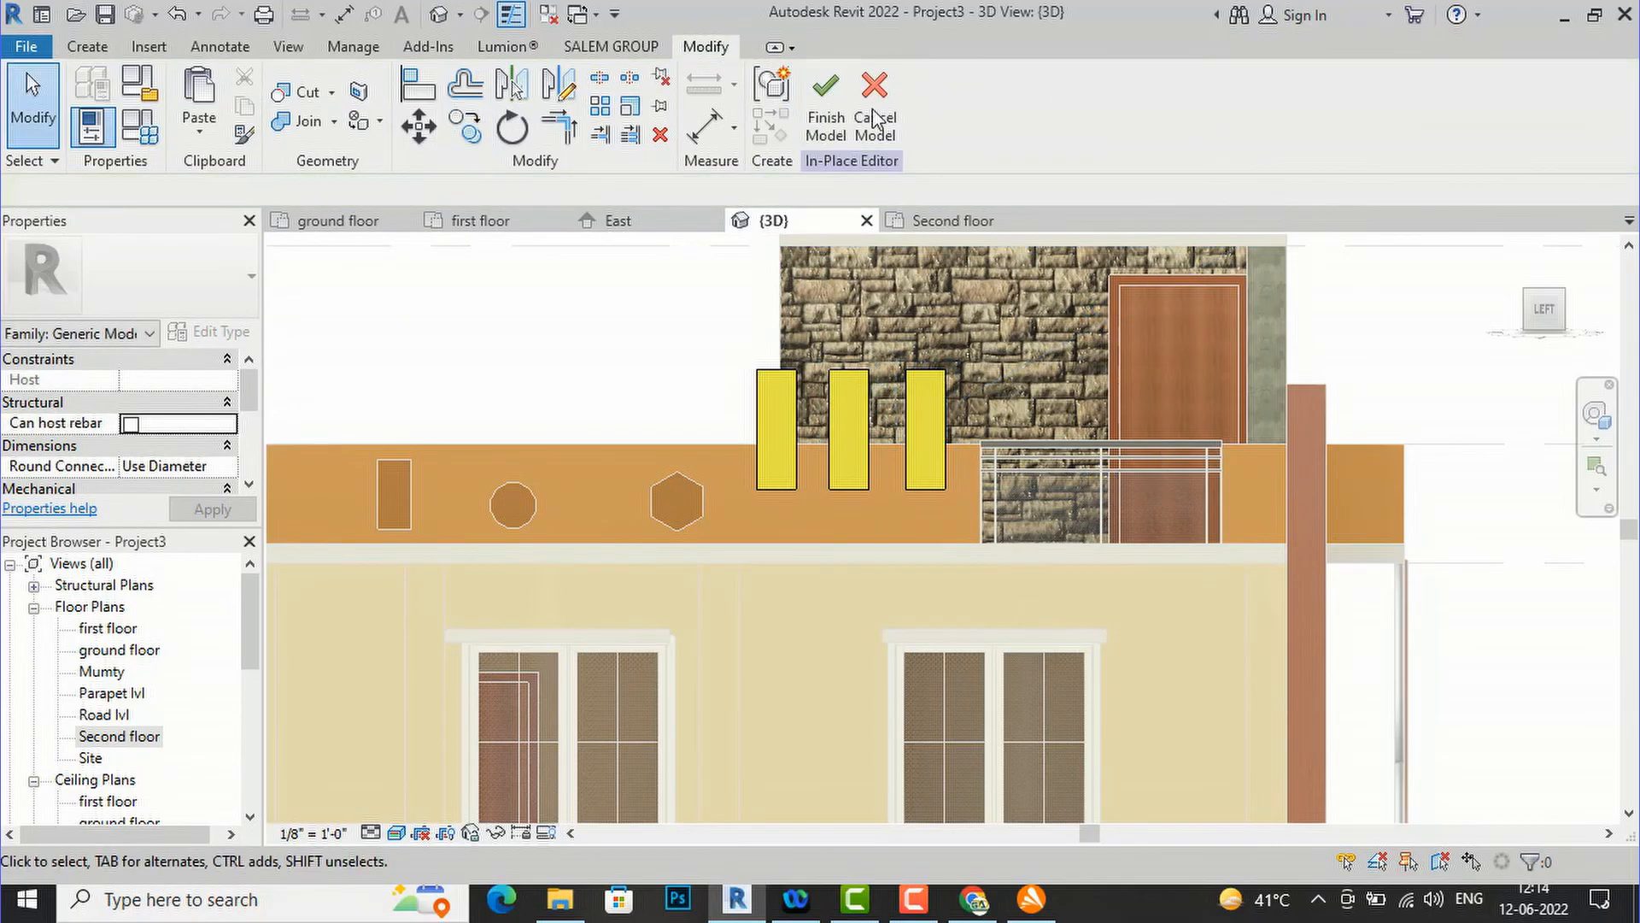
- Finish the in-place model and check the three yellow fins on the parapet in the 3D view
click(829, 119)
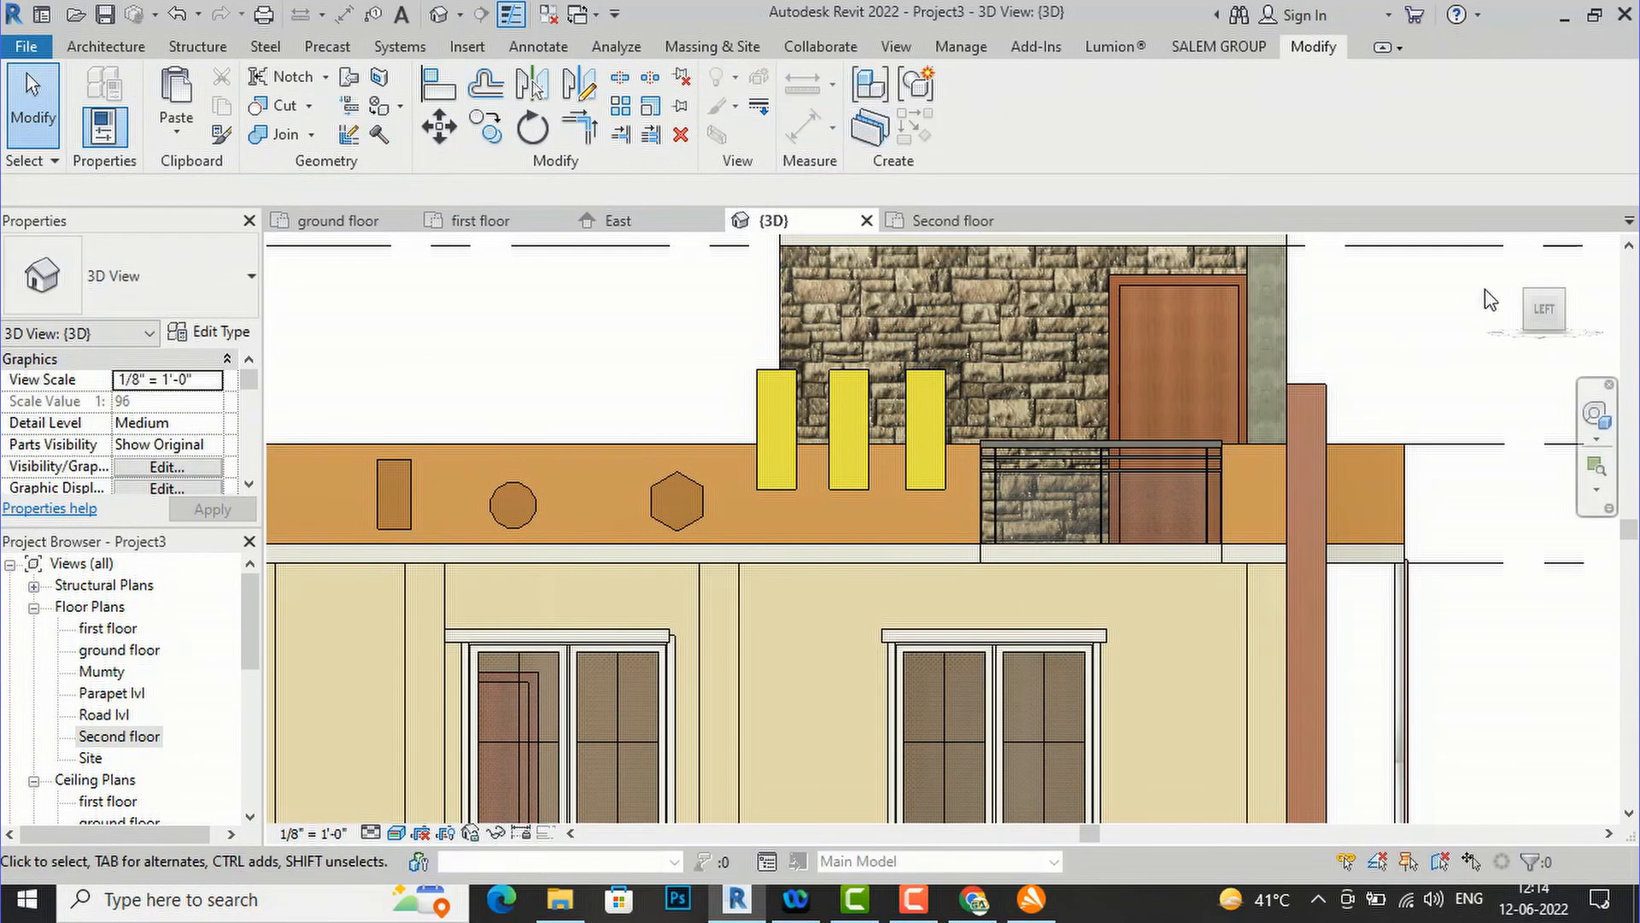
drag(1548, 314, 1387, 378)
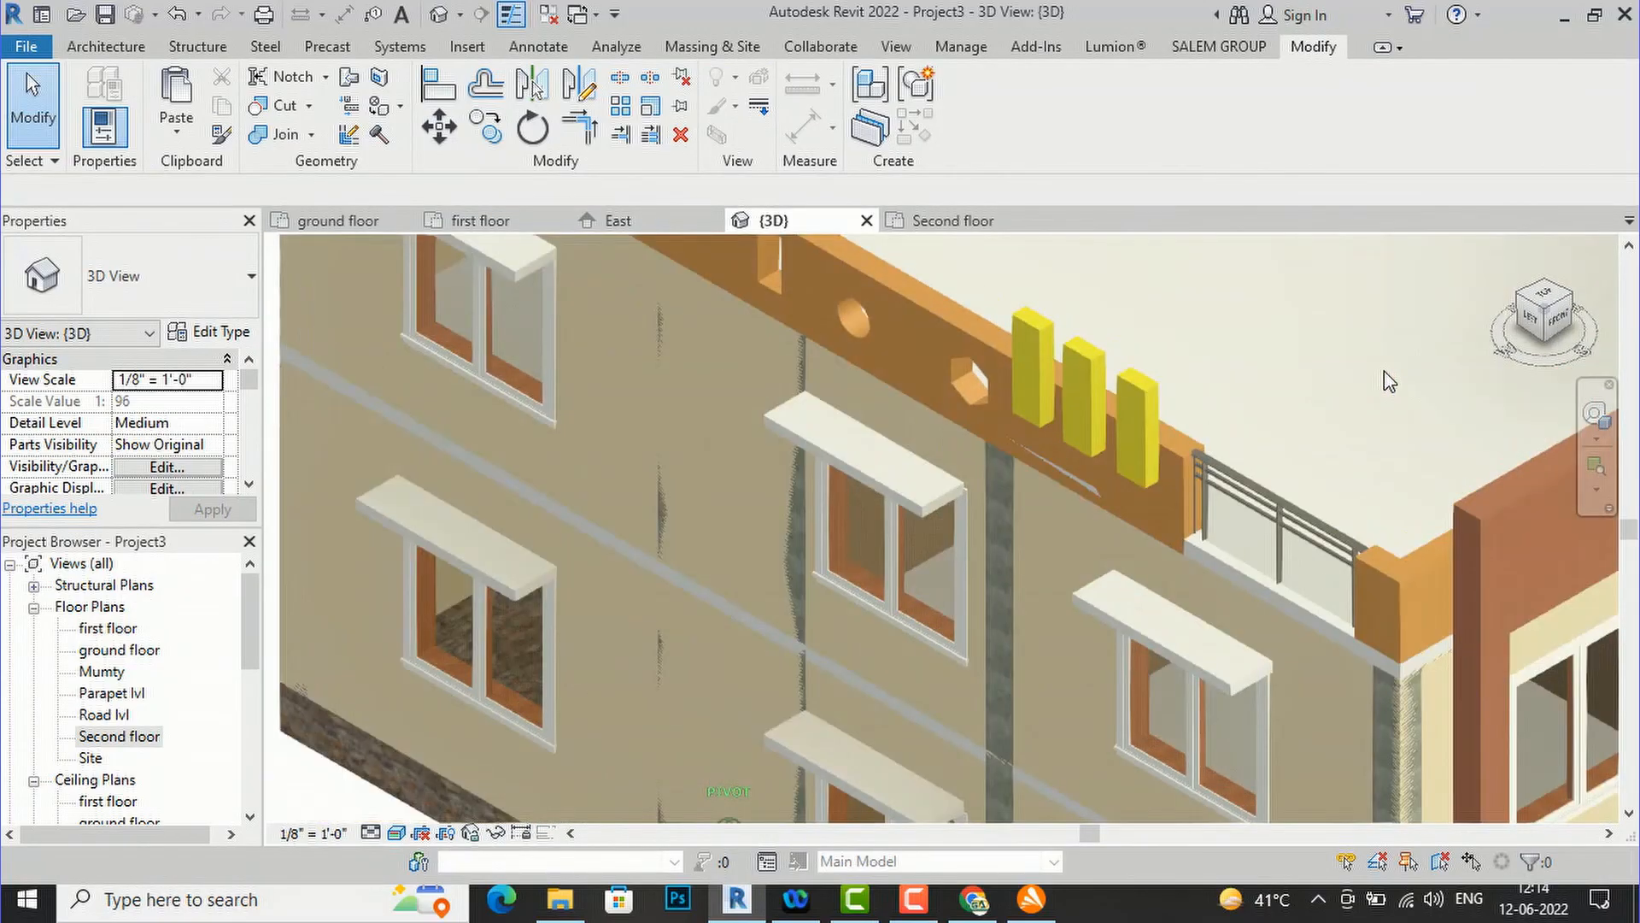
scroll(512, 390, down, 2)
scroll(480, 390, down, 4)
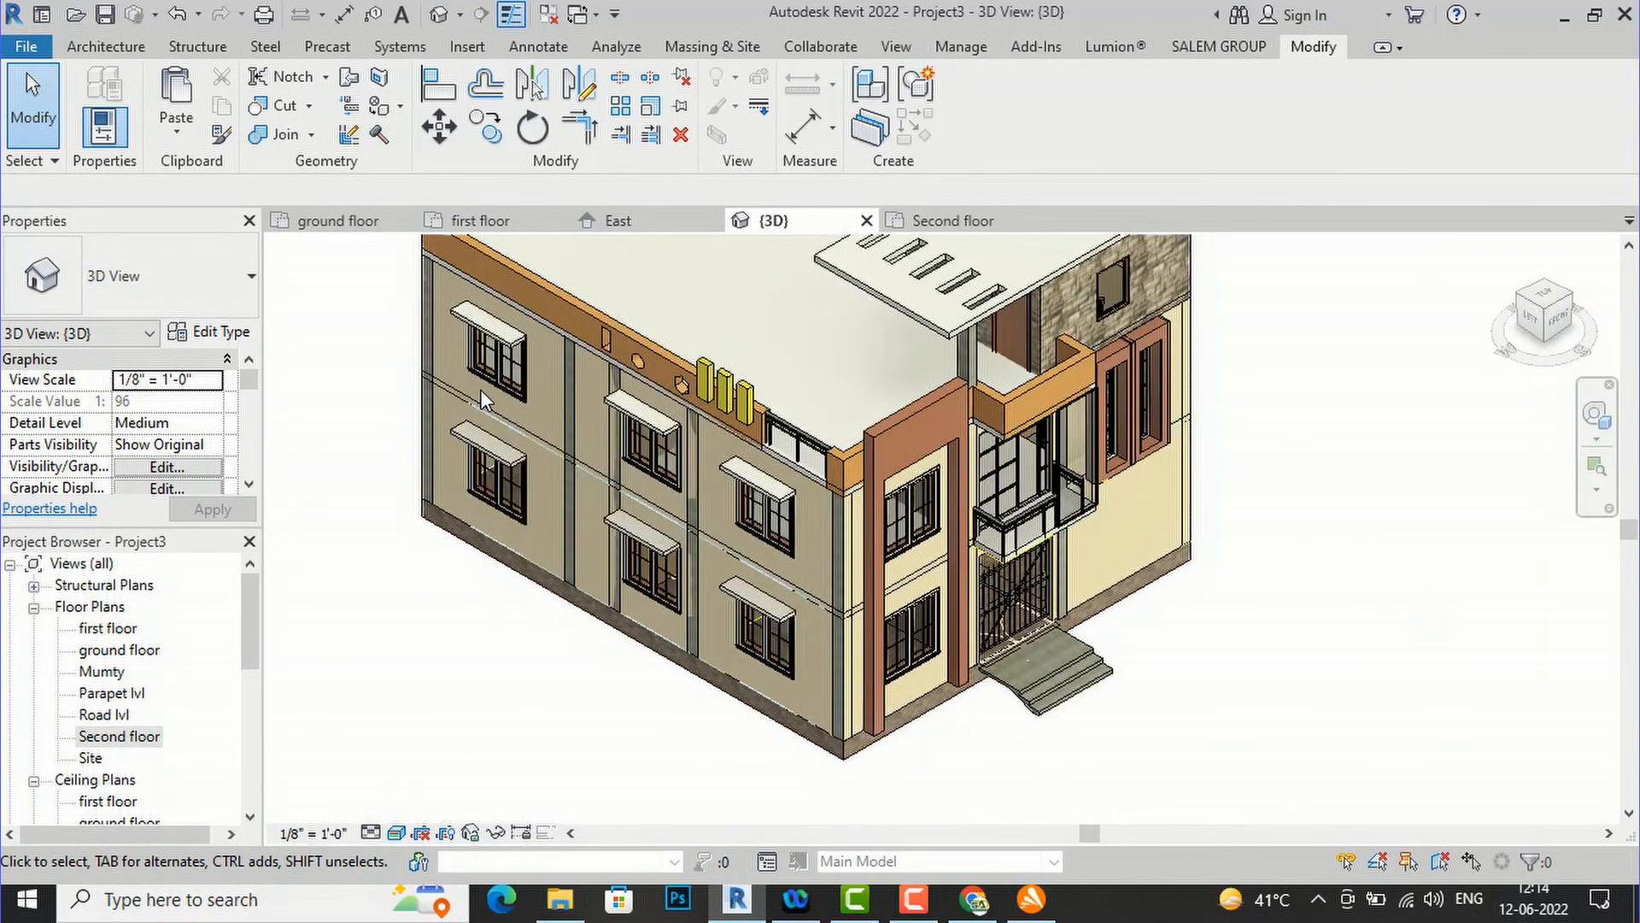
- Inspect the type properties of the ground-floor front wall and leave them unchanged
click(1560, 330)
shift+middle_drag(1376, 308, 1309, 300)
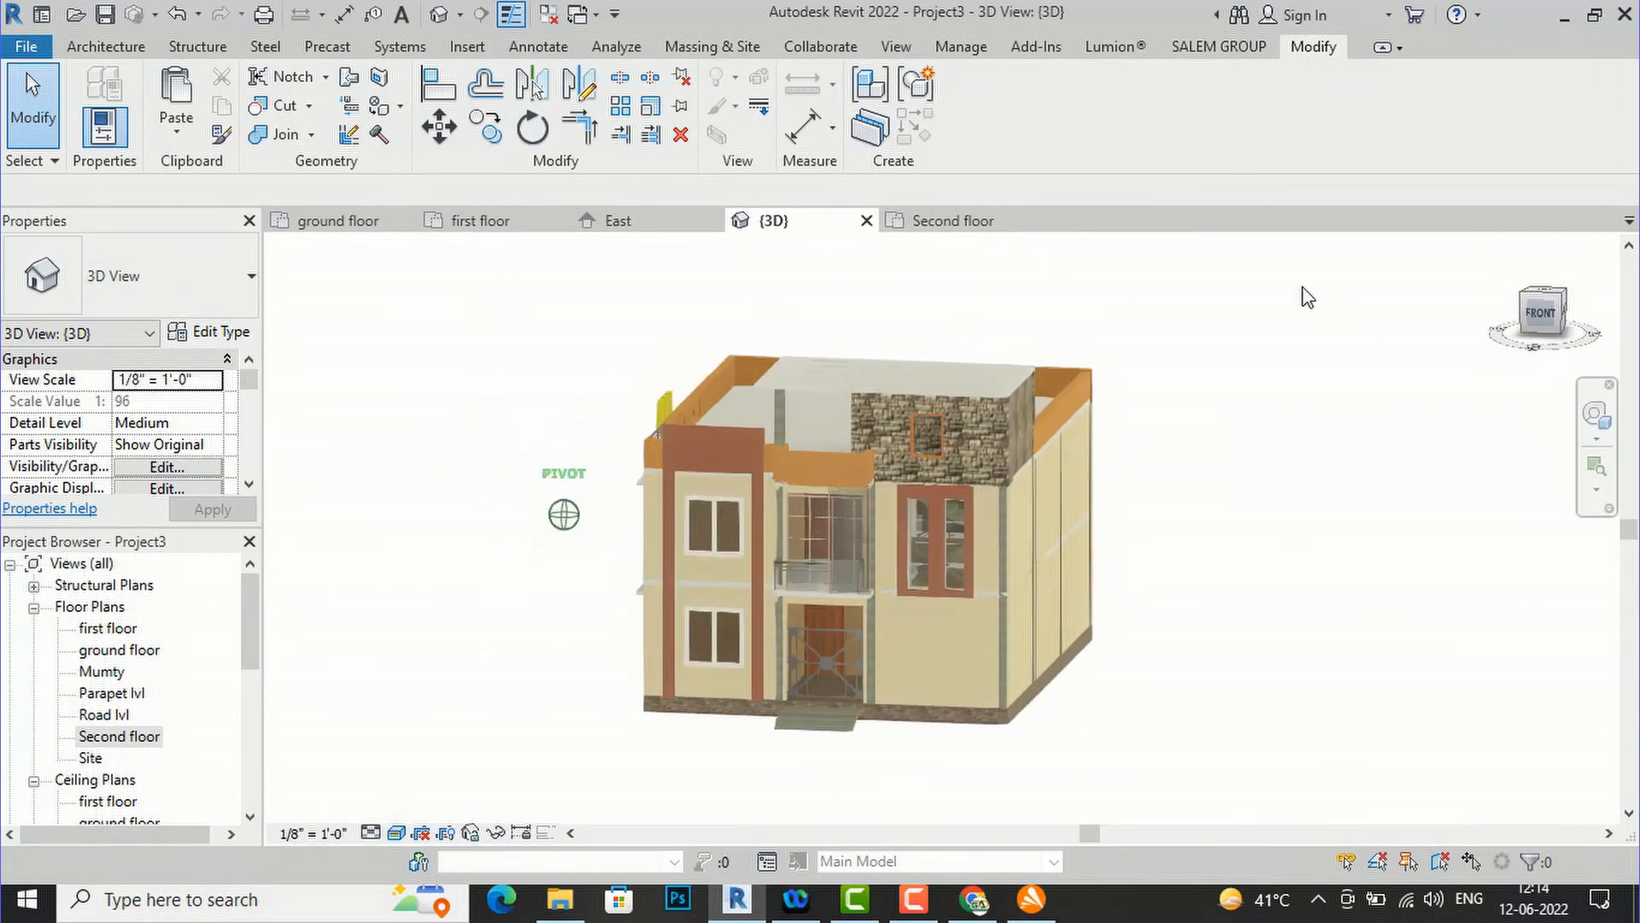
scroll(893, 758, up, 2)
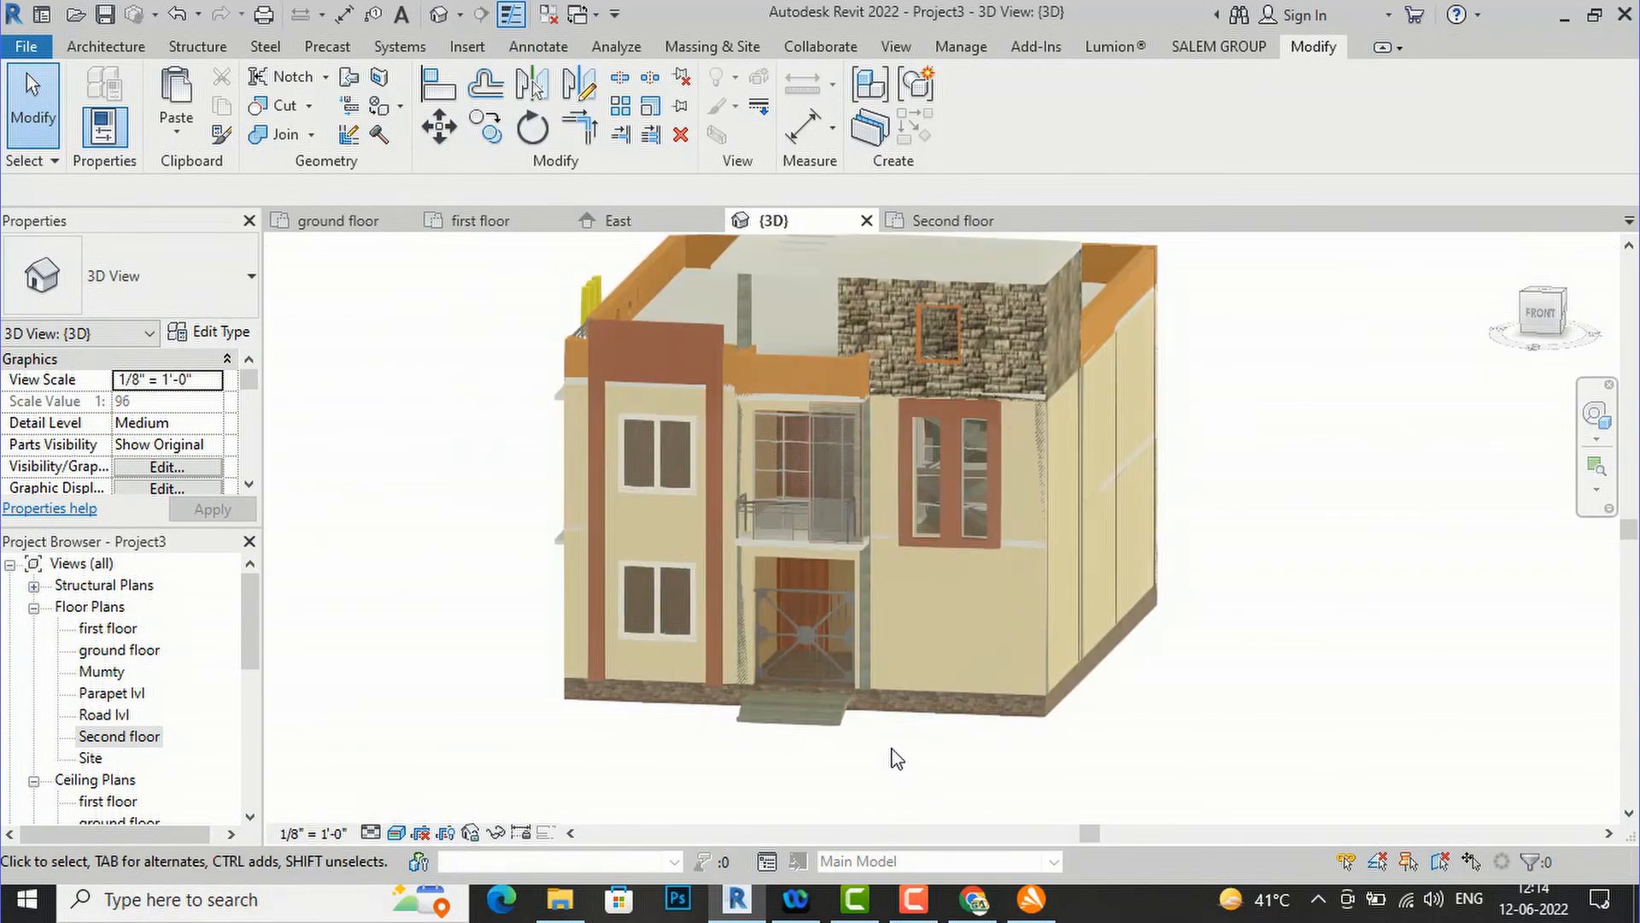
click(916, 688)
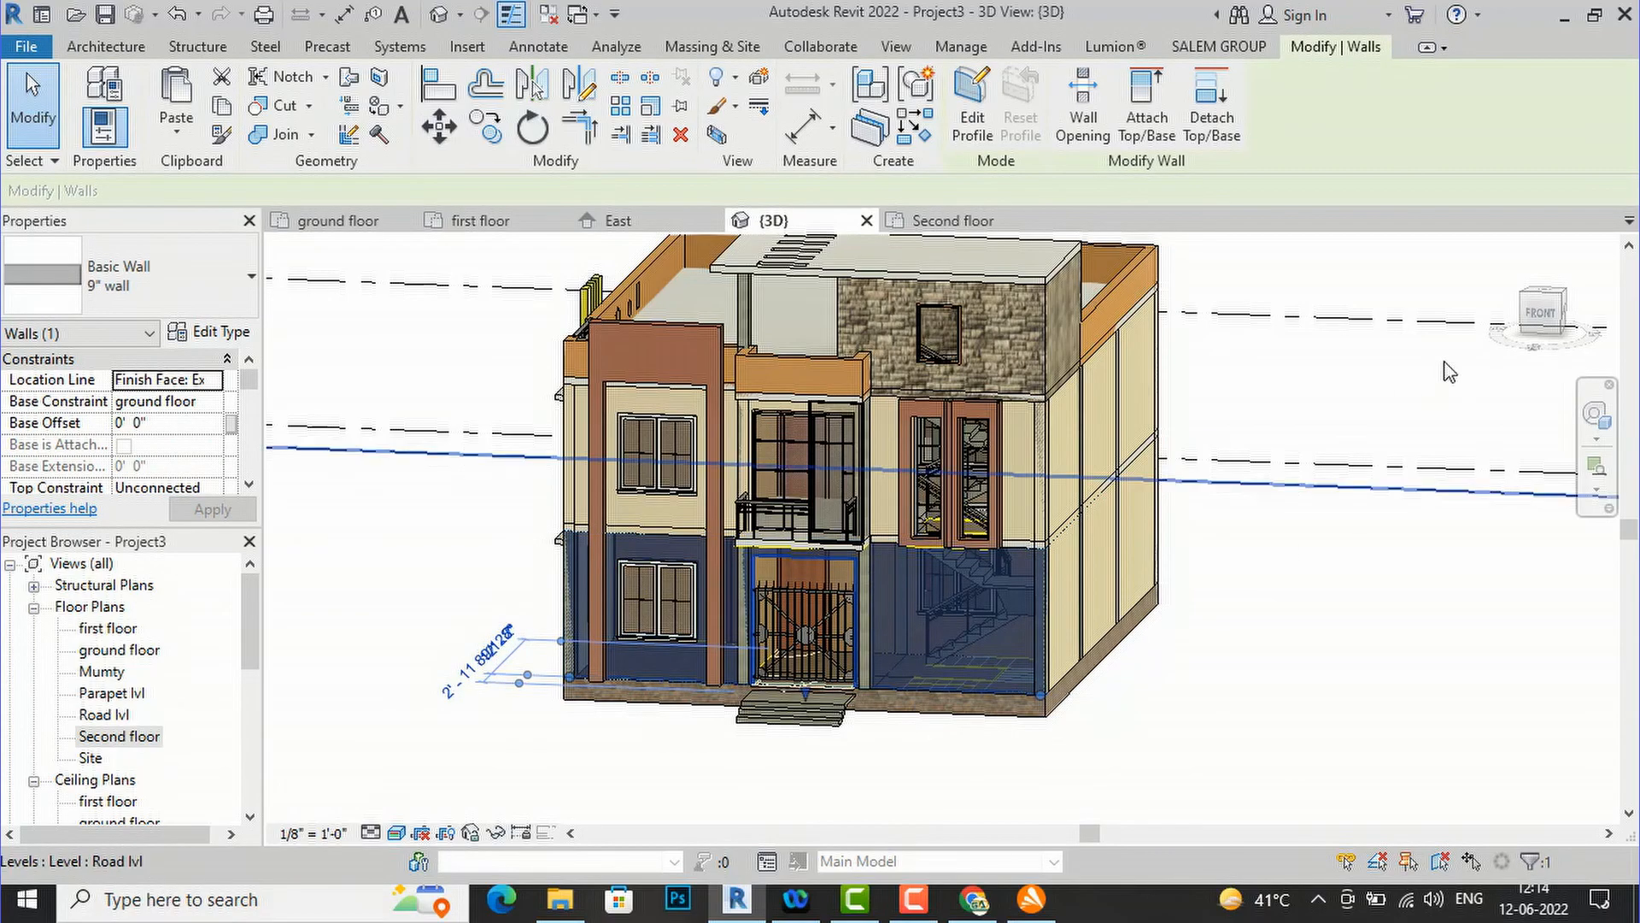
click(214, 332)
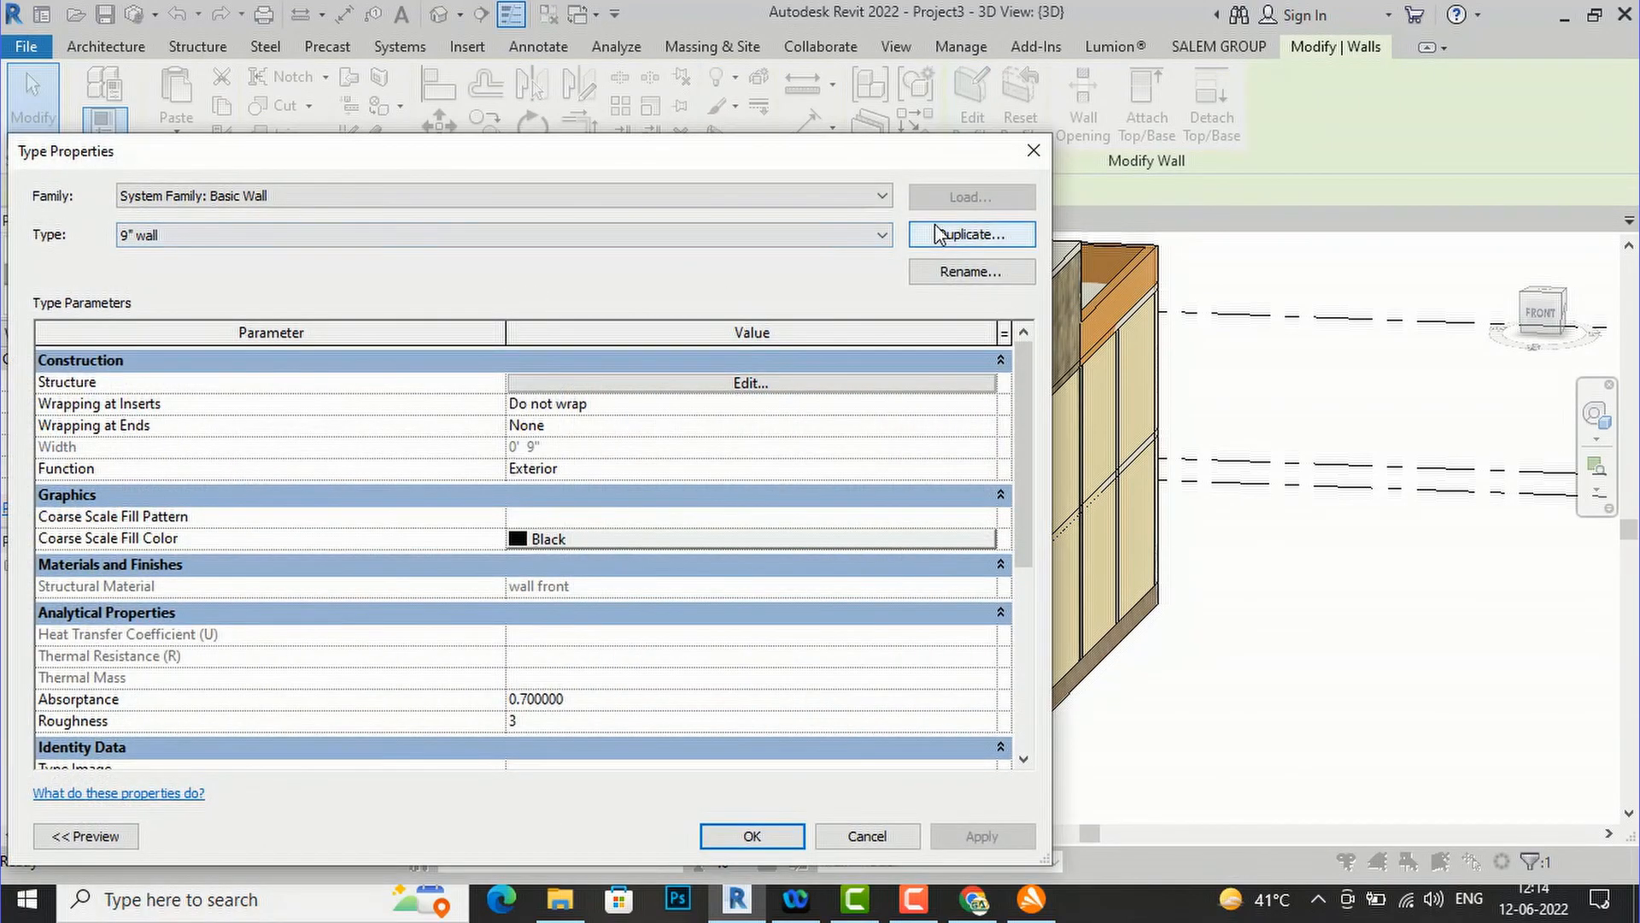
click(1034, 151)
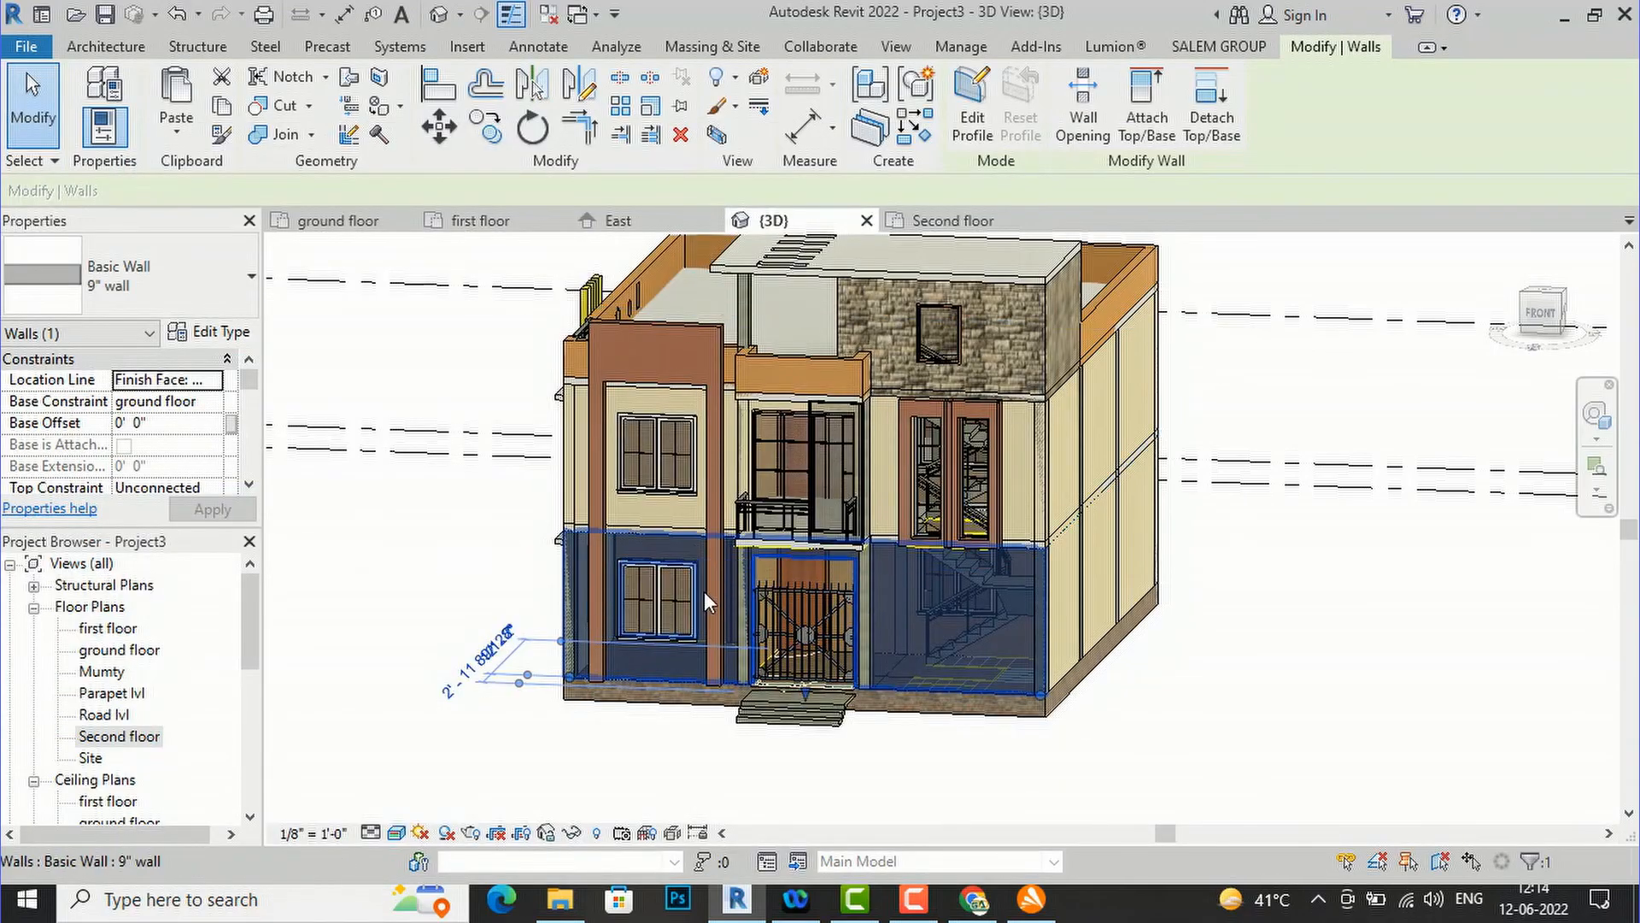
key(Escape)
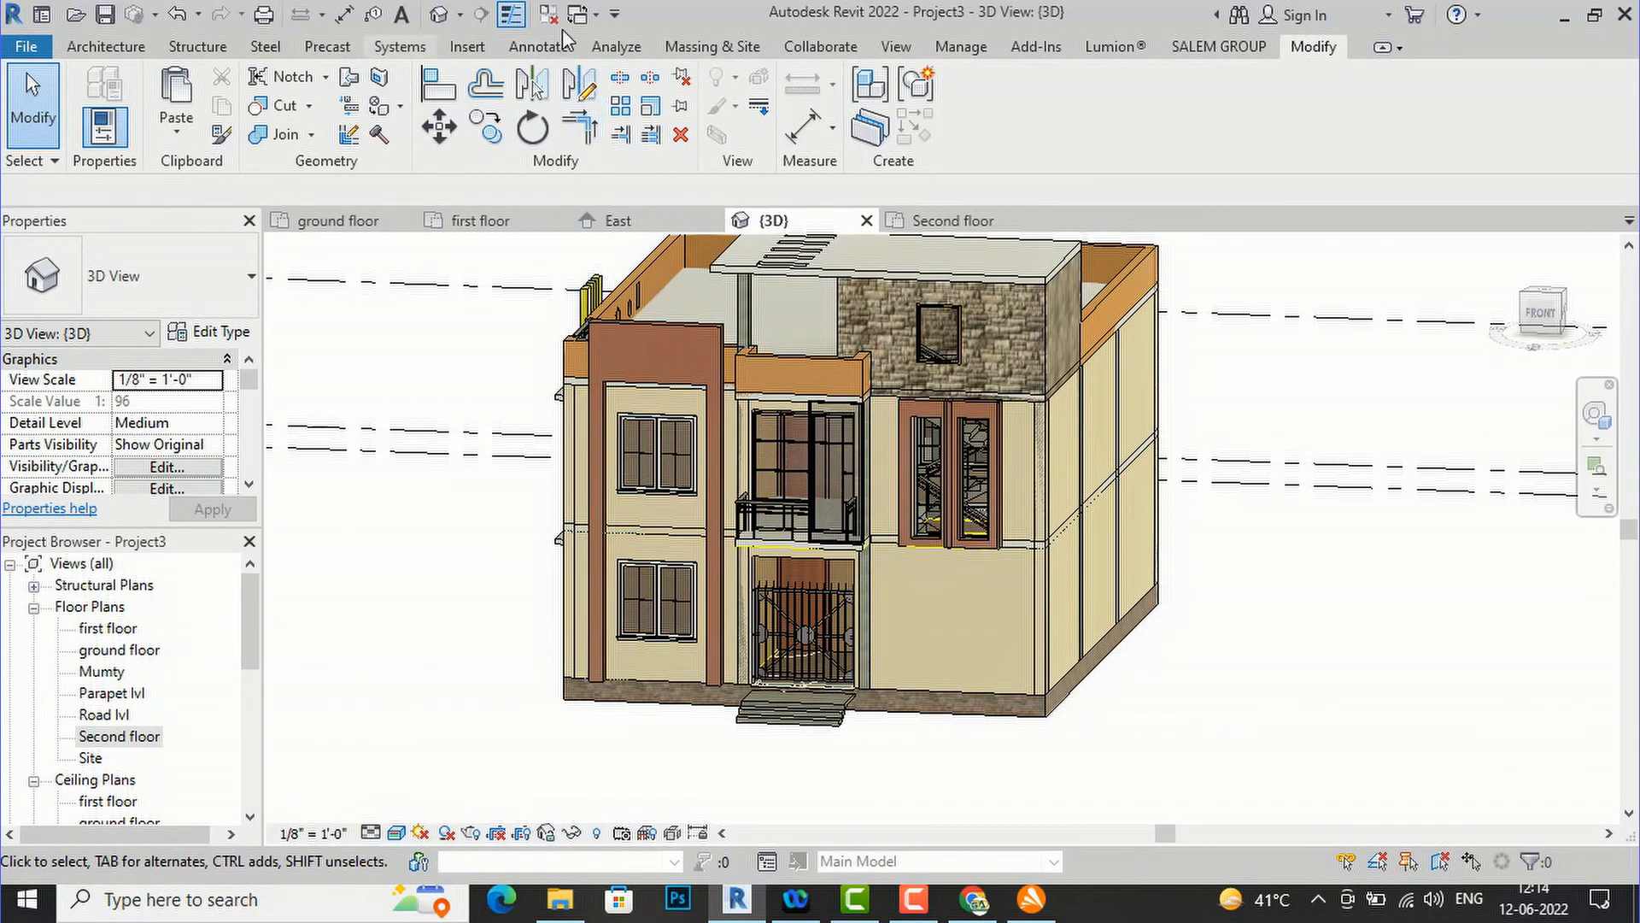
- Create a new project material and rename it "elevation material"
click(961, 47)
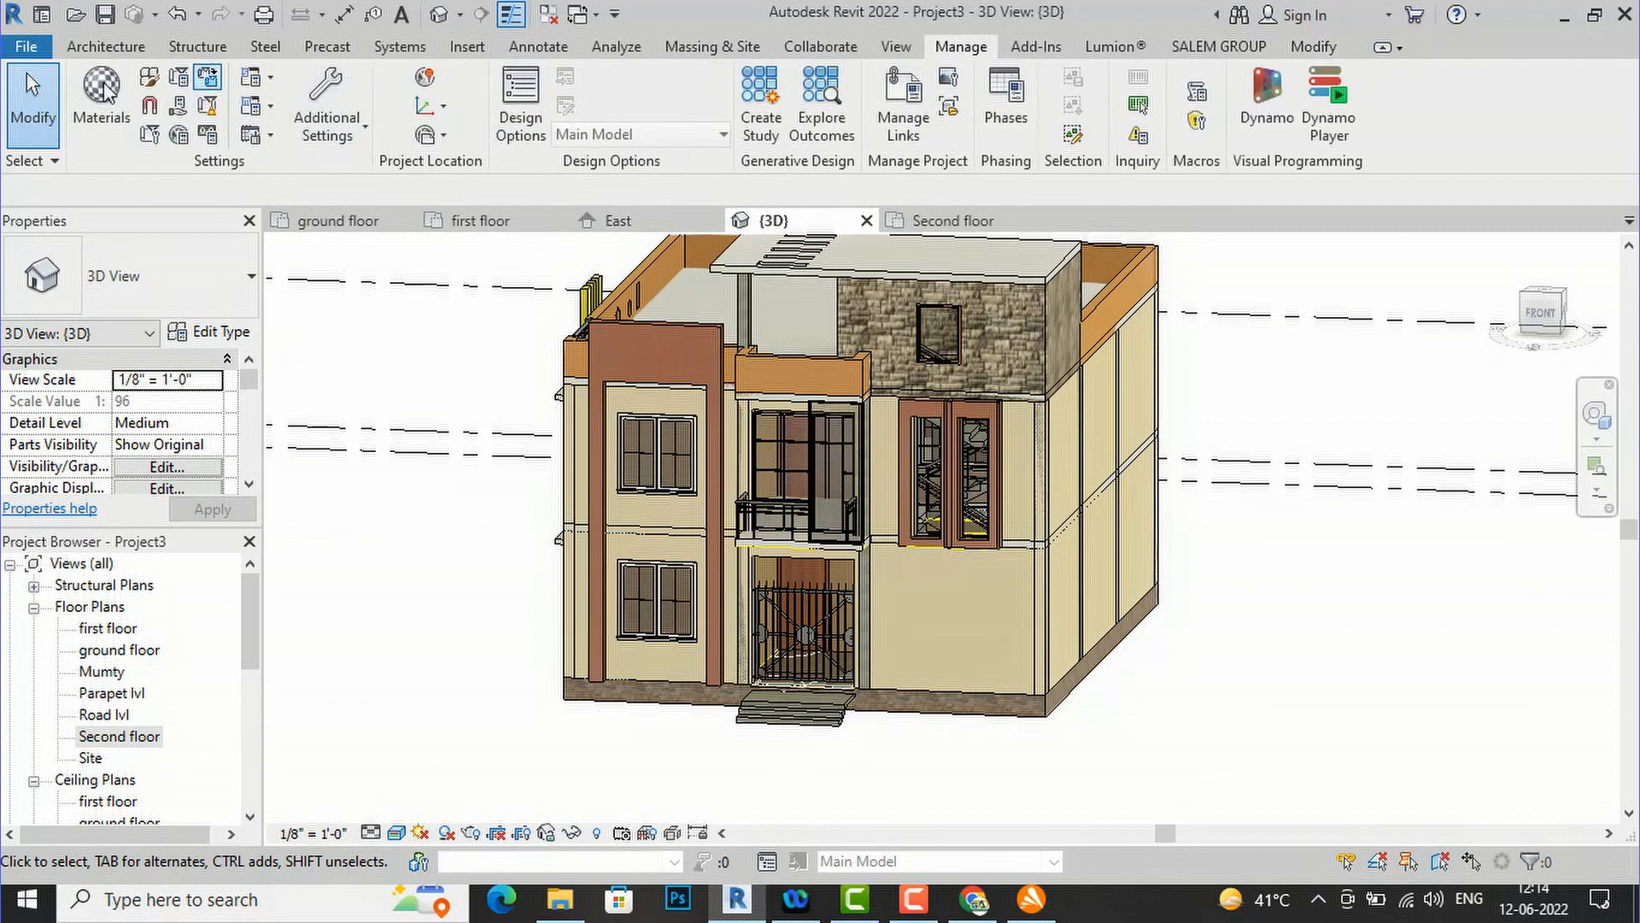
click(103, 98)
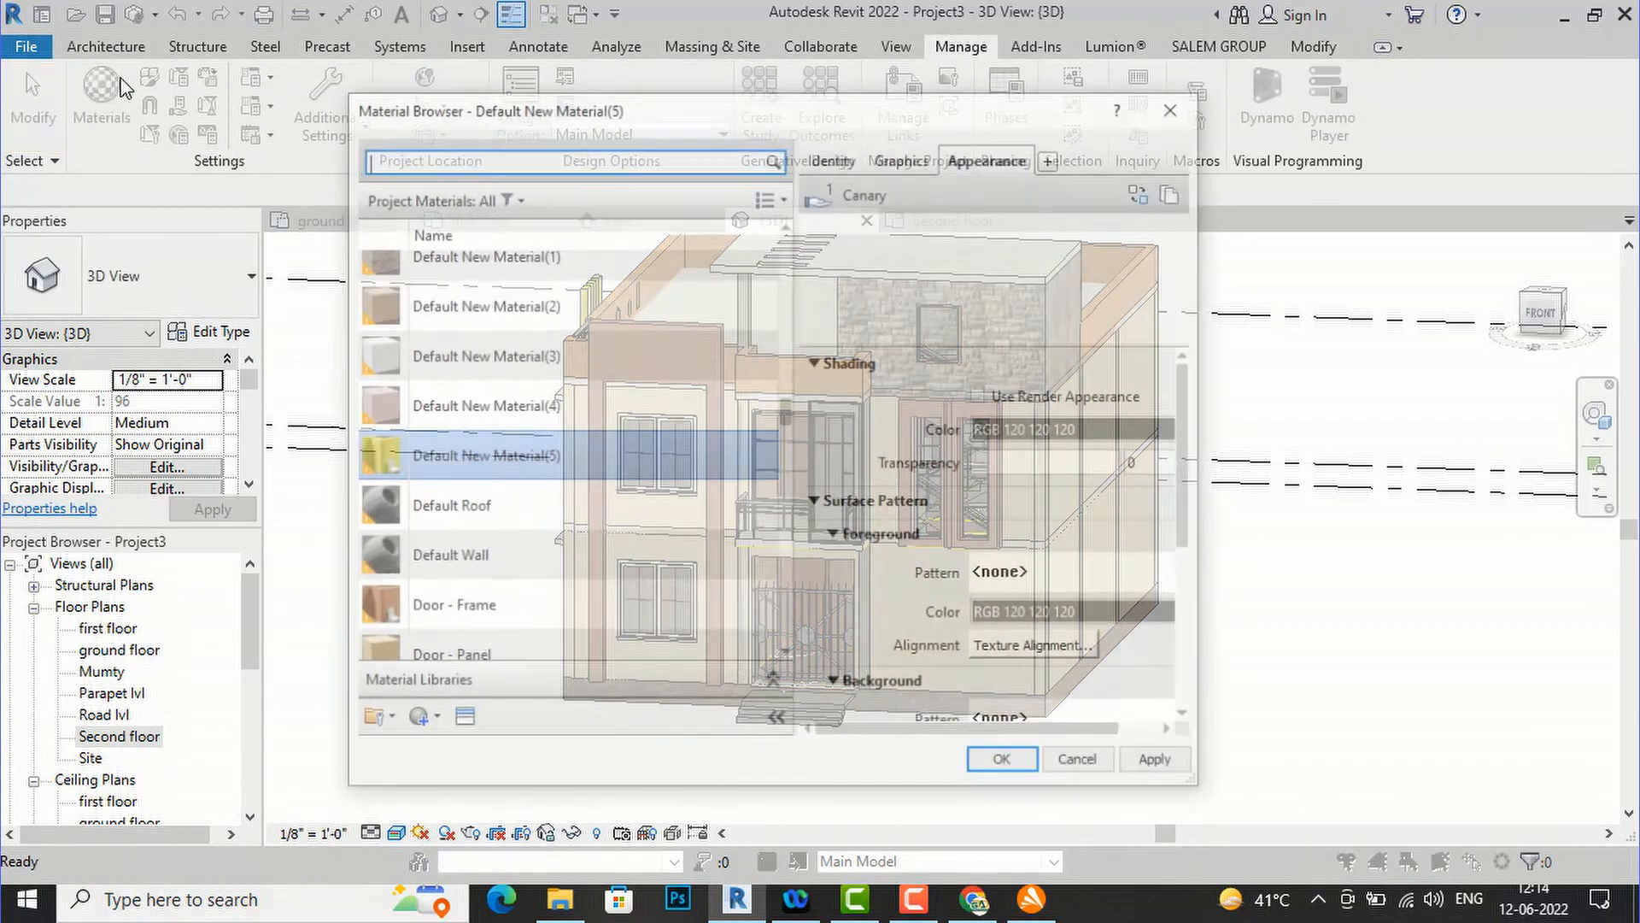
click(432, 720)
click(436, 743)
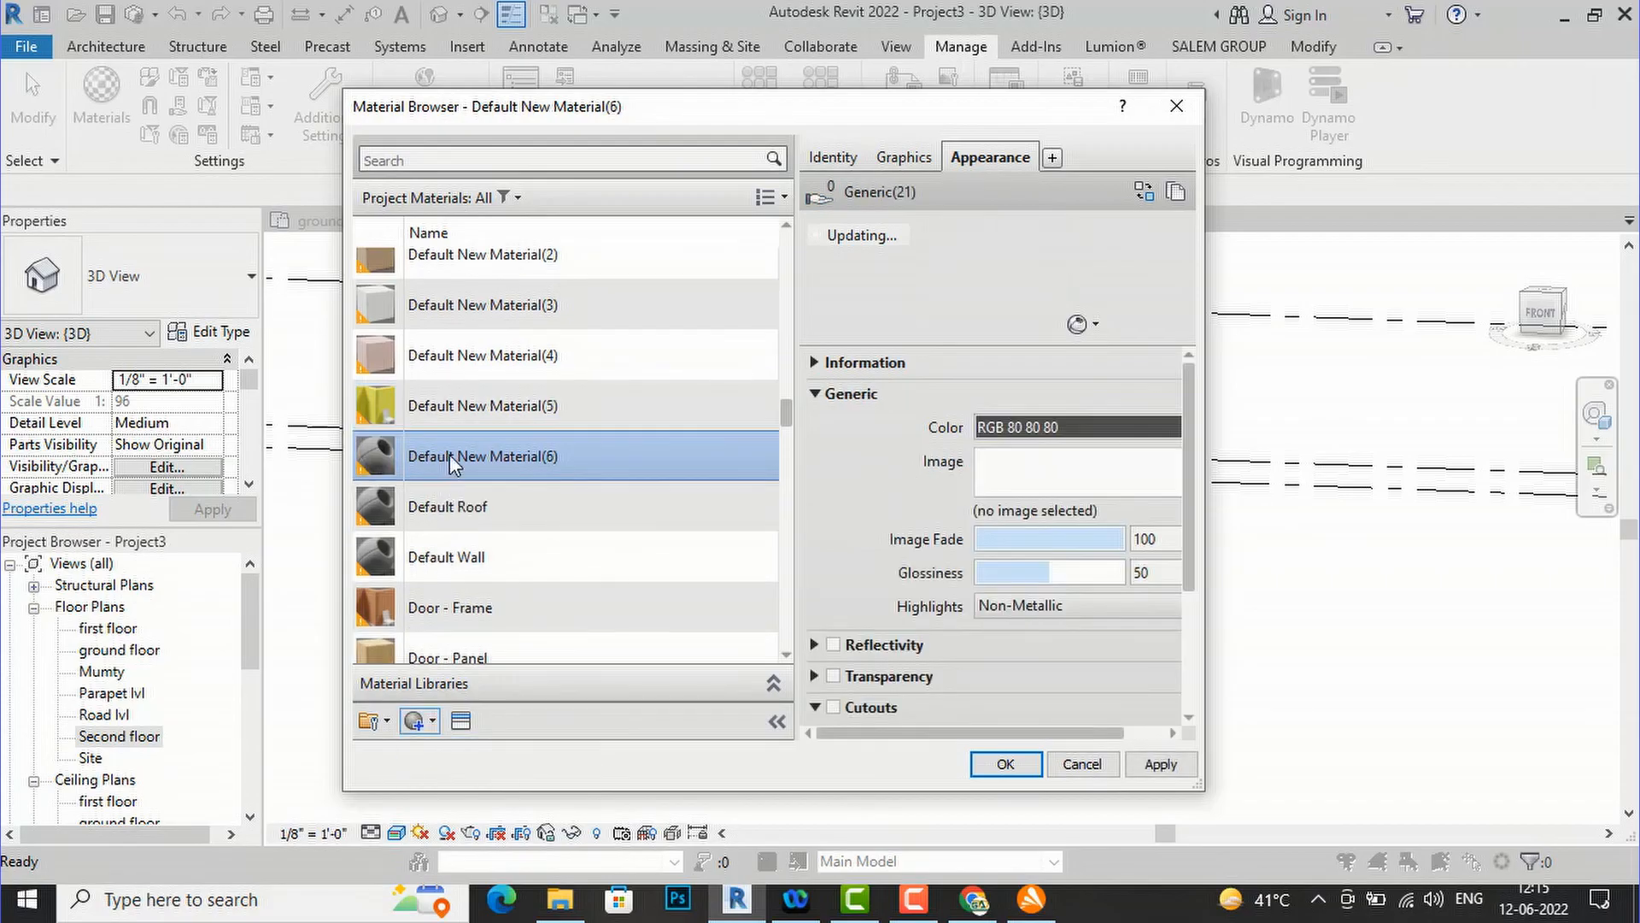
right_click(450, 455)
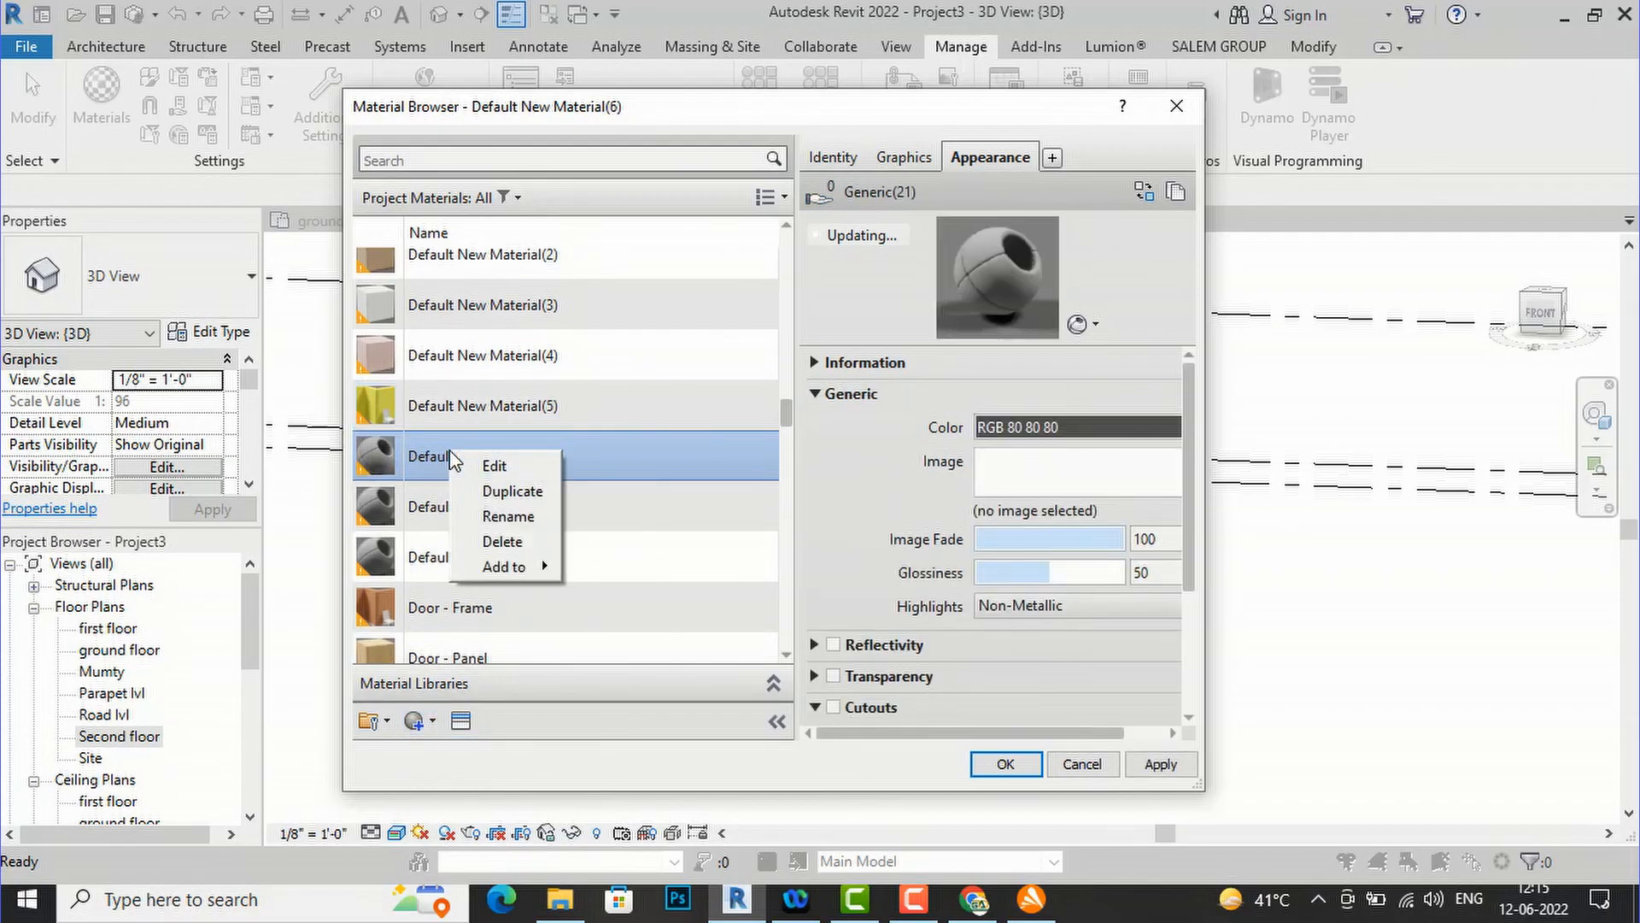
click(508, 516)
text(elevation material)
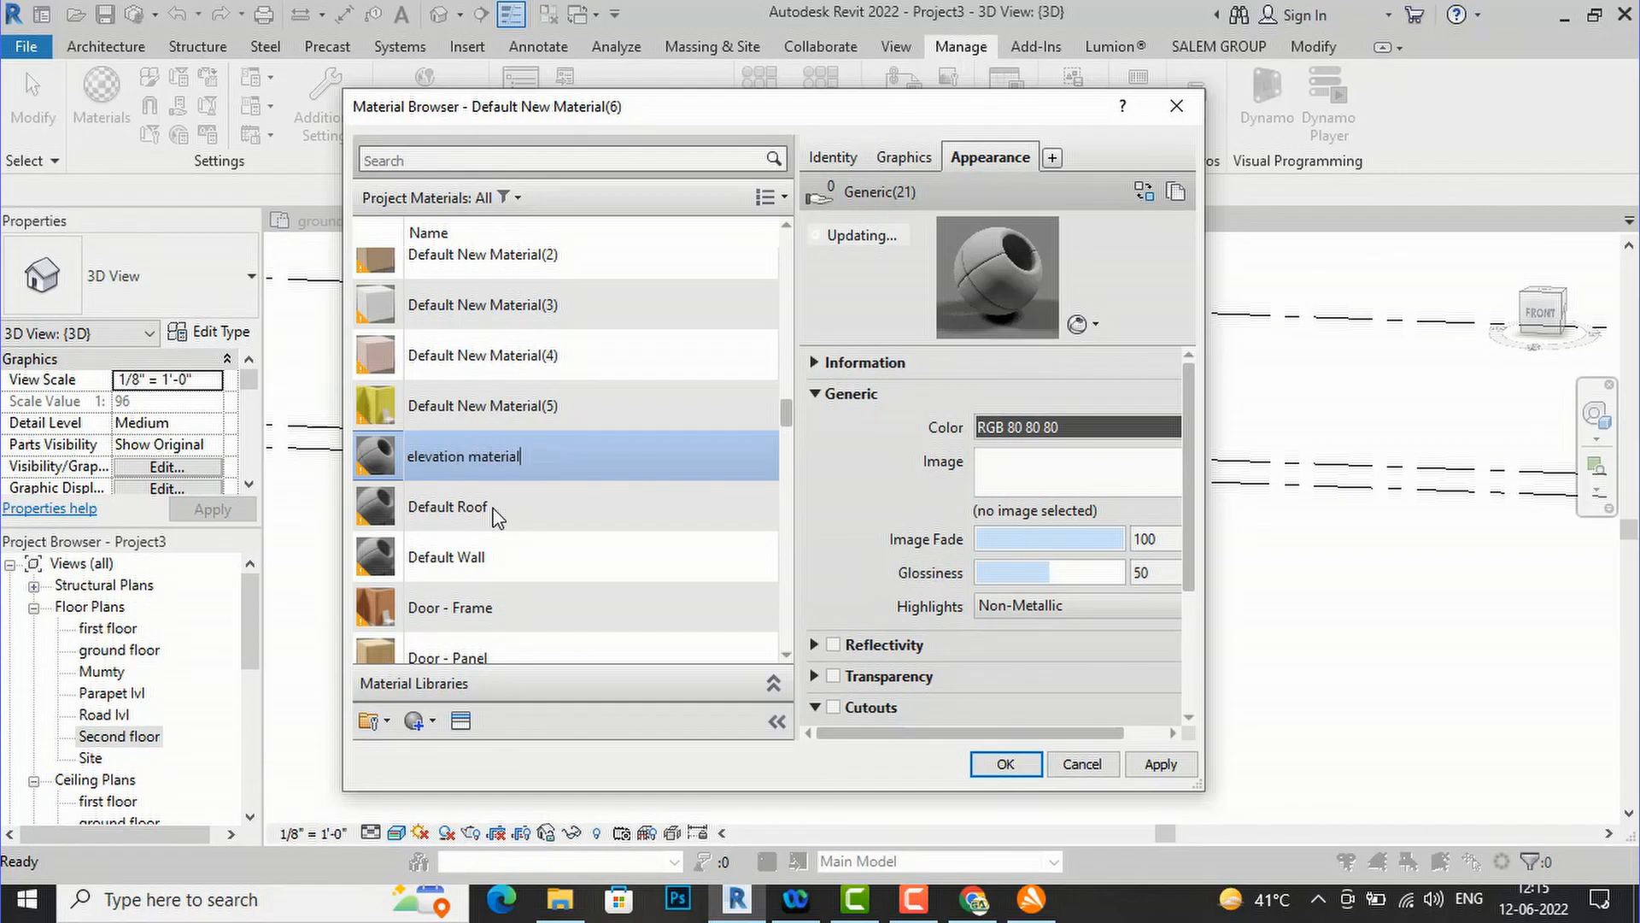
key(Return)
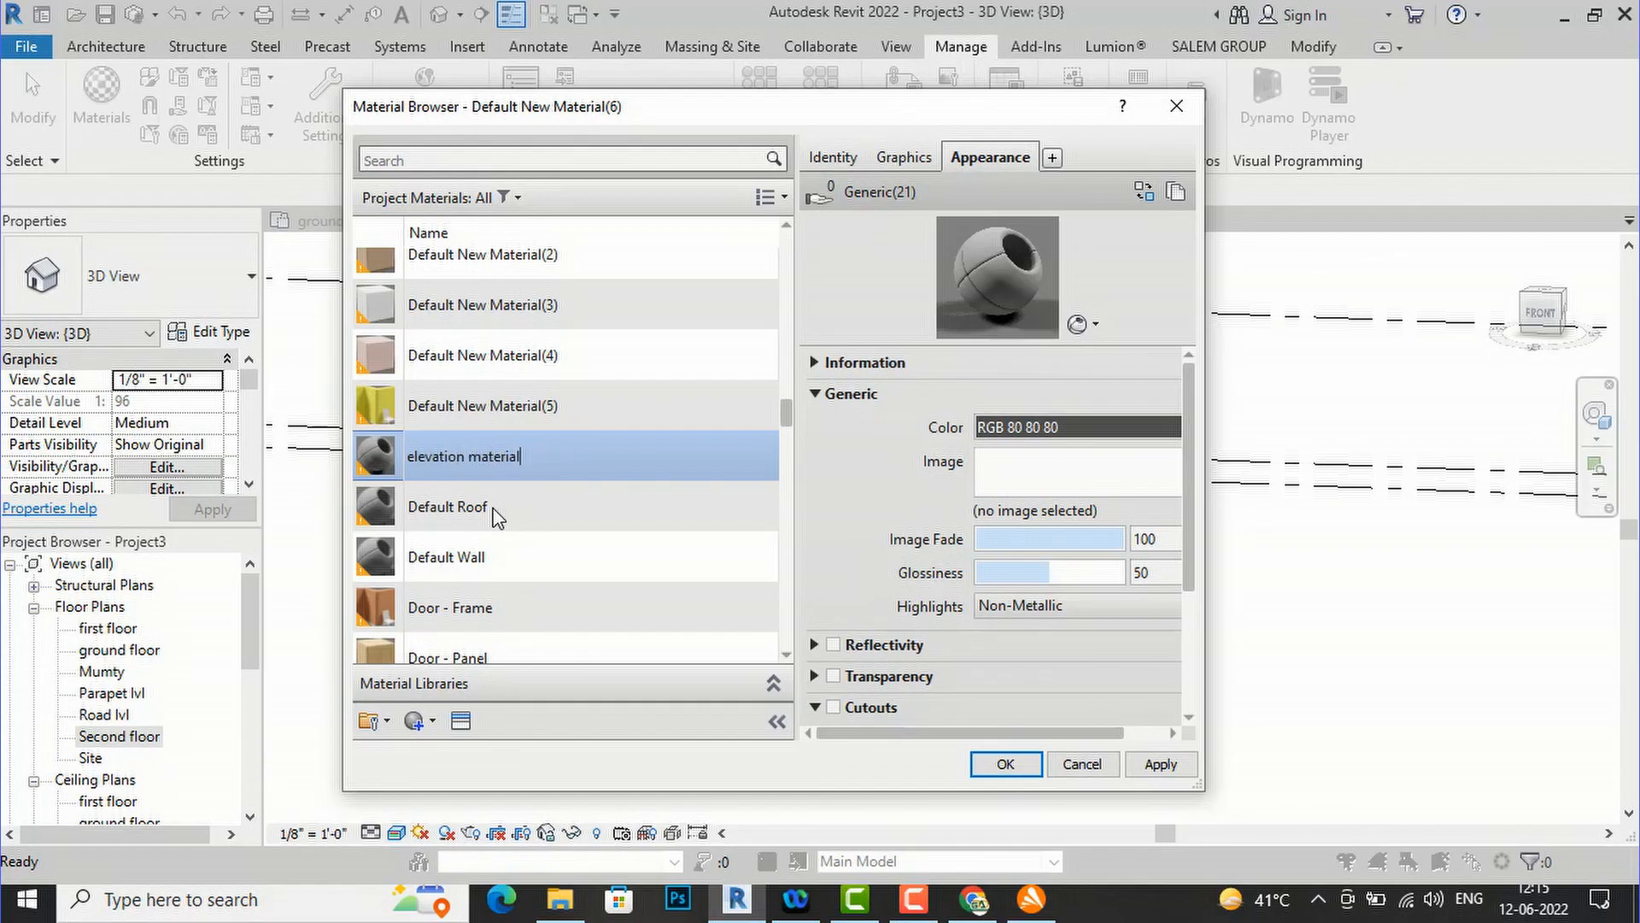
click(460, 722)
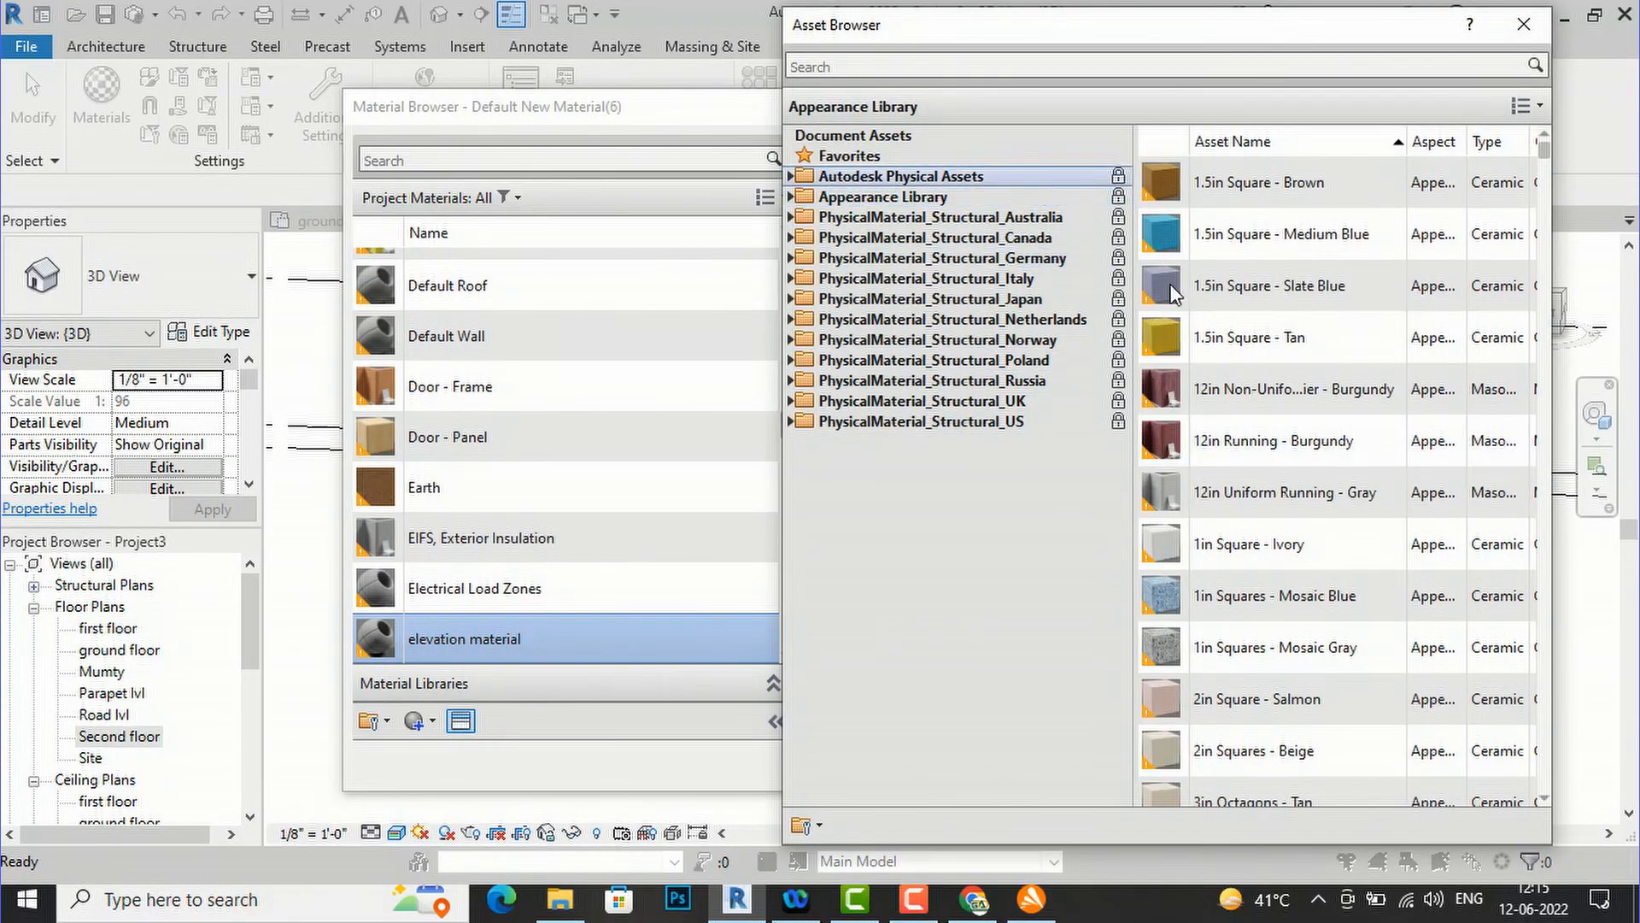
click(965, 58)
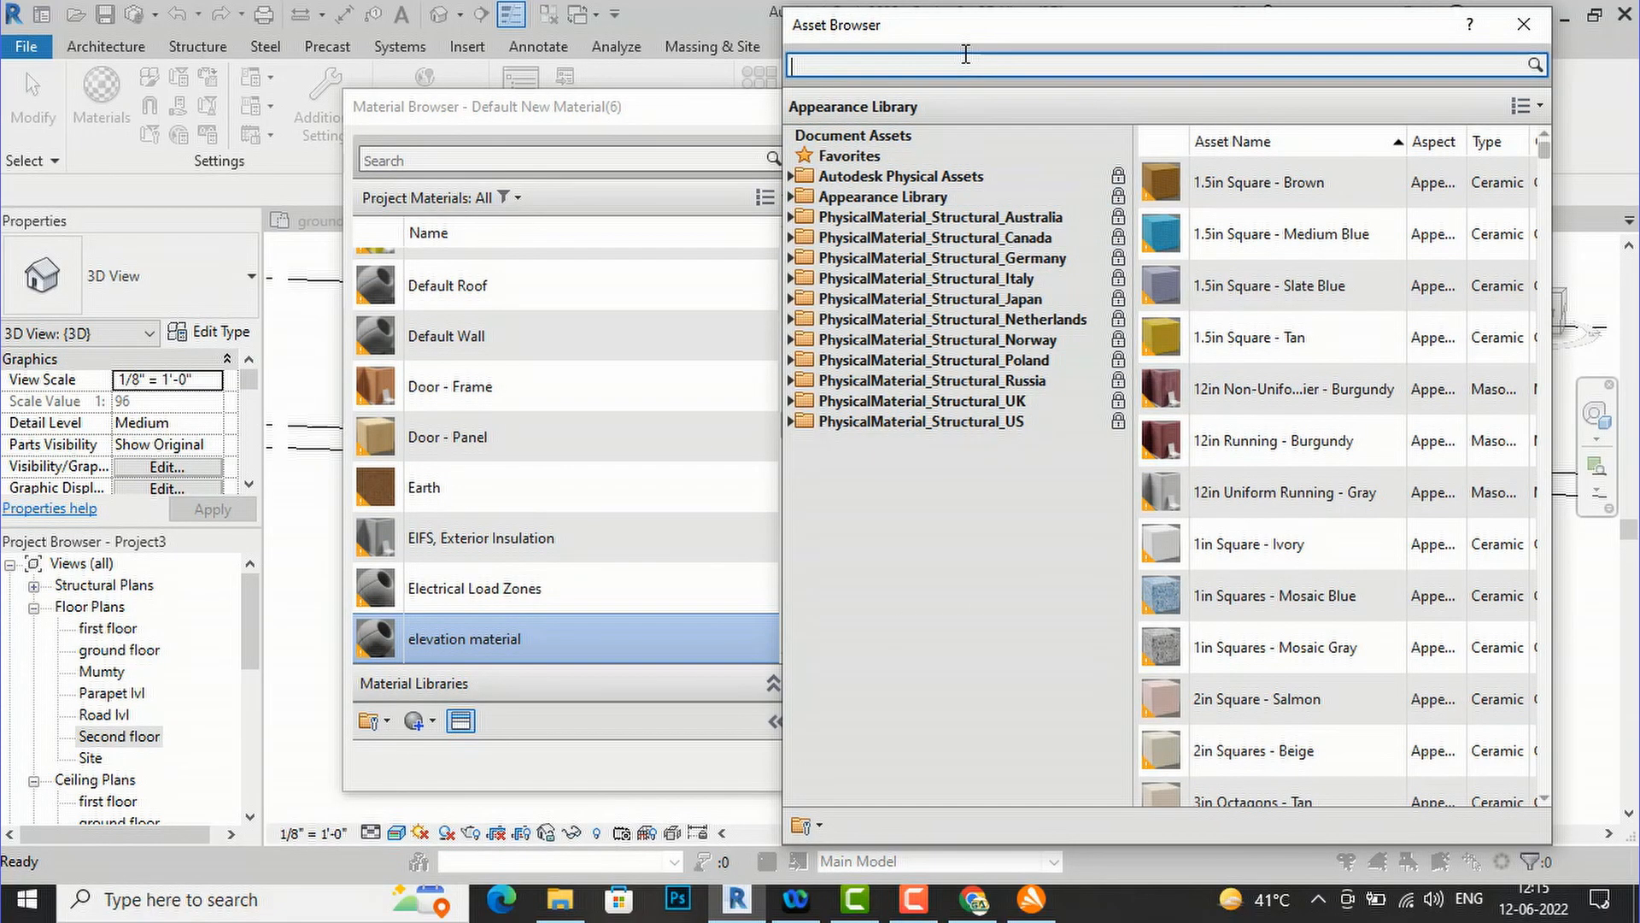
text(stone)
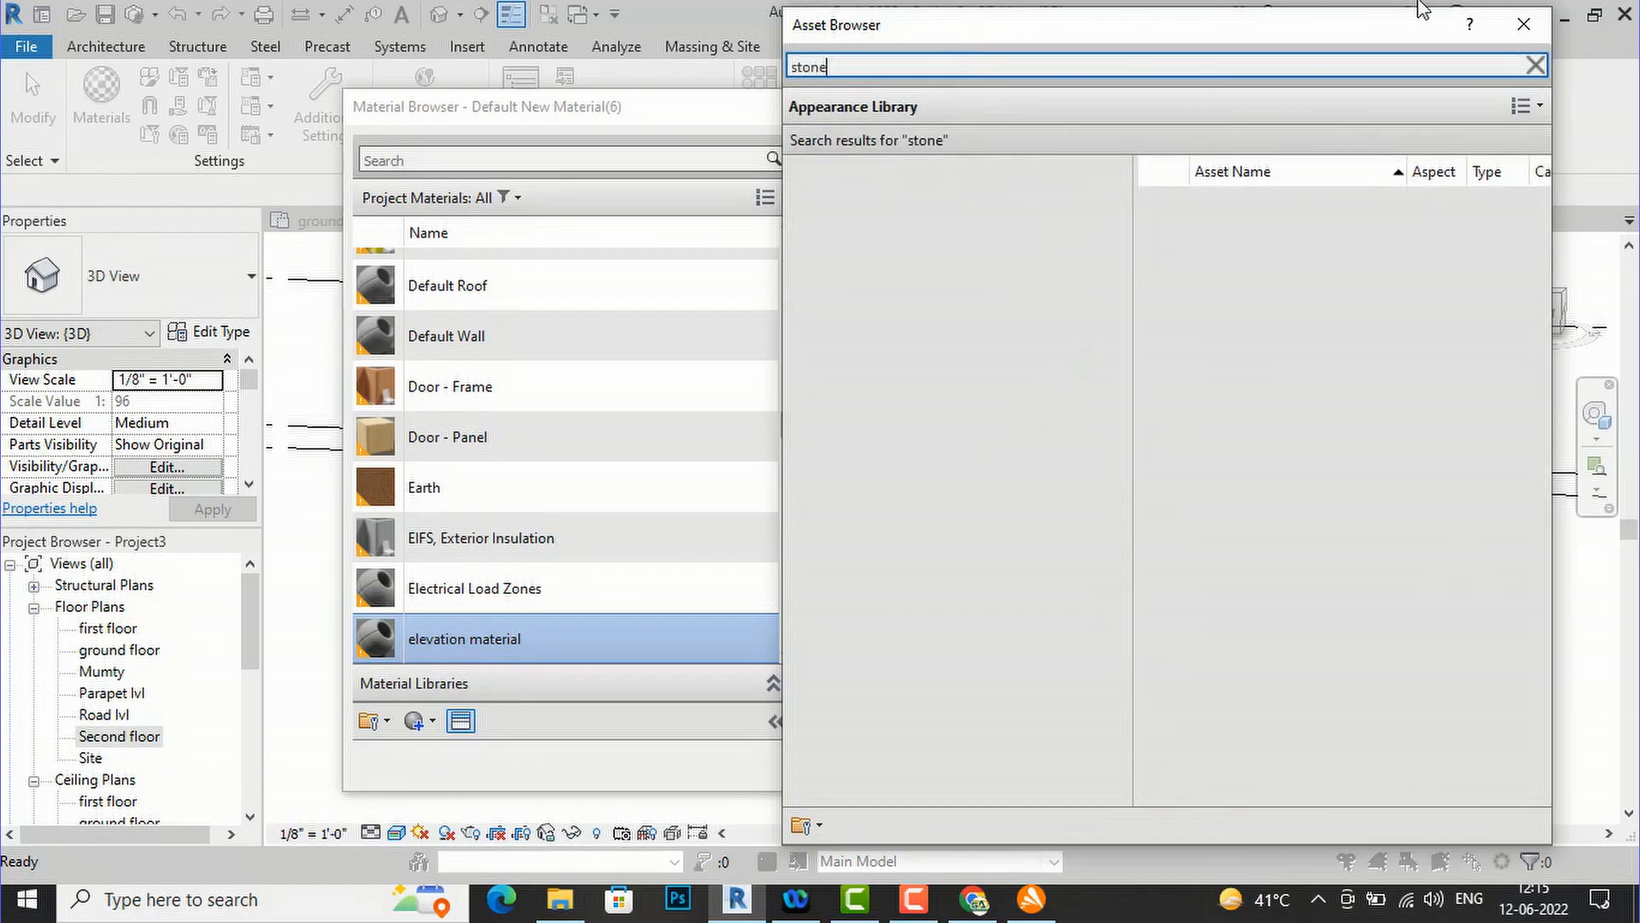
click(1523, 24)
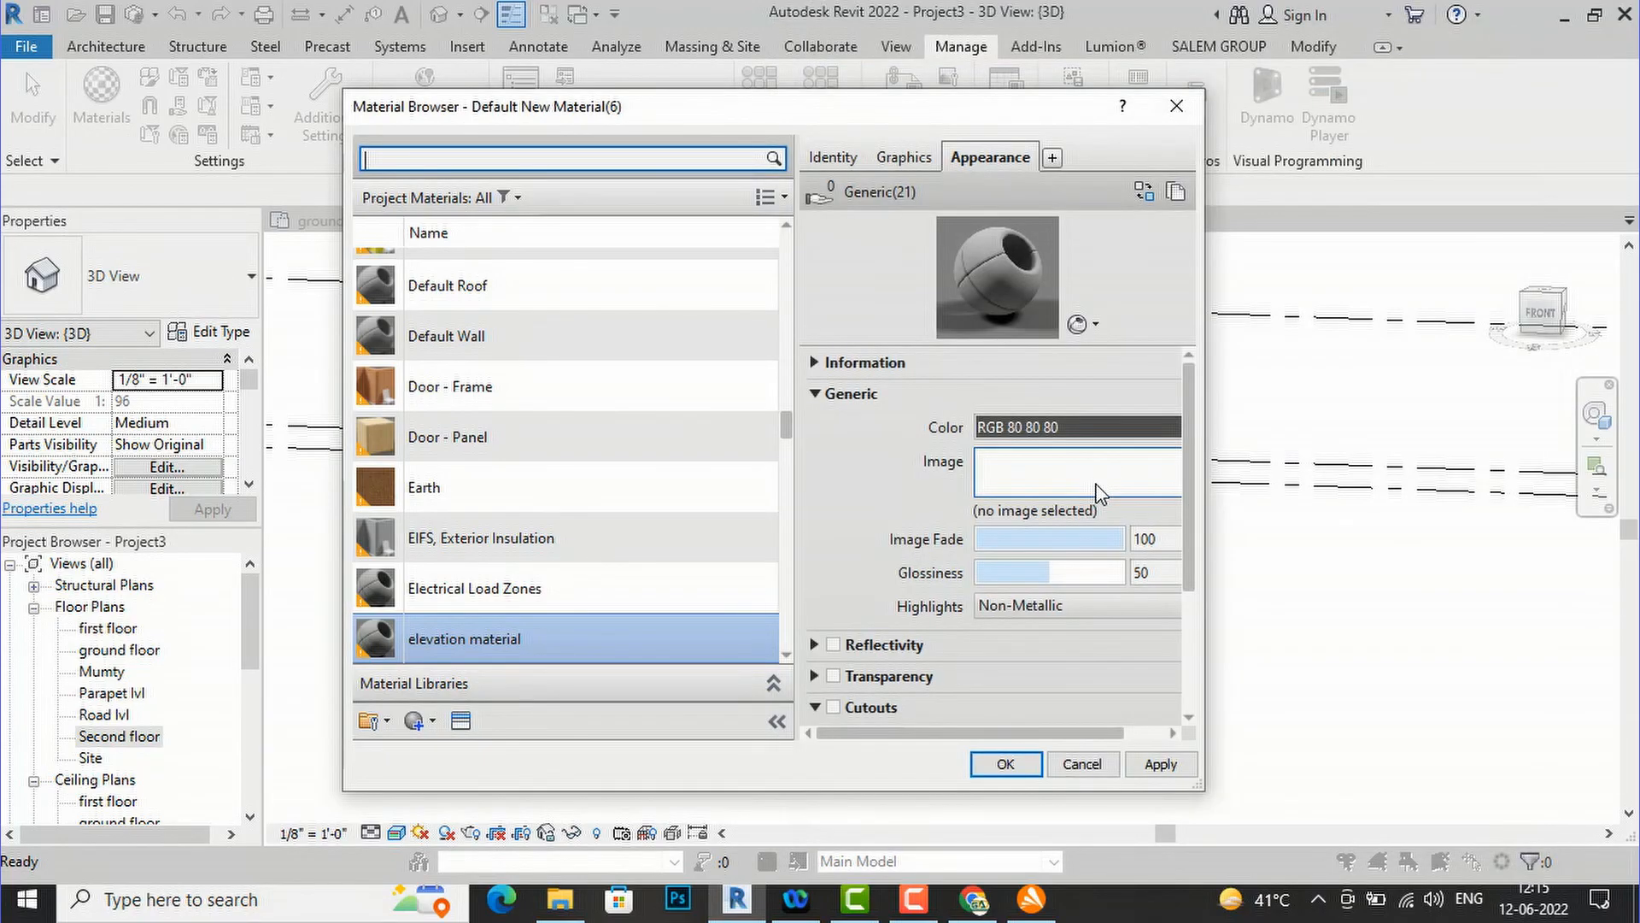
- Use the dark stacked-stone photo from the Downloads folder as the elevation material's appearance image and save the material
click(1100, 494)
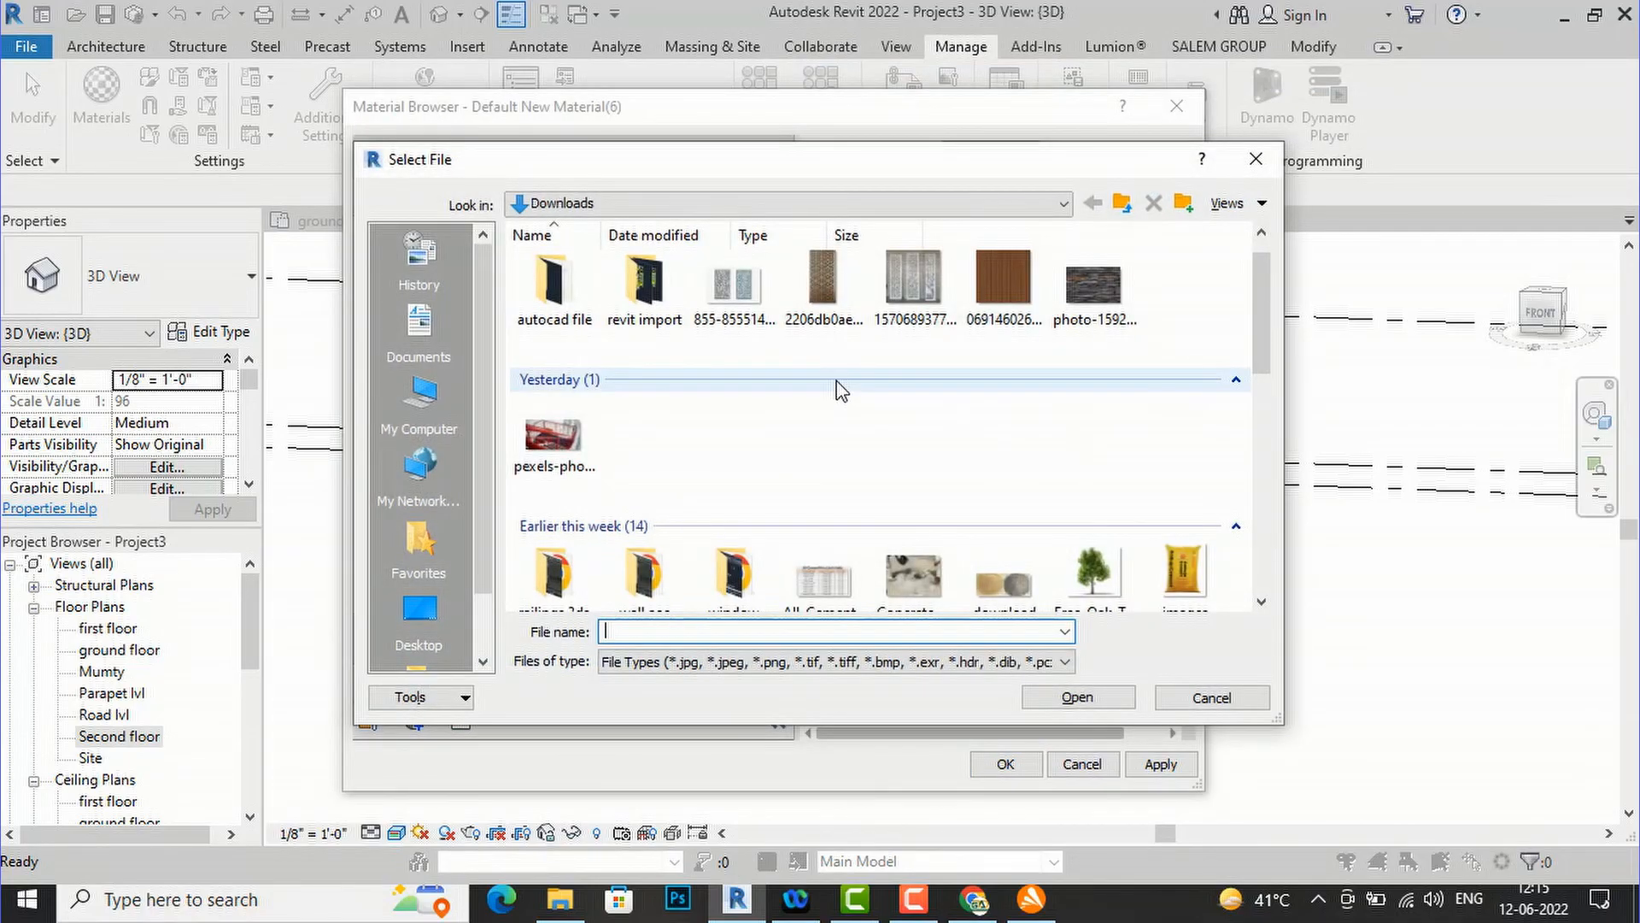
double_click(1095, 286)
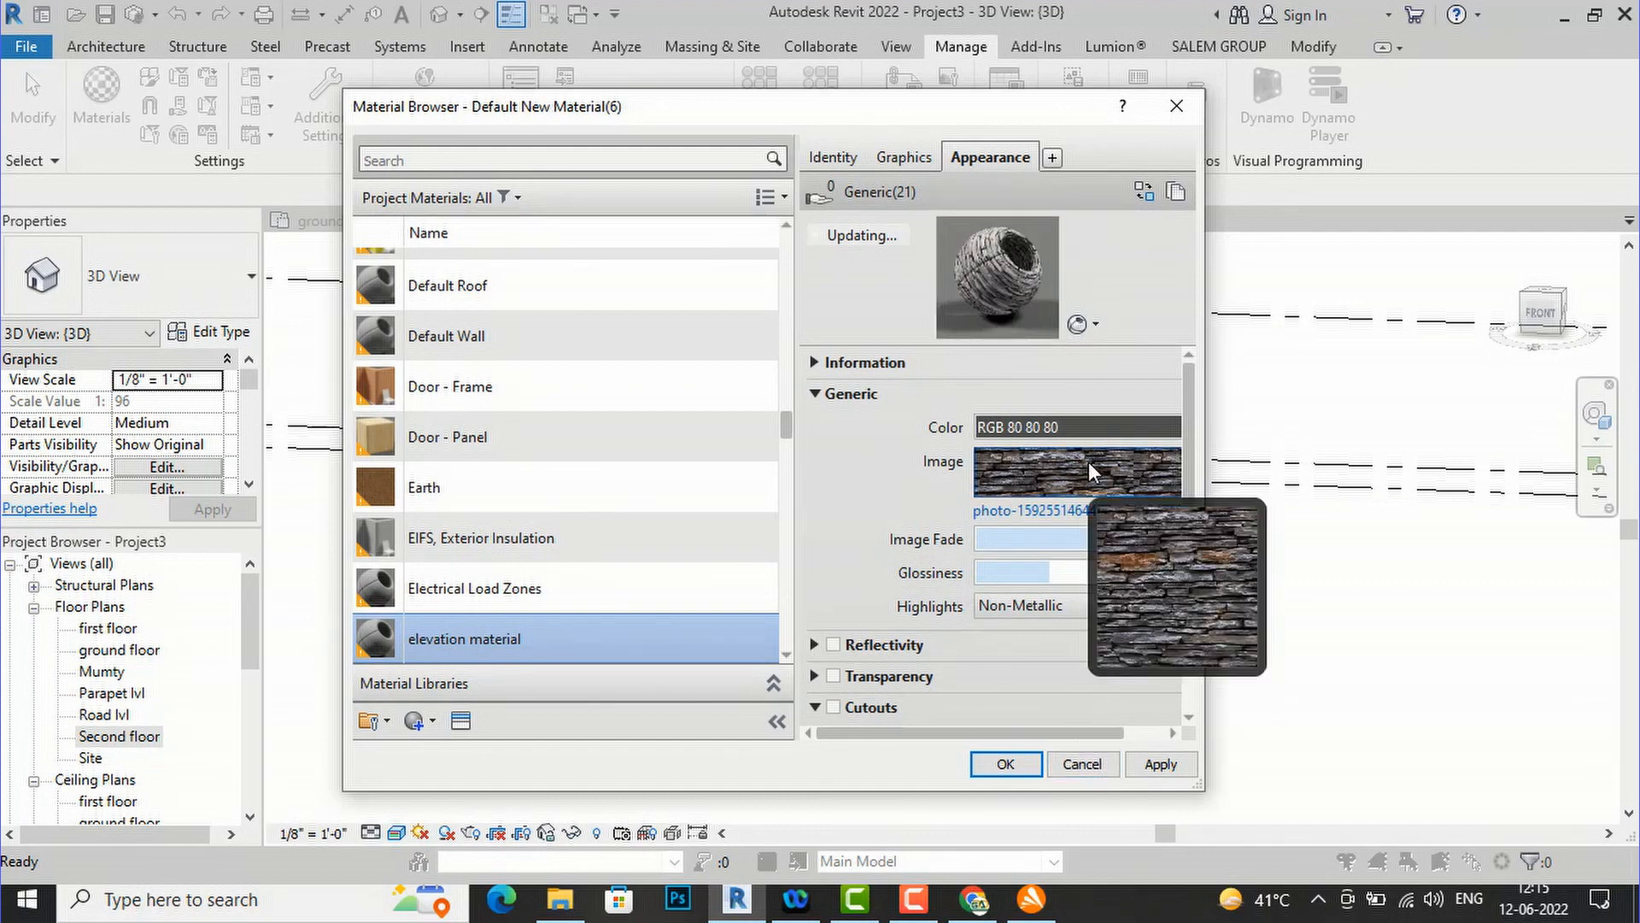
click(1147, 766)
click(1008, 767)
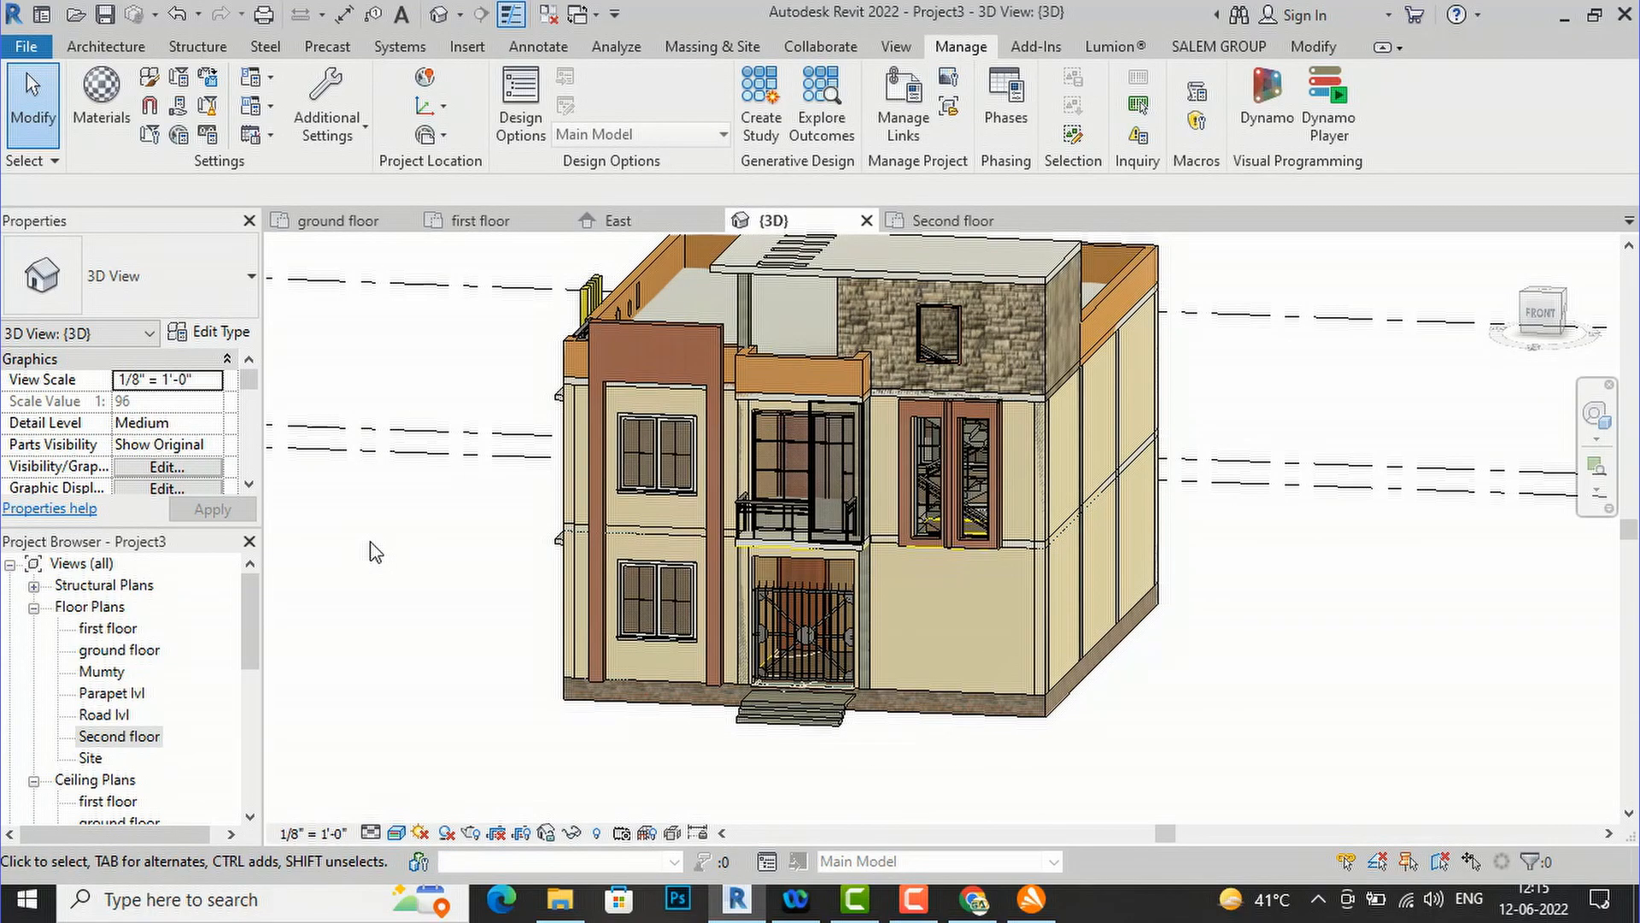
- Paint the ground-floor front wall face with the elevation material, finding it by searching for "elevation"
key(p)
key(a)
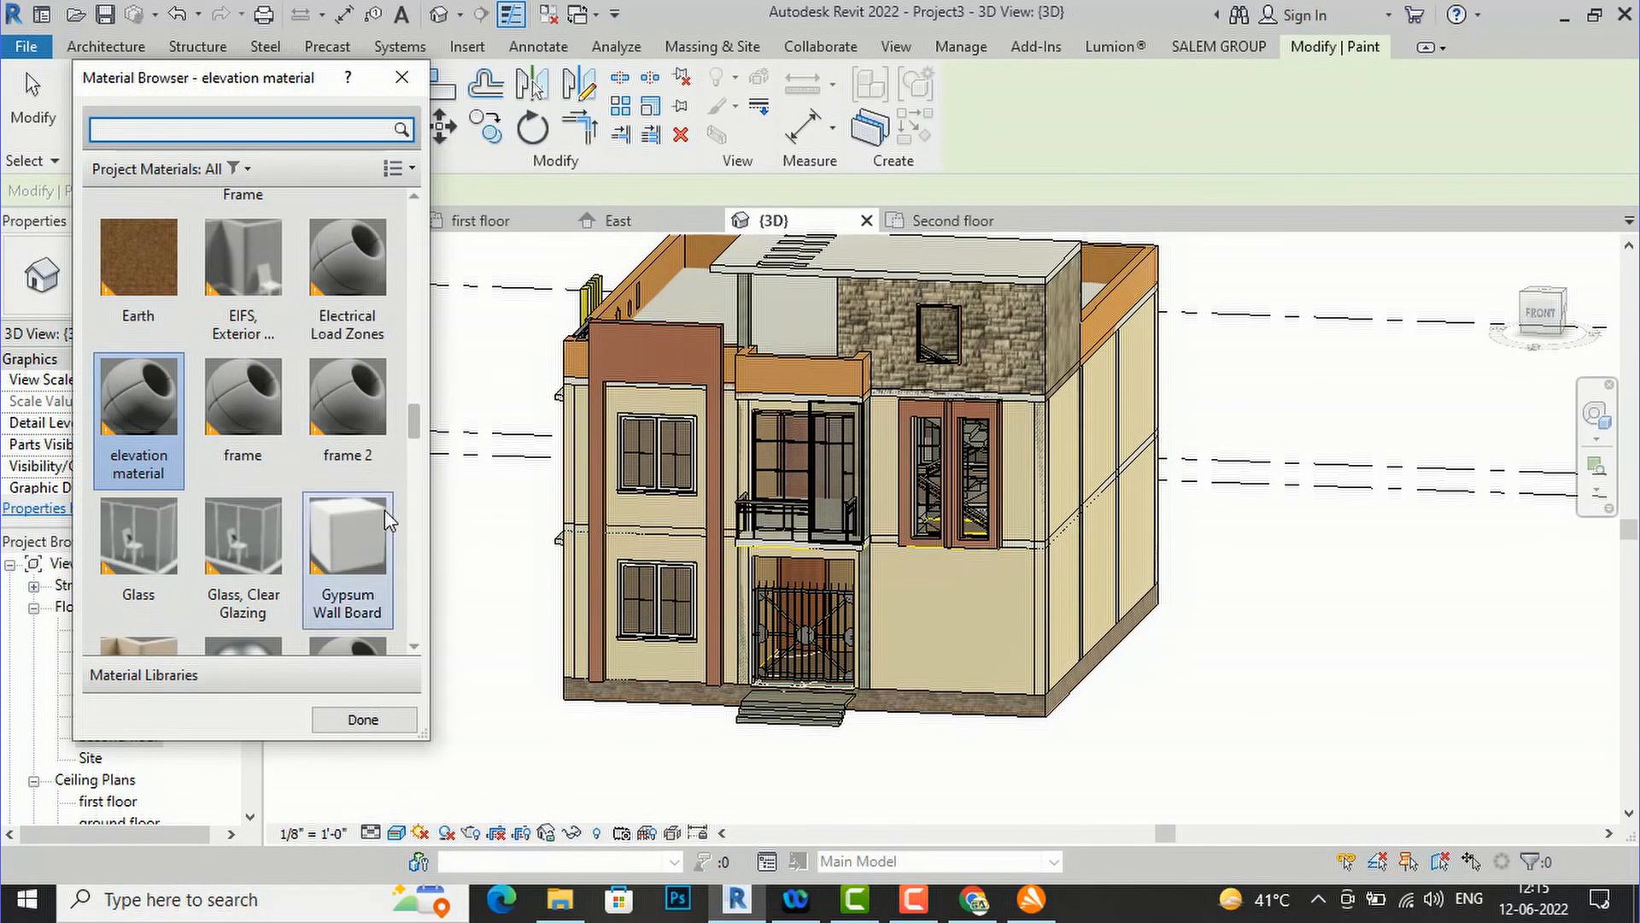
scroll(324, 322, up, 5)
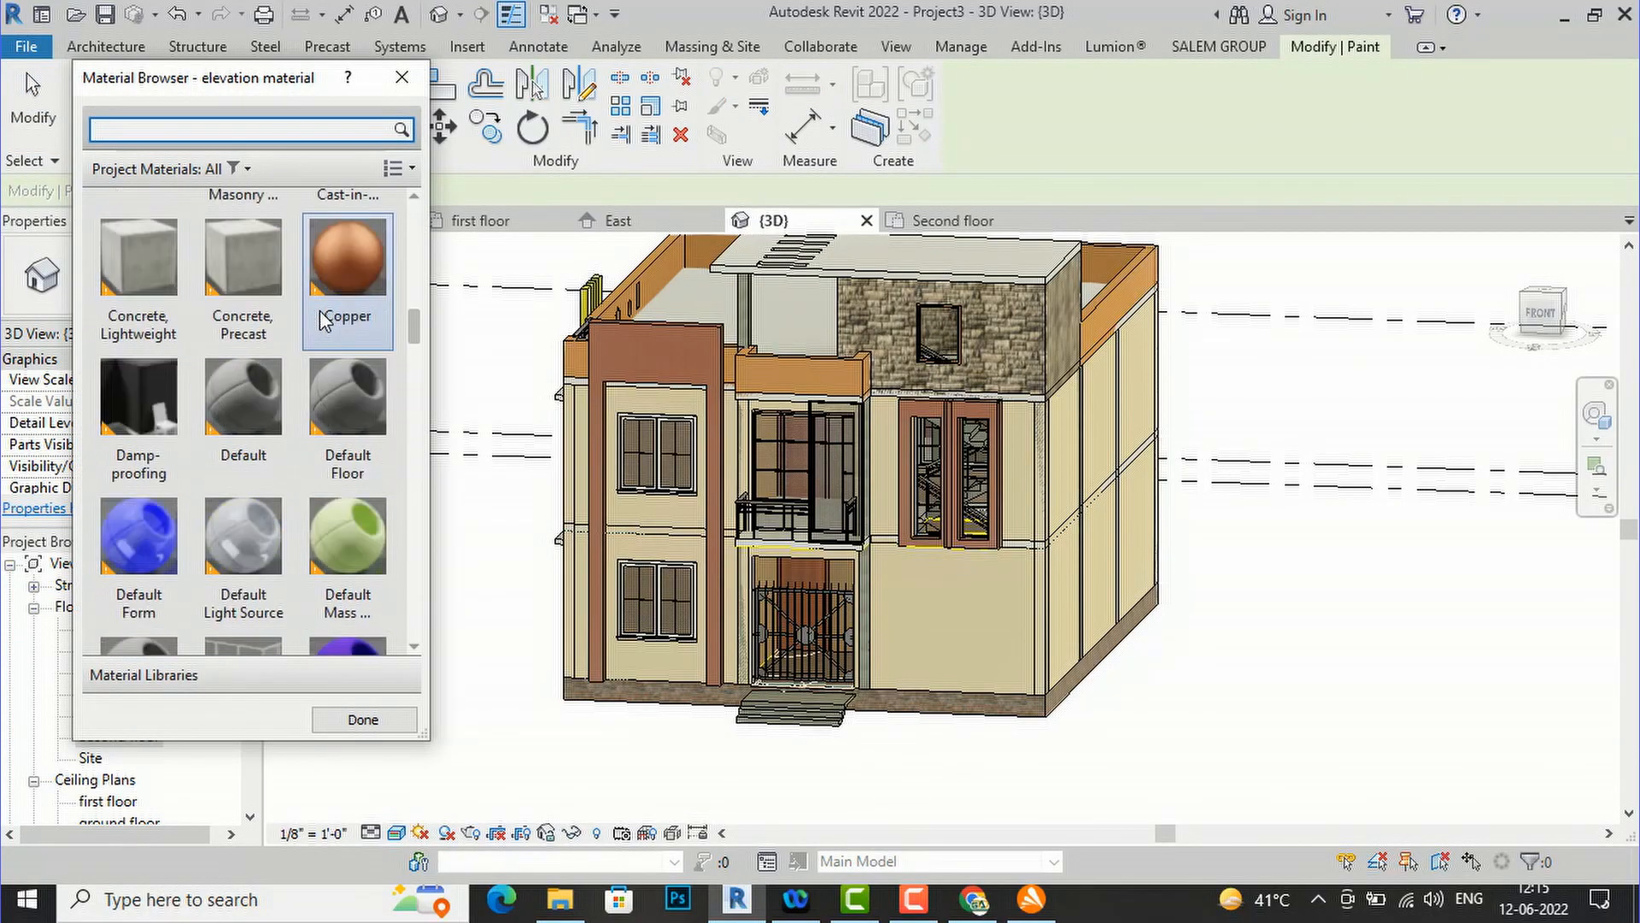
scroll(324, 322, up, 3)
scroll(320, 310, down, 3)
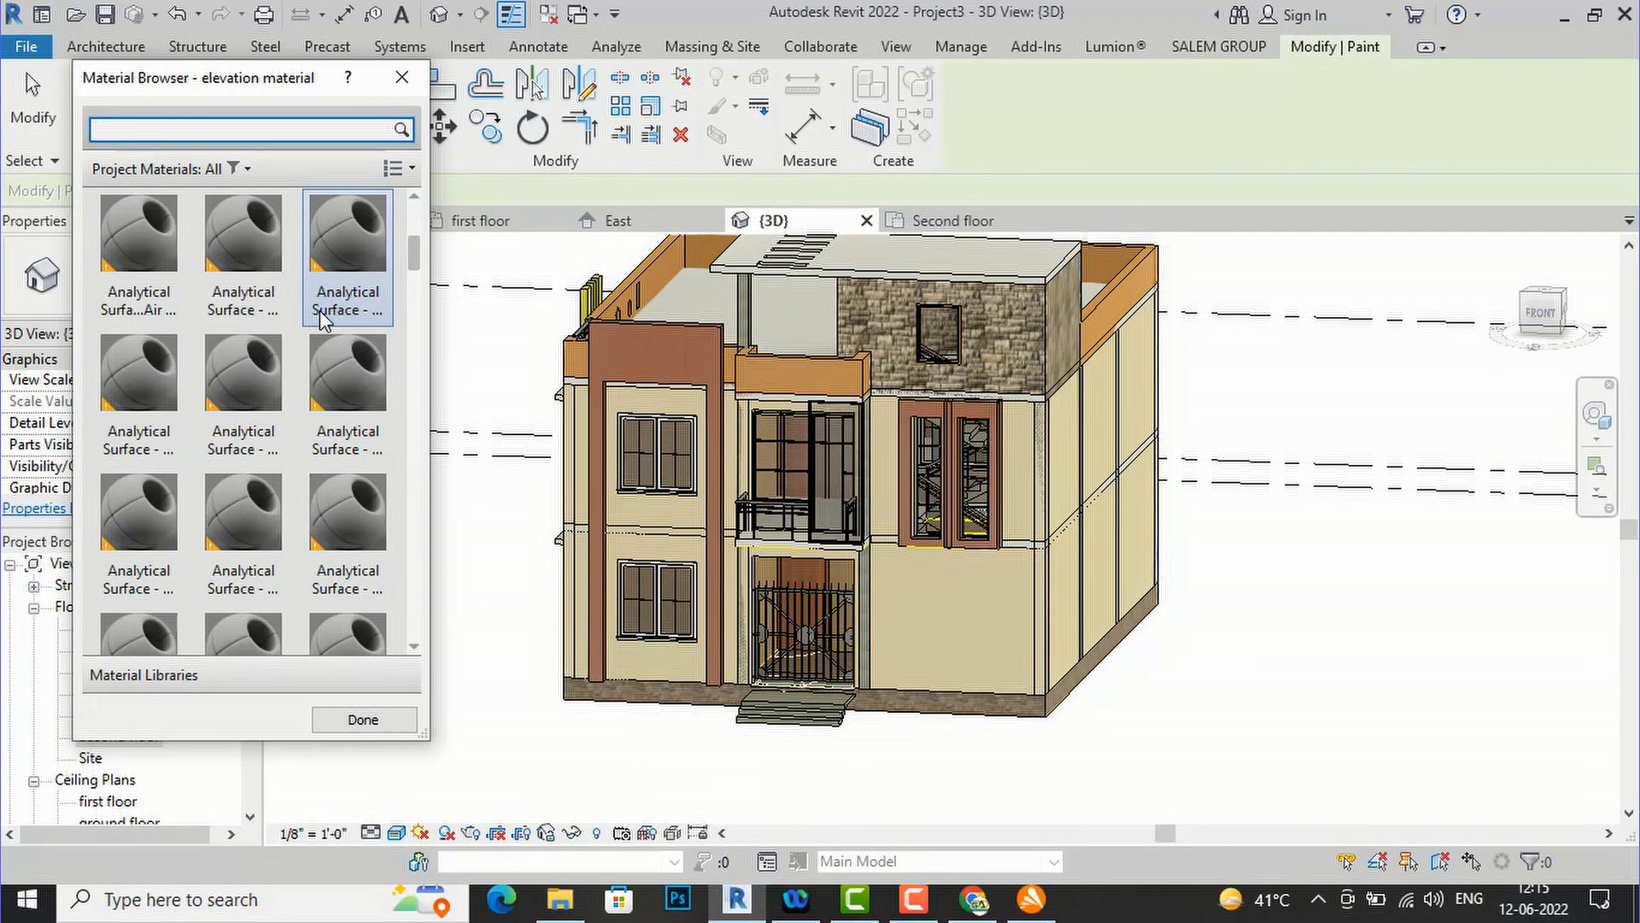
text(elevation)
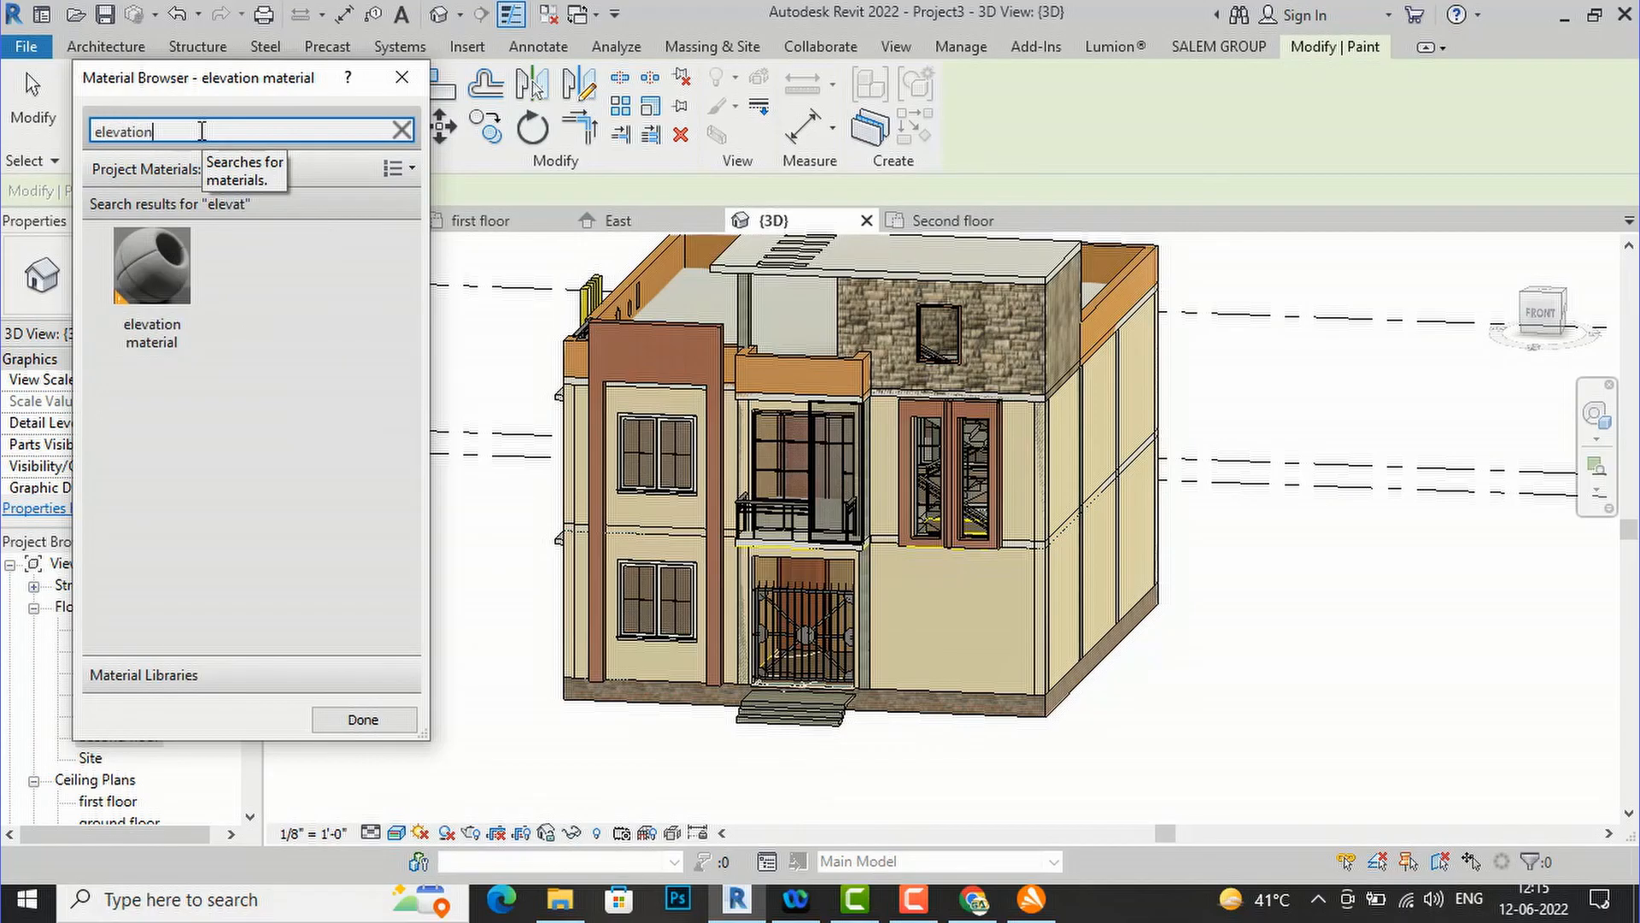
double_click(201, 130)
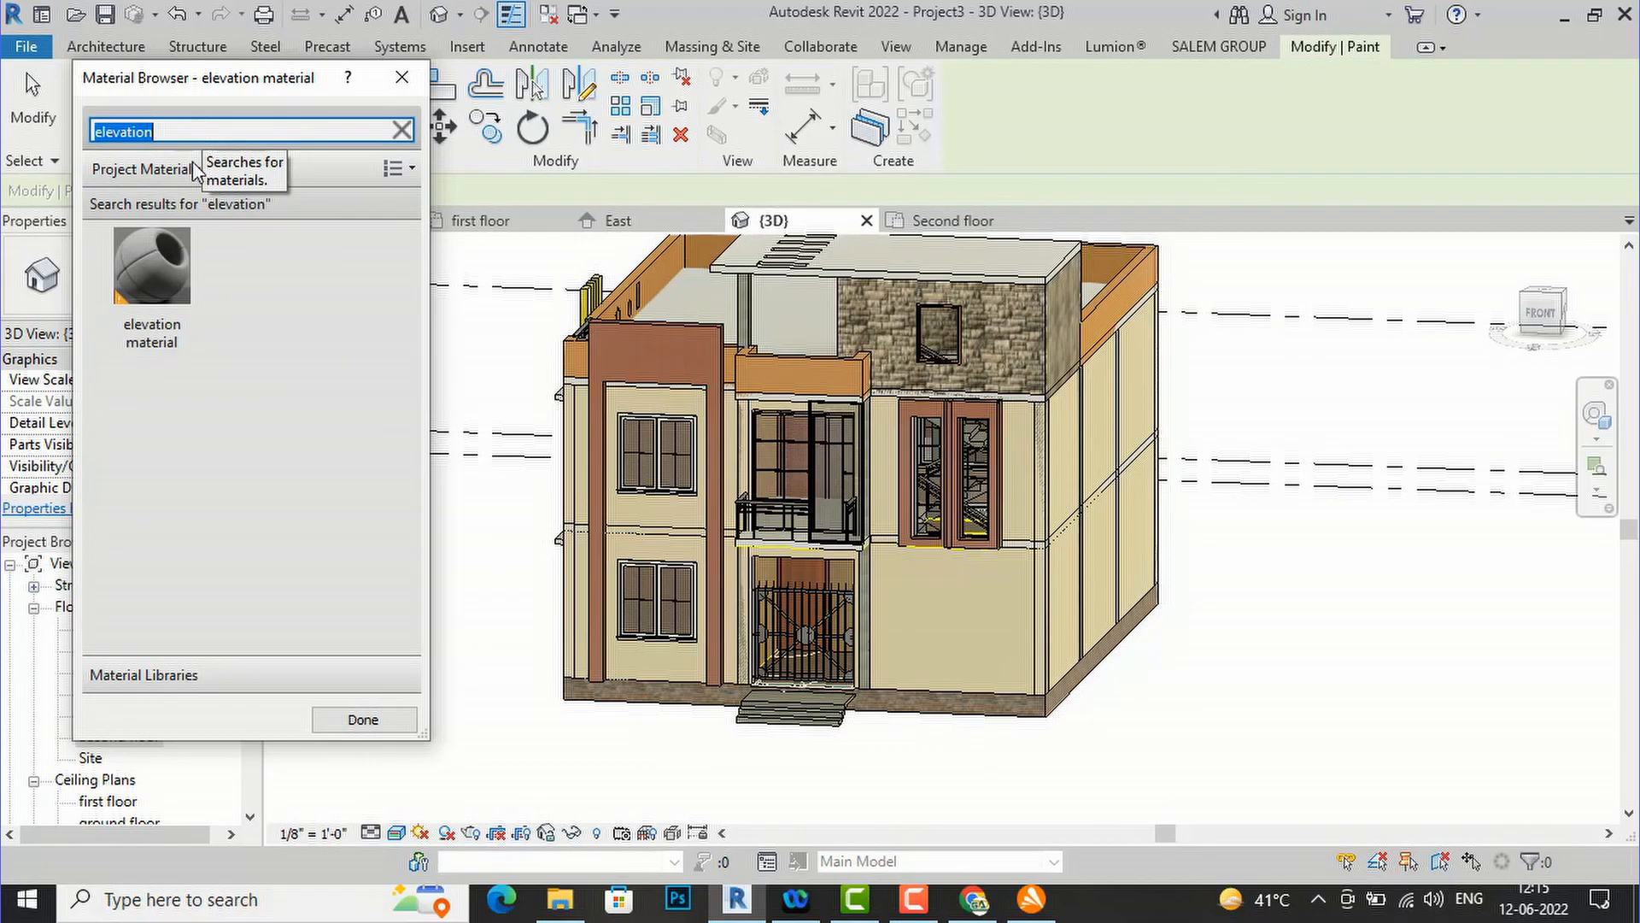
click(163, 264)
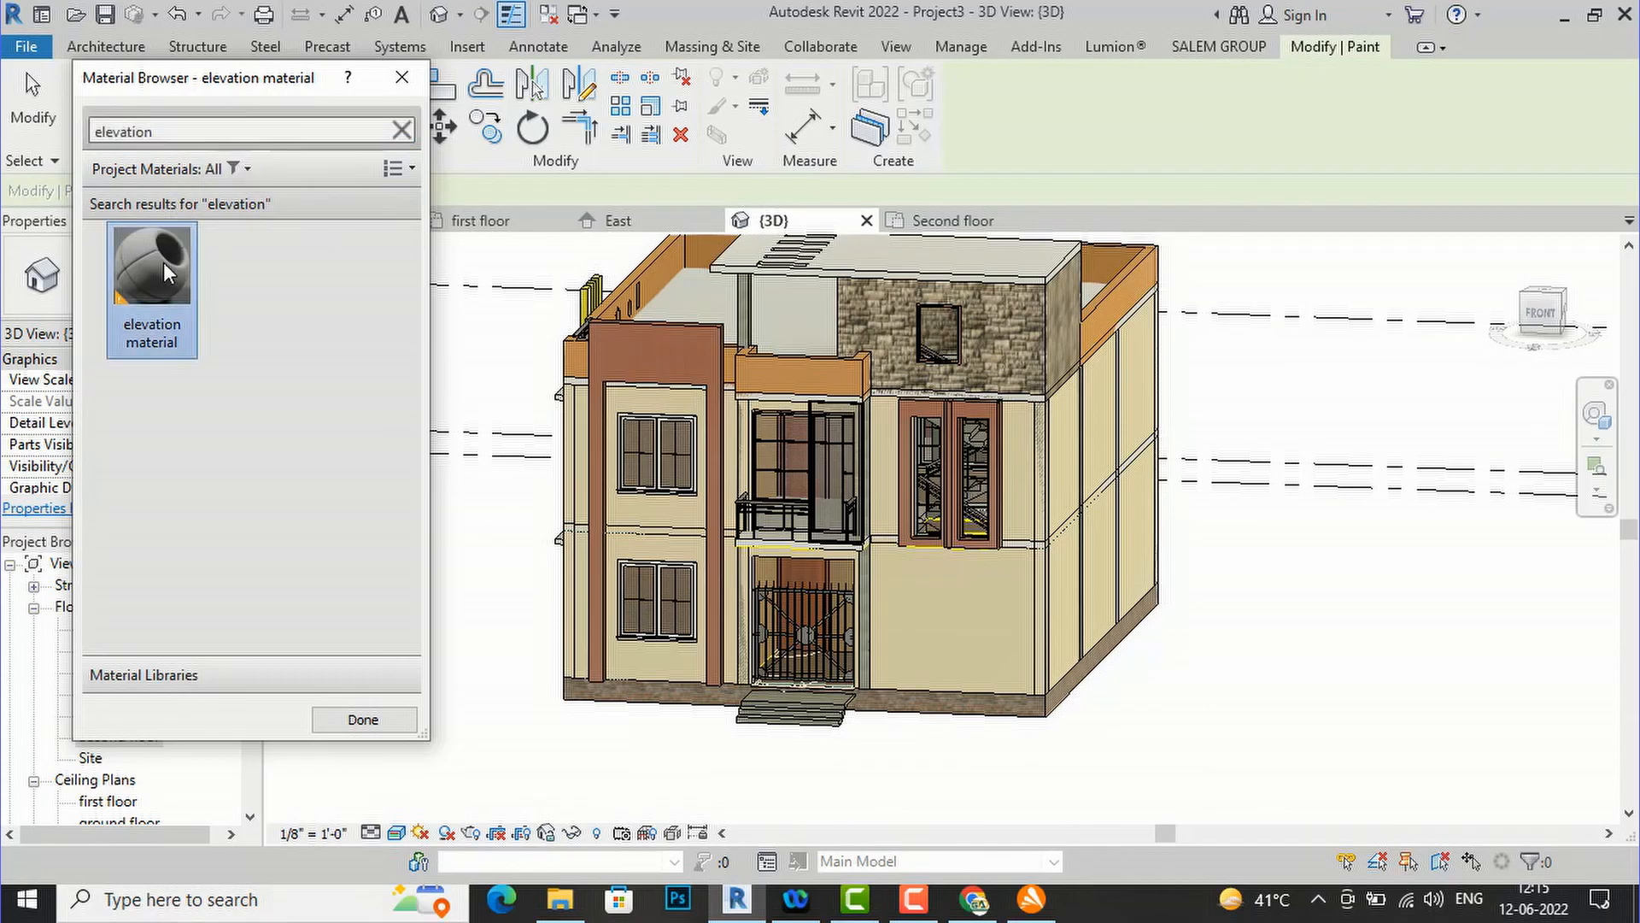
click(976, 617)
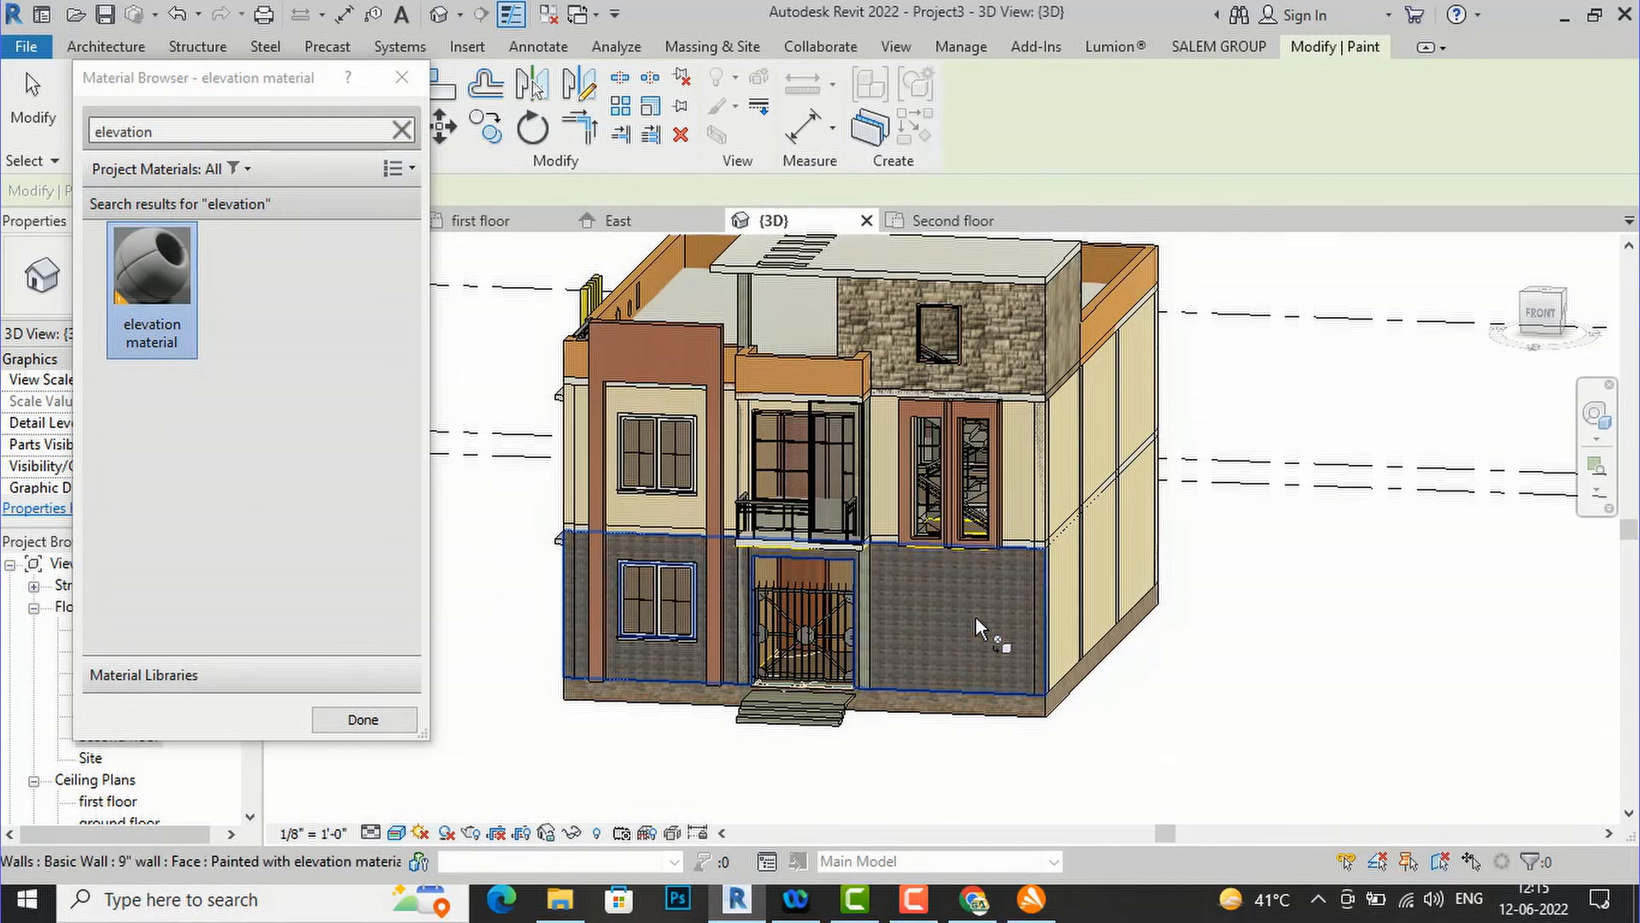
click(402, 76)
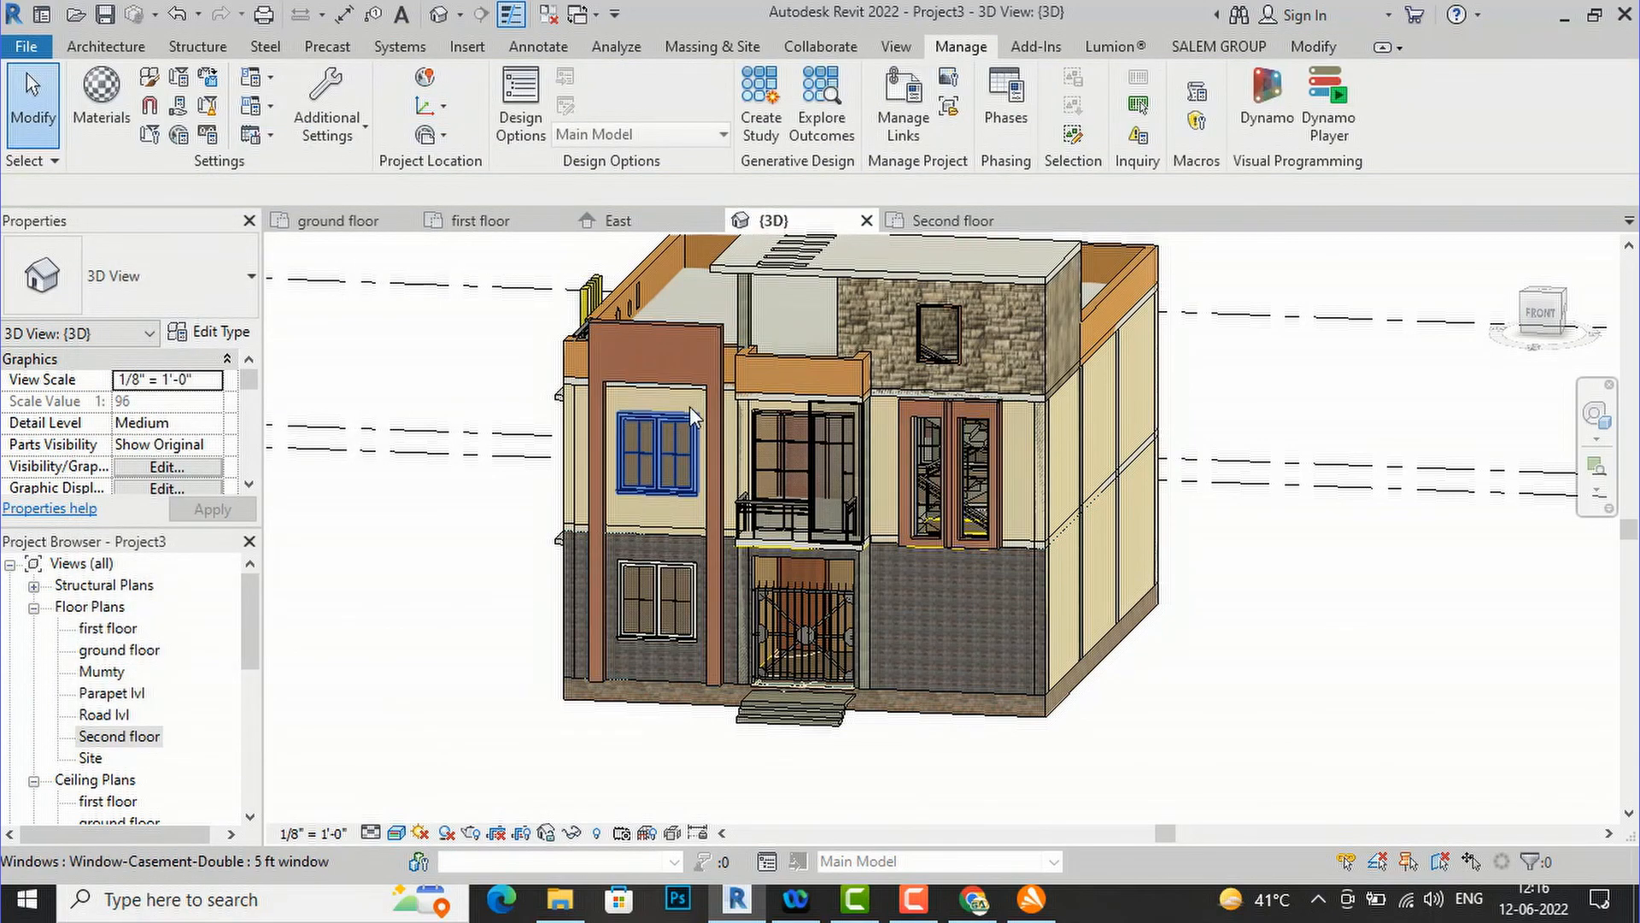
- Paint the first-floor front wall face with the elevation material and end the Paint command
click(1024, 408)
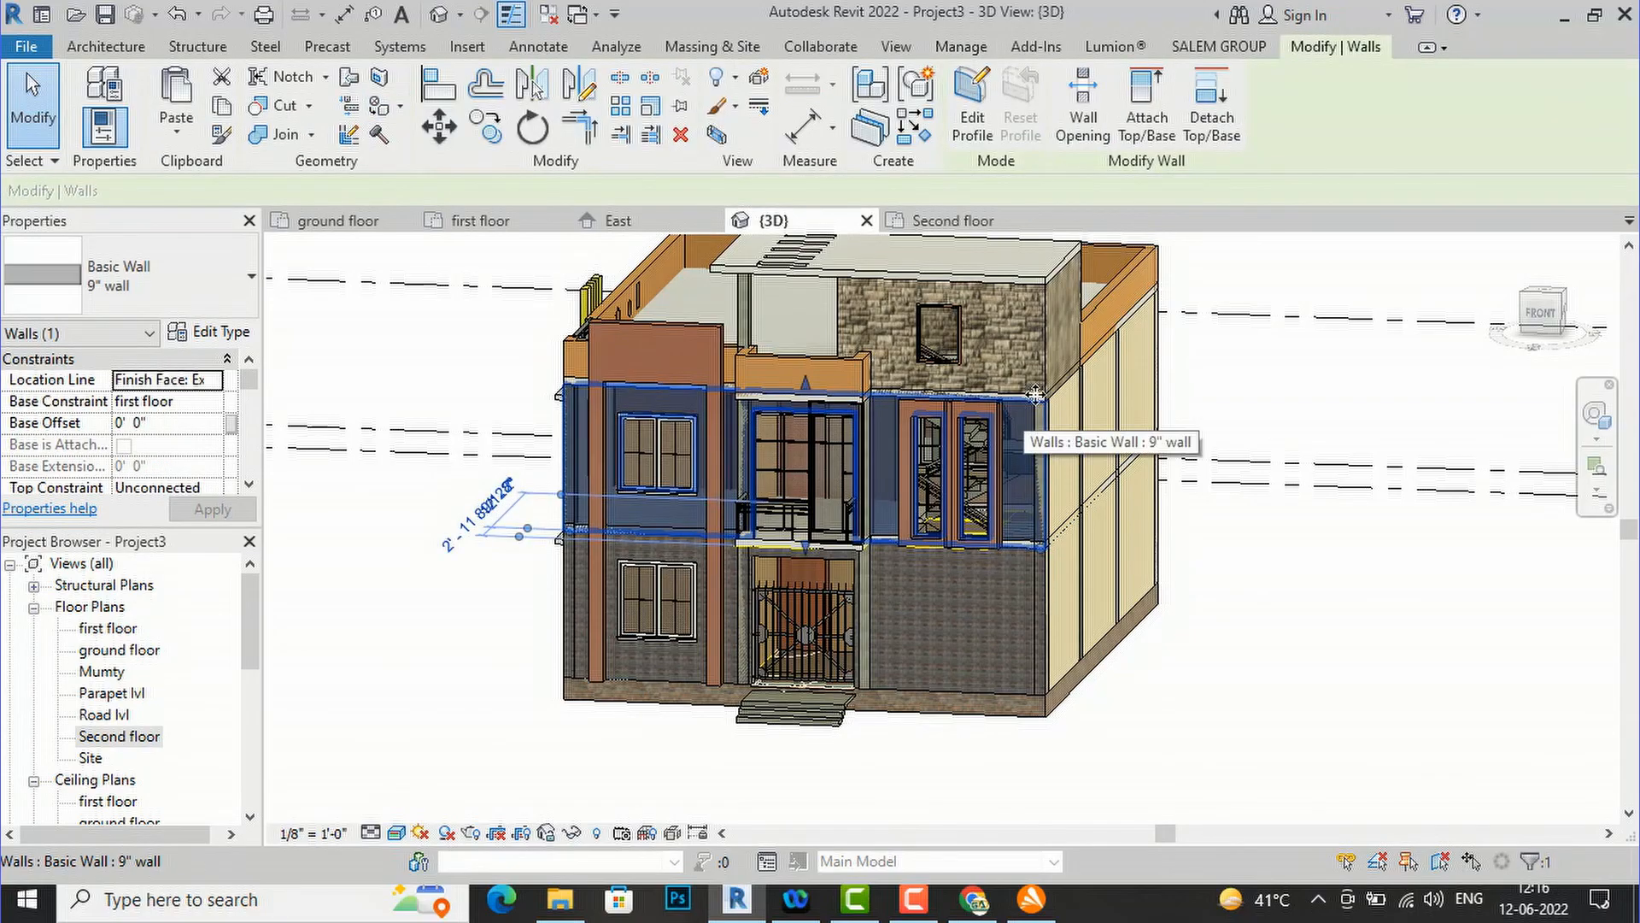
key(Escape)
scroll(944, 533, up, 3)
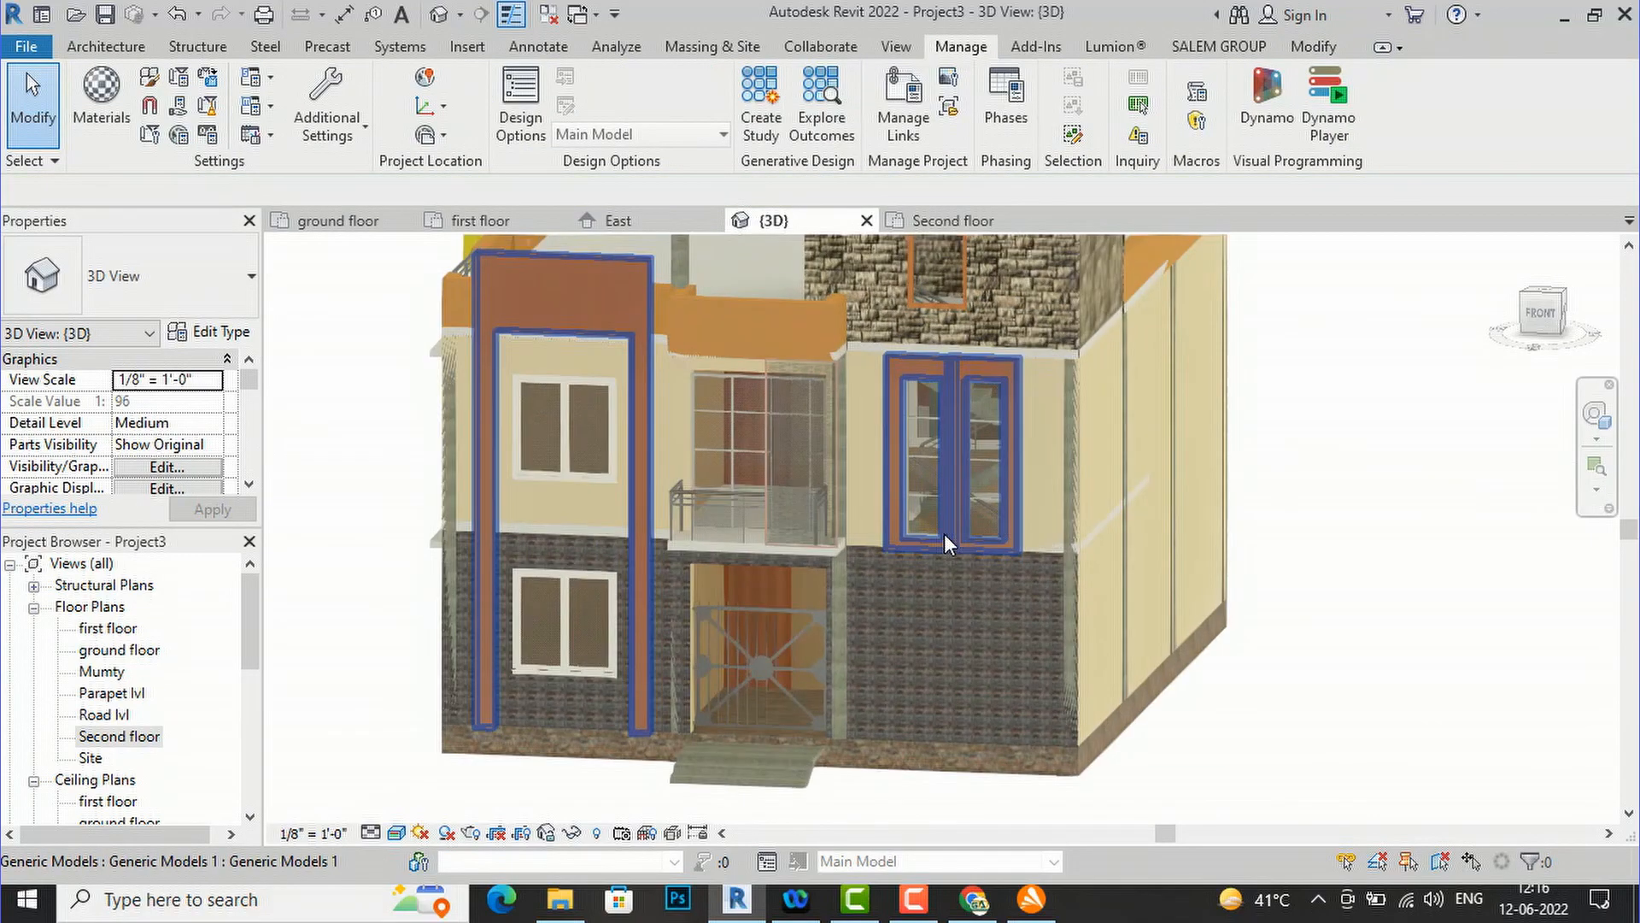
mouse_move(1544, 323)
mouse_down()
mouse_move(1597, 323)
mouse_move(342, 321)
mouse_move(376, 320)
mouse_up()
key(p)
key(t)
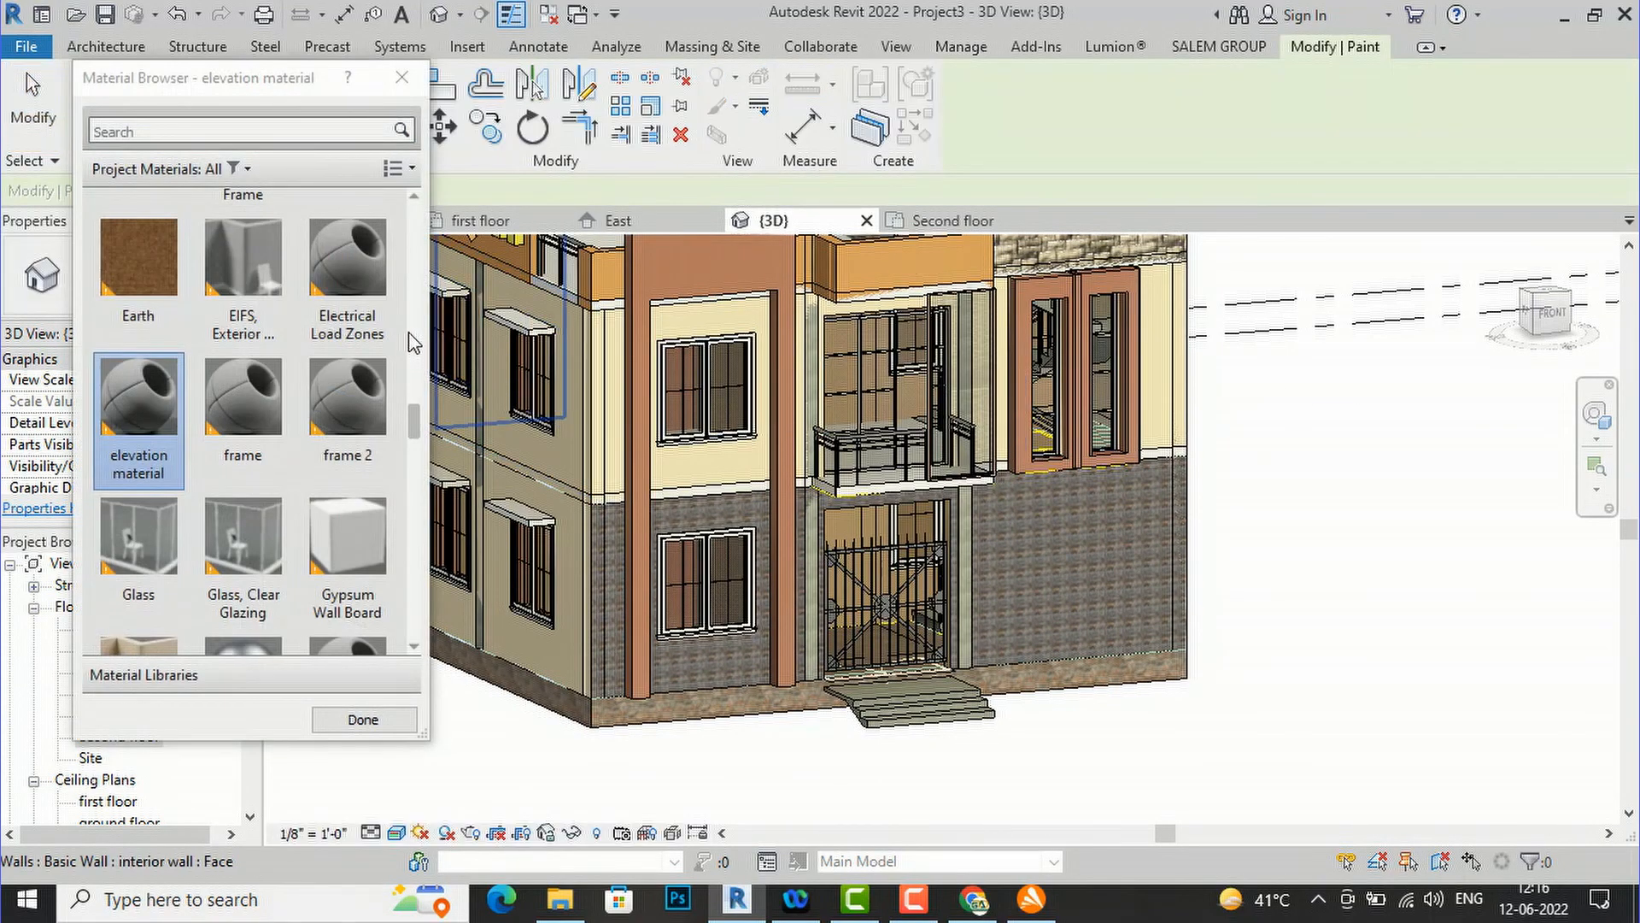
click(716, 464)
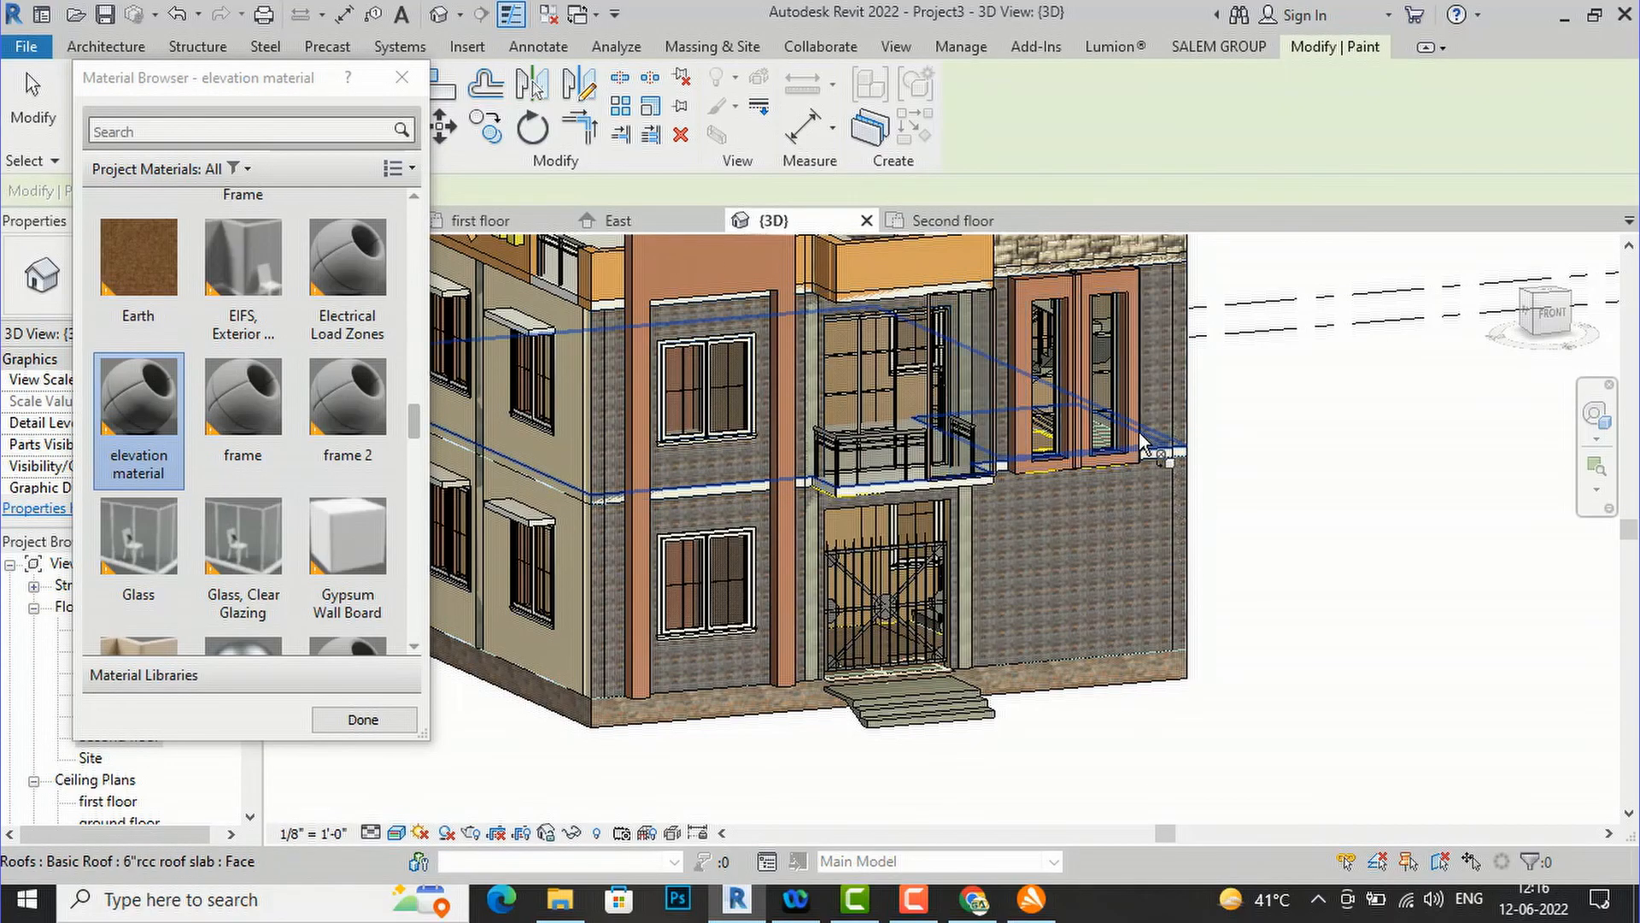
key(Escape)
scroll(1067, 718, down, 3)
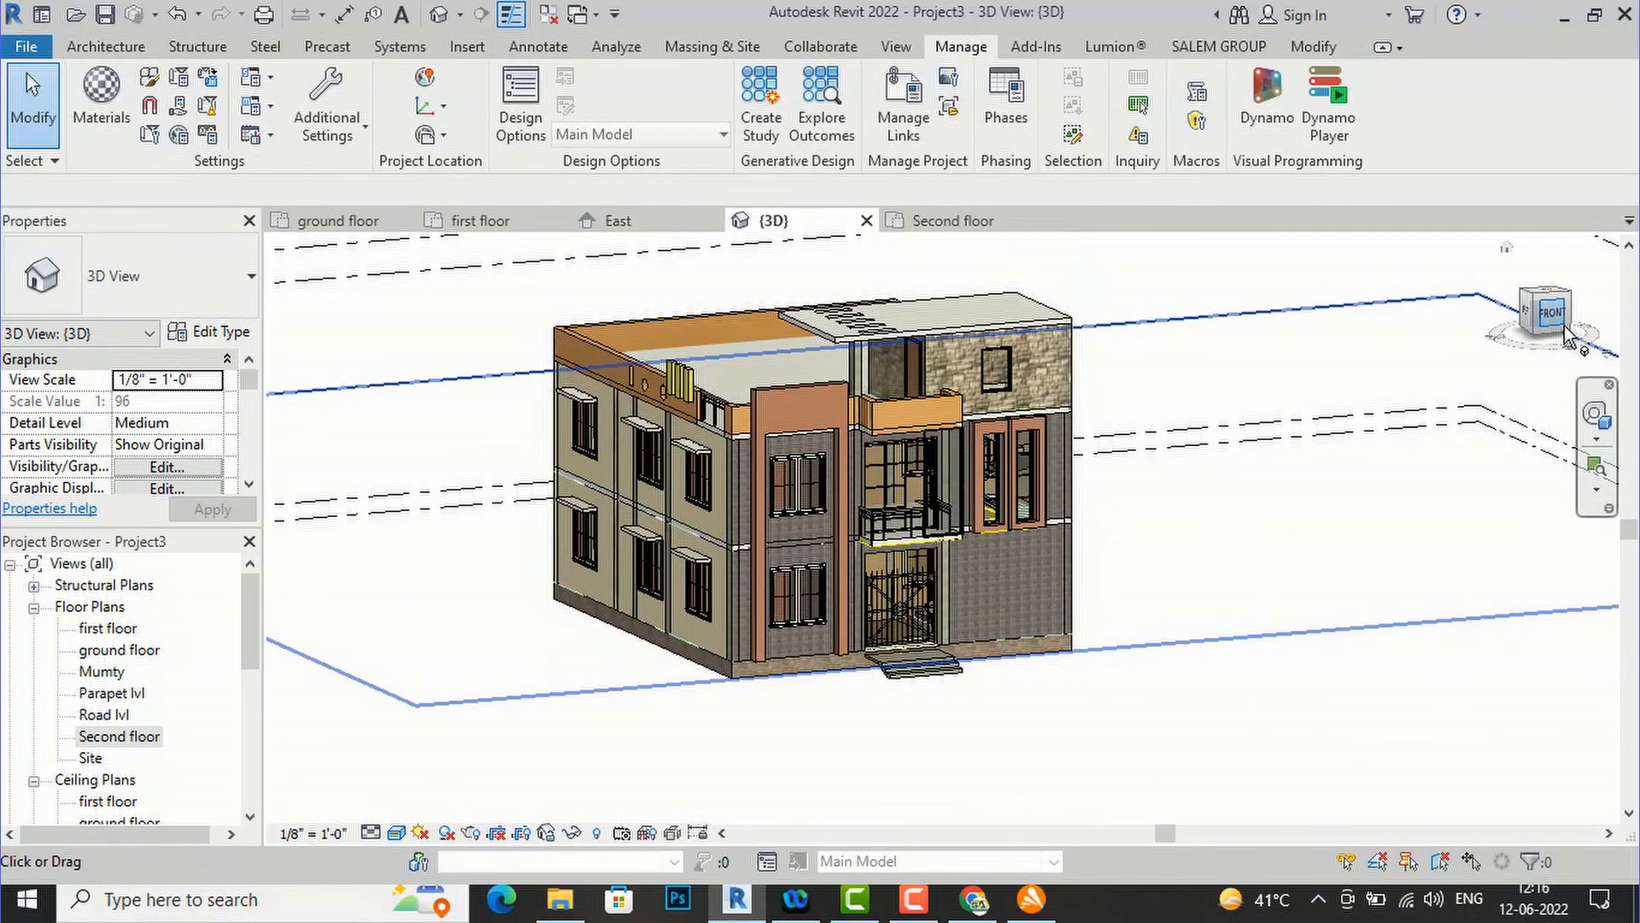
click(1570, 335)
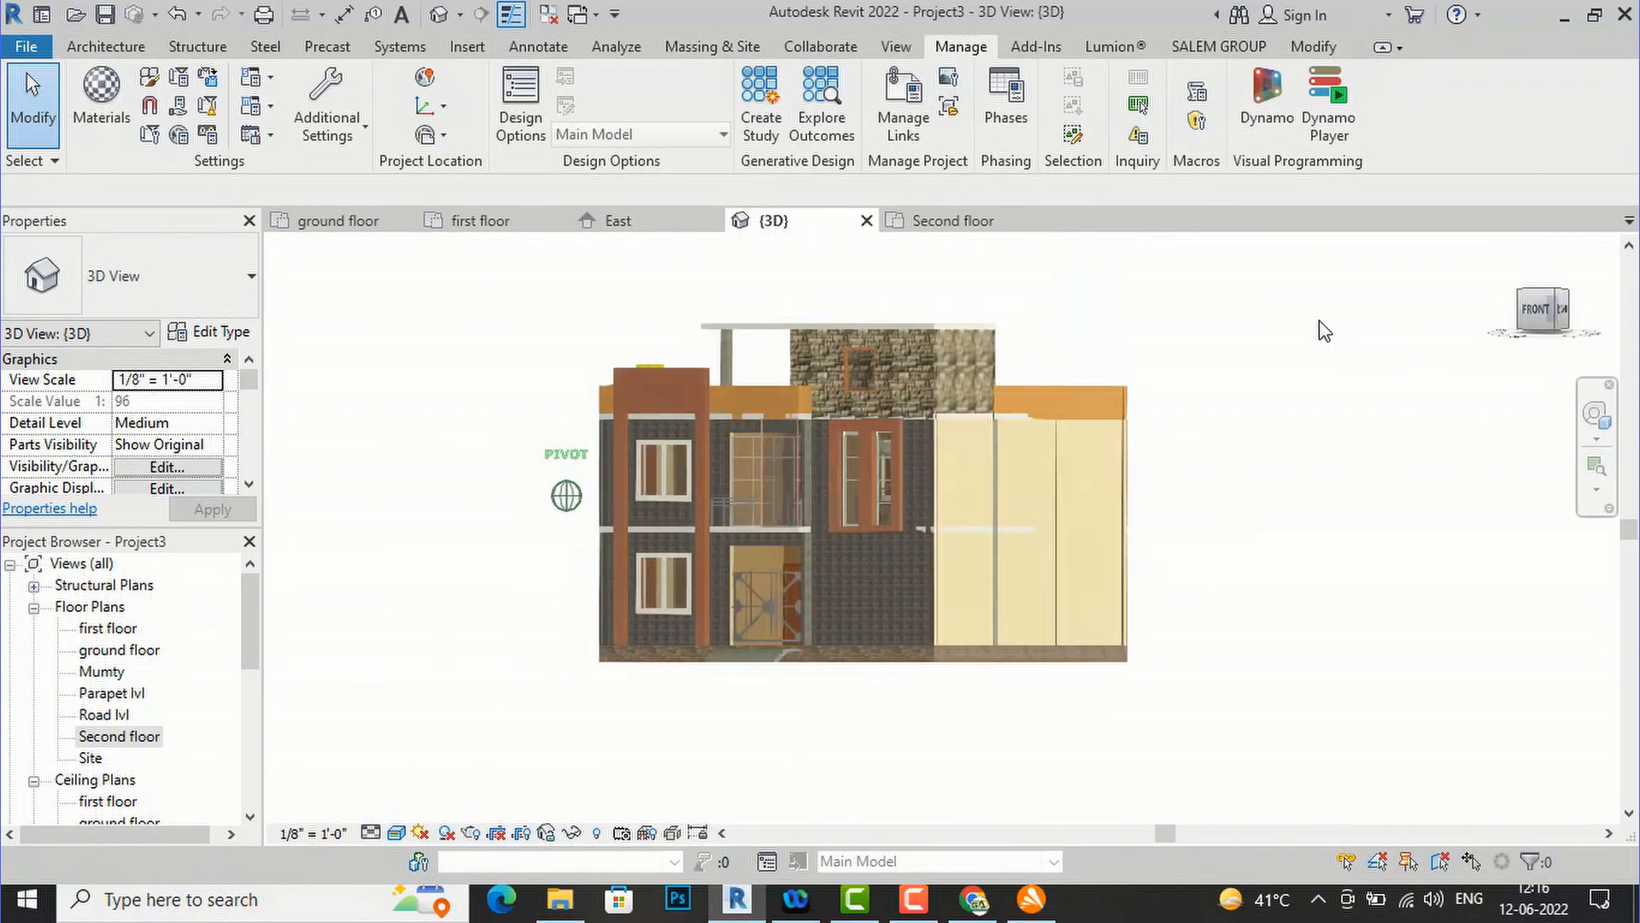
shift+middle_drag(1296, 337, 1294, 365)
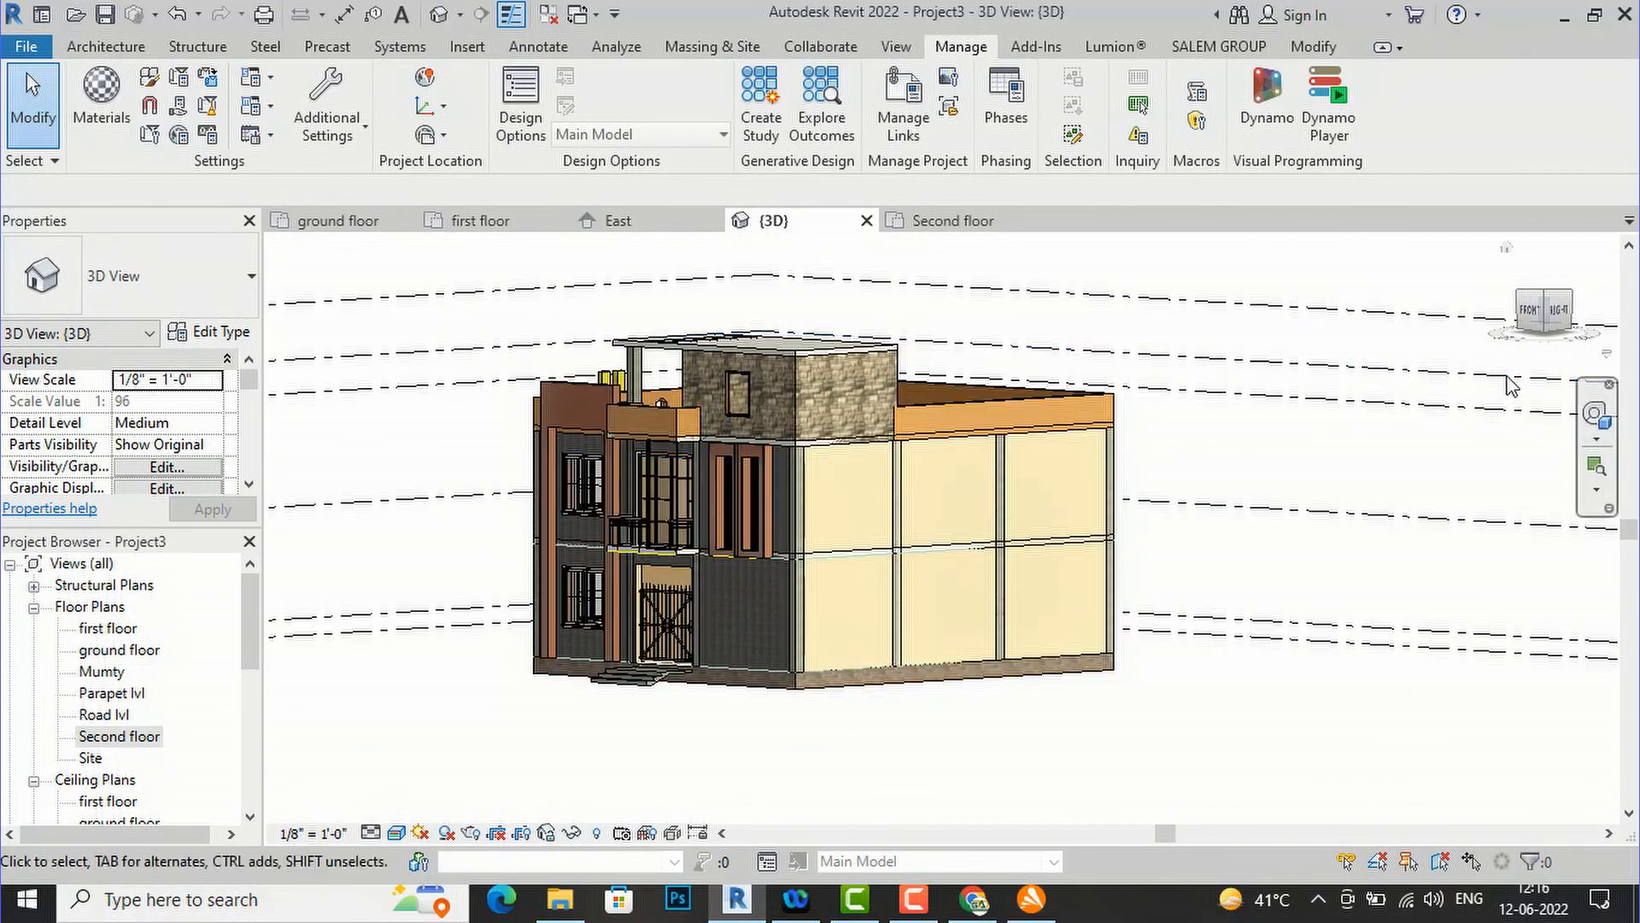
scroll(559, 684, up, 1)
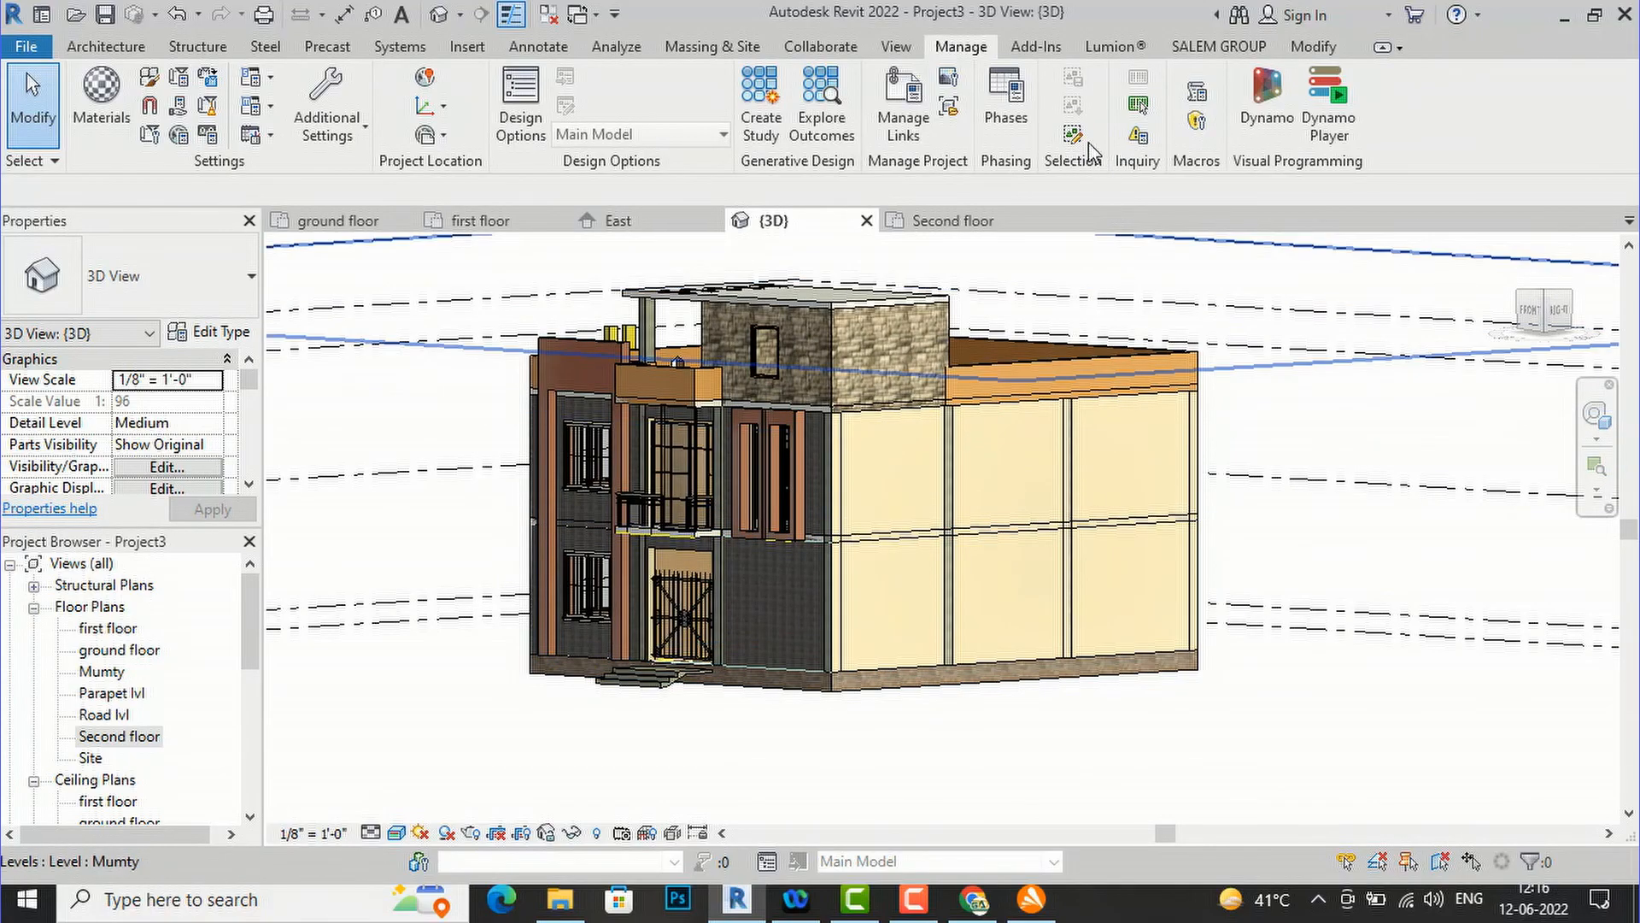
- Inspect the project's linked CAD files, including first floor.dwg, and leave the links unchanged
click(904, 120)
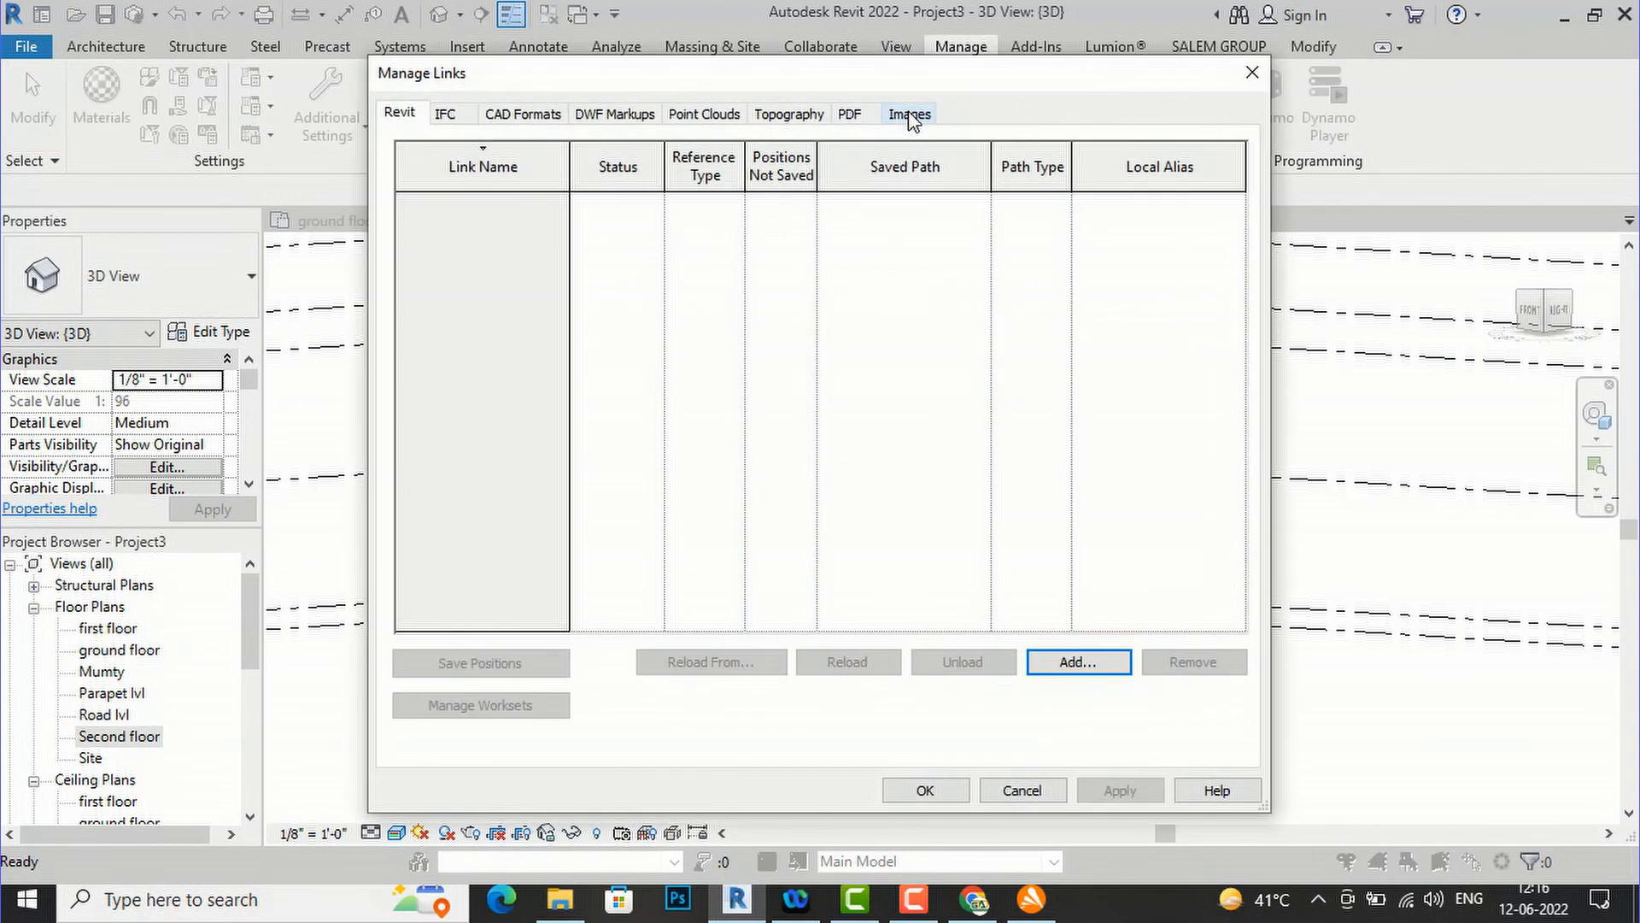
click(515, 116)
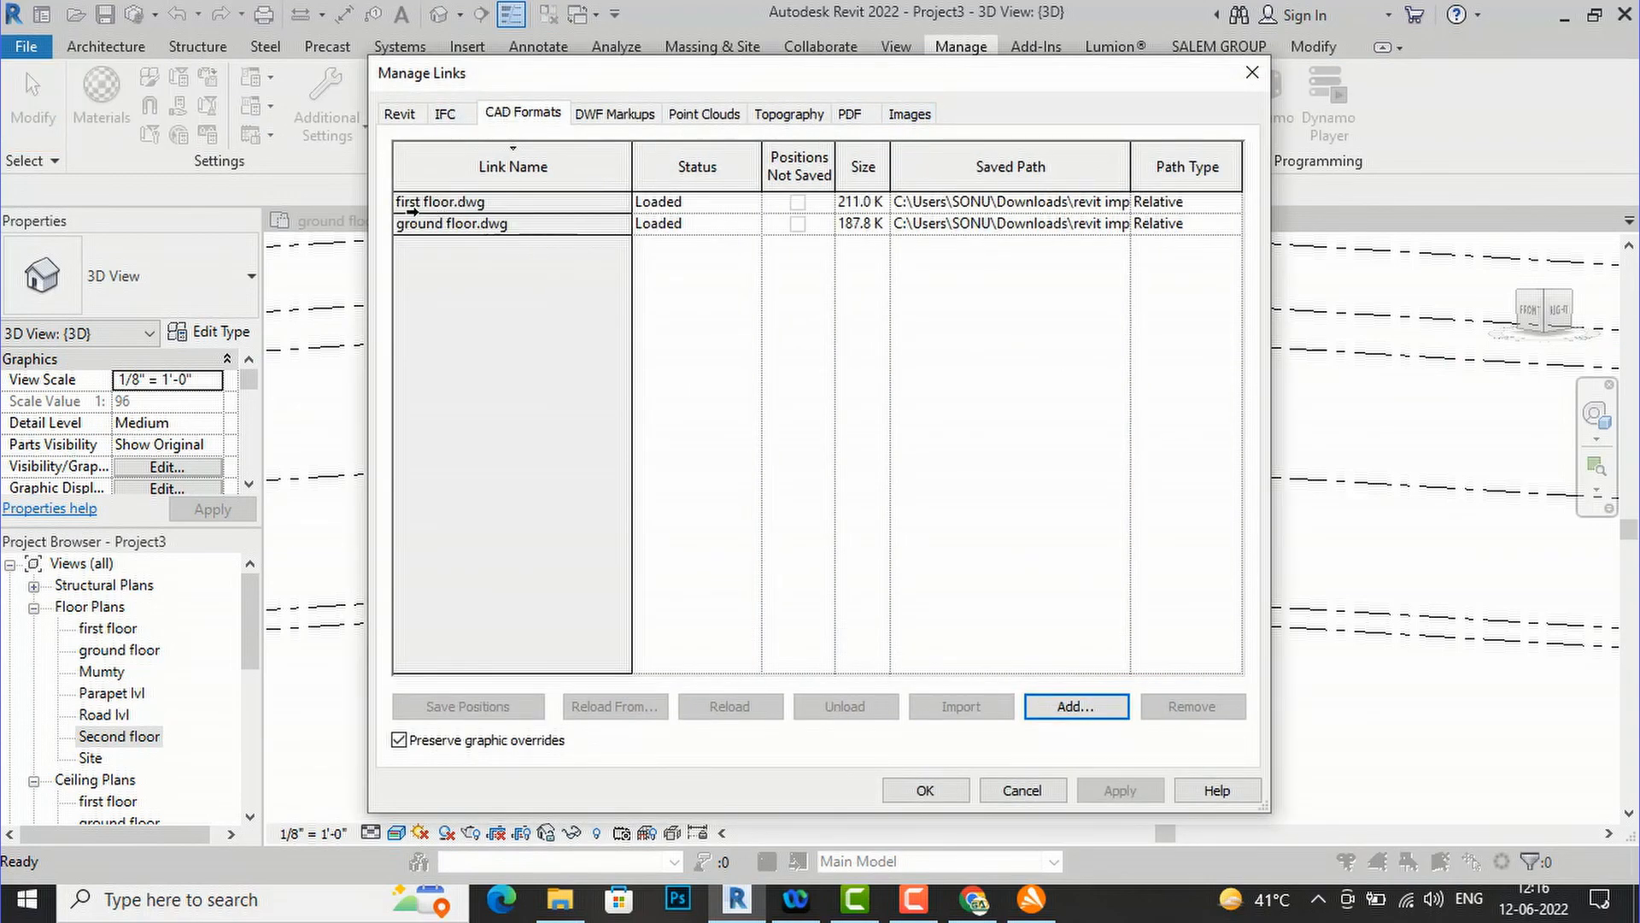
click(440, 200)
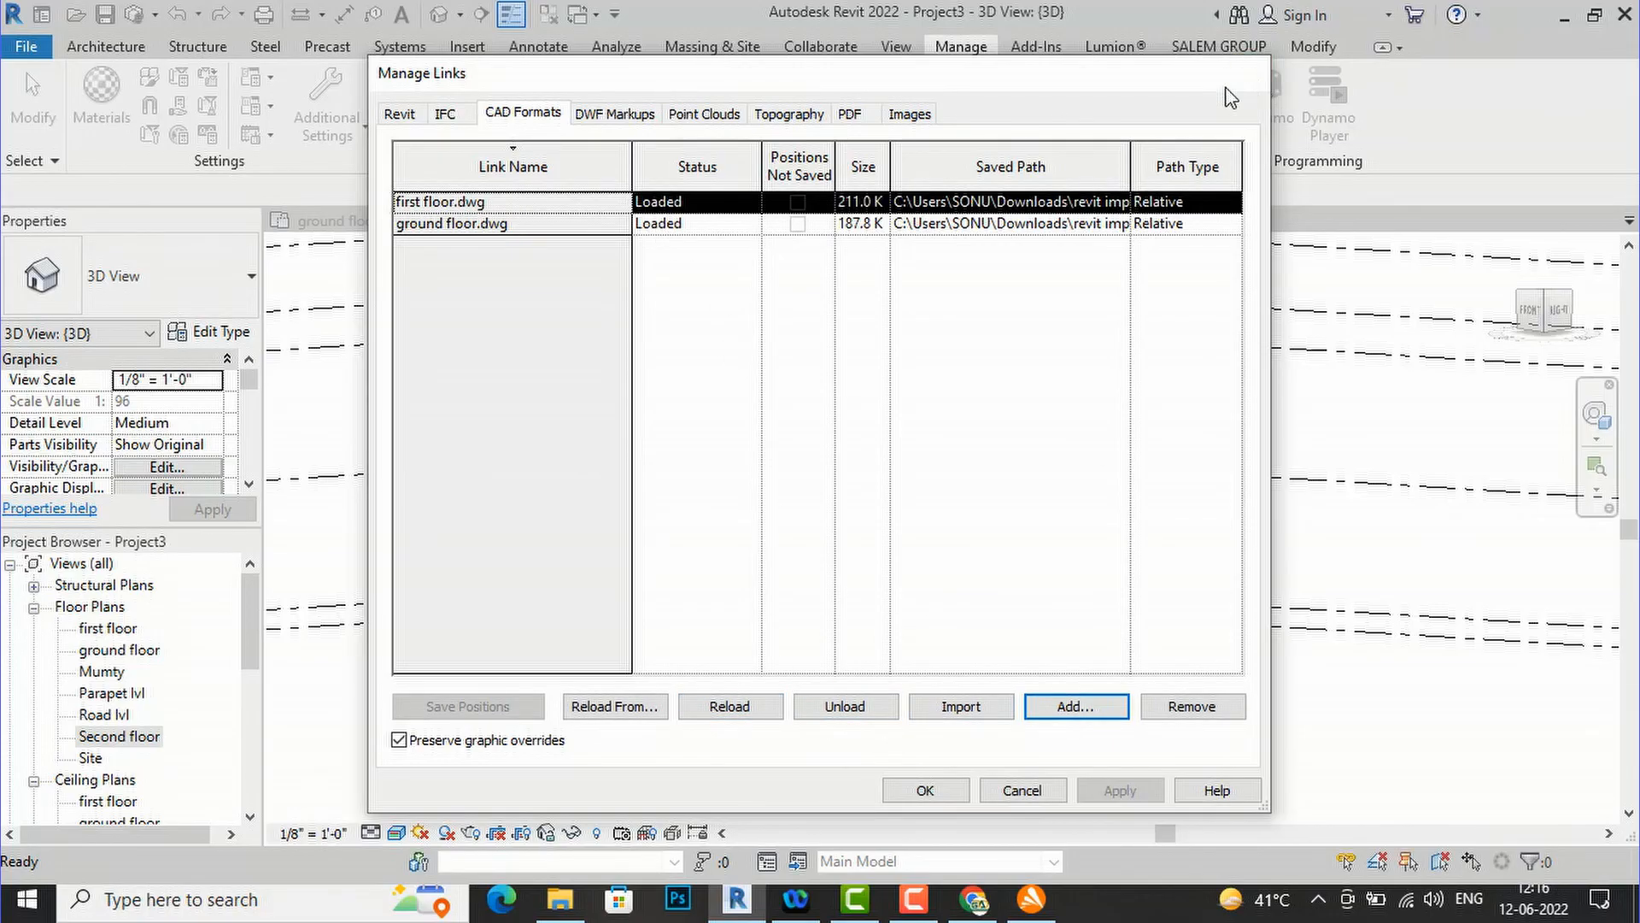
click(1253, 73)
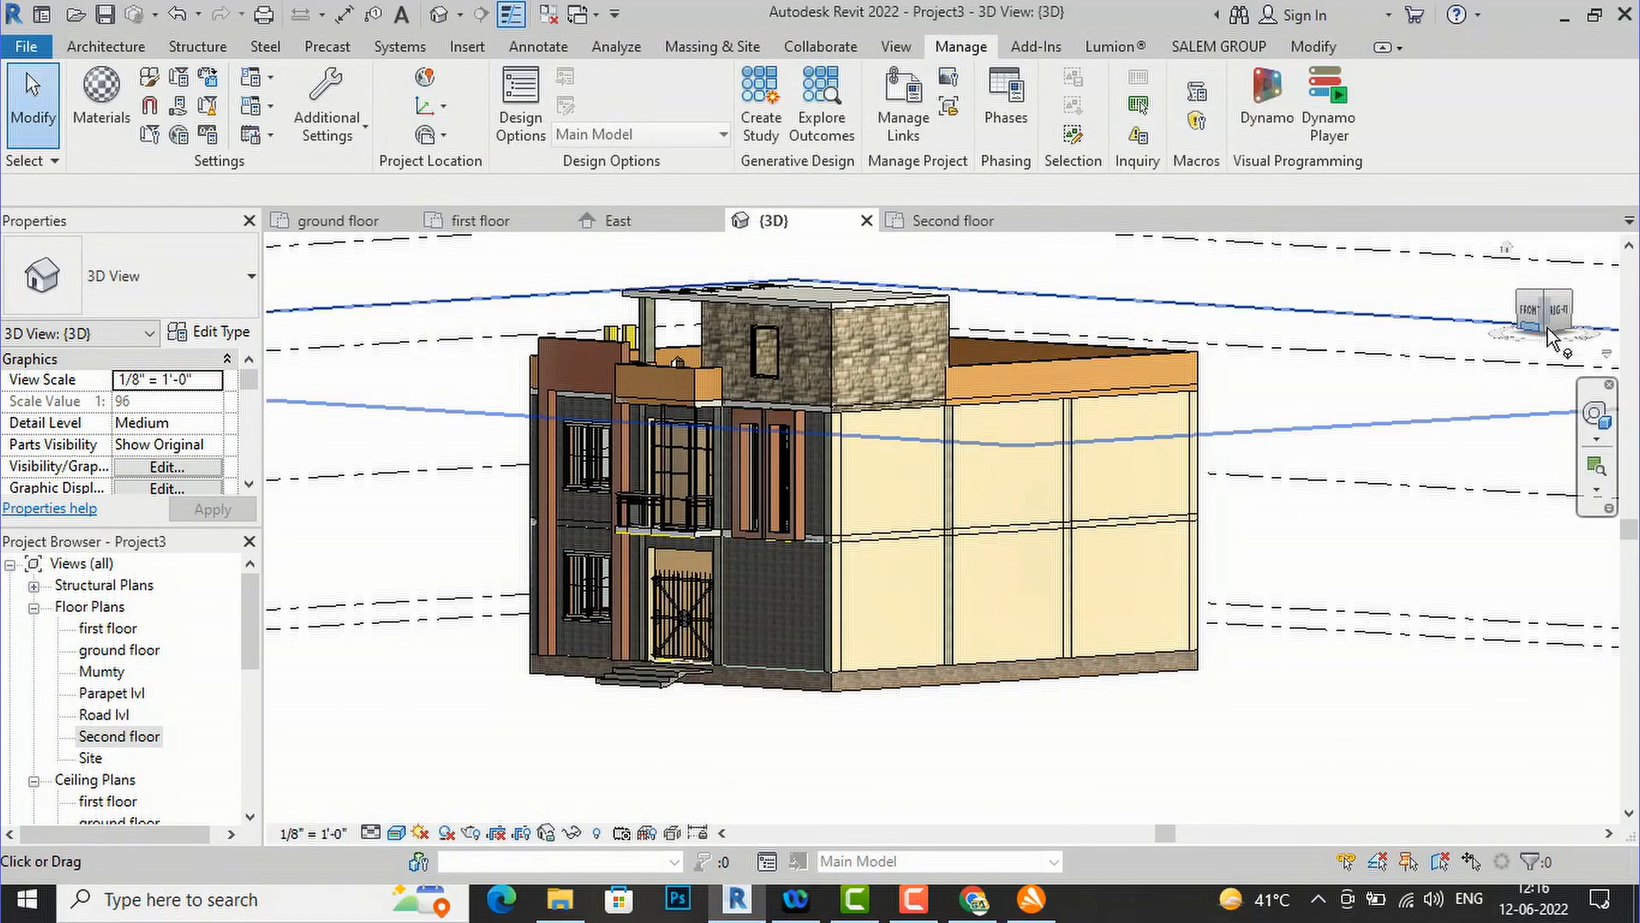
mouse_move(1555, 357)
shift+middle_down()
mouse_move(316, 367)
mouse_move(475, 377)
mouse_move(632, 332)
shift+middle_up()
scroll(1131, 512, down, 3)
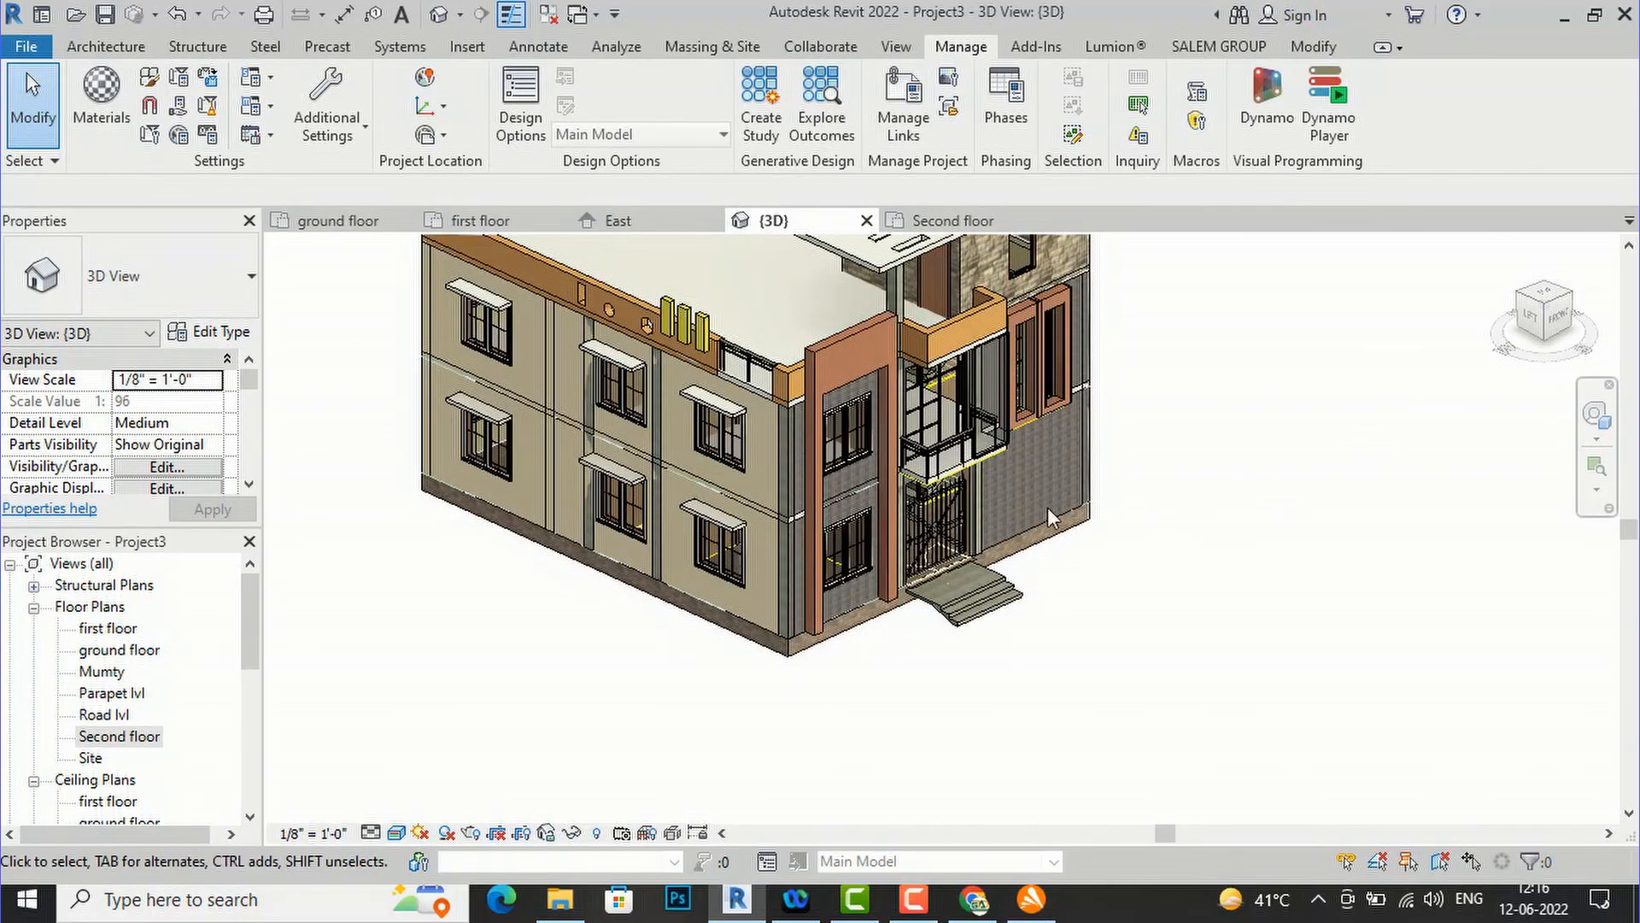
scroll(940, 666, down, 2)
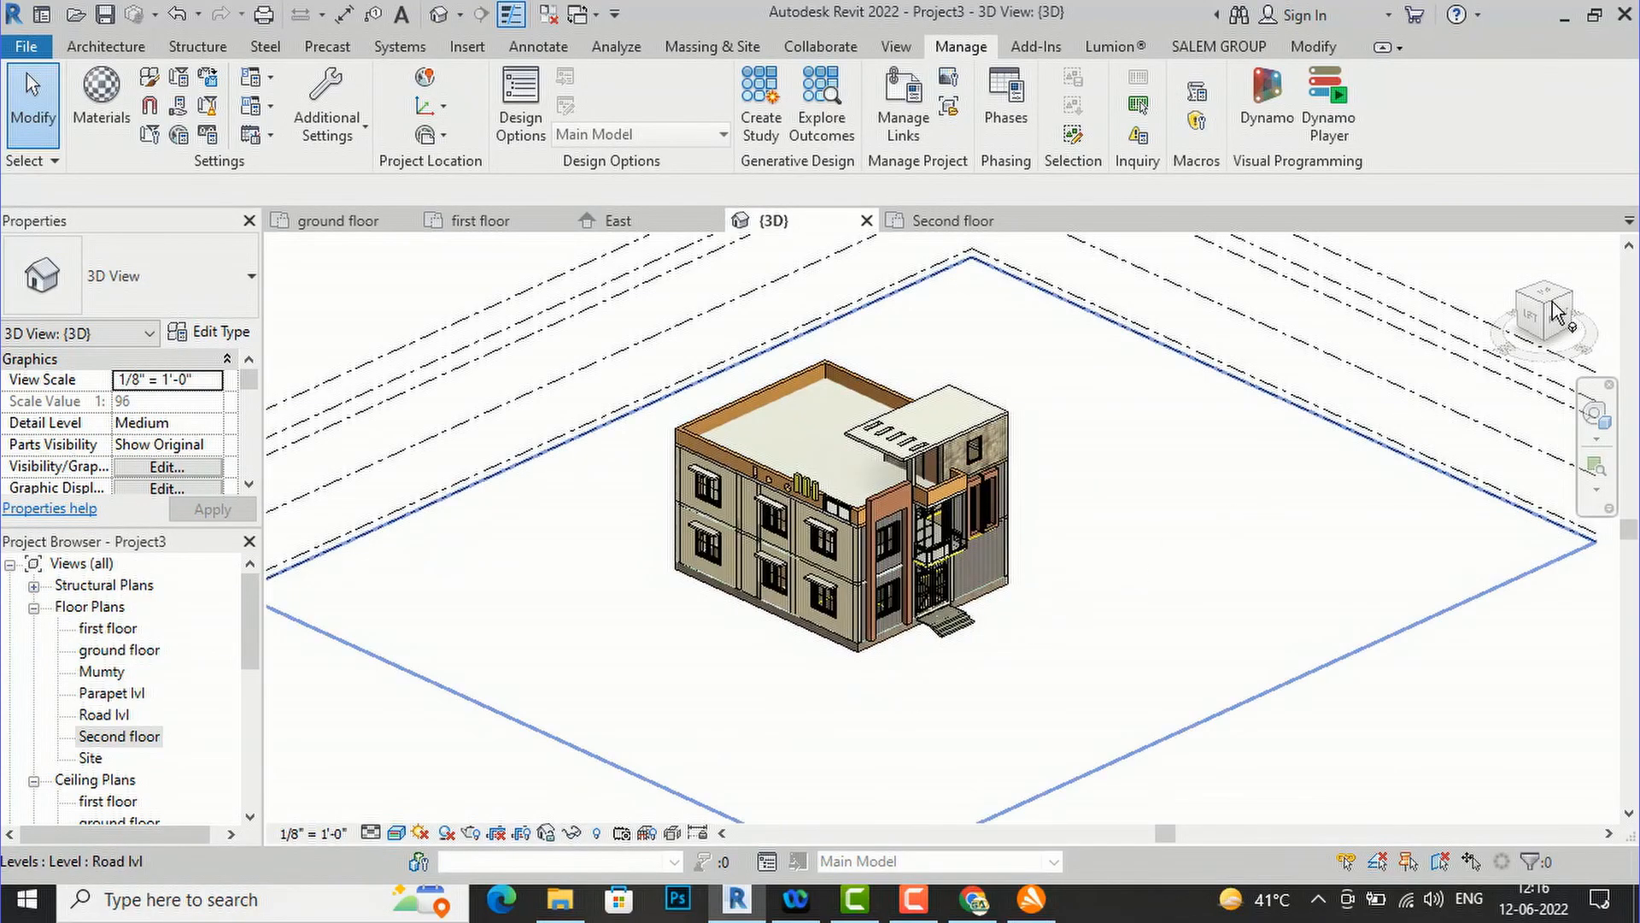
mouse_move(1565, 316)
mouse_down()
mouse_move(1586, 246)
mouse_move(1582, 339)
mouse_up()
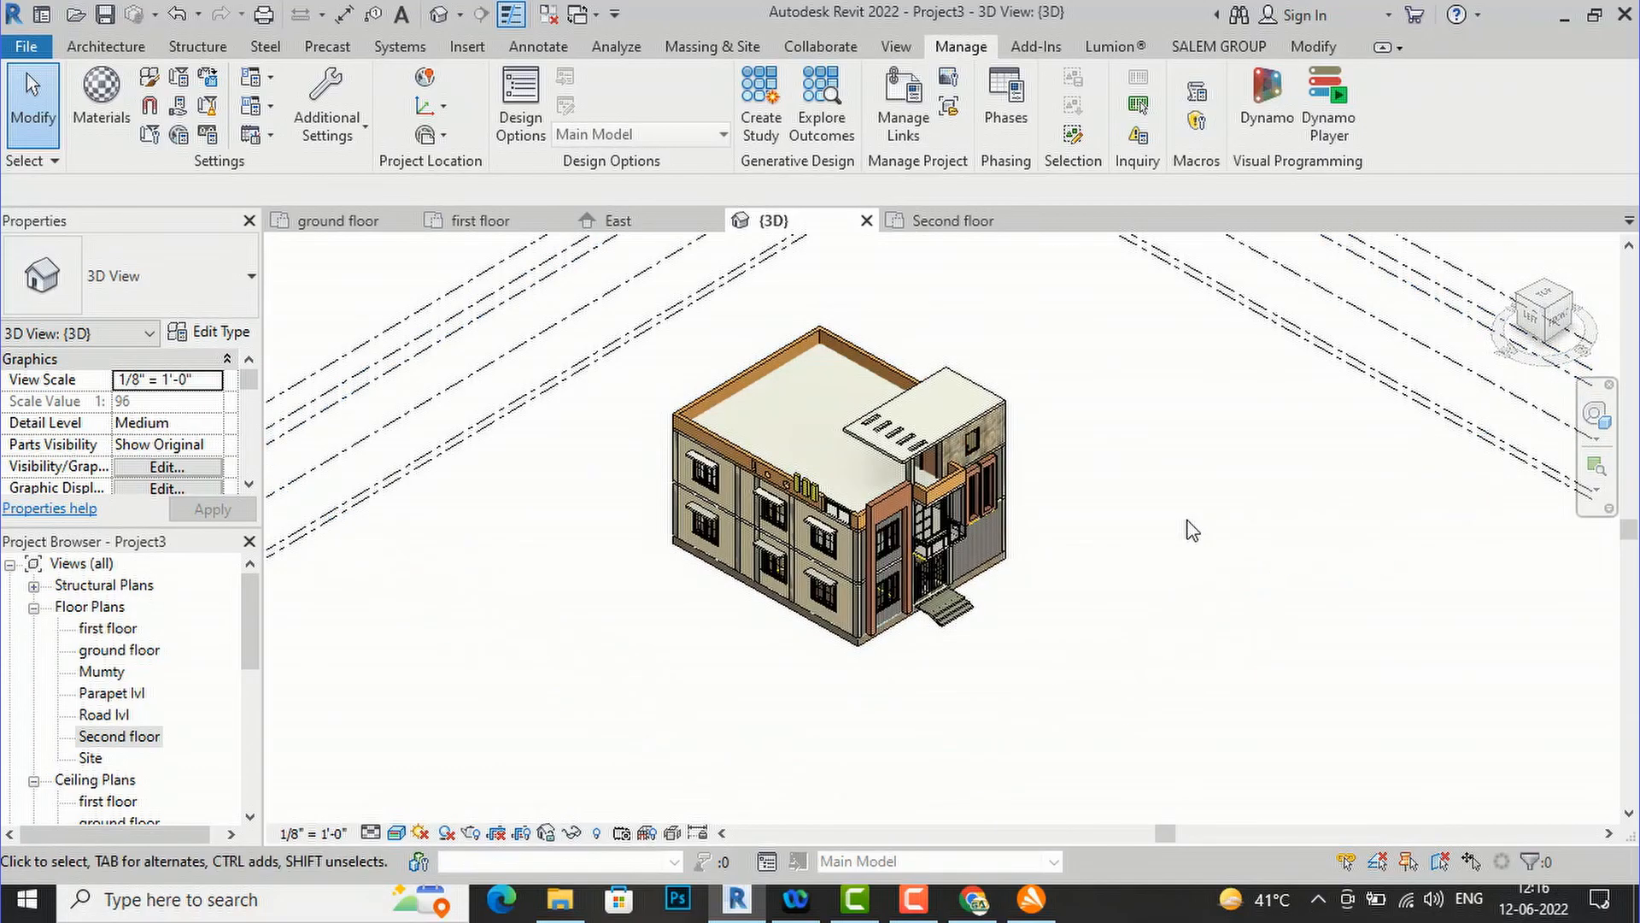
scroll(1149, 545, up, 2)
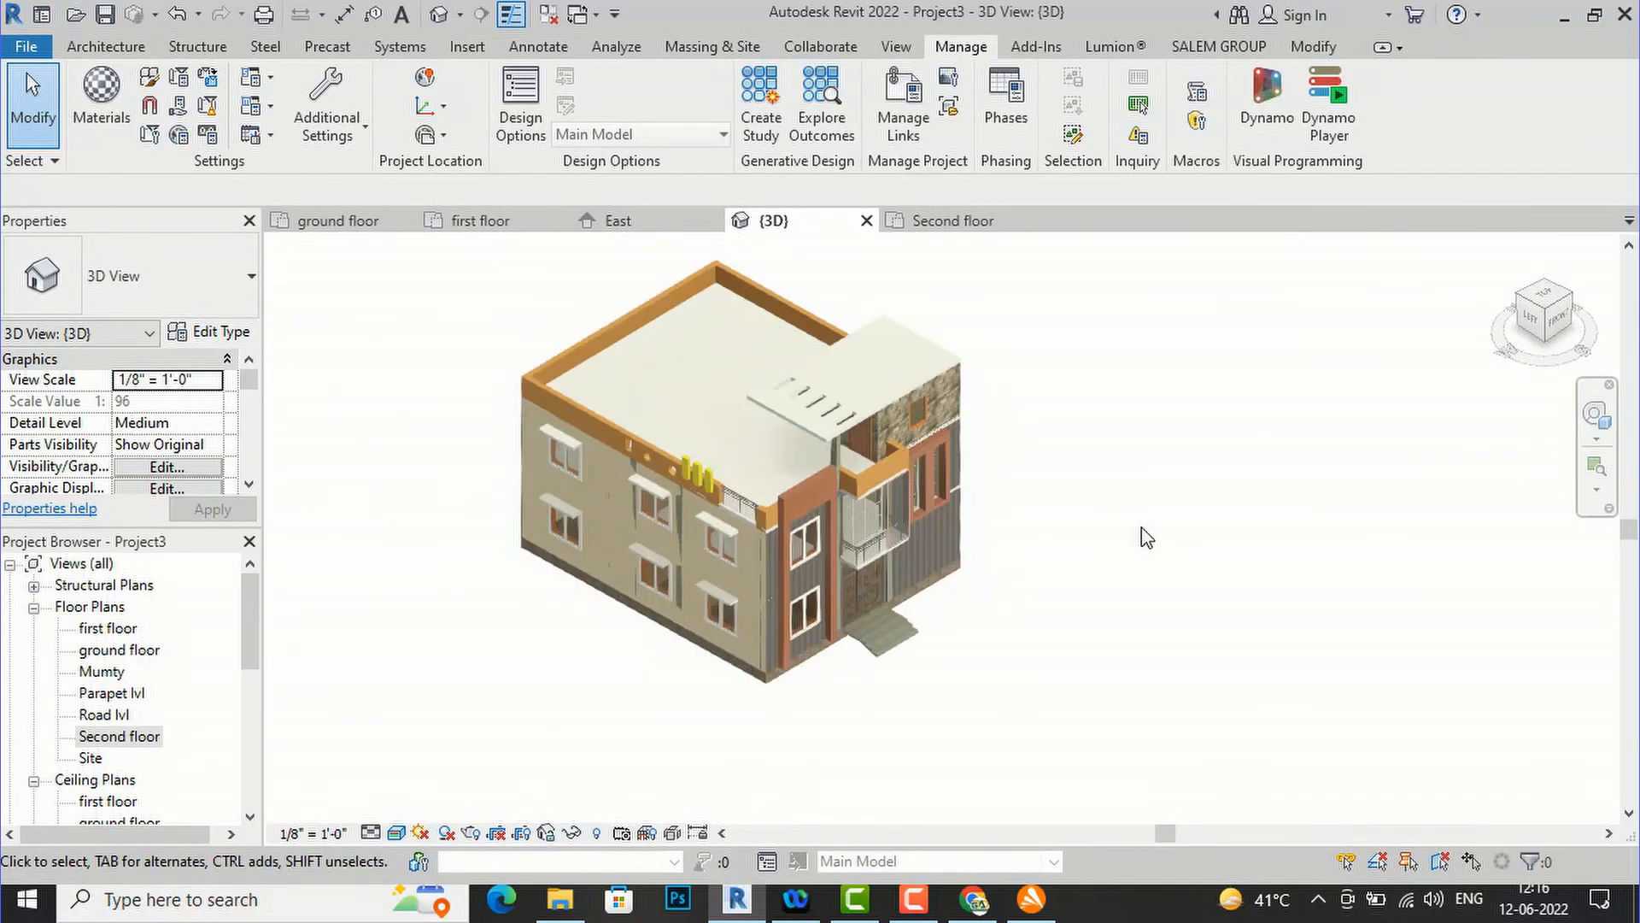